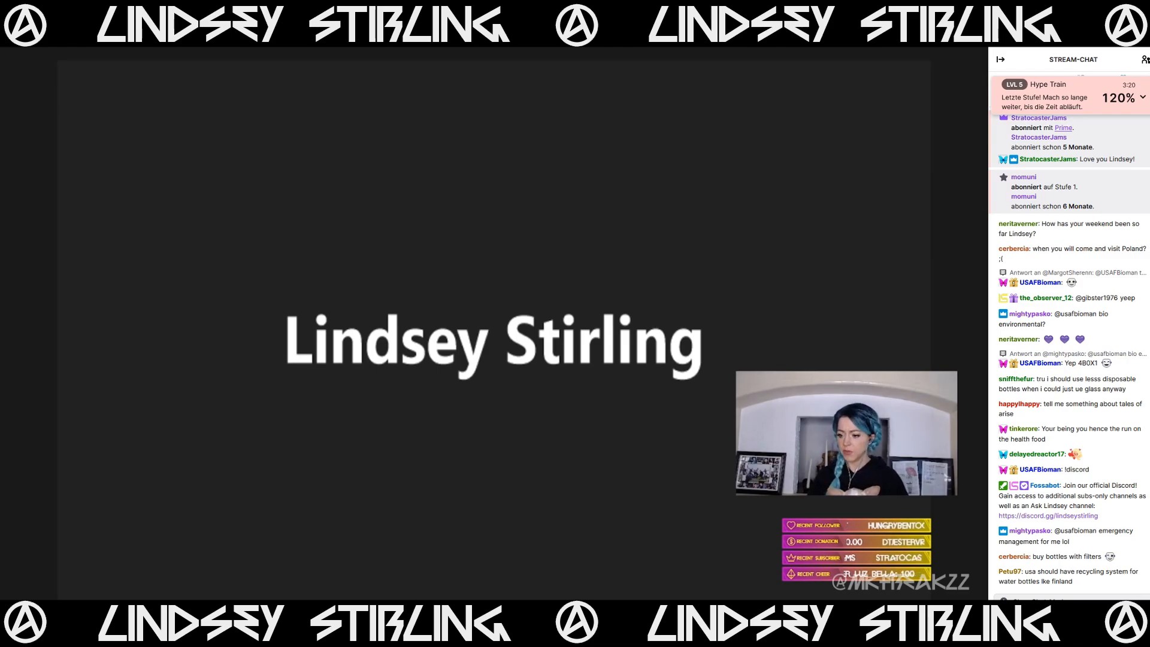
Send a stream chat message made of three lindse23Luna emotes from the lindseystirling emote set.
{"action": "left_click", "coordinate": [1138, 619]}
{"action": "scroll", "coordinate": [1113, 569], "scroll_direction": "down", "scroll_amount": 1}
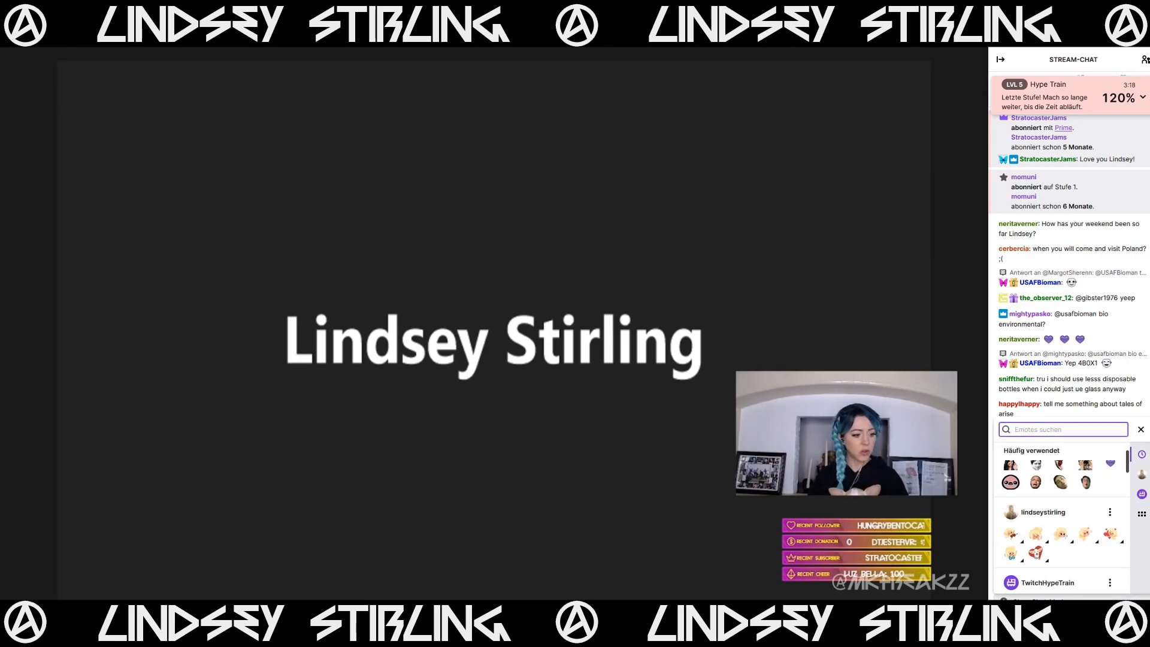
{"action": "left_click", "coordinate": [1036, 552]}
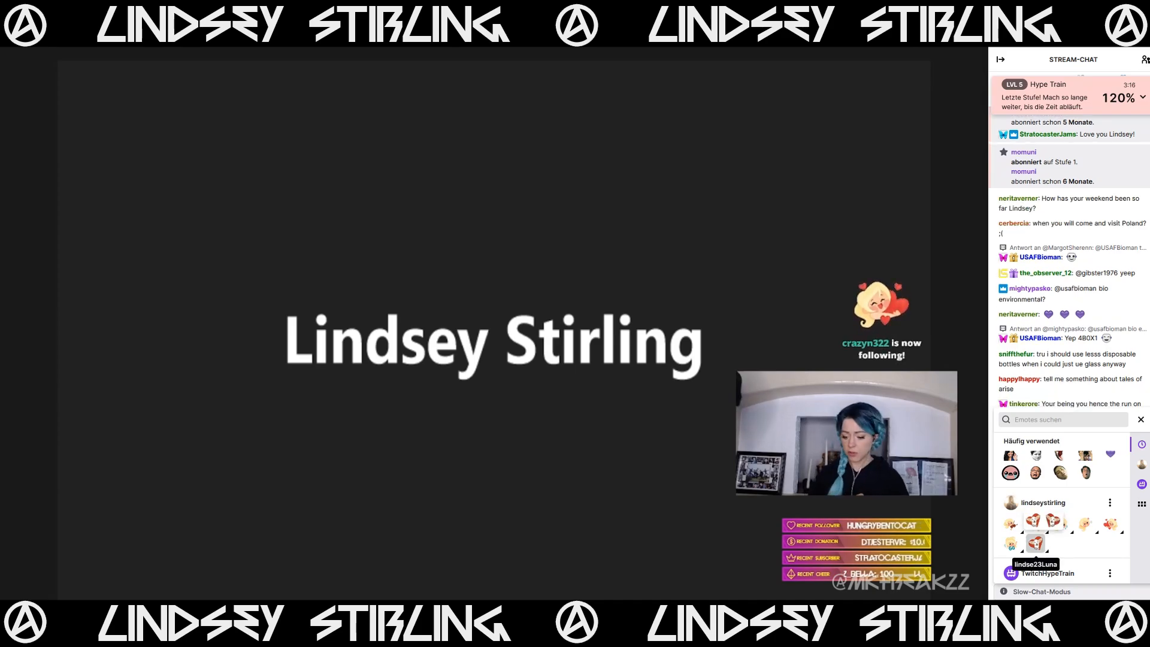
{"action": "key", "text": "Return"}
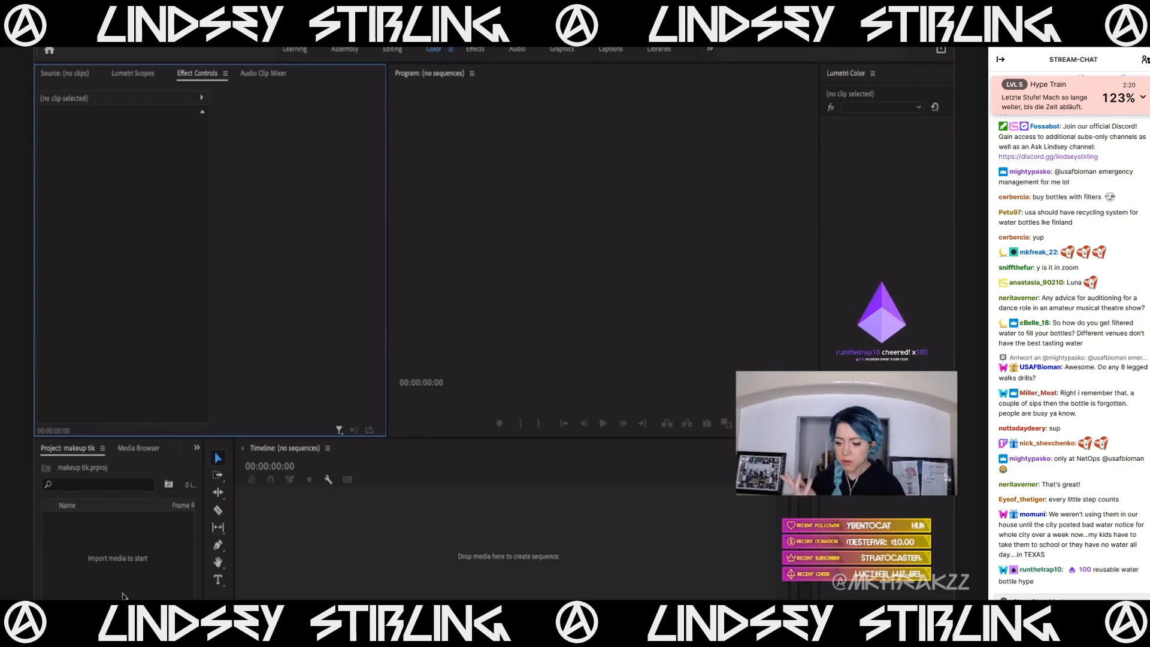
Import the recorded MP4 footage clips into the empty makeup tik project.
{"action": "left_click", "coordinate": [82, 575]}
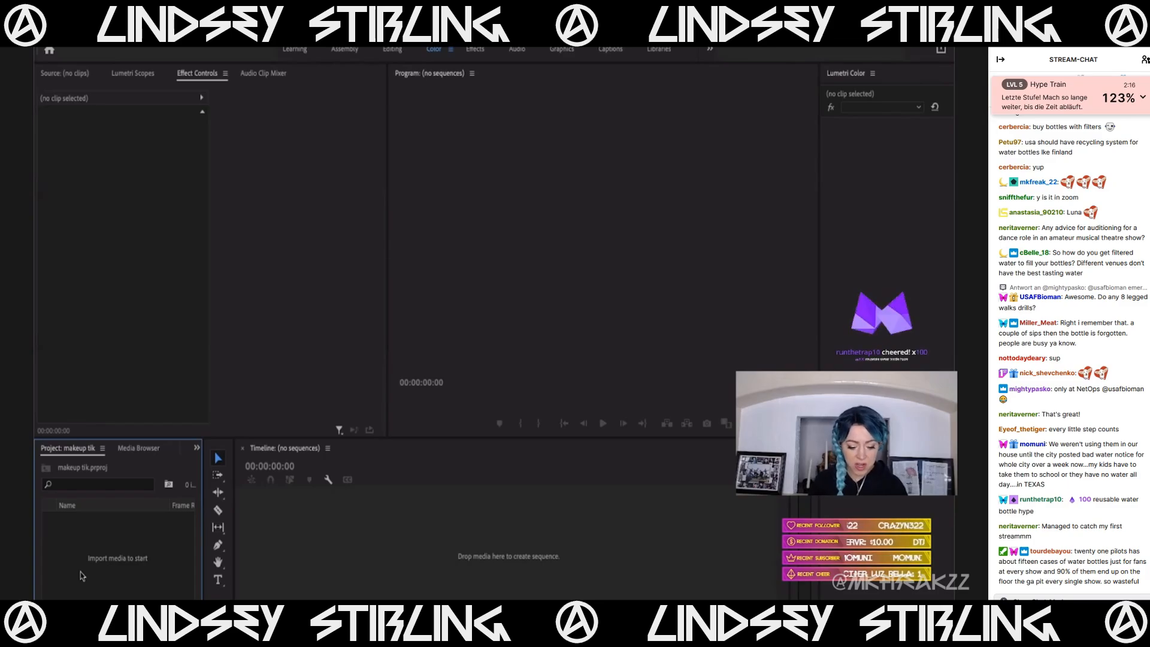
{"action": "left_click", "coordinate": [87, 620]}
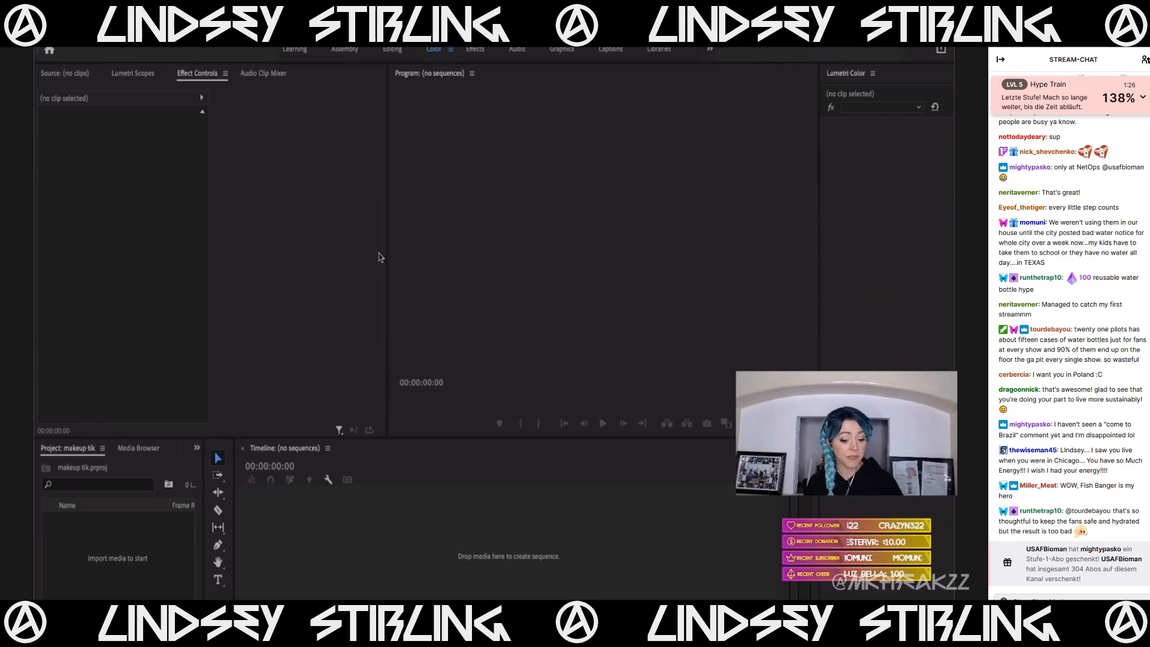
{"action": "left_click_drag", "start_coordinate": [149, 540], "coordinate": [133, 547]}
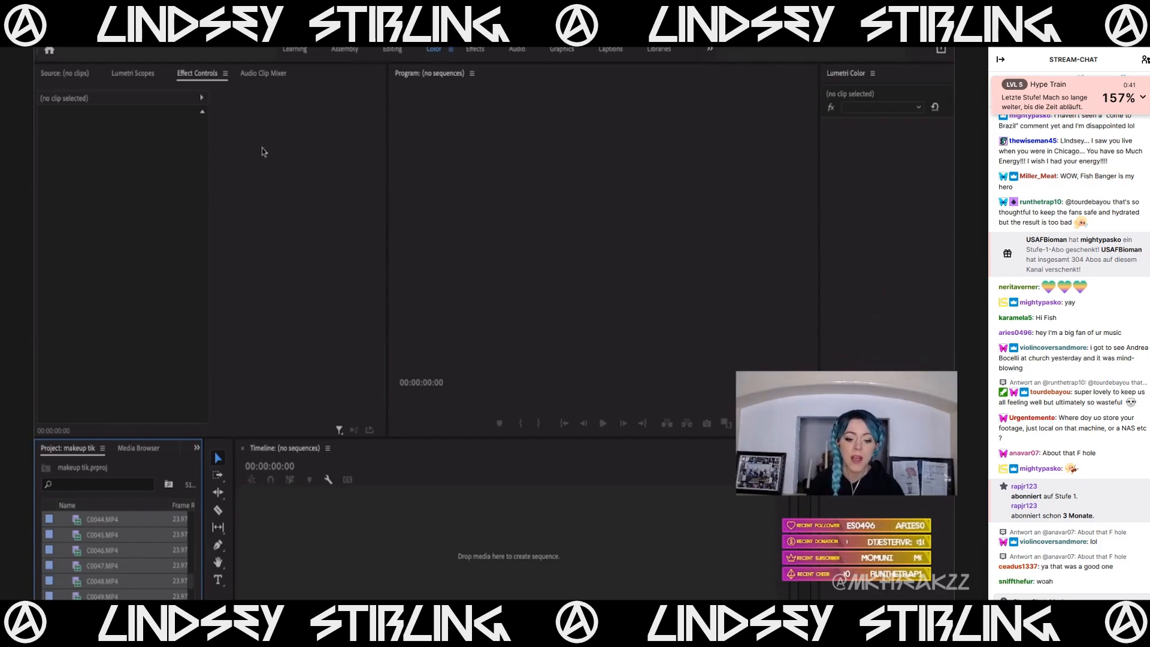
Preview the first imported clips one after another, from C0006.MP4 to C0009.MP4, in the Source monitor.
{"action": "scroll", "coordinate": [122, 531], "scroll_direction": "up", "scroll_amount": 10}
{"action": "left_click", "coordinate": [109, 525]}
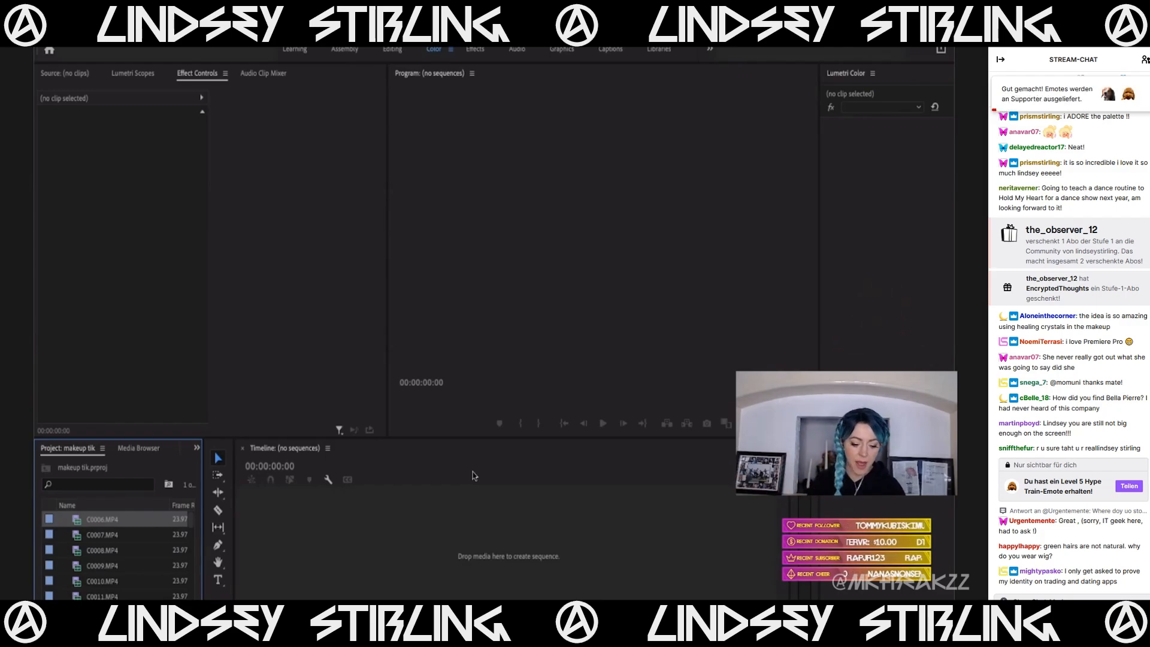
{"action": "double_click", "coordinate": [77, 520]}
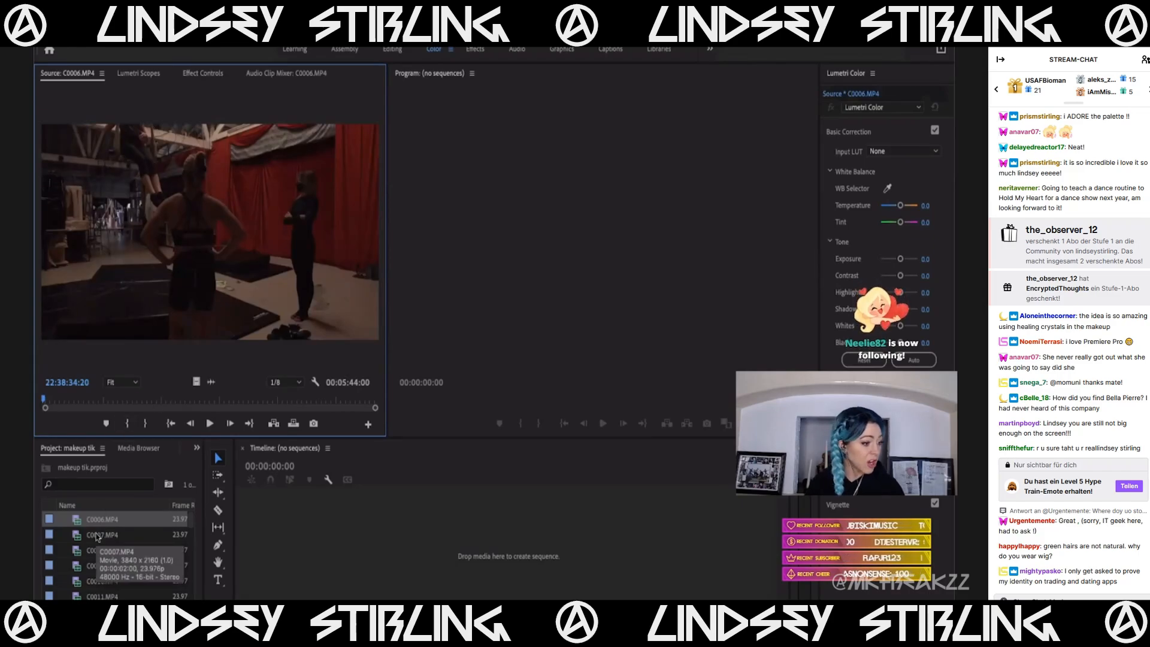
{"action": "left_click", "coordinate": [96, 535]}
{"action": "double_click", "coordinate": [76, 537]}
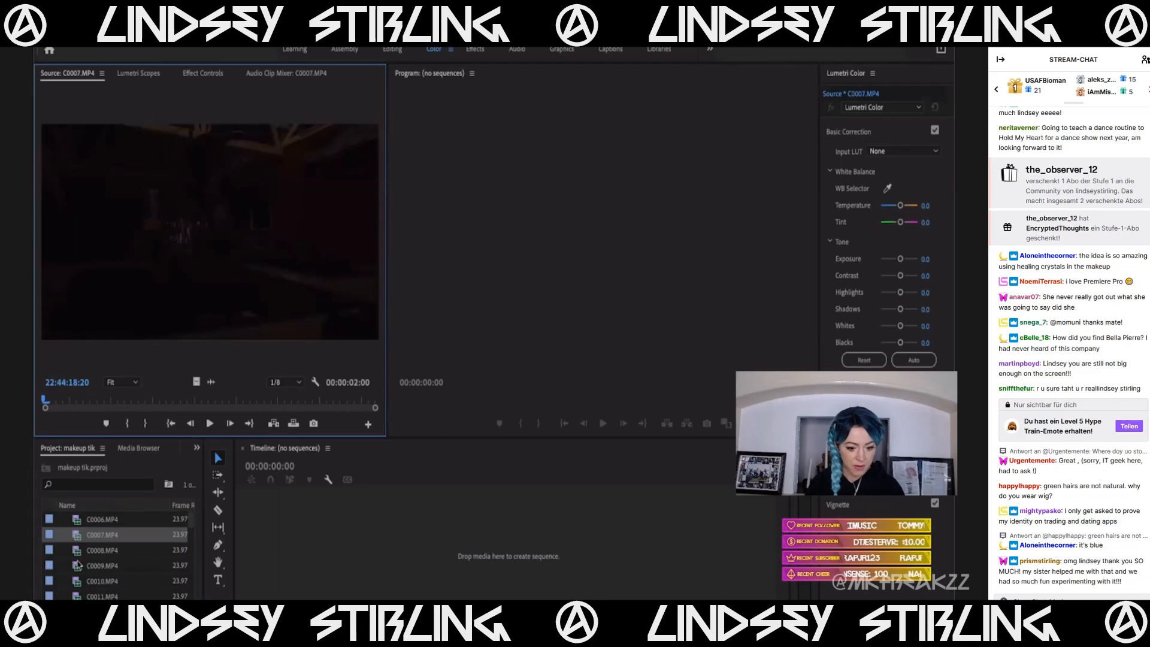
{"action": "double_click", "coordinate": [77, 552]}
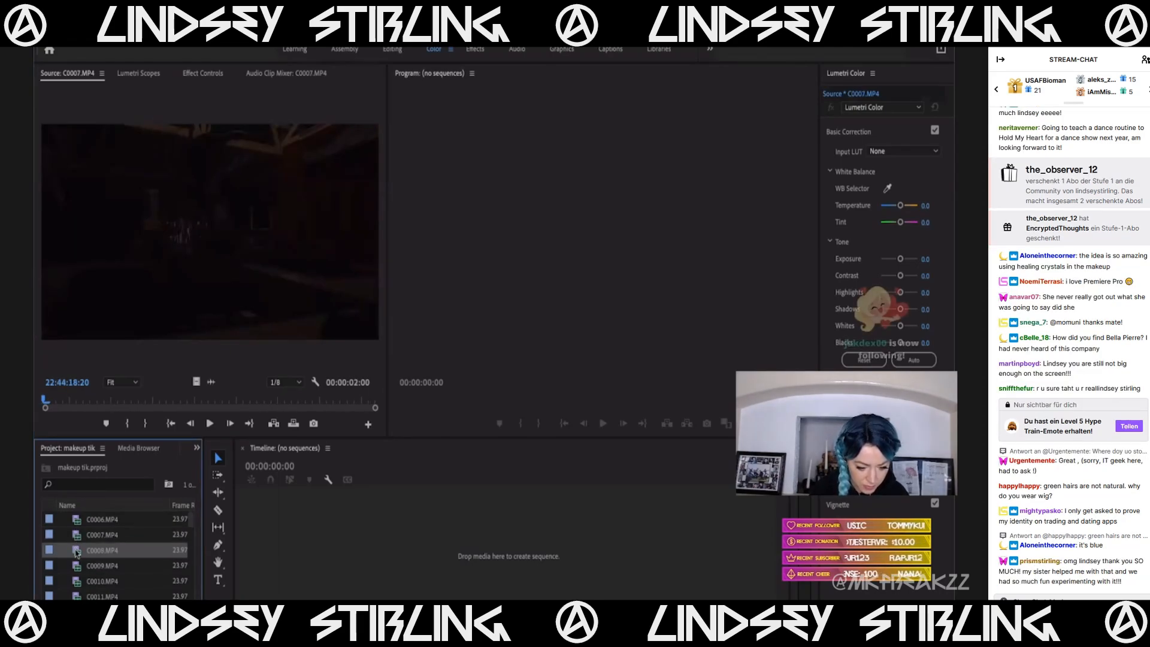
{"action": "double_click", "coordinate": [77, 567]}
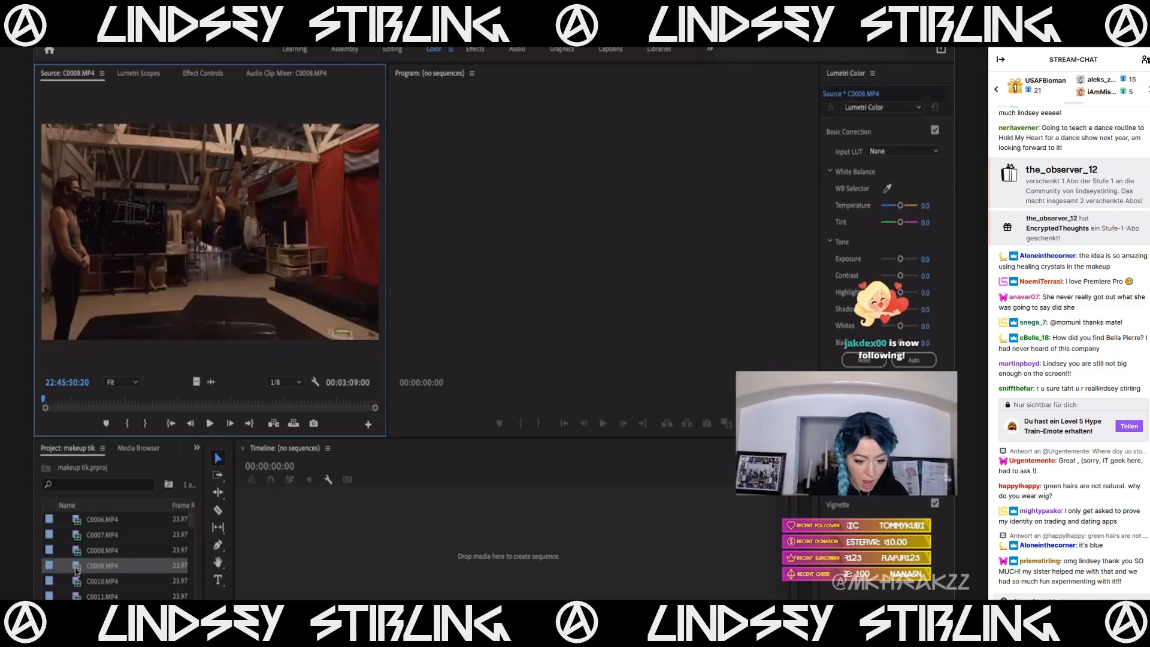
Preview the makeup clips C0023.MP4, C0020.MP4, C0019.MP4 and C0018.MP4, working backwards through the footage.
{"action": "scroll", "coordinate": [90, 580], "scroll_direction": "down", "scroll_amount": 4}
{"action": "left_click", "coordinate": [98, 591]}
{"action": "double_click", "coordinate": [99, 591]}
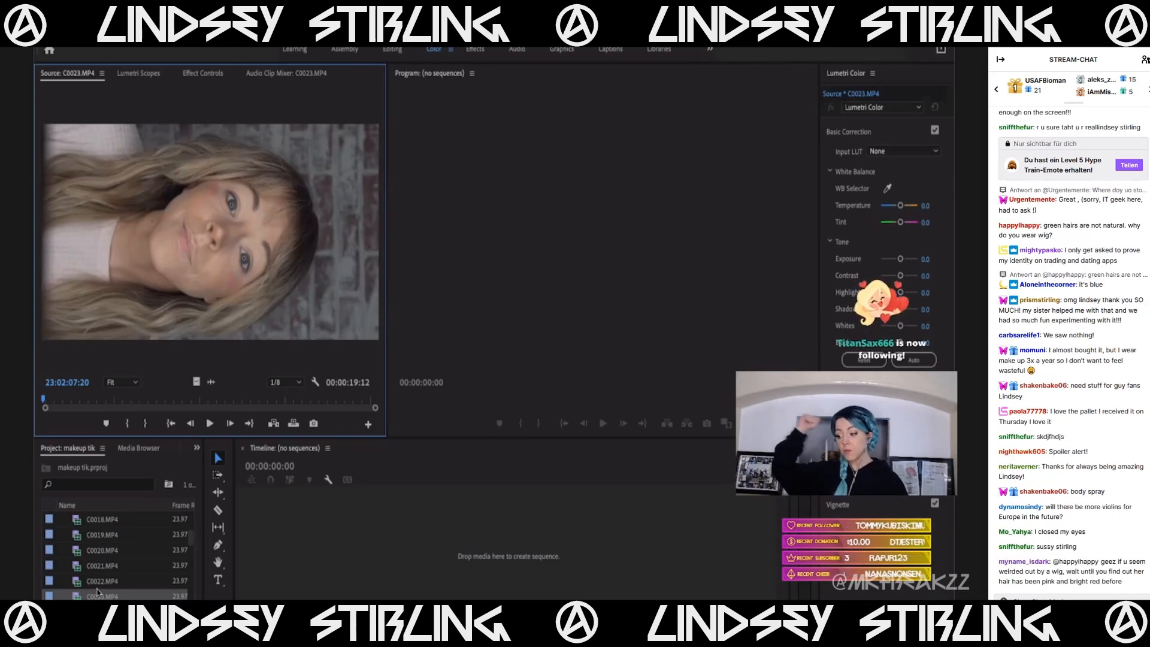
{"action": "double_click", "coordinate": [97, 553]}
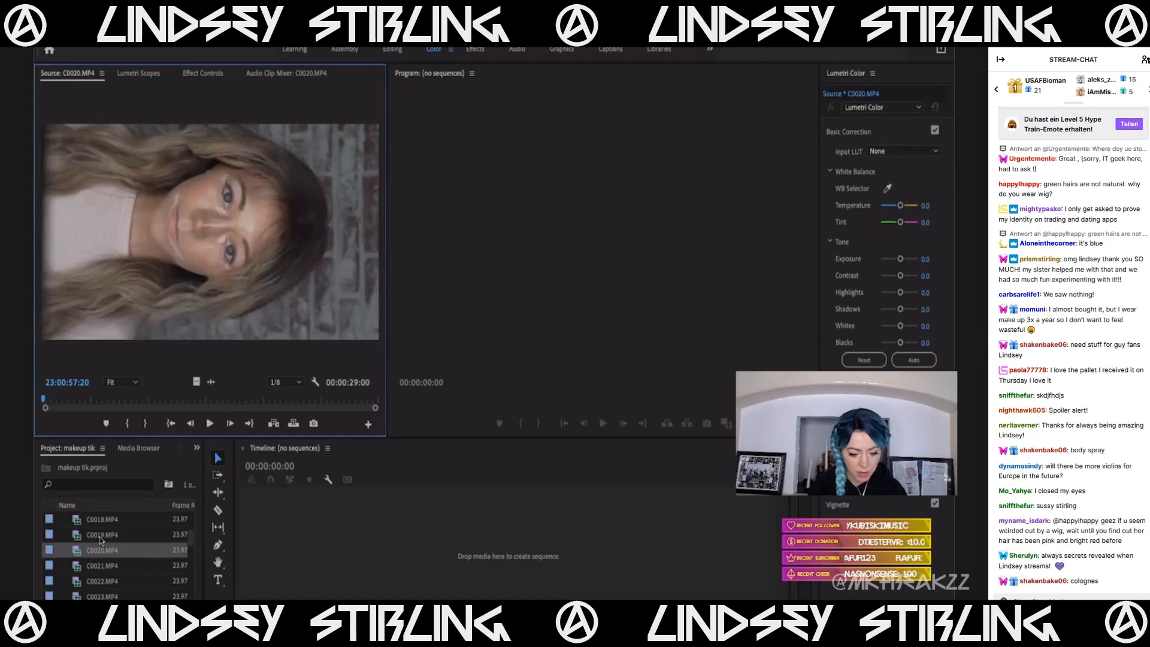
{"action": "double_click", "coordinate": [100, 538]}
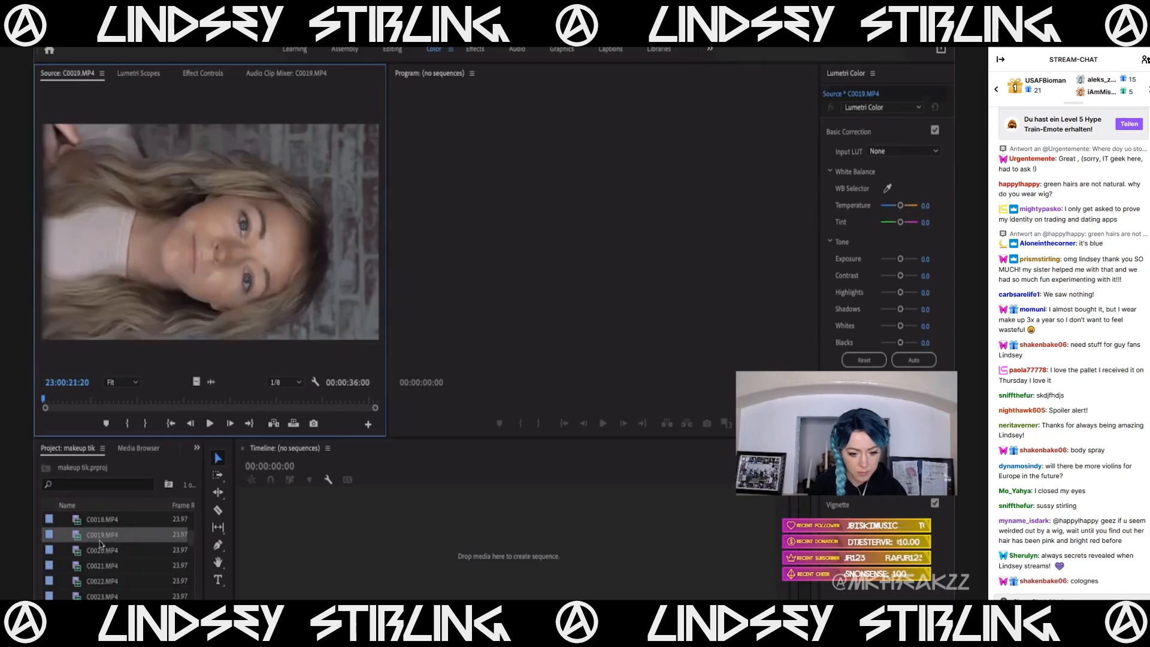
{"action": "double_click", "coordinate": [99, 525]}
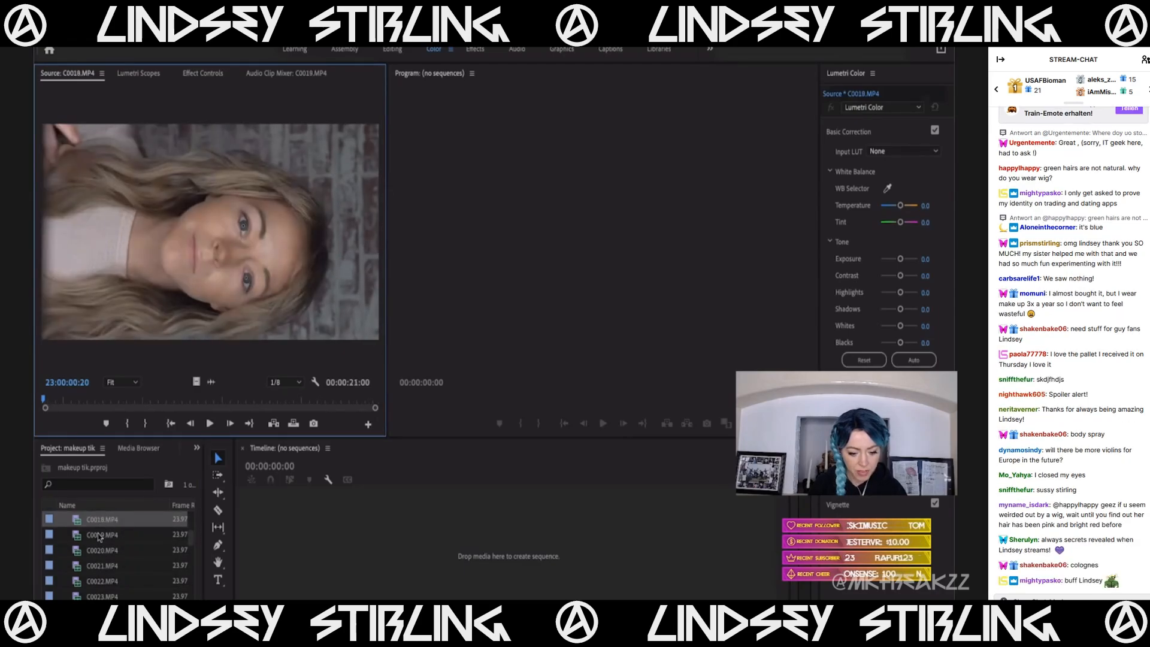
Check the clips' media start and duration columns and preview C0016, C0015 and C0013 to find the first makeup clip, reopening C0015.MP4.
{"action": "scroll", "coordinate": [100, 539], "scroll_direction": "up", "scroll_amount": 2}
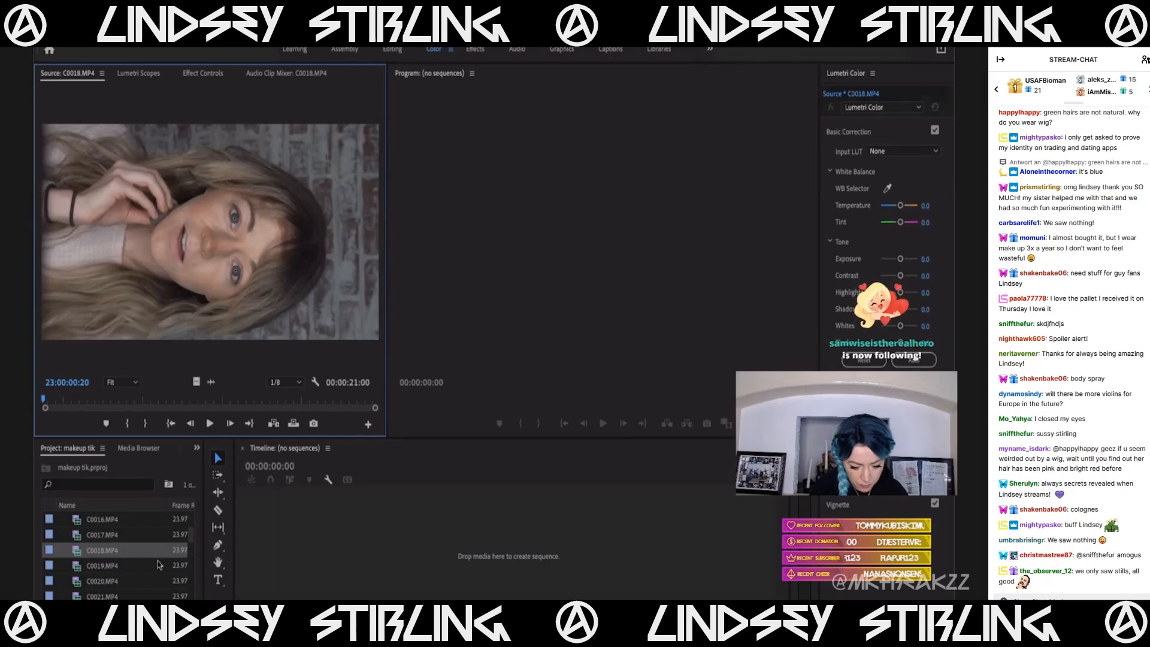
{"action": "scroll", "coordinate": [155, 558], "scroll_direction": "right", "scroll_amount": 2}
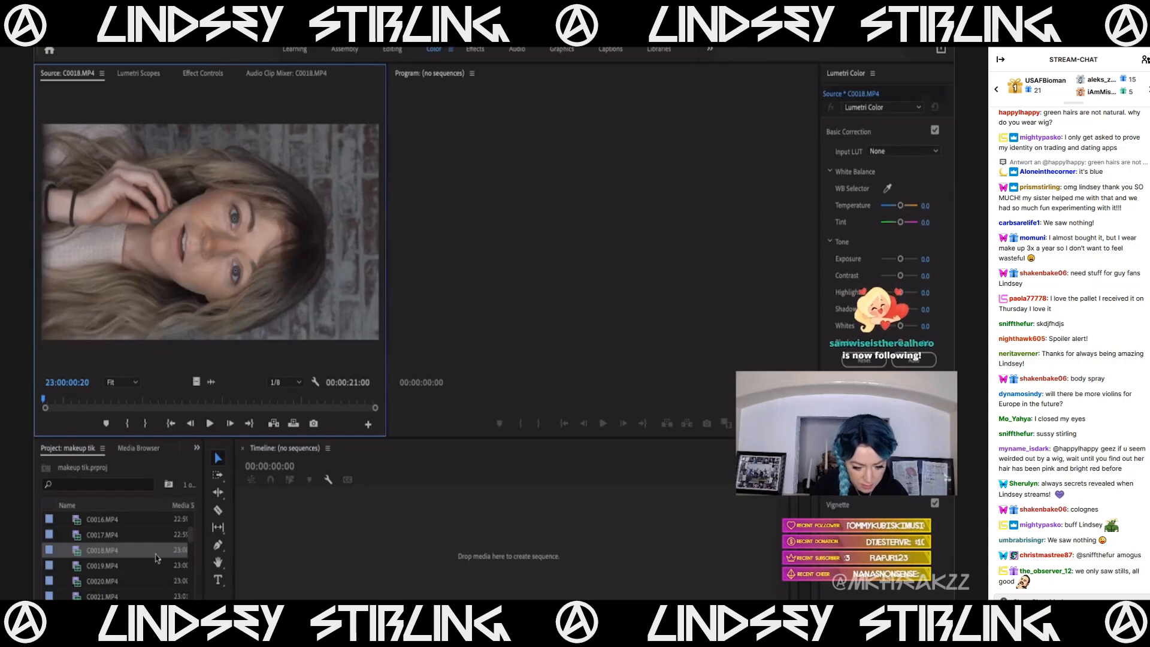
{"action": "scroll", "coordinate": [156, 558], "scroll_direction": "right", "scroll_amount": 2}
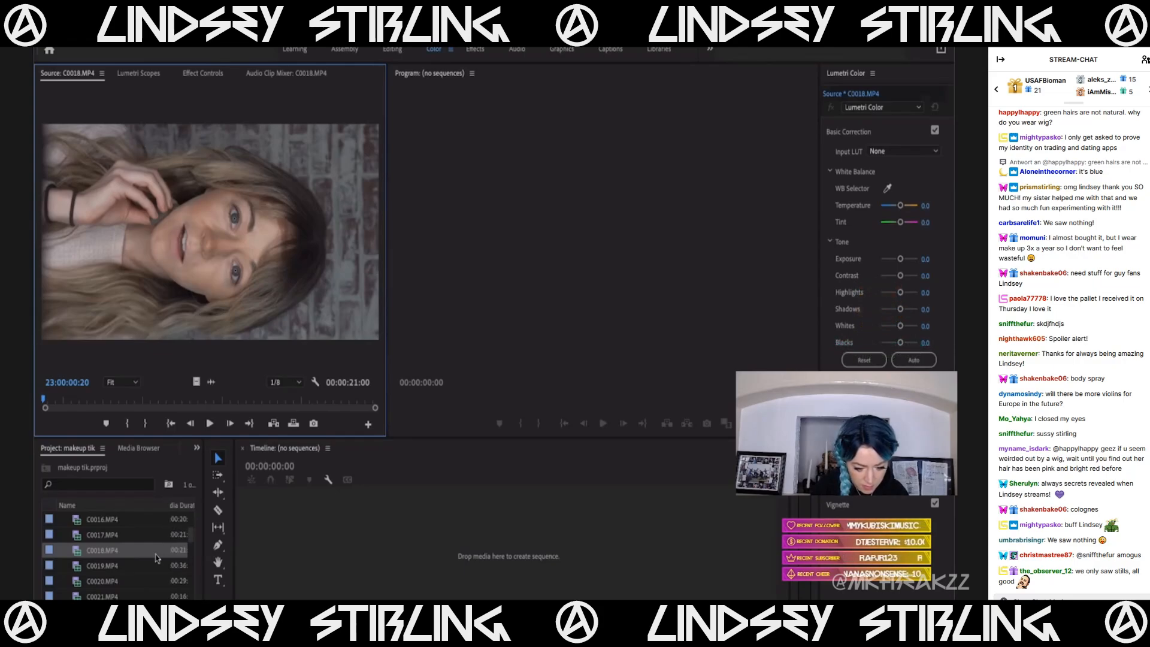
{"action": "scroll", "coordinate": [155, 558], "scroll_direction": "left", "scroll_amount": 4}
{"action": "scroll", "coordinate": [155, 558], "scroll_direction": "down", "scroll_amount": 3}
{"action": "scroll", "coordinate": [109, 541], "scroll_direction": "up", "scroll_amount": 3}
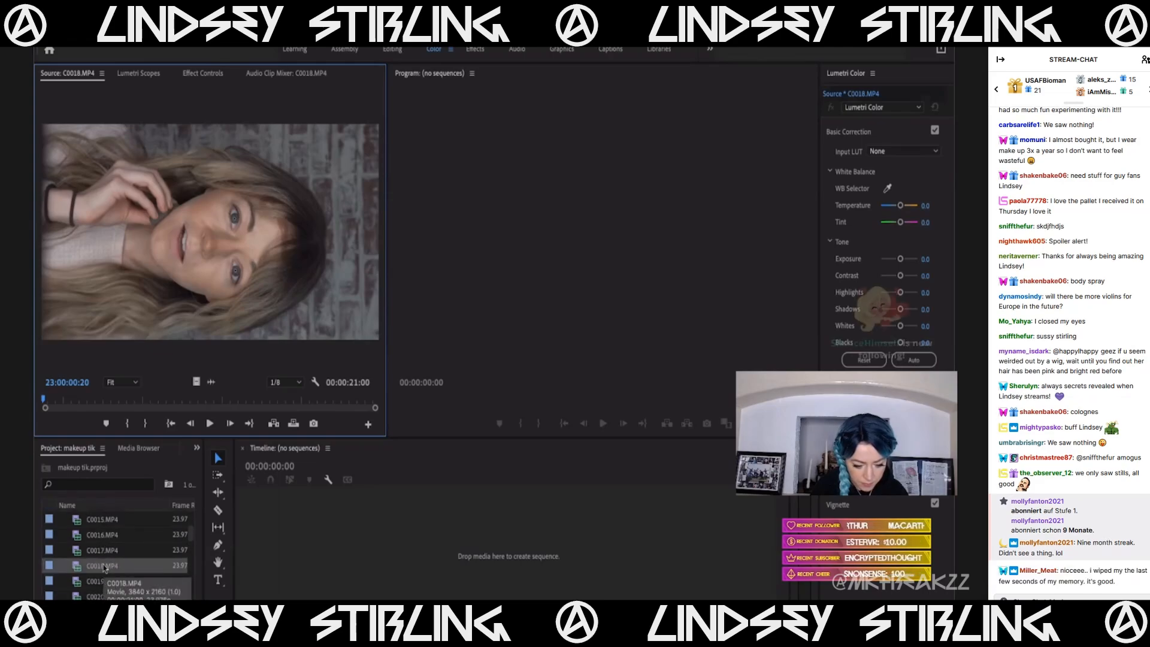
{"action": "double_click", "coordinate": [104, 537]}
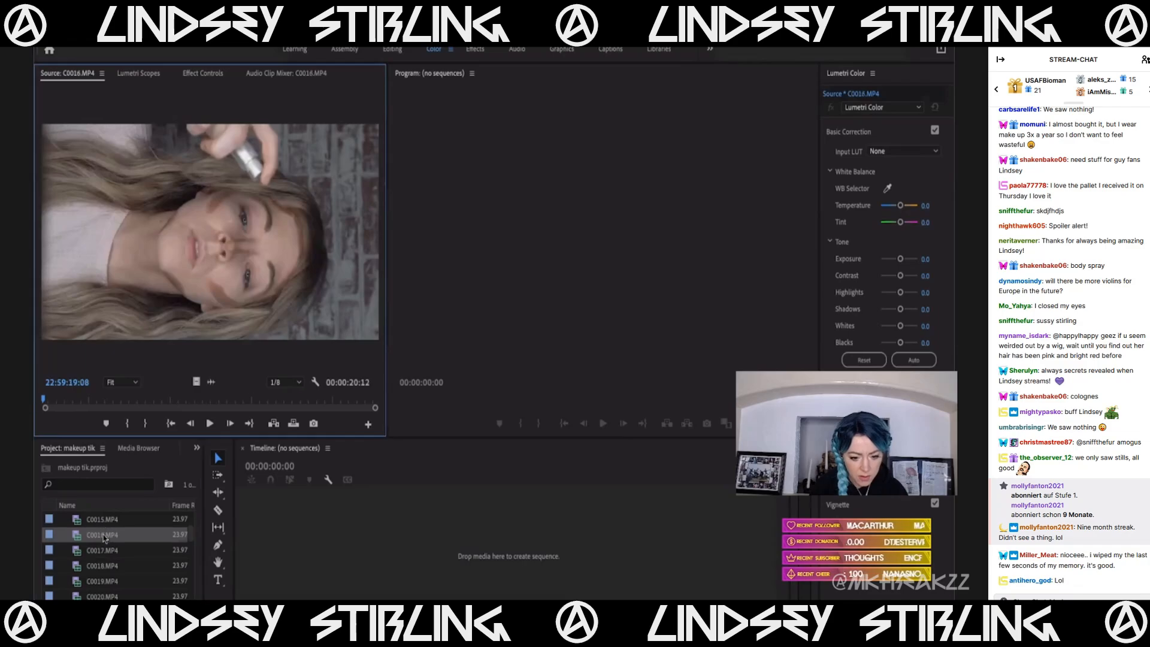
{"action": "double_click", "coordinate": [104, 520]}
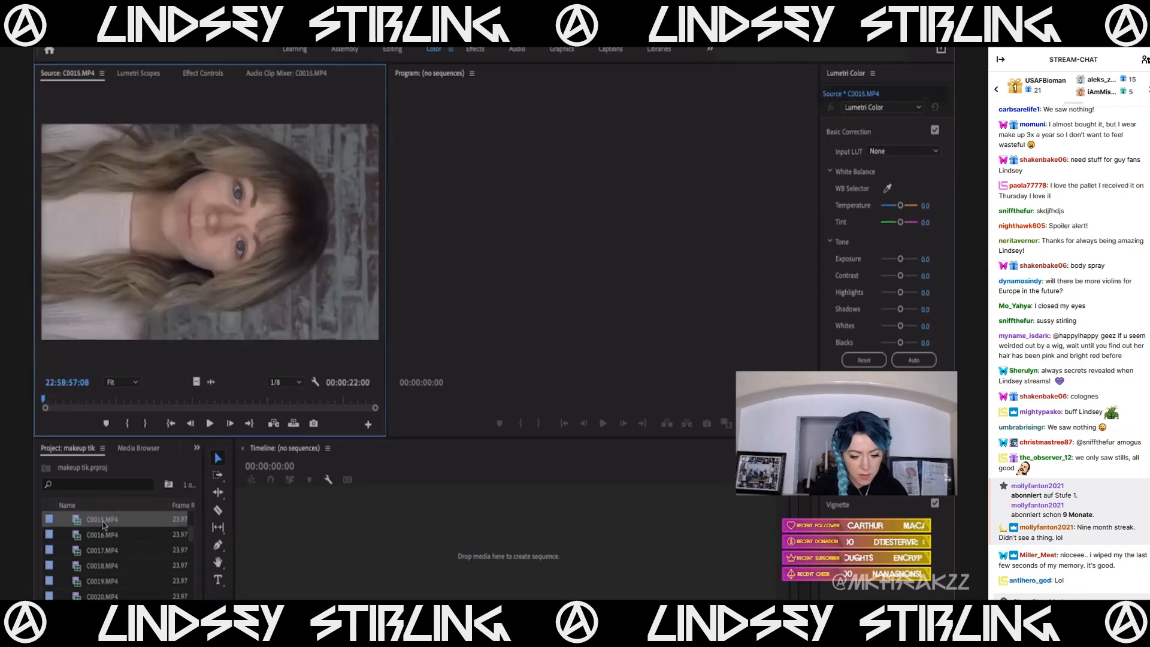
{"action": "scroll", "coordinate": [100, 523], "scroll_direction": "up", "scroll_amount": 1}
{"action": "double_click", "coordinate": [101, 522]}
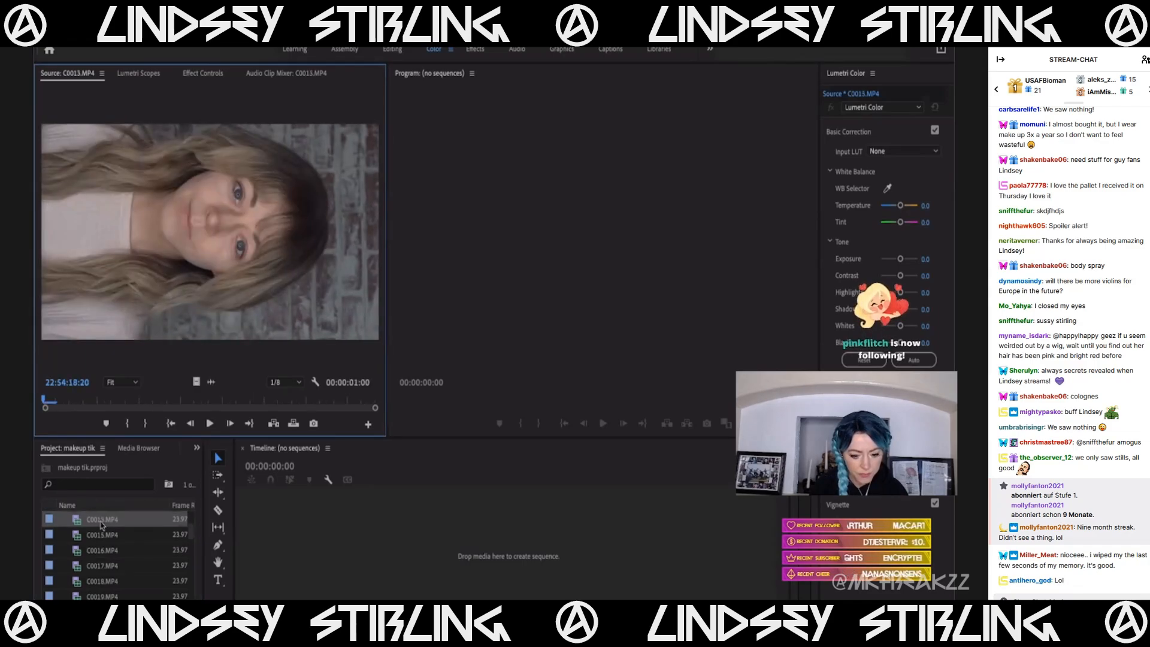
{"action": "double_click", "coordinate": [103, 536]}
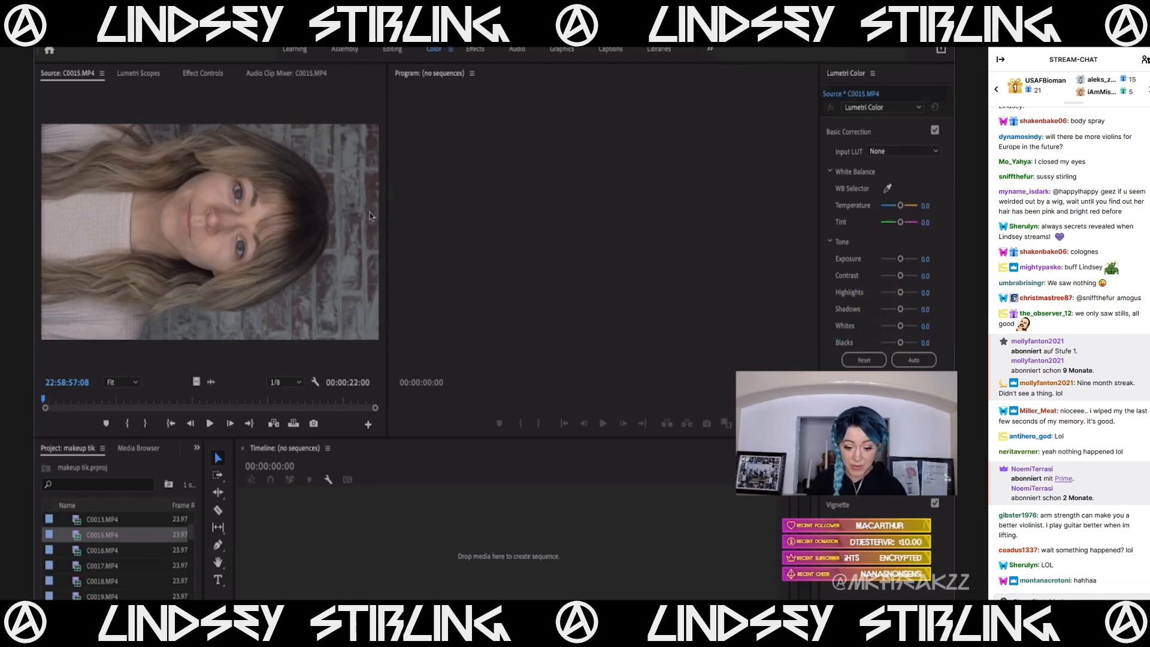
Create a sequence from F hole.mp4 in the empty timeline and move the playhead to 00:00:02:55.
{"action": "left_click_drag", "start_coordinate": [97, 570], "coordinate": [99, 574]}
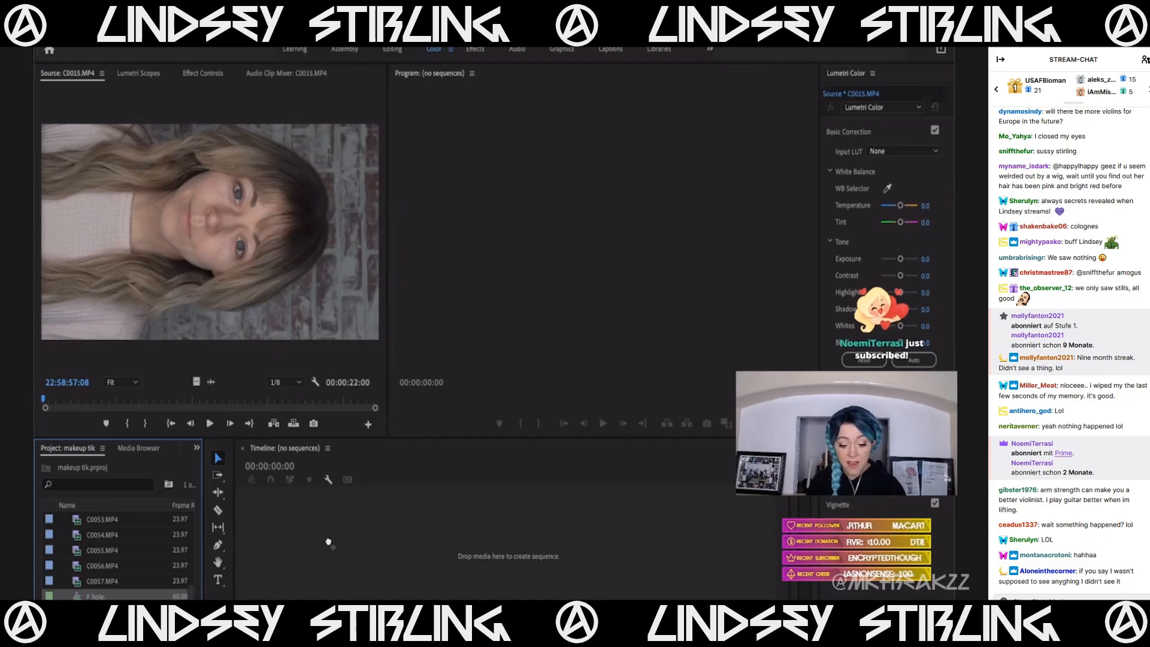
{"action": "left_click_drag", "start_coordinate": [328, 542], "coordinate": [329, 541]}
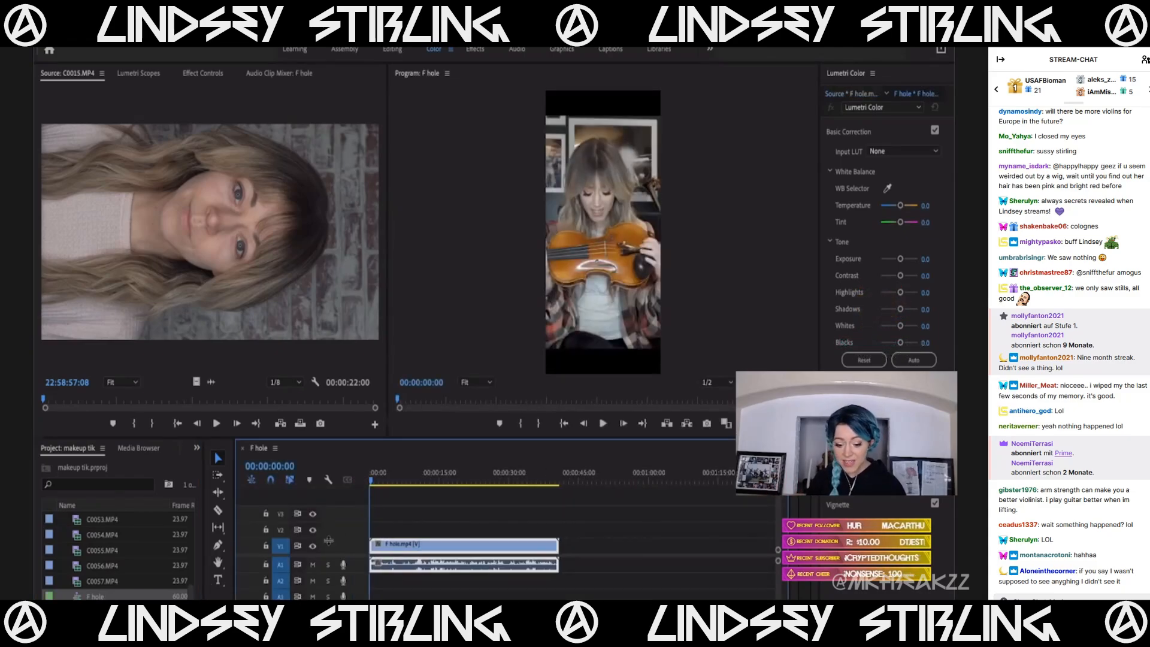
{"action": "left_click", "coordinate": [382, 479]}
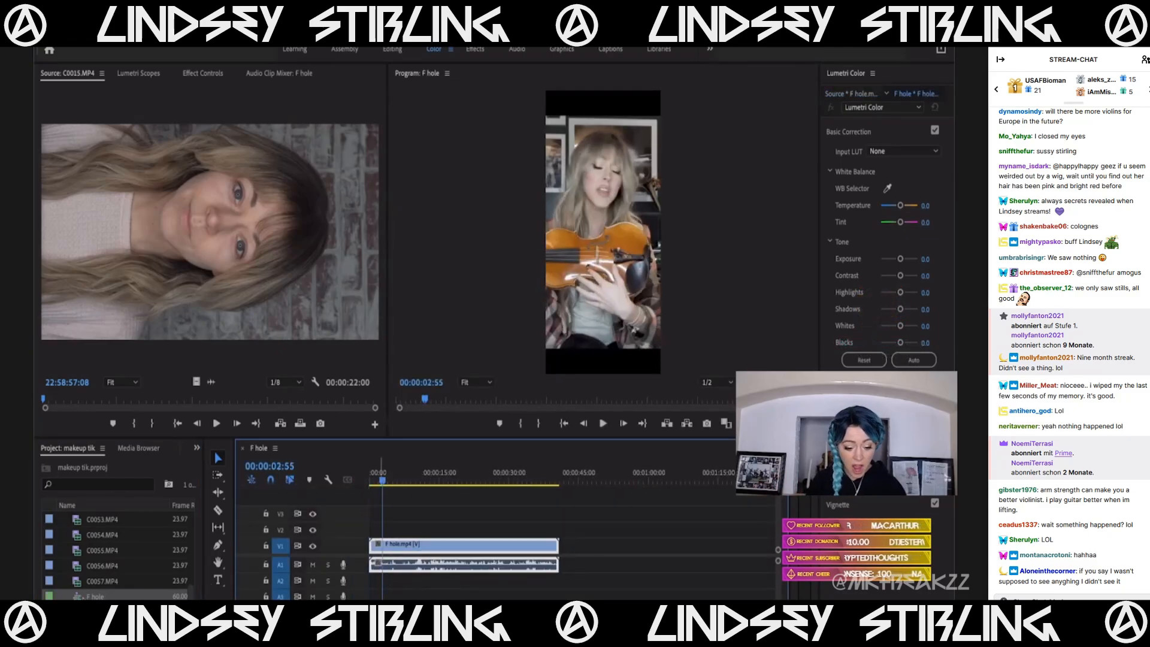
Place C0015.MP4 at the start of the timeline on the video track above F hole.mp4.
{"action": "scroll", "coordinate": [77, 573], "scroll_direction": "up", "scroll_amount": 3}
{"action": "scroll", "coordinate": [76, 574], "scroll_direction": "up", "scroll_amount": 4}
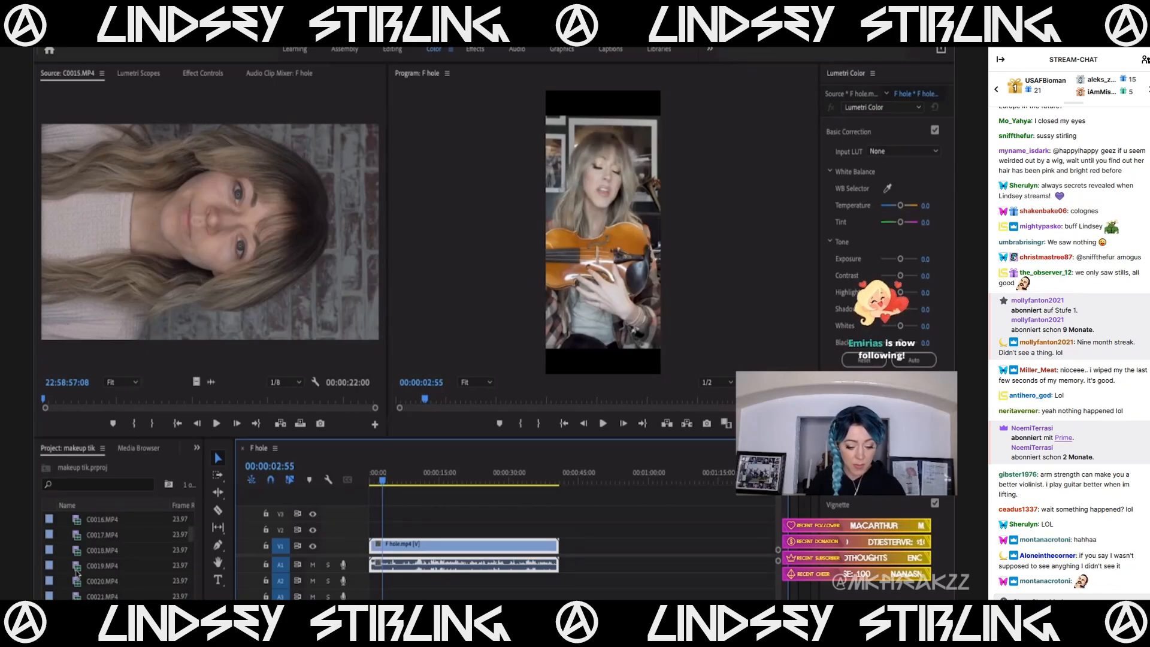
{"action": "double_click", "coordinate": [79, 521]}
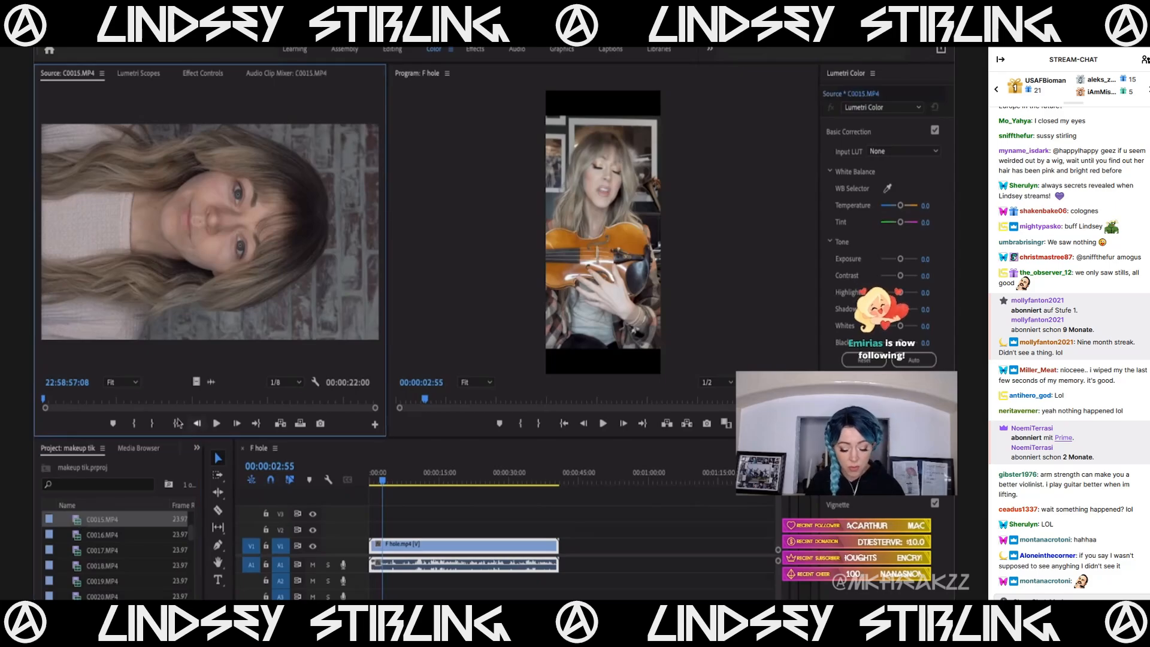
{"action": "left_click_drag", "start_coordinate": [76, 521], "coordinate": [412, 532]}
Set the C0015.MP4 clip's scale to 35 and its rotation to -90° in its motion properties.
{"action": "left_click", "coordinate": [203, 73]}
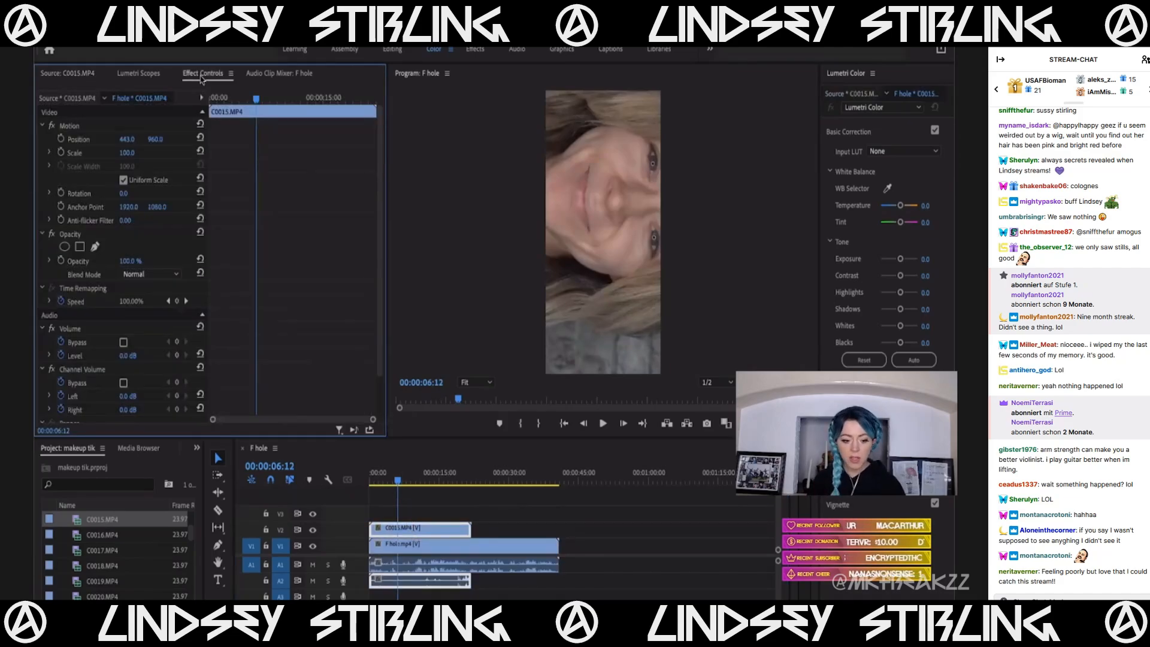
{"action": "mouse_move", "coordinate": [125, 153]}
{"action": "left_mouse_down"}
{"action": "mouse_move", "coordinate": [76, 154]}
{"action": "mouse_move", "coordinate": [126, 139]}
{"action": "left_mouse_up"}
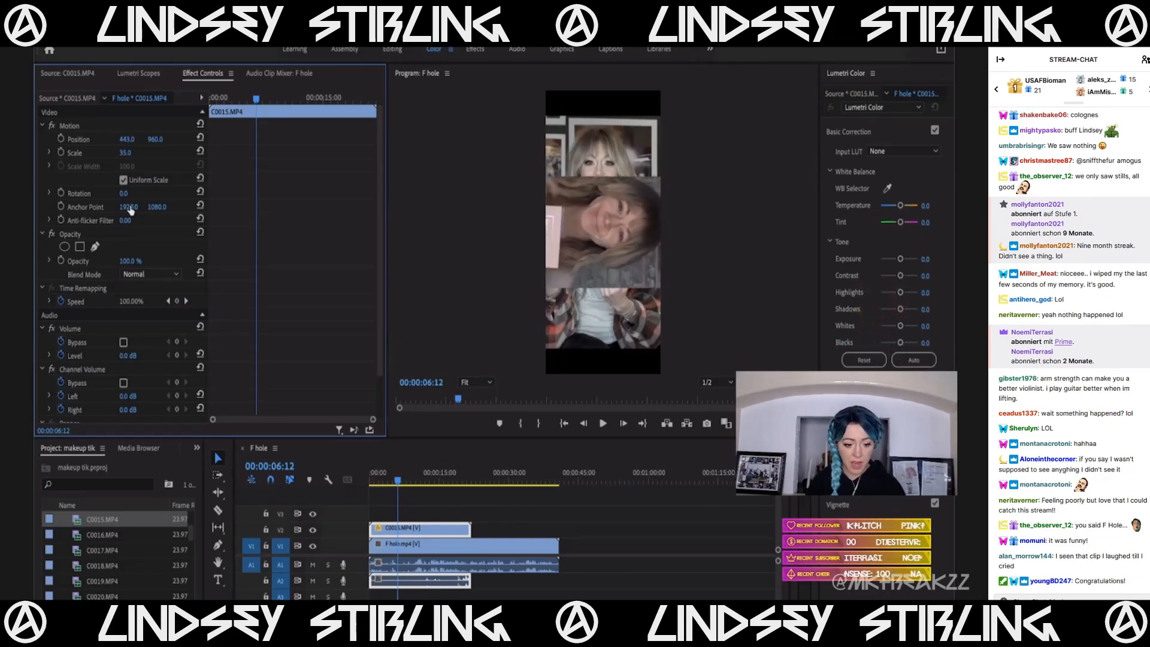
{"action": "left_click", "coordinate": [128, 191]}
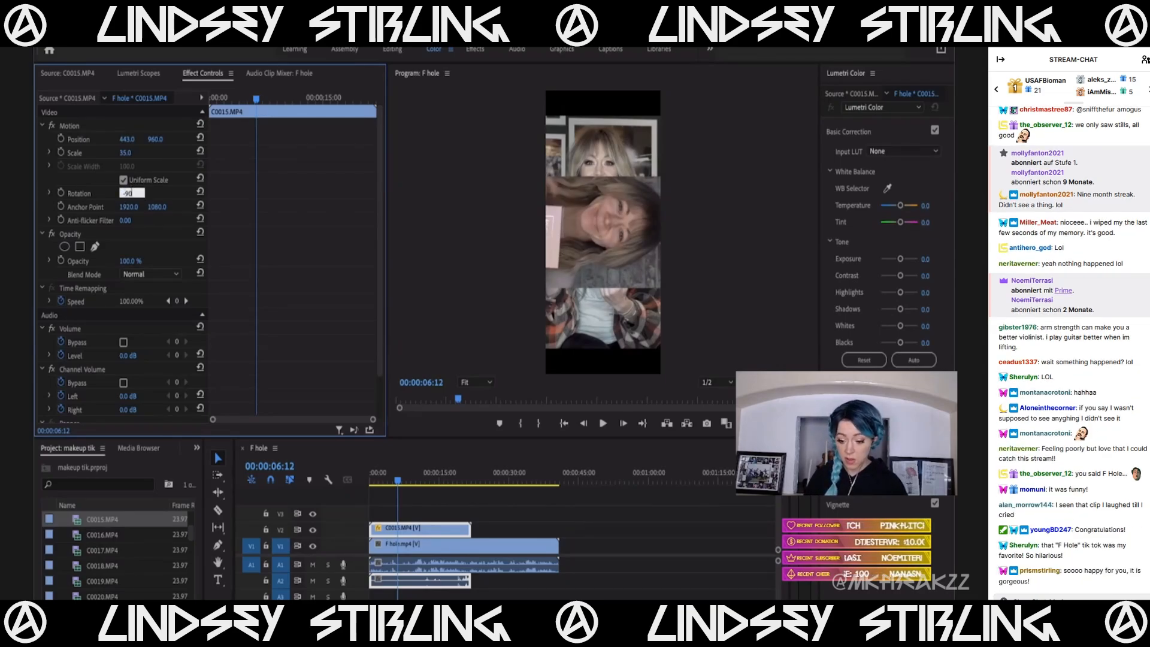
{"action": "key", "text": "Return"}
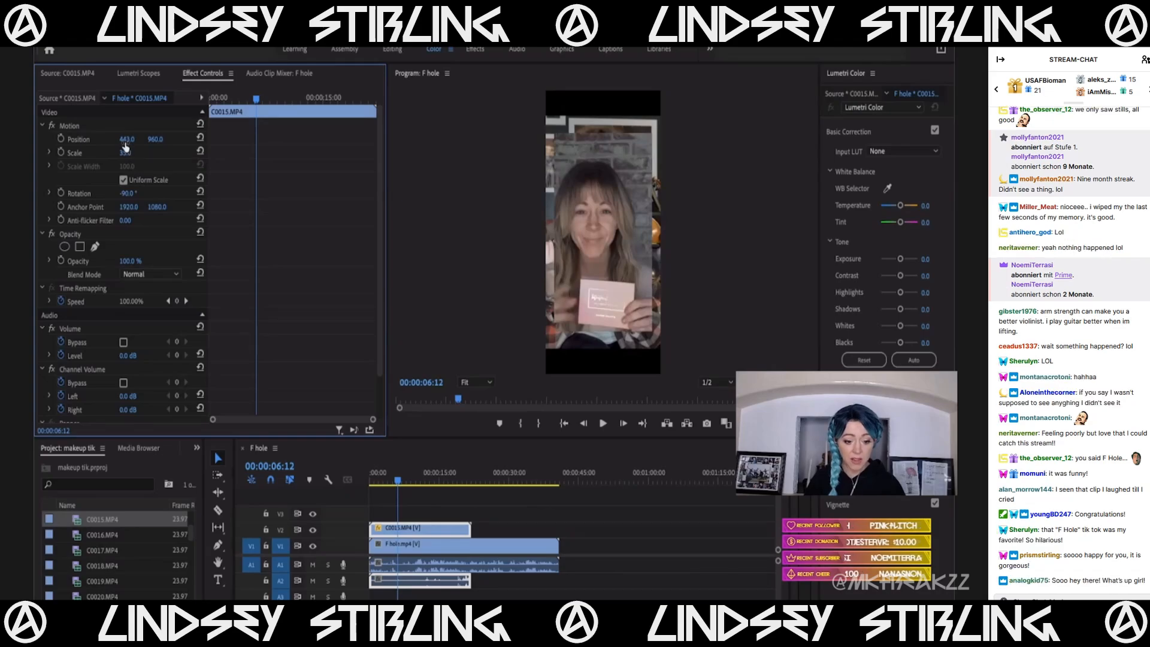
Set the C0015.MP4 clip's scale to 42 so it covers the F hole.mp4 picture area.
{"action": "left_click_drag", "start_coordinate": [125, 153], "coordinate": [135, 153]}
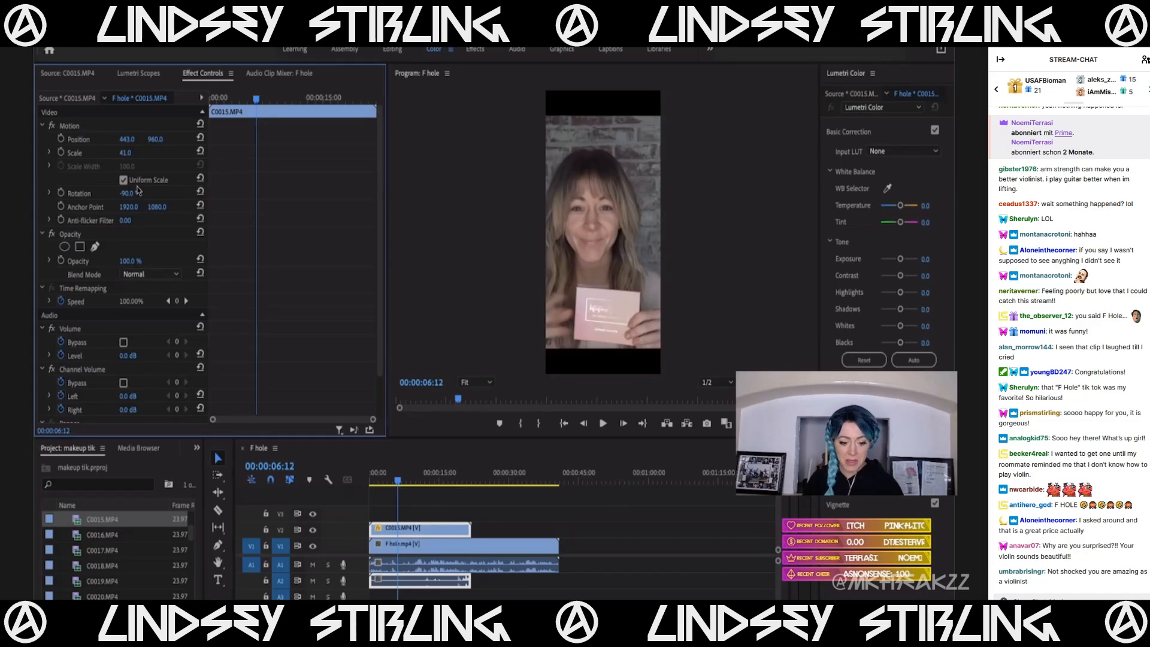
{"action": "left_click", "coordinate": [72, 126]}
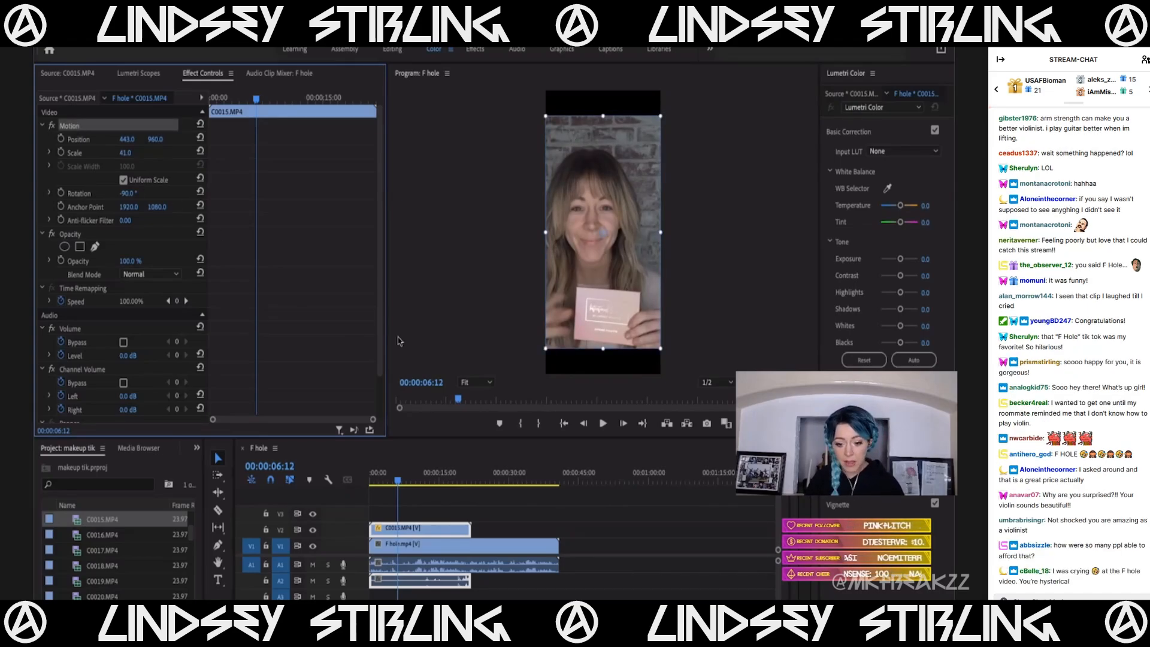
{"action": "left_click", "coordinate": [127, 153]}
{"action": "type", "text": "42"}
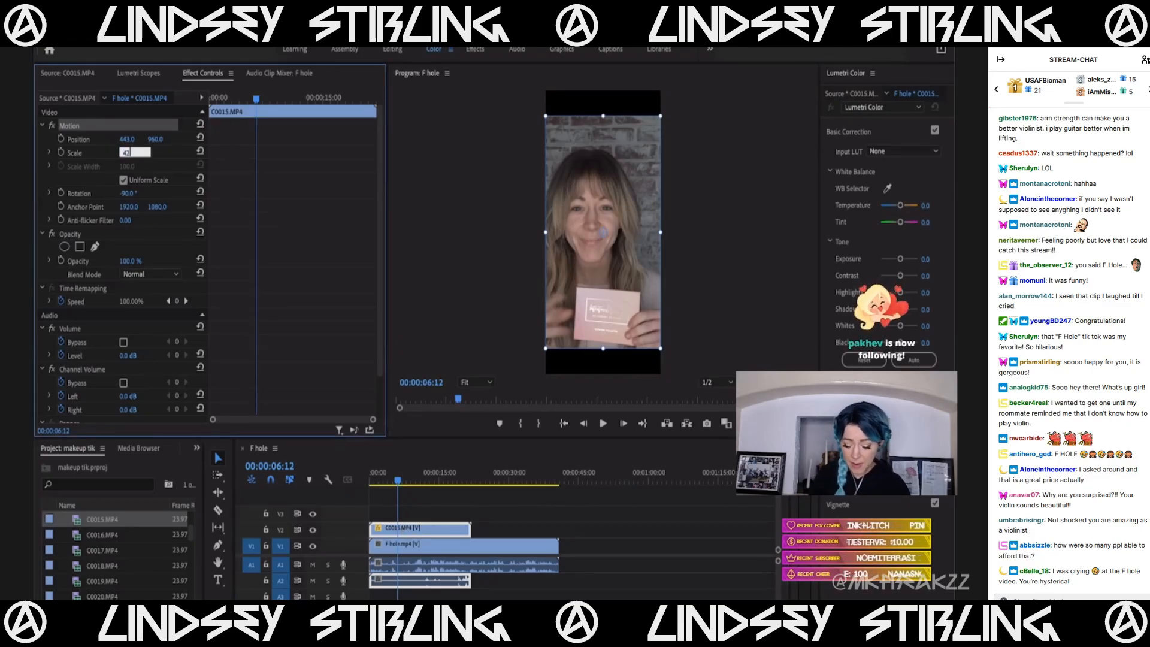
{"action": "left_click", "coordinate": [445, 477]}
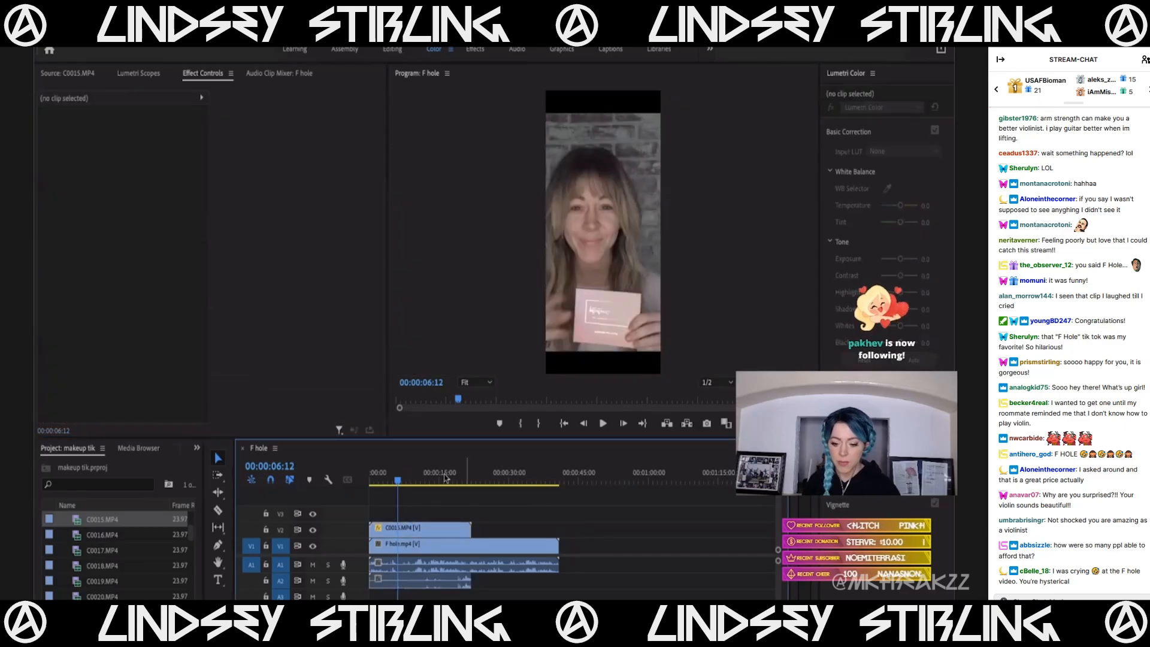
Return the playhead to the start of the sequence and scrub through C0015.MP4 to 00:00:08:19.
{"action": "left_click_drag", "start_coordinate": [401, 479], "coordinate": [355, 491]}
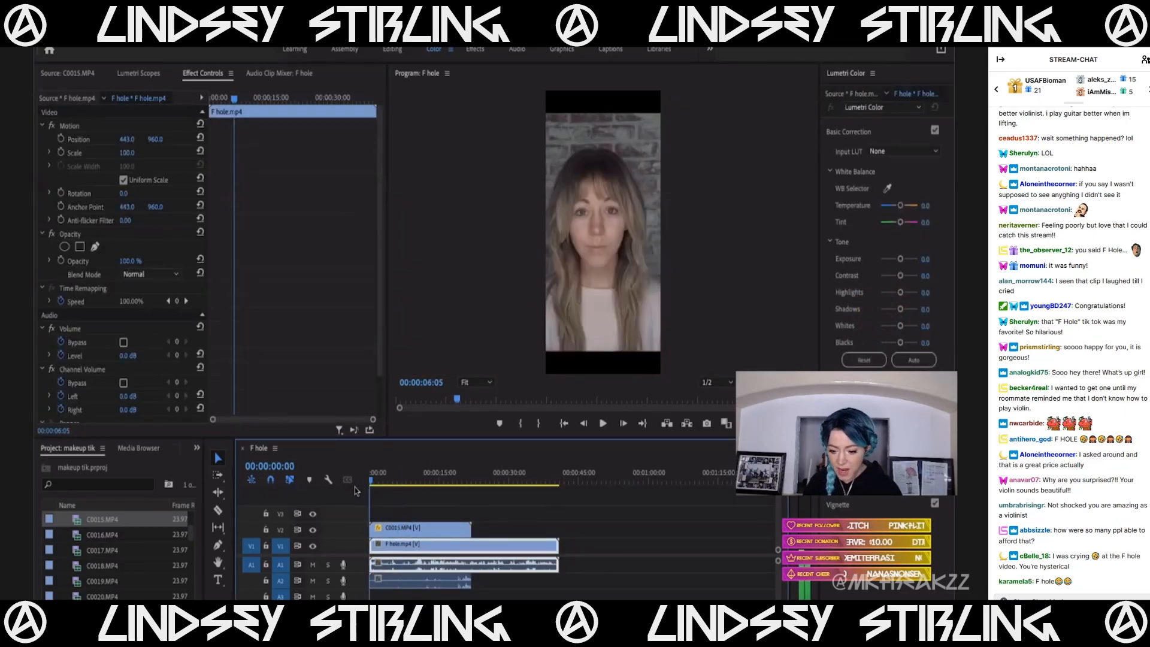
{"action": "key", "text": "minus"}
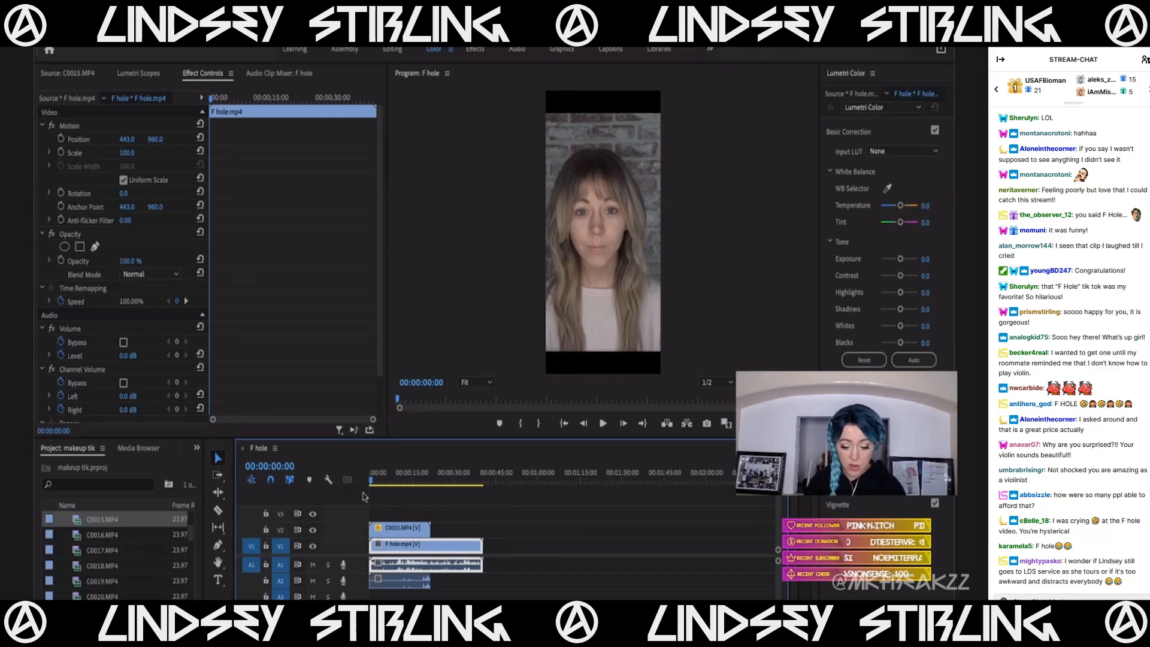
{"action": "mouse_move", "coordinate": [412, 478]}
{"action": "left_mouse_down"}
{"action": "mouse_move", "coordinate": [430, 476]}
{"action": "mouse_move", "coordinate": [394, 484]}
{"action": "left_mouse_up"}
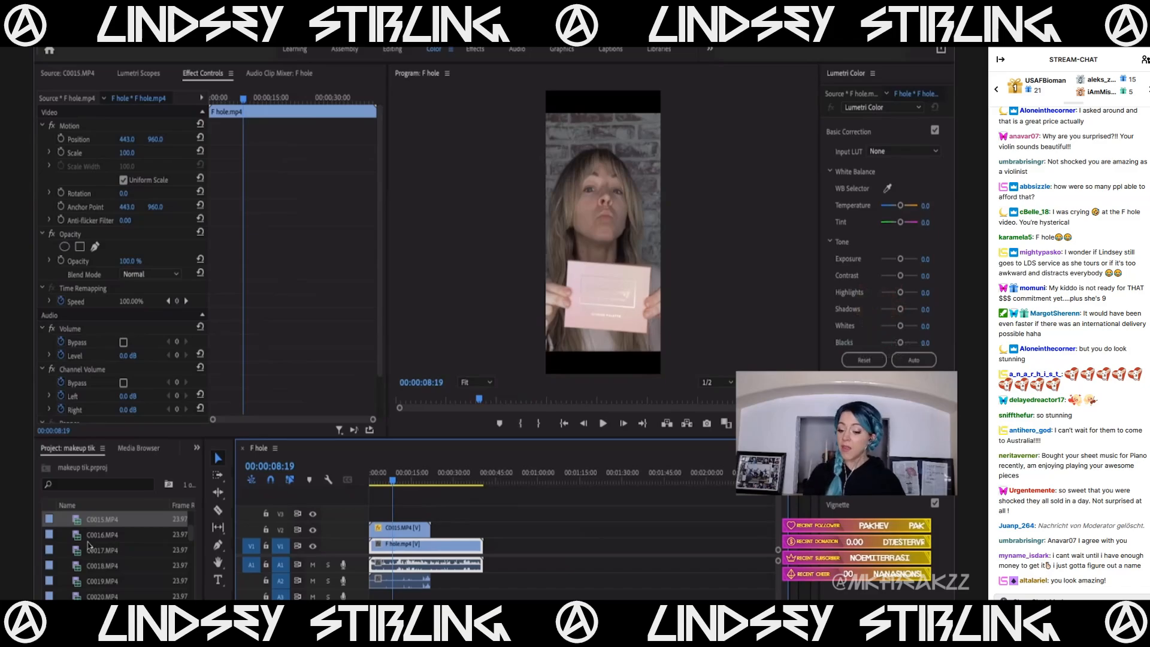
{"action": "mouse_move", "coordinate": [390, 482]}
{"action": "left_mouse_down"}
{"action": "mouse_move", "coordinate": [416, 492]}
{"action": "mouse_move", "coordinate": [393, 493]}
{"action": "left_mouse_up"}
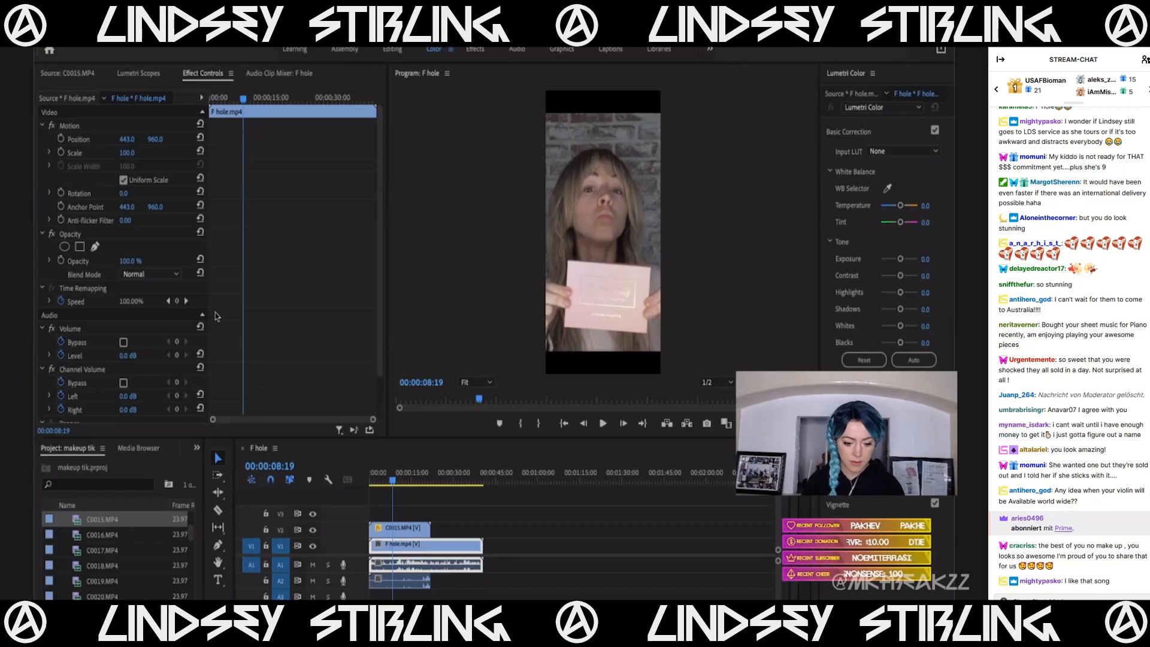
Open the song 01 Lost Girls.m4a from the project as the source and audition it from about 00;00;54.
{"action": "left_click_drag", "start_coordinate": [117, 599], "coordinate": [106, 577]}
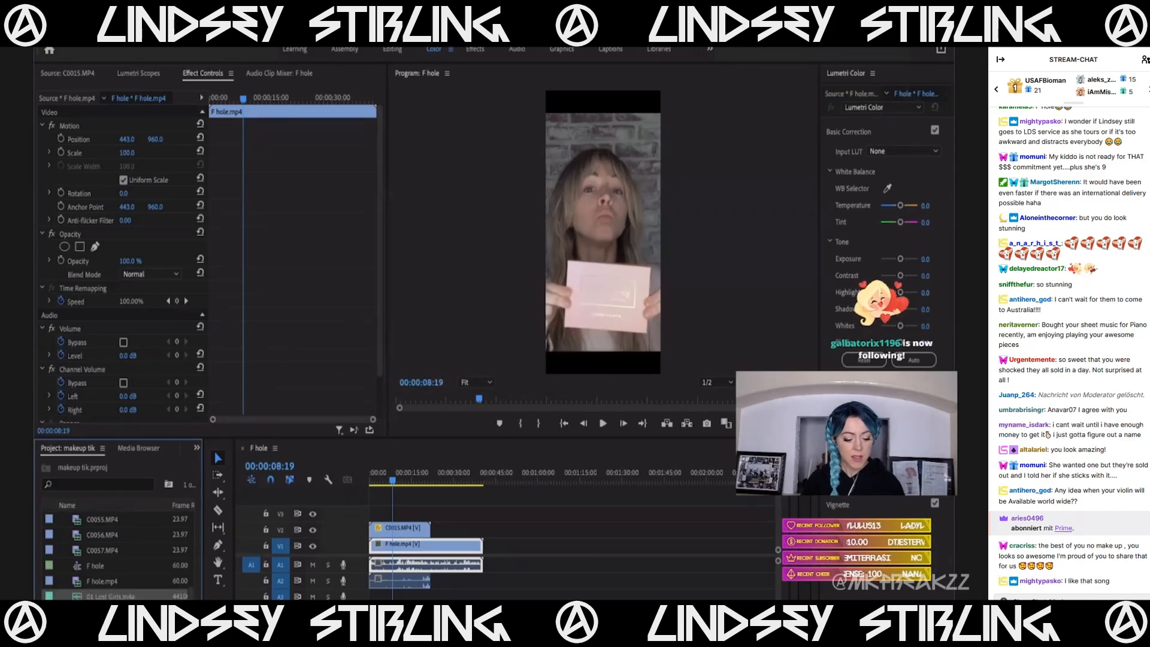
{"action": "double_click", "coordinate": [108, 595]}
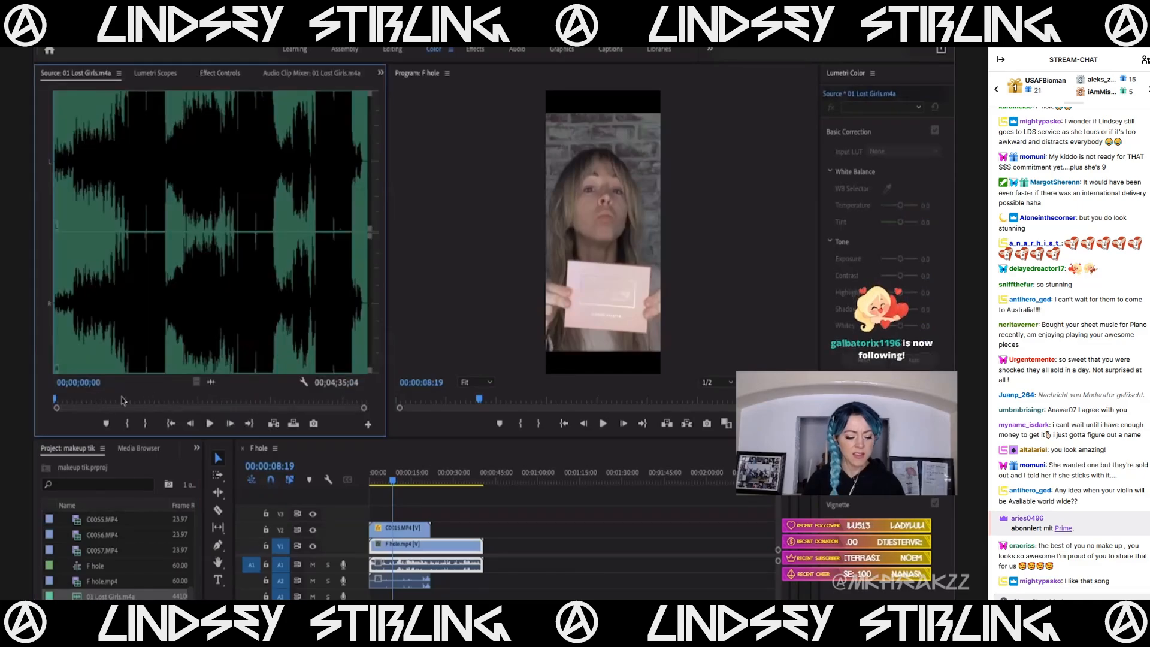
{"action": "left_click", "coordinate": [113, 400]}
{"action": "key", "text": "space"}
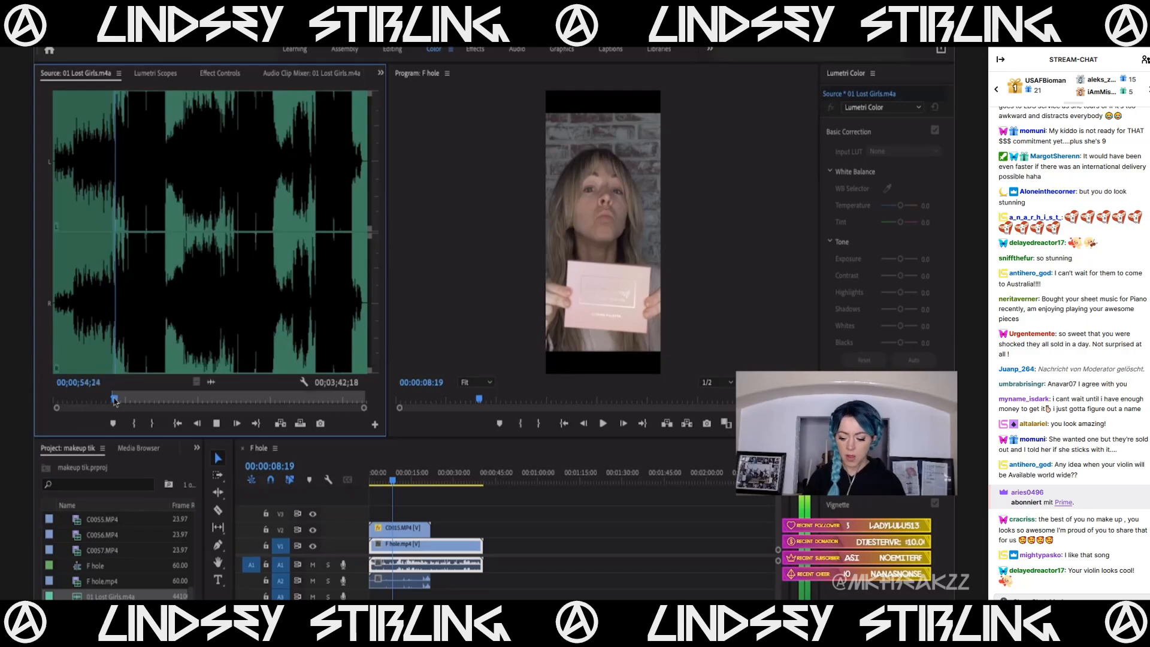
{"action": "key", "text": "space"}
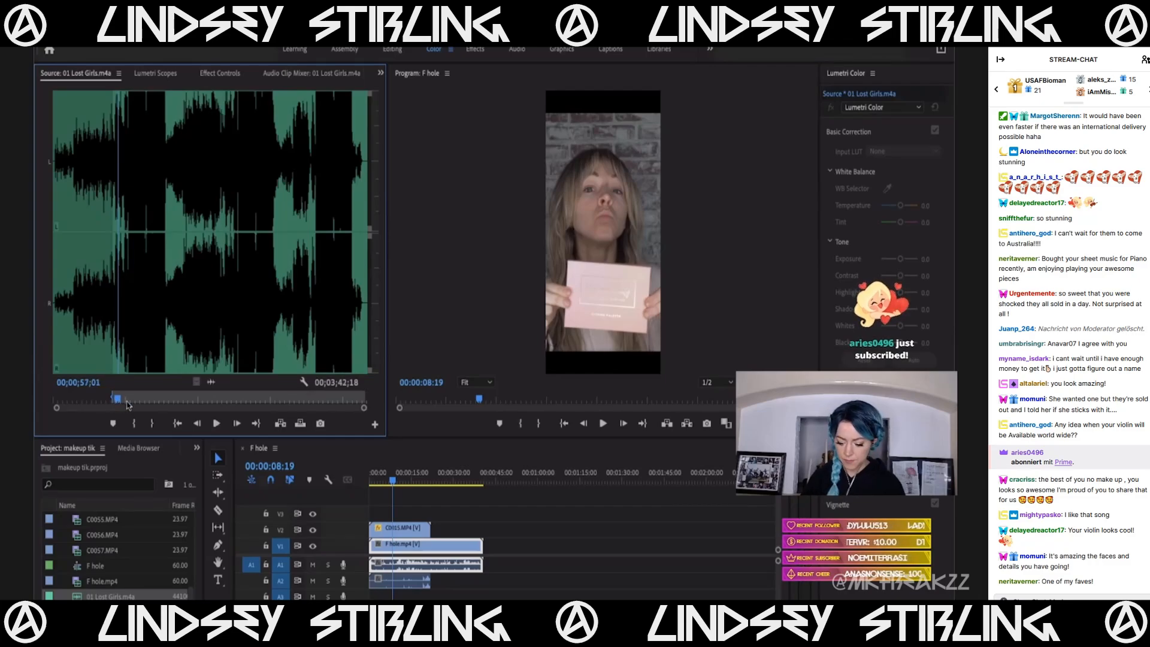
{"action": "key", "text": "space"}
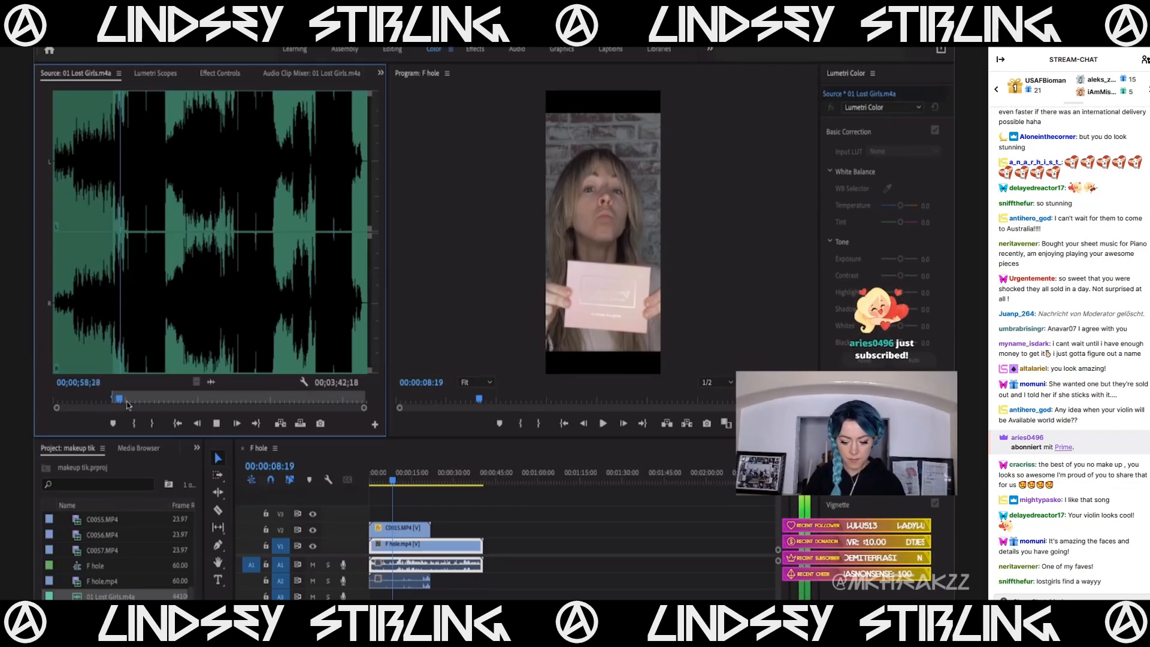
{"action": "key", "text": "space"}
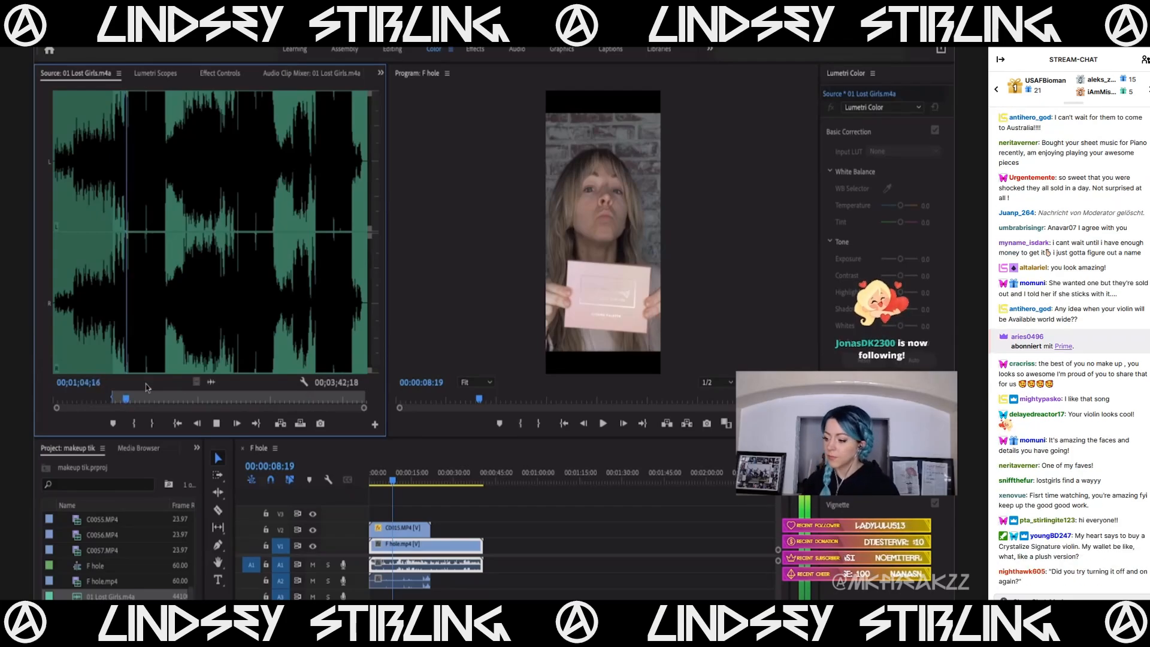
Mark a 16;15 section of the song ending at 00;01;07;00 and place it at the timeline start on the audio track below C0015.MP4's audio.
{"action": "left_click_drag", "start_coordinate": [125, 404], "coordinate": [112, 405]}
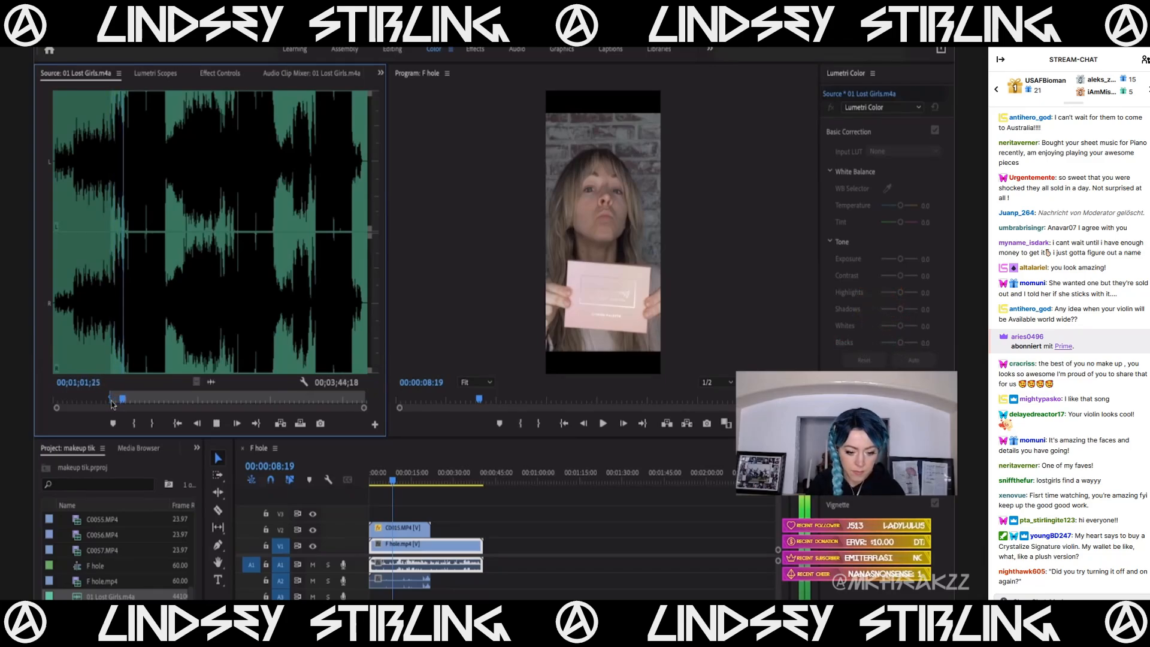
{"action": "key", "text": "space"}
{"action": "key", "text": "o"}
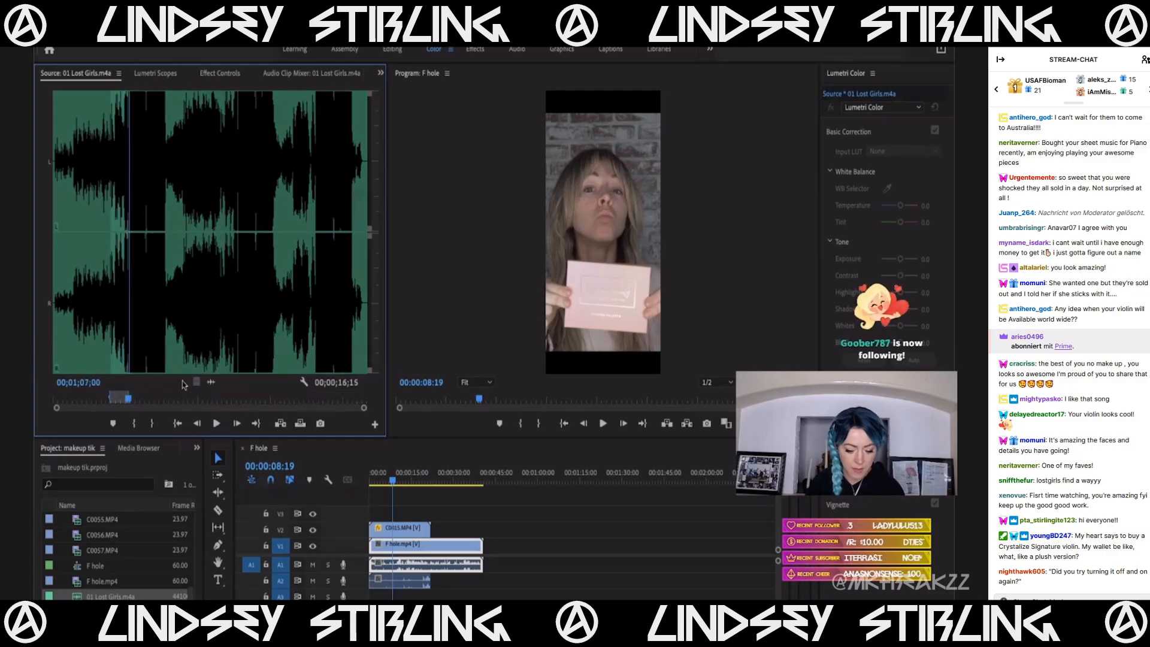
{"action": "left_click_drag", "start_coordinate": [210, 382], "coordinate": [371, 593]}
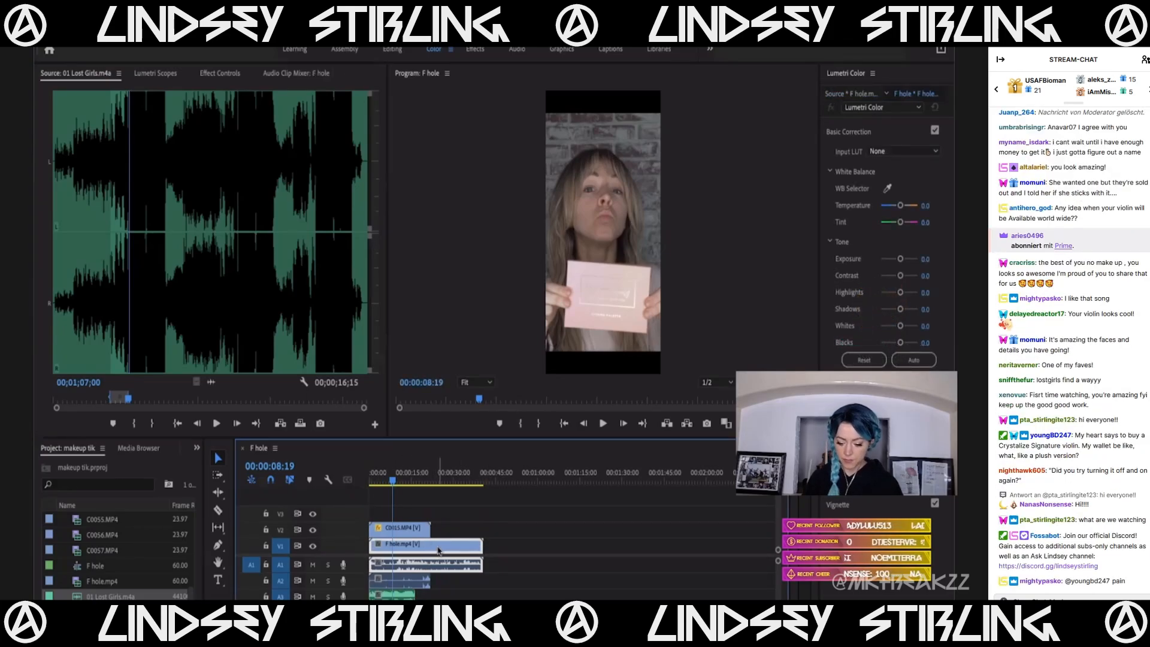
Delete the F hole.mp4 clip from the timeline and return the playhead to the start.
{"action": "left_click", "coordinate": [448, 473]}
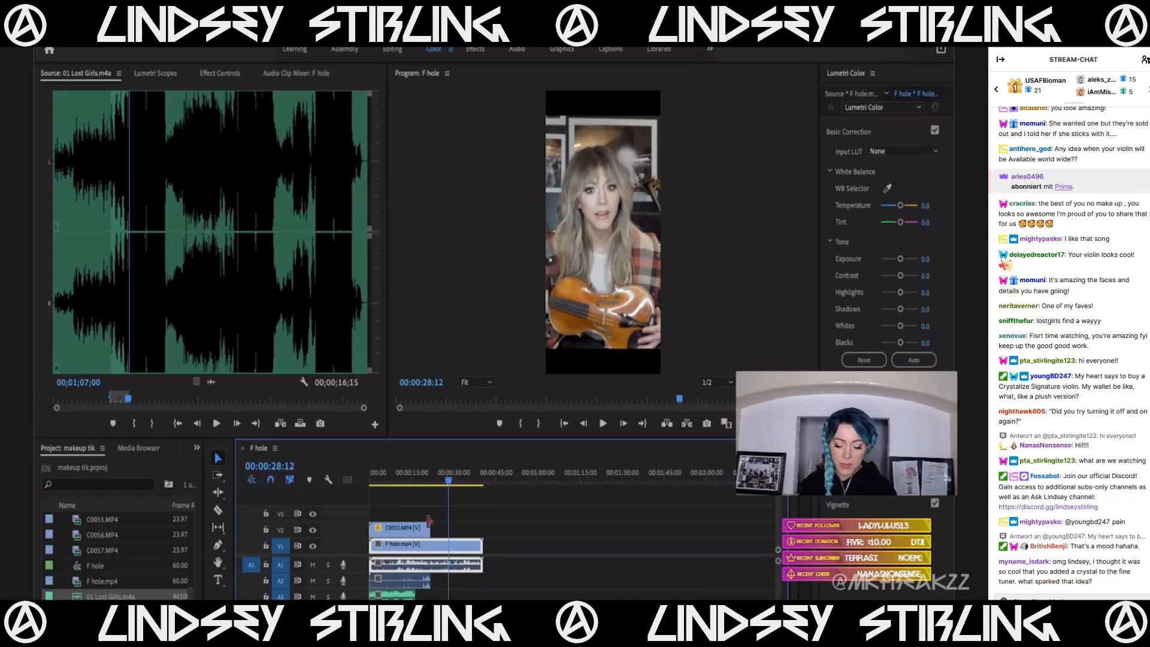
{"action": "key", "text": "Delete"}
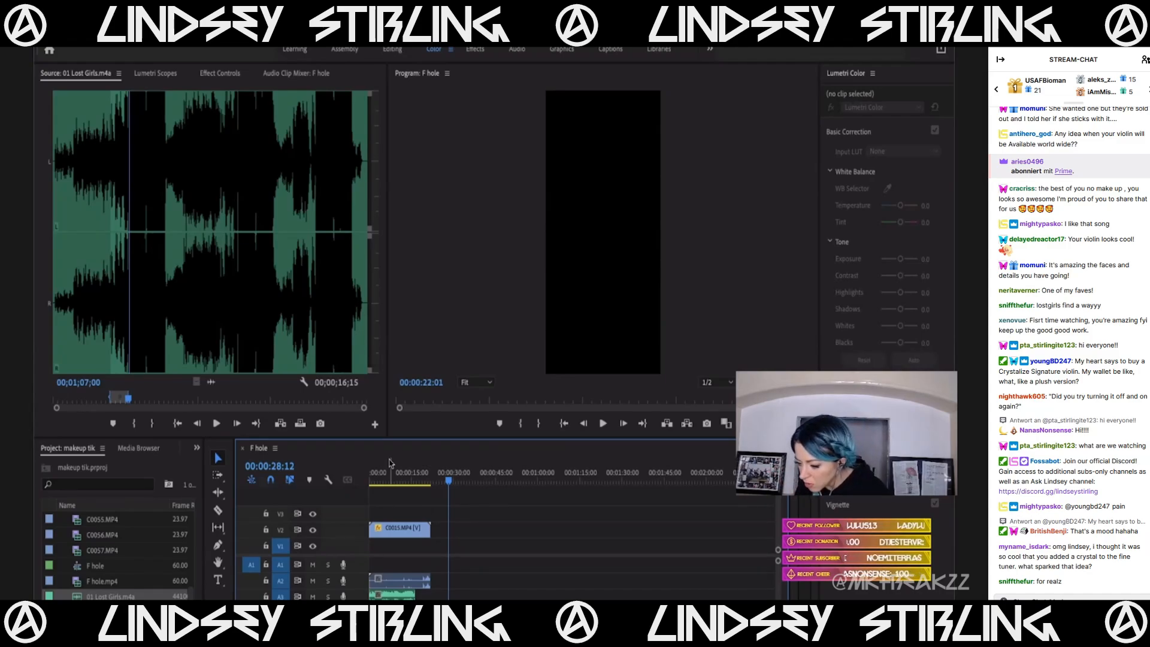
{"action": "left_click_drag", "start_coordinate": [383, 477], "coordinate": [368, 483]}
{"action": "scroll", "coordinate": [389, 531], "scroll_direction": "up", "scroll_amount": 4}
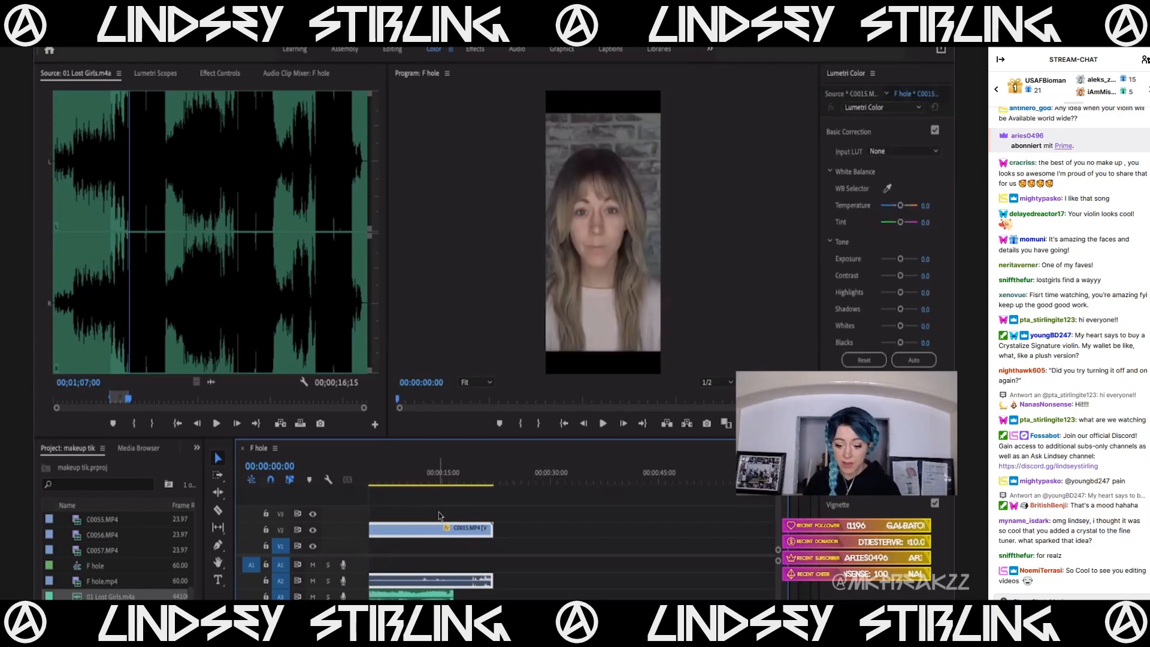
Play the opening of C0015.MP4 against the song up to 00:00:05:53.
{"action": "scroll", "coordinate": [439, 512], "scroll_direction": "down", "scroll_amount": 4}
{"action": "key", "text": "space"}
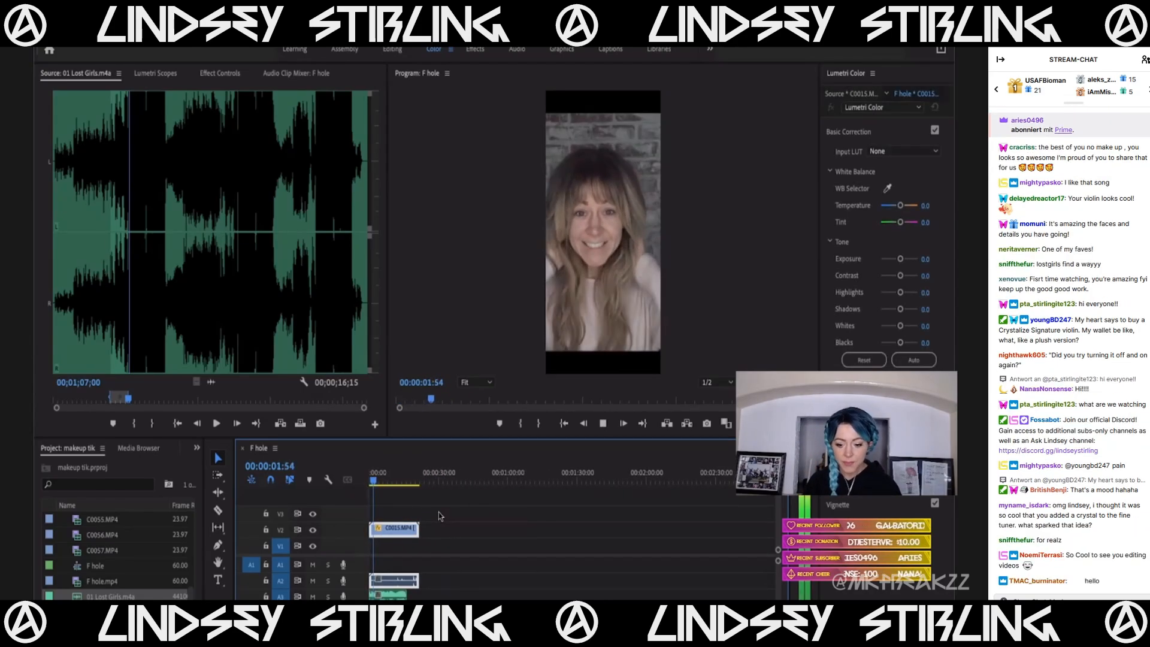
{"action": "key", "text": "space"}
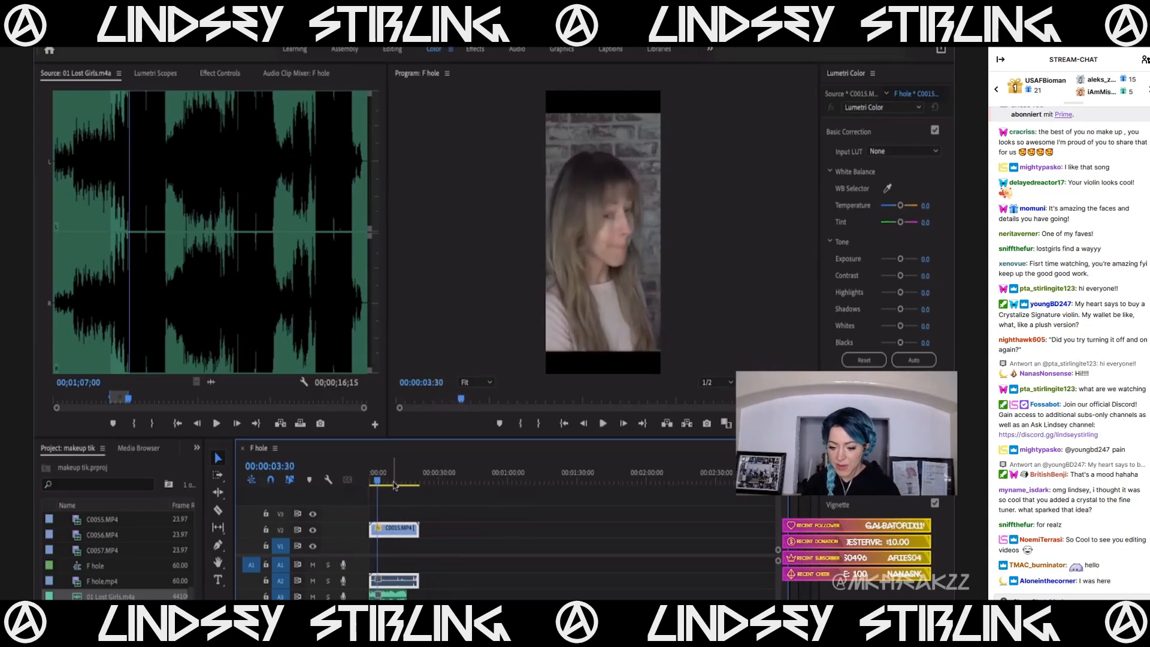
{"action": "key", "text": "space"}
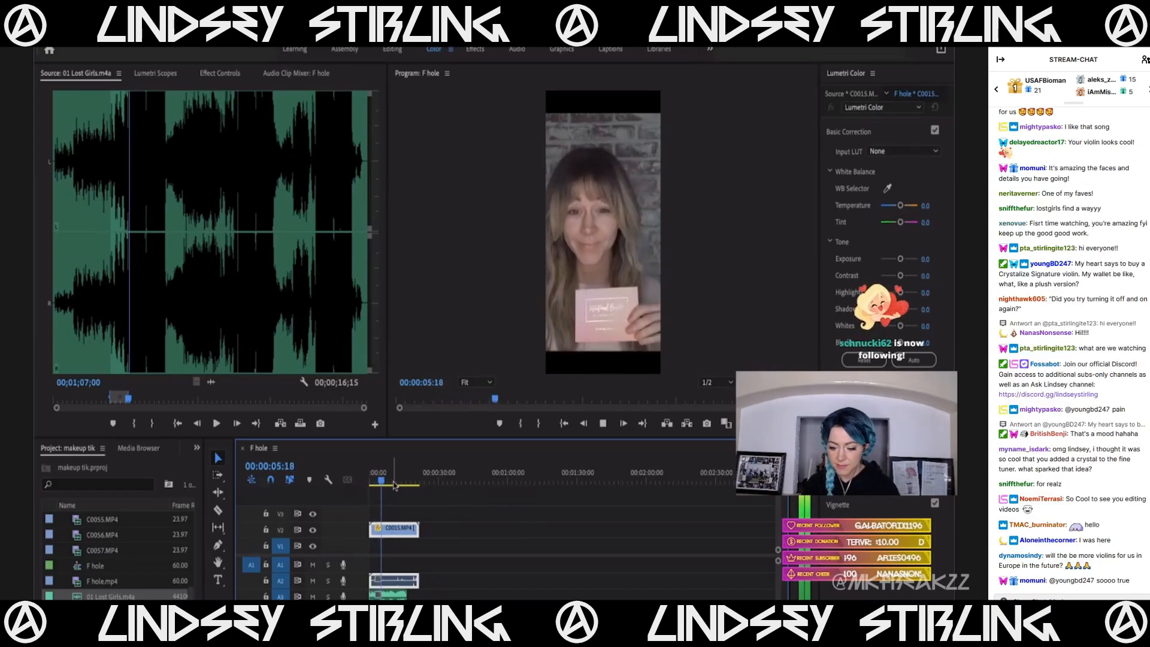
{"action": "key", "text": "space"}
{"action": "scroll", "coordinate": [391, 596], "scroll_direction": "up", "scroll_amount": 2}
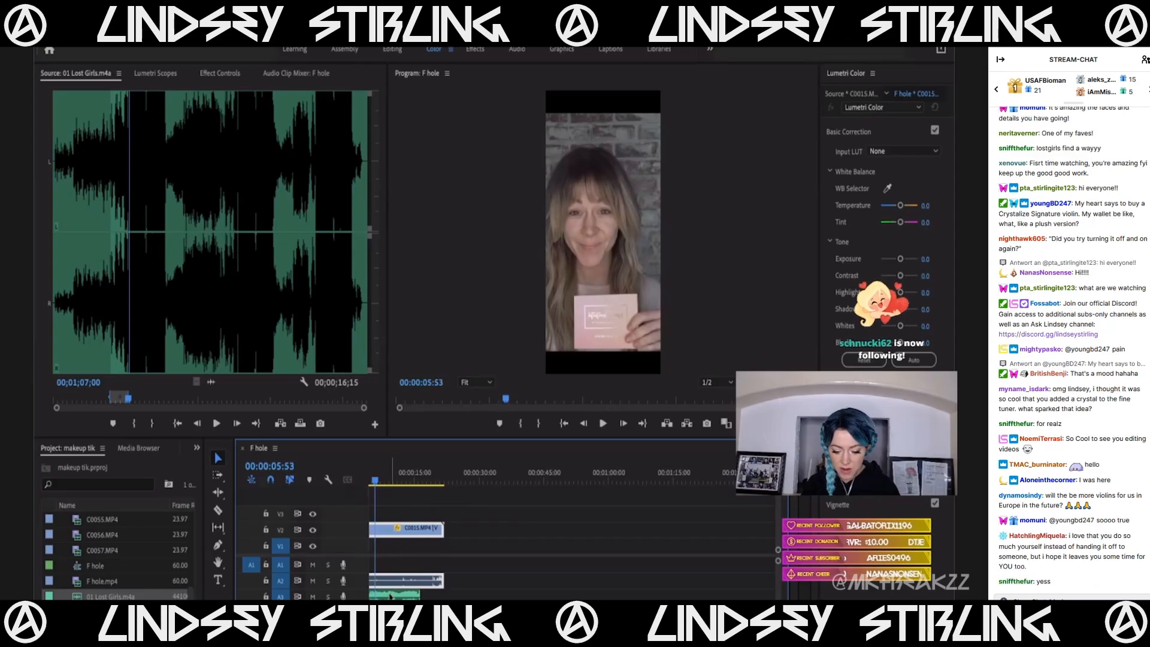
{"action": "scroll", "coordinate": [390, 596], "scroll_direction": "down", "scroll_amount": 2}
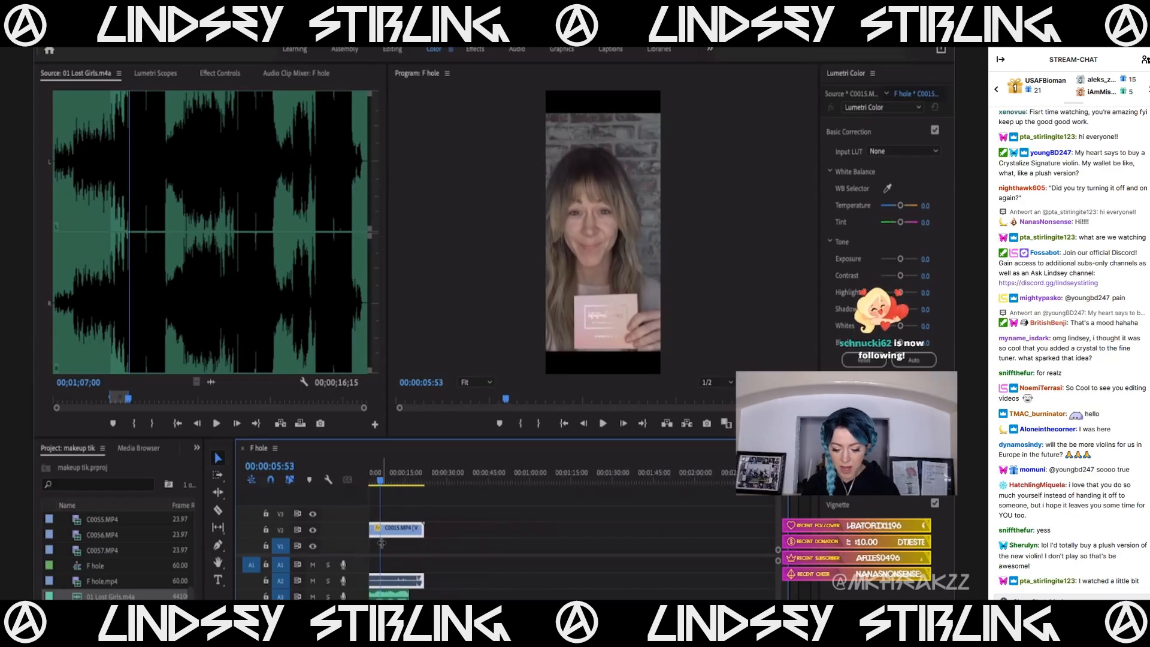
Extend the song clip to about the end of C0015.MP4 and play the sequence from the start.
{"action": "left_click", "coordinate": [388, 596]}
{"action": "left_click_drag", "start_coordinate": [388, 596], "coordinate": [362, 593]}
{"action": "left_click_drag", "start_coordinate": [375, 481], "coordinate": [358, 502]}
{"action": "key", "text": "space"}
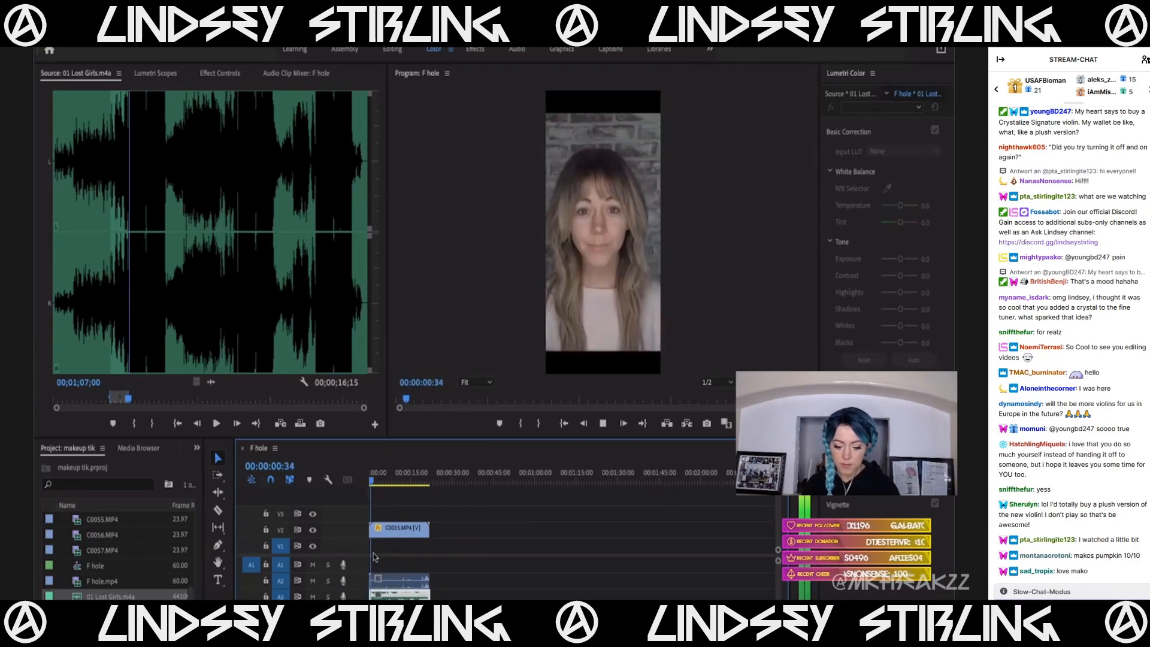
{"action": "key", "text": "="}
{"action": "key", "text": "="}
{"action": "key", "text": "="}
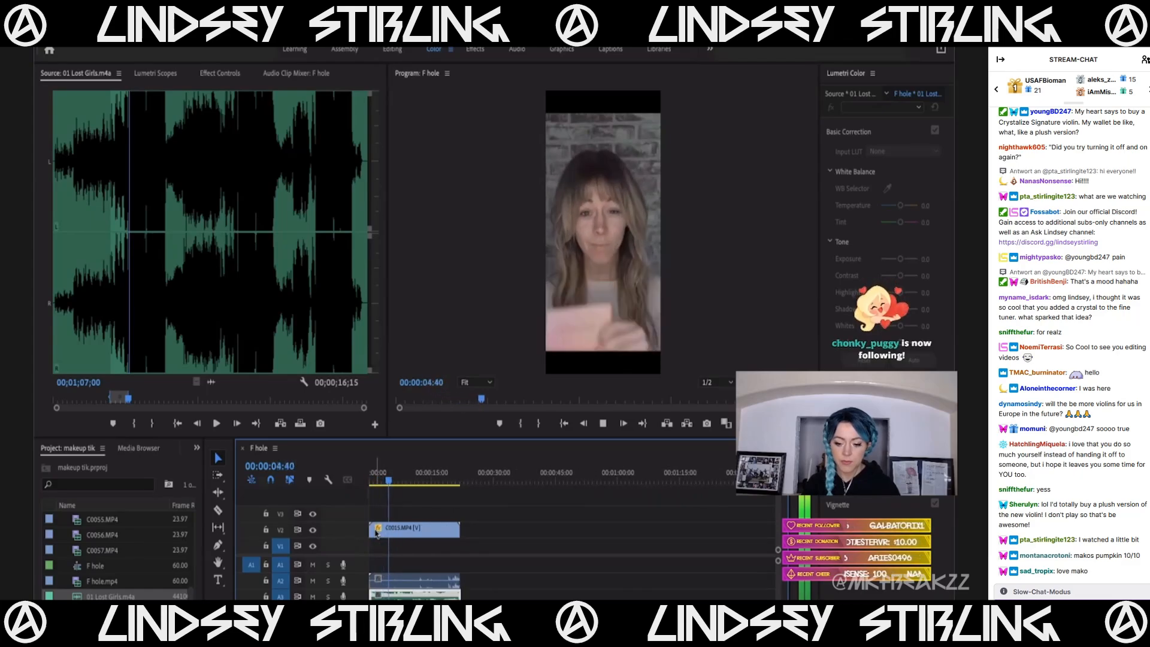
{"action": "key", "text": "space"}
Try trimming the opening off C0015.MP4 and play the rest of the clip with the song.
{"action": "left_click_drag", "start_coordinate": [384, 528], "coordinate": [394, 530]}
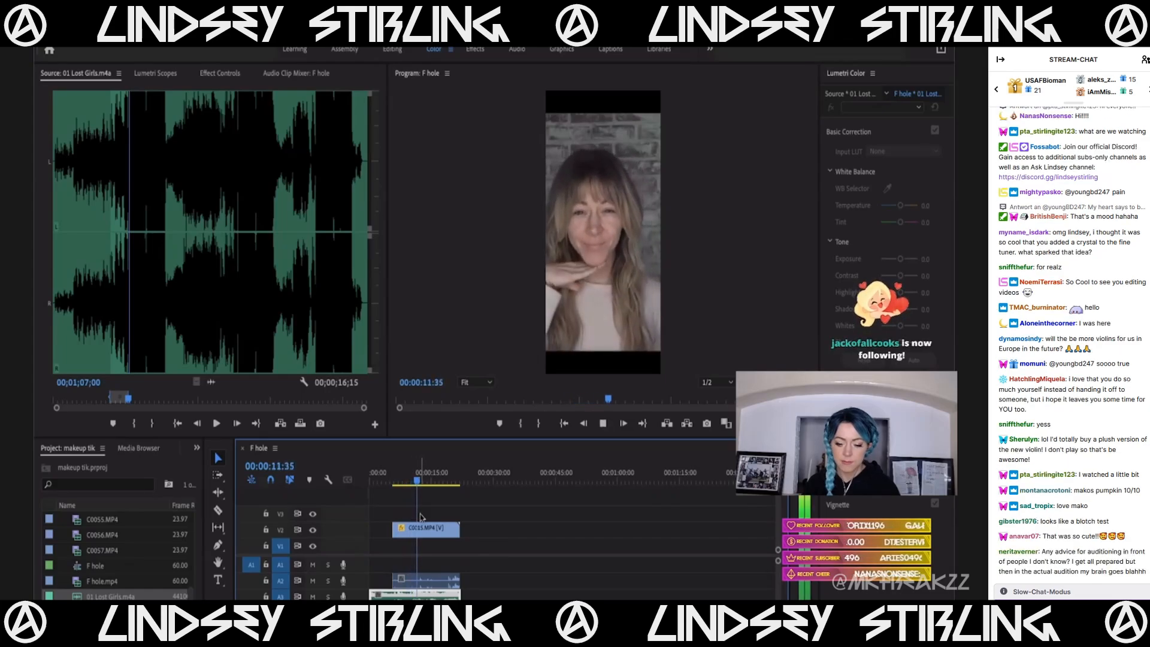
{"action": "key", "text": "space"}
{"action": "key", "text": "equal"}
{"action": "key", "text": "equal"}
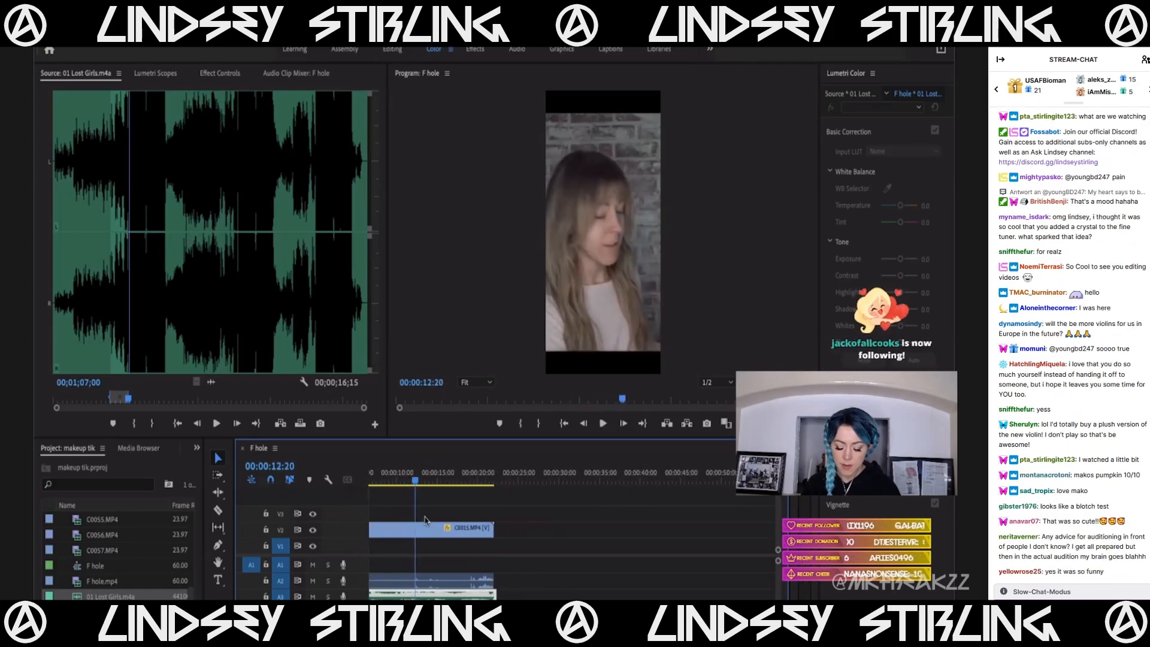
{"action": "key", "text": "space"}
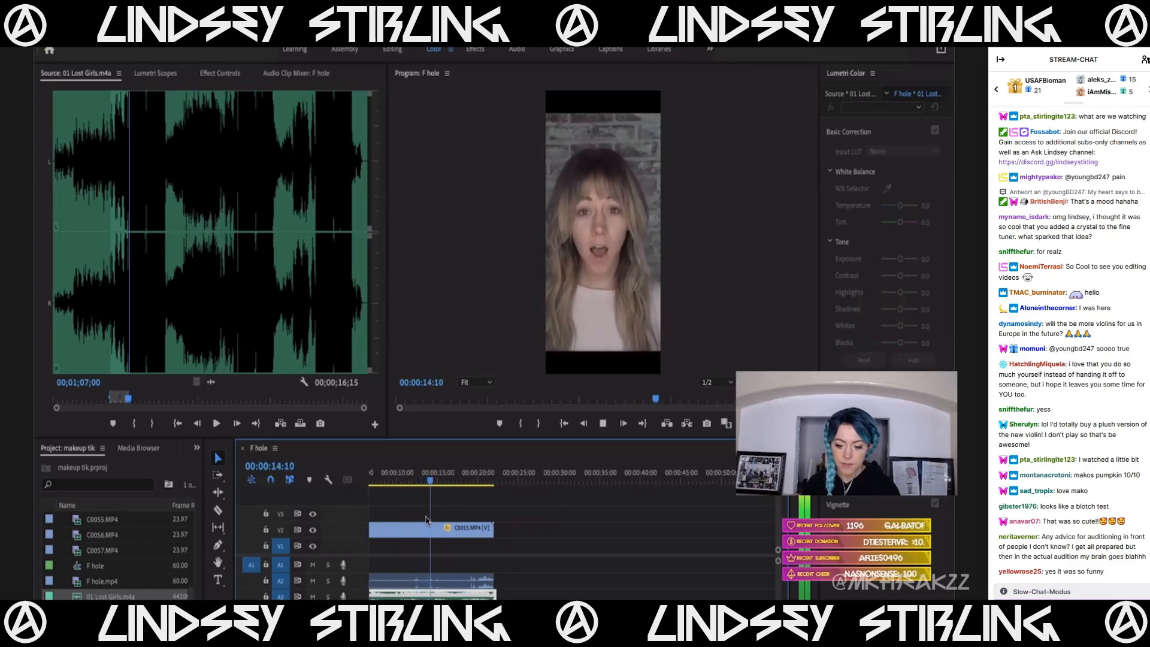
{"action": "left_click", "coordinate": [398, 480]}
{"action": "left_click_drag", "start_coordinate": [435, 480], "coordinate": [369, 531]}
Cut C0015.MP4 at 00:00:01:24 with the Razor tool.
{"action": "left_click", "coordinate": [375, 481]}
{"action": "left_click_drag", "start_coordinate": [377, 481], "coordinate": [379, 482]}
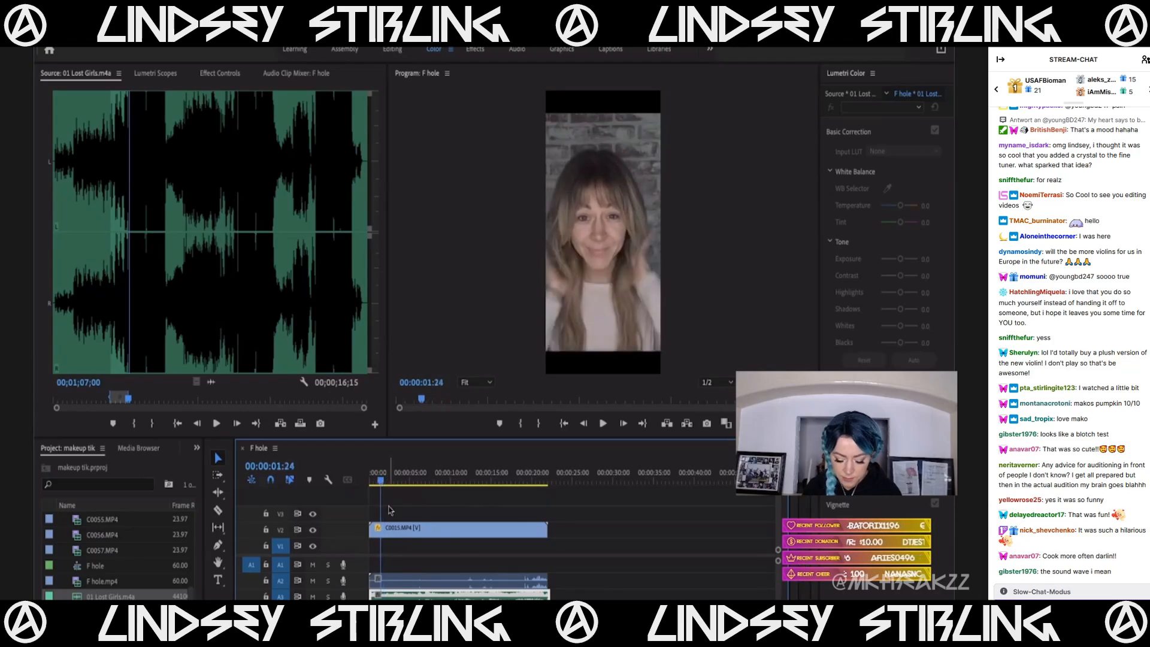
{"action": "key", "text": "c"}
{"action": "left_click", "coordinate": [390, 530]}
Play on from the cut to 00:00:03:56 and trim the start of the second C0015.MP4 piece to that point.
{"action": "key", "text": "space"}
{"action": "key", "text": "v"}
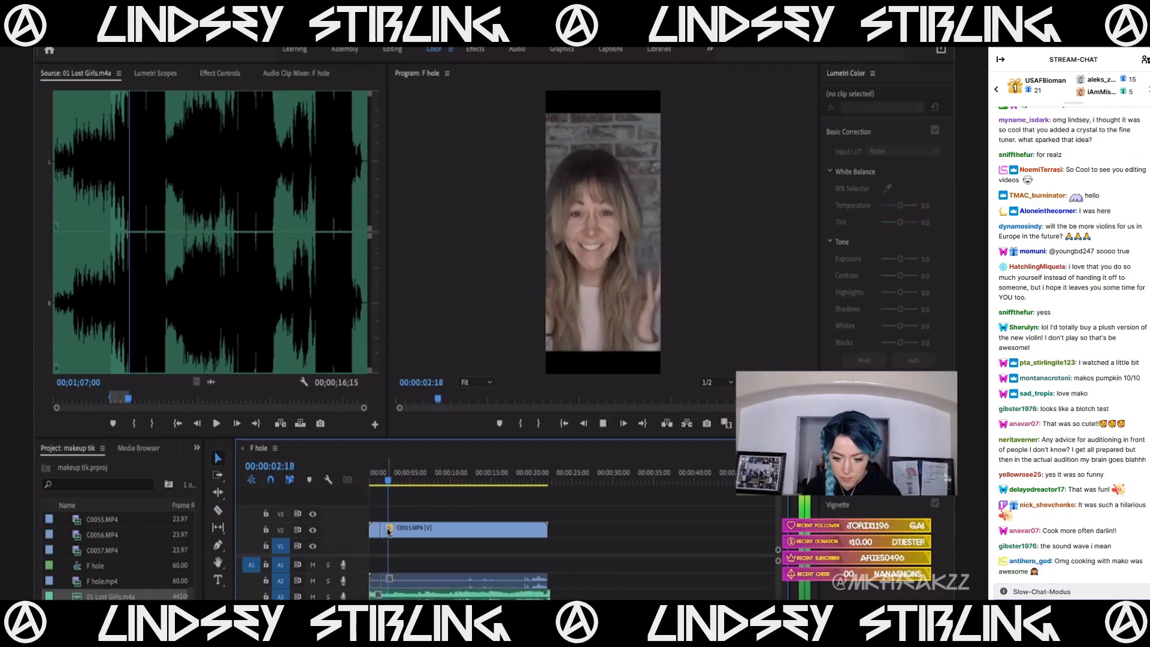
{"action": "left_click", "coordinate": [389, 532]}
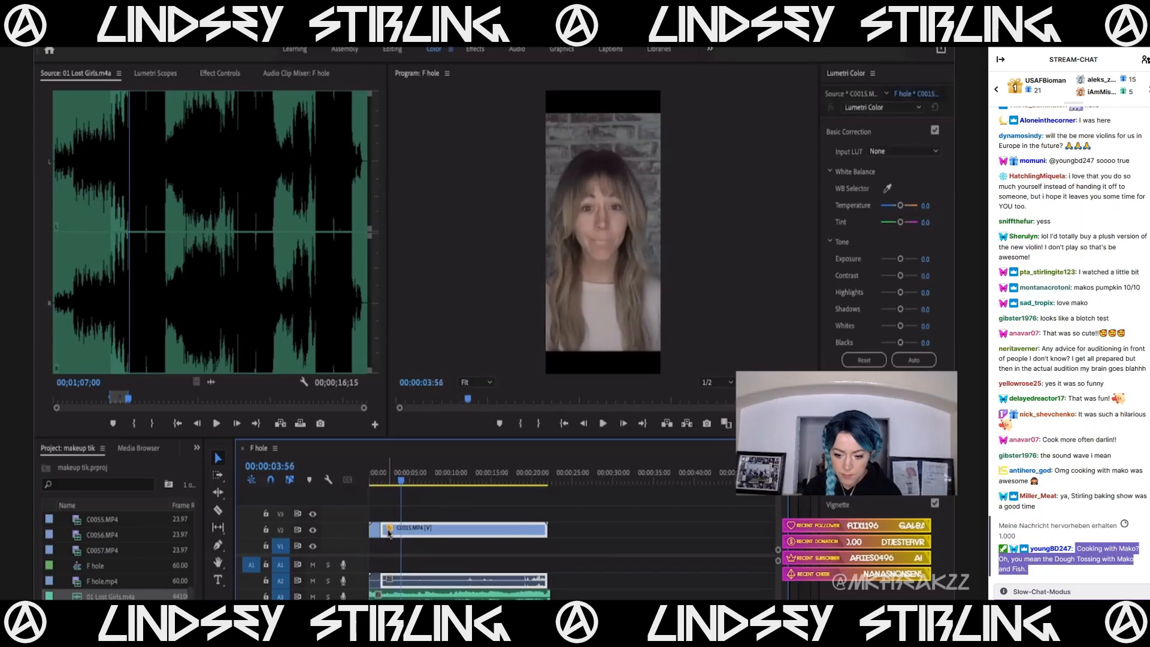
{"action": "left_click_drag", "start_coordinate": [385, 529], "coordinate": [407, 531]}
Play on to about 00:00:06:46, trim the second C0015.MP4 piece's start near that point and close the gap to the first piece.
{"action": "key", "text": "space"}
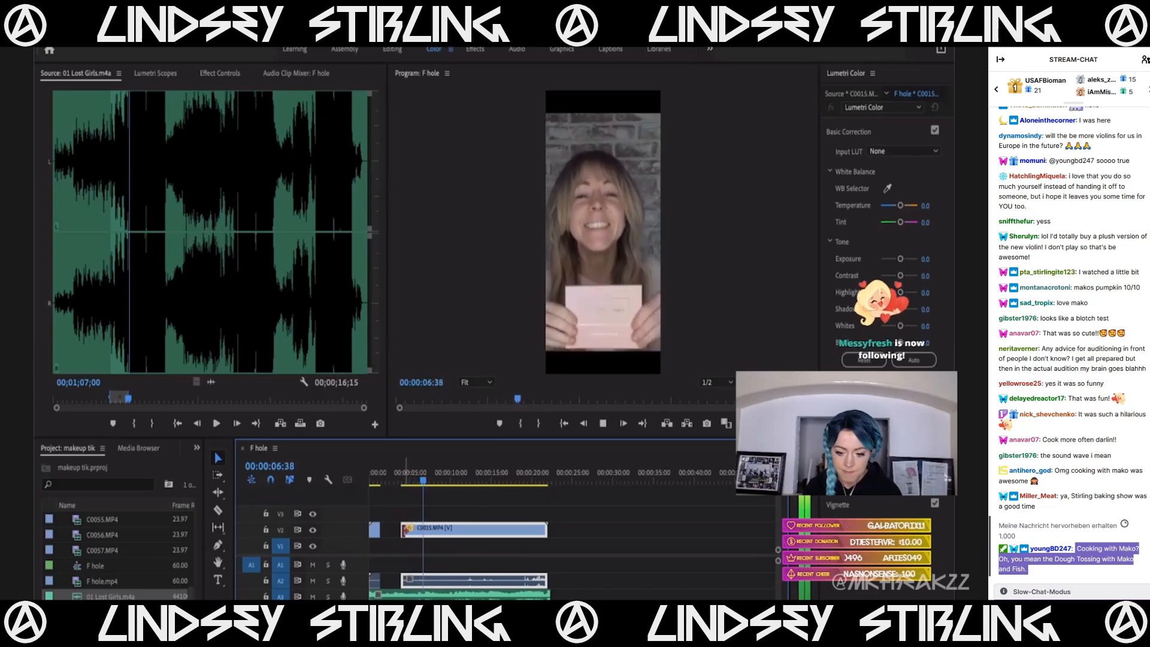
{"action": "key", "text": "space"}
{"action": "key", "text": "Left"}
{"action": "key", "text": "Left"}
{"action": "key", "text": "Left"}
{"action": "key", "text": "Left"}
{"action": "key", "text": "Left"}
{"action": "key", "text": "Left"}
{"action": "key", "text": "Left"}
{"action": "key", "text": "Left"}
{"action": "key", "text": "Left"}
{"action": "key", "text": "Left"}
{"action": "key", "text": "Left"}
{"action": "key", "text": "Left"}
{"action": "key", "text": "Left"}
{"action": "key", "text": "Left"}
{"action": "key", "text": "Left"}
{"action": "key", "text": "Left"}
{"action": "key", "text": "Left"}
{"action": "key", "text": "Left"}
{"action": "key", "text": "Left"}
{"action": "key", "text": "Left"}
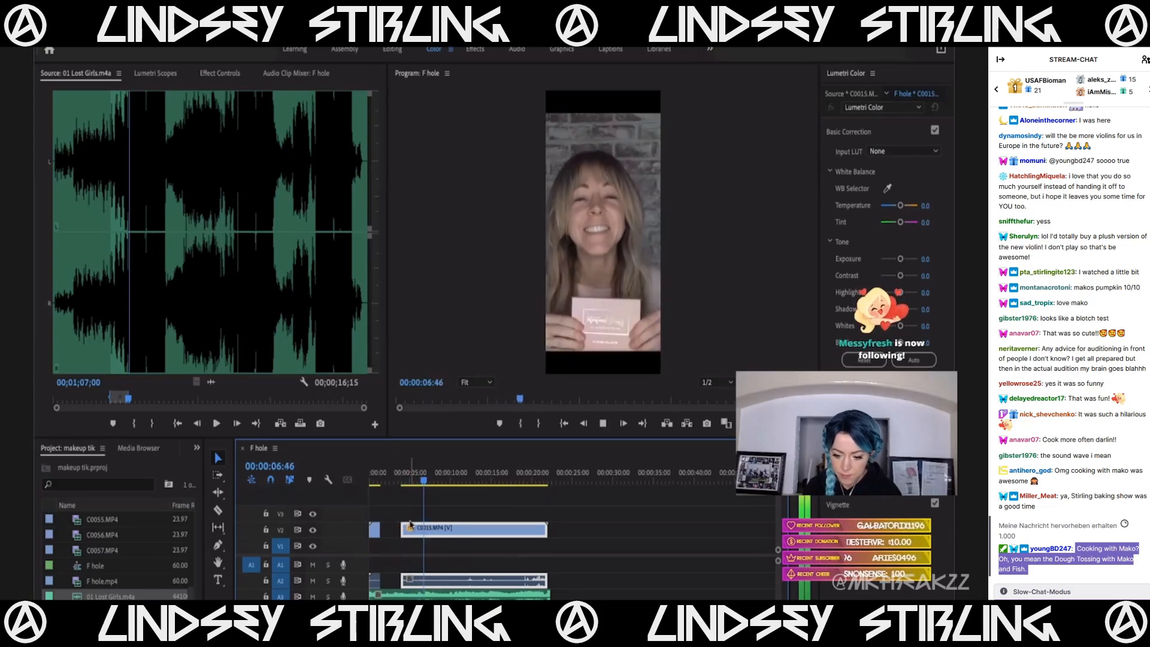
{"action": "mouse_move", "coordinate": [405, 529]}
{"action": "left_mouse_down"}
{"action": "mouse_move", "coordinate": [423, 530]}
{"action": "mouse_move", "coordinate": [395, 532]}
{"action": "left_mouse_up"}
Review from the start, trim the second C0015.MP4 piece's start to 00:00:02:22 and move it against the first piece.
{"action": "key", "text": "Home"}
{"action": "key", "text": "space"}
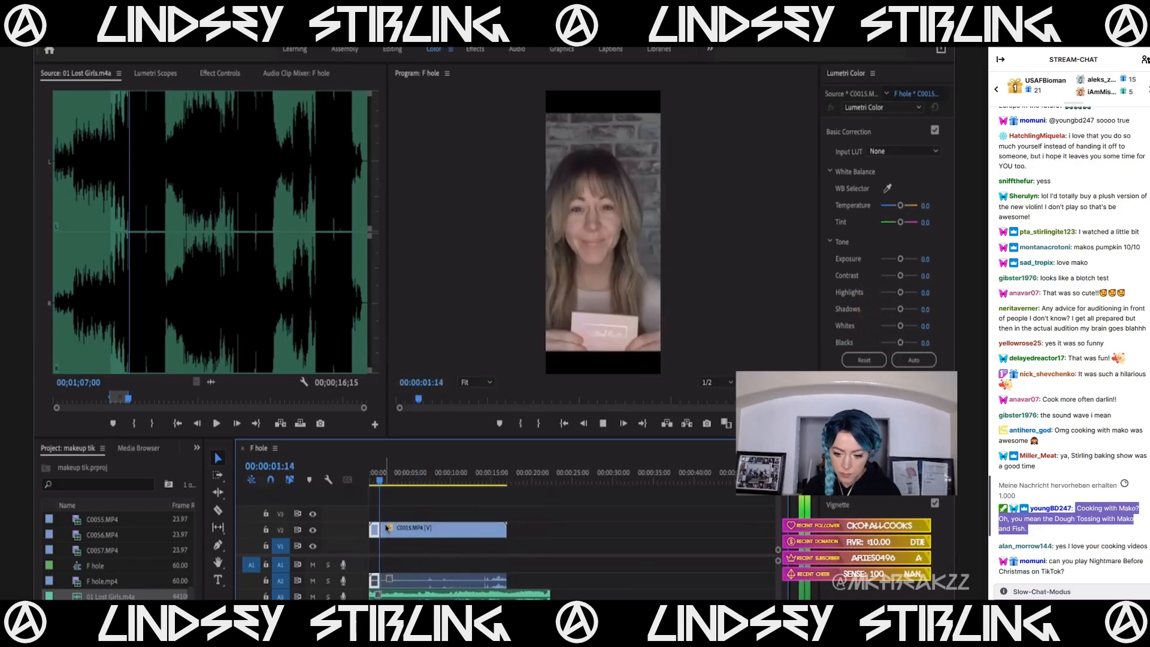
{"action": "key", "text": "space"}
{"action": "left_click", "coordinate": [388, 530]}
{"action": "key", "text": "equal"}
{"action": "key", "text": "equal"}
{"action": "key", "text": "equal"}
{"action": "key", "text": "equal"}
{"action": "key", "text": "equal"}
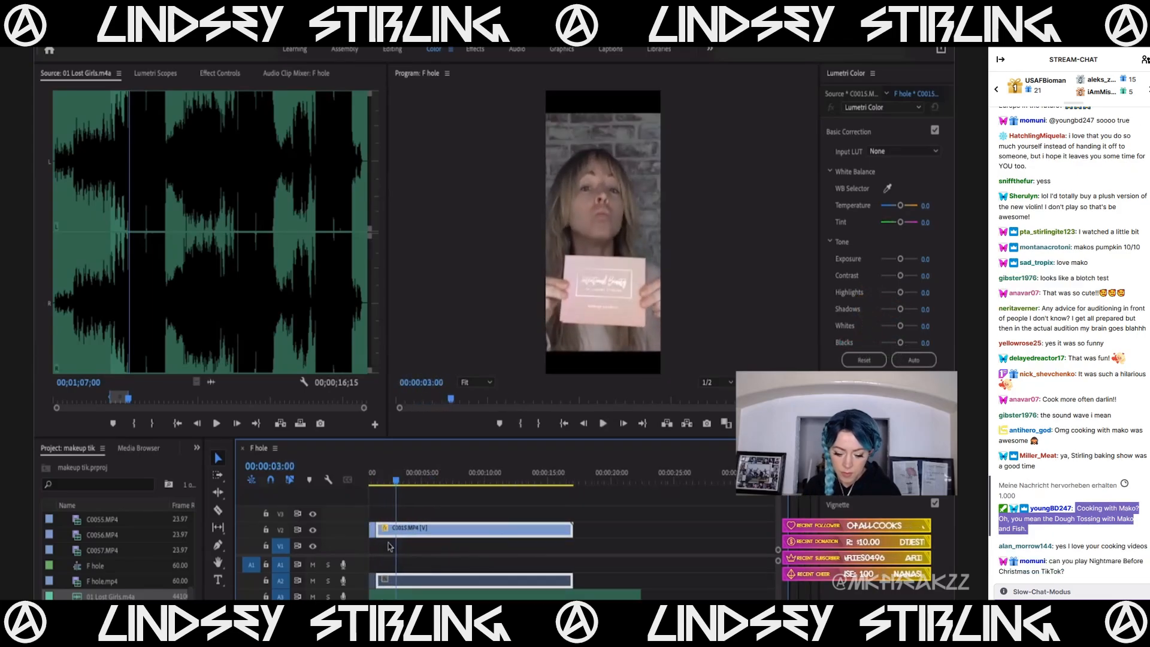
{"action": "left_click_drag", "start_coordinate": [455, 480], "coordinate": [487, 481]}
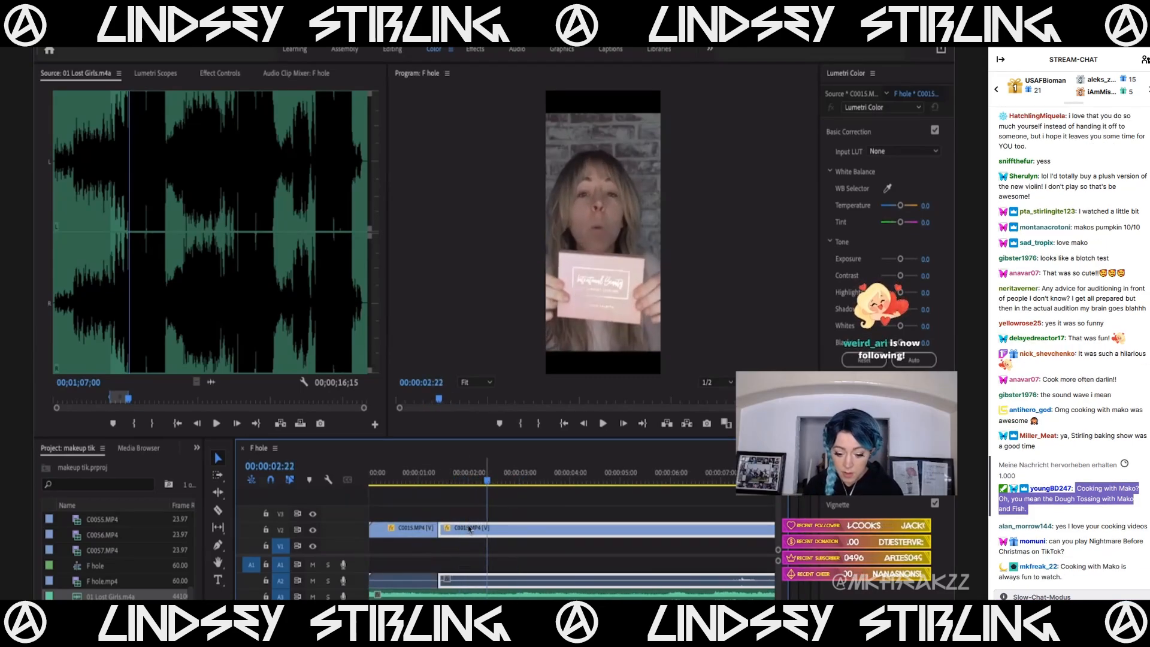
{"action": "left_click_drag", "start_coordinate": [485, 531], "coordinate": [460, 531]}
Play across the join from 00:00:01:05 and cut the second C0015.MP4 piece at 00:00:05:44 with the Razor tool.
{"action": "left_click", "coordinate": [422, 479]}
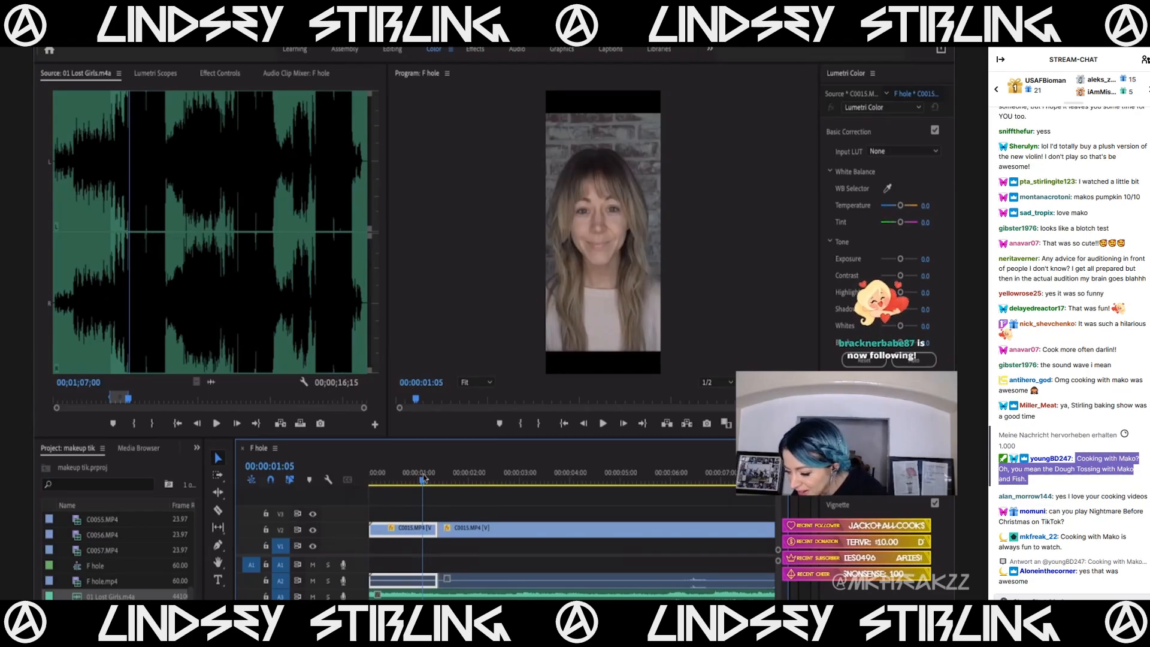
{"action": "key", "text": "space"}
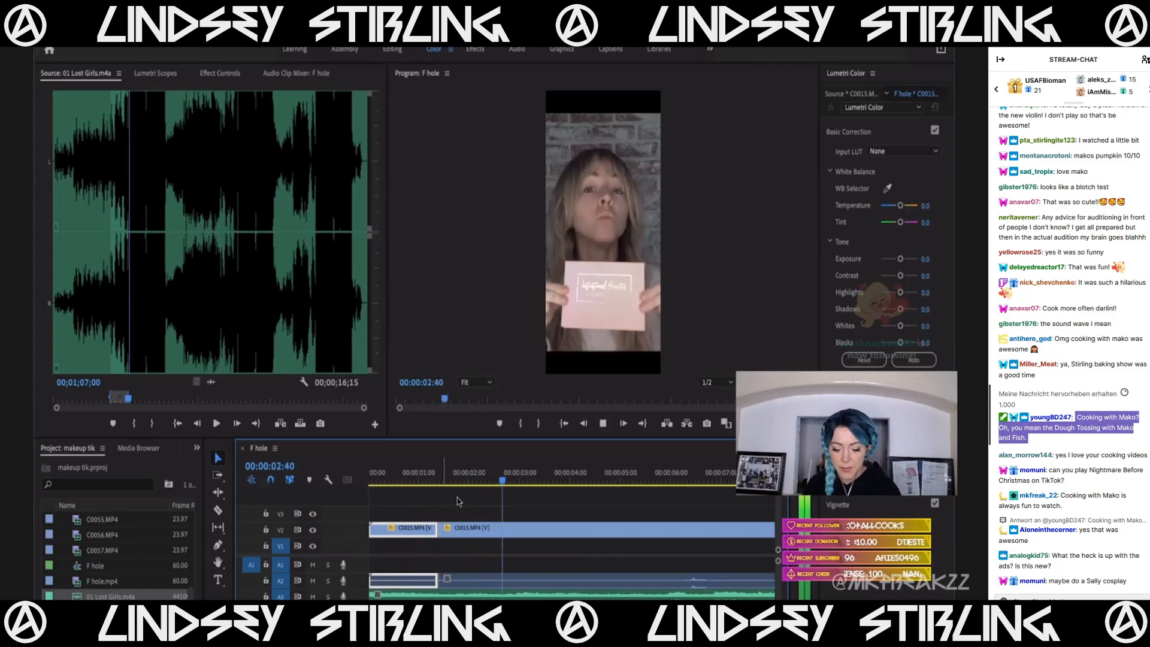
{"action": "key", "text": "minus"}
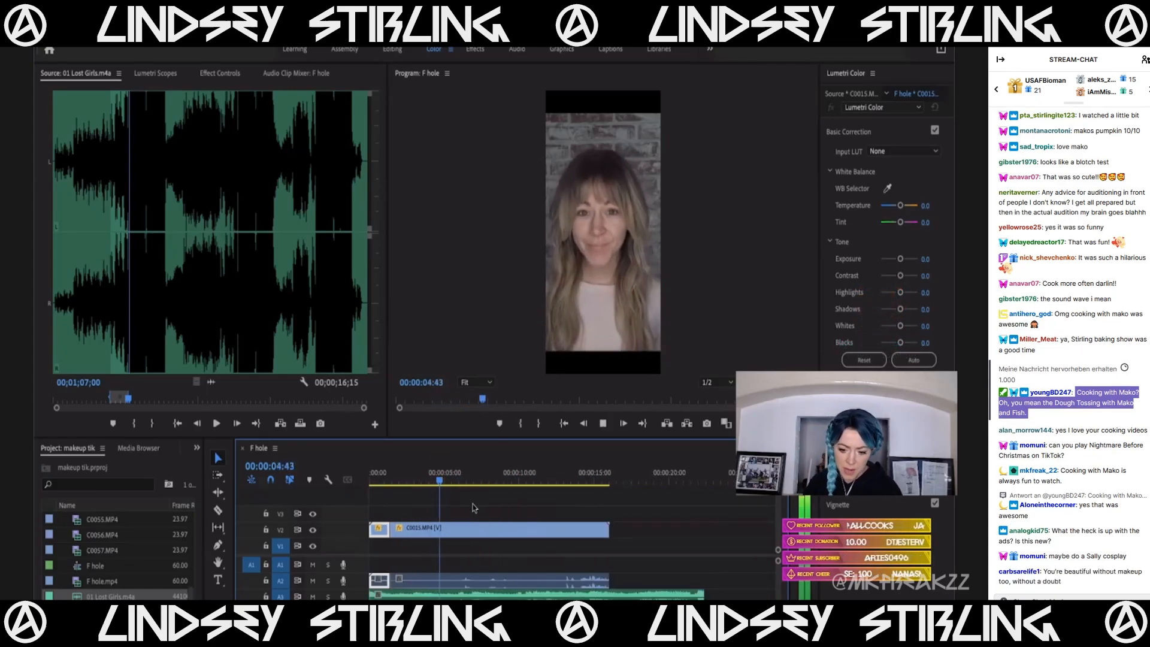
{"action": "left_click", "coordinate": [475, 527]}
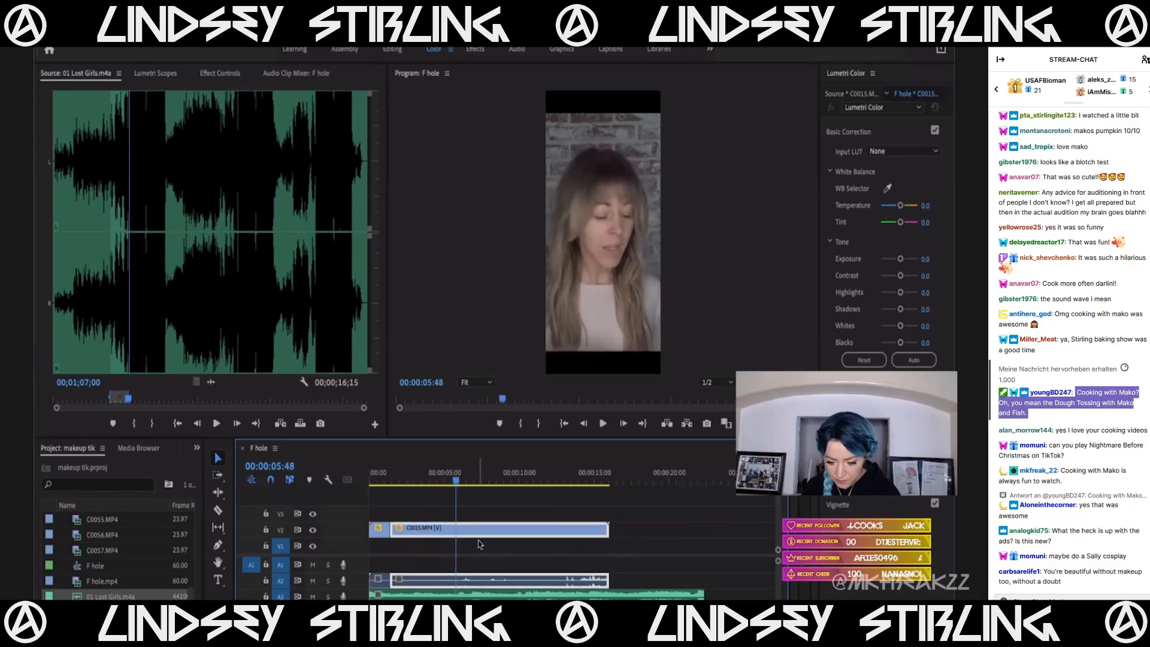
{"action": "key", "text": "Left"}
{"action": "key", "text": "Left"}
{"action": "key", "text": "Left"}
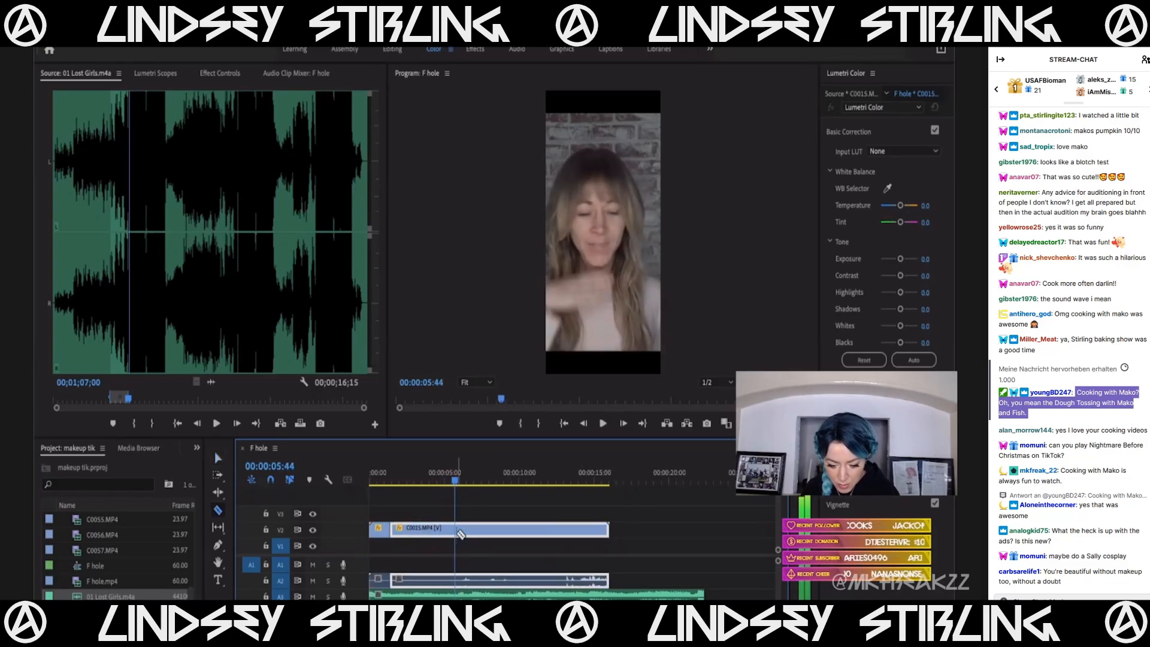
{"action": "left_click", "coordinate": [456, 531]}
{"action": "key", "text": "v"}
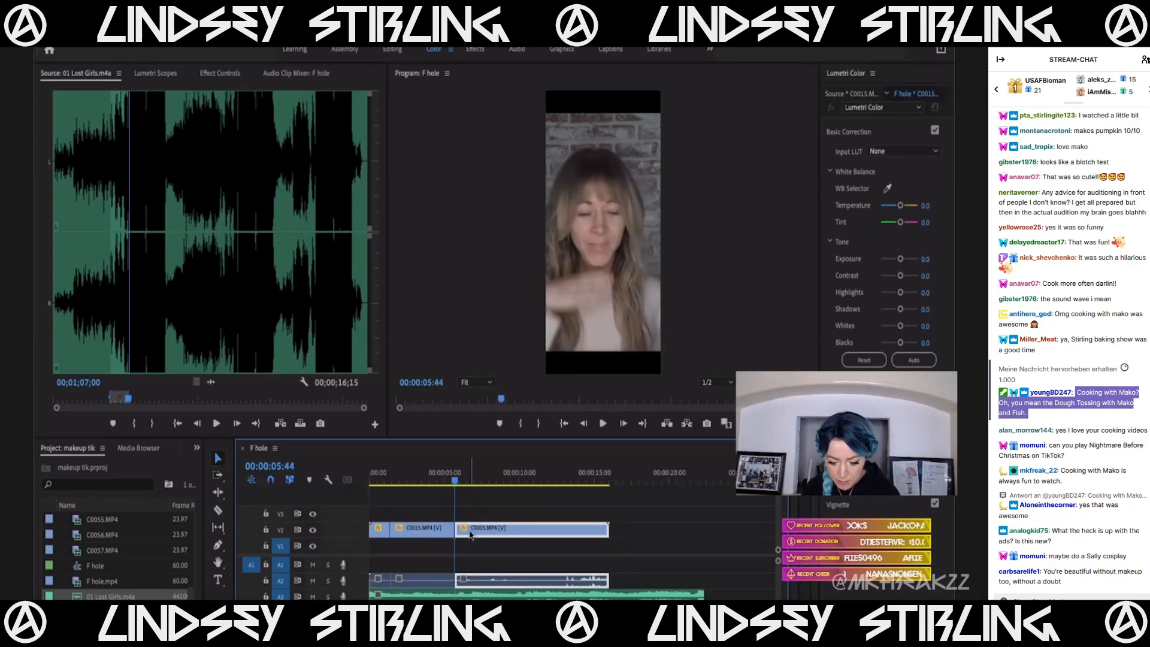
Check the C0015.MP4 footage after the 00:00:05:44 cut and delete that last piece.
{"action": "left_click", "coordinate": [536, 474]}
{"action": "key", "text": "space"}
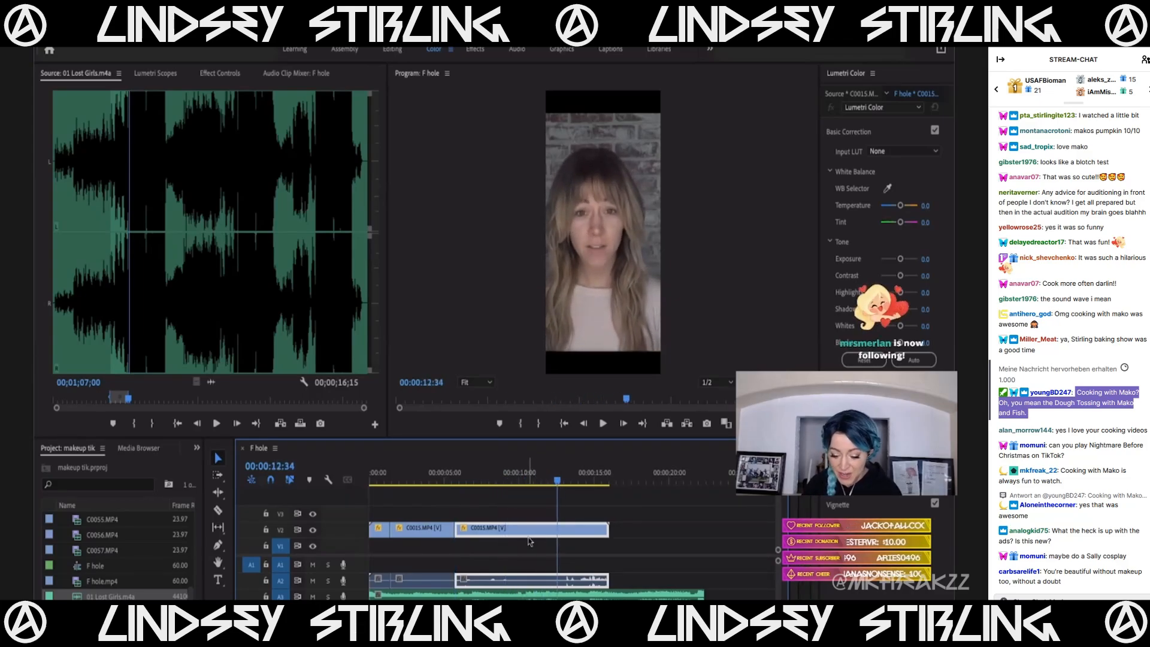
{"action": "key", "text": "Delete"}
Play from the start, shift the second C0015.MP4 piece about 0.3 seconds later and extend the first piece's end to meet it.
{"action": "left_click", "coordinate": [382, 482]}
{"action": "key", "text": "space"}
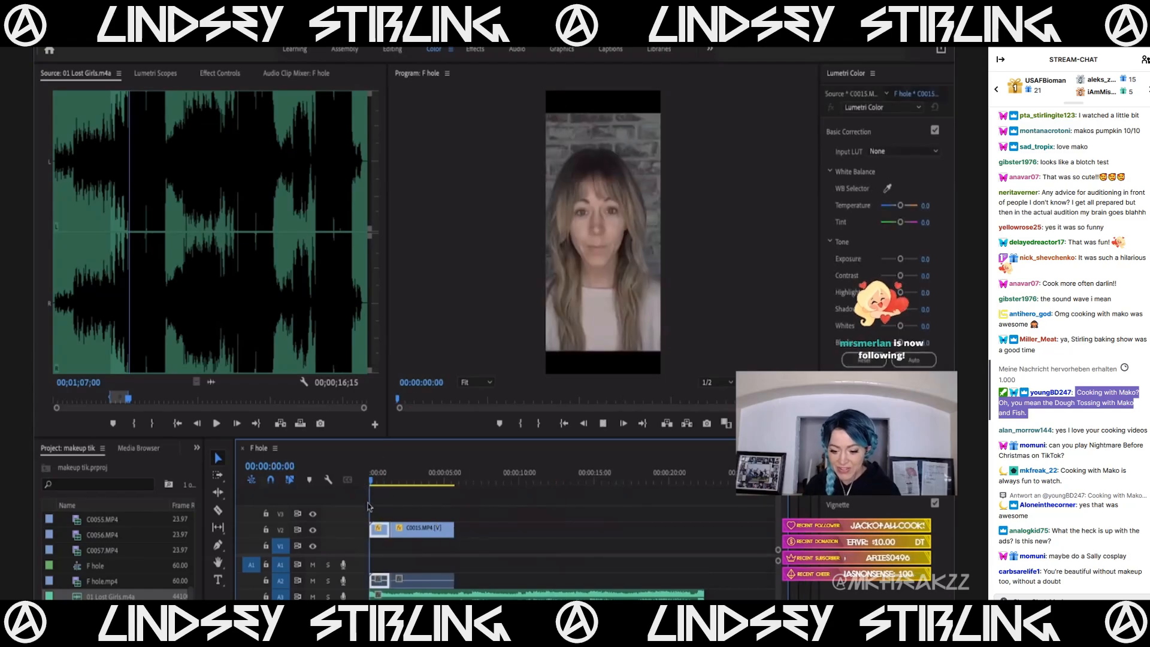
{"action": "key", "text": "="}
{"action": "left_click_drag", "start_coordinate": [466, 530], "coordinate": [485, 531]}
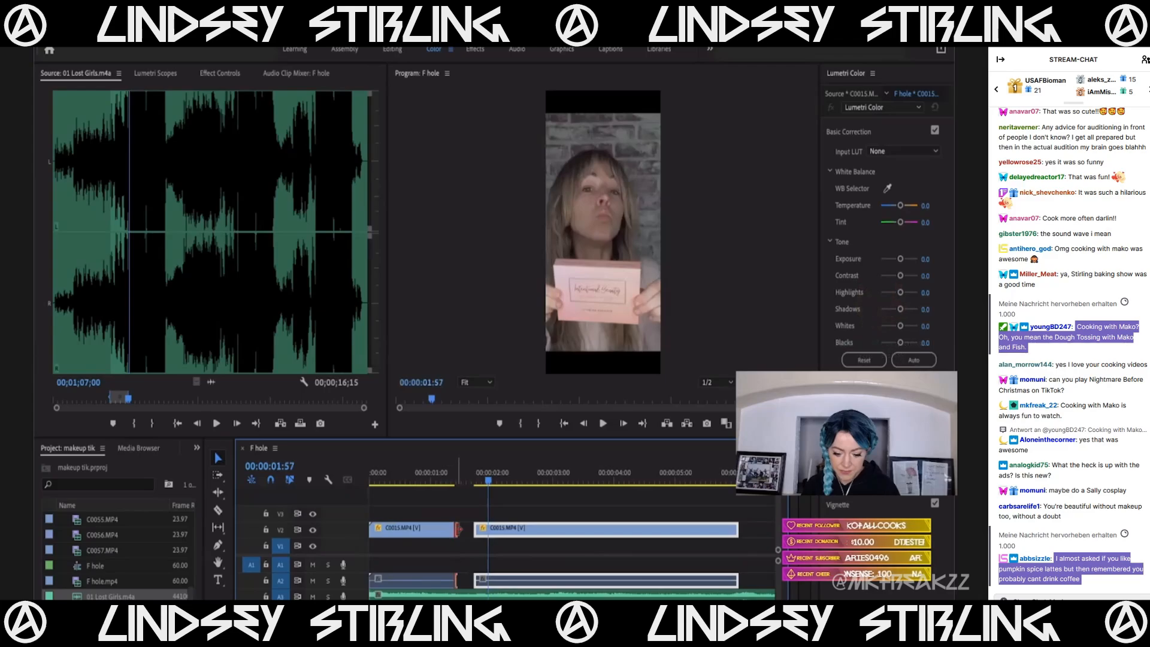
Play through the join to the end of the second C0015.MP4 piece and trim its end to 00:00:06:00.
{"action": "left_click", "coordinate": [442, 477]}
{"action": "key", "text": "space"}
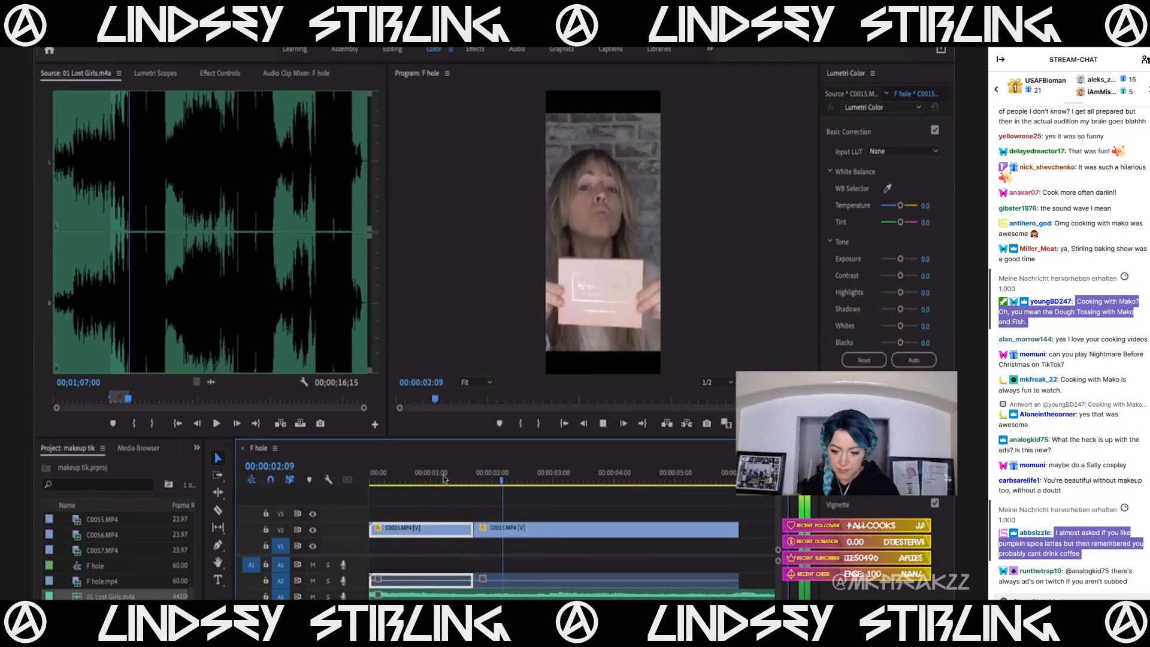
{"action": "key", "text": "minus"}
{"action": "key", "text": "minus"}
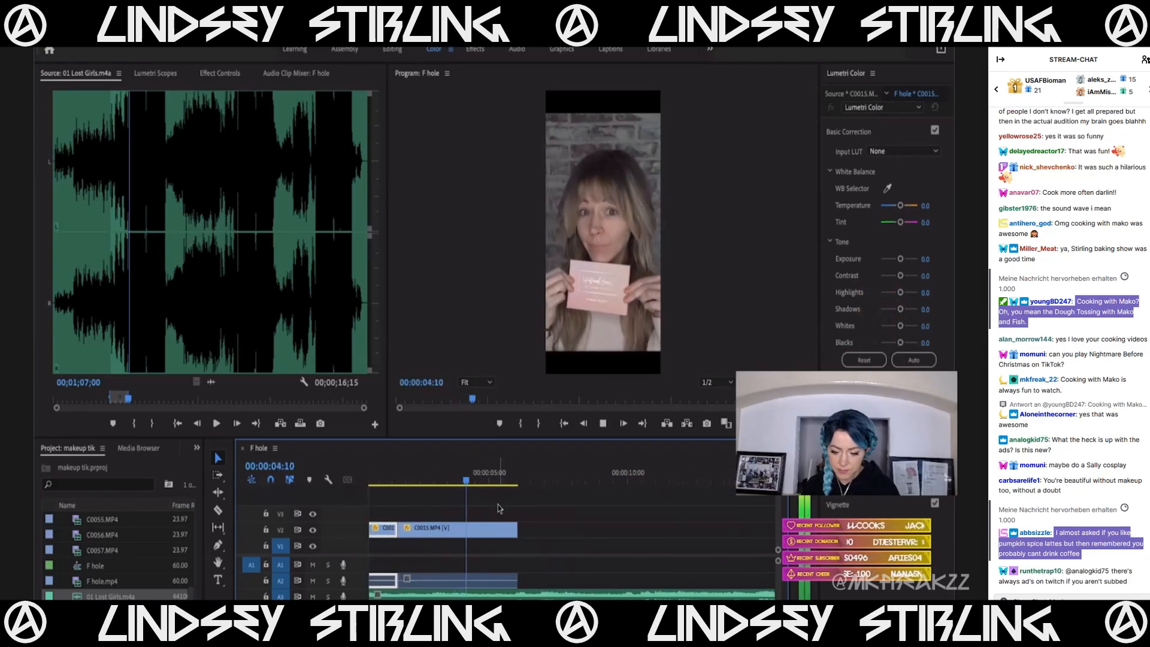
{"action": "left_click", "coordinate": [505, 530]}
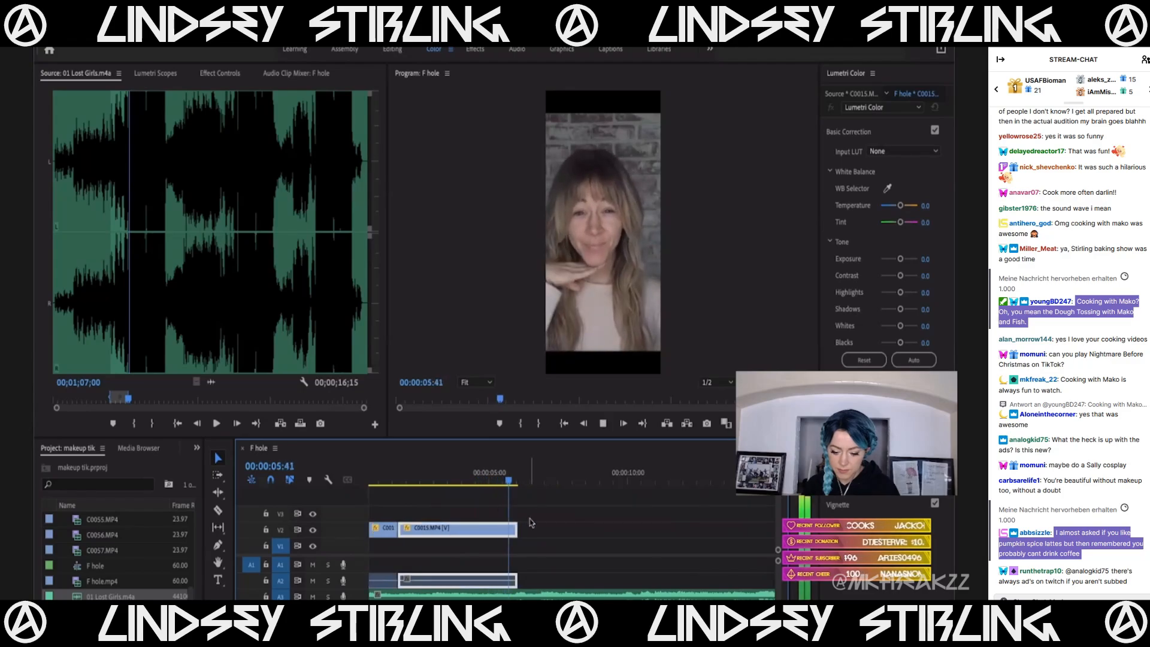
{"action": "key", "text": "space"}
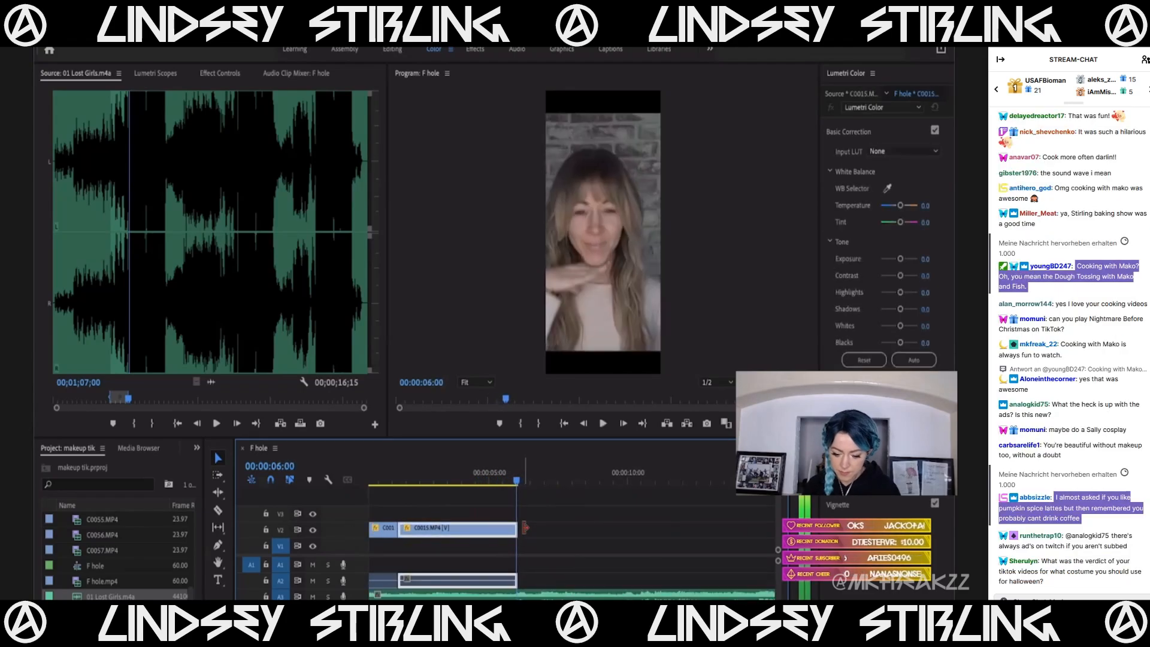
{"action": "left_click_drag", "start_coordinate": [522, 528], "coordinate": [520, 528]}
Mark a 2:05 range of C0016.MP4 ending at 22:59:31:16 and add only its video right after the second C0015.MP4 piece.
{"action": "left_click", "coordinate": [94, 596]}
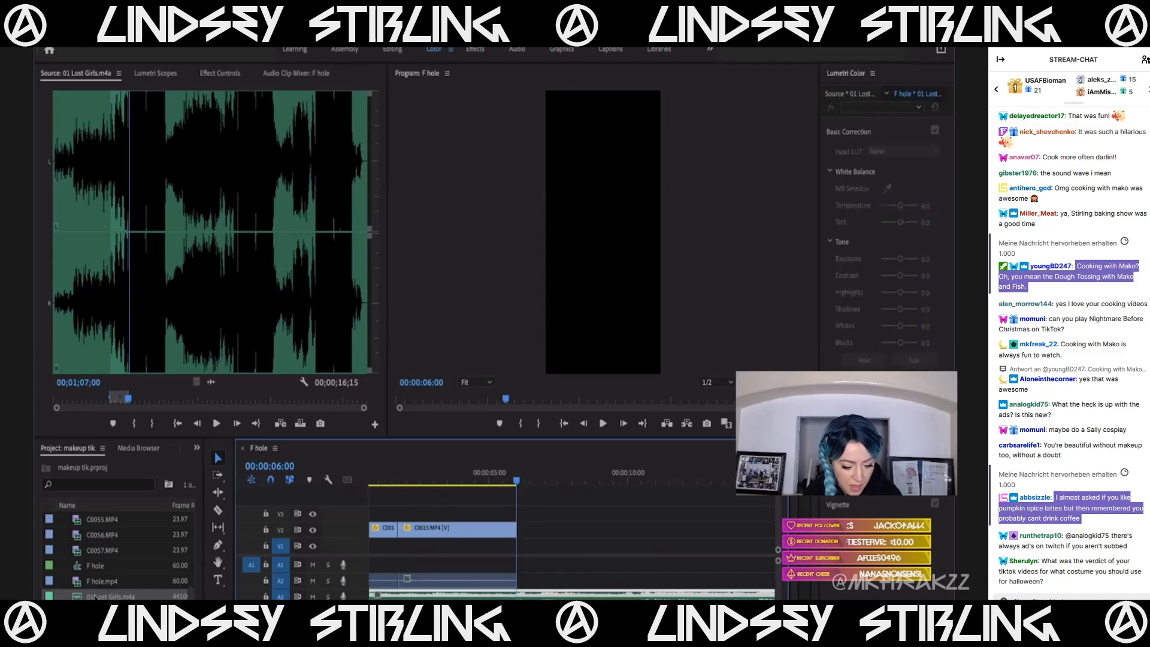
{"action": "scroll", "coordinate": [71, 588], "scroll_direction": "up", "scroll_amount": 10}
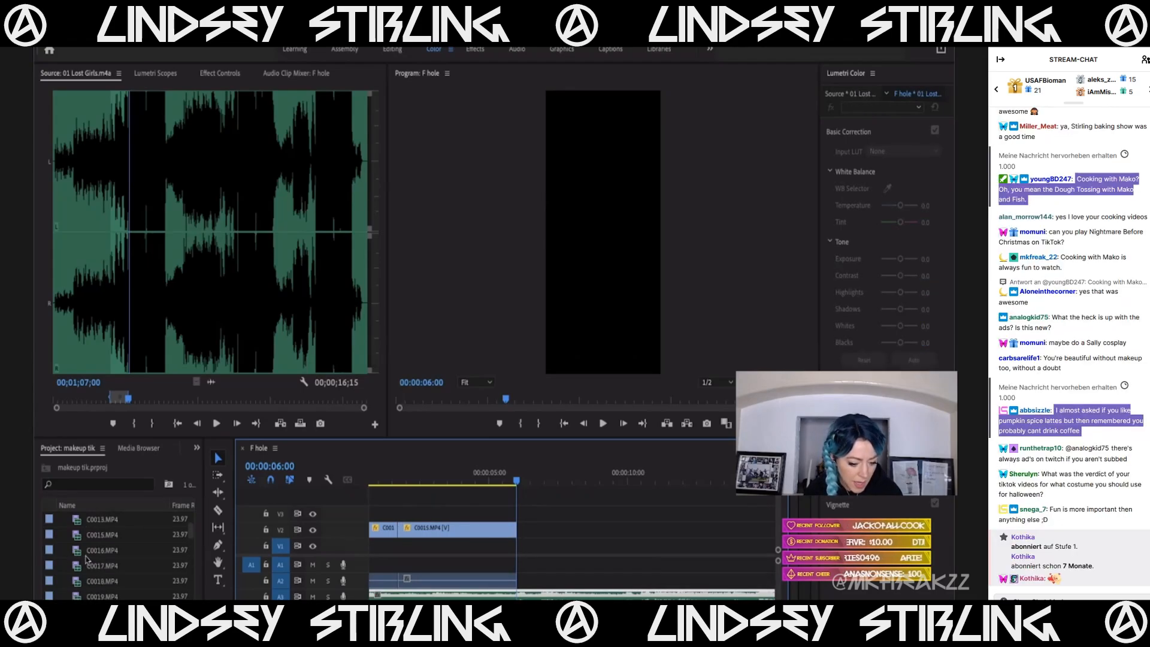
{"action": "double_click", "coordinate": [76, 550]}
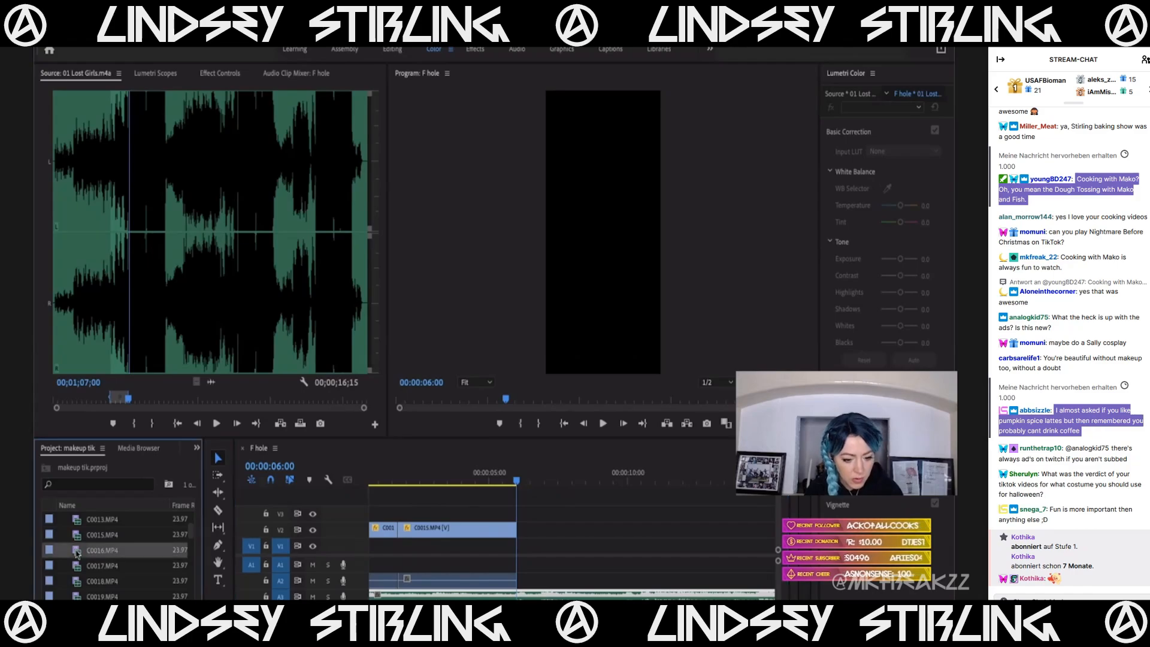
{"action": "left_click_drag", "start_coordinate": [70, 400], "coordinate": [161, 398]}
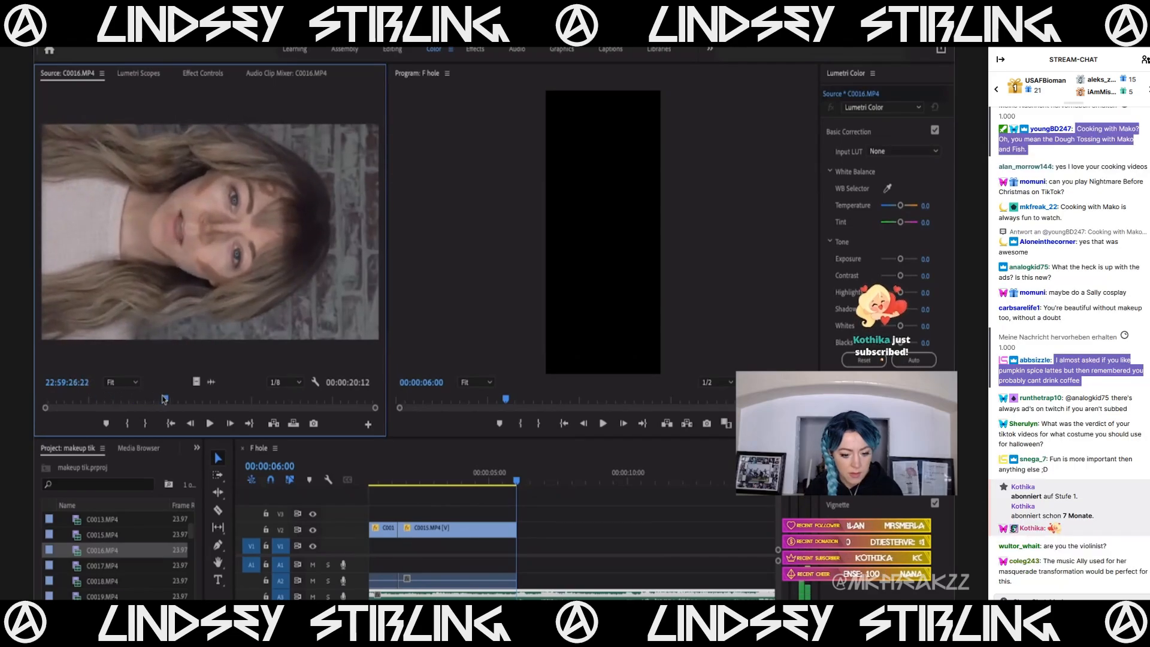
{"action": "key", "text": "space"}
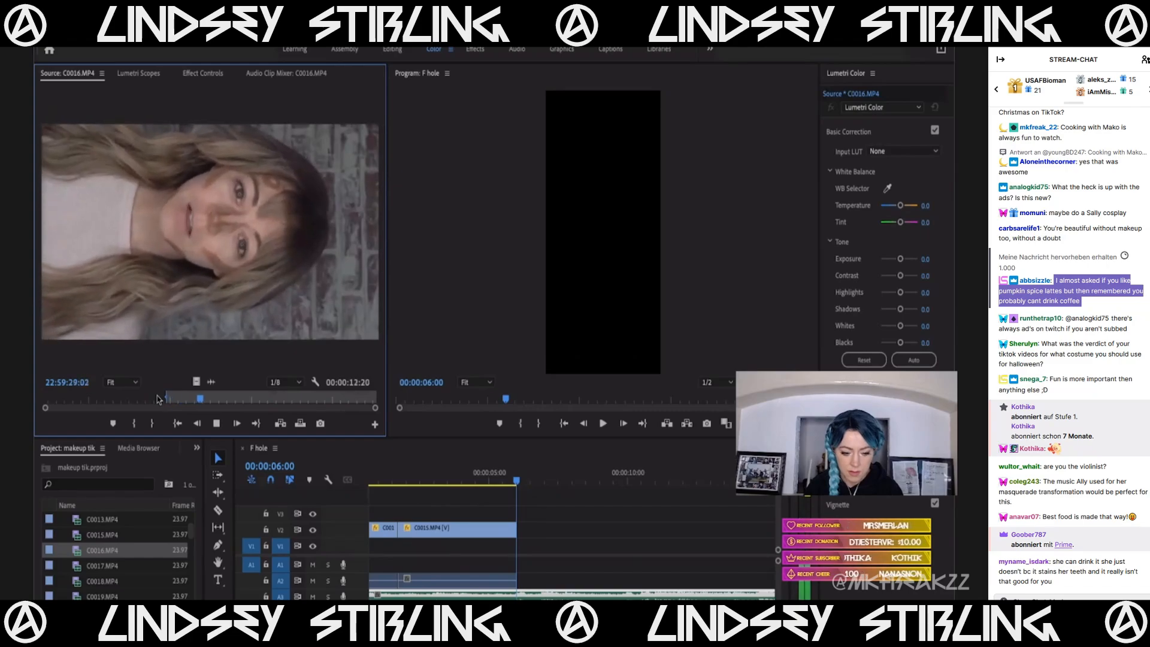
{"action": "key", "text": "space"}
{"action": "key", "text": "o"}
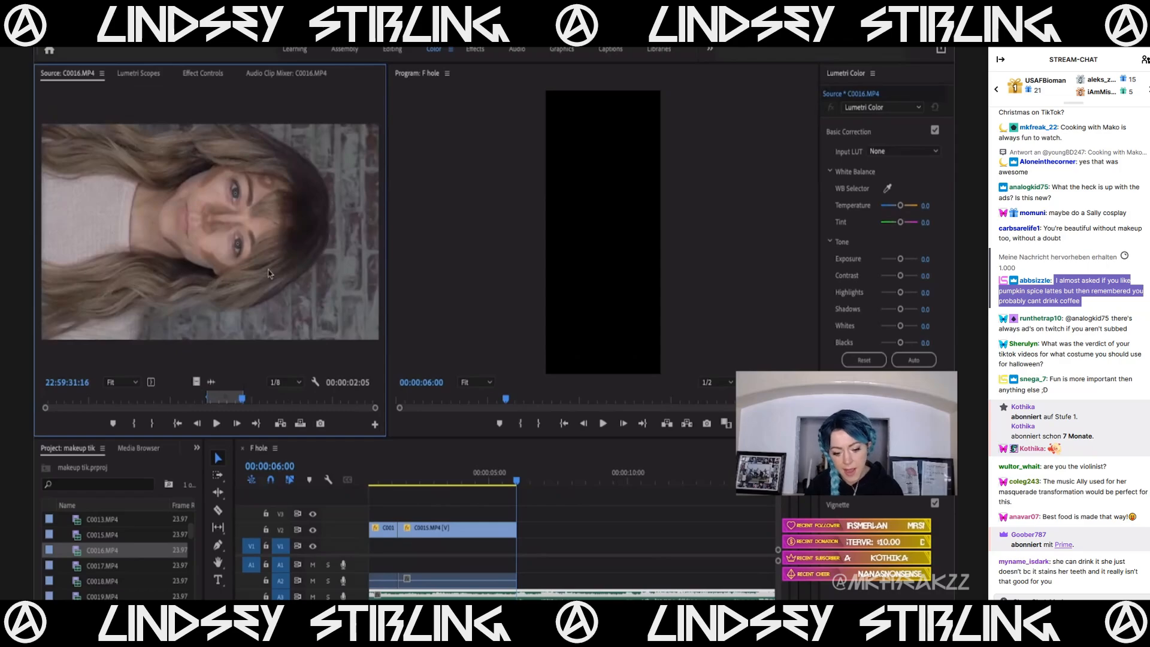
{"action": "left_click_drag", "start_coordinate": [195, 382], "coordinate": [520, 531]}
{"action": "key", "text": "space"}
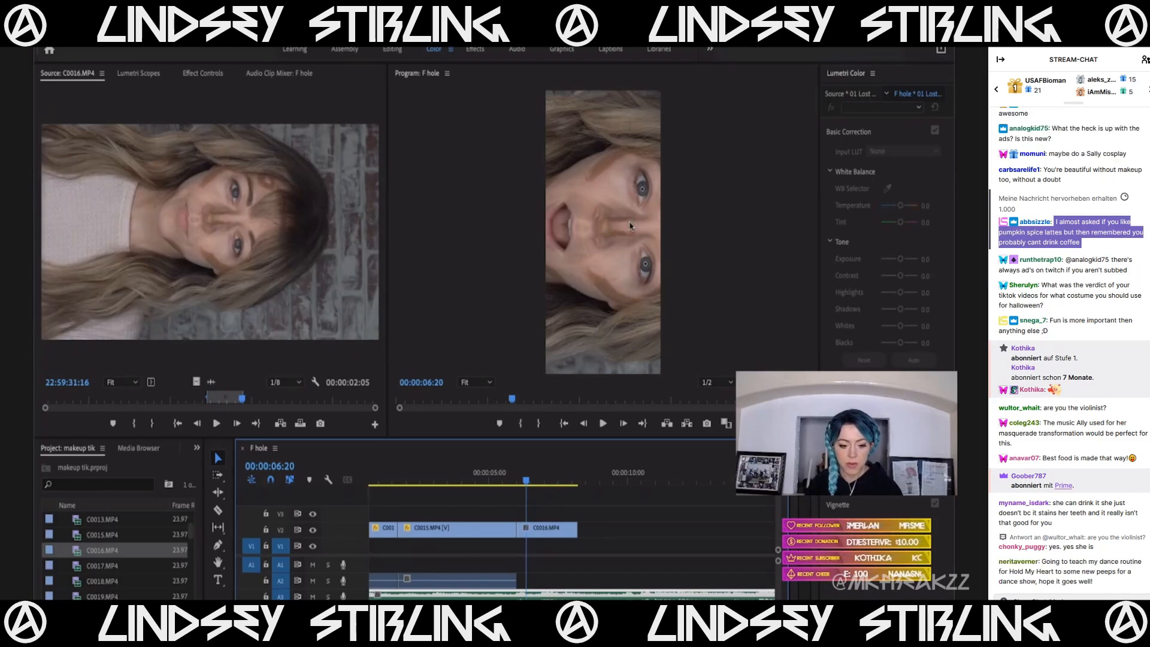
Open Effect Controls and select the Motion effect of the second C0015.MP4 piece.
{"action": "left_click", "coordinate": [204, 74]}
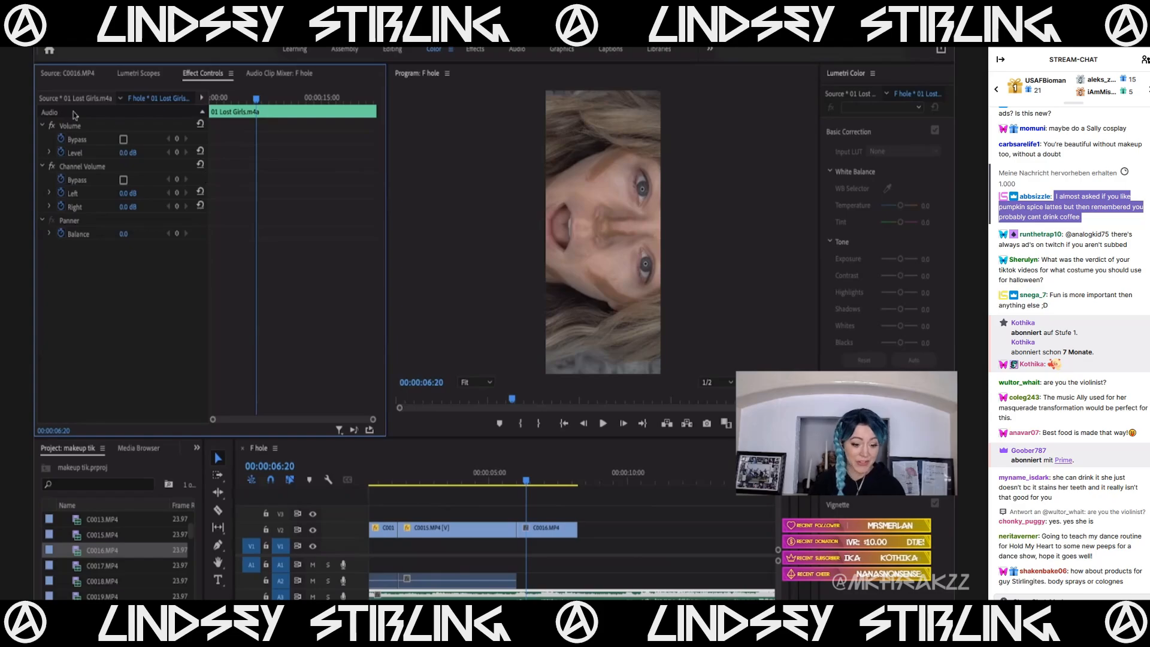
{"action": "left_click", "coordinate": [467, 482]}
{"action": "left_click", "coordinate": [464, 530]}
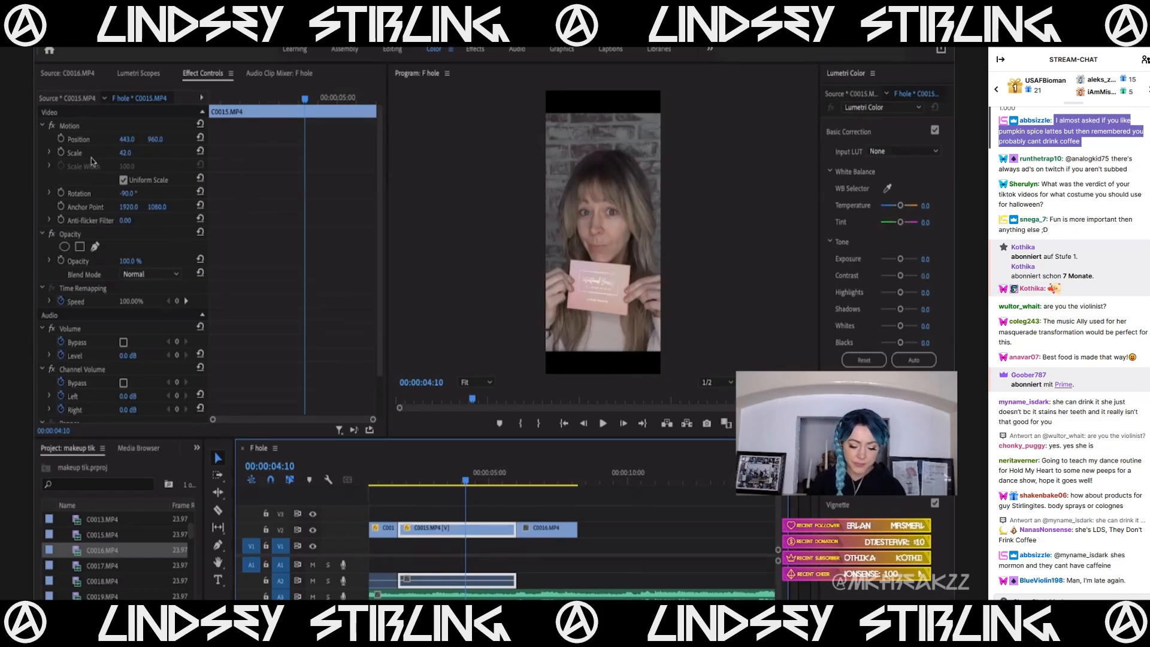
{"action": "left_click", "coordinate": [69, 126]}
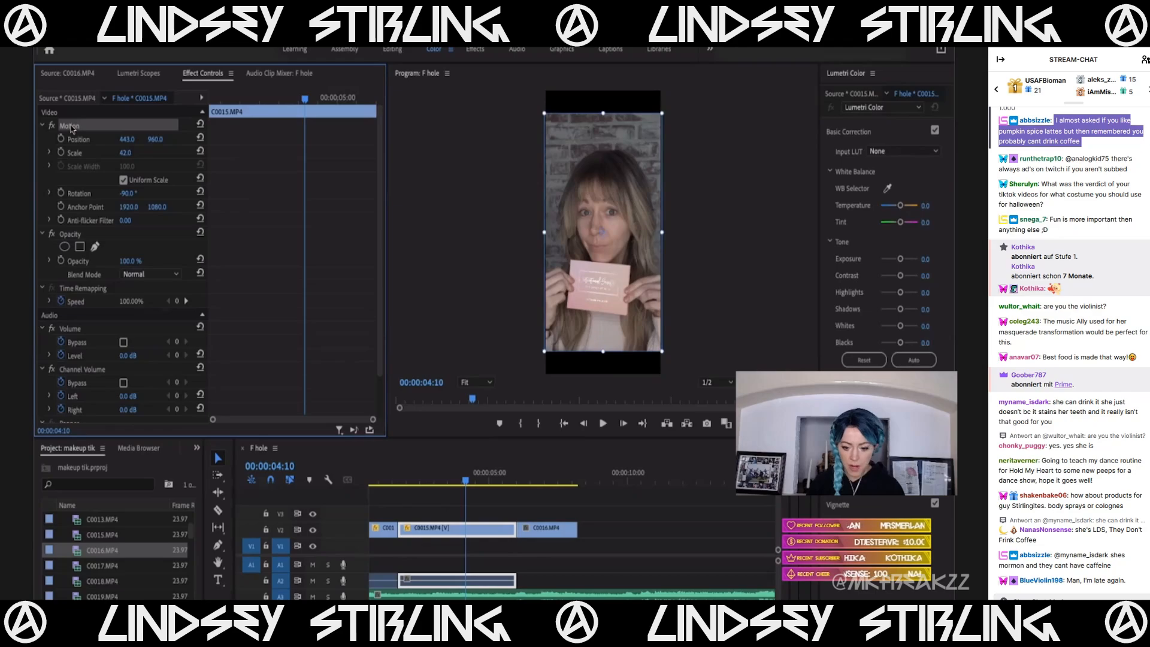
{"action": "mouse_move", "coordinate": [125, 153]}
{"action": "left_mouse_down"}
{"action": "mouse_move", "coordinate": [140, 153]}
{"action": "mouse_move", "coordinate": [101, 153]}
{"action": "mouse_move", "coordinate": [179, 140]}
{"action": "mouse_move", "coordinate": [120, 140]}
{"action": "mouse_move", "coordinate": [130, 140]}
{"action": "left_mouse_up"}
{"action": "left_click_drag", "start_coordinate": [121, 193], "coordinate": [132, 193]}
{"action": "key", "text": "ctrl+z"}
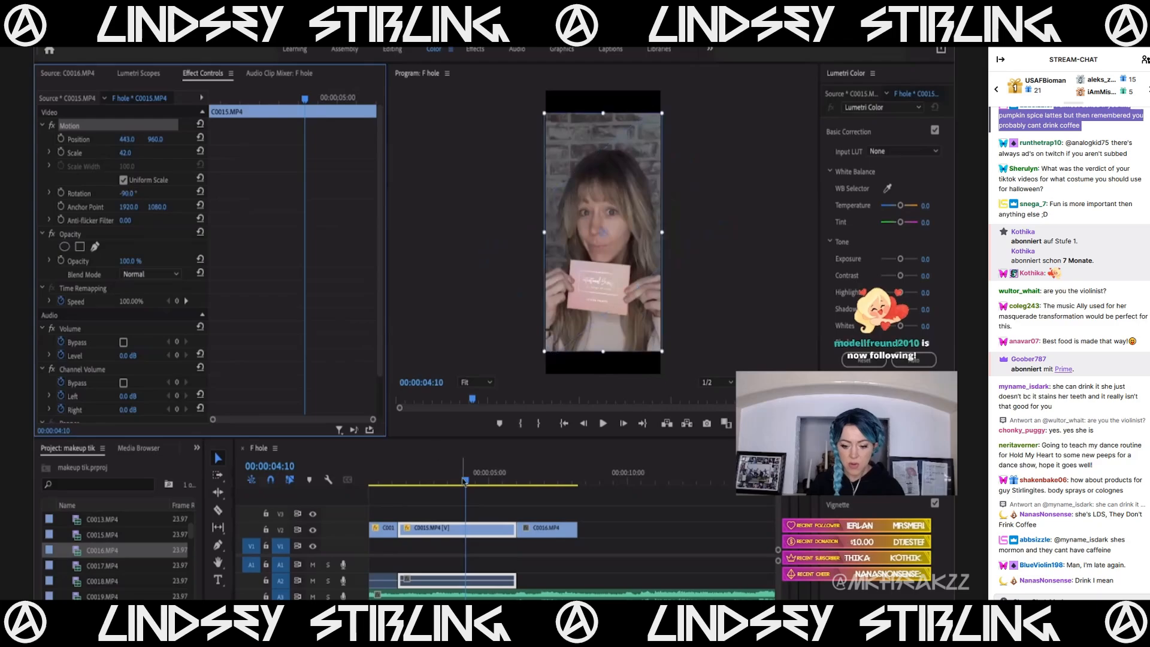
Copy the Motion effect from the second C0015.MP4 piece and paste it onto C0016.MP4 in the sequence.
{"action": "left_click", "coordinate": [540, 476]}
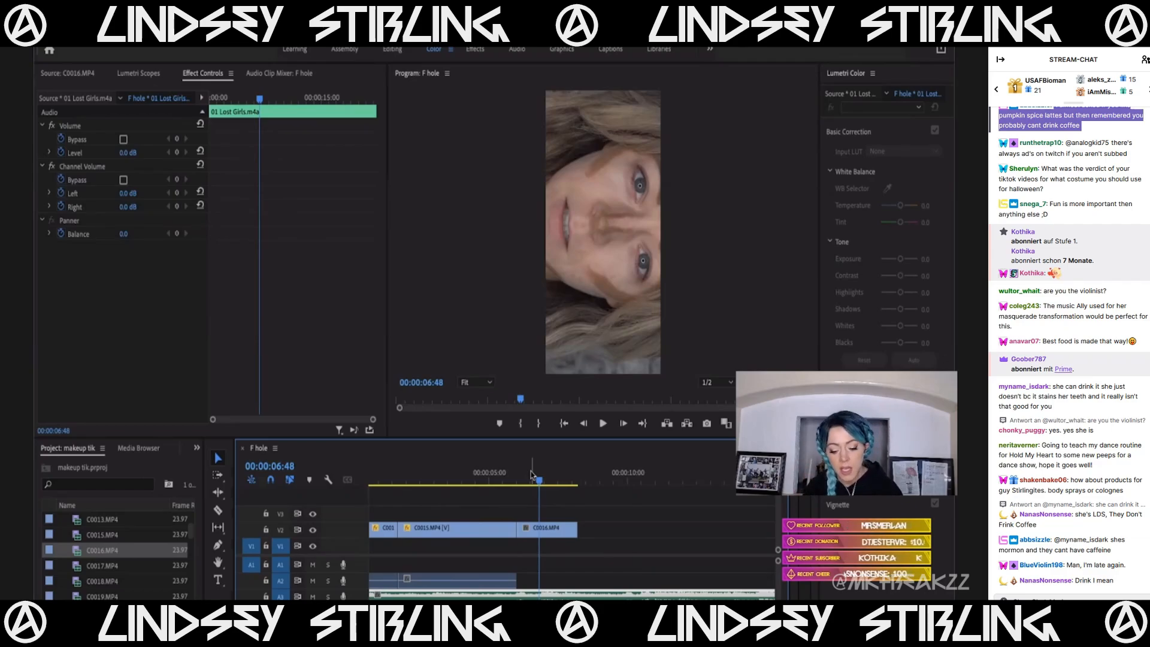
{"action": "left_click", "coordinate": [500, 478]}
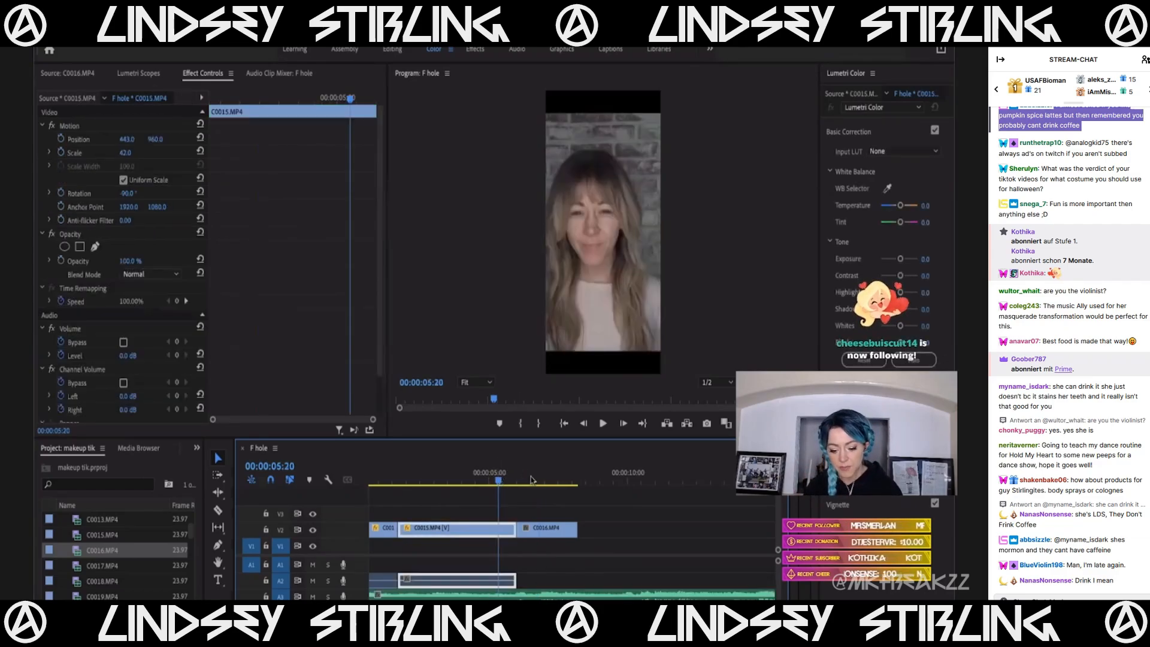
{"action": "left_click", "coordinate": [73, 126]}
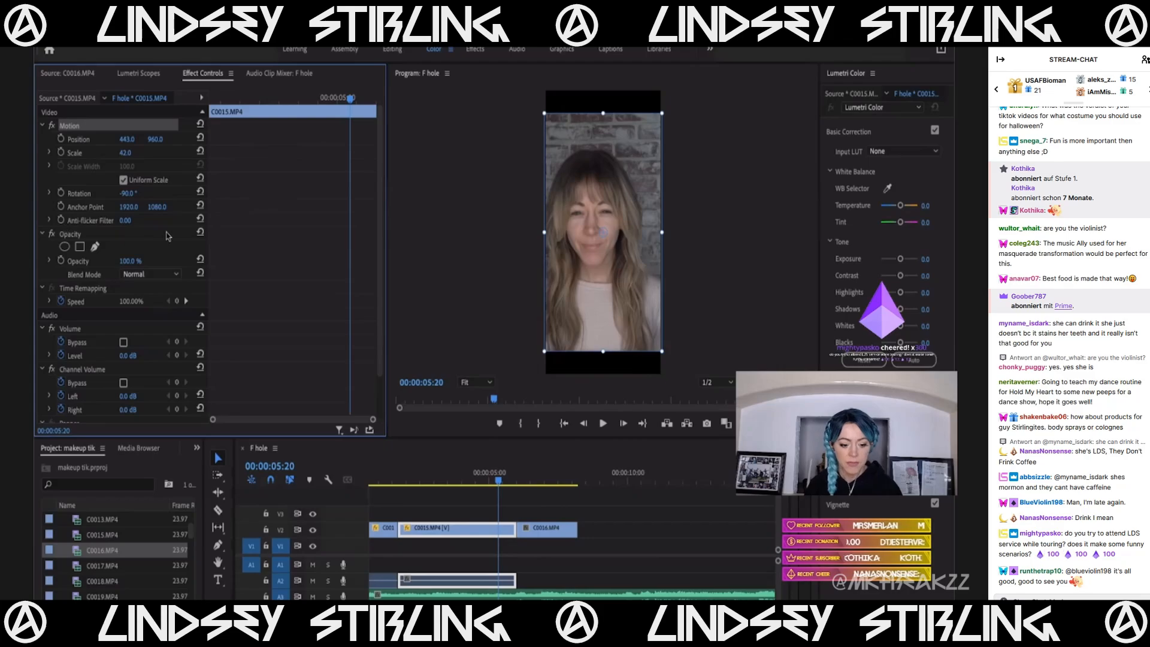
{"action": "left_click", "coordinate": [551, 535]}
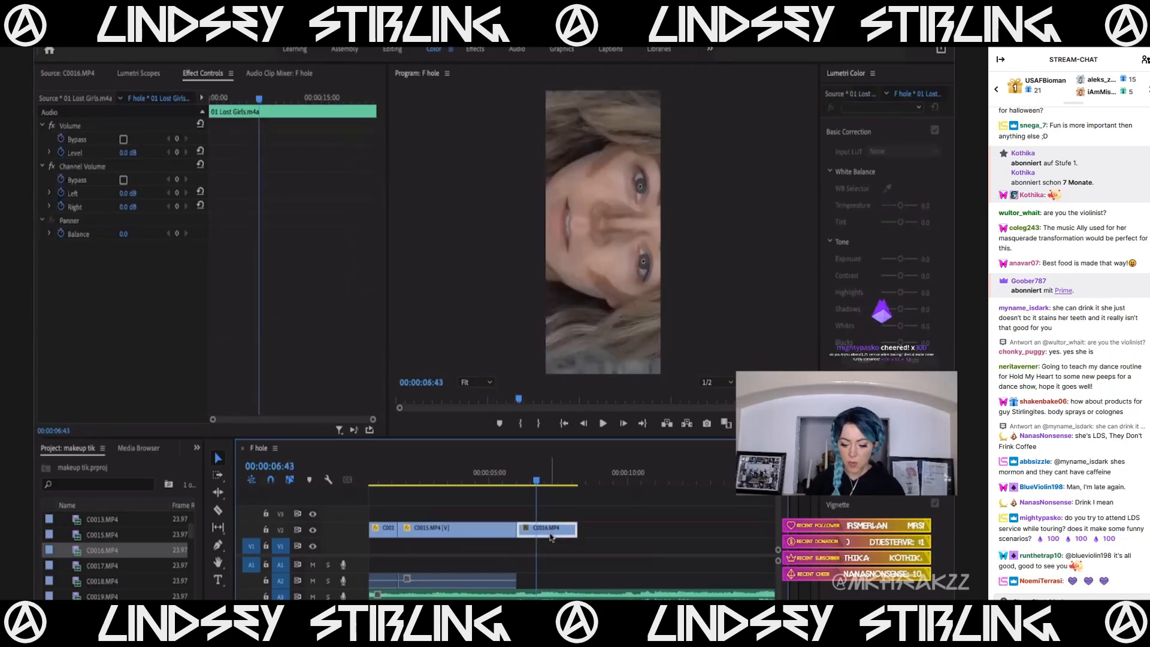
{"action": "key", "text": "ctrl+v"}
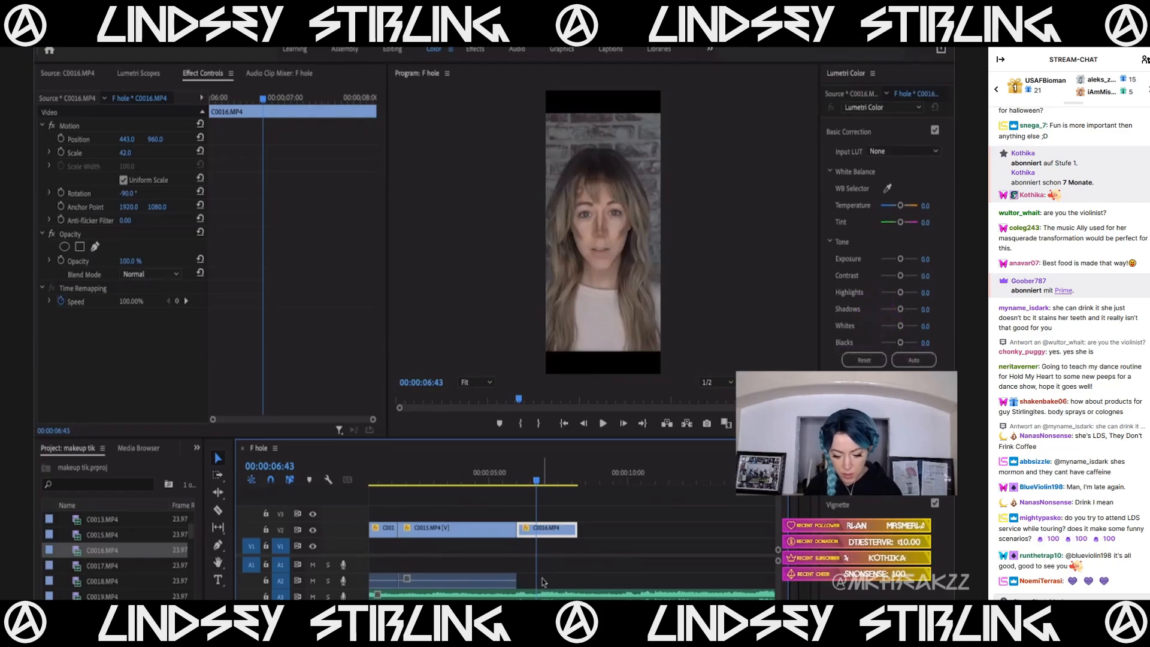
{"action": "key", "text": "minus"}
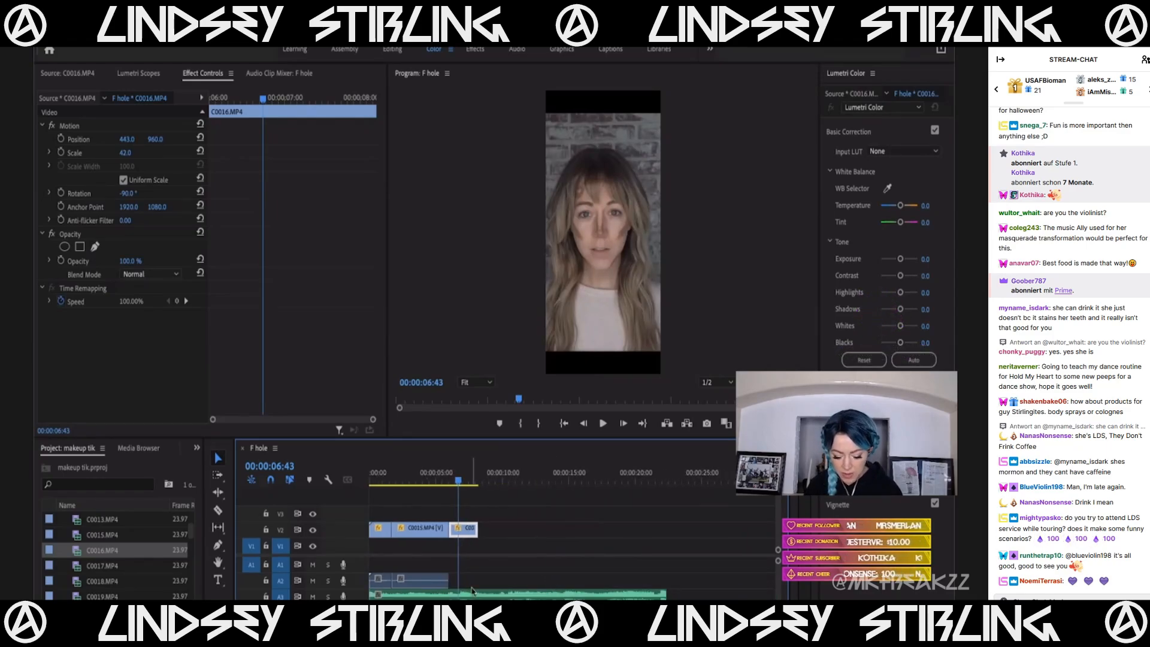
Delete the two camera audio pieces beneath the C0015.MP4 clips on A2, keeping the Lost Girls song.
{"action": "left_click_drag", "start_coordinate": [484, 586], "coordinate": [380, 580]}
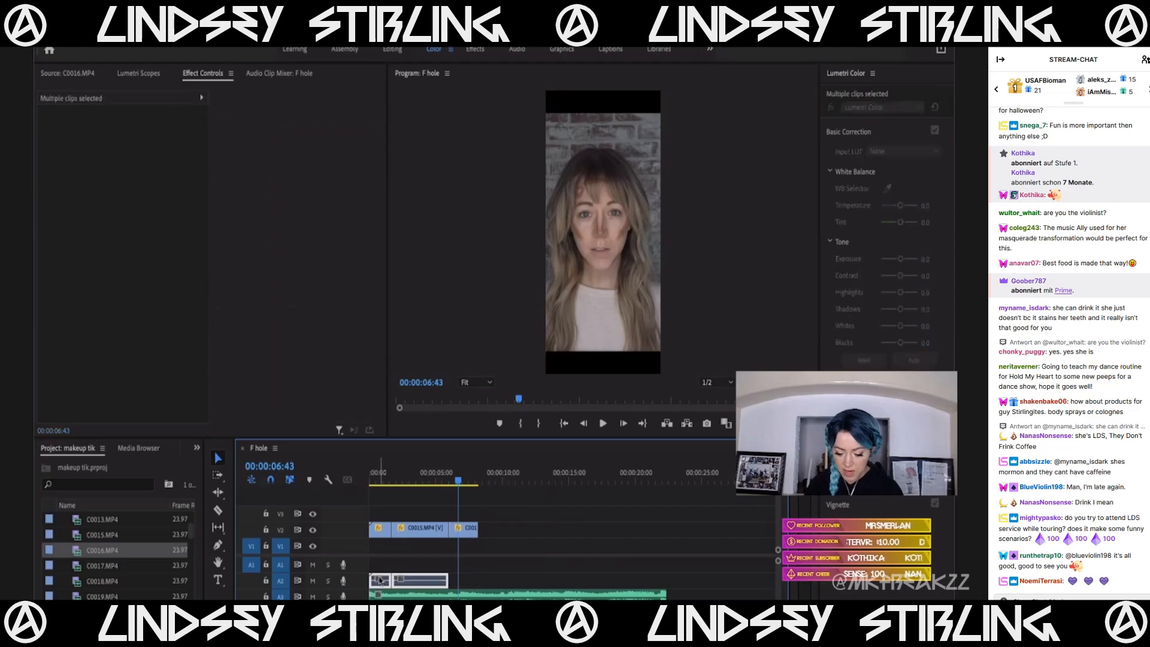
{"action": "key", "text": "Home"}
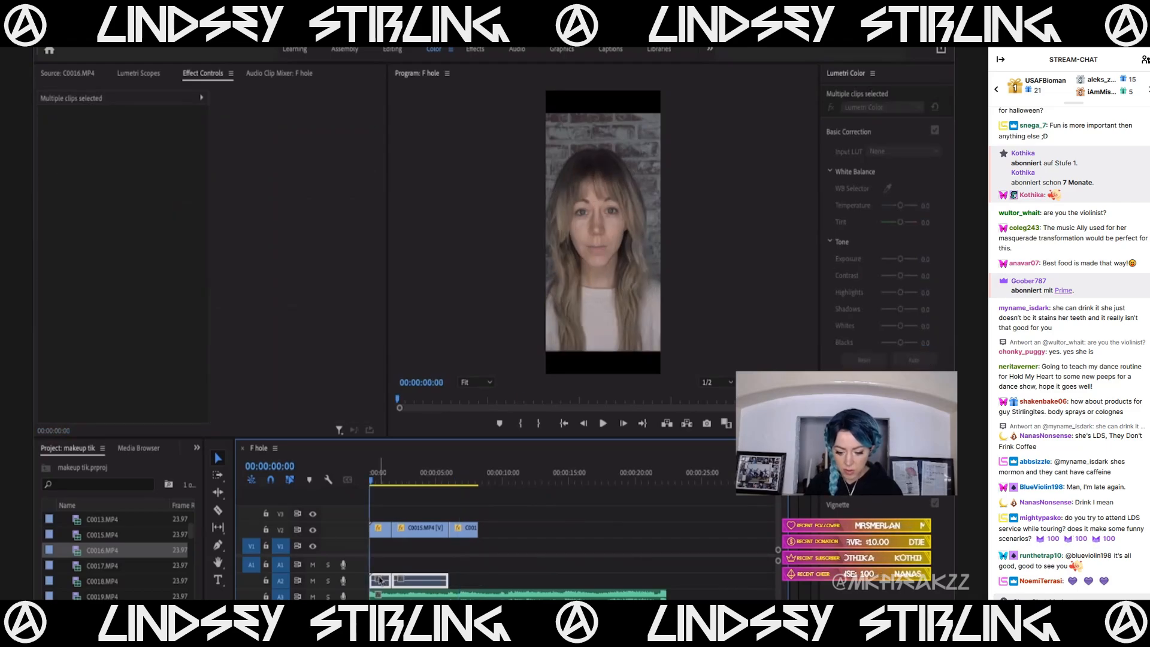
{"action": "key", "text": "Delete"}
{"action": "scroll", "coordinate": [419, 584], "scroll_direction": "down", "scroll_amount": 4}
{"action": "scroll", "coordinate": [419, 584], "scroll_direction": "up", "scroll_amount": 3}
{"action": "scroll", "coordinate": [420, 583], "scroll_direction": "down", "scroll_amount": 1}
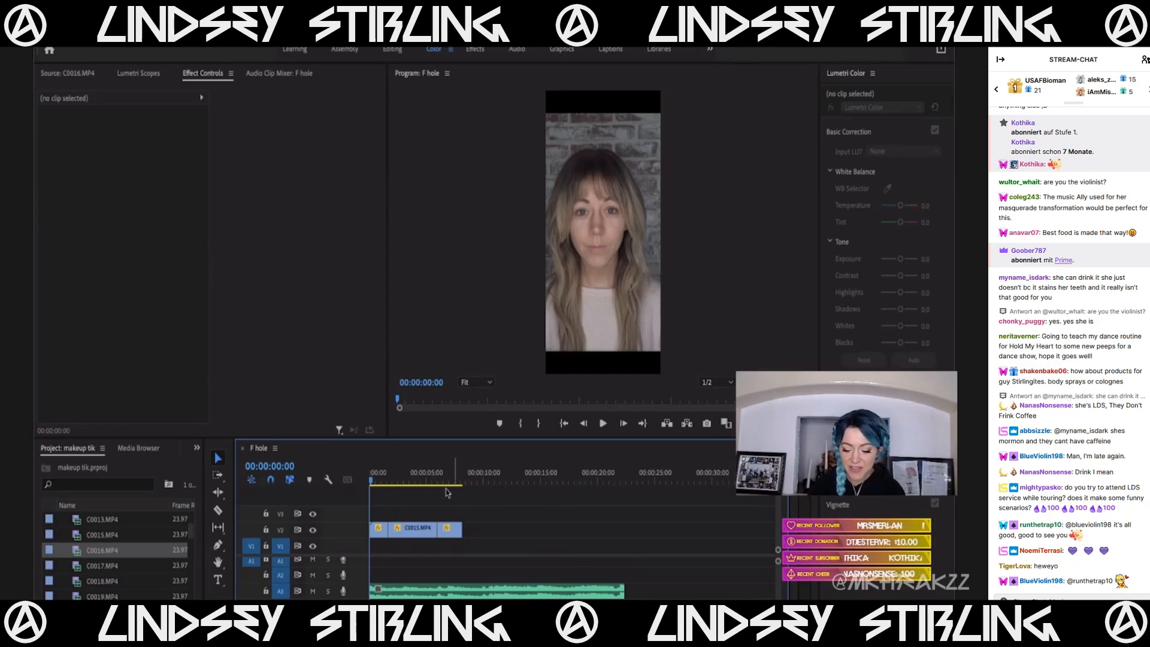
Check the join after the second C0015.MP4 piece and move C0016.MP4 up to V3, slightly earlier so it overlaps that piece's end.
{"action": "left_click", "coordinate": [445, 481]}
{"action": "left_click", "coordinate": [427, 591]}
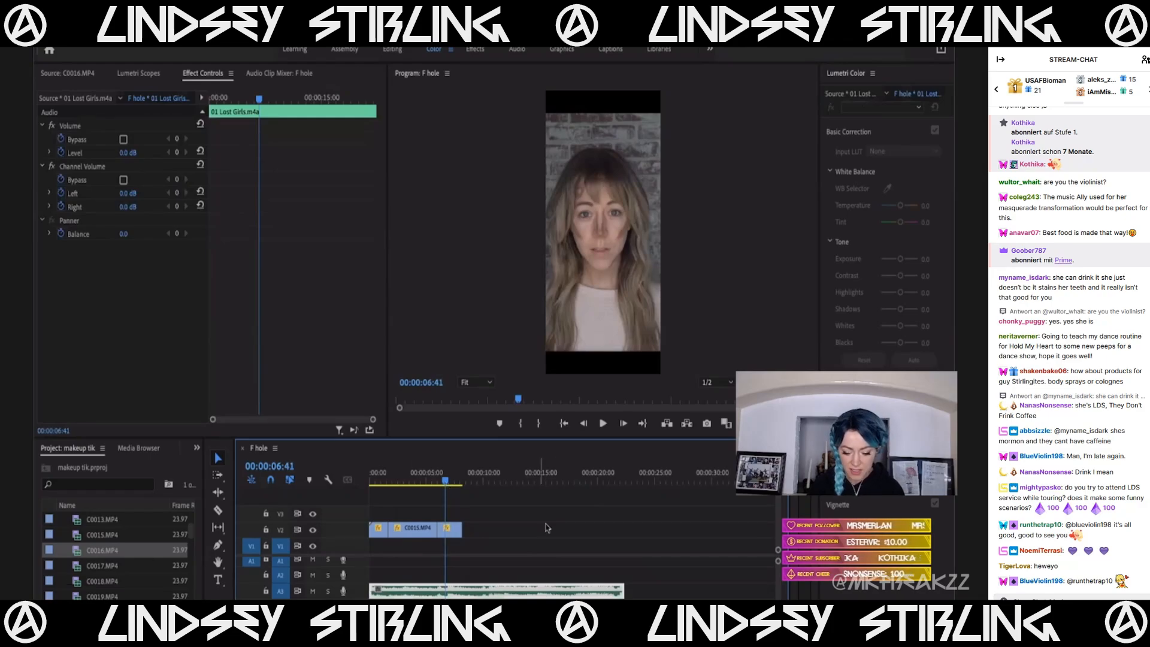
{"action": "key", "text": "space"}
{"action": "key", "text": "="}
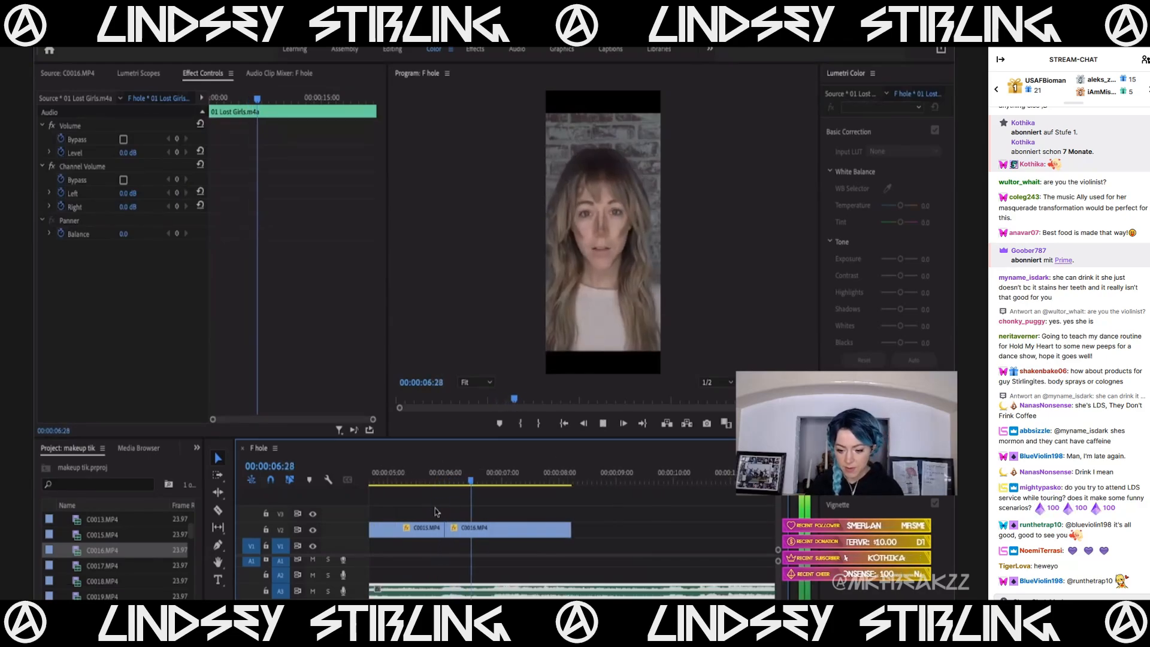
{"action": "key", "text": "space"}
{"action": "left_click", "coordinate": [442, 480]}
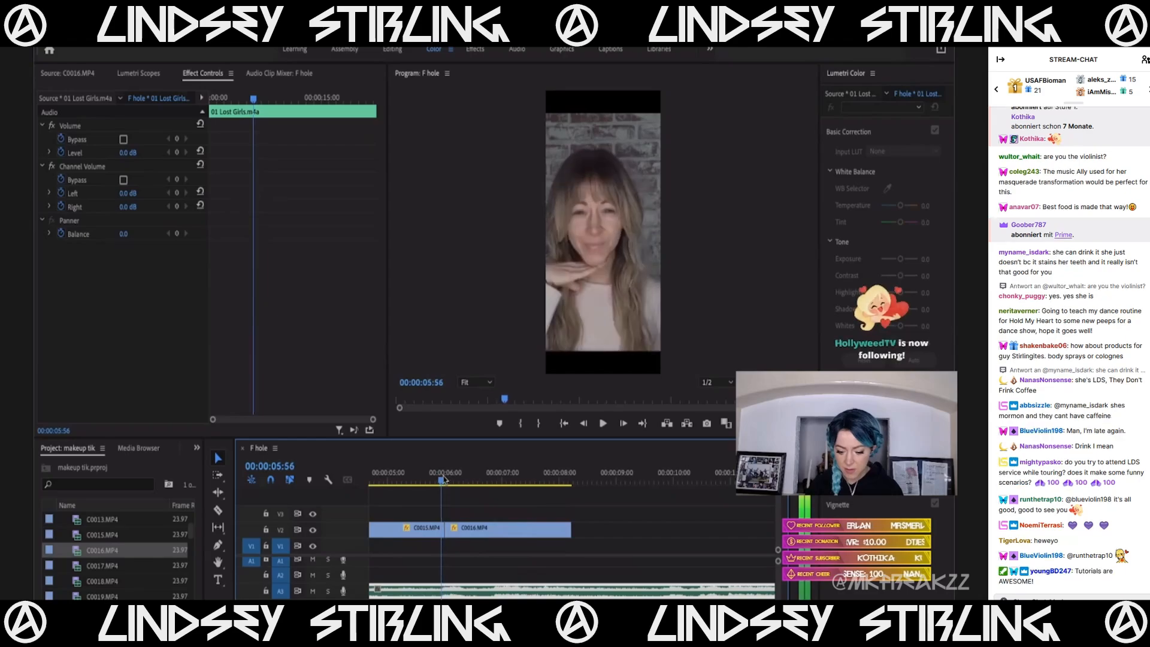
{"action": "key", "text": "minus"}
{"action": "left_click_drag", "start_coordinate": [678, 532], "coordinate": [674, 515]}
{"action": "key", "text": "space"}
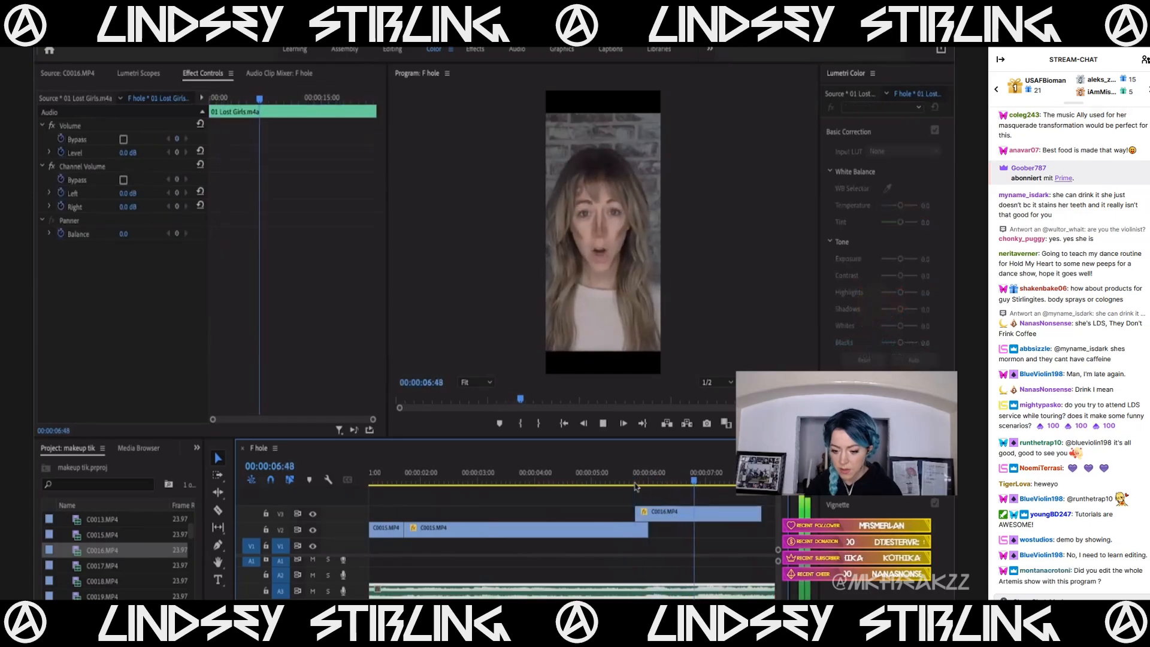
Replay the overlap and drop C0016.MP4 straight down onto V2, overwriting the end of the second C0015.MP4 piece.
{"action": "left_click_drag", "start_coordinate": [662, 474], "coordinate": [598, 478]}
{"action": "key", "text": "space"}
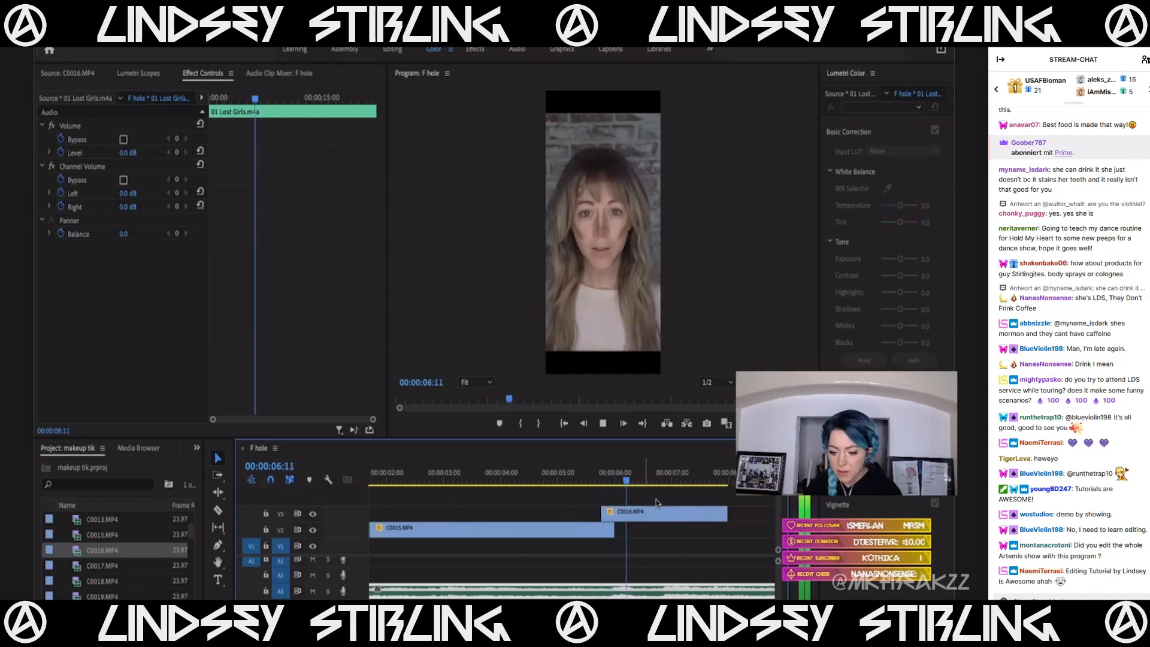
{"action": "left_click_drag", "start_coordinate": [645, 516], "coordinate": [645, 530]}
{"action": "key", "text": "minus"}
{"action": "key", "text": "minus"}
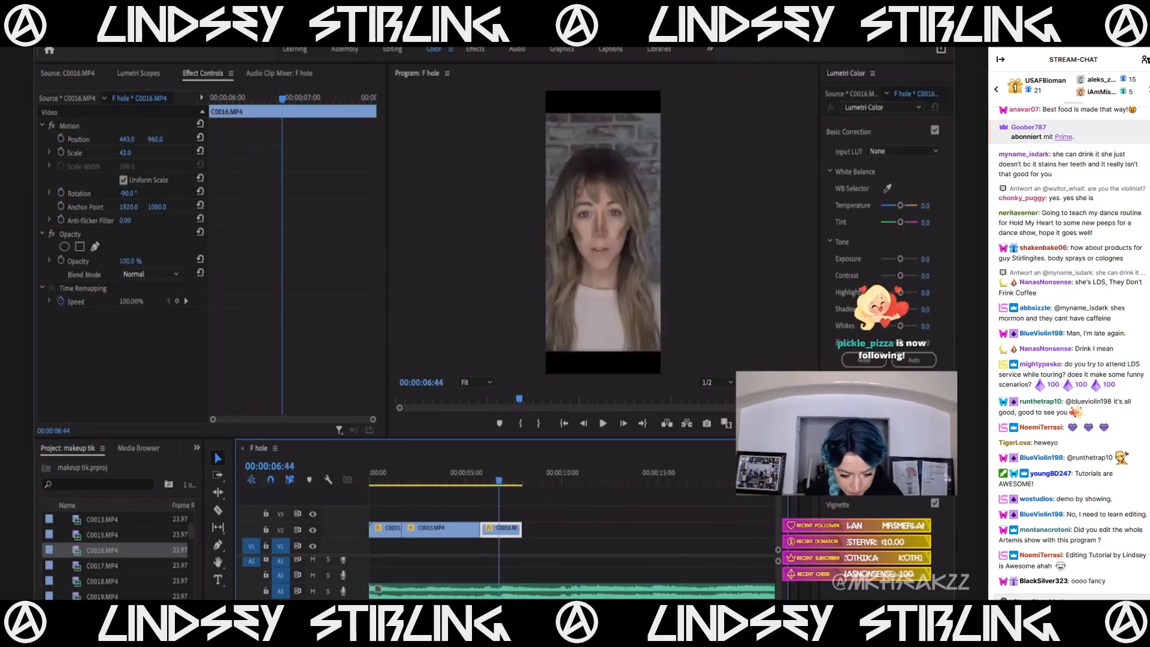
Open C0017.MP4 in the Source monitor and mark a 1:10 range ending at 22:59:55:03.
{"action": "double_click", "coordinate": [75, 566]}
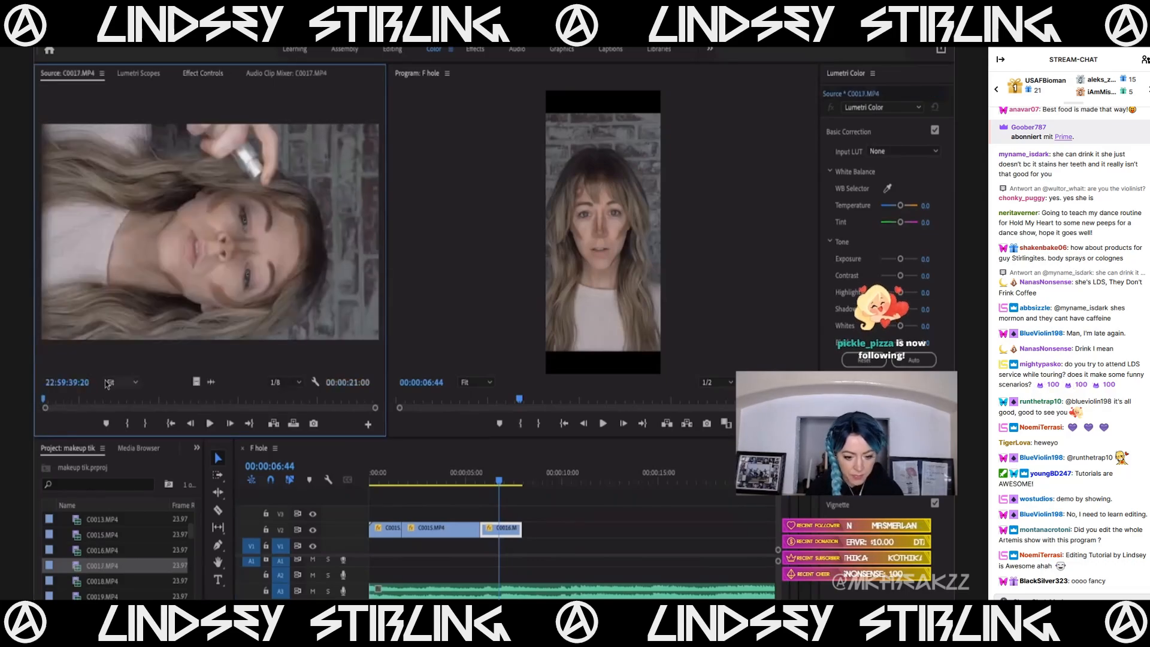
{"action": "left_click_drag", "start_coordinate": [119, 400], "coordinate": [142, 401]}
{"action": "key", "text": "i"}
{"action": "key", "text": "space"}
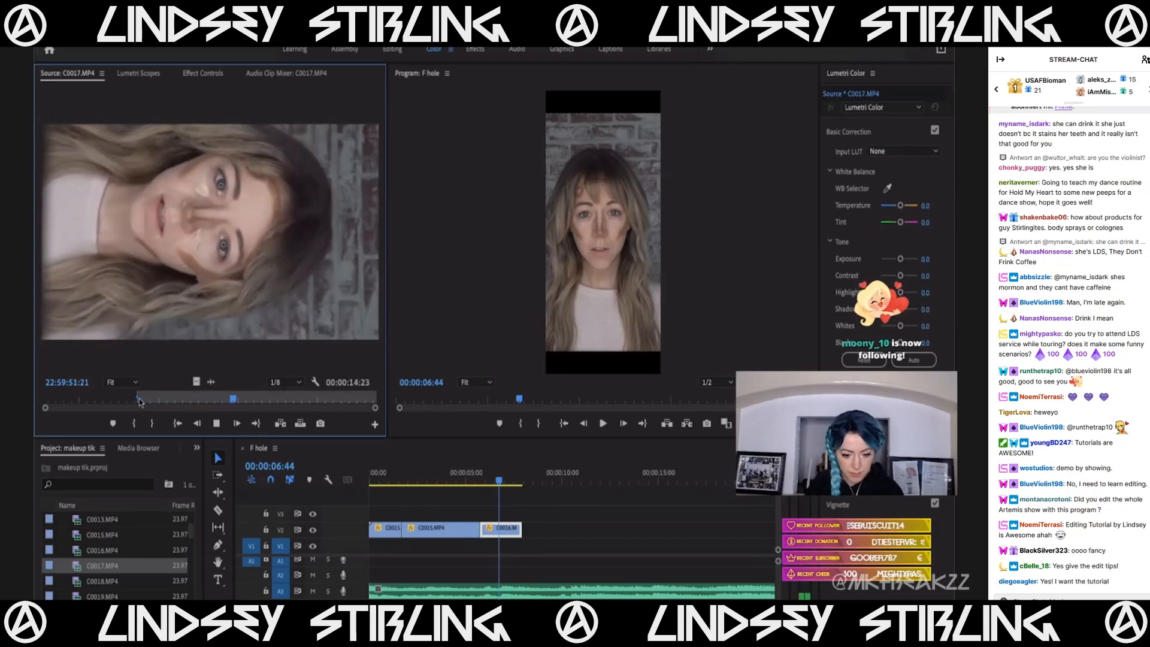
{"action": "key", "text": "space"}
{"action": "key", "text": "i"}
{"action": "key", "text": "space"}
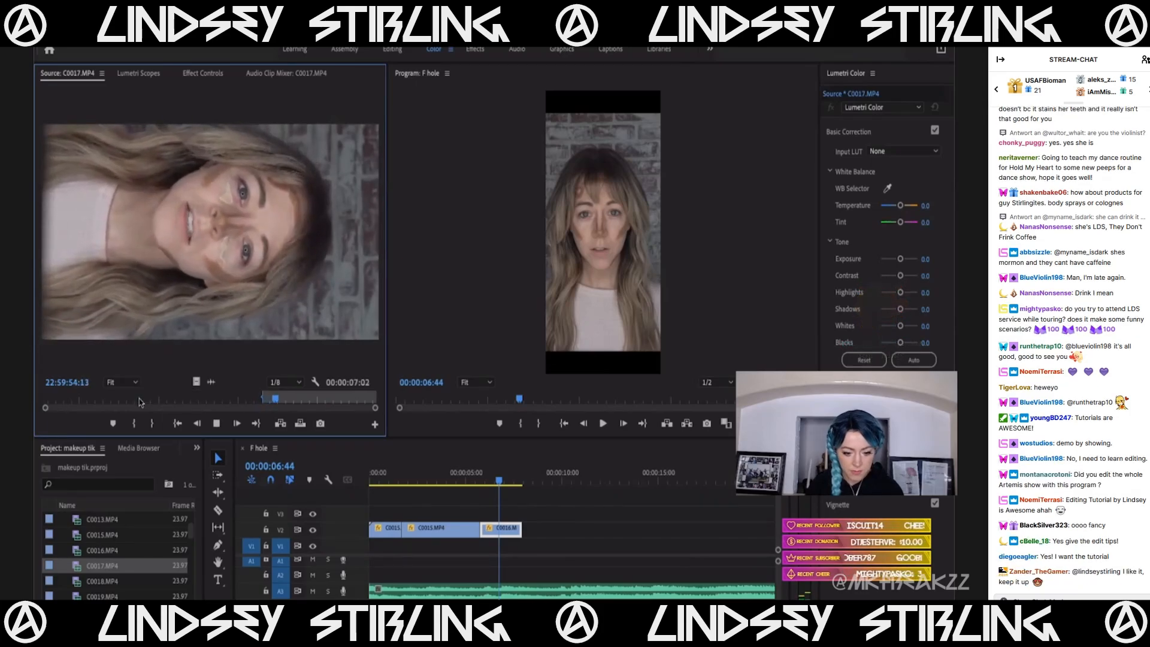
{"action": "key", "text": "space"}
{"action": "key", "text": "o"}
Add only the marked C0017.MP4 video on V3, overlapping the end of C0016.MP4, and paste the copied Motion effect onto it.
{"action": "left_click_drag", "start_coordinate": [196, 383], "coordinate": [509, 513]}
{"action": "left_click", "coordinate": [481, 477]}
{"action": "key", "text": "space"}
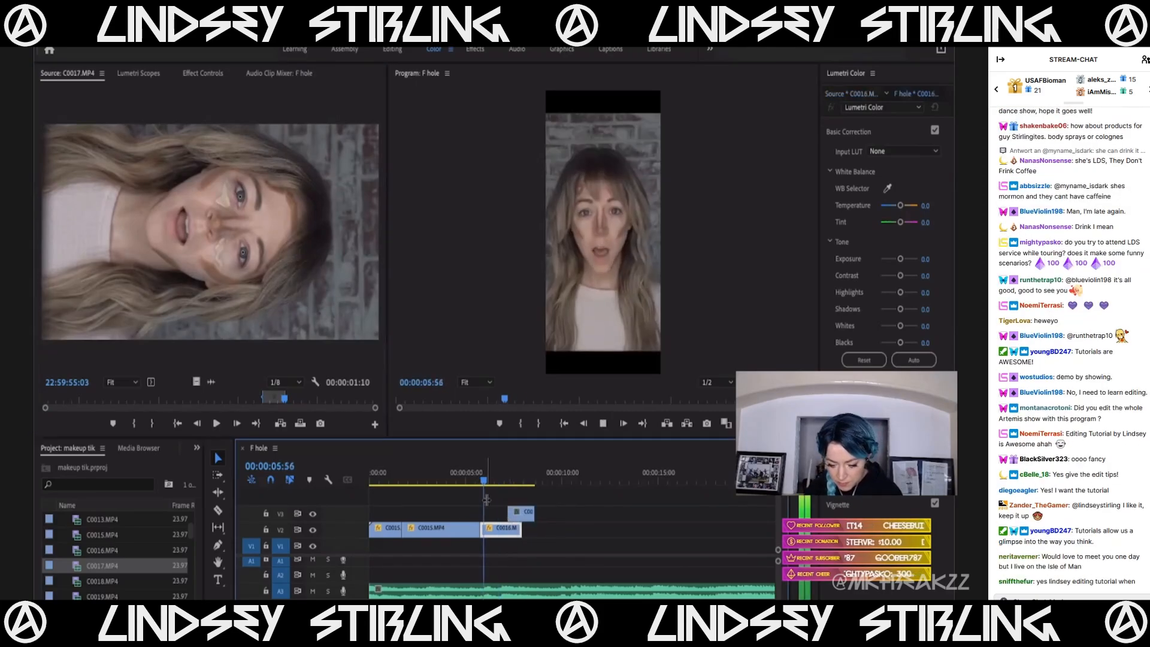
{"action": "left_click", "coordinate": [518, 486]}
{"action": "left_click", "coordinate": [523, 513]}
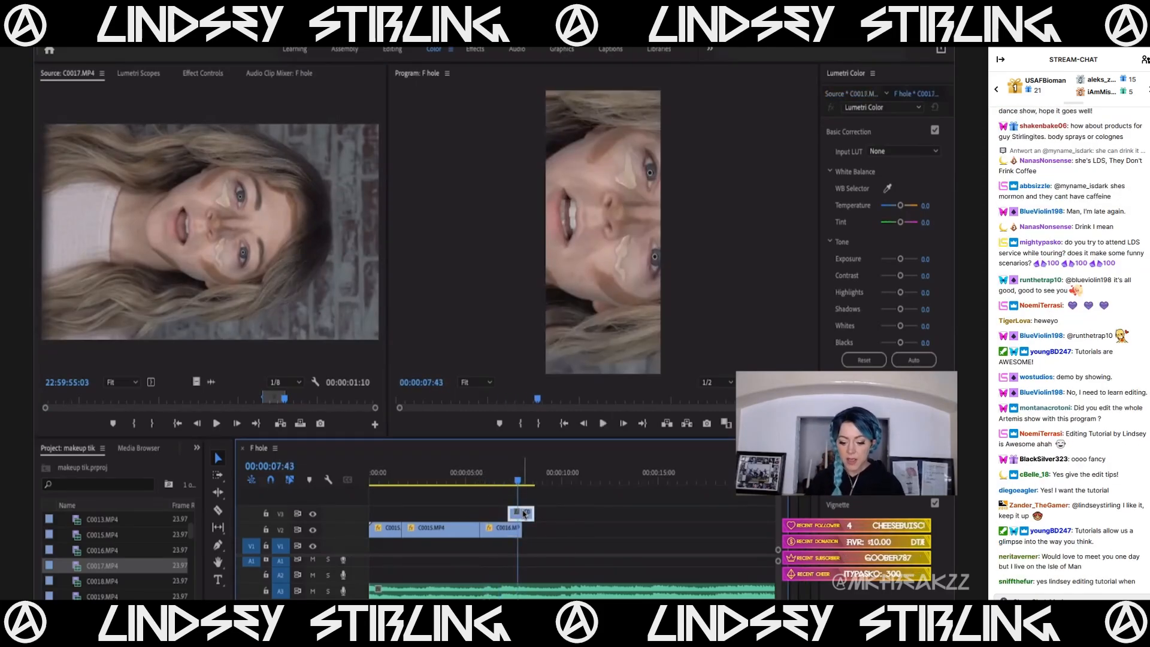
{"action": "key", "text": "super+v"}
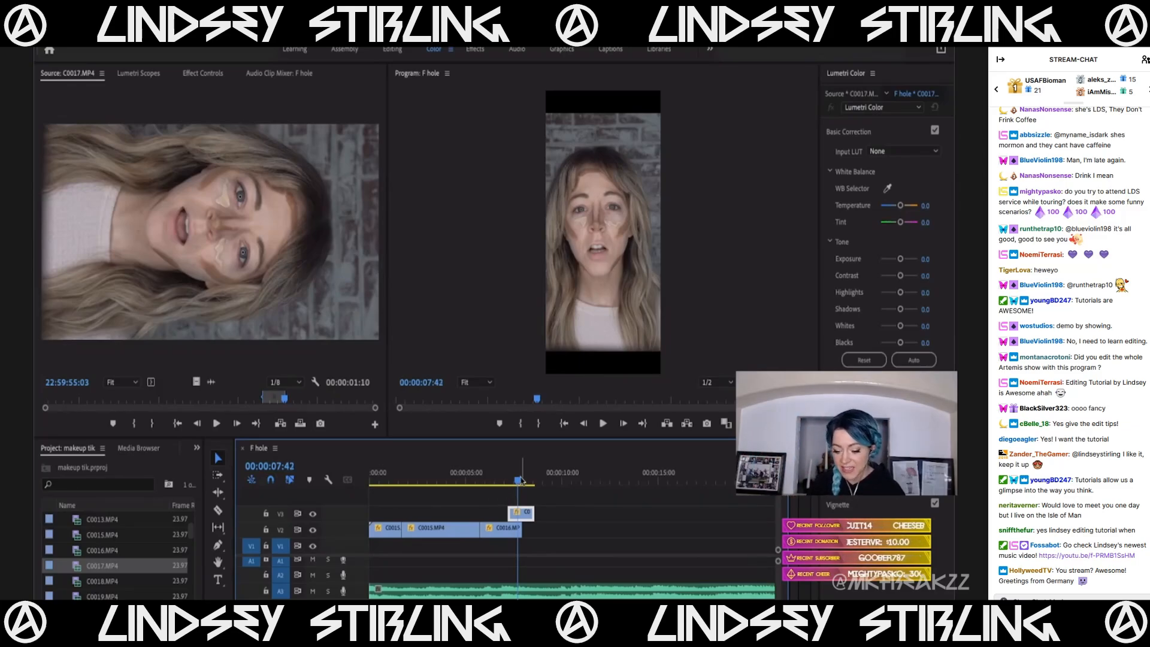
Play through C0016.MP4 against the song and move C0017.MP4 earlier on V3, to just before 00:00:07:00.
{"action": "left_click_drag", "start_coordinate": [521, 479], "coordinate": [496, 479]}
{"action": "key", "text": "space"}
{"action": "left_click", "coordinate": [473, 479]}
{"action": "key", "text": "space"}
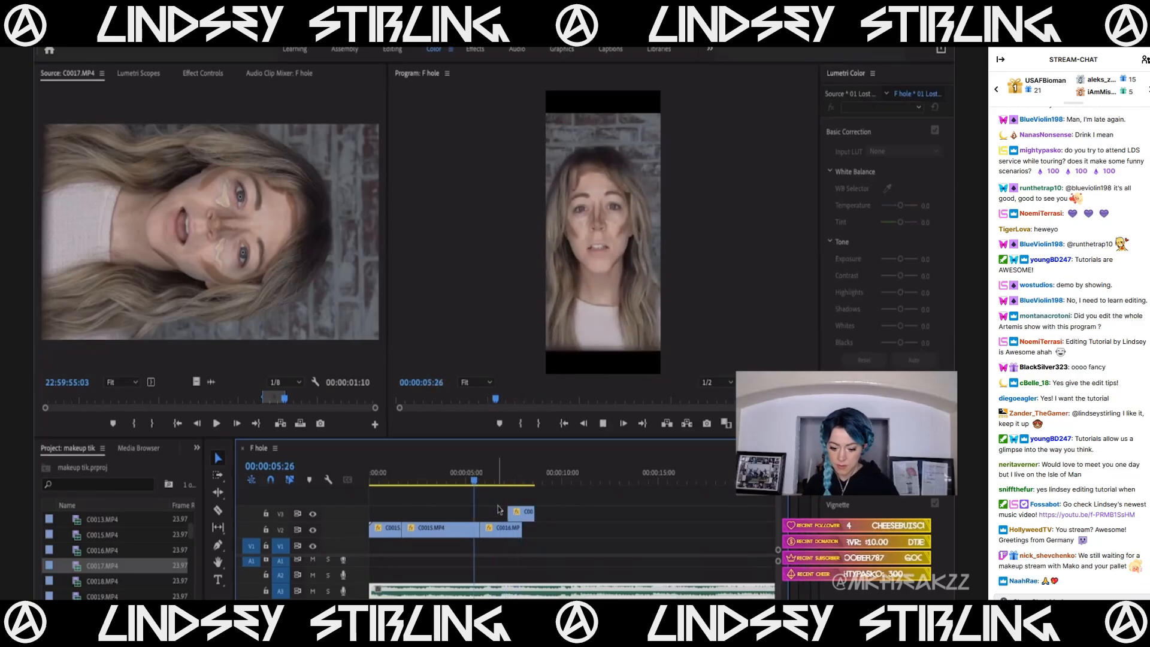
{"action": "key", "text": "space"}
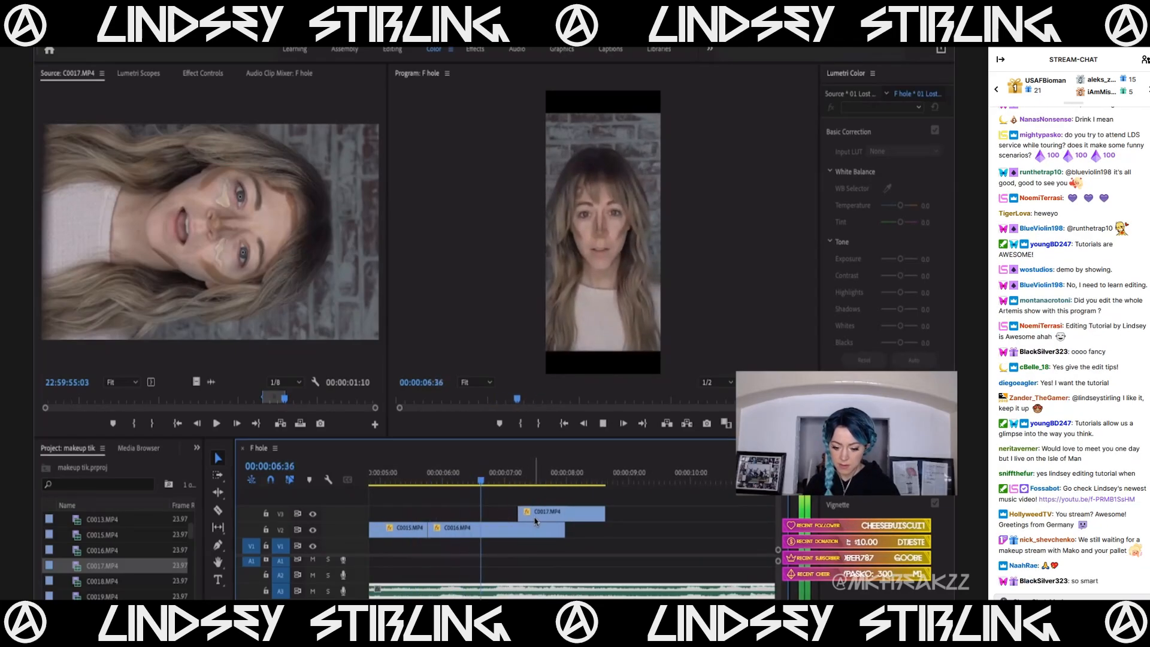
{"action": "key", "text": "="}
{"action": "left_click_drag", "start_coordinate": [524, 520], "coordinate": [497, 520]}
{"action": "key", "text": "space"}
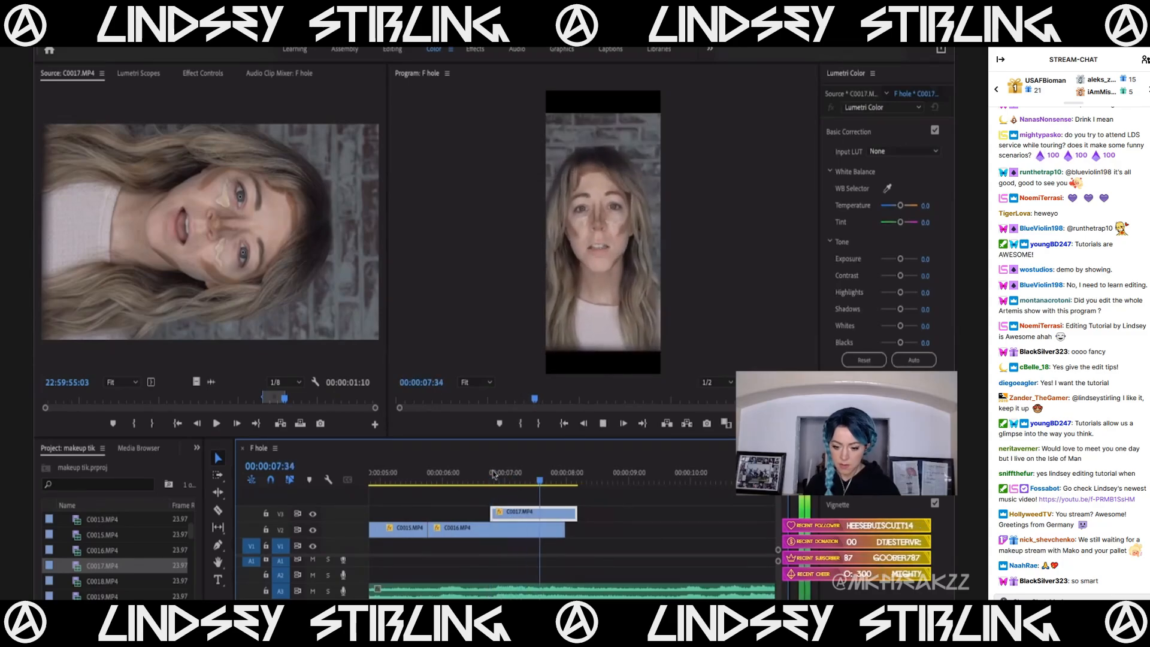
Replay the cut into C0017.MP4 and trim the start of C0017.MP4 to 00:00:06:54.
{"action": "left_click_drag", "start_coordinate": [490, 472], "coordinate": [480, 473]}
{"action": "key", "text": "space"}
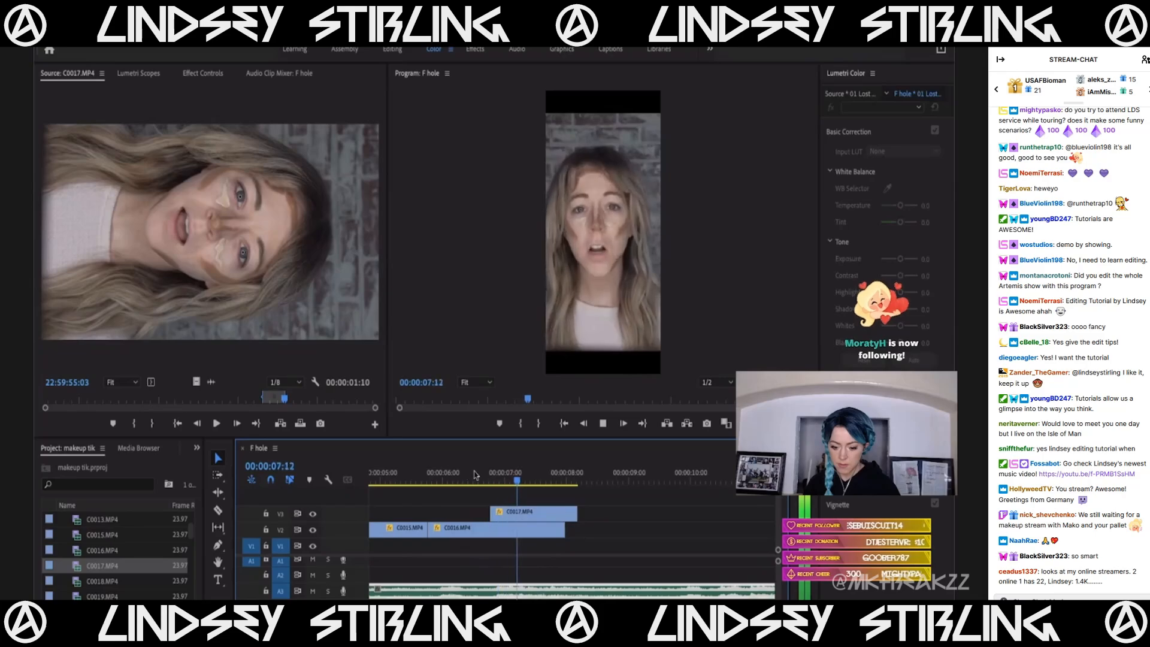
{"action": "key", "text": "space"}
{"action": "left_click", "coordinate": [497, 476]}
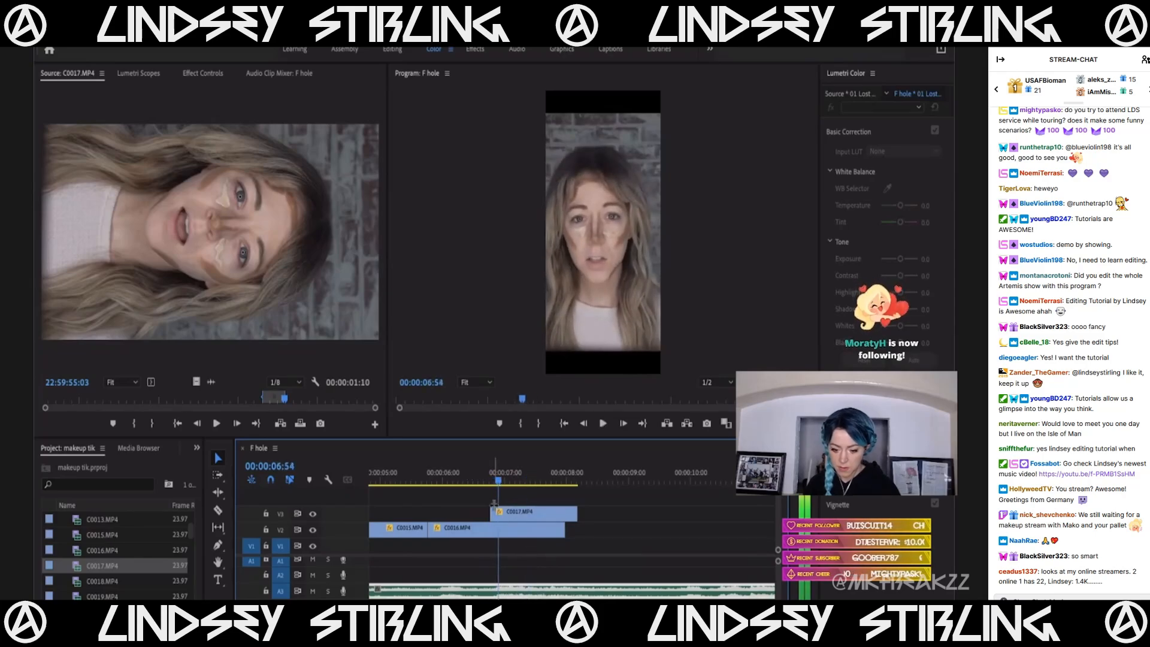
{"action": "left_click_drag", "start_coordinate": [493, 517], "coordinate": [503, 513]}
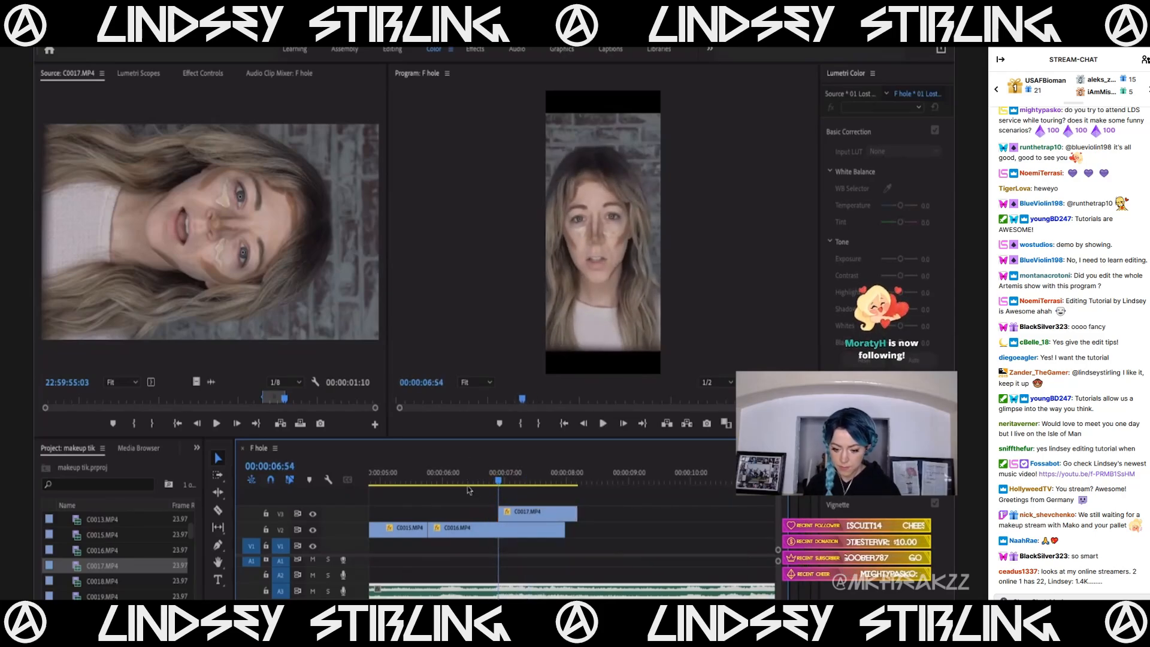
Step back several frames and move the trimmed C0017.MP4 on V3 to start at 00:00:06:46.
{"action": "key", "text": "Left"}
{"action": "key", "text": "Left"}
{"action": "key", "text": "Left"}
{"action": "key", "text": "Left"}
{"action": "key", "text": "Left"}
{"action": "key", "text": "Left"}
{"action": "left_click_drag", "start_coordinate": [526, 514], "coordinate": [503, 511]}
Play through the cut from C0016.MP4 to C0017.MP4 to check its timing with the song.
{"action": "key", "text": "space"}
{"action": "left_click", "coordinate": [490, 472]}
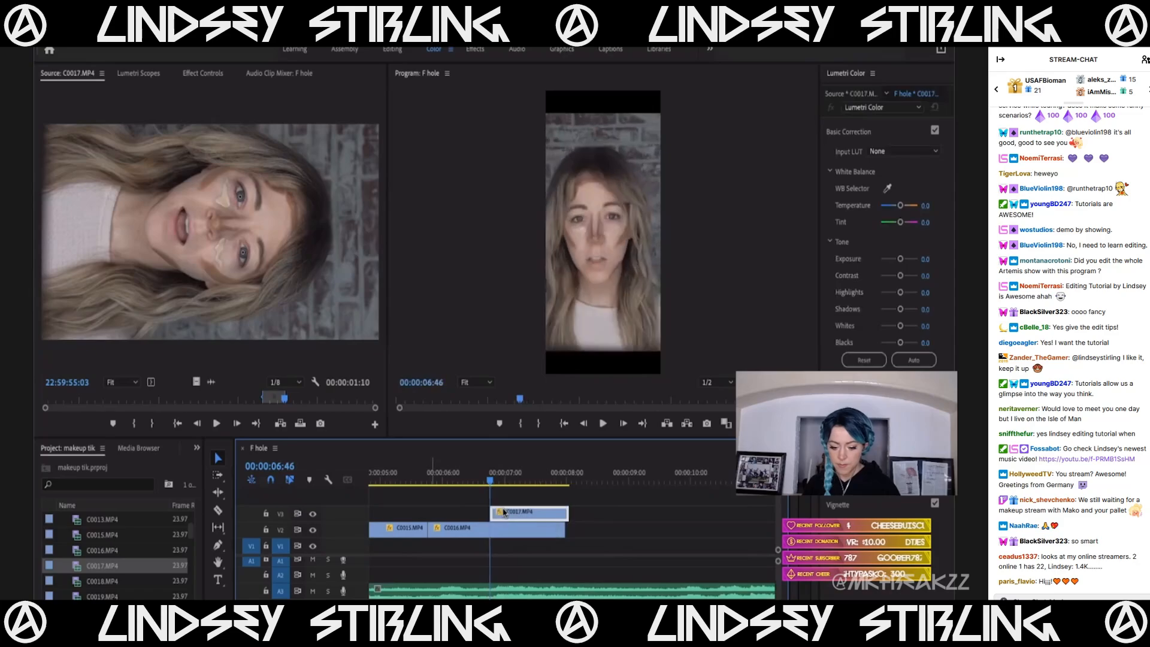
{"action": "key", "text": "Up"}
{"action": "key", "text": "space"}
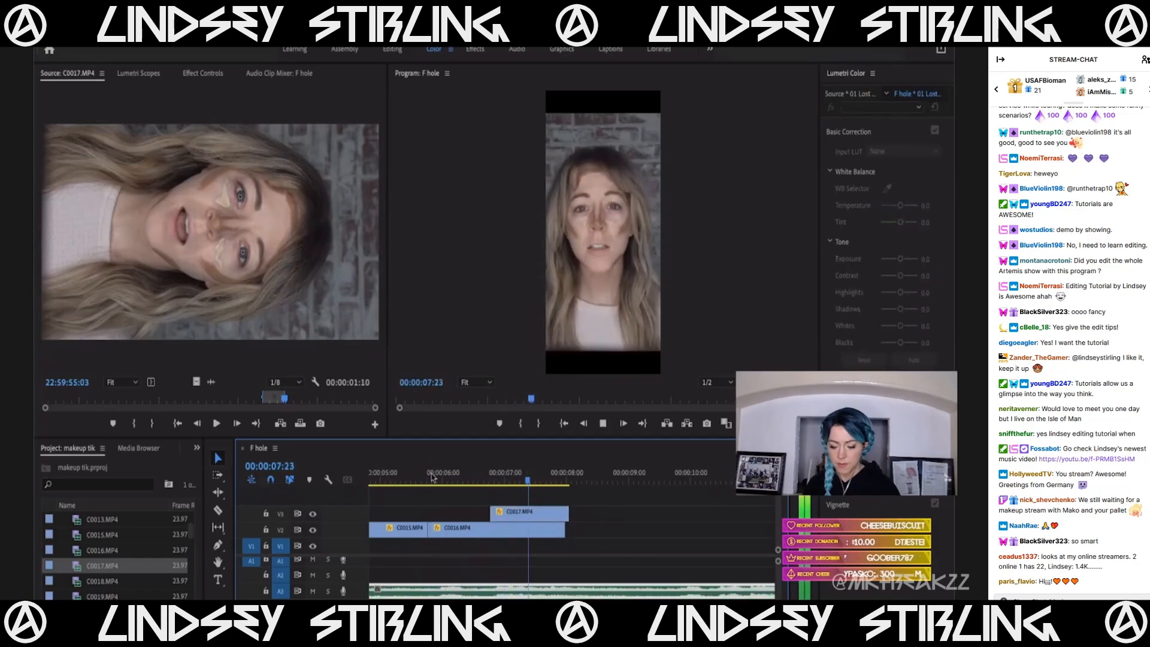
{"action": "left_click", "coordinate": [482, 473]}
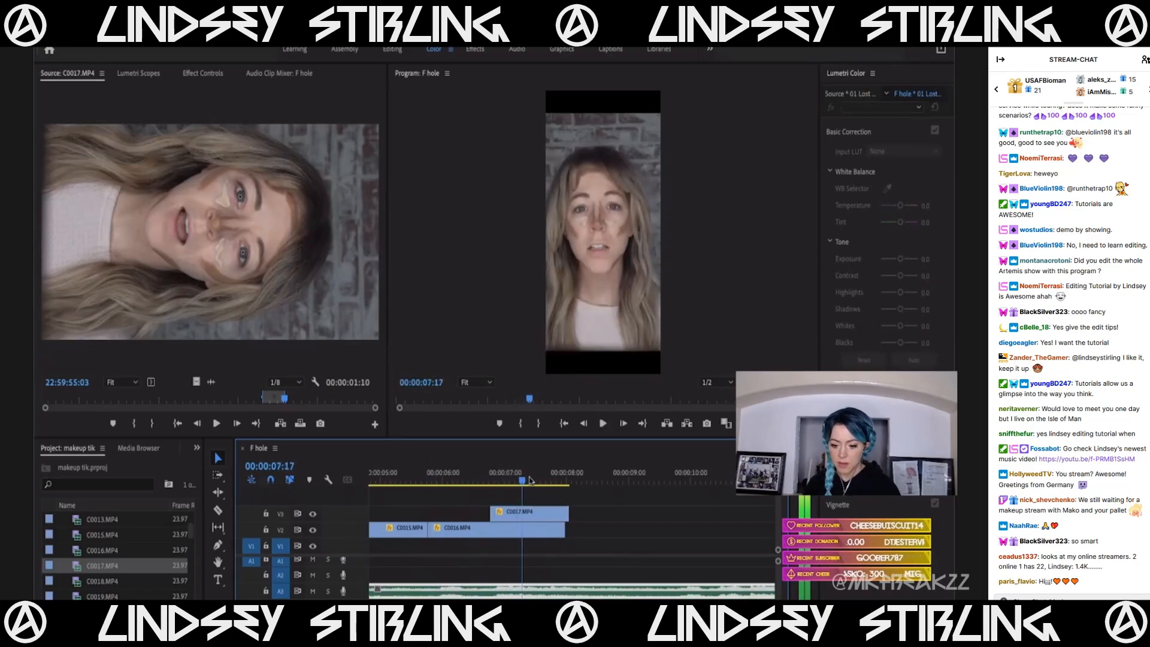
{"action": "left_click", "coordinate": [465, 490]}
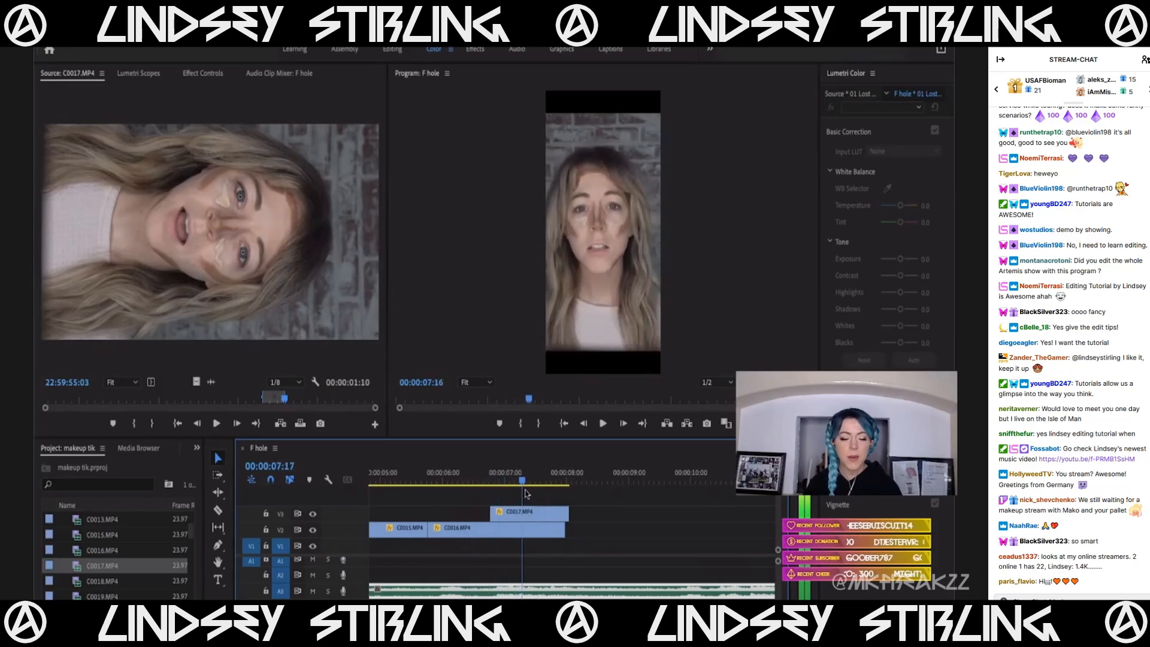
{"action": "left_click_drag", "start_coordinate": [539, 498], "coordinate": [453, 514]}
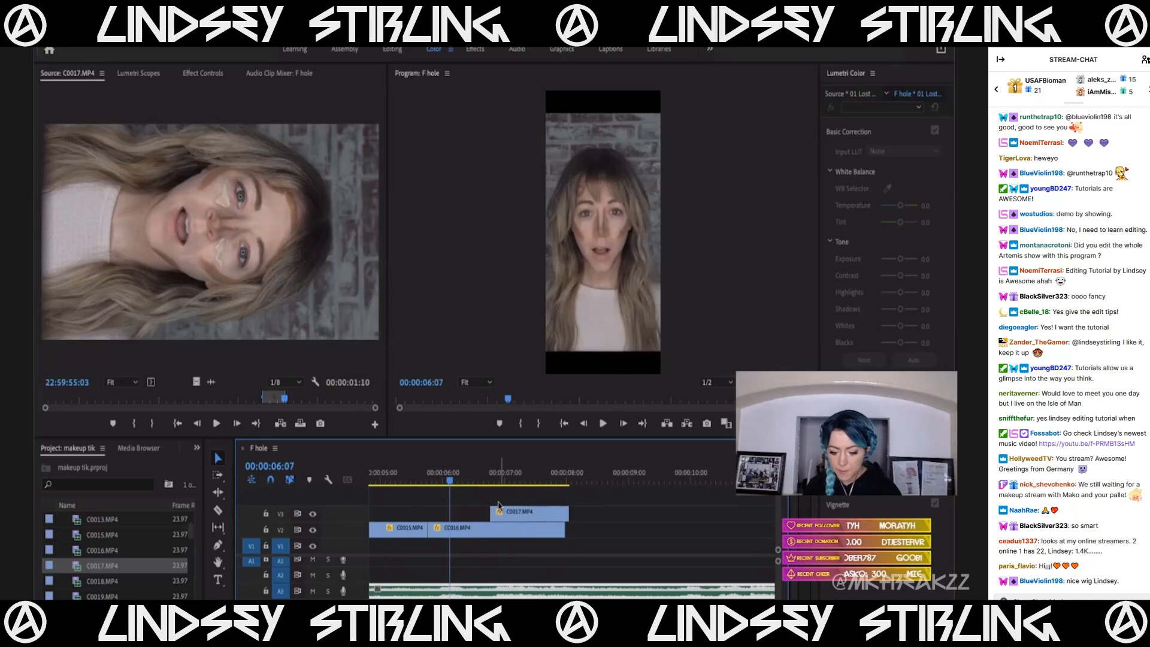
Compare the face size and placement in C0016.MP4 and C0017.MP4 on both sides of their cut.
{"action": "left_click", "coordinate": [461, 528]}
{"action": "left_click", "coordinate": [490, 471]}
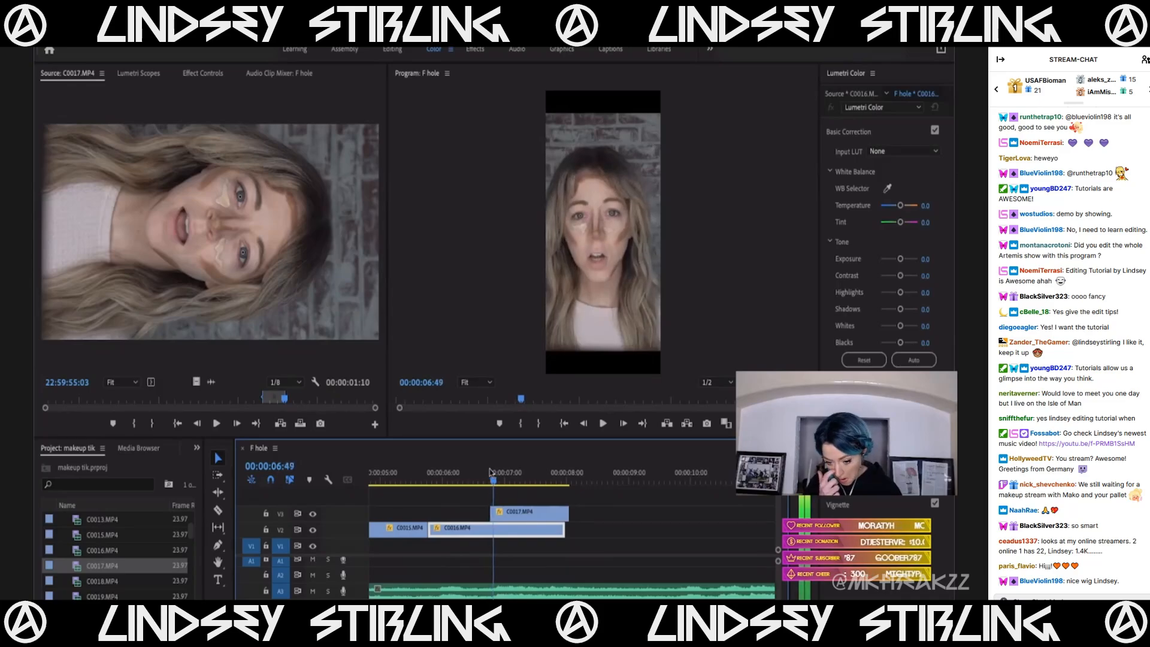
{"action": "left_click", "coordinate": [505, 516]}
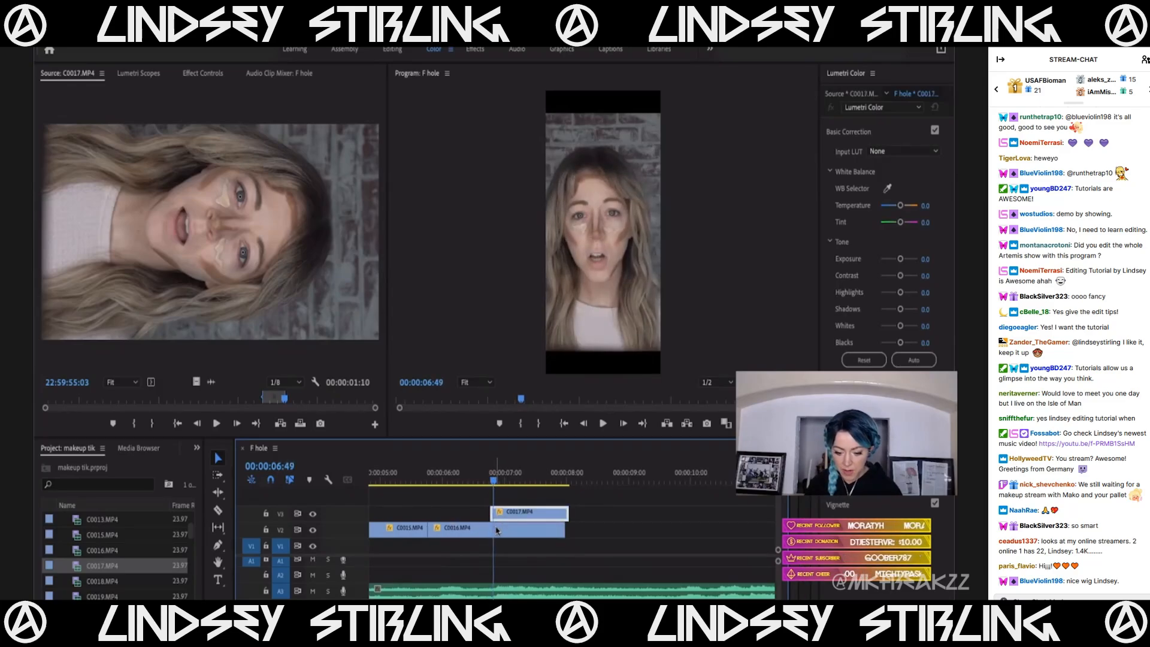
{"action": "left_click", "coordinate": [498, 529]}
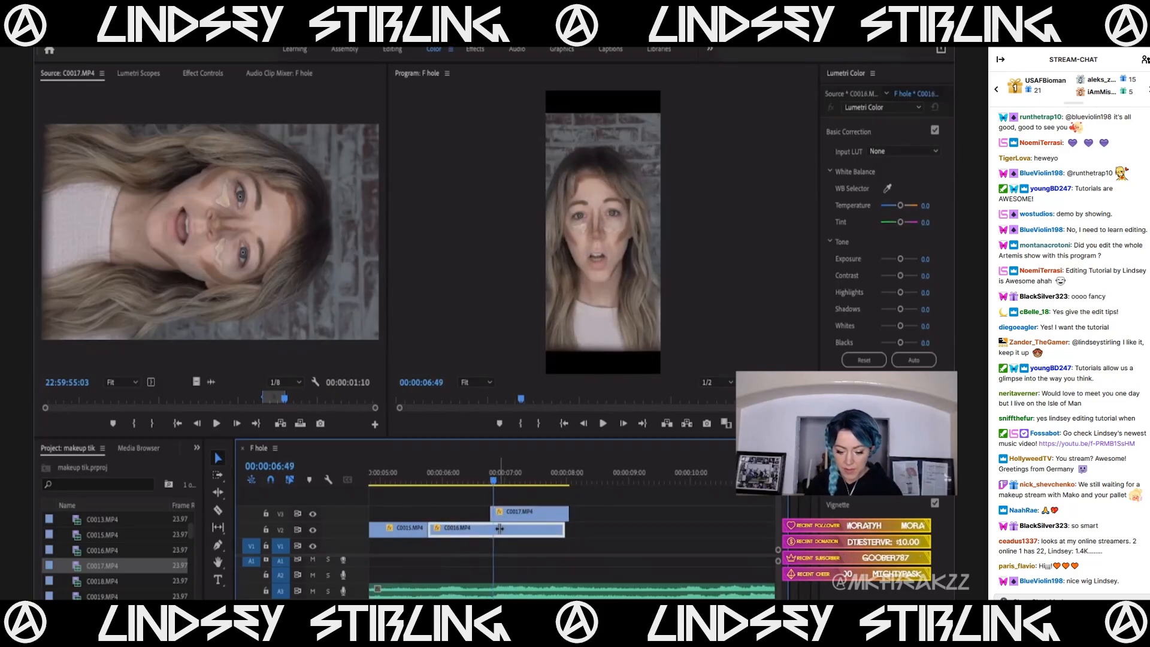
{"action": "left_click", "coordinate": [471, 474]}
{"action": "key", "text": "minus"}
{"action": "left_click", "coordinate": [495, 468]}
{"action": "left_click_drag", "start_coordinate": [516, 475], "coordinate": [474, 481]}
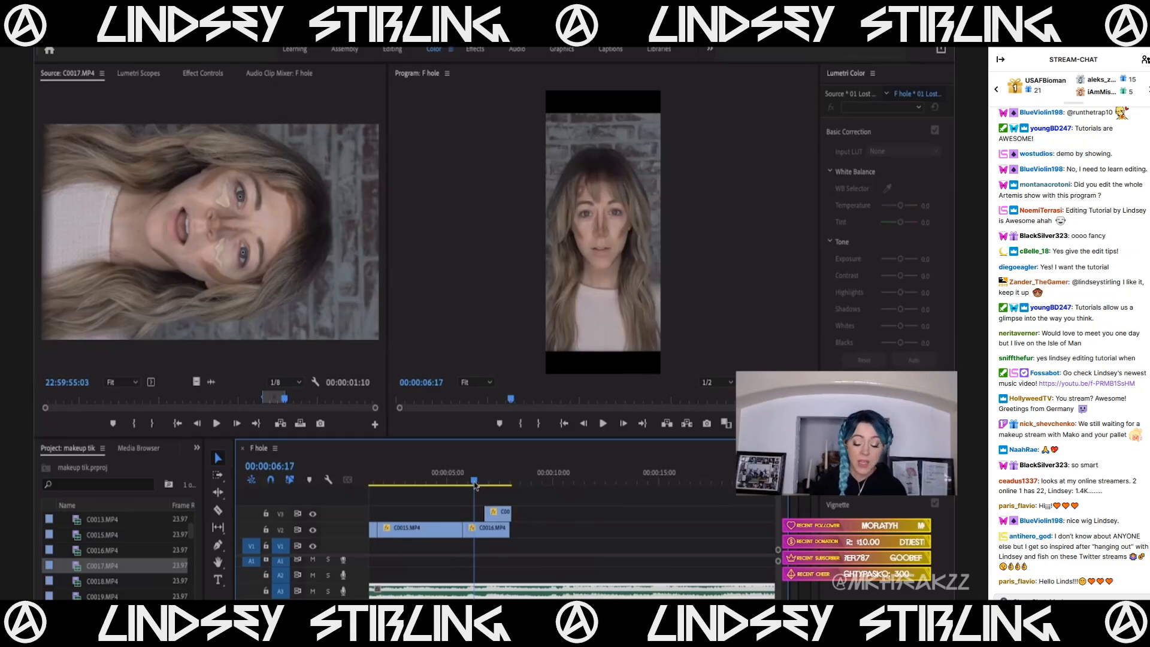
{"action": "left_click", "coordinate": [478, 476]}
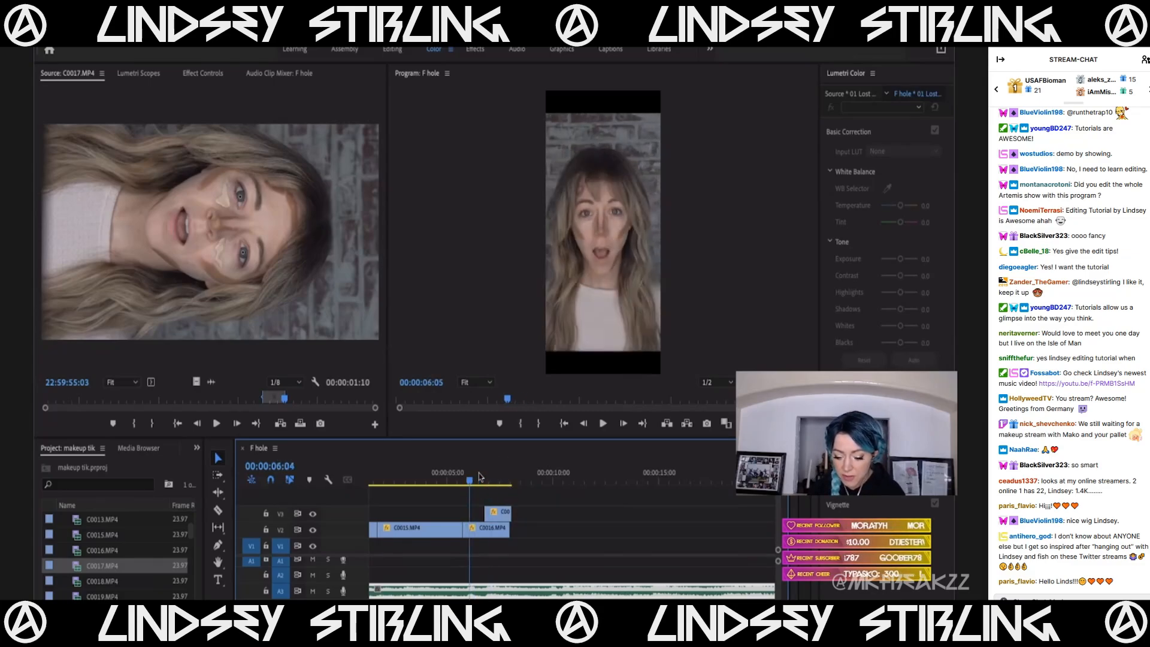
Set the Scale of C0016.MP4 in the sequence to 48 and its horizontal Position to 437.
{"action": "left_click", "coordinate": [482, 530]}
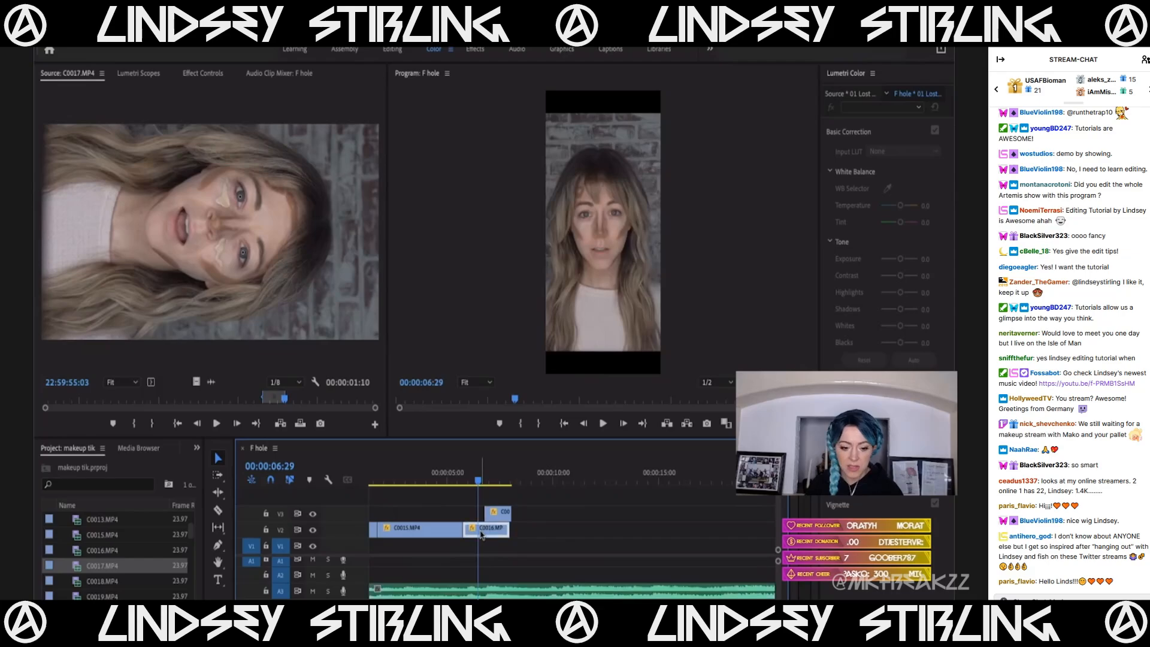
{"action": "left_click", "coordinate": [204, 73]}
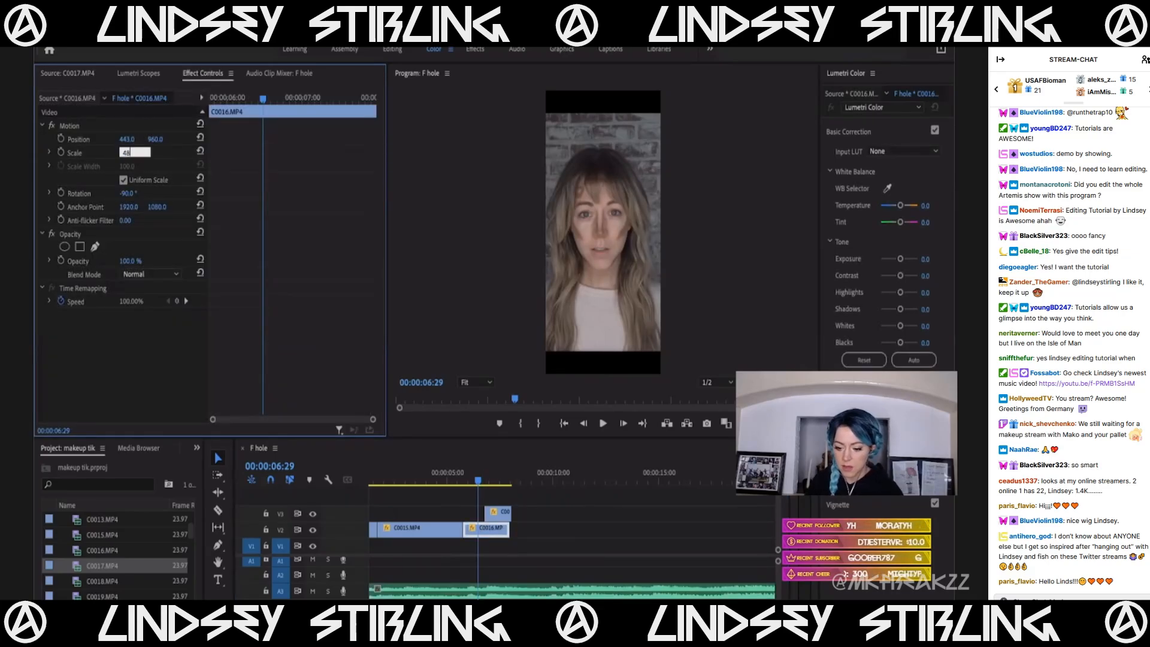
{"action": "key", "text": "Return"}
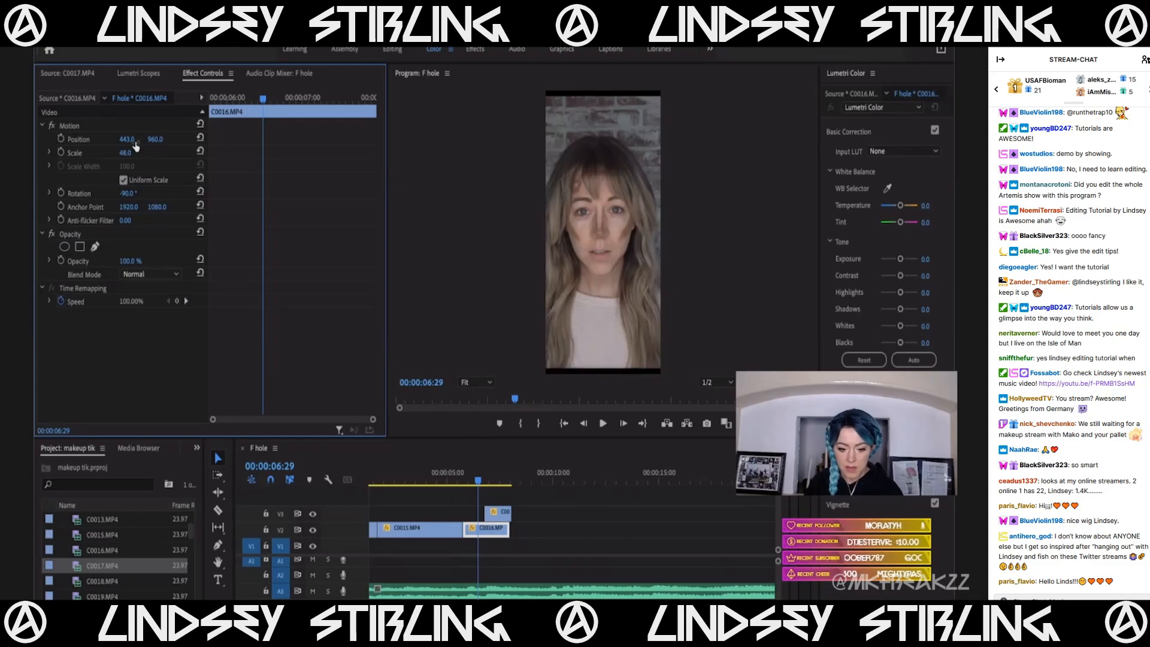
{"action": "left_click_drag", "start_coordinate": [126, 139], "coordinate": [122, 139]}
Step through C0016.MP4 frame by frame to 00:00:06:45 to check its framing just before the cut to C0017.MP4.
{"action": "key", "text": "Right"}
{"action": "key", "text": "Right"}
{"action": "key", "text": "Right"}
{"action": "key", "text": "Right"}
{"action": "key", "text": "Right"}
{"action": "key", "text": "Right"}
{"action": "key", "text": "Right"}
{"action": "key", "text": "Right"}
{"action": "key", "text": "Right"}
{"action": "key", "text": "Right"}
{"action": "key", "text": "Right"}
{"action": "key", "text": "Right"}
{"action": "key", "text": "Right"}
{"action": "key", "text": "Right"}
{"action": "key", "text": "Right"}
{"action": "key", "text": "Right"}
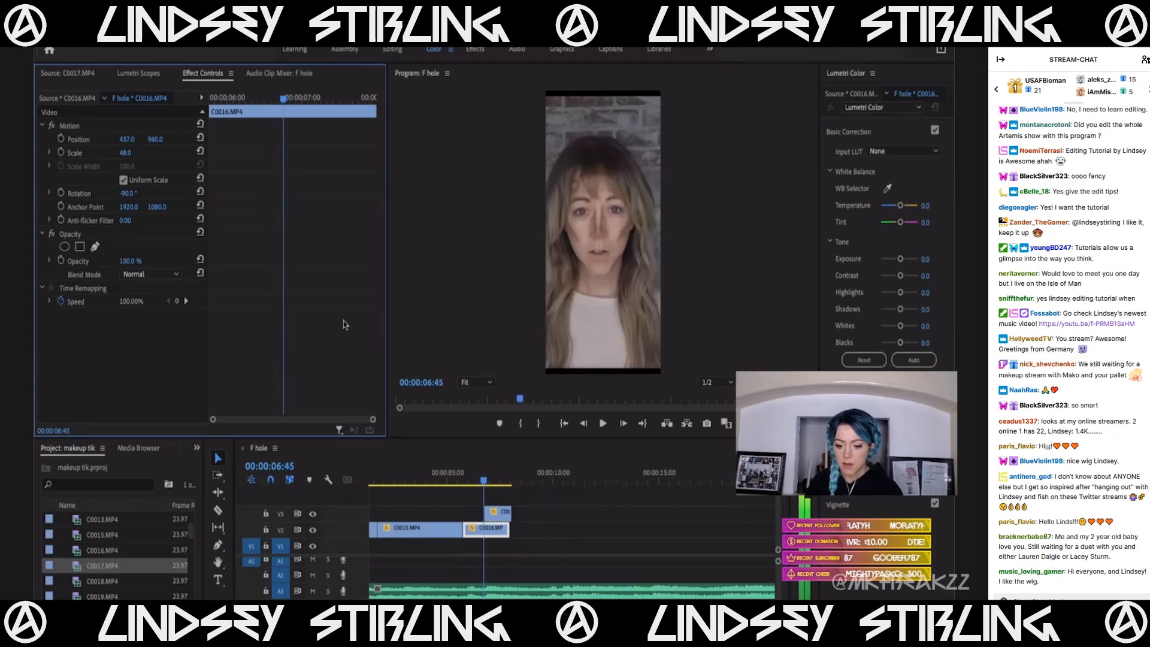
Adjust the vertical Position of C0017.MP4 slightly and compare it with C0016.MP4 on the frames around their cut.
{"action": "key", "text": "Right"}
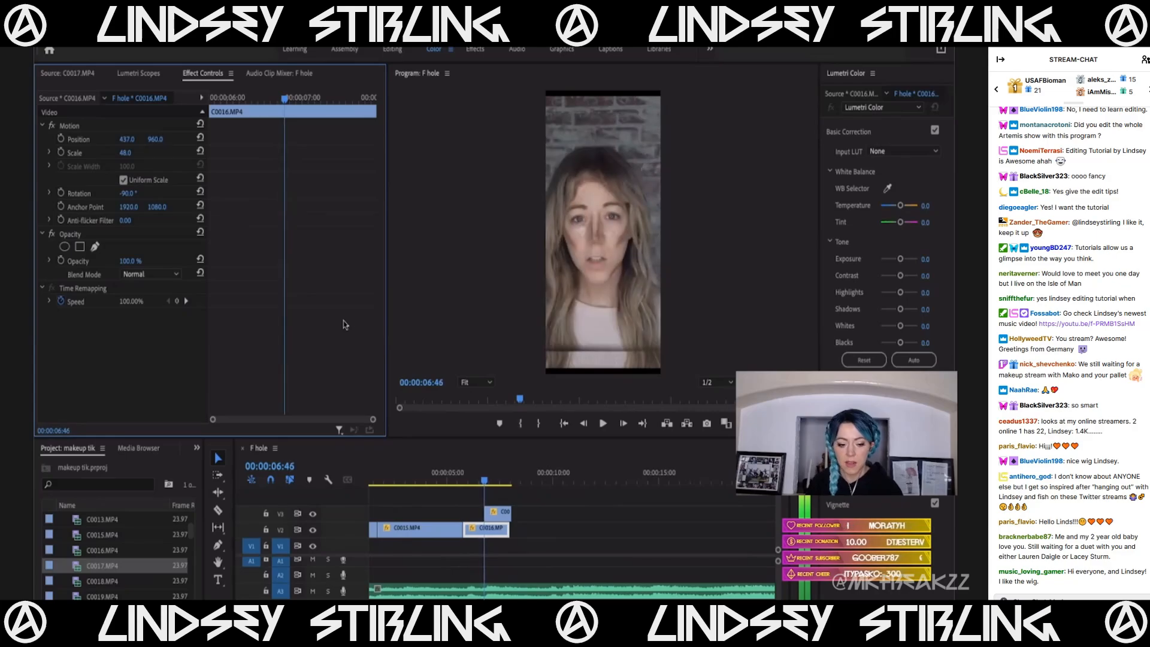
{"action": "left_click", "coordinate": [496, 514]}
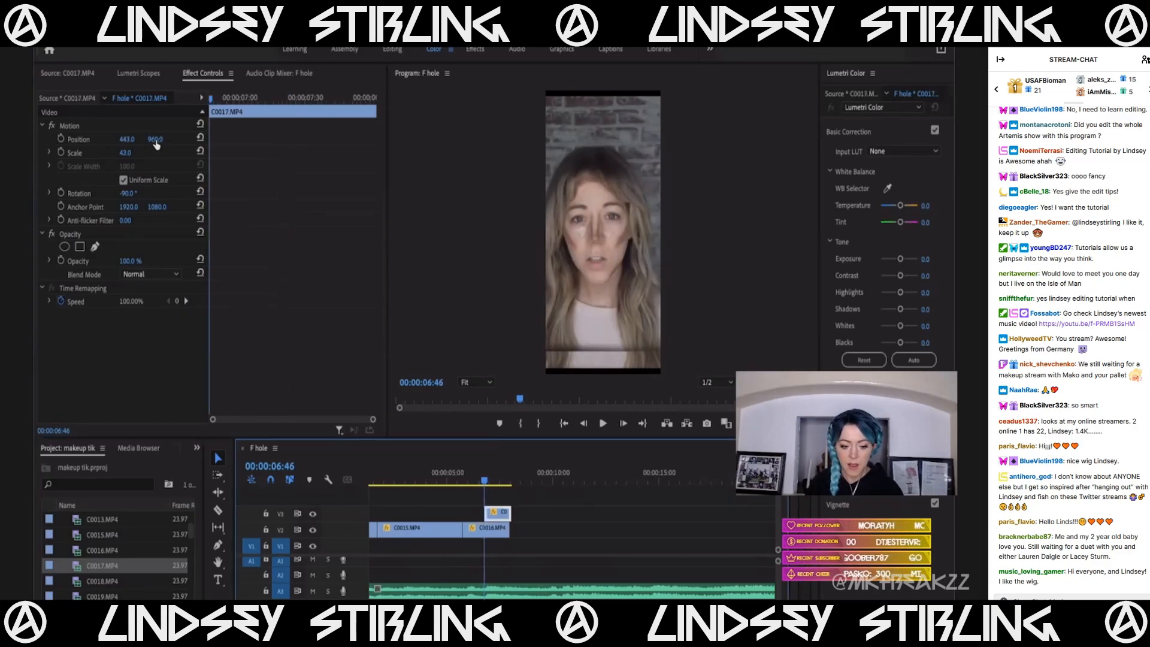
{"action": "mouse_move", "coordinate": [155, 139]}
{"action": "left_mouse_down"}
{"action": "mouse_move", "coordinate": [143, 138]}
{"action": "mouse_move", "coordinate": [160, 140]}
{"action": "left_mouse_up"}
{"action": "key", "text": "Left"}
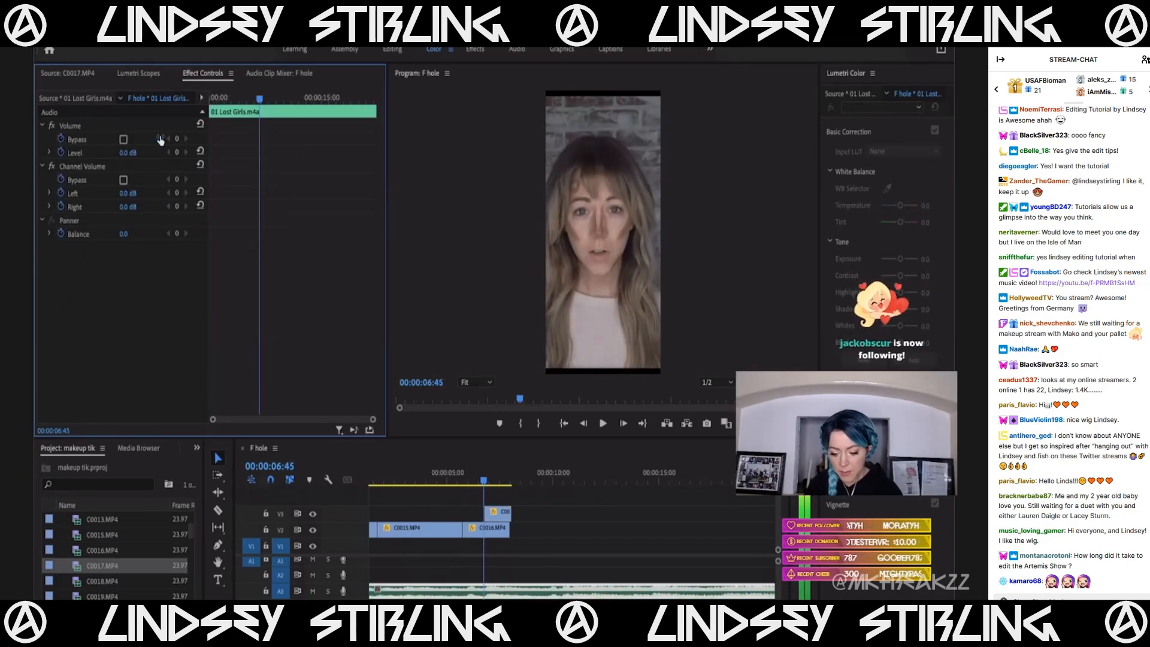
Check the framing of C0016.MP4 and C0017.MP4 across their cut, ending at 00:00:07:55 in the sequence.
{"action": "left_click", "coordinate": [473, 480]}
{"action": "mouse_move", "coordinate": [475, 480]}
{"action": "left_mouse_down"}
{"action": "mouse_move", "coordinate": [485, 483]}
{"action": "mouse_move", "coordinate": [474, 486]}
{"action": "left_mouse_up"}
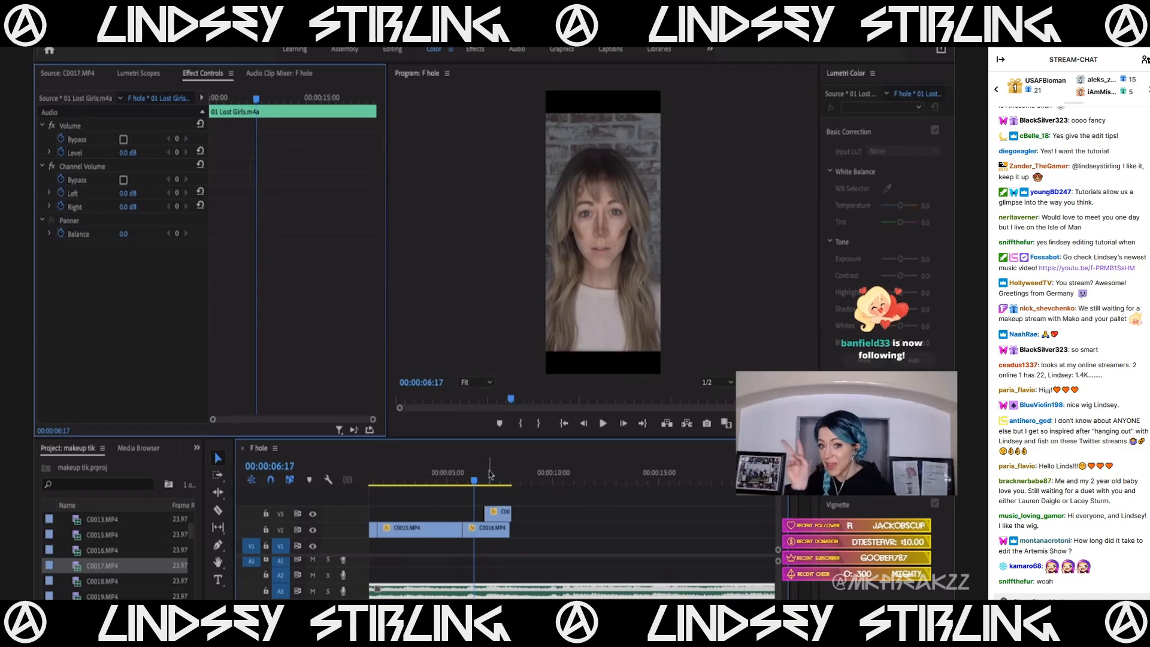
{"action": "left_click", "coordinate": [495, 468]}
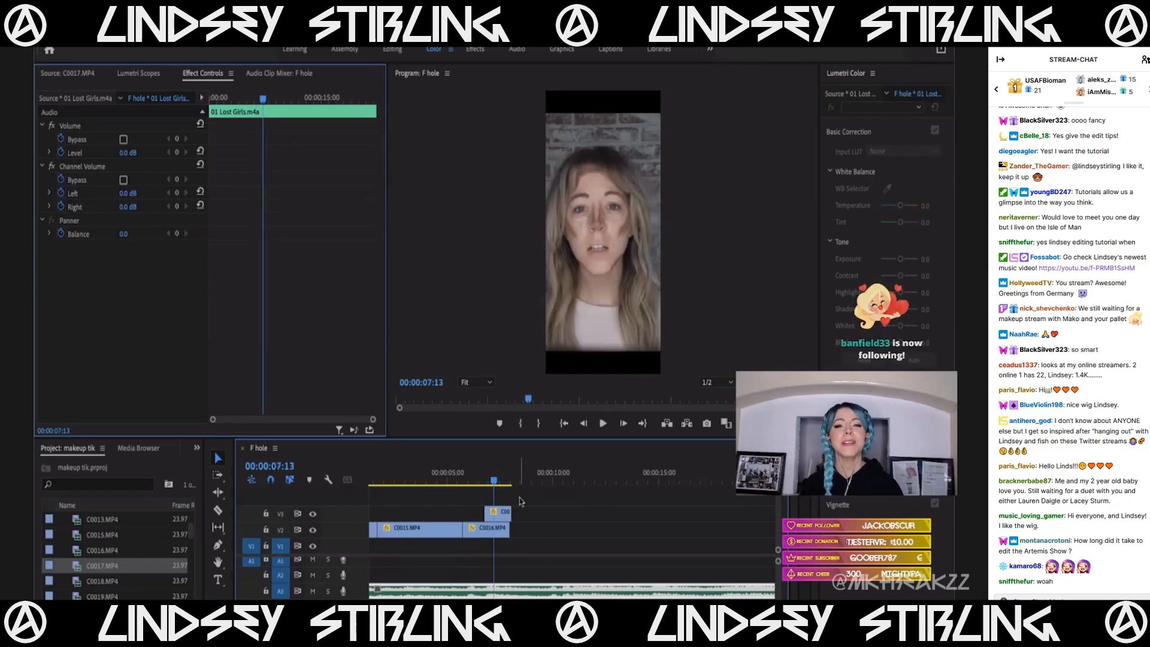
{"action": "left_click", "coordinate": [520, 501]}
{"action": "mouse_move", "coordinate": [493, 478]}
{"action": "left_mouse_down"}
{"action": "mouse_move", "coordinate": [476, 478]}
{"action": "mouse_move", "coordinate": [509, 479]}
{"action": "left_mouse_up"}
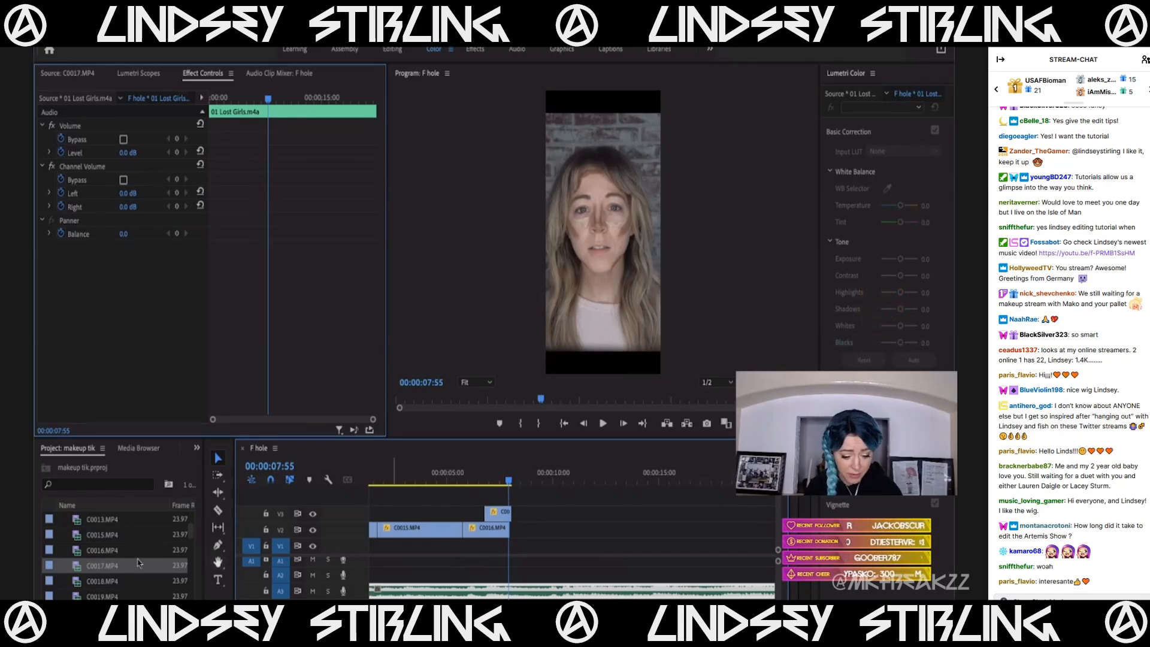
Open source clip C0018.MP4 and mark a 00:00:01:14 range of the forehead makeup application ending at 23:00:10:17.
{"action": "double_click", "coordinate": [78, 580]}
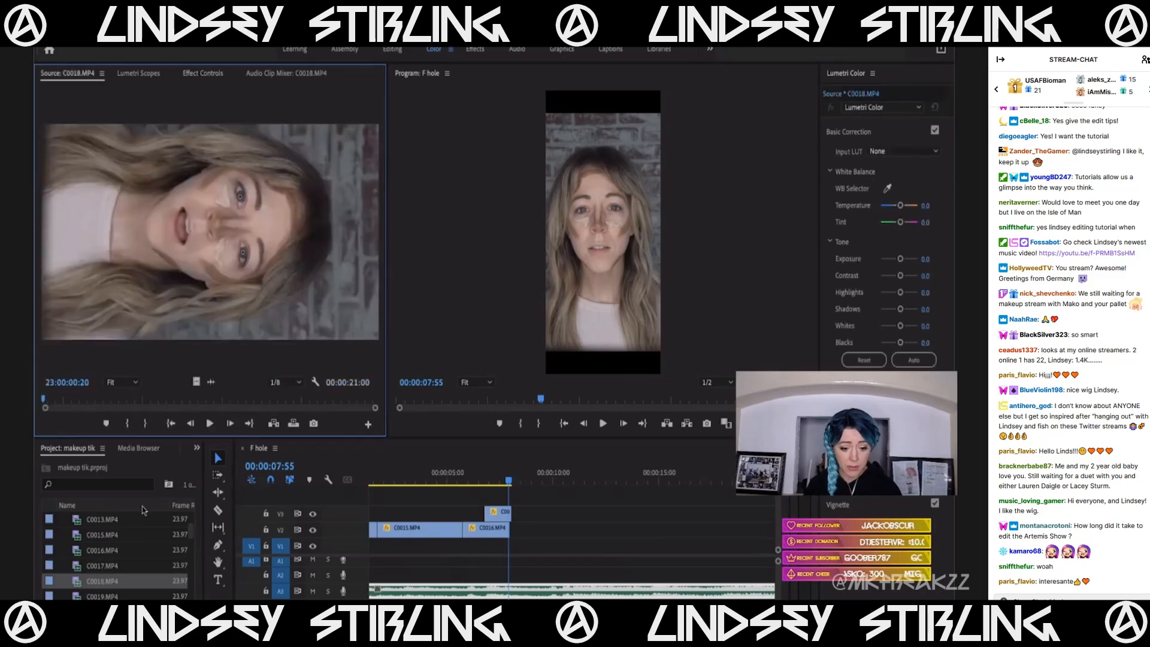
{"action": "left_click_drag", "start_coordinate": [94, 400], "coordinate": [148, 390]}
{"action": "key", "text": "space"}
{"action": "key", "text": "i"}
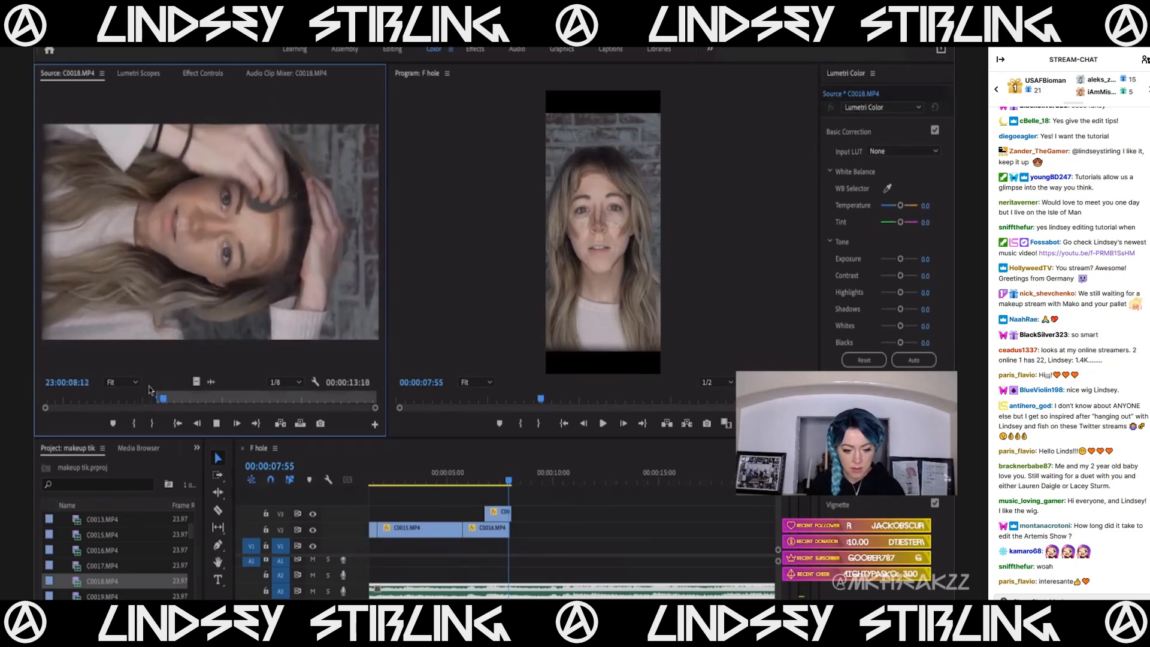
{"action": "key", "text": "space"}
{"action": "key", "text": "j"}
{"action": "key", "text": "k"}
{"action": "key", "text": "i"}
{"action": "key", "text": "space"}
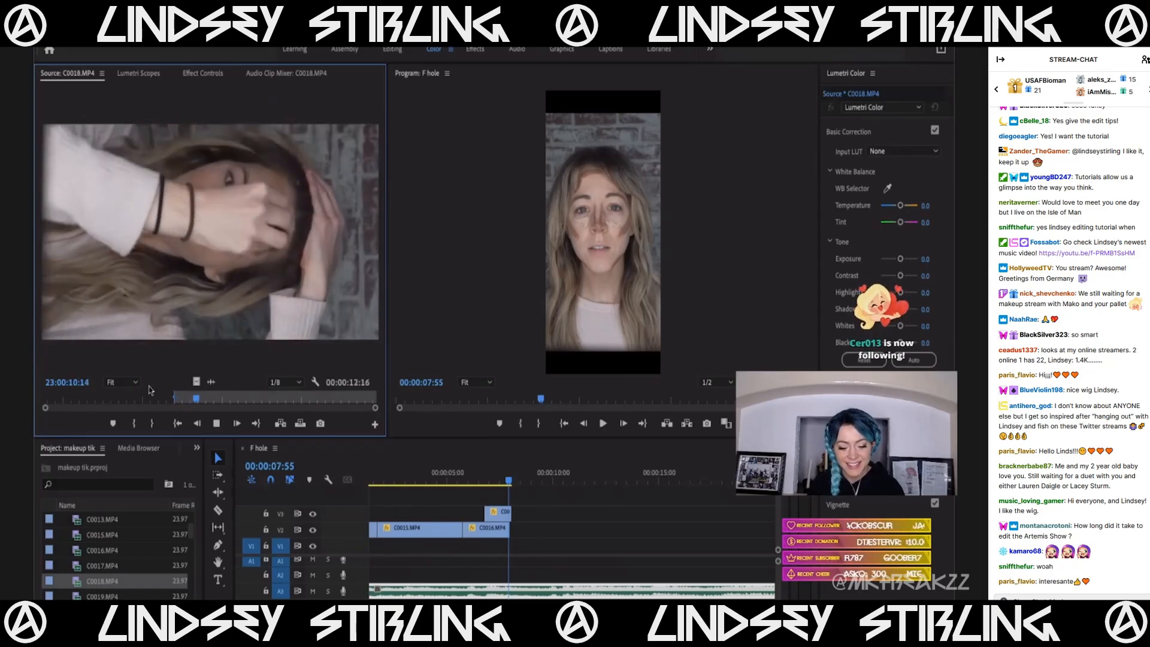
{"action": "key", "text": "space"}
{"action": "key", "text": "o"}
Add the marked C0018.MP4 range to V2 after C0016.MP4 and paste the copied upright framing attributes onto it.
{"action": "left_click_drag", "start_coordinate": [196, 383], "coordinate": [526, 528]}
{"action": "left_click", "coordinate": [520, 472]}
{"action": "left_click_drag", "start_coordinate": [520, 471], "coordinate": [519, 473]}
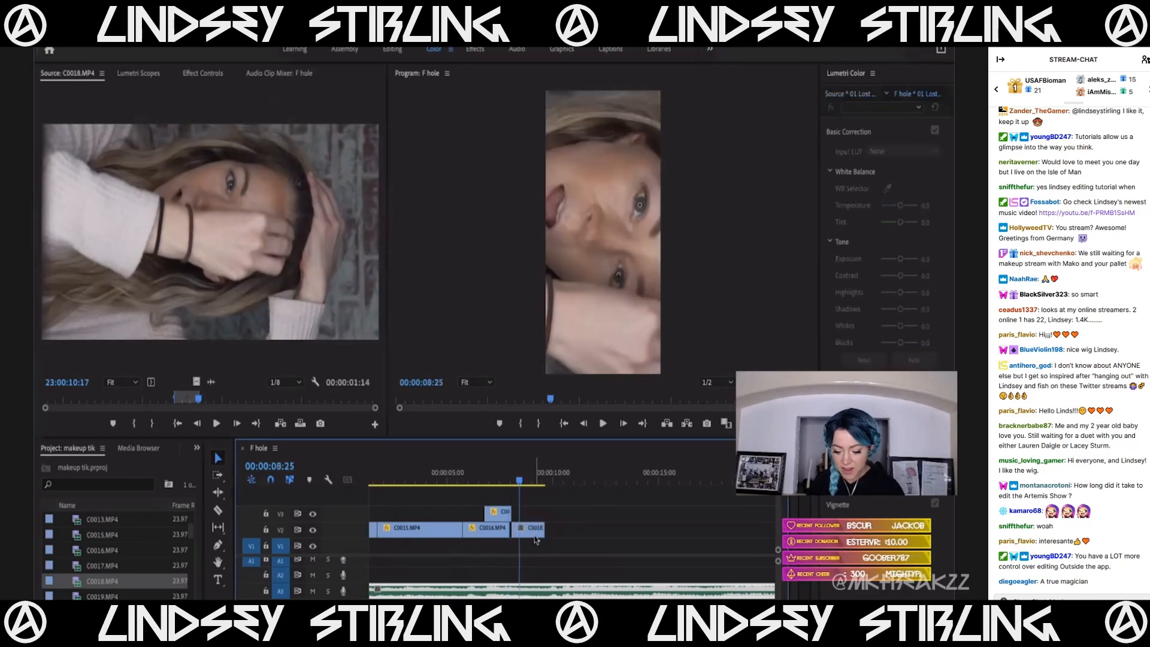
{"action": "left_click", "coordinate": [534, 529]}
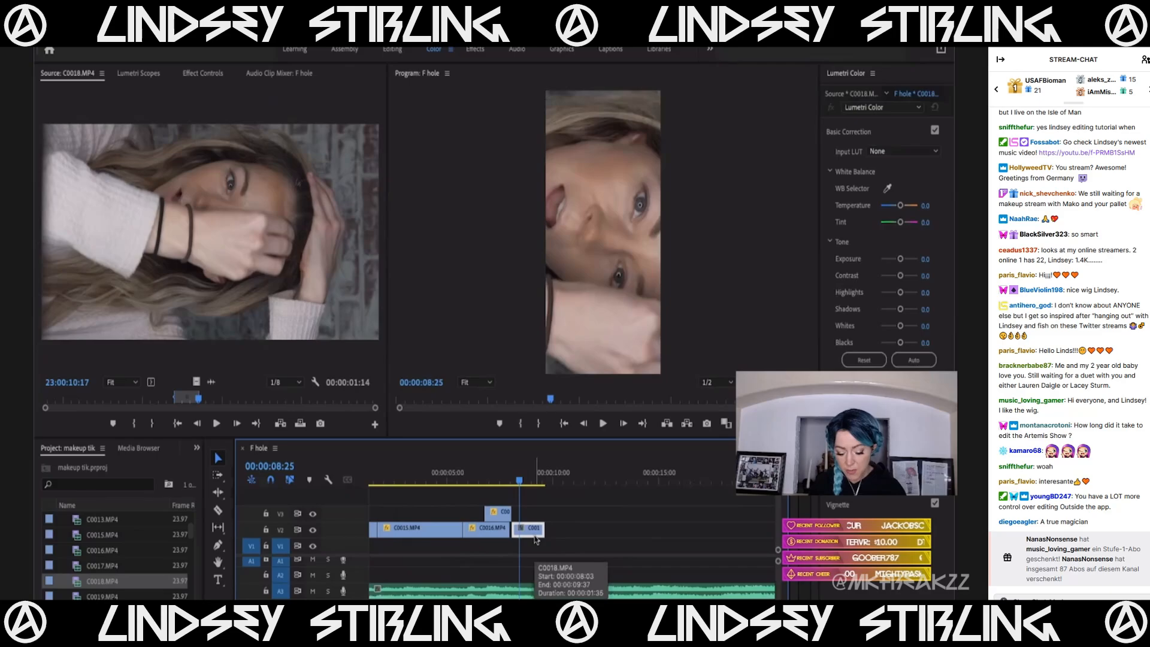
{"action": "key", "text": "alt+super+v"}
Play through the transition from C0017.MP4 to C0018.MP4 to find where the cut fits the song.
{"action": "left_click", "coordinate": [506, 470]}
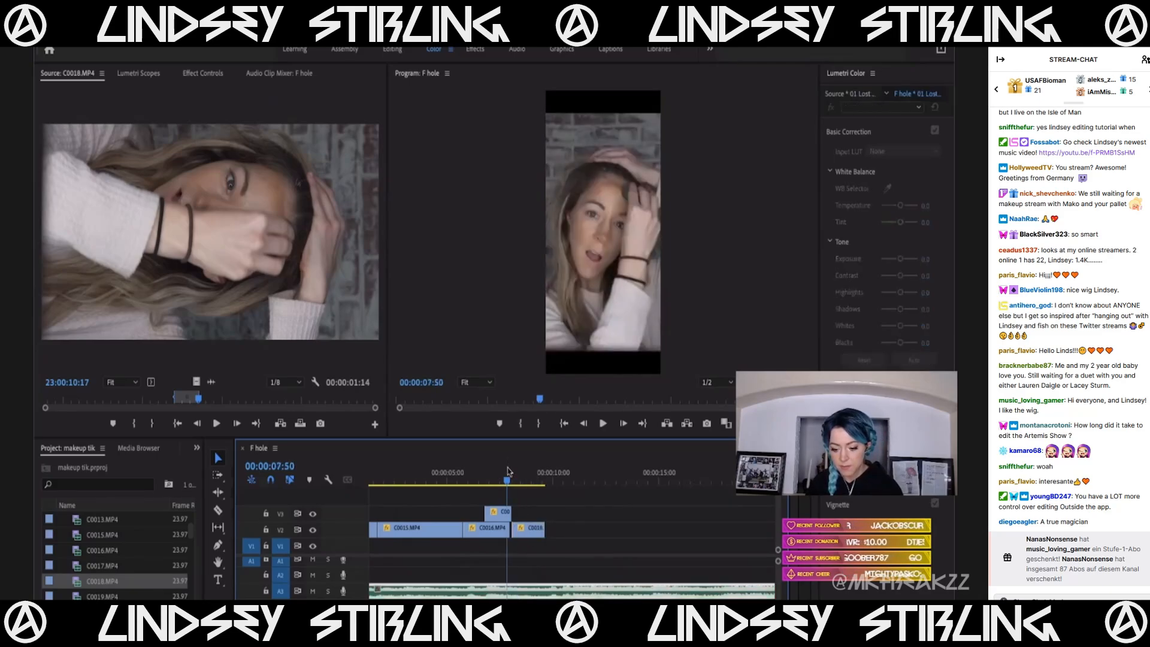
{"action": "key", "text": "space"}
{"action": "key", "text": "space"}
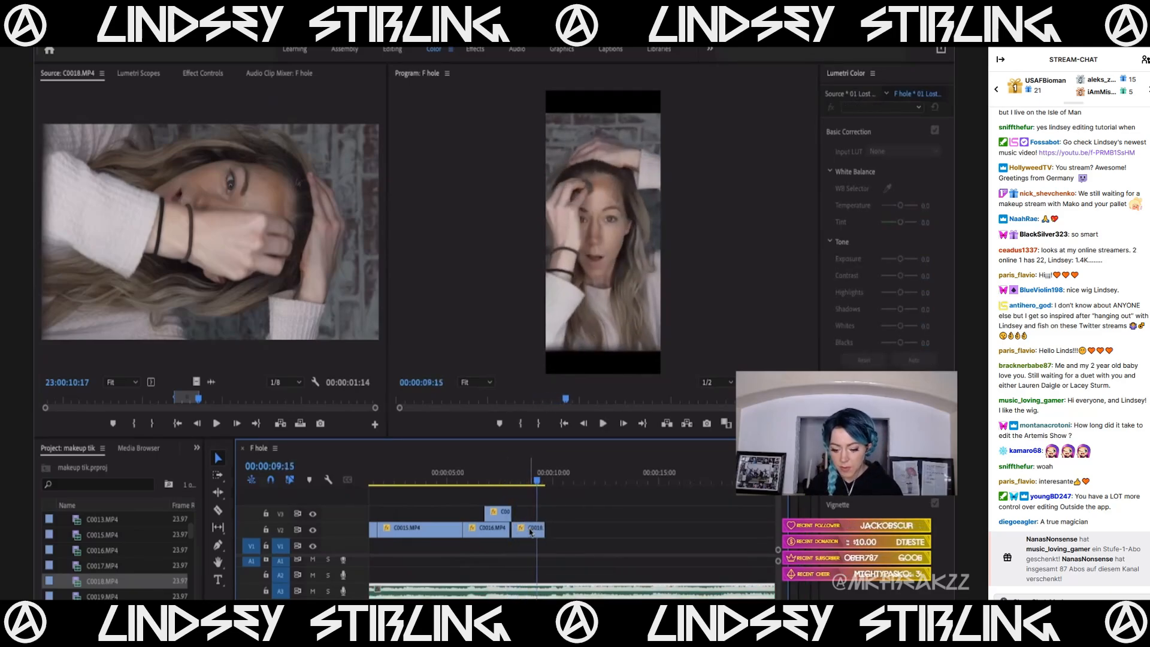
{"action": "key", "text": "="}
{"action": "left_click", "coordinate": [434, 479]}
{"action": "key", "text": "space"}
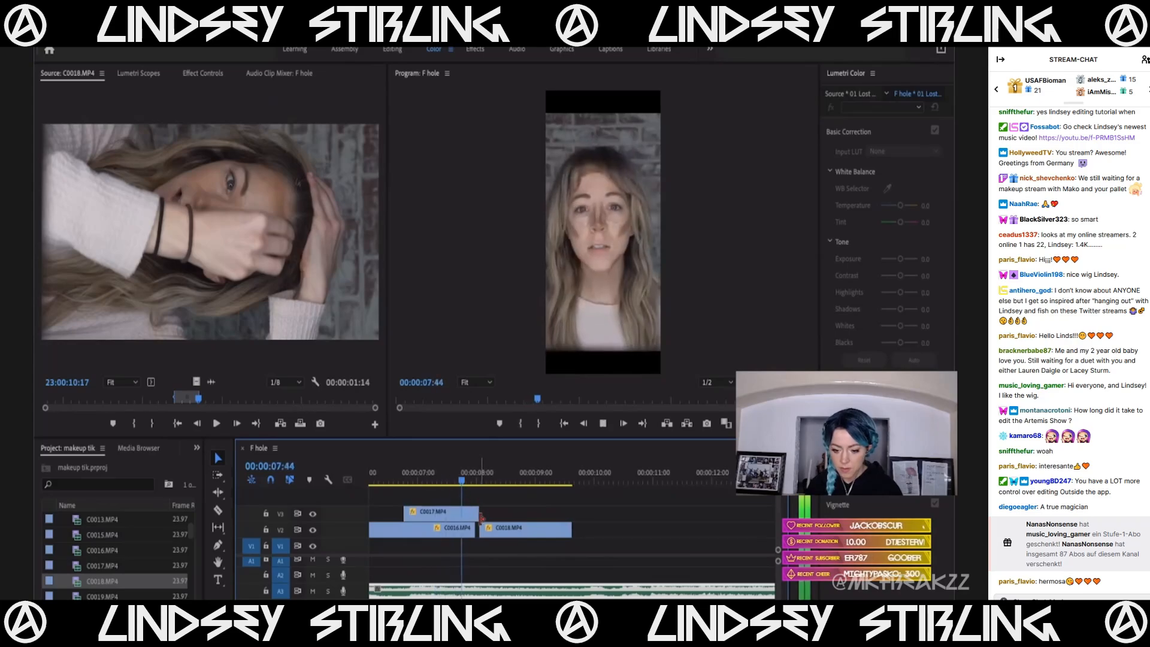
{"action": "key", "text": "space"}
{"action": "left_click", "coordinate": [449, 476]}
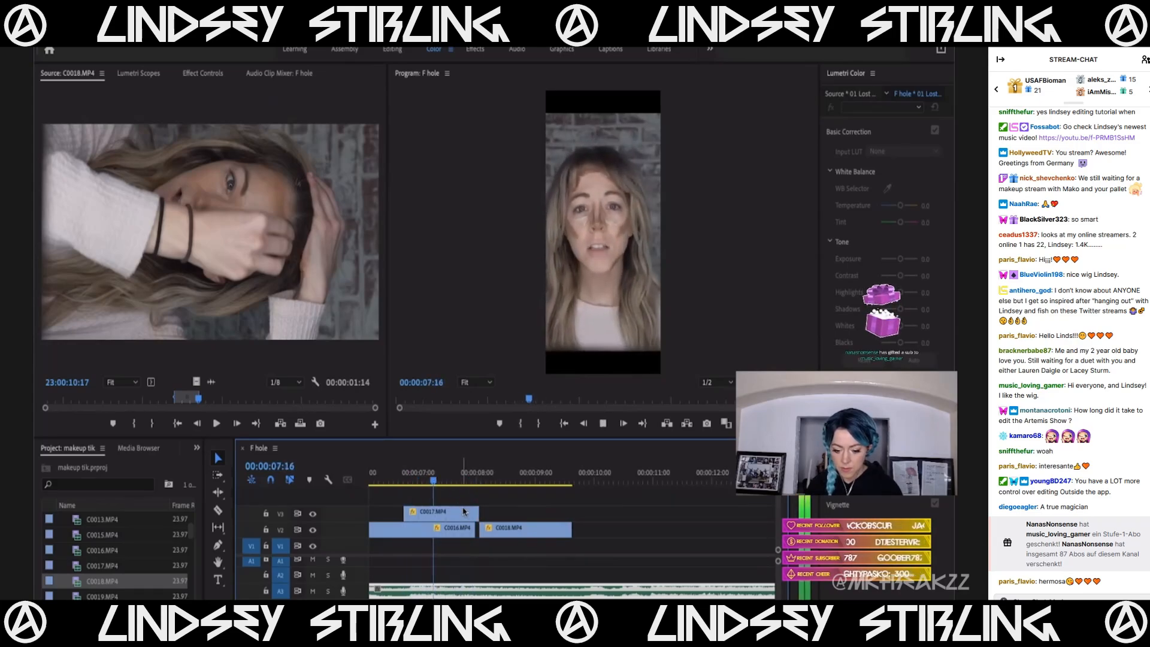
Trim C0016.MP4 and C0017.MP4 to end at 00:00:07:28 and move C0018.MP4 to start there on V2.
{"action": "key", "text": "Left"}
{"action": "key", "text": "Left"}
{"action": "key", "text": "Left"}
{"action": "key", "text": "Left"}
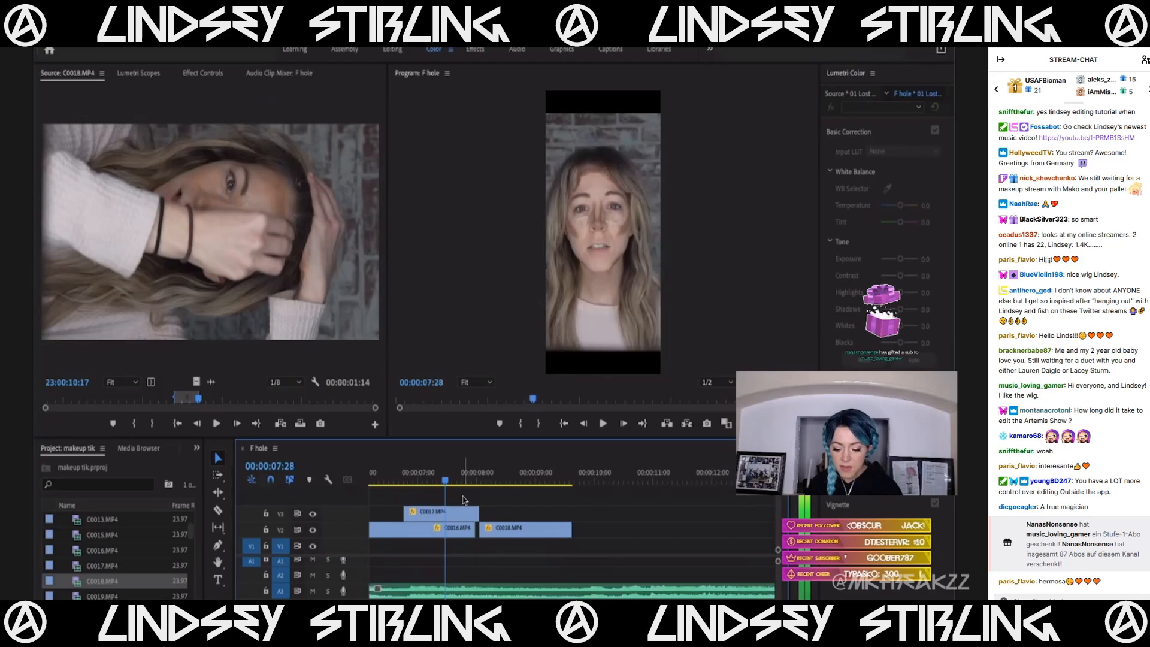
{"action": "left_click", "coordinate": [445, 532]}
{"action": "mouse_move", "coordinate": [473, 510]}
{"action": "left_mouse_down"}
{"action": "mouse_move", "coordinate": [445, 511]}
{"action": "mouse_move", "coordinate": [470, 531]}
{"action": "left_mouse_up"}
Play the cut, shift C0018.MP4 earlier on V2 to start at 00:00:07:21, and save the project.
{"action": "key", "text": "space"}
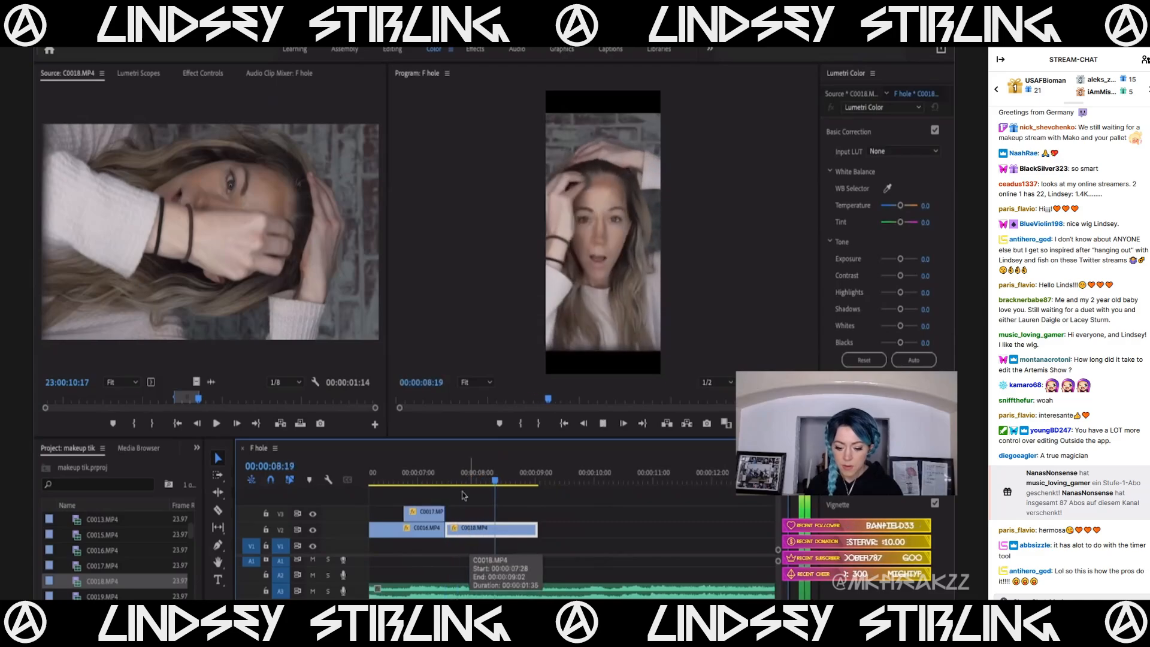
{"action": "key", "text": "space"}
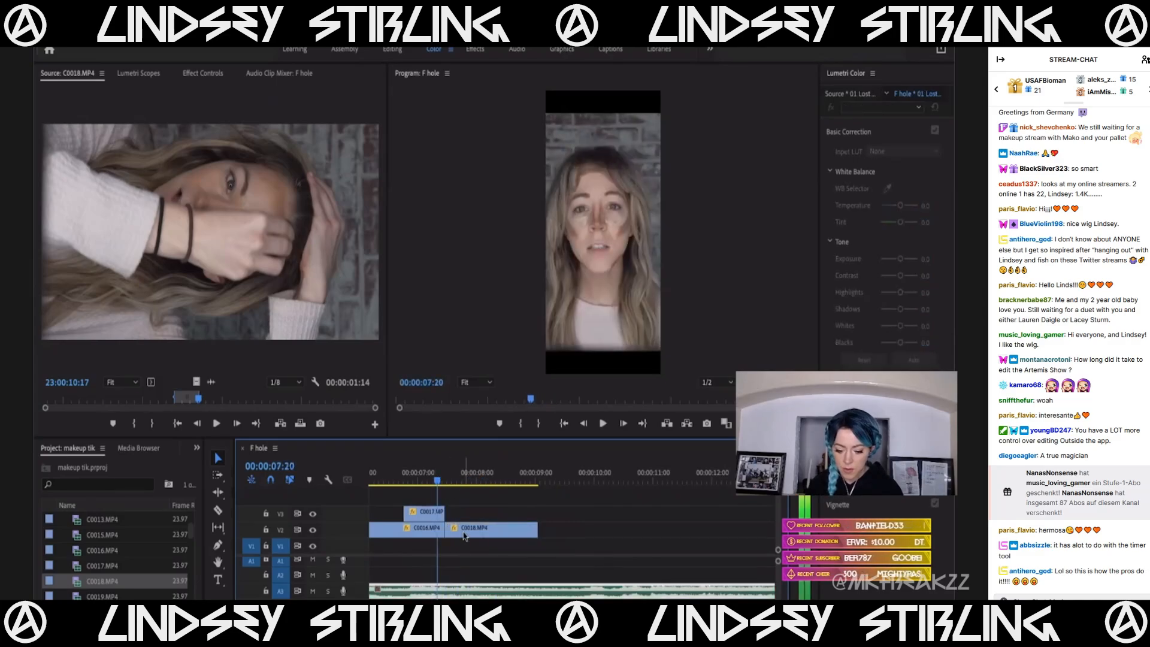
{"action": "left_click_drag", "start_coordinate": [464, 534], "coordinate": [461, 534]}
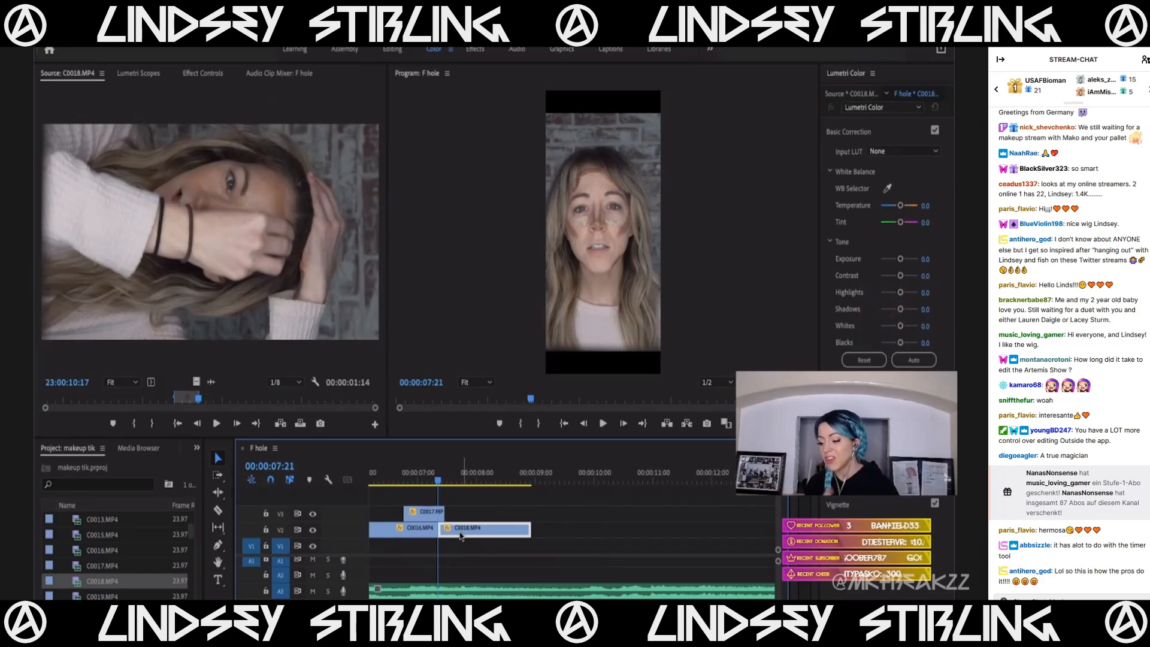
{"action": "key", "text": "ctrl+s"}
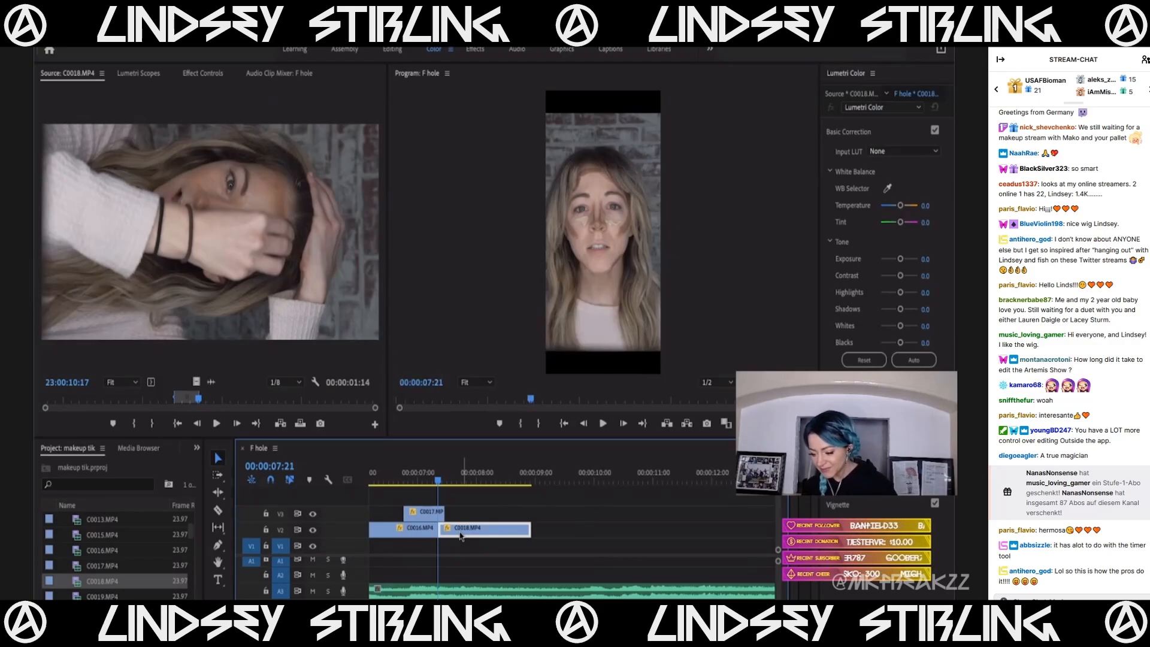
Play from just before C0018.MP4 to its end to check the shifted clip's timing with the song.
{"action": "key", "text": "space"}
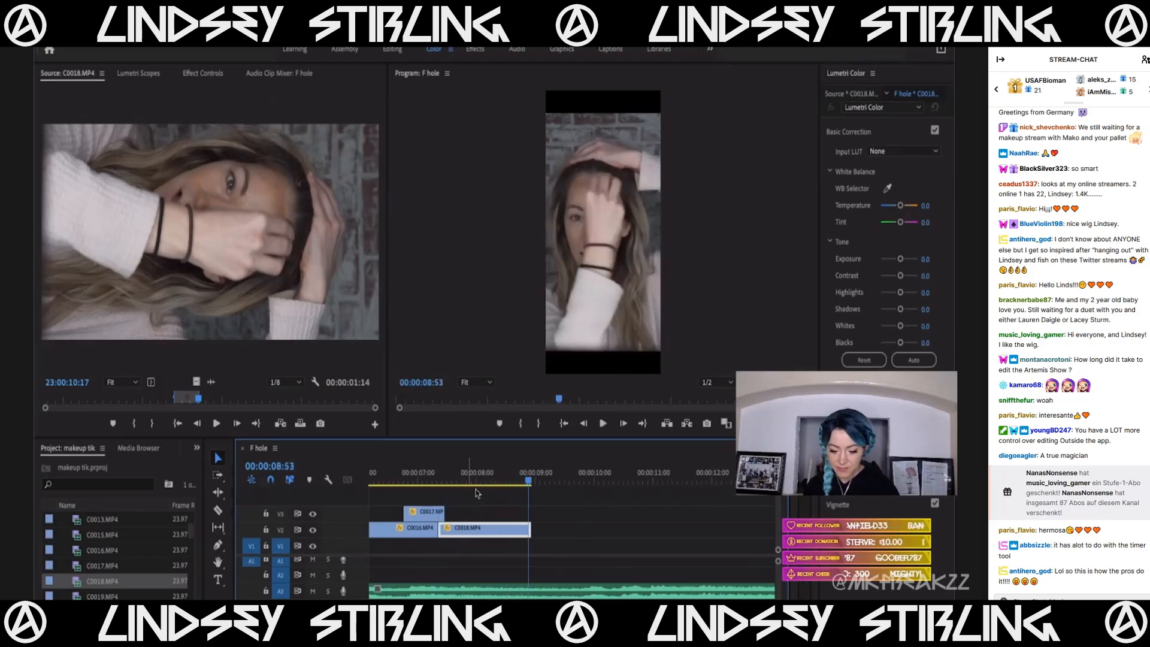
{"action": "left_click", "coordinate": [434, 479]}
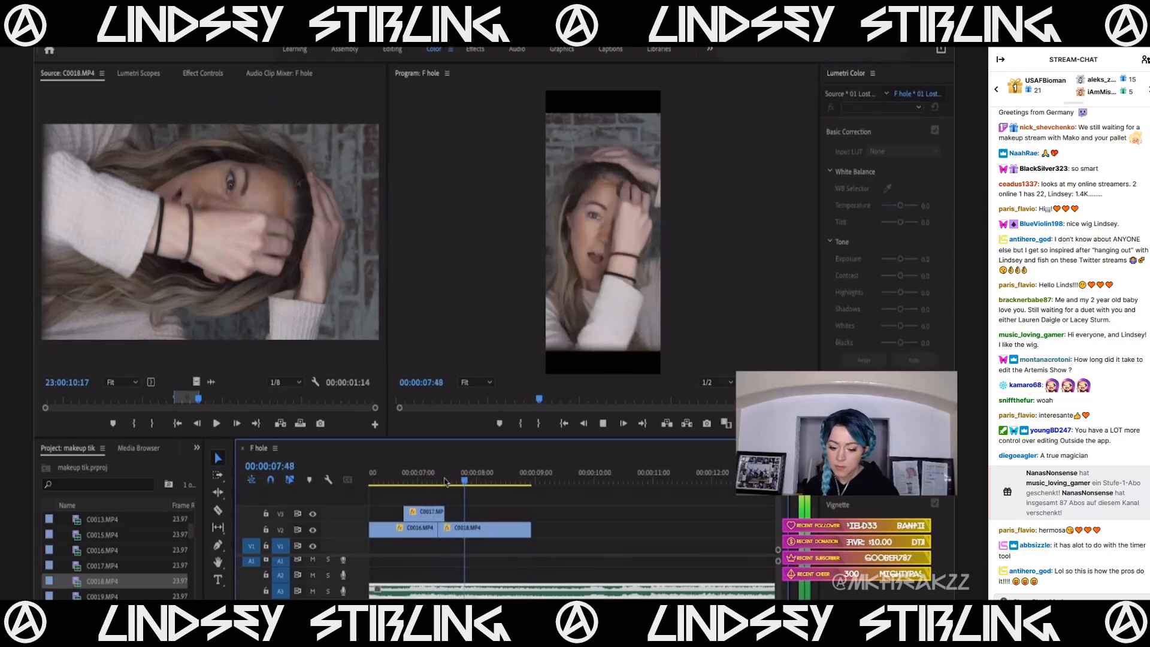
{"action": "key", "text": "space"}
{"action": "key", "text": "space"}
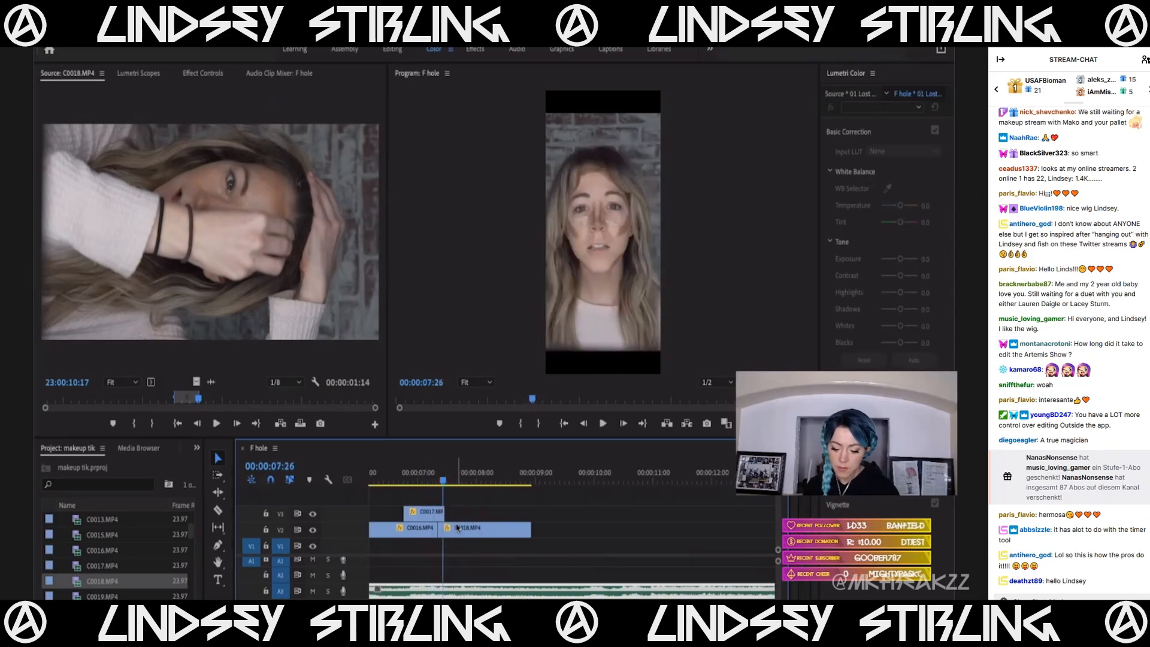
Move C0018.MP4 a few frames earlier on V2 so that it starts at 00:00:07:18.
{"action": "left_click_drag", "start_coordinate": [453, 530], "coordinate": [452, 535]}
{"action": "key", "text": "Home"}
{"action": "left_click", "coordinate": [282, 527]}
{"action": "key", "text": "Down"}
{"action": "key", "text": "Down"}
{"action": "key", "text": "Down"}
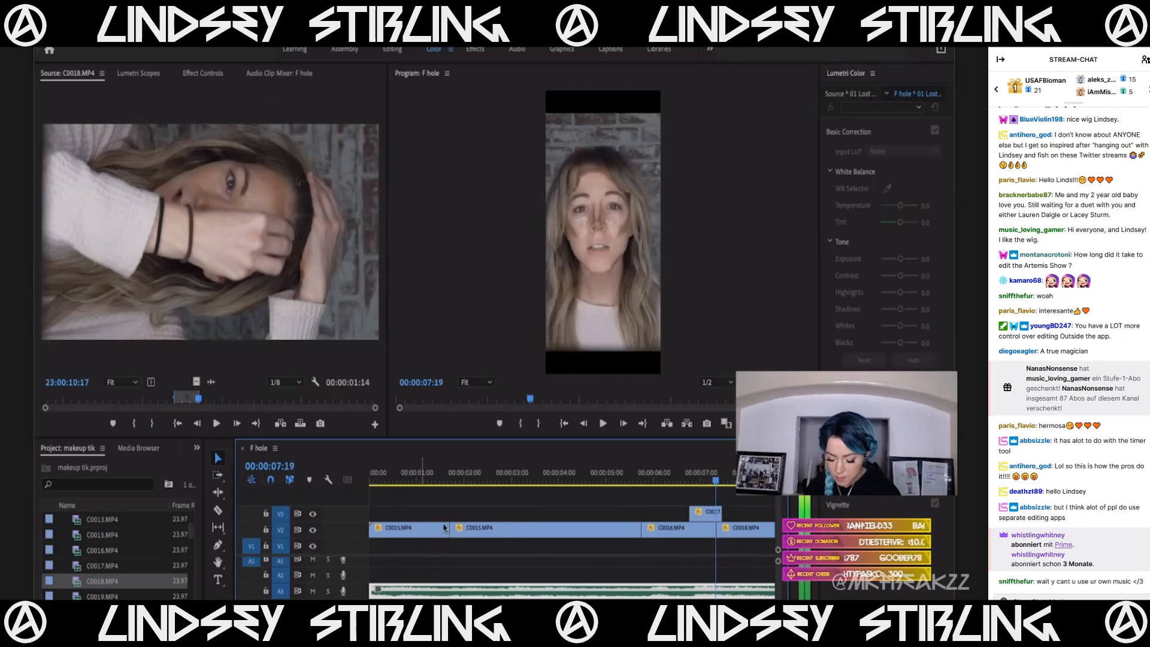
{"action": "scroll", "coordinate": [445, 528], "scroll_direction": "right", "scroll_amount": 5}
{"action": "scroll", "coordinate": [445, 527], "scroll_direction": "up", "scroll_amount": 4}
{"action": "scroll", "coordinate": [445, 528], "scroll_direction": "down", "scroll_amount": 3}
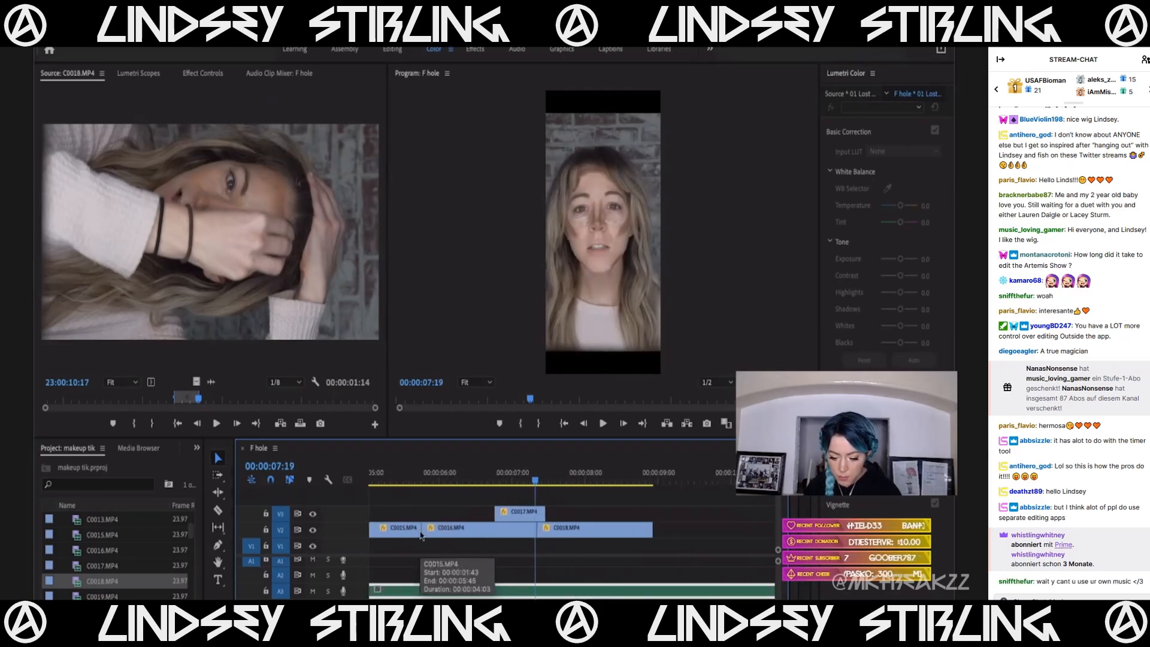
{"action": "left_click_drag", "start_coordinate": [589, 529], "coordinate": [585, 529]}
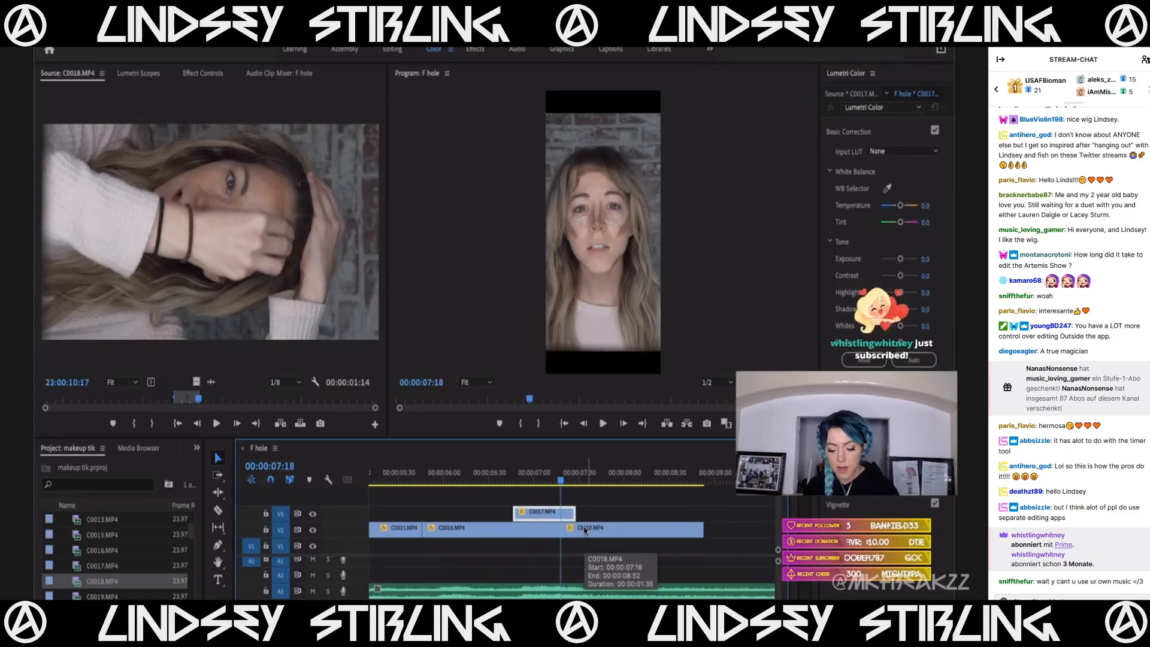
Replay the cut into C0018.MP4 and trim the end of C0017.MP4 on V3 slightly shorter.
{"action": "left_click", "coordinate": [552, 479]}
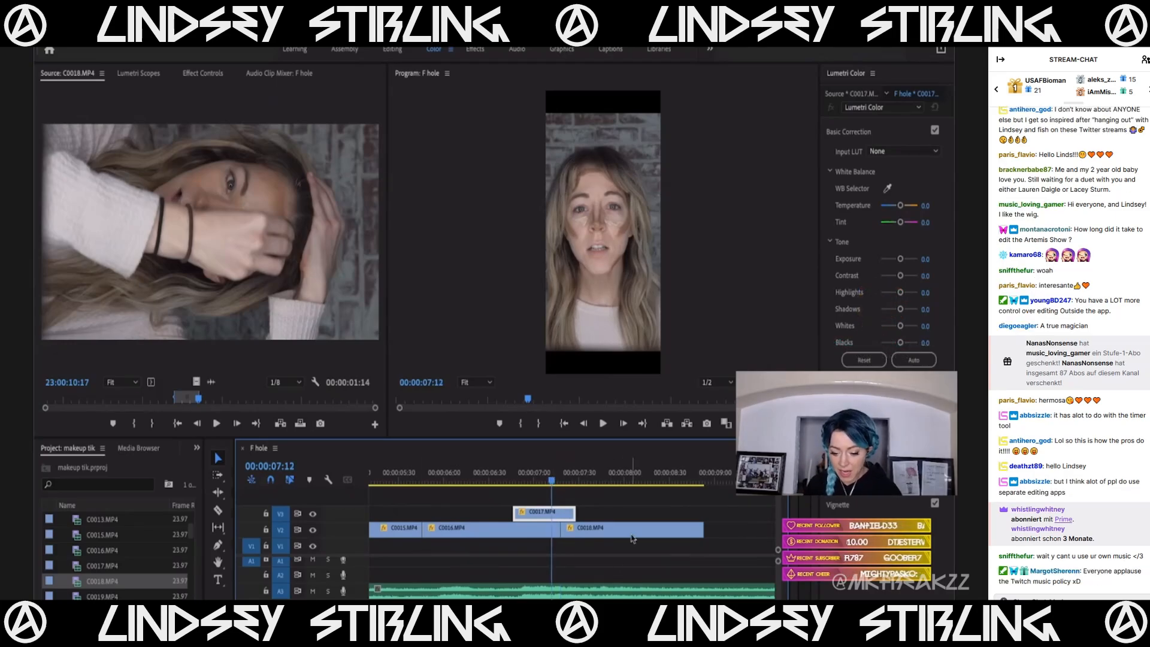
{"action": "key", "text": "space"}
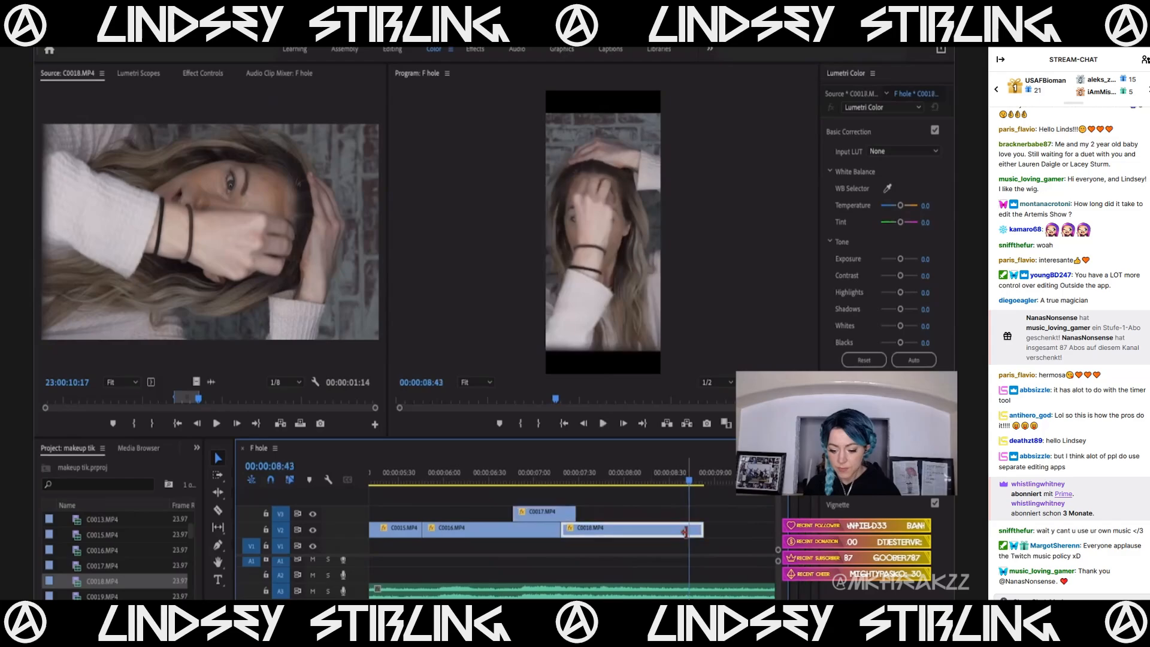
{"action": "left_click", "coordinate": [536, 472]}
{"action": "key", "text": "space"}
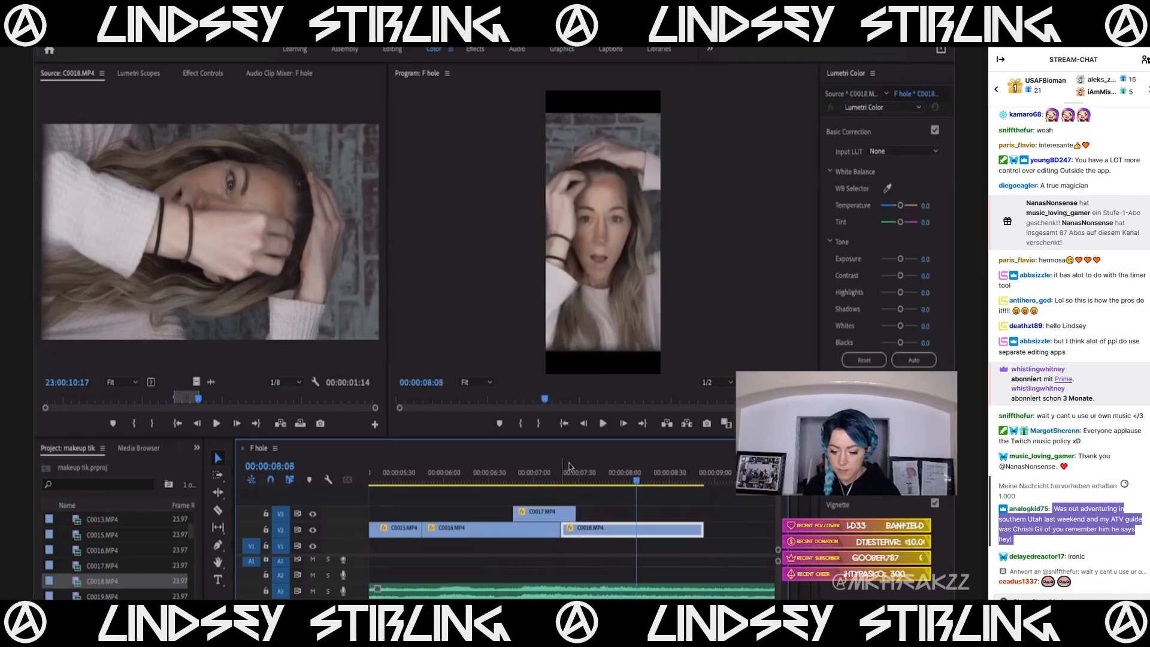
{"action": "left_click", "coordinate": [569, 471]}
{"action": "left_click", "coordinate": [575, 511]}
{"action": "key", "text": "space"}
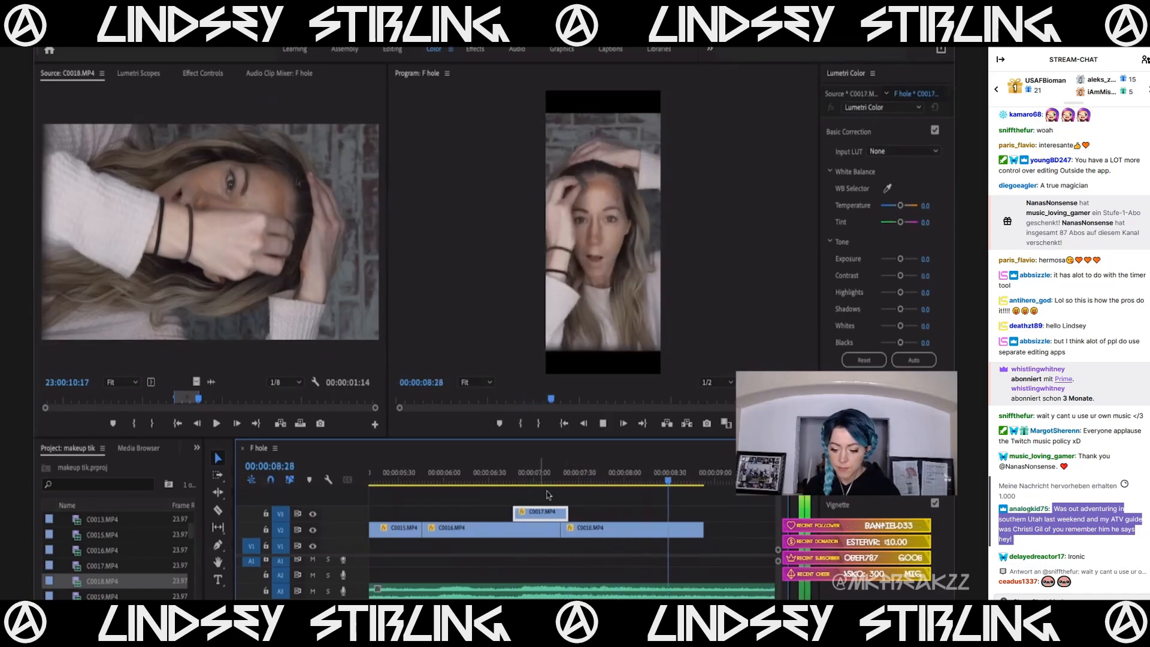
{"action": "key", "text": "space"}
Open source clip C0019.MP4 and mark a 00:00:01:05 range of the brush blending near its beginning.
{"action": "double_click", "coordinate": [102, 596]}
{"action": "left_click_drag", "start_coordinate": [118, 400], "coordinate": [156, 398]}
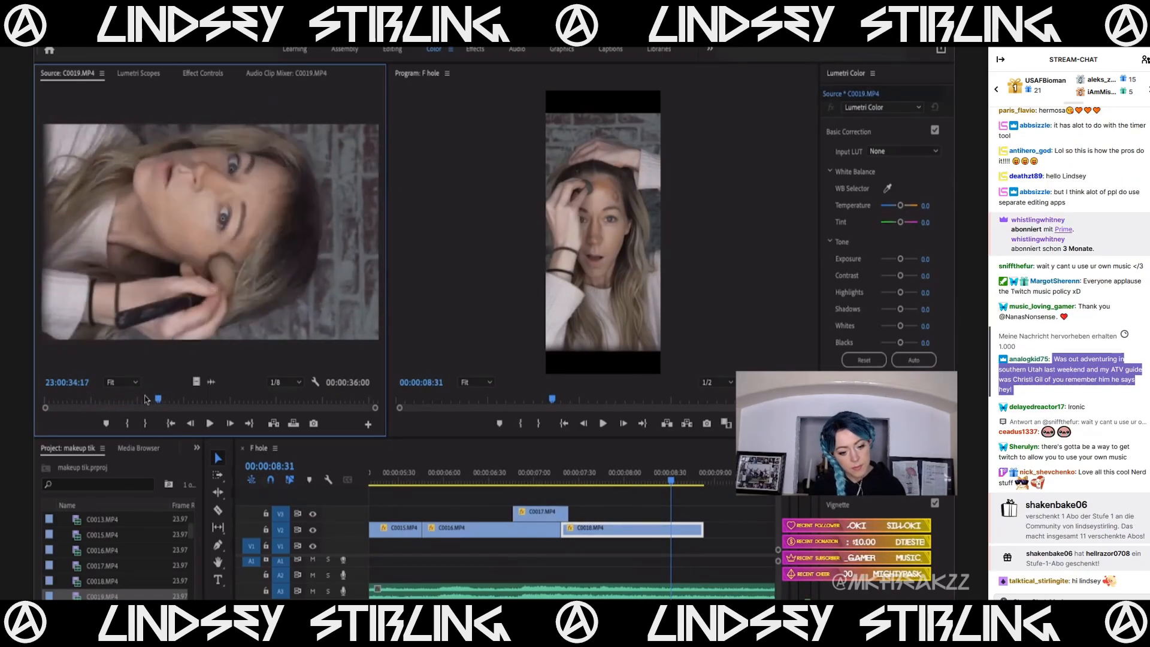
{"action": "left_click_drag", "start_coordinate": [100, 402], "coordinate": [85, 401]}
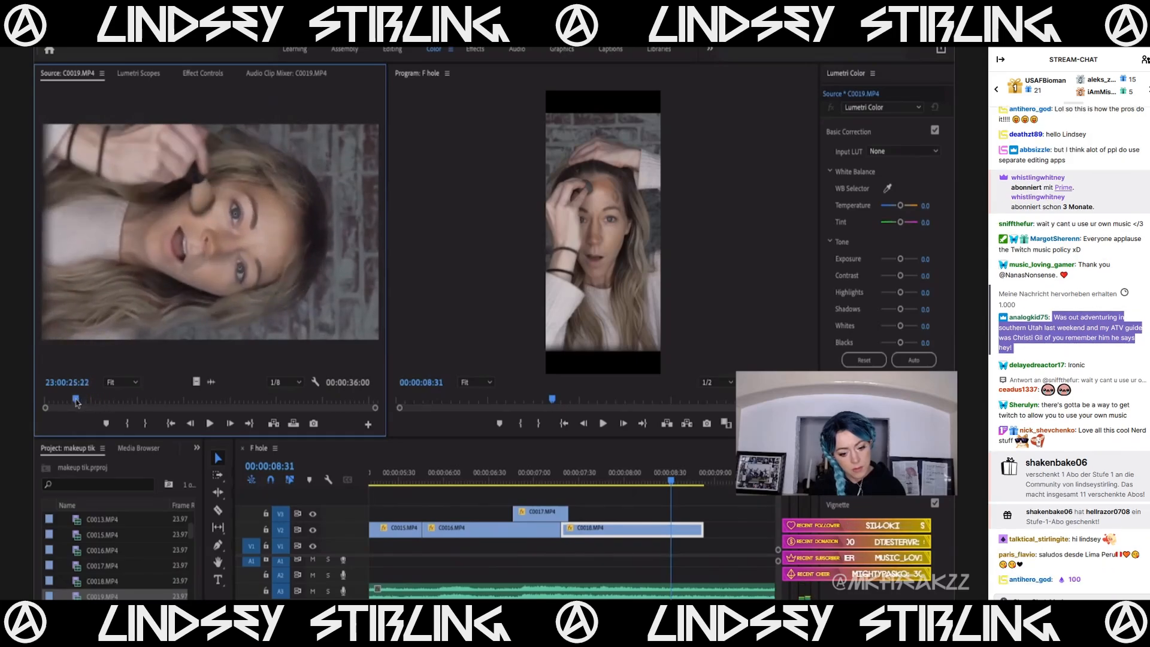
{"action": "left_click_drag", "start_coordinate": [67, 403], "coordinate": [64, 403]}
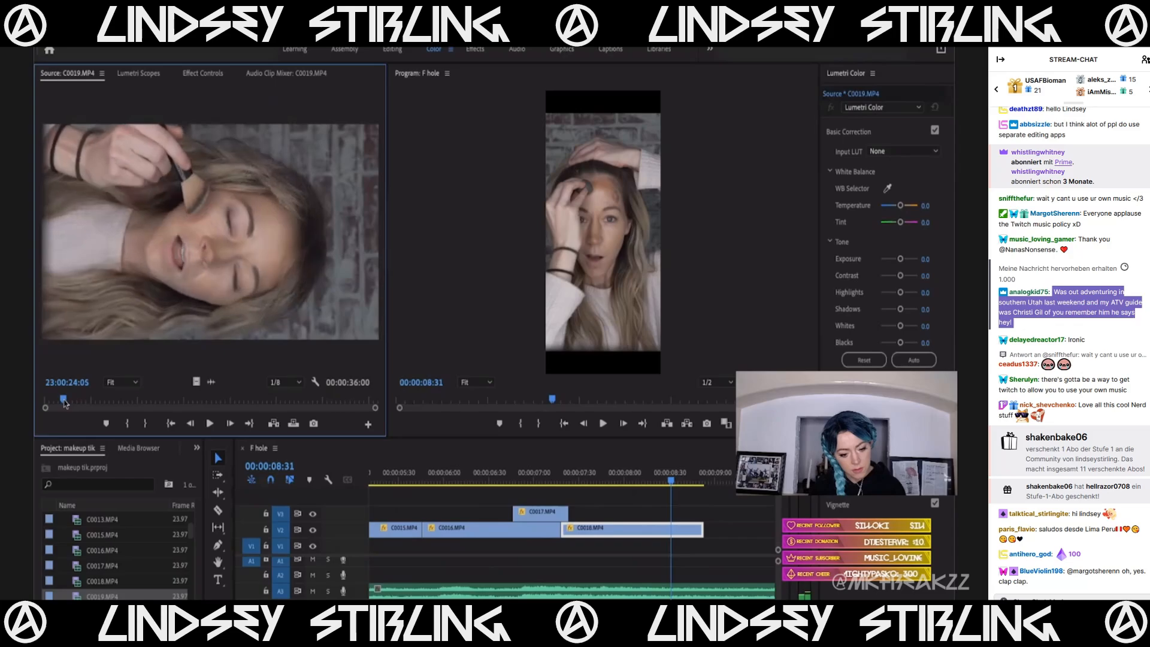
{"action": "key", "text": "space"}
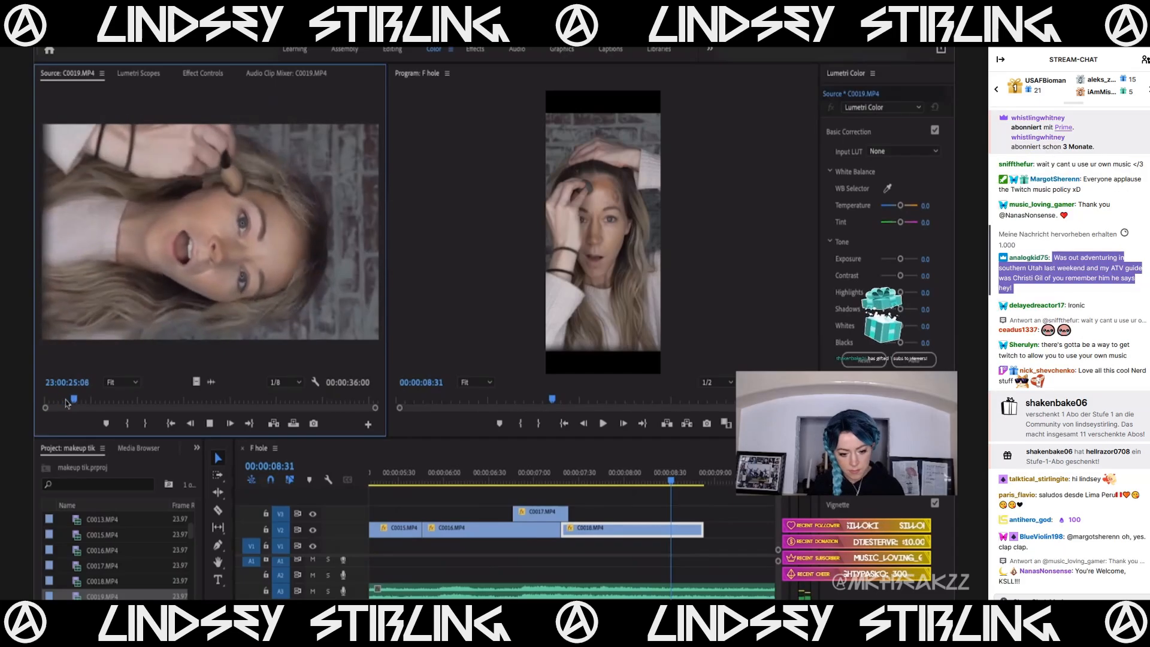
{"action": "key", "text": "i"}
{"action": "key", "text": "o"}
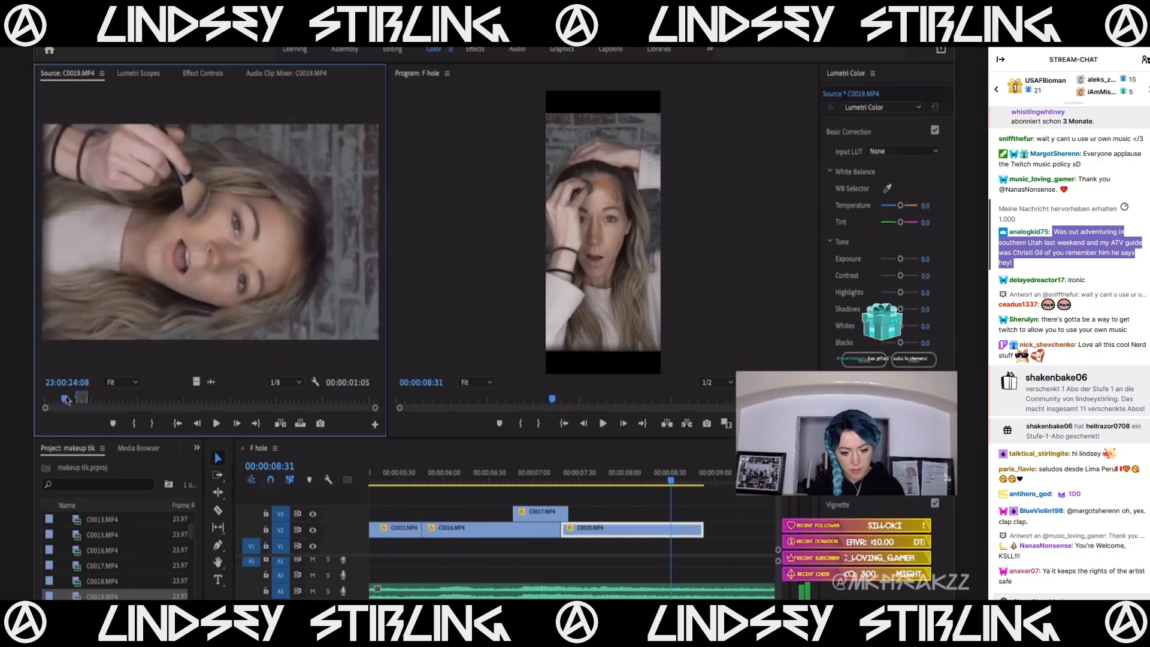
Extend the marked C0019.MP4 range to 00:00:01:08 and add its video to V2 directly after C0018.MP4.
{"action": "left_click_drag", "start_coordinate": [76, 399], "coordinate": [82, 399]}
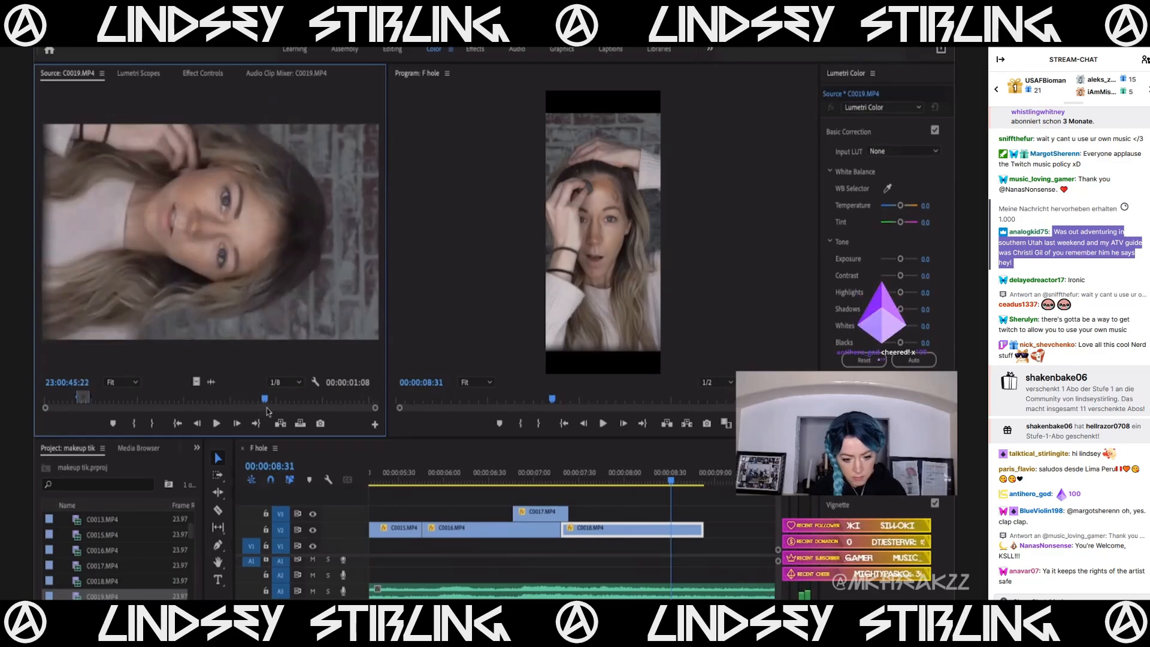
{"action": "left_click_drag", "start_coordinate": [272, 412], "coordinate": [103, 403]}
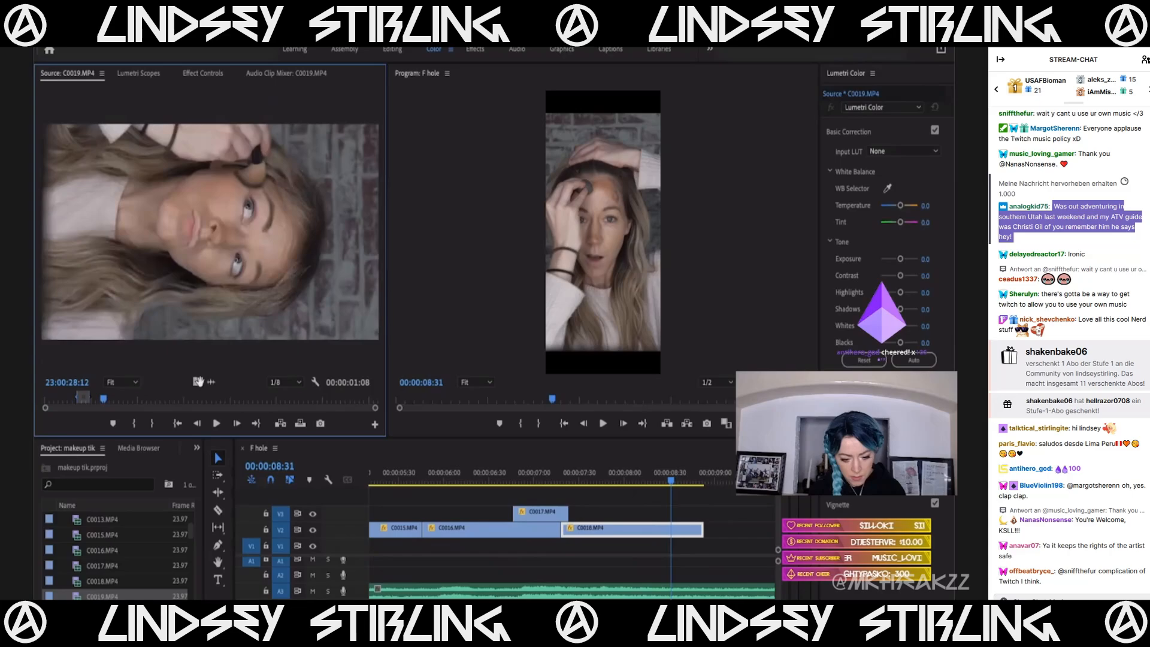
{"action": "left_click_drag", "start_coordinate": [196, 382], "coordinate": [615, 529]}
{"action": "scroll", "coordinate": [615, 530], "scroll_direction": "down", "scroll_amount": 3}
{"action": "left_click", "coordinate": [650, 479]}
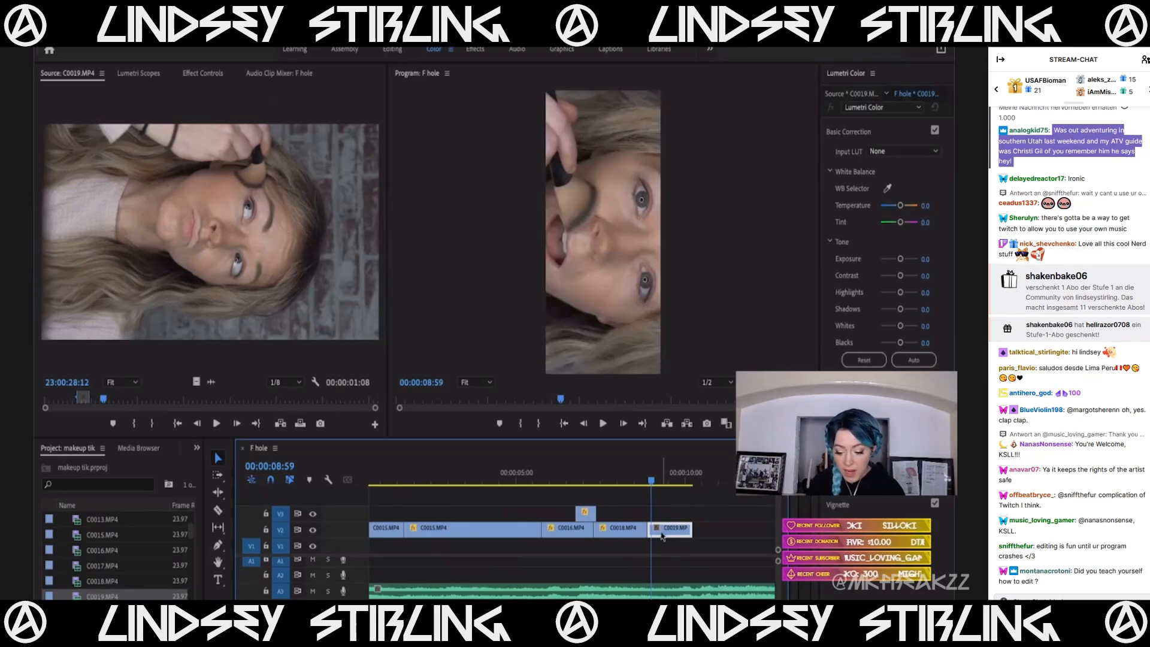
Give C0019.MP4 the same upright framing as the earlier clips and play the cut from C0018.MP4 into it.
{"action": "left_click", "coordinate": [628, 477]}
{"action": "key", "text": "space"}
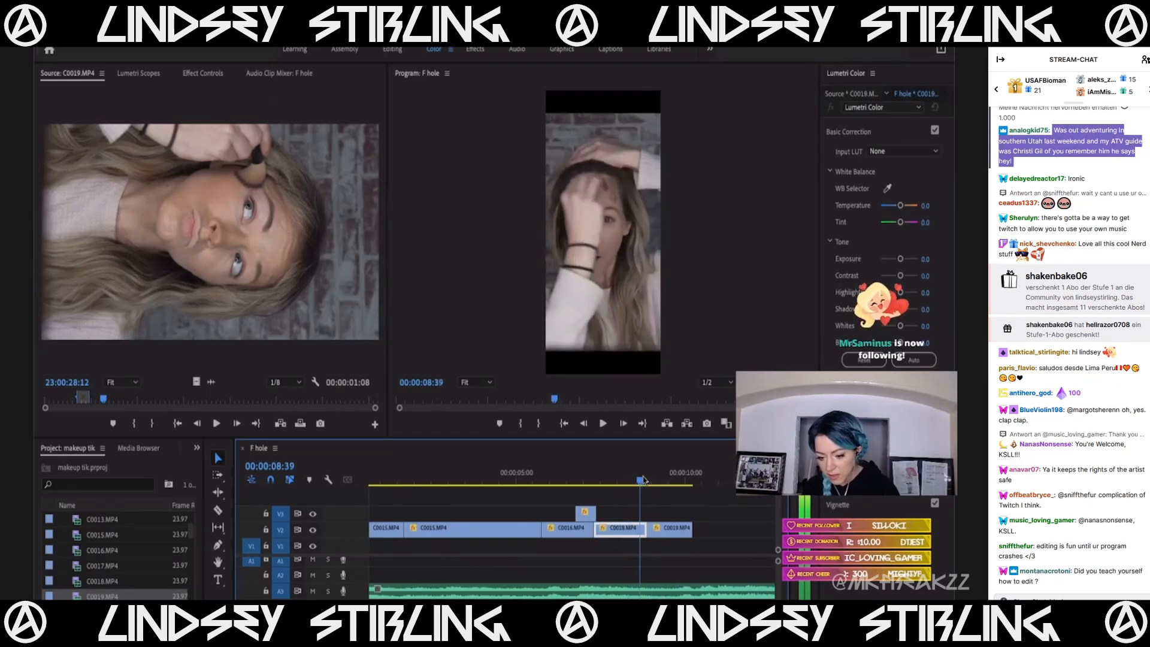
{"action": "left_click", "coordinate": [618, 483]}
{"action": "key", "text": "space"}
{"action": "left_click", "coordinate": [671, 527]}
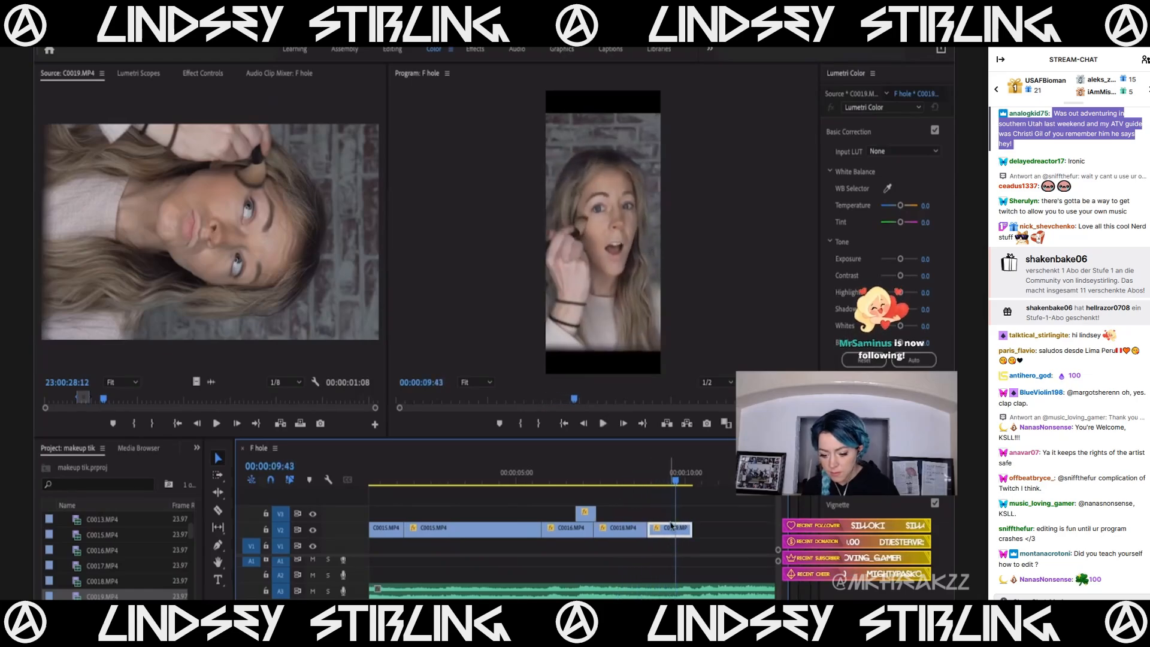
{"action": "key", "text": "space"}
{"action": "key", "text": "space"}
Trim the end of C0019.MP4 on V2 back to 00:00:09:42.
{"action": "left_click", "coordinate": [677, 486]}
{"action": "left_click_drag", "start_coordinate": [677, 492], "coordinate": [678, 491]}
{"action": "key", "text": "Left"}
{"action": "key", "text": "Left"}
{"action": "key", "text": "Left"}
{"action": "key", "text": "Left"}
{"action": "key", "text": "Left"}
{"action": "key", "text": "Left"}
{"action": "left_click_drag", "start_coordinate": [696, 530], "coordinate": [675, 530]}
Open source clip C0020.MP4 and mark a 00:00:01:22 range about a quarter of the way through it.
{"action": "left_click", "coordinate": [74, 398]}
{"action": "left_click_drag", "start_coordinate": [76, 400], "coordinate": [171, 397]}
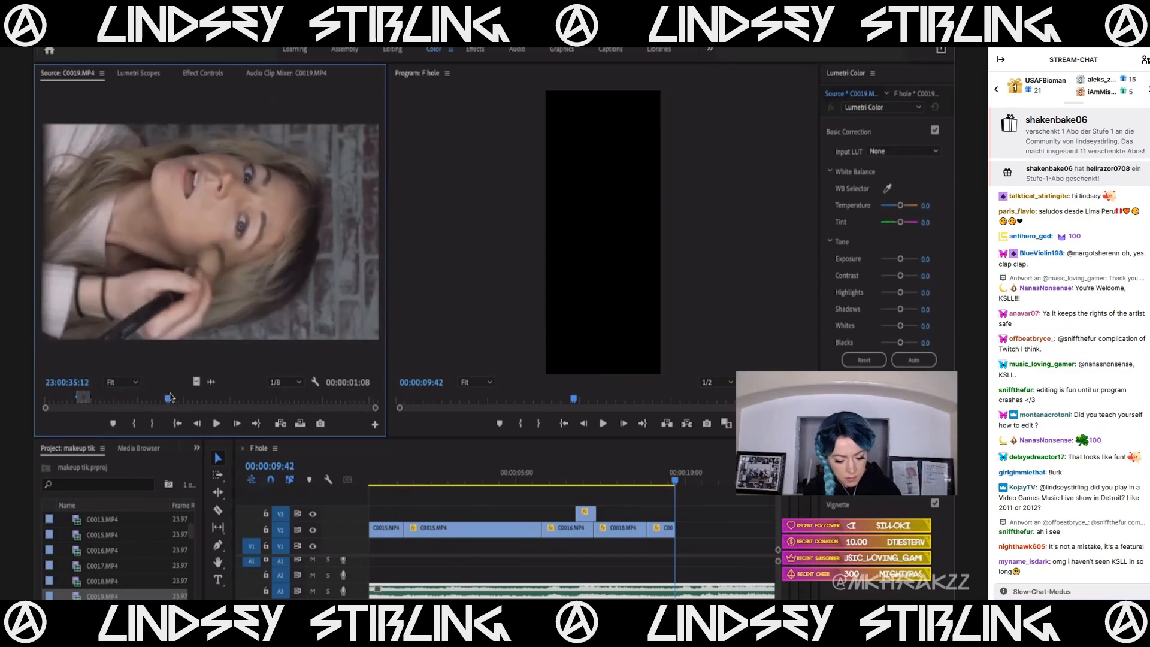
{"action": "scroll", "coordinate": [129, 560], "scroll_direction": "down", "scroll_amount": 1}
{"action": "double_click", "coordinate": [99, 581]}
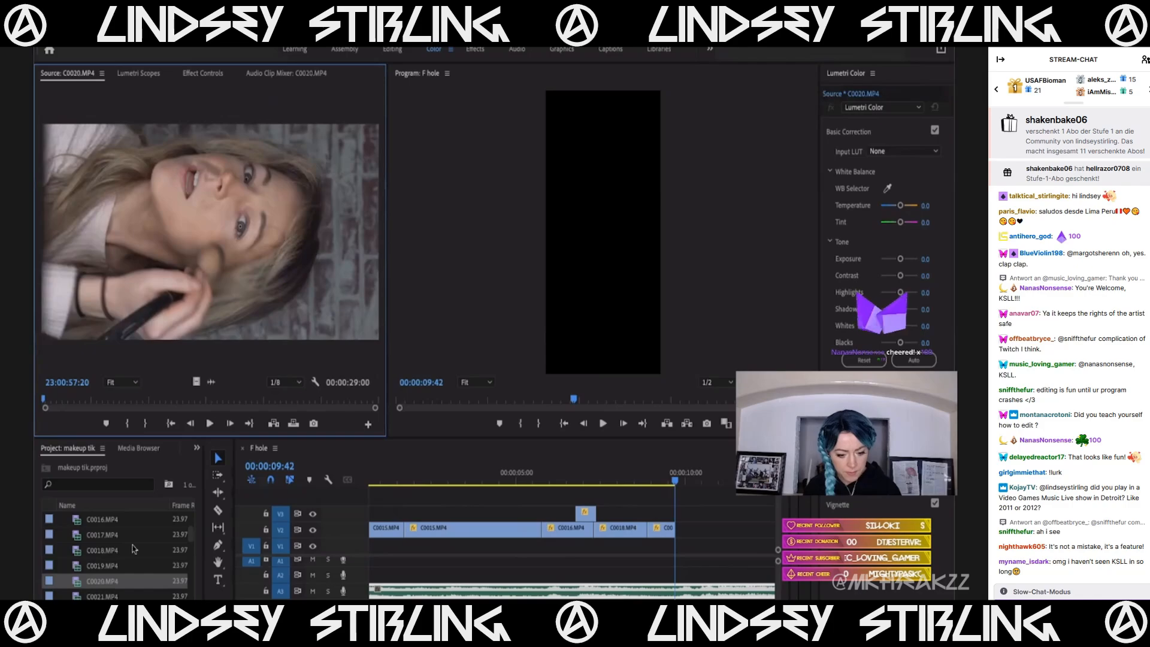
{"action": "left_click_drag", "start_coordinate": [70, 399], "coordinate": [124, 403]}
{"action": "key", "text": "space"}
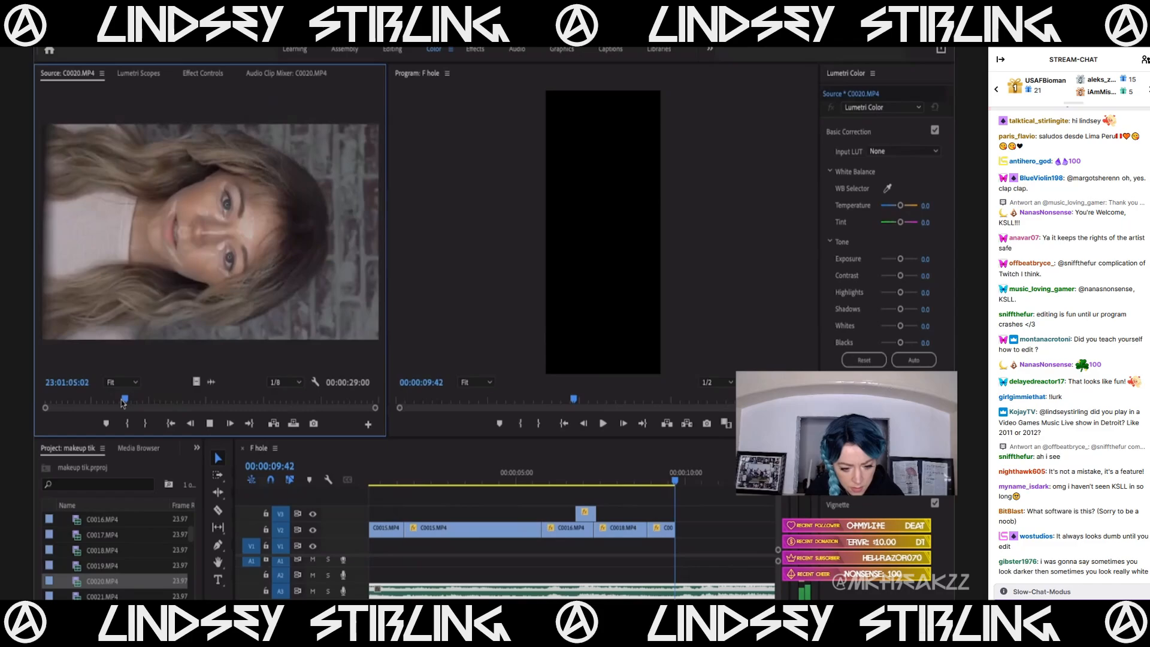
{"action": "key", "text": "i"}
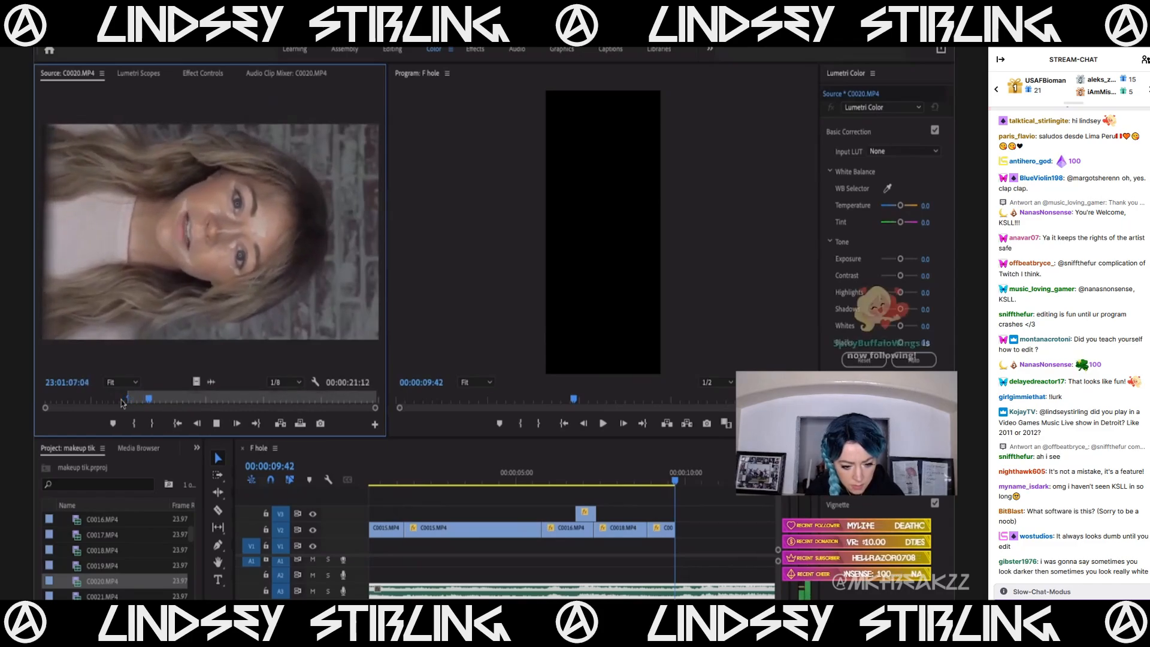
{"action": "key", "text": "space"}
{"action": "key", "text": "o"}
Add the marked C0020.MP4 video to V2 after C0019.MP4 and paste the upright framing attributes onto it.
{"action": "left_click_drag", "start_coordinate": [196, 384], "coordinate": [680, 528]}
{"action": "key", "text": "space"}
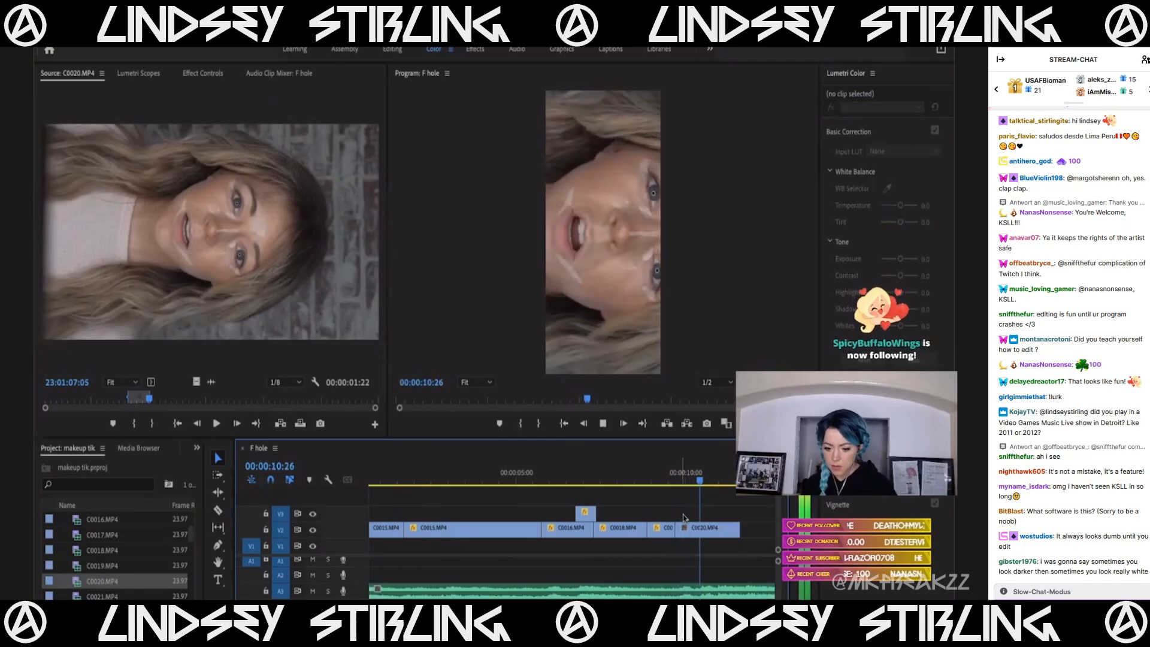
{"action": "left_click", "coordinate": [703, 532]}
{"action": "key", "text": "super+alt+v"}
{"action": "key", "text": "Return"}
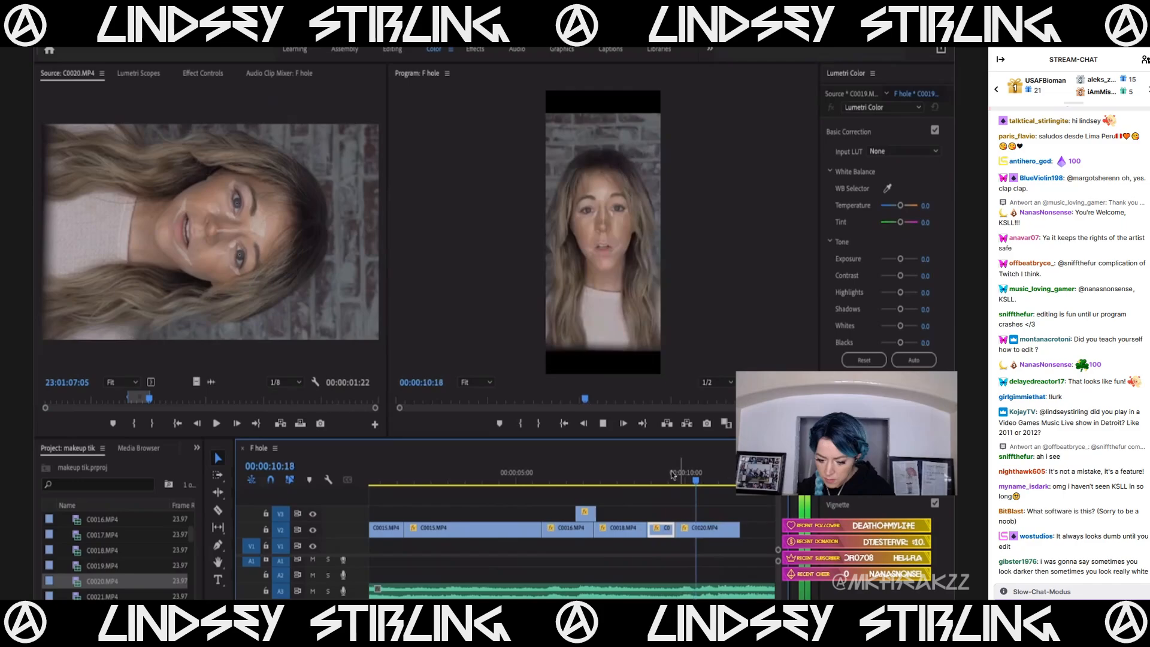
Move C0020.MP4 earlier on V2 to start at 00:00:09:32, overwriting the end of C0019.MP4, and play it with the song.
{"action": "left_click", "coordinate": [664, 528]}
{"action": "left_click", "coordinate": [689, 532]}
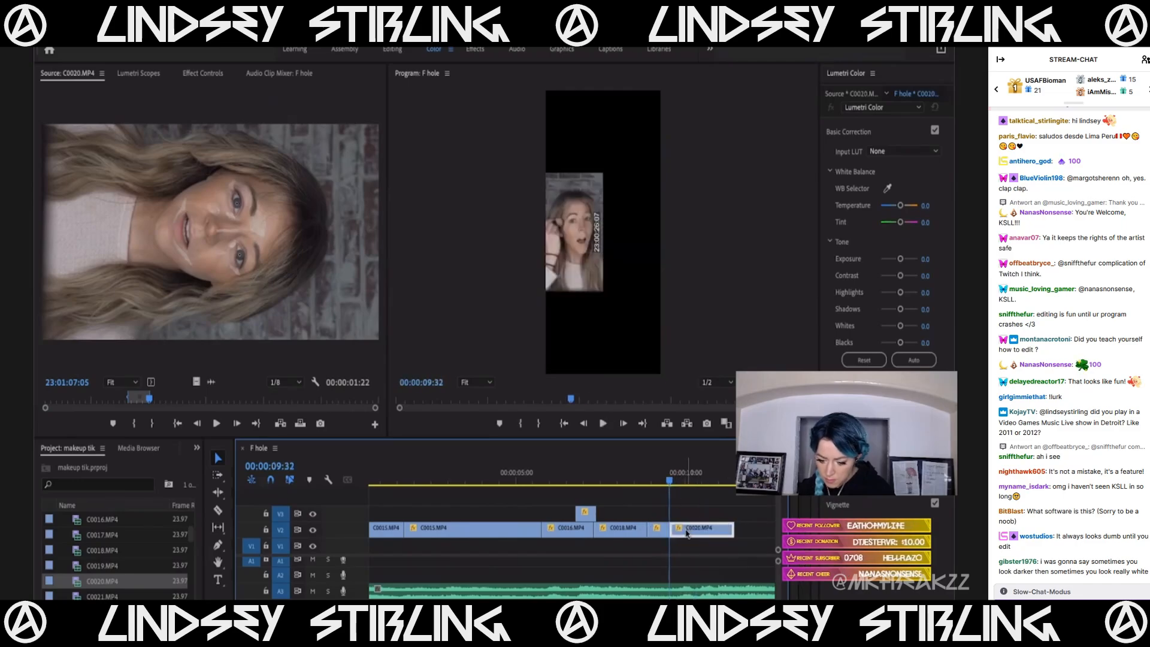
{"action": "key", "text": "space"}
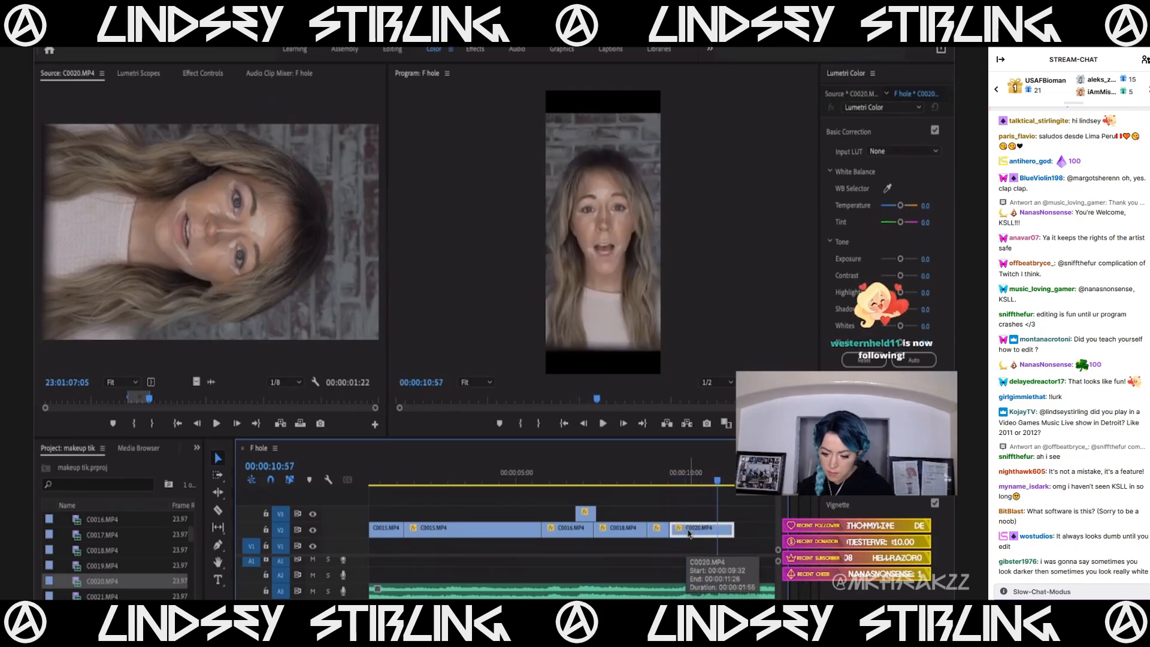
{"action": "key", "text": "space"}
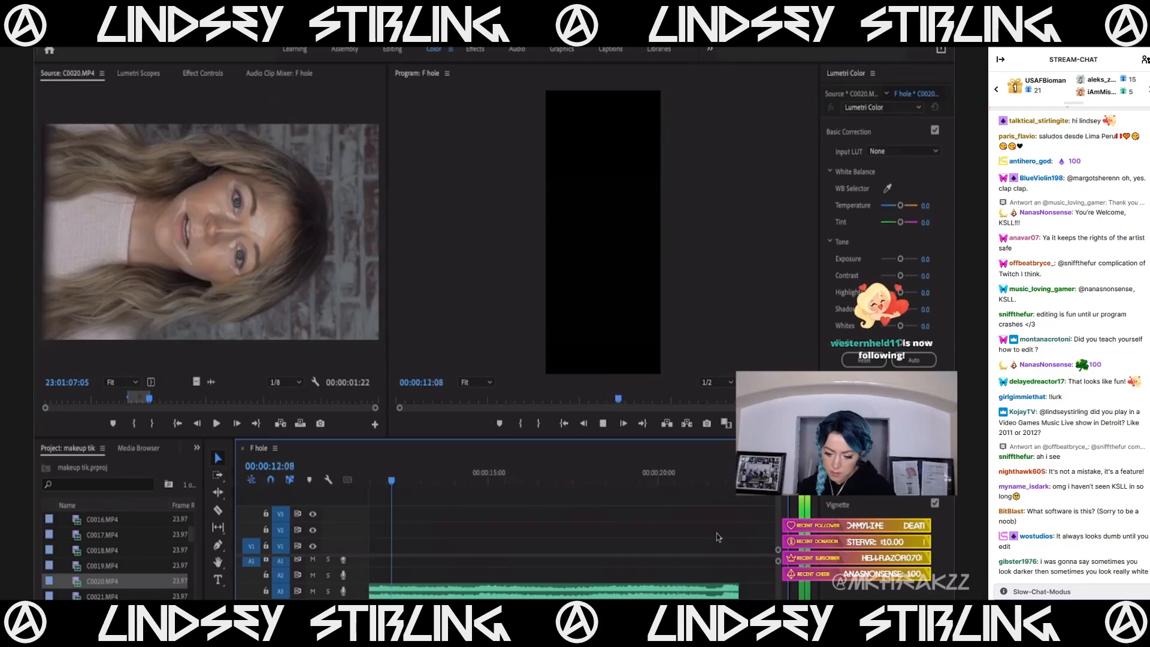
Open source clip C0021.MP4 and mark a 00:00:01:07 range starting at 23:01:33:18.
{"action": "key", "text": "minus"}
{"action": "key", "text": "minus"}
{"action": "scroll", "coordinate": [93, 563], "scroll_direction": "down", "scroll_amount": 2}
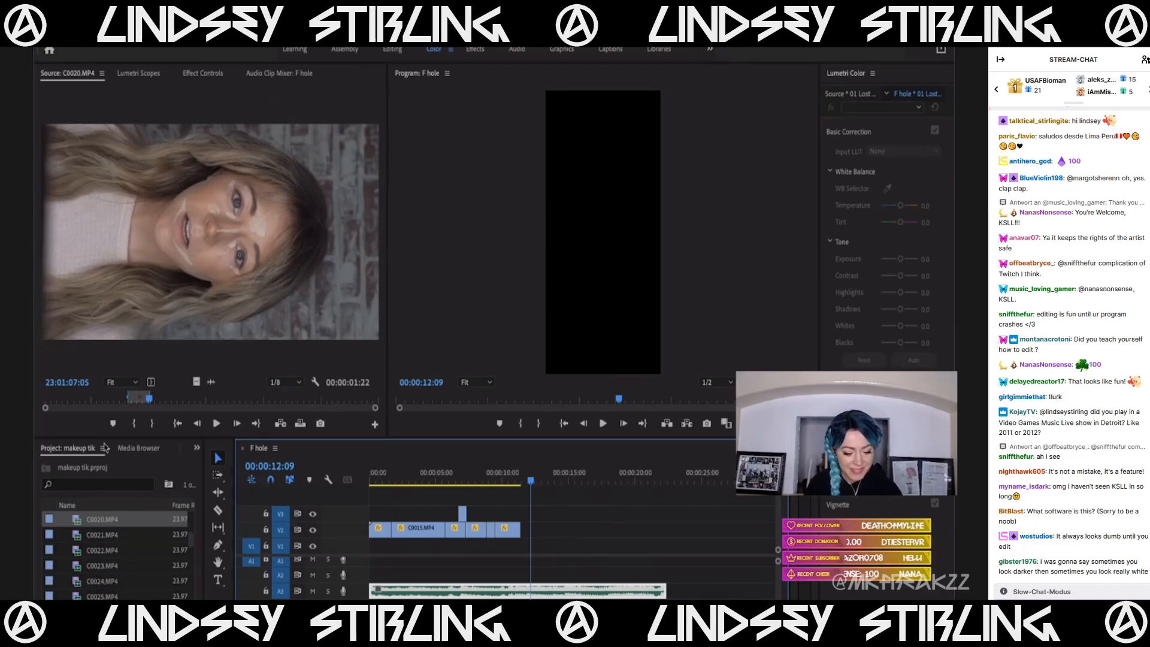
{"action": "double_click", "coordinate": [82, 536]}
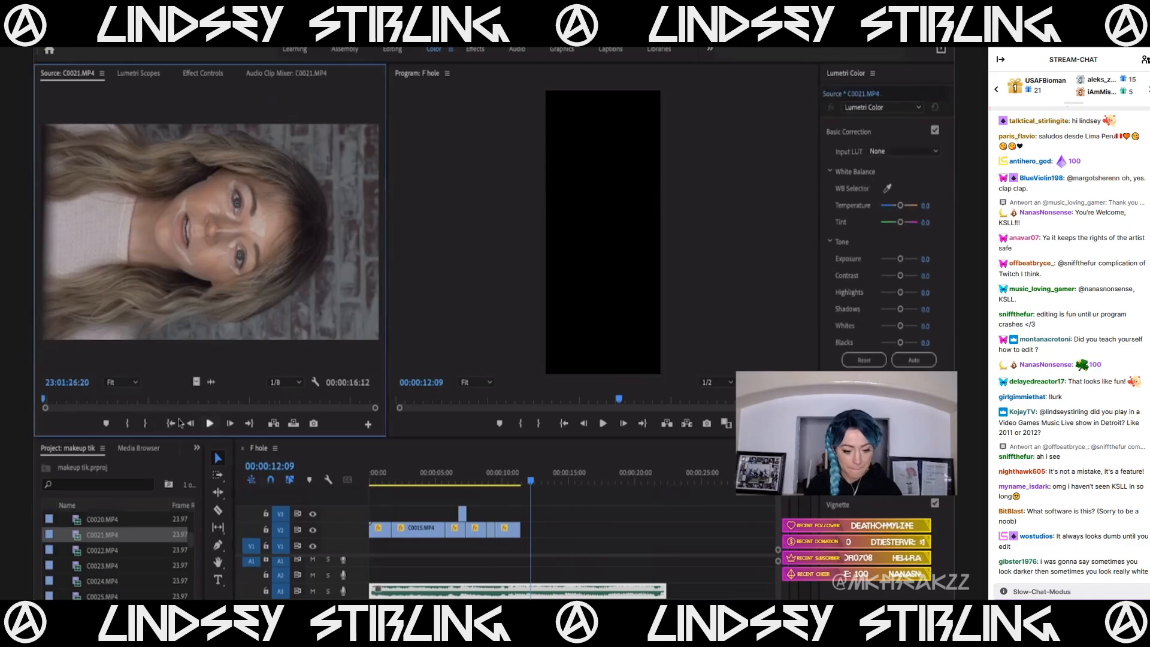
{"action": "left_click_drag", "start_coordinate": [109, 398], "coordinate": [183, 397]}
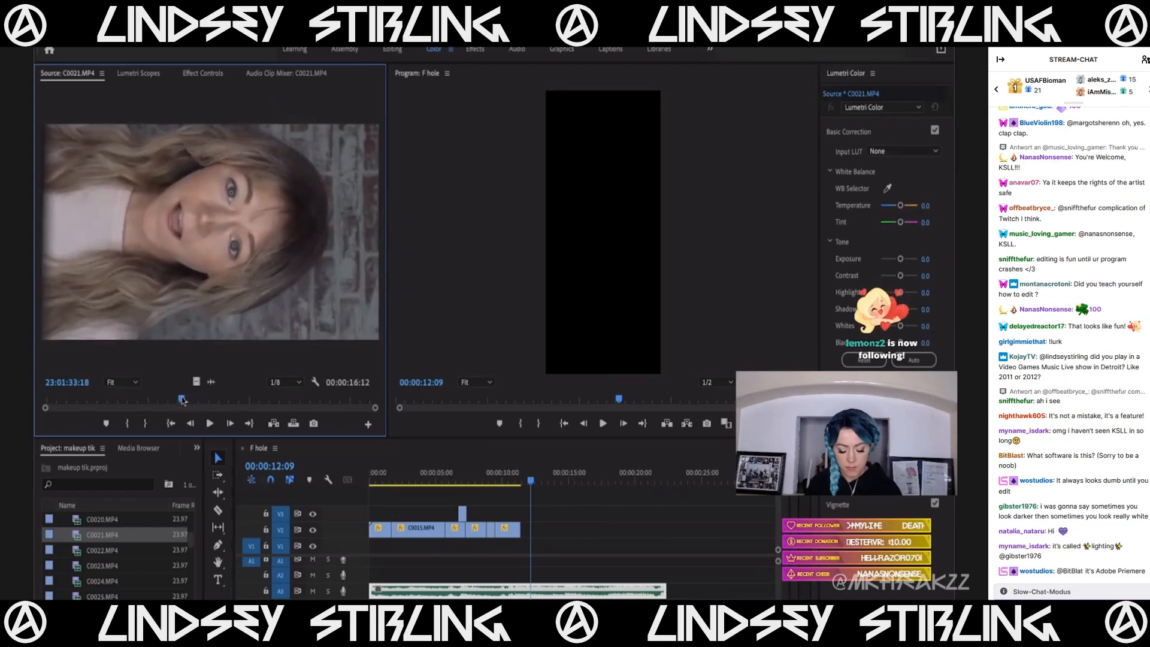
{"action": "key", "text": "i"}
{"action": "key", "text": "space"}
{"action": "key", "text": "o"}
{"action": "key", "text": "space"}
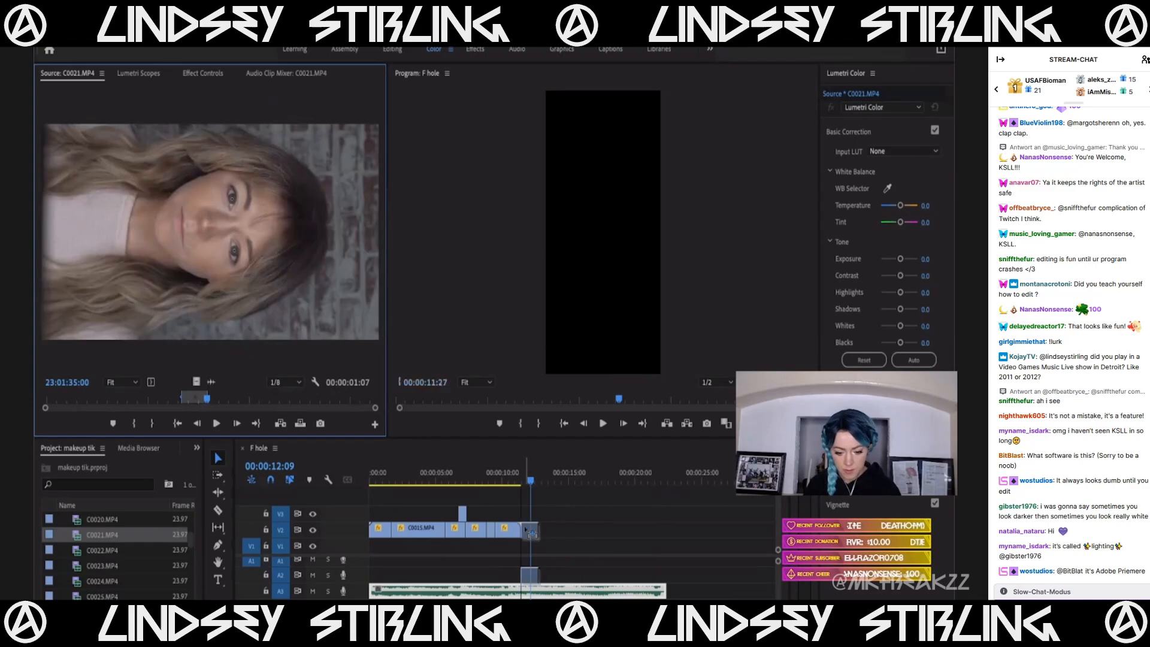
Add the marked C0021.MP4 video to V2 directly after C0020.MP4 and play the cut between them.
{"action": "left_click_drag", "start_coordinate": [482, 491], "coordinate": [525, 530]}
{"action": "left_click", "coordinate": [516, 477]}
{"action": "key", "text": "space"}
{"action": "key", "text": "equal"}
{"action": "key", "text": "equal"}
{"action": "key", "text": "equal"}
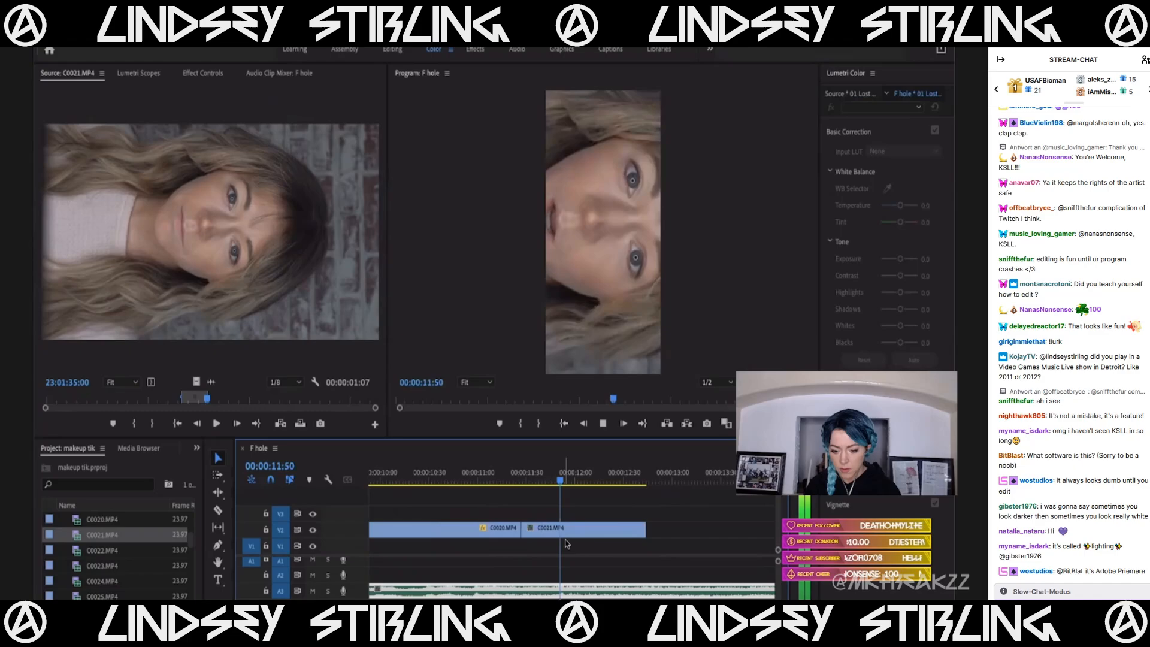
{"action": "key", "text": "space"}
{"action": "left_click", "coordinate": [454, 476]}
{"action": "key", "text": "space"}
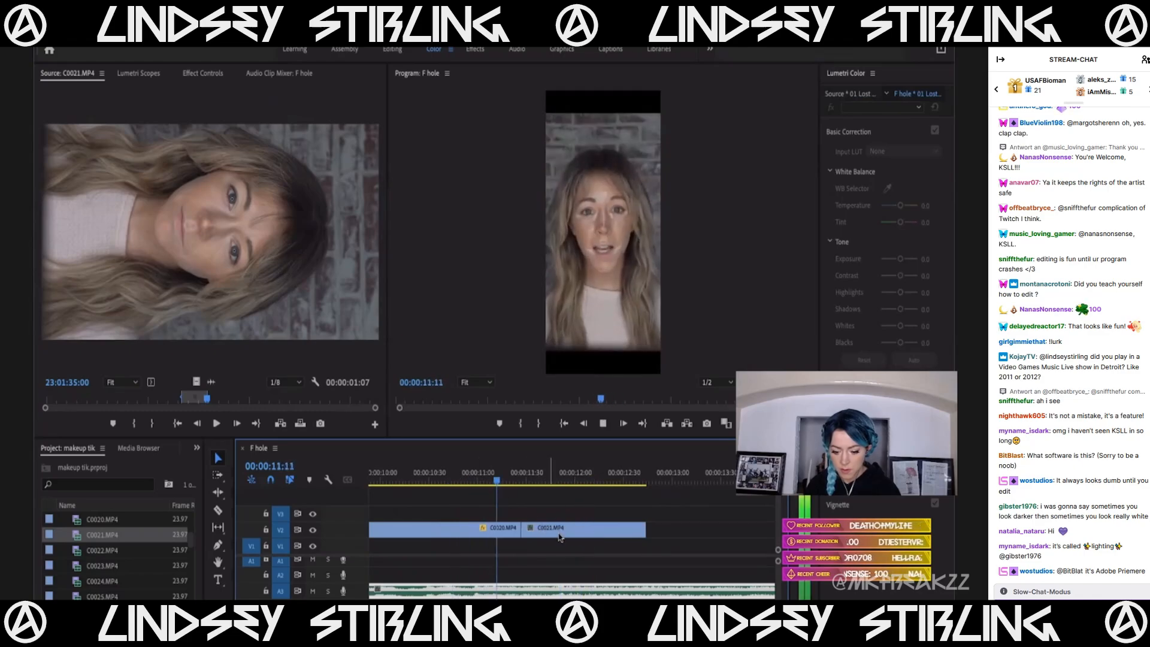
Move C0021.MP4 up to V3 and earlier so it overlaps the end of C0020.MP4, checking the frames around its start.
{"action": "left_click_drag", "start_coordinate": [560, 533], "coordinate": [535, 513]}
{"action": "key", "text": "space"}
{"action": "left_click", "coordinate": [484, 476]}
{"action": "key", "text": "Right"}
{"action": "key", "text": "Right"}
{"action": "key", "text": "Right"}
{"action": "key", "text": "Right"}
{"action": "key", "text": "Right"}
{"action": "key", "text": "Right"}
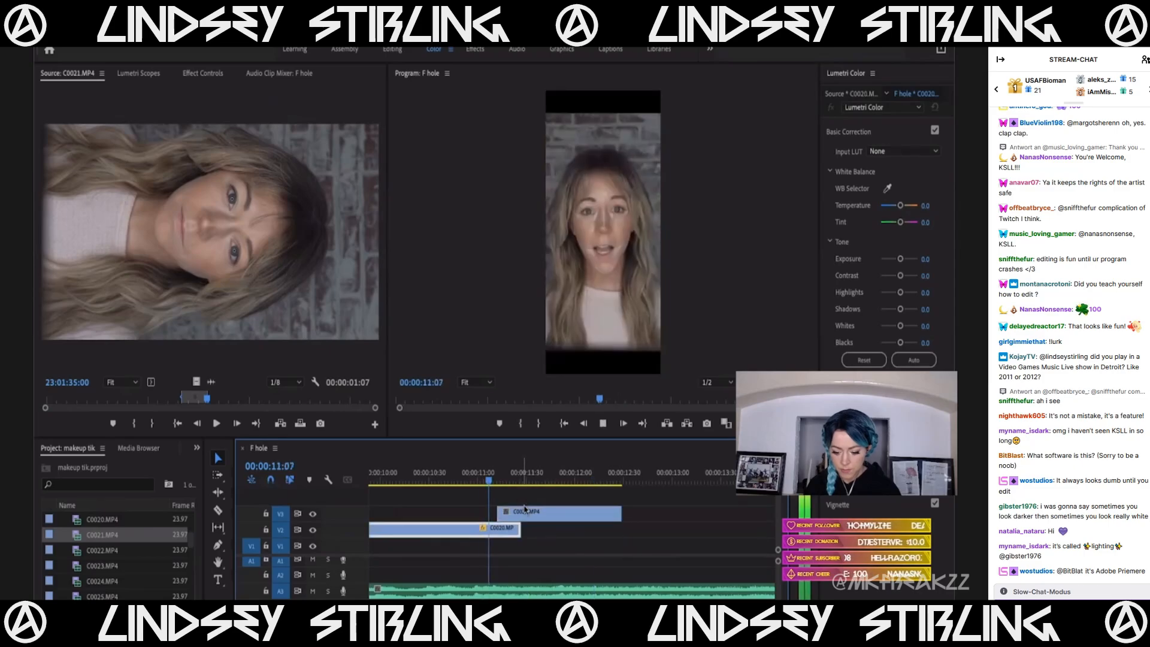
Nudge C0021.MP4 earlier on V3 to just before 00:00:11:06, playing the cut after each shift.
{"action": "left_click_drag", "start_coordinate": [528, 515], "coordinate": [524, 516]}
{"action": "key", "text": "space"}
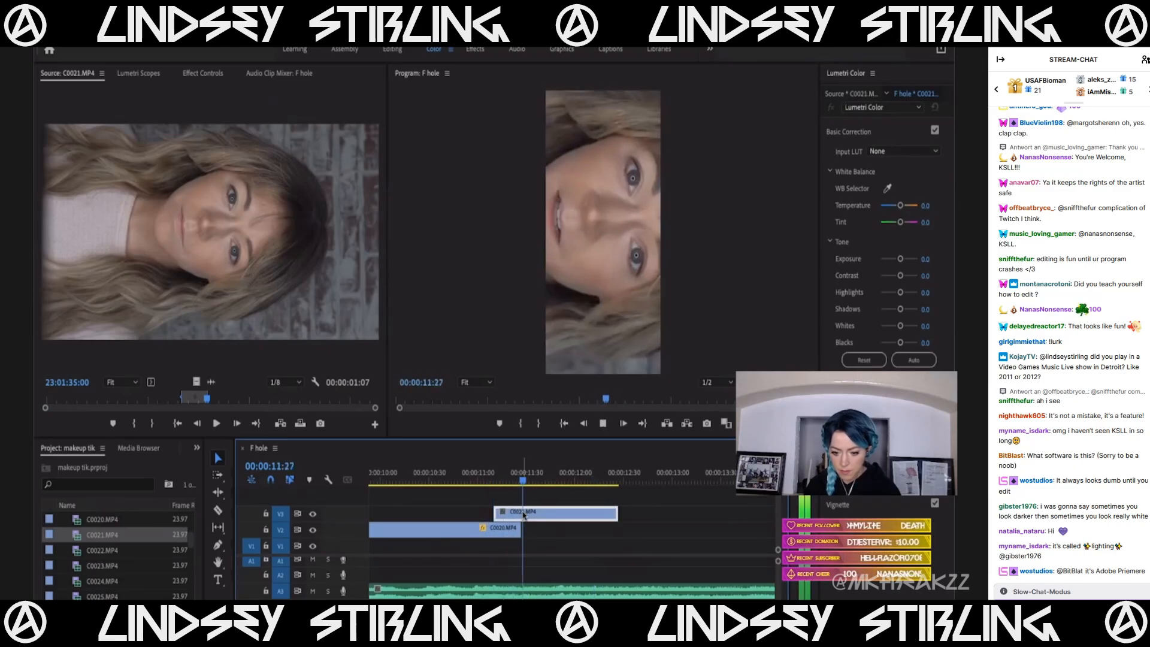
{"action": "left_click", "coordinate": [493, 479]}
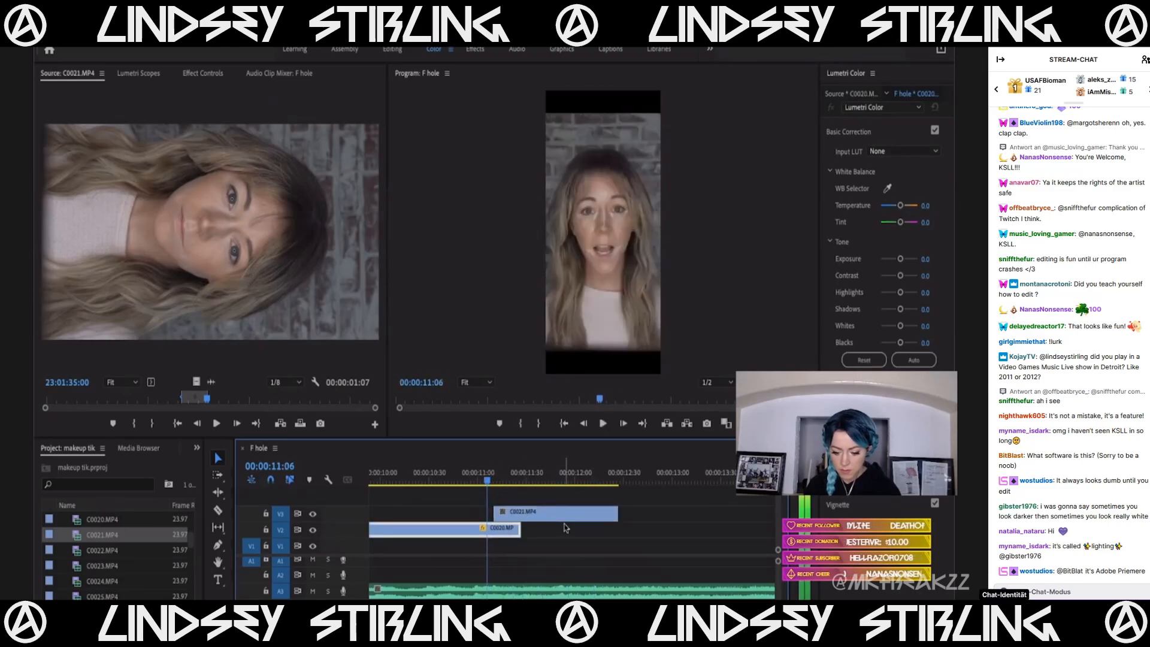
{"action": "left_click_drag", "start_coordinate": [559, 514], "coordinate": [553, 515]}
{"action": "key", "text": "space"}
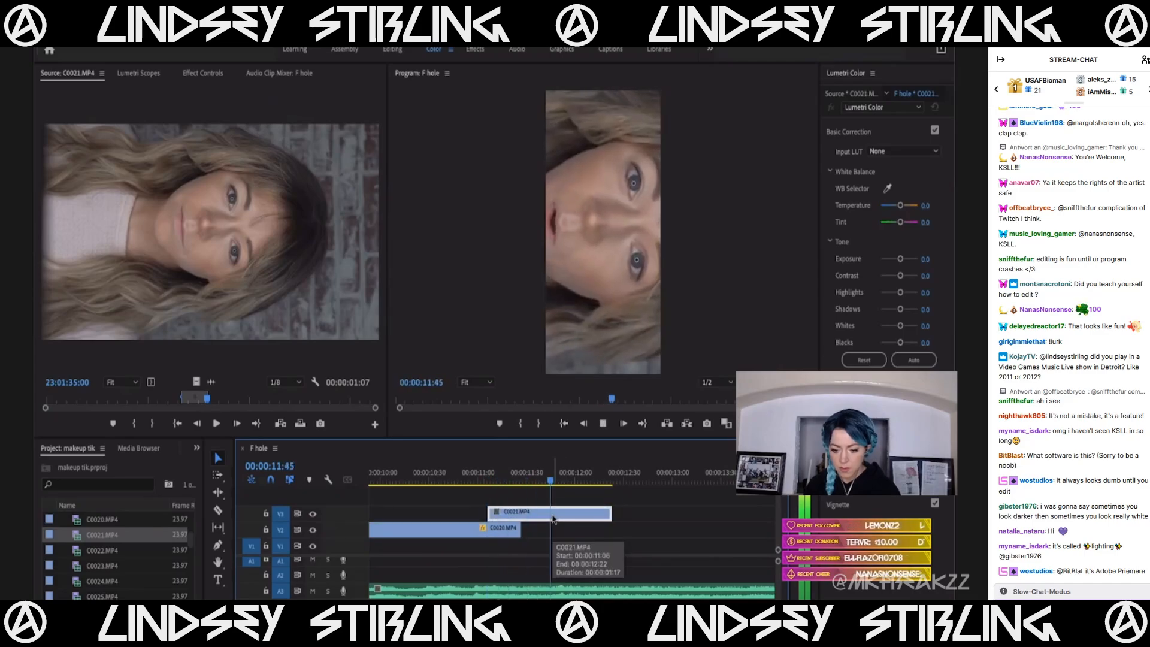
{"action": "key", "text": "space"}
{"action": "left_click", "coordinate": [485, 480]}
{"action": "left_click_drag", "start_coordinate": [514, 514], "coordinate": [511, 515]}
{"action": "key", "text": "space"}
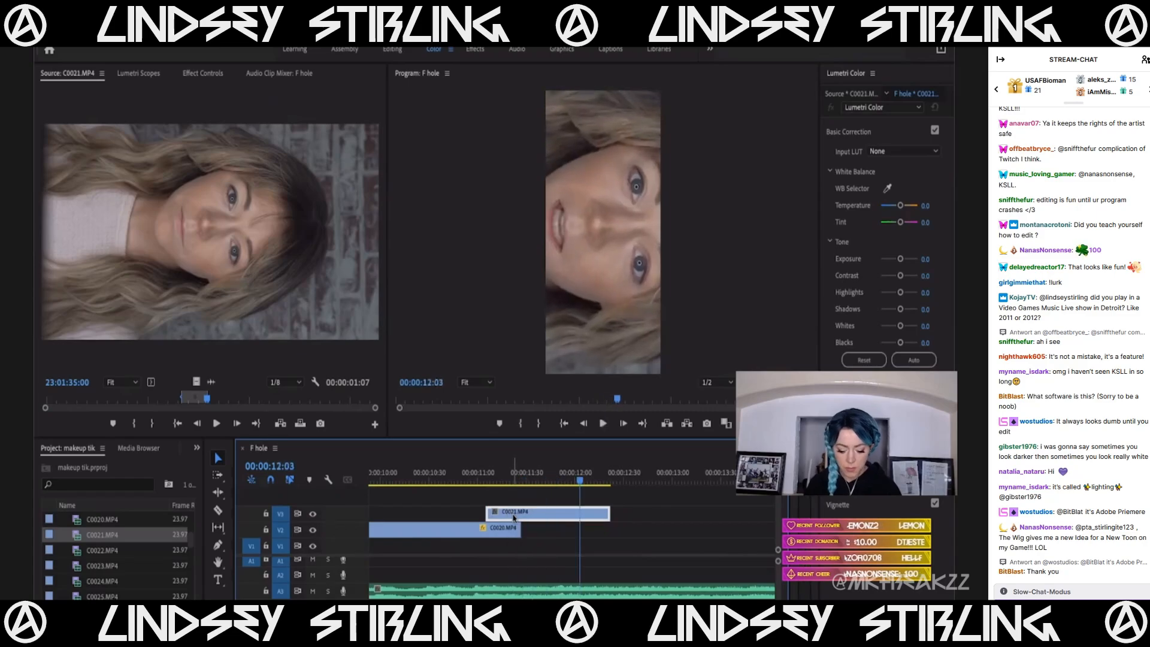
Paste the upright framing attributes onto C0021.MP4 and shift it on V3 to start at 00:00:11:03.
{"action": "key", "text": "super+alt+v"}
{"action": "left_click", "coordinate": [477, 472]}
{"action": "key", "text": "space"}
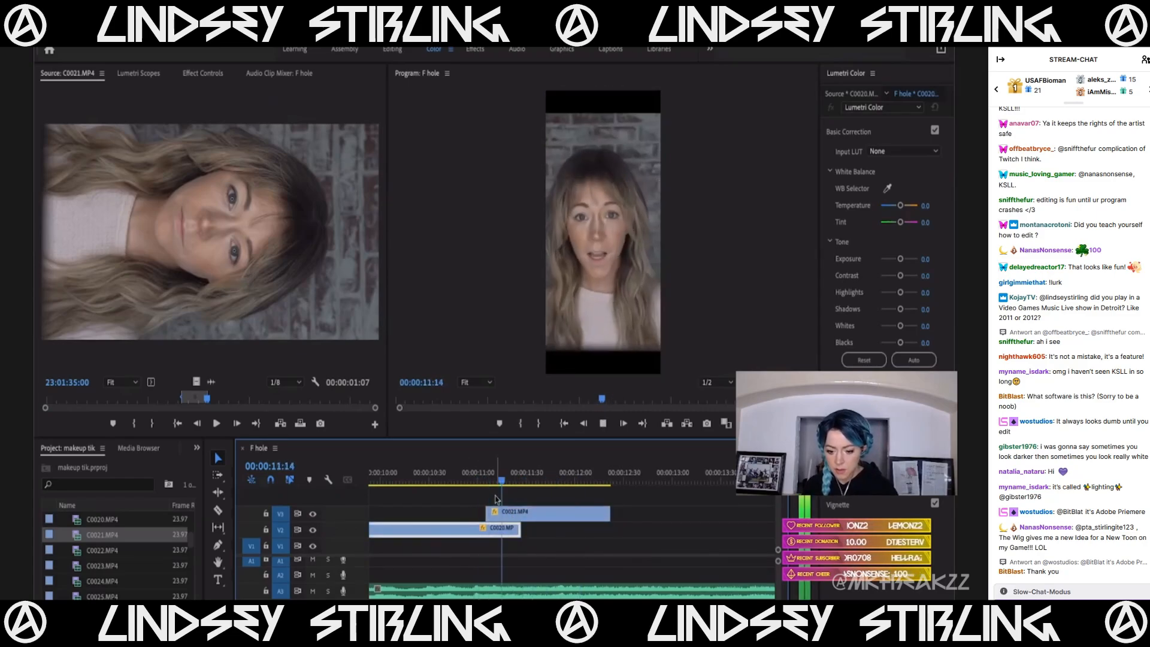
{"action": "key", "text": "space"}
{"action": "left_click_drag", "start_coordinate": [503, 514], "coordinate": [500, 516]}
{"action": "key", "text": "minus"}
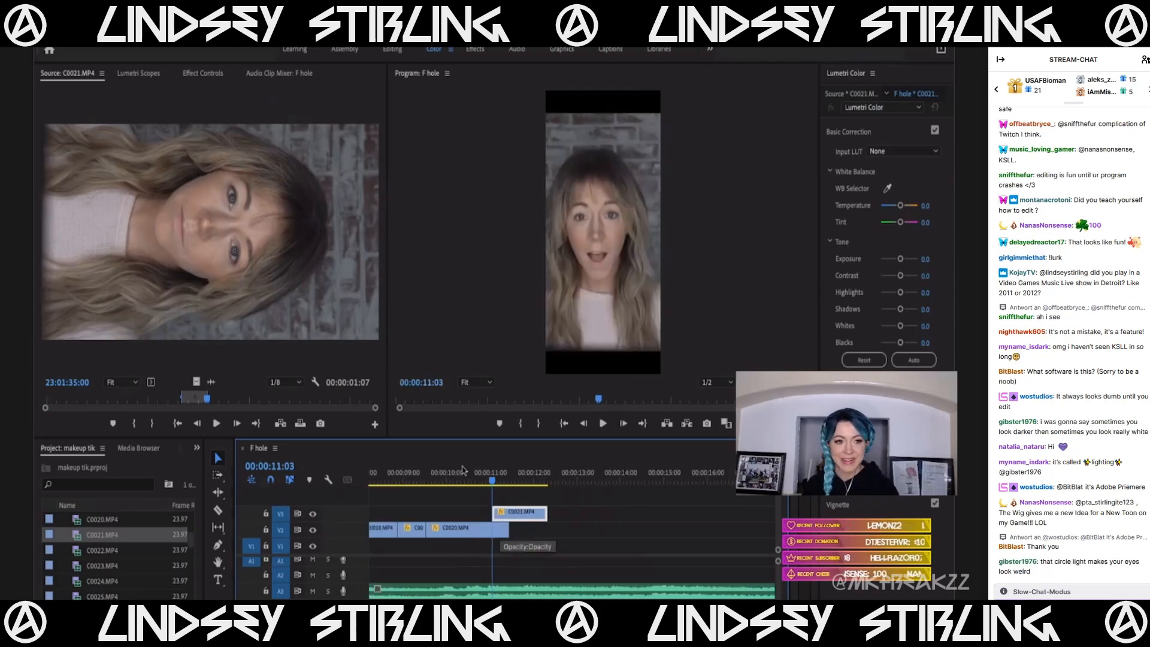
Replay C0020.MP4 up to the cut and move C0021.MP4 on V3 to start at 00:00:11:01.
{"action": "left_click", "coordinate": [462, 470]}
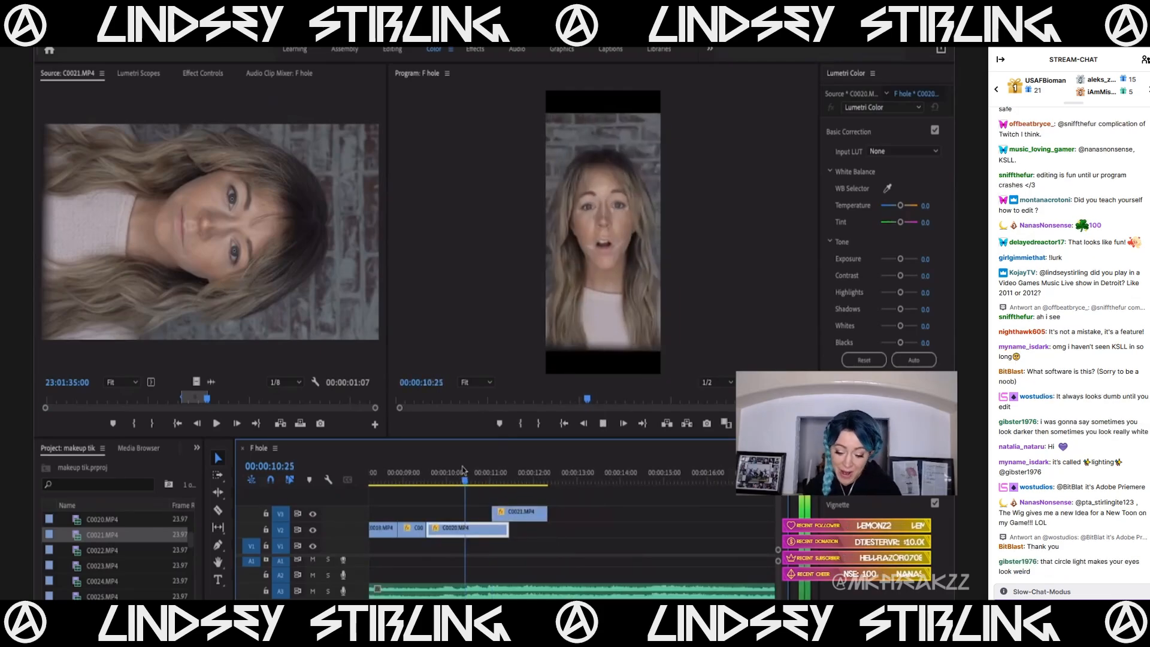
{"action": "key", "text": "space"}
{"action": "left_click", "coordinate": [444, 474]}
{"action": "key", "text": "space"}
{"action": "scroll", "coordinate": [471, 513], "scroll_direction": "up", "scroll_amount": 3}
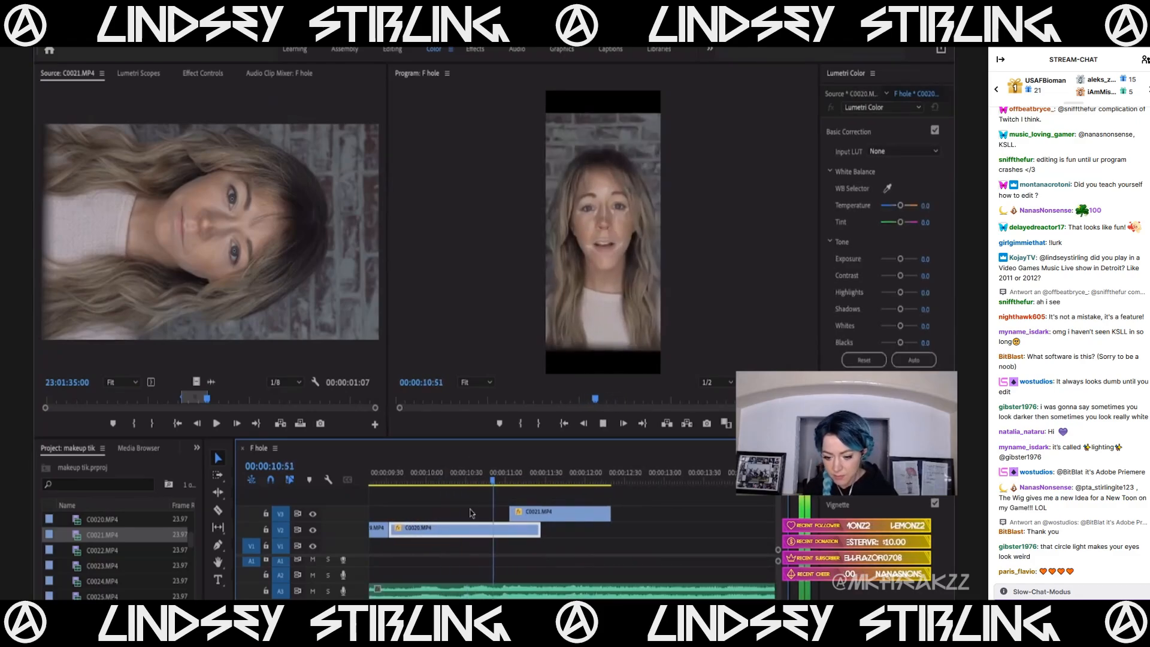
{"action": "key", "text": "space"}
{"action": "left_click", "coordinate": [506, 474]}
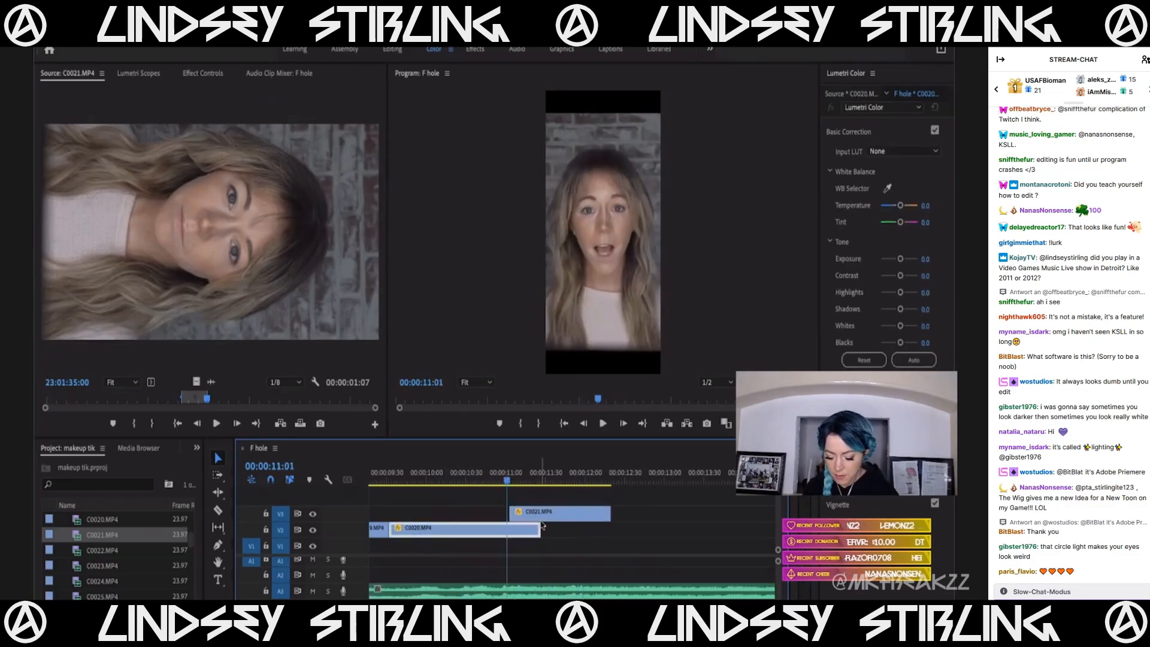
{"action": "left_click_drag", "start_coordinate": [540, 518], "coordinate": [536, 518]}
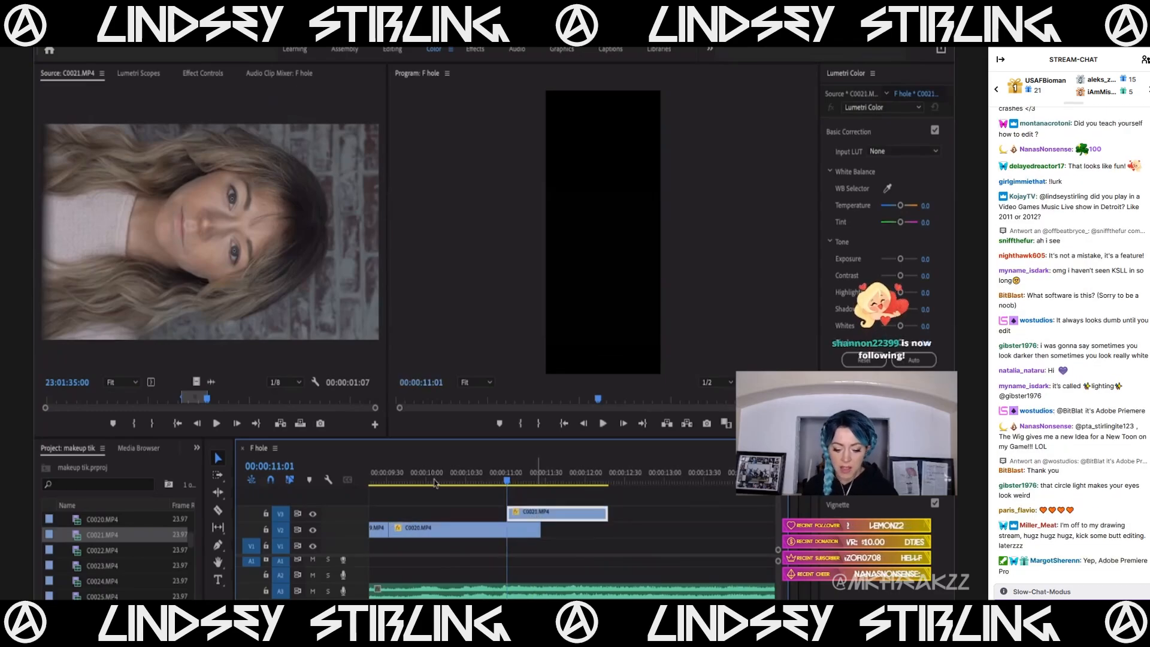
Replay from the start of C0020.MP4 and move C0021.MP4 slightly earlier on V3 to start at 00:00:11:00.
{"action": "left_click", "coordinate": [412, 477]}
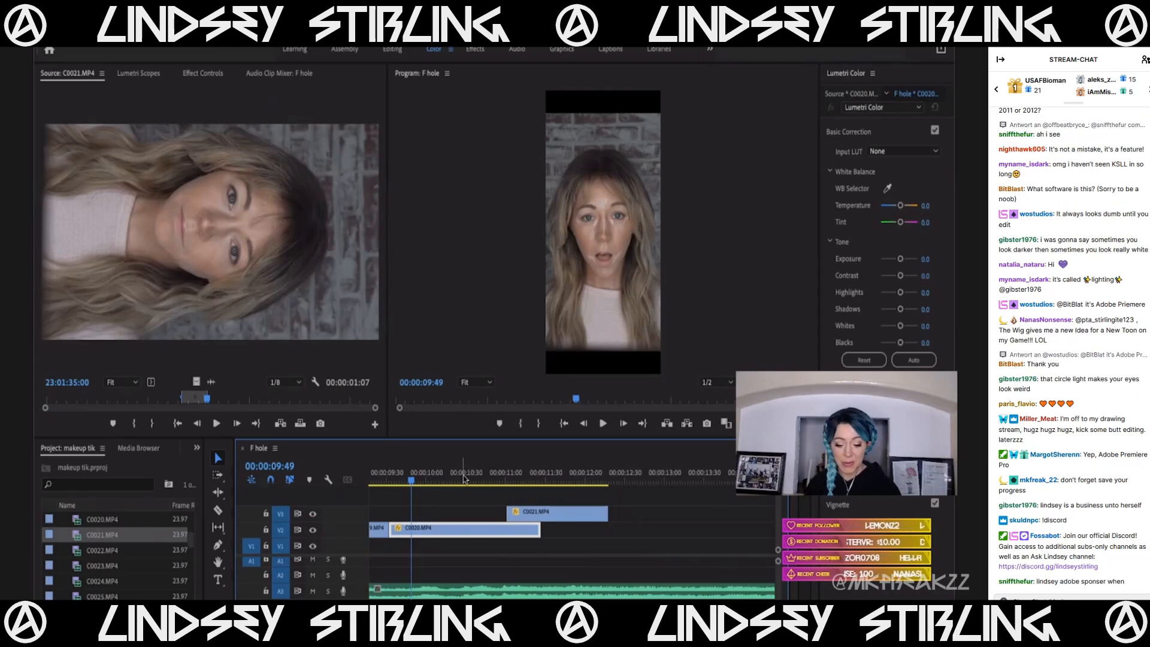
{"action": "left_click", "coordinate": [394, 481]}
{"action": "key", "text": "space"}
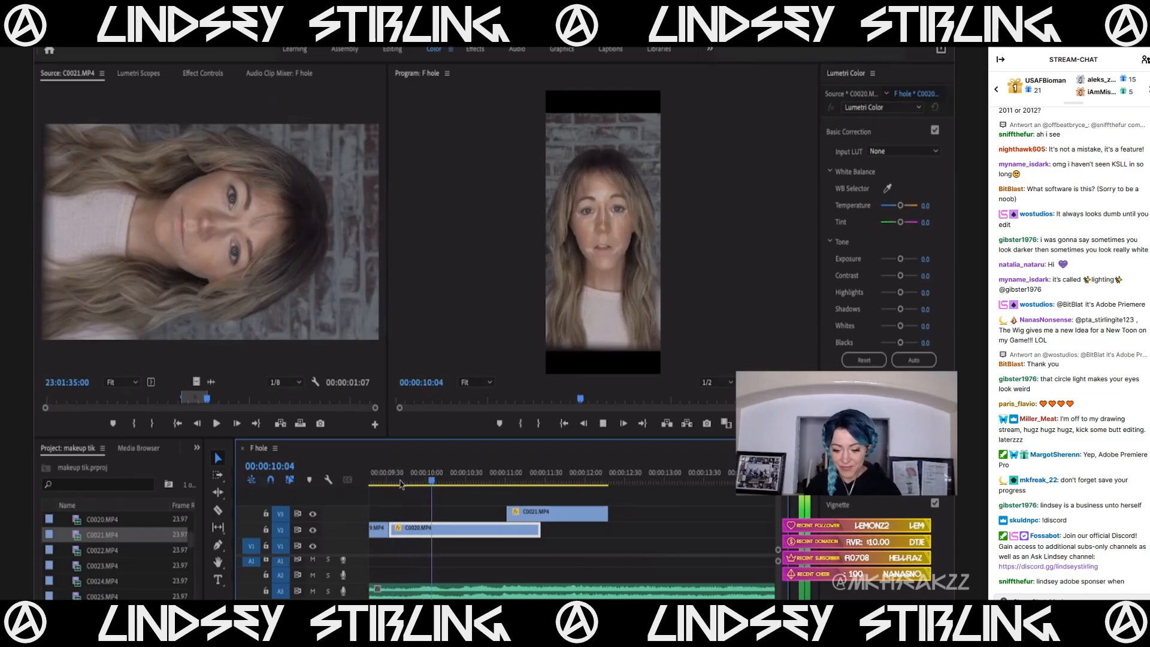
{"action": "left_click", "coordinate": [508, 473]}
{"action": "left_click", "coordinate": [513, 514]}
{"action": "key", "text": "space"}
{"action": "key", "text": "space"}
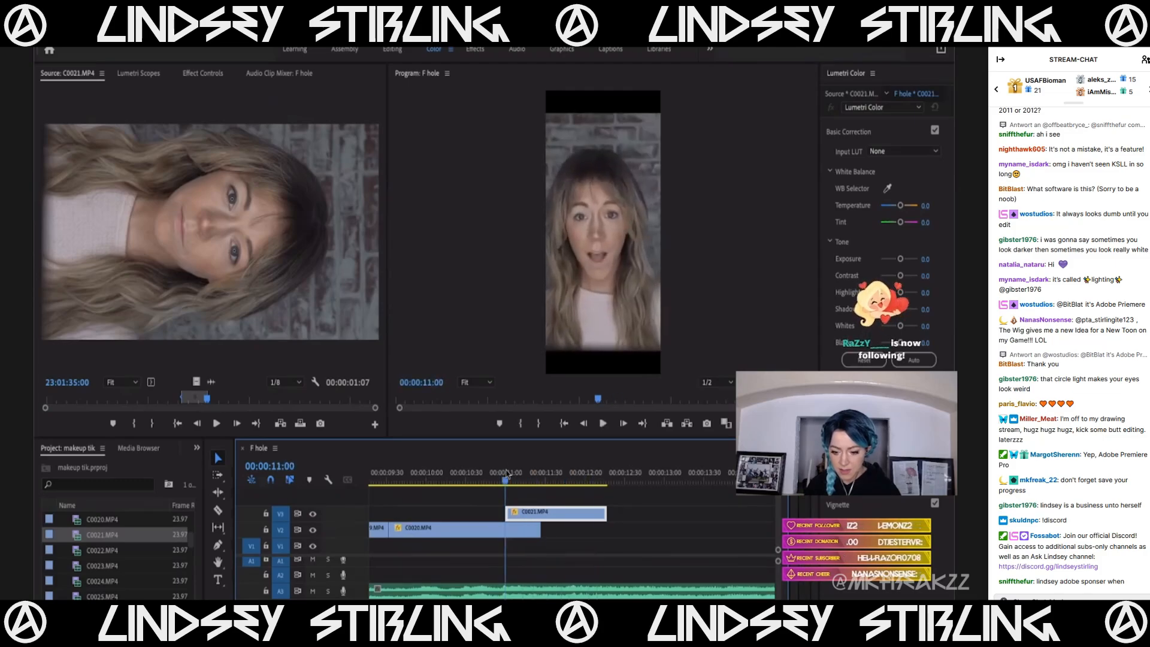
{"action": "left_click", "coordinate": [503, 477]}
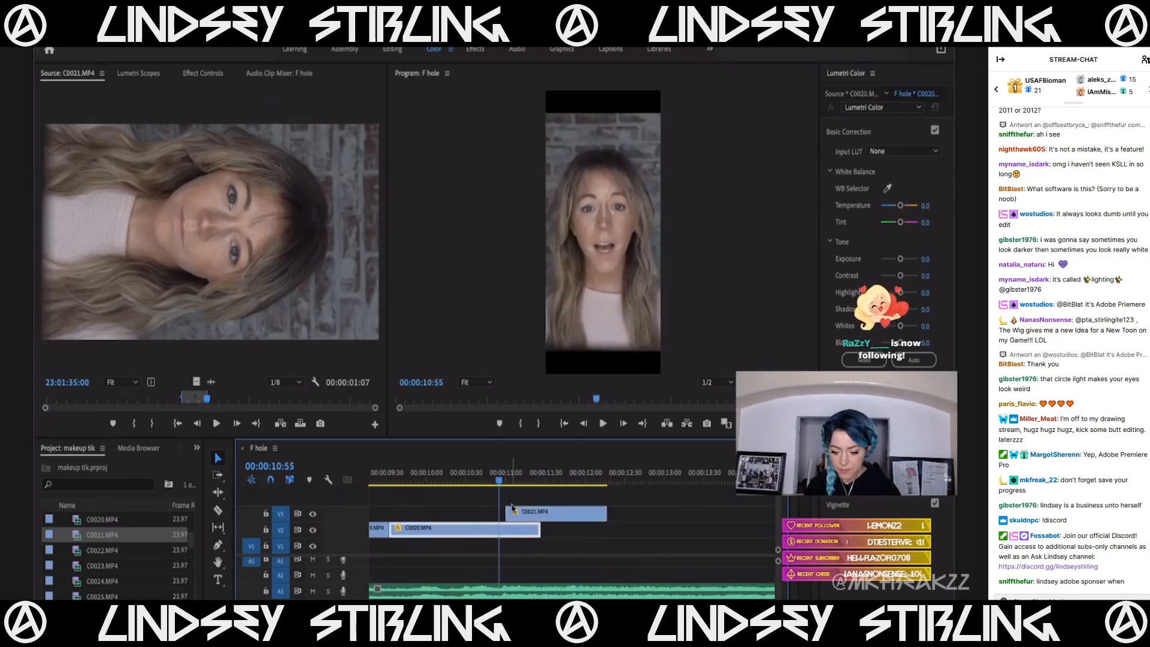
Move C0021.MP4 slightly earlier on V3 to start at 00:00:10:58 and play the clip through its end.
{"action": "key", "text": "space"}
{"action": "left_click_drag", "start_coordinate": [513, 513], "coordinate": [515, 518]}
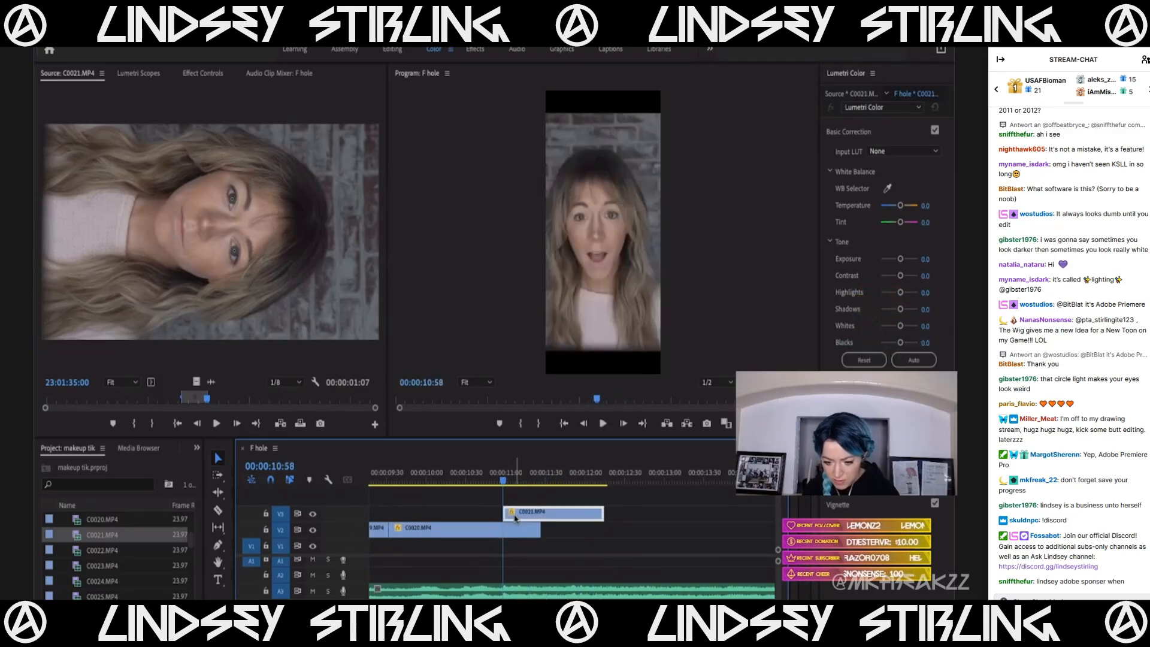
{"action": "key", "text": "space"}
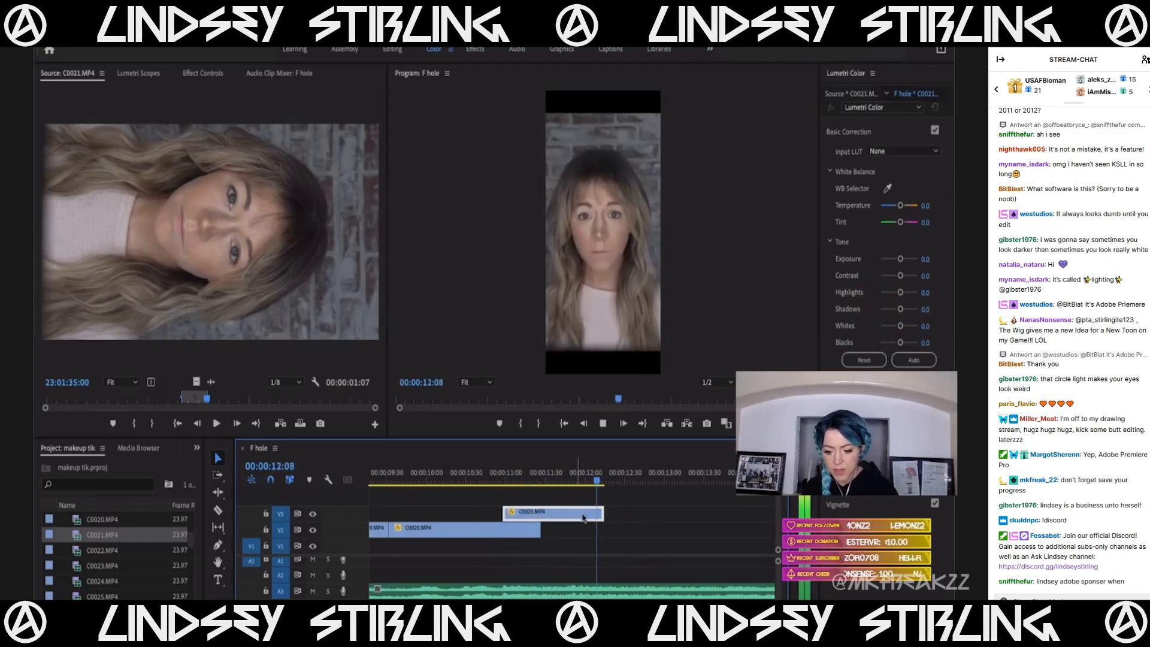
{"action": "left_click", "coordinate": [562, 482]}
{"action": "key", "text": "space"}
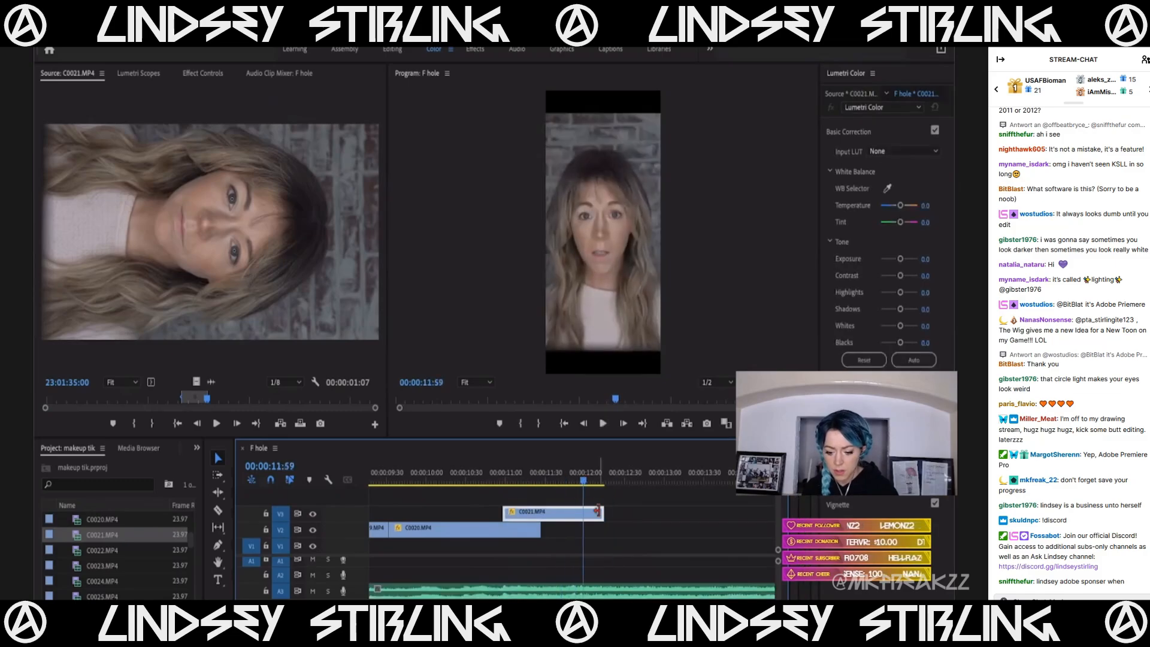
Play the rest of the C0021.MP4 source, load C0022.MP4 and mark a 00:00:01:18 segment ending at 23:01:49:16.
{"action": "left_click", "coordinate": [249, 337]}
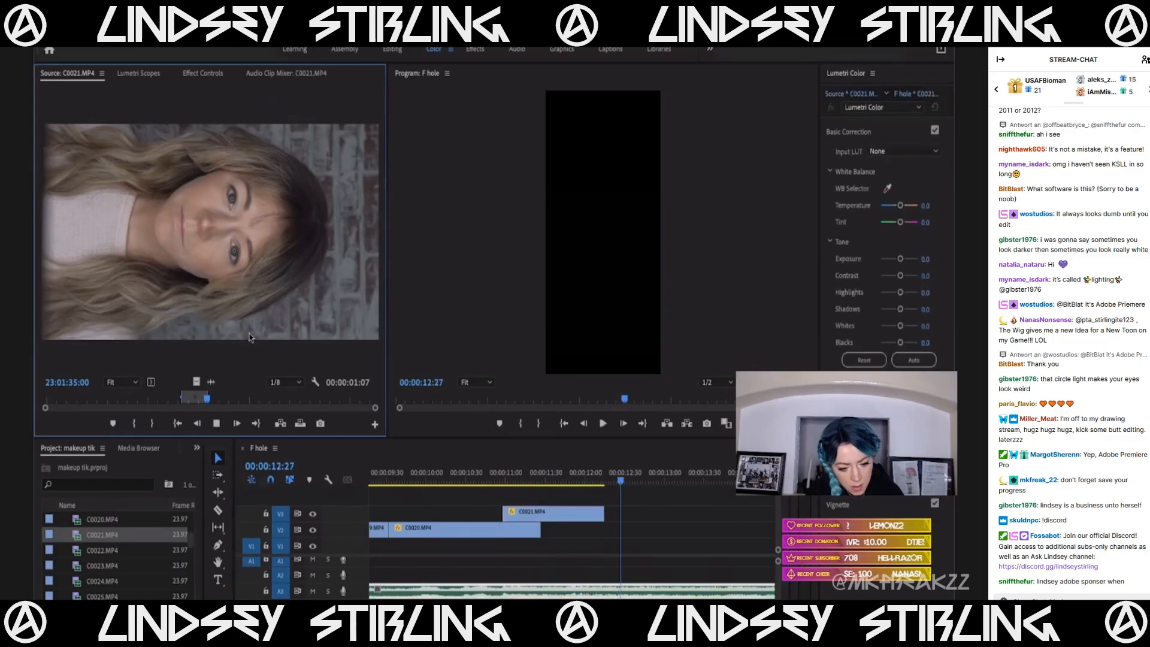
{"action": "key", "text": "space"}
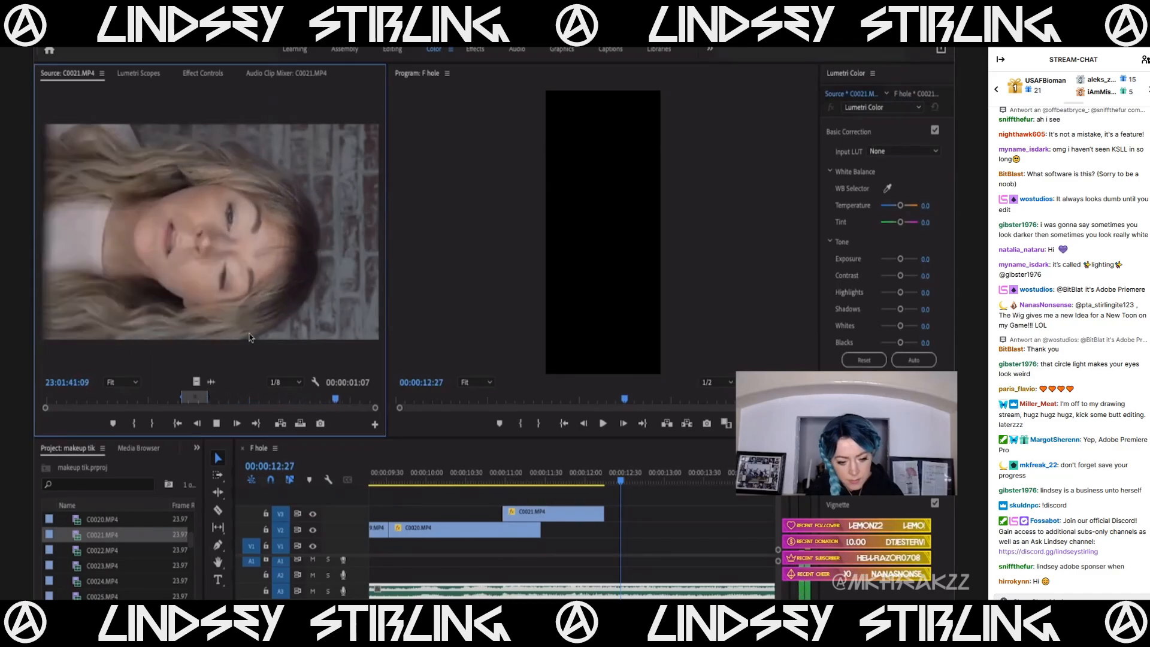
{"action": "double_click", "coordinate": [87, 552]}
{"action": "left_click", "coordinate": [96, 400]}
{"action": "left_click_drag", "start_coordinate": [103, 401], "coordinate": [128, 402]}
{"action": "left_click_drag", "start_coordinate": [134, 402], "coordinate": [92, 406]}
{"action": "key", "text": "space"}
{"action": "key", "text": "space"}
{"action": "key", "text": "i"}
{"action": "key", "text": "space"}
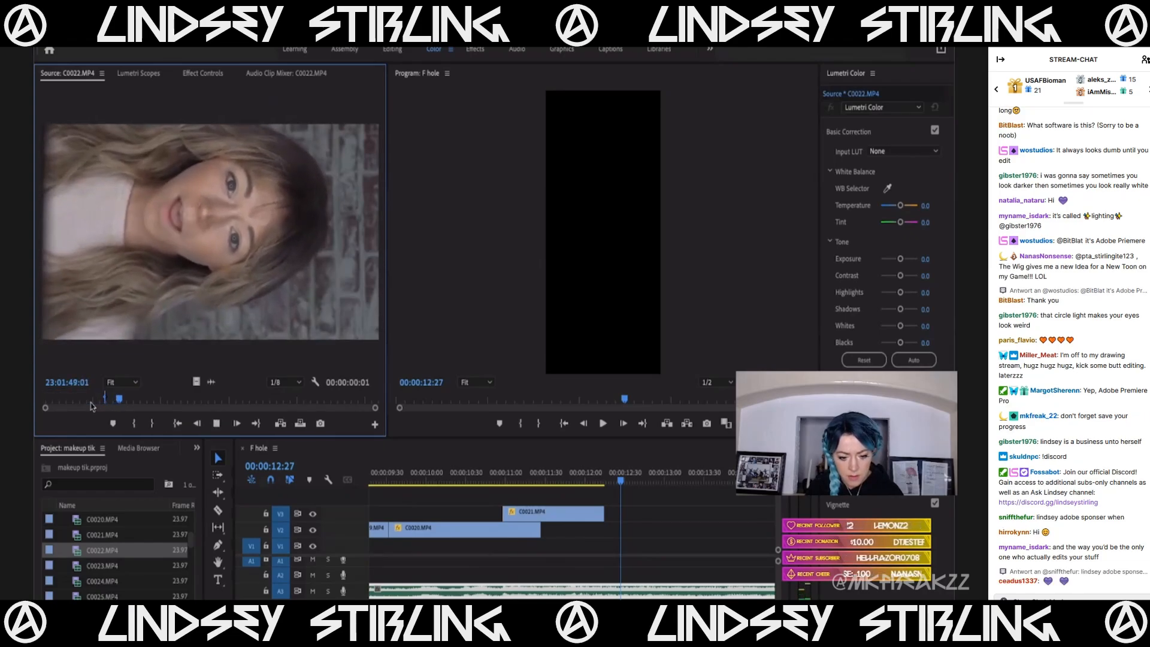
{"action": "key", "text": "space"}
{"action": "key", "text": "o"}
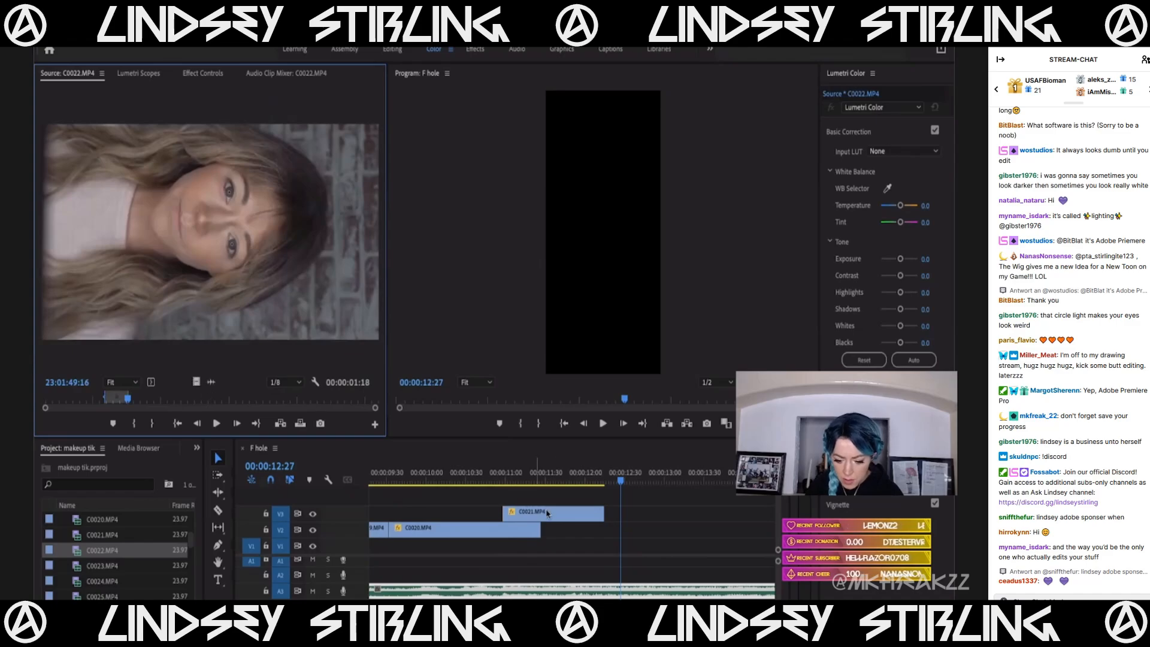
Move C0021.MP4 down to V2 over the end of C0020.MP4 and place the C0022.MP4 segment above it on V3.
{"action": "left_click_drag", "start_coordinate": [547, 513], "coordinate": [547, 529]}
{"action": "left_click_drag", "start_coordinate": [473, 498], "coordinate": [505, 515]}
{"action": "left_click", "coordinate": [457, 481]}
{"action": "key", "text": "space"}
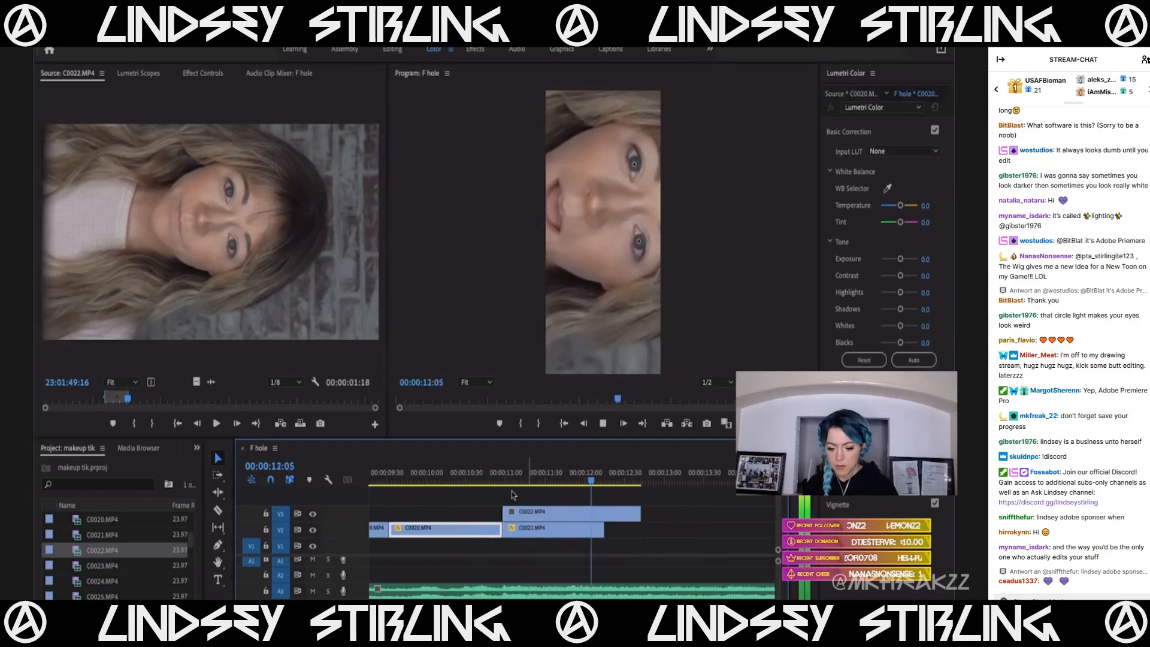
{"action": "key", "text": "space"}
Shift C0022.MP4 earlier on V3 in two small moves so it starts before C0021.MP4, playing the cut after each.
{"action": "left_click", "coordinate": [495, 481]}
{"action": "left_click_drag", "start_coordinate": [534, 516], "coordinate": [524, 517]}
{"action": "key", "text": "space"}
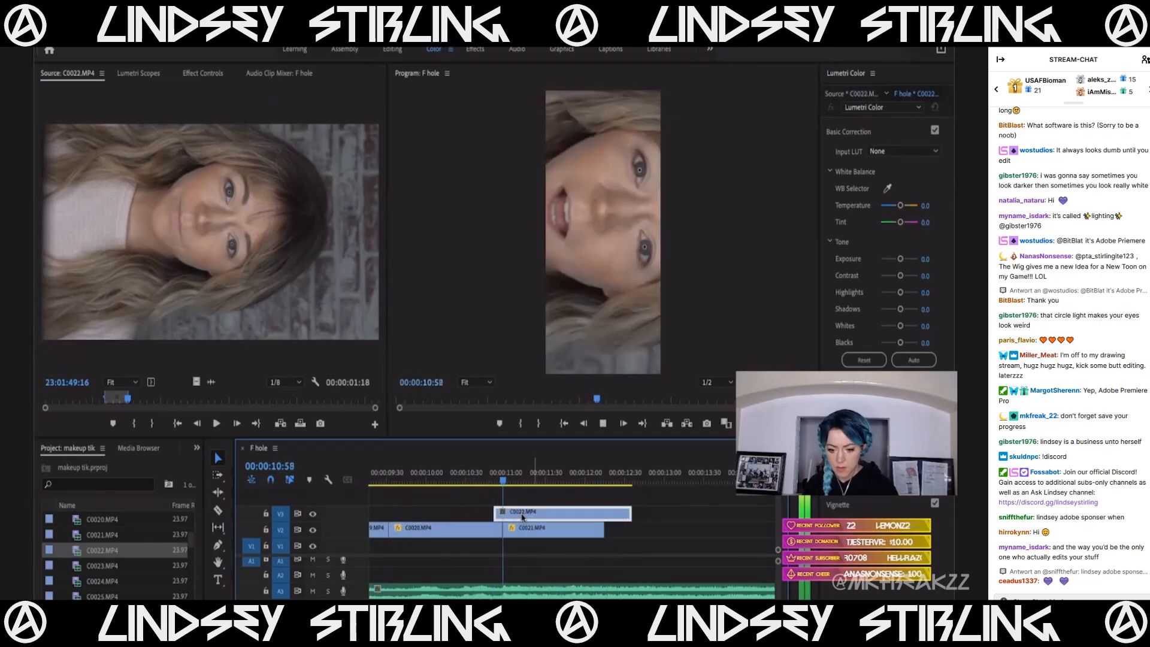
{"action": "key", "text": "space"}
{"action": "left_click", "coordinate": [487, 480]}
{"action": "left_click_drag", "start_coordinate": [509, 518], "coordinate": [502, 517]}
{"action": "key", "text": "space"}
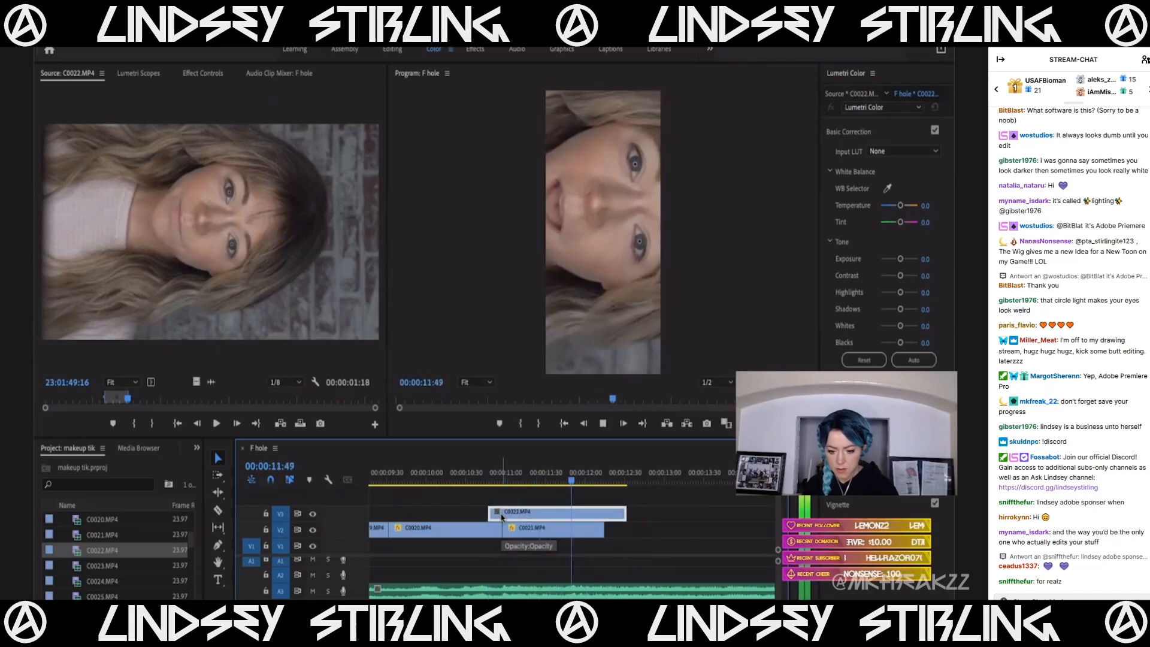
{"action": "key", "text": "space"}
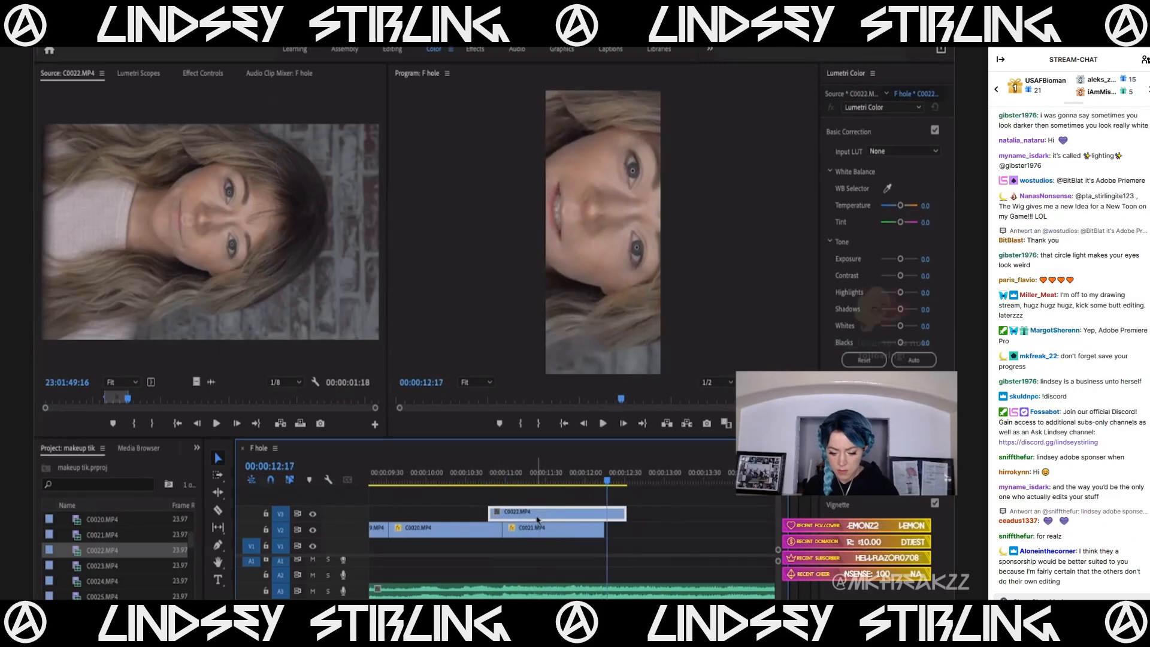
Paste the upright framing attributes onto C0022.MP4 and trim its end on V3 to 00:00:12:28.
{"action": "left_click", "coordinate": [496, 473]}
{"action": "key", "text": "space"}
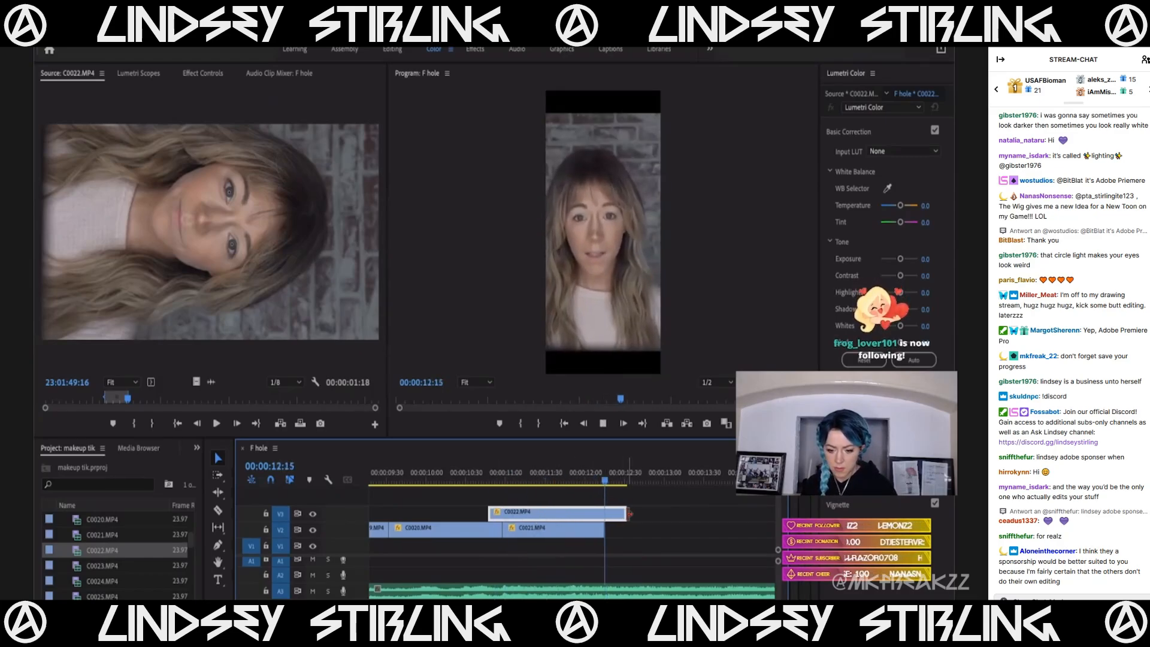
{"action": "key", "text": "Left"}
{"action": "key", "text": "Left"}
{"action": "key", "text": "Left"}
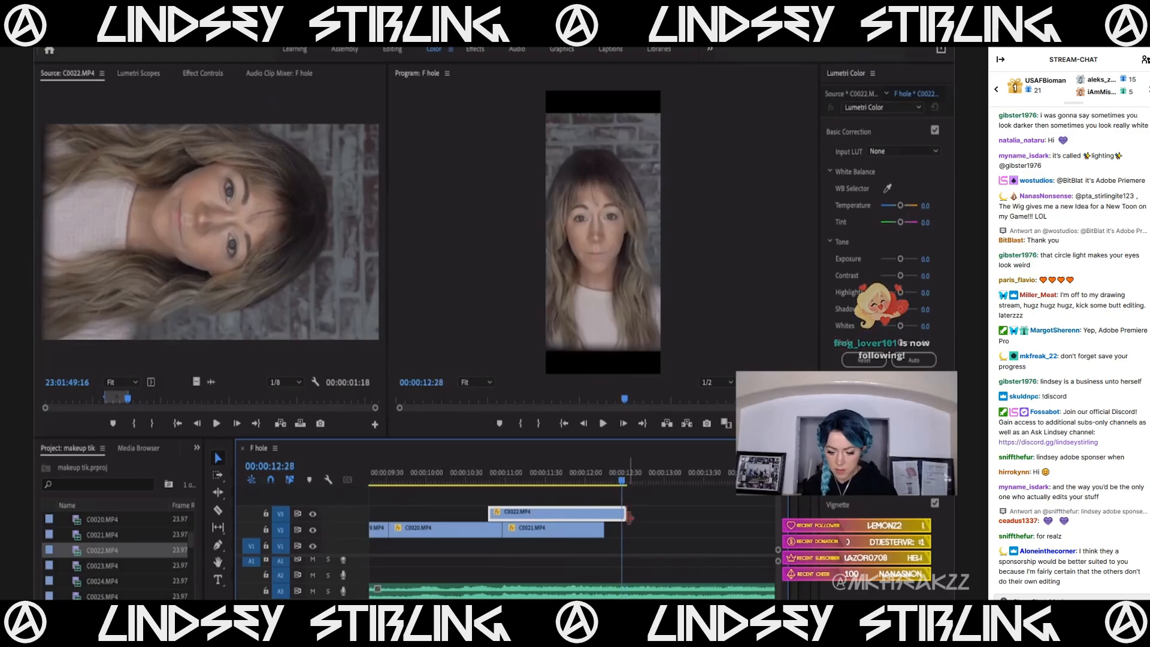
{"action": "left_click_drag", "start_coordinate": [624, 514], "coordinate": [620, 517]}
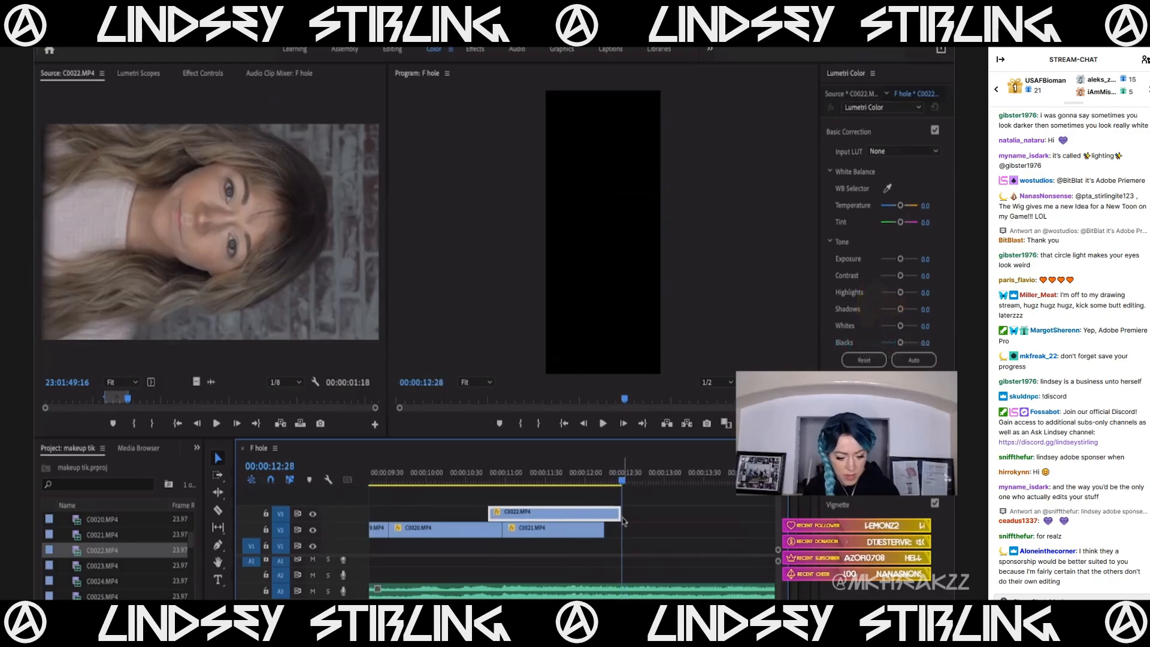
Load C0023.MP4, play through its footage and mark a 00:00:01:13 segment ending at 23:02:09:08.
{"action": "double_click", "coordinate": [77, 567]}
{"action": "mouse_move", "coordinate": [58, 403]}
{"action": "left_mouse_down"}
{"action": "mouse_move", "coordinate": [153, 403]}
{"action": "mouse_move", "coordinate": [118, 404]}
{"action": "left_mouse_up"}
{"action": "key", "text": "i"}
{"action": "key", "text": "space"}
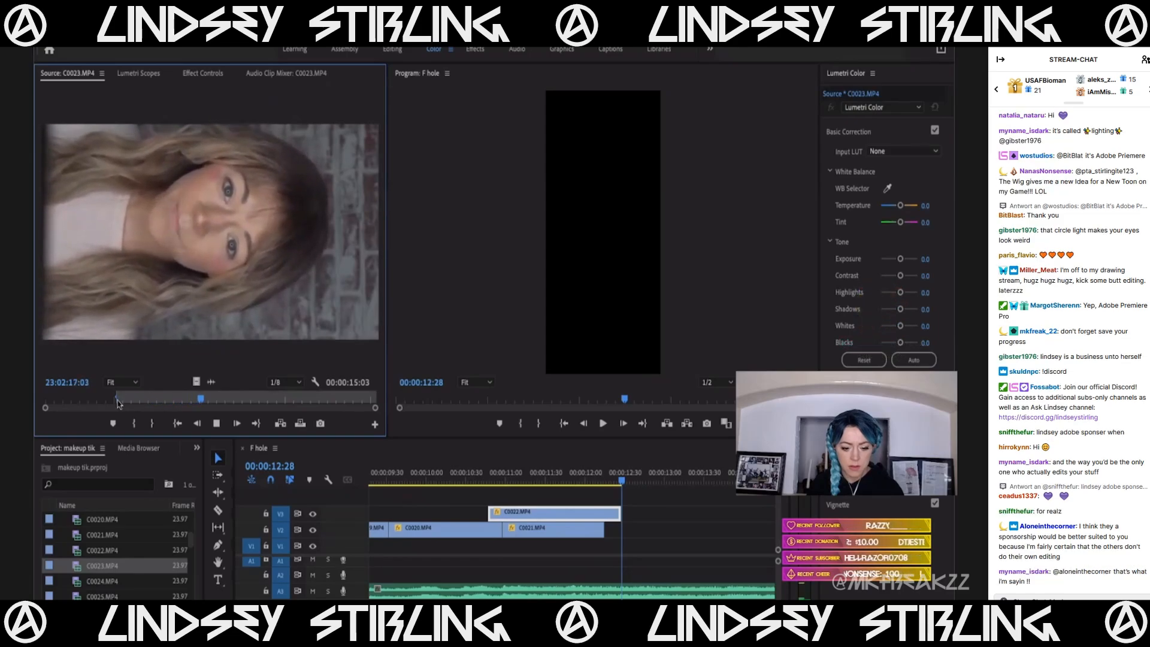
{"action": "key", "text": "i"}
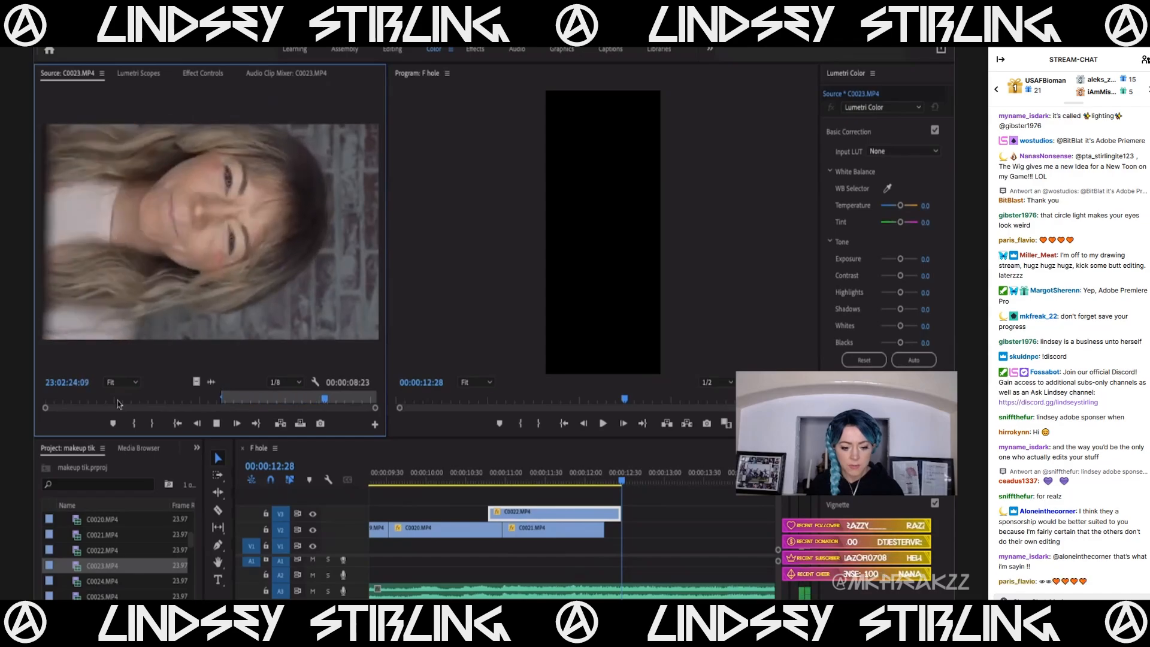
{"action": "key", "text": "space"}
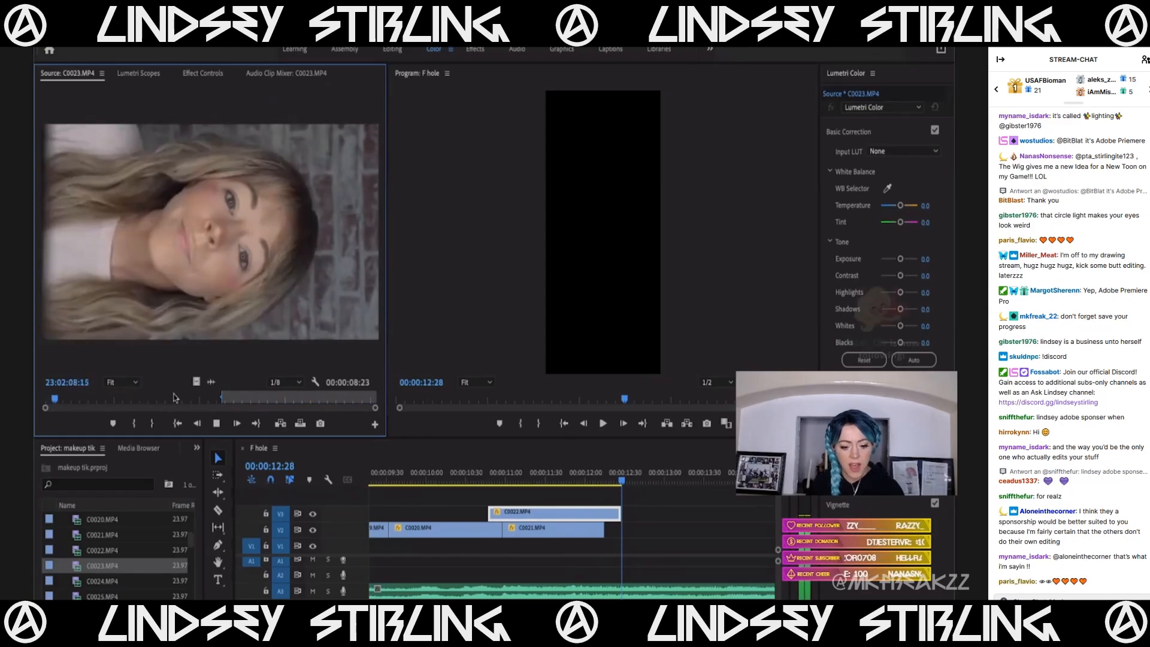
{"action": "key", "text": "o"}
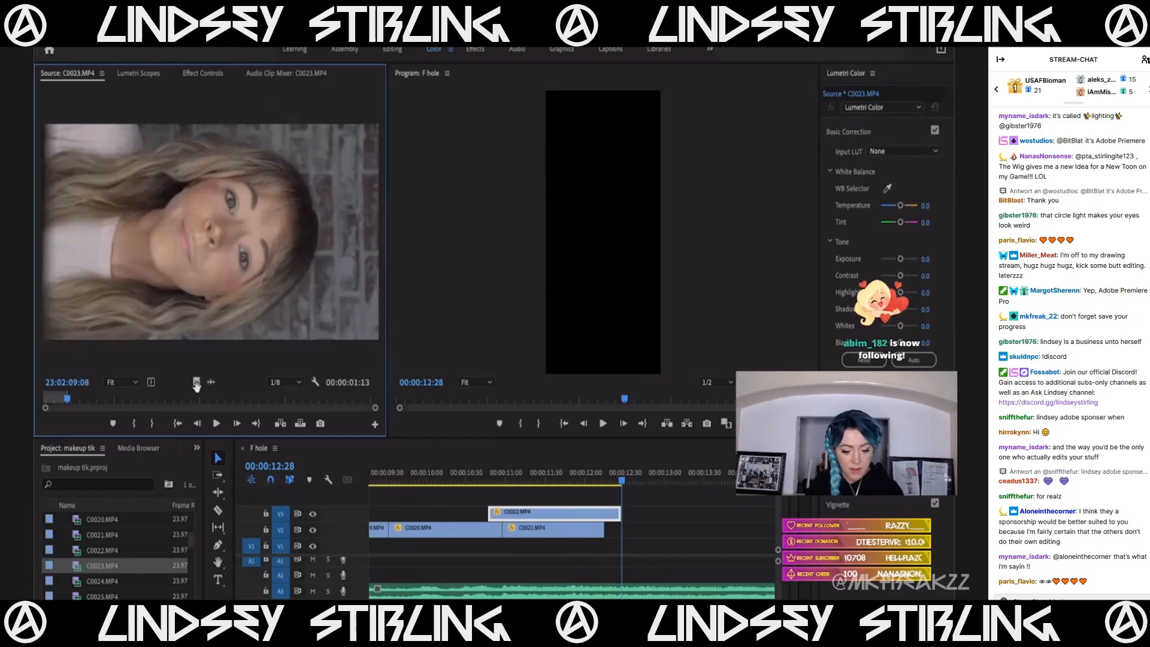
Place the C0023.MP4 segment on V2 at 00:00:12:28 with the upright framing attributes and play the cut.
{"action": "left_click_drag", "start_coordinate": [602, 494], "coordinate": [634, 532]}
{"action": "left_click", "coordinate": [644, 532]}
{"action": "left_click", "coordinate": [622, 482]}
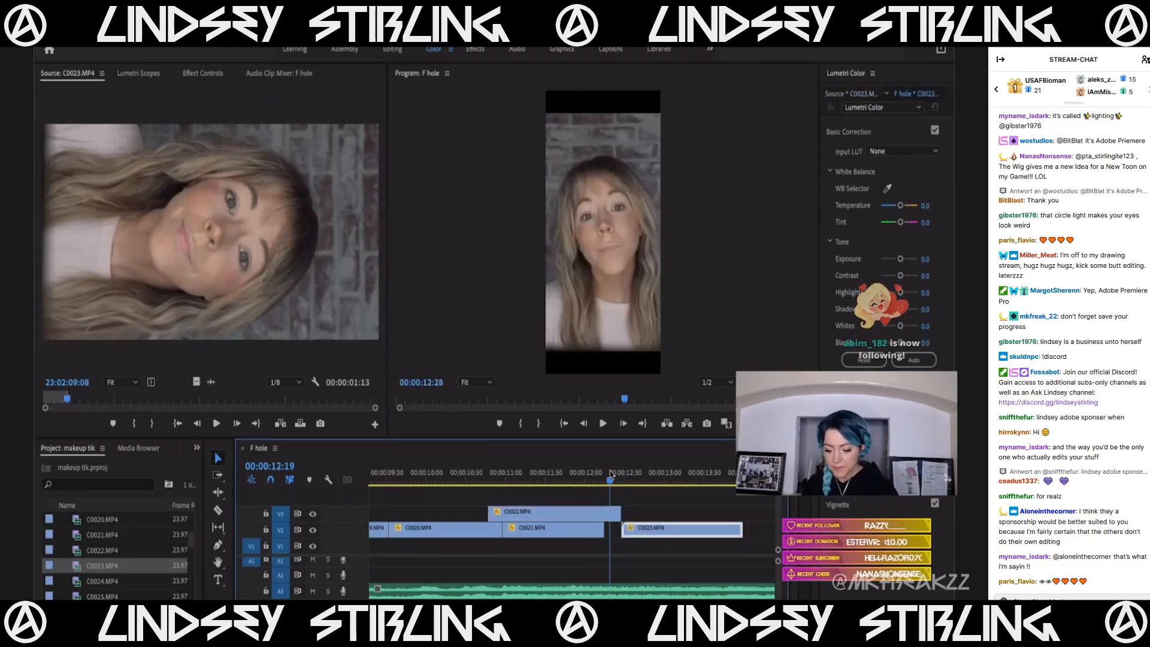
{"action": "key", "text": "space"}
{"action": "key", "text": "space"}
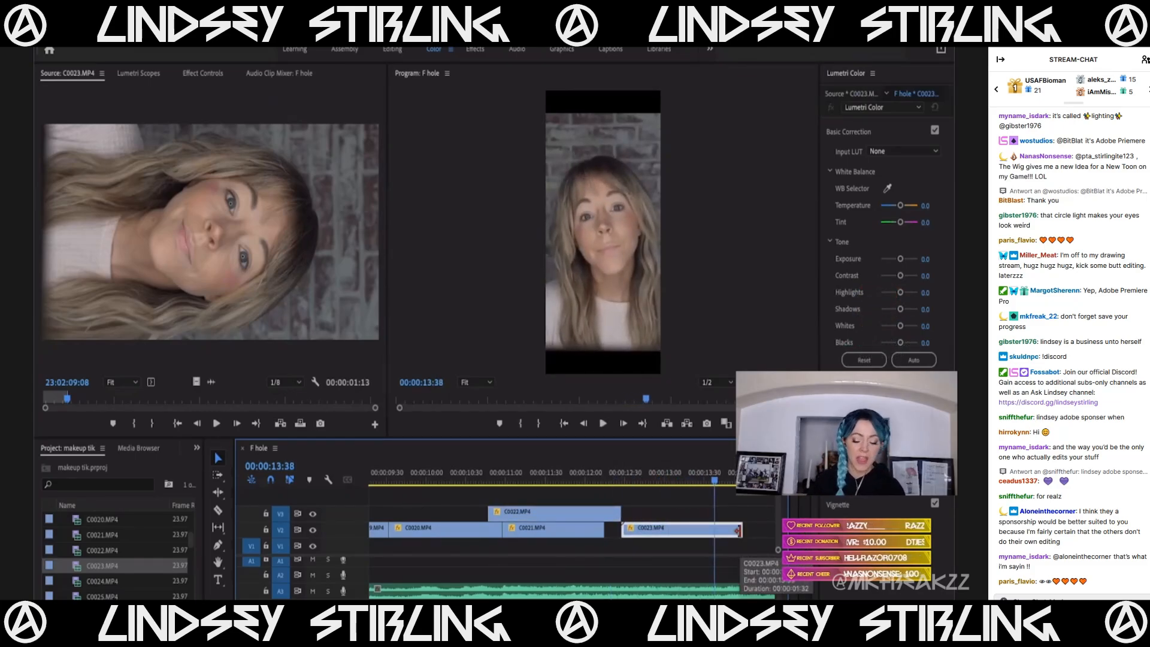
Play to the end of C0023.MP4 and trim its end on V2 to 00:00:13:49.
{"action": "key", "text": "space"}
{"action": "key", "text": "space"}
{"action": "key", "text": "j"}
{"action": "key", "text": "space"}
{"action": "left_click_drag", "start_coordinate": [741, 529], "coordinate": [728, 529]}
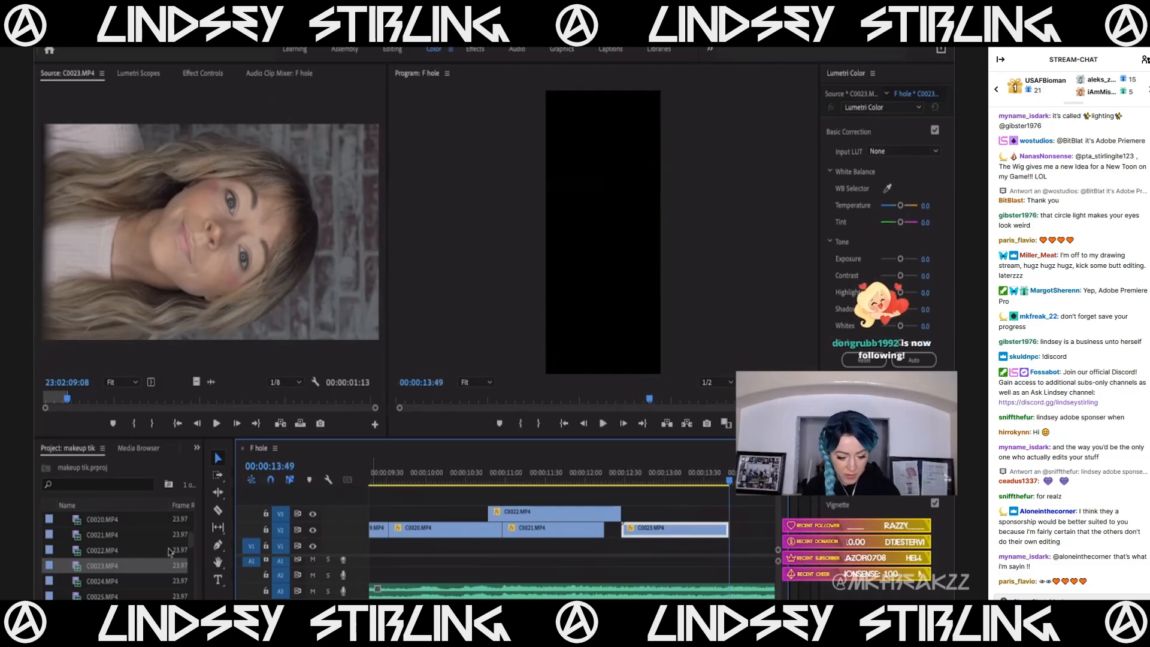
Load C0024.MP4 as the source and play through its eyeliner footage to find a usable moment.
{"action": "scroll", "coordinate": [169, 551], "scroll_direction": "down", "scroll_amount": 2}
{"action": "double_click", "coordinate": [122, 546]}
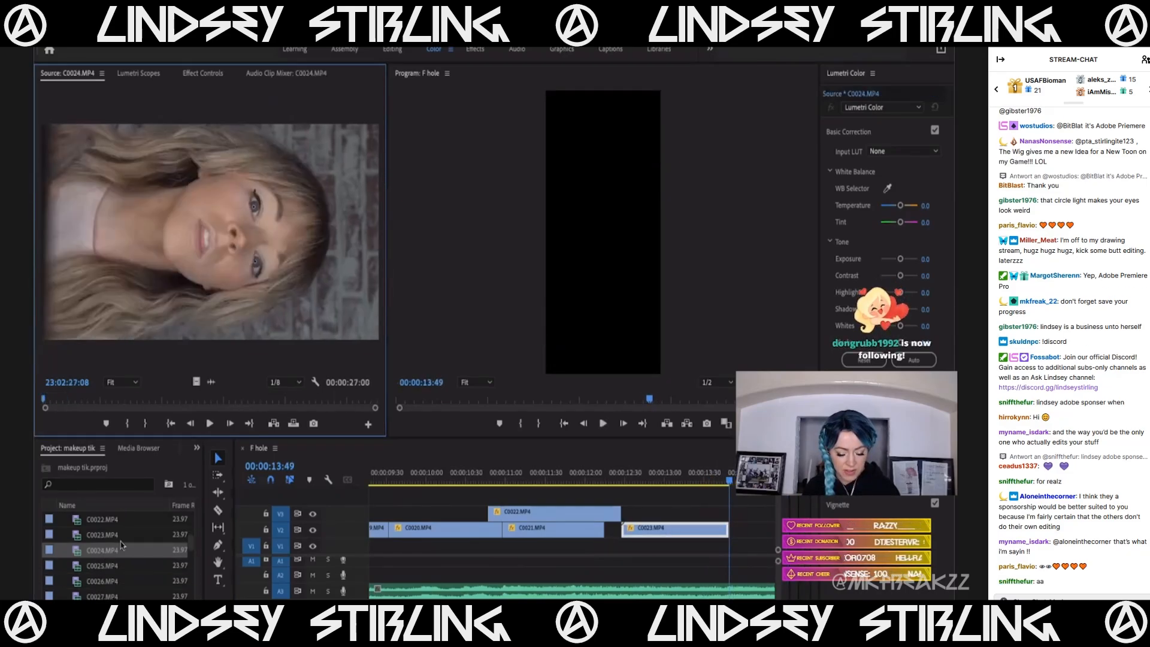
{"action": "scroll", "coordinate": [121, 545], "scroll_direction": "down", "scroll_amount": 1}
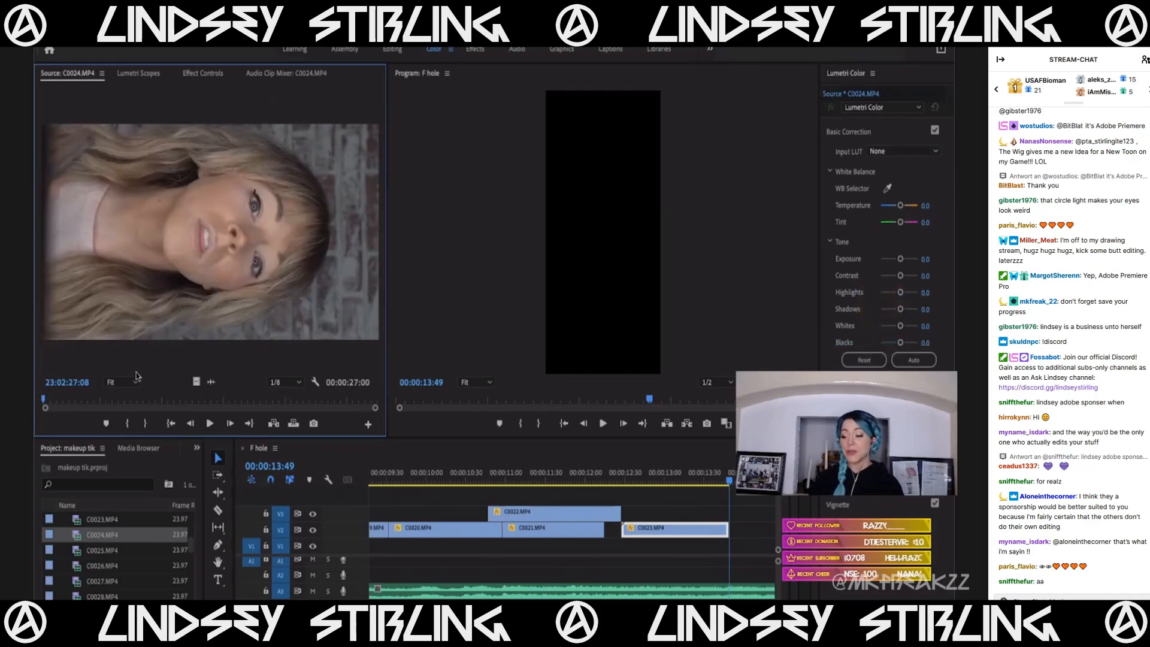
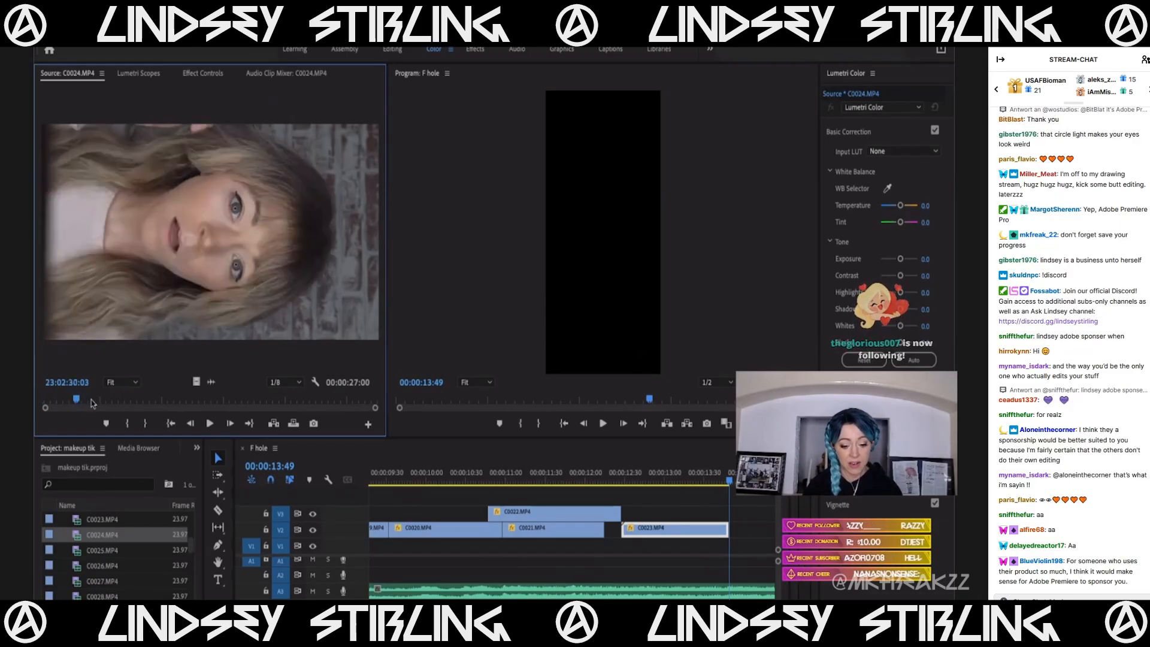
{"action": "key", "text": "space"}
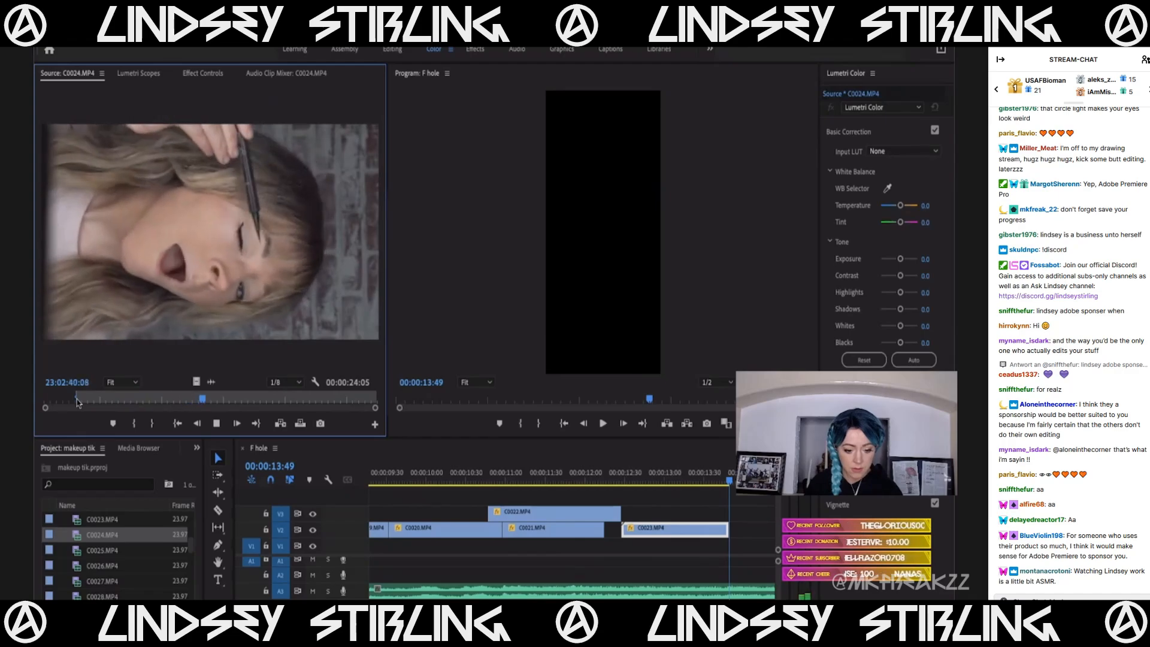
{"action": "left_click", "coordinate": [74, 400]}
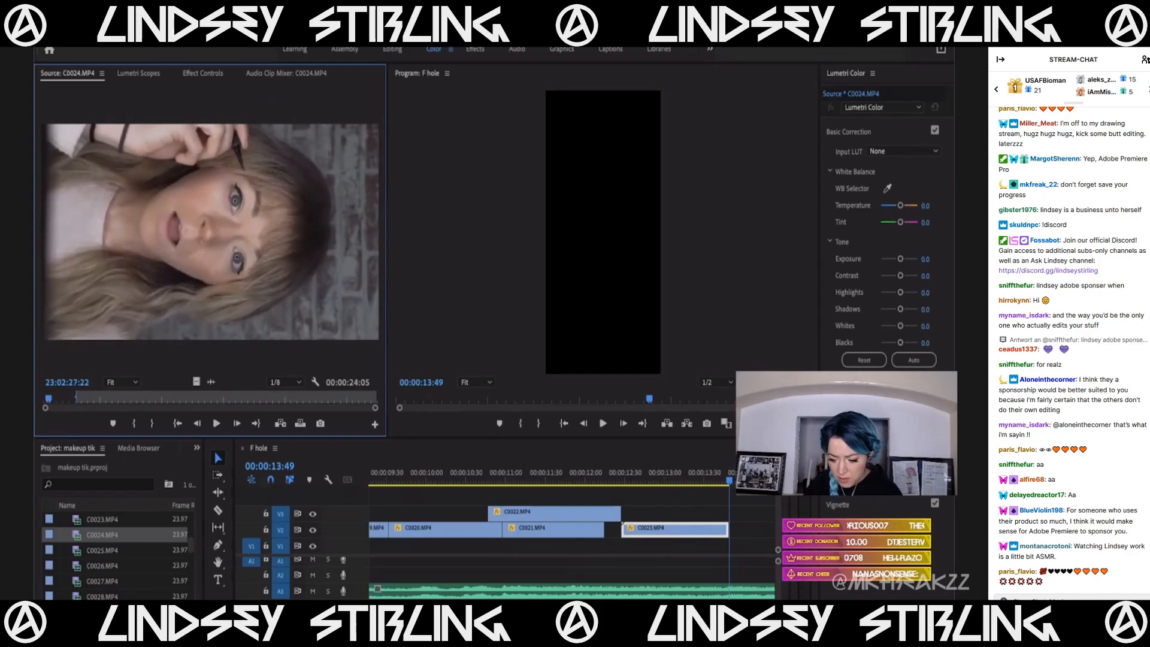
Replay the song around C0023.MP4 with the whole sequence in view and trim the clip's end to 00:00:13:12.
{"action": "left_click", "coordinate": [685, 546]}
{"action": "key", "text": "space"}
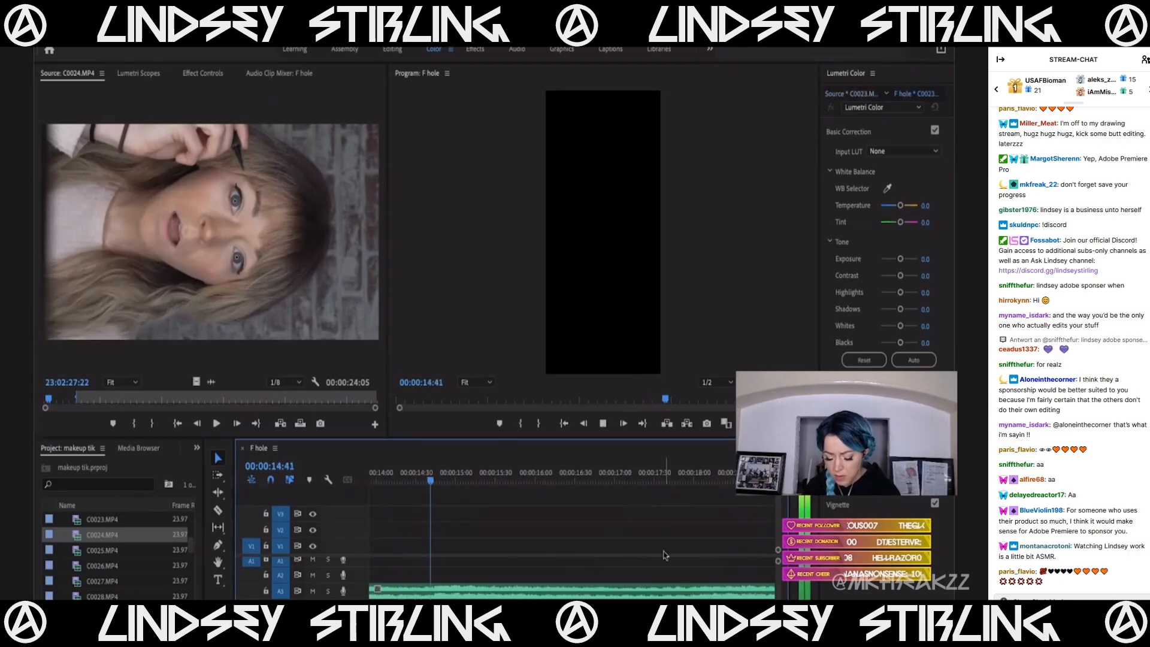
{"action": "key", "text": "backslash"}
{"action": "left_click", "coordinate": [525, 479]}
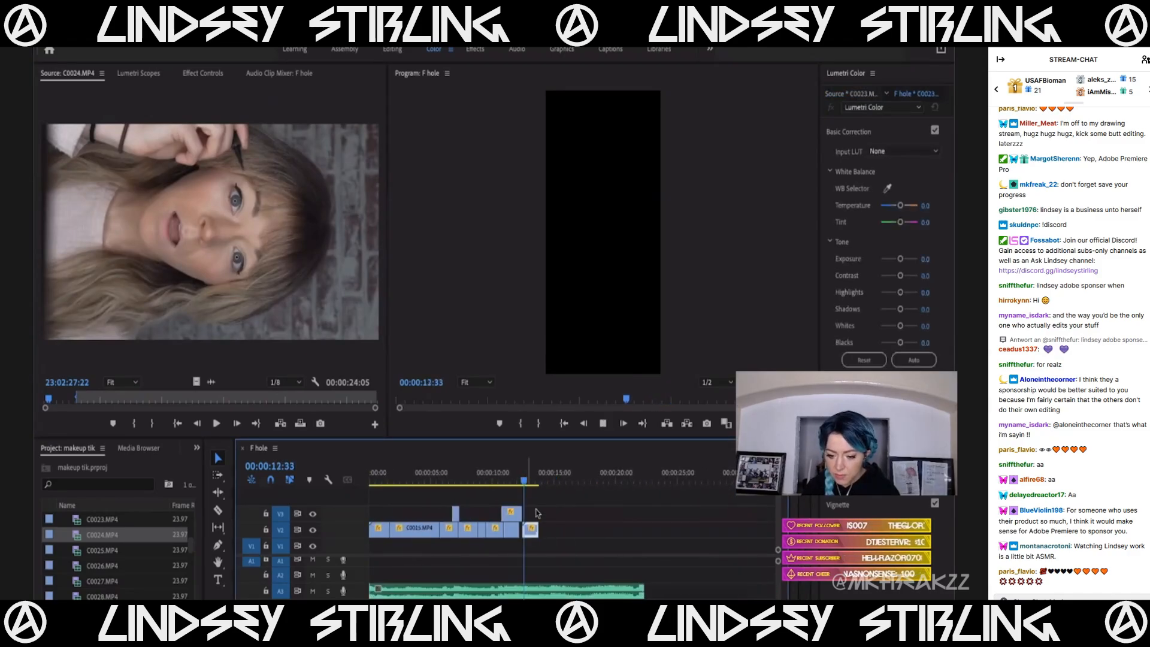
{"action": "key", "text": "space"}
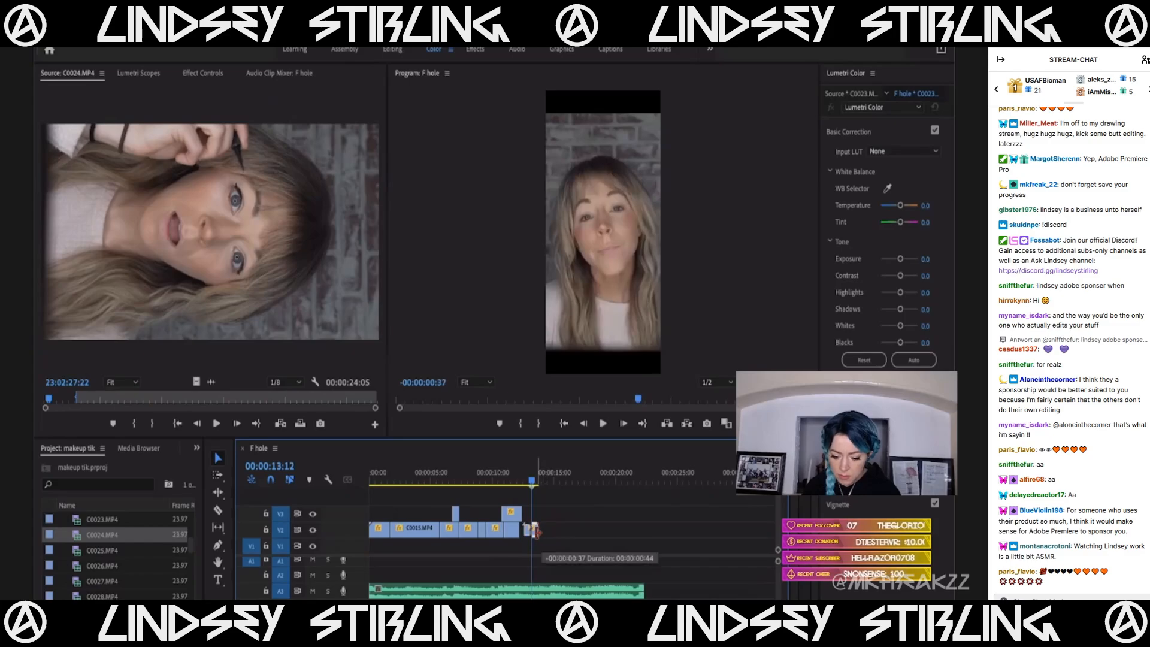
Mark a 17-frame segment of C0024.MP4 ending at 23:02:30:05.
{"action": "left_click", "coordinate": [185, 312]}
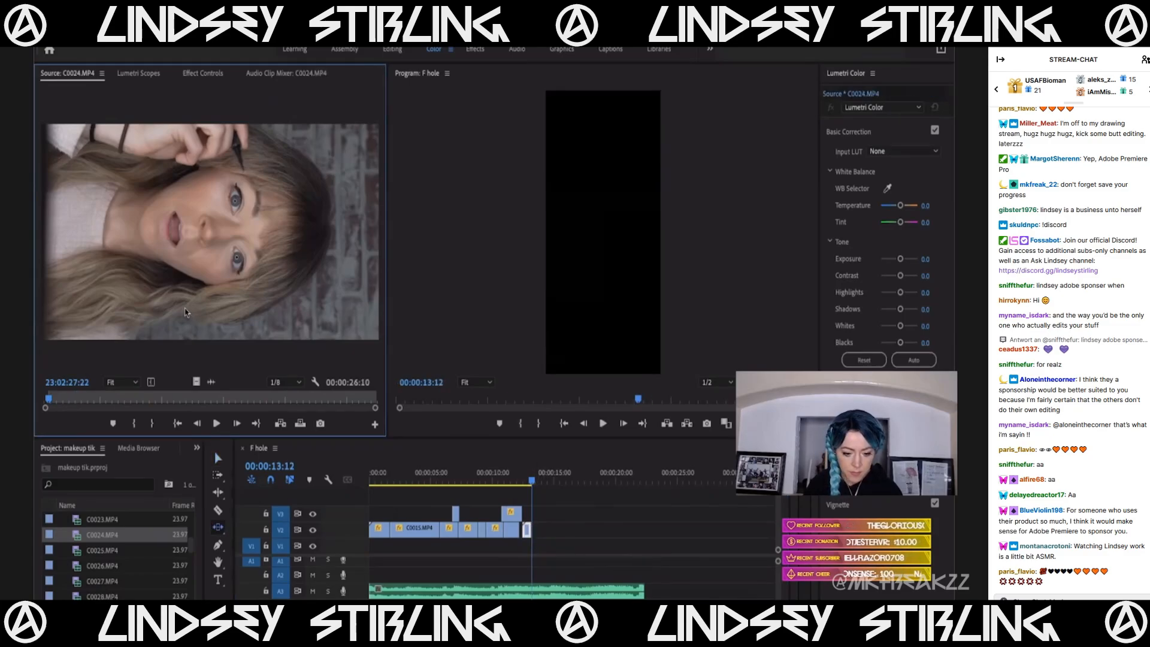
{"action": "key", "text": "space"}
{"action": "key", "text": "space"}
{"action": "key", "text": "o"}
{"action": "left_click_drag", "start_coordinate": [76, 388], "coordinate": [68, 401]}
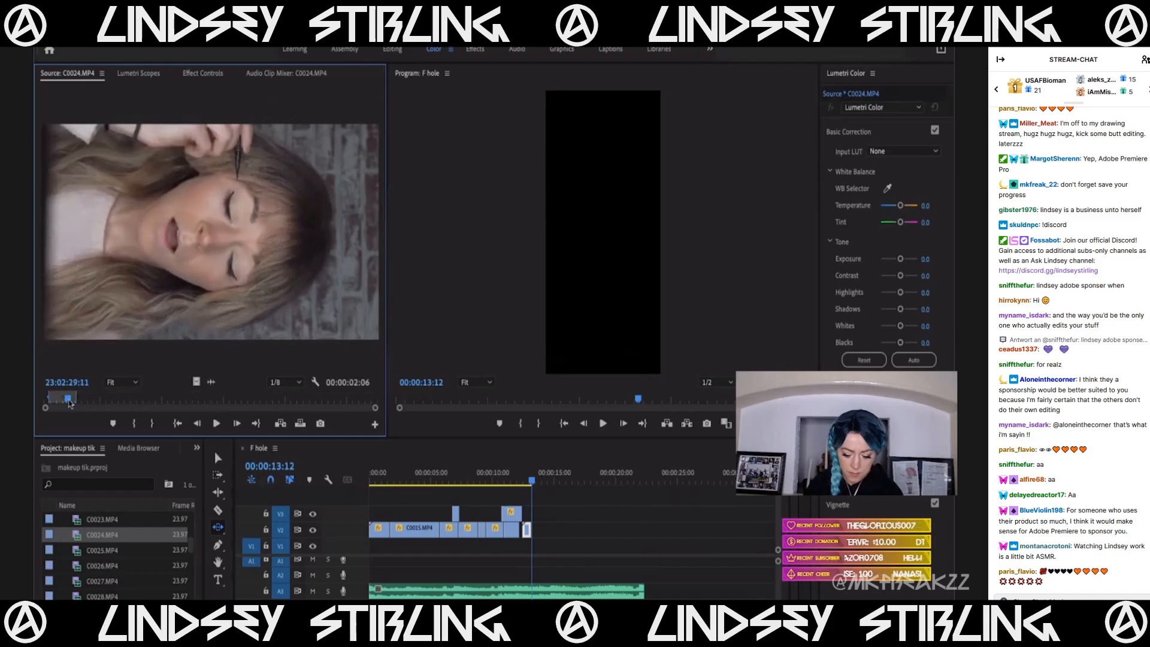
{"action": "key", "text": "space"}
{"action": "key", "text": "space"}
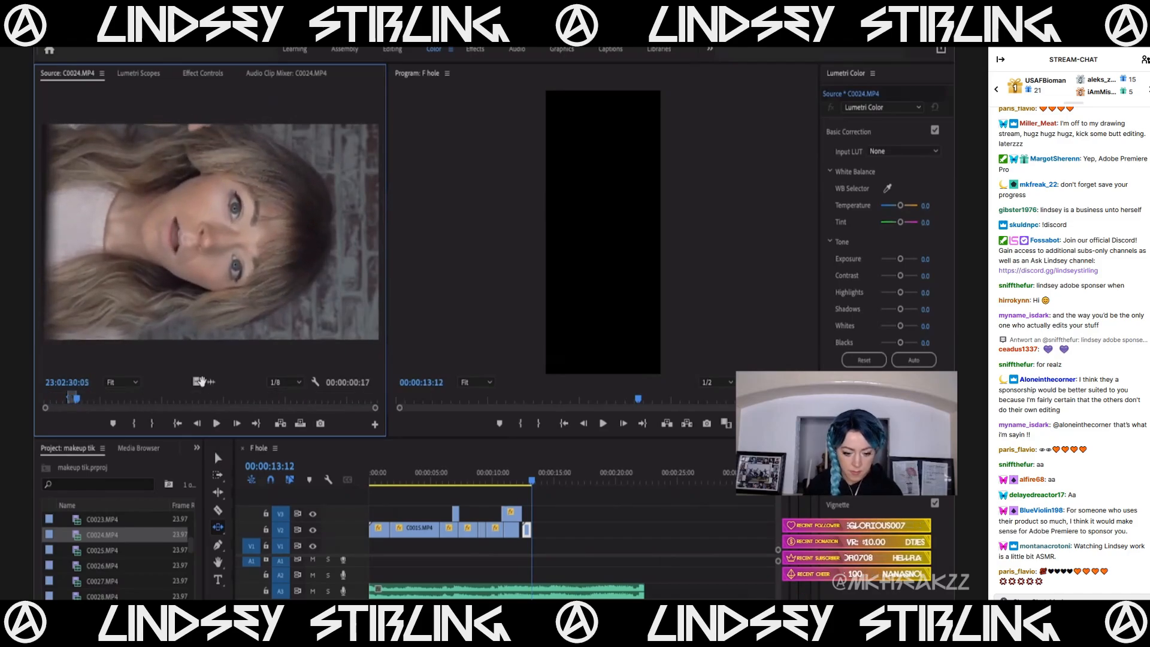
Place the C0024.MP4 segment on V2 at 00:00:13:12, directly after C0023.MP4, and return to the Selection tool.
{"action": "left_click_drag", "start_coordinate": [194, 383], "coordinate": [532, 529]}
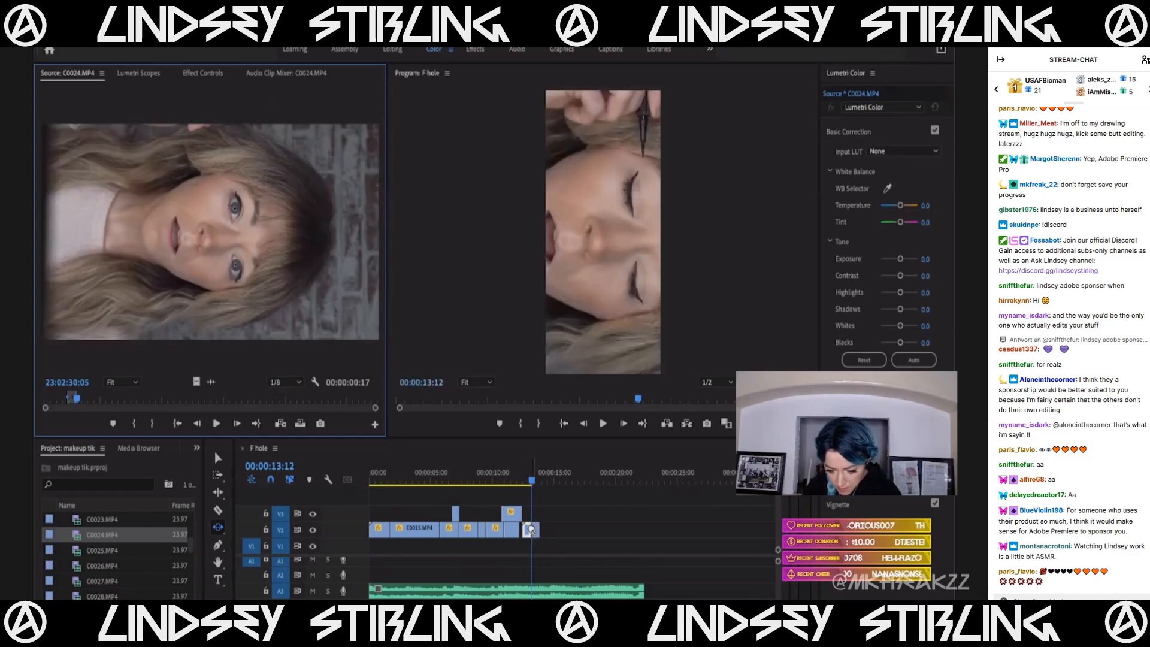
{"action": "key", "text": "="}
{"action": "key", "text": "="}
{"action": "key", "text": "="}
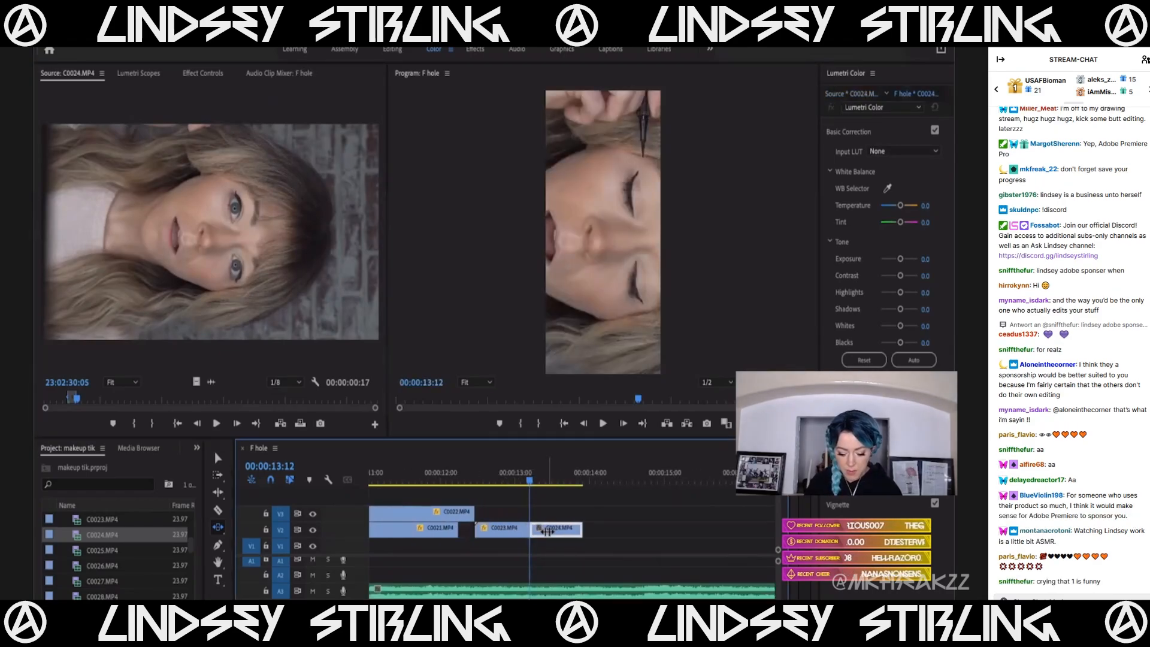
{"action": "key", "text": "v"}
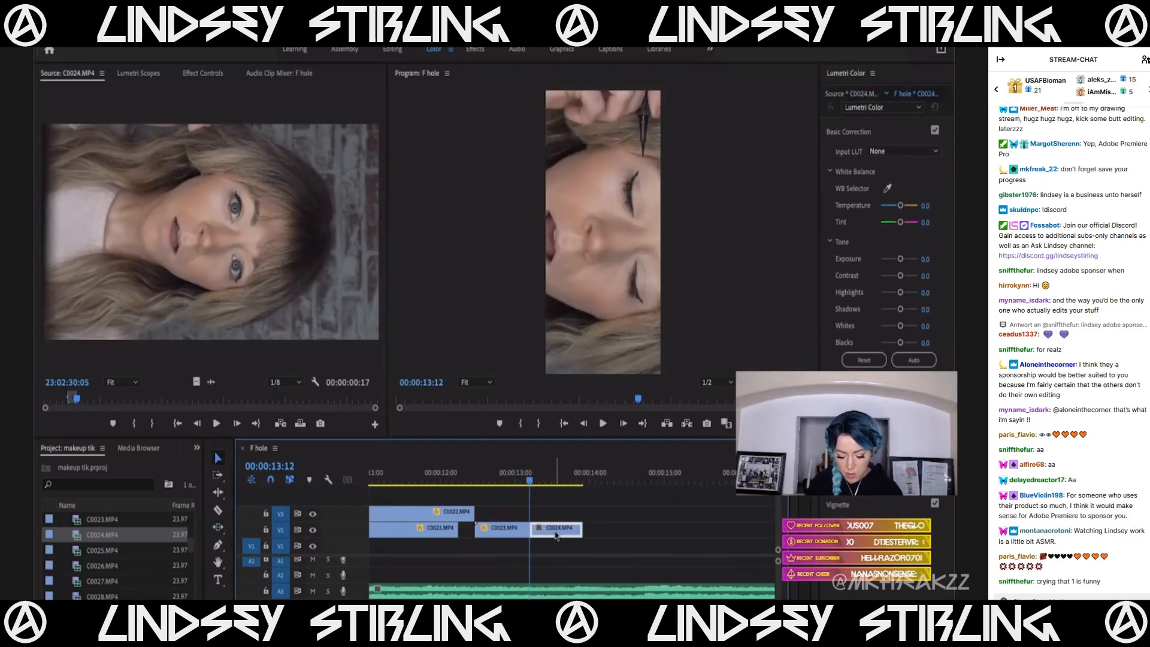
Paste the upright framing onto C0024.MP4 and slide the clip slightly earlier on V2, over the end of C0023.MP4.
{"action": "key", "text": "super+alt+v"}
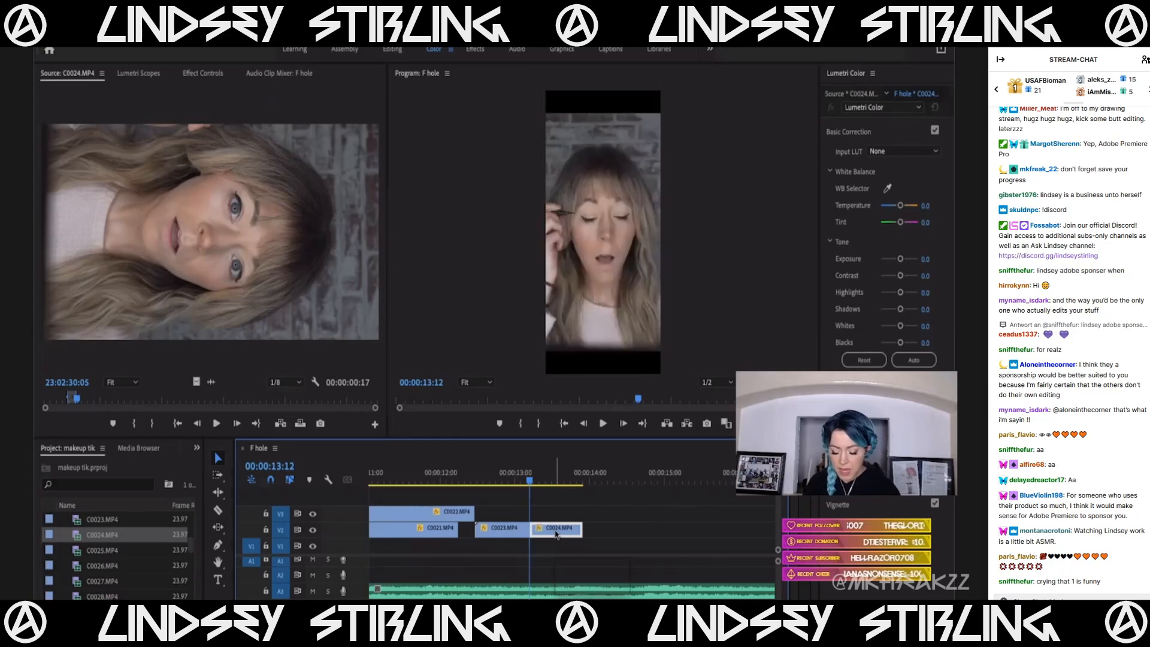
{"action": "left_click", "coordinate": [490, 476]}
{"action": "key", "text": "space"}
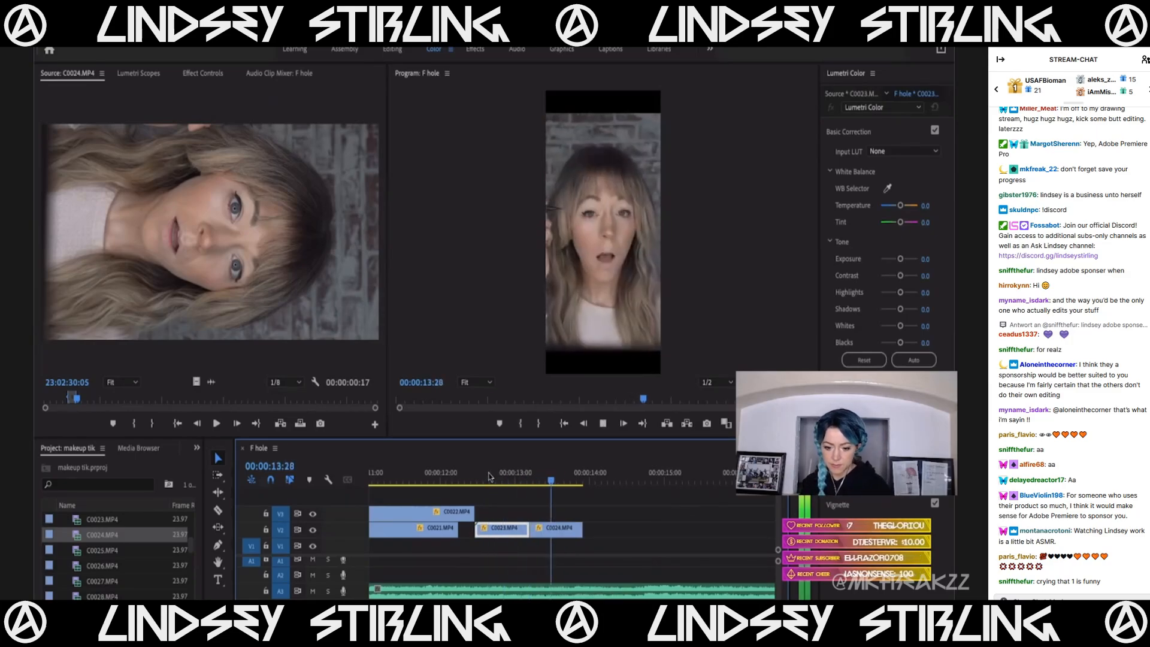
{"action": "left_click", "coordinate": [484, 479]}
{"action": "left_click_drag", "start_coordinate": [561, 530], "coordinate": [540, 531]}
{"action": "key", "text": "space"}
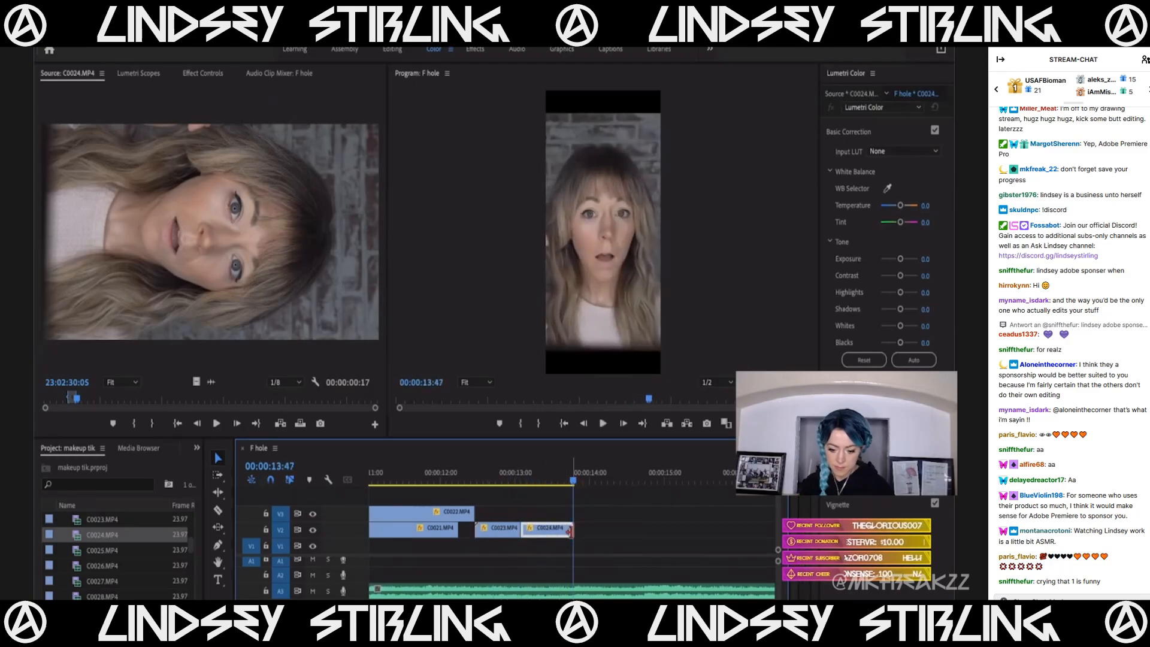
Replay the cuts from C0022.MP4 through C0024.MP4 against the song to check their timing.
{"action": "left_click", "coordinate": [432, 479]}
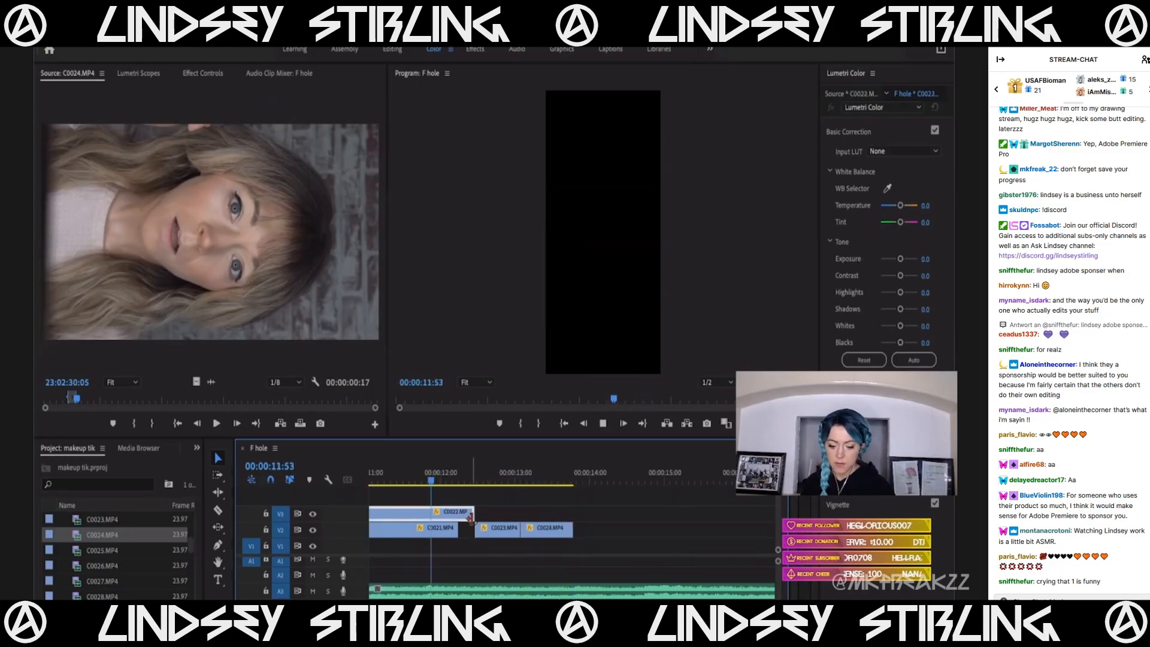
{"action": "key", "text": "minus"}
{"action": "key", "text": "space"}
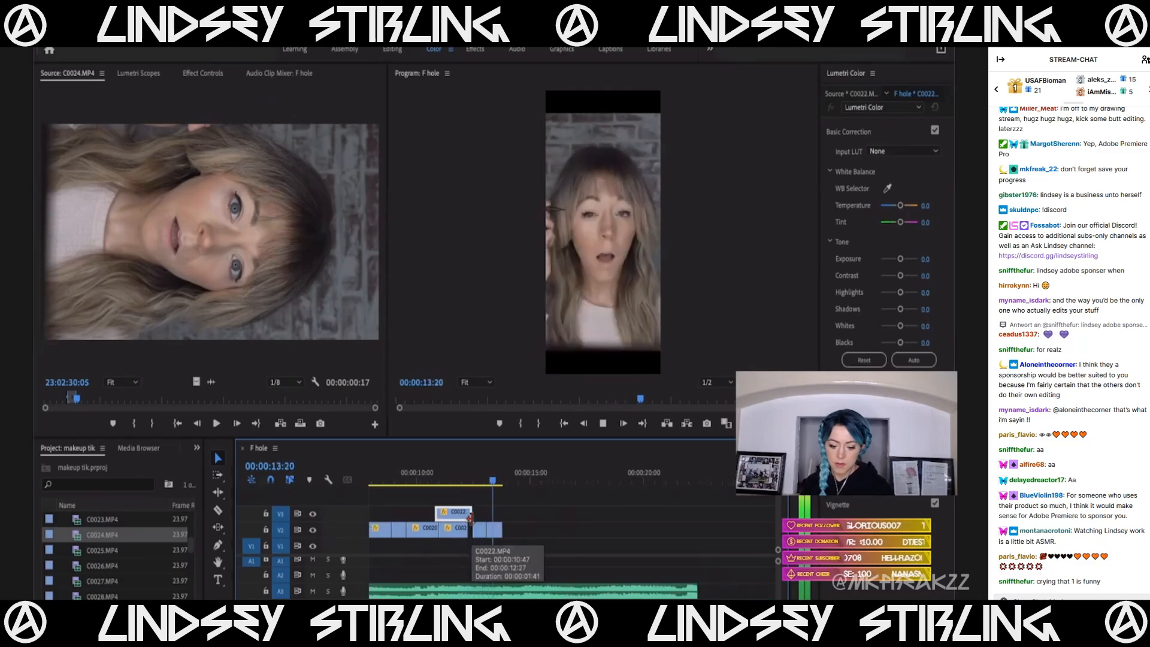
{"action": "key", "text": "space"}
{"action": "left_click", "coordinate": [459, 479]}
{"action": "key", "text": "space"}
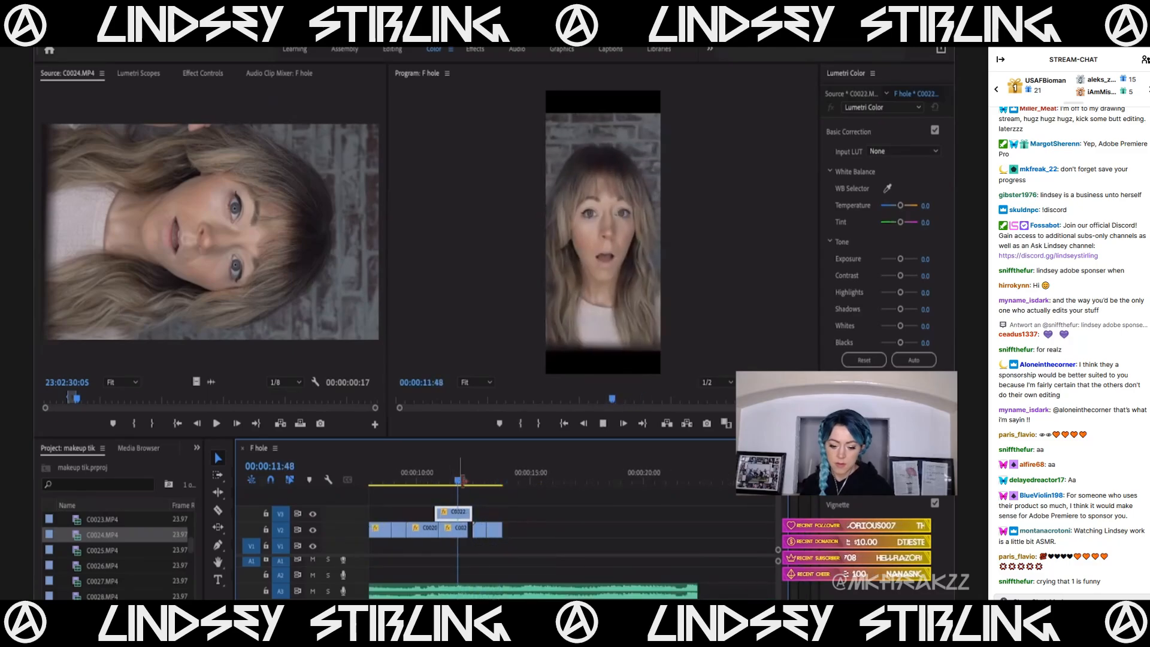
{"action": "key", "text": "equal"}
{"action": "key", "text": "space"}
Move C0023.MP4 up to V3 over C0022.MP4's end at 00:00:12:20, shift C0024.MP4 to follow it, and replay the cuts.
{"action": "left_click", "coordinate": [466, 525]}
{"action": "left_click_drag", "start_coordinate": [466, 525], "coordinate": [457, 512]}
{"action": "left_click_drag", "start_coordinate": [537, 535], "coordinate": [531, 533]}
{"action": "key", "text": "space"}
{"action": "key", "text": "space"}
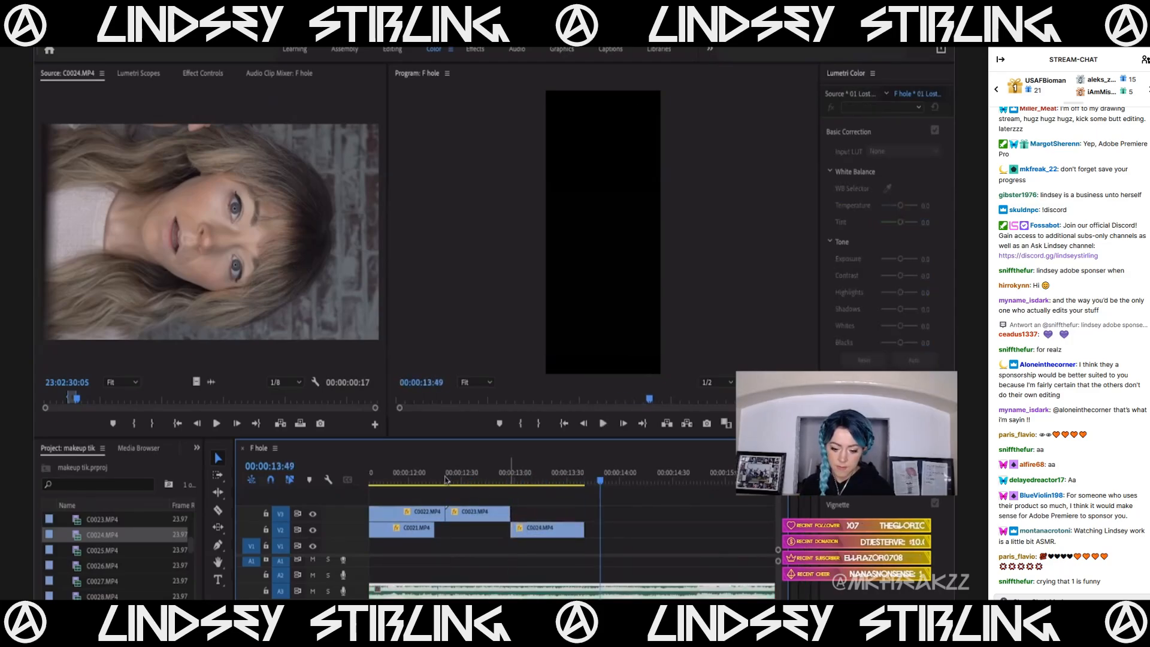
{"action": "left_click", "coordinate": [445, 478]}
{"action": "key", "text": "space"}
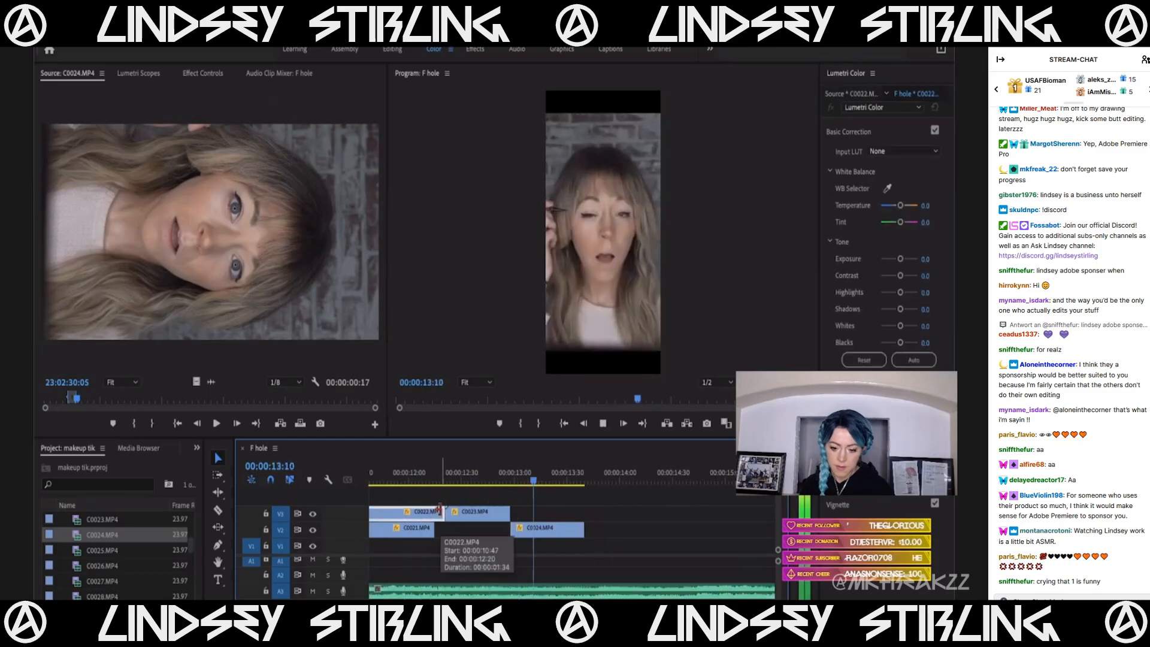
{"action": "key", "text": "space"}
Load C0025.MP4 as the source and mark a 00:00:02:08 segment ending at 23:03:08:14.
{"action": "scroll", "coordinate": [440, 509], "scroll_direction": "down", "scroll_amount": 3}
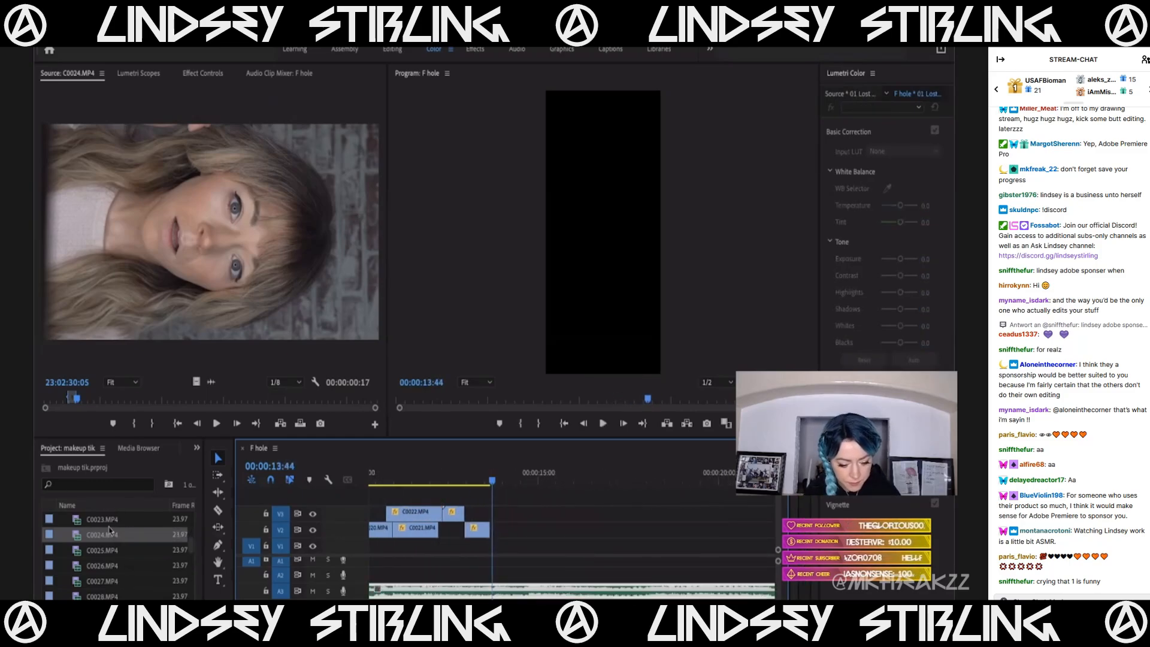
{"action": "double_click", "coordinate": [107, 550]}
{"action": "left_click_drag", "start_coordinate": [79, 400], "coordinate": [234, 400]}
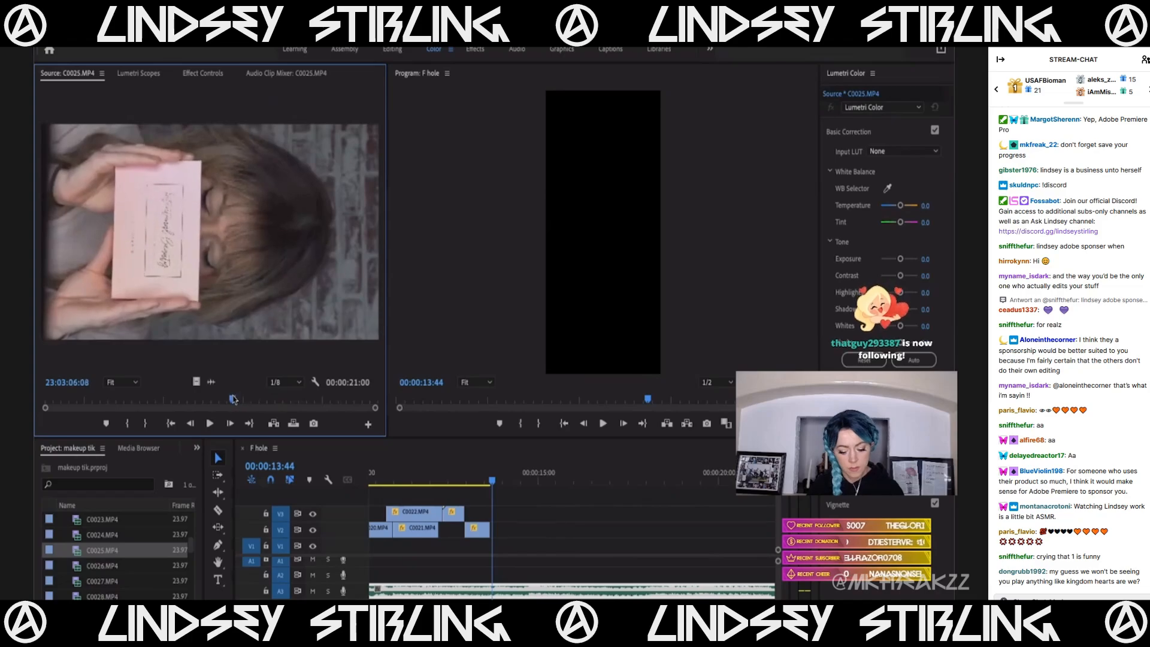
{"action": "key", "text": "i"}
{"action": "key", "text": "space"}
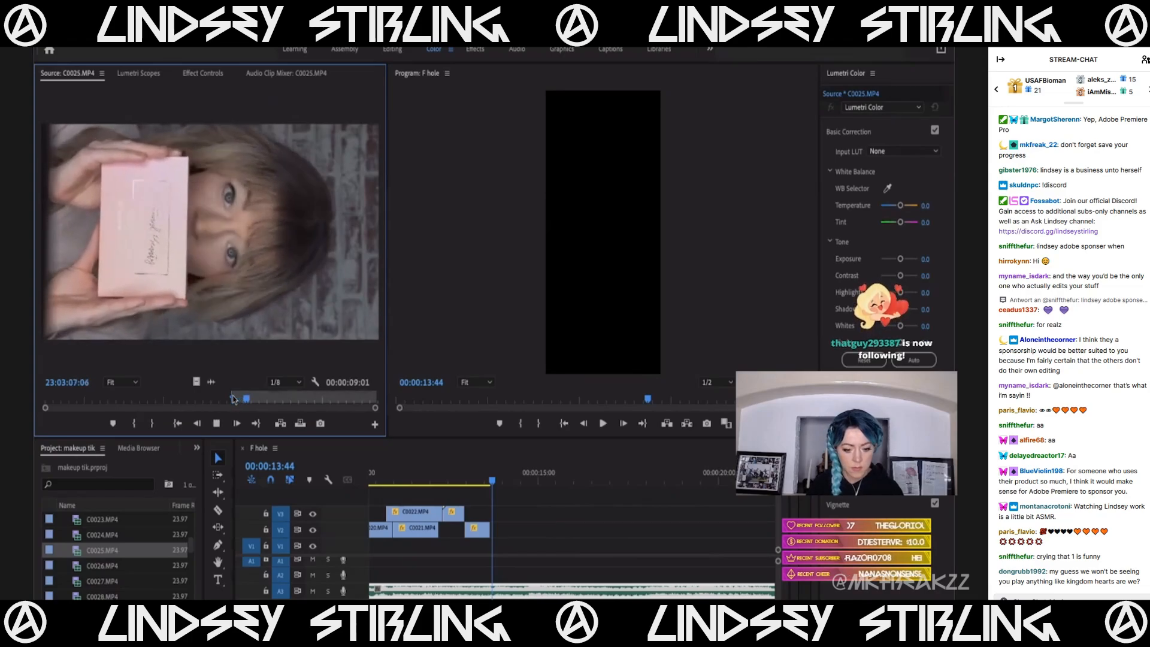
{"action": "key", "text": "space"}
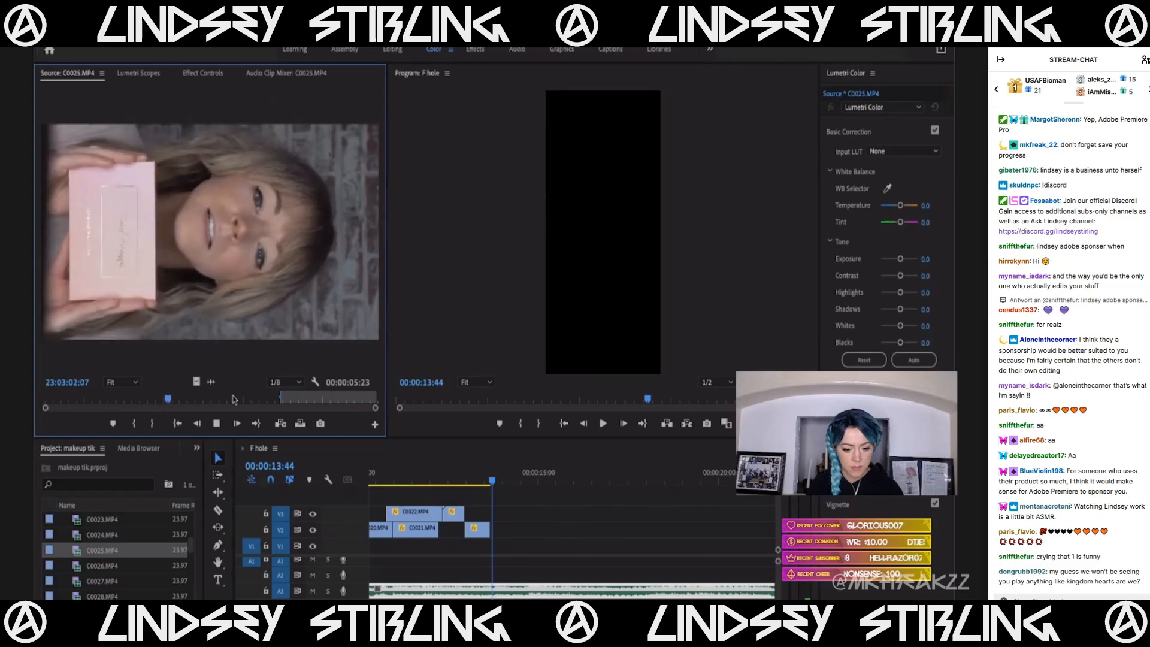
{"action": "key", "text": "i"}
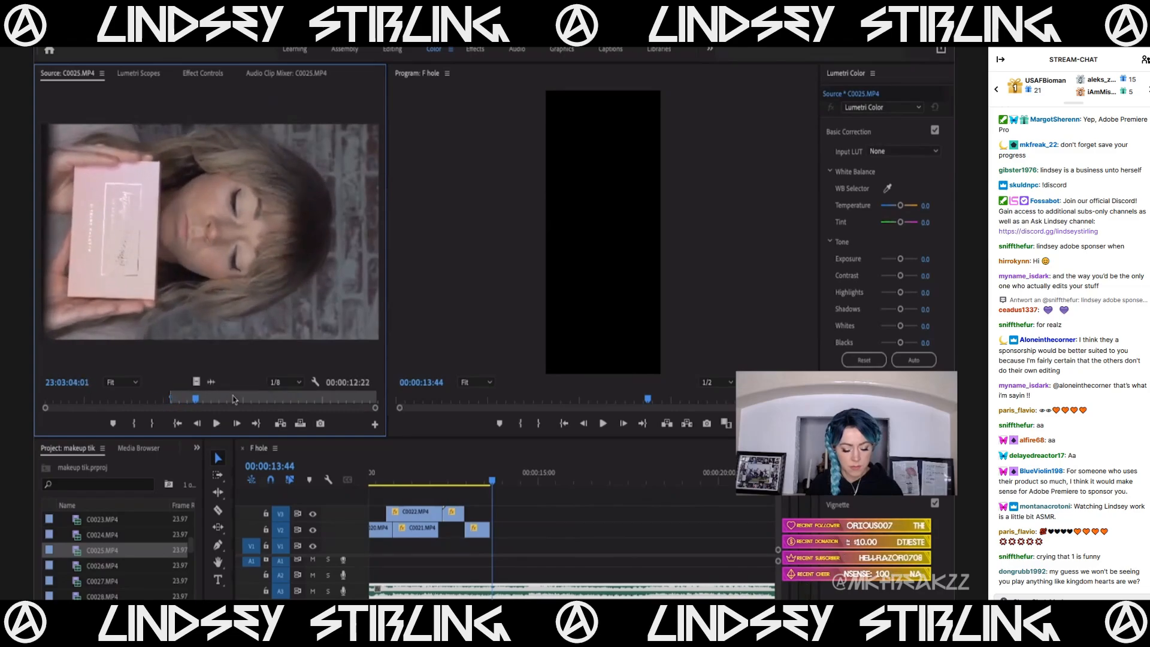
{"action": "key", "text": "o"}
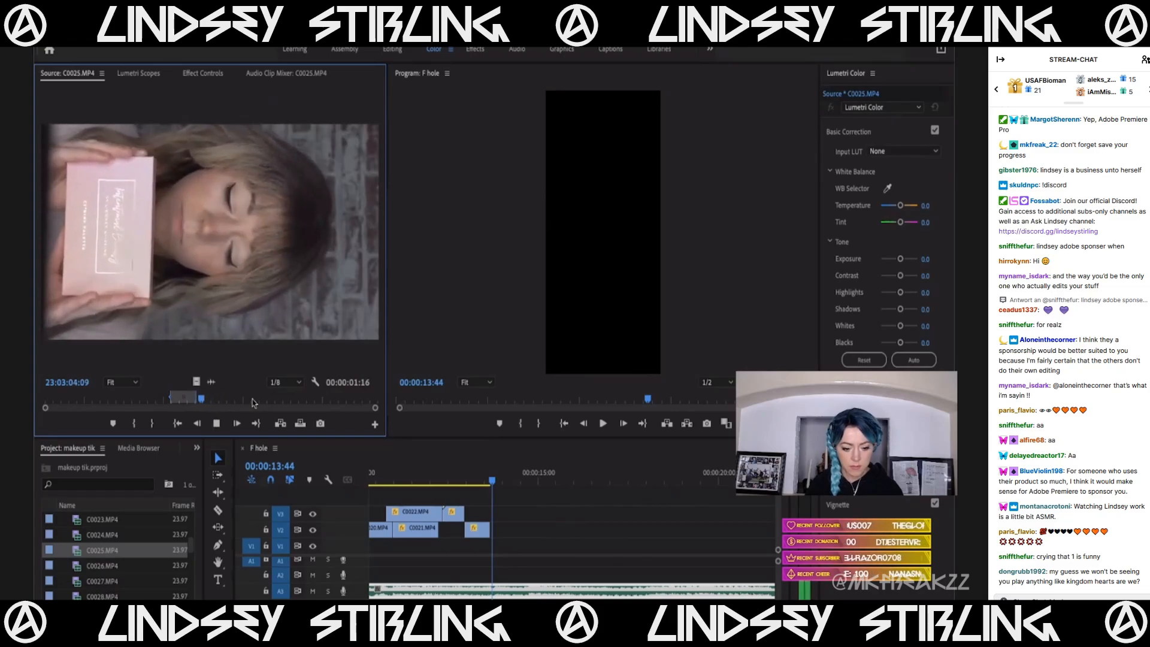
{"action": "key", "text": "i"}
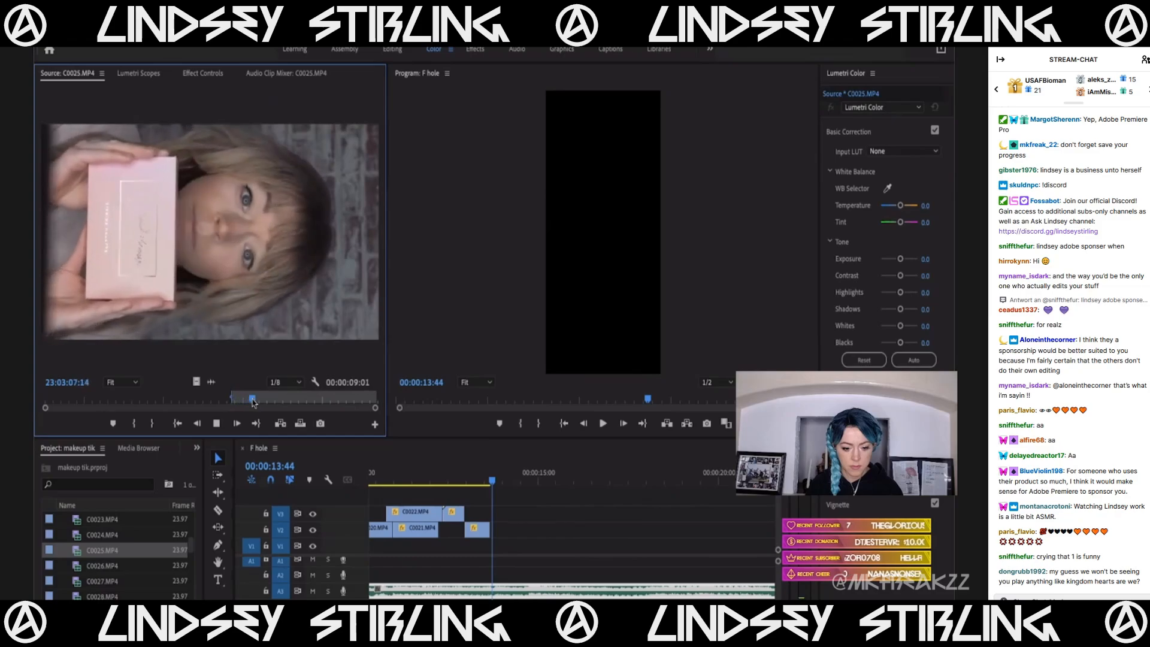
{"action": "key", "text": "o"}
Place the C0025.MP4 segment on V2 at 00:00:13:40, directly after C0024.MP4, and play the sequence.
{"action": "left_click_drag", "start_coordinate": [195, 383], "coordinate": [467, 531]}
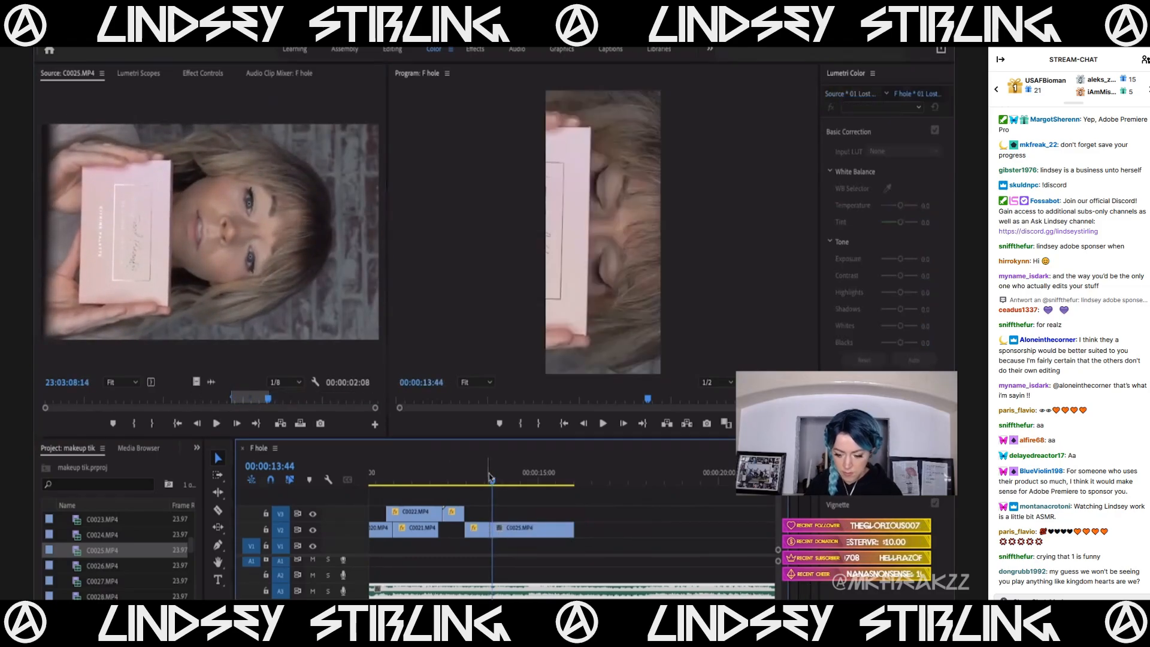
{"action": "key", "text": "space"}
{"action": "key", "text": "minus"}
{"action": "key", "text": "minus"}
{"action": "key", "text": "space"}
Apply the upright framing of the earlier clips to C0025.MP4 on V2.
{"action": "left_click", "coordinate": [449, 478]}
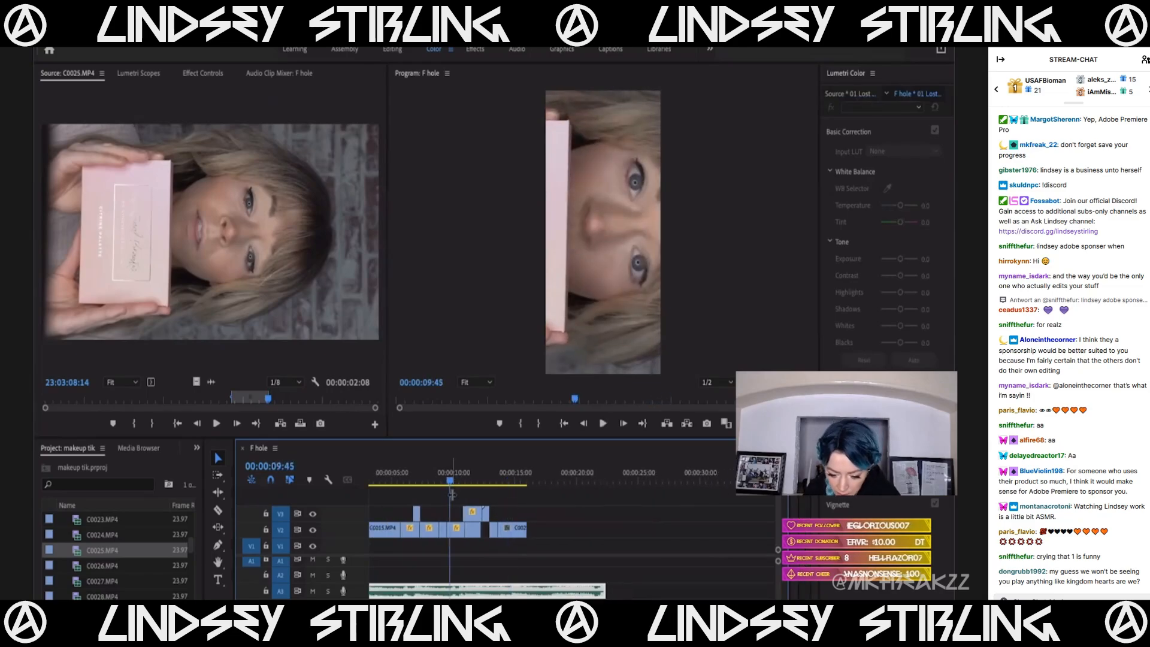
{"action": "scroll", "coordinate": [452, 495], "scroll_direction": "up", "scroll_amount": 3}
{"action": "scroll", "coordinate": [452, 495], "scroll_direction": "down", "scroll_amount": 3}
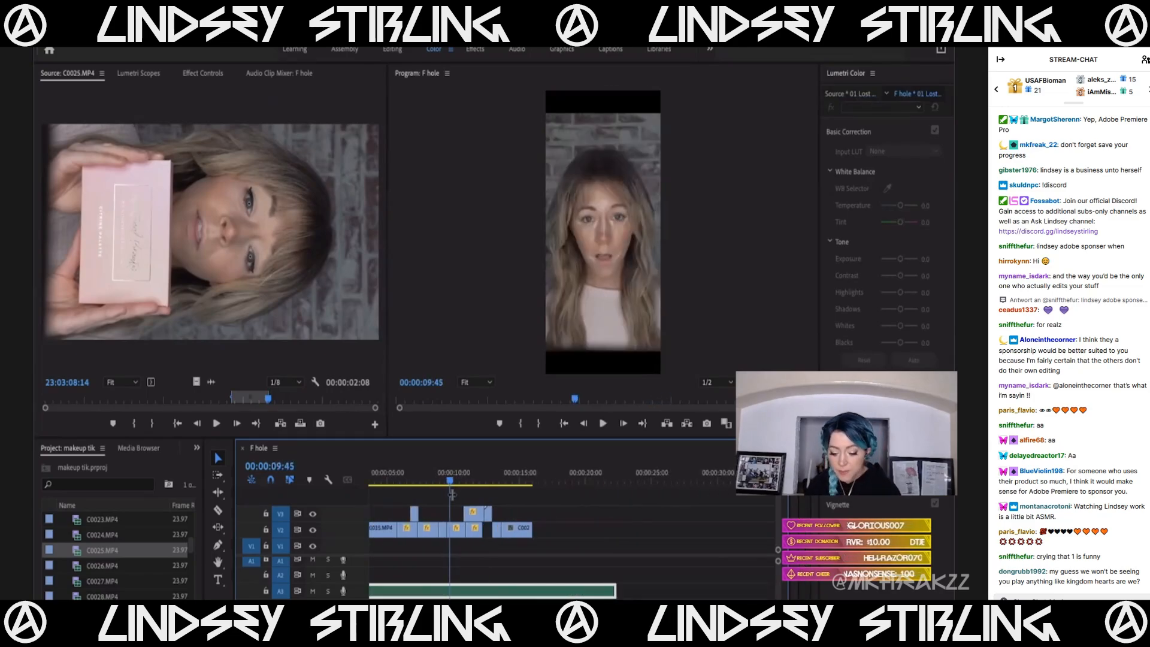
{"action": "left_click", "coordinate": [498, 479]}
{"action": "left_click", "coordinate": [504, 533]}
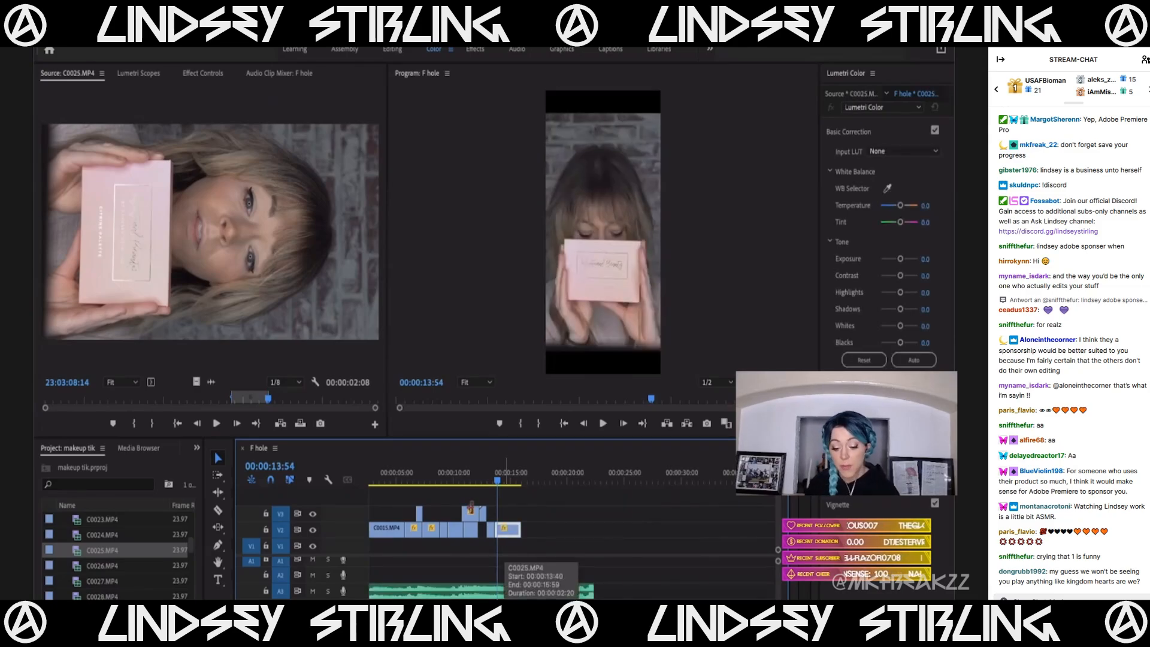
{"action": "left_click", "coordinate": [425, 479]}
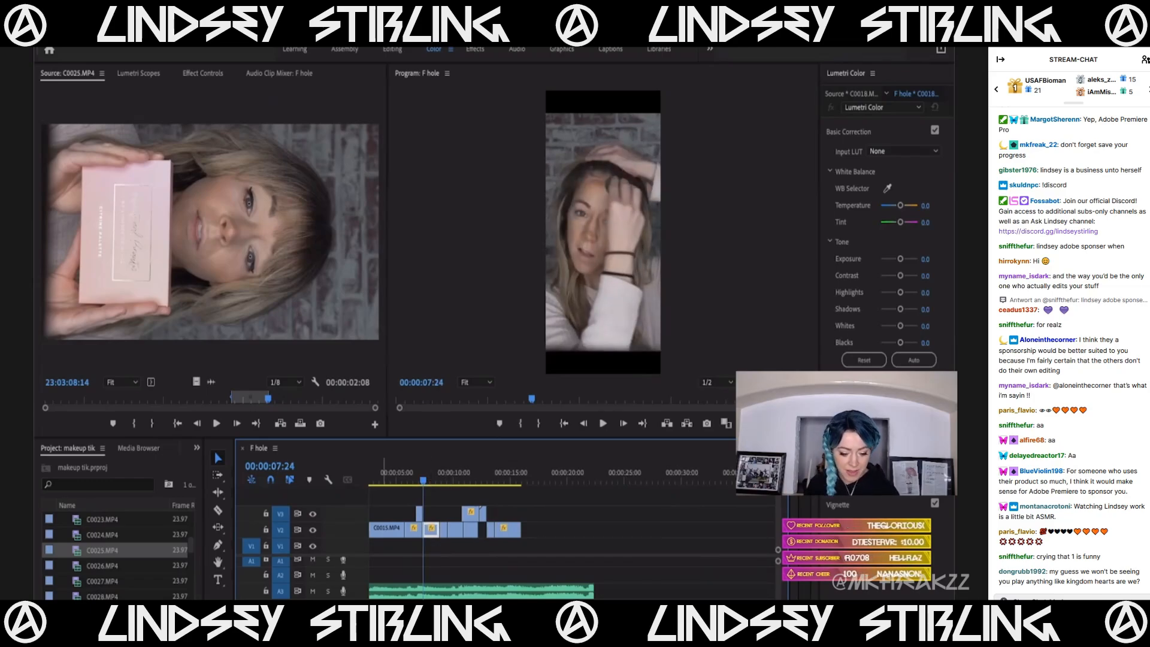
Load C0026.MP4 as the source and scrub through its footage to find a usable moment with the pink palette.
{"action": "double_click", "coordinate": [103, 565]}
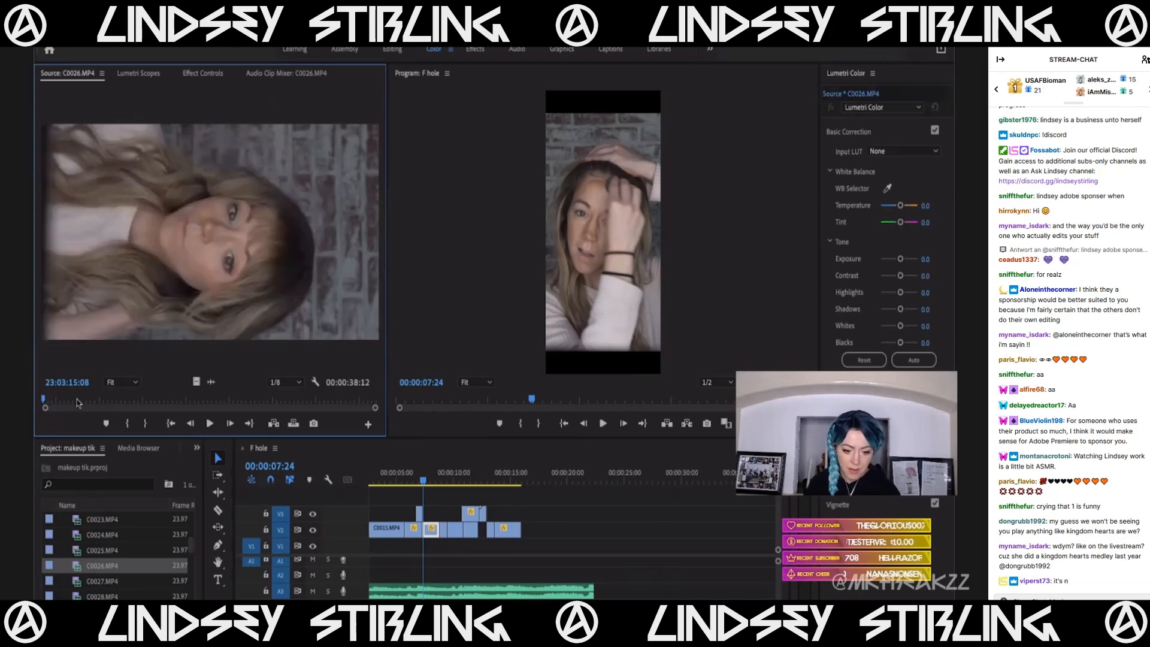
{"action": "left_click_drag", "start_coordinate": [105, 402], "coordinate": [150, 383]}
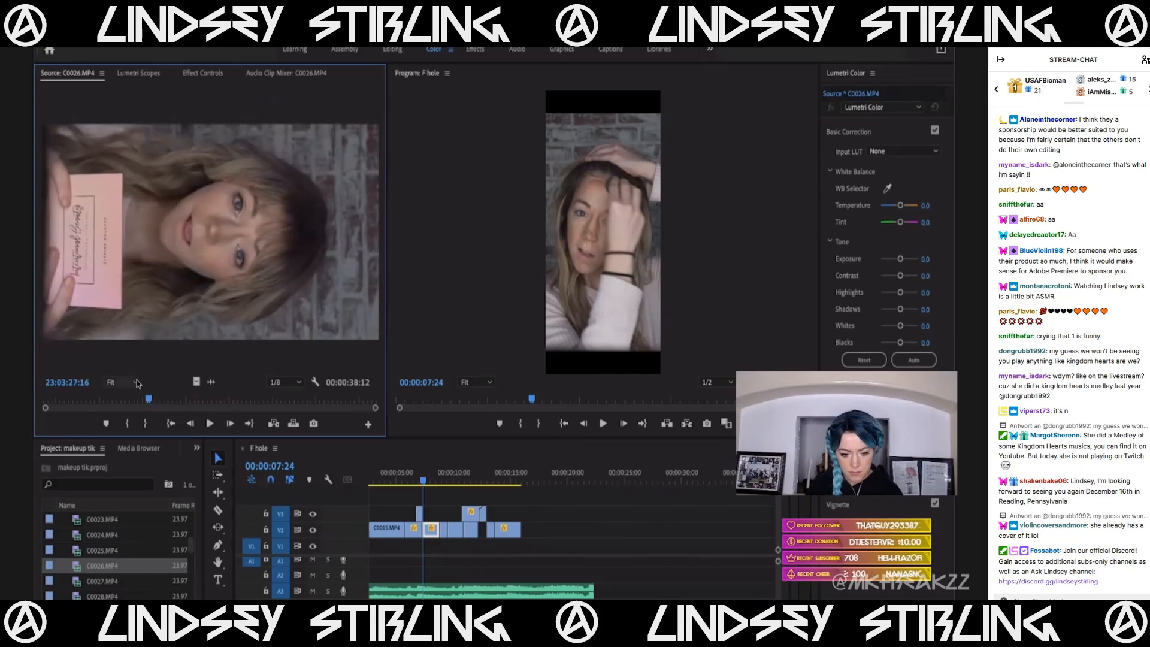
{"action": "left_click", "coordinate": [94, 399]}
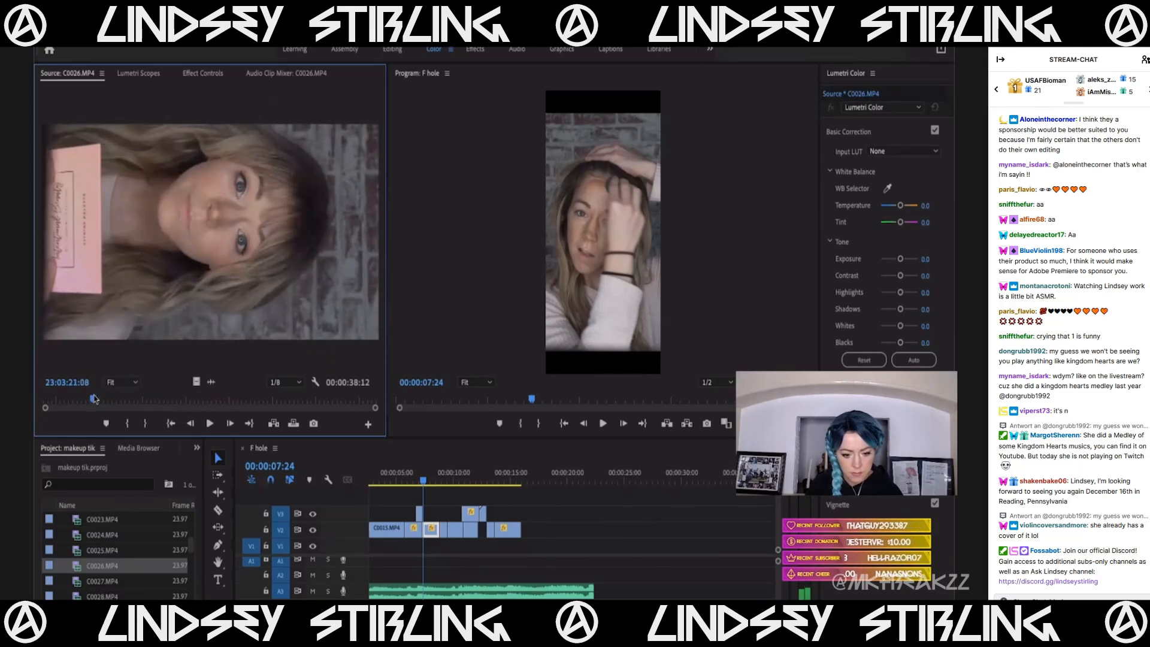
{"action": "left_click_drag", "start_coordinate": [120, 395], "coordinate": [155, 393]}
Mark a 23-frame segment of C0026.MP4 ending at 23:03:31:11.
{"action": "key", "text": "i"}
{"action": "key", "text": "space"}
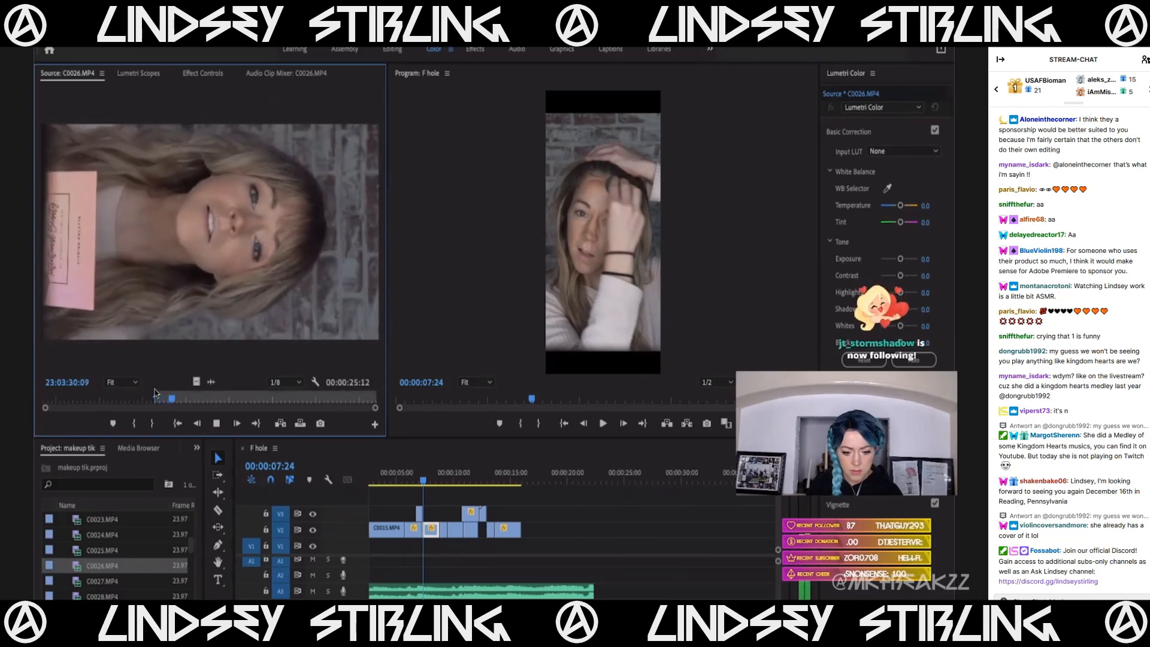
{"action": "key", "text": "o"}
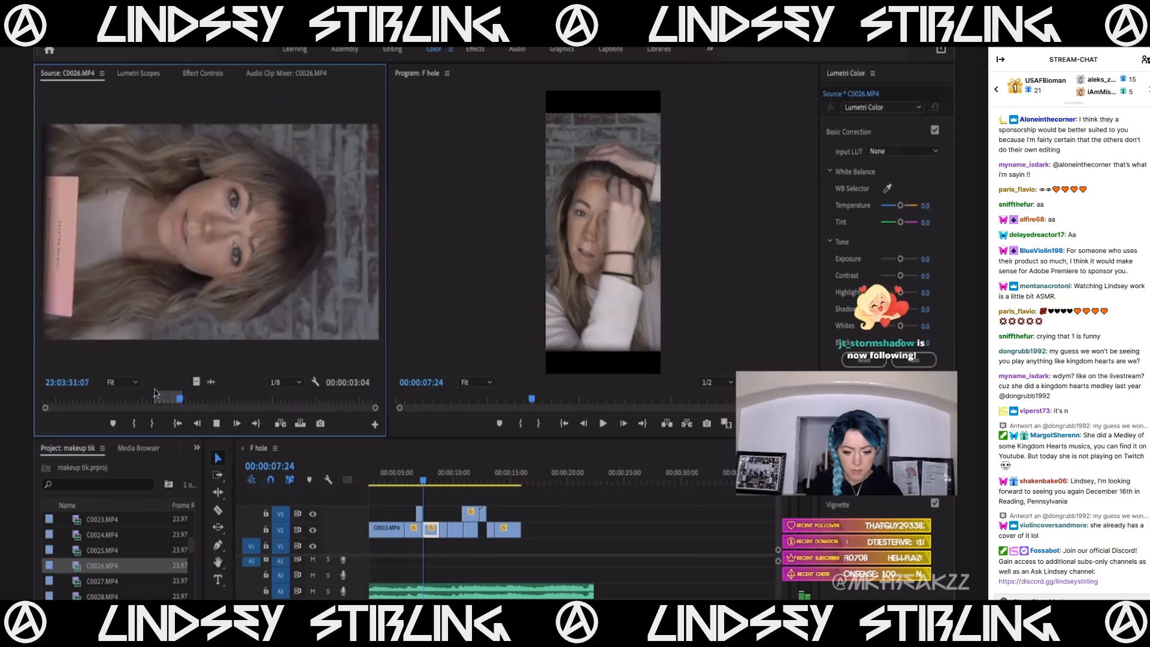
{"action": "key", "text": "space"}
{"action": "key", "text": "space"}
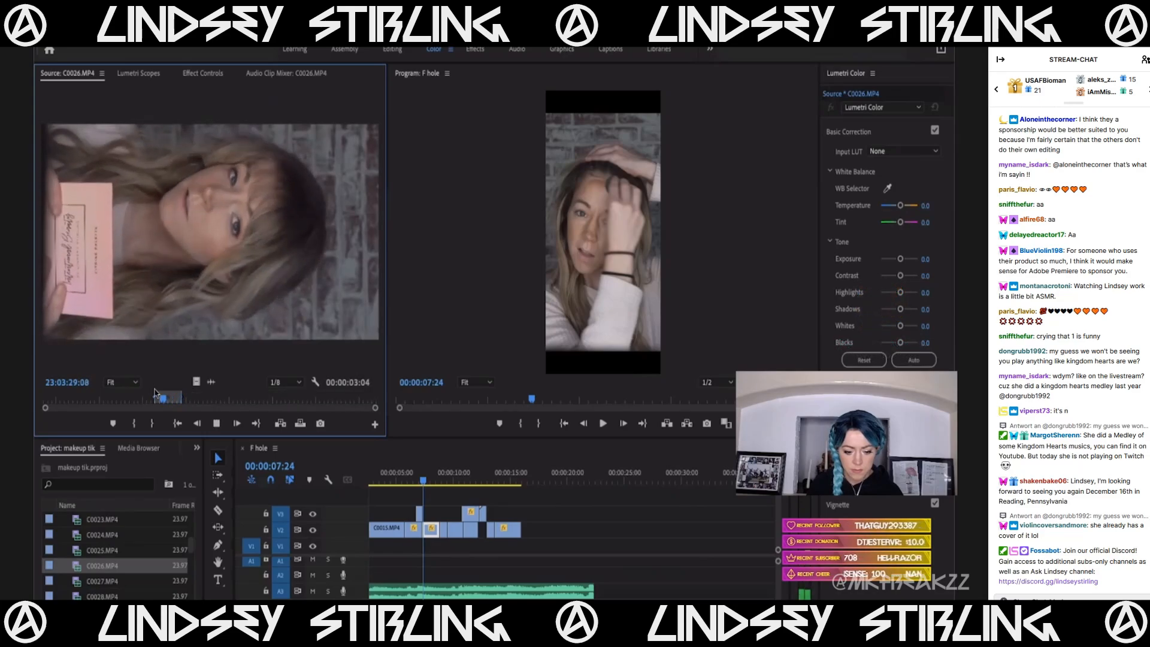
{"action": "key", "text": "i"}
{"action": "key", "text": "space"}
{"action": "key", "text": "space"}
{"action": "key", "text": "i"}
{"action": "key", "text": "space"}
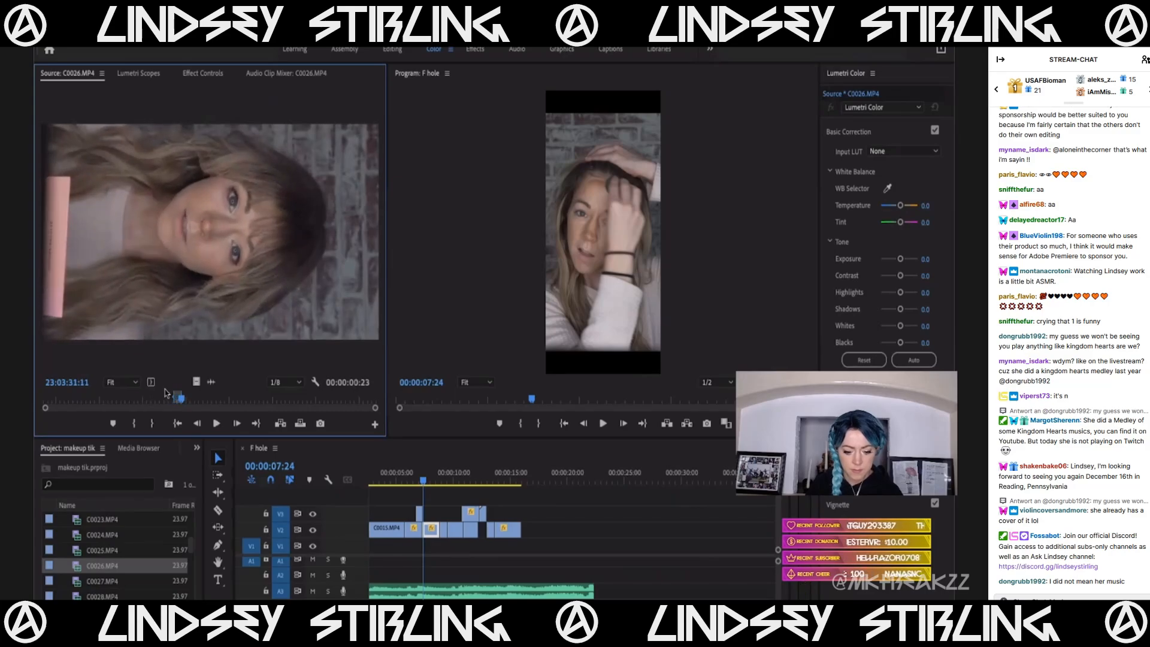
Place the C0026.MP4 segment on V2 directly after C0025.MP4 and play from the end of C0024.MP4.
{"action": "left_click_drag", "start_coordinate": [197, 383], "coordinate": [524, 530]}
{"action": "left_click", "coordinate": [496, 477]}
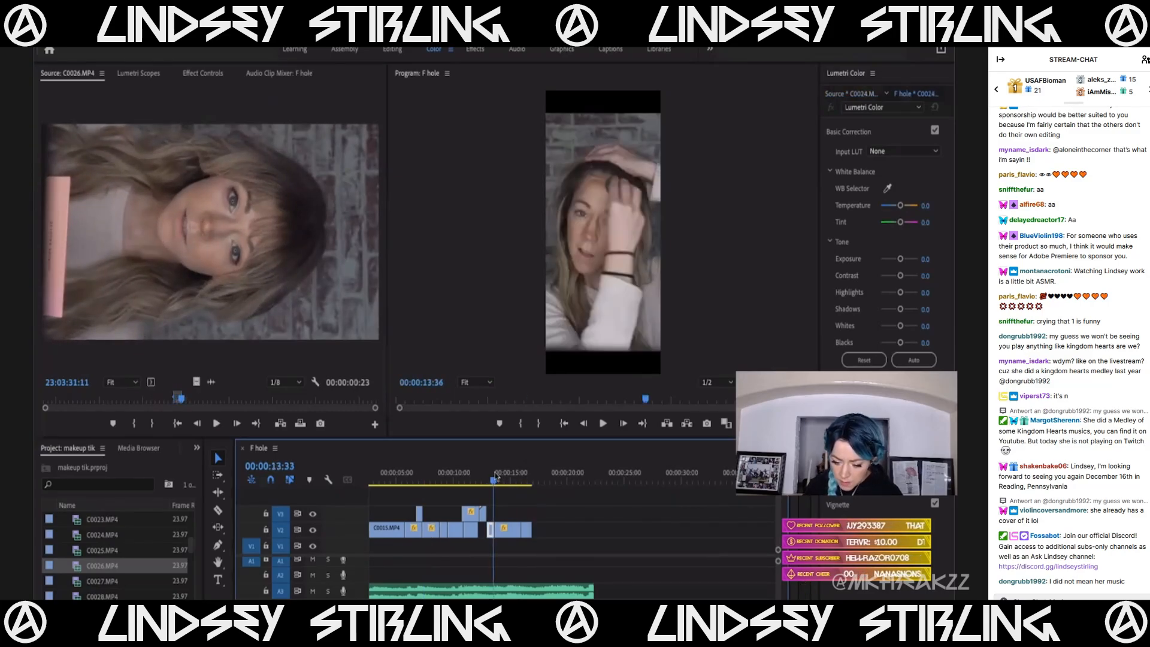
{"action": "scroll", "coordinate": [508, 527], "scroll_direction": "up", "scroll_amount": 5}
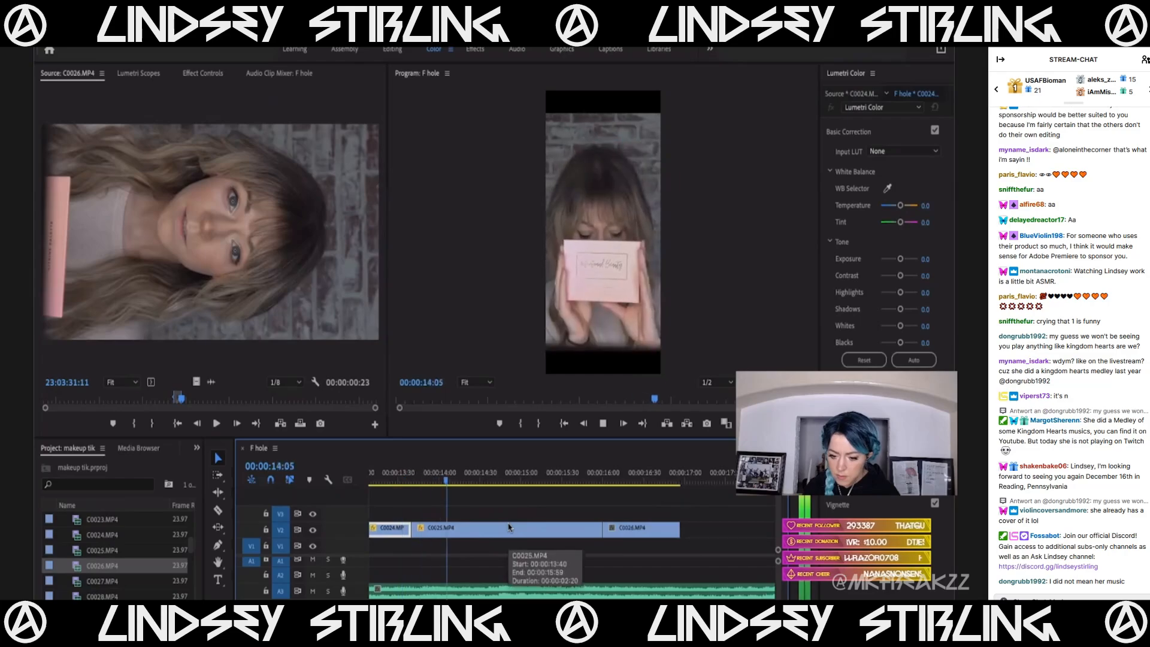
Trim the beginning of C0025.MP4, slide the clip back against C0024.MP4's end, and replay the cut.
{"action": "left_click", "coordinate": [421, 535]}
{"action": "left_click_drag", "start_coordinate": [427, 526], "coordinate": [471, 531]}
{"action": "left_click", "coordinate": [409, 473]}
{"action": "key", "text": "space"}
{"action": "left_click", "coordinate": [421, 528]}
{"action": "mouse_move", "coordinate": [433, 533]}
{"action": "left_mouse_down"}
{"action": "mouse_move", "coordinate": [451, 533]}
{"action": "mouse_move", "coordinate": [412, 530]}
{"action": "left_mouse_up"}
{"action": "left_click", "coordinate": [408, 476]}
{"action": "key", "text": "space"}
{"action": "key", "text": "space"}
{"action": "left_click", "coordinate": [410, 478]}
{"action": "key", "text": "space"}
{"action": "key", "text": "space"}
Move C0025.MP4 up to V3 and slightly earlier, starting at about 00:00:13:35 over the end of C0024.MP4.
{"action": "scroll", "coordinate": [419, 527], "scroll_direction": "up", "scroll_amount": 4}
{"action": "scroll", "coordinate": [406, 527], "scroll_direction": "left", "scroll_amount": 3}
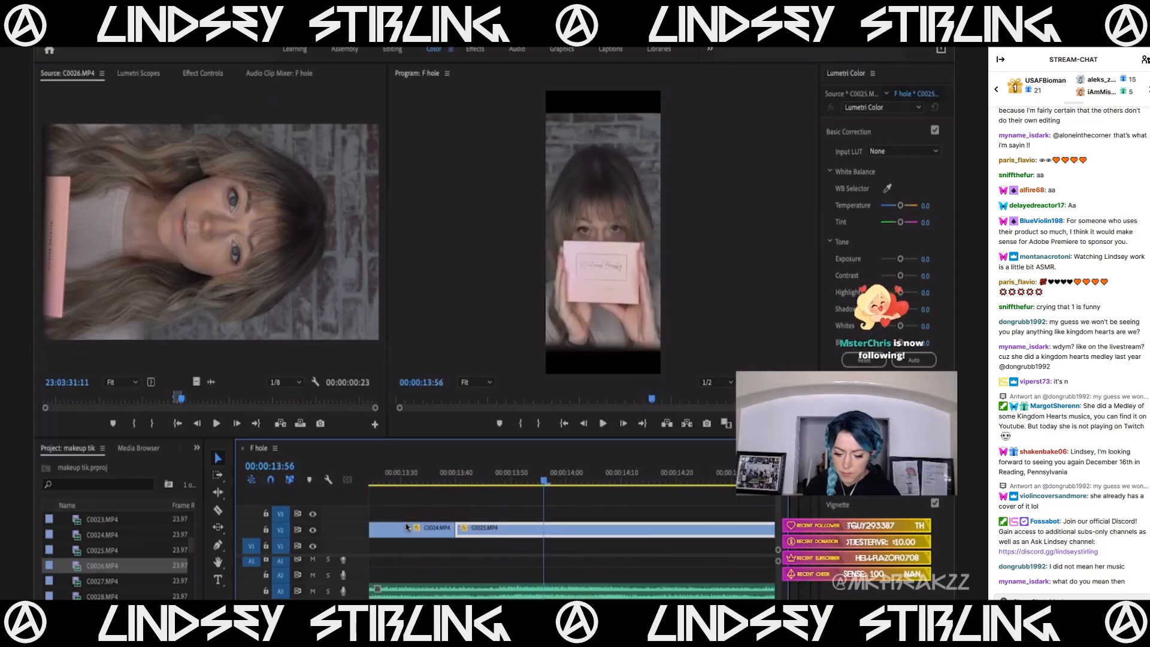
{"action": "left_click_drag", "start_coordinate": [517, 530], "coordinate": [485, 516]}
{"action": "scroll", "coordinate": [485, 516], "scroll_direction": "down", "scroll_amount": 4}
{"action": "left_click", "coordinate": [472, 477]}
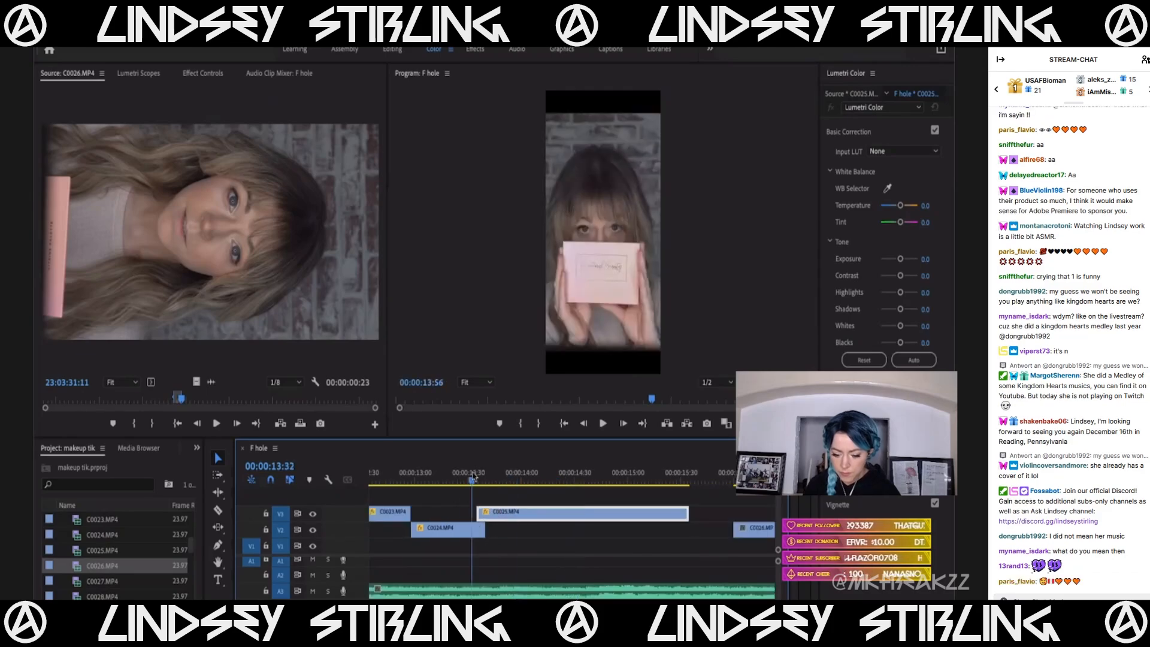
Cut C0025.MP4's end at 00:00:14:39 and move C0026.MP4 on V2 to start at that point.
{"action": "key", "text": "space"}
{"action": "key", "text": "space"}
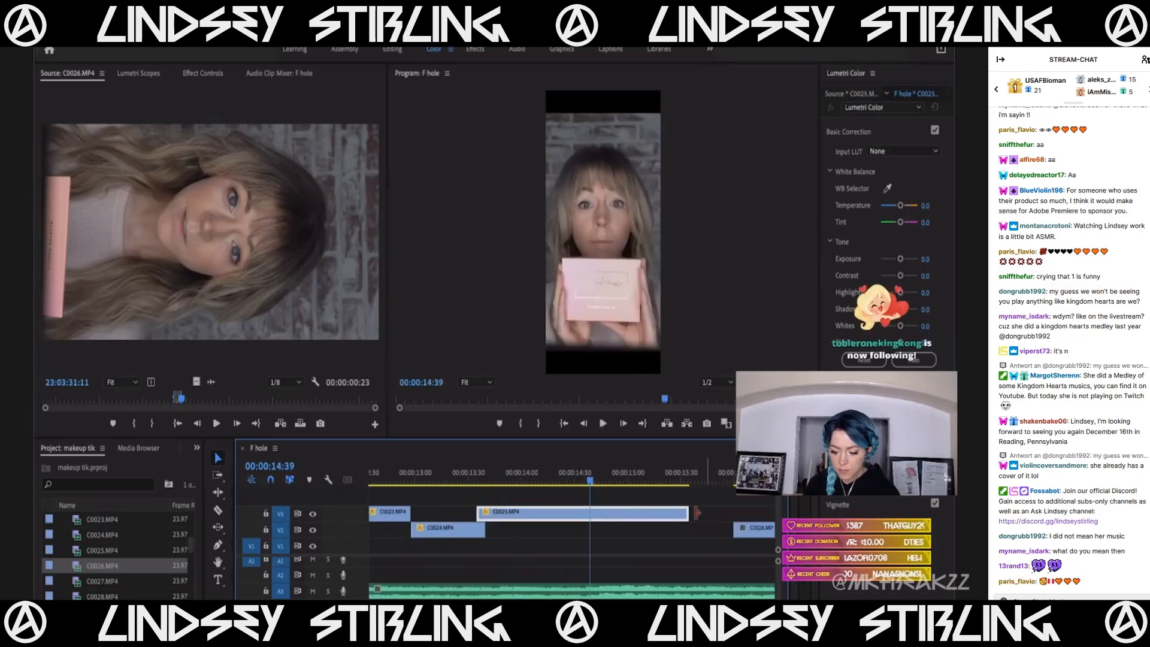
{"action": "key", "text": "ctrl+k"}
{"action": "mouse_move", "coordinate": [600, 519]}
{"action": "left_mouse_down"}
{"action": "mouse_move", "coordinate": [616, 535]}
{"action": "mouse_move", "coordinate": [599, 531]}
{"action": "left_mouse_up"}
{"action": "scroll", "coordinate": [497, 506], "scroll_direction": "down", "scroll_amount": 3}
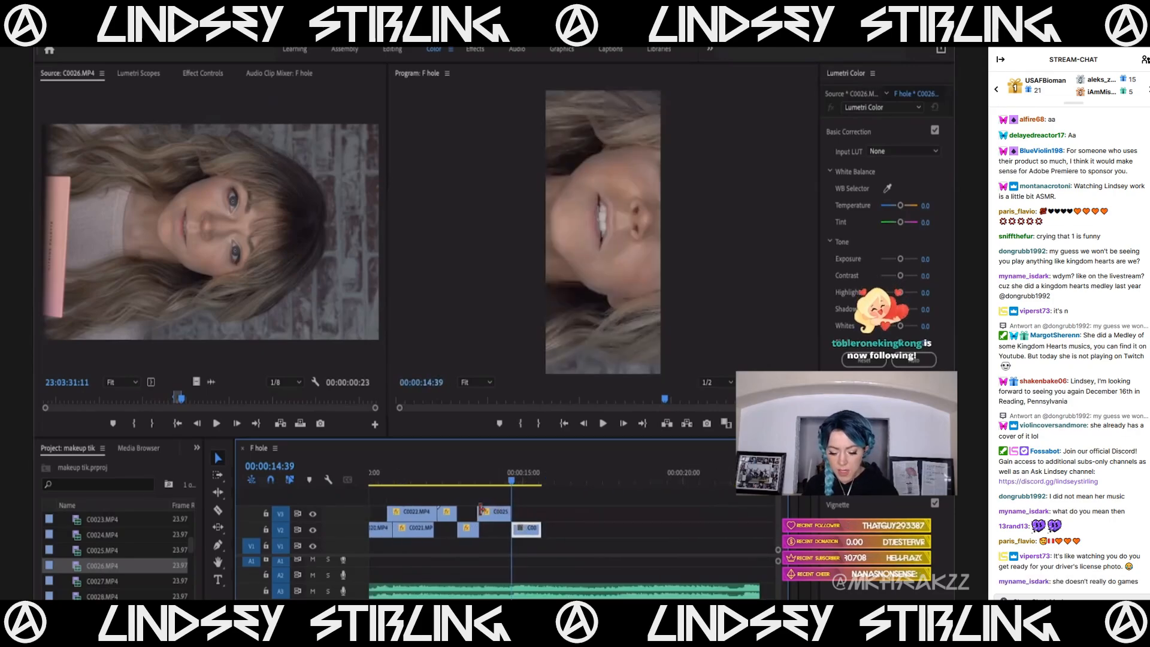
Paste the upright framing onto C0026.MP4 on V2.
{"action": "left_click", "coordinate": [488, 474]}
{"action": "left_click", "coordinate": [519, 480]}
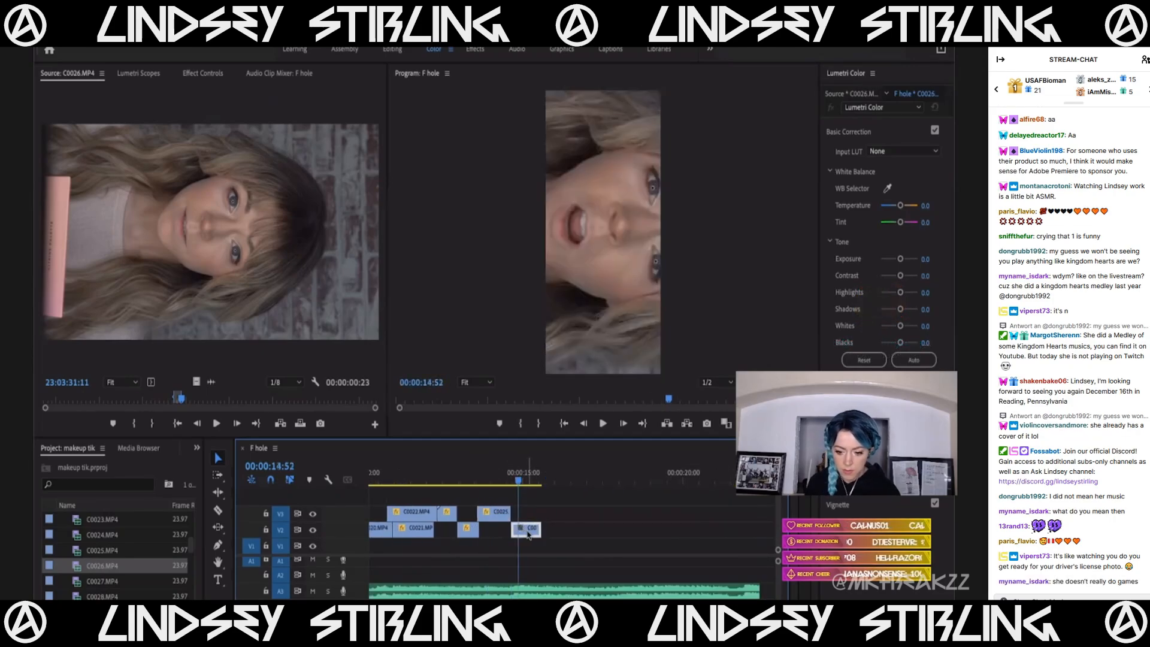
{"action": "key", "text": "ctrl+alt+v"}
Review the cut from C0024.MP4 to C0025.MP4 around 00:00:13:34 to 00:00:13:37 against the song.
{"action": "left_click_drag", "start_coordinate": [500, 480], "coordinate": [464, 478]}
{"action": "scroll", "coordinate": [475, 474], "scroll_direction": "up", "scroll_amount": 4}
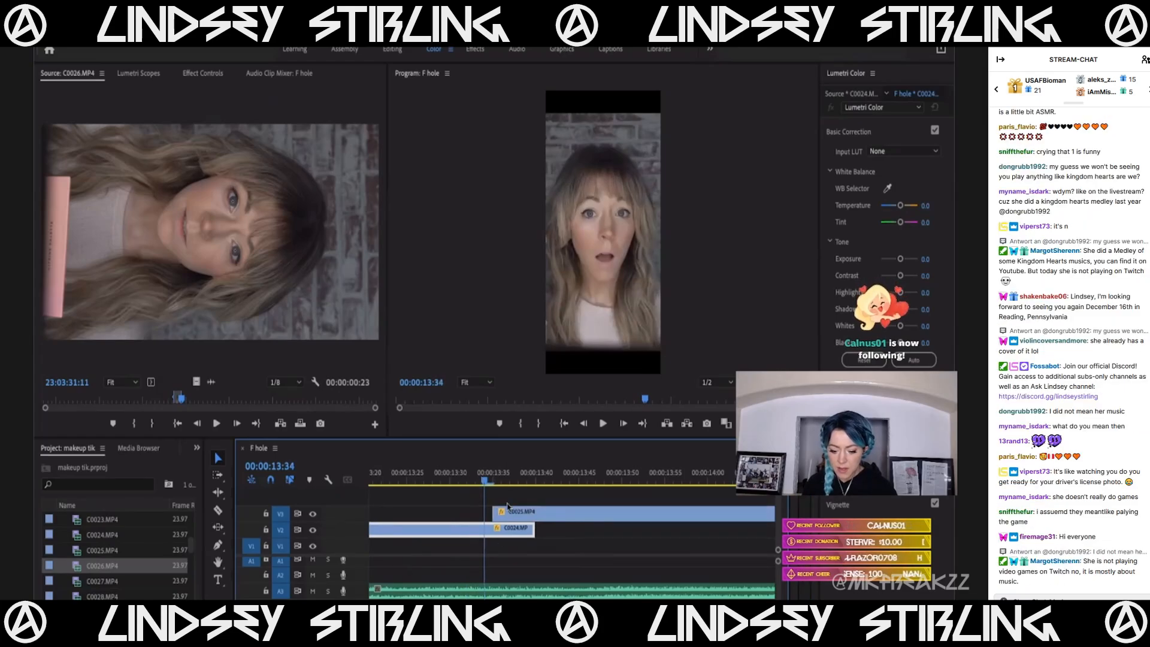
{"action": "left_click", "coordinate": [511, 478]}
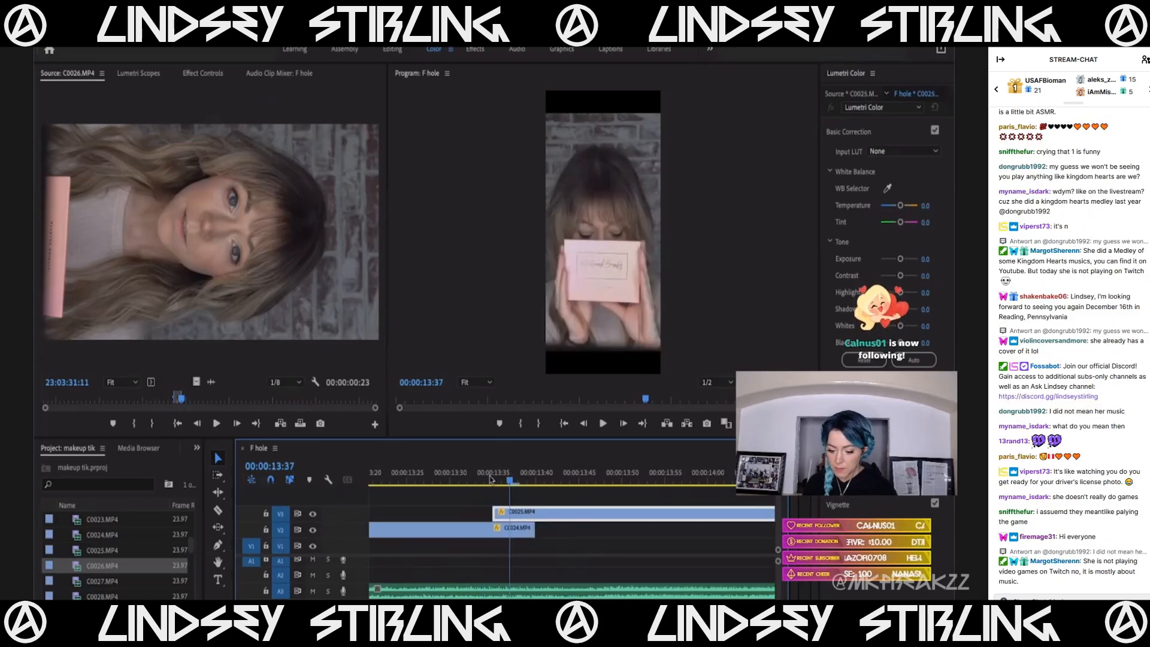
{"action": "left_click", "coordinate": [486, 477]}
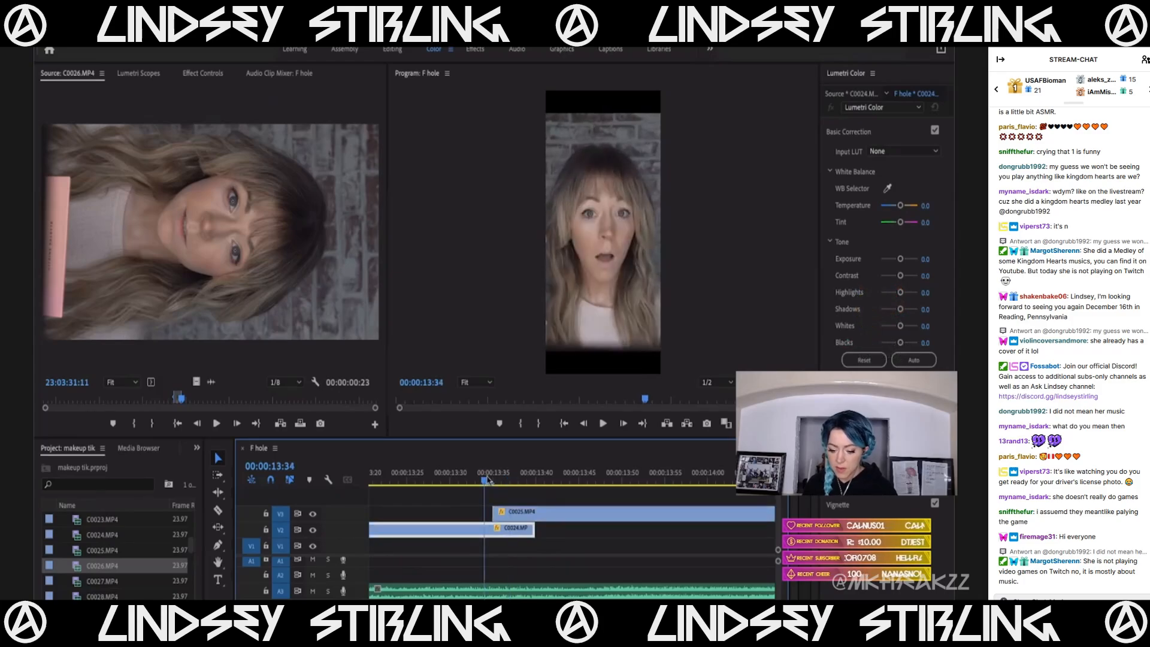
{"action": "key", "text": "space"}
{"action": "key", "text": "Left"}
{"action": "key", "text": "Left"}
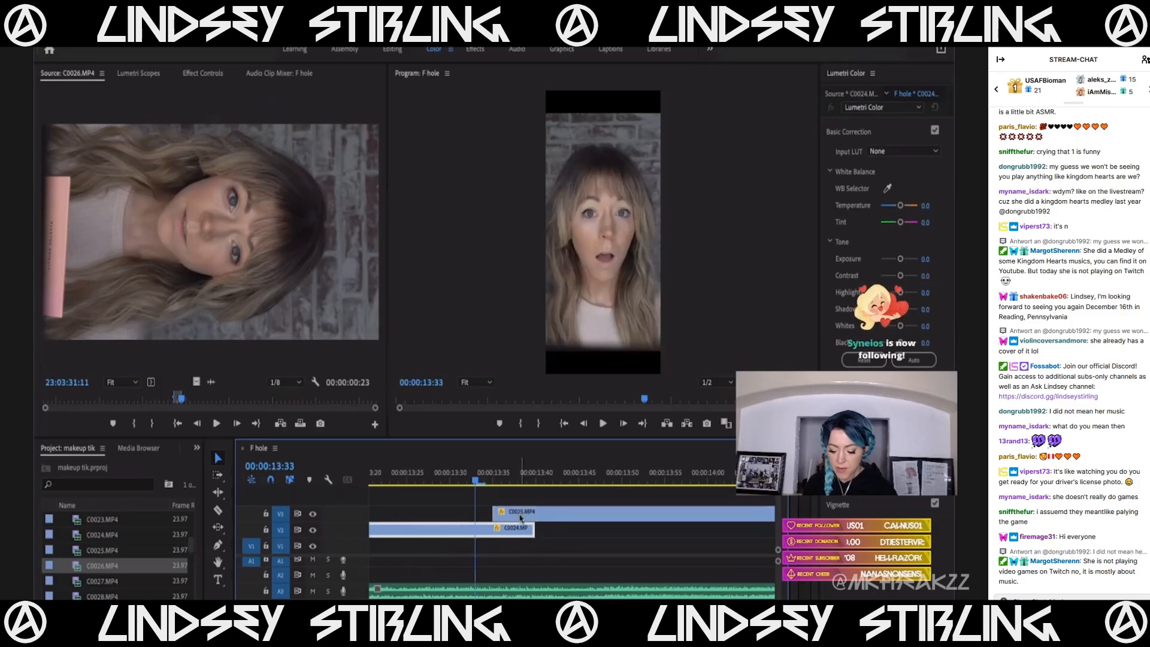
{"action": "left_click_drag", "start_coordinate": [496, 477], "coordinate": [546, 479]}
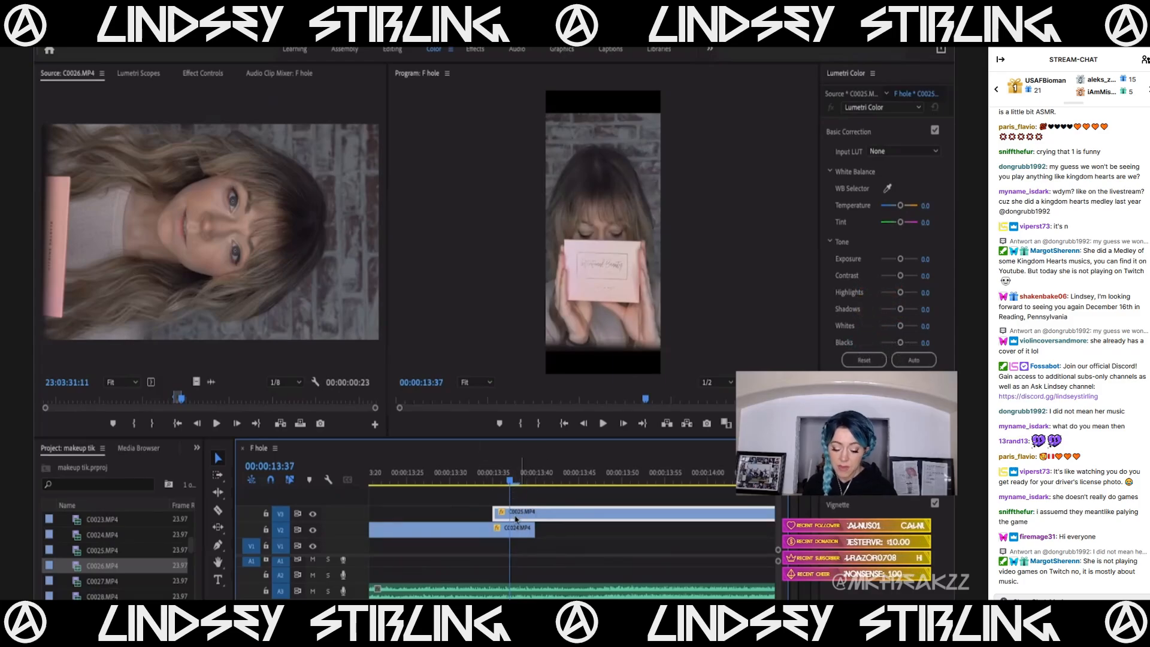
{"action": "left_click", "coordinate": [511, 534]}
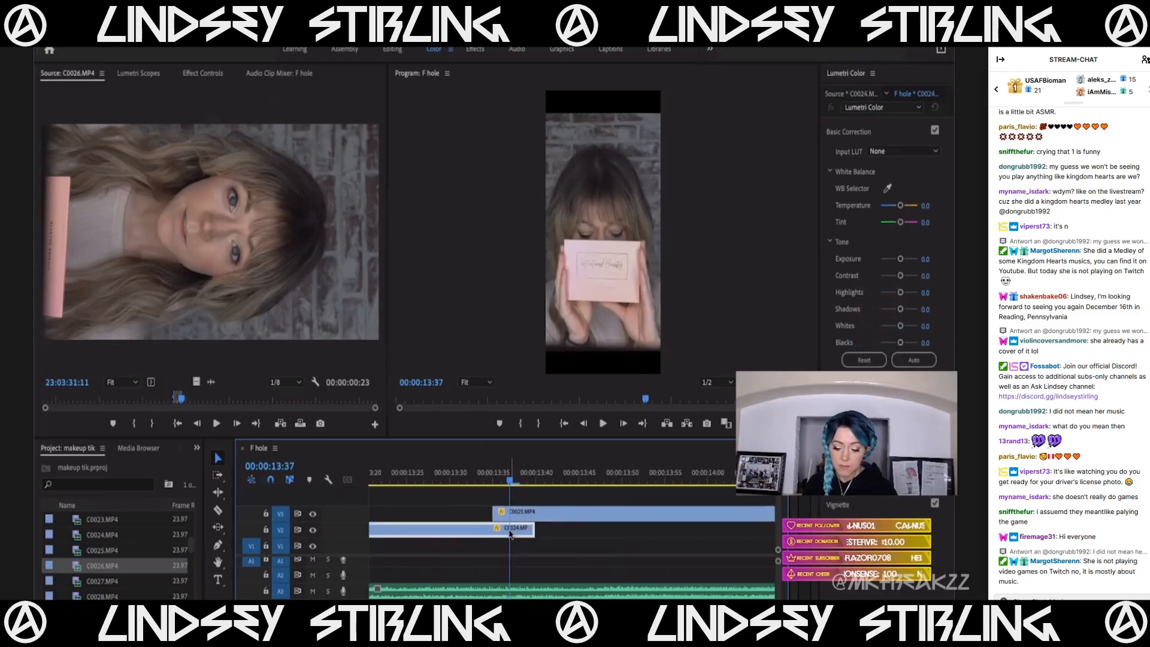
{"action": "left_click", "coordinate": [451, 479]}
{"action": "key", "text": "space"}
{"action": "key", "text": "space"}
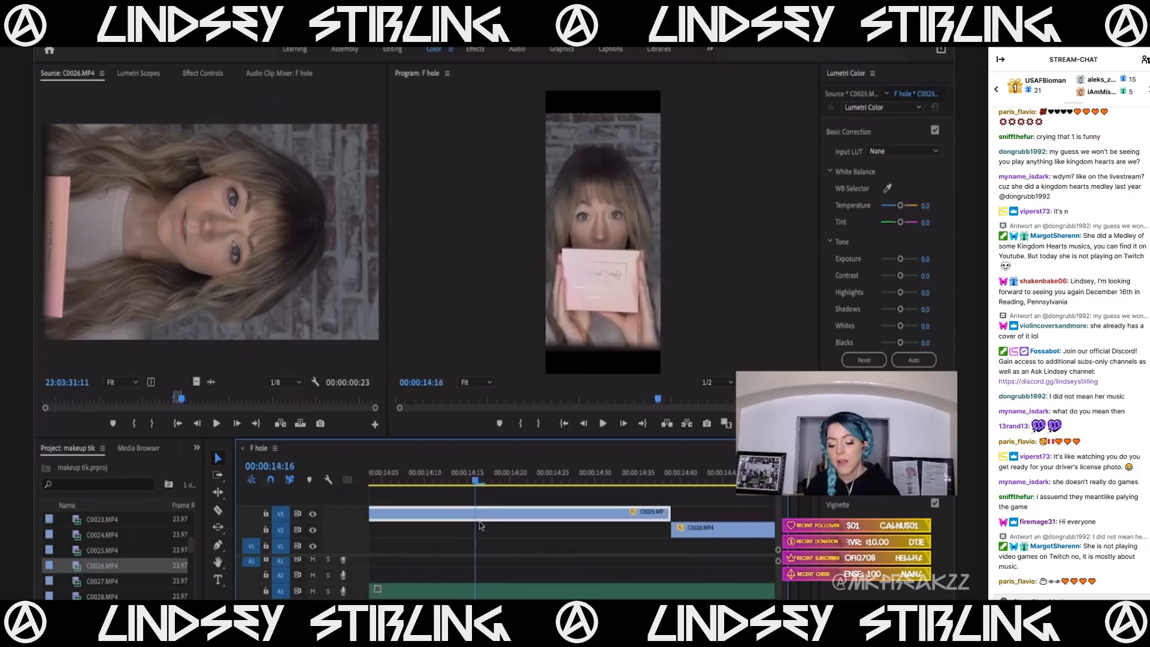
{"action": "scroll", "coordinate": [480, 523], "scroll_direction": "down", "scroll_amount": 5}
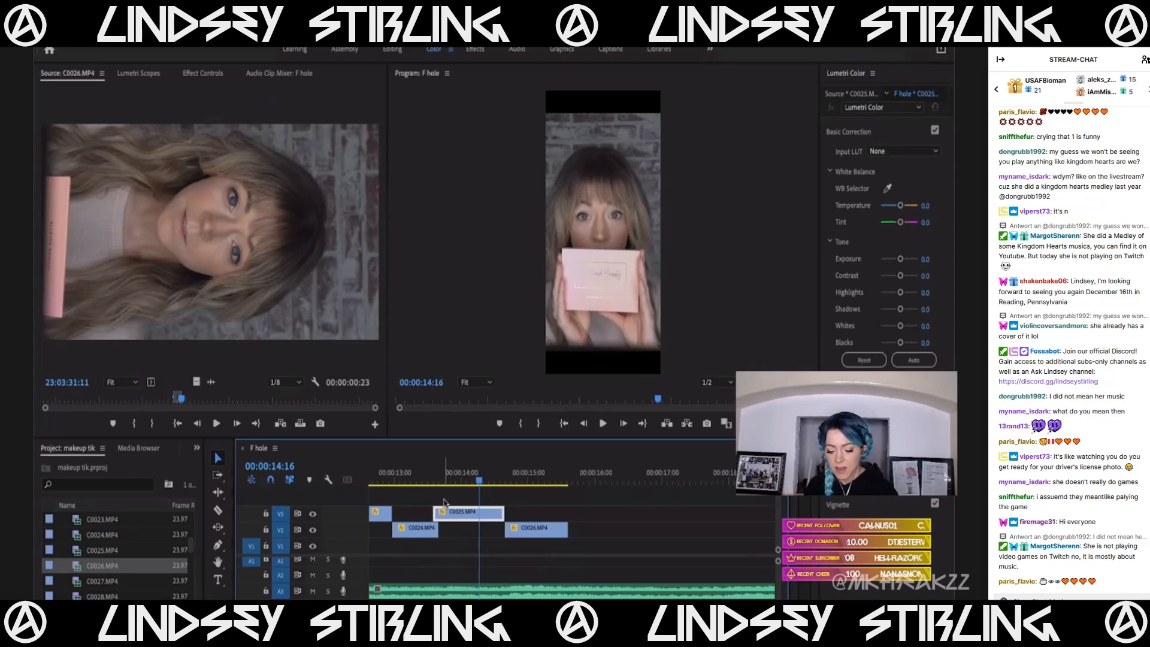
{"action": "scroll", "coordinate": [431, 506], "scroll_direction": "up", "scroll_amount": 3}
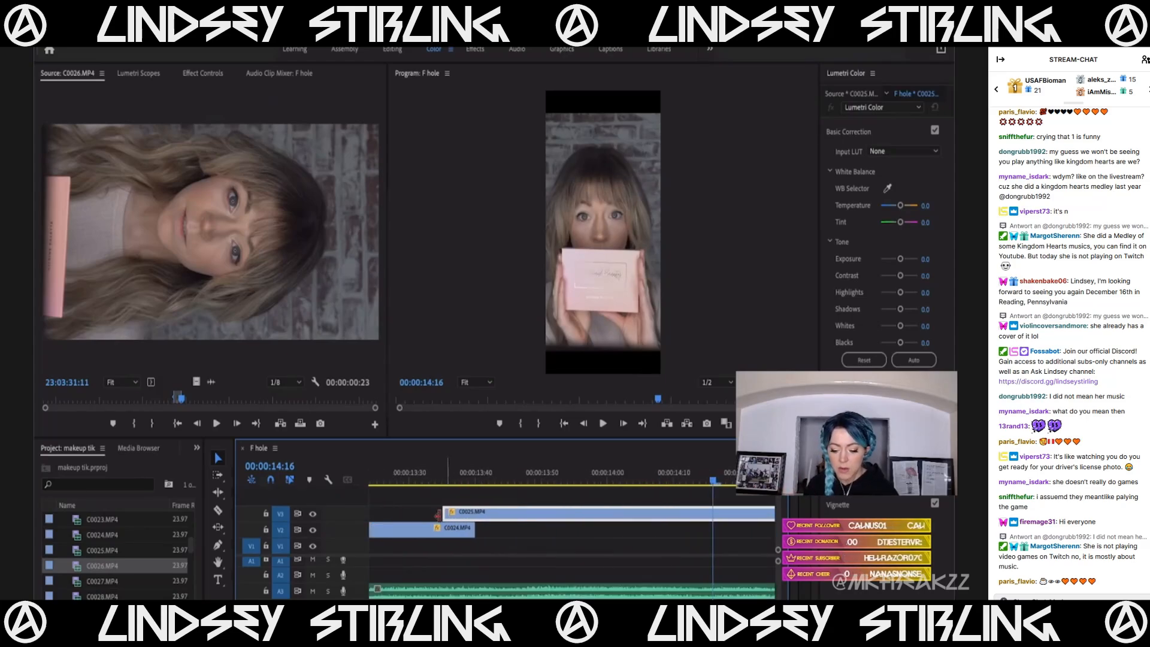
{"action": "left_click", "coordinate": [456, 480]}
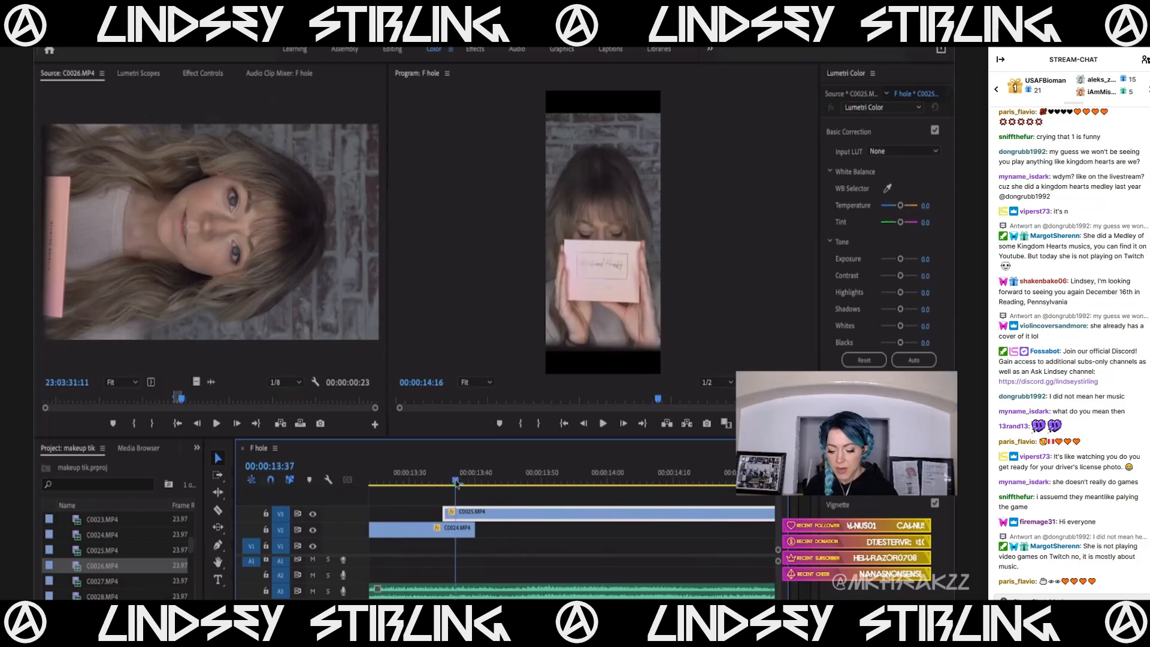
{"action": "scroll", "coordinate": [458, 530], "scroll_direction": "down", "scroll_amount": 4}
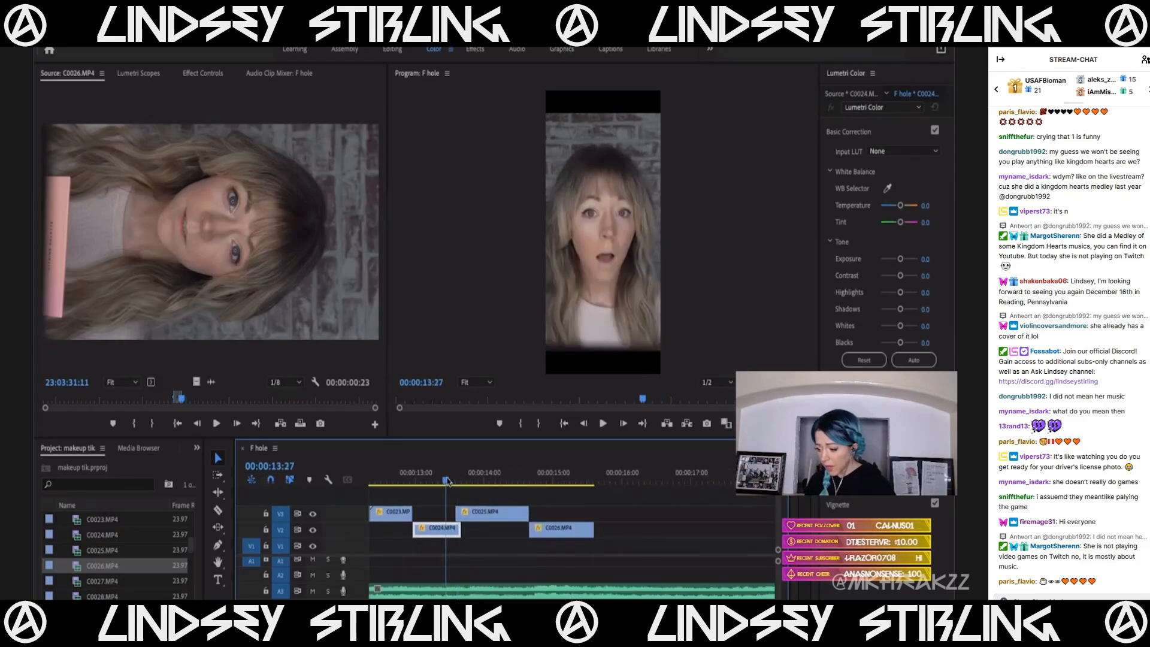
{"action": "scroll", "coordinate": [447, 480], "scroll_direction": "up", "scroll_amount": 3}
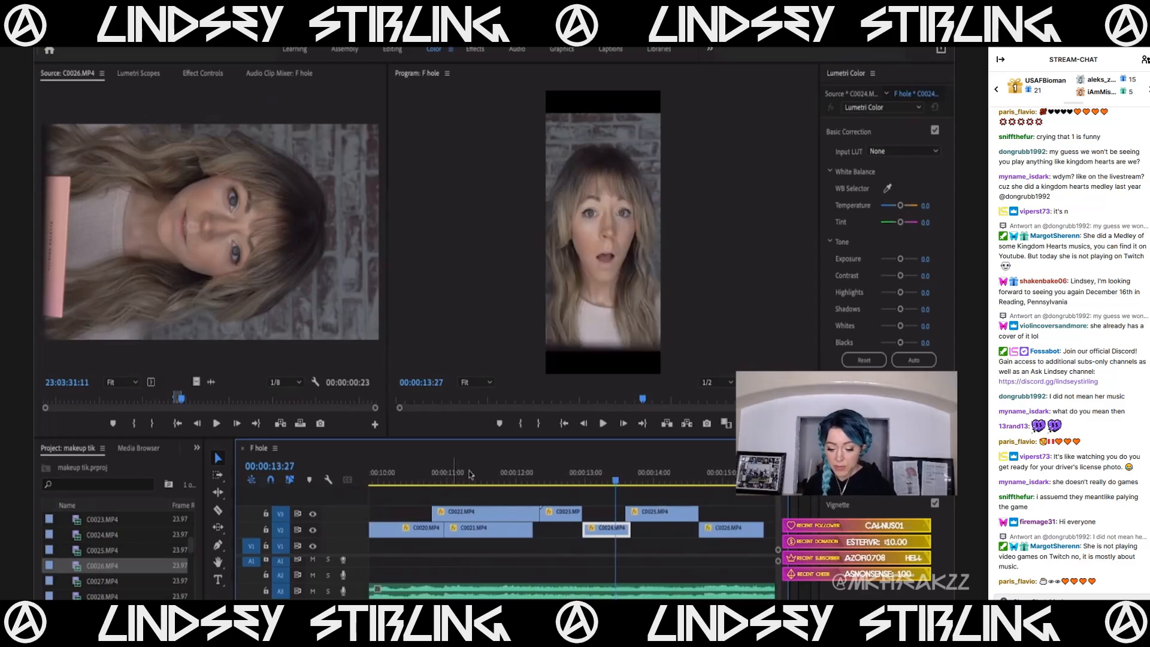
Compare C0022.MP4 on V3 with C0021.MP4 beneath it around 00:00:11:30 by briefly hiding V3.
{"action": "left_click", "coordinate": [470, 474]}
{"action": "scroll", "coordinate": [480, 531], "scroll_direction": "up", "scroll_amount": 4}
{"action": "scroll", "coordinate": [480, 531], "scroll_direction": "down", "scroll_amount": 5}
{"action": "left_click", "coordinate": [487, 530]}
{"action": "left_click", "coordinate": [488, 514]}
{"action": "left_click_drag", "start_coordinate": [446, 484], "coordinate": [491, 484]}
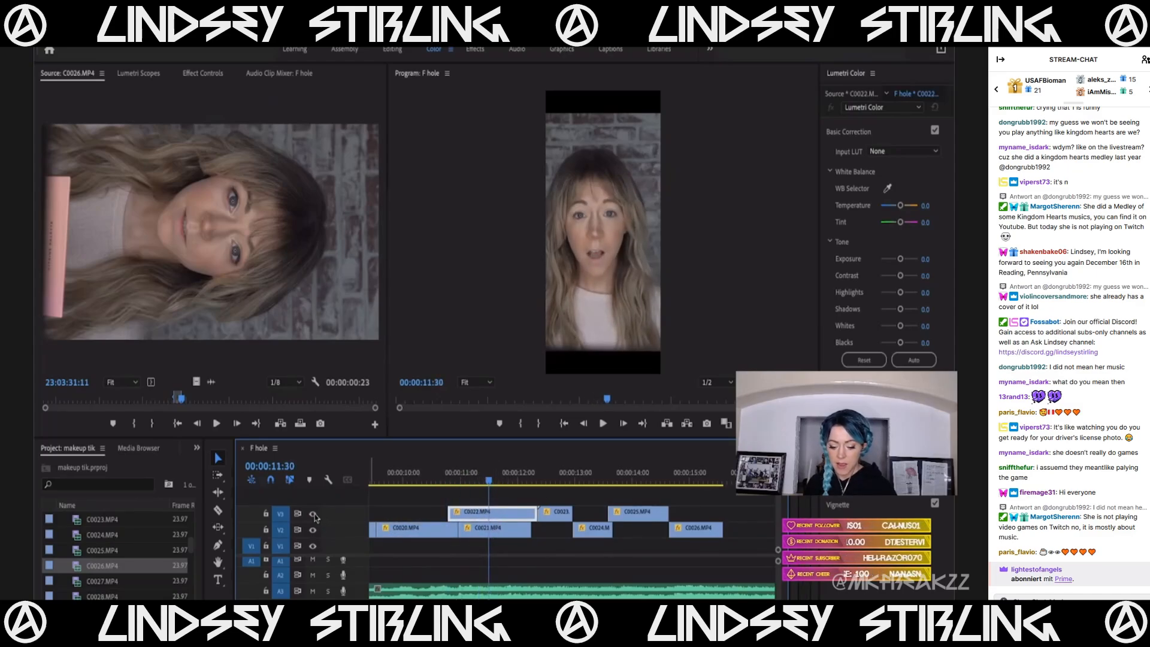
{"action": "left_click", "coordinate": [313, 513]}
{"action": "left_click", "coordinate": [313, 514]}
Trim C0023.MP4's end to about 00:00:12:45 and move C0024.MP4 earlier to start right at that cut.
{"action": "scroll", "coordinate": [540, 565], "scroll_direction": "down", "scroll_amount": 5}
{"action": "left_click", "coordinate": [525, 476]}
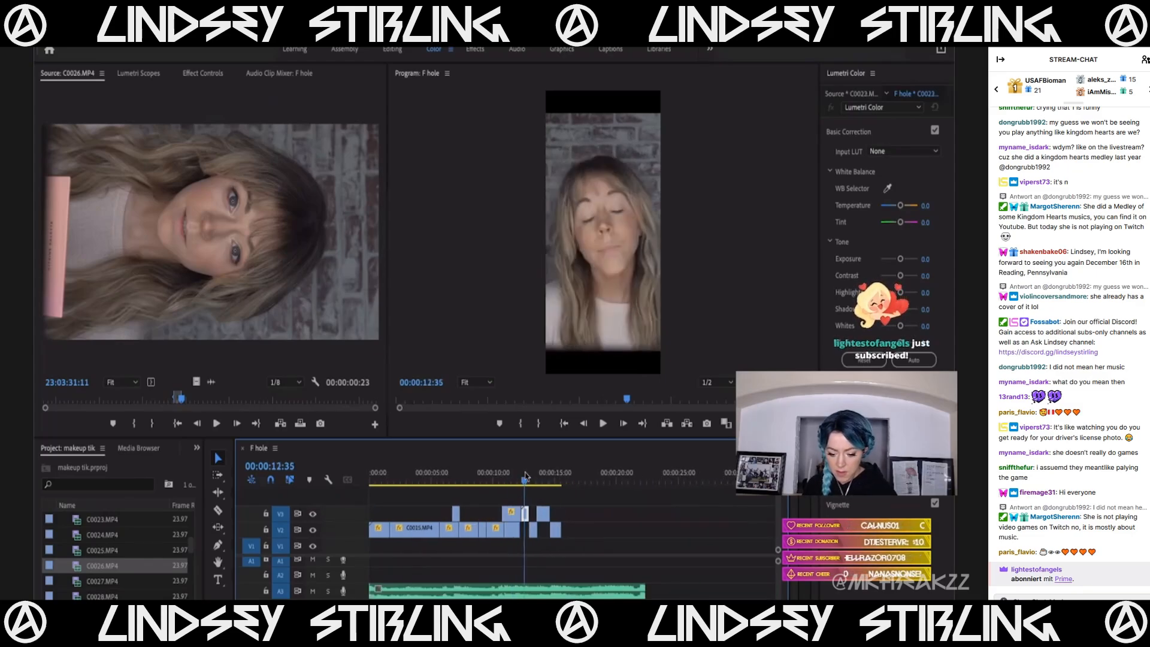
{"action": "scroll", "coordinate": [535, 479], "scroll_direction": "up", "scroll_amount": 5}
{"action": "key", "text": "space"}
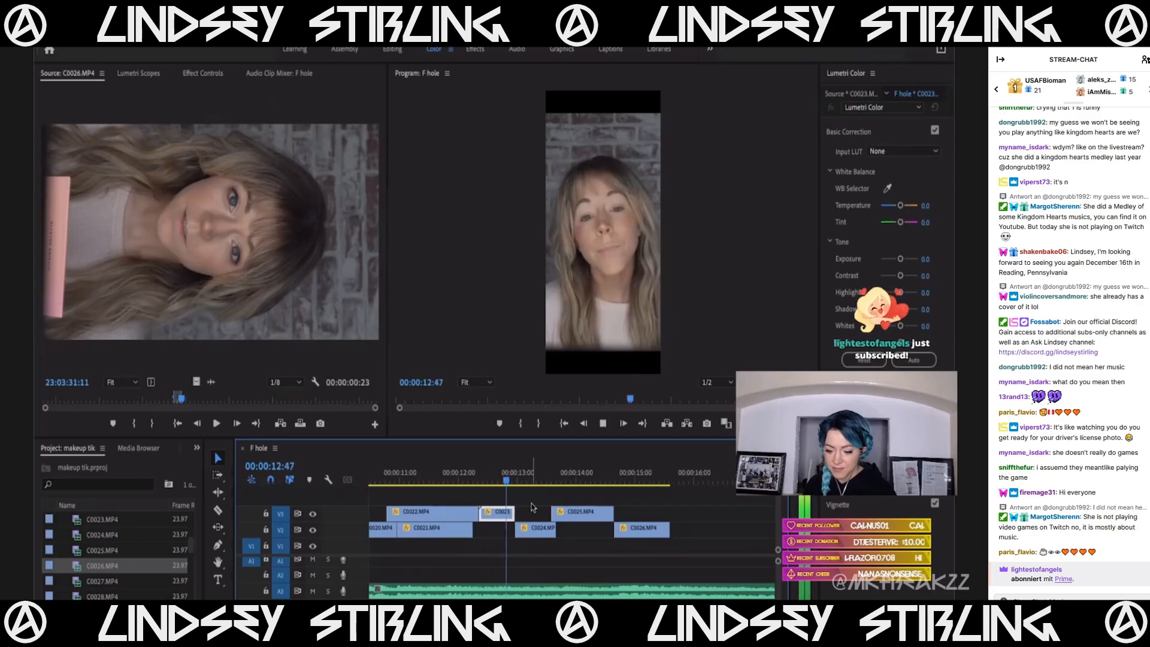
{"action": "key", "text": "space"}
{"action": "left_click", "coordinate": [488, 477]}
{"action": "key", "text": "space"}
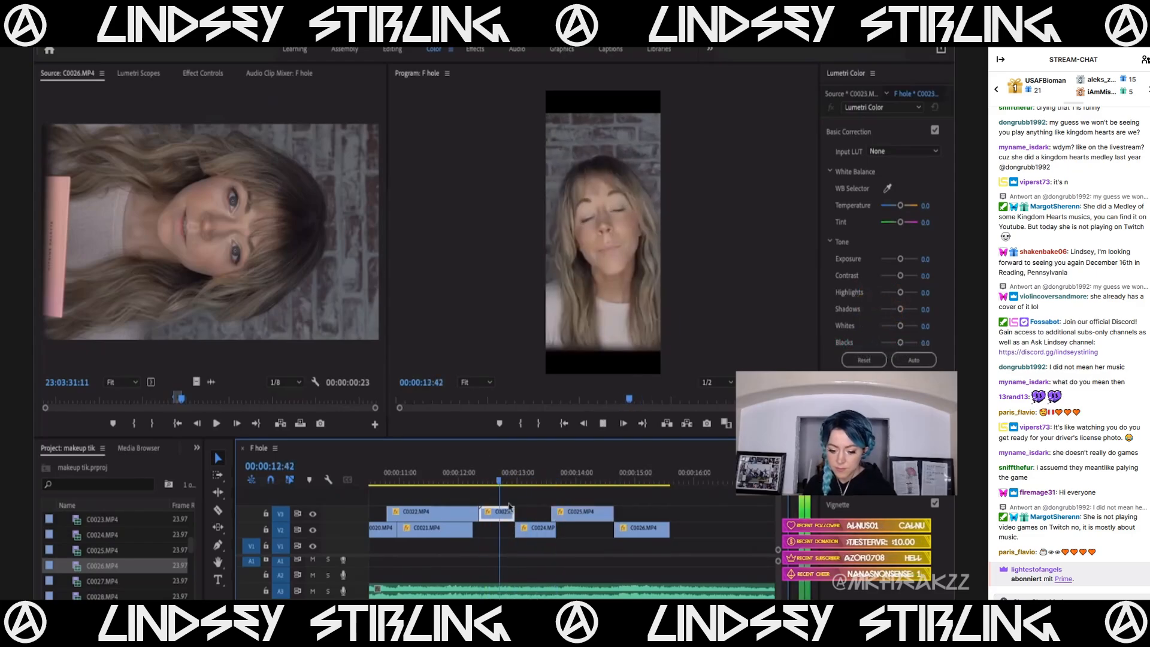
{"action": "key", "text": "space"}
{"action": "left_click_drag", "start_coordinate": [513, 513], "coordinate": [519, 536]}
{"action": "key", "text": "space"}
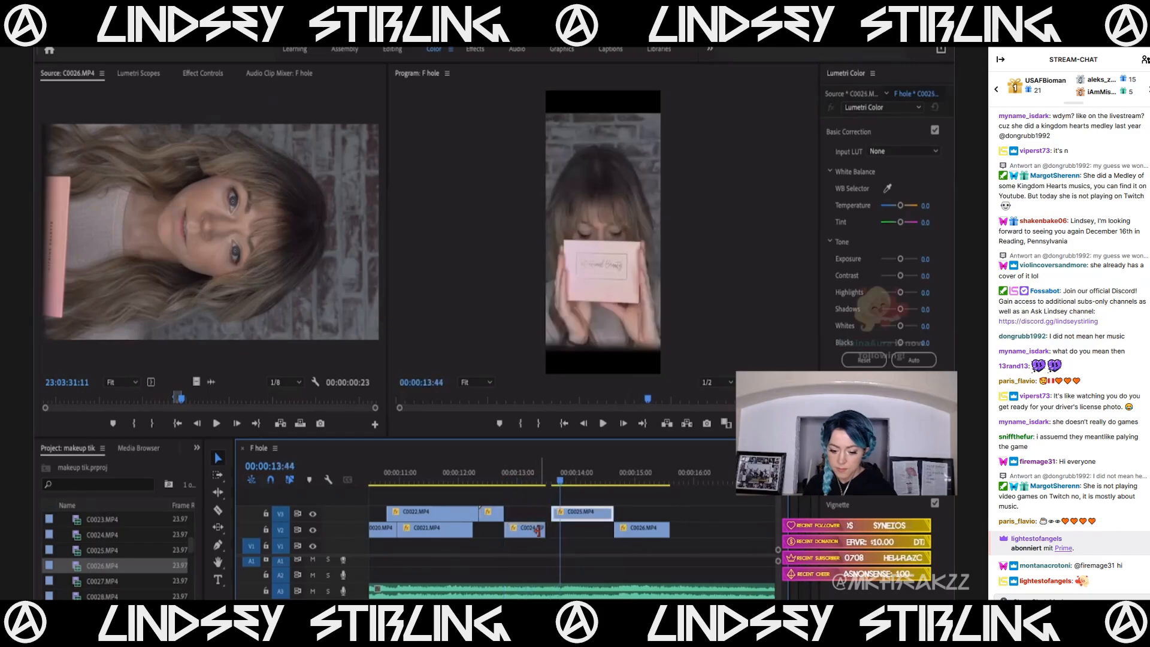
Extend C0024.MP4's end to meet the start of C0025.MP4 and replay the sequence into C0026.MP4.
{"action": "left_click_drag", "start_coordinate": [541, 530], "coordinate": [585, 529]}
{"action": "scroll", "coordinate": [551, 522], "scroll_direction": "up", "scroll_amount": 10}
{"action": "key", "text": "space"}
{"action": "scroll", "coordinate": [506, 485], "scroll_direction": "down", "scroll_amount": 8}
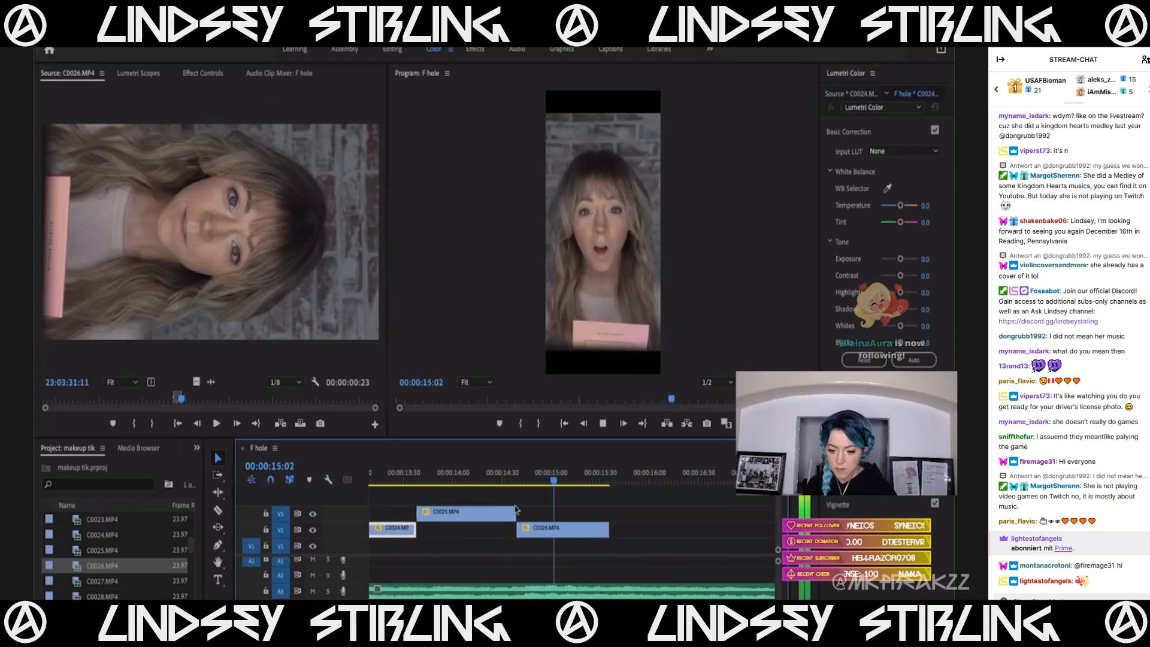
Trim C0025.MP4's end back to 00:00:14:33, move C0026.MP4 to start there, and replay the cut.
{"action": "left_click", "coordinate": [575, 527]}
{"action": "left_click", "coordinate": [513, 479]}
{"action": "left_click_drag", "start_coordinate": [526, 529], "coordinate": [513, 519]}
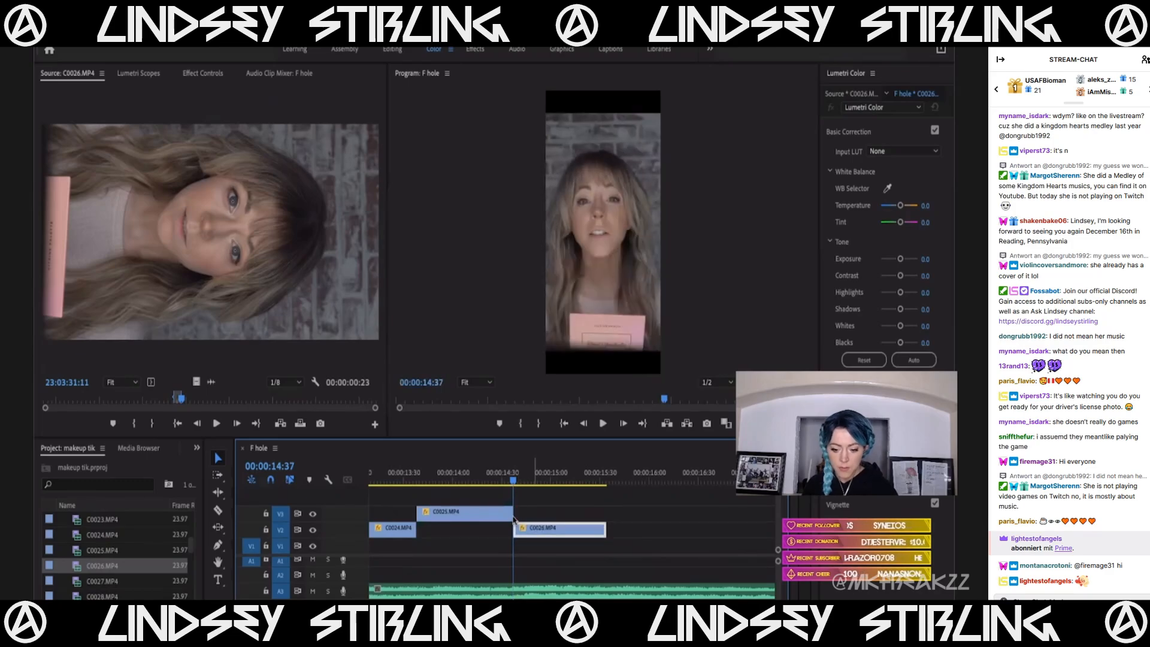
{"action": "key", "text": "space"}
{"action": "left_click_drag", "start_coordinate": [514, 527], "coordinate": [510, 515]}
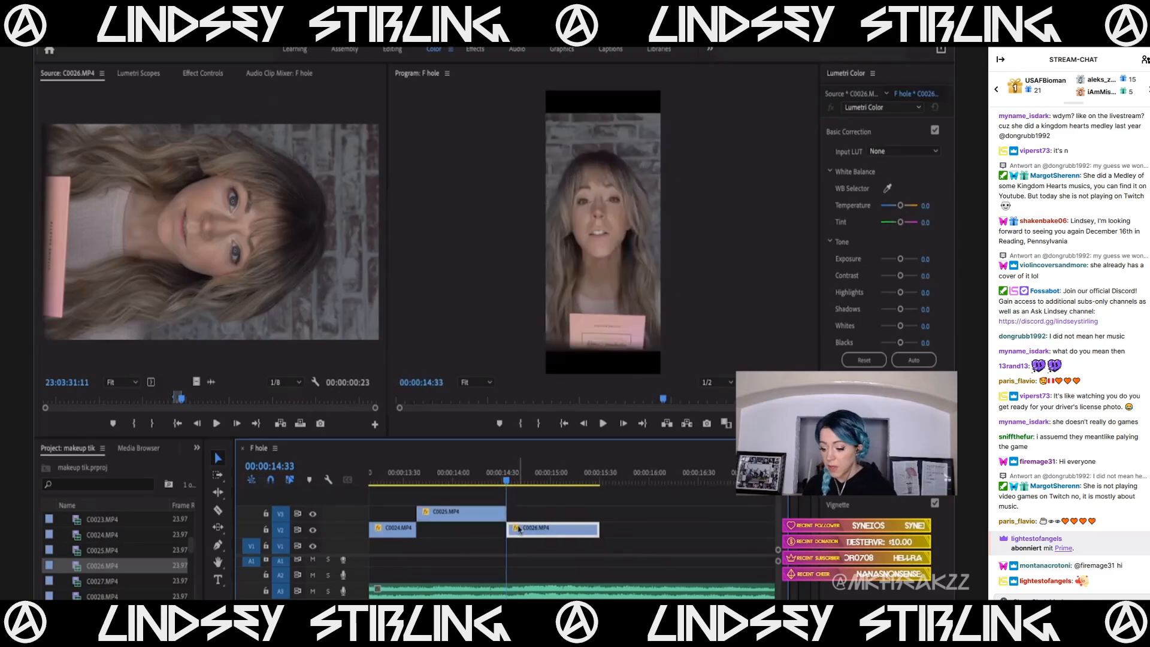
{"action": "key", "text": "minus"}
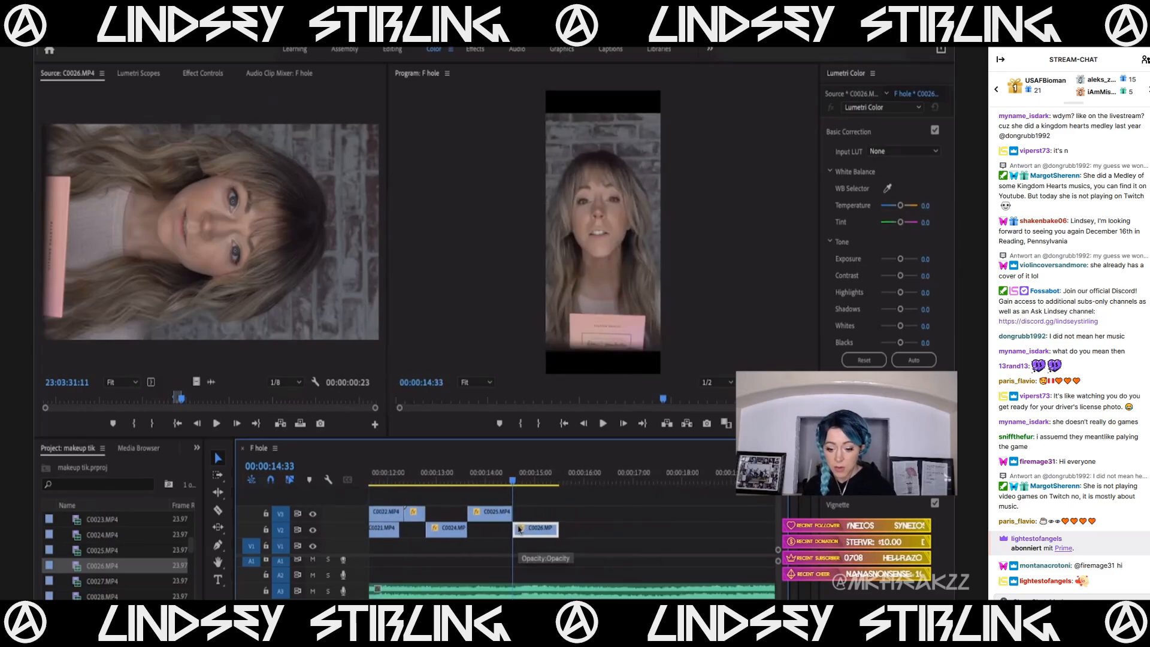
{"action": "key", "text": "space"}
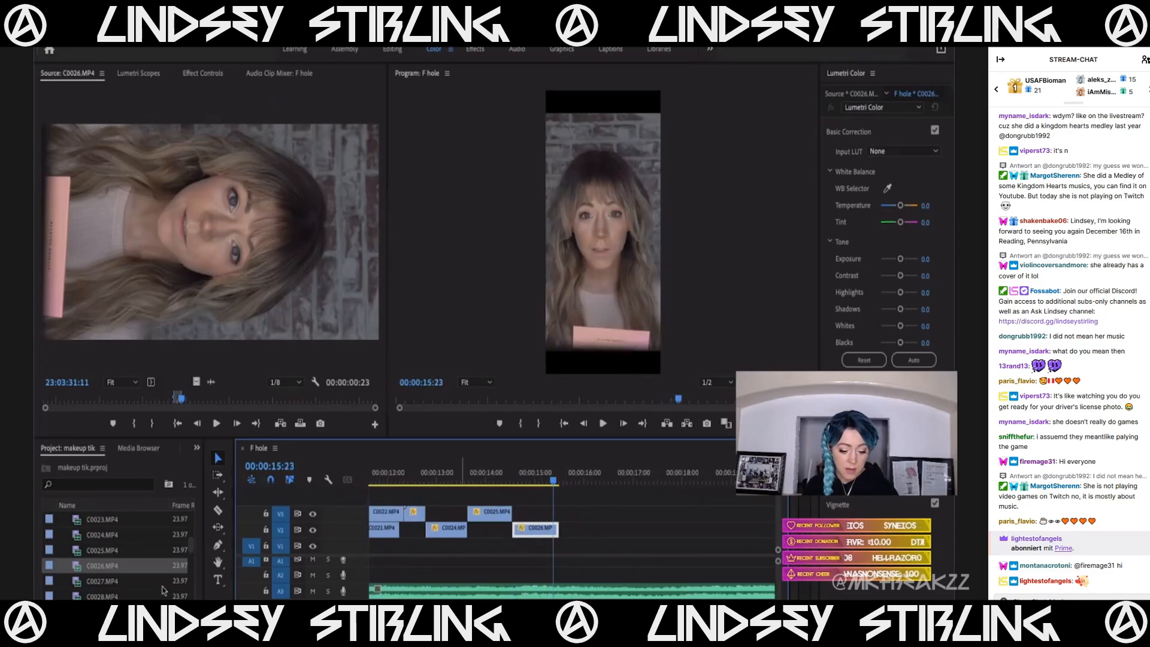
Open C0027.MP4 as the source and mark a 00:00:01:09 excerpt ending at 23:04:20:07.
{"action": "double_click", "coordinate": [101, 580]}
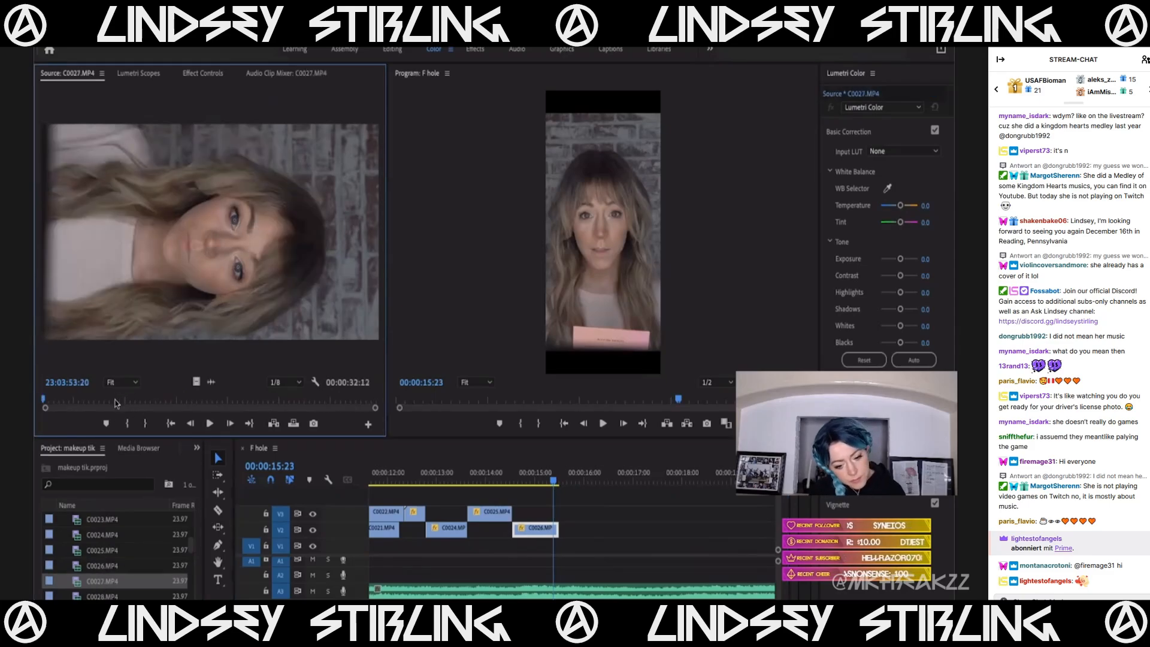
{"action": "left_click_drag", "start_coordinate": [99, 406], "coordinate": [274, 411]}
{"action": "key", "text": "space"}
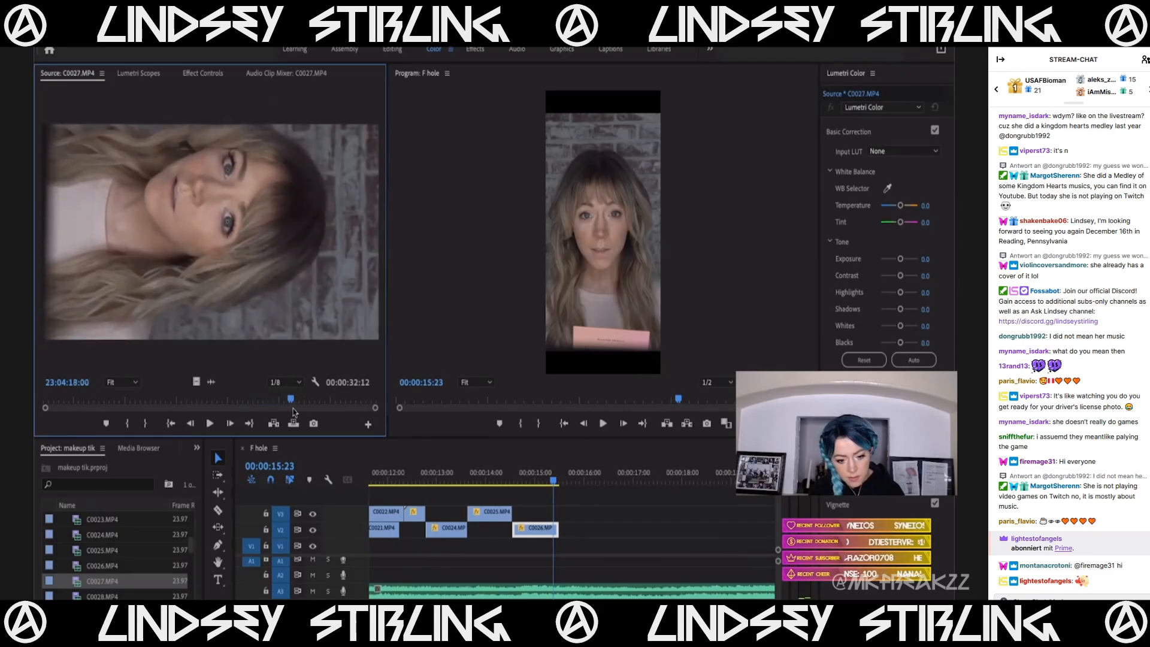
{"action": "left_click_drag", "start_coordinate": [302, 408], "coordinate": [292, 408]}
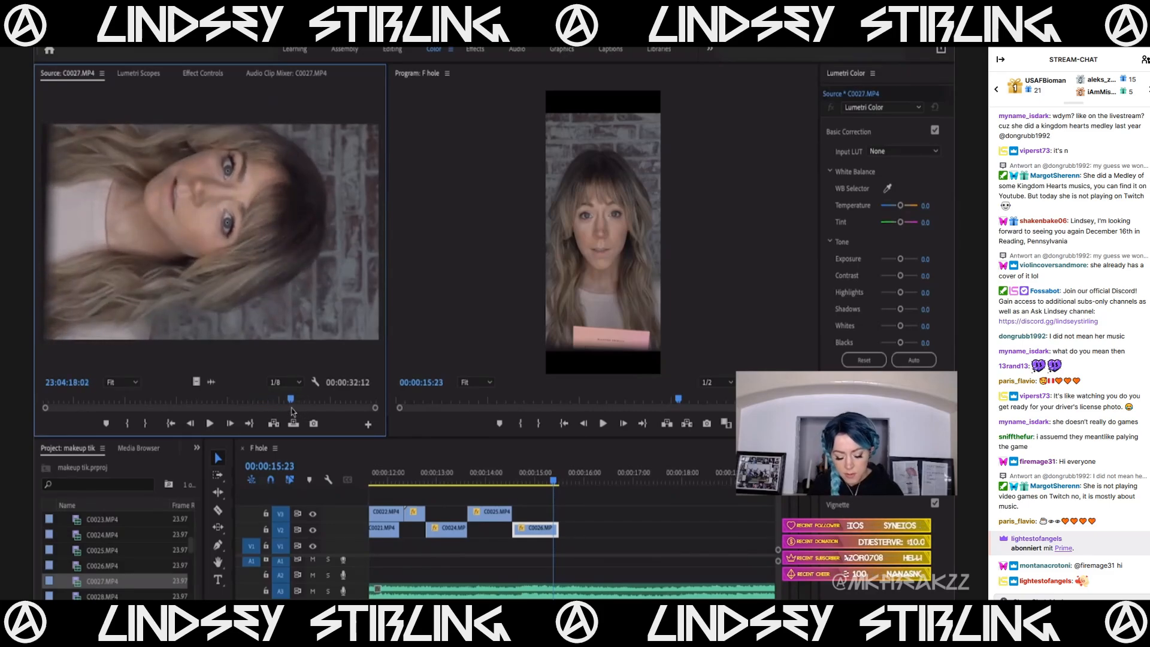
{"action": "key", "text": "i"}
{"action": "key", "text": "space"}
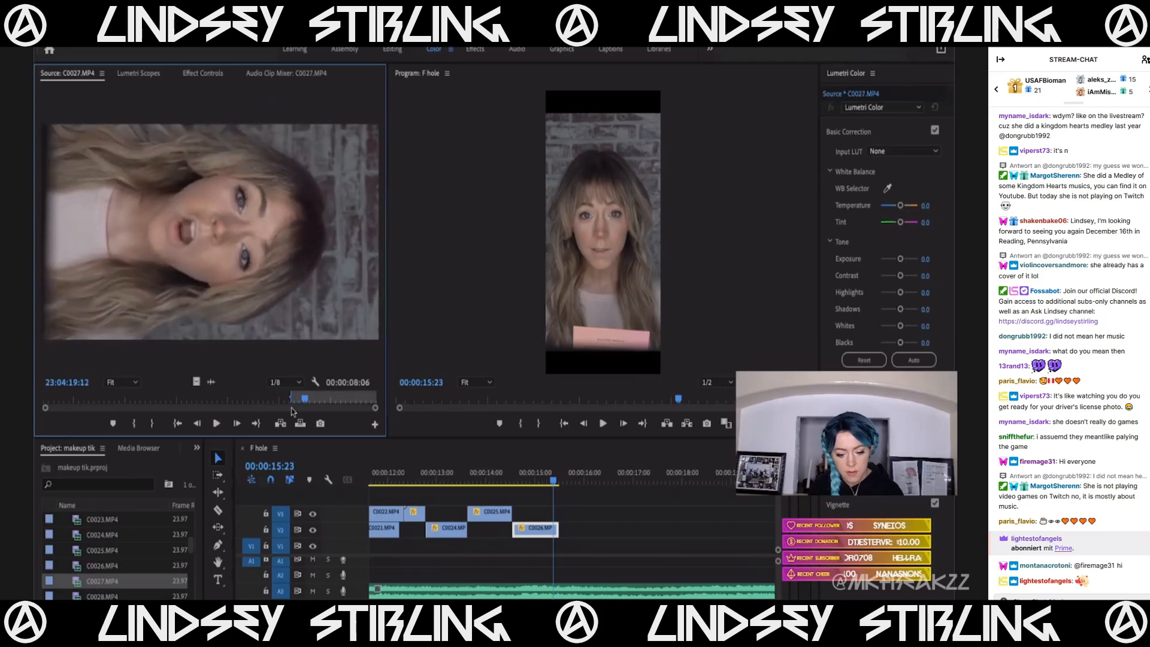
{"action": "key", "text": "space"}
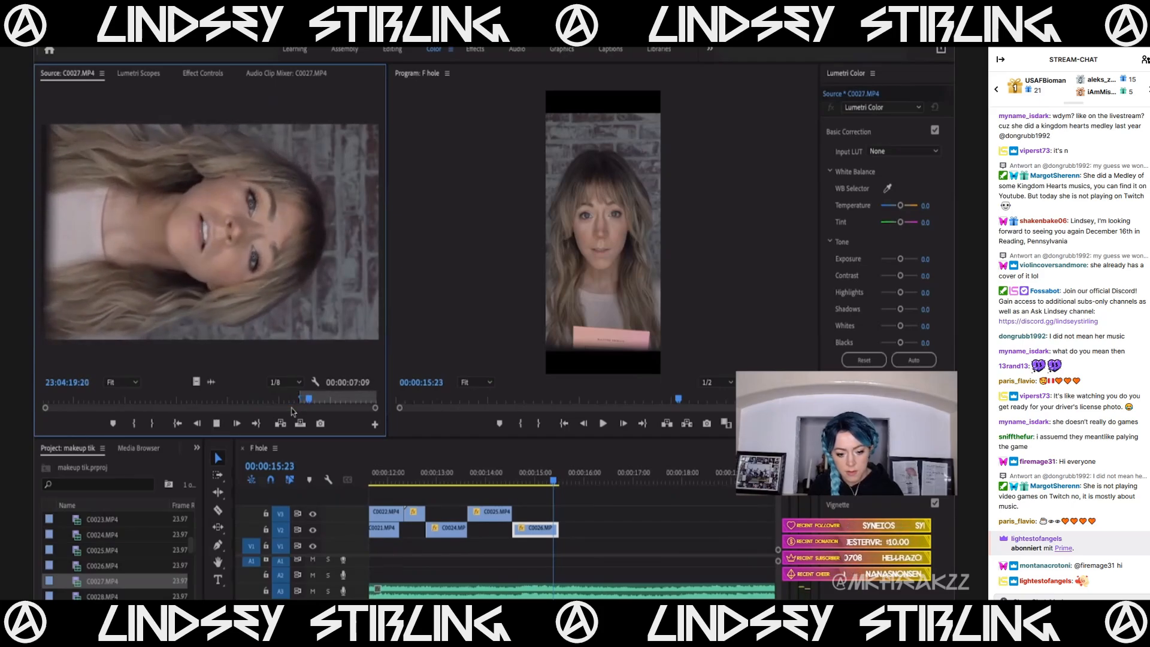
{"action": "key", "text": "o"}
Place the marked C0027.MP4 excerpt on V3 directly above C0026.MP4 and paste the upright framing onto it.
{"action": "left_click_drag", "start_coordinate": [196, 381], "coordinate": [514, 513]}
{"action": "left_click", "coordinate": [494, 470]}
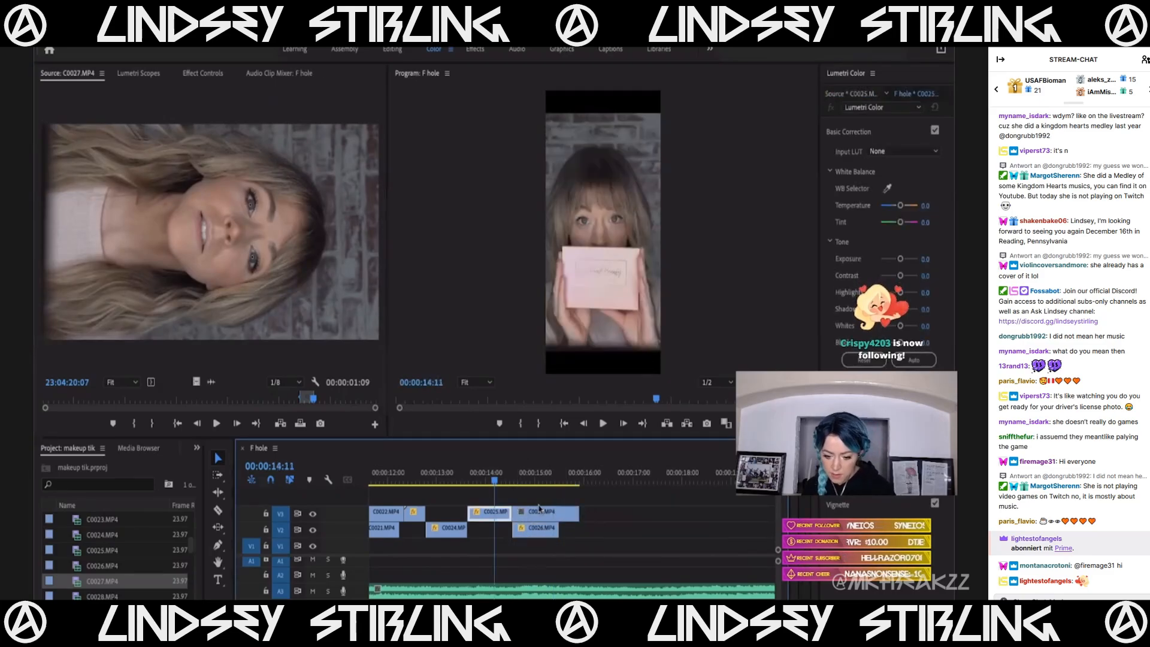
{"action": "left_click", "coordinate": [541, 484]}
{"action": "key", "text": "ctrl+v"}
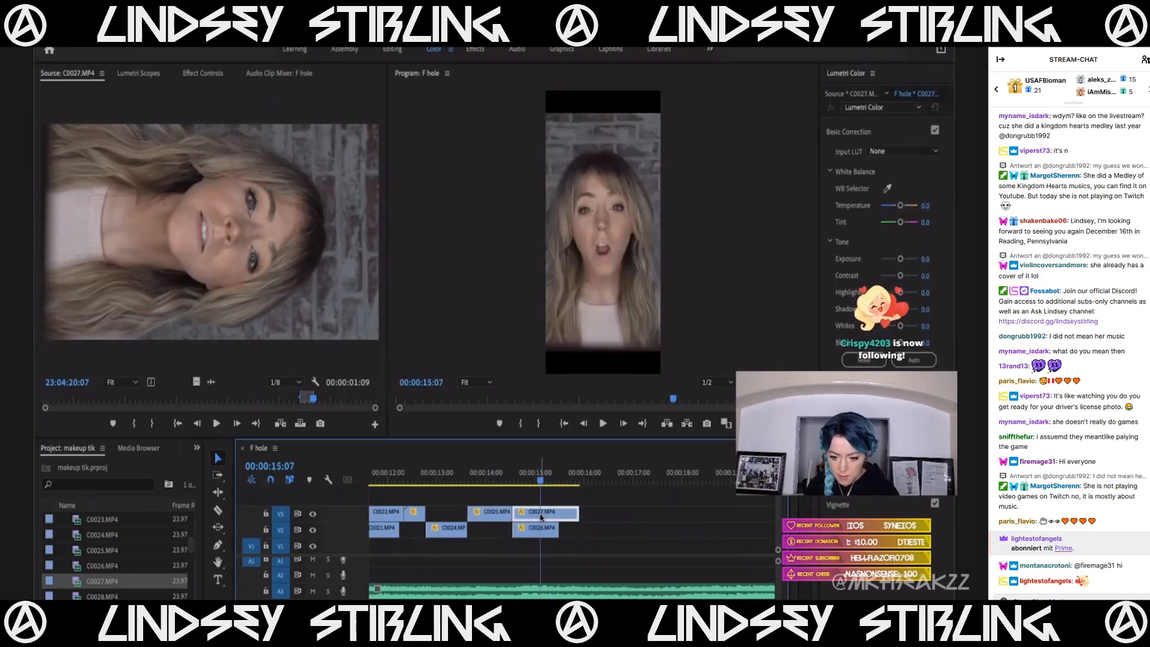
Trim C0027.MP4 on V3 to span the same range as C0026.MP4 below it, and replay the cut.
{"action": "left_click", "coordinate": [505, 480]}
{"action": "key", "text": "space"}
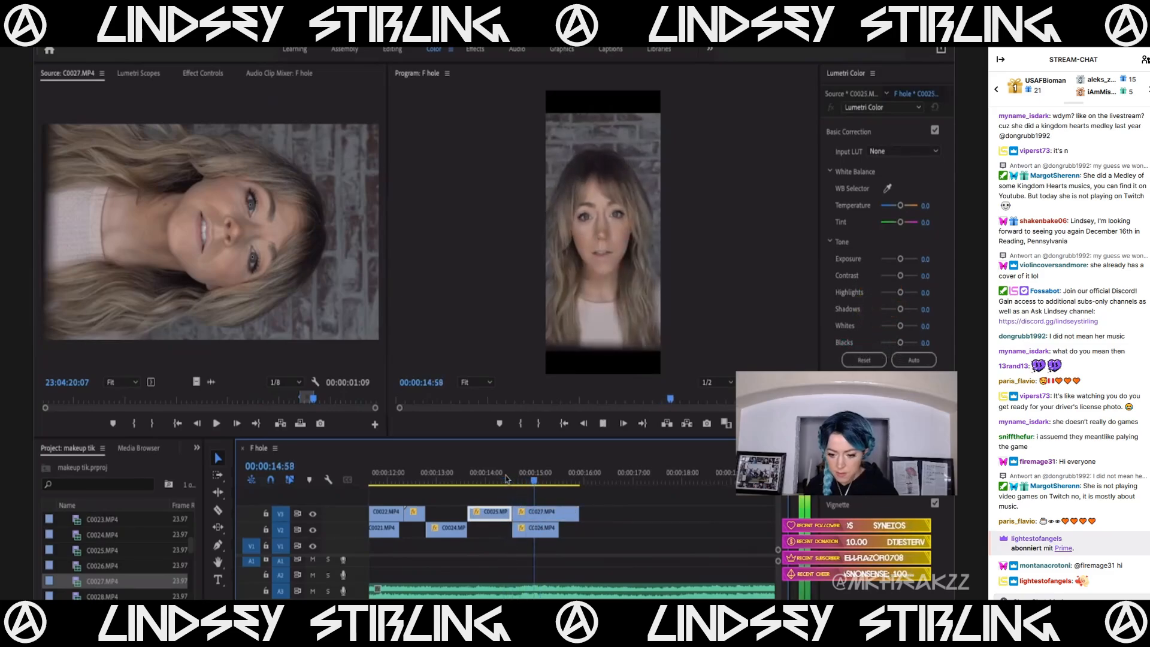
{"action": "key", "text": "space"}
{"action": "left_click_drag", "start_coordinate": [543, 514], "coordinate": [532, 514]}
{"action": "left_click", "coordinate": [507, 480]}
{"action": "key", "text": "space"}
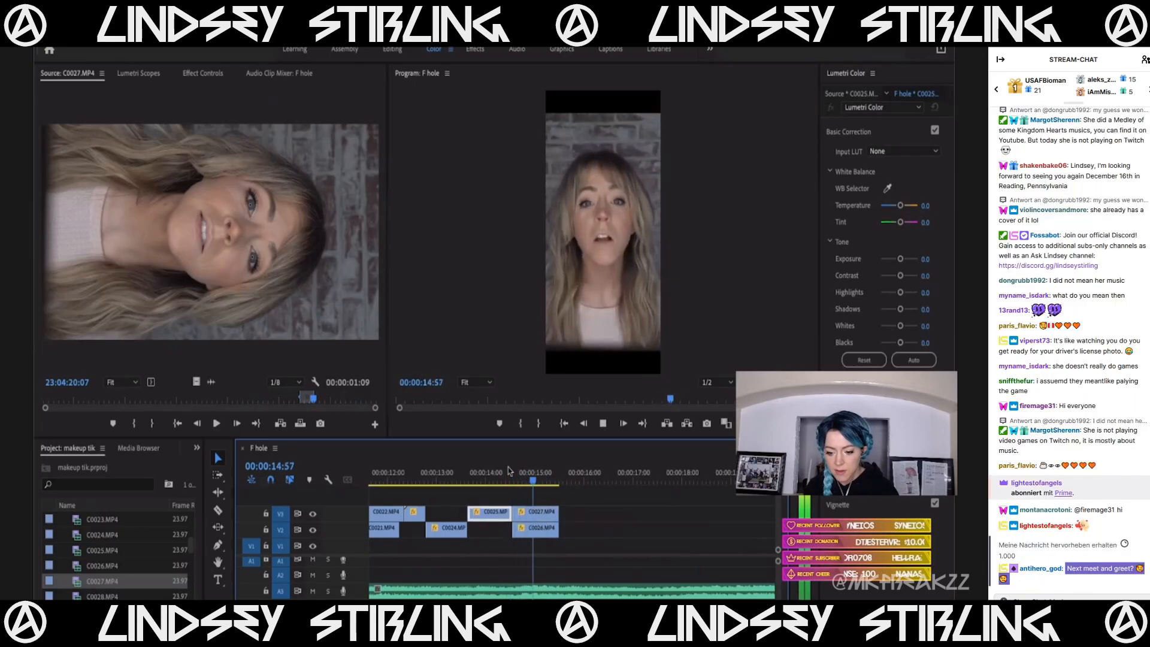
Open C0028.MP4 as the source and mark a 00:00:02:23 excerpt ending at 23:04:55:18.
{"action": "double_click", "coordinate": [100, 595]}
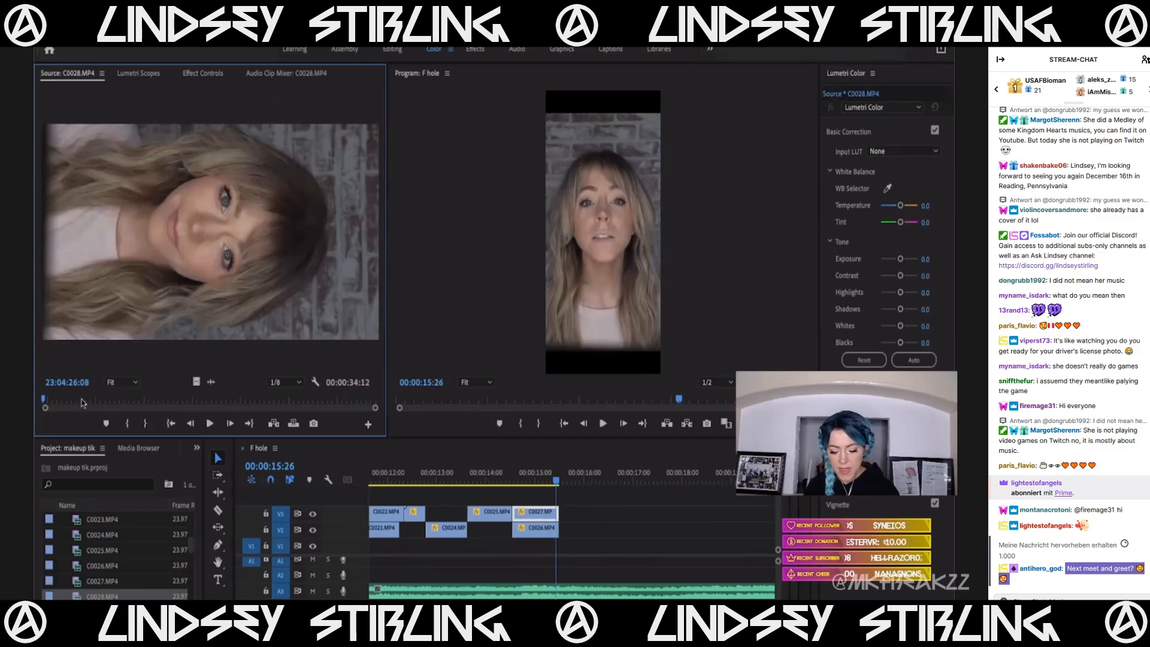
{"action": "left_click_drag", "start_coordinate": [83, 403], "coordinate": [44, 401]}
{"action": "key", "text": "space"}
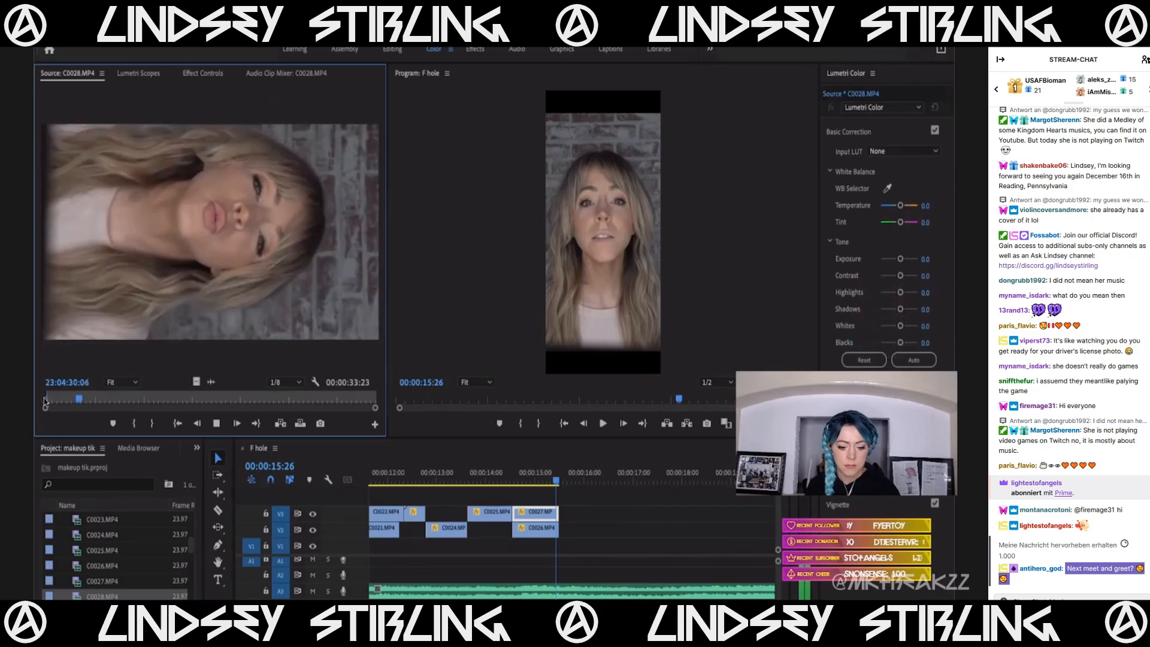
{"action": "key", "text": "space"}
{"action": "key", "text": "o"}
{"action": "left_click_drag", "start_coordinate": [277, 405], "coordinate": [302, 408]}
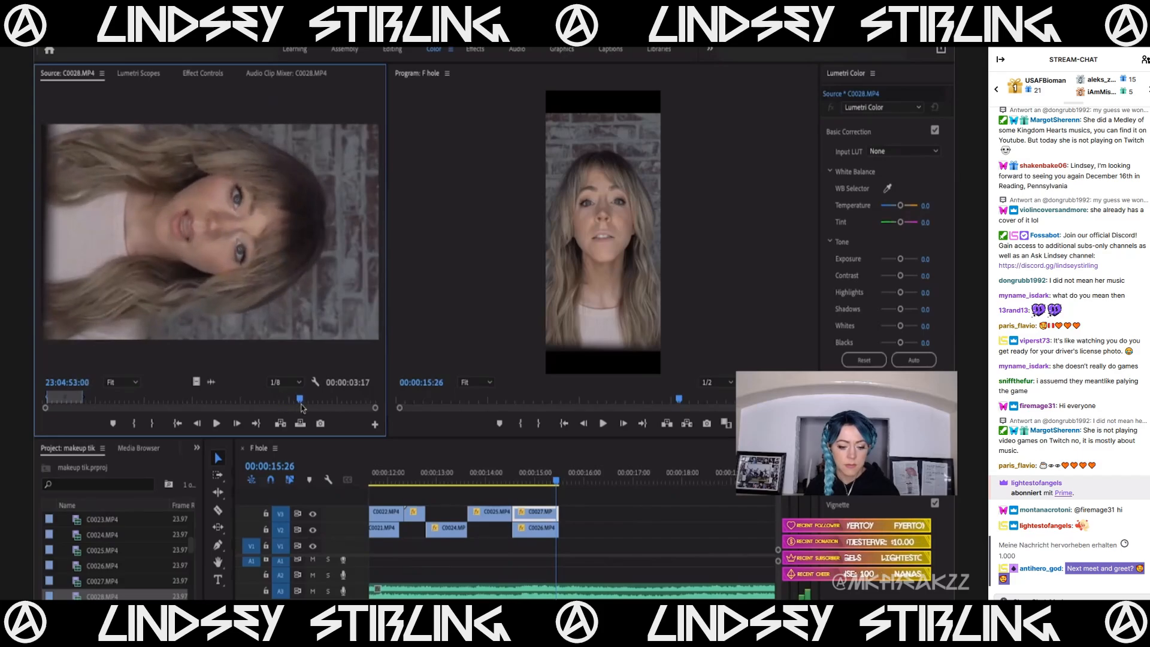
{"action": "key", "text": "i"}
{"action": "key", "text": "space"}
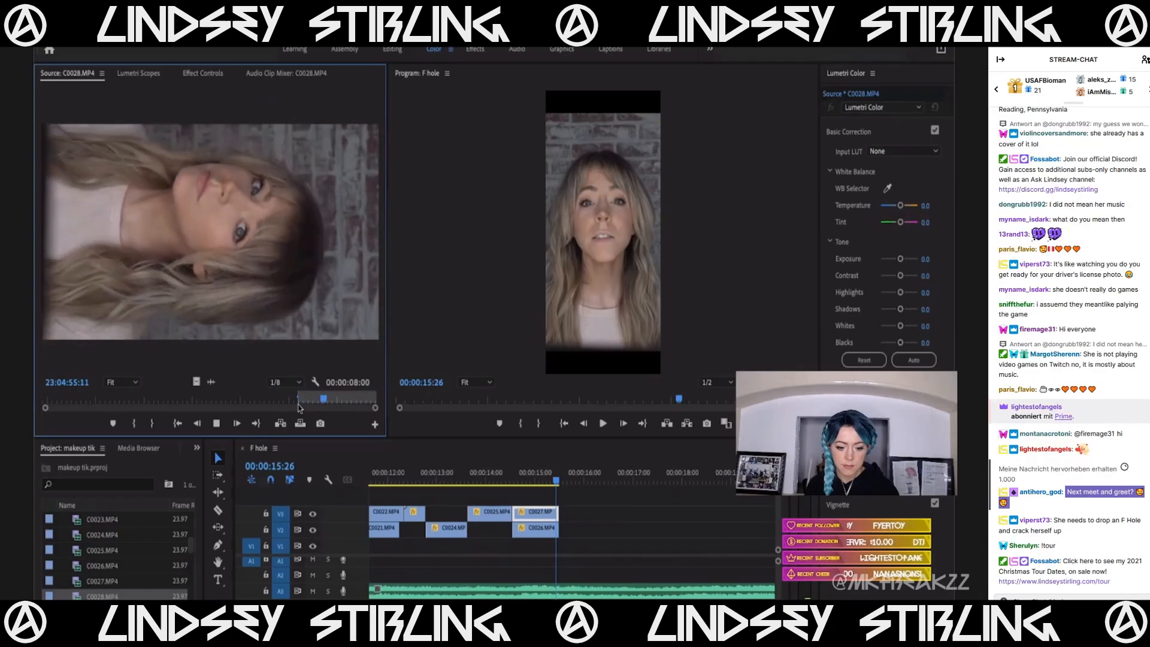
{"action": "key", "text": "space"}
{"action": "key", "text": "o"}
Place the marked C0028.MP4 excerpt on V2 directly after C0026.MP4, paste the upright framing onto it, and replay the cut.
{"action": "left_click_drag", "start_coordinate": [196, 381], "coordinate": [568, 532]}
{"action": "key", "text": "space"}
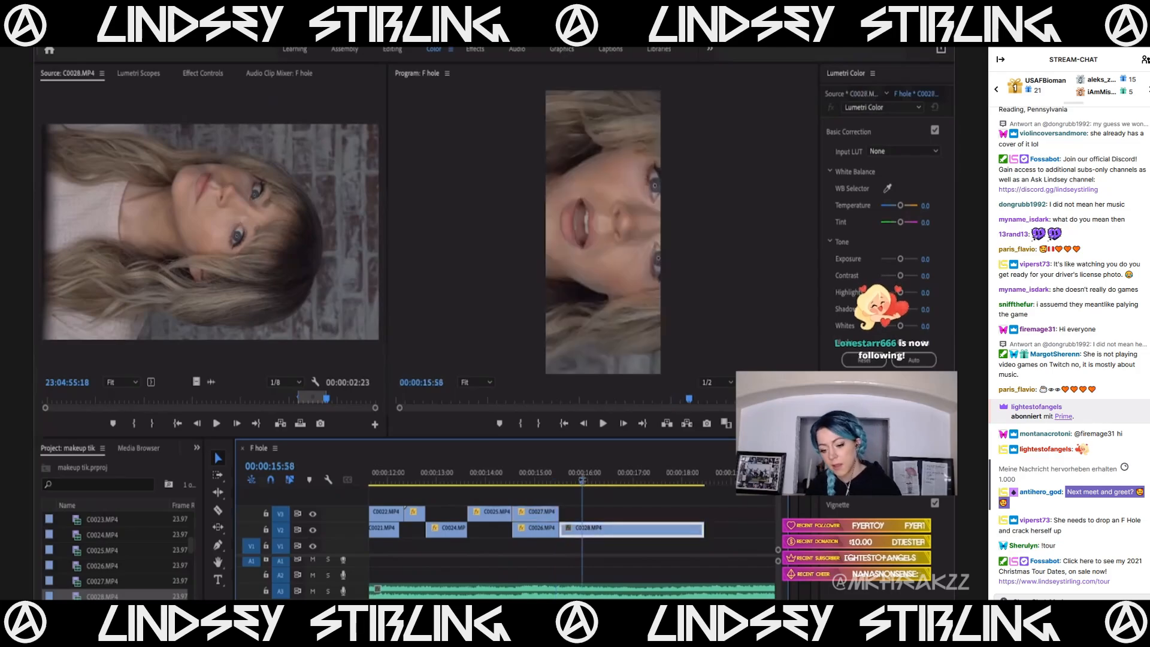
{"action": "key", "text": "super+alt+v"}
{"action": "left_click", "coordinate": [540, 495]}
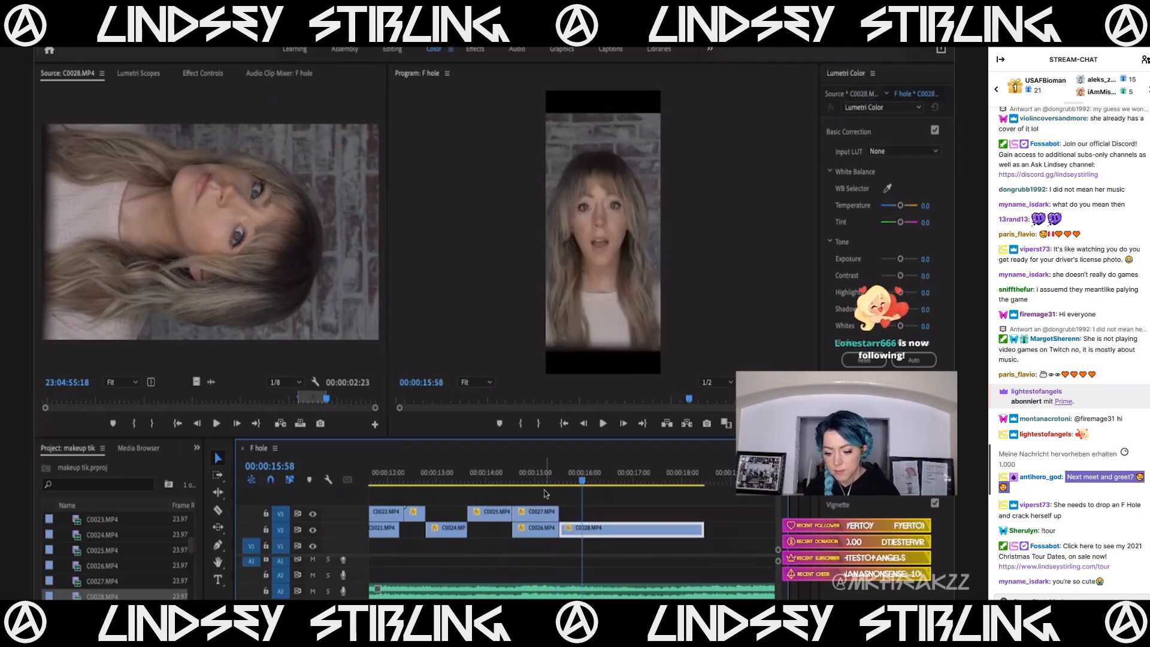
{"action": "key", "text": "space"}
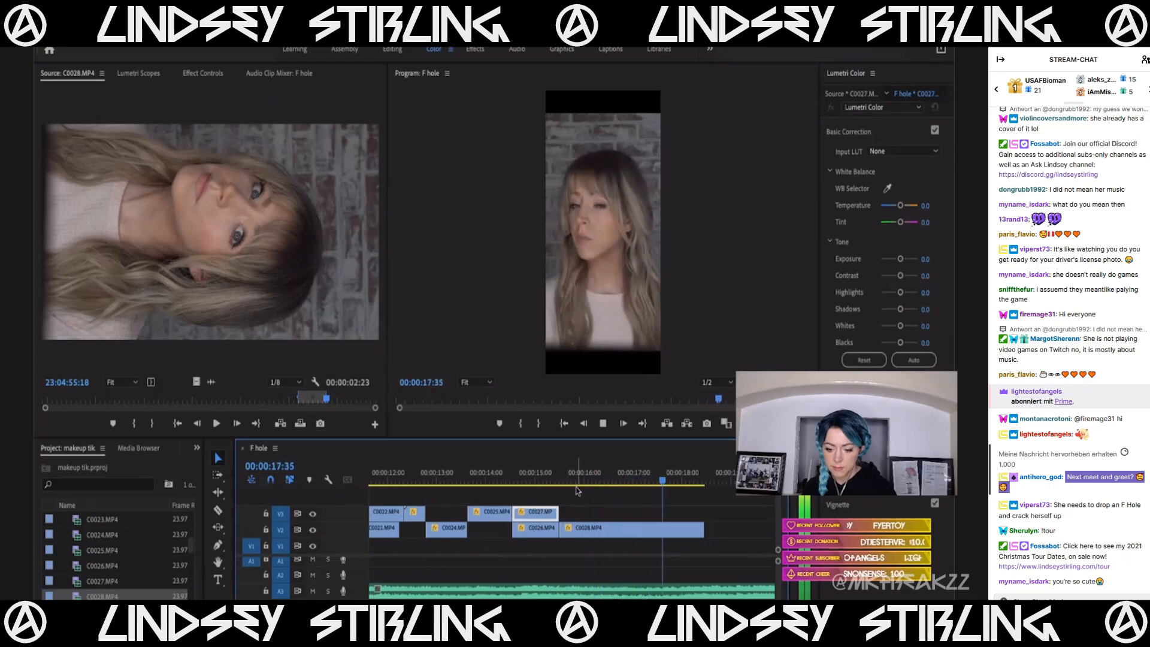
Replay C0028.MP4 on V2 and split it just past the 00:00:16:00 mark.
{"action": "key", "text": "space"}
{"action": "mouse_move", "coordinate": [342, 400]}
{"action": "left_mouse_down"}
{"action": "mouse_move", "coordinate": [352, 402]}
{"action": "mouse_move", "coordinate": [330, 408]}
{"action": "left_mouse_up"}
{"action": "left_click", "coordinate": [560, 476]}
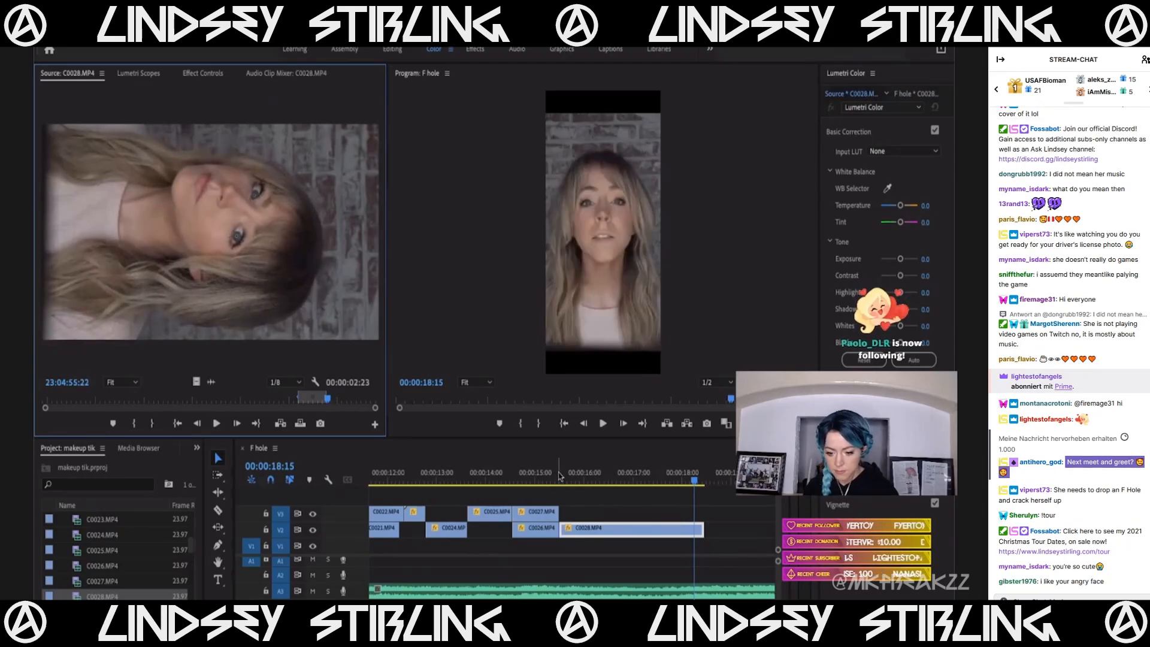
{"action": "key", "text": "space"}
{"action": "key", "text": "space"}
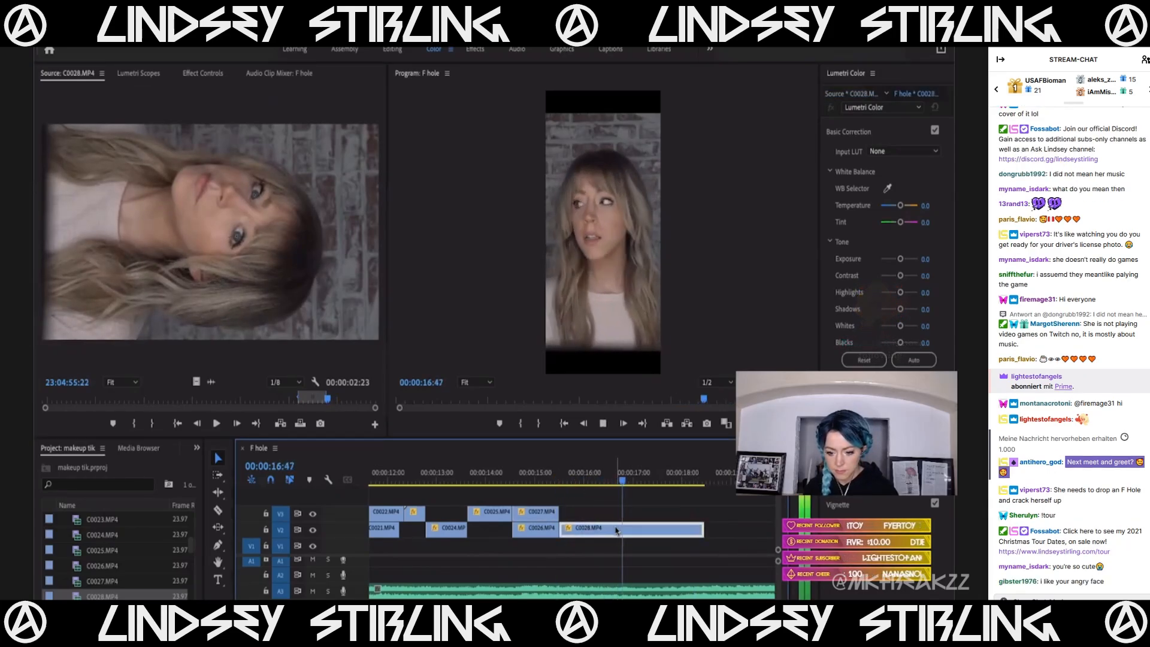
{"action": "left_click_drag", "start_coordinate": [575, 480], "coordinate": [597, 483]}
{"action": "key", "text": "c"}
{"action": "left_click", "coordinate": [602, 530]}
{"action": "key", "text": "v"}
Trim the start of the second C0028.MP4 piece, close it up against the first piece, and replay the jump cut.
{"action": "left_click_drag", "start_coordinate": [602, 530], "coordinate": [687, 532]}
{"action": "left_click", "coordinate": [664, 481]}
{"action": "key", "text": "space"}
{"action": "key", "text": "space"}
{"action": "left_click_drag", "start_coordinate": [693, 531], "coordinate": [608, 531]}
{"action": "left_click_drag", "start_coordinate": [616, 531], "coordinate": [663, 531]}
{"action": "left_click", "coordinate": [594, 473]}
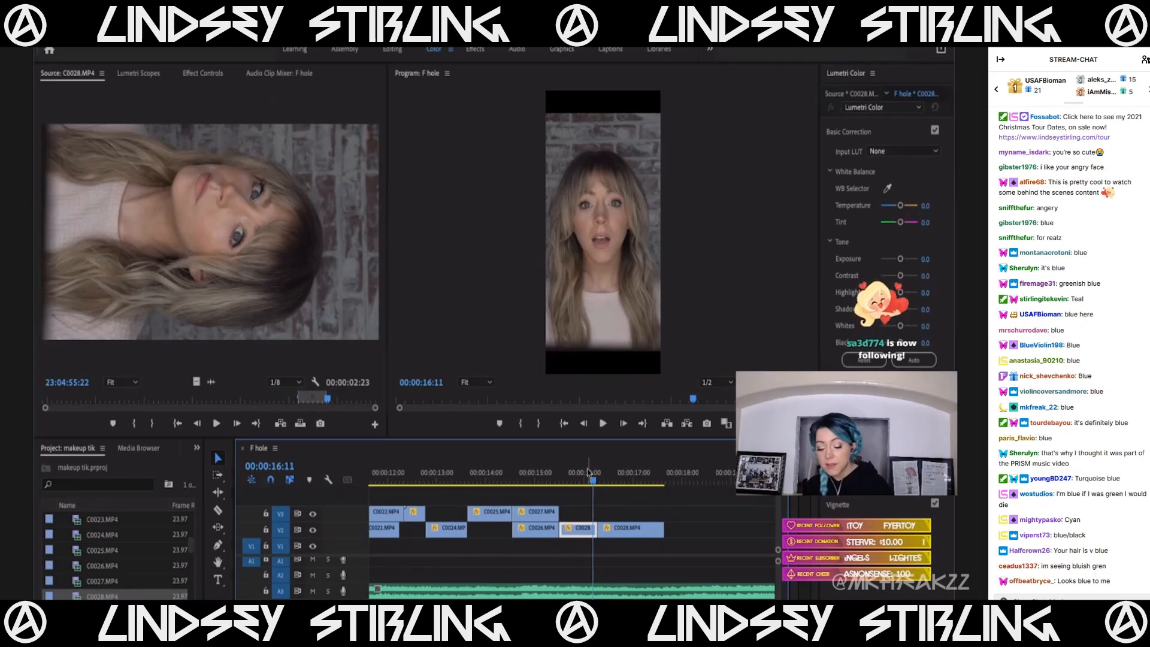
{"action": "left_click", "coordinate": [563, 478]}
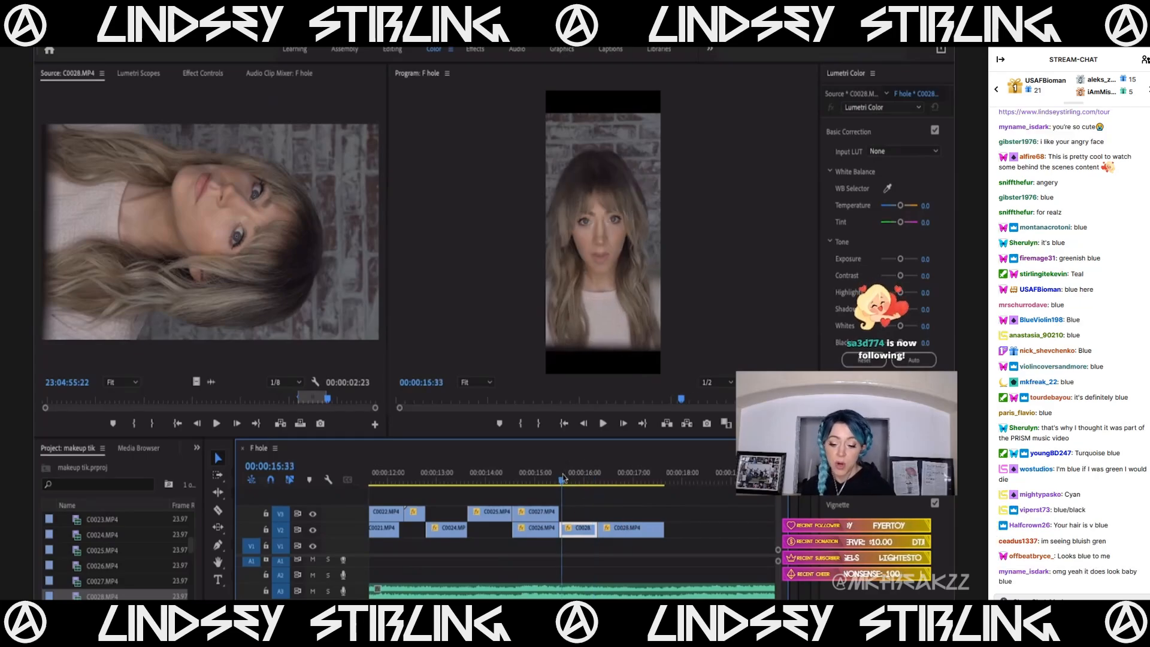
{"action": "key", "text": "space"}
{"action": "left_click", "coordinate": [607, 479]}
{"action": "key", "text": "space"}
Extend the second C0028.MP4 piece, review its ending, and trim its end to 00:00:18:40.
{"action": "left_click_drag", "start_coordinate": [661, 532], "coordinate": [771, 532]}
{"action": "key", "text": "minus"}
{"action": "key", "text": "minus"}
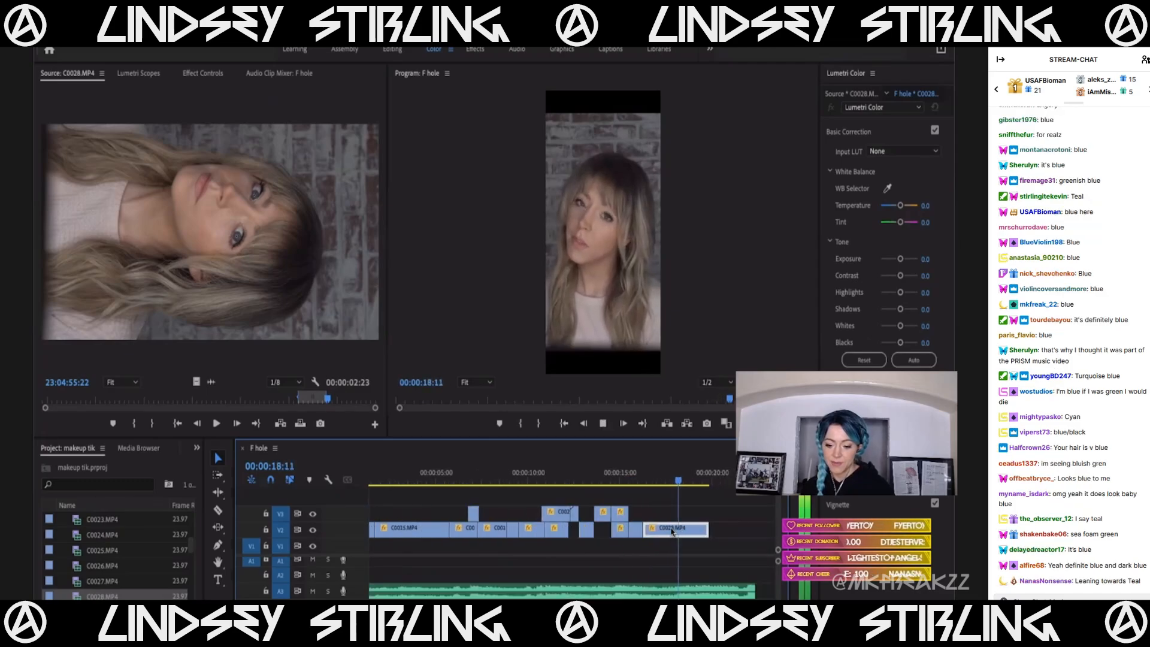
{"action": "key", "text": "space"}
{"action": "left_click_drag", "start_coordinate": [672, 477], "coordinate": [685, 483]}
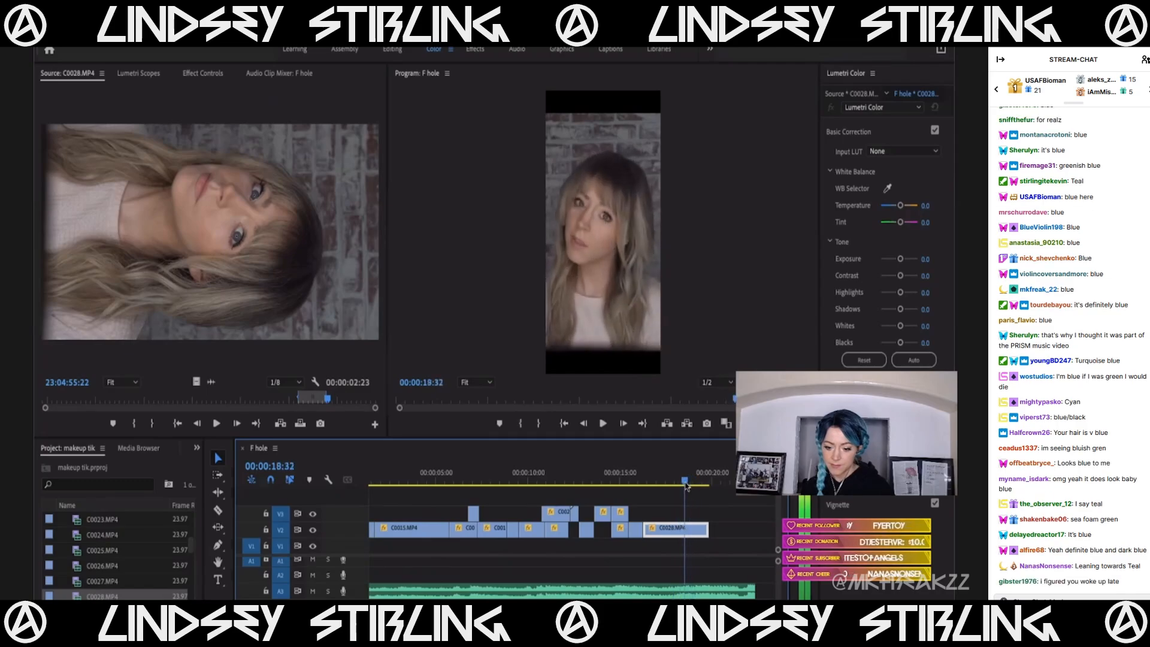
{"action": "key", "text": "space"}
{"action": "key", "text": "space"}
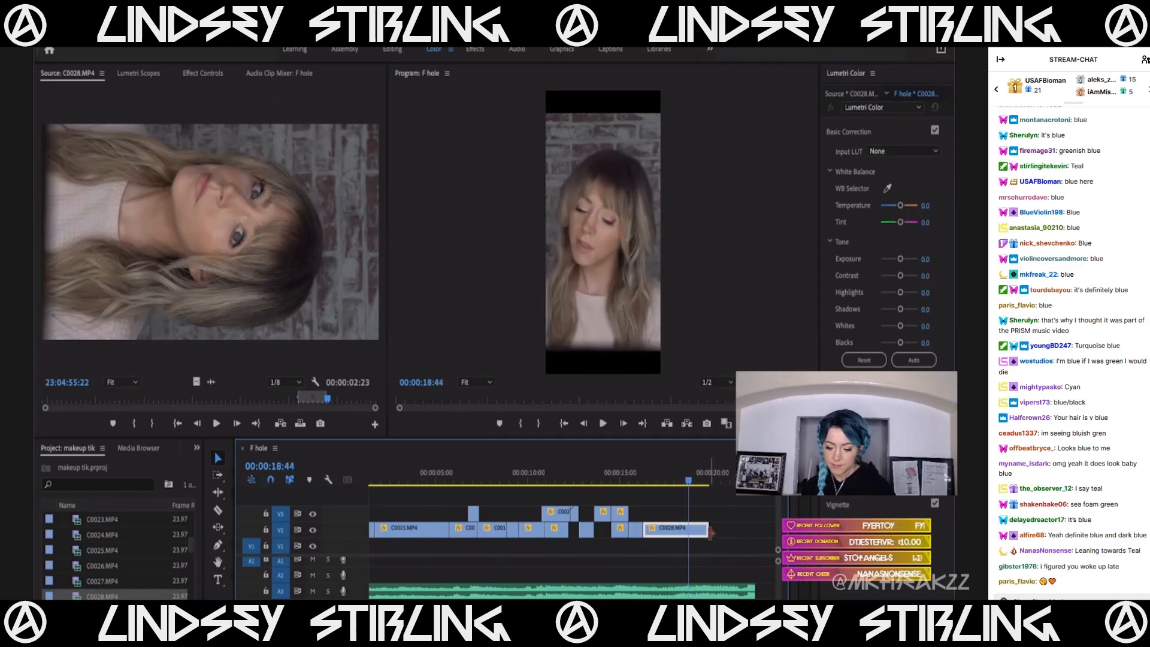
{"action": "left_click_drag", "start_coordinate": [709, 532], "coordinate": [688, 533]}
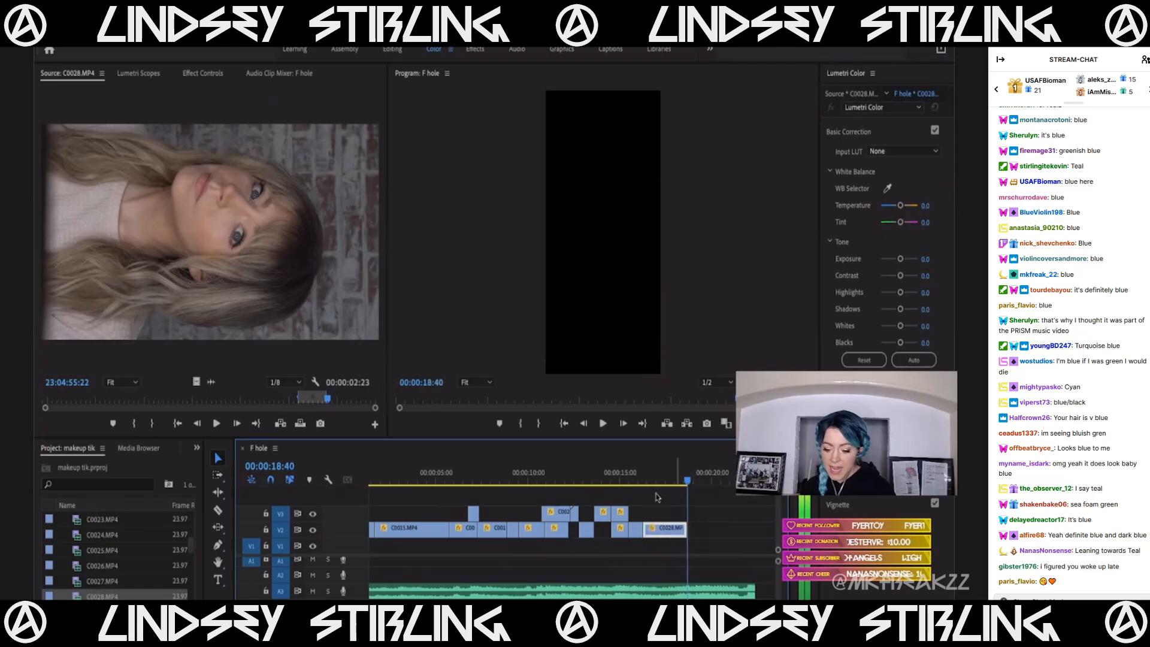
Open C0029.MP4 as the source and mark a 00:00:03:17 excerpt ending at 23:05:45:20.
{"action": "left_click", "coordinate": [648, 481]}
{"action": "scroll", "coordinate": [92, 565], "scroll_direction": "down", "scroll_amount": 2}
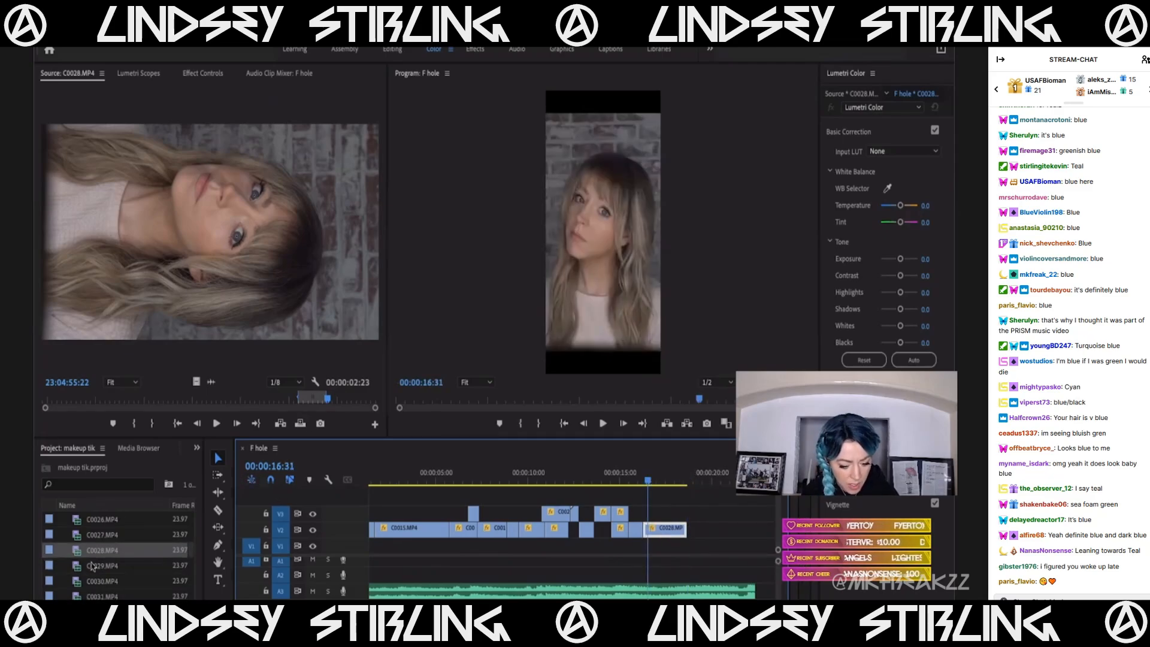
{"action": "double_click", "coordinate": [92, 565]}
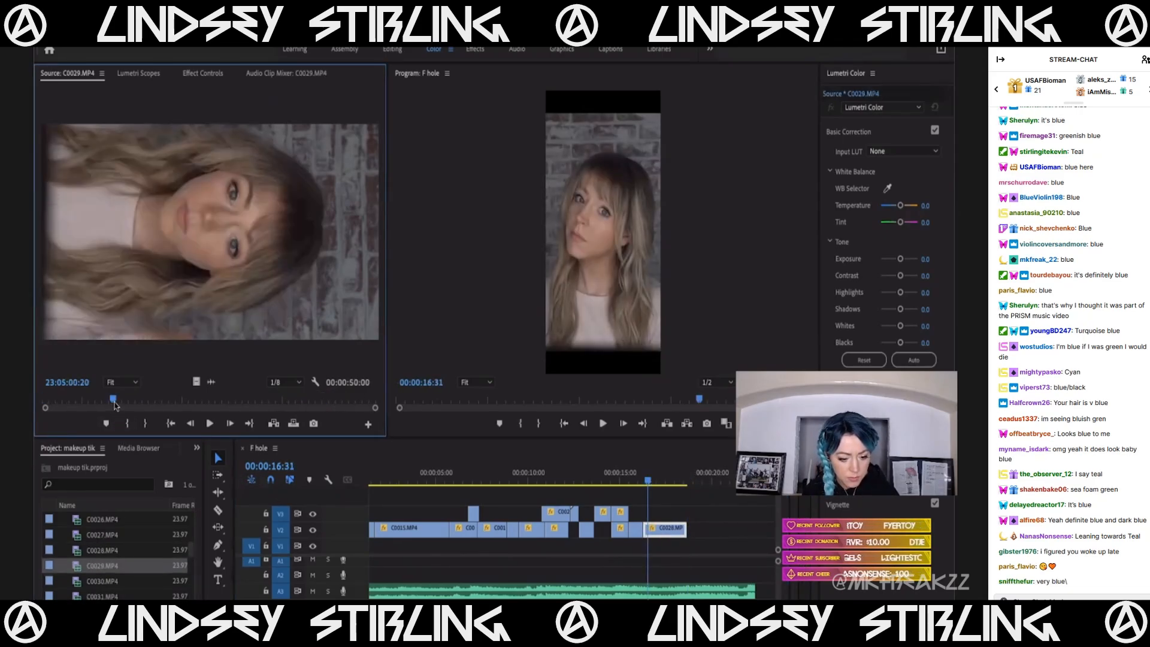
{"action": "left_click_drag", "start_coordinate": [114, 401], "coordinate": [316, 435]}
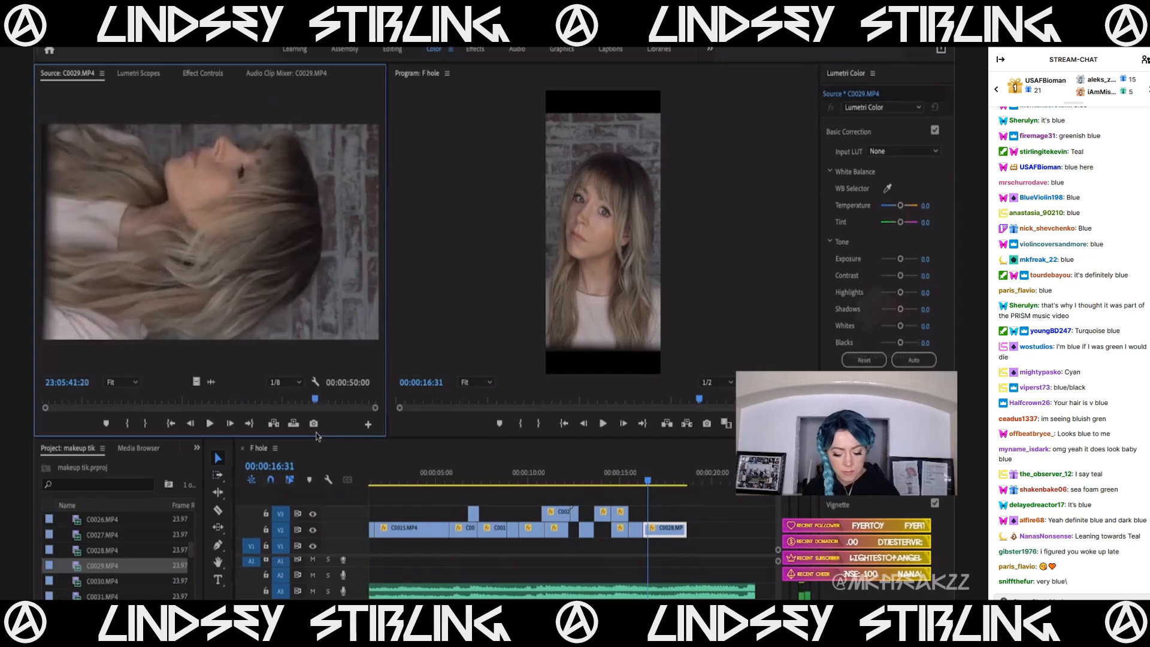
{"action": "key", "text": "space"}
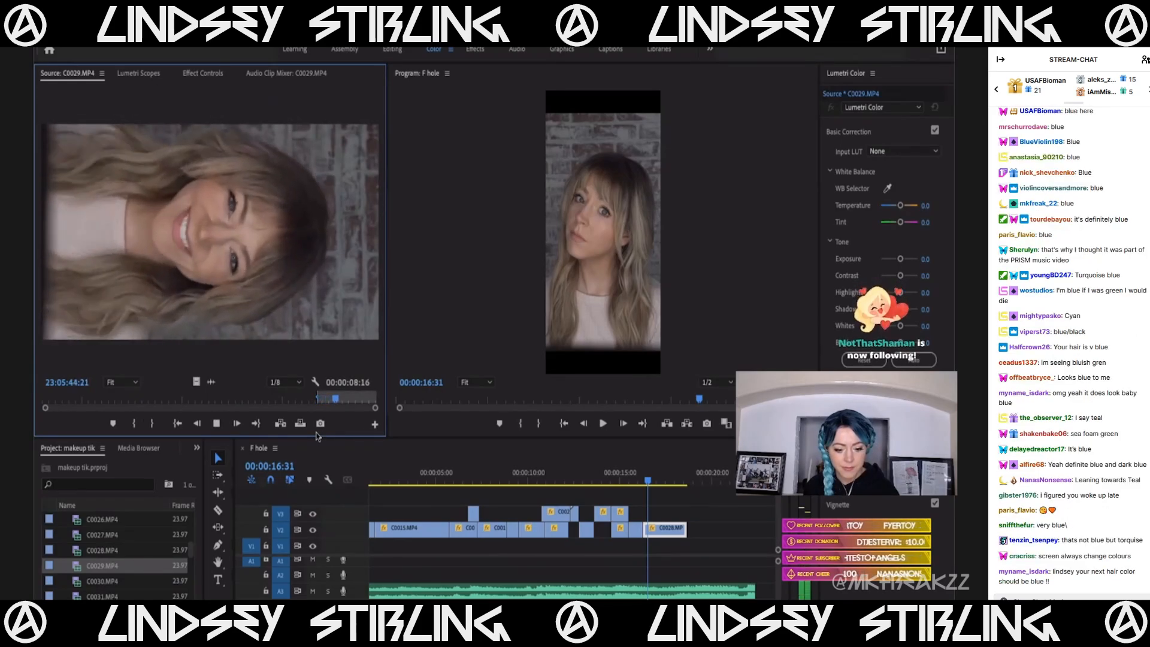
{"action": "key", "text": "space"}
{"action": "key", "text": "o"}
Place the marked C0029.MP4 excerpt on V3 above the second C0028.MP4 piece, paste the upright framing onto it, and replay it.
{"action": "left_click_drag", "start_coordinate": [197, 382], "coordinate": [649, 520]}
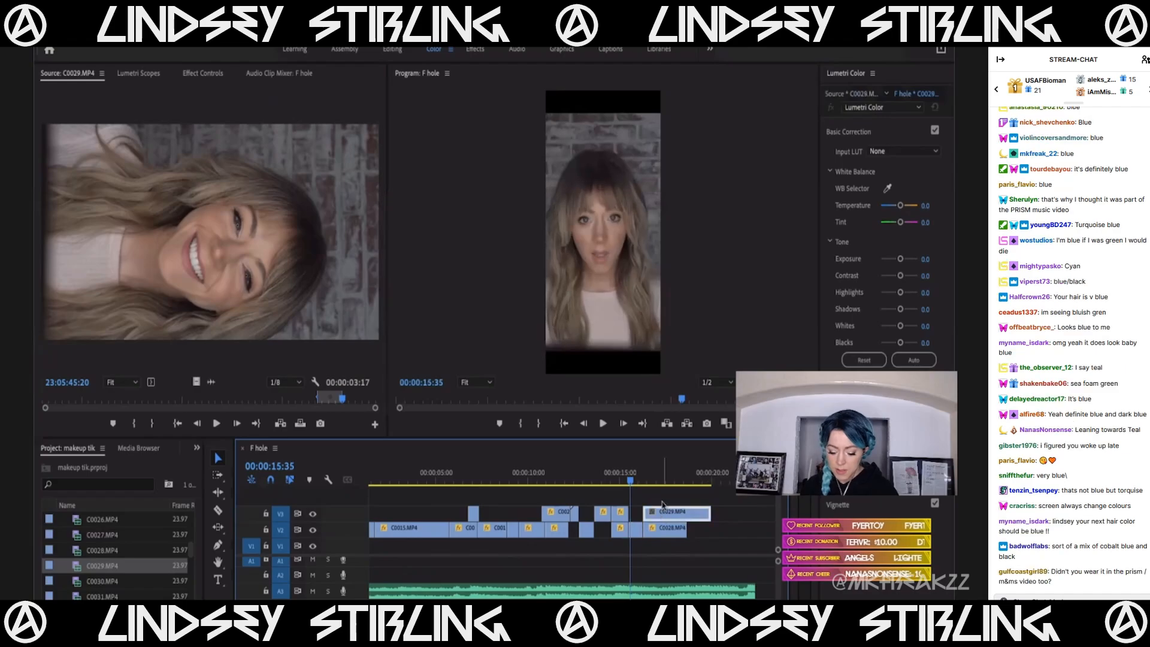
{"action": "key", "text": "space"}
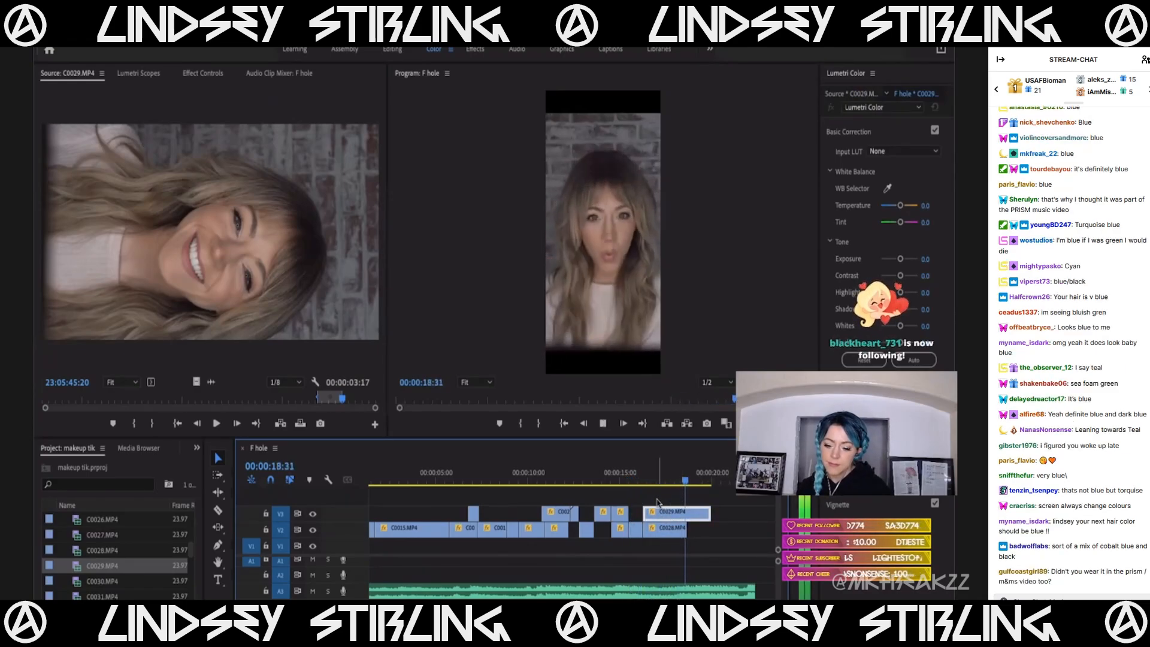
{"action": "key", "text": "minus"}
{"action": "key", "text": "space"}
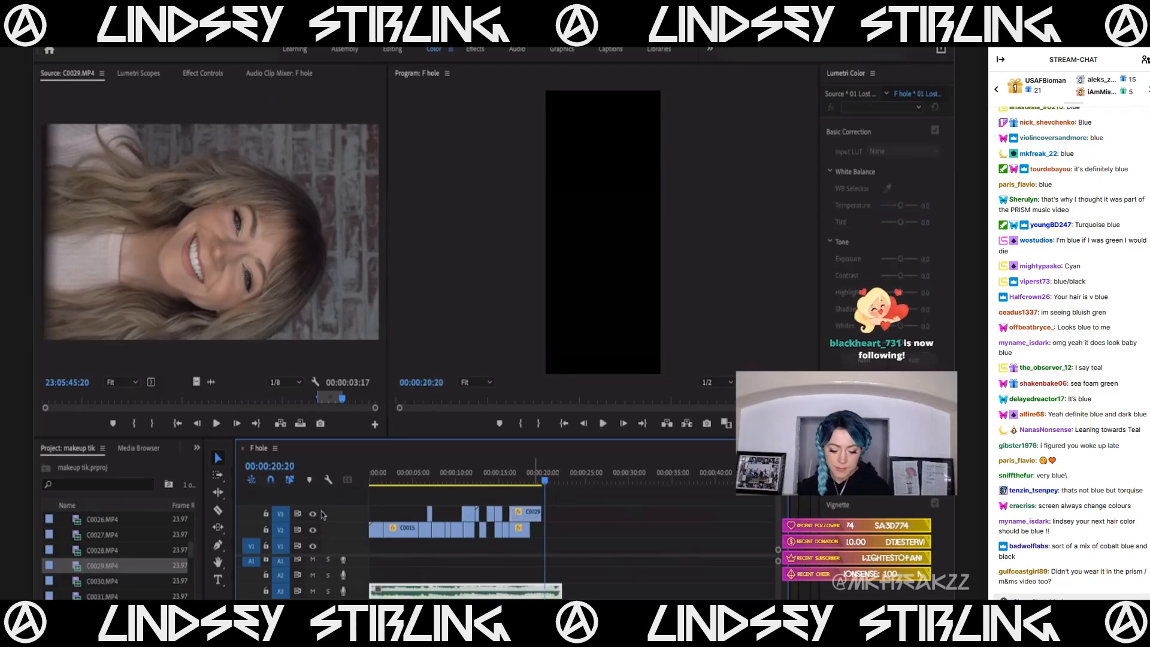
Compare C0030.MP4 and C0031.MP4 in the project footage and open C0031.MP4 as the source.
{"action": "scroll", "coordinate": [87, 563], "scroll_direction": "down", "scroll_amount": 2}
{"action": "scroll", "coordinate": [87, 563], "scroll_direction": "up", "scroll_amount": 1}
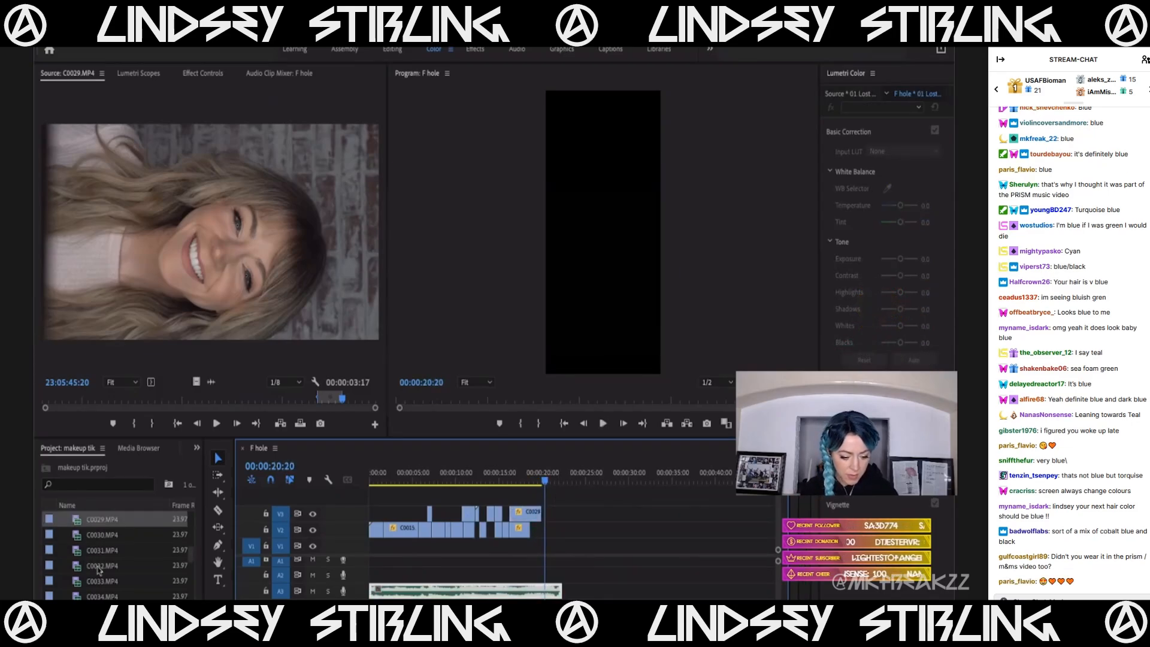
{"action": "double_click", "coordinate": [100, 554]}
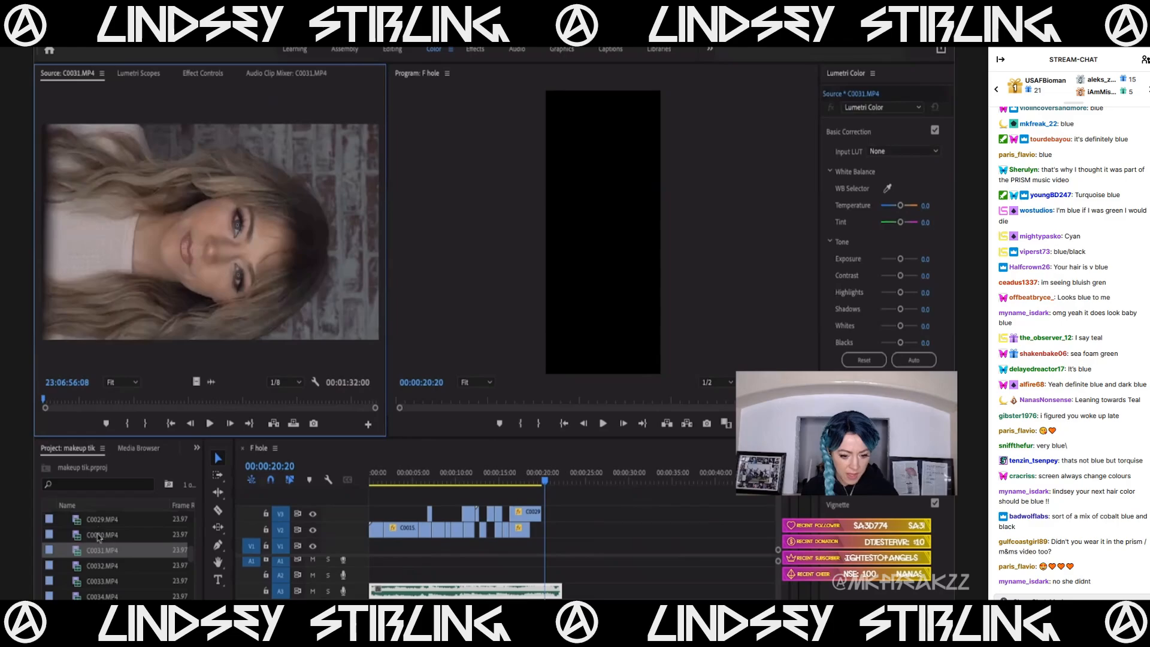
{"action": "double_click", "coordinate": [99, 535]}
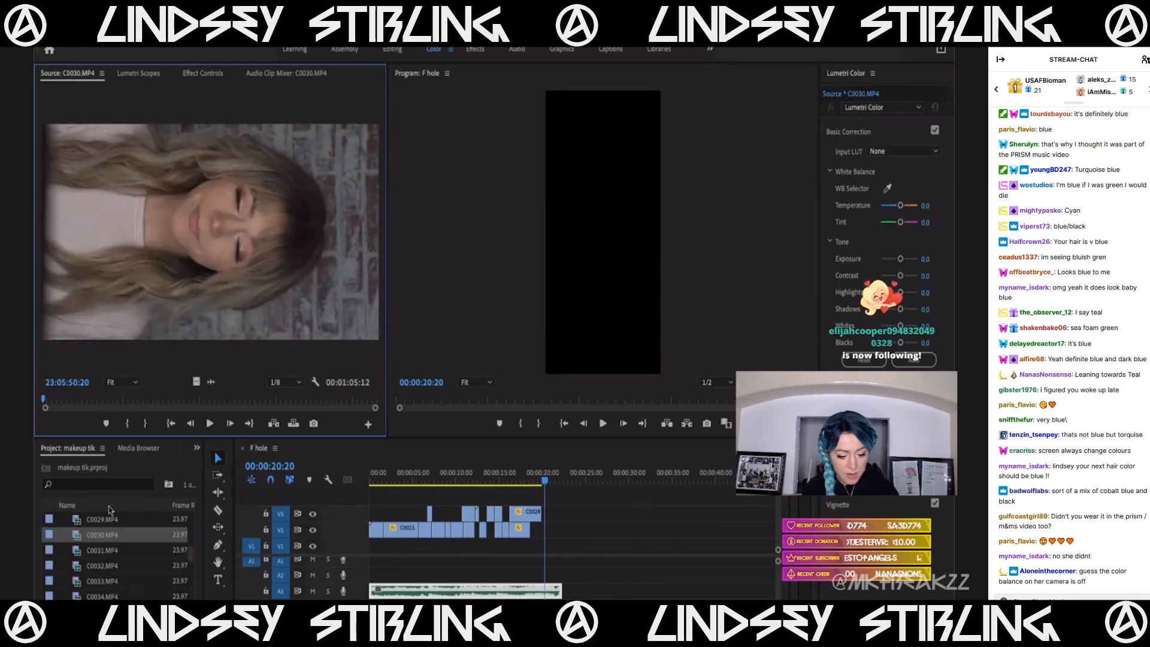
{"action": "double_click", "coordinate": [105, 550]}
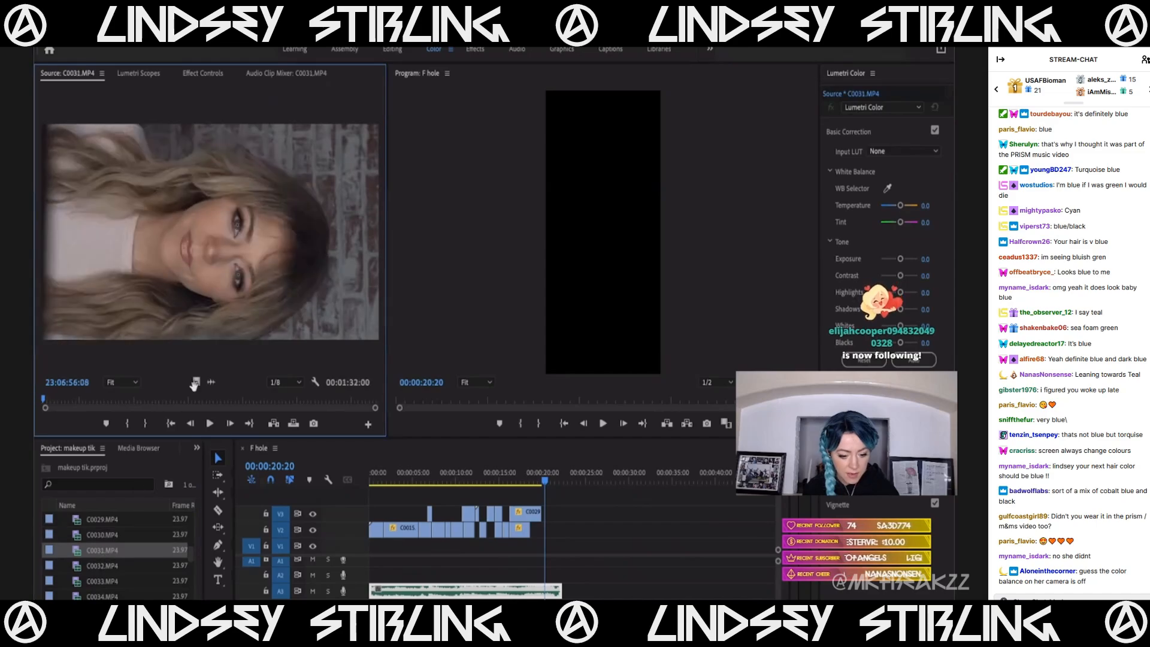
Mark a 00:00:01:18 excerpt of the palette box close-up in C0031.MP4.
{"action": "mouse_move", "coordinate": [186, 400]}
{"action": "left_mouse_down"}
{"action": "mouse_move", "coordinate": [268, 403]}
{"action": "mouse_move", "coordinate": [204, 403]}
{"action": "left_mouse_up"}
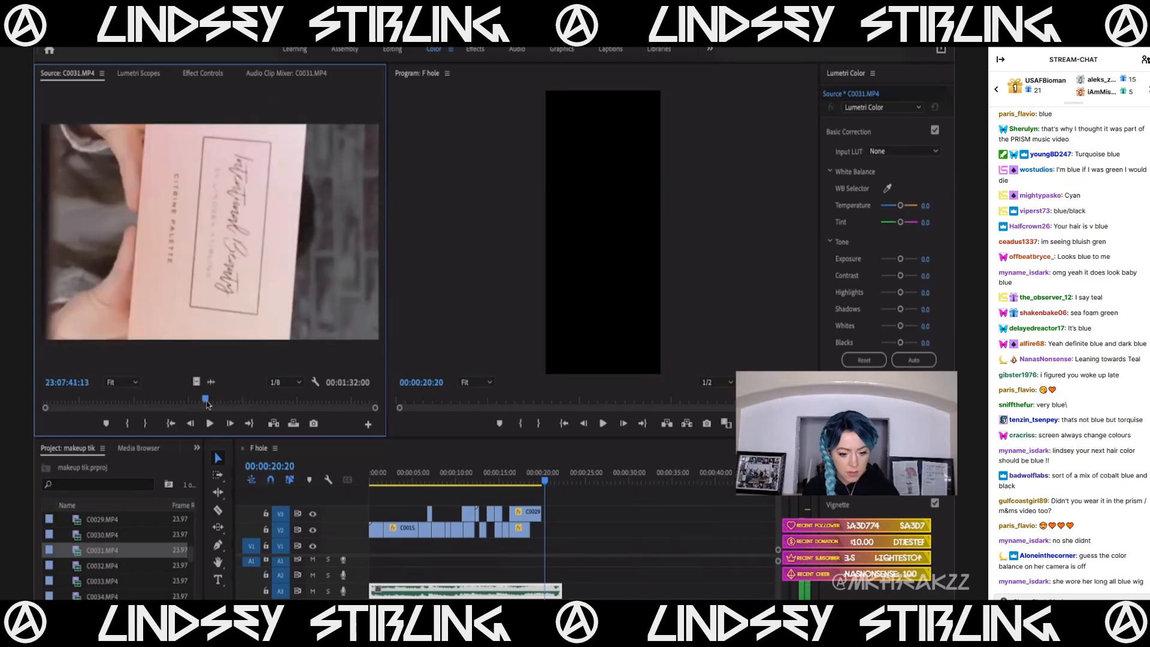
{"action": "key", "text": "space"}
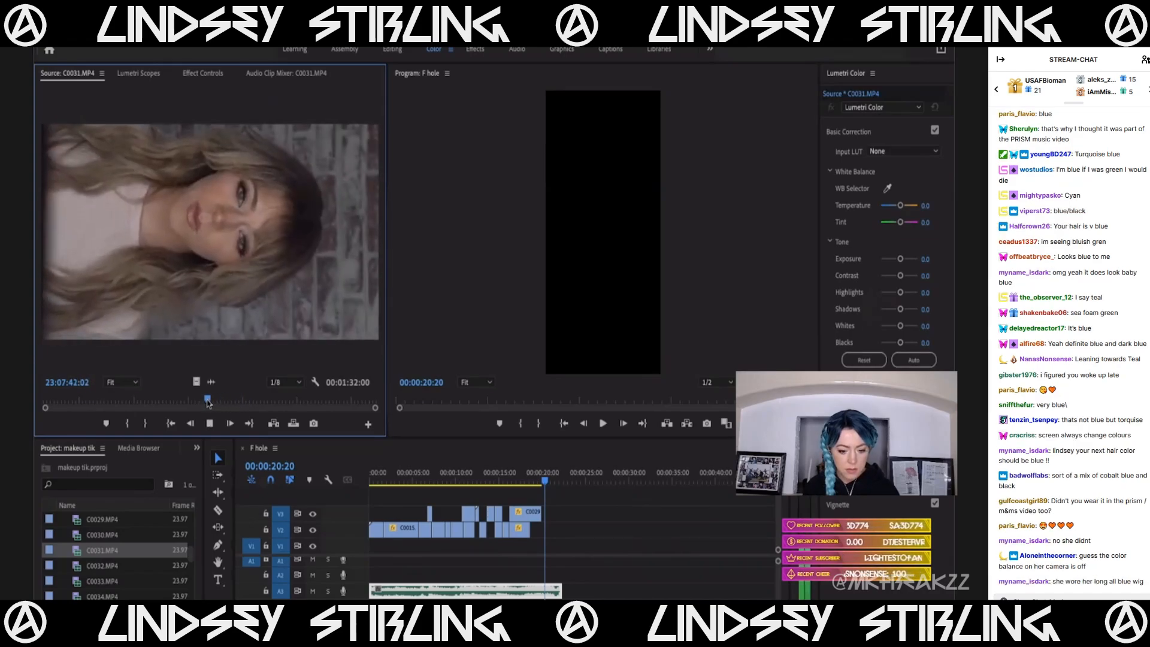
{"action": "key", "text": "space"}
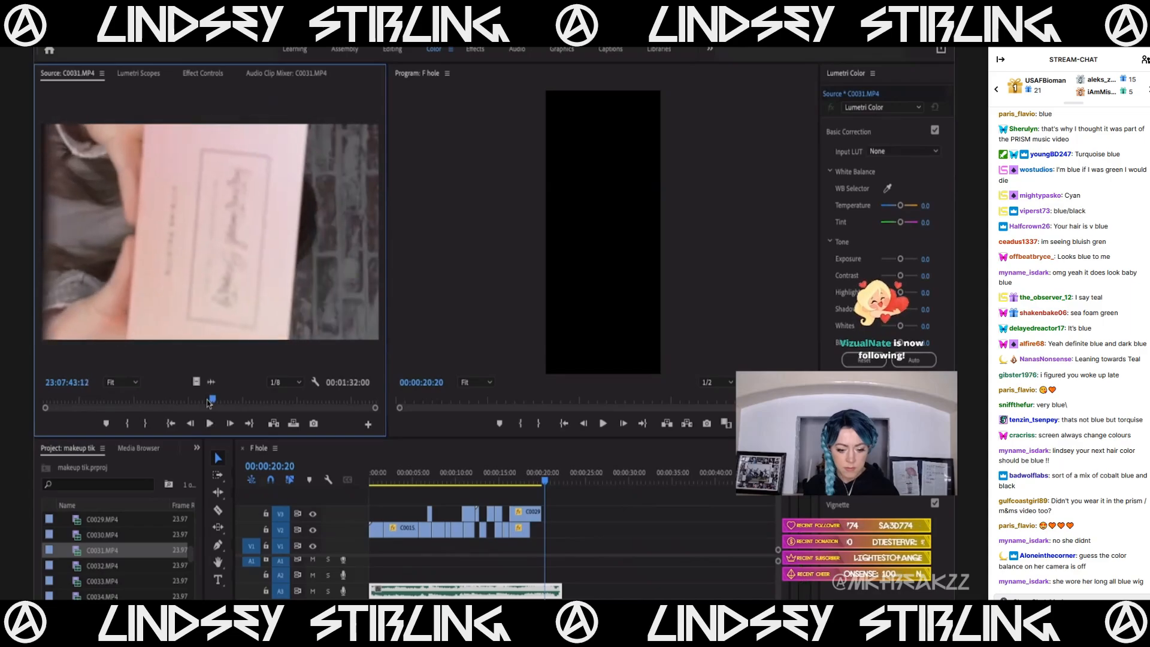
{"action": "key", "text": "i"}
{"action": "key", "text": "space"}
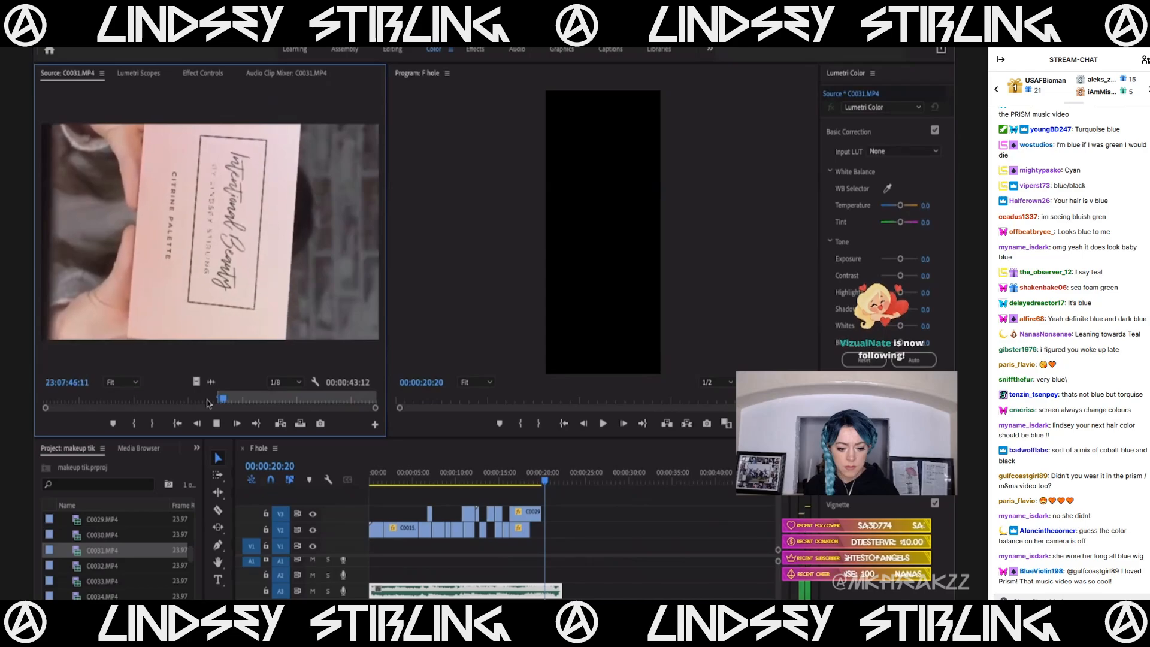
{"action": "key", "text": "space"}
{"action": "key", "text": "o"}
Mark a 00:00:01:08 excerpt of C0031.MP4 ending at 23:08:13:21 and place it on V2 right after C0029.MP4 ends.
{"action": "left_click", "coordinate": [256, 399]}
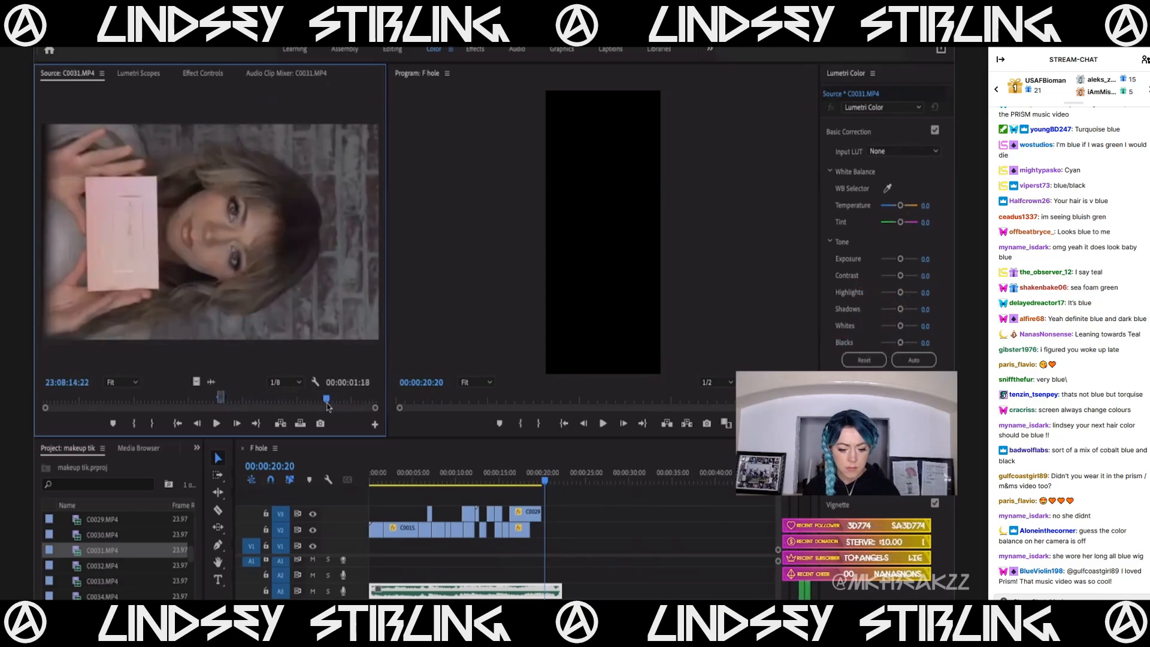
{"action": "key", "text": "i"}
{"action": "key", "text": "space"}
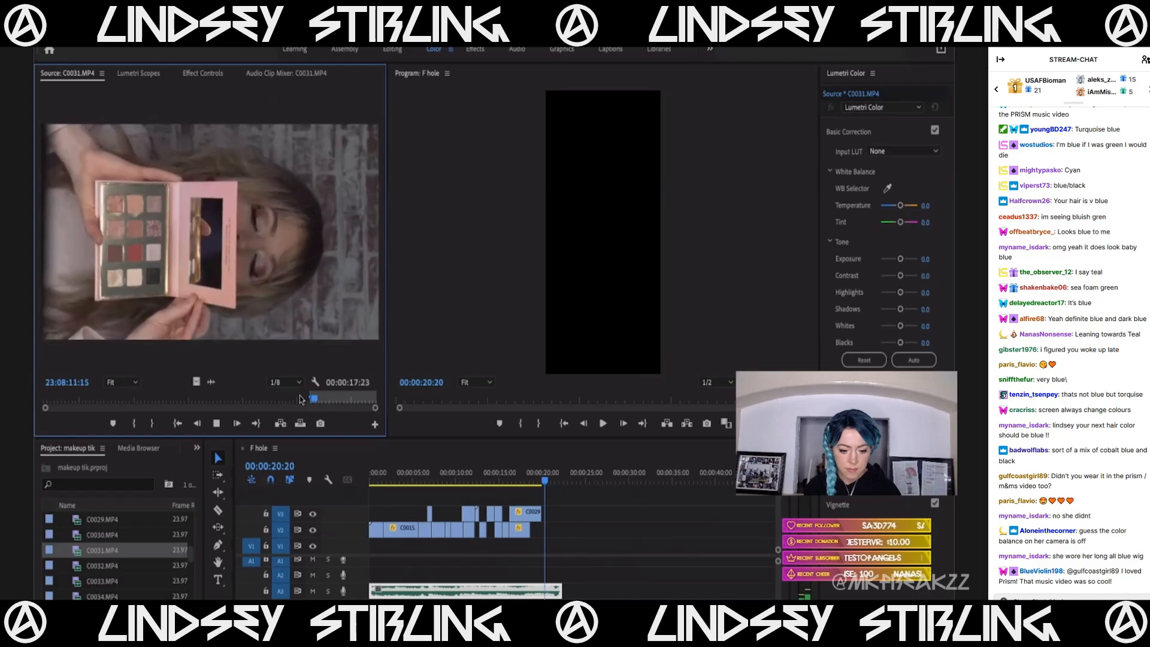
{"action": "key", "text": "space"}
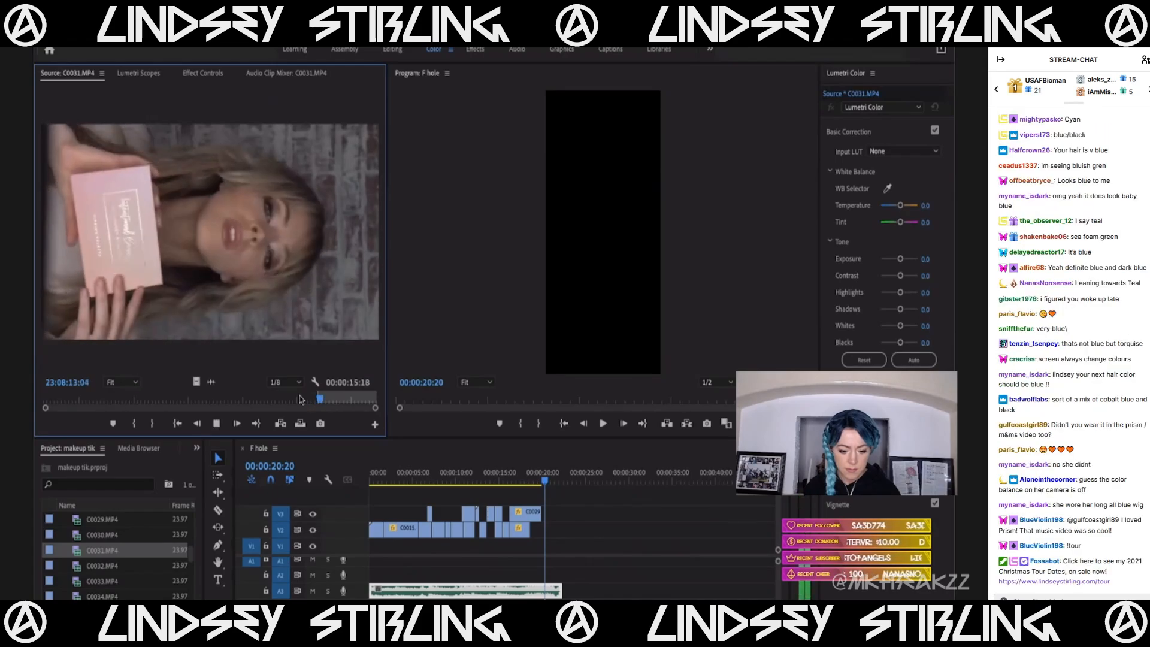
{"action": "key", "text": "space"}
{"action": "key", "text": "o"}
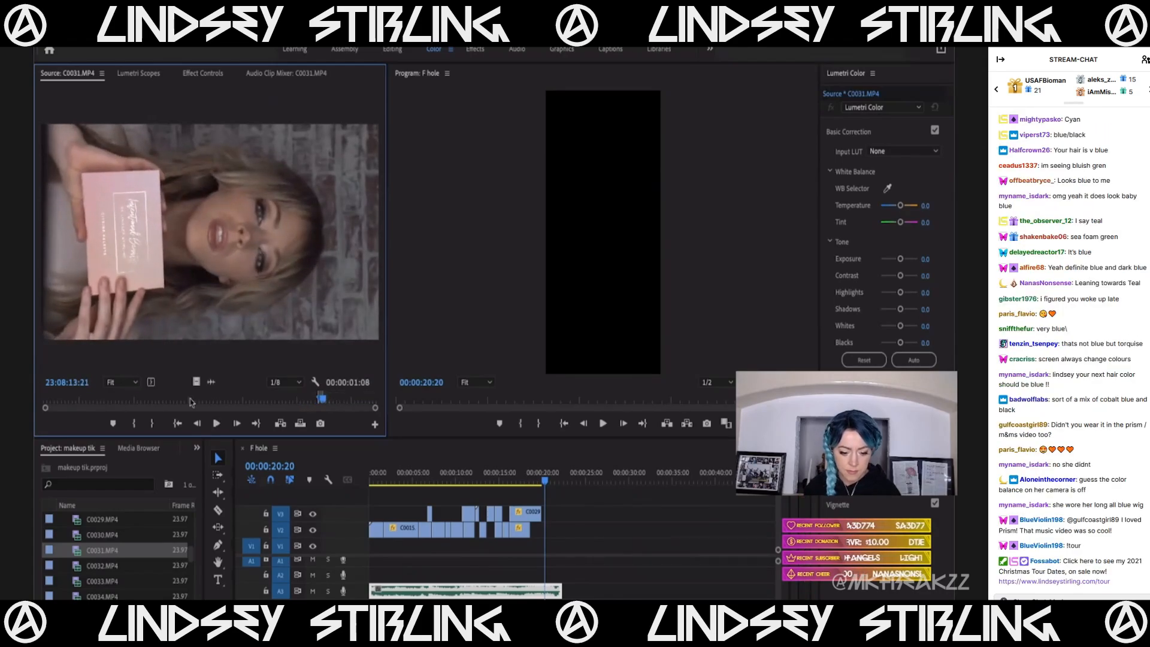
{"action": "left_click_drag", "start_coordinate": [198, 388], "coordinate": [551, 535]}
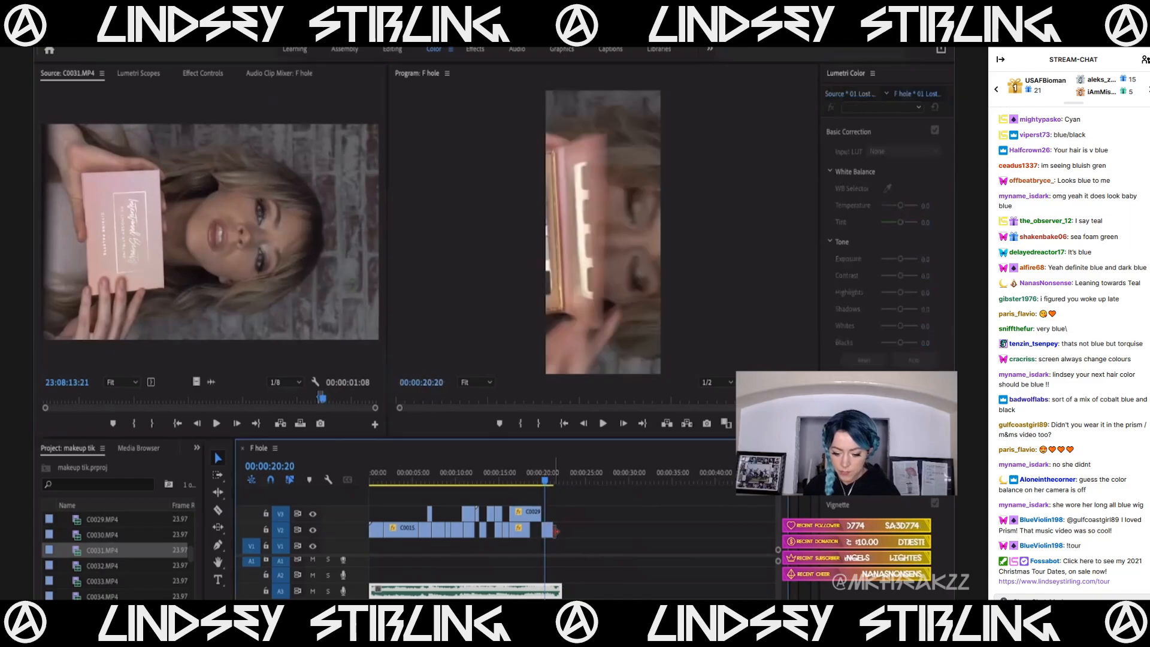
Paste the upright framing onto the C0031.MP4 clip on V2 and replay the cut from the end of C0029.MP4.
{"action": "key", "text": "super+alt+v"}
{"action": "left_click", "coordinate": [534, 471]}
{"action": "key", "text": "space"}
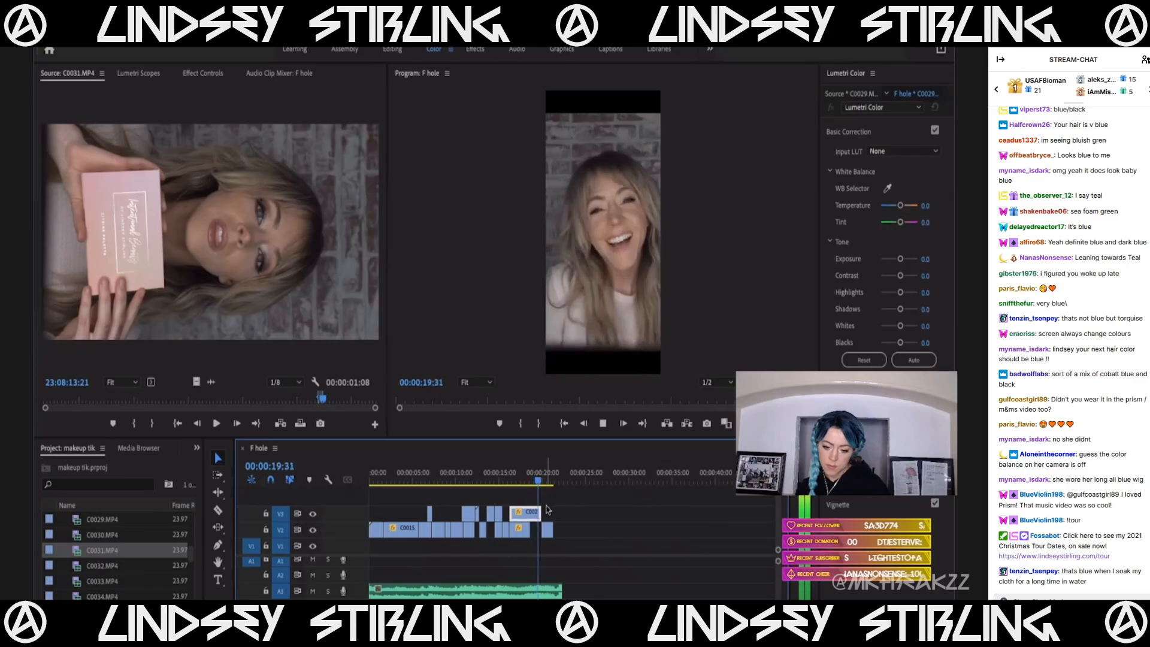
{"action": "key", "text": "space"}
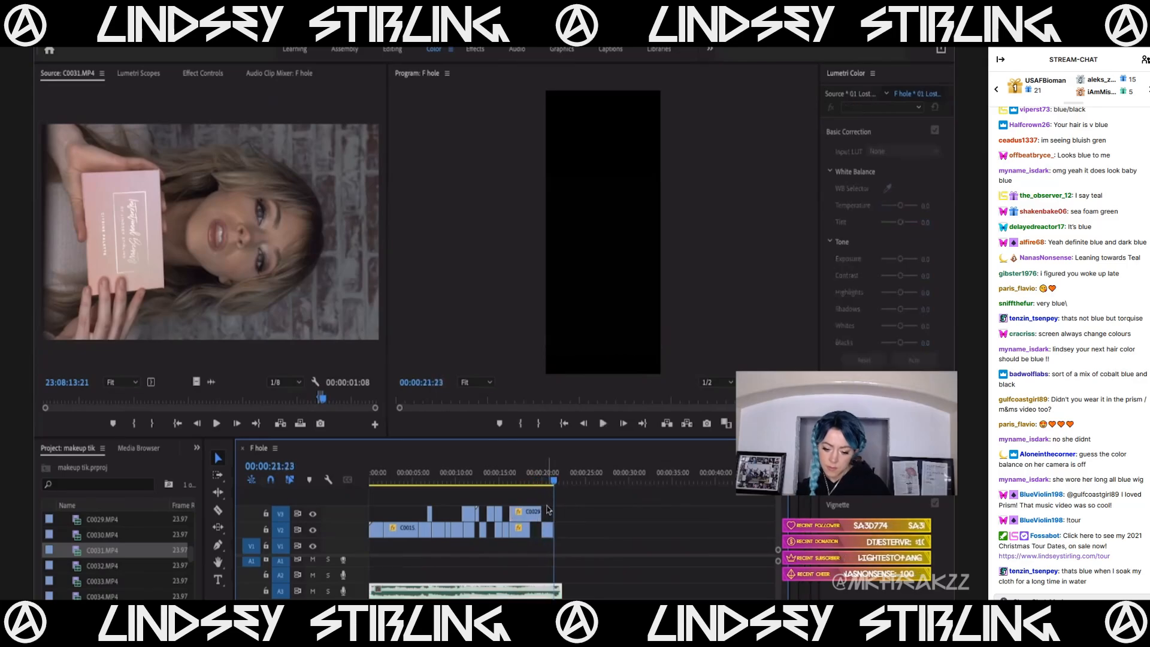
Slide C0031.MP4 slightly later on V2, extend its start back to the end of C0029.MP4, and replay the cut.
{"action": "key", "text": "equal"}
{"action": "key", "text": "equal"}
{"action": "key", "text": "equal"}
{"action": "left_click_drag", "start_coordinate": [564, 530], "coordinate": [581, 533]}
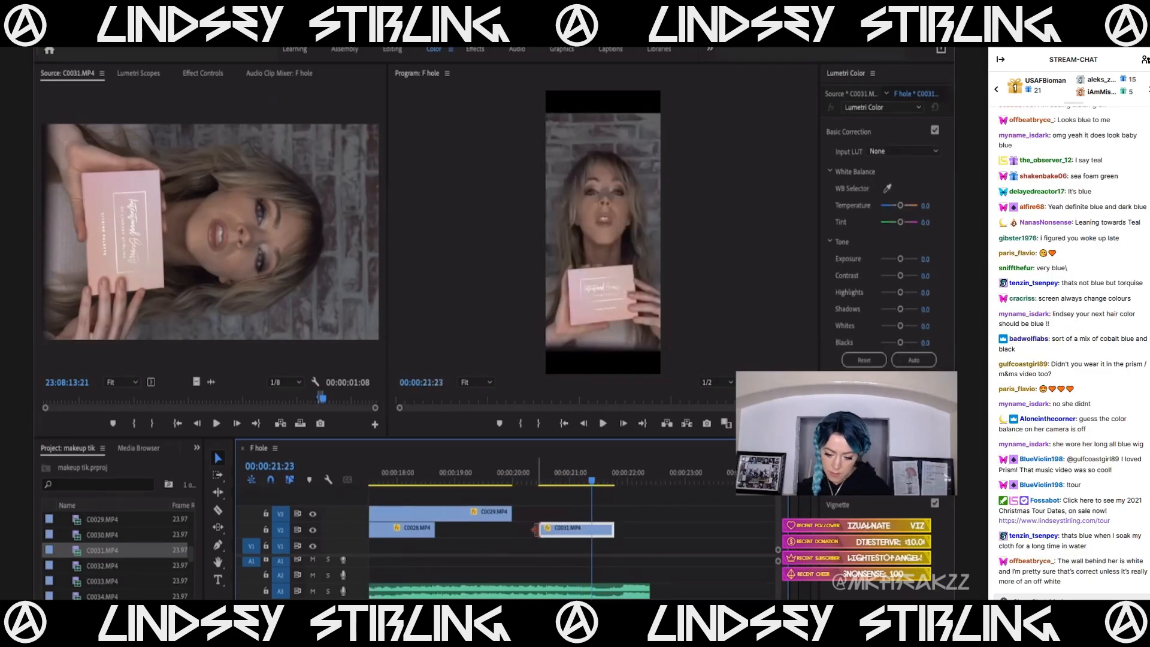
{"action": "left_click", "coordinate": [509, 479]}
{"action": "key", "text": "space"}
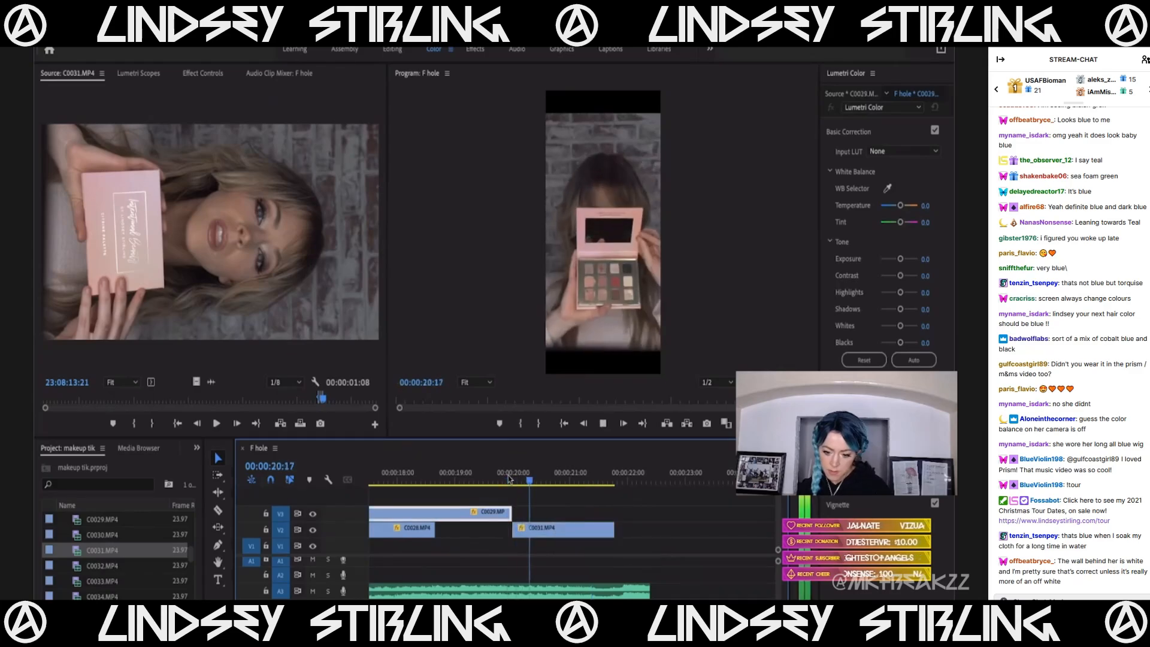
{"action": "key", "text": "space"}
Move C0031.MP4 about one second later on V2, replay it, and trim its end to where the song ends.
{"action": "left_click_drag", "start_coordinate": [573, 533], "coordinate": [599, 530]}
{"action": "left_click", "coordinate": [559, 476]}
{"action": "key", "text": "space"}
{"action": "key", "text": "space"}
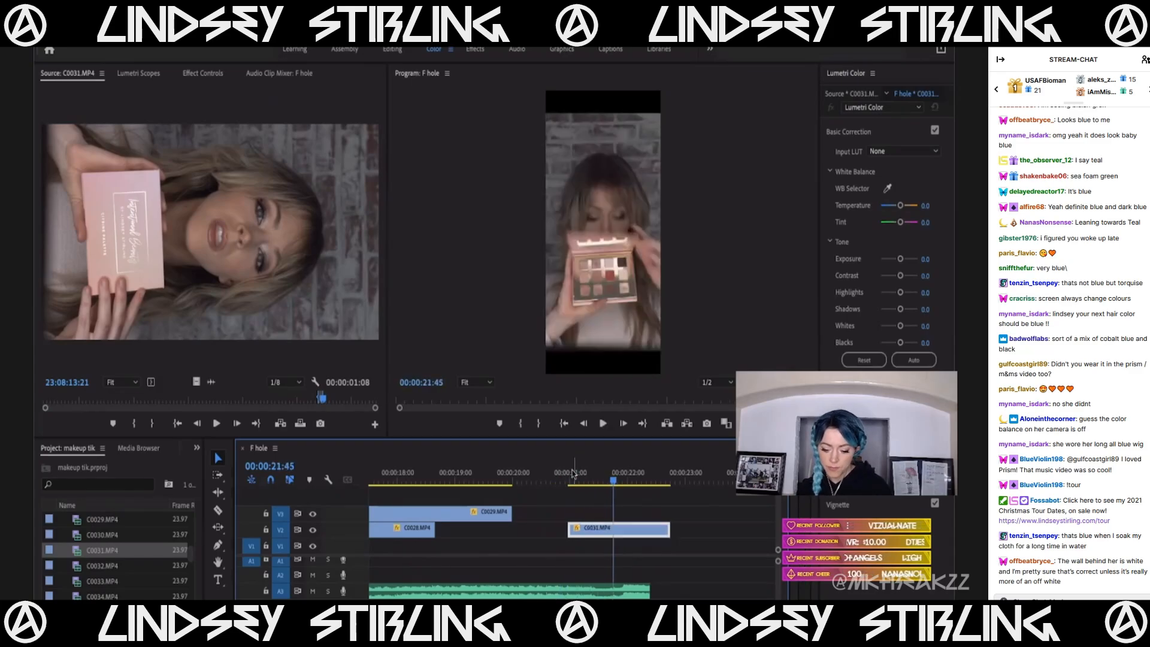
{"action": "key", "text": "space"}
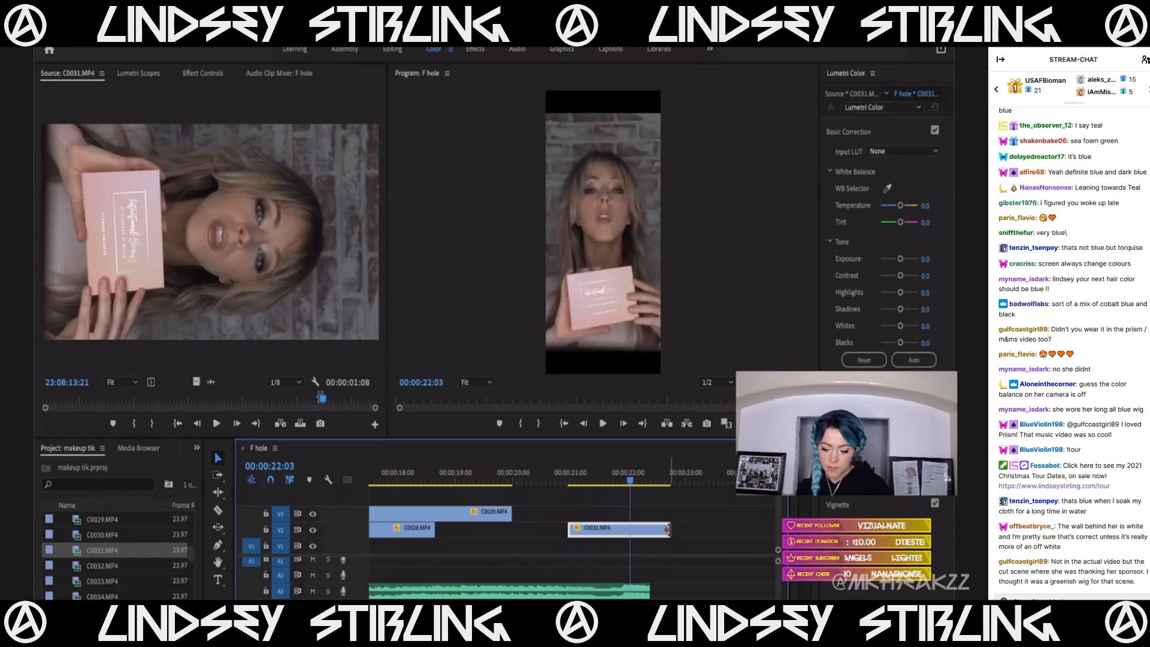
{"action": "key", "text": "space"}
{"action": "left_click_drag", "start_coordinate": [671, 530], "coordinate": [651, 531]}
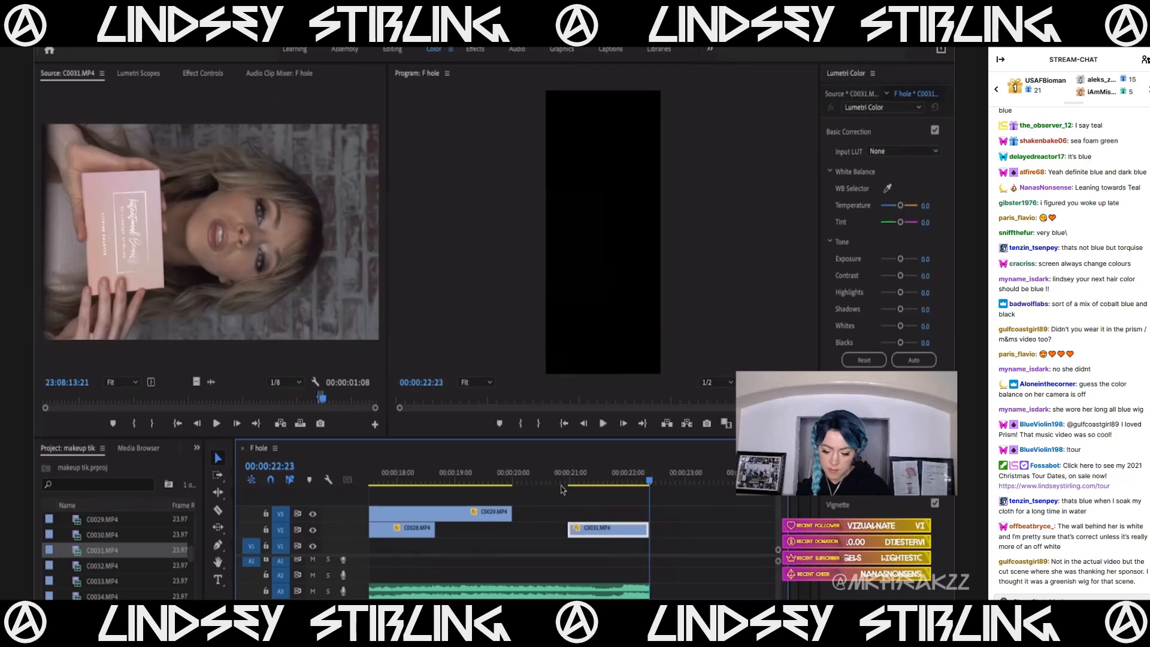
Extend the start of C0031.MP4 on V2 back to the end of C0029.MP4.
{"action": "left_click", "coordinate": [557, 478]}
{"action": "left_click_drag", "start_coordinate": [570, 531], "coordinate": [514, 530]}
{"action": "left_click", "coordinate": [498, 478]}
{"action": "key", "text": "space"}
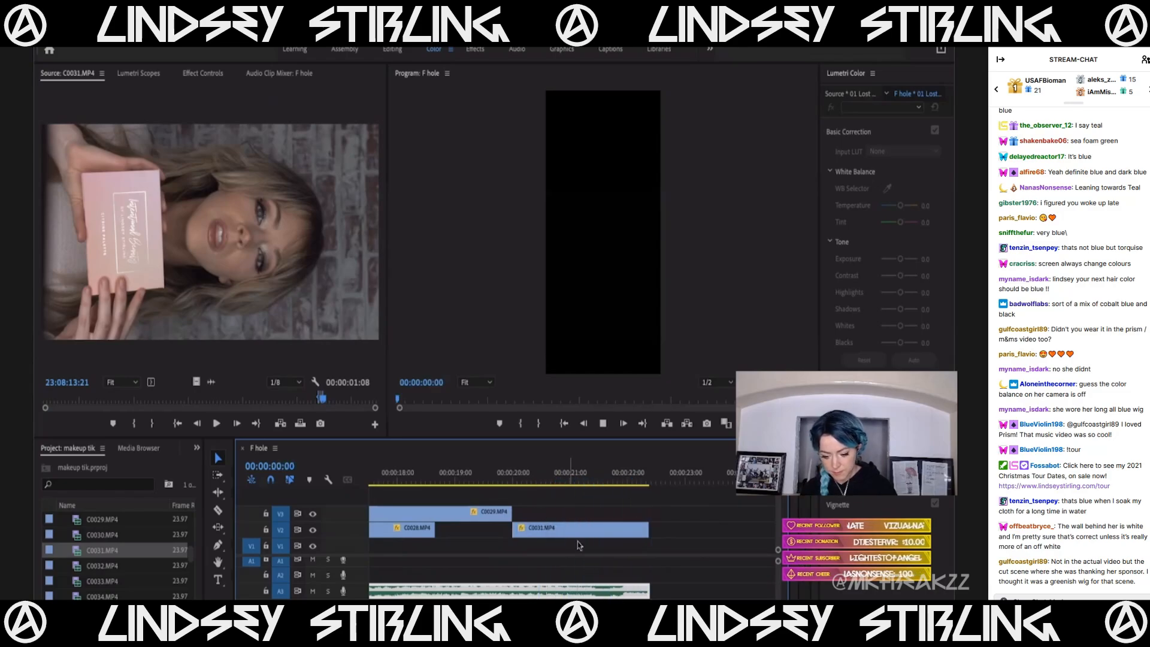
Play the whole sequence from the beginning and replay its ending to check the cuts against the song.
{"action": "key", "text": "backslash"}
{"action": "key", "text": "space"}
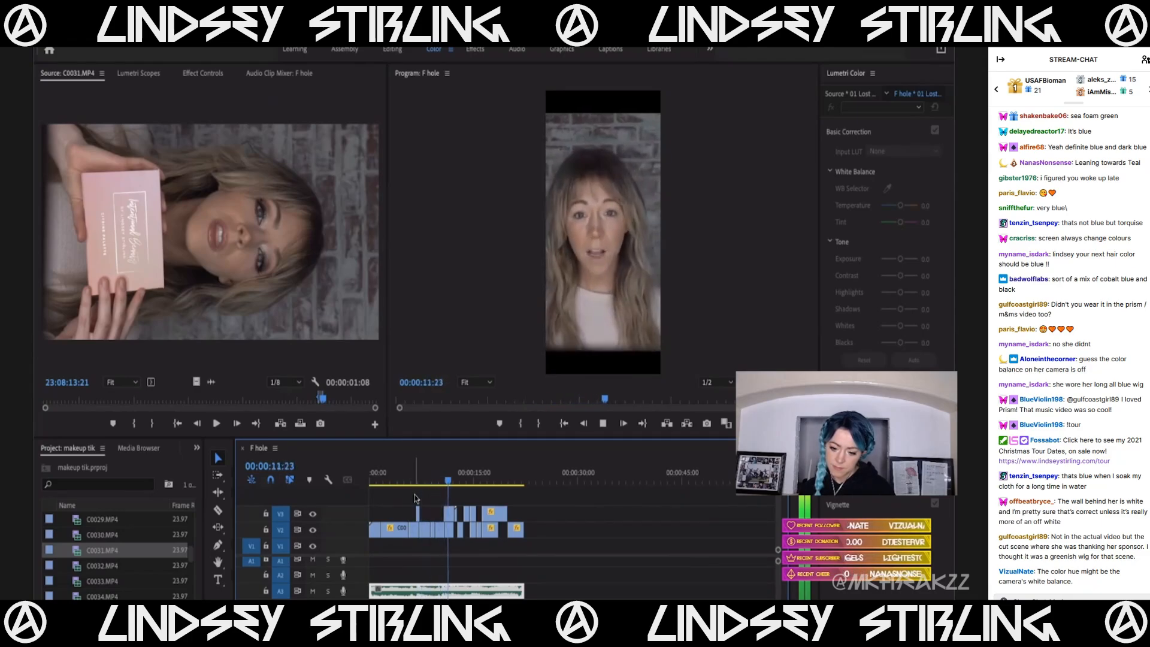
{"action": "left_click", "coordinate": [405, 479]}
{"action": "left_click", "coordinate": [371, 479]}
{"action": "key", "text": "space"}
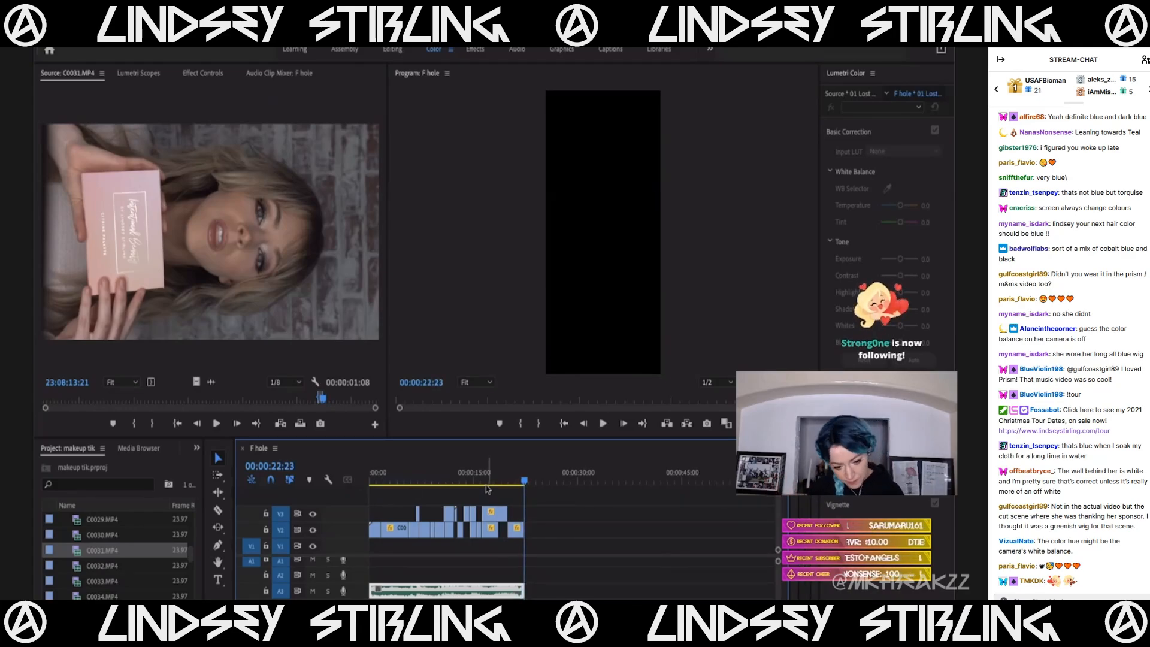
{"action": "mouse_move", "coordinate": [478, 481]}
{"action": "left_mouse_down"}
{"action": "mouse_move", "coordinate": [510, 488]}
{"action": "mouse_move", "coordinate": [478, 493]}
{"action": "left_mouse_up"}
{"action": "key", "text": "space"}
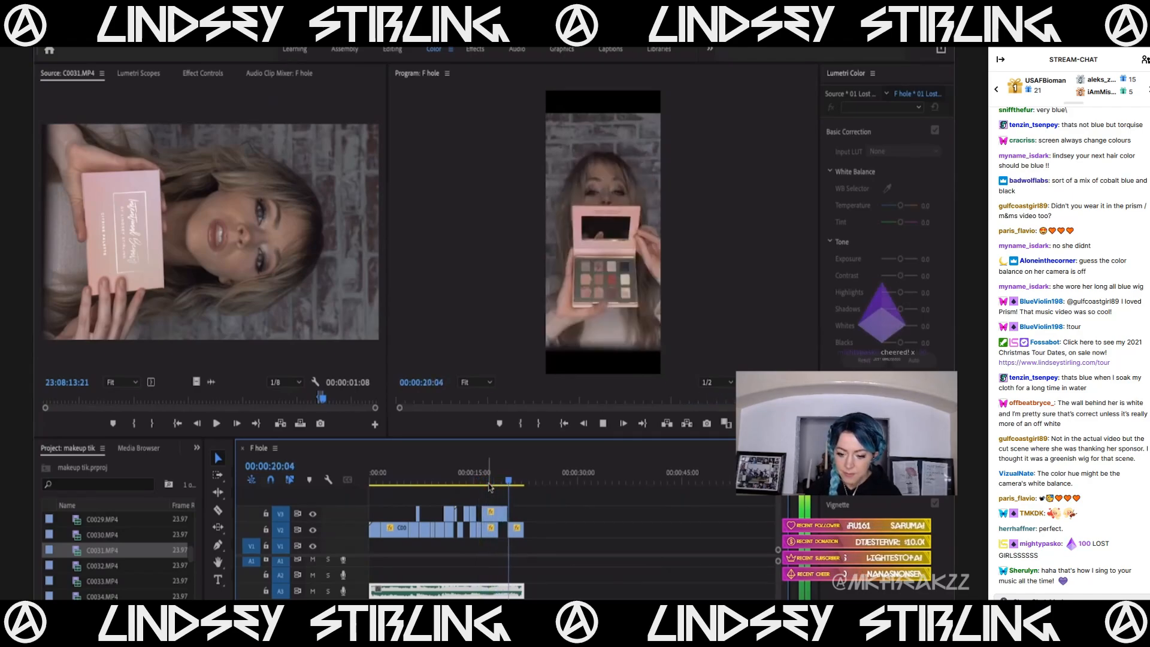
{"action": "key", "text": "space"}
Play the ending to find the beat and split C0031.MP4 on V2 at 00:00:21:14.
{"action": "scroll", "coordinate": [490, 486], "scroll_direction": "up", "scroll_amount": 5}
{"action": "left_click", "coordinate": [562, 480]}
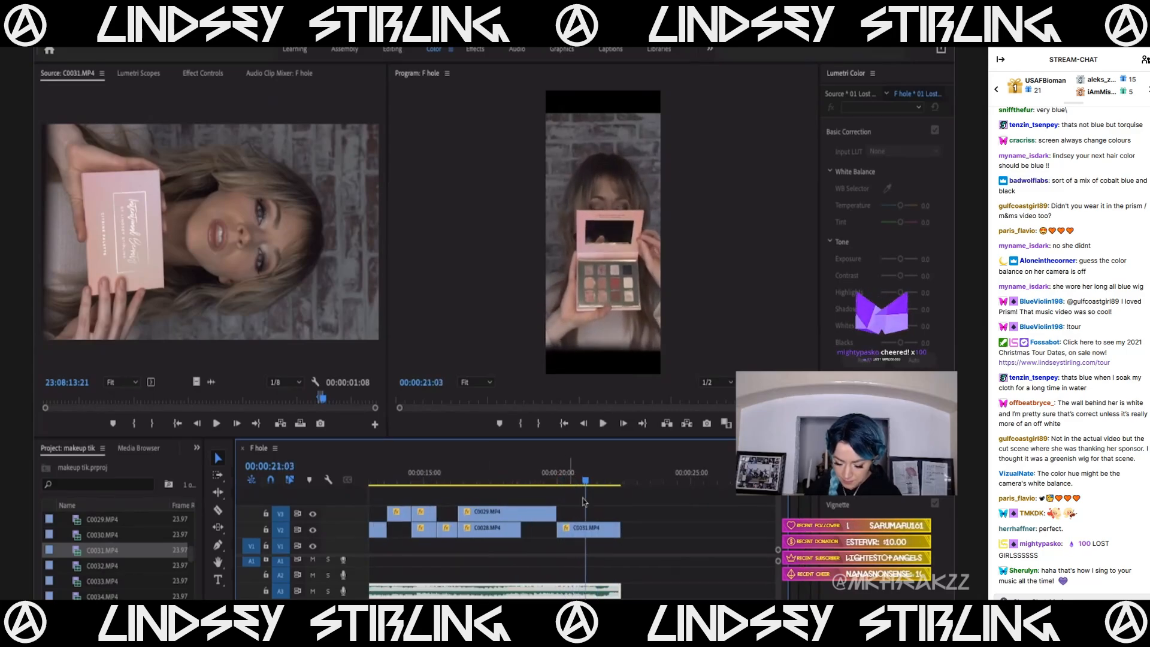
{"action": "key", "text": "space"}
{"action": "key", "text": "c"}
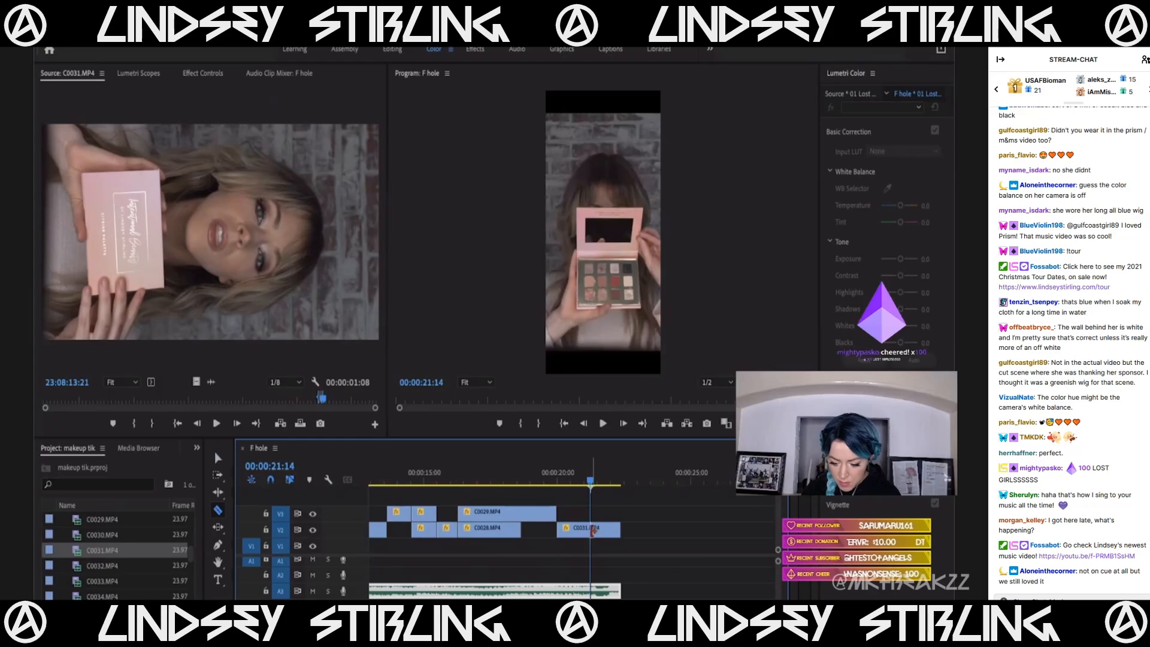
{"action": "left_click", "coordinate": [591, 531]}
{"action": "key", "text": "v"}
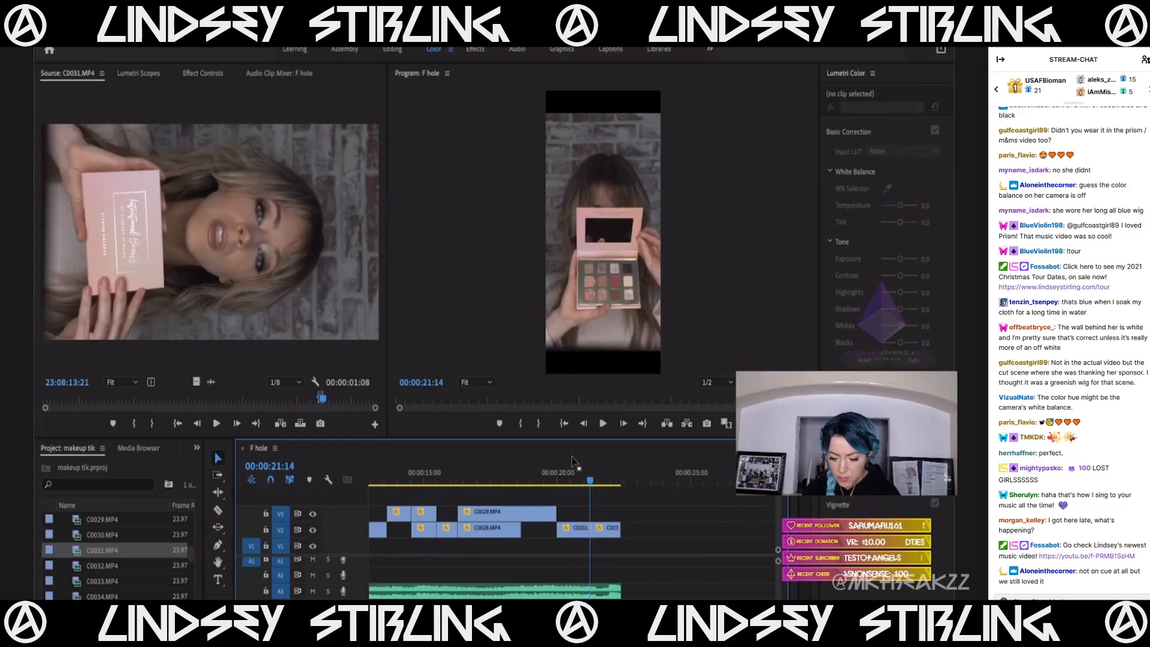
Split the second C0031.MP4 piece on V2 at 00:00:21:33.
{"action": "left_click", "coordinate": [572, 528]}
{"action": "left_click", "coordinate": [573, 479]}
{"action": "left_click_drag", "start_coordinate": [574, 480], "coordinate": [598, 487]}
{"action": "key", "text": "c"}
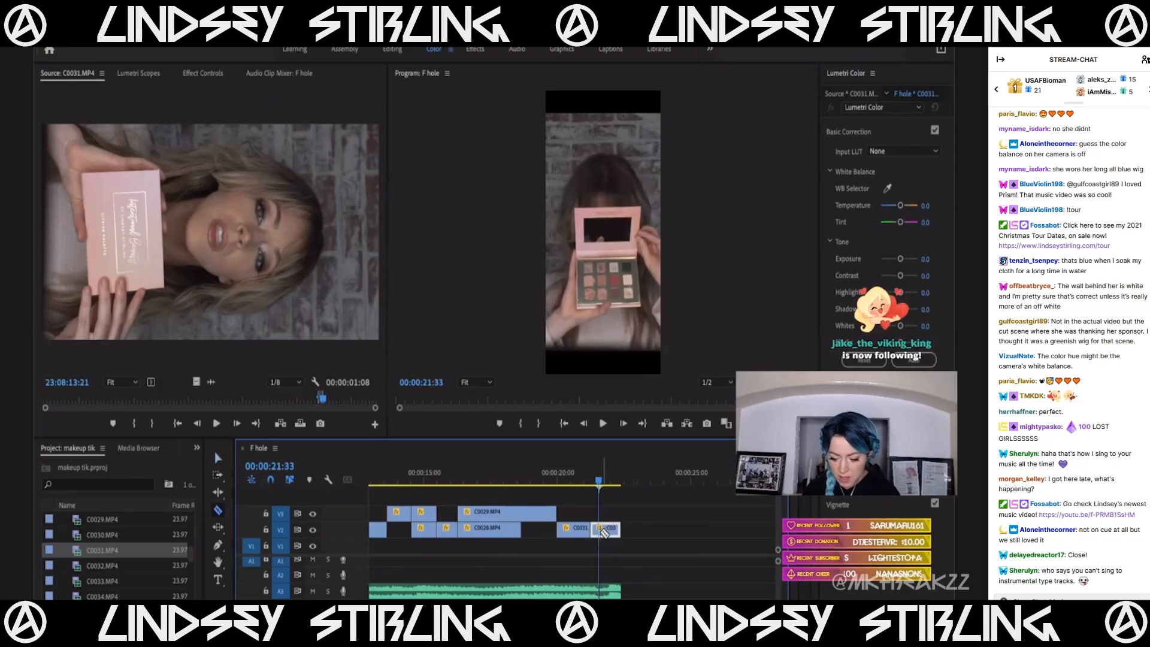
{"action": "left_click", "coordinate": [602, 530]}
{"action": "key", "text": "v"}
Duplicate the short middle C0031.MP4 piece onto V3 and place the copy so it ends at the 00:00:21:14 cut.
{"action": "left_click_drag", "start_coordinate": [598, 530], "coordinate": [596, 519]}
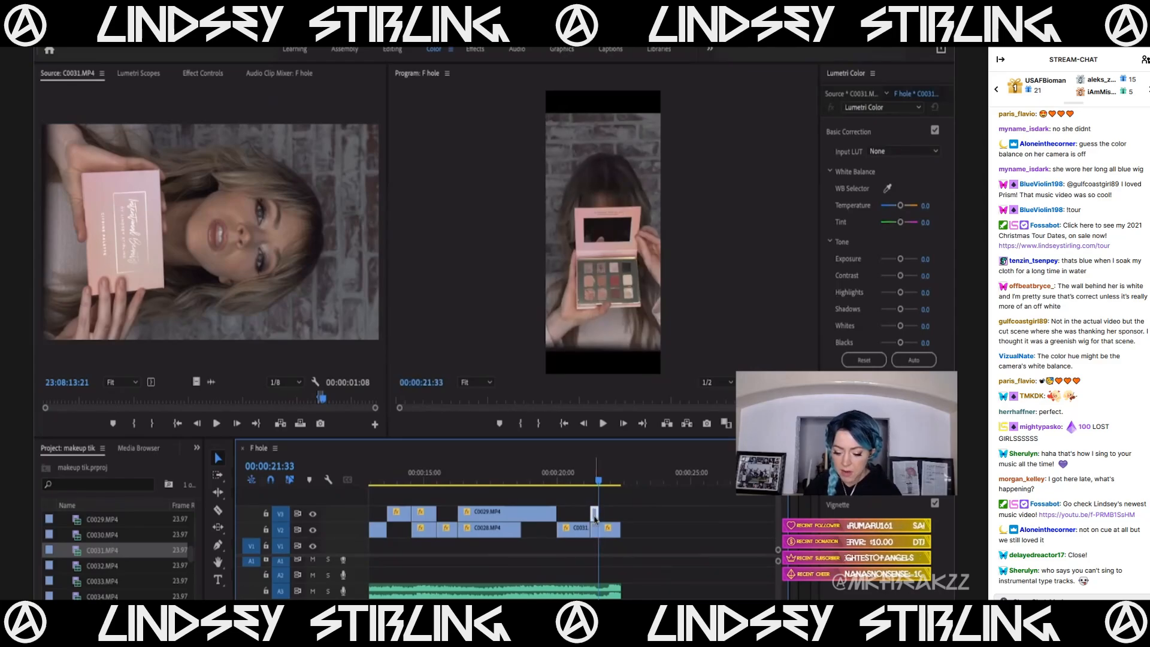
{"action": "left_click_drag", "start_coordinate": [591, 519], "coordinate": [586, 519]}
{"action": "left_click", "coordinate": [581, 479]}
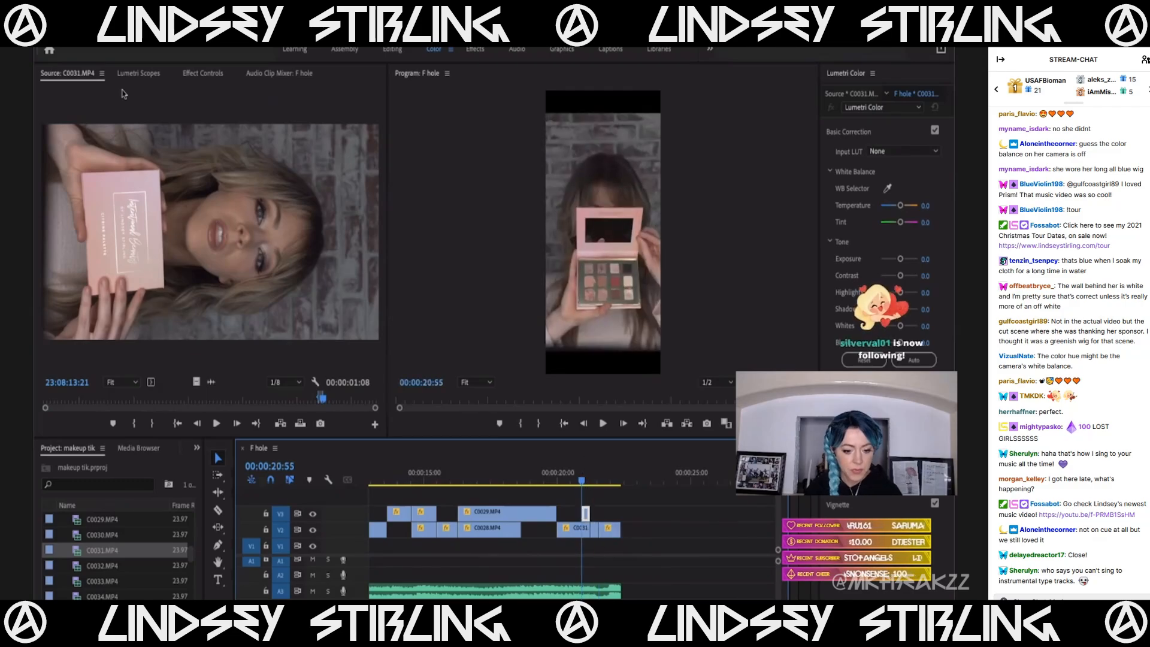
Enlarge the V3 copy of C0031.MP4 into a palette close-up with scale 71.0 and position 363.0, 754.0.
{"action": "left_click", "coordinate": [188, 75]}
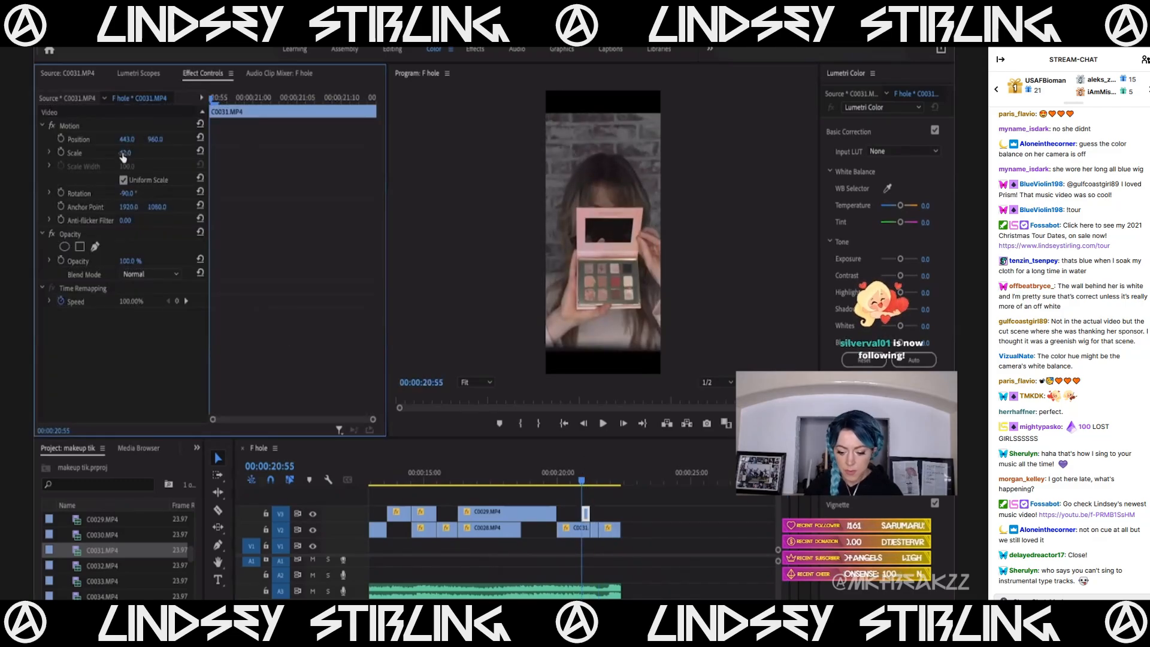
{"action": "key", "text": "Right"}
{"action": "key", "text": "Right"}
{"action": "left_click_drag", "start_coordinate": [125, 153], "coordinate": [72, 140]}
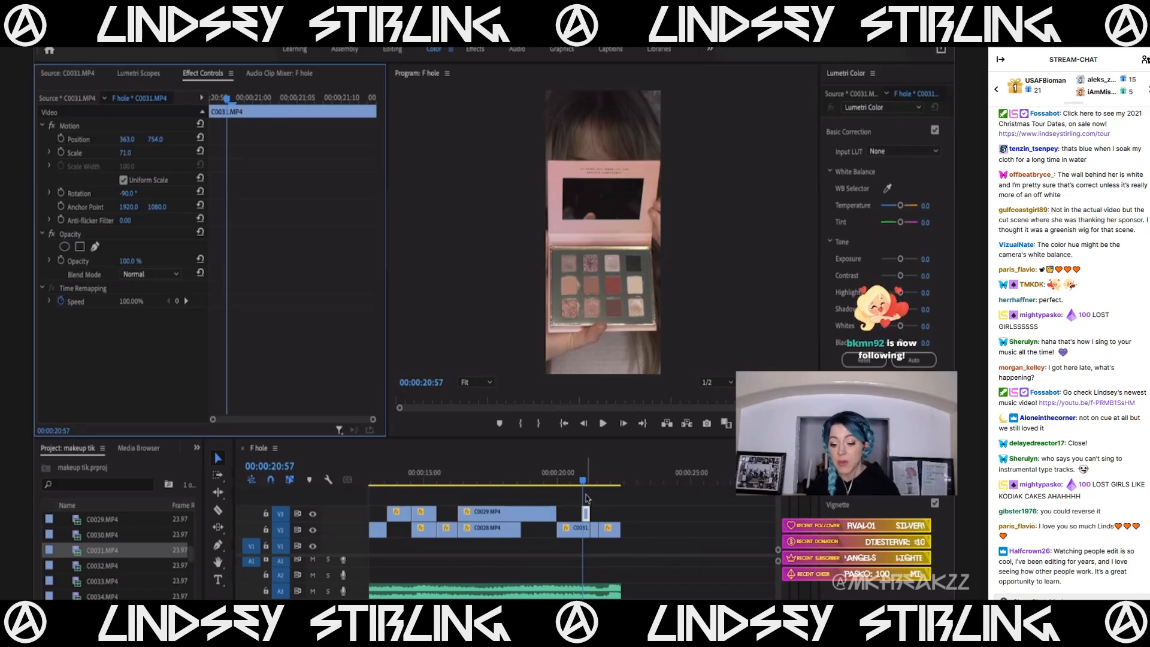
{"action": "scroll", "coordinate": [585, 498], "scroll_direction": "up", "scroll_amount": 5}
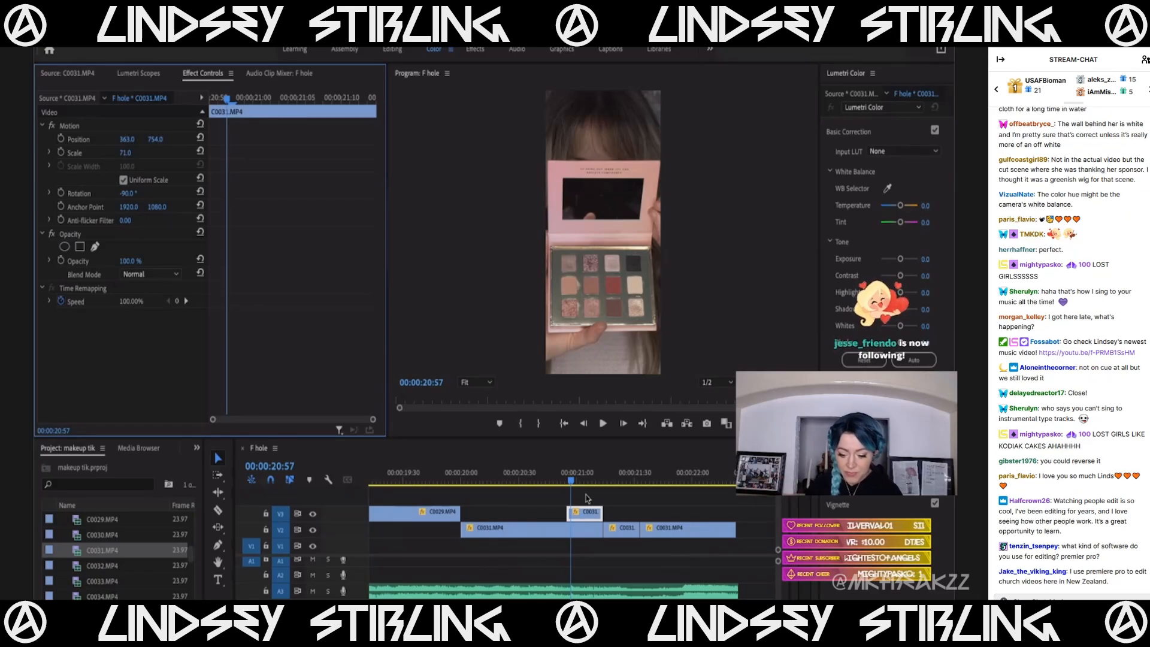
{"action": "scroll", "coordinate": [585, 497], "scroll_direction": "down", "scroll_amount": 2}
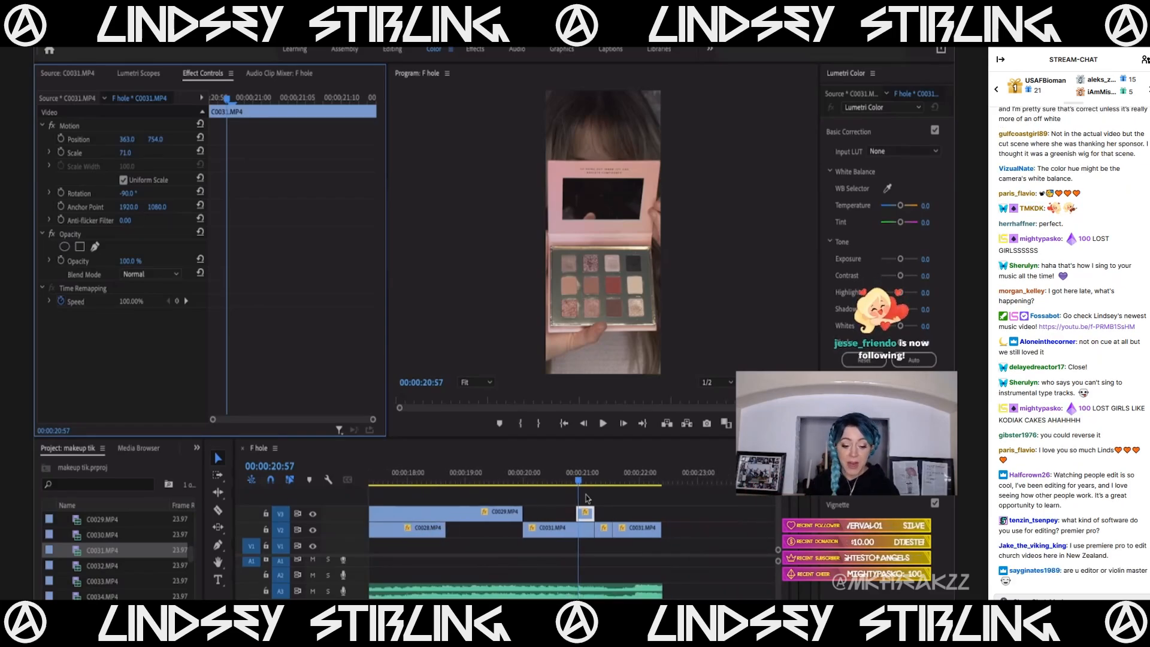
Shorten the first C0031.MP4 piece on V2 to fit between the end of C0029.MP4 and the start of the V3 close-up.
{"action": "left_click", "coordinate": [548, 477]}
{"action": "mouse_move", "coordinate": [550, 477]}
{"action": "left_mouse_down"}
{"action": "mouse_move", "coordinate": [577, 478]}
{"action": "mouse_move", "coordinate": [561, 478]}
{"action": "left_mouse_up"}
{"action": "left_click_drag", "start_coordinate": [586, 528], "coordinate": [523, 532]}
{"action": "left_click_drag", "start_coordinate": [520, 480], "coordinate": [551, 488]}
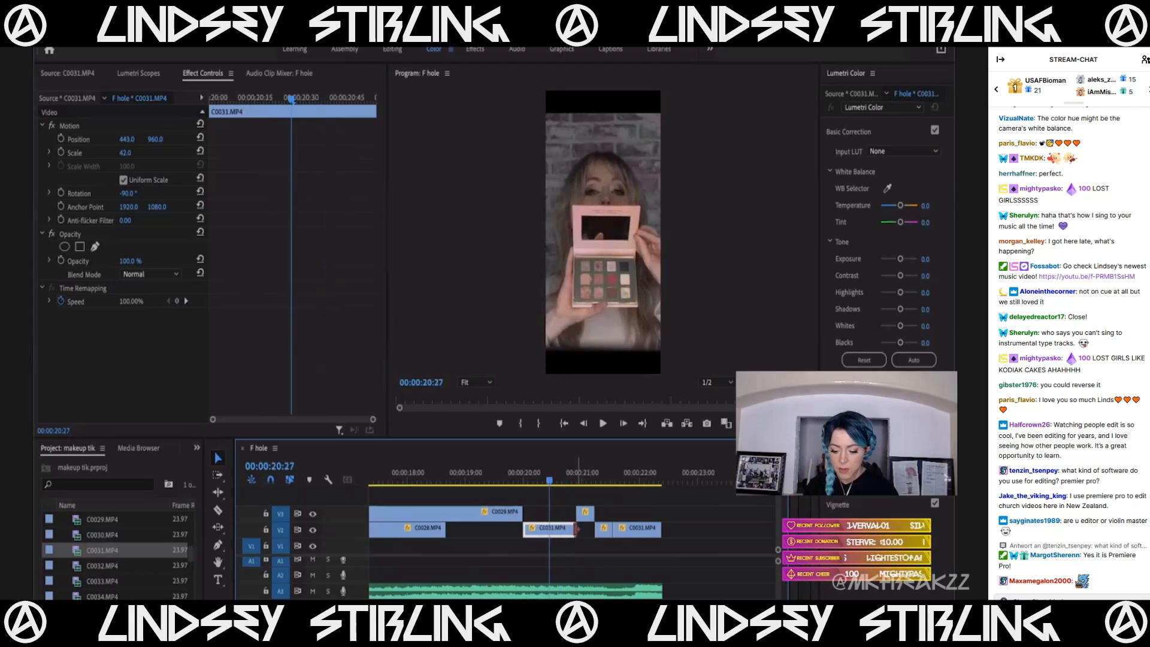
Play through the C0031.MP4 clips and the palette close-up on V3 to check the cuts between them.
{"action": "key", "text": "ctrl+k"}
{"action": "left_click_drag", "start_coordinate": [560, 534], "coordinate": [561, 534]}
{"action": "left_click", "coordinate": [521, 476]}
{"action": "key", "text": "space"}
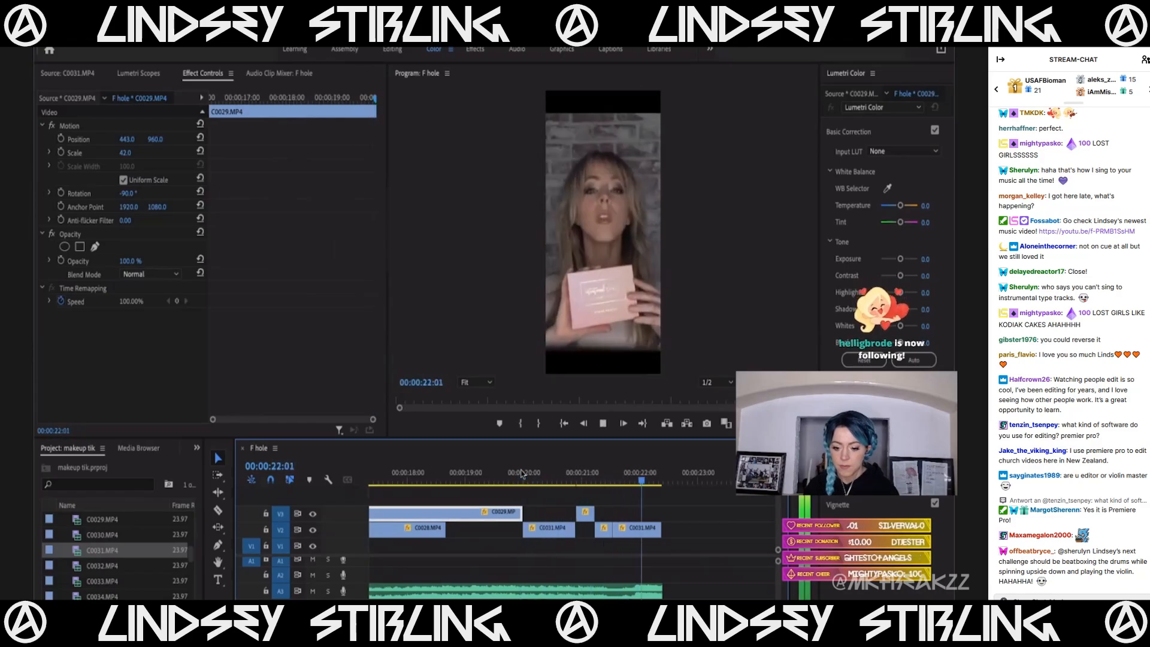
{"action": "left_click", "coordinate": [579, 476]}
{"action": "left_click", "coordinate": [584, 514]}
{"action": "key", "text": "="}
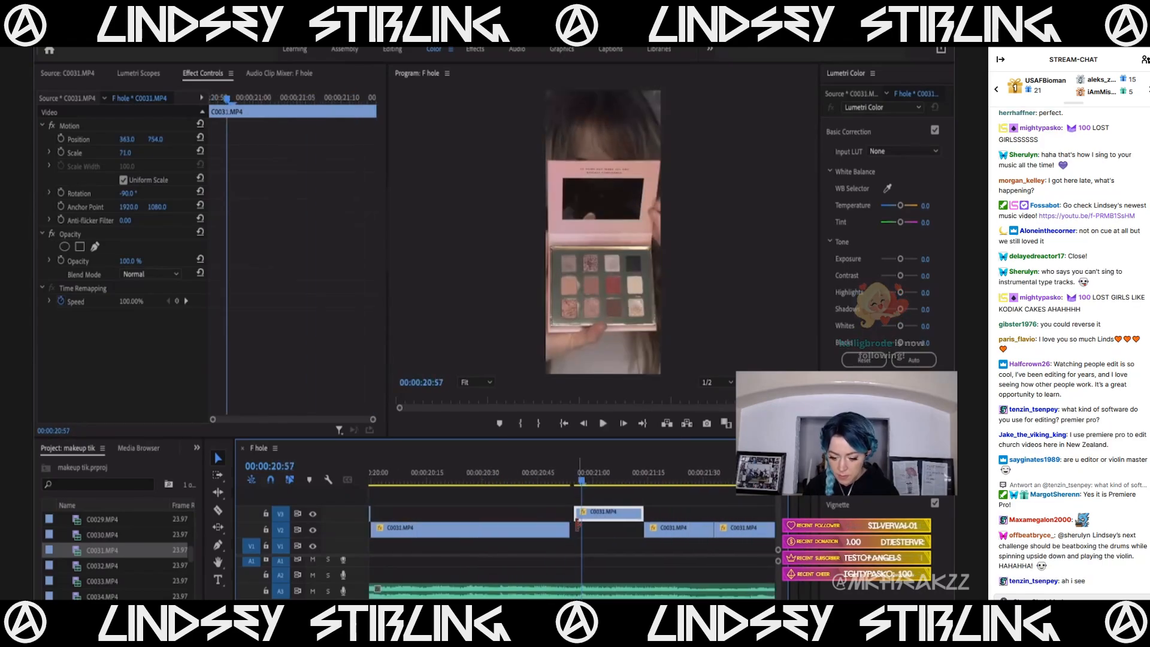
{"action": "key", "text": "minus"}
{"action": "key", "text": "minus"}
{"action": "left_click", "coordinate": [542, 529]}
{"action": "key", "text": "space"}
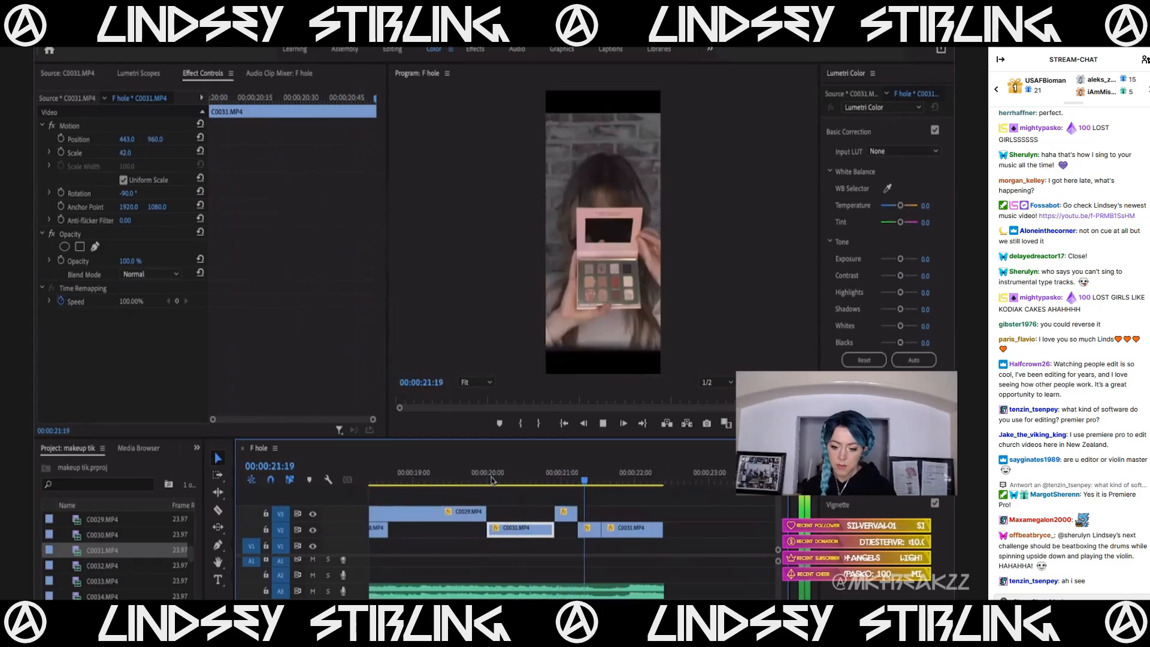
Extend the start of the palette close-up on V3 back to the end of C0029.MP4 and review the cut.
{"action": "left_click", "coordinate": [564, 479]}
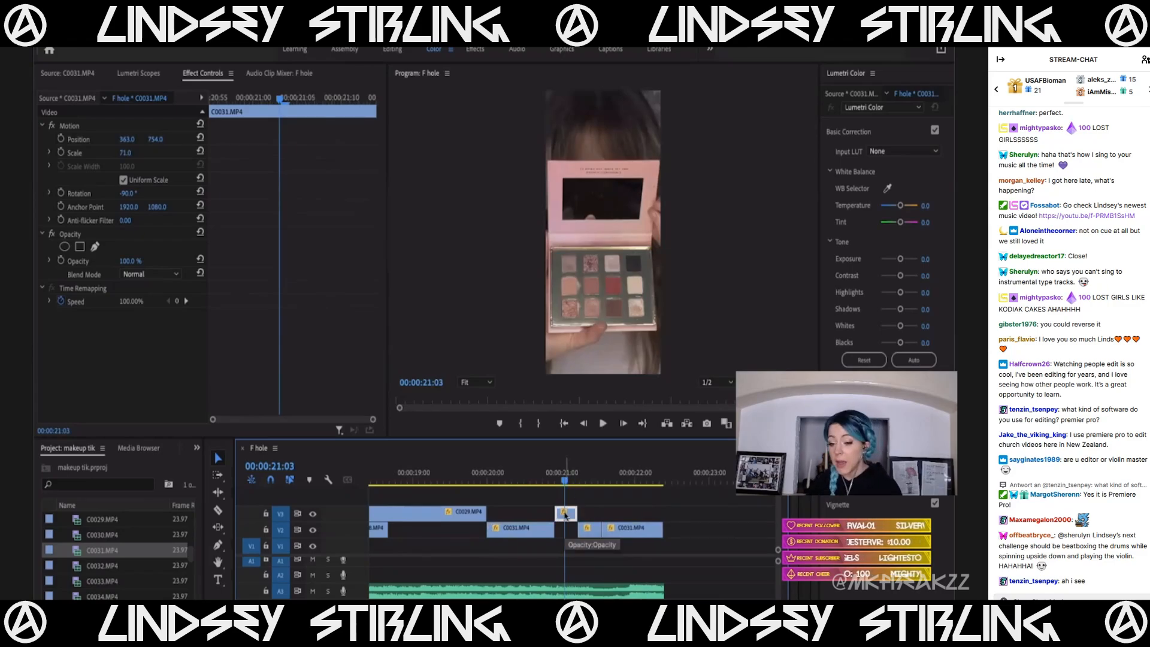
{"action": "left_click", "coordinate": [548, 479]}
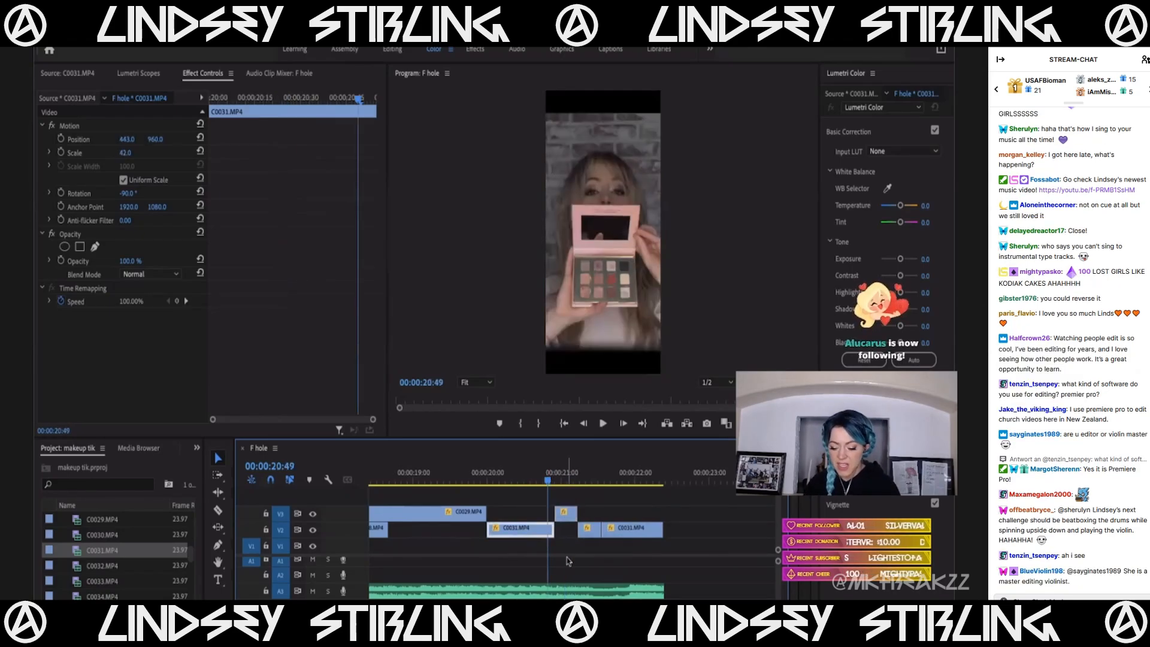
{"action": "left_click_drag", "start_coordinate": [556, 513], "coordinate": [488, 513]}
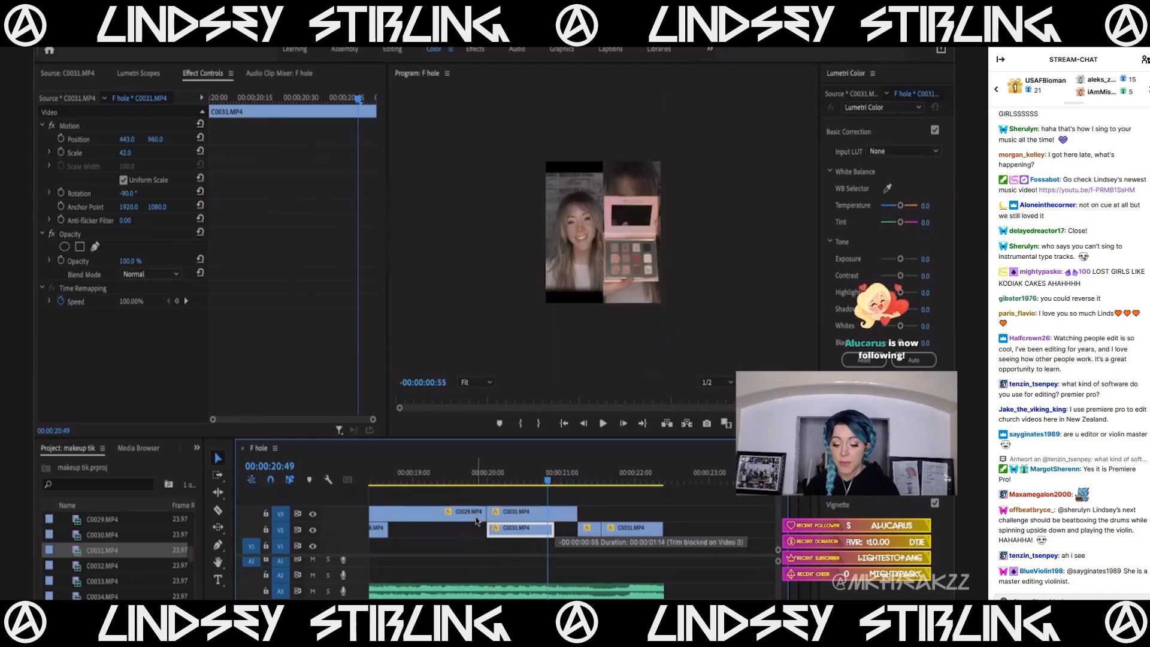
{"action": "left_click", "coordinate": [484, 479]}
{"action": "key", "text": "space"}
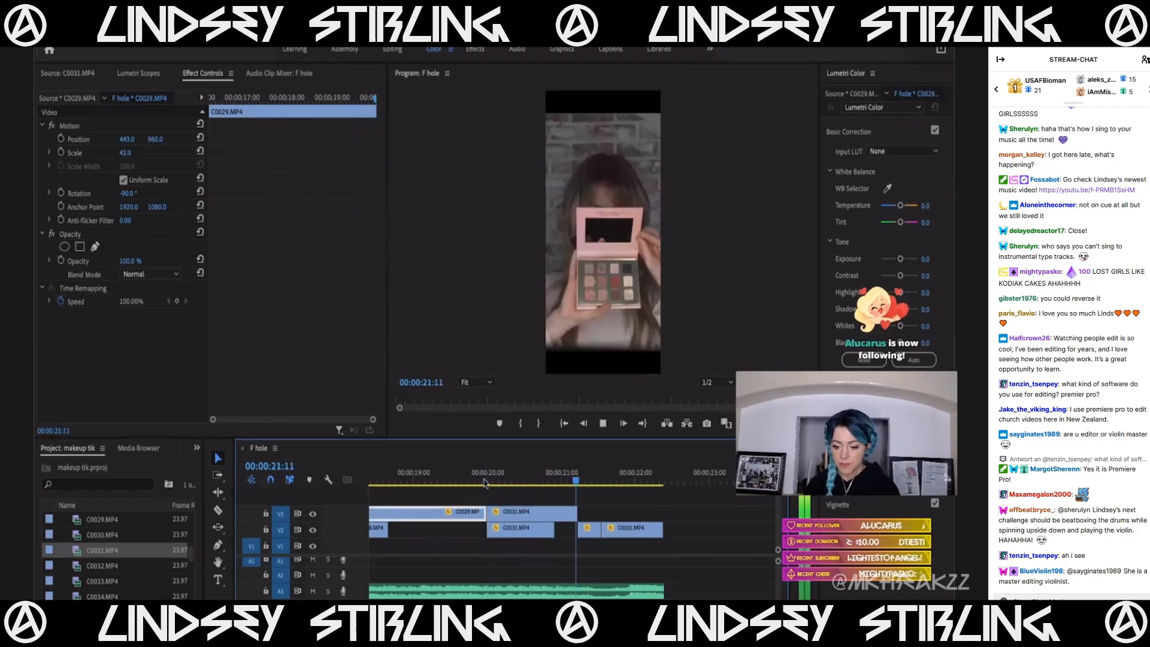
{"action": "left_click", "coordinate": [498, 479]}
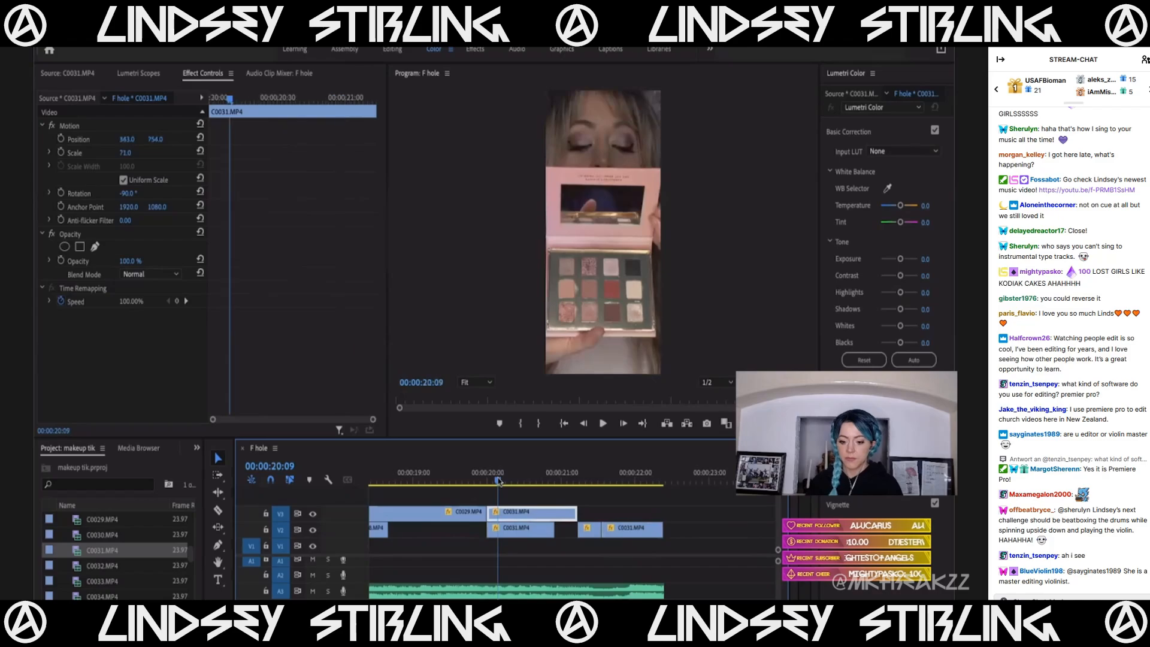
{"action": "left_click_drag", "start_coordinate": [495, 482], "coordinate": [559, 521]}
{"action": "left_click", "coordinate": [611, 522]}
{"action": "key", "text": "minus"}
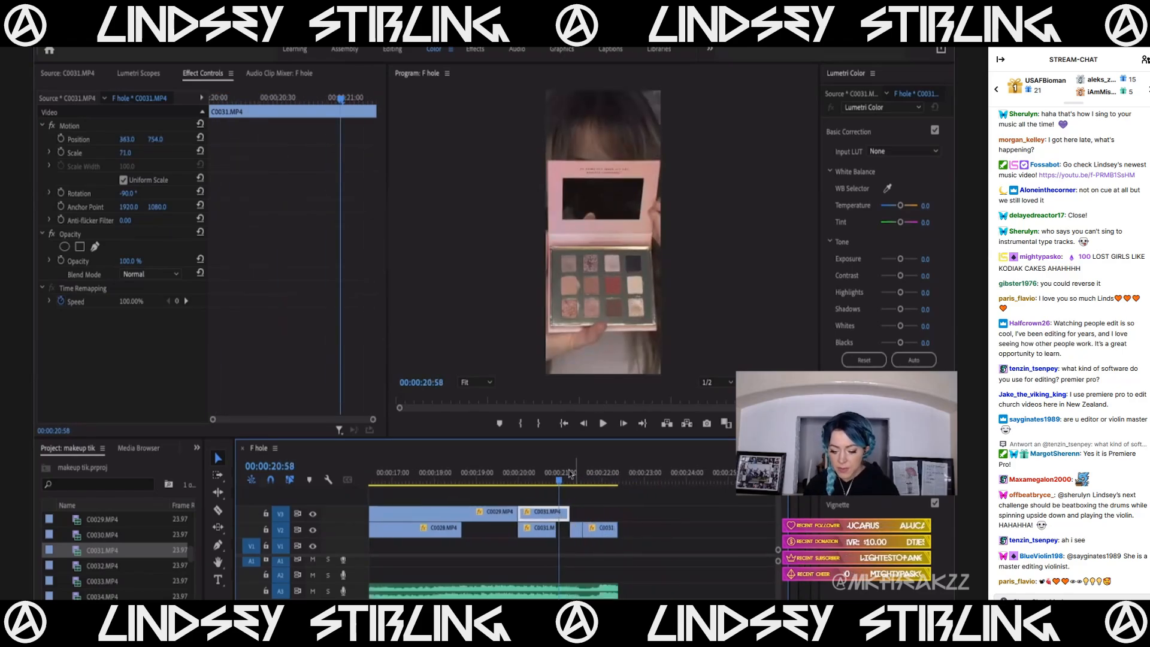
{"action": "left_click", "coordinate": [575, 473]}
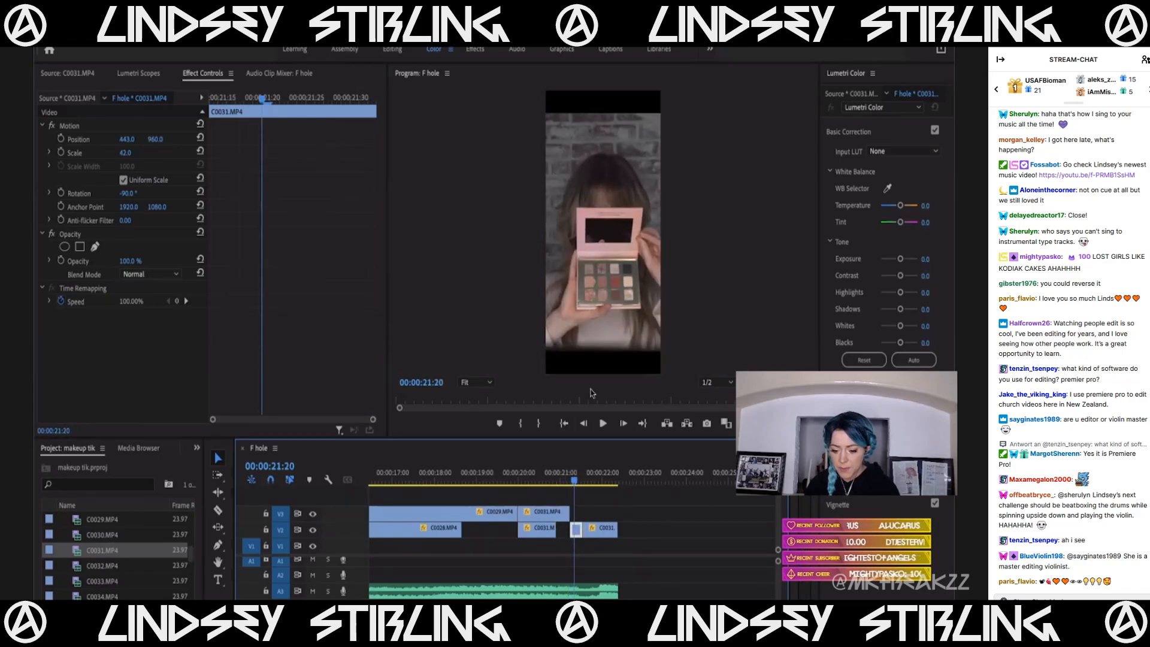
Create a new Black Video item in the project with the offered settings.
{"action": "left_click_drag", "start_coordinate": [552, 474], "coordinate": [503, 476]}
{"action": "key", "text": "minus"}
{"action": "key", "text": "minus"}
{"action": "key", "text": "minus"}
{"action": "key", "text": "minus"}
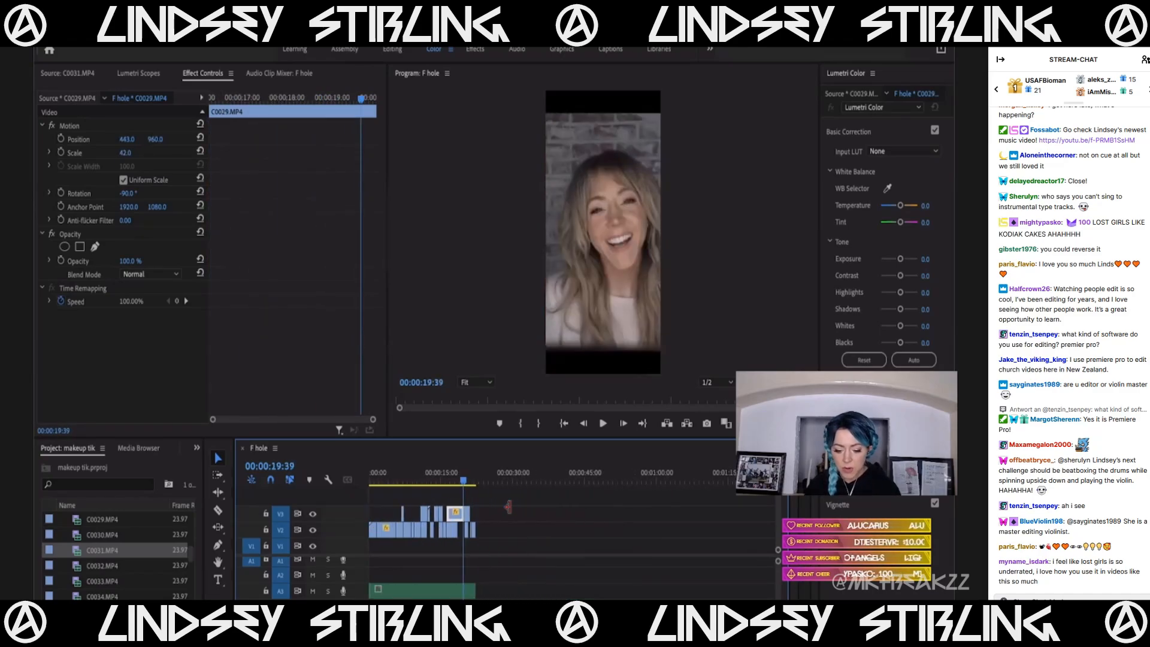
{"action": "left_click", "coordinate": [396, 477]}
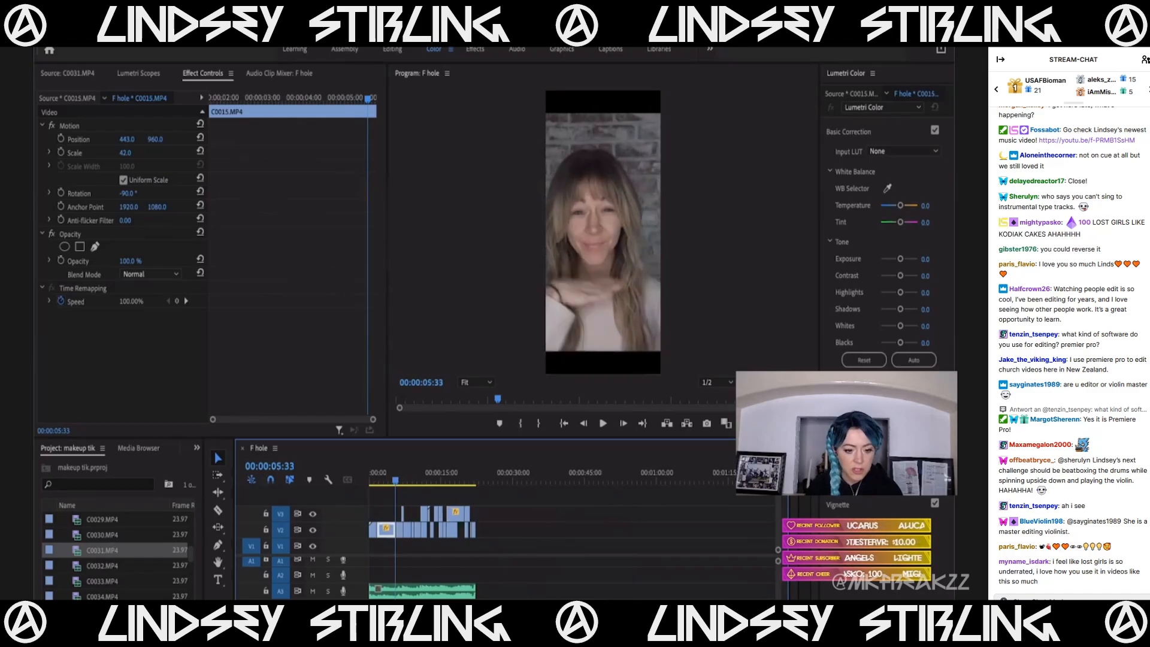
{"action": "left_click", "coordinate": [116, 20]}
{"action": "mouse_move", "coordinate": [129, 34]}
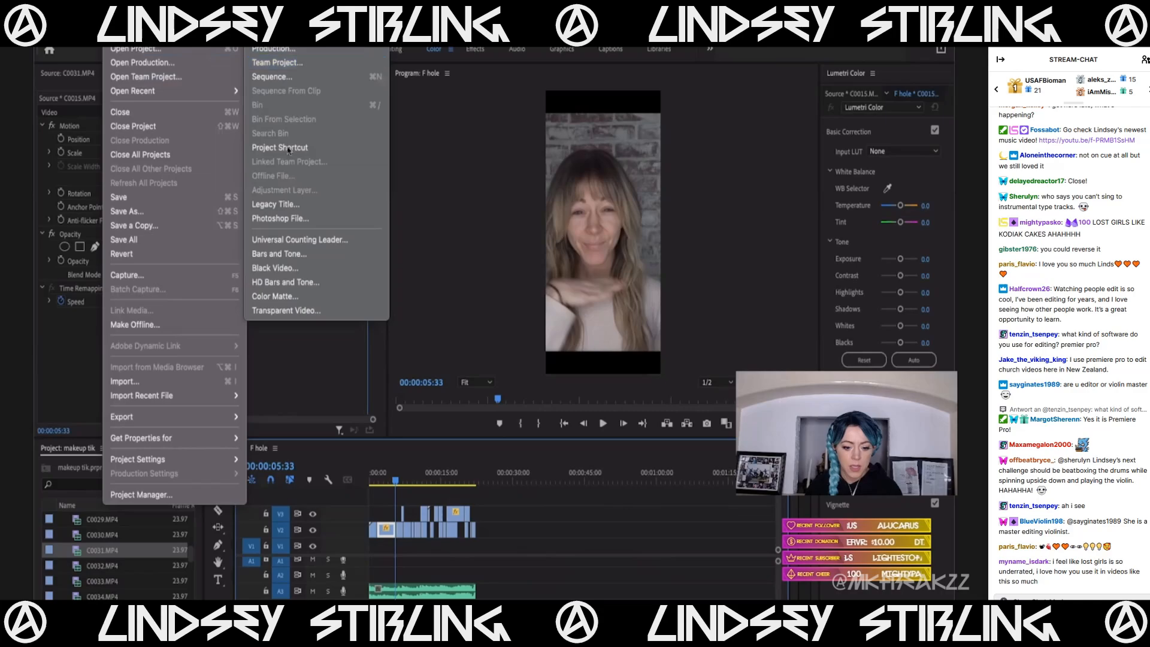
{"action": "left_click", "coordinate": [288, 272]}
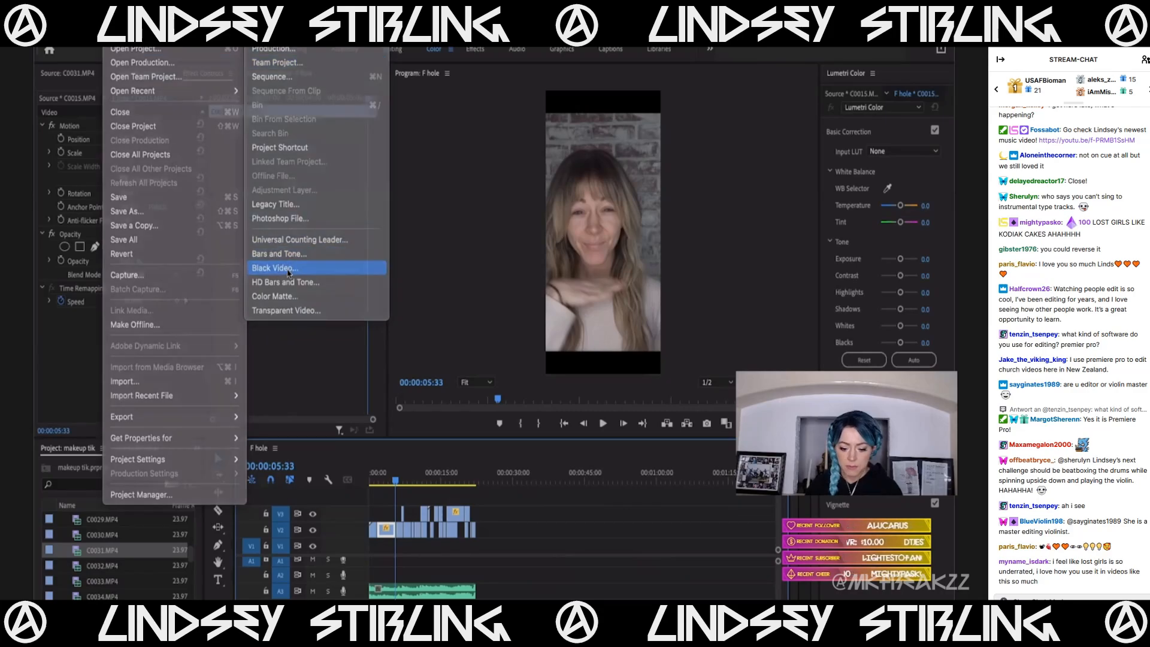
{"action": "left_click", "coordinate": [563, 392]}
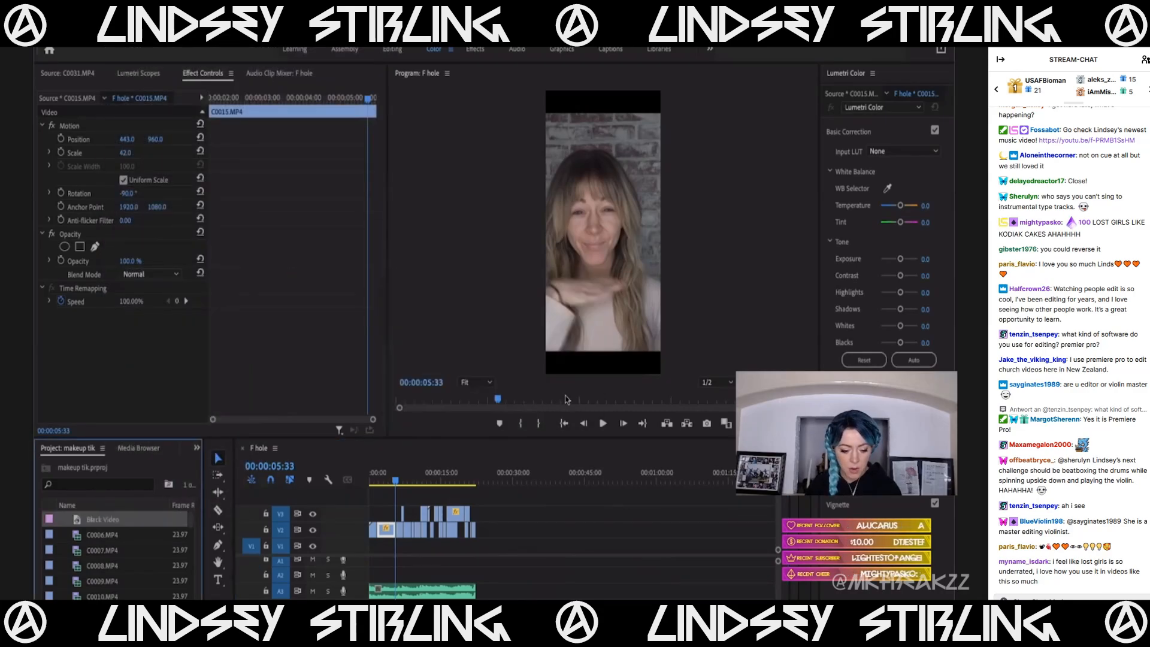
Place the Black Video on a new track V4 above the clips, starting at about 00:00:05:47.
{"action": "left_click_drag", "start_coordinate": [75, 521], "coordinate": [397, 500]}
{"action": "scroll", "coordinate": [396, 501], "scroll_direction": "up", "scroll_amount": 10}
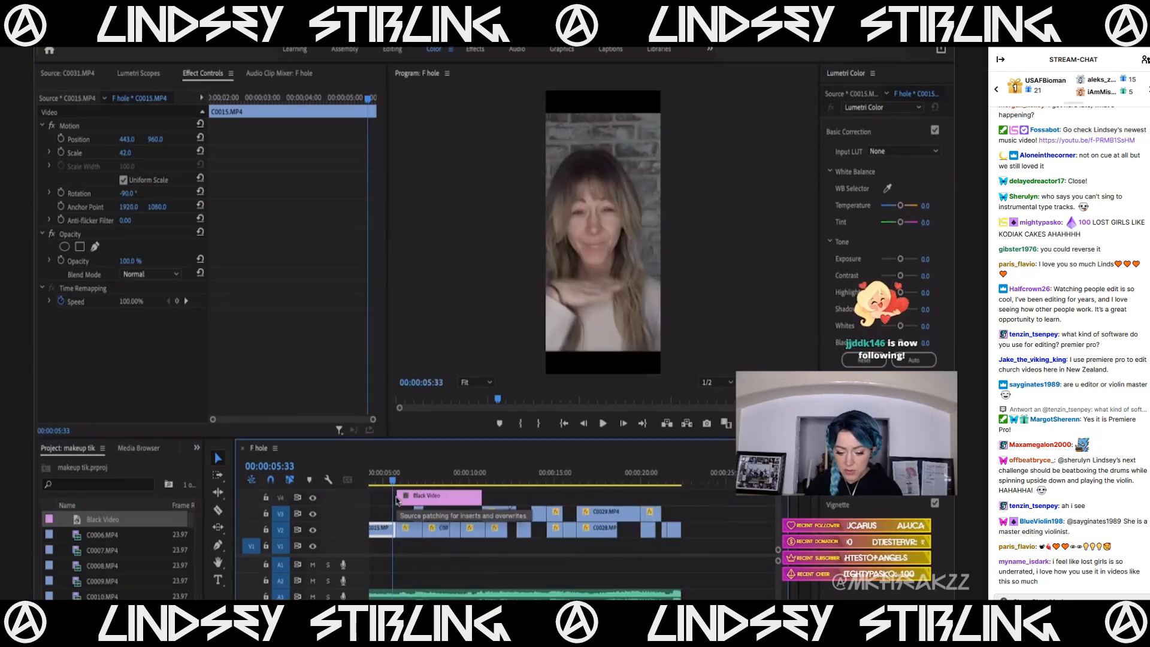
{"action": "left_click", "coordinate": [433, 479]}
{"action": "left_click", "coordinate": [445, 504]}
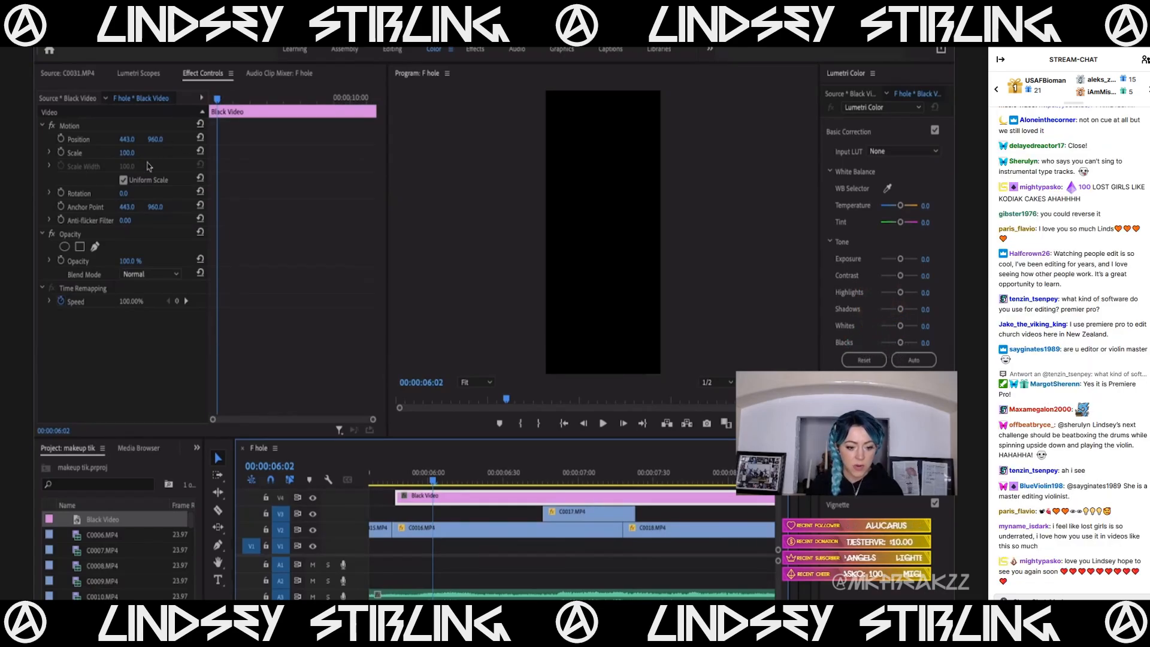
Move the Black Video up by setting its vertical position to -806 so it forms the frame's upper black bar.
{"action": "left_click", "coordinate": [155, 141]}
{"action": "left_click_drag", "start_coordinate": [155, 139], "coordinate": [77, 138]}
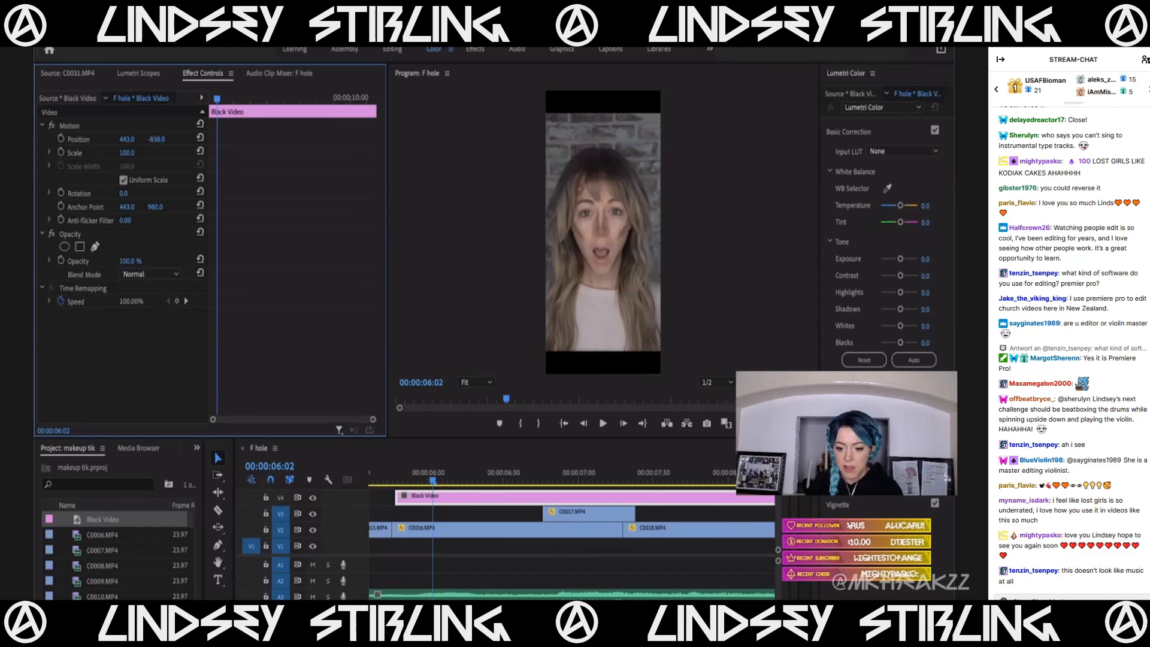
{"action": "left_click_drag", "start_coordinate": [77, 139], "coordinate": [82, 139]}
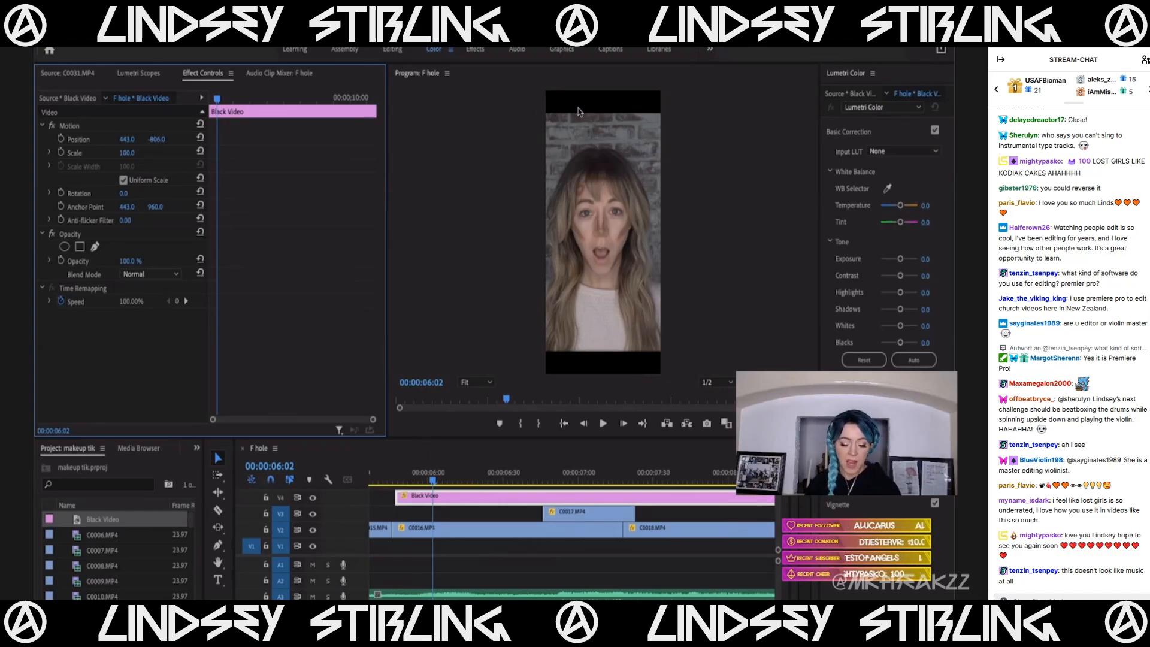
{"action": "left_click", "coordinate": [443, 531]}
{"action": "left_click", "coordinate": [446, 497]}
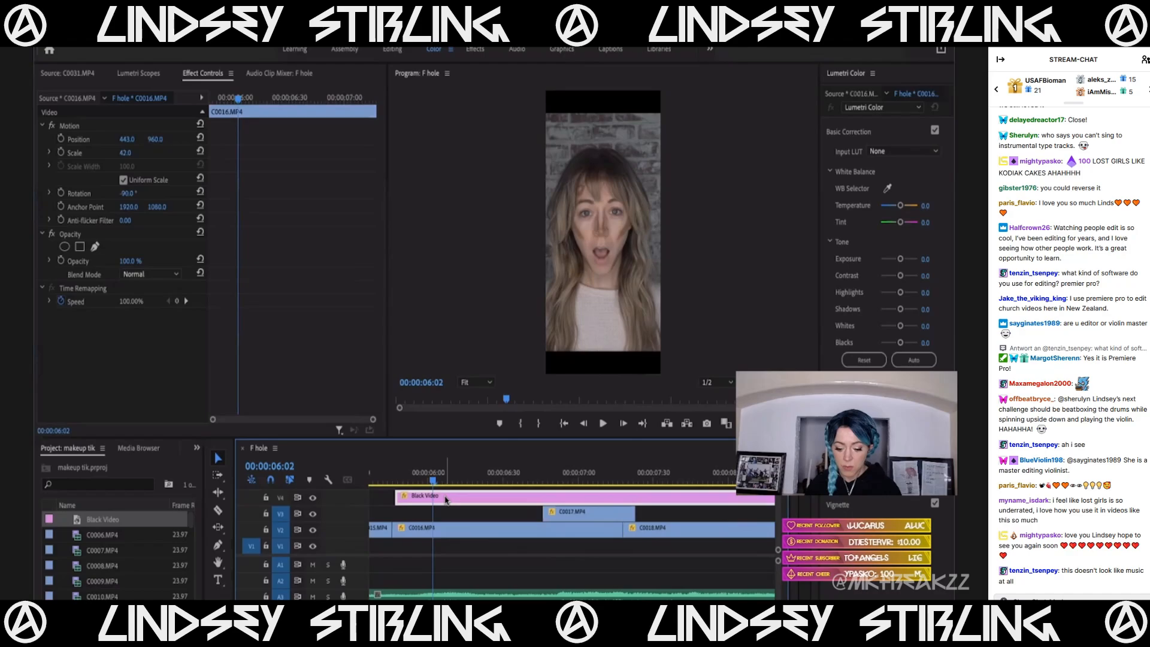
Add a second Black Video on V5 above the first and set its vertical position to 2720 as the lower bar.
{"action": "scroll", "coordinate": [442, 512], "scroll_direction": "down", "scroll_amount": 4}
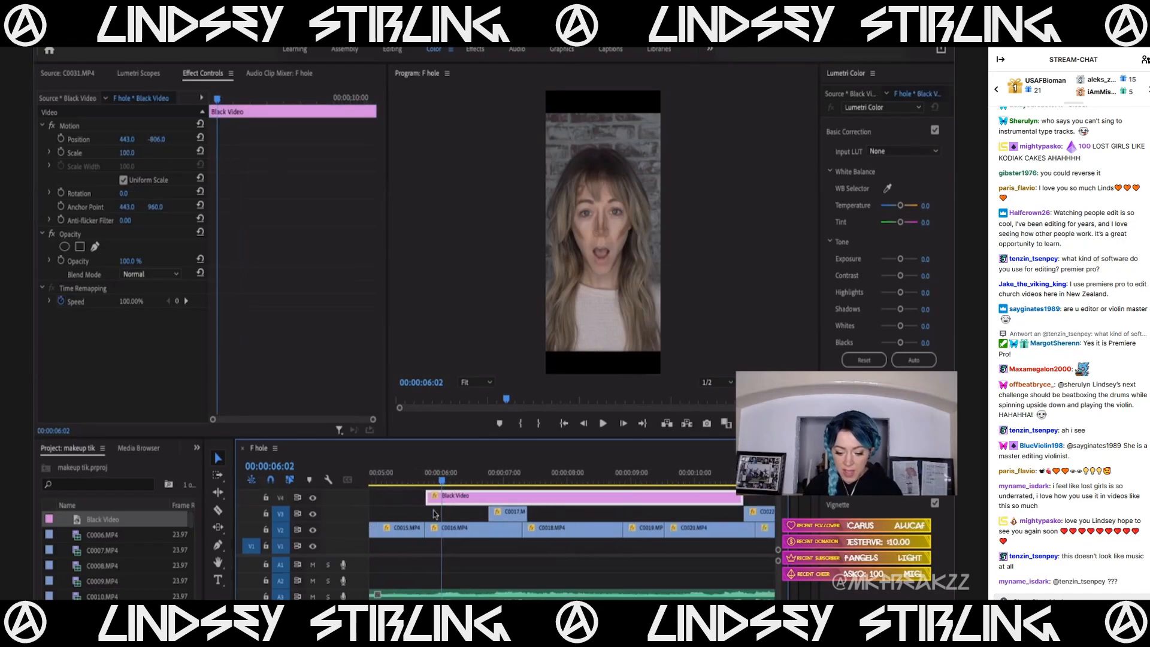
{"action": "scroll", "coordinate": [449, 509], "scroll_direction": "up", "scroll_amount": 1}
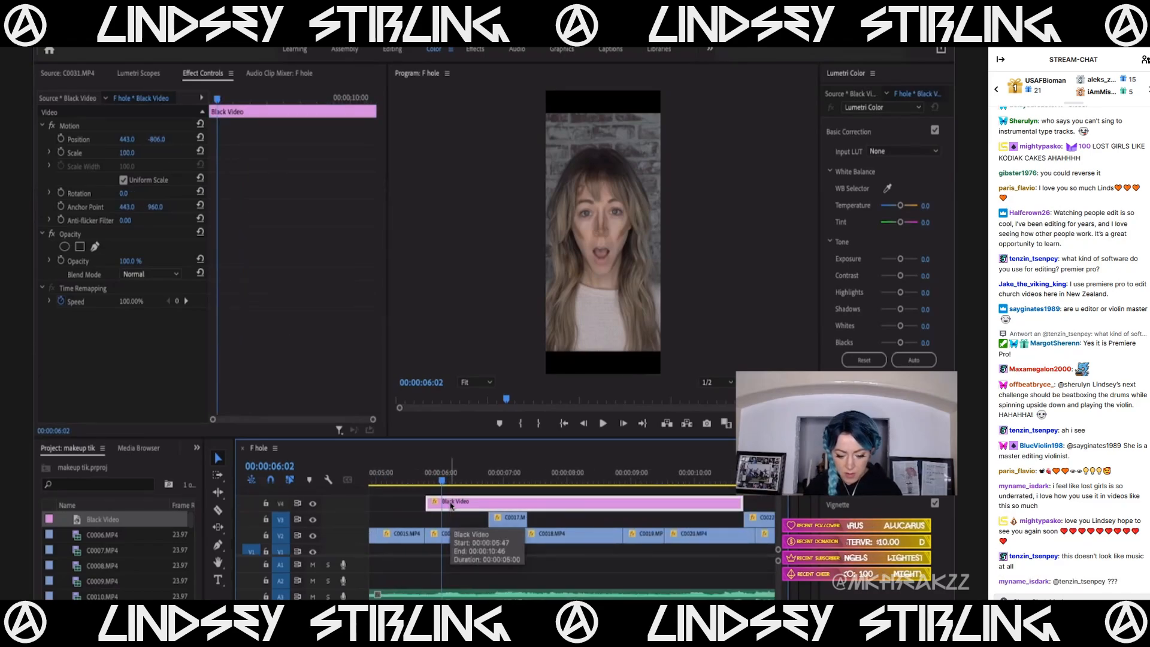
{"action": "left_click_drag", "start_coordinate": [138, 519], "coordinate": [427, 492]}
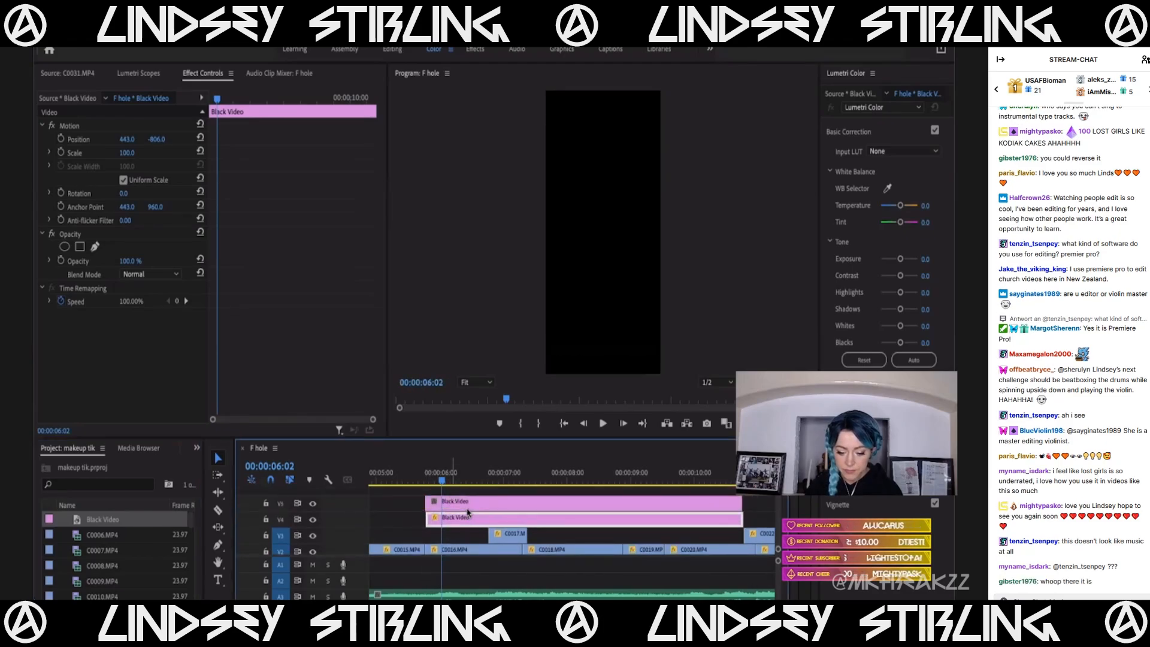
{"action": "left_click_drag", "start_coordinate": [157, 139], "coordinate": [180, 143]}
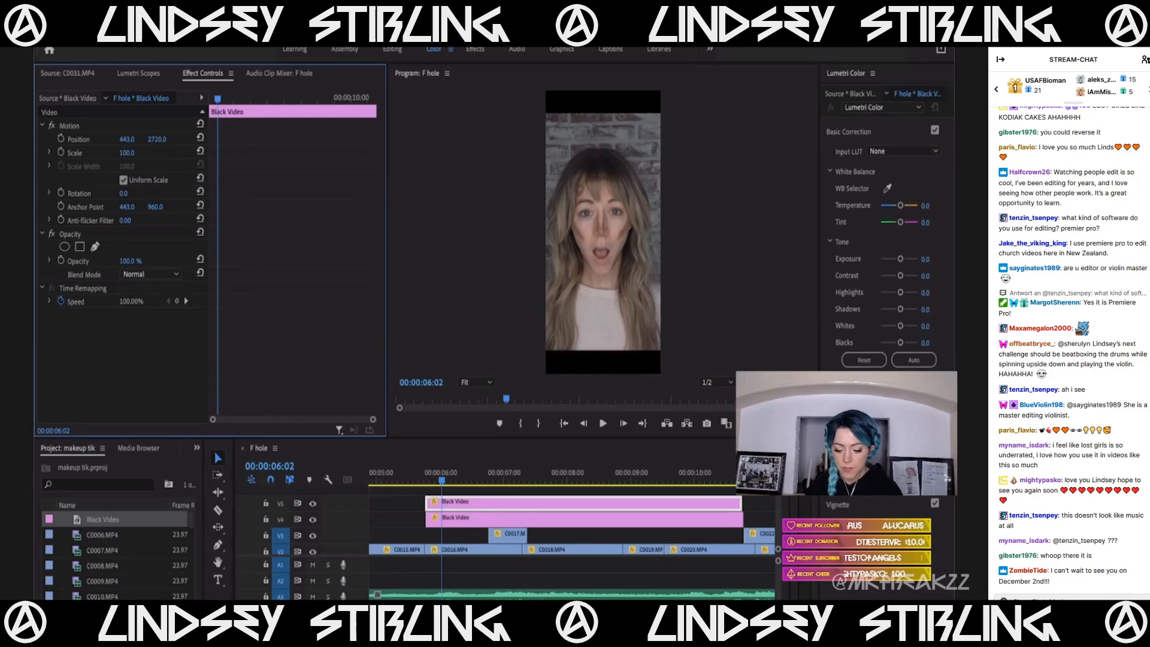
Extend both Black Video clips back to the sequence start and past the end of the last clip.
{"action": "scroll", "coordinate": [410, 531], "scroll_direction": "down", "scroll_amount": 3}
{"action": "scroll", "coordinate": [413, 530], "scroll_direction": "left", "scroll_amount": 5}
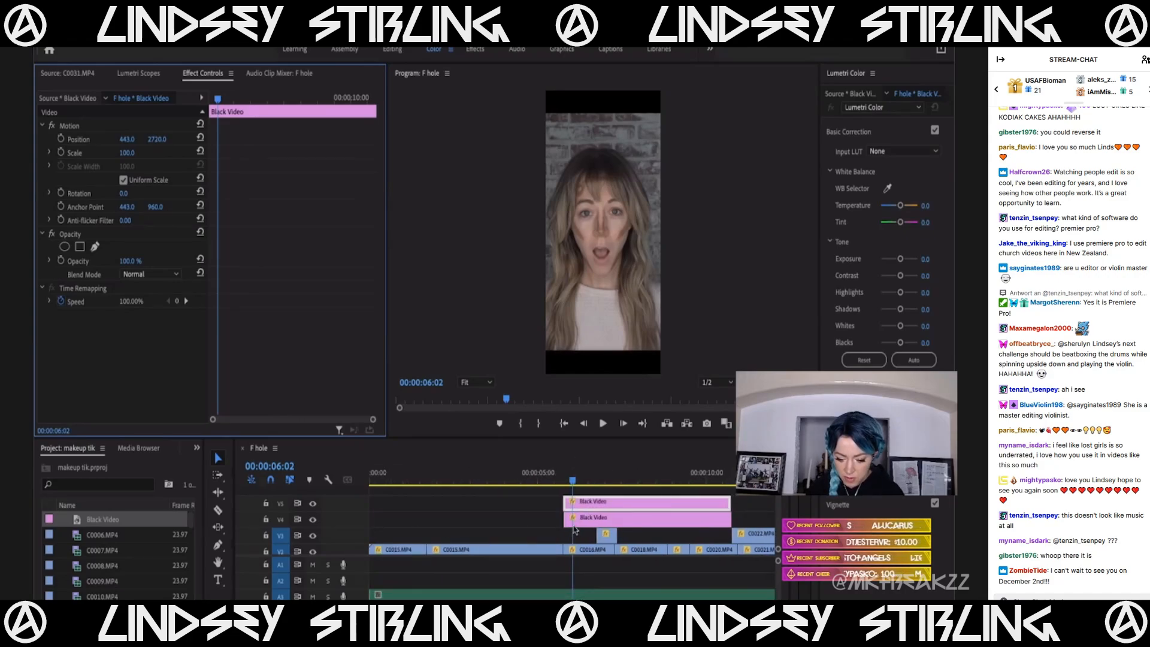
{"action": "scroll", "coordinate": [573, 529], "scroll_direction": "down", "scroll_amount": 5}
{"action": "left_click_drag", "start_coordinate": [488, 516], "coordinate": [630, 518]}
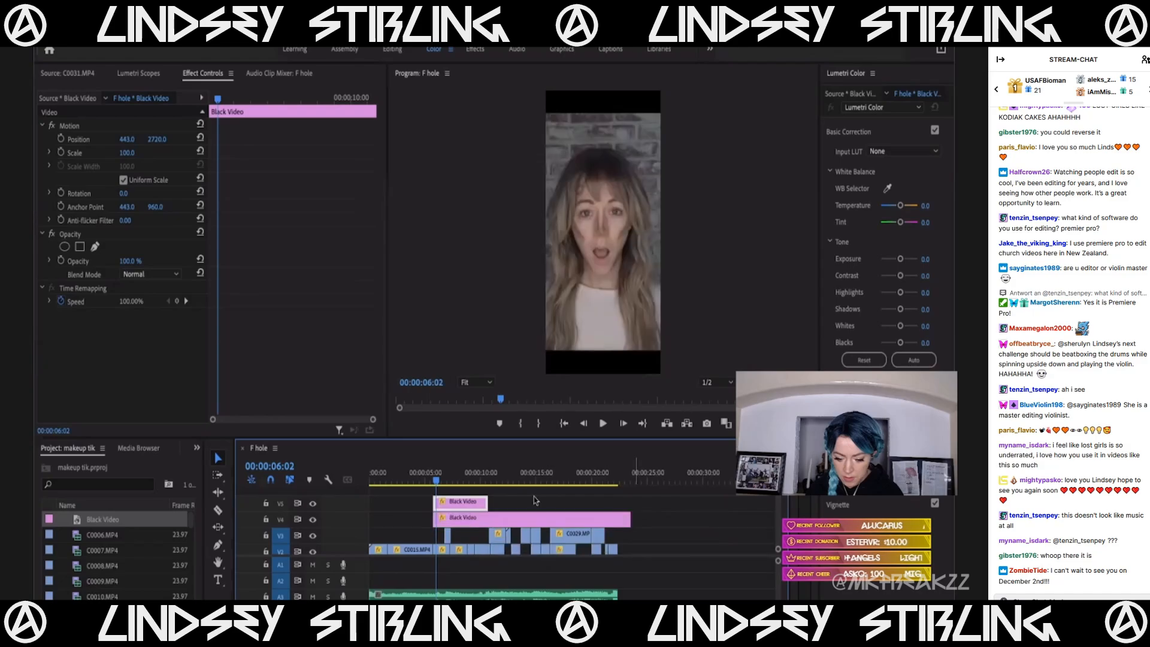
{"action": "left_click_drag", "start_coordinate": [555, 500], "coordinate": [659, 503]}
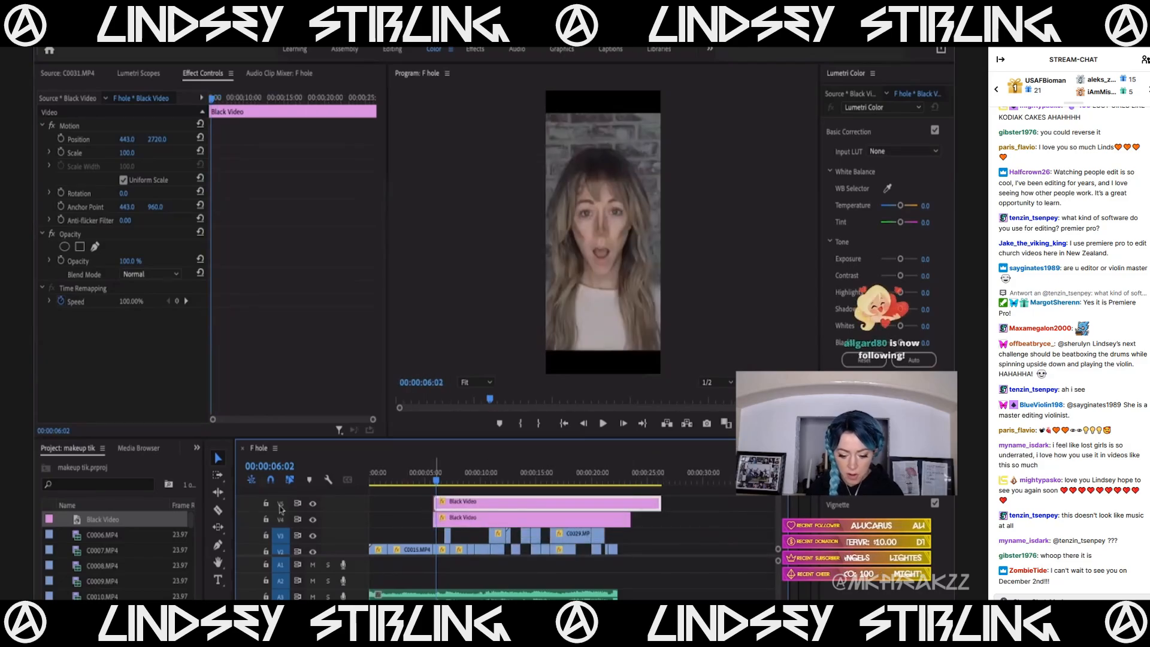
{"action": "left_click_drag", "start_coordinate": [433, 503], "coordinate": [369, 503]}
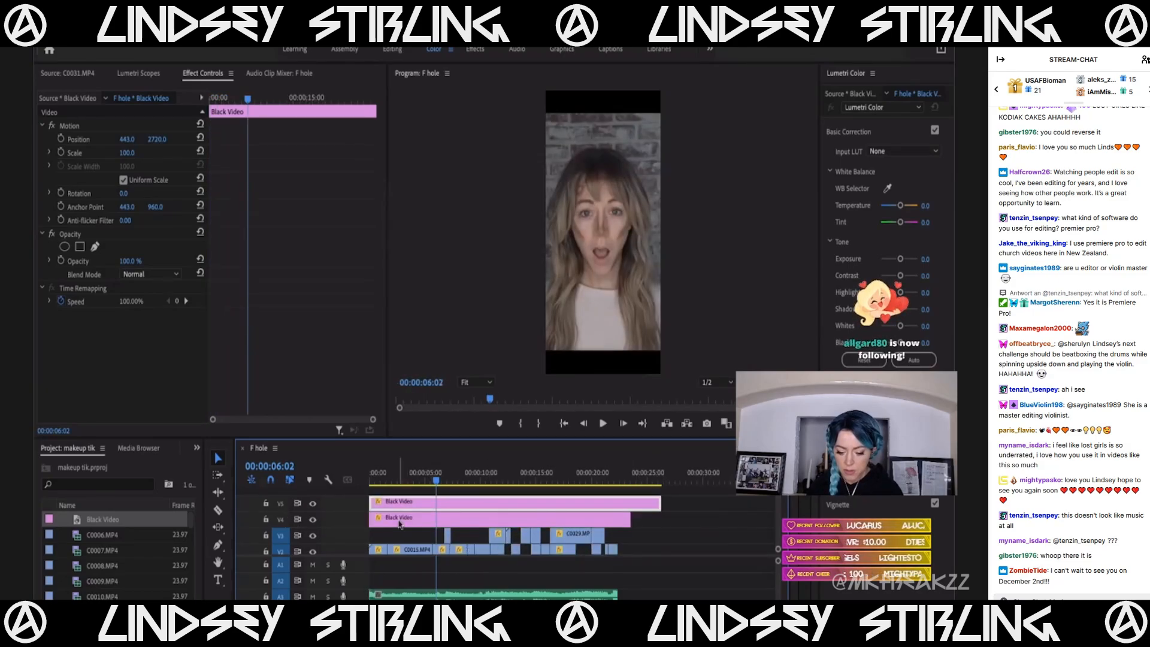
Play the ending of the sequence to check the black bars over the palette close-up.
{"action": "scroll", "coordinate": [407, 512], "scroll_direction": "down", "scroll_amount": 3}
{"action": "left_click_drag", "start_coordinate": [400, 481], "coordinate": [438, 487]}
{"action": "scroll", "coordinate": [440, 499], "scroll_direction": "up", "scroll_amount": 4}
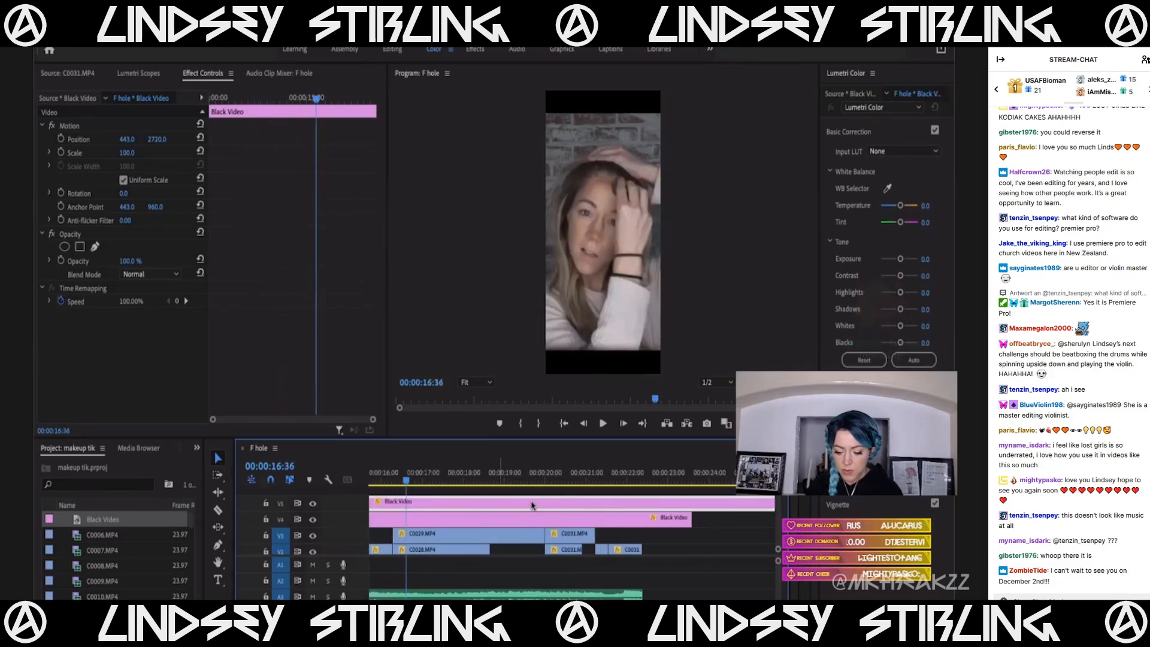
{"action": "left_click", "coordinate": [535, 479]}
{"action": "key", "text": "space"}
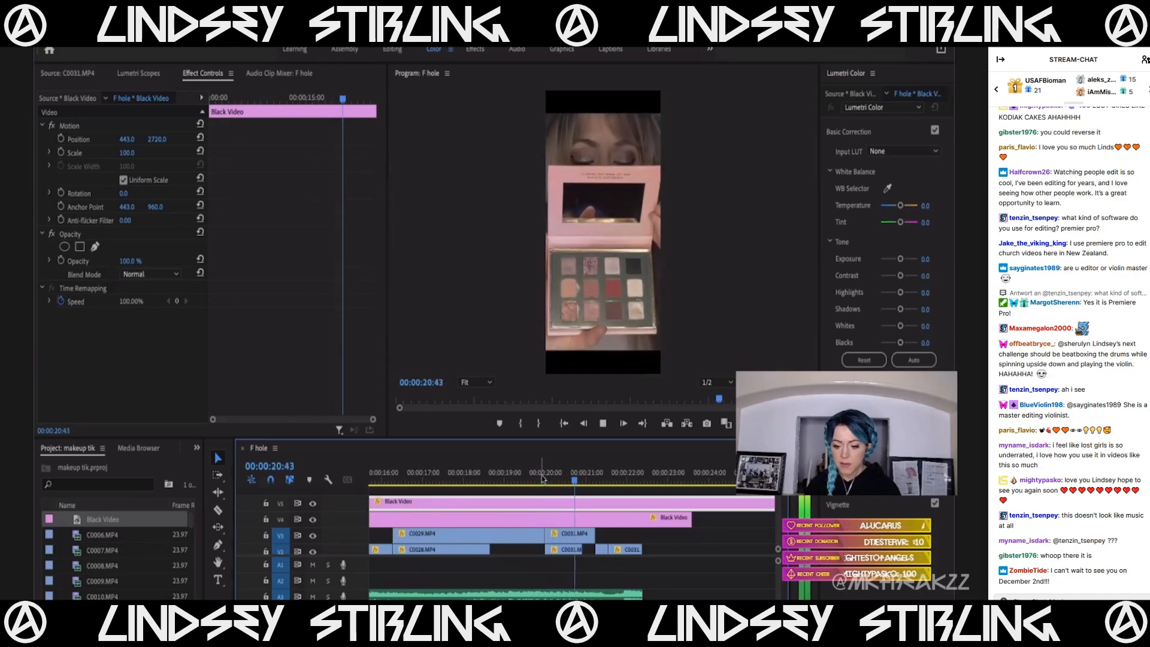
{"action": "key", "text": "space"}
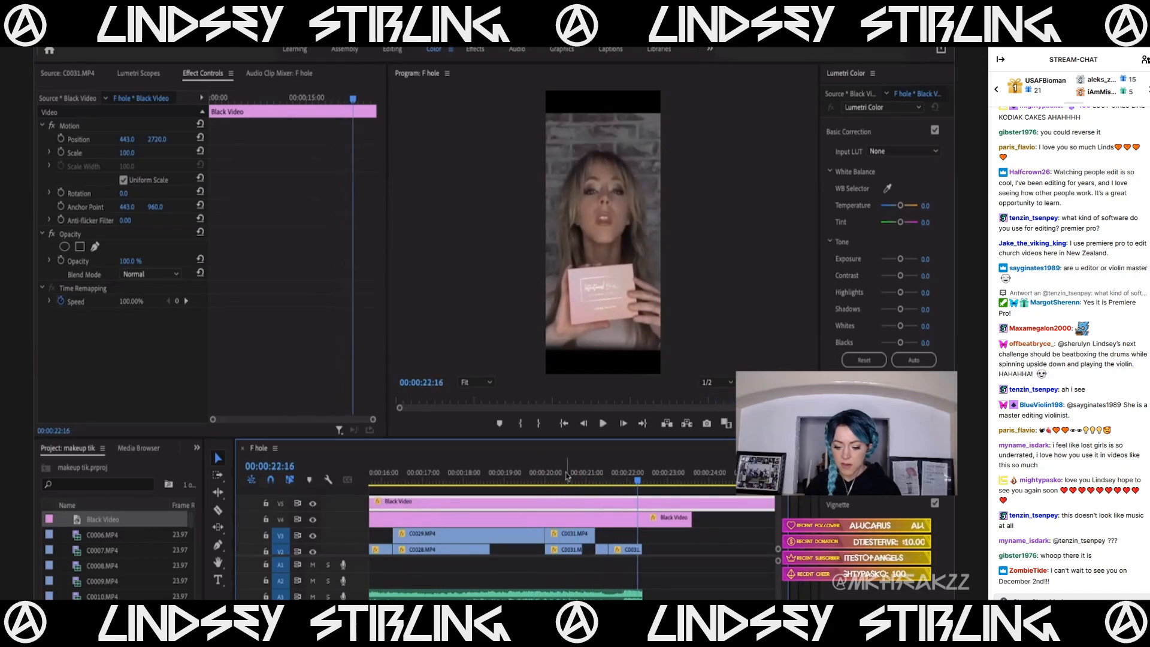
Hide tracks V4 and V5 to compare the palette close-up without the black bars, and show both tracks again.
{"action": "left_click", "coordinate": [565, 479]}
{"action": "left_click", "coordinate": [312, 503]}
{"action": "left_click", "coordinate": [312, 519]}
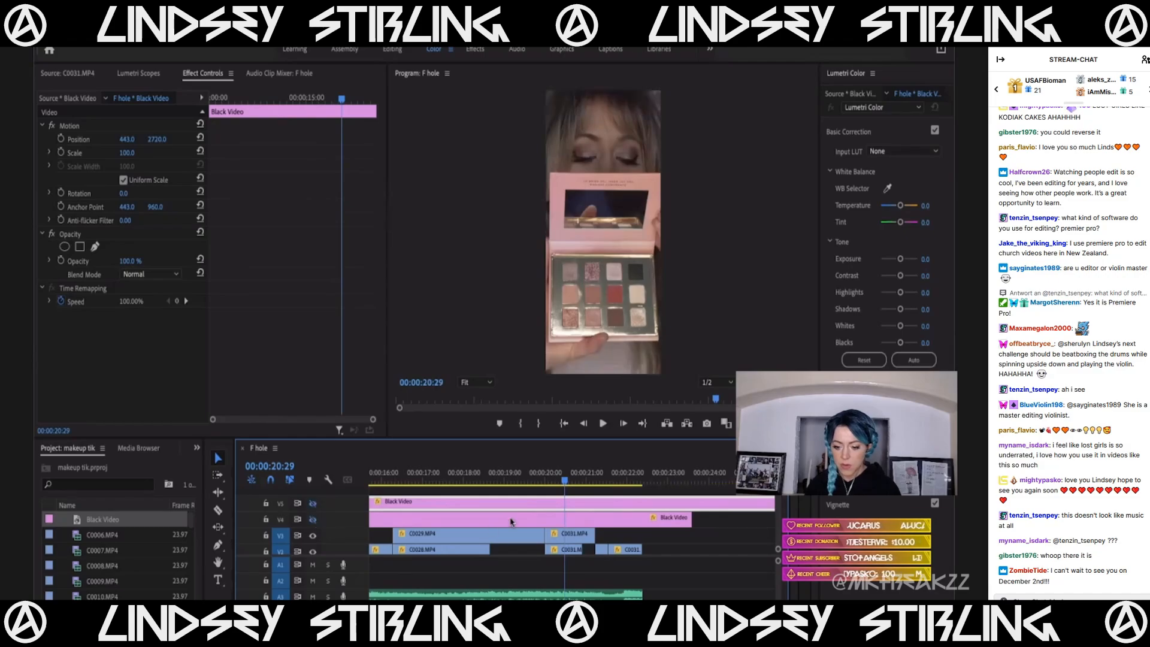
{"action": "key", "text": "space"}
{"action": "left_click", "coordinate": [572, 477]}
{"action": "mouse_move", "coordinate": [572, 477]}
{"action": "left_mouse_down"}
{"action": "mouse_move", "coordinate": [603, 480]}
{"action": "mouse_move", "coordinate": [583, 484]}
{"action": "left_mouse_up"}
{"action": "left_click", "coordinate": [312, 519]}
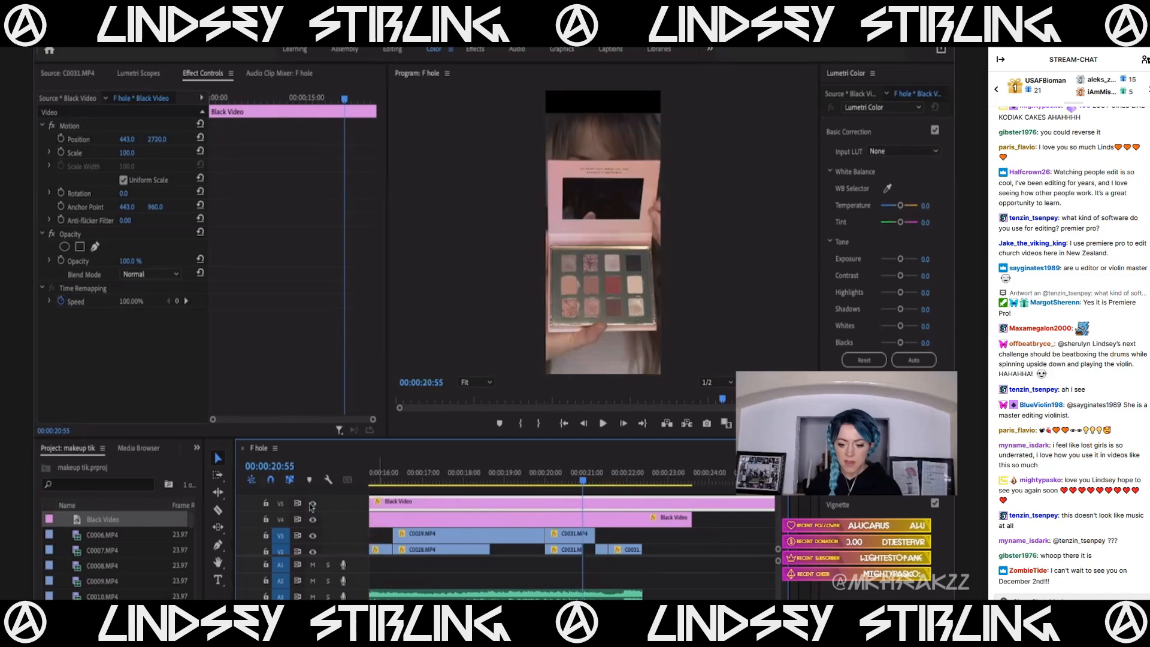
{"action": "left_click", "coordinate": [312, 503]}
{"action": "key", "text": "space"}
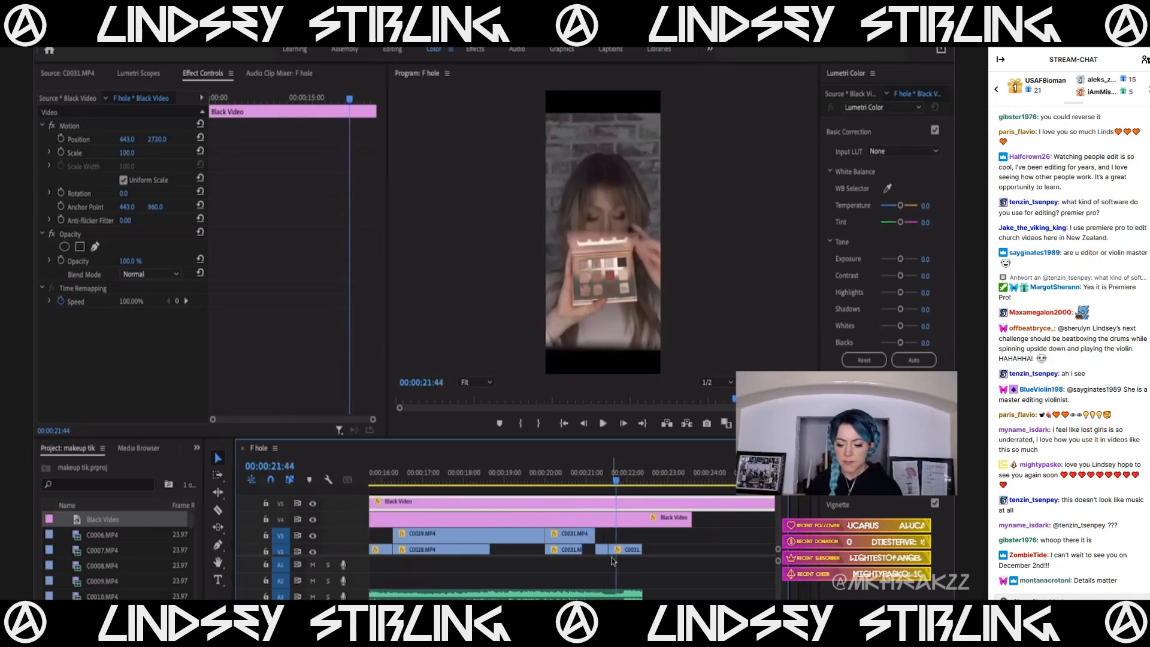
{"action": "key", "text": "minus"}
{"action": "key", "text": "minus"}
{"action": "key", "text": "minus"}
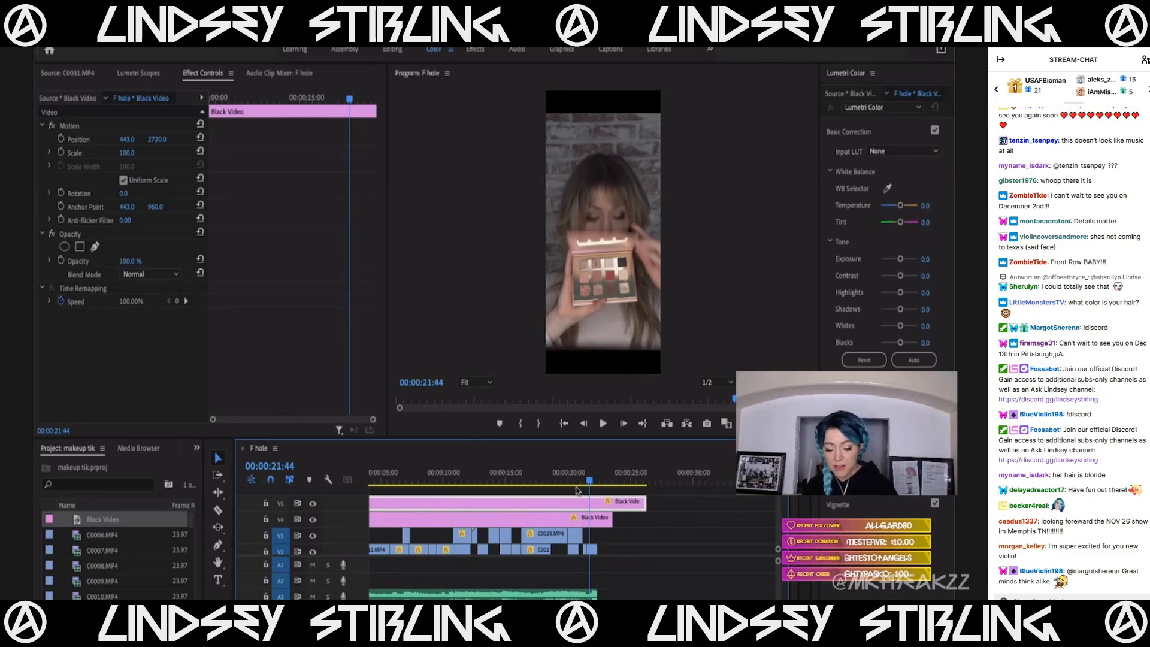
Play and scrub the sequence from about 17 seconds, and return to its beginning to review the black bars across the clips.
{"action": "left_click", "coordinate": [535, 482]}
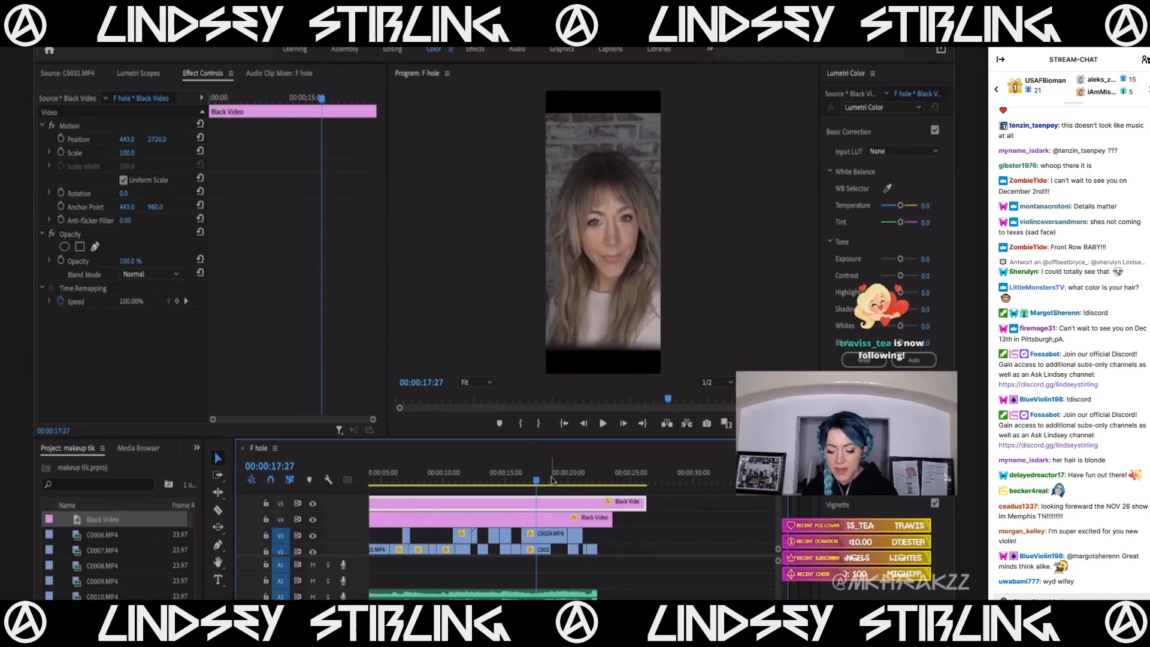
{"action": "key", "text": "space"}
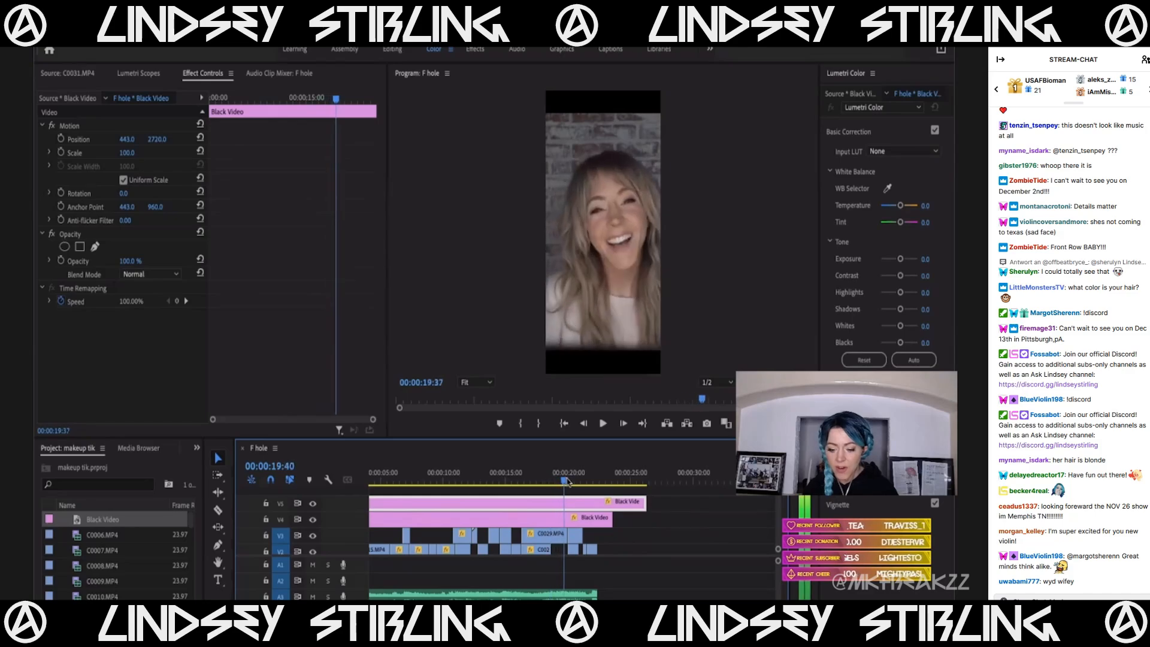
{"action": "left_click_drag", "start_coordinate": [560, 479], "coordinate": [406, 523]}
{"action": "key", "text": "minus"}
{"action": "key", "text": "minus"}
{"action": "key", "text": "minus"}
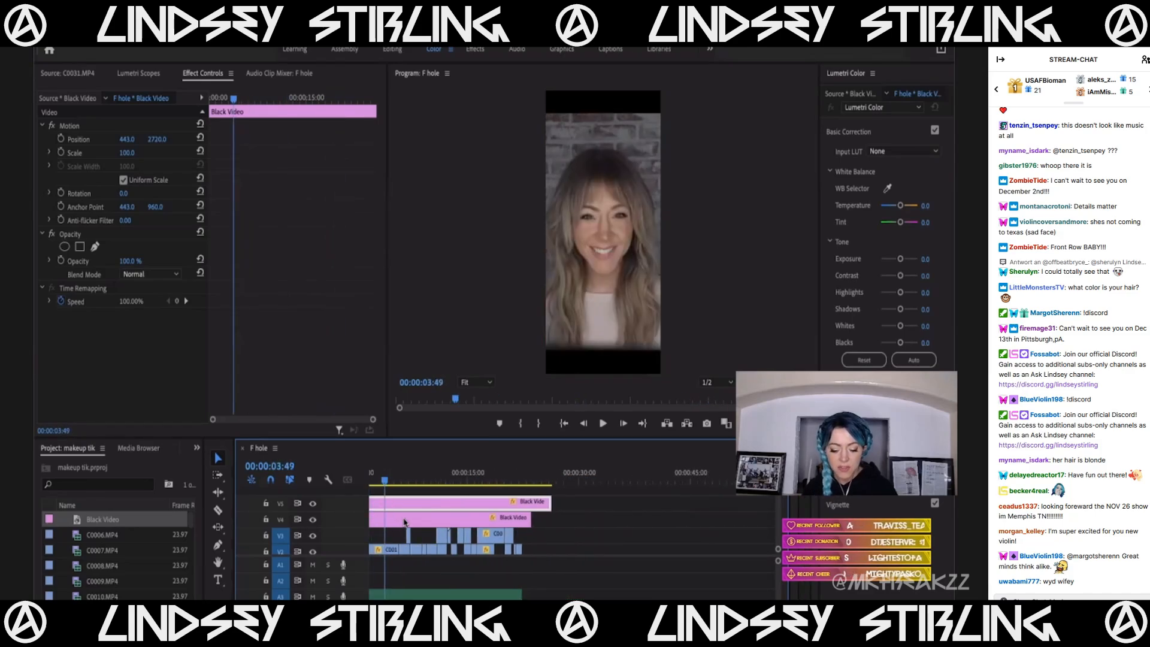
{"action": "key", "text": "equal"}
{"action": "key", "text": "equal"}
{"action": "key", "text": "equal"}
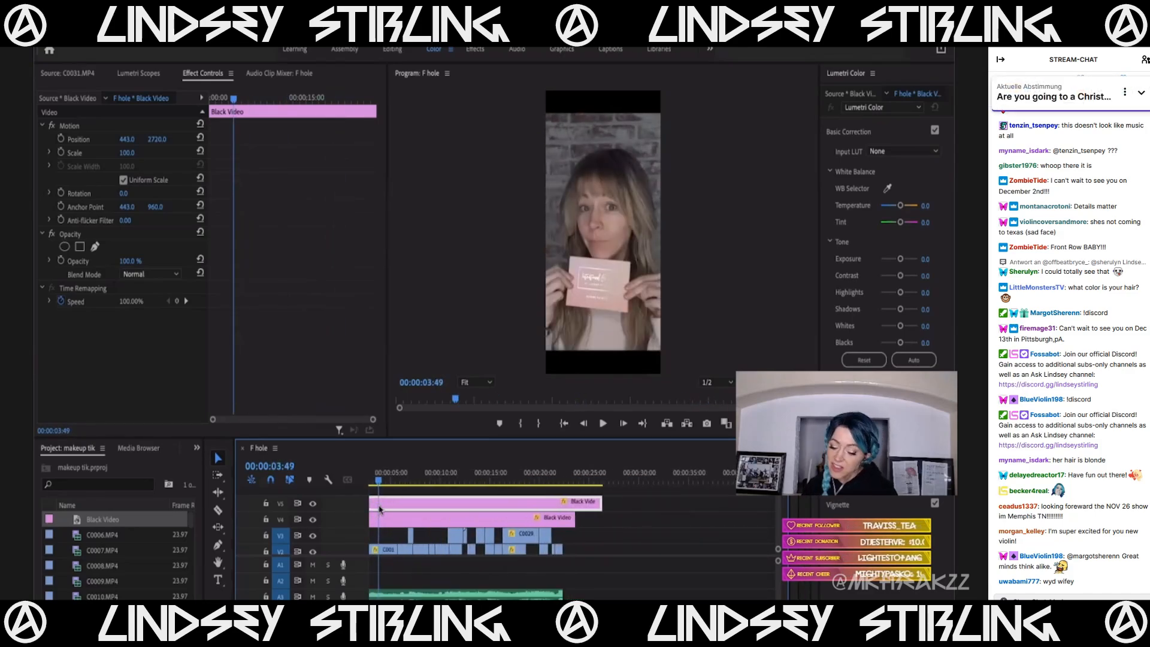
{"action": "left_click", "coordinate": [376, 481]}
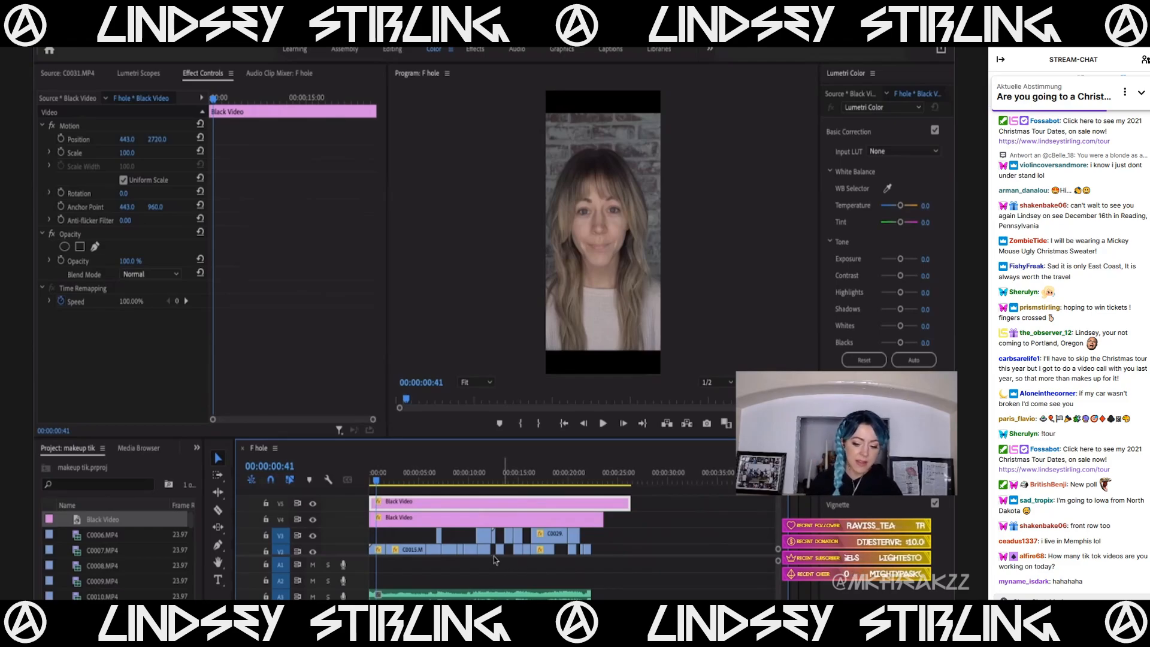
{"action": "scroll", "coordinate": [494, 559], "scroll_direction": "down", "scroll_amount": 4}
{"action": "scroll", "coordinate": [495, 560], "scroll_direction": "up", "scroll_amount": 2}
{"action": "scroll", "coordinate": [495, 560], "scroll_direction": "up", "scroll_amount": 3}
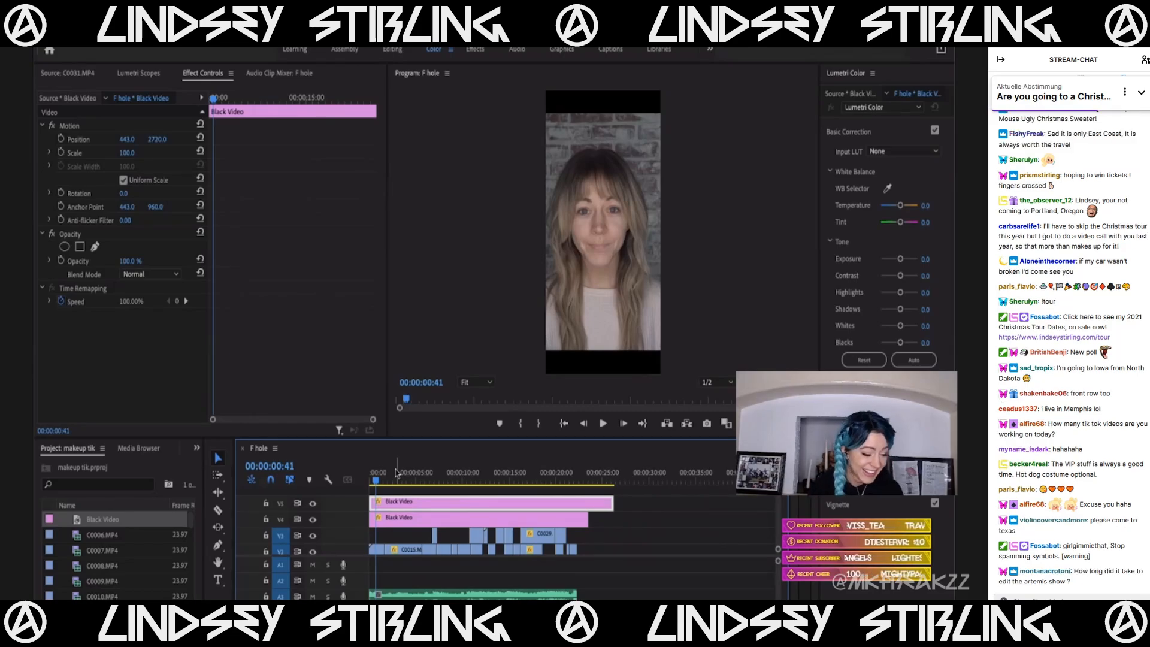
Try white-balancing the opening C0015.MP4 clip by sampling the face area and the brick wall behind it.
{"action": "left_click", "coordinate": [377, 549]}
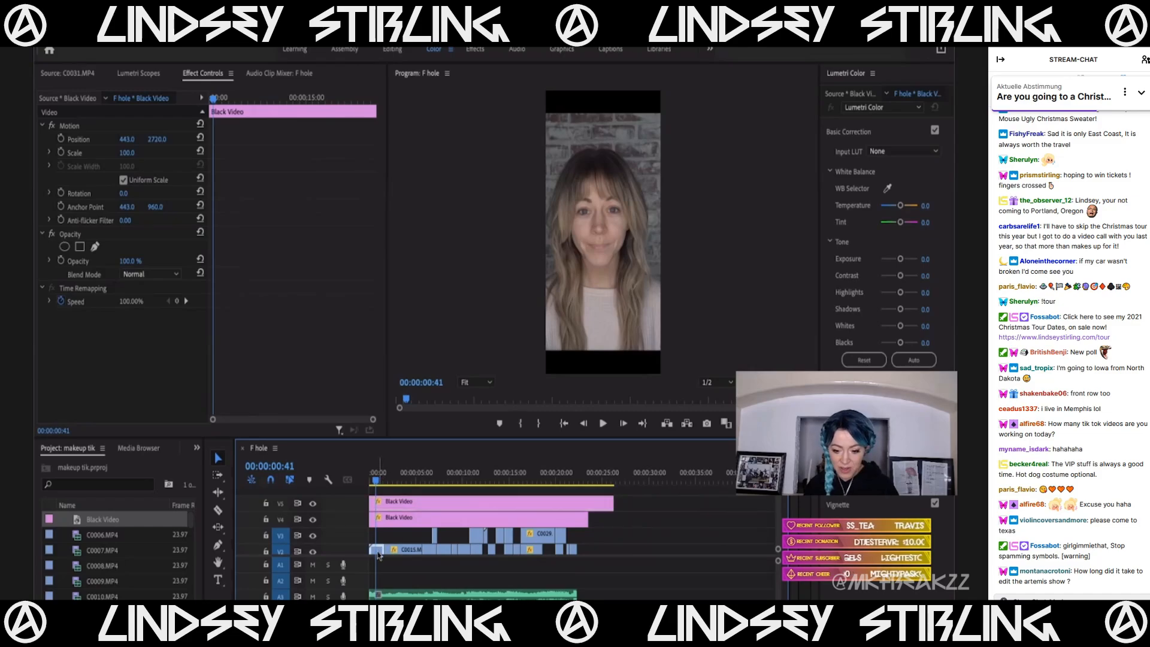
{"action": "left_click", "coordinate": [888, 190]}
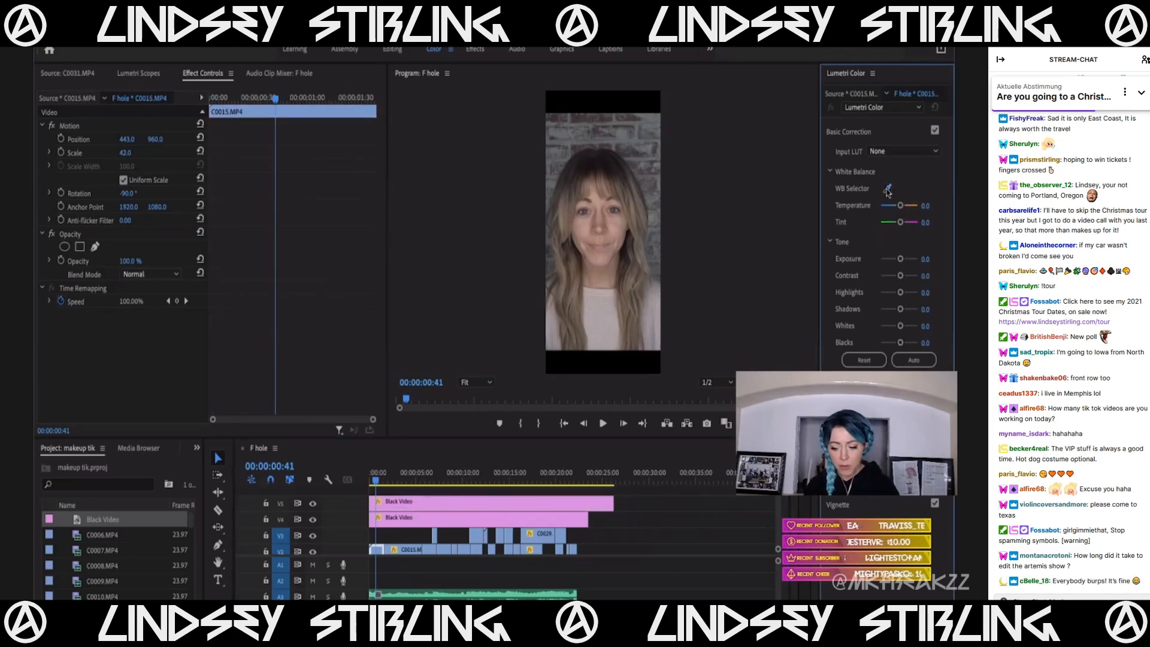
{"action": "left_click", "coordinate": [617, 238]}
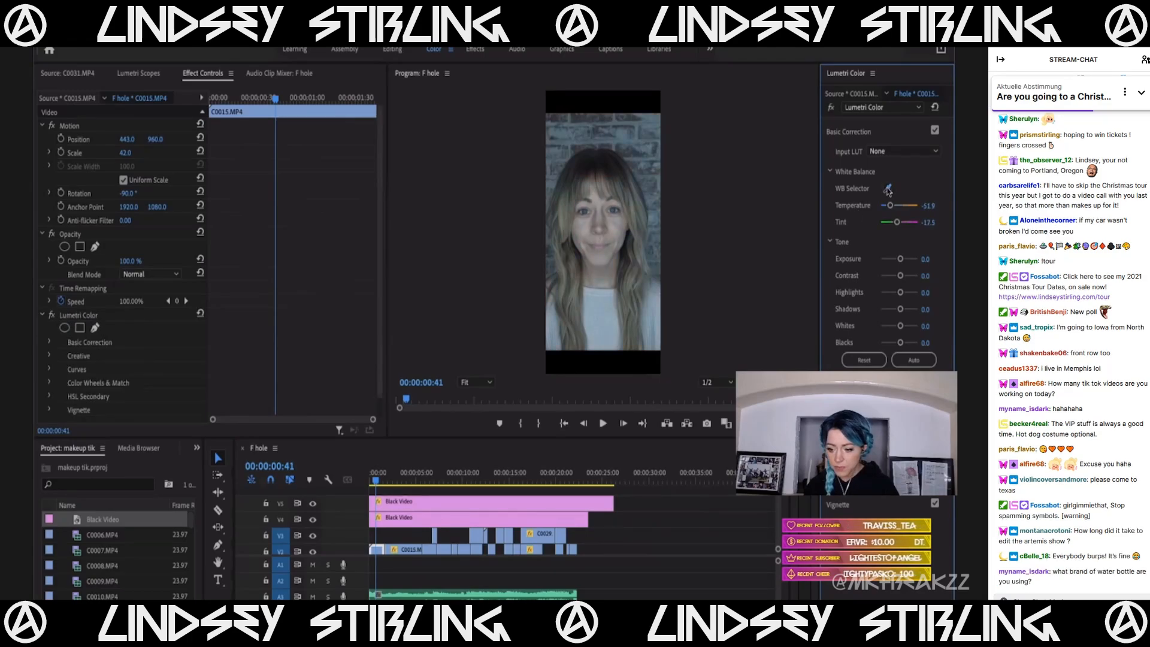
{"action": "left_click", "coordinate": [645, 163]}
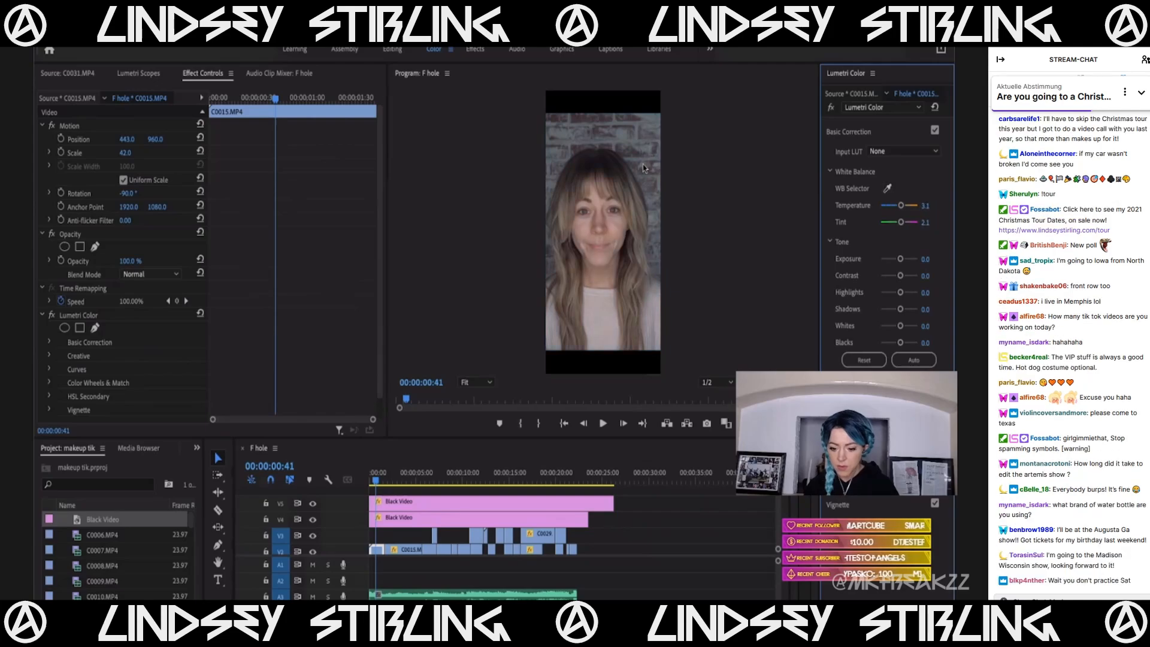
Set the opening C0015.MP4 clip's temperature to -2.0, tint to 0.0 and contrast to 9.1.
{"action": "left_click_drag", "start_coordinate": [902, 206], "coordinate": [900, 207]}
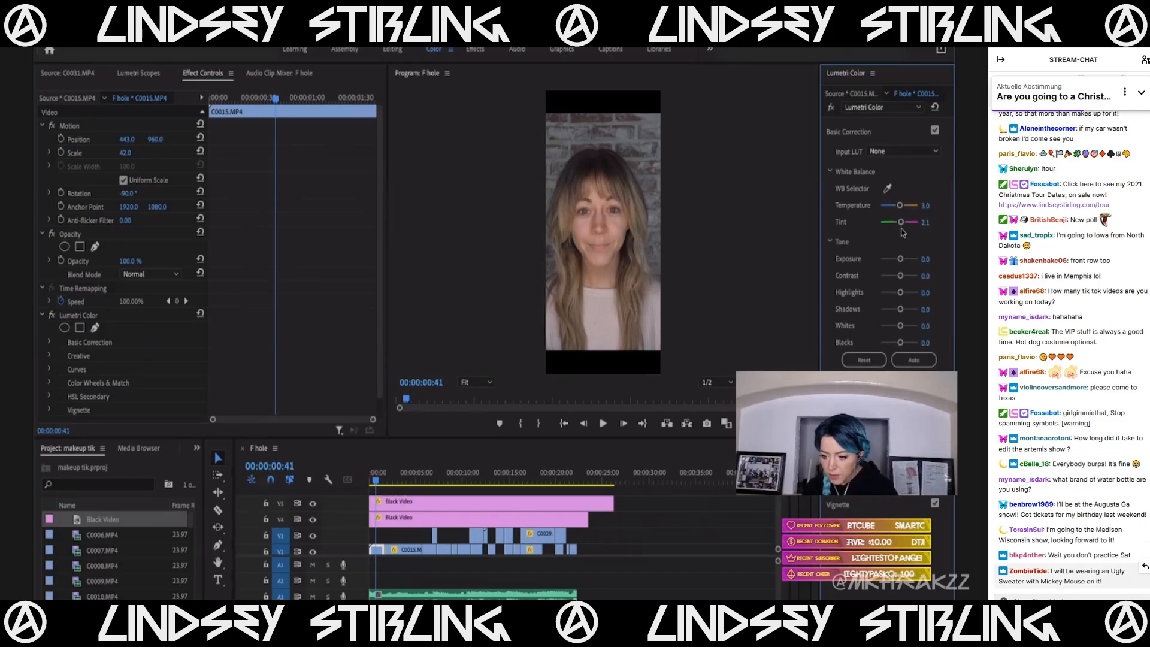
{"action": "left_click_drag", "start_coordinate": [900, 222], "coordinate": [899, 224]}
{"action": "double_click", "coordinate": [898, 206]}
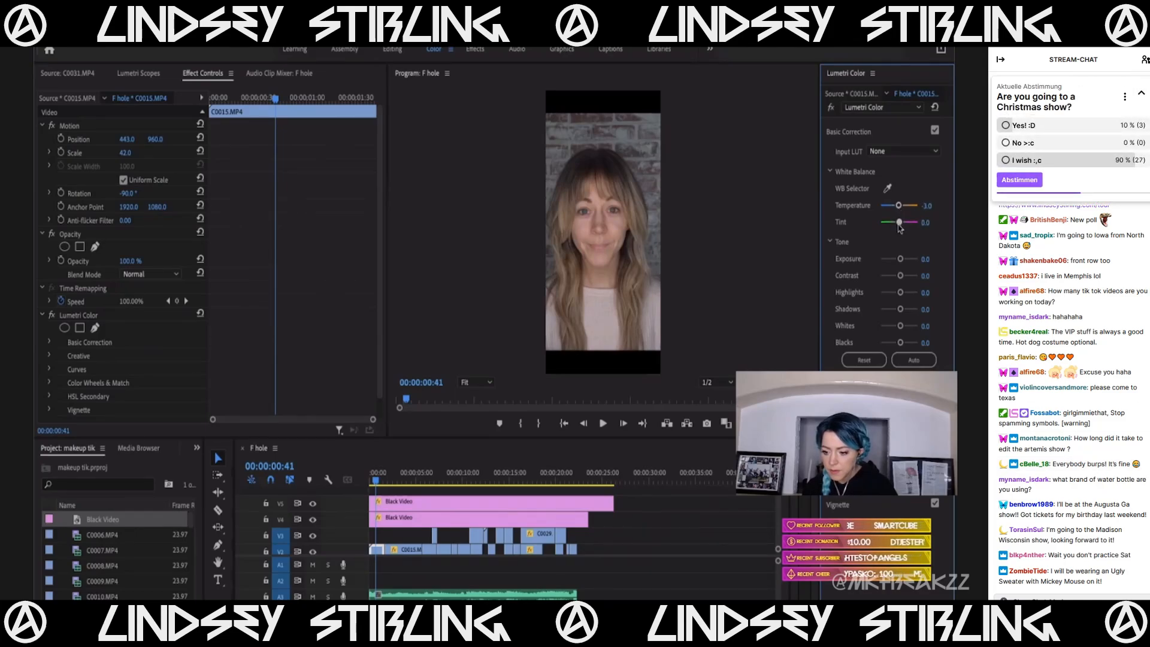
{"action": "left_click_drag", "start_coordinate": [898, 224], "coordinate": [898, 222]}
{"action": "double_click", "coordinate": [899, 223]}
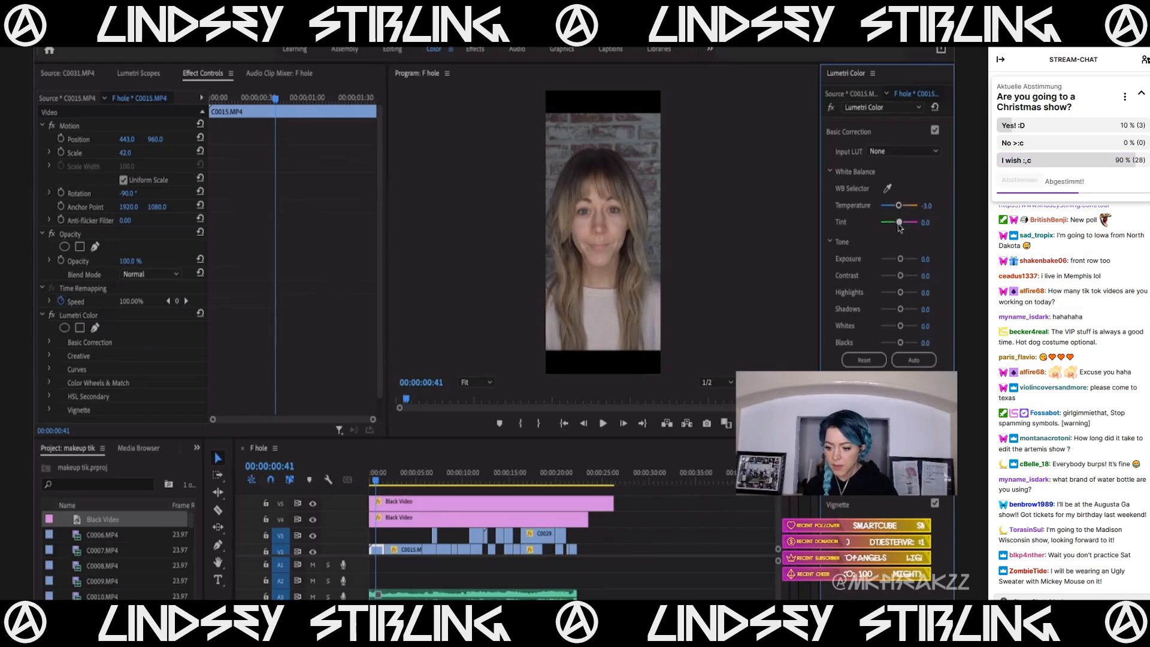
{"action": "left_click", "coordinate": [929, 206]}
{"action": "type", "text": "-"}
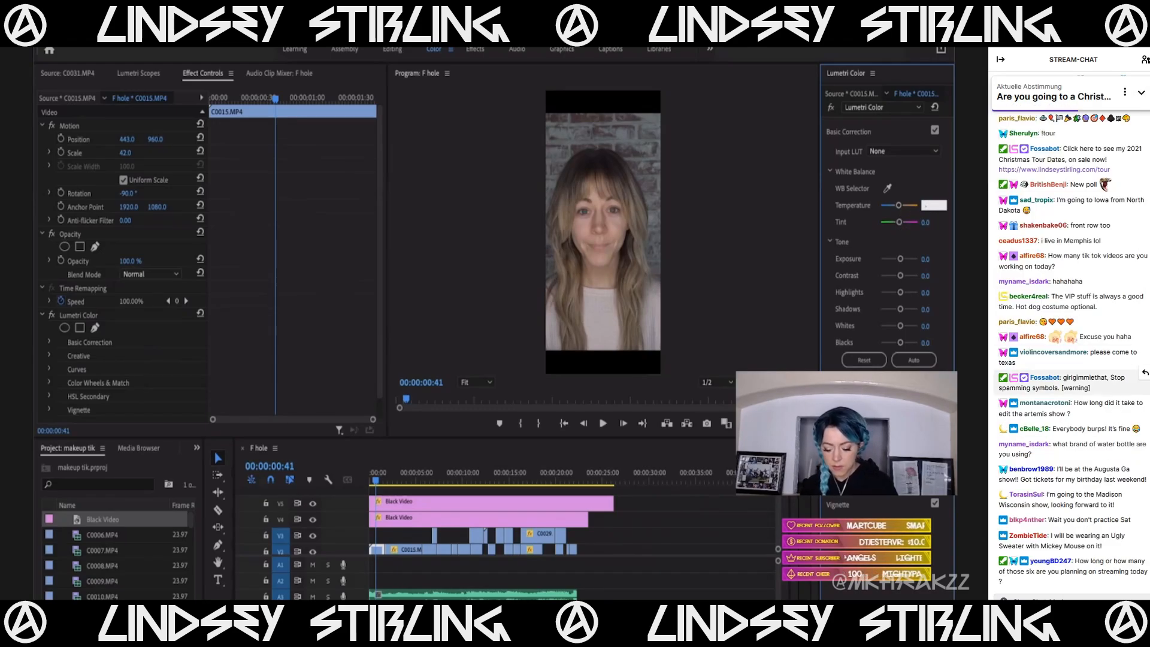
{"action": "type", "text": "2"}
{"action": "key", "text": "Return"}
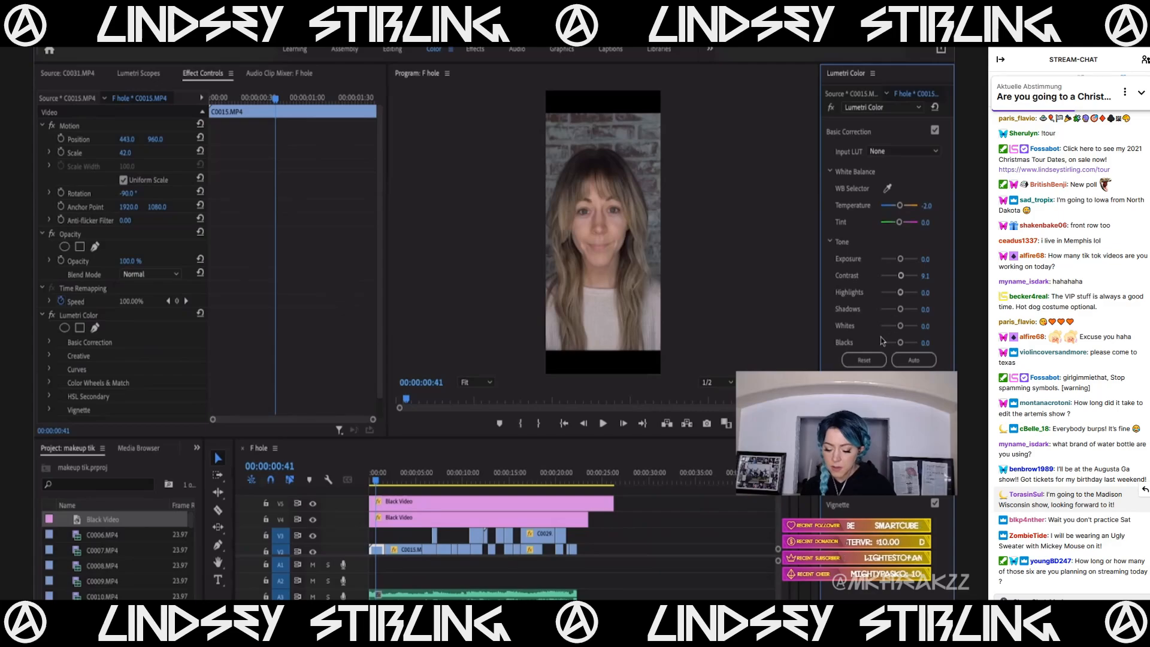
Play the opening from the sequence start to compare the corrected clip with the clips that follow.
{"action": "left_click", "coordinate": [402, 478]}
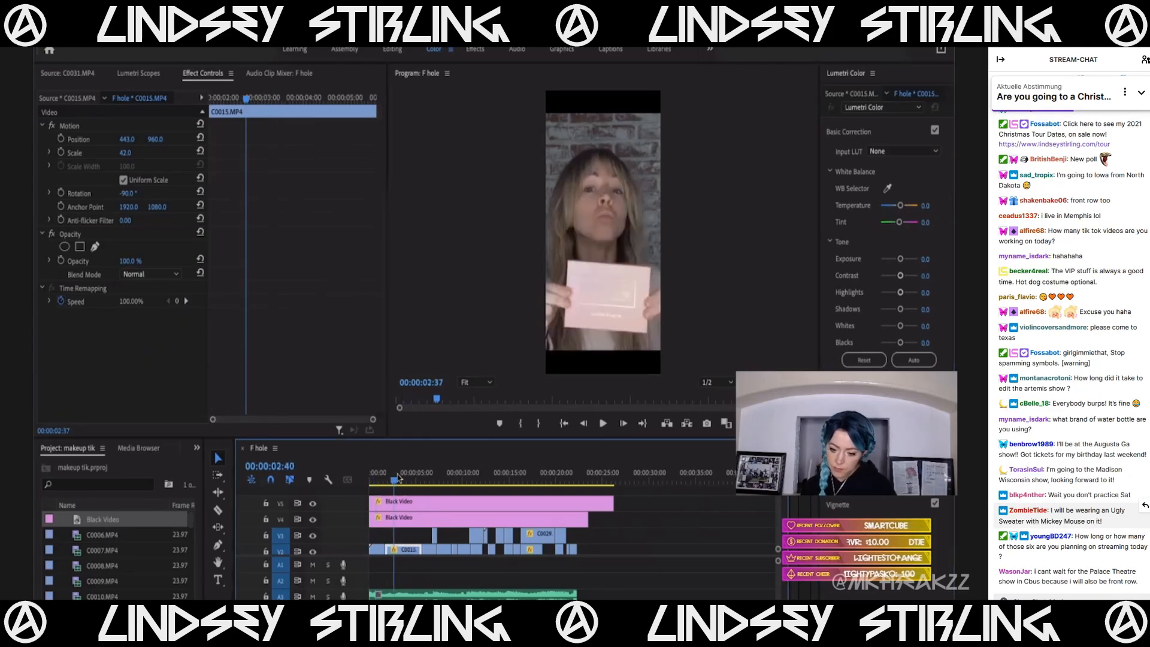
{"action": "left_click_drag", "start_coordinate": [403, 475], "coordinate": [361, 490]}
{"action": "key", "text": "space"}
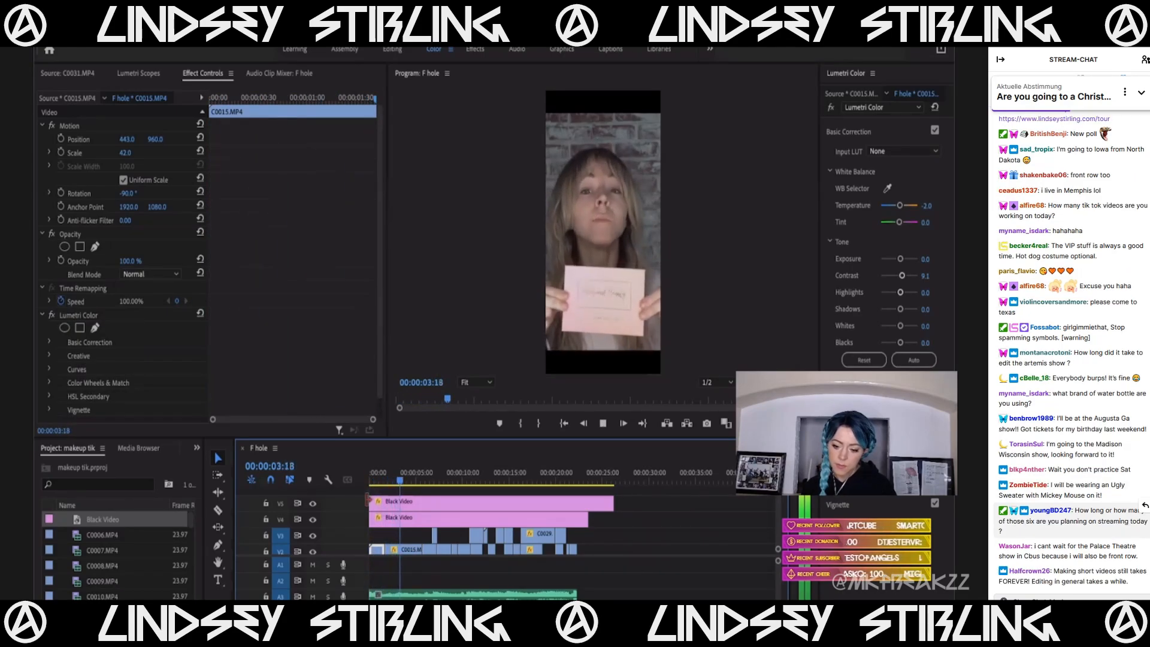
{"action": "key", "text": "space"}
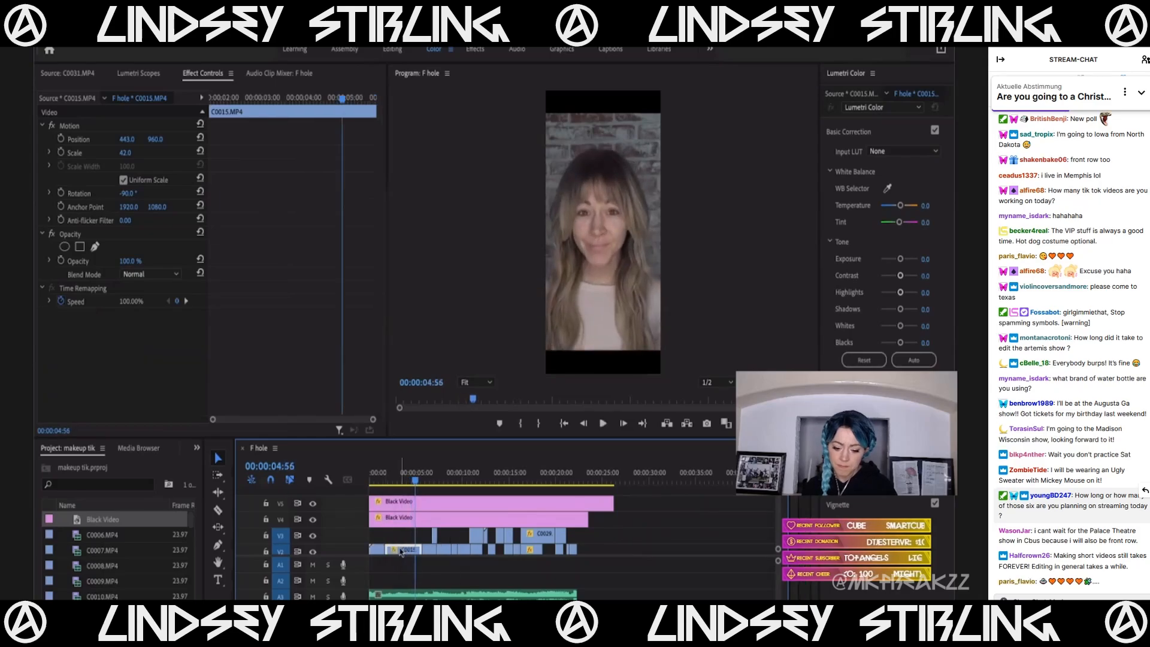
{"action": "key", "text": "equal"}
{"action": "key", "text": "equal"}
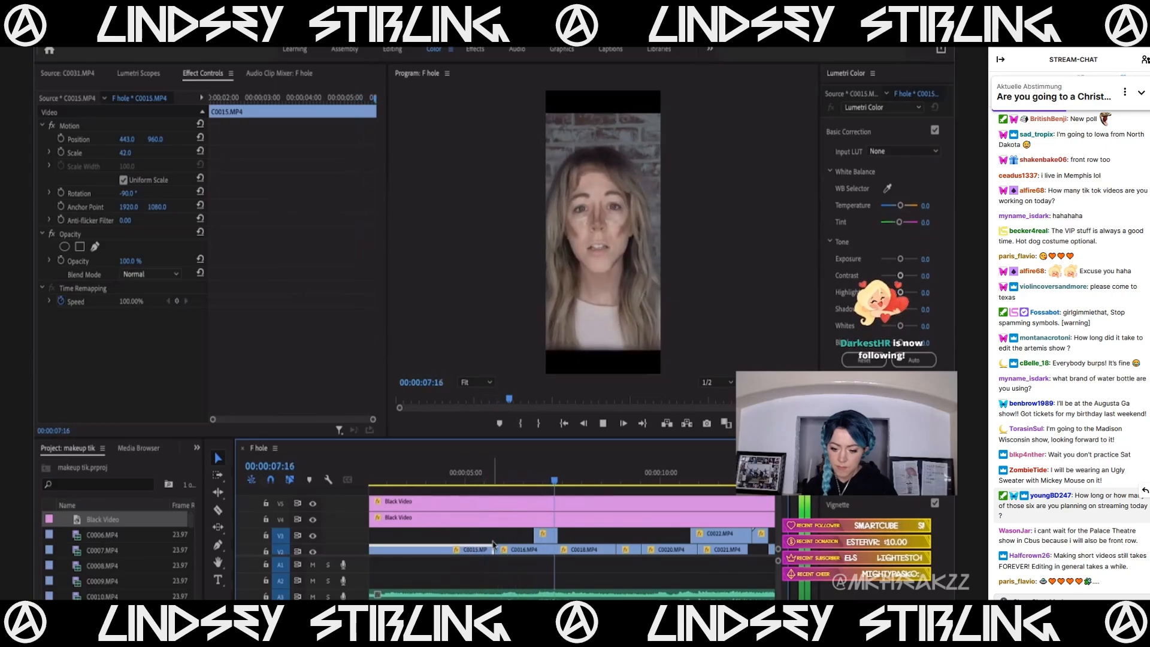
Set the scale of the C0017.MP4 clip on V3 to 39 at about 6:50.
{"action": "left_click", "coordinate": [527, 473]}
{"action": "key", "text": "minus"}
{"action": "left_click", "coordinate": [529, 473]}
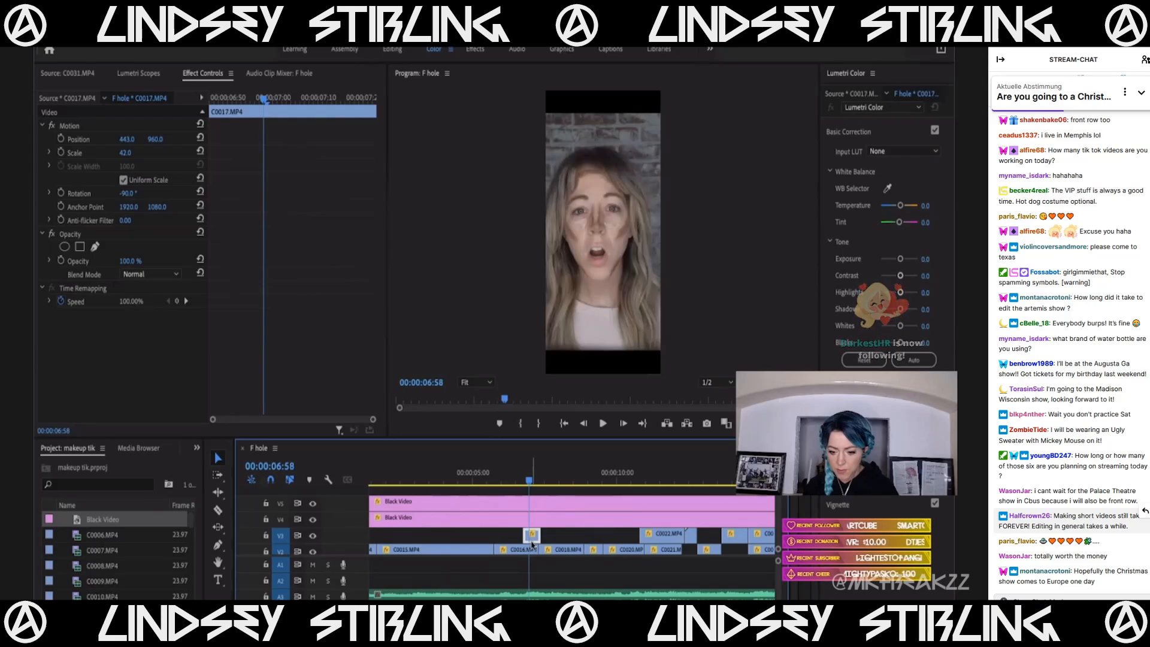
{"action": "left_click", "coordinate": [559, 473]}
{"action": "left_click_drag", "start_coordinate": [563, 474], "coordinate": [527, 487]}
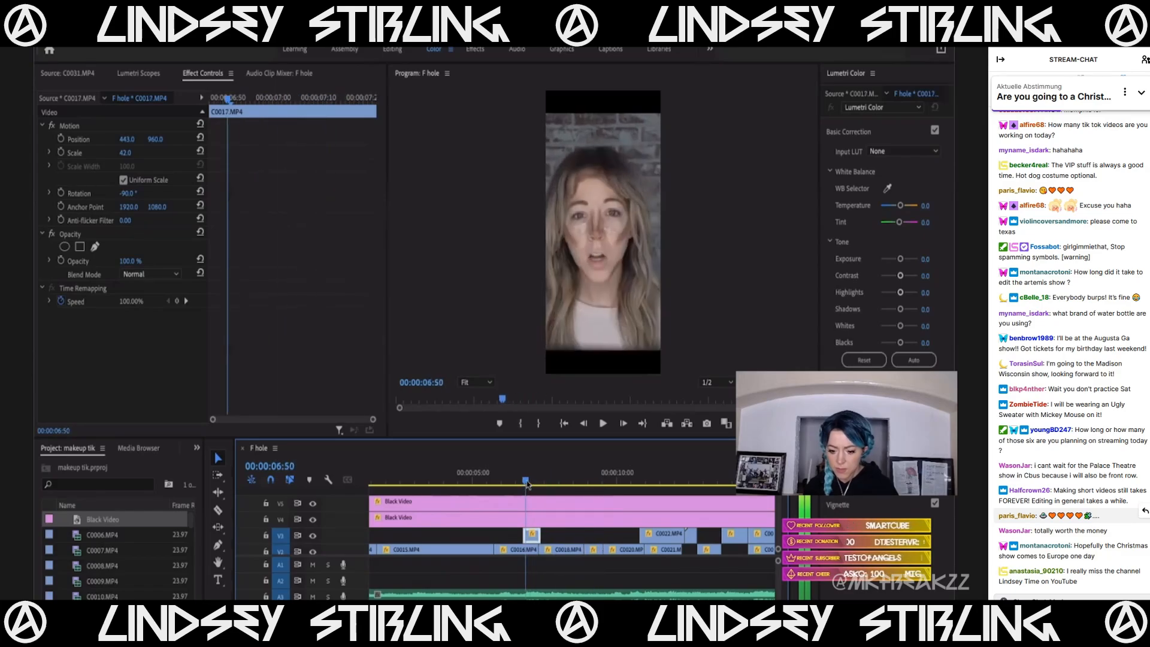
{"action": "left_click", "coordinate": [127, 153]}
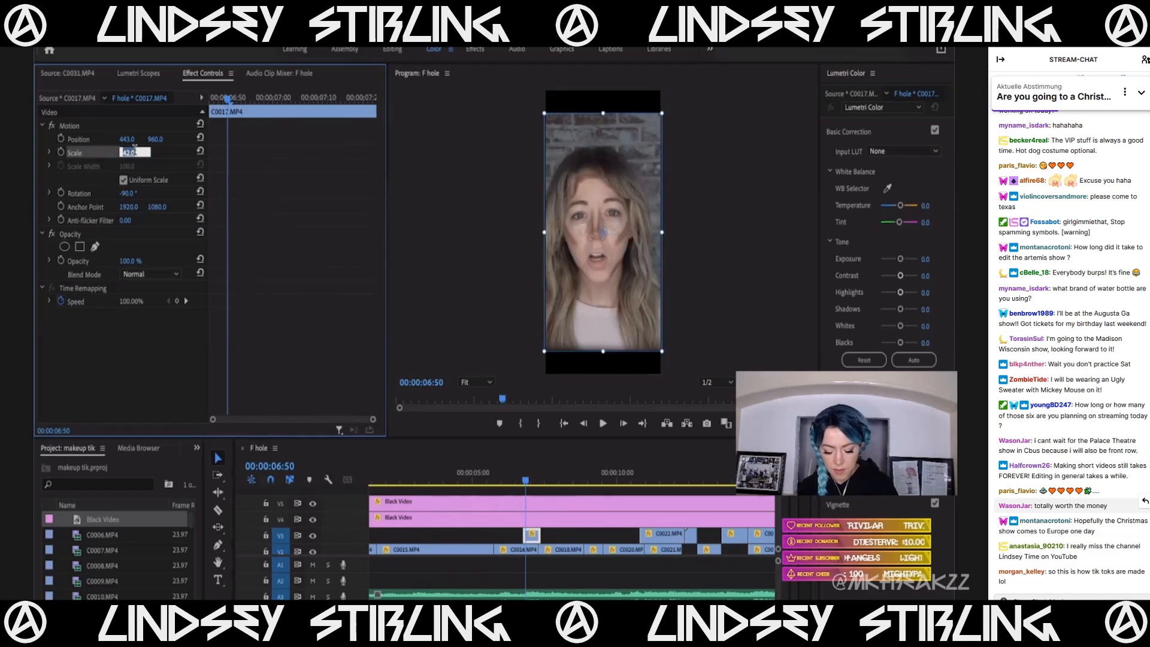
{"action": "type", "text": "3"}
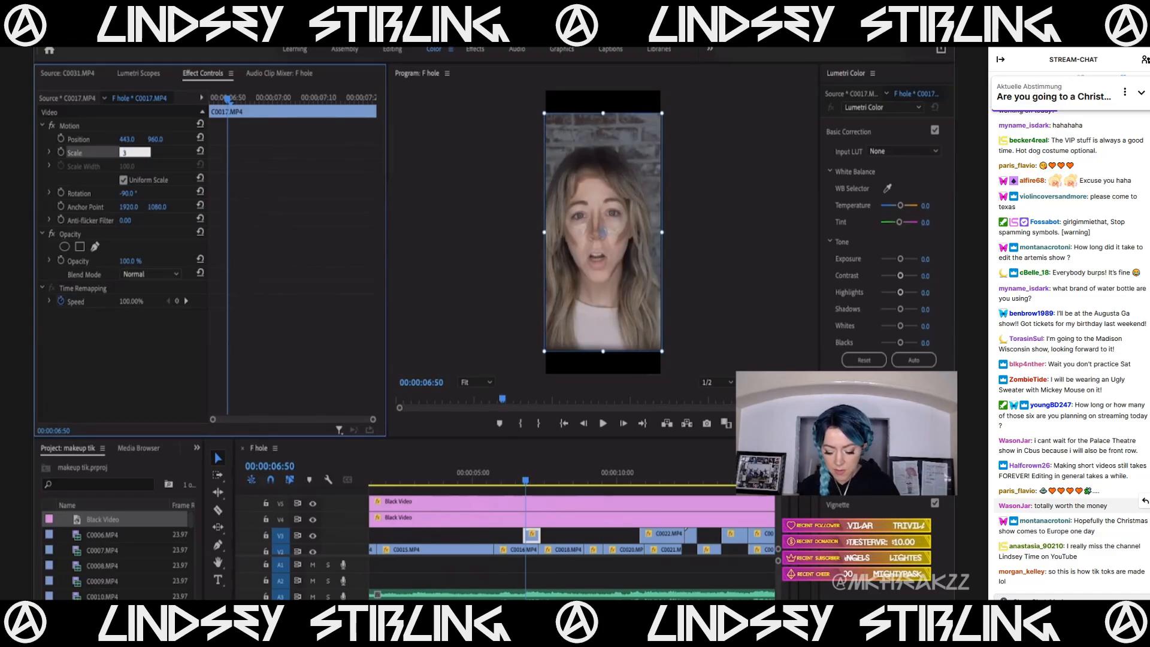
{"action": "type", "text": "9"}
{"action": "key", "text": "Return"}
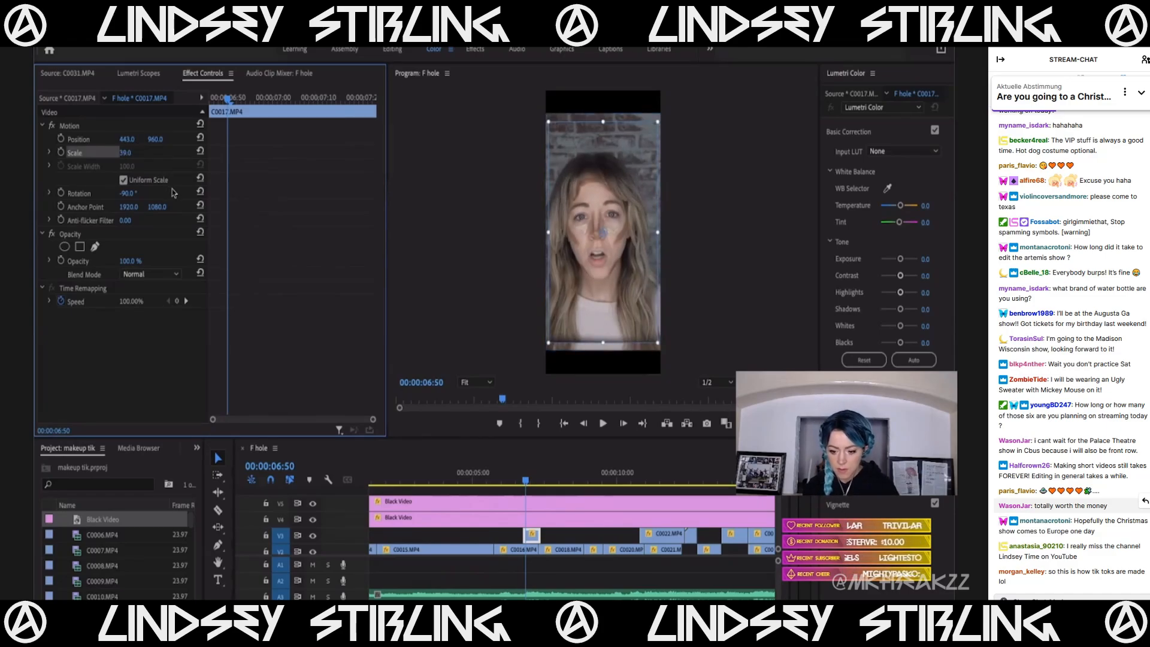
Set the C0017.MP4 clip's horizontal position to 472, comparing frames across its cut with C0016.MP4 to align the face.
{"action": "key", "text": "Right"}
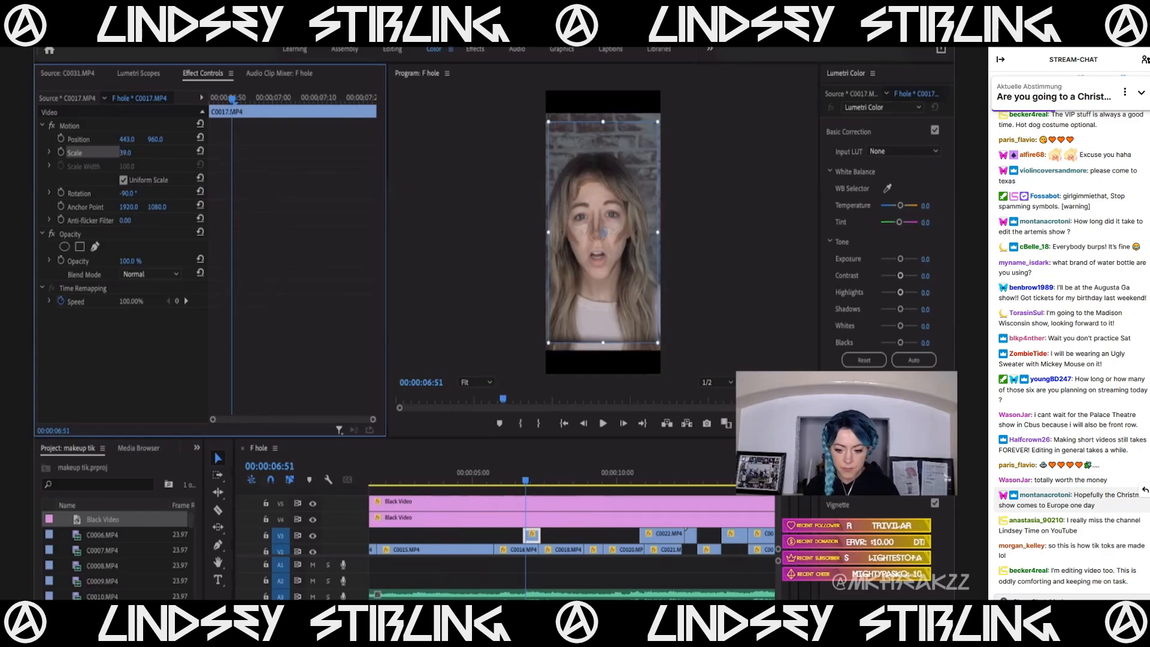
{"action": "left_click_drag", "start_coordinate": [126, 138], "coordinate": [144, 139]}
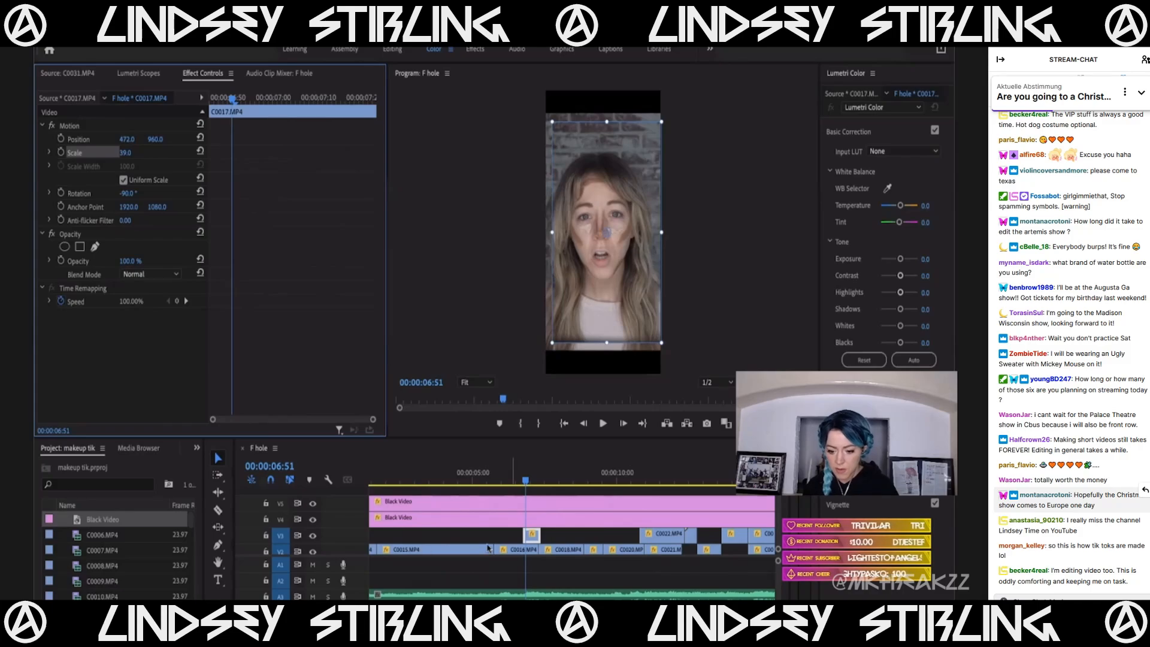
{"action": "key", "text": "Left"}
{"action": "key", "text": "Left"}
{"action": "key", "text": "Left"}
{"action": "key", "text": "Left"}
{"action": "key", "text": "Left"}
{"action": "key", "text": "Left"}
{"action": "left_click", "coordinate": [511, 554]}
{"action": "key", "text": "Right"}
{"action": "key", "text": "Right"}
{"action": "key", "text": "Left"}
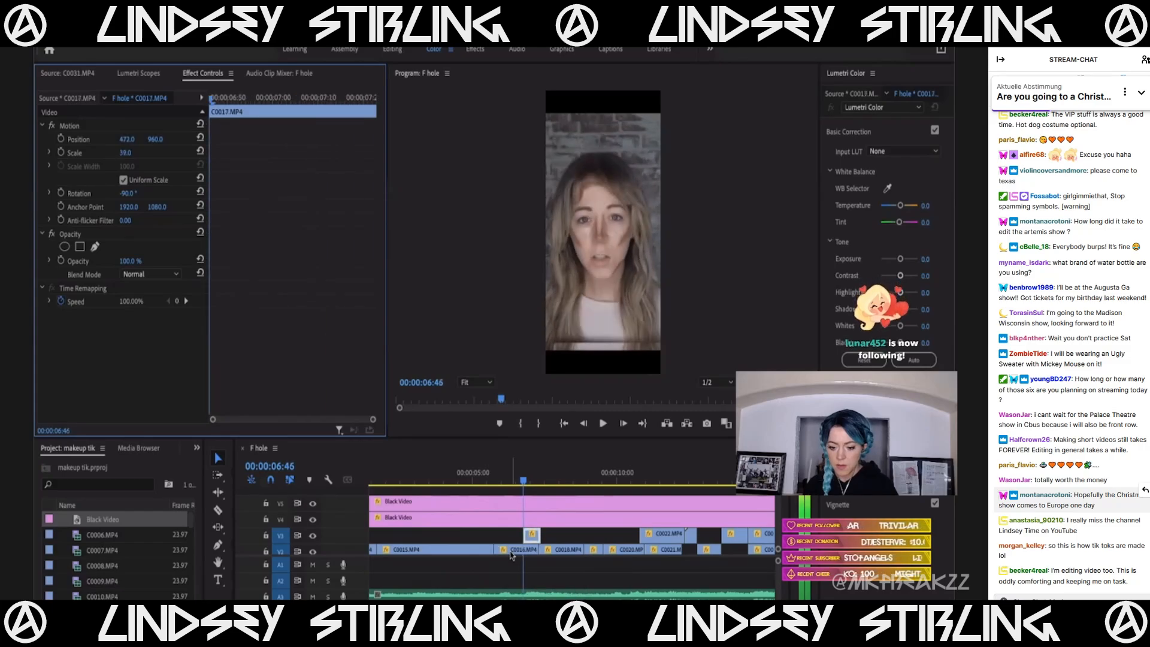
{"action": "key", "text": "Left"}
{"action": "key", "text": "Right"}
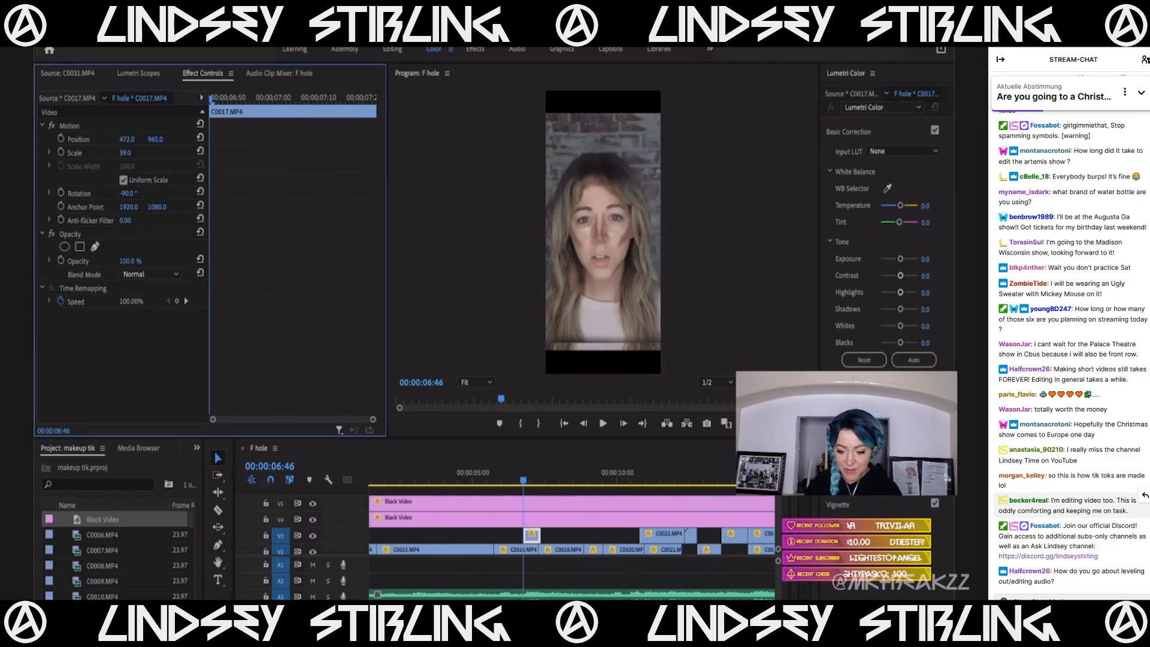
Set the C0017.MP4 clip's vertical position to 920 and play across the cut from C0016.MP4.
{"action": "mouse_move", "coordinate": [127, 139]}
{"action": "left_mouse_down"}
{"action": "mouse_move", "coordinate": [104, 139]}
{"action": "mouse_move", "coordinate": [155, 140]}
{"action": "mouse_move", "coordinate": [131, 140]}
{"action": "left_mouse_up"}
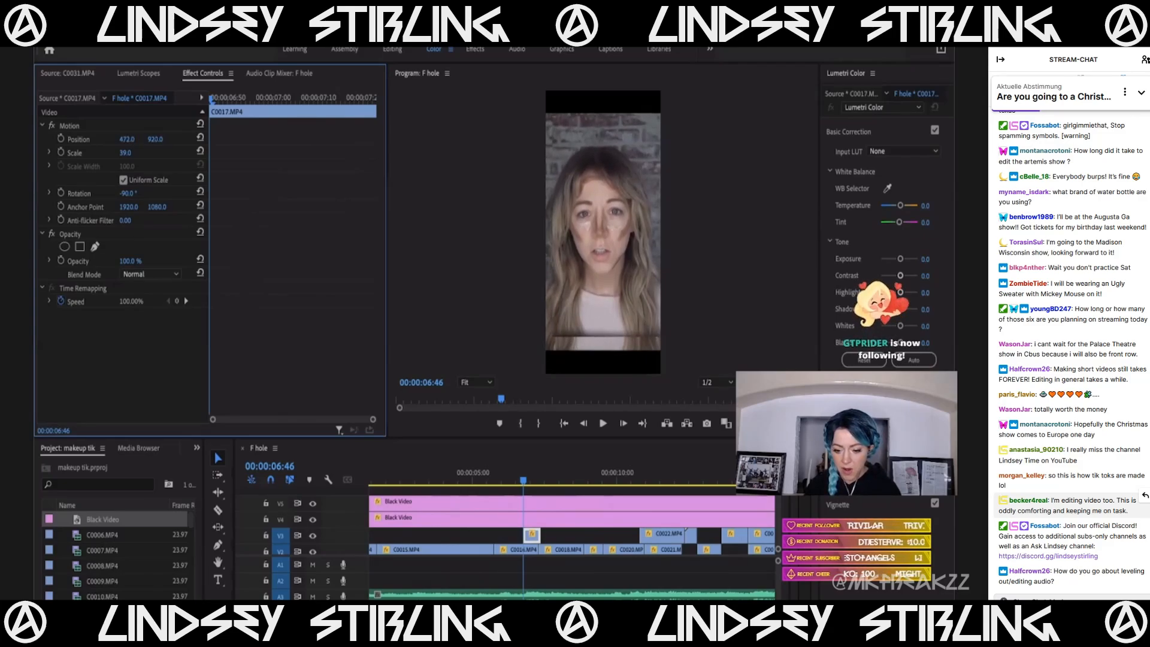
{"action": "key", "text": "Left"}
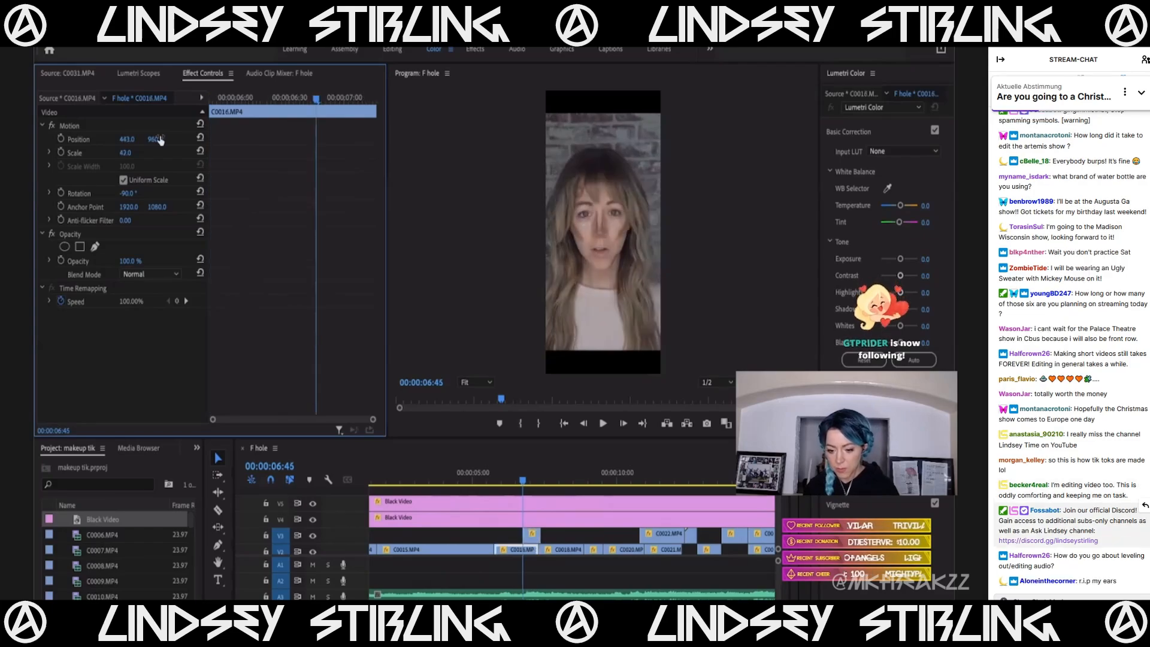
{"action": "key", "text": "Right"}
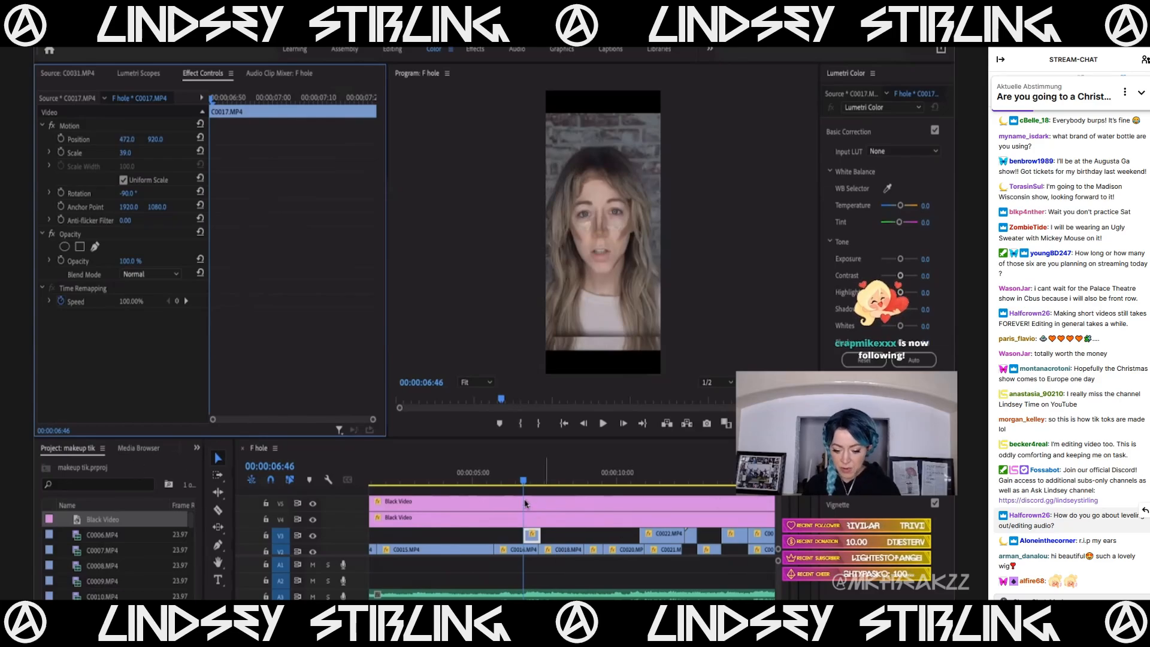
{"action": "left_click", "coordinate": [516, 480]}
{"action": "key", "text": "space"}
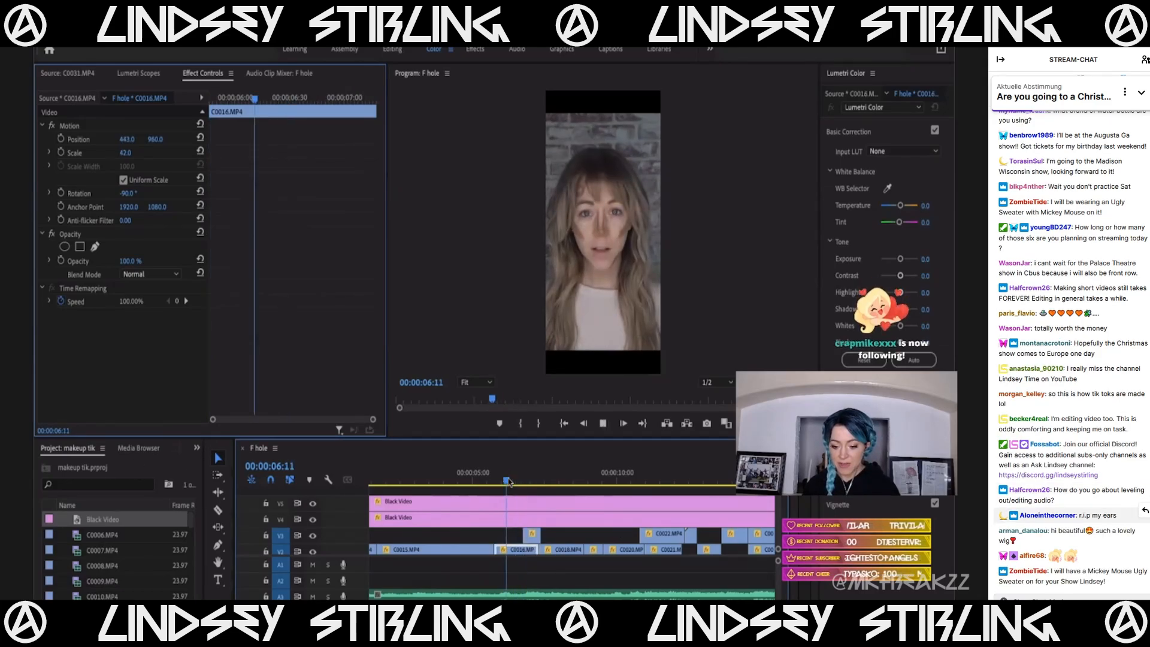
{"action": "key", "text": "space"}
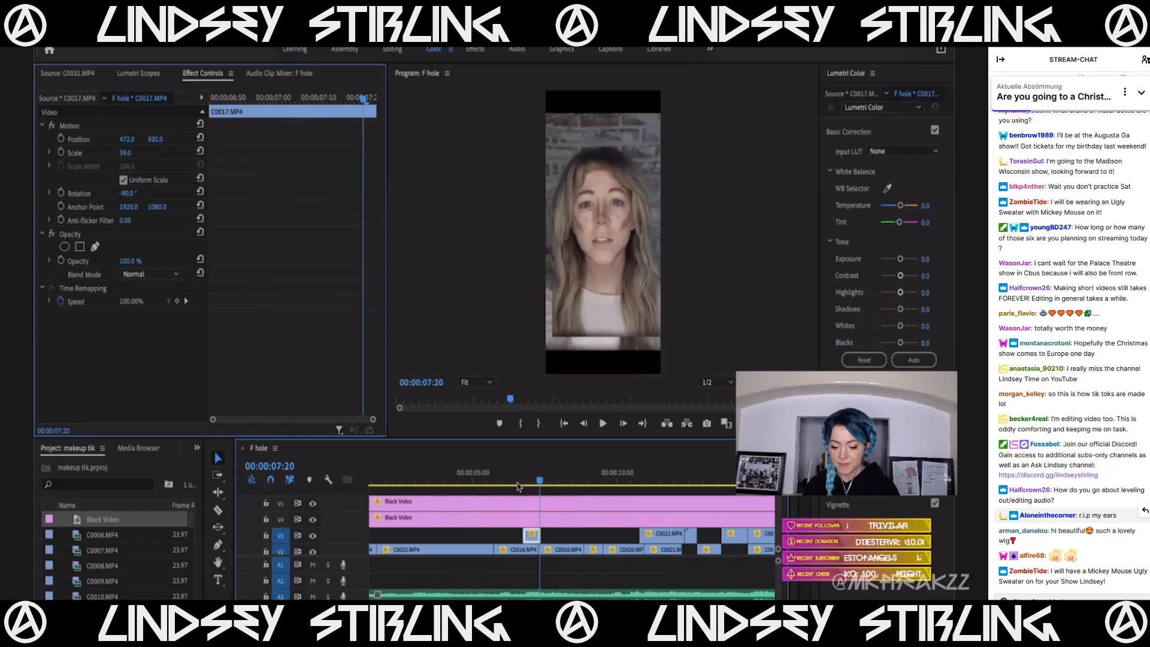
Trim the V2 clips beneath C0017.MP4 so C0016.MP4 ends at its start and C0018.MP4 begins at its end.
{"action": "left_click", "coordinate": [516, 481]}
{"action": "scroll", "coordinate": [533, 549], "scroll_direction": "up", "scroll_amount": 4}
{"action": "left_click_drag", "start_coordinate": [551, 549], "coordinate": [562, 549]}
{"action": "key", "text": "space"}
{"action": "key", "text": "space"}
{"action": "left_click_drag", "start_coordinate": [497, 549], "coordinate": [495, 549]}
Play from C0016.MP4 through C0017.MP4 into C0018.MP4 to check the trimmed cuts.
{"action": "left_click", "coordinate": [475, 483]}
{"action": "key", "text": "space"}
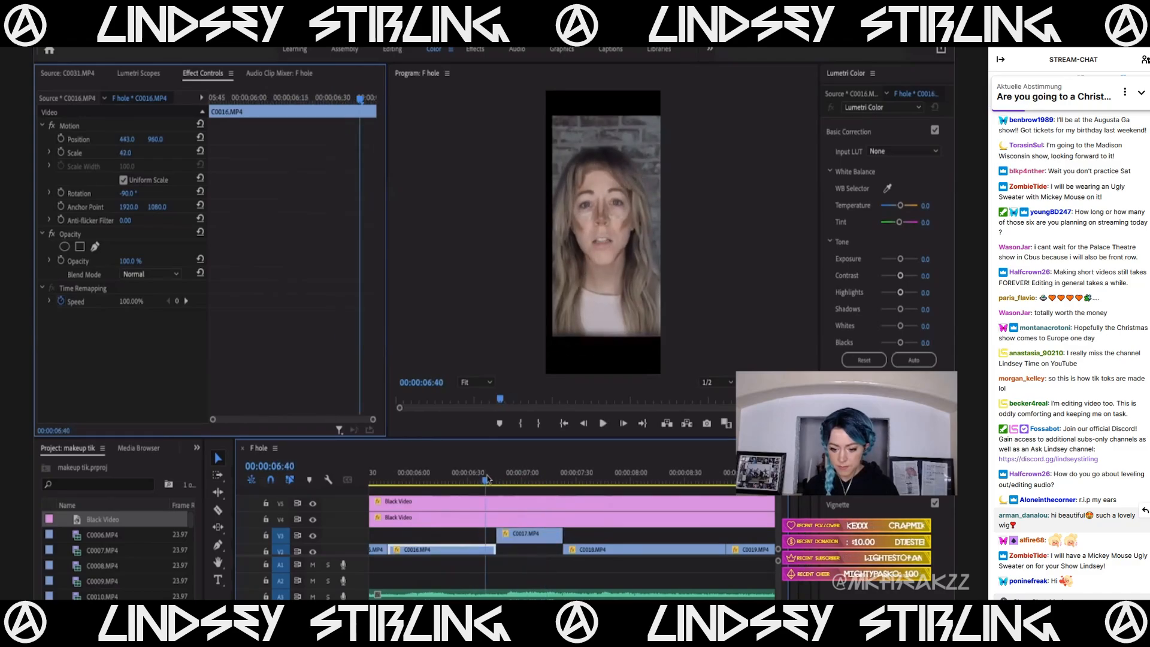
{"action": "left_click", "coordinate": [494, 480]}
{"action": "key", "text": "space"}
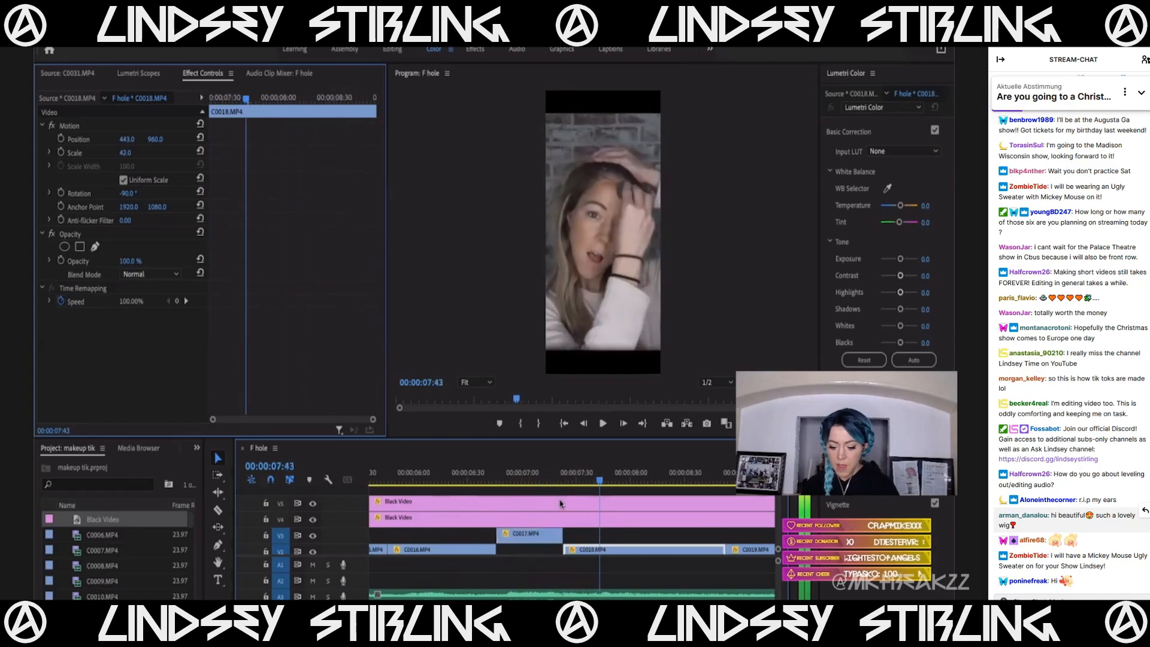
Give the C0017.MP4 clip the same motion settings as C0016.MP4, with position 443, 960 and the matching scale.
{"action": "left_click", "coordinate": [542, 480]}
{"action": "left_click_drag", "start_coordinate": [543, 471], "coordinate": [503, 503]}
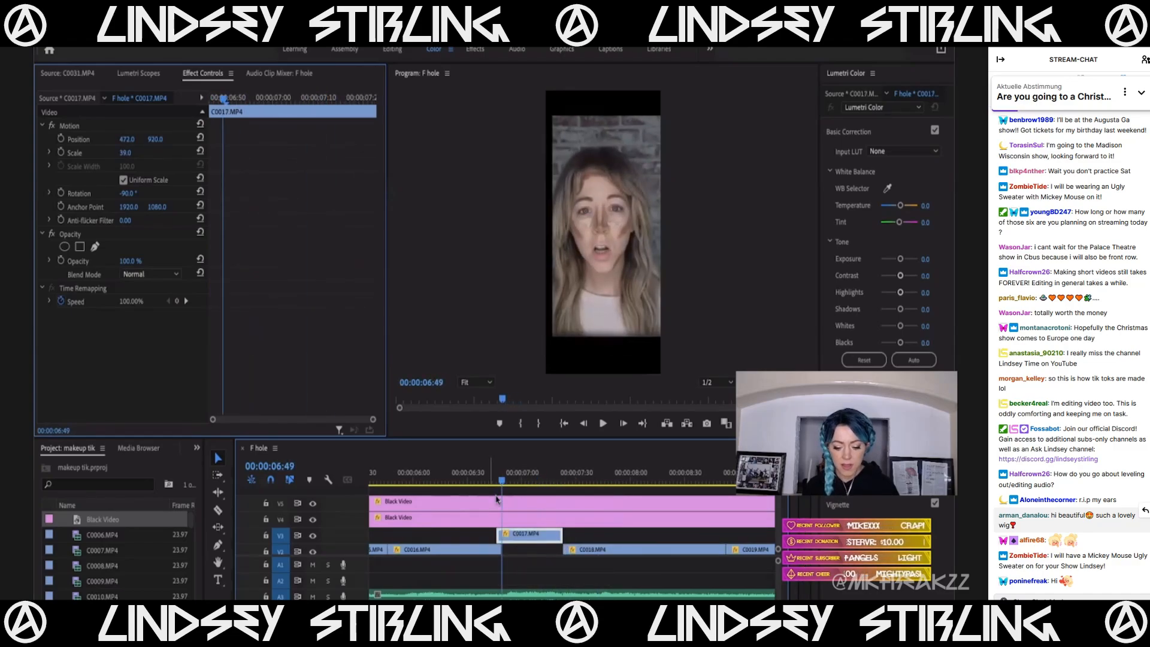
{"action": "left_click", "coordinate": [469, 554]}
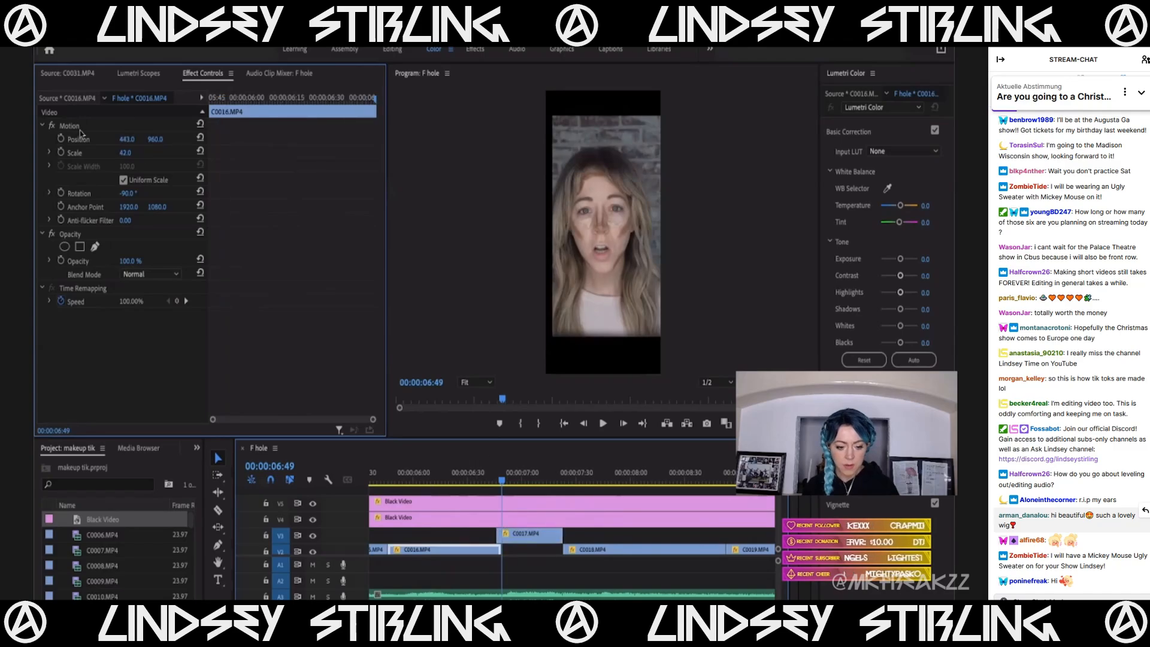
{"action": "left_click", "coordinate": [527, 534]}
{"action": "left_click", "coordinate": [126, 152]}
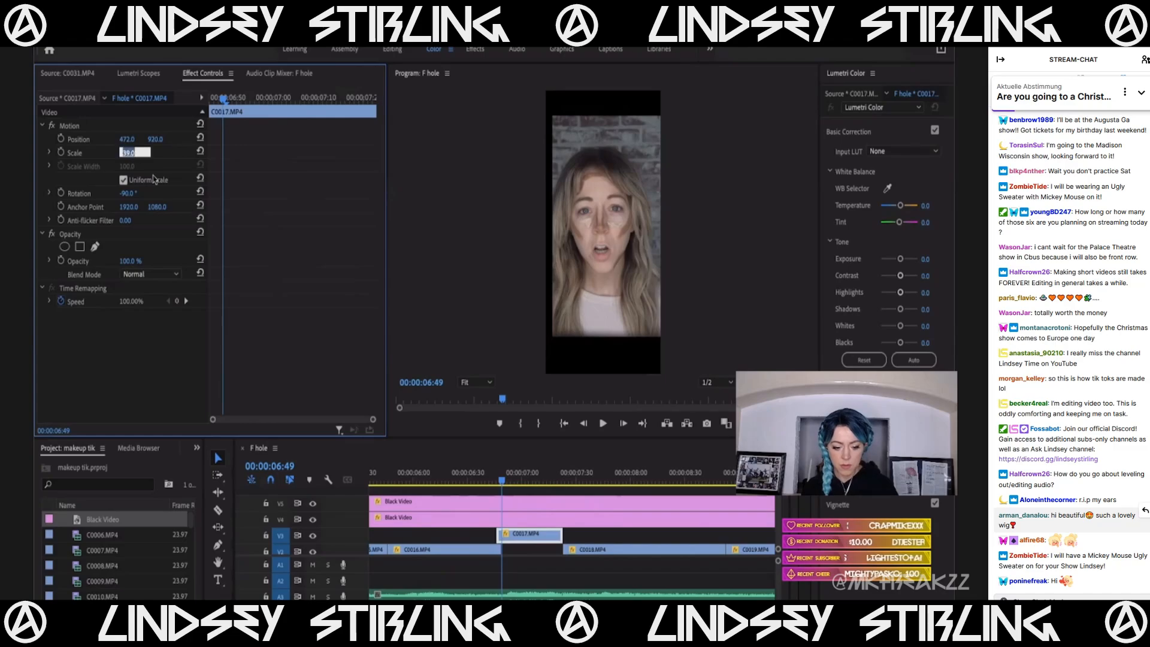
{"action": "left_click", "coordinate": [509, 536]}
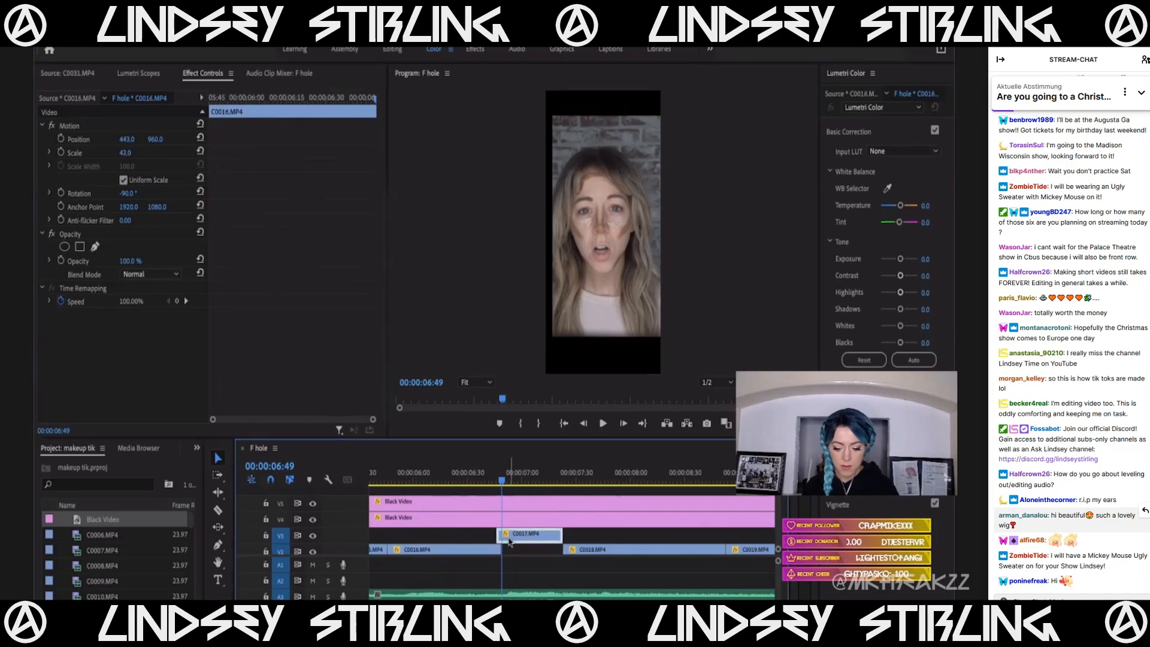
Set the C0016.MP4 clip's scale to 45 and compare frames across its cut with C0017.MP4.
{"action": "left_click", "coordinate": [476, 477]}
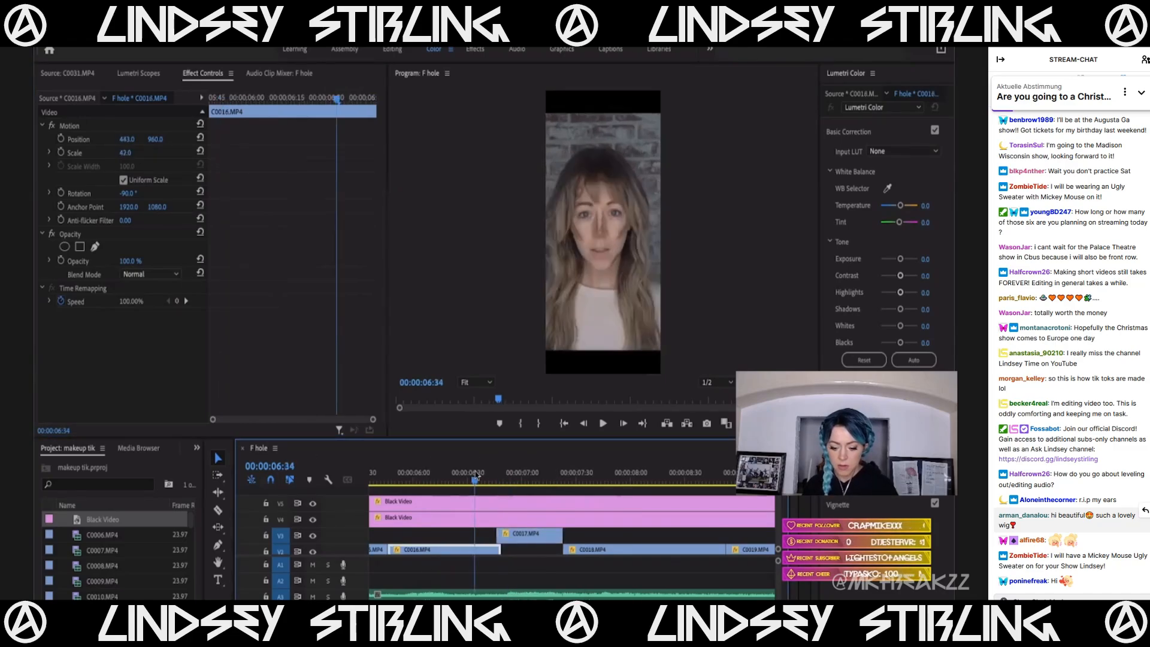
{"action": "left_click", "coordinate": [492, 476]}
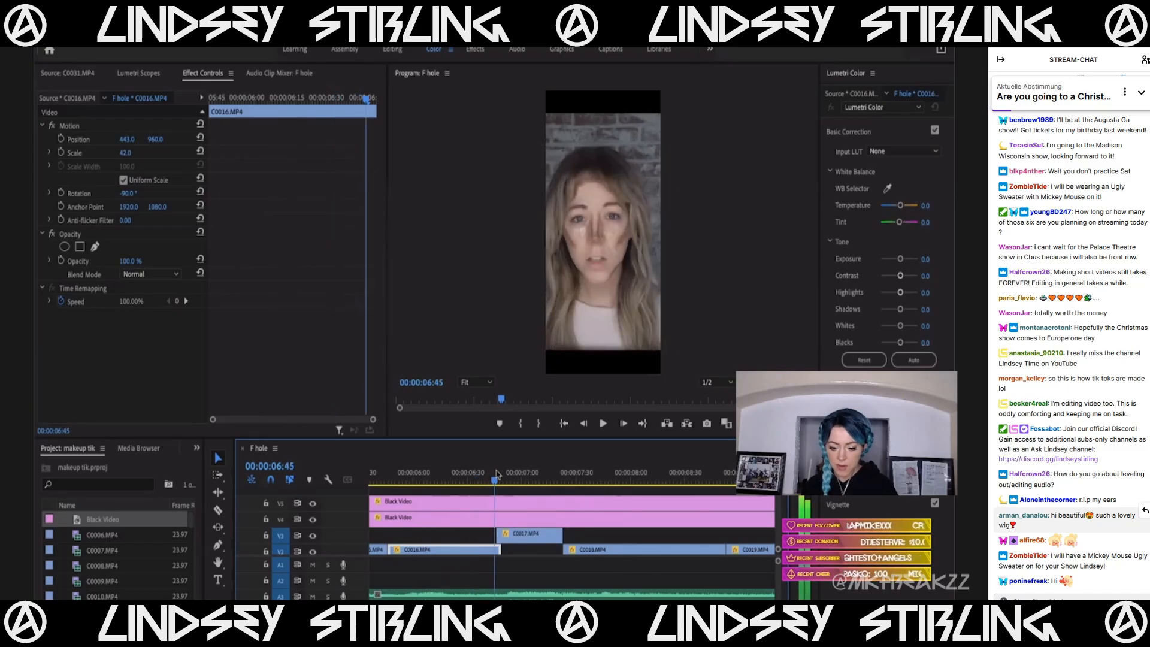
{"action": "left_click", "coordinate": [135, 149]}
{"action": "key", "text": "Return"}
{"action": "type", "text": "45"}
{"action": "key", "text": "Return"}
{"action": "key", "text": "Right"}
{"action": "key", "text": "Right"}
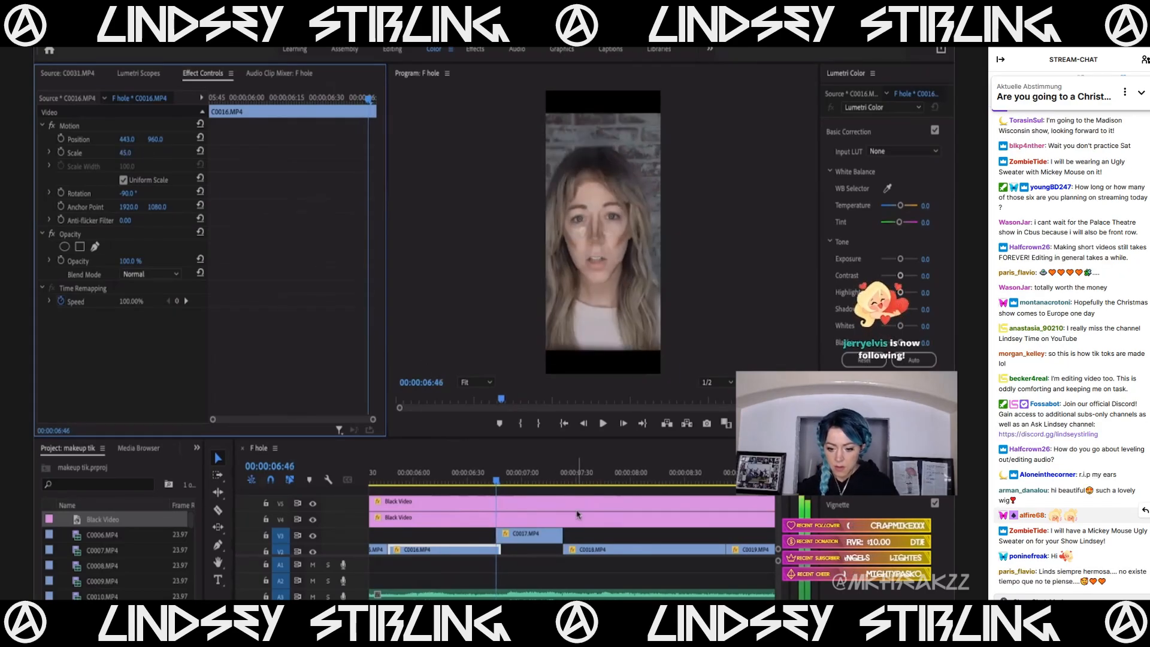
{"action": "key", "text": "Right"}
{"action": "key", "text": "Left"}
{"action": "key", "text": "Left"}
{"action": "key", "text": "Right"}
{"action": "key", "text": "Left"}
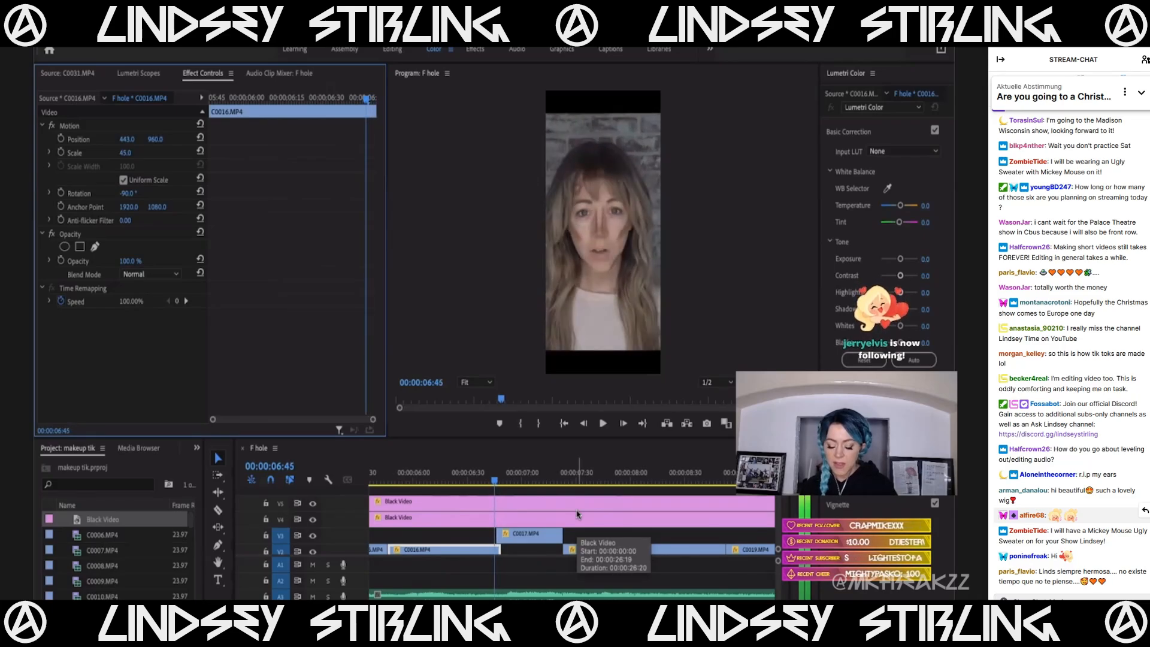
Set the C0016.MP4 clip's scale to 46 and its position to 439, 1013, comparing the face across the cut with C0017.MP4.
{"action": "left_click", "coordinate": [361, 482]}
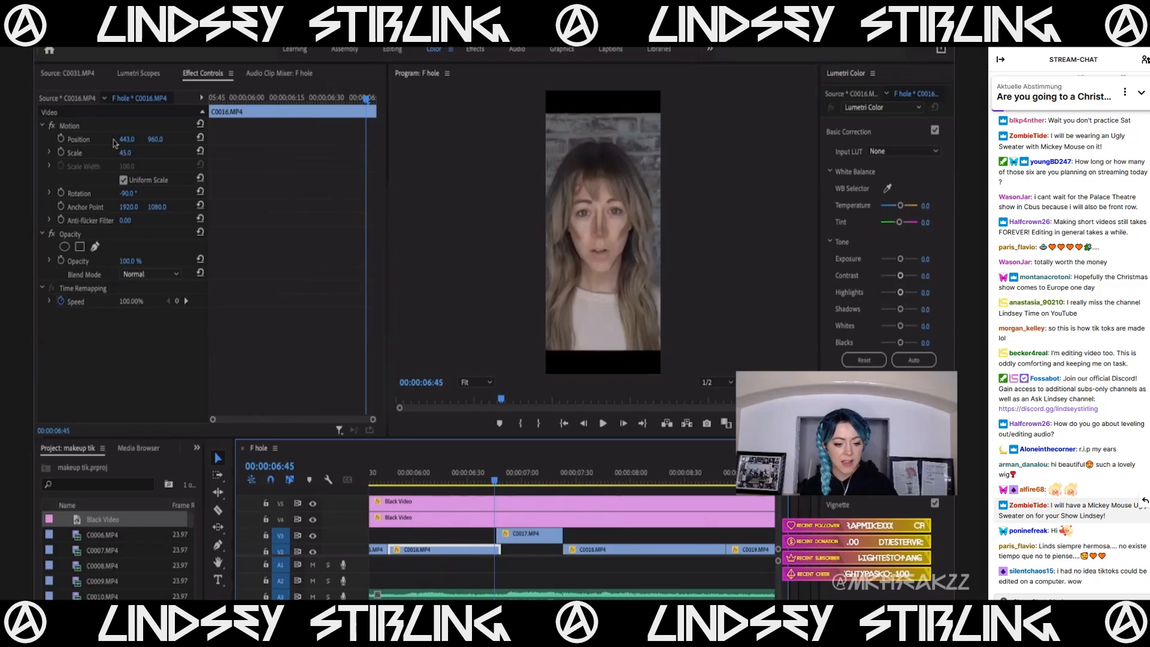
{"action": "left_click", "coordinate": [122, 163]}
{"action": "type", "text": "46"}
{"action": "key", "text": "Return"}
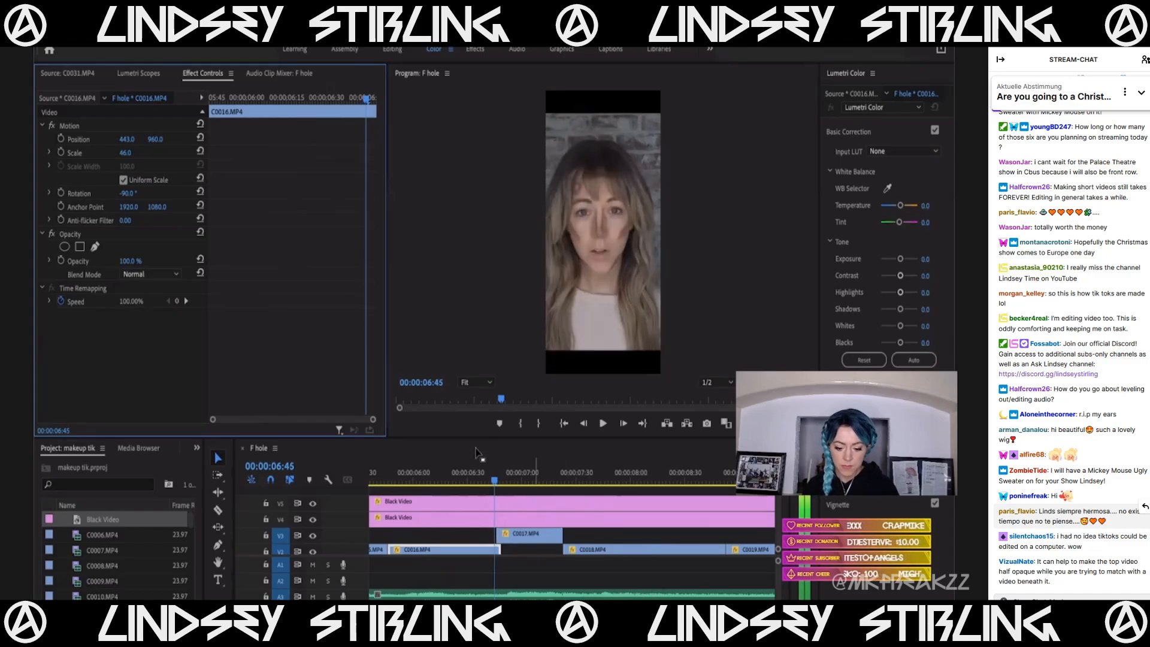
{"action": "left_click_drag", "start_coordinate": [155, 138], "coordinate": [129, 141]}
{"action": "key", "text": "Right"}
{"action": "key", "text": "Left"}
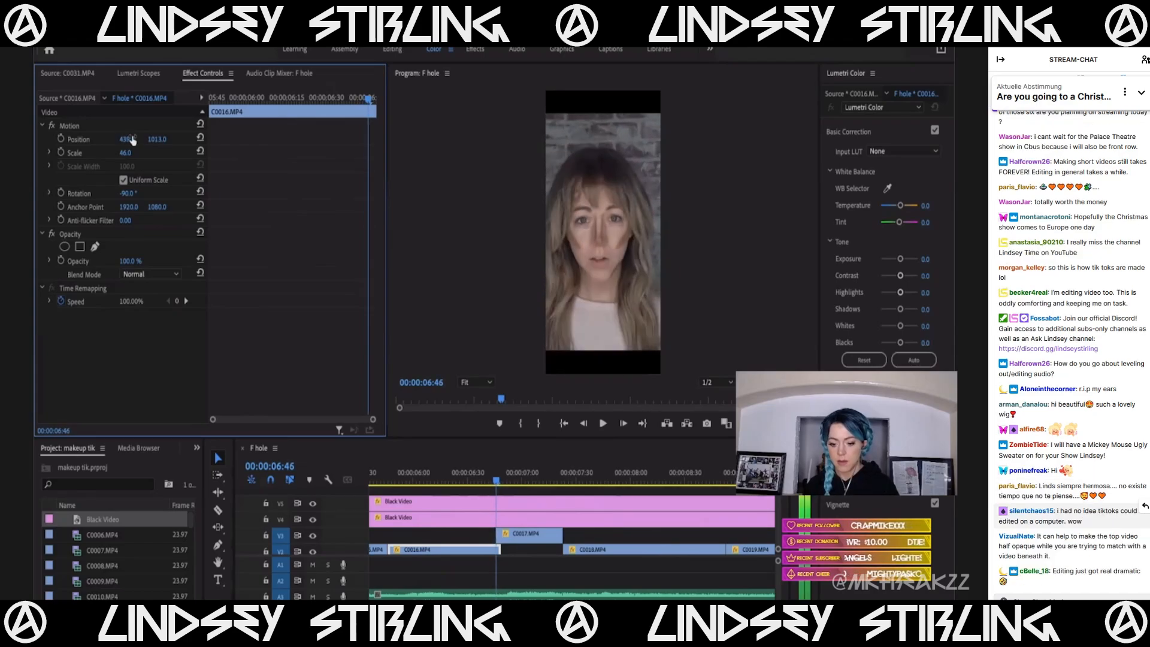
{"action": "key", "text": "Right"}
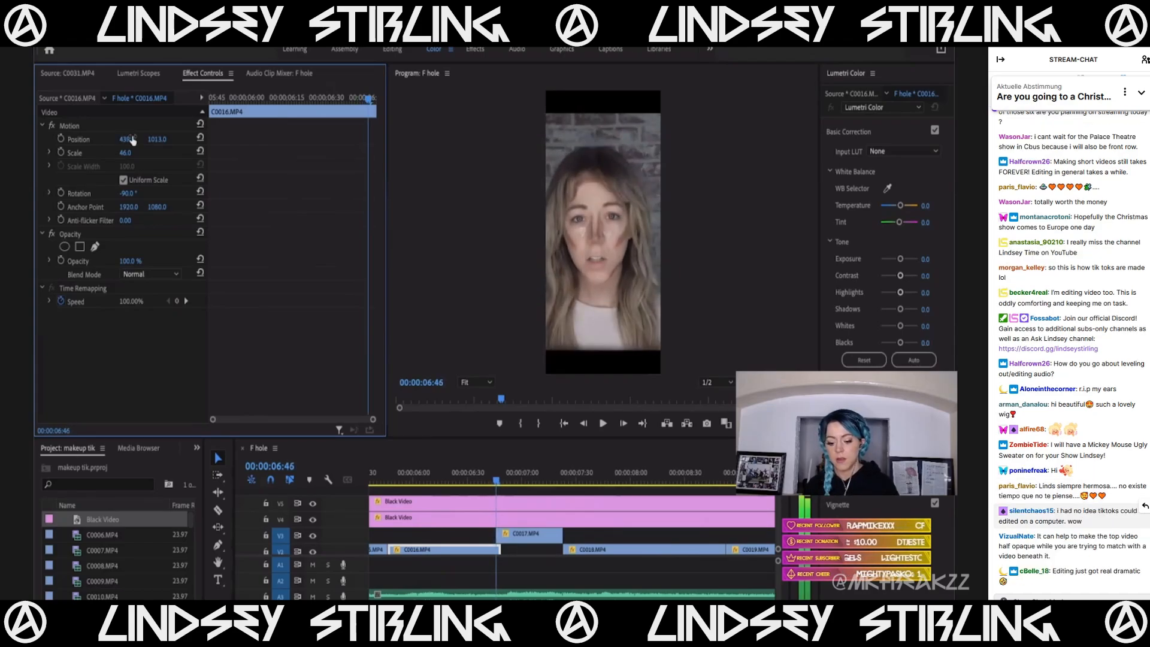
{"action": "key", "text": "Left"}
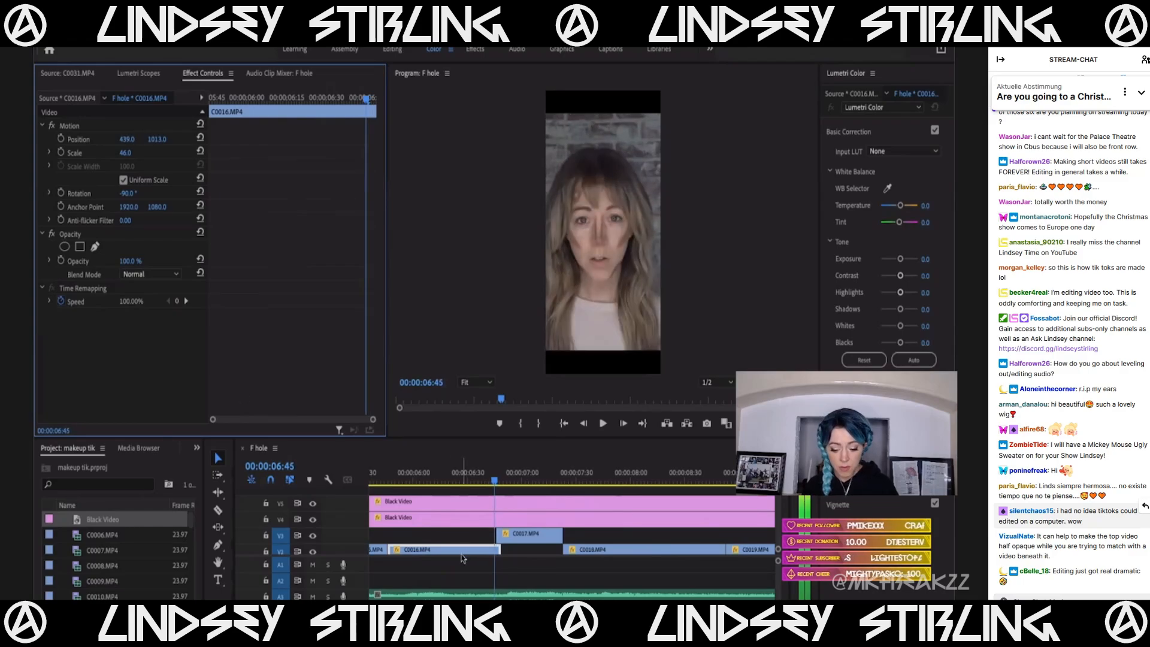
Set the C0016.MP4 clip's scale to 47 and step back and forth across the cut to compare face sizes.
{"action": "left_click", "coordinate": [134, 150]}
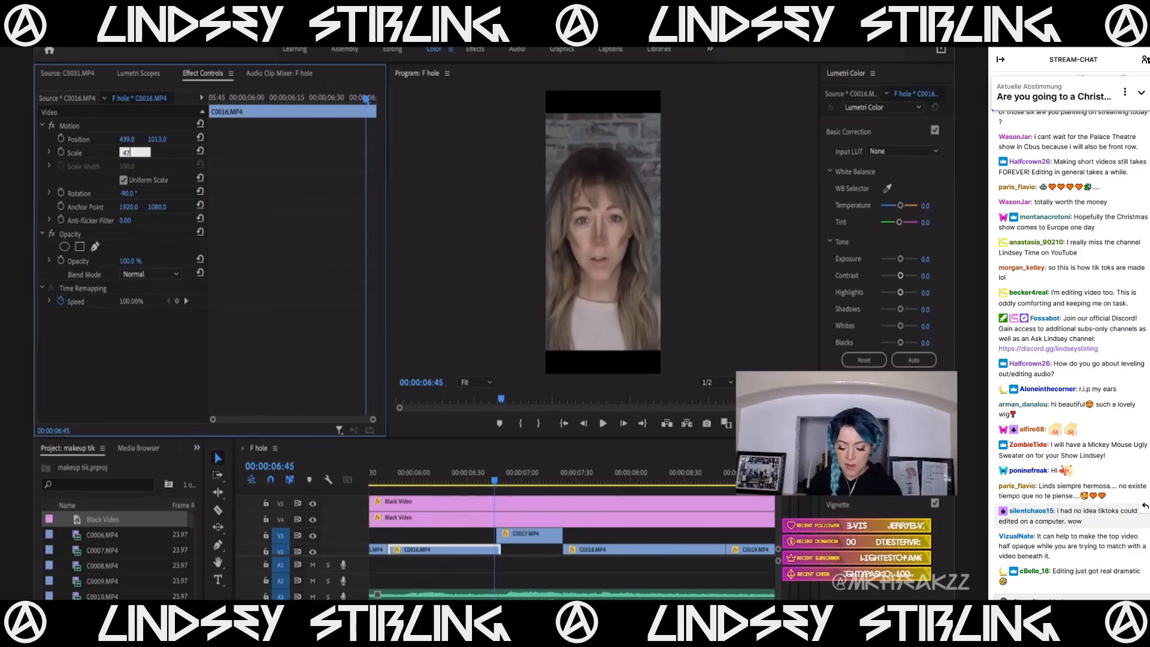
{"action": "key", "text": "Return"}
{"action": "key", "text": "Right"}
{"action": "key", "text": "Left"}
{"action": "key", "text": "Right"}
{"action": "key", "text": "Left"}
{"action": "key", "text": "Right"}
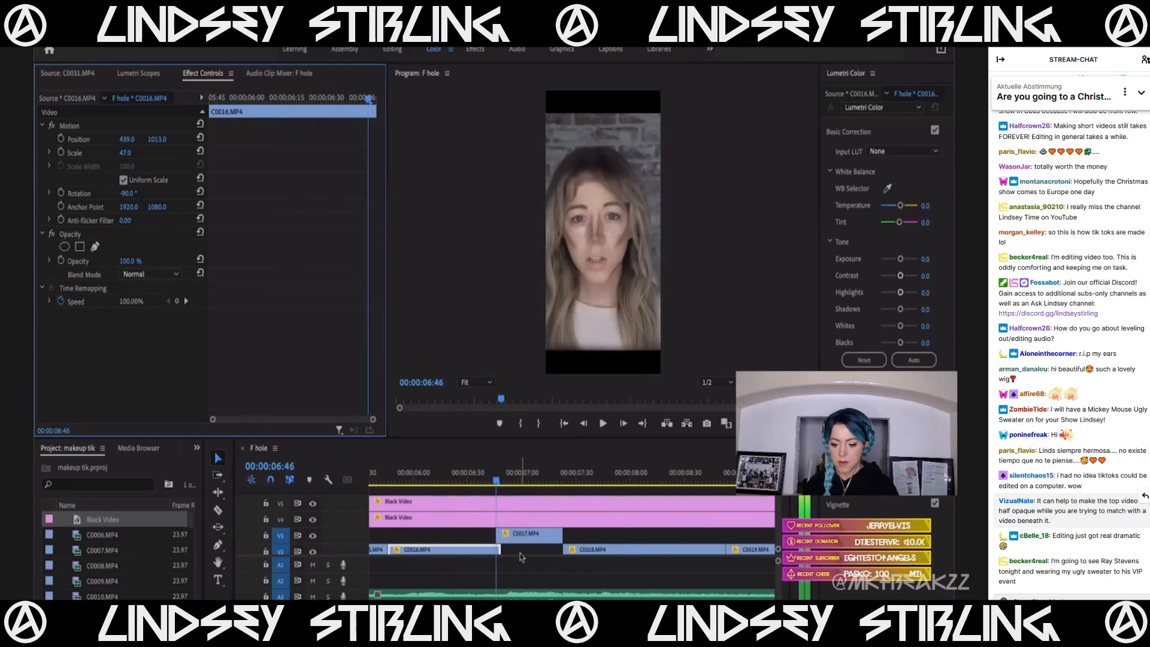
{"action": "key", "text": "Left"}
{"action": "left_click", "coordinate": [465, 557]}
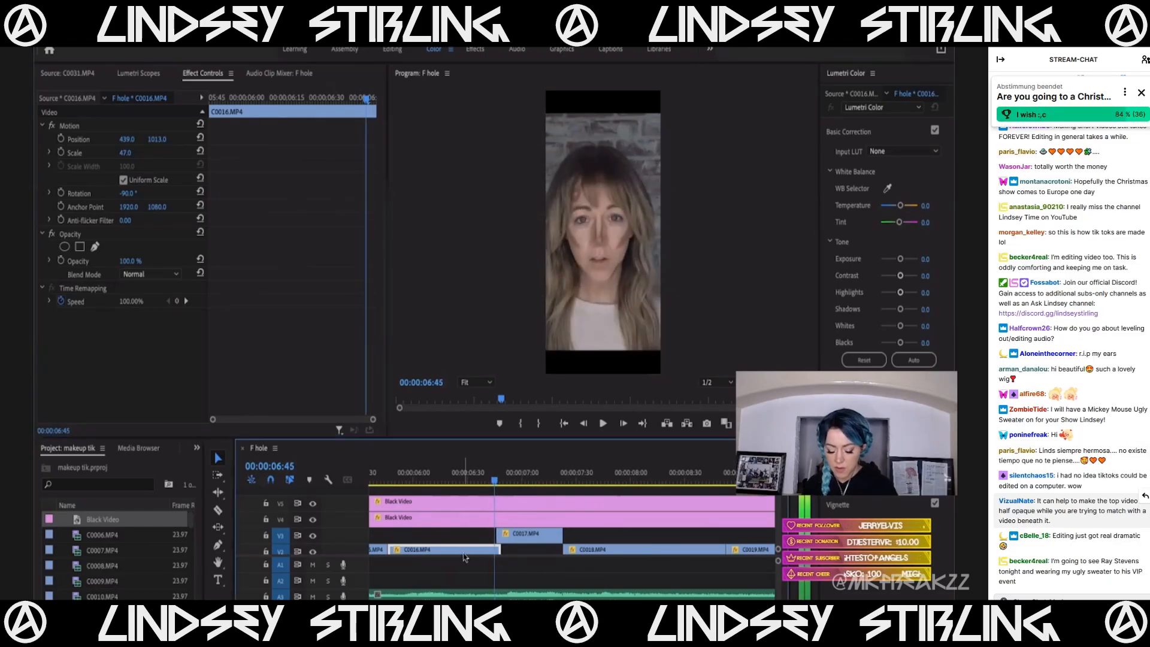
Set the C0017.MP4 clip's exposure to -0.5 and step back frame by frame to the start of the clip.
{"action": "left_click", "coordinate": [512, 483]}
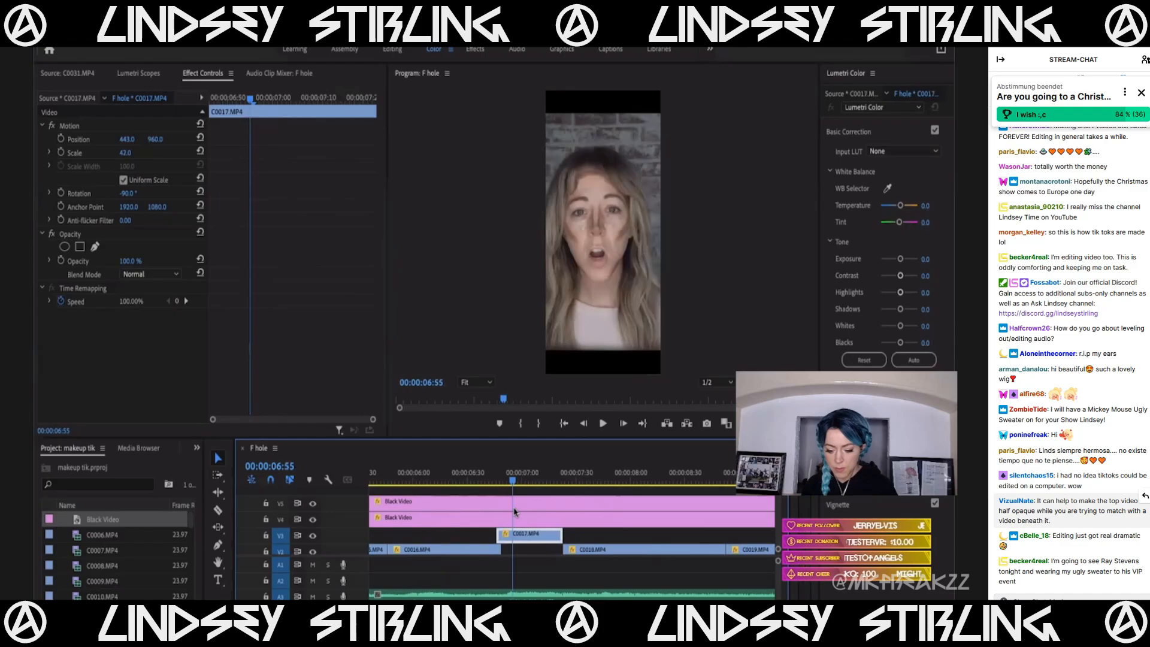
{"action": "left_click", "coordinate": [902, 260]}
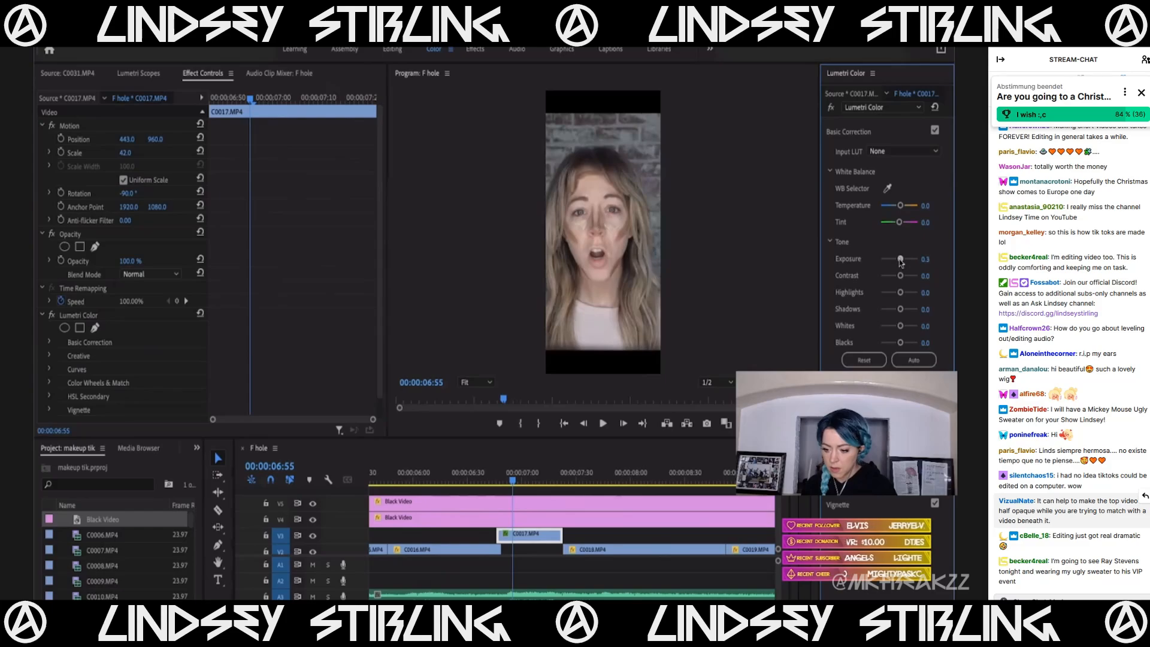
{"action": "left_click_drag", "start_coordinate": [902, 262], "coordinate": [898, 262]}
{"action": "left_click", "coordinate": [926, 258]}
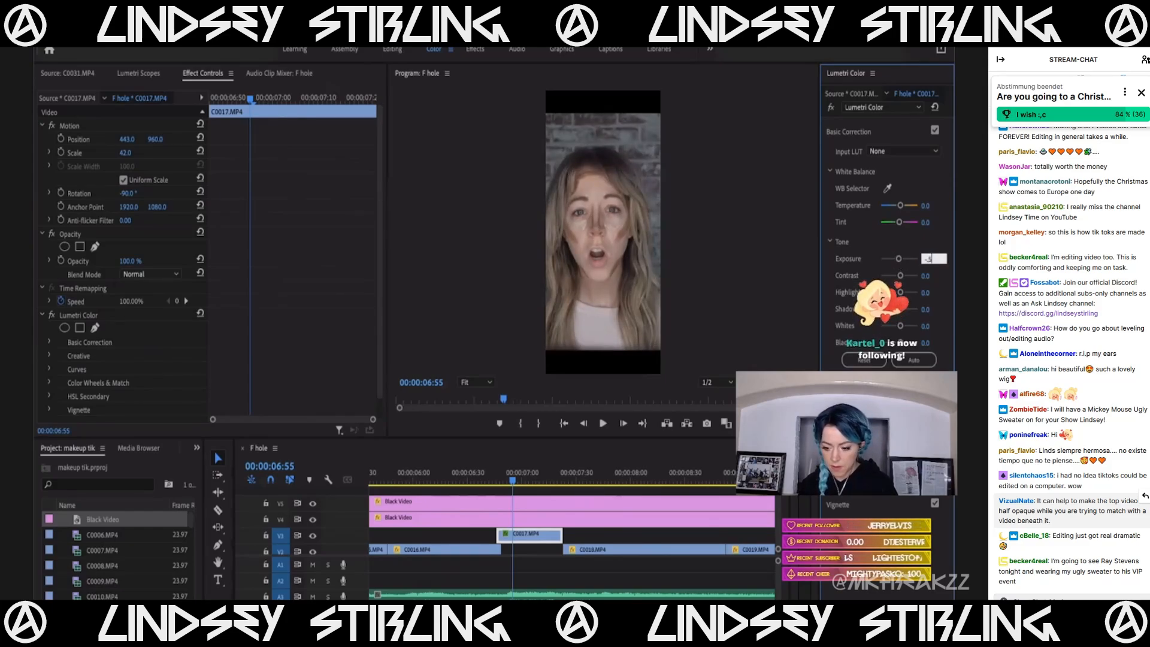
{"action": "type", "text": "-.5"}
{"action": "key", "text": "Return"}
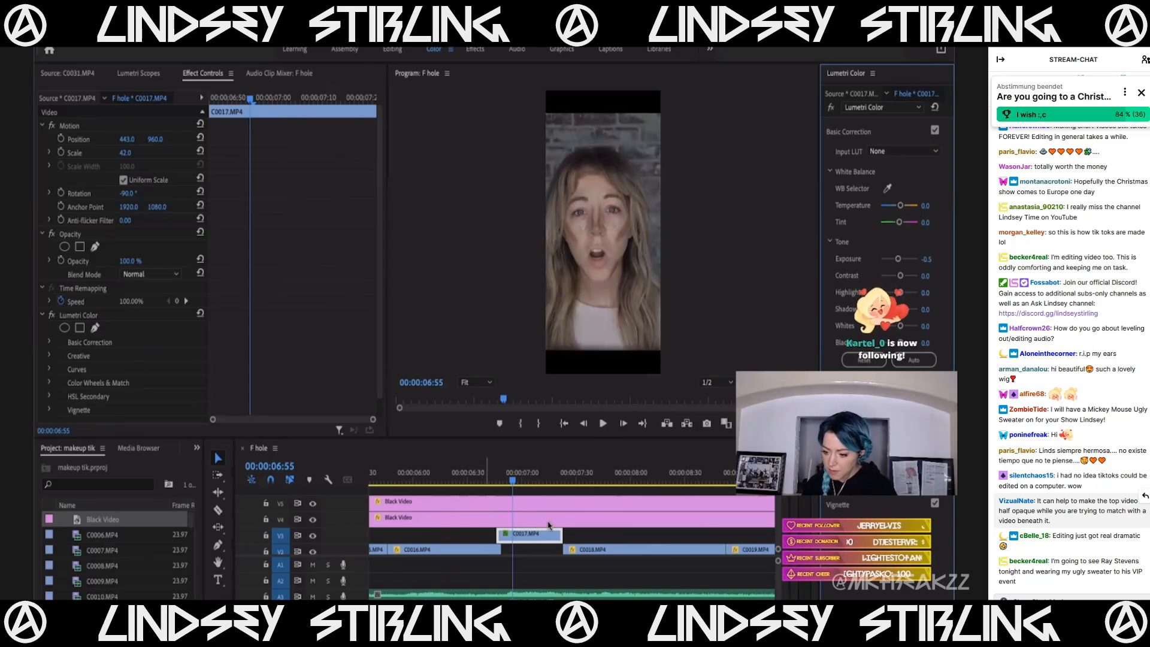
{"action": "key", "text": "Left"}
{"action": "key", "text": "Left"}
{"action": "key", "text": "Left"}
{"action": "key", "text": "Left"}
{"action": "key", "text": "Left"}
{"action": "key", "text": "Left"}
{"action": "key", "text": "Left"}
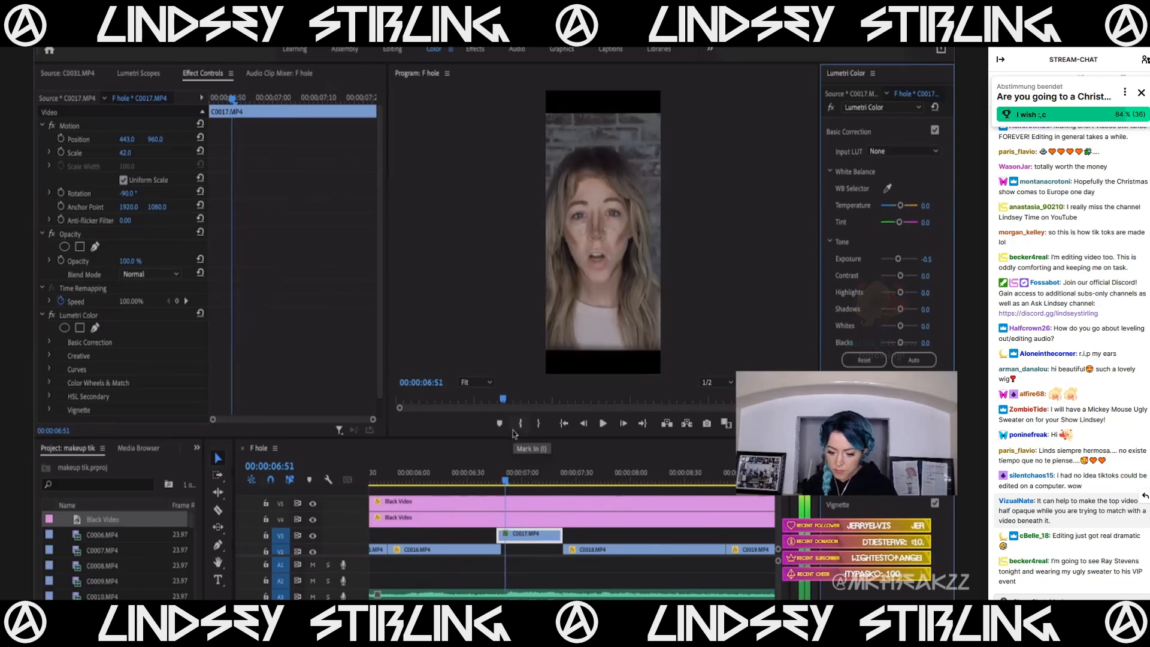
{"action": "key", "text": "Left"}
{"action": "key", "text": "Left"}
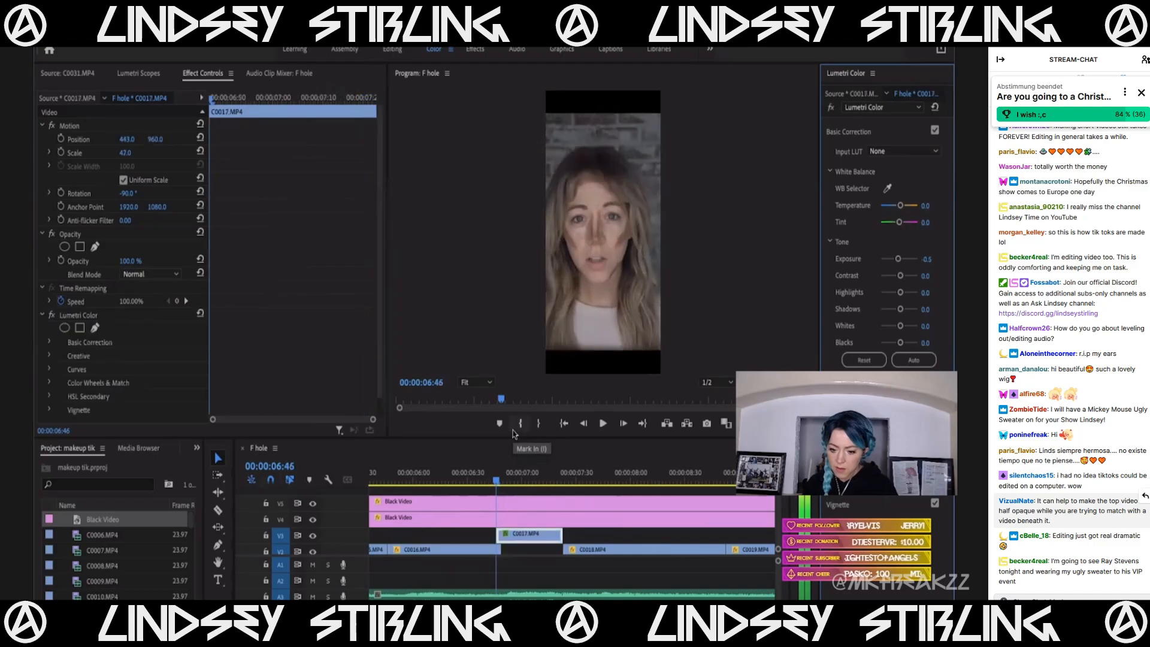
Raise the C0017.MP4 clip's temperature to about 9 and tint to about 6, comparing its color with C0016.MP4 across the cut.
{"action": "left_click", "coordinate": [506, 538]}
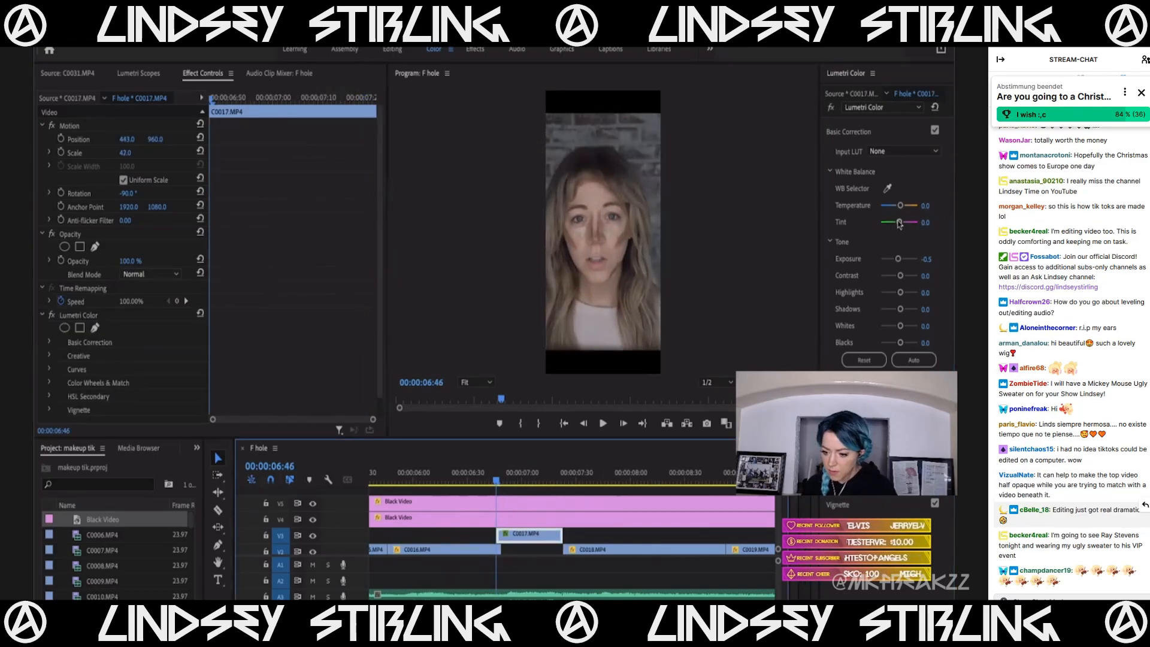
{"action": "left_click_drag", "start_coordinate": [900, 226], "coordinate": [901, 224]}
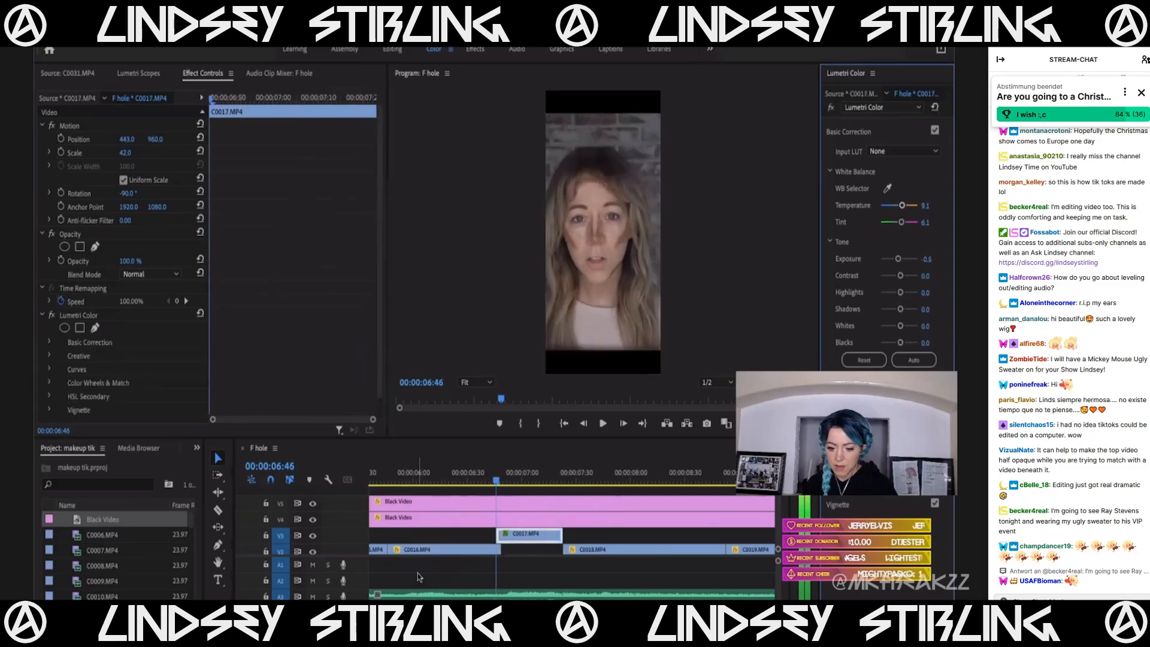
{"action": "key", "text": "Left"}
{"action": "key", "text": "Right"}
{"action": "key", "text": "Left"}
{"action": "key", "text": "Left"}
{"action": "key", "text": "Left"}
{"action": "key", "text": "Left"}
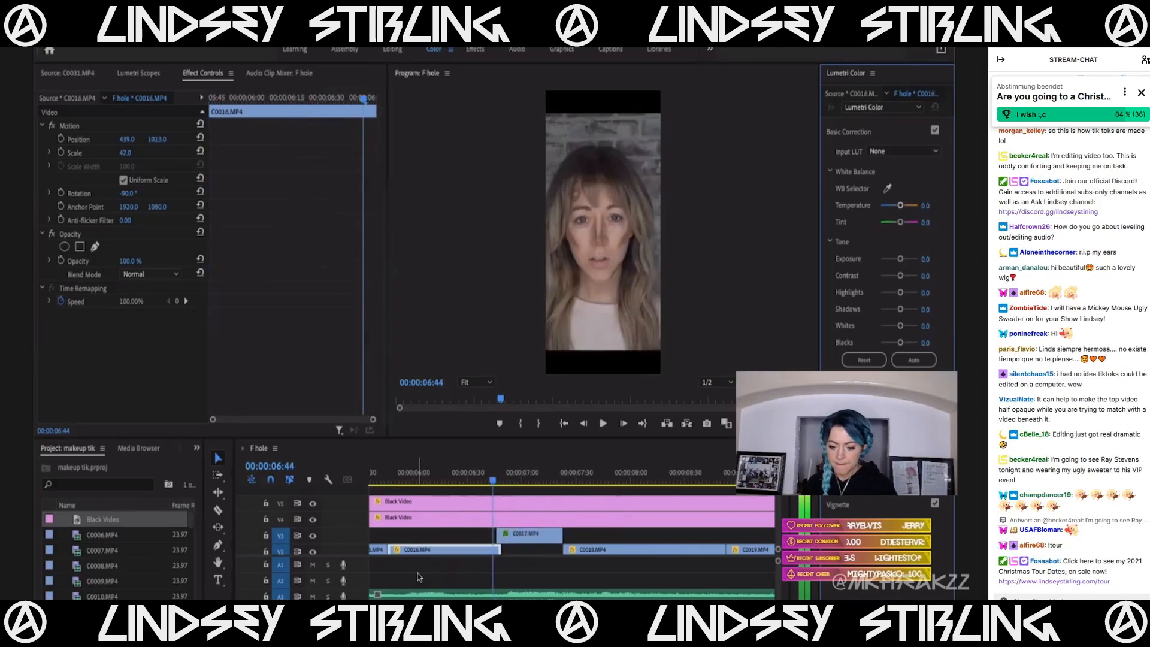
Play repeatedly across the cut from C0016.MP4 to C0017.MP4 to check the matched framing and color.
{"action": "left_click", "coordinate": [381, 479]}
{"action": "key", "text": "space"}
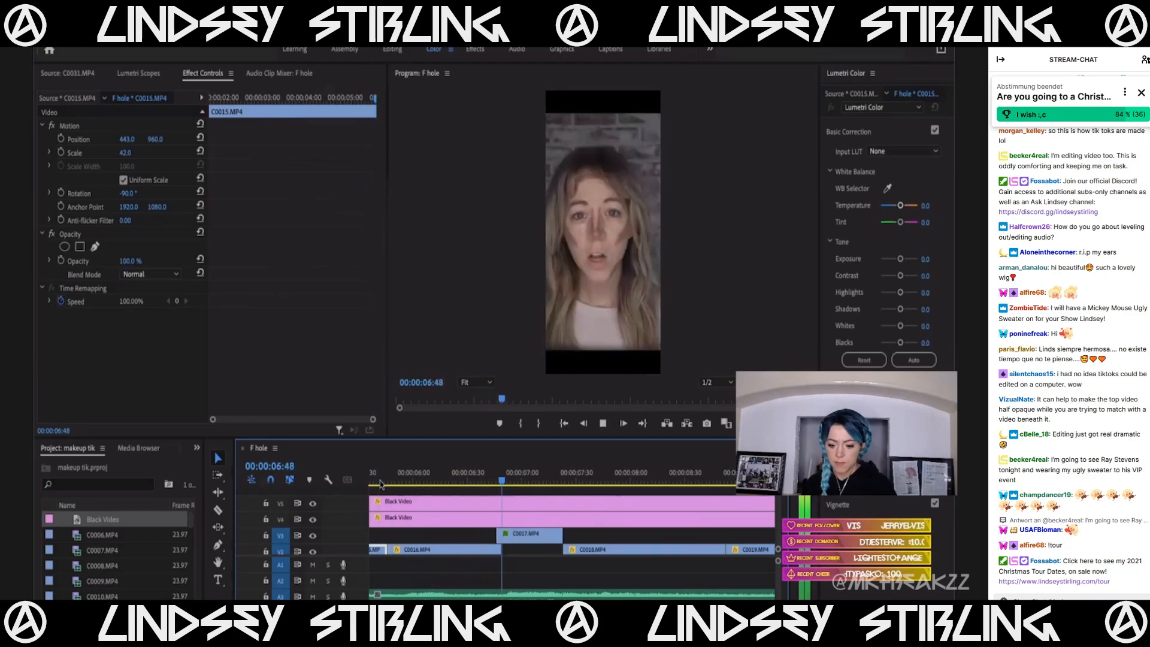
{"action": "key", "text": "space"}
{"action": "left_click", "coordinate": [410, 479]}
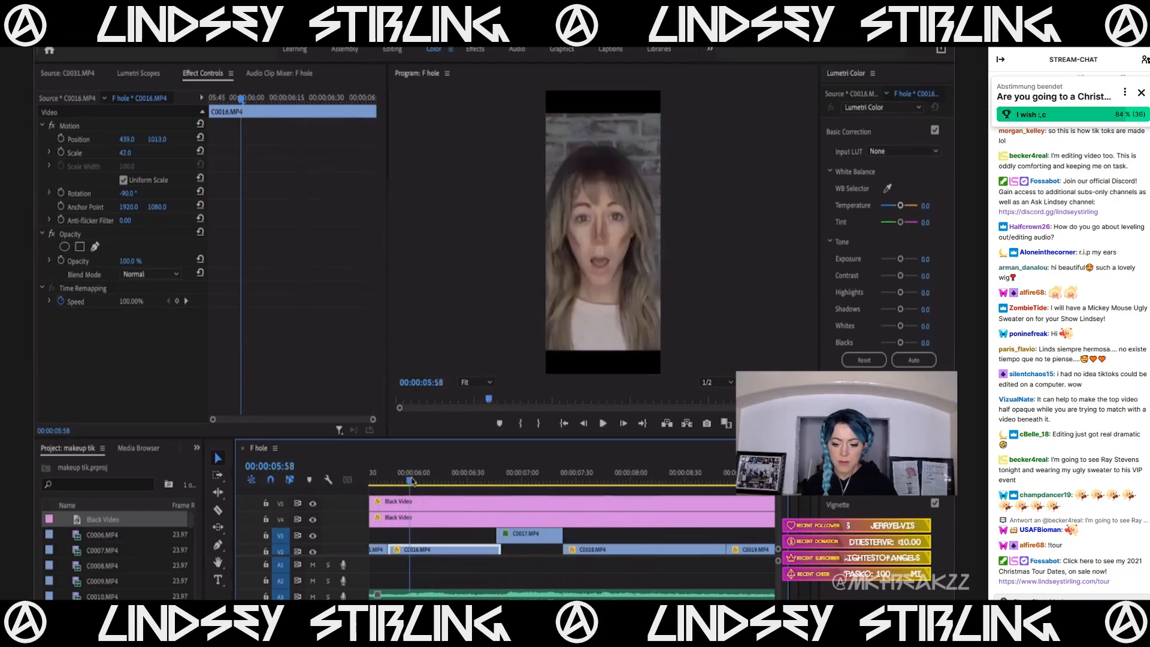
{"action": "key", "text": "space"}
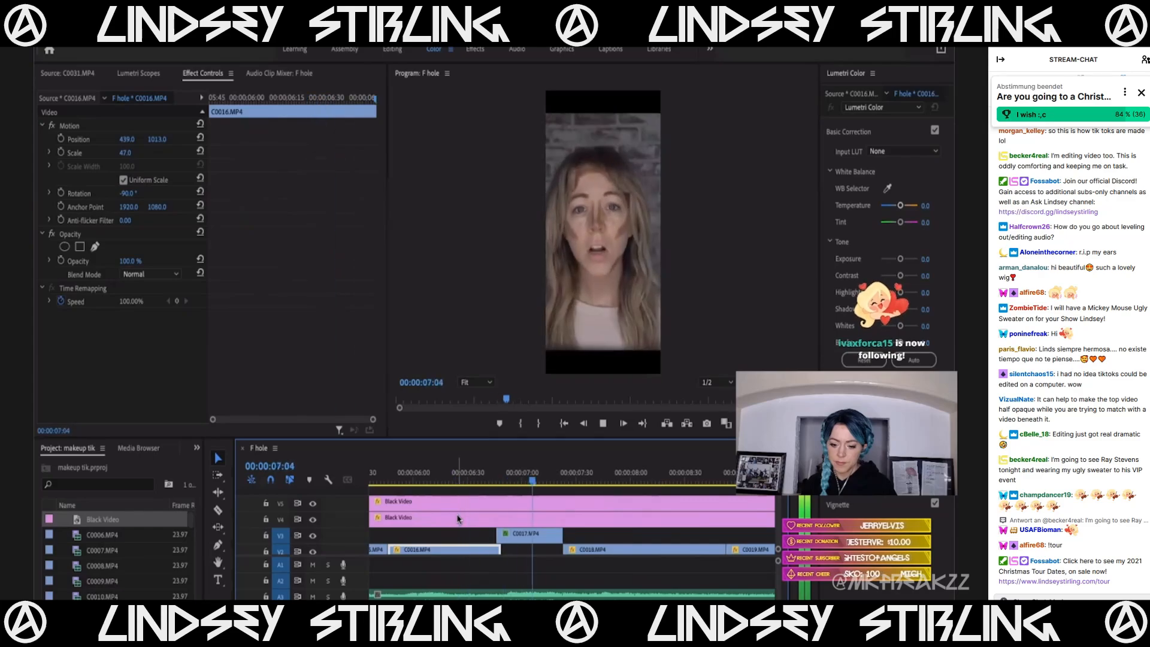
{"action": "left_click_drag", "start_coordinate": [540, 480], "coordinate": [464, 488]}
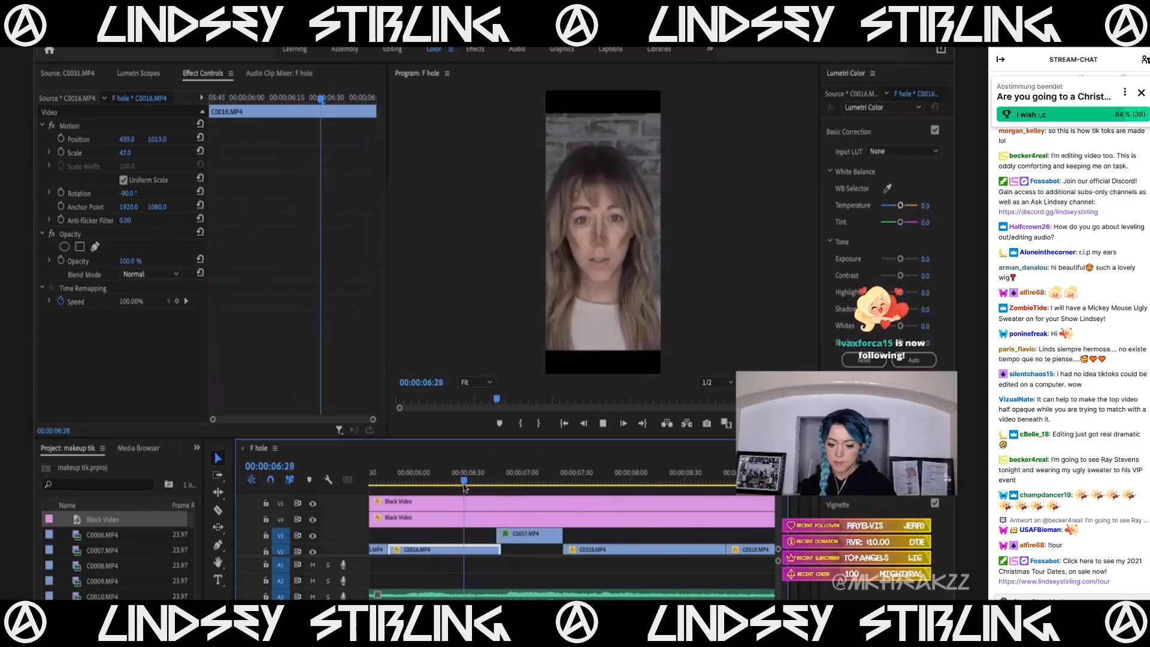
{"action": "key", "text": "space"}
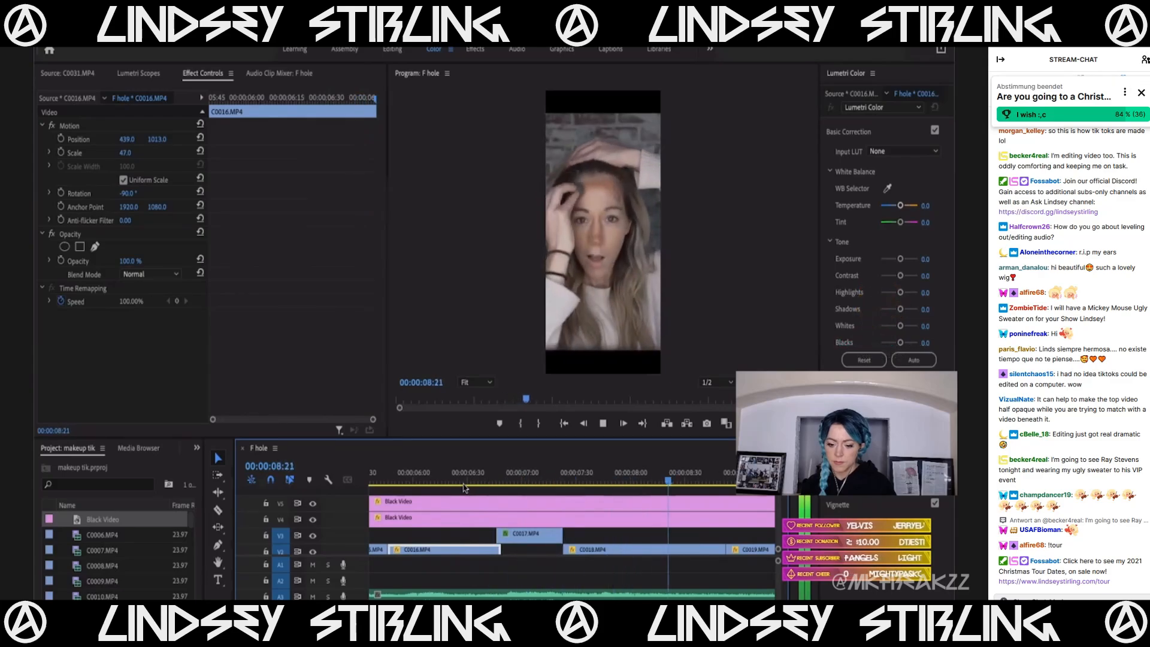
Play through the following clips, replaying from about 9 seconds up to C0022.MP4, to review the remaining cuts.
{"action": "scroll", "coordinate": [531, 518], "scroll_direction": "down", "scroll_amount": 5}
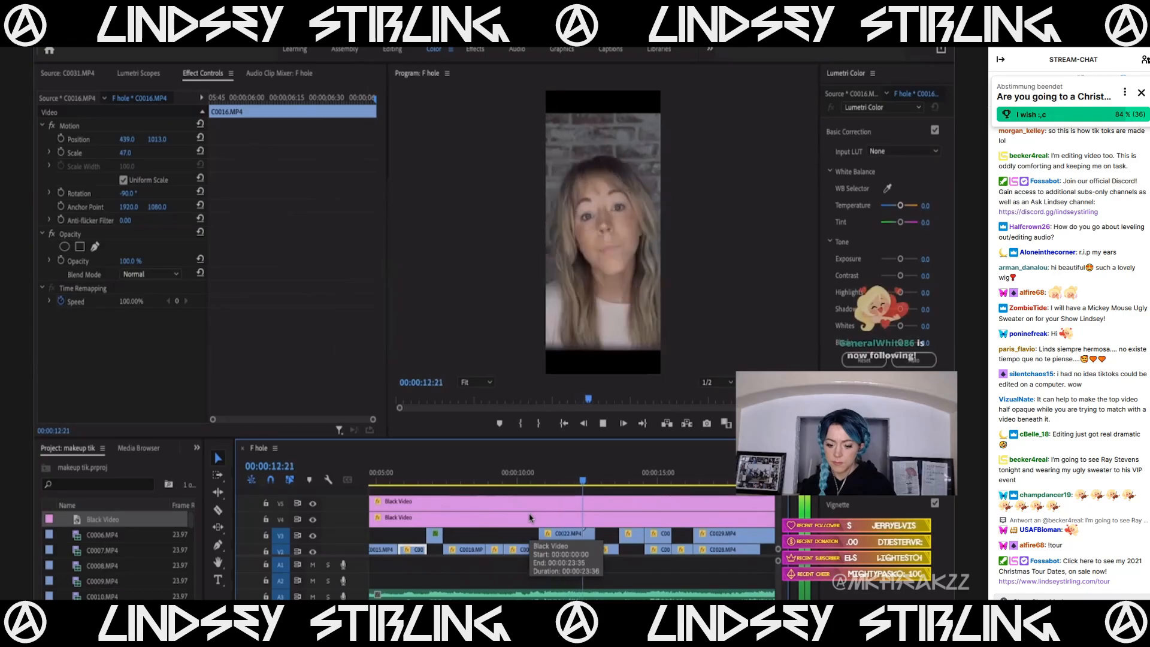
{"action": "key", "text": "space"}
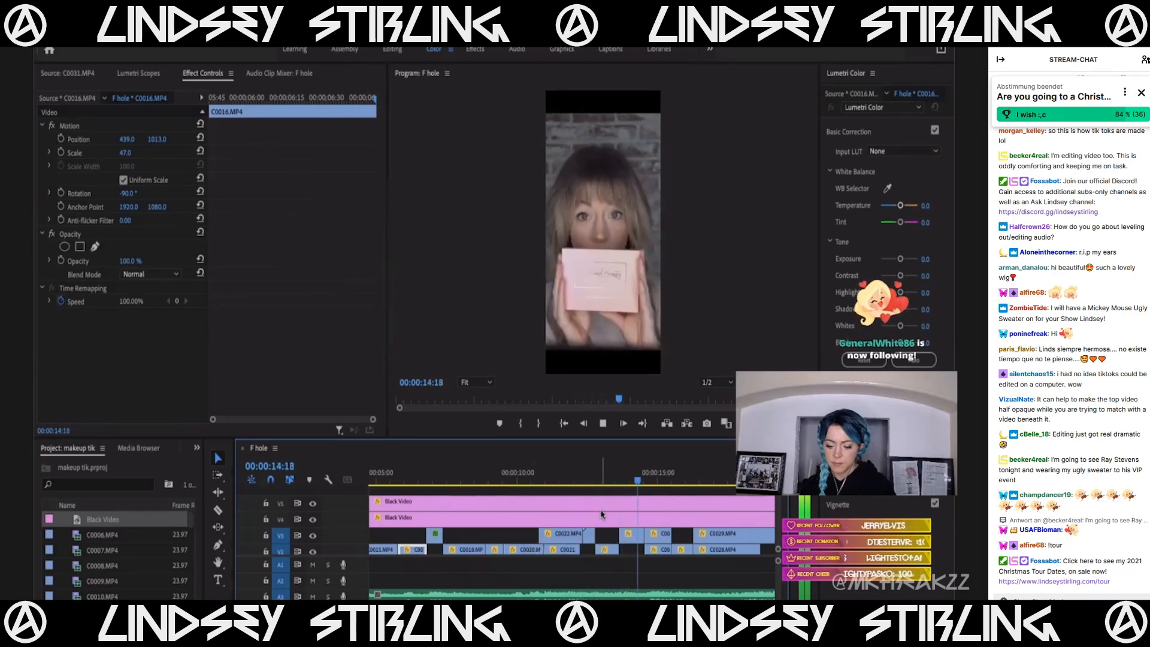
{"action": "scroll", "coordinate": [540, 486], "scroll_direction": "down", "scroll_amount": 2}
{"action": "left_click", "coordinate": [525, 482]}
{"action": "key", "text": "space"}
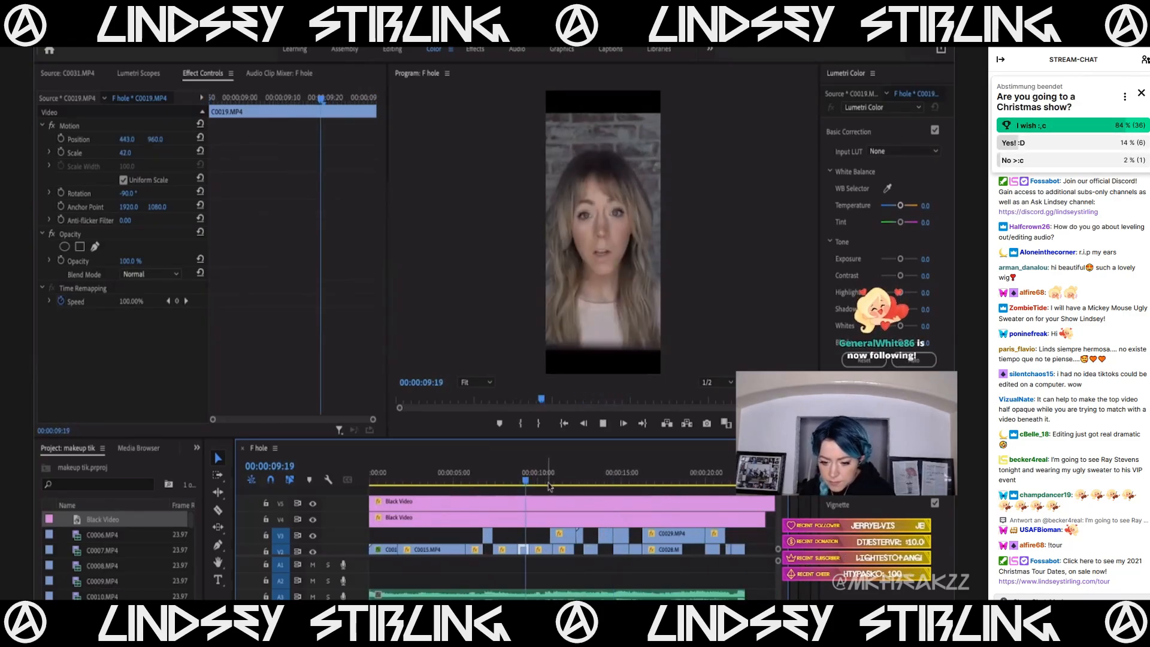
{"action": "scroll", "coordinate": [473, 501], "scroll_direction": "down", "scroll_amount": 3}
{"action": "key", "text": "space"}
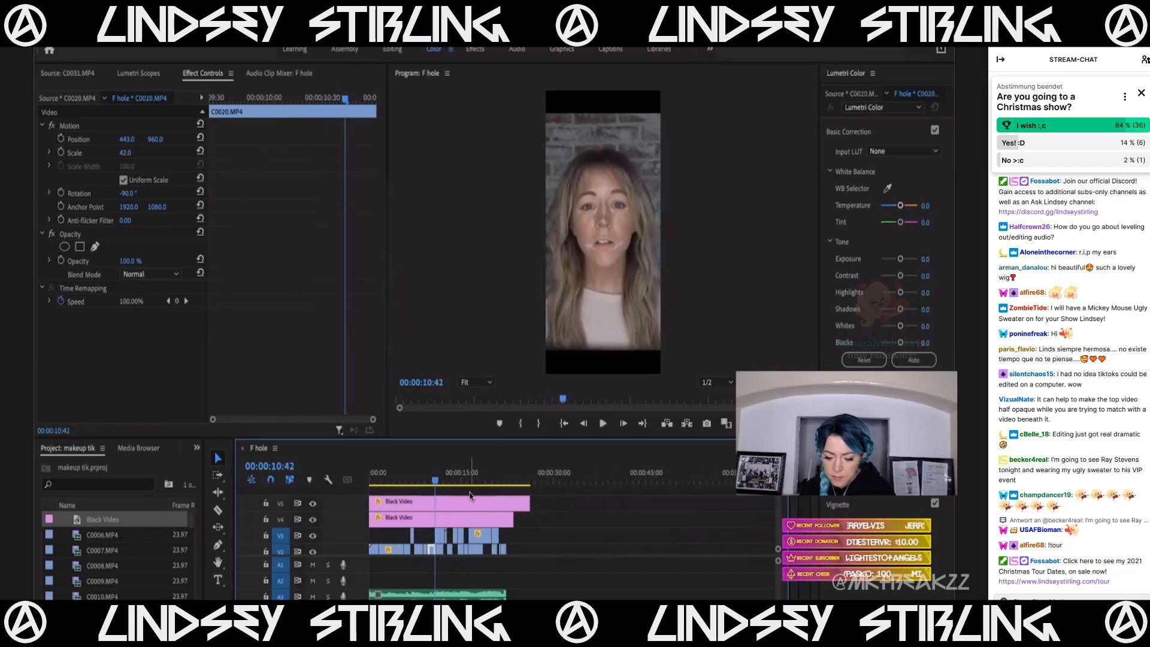
{"action": "scroll", "coordinate": [435, 502], "scroll_direction": "up", "scroll_amount": 4}
{"action": "key", "text": "space"}
{"action": "key", "text": "space"}
{"action": "key", "text": "space"}
{"action": "key", "text": "space"}
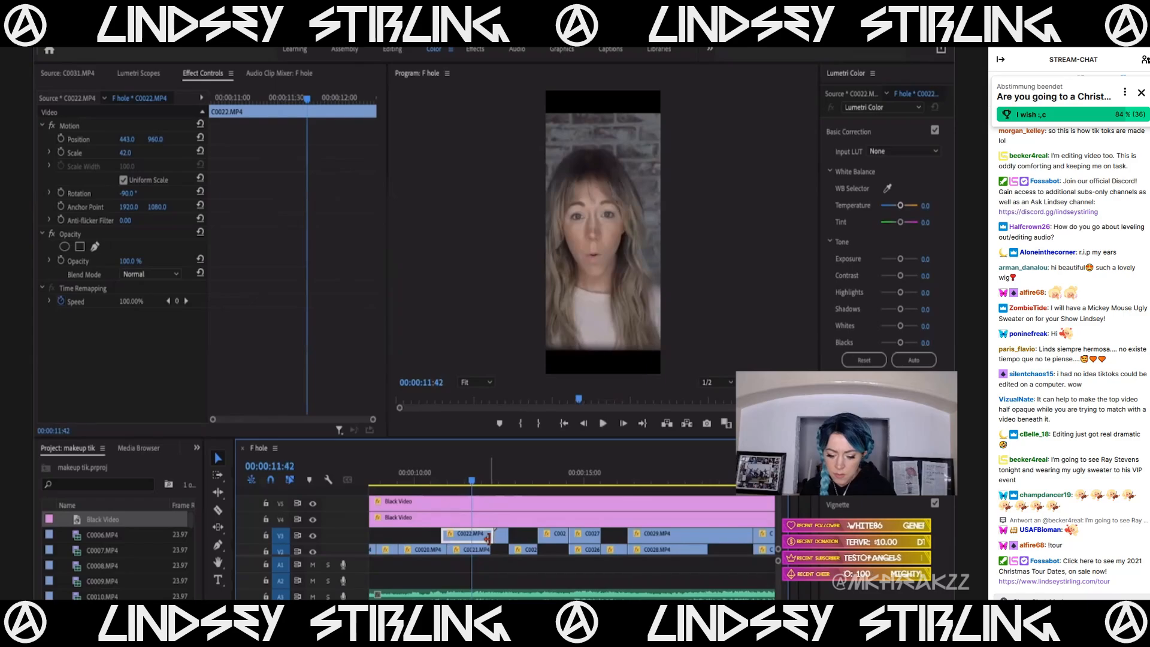
Locate the source of the short C0023.MP4 clip after C0022.MP4, open it for preview and scrub to another moment.
{"action": "key", "text": "space"}
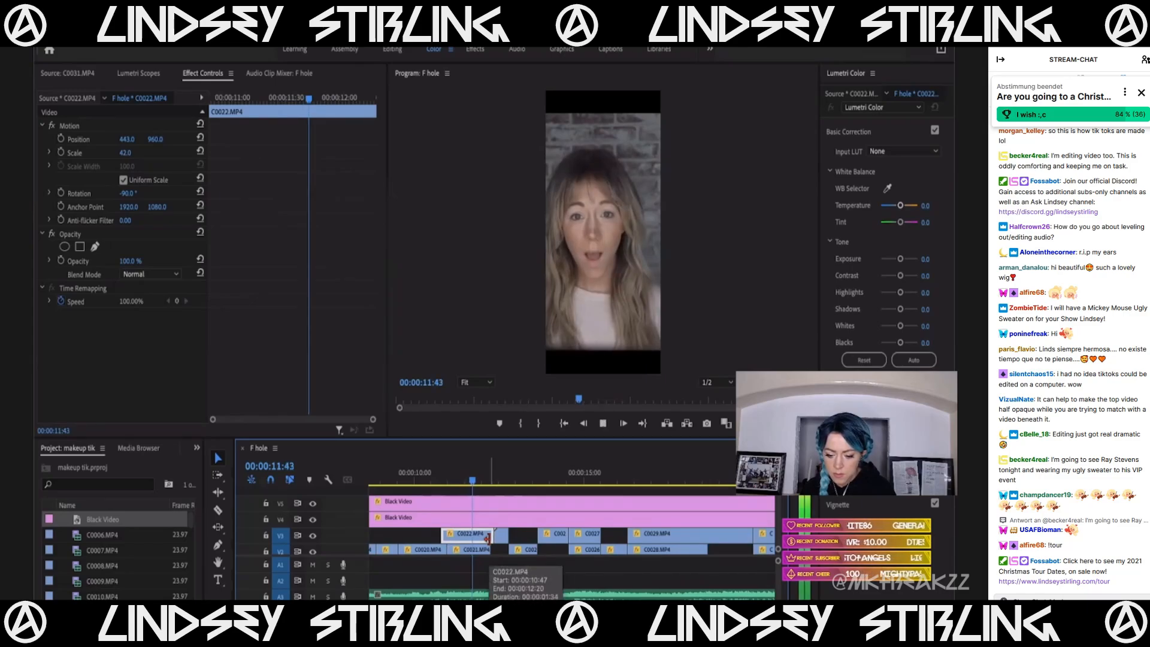
{"action": "left_click", "coordinate": [473, 479]}
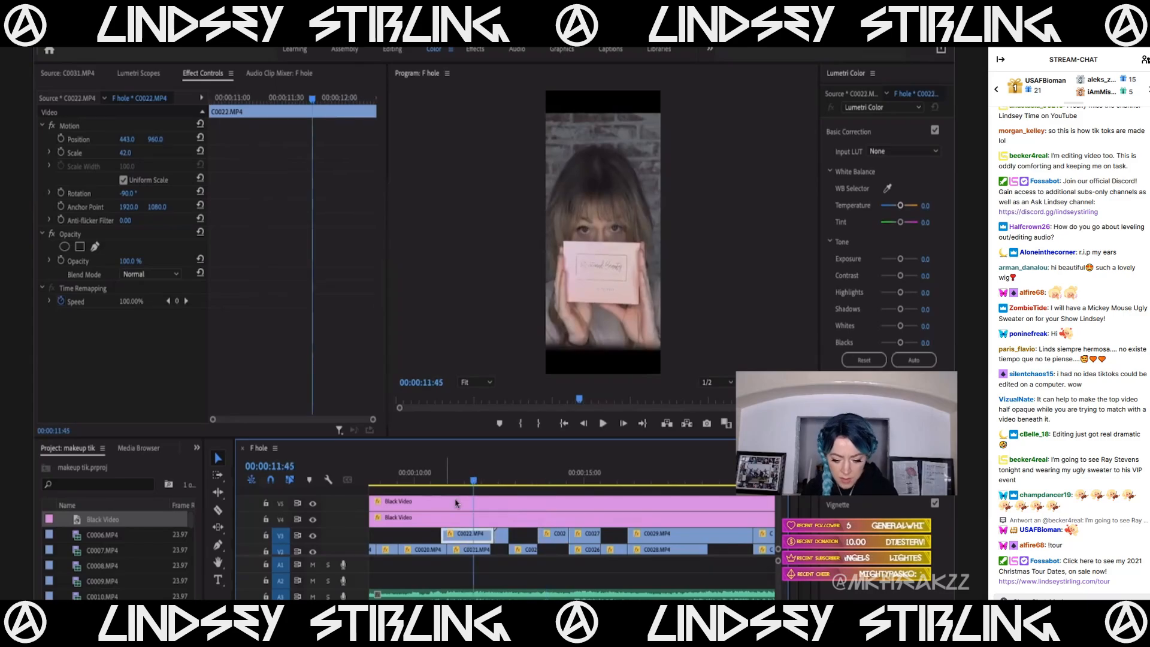
{"action": "left_click", "coordinate": [500, 534]}
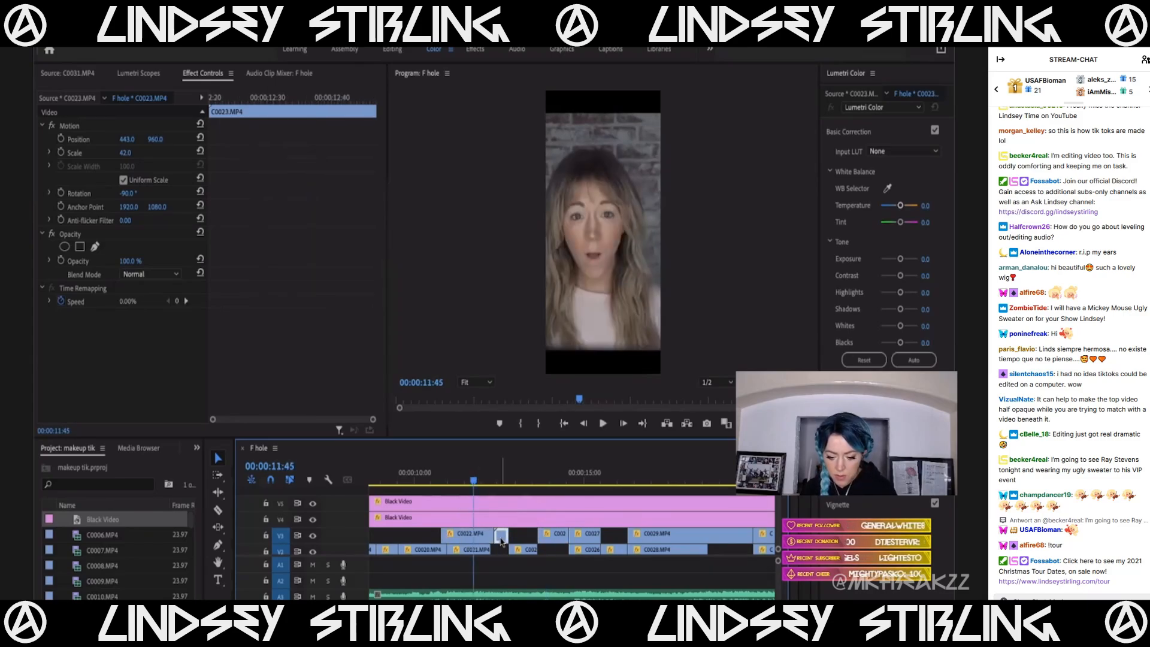
{"action": "right_click", "coordinate": [500, 541]}
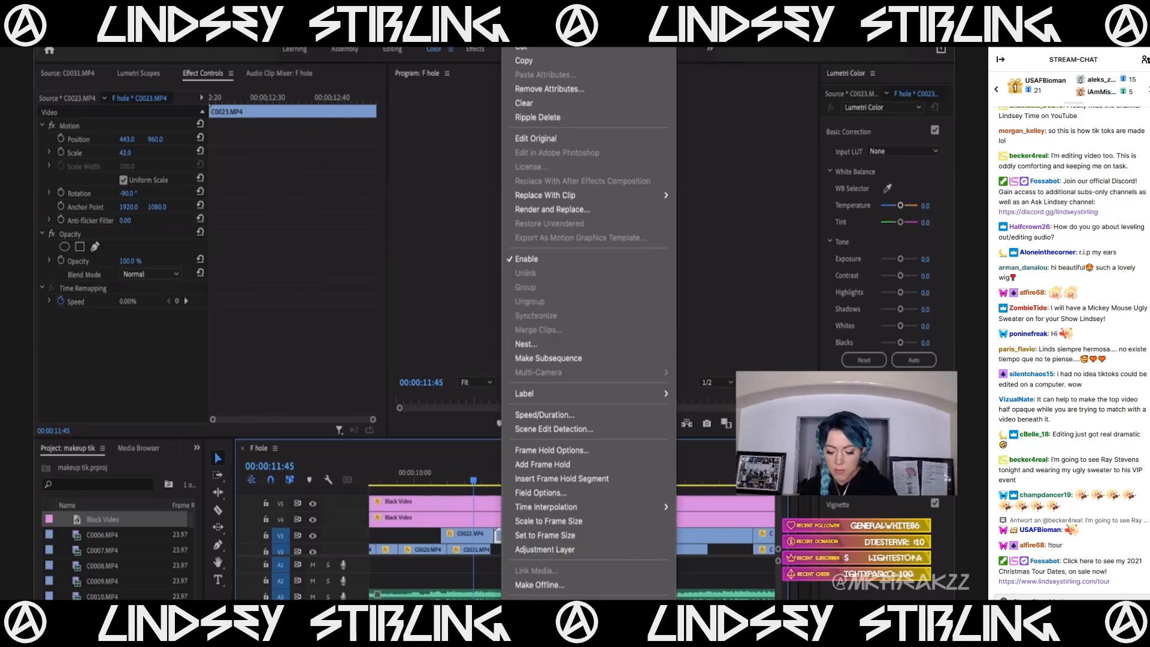
{"action": "left_click", "coordinate": [546, 635]}
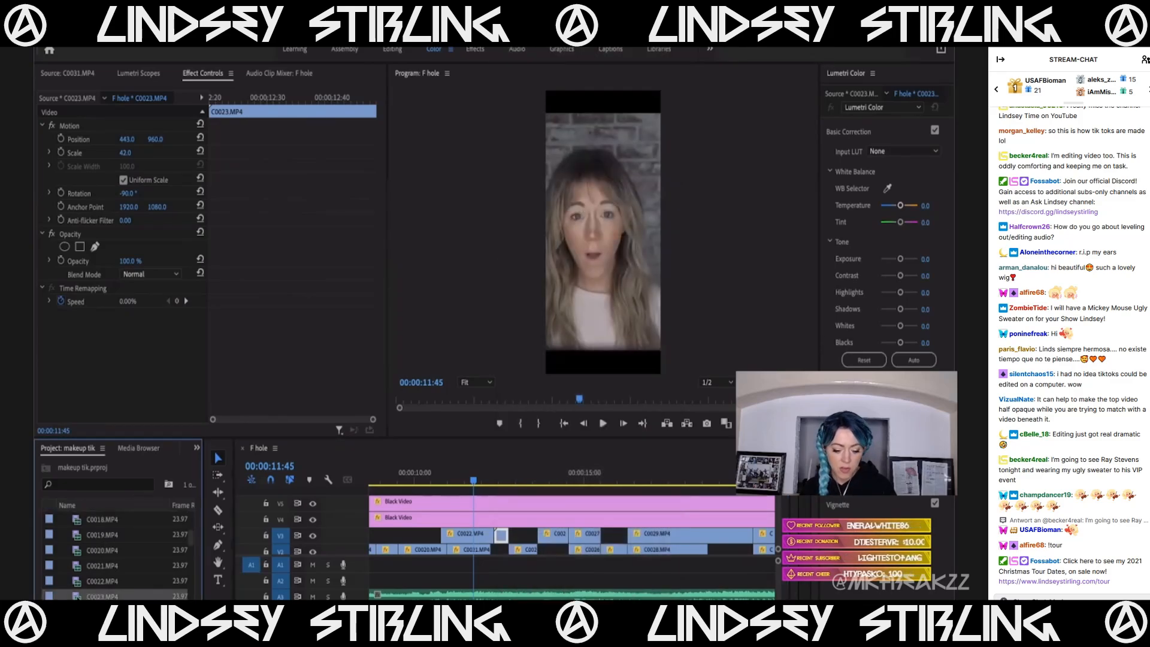
{"action": "double_click", "coordinate": [101, 595]}
{"action": "left_click_drag", "start_coordinate": [95, 400], "coordinate": [144, 405]}
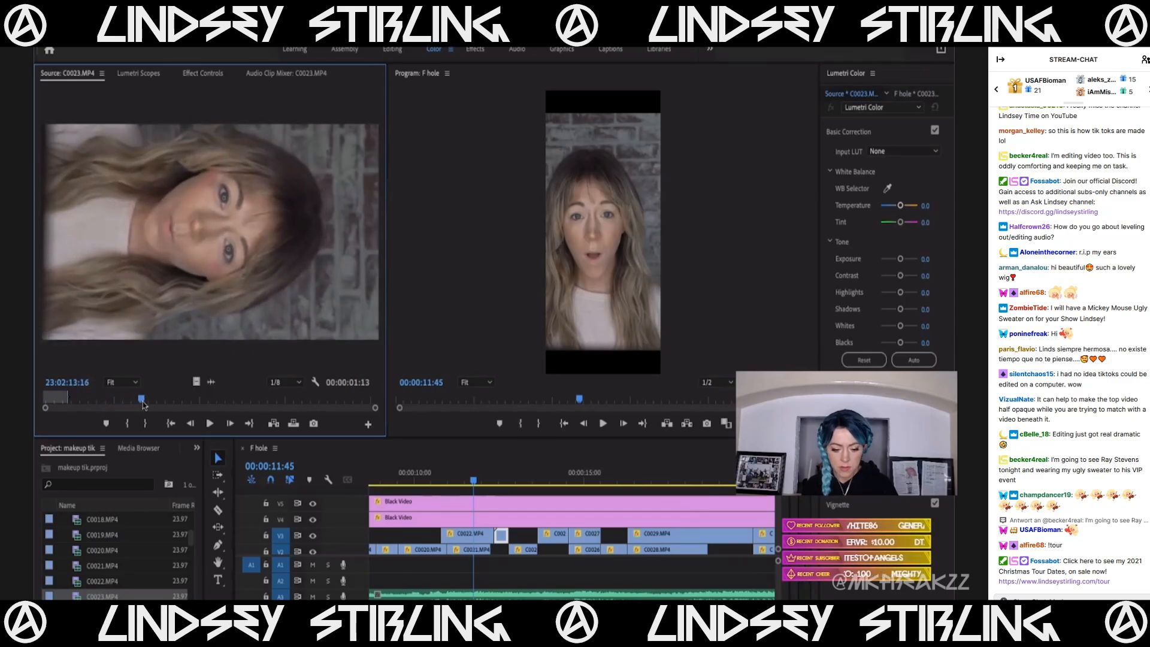
Mark a 16-frame section of the C0023.MP4 source ending at 23:02:17:00 with in and out points.
{"action": "key", "text": "i"}
{"action": "key", "text": "space"}
{"action": "key", "text": "o"}
{"action": "key", "text": "space"}
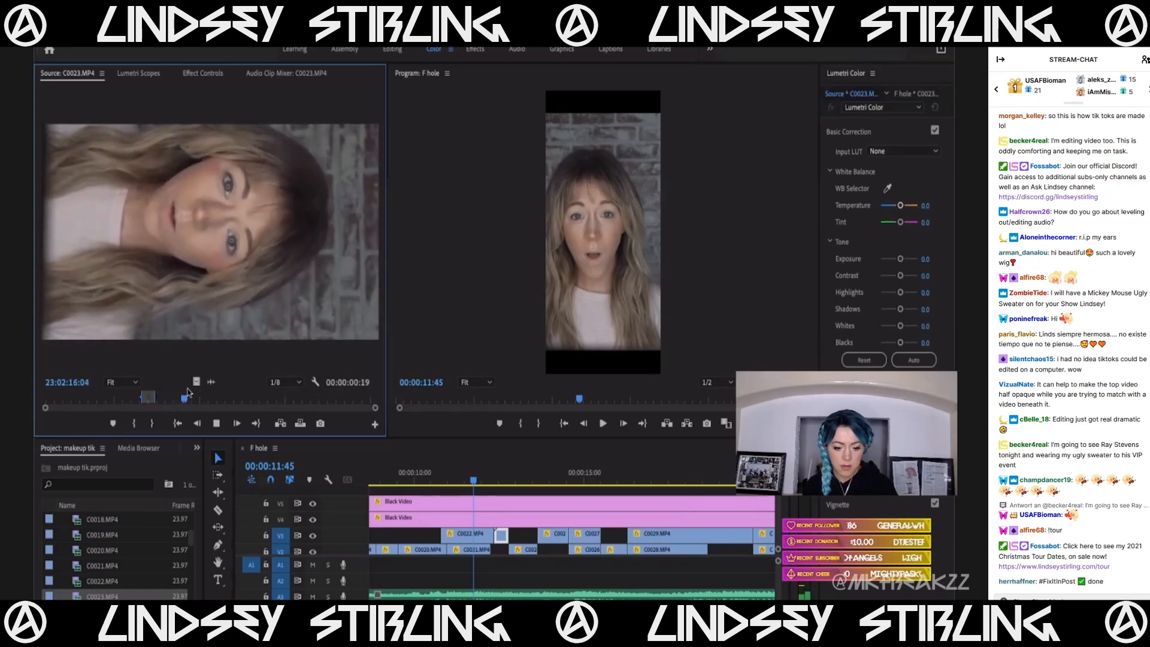
{"action": "key", "text": "i"}
{"action": "key", "text": "space"}
{"action": "key", "text": "o"}
Place the marked C0023.MP4 video over the end of C0022.MP4 with the other clips' framing: position 443, 960 and rotation -90°.
{"action": "left_click_drag", "start_coordinate": [196, 381], "coordinate": [476, 533]}
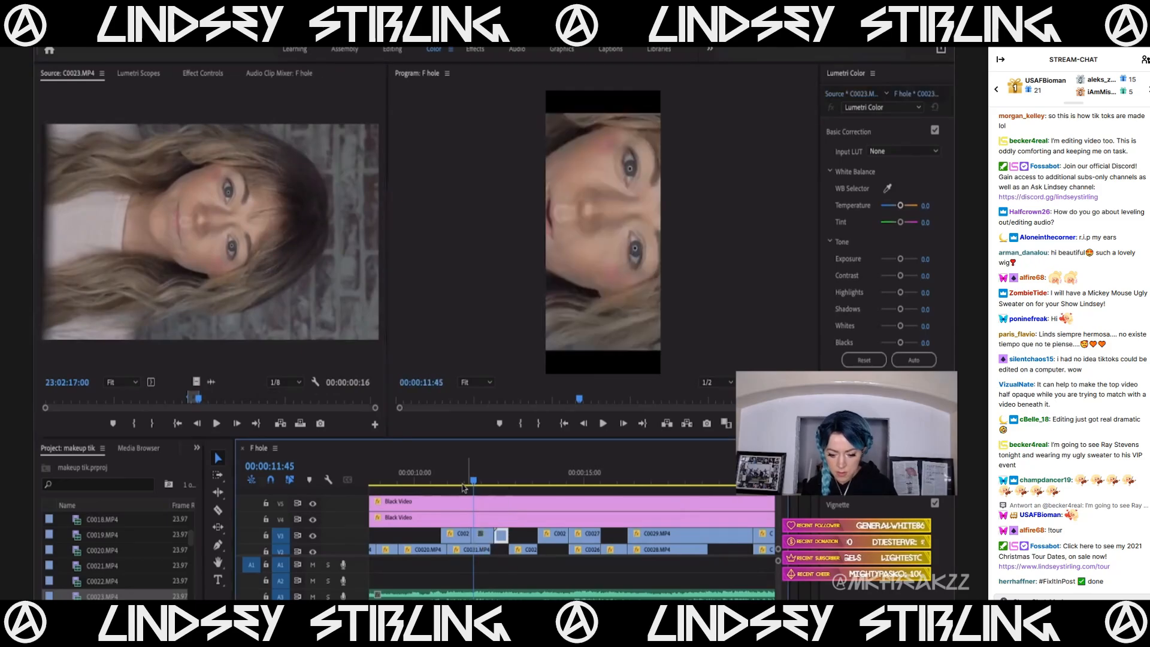
{"action": "left_click", "coordinate": [484, 535]}
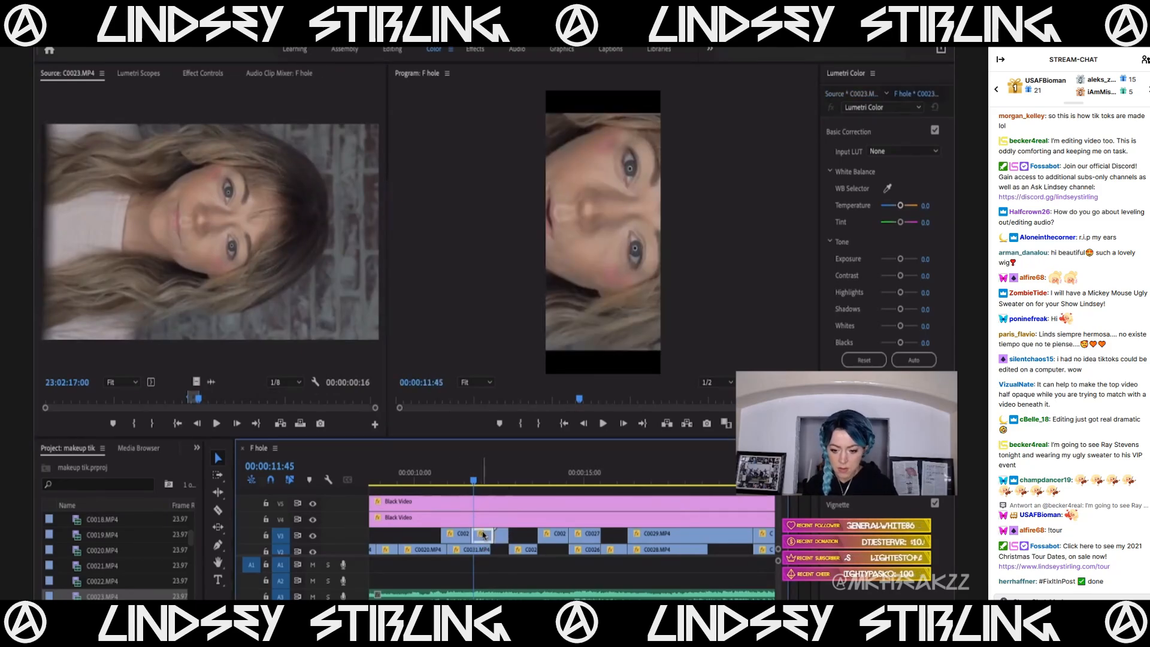
{"action": "key", "text": "shift+super+e"}
Play repeatedly from C0022.MP4 through the inserted C0023.MP4 clip to check the timing of the new cut.
{"action": "left_click", "coordinate": [451, 480]}
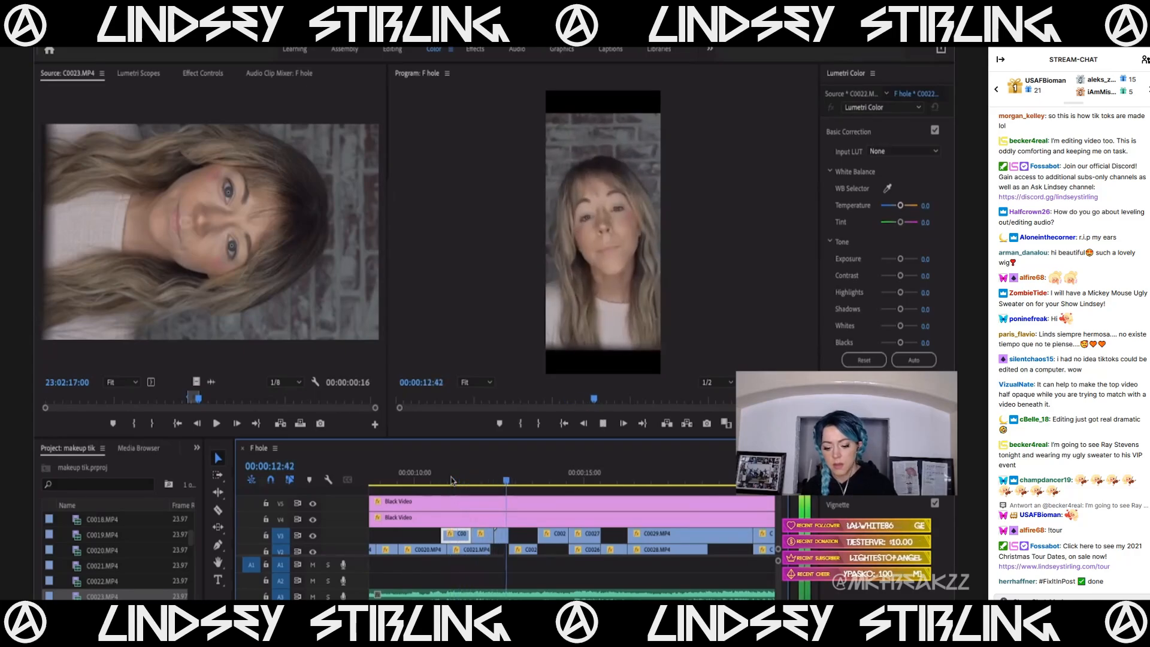
{"action": "left_click", "coordinate": [450, 479]}
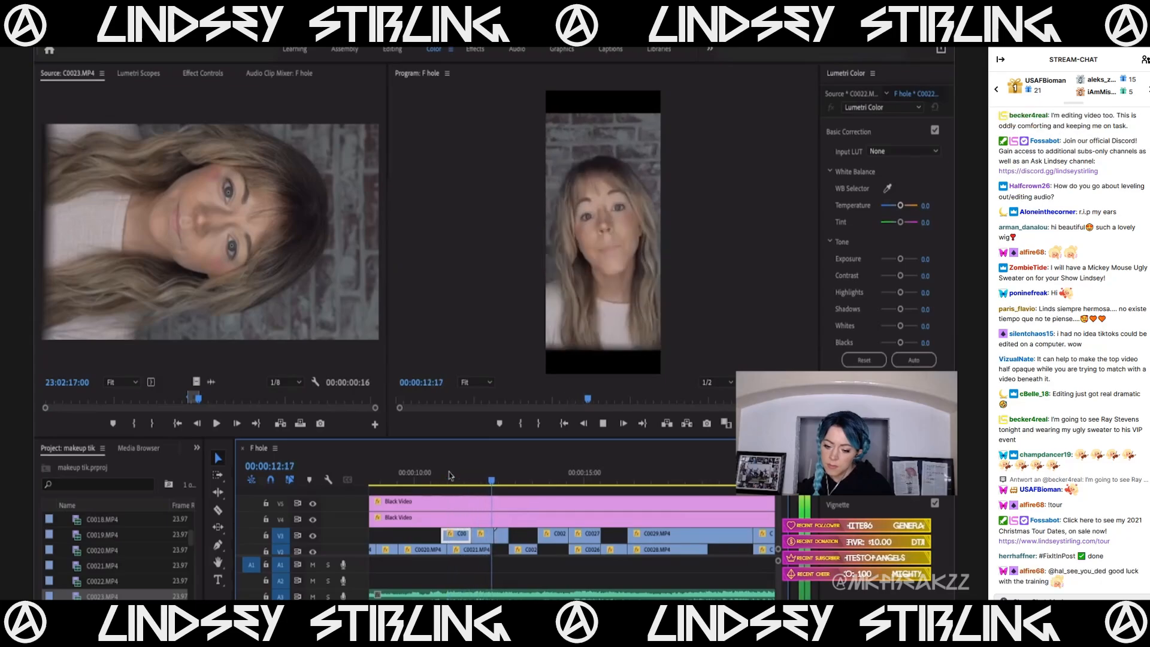
{"action": "left_click", "coordinate": [470, 476]}
{"action": "left_click", "coordinate": [463, 477]}
{"action": "key", "text": "space"}
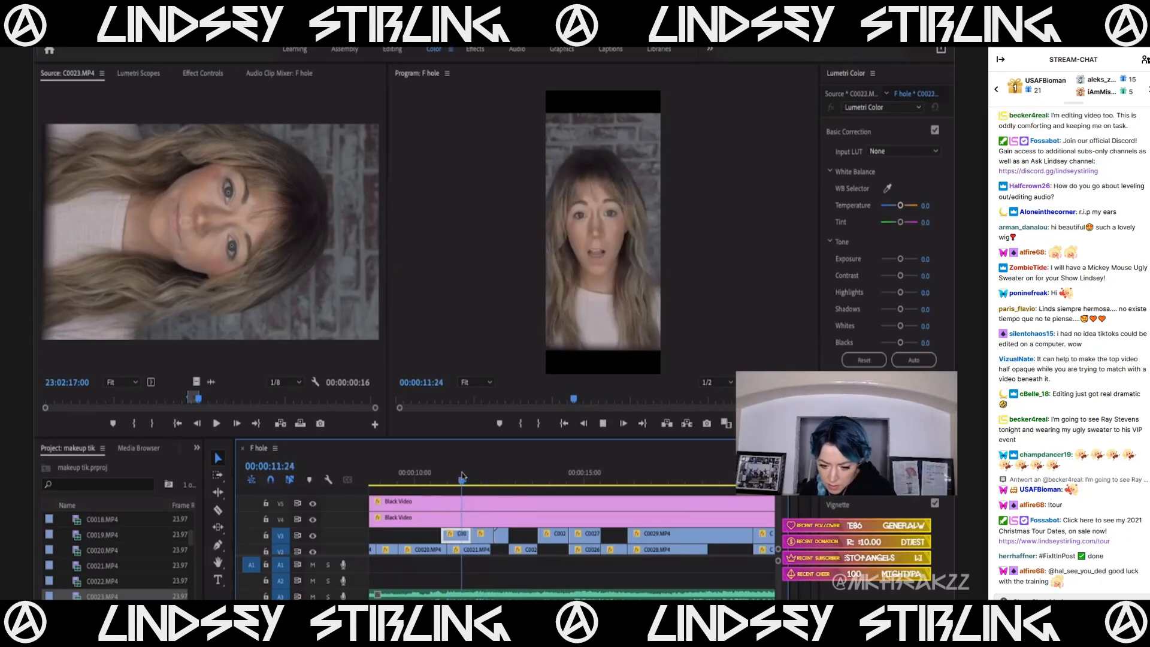
{"action": "key", "text": "space"}
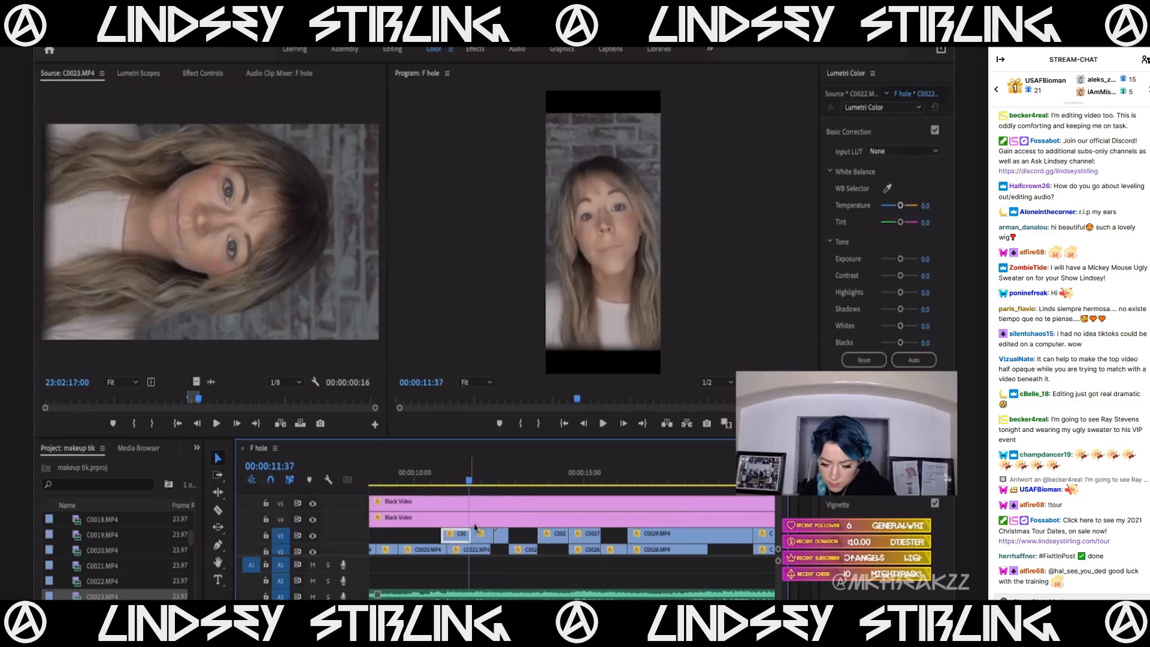
Step forward to 00:00:11:42 and adjust the cut so the inserted C0023.MP4 clip starts there.
{"action": "key", "text": "="}
{"action": "key", "text": "="}
{"action": "scroll", "coordinate": [475, 528], "scroll_direction": "up", "scroll_amount": 1}
{"action": "key", "text": "Right"}
{"action": "key", "text": "Right"}
{"action": "key", "text": "Right"}
{"action": "key", "text": "Right"}
{"action": "key", "text": "Right"}
{"action": "left_click_drag", "start_coordinate": [458, 536], "coordinate": [471, 539]}
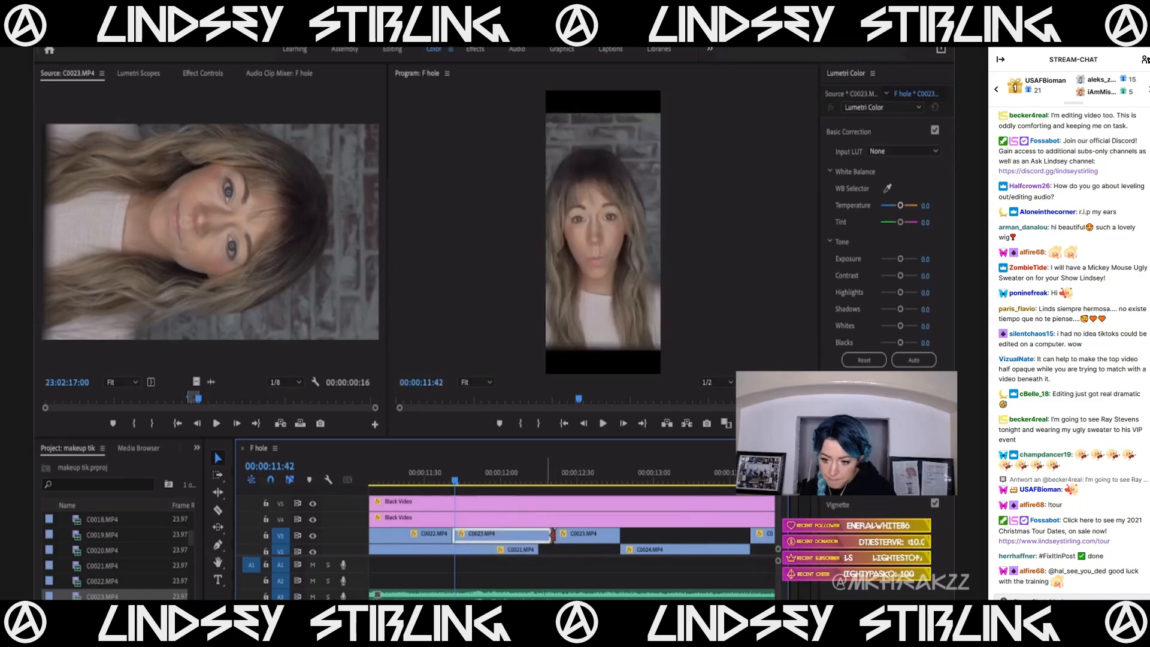
Play across the inserted clip and shift the cut between the two C0023.MP4 clips to about 00:00:12:15.
{"action": "left_click", "coordinate": [396, 480]}
{"action": "key", "text": "space"}
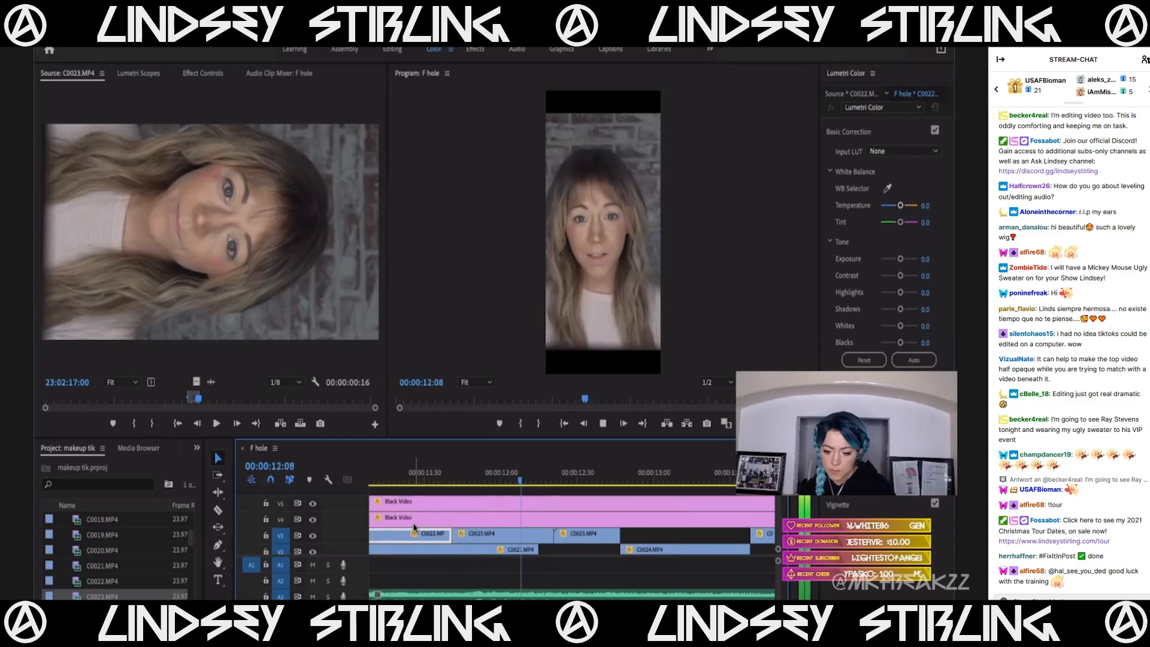
{"action": "key", "text": "space"}
{"action": "scroll", "coordinate": [414, 525], "scroll_direction": "down", "scroll_amount": 5}
{"action": "scroll", "coordinate": [430, 526], "scroll_direction": "up", "scroll_amount": 5}
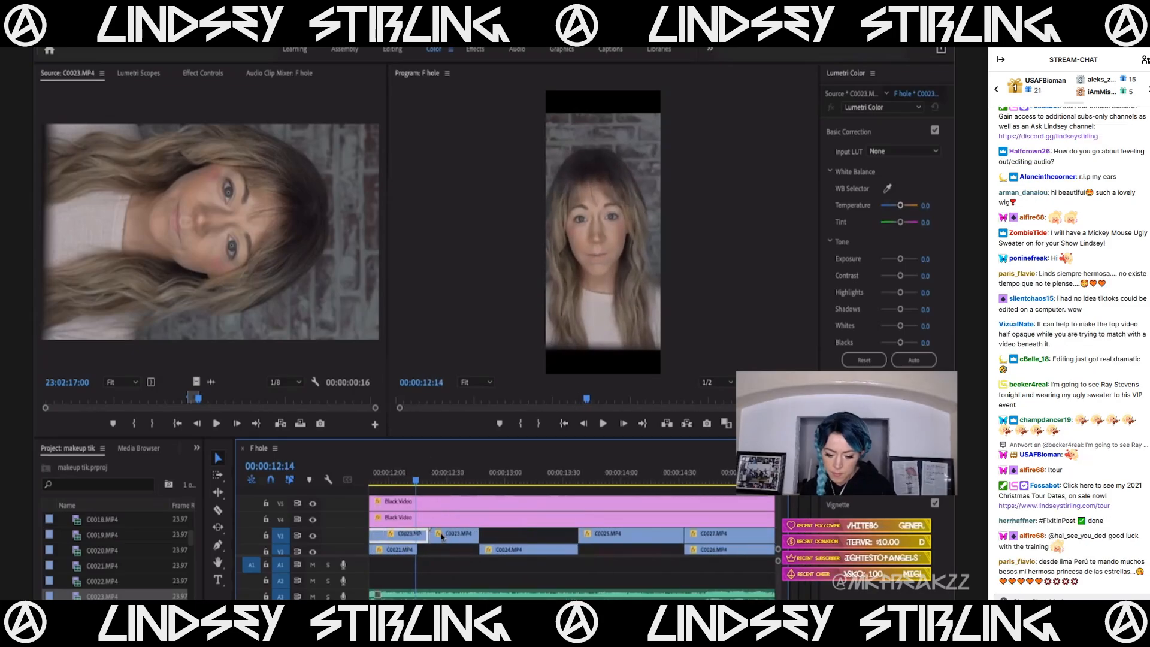
{"action": "left_click_drag", "start_coordinate": [446, 536], "coordinate": [480, 533]}
Play from before C0022.MP4 and again from about 00:00:11:42 to review both C0023.MP4 clips after the retimed cut.
{"action": "scroll", "coordinate": [480, 533], "scroll_direction": "down", "scroll_amount": 5}
{"action": "left_click", "coordinate": [425, 476]}
{"action": "key", "text": "space"}
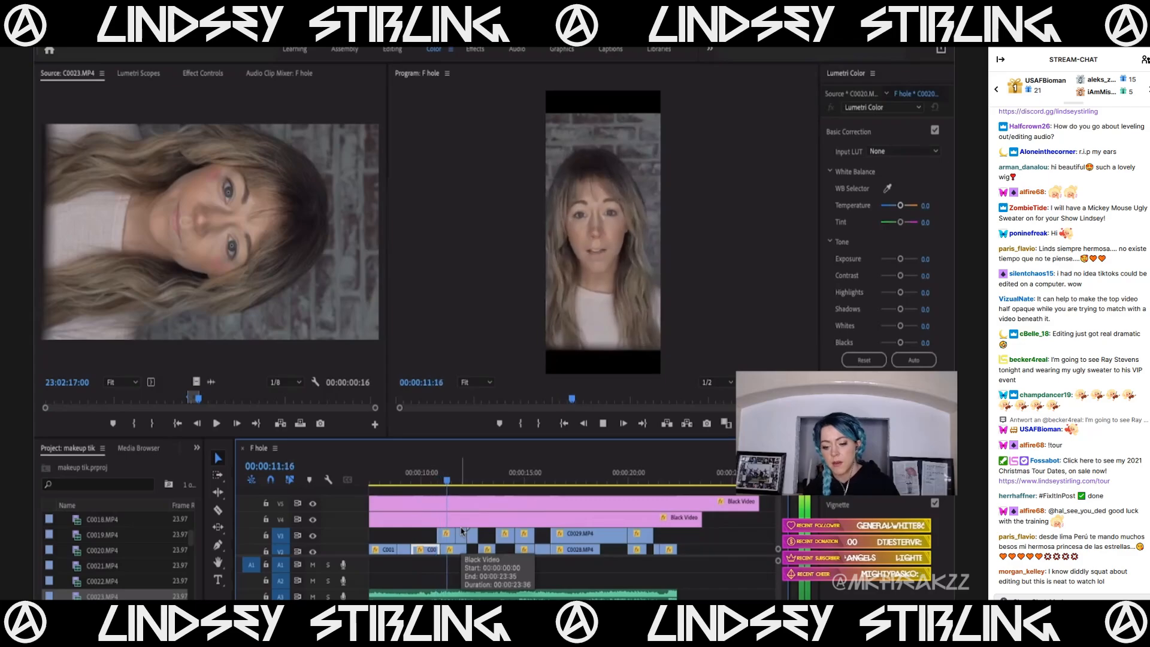
{"action": "key", "text": "space"}
{"action": "scroll", "coordinate": [453, 491], "scroll_direction": "up", "scroll_amount": 5}
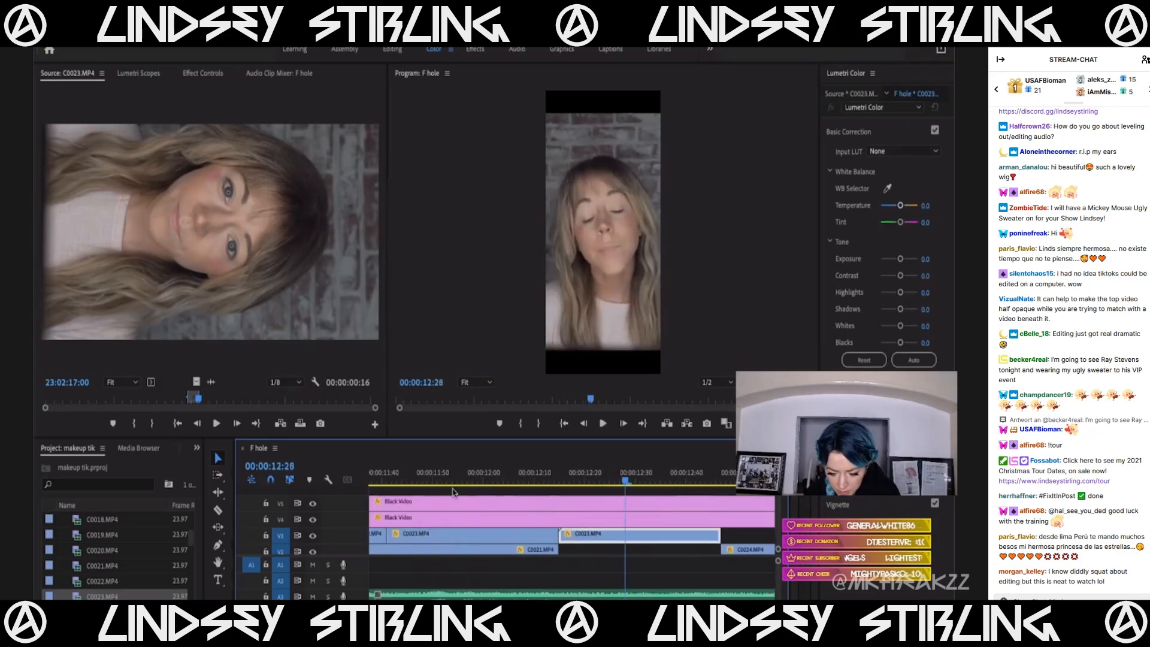
{"action": "left_click", "coordinate": [392, 470]}
{"action": "key", "text": "space"}
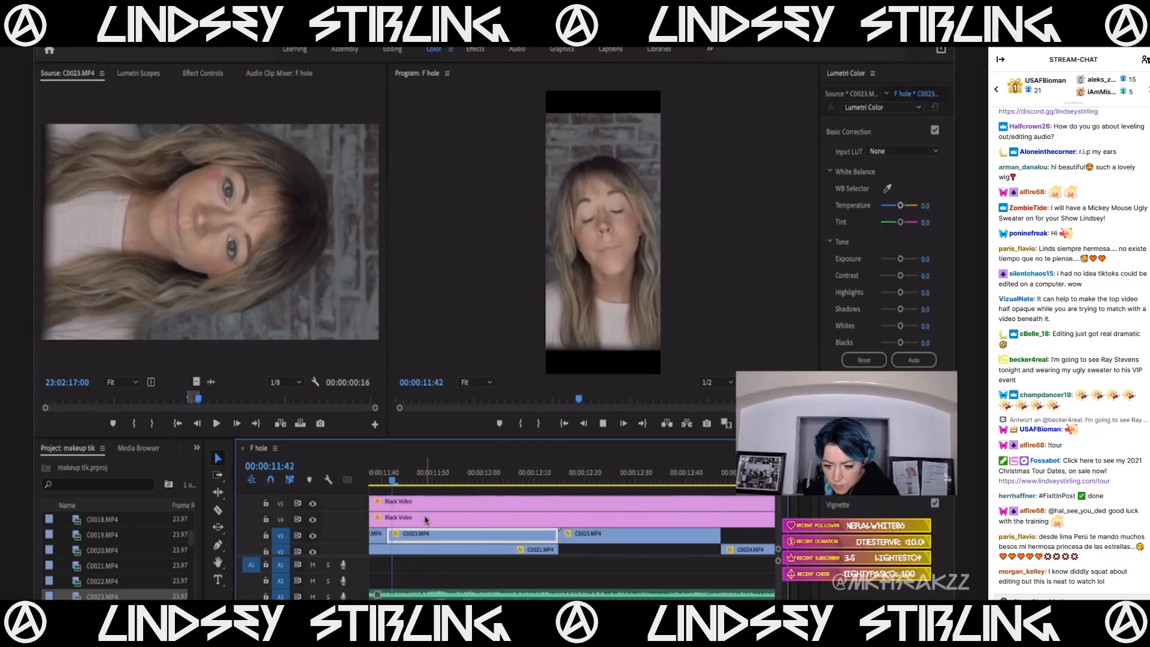
{"action": "key", "text": "space"}
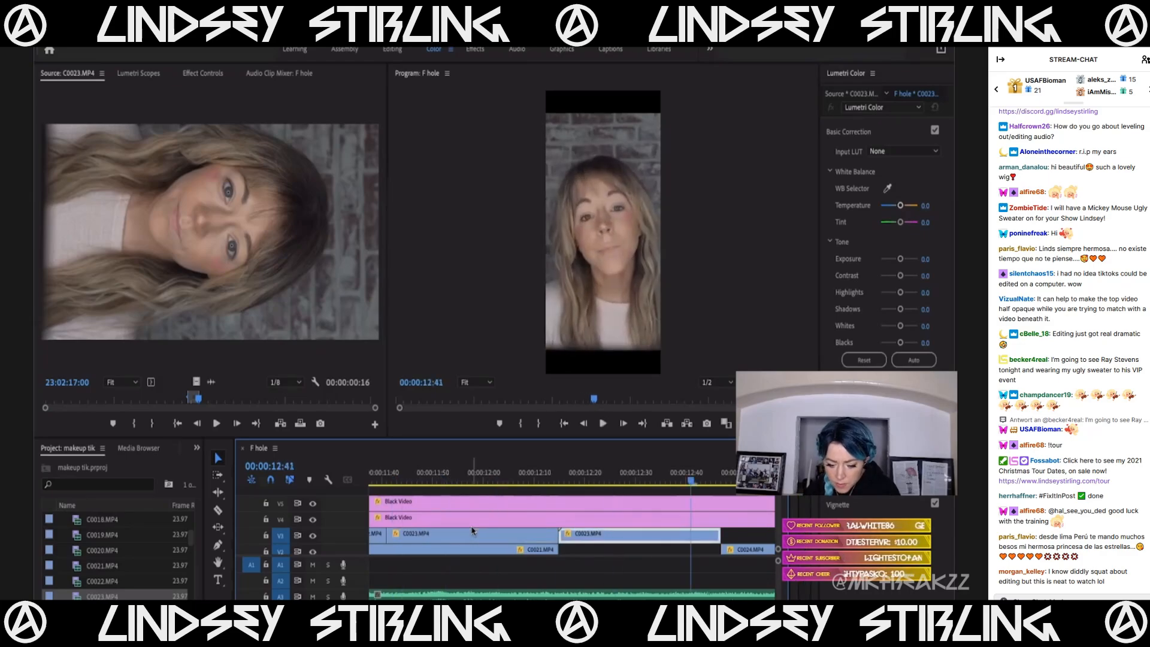
Set the time remapping speed of the first C0023.MP4 clip to 93%.
{"action": "left_click", "coordinate": [433, 483]}
{"action": "left_click", "coordinate": [437, 538]}
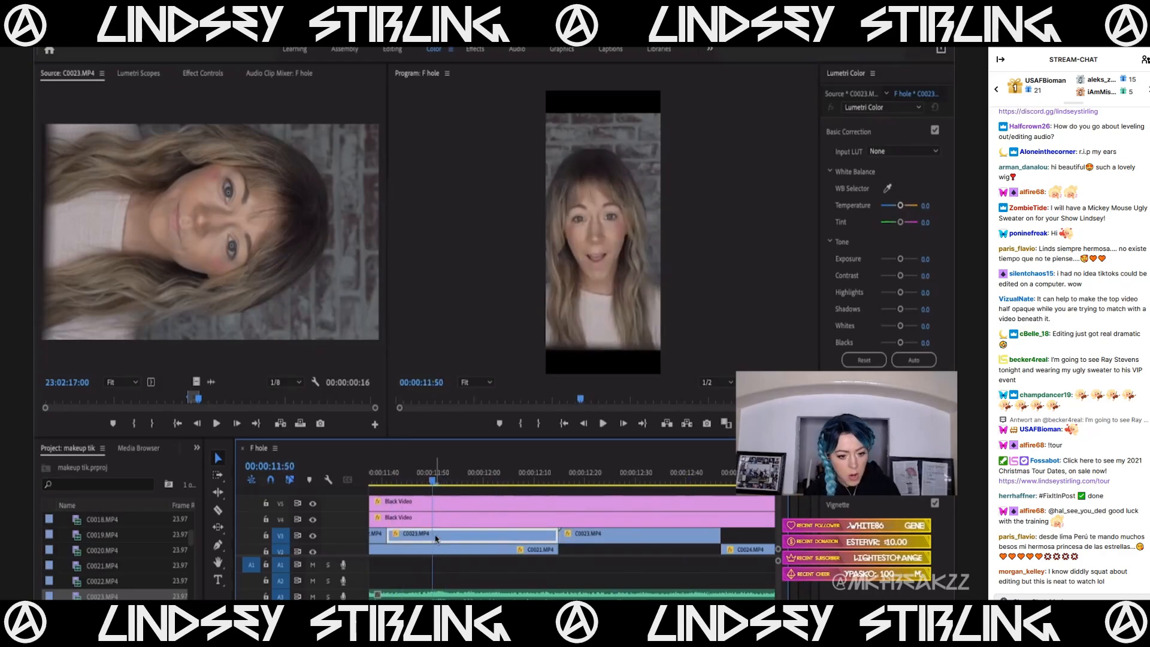
{"action": "left_click", "coordinate": [202, 74]}
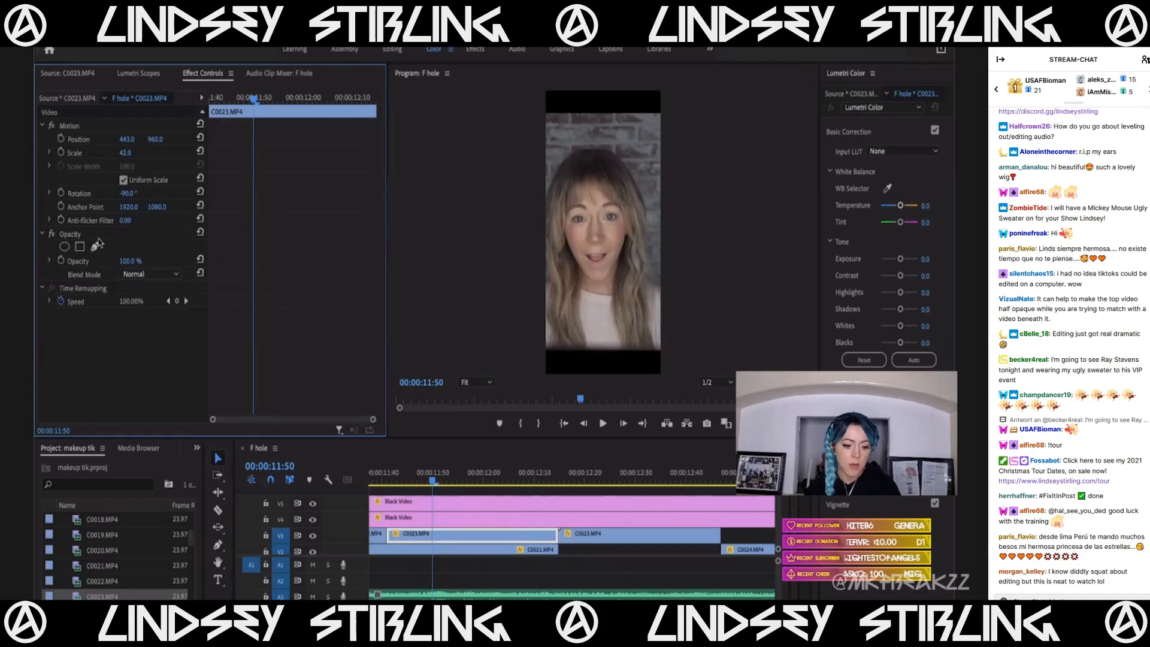
{"action": "left_click", "coordinate": [49, 301]}
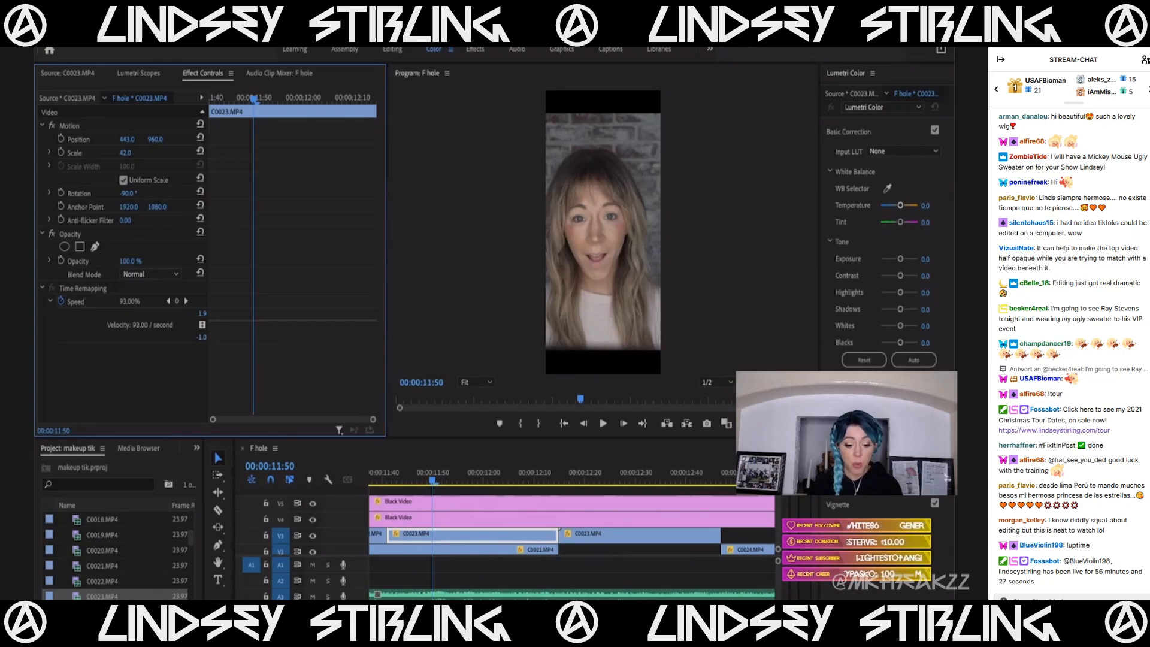
Replay the end of C0022.MP4 through both C0023.MP4 clips to check the slowed clip and its cuts.
{"action": "left_click", "coordinate": [405, 473]}
{"action": "key", "text": "minus"}
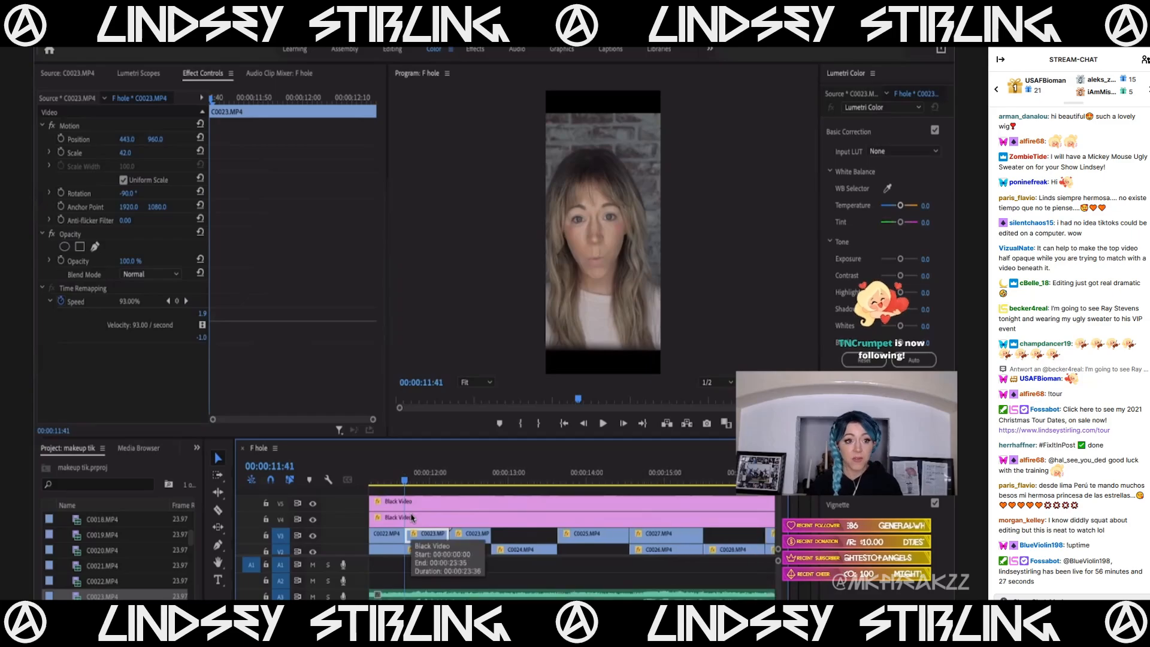
{"action": "scroll", "coordinate": [411, 517], "scroll_direction": "up", "scroll_amount": 3}
{"action": "left_click", "coordinate": [523, 471]}
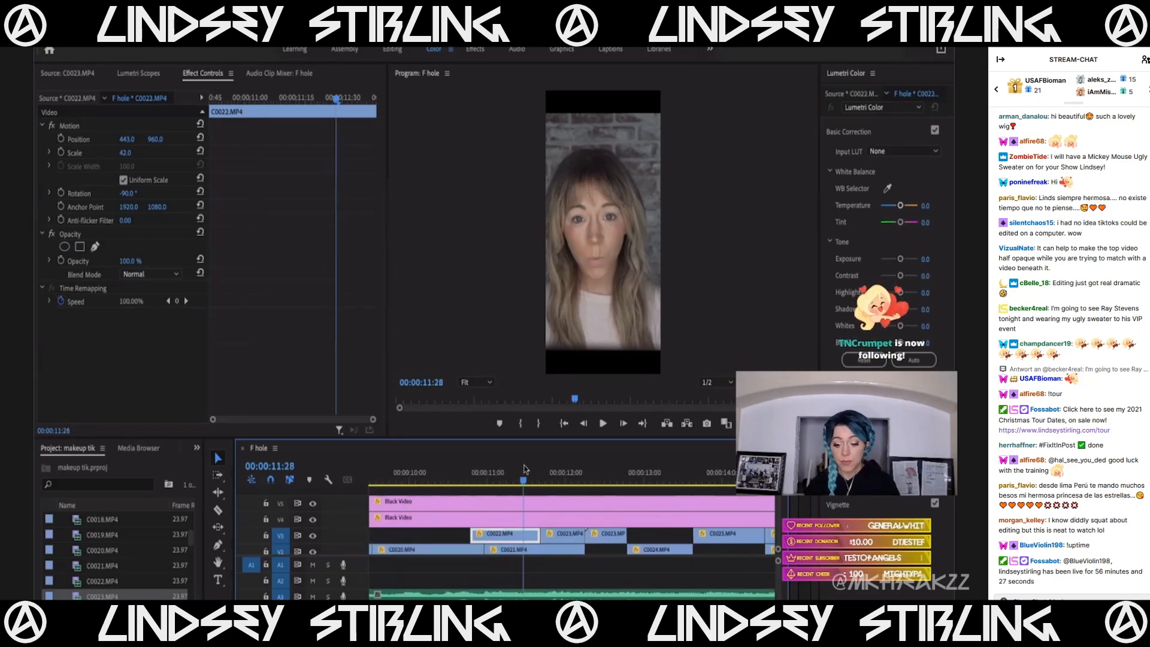
{"action": "key", "text": "space"}
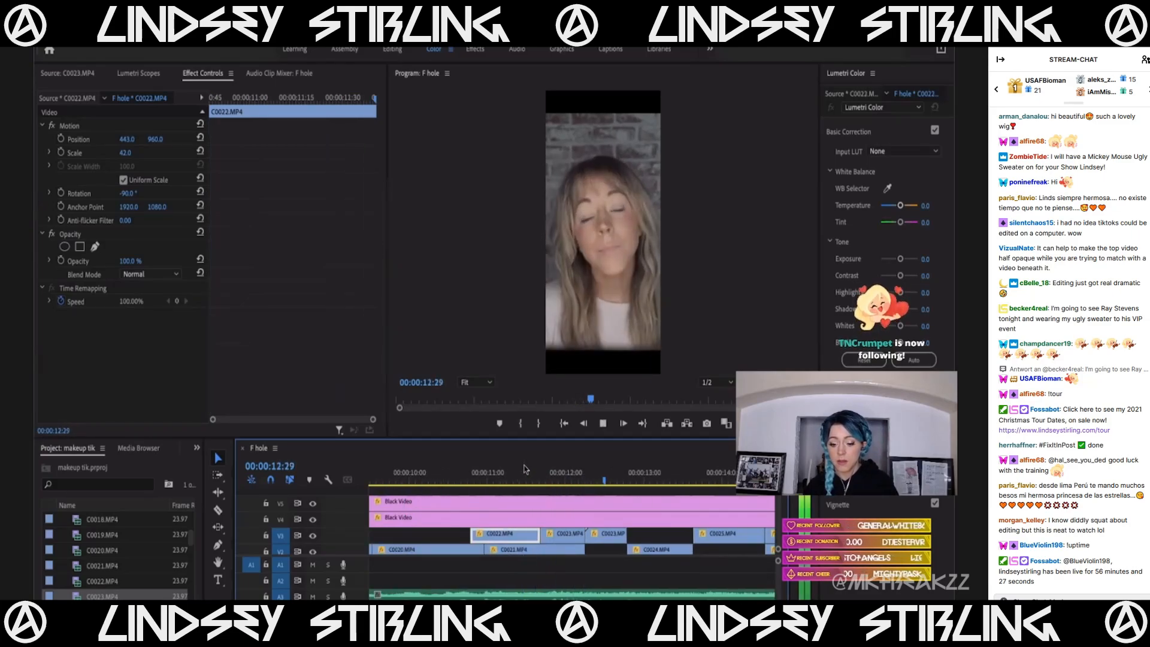
{"action": "key", "text": "space"}
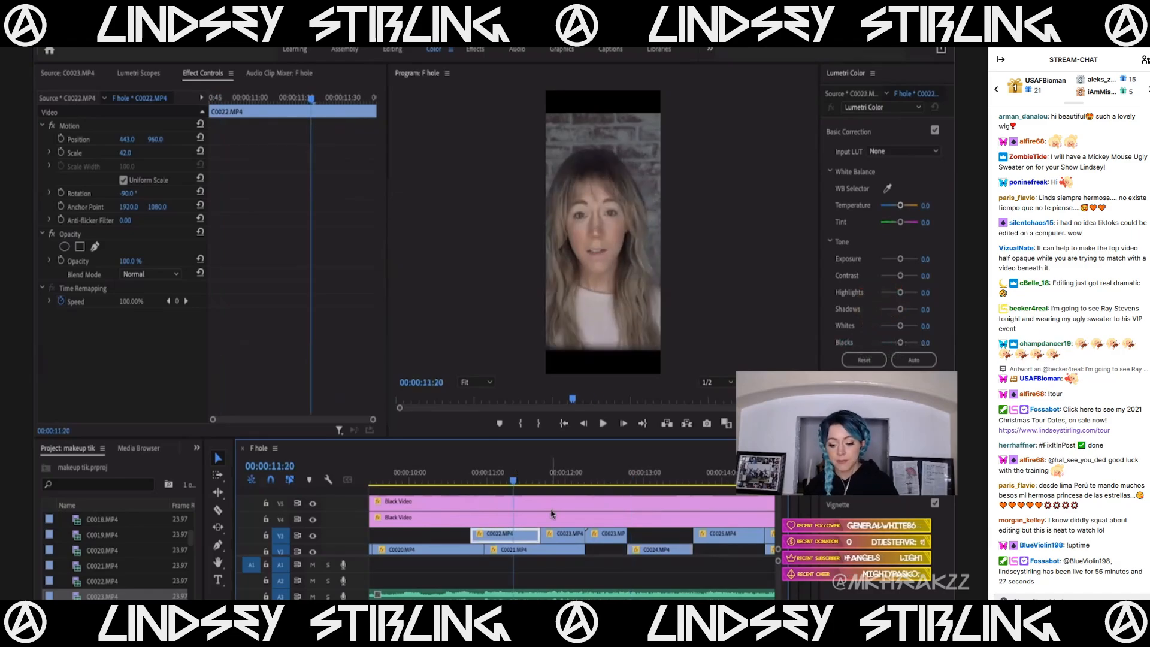
{"action": "key", "text": "space"}
{"action": "key", "text": "space"}
{"action": "scroll", "coordinate": [551, 513], "scroll_direction": "down", "scroll_amount": 3}
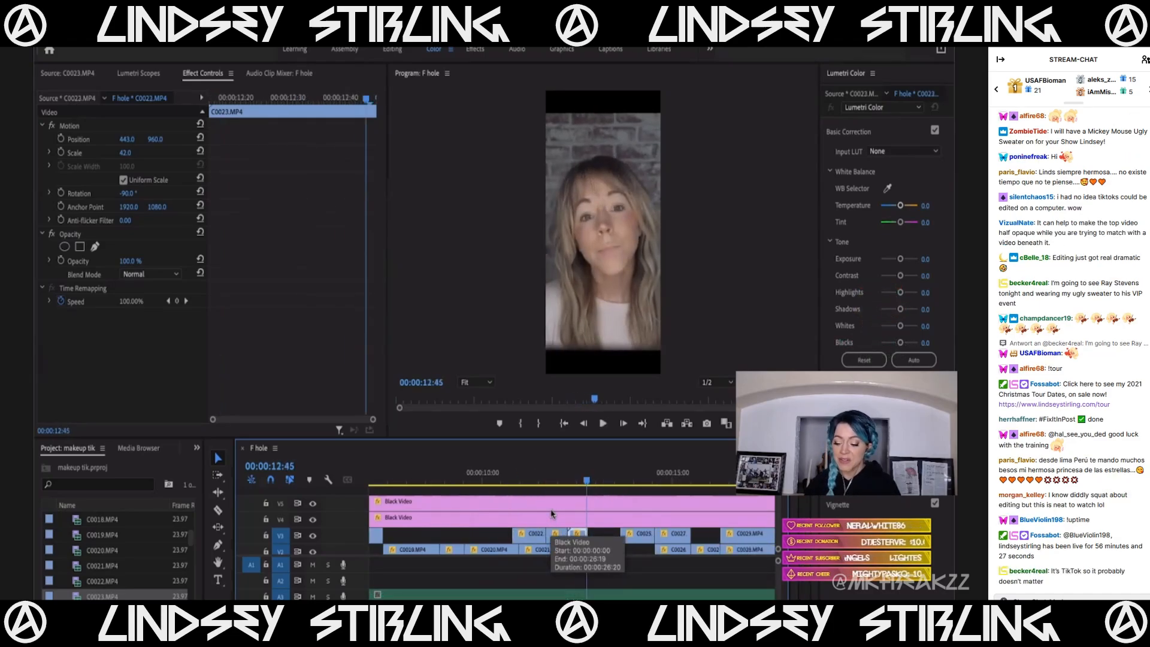
Play the sequence from C0022.MP4 through the remaining clips to its end to review the cuts.
{"action": "scroll", "coordinate": [550, 513], "scroll_direction": "down", "scroll_amount": 2}
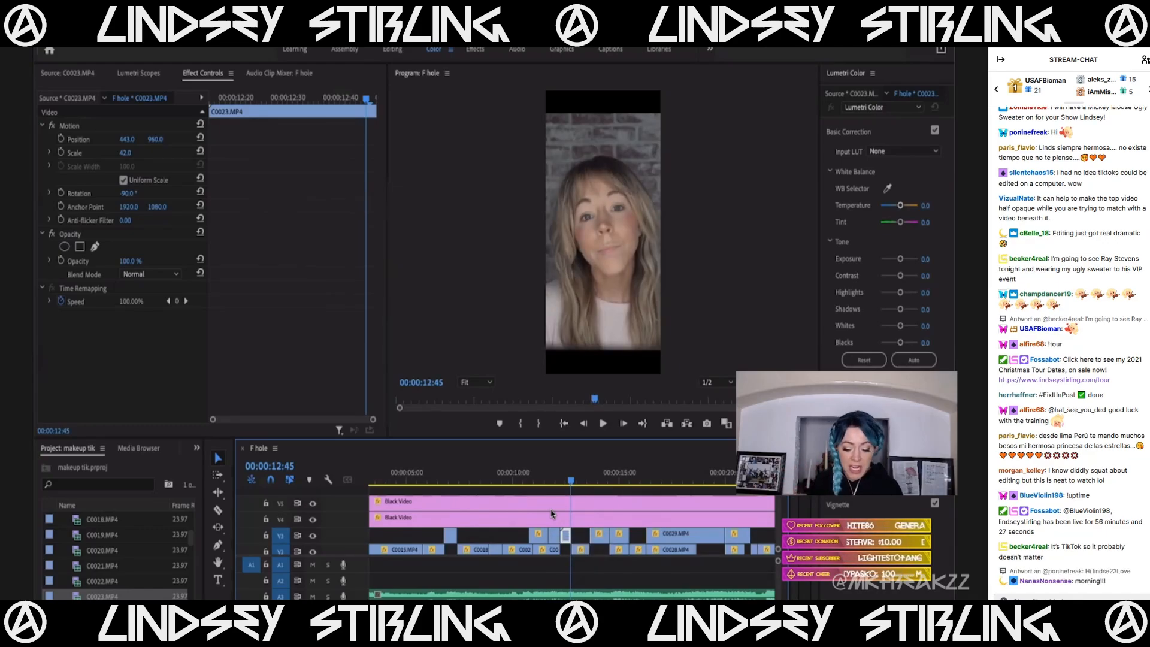
{"action": "left_click", "coordinate": [535, 480]}
{"action": "key", "text": "space"}
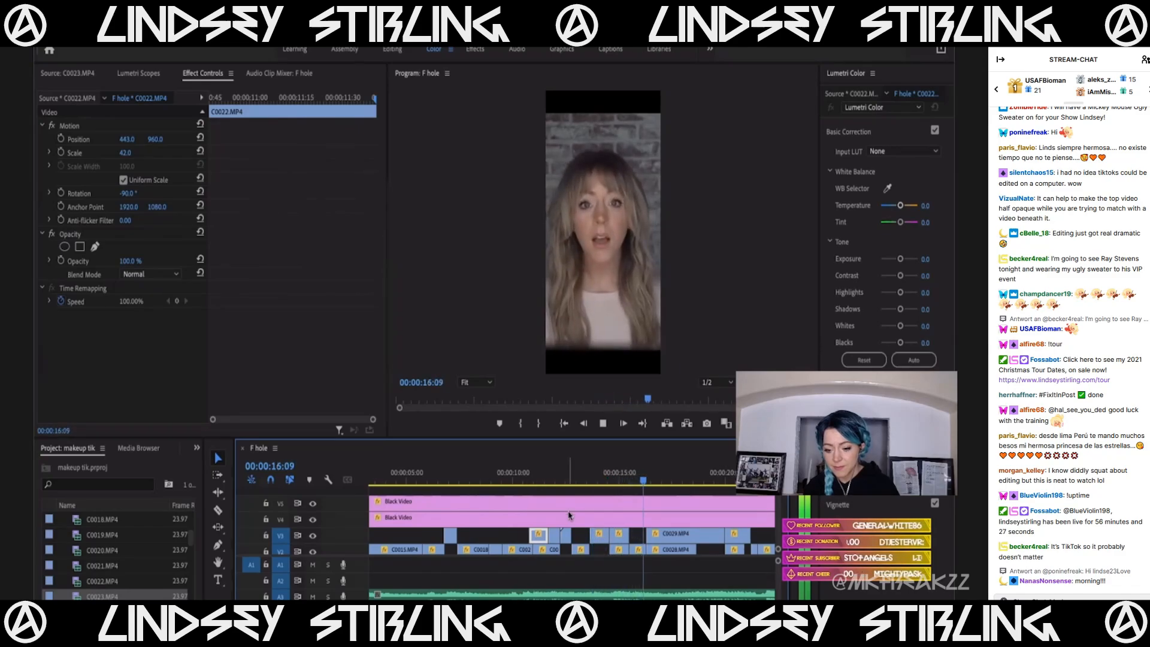
{"action": "scroll", "coordinate": [569, 515], "scroll_direction": "down", "scroll_amount": 5}
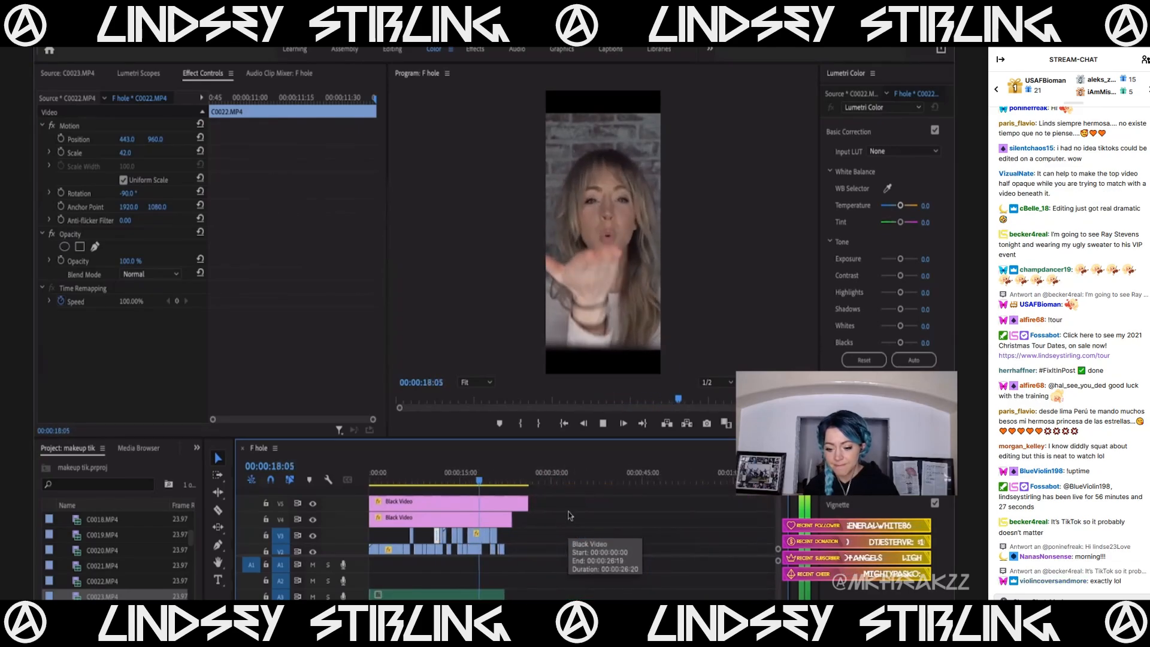
{"action": "scroll", "coordinate": [489, 512], "scroll_direction": "up", "scroll_amount": 5}
{"action": "scroll", "coordinate": [488, 512], "scroll_direction": "up", "scroll_amount": 1}
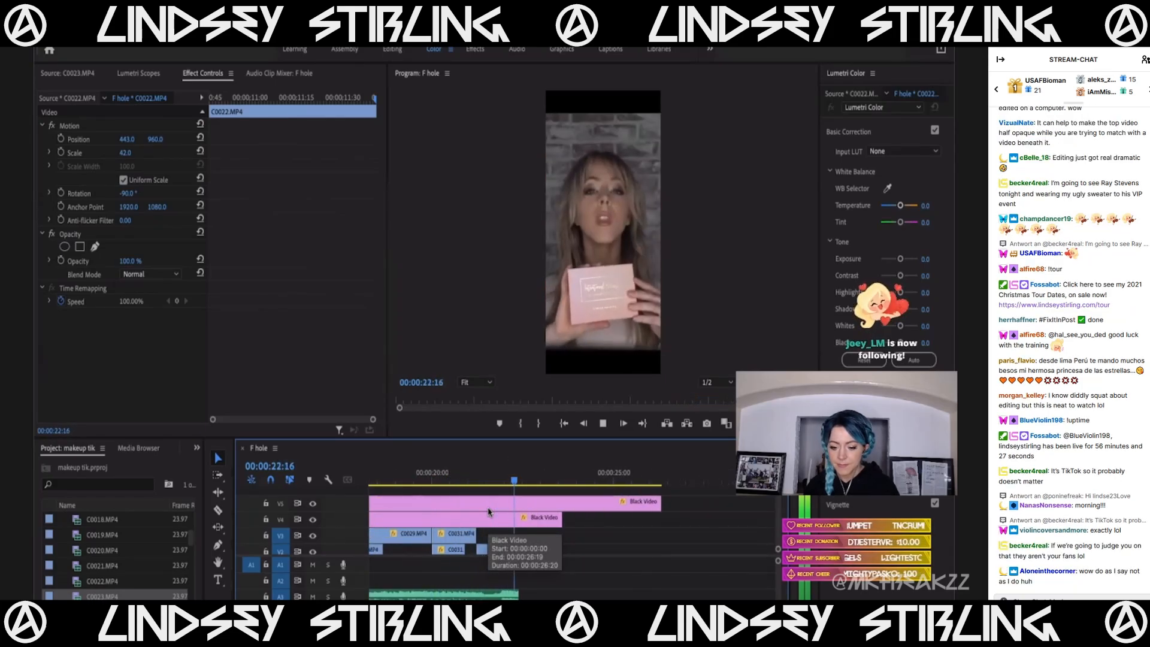
Play the sequence from the beginning to review the opening C0015.MP4 clips.
{"action": "left_click", "coordinate": [516, 482]}
{"action": "scroll", "coordinate": [516, 482], "scroll_direction": "down", "scroll_amount": 5}
{"action": "left_click", "coordinate": [372, 473]}
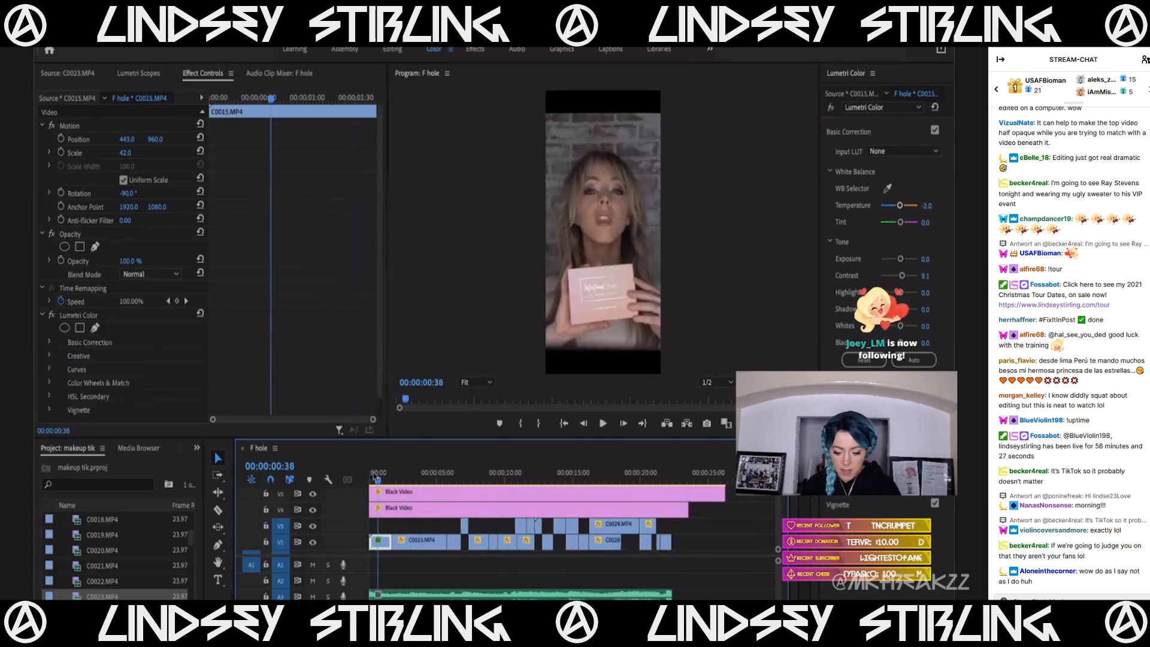
{"action": "key", "text": "space"}
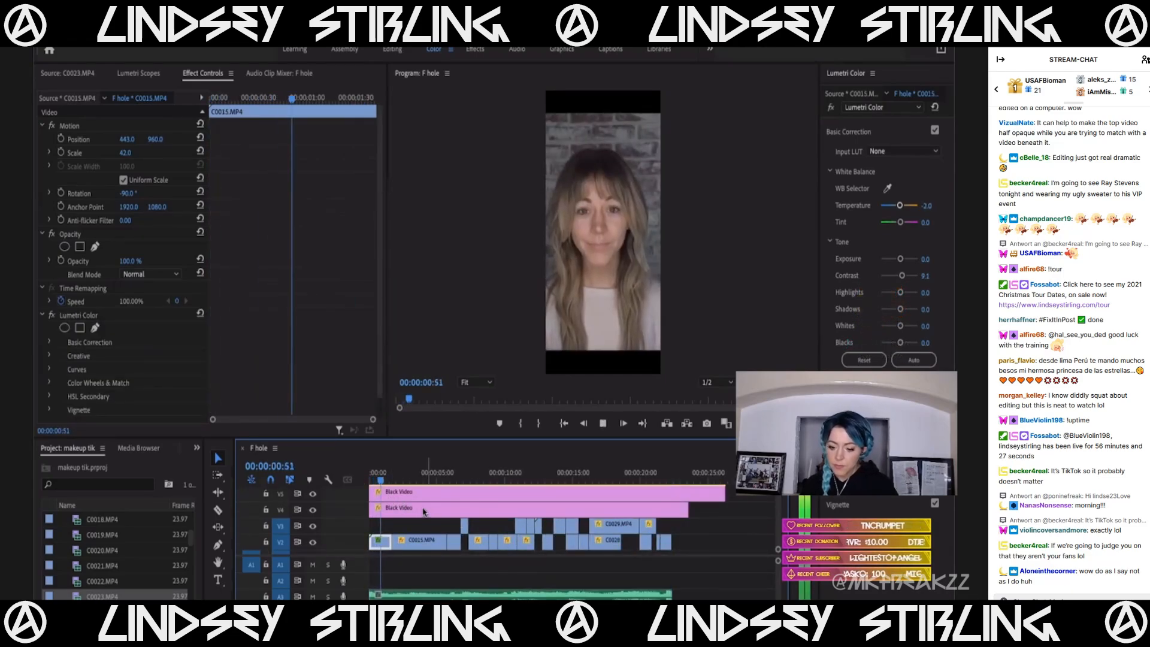
{"action": "scroll", "coordinate": [407, 518], "scroll_direction": "down", "scroll_amount": 4}
{"action": "scroll", "coordinate": [410, 521], "scroll_direction": "up", "scroll_amount": 6}
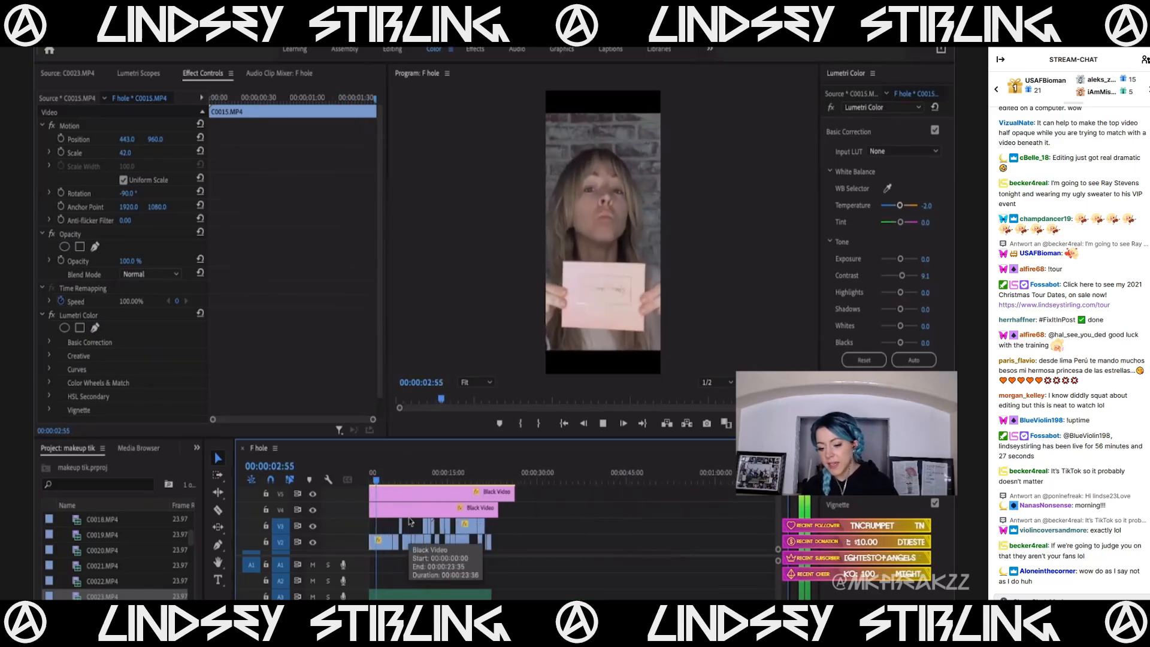
Inspect the cut from C0020.MP4 to C0022.MP4 frame by frame around 00:00:10:47.
{"action": "left_click", "coordinate": [520, 475]}
{"action": "left_click_drag", "start_coordinate": [520, 475], "coordinate": [568, 484]}
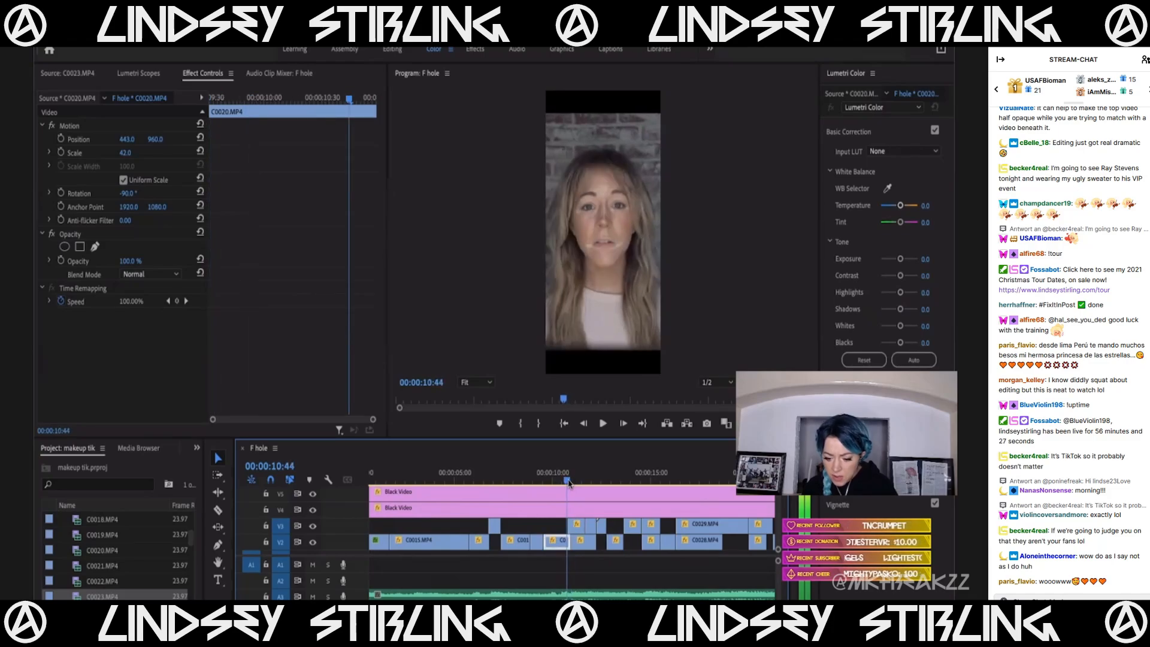
{"action": "scroll", "coordinate": [574, 512], "scroll_direction": "up", "scroll_amount": 5}
{"action": "key", "text": "Right"}
{"action": "key", "text": "Right"}
{"action": "key", "text": "Right"}
{"action": "key", "text": "Right"}
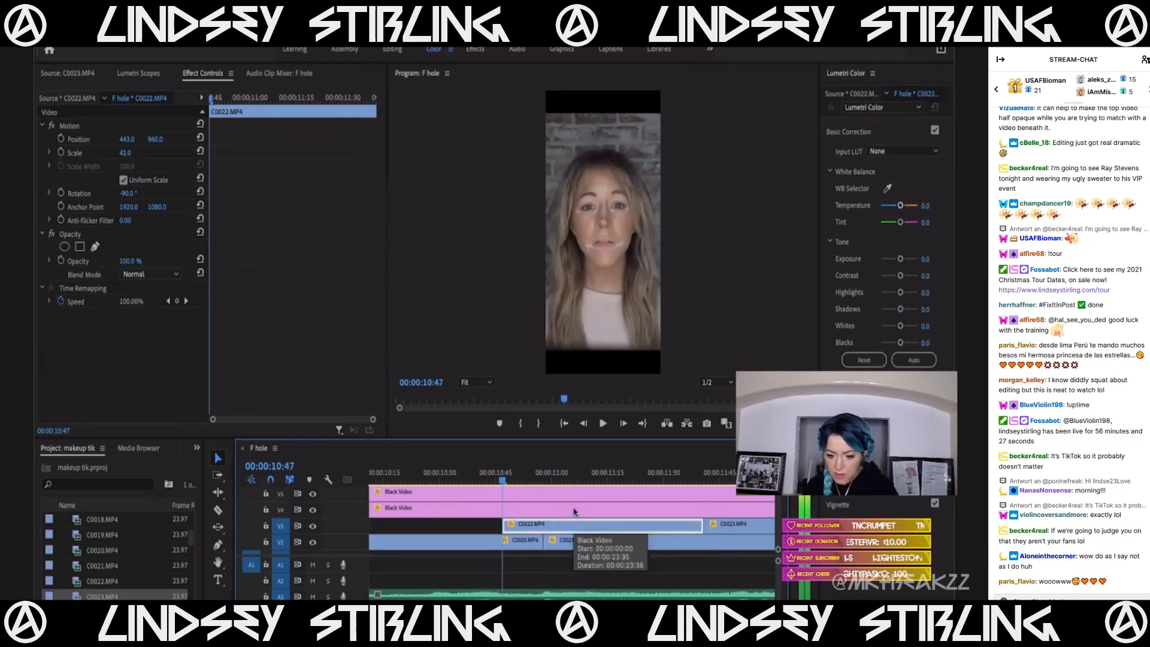
{"action": "key", "text": "Right"}
{"action": "key", "text": "Right"}
{"action": "key", "text": "Right"}
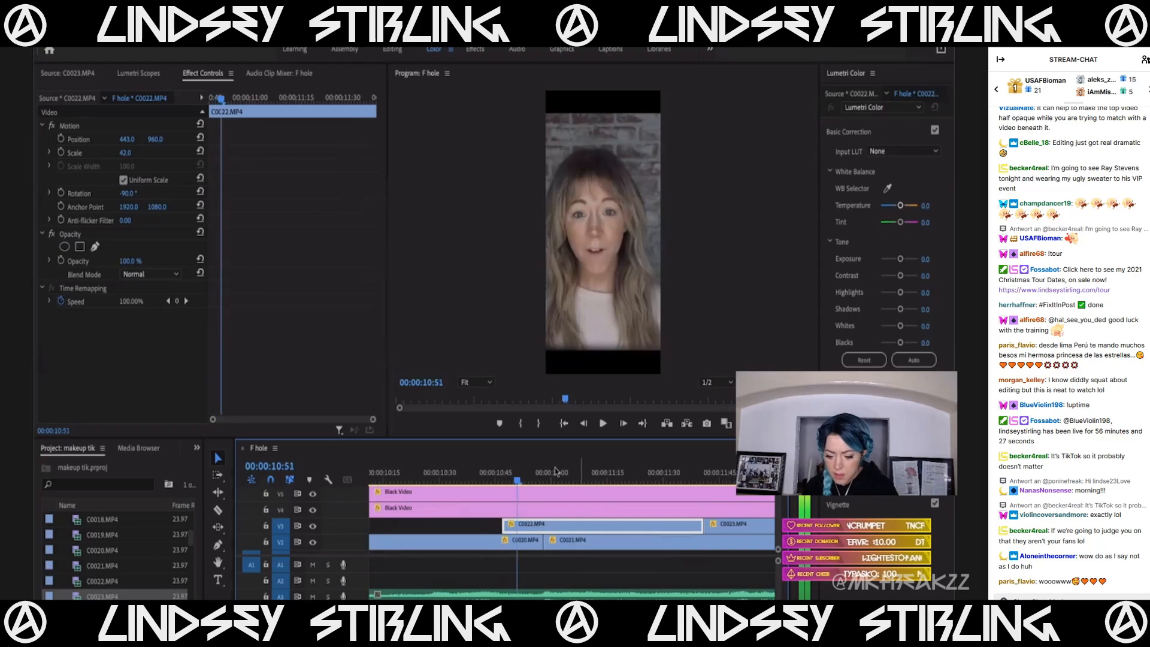
{"action": "scroll", "coordinate": [589, 548], "scroll_direction": "down", "scroll_amount": 4}
{"action": "left_click", "coordinate": [598, 480]}
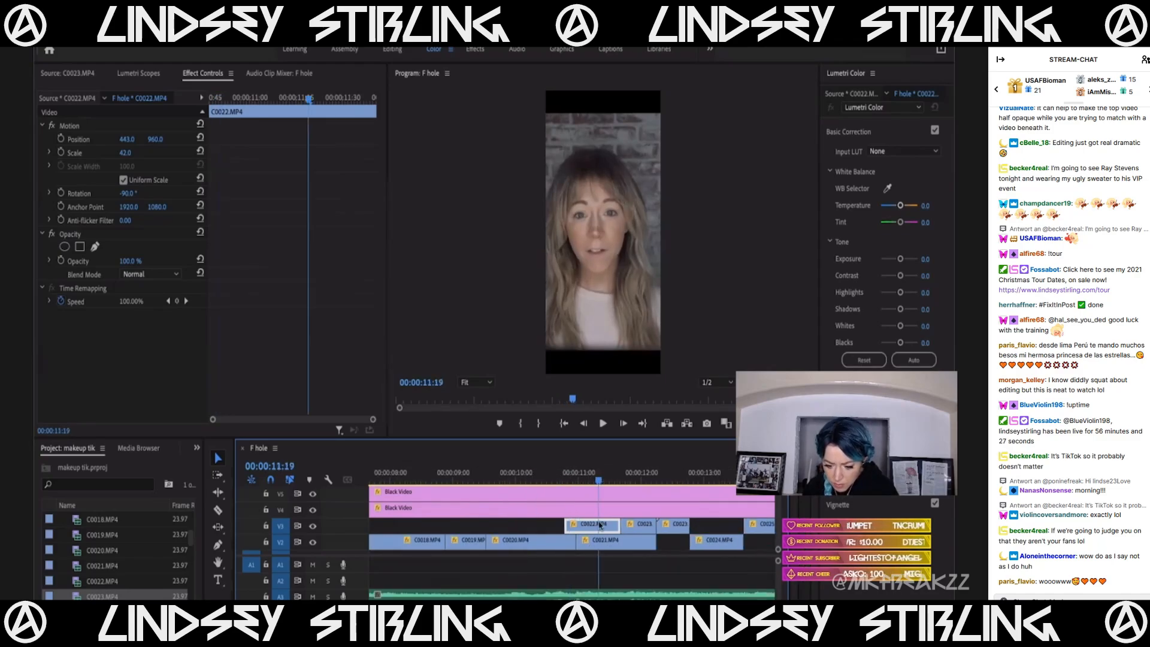
Toggle the V3 track's visibility to compare C0022.MP4 with the C0021.MP4 clip beneath it.
{"action": "left_click", "coordinate": [312, 526]}
{"action": "left_click", "coordinate": [313, 527]}
{"action": "left_click", "coordinate": [312, 528]}
{"action": "left_click", "coordinate": [313, 527]}
{"action": "left_click_drag", "start_coordinate": [555, 478], "coordinate": [585, 501]}
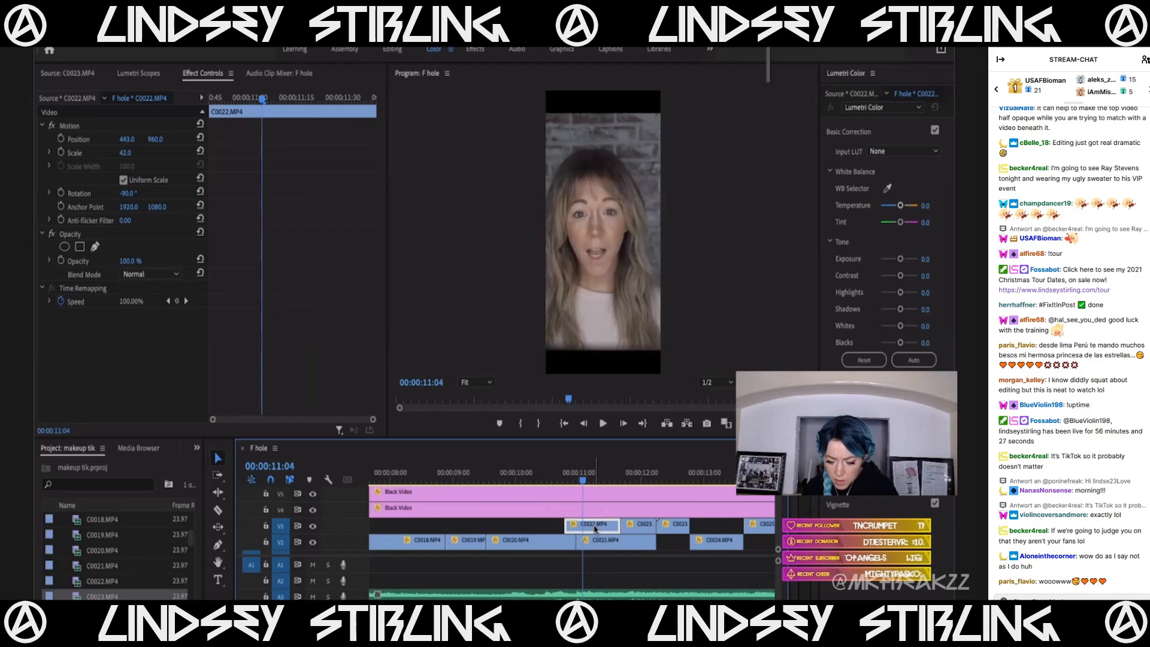
Mark a later C0022.MP4 take lasting 00:00:01:02 and stack its video on V3, with the old take on V2 and C0020.MP4 and C0021.MP4 on V1.
{"action": "right_click", "coordinate": [595, 526]}
{"action": "left_click", "coordinate": [635, 634]}
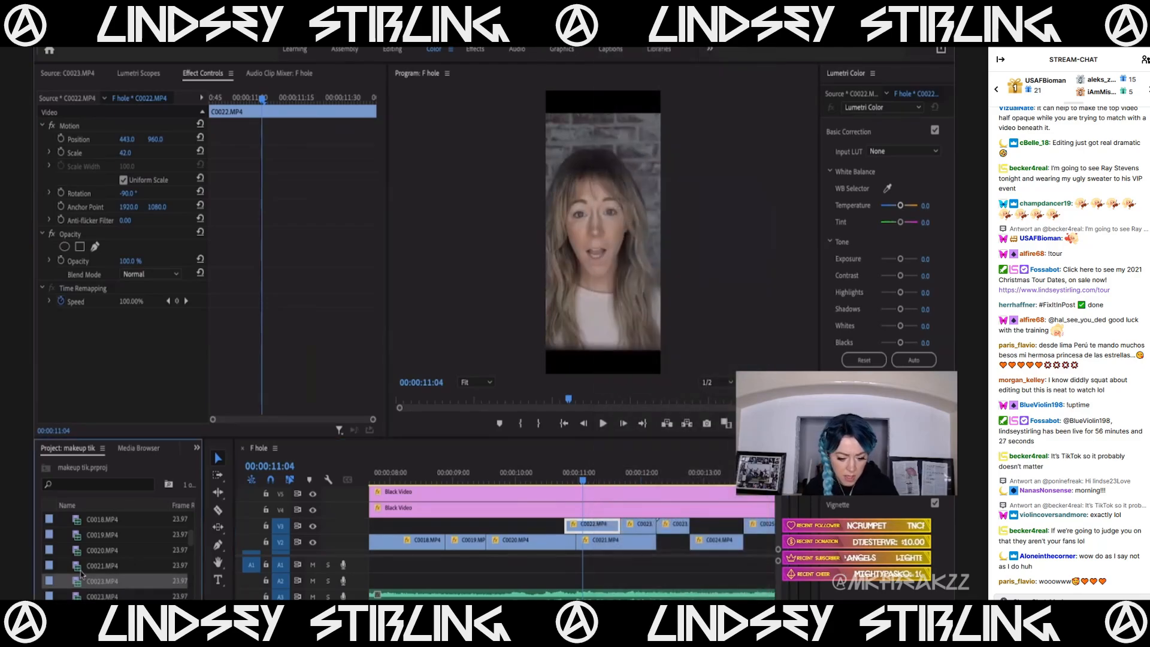
{"action": "double_click", "coordinate": [76, 582]}
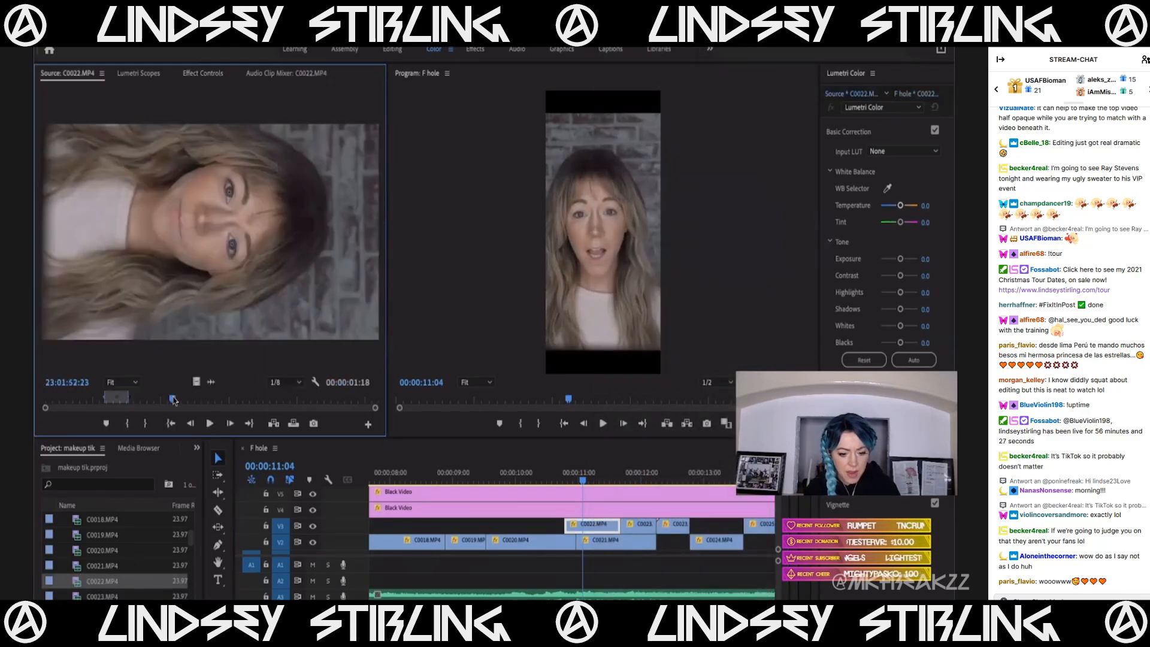
{"action": "left_click_drag", "start_coordinate": [174, 400], "coordinate": [306, 426]}
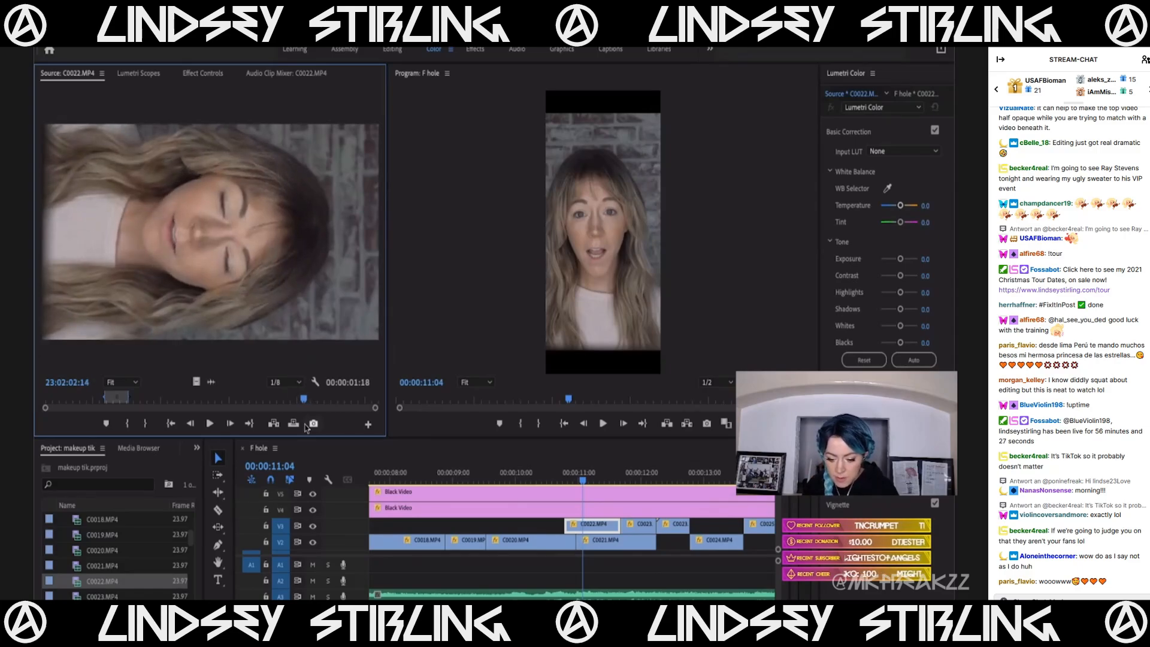
{"action": "key", "text": "space"}
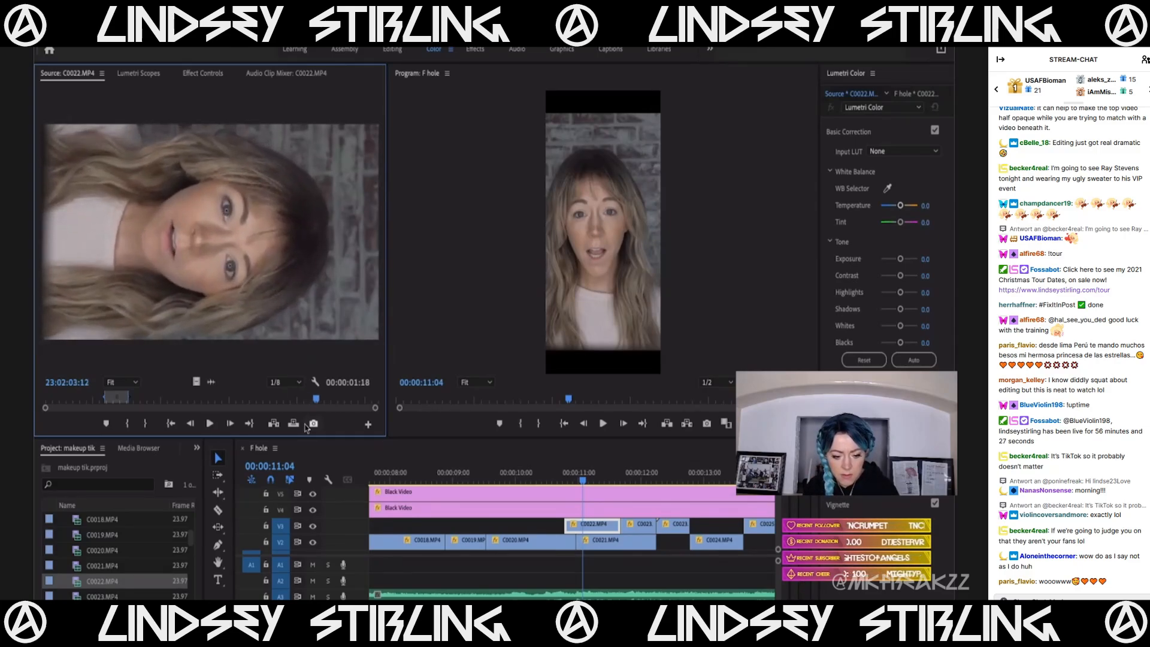
{"action": "key", "text": "space"}
{"action": "key", "text": "o"}
{"action": "left_click_drag", "start_coordinate": [199, 383], "coordinate": [589, 518]}
Trim the start of the new C0022.MP4 take to line up with the old take beneath it at 00:00:10:47.
{"action": "left_click", "coordinate": [540, 543]}
{"action": "key", "text": "space"}
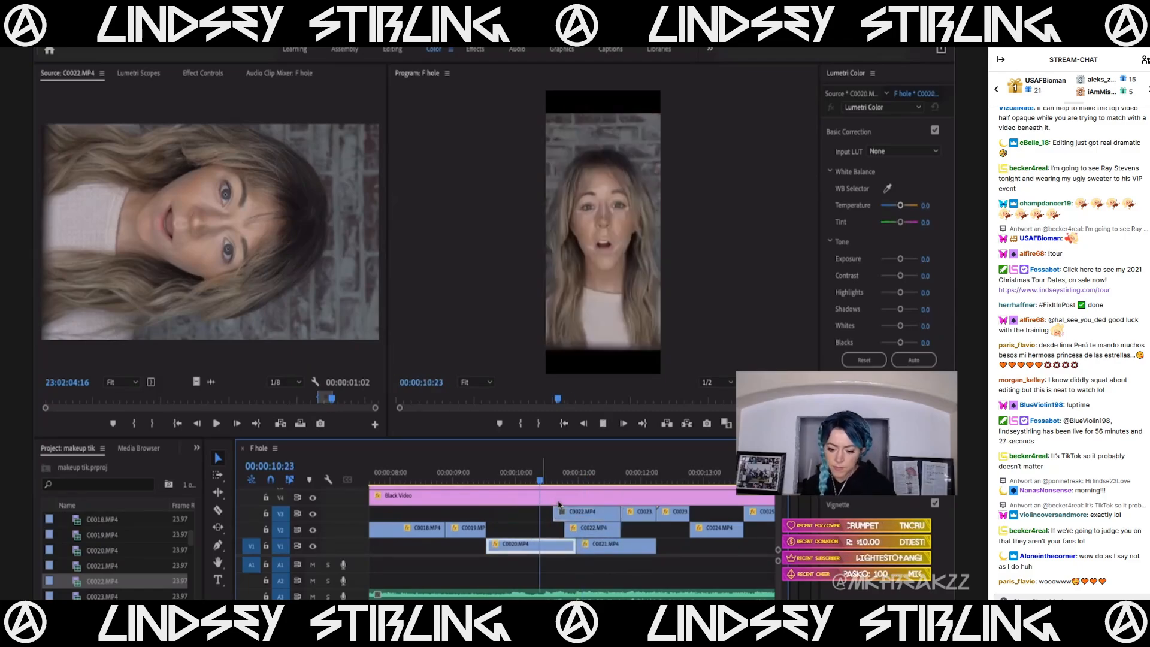
{"action": "key", "text": "space"}
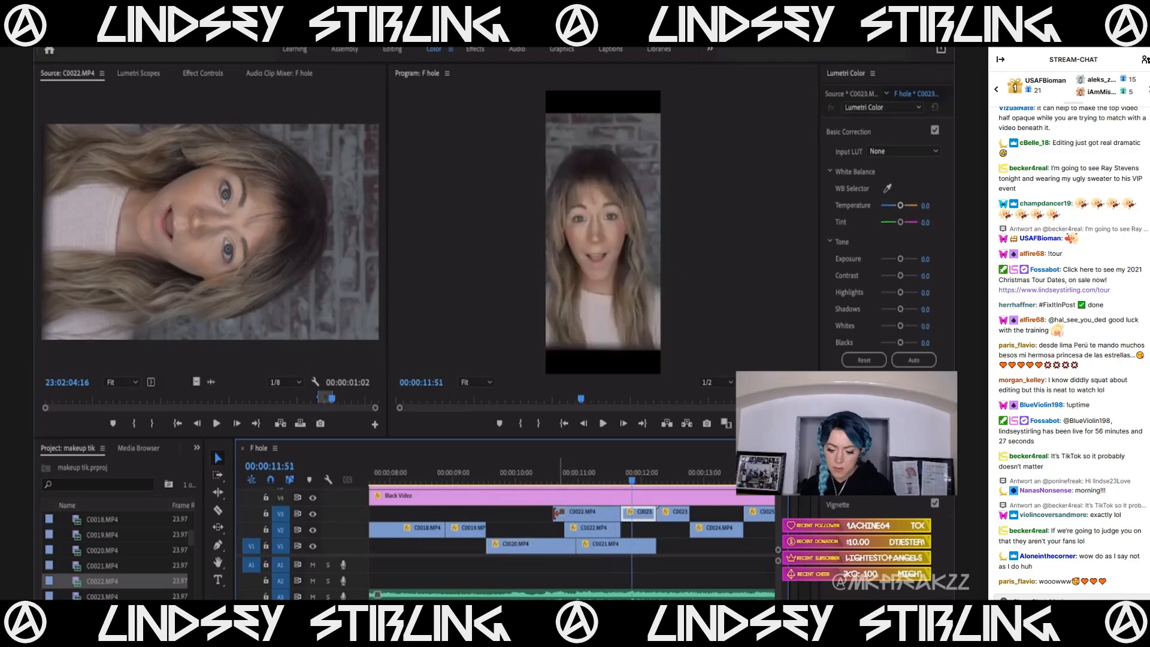
{"action": "left_click_drag", "start_coordinate": [557, 513], "coordinate": [566, 513]}
{"action": "left_click", "coordinate": [586, 516]}
Play from C0020.MP4 through the new C0022.MP4 take to check its sync with the music.
{"action": "left_click", "coordinate": [583, 481]}
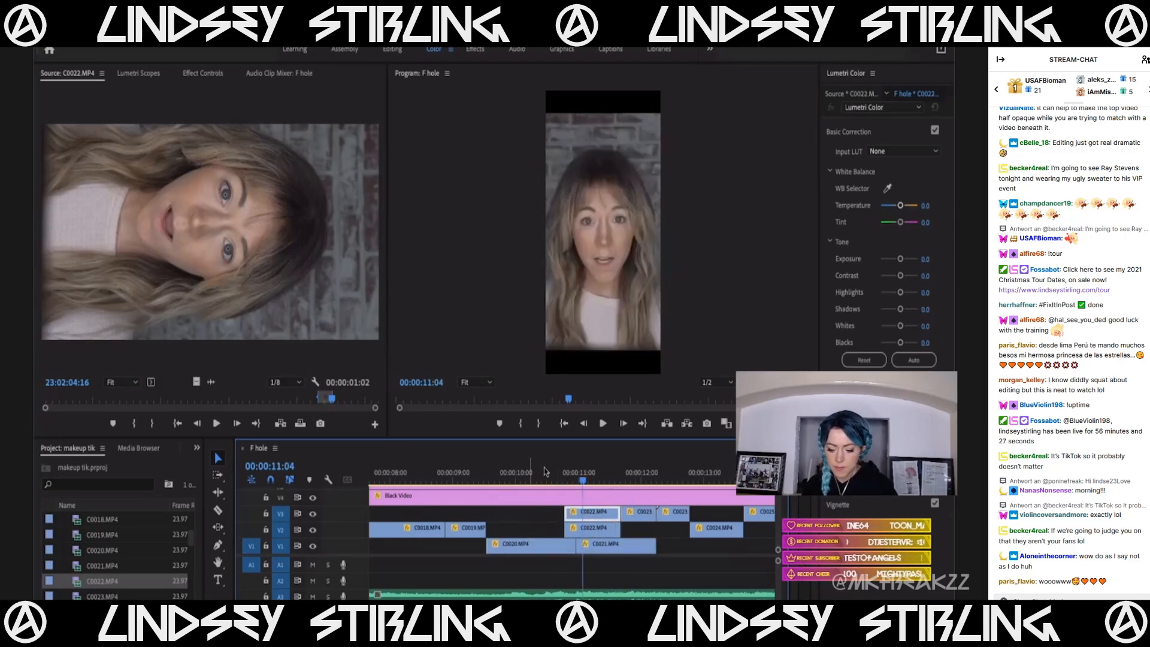
{"action": "left_click", "coordinate": [516, 470]}
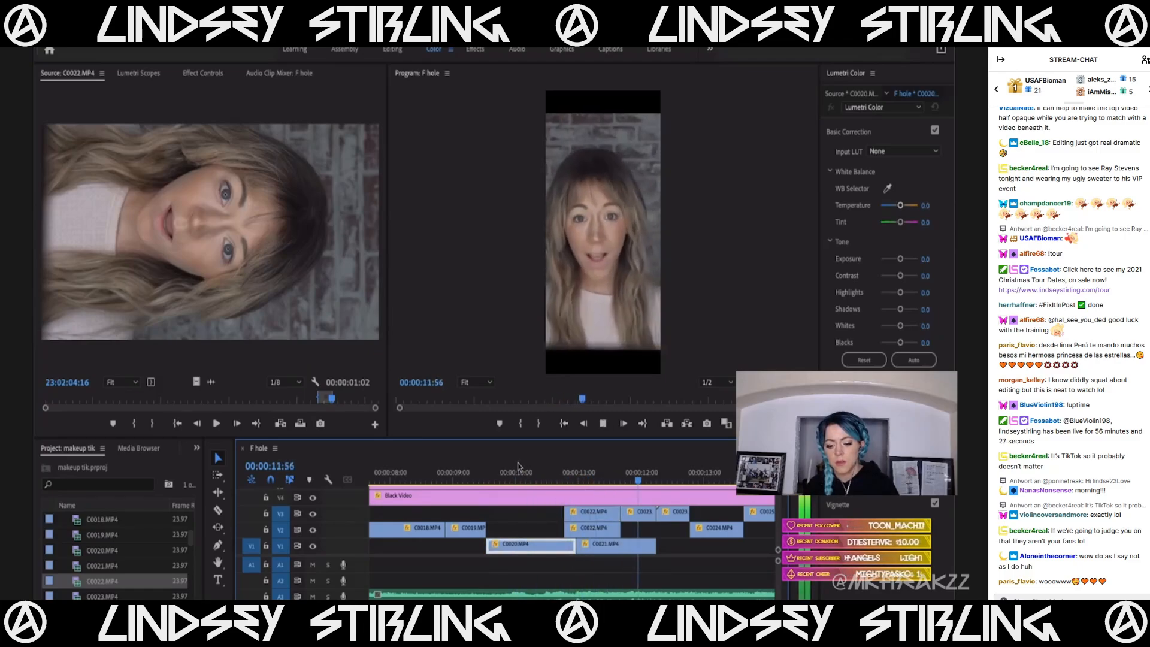
{"action": "left_click", "coordinate": [597, 468]}
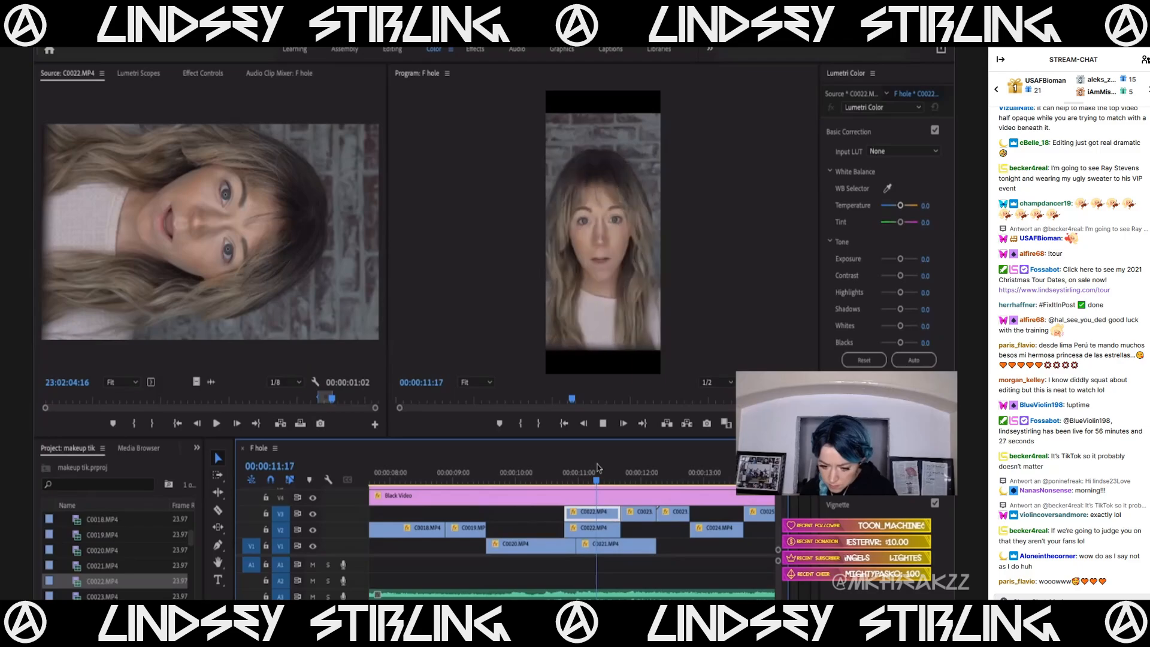
{"action": "key", "text": "space"}
Shift the first C0023.MP4 clip to start at 00:00:11:37 and extend its end to meet the second C0023.MP4 clip.
{"action": "left_click", "coordinate": [617, 479]}
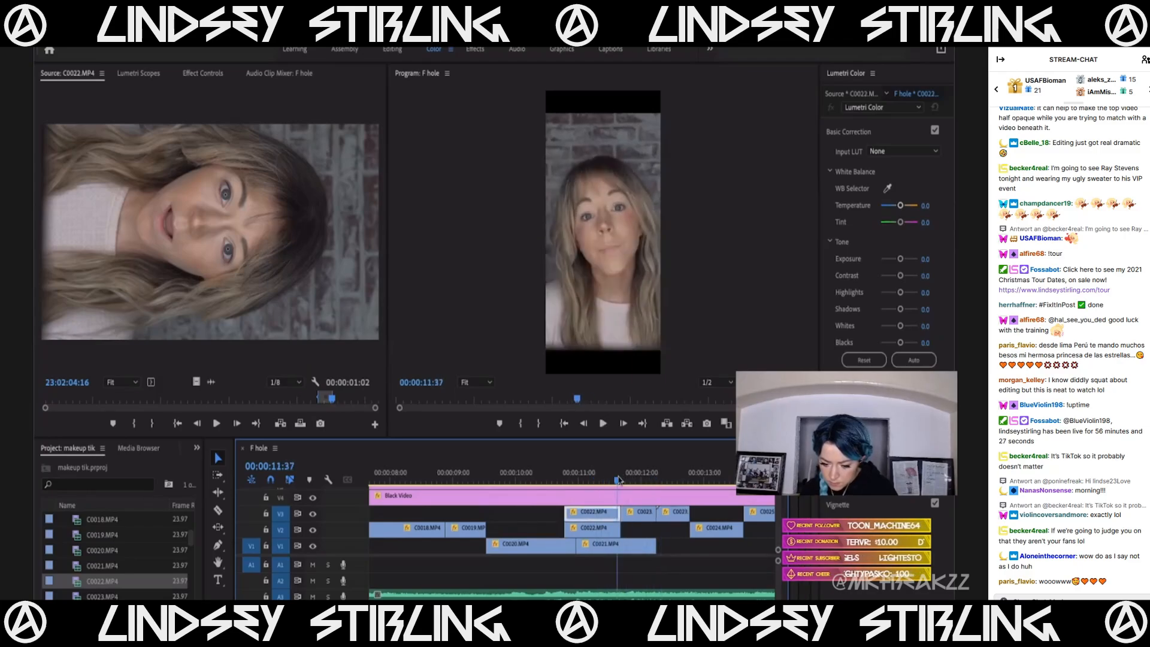
{"action": "left_click", "coordinate": [627, 516]}
{"action": "key", "text": "space"}
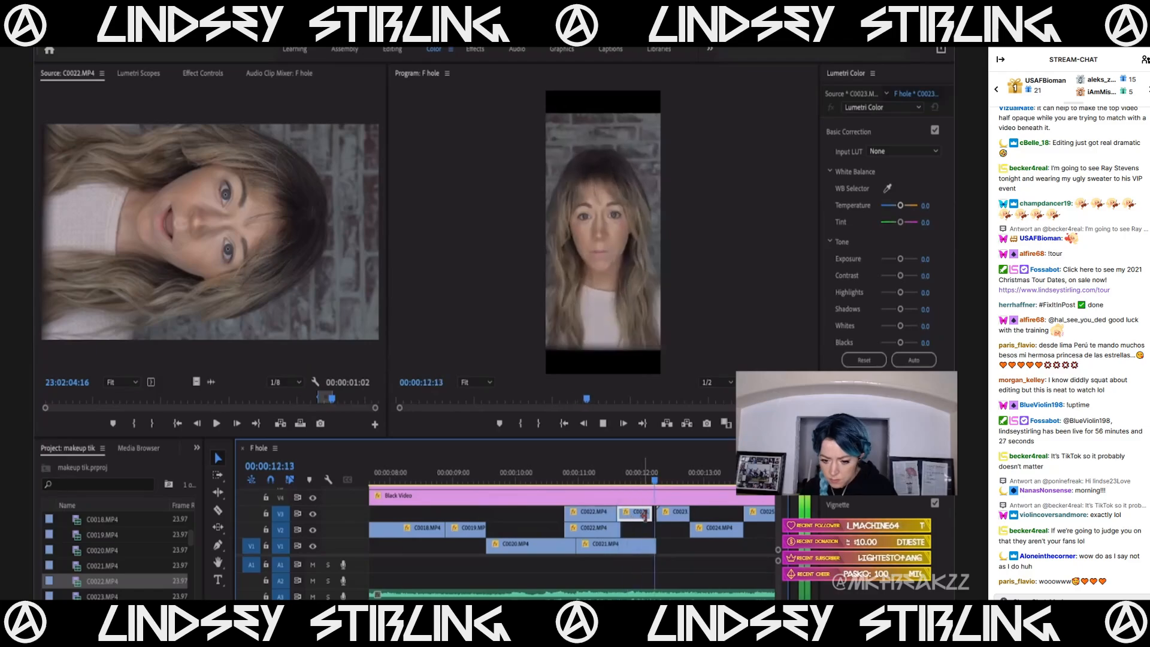
{"action": "key", "text": "space"}
{"action": "left_click", "coordinate": [664, 519]}
Replay from the end of C0020.MP4 through the new C0022.MP4 take and both C0023.MP4 clips to check the cuts.
{"action": "left_click", "coordinate": [566, 479]}
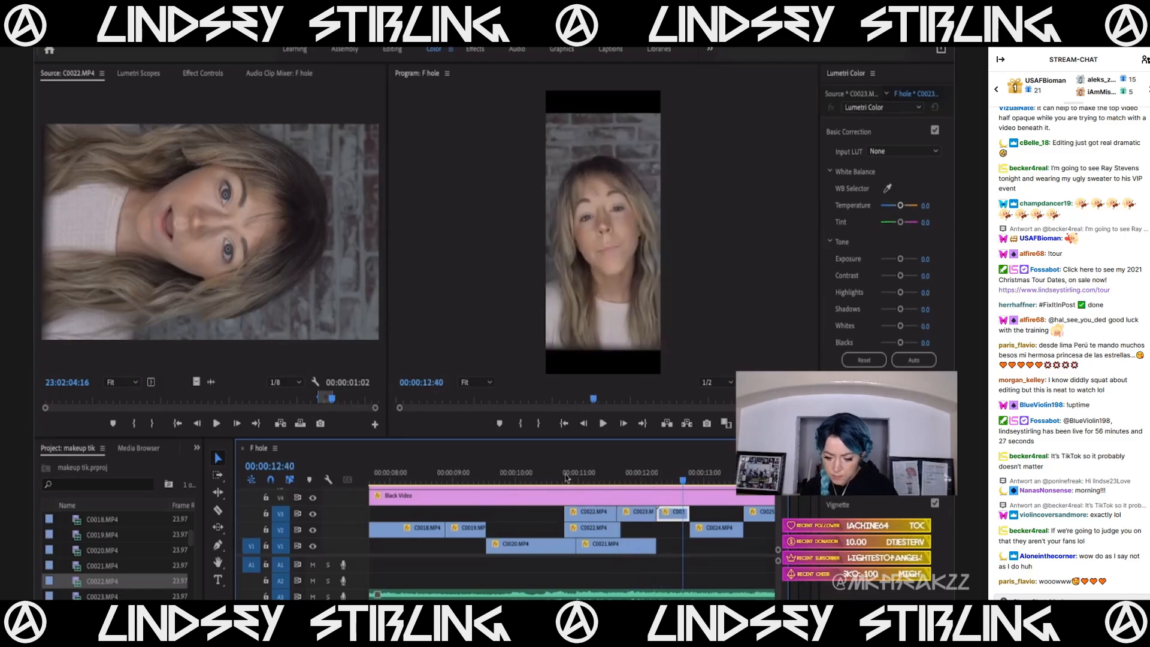
{"action": "key", "text": "space"}
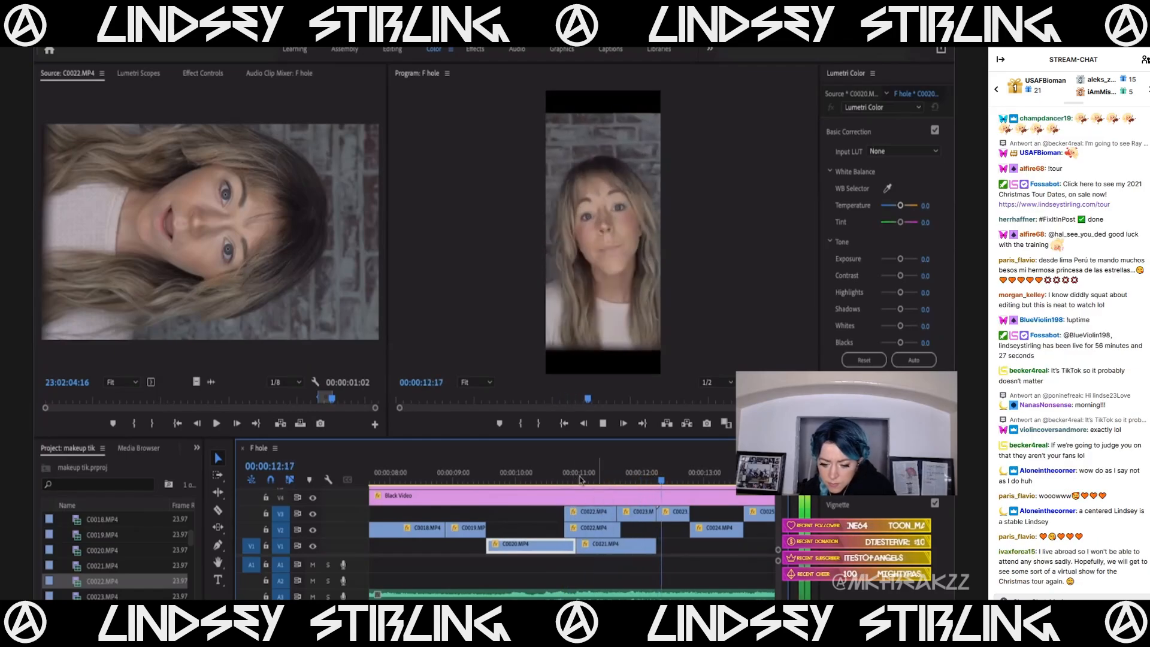
{"action": "key", "text": "space"}
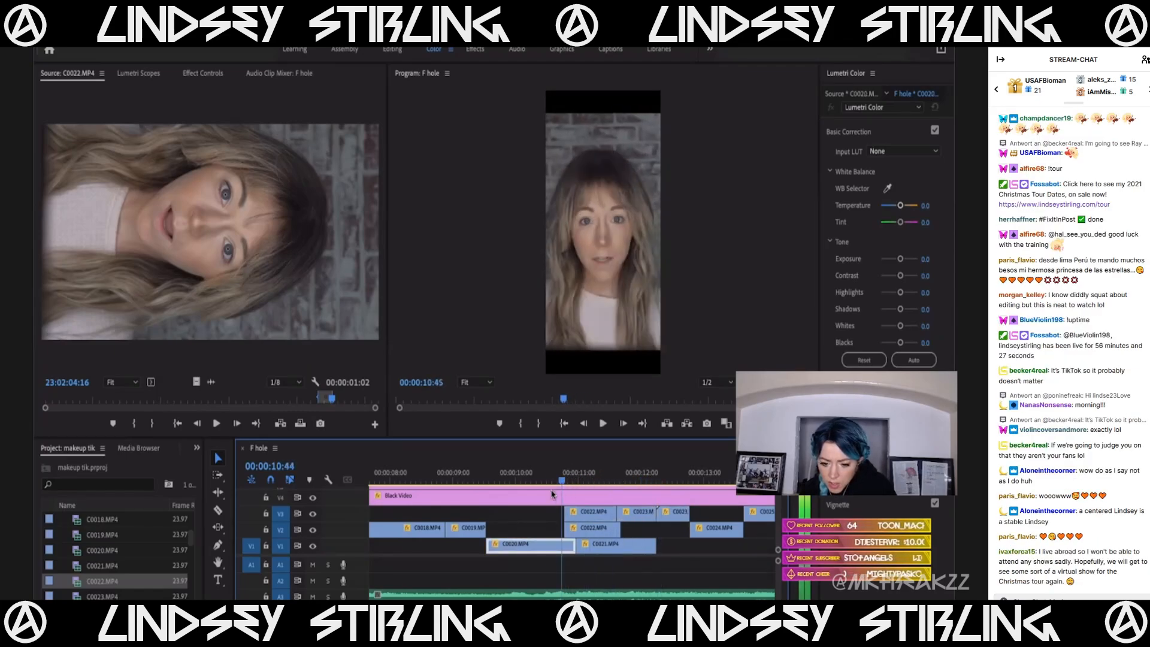
{"action": "mouse_move", "coordinate": [552, 494]}
{"action": "left_mouse_down"}
{"action": "mouse_move", "coordinate": [584, 498]}
{"action": "mouse_move", "coordinate": [546, 494]}
{"action": "left_mouse_up"}
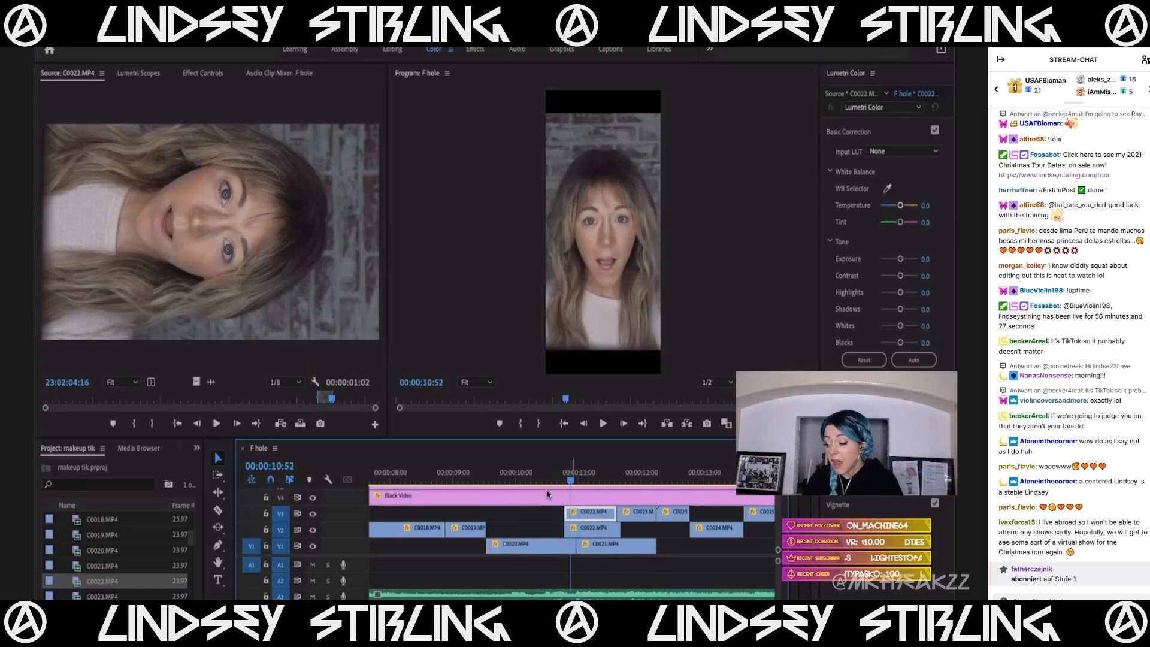
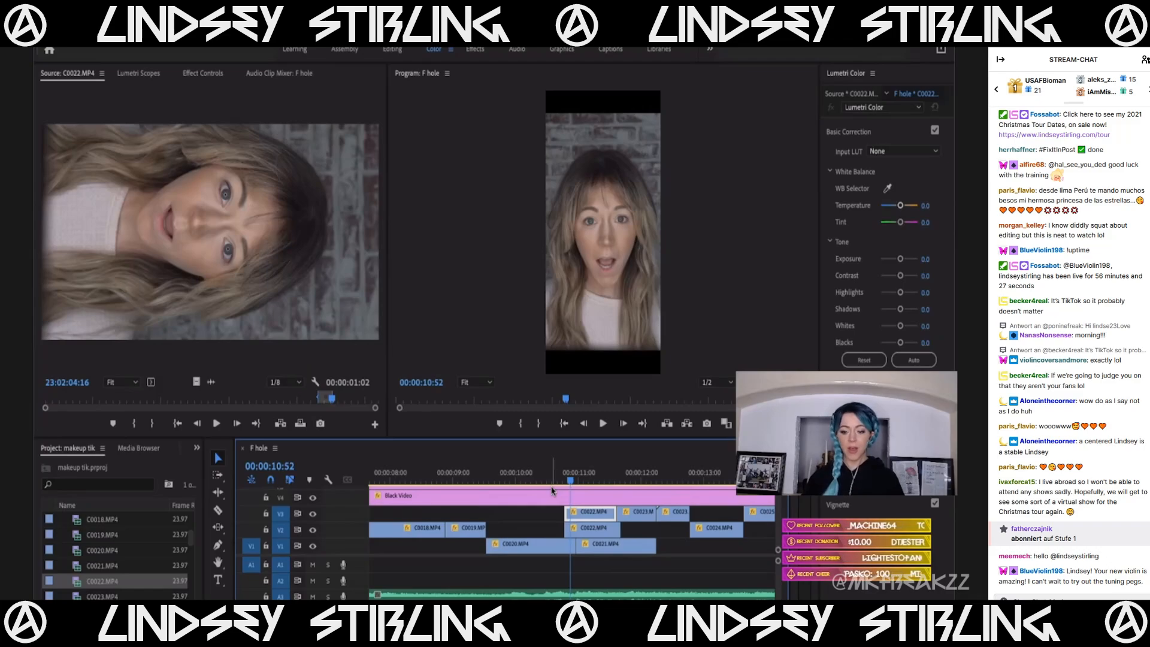
{"action": "left_click", "coordinate": [543, 477]}
{"action": "key", "text": "space"}
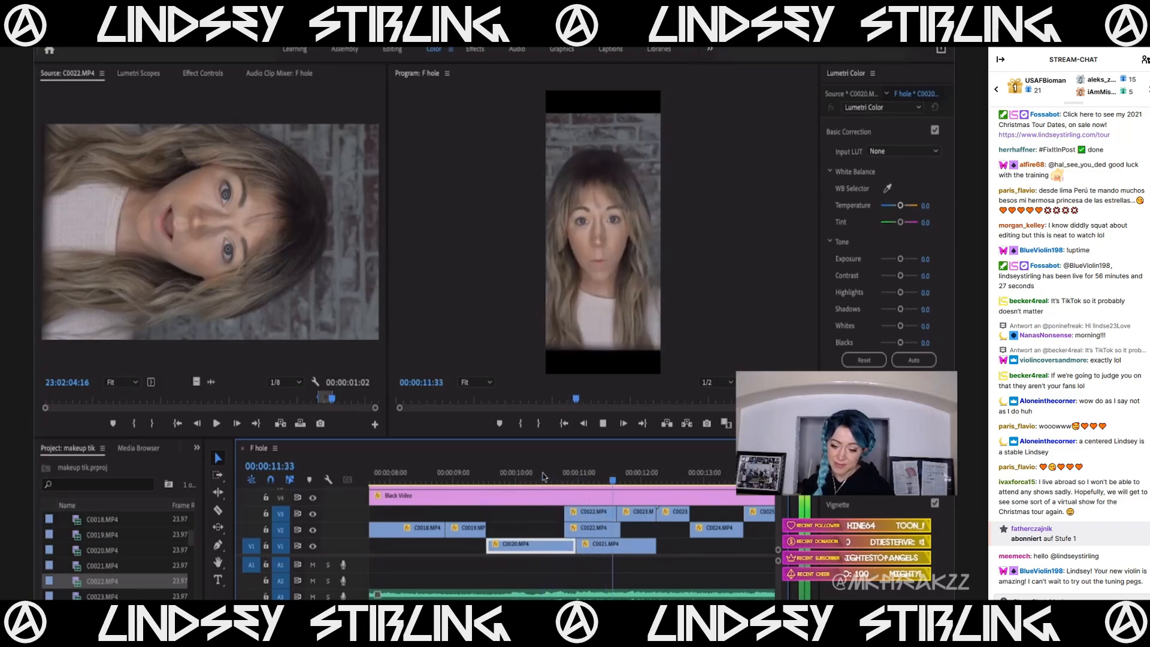
{"action": "key", "text": "space"}
{"action": "left_click", "coordinate": [561, 474]}
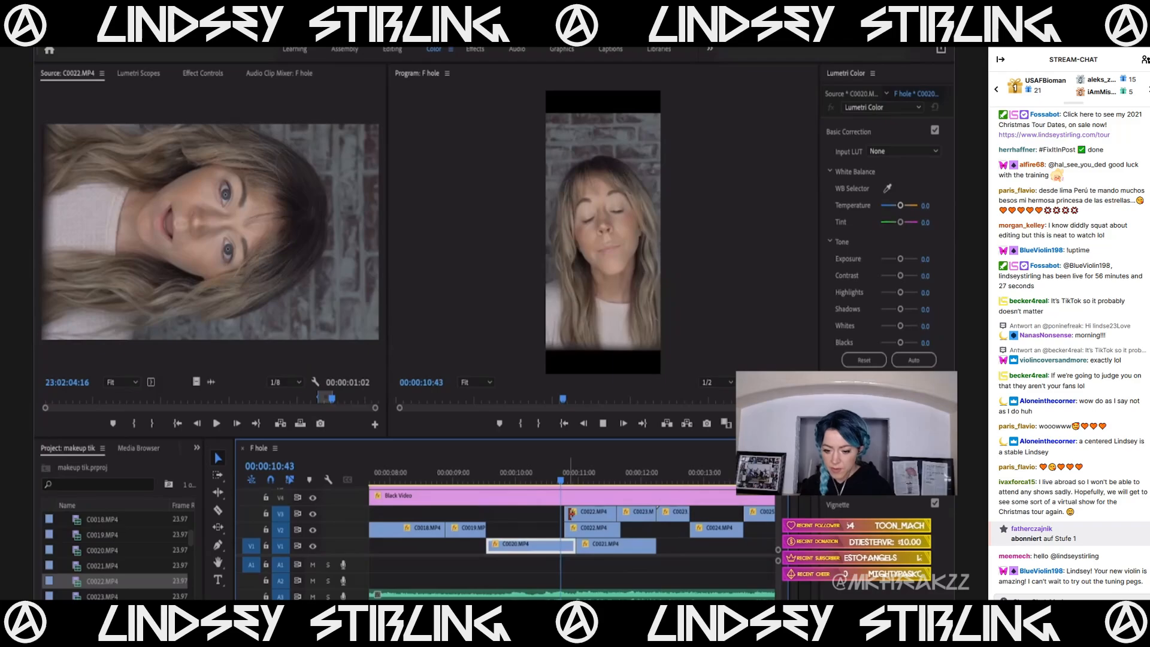
{"action": "key", "text": "space"}
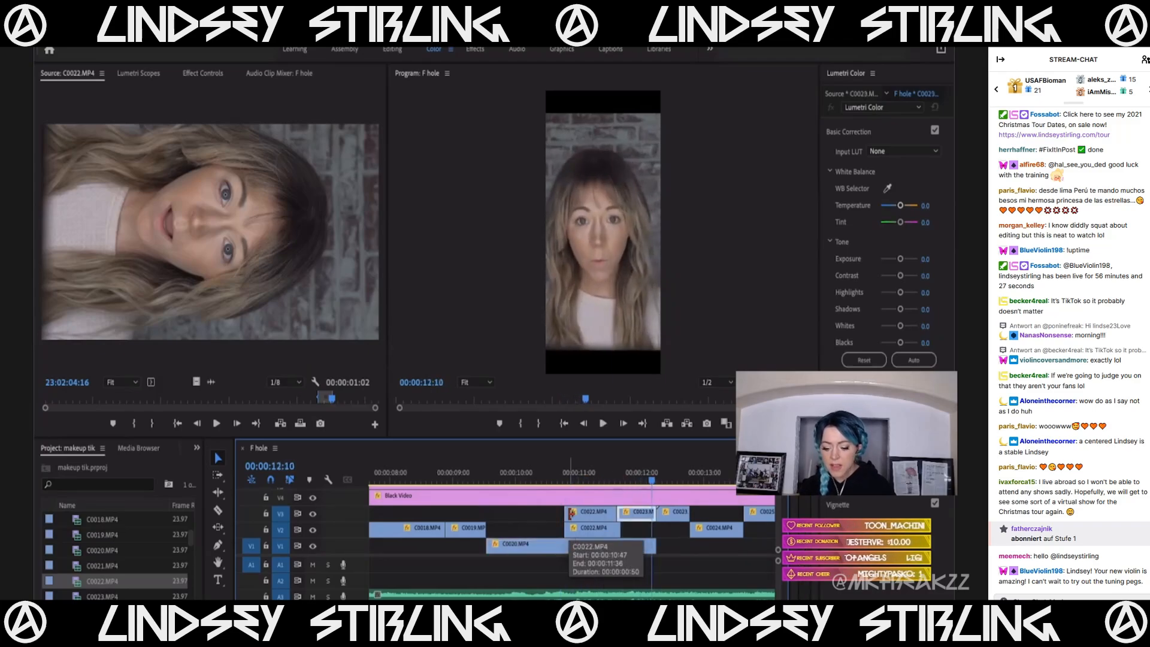
Play the rest of the sequence through C0025.MP4, C0027.MP4 and C0029.MP4 to review the remaining cuts.
{"action": "key", "text": "backslash"}
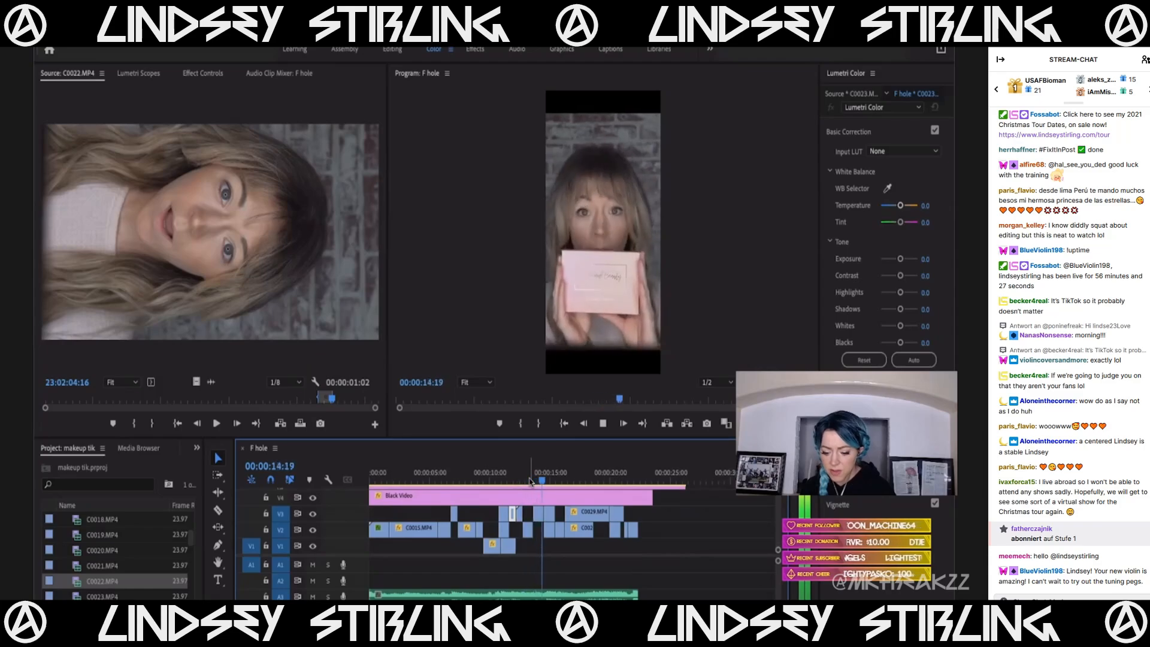
{"action": "key", "text": "space"}
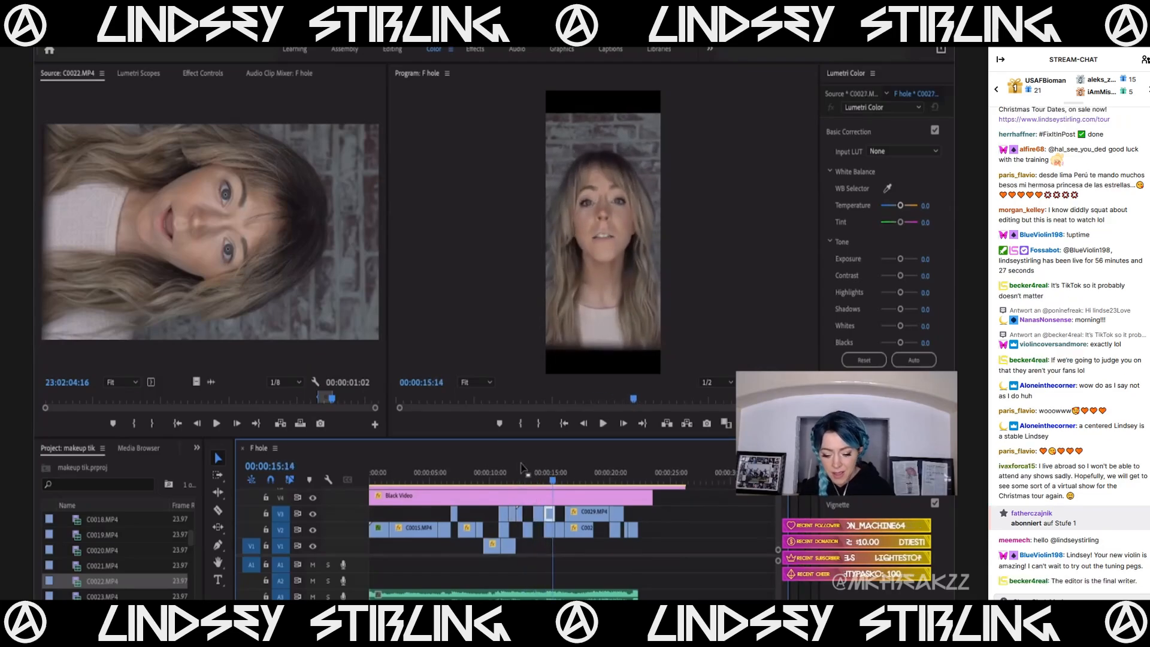
{"action": "left_click", "coordinate": [536, 466]}
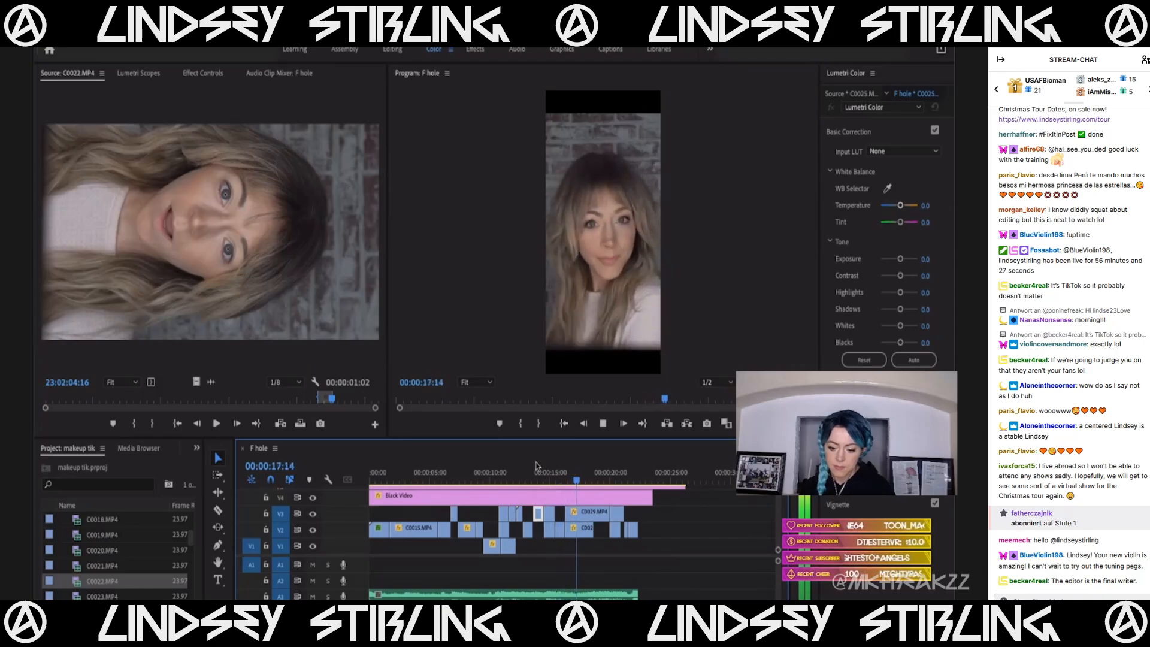
{"action": "key", "text": "space"}
Save the project and place only the audio of costume switch.mp4 at 00:00:31:42, past the end of the edit.
{"action": "key", "text": "minus"}
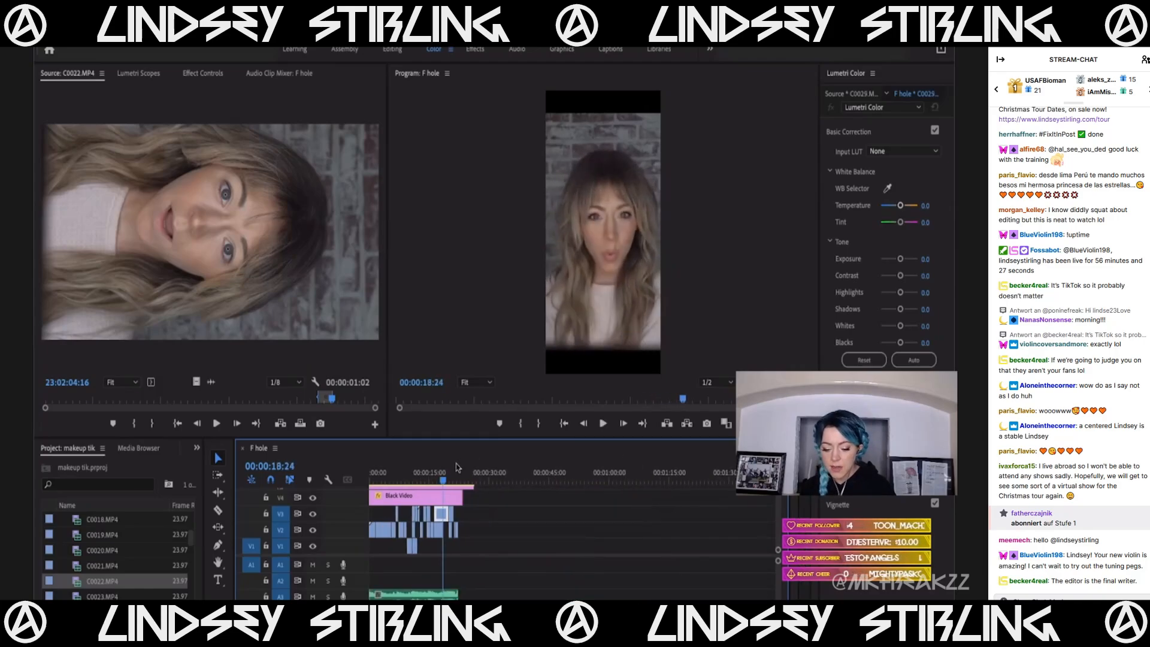
{"action": "left_click", "coordinate": [496, 482]}
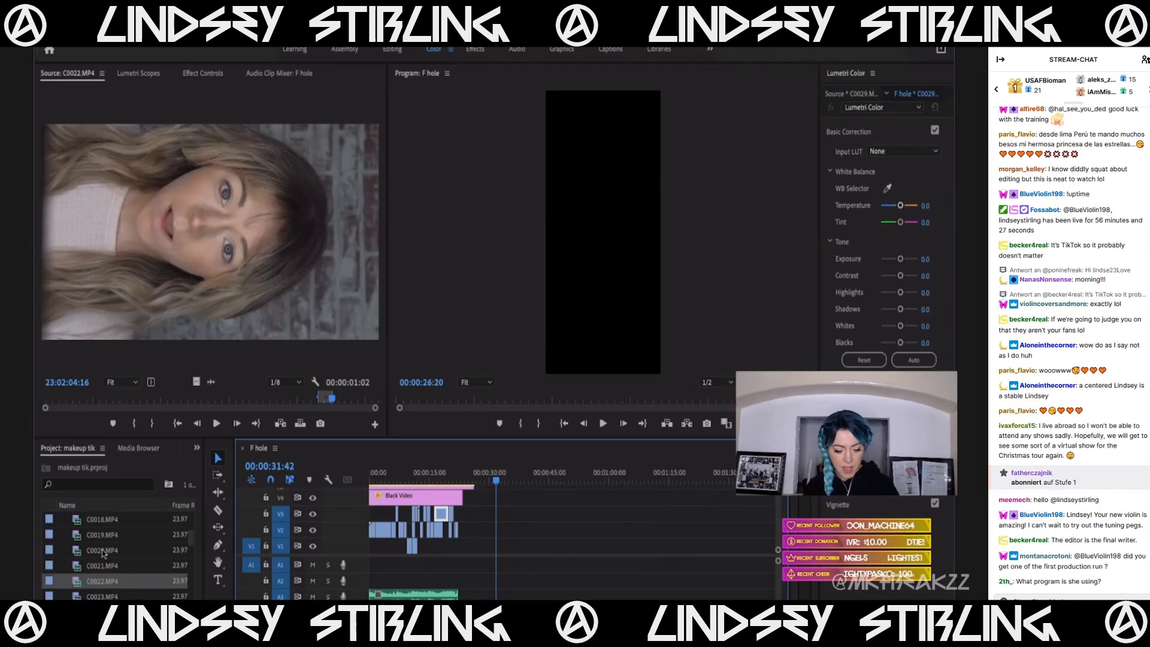
{"action": "scroll", "coordinate": [103, 553], "scroll_direction": "up", "scroll_amount": 2}
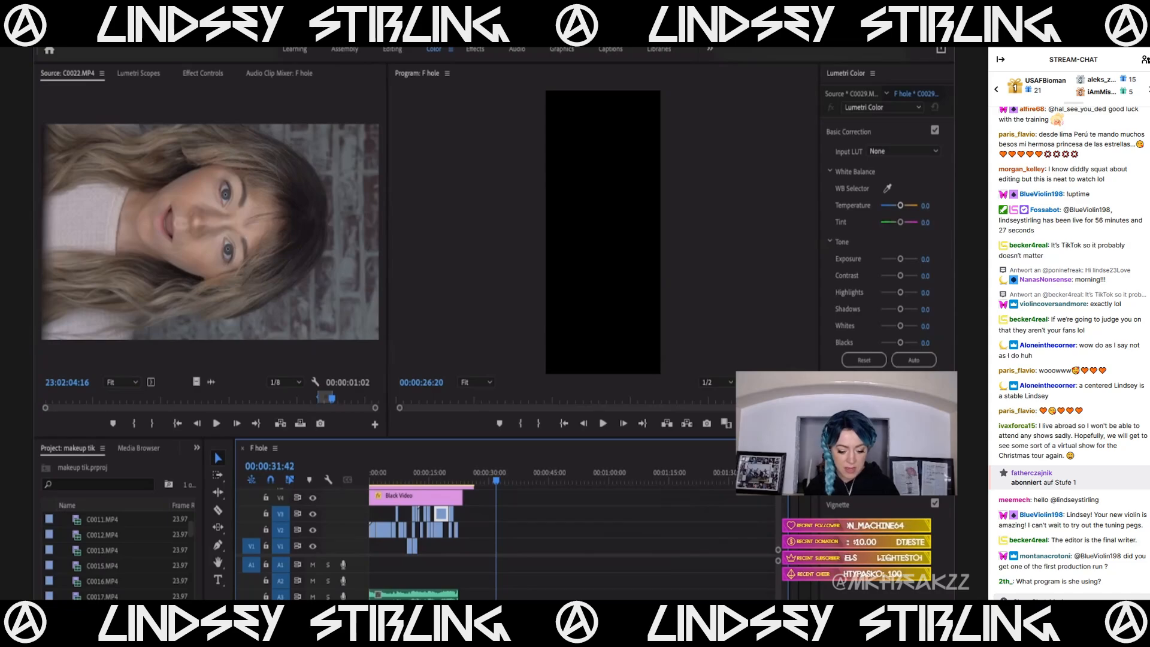
{"action": "key", "text": "super+s"}
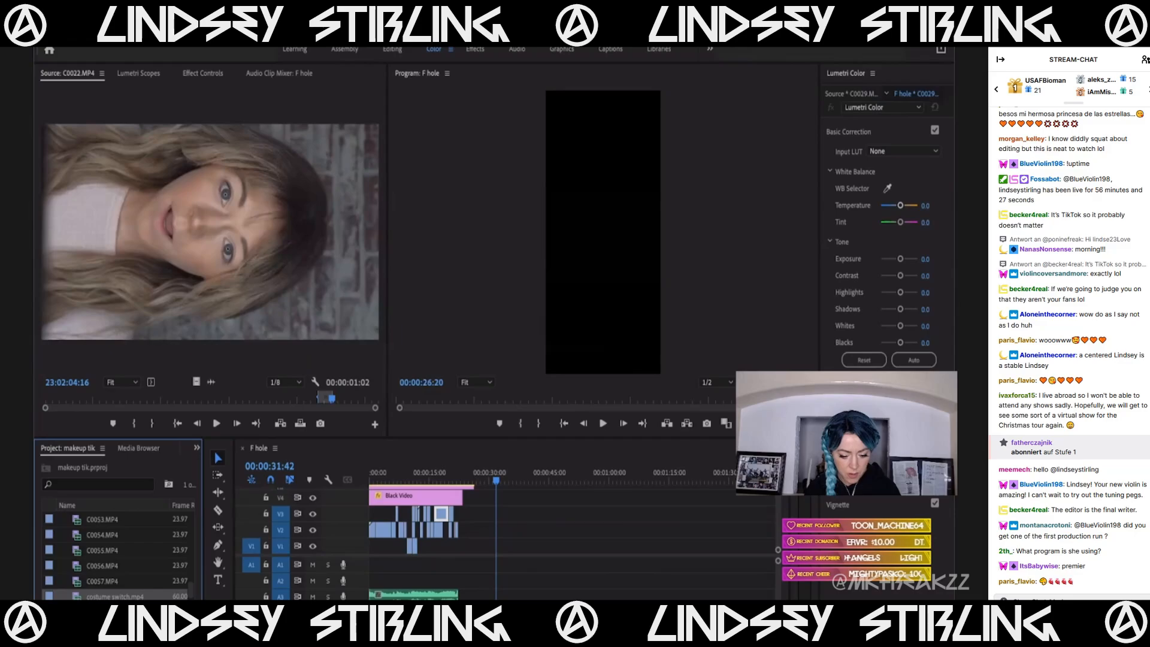
{"action": "double_click", "coordinate": [78, 598]}
{"action": "left_click_drag", "start_coordinate": [210, 382], "coordinate": [503, 595]}
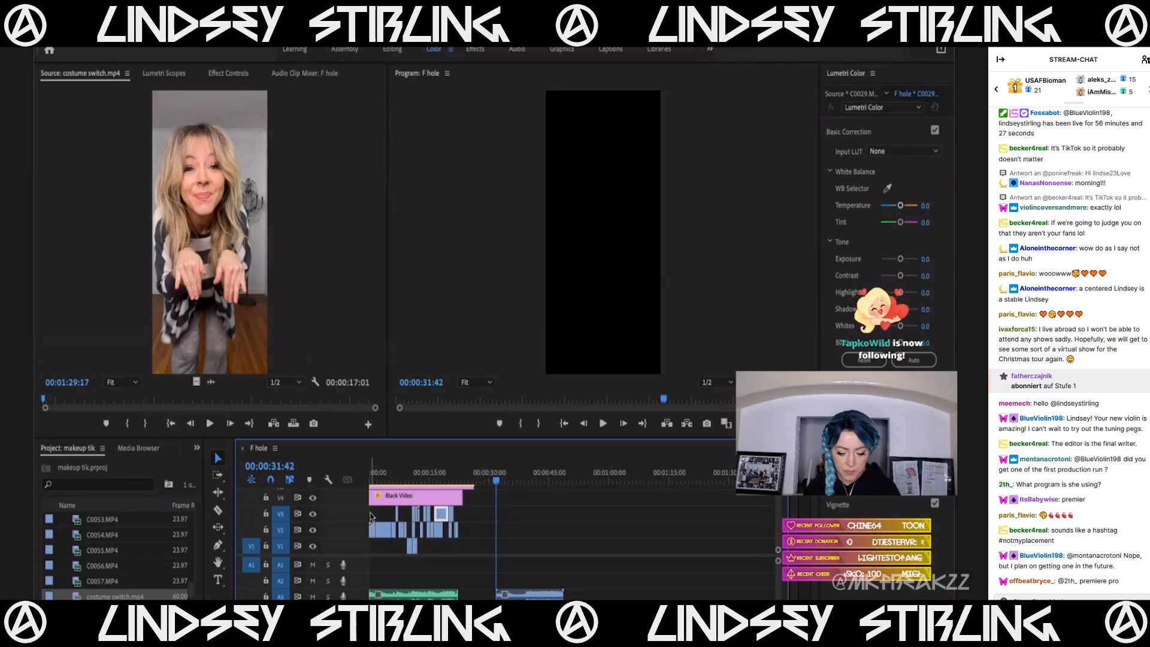
{"action": "left_click_drag", "start_coordinate": [372, 527], "coordinate": [500, 550]}
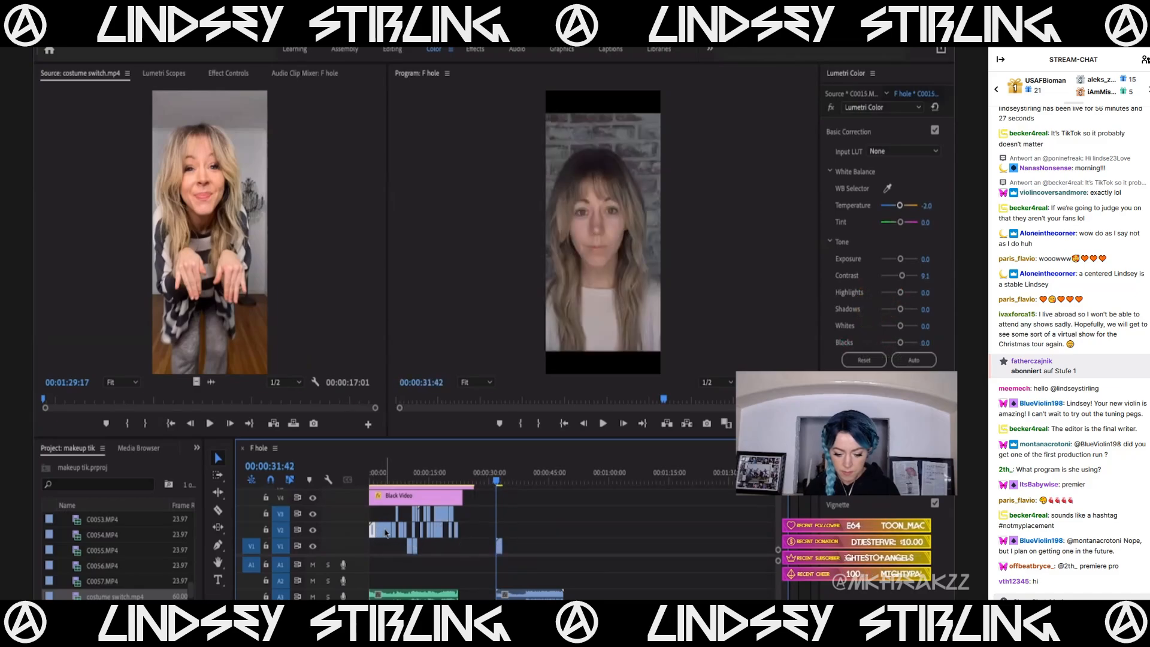
{"action": "left_click", "coordinate": [509, 545]}
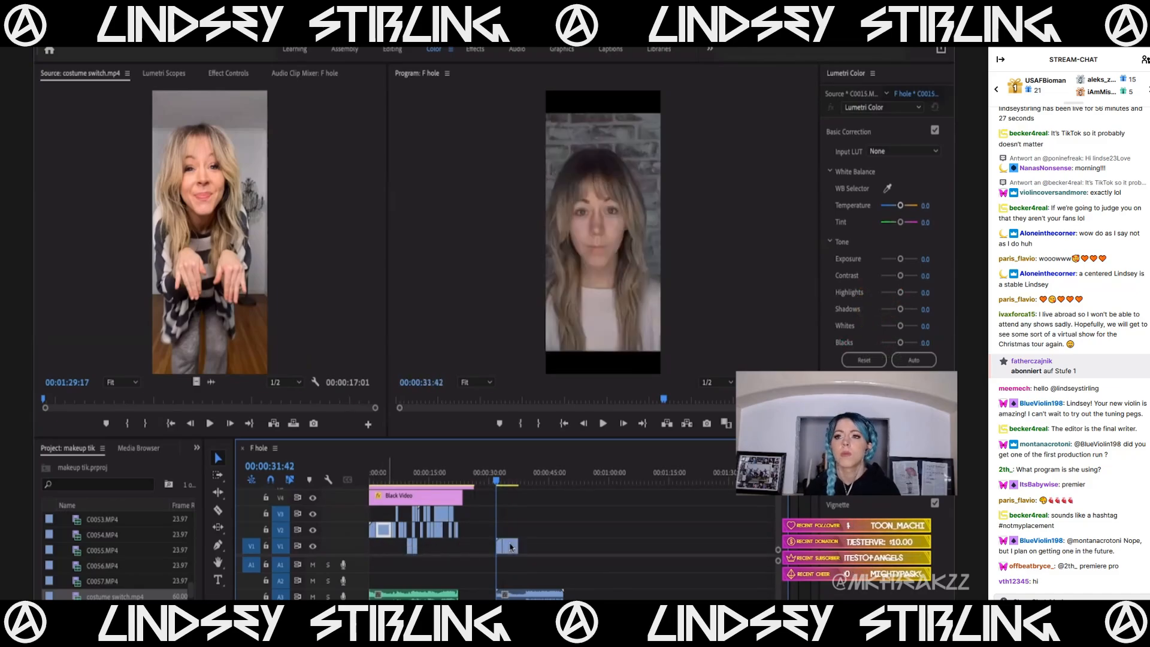
{"action": "key", "text": "Delete"}
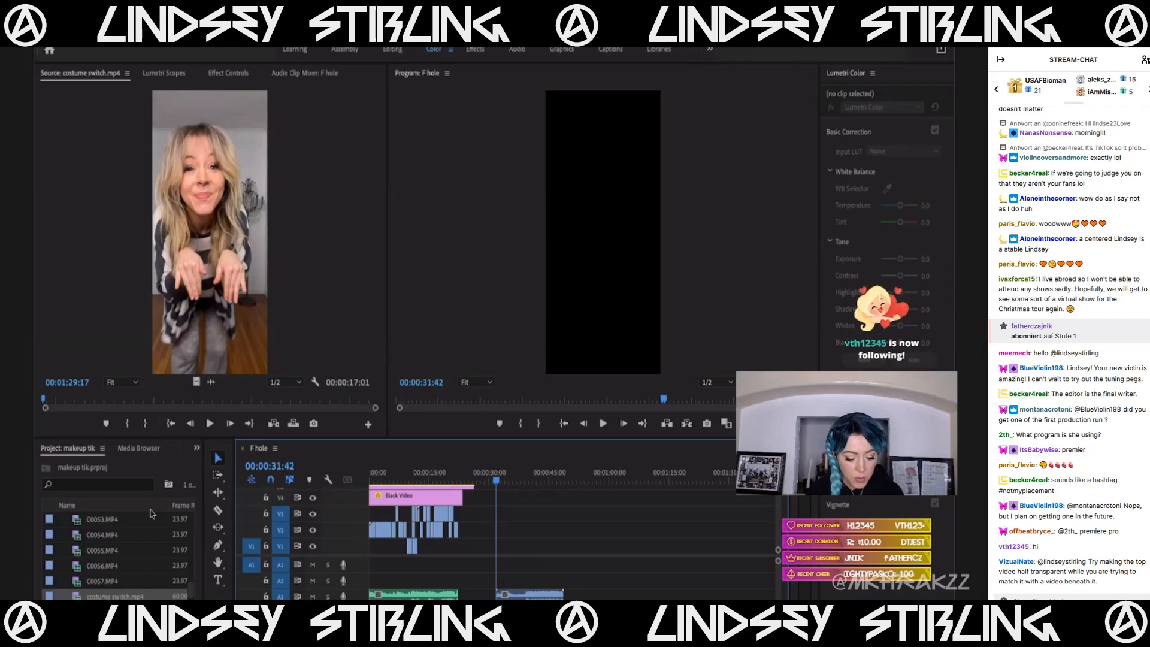
Preview the source clips C0057.MP4, C0037.MP4 and C0036.MP4, playing the scarf dance in C0037.MP4.
{"action": "left_click", "coordinate": [525, 480]}
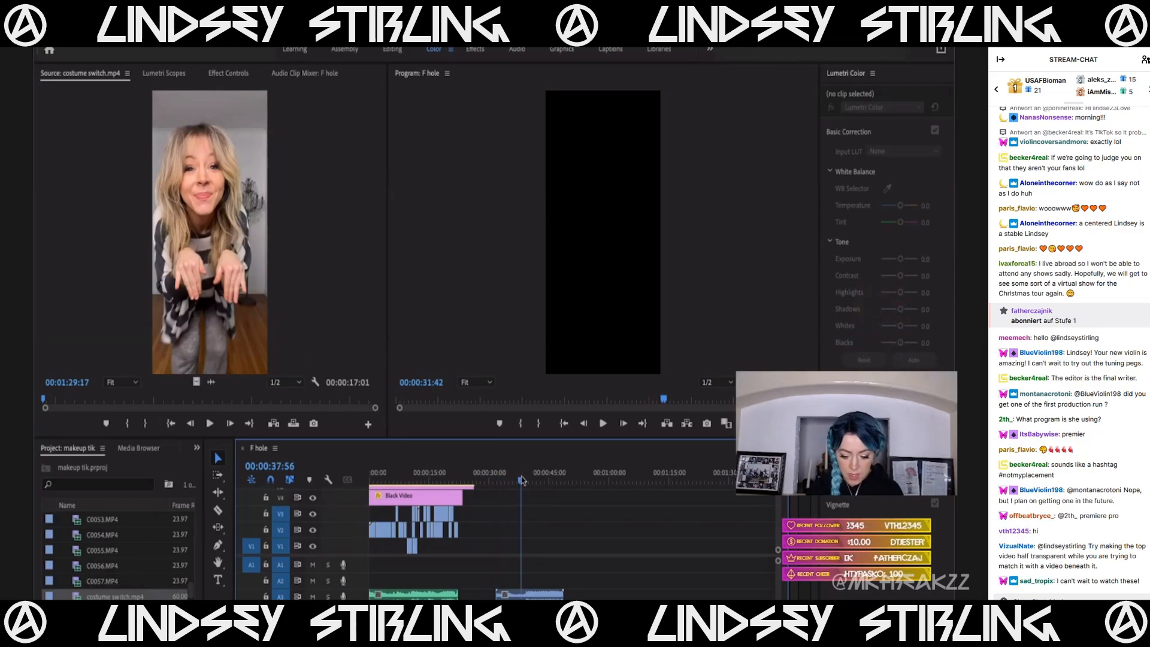
{"action": "left_click_drag", "start_coordinate": [525, 480], "coordinate": [522, 481]}
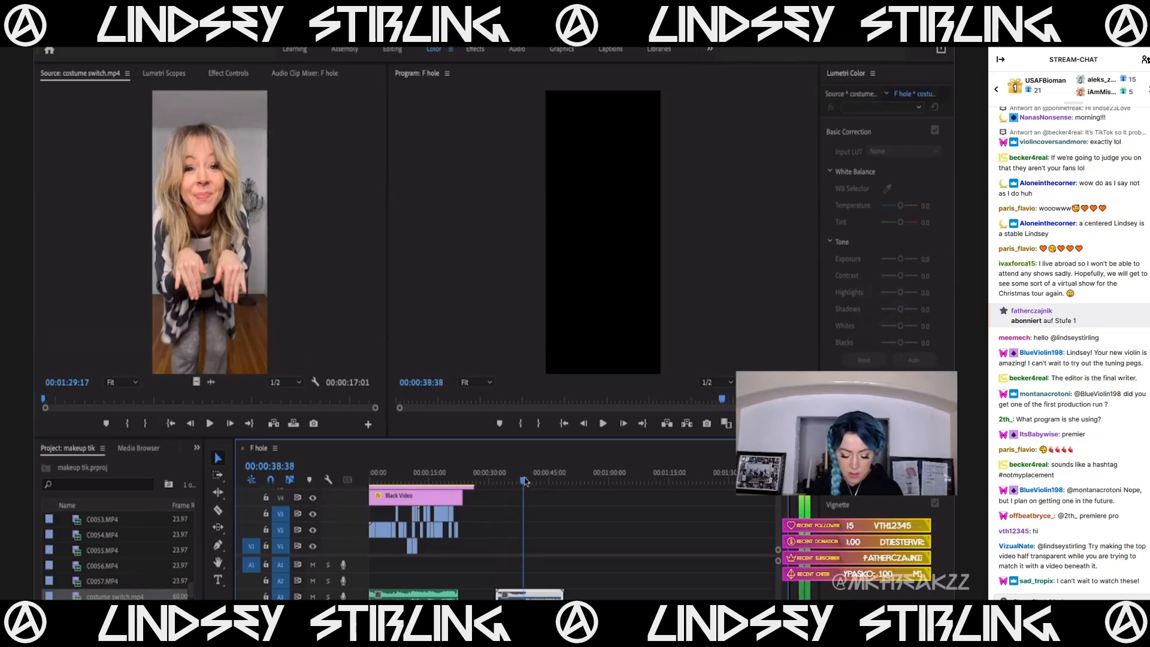
{"action": "double_click", "coordinate": [100, 582]}
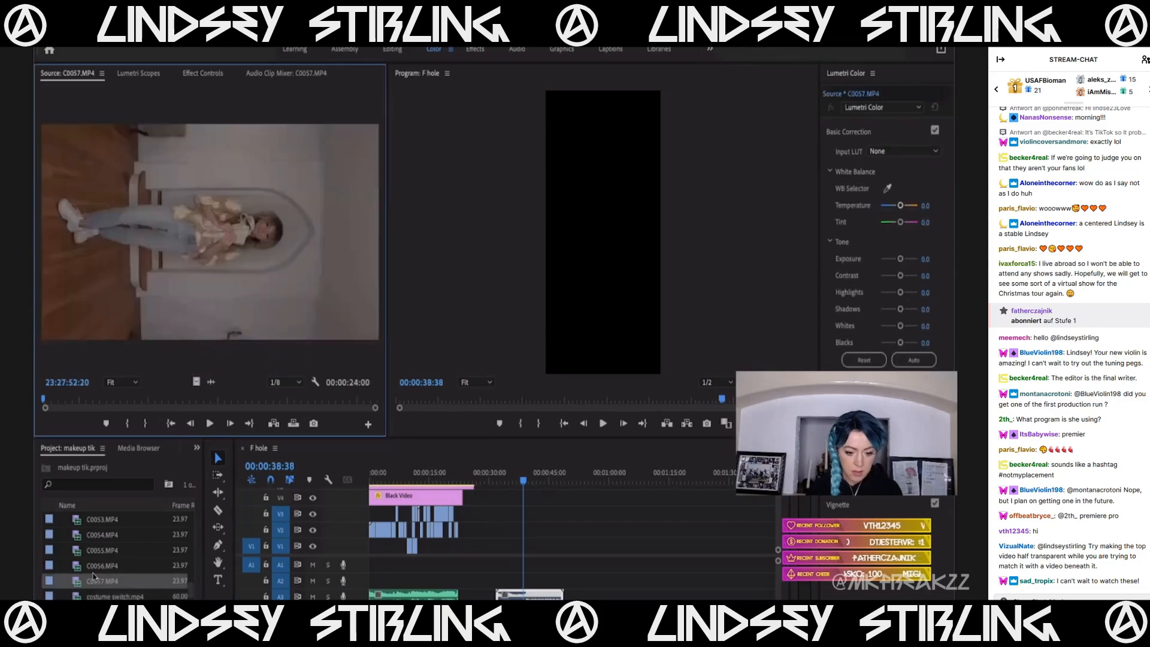
{"action": "scroll", "coordinate": [98, 565], "scroll_direction": "up", "scroll_amount": 1}
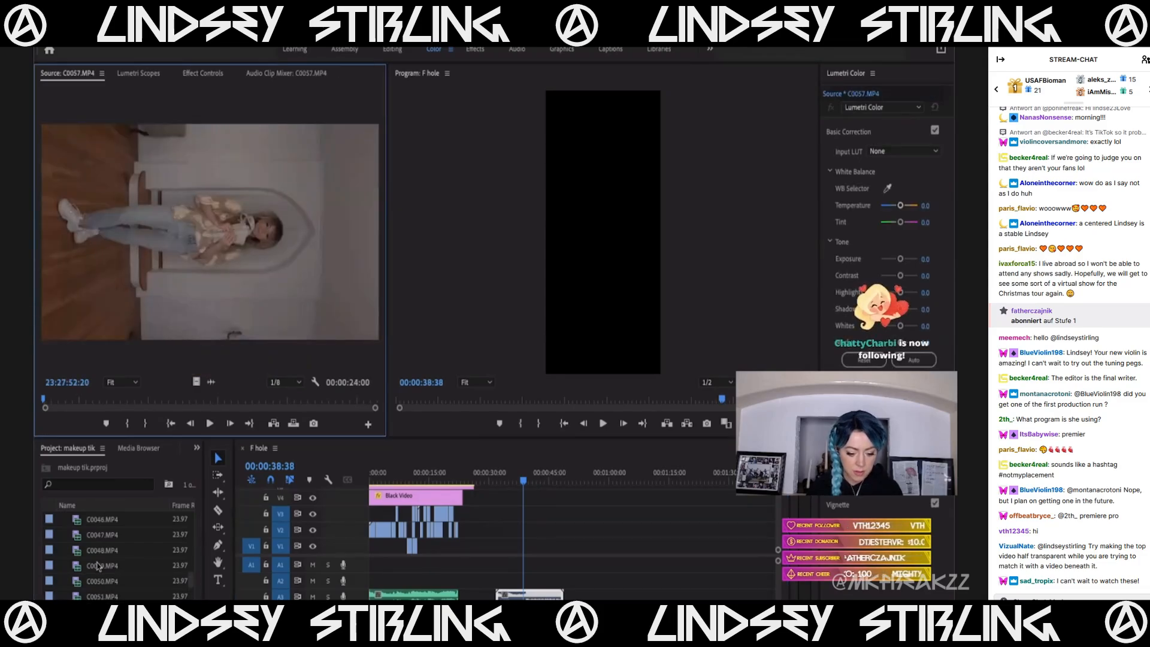
{"action": "scroll", "coordinate": [98, 566], "scroll_direction": "up", "scroll_amount": 3}
{"action": "double_click", "coordinate": [105, 548]}
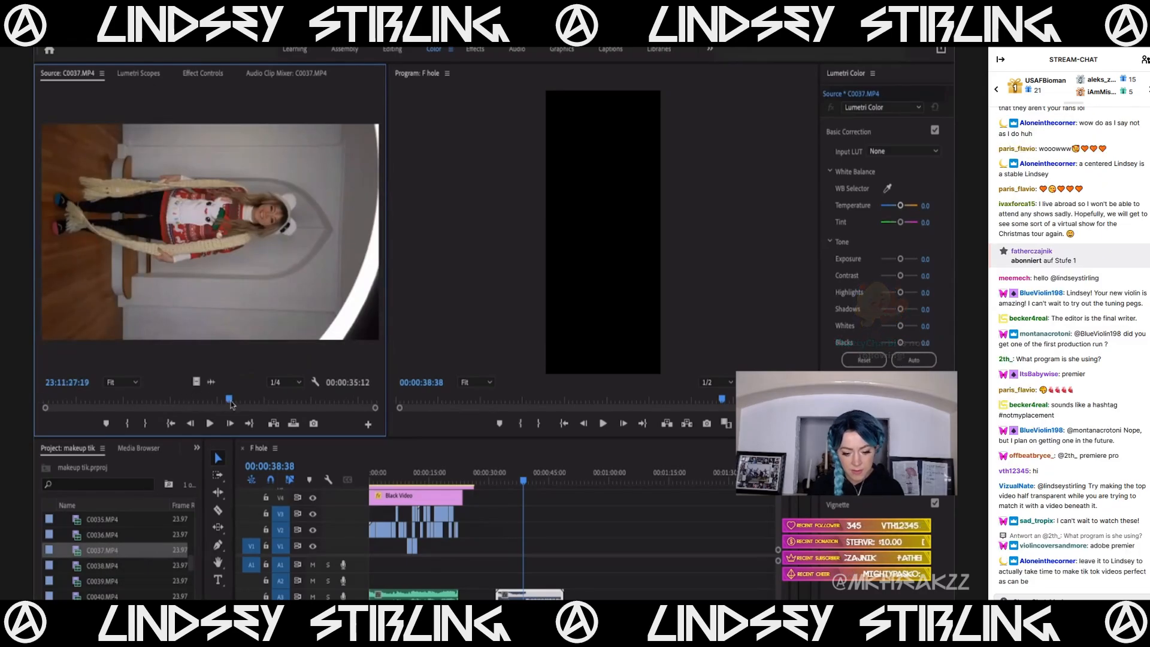
{"action": "left_click_drag", "start_coordinate": [224, 398], "coordinate": [144, 383]}
{"action": "key", "text": "space"}
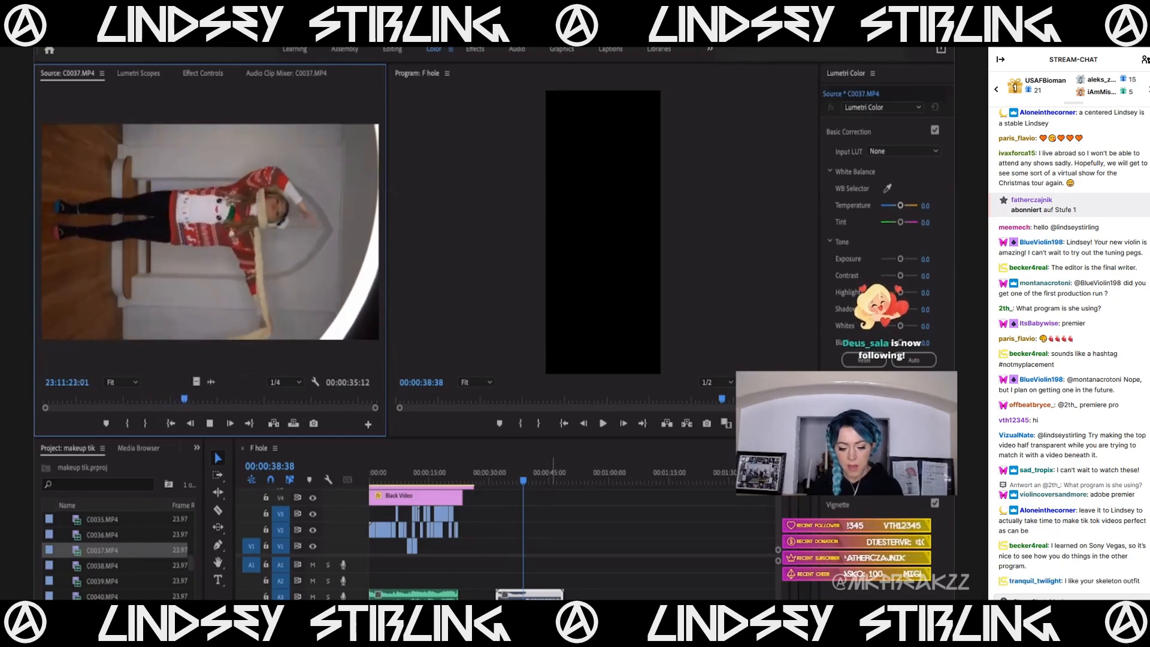
{"action": "scroll", "coordinate": [554, 533], "scroll_direction": "down", "scroll_amount": 5}
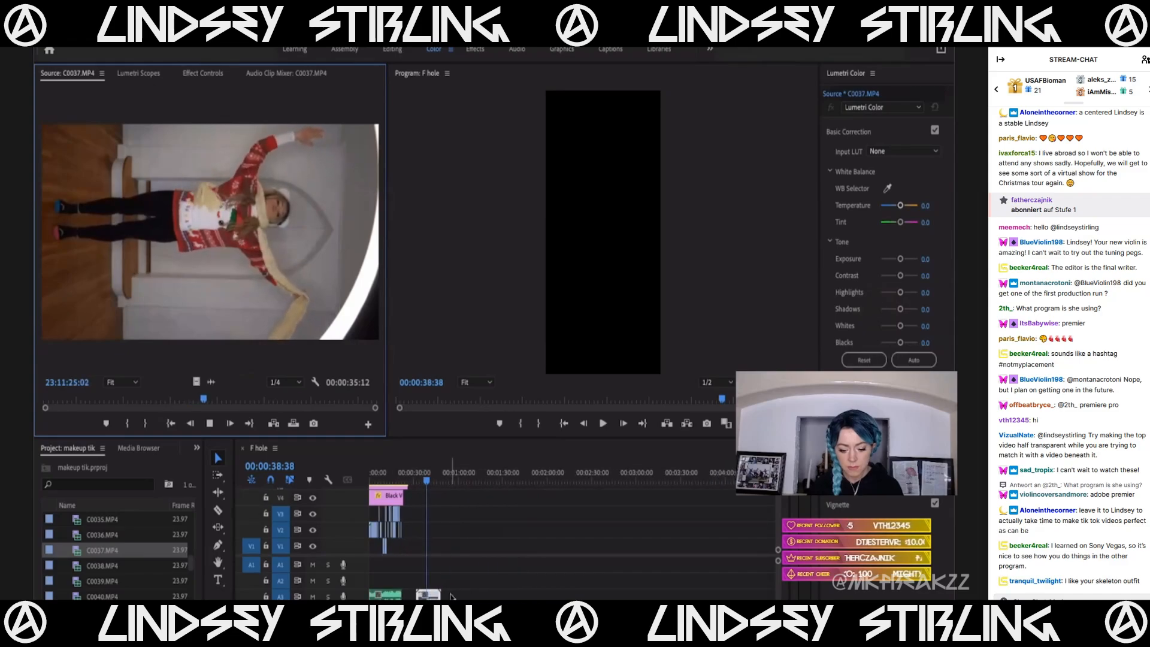
{"action": "double_click", "coordinate": [79, 539]}
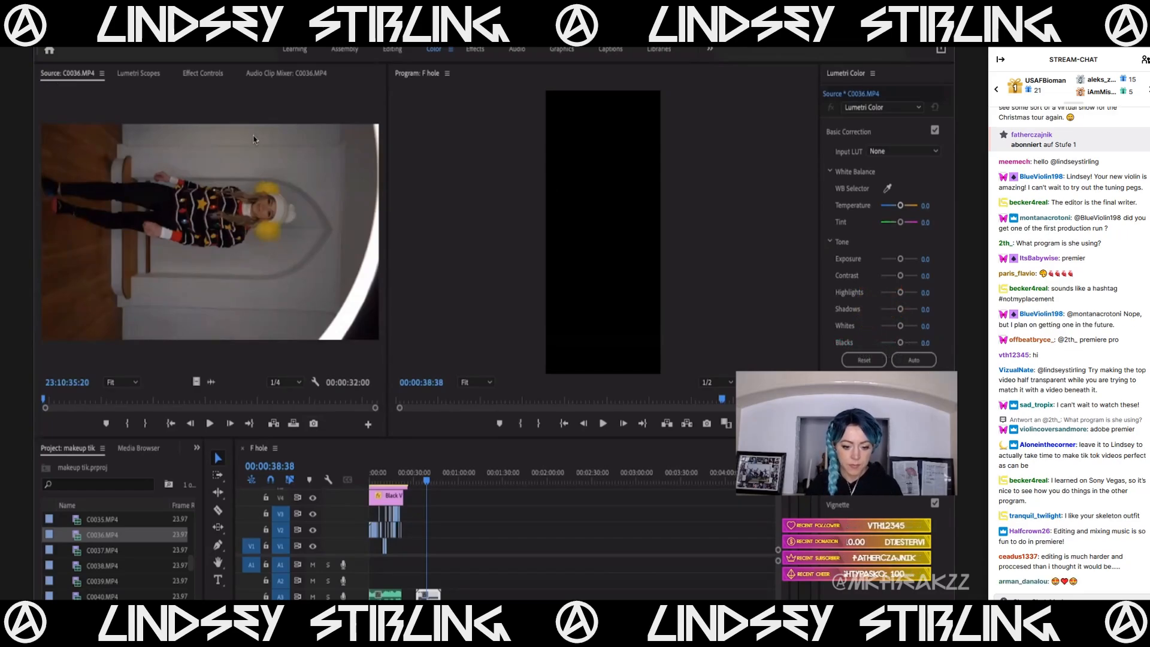
Open 04 Carol of the Bells.m4a as the source and play it from about 00;01;07.
{"action": "left_click_drag", "start_coordinate": [120, 584], "coordinate": [121, 583]}
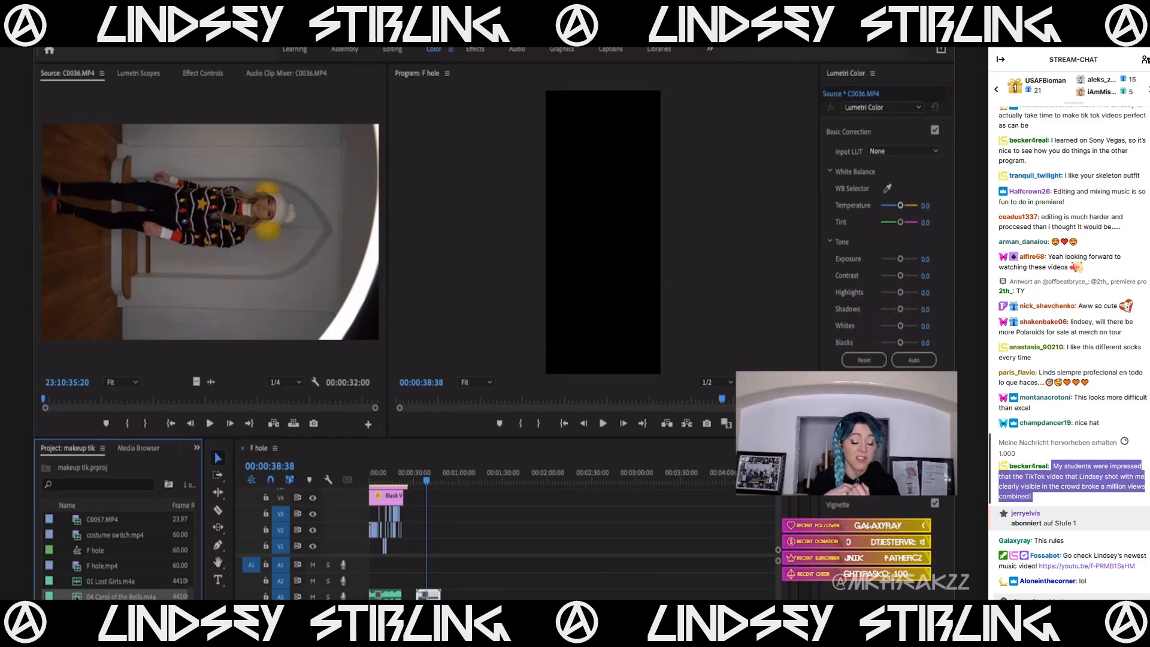
{"action": "left_click_drag", "start_coordinate": [93, 576], "coordinate": [93, 575]}
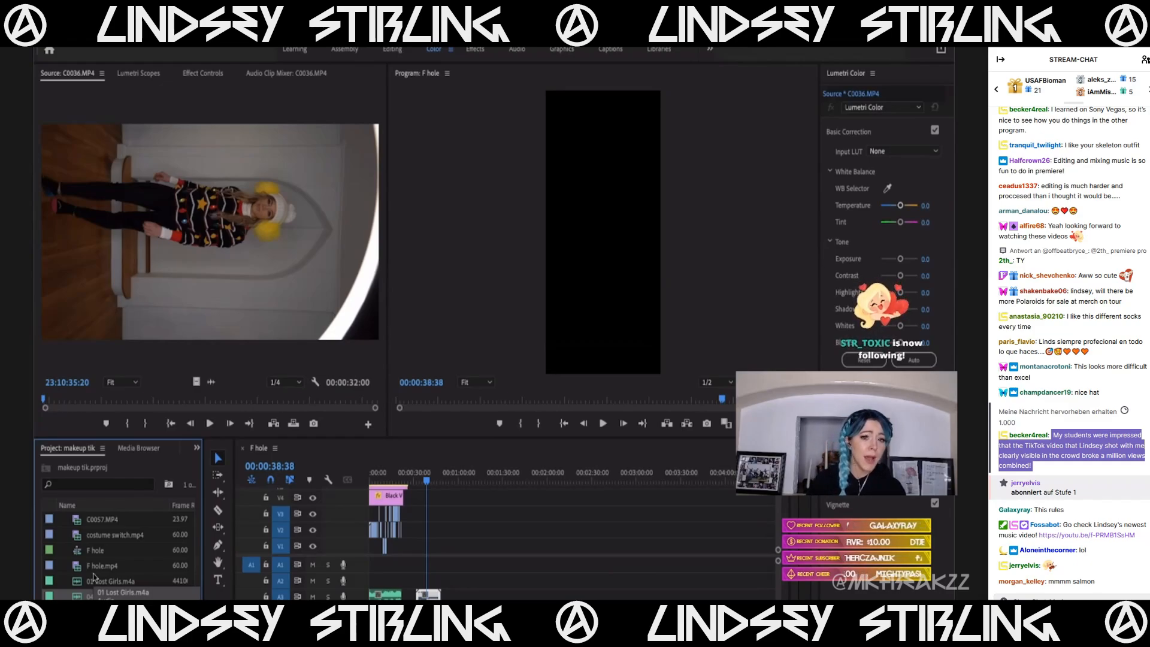
{"action": "left_click_drag", "start_coordinate": [93, 577], "coordinate": [76, 574]}
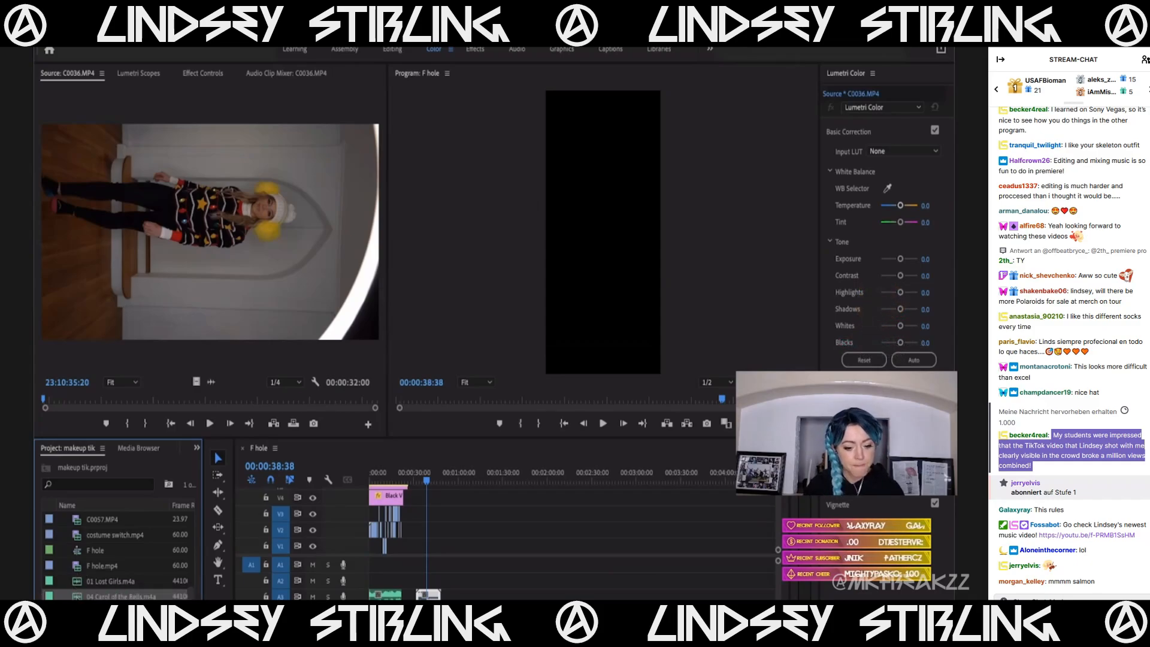
{"action": "double_click", "coordinate": [114, 596]}
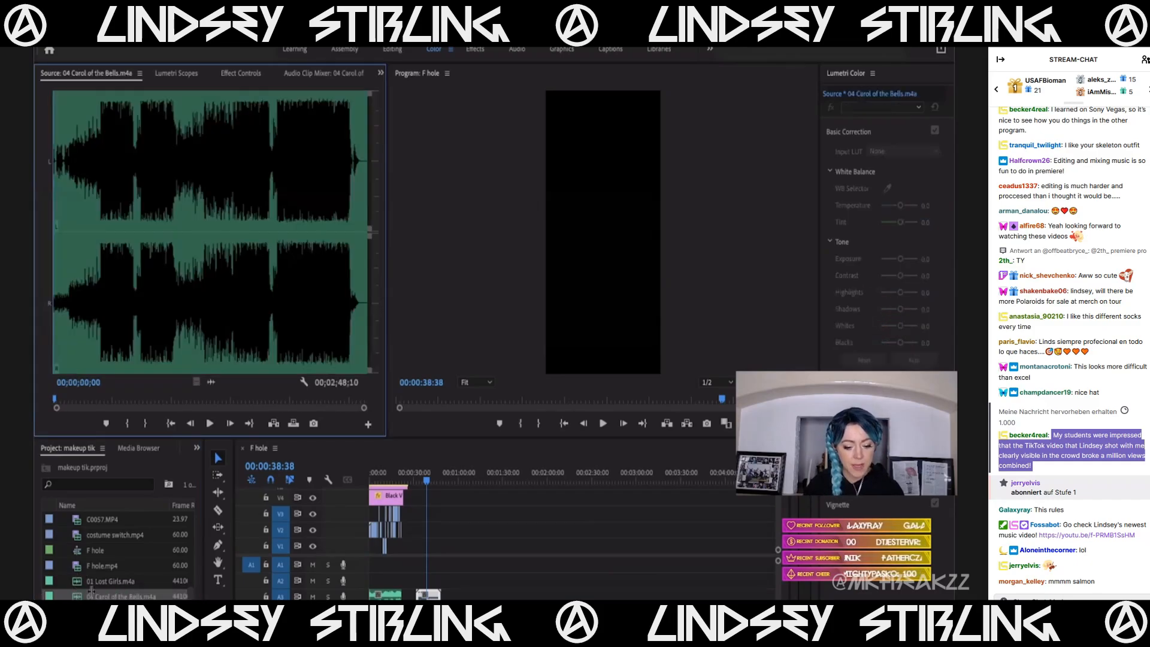
{"action": "left_click", "coordinate": [179, 400]}
{"action": "key", "text": "space"}
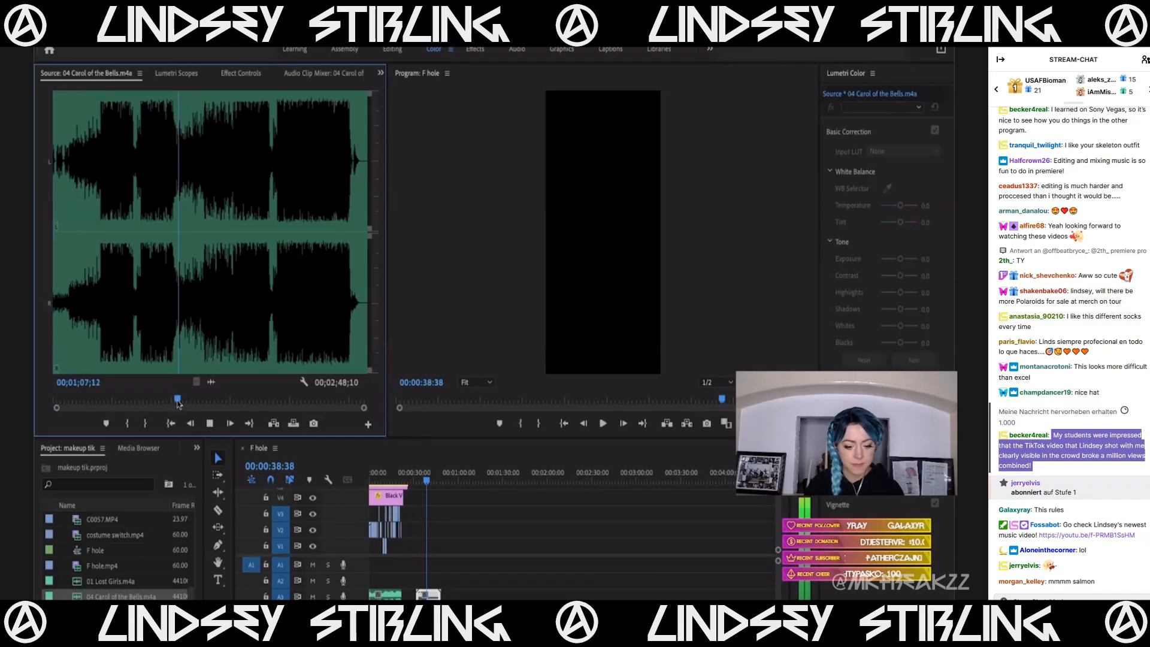
Mark about 8 seconds of 04 Carol of the Bells.m4a from its first break near 00;00;43 and place it at about 00:00:58:22.
{"action": "left_click", "coordinate": [136, 401]}
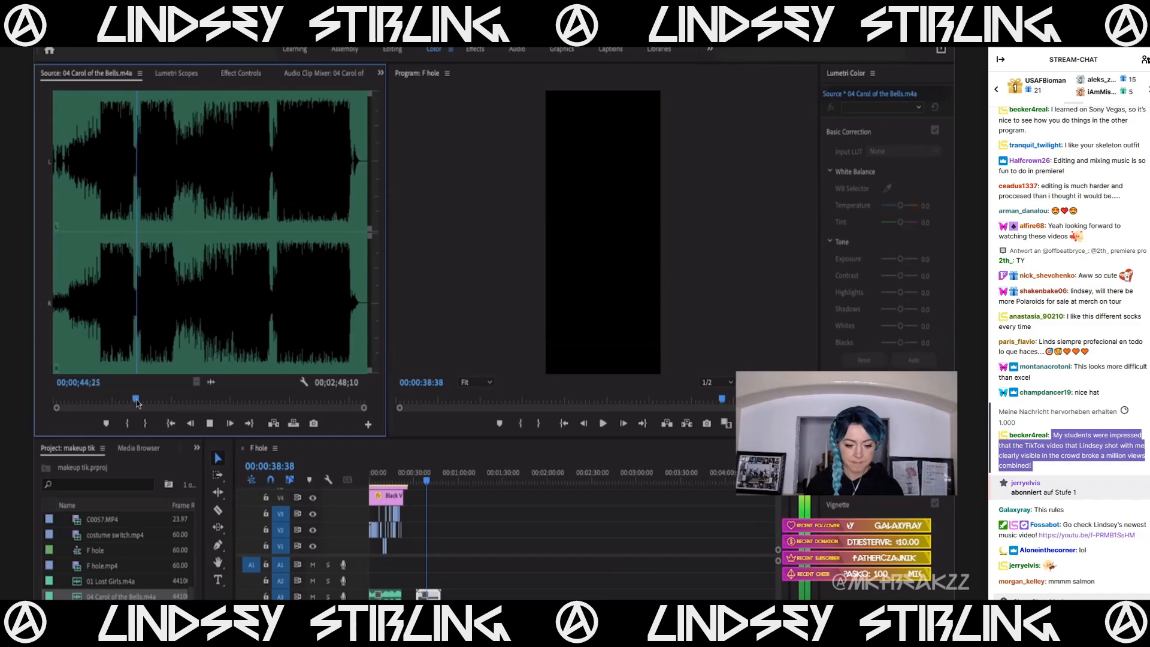
{"action": "left_click", "coordinate": [136, 401]}
{"action": "key", "text": "i"}
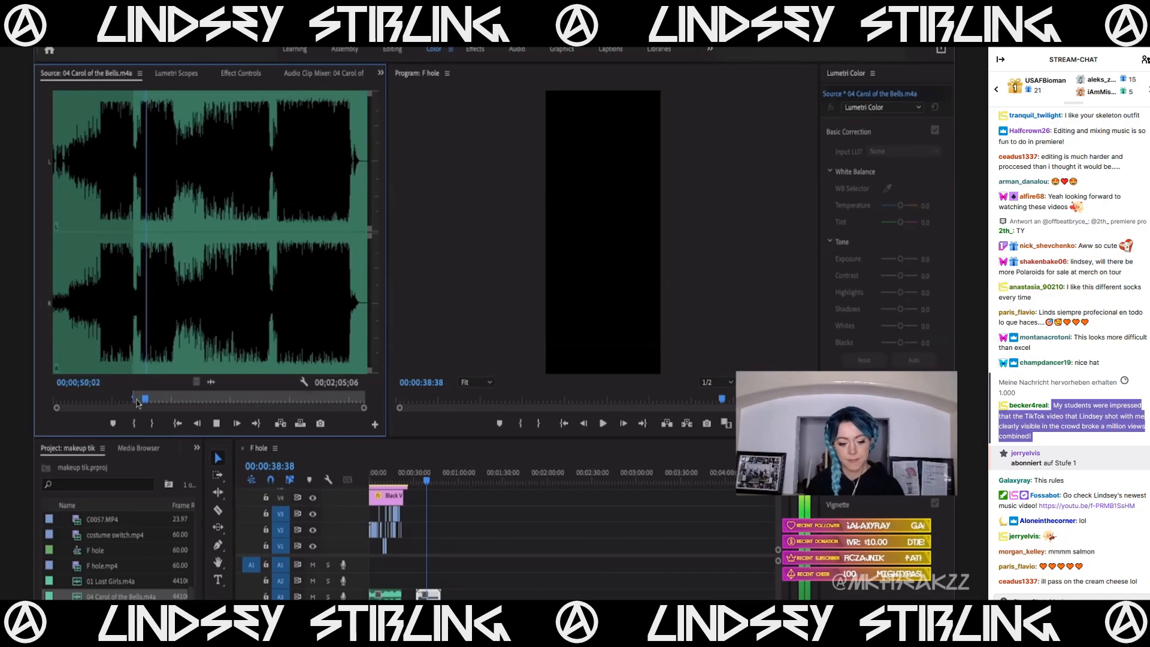
{"action": "key", "text": "o"}
{"action": "key", "text": "space"}
{"action": "left_click_drag", "start_coordinate": [210, 380], "coordinate": [461, 594]}
{"action": "left_click", "coordinate": [457, 476]}
Look through the source clips from C0039.MP4 back to C0030.MP4 for the first costume switch footage.
{"action": "scroll", "coordinate": [78, 558], "scroll_direction": "up", "scroll_amount": 3}
{"action": "scroll", "coordinate": [77, 559], "scroll_direction": "up", "scroll_amount": 4}
{"action": "double_click", "coordinate": [78, 551]}
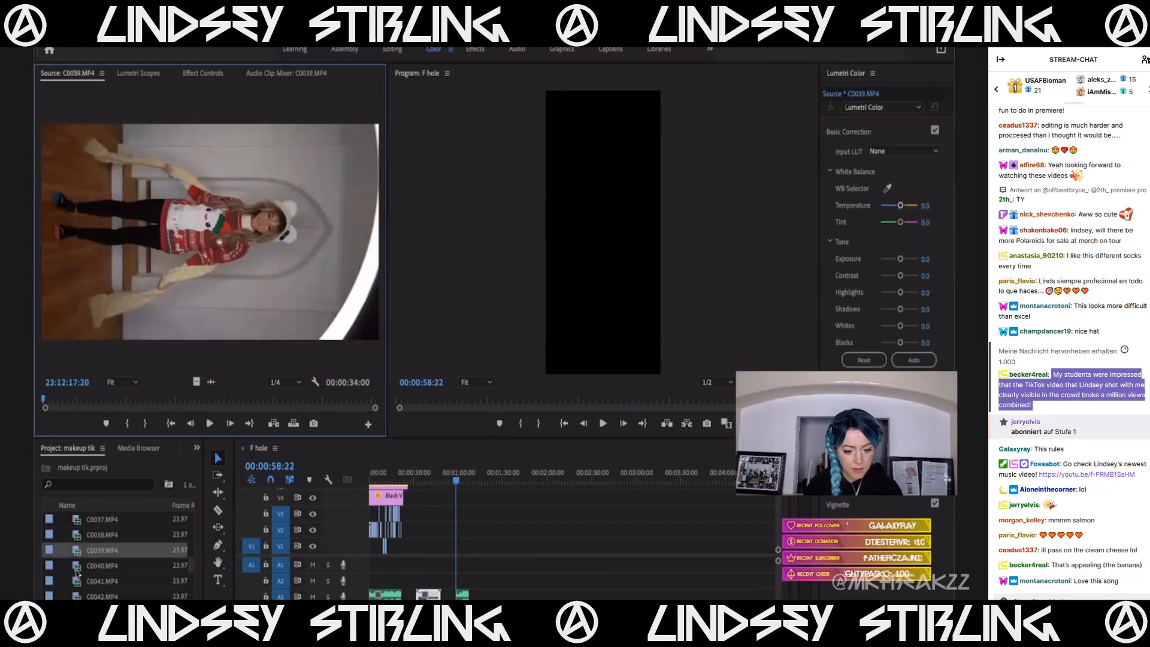
{"action": "double_click", "coordinate": [76, 537]}
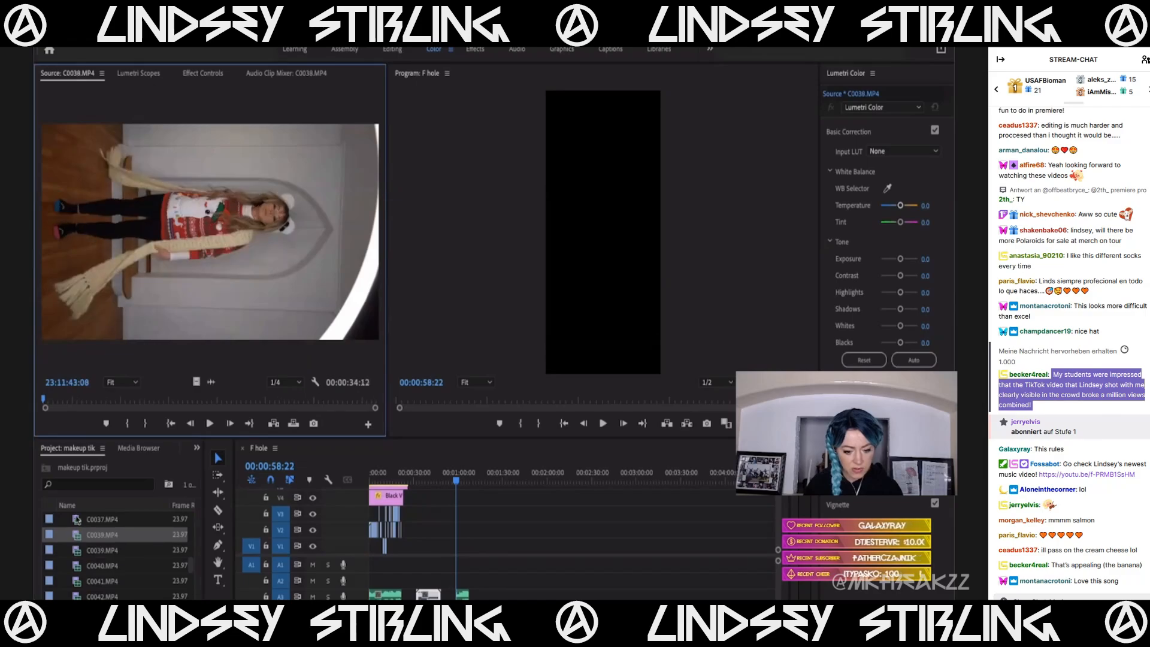
{"action": "double_click", "coordinate": [76, 519]}
{"action": "scroll", "coordinate": [76, 521], "scroll_direction": "up", "scroll_amount": 2}
{"action": "double_click", "coordinate": [77, 547]}
{"action": "double_click", "coordinate": [76, 536]}
{"action": "scroll", "coordinate": [77, 542], "scroll_direction": "up", "scroll_amount": 2}
{"action": "double_click", "coordinate": [77, 566]}
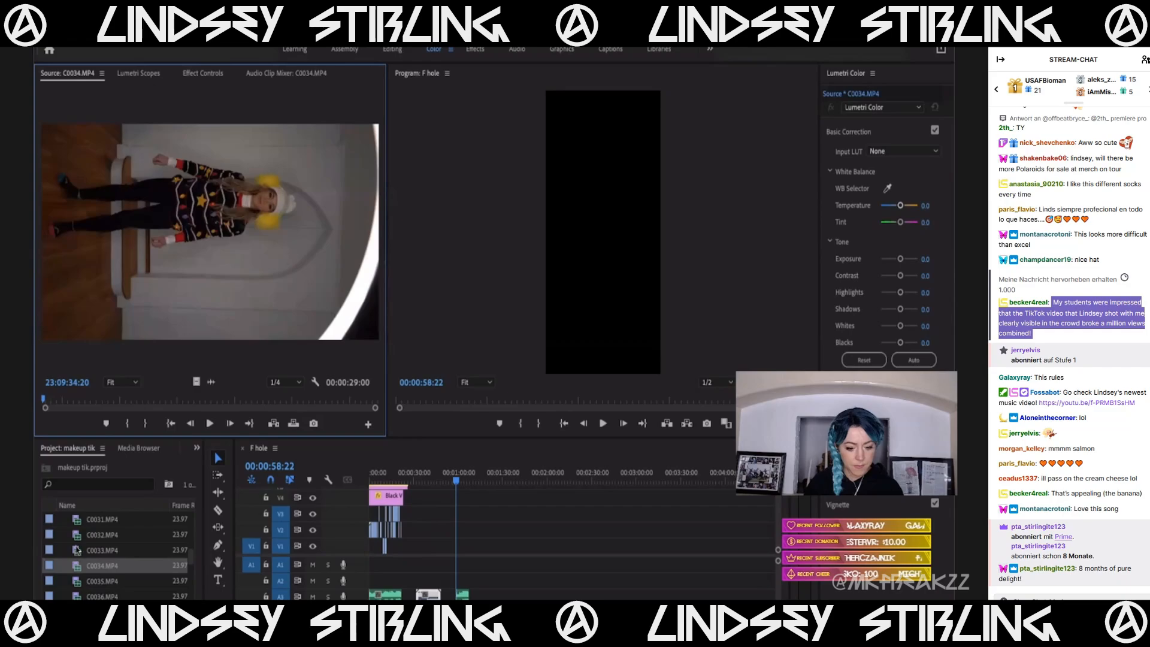
{"action": "double_click", "coordinate": [77, 549]}
{"action": "double_click", "coordinate": [78, 534]}
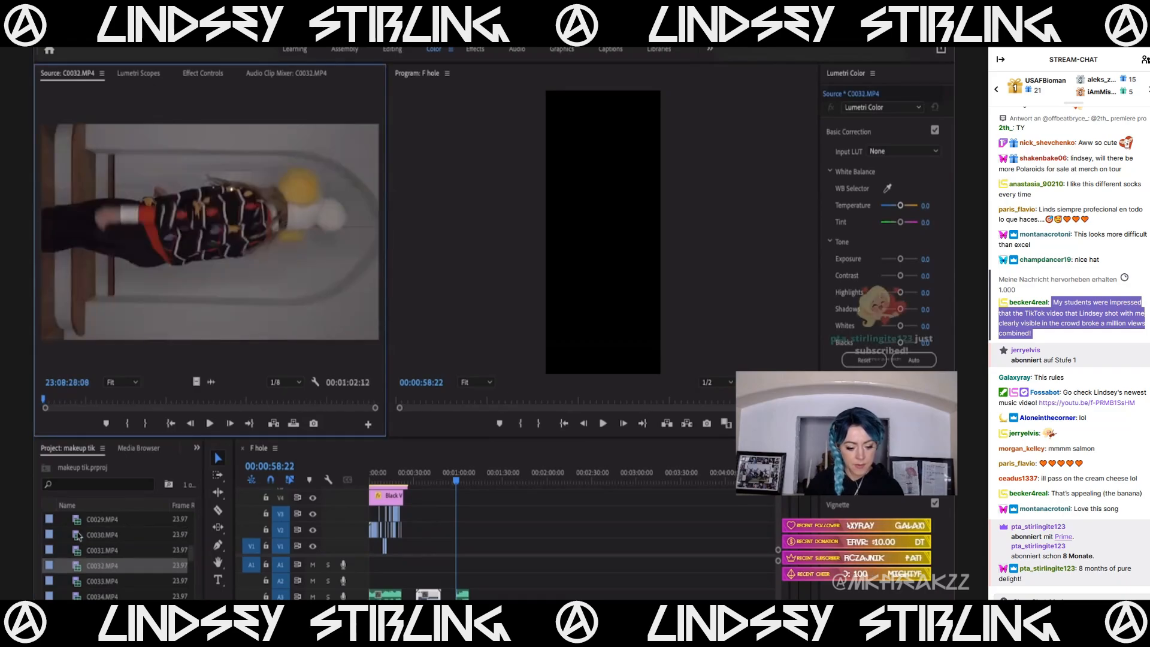
{"action": "scroll", "coordinate": [78, 535], "scroll_direction": "up", "scroll_amount": 2}
{"action": "double_click", "coordinate": [78, 535]}
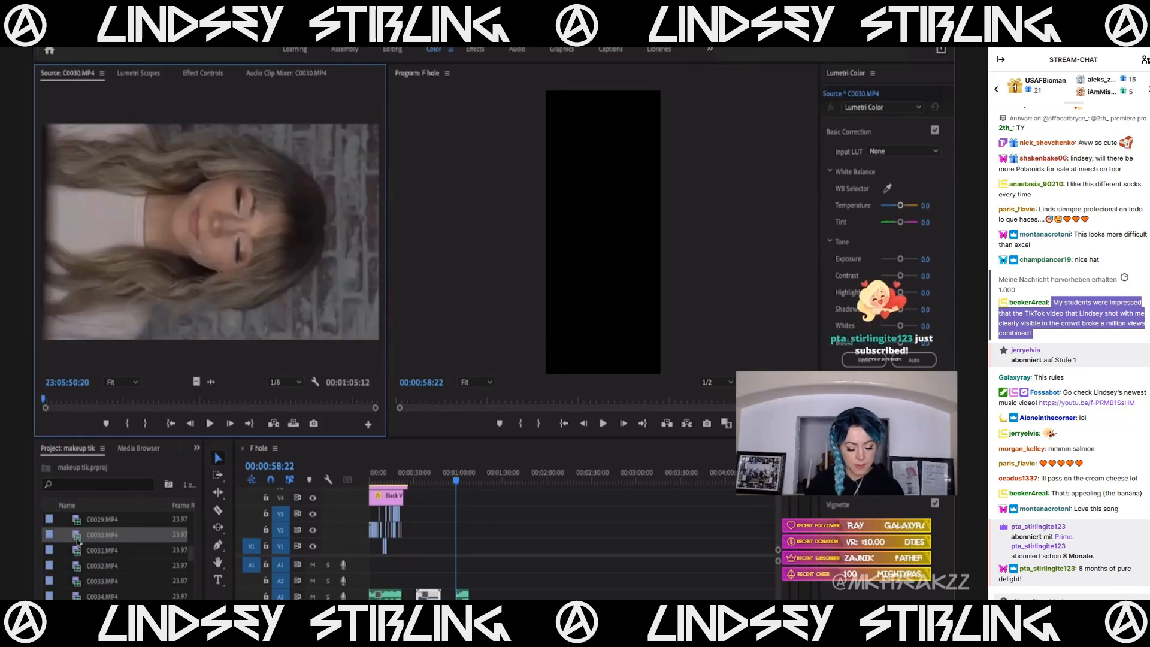
{"action": "double_click", "coordinate": [76, 549]}
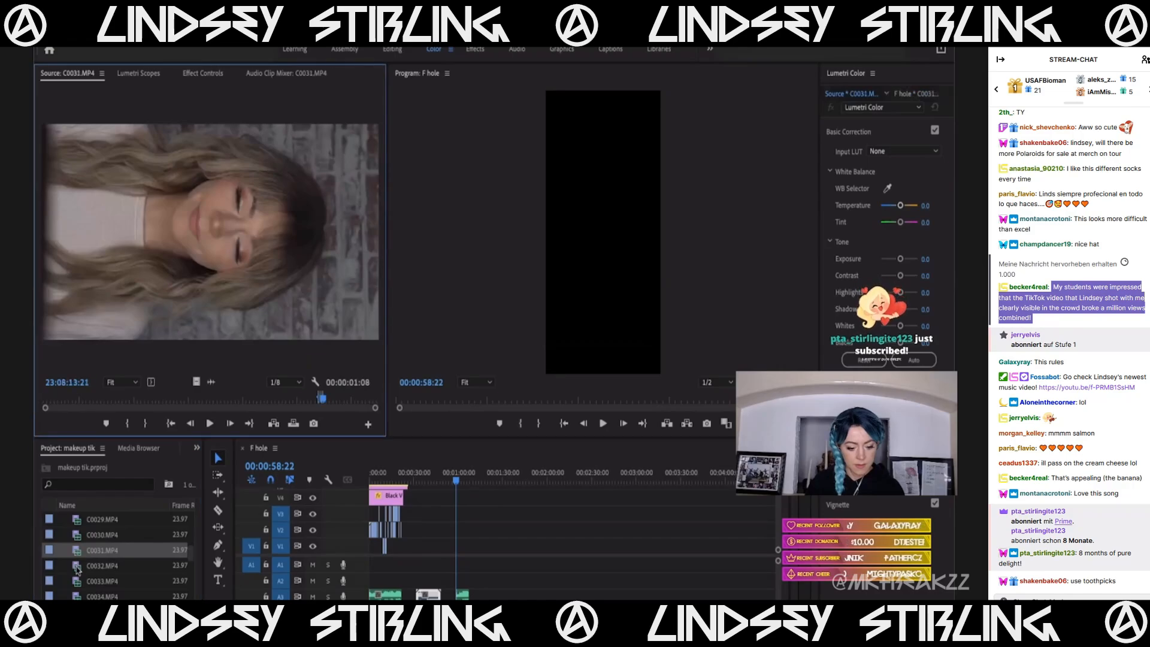
Mark C0032.MP4 from 23:08:48:06 to 23:08:53:18 and place only its video on V1 above the start of the Carol of the Bells audio.
{"action": "double_click", "coordinate": [76, 566]}
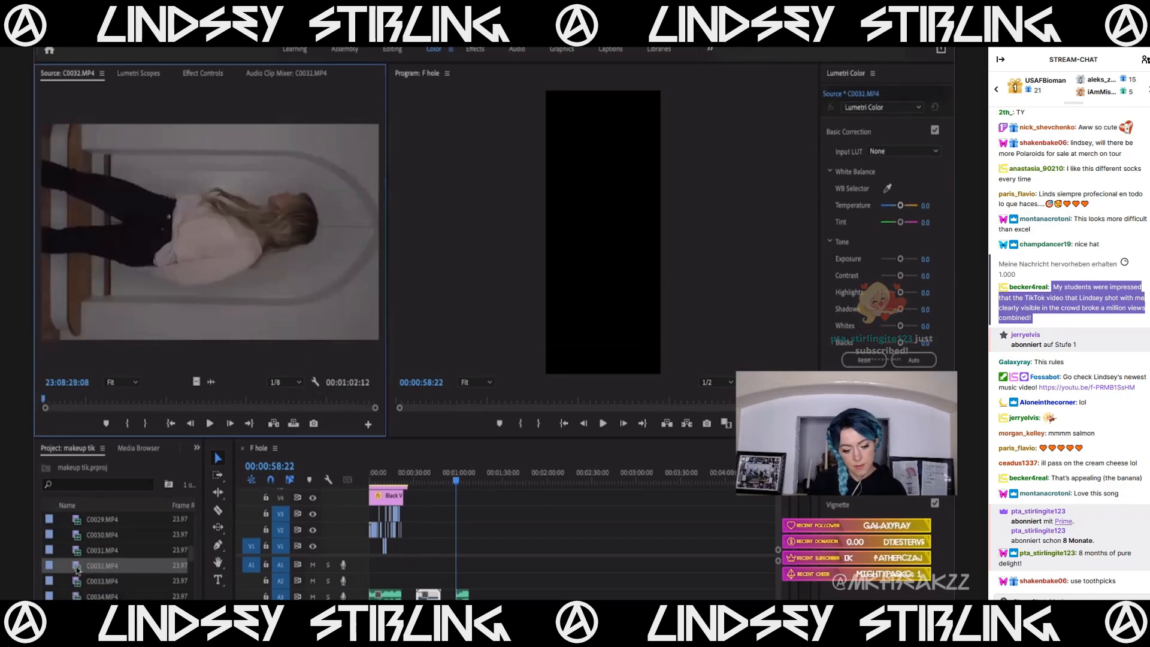
{"action": "left_click", "coordinate": [164, 398]}
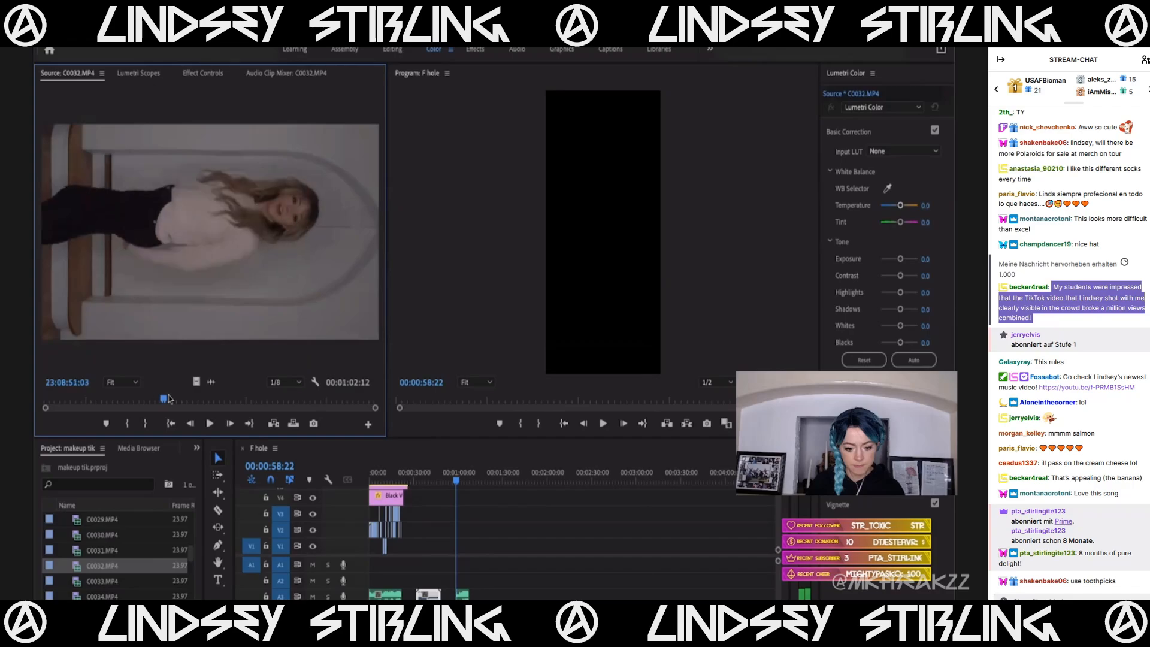
{"action": "left_click", "coordinate": [149, 399]}
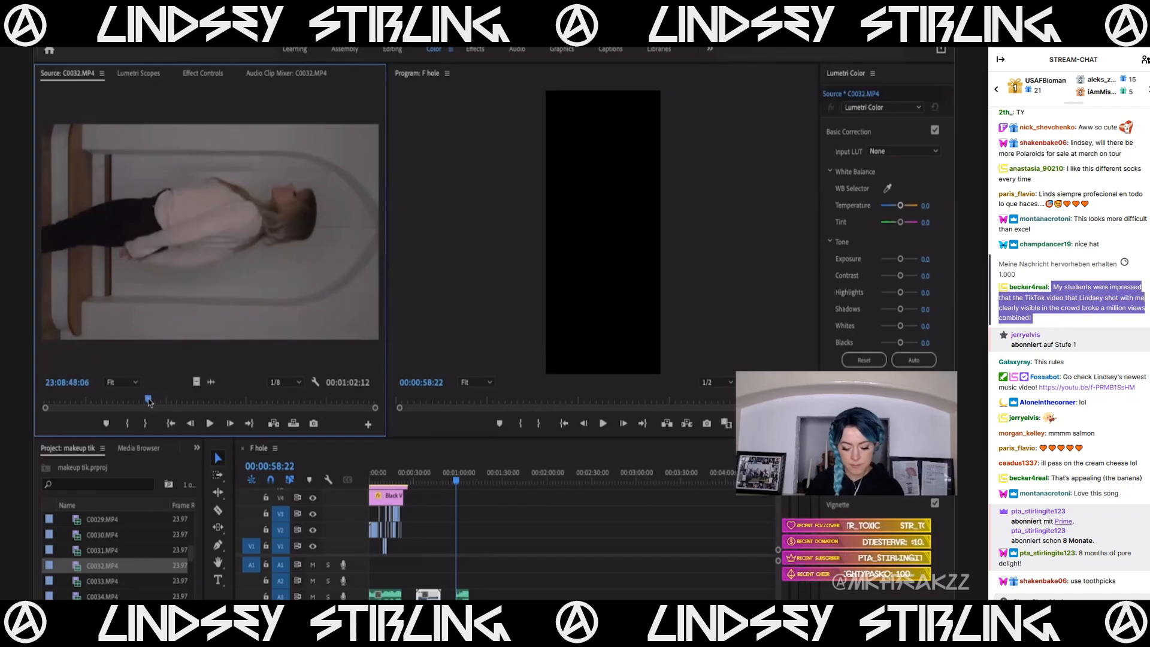
{"action": "key", "text": "i"}
{"action": "key", "text": "space"}
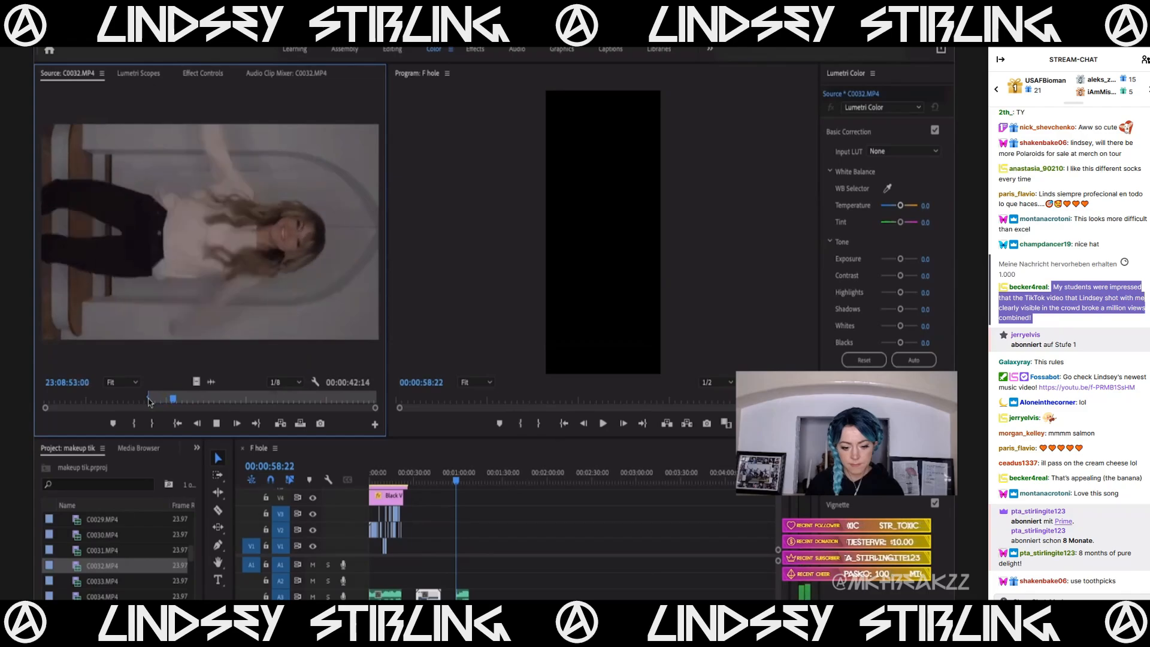
{"action": "key", "text": "space"}
{"action": "key", "text": "o"}
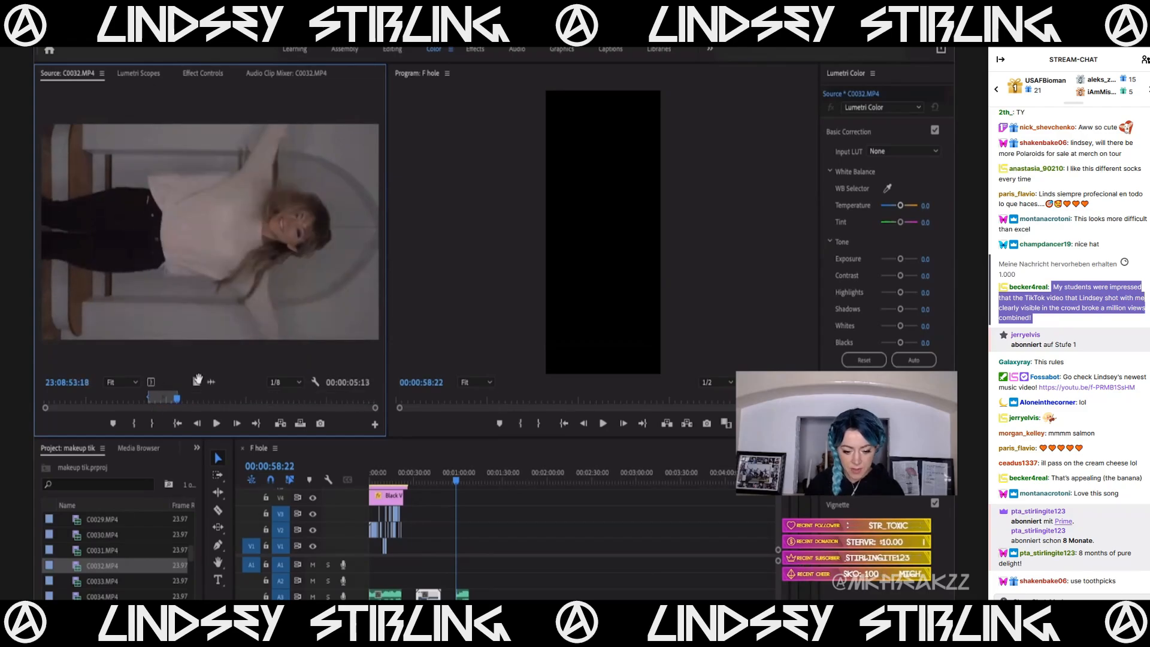
{"action": "left_click_drag", "start_coordinate": [197, 381], "coordinate": [453, 545]}
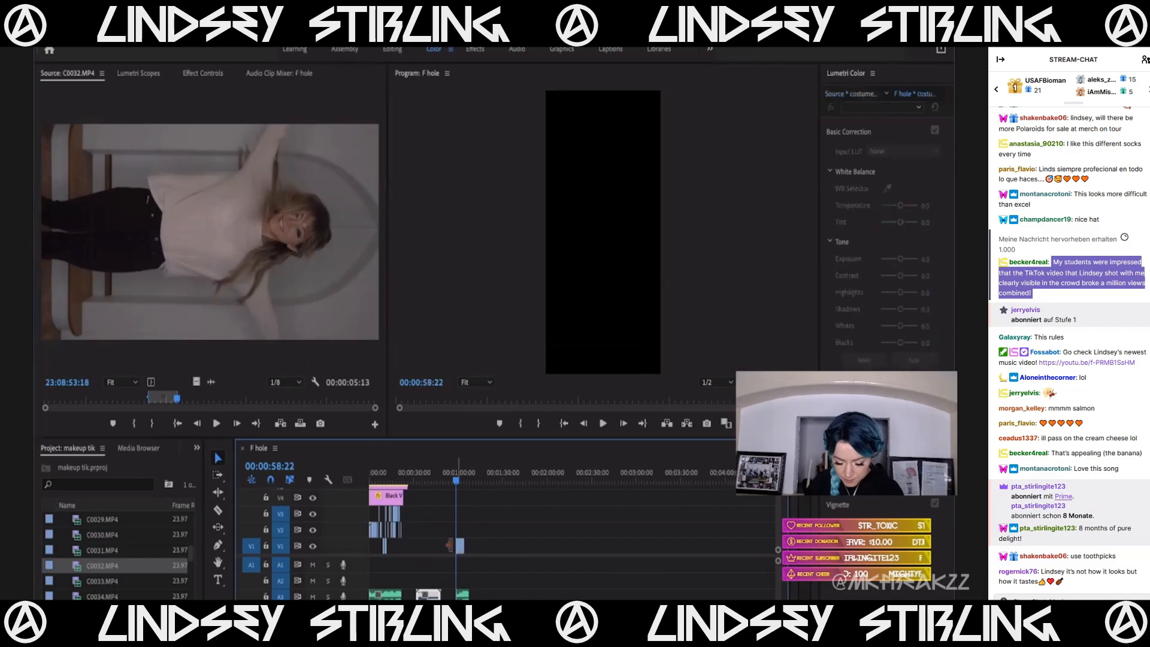
Rotate the new C0032.MP4 clip upright and scale it to fit the vertical frame with black bars above and below.
{"action": "scroll", "coordinate": [453, 545], "scroll_direction": "up", "scroll_amount": 10}
{"action": "key", "text": "space"}
{"action": "scroll", "coordinate": [568, 579], "scroll_direction": "down", "scroll_amount": 5}
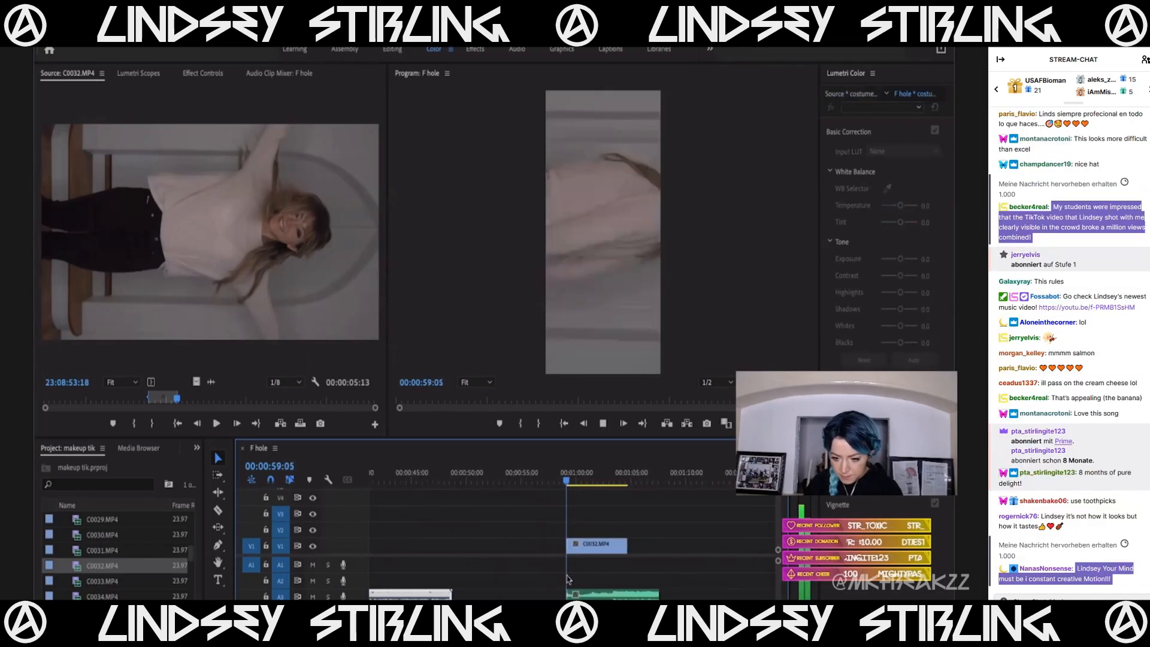
{"action": "key", "text": "space"}
{"action": "left_click", "coordinate": [579, 546]}
{"action": "key", "text": "space"}
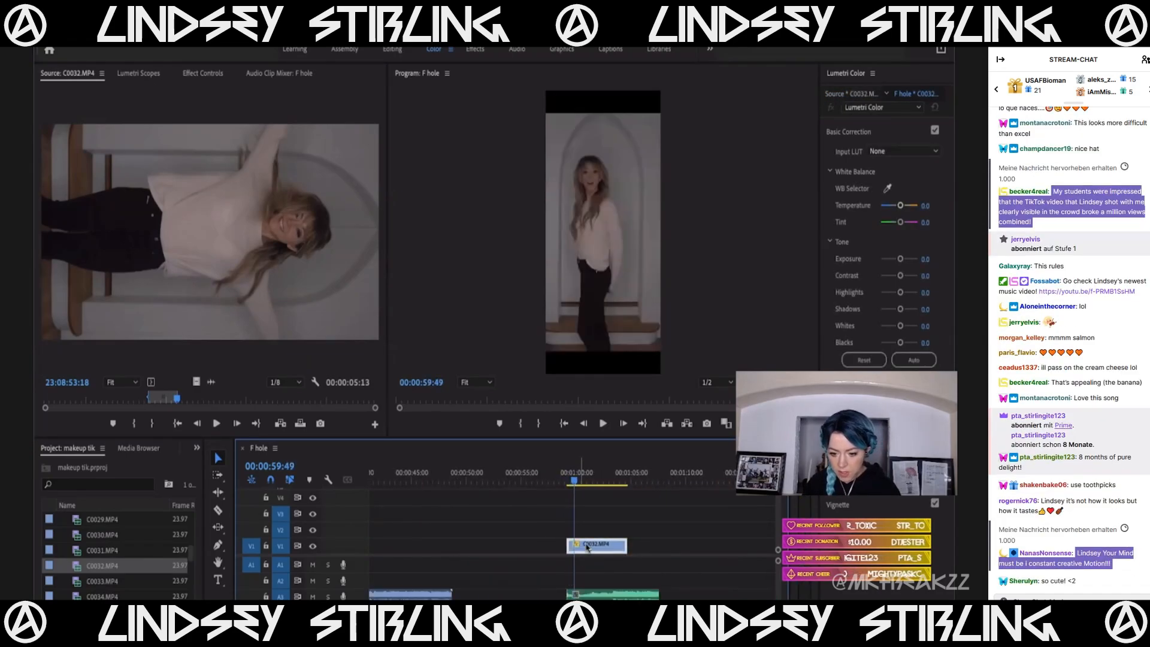
Play the start of the C0032.MP4 clip against Carol of the Bells to judge how the movement fits the music.
{"action": "key", "text": "space"}
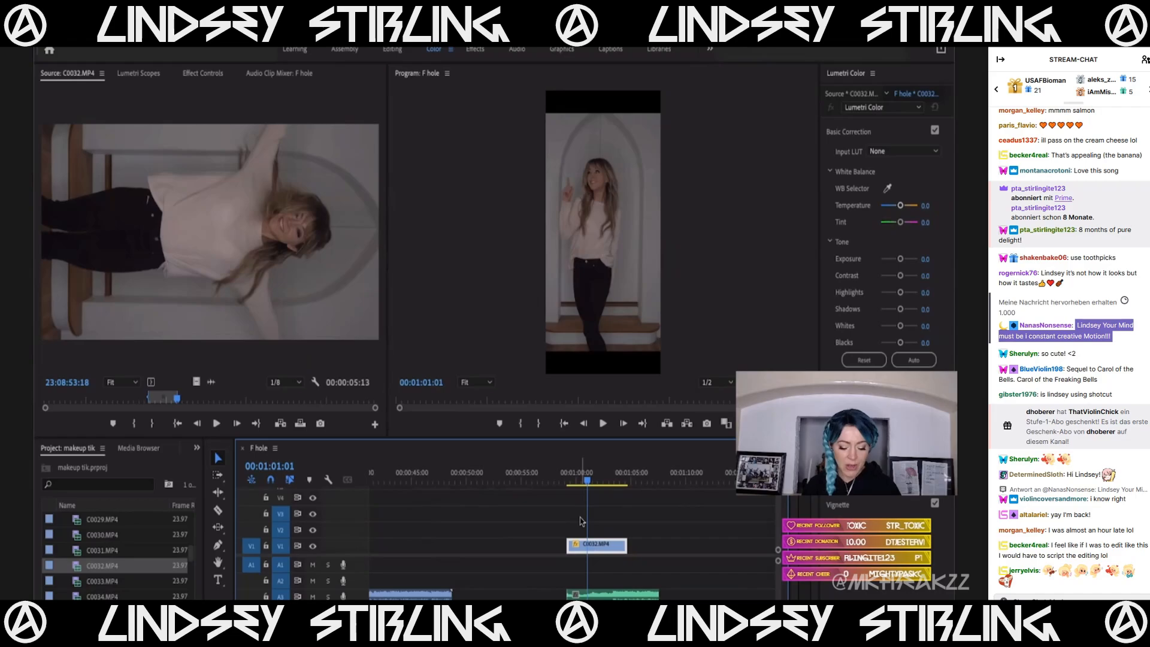
{"action": "key", "text": "space"}
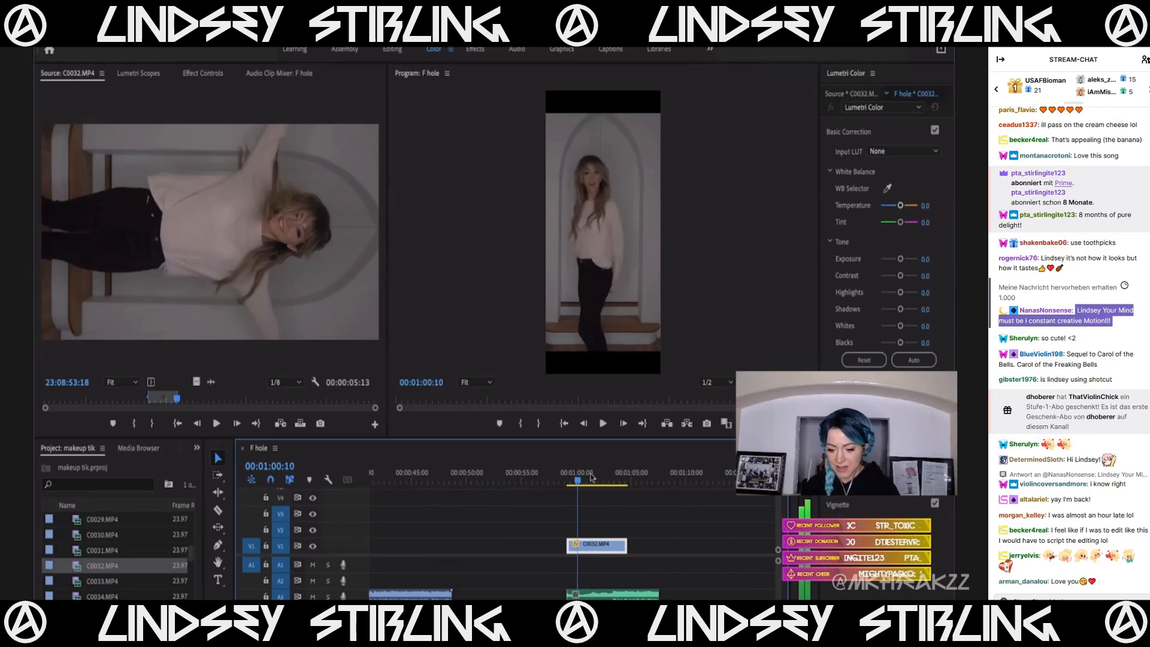
{"action": "left_click_drag", "start_coordinate": [605, 490], "coordinate": [572, 492]}
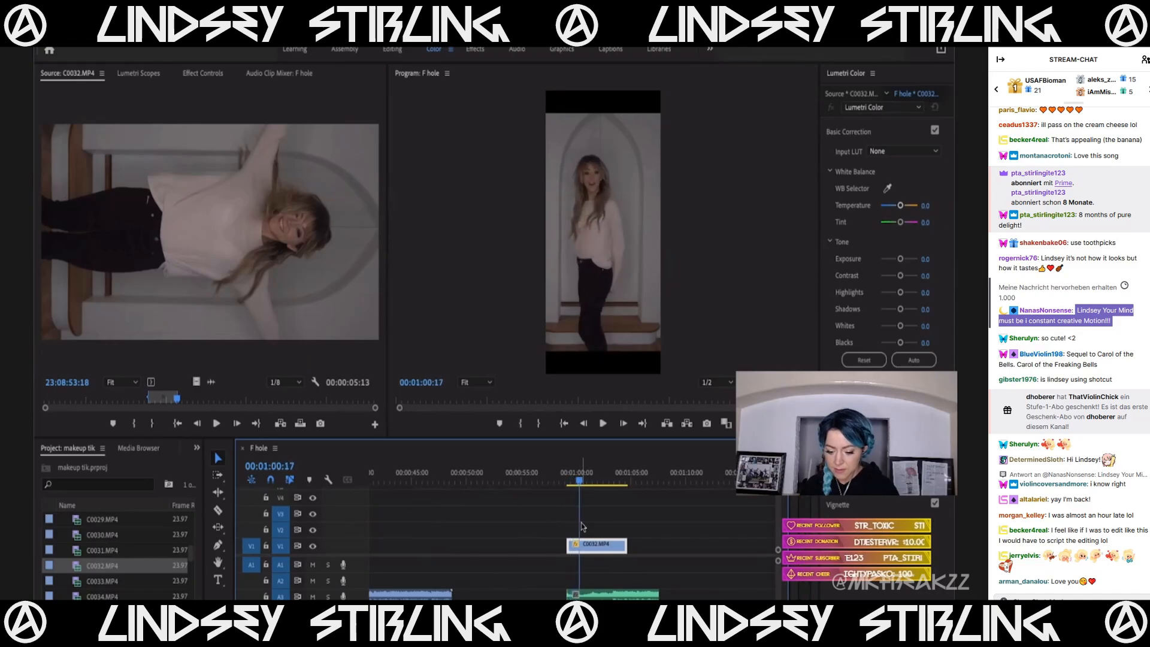
{"action": "left_click_drag", "start_coordinate": [571, 473], "coordinate": [567, 479]}
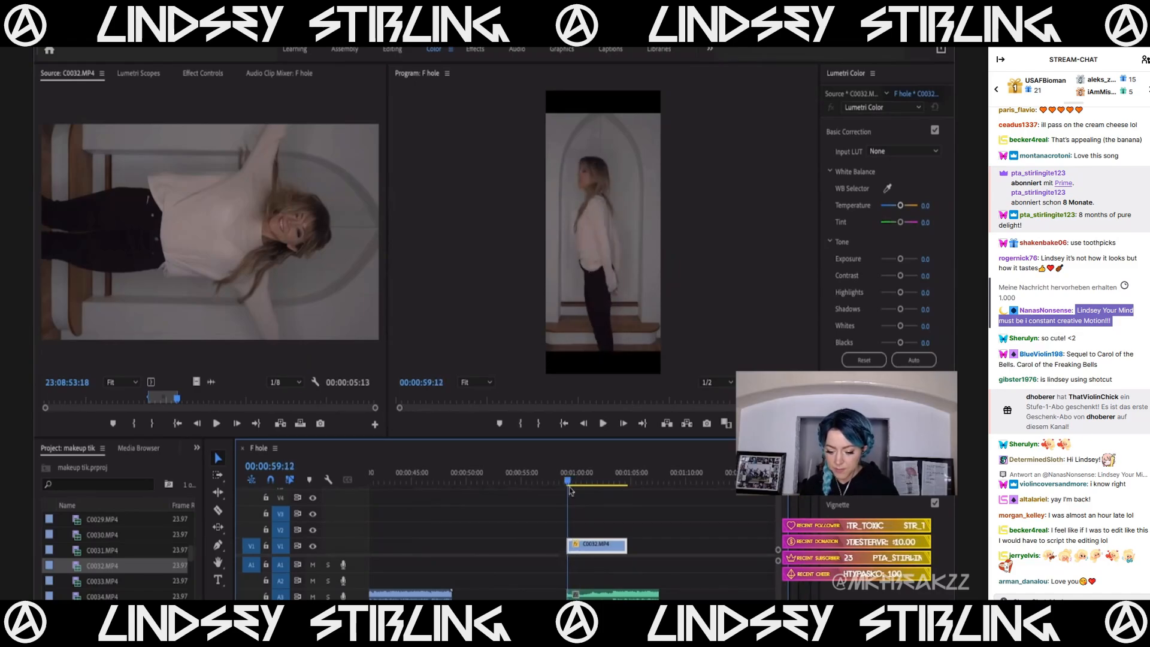
{"action": "scroll", "coordinate": [572, 525], "scroll_direction": "up", "scroll_amount": 5}
{"action": "key", "text": "space"}
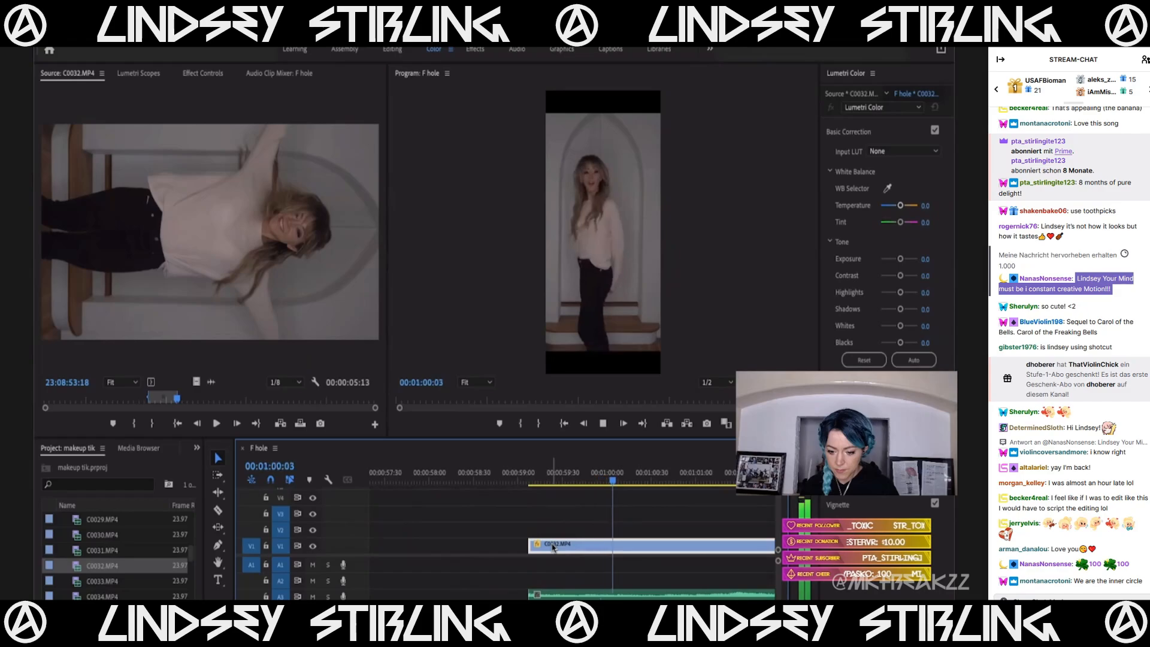
{"action": "scroll", "coordinate": [552, 564], "scroll_direction": "down", "scroll_amount": 3}
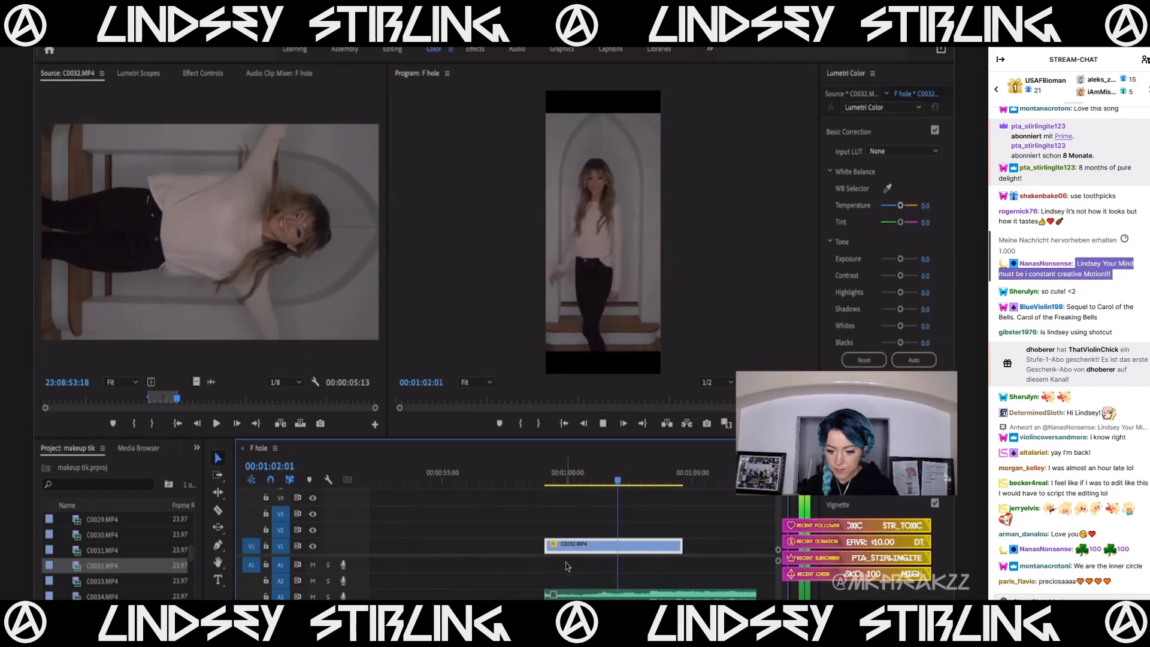
Split the C0032.MP4 clip on V1 at 00:01:02:09.
{"action": "left_click", "coordinate": [601, 470]}
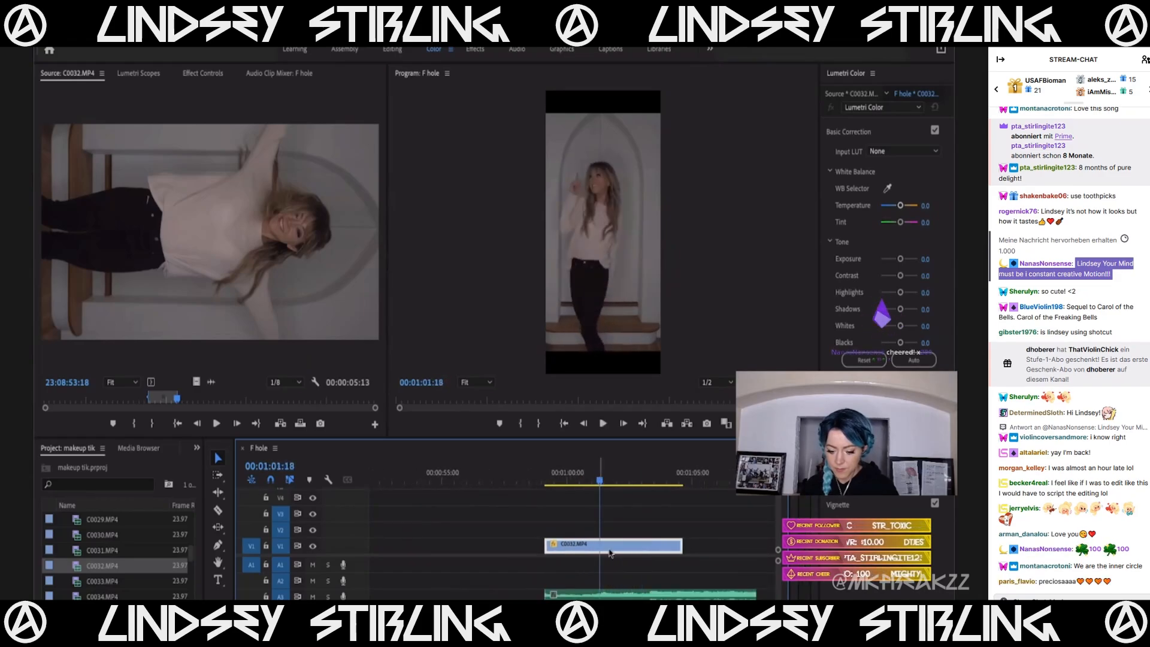
{"action": "left_click", "coordinate": [202, 74]}
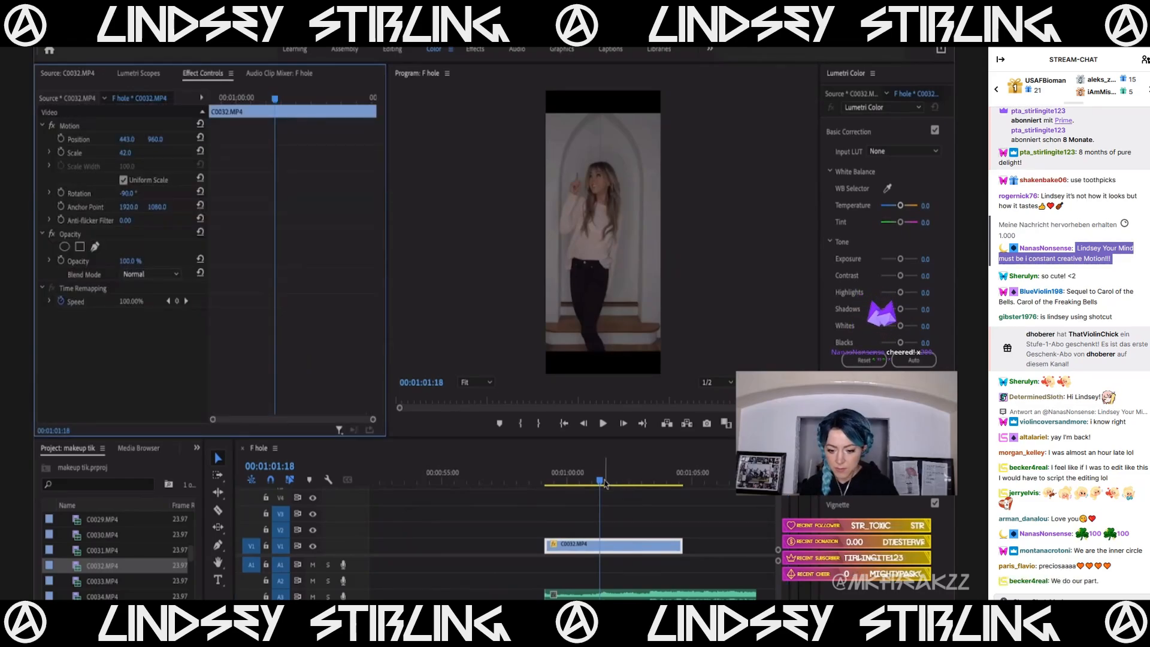
{"action": "key", "text": "space"}
{"action": "key", "text": "c"}
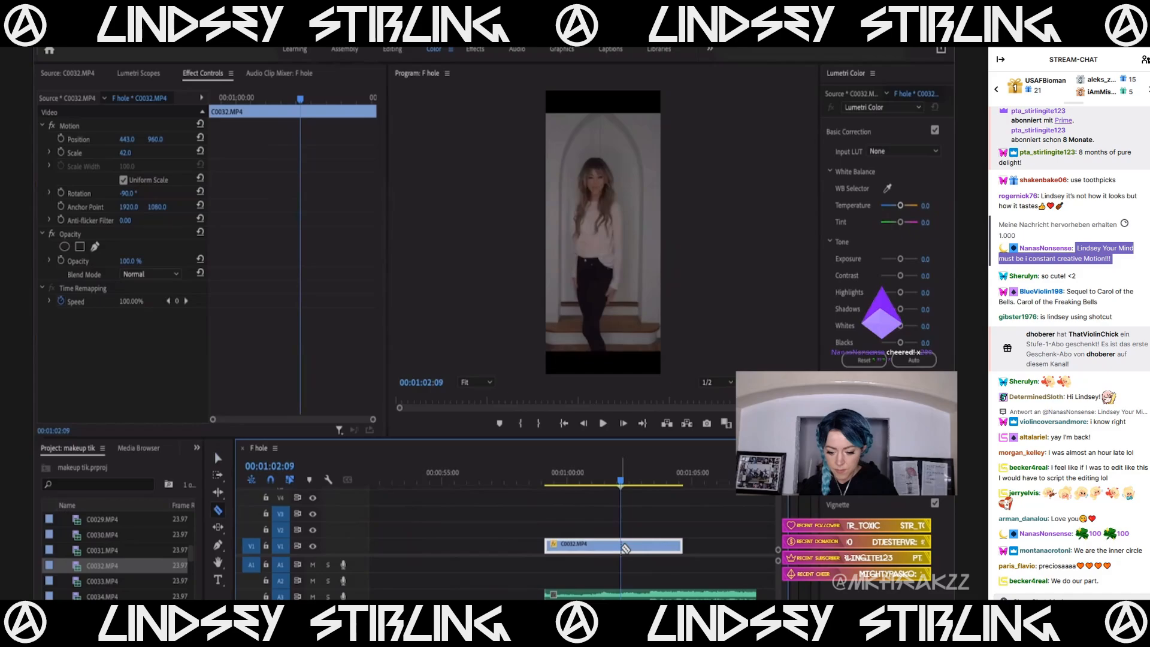
{"action": "left_click", "coordinate": [620, 543]}
Split the second C0032.MP4 piece at about 00:01:03:21 and move its end section back against the first cut, overwriting the middle section.
{"action": "key", "text": "space"}
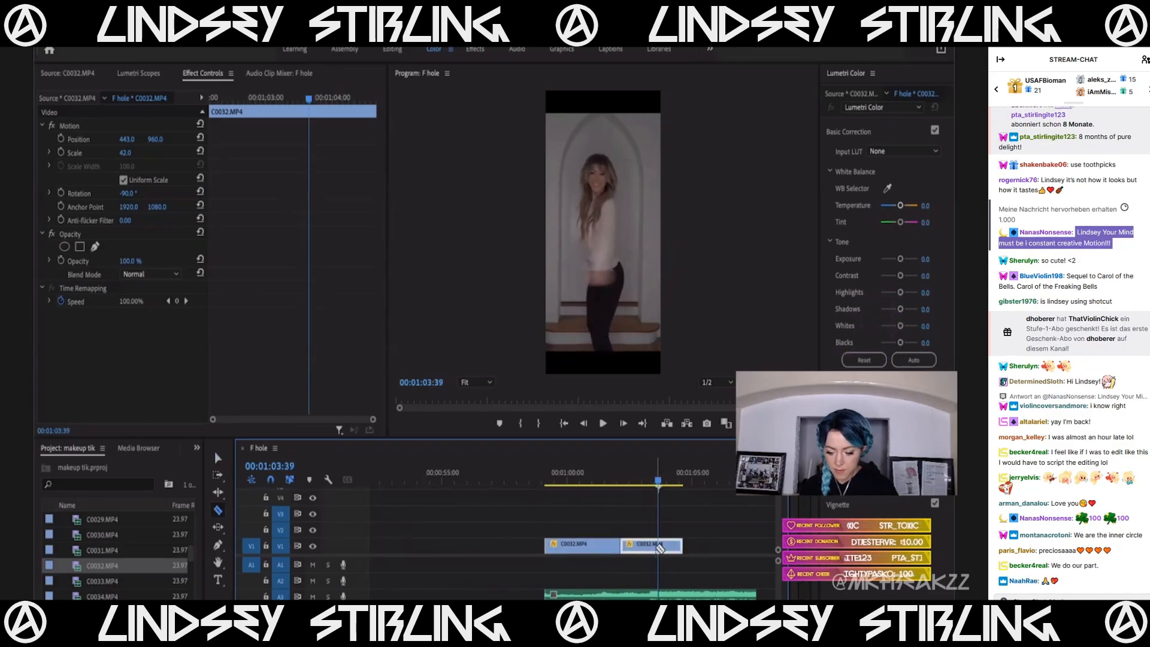
{"action": "key", "text": "="}
{"action": "key", "text": "Left"}
{"action": "key", "text": "Left"}
{"action": "key", "text": "Left"}
{"action": "key", "text": "Left"}
{"action": "key", "text": "Left"}
{"action": "key", "text": "Left"}
{"action": "key", "text": "Left"}
{"action": "key", "text": "Left"}
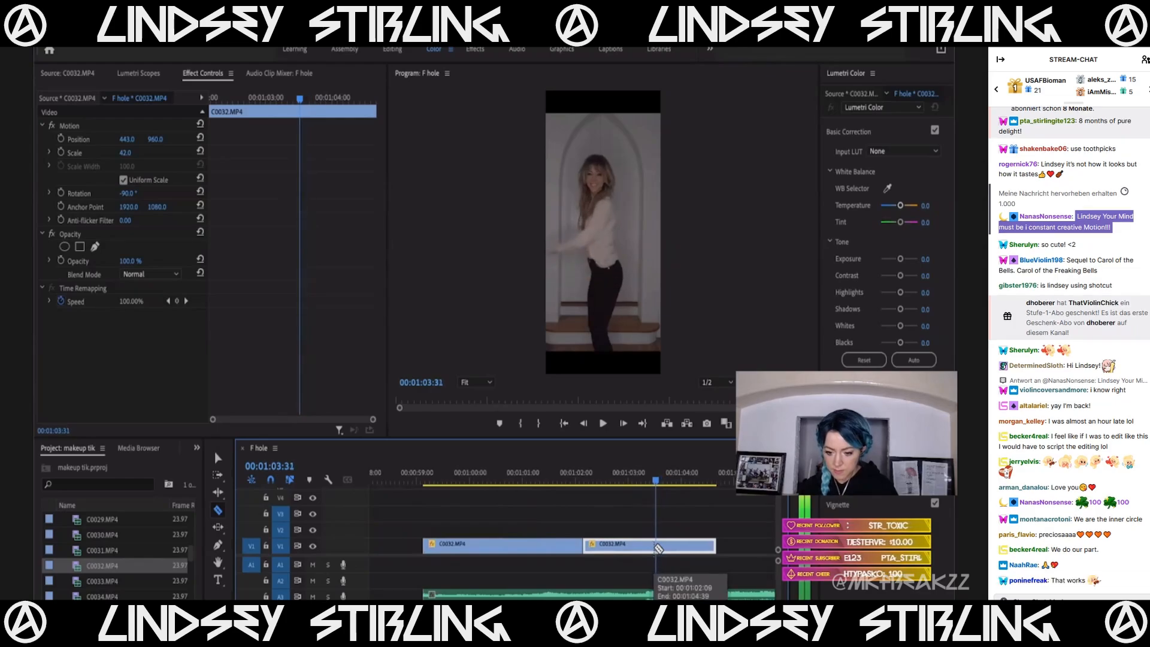
{"action": "key", "text": "Left"}
{"action": "key", "text": "Left"}
{"action": "key", "text": "Left"}
{"action": "key", "text": "Left"}
{"action": "key", "text": "Left"}
{"action": "key", "text": "Left"}
{"action": "key", "text": "Left"}
{"action": "key", "text": "Left"}
{"action": "key", "text": "Left"}
{"action": "left_click", "coordinate": [652, 546]}
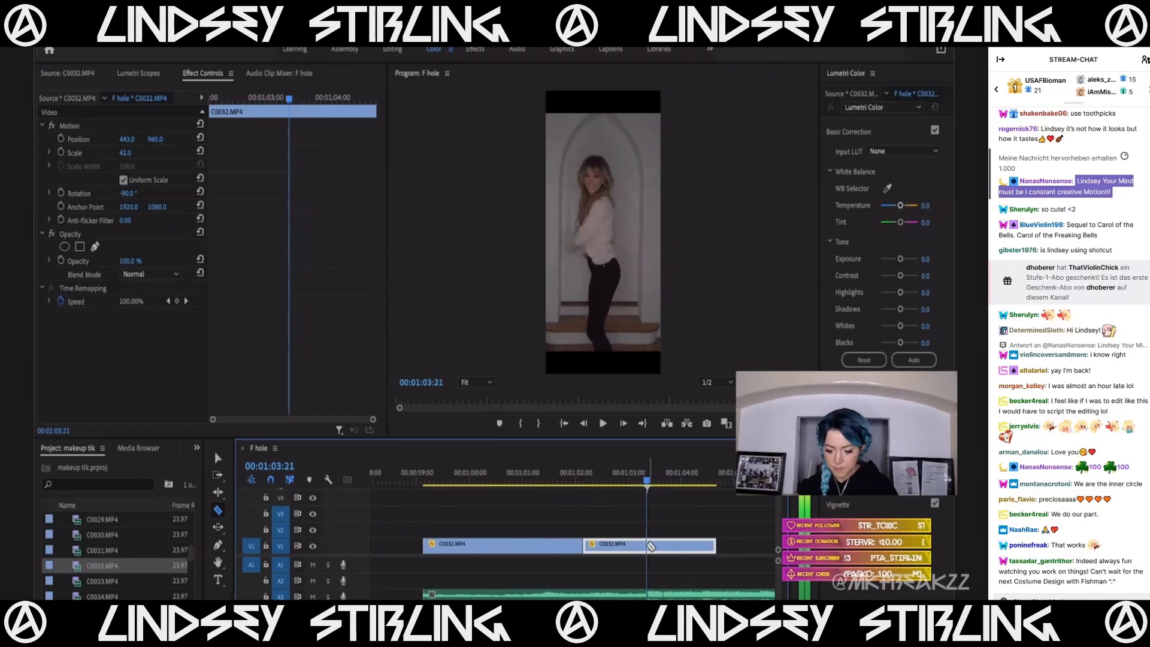
{"action": "key", "text": "v"}
{"action": "left_click_drag", "start_coordinate": [669, 546], "coordinate": [610, 547]}
Play across the joined C0032.MP4 pieces and trim the end of the second piece to 00:01:03:19.
{"action": "left_click", "coordinate": [558, 472]}
{"action": "key", "text": "space"}
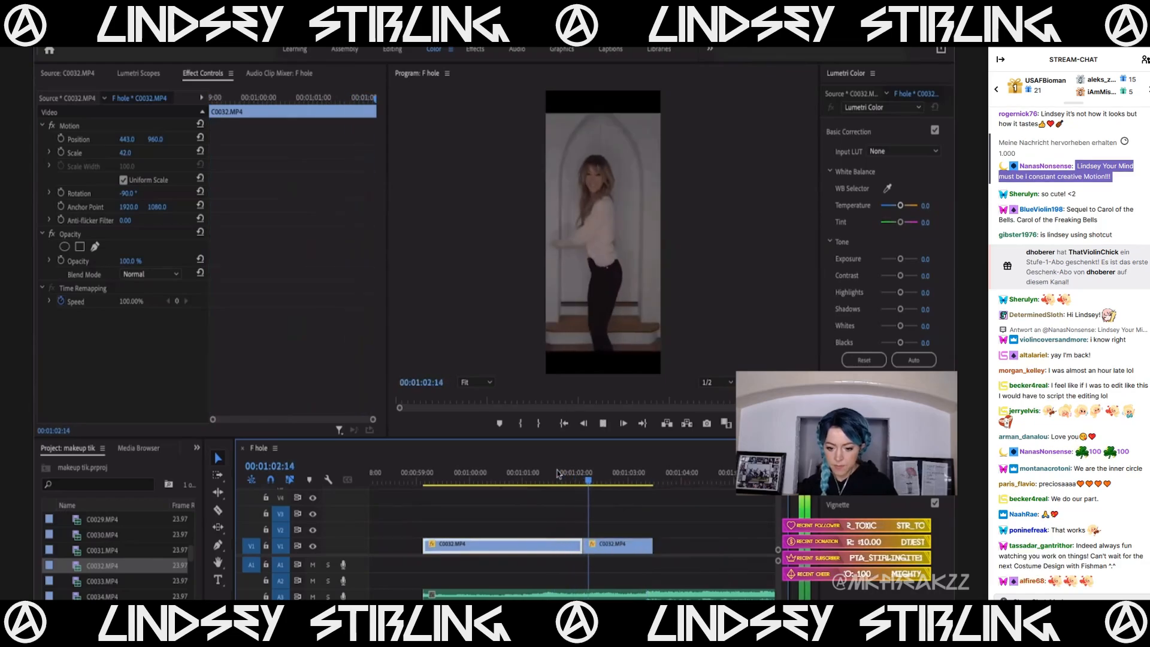
{"action": "key", "text": "space"}
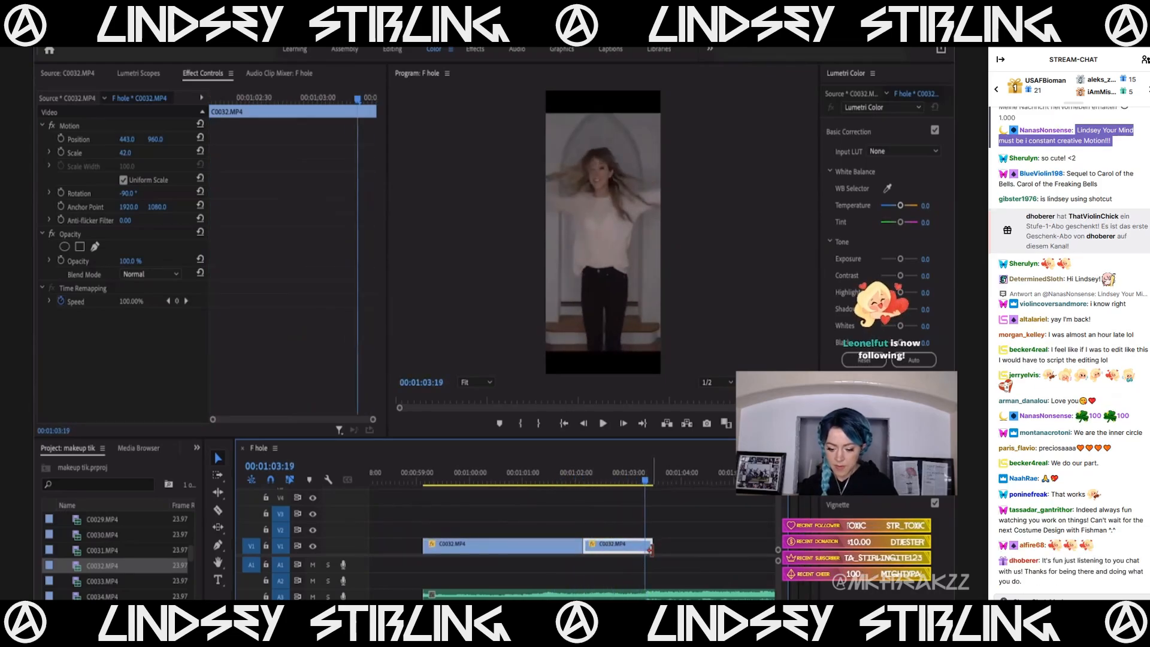
Play the shortened C0032.MP4 section from its beginning and move the playhead to the spin at 00:01:03:14.
{"action": "left_click", "coordinate": [424, 478]}
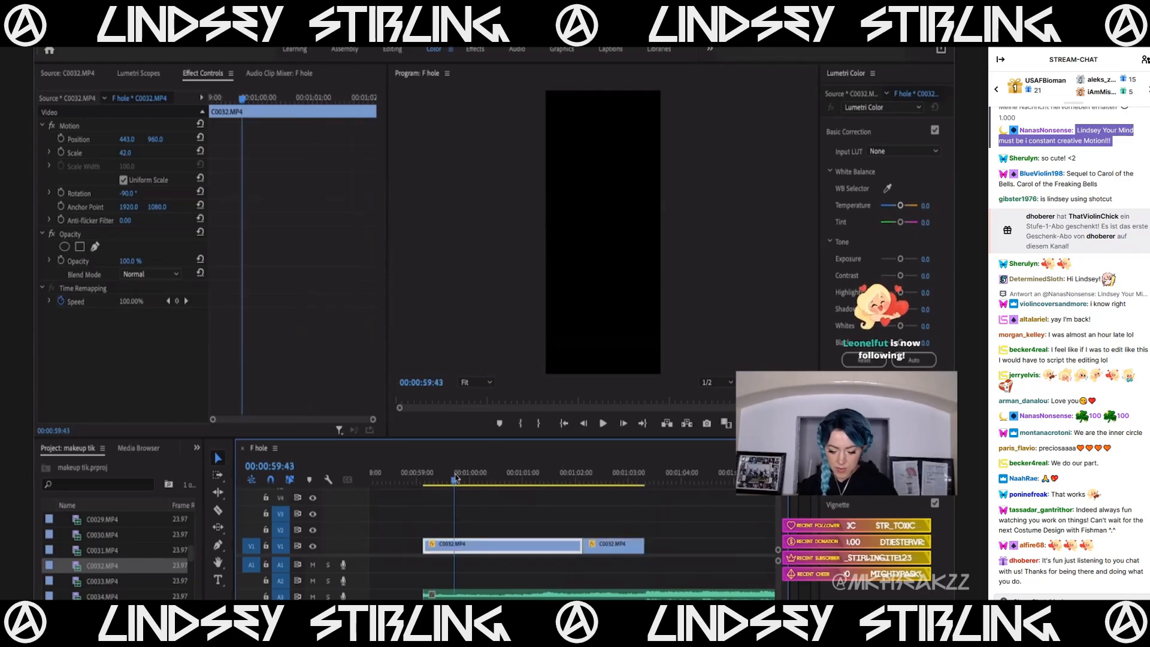
{"action": "left_click_drag", "start_coordinate": [423, 477], "coordinate": [423, 530]}
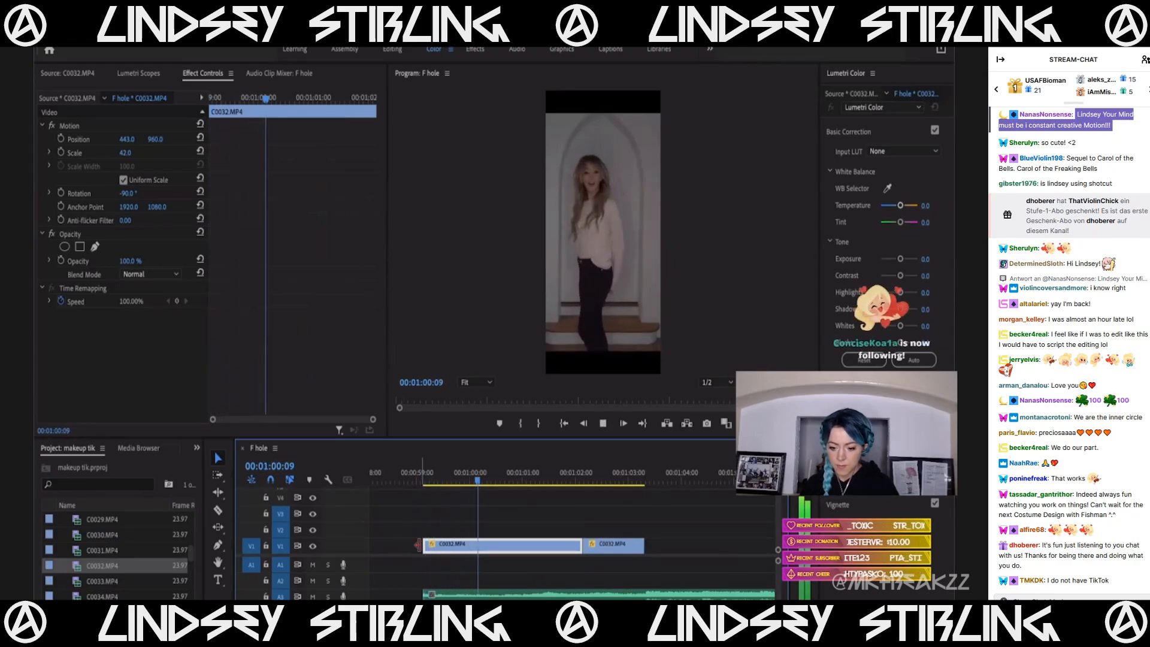
{"action": "key", "text": "space"}
{"action": "left_click_drag", "start_coordinate": [527, 479], "coordinate": [641, 488]}
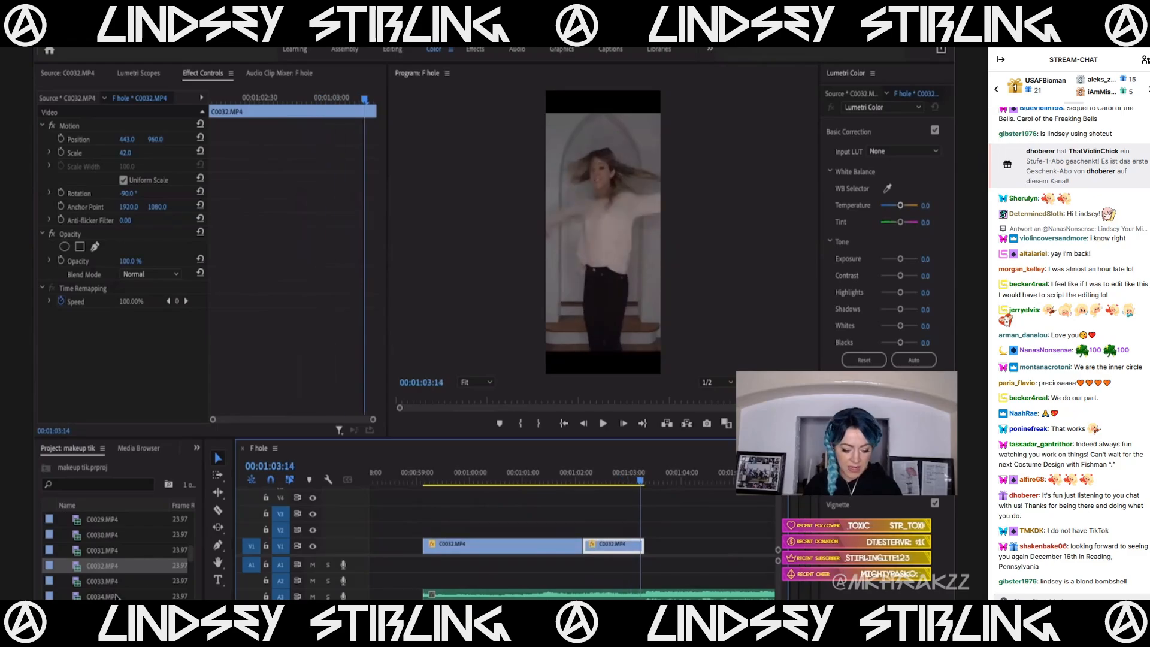
Look at C0033.MP4, open C0034.MP4 as the source clip, and enlarge the source and program monitors above the timeline.
{"action": "double_click", "coordinate": [102, 582]}
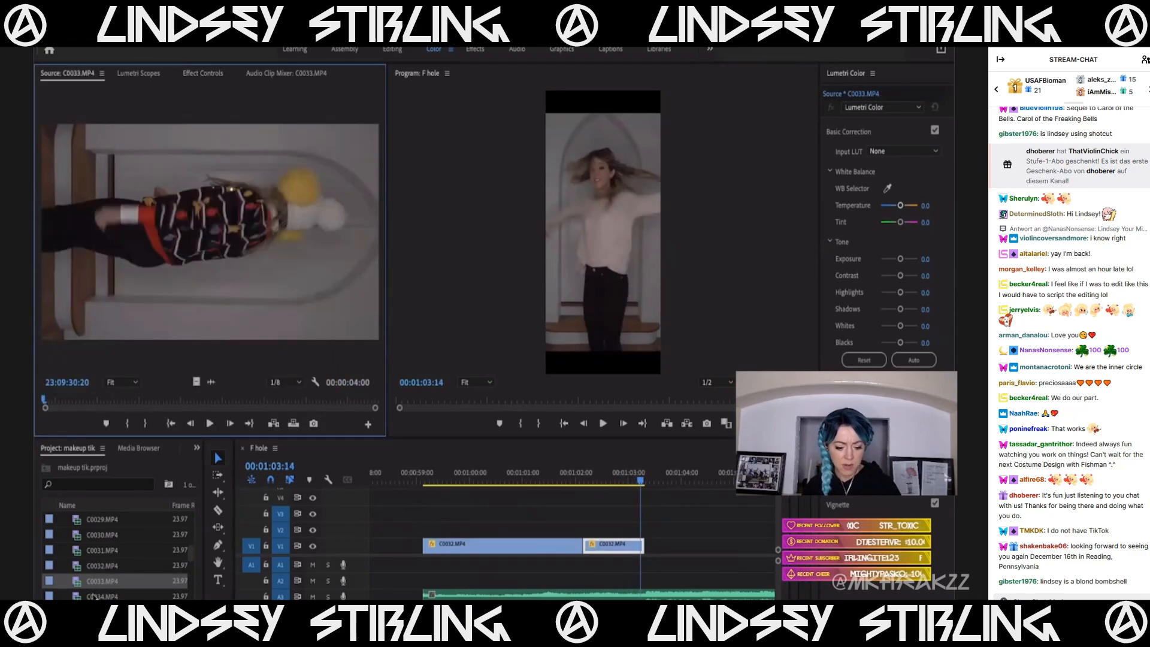
{"action": "double_click", "coordinate": [98, 597]}
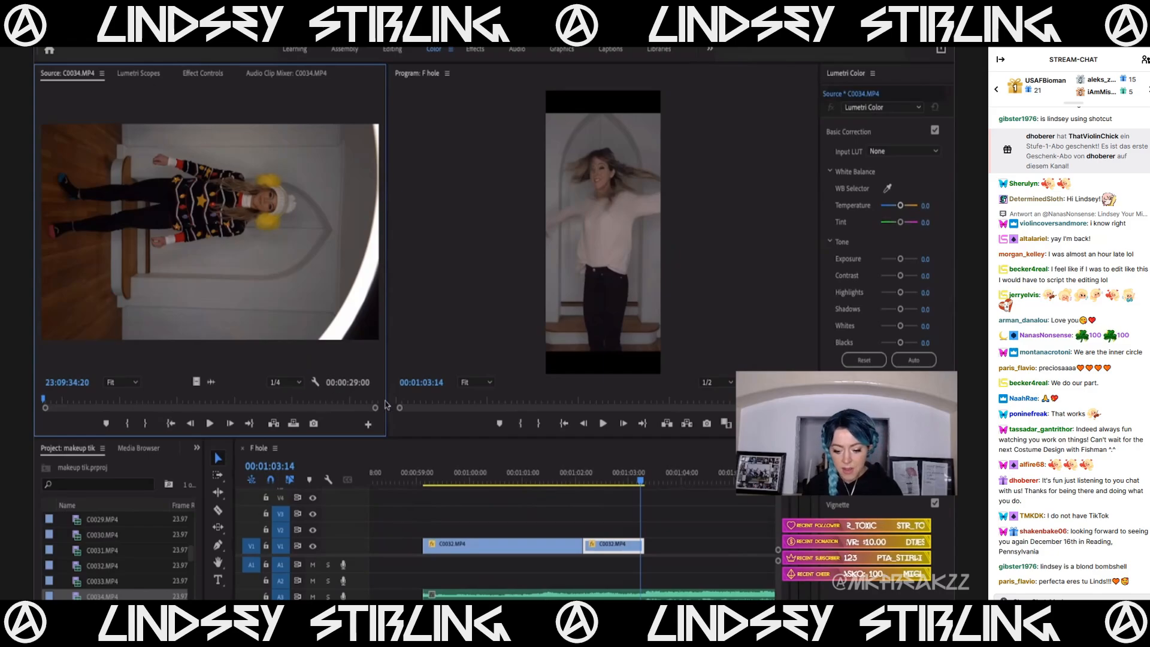
{"action": "left_click", "coordinate": [323, 557]}
{"action": "scroll", "coordinate": [323, 557], "scroll_direction": "up", "scroll_amount": 3}
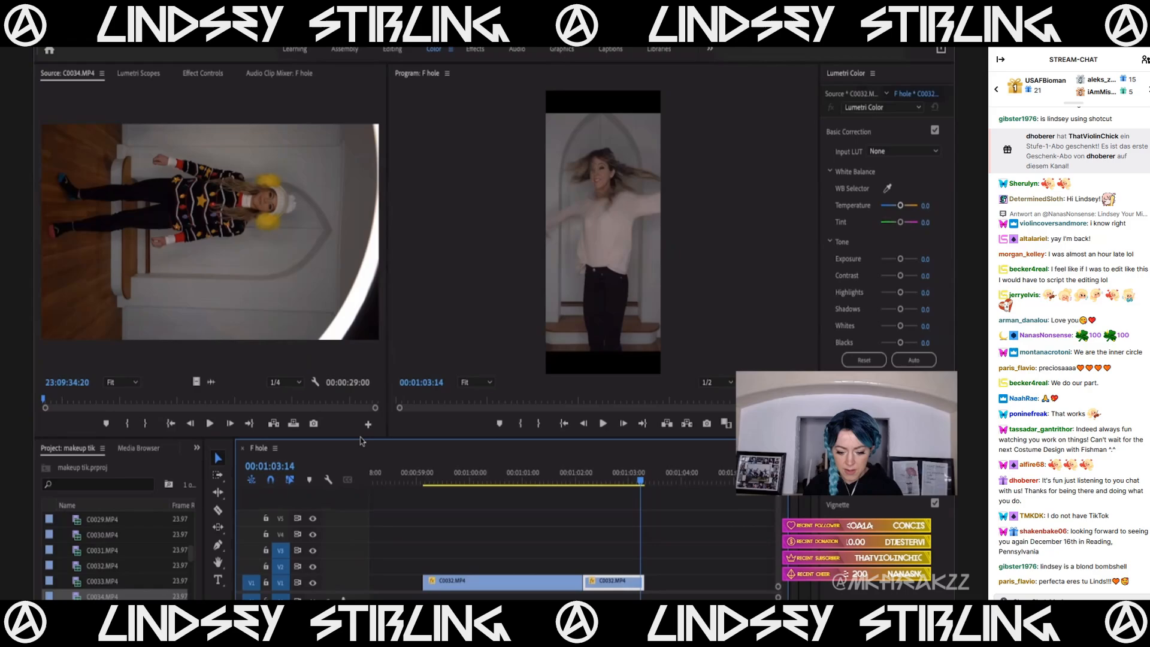
{"action": "left_click_drag", "start_coordinate": [361, 455], "coordinate": [365, 502]}
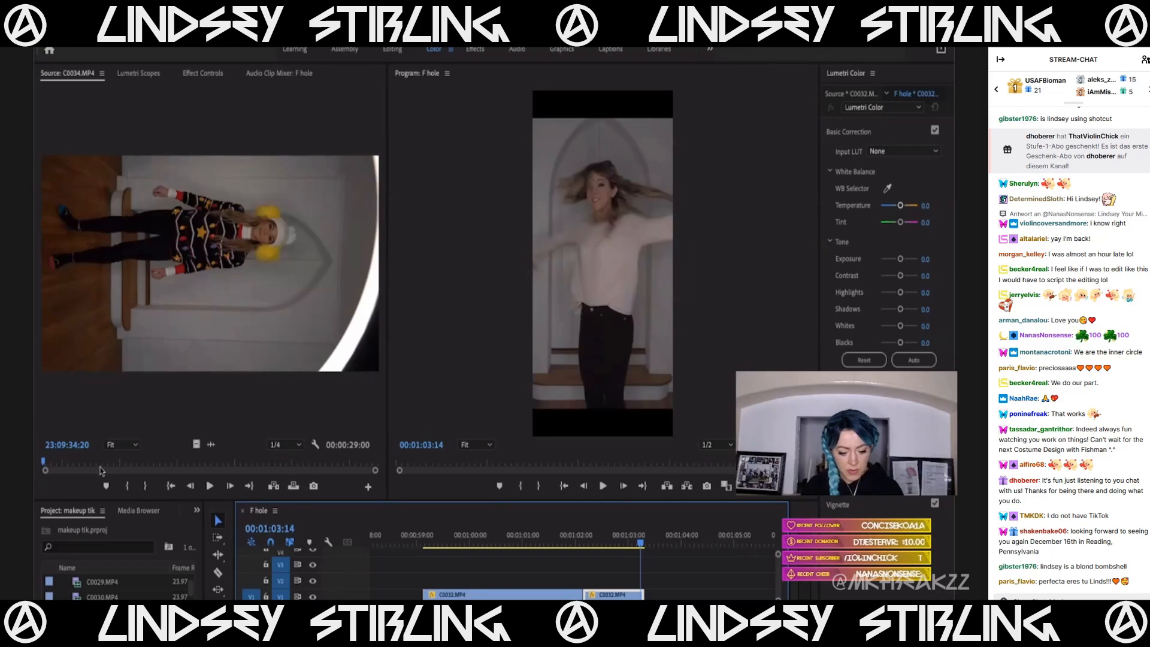
Mark a 00:00:03:05 section of C0034.MP4 around the Christmas sweater spin and check the footage near the clip's end.
{"action": "left_click_drag", "start_coordinate": [105, 465], "coordinate": [168, 458]}
{"action": "key", "text": "space"}
{"action": "key", "text": "i"}
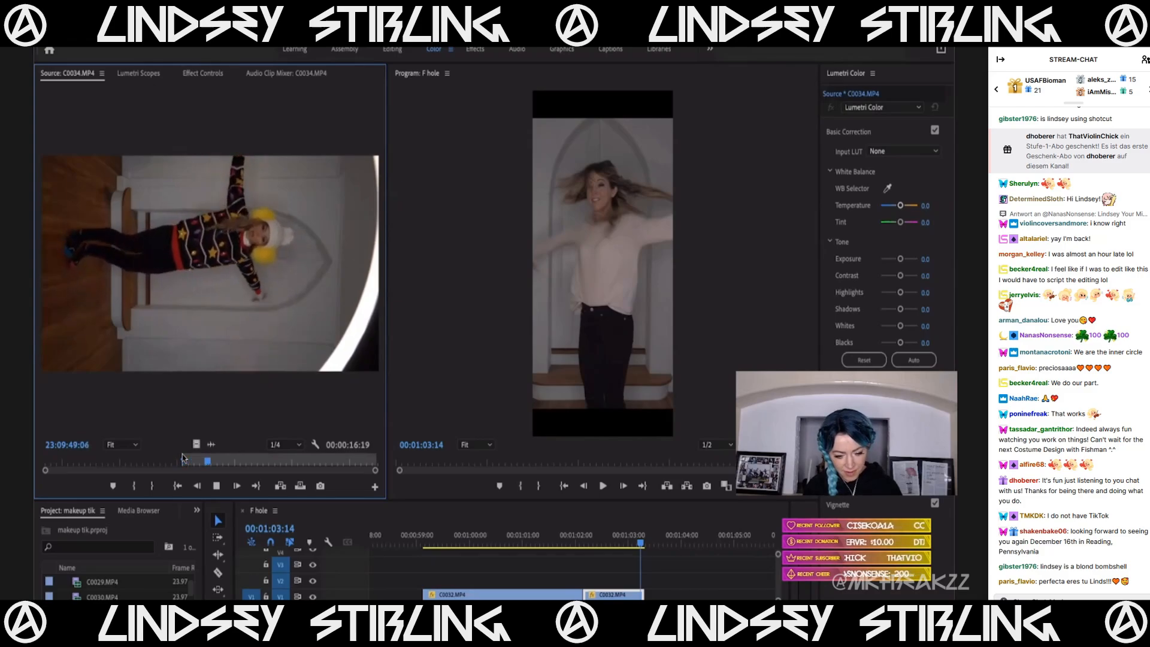
{"action": "key", "text": "o"}
{"action": "left_click", "coordinate": [336, 463]}
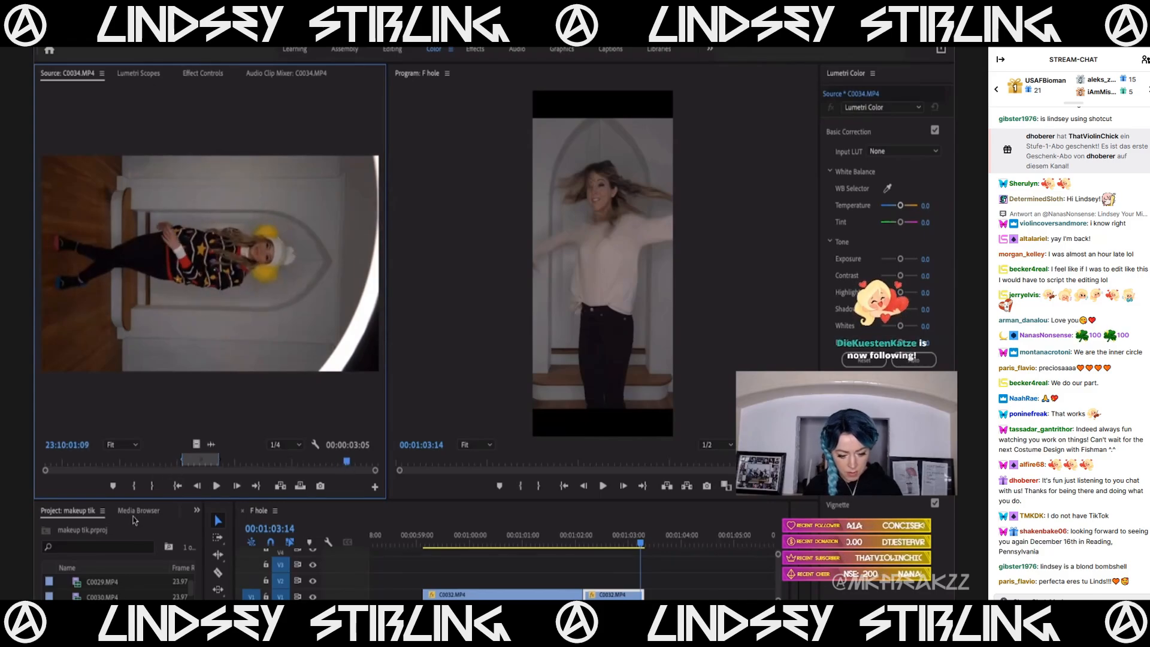
Mark 3 seconds of C0035.MP4 ending at 23:10:22:23 and place only its video on V2 at 00:01:03:14.
{"action": "scroll", "coordinate": [128, 593], "scroll_direction": "down", "scroll_amount": 3}
{"action": "scroll", "coordinate": [128, 595], "scroll_direction": "down", "scroll_amount": 1}
{"action": "double_click", "coordinate": [128, 596]}
{"action": "left_click_drag", "start_coordinate": [136, 461], "coordinate": [207, 460]}
{"action": "key", "text": "i"}
{"action": "key", "text": "space"}
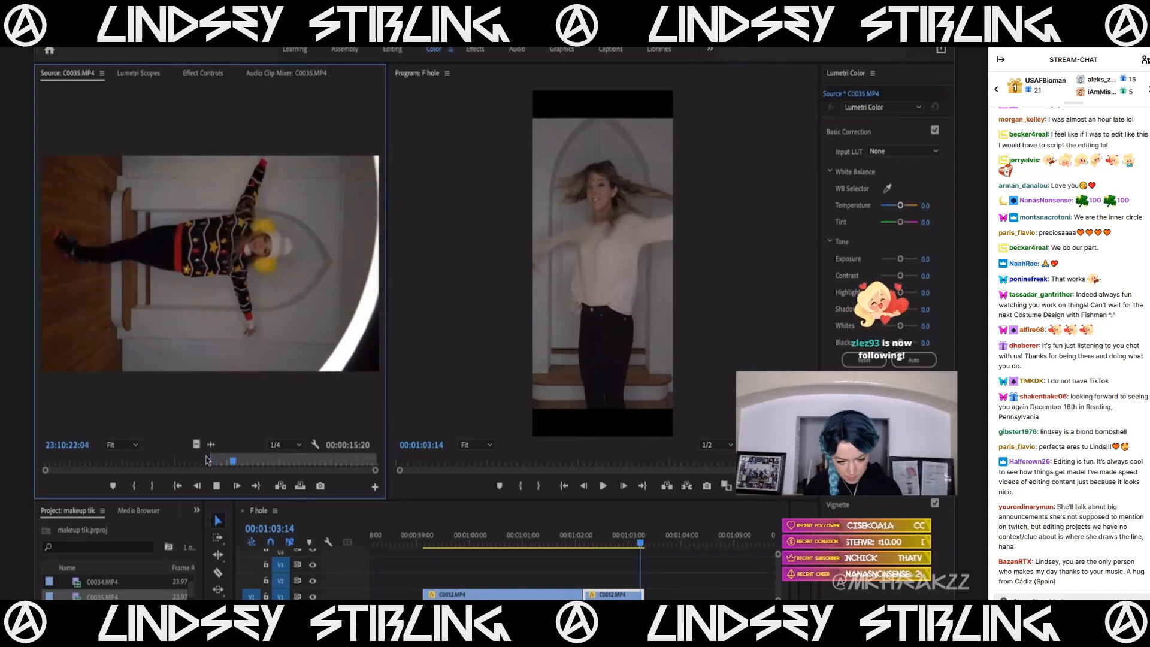
{"action": "key", "text": "space"}
{"action": "key", "text": "o"}
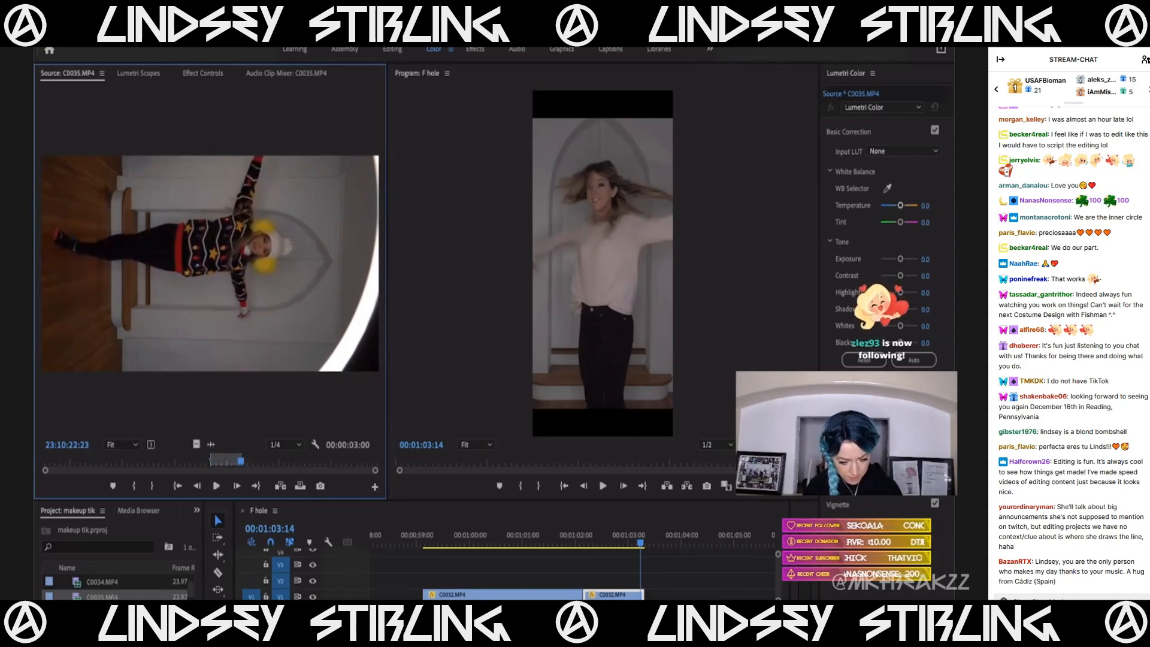
{"action": "left_click_drag", "start_coordinate": [196, 444], "coordinate": [649, 577]}
{"action": "key", "text": "minus"}
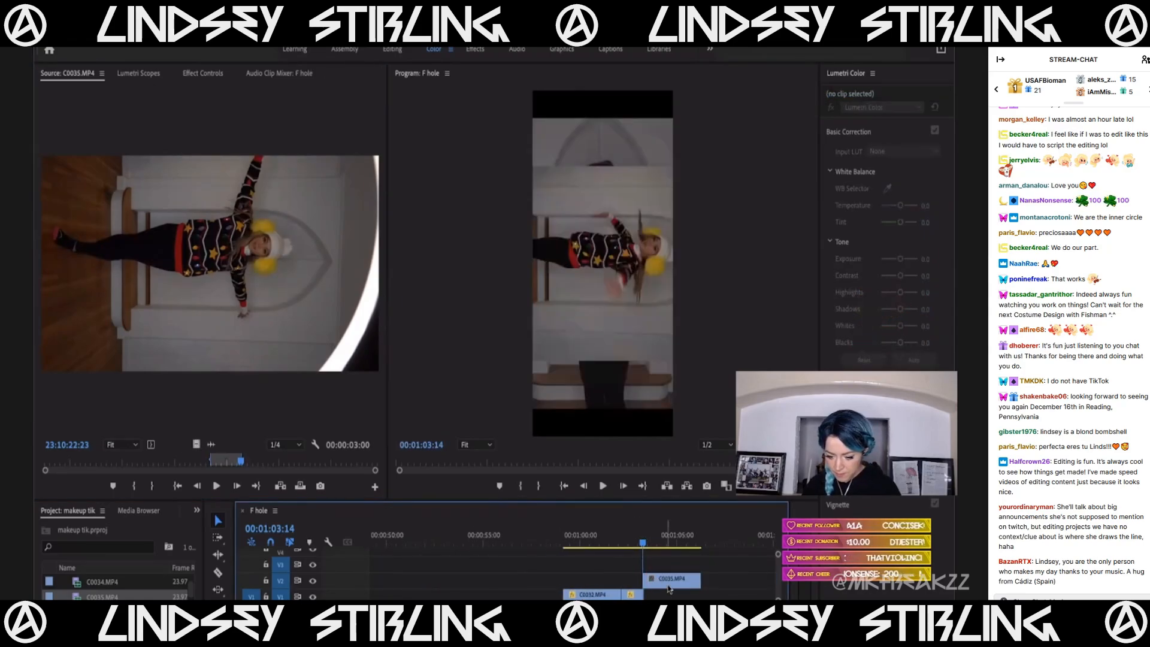
Rotate the new C0035.MP4 clip to -90° at position 443, 960 and reset its scale to 100 so it fills the frame.
{"action": "left_click", "coordinate": [669, 587]}
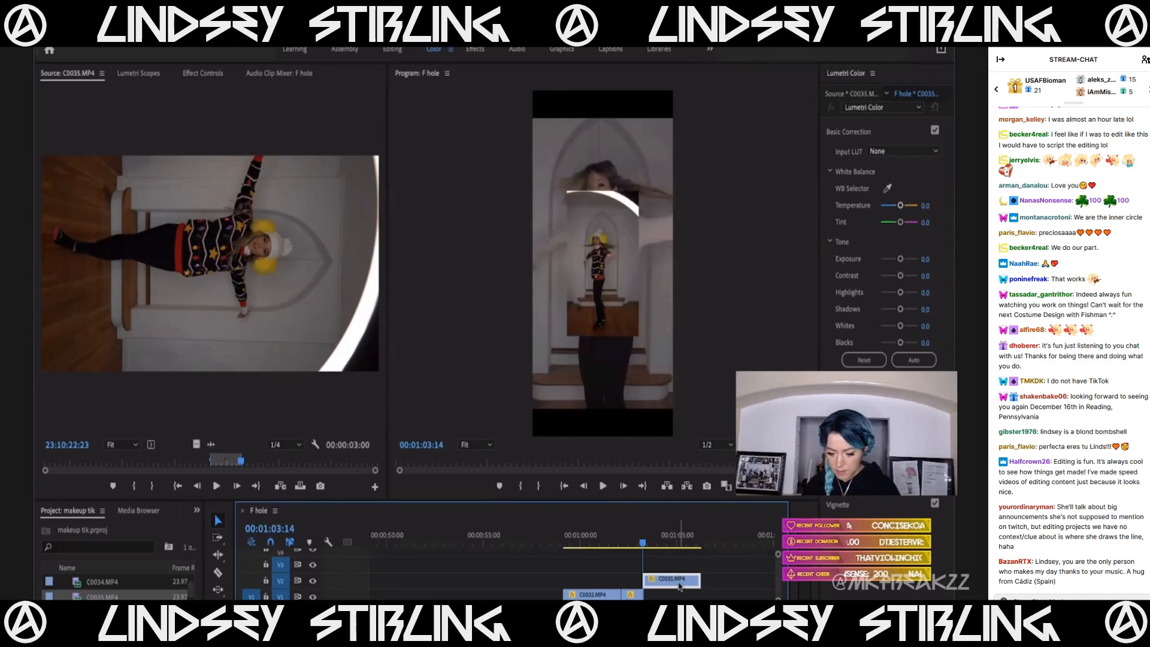
{"action": "left_click", "coordinate": [198, 73]}
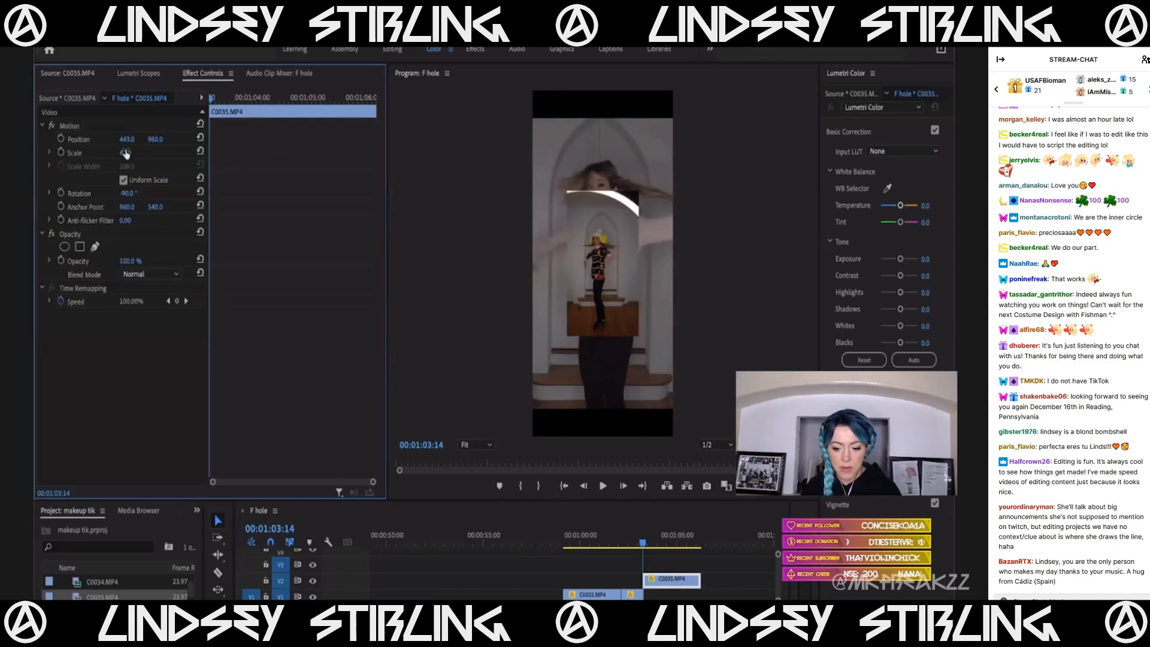
{"action": "left_click", "coordinate": [652, 546]}
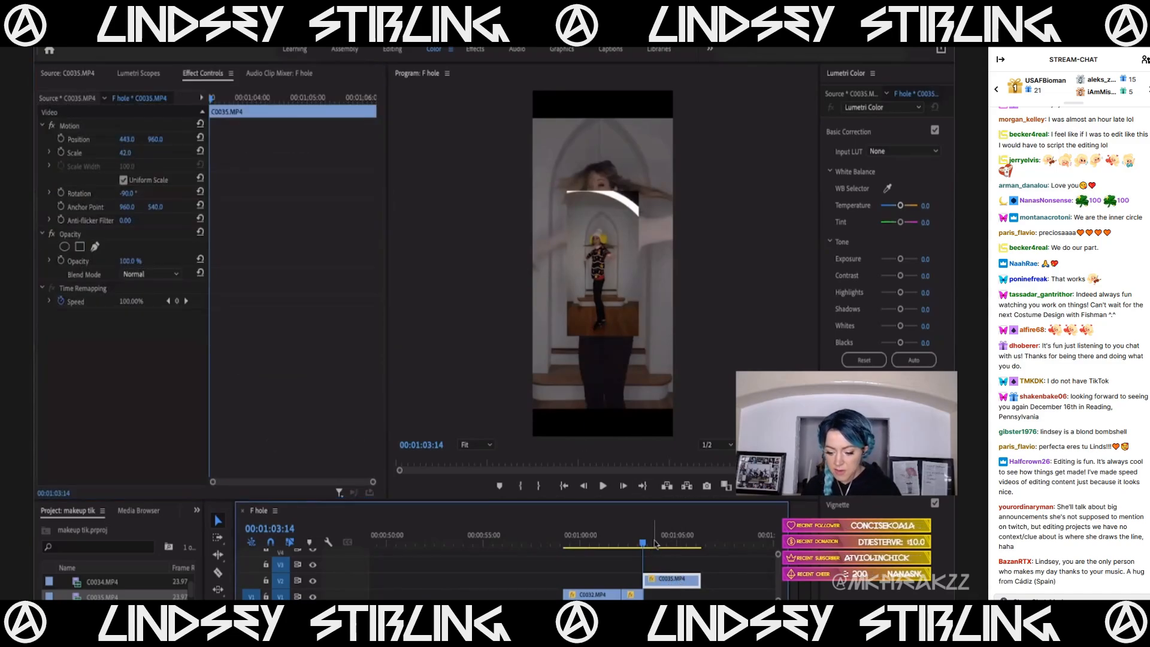
{"action": "left_click", "coordinate": [200, 151]}
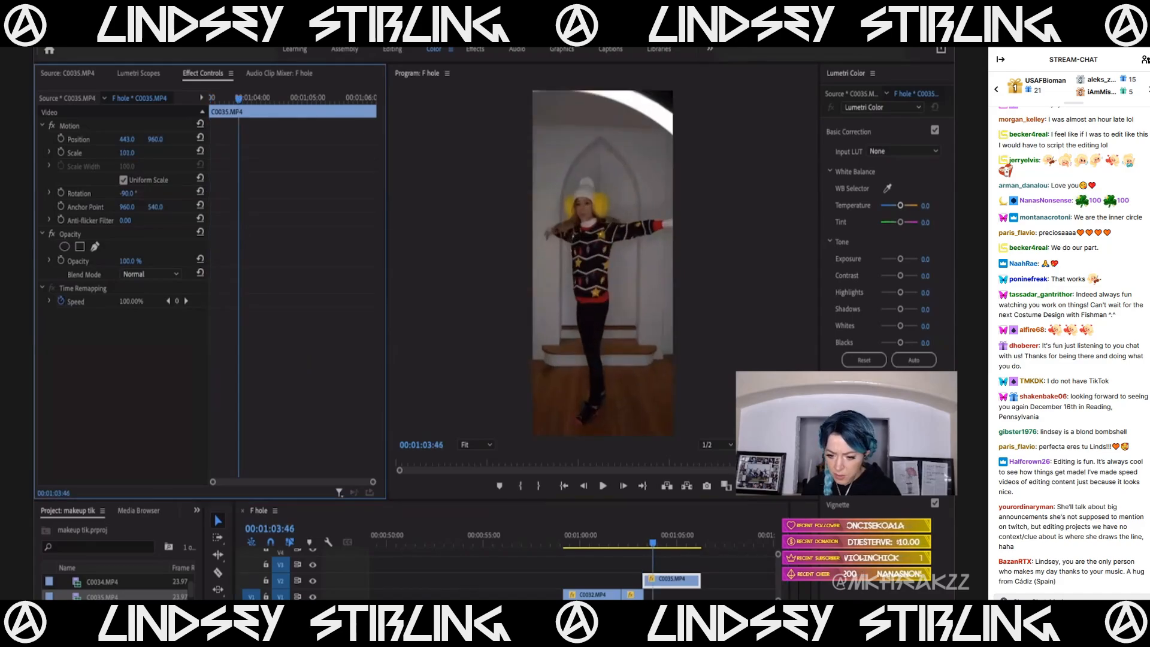
Compare the framing of the C0032.MP4 spin with the start of the C0035.MP4 clip across the costume switch.
{"action": "left_click", "coordinate": [630, 539]}
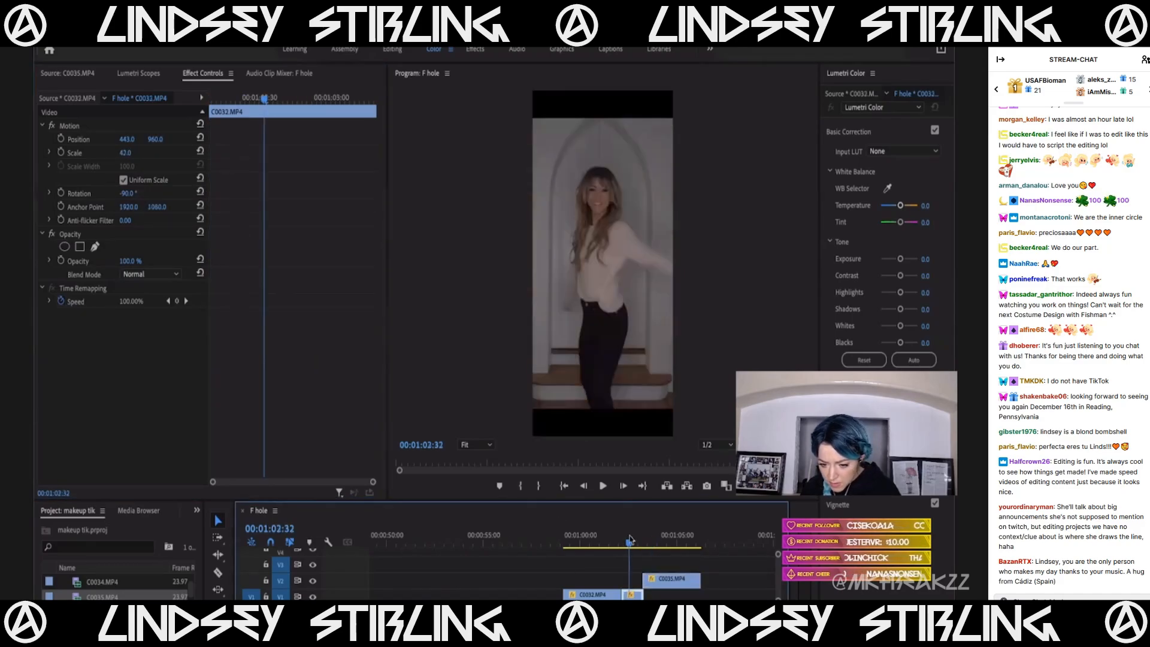
{"action": "left_click_drag", "start_coordinate": [630, 541], "coordinate": [638, 541]}
{"action": "scroll", "coordinate": [557, 575], "scroll_direction": "down", "scroll_amount": 3}
{"action": "scroll", "coordinate": [557, 575], "scroll_direction": "up", "scroll_amount": 2}
{"action": "scroll", "coordinate": [556, 575], "scroll_direction": "left", "scroll_amount": 3}
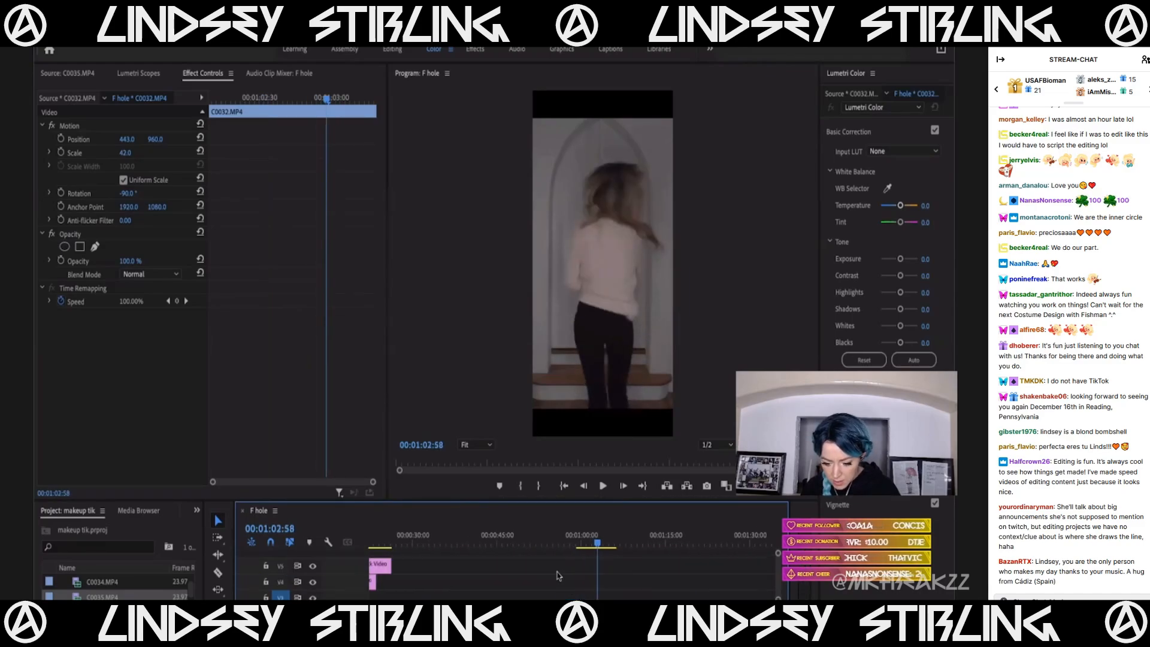
{"action": "scroll", "coordinate": [680, 577], "scroll_direction": "down", "scroll_amount": 2}
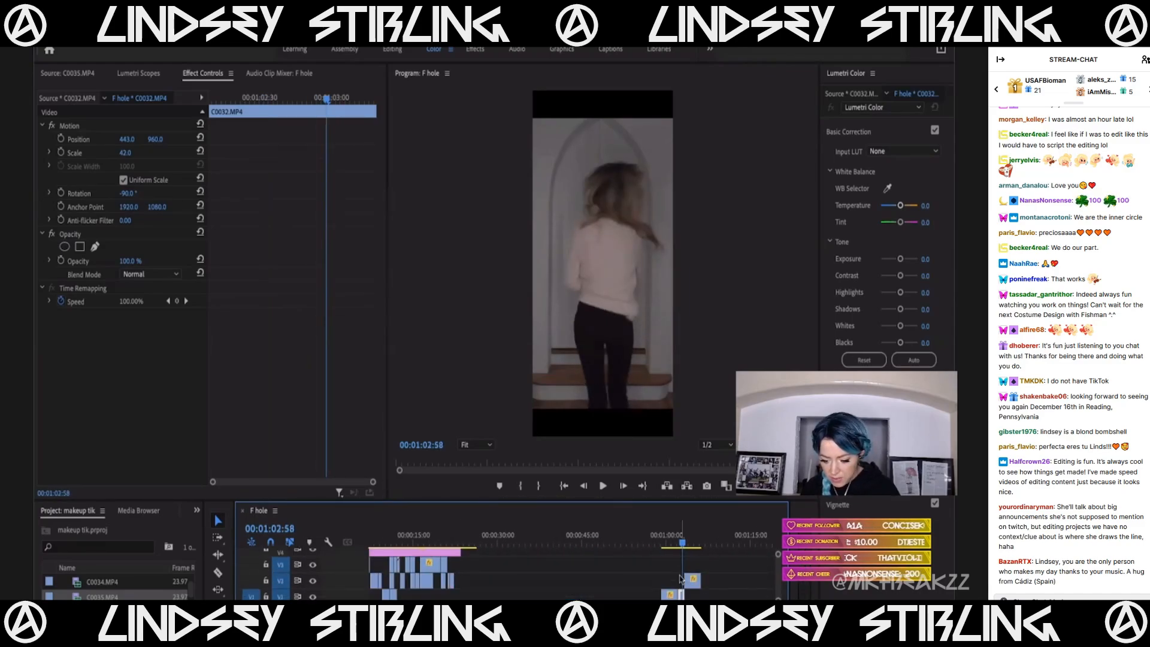
{"action": "scroll", "coordinate": [679, 577], "scroll_direction": "up", "scroll_amount": 3}
{"action": "left_click", "coordinate": [704, 536]}
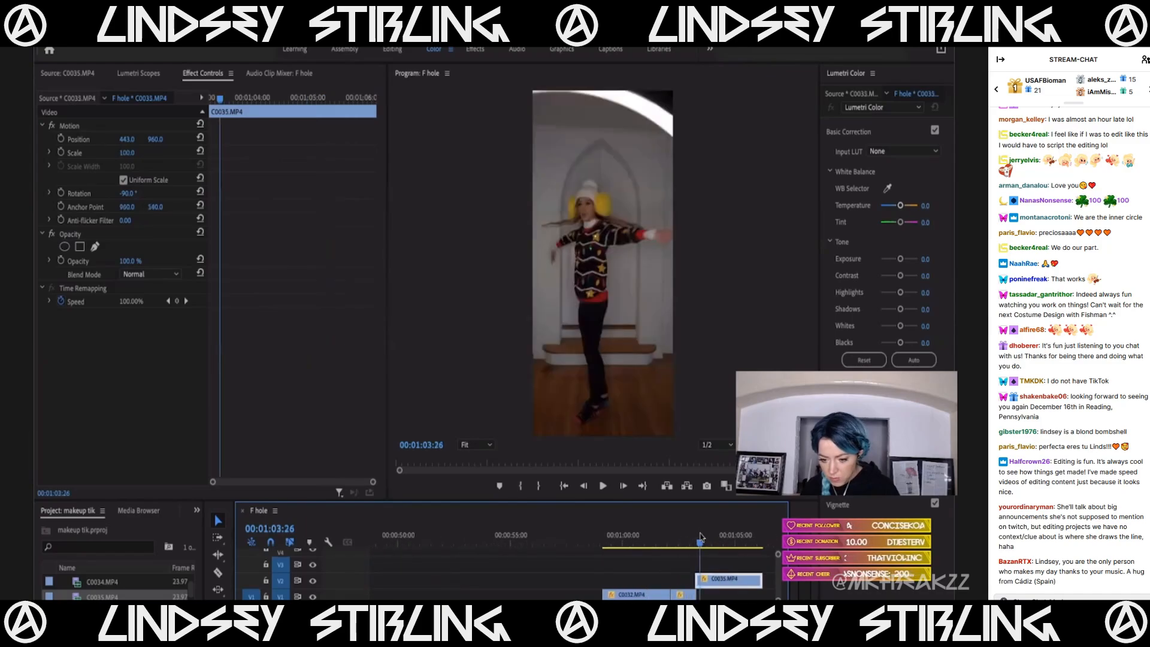
{"action": "left_click_drag", "start_coordinate": [707, 536], "coordinate": [713, 563]}
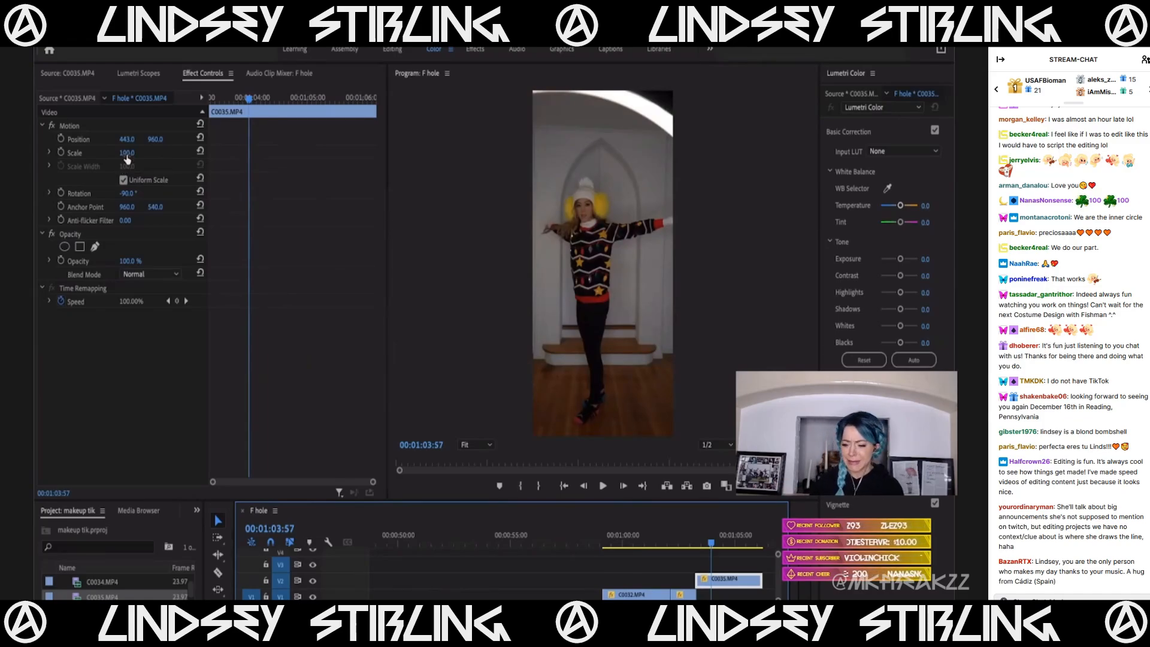
Set the scale of the C0035.MP4 clip on V2 to 129 so it matches the preceding shot's framing.
{"action": "left_click_drag", "start_coordinate": [126, 153], "coordinate": [145, 152]}
{"action": "left_click_drag", "start_coordinate": [696, 547], "coordinate": [697, 545]}
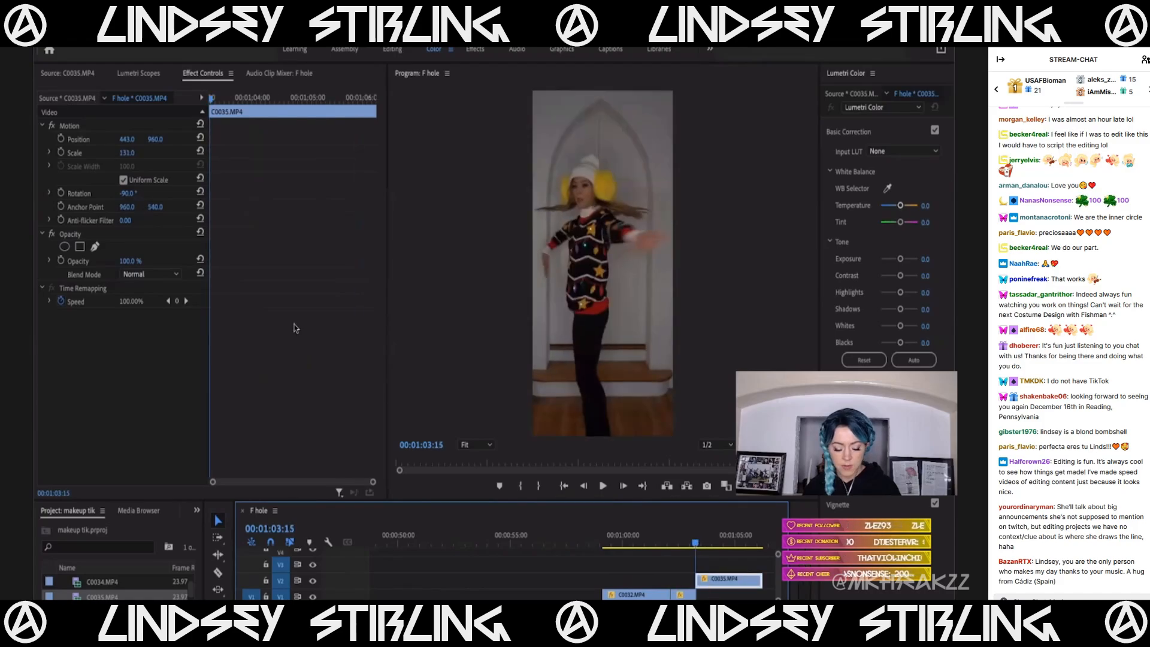
{"action": "left_click", "coordinate": [127, 153]}
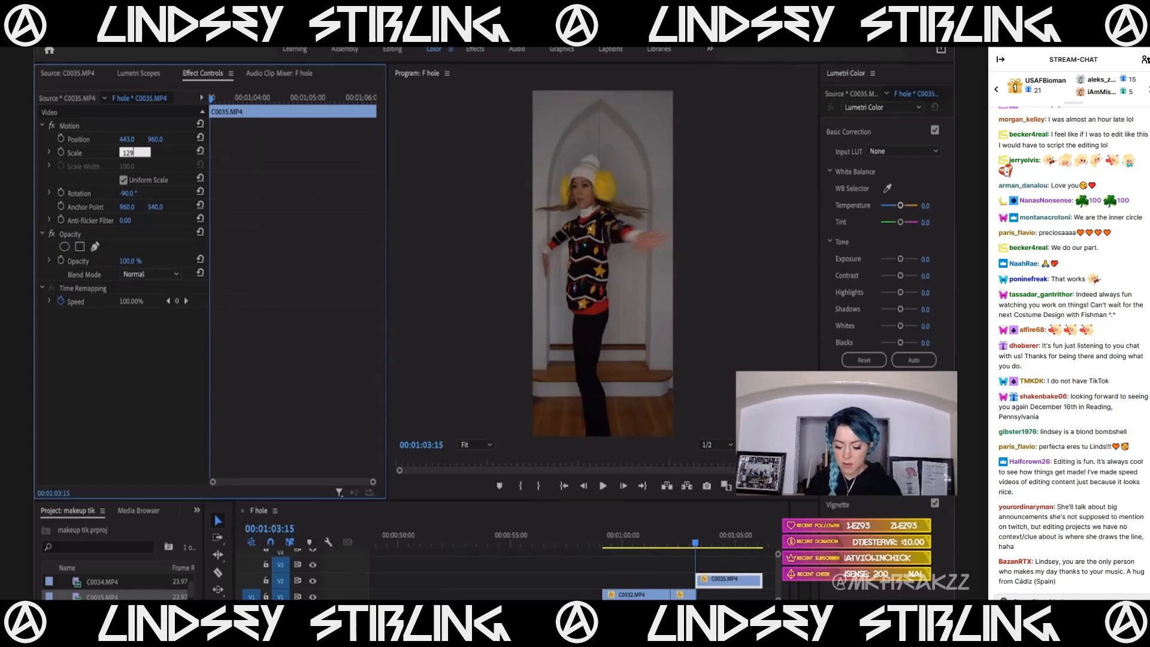
{"action": "key", "text": "Return"}
Compare the last C0032.MP4 frame with the first C0035.MP4 frame by stepping back and forth across the cut.
{"action": "left_click", "coordinate": [693, 545]}
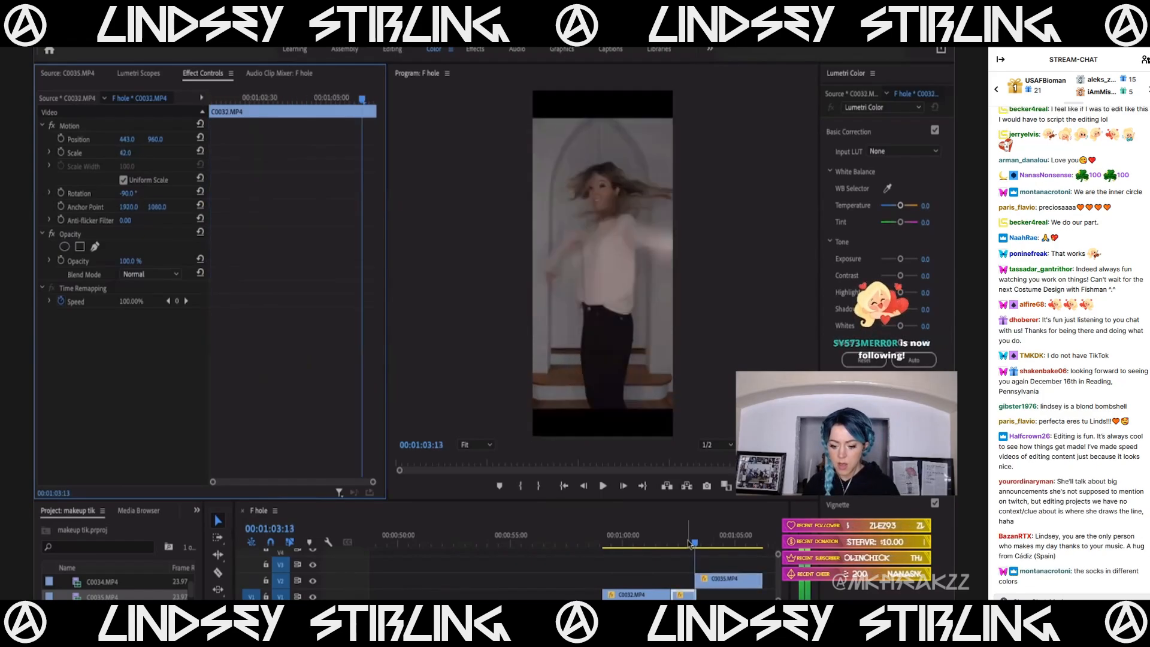
{"action": "key", "text": "space"}
{"action": "key", "text": "Left"}
{"action": "key", "text": "Right"}
{"action": "key", "text": "Left"}
{"action": "key", "text": "Right"}
{"action": "key", "text": "Right"}
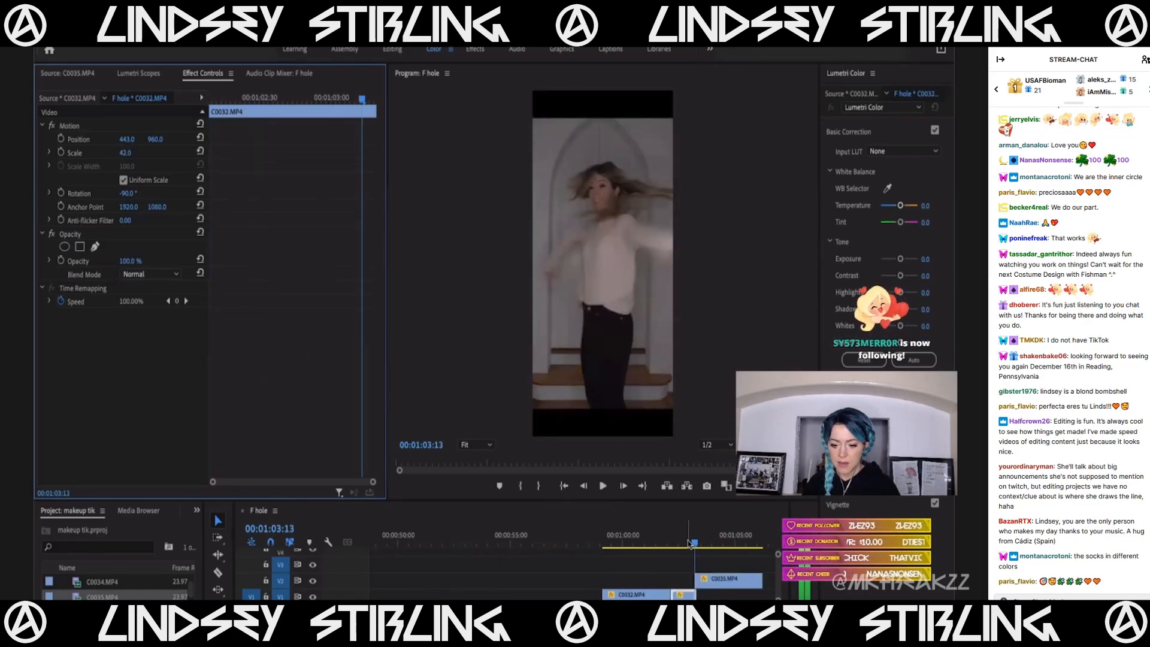
{"action": "key", "text": "Left"}
{"action": "key", "text": "Right"}
{"action": "key", "text": "Left"}
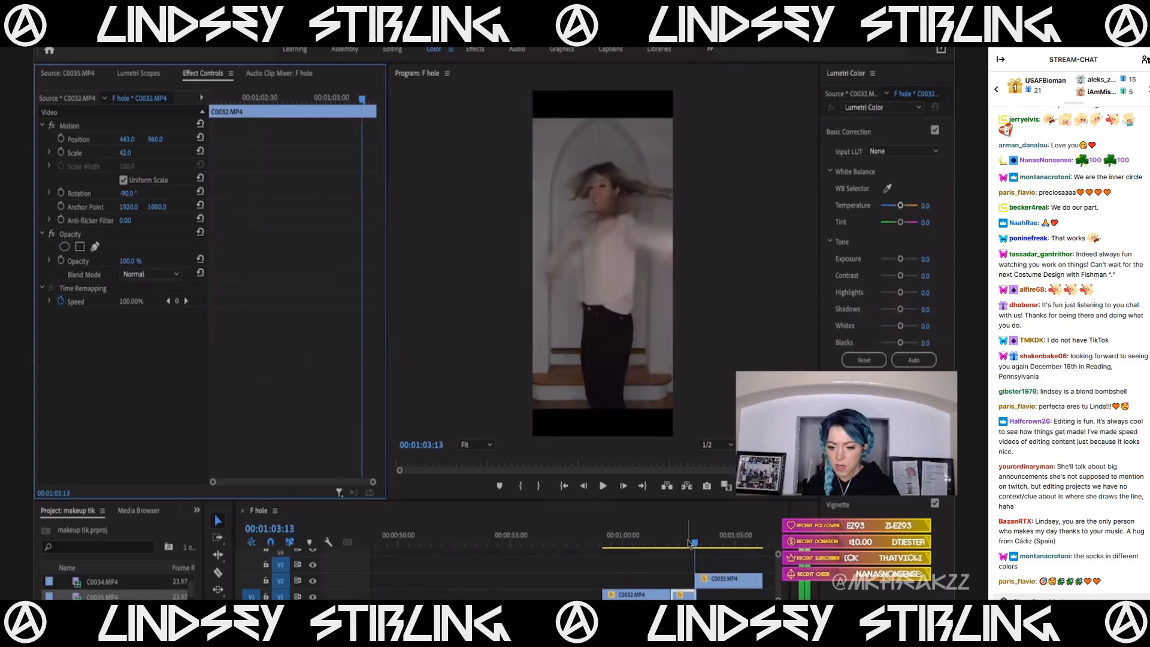
Duplicate both Black Video bars from the makeup section over the costume clips, offset by 00:00:53:55, and check the frames around the cut.
{"action": "scroll", "coordinate": [653, 578], "scroll_direction": "down", "scroll_amount": 5}
{"action": "scroll", "coordinate": [654, 578], "scroll_direction": "up", "scroll_amount": 3}
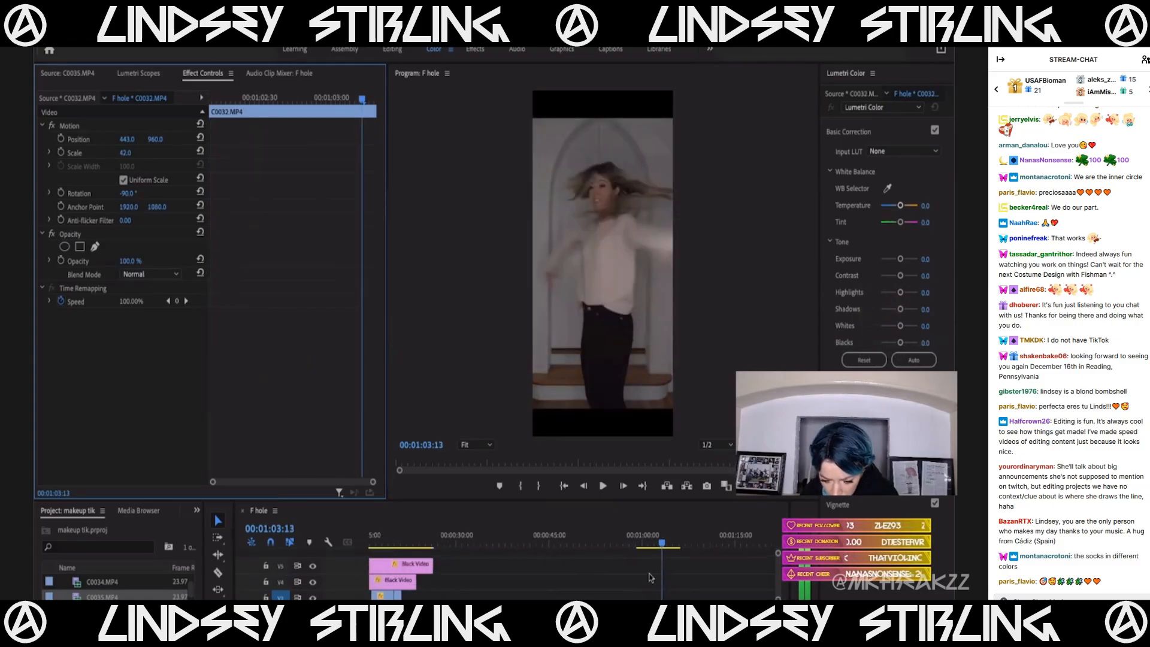
{"action": "scroll", "coordinate": [654, 578], "scroll_direction": "left", "scroll_amount": 2}
{"action": "left_click_drag", "start_coordinate": [477, 587], "coordinate": [758, 568]}
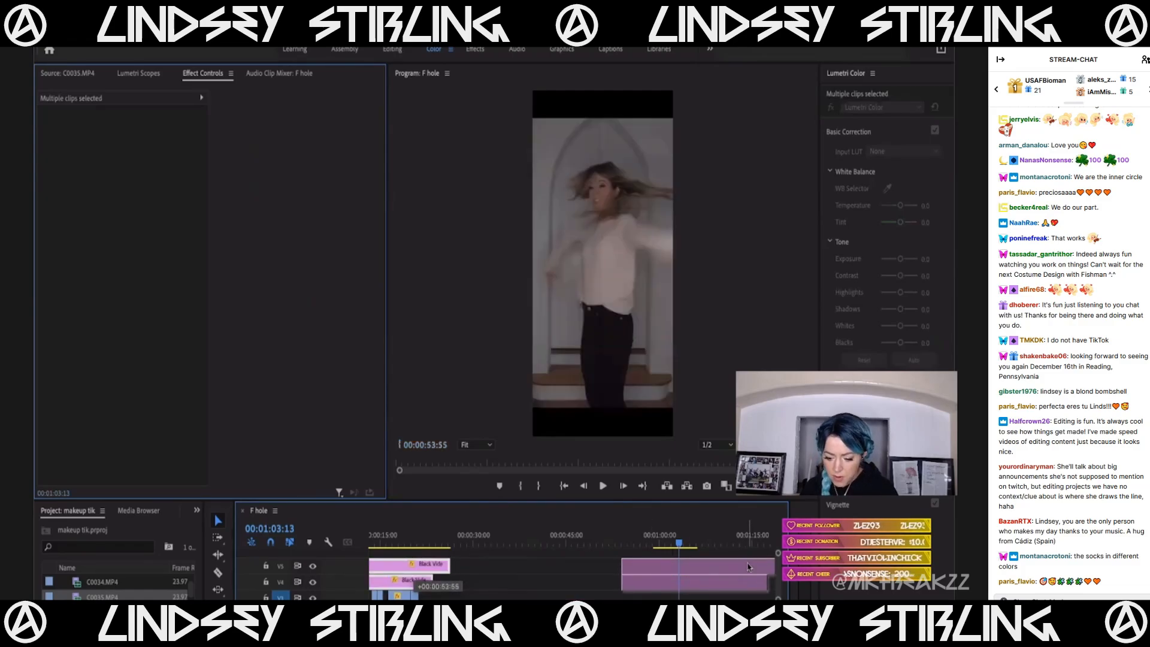
{"action": "scroll", "coordinate": [601, 571], "scroll_direction": "right", "scroll_amount": 3}
{"action": "scroll", "coordinate": [600, 570], "scroll_direction": "down", "scroll_amount": 2}
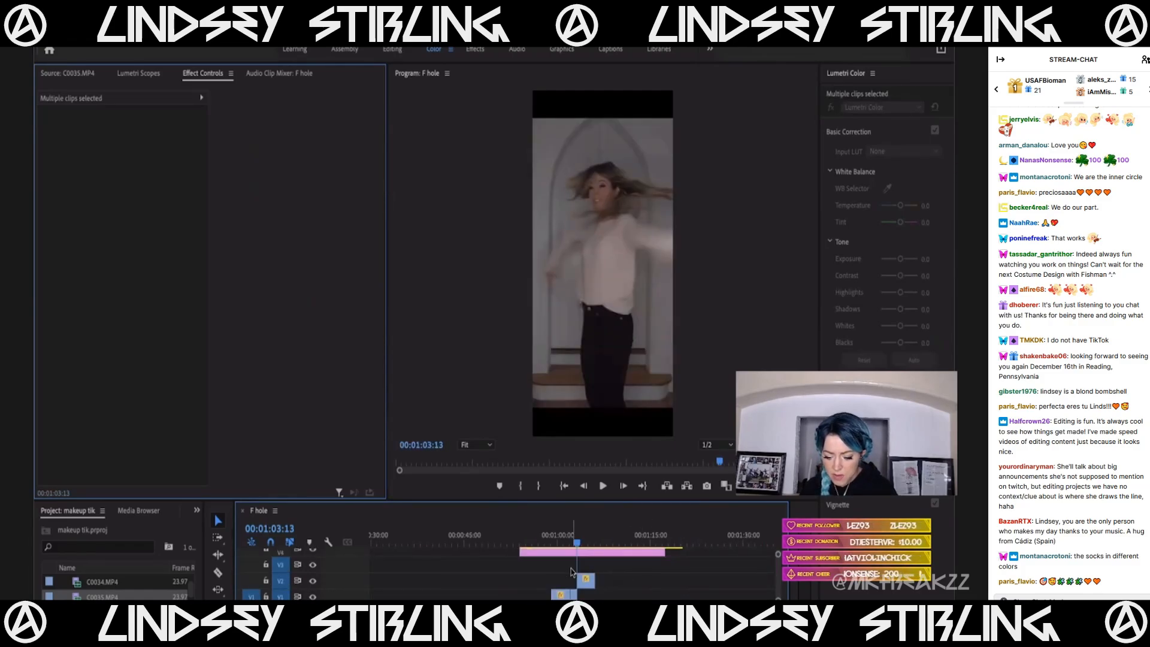
{"action": "scroll", "coordinate": [572, 573], "scroll_direction": "up", "scroll_amount": 2}
{"action": "key", "text": "Right"}
{"action": "key", "text": "Left"}
{"action": "key", "text": "Right"}
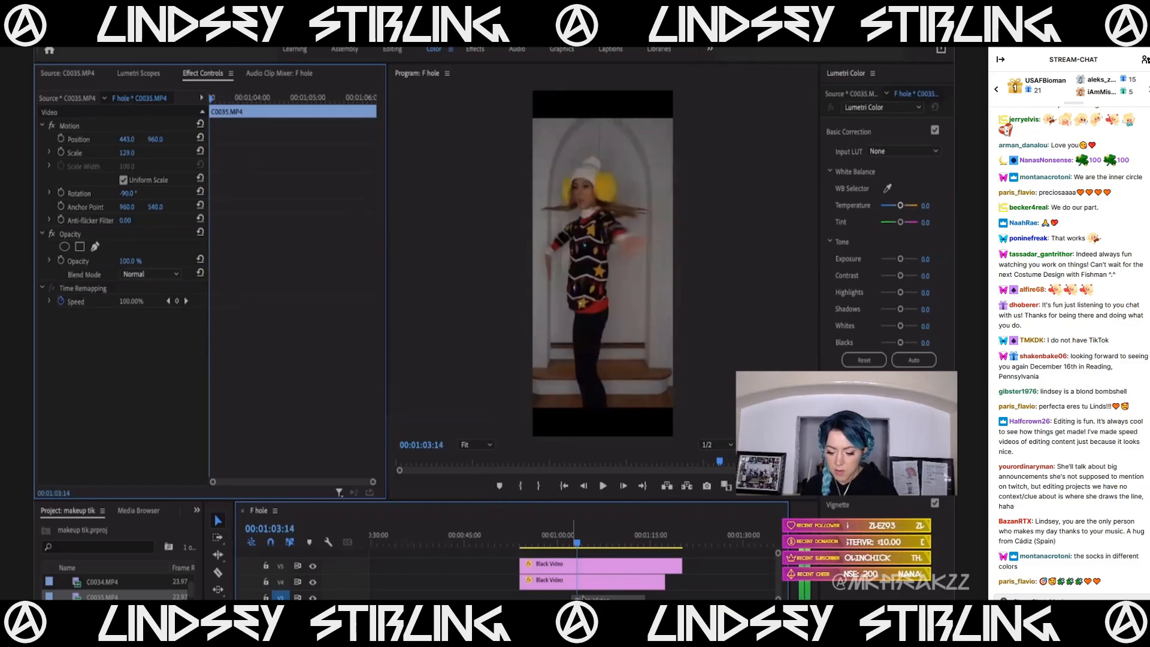
Set the C0035.MP4 clip's vertical position to 989 and compare its alignment with C0032.MP4 frame by frame across the cut.
{"action": "scroll", "coordinate": [584, 597], "scroll_direction": "down", "scroll_amount": 2}
{"action": "scroll", "coordinate": [604, 582], "scroll_direction": "left", "scroll_amount": 1}
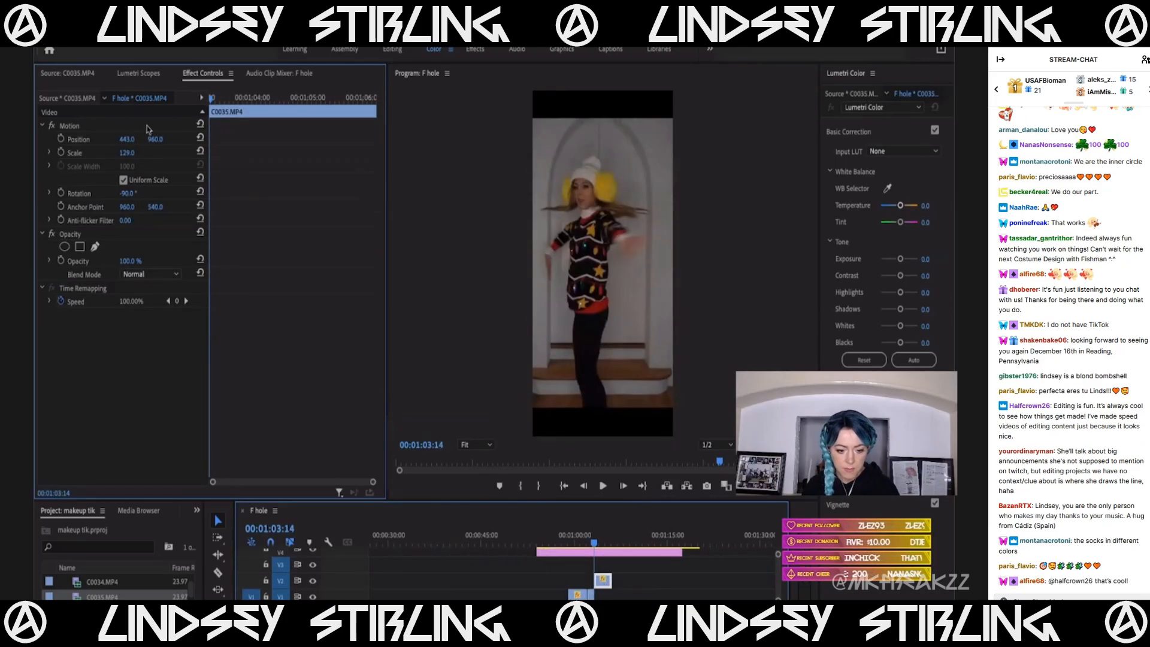
{"action": "left_click_drag", "start_coordinate": [155, 139], "coordinate": [169, 139]}
{"action": "key", "text": "Left"}
{"action": "key", "text": "Right"}
{"action": "key", "text": "Left"}
{"action": "key", "text": "Right"}
{"action": "key", "text": "Left"}
{"action": "key", "text": "Right"}
{"action": "key", "text": "Left"}
{"action": "key", "text": "Right"}
{"action": "key", "text": "Left"}
{"action": "key", "text": "Right"}
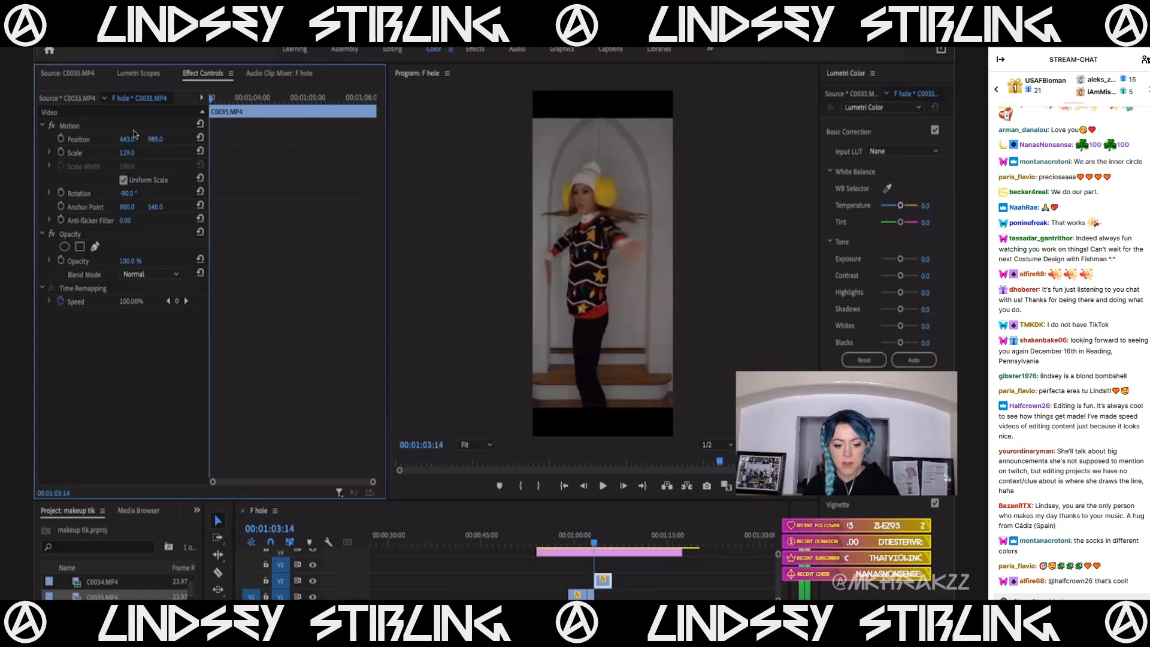
Set the C0035.MP4 clip's horizontal position to 456 and play back the costume switch.
{"action": "left_click_drag", "start_coordinate": [128, 139], "coordinate": [140, 139]}
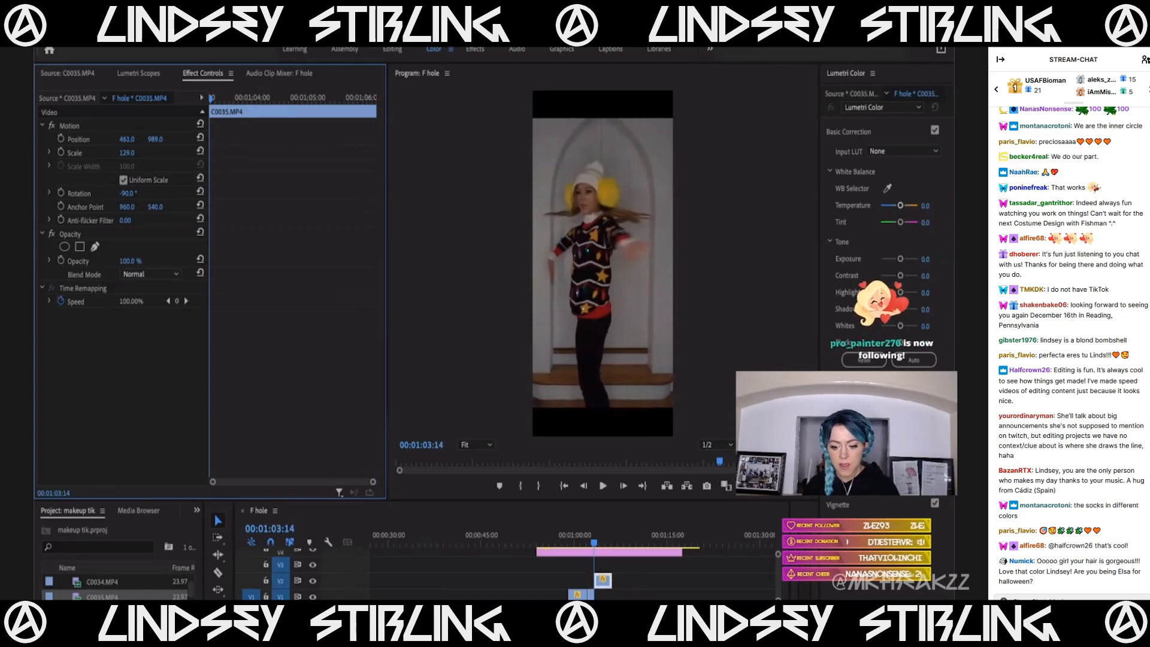
{"action": "key", "text": "Left"}
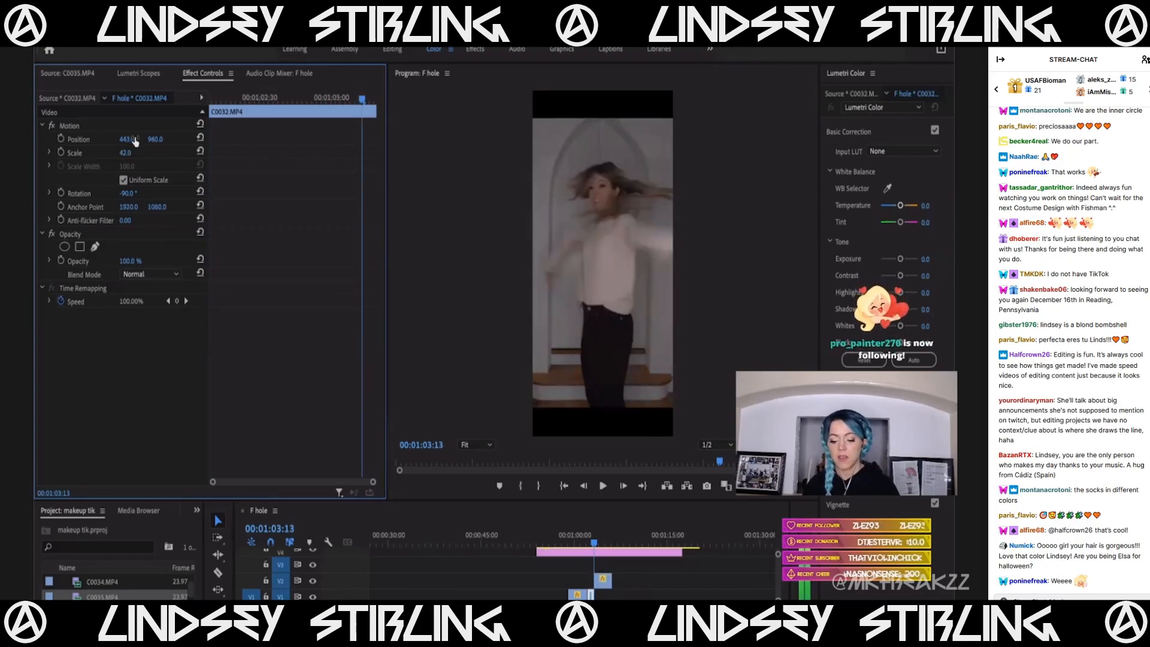
{"action": "left_click", "coordinate": [579, 542]}
{"action": "key", "text": "space"}
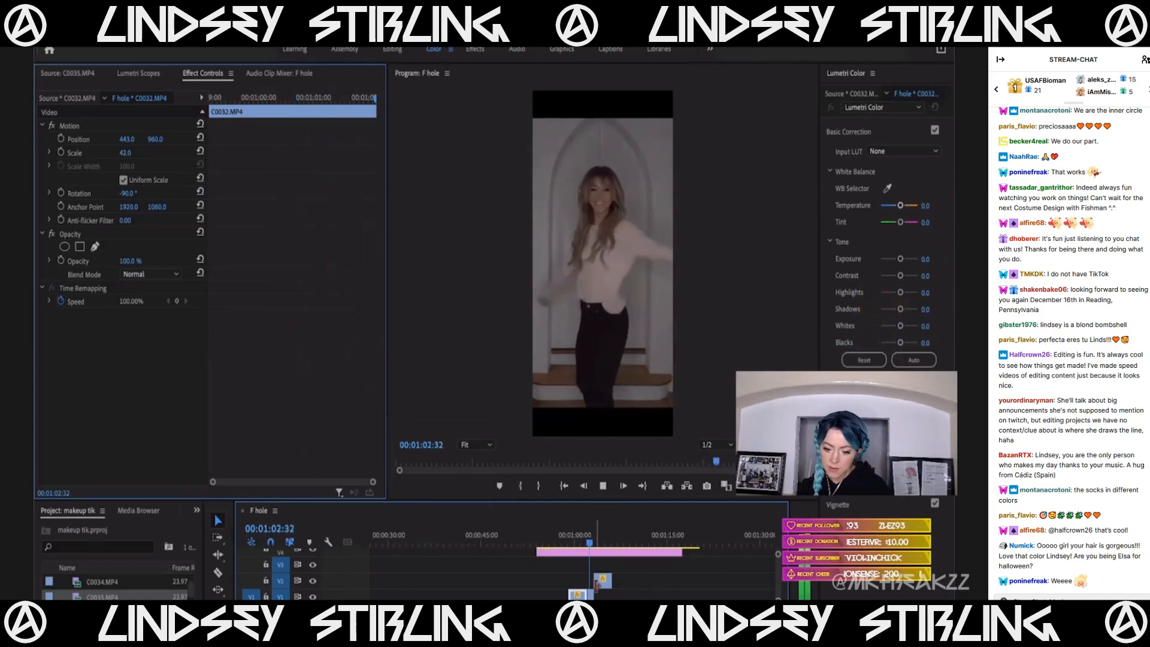
{"action": "key", "text": "space"}
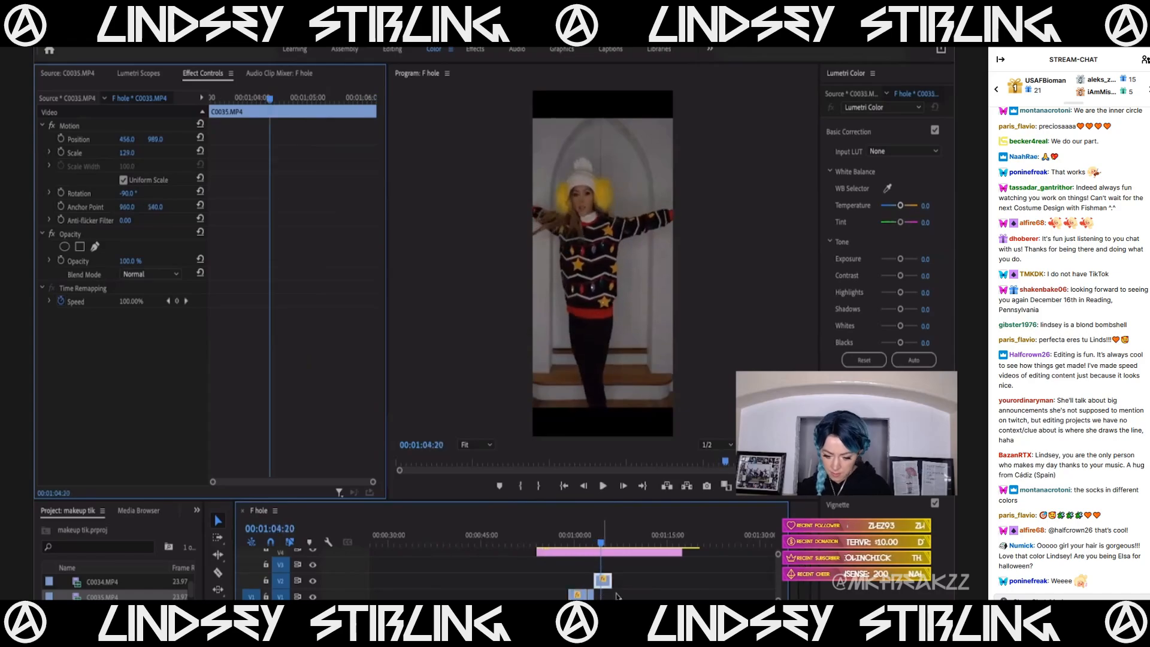
Add a time-remapping speed keyframe to the C0035.MP4 clip at 00:01:03:57, where the arms are stretched out.
{"action": "key", "text": "="}
{"action": "left_click", "coordinate": [552, 543]}
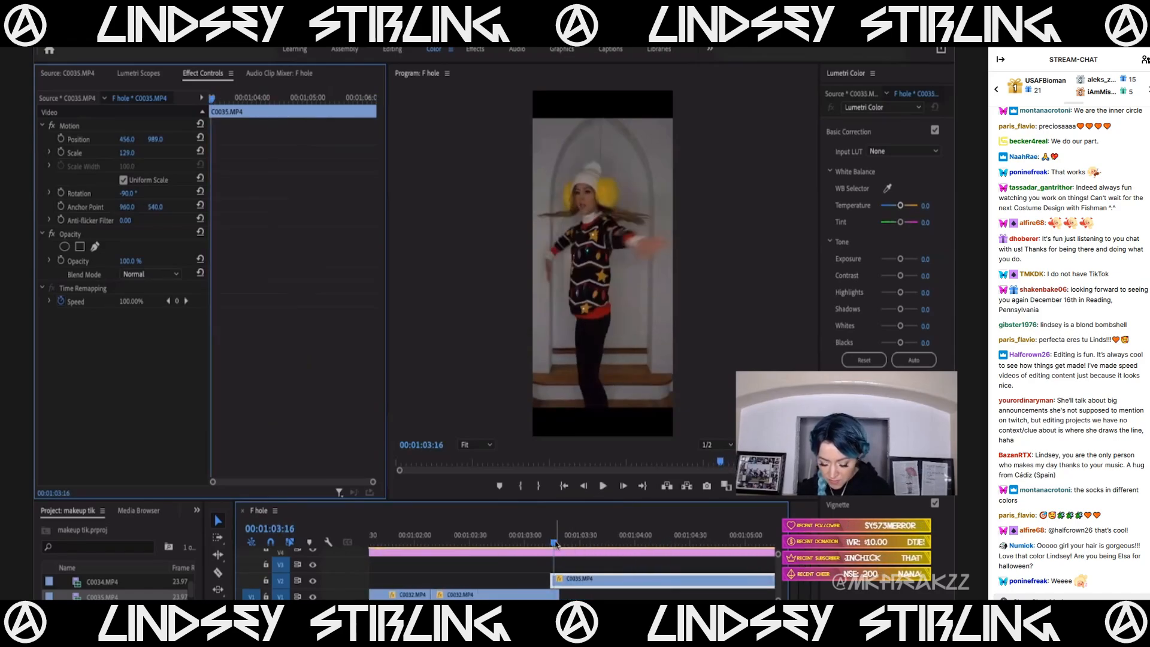
{"action": "left_click_drag", "start_coordinate": [552, 542], "coordinate": [631, 553]}
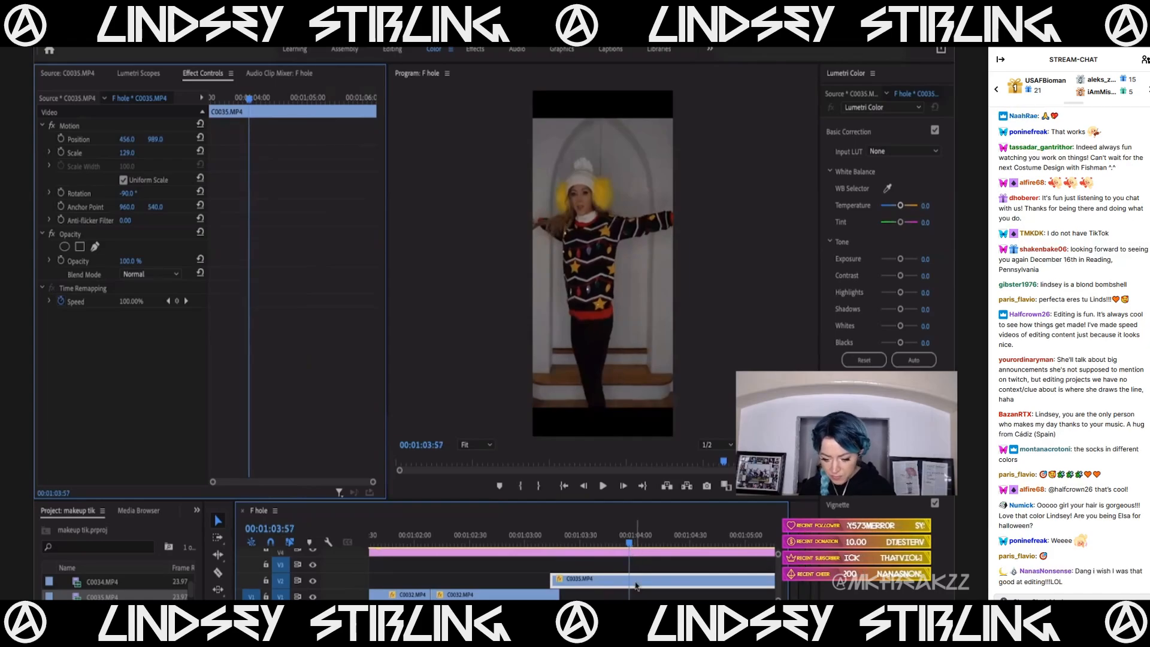
{"action": "key", "text": "minus"}
{"action": "key", "text": "minus"}
{"action": "key", "text": "minus"}
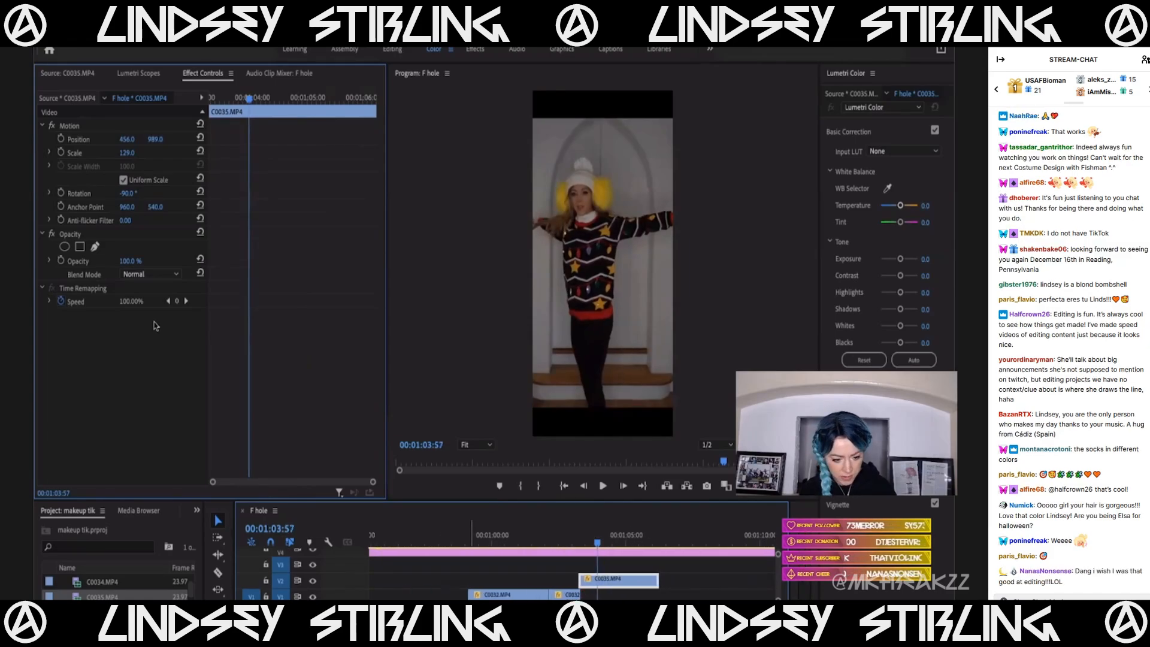
{"action": "left_click", "coordinate": [49, 303]}
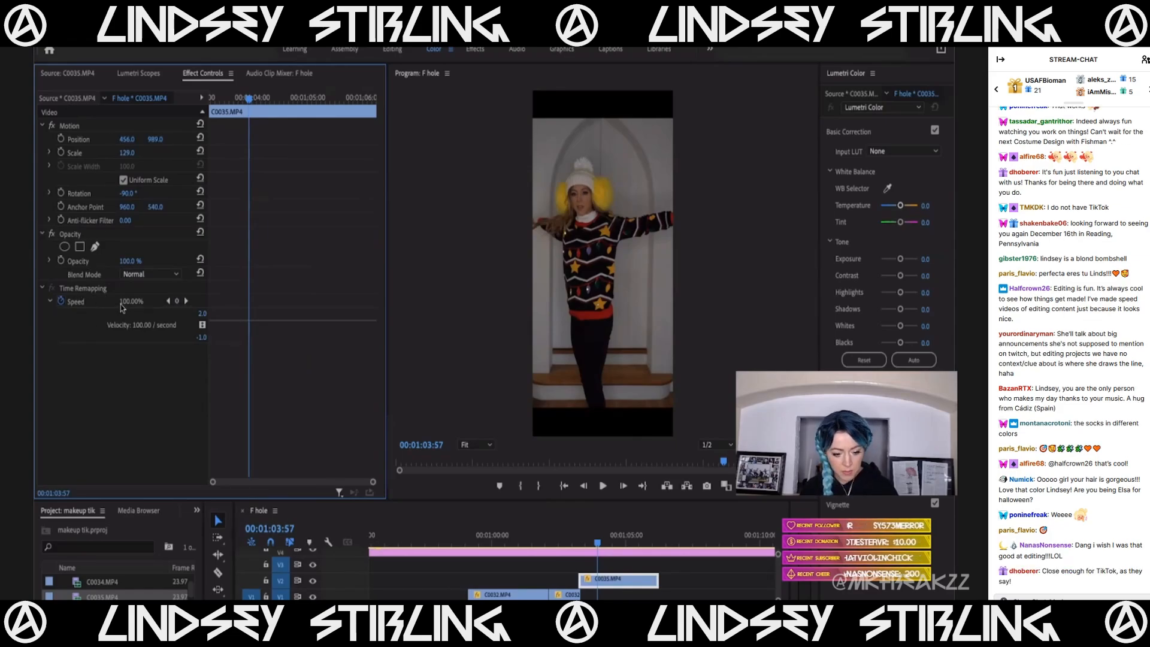
{"action": "left_click", "coordinate": [176, 302]}
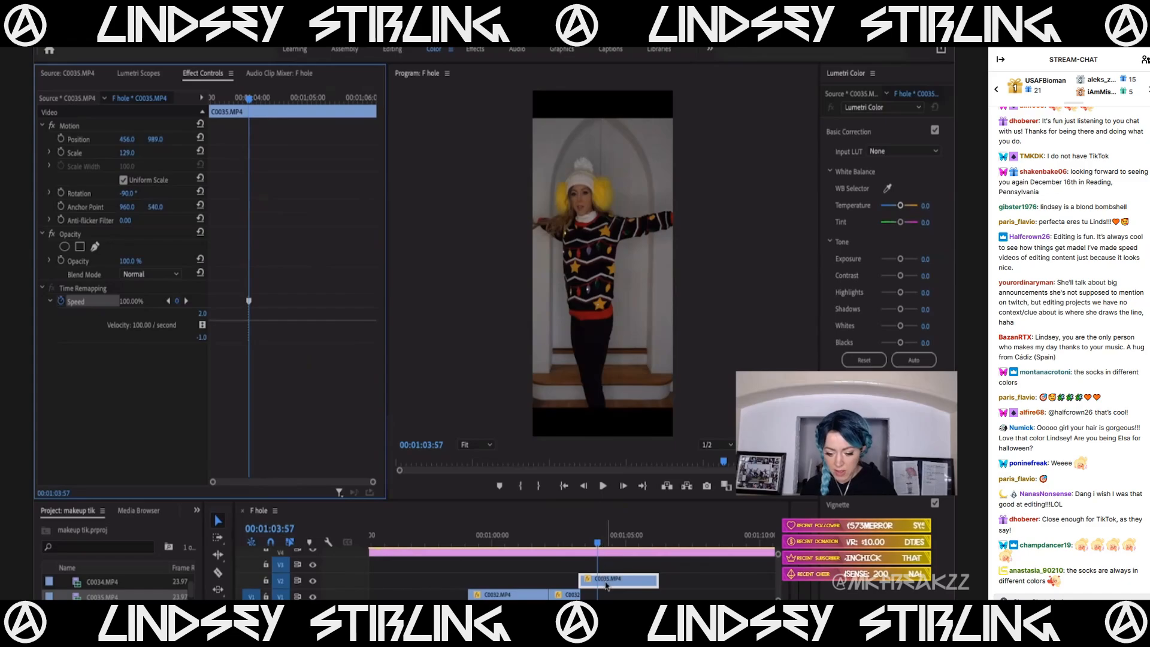
Raise the speed of the C0035.MP4 section before the keyframe to 301% and play back the faster spin.
{"action": "left_click", "coordinate": [589, 543]}
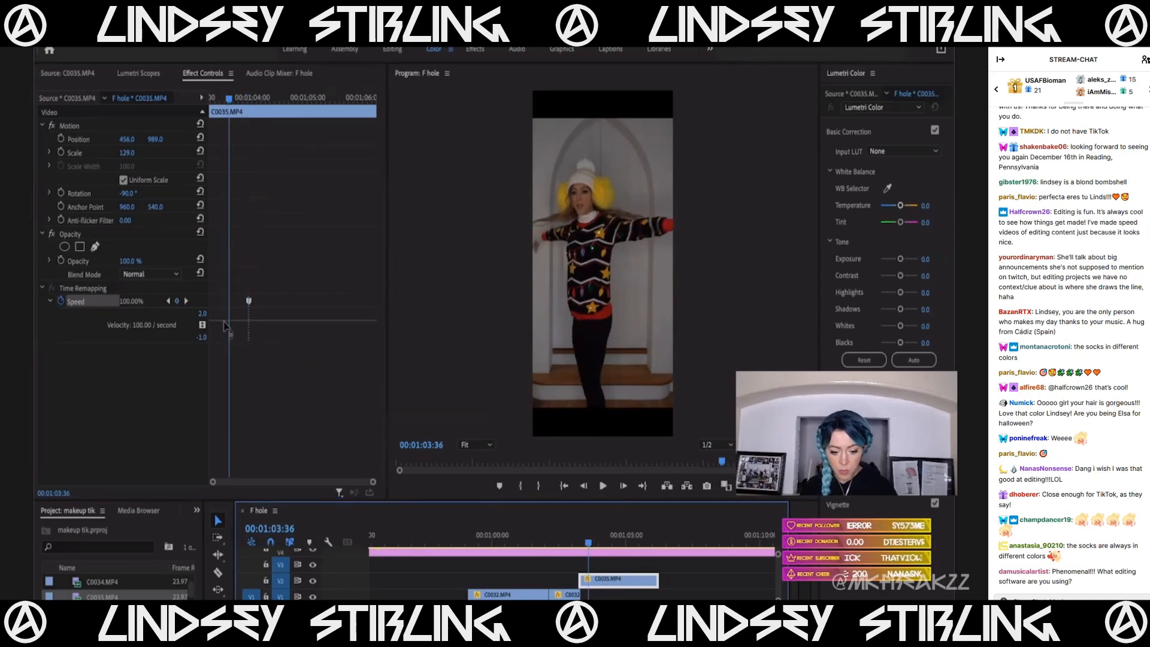
{"action": "left_click", "coordinate": [224, 326]}
{"action": "left_click_drag", "start_coordinate": [224, 325], "coordinate": [225, 227]}
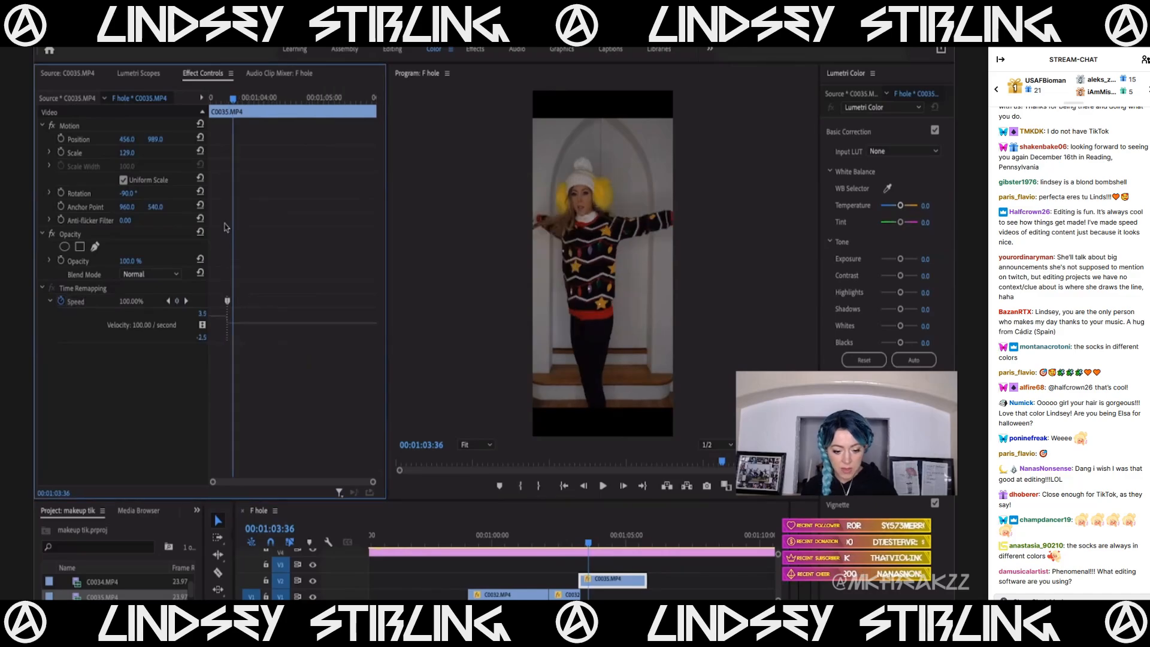
{"action": "left_click_drag", "start_coordinate": [221, 315], "coordinate": [221, 309]}
{"action": "left_click_drag", "start_coordinate": [216, 100], "coordinate": [204, 107]}
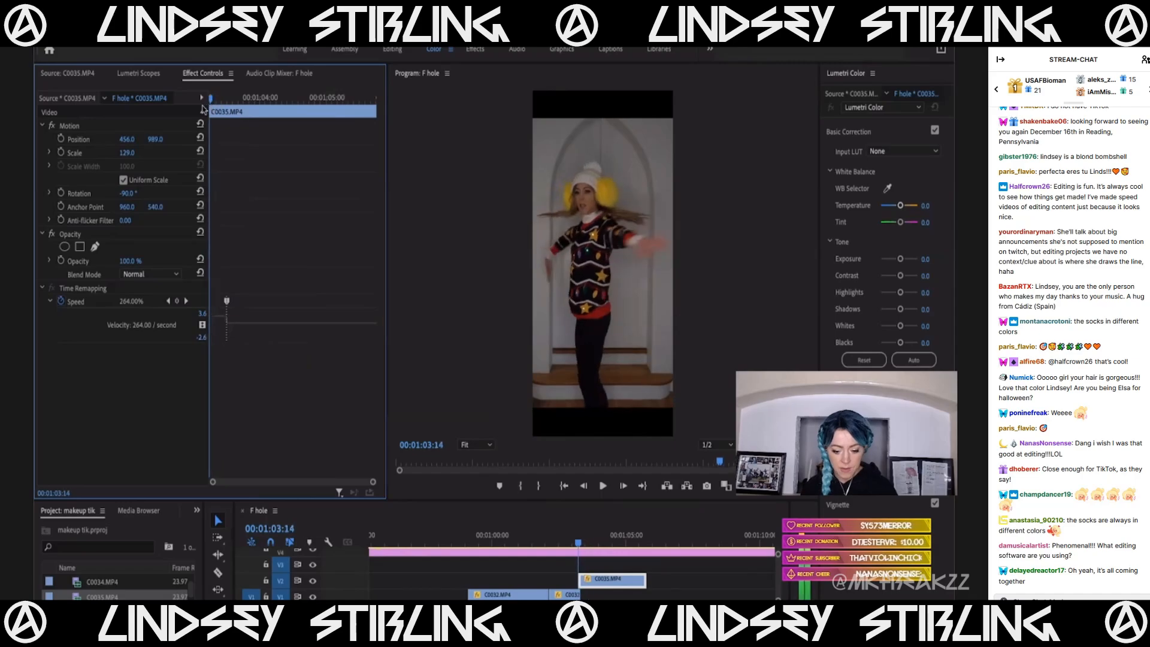
{"action": "key", "text": "space"}
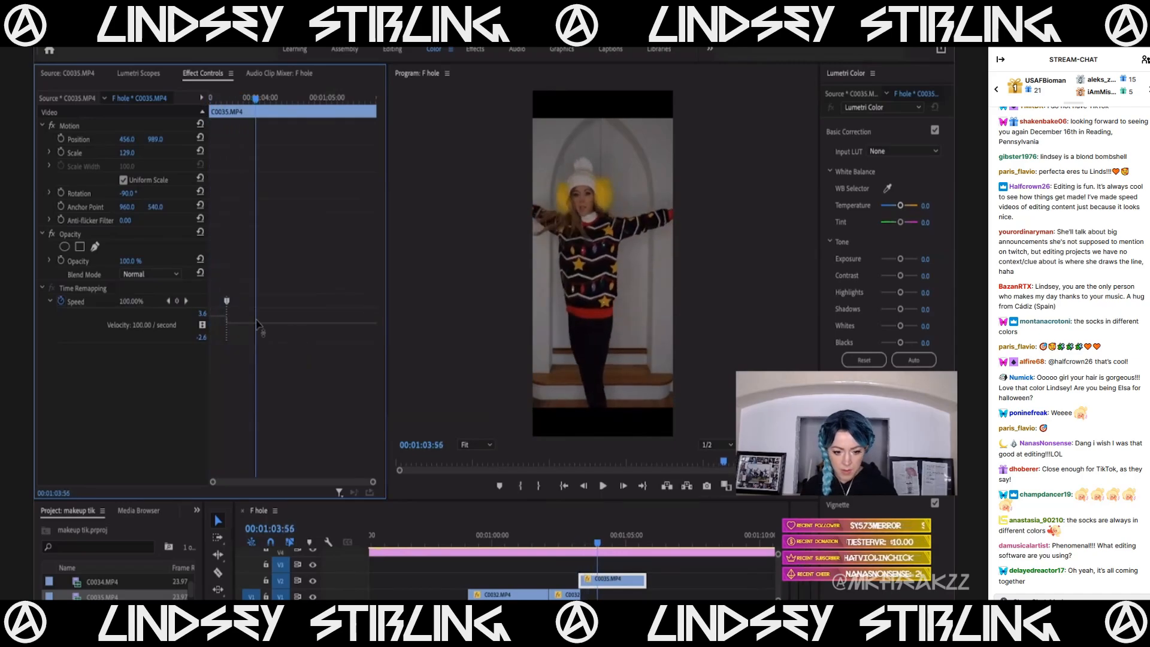
{"action": "left_click", "coordinate": [216, 101]}
{"action": "left_click_drag", "start_coordinate": [219, 316], "coordinate": [219, 294]}
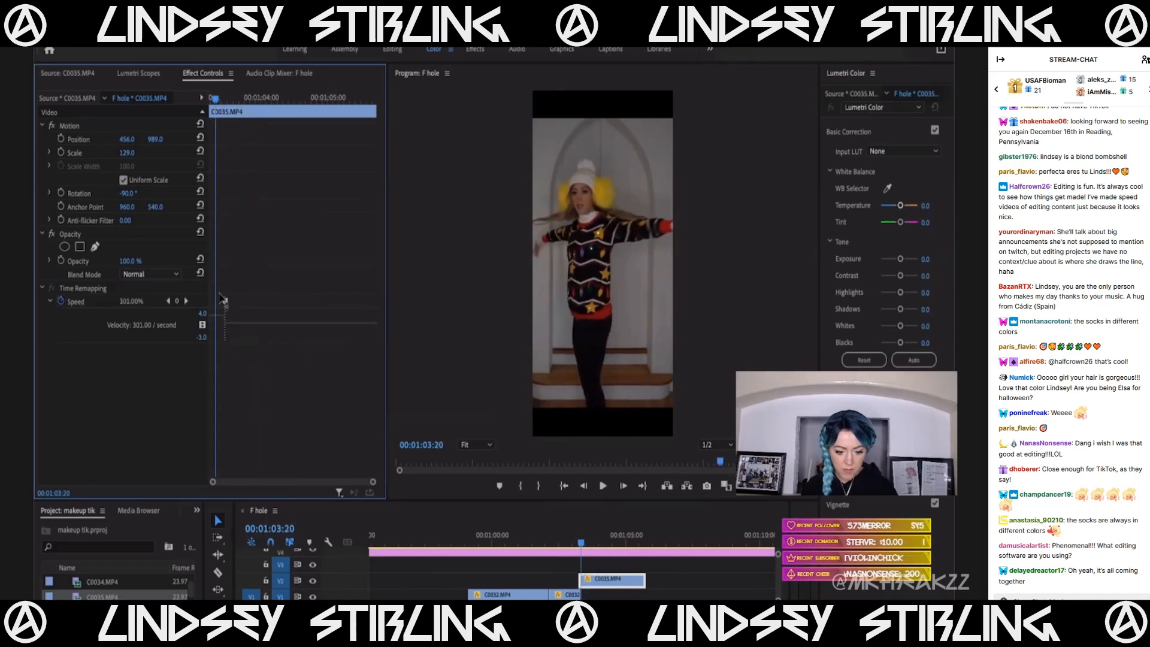
{"action": "key", "text": "space"}
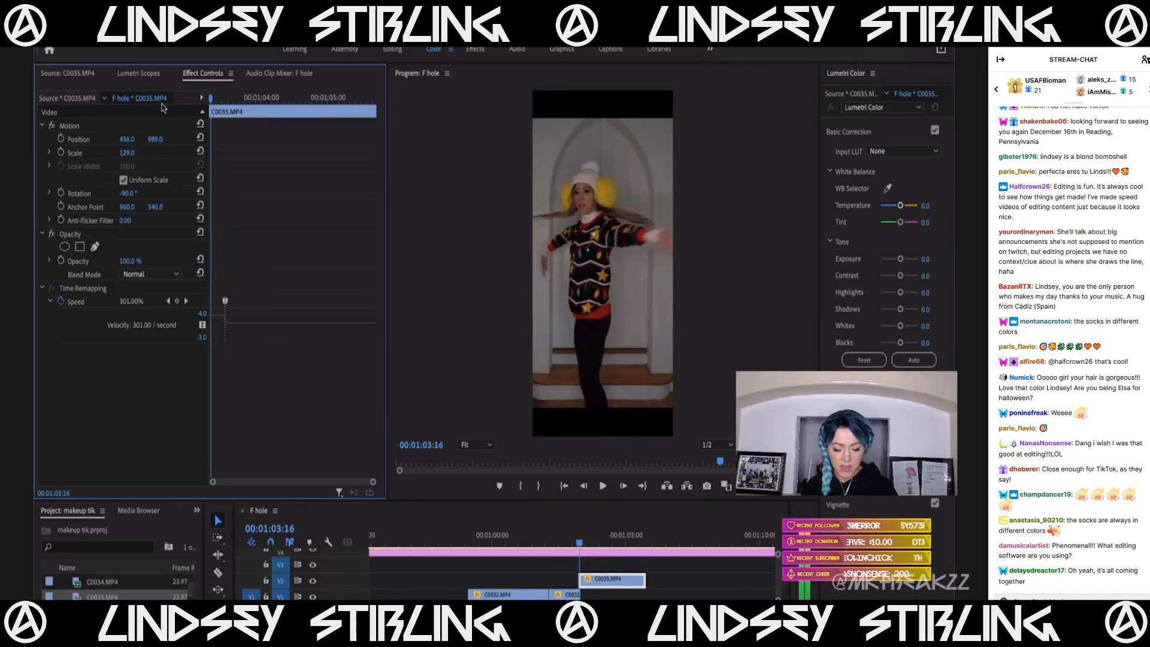
{"action": "key", "text": "space"}
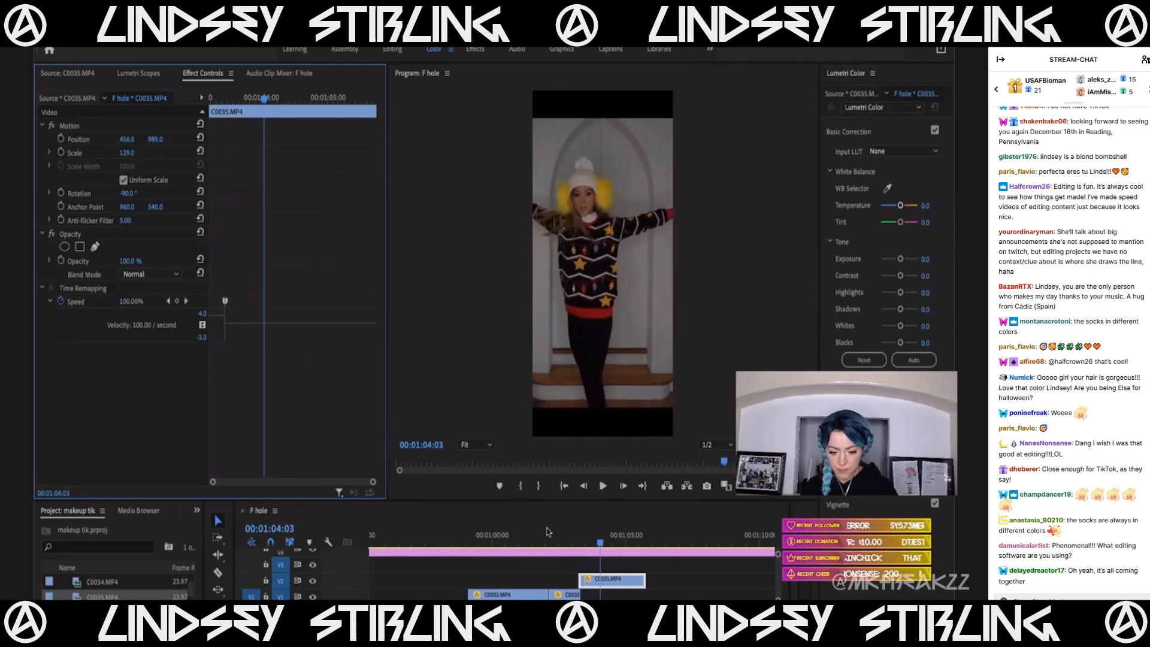
Split the speed keyframe into a gradual ramp down to normal speed and play back the C0035.MP4 spin.
{"action": "left_click_drag", "start_coordinate": [226, 306], "coordinate": [234, 304]}
{"action": "left_click_drag", "start_coordinate": [220, 100], "coordinate": [183, 167]}
{"action": "key", "text": "space"}
{"action": "key", "text": "space"}
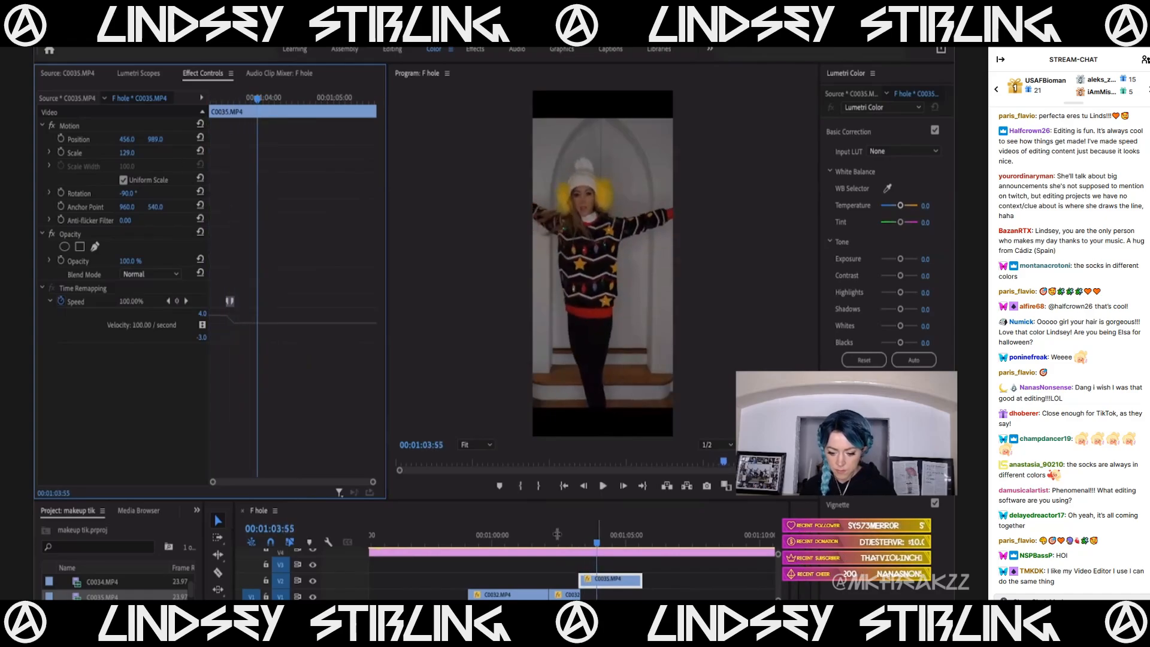
Extend the start of the C0035.MP4 clip two frames earlier over C0032.MP4 and play through the cut.
{"action": "left_click", "coordinate": [569, 533]}
{"action": "scroll", "coordinate": [578, 566], "scroll_direction": "up", "scroll_amount": 2}
{"action": "scroll", "coordinate": [578, 567], "scroll_direction": "up", "scroll_amount": 3}
{"action": "left_click_drag", "start_coordinate": [579, 578], "coordinate": [577, 579]}
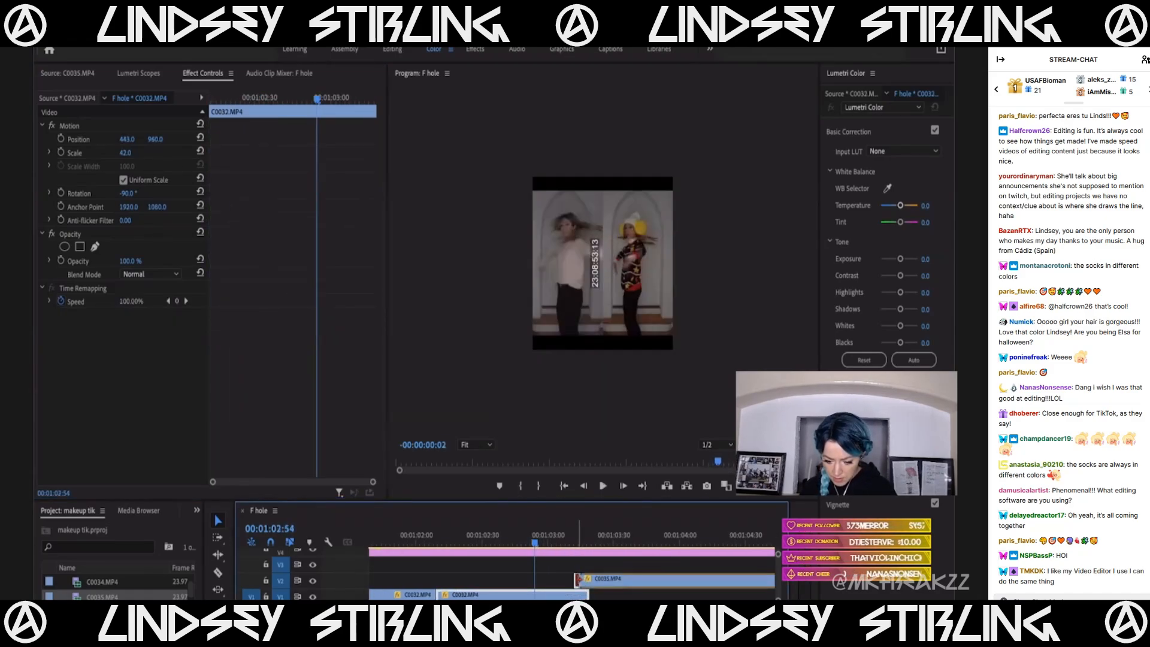
{"action": "key", "text": "space"}
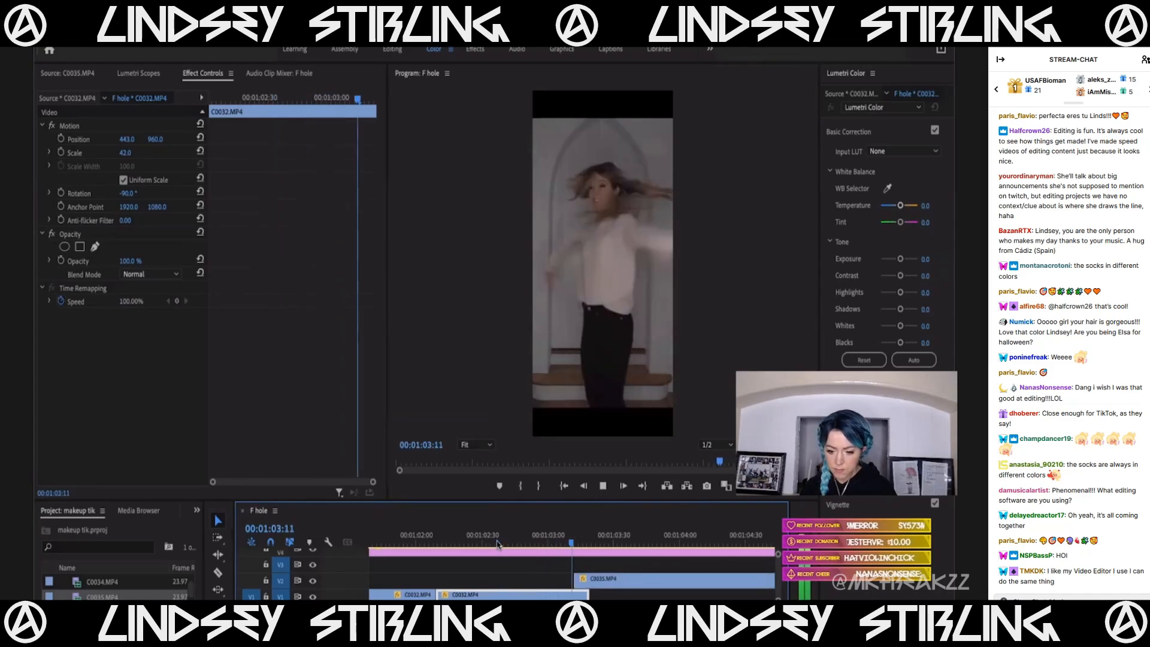
{"action": "key", "text": "space"}
Raise the C0035.MP4 speed before the ramp further and replay the costume switch from the C0032.MP4 spin.
{"action": "left_click_drag", "start_coordinate": [572, 544], "coordinate": [589, 547]}
{"action": "left_click", "coordinate": [217, 321]}
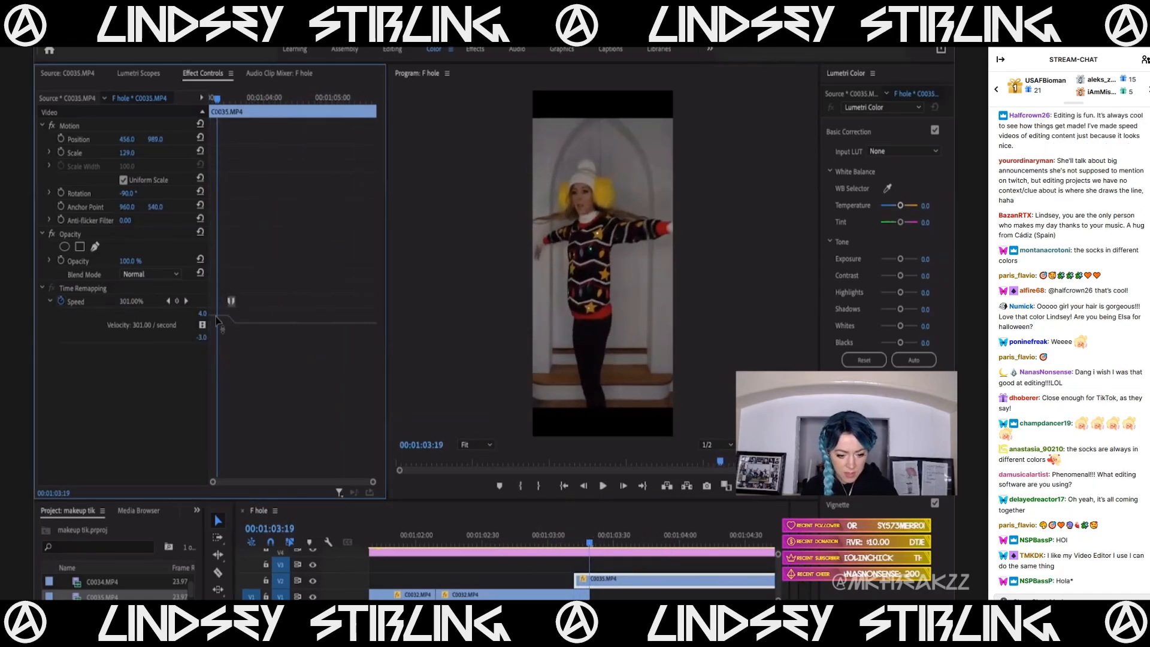
{"action": "left_click_drag", "start_coordinate": [216, 252], "coordinate": [216, 251]}
{"action": "left_click_drag", "start_coordinate": [571, 534], "coordinate": [487, 542]}
{"action": "key", "text": "space"}
{"action": "key", "text": "space"}
{"action": "key", "text": "space"}
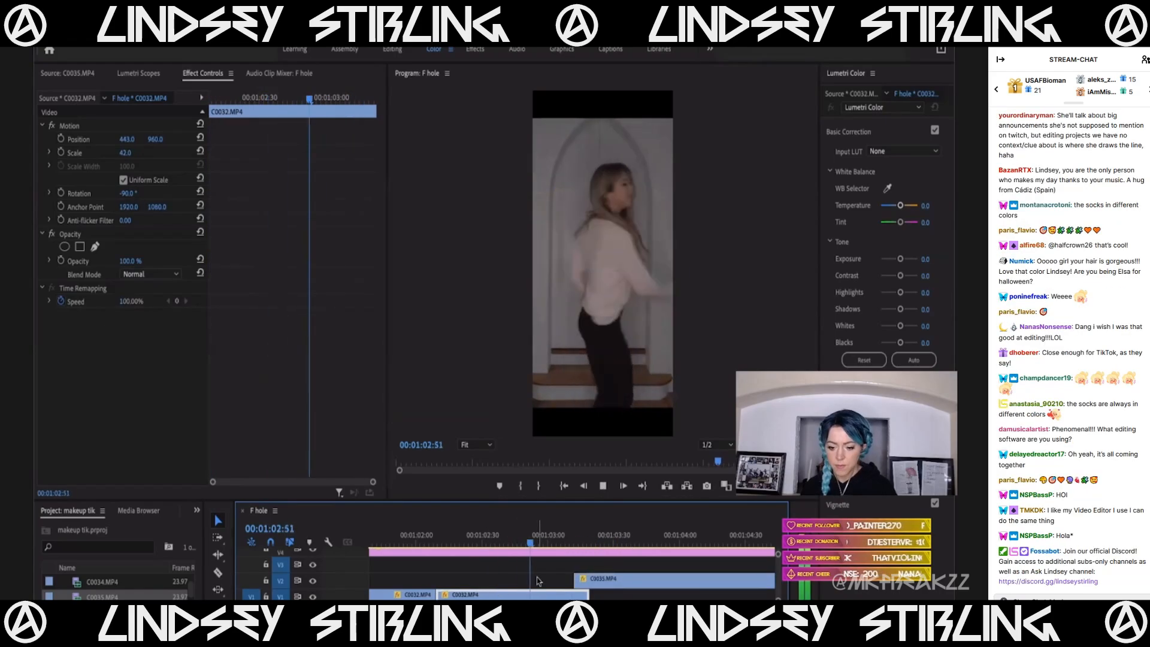
{"action": "key", "text": "space"}
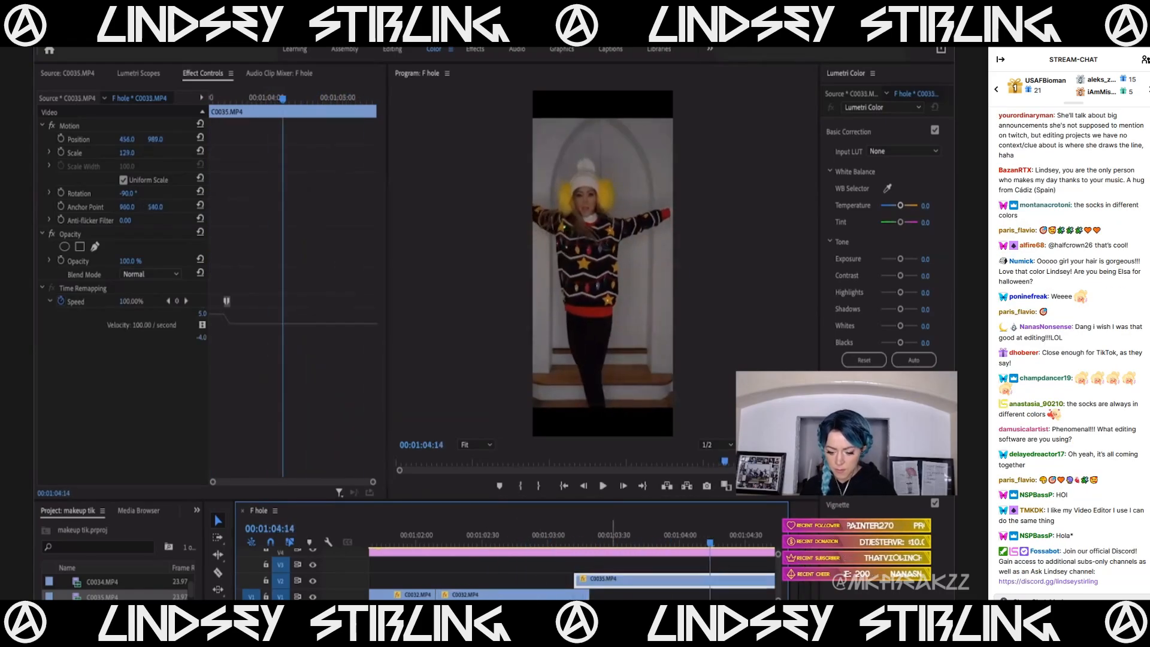
{"action": "left_click", "coordinate": [530, 544]}
{"action": "key", "text": "space"}
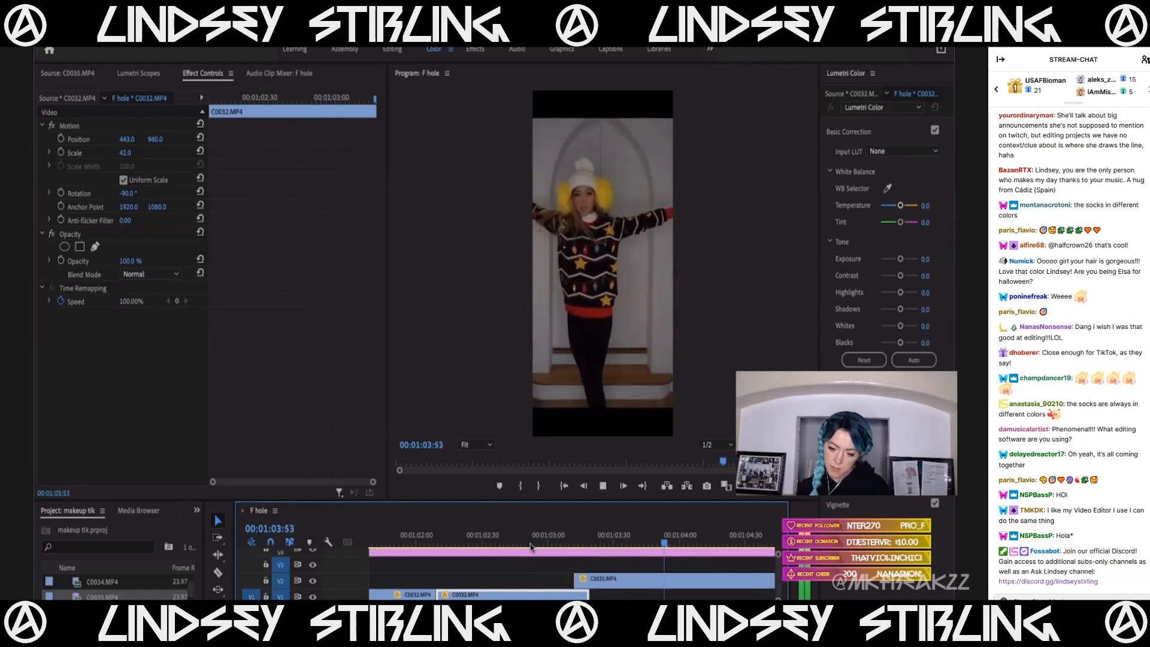
{"action": "key", "text": "space"}
Trim the end of the C0035.MP4 clip back to 00:01:04:18 and play back the costume switch from the C0032.MP4 spin.
{"action": "scroll", "coordinate": [565, 564], "scroll_direction": "down", "scroll_amount": 5}
{"action": "key", "text": "shift+Right"}
{"action": "key", "text": "shift+Right"}
{"action": "key", "text": "Left"}
{"action": "key", "text": "Left"}
{"action": "key", "text": "Left"}
{"action": "key", "text": "Left"}
{"action": "key", "text": "Left"}
{"action": "key", "text": "Left"}
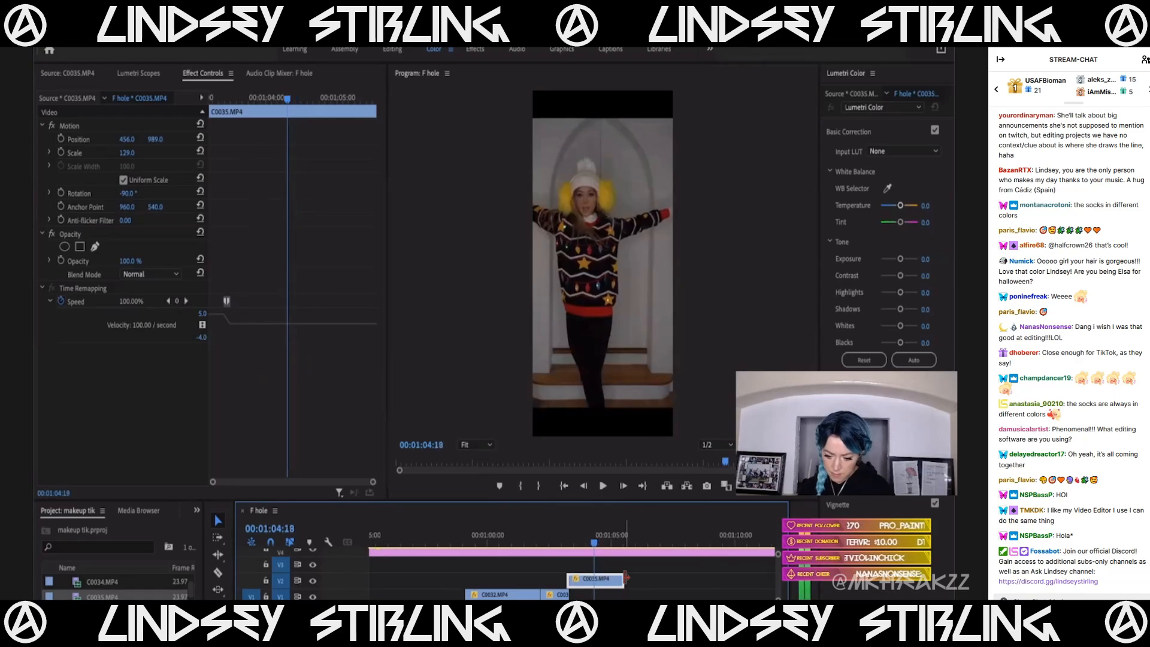
{"action": "left_click_drag", "start_coordinate": [594, 582], "coordinate": [593, 583]}
{"action": "left_click", "coordinate": [541, 544]}
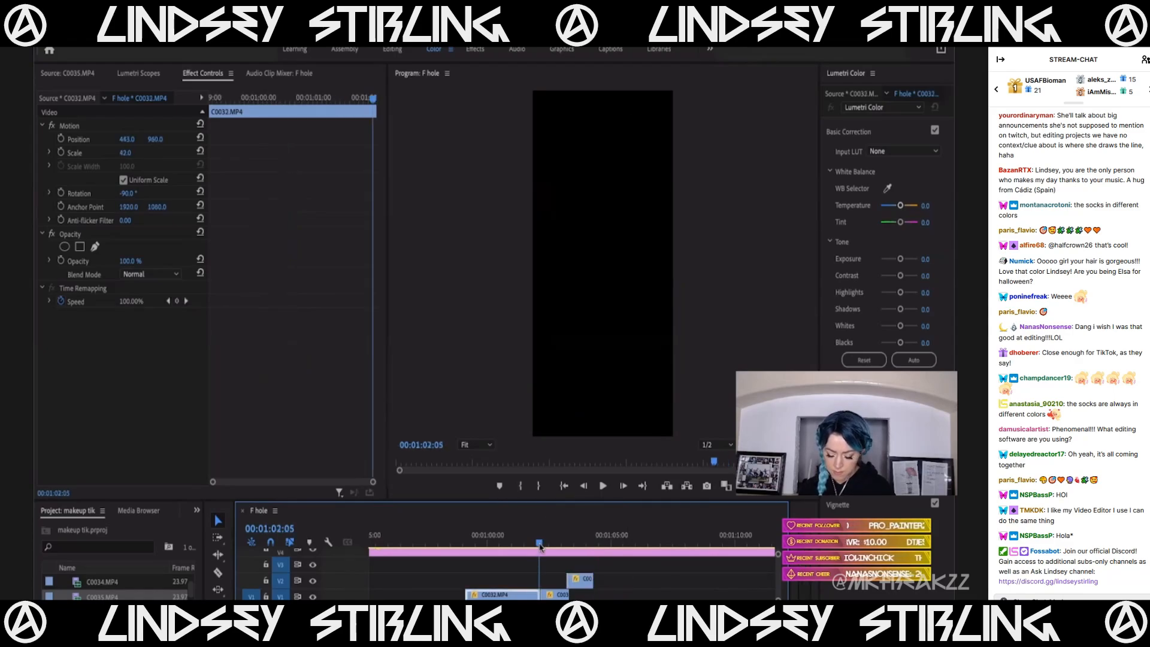
{"action": "key", "text": "space"}
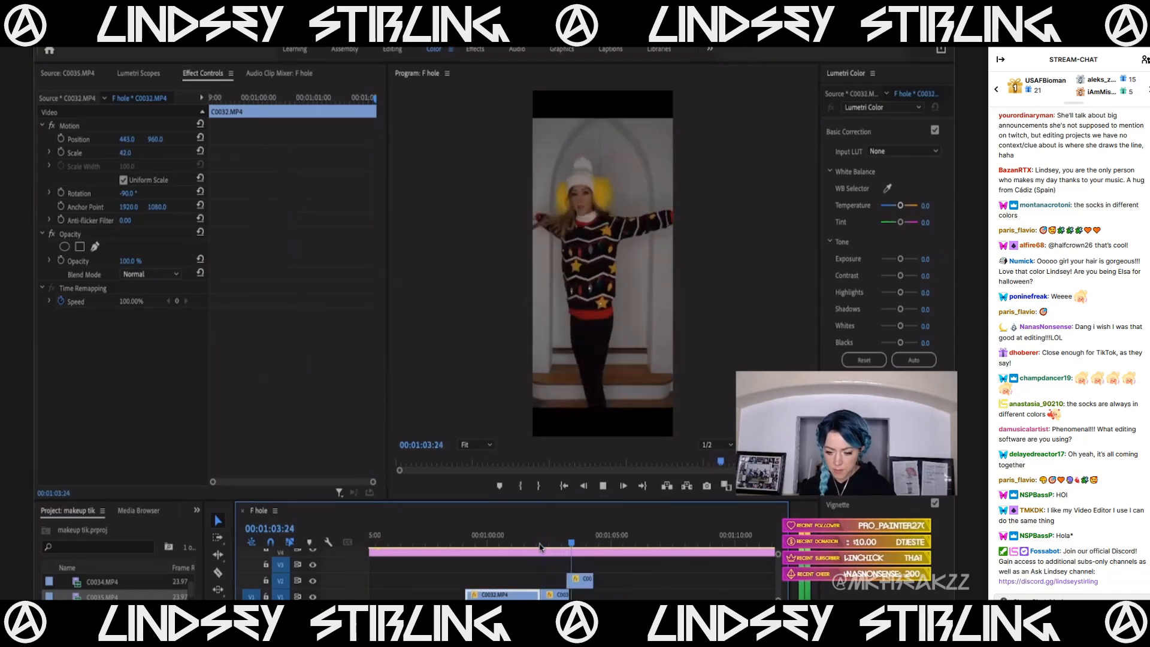
{"action": "left_click", "coordinate": [566, 535]}
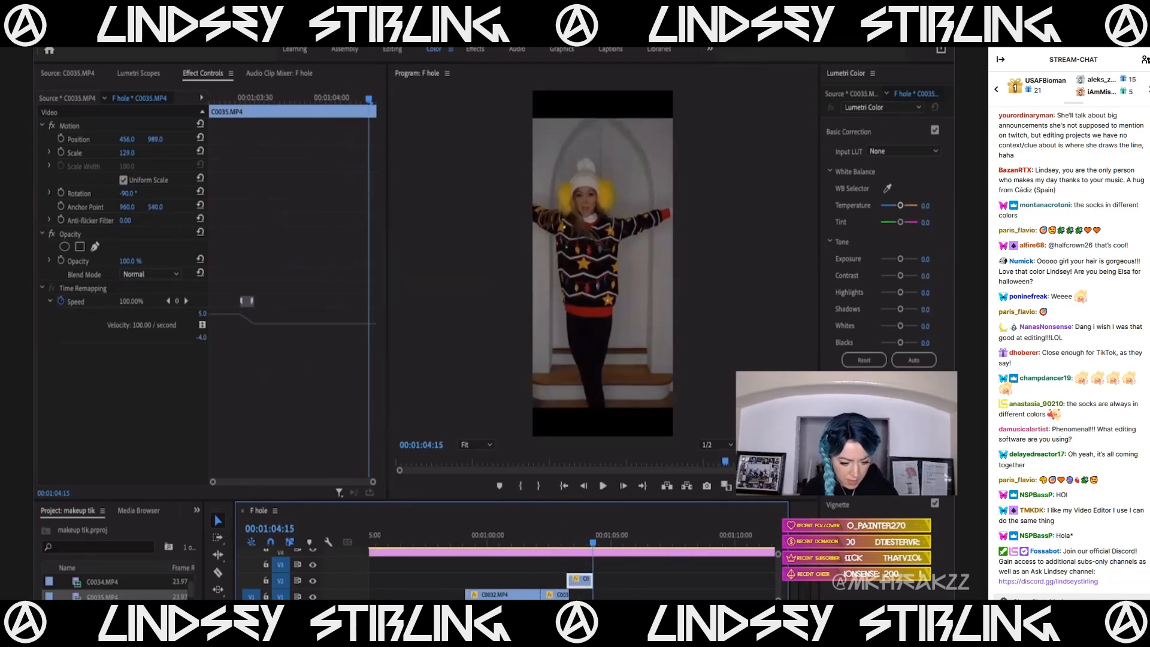
Mark the C0036.MP4 footage from 23:10:43:09 to 23:10:45:05 and place its video on the track above C0035.MP4, aligned to that clip's start.
{"action": "scroll", "coordinate": [102, 590], "scroll_direction": "down", "scroll_amount": 1}
{"action": "double_click", "coordinate": [78, 597]}
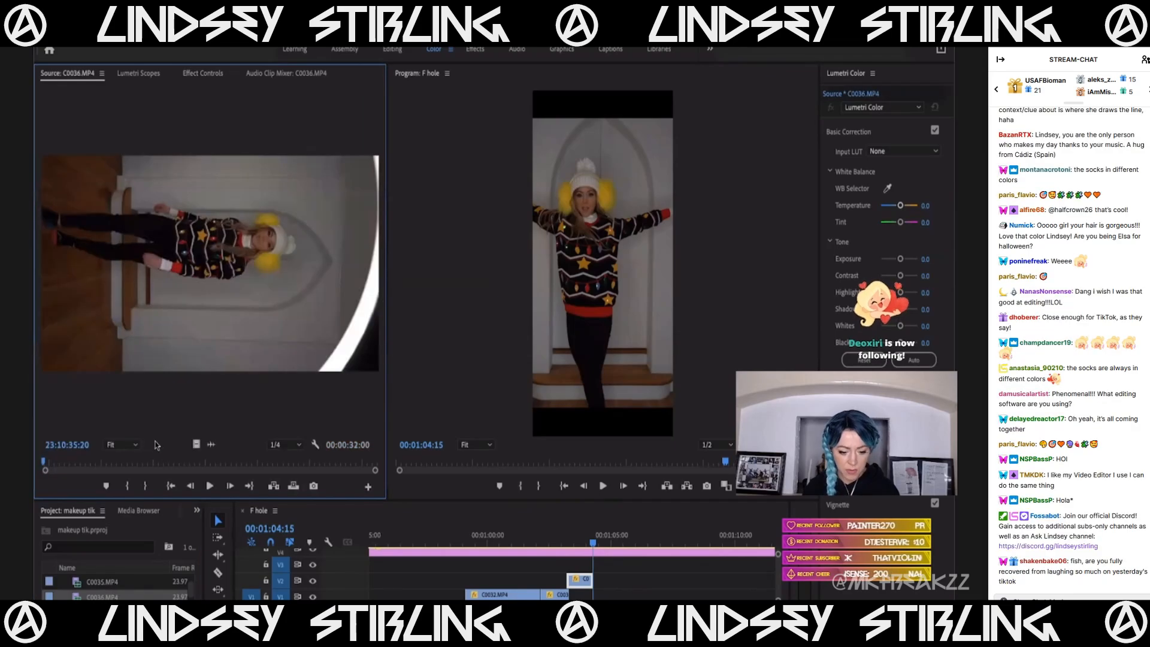
{"action": "mouse_move", "coordinate": [131, 462]}
{"action": "left_mouse_down"}
{"action": "mouse_move", "coordinate": [147, 465]}
{"action": "mouse_move", "coordinate": [122, 474]}
{"action": "left_mouse_up"}
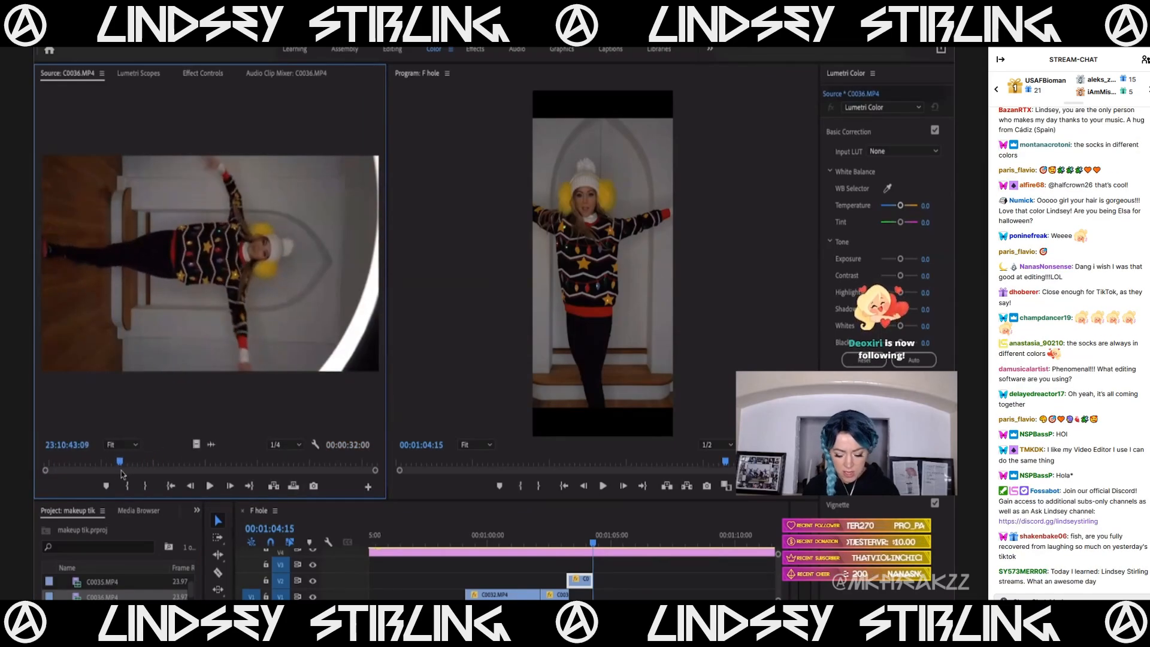
{"action": "key", "text": "i"}
{"action": "key", "text": "space"}
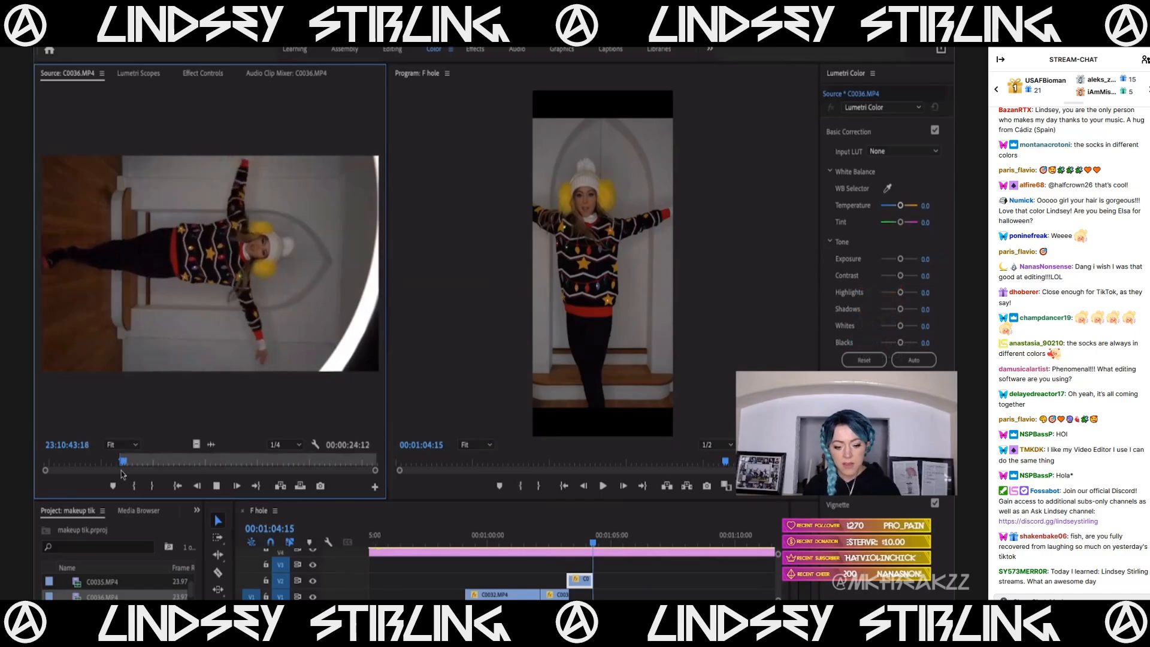
{"action": "key", "text": "o"}
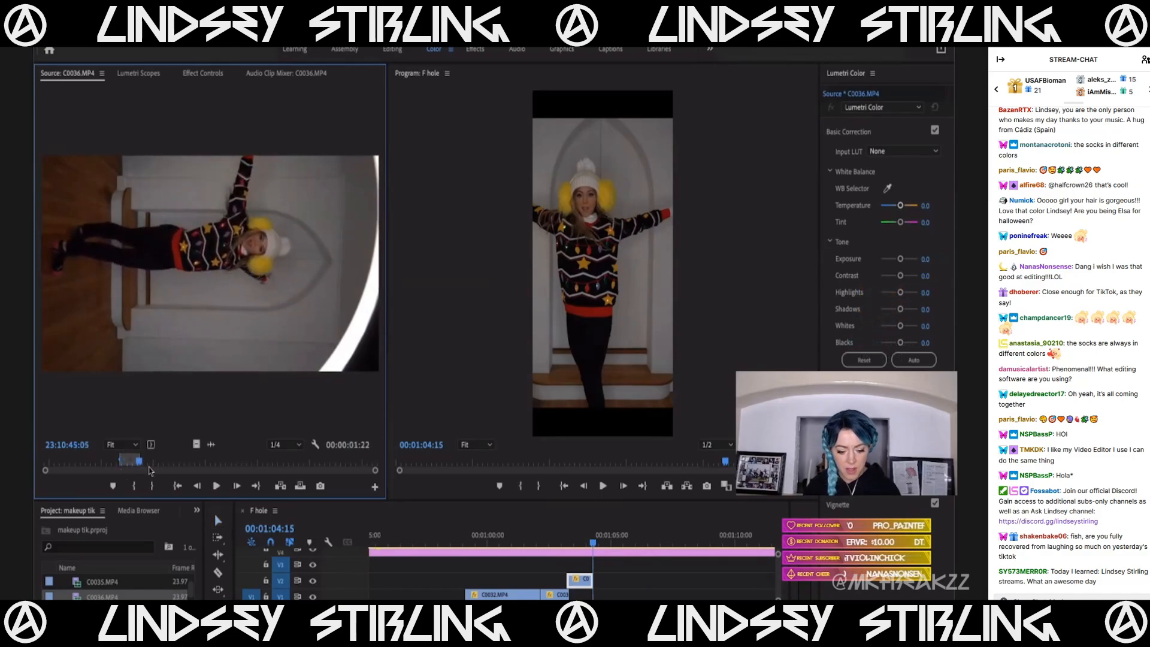
{"action": "left_click_drag", "start_coordinate": [194, 447], "coordinate": [569, 574]}
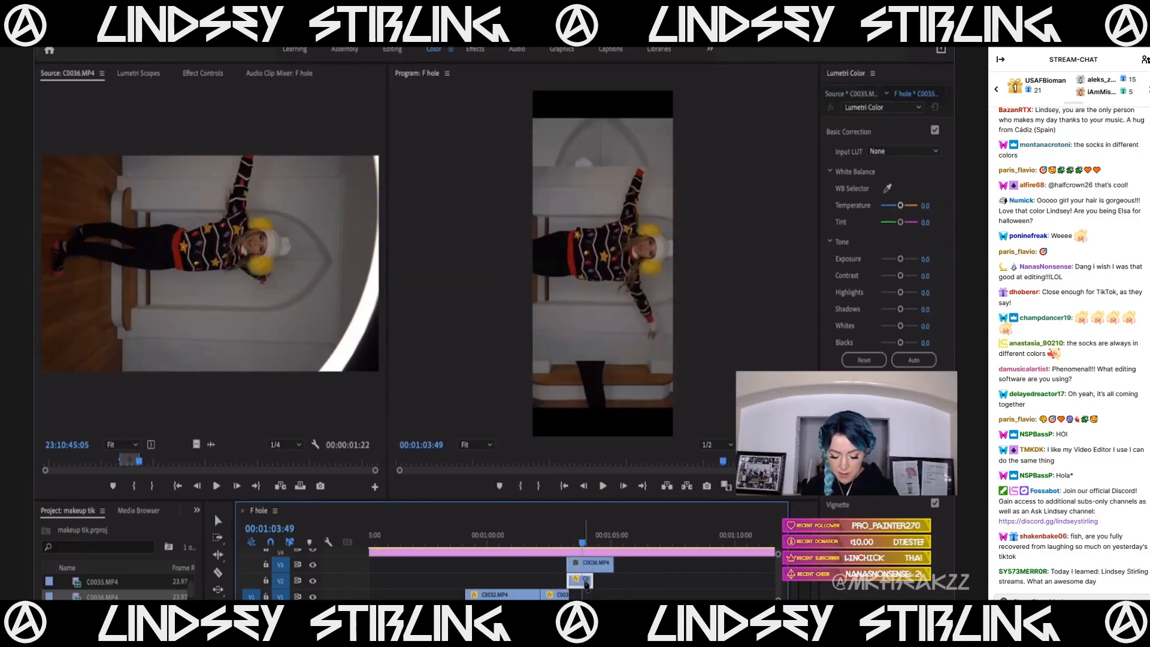
Copy the Motion settings of the C0035.MP4 clip onto the C0036.MP4 clip and play back the result.
{"action": "left_click", "coordinate": [204, 74]}
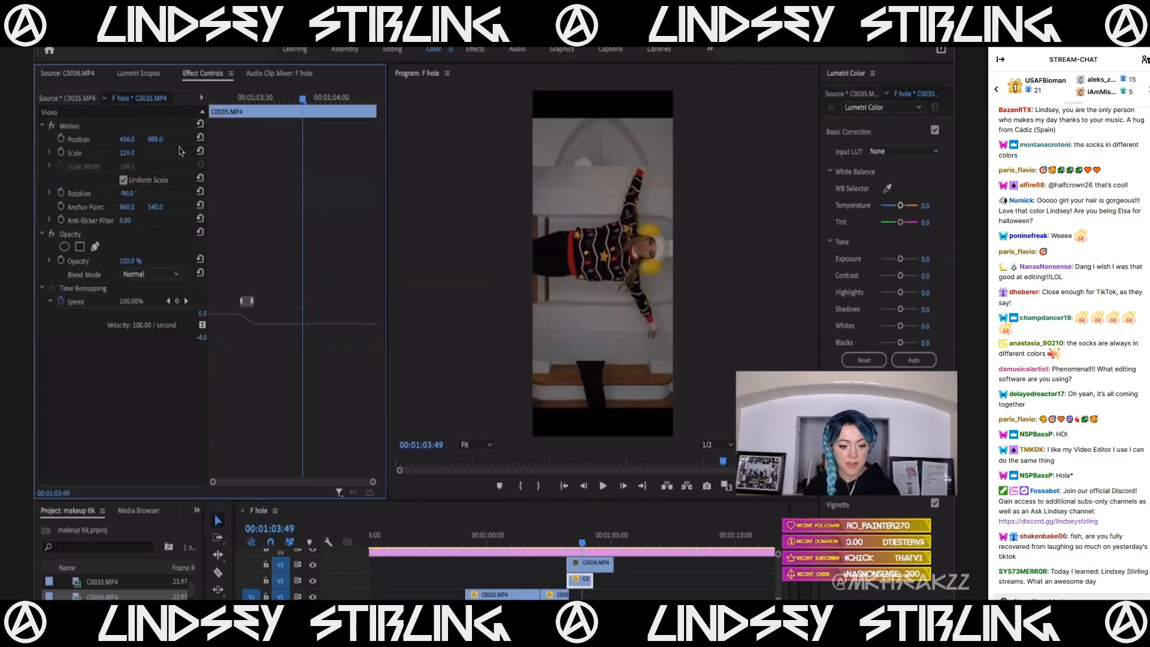
{"action": "left_click", "coordinate": [86, 129]}
{"action": "left_click", "coordinate": [610, 562]}
{"action": "left_click", "coordinate": [563, 535]}
{"action": "left_click_drag", "start_coordinate": [563, 534], "coordinate": [570, 543]}
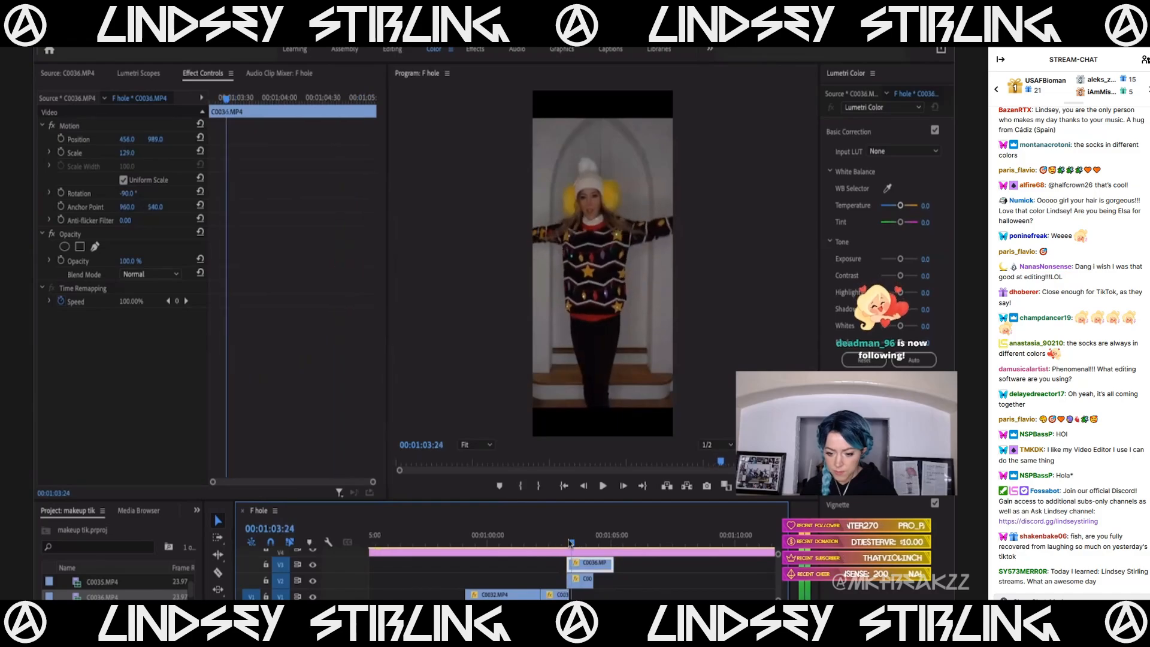
{"action": "key", "text": "space"}
Move the C0036.MP4 clip to the track beneath C0035.MP4 and play through the switch.
{"action": "left_click", "coordinate": [578, 564]}
{"action": "left_click_drag", "start_coordinate": [583, 568], "coordinate": [592, 594]}
{"action": "left_click", "coordinate": [563, 535]}
{"action": "key", "text": "space"}
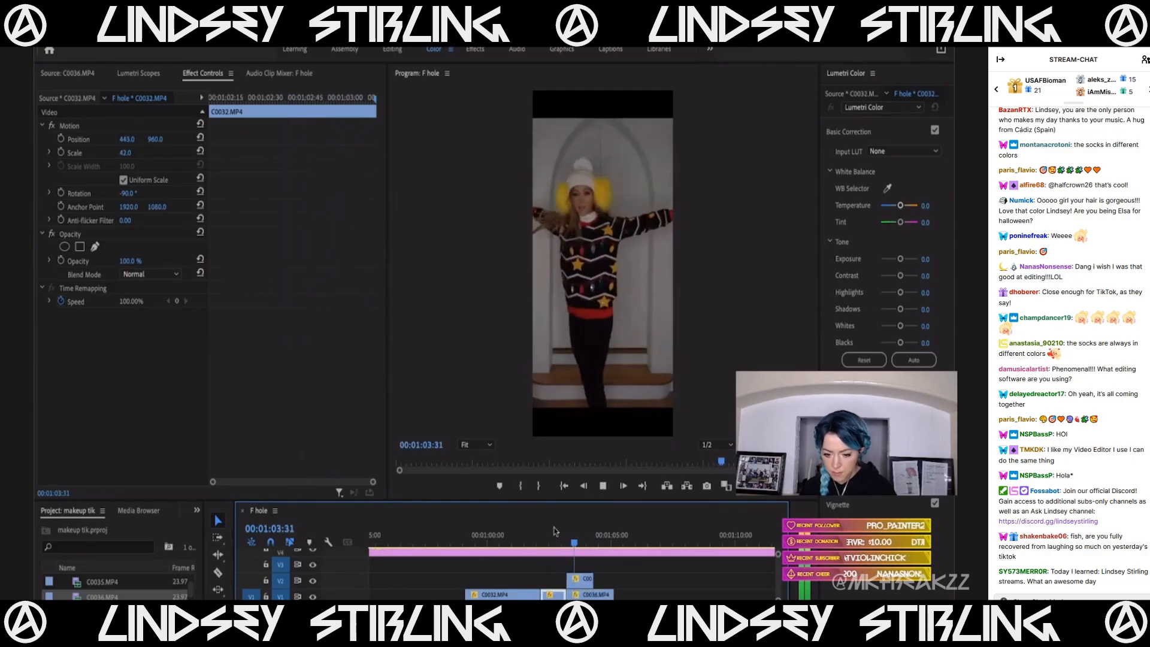
{"action": "key", "text": "space"}
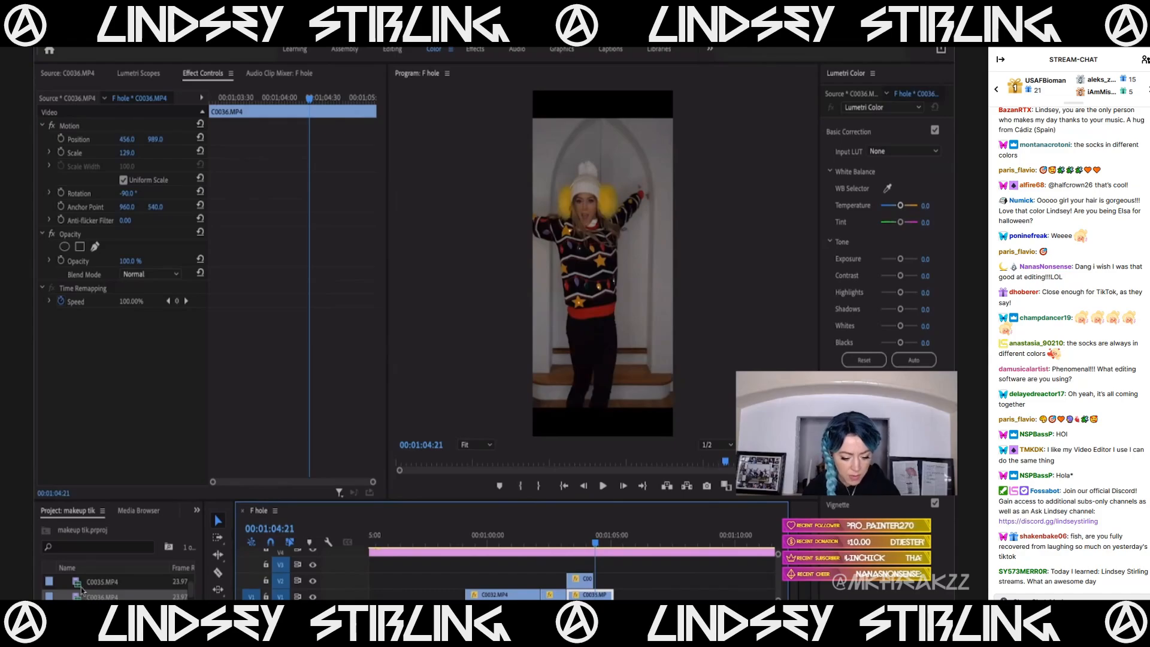
Open C0037.MP4 in the source monitor and scrub through the llama sweater footage for a usable spin.
{"action": "scroll", "coordinate": [82, 590], "scroll_direction": "down", "scroll_amount": 1}
{"action": "double_click", "coordinate": [102, 597]}
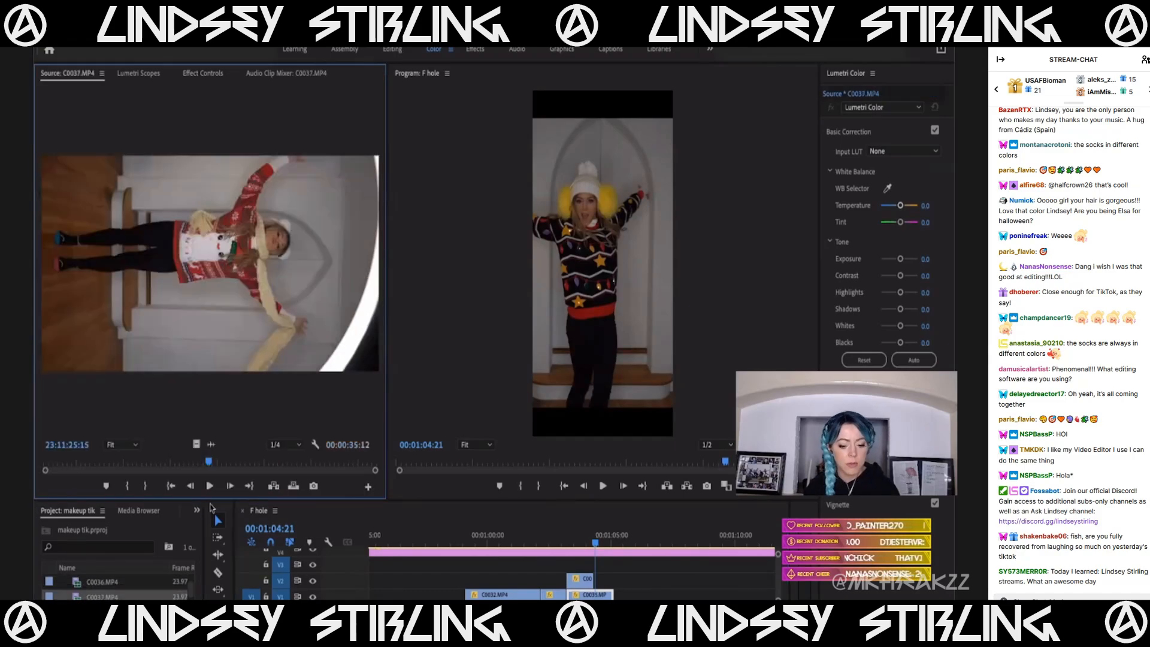
{"action": "mouse_move", "coordinate": [109, 462]}
{"action": "left_mouse_down"}
{"action": "mouse_move", "coordinate": [217, 463]}
{"action": "mouse_move", "coordinate": [128, 461]}
{"action": "left_mouse_up"}
{"action": "scroll", "coordinate": [96, 578], "scroll_direction": "down", "scroll_amount": 2}
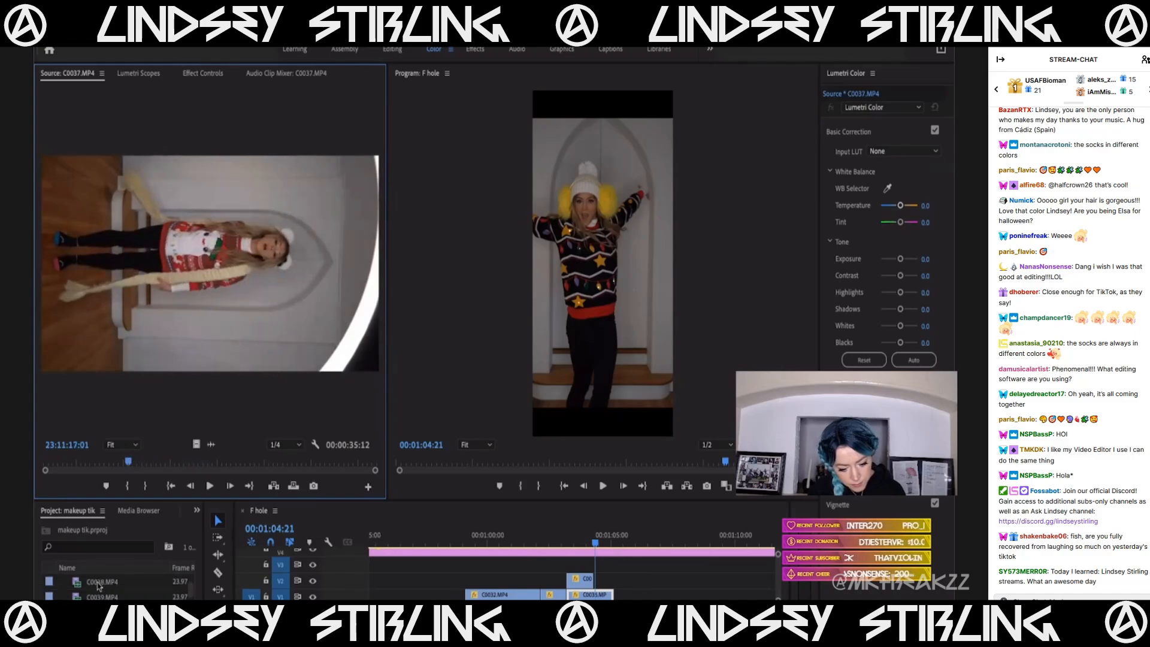
Preview C0038.MP4, marking in and out points around the scarf spin and skimming the rest of the take.
{"action": "left_click", "coordinate": [104, 584]}
{"action": "scroll", "coordinate": [104, 584], "scroll_direction": "up", "scroll_amount": 1}
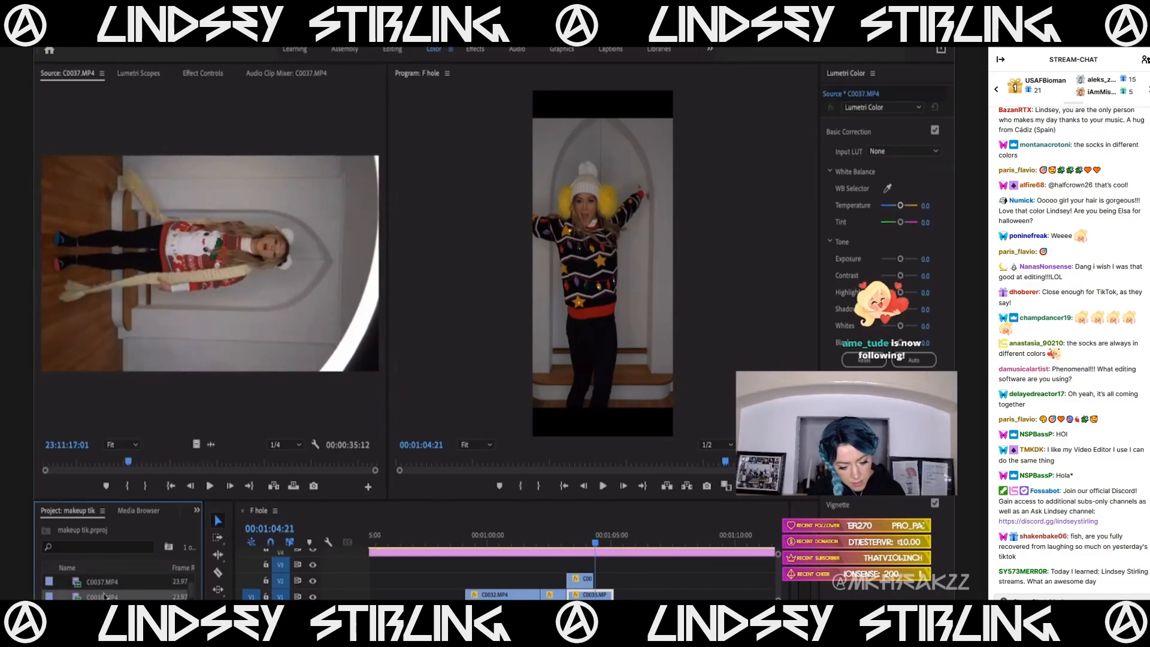
{"action": "left_click", "coordinate": [103, 595]}
{"action": "double_click", "coordinate": [103, 595]}
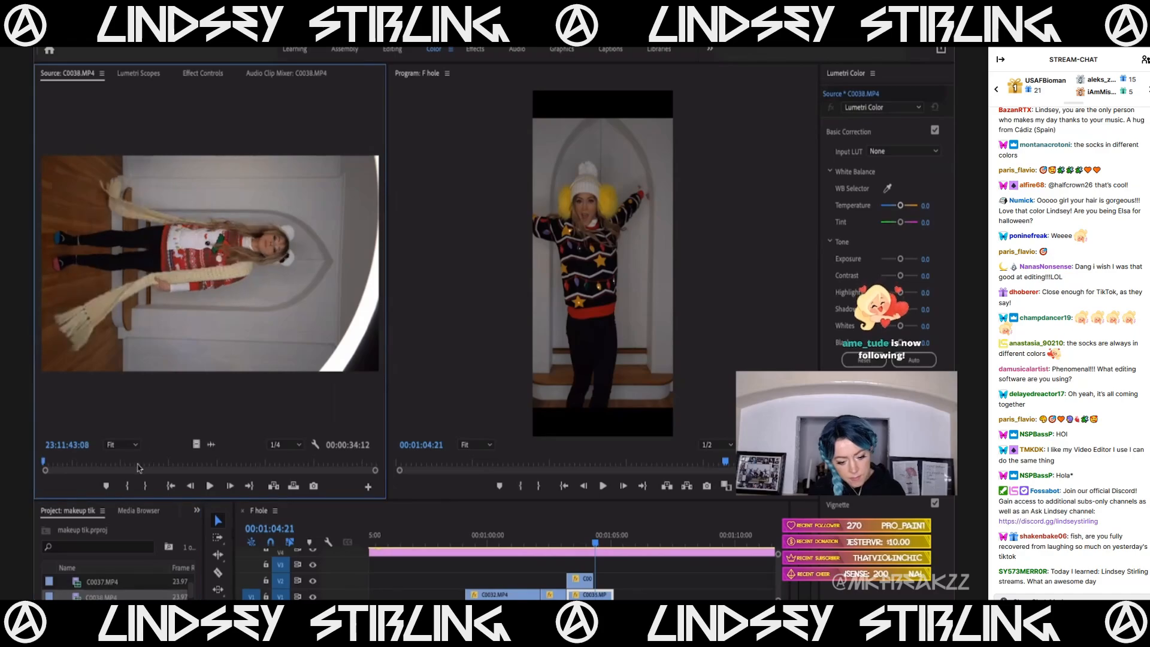
{"action": "mouse_move", "coordinate": [151, 462]}
{"action": "left_mouse_down"}
{"action": "mouse_move", "coordinate": [191, 466]}
{"action": "mouse_move", "coordinate": [162, 469]}
{"action": "left_mouse_up"}
{"action": "key", "text": "space"}
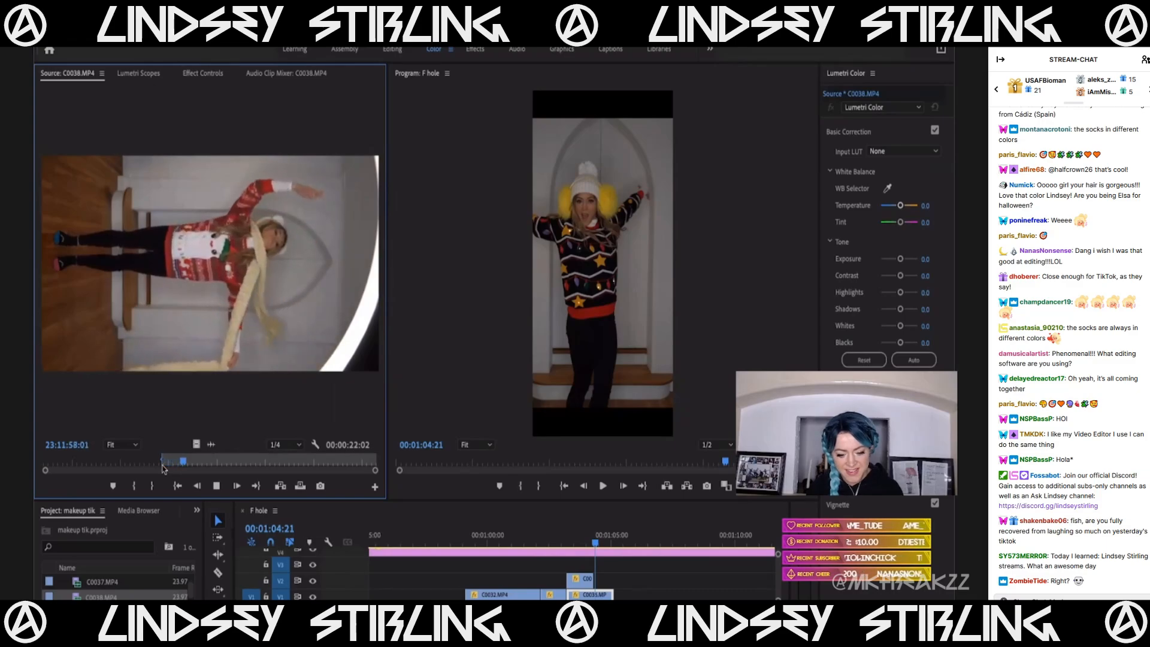
{"action": "key", "text": "space"}
{"action": "key", "text": "o"}
{"action": "left_click_drag", "start_coordinate": [176, 466], "coordinate": [361, 471]}
Mark a 00:00:02:18 section of C0039.MP4 ending at 23:12:28:13, place its video right after C0035.MP4 with the same Motion settings, and play it.
{"action": "scroll", "coordinate": [130, 595], "scroll_direction": "down", "scroll_amount": 1}
{"action": "double_click", "coordinate": [130, 595]}
{"action": "key", "text": "space"}
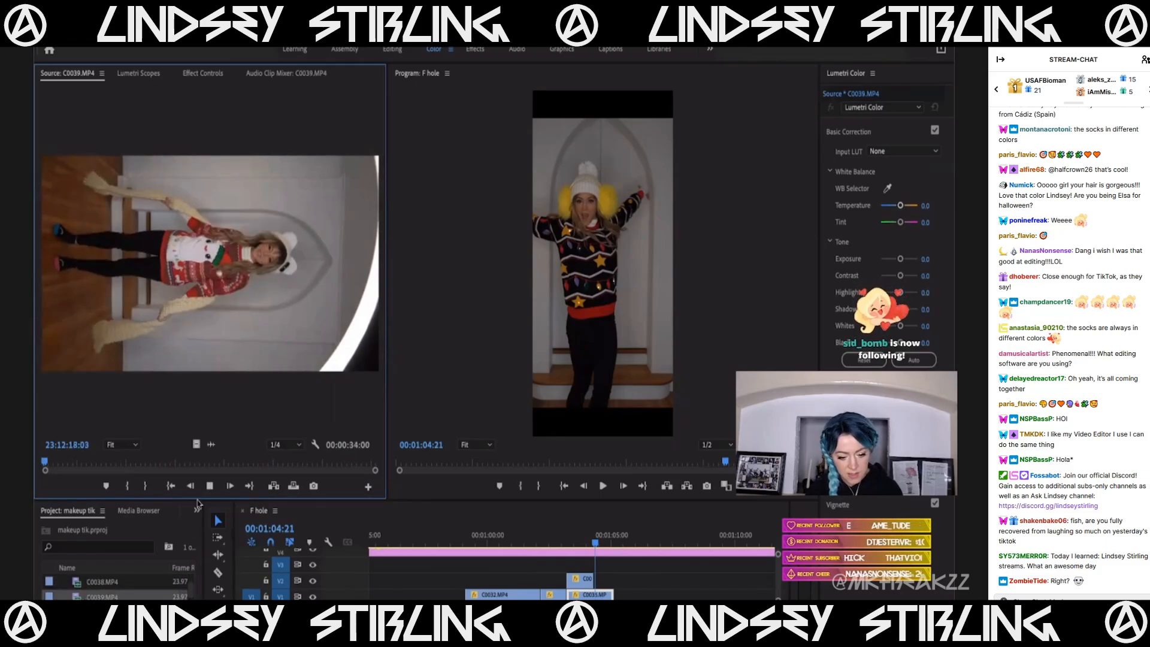
{"action": "left_click", "coordinate": [123, 465]}
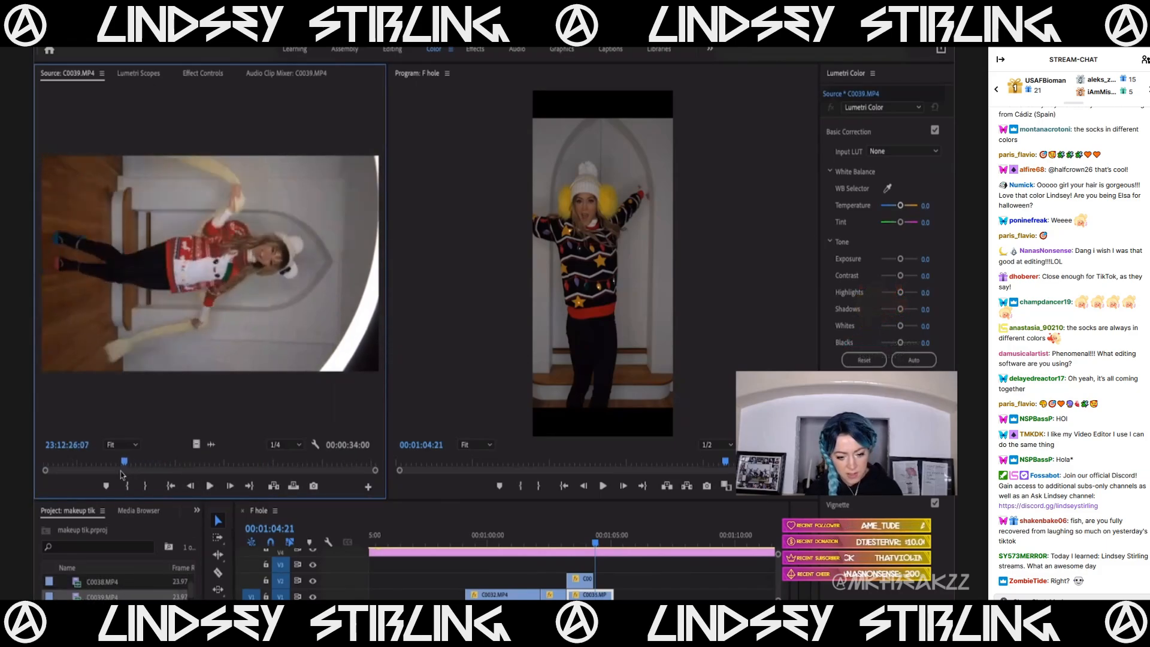
{"action": "left_click", "coordinate": [121, 471]}
{"action": "key", "text": "i"}
{"action": "key", "text": "space"}
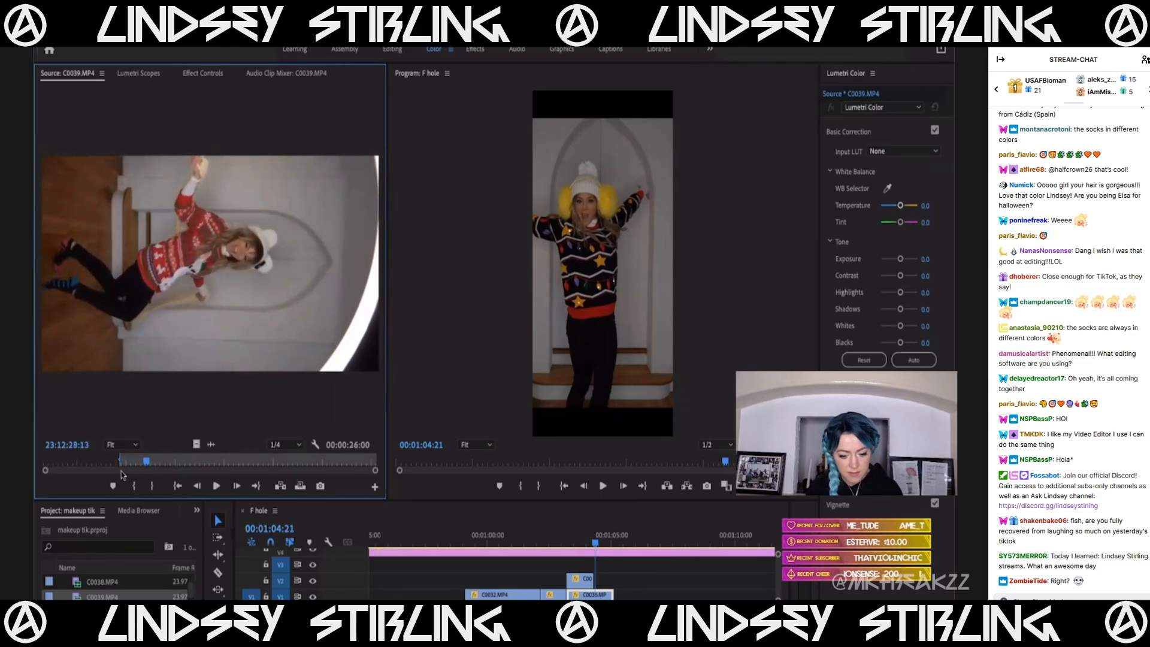
{"action": "key", "text": "o"}
{"action": "key", "text": "space"}
{"action": "left_click_drag", "start_coordinate": [195, 445], "coordinate": [619, 581]}
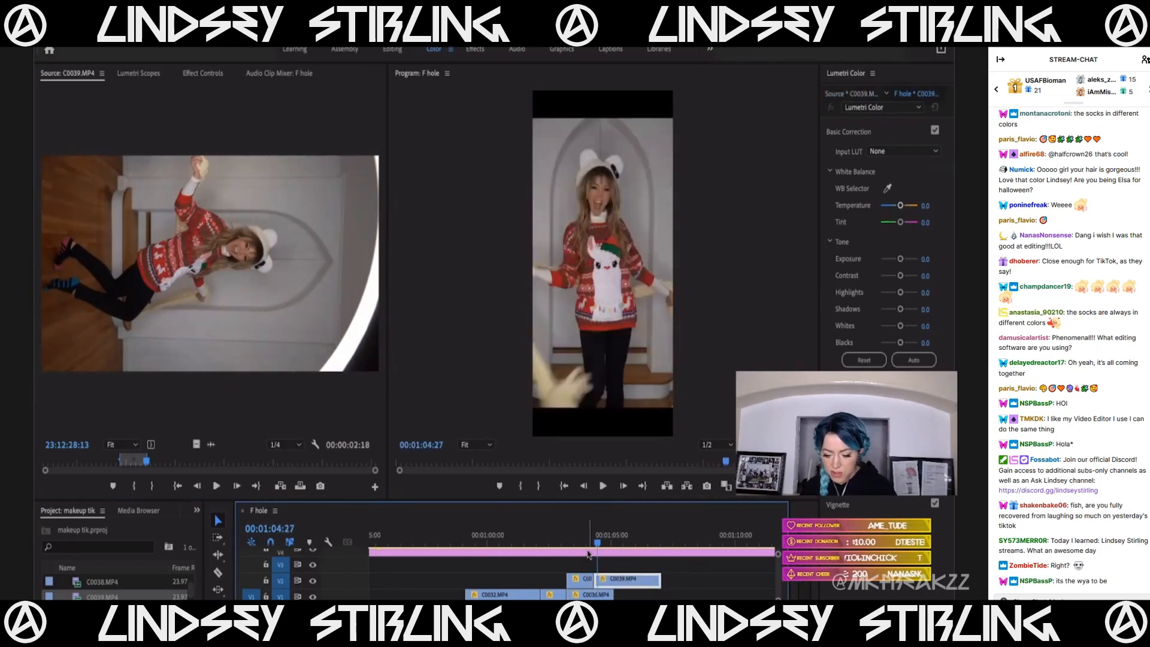
{"action": "key", "text": "space"}
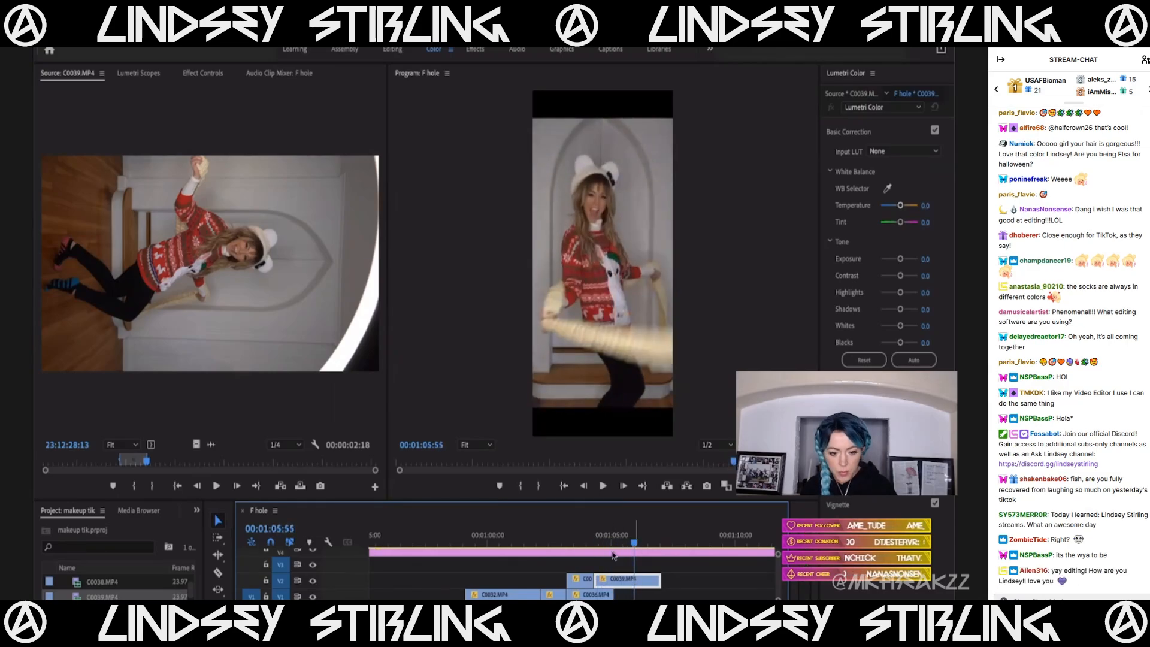
Add a speed keyframe to C0039.MP4 at 00:01:05:55, raise the section before it to 349% and play back the costume switch.
{"action": "left_click", "coordinate": [201, 73]}
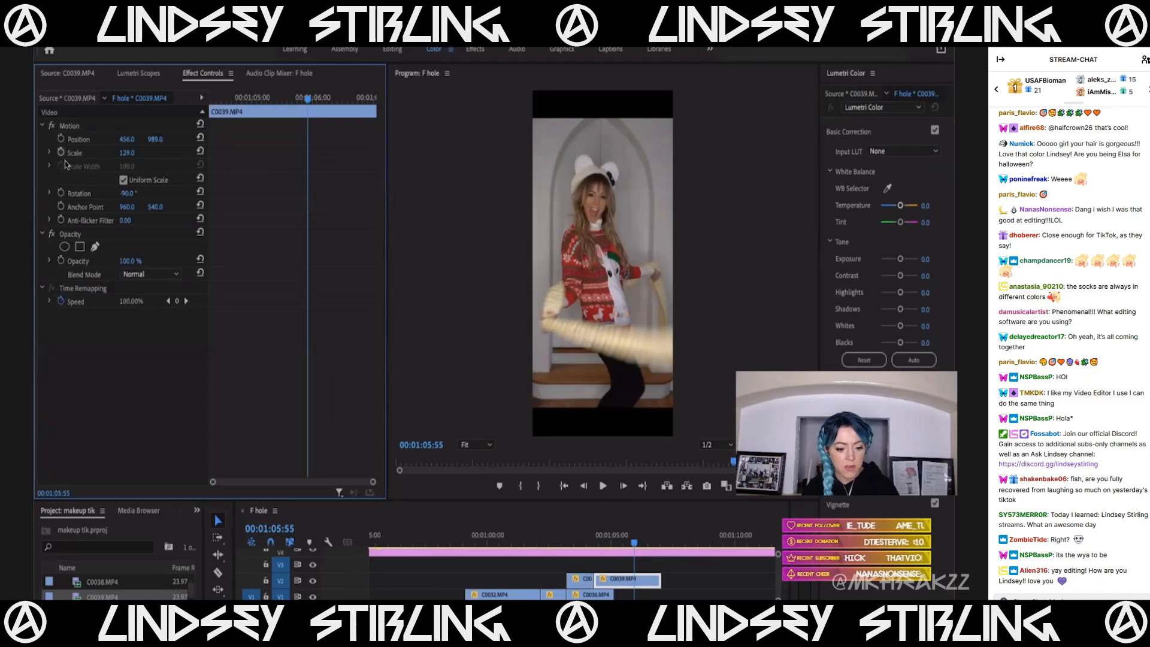
{"action": "left_click", "coordinate": [50, 301]}
{"action": "left_click", "coordinate": [175, 302]}
{"action": "left_click_drag", "start_coordinate": [238, 320], "coordinate": [238, 187]}
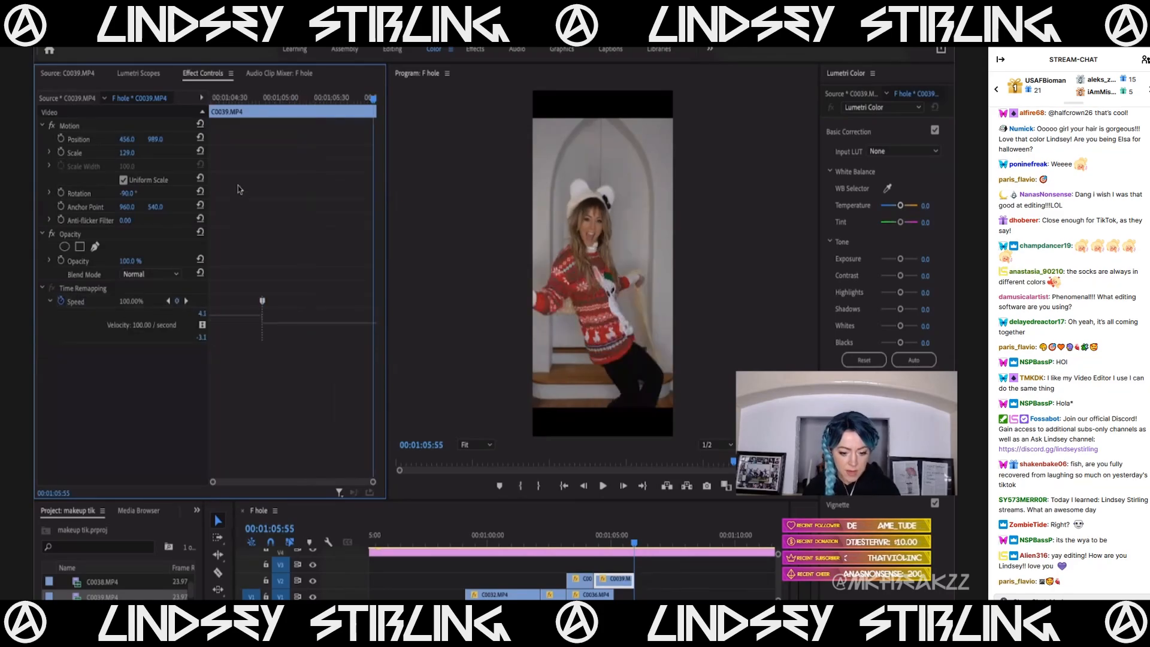
{"action": "left_click", "coordinate": [230, 101]}
{"action": "left_click_drag", "start_coordinate": [223, 291], "coordinate": [222, 290]}
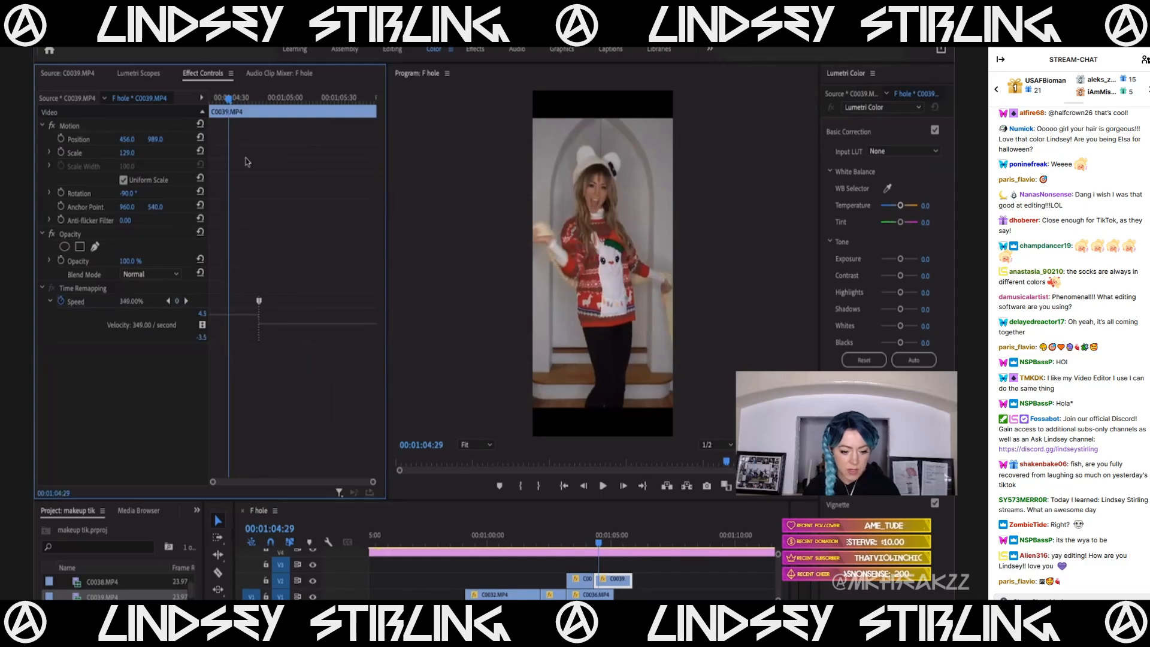
{"action": "left_click_drag", "start_coordinate": [229, 101], "coordinate": [193, 124]}
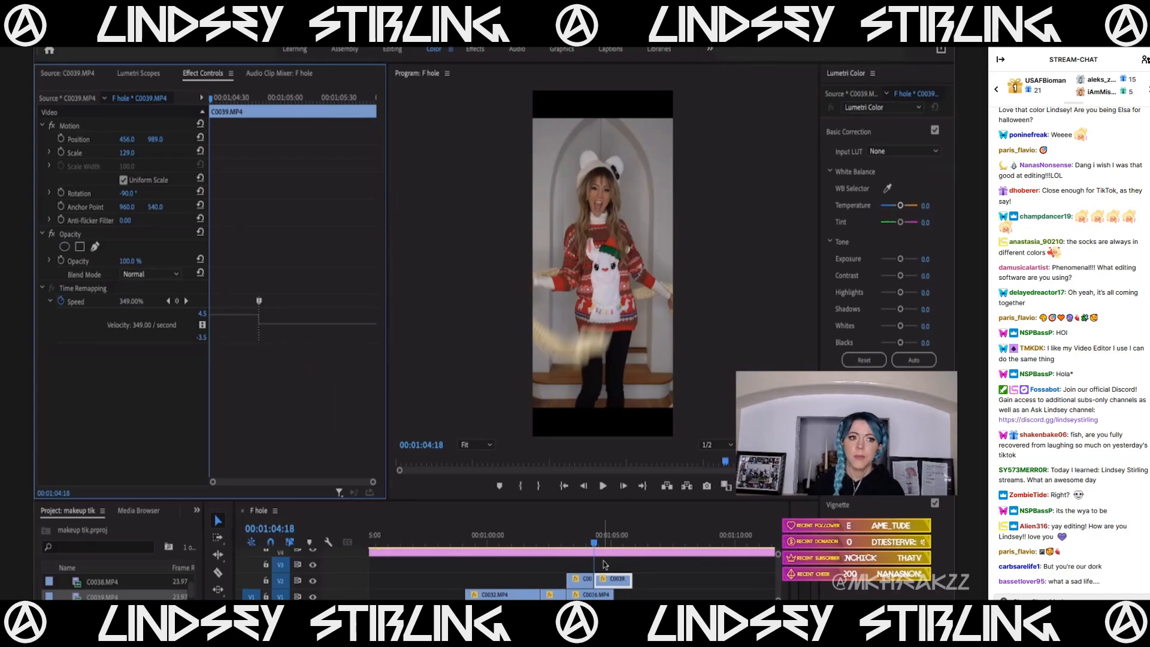
{"action": "left_click", "coordinate": [572, 546]}
{"action": "key", "text": "space"}
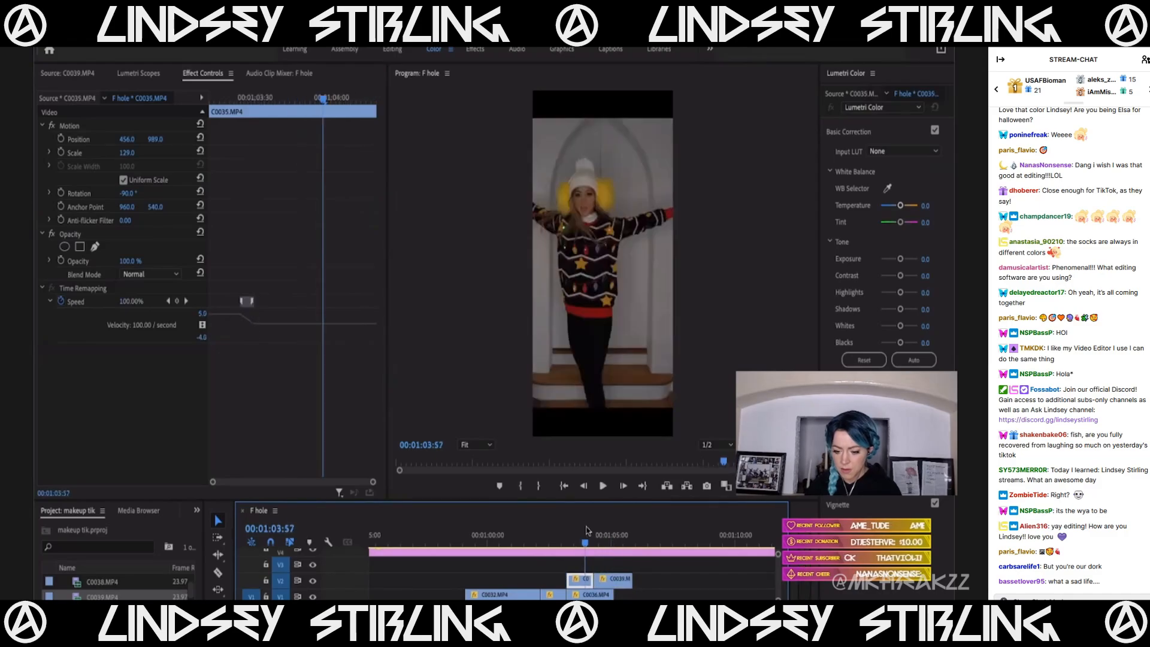
{"action": "left_click", "coordinate": [587, 531]}
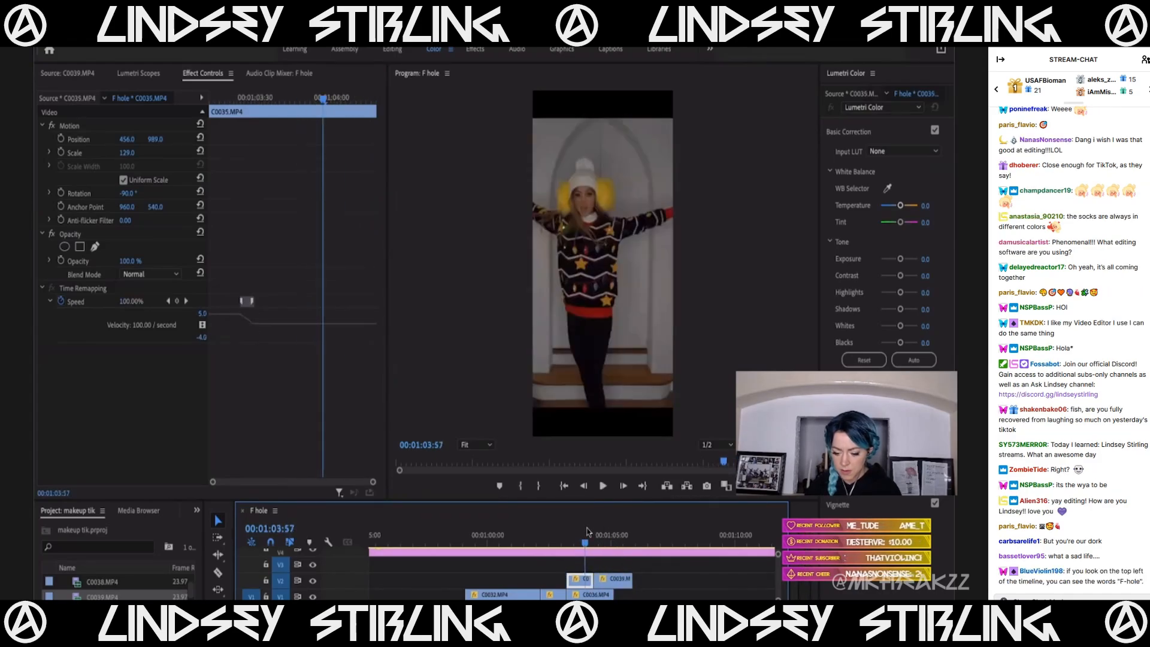
{"action": "key", "text": "space"}
{"action": "key", "text": "space"}
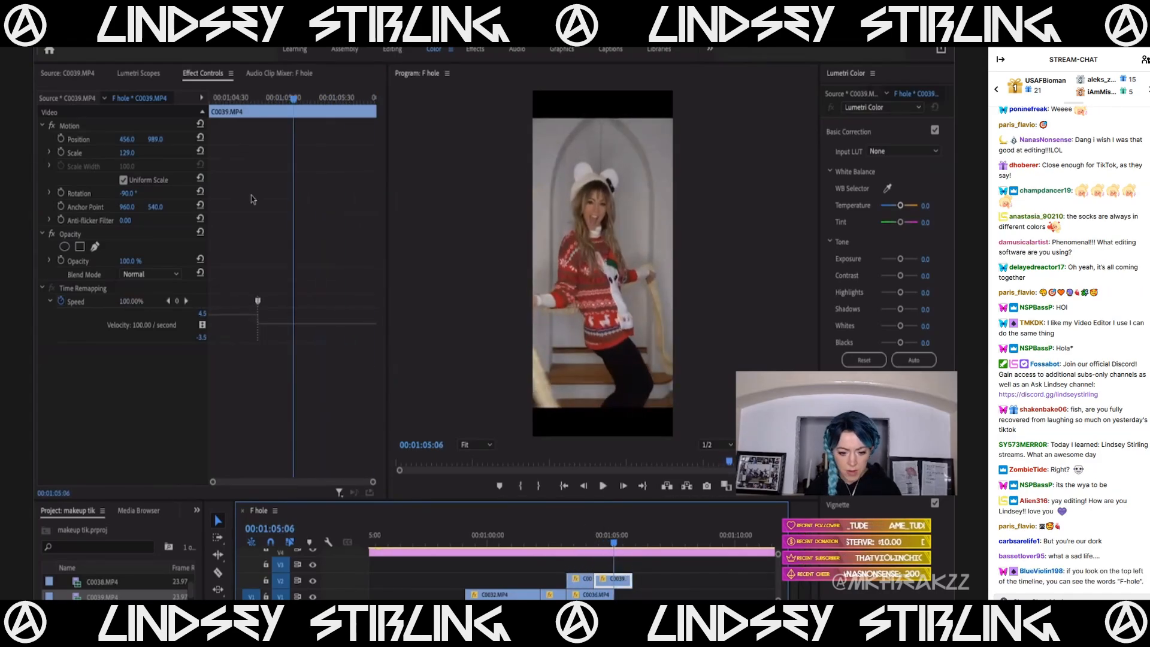
Split the C0039.MP4 speed keyframe into a ramp down to normal speed and trim the clip's end to about 00:01:05:24.
{"action": "left_click", "coordinate": [221, 99]}
{"action": "left_click_drag", "start_coordinate": [232, 313], "coordinate": [250, 304]}
{"action": "key", "text": "space"}
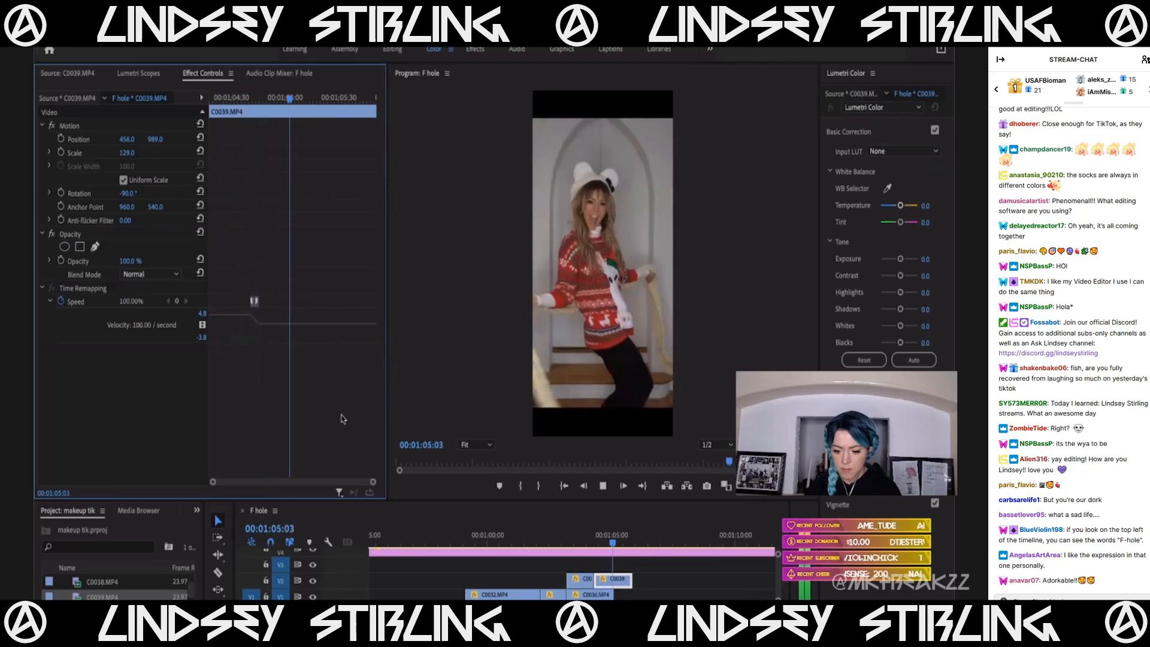
{"action": "left_click_drag", "start_coordinate": [630, 584], "coordinate": [616, 584]}
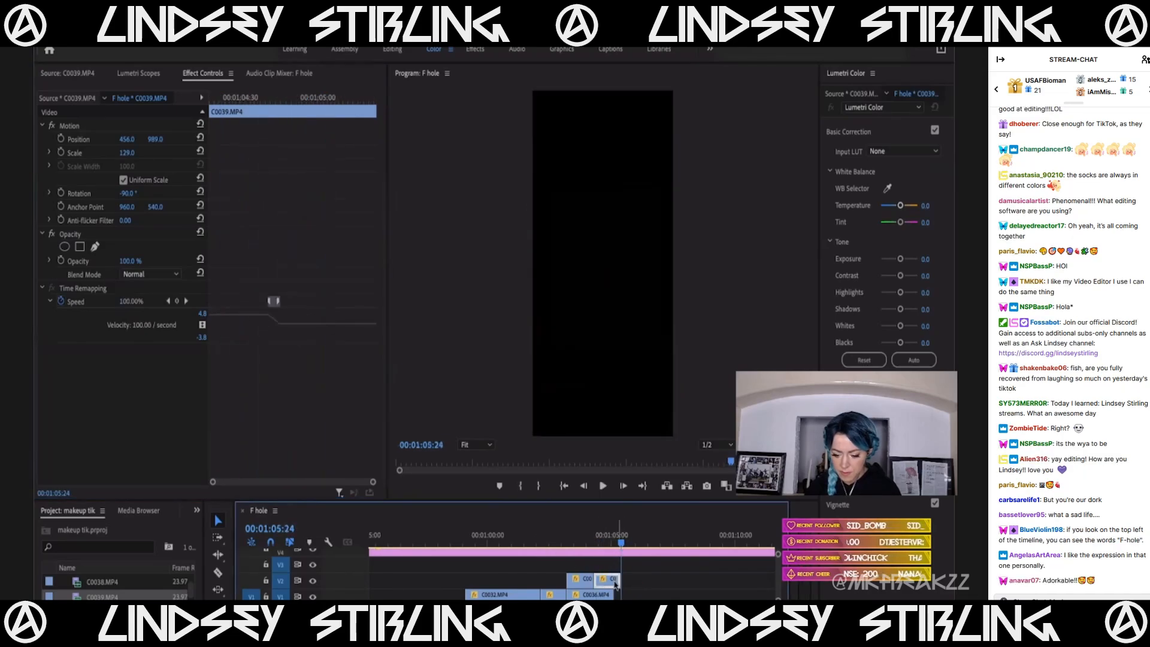
{"action": "left_click_drag", "start_coordinate": [607, 541], "coordinate": [598, 540]}
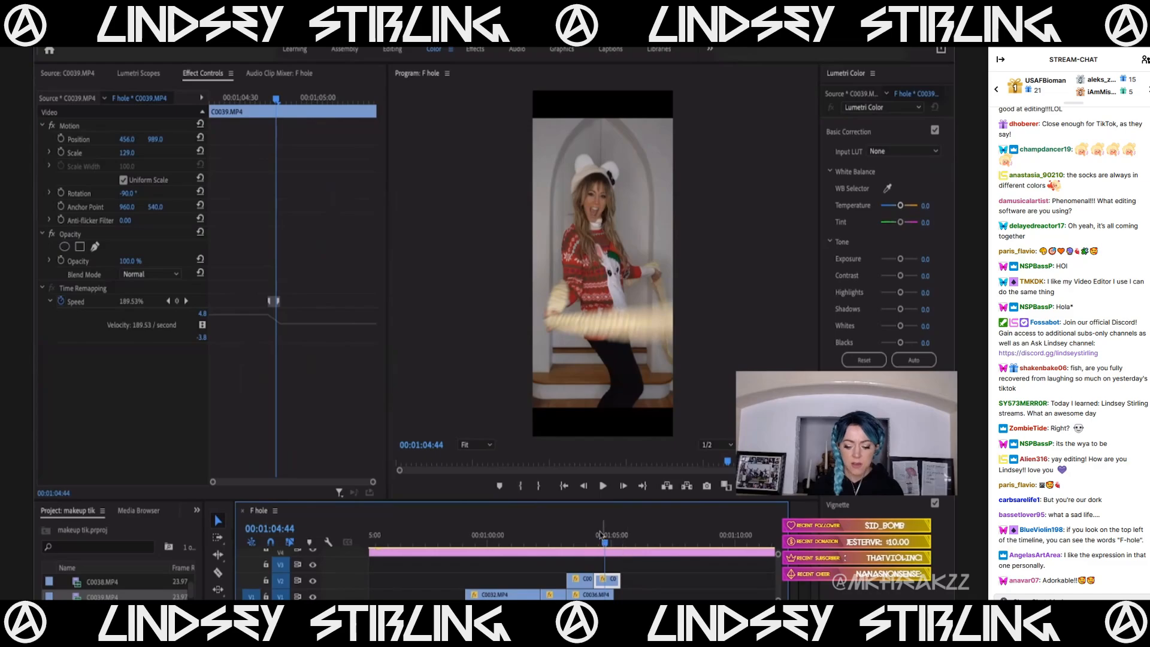
Raise the C0039.MP4 speed before the ramp to 401% and adjust the ramp's keyframe.
{"action": "left_click", "coordinate": [238, 99]}
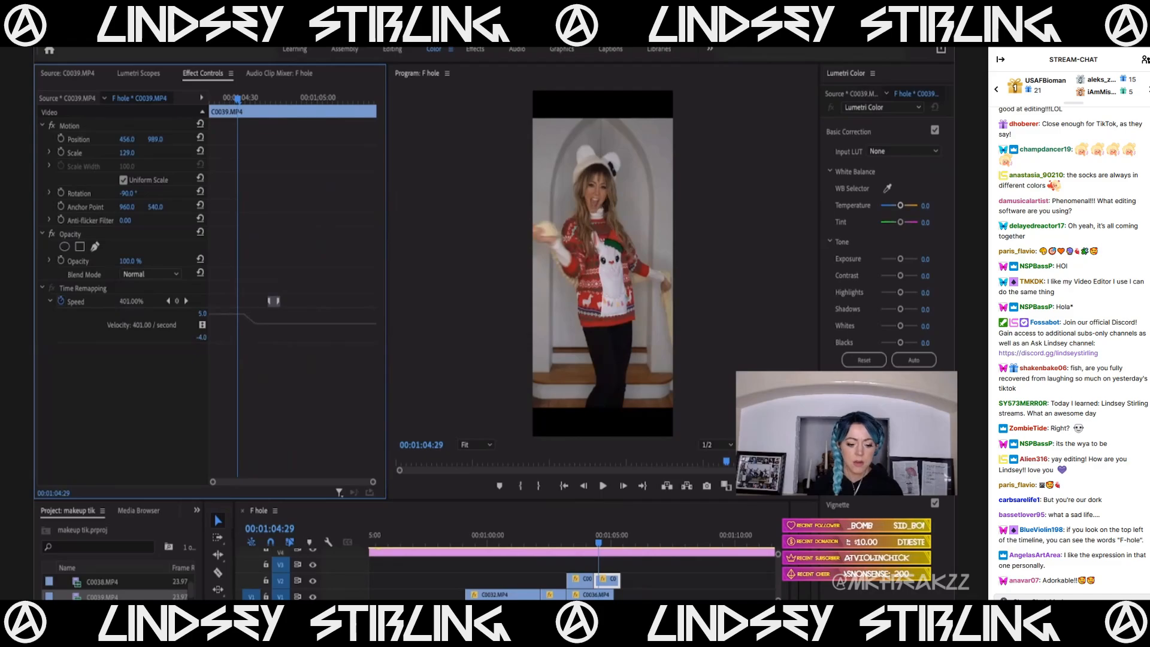
{"action": "left_click_drag", "start_coordinate": [273, 301], "coordinate": [274, 301]}
{"action": "left_click", "coordinate": [598, 543]}
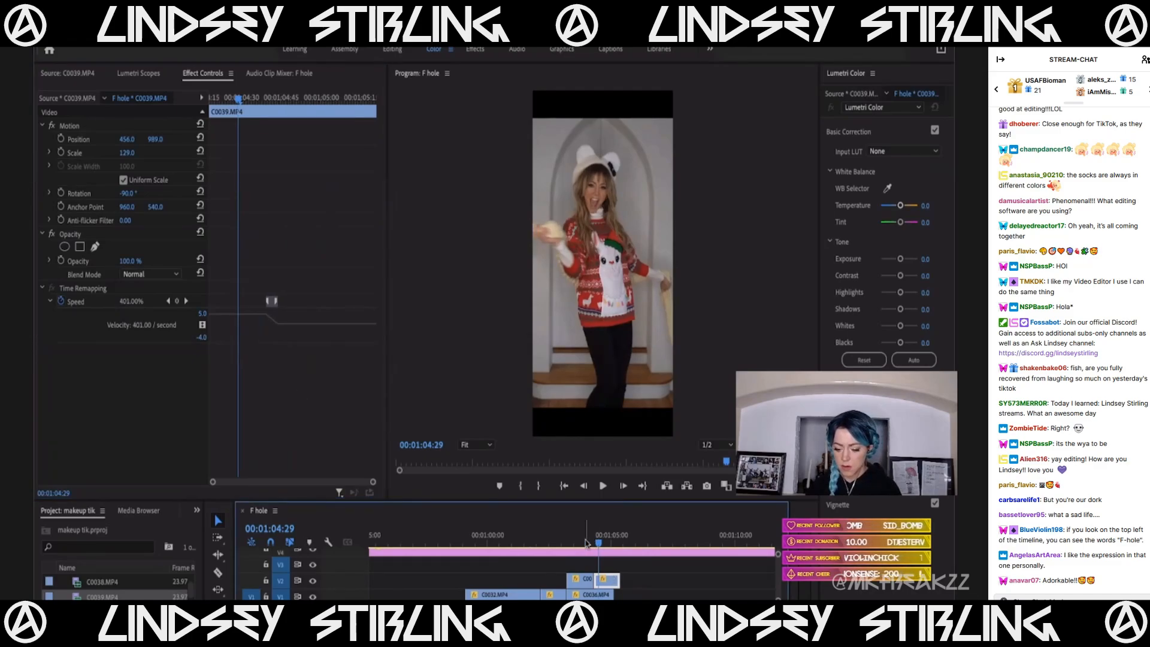
Move the C0039.MP4 clip up one track so it overlaps the end of C0035.MP4, and play back the switch.
{"action": "key", "text": "space"}
{"action": "key", "text": "space"}
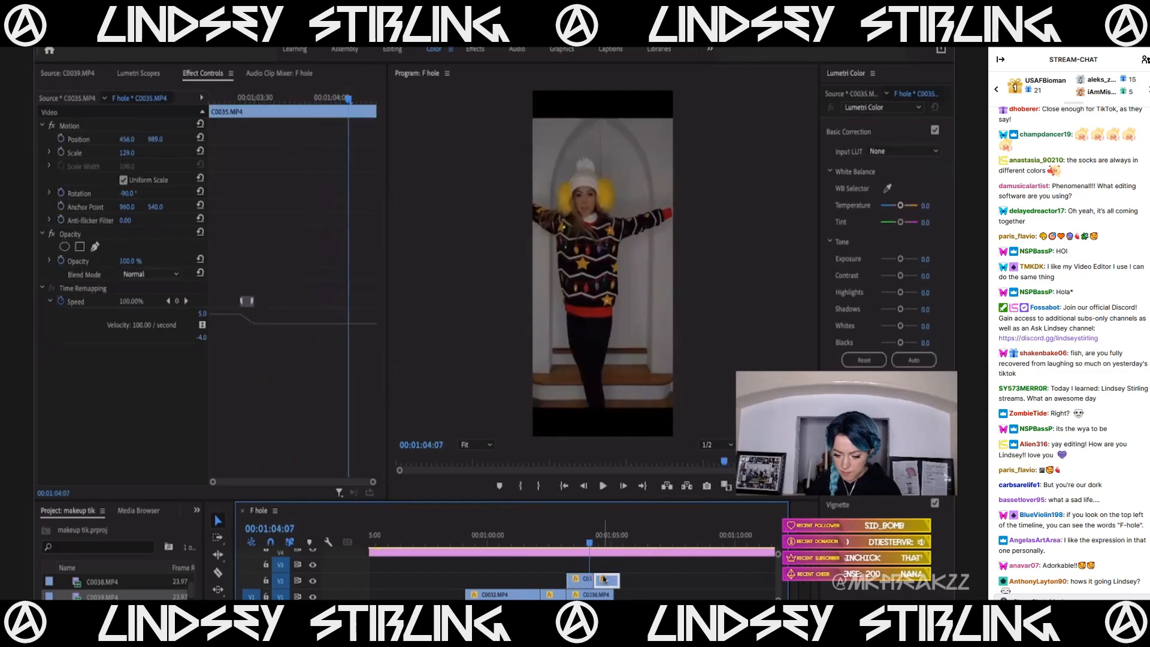
{"action": "left_click_drag", "start_coordinate": [604, 578], "coordinate": [601, 568]}
{"action": "key", "text": "space"}
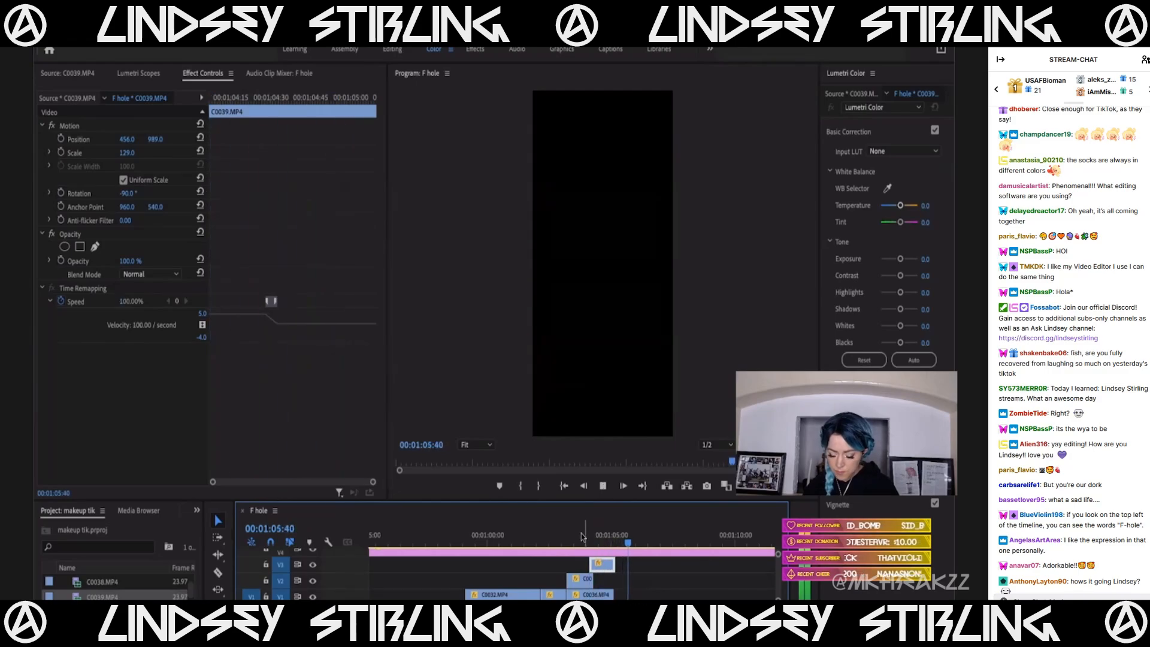
{"action": "key", "text": "space"}
Raise the C0039.MP4 speed before the ramp to 463% and play back the costume switch.
{"action": "left_click_drag", "start_coordinate": [233, 315], "coordinate": [232, 276]}
{"action": "scroll", "coordinate": [605, 573], "scroll_direction": "up", "scroll_amount": 4}
{"action": "left_click", "coordinate": [514, 543]}
{"action": "key", "text": "space"}
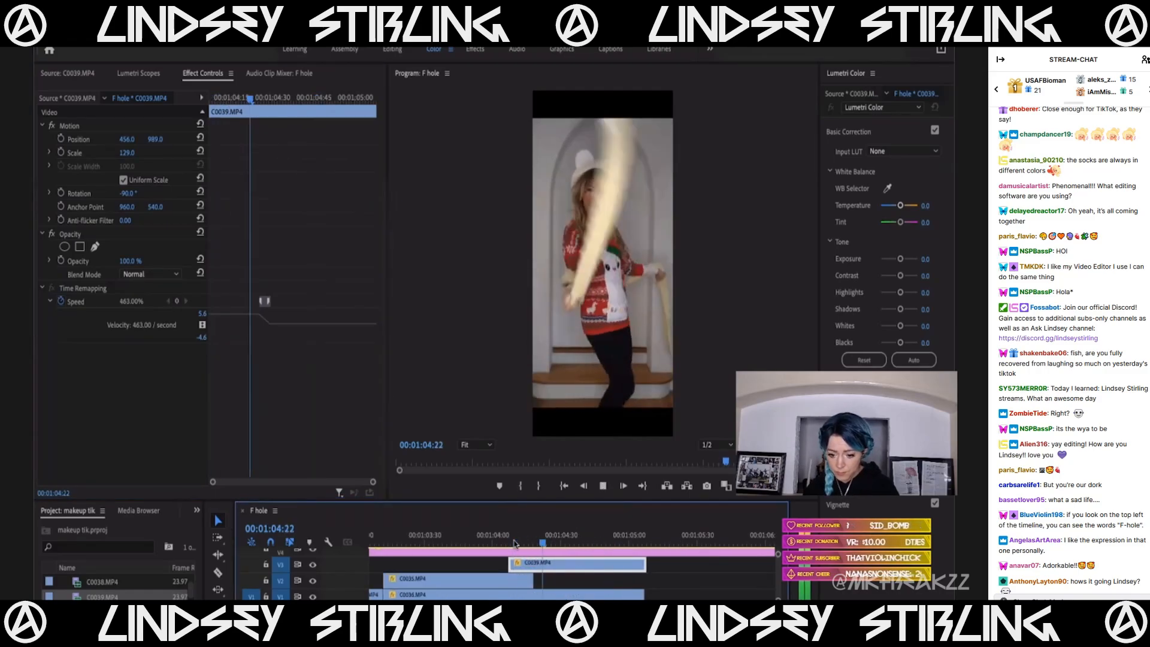
{"action": "key", "text": "space"}
Replay the switch from C0035.MP4 and trim the end of C0039.MP4 to match the end of C0036.MP4 below.
{"action": "left_click", "coordinate": [493, 535]}
{"action": "key", "text": "space"}
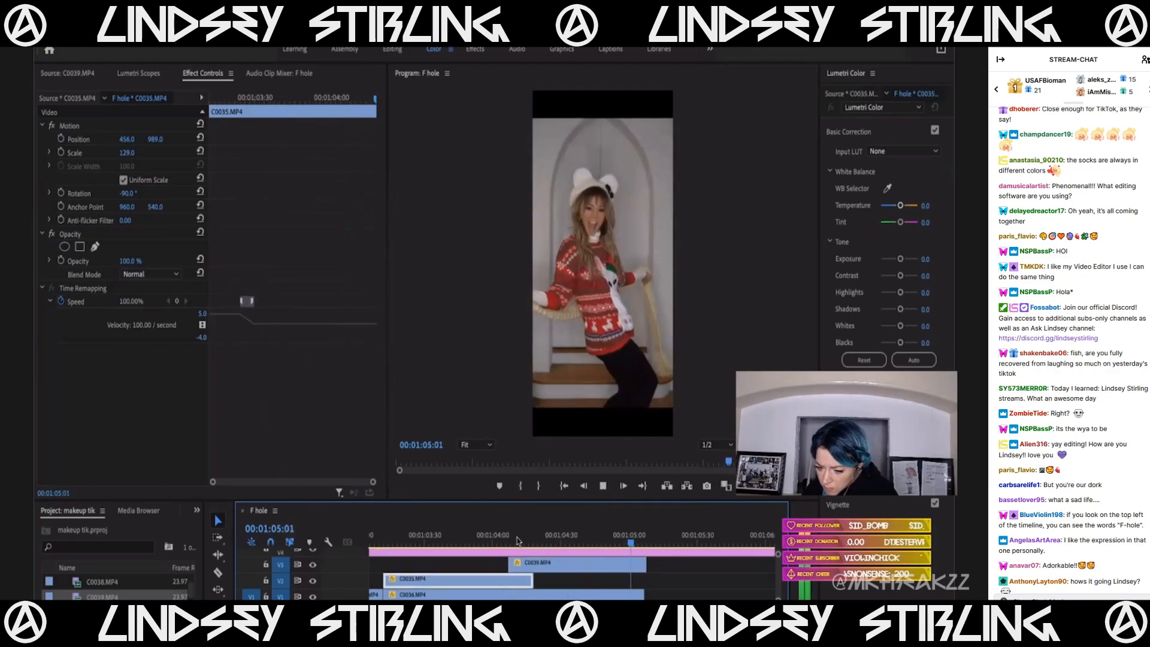
{"action": "key", "text": "space"}
{"action": "mouse_move", "coordinate": [643, 564]}
{"action": "left_mouse_down"}
{"action": "mouse_move", "coordinate": [664, 565]}
{"action": "mouse_move", "coordinate": [640, 564]}
{"action": "left_mouse_up"}
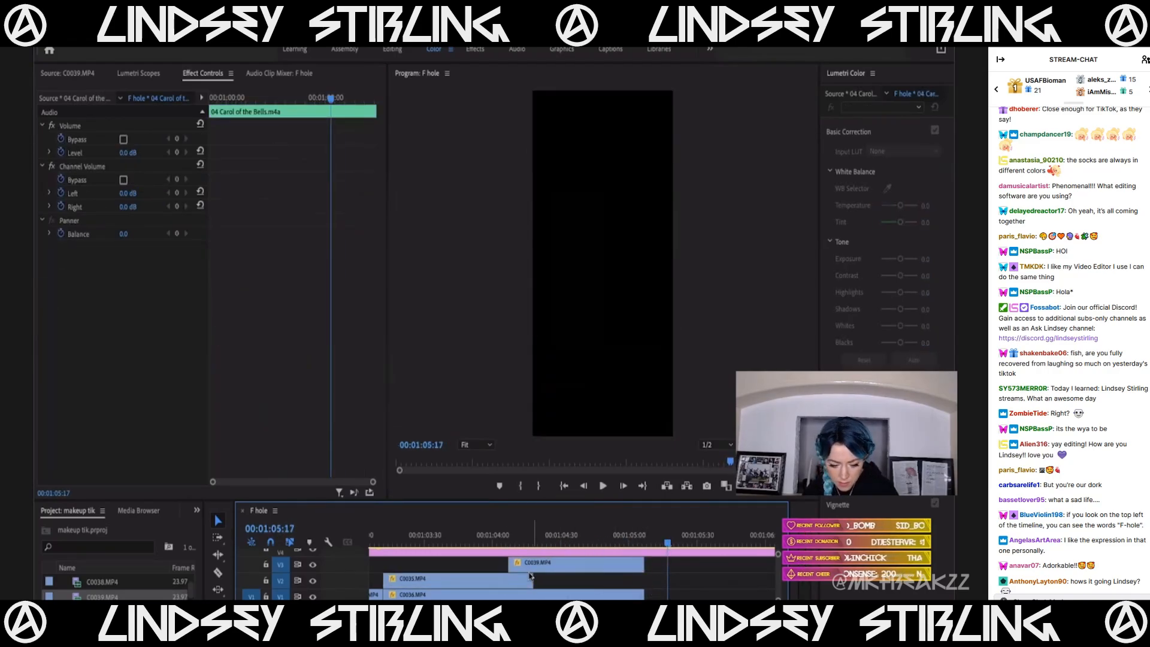
Open C0040.MP4 as source footage, mark an in point at 23:13:01:21 and scan ahead to about 23:13:08:19.
{"action": "scroll", "coordinate": [99, 596], "scroll_direction": "down", "scroll_amount": 1}
{"action": "double_click", "coordinate": [99, 597]}
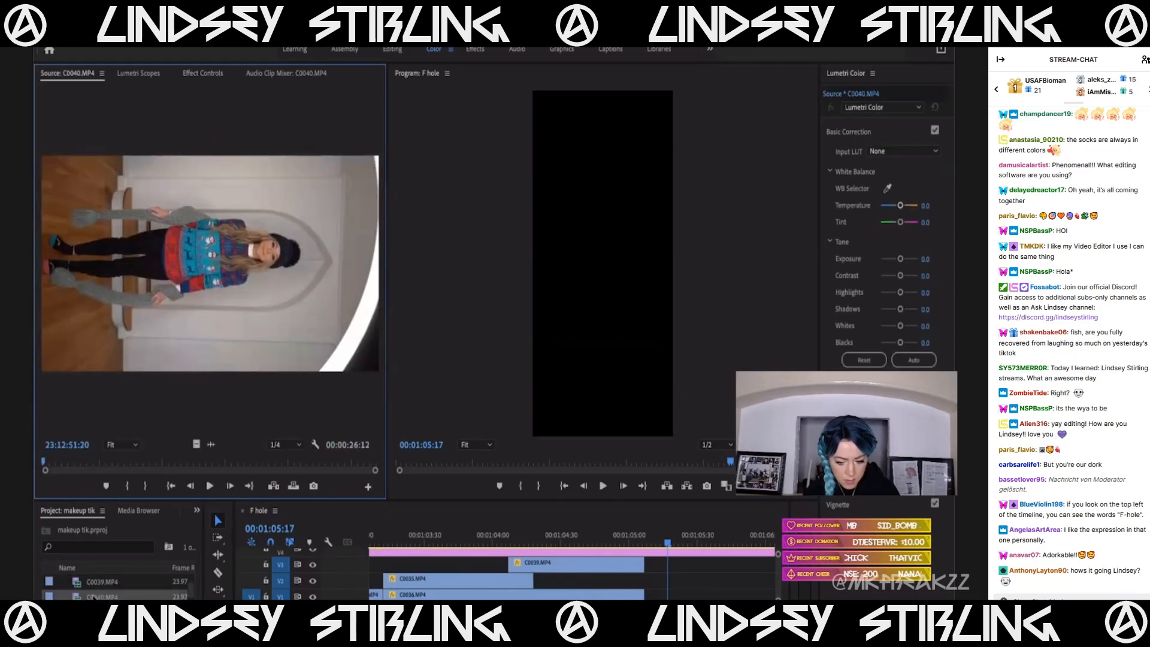
{"action": "left_click_drag", "start_coordinate": [117, 463], "coordinate": [188, 464]}
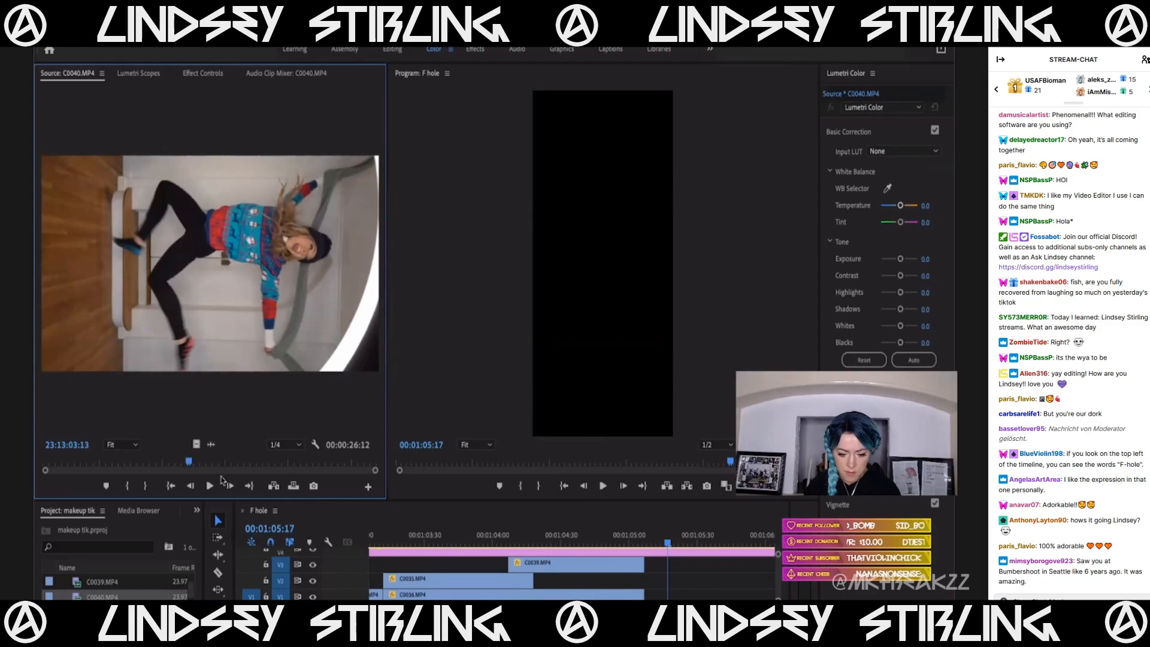
{"action": "key", "text": "j"}
{"action": "key", "text": "space"}
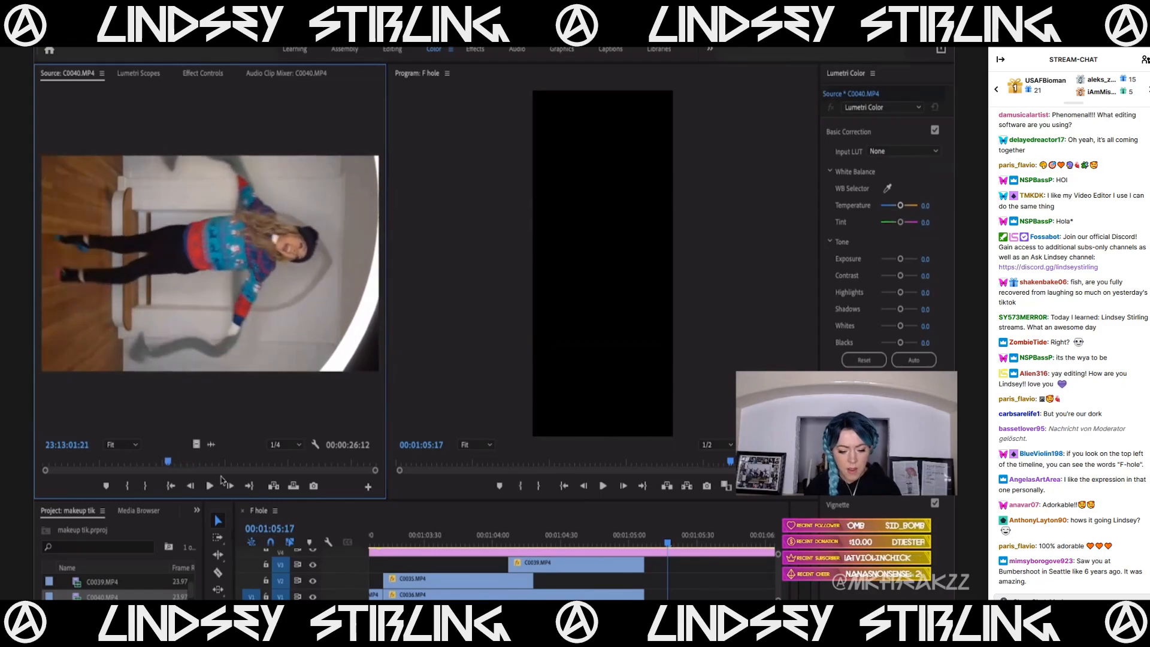
{"action": "key", "text": "i"}
{"action": "scroll", "coordinate": [109, 596], "scroll_direction": "down", "scroll_amount": 1}
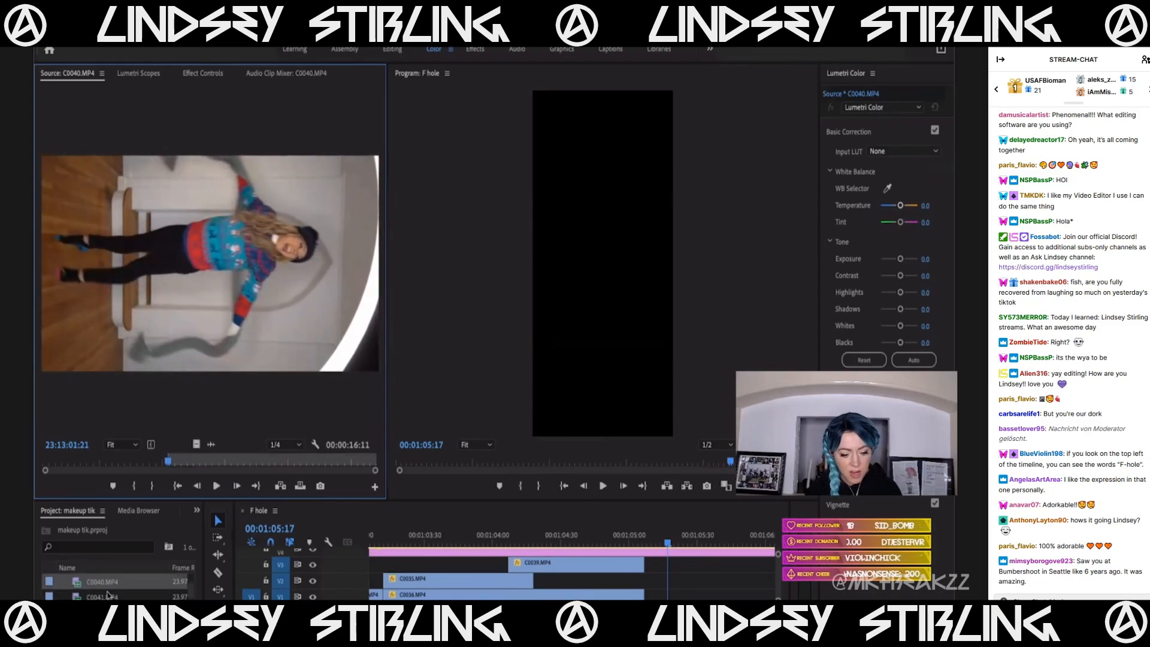
{"action": "left_click_drag", "start_coordinate": [198, 464], "coordinate": [257, 465]}
Trim the start of C0039.MP4 to the end of C0035.MP4 at about 00:01:04:18 and play back the switch.
{"action": "scroll", "coordinate": [489, 579], "scroll_direction": "down", "scroll_amount": 2}
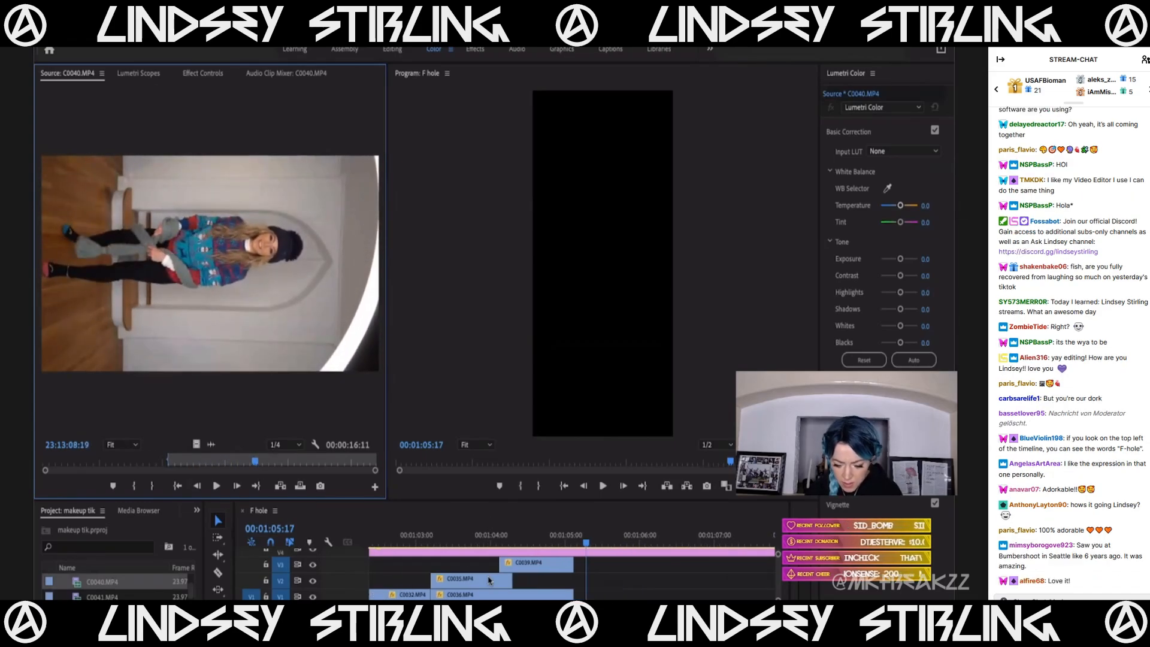
{"action": "mouse_move", "coordinate": [444, 533]}
{"action": "left_mouse_down"}
{"action": "mouse_move", "coordinate": [491, 533]}
{"action": "mouse_move", "coordinate": [432, 537]}
{"action": "left_mouse_up"}
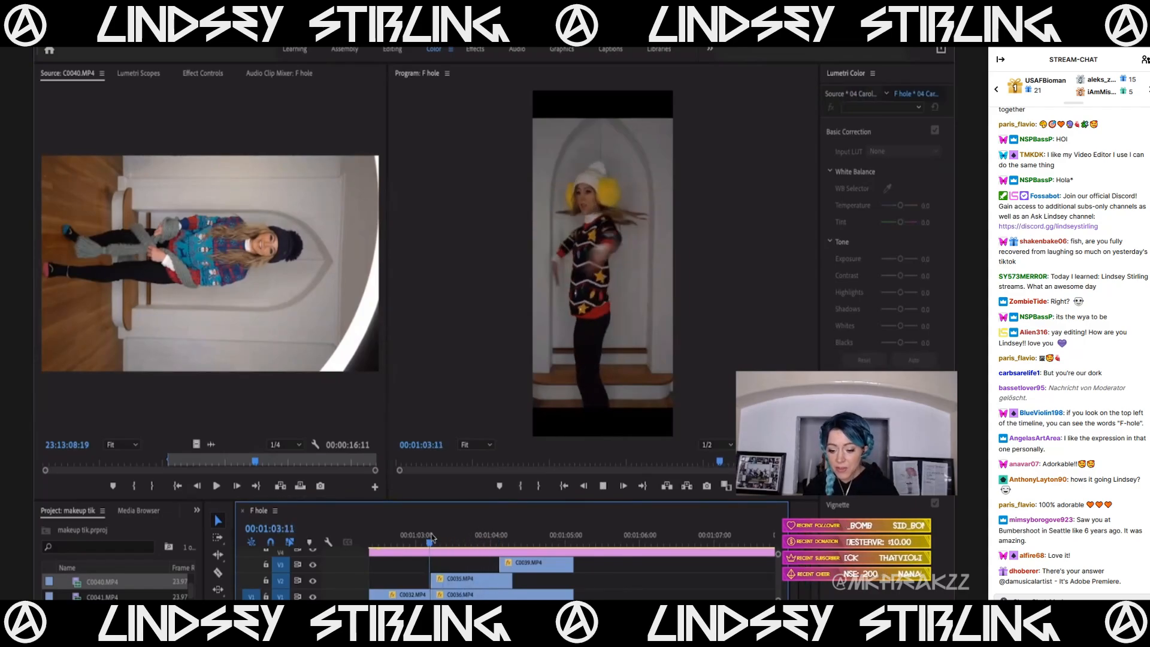
{"action": "key", "text": "space"}
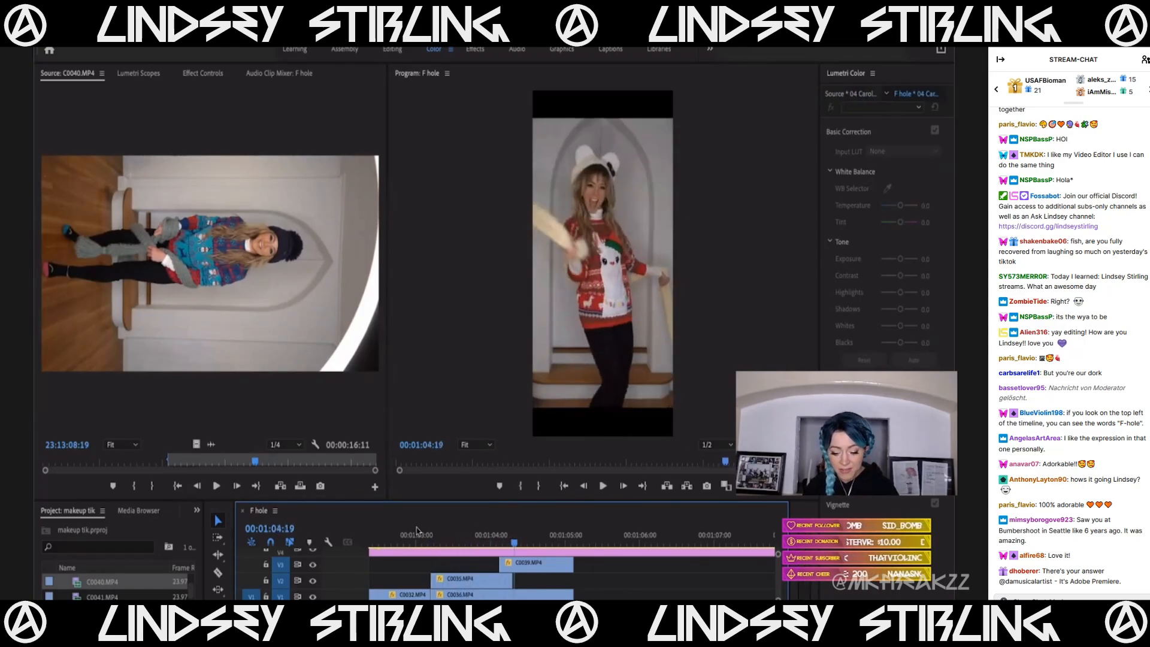
{"action": "left_click_drag", "start_coordinate": [433, 532], "coordinate": [513, 550]}
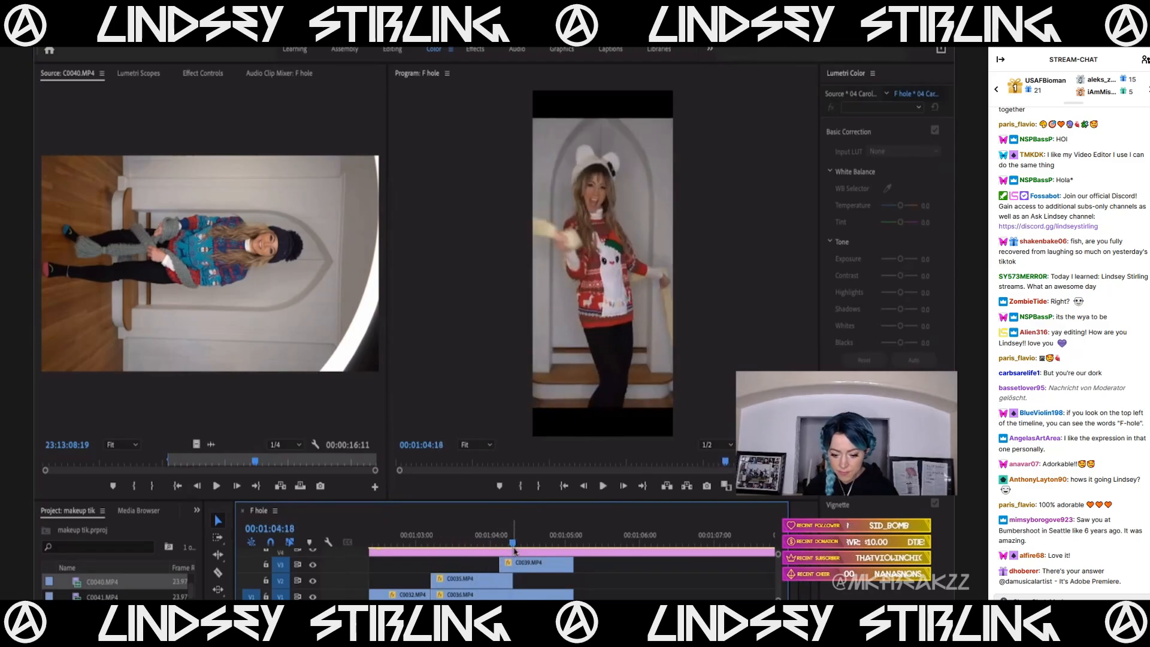
{"action": "left_click", "coordinate": [433, 535]}
{"action": "key", "text": "space"}
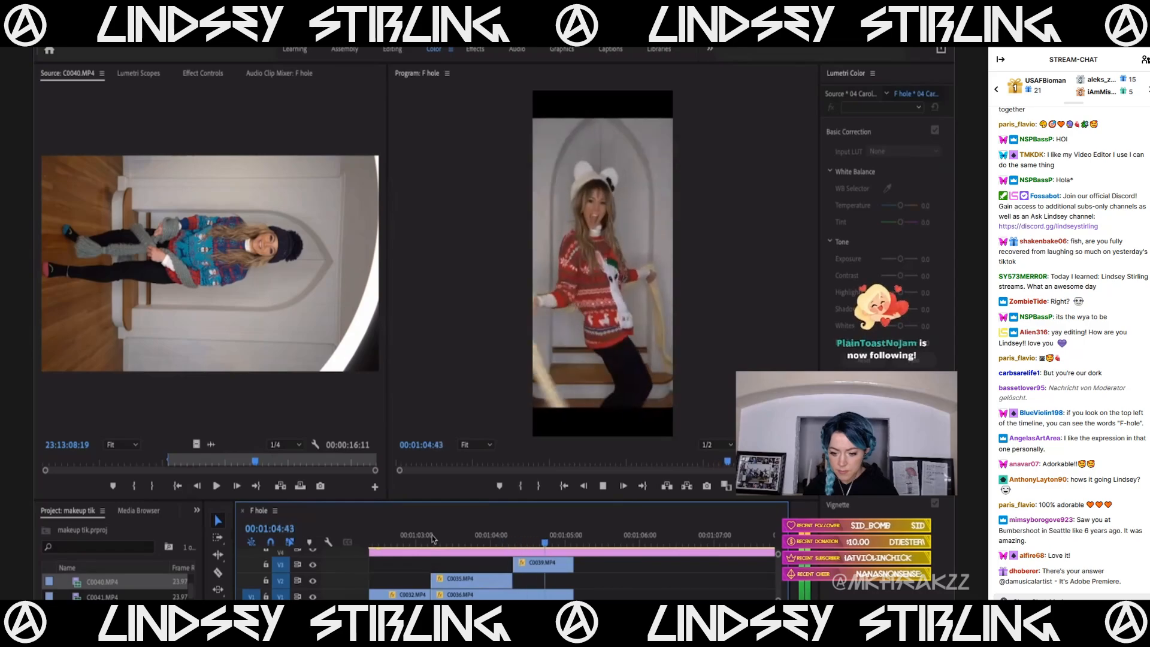
{"action": "key", "text": "space"}
Open C0043.MP4 as source footage and mark a 00:00:01:09 section ending at 23:14:20:17.
{"action": "double_click", "coordinate": [102, 627]}
{"action": "scroll", "coordinate": [101, 616], "scroll_direction": "down", "scroll_amount": 2}
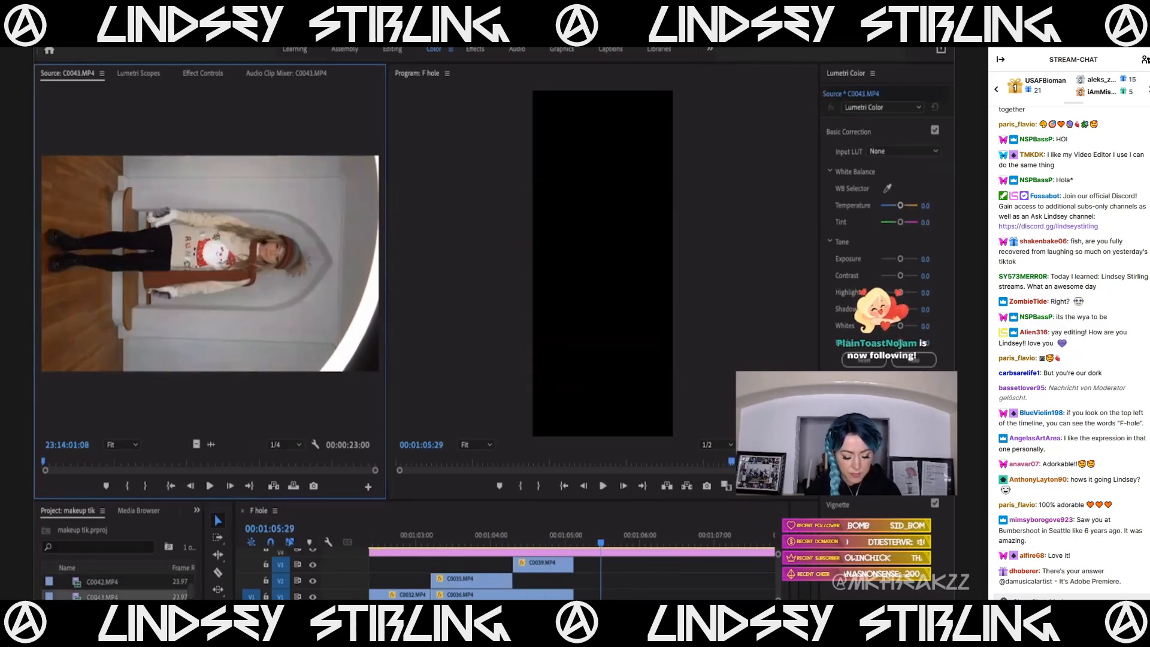
{"action": "left_click_drag", "start_coordinate": [159, 461], "coordinate": [131, 462]}
{"action": "key", "text": "space"}
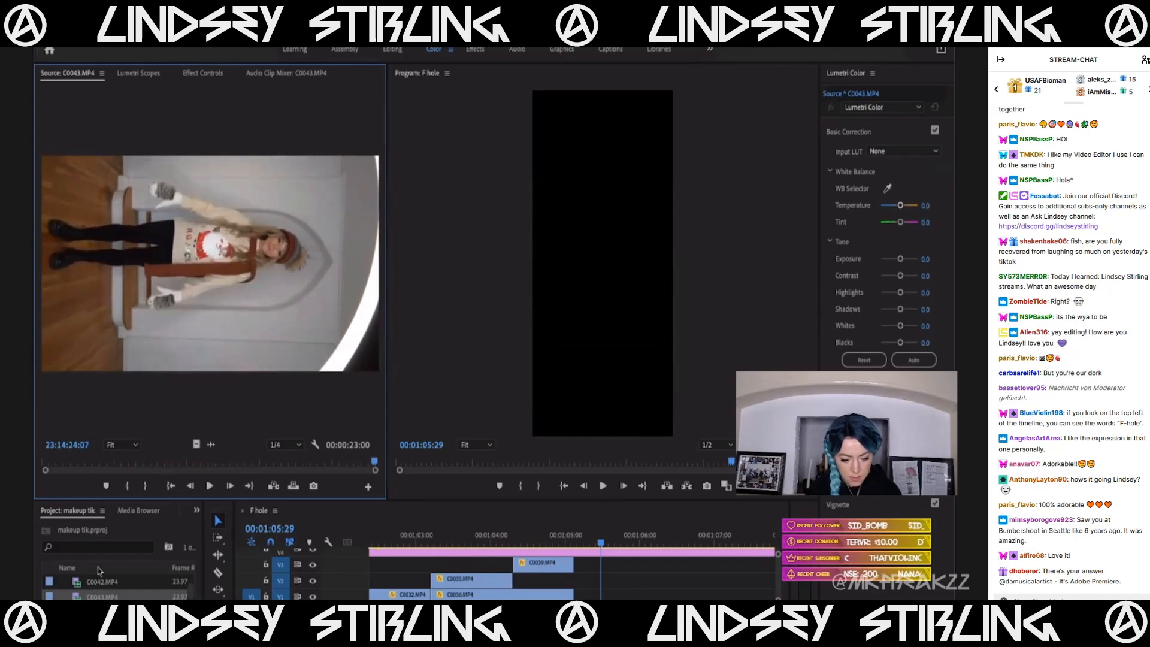
{"action": "left_click", "coordinate": [327, 461]}
{"action": "left_click_drag", "start_coordinate": [345, 460], "coordinate": [284, 464]}
{"action": "key", "text": "i"}
{"action": "key", "text": "space"}
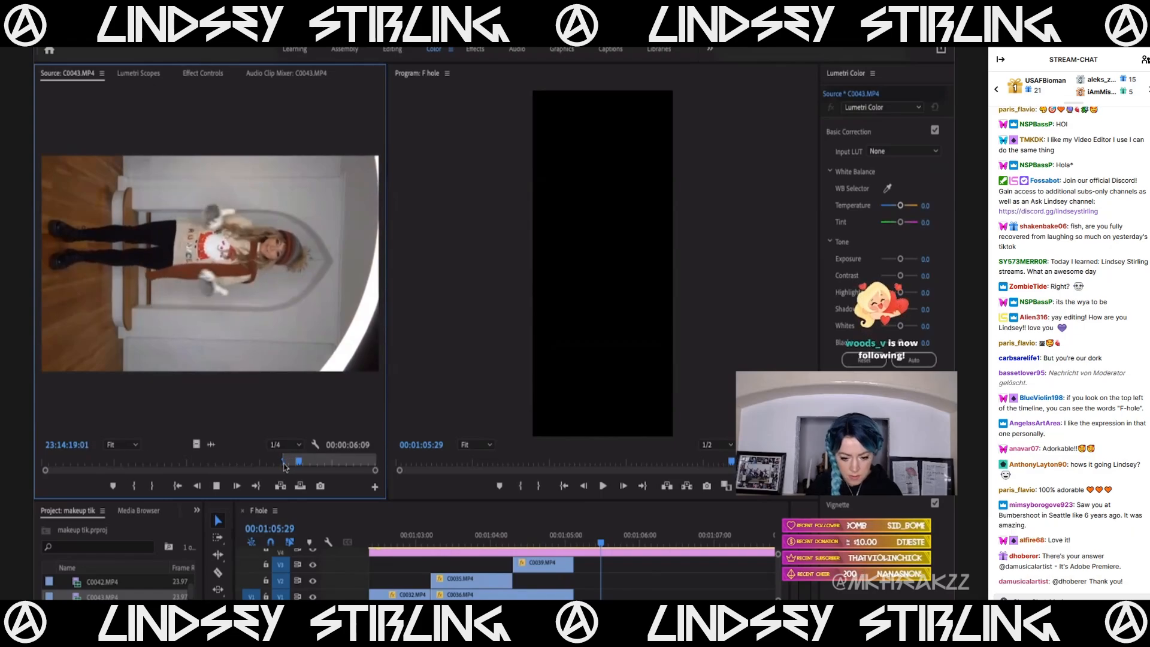
{"action": "key", "text": "i"}
{"action": "key", "text": "o"}
{"action": "key", "text": "space"}
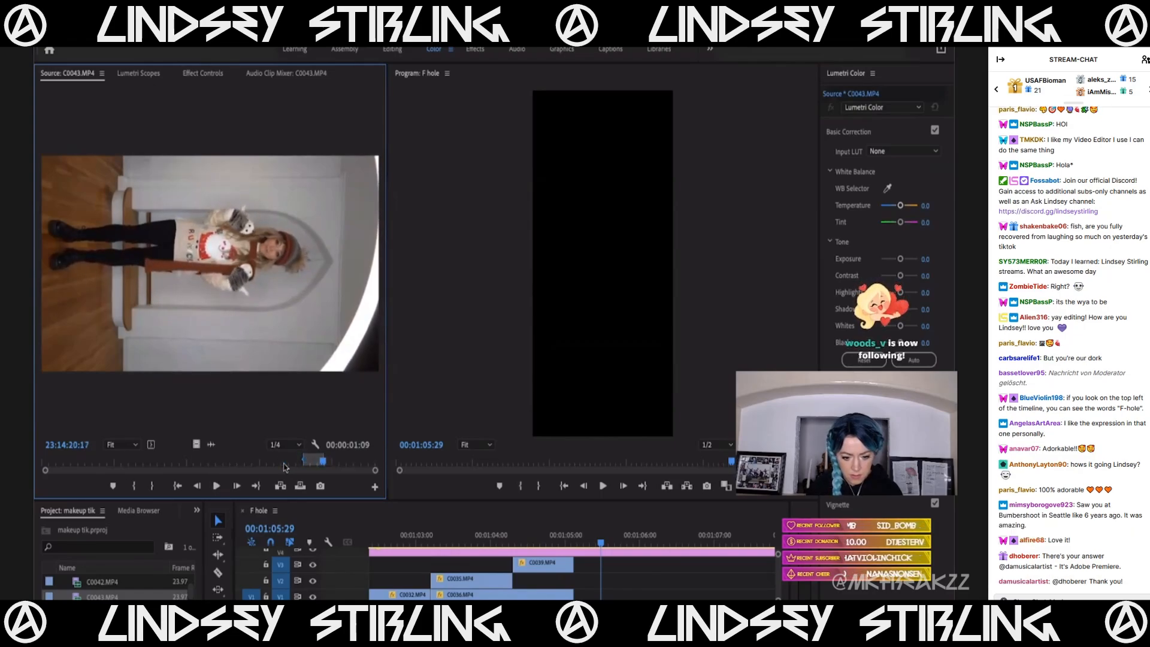
Place the marked C0043.MP4 video right after C0039.MP4 with the same Motion settings and trim its end to 00:01:06:10.
{"action": "left_click_drag", "start_coordinate": [583, 562], "coordinate": [576, 563]}
{"action": "left_click", "coordinate": [524, 534]}
{"action": "key", "text": "space"}
{"action": "left_click", "coordinate": [604, 563]}
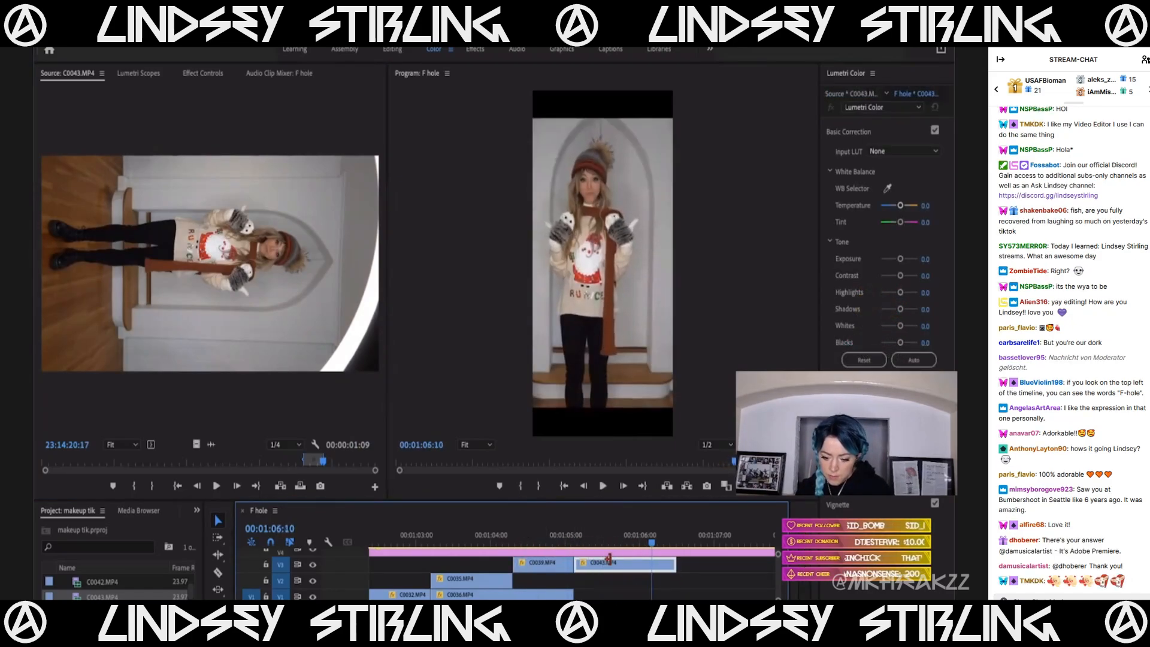
{"action": "left_click_drag", "start_coordinate": [696, 569], "coordinate": [661, 566]}
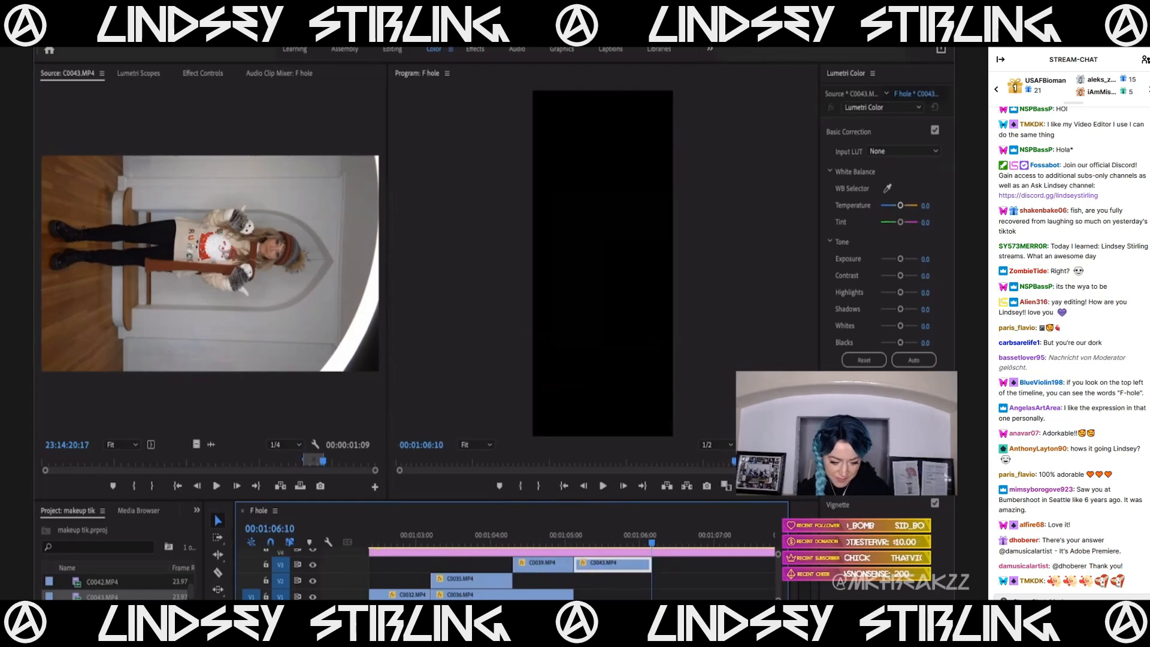
Open C0044.MP4 as source footage and mark a 00:00:01:06 section ending at 23:14:37:23.
{"action": "scroll", "coordinate": [100, 590], "scroll_direction": "down", "scroll_amount": 1}
{"action": "double_click", "coordinate": [100, 593]}
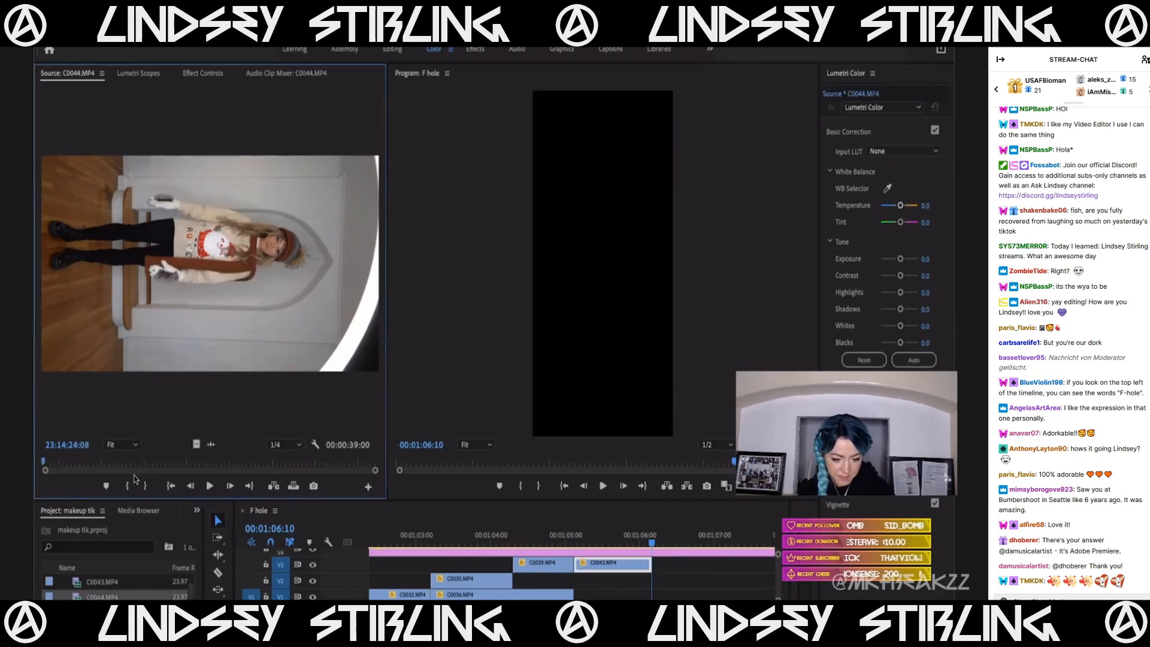
{"action": "left_click_drag", "start_coordinate": [109, 467], "coordinate": [149, 463]}
{"action": "key", "text": "i"}
{"action": "key", "text": "space"}
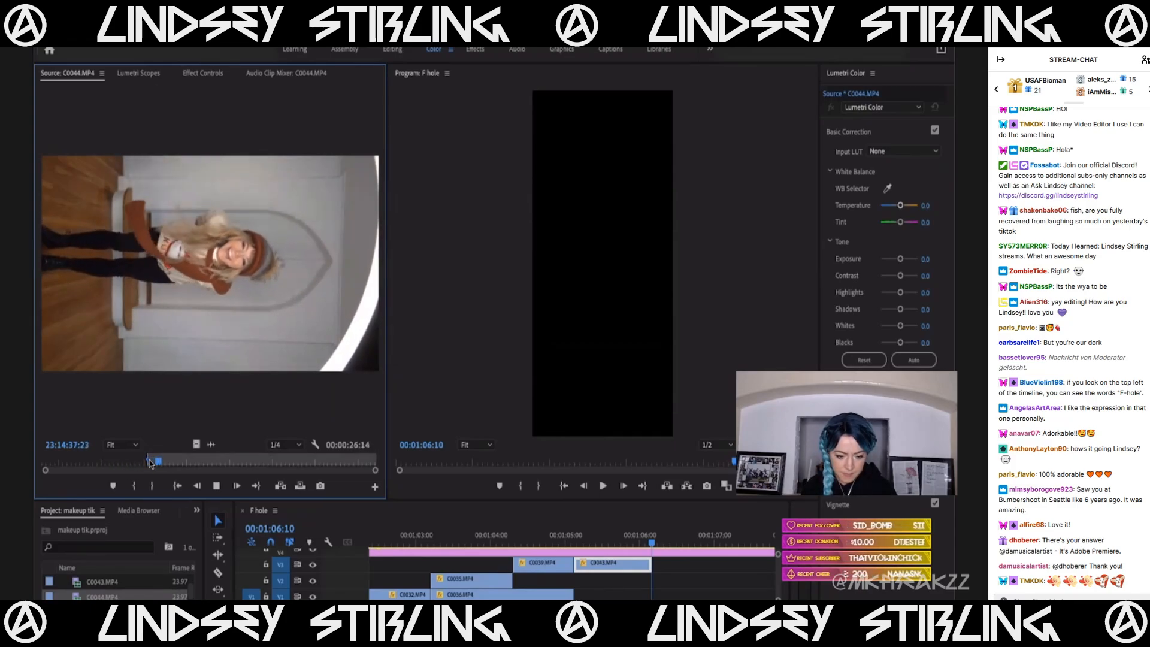
{"action": "key", "text": "space"}
{"action": "key", "text": "o"}
Place the marked C0044.MP4 video on the track below C0043.MP4 and trim the end of C0043.MP4 to about 00:01:05:43.
{"action": "mouse_move", "coordinate": [582, 566]}
{"action": "left_mouse_down"}
{"action": "mouse_move", "coordinate": [590, 578]}
{"action": "mouse_move", "coordinate": [578, 580]}
{"action": "left_mouse_up"}
{"action": "left_click", "coordinate": [572, 538]}
{"action": "key", "text": "space"}
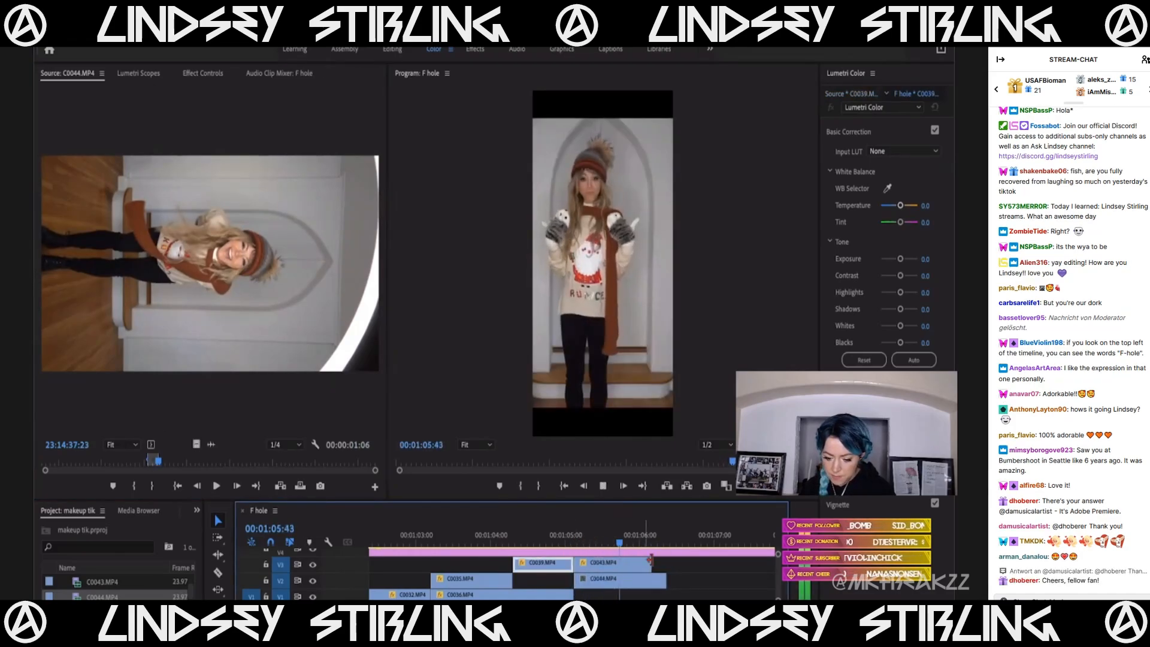
{"action": "left_click_drag", "start_coordinate": [625, 566], "coordinate": [619, 566]}
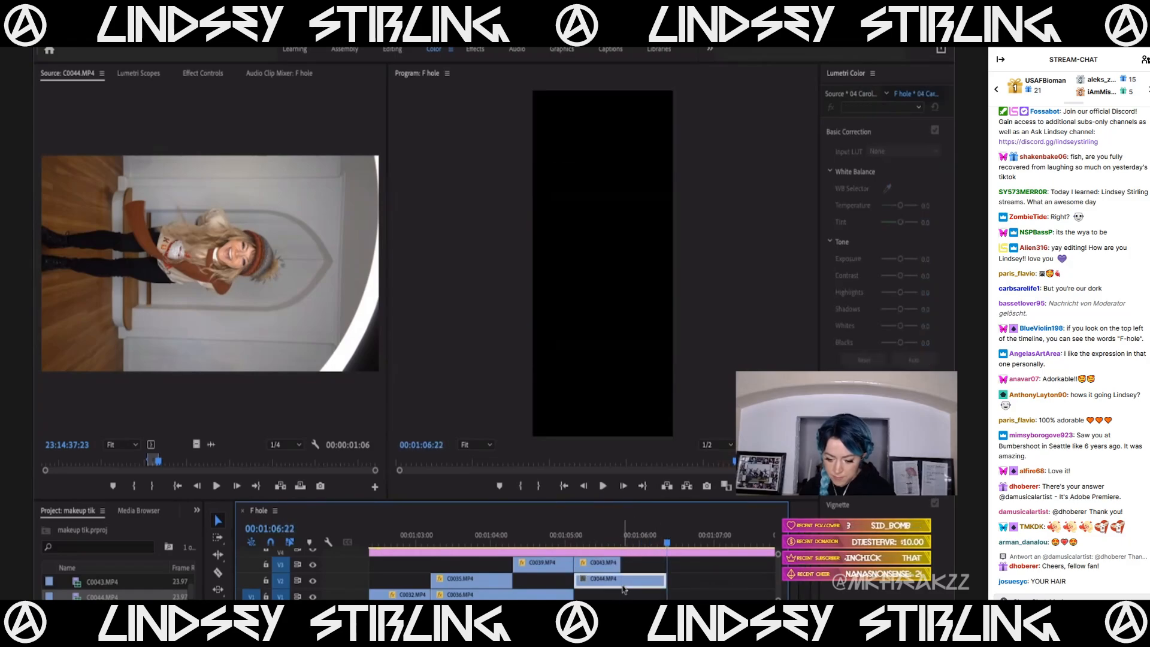
Give C0044.MP4 the same Motion settings, shorten it and place it to start just before the end of C0043.MP4.
{"action": "left_click", "coordinate": [581, 535]}
{"action": "key", "text": "space"}
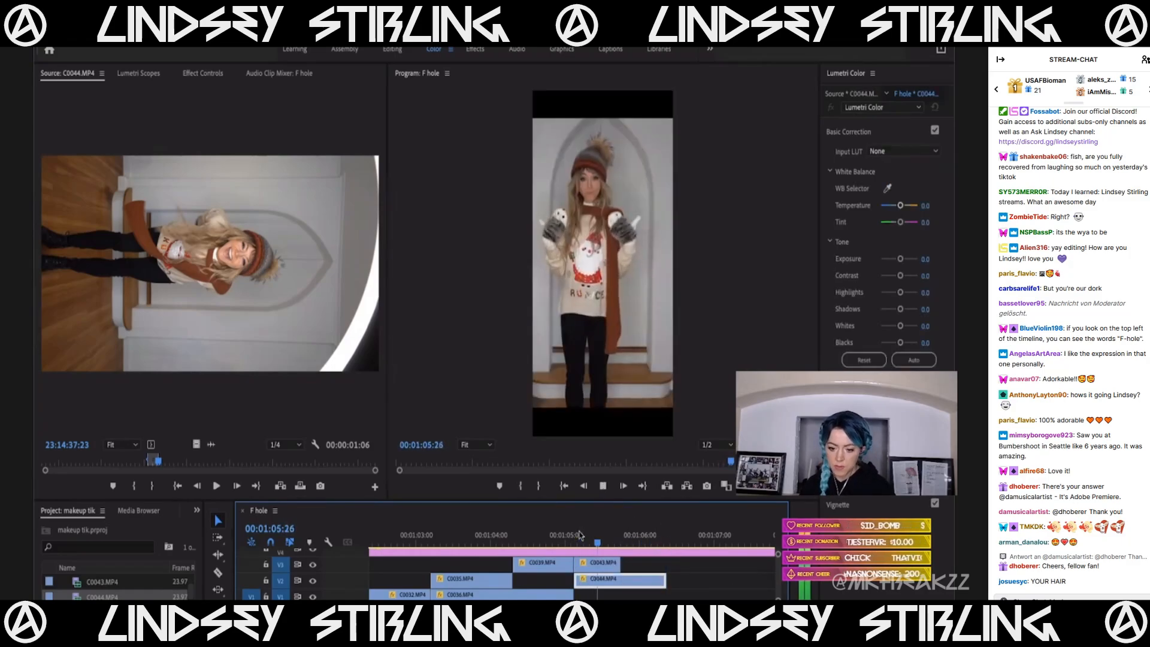
{"action": "left_click", "coordinate": [638, 539]}
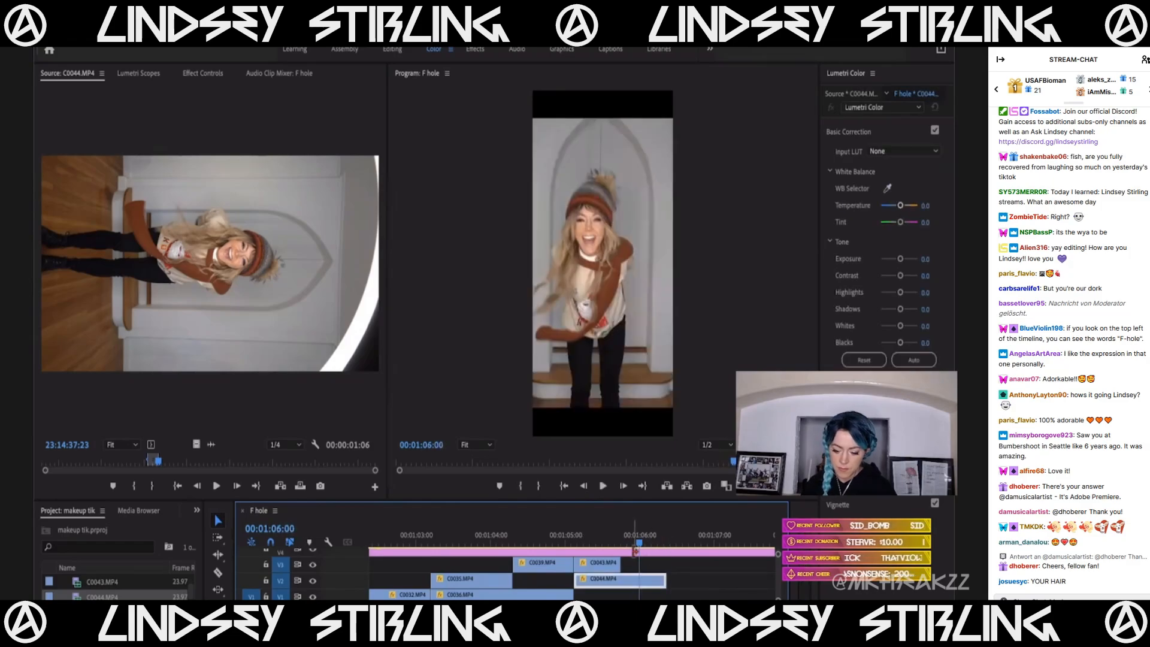
{"action": "left_click_drag", "start_coordinate": [627, 582], "coordinate": [665, 580]}
{"action": "left_click_drag", "start_coordinate": [620, 540], "coordinate": [668, 580]}
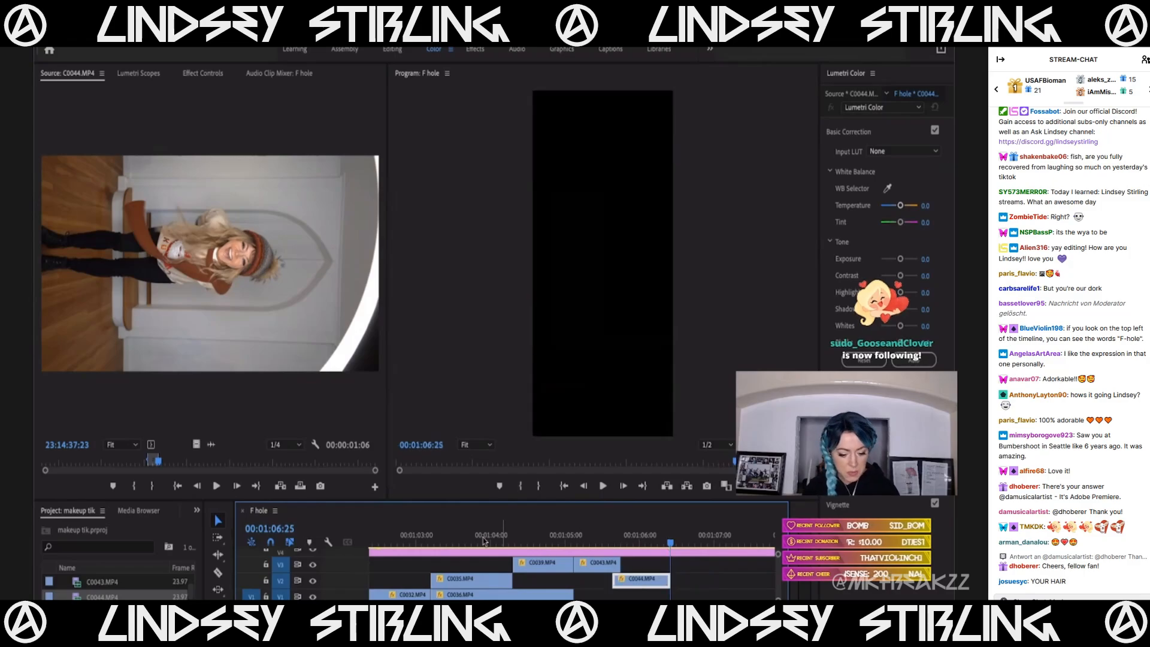
Open C0045.MP4 as source footage, scan its takes and mark a 00:00:00:22 section ending at 23:15:31:11.
{"action": "scroll", "coordinate": [100, 590], "scroll_direction": "down", "scroll_amount": 1}
{"action": "double_click", "coordinate": [101, 596]}
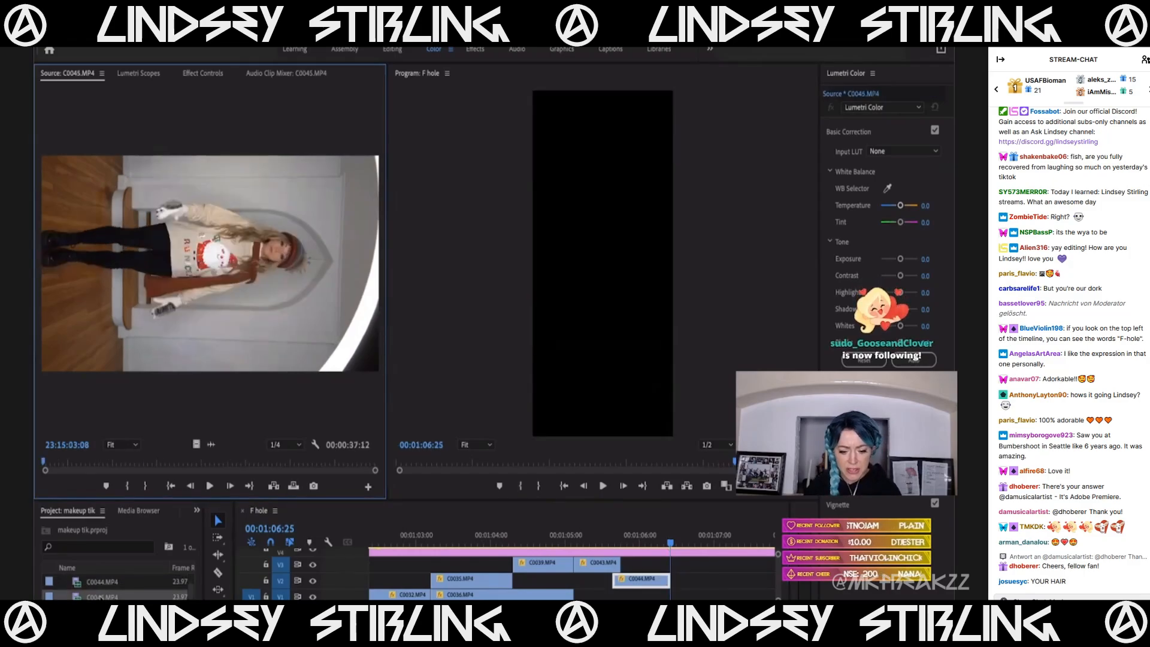
{"action": "mouse_move", "coordinate": [130, 464]}
{"action": "left_mouse_down"}
{"action": "mouse_move", "coordinate": [165, 466]}
{"action": "mouse_move", "coordinate": [130, 468]}
{"action": "left_mouse_up"}
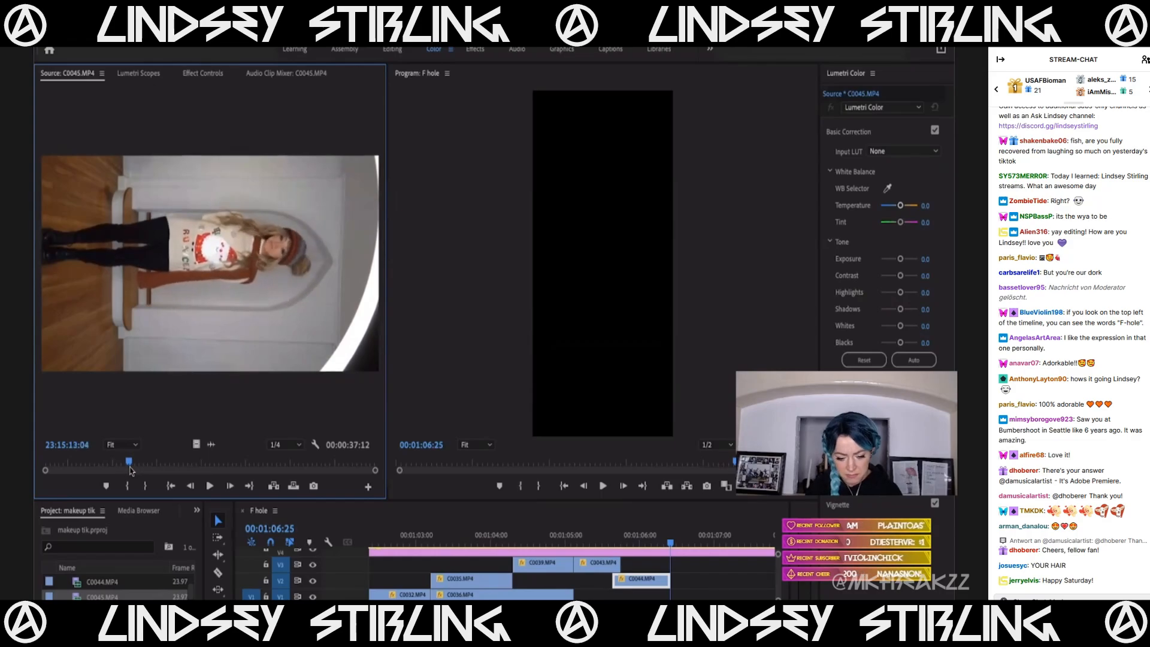
{"action": "key", "text": "space"}
{"action": "key", "text": "space"}
{"action": "key", "text": "o"}
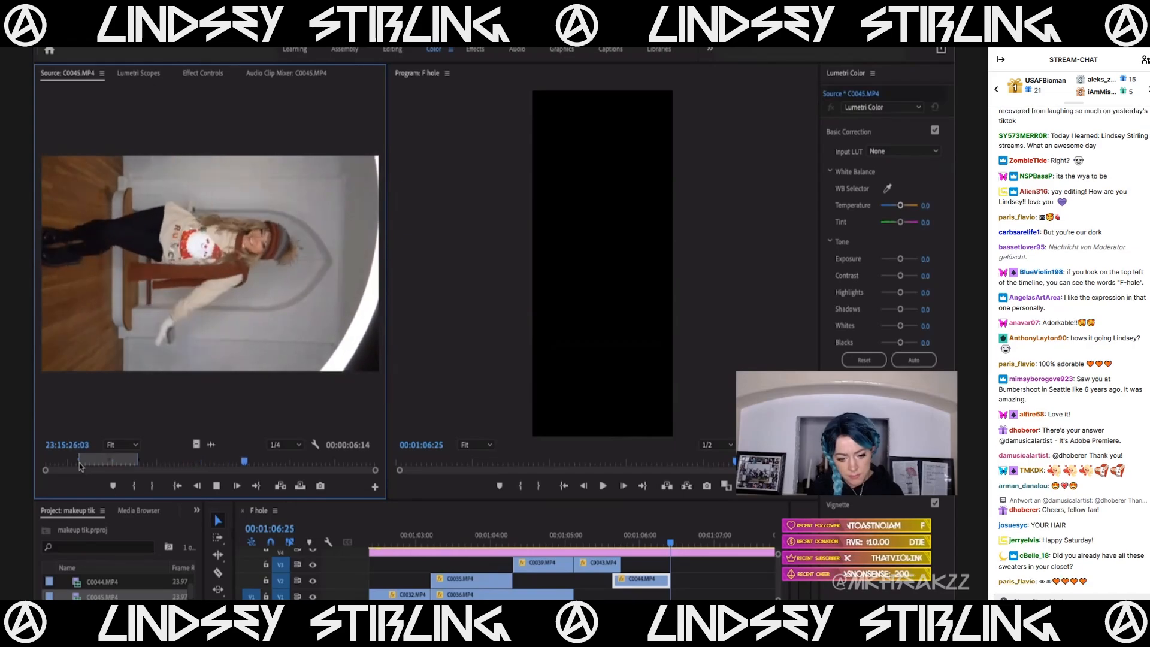
{"action": "key", "text": "i"}
{"action": "key", "text": "space"}
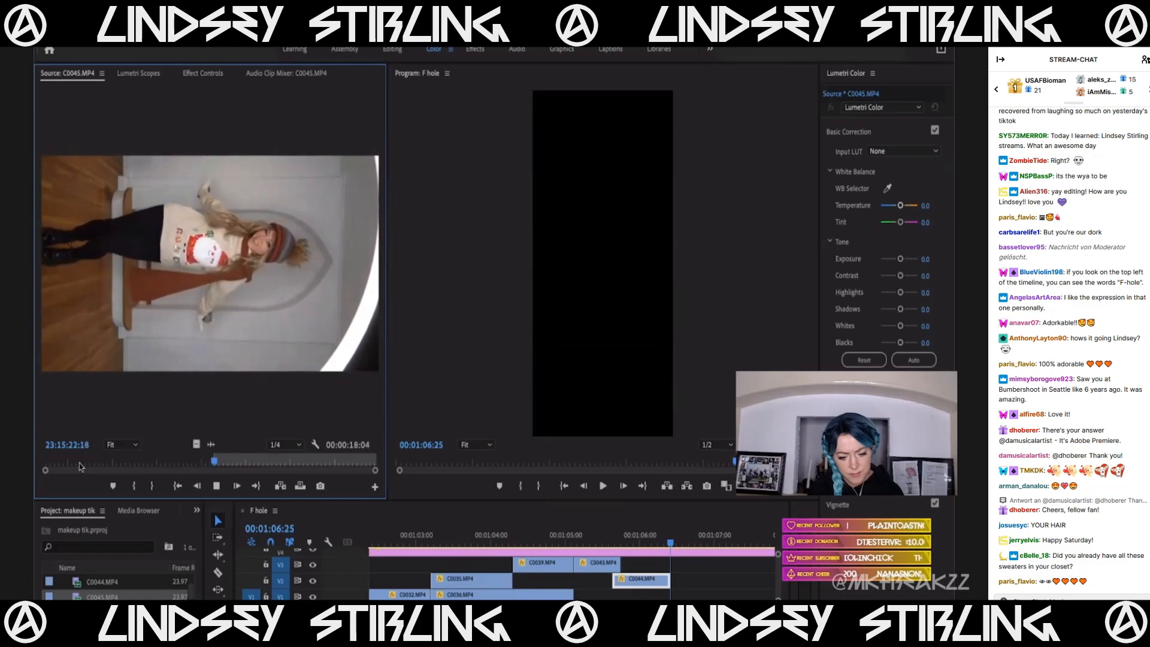
{"action": "key", "text": "i"}
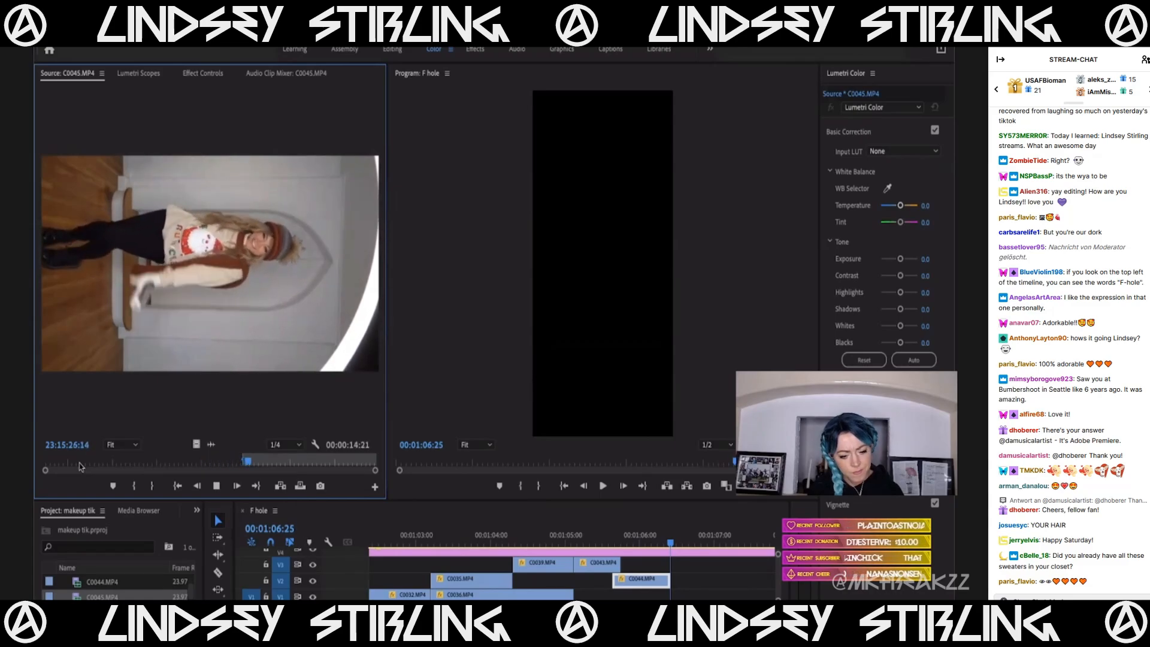
{"action": "key", "text": "o"}
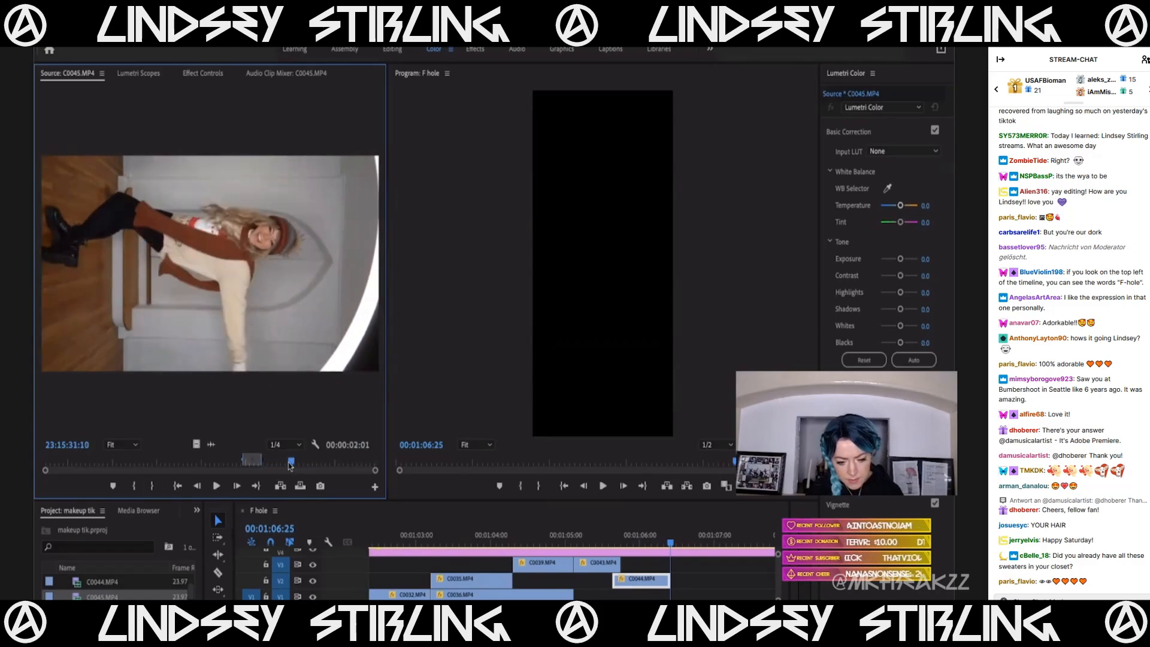
{"action": "key", "text": "i"}
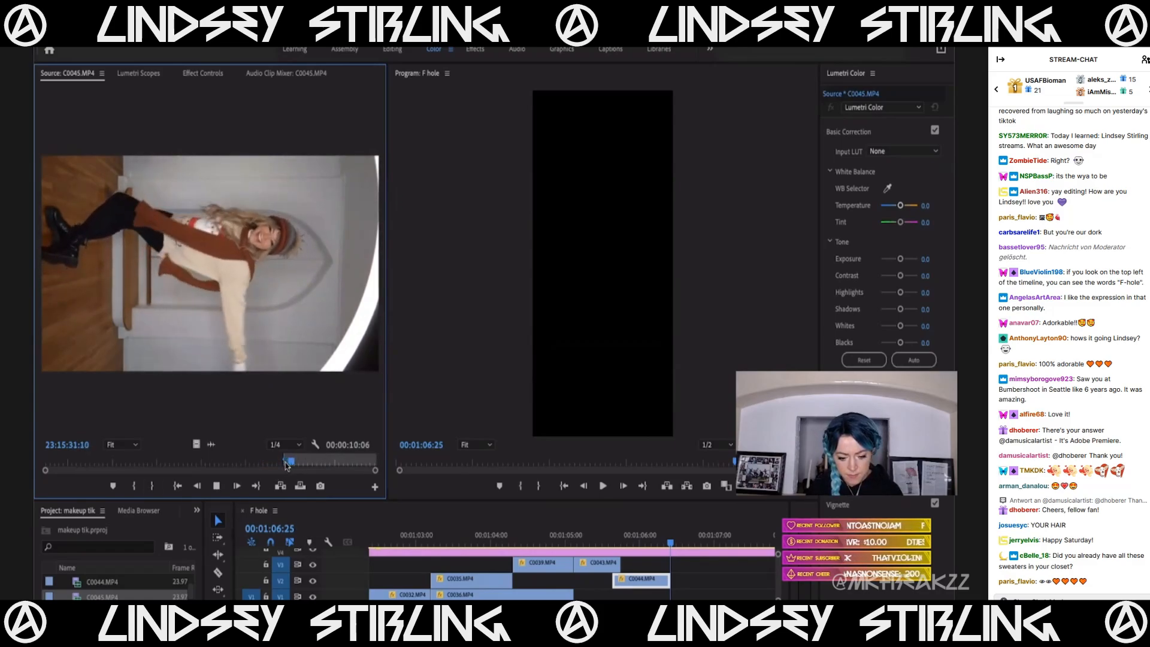
{"action": "key", "text": "o"}
Place the marked C0045.MP4 video right after C0043.MP4 on its track with the same Motion settings and play the sequence.
{"action": "left_click_drag", "start_coordinate": [199, 449], "coordinate": [622, 563]}
{"action": "left_click", "coordinate": [586, 532]}
{"action": "key", "text": "space"}
{"action": "left_click", "coordinate": [648, 562]}
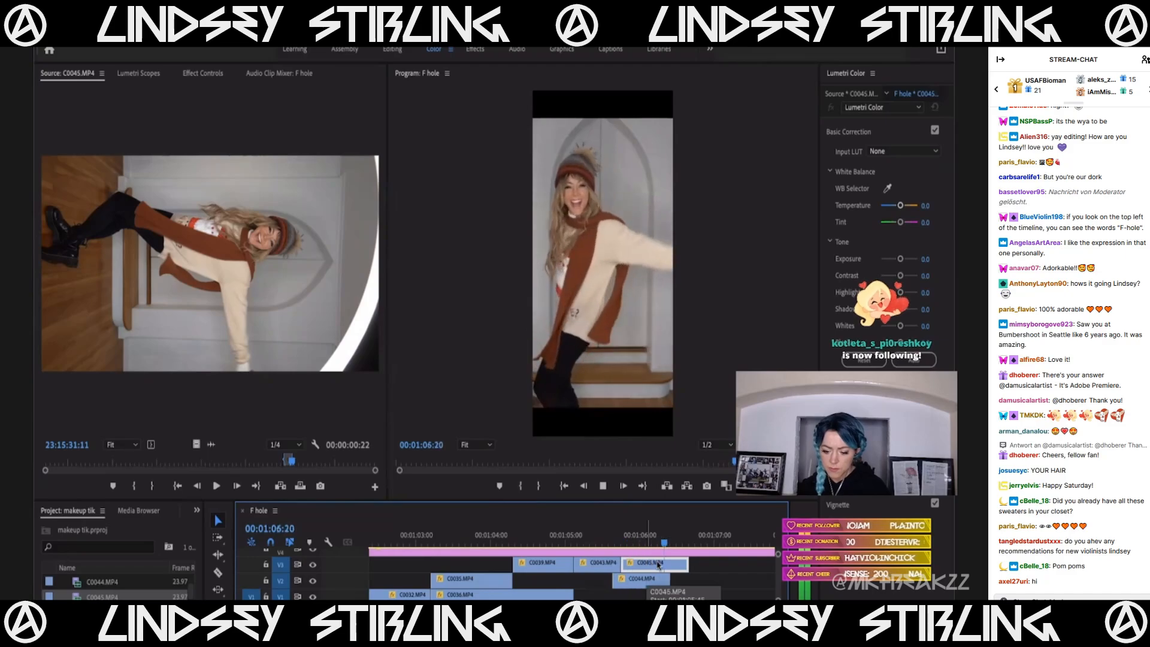
Move the C0045.MP4 clip to the track below C0044.MP4 and trim its end to 00:01:06:23.
{"action": "key", "text": "space"}
{"action": "left_click_drag", "start_coordinate": [655, 595], "coordinate": [655, 594]}
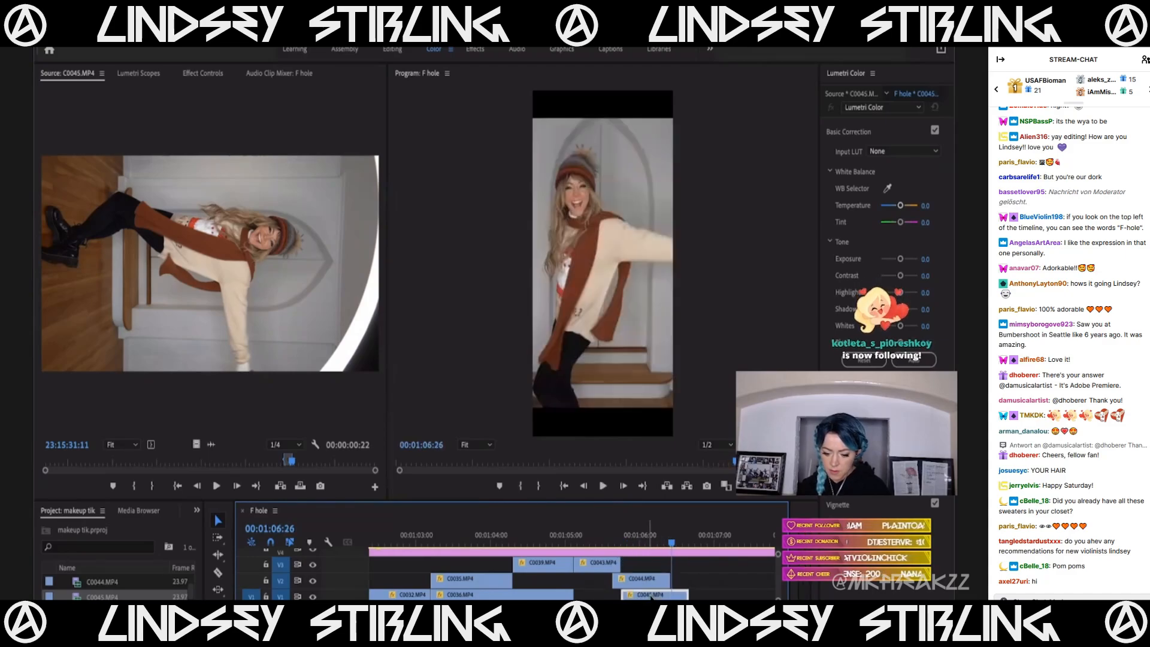
{"action": "left_click", "coordinate": [599, 535]}
{"action": "left_click_drag", "start_coordinate": [609, 538], "coordinate": [671, 553]}
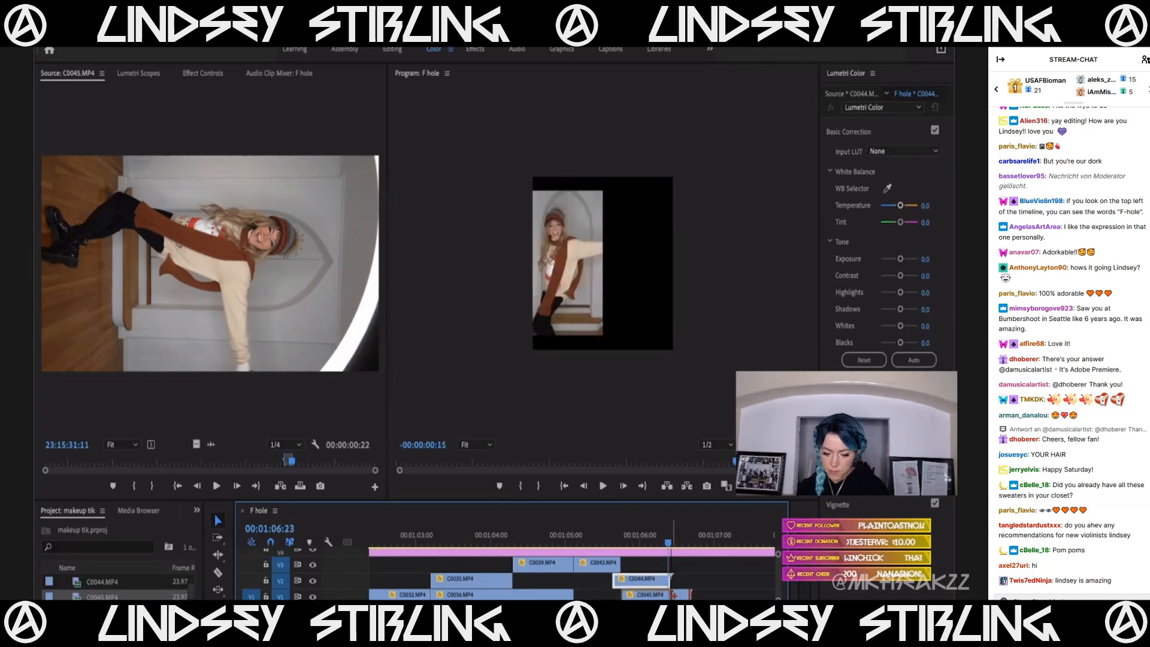
Scan the rest of the C0045.MP4 source footage and look through C0046.MP4 and C0047.MP4 for a usable costume take.
{"action": "left_click", "coordinate": [273, 327]}
{"action": "key", "text": "space"}
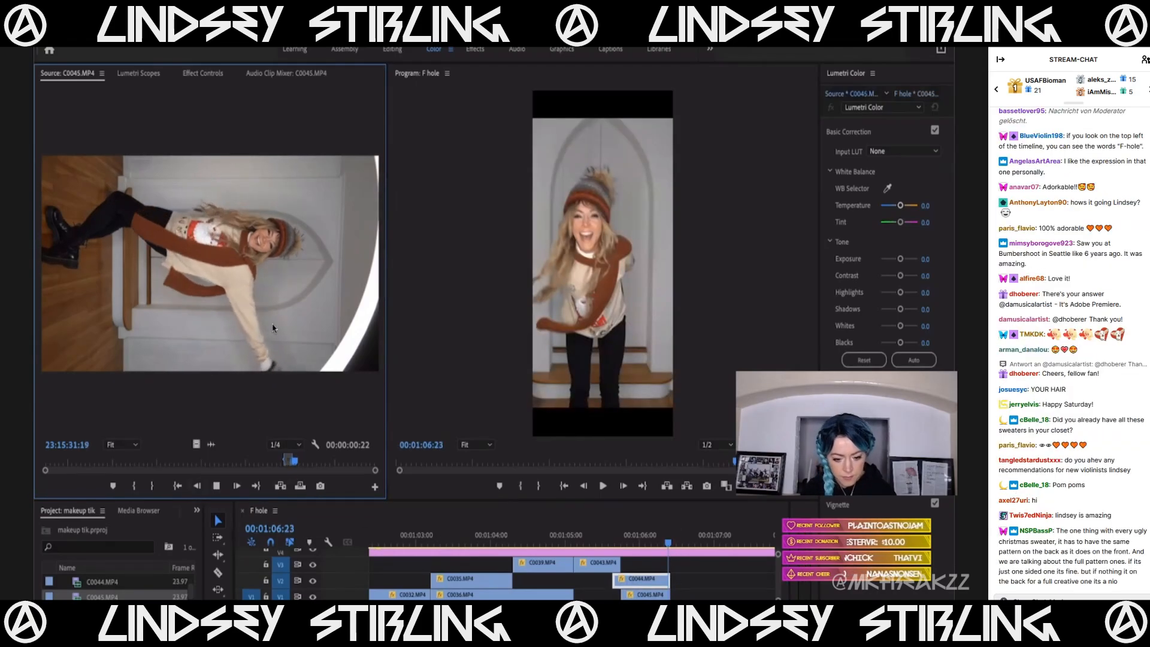
{"action": "key", "text": "space"}
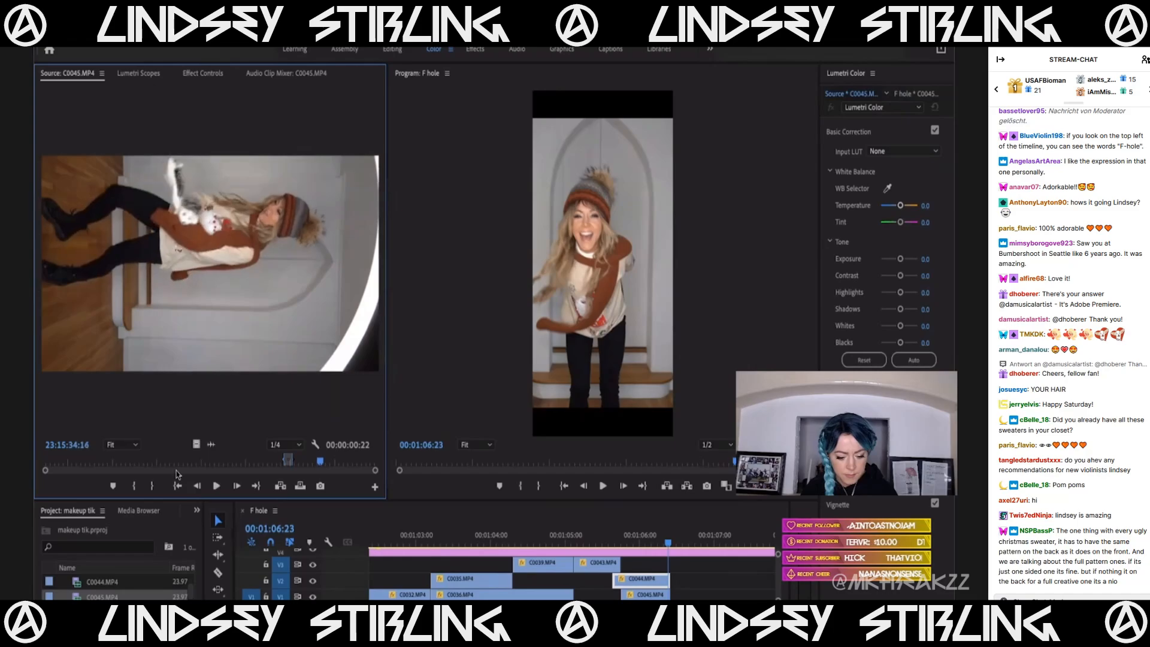
{"action": "scroll", "coordinate": [106, 584], "scroll_direction": "down", "scroll_amount": 1}
{"action": "double_click", "coordinate": [103, 596]}
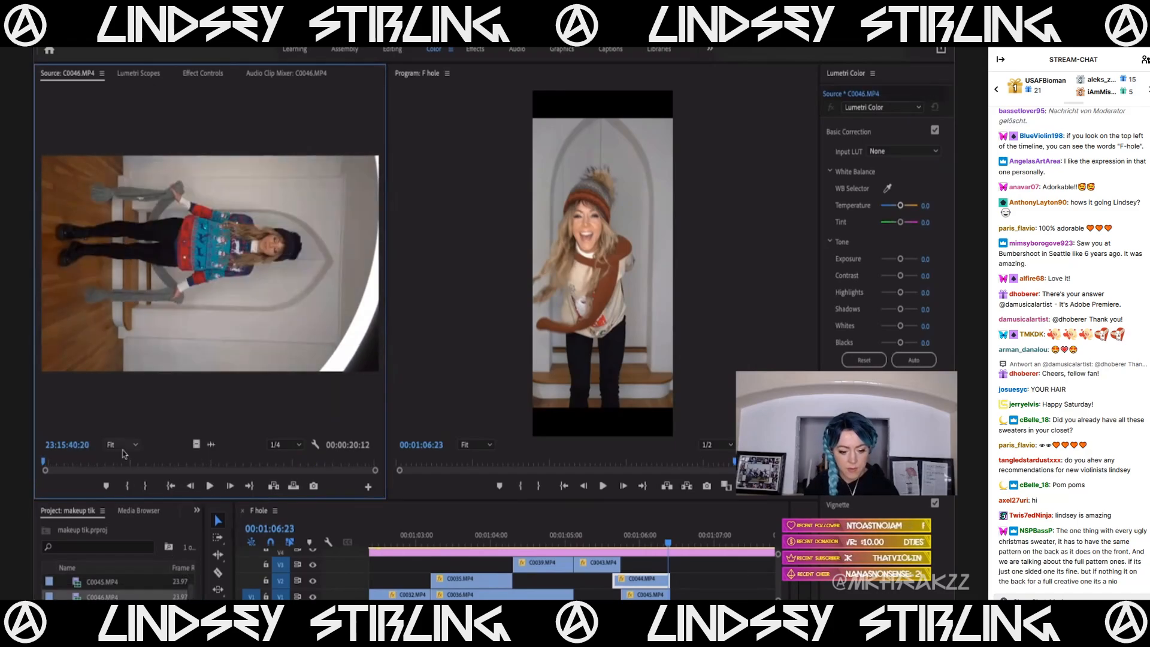
{"action": "left_click_drag", "start_coordinate": [123, 464], "coordinate": [192, 460]}
{"action": "scroll", "coordinate": [108, 584], "scroll_direction": "down", "scroll_amount": 2}
{"action": "double_click", "coordinate": [109, 582]}
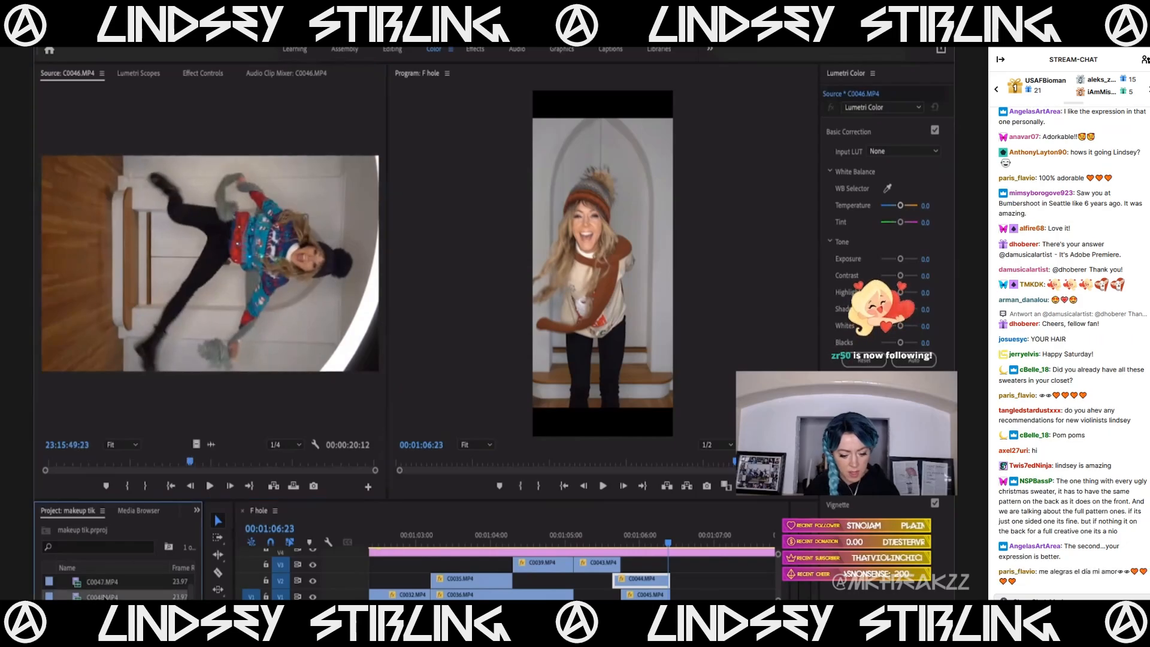
Open C0049.MP4 as source footage, scan its takes and mark a 00:00:02:03 section ending at 23:17:01:07.
{"action": "scroll", "coordinate": [129, 593], "scroll_direction": "down", "scroll_amount": 1}
{"action": "double_click", "coordinate": [129, 595]}
{"action": "key", "text": "space"}
{"action": "left_click_drag", "start_coordinate": [234, 463], "coordinate": [113, 463]}
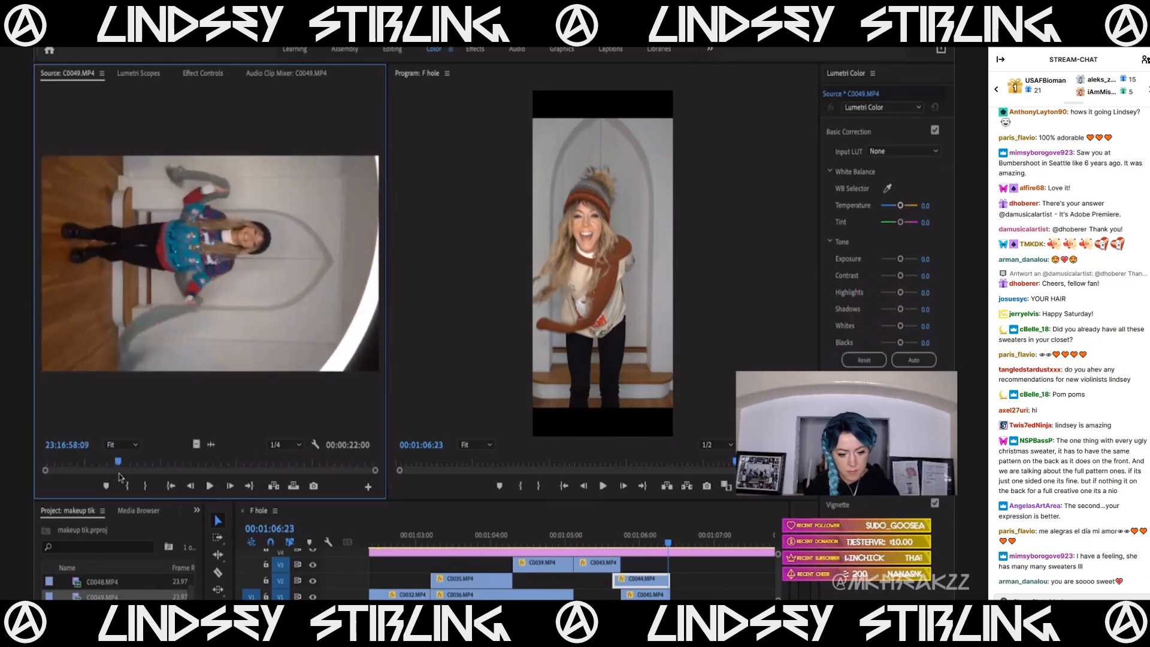
{"action": "key", "text": "space"}
{"action": "key", "text": "i"}
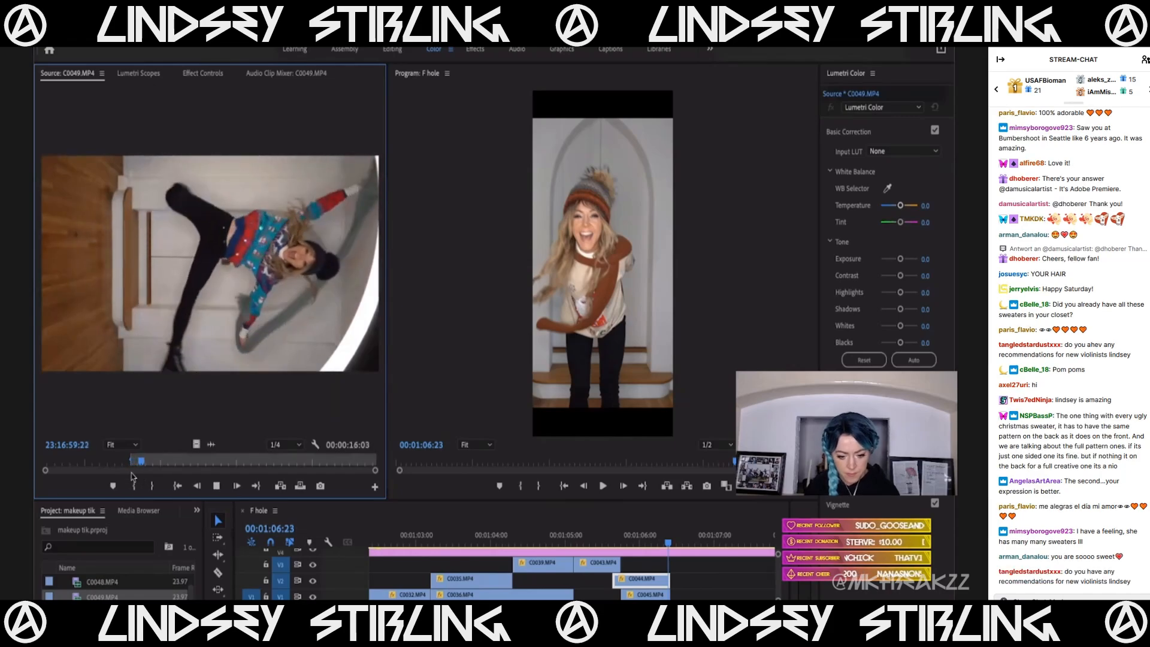
{"action": "key", "text": "space"}
{"action": "key", "text": "o"}
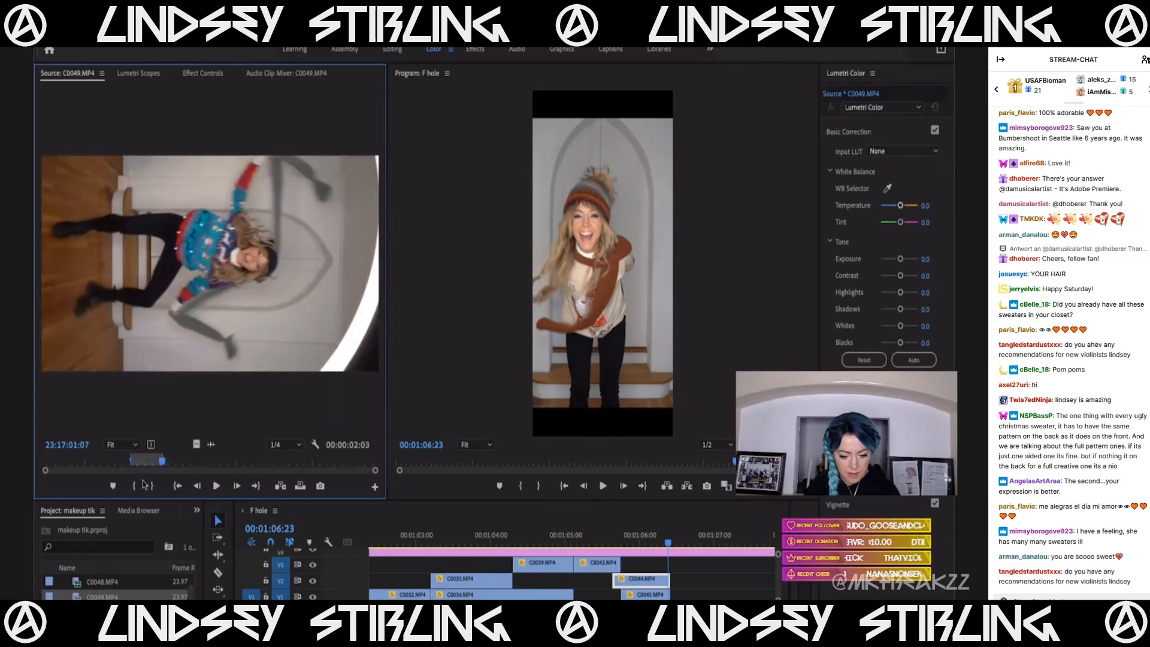
Place the marked C0049.MP4 video after C0044.MP4, give it the same Motion settings and move it up to the track of C0043.MP4.
{"action": "left_click_drag", "start_coordinate": [195, 444], "coordinate": [642, 573]}
{"action": "key", "text": "space"}
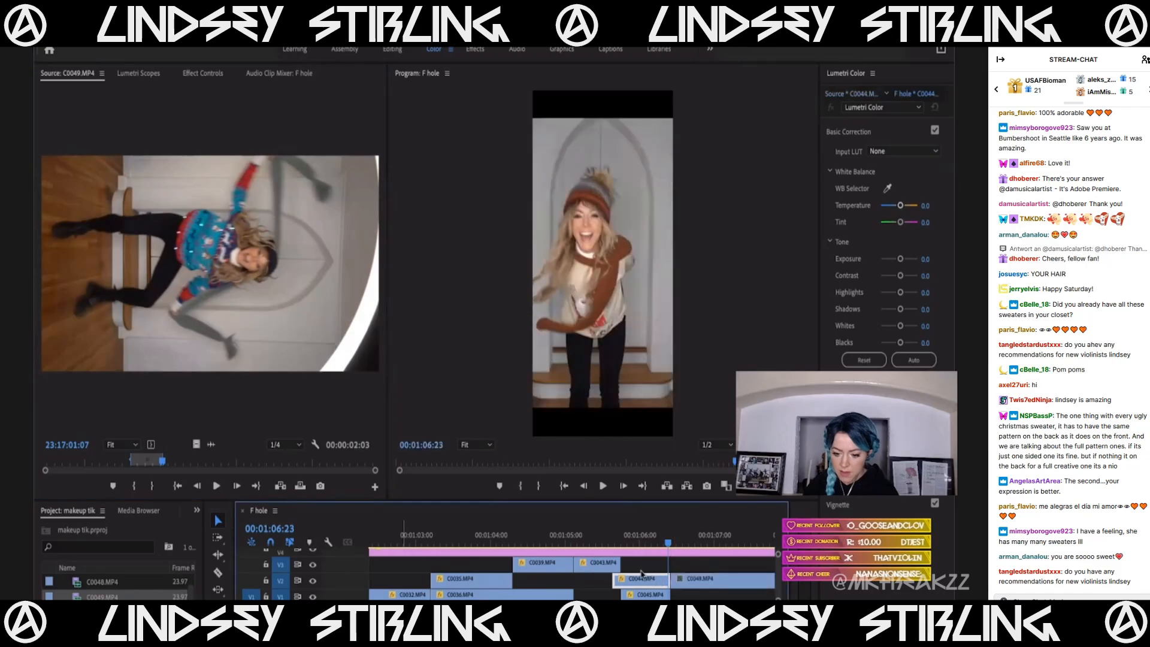
{"action": "scroll", "coordinate": [642, 574], "scroll_direction": "down", "scroll_amount": 3}
{"action": "key", "text": "space"}
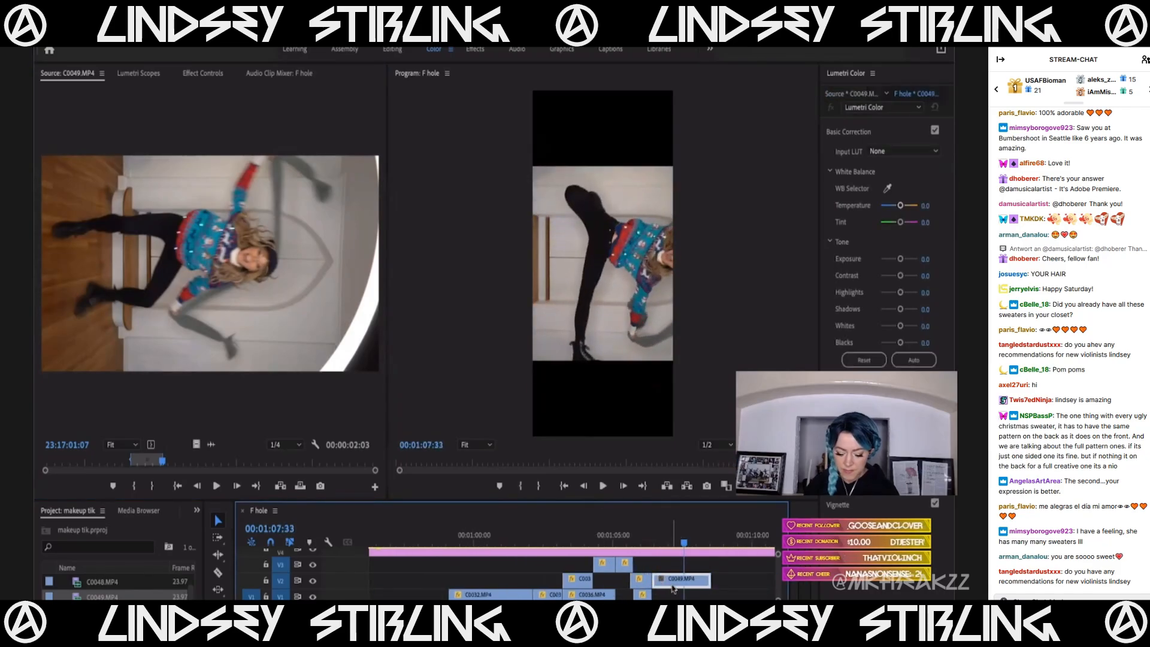
{"action": "key", "text": "alt+super+v"}
{"action": "key", "text": "space"}
{"action": "left_click_drag", "start_coordinate": [673, 582], "coordinate": [671, 568]}
{"action": "key", "text": "space"}
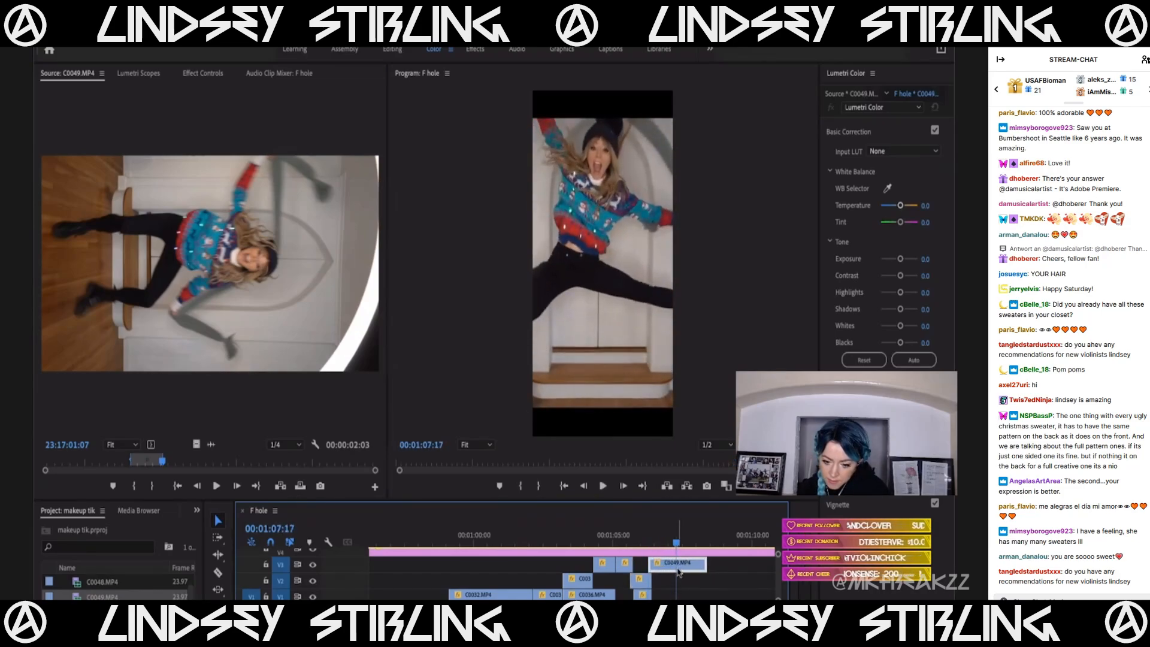
{"action": "left_click_drag", "start_coordinate": [647, 545], "coordinate": [678, 544]}
Open C0048.MP4 as source footage, scan its takes and mark a 00:00:02:00 section ending at 23:16:38:23.
{"action": "left_click_drag", "start_coordinate": [167, 461], "coordinate": [303, 461]}
{"action": "scroll", "coordinate": [103, 593], "scroll_direction": "down", "scroll_amount": 1}
{"action": "double_click", "coordinate": [103, 596]}
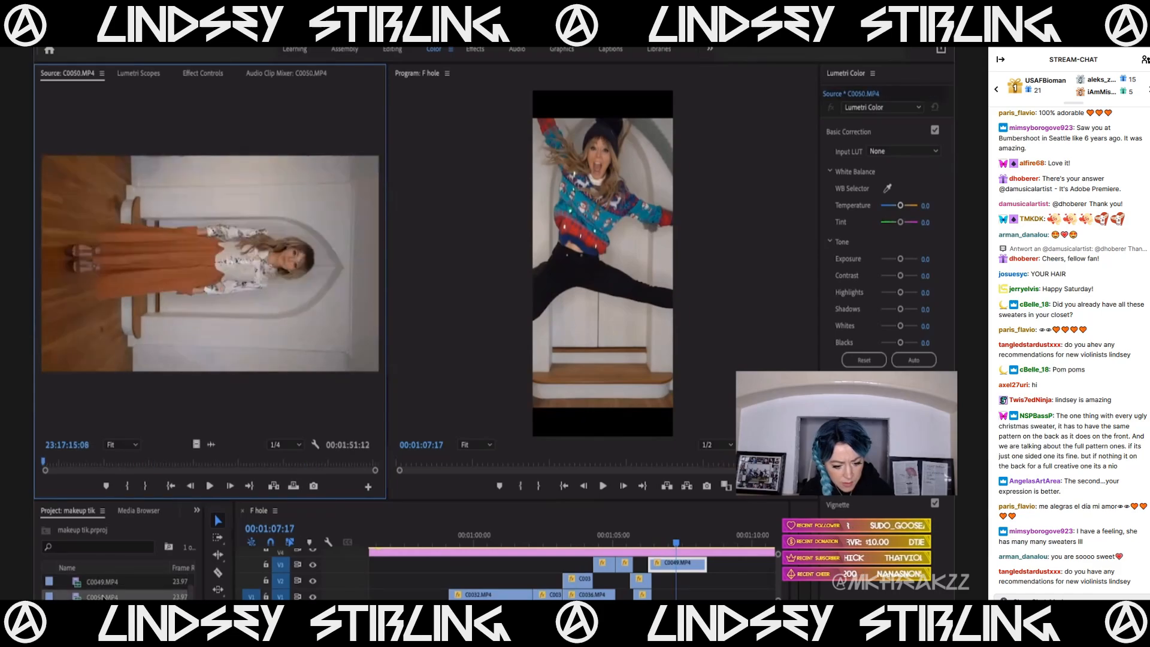
{"action": "scroll", "coordinate": [102, 595], "scroll_direction": "up", "scroll_amount": 1}
{"action": "double_click", "coordinate": [104, 586]}
{"action": "key", "text": "space"}
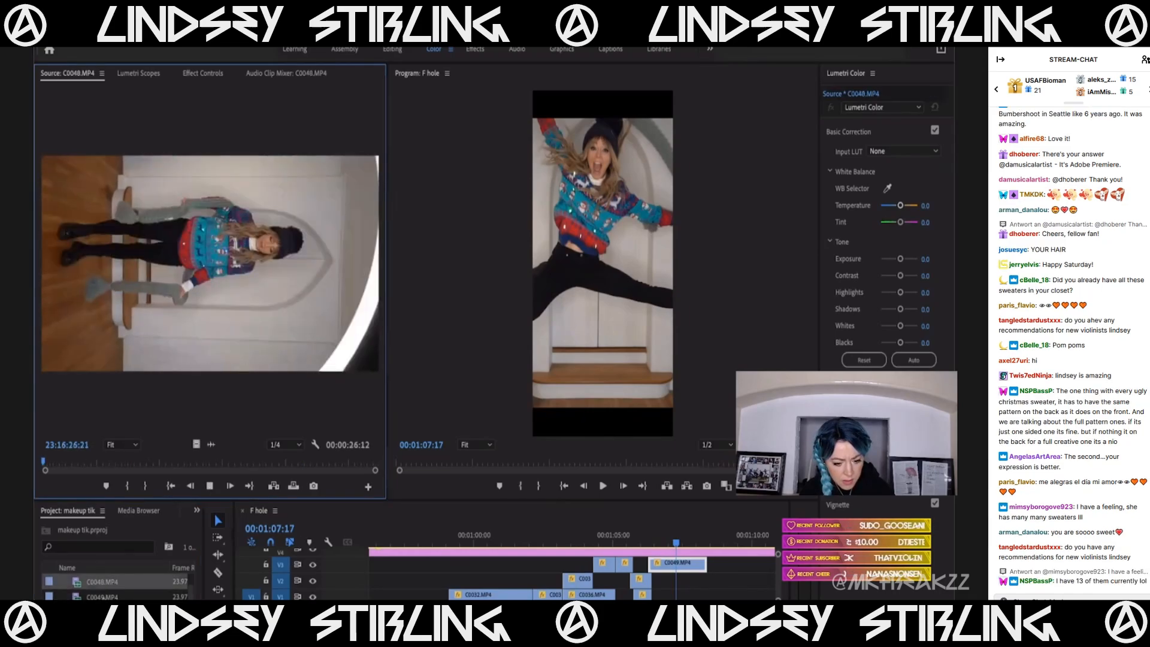
{"action": "left_click", "coordinate": [180, 462]}
{"action": "mouse_move", "coordinate": [181, 463]}
{"action": "left_mouse_down"}
{"action": "mouse_move", "coordinate": [191, 464]}
{"action": "mouse_move", "coordinate": [167, 465]}
{"action": "left_mouse_up"}
{"action": "key", "text": "space"}
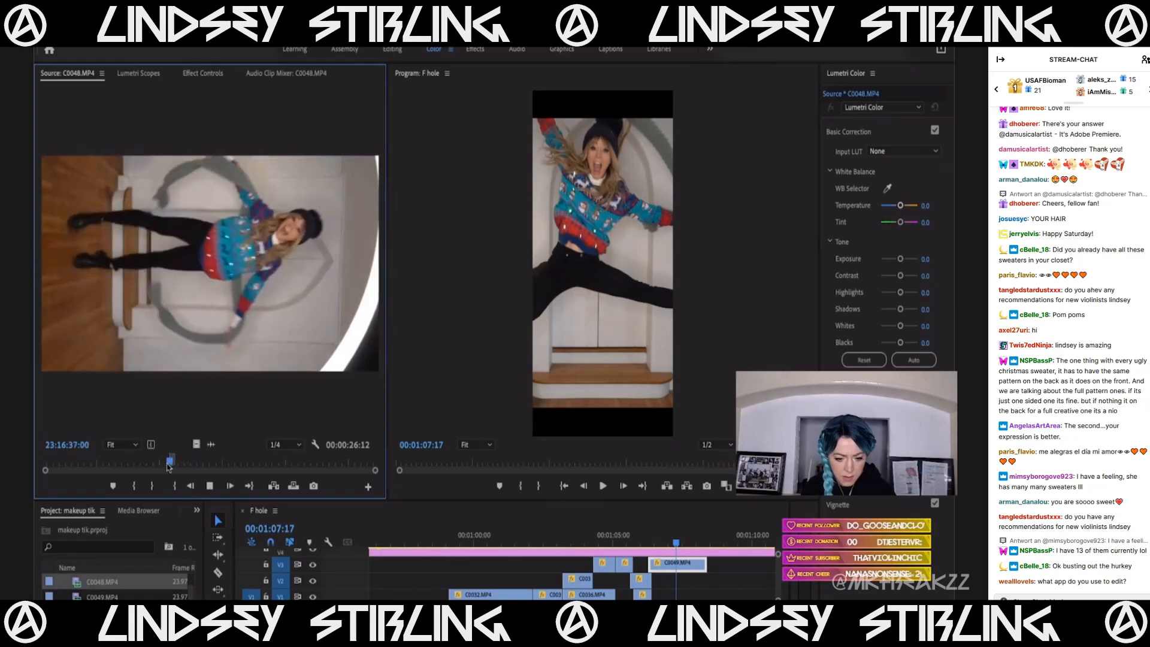
{"action": "key", "text": "i"}
{"action": "key", "text": "space"}
{"action": "key", "text": "o"}
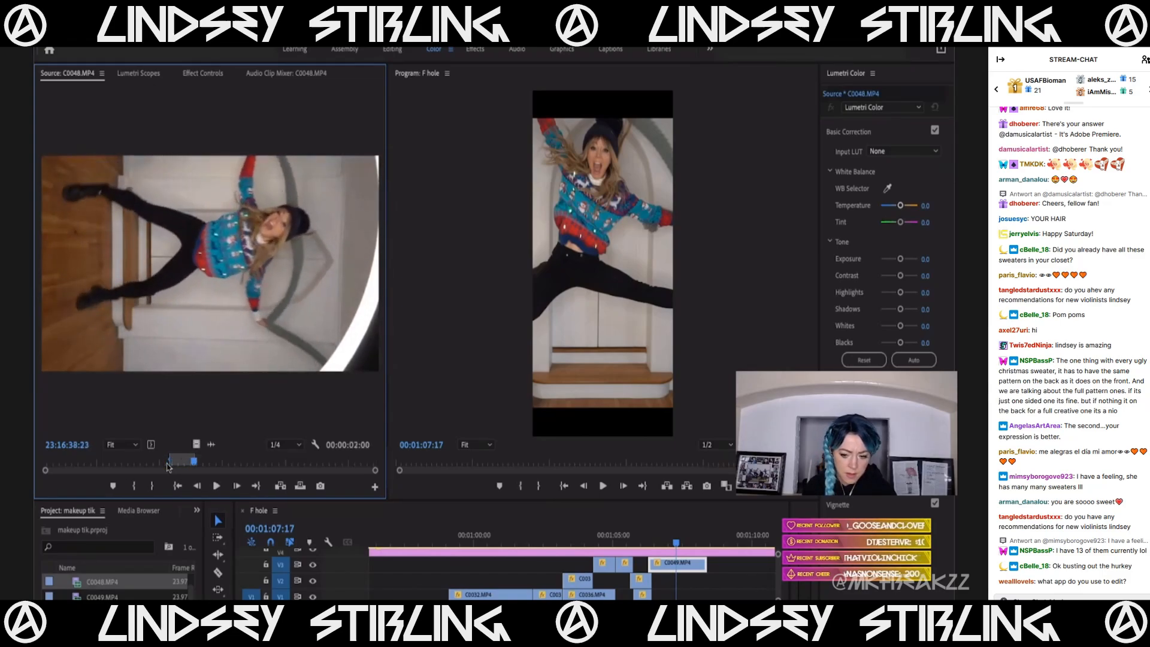
Play the sequence from about 00:01:04:20 into C0049.MP4 and set the playhead to 00:01:06:13 over C0044.MP4.
{"action": "left_click", "coordinate": [596, 540]}
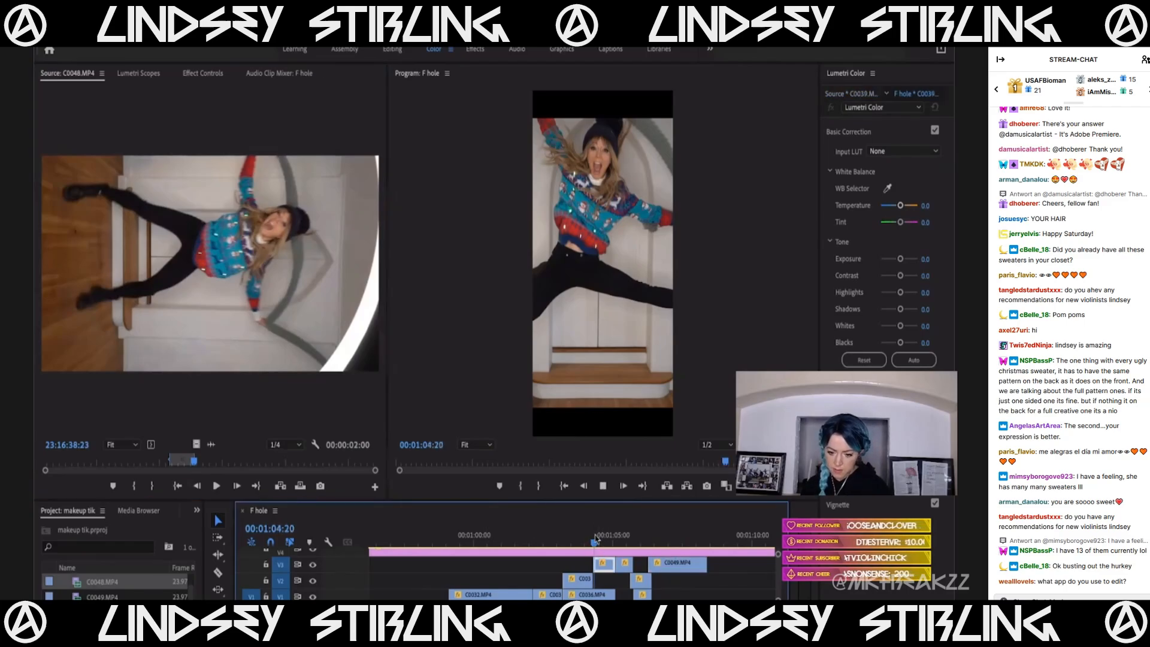
{"action": "key", "text": "space"}
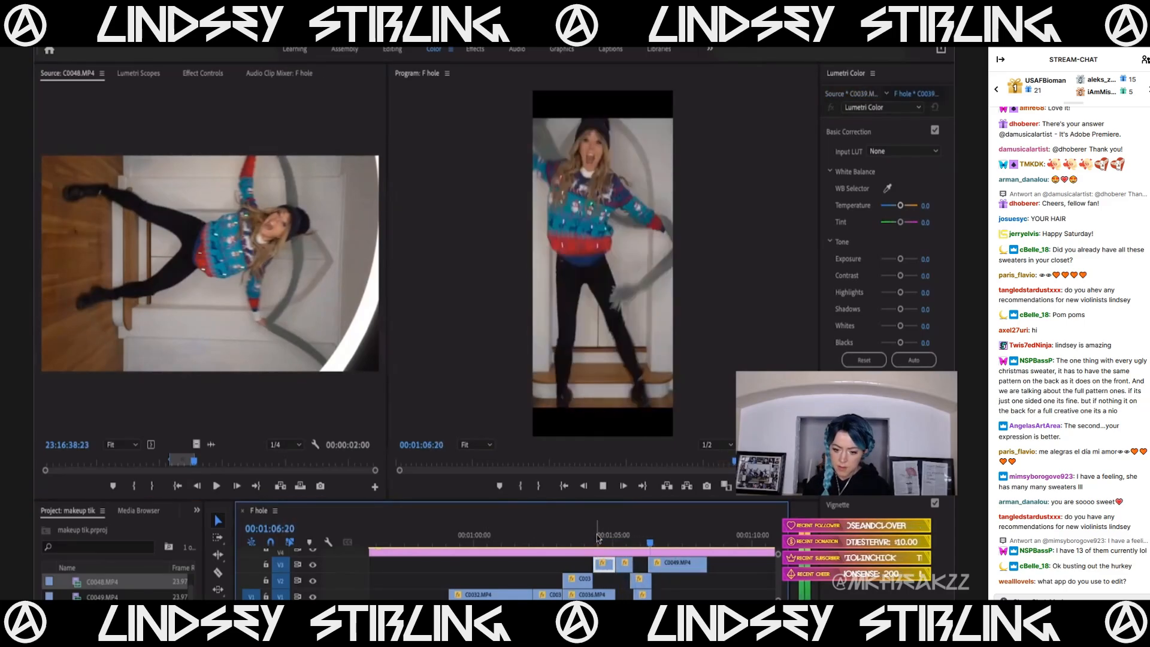
{"action": "key", "text": "space"}
{"action": "mouse_move", "coordinate": [644, 543]}
{"action": "left_mouse_down"}
{"action": "mouse_move", "coordinate": [666, 544]}
{"action": "mouse_move", "coordinate": [629, 554]}
{"action": "left_mouse_up"}
{"action": "key", "text": "Left"}
{"action": "key", "text": "equal"}
{"action": "key", "text": "equal"}
{"action": "key", "text": "equal"}
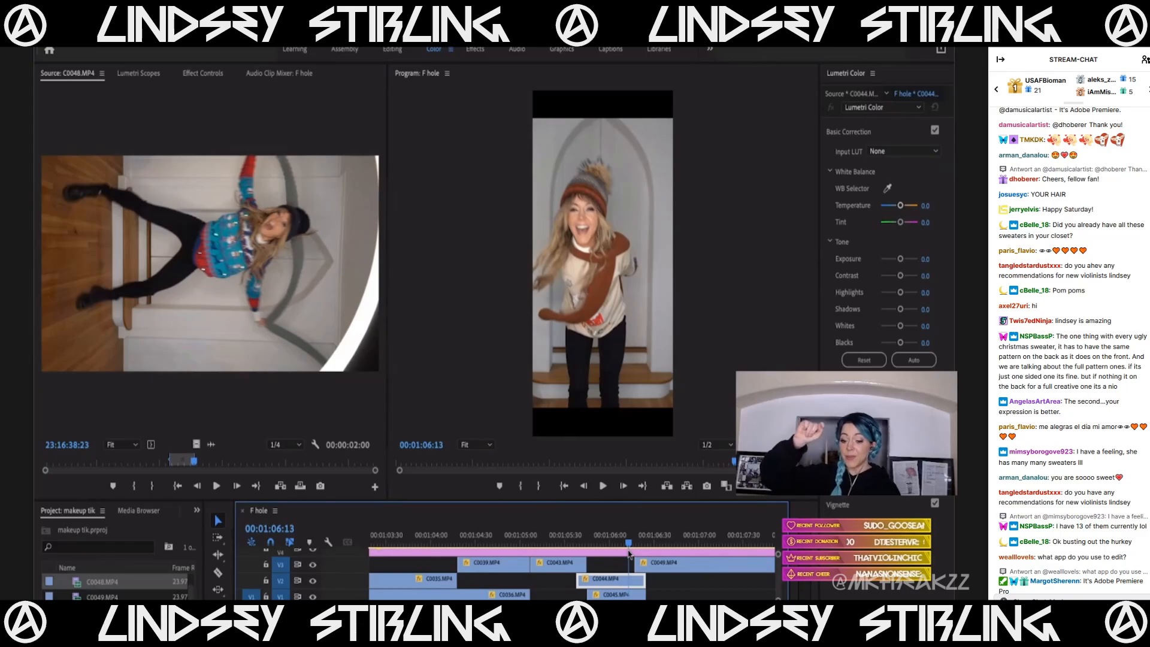
Save the project and scrub through the cut from clip C0044 to clip C0049 around 00:01:06:16.
{"action": "key", "text": "ctrl+s"}
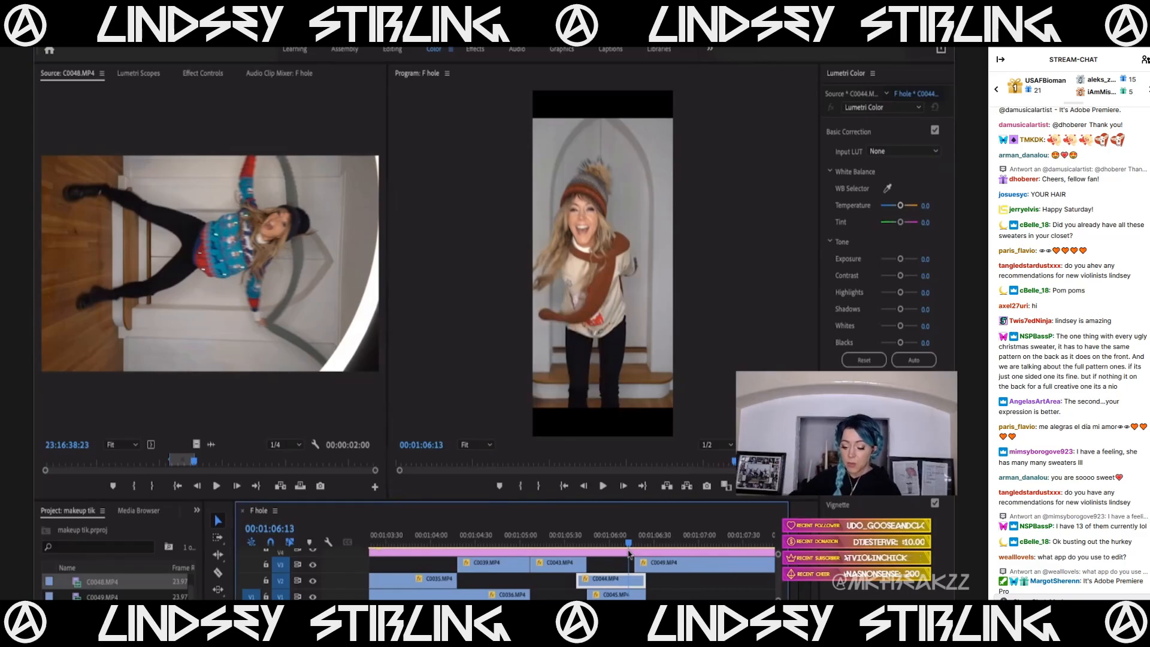
{"action": "left_click", "coordinate": [631, 538]}
{"action": "left_click_drag", "start_coordinate": [631, 538], "coordinate": [645, 539]}
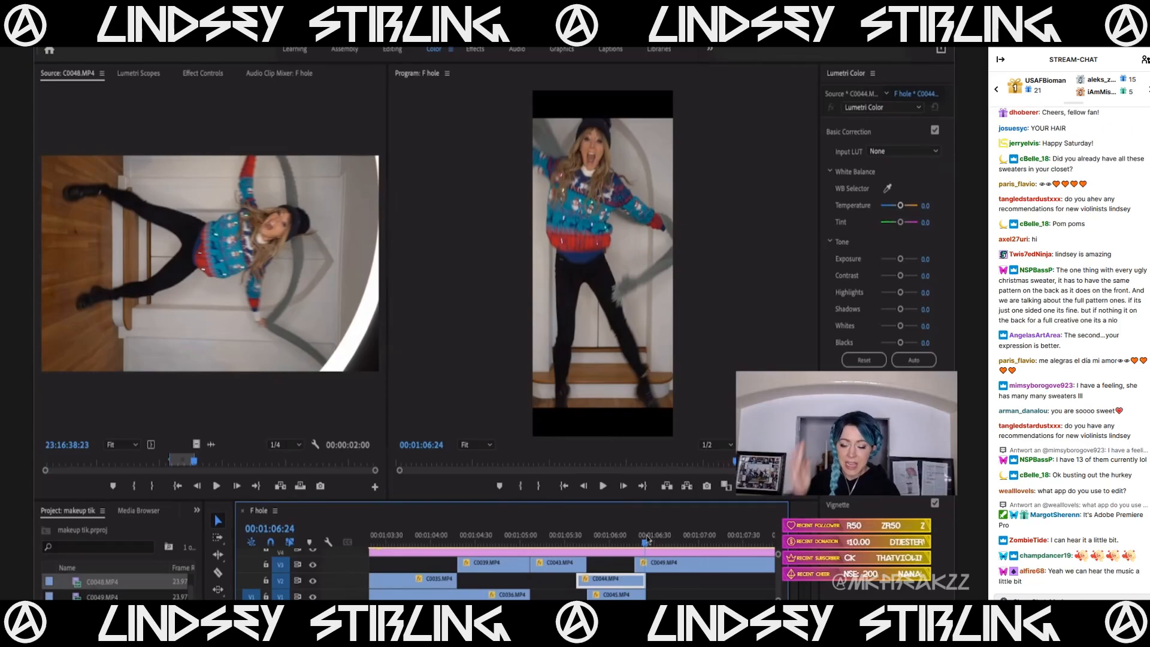
{"action": "left_click", "coordinate": [633, 543]}
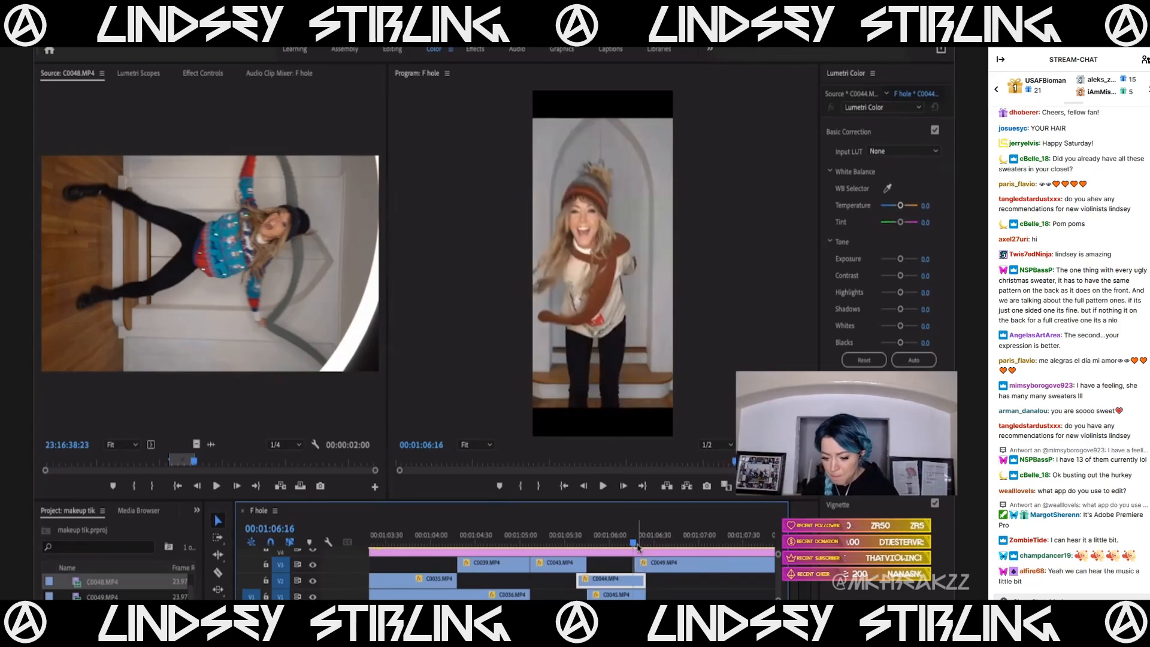
Add a speed keyframe to clip C0049 at 00:01:07:11 and raise the speed before it to 466%.
{"action": "left_click_drag", "start_coordinate": [639, 542], "coordinate": [717, 557]}
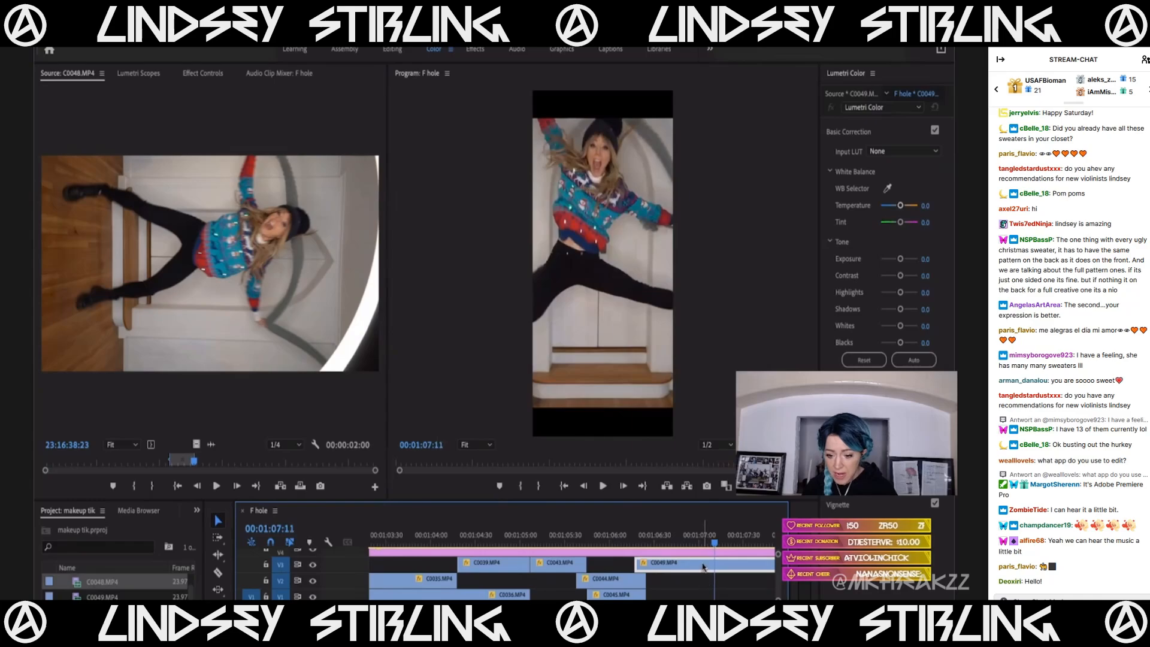
{"action": "left_click", "coordinate": [203, 72]}
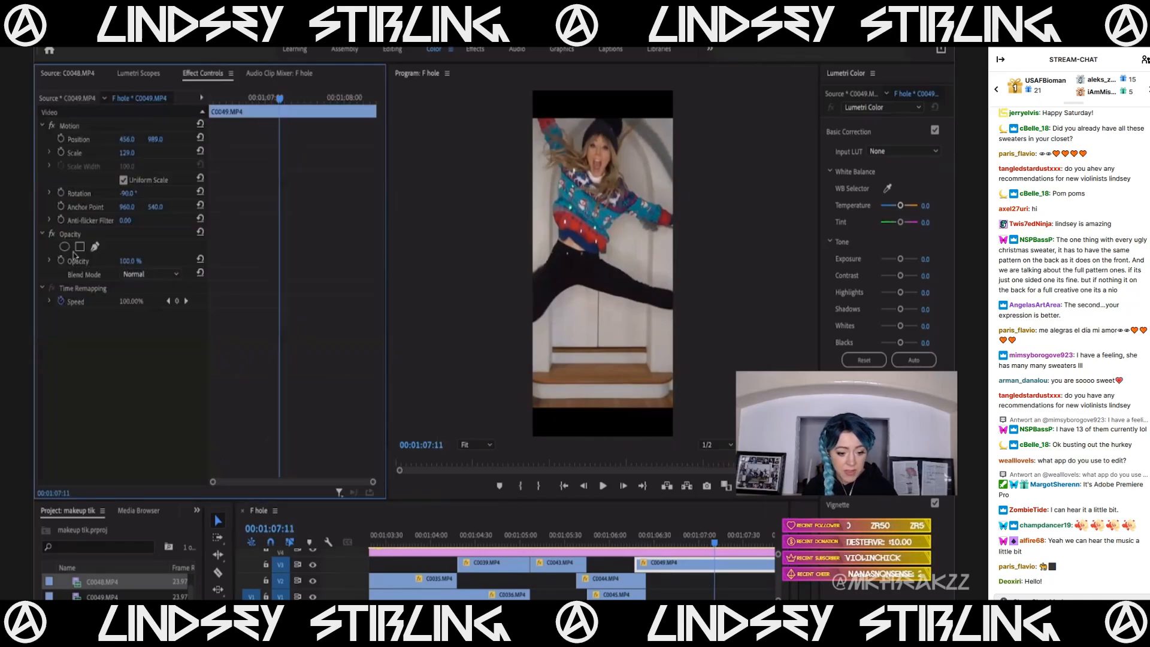
{"action": "left_click", "coordinate": [49, 302]}
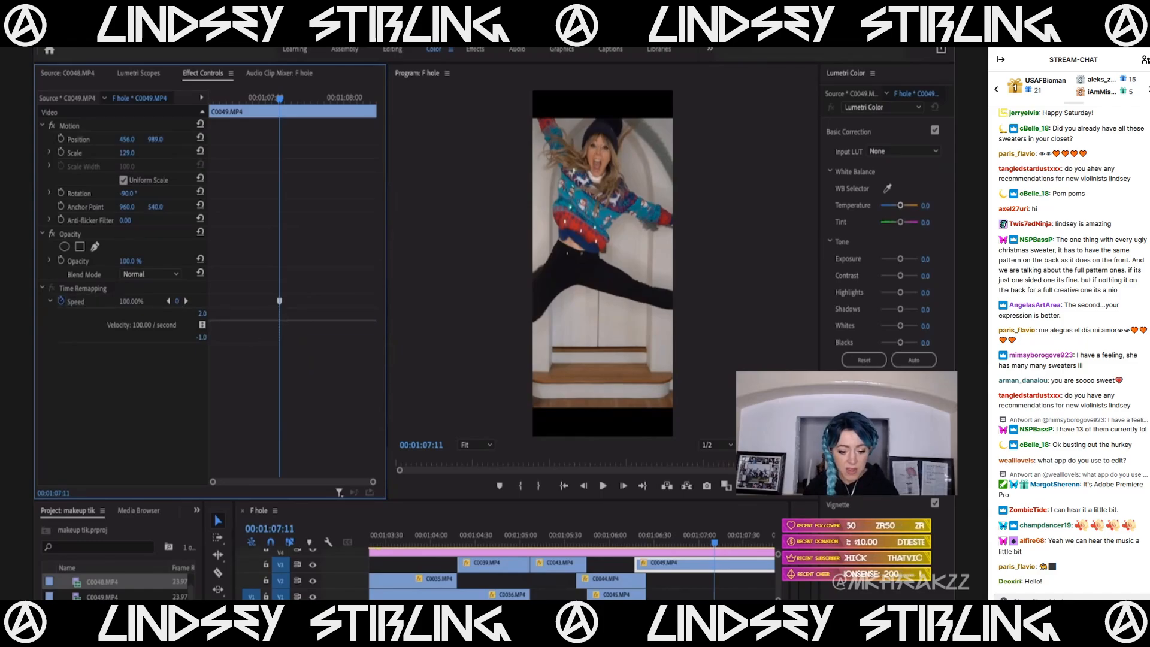
{"action": "left_click_drag", "start_coordinate": [262, 321], "coordinate": [262, 247]}
{"action": "left_click", "coordinate": [226, 101]}
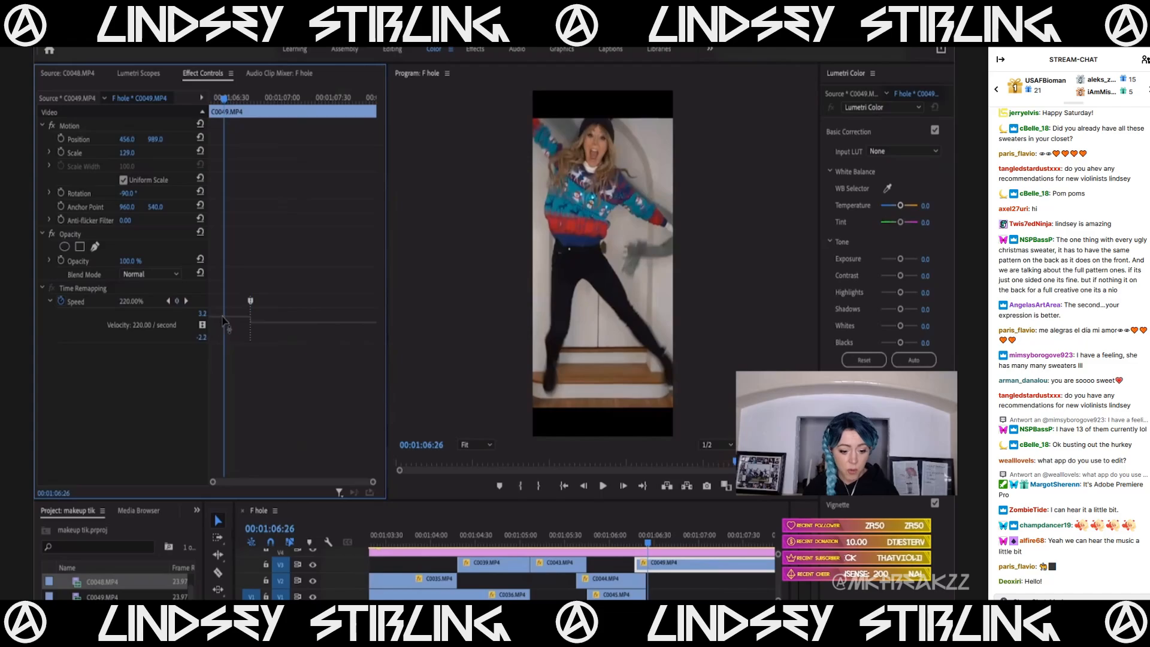
{"action": "left_click_drag", "start_coordinate": [231, 316], "coordinate": [231, 206]}
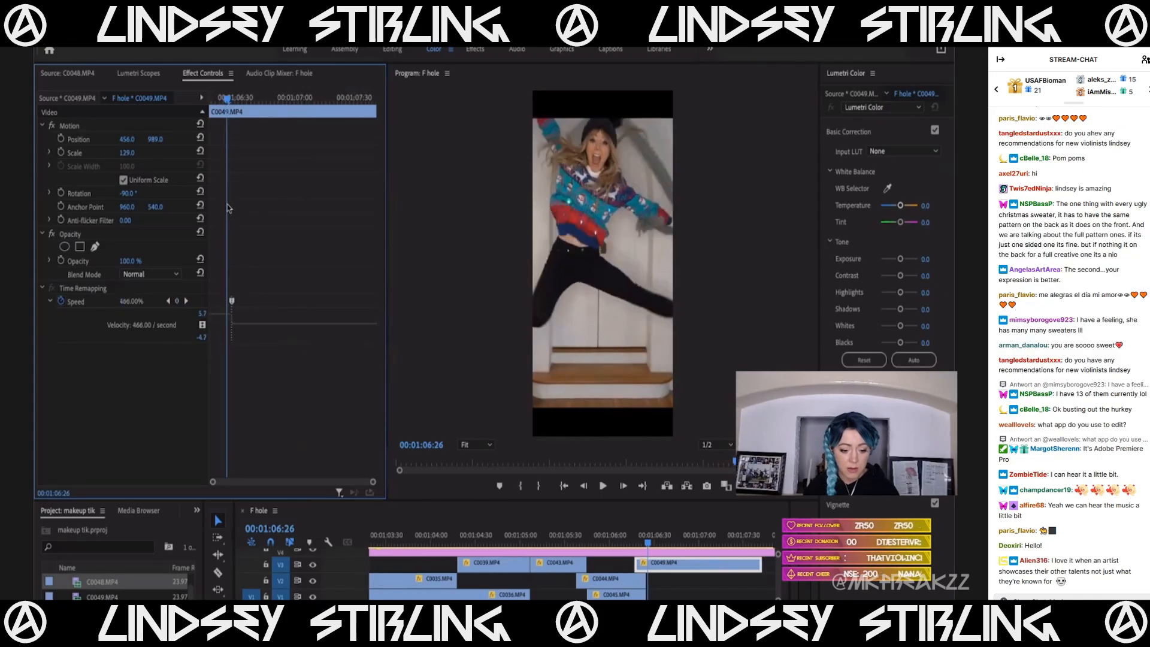
Play back the sped-up jump at the start of clip C0049 and check its transition from the preceding clip.
{"action": "left_click_drag", "start_coordinate": [218, 98], "coordinate": [163, 112]}
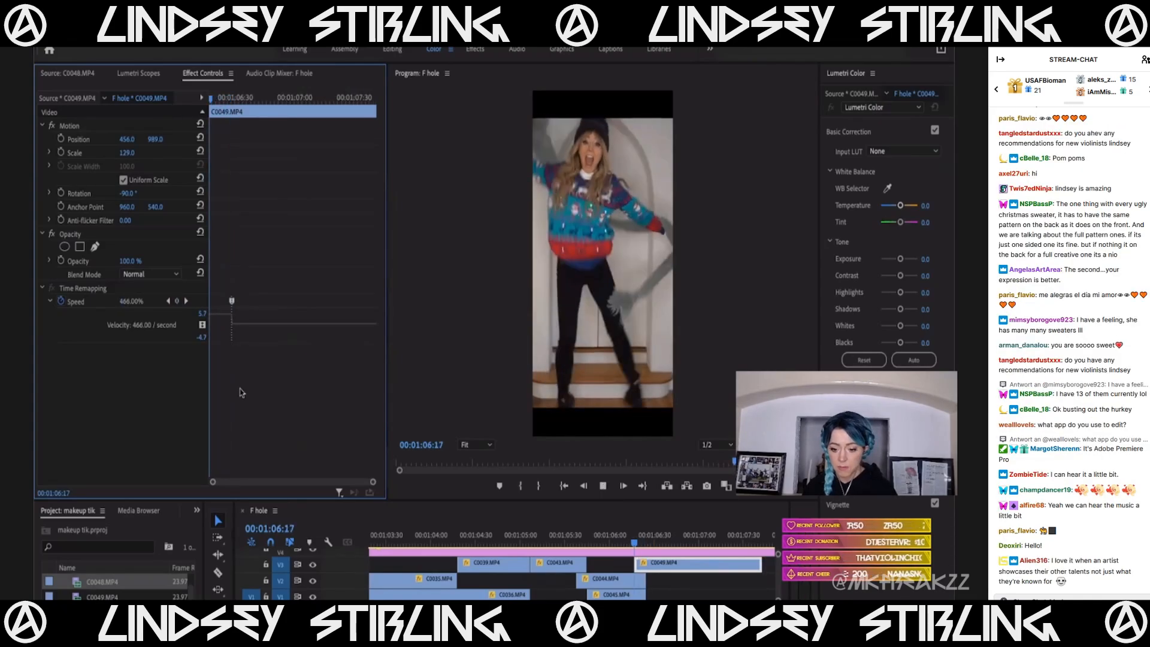
{"action": "key", "text": "space"}
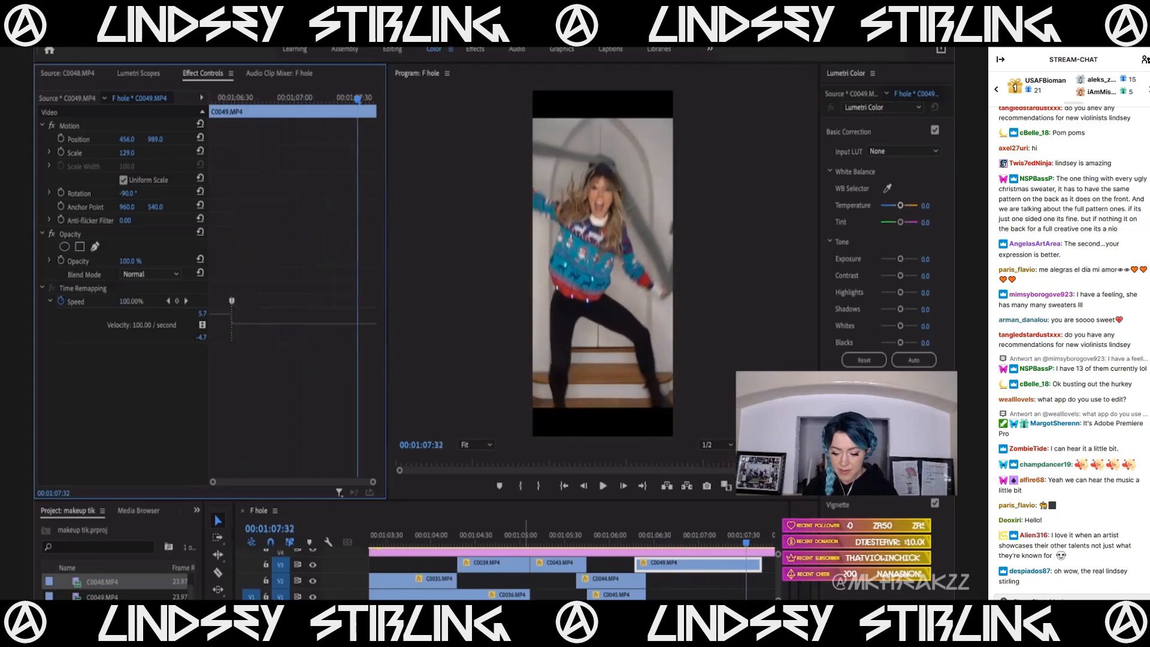
{"action": "scroll", "coordinate": [587, 590], "scroll_direction": "down", "scroll_amount": 5}
{"action": "left_click", "coordinate": [611, 537]}
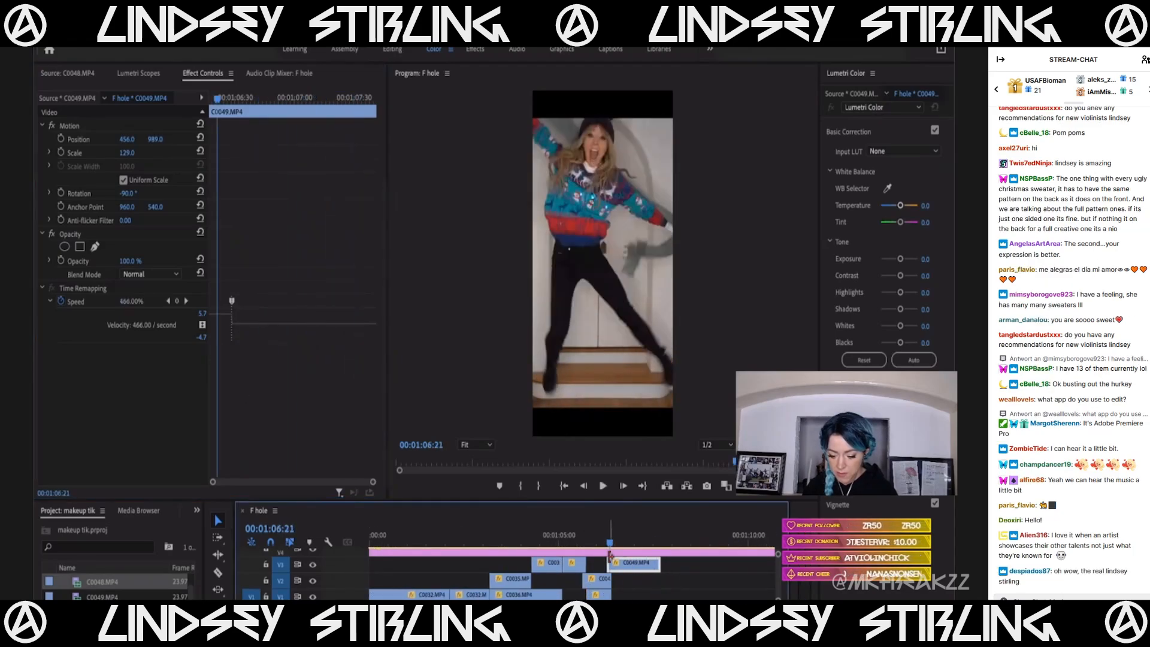
{"action": "scroll", "coordinate": [610, 556], "scroll_direction": "up", "scroll_amount": 5}
{"action": "left_click", "coordinate": [595, 540]}
{"action": "key", "text": "space"}
{"action": "key", "text": "space"}
{"action": "left_click", "coordinate": [605, 540]}
{"action": "left_click_drag", "start_coordinate": [605, 539], "coordinate": [618, 563]}
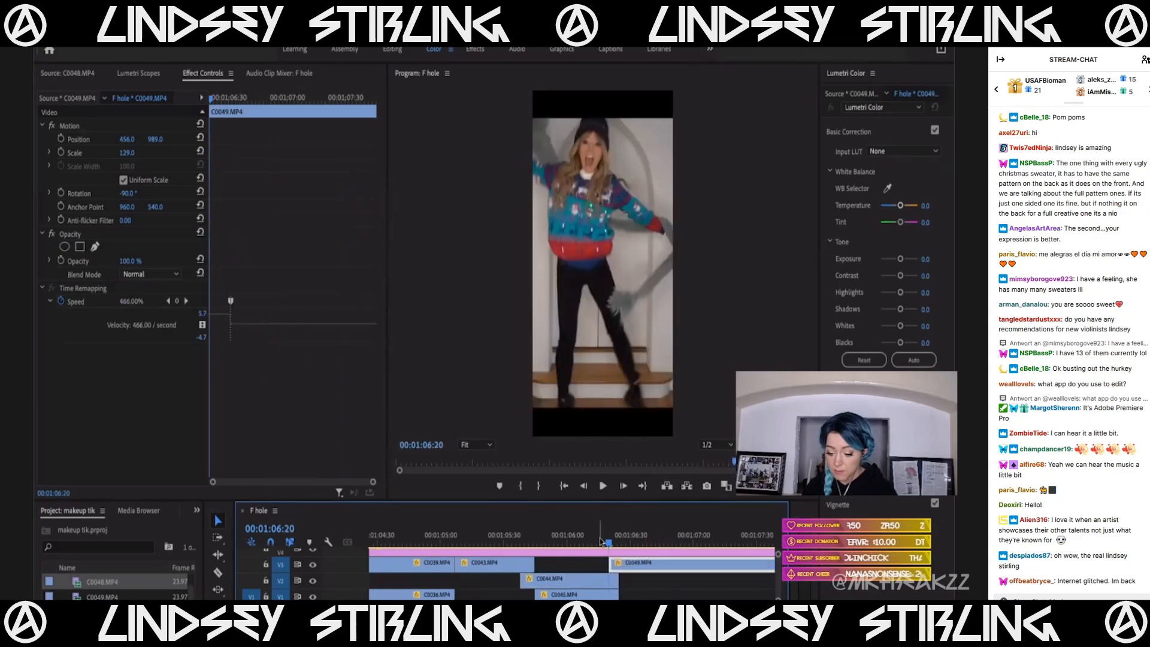
Play clip C0049 up to 00:01:07:34 and trim the clip's end to that point.
{"action": "key", "text": "space"}
{"action": "key", "text": "space"}
{"action": "scroll", "coordinate": [599, 562], "scroll_direction": "down", "scroll_amount": 5}
{"action": "scroll", "coordinate": [600, 563], "scroll_direction": "down", "scroll_amount": 1}
{"action": "left_click_drag", "start_coordinate": [651, 540], "coordinate": [654, 564]}
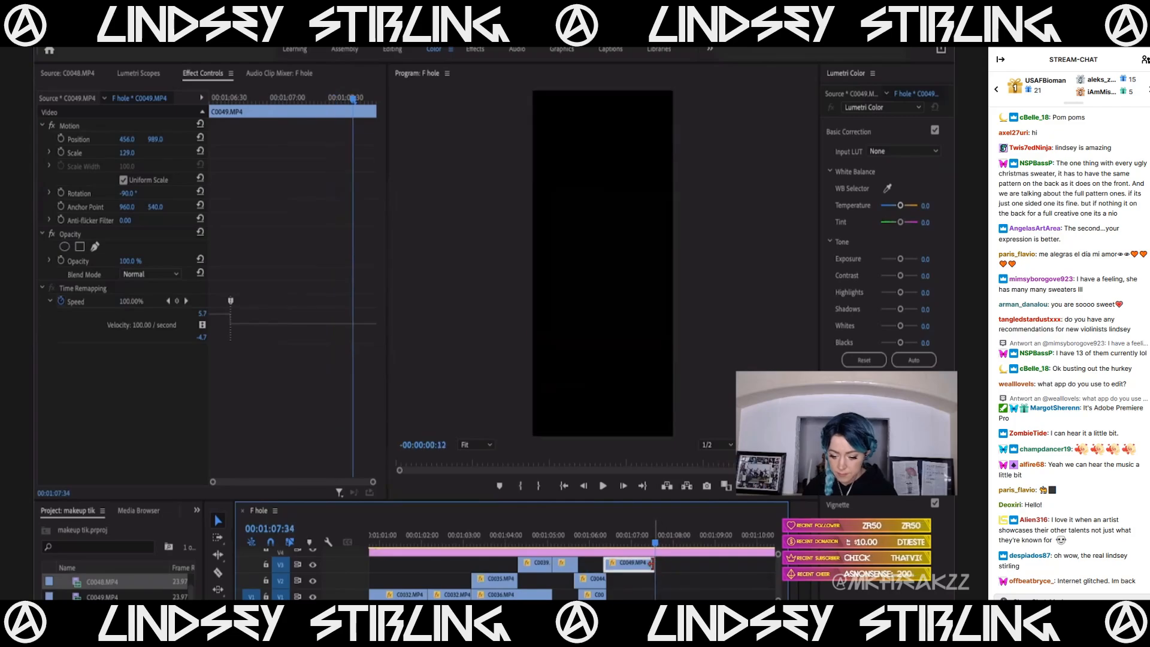
Play back the trimmed ending of the edit, and review its opening section in clip C0032.
{"action": "left_click", "coordinate": [593, 537]}
{"action": "key", "text": "space"}
{"action": "key", "text": "space"}
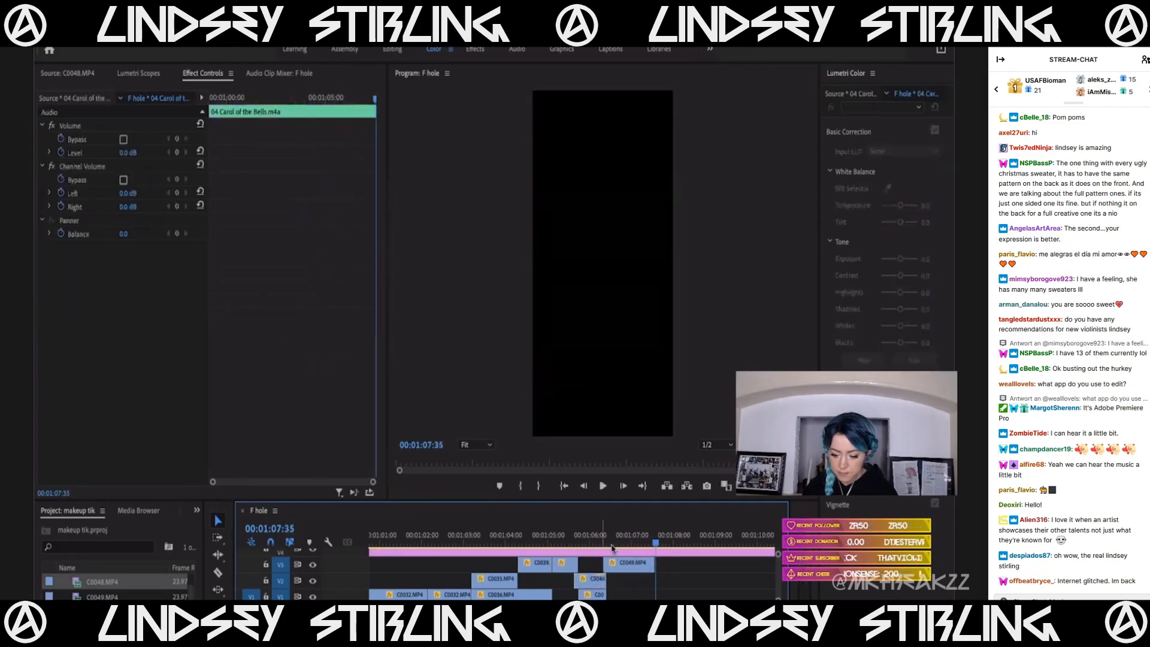
{"action": "left_click", "coordinate": [611, 537]}
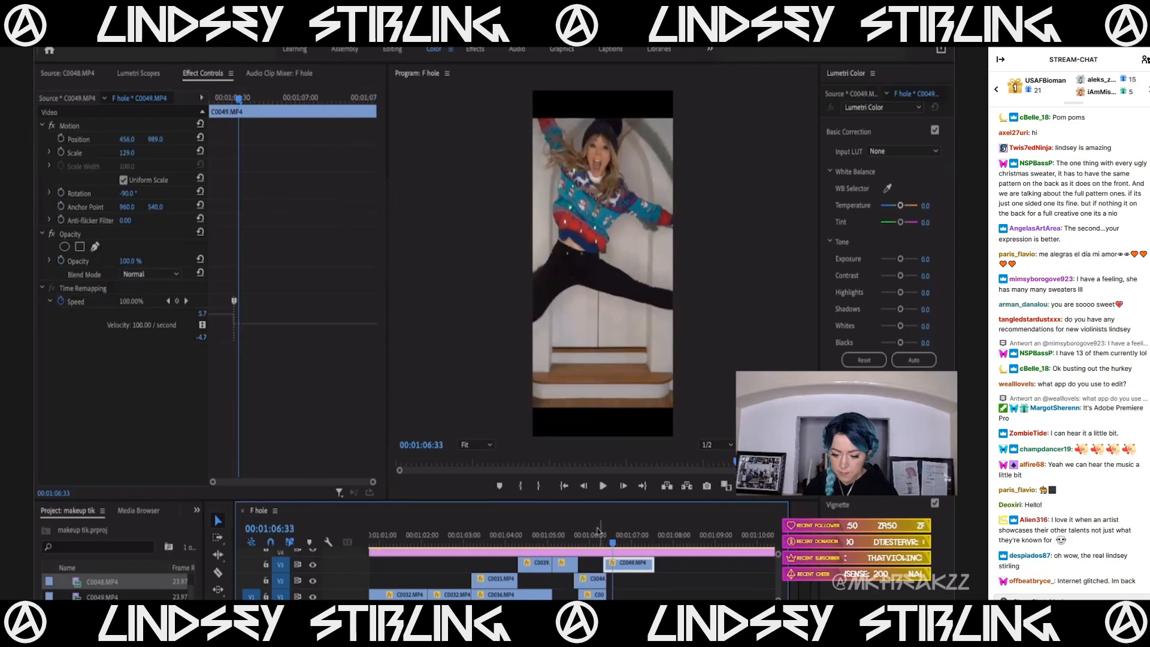
{"action": "key", "text": "space"}
{"action": "scroll", "coordinate": [592, 561], "scroll_direction": "down", "scroll_amount": 3}
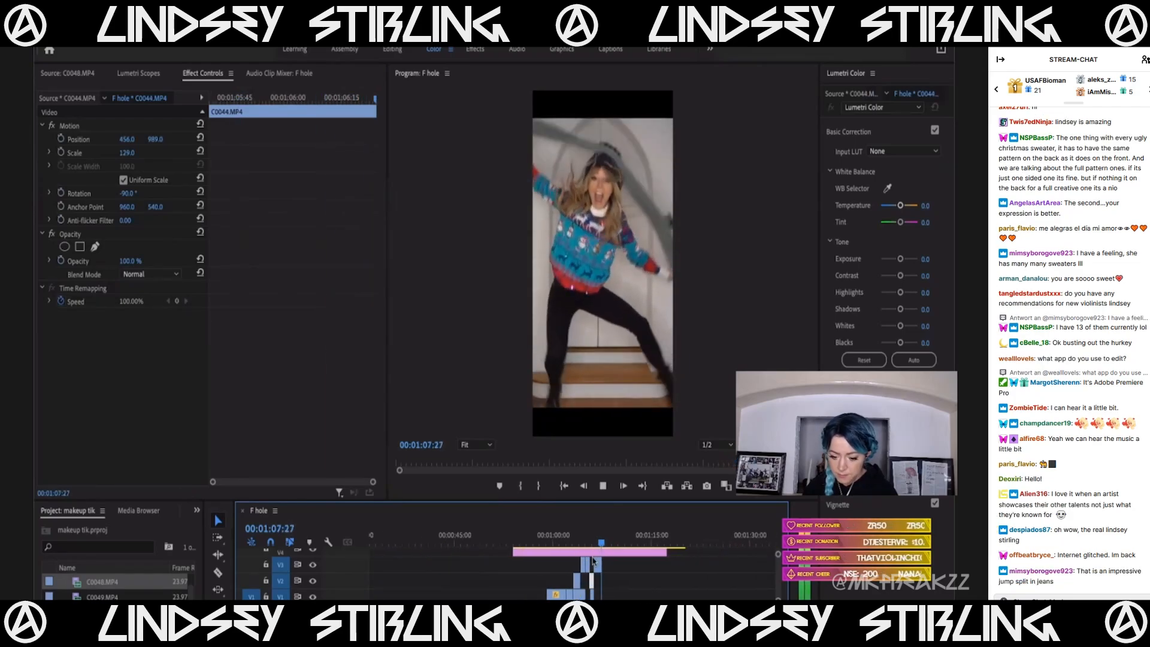
{"action": "key", "text": "space"}
{"action": "left_click", "coordinate": [565, 527]}
{"action": "left_click", "coordinate": [543, 528]}
{"action": "key", "text": "space"}
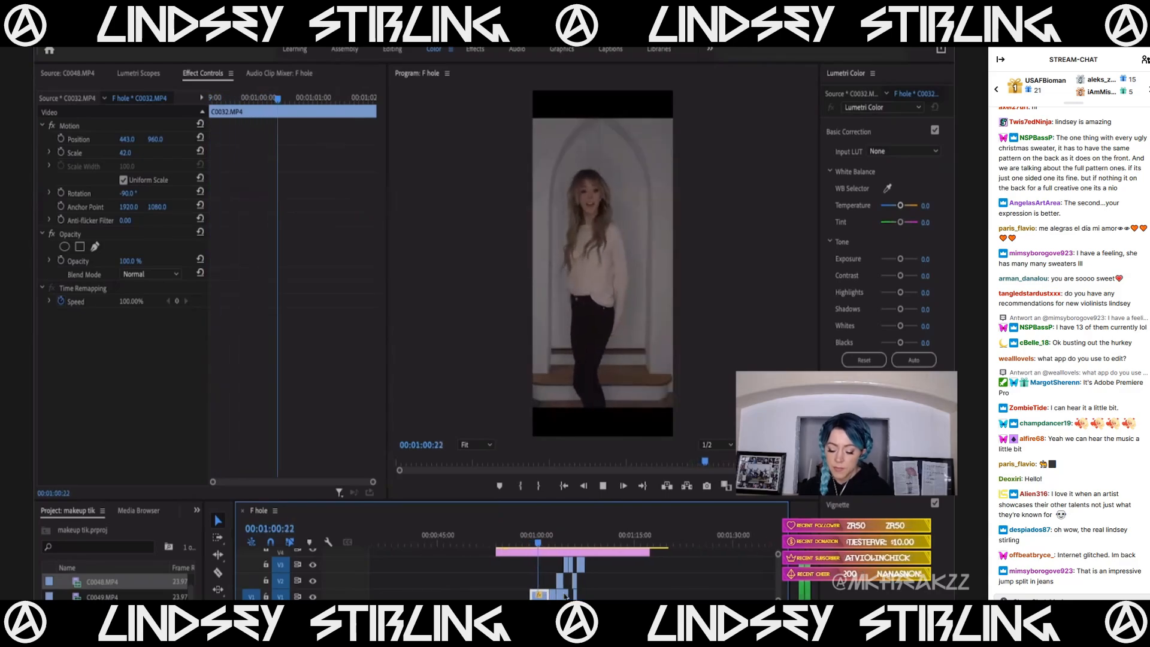
{"action": "scroll", "coordinate": [564, 597], "scroll_direction": "up", "scroll_amount": 3}
{"action": "key", "text": "space"}
Raise the Lumetri exposure of clip C0035 to 0.9 at 00:01:03:23.
{"action": "left_click", "coordinate": [502, 540]}
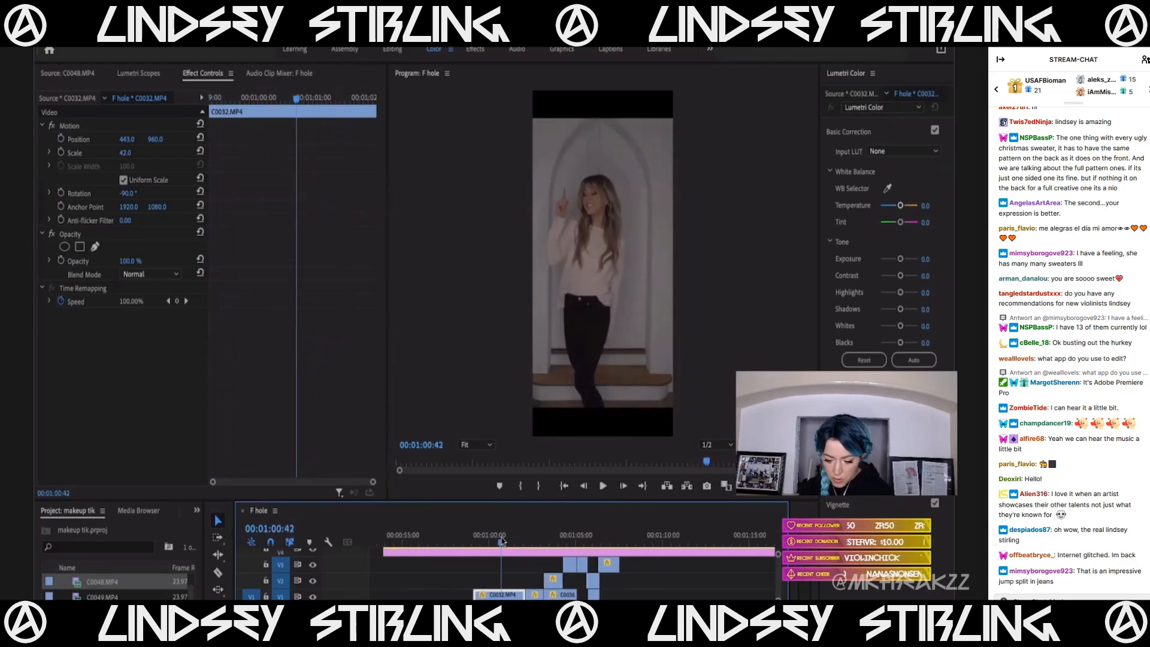
{"action": "left_click_drag", "start_coordinate": [521, 540], "coordinate": [546, 541]}
{"action": "scroll", "coordinate": [546, 564], "scroll_direction": "up", "scroll_amount": 5}
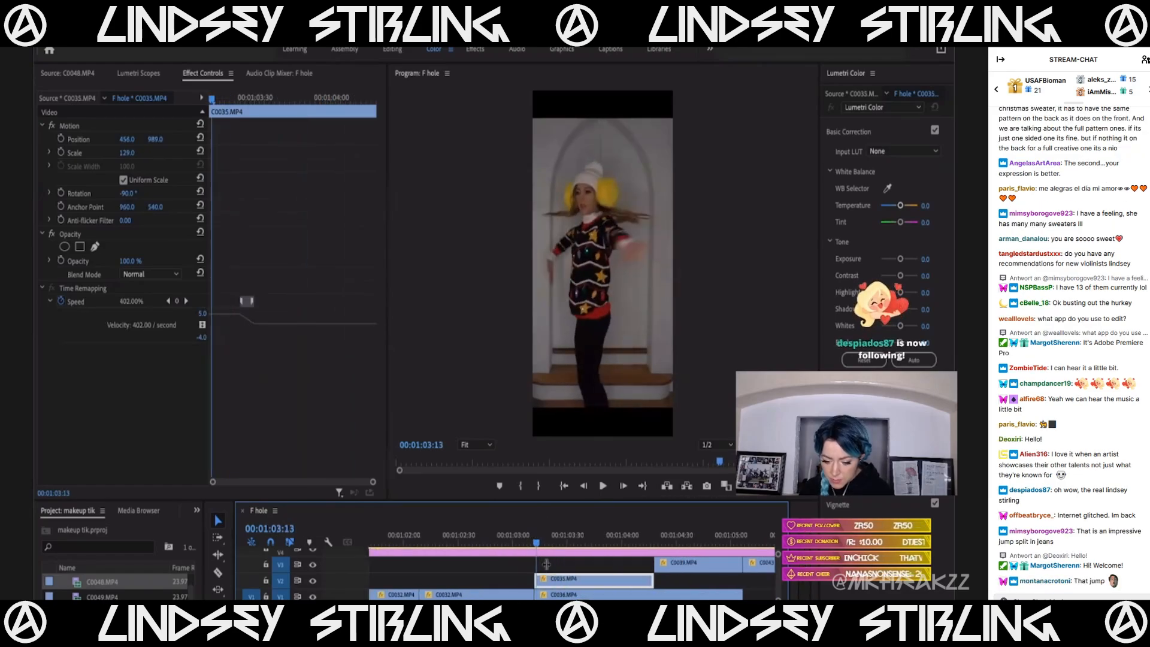
{"action": "scroll", "coordinate": [547, 563], "scroll_direction": "up", "scroll_amount": 2}
{"action": "left_click", "coordinate": [556, 541]}
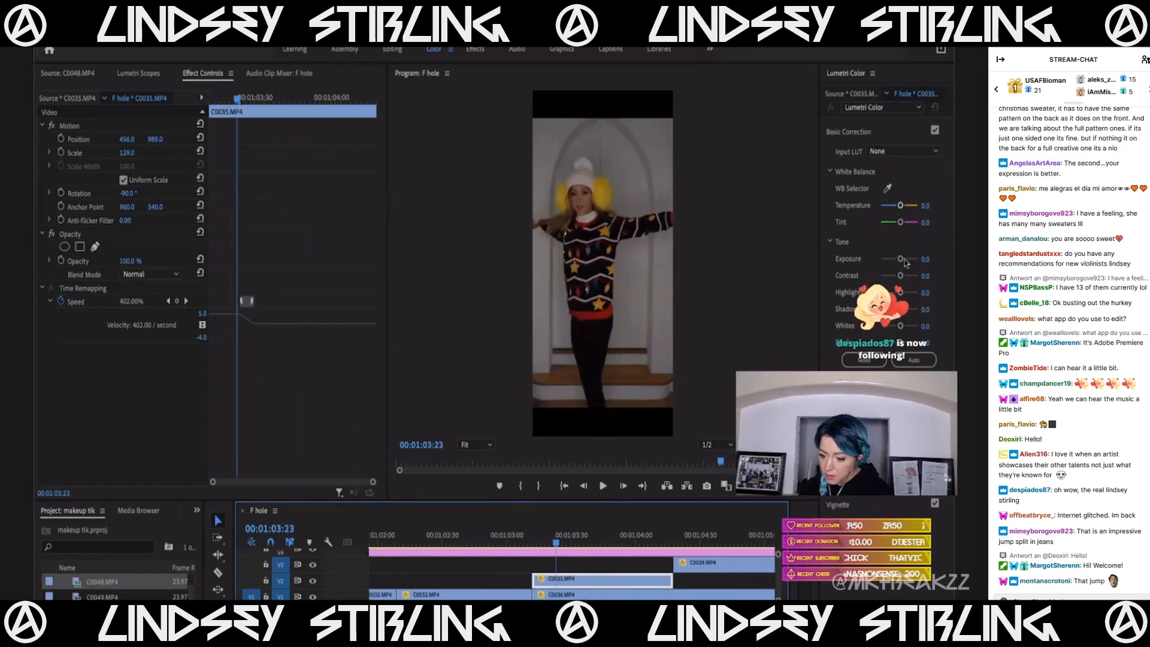
{"action": "left_click_drag", "start_coordinate": [900, 259], "coordinate": [903, 259]}
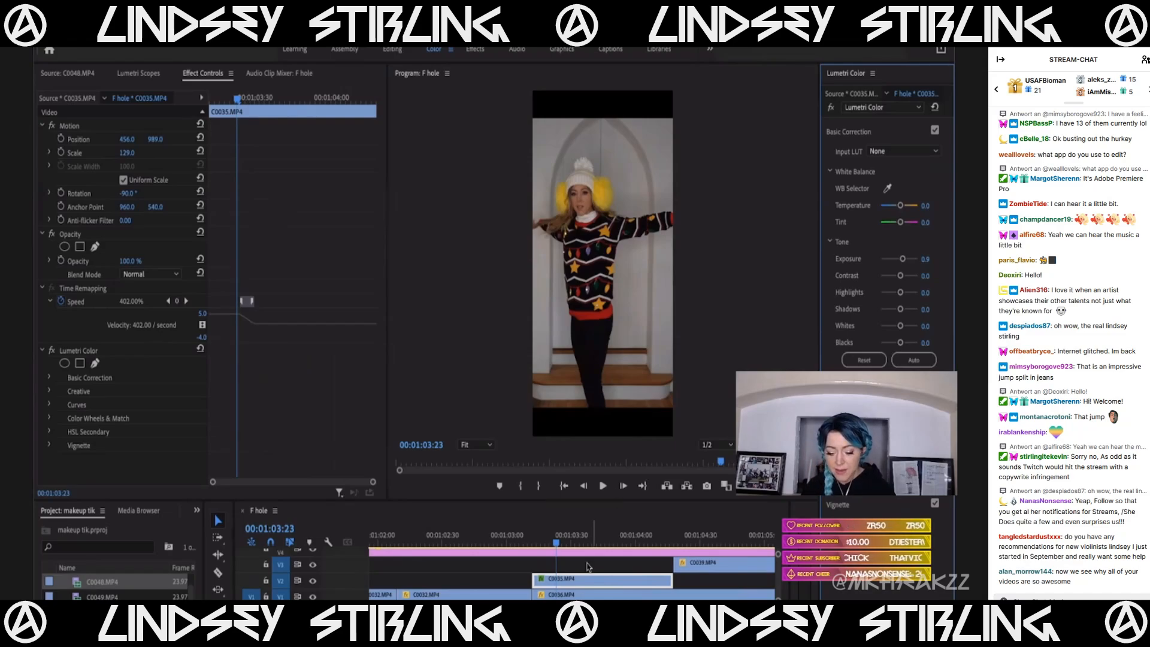
Compare the look of the brightened clip C0035 with the neighbouring clips C0049, C0043 and C0044.
{"action": "scroll", "coordinate": [589, 567], "scroll_direction": "down", "scroll_amount": 3}
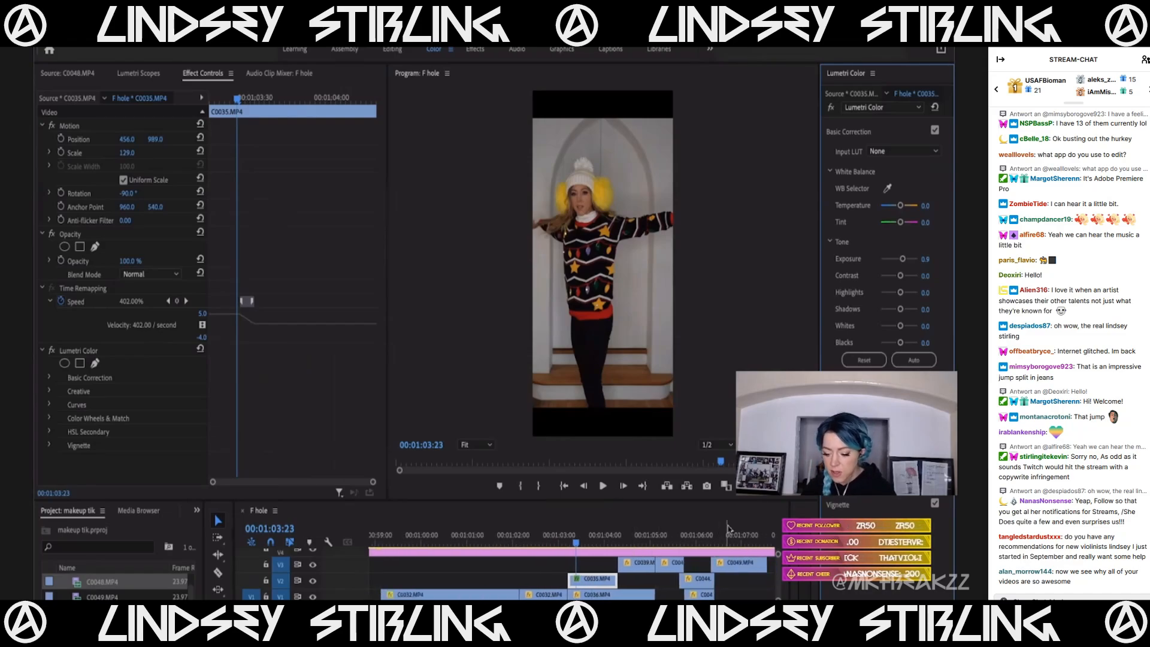
{"action": "left_click", "coordinate": [737, 541]}
{"action": "key", "text": "j"}
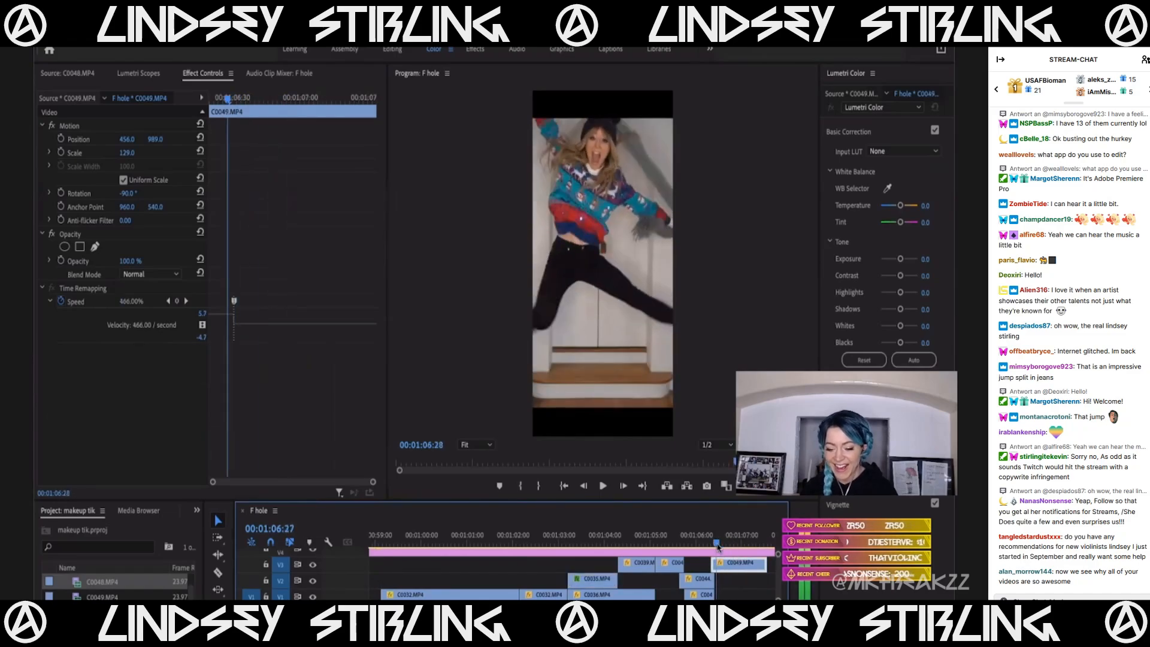
{"action": "left_click", "coordinate": [729, 559]}
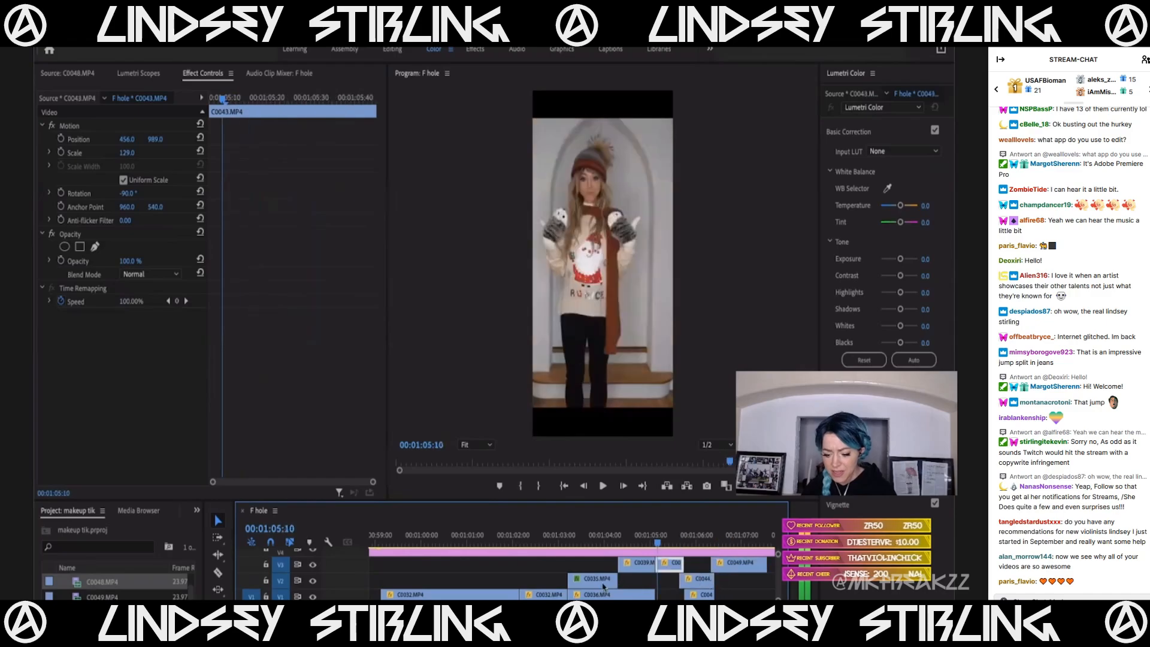
{"action": "left_click", "coordinate": [633, 566]}
{"action": "key", "text": "l"}
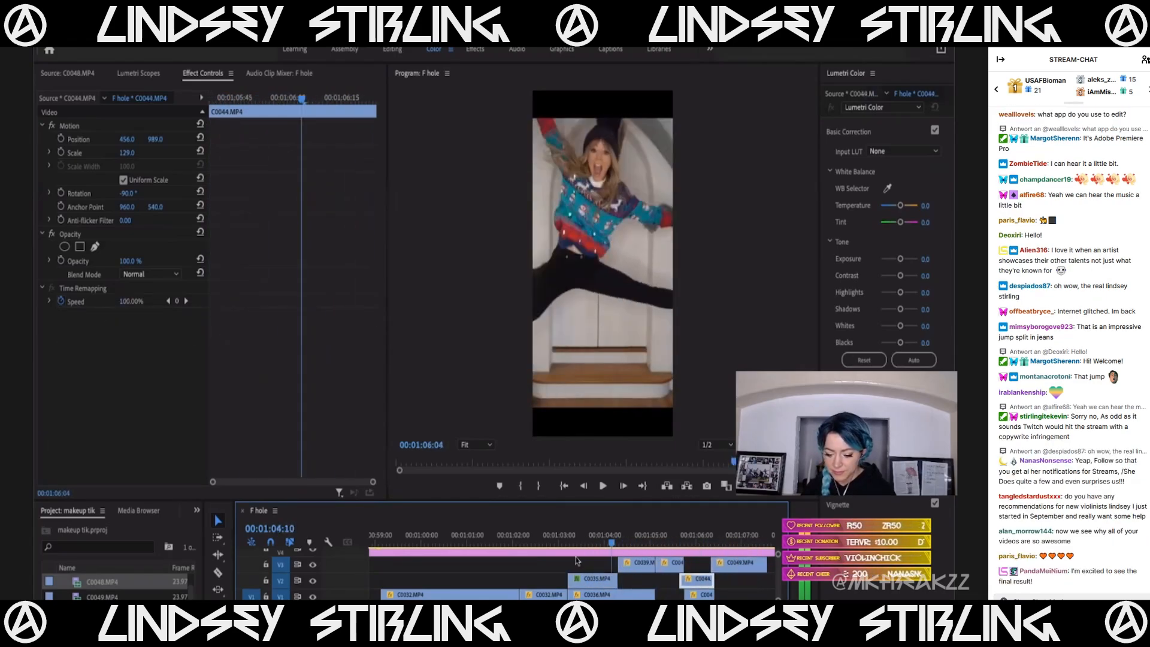
Set the contrast of clip C0035 to -6.1 and its whites to 33.3 in the Lumetri basic correction.
{"action": "left_click", "coordinate": [589, 579]}
{"action": "key", "text": "l"}
{"action": "key", "text": "k"}
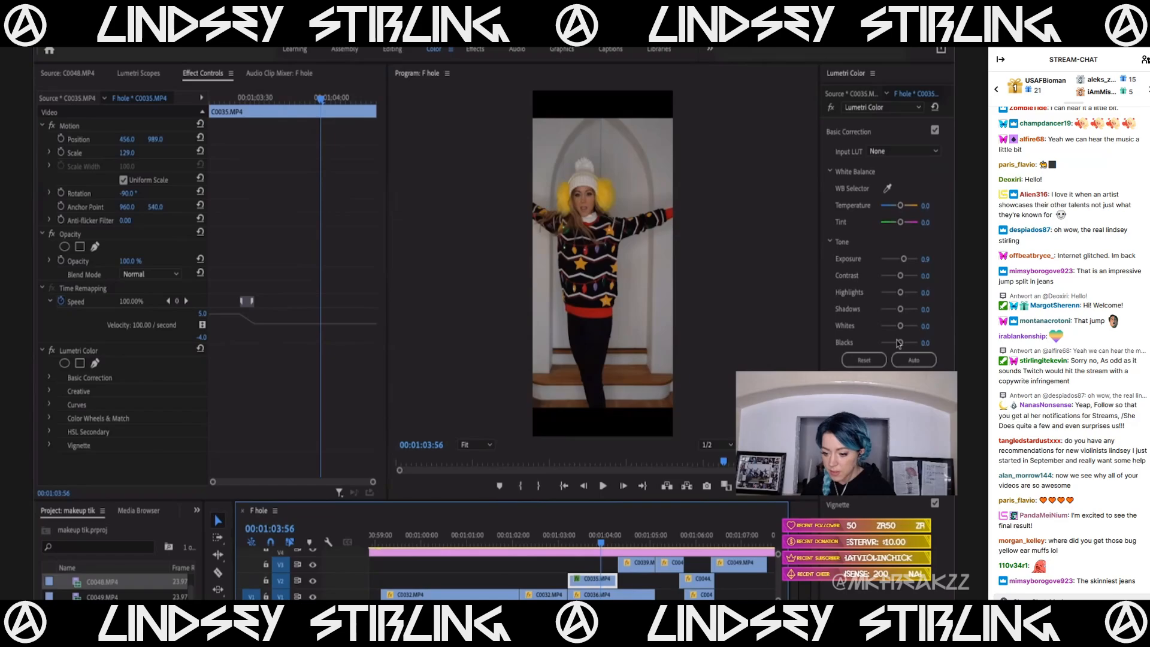
{"action": "left_click_drag", "start_coordinate": [902, 277], "coordinate": [897, 279]}
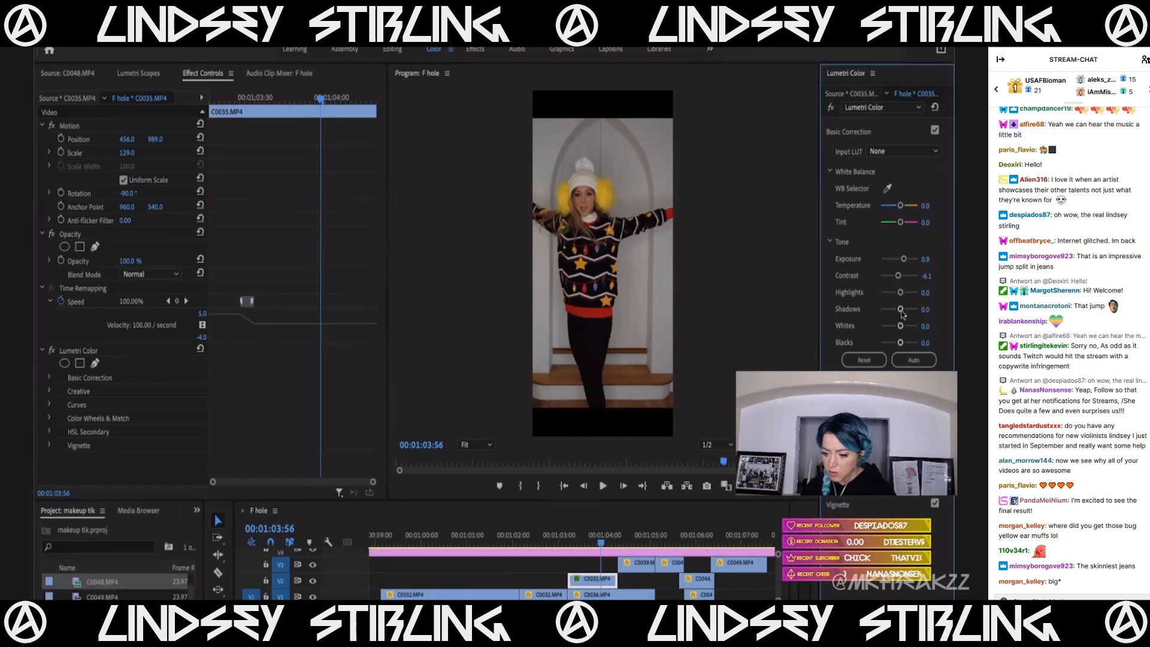
{"action": "left_click_drag", "start_coordinate": [900, 326], "coordinate": [904, 327]}
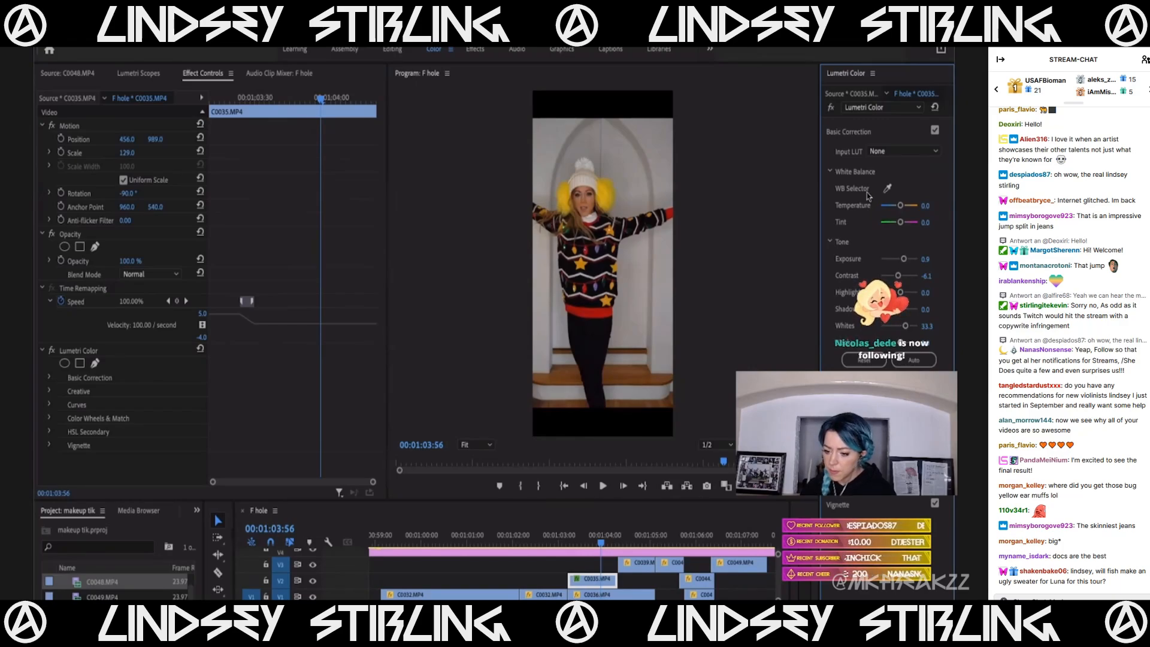
Compare clip C0035 with and without its Lumetri Color effect, leaving the effect enabled.
{"action": "left_click", "coordinate": [52, 352]}
{"action": "left_click", "coordinate": [52, 351]}
{"action": "left_click", "coordinate": [53, 353]}
{"action": "left_click", "coordinate": [53, 354]}
{"action": "left_click", "coordinate": [52, 352]}
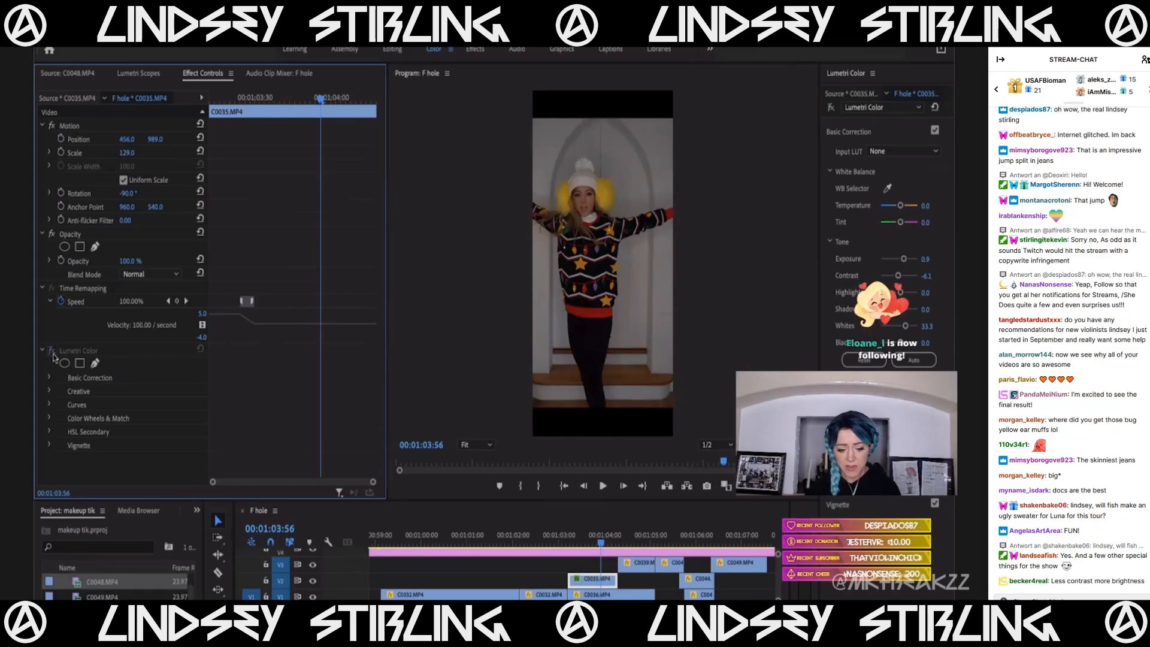
{"action": "left_click", "coordinate": [53, 351]}
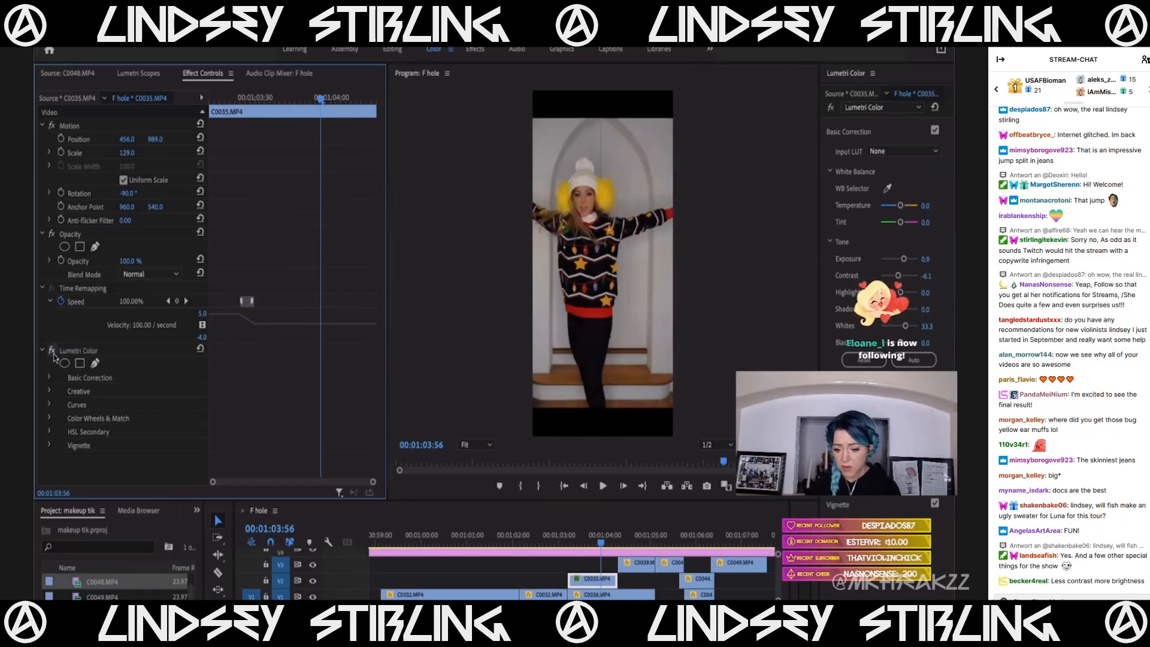
Set both the tint and the temperature of clip C0035 to -3.0 in its white balance.
{"action": "left_click", "coordinate": [900, 223]}
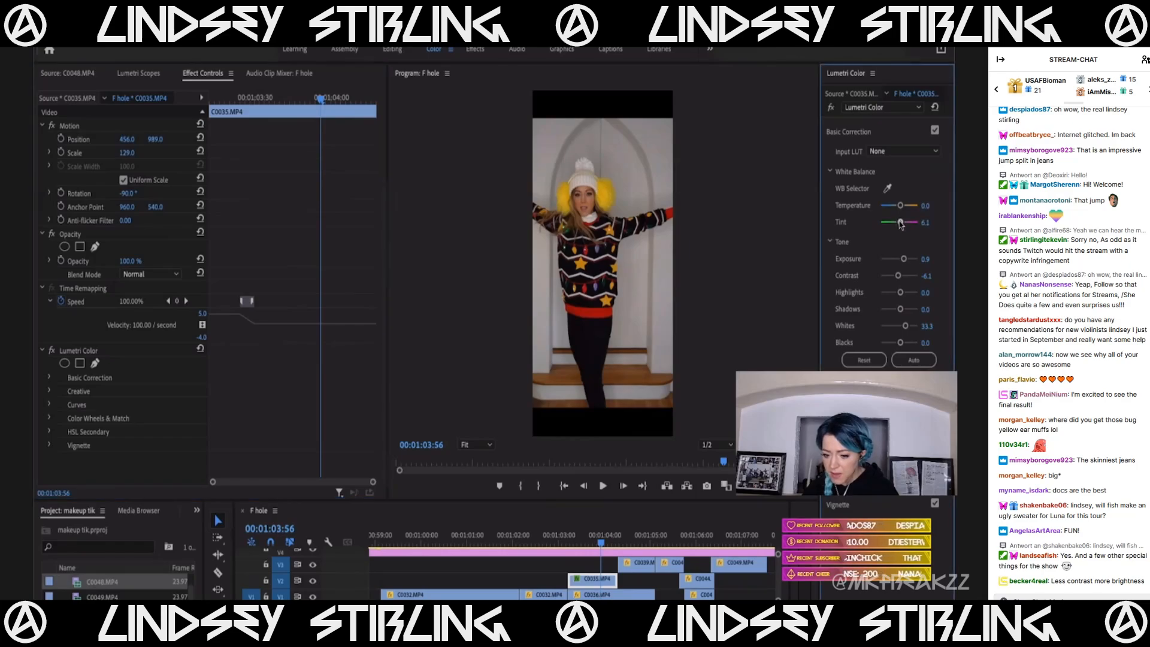
{"action": "left_click_drag", "start_coordinate": [901, 225], "coordinate": [898, 225]}
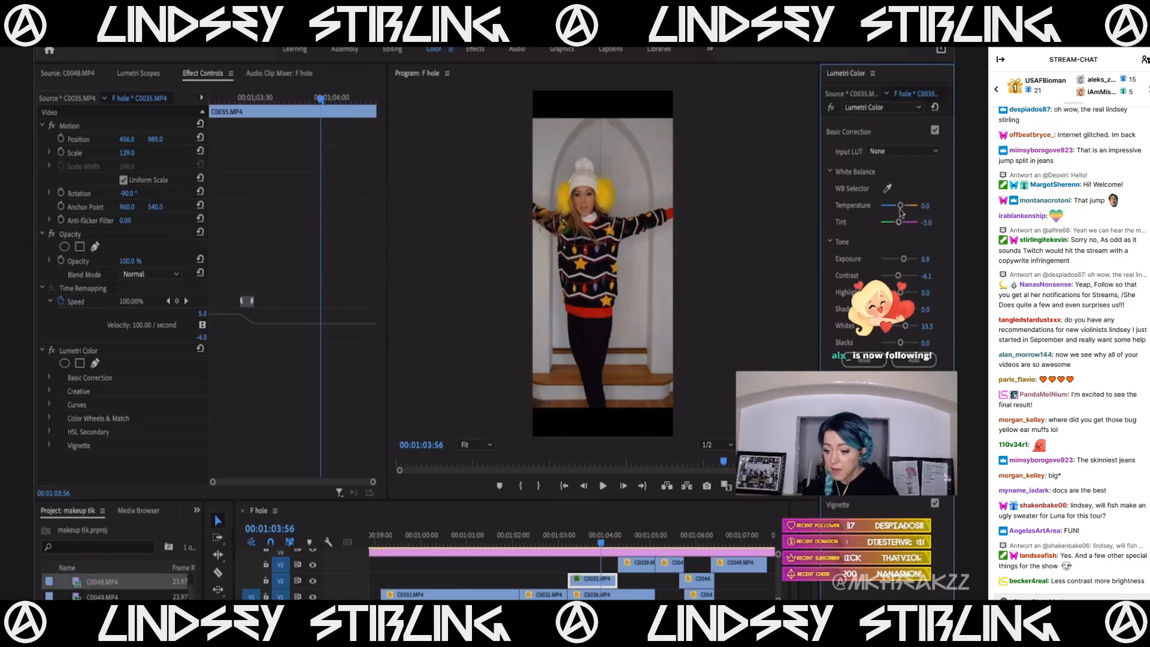
{"action": "left_click_drag", "start_coordinate": [897, 205], "coordinate": [899, 205]}
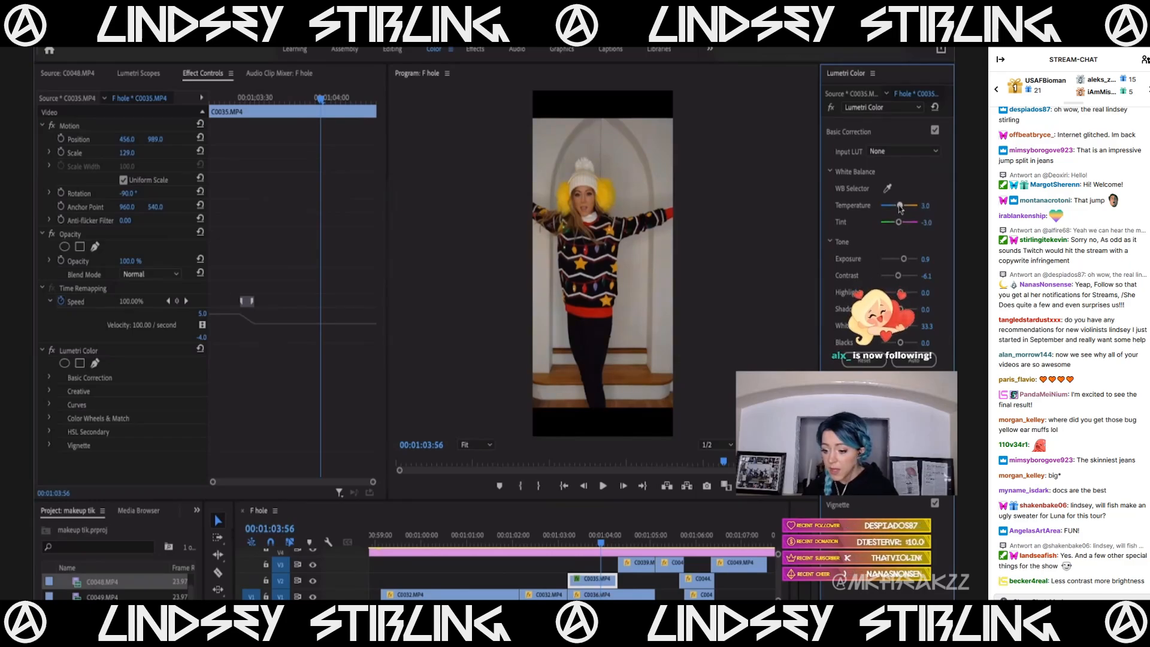
{"action": "double_click", "coordinate": [900, 207]}
{"action": "left_click_drag", "start_coordinate": [898, 207], "coordinate": [898, 206]}
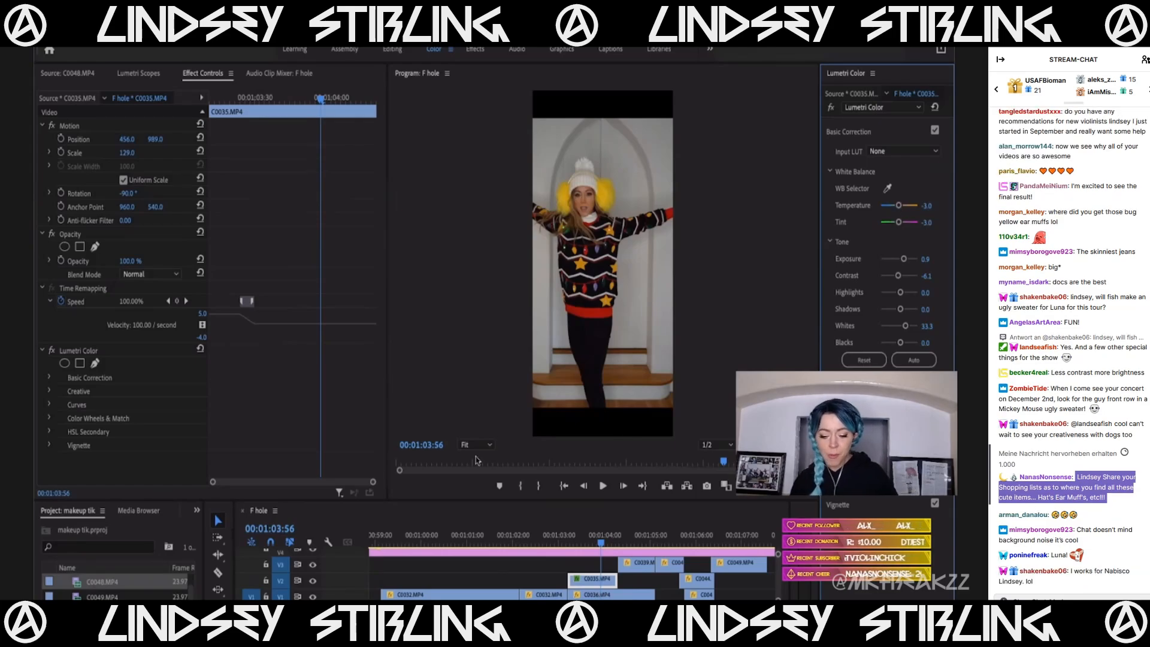
Compare the uncorrected clip C0032 with clip C0035, playing back the transition between them.
{"action": "left_click_drag", "start_coordinate": [561, 537], "coordinate": [530, 542]}
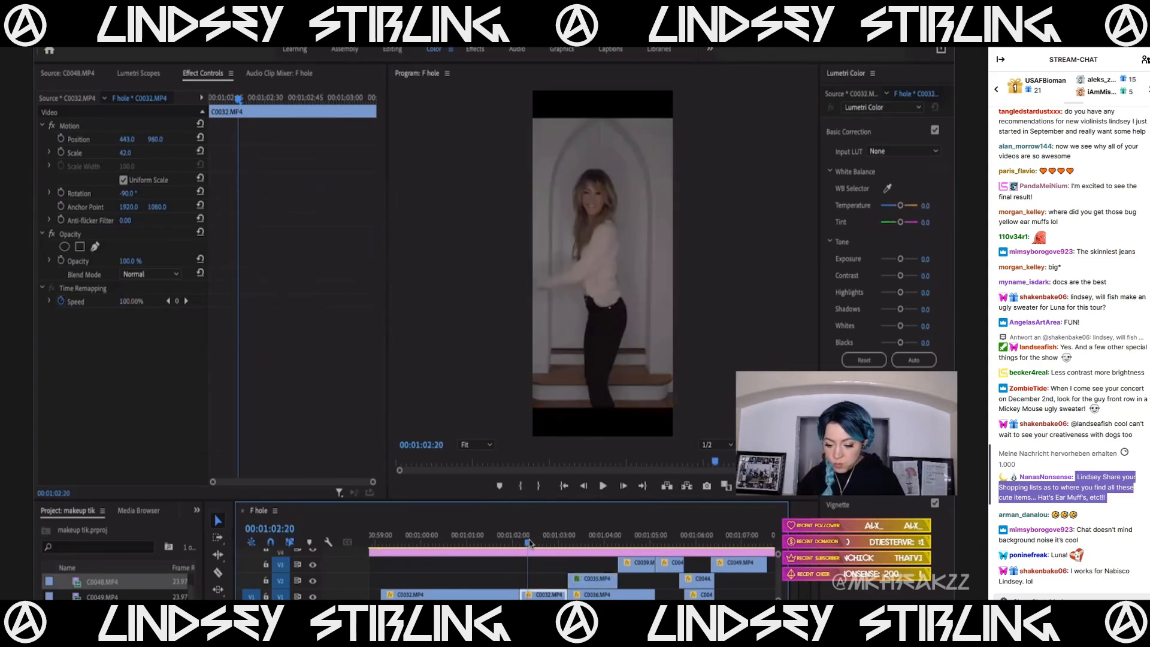
{"action": "left_click_drag", "start_coordinate": [552, 534], "coordinate": [587, 534]}
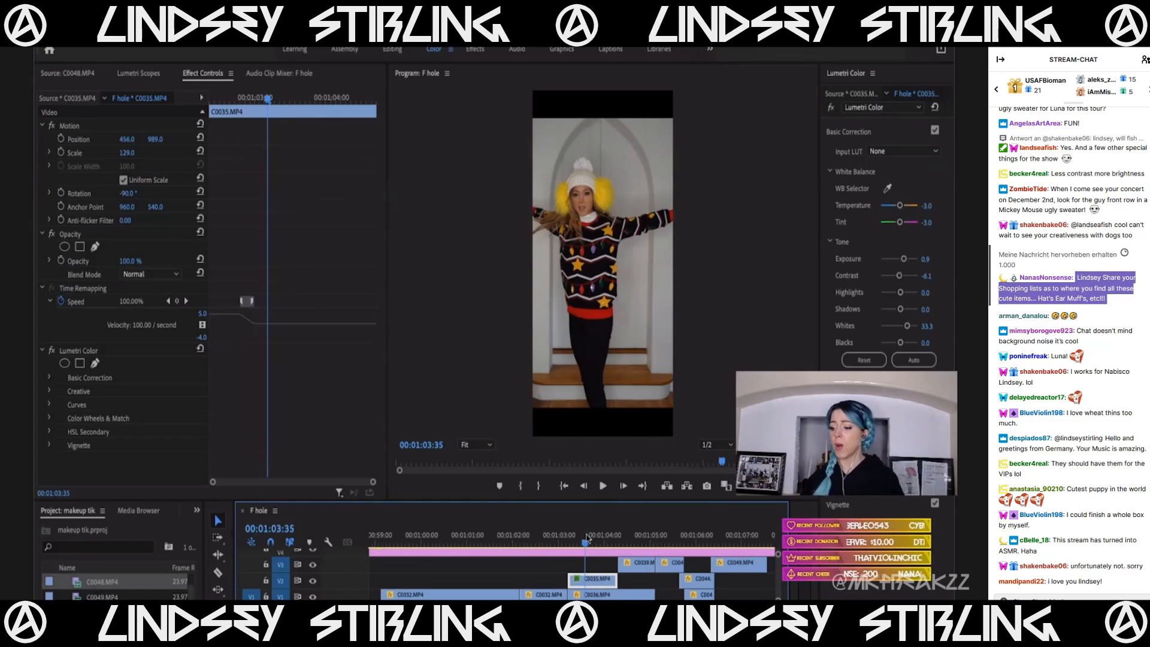
{"action": "left_click", "coordinate": [550, 535]}
{"action": "key", "text": "space"}
{"action": "key", "text": "space"}
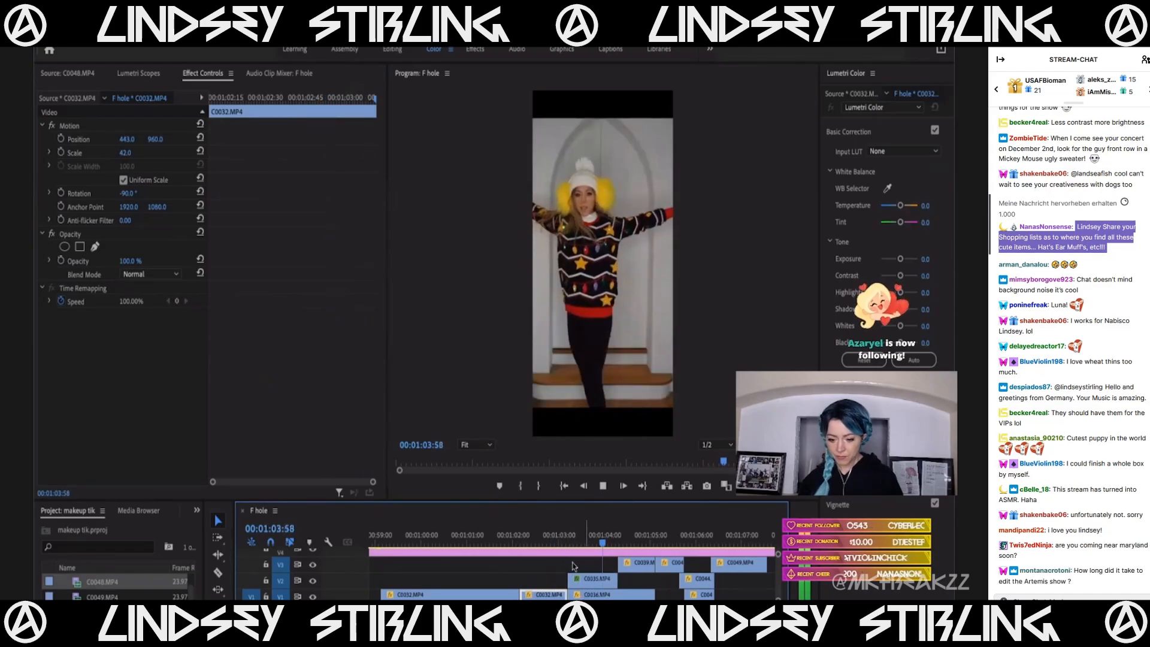
Copy the Lumetri Color effect of clip C0035 onto clips C0039, C0049, the short clip between them, and C0044.
{"action": "left_click", "coordinate": [585, 539]}
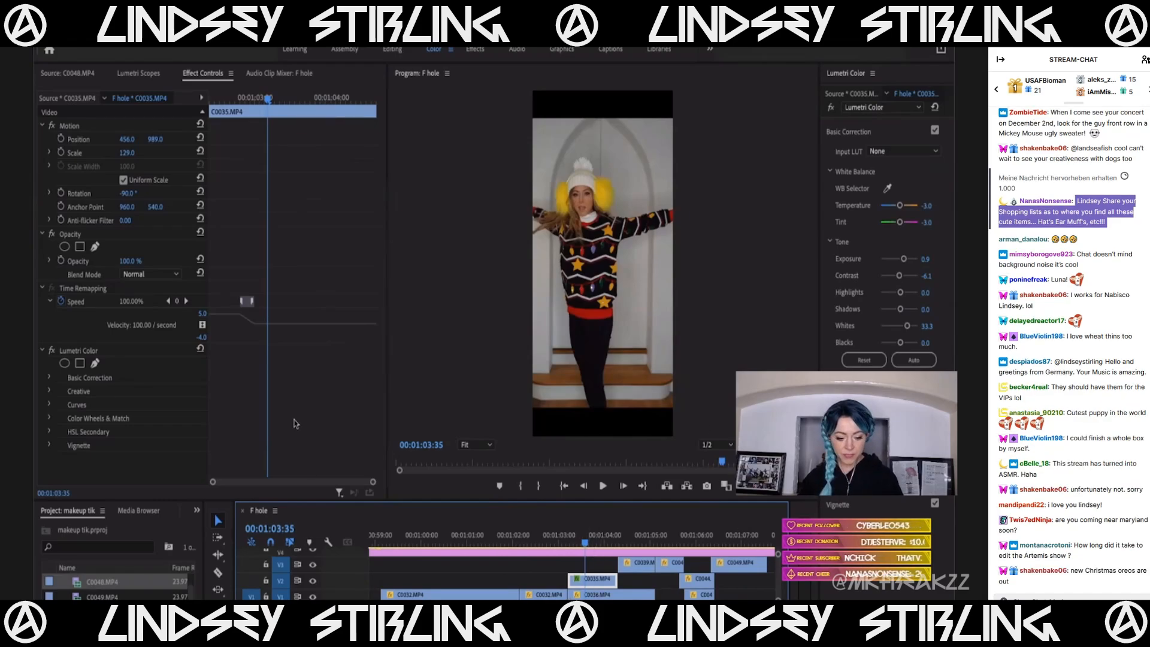
{"action": "left_click", "coordinate": [81, 353]}
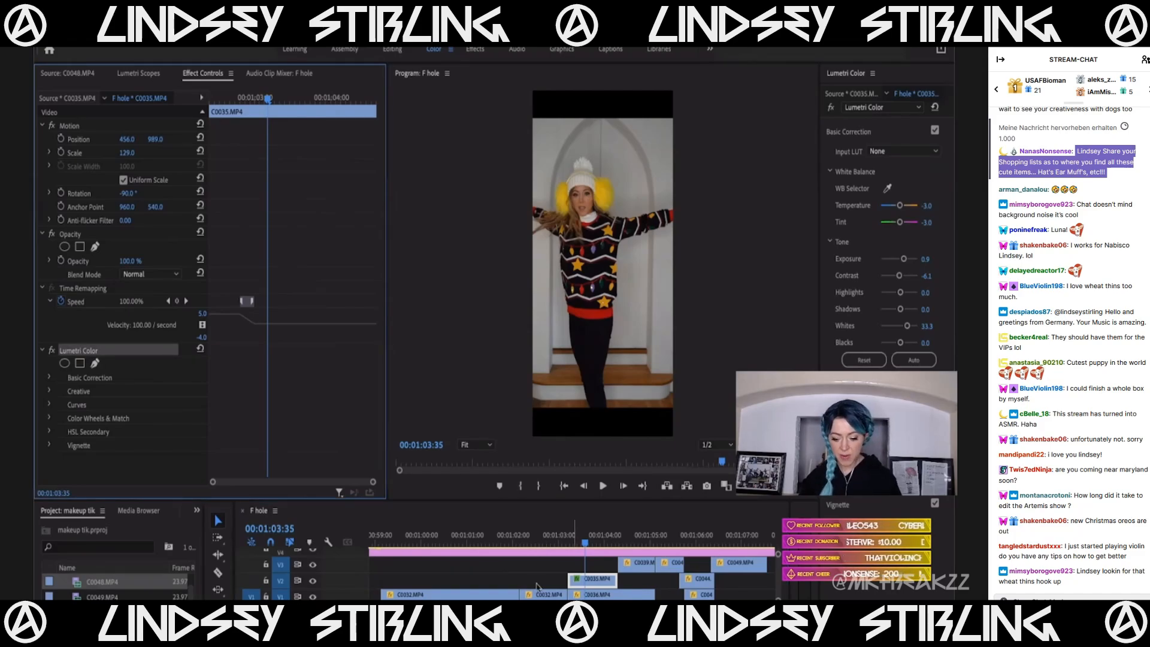
{"action": "scroll", "coordinate": [479, 566], "scroll_direction": "down", "scroll_amount": 3}
{"action": "left_click_drag", "start_coordinate": [471, 563], "coordinate": [625, 570]}
{"action": "left_click", "coordinate": [552, 534]}
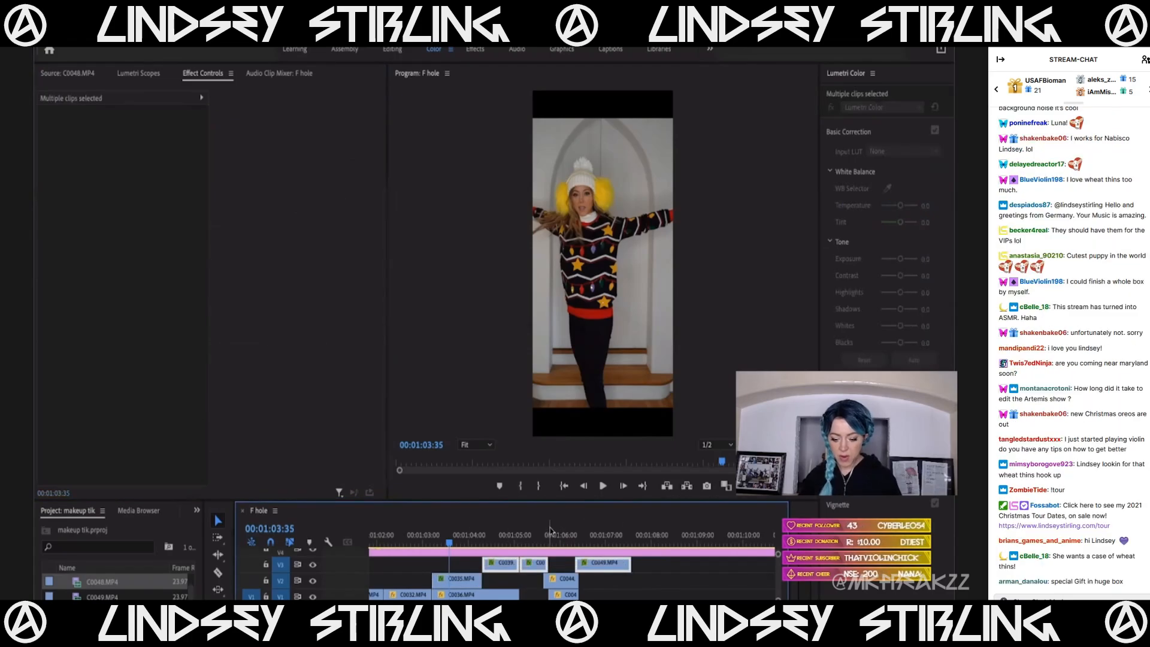
{"action": "left_click", "coordinate": [561, 579]}
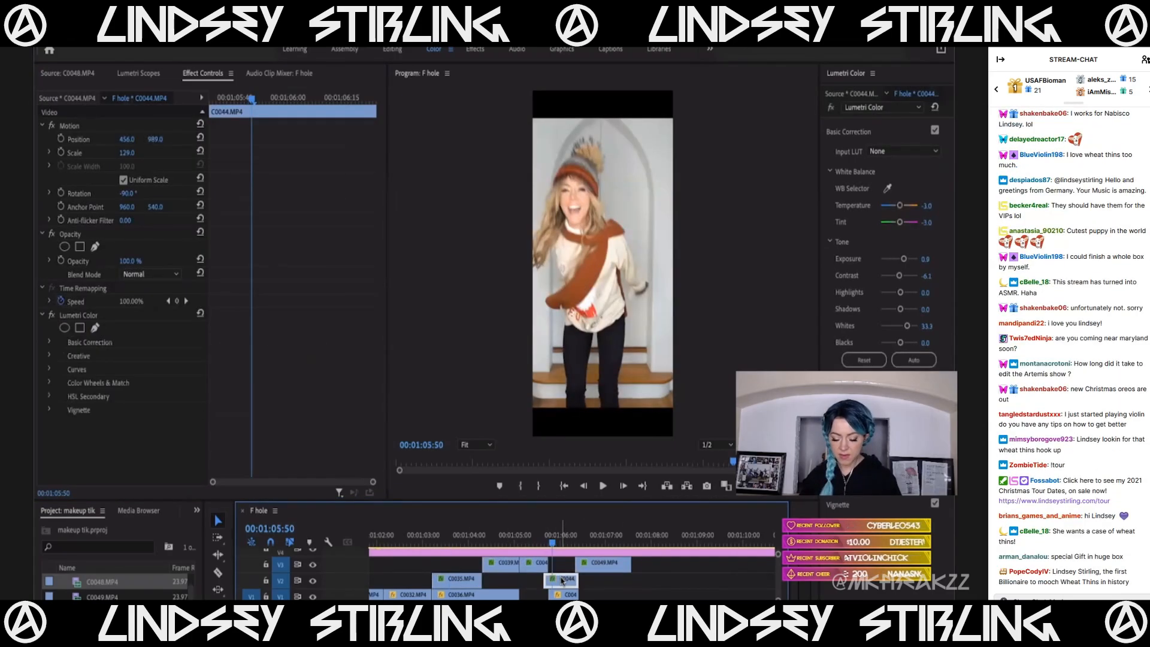
Review the colour match between C0035, C0039 and the clips that follow, playing the sequence from C0039.
{"action": "left_click", "coordinate": [497, 535]}
{"action": "left_click_drag", "start_coordinate": [499, 535], "coordinate": [511, 535]}
{"action": "left_click", "coordinate": [450, 535]}
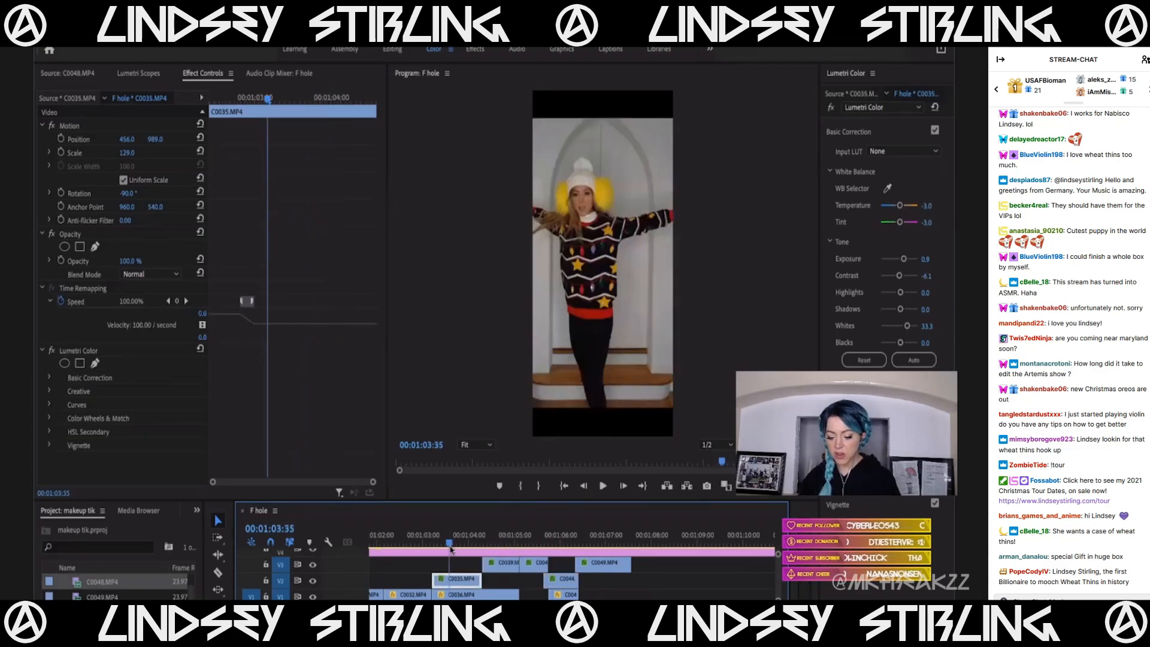
{"action": "left_click", "coordinate": [496, 535]}
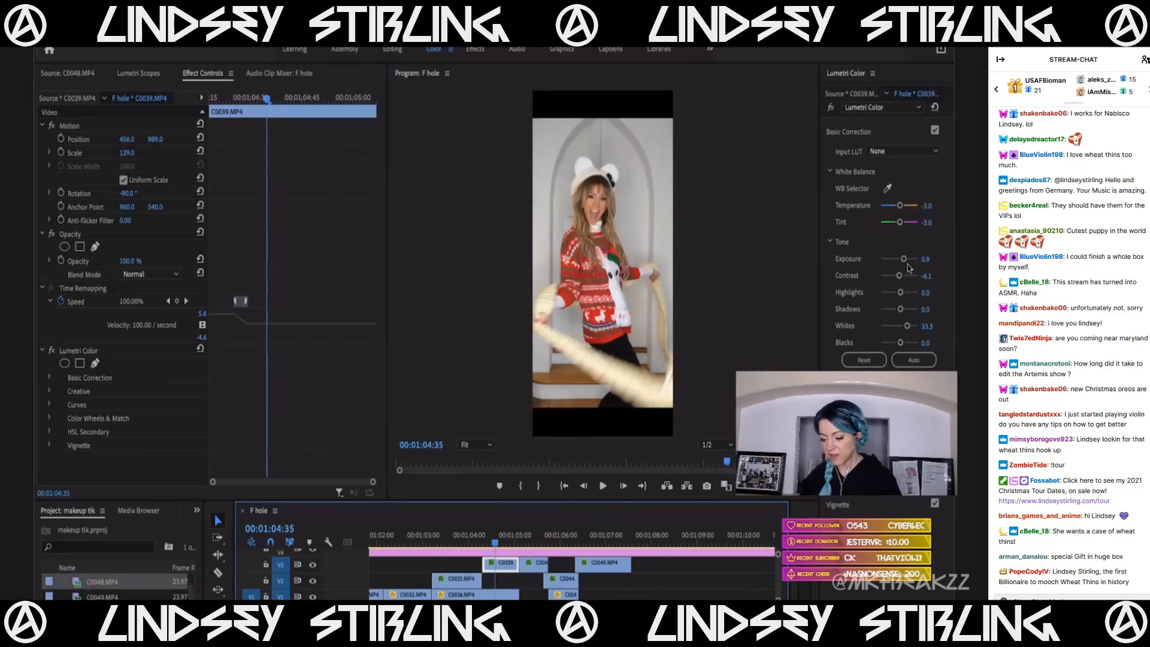
{"action": "key", "text": "space"}
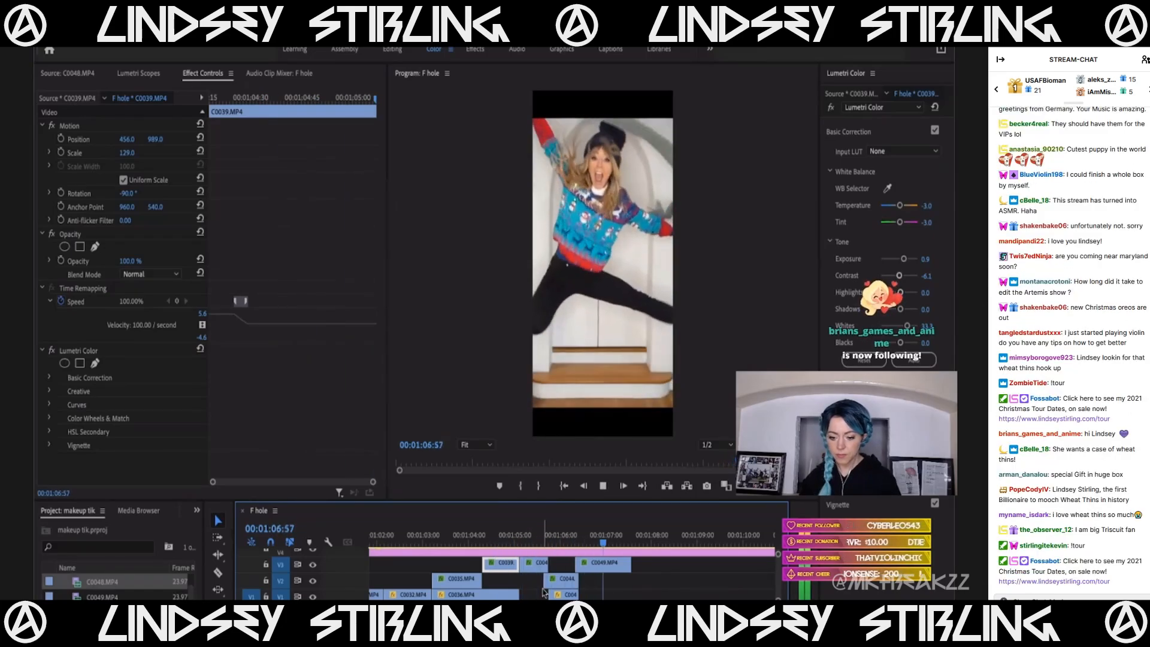
{"action": "key", "text": "space"}
Paste the copied Lumetri Color effect onto the longer, first C0032 clip.
{"action": "scroll", "coordinate": [544, 591], "scroll_direction": "left", "scroll_amount": 3}
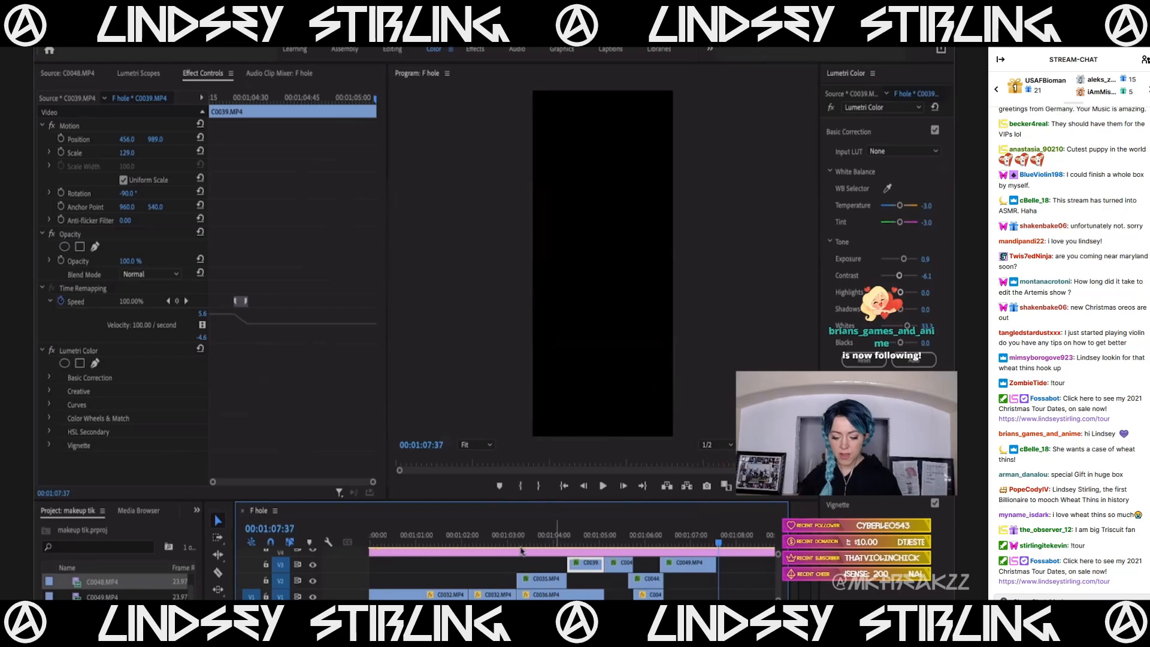
{"action": "scroll", "coordinate": [512, 560], "scroll_direction": "down", "scroll_amount": 2}
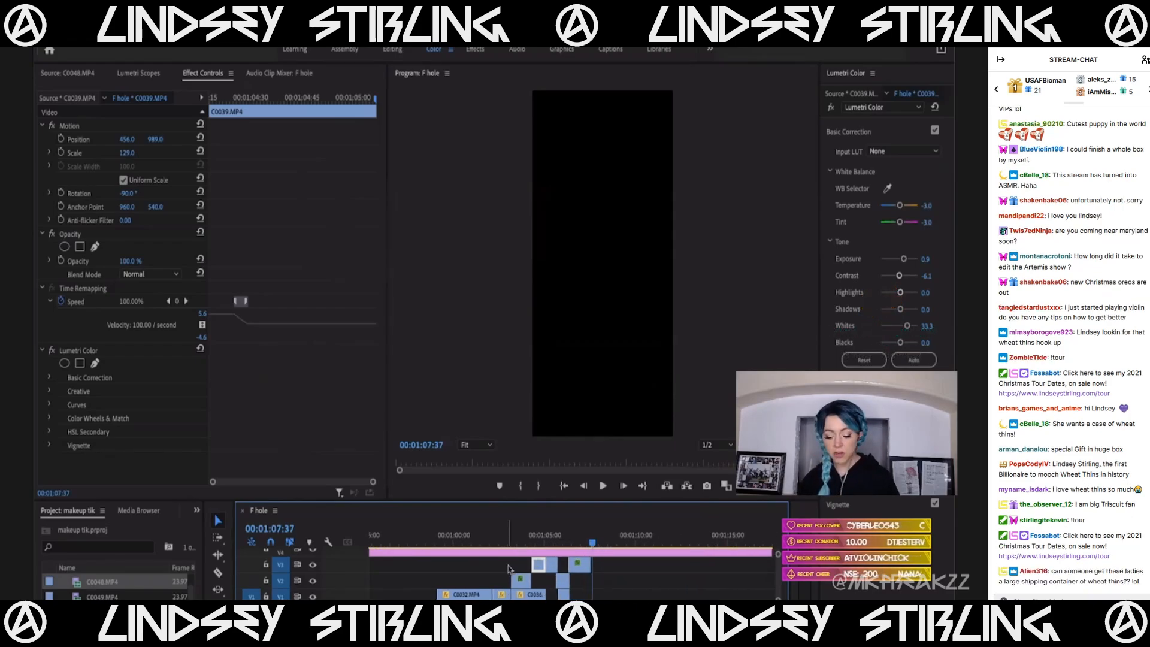
{"action": "left_click", "coordinate": [465, 539]}
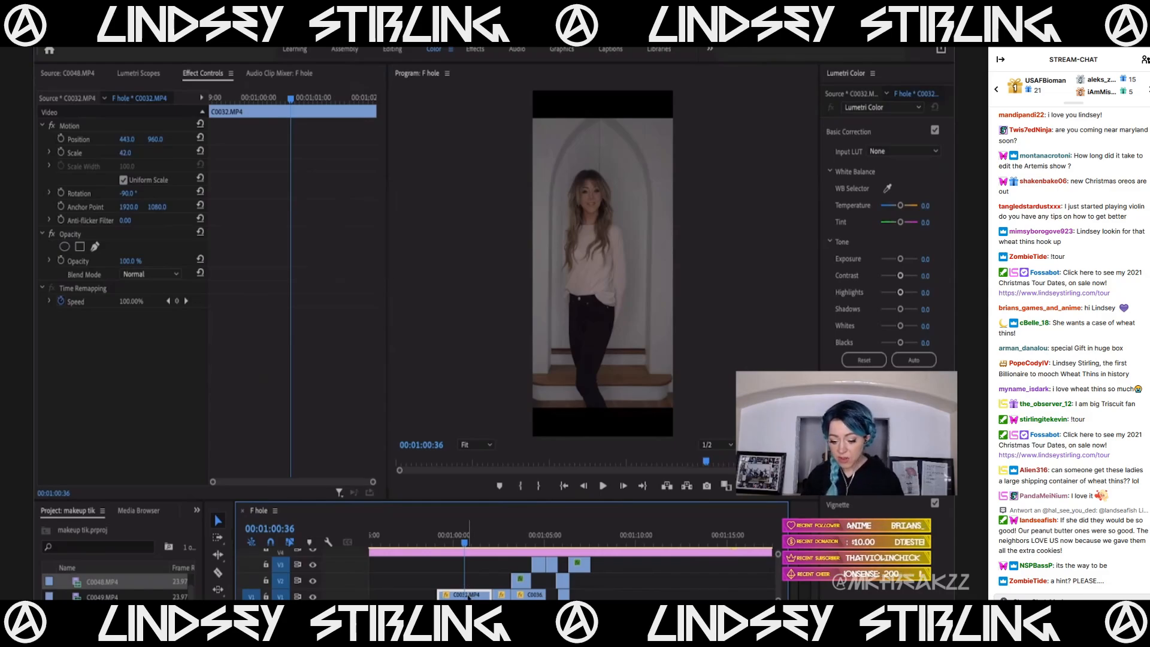
{"action": "left_click", "coordinate": [475, 539]}
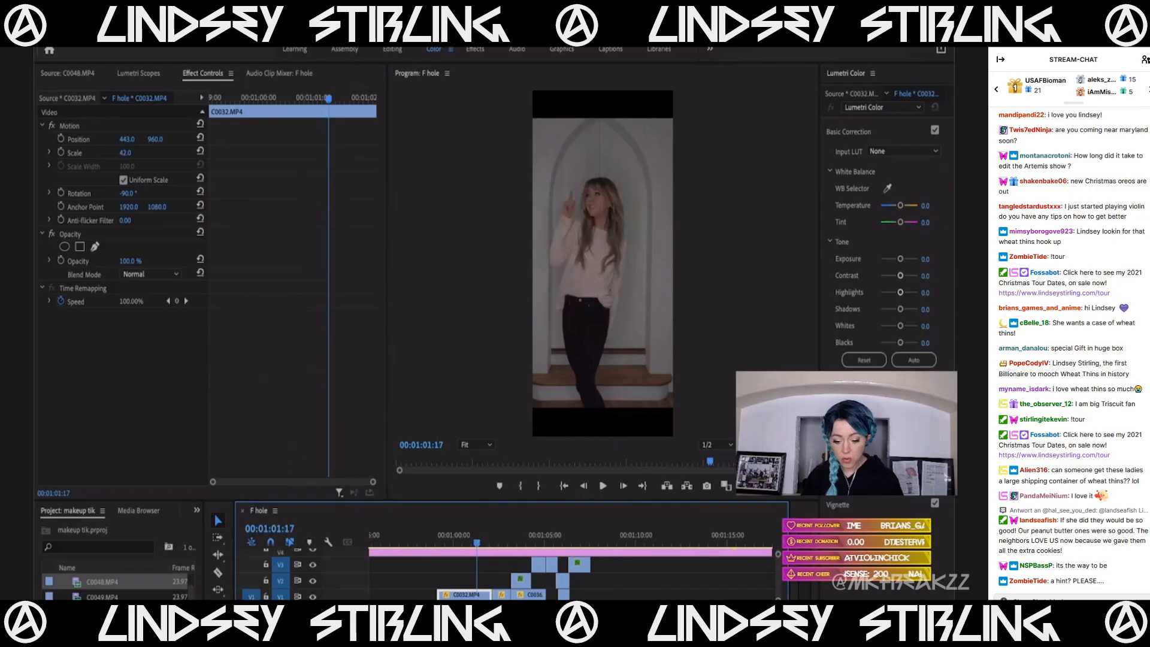
{"action": "left_click", "coordinate": [464, 578]}
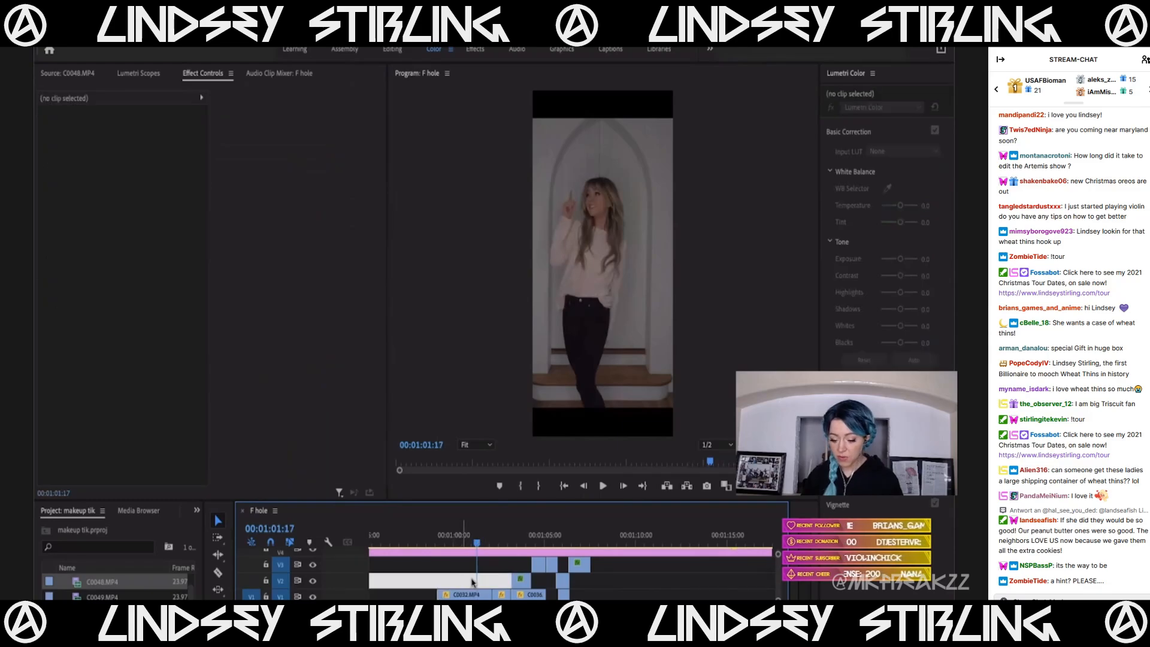
{"action": "left_click", "coordinate": [469, 543]}
{"action": "left_click", "coordinate": [471, 594]}
{"action": "key", "text": "super+v"}
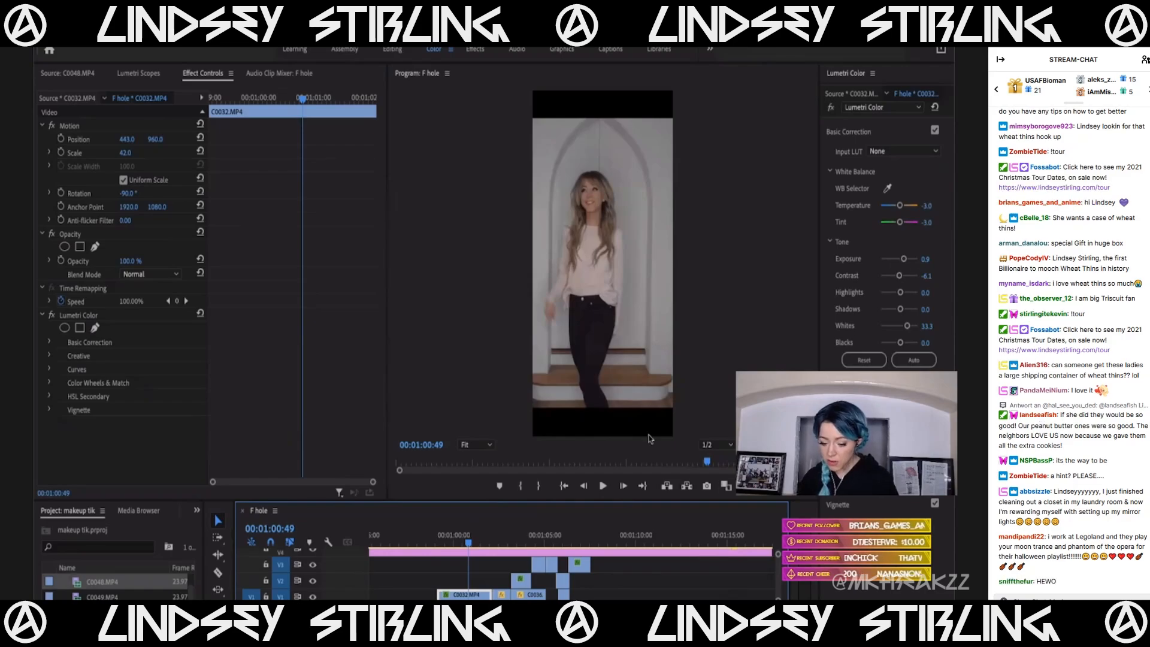
Try pasting the Lumetri Color effect onto the short second C0032 clip and undo it.
{"action": "key", "text": "super+z"}
{"action": "key", "text": "super+v"}
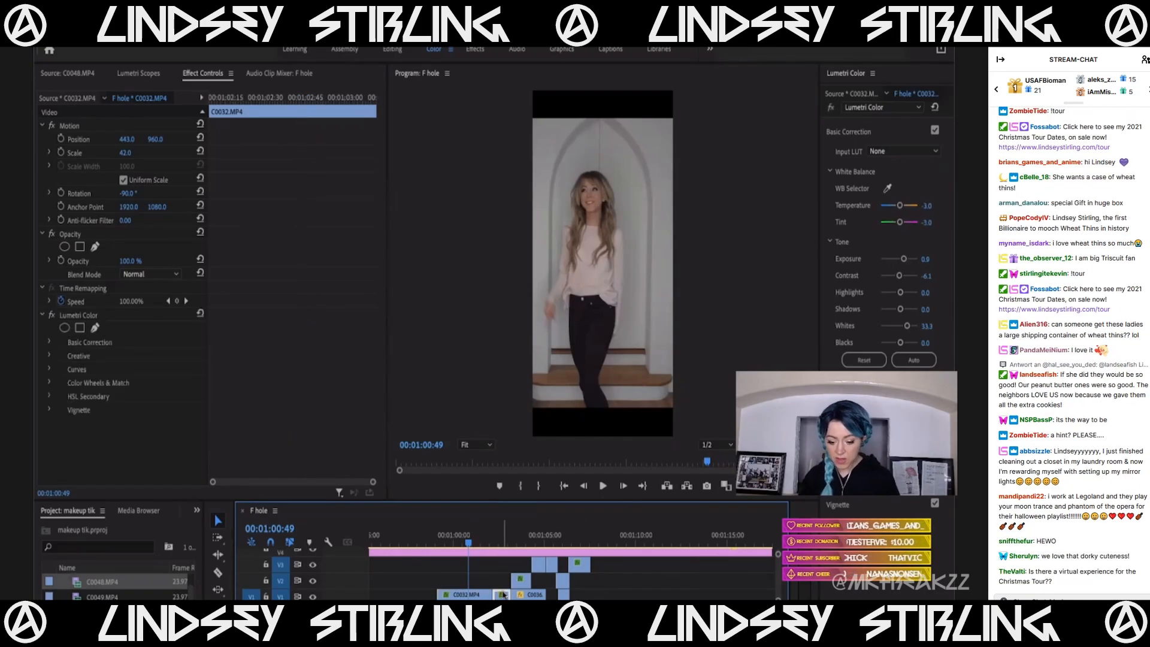
{"action": "key", "text": "super+z"}
Set the exposure of the first C0032 clip to 1.2 and its contrast to -3.0 in the Lumetri basic correction.
{"action": "left_click", "coordinate": [498, 543]}
{"action": "left_click_drag", "start_coordinate": [500, 543], "coordinate": [482, 543]}
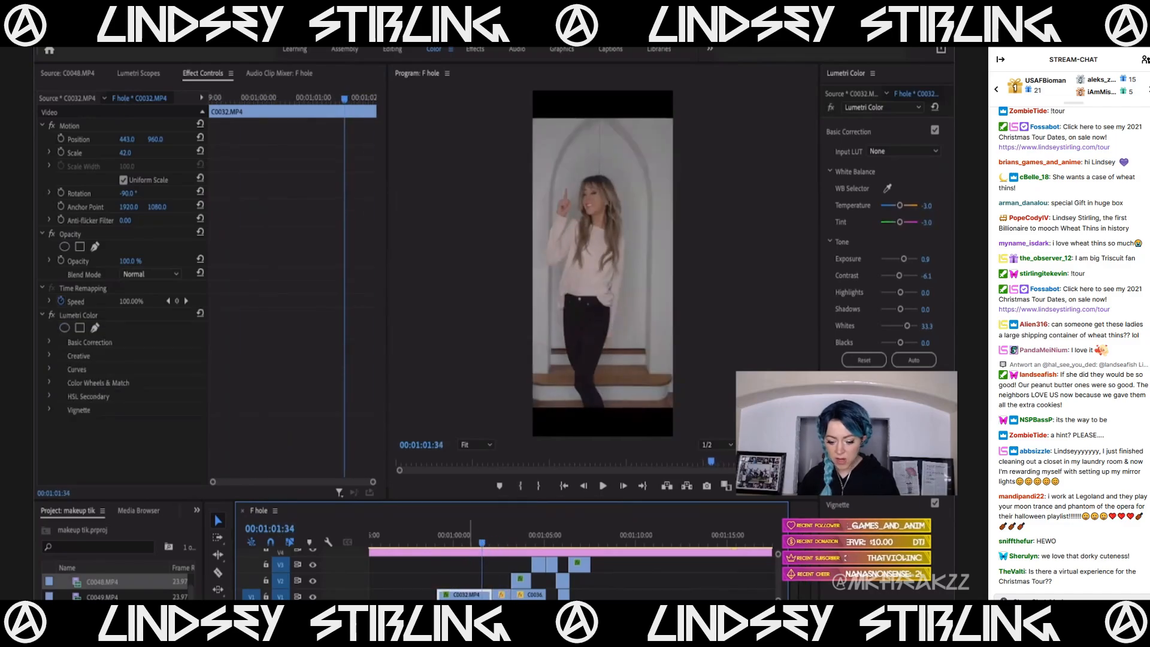
{"action": "left_click", "coordinate": [500, 543]}
{"action": "left_click", "coordinate": [478, 543]}
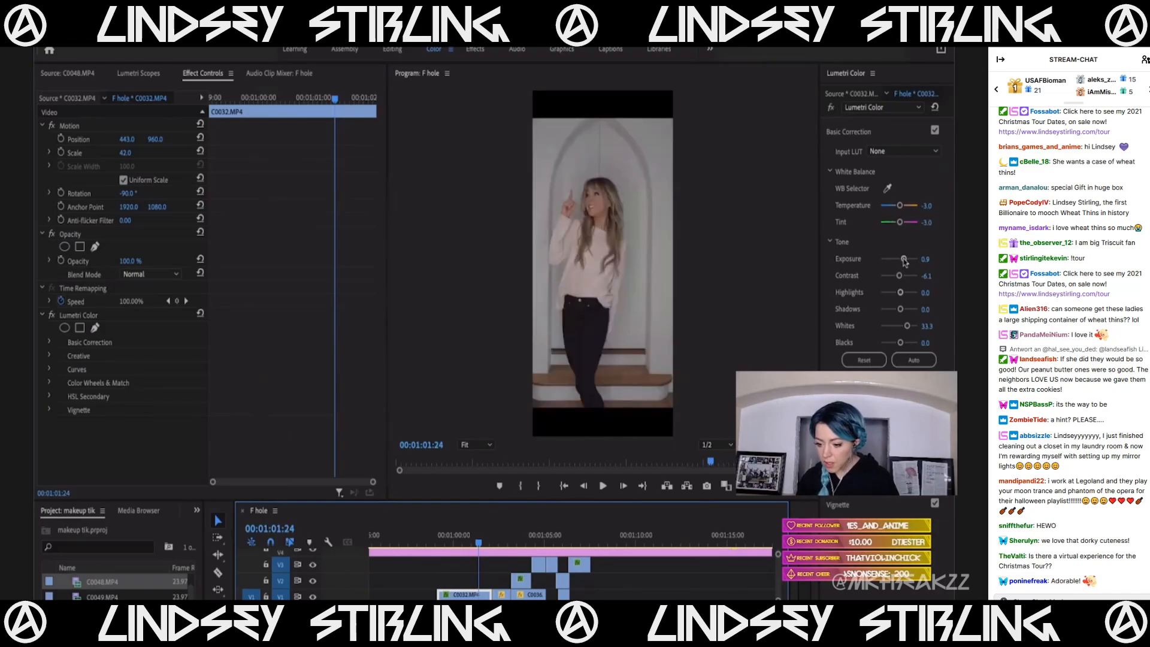
{"action": "left_click_drag", "start_coordinate": [903, 259], "coordinate": [904, 259]}
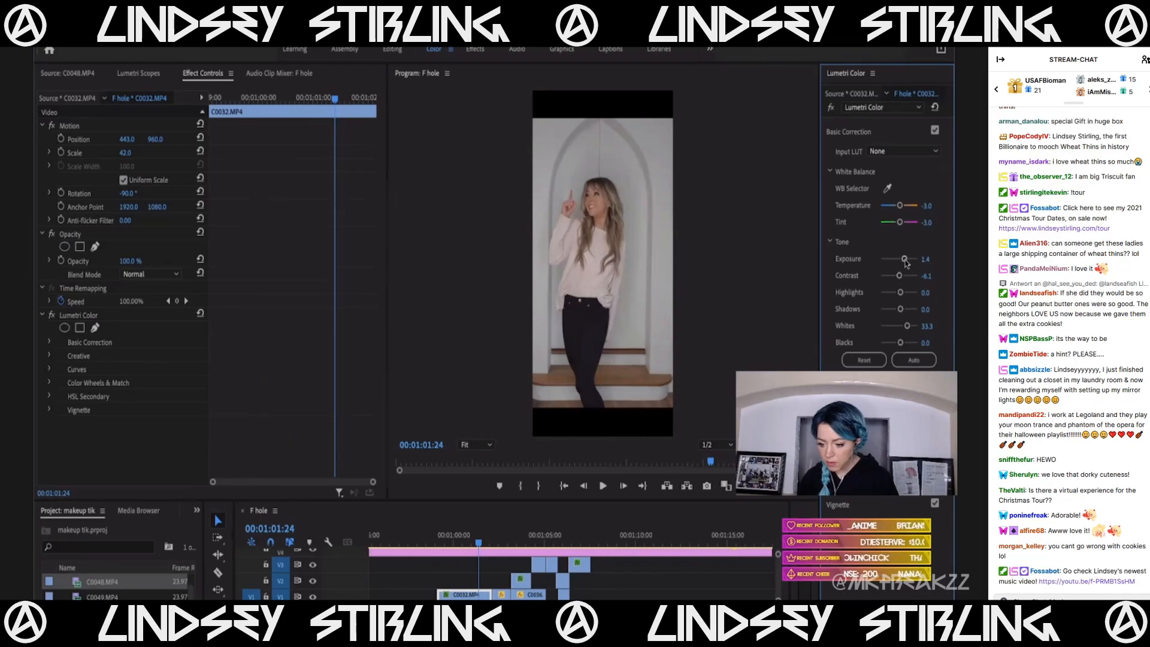
{"action": "left_click", "coordinate": [926, 259]}
{"action": "type", "text": "1.2"}
{"action": "key", "text": "Return"}
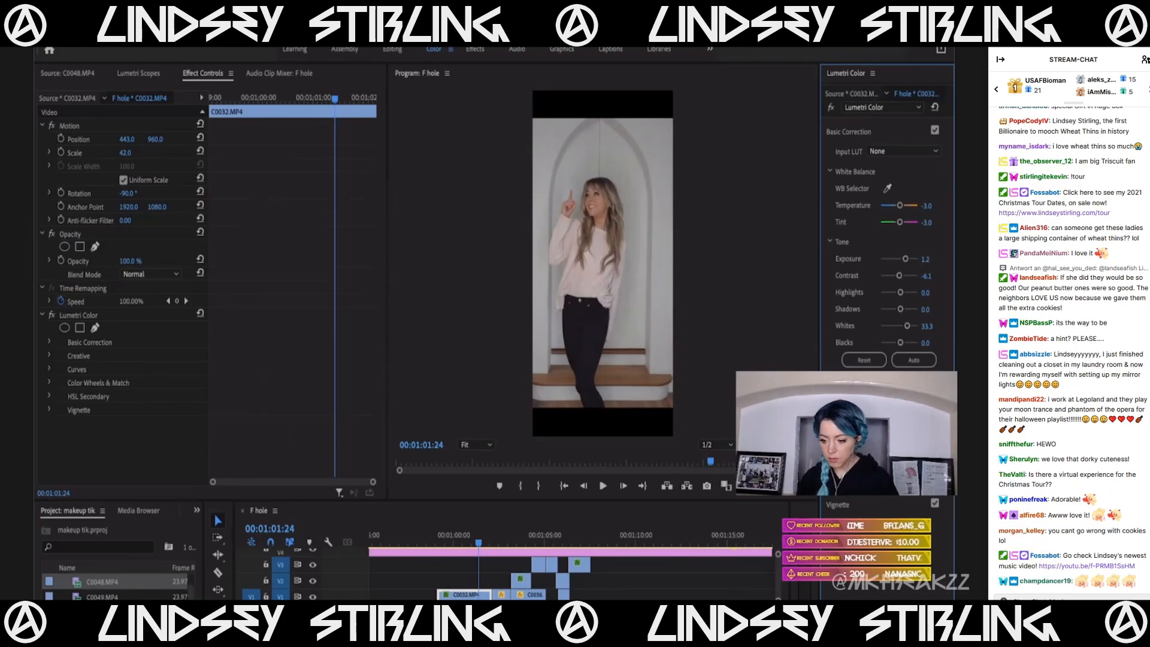
{"action": "left_click", "coordinate": [926, 276]}
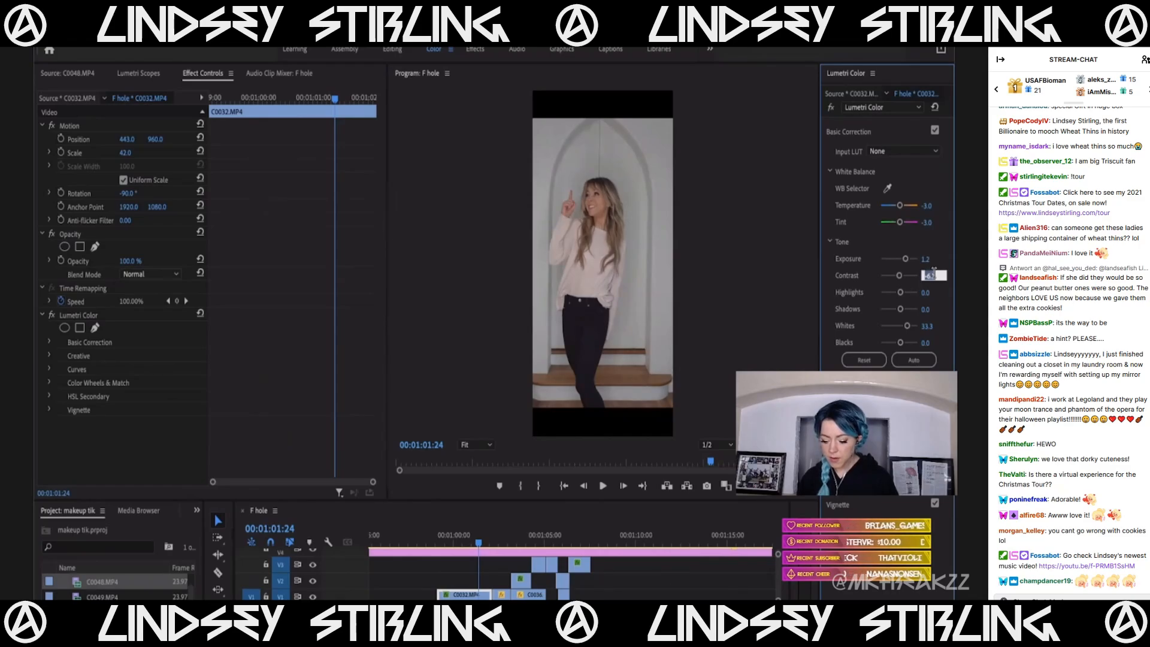
{"action": "type", "text": "-3"}
{"action": "key", "text": "Return"}
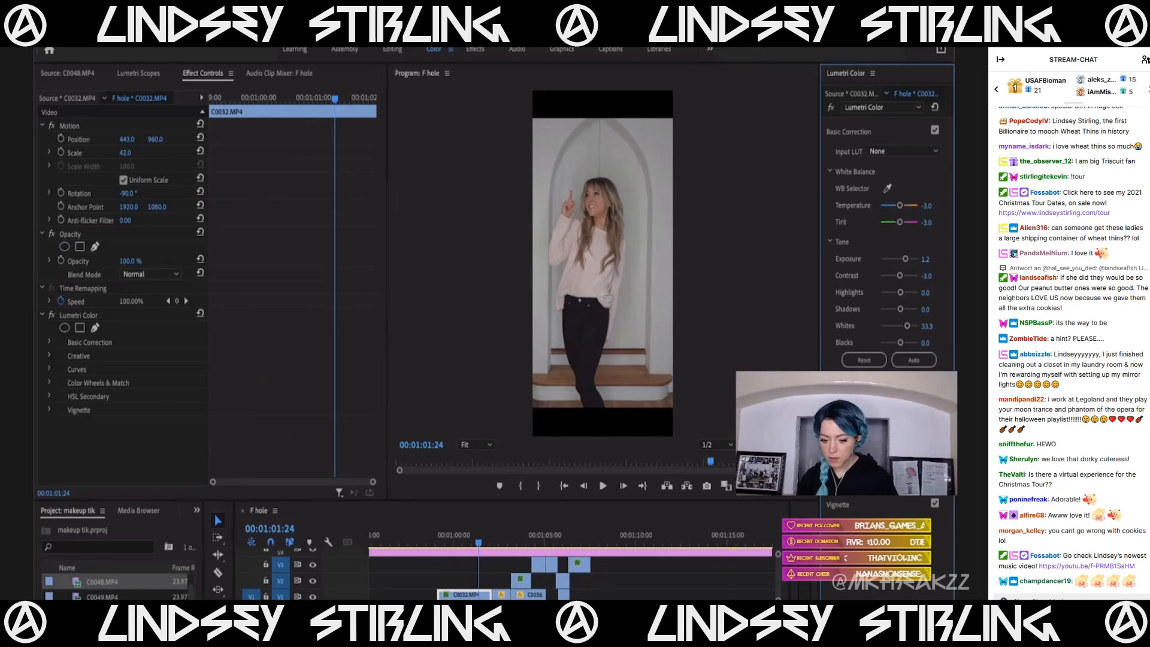
Play back the first C0032 clip, compare it with C0035, and set its exposure to 1.0.
{"action": "key", "text": "space"}
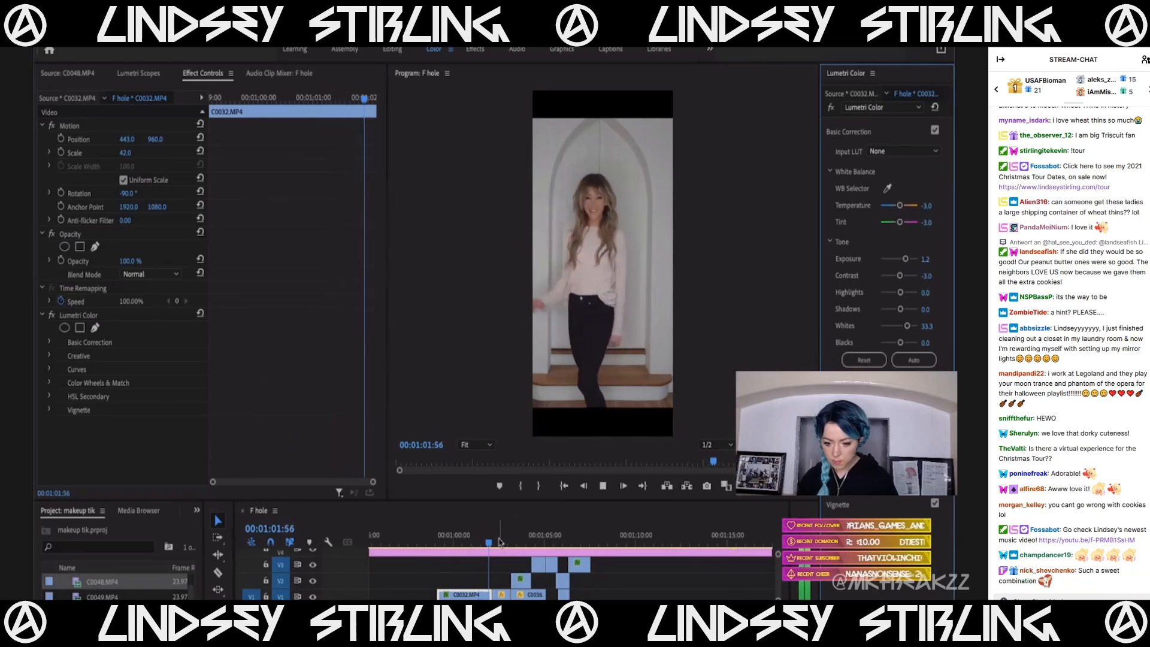
{"action": "key", "text": "space"}
{"action": "left_click", "coordinate": [483, 541]}
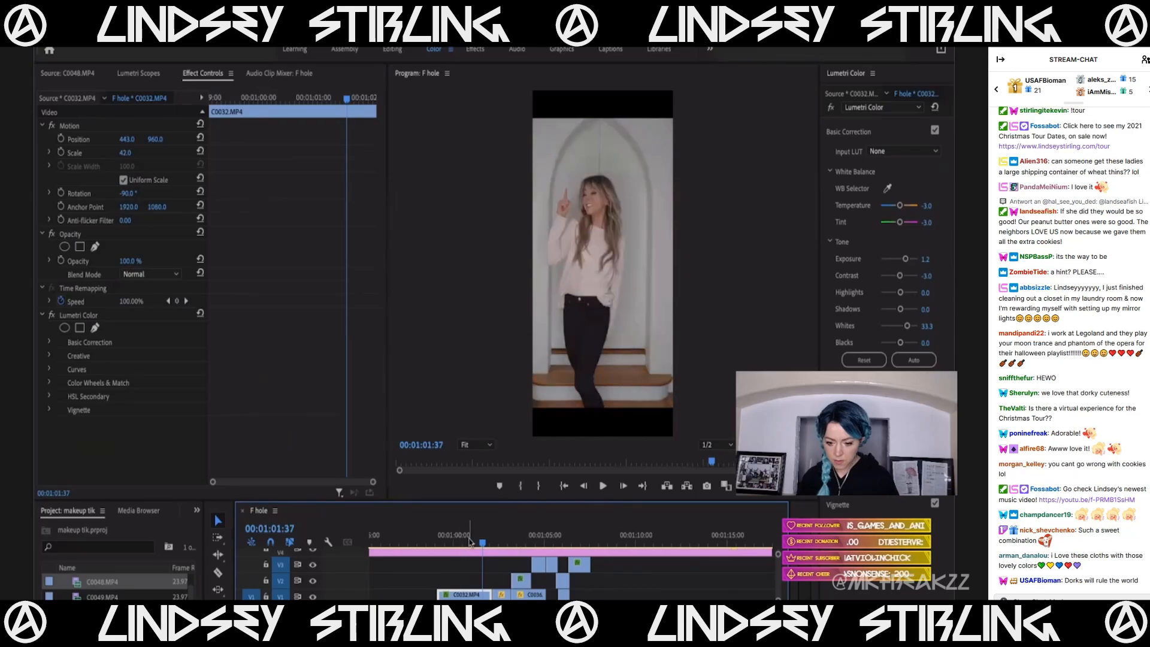
{"action": "left_click", "coordinate": [905, 259]}
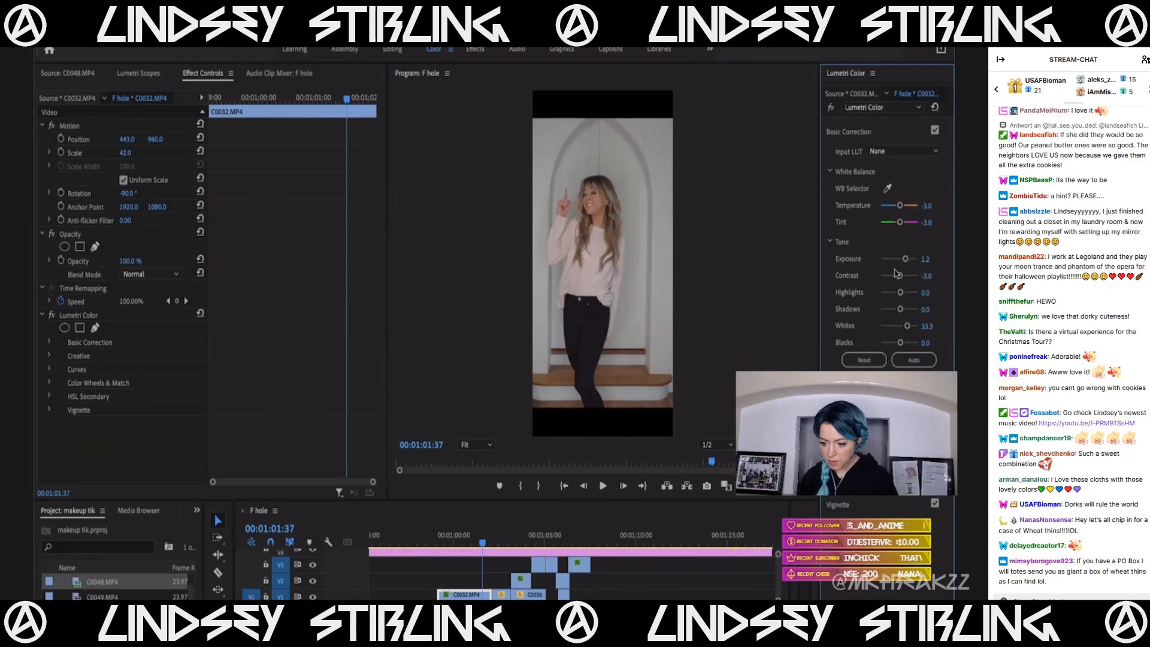
{"action": "left_click", "coordinate": [519, 529]}
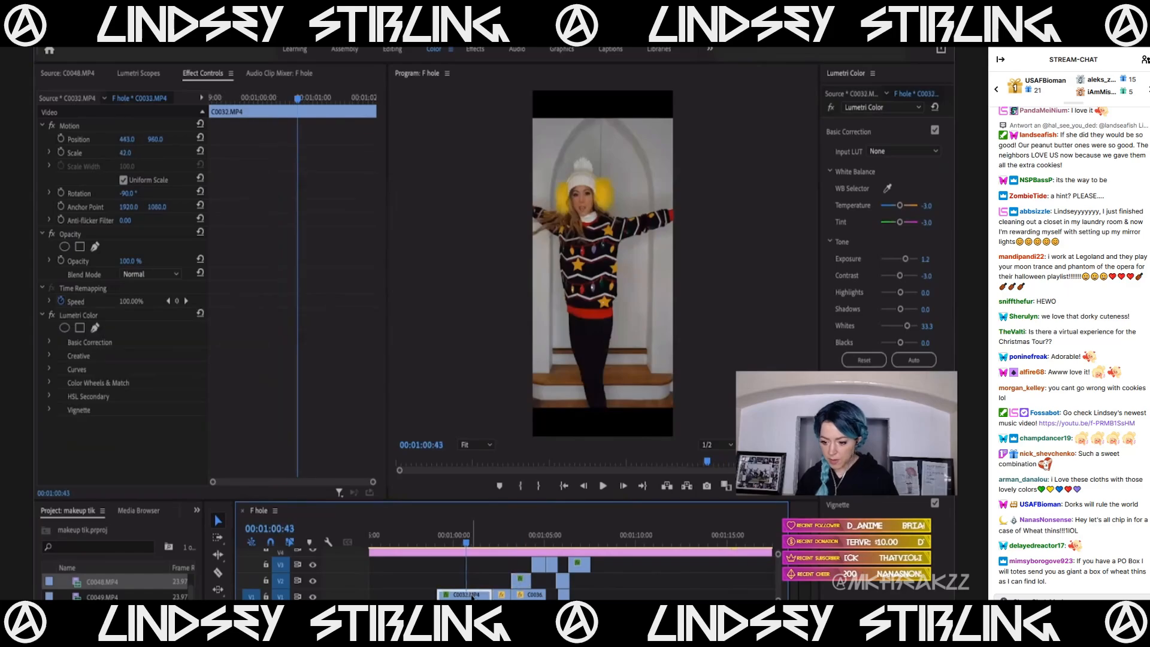
{"action": "left_click", "coordinate": [926, 258]}
{"action": "key", "text": "Return"}
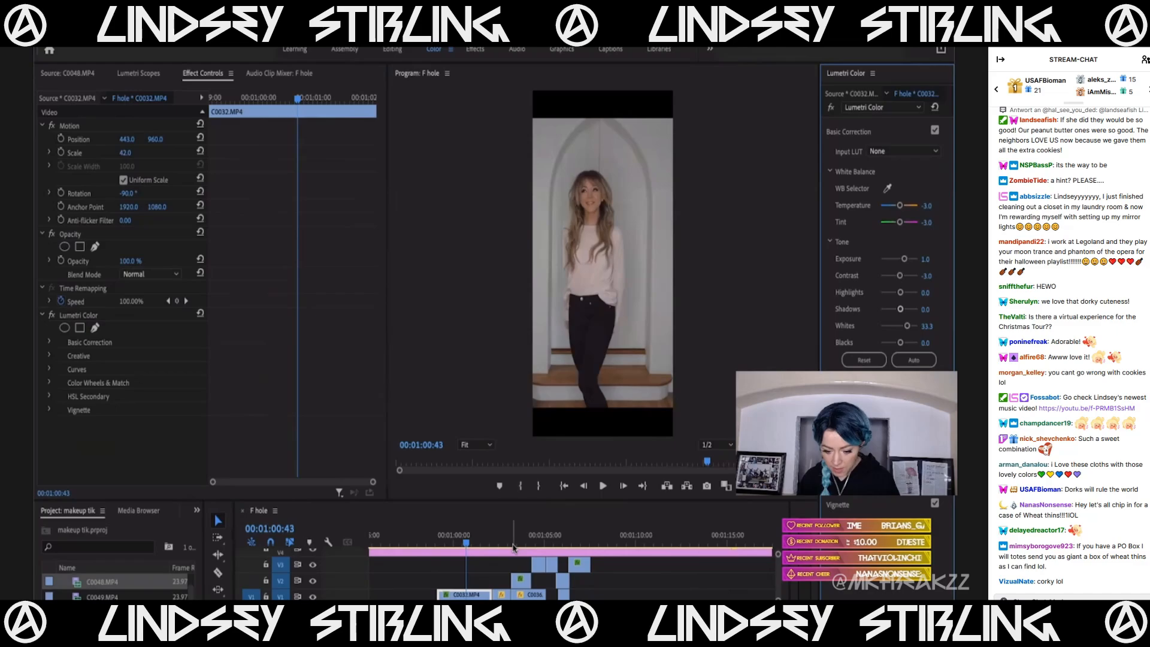
Compare the adjusted first C0032 clip with the corrected clip C0035.
{"action": "left_click", "coordinate": [491, 589]}
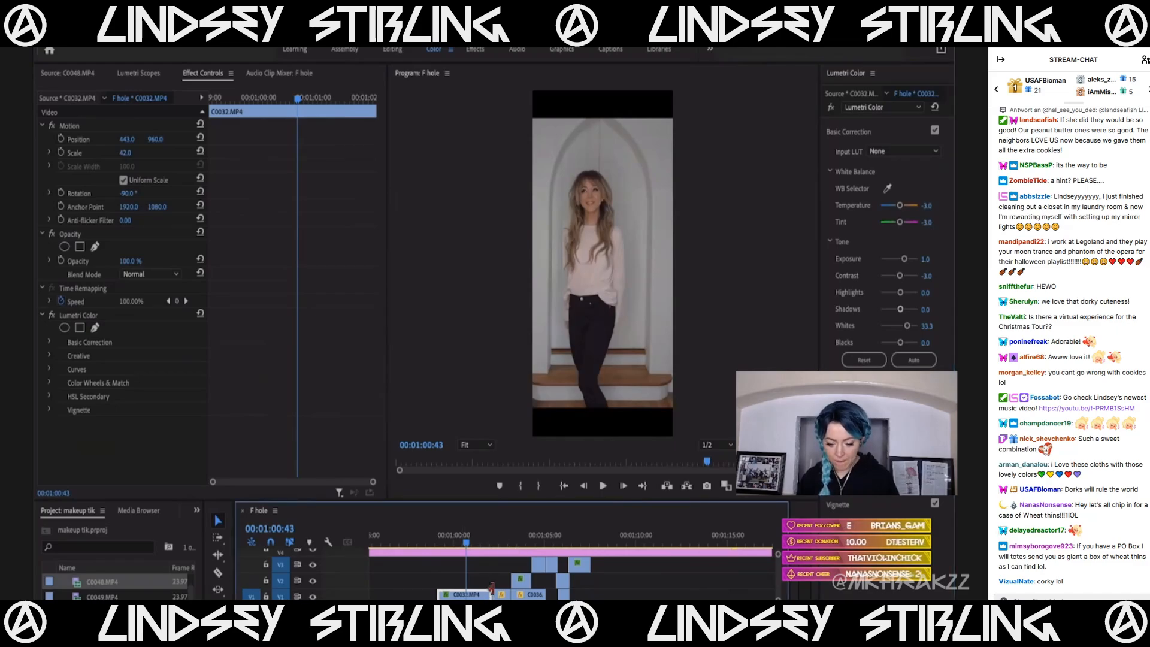
{"action": "left_click", "coordinate": [520, 541]}
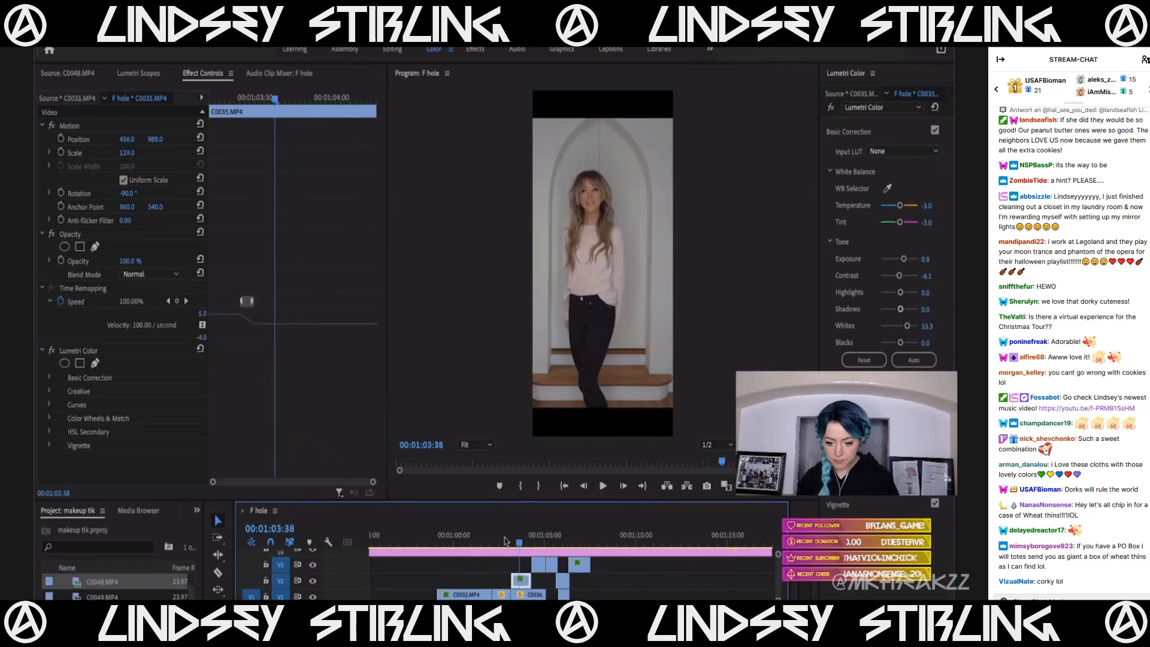
{"action": "left_click", "coordinate": [470, 541]}
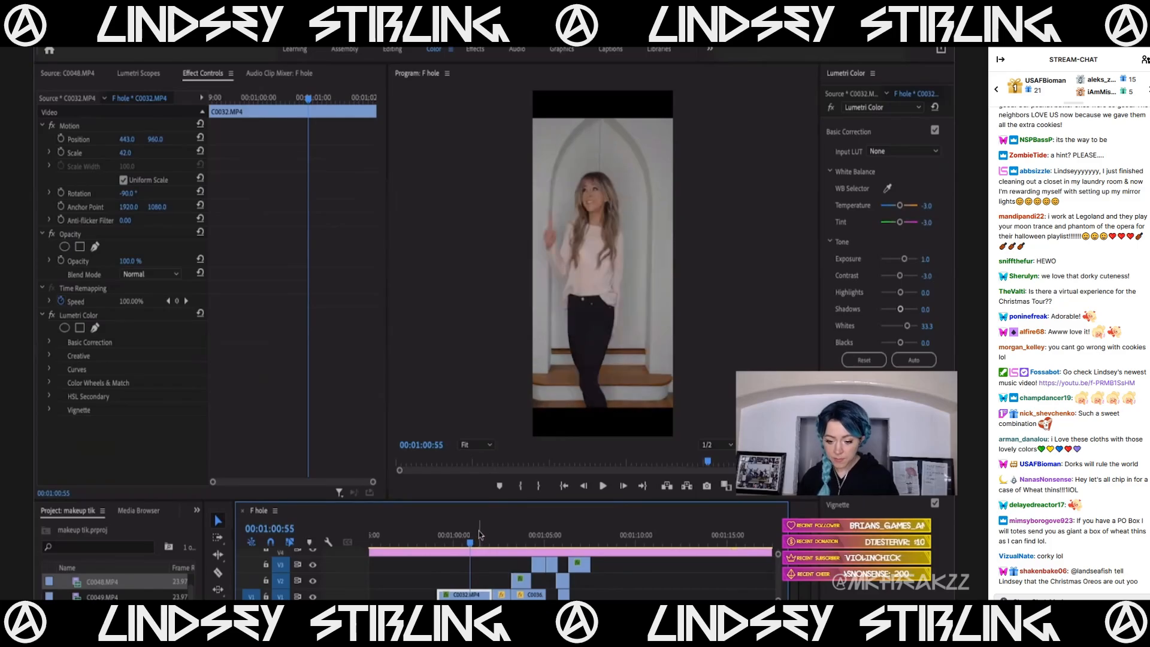
Disable the Lumetri Color effect on the first C0032 clip and on C0035, and compare the two uncorrected clips.
{"action": "left_click", "coordinate": [52, 316]}
{"action": "left_click", "coordinate": [521, 580]}
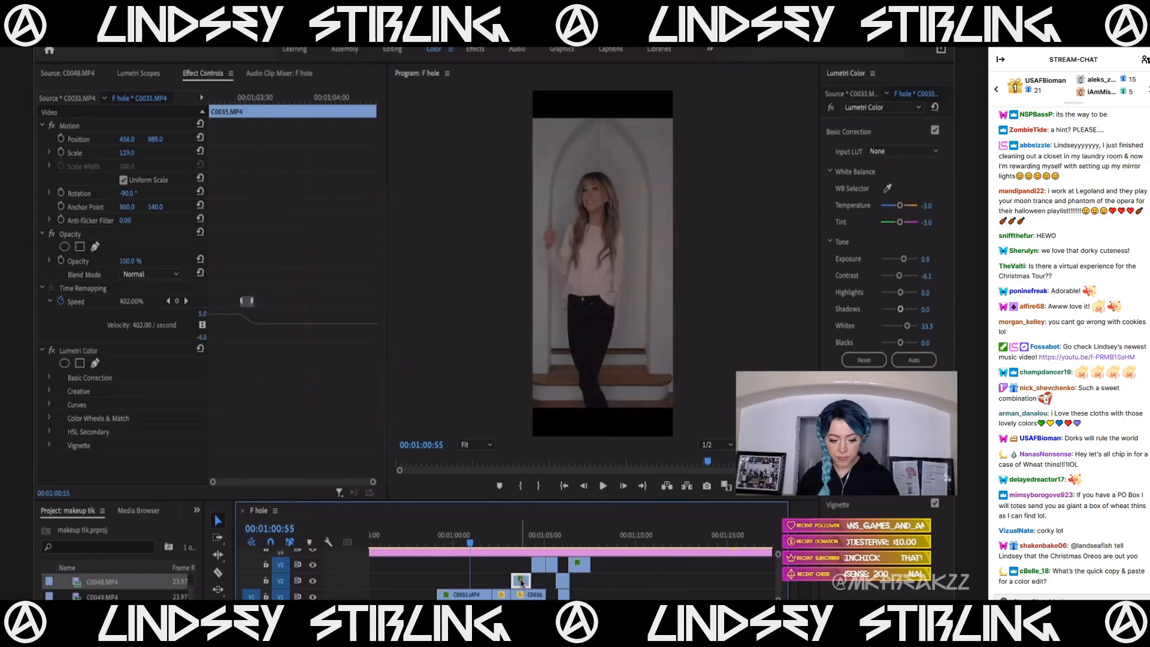
{"action": "left_click", "coordinate": [52, 352]}
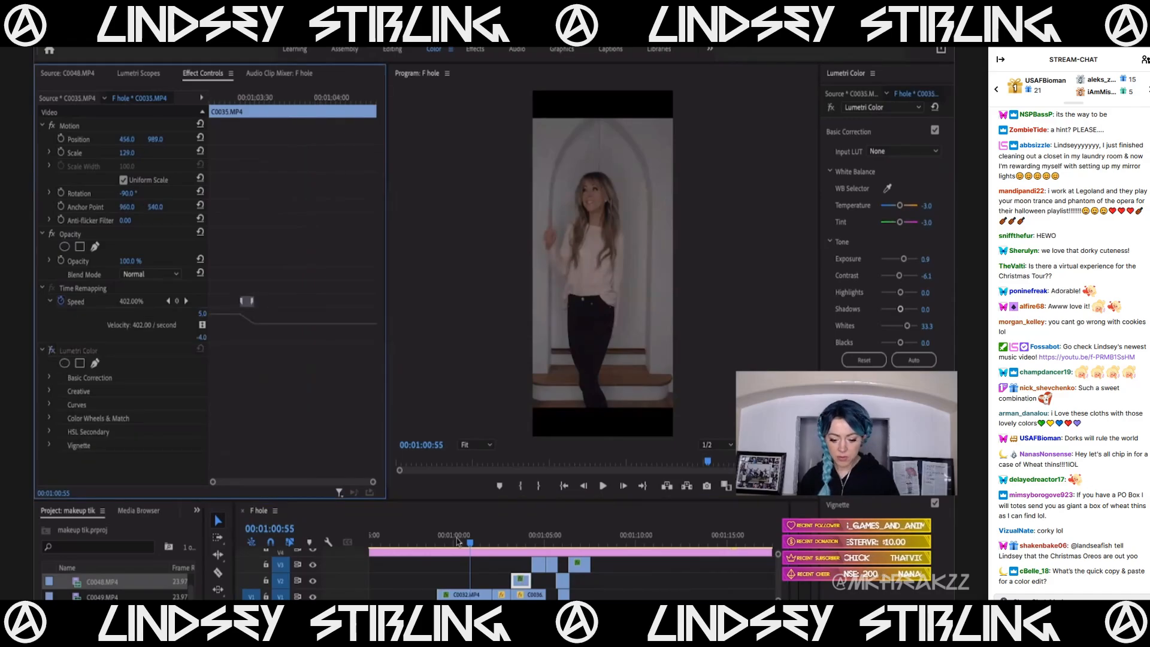
{"action": "left_click", "coordinate": [521, 542]}
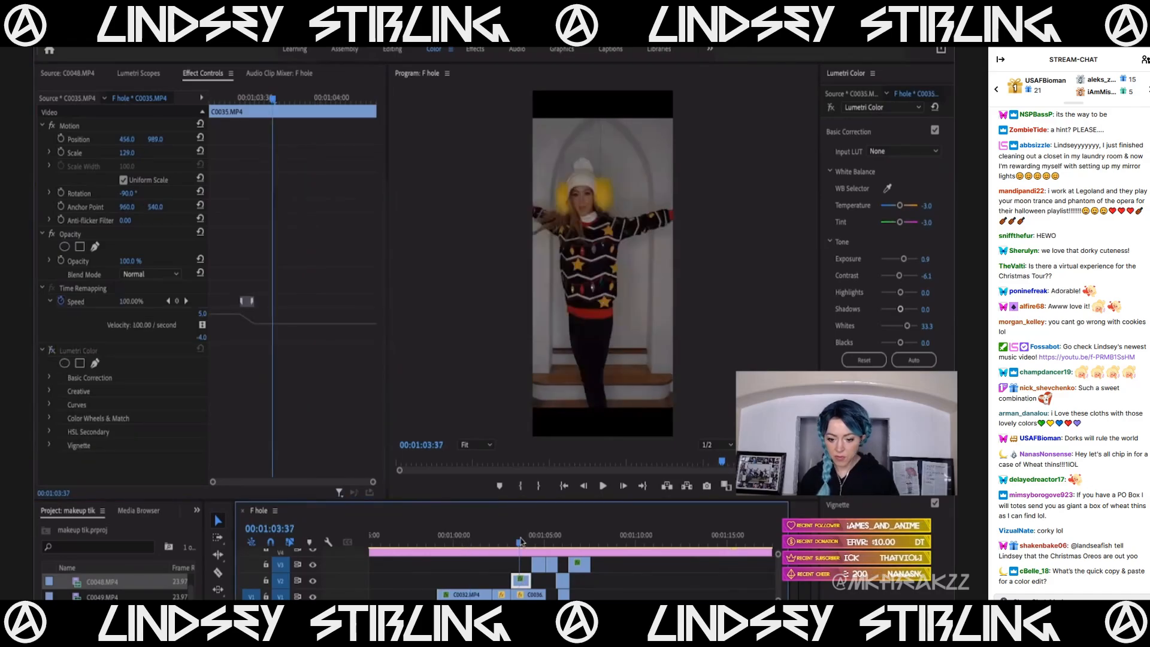
{"action": "left_click", "coordinate": [471, 533]}
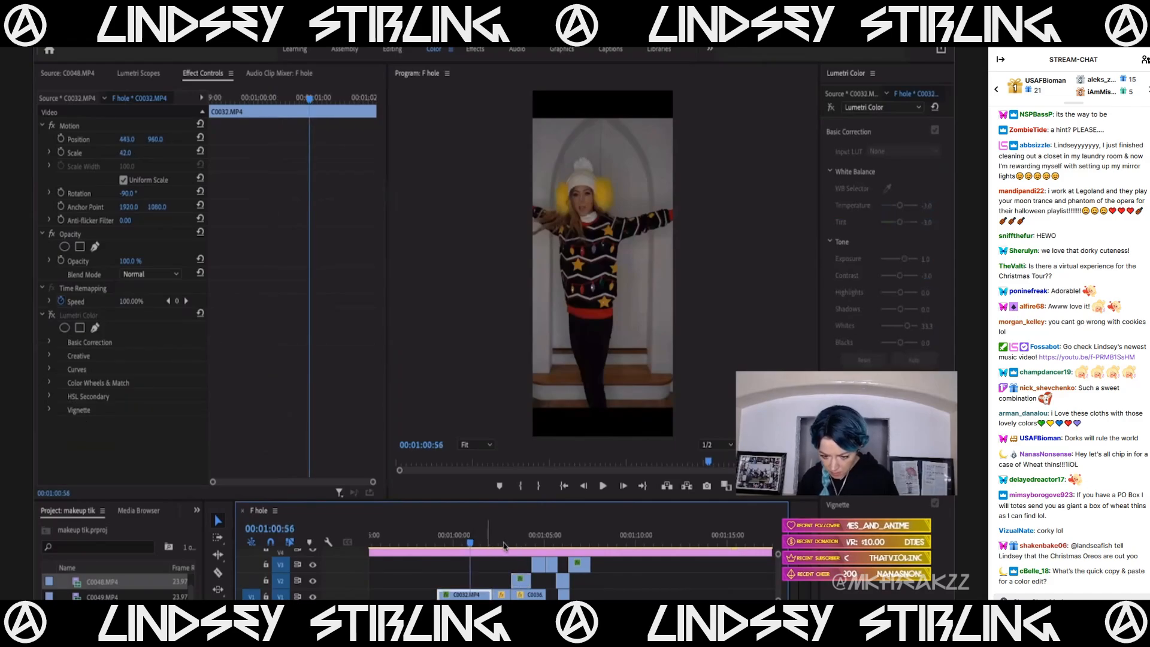
Re-enable the Lumetri Color effect on clip C0035 and on the first C0032 clip.
{"action": "left_click", "coordinate": [521, 542]}
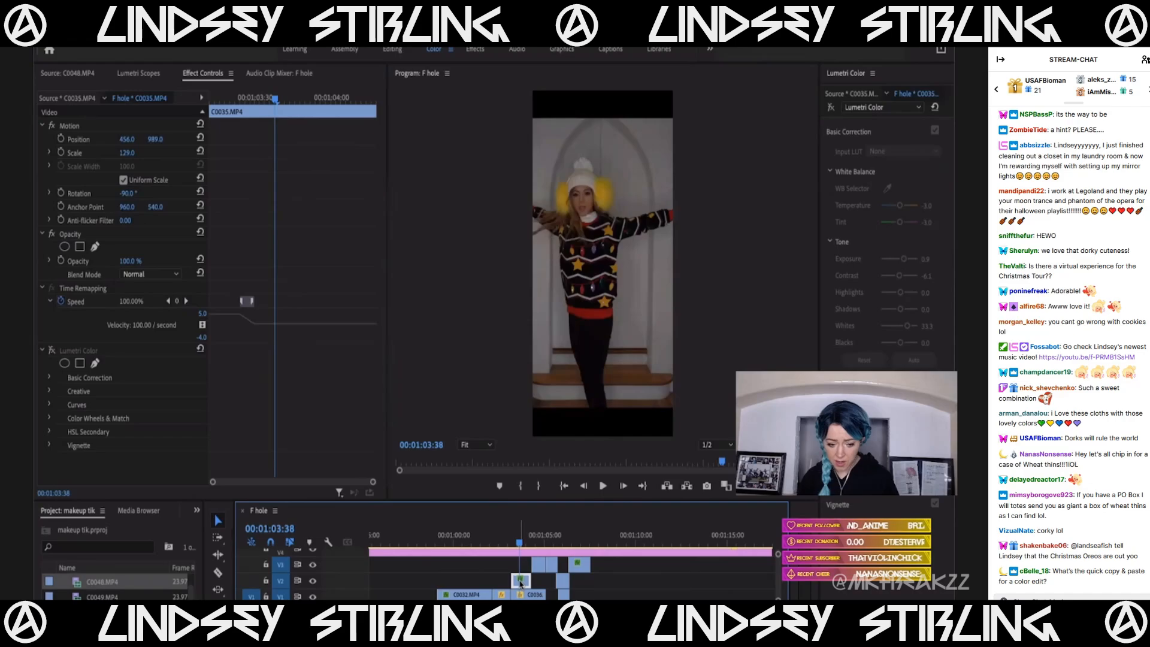
{"action": "left_click", "coordinate": [52, 351]}
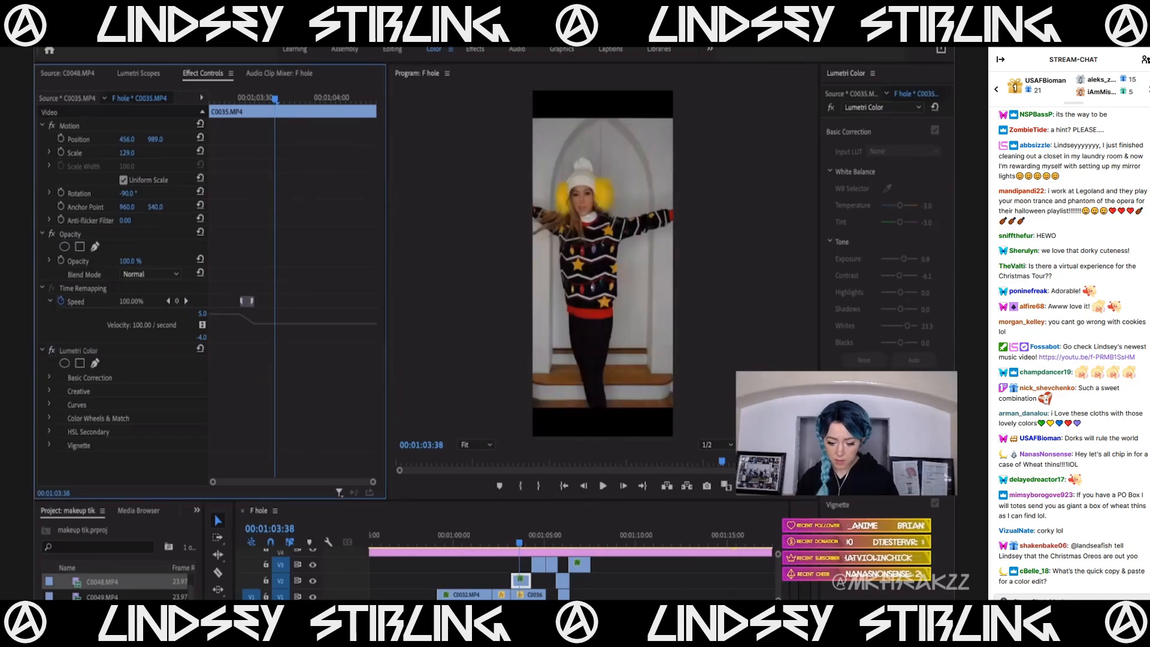
{"action": "left_click", "coordinate": [469, 542]}
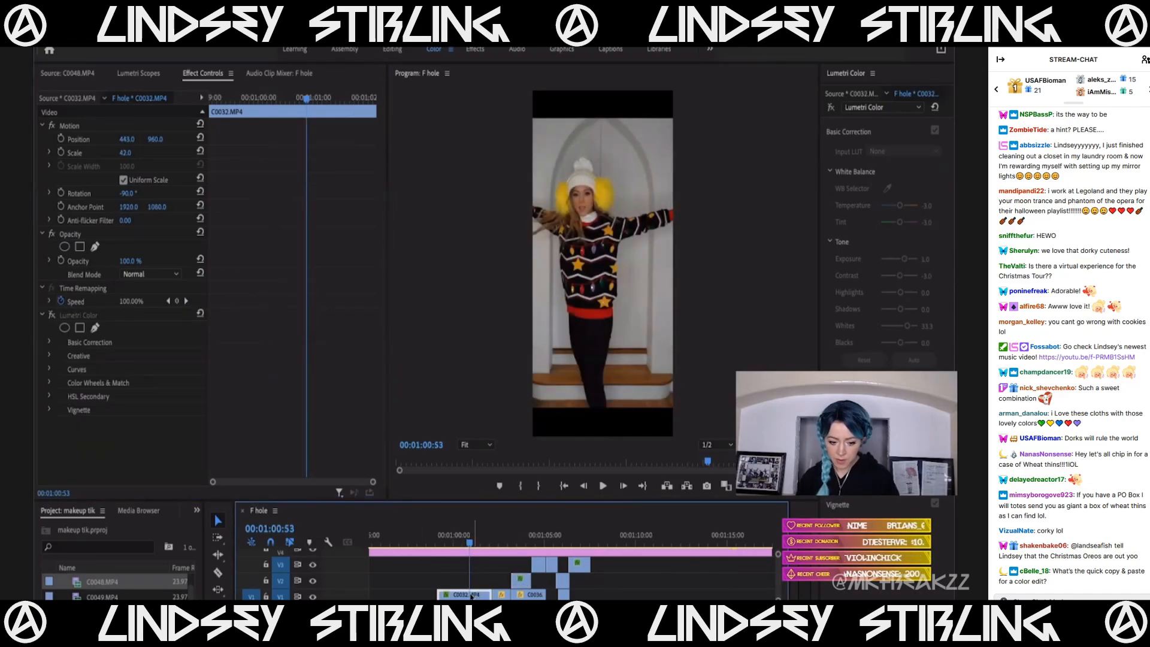
{"action": "left_click", "coordinate": [52, 316]}
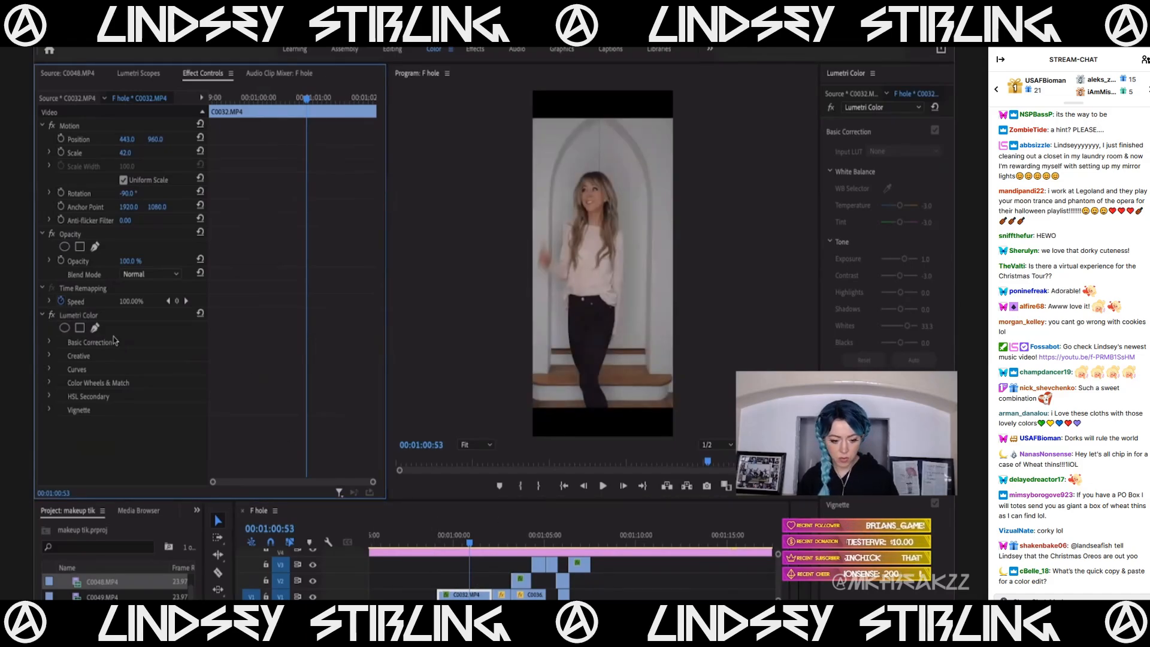
{"action": "left_click", "coordinate": [76, 316]}
{"action": "key", "text": "ctrl+v"}
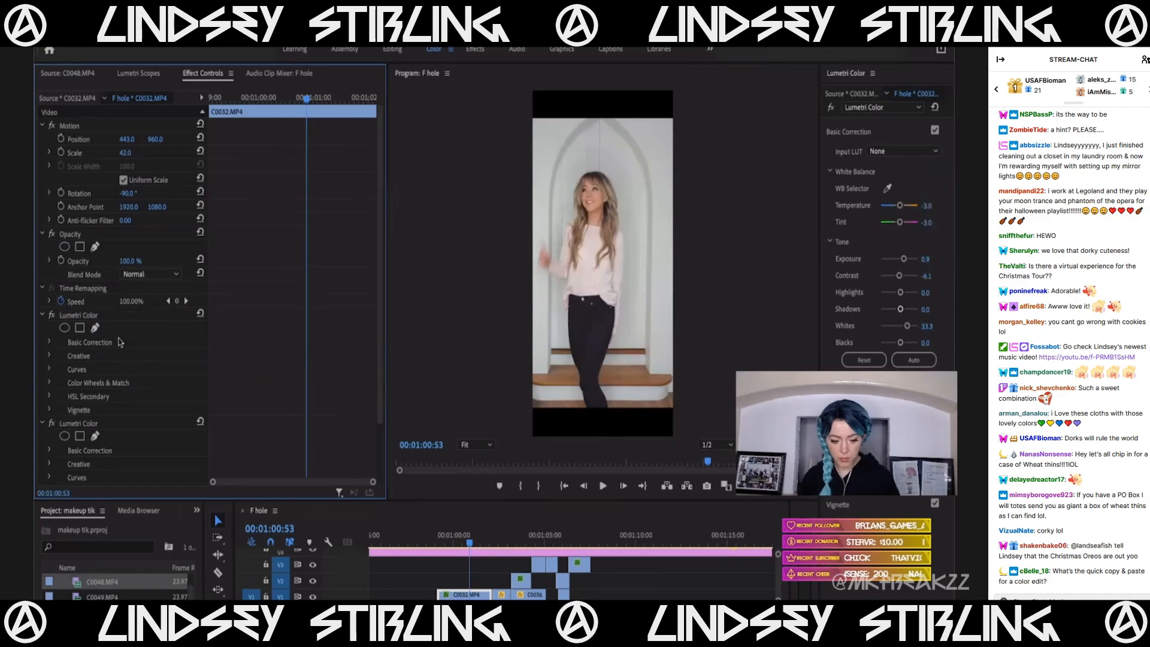
{"action": "key", "text": "ctrl+z"}
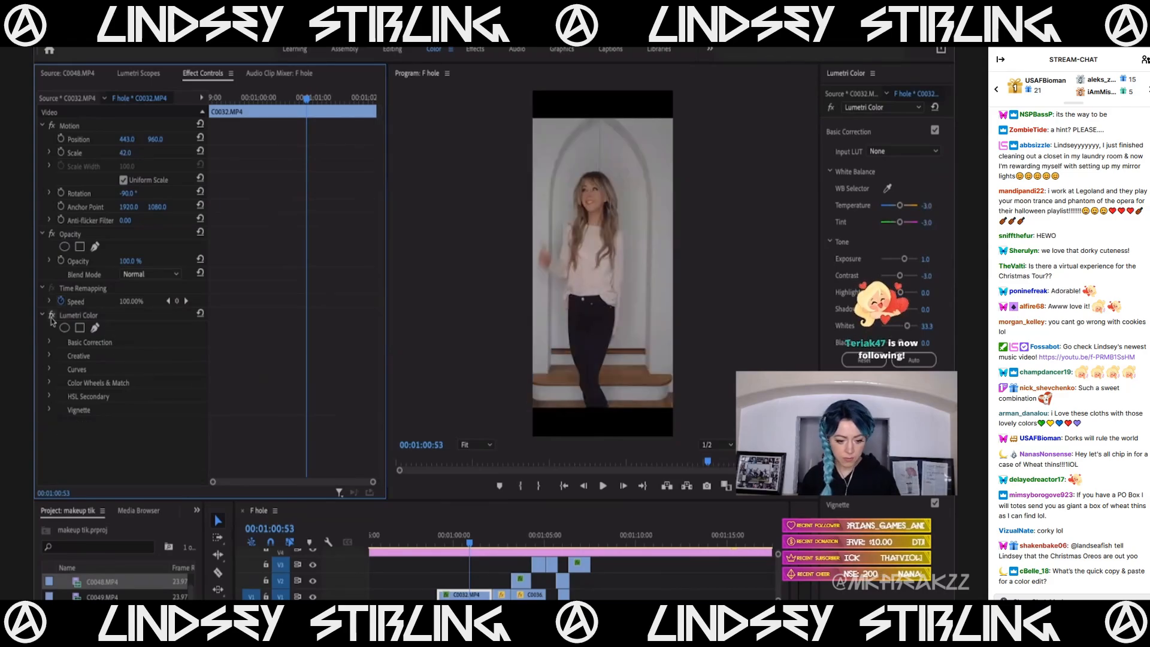
Copy the Lumetri Color effect from the first C0032 clip onto the second C0032 clip and play back the outfit section.
{"action": "left_click", "coordinate": [70, 315]}
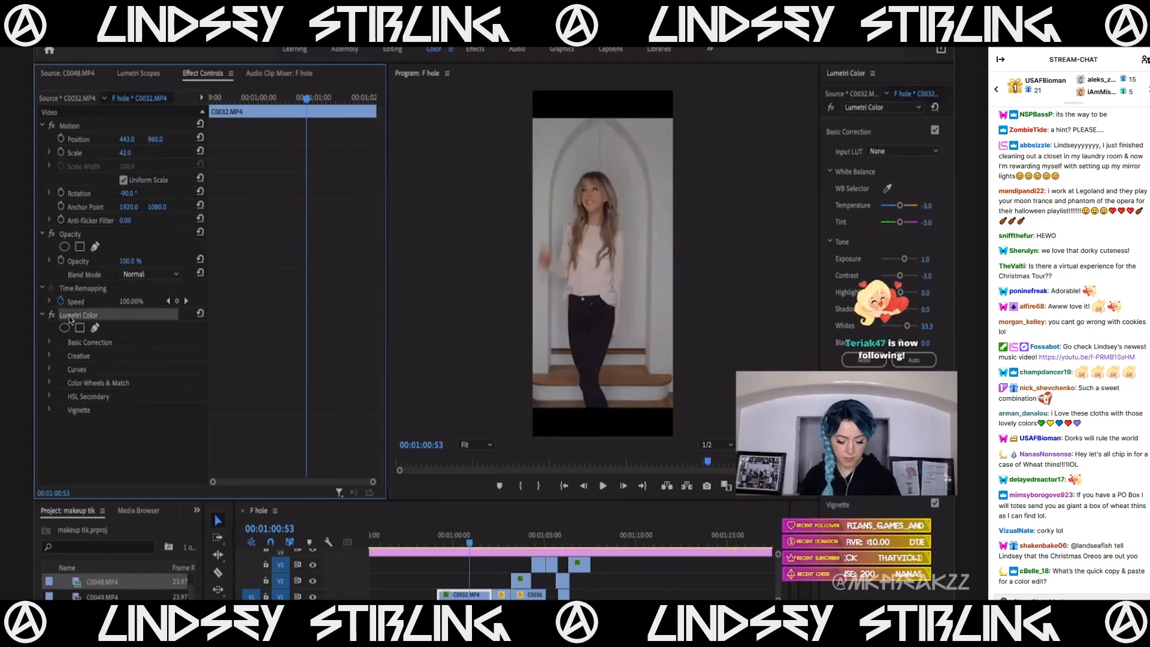
{"action": "left_click", "coordinate": [502, 593]}
{"action": "left_click", "coordinate": [436, 537]}
{"action": "key", "text": "space"}
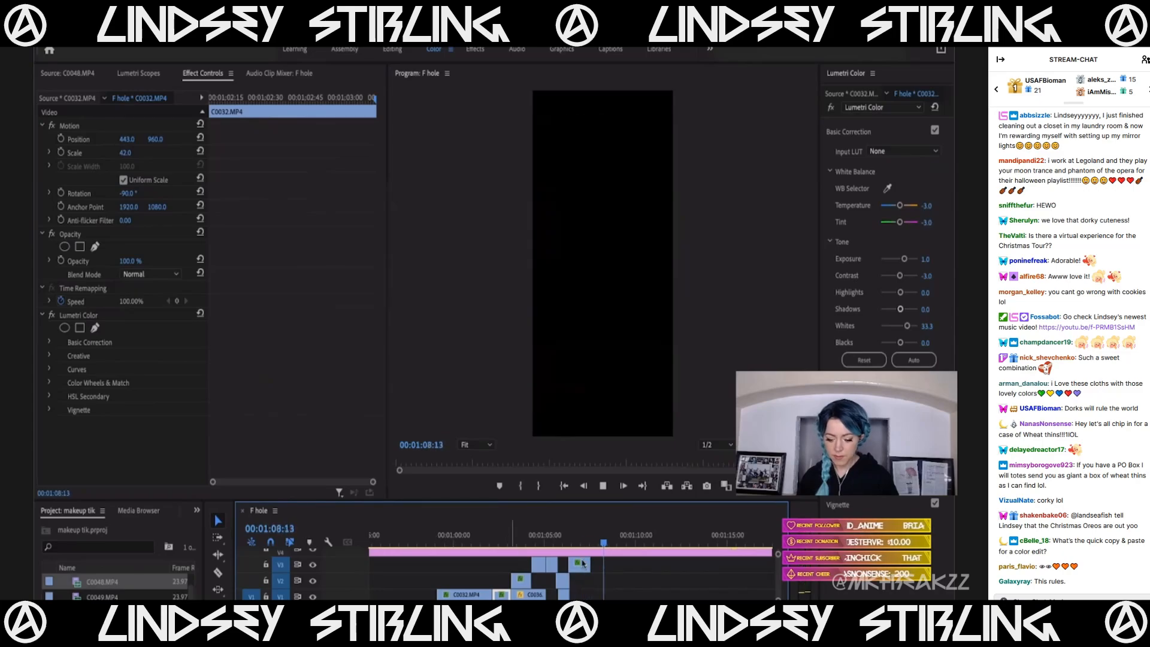
Show the jumping shot of C0049 in the sequence and open the source clip C0048 from the project for viewing.
{"action": "left_click", "coordinate": [576, 542]}
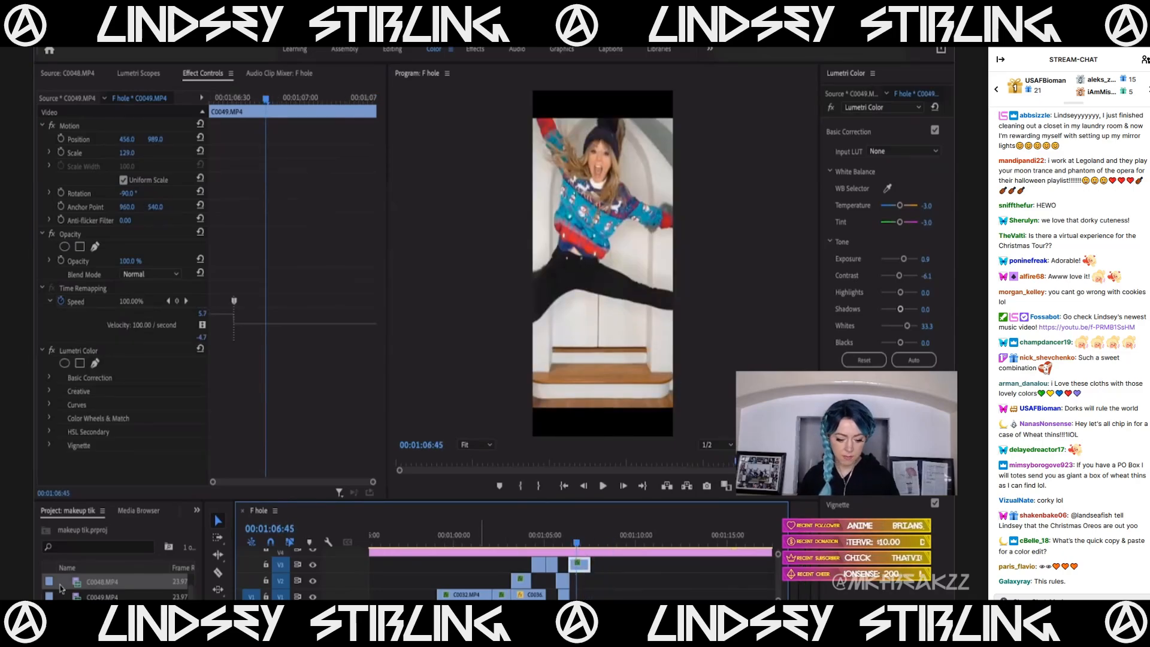
{"action": "double_click", "coordinate": [79, 581]}
{"action": "scroll", "coordinate": [78, 583], "scroll_direction": "up", "scroll_amount": 1}
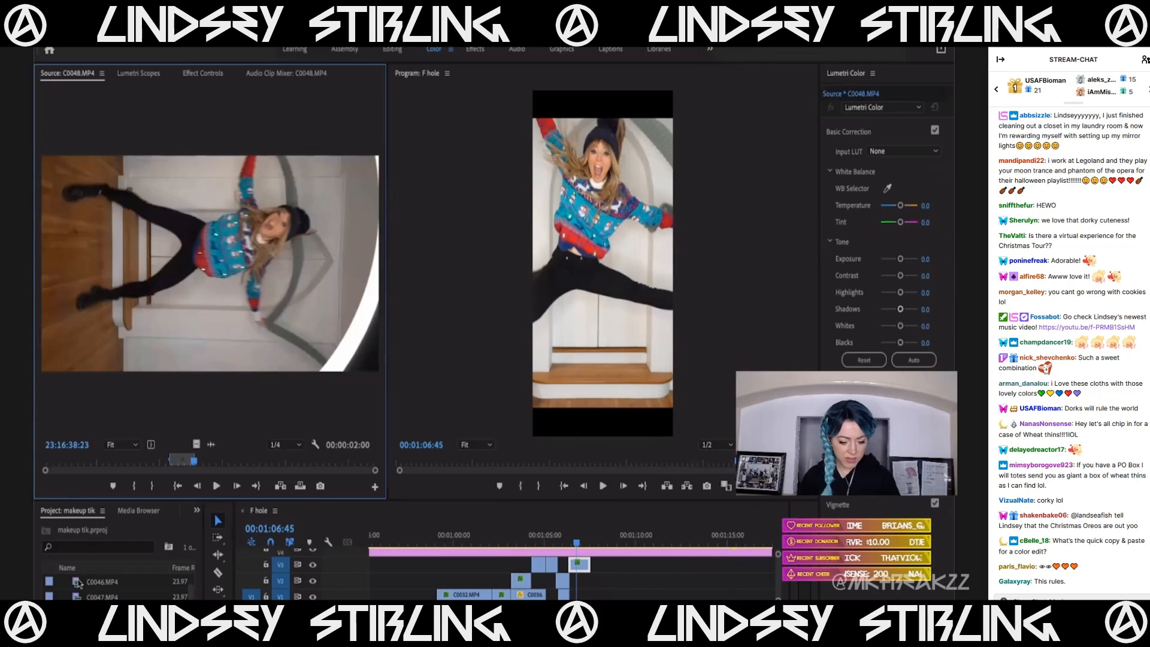
{"action": "scroll", "coordinate": [84, 593], "scroll_direction": "down", "scroll_amount": 1}
{"action": "scroll", "coordinate": [85, 592], "scroll_direction": "up", "scroll_amount": 1}
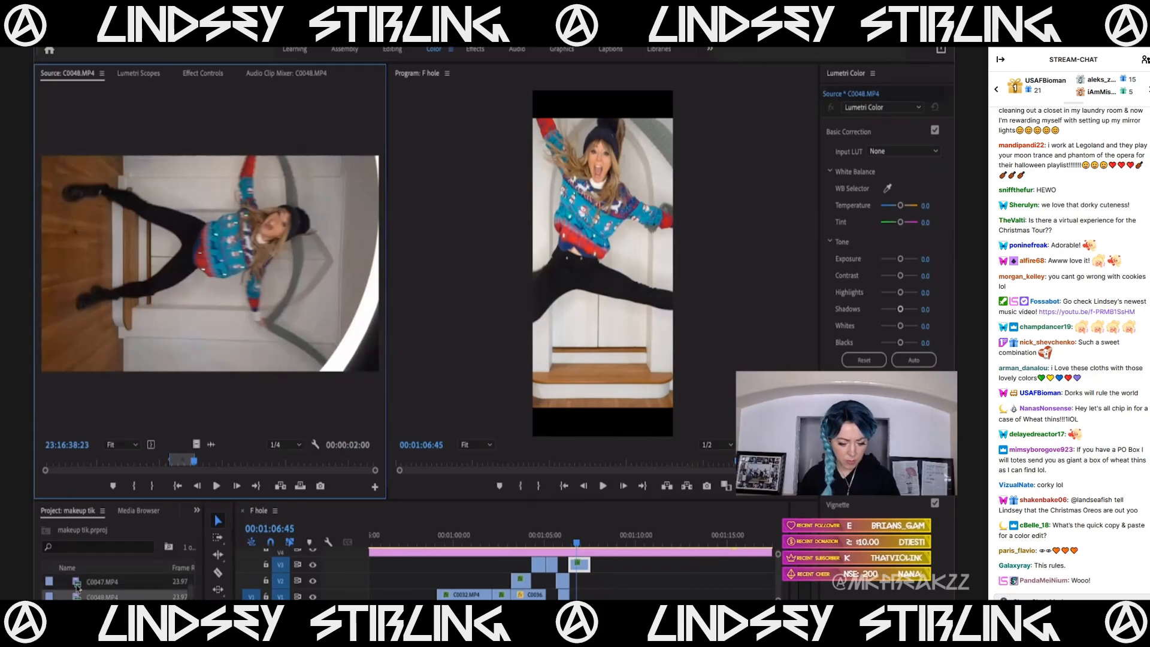
Trim the ends and starts of both Black Video clips above the outfit section so the two overlays span the same range.
{"action": "scroll", "coordinate": [488, 582], "scroll_direction": "up", "scroll_amount": 4}
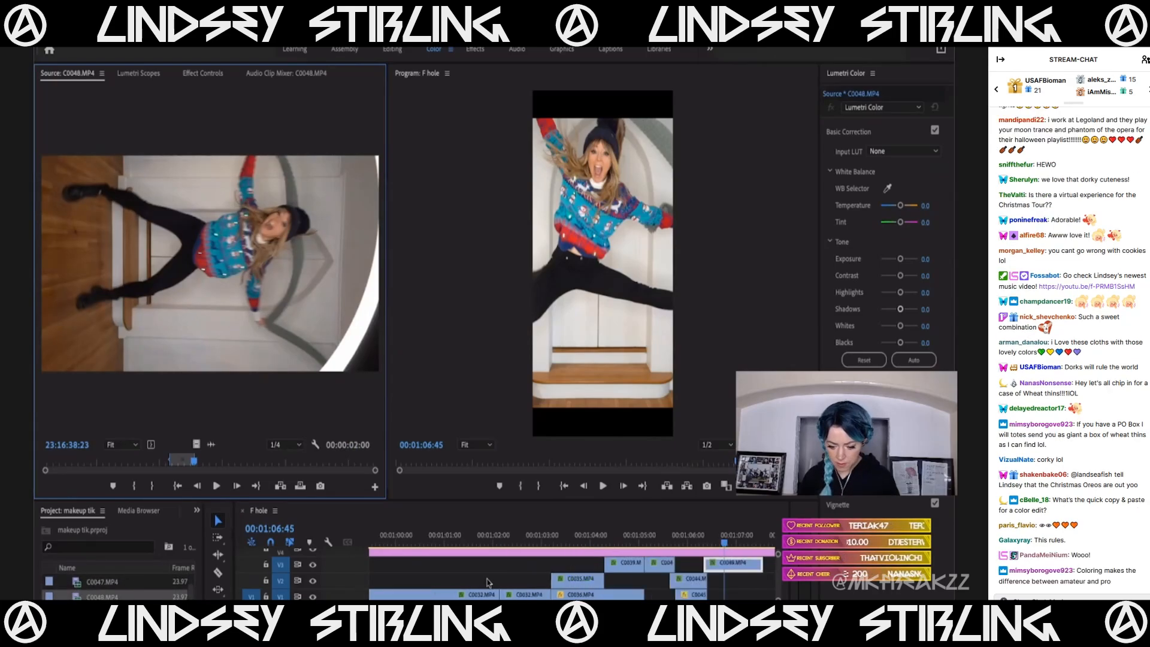
{"action": "scroll", "coordinate": [488, 583], "scroll_direction": "right", "scroll_amount": 5}
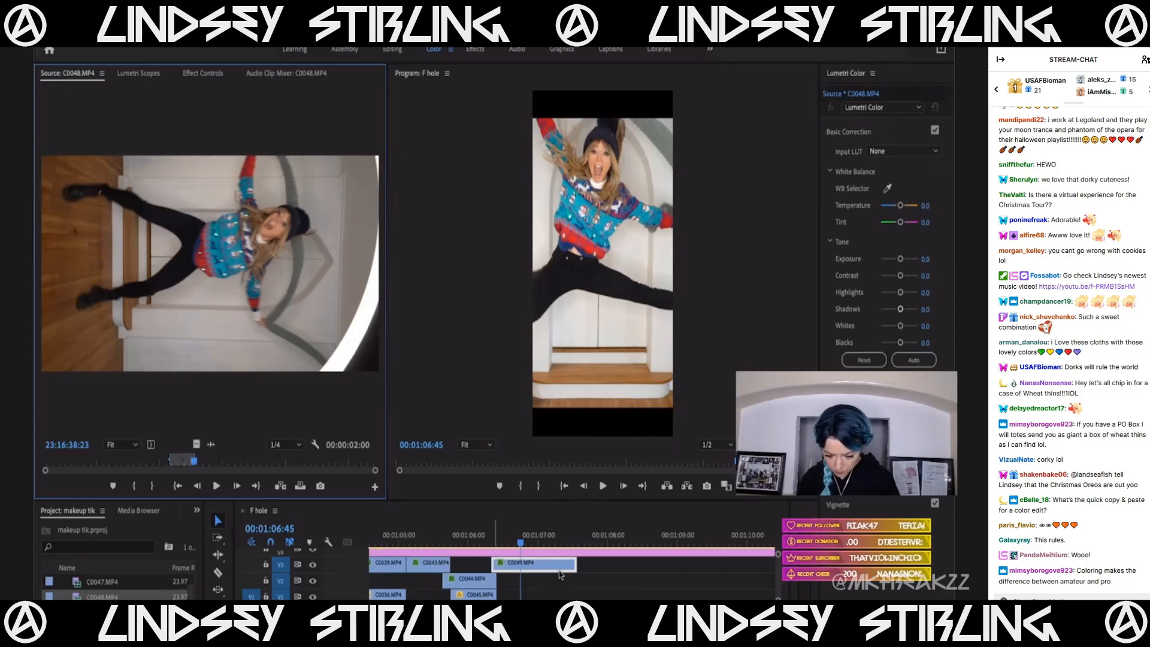
{"action": "left_click_drag", "start_coordinate": [536, 570], "coordinate": [555, 580]}
{"action": "scroll", "coordinate": [540, 576], "scroll_direction": "down", "scroll_amount": 3}
{"action": "scroll", "coordinate": [540, 577], "scroll_direction": "up", "scroll_amount": 2}
{"action": "scroll", "coordinate": [542, 578], "scroll_direction": "down", "scroll_amount": 6}
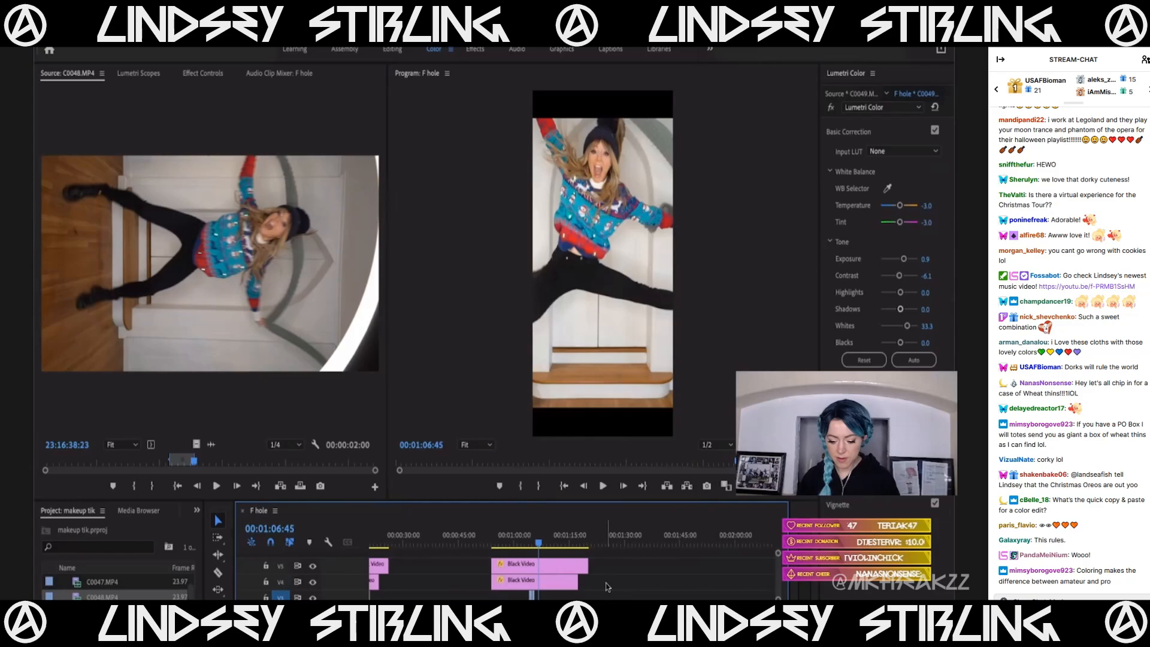
{"action": "left_click_drag", "start_coordinate": [577, 582], "coordinate": [551, 563]}
{"action": "scroll", "coordinate": [500, 558], "scroll_direction": "down", "scroll_amount": 2}
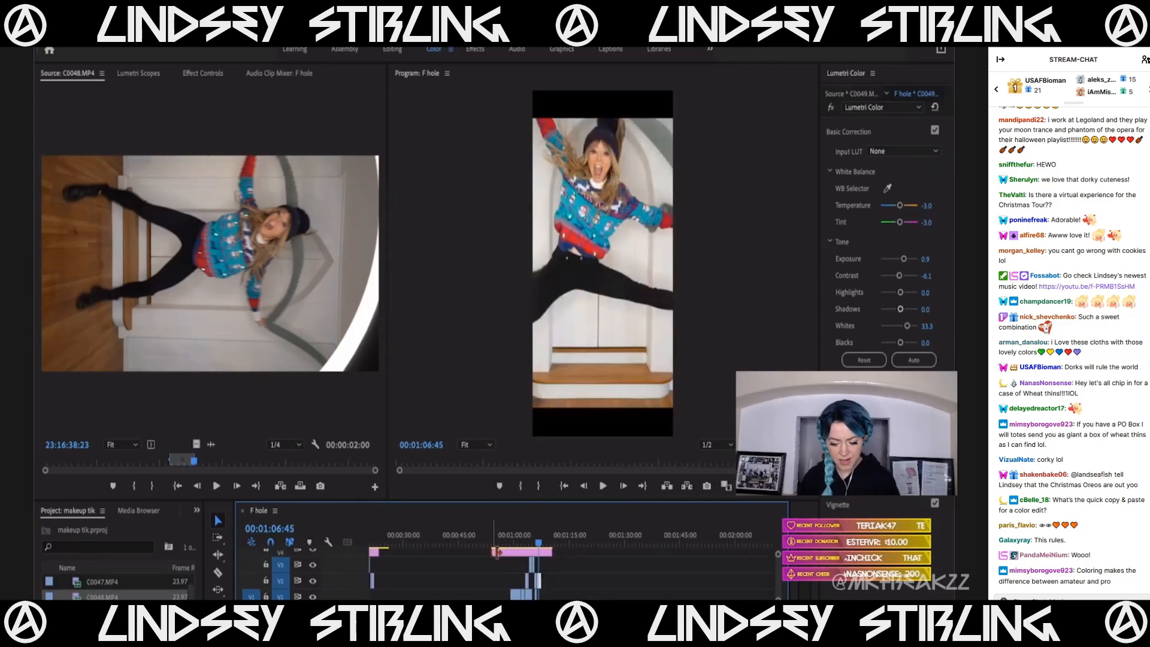
{"action": "scroll", "coordinate": [502, 562], "scroll_direction": "up", "scroll_amount": 2}
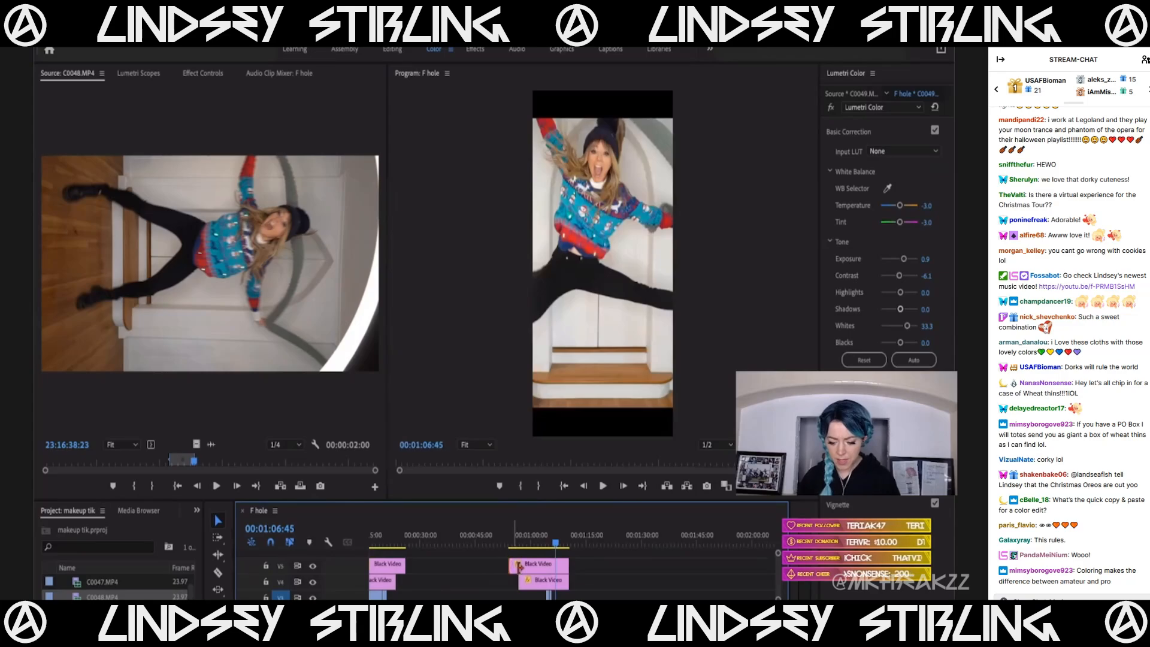
{"action": "left_click_drag", "start_coordinate": [516, 565], "coordinate": [519, 564]}
Play back the outfit section with its trimmed Black Video overlays, and view the makeup shot at 00:00:21:56.
{"action": "left_click", "coordinate": [523, 540]}
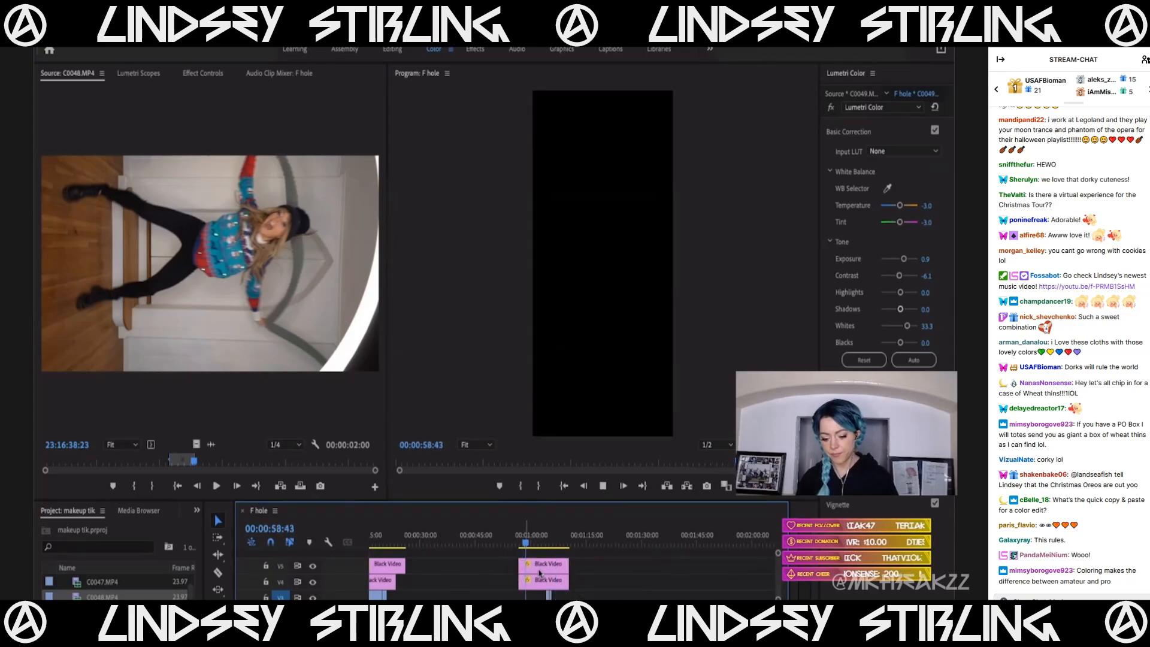
{"action": "scroll", "coordinate": [539, 573], "scroll_direction": "up", "scroll_amount": 2}
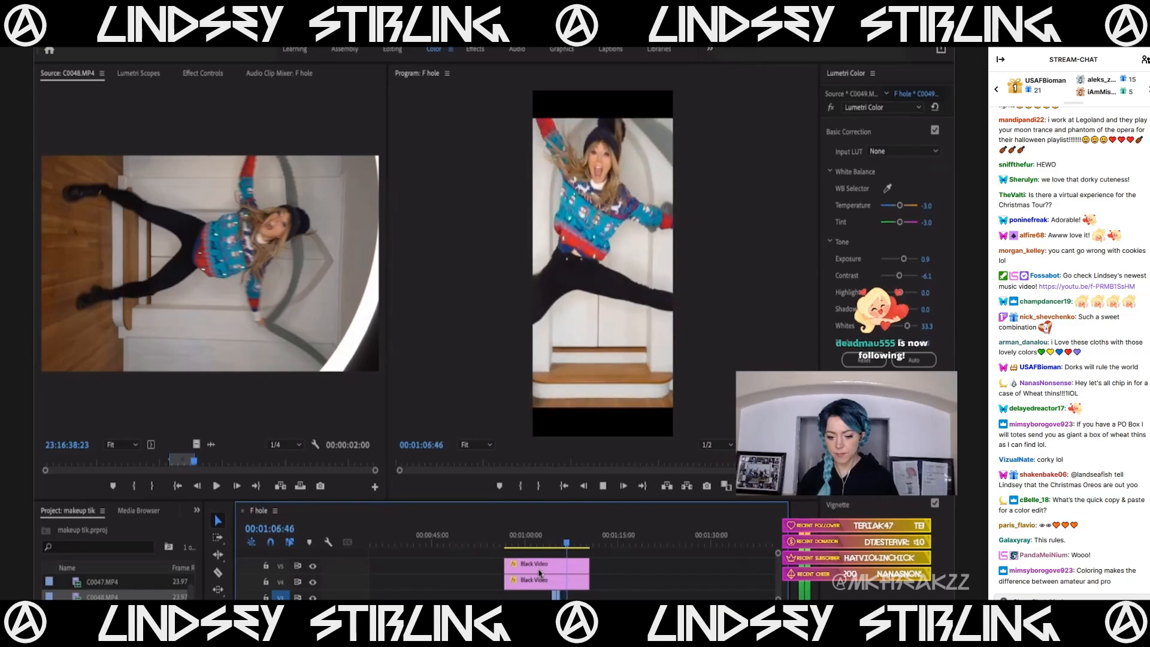
{"action": "key", "text": "space"}
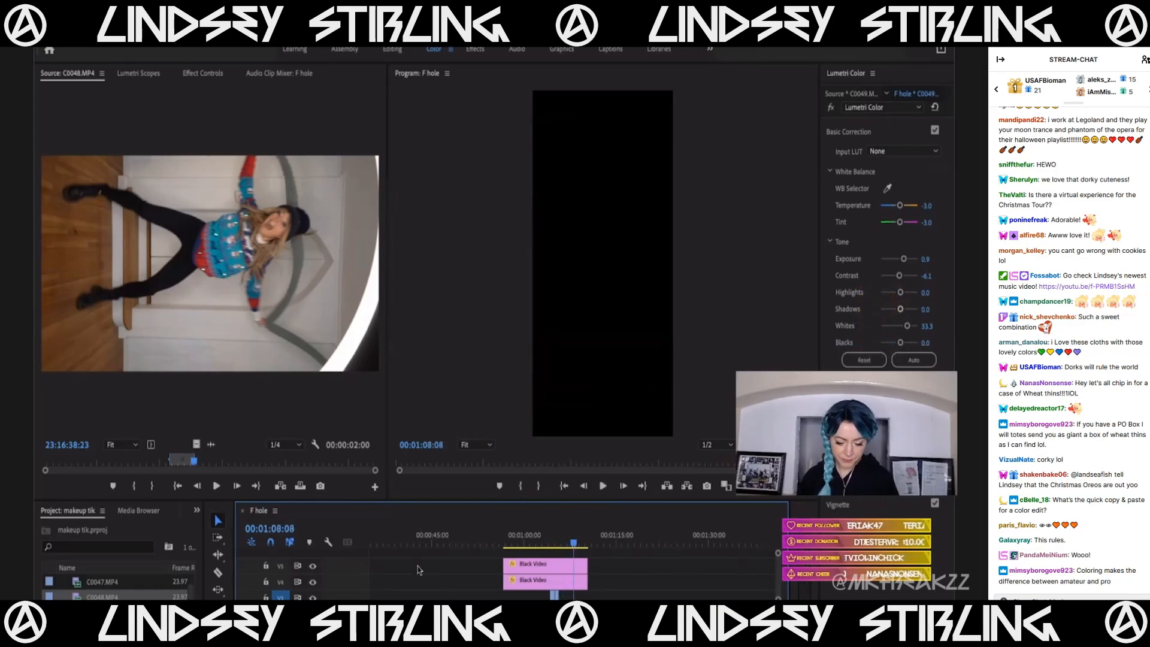
{"action": "scroll", "coordinate": [418, 566], "scroll_direction": "down", "scroll_amount": 5}
{"action": "left_click", "coordinate": [390, 540]}
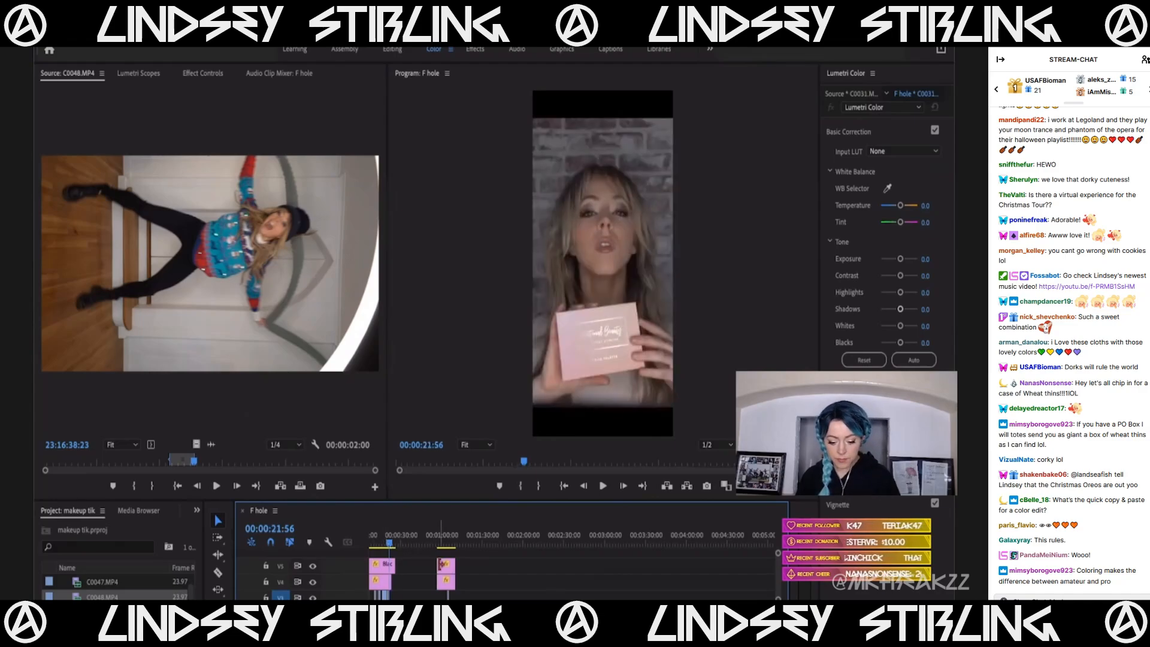
{"action": "scroll", "coordinate": [455, 572], "scroll_direction": "up", "scroll_amount": 5}
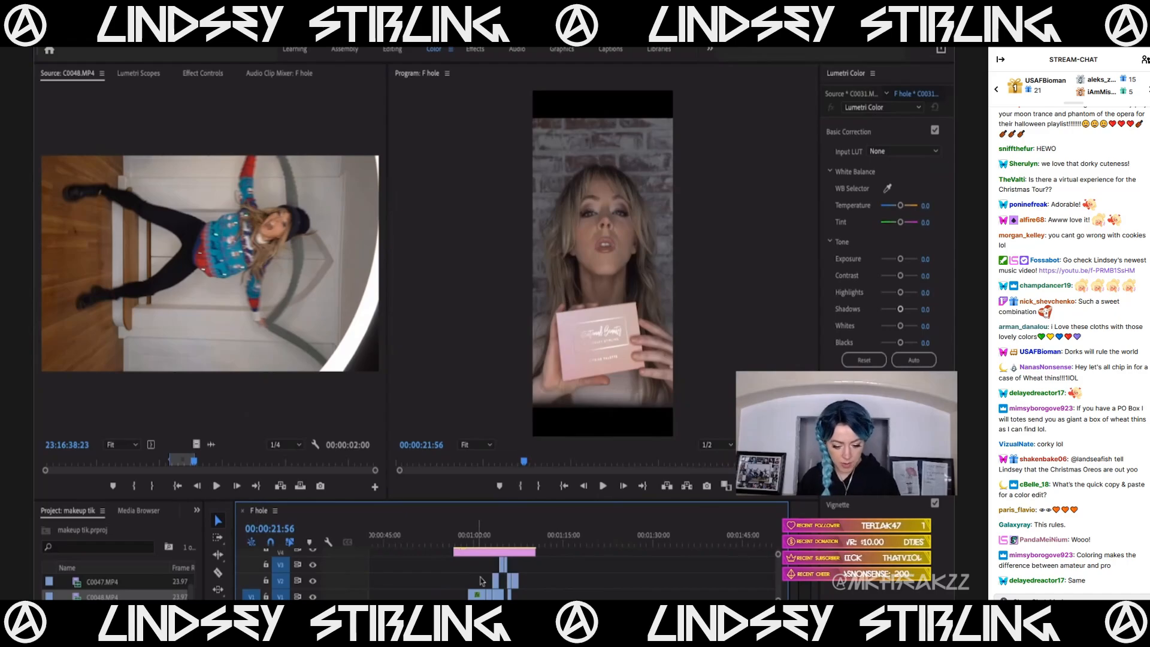
{"action": "scroll", "coordinate": [481, 575], "scroll_direction": "down", "scroll_amount": 5}
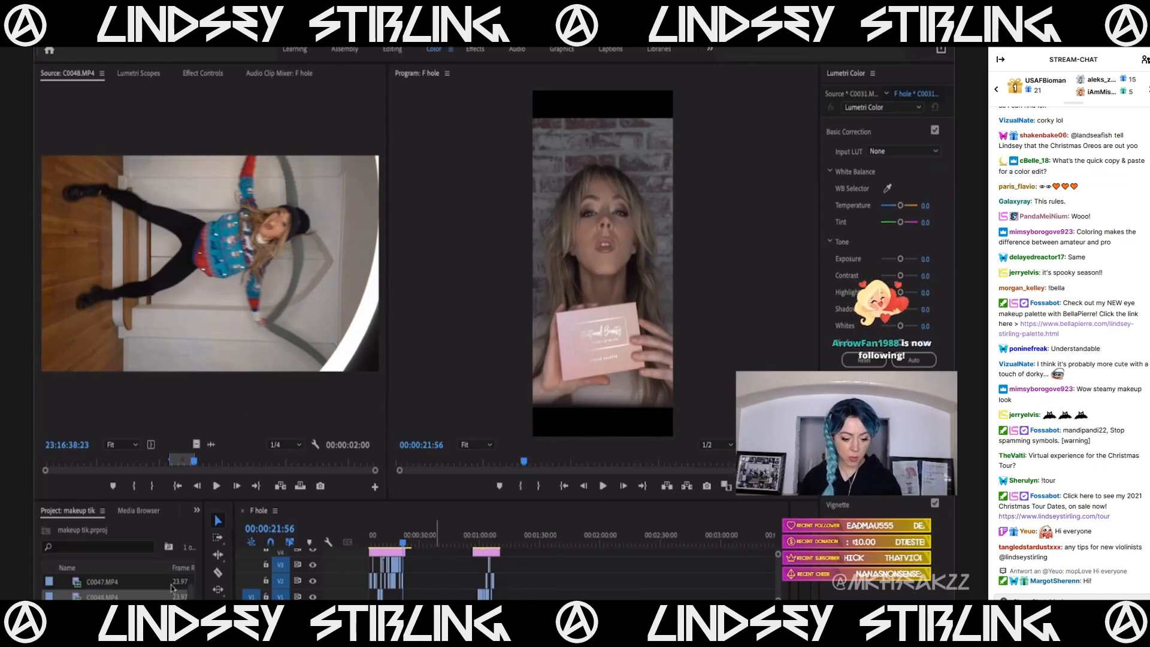
Make the project and timeline area taller and create a new bin named "lindsey phone".
{"action": "left_click", "coordinate": [103, 595]}
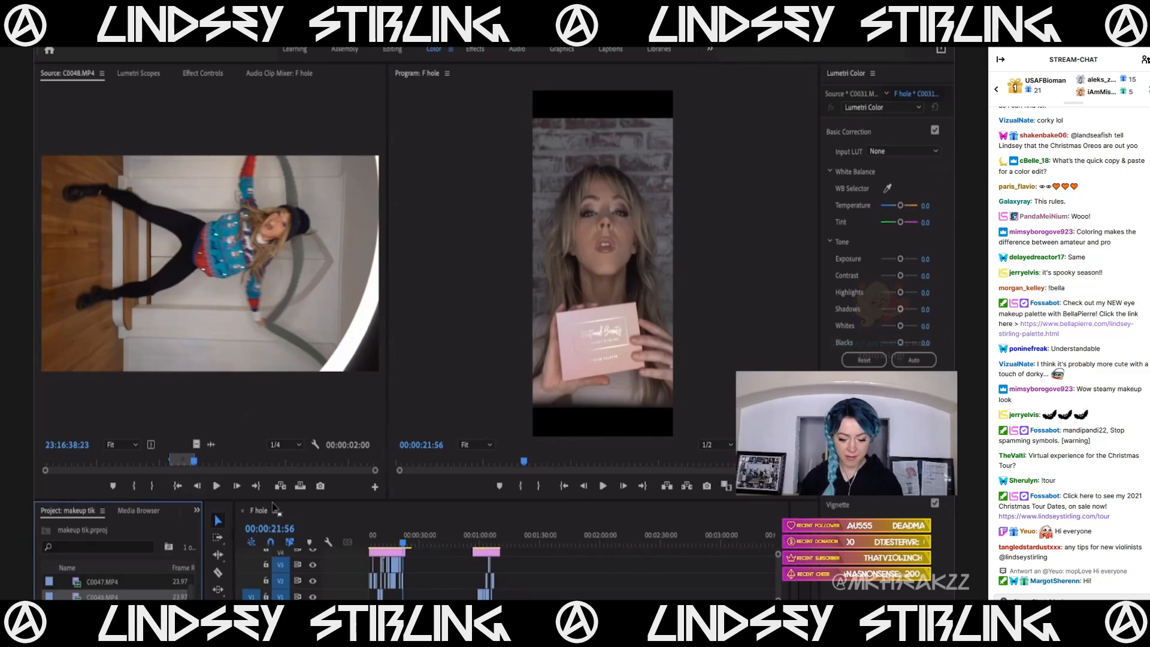
{"action": "left_click_drag", "start_coordinate": [299, 497], "coordinate": [299, 452]}
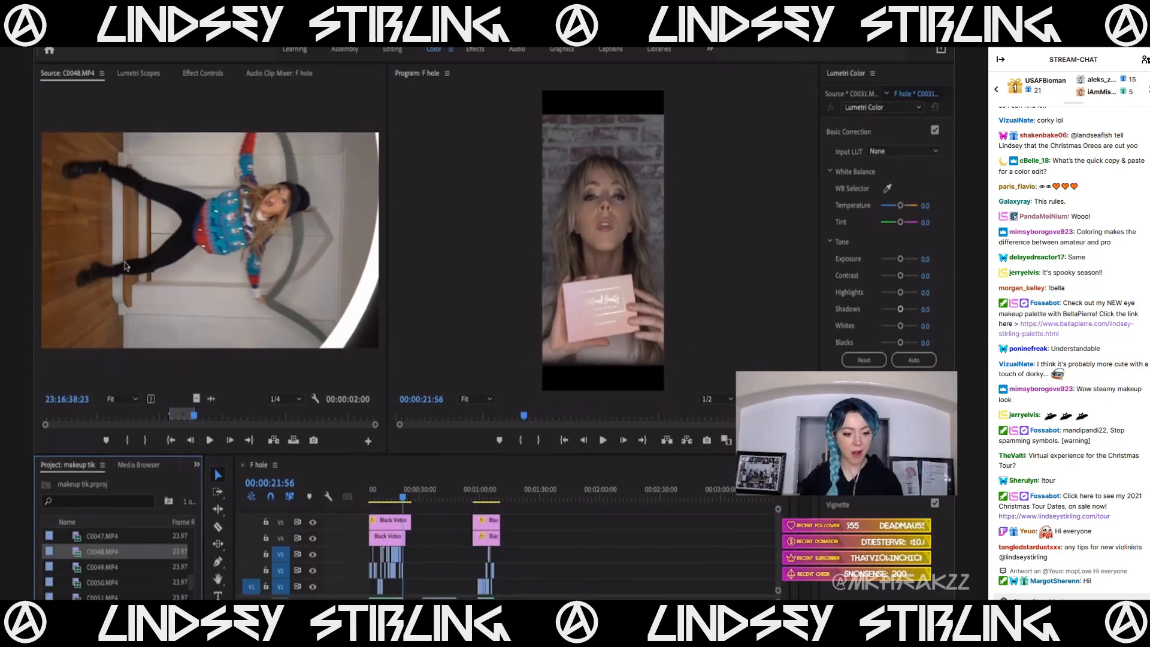
{"action": "left_click", "coordinate": [94, 594]}
{"action": "left_click", "coordinate": [116, 20]}
{"action": "mouse_move", "coordinate": [120, 34]}
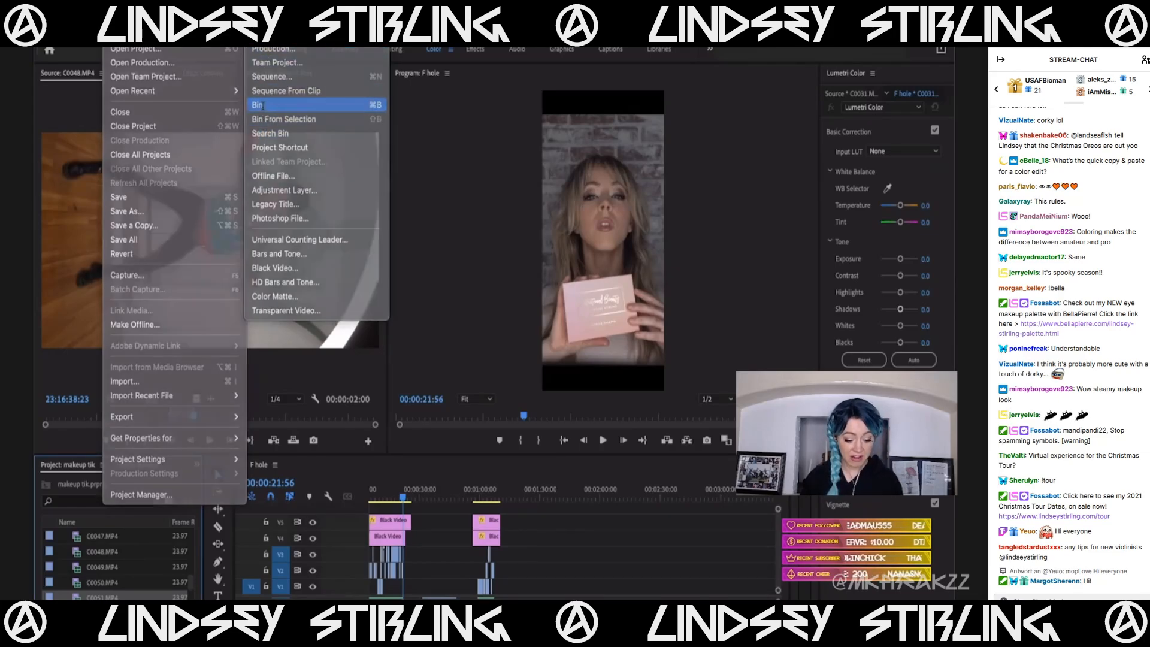
{"action": "left_click", "coordinate": [264, 107]}
{"action": "type", "text": "lindsey"}
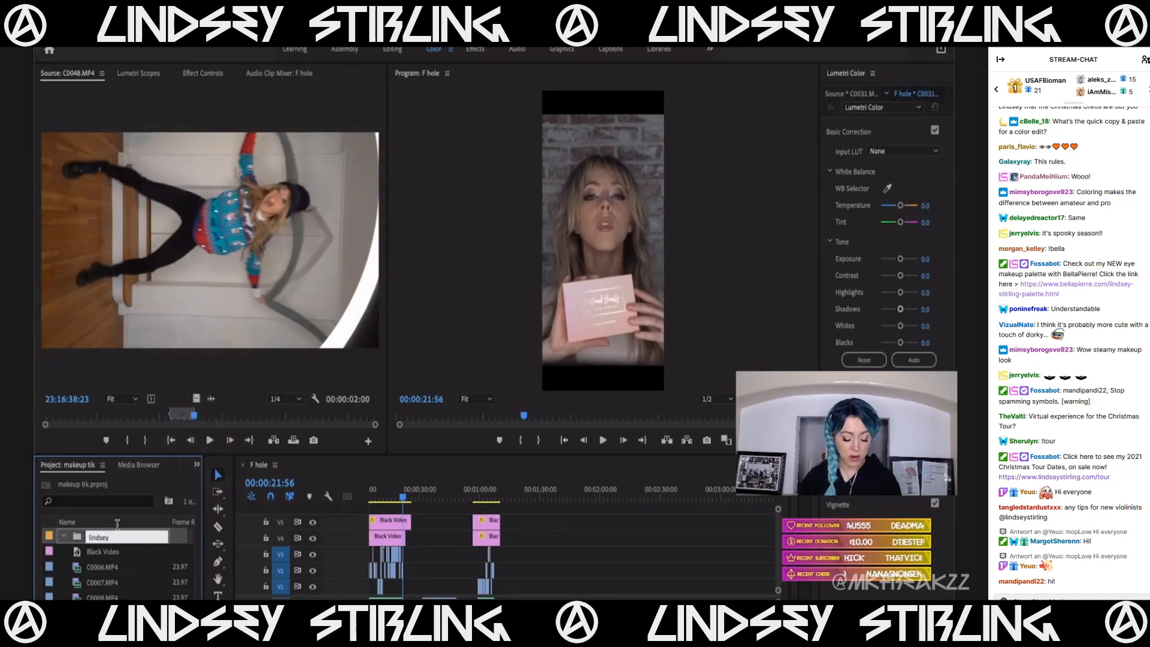
{"action": "type", "text": " phn"}
{"action": "type", "text": "hone"}
{"action": "key", "text": "Tab"}
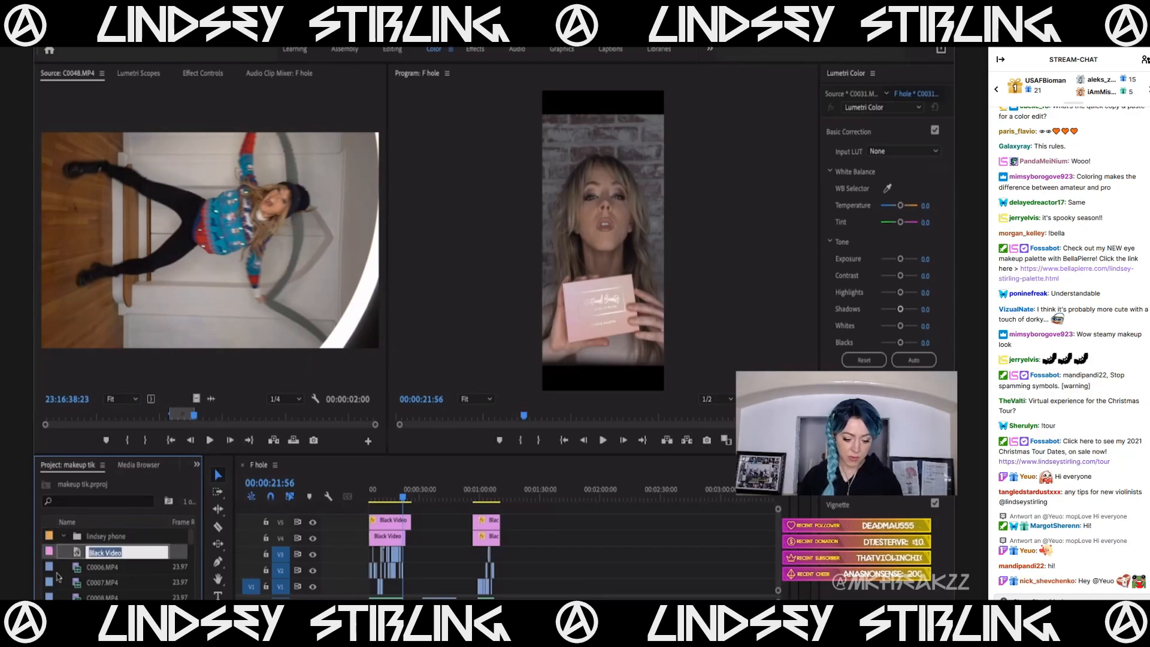
{"action": "left_click", "coordinate": [80, 537]}
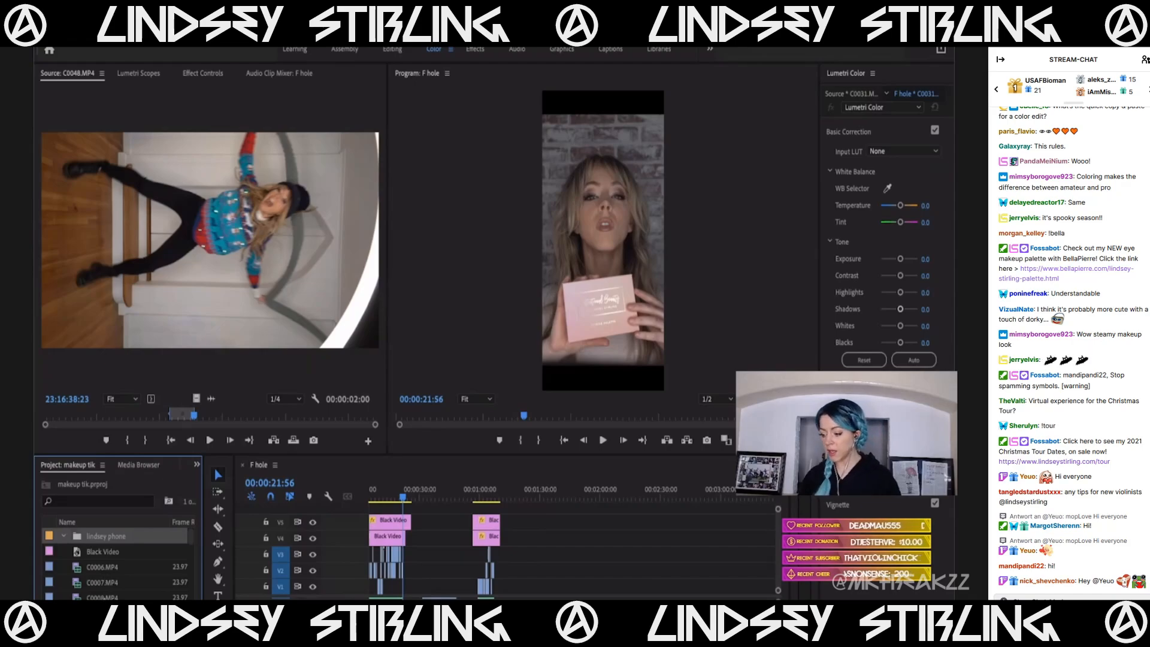
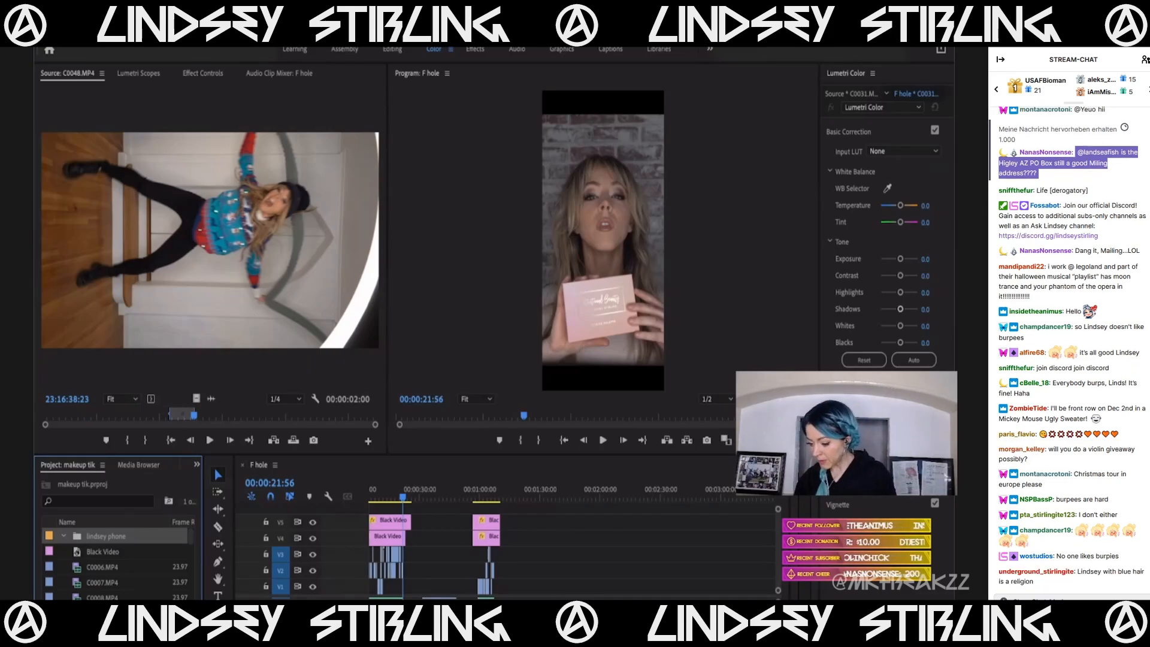
Open IMG_4593.MOV from the "lindsey phone" bin and preview it through to 00:00:21:03.
{"action": "scroll", "coordinate": [517, 589], "scroll_direction": "right", "scroll_amount": 2}
{"action": "scroll", "coordinate": [509, 587], "scroll_direction": "left", "scroll_amount": 3}
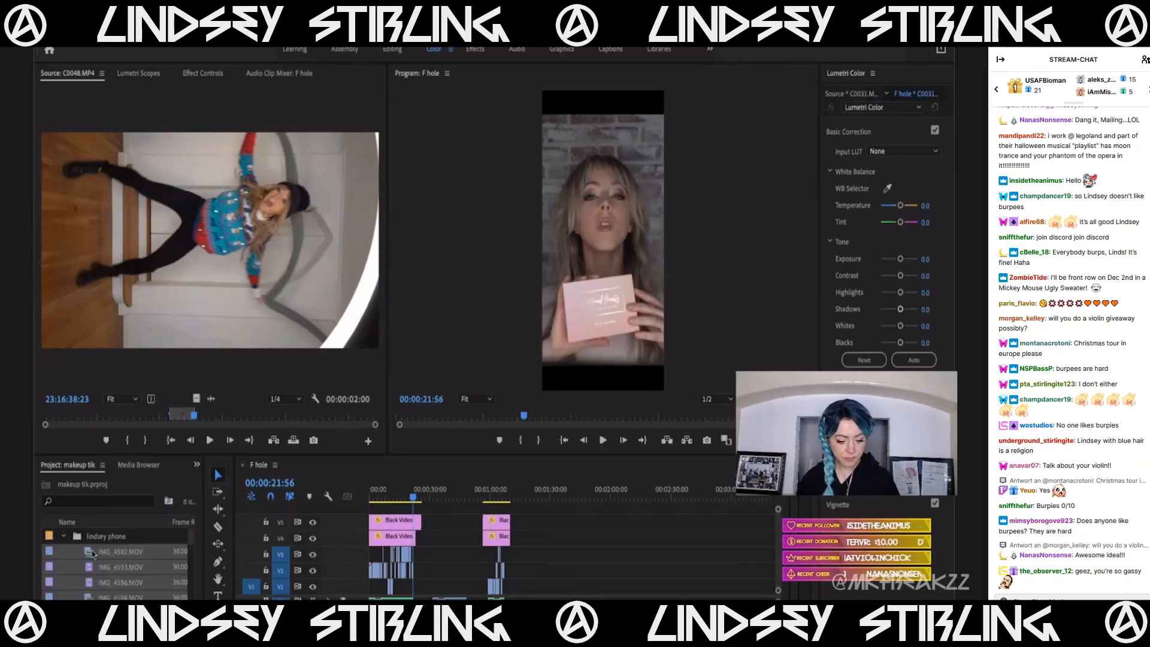
{"action": "double_click", "coordinate": [114, 566]}
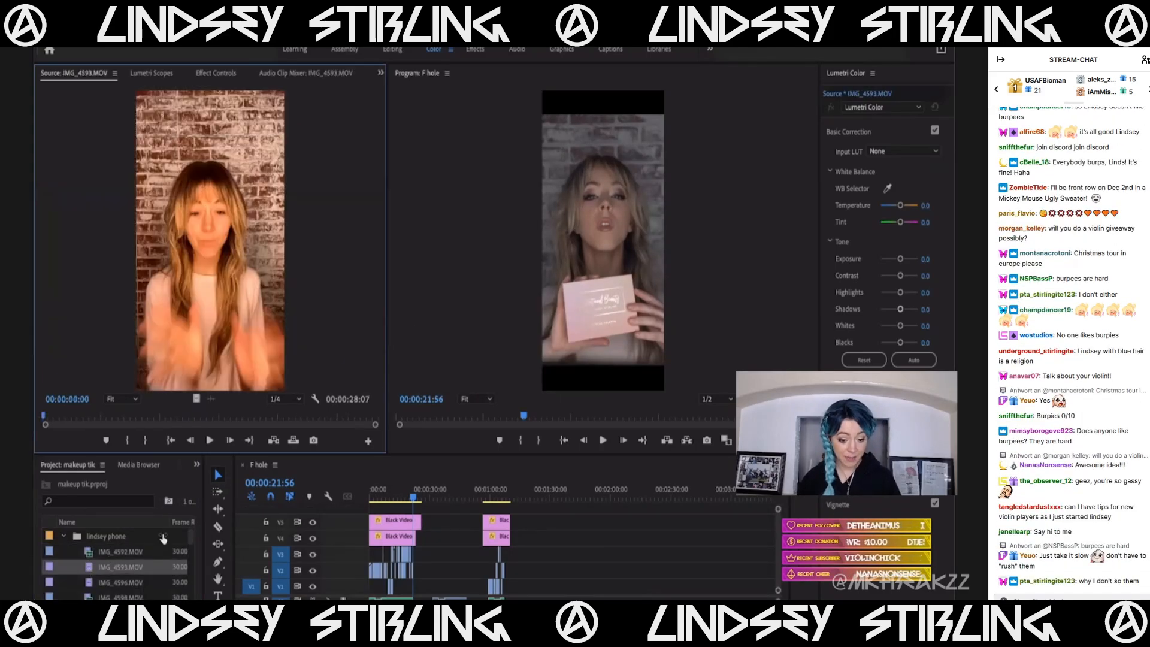
{"action": "left_click_drag", "start_coordinate": [169, 422], "coordinate": [104, 426]}
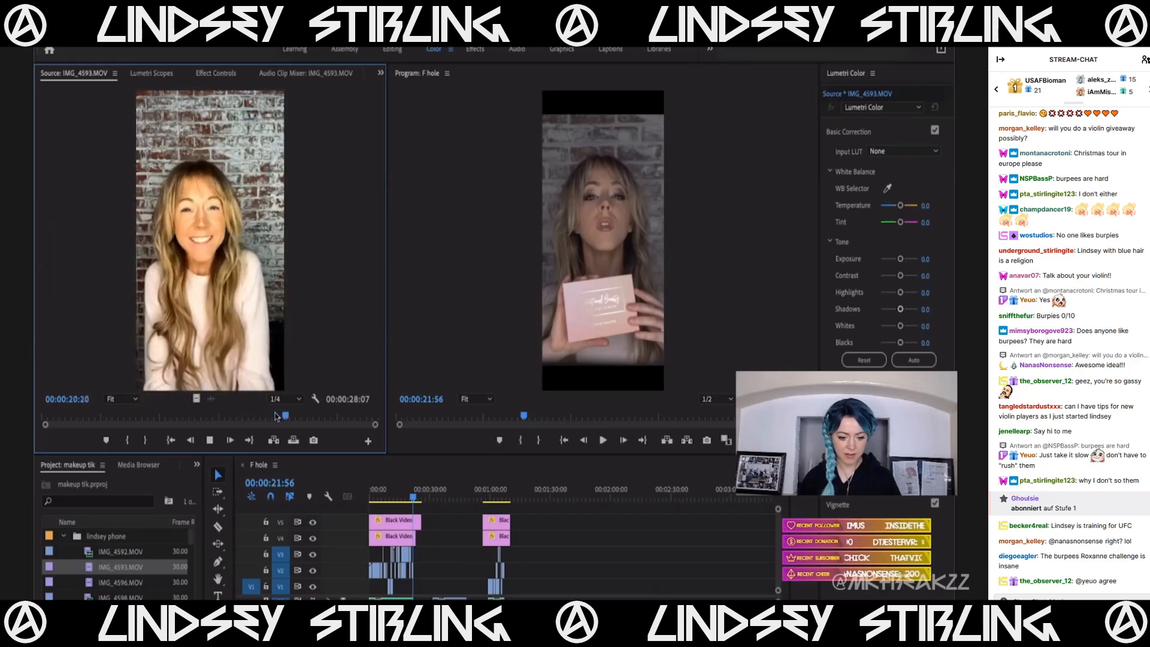
{"action": "key", "text": "space"}
Place IMG_4593.MOV on V1 after the outfit section and view it alongside the makeup clips in the first section.
{"action": "left_click_drag", "start_coordinate": [87, 573], "coordinate": [566, 586]}
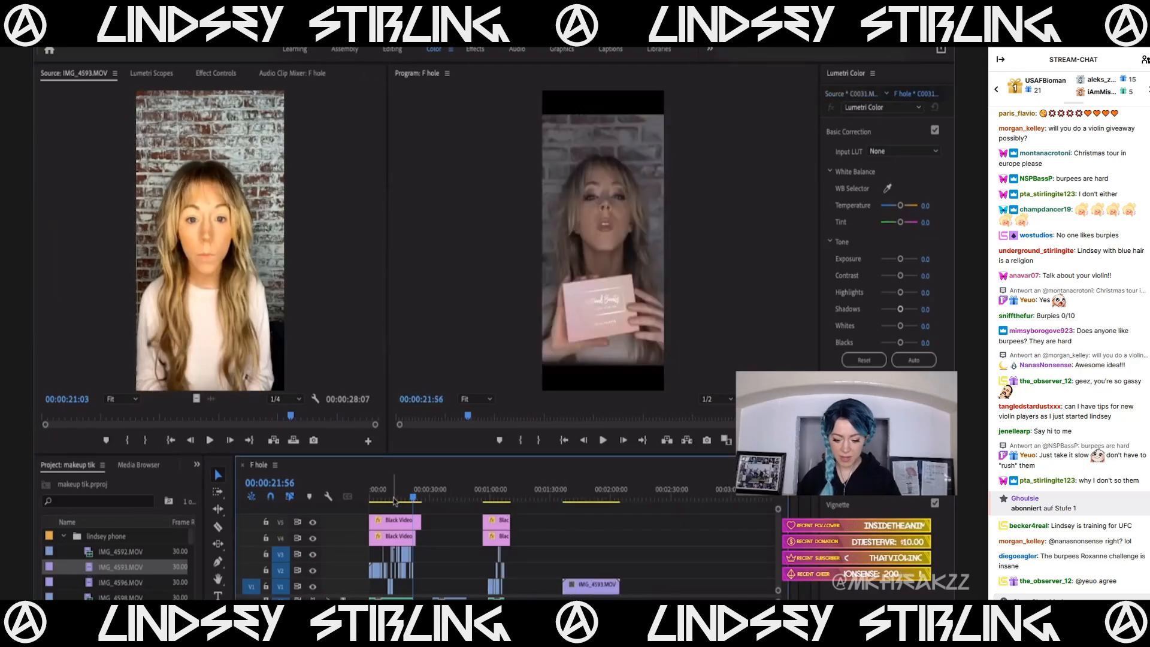
{"action": "left_click", "coordinate": [578, 496]}
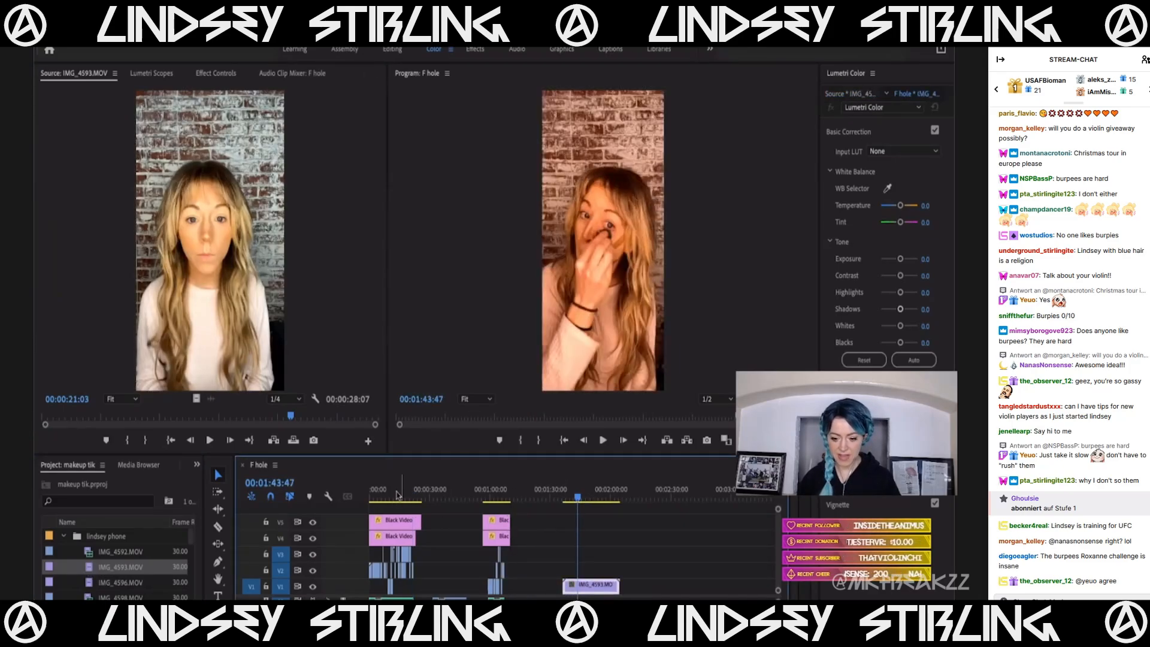
{"action": "left_click", "coordinate": [395, 495]}
{"action": "left_click_drag", "start_coordinate": [390, 493], "coordinate": [381, 497]}
{"action": "left_click", "coordinate": [401, 500]}
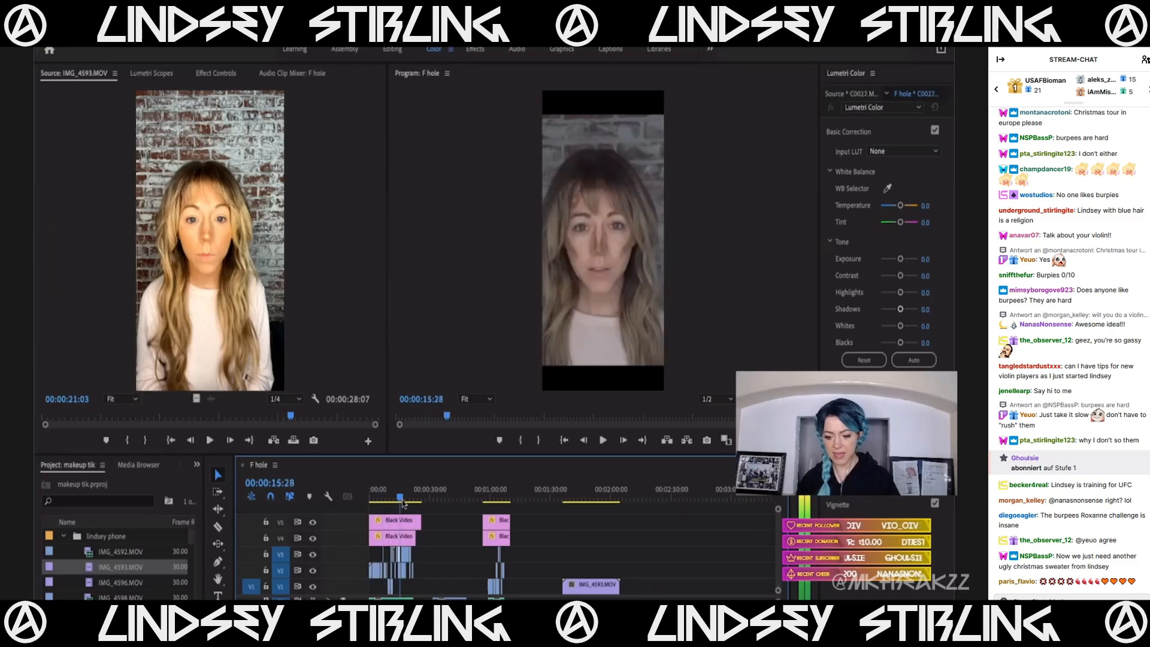
Move the IMG_4593.MOV clip up to V2 and earlier, closer to the outfit section, and view it at 00:01:25:13.
{"action": "left_click", "coordinate": [570, 497]}
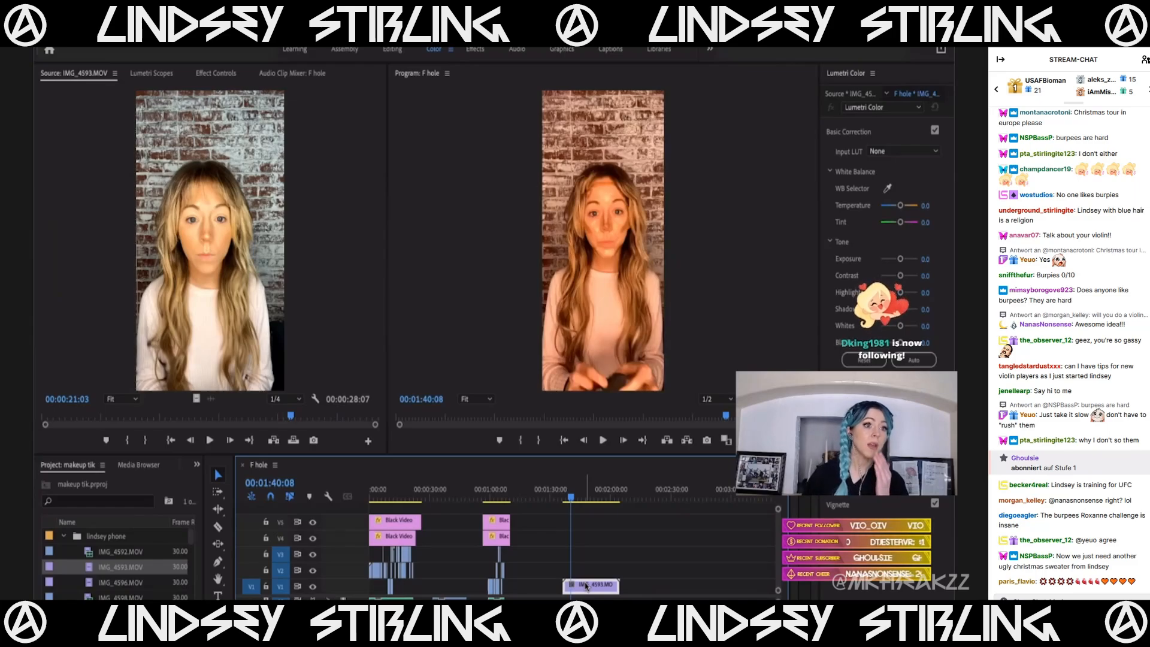
{"action": "left_click_drag", "start_coordinate": [585, 586], "coordinate": [553, 573]}
{"action": "left_click_drag", "start_coordinate": [529, 493], "coordinate": [540, 494]}
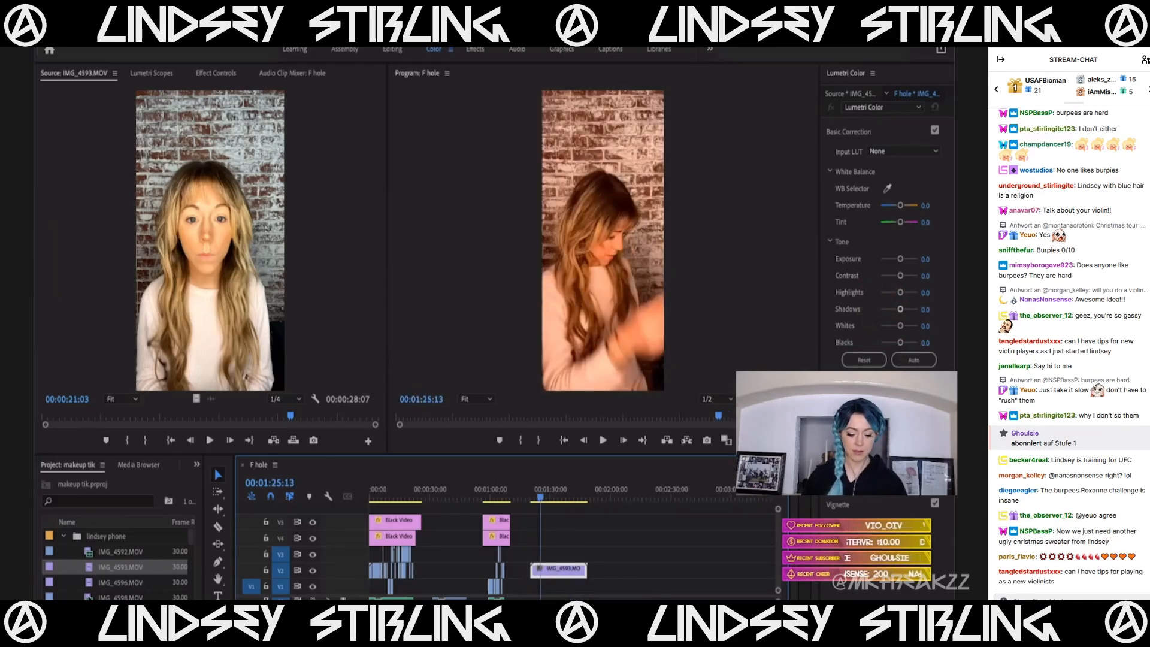
Preview the start of IMG_4596.MOV from the "lindsey phone" bin and place it on V2 directly after the IMG_4593.MOV clip.
{"action": "double_click", "coordinate": [88, 584]}
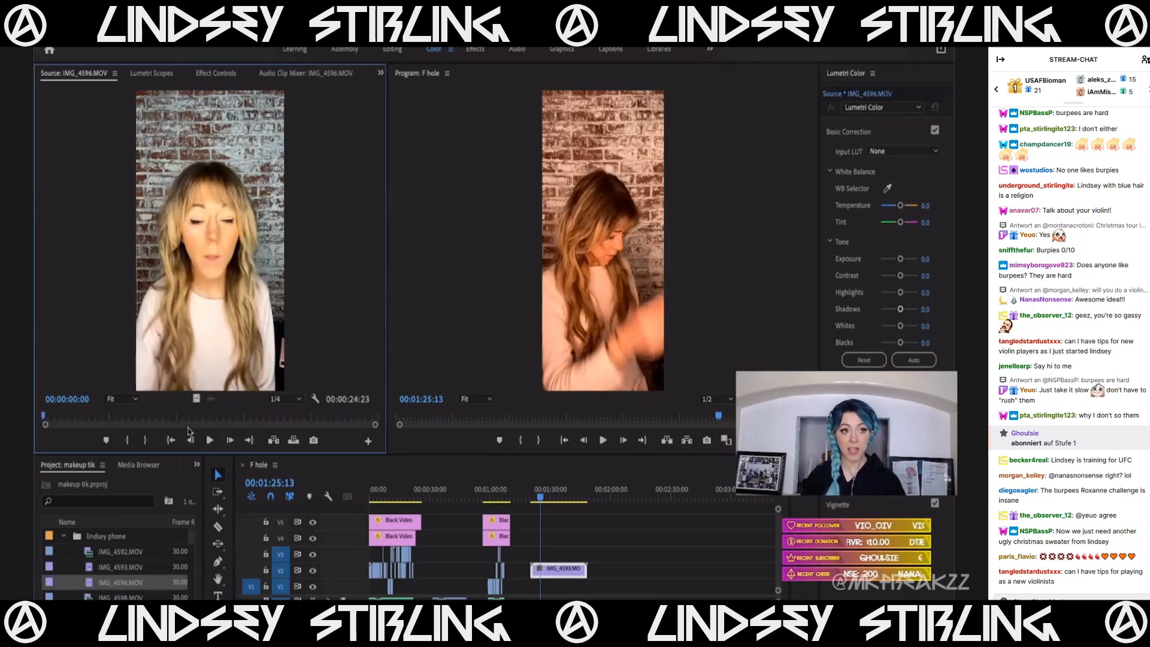
{"action": "key", "text": "space"}
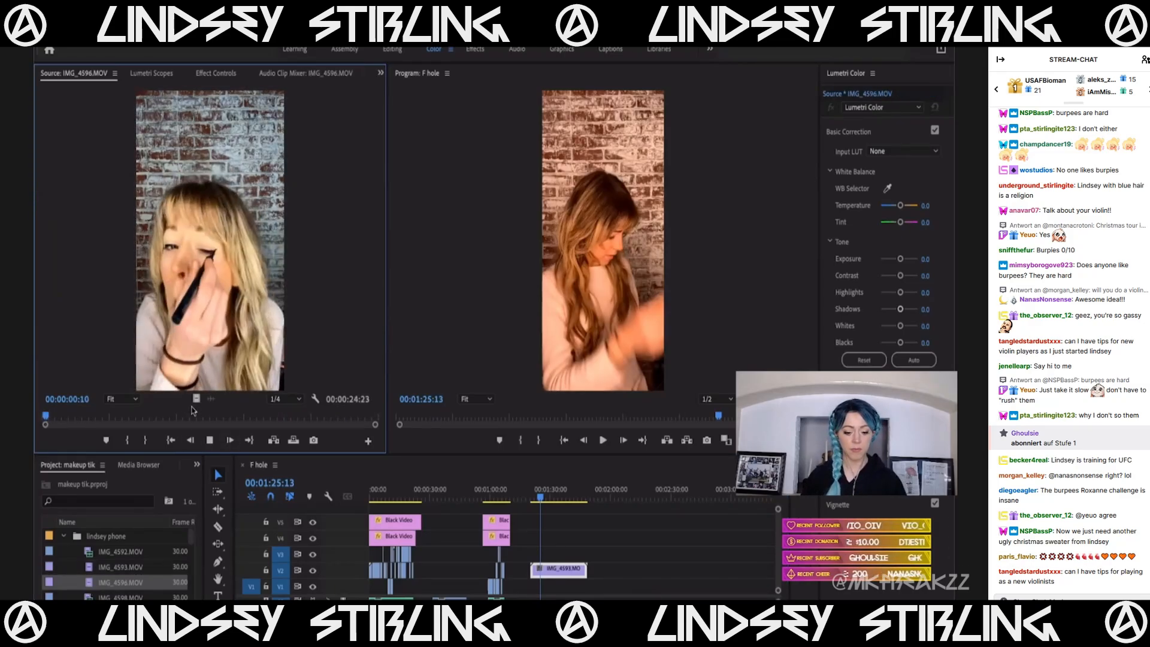
{"action": "key", "text": "space"}
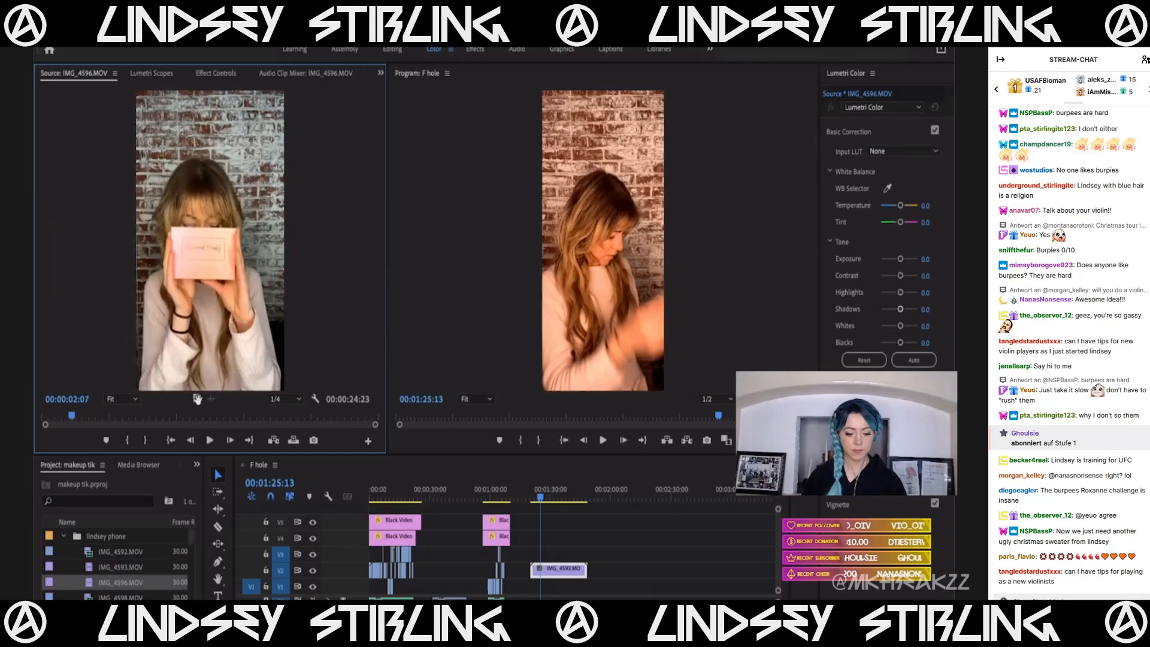
{"action": "left_click_drag", "start_coordinate": [208, 373], "coordinate": [558, 533]}
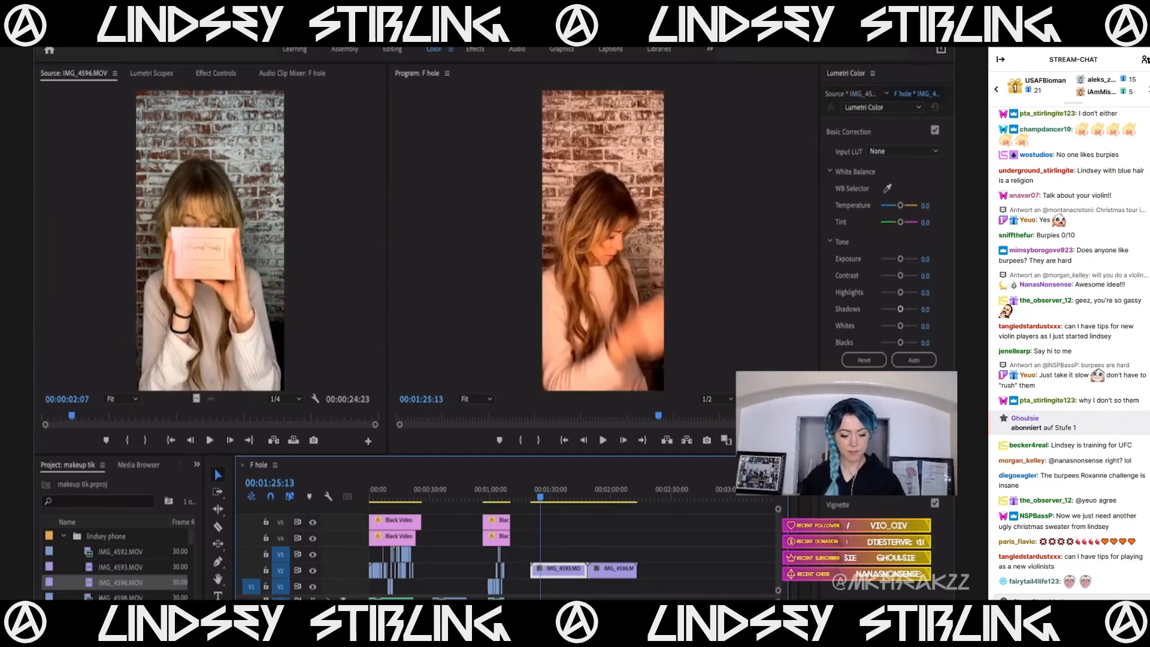
Preview IMG_4598.MOV through to 00:00:37:22 and open IMG_4592.MOV from the "lindsey phone" bin.
{"action": "double_click", "coordinate": [89, 597]}
{"action": "left_click_drag", "start_coordinate": [145, 413], "coordinate": [257, 417]}
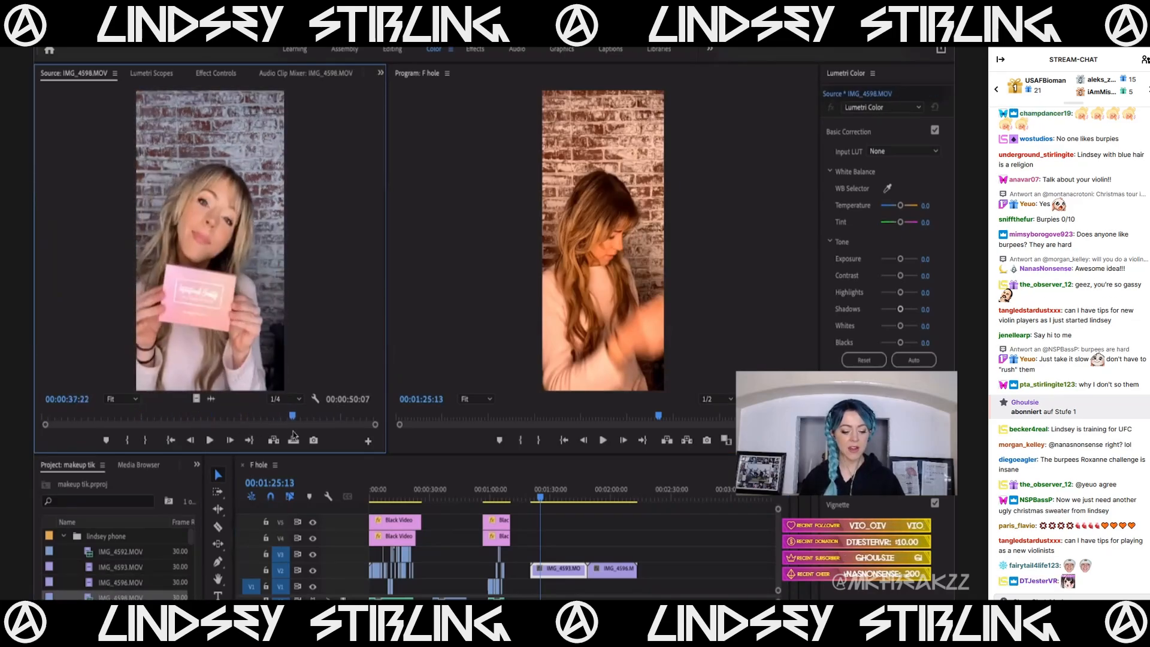
{"action": "double_click", "coordinate": [119, 551]}
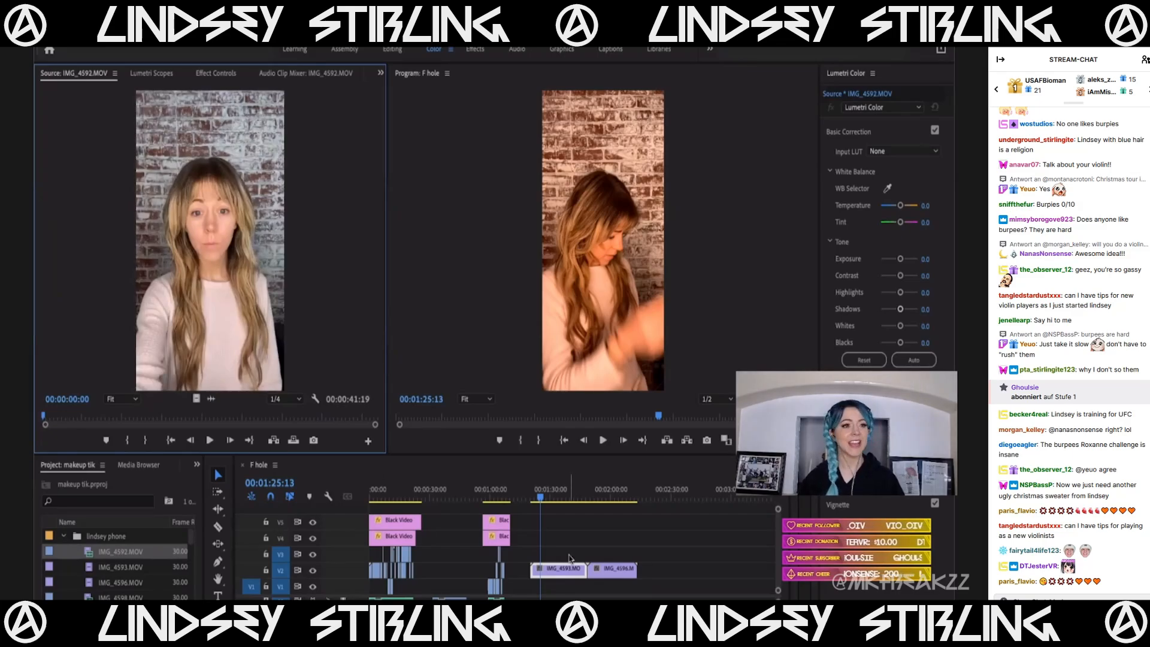
Shift both phone clips together so the first starts at 00:01:25:13, and play back the beginning.
{"action": "left_click_drag", "start_coordinate": [545, 543], "coordinate": [581, 568]}
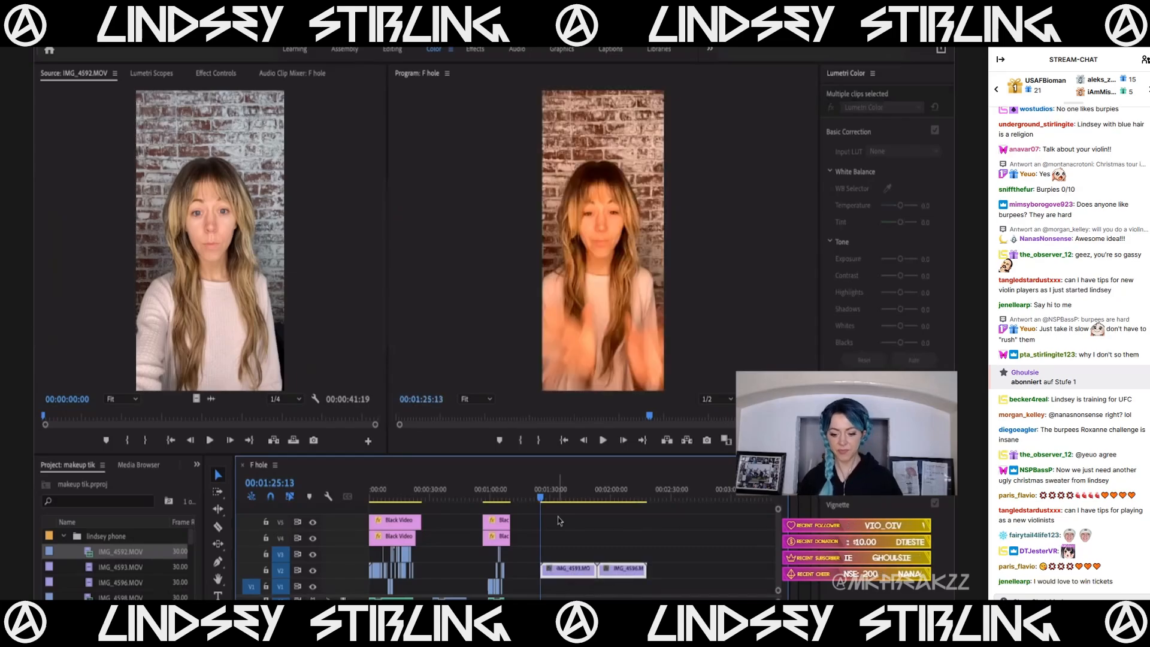
{"action": "key", "text": "space"}
{"action": "key", "text": "space"}
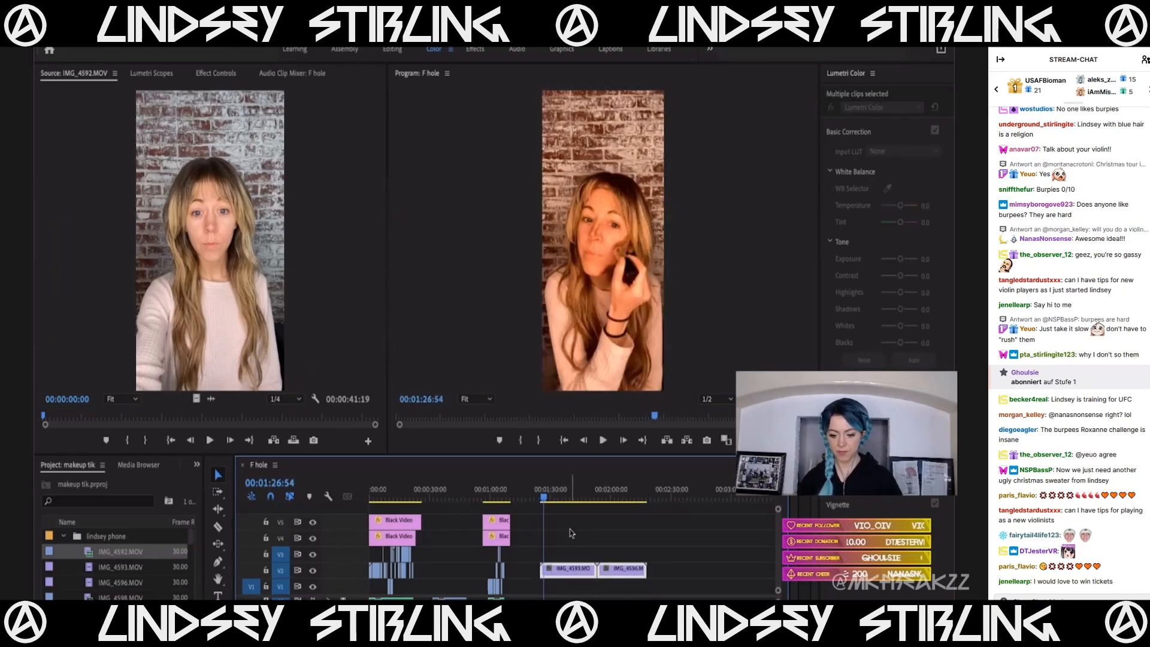
Locate where the lighting changes in the IMG_4593.MOV clip and cut the clip there at 00:01:40:38.
{"action": "left_click_drag", "start_coordinate": [560, 500], "coordinate": [577, 537]}
{"action": "key", "text": "="}
{"action": "key", "text": "="}
{"action": "key", "text": "Left"}
{"action": "key", "text": "Left"}
{"action": "key", "text": "Left"}
{"action": "key", "text": "Left"}
{"action": "key", "text": "Left"}
{"action": "key", "text": "Left"}
{"action": "key", "text": "Left"}
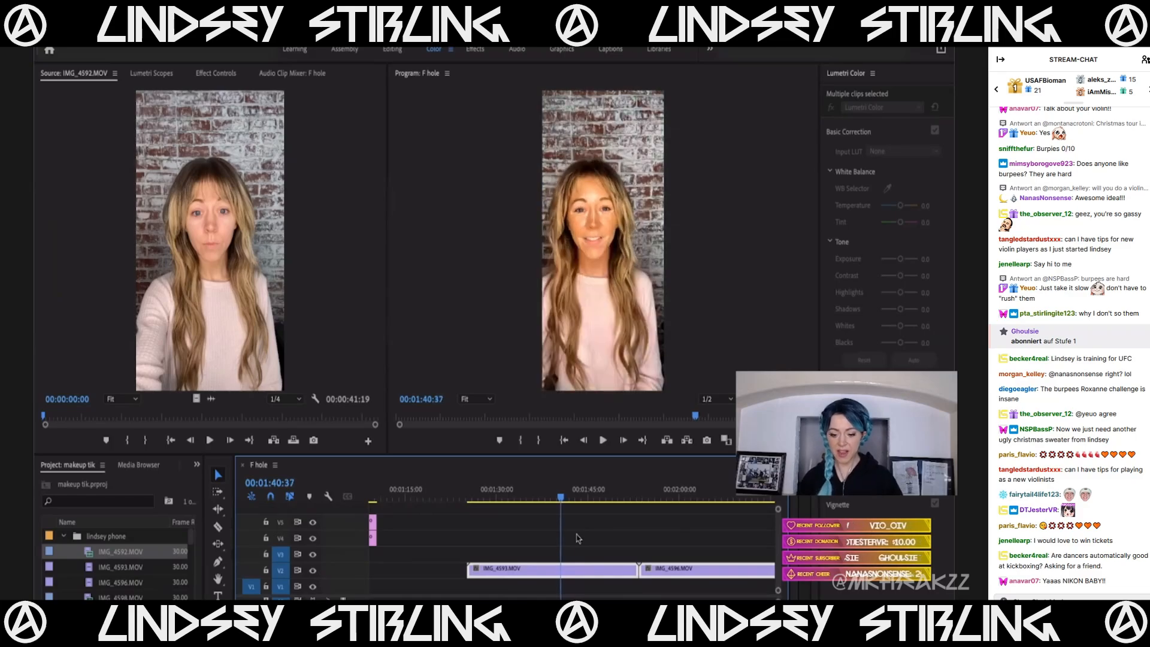
{"action": "key", "text": "c"}
{"action": "key", "text": "Right"}
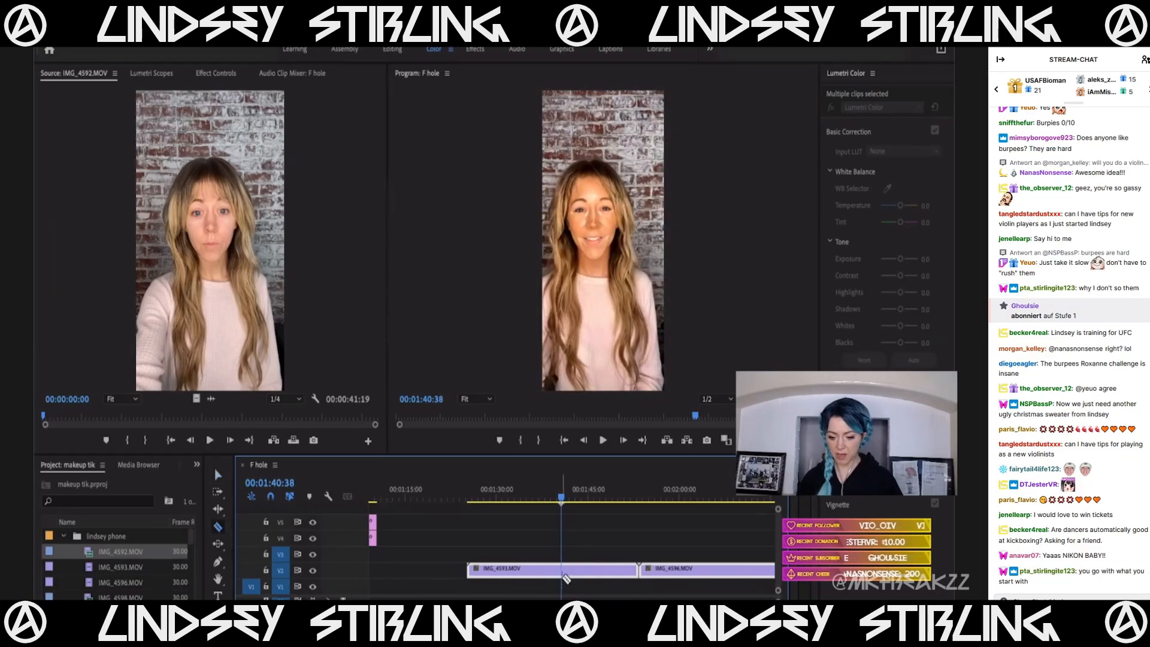
{"action": "left_click", "coordinate": [562, 578]}
{"action": "key", "text": "v"}
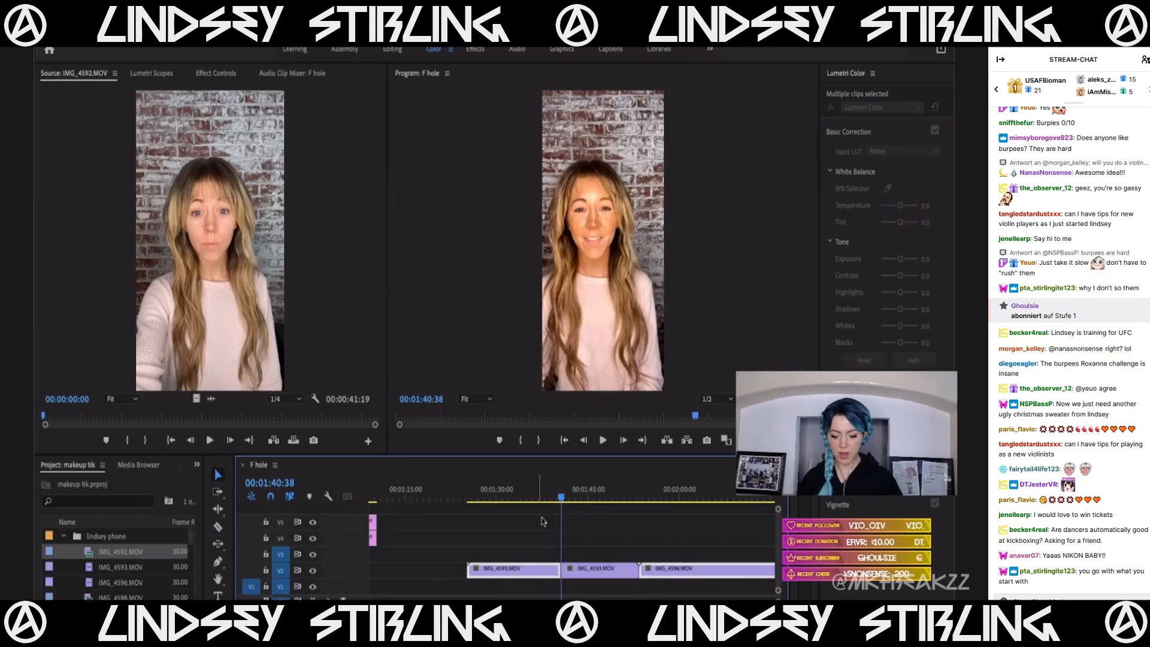
Cool the first part of IMG_4593.MOV with Lumetri Color, setting Temperature to -51.5 and Tint to -9.1.
{"action": "left_click", "coordinate": [532, 494]}
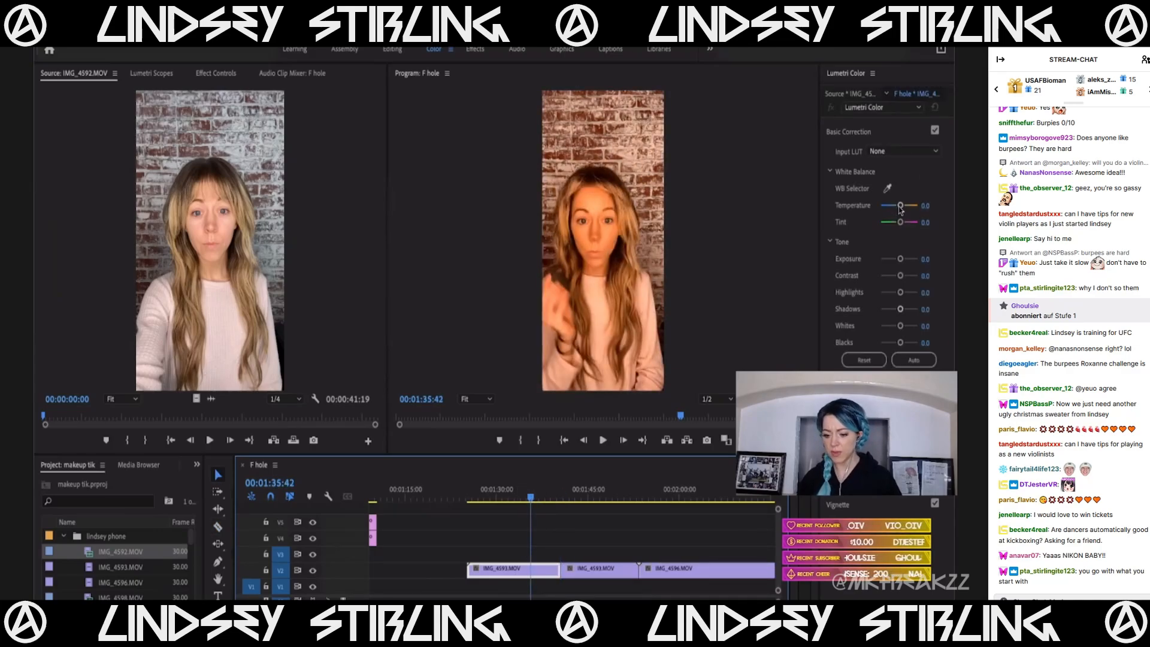
{"action": "left_click_drag", "start_coordinate": [897, 208], "coordinate": [898, 208]}
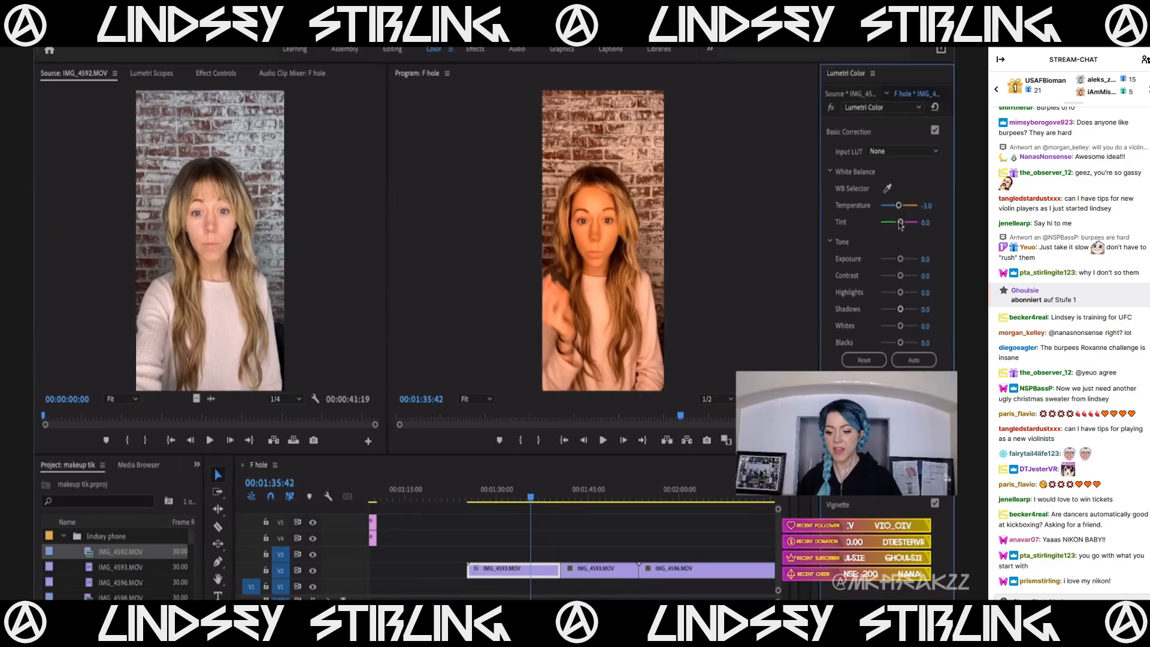
{"action": "left_click_drag", "start_coordinate": [900, 226], "coordinate": [897, 227]}
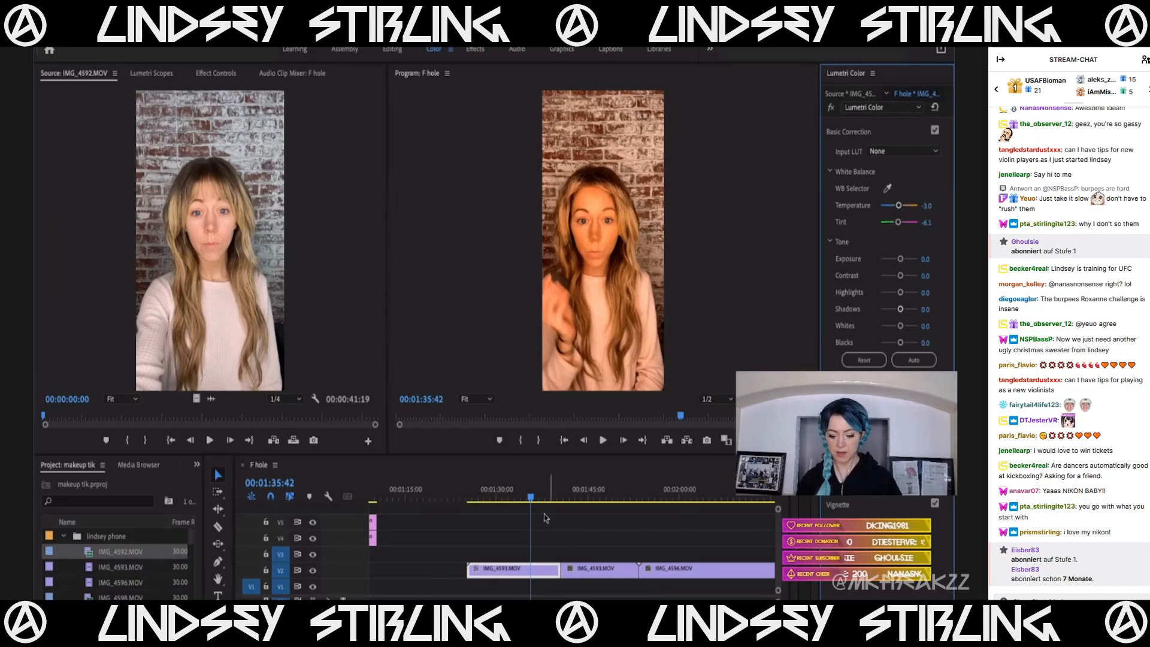
{"action": "left_click", "coordinate": [544, 572]}
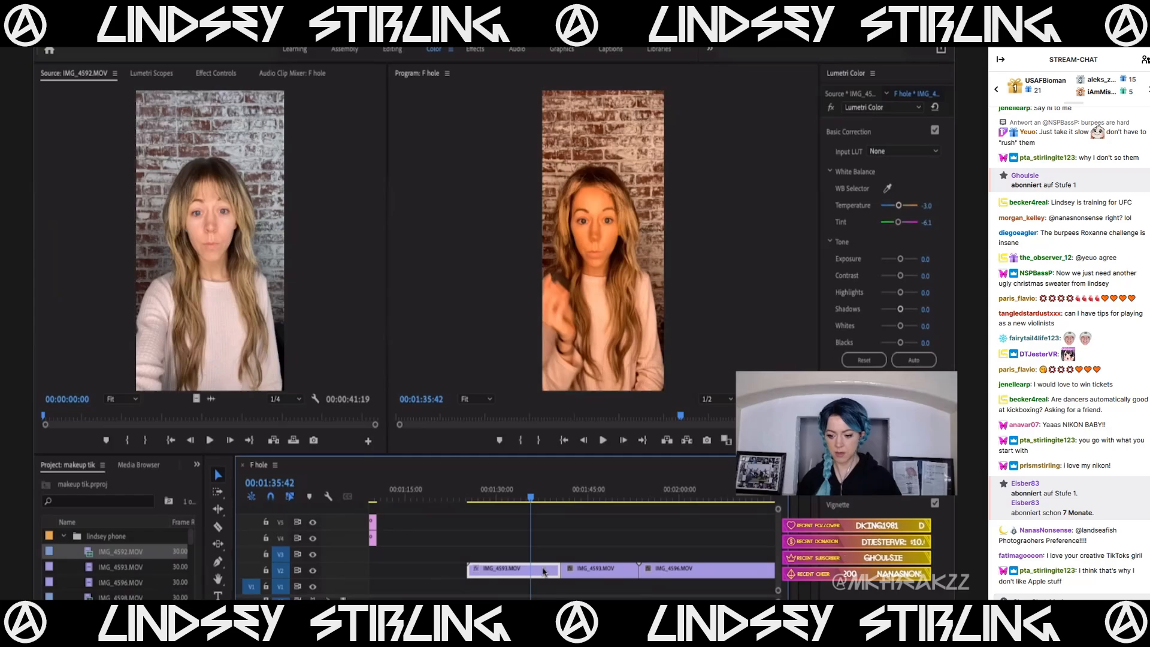
{"action": "mouse_move", "coordinate": [896, 207]}
{"action": "left_mouse_down"}
{"action": "mouse_move", "coordinate": [873, 209]}
{"action": "mouse_move", "coordinate": [895, 222]}
{"action": "left_mouse_up"}
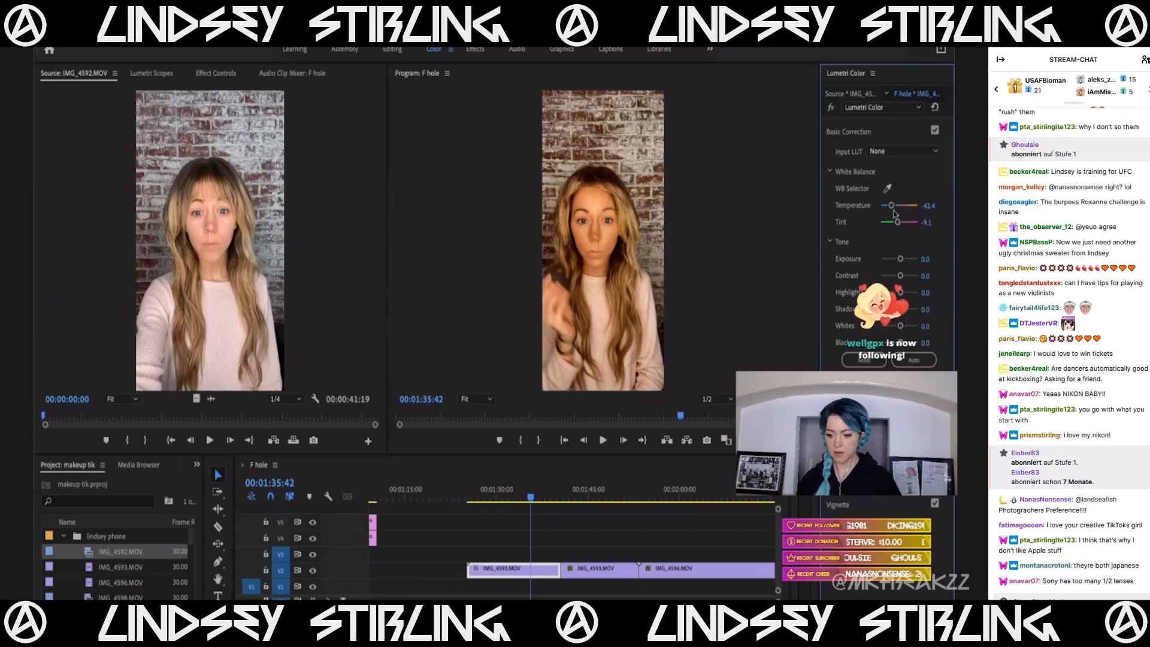
{"action": "left_click_drag", "start_coordinate": [894, 211], "coordinate": [877, 216]}
Set the Temperature of the first IMG_4593.MOV part to -78.8 and review the result at several points before the cut.
{"action": "left_click", "coordinate": [557, 492]}
{"action": "left_click_drag", "start_coordinate": [558, 494], "coordinate": [554, 496]}
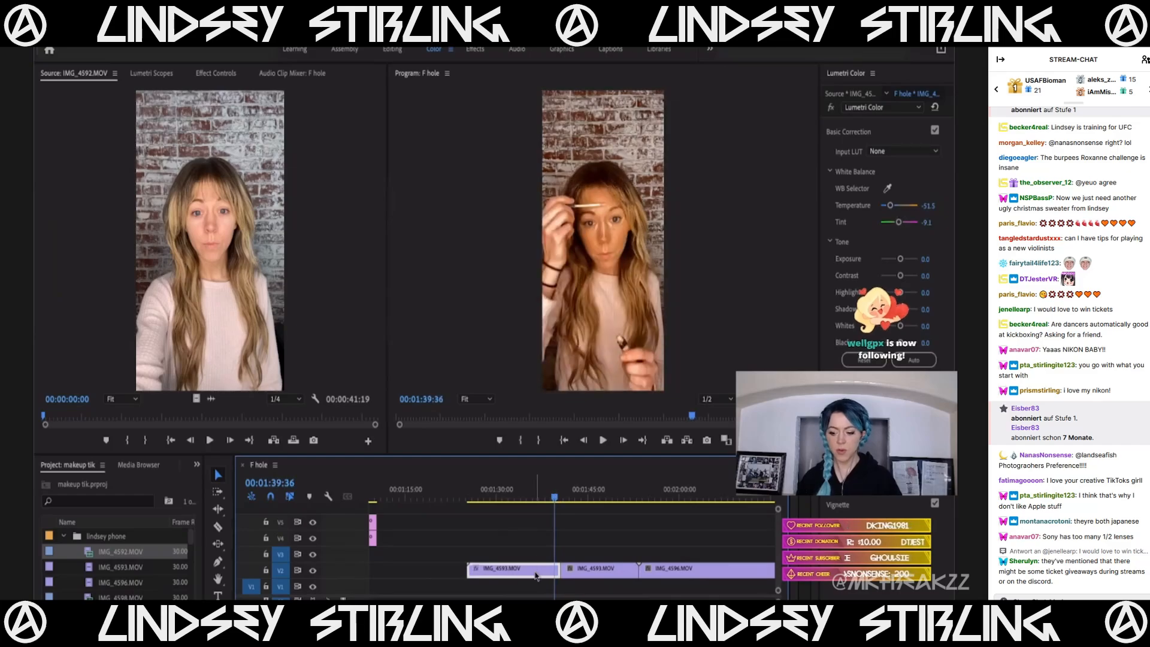
{"action": "left_click_drag", "start_coordinate": [890, 206], "coordinate": [880, 208]}
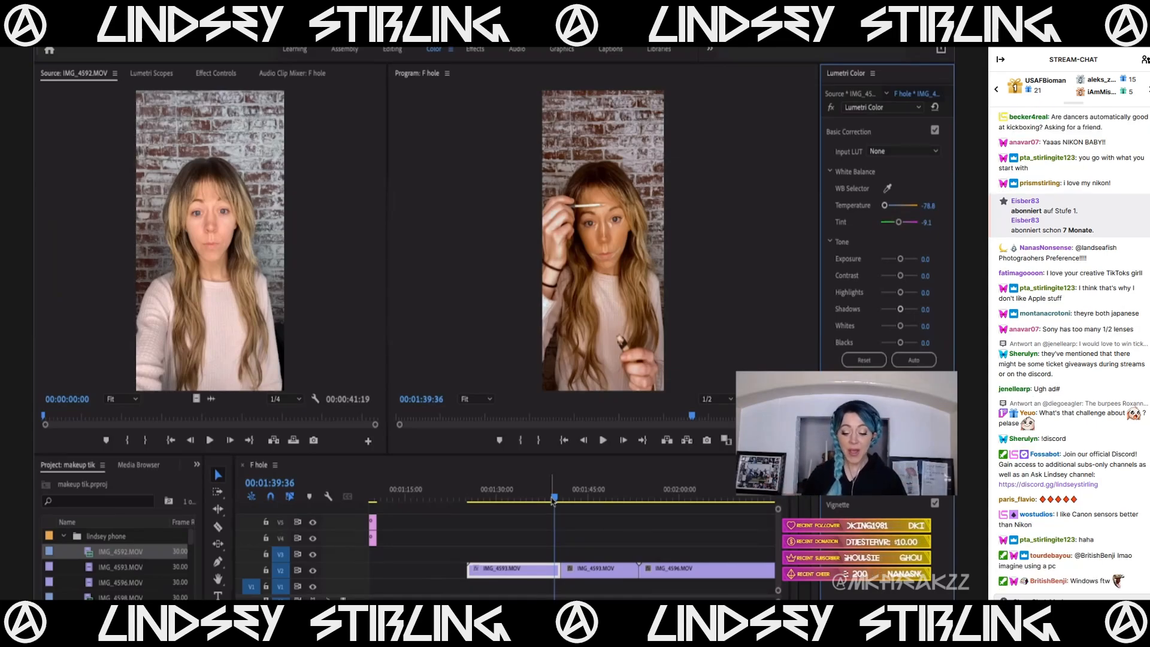
{"action": "left_click", "coordinate": [552, 501]}
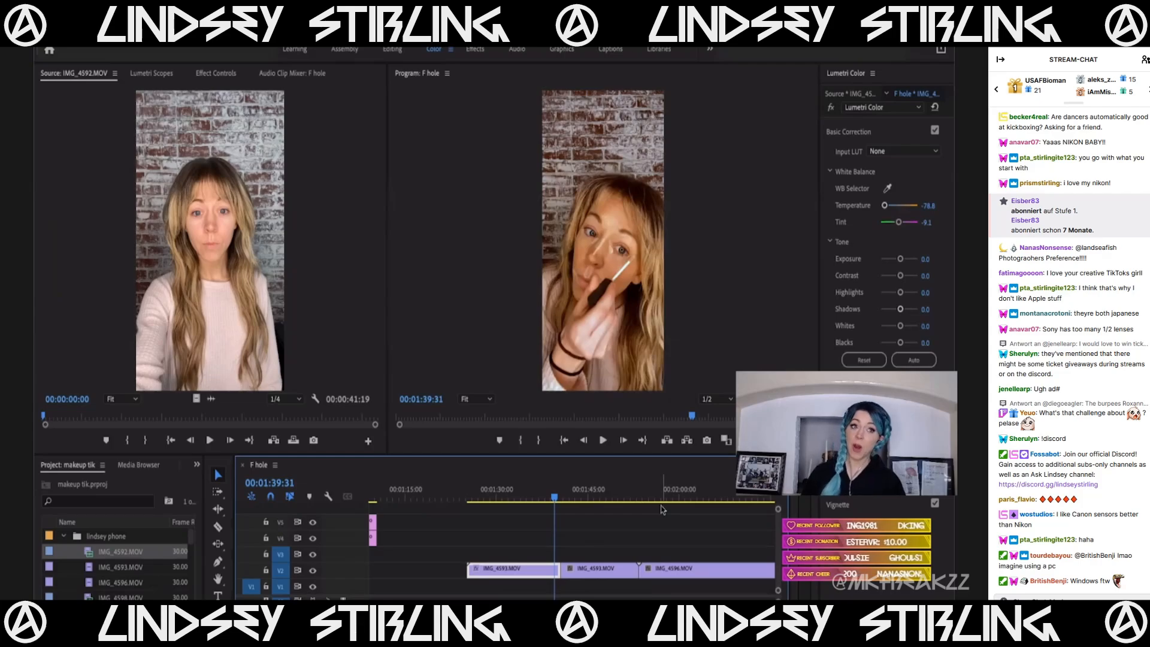
{"action": "left_click", "coordinate": [501, 493]}
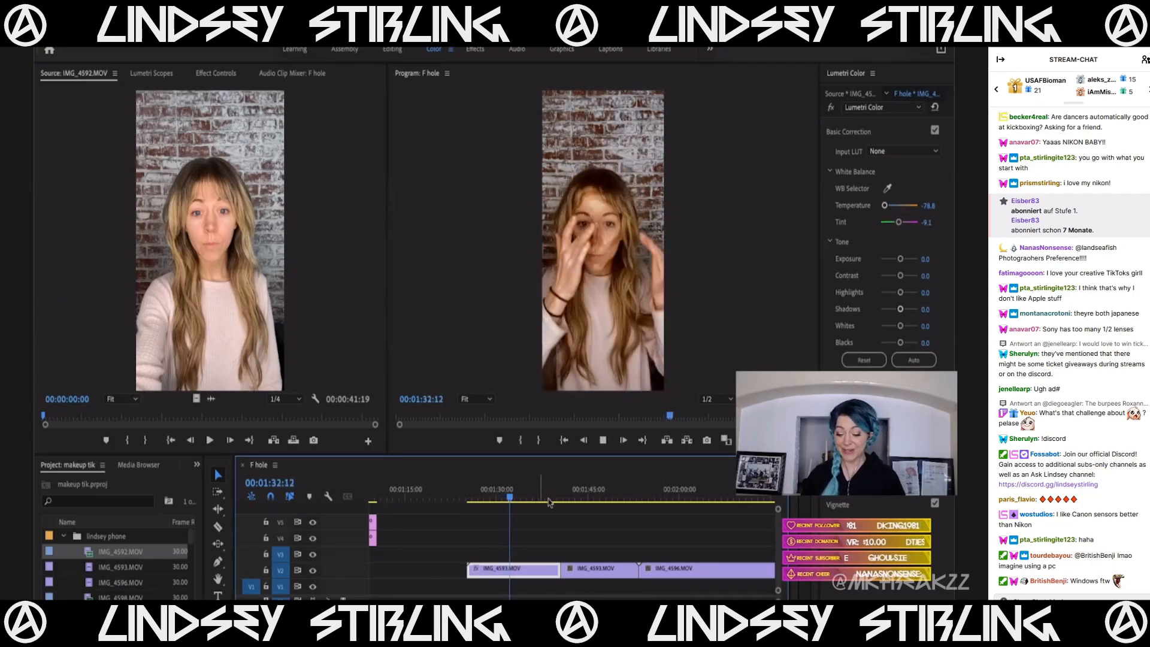
{"action": "left_click", "coordinate": [554, 492]}
{"action": "left_click", "coordinate": [548, 493]}
{"action": "left_click", "coordinate": [547, 492]}
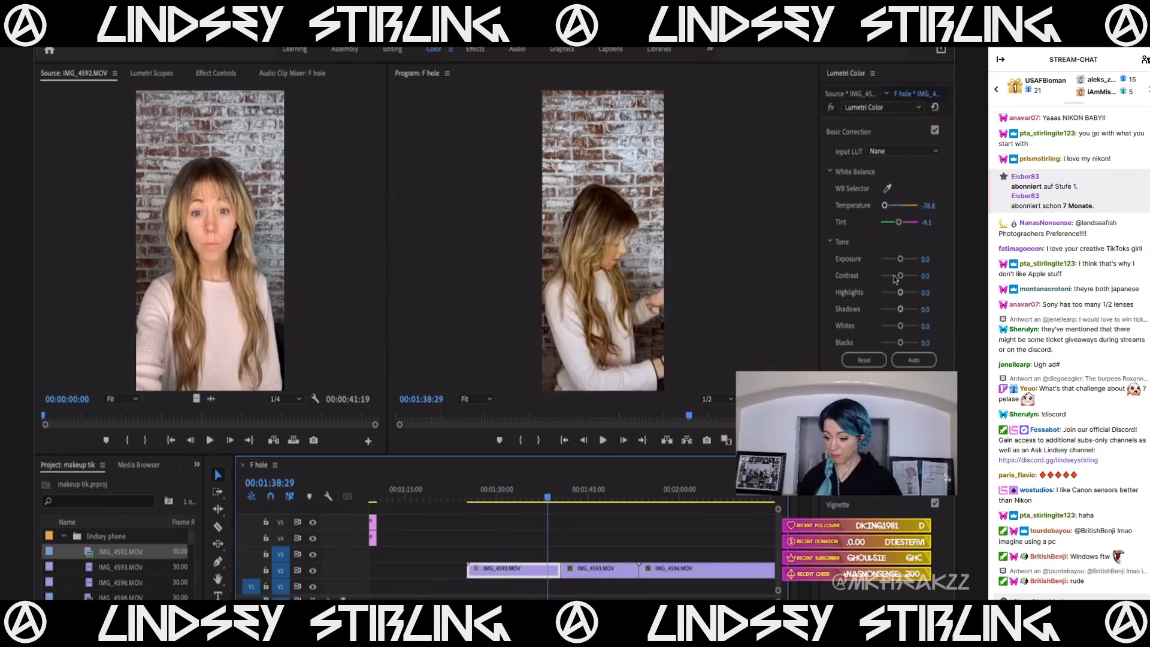
Brighten the first IMG_4593.MOV part with Whites 30.3 and Exposure 0.6, and play across the cut.
{"action": "left_click_drag", "start_coordinate": [900, 327], "coordinate": [903, 326]}
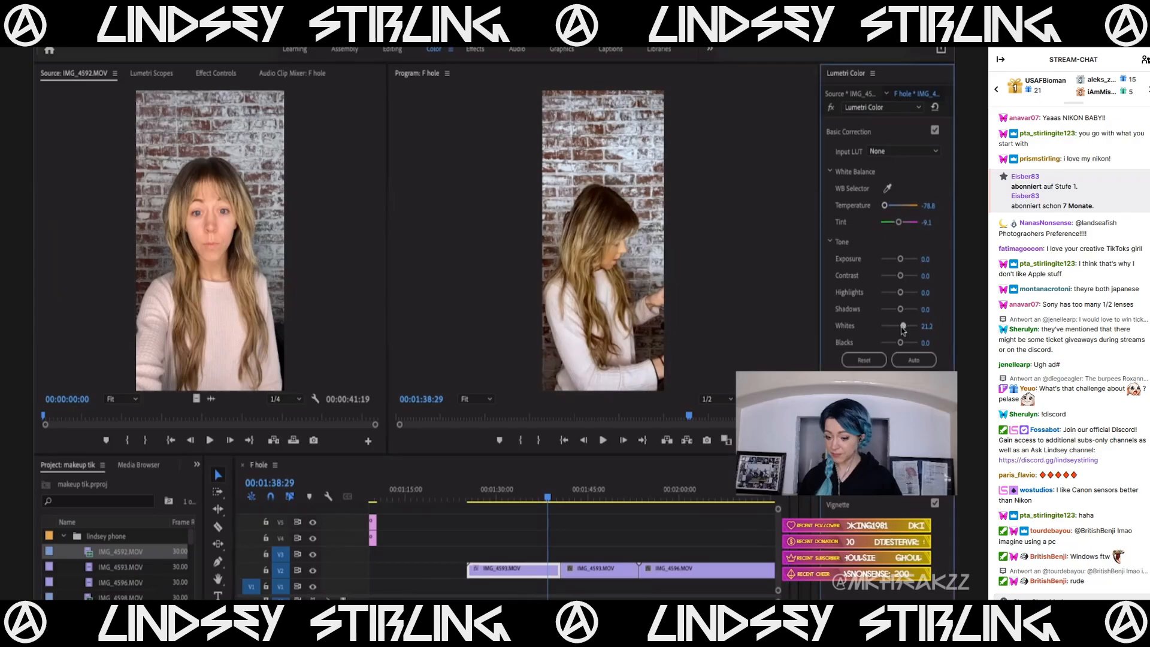
{"action": "left_click", "coordinate": [555, 493]}
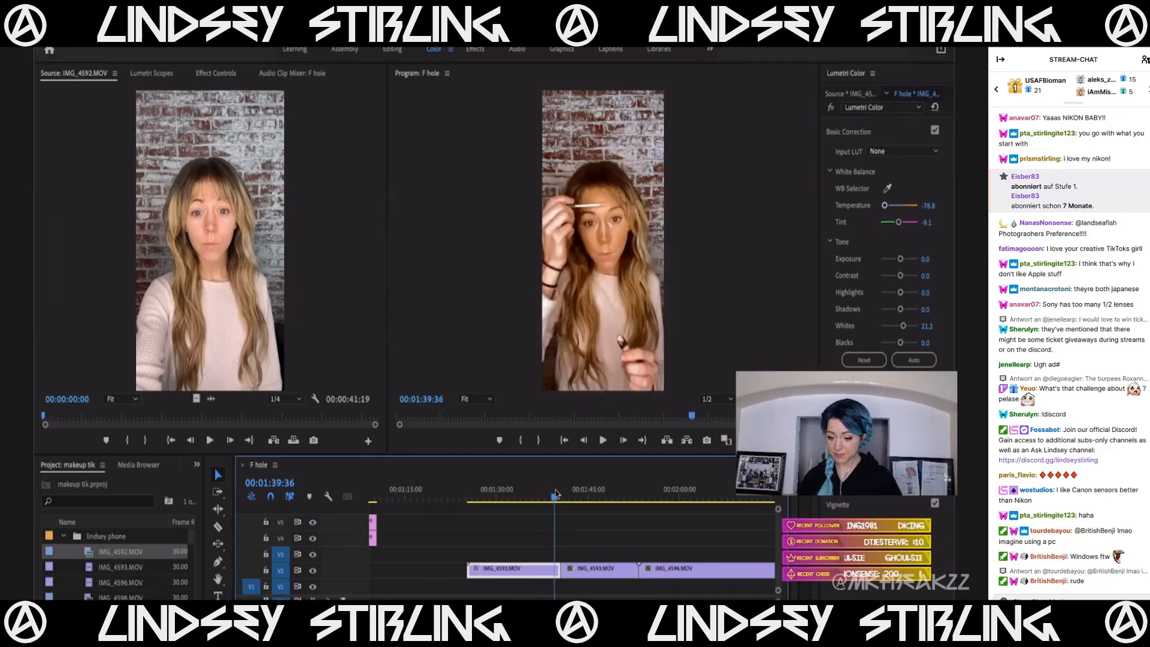
{"action": "left_click_drag", "start_coordinate": [902, 326], "coordinate": [904, 327]}
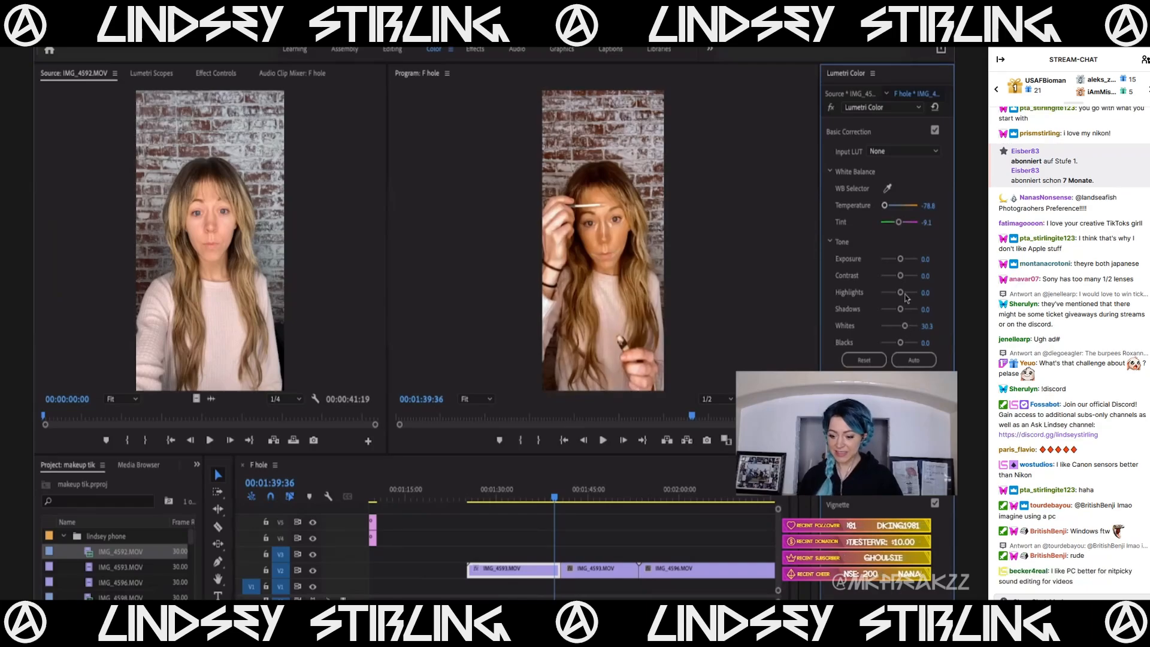
{"action": "left_click_drag", "start_coordinate": [900, 260], "coordinate": [901, 259]}
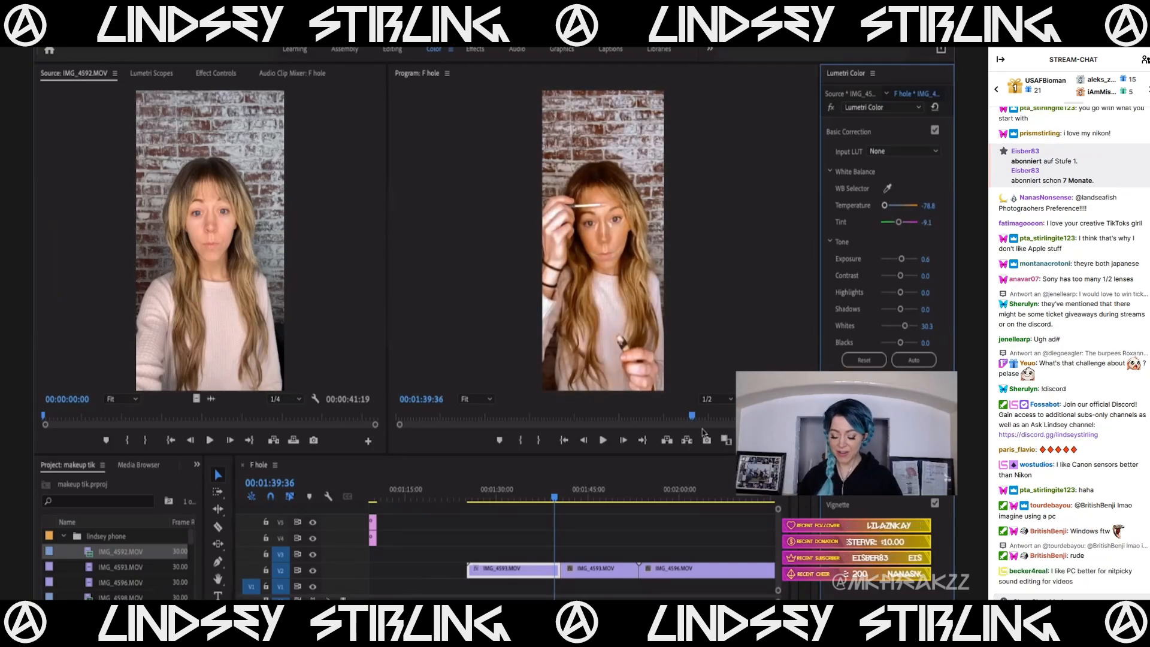
{"action": "key", "text": "space"}
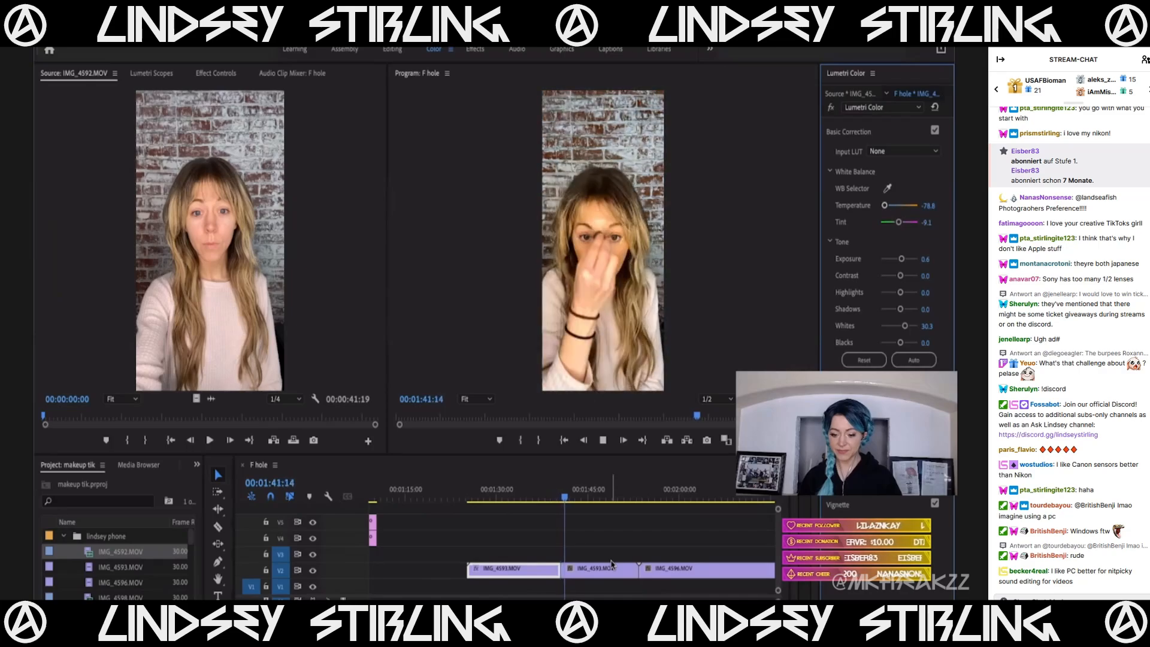
{"action": "key", "text": "space"}
Set the first IMG_4593.MOV part's Temperature to -66.7 and Tint to -21.2, and compare it with the footage after the cut.
{"action": "mouse_move", "coordinate": [553, 488]}
{"action": "left_mouse_down"}
{"action": "mouse_move", "coordinate": [562, 489]}
{"action": "mouse_move", "coordinate": [552, 491]}
{"action": "left_mouse_up"}
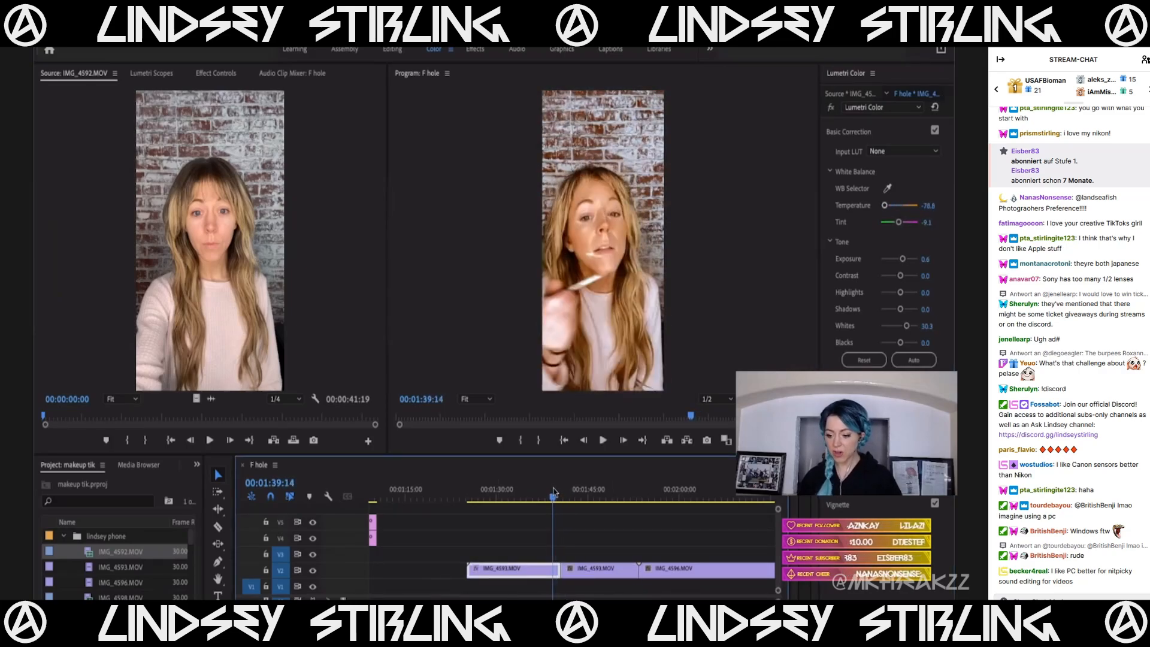
{"action": "left_click_drag", "start_coordinate": [898, 223], "coordinate": [899, 223]}
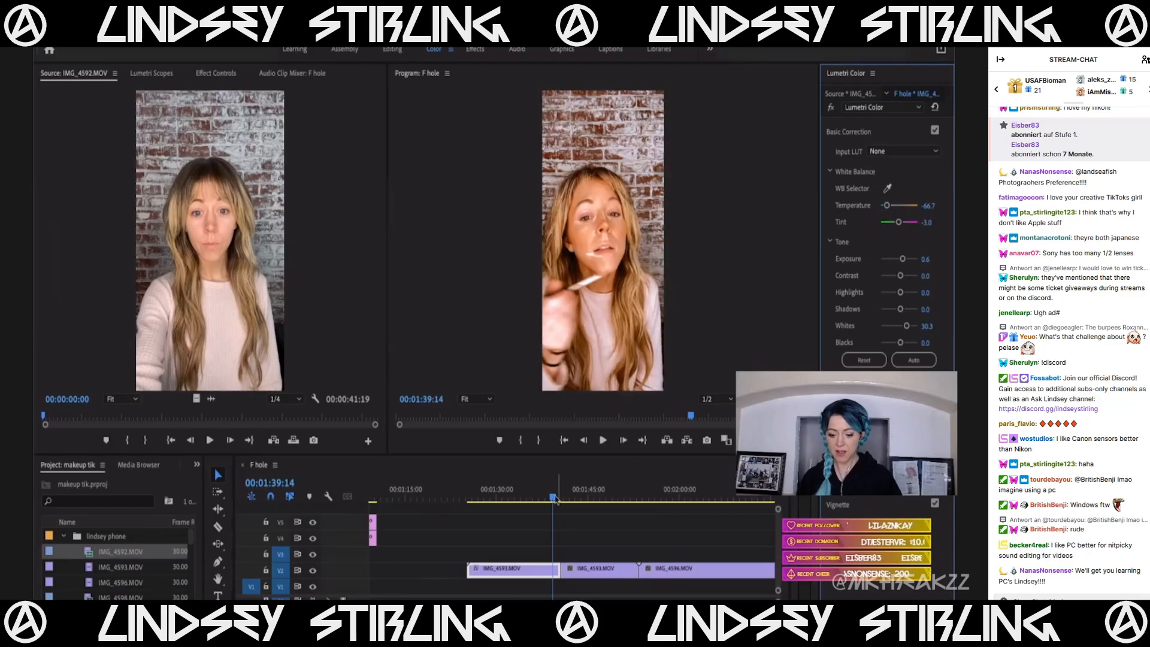
{"action": "mouse_move", "coordinate": [552, 497]}
{"action": "left_mouse_down"}
{"action": "mouse_move", "coordinate": [572, 499]}
{"action": "mouse_move", "coordinate": [552, 514]}
{"action": "left_mouse_up"}
{"action": "left_click_drag", "start_coordinate": [901, 226], "coordinate": [897, 225]}
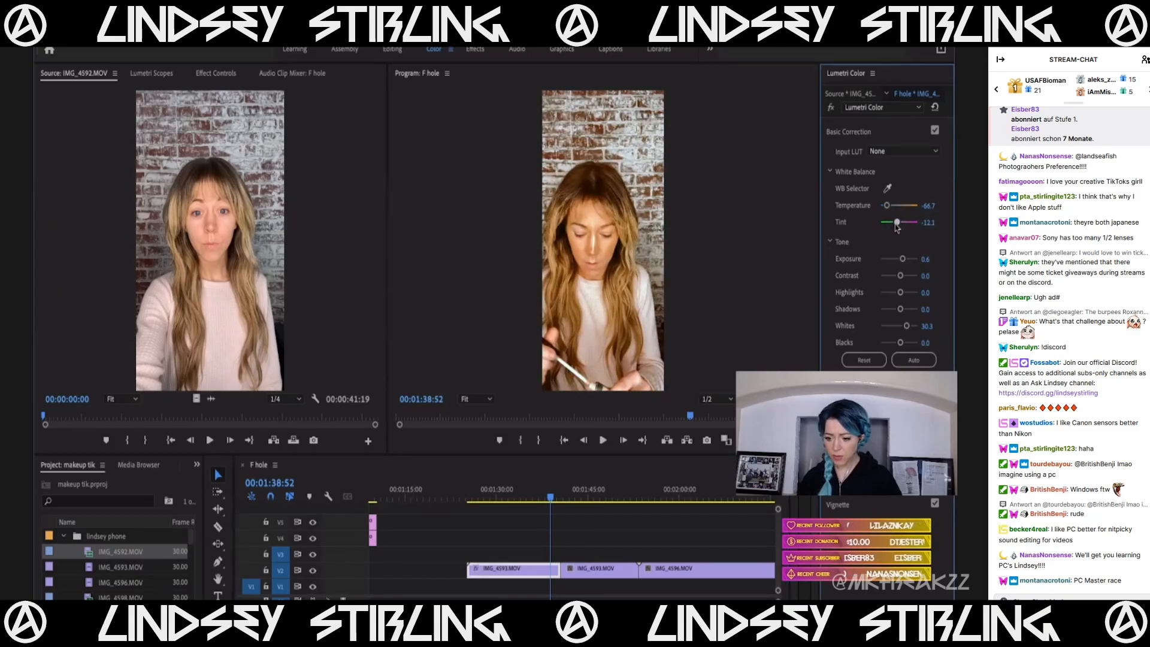
{"action": "left_click", "coordinate": [557, 497]}
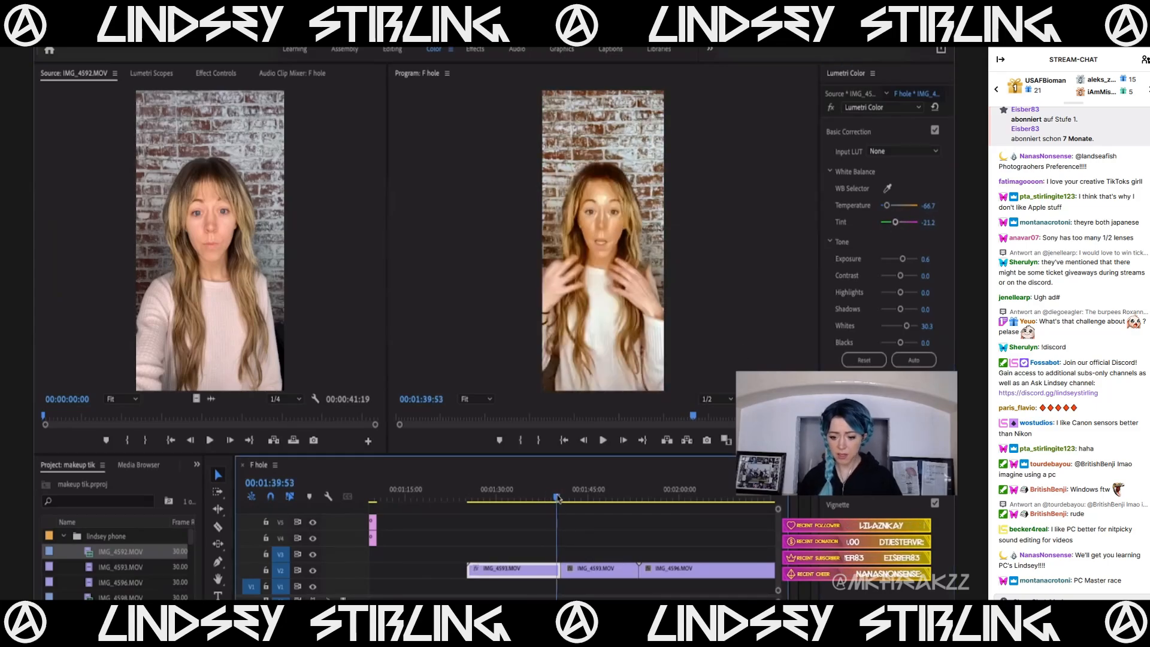
{"action": "left_click_drag", "start_coordinate": [558, 498], "coordinate": [571, 500]}
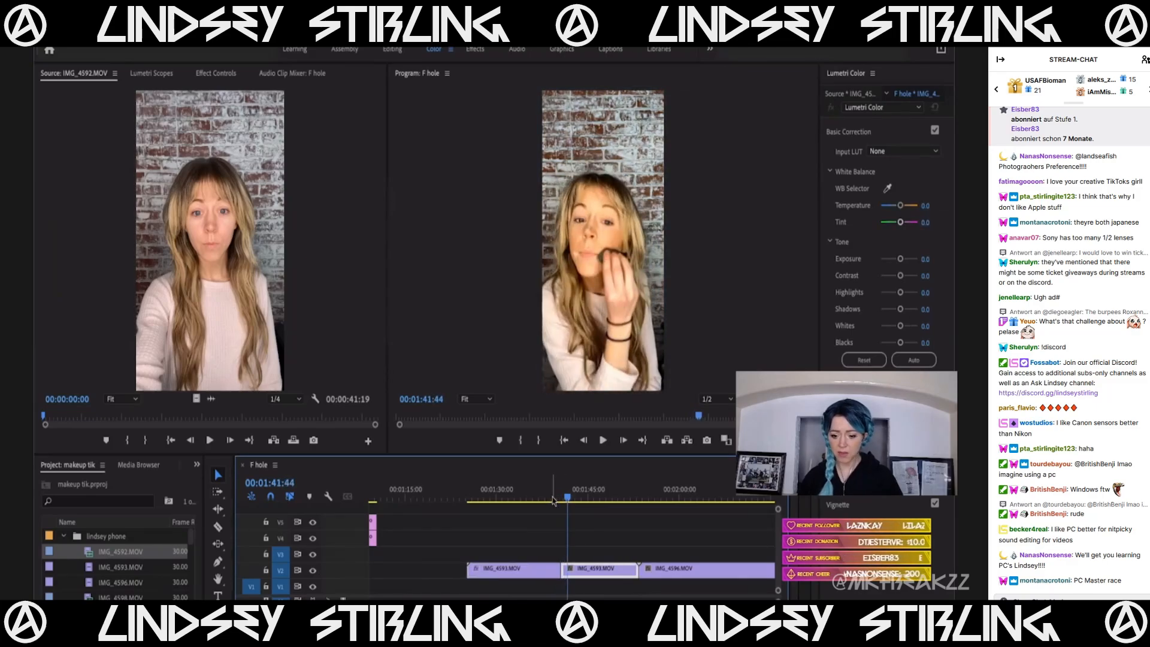
{"action": "left_click", "coordinate": [552, 498]}
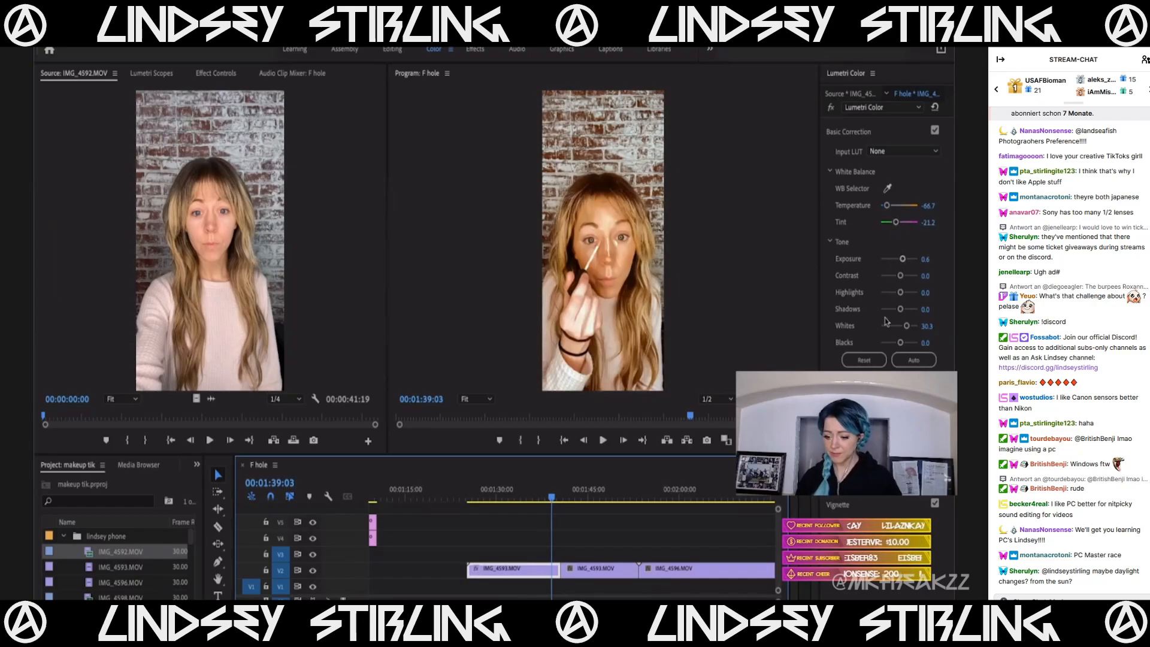
{"action": "left_click", "coordinate": [900, 379]}
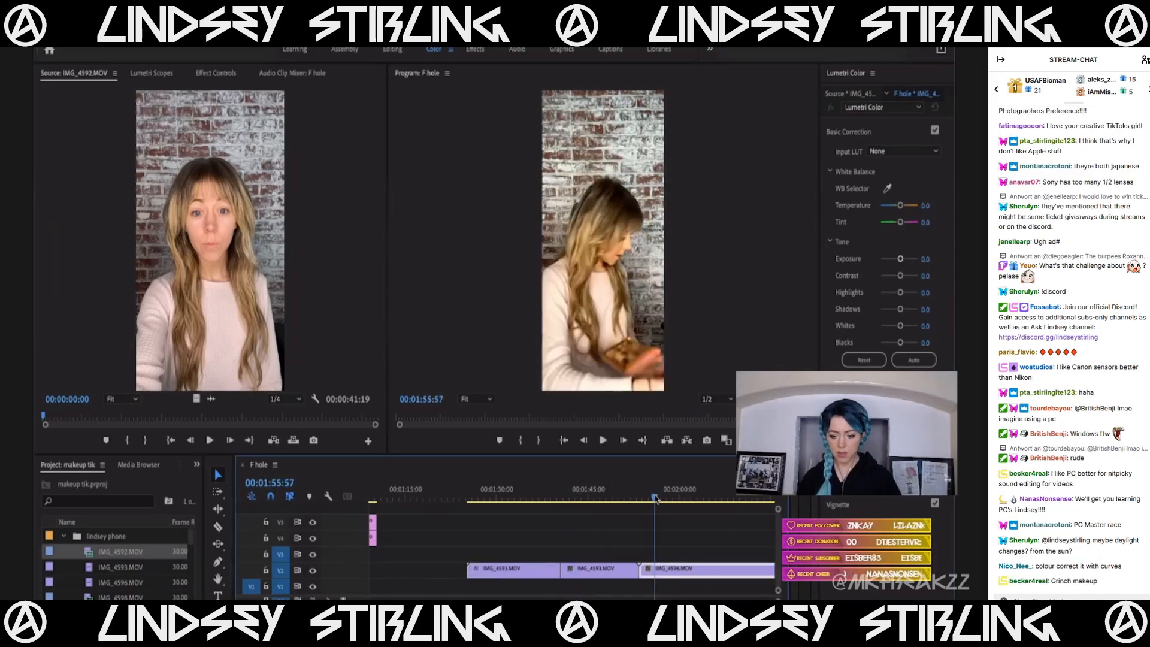
Play the uncorrected footage after the cuts and compare its colour with the start of the corrected first IMG_4593.MOV part.
{"action": "left_click", "coordinate": [657, 497]}
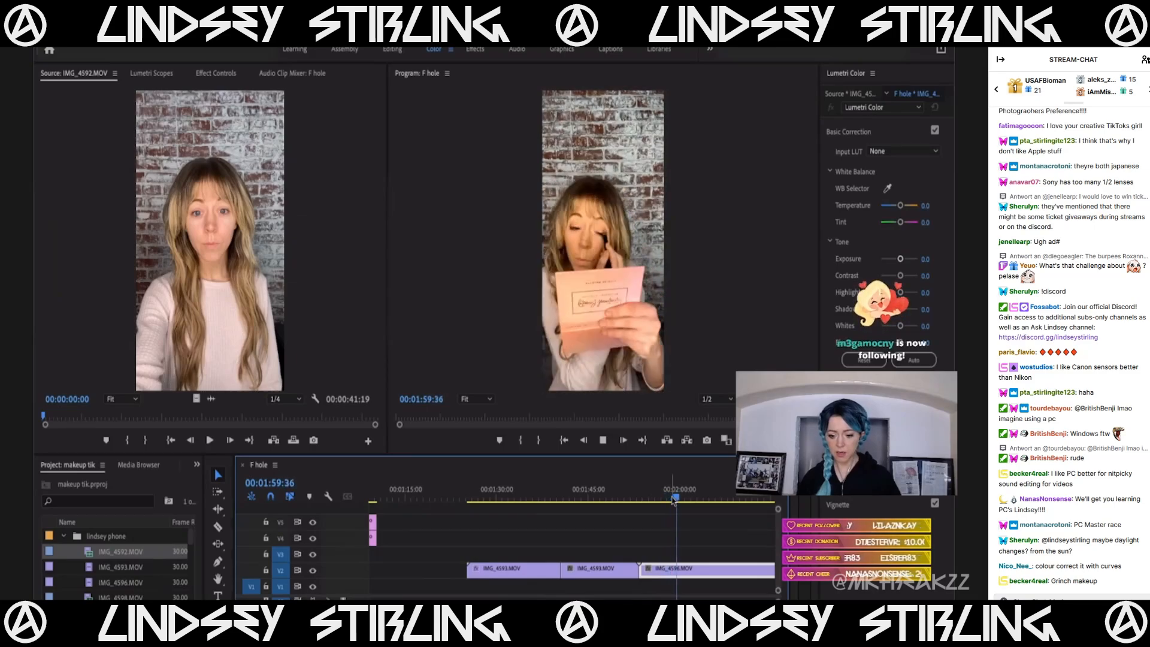
{"action": "key", "text": "space"}
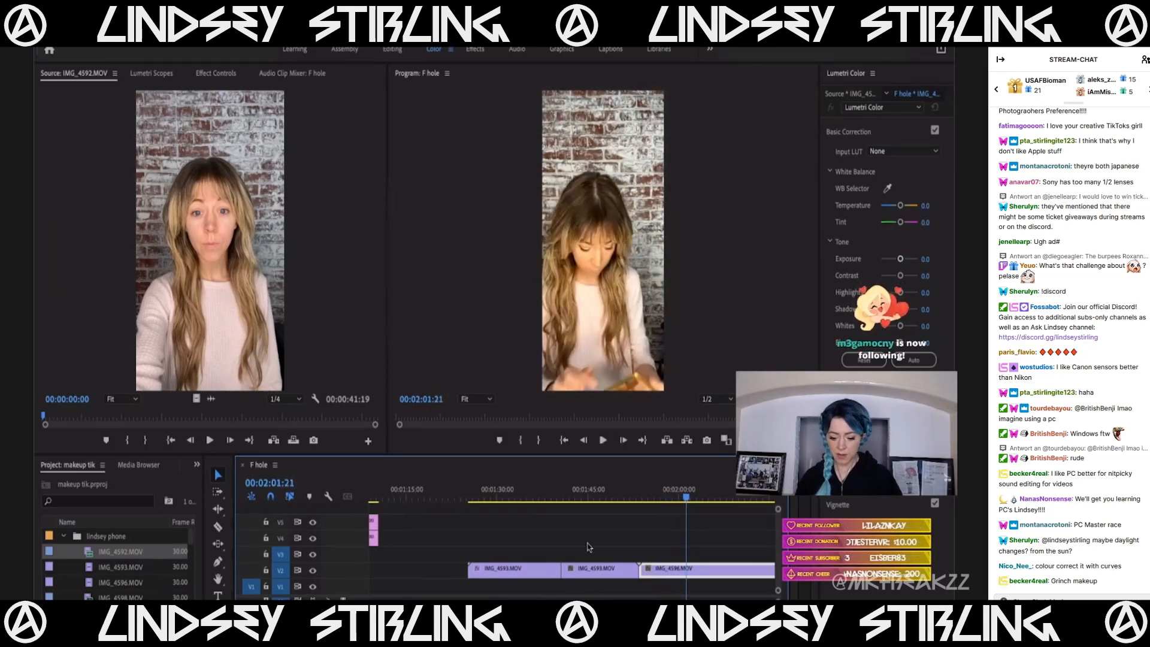
{"action": "scroll", "coordinate": [588, 546], "scroll_direction": "down", "scroll_amount": 3}
{"action": "left_click", "coordinate": [546, 498]}
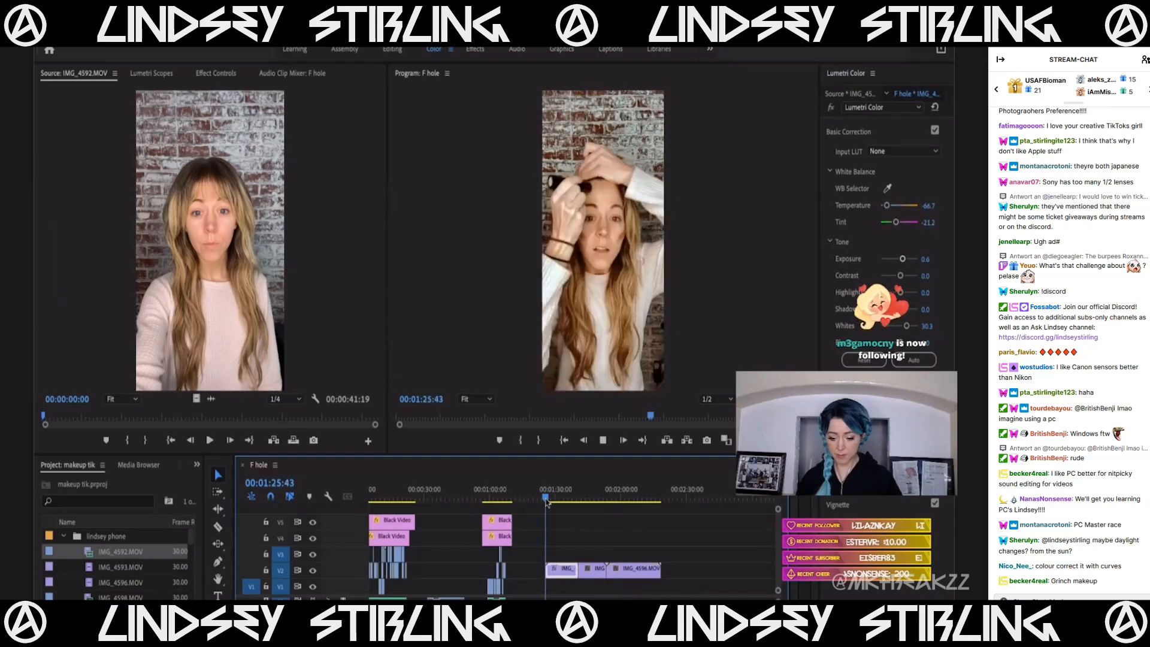
{"action": "key", "text": "Up"}
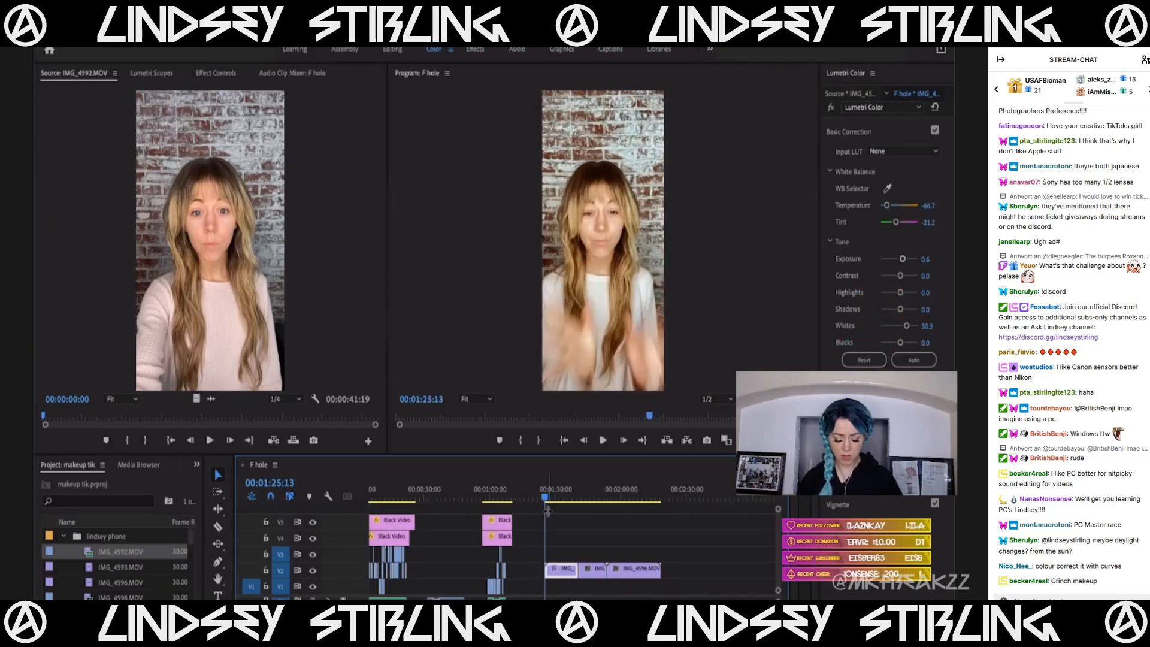
{"action": "left_click", "coordinate": [660, 497]}
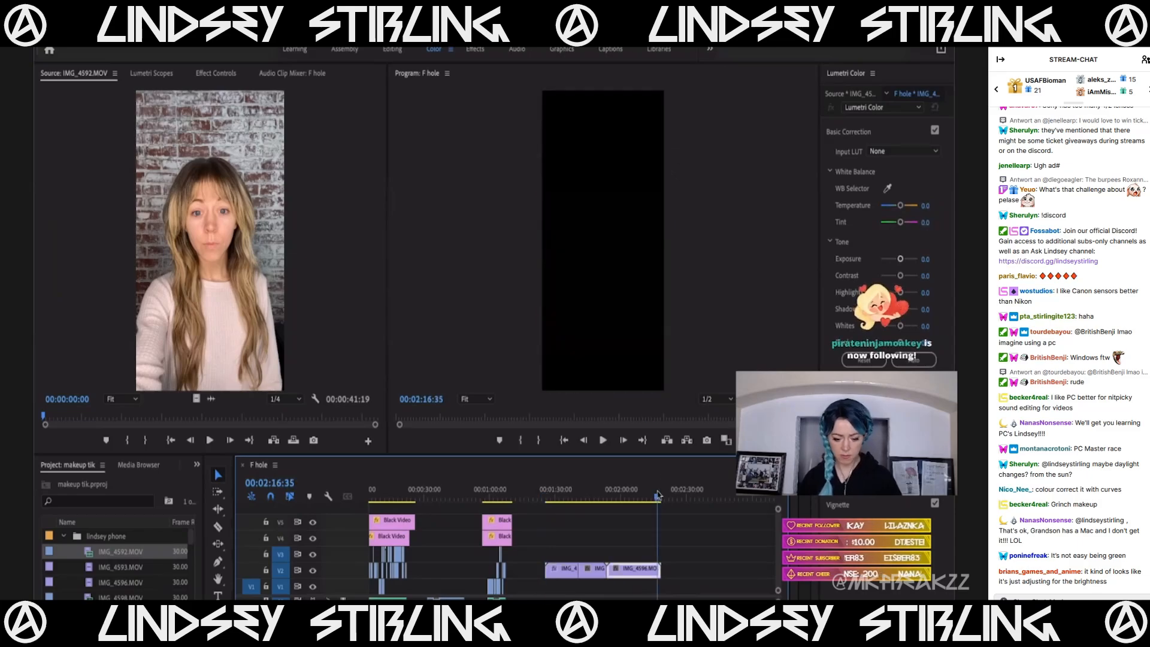
Review the ending of the last clip on the timeline and trim its end to about 00:02:15:09.
{"action": "left_click", "coordinate": [636, 495]}
{"action": "left_click_drag", "start_coordinate": [640, 491], "coordinate": [655, 496]}
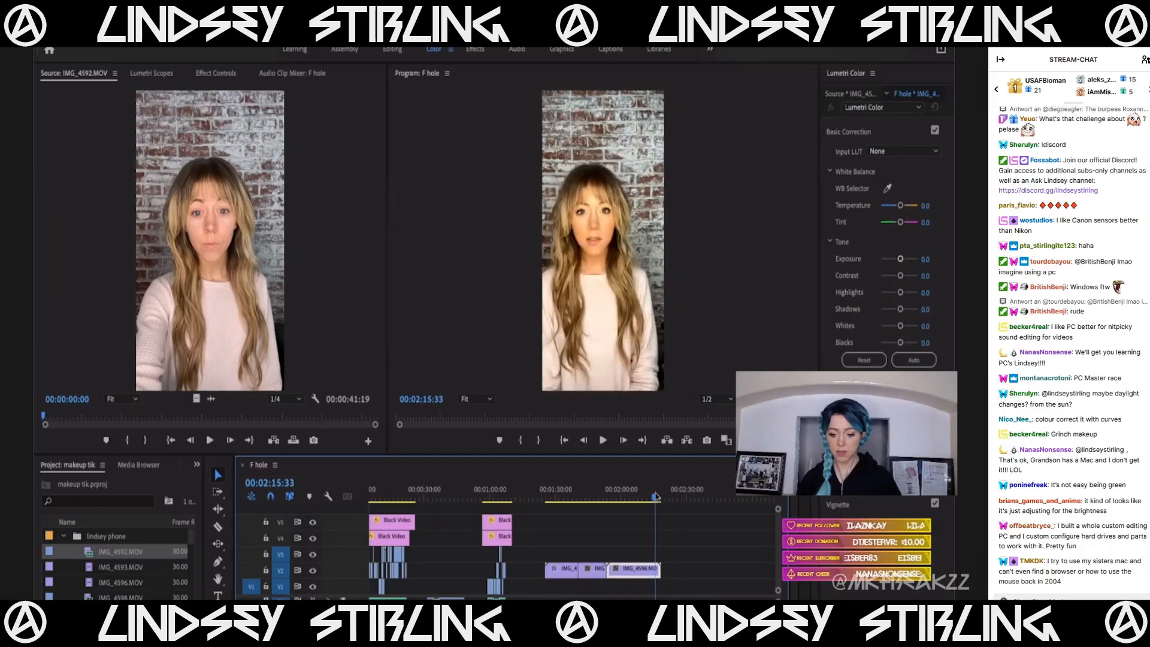
{"action": "key", "text": "space"}
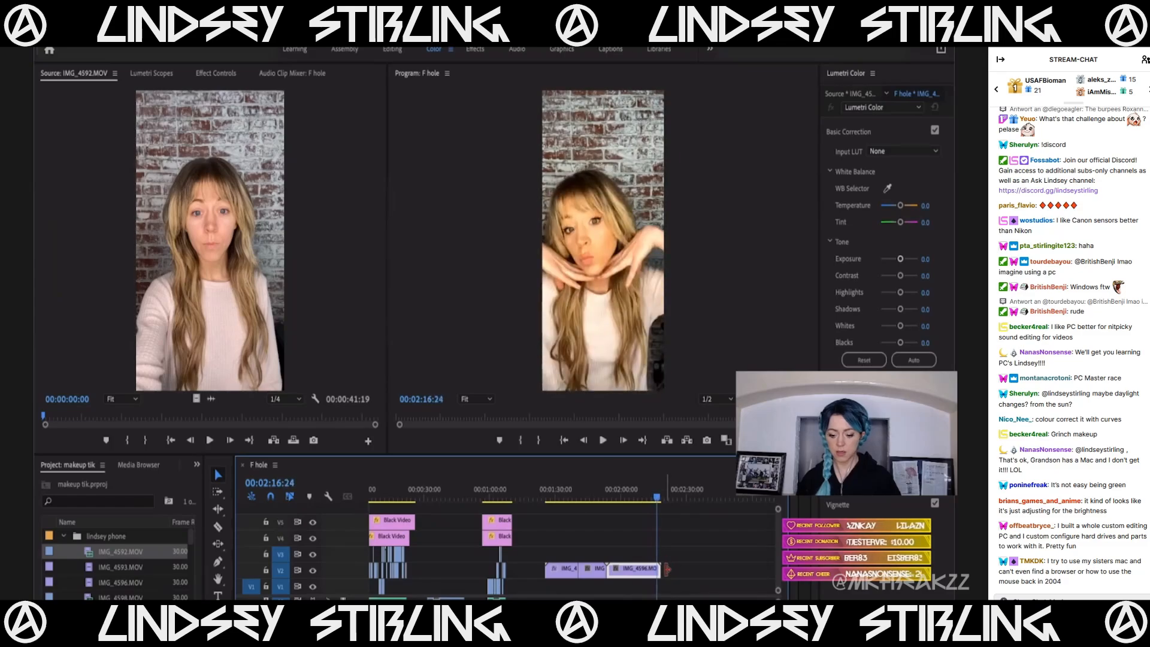
{"action": "left_click_drag", "start_coordinate": [664, 570], "coordinate": [661, 563]}
{"action": "key", "text": "space"}
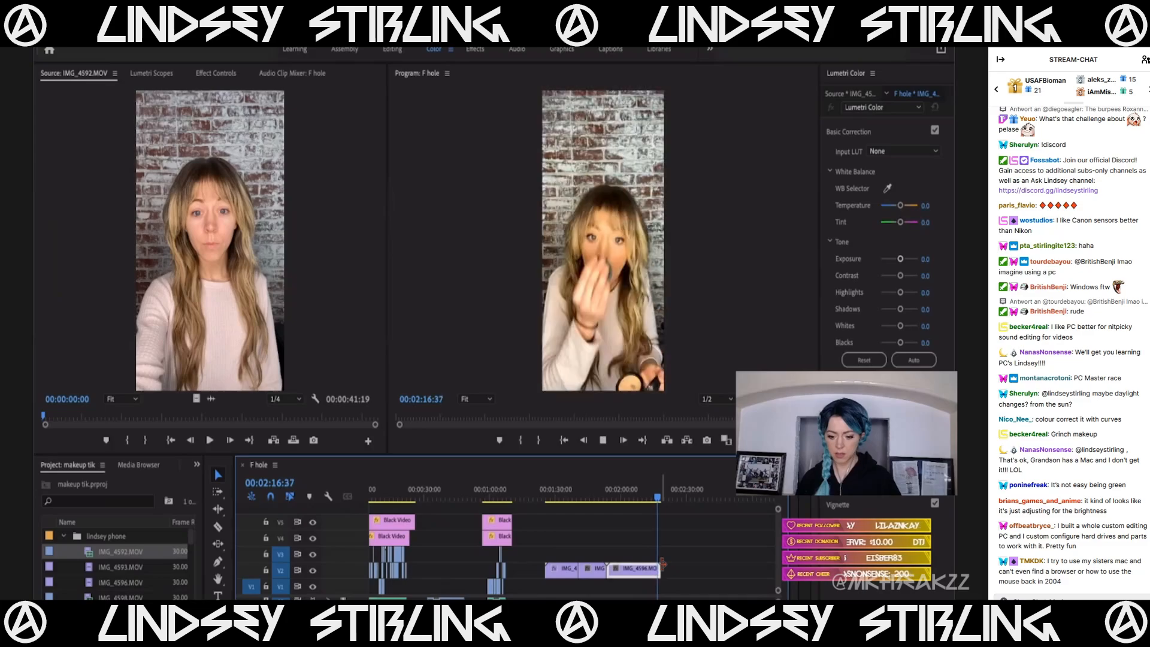
{"action": "left_click", "coordinate": [651, 492]}
{"action": "key", "text": "space"}
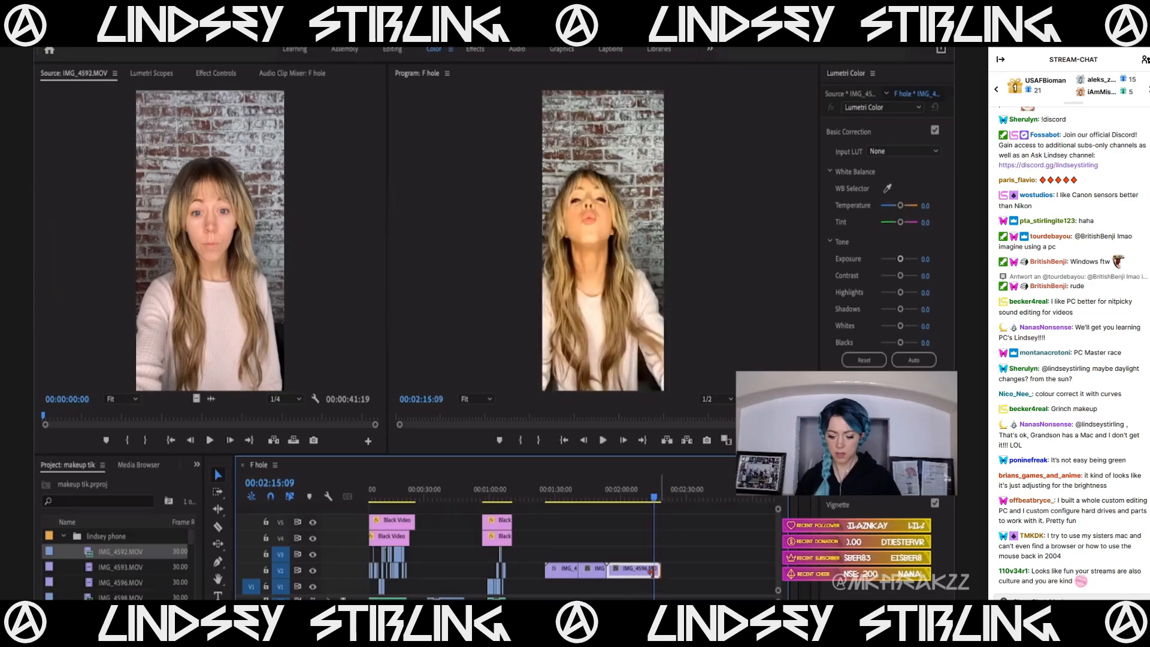
{"action": "left_click_drag", "start_coordinate": [653, 572], "coordinate": [652, 572]}
Play the phone footage from its start and split the first IMG_4593.MOV part at 00:01:28:39.
{"action": "left_click", "coordinate": [544, 495]}
{"action": "key", "text": "space"}
{"action": "scroll", "coordinate": [565, 568], "scroll_direction": "up", "scroll_amount": 5}
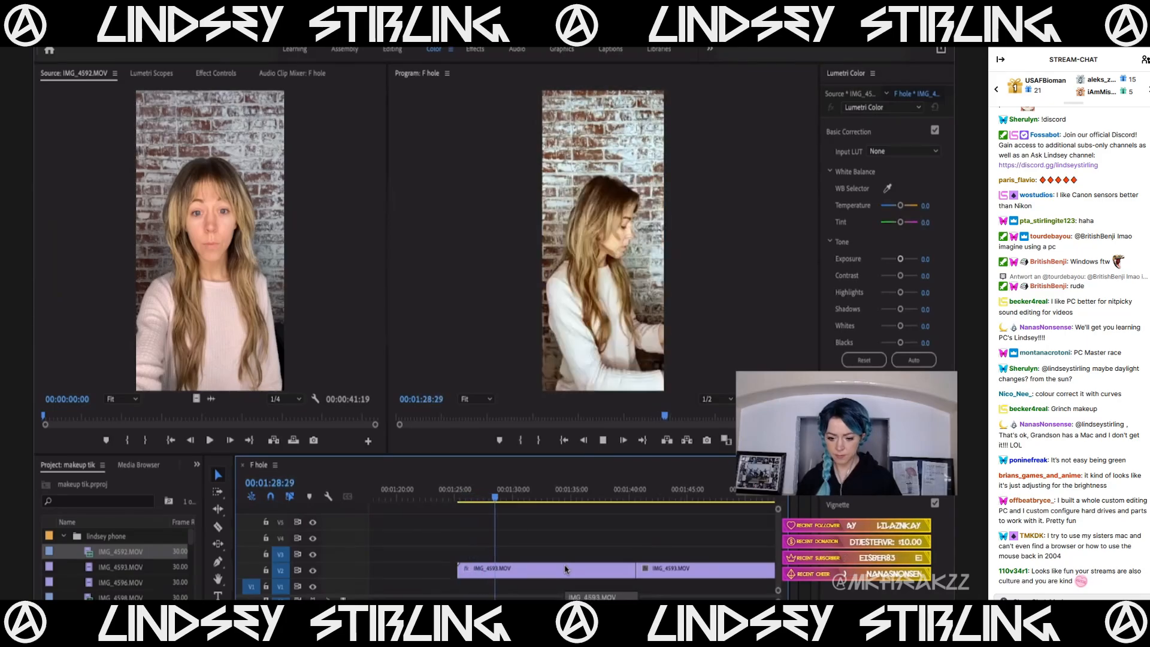
{"action": "key", "text": "space"}
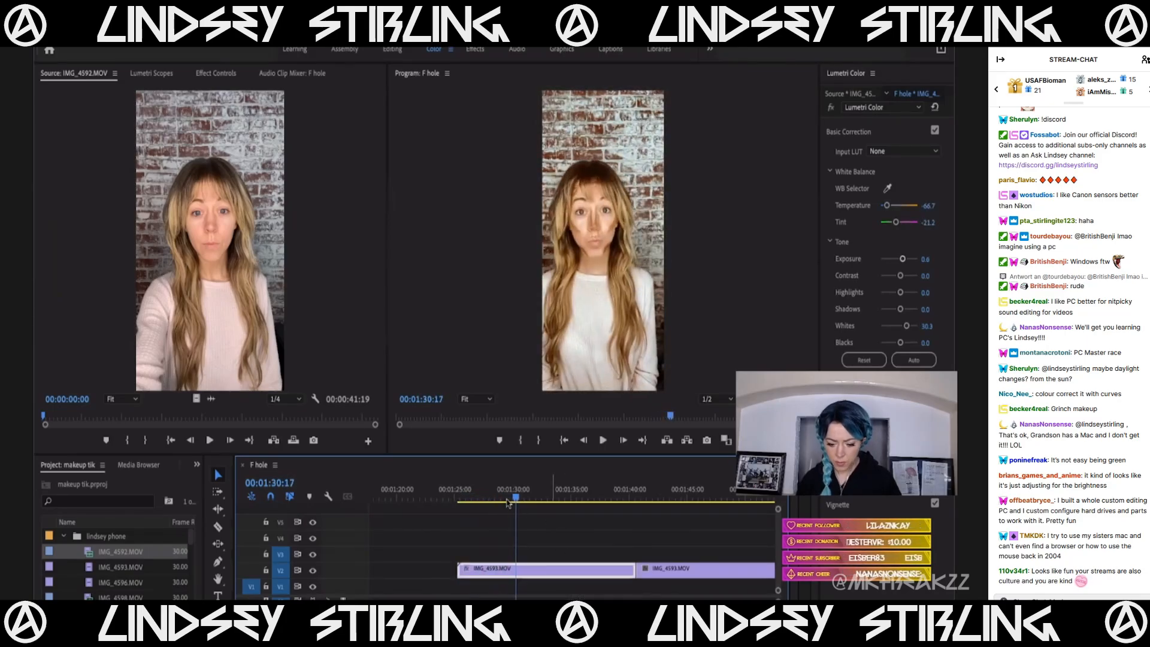
{"action": "left_click_drag", "start_coordinate": [503, 495], "coordinate": [499, 495]}
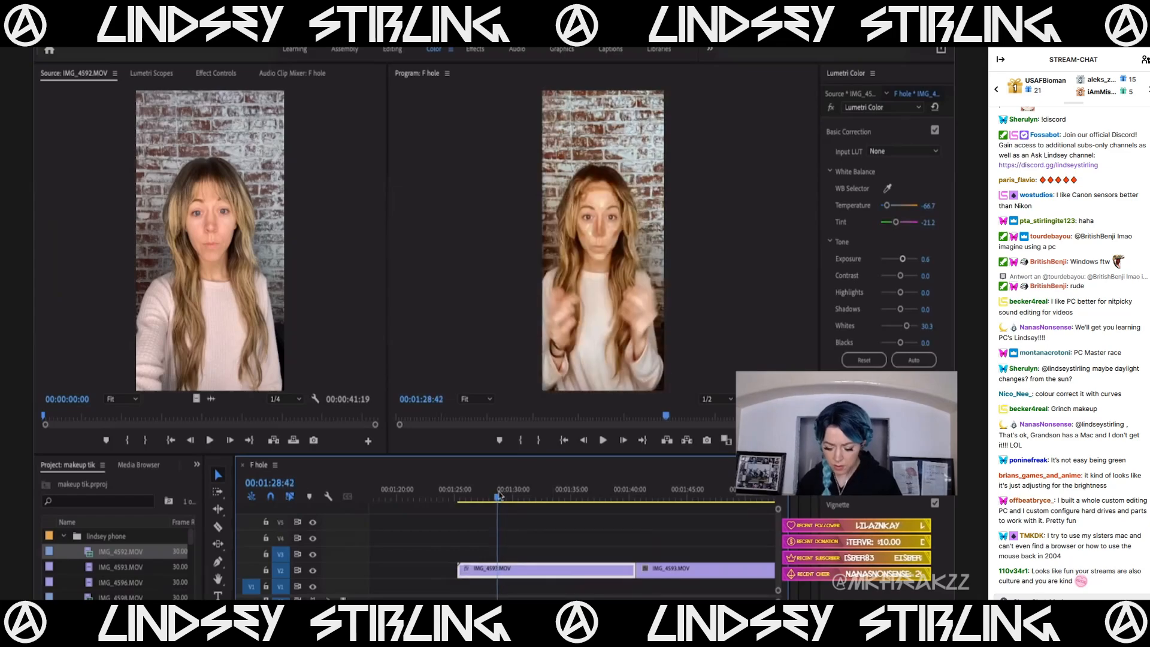
{"action": "key", "text": "Left"}
{"action": "key", "text": "Left"}
{"action": "key", "text": "Left"}
{"action": "key", "text": "Left"}
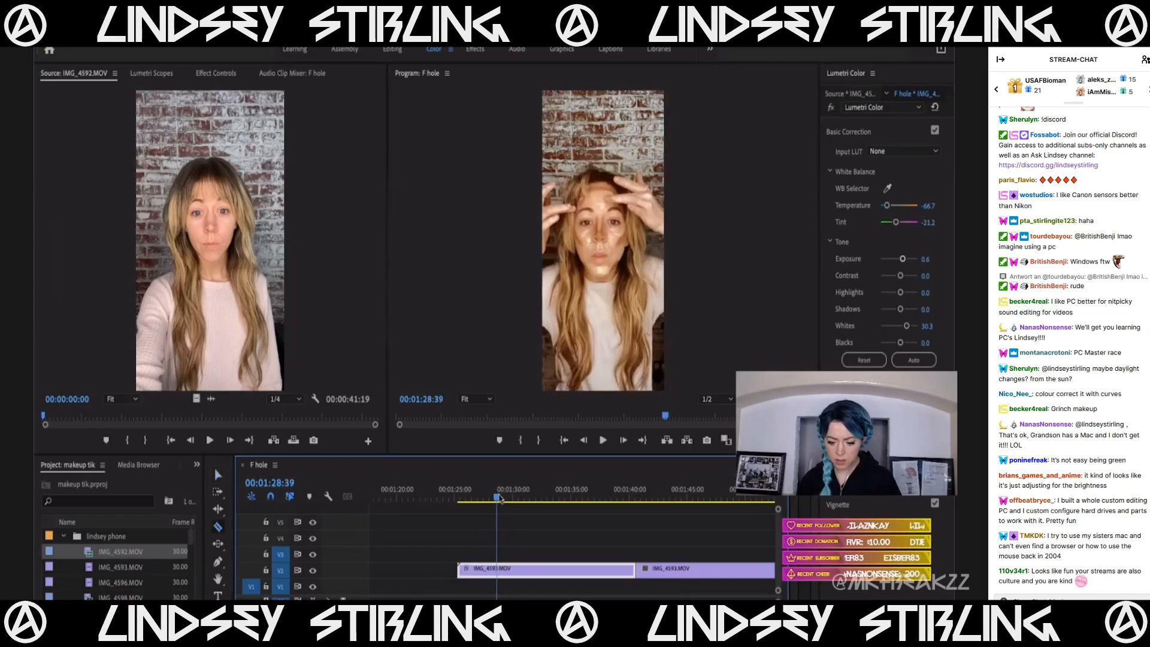
{"action": "left_click", "coordinate": [502, 570]}
Split the first IMG_4593.MOV part again at 00:01:29:12 and ripple delete the short section between the two cuts.
{"action": "key", "text": "space"}
{"action": "key", "text": "space"}
{"action": "key", "text": "Right"}
{"action": "key", "text": "Right"}
{"action": "key", "text": "Right"}
{"action": "key", "text": "Right"}
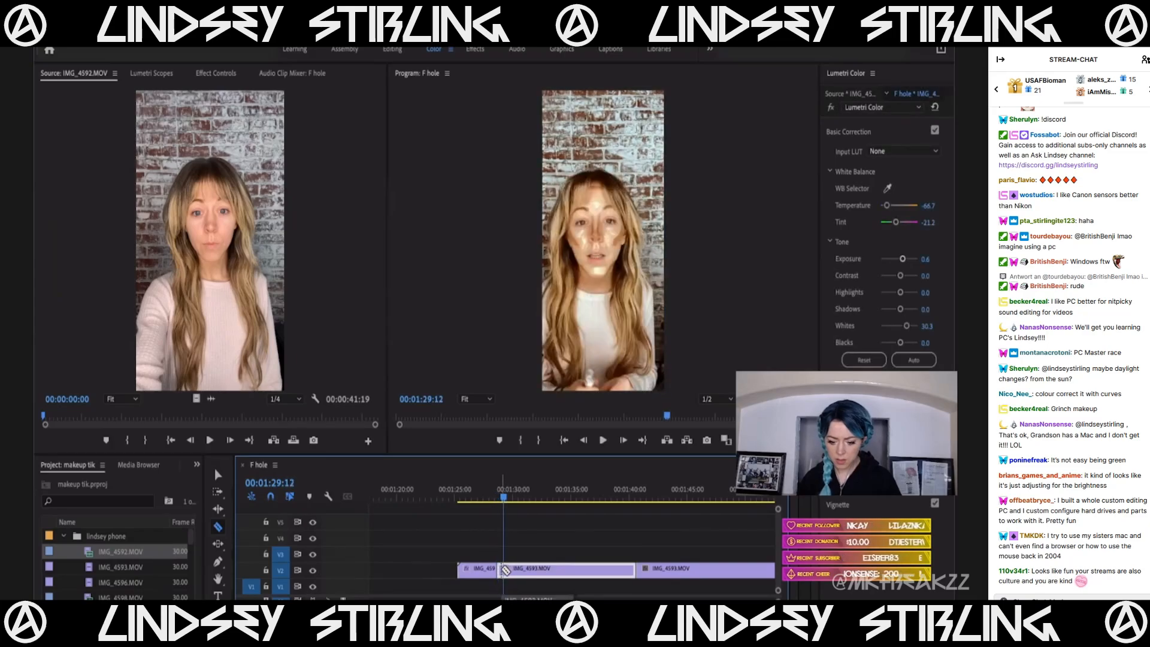
{"action": "key", "text": "v"}
{"action": "left_click", "coordinate": [505, 571]}
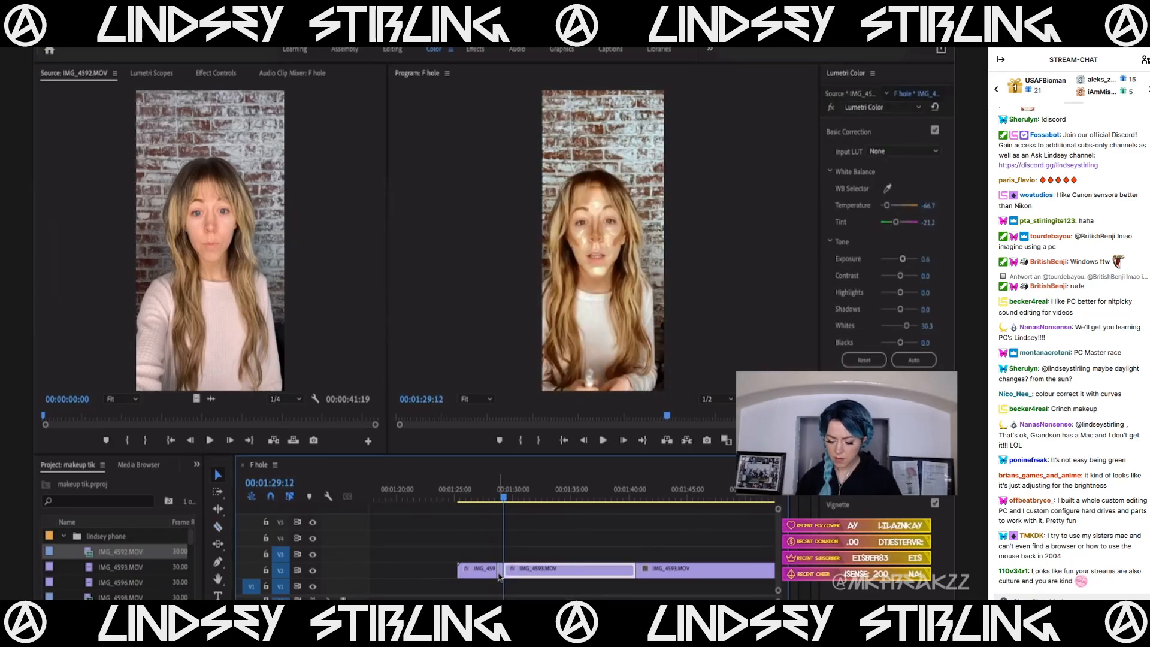
{"action": "key", "text": "Delete"}
{"action": "left_click", "coordinate": [499, 572]}
{"action": "key", "text": "ctrl+z"}
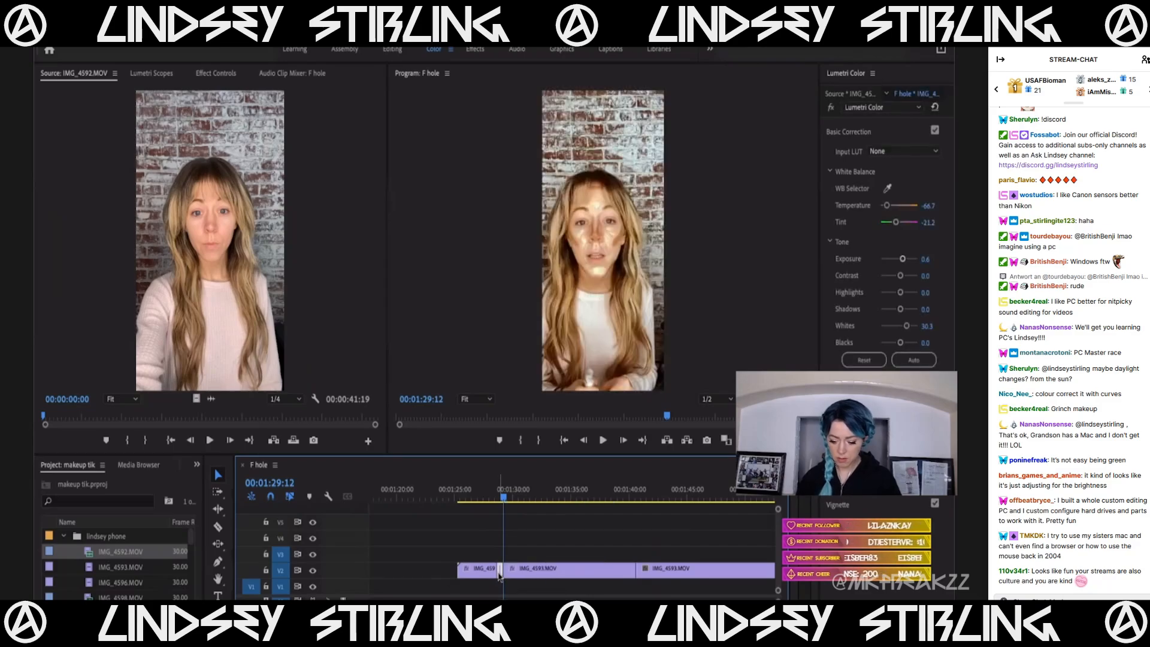
{"action": "key", "text": "Delete"}
Cut IMG_4593.MOV at 00:01:29:25 and slightly further on, ripple delete the section between, and play the result.
{"action": "left_click", "coordinate": [486, 492]}
{"action": "key", "text": "space"}
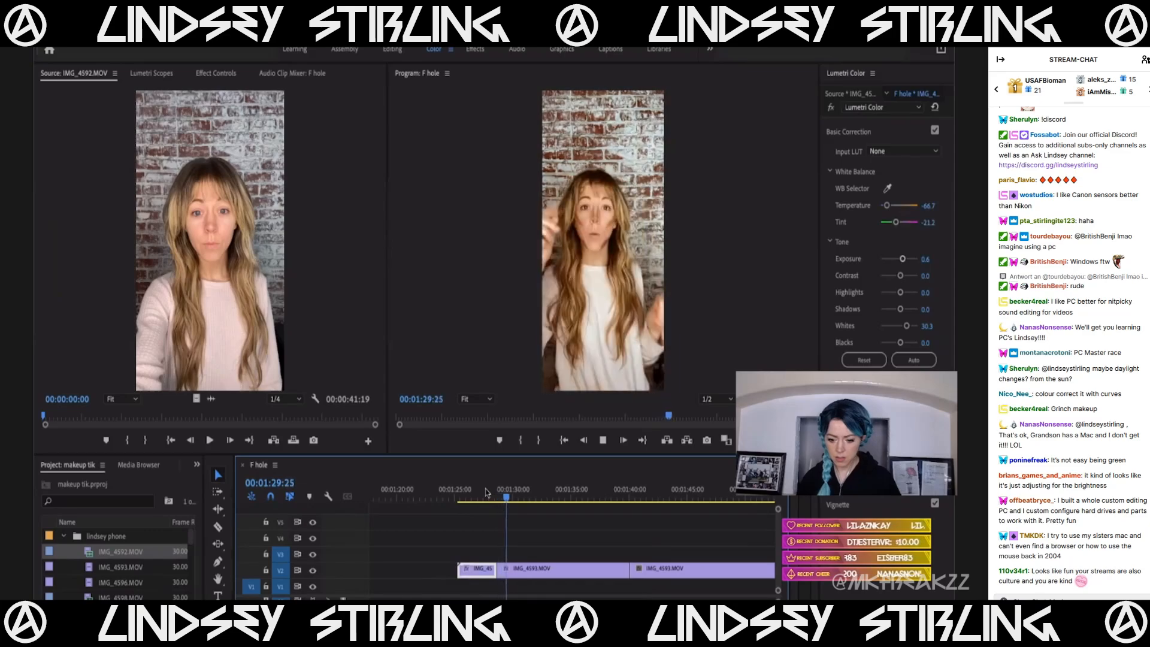
{"action": "left_click", "coordinate": [508, 495]}
{"action": "left_click_drag", "start_coordinate": [509, 496], "coordinate": [509, 495]}
{"action": "key", "text": "c"}
{"action": "left_click", "coordinate": [516, 569]}
{"action": "left_click_drag", "start_coordinate": [513, 497], "coordinate": [504, 501]}
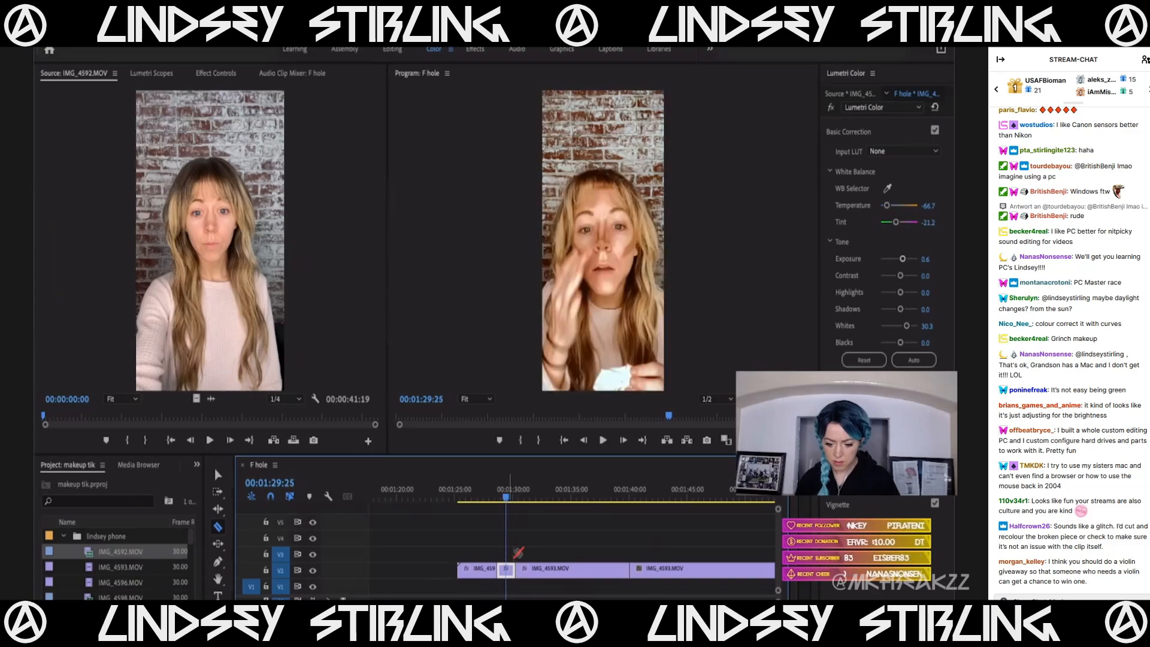
{"action": "key", "text": "v"}
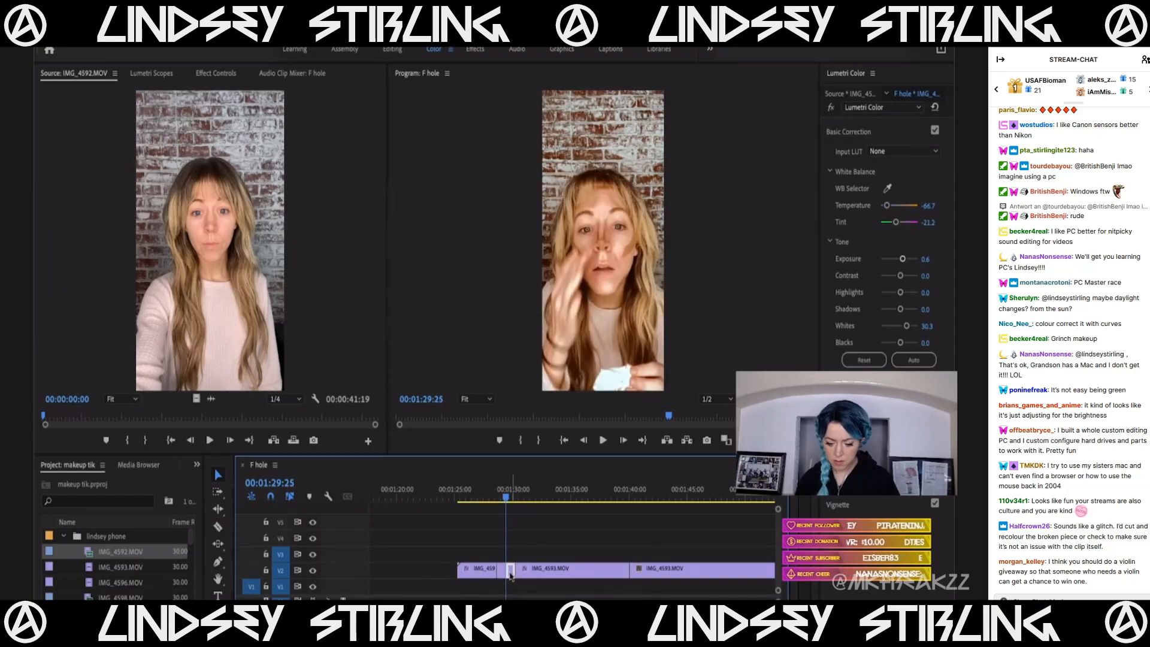
{"action": "key", "text": "Delete"}
{"action": "left_click", "coordinate": [510, 575]}
{"action": "key", "text": "Delete"}
{"action": "key", "text": "space"}
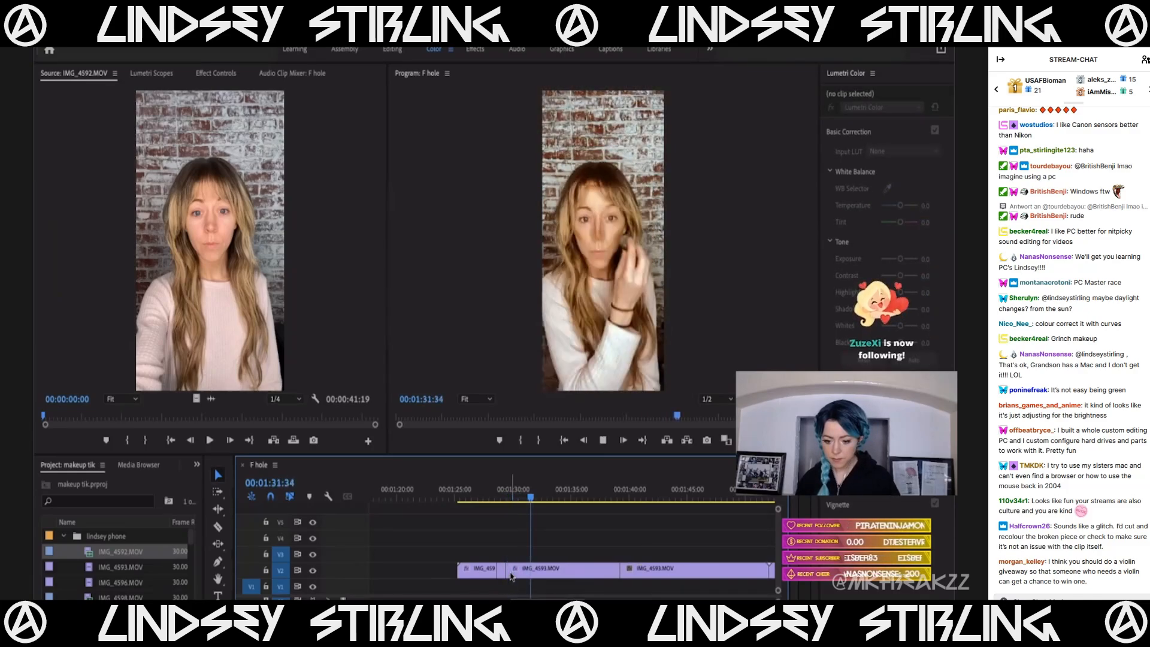
{"action": "key", "text": "space"}
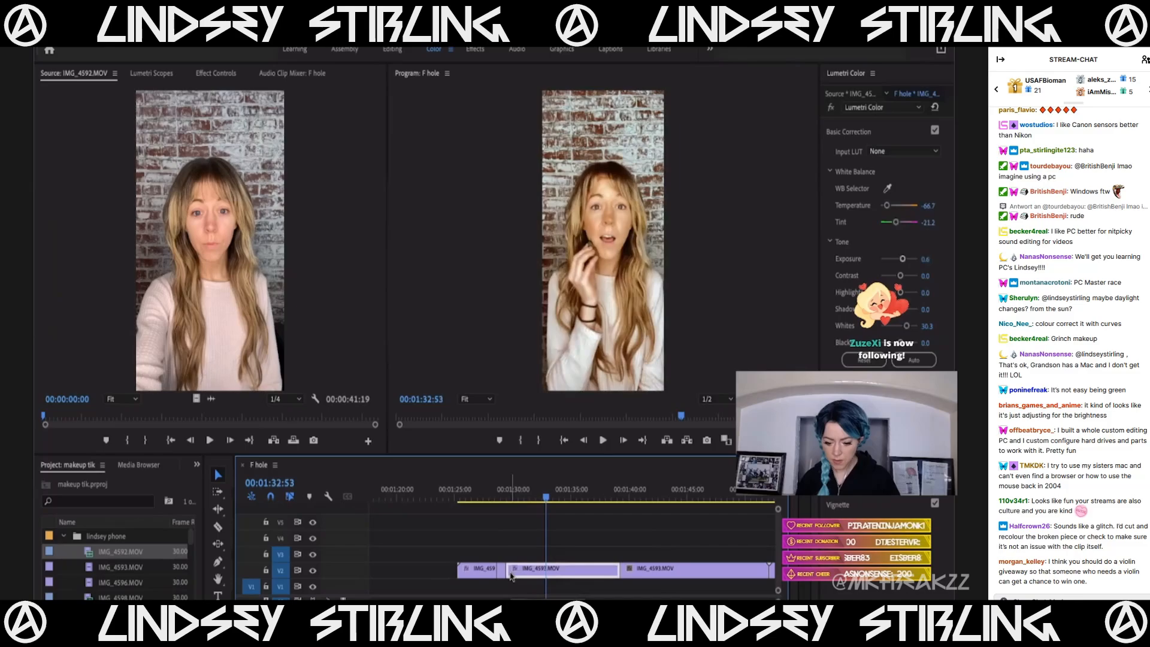
Trim the end of the first IMG_4593.MOV piece to 00:01:27:41 and ripple delete the gap and the short piece following it.
{"action": "left_click", "coordinate": [468, 492]}
{"action": "left_click_drag", "start_coordinate": [469, 491], "coordinate": [500, 508]}
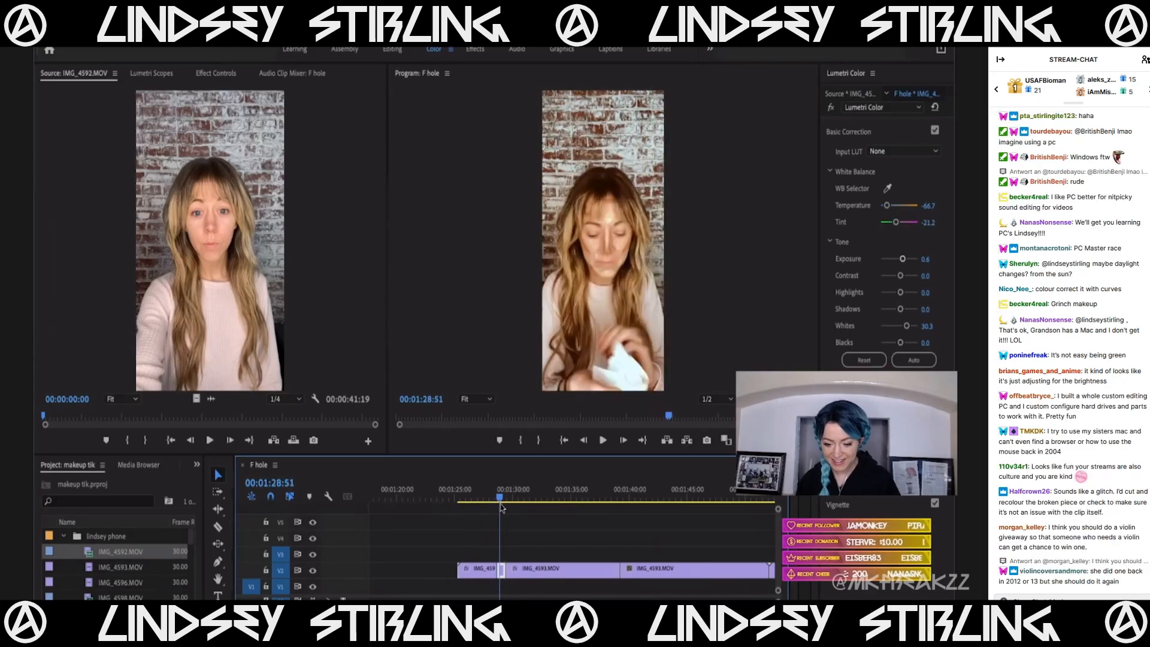
{"action": "left_click_drag", "start_coordinate": [501, 508], "coordinate": [486, 510]}
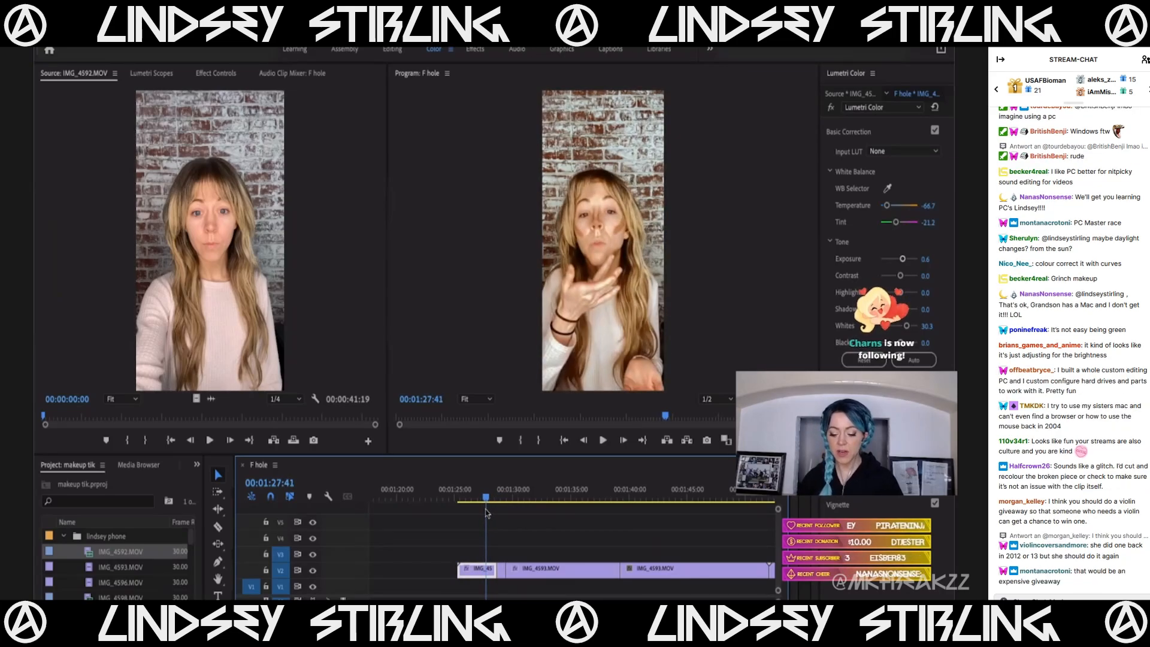
{"action": "left_click_drag", "start_coordinate": [487, 570], "coordinate": [485, 571]}
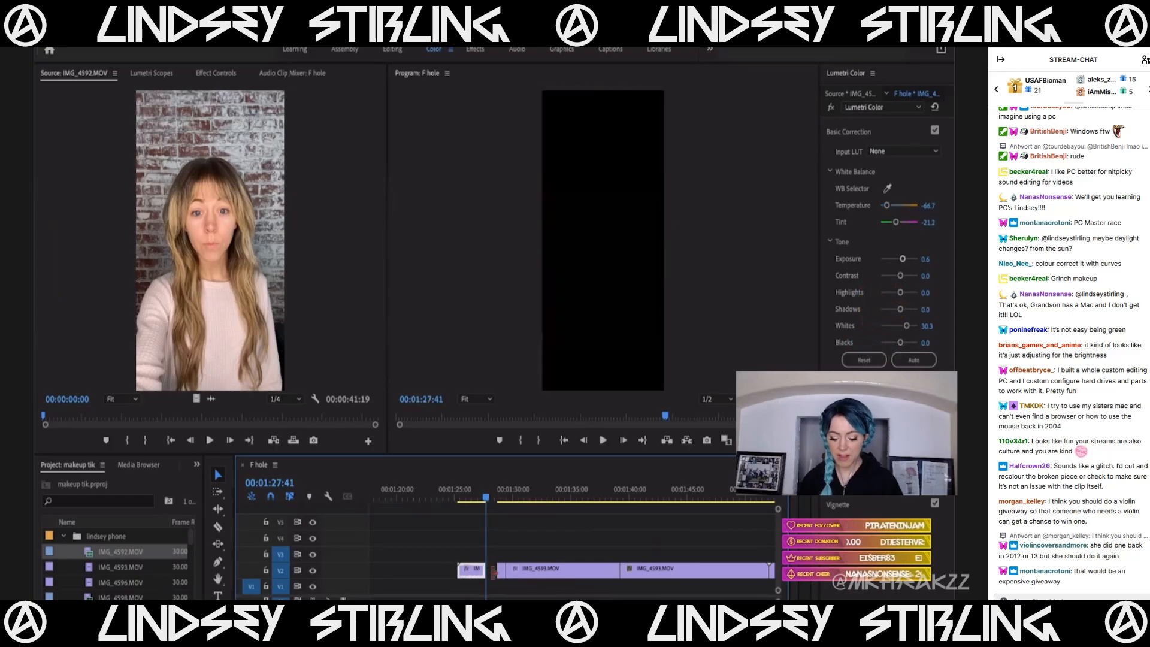
{"action": "key", "text": "Delete"}
{"action": "key", "text": "Delete"}
{"action": "key", "text": "space"}
{"action": "left_click", "coordinate": [497, 572]}
{"action": "left_click_drag", "start_coordinate": [494, 496], "coordinate": [492, 496]}
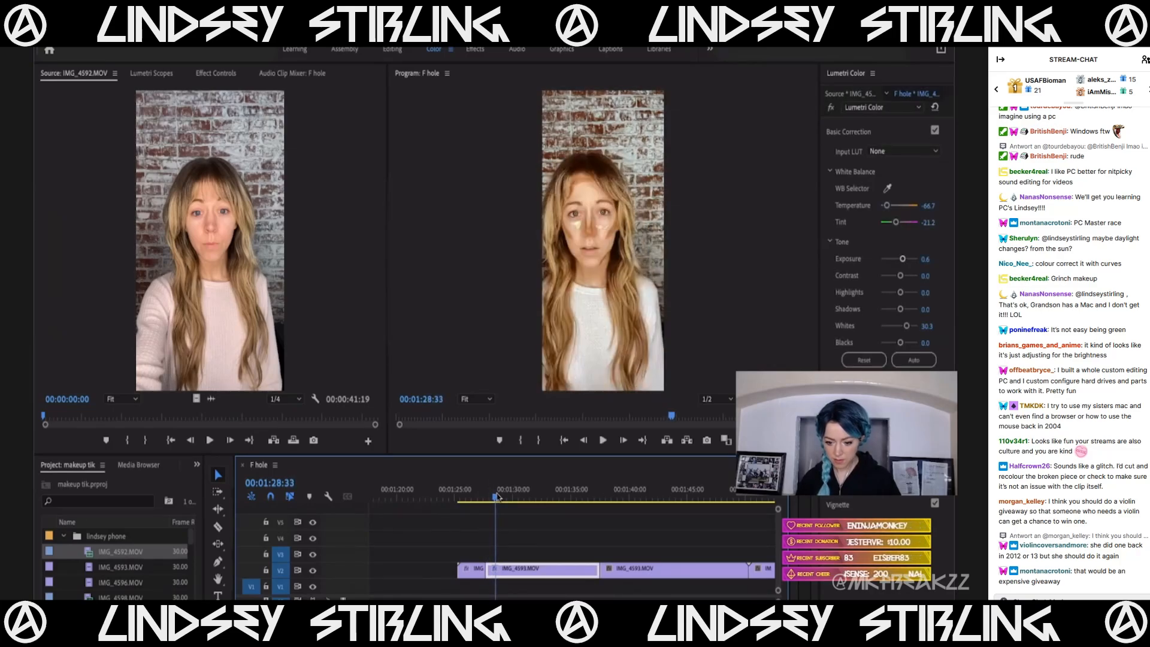
Play the second IMG_4593.MOV piece and split it at about 00:01:33:39.
{"action": "key", "text": "space"}
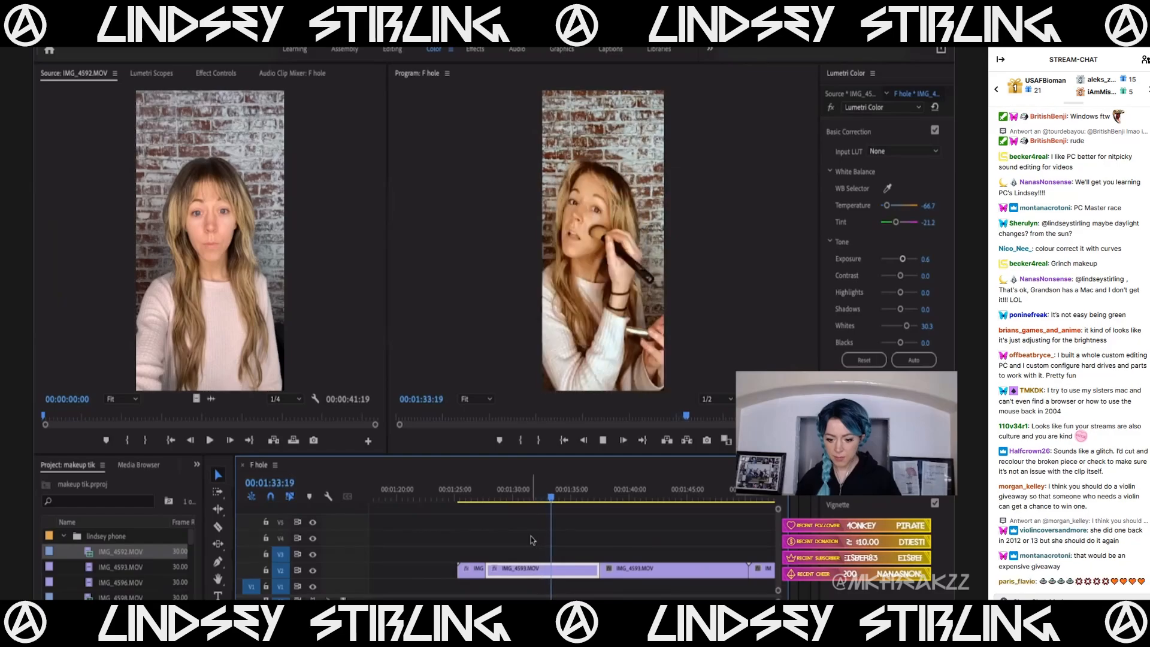
{"action": "left_click", "coordinate": [552, 490]}
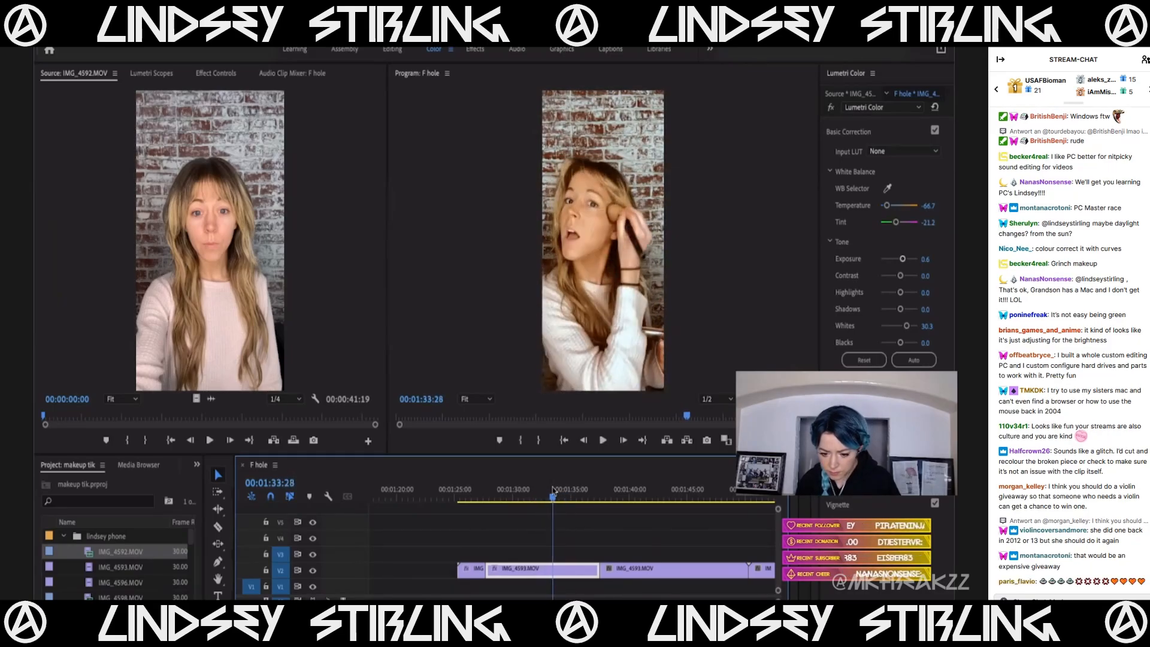
{"action": "key", "text": "Right"}
{"action": "key", "text": "Right"}
{"action": "key", "text": "Right"}
{"action": "key", "text": "Right"}
{"action": "key", "text": "Right"}
{"action": "key", "text": "Right"}
{"action": "key", "text": "Right"}
{"action": "key", "text": "Right"}
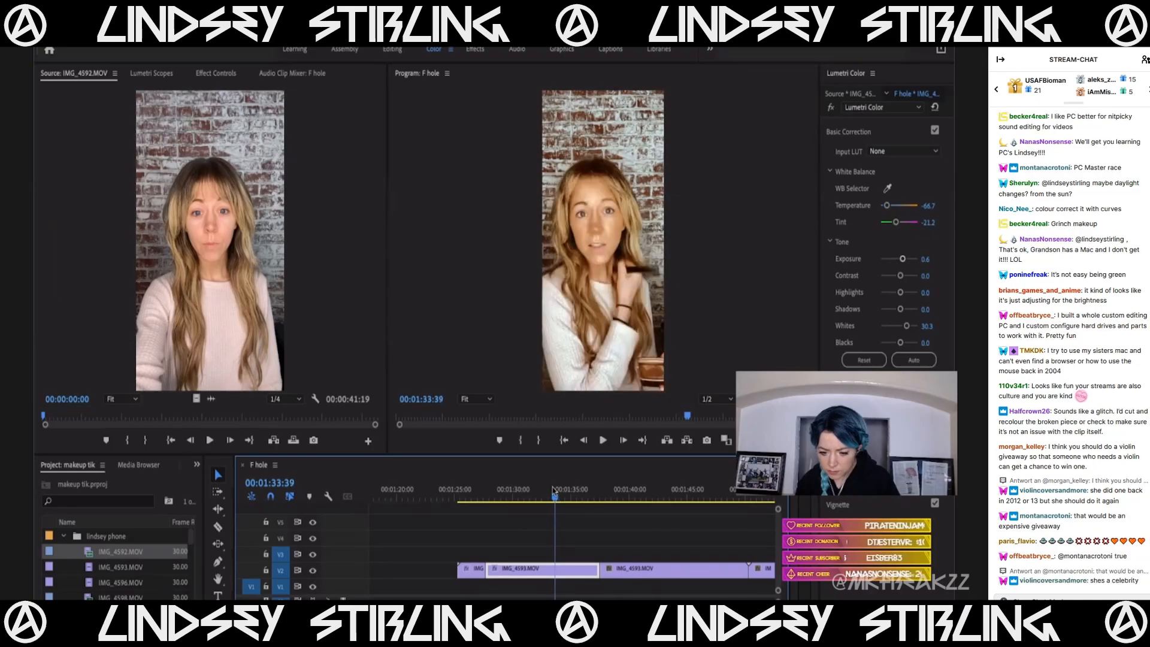
{"action": "key", "text": "c"}
{"action": "left_click", "coordinate": [558, 570]}
Examine the frames just after the new cut up to about 00:01:33:46 in a closer timeline view.
{"action": "key", "text": "Right"}
{"action": "key", "text": "Right"}
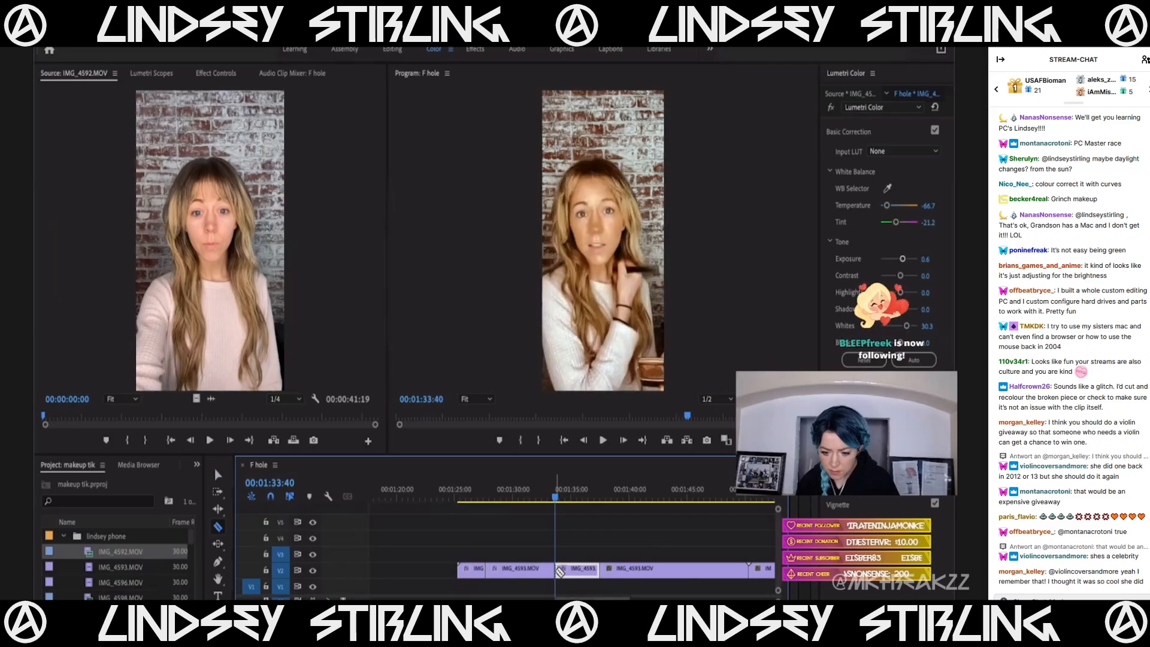
{"action": "key", "text": "Right"}
{"action": "key", "text": "Right"}
{"action": "key", "text": "Right"}
{"action": "key", "text": "Right"}
{"action": "key", "text": "Right"}
{"action": "key", "text": "Right"}
{"action": "key", "text": "Right"}
{"action": "key", "text": "Right"}
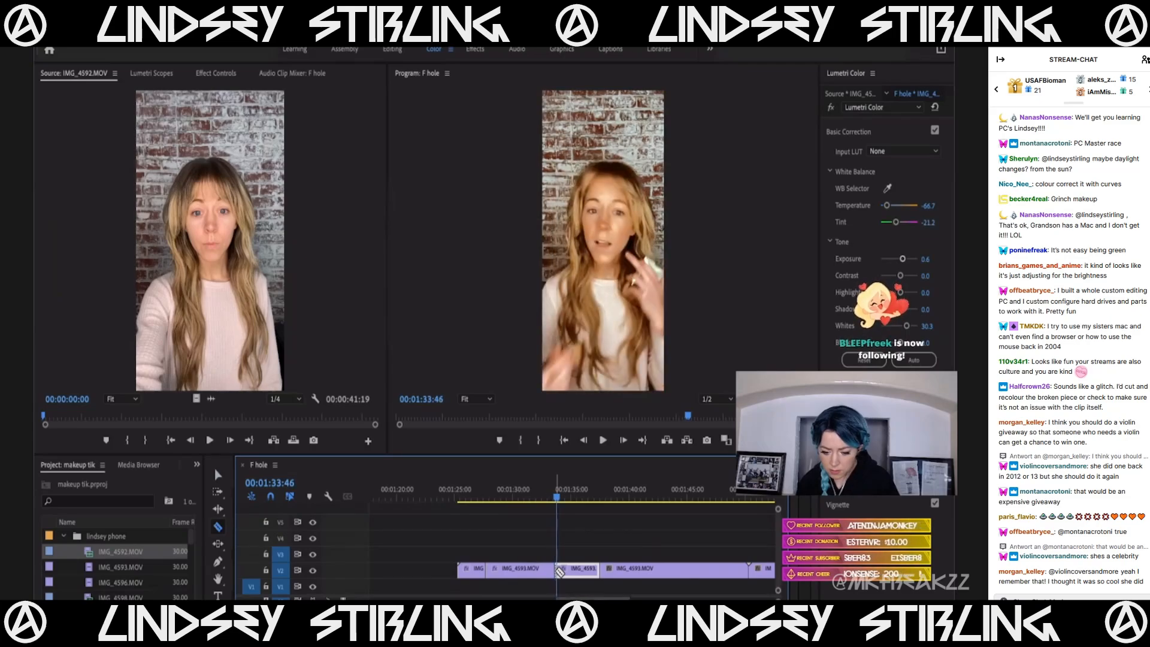
{"action": "key", "text": "Left"}
{"action": "key", "text": "Left"}
{"action": "key", "text": "equal"}
{"action": "key", "text": "equal"}
{"action": "key", "text": "v"}
{"action": "key", "text": "equal"}
{"action": "left_click", "coordinate": [552, 577]}
{"action": "key", "text": "Delete"}
{"action": "key", "text": "Right"}
{"action": "left_click_drag", "start_coordinate": [553, 573], "coordinate": [559, 573]}
{"action": "key", "text": "Left"}
{"action": "key", "text": "super+z"}
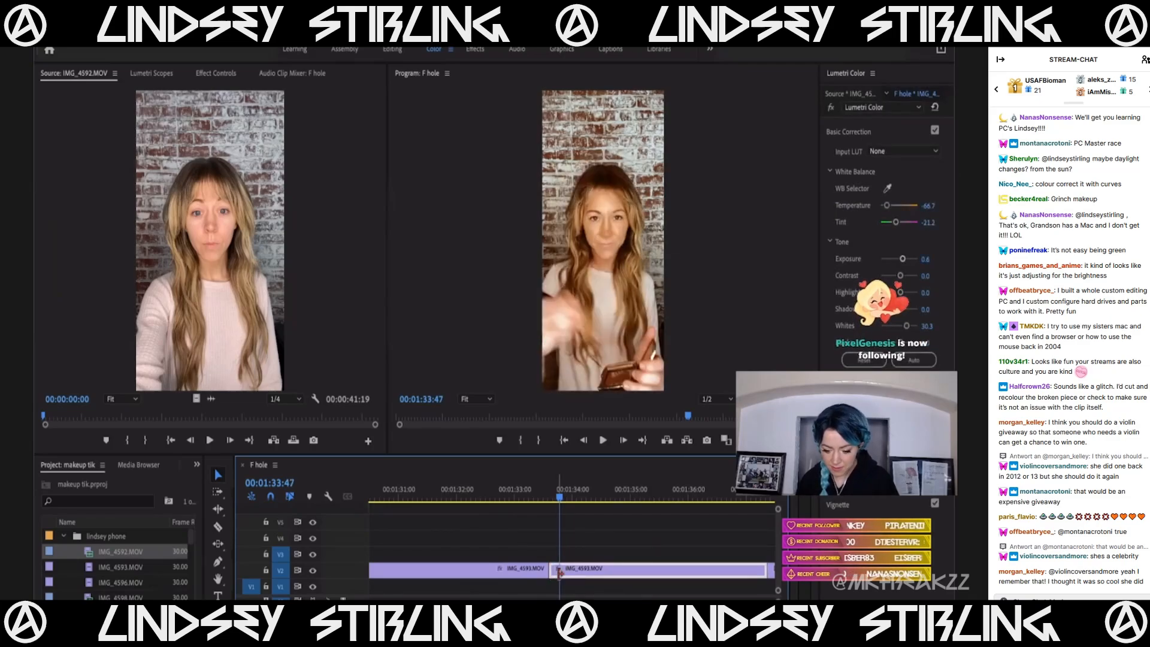
Trim the start of the IMG_4593.MOV piece after the cut to 00:01:33:47 and ripple delete the gap.
{"action": "left_click_drag", "start_coordinate": [554, 573], "coordinate": [560, 573]}
{"action": "left_click", "coordinate": [553, 575]}
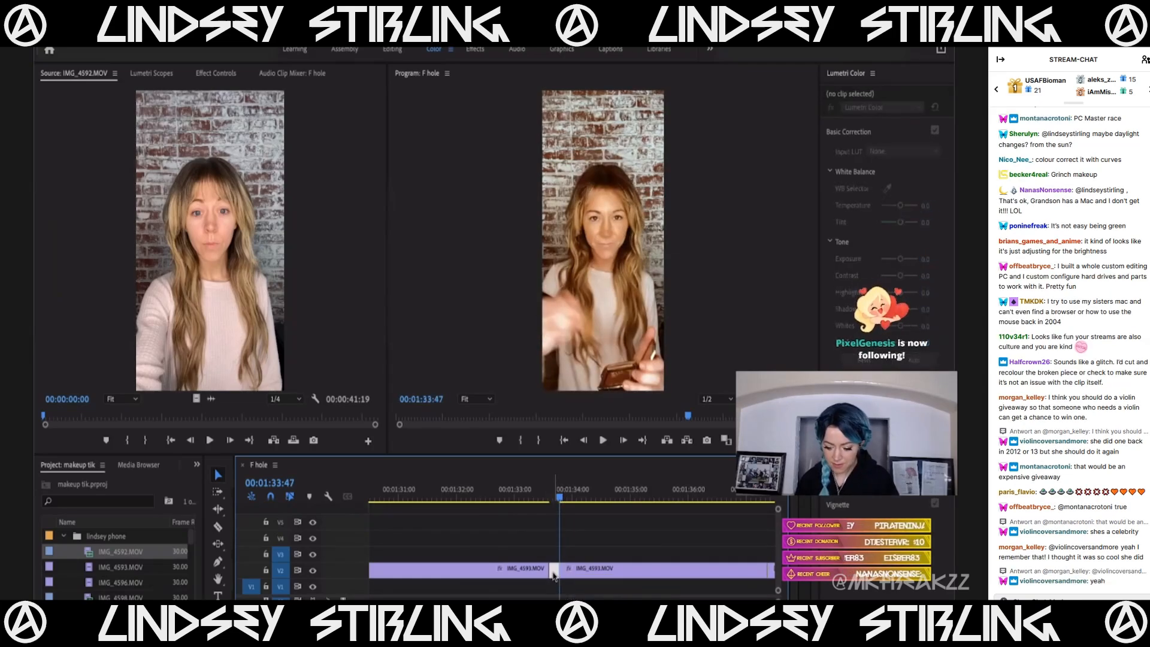
{"action": "key", "text": "Delete"}
Trim the end of the IMG_4593.MOV piece before the cut to 00:01:33:16, ripple delete the gap, and play across the join.
{"action": "left_click_drag", "start_coordinate": [545, 498], "coordinate": [533, 521]}
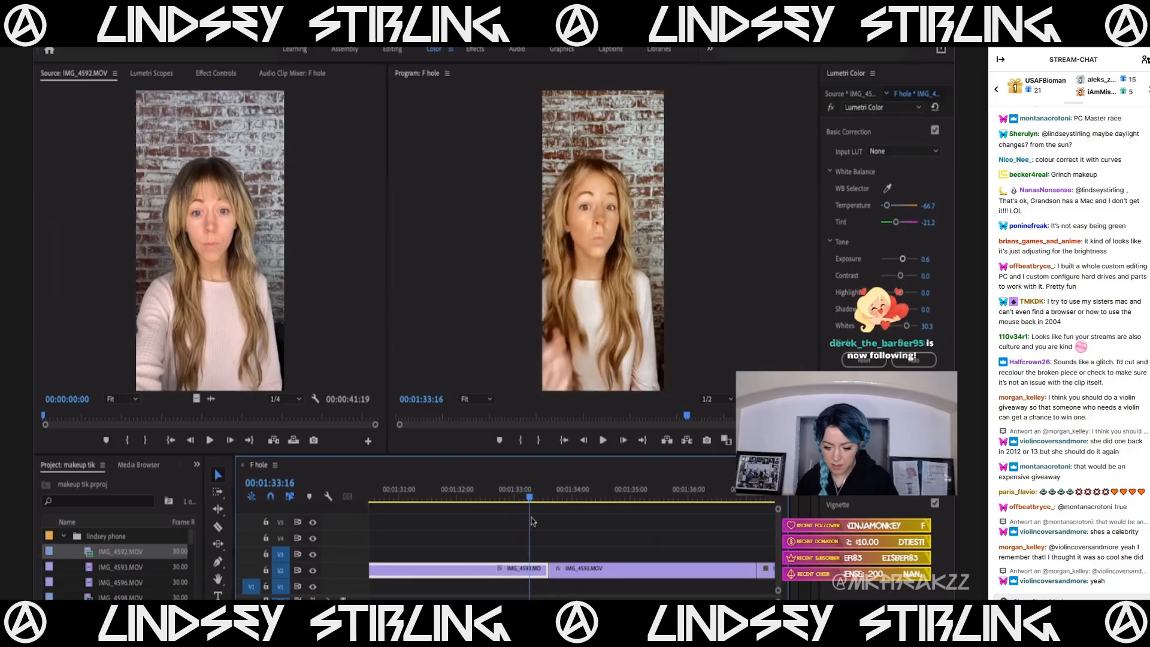
{"action": "left_click_drag", "start_coordinate": [523, 573], "coordinate": [526, 573]}
{"action": "left_click", "coordinate": [536, 576]}
{"action": "key", "text": "Delete"}
{"action": "key", "text": "minus"}
{"action": "key", "text": "space"}
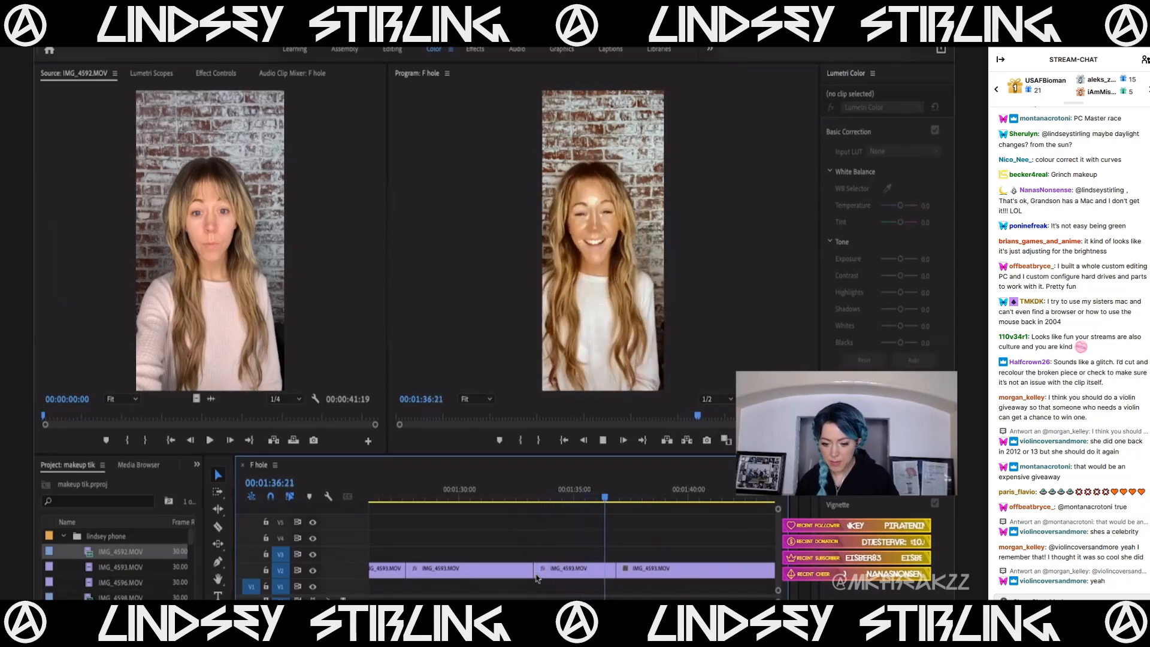
Split the IMG_4593.MOV piece at 00:01:36:03, delete the short piece up to the next cut, and ripple delete the gap.
{"action": "left_click", "coordinate": [600, 489]}
{"action": "left_click_drag", "start_coordinate": [601, 488], "coordinate": [599, 489]}
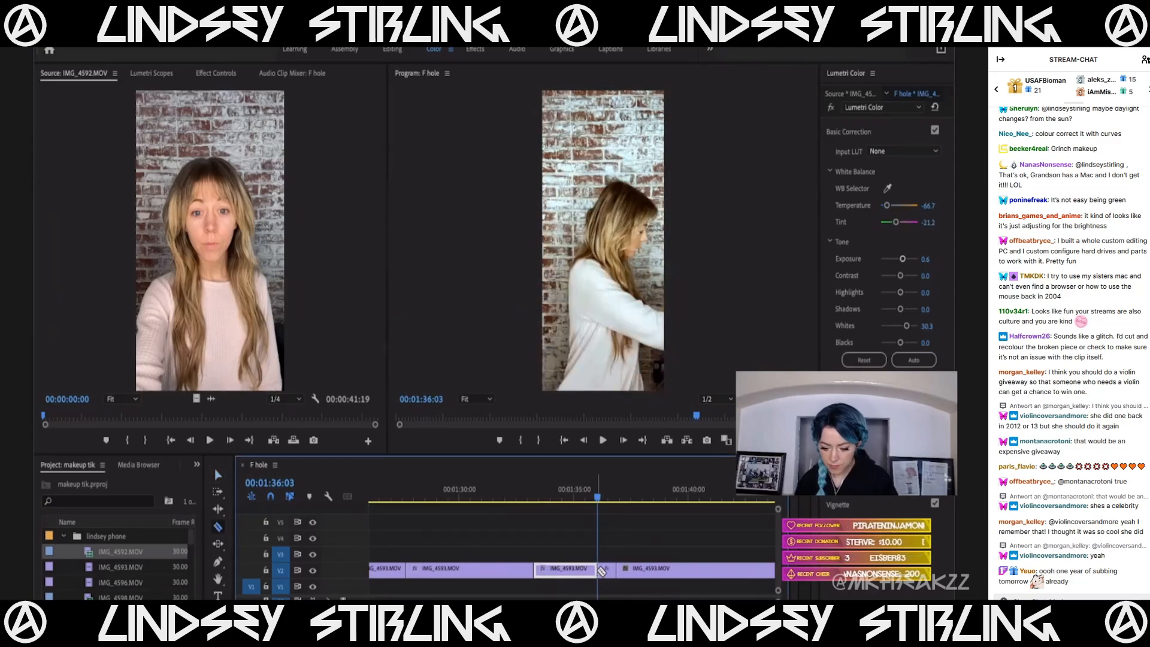
{"action": "key", "text": "space"}
{"action": "left_click", "coordinate": [617, 572]}
{"action": "left_click", "coordinate": [610, 576]}
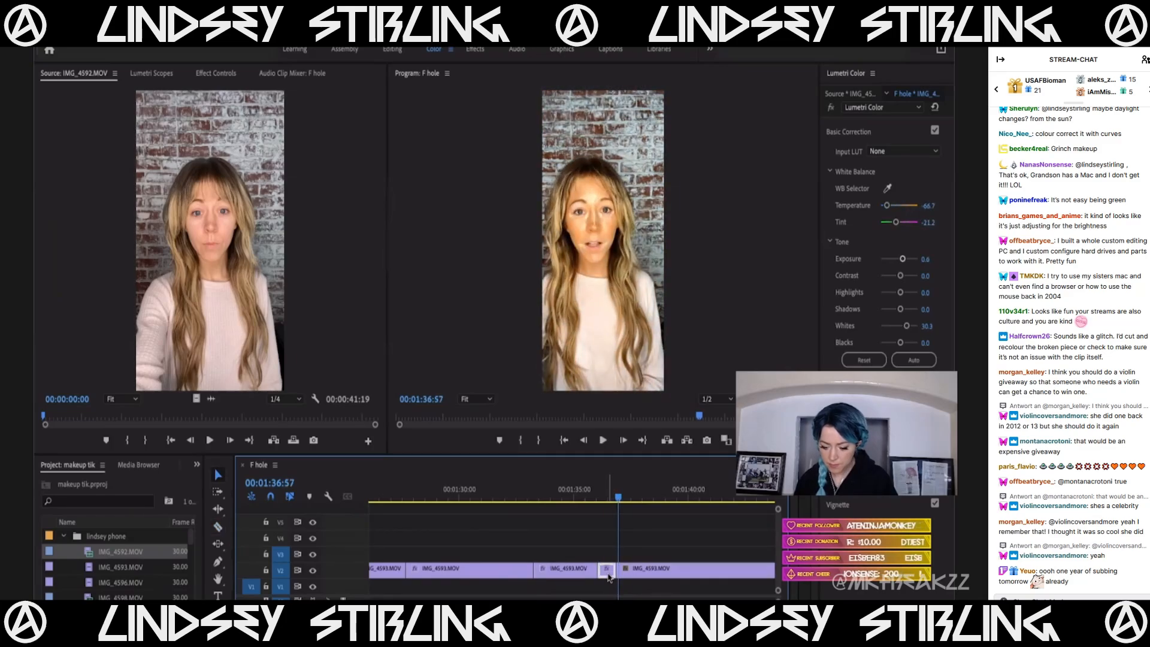
{"action": "key", "text": "space"}
{"action": "key", "text": "space"}
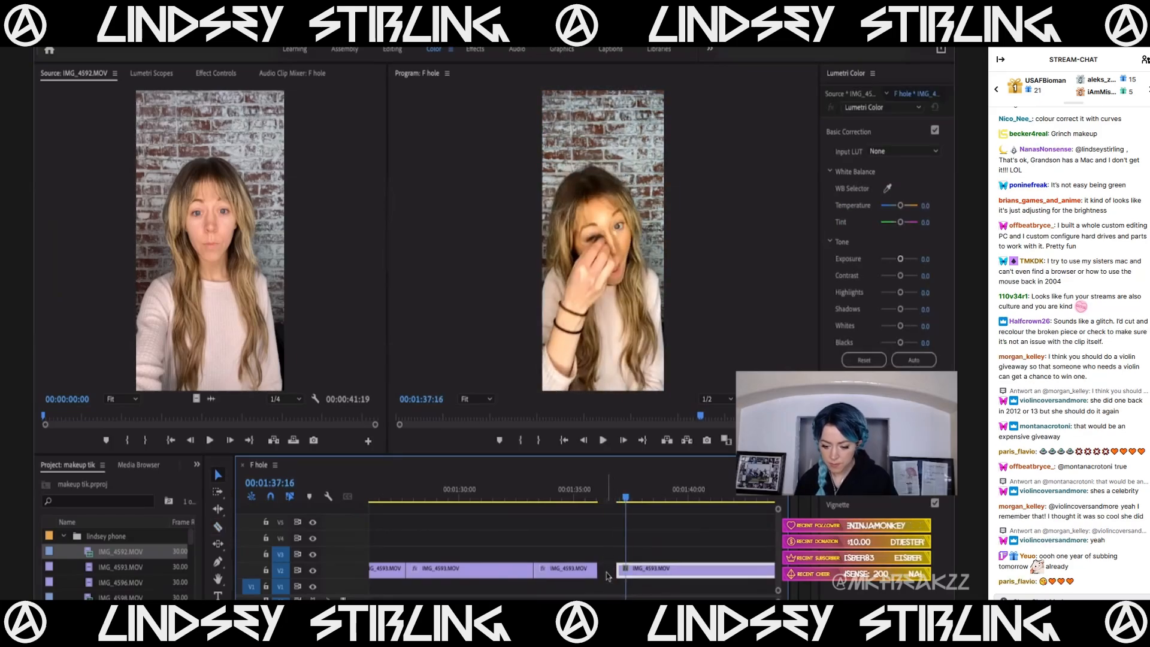
Play across the new join near 00:01:36 in a wider timeline view.
{"action": "key", "text": "minus"}
{"action": "key", "text": "minus"}
{"action": "key", "text": "minus"}
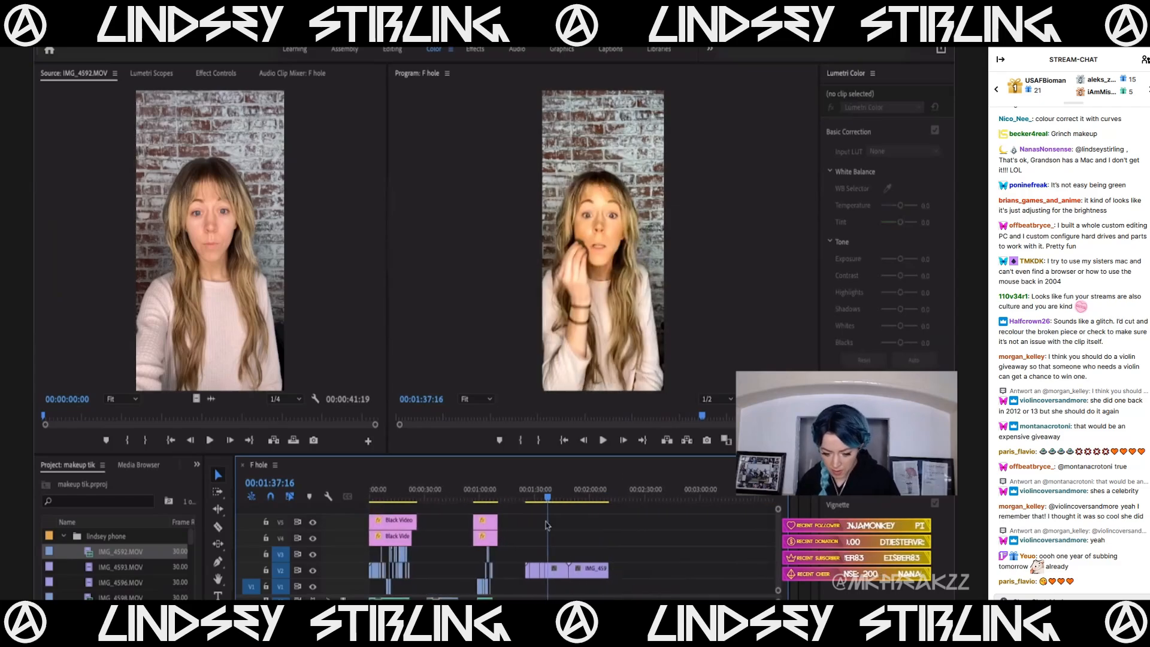
{"action": "left_click_drag", "start_coordinate": [524, 498], "coordinate": [544, 528]}
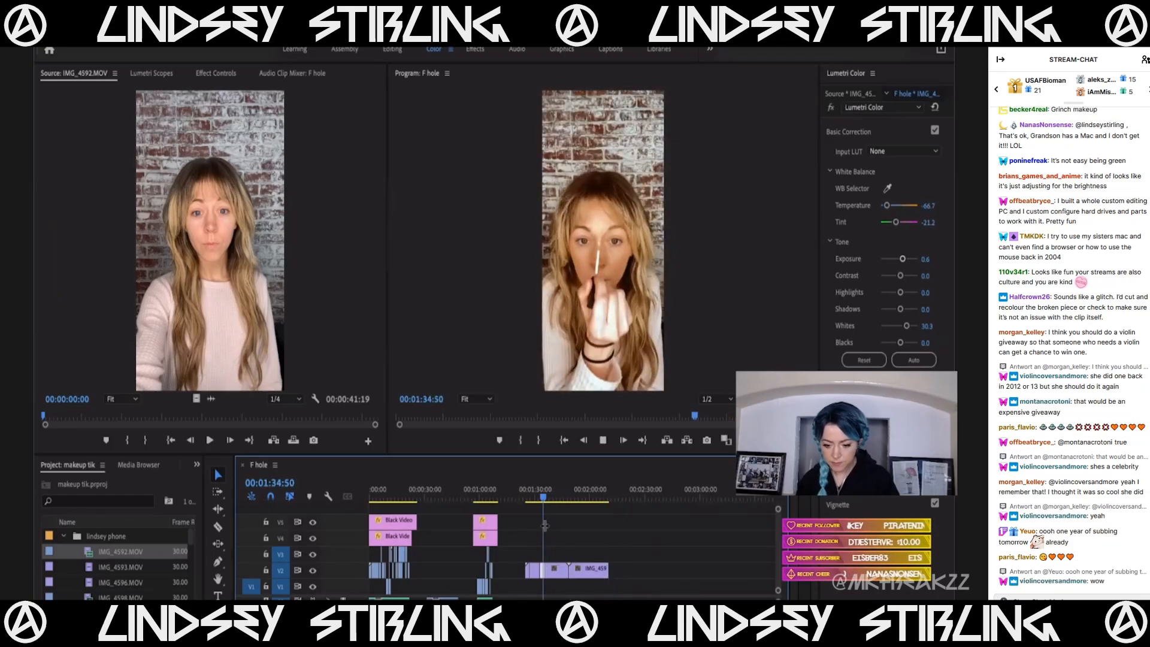
{"action": "scroll", "coordinate": [544, 527], "scroll_direction": "up", "scroll_amount": 3}
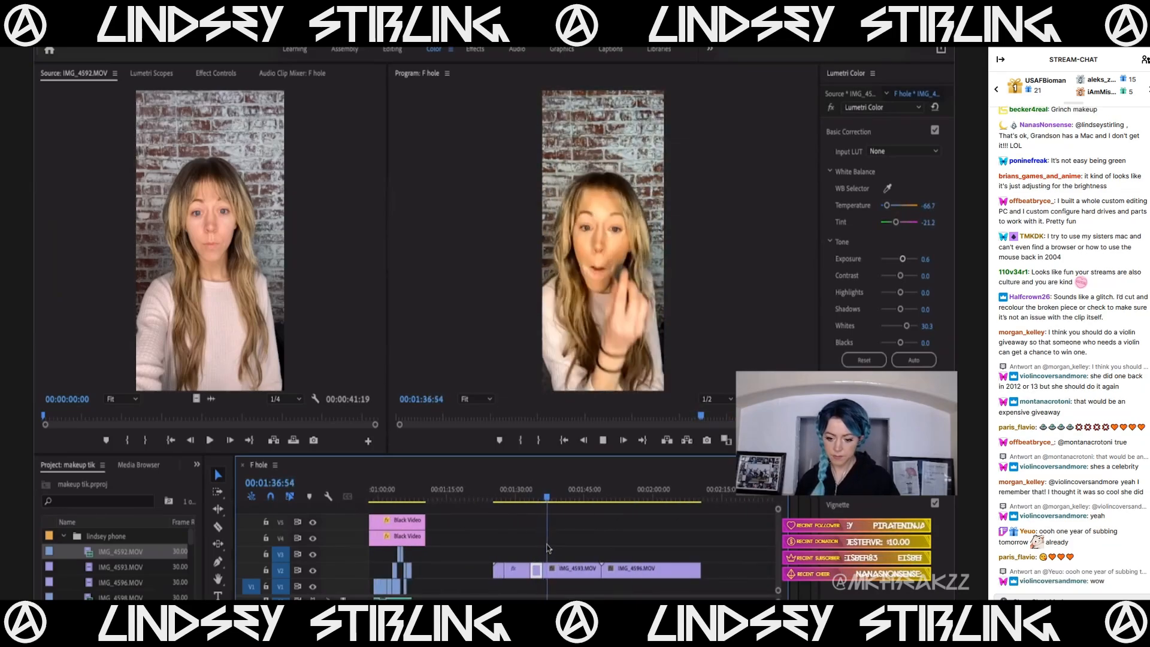
{"action": "key", "text": "space"}
{"action": "left_click", "coordinate": [541, 489]}
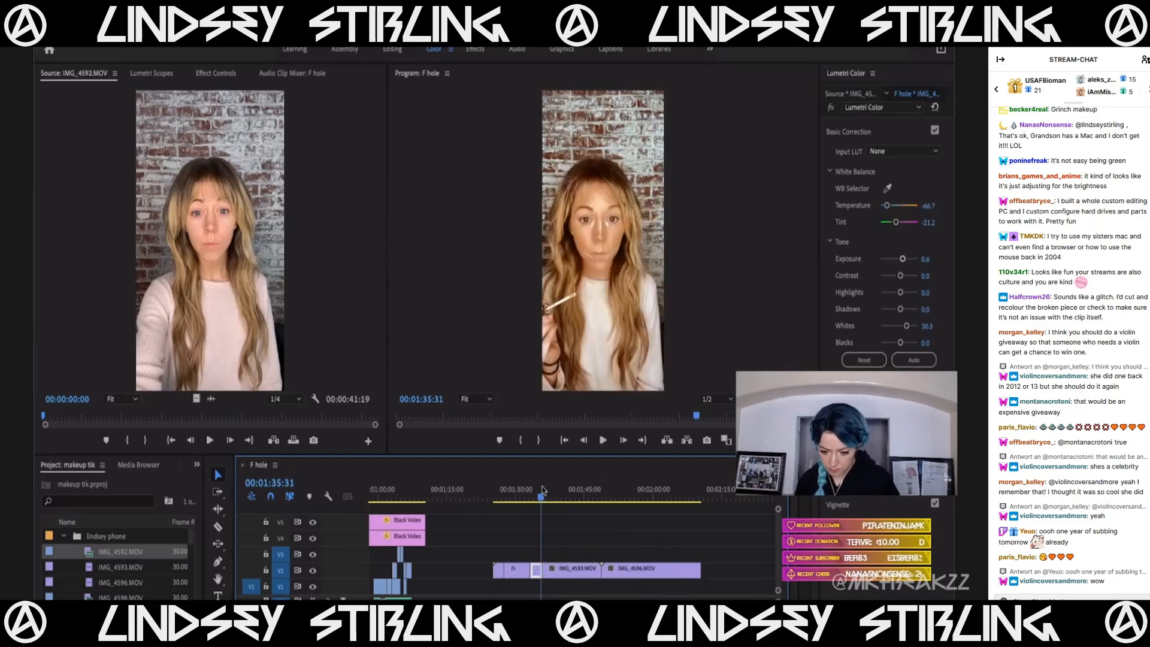
Split the IMG_4593.MOV piece after the join at 00:01:39:19.
{"action": "scroll", "coordinate": [544, 535], "scroll_direction": "up", "scroll_amount": 3}
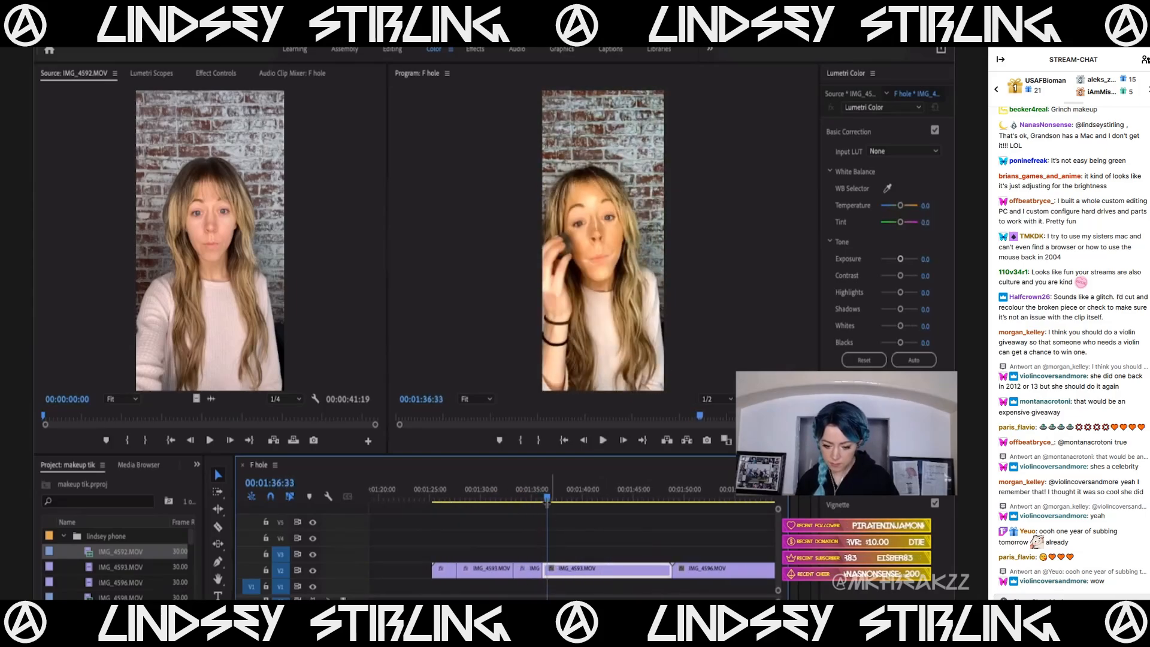
{"action": "left_click_drag", "start_coordinate": [544, 491], "coordinate": [581, 503]}
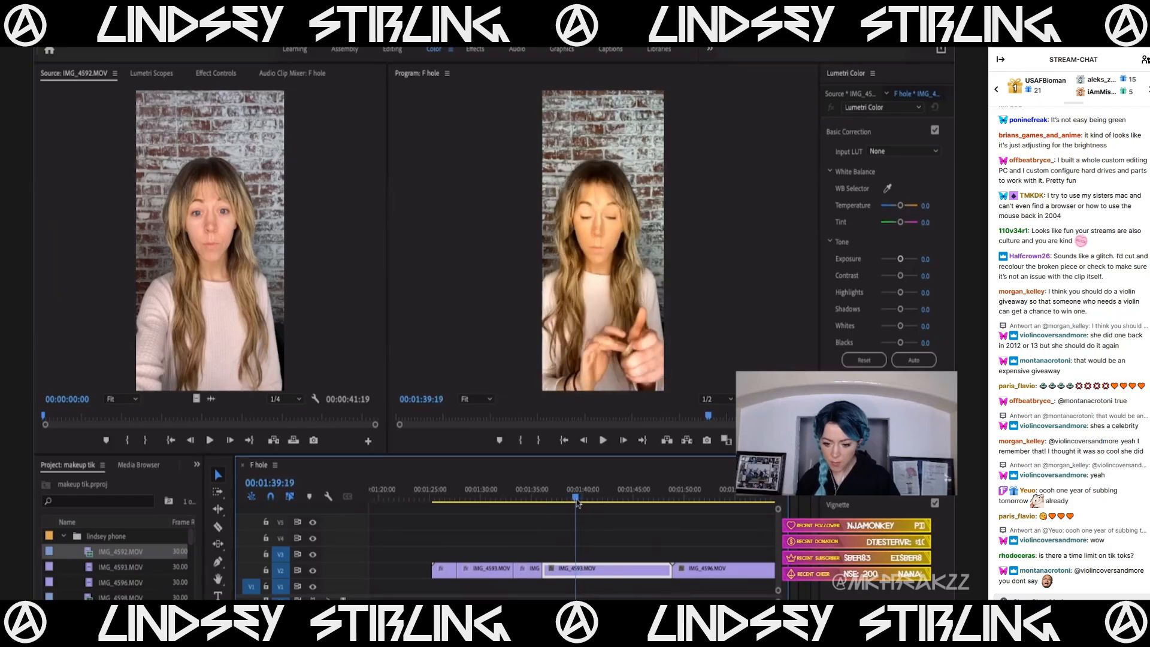
{"action": "left_click", "coordinate": [580, 568]}
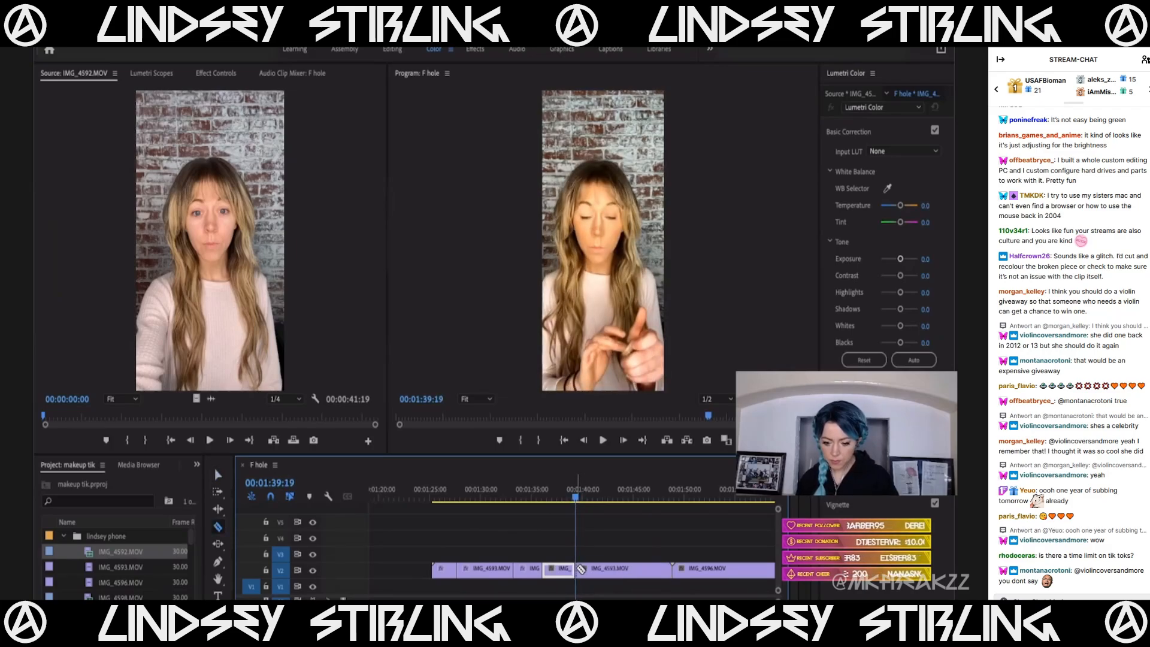
Split IMG_4593.MOV again at 00:01:39:45, delete the short piece between the two cuts, and ripple delete the gap.
{"action": "key", "text": "space"}
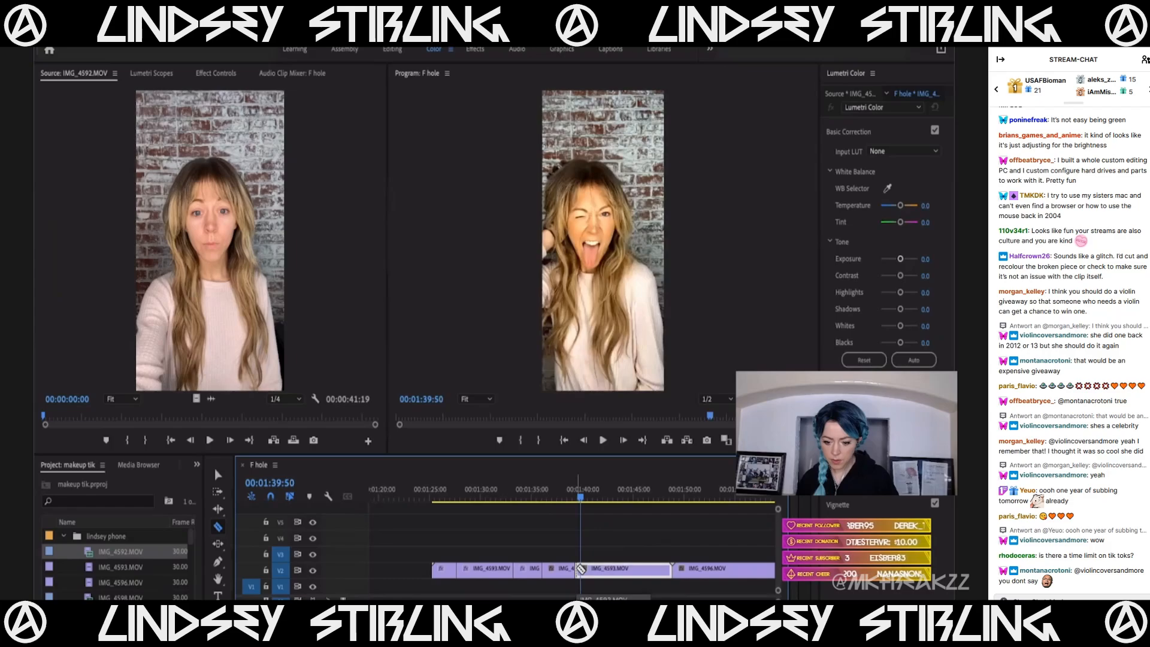
{"action": "key", "text": "Left"}
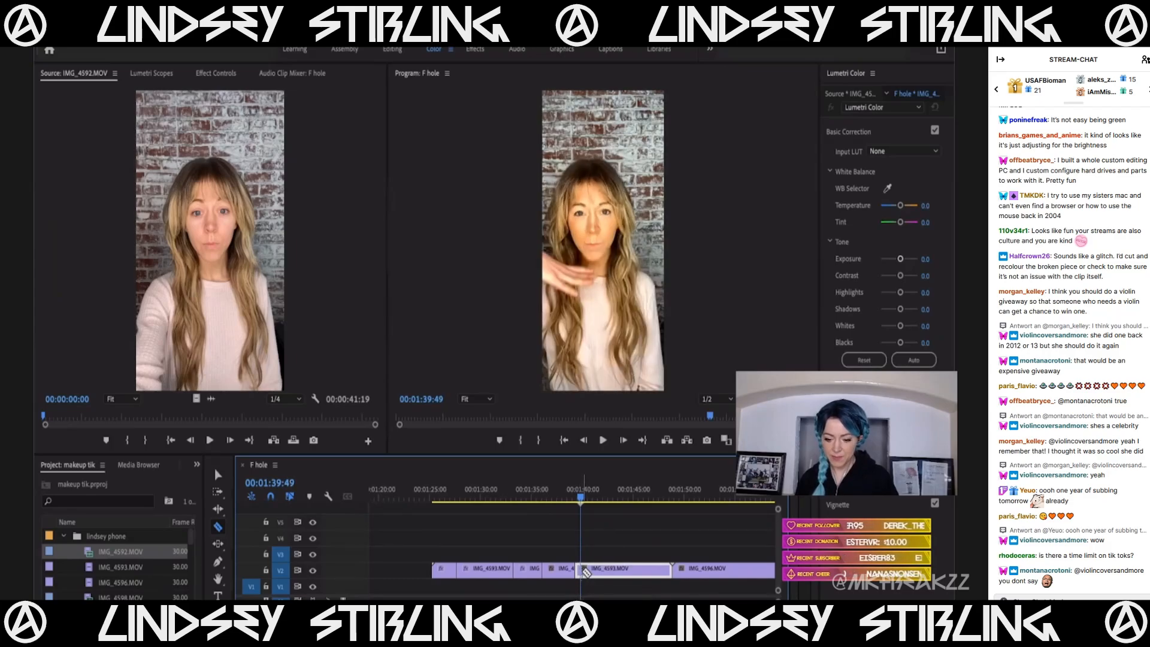
{"action": "key", "text": "Left"}
{"action": "key", "text": "Left"}
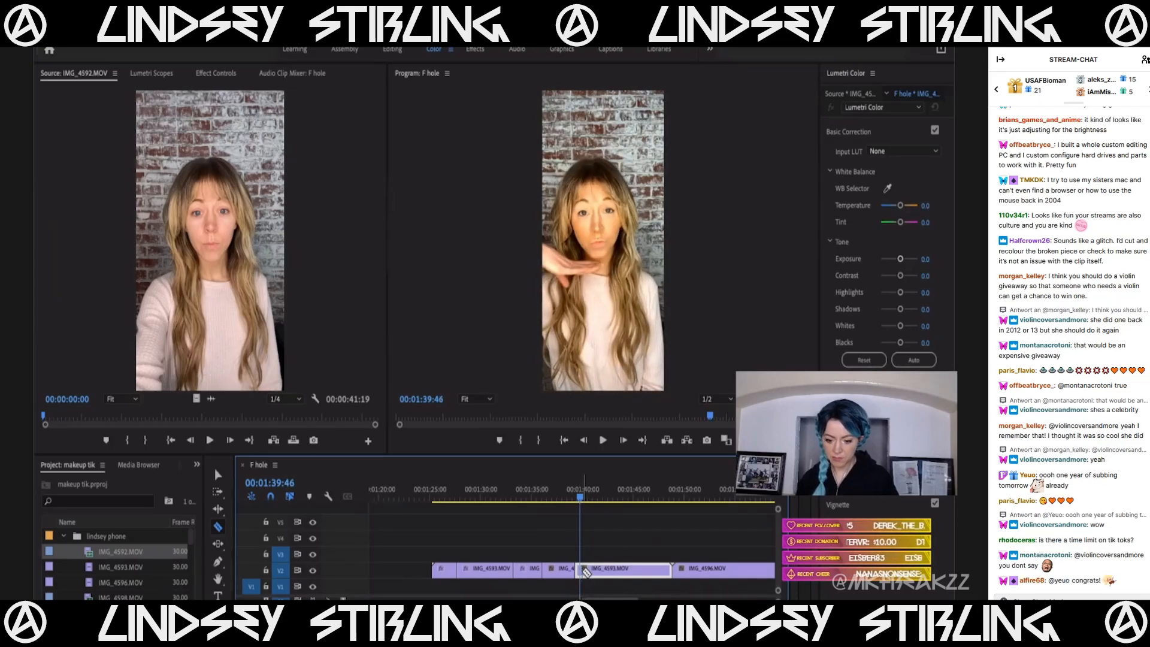
{"action": "key", "text": "Left"}
{"action": "key", "text": "="}
{"action": "key", "text": "b"}
{"action": "left_click", "coordinate": [566, 571]}
{"action": "left_click", "coordinate": [569, 576]}
{"action": "key", "text": "Delete"}
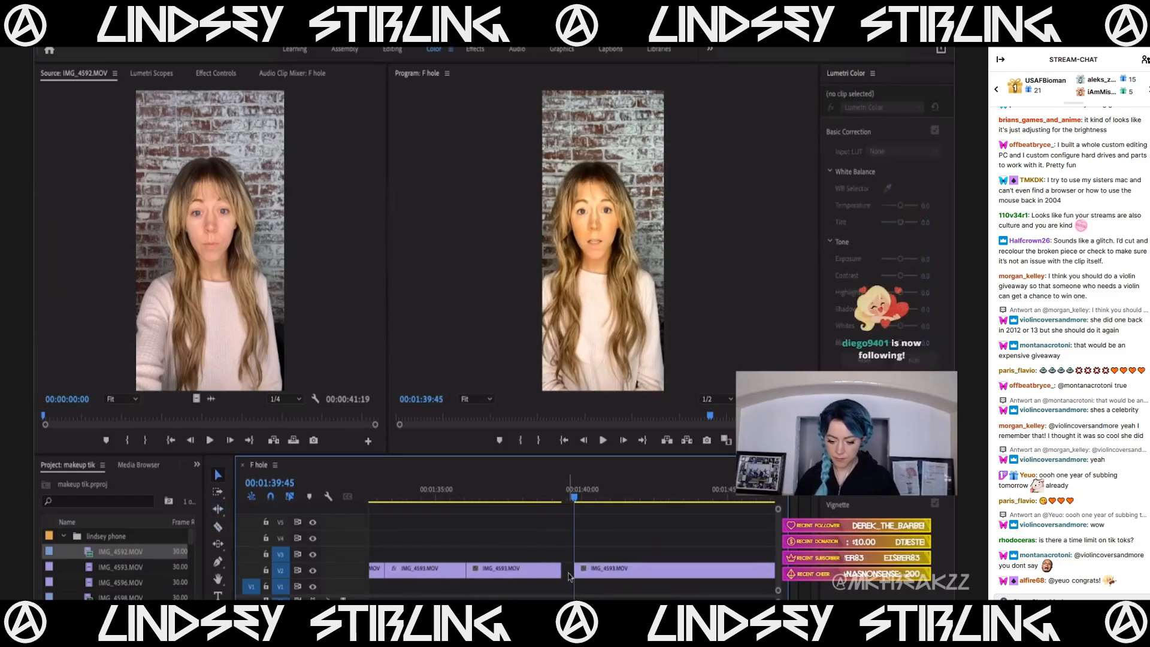
{"action": "left_click", "coordinate": [568, 574]}
{"action": "key", "text": "Delete"}
Play across the join and split the following IMG_4593.MOV piece just before 00:01:40:00.
{"action": "key", "text": "space"}
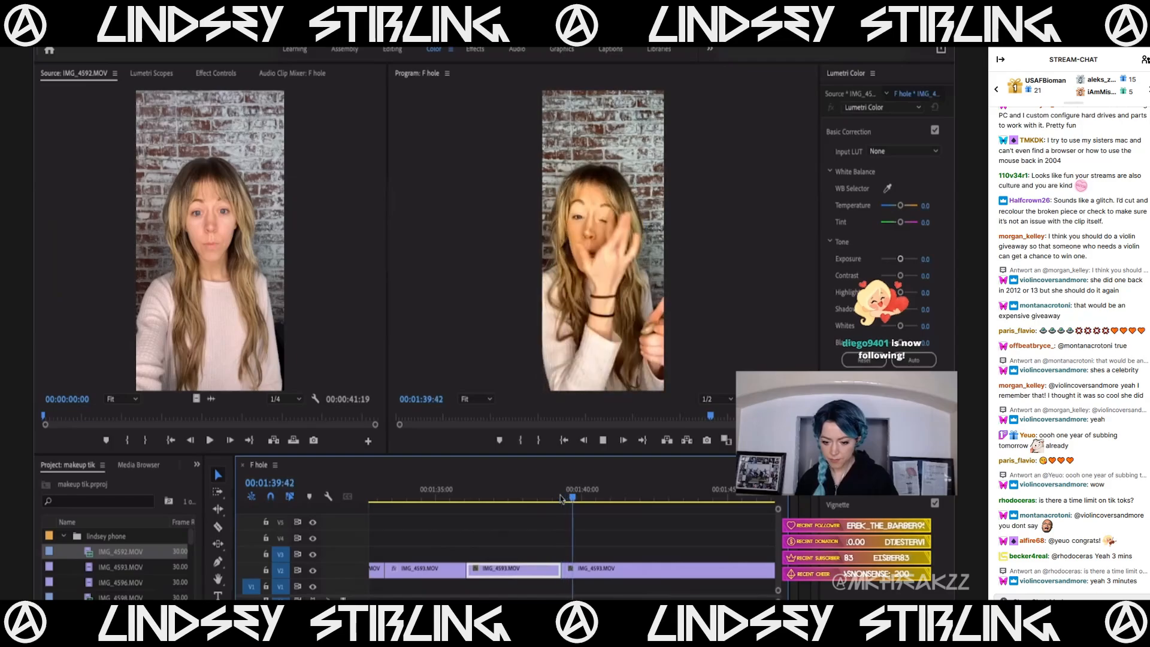
{"action": "left_click", "coordinate": [586, 496]}
{"action": "left_click_drag", "start_coordinate": [586, 497], "coordinate": [584, 497]}
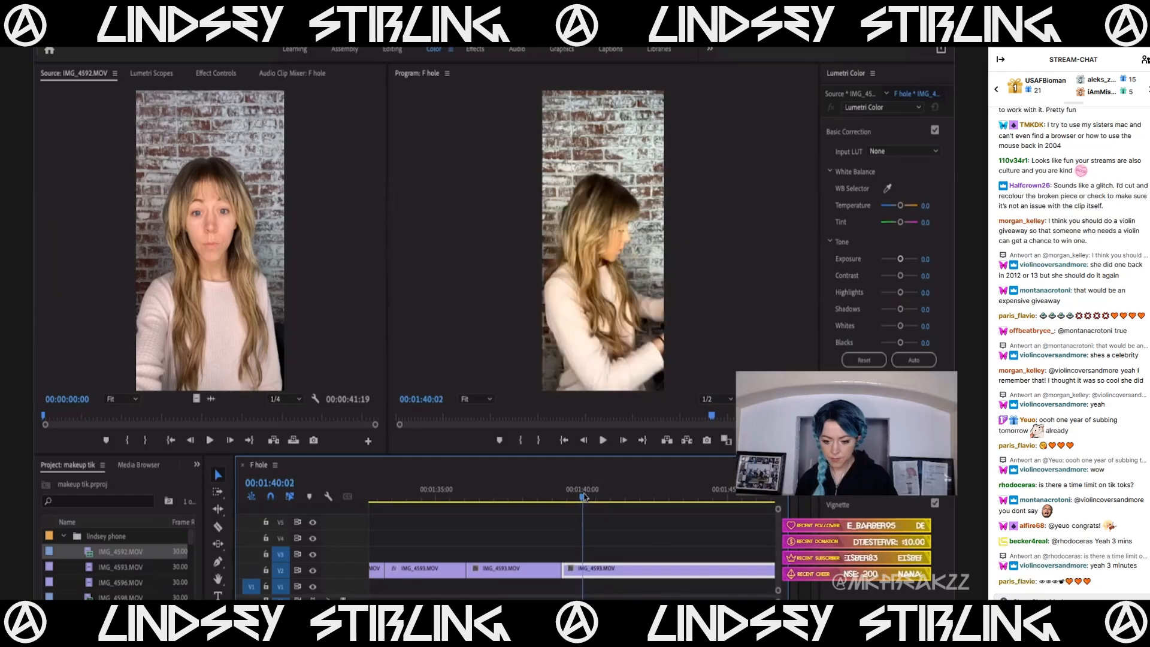
{"action": "key", "text": "c"}
{"action": "key", "text": "Left"}
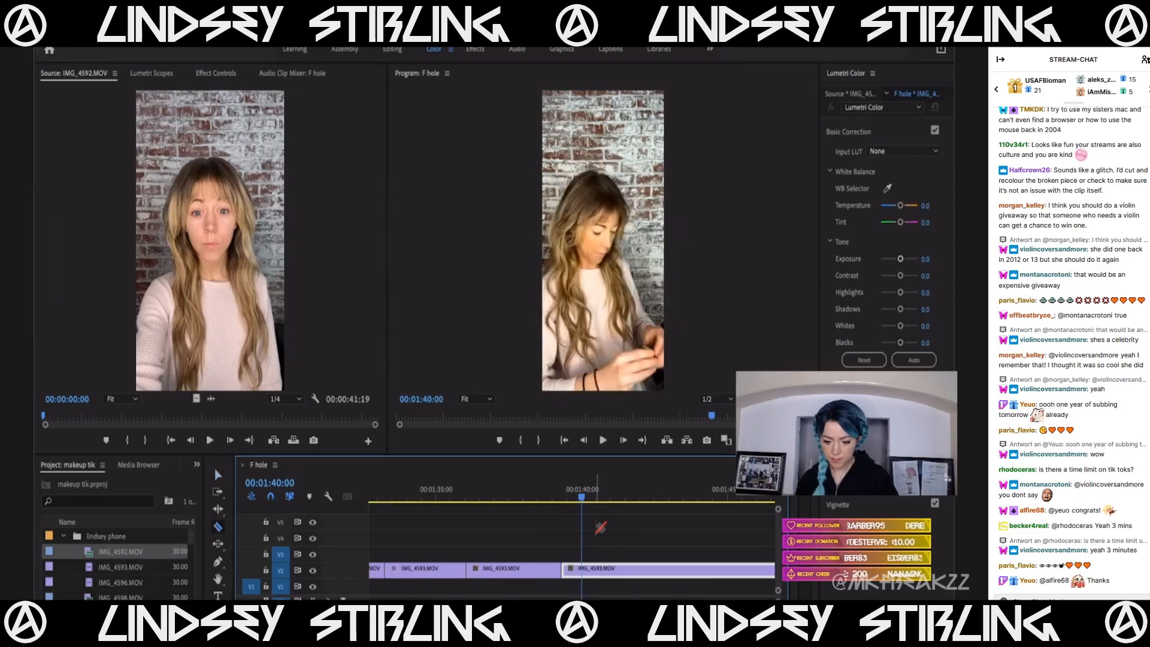
{"action": "key", "text": "Left"}
{"action": "key", "text": "Left"}
{"action": "left_click", "coordinate": [579, 569]}
Split IMG_4593.MOV at 00:01:40:36, delete the piece between the last two cuts, and ripple delete the gap.
{"action": "key", "text": "space"}
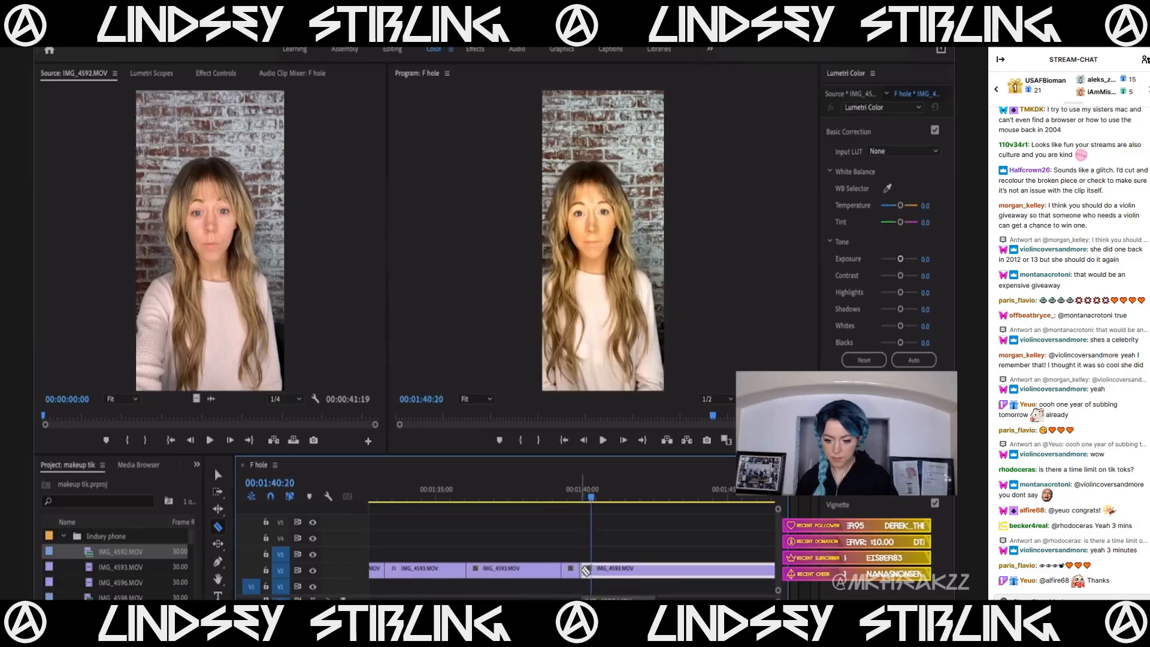
{"action": "key", "text": "Left"}
{"action": "key", "text": "Left"}
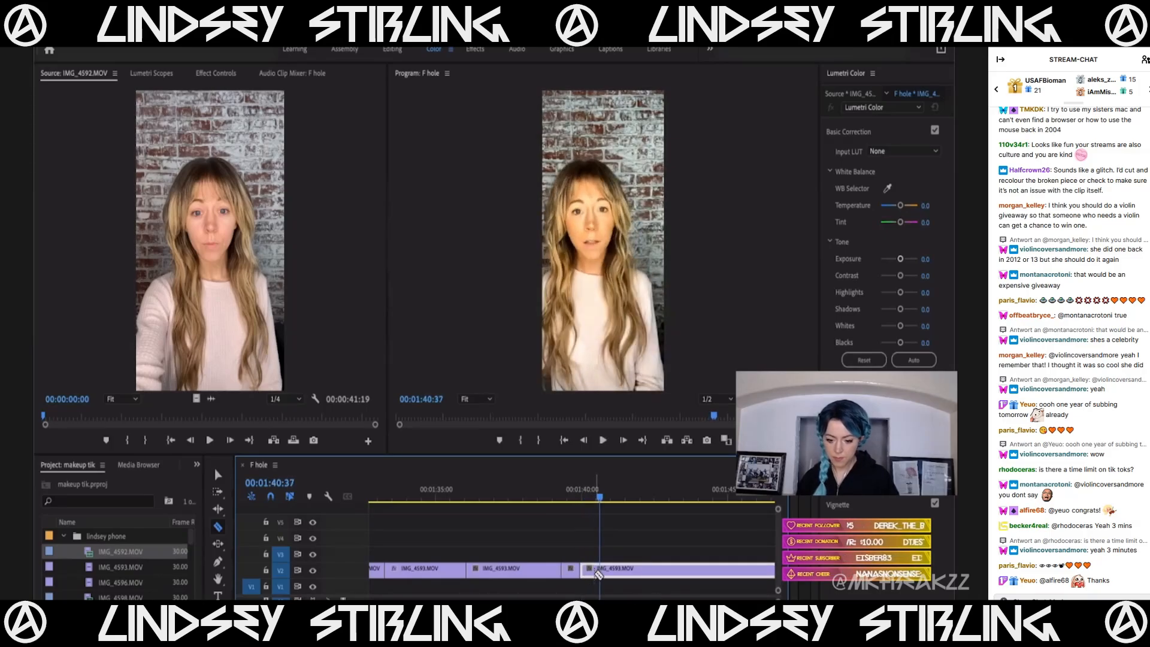
{"action": "left_click", "coordinate": [600, 572]}
{"action": "key", "text": "v"}
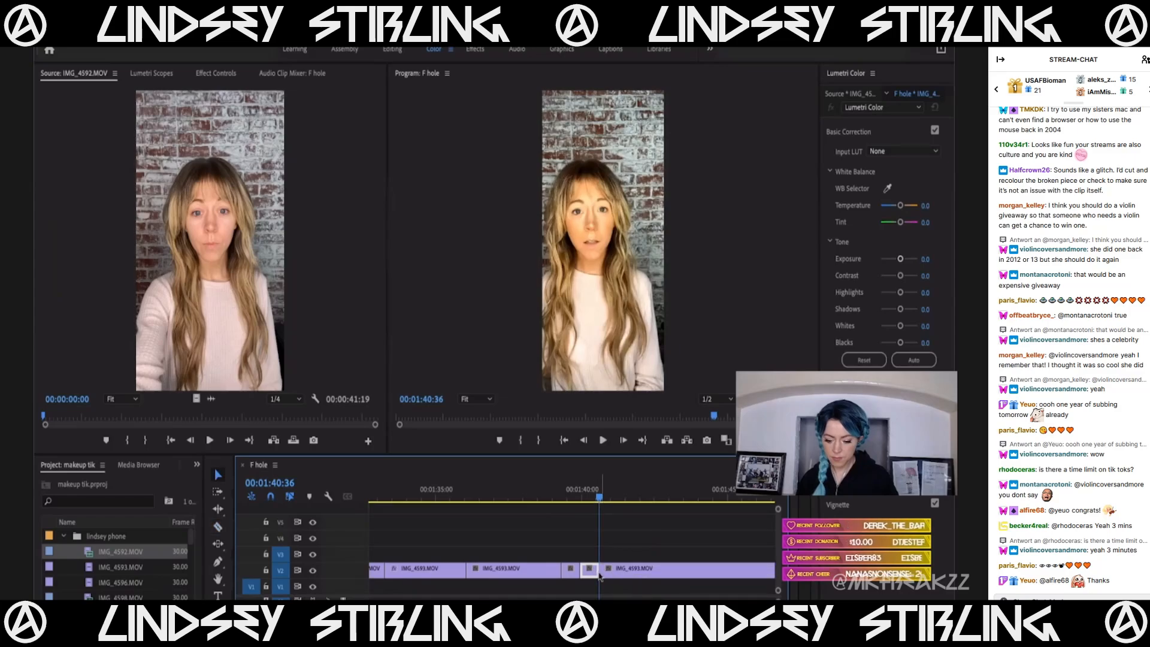
{"action": "key", "text": "Delete"}
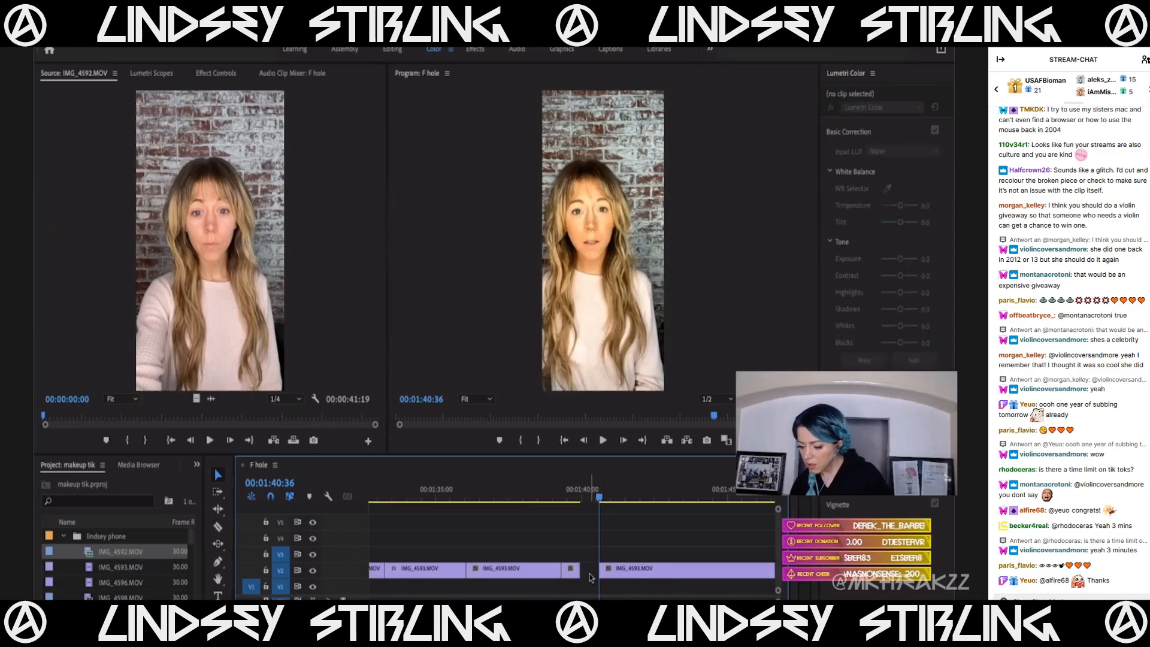
{"action": "key", "text": "Delete"}
Play across the join and split the following IMG_4593.MOV piece at 00:01:41:42 and 00:01:41:58.
{"action": "left_click_drag", "start_coordinate": [582, 495], "coordinate": [577, 501]}
{"action": "key", "text": "space"}
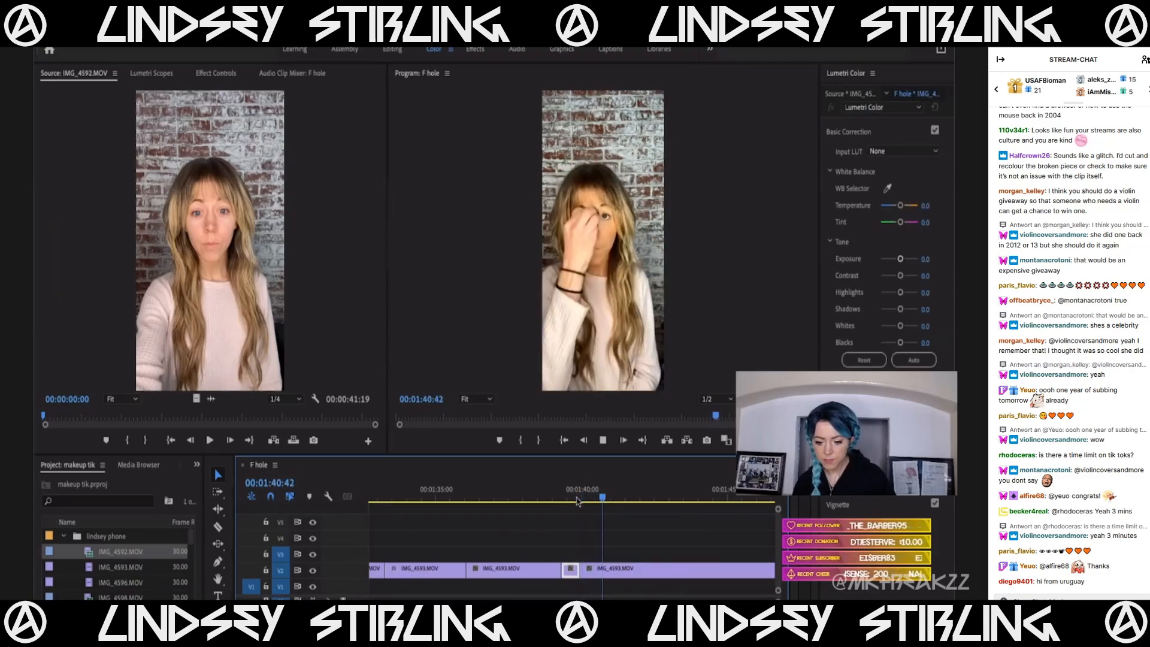
{"action": "key", "text": "space"}
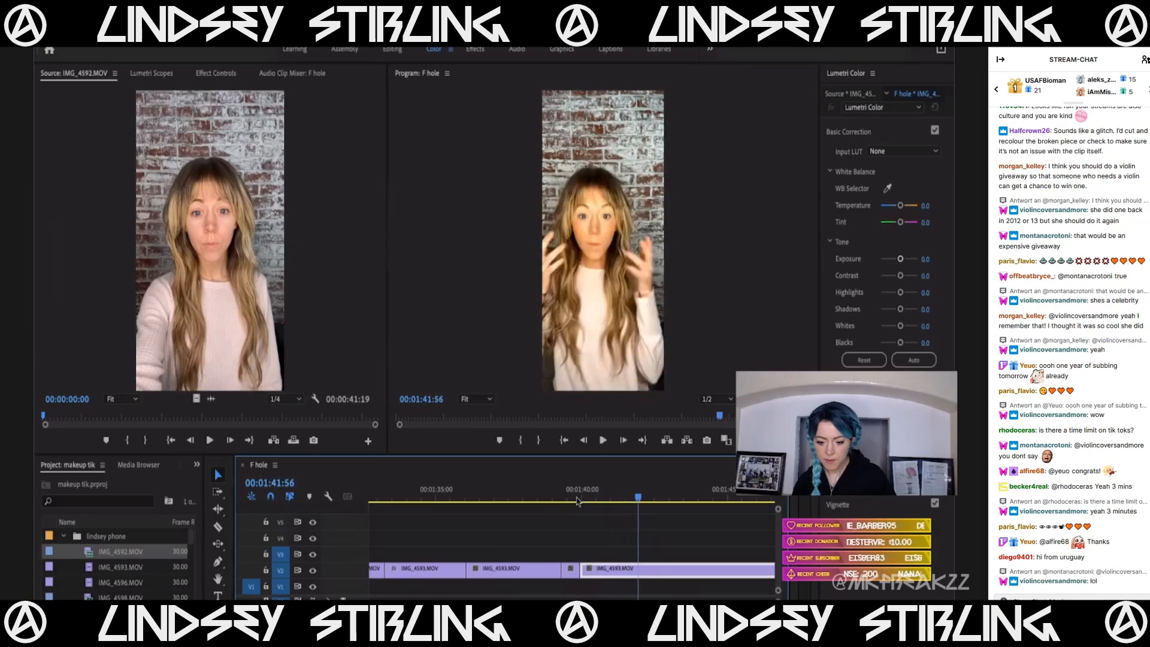
{"action": "left_click_drag", "start_coordinate": [609, 495], "coordinate": [631, 495]}
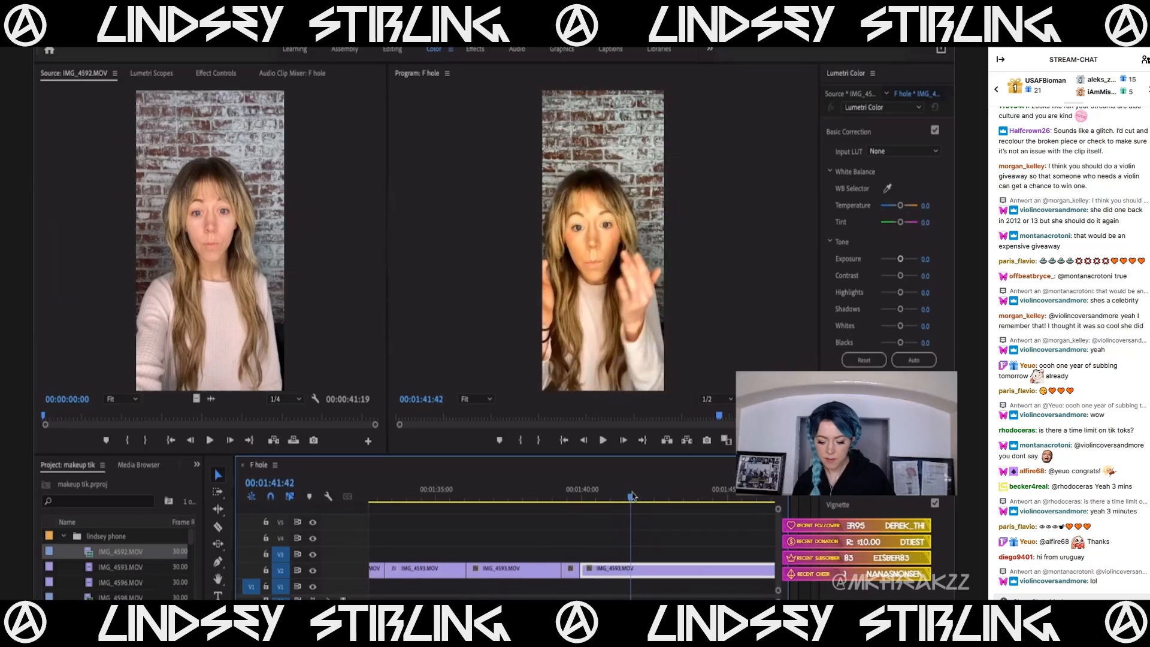
{"action": "left_click", "coordinate": [637, 569]}
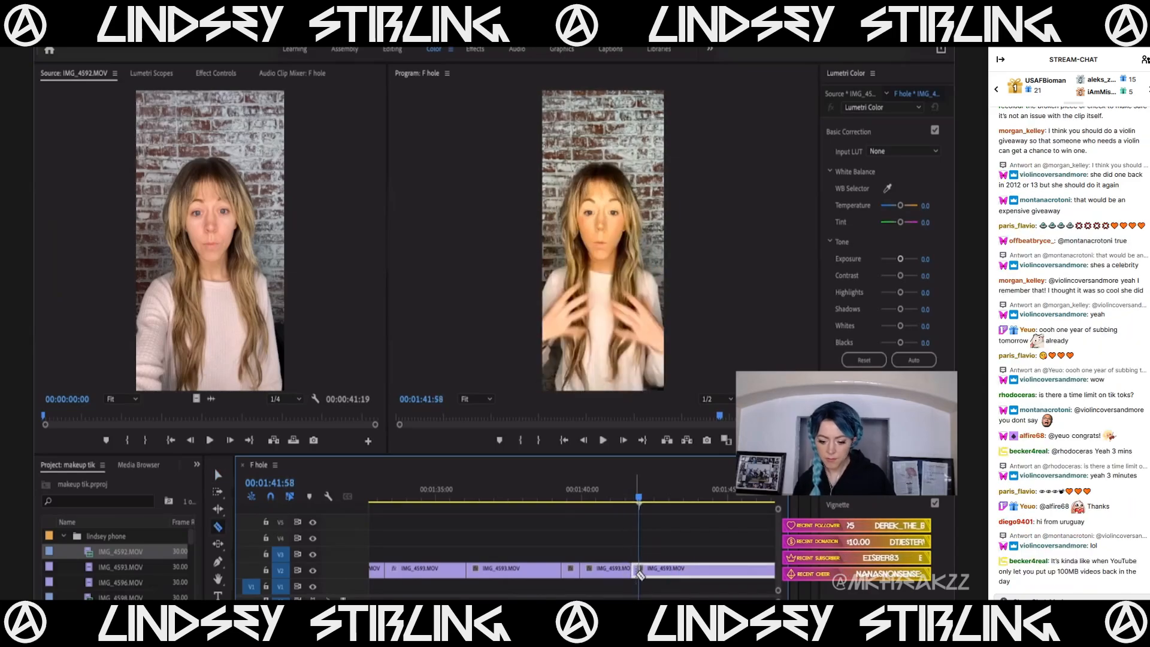
{"action": "left_click", "coordinate": [640, 574]}
Split IMG_4593.MOV at 00:01:42:17 and ripple delete the two short pieces between the 00:01:41:42 cut and this one.
{"action": "key", "text": "space"}
{"action": "key", "text": "space"}
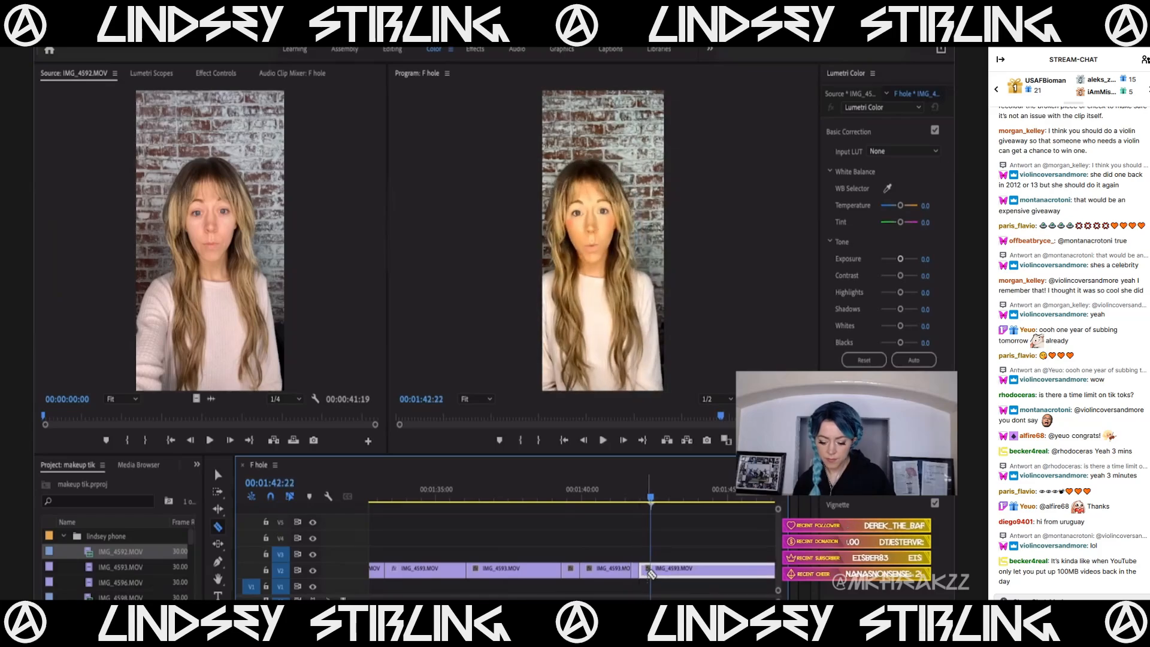
{"action": "key", "text": "Left"}
{"action": "key", "text": "Left"}
{"action": "key", "text": "Left"}
{"action": "key", "text": "Left"}
{"action": "left_click", "coordinate": [651, 573]}
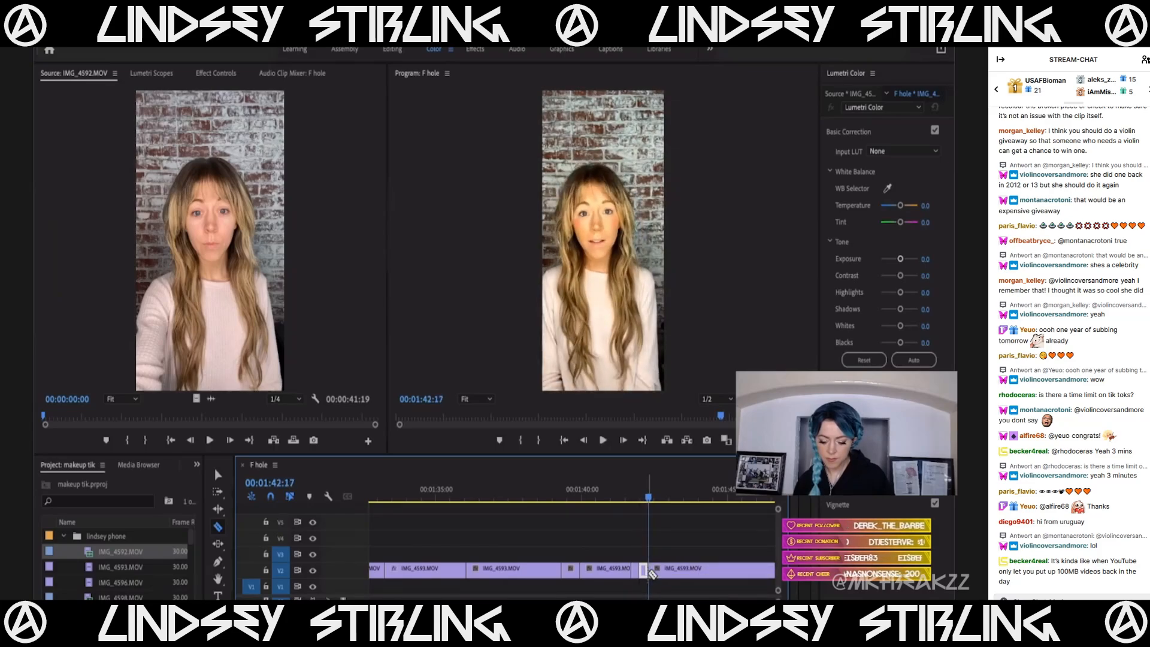
{"action": "left_click", "coordinate": [640, 574]}
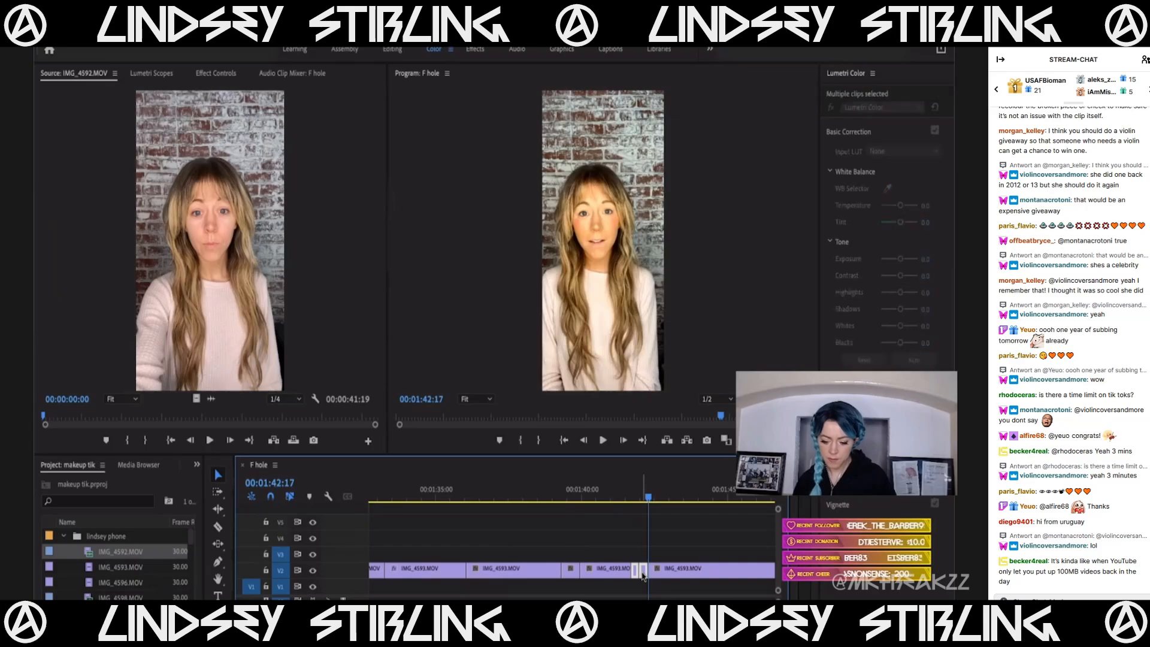
{"action": "key", "text": "shift+Delete"}
Play across the new join from about 00:01:41:32 to 00:01:42:56.
{"action": "key", "text": "space"}
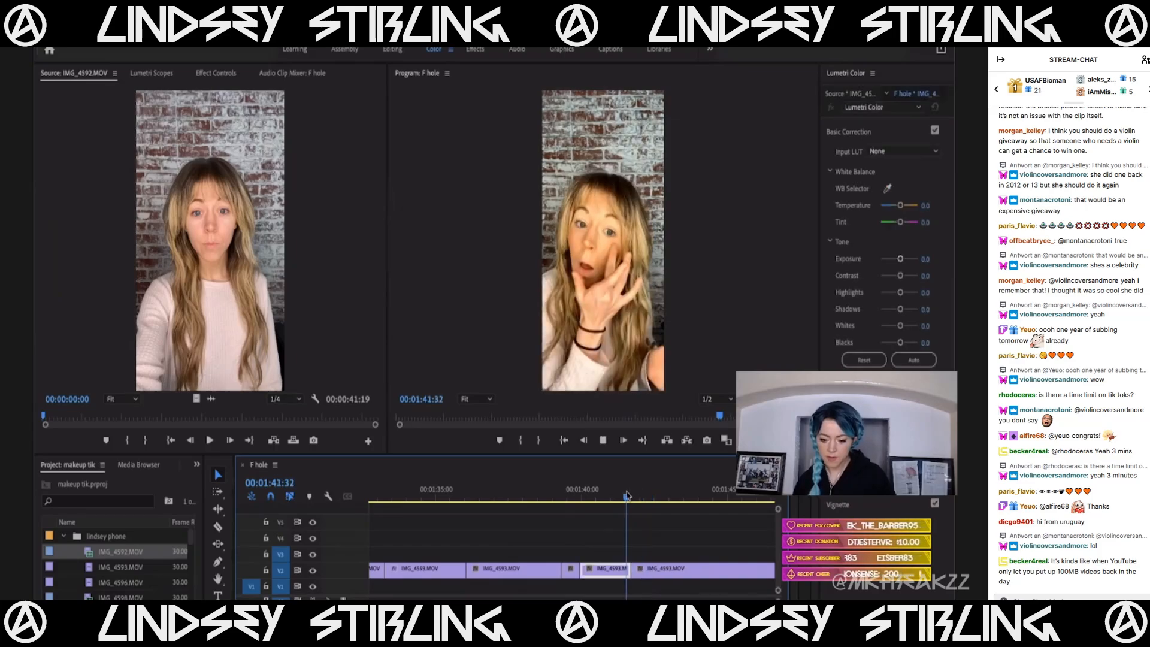
{"action": "key", "text": "minus"}
{"action": "key", "text": "minus"}
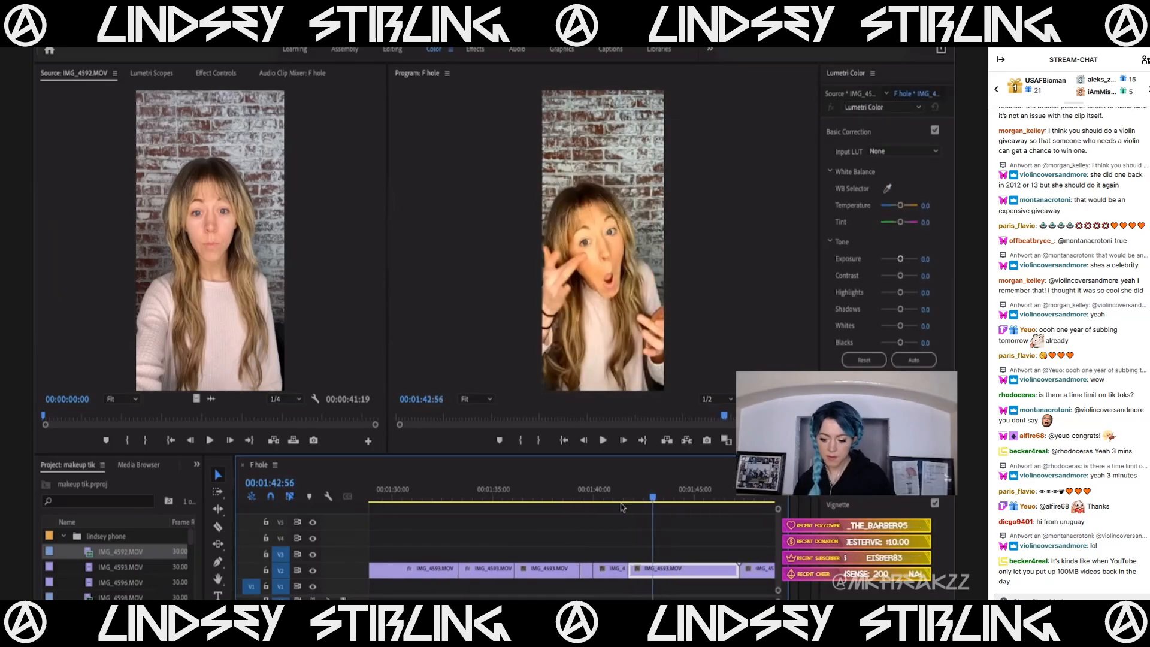
Find the end of the hand gesture frame by frame and split the IMG_4593.MOV piece at about 00:01:43:42.
{"action": "left_click", "coordinate": [647, 498]}
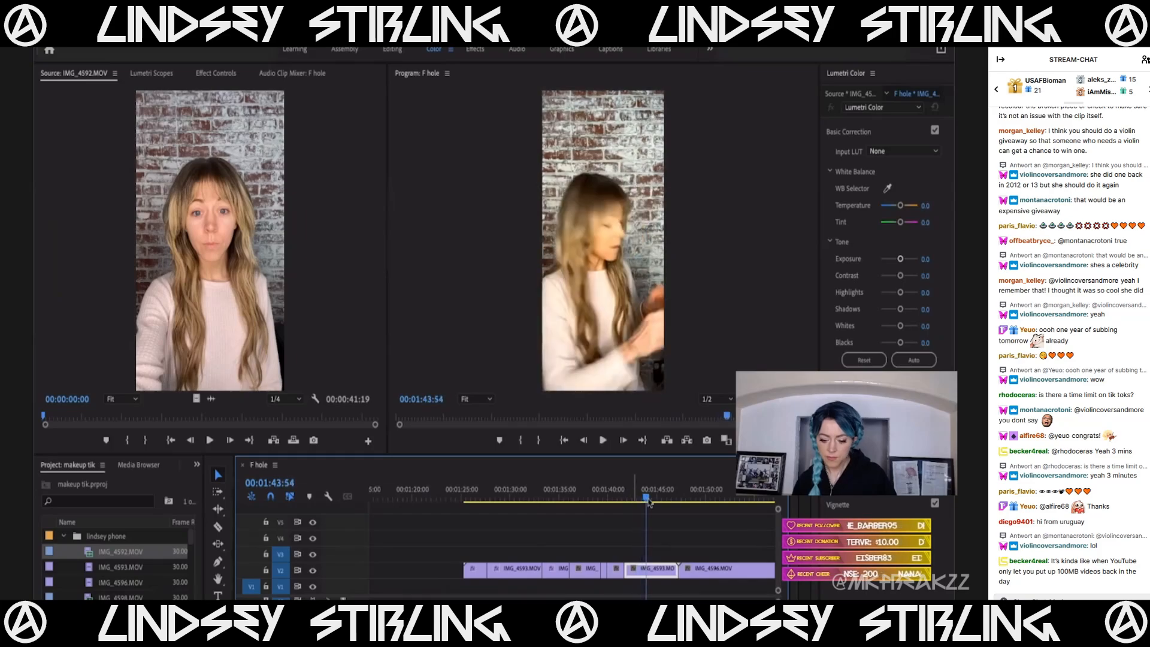
{"action": "key", "text": "Left"}
{"action": "key", "text": "Left"}
{"action": "key", "text": "Left"}
{"action": "key", "text": "Left"}
{"action": "key", "text": "Left"}
{"action": "key", "text": "Left"}
{"action": "key", "text": "Left"}
{"action": "key", "text": "Left"}
{"action": "key", "text": "Left"}
{"action": "key", "text": "Left"}
{"action": "key", "text": "Left"}
{"action": "key", "text": "Left"}
{"action": "key", "text": "Left"}
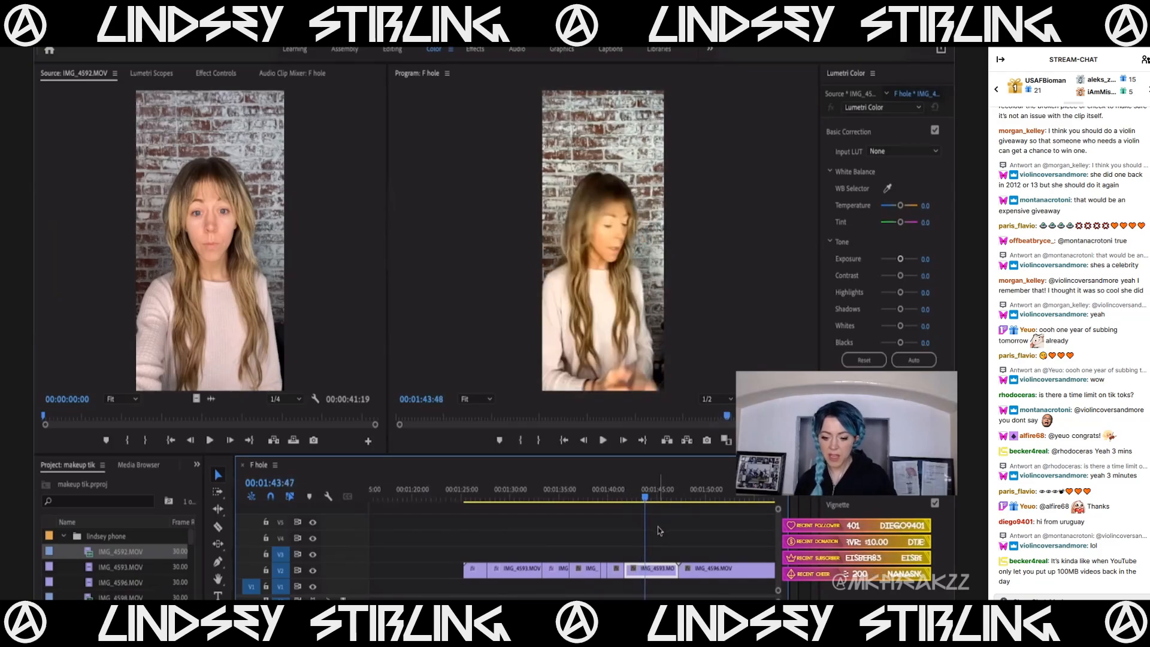
{"action": "key", "text": "Right"}
{"action": "key", "text": "Right"}
{"action": "key", "text": "Right"}
{"action": "key", "text": "Right"}
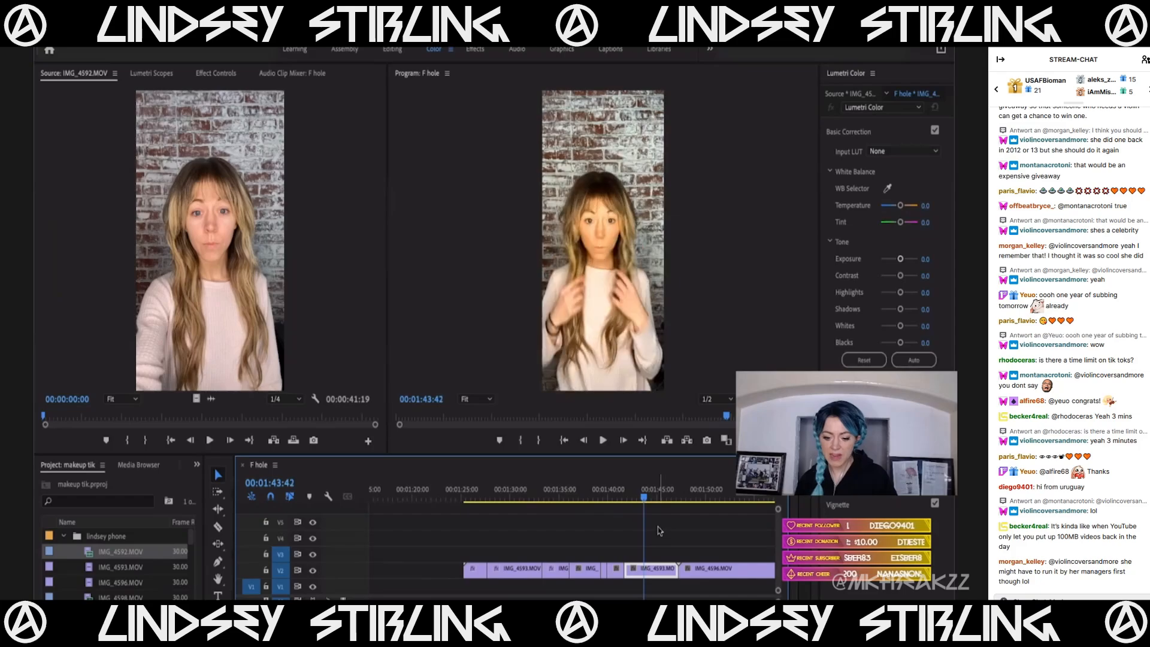
{"action": "key", "text": "Right"}
{"action": "key", "text": "c"}
{"action": "left_click", "coordinate": [645, 570]}
Play past the cut, split IMG_4593.MOV again at about 00:01:44:25, and delete the piece between the two cuts.
{"action": "key", "text": "space"}
{"action": "key", "text": "space"}
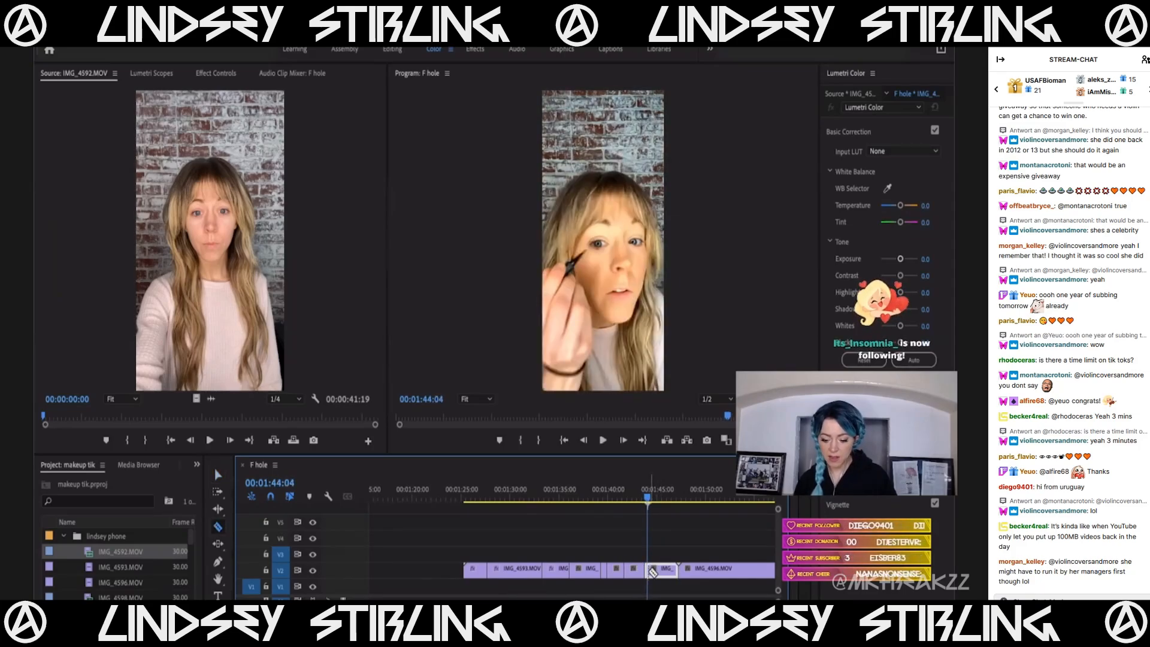
{"action": "key", "text": "space"}
{"action": "key", "text": "space"}
{"action": "key", "text": "equal"}
{"action": "key", "text": "equal"}
{"action": "key", "text": "equal"}
{"action": "left_click", "coordinate": [659, 568]}
{"action": "key", "text": "v"}
{"action": "key", "text": "Delete"}
{"action": "key", "text": "space"}
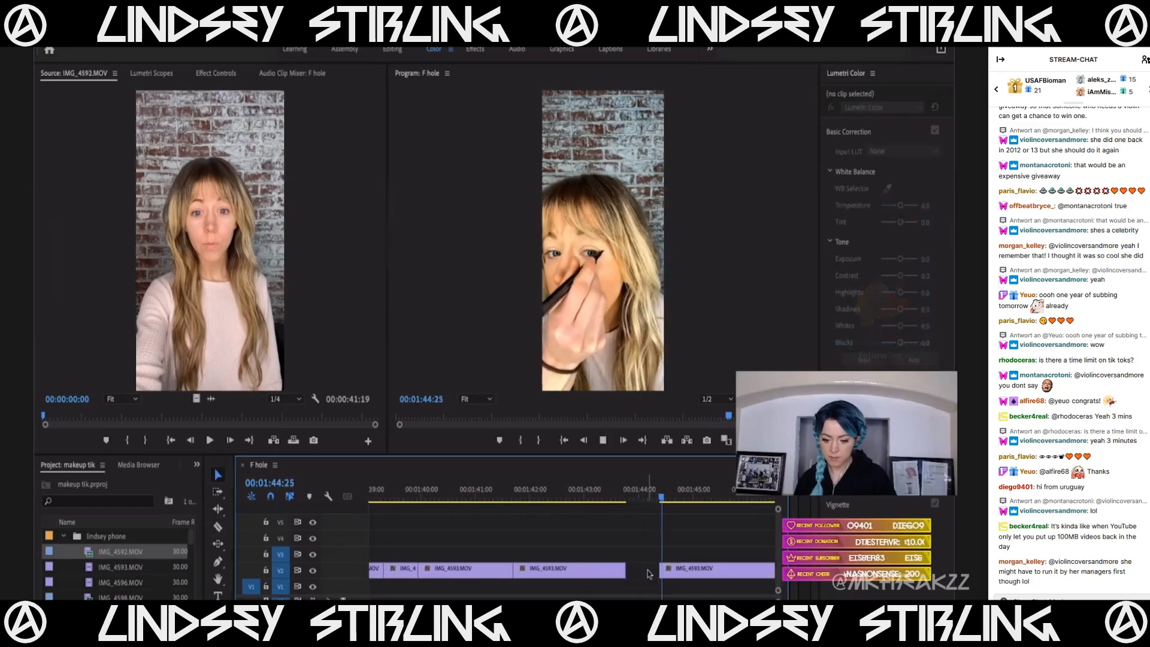
Ripple delete the gap before the IMG_4593.MOV piece that starts at 00:01:44:25 and play across the new join.
{"action": "left_click", "coordinate": [647, 573]}
{"action": "key", "text": "Delete"}
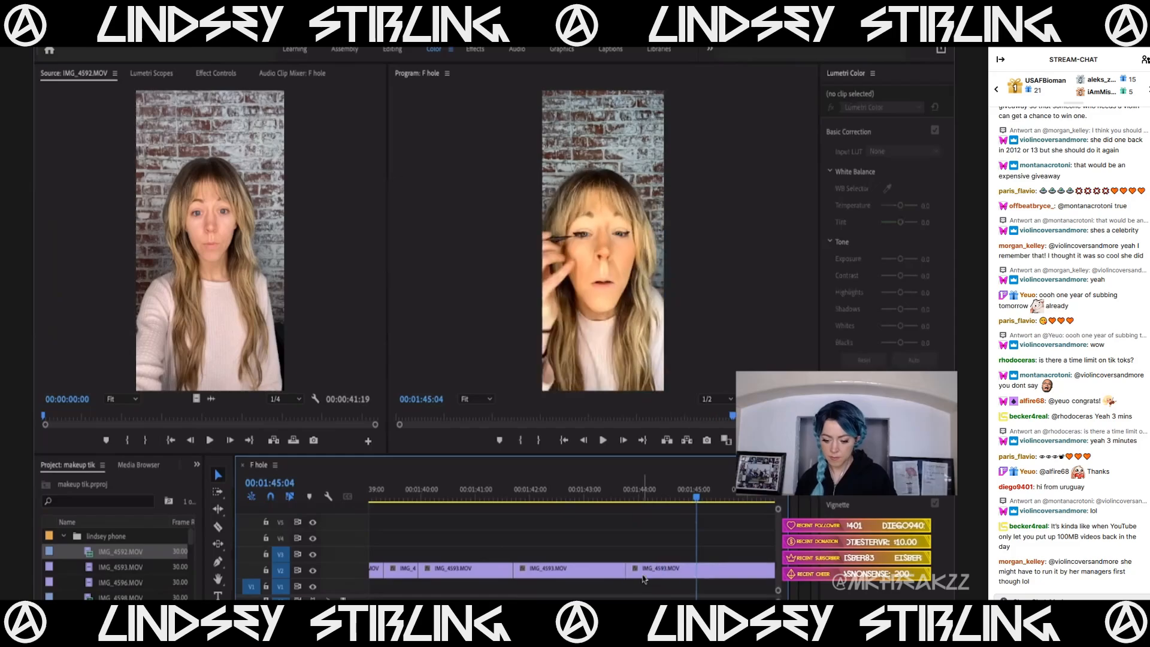
{"action": "left_click", "coordinate": [621, 501]}
{"action": "key", "text": "space"}
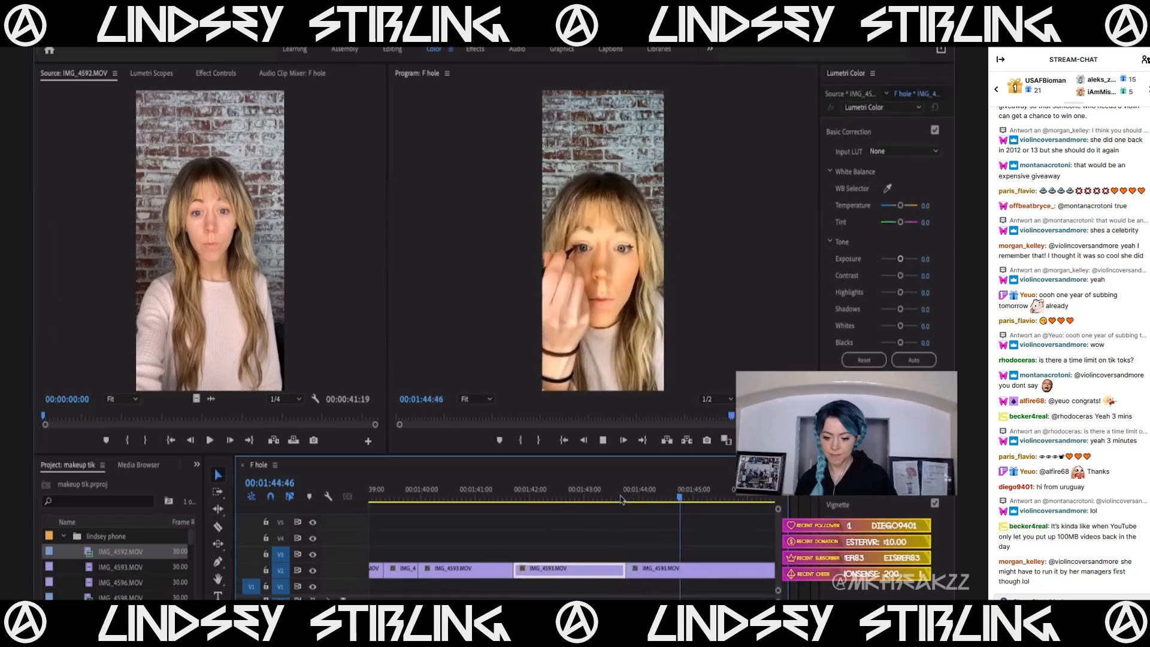
{"action": "key", "text": "minus"}
{"action": "key", "text": "minus"}
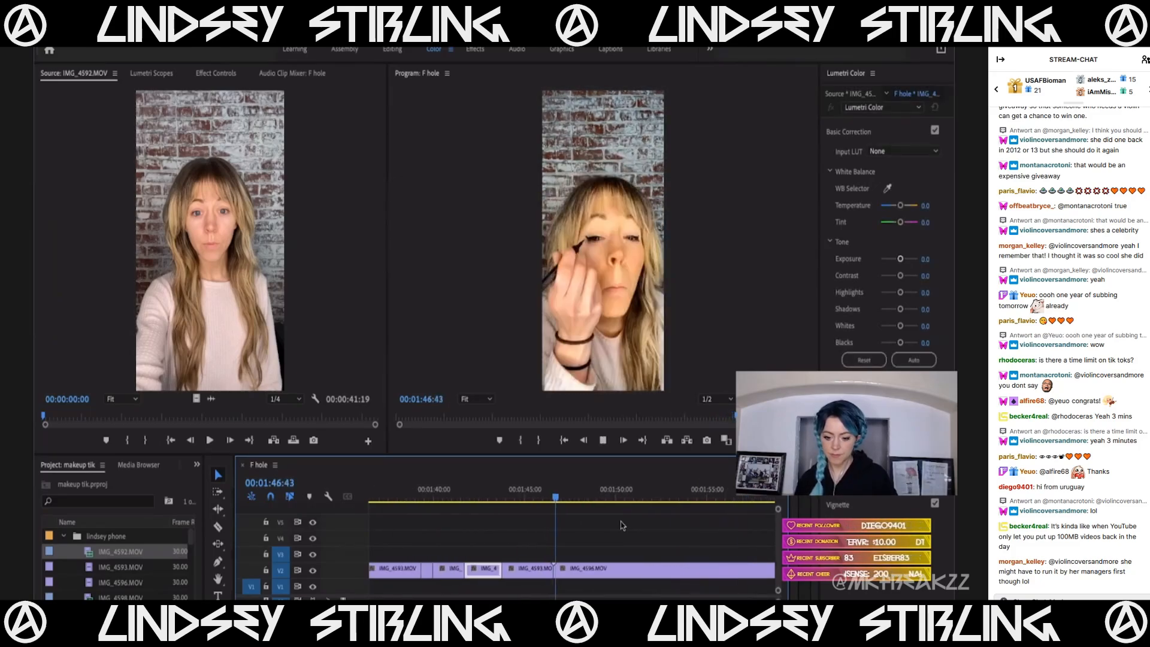
Tighten the join where IMG_4593.MOV meets IMG_4596.MOV and play on into the IMG_4596.MOV clip.
{"action": "key", "text": "space"}
{"action": "key", "text": "equal"}
{"action": "left_click_drag", "start_coordinate": [556, 570], "coordinate": [576, 572]}
{"action": "left_click", "coordinate": [540, 490]}
{"action": "key", "text": "space"}
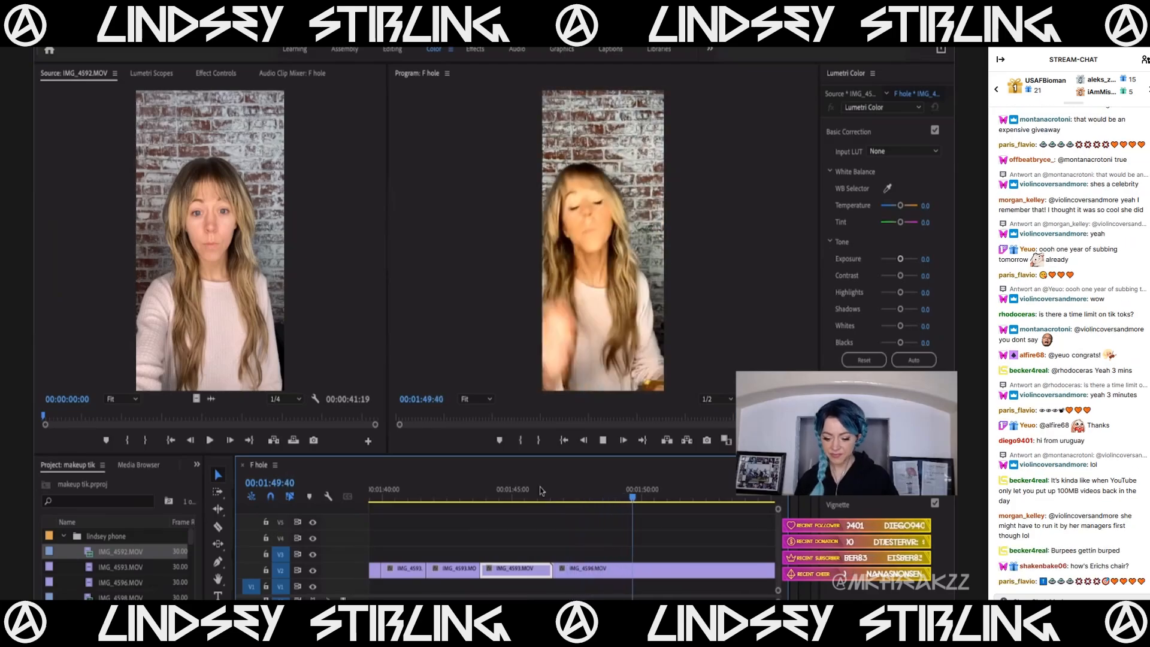
Split IMG_4596.MOV at about 00:01:48:46 and 00:01:49:31, ripple delete the piece between the cuts, and play the join.
{"action": "left_click", "coordinate": [593, 489]}
{"action": "left_click_drag", "start_coordinate": [605, 489], "coordinate": [610, 489]}
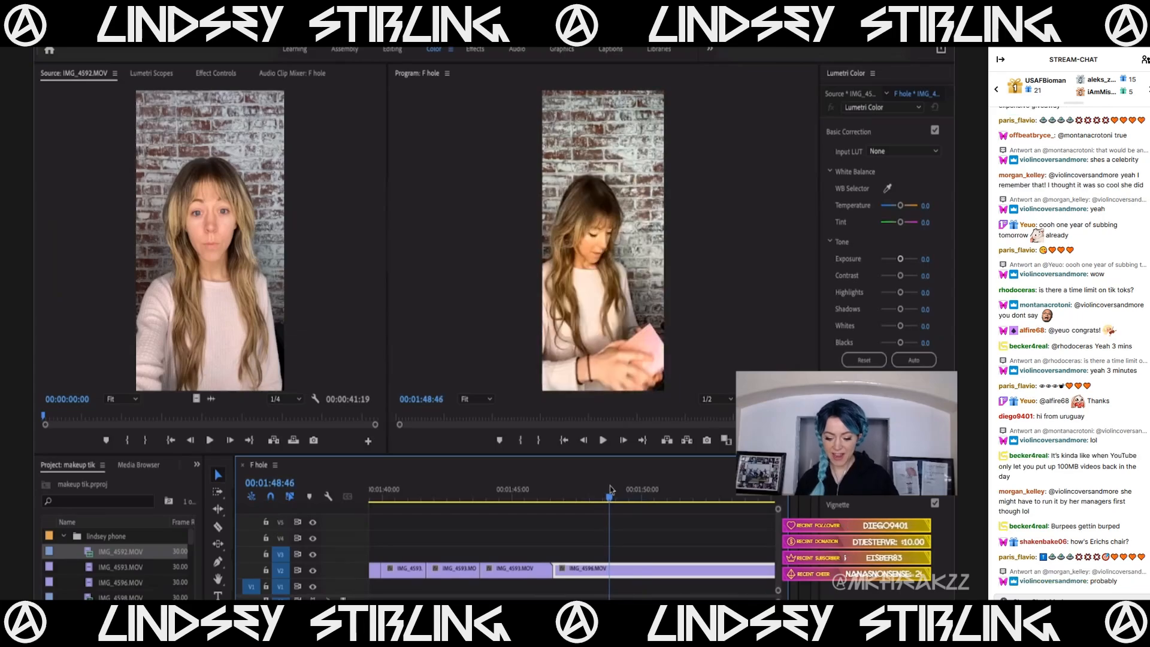
{"action": "left_click", "coordinate": [614, 575]}
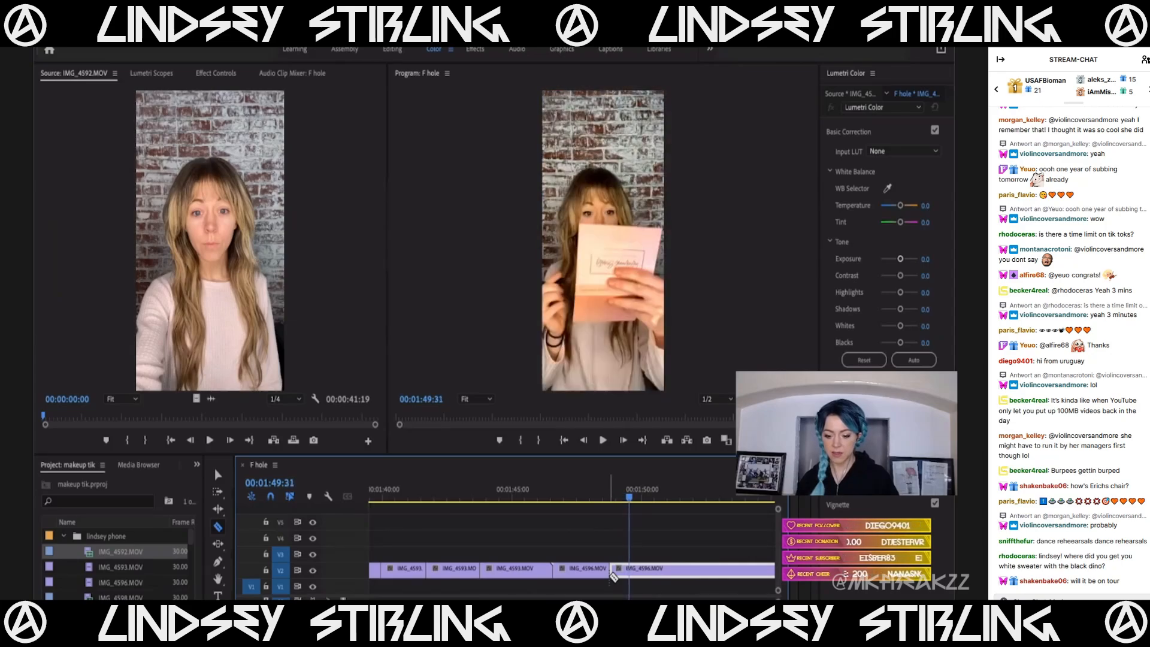
{"action": "left_click_drag", "start_coordinate": [614, 577], "coordinate": [630, 573]}
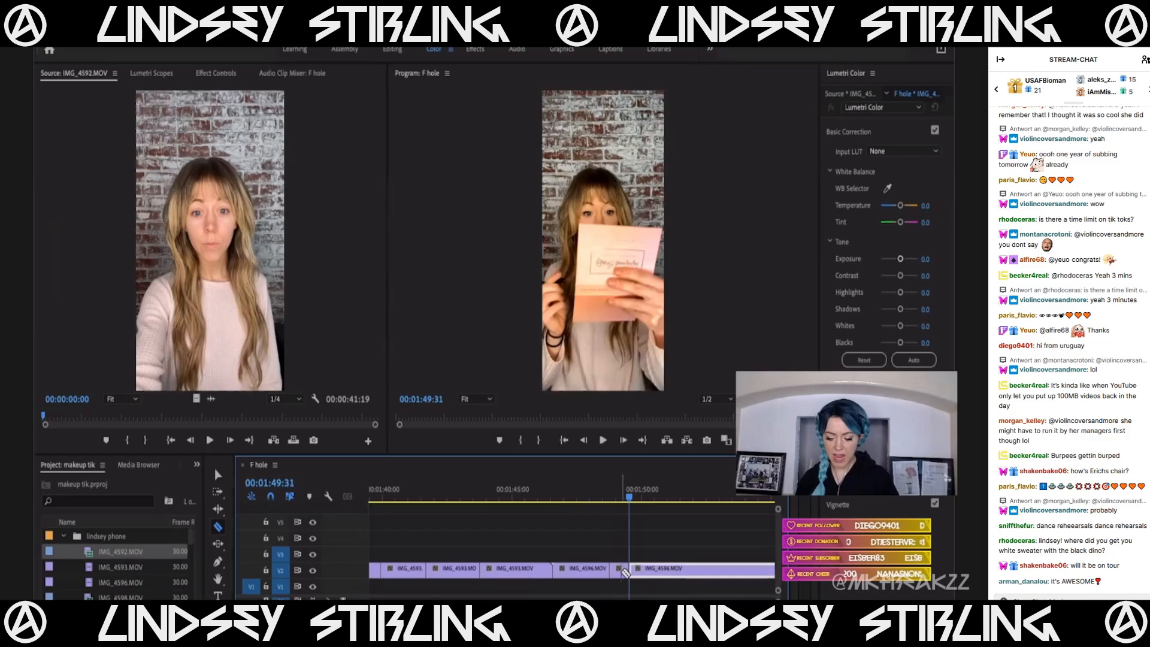
{"action": "left_click", "coordinate": [618, 577]}
{"action": "key", "text": "Delete"}
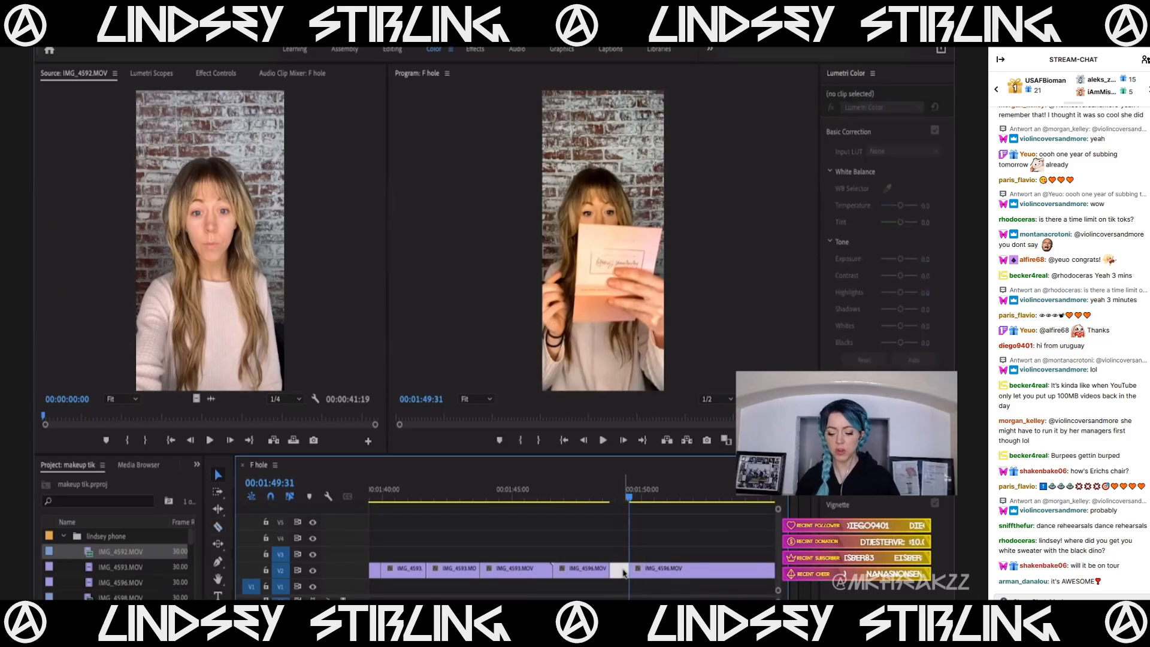
{"action": "key", "text": "Delete"}
{"action": "key", "text": "space"}
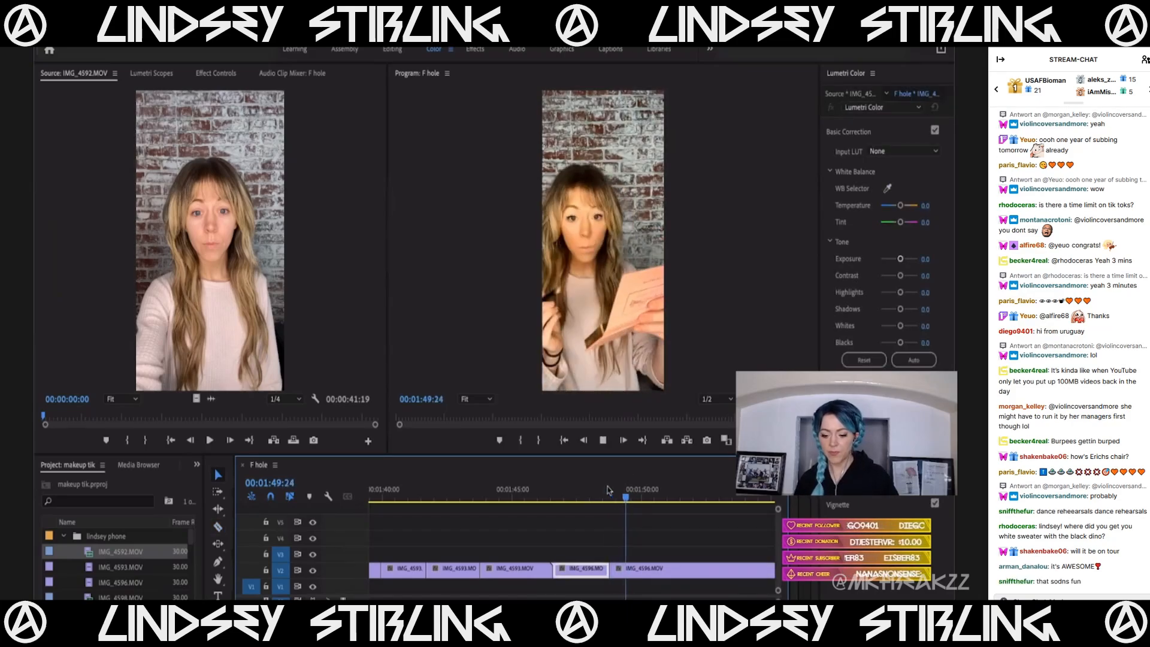
Find the gesture before the pink palette reappears and split IMG_4596.MOV at about 00:01:55:00 and 00:01:55:37.
{"action": "key", "text": "minus"}
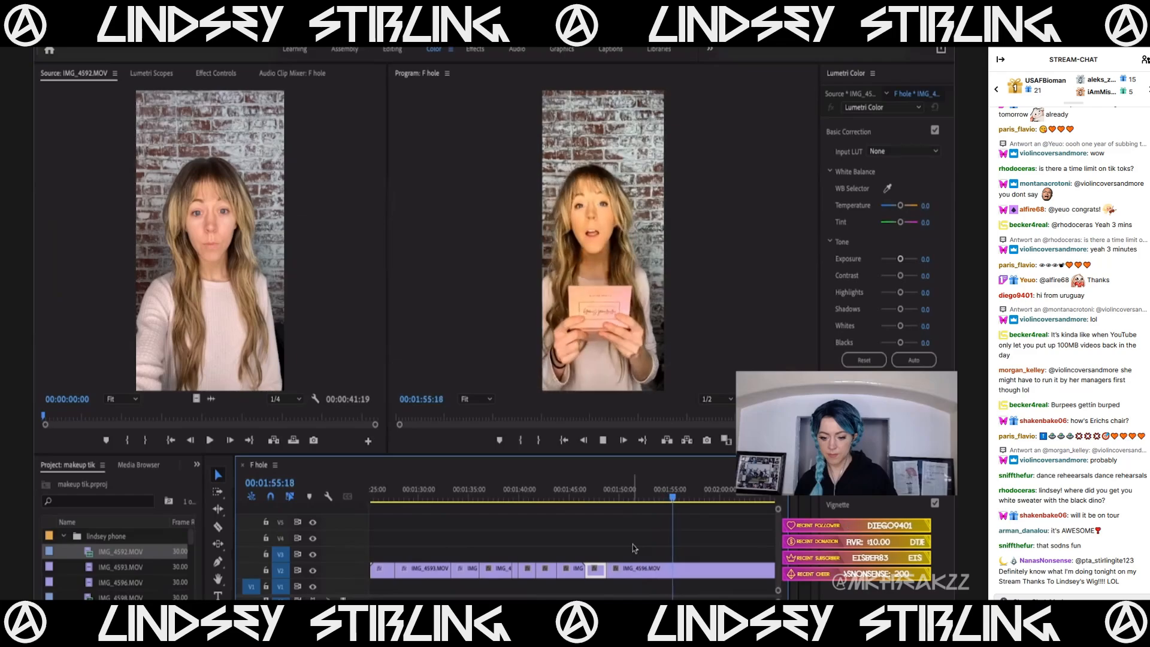
{"action": "mouse_move", "coordinate": [667, 492]}
{"action": "left_mouse_down"}
{"action": "mouse_move", "coordinate": [654, 494]}
{"action": "mouse_move", "coordinate": [669, 499]}
{"action": "left_mouse_up"}
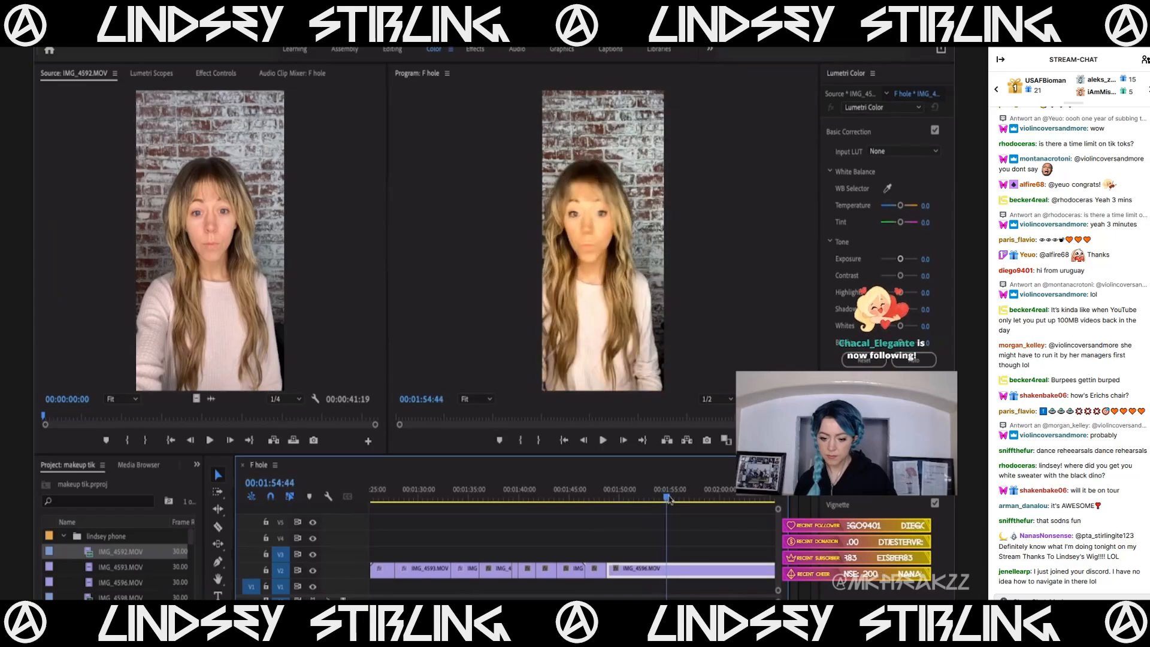
{"action": "left_click_drag", "start_coordinate": [669, 499], "coordinate": [672, 497]}
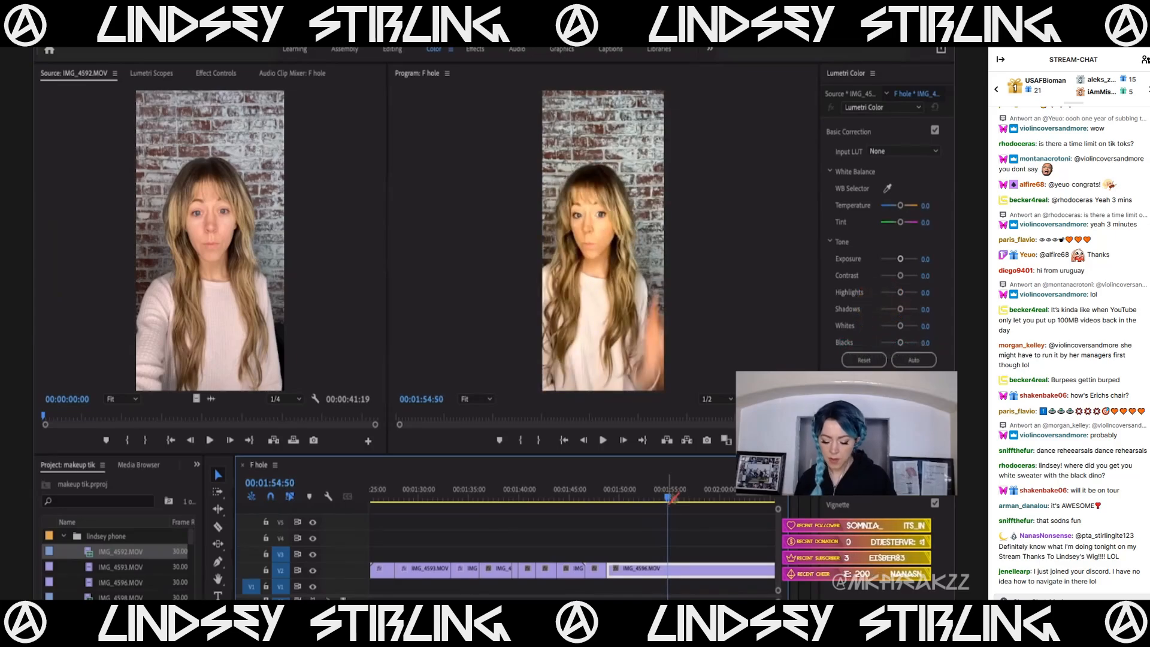
{"action": "left_click", "coordinate": [669, 573]}
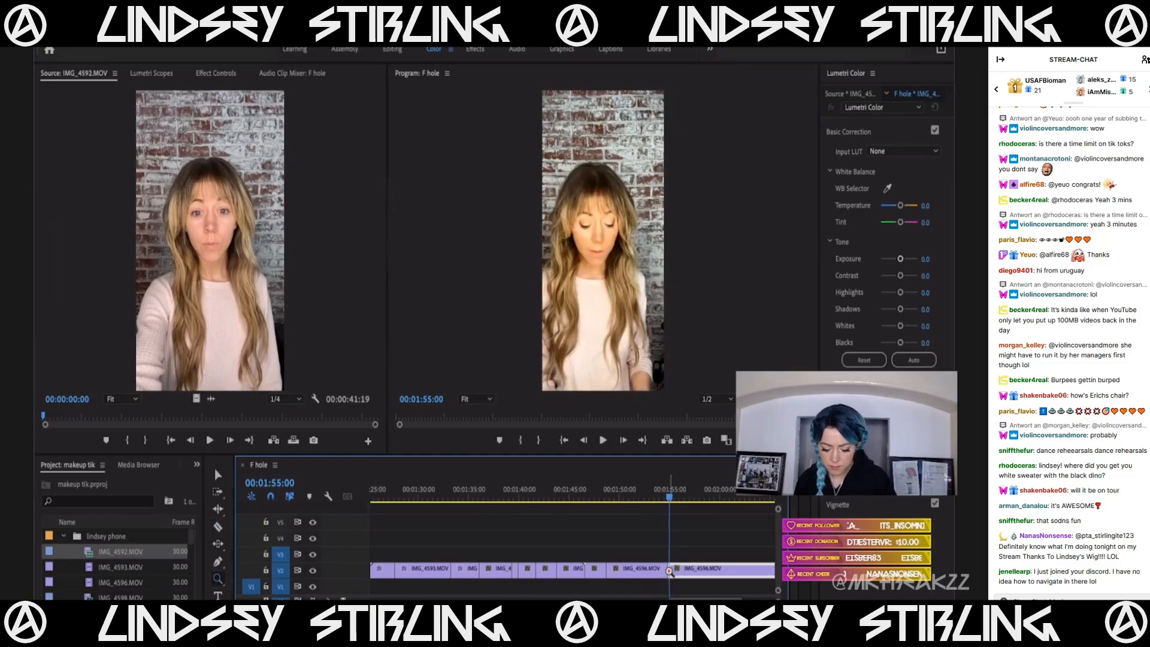
{"action": "key", "text": "ctrl+z"}
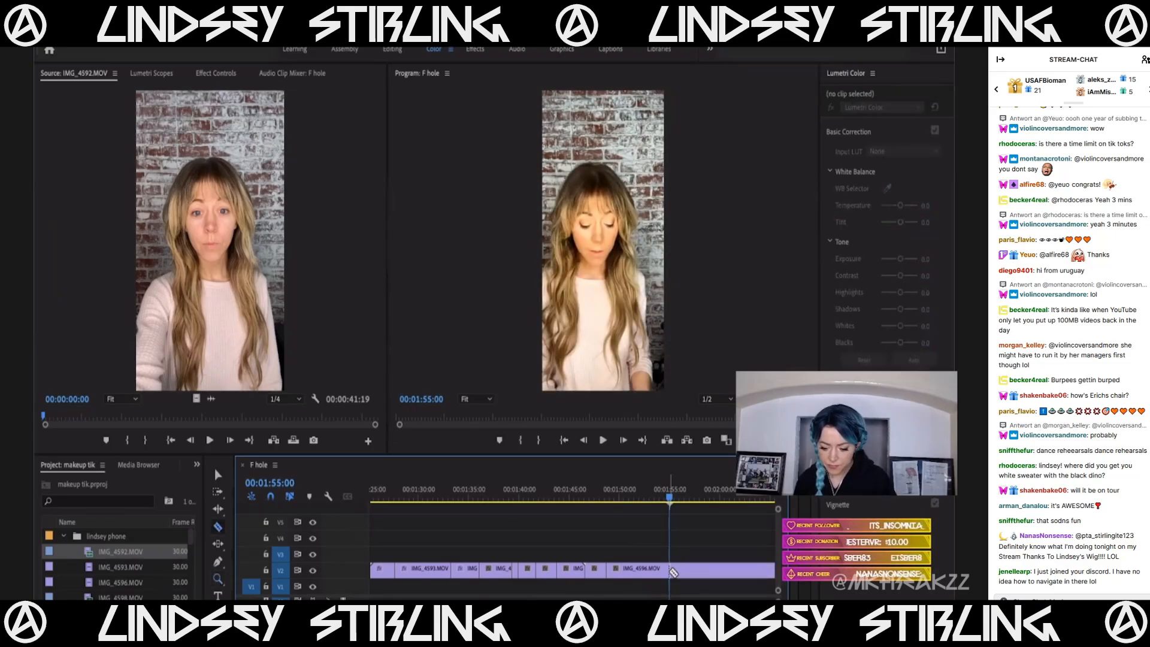
{"action": "key", "text": "space"}
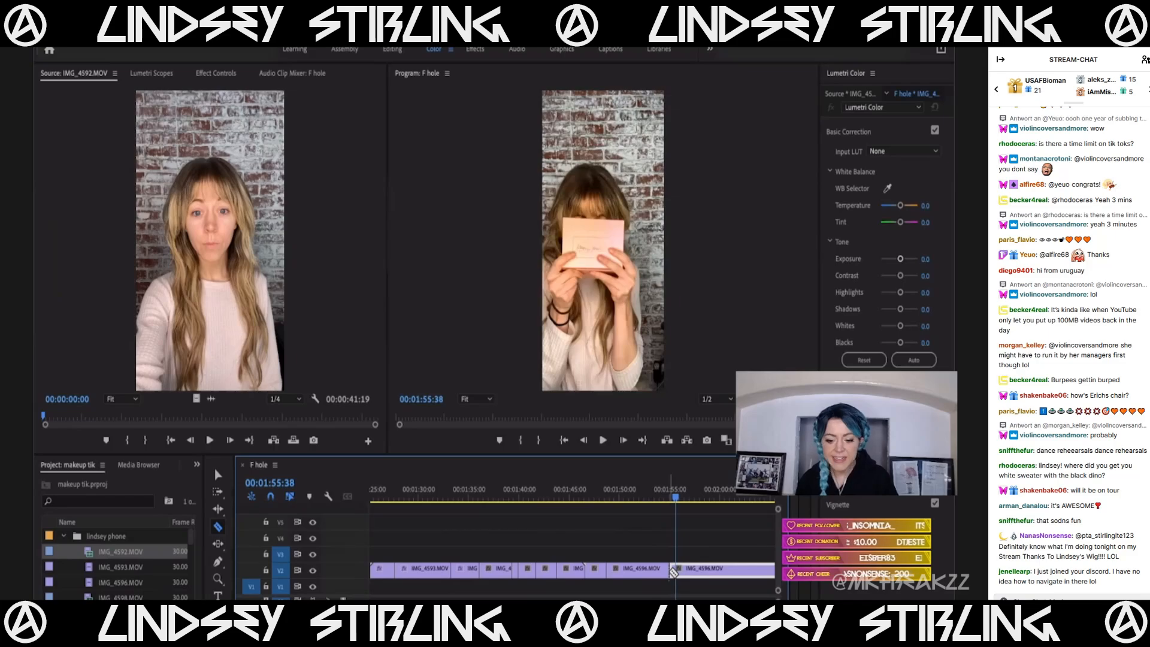
{"action": "key", "text": "Left"}
{"action": "left_click", "coordinate": [680, 573]}
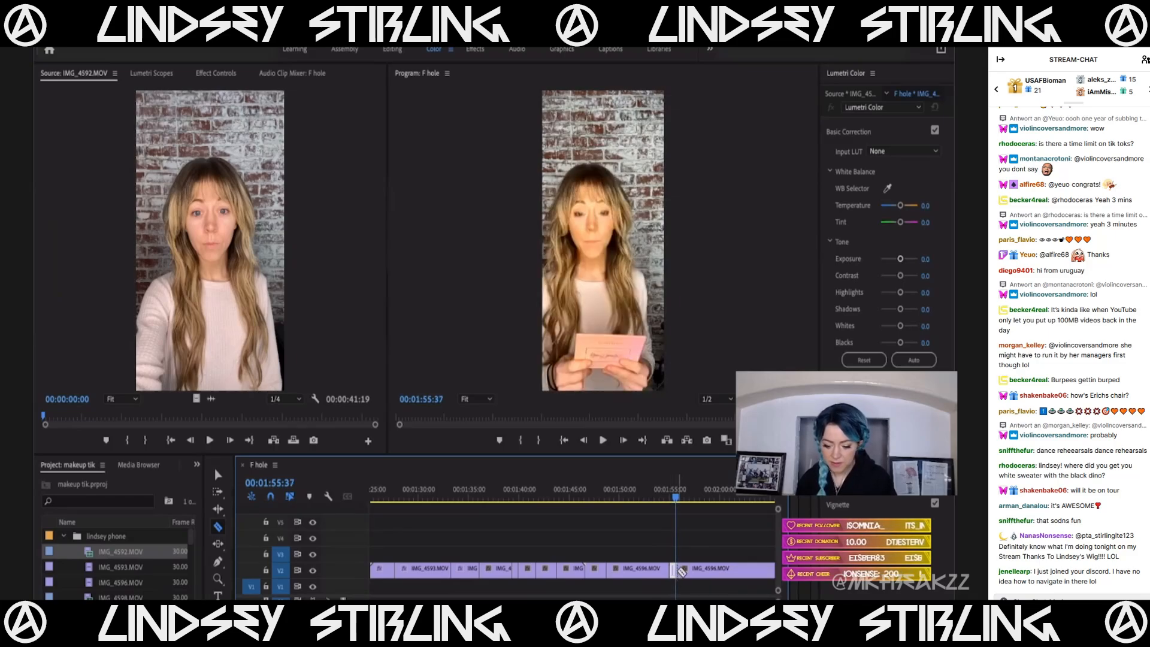
Remove the piece between the two cuts, move the rest of IMG_4596.MOV back to close the gap, and play past the join.
{"action": "key", "text": "v"}
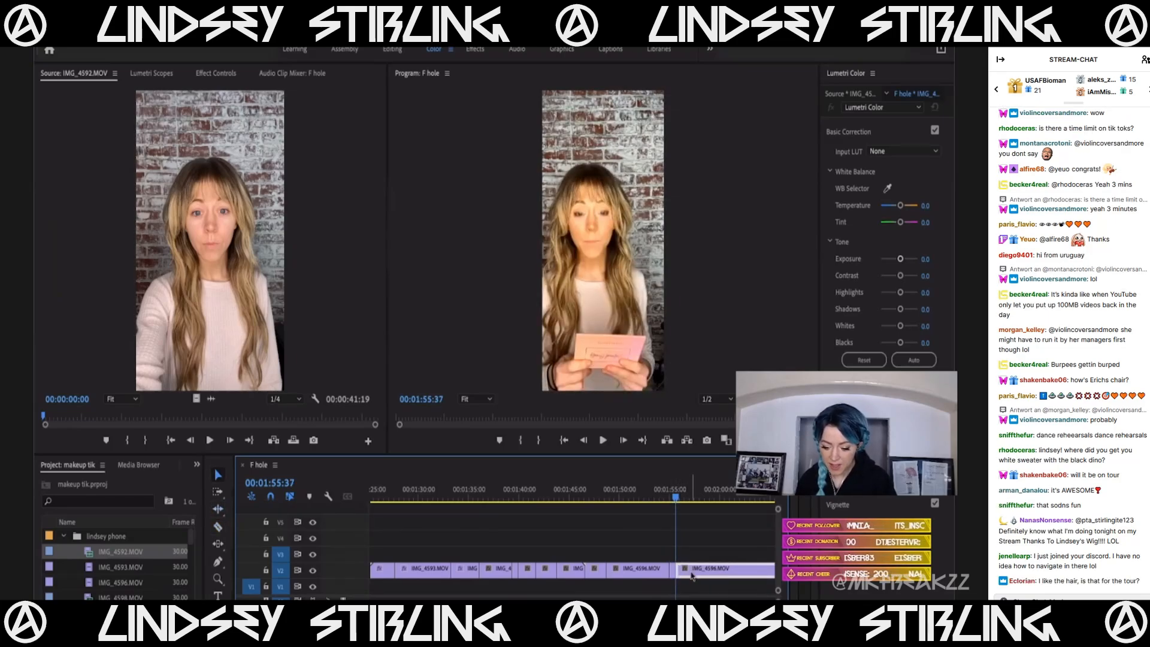
{"action": "left_click_drag", "start_coordinate": [699, 571], "coordinate": [693, 571]}
{"action": "scroll", "coordinate": [692, 571], "scroll_direction": "down", "scroll_amount": 3}
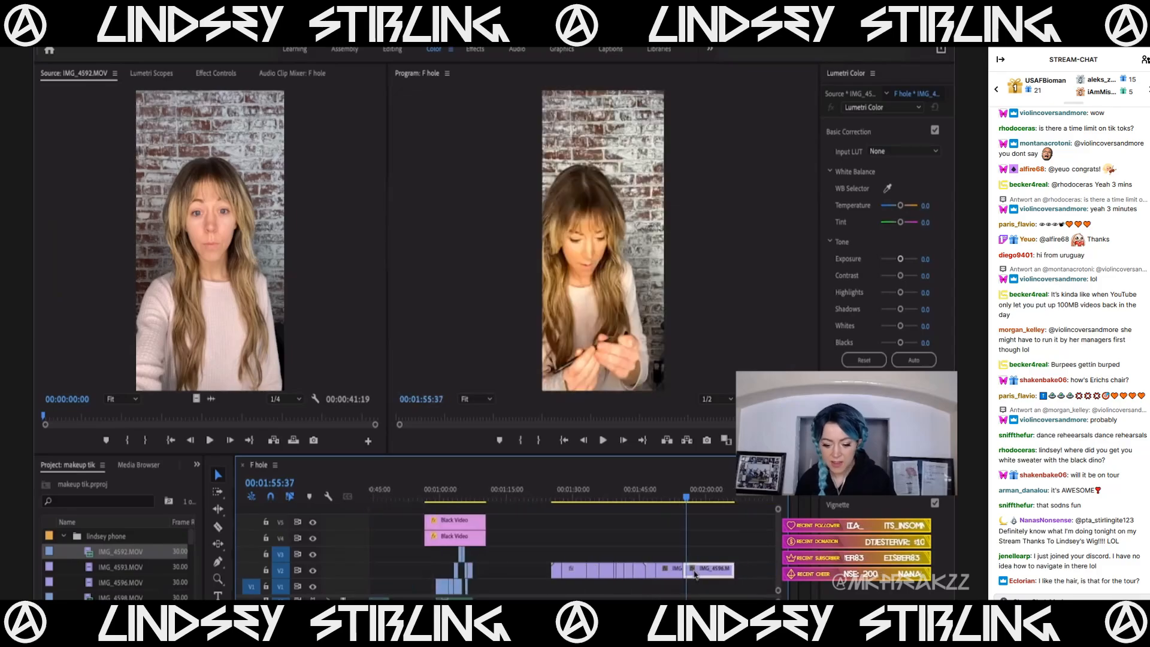
{"action": "left_click", "coordinate": [684, 493]}
{"action": "key", "text": "space"}
{"action": "scroll", "coordinate": [684, 500], "scroll_direction": "up", "scroll_amount": 3}
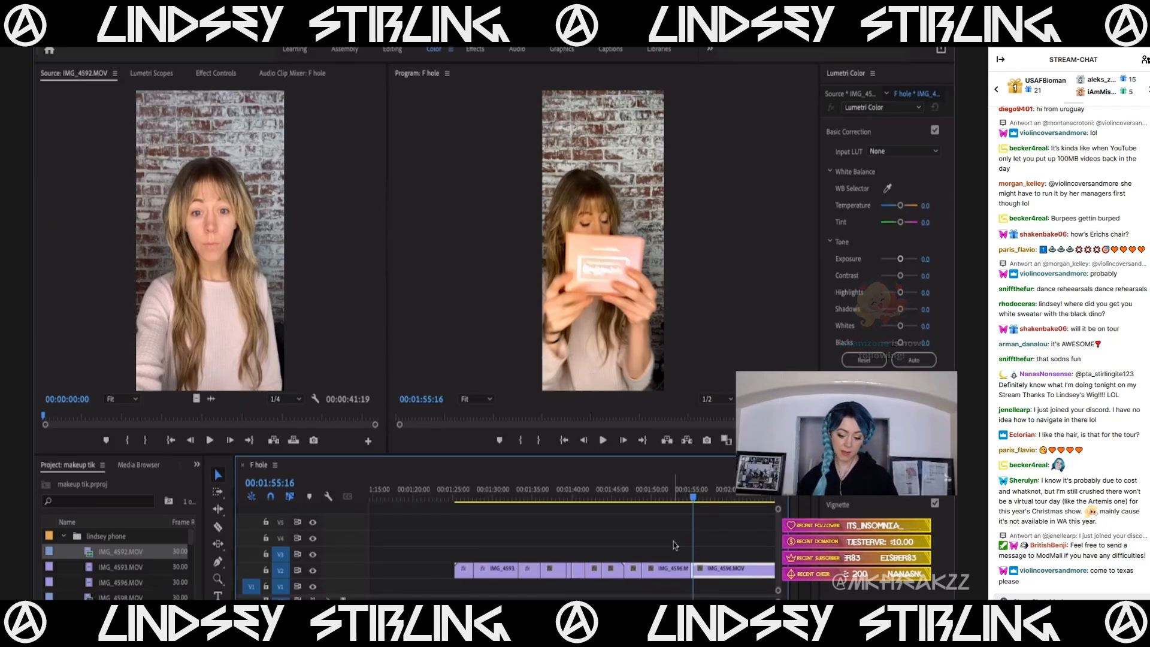
{"action": "key", "text": "space"}
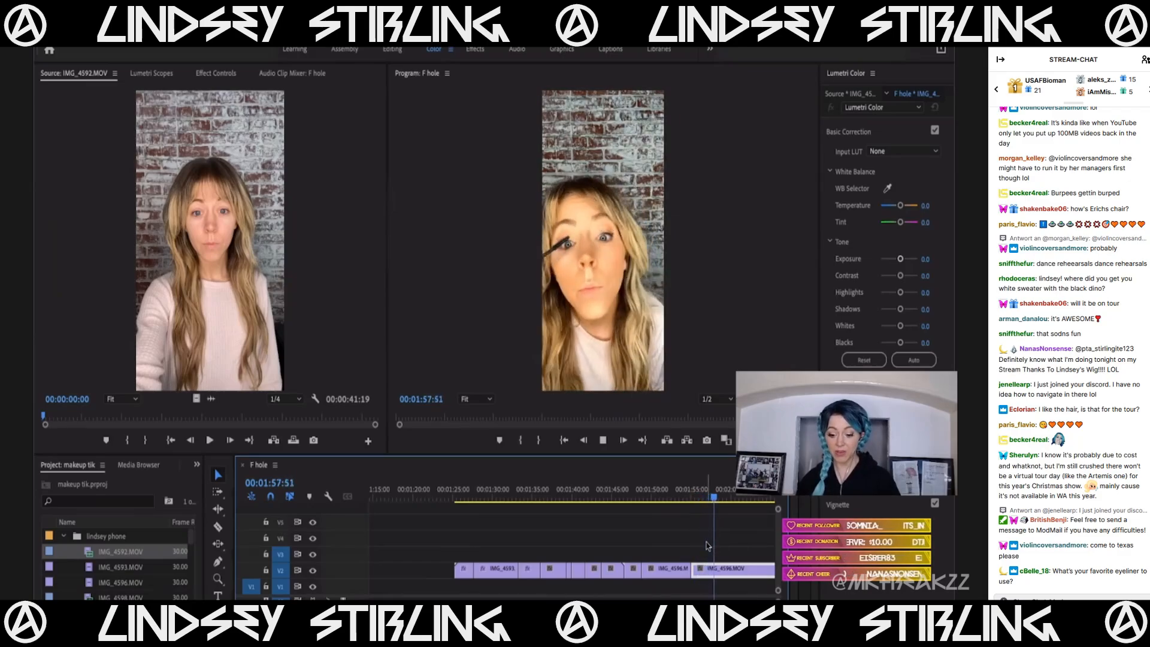
{"action": "scroll", "coordinate": [707, 543], "scroll_direction": "down", "scroll_amount": 4}
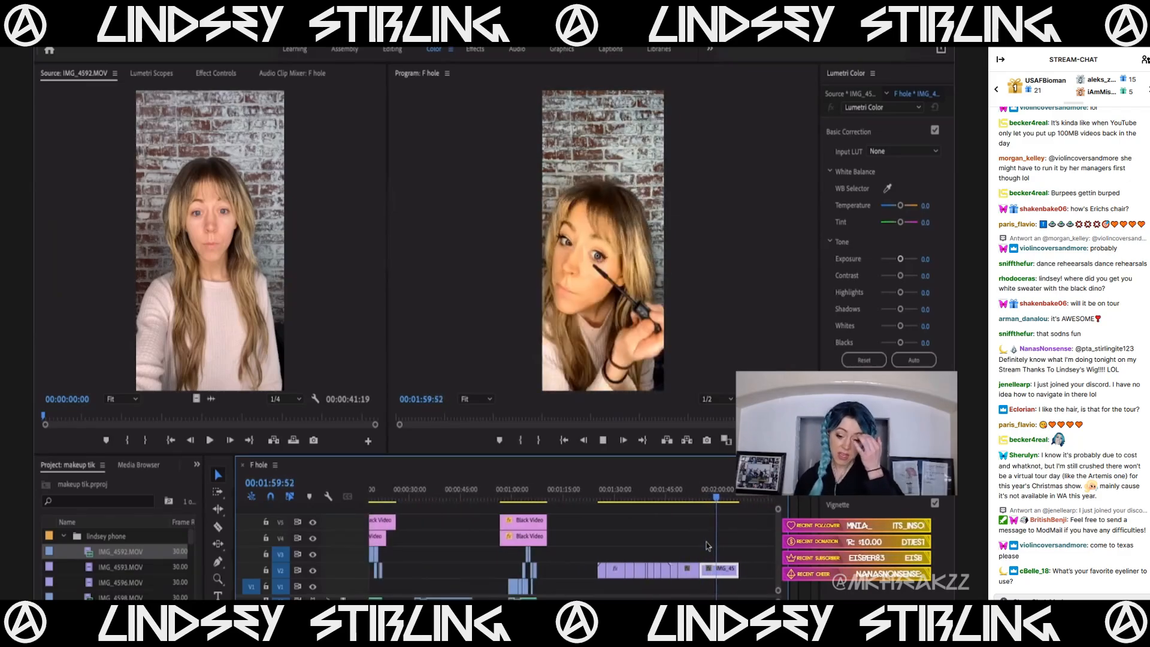
Find the head turn after the mascara shot frame by frame and split IMG_4596.MOV at about 00:02:00:14.
{"action": "key", "text": "space"}
{"action": "left_click_drag", "start_coordinate": [712, 497], "coordinate": [720, 503]}
{"action": "key", "text": "c"}
{"action": "key", "text": "Left"}
{"action": "key", "text": "Left"}
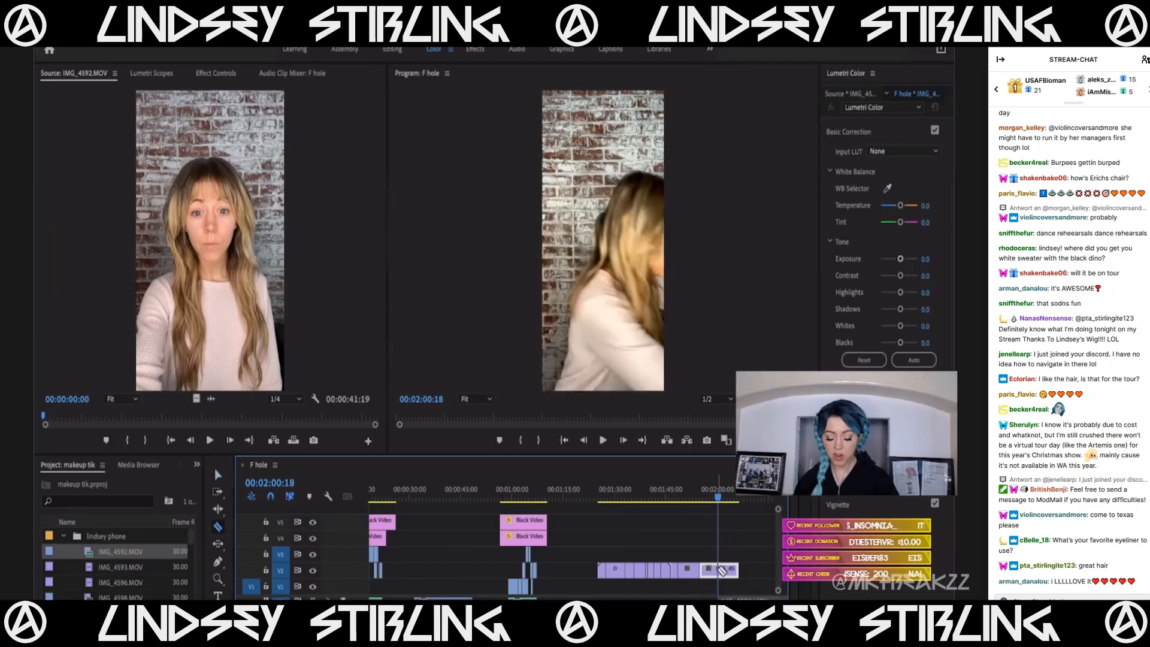
{"action": "key", "text": "Left"}
{"action": "key", "text": "Left"}
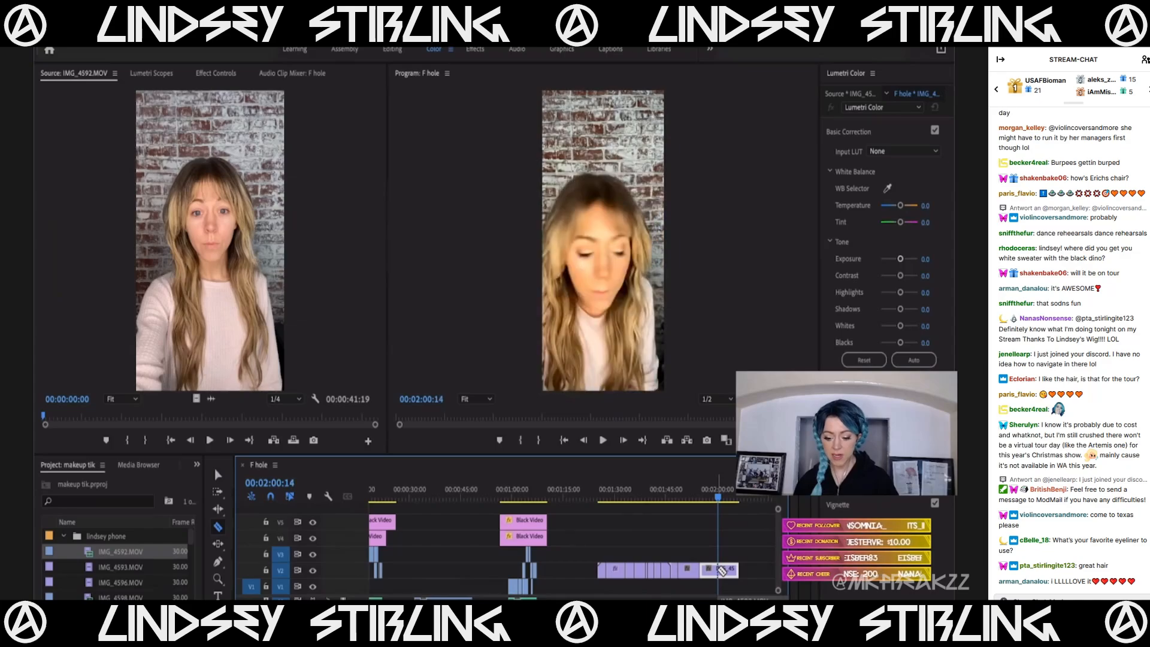
Play past the cut, split IMG_4596.MOV again at about 00:02:00:48, and delete the piece between the two cuts.
{"action": "key", "text": "space"}
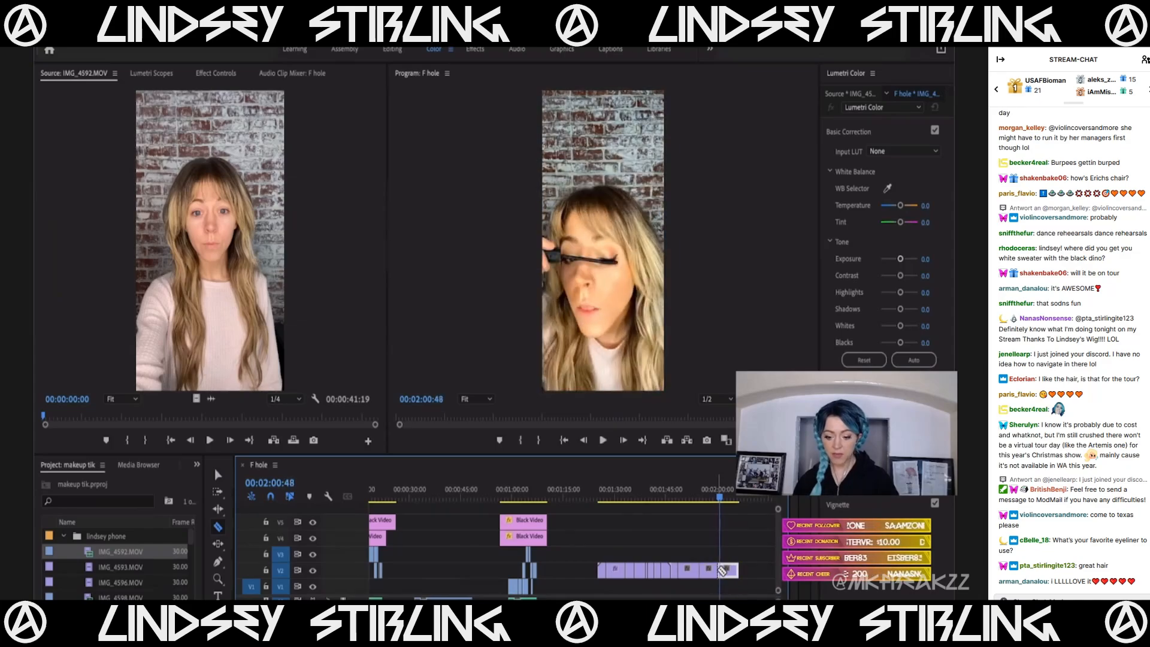
{"action": "scroll", "coordinate": [722, 572], "scroll_direction": "up", "scroll_amount": 5}
{"action": "left_click", "coordinate": [711, 571]}
{"action": "key", "text": "v"}
{"action": "key", "text": "Delete"}
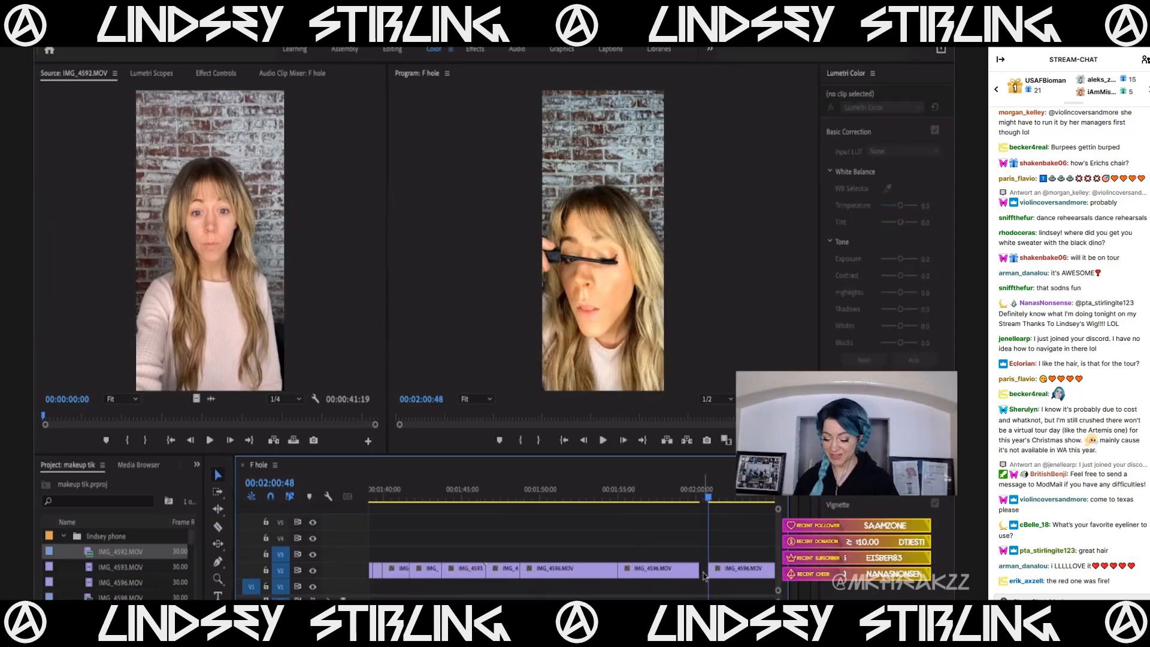
Move the last IMG_4596.MOV clip back to about 00:02:00:13 to close the gap and play across the join.
{"action": "left_click", "coordinate": [704, 575]}
{"action": "key", "text": "Delete"}
{"action": "left_click", "coordinate": [701, 486]}
{"action": "left_click_drag", "start_coordinate": [701, 486], "coordinate": [708, 501]}
{"action": "left_click_drag", "start_coordinate": [703, 574], "coordinate": [719, 573]}
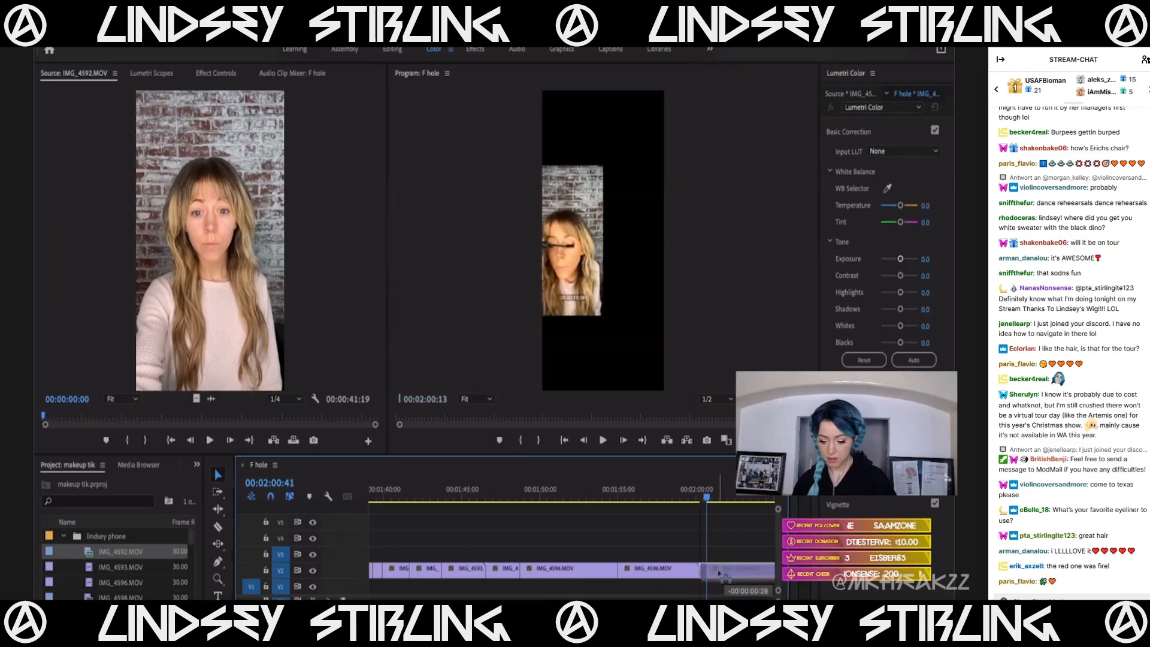
{"action": "left_click", "coordinate": [692, 494]}
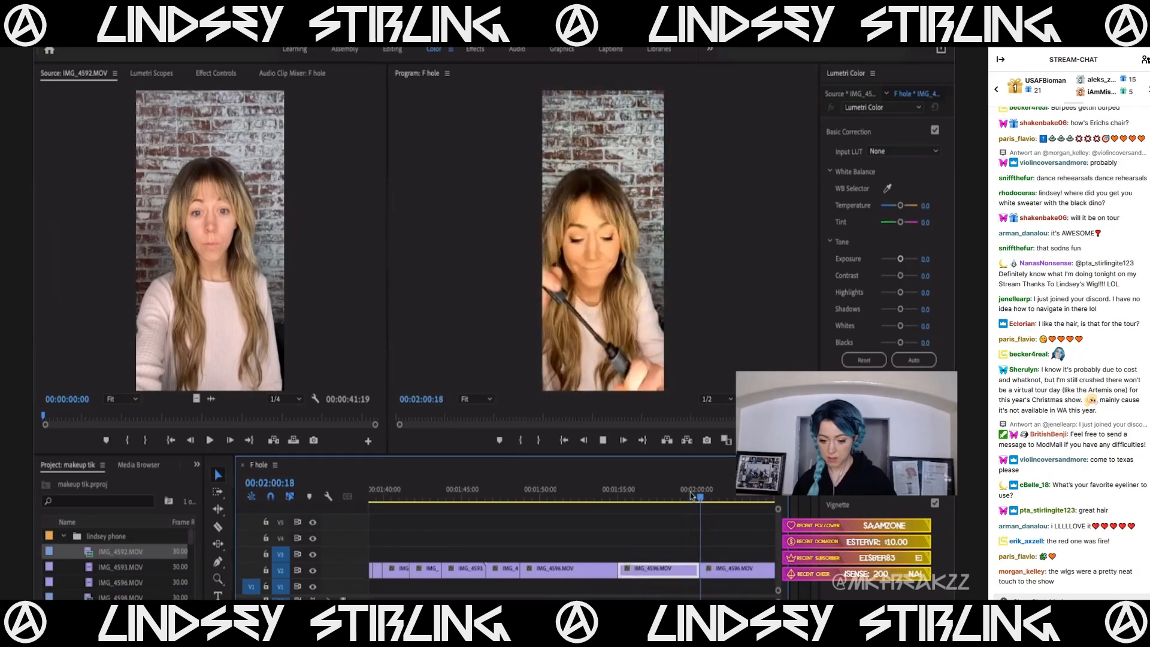
{"action": "key", "text": "space"}
Review the last IMG_4596.MOV clip from about 00:02:01:44 to the end of the makeup footage at 00:02:05:34.
{"action": "scroll", "coordinate": [682, 538], "scroll_direction": "down", "scroll_amount": 4}
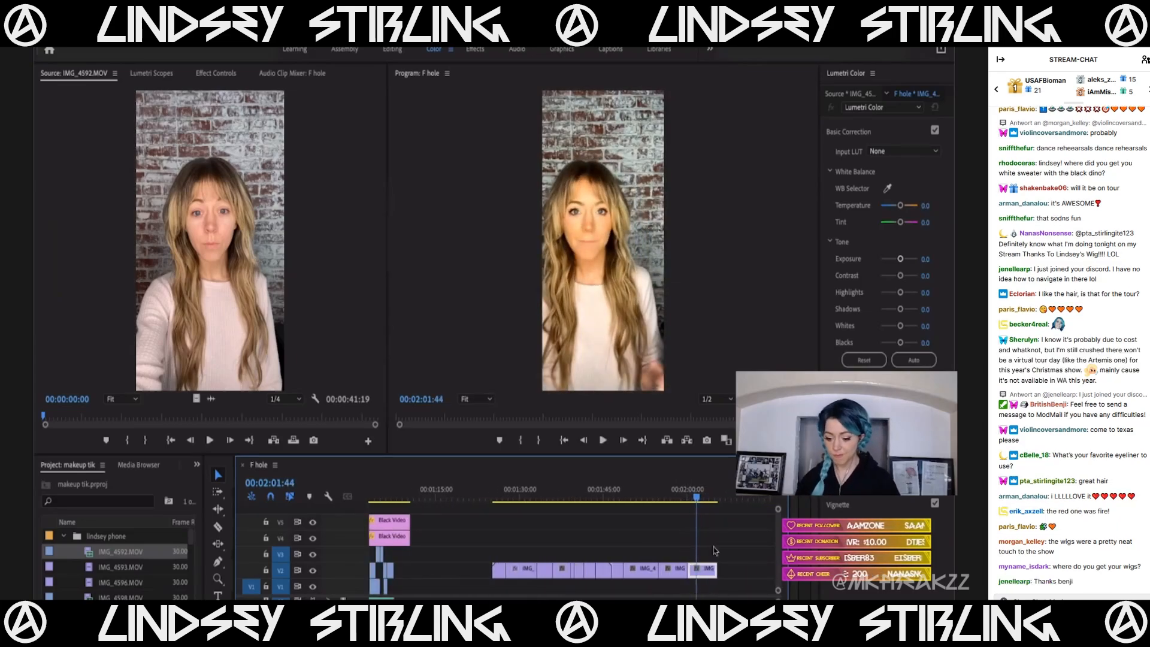
{"action": "key", "text": "space"}
{"action": "key", "text": "space"}
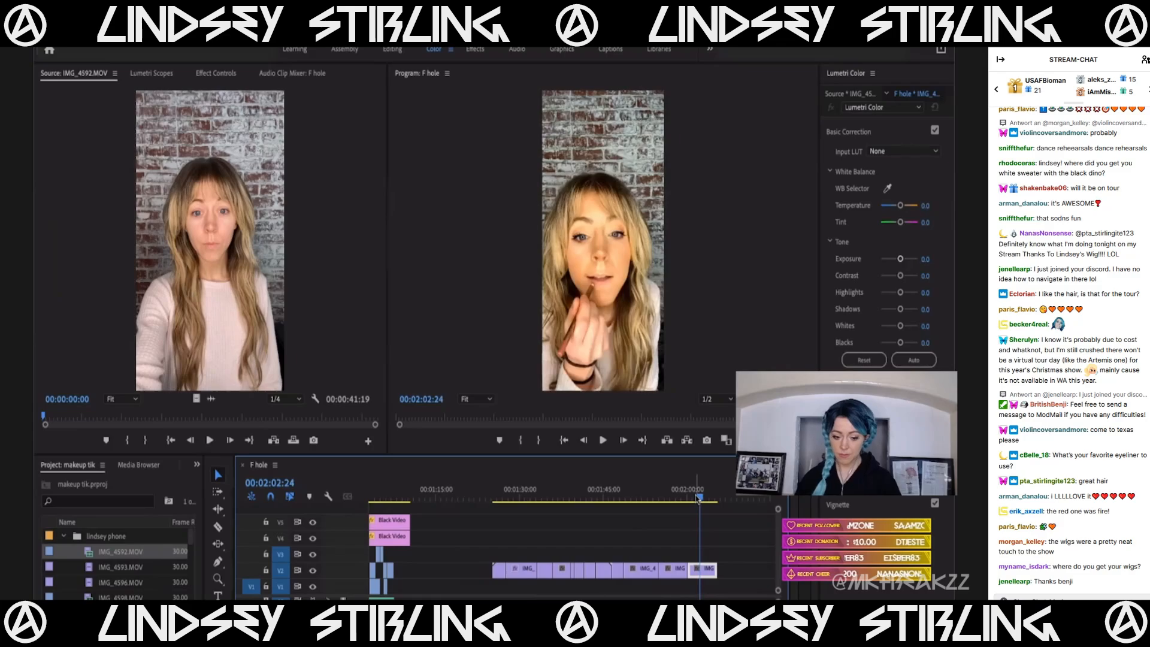
{"action": "left_click", "coordinate": [710, 502]}
{"action": "left_click_drag", "start_coordinate": [710, 505], "coordinate": [706, 506]}
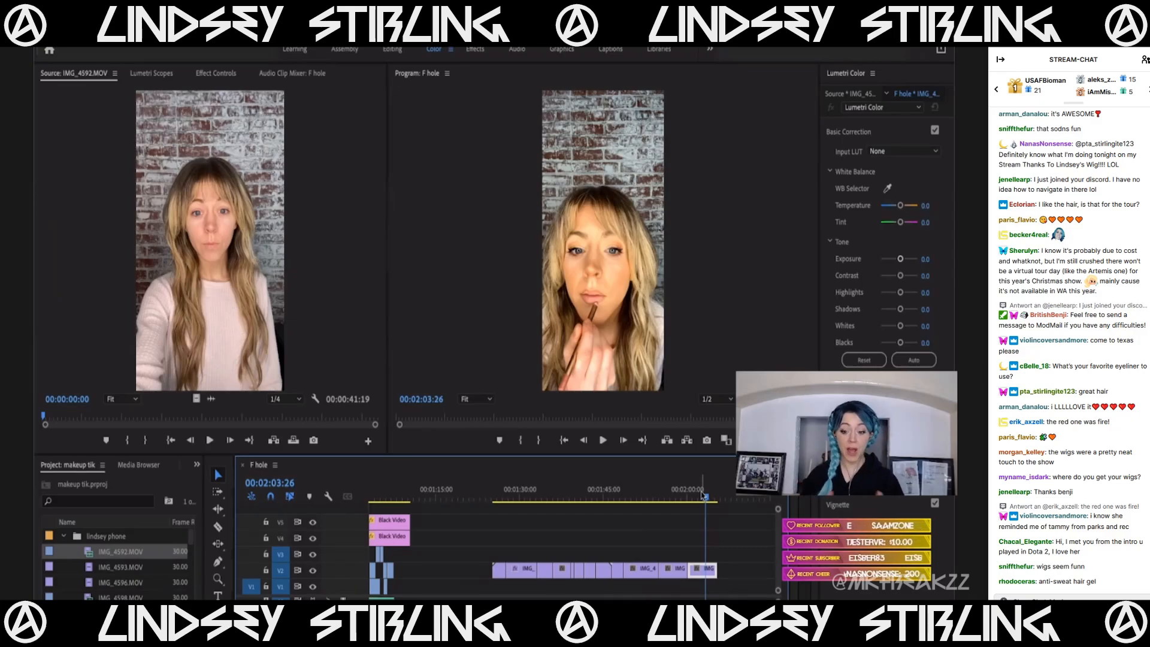
{"action": "left_click_drag", "start_coordinate": [703, 495], "coordinate": [711, 499]}
{"action": "key", "text": "space"}
{"action": "key", "text": "="}
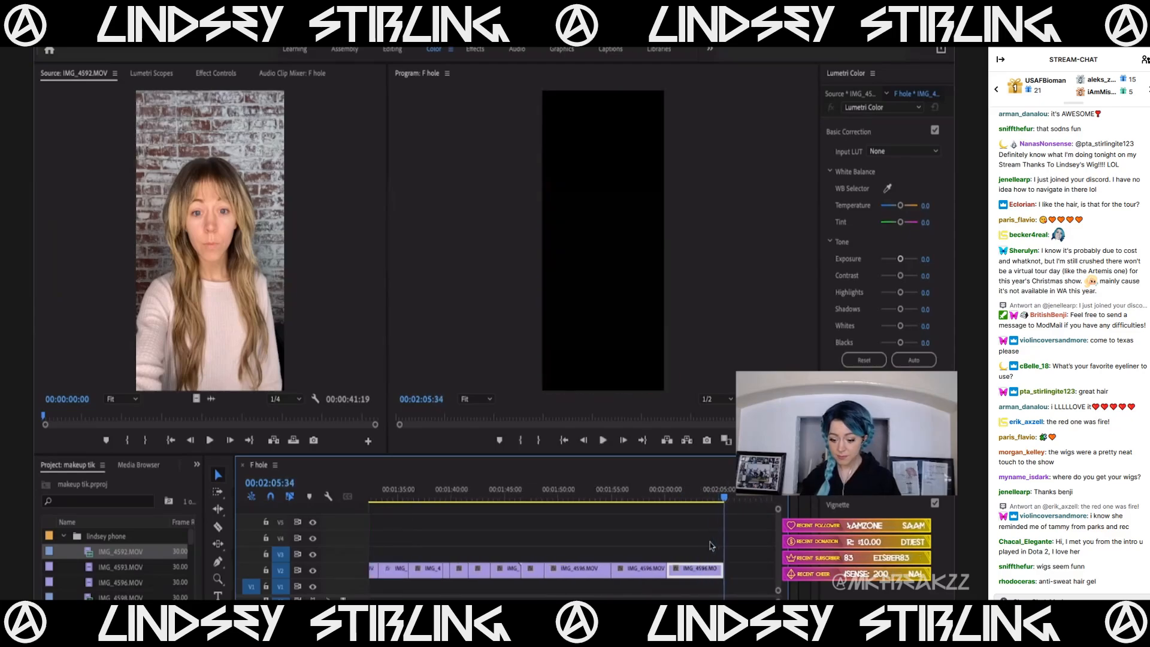
{"action": "left_click_drag", "start_coordinate": [723, 498], "coordinate": [697, 500]}
Place the sequence playhead in the empty space just before the makeup clips, at 00:01:22:41.
{"action": "key", "text": "minus"}
{"action": "key", "text": "minus"}
{"action": "left_click", "coordinate": [576, 499]}
{"action": "left_click_drag", "start_coordinate": [577, 499], "coordinate": [576, 500]}
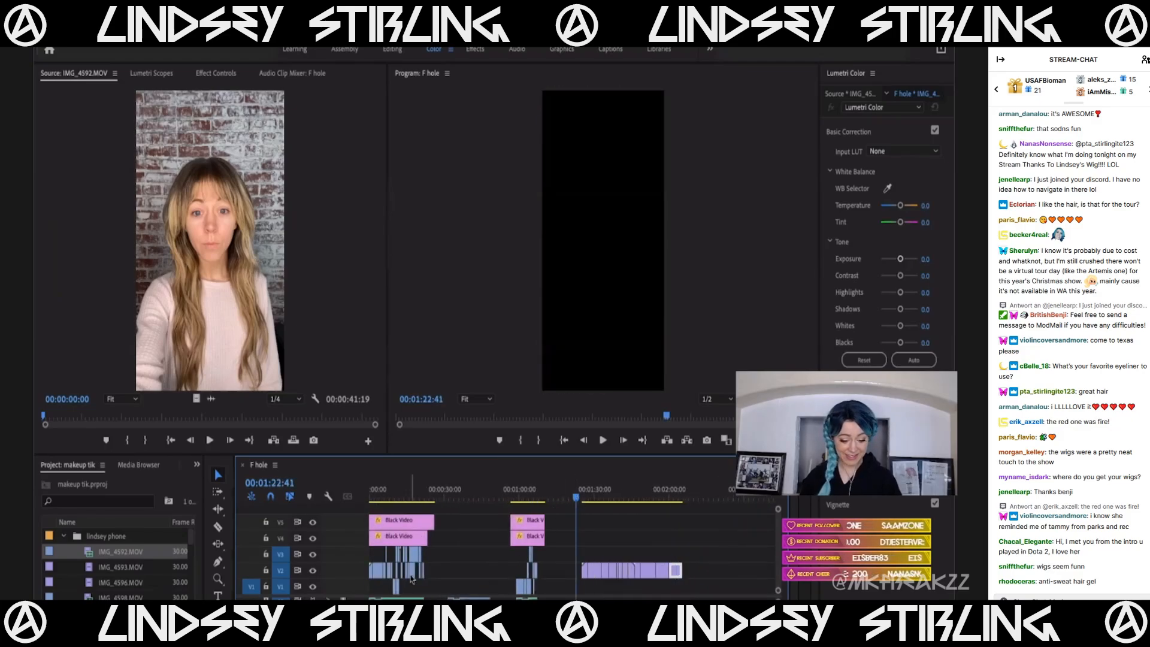
Mark the open palette shot in source clip IMG_4592.MOV with In and Out points, a 00:00:03:20 range ending at 00:00:25:22.
{"action": "left_click", "coordinate": [137, 412]}
{"action": "left_click_drag", "start_coordinate": [138, 412], "coordinate": [202, 422]}
{"action": "key", "text": "i"}
{"action": "key", "text": "space"}
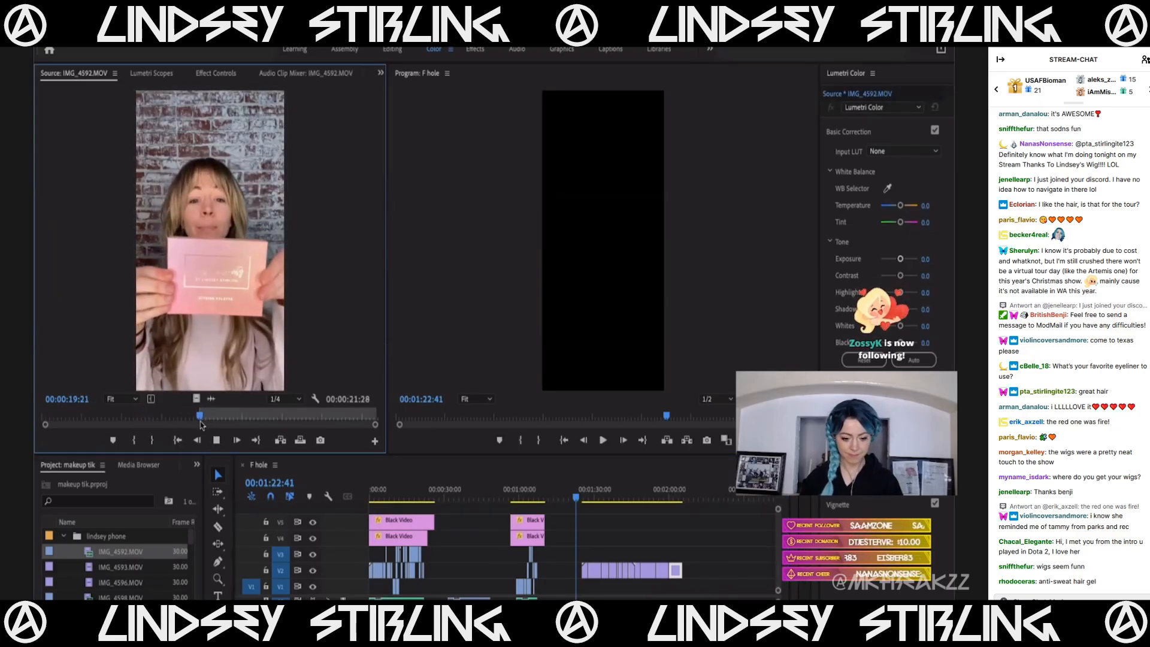
{"action": "key", "text": "space"}
{"action": "key", "text": "i"}
{"action": "key", "text": "space"}
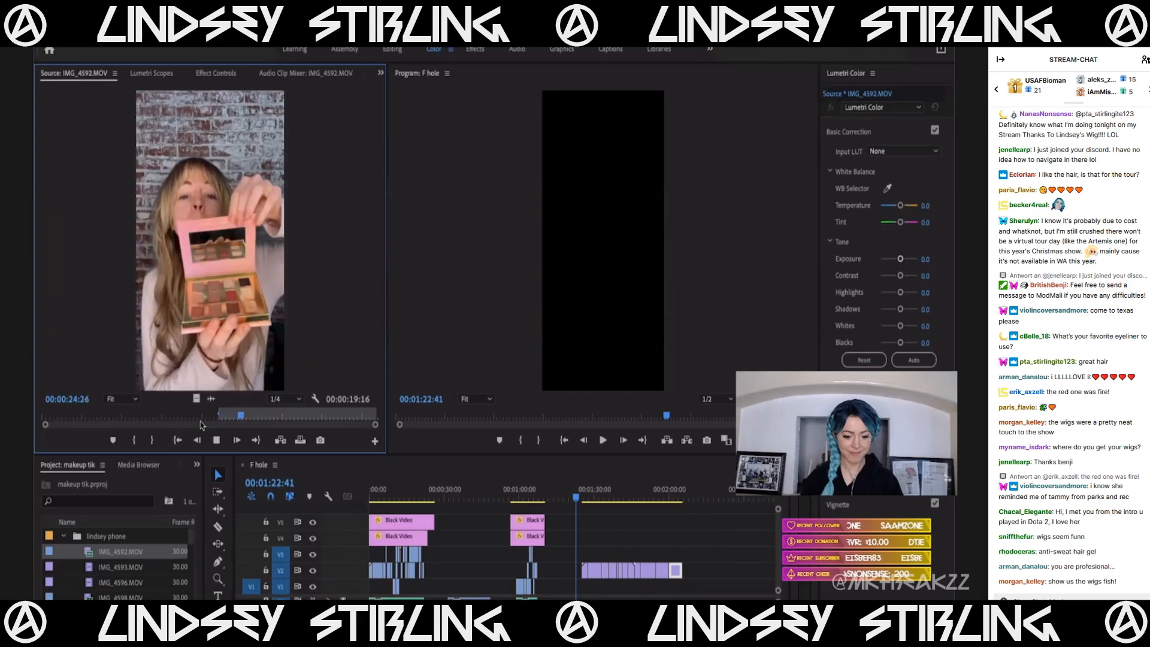
{"action": "key", "text": "space"}
{"action": "key", "text": "o"}
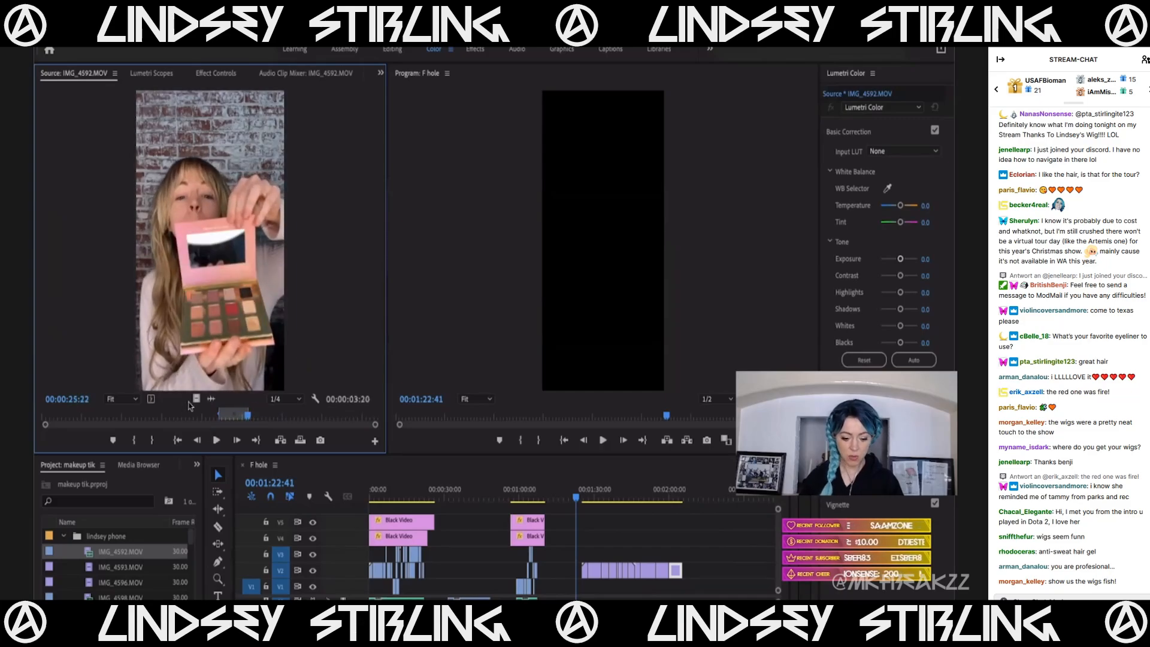
Place the marked IMG_4592.MOV palette shot directly before the makeup clips on V2.
{"action": "left_click_drag", "start_coordinate": [195, 399], "coordinate": [589, 571]}
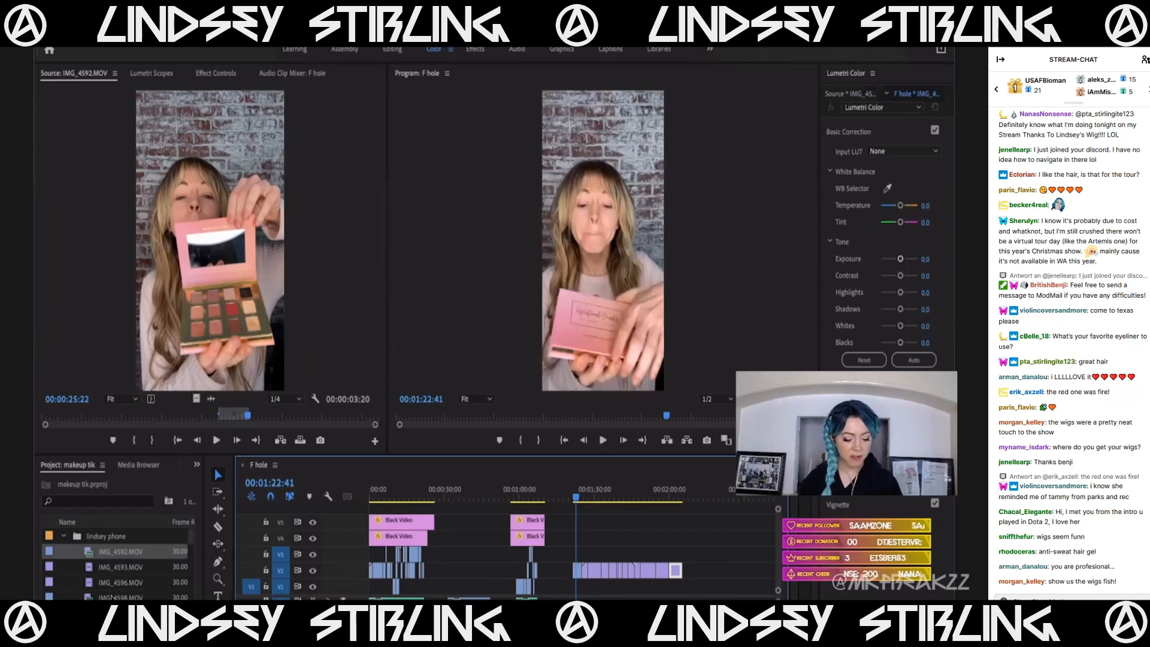
Mark IMG_4598.MOV from 00:00:31:16 to 00:00:35:13 and place this closed-palette shot after the last makeup clip on V2.
{"action": "double_click", "coordinate": [112, 597]}
{"action": "left_click_drag", "start_coordinate": [291, 418], "coordinate": [243, 426]}
{"action": "key", "text": "space"}
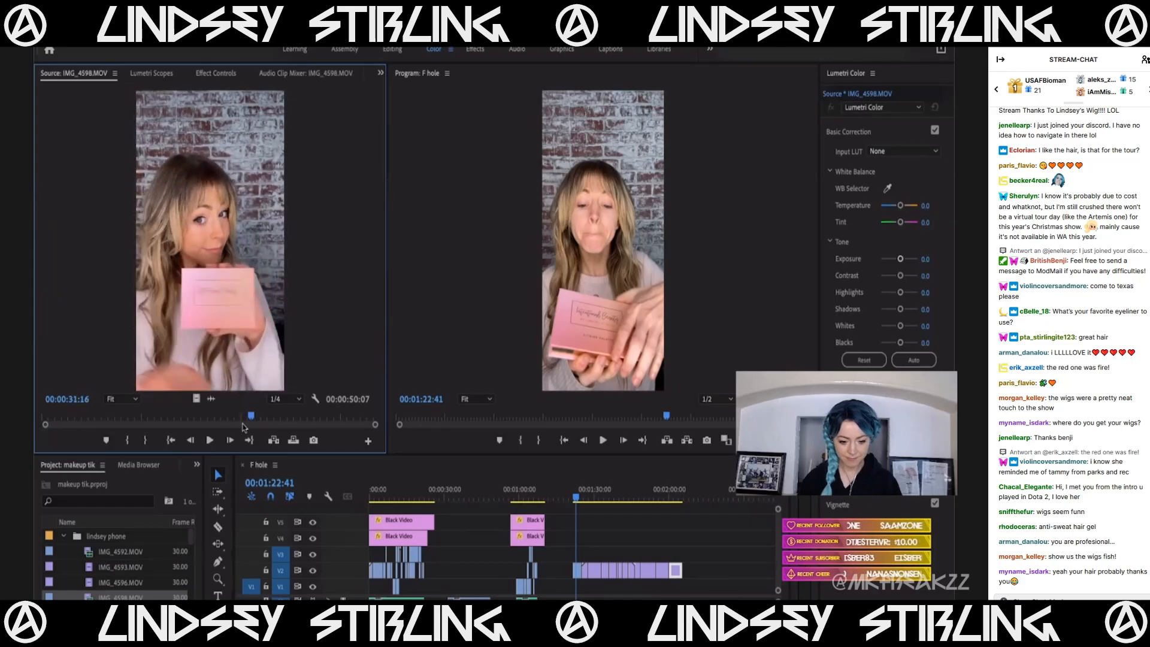
{"action": "key", "text": "i"}
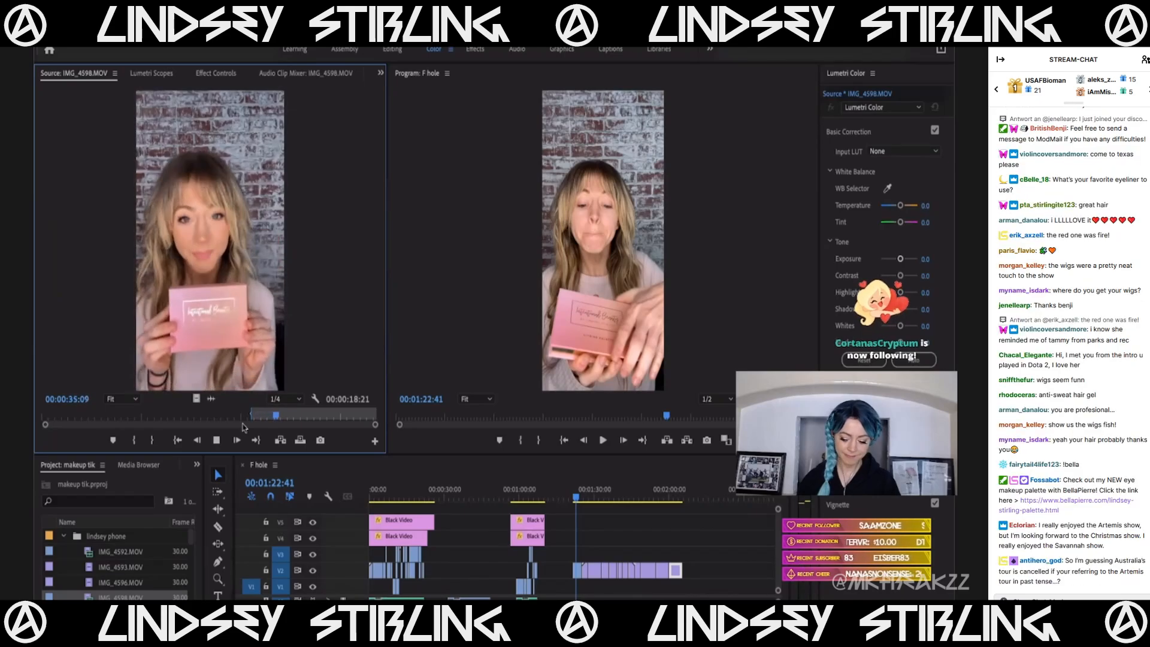
{"action": "key", "text": "space"}
{"action": "key", "text": "o"}
{"action": "left_click_drag", "start_coordinate": [198, 399], "coordinate": [684, 569]}
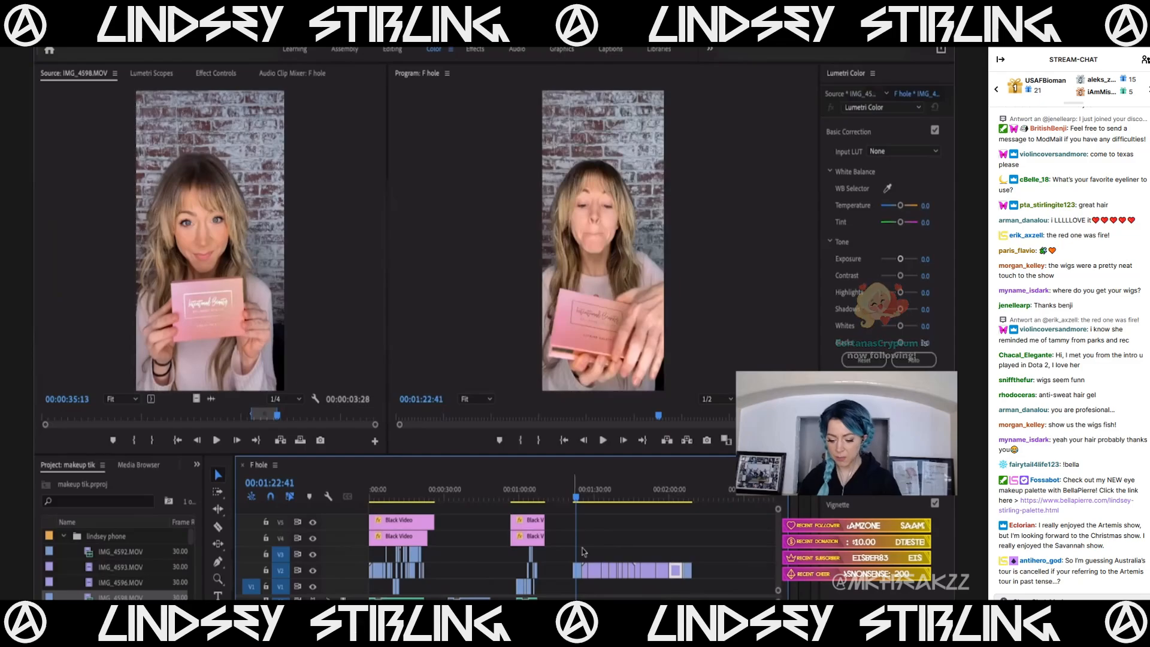
Play the opening palette shot in the sequence from 00:01:22:41 to 00:01:25:08.
{"action": "key", "text": "equal"}
{"action": "key", "text": "equal"}
{"action": "key", "text": "space"}
{"action": "key", "text": "minus"}
{"action": "key", "text": "minus"}
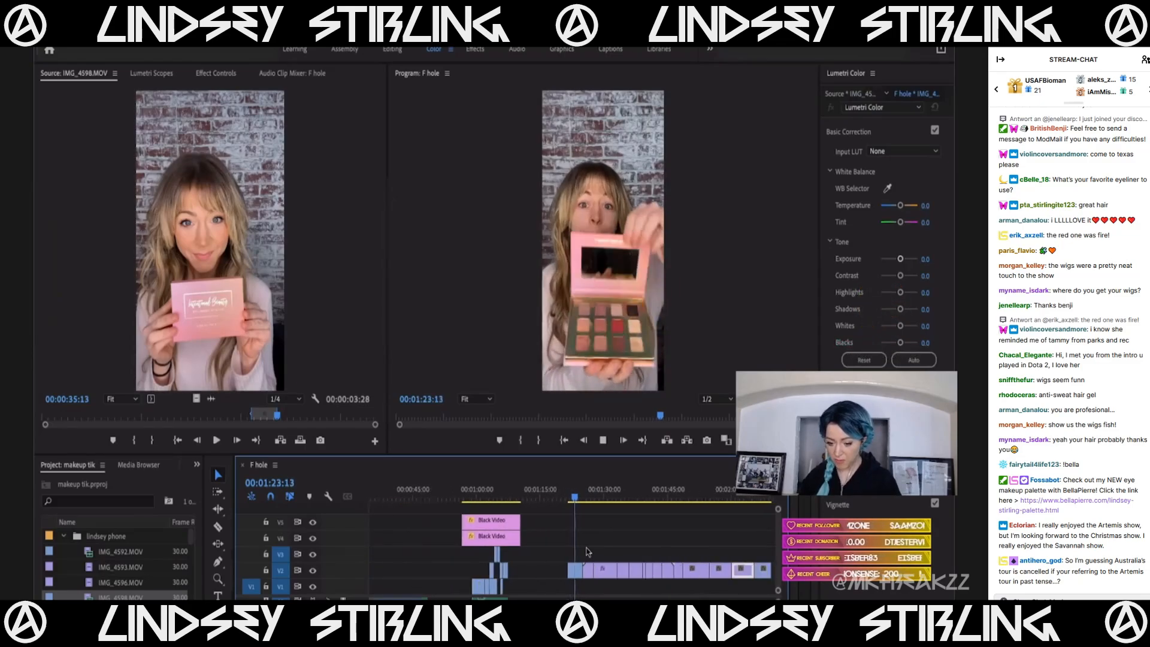
{"action": "key", "text": "space"}
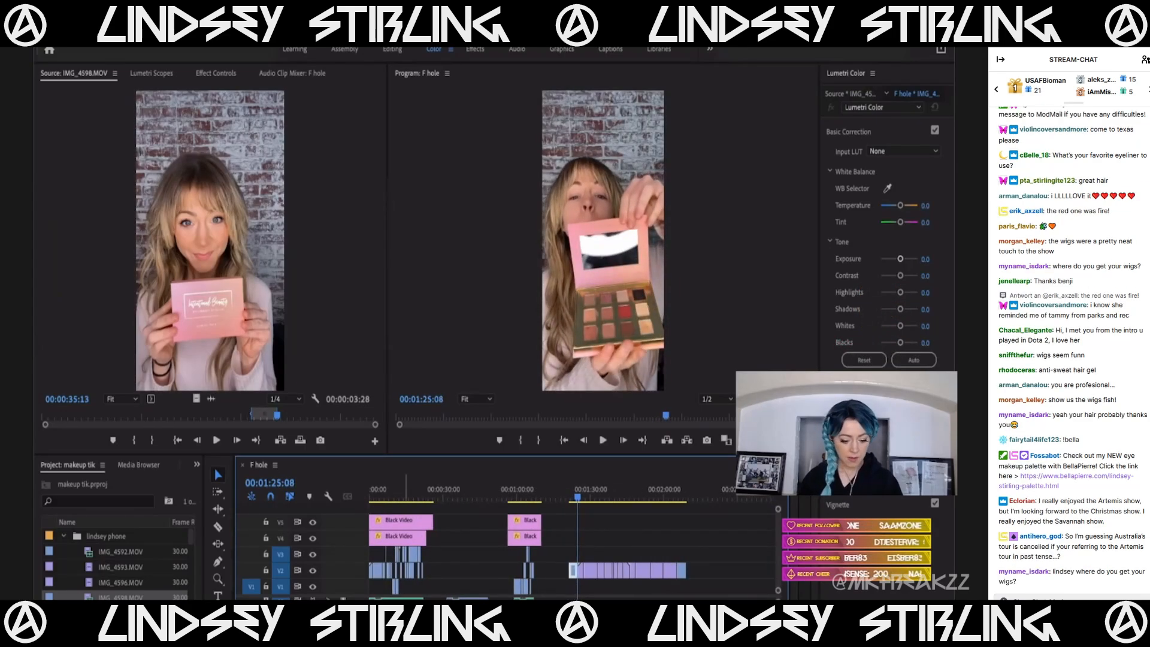
Find costume switch.mp4 in the project and place its audio beneath the start of the makeup clips.
{"action": "scroll", "coordinate": [112, 585], "scroll_direction": "down", "scroll_amount": 3}
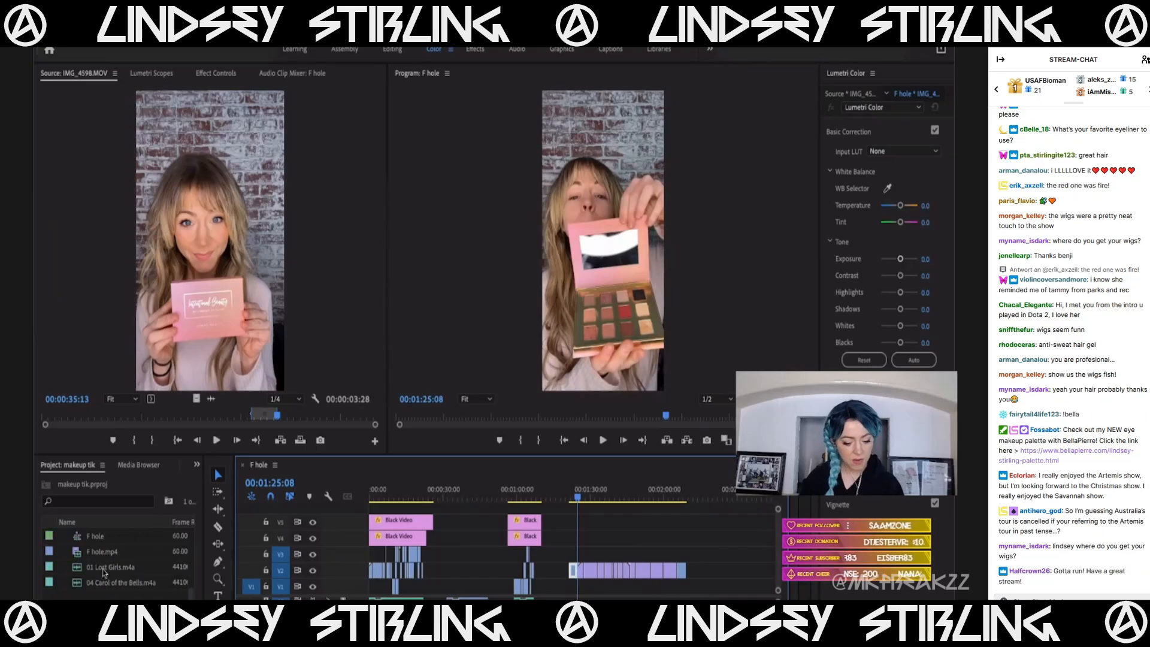
{"action": "scroll", "coordinate": [98, 565], "scroll_direction": "up", "scroll_amount": 1}
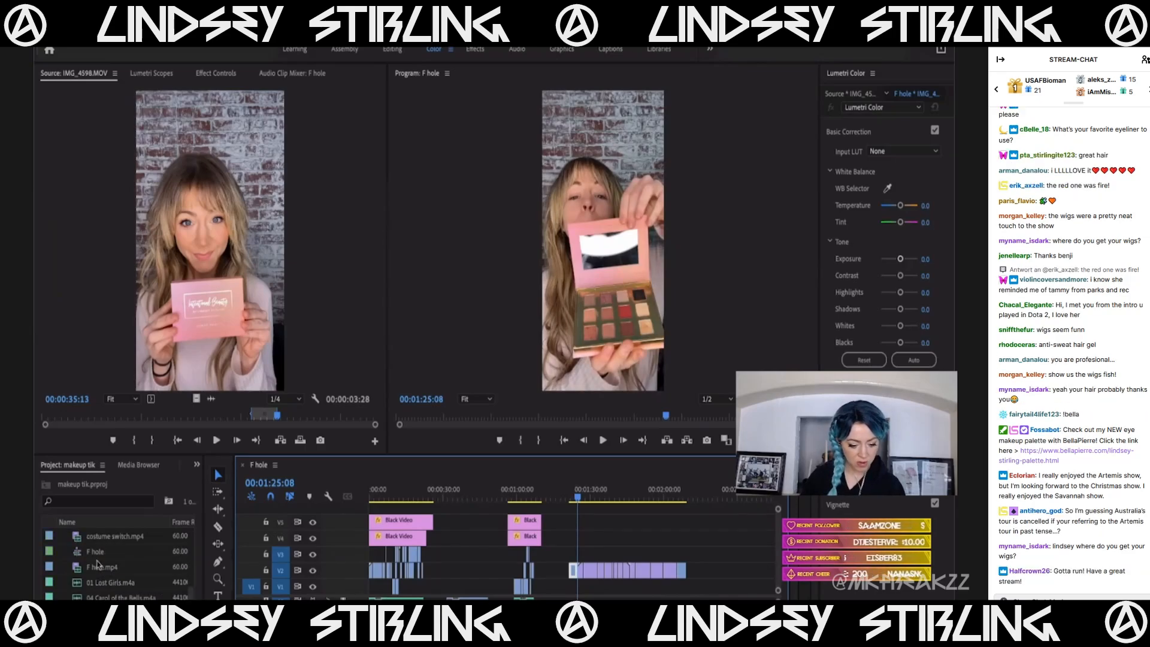
{"action": "scroll", "coordinate": [98, 565], "scroll_direction": "down", "scroll_amount": 4}
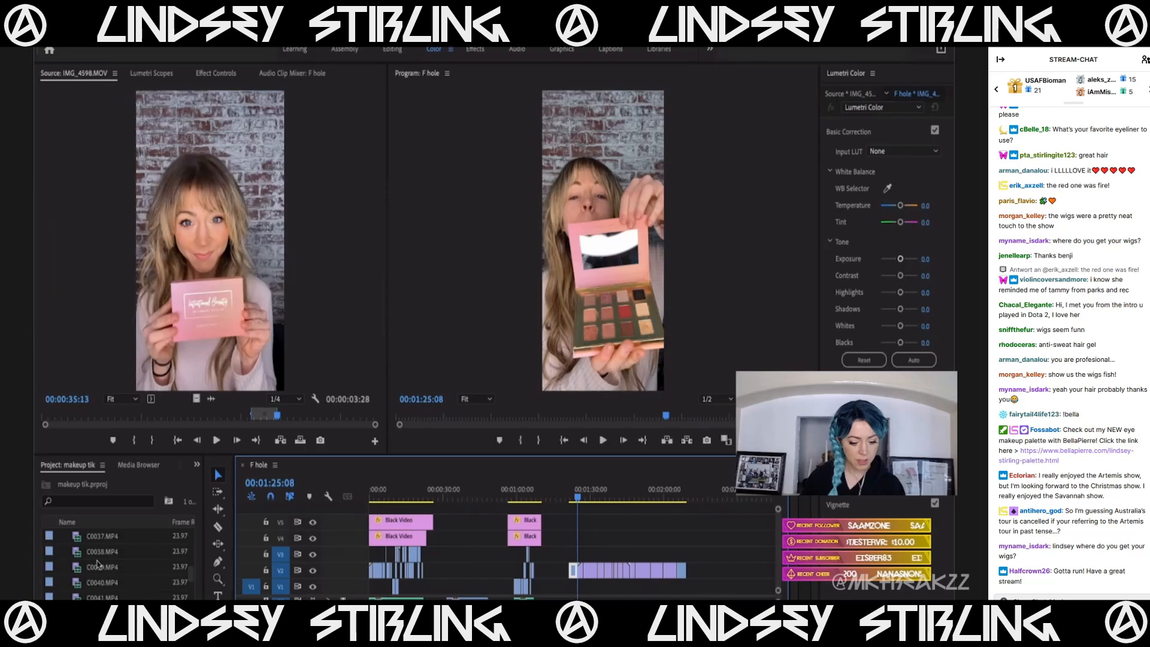
{"action": "scroll", "coordinate": [98, 565], "scroll_direction": "up", "scroll_amount": 5}
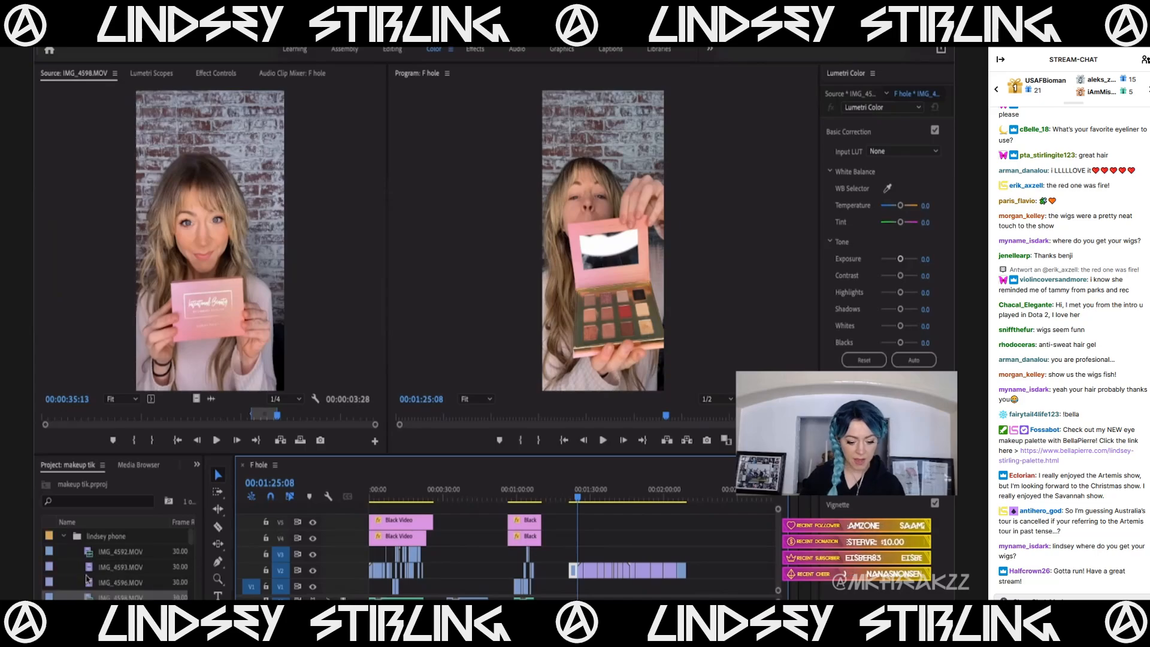
{"action": "scroll", "coordinate": [87, 579], "scroll_direction": "down", "scroll_amount": 2}
{"action": "scroll", "coordinate": [88, 578], "scroll_direction": "up", "scroll_amount": 3}
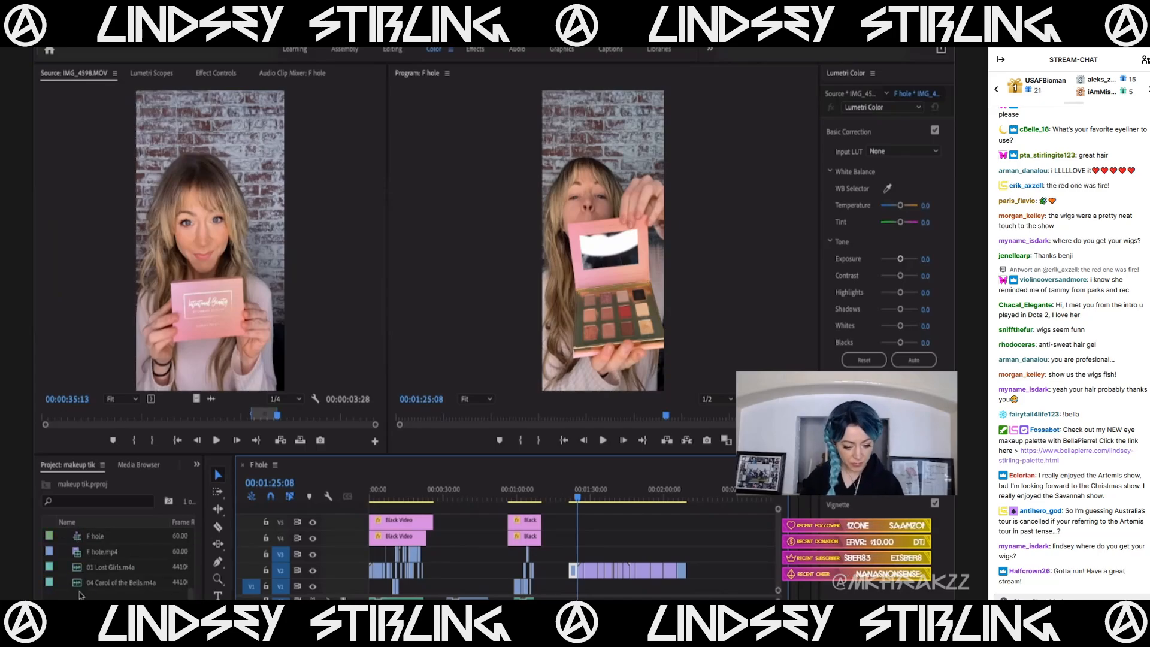
{"action": "scroll", "coordinate": [80, 568], "scroll_direction": "up", "scroll_amount": 1}
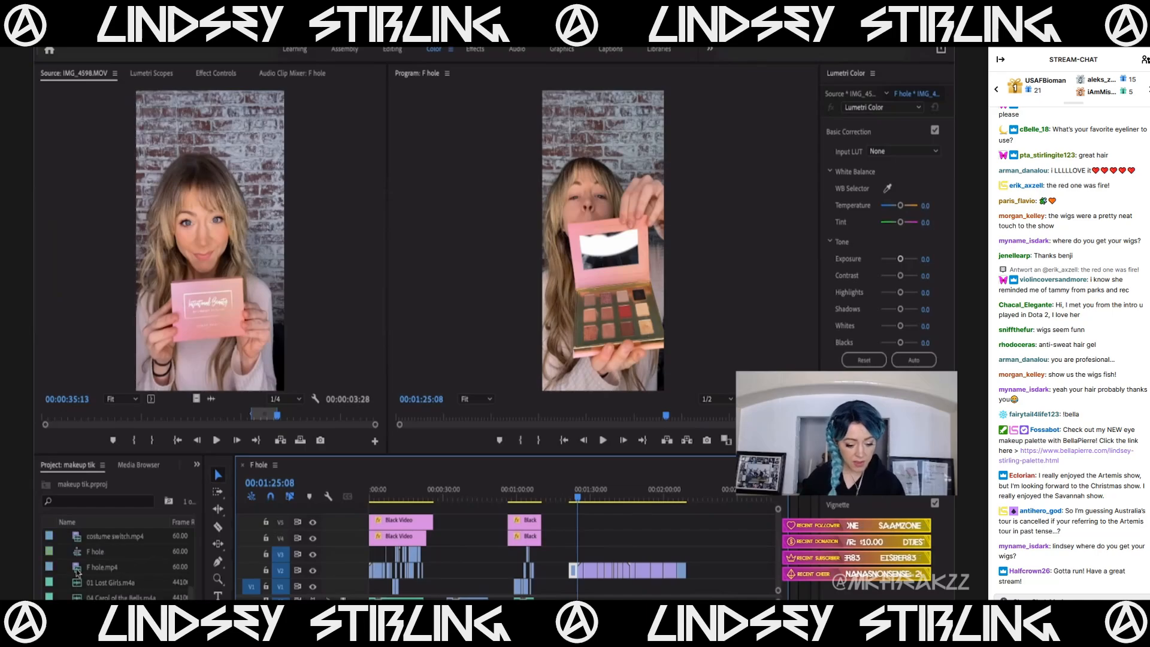
{"action": "double_click", "coordinate": [77, 552]}
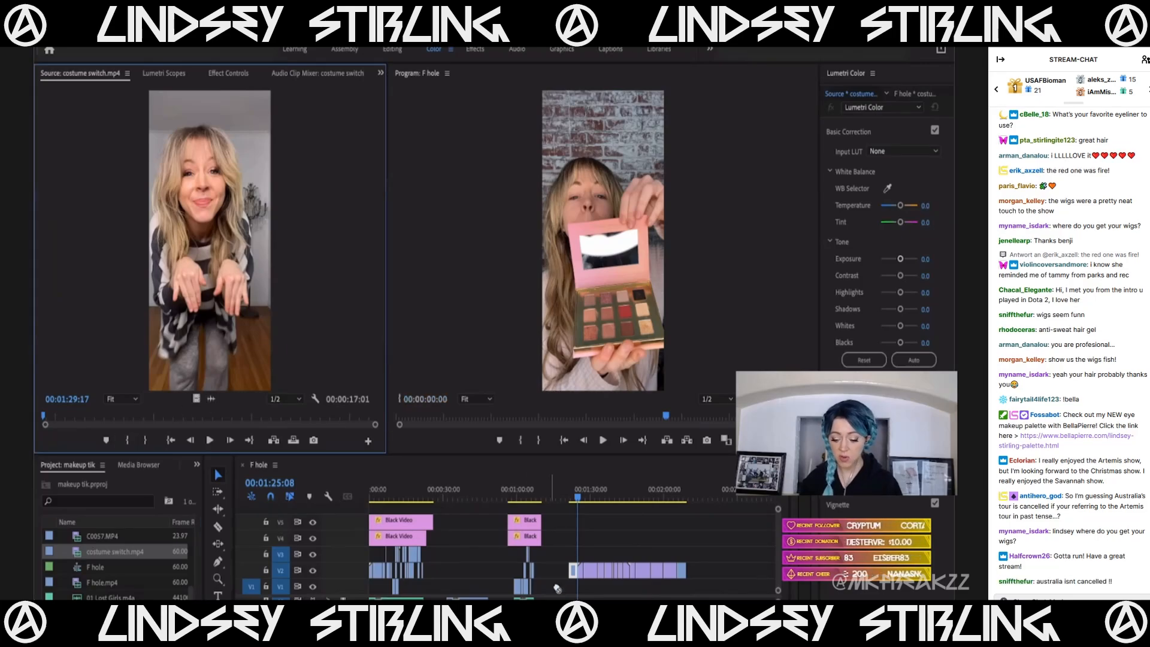
{"action": "left_click", "coordinate": [573, 569]}
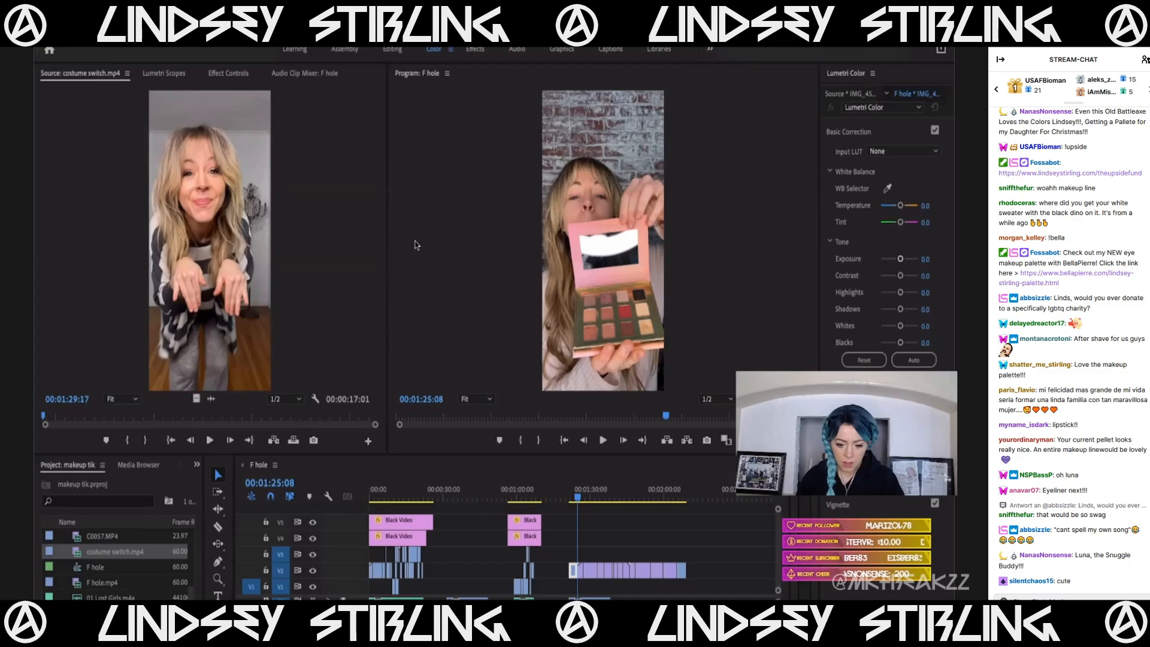
Import 05 Moon Trance.m4a into the project and open it as the source.
{"action": "left_click_drag", "start_coordinate": [417, 245], "coordinate": [116, 581]}
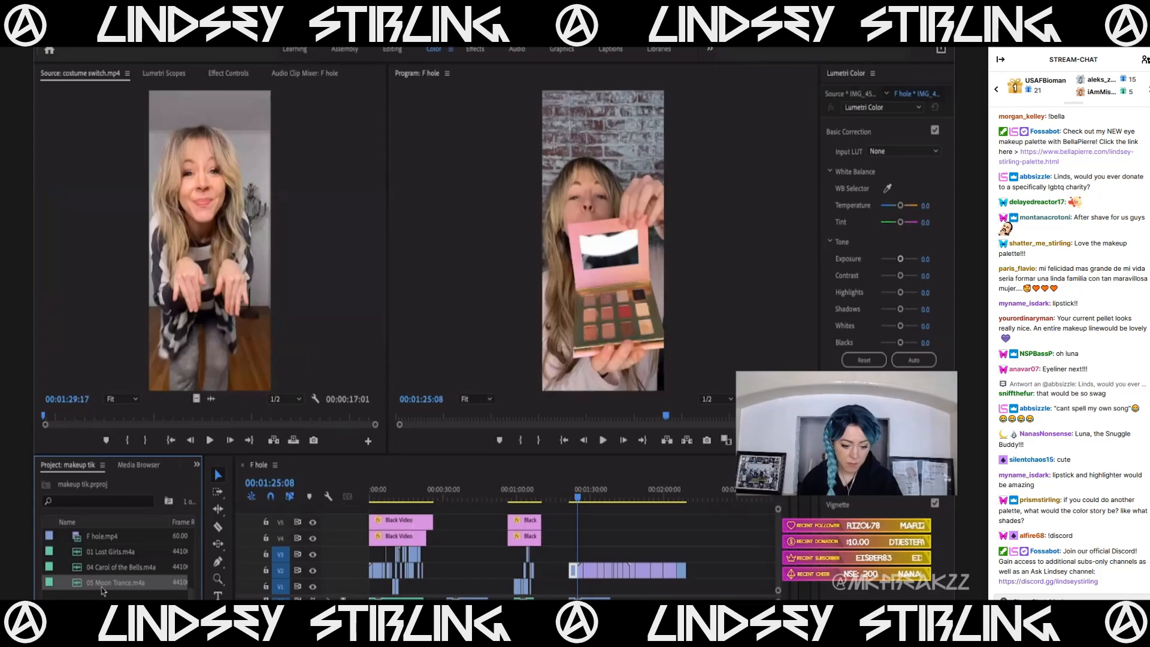
{"action": "double_click", "coordinate": [79, 583]}
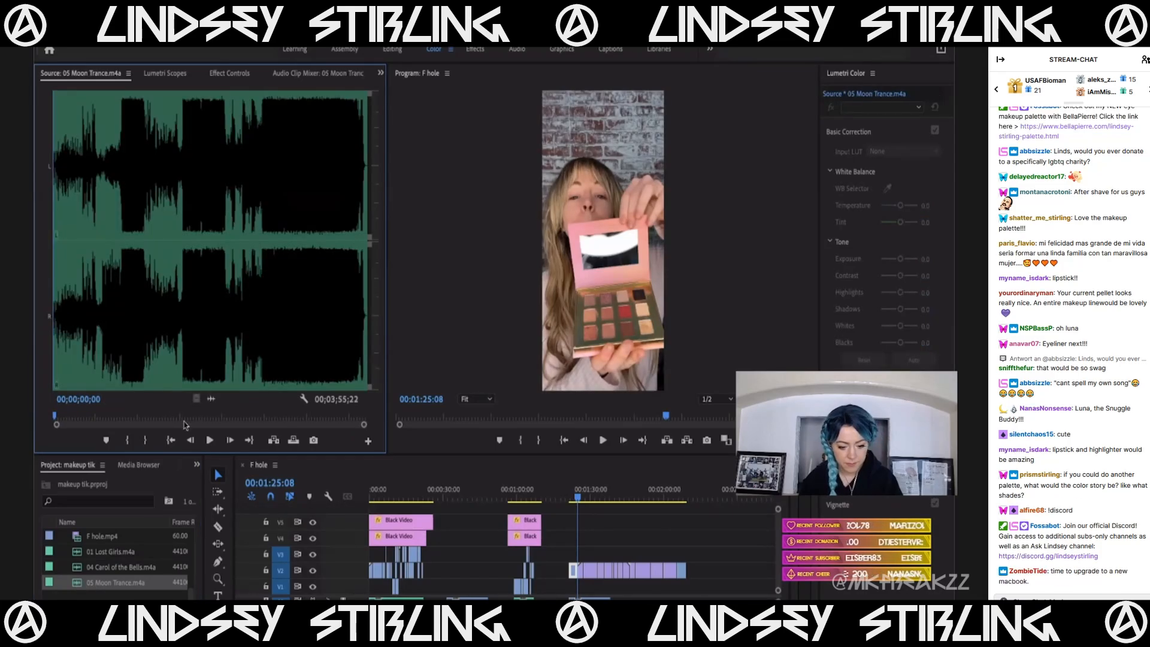
Listen to 05 Moon Trance.m4a around 00;01;35;22 and at the start of its last loud section near 00;02;38;18.
{"action": "left_click", "coordinate": [179, 419]}
{"action": "key", "text": "space"}
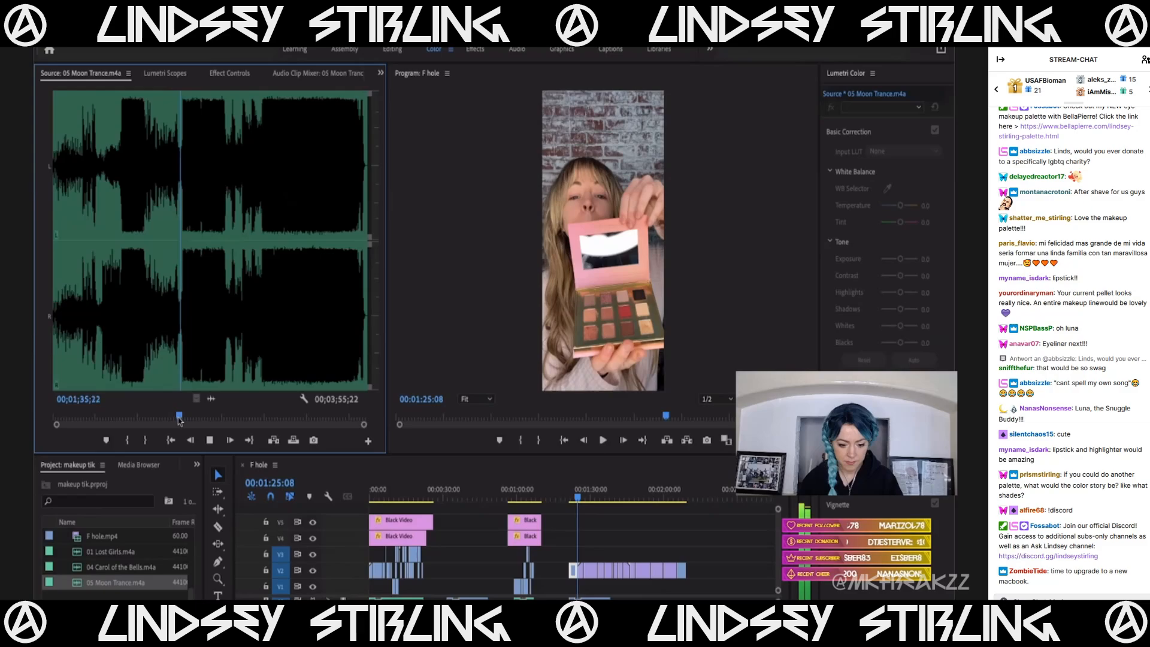
{"action": "left_click", "coordinate": [207, 442]}
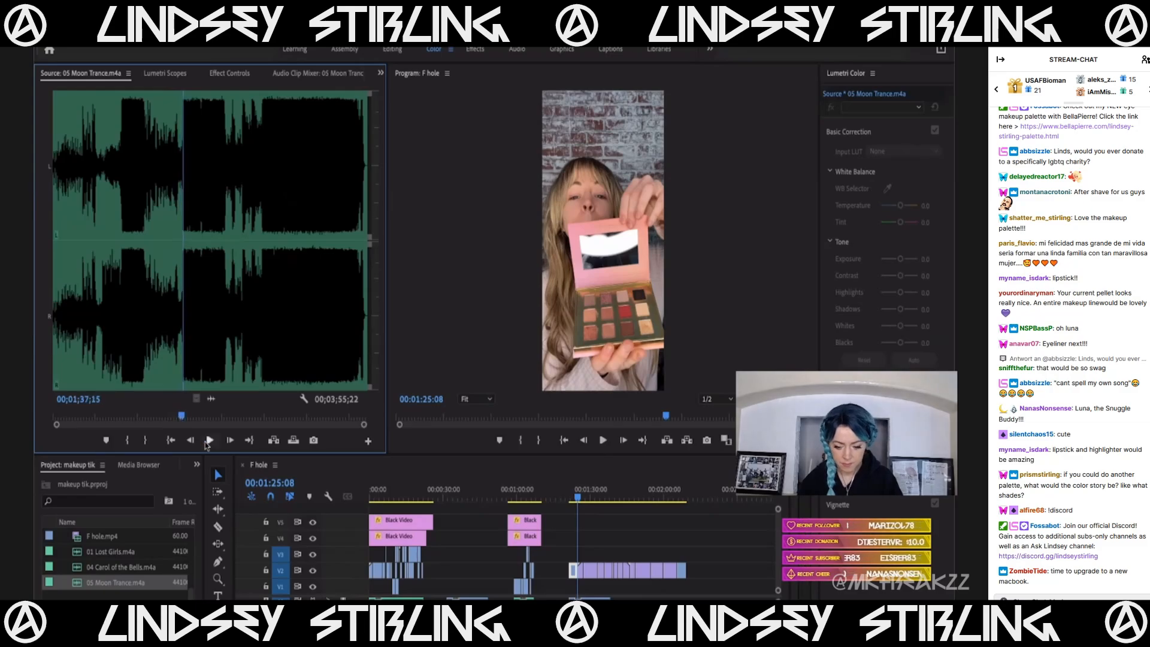
{"action": "left_click", "coordinate": [262, 415]}
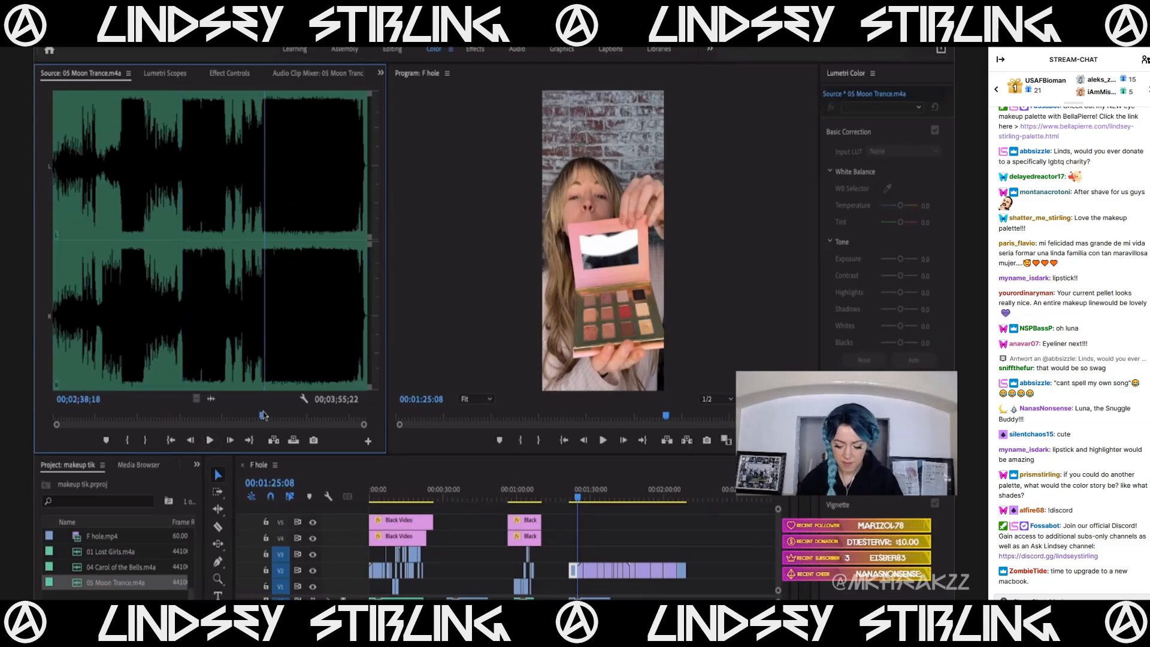
{"action": "left_click", "coordinate": [262, 414]}
{"action": "key", "text": "space"}
{"action": "left_click", "coordinate": [262, 415]}
{"action": "key", "text": "space"}
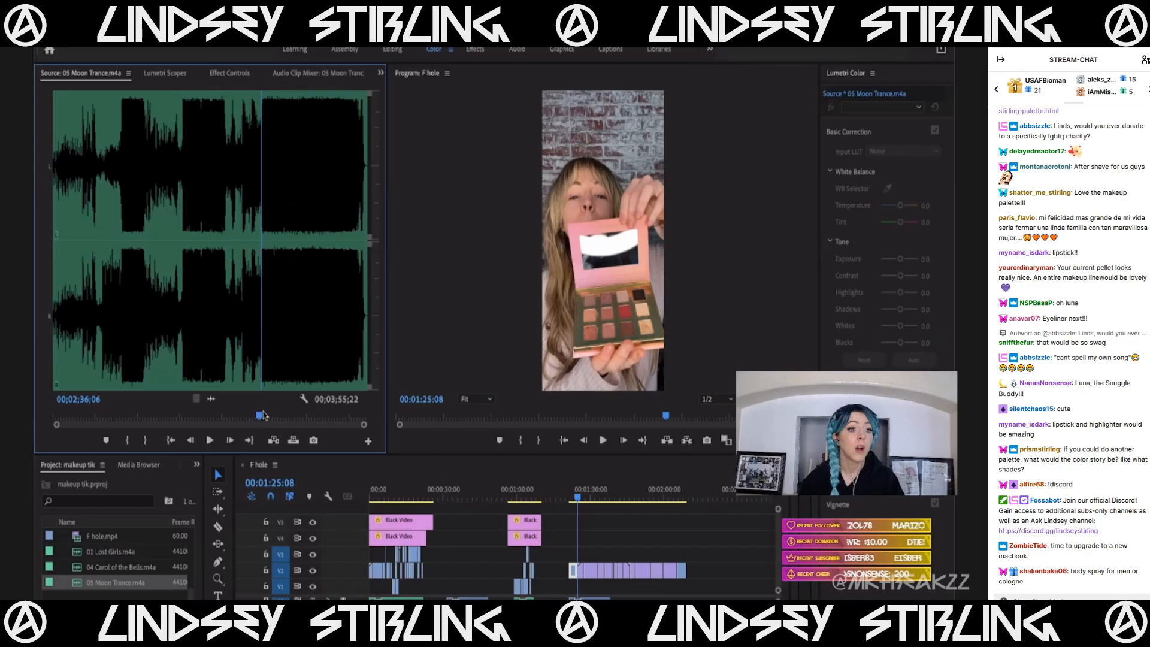
Set the In point of 05 Moon Trance.m4a at 00;02;37;11, where its last loud section starts.
{"action": "key", "text": "space"}
{"action": "key", "text": "space"}
{"action": "key", "text": "space"}
{"action": "key", "text": "space"}
{"action": "key", "text": "space"}
{"action": "key", "text": "space"}
{"action": "key", "text": "space"}
{"action": "key", "text": "space"}
{"action": "key", "text": "space"}
{"action": "key", "text": "space"}
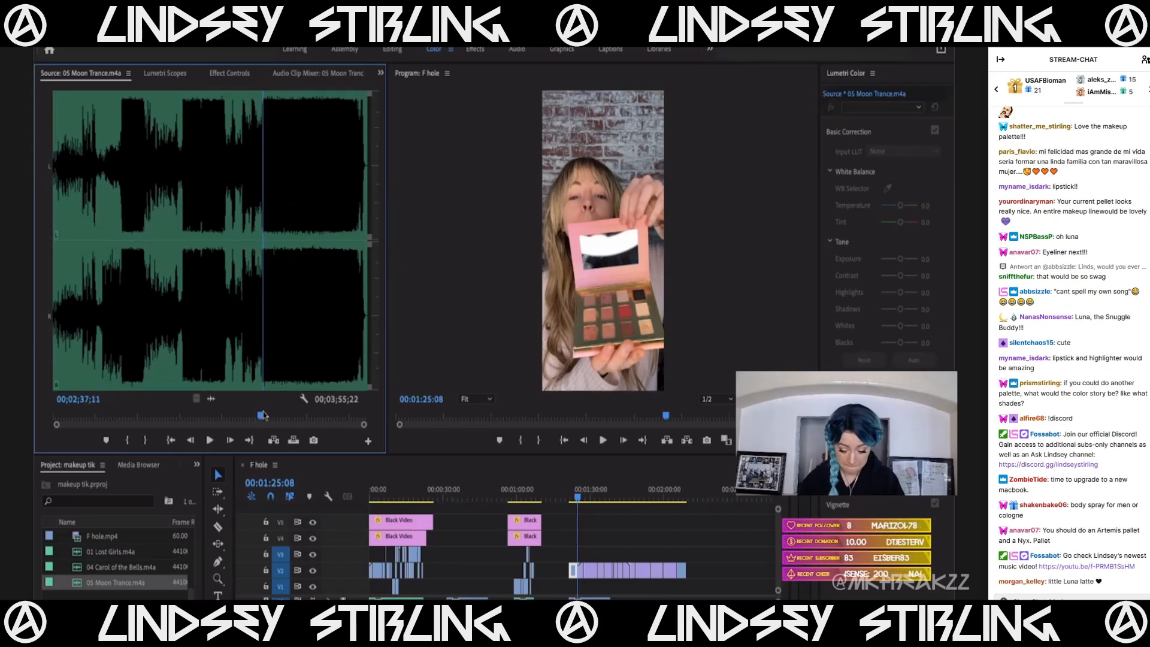
{"action": "key", "text": "i"}
{"action": "key", "text": "space"}
{"action": "key", "text": "space"}
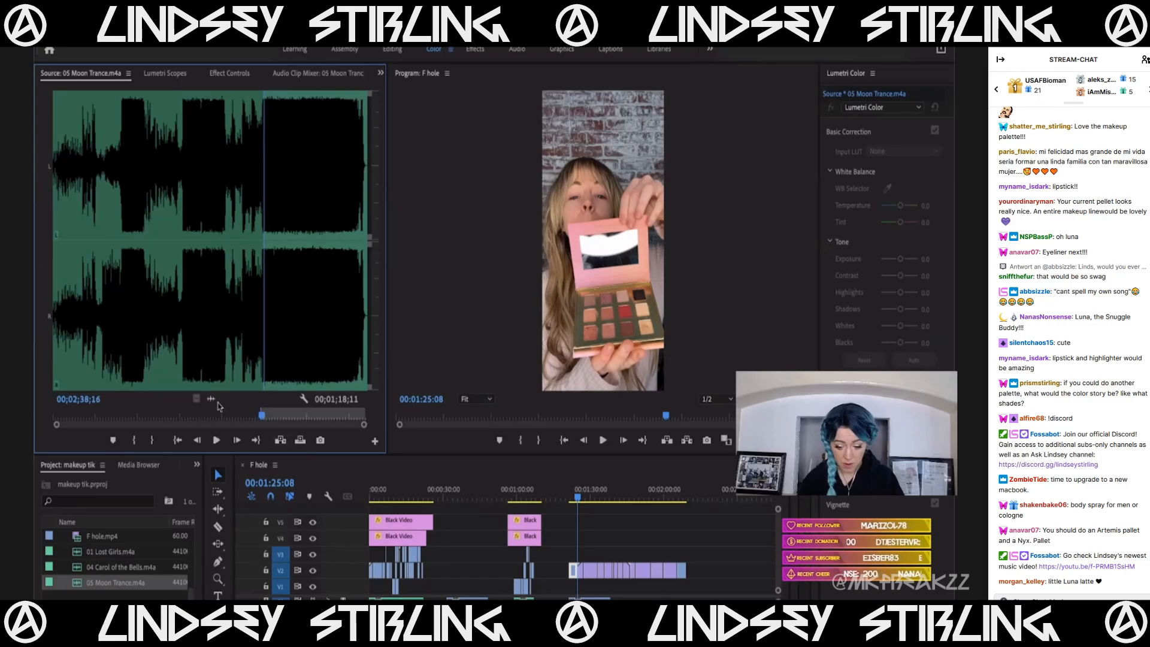
Place the marked 05 Moon Trance.m4a section beneath the makeup clips, replacing the costume switch audio there.
{"action": "scroll", "coordinate": [586, 581], "scroll_direction": "up", "scroll_amount": 3}
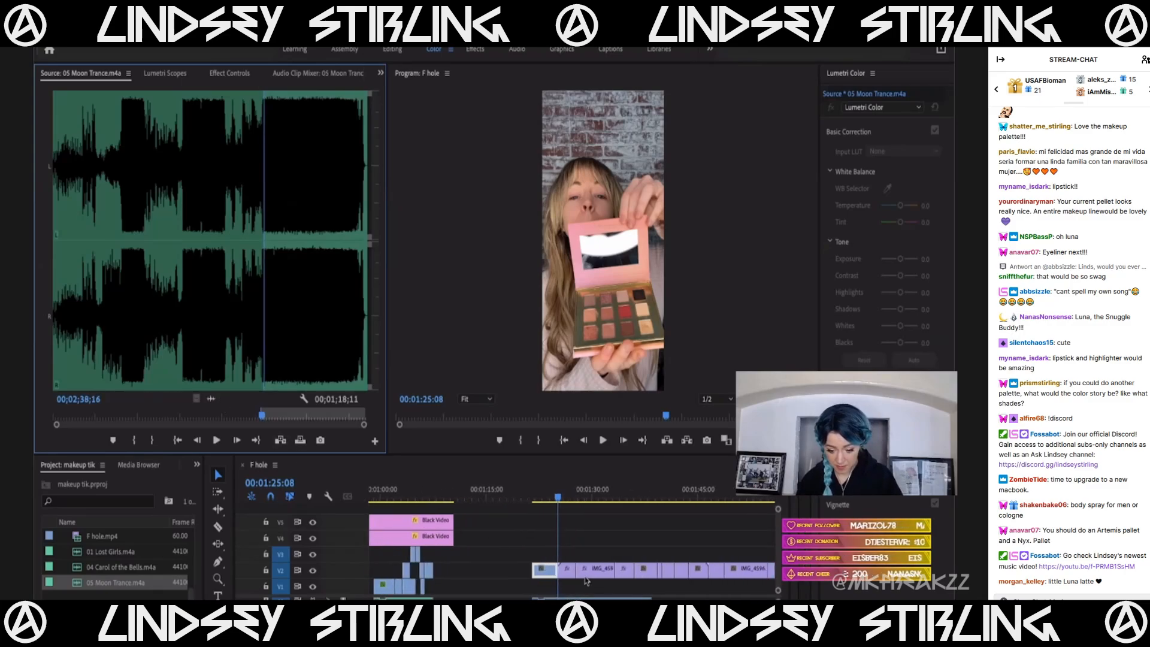
{"action": "left_click", "coordinate": [529, 497]}
{"action": "left_click", "coordinate": [562, 605]}
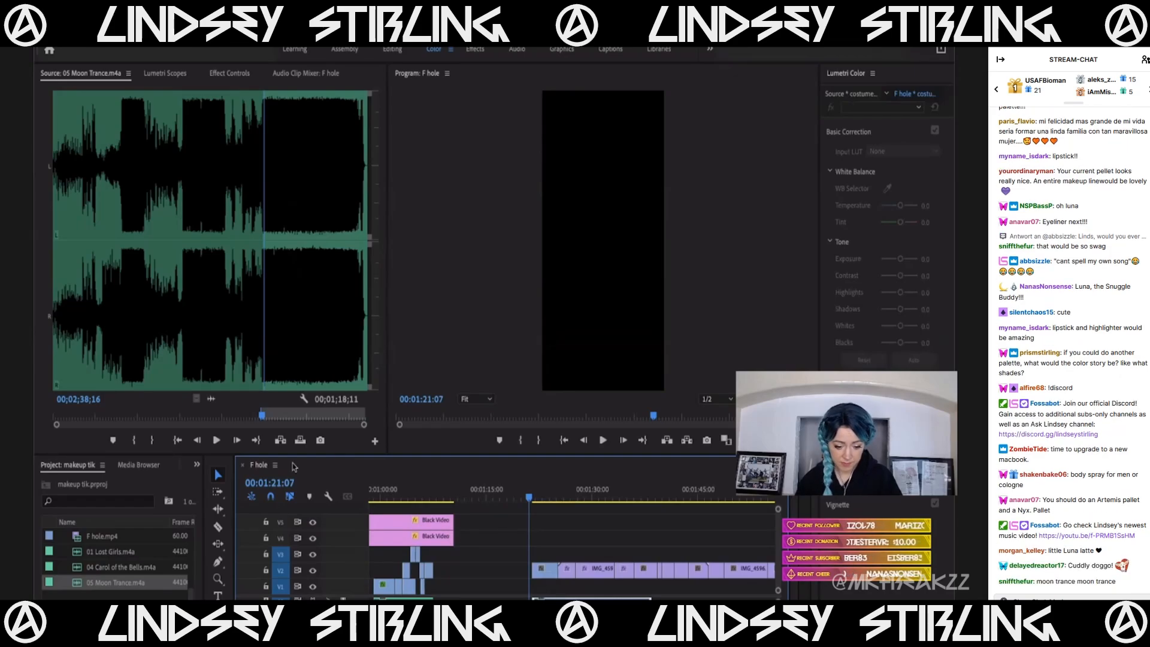
{"action": "left_click_drag", "start_coordinate": [210, 399], "coordinate": [586, 599]}
Play the opening palette shot against the music up to about 00:01:24:09.
{"action": "left_click", "coordinate": [563, 491]}
{"action": "key", "text": "space"}
{"action": "scroll", "coordinate": [589, 575], "scroll_direction": "down", "scroll_amount": 2}
{"action": "scroll", "coordinate": [590, 575], "scroll_direction": "down", "scroll_amount": 3}
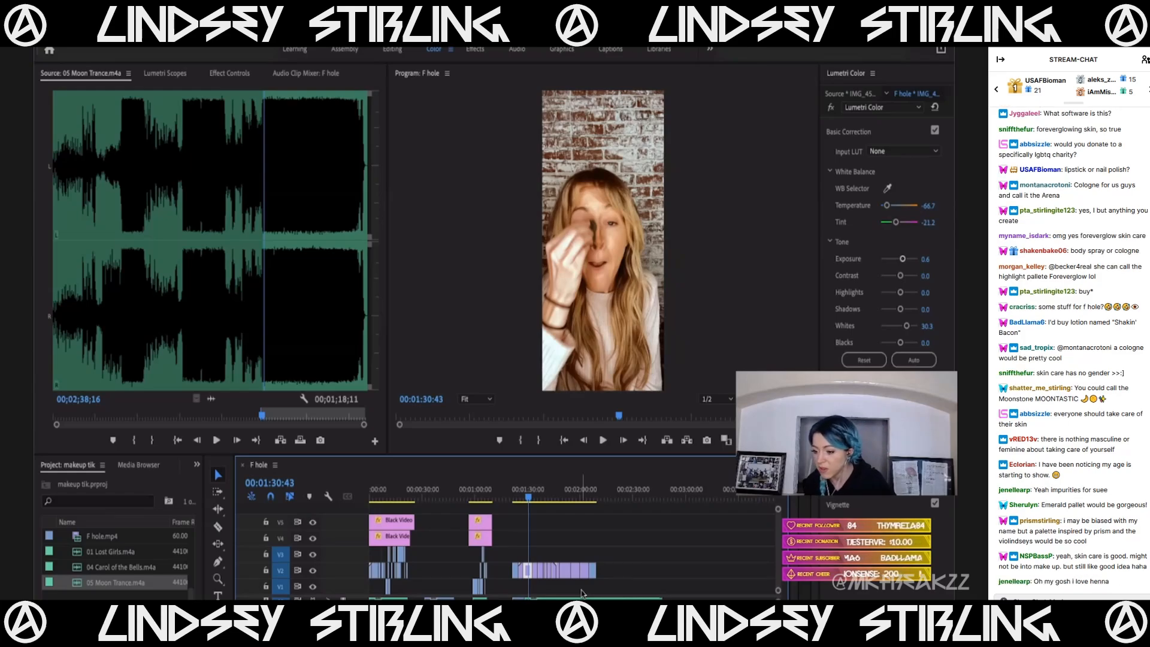
{"action": "left_click", "coordinate": [516, 491]}
{"action": "key", "text": "space"}
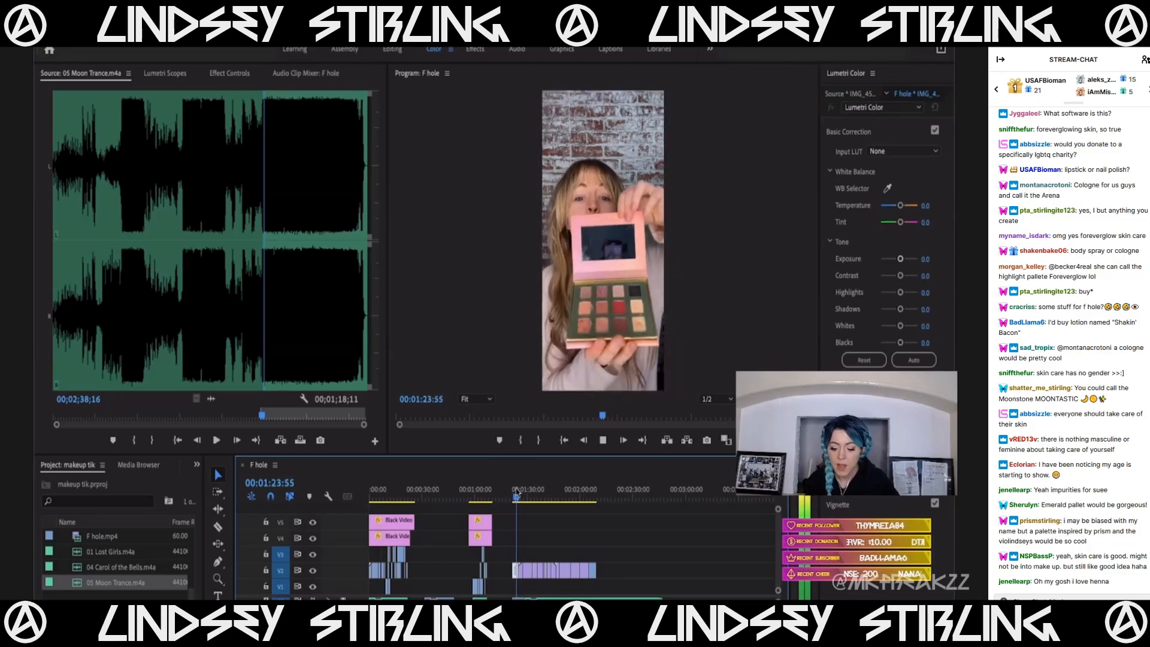
{"action": "key", "text": "space"}
Review the makeup footage with the music from its start at 00:01:21:22 to 00:01:35:30.
{"action": "scroll", "coordinate": [528, 566], "scroll_direction": "up", "scroll_amount": 6}
{"action": "scroll", "coordinate": [528, 566], "scroll_direction": "down", "scroll_amount": 1}
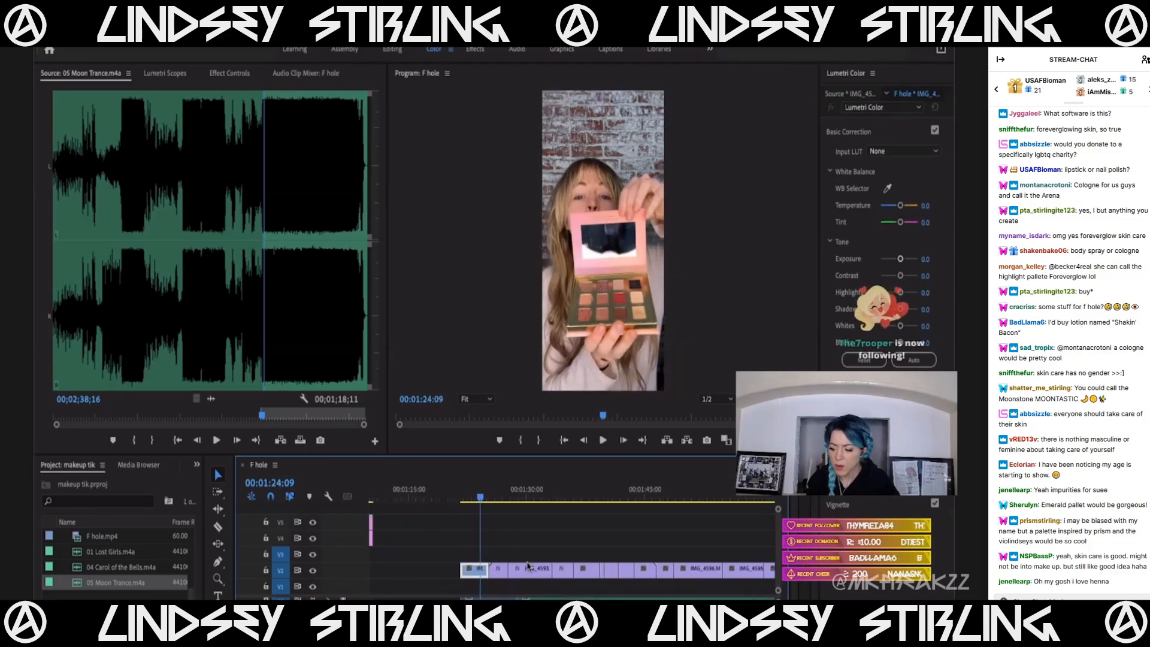
{"action": "left_click", "coordinate": [466, 496]}
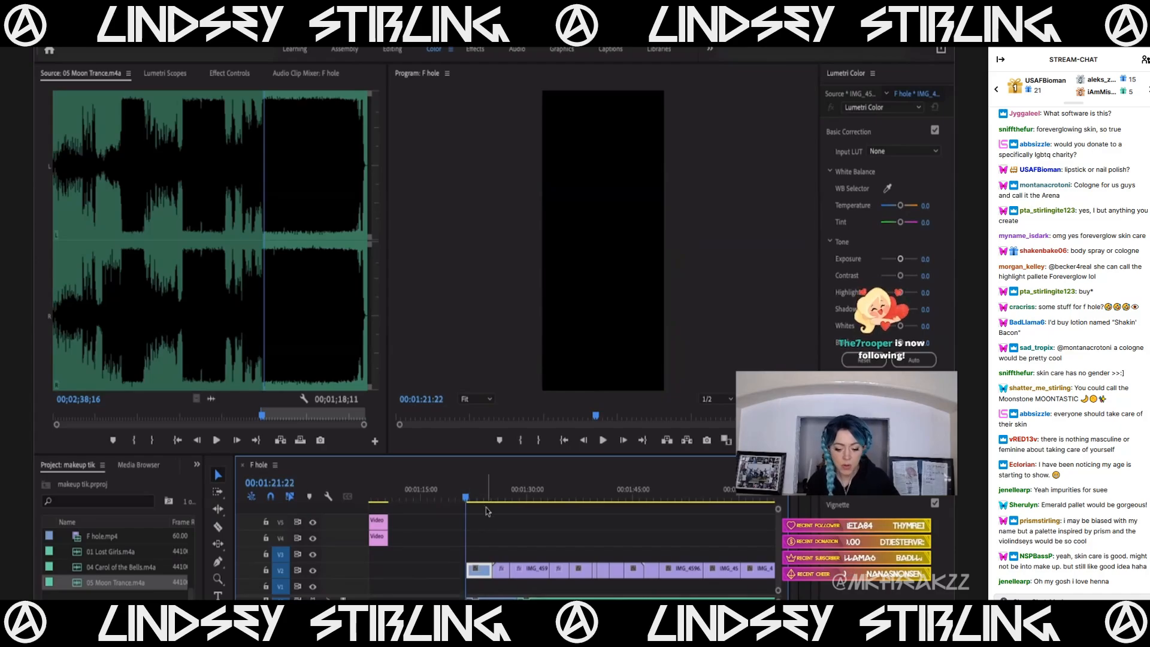
{"action": "key", "text": "space"}
{"action": "scroll", "coordinate": [488, 537], "scroll_direction": "down", "scroll_amount": 3}
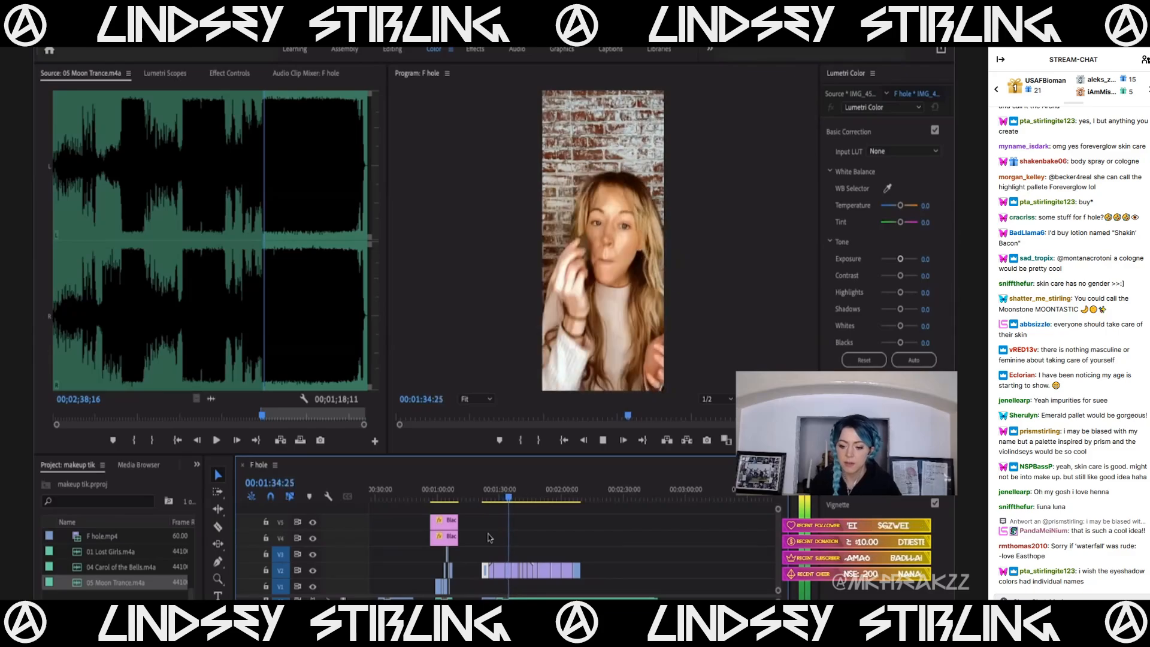
{"action": "left_click", "coordinate": [511, 577]}
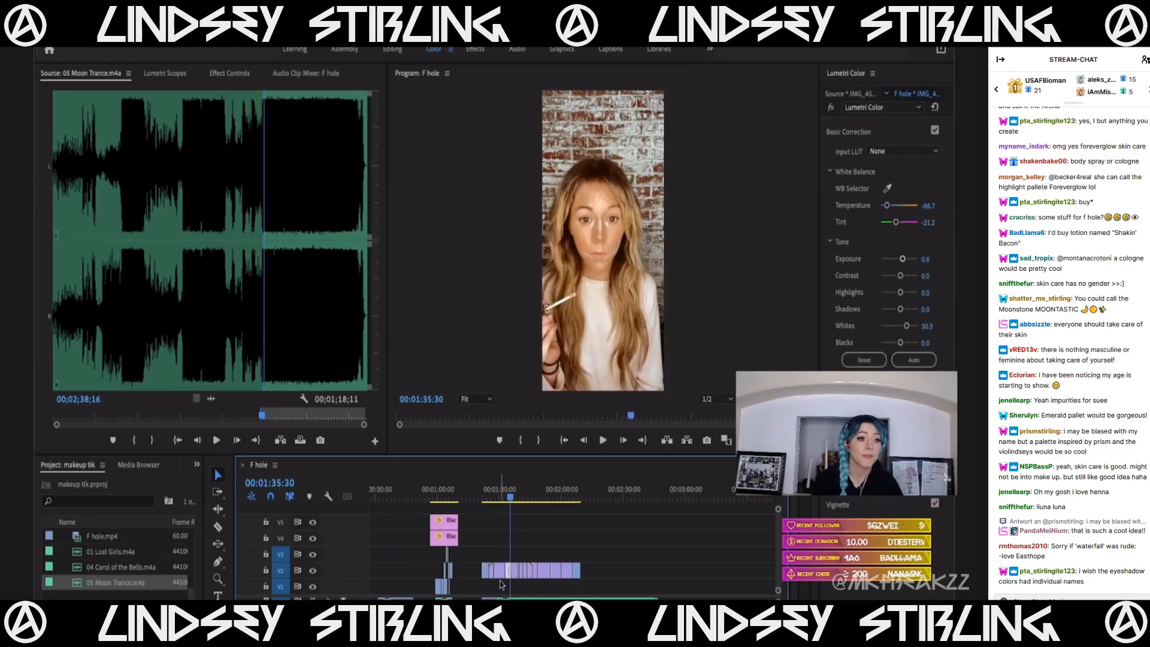
Nudge the music edit beneath the IMG_4593.MOV clip, near 00:01:28:50, a few frames earlier.
{"action": "scroll", "coordinate": [500, 582], "scroll_direction": "up", "scroll_amount": 5}
{"action": "left_click", "coordinate": [469, 491]}
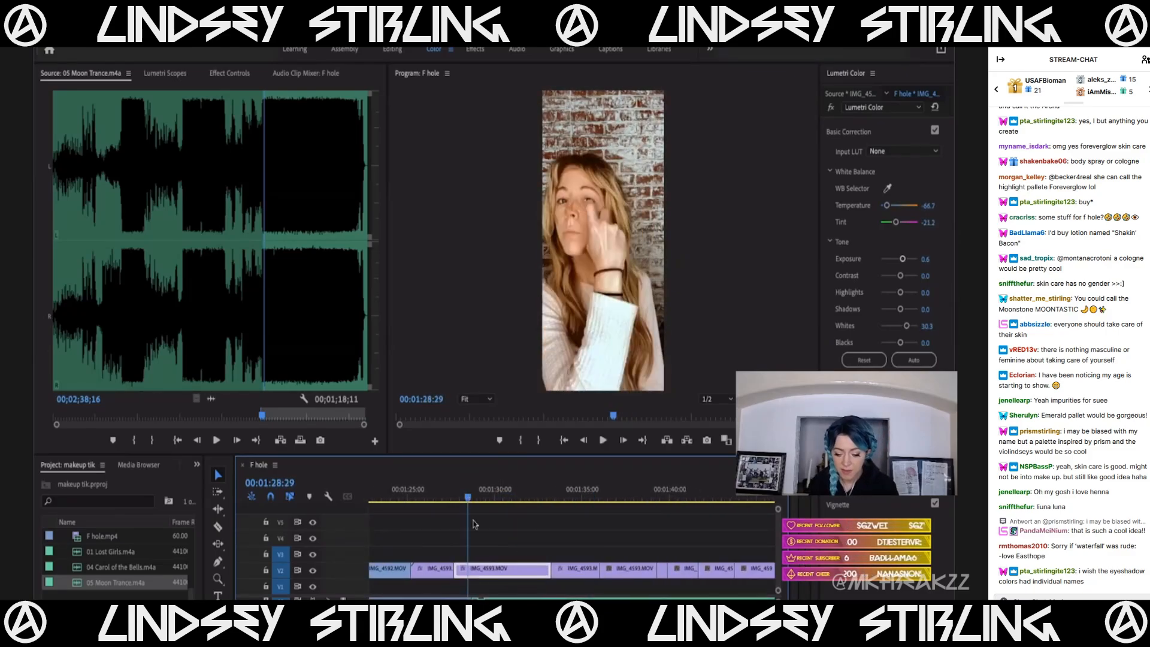
{"action": "scroll", "coordinate": [475, 542], "scroll_direction": "up", "scroll_amount": 3}
{"action": "scroll", "coordinate": [475, 546], "scroll_direction": "up", "scroll_amount": 1}
{"action": "key", "text": "space"}
{"action": "scroll", "coordinate": [469, 546], "scroll_direction": "up", "scroll_amount": 4}
{"action": "key", "text": "space"}
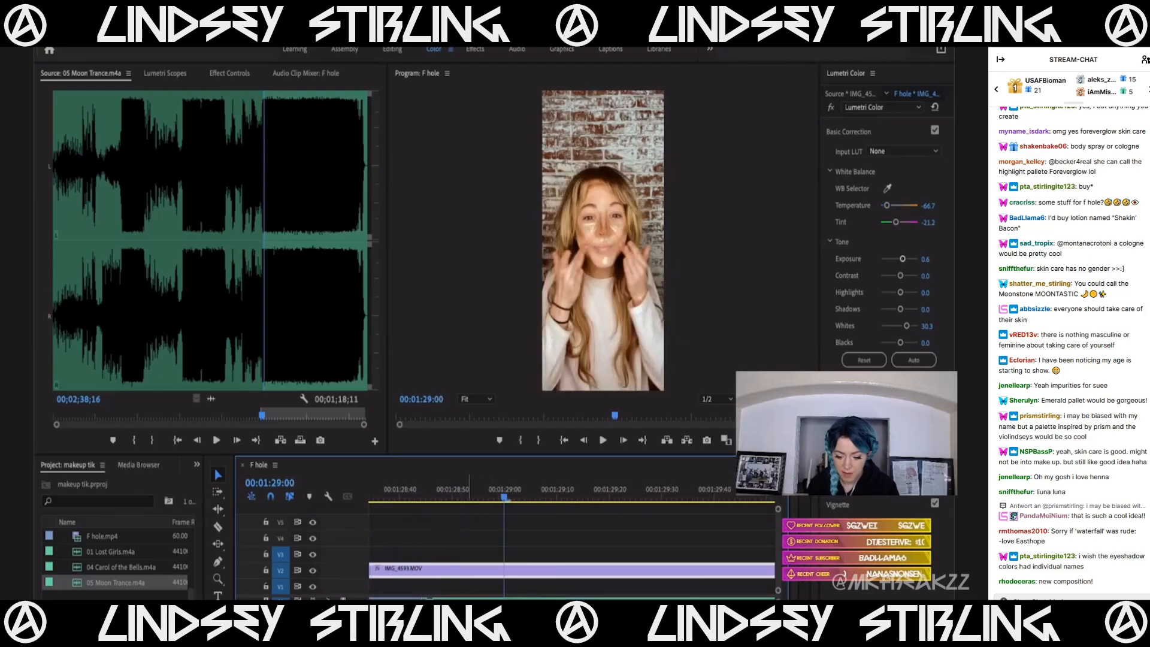
{"action": "left_click_drag", "start_coordinate": [461, 605], "coordinate": [444, 605]}
Play across the adjusted music edit from about 00:01:27:45 to 00:01:29:23.
{"action": "left_click", "coordinate": [383, 492]}
{"action": "key", "text": "space"}
{"action": "scroll", "coordinate": [432, 578], "scroll_direction": "down", "scroll_amount": 5}
{"action": "left_click", "coordinate": [397, 503]}
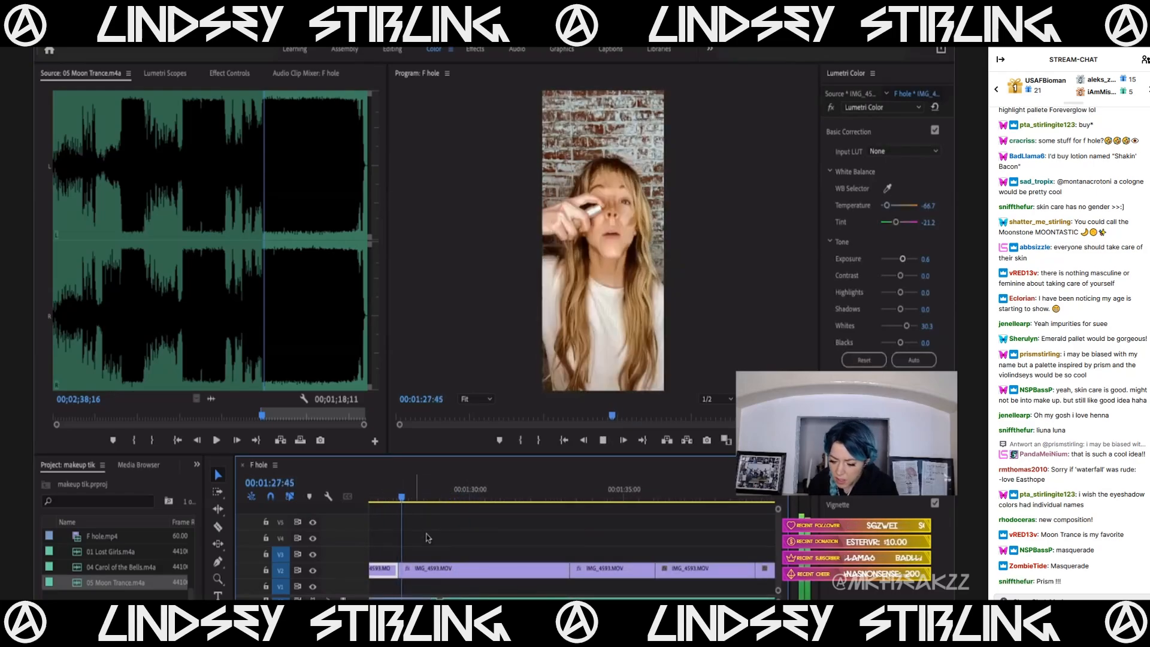
{"action": "left_click", "coordinate": [471, 569]}
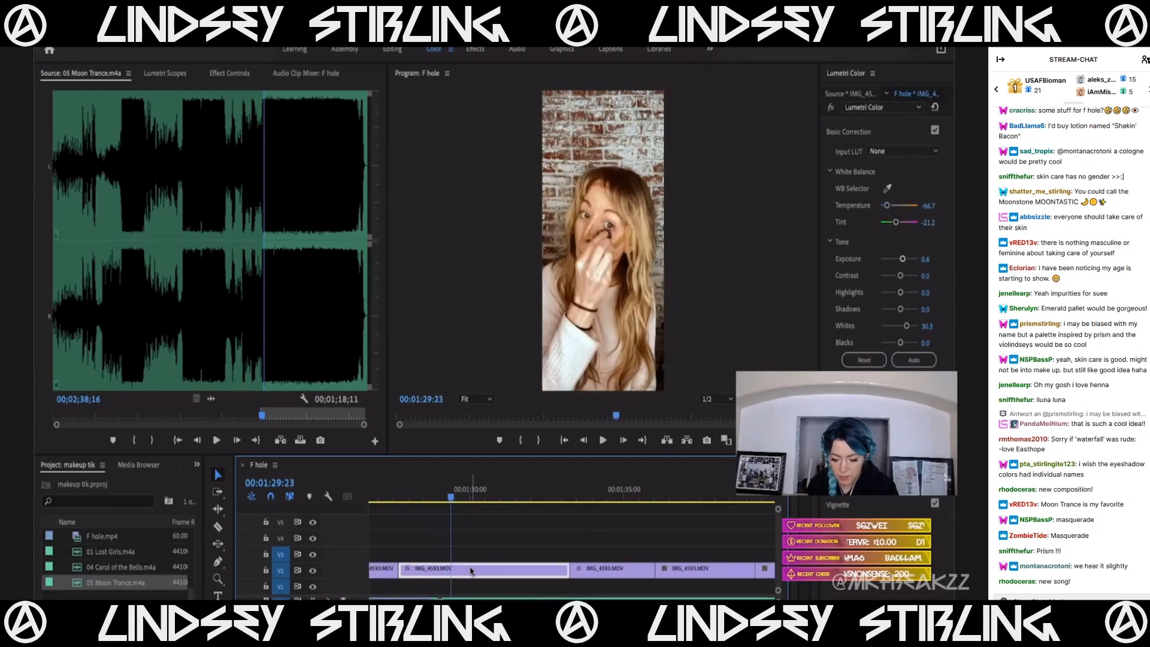
{"action": "scroll", "coordinate": [471, 570], "scroll_direction": "down", "scroll_amount": 5}
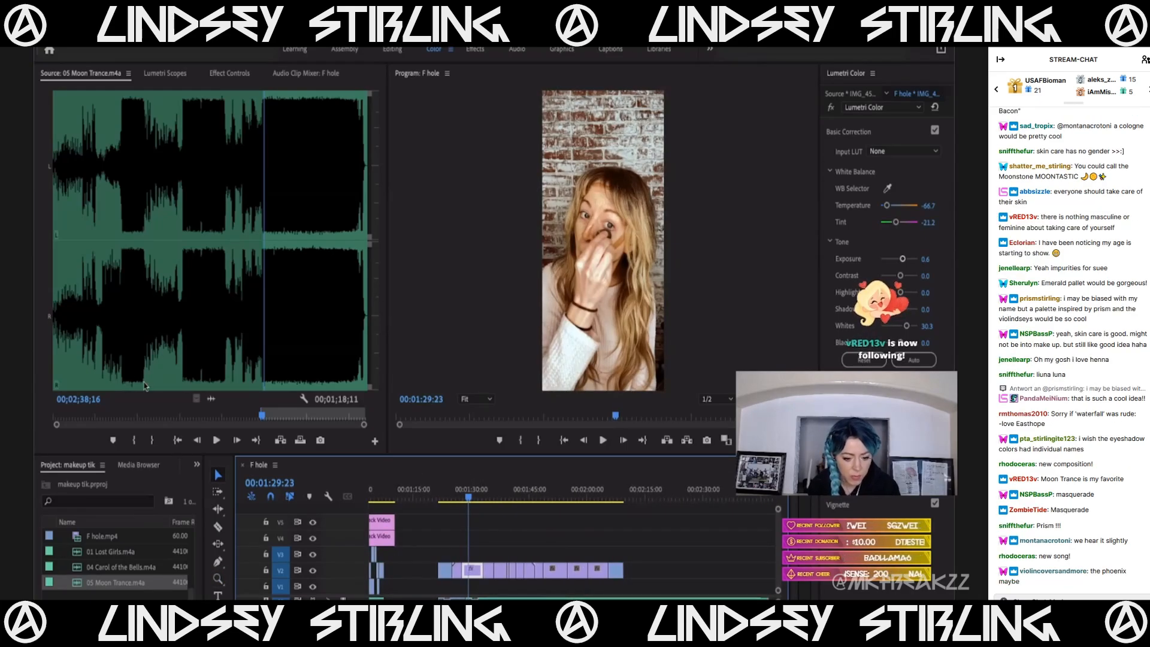
Audition 05 Moon Trance.m4a in the source viewer and mark the excerpt from 00;01;15;09 to 00;01;37;16.
{"action": "left_click", "coordinate": [223, 414]}
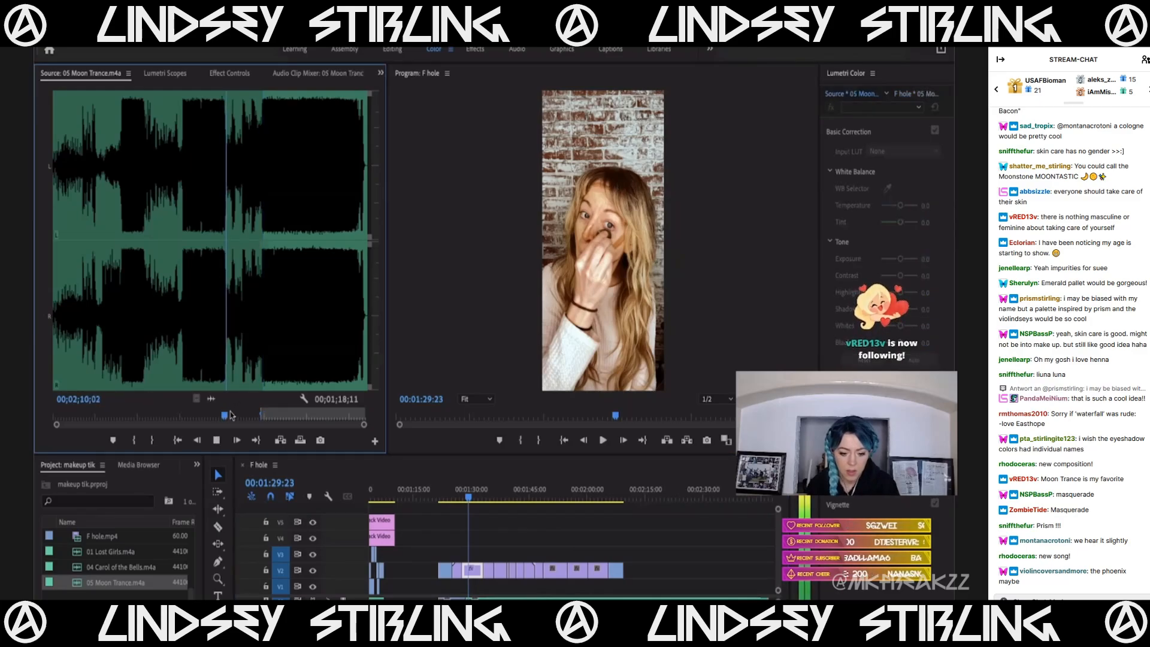
{"action": "left_click", "coordinate": [144, 416]}
{"action": "key", "text": "space"}
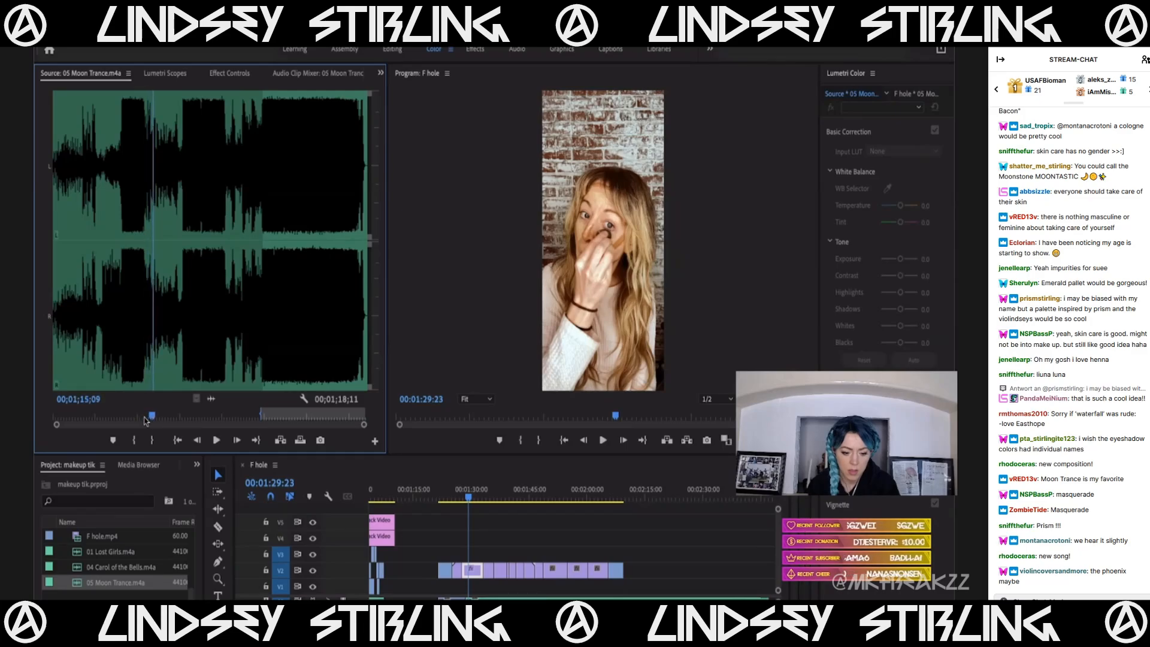
{"action": "key", "text": "space"}
{"action": "key", "text": "i"}
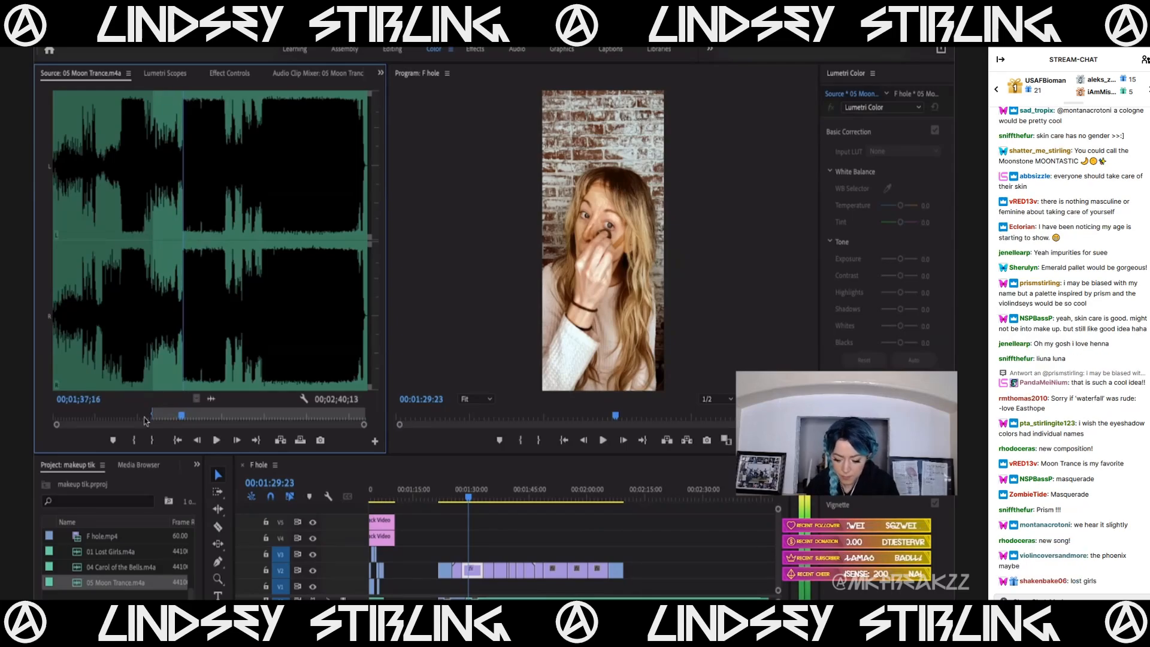
{"action": "key", "text": "o"}
Move the existing music later on its track to clear the space beneath the makeup footage.
{"action": "scroll", "coordinate": [469, 590], "scroll_direction": "down", "scroll_amount": 3}
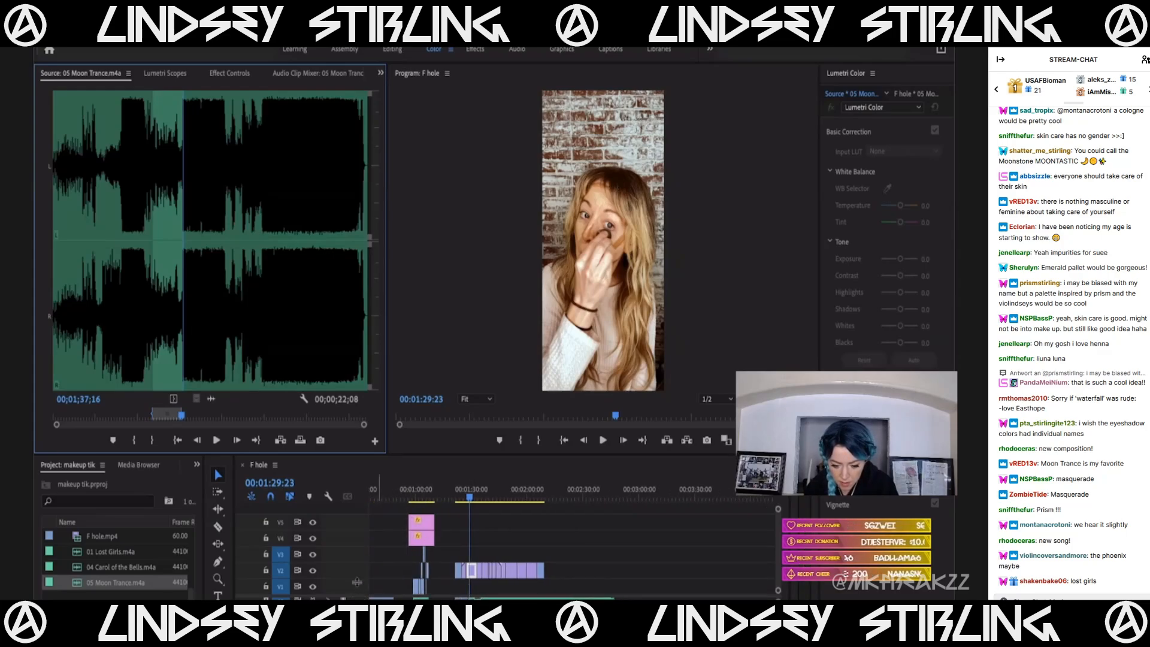
{"action": "left_click_drag", "start_coordinate": [357, 582], "coordinate": [357, 578]}
{"action": "left_click_drag", "start_coordinate": [485, 595], "coordinate": [553, 594]}
{"action": "left_click_drag", "start_coordinate": [459, 594], "coordinate": [461, 595]}
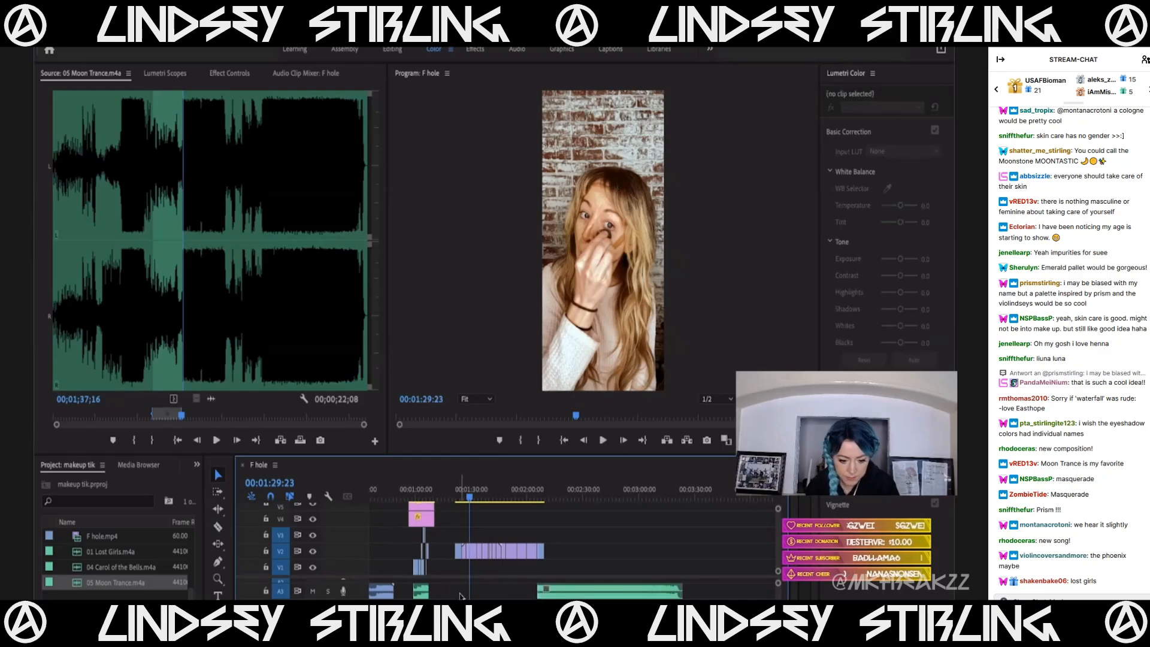
Place the marked Moon Trance excerpt beneath the start of the makeup footage and play the opening from about 00:01:21:34.
{"action": "left_click_drag", "start_coordinate": [214, 399], "coordinate": [456, 592]}
{"action": "left_click", "coordinate": [455, 498]}
{"action": "scroll", "coordinate": [459, 542], "scroll_direction": "up", "scroll_amount": 10}
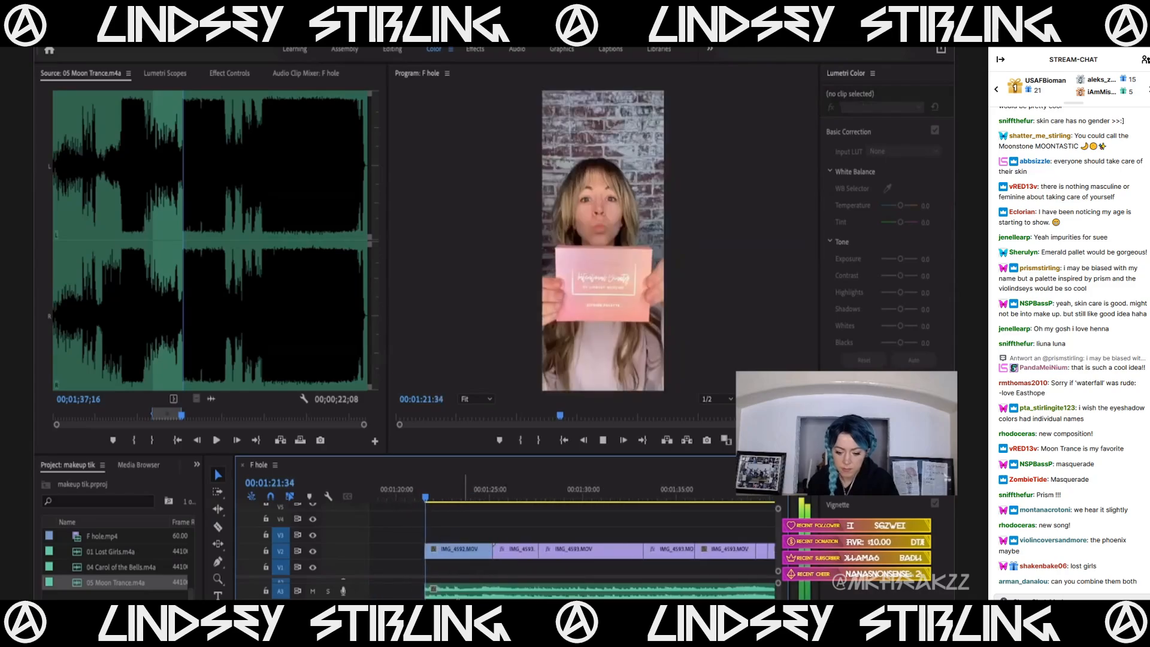
{"action": "key", "text": "space"}
{"action": "scroll", "coordinate": [378, 590], "scroll_direction": "down", "scroll_amount": 2}
Shift the start of the new music excerpt to about 00:01:25:00 and listen to it there.
{"action": "mouse_move", "coordinate": [425, 590]}
{"action": "left_mouse_down"}
{"action": "mouse_move", "coordinate": [379, 590]}
{"action": "mouse_move", "coordinate": [423, 592]}
{"action": "left_mouse_up"}
{"action": "scroll", "coordinate": [378, 590], "scroll_direction": "down", "scroll_amount": 5}
{"action": "key", "text": "space"}
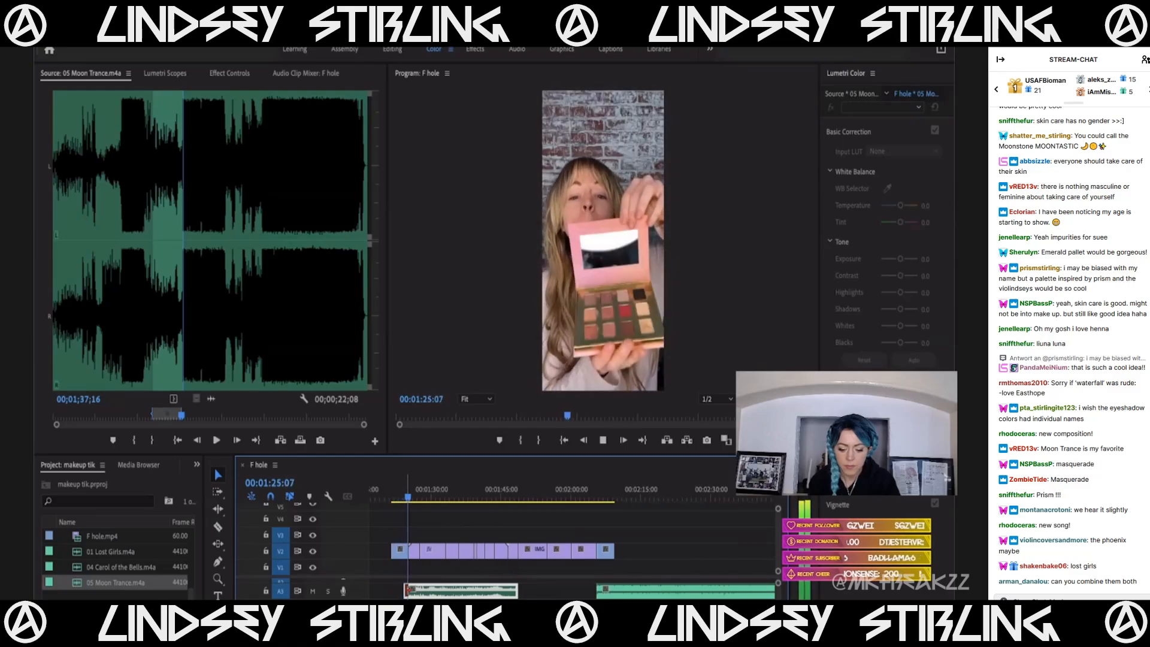
{"action": "key", "text": "space"}
Extend the excerpt's start back to just before the opening palette shot and play the opening to 00:01:21:40.
{"action": "left_click_drag", "start_coordinate": [408, 590], "coordinate": [390, 590]}
{"action": "left_click", "coordinate": [389, 486]}
{"action": "scroll", "coordinate": [389, 485], "scroll_direction": "left", "scroll_amount": 10}
{"action": "key", "text": "space"}
{"action": "key", "text": "space"}
{"action": "scroll", "coordinate": [388, 486], "scroll_direction": "right", "scroll_amount": 4}
{"action": "scroll", "coordinate": [497, 497], "scroll_direction": "right", "scroll_amount": 4}
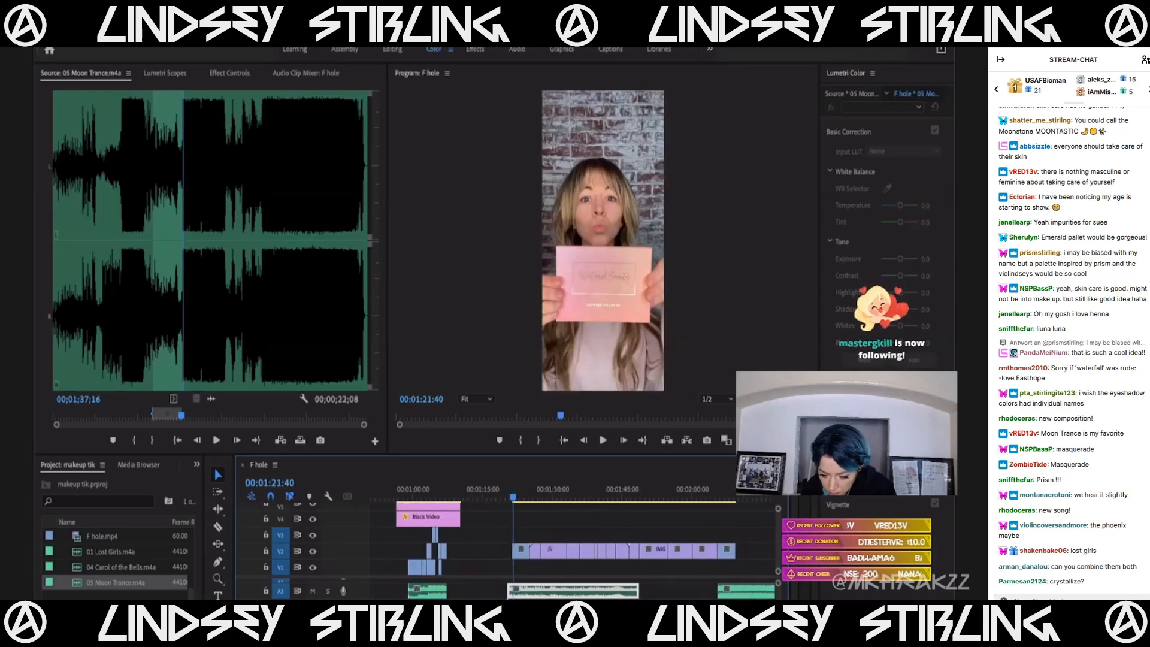
Play the music lead-in from 00:01:18:05 and trim the excerpt's start to the beginning of the opening palette shot.
{"action": "left_click", "coordinate": [495, 497]}
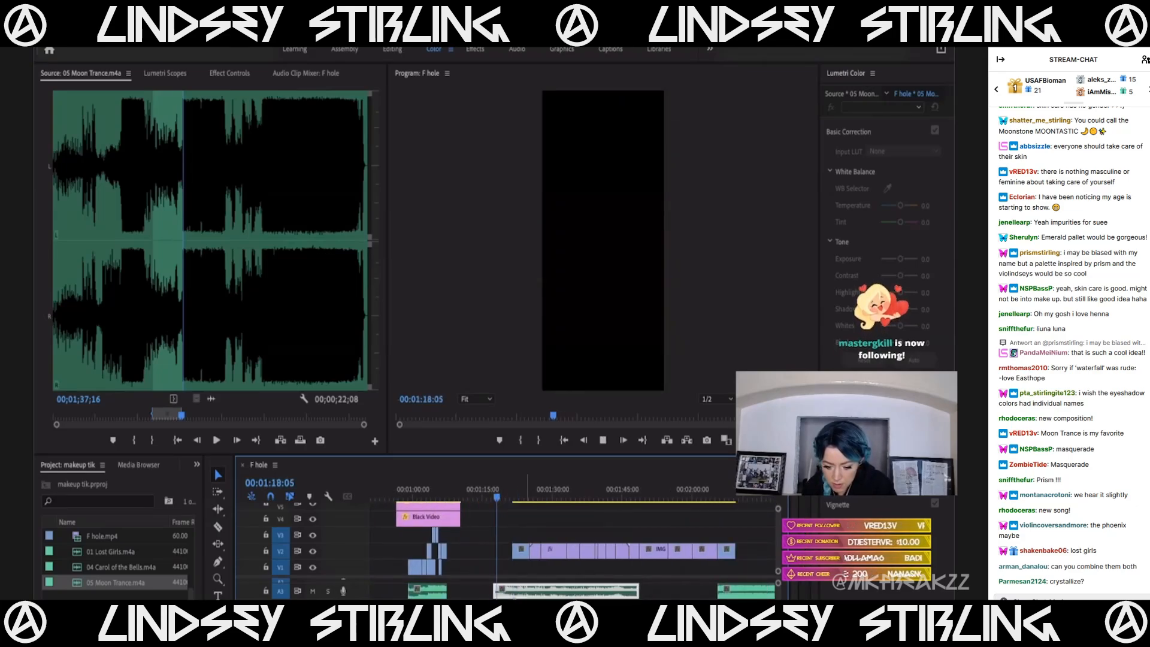
{"action": "key", "text": "space"}
{"action": "key", "text": "space"}
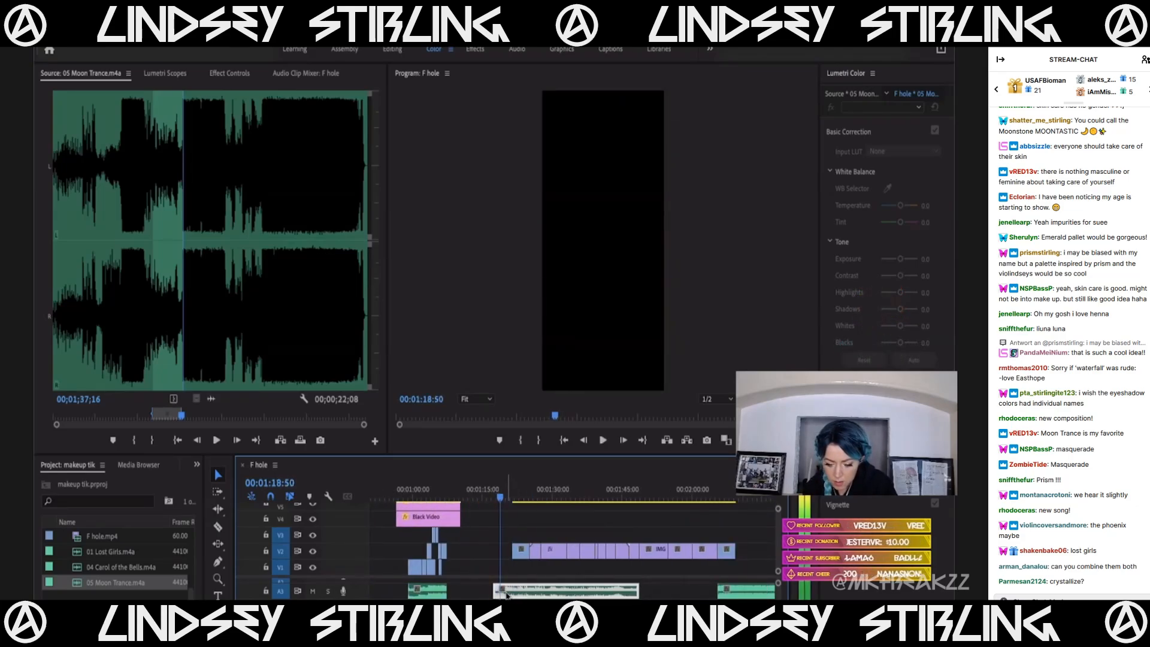
{"action": "left_click_drag", "start_coordinate": [490, 594], "coordinate": [520, 593]}
{"action": "key", "text": "space"}
{"action": "key", "text": "space"}
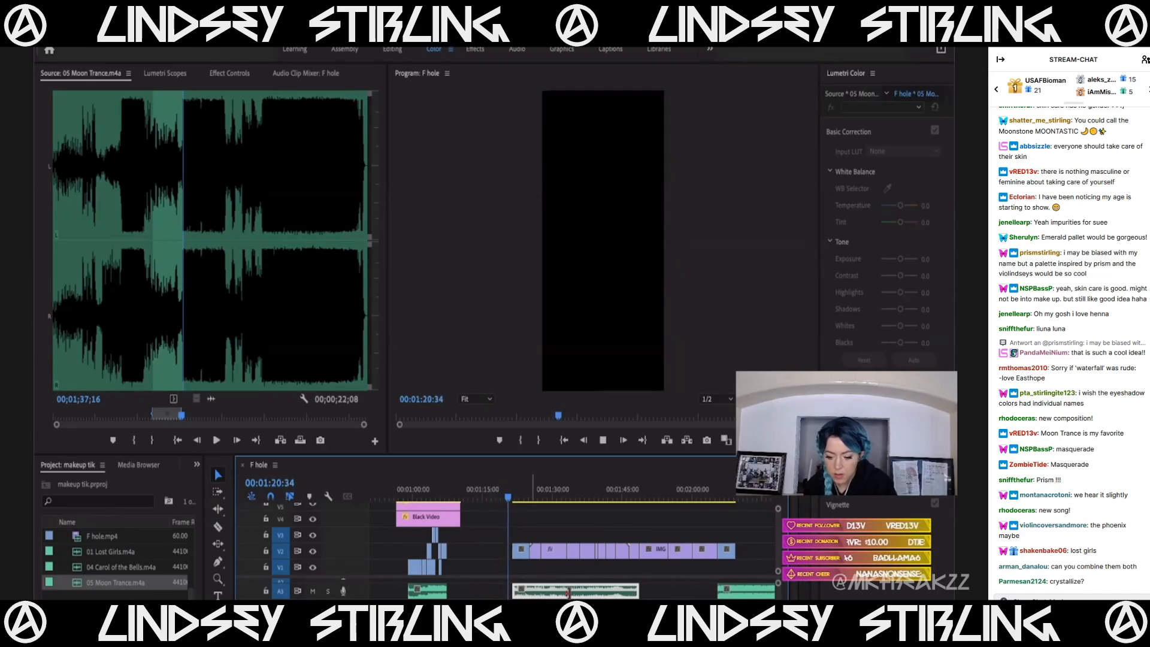
Bring the following music closer to the new excerpt's end and play the footage from 00:01:20:30 to 00:01:26:24.
{"action": "mouse_move", "coordinate": [685, 601]}
{"action": "left_mouse_down"}
{"action": "mouse_move", "coordinate": [731, 600]}
{"action": "mouse_move", "coordinate": [681, 594]}
{"action": "left_mouse_up"}
{"action": "key", "text": "space"}
{"action": "left_click_drag", "start_coordinate": [583, 590], "coordinate": [596, 591]}
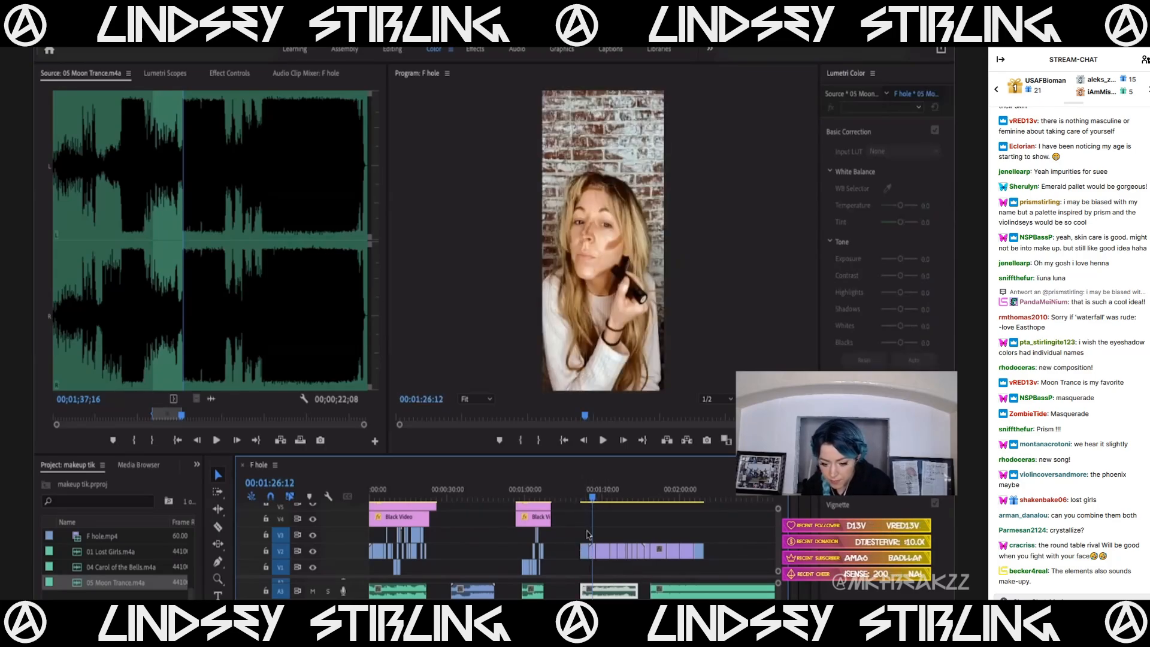
{"action": "left_click", "coordinate": [577, 495]}
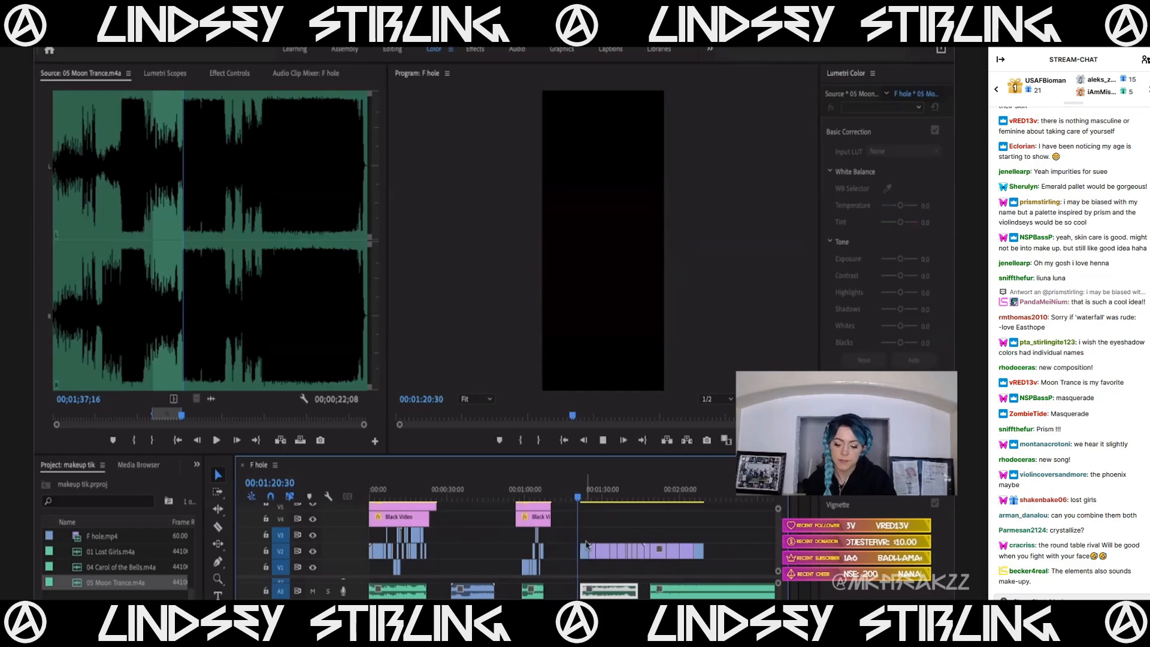
{"action": "scroll", "coordinate": [586, 544], "scroll_direction": "up", "scroll_amount": 2}
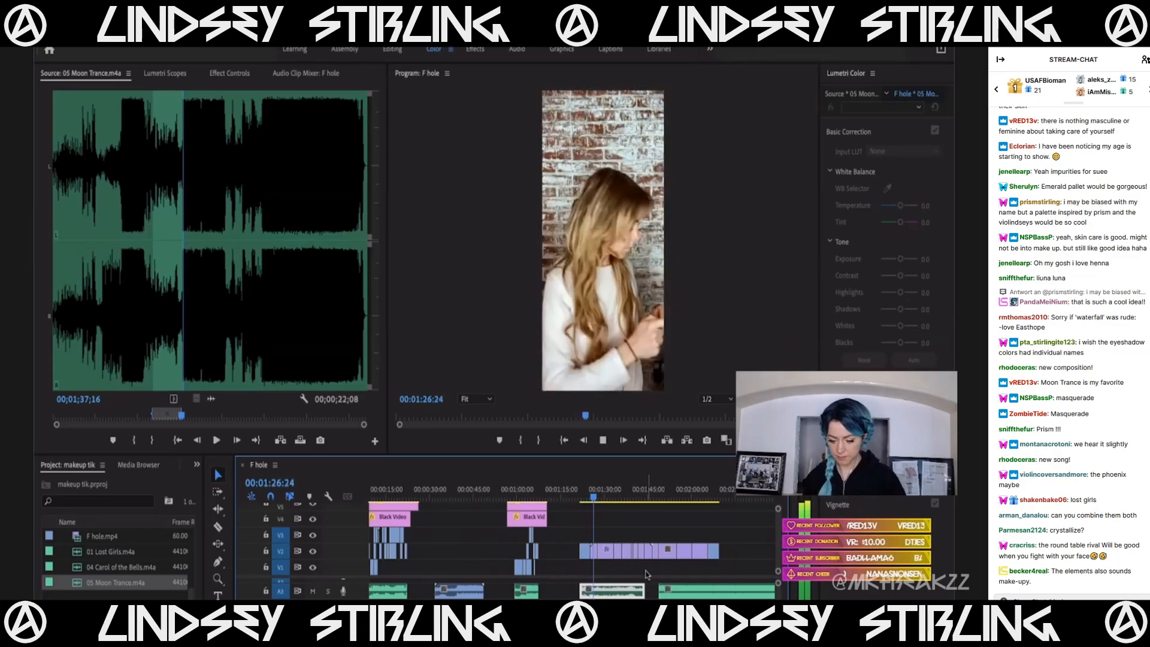
Split the opening IMG_4592.MOV palette shot with the Razor tool at 00:01:22:21 and 00:01:23:13.
{"action": "left_click", "coordinate": [577, 498]}
{"action": "scroll", "coordinate": [584, 530], "scroll_direction": "up", "scroll_amount": 10}
{"action": "key", "text": "space"}
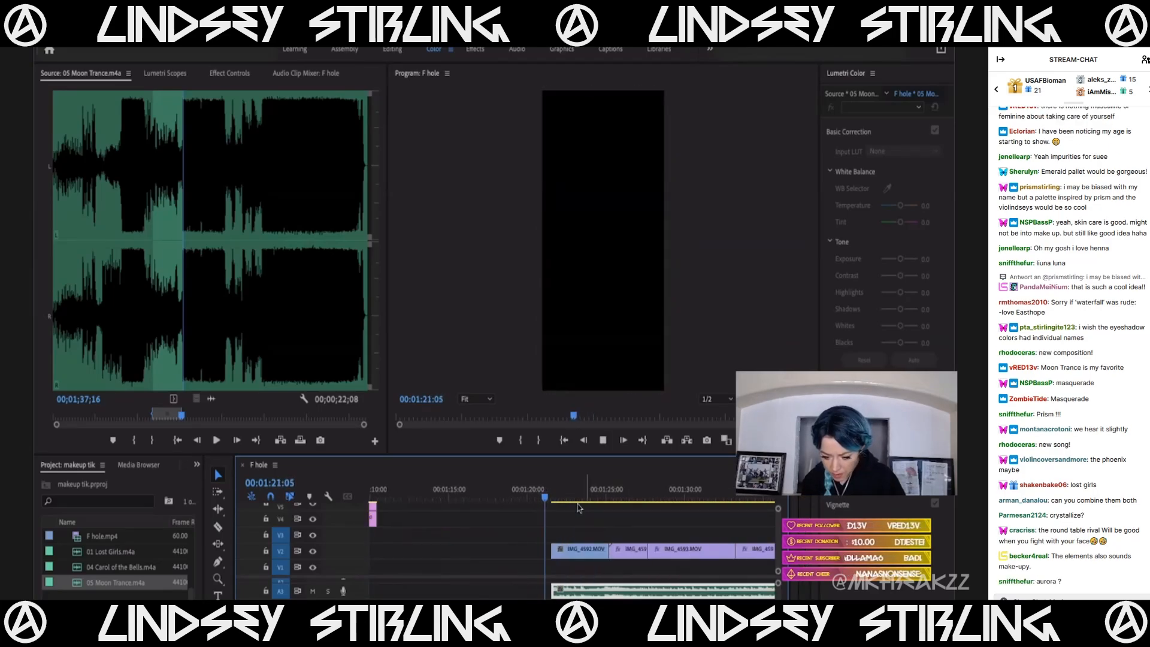
{"action": "key", "text": "space"}
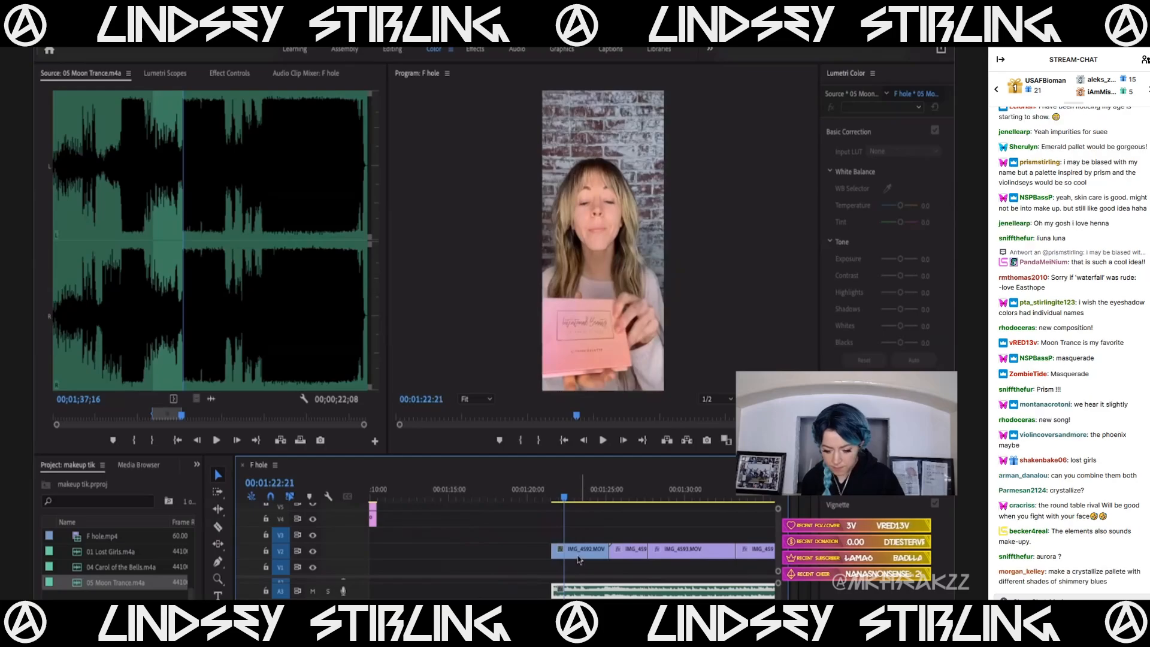
{"action": "key", "text": "space"}
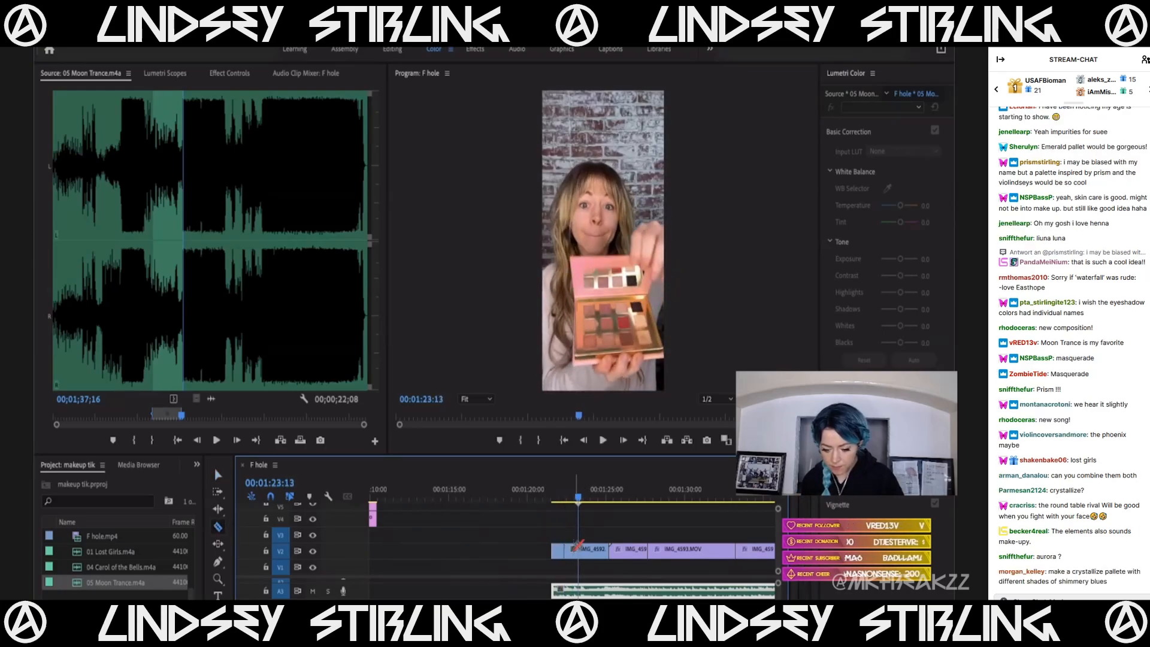
{"action": "key", "text": "v"}
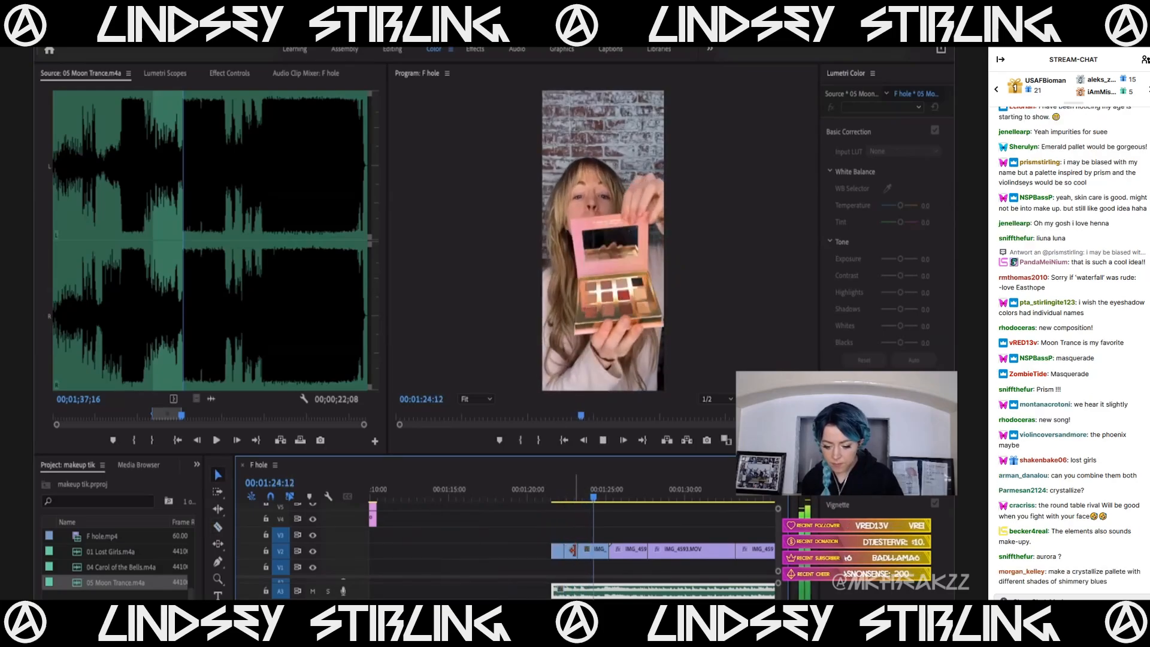
{"action": "key", "text": "space"}
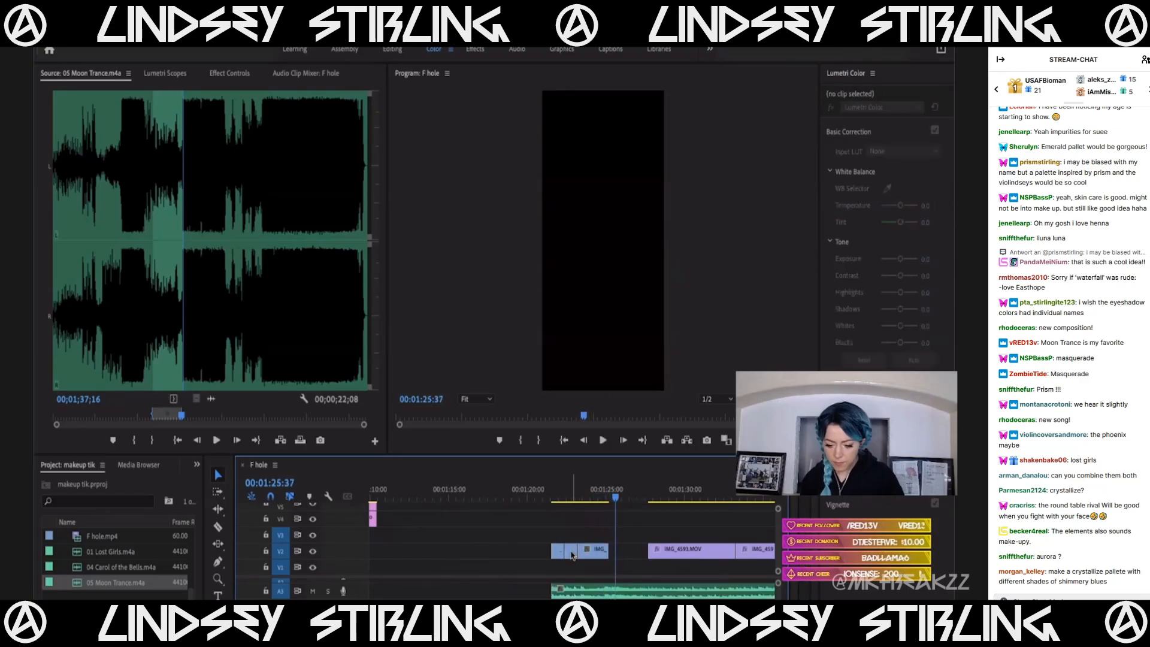
Remove a short section from the split IMG_4592.MOV opening and join the following music to the end of the new excerpt.
{"action": "left_click_drag", "start_coordinate": [573, 555], "coordinate": [580, 595]}
{"action": "key", "text": "minus"}
{"action": "key", "text": "minus"}
{"action": "key", "text": "space"}
{"action": "left_click_drag", "start_coordinate": [686, 595], "coordinate": [664, 594]}
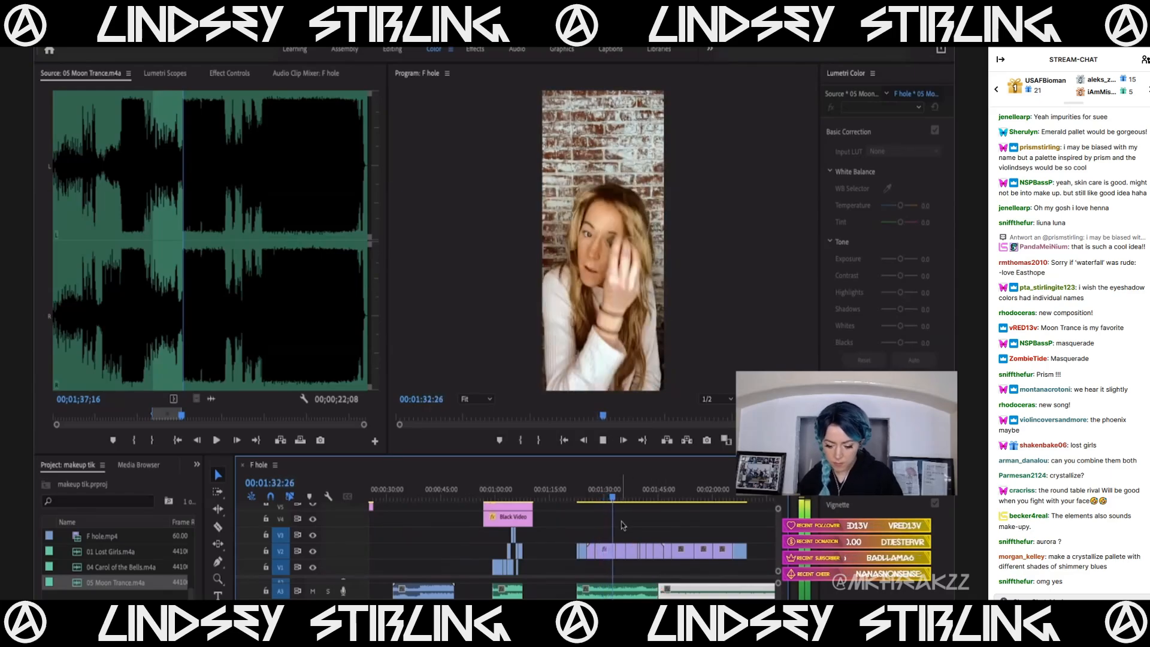
Split the music excerpt at about 00:01:38:55 and play the makeup footage from about 00:01:26:08.
{"action": "left_click", "coordinate": [634, 592]}
{"action": "key", "text": "c"}
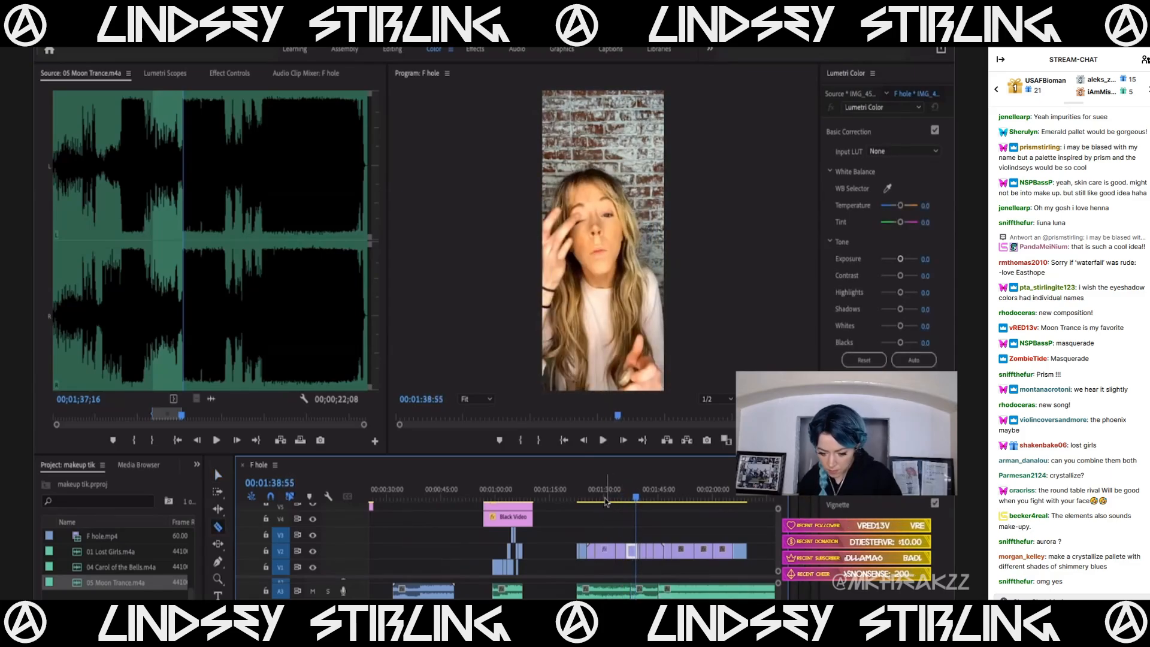
{"action": "left_click", "coordinate": [605, 501]}
{"action": "key", "text": "="}
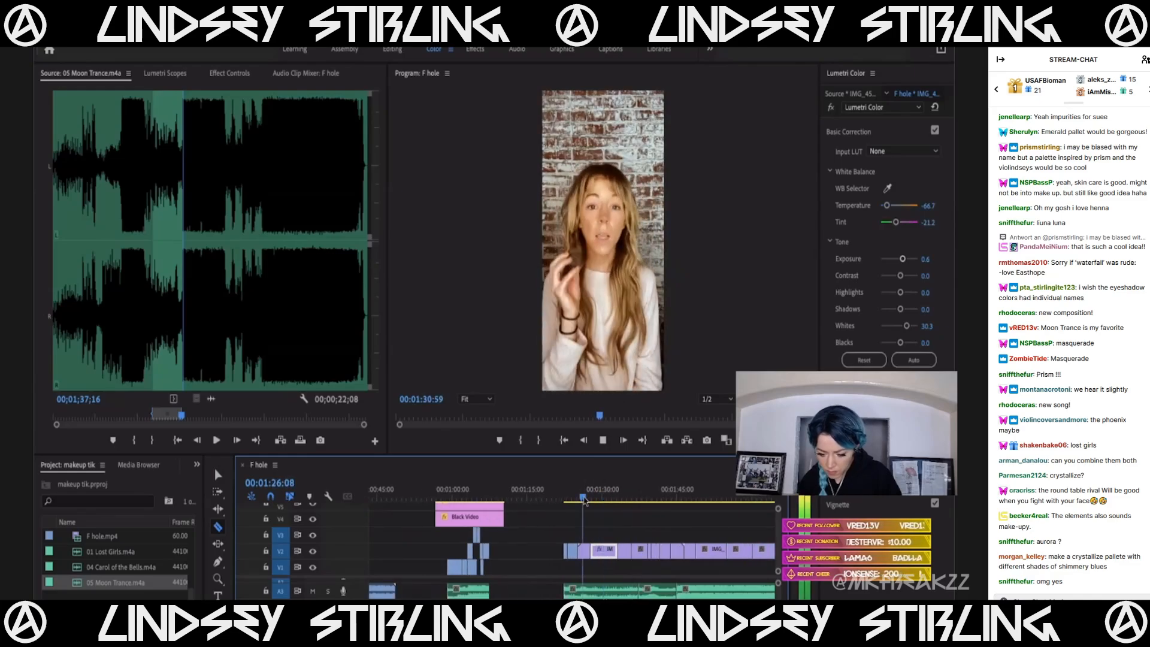
{"action": "key", "text": "v"}
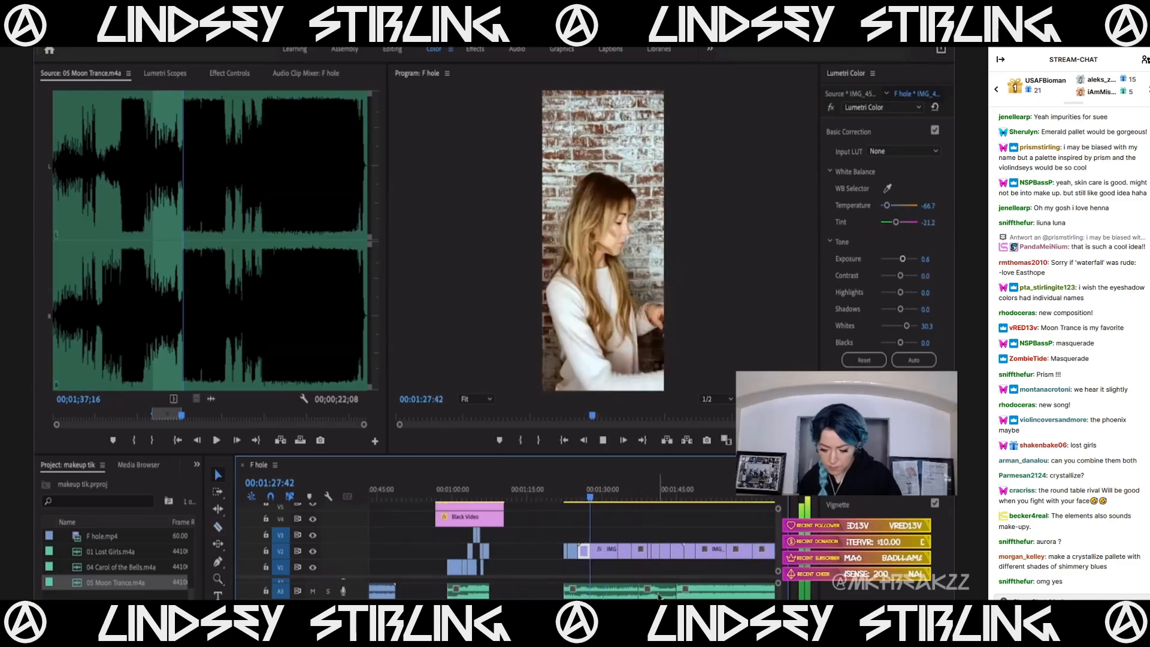
Shorten the first music segment to end near 00:01:30:00 and move the following music clips earlier to close the gap.
{"action": "key", "text": "space"}
{"action": "left_click", "coordinate": [658, 596]}
{"action": "left_click_drag", "start_coordinate": [621, 594], "coordinate": [672, 596]}
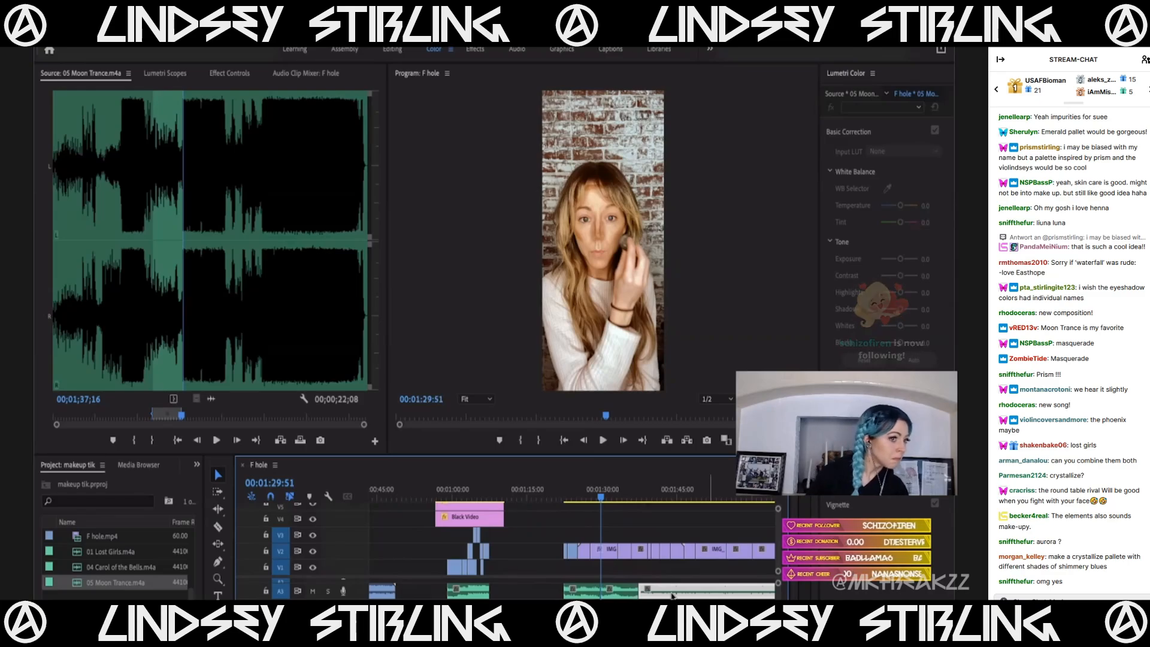
Play repeatedly across the new music edit near 00:01:30:00, continuing as far as 00:01:35:42.
{"action": "key", "text": "space"}
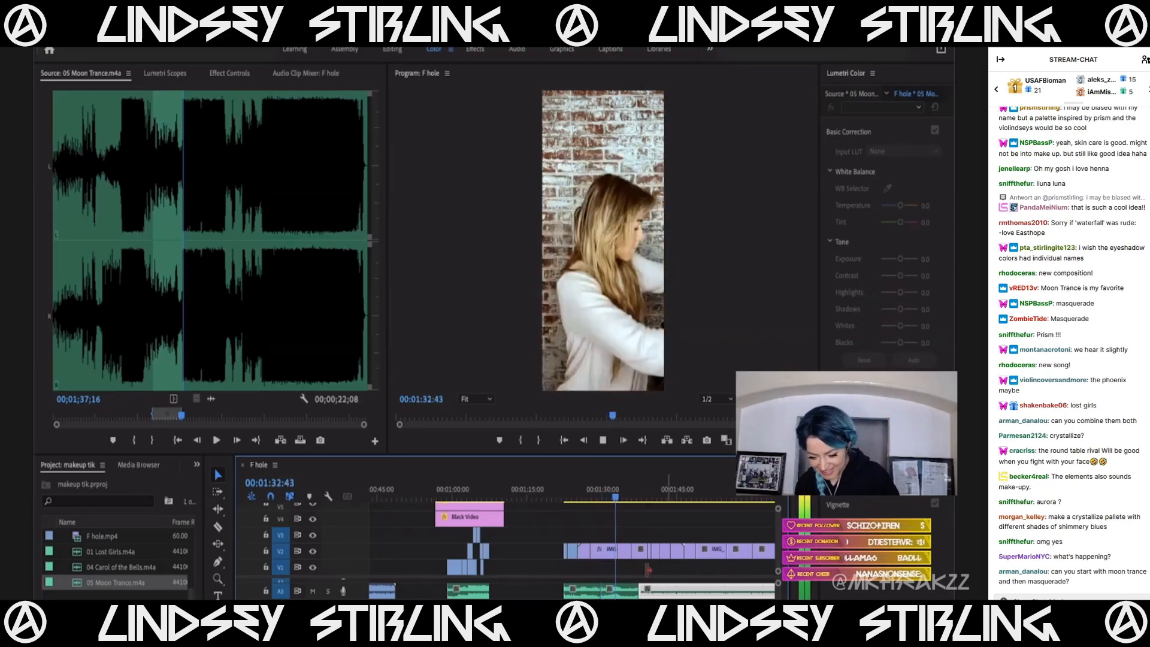
{"action": "key", "text": "space"}
{"action": "left_click", "coordinate": [596, 491]}
{"action": "key", "text": "space"}
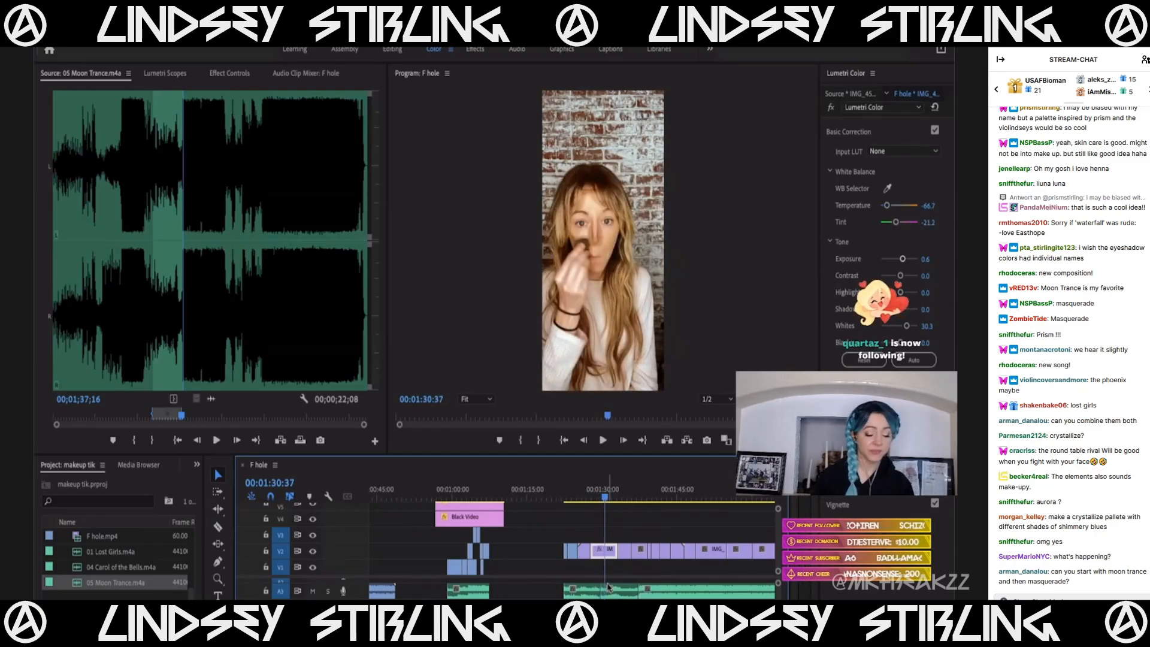
{"action": "left_click", "coordinate": [582, 495]}
{"action": "key", "text": "space"}
{"action": "scroll", "coordinate": [617, 572], "scroll_direction": "up", "scroll_amount": 1}
{"action": "scroll", "coordinate": [620, 575], "scroll_direction": "up", "scroll_amount": 3}
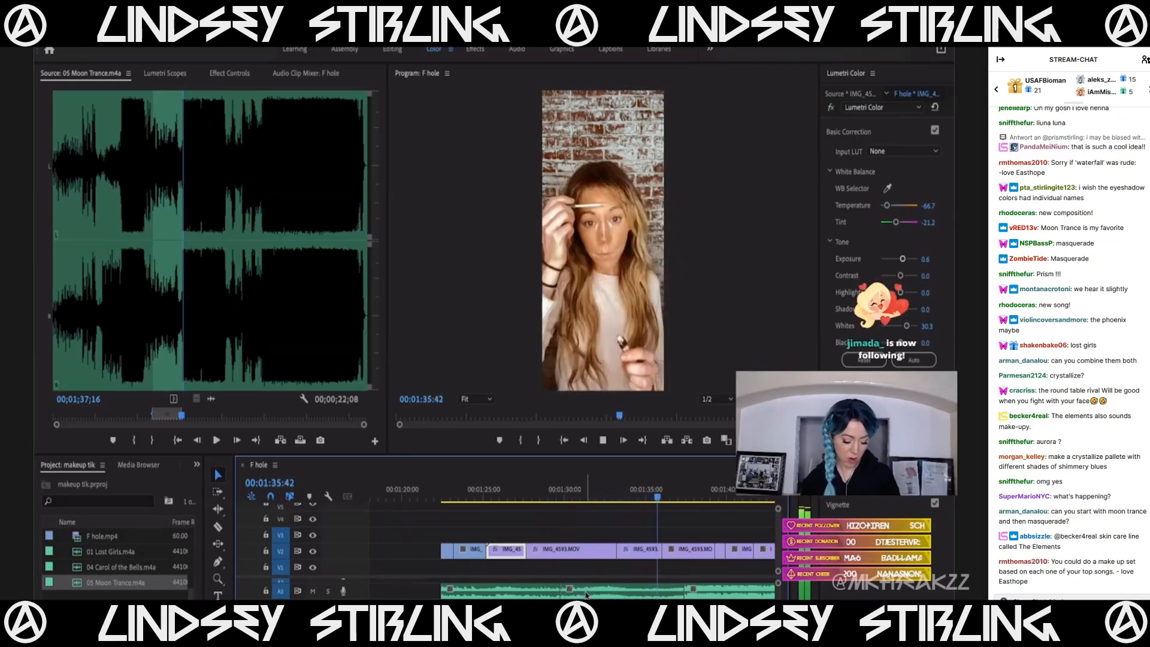
{"action": "key", "text": "space"}
{"action": "left_click", "coordinate": [556, 495]}
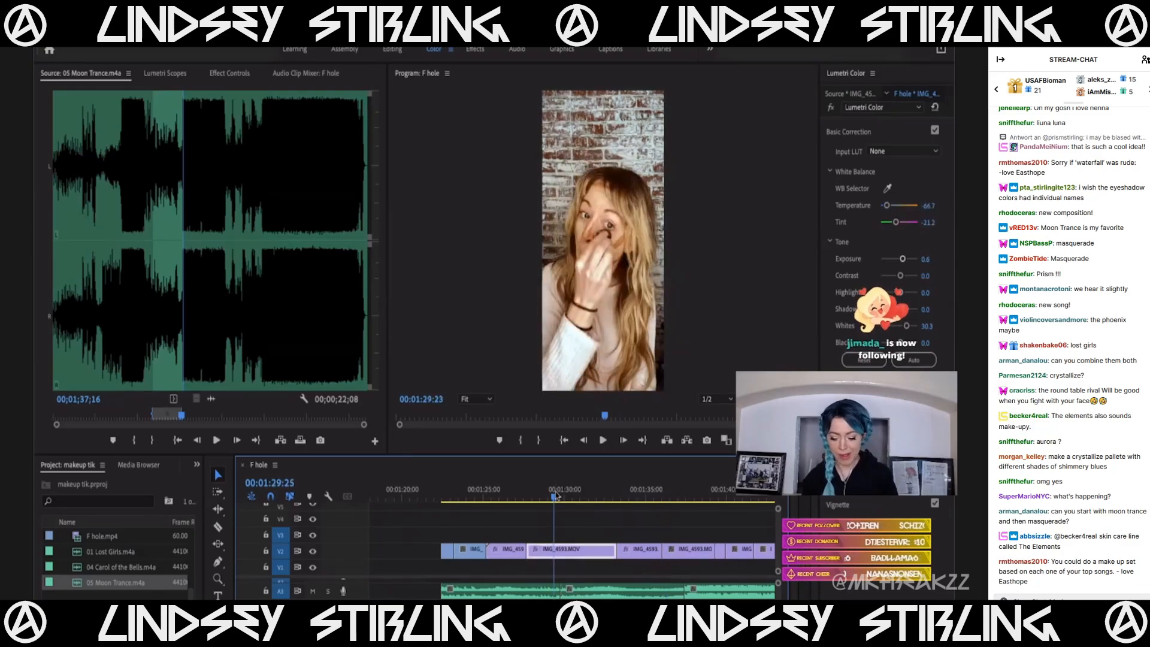
{"action": "left_click", "coordinate": [542, 495]}
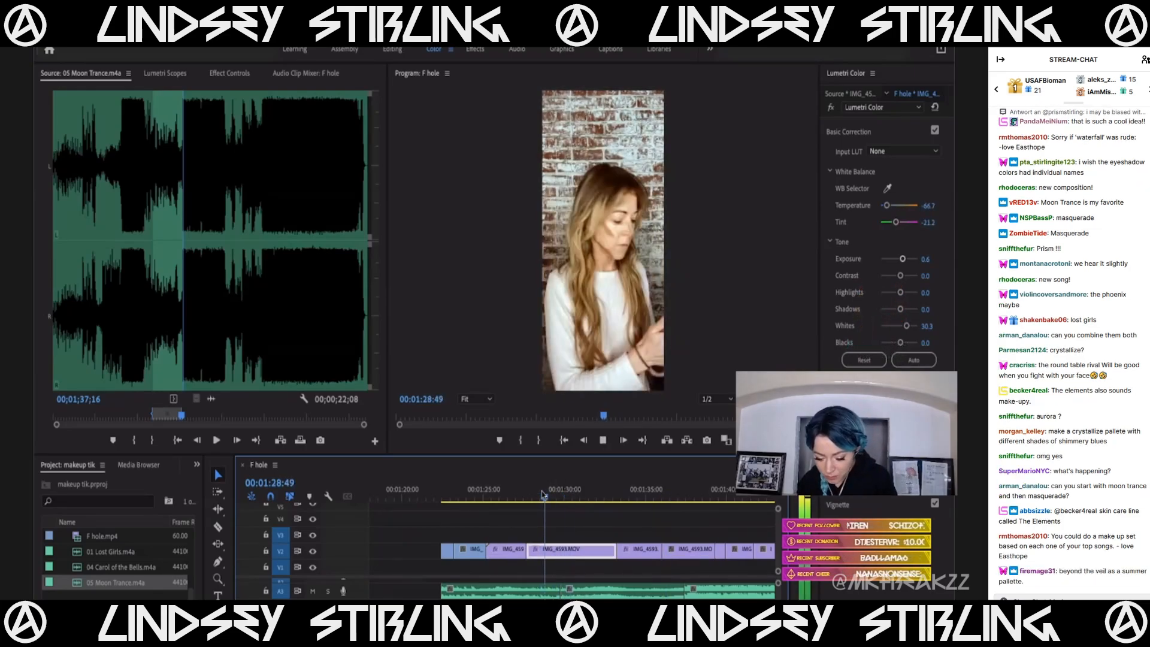
{"action": "left_click", "coordinate": [533, 494]}
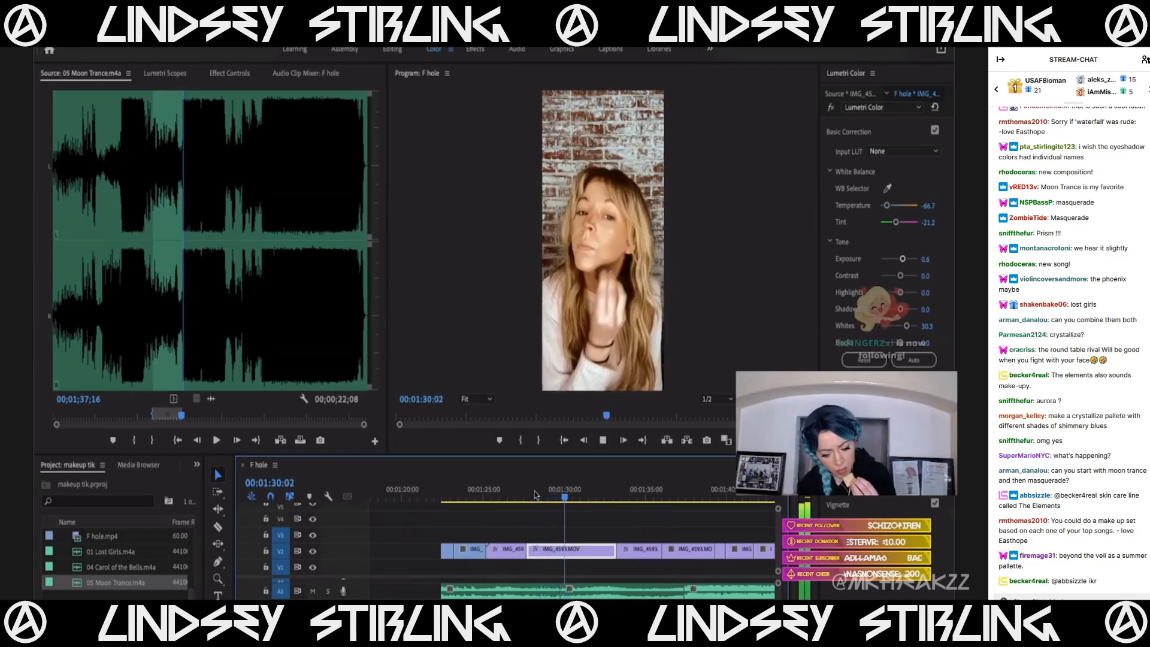
Trim the end of the first music segment beneath the IMG_4593.MOV clip to 00:01:29:44.
{"action": "scroll", "coordinate": [501, 567], "scroll_direction": "up", "scroll_amount": 5}
{"action": "scroll", "coordinate": [522, 587], "scroll_direction": "down", "scroll_amount": 4}
{"action": "scroll", "coordinate": [522, 587], "scroll_direction": "up", "scroll_amount": 1}
{"action": "scroll", "coordinate": [596, 503], "scroll_direction": "up", "scroll_amount": 3}
{"action": "left_click", "coordinate": [593, 496]}
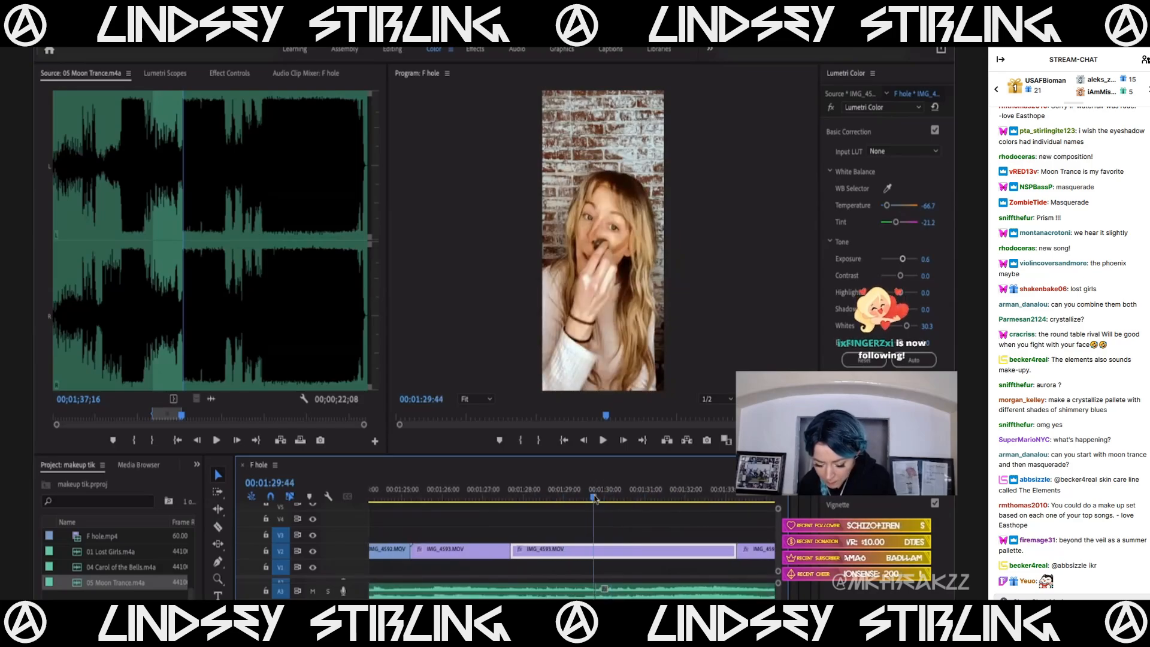
{"action": "left_click", "coordinate": [579, 591]}
{"action": "mouse_move", "coordinate": [592, 591]}
{"action": "left_mouse_down"}
{"action": "mouse_move", "coordinate": [578, 591]}
{"action": "mouse_move", "coordinate": [589, 592]}
{"action": "left_mouse_up"}
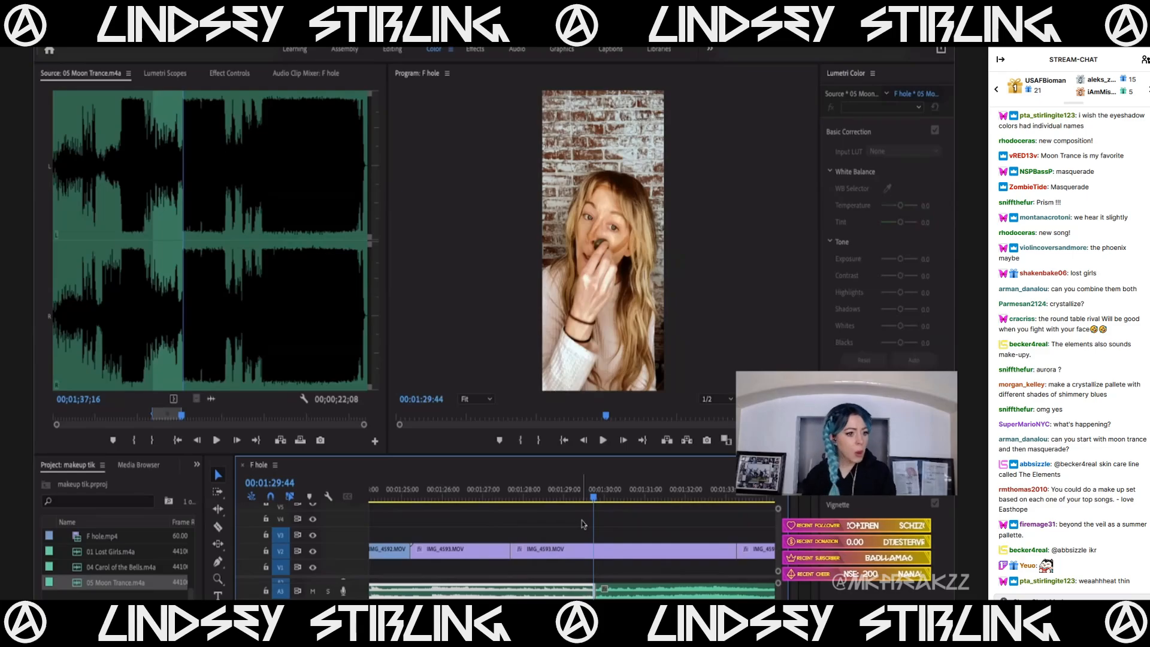
Replay the trimmed music edit beneath IMG_4593.MOV up to about 00:01:30:02.
{"action": "left_click", "coordinate": [578, 493]}
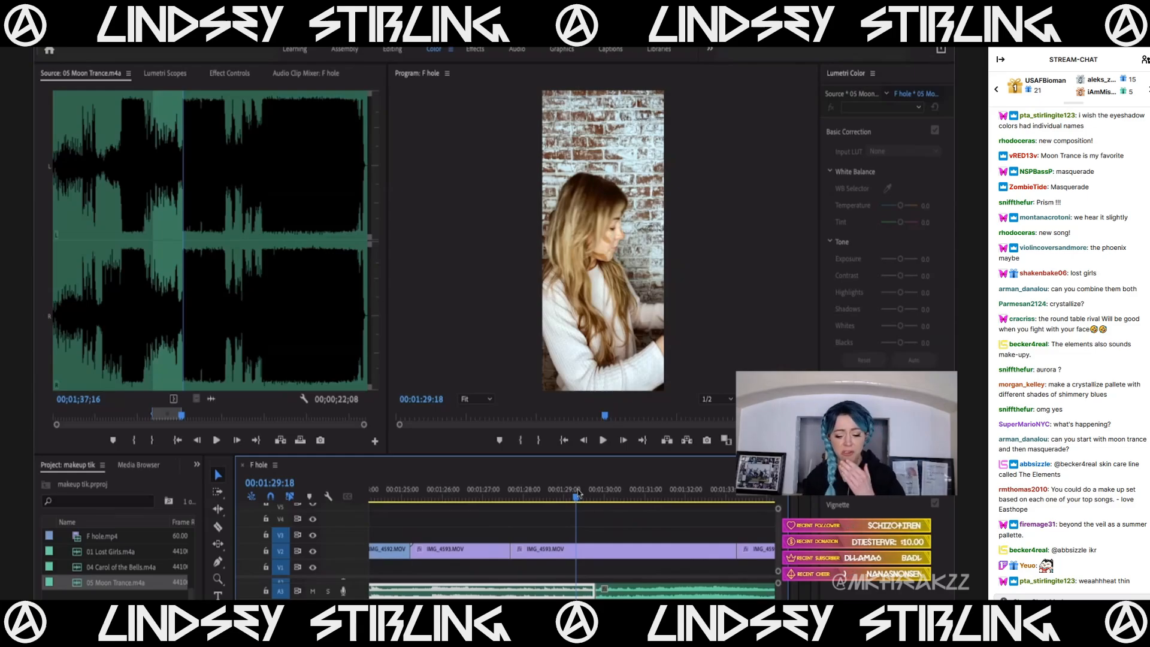
{"action": "left_click", "coordinate": [547, 493]}
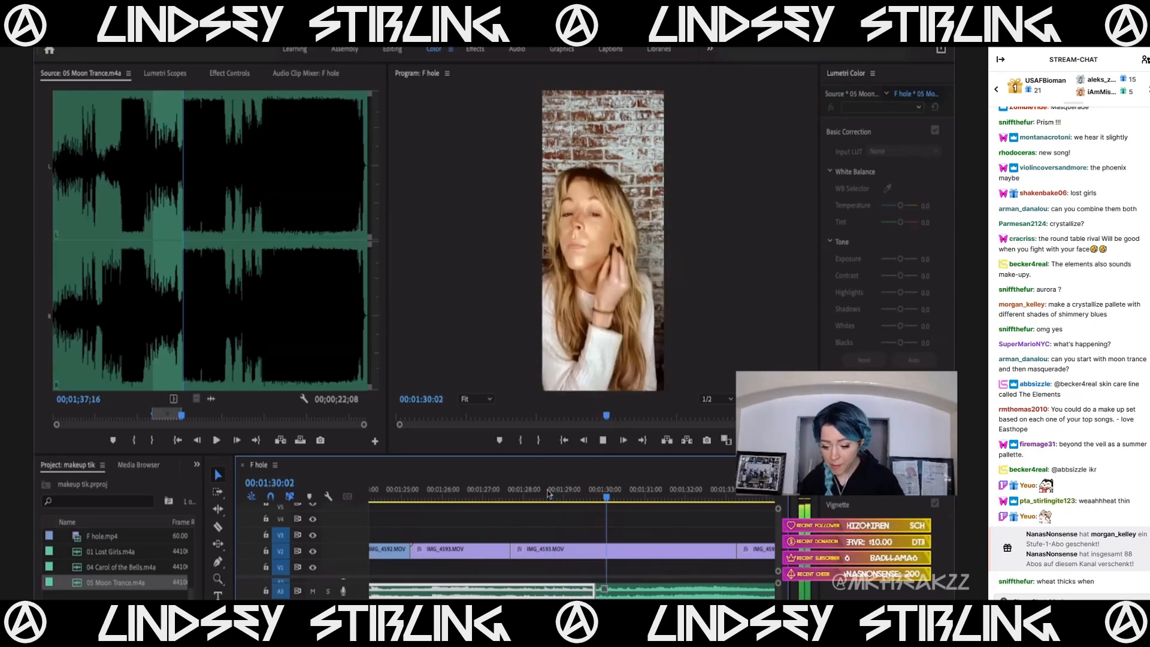
{"action": "left_click", "coordinate": [547, 493]}
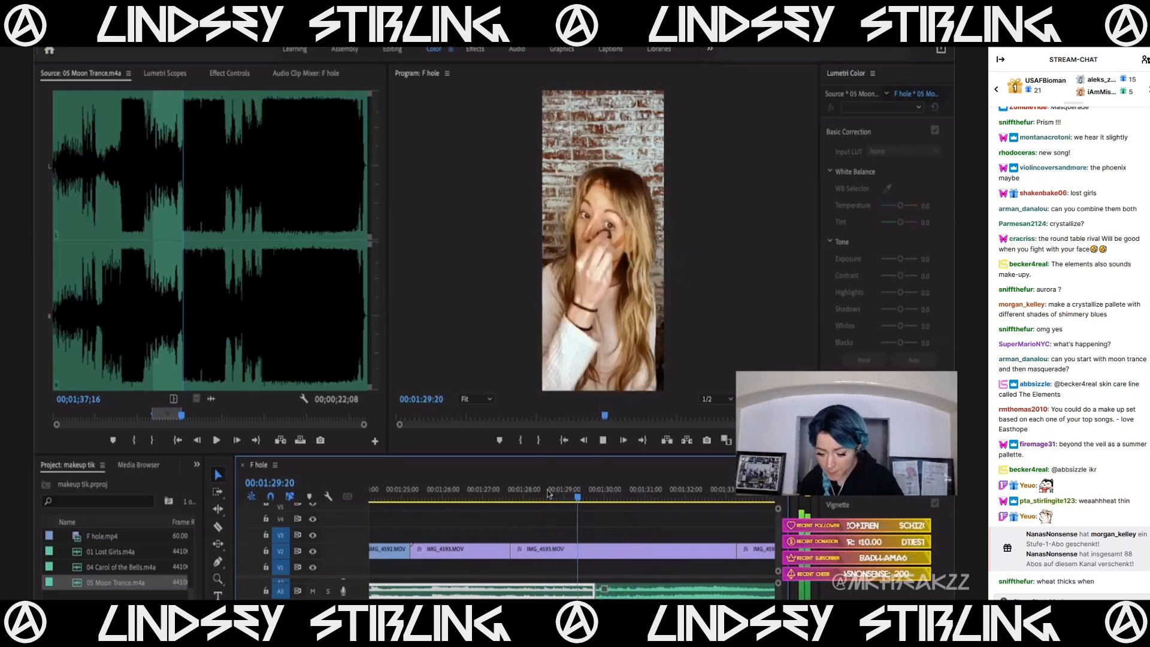
Shift the first music edit beneath IMG_4593.MOV about 4 frames earlier near 00:01:29:43.
{"action": "left_click", "coordinate": [582, 552]}
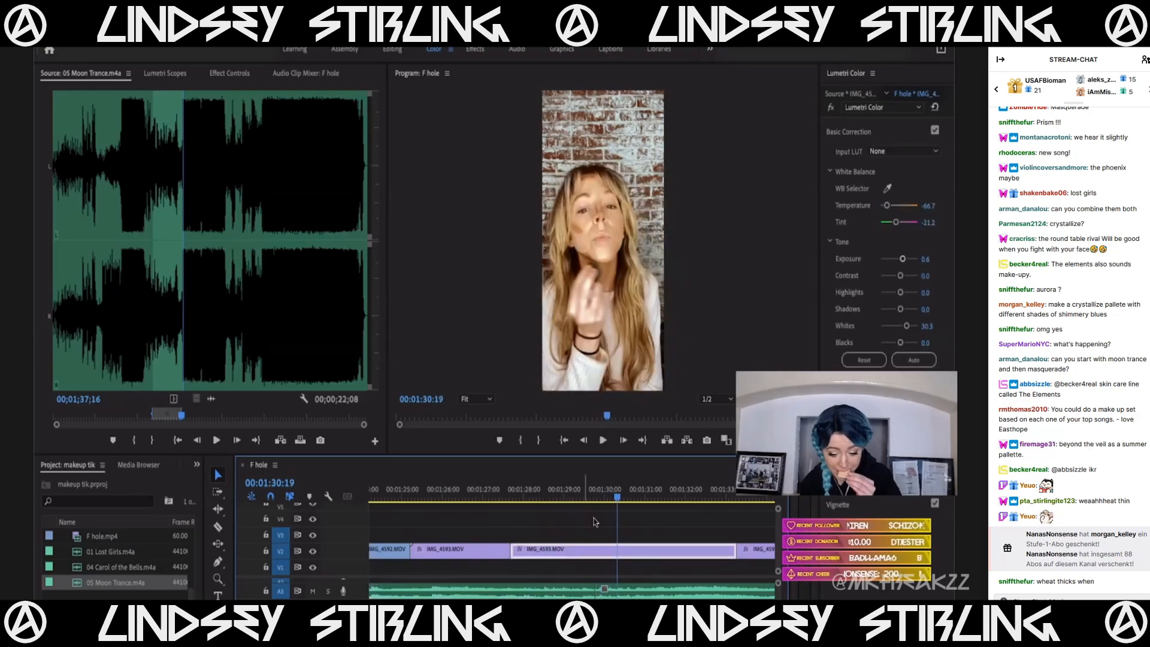
{"action": "left_click", "coordinate": [594, 496]}
{"action": "left_click_drag", "start_coordinate": [591, 589], "coordinate": [587, 590]}
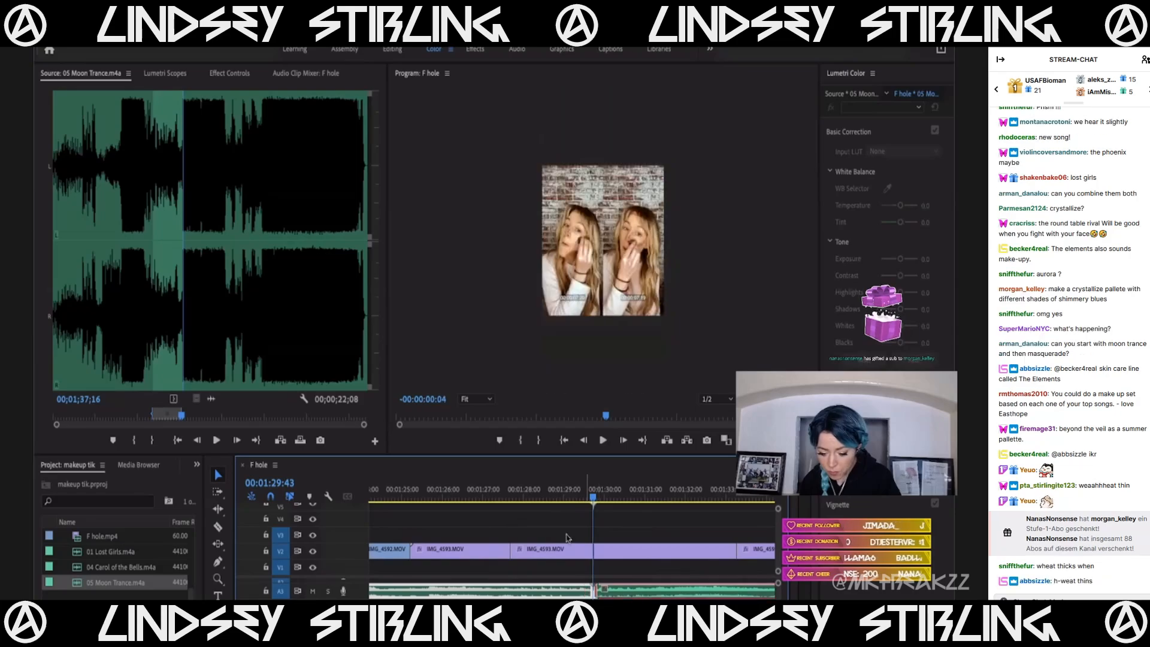
Replay the adjusted music edit and continue through the makeup footage to about 00:01:37:49.
{"action": "left_click", "coordinate": [554, 496]}
{"action": "key", "text": "space"}
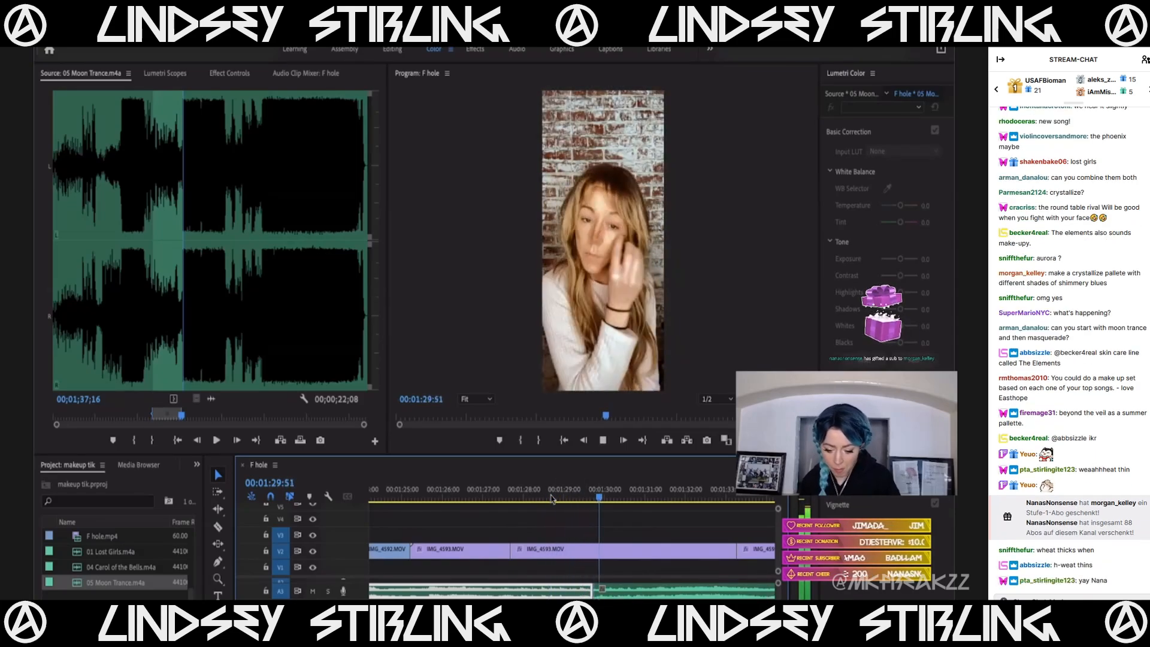
{"action": "scroll", "coordinate": [602, 572], "scroll_direction": "down", "scroll_amount": 3}
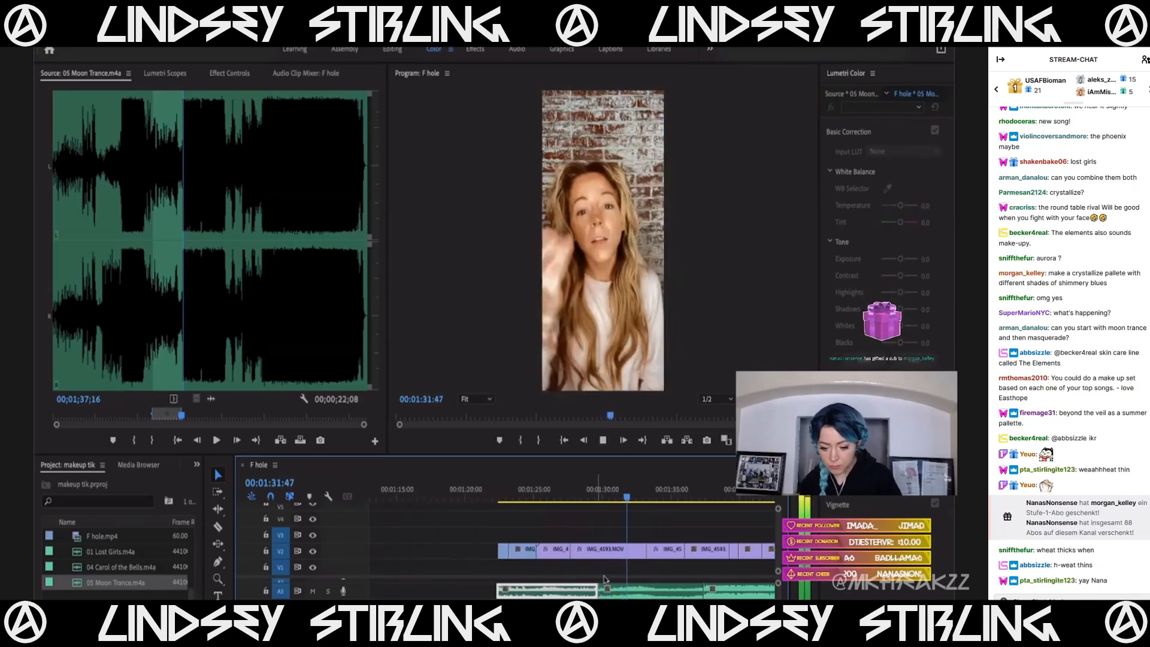
{"action": "scroll", "coordinate": [603, 575], "scroll_direction": "down", "scroll_amount": 2}
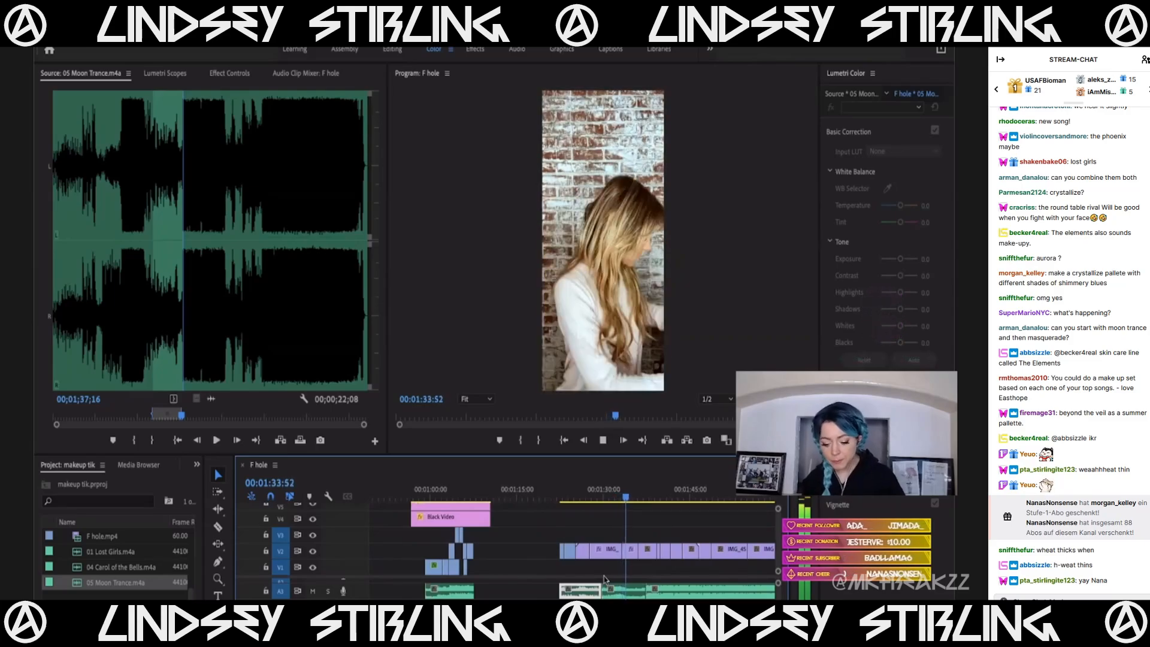
{"action": "scroll", "coordinate": [603, 577], "scroll_direction": "down", "scroll_amount": 2}
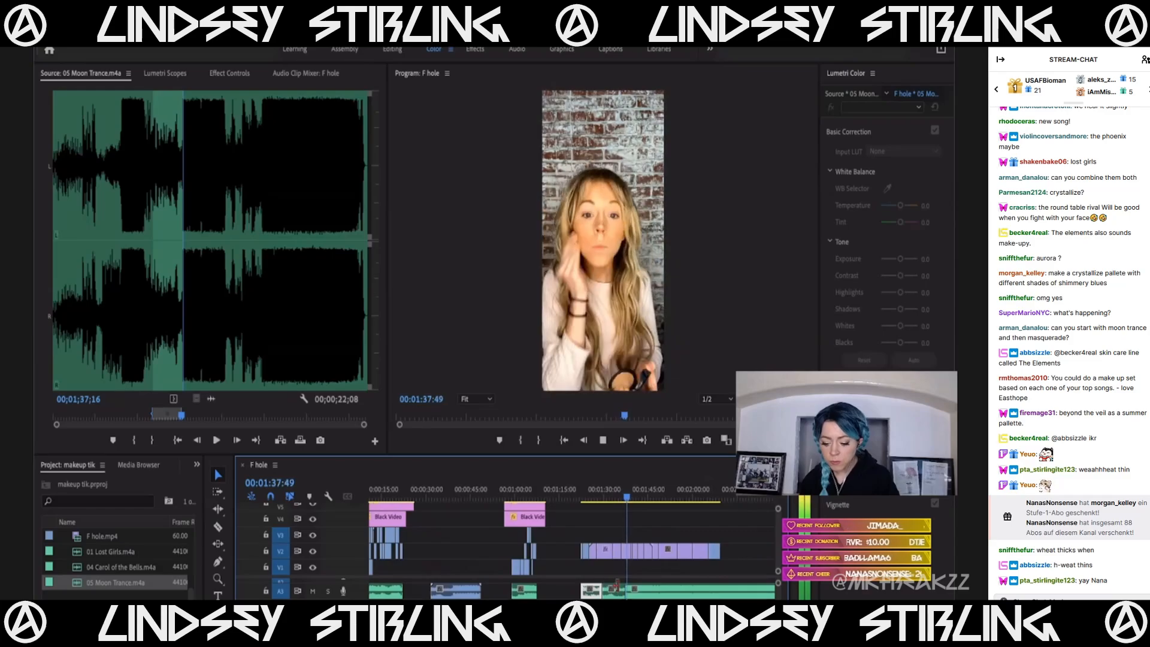
{"action": "key", "text": "space"}
Trim the start of the music segment following the second music edit to 00:01:37:35.
{"action": "scroll", "coordinate": [629, 582], "scroll_direction": "up", "scroll_amount": 7}
{"action": "left_click_drag", "start_coordinate": [580, 495], "coordinate": [590, 498]}
{"action": "key", "text": "Left"}
{"action": "key", "text": "Left"}
{"action": "key", "text": "Left"}
{"action": "key", "text": "Left"}
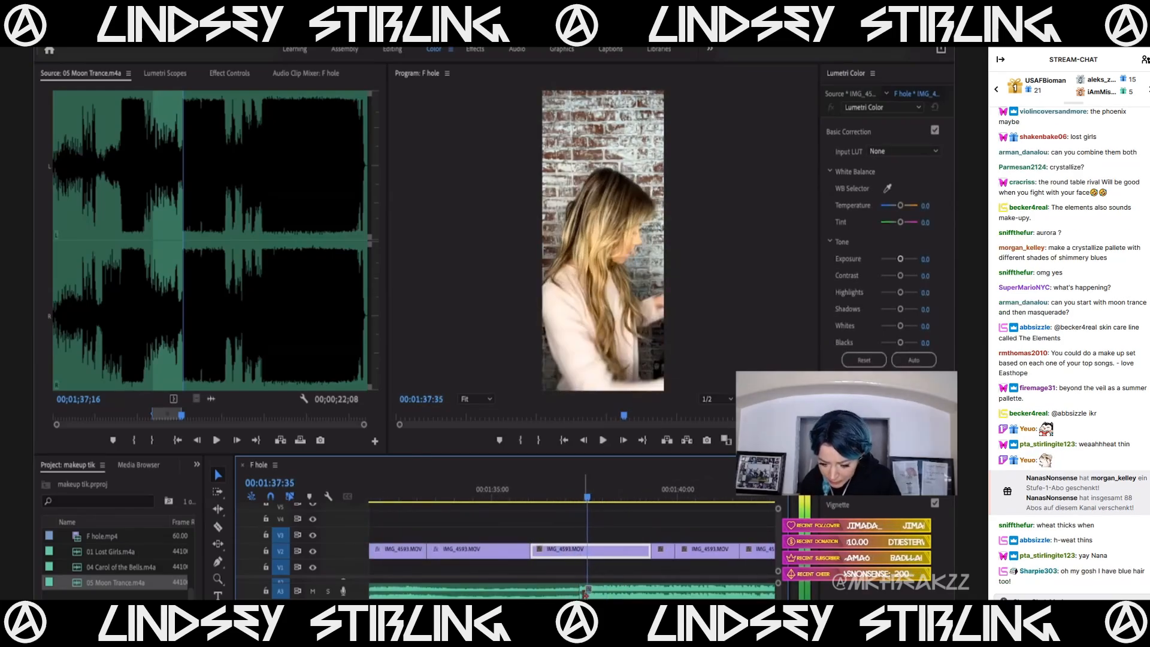
{"action": "left_click_drag", "start_coordinate": [585, 594], "coordinate": [589, 594]}
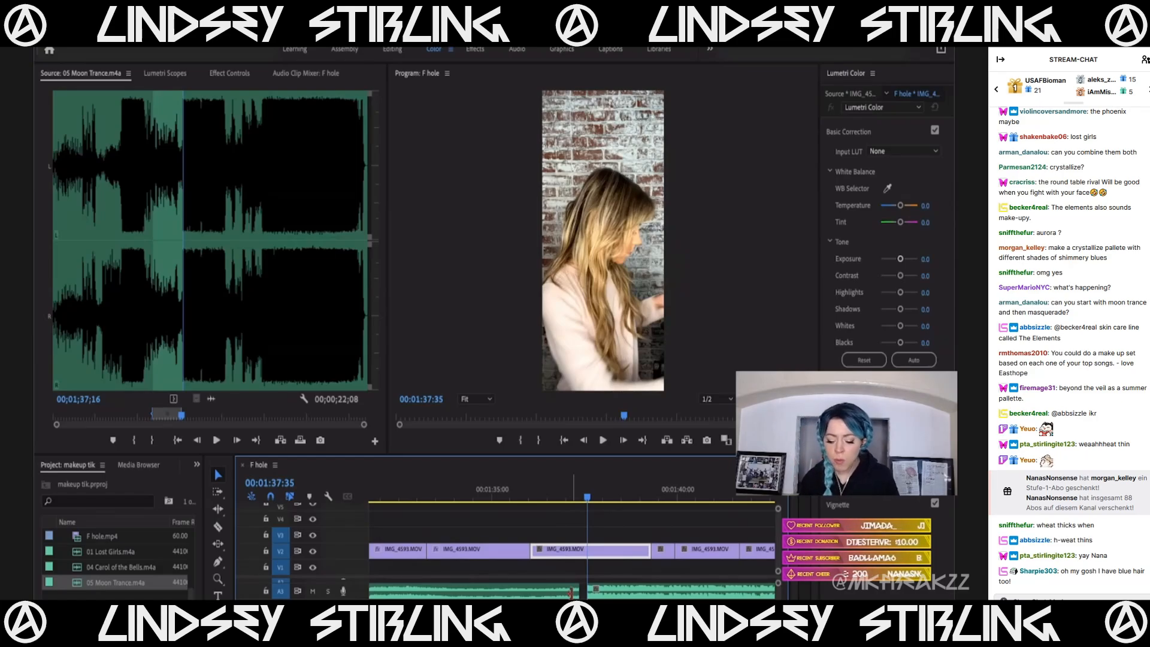
Trim the end of the preceding music segment and move the following one earlier to close the gap near 00:01:37:00.
{"action": "left_click", "coordinate": [567, 492]}
{"action": "left_click_drag", "start_coordinate": [580, 591], "coordinate": [587, 591]}
{"action": "scroll", "coordinate": [587, 590], "scroll_direction": "up", "scroll_amount": 3}
{"action": "scroll", "coordinate": [587, 589], "scroll_direction": "up", "scroll_amount": 2}
{"action": "left_click_drag", "start_coordinate": [601, 593], "coordinate": [569, 595]}
{"action": "scroll", "coordinate": [509, 581], "scroll_direction": "down", "scroll_amount": 5}
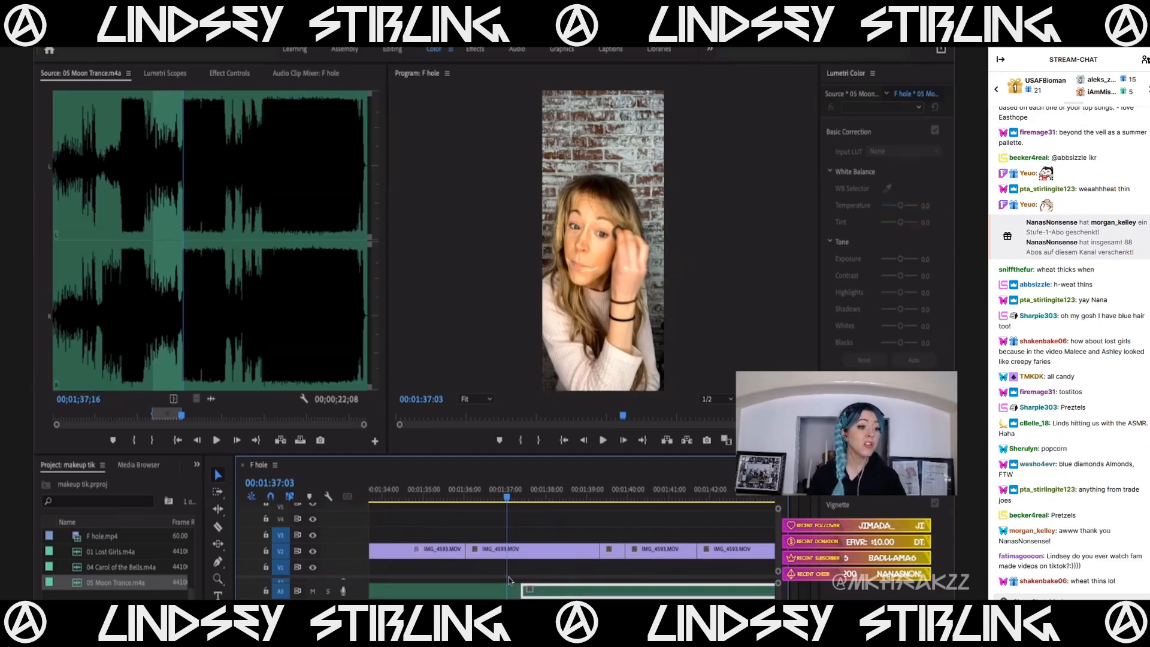
Play across the second music edit from 00:01:35:04 to 00:01:39:22.
{"action": "left_click", "coordinate": [468, 490]}
{"action": "left_click", "coordinate": [486, 497]}
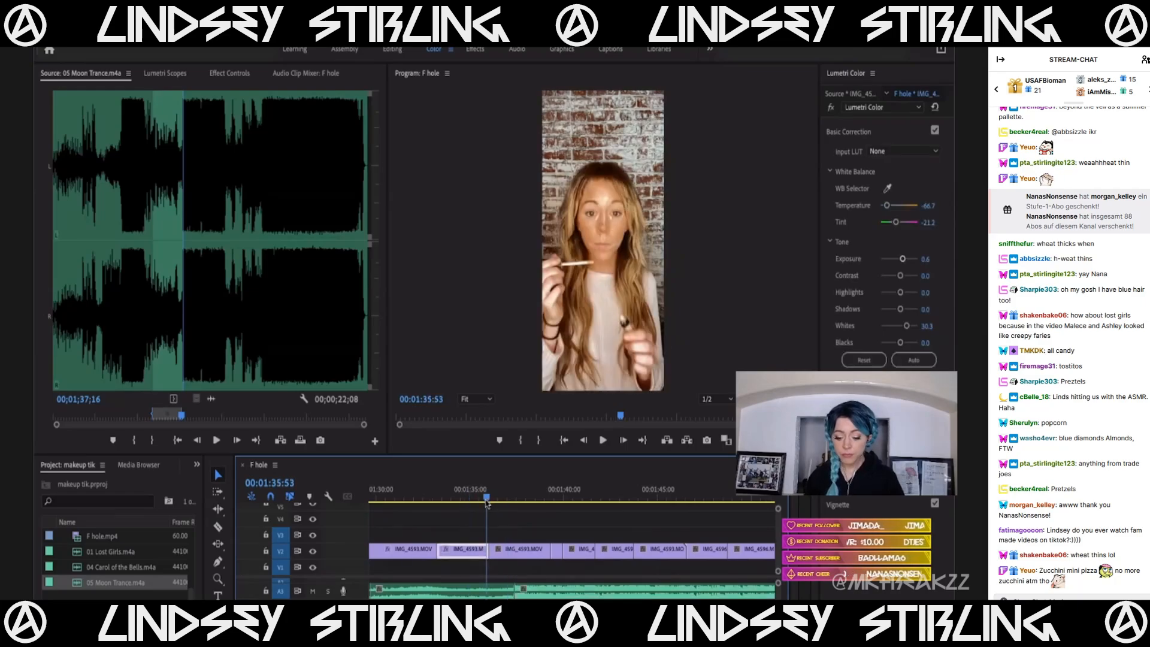
{"action": "left_click", "coordinate": [472, 497]}
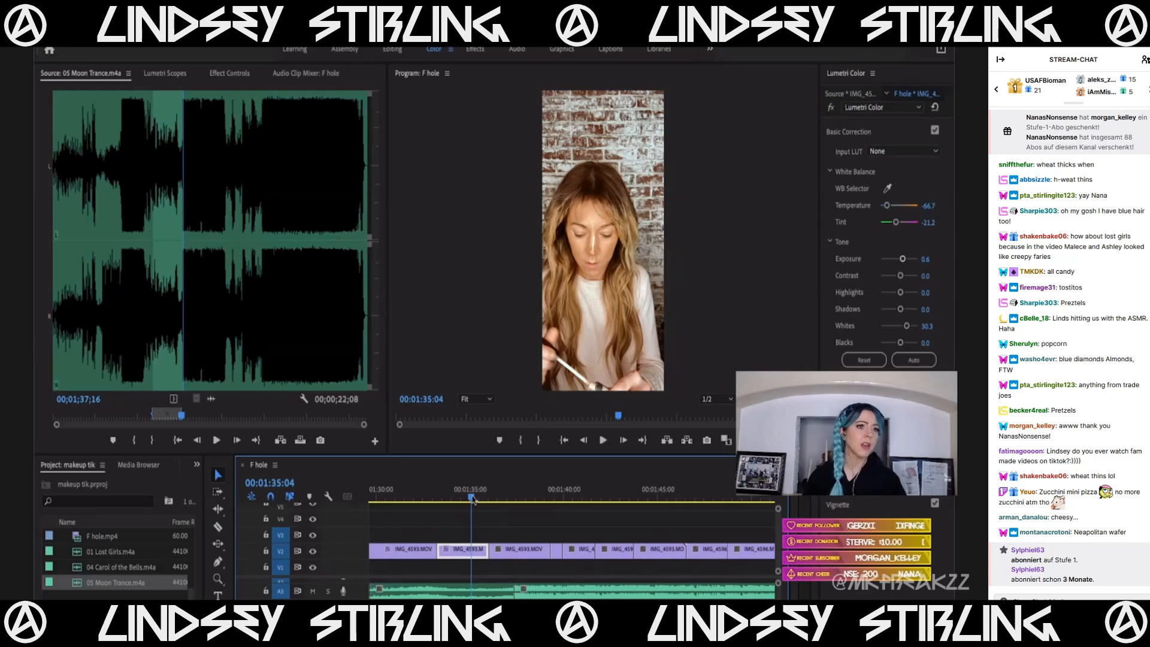
{"action": "key", "text": "space"}
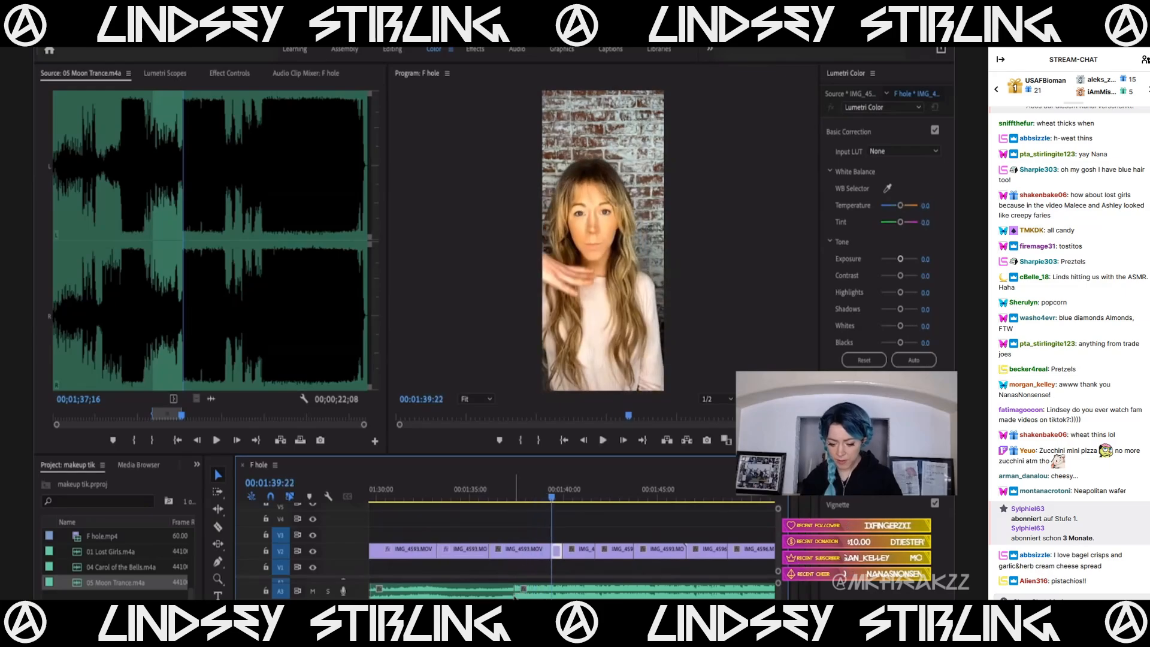
{"action": "key", "text": "space"}
Add a Constant Power crossfade to the second music edit and shorten it to a brief transition.
{"action": "key", "text": "super+shift+d"}
{"action": "key", "text": "equal"}
{"action": "key", "text": "equal"}
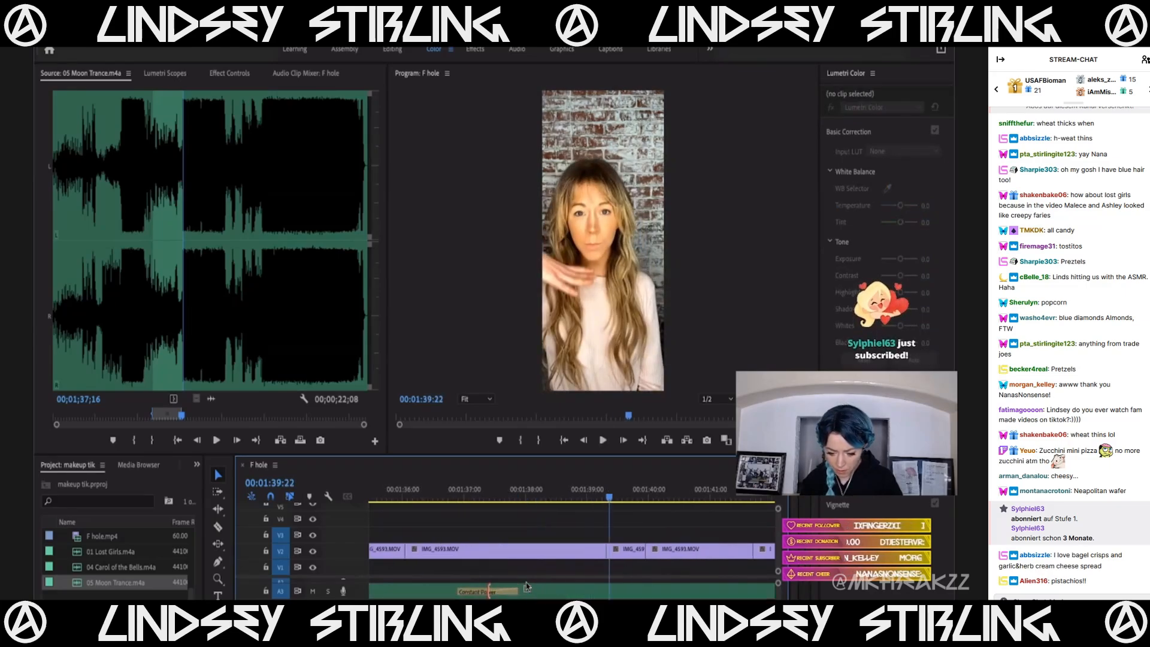
{"action": "left_click_drag", "start_coordinate": [513, 591], "coordinate": [481, 592]}
{"action": "key", "text": "minus"}
{"action": "key", "text": "minus"}
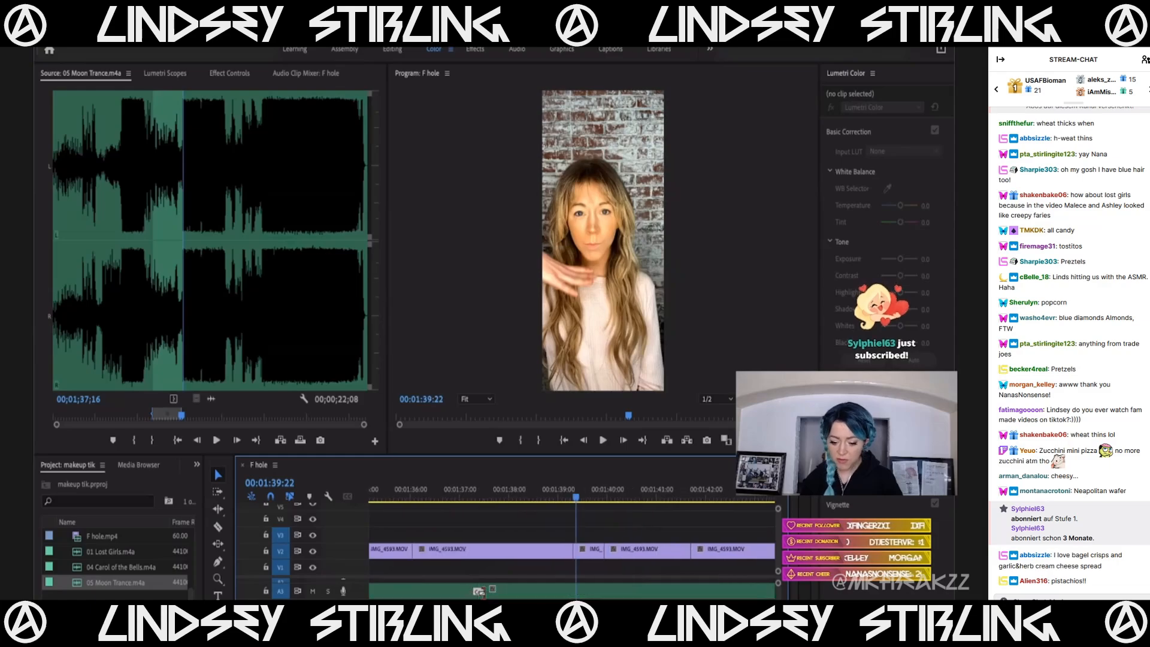
Play the crossfade from 00:01:36:36 and trim the last music clip to end with the last makeup video clip.
{"action": "left_click", "coordinate": [466, 496]}
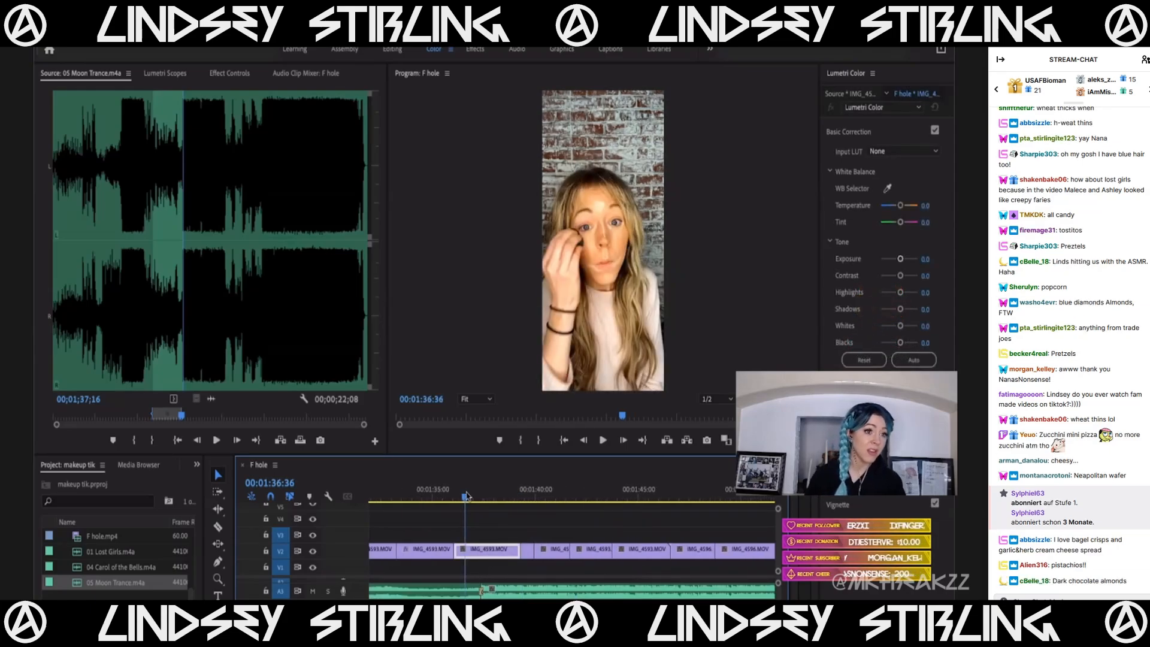
{"action": "key", "text": "minus"}
{"action": "key", "text": "minus"}
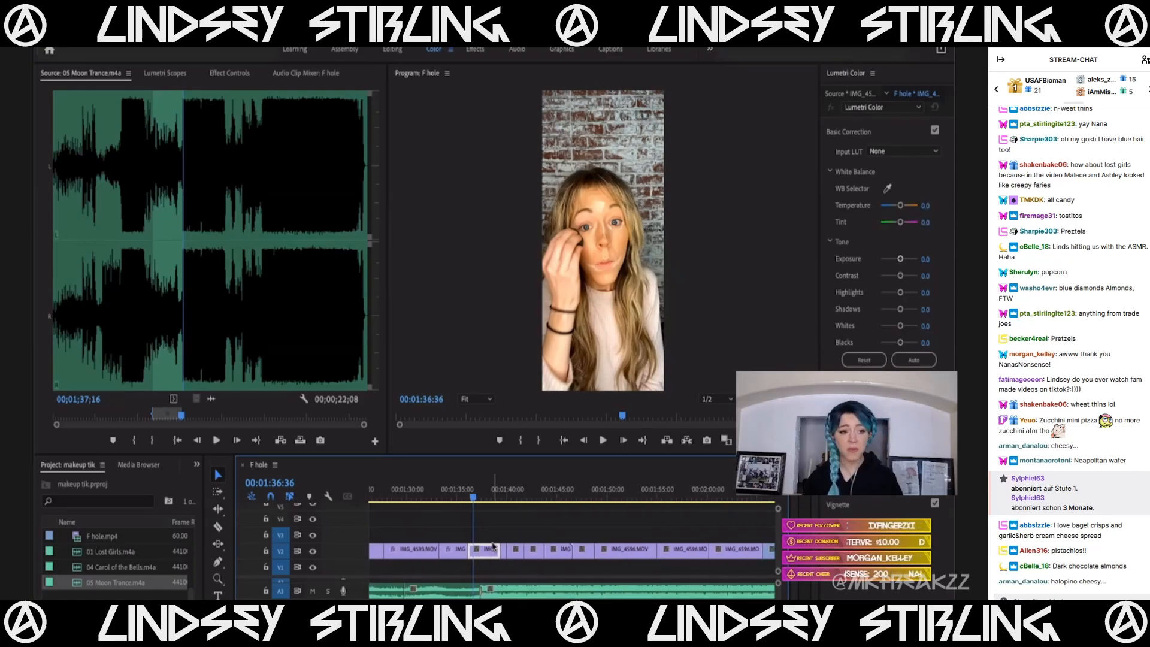
{"action": "key", "text": "minus"}
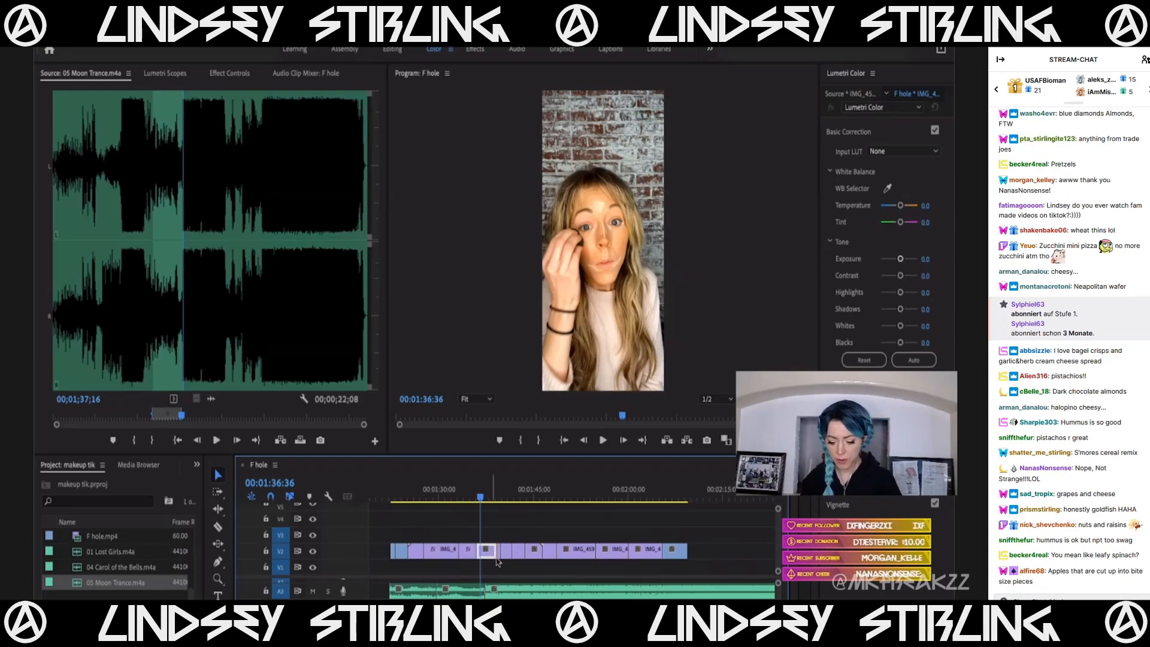
{"action": "key", "text": "space"}
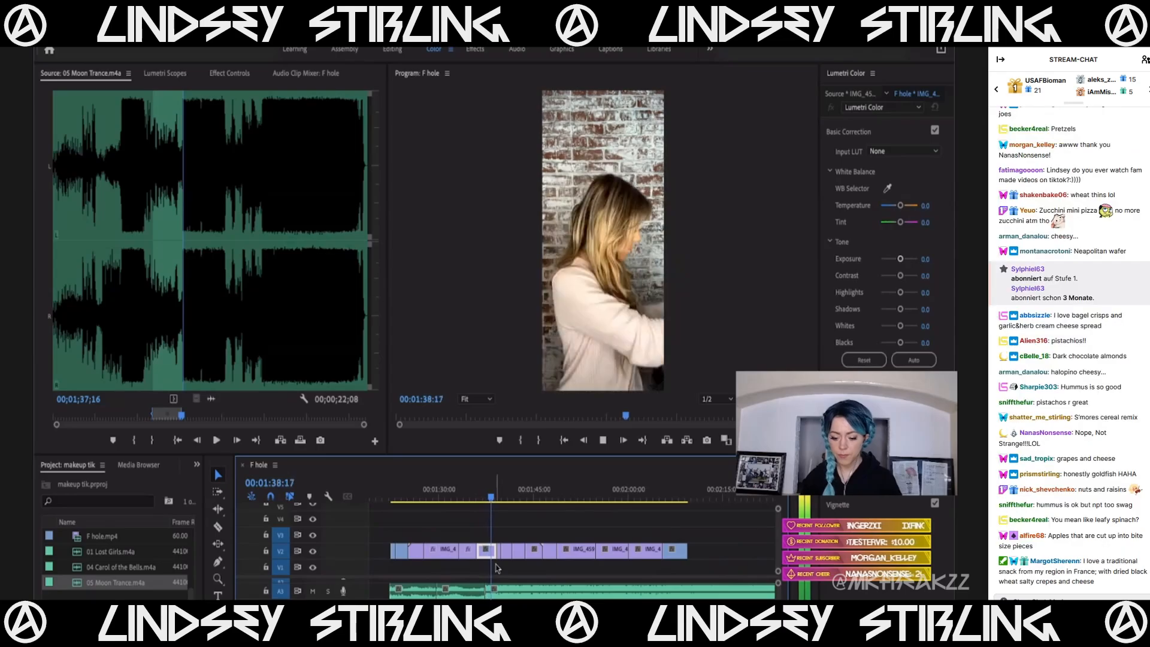
{"action": "key", "text": "minus"}
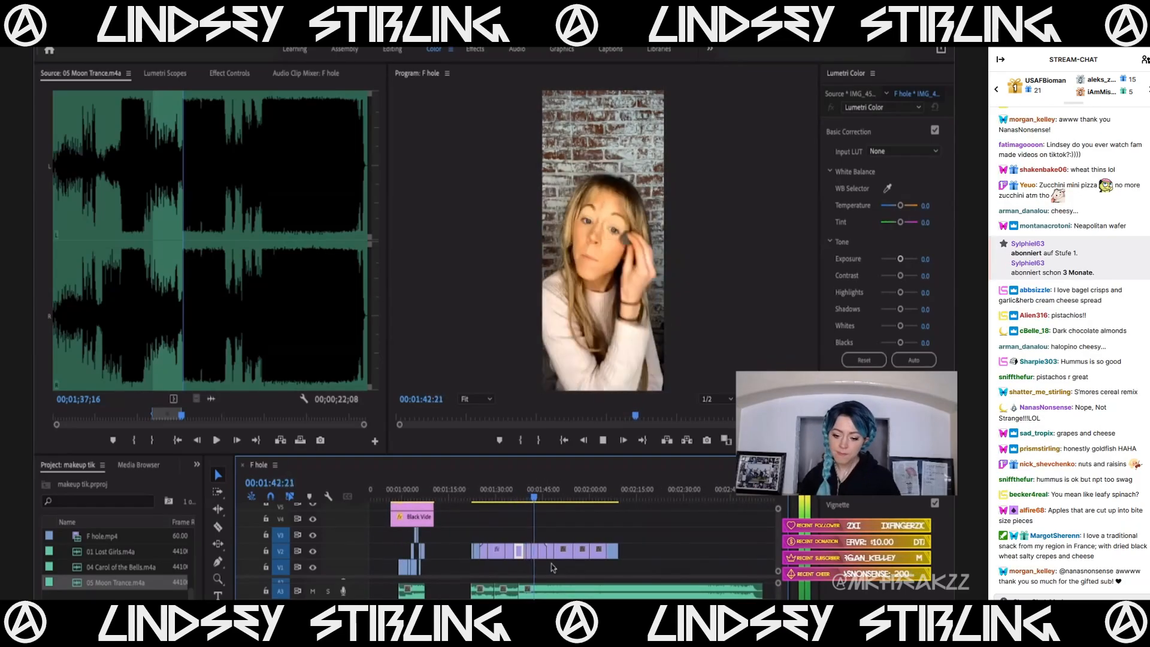
{"action": "left_click_drag", "start_coordinate": [760, 589], "coordinate": [617, 589]}
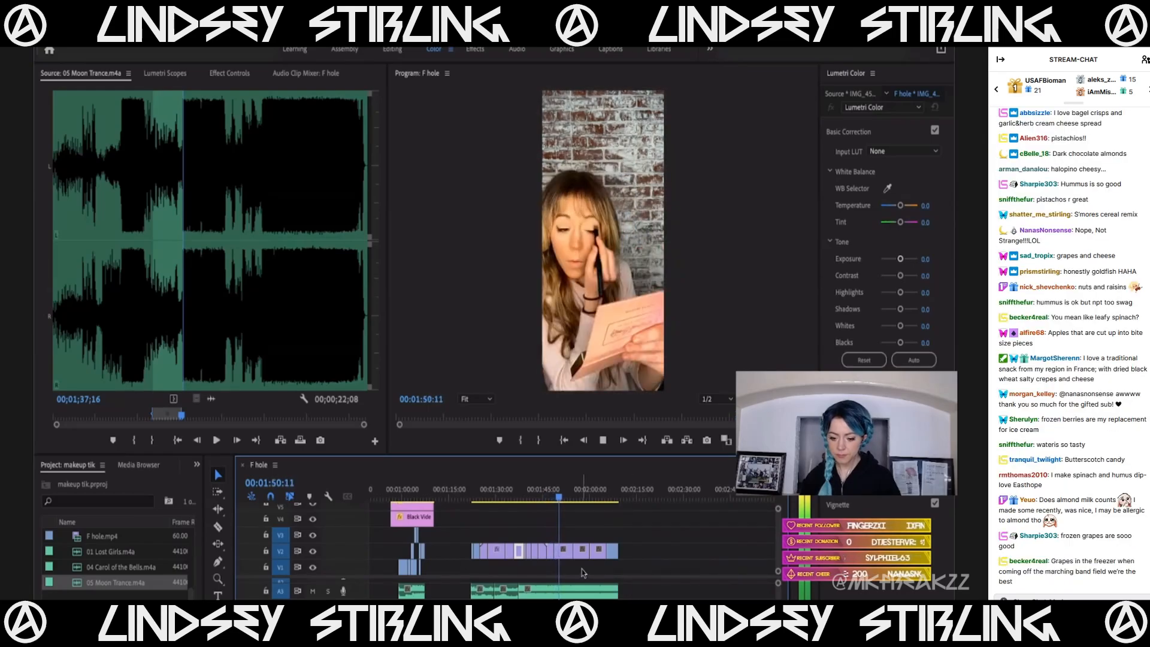
{"action": "key", "text": "space"}
Review the palette box shot and trim its cut to the next IMG_4596.MOV clip at 00:01:48:37.
{"action": "key", "text": "equal"}
{"action": "key", "text": "equal"}
{"action": "key", "text": "equal"}
{"action": "key", "text": "minus"}
{"action": "key", "text": "minus"}
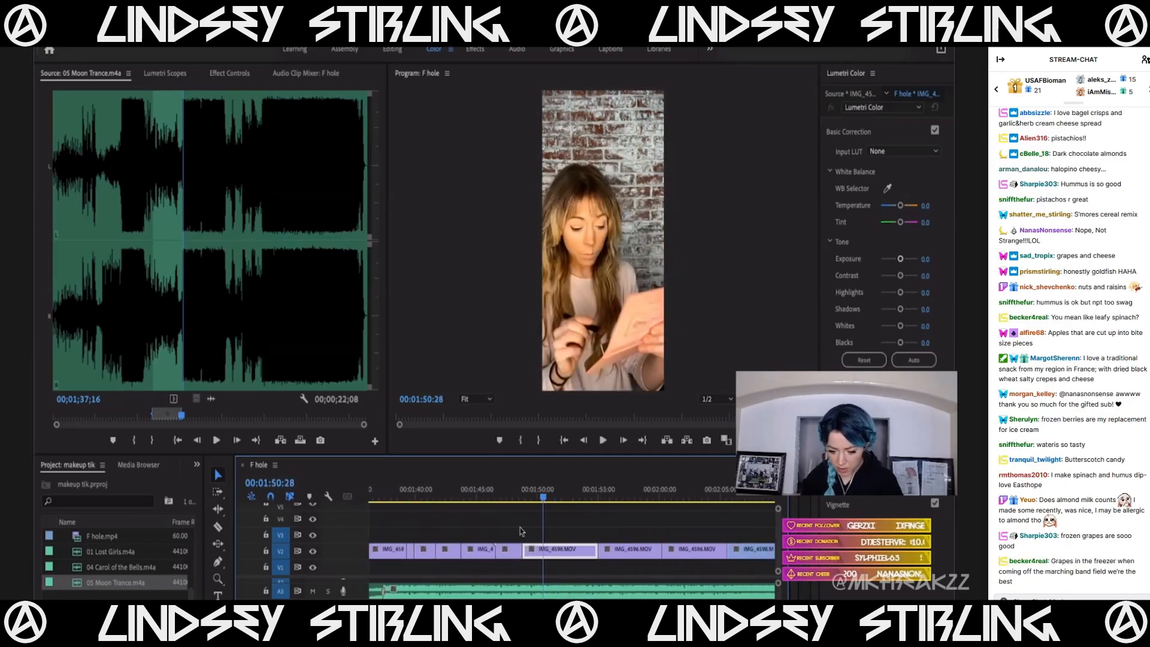
{"action": "left_click", "coordinate": [497, 497]}
{"action": "key", "text": "space"}
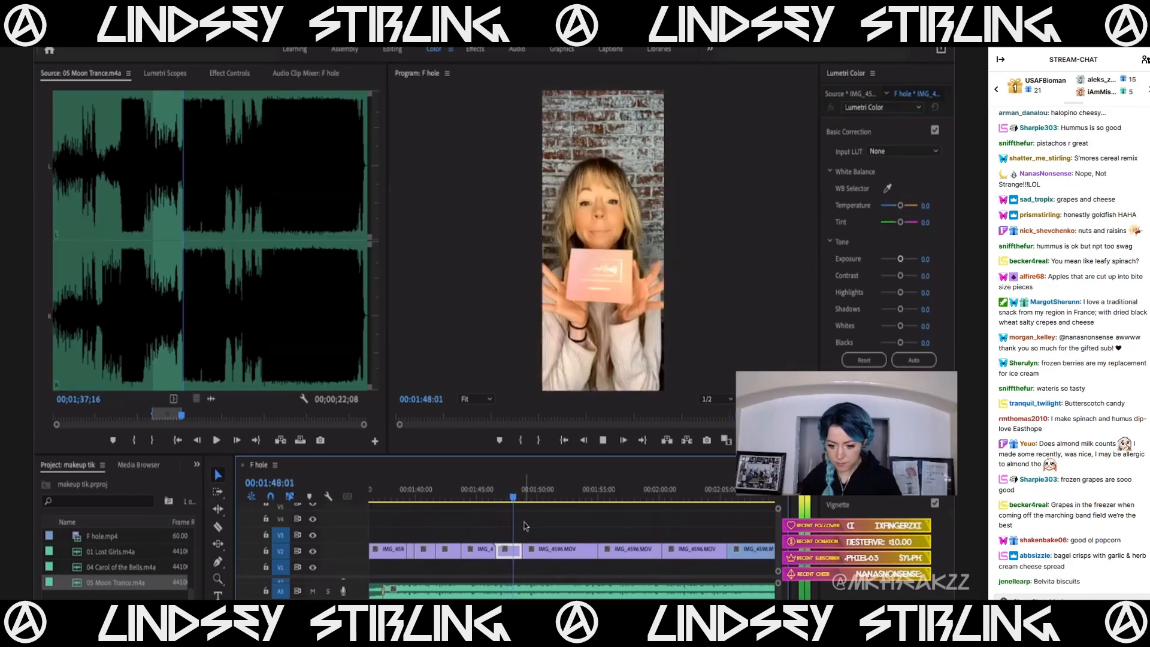
{"action": "key", "text": "space"}
{"action": "left_click", "coordinate": [533, 552]}
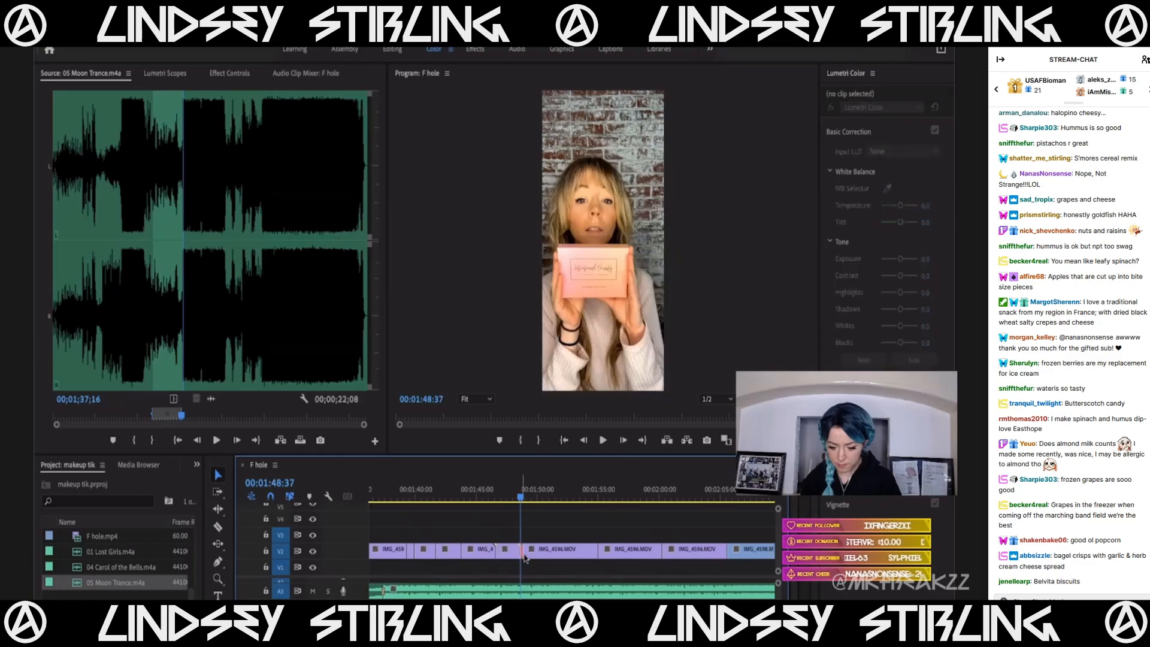
Trim the start of the IMG_4596.MOV palette clip to 00:01:49:16 and move it against the preceding clip.
{"action": "key", "text": "space"}
{"action": "key", "text": "space"}
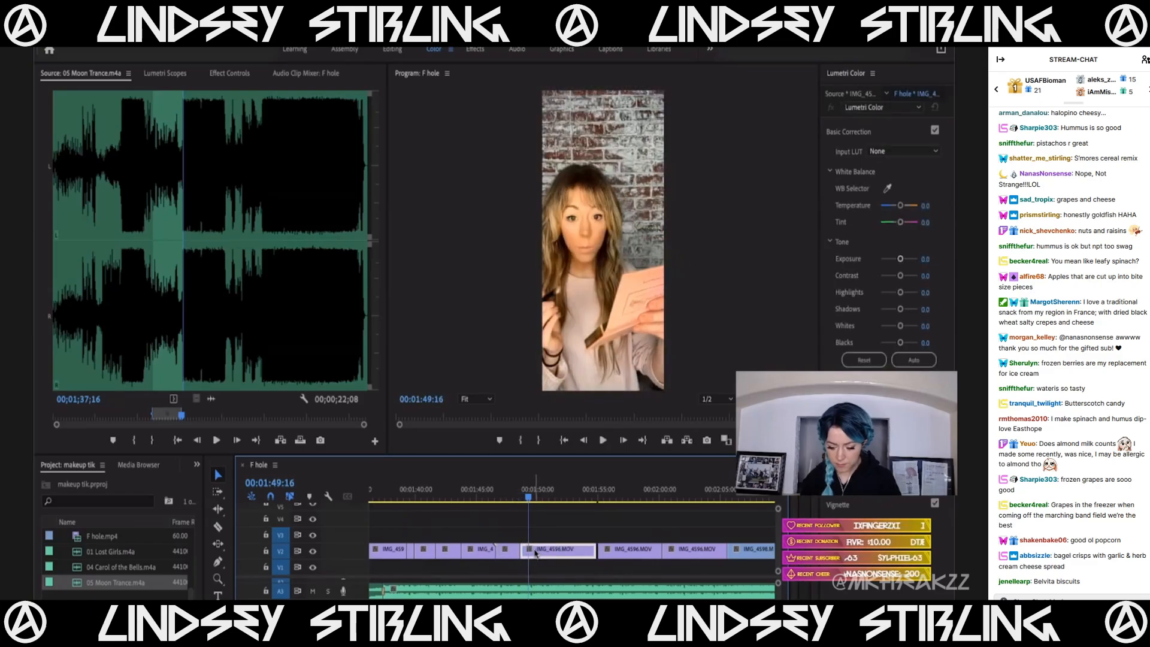
{"action": "left_click_drag", "start_coordinate": [531, 551], "coordinate": [540, 551]}
{"action": "left_click", "coordinate": [508, 549]}
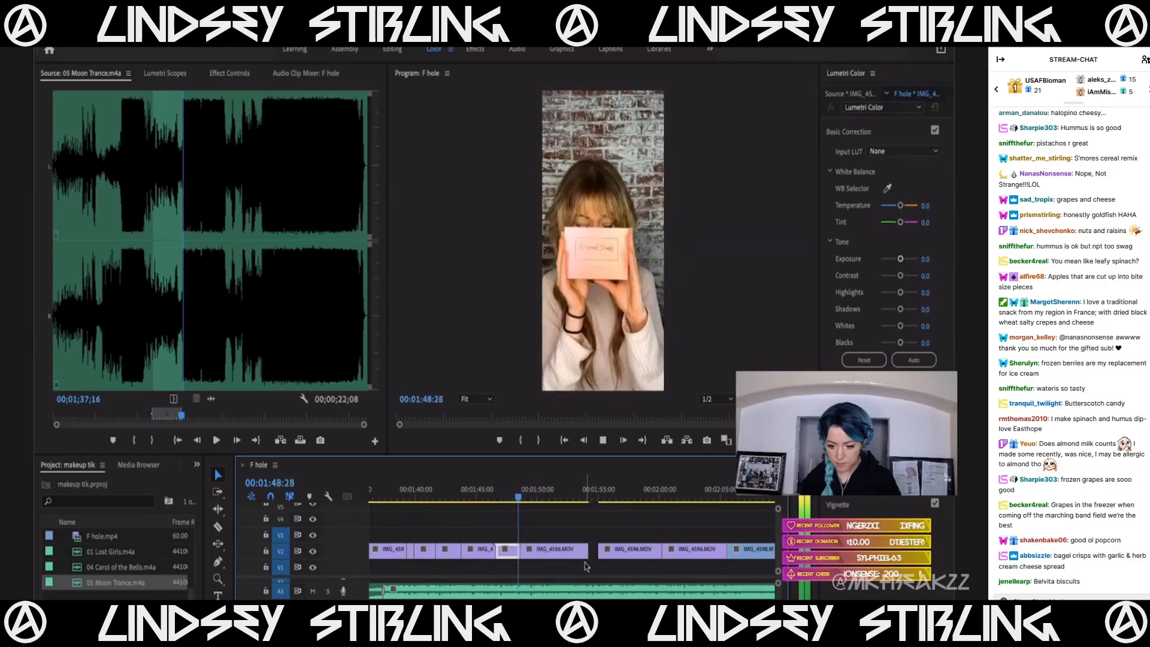
Play through the shortened palette clip and split it at 00:01:52:22.
{"action": "key", "text": "space"}
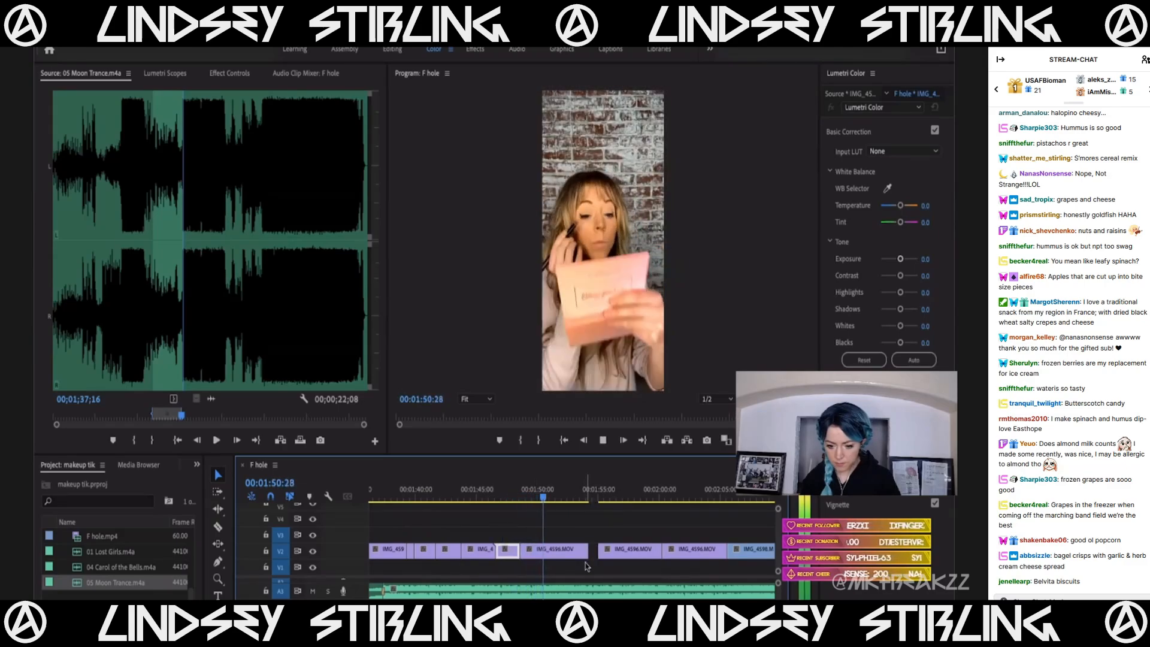
{"action": "key", "text": "space"}
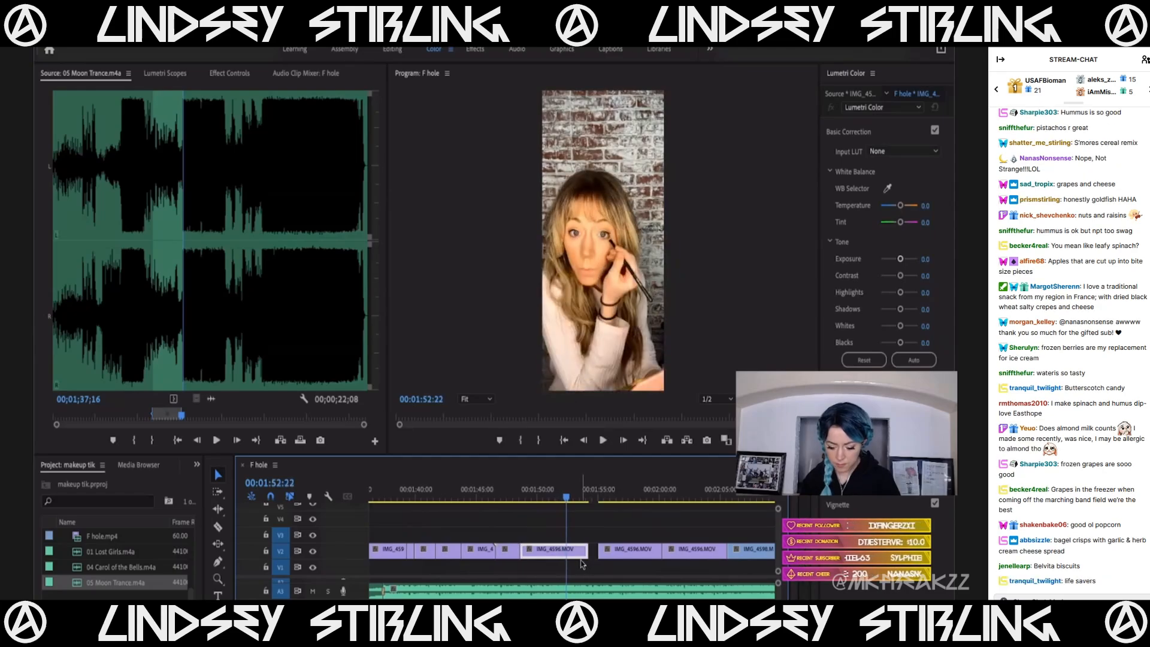
{"action": "key", "text": "c"}
{"action": "left_click", "coordinate": [567, 551]}
Cut the split-off eye makeup clip to end at 00:01:53:50 and close the gap before the following clips.
{"action": "key", "text": "space"}
{"action": "key", "text": "space"}
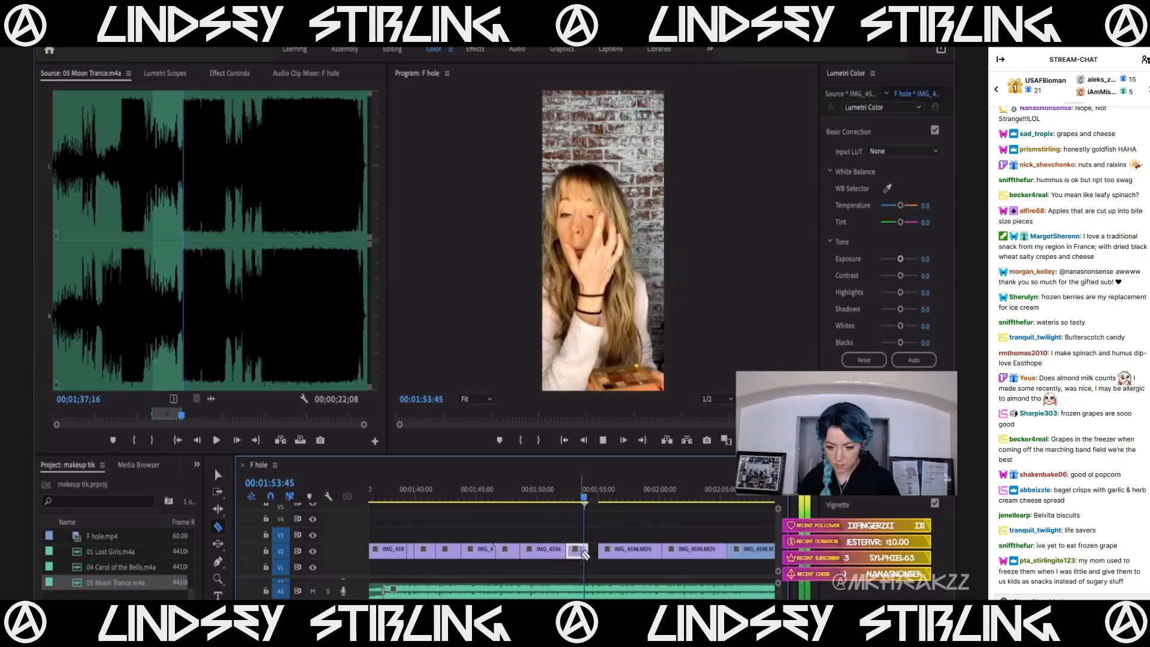
{"action": "key", "text": "space"}
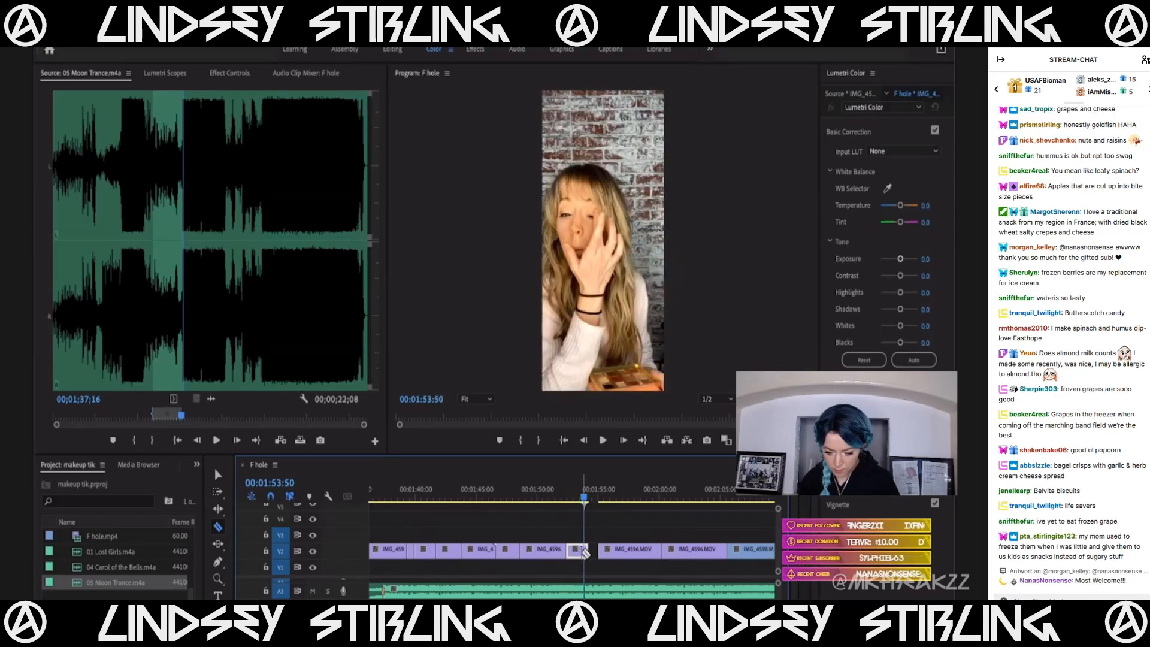
{"action": "key", "text": "v"}
{"action": "key", "text": "Delete"}
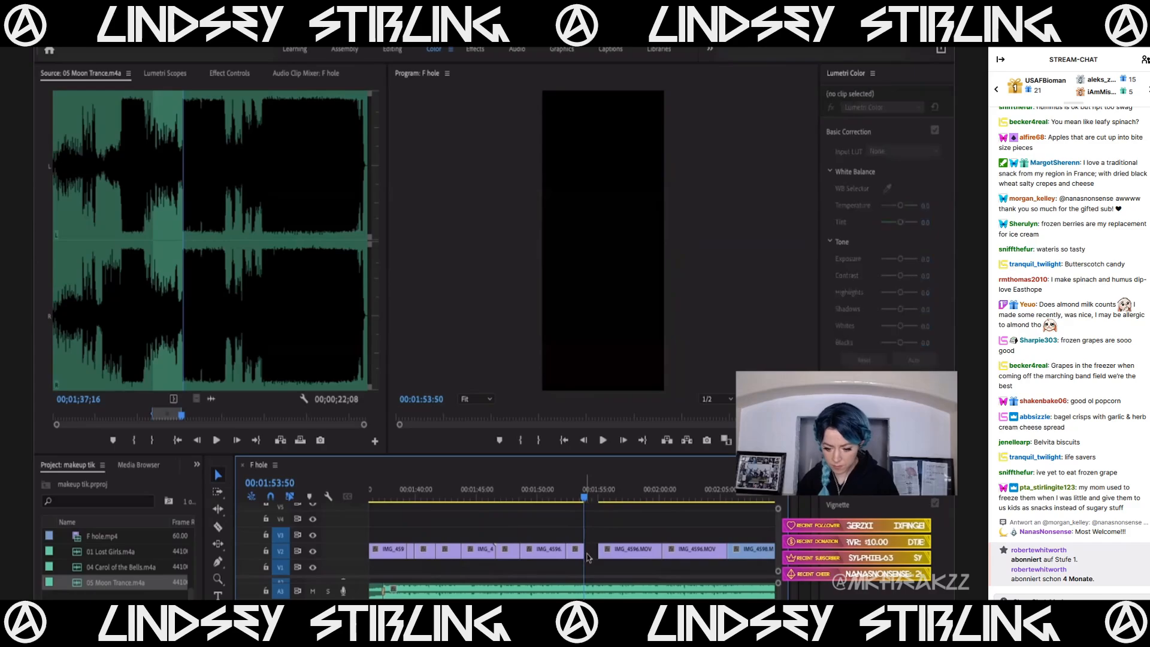
{"action": "key", "text": "Delete"}
Review the mascara clip and split it near 00:01:56:00 and again at 00:01:56:43.
{"action": "key", "text": "space"}
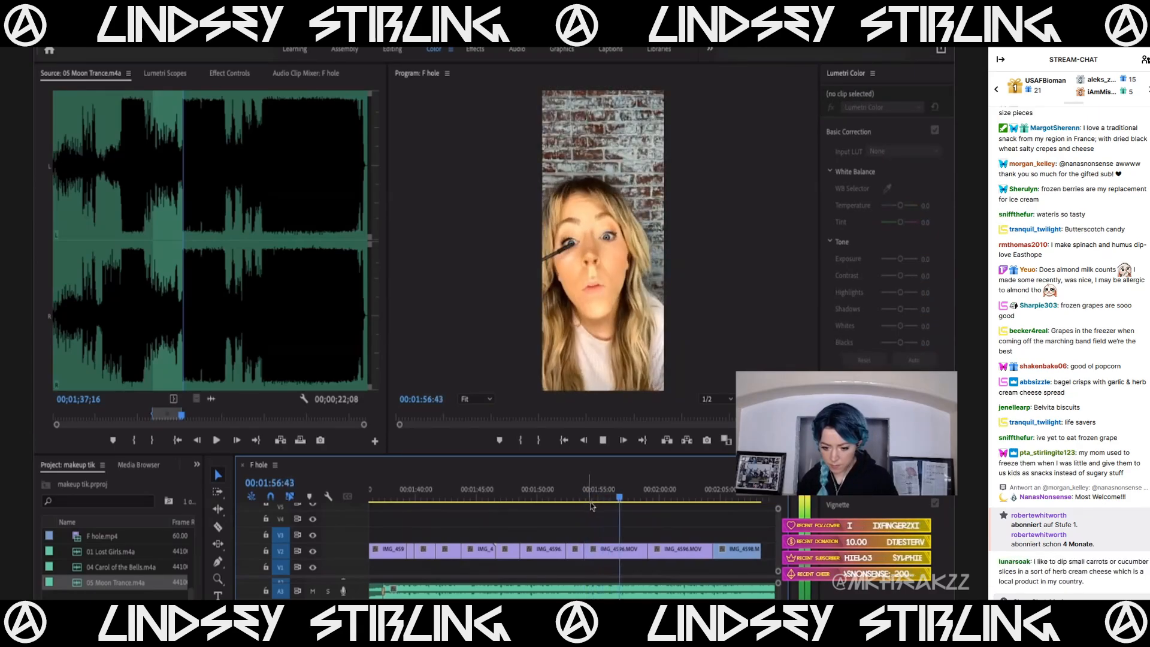
{"action": "key", "text": "space"}
{"action": "scroll", "coordinate": [605, 517], "scroll_direction": "up", "scroll_amount": 2}
{"action": "left_click", "coordinate": [604, 496]}
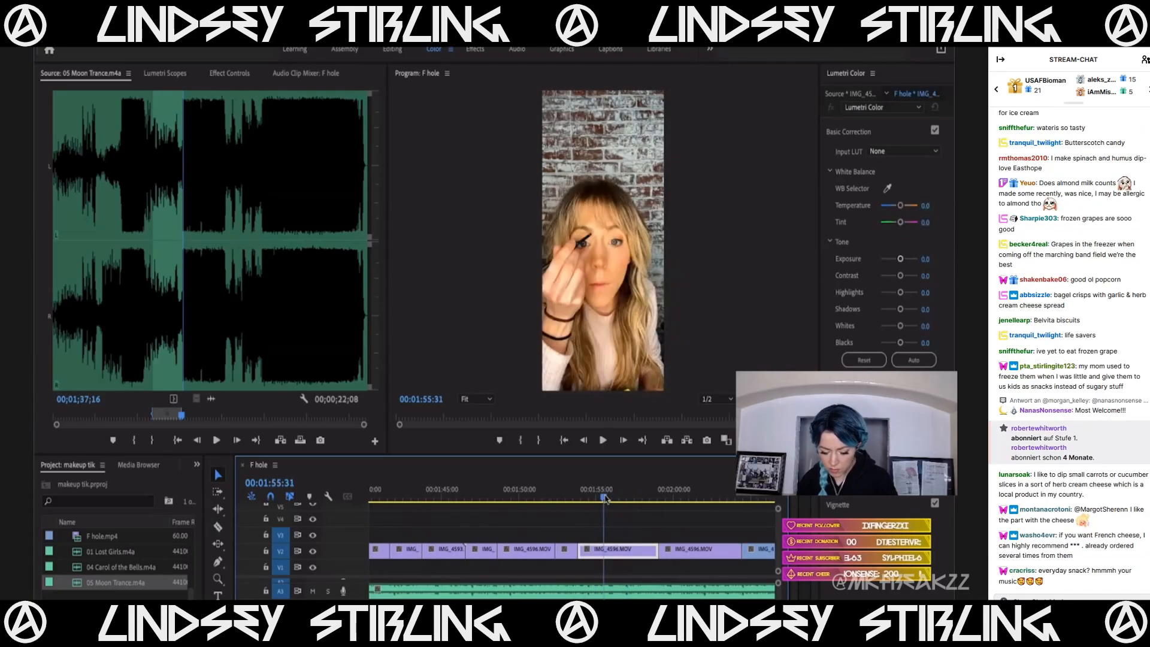
{"action": "key", "text": "c"}
{"action": "key", "text": "space"}
{"action": "key", "text": "space"}
{"action": "left_click", "coordinate": [612, 550]}
{"action": "key", "text": "space"}
{"action": "key", "text": "space"}
{"action": "left_click", "coordinate": [623, 551]}
Play the mascara footage after the second split up to 00:01:57:56.
{"action": "key", "text": "b"}
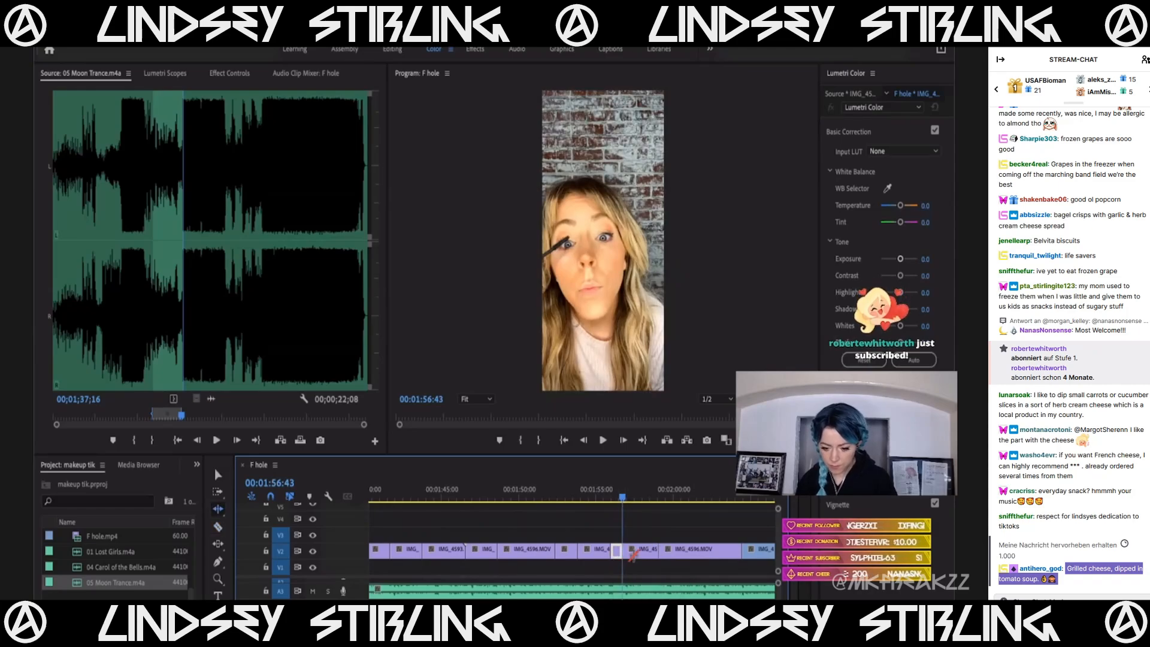
{"action": "key", "text": "space"}
{"action": "key", "text": "space"}
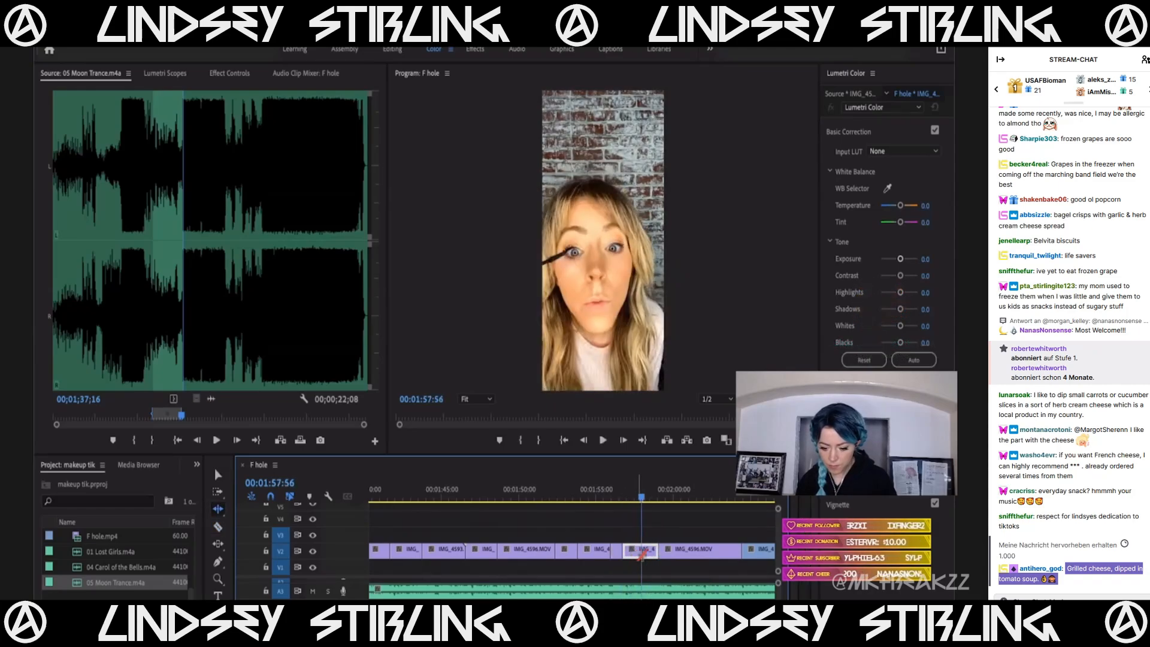
{"action": "key", "text": "v"}
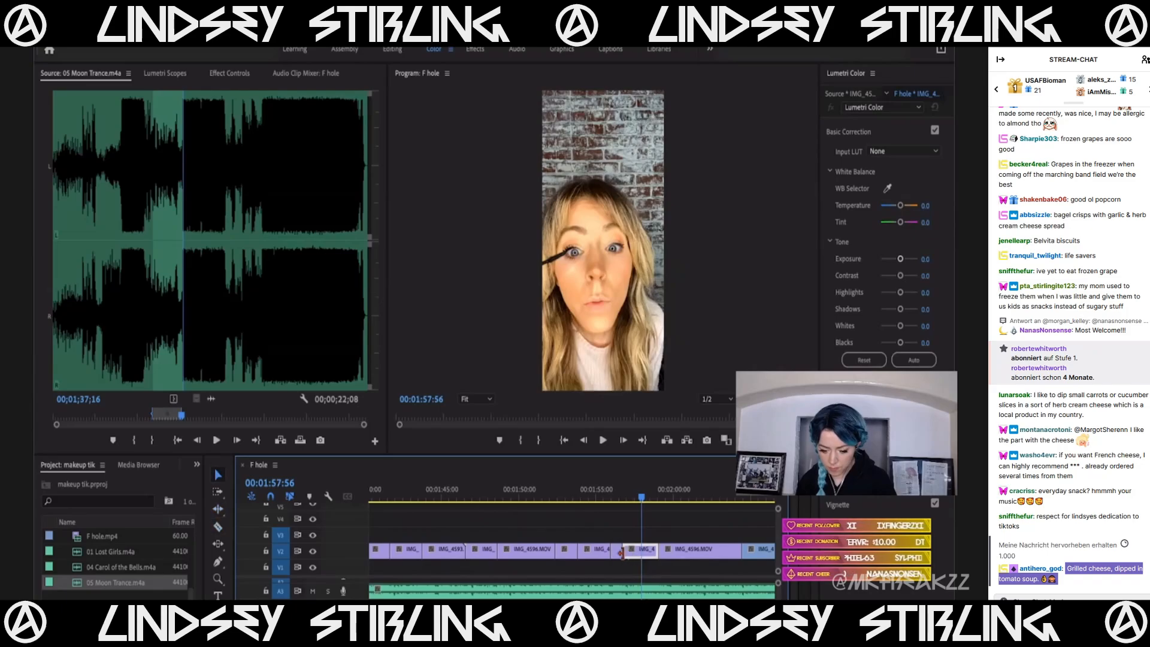
Delete the short mascara piece between the splits at 00:01:56:00 and 00:01:56:43 and close the gap it leaves.
{"action": "left_click", "coordinate": [616, 553]}
{"action": "key", "text": "Delete"}
{"action": "left_click", "coordinate": [617, 553]}
{"action": "key", "text": "Delete"}
Play the tightened edit from 00:01:55:11, and replay the cut into the final pink box clip from 00:02:03:16.
{"action": "left_click", "coordinate": [600, 481]}
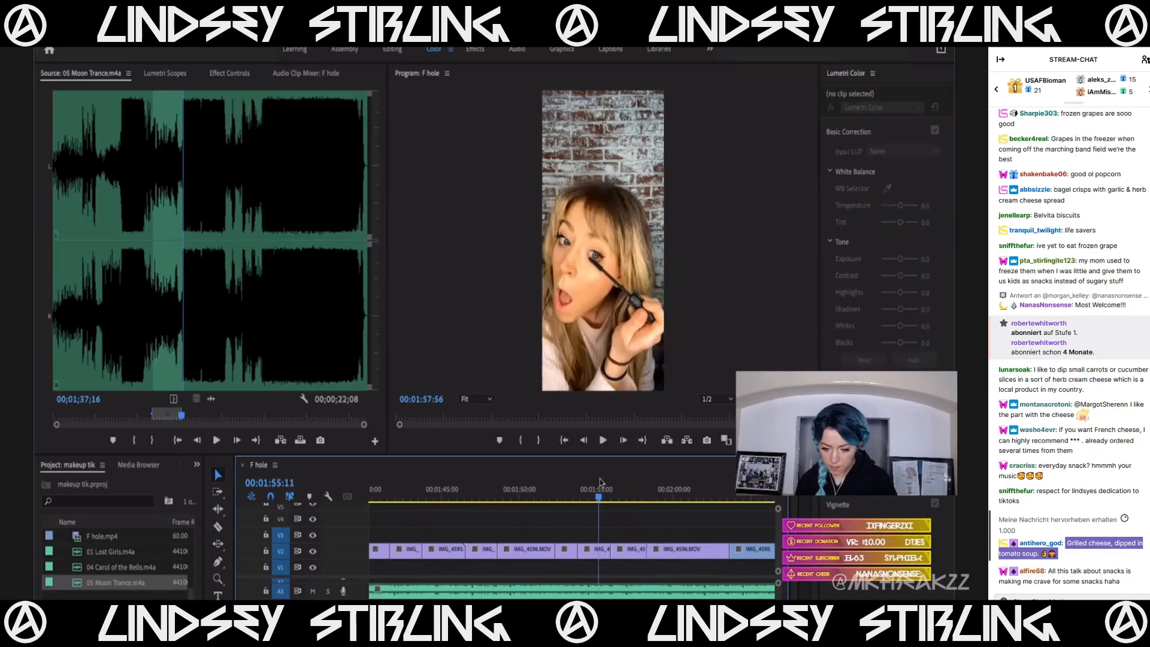
{"action": "key", "text": "space"}
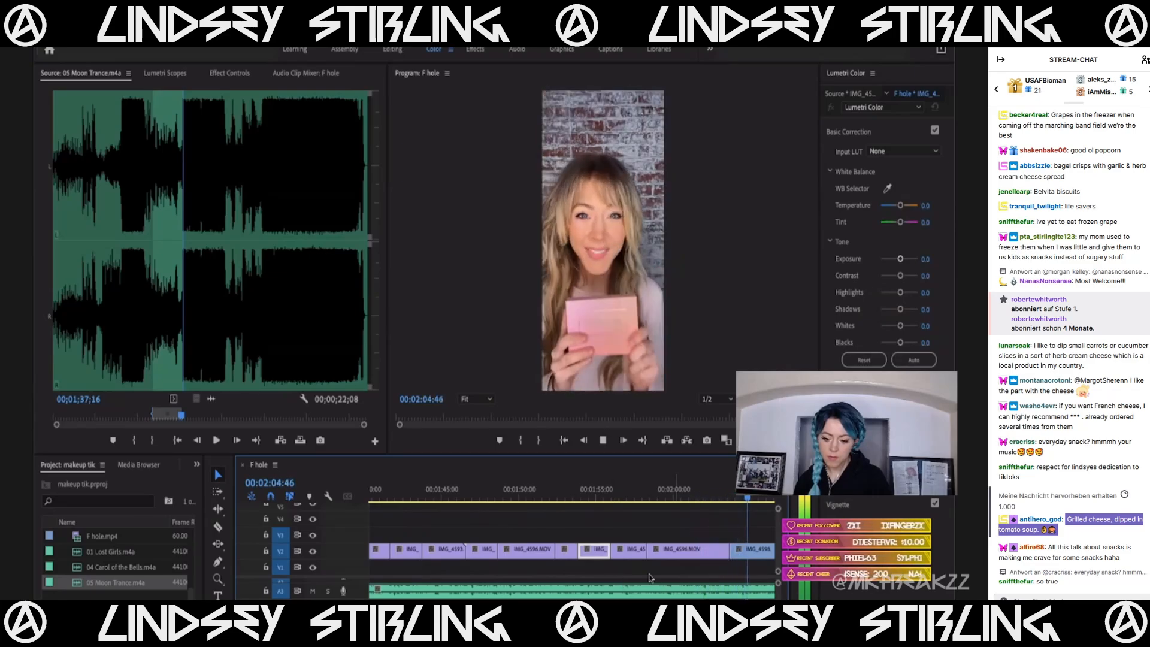
{"action": "key", "text": "space"}
{"action": "key", "text": "minus"}
{"action": "left_click", "coordinate": [498, 488]}
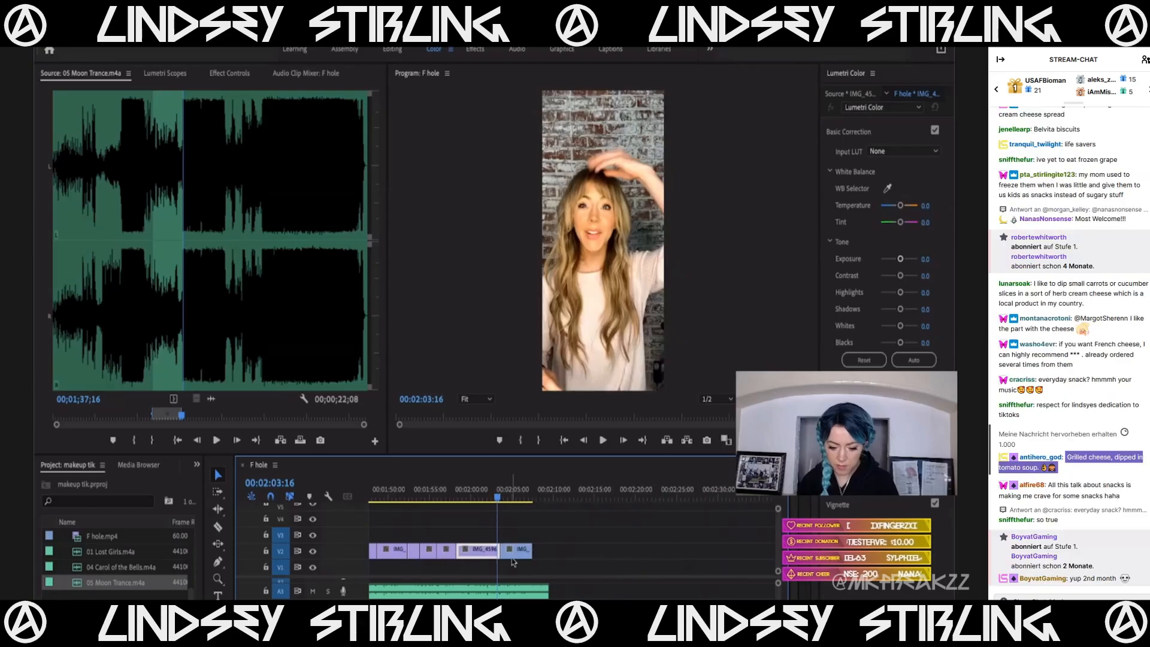
{"action": "key", "text": "space"}
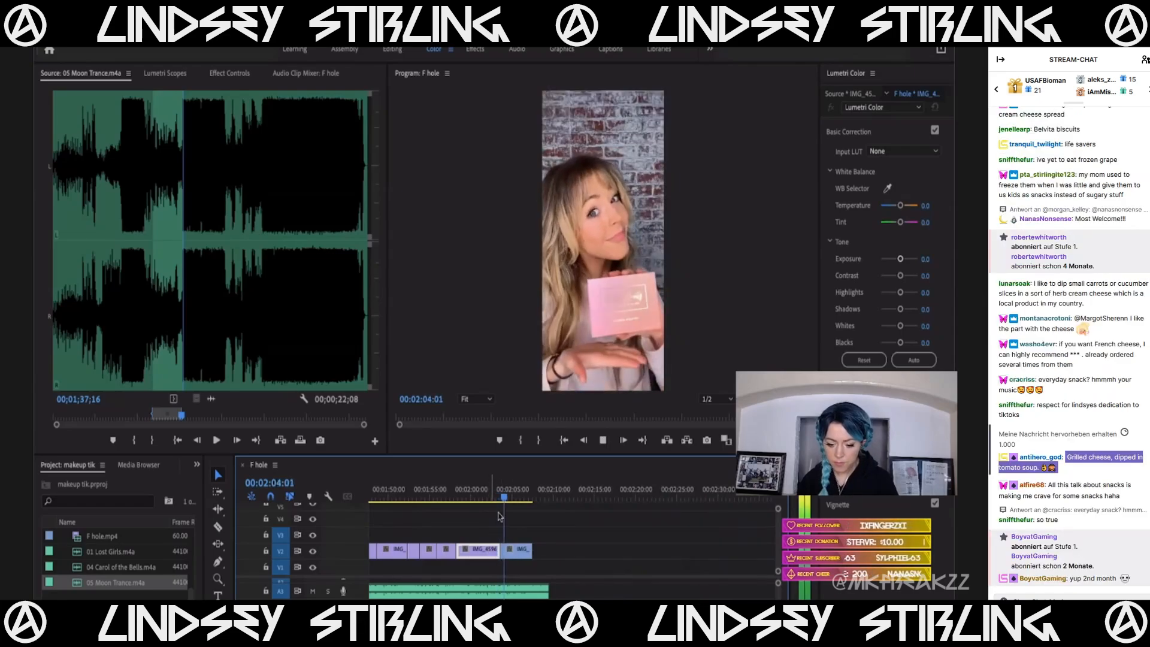
{"action": "key", "text": "space"}
Color-correct the final pink box clip with Contrast 33.3 and Tint -15.2.
{"action": "left_click", "coordinate": [498, 486]}
{"action": "left_click", "coordinate": [505, 488]}
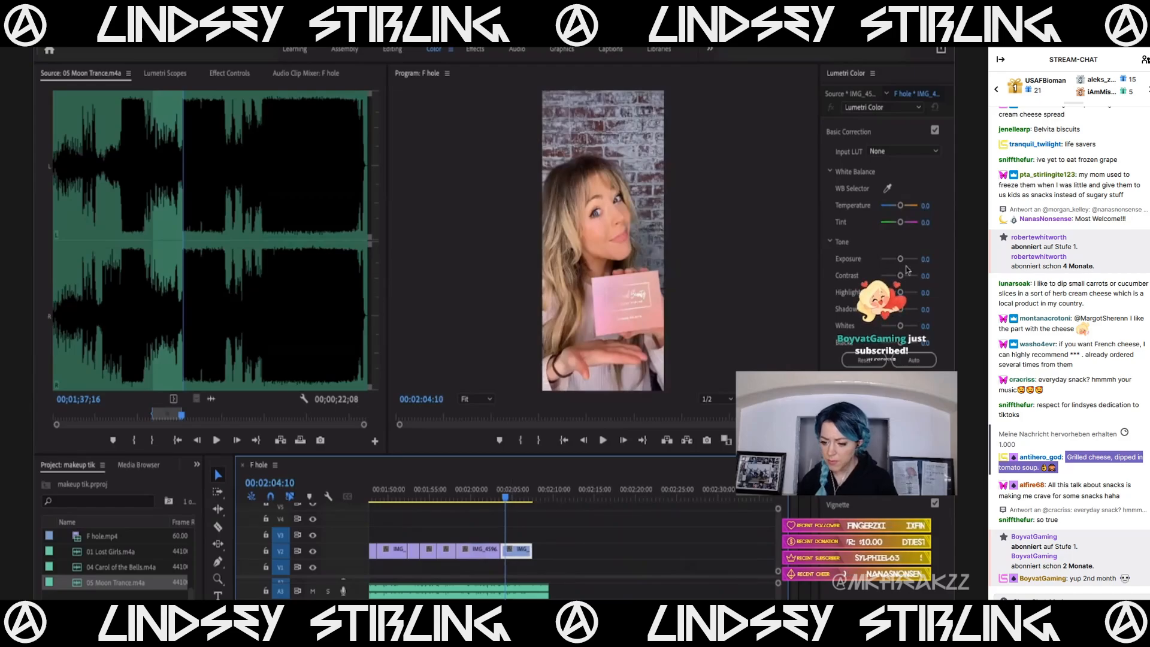
{"action": "left_click_drag", "start_coordinate": [899, 275], "coordinate": [905, 276]}
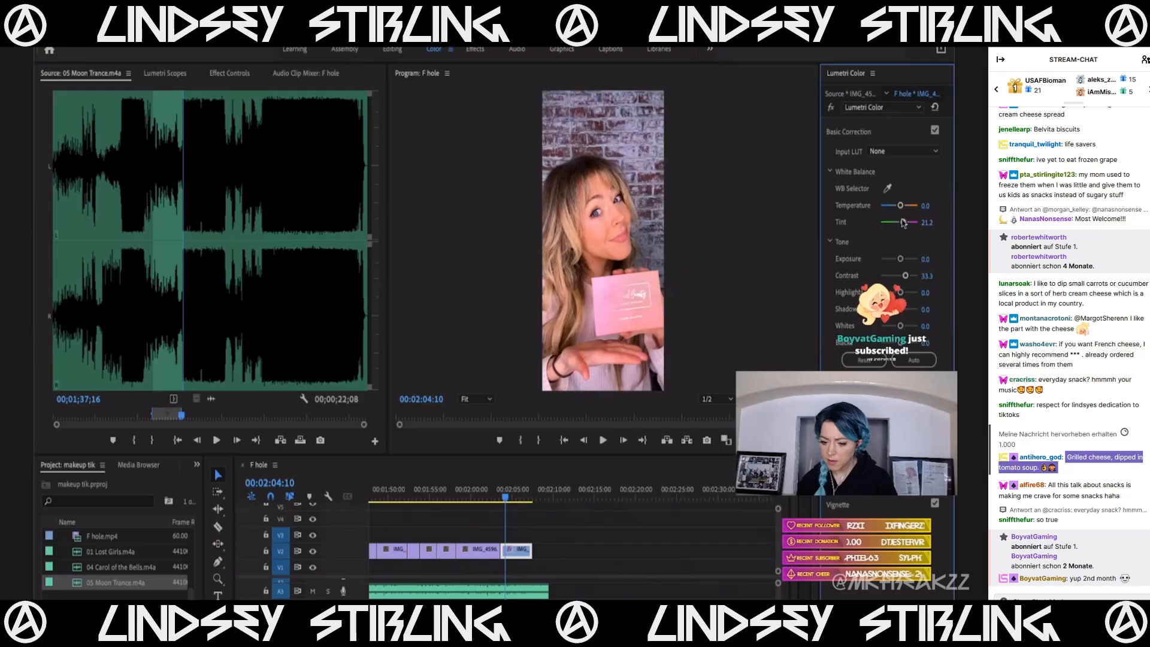
{"action": "left_click_drag", "start_coordinate": [903, 223], "coordinate": [897, 225]}
Replay the cut into the pink box clip and warm its Temperature to 9.1.
{"action": "left_click", "coordinate": [497, 494]}
{"action": "key", "text": "space"}
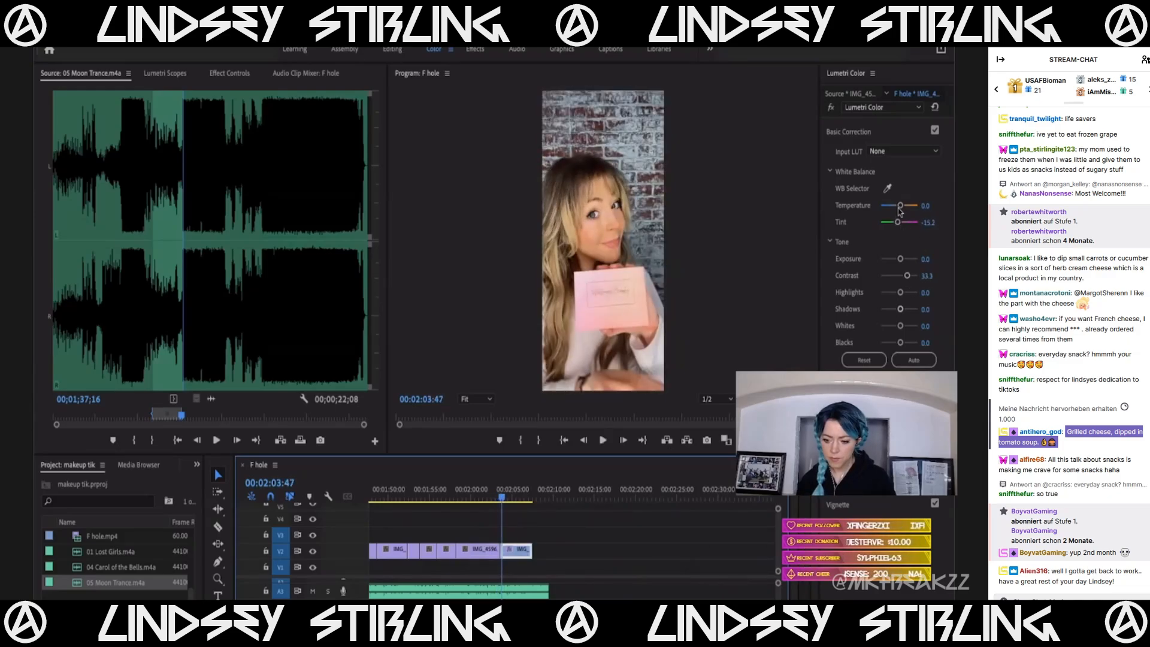
{"action": "left_click", "coordinate": [902, 206]}
{"action": "left_click_drag", "start_coordinate": [902, 206], "coordinate": [900, 208]}
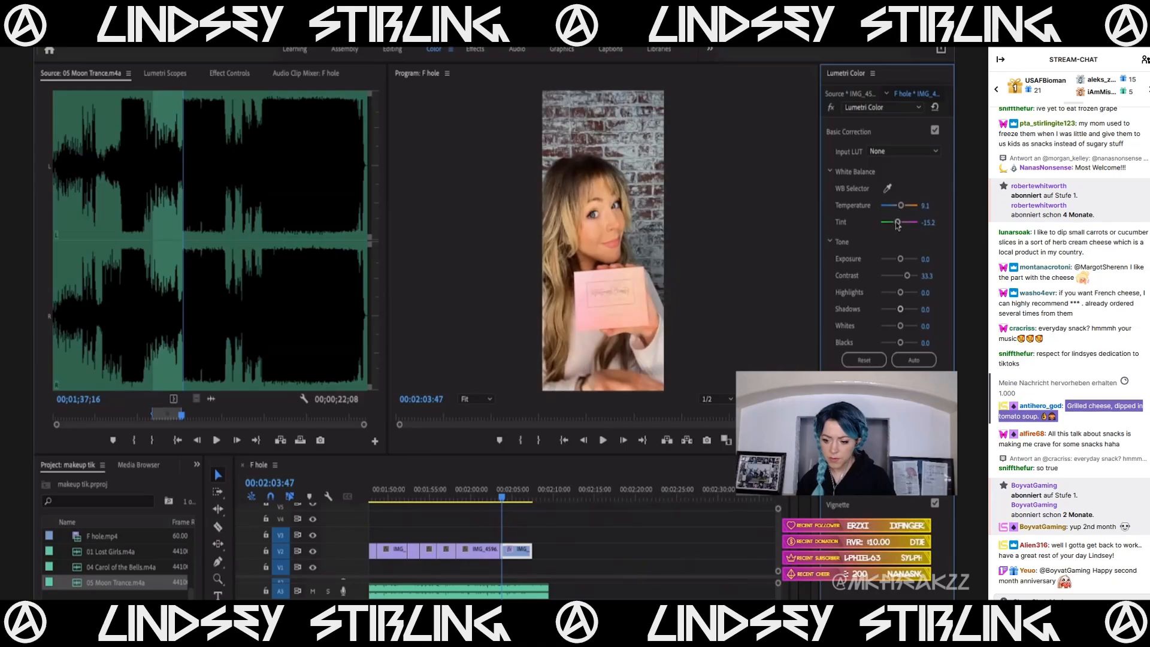
Play the corrected pink box clip to its end and trim the music to stop at 00:02:07:18.
{"action": "left_click", "coordinate": [496, 494]}
{"action": "key", "text": "space"}
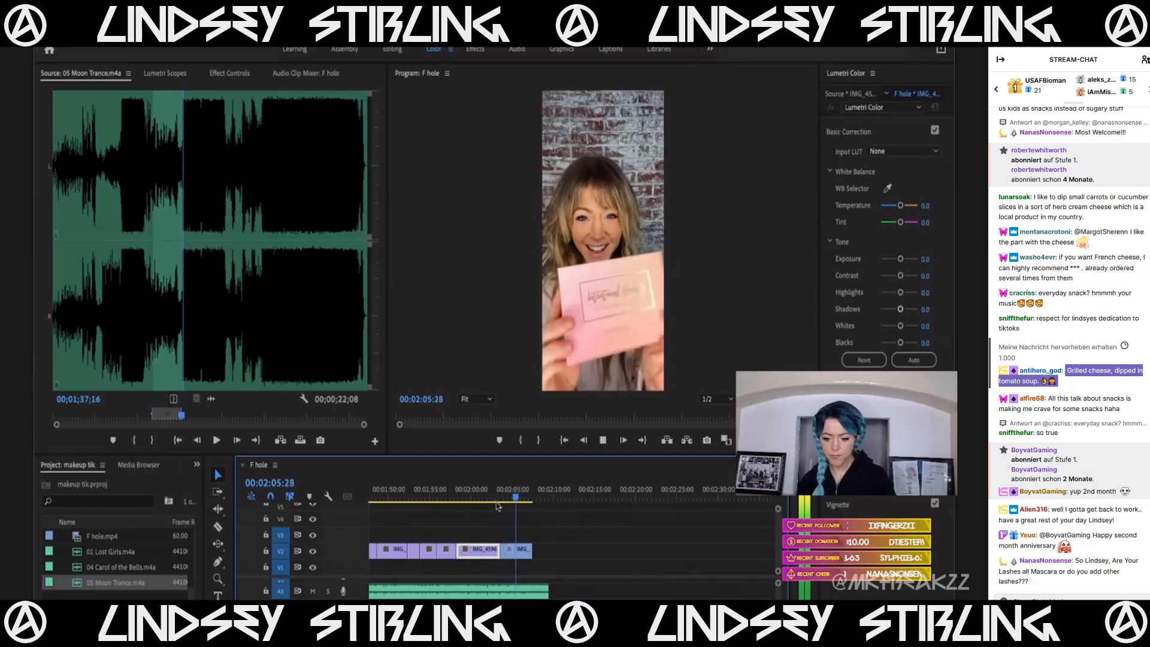
{"action": "key", "text": "space"}
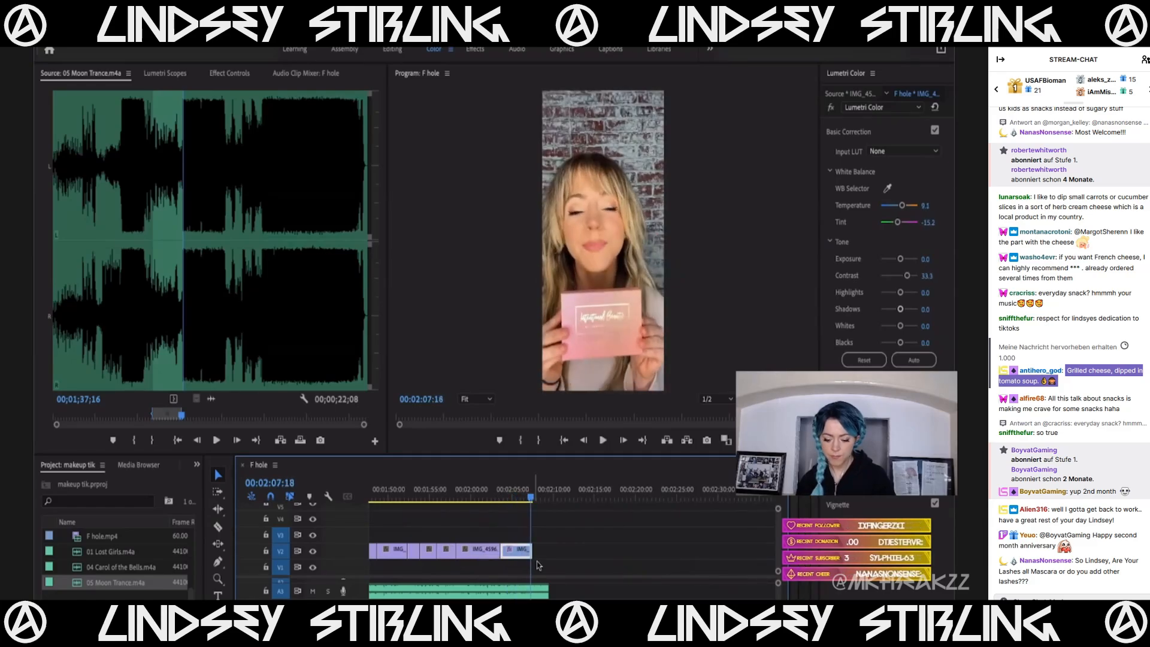
{"action": "left_click_drag", "start_coordinate": [548, 591], "coordinate": [532, 591]}
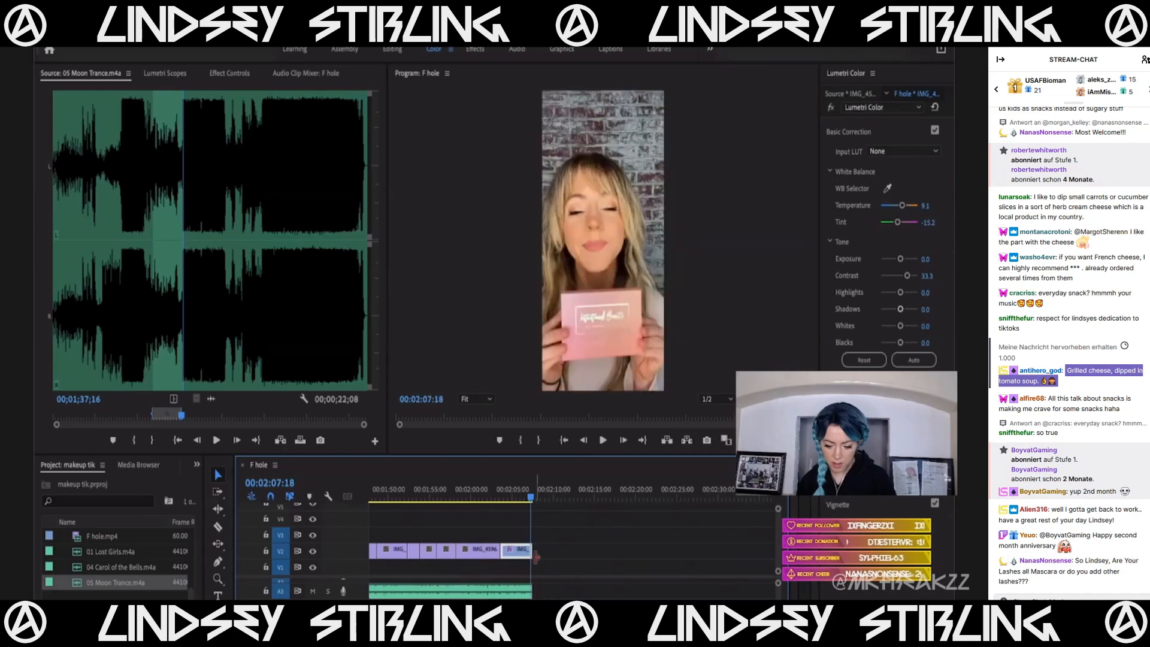
Fine-trim the ends of the pink box clip and the music so they line up at the close of the sequence.
{"action": "left_click", "coordinate": [535, 553]}
{"action": "key", "text": "="}
{"action": "key", "text": "="}
{"action": "key", "text": "="}
{"action": "left_click_drag", "start_coordinate": [525, 553], "coordinate": [513, 552]}
{"action": "scroll", "coordinate": [525, 591], "scroll_direction": "up", "scroll_amount": 3}
{"action": "left_click_drag", "start_coordinate": [516, 592], "coordinate": [467, 591]}
{"action": "left_click_drag", "start_coordinate": [477, 551], "coordinate": [464, 557]}
{"action": "key", "text": "minus"}
{"action": "key", "text": "minus"}
{"action": "key", "text": "minus"}
{"action": "key", "text": "minus"}
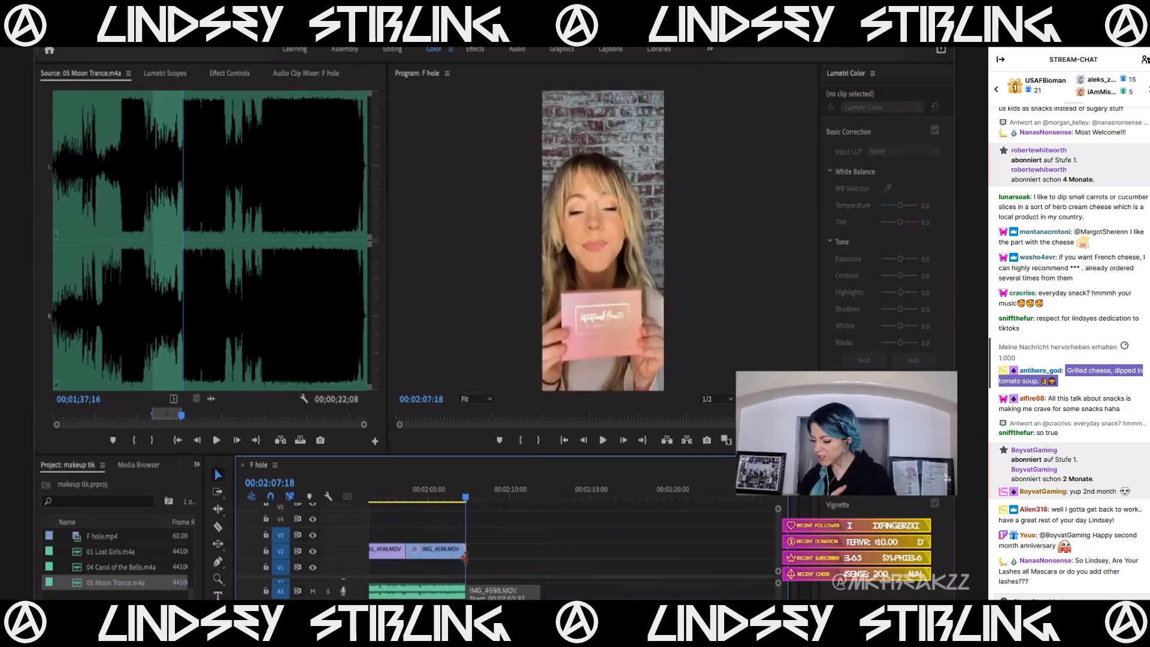
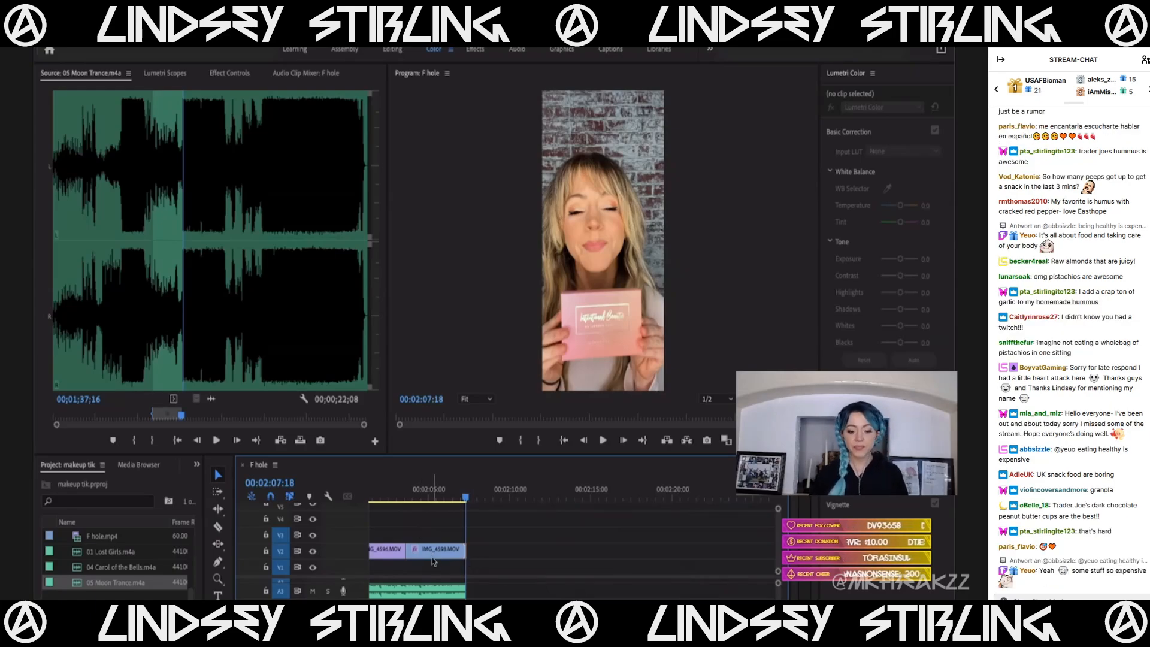
{"action": "scroll", "coordinate": [432, 561], "scroll_direction": "left", "scroll_amount": 5}
{"action": "scroll", "coordinate": [432, 561], "scroll_direction": "down", "scroll_amount": 3}
{"action": "scroll", "coordinate": [432, 561], "scroll_direction": "down", "scroll_amount": 2}
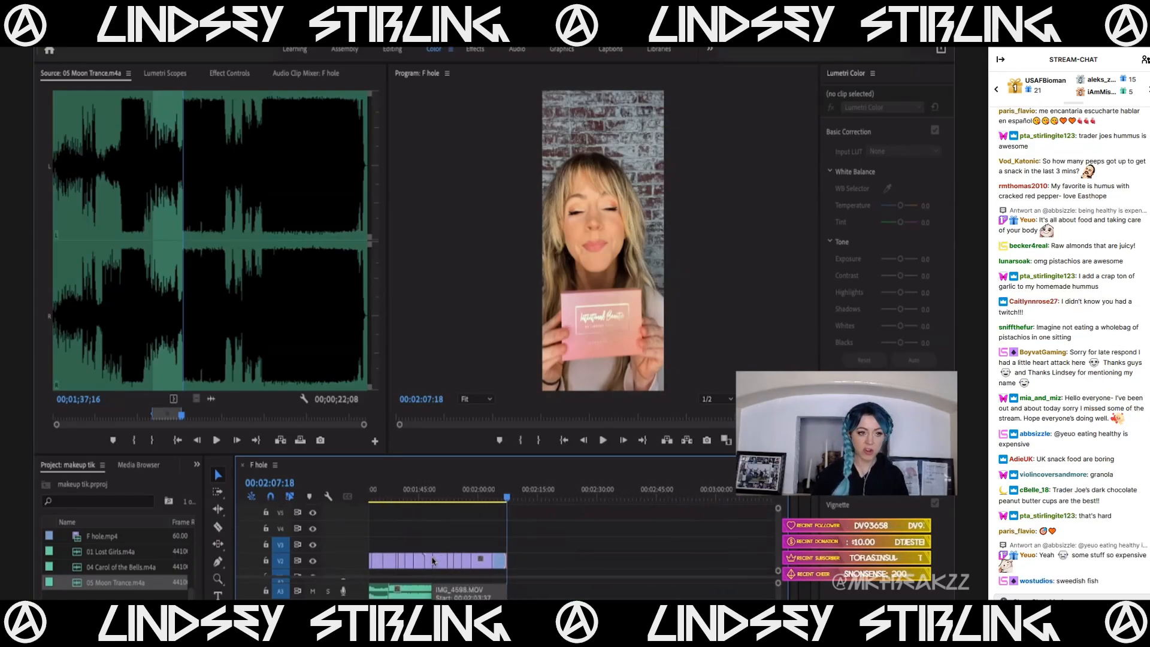
Scrub and play through the makeup clips of the last section to review the cuts around 1:26 to 1:40.
{"action": "left_click", "coordinate": [392, 503]}
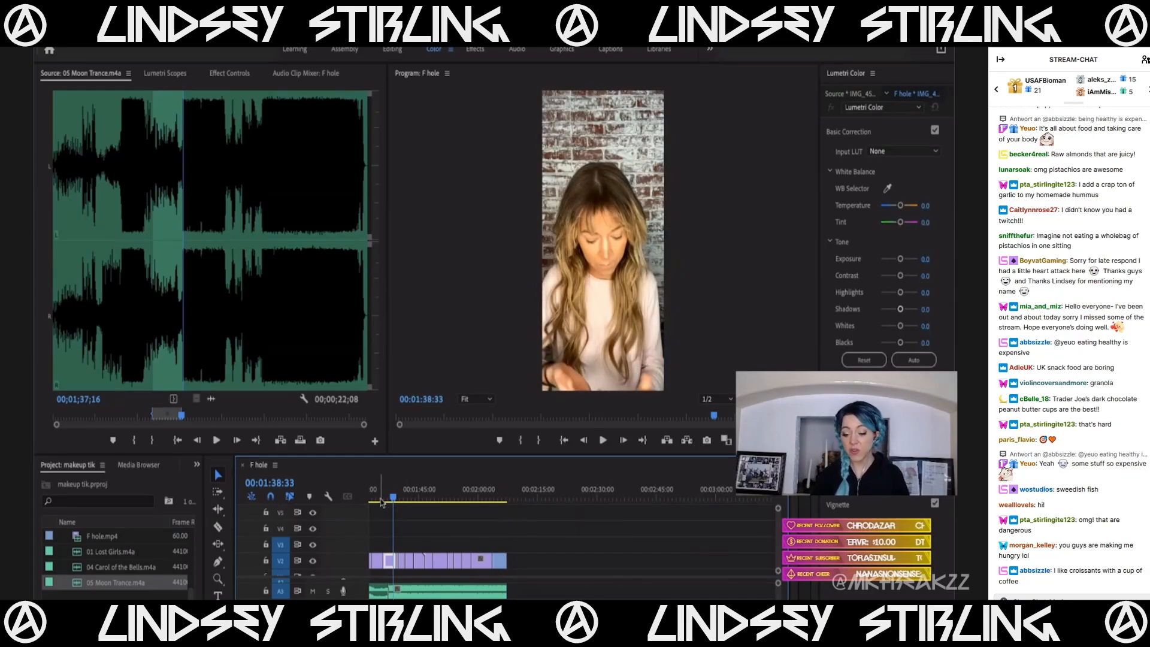
{"action": "left_click_drag", "start_coordinate": [380, 500], "coordinate": [401, 507]}
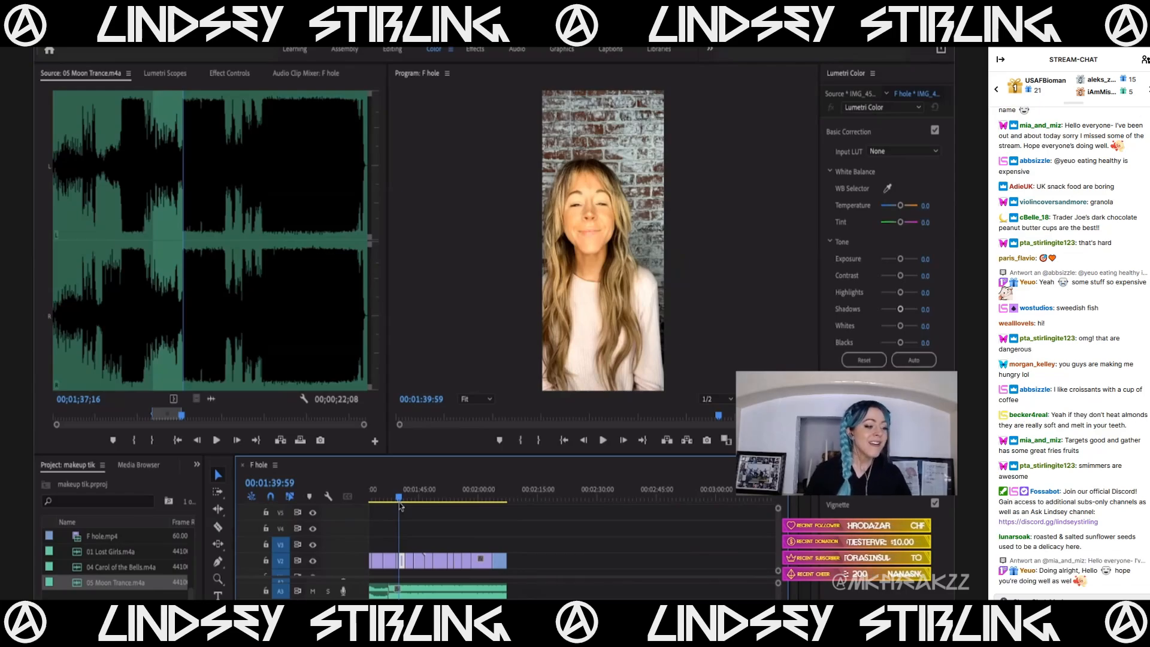
{"action": "left_click_drag", "start_coordinate": [399, 498], "coordinate": [362, 499]}
{"action": "key", "text": "space"}
{"action": "key", "text": "equal"}
{"action": "key", "text": "equal"}
{"action": "key", "text": "equal"}
{"action": "key", "text": "equal"}
{"action": "key", "text": "equal"}
{"action": "key", "text": "space"}
{"action": "key", "text": "minus"}
{"action": "key", "text": "minus"}
{"action": "key", "text": "minus"}
{"action": "key", "text": "minus"}
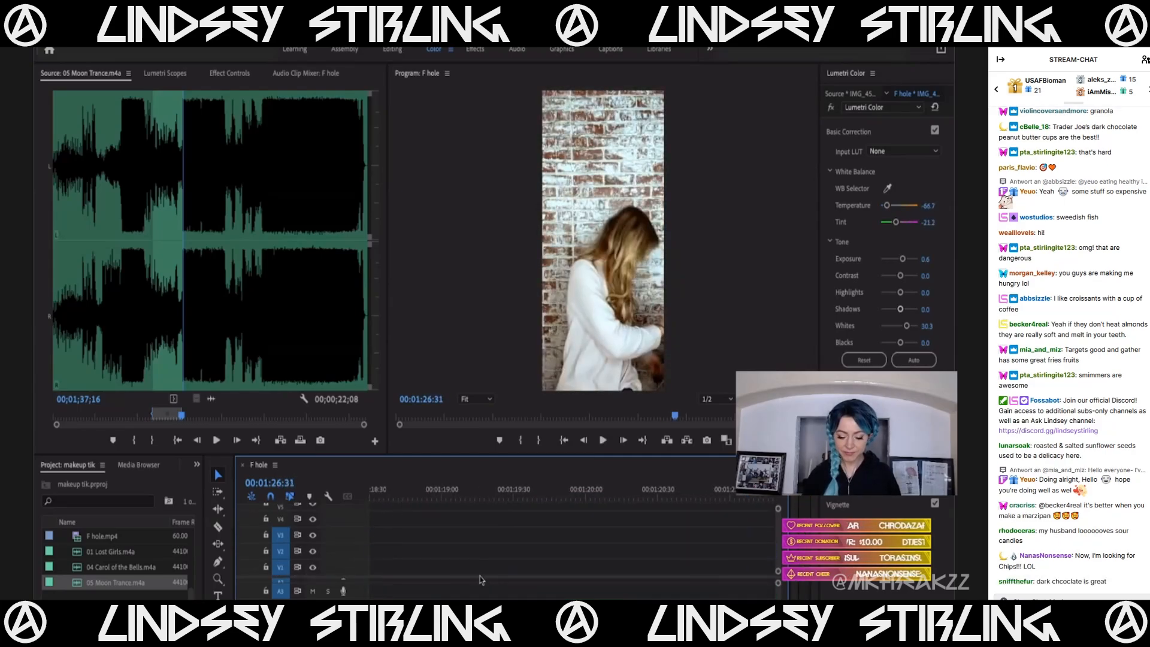
Play the last section from its start at about 1:22:22 to check the opening palette shots against the music.
{"action": "left_click", "coordinate": [539, 497]}
{"action": "key", "text": "space"}
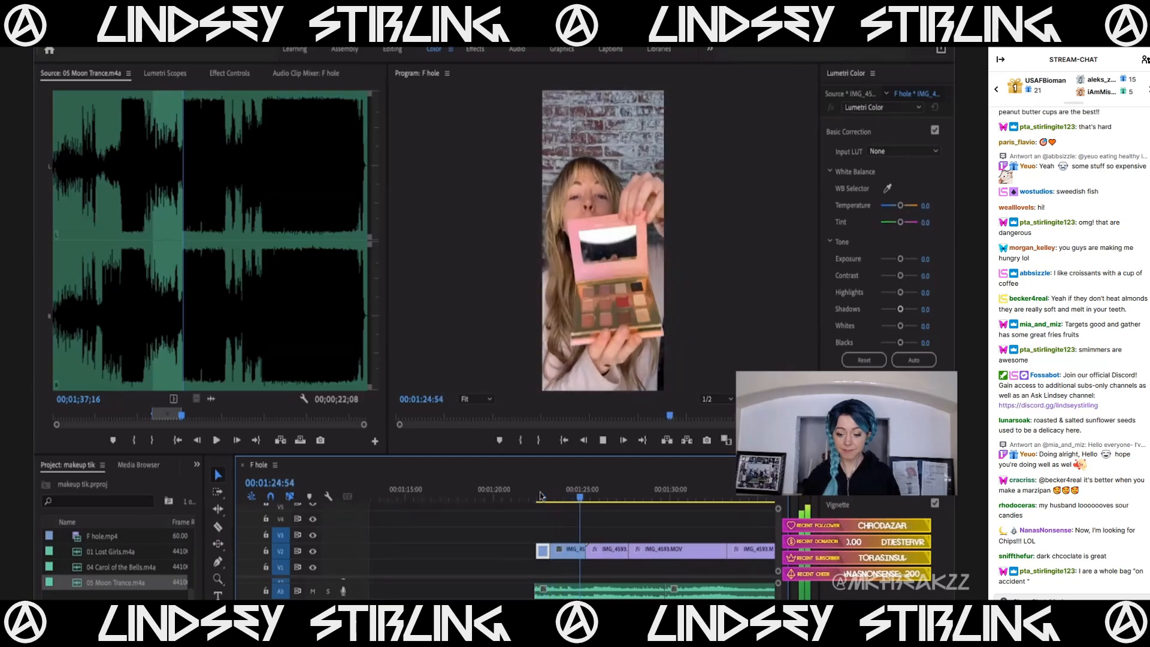
{"action": "key", "text": "minus"}
{"action": "key", "text": "minus"}
{"action": "key", "text": "minus"}
{"action": "key", "text": "minus"}
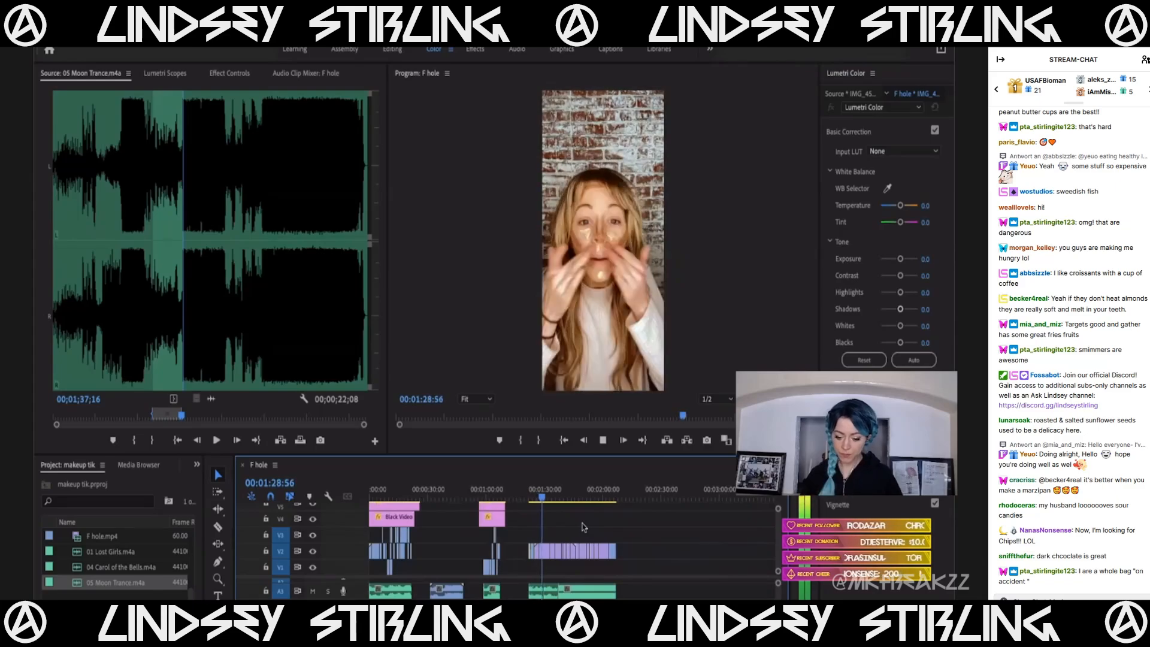
{"action": "key", "text": "space"}
{"action": "key", "text": "equal"}
{"action": "key", "text": "equal"}
{"action": "key", "text": "equal"}
{"action": "left_click", "coordinate": [482, 498]}
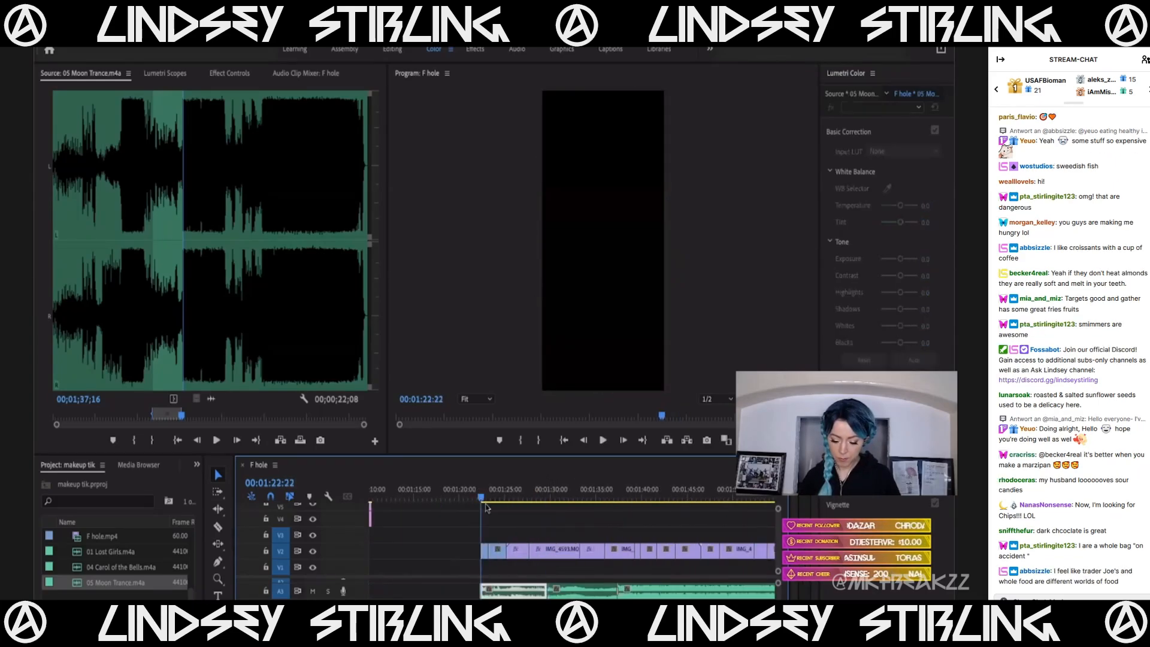
{"action": "key", "text": "space"}
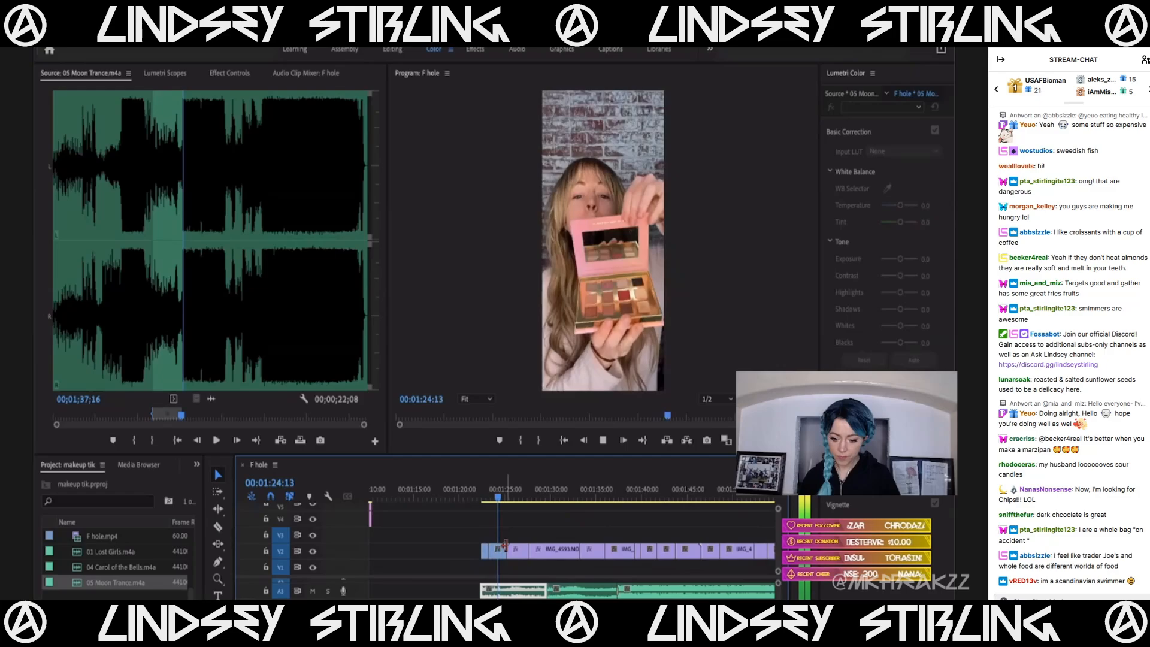
Trim the end of the palette clip IMG_4592.MOV back to 00:01:24:27.
{"action": "left_click", "coordinate": [501, 548]}
{"action": "key", "text": "equal"}
{"action": "key", "text": "equal"}
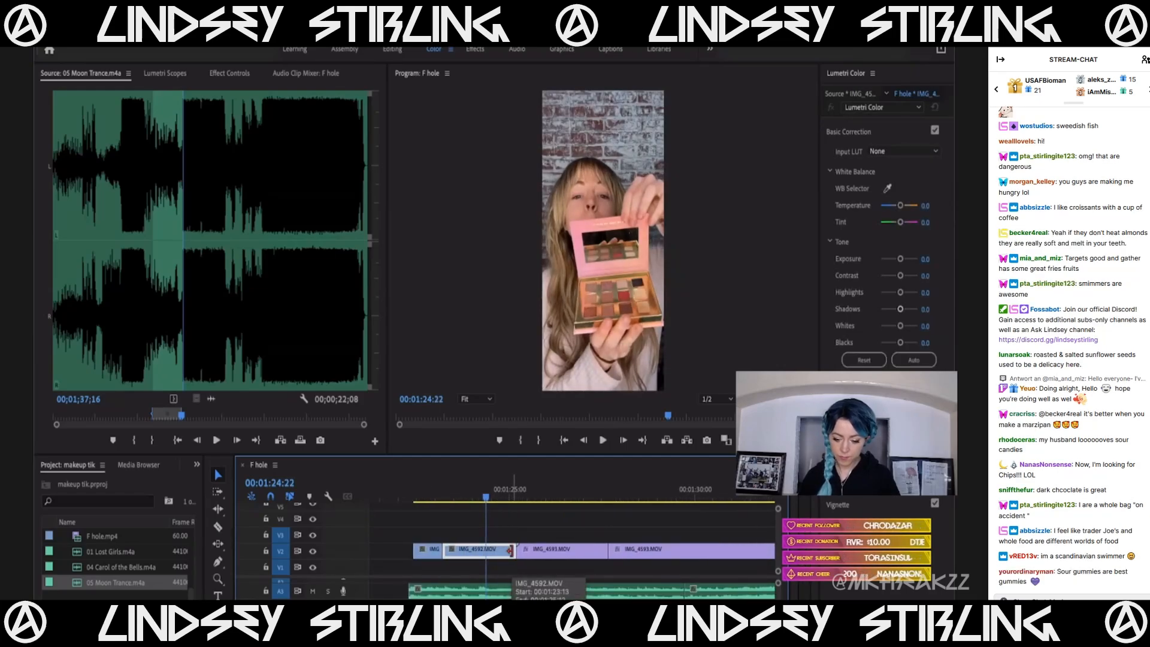
{"action": "key", "text": "space"}
{"action": "key", "text": "space"}
{"action": "left_click", "coordinate": [453, 490]}
{"action": "key", "text": "space"}
{"action": "key", "text": "space"}
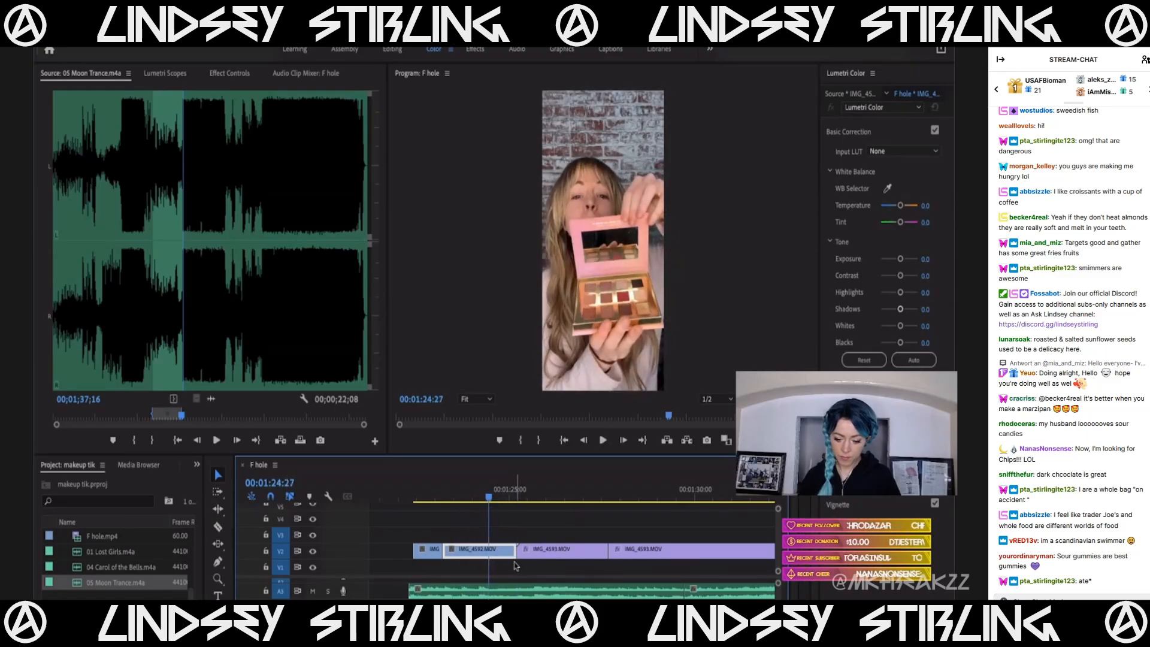
{"action": "left_click_drag", "start_coordinate": [513, 552], "coordinate": [488, 551]}
{"action": "key", "text": "minus"}
{"action": "key", "text": "minus"}
{"action": "key", "text": "minus"}
{"action": "key", "text": "minus"}
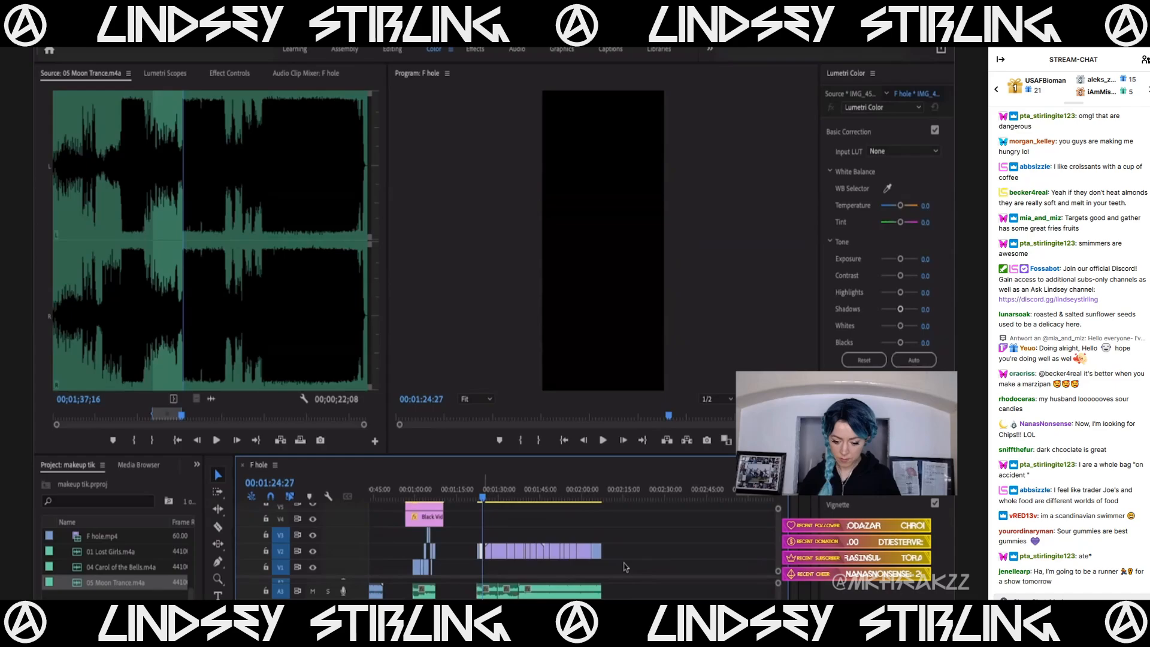
Shift all the following video clips earlier to close the gap after IMG_4592.MOV and play the section from its start.
{"action": "left_click_drag", "start_coordinate": [627, 560], "coordinate": [502, 555]}
{"action": "key", "text": "equal"}
{"action": "key", "text": "equal"}
{"action": "key", "text": "equal"}
{"action": "key", "text": "space"}
{"action": "key", "text": "minus"}
{"action": "left_click", "coordinate": [473, 495]}
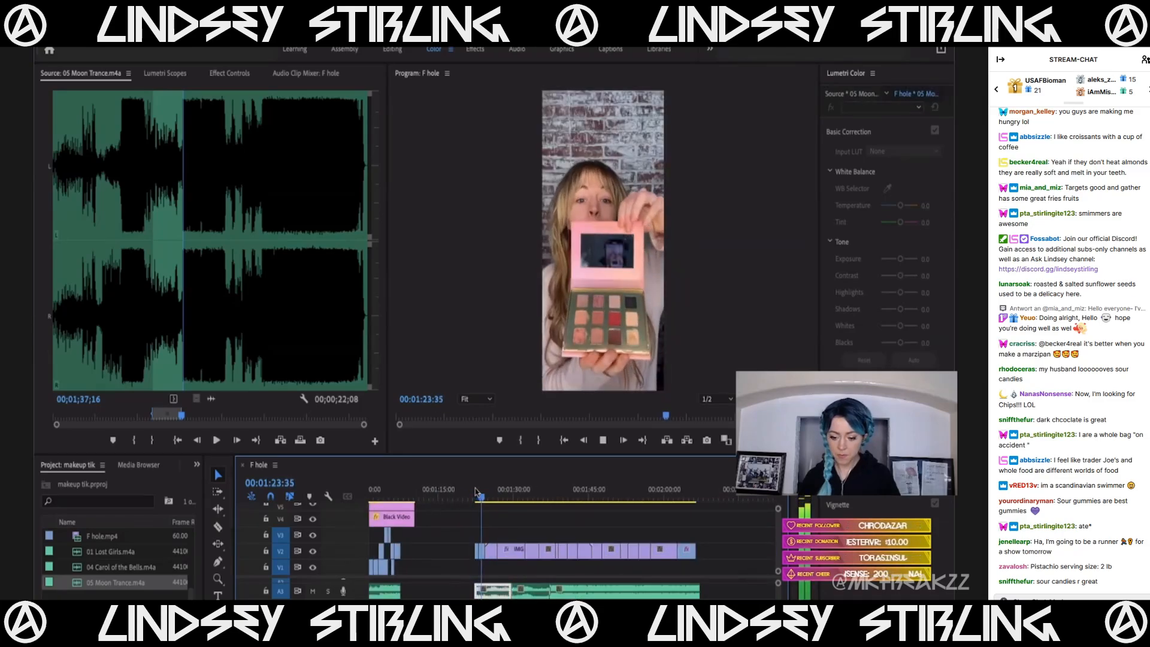
Extend the end of the last clip, IMG_4588.MOV, to the end of the music and replay the ending.
{"action": "left_click", "coordinate": [685, 496]}
{"action": "key", "text": "equal"}
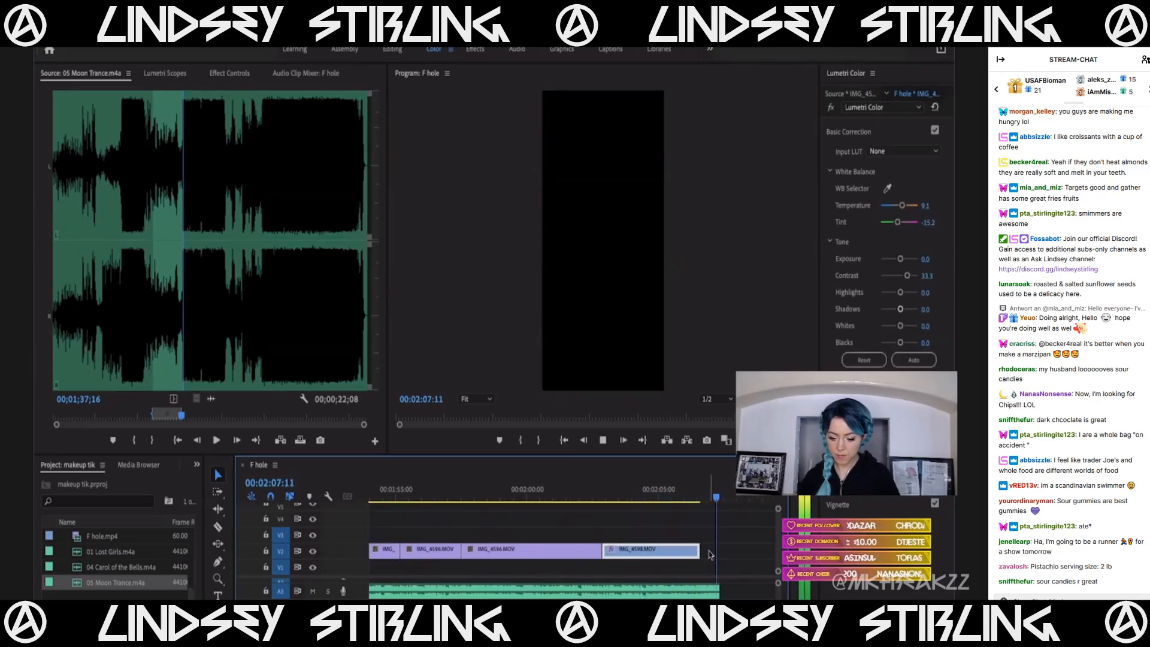
{"action": "left_click", "coordinate": [708, 555]}
{"action": "left_click_drag", "start_coordinate": [703, 554], "coordinate": [724, 554]}
{"action": "left_click", "coordinate": [699, 495]}
{"action": "key", "text": "space"}
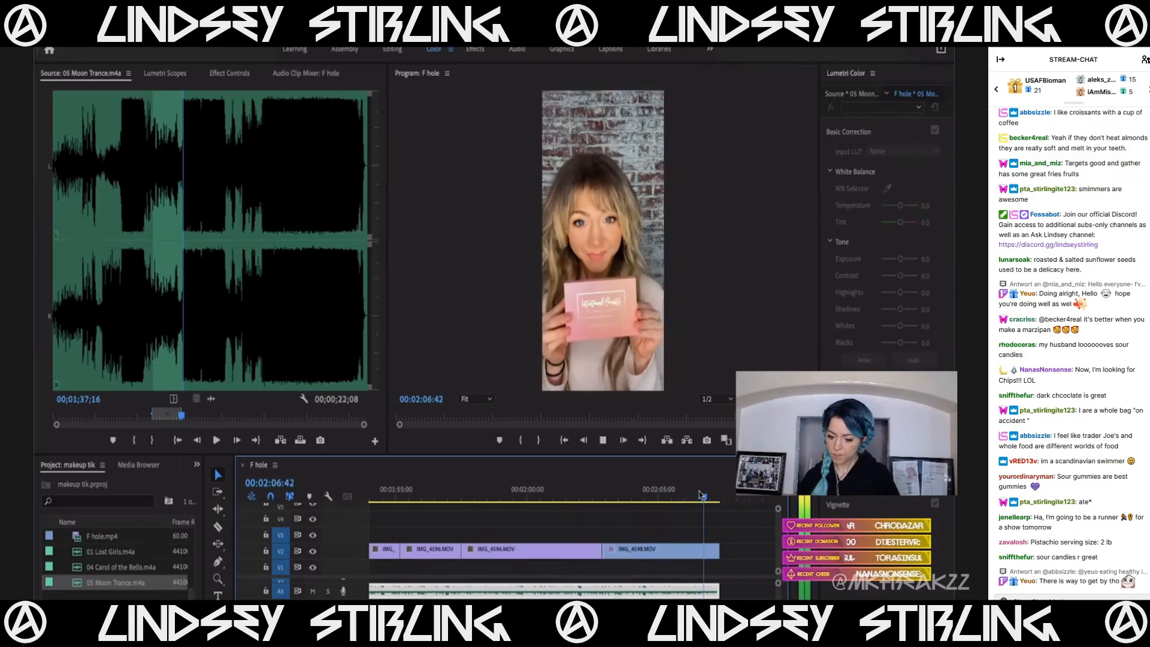
{"action": "left_click", "coordinate": [700, 495]}
{"action": "key", "text": "space"}
{"action": "key", "text": "space"}
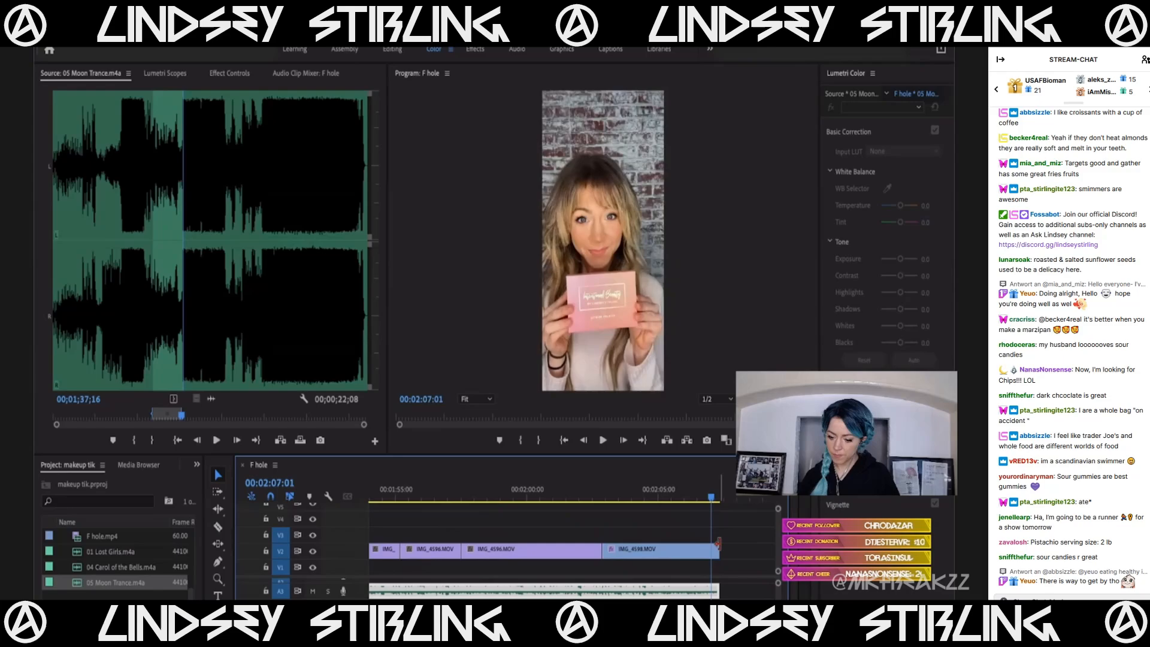
{"action": "key", "text": "space"}
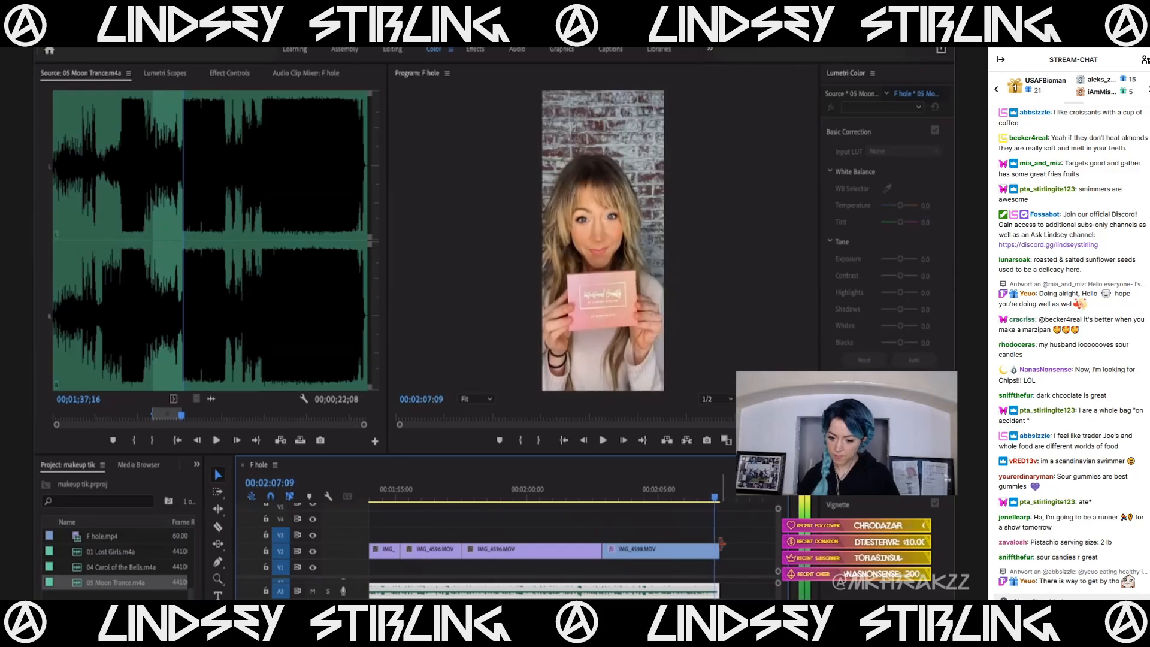
{"action": "left_click", "coordinate": [721, 549]}
{"action": "mouse_move", "coordinate": [718, 552]}
{"action": "left_mouse_down"}
{"action": "mouse_move", "coordinate": [693, 556]}
{"action": "mouse_move", "coordinate": [722, 552]}
{"action": "mouse_move", "coordinate": [706, 556]}
{"action": "left_mouse_up"}
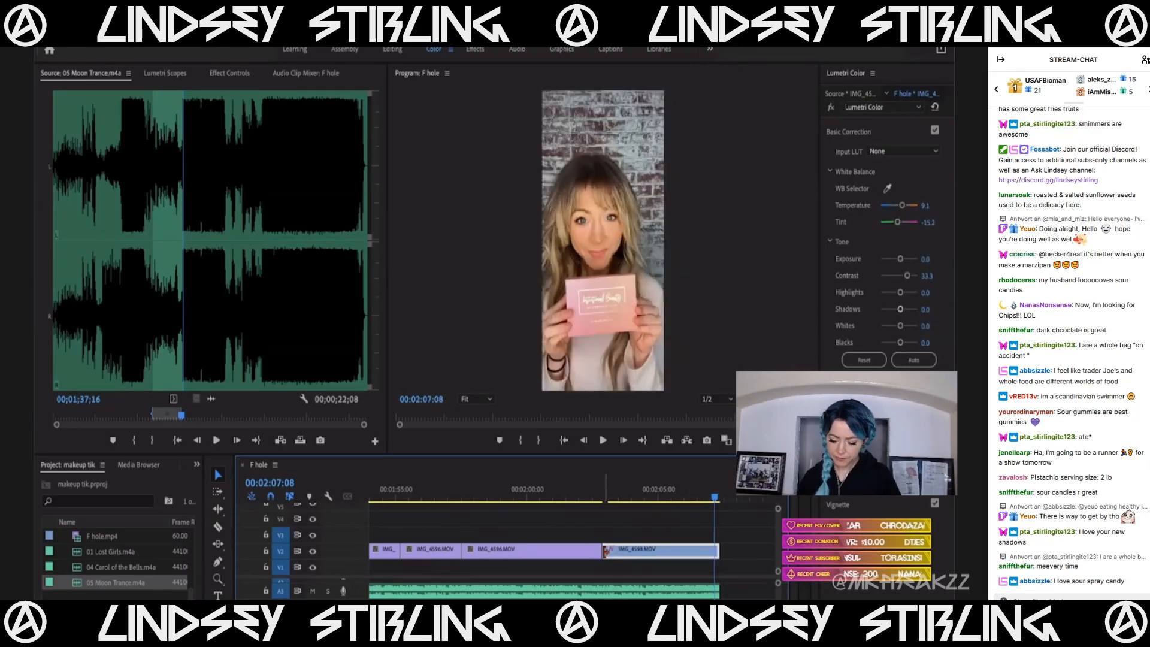
Duplicate the last section's 05 Moon Trance music clips into the empty timeline area at about 00:02:29:27.
{"action": "key", "text": "backslash"}
{"action": "key", "text": "minus"}
{"action": "left_click", "coordinate": [527, 591]}
{"action": "left_click_drag", "start_coordinate": [527, 592], "coordinate": [625, 592]}
{"action": "key", "text": "Down"}
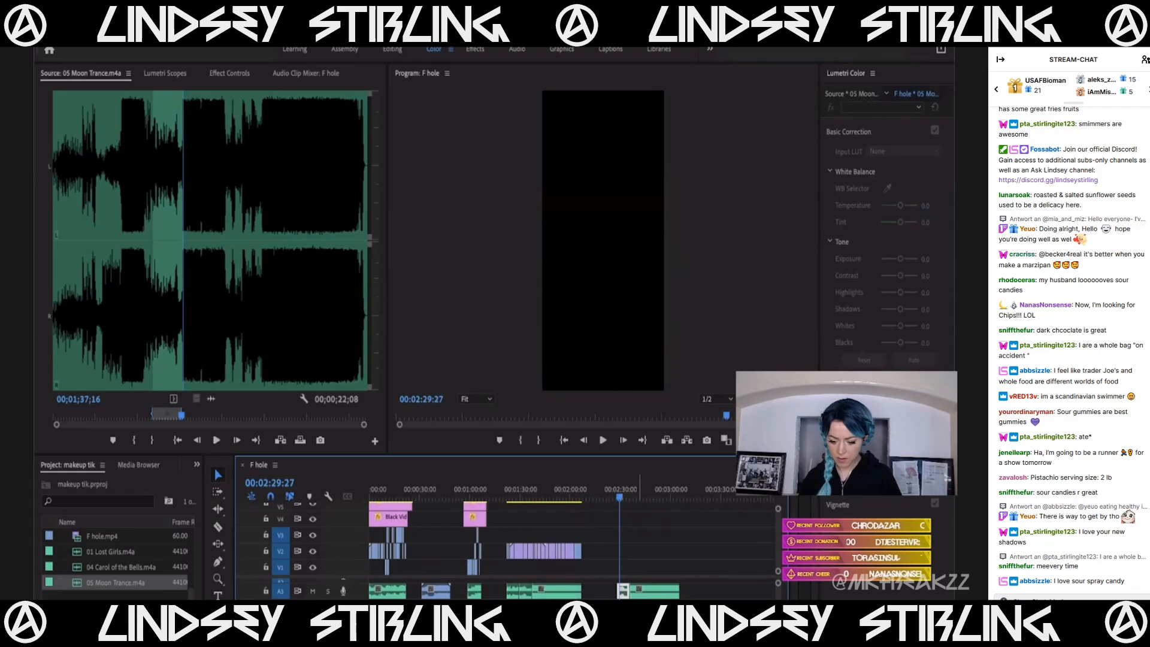
Move the duplicated music clips earlier so they start at about 2:20 and bring the playhead to their start.
{"action": "left_click", "coordinate": [606, 593]}
{"action": "left_click_drag", "start_coordinate": [690, 591], "coordinate": [634, 596]}
{"action": "key", "text": "Up"}
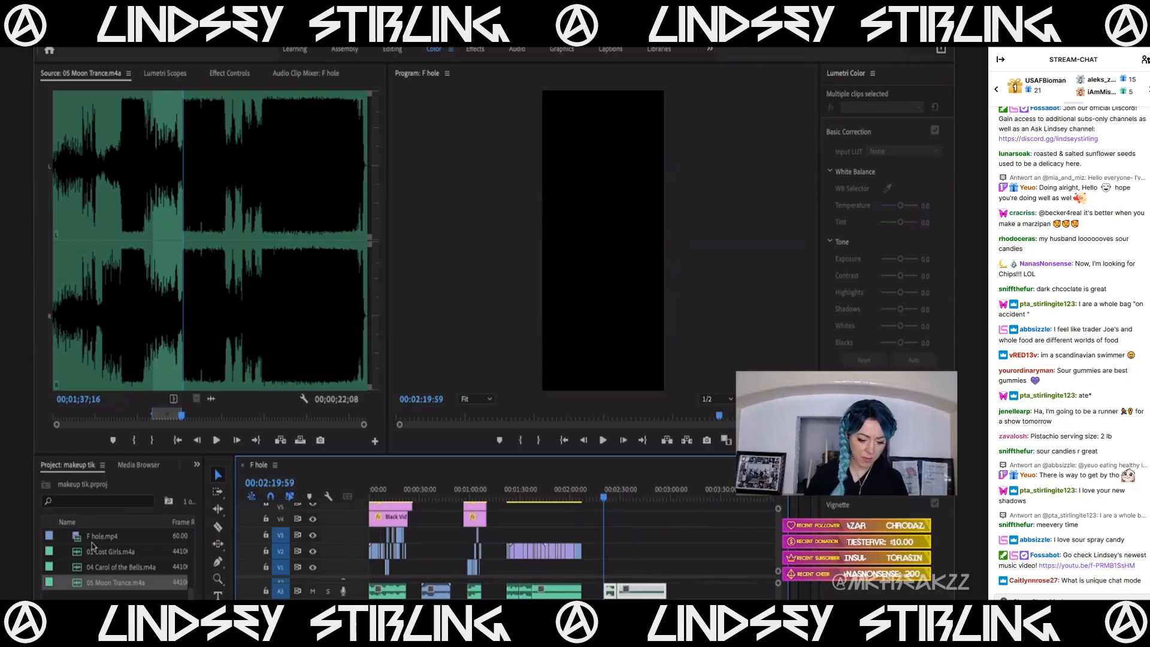
Preview the sideways camera clips C0024, C0023, C0022, C0017 and C0016 from the project bin.
{"action": "scroll", "coordinate": [92, 545], "scroll_direction": "up", "scroll_amount": 5}
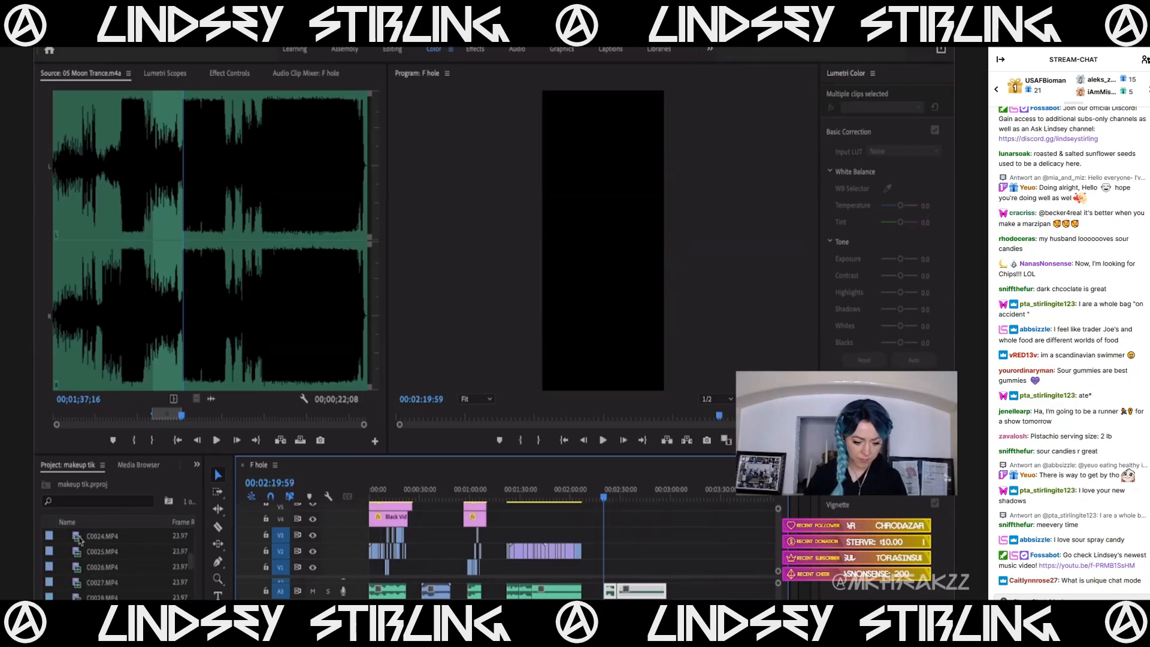
{"action": "left_click", "coordinate": [81, 540]}
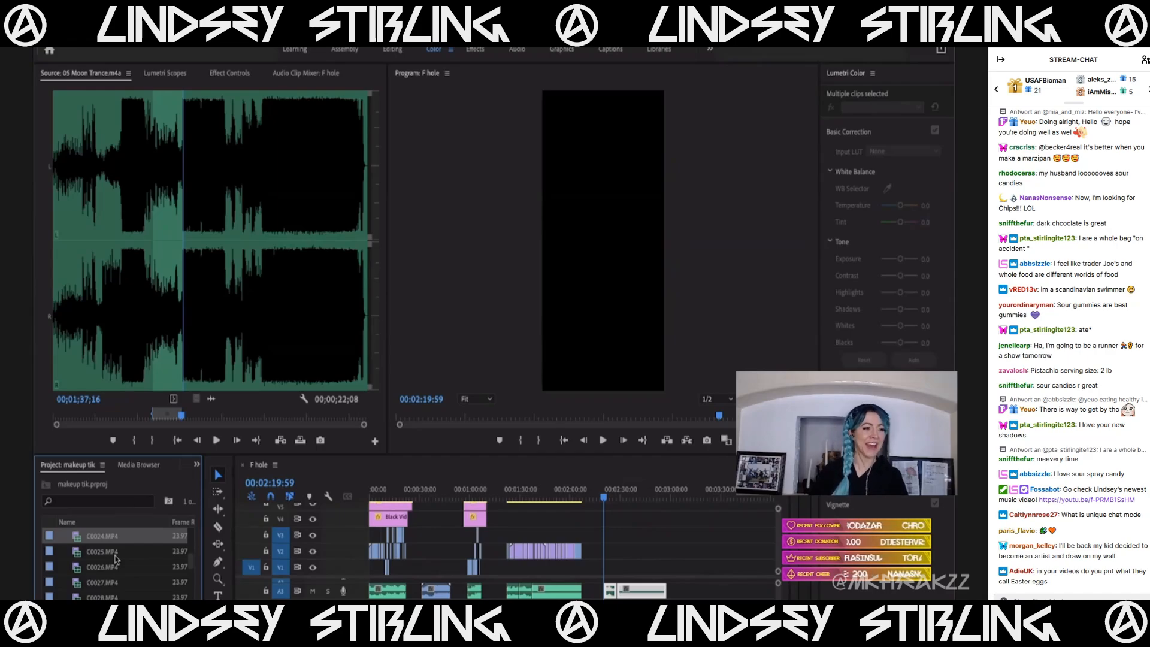
{"action": "scroll", "coordinate": [116, 559], "scroll_direction": "up", "scroll_amount": 2}
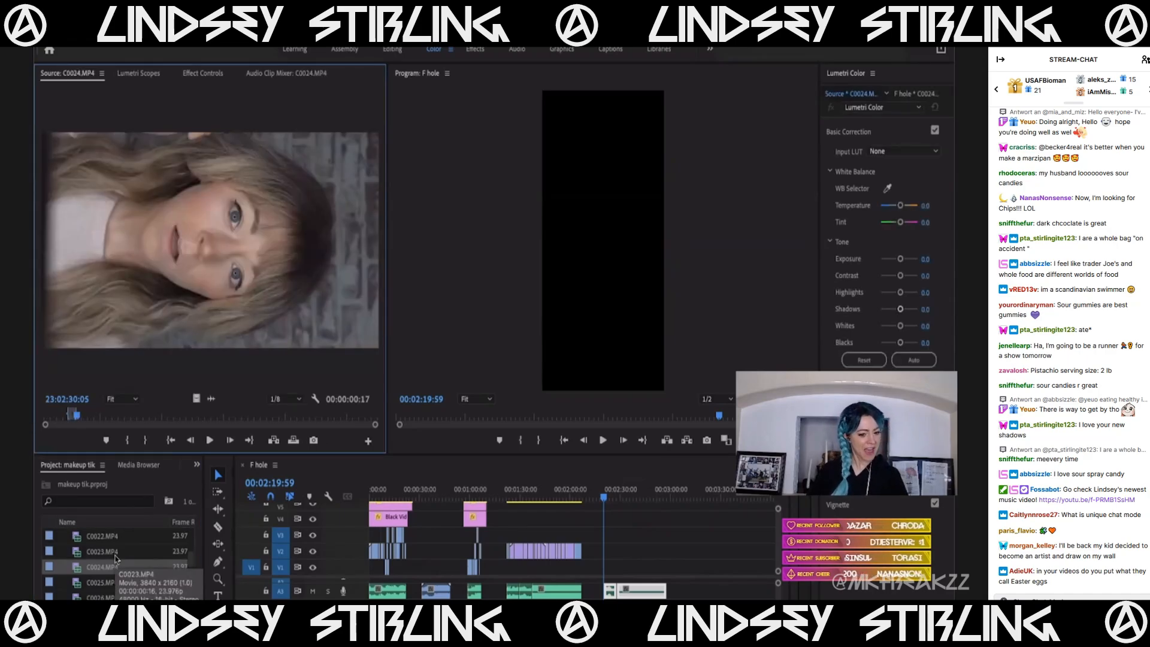
{"action": "double_click", "coordinate": [77, 556]}
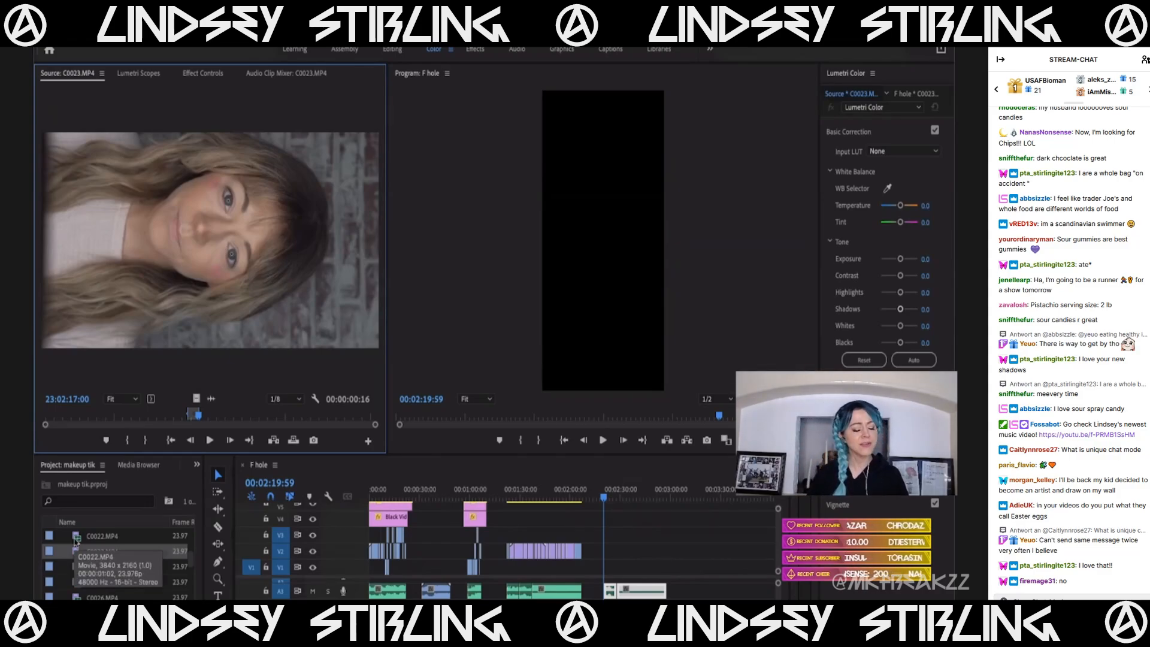
{"action": "double_click", "coordinate": [77, 539]}
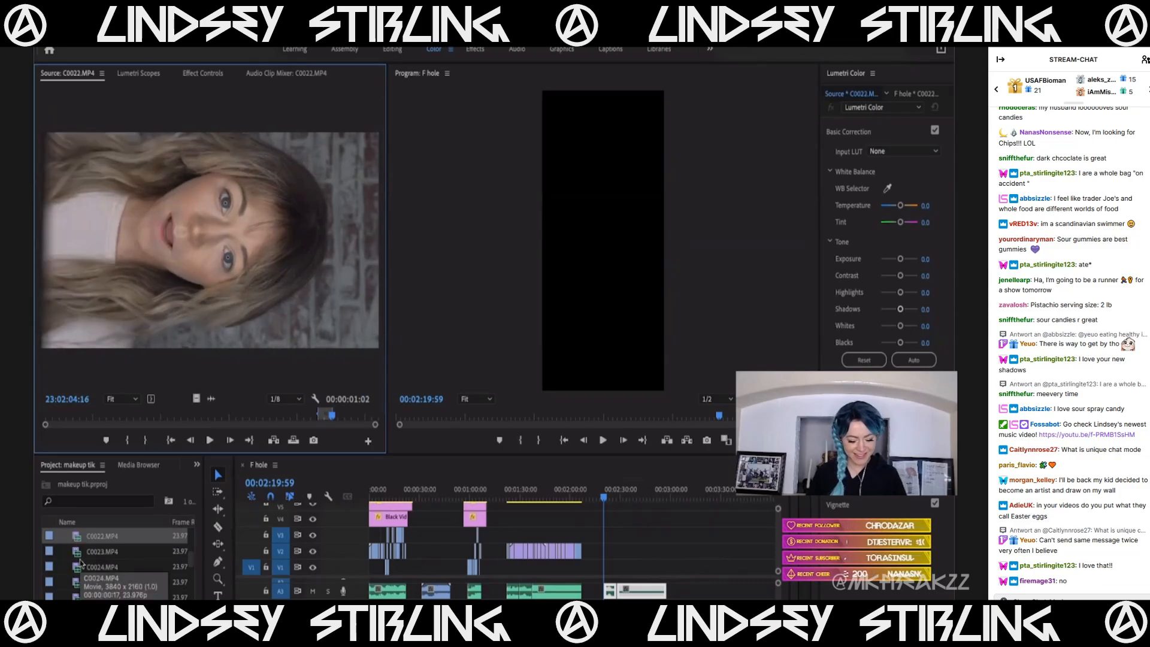
{"action": "scroll", "coordinate": [75, 546], "scroll_direction": "up", "scroll_amount": 2}
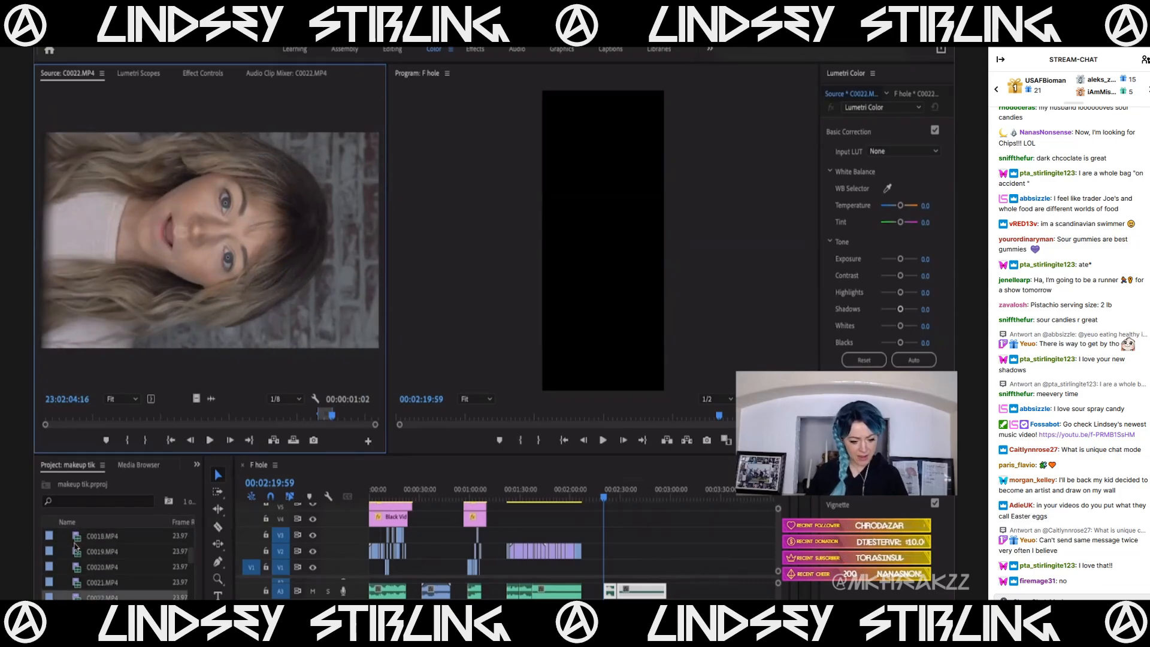
{"action": "double_click", "coordinate": [75, 546]}
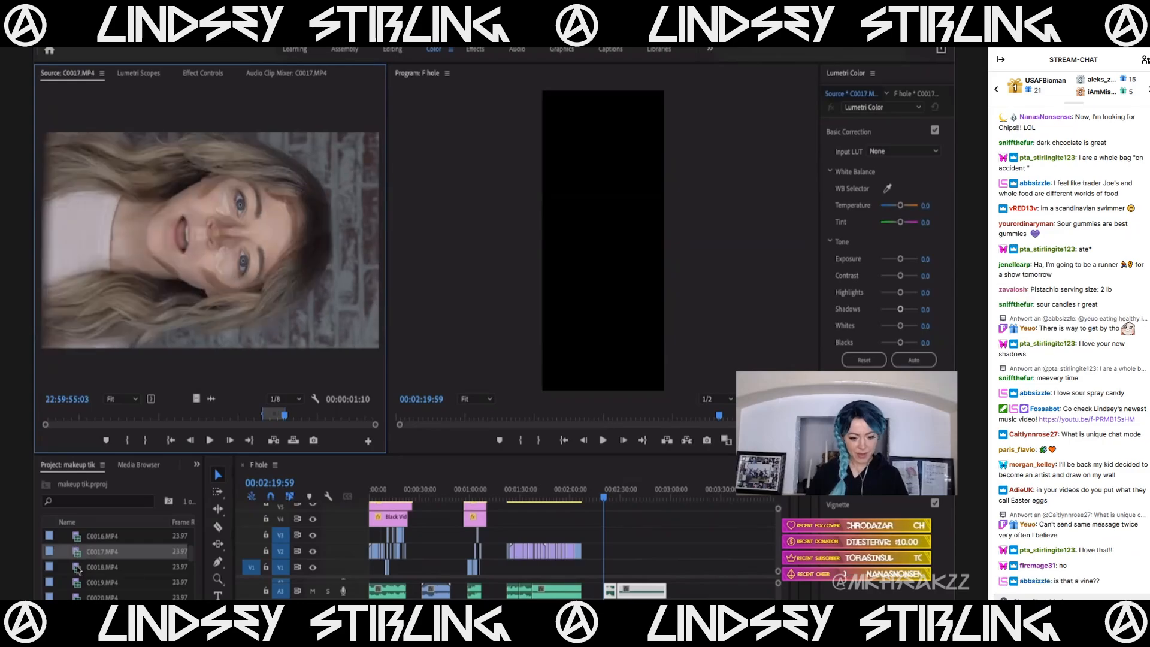
{"action": "double_click", "coordinate": [76, 538]}
{"action": "scroll", "coordinate": [76, 541], "scroll_direction": "up", "scroll_amount": 1}
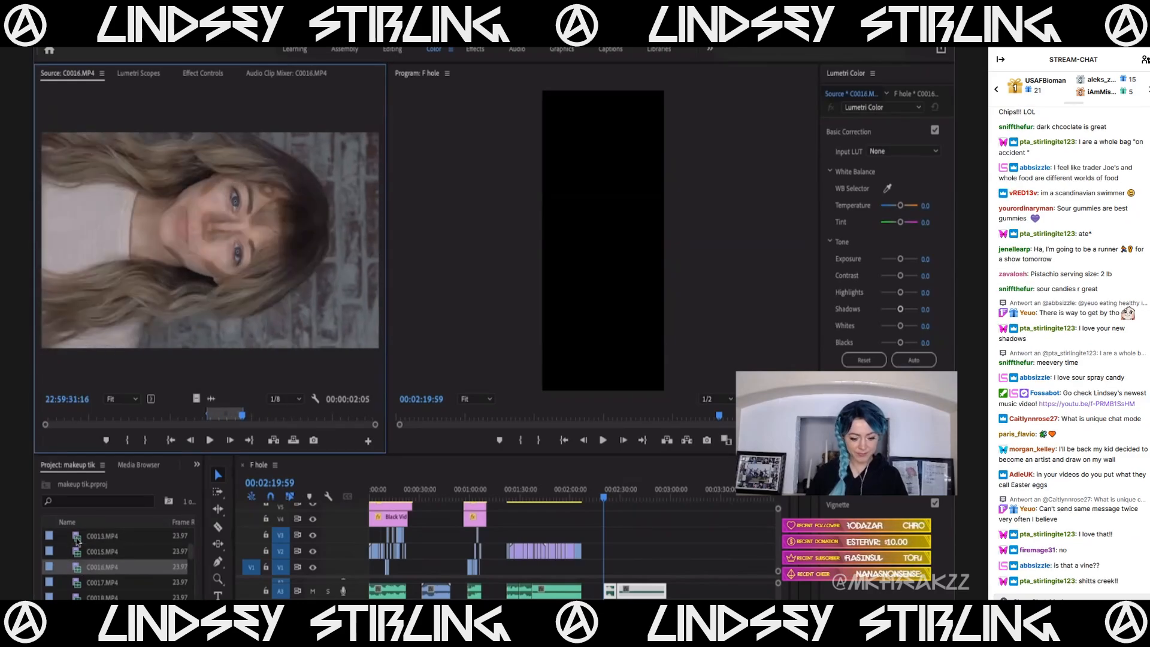
Open C0015.MP4 as the source and mark the range from about 22:59:01 to 22:59:06:06.
{"action": "double_click", "coordinate": [77, 550]}
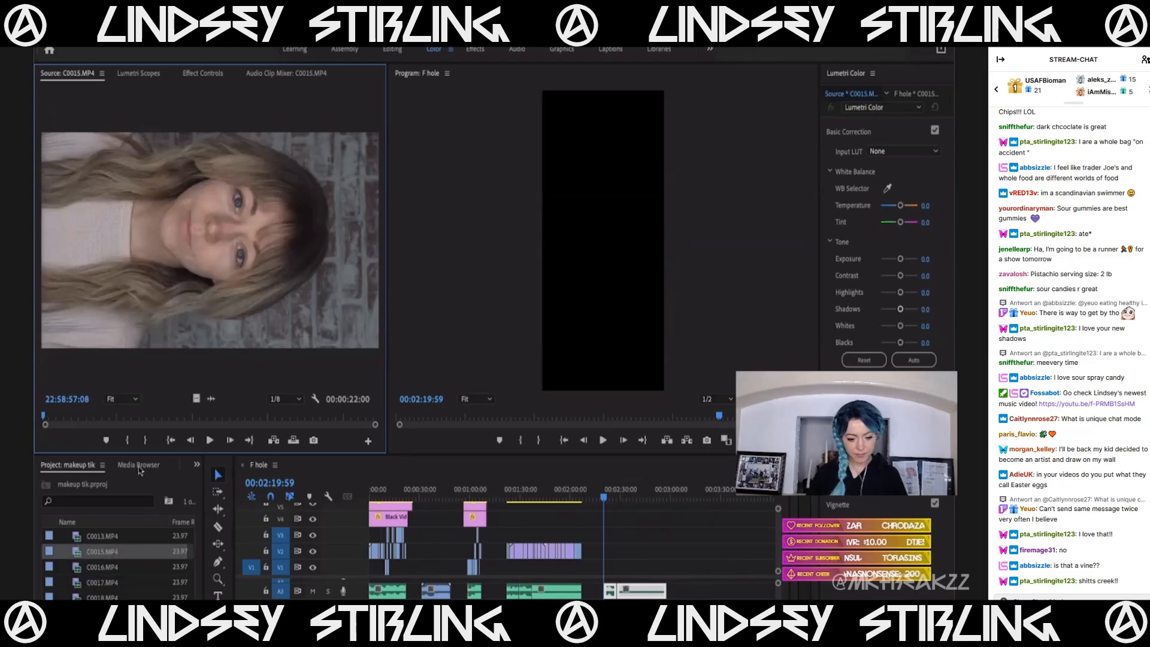
{"action": "mouse_move", "coordinate": [116, 419]}
{"action": "left_mouse_down"}
{"action": "mouse_move", "coordinate": [210, 427]}
{"action": "mouse_move", "coordinate": [110, 424]}
{"action": "left_mouse_up"}
{"action": "key", "text": "i"}
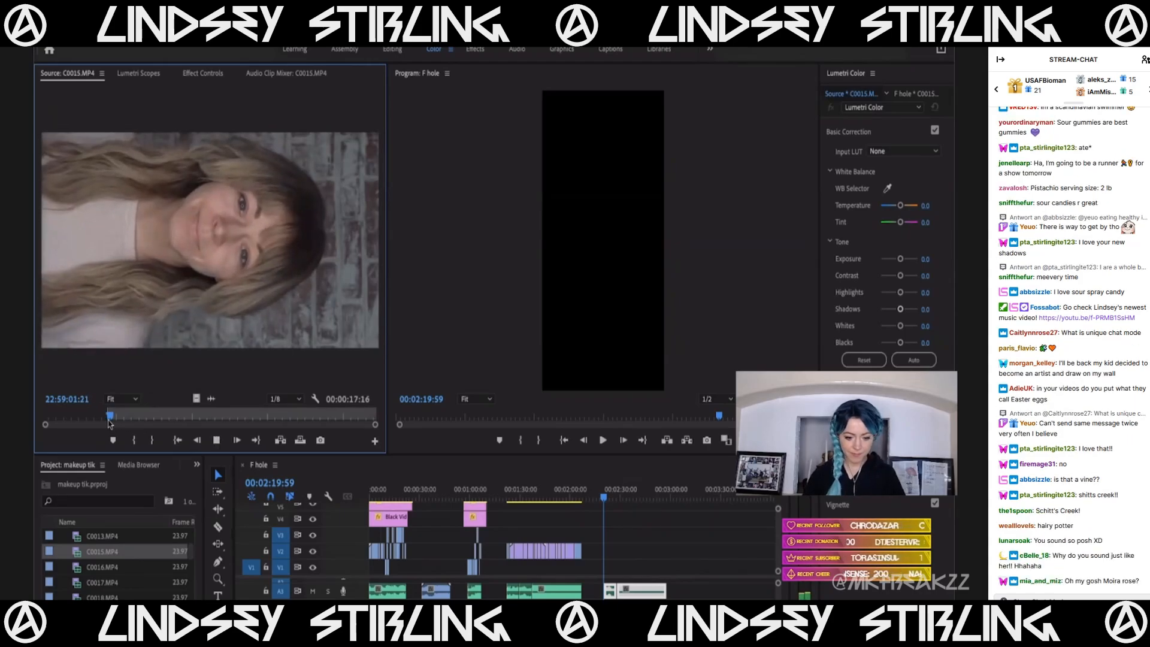
{"action": "key", "text": "space"}
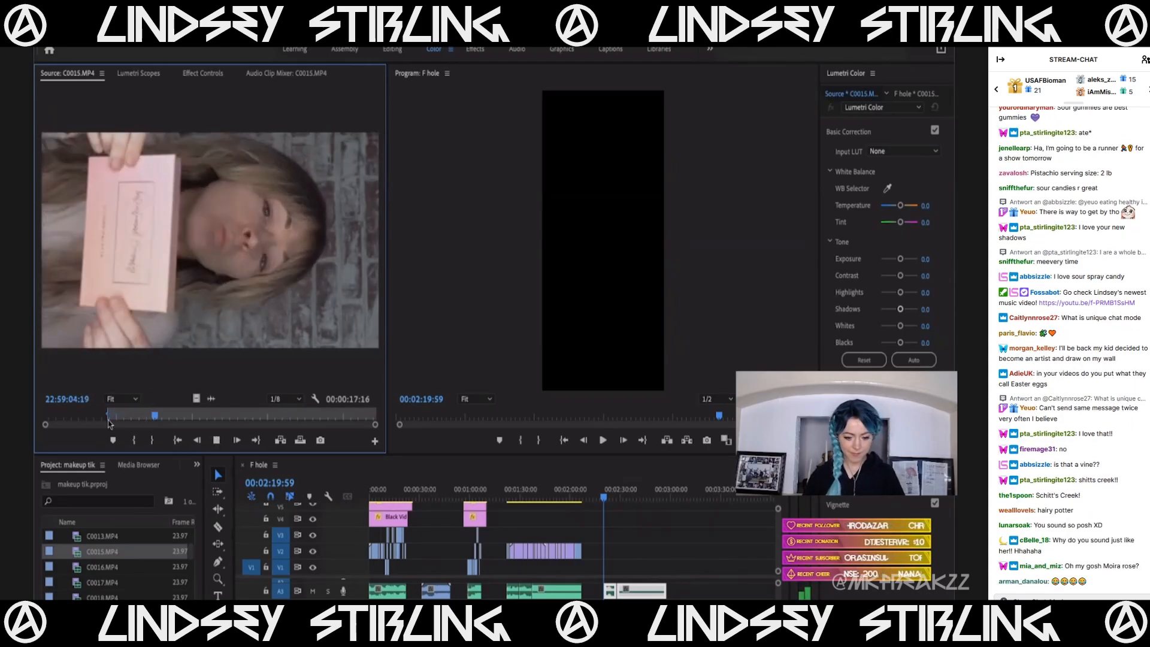
{"action": "key", "text": "o"}
{"action": "key", "text": "space"}
Place only the video of the marked C0015.MP4 range on V1 above the start of the duplicated music and play it.
{"action": "left_click_drag", "start_coordinate": [195, 402], "coordinate": [611, 571]}
{"action": "key", "text": "="}
{"action": "key", "text": "="}
{"action": "key", "text": "="}
{"action": "key", "text": "="}
{"action": "key", "text": "space"}
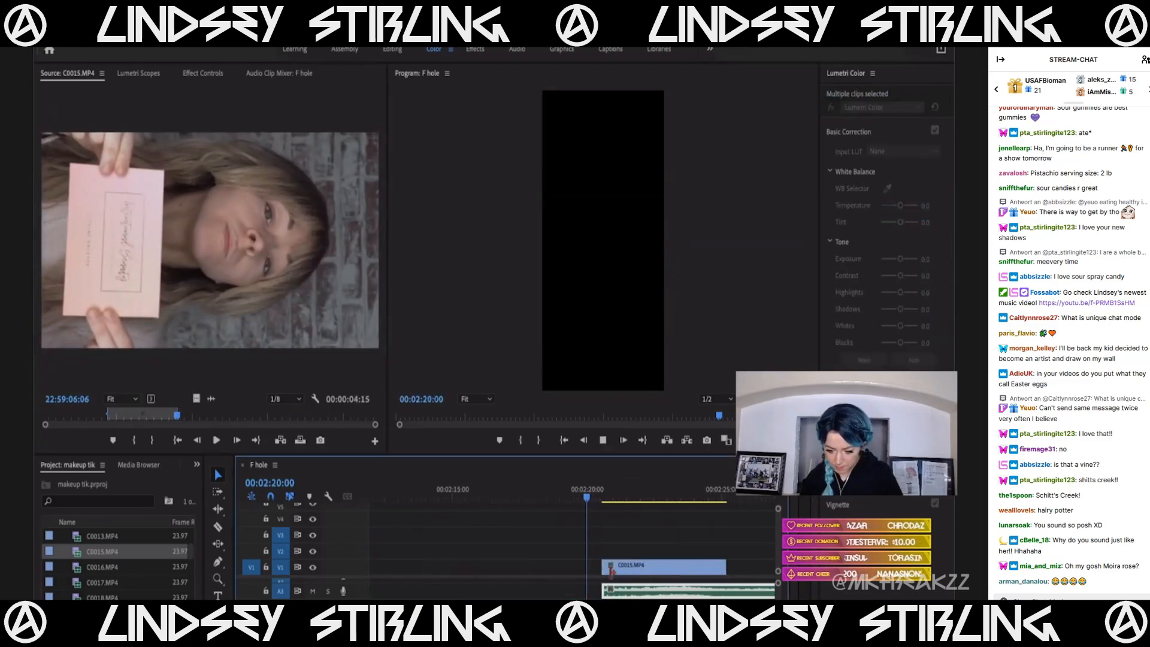
{"action": "key", "text": "-"}
{"action": "key", "text": "-"}
{"action": "key", "text": "-"}
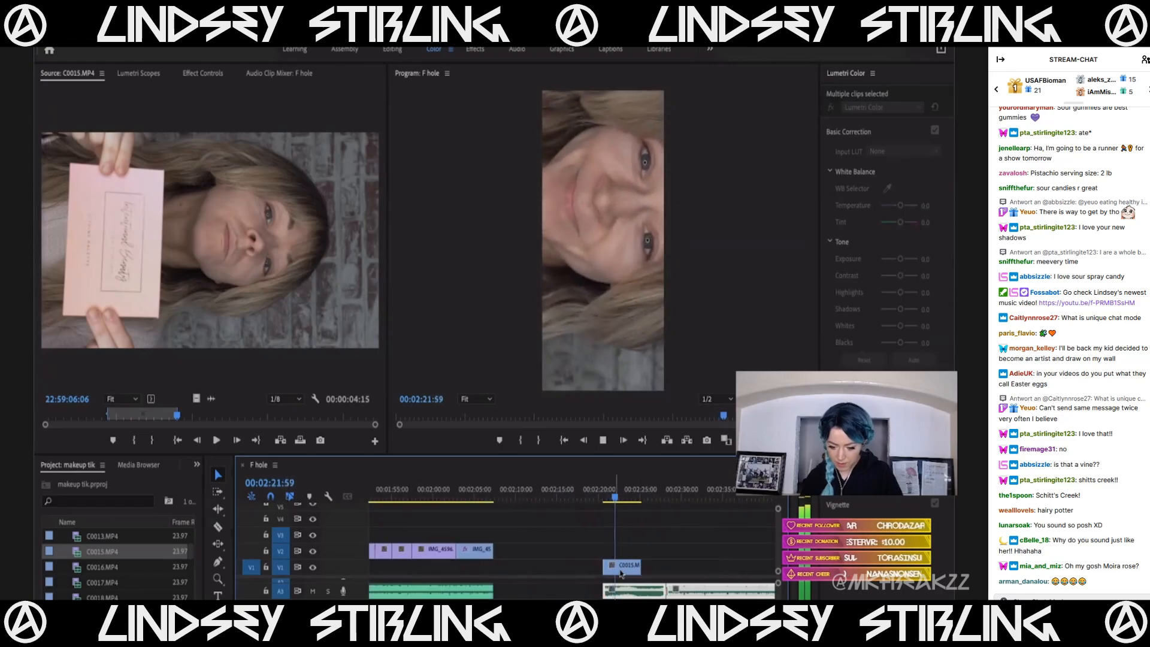
Open the Scale value of the newly placed C0015.MP4 clip for editing in its effect controls.
{"action": "left_click", "coordinate": [621, 569]}
{"action": "left_click", "coordinate": [204, 73]}
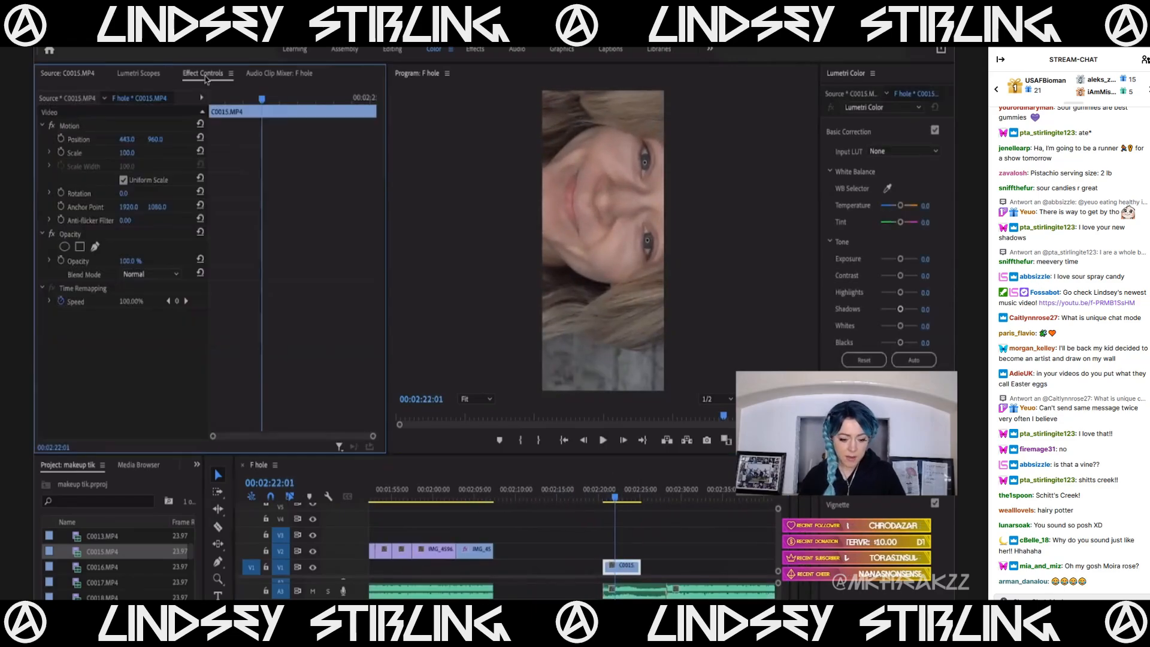
{"action": "left_click", "coordinate": [126, 153]}
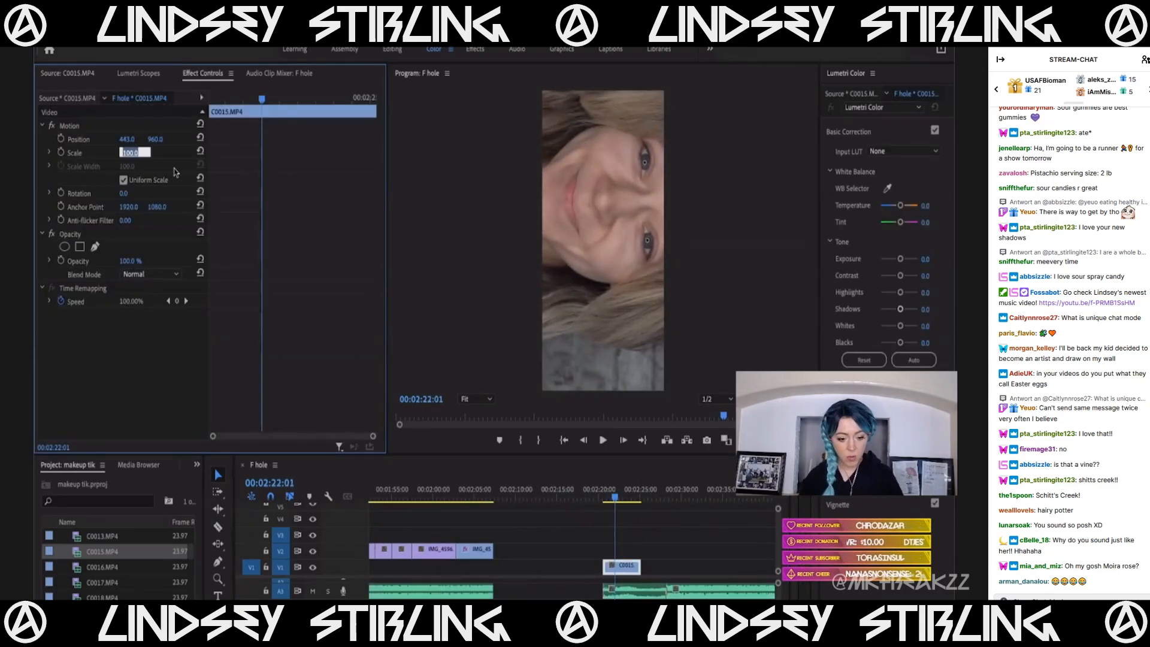
Select the earlier rotated C0015.MP4 clip near 00:00:02:32 to view its scale and rotation settings.
{"action": "left_click", "coordinate": [519, 552]}
{"action": "key", "text": "-"}
{"action": "key", "text": "-"}
{"action": "scroll", "coordinate": [519, 552], "scroll_direction": "up", "scroll_amount": 1}
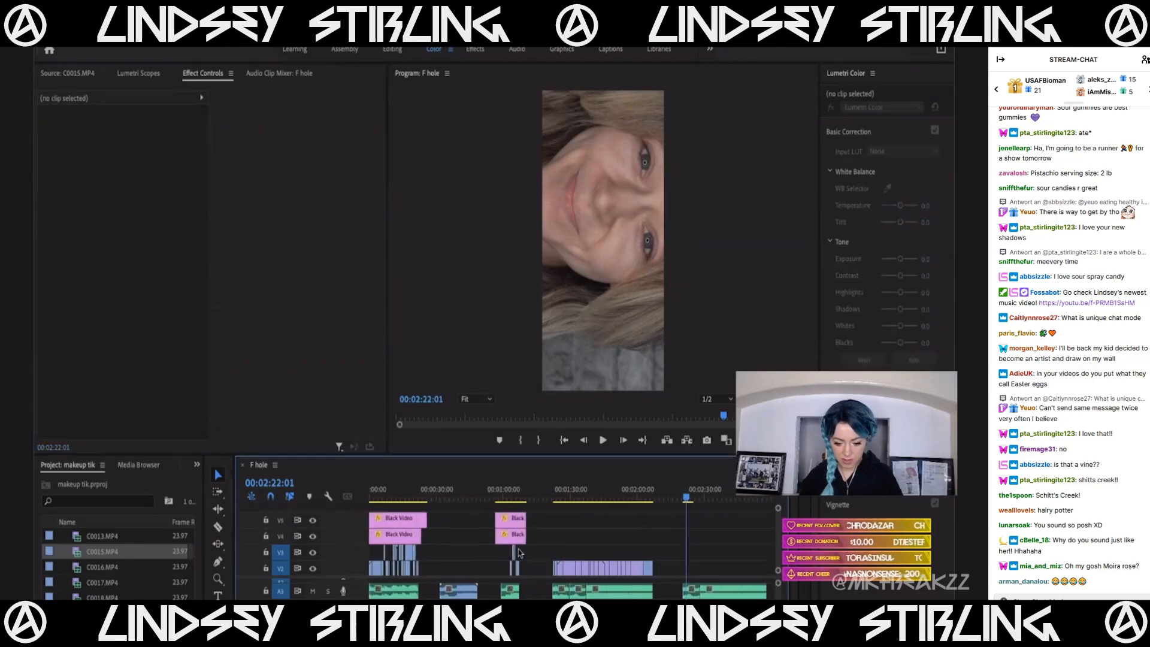
{"action": "left_click", "coordinate": [375, 496]}
{"action": "left_click", "coordinate": [376, 569]}
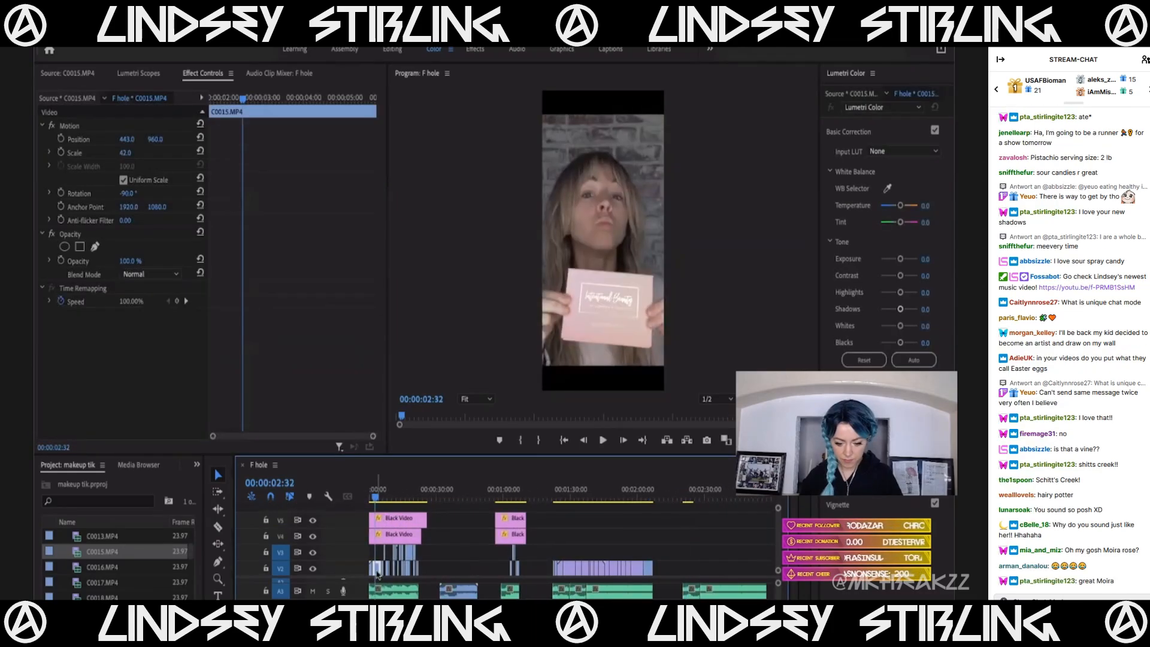
Copy the Motion settings of the earlier rotated C0015.MP4 clip onto the new C0015.MP4 clip on V1 and play it.
{"action": "left_click", "coordinate": [116, 127]}
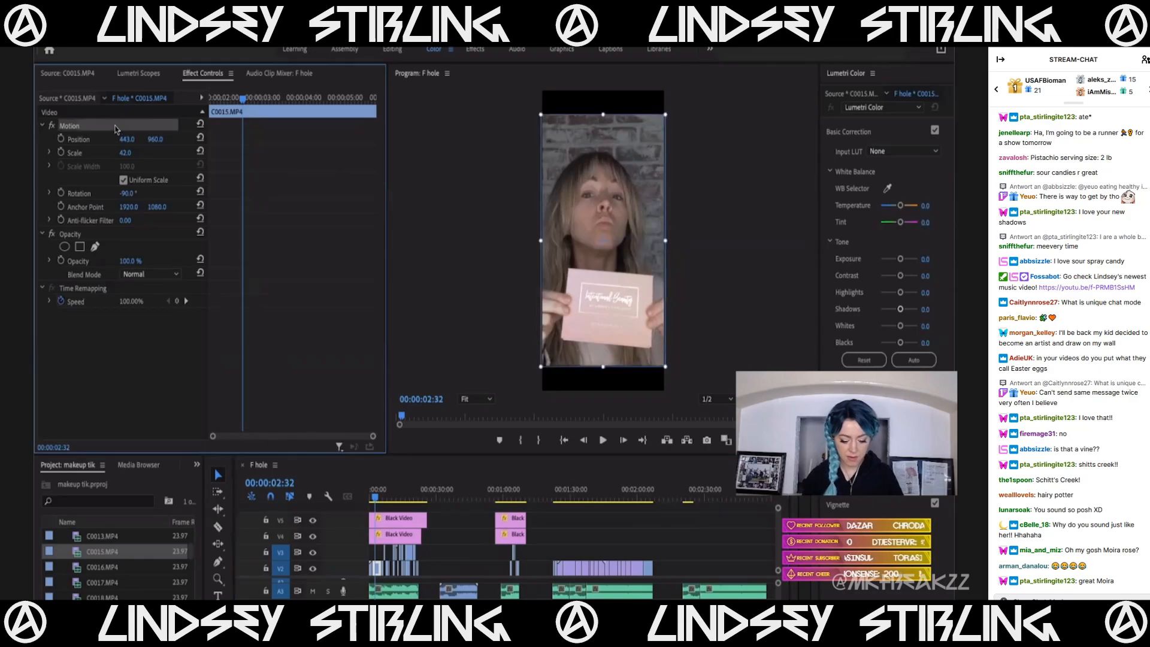
{"action": "scroll", "coordinate": [682, 562], "scroll_direction": "right", "scroll_amount": 2}
{"action": "scroll", "coordinate": [681, 561], "scroll_direction": "down", "scroll_amount": 1}
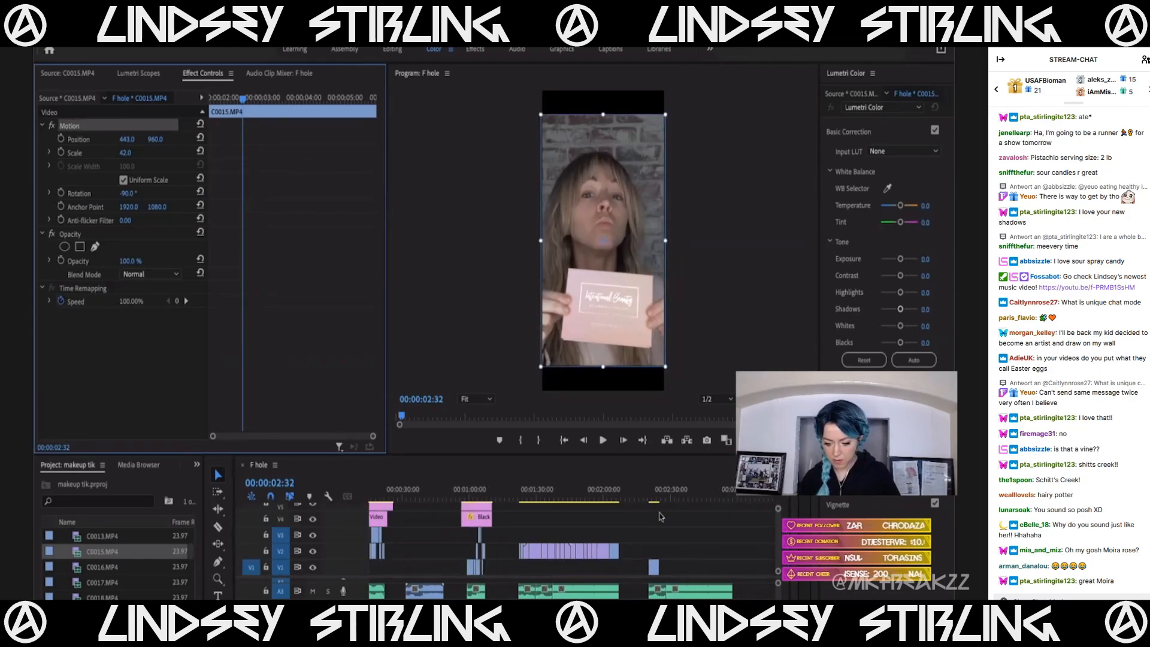
{"action": "left_click", "coordinate": [655, 495]}
{"action": "key", "text": "super+v"}
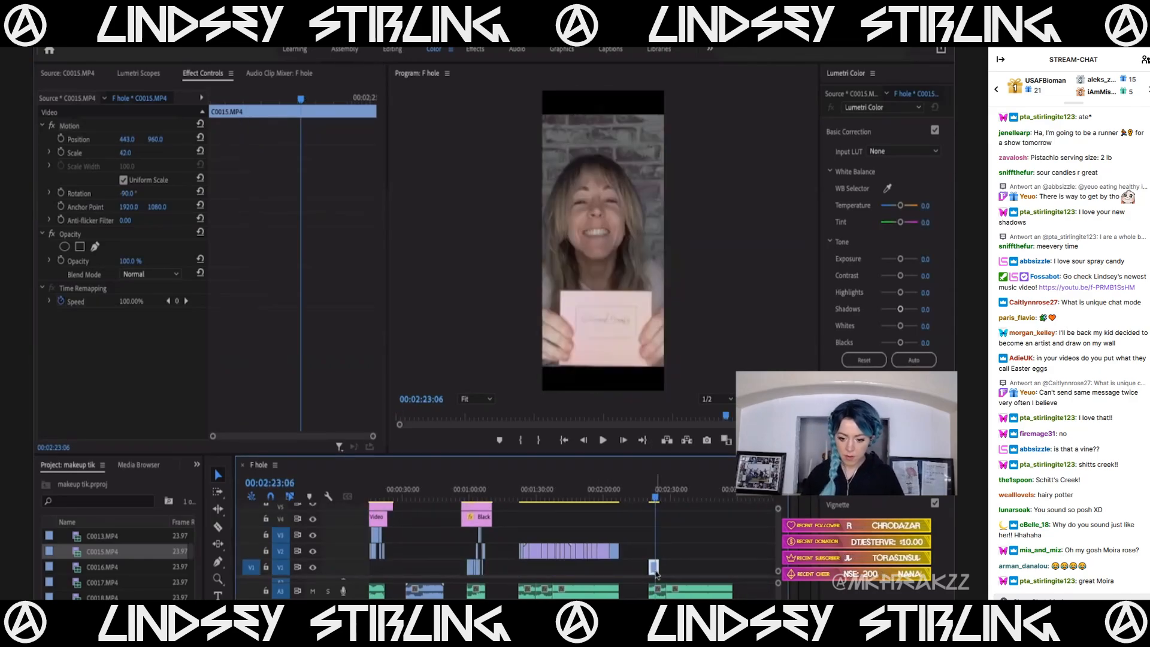
{"action": "scroll", "coordinate": [633, 558], "scroll_direction": "up", "scroll_amount": 4}
{"action": "left_click", "coordinate": [671, 495]}
{"action": "key", "text": "space"}
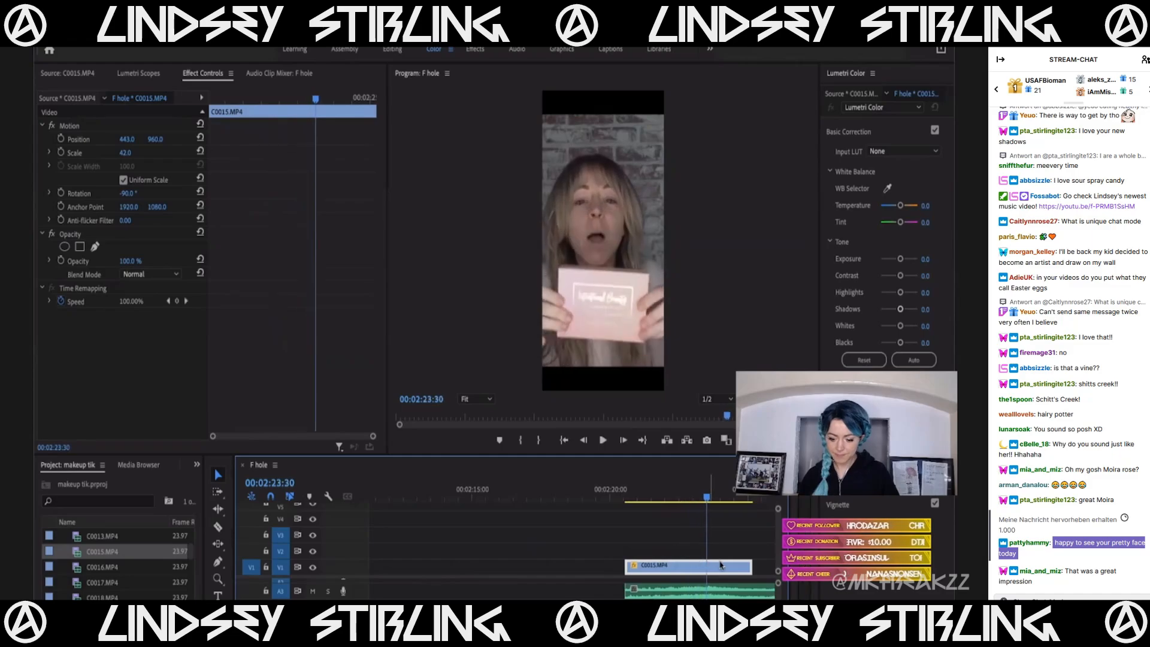
Step back frame by frame through the new C0015.MP4 clip and split it on V1 at 00:02:22:58.
{"action": "key", "text": "minus"}
{"action": "key", "text": "minus"}
{"action": "left_click", "coordinate": [717, 502]}
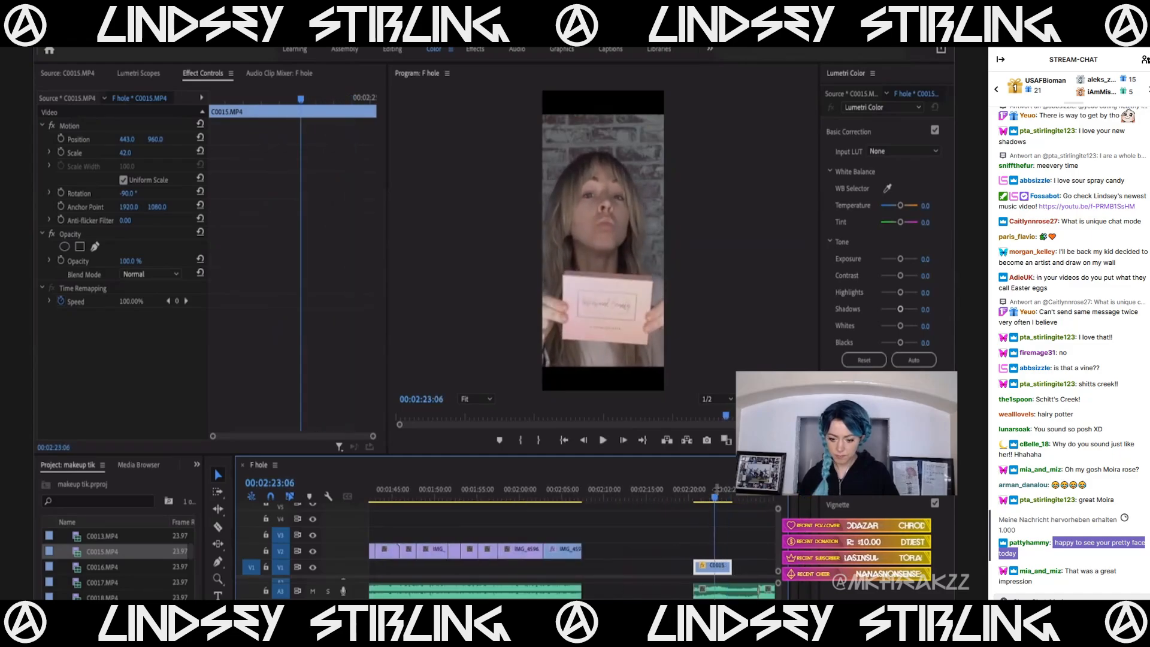
{"action": "key", "text": "Left"}
{"action": "key", "text": "Left"}
{"action": "key", "text": "Left"}
{"action": "key", "text": "Left"}
{"action": "key", "text": "Left"}
{"action": "key", "text": "Left"}
{"action": "key", "text": "Left"}
{"action": "key", "text": "Left"}
{"action": "key", "text": "Left"}
{"action": "key", "text": "Left"}
{"action": "key", "text": "Left"}
{"action": "key", "text": "Left"}
{"action": "key", "text": "Left"}
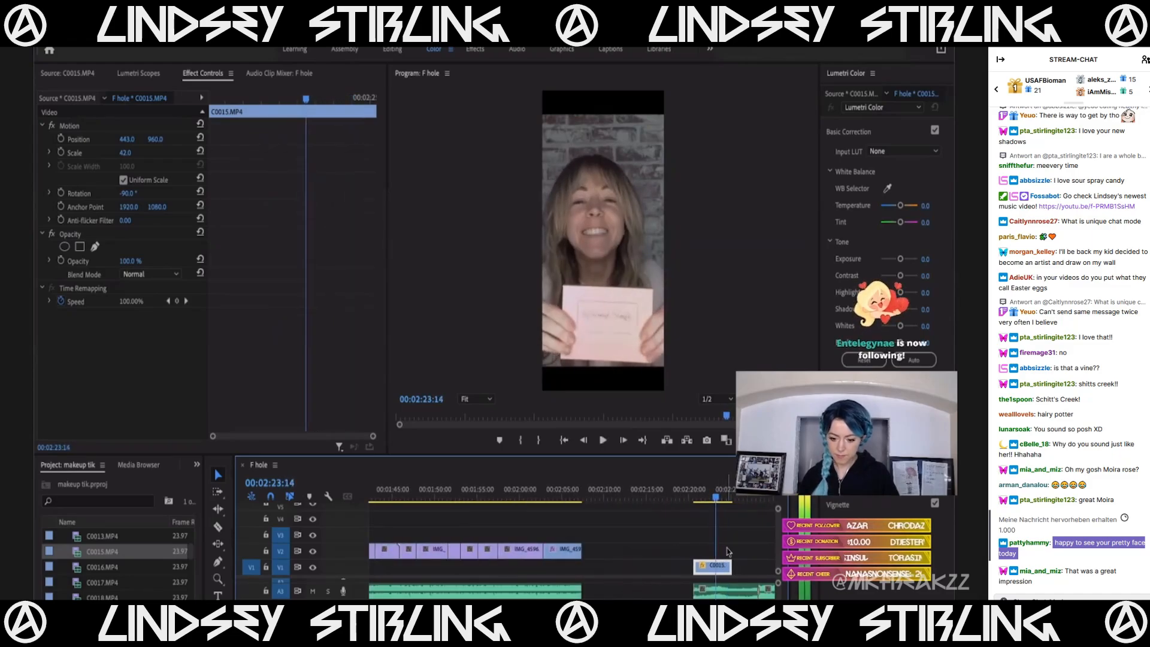
{"action": "key", "text": "Left"}
{"action": "key", "text": "Left"}
{"action": "key", "text": "Left"}
{"action": "key", "text": "Left"}
{"action": "key", "text": "Left"}
{"action": "key", "text": "Left"}
{"action": "key", "text": "Left"}
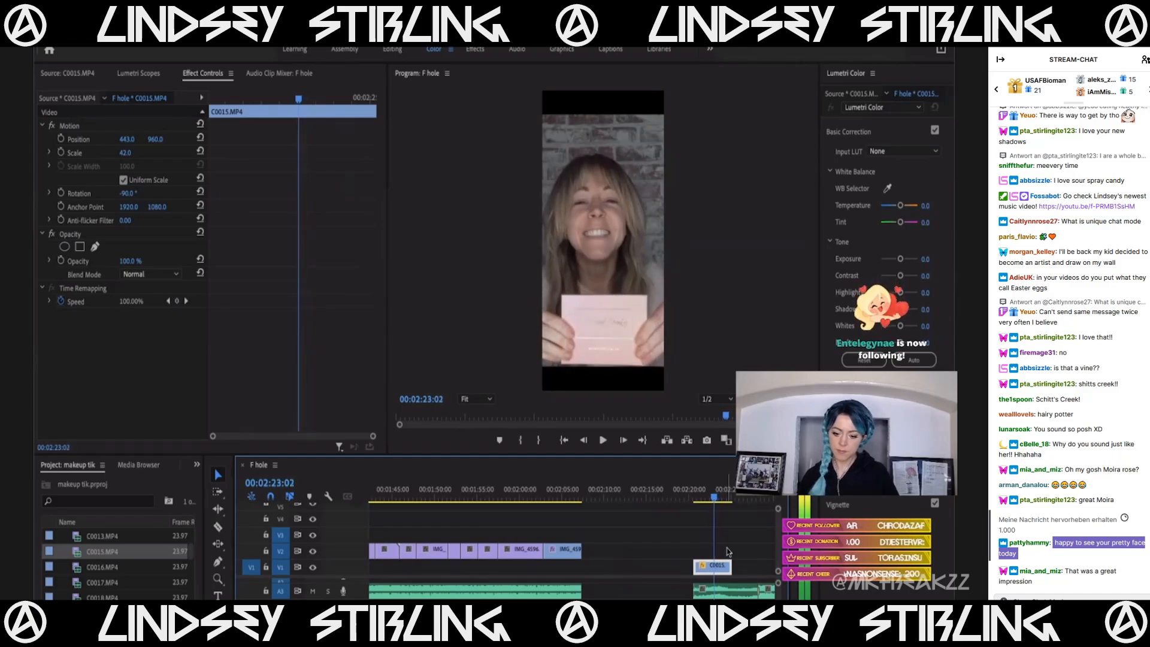
{"action": "key", "text": "c"}
{"action": "left_click", "coordinate": [713, 570]}
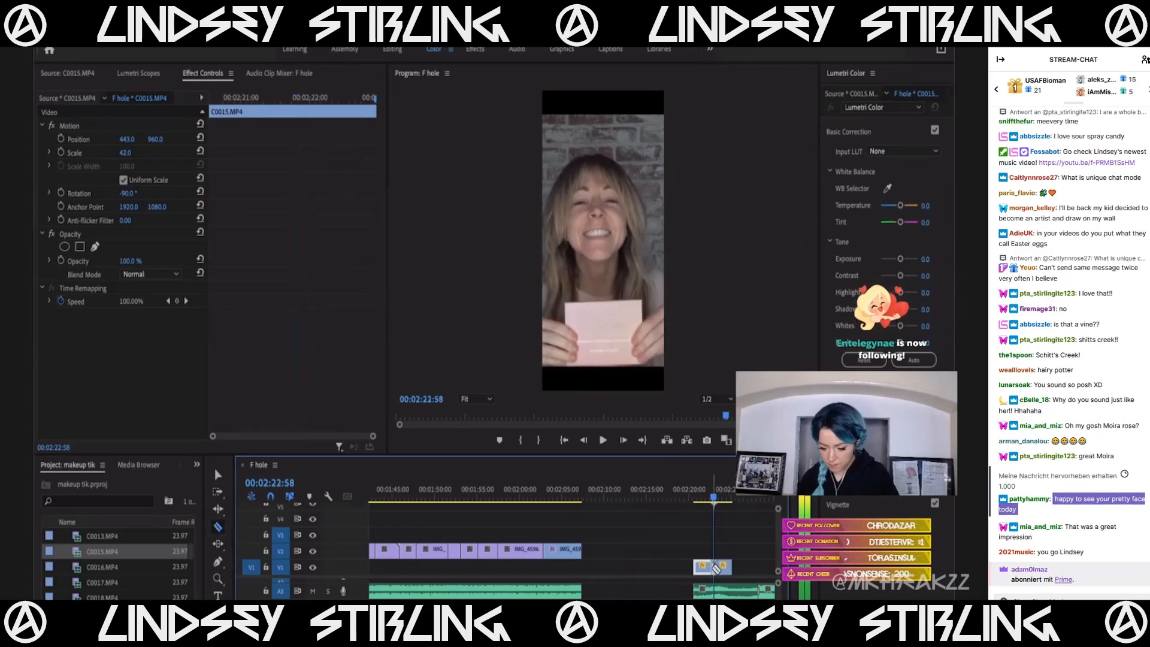
Move the second C0015.MP4 piece later on V1 to leave a gap after the first piece, and play it.
{"action": "scroll", "coordinate": [712, 569], "scroll_direction": "up", "scroll_amount": 1}
{"action": "key", "text": "v"}
{"action": "left_click", "coordinate": [723, 568]}
{"action": "left_click_drag", "start_coordinate": [717, 567], "coordinate": [729, 566]}
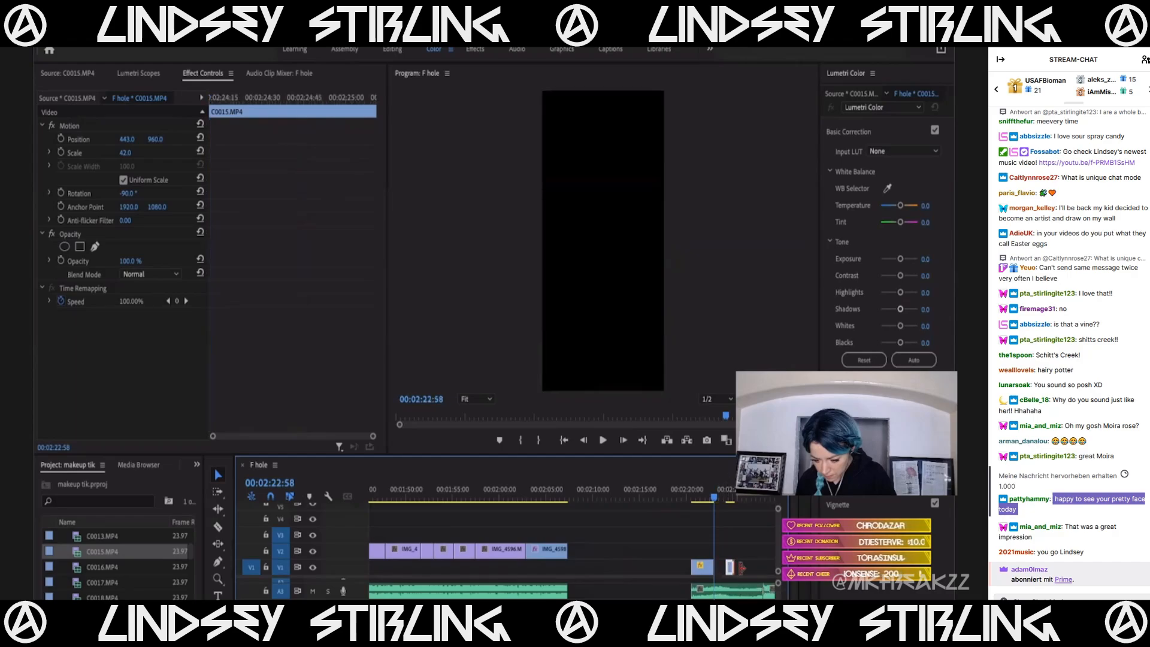
{"action": "key", "text": "space"}
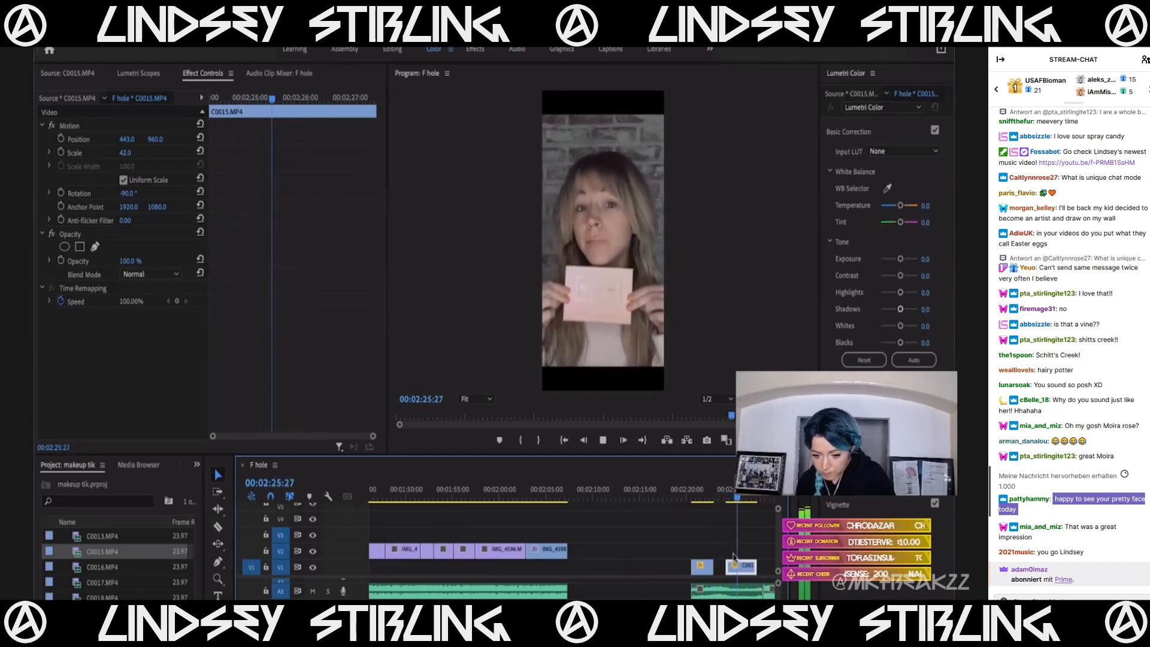
{"action": "scroll", "coordinate": [553, 560], "scroll_direction": "up", "scroll_amount": 4}
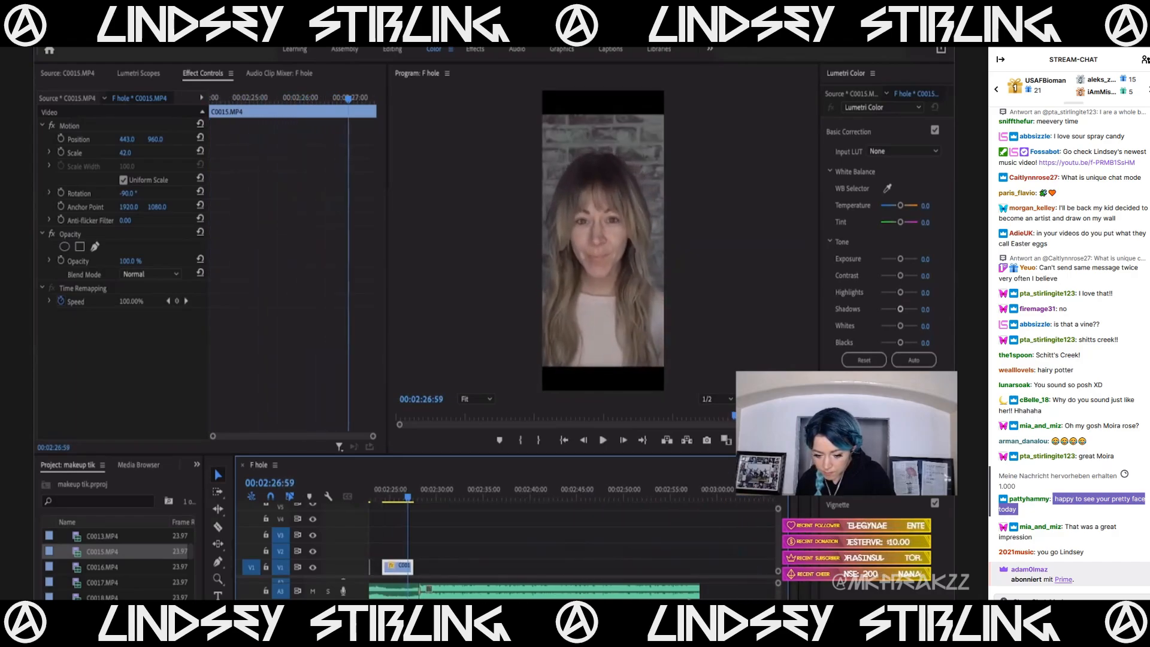
{"action": "key", "text": "space"}
Shift the second C0015.MP4 piece later so it ends near the Moon Trance audio cut, and play from 00:02:21:04.
{"action": "left_click", "coordinate": [554, 590]}
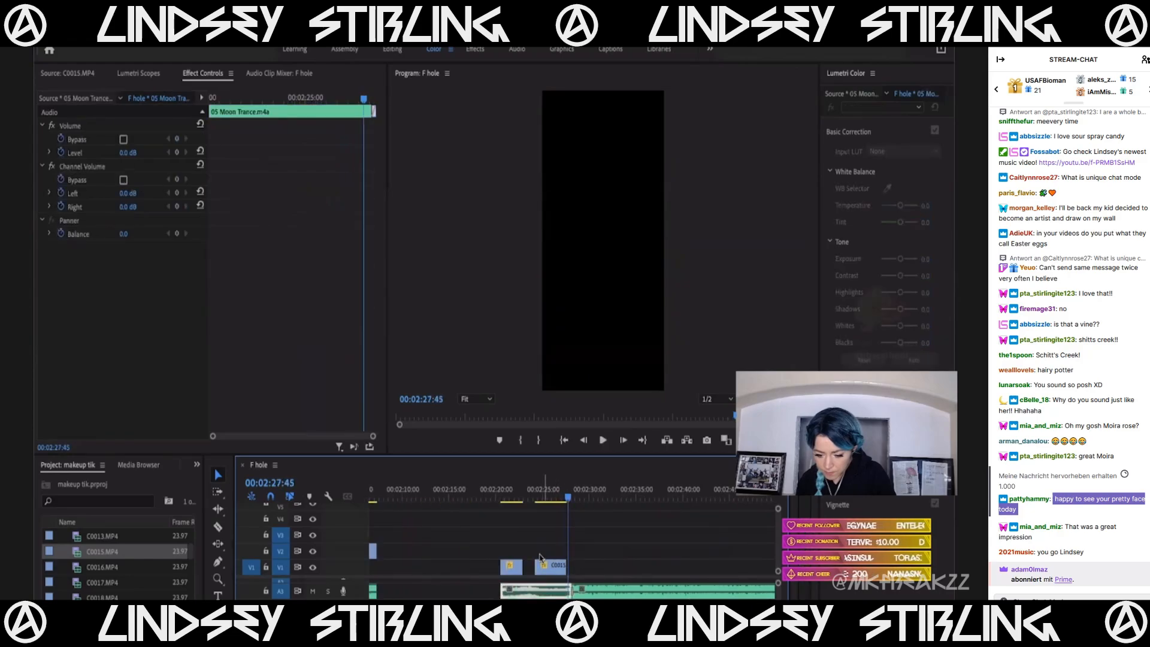
{"action": "left_click_drag", "start_coordinate": [553, 568], "coordinate": [567, 570]}
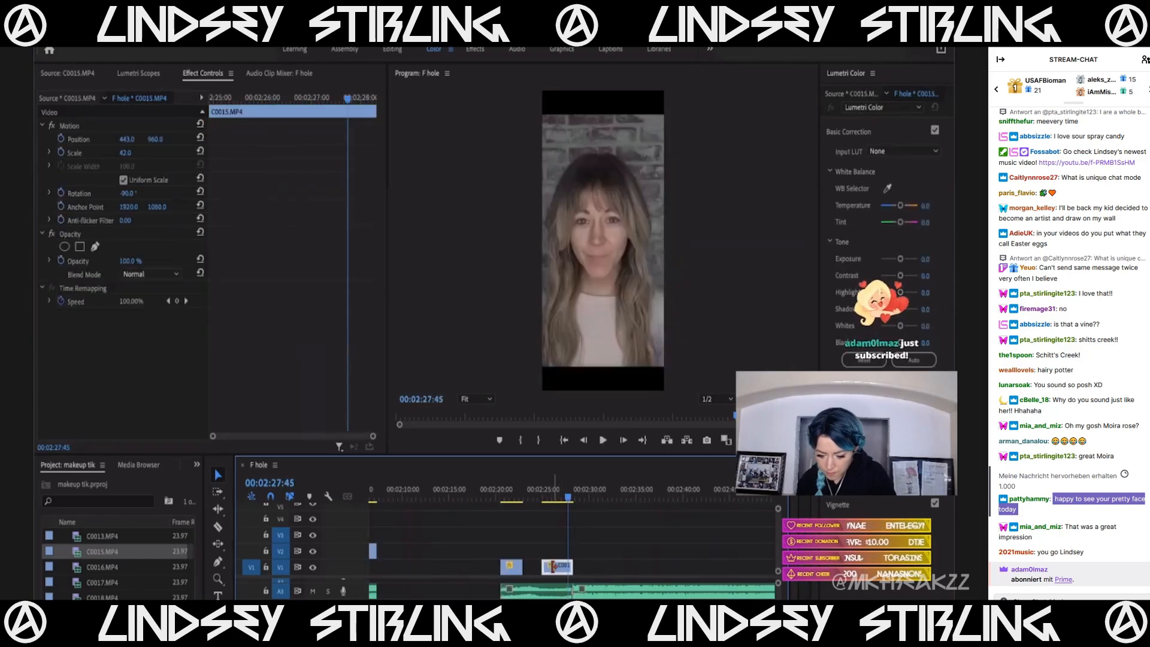
{"action": "left_click", "coordinate": [511, 490]}
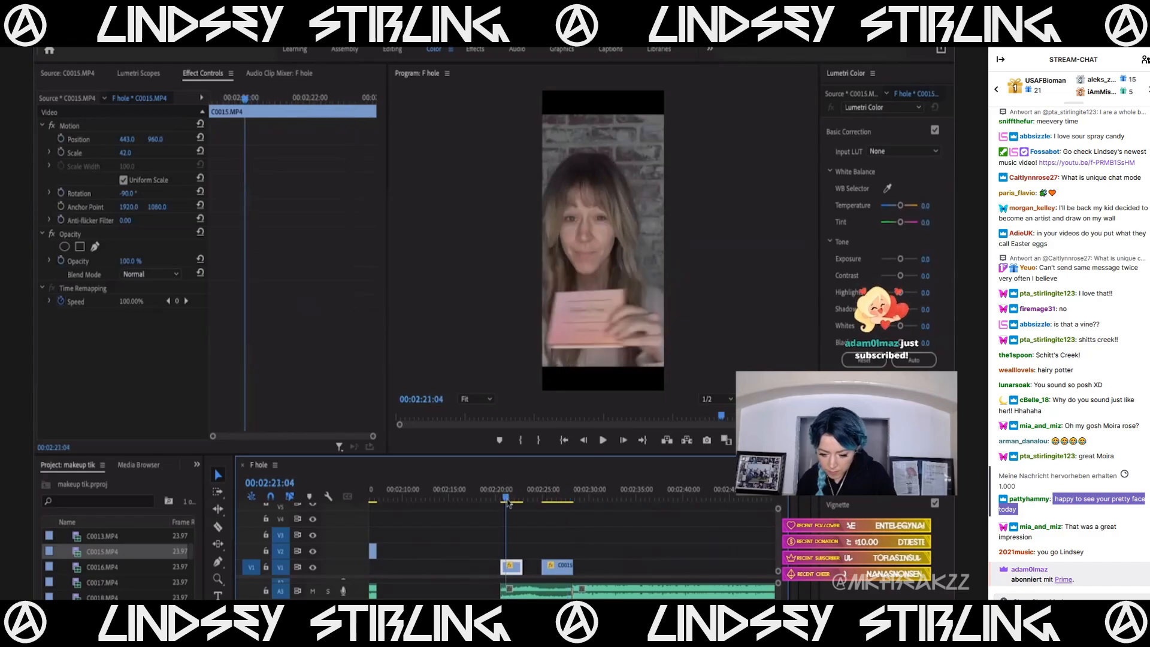
{"action": "key", "text": "space"}
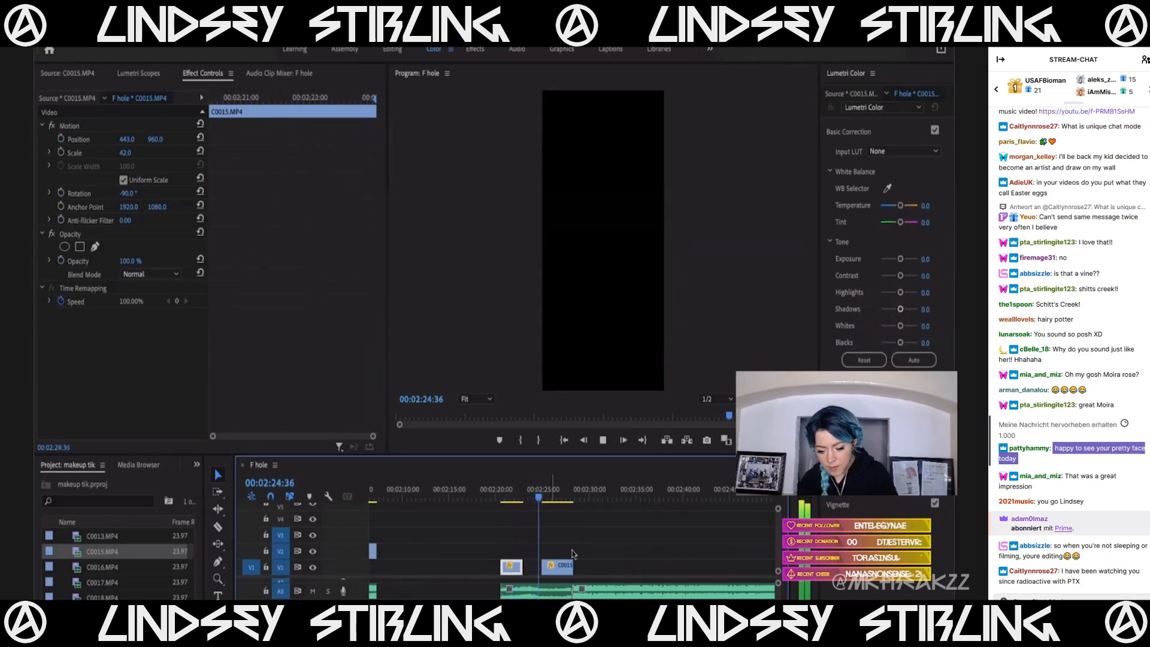
{"action": "key", "text": "space"}
Open C0016.MP4 as the source and mark a 00:00:01:17 range ending at 22:59:25:10.
{"action": "double_click", "coordinate": [75, 569]}
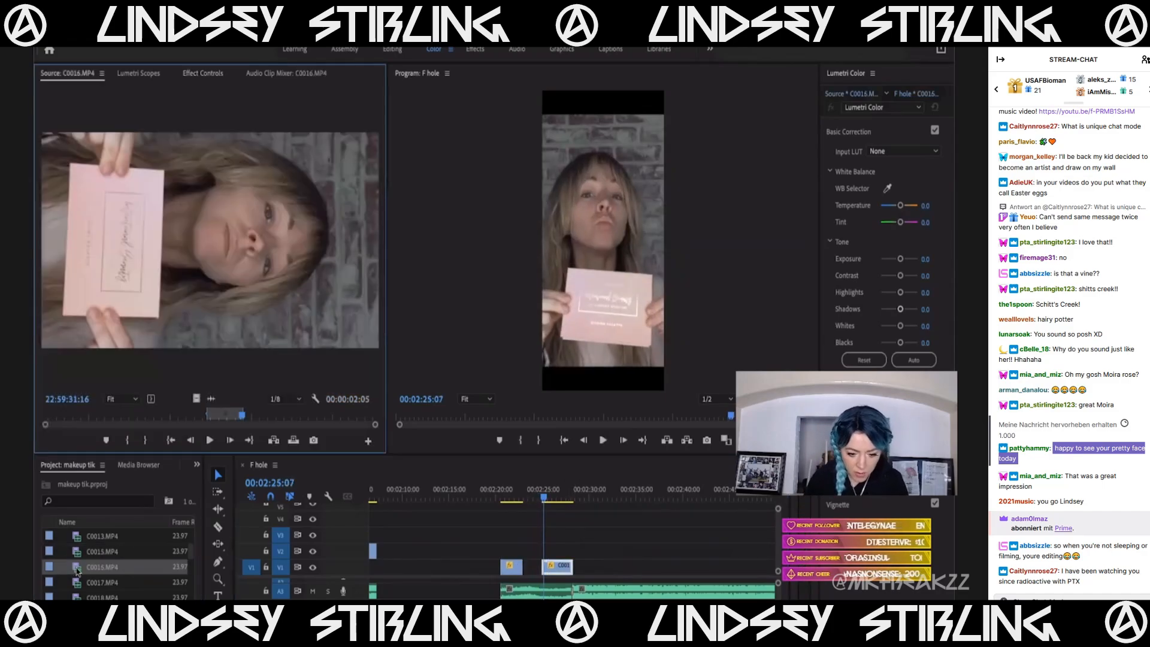
{"action": "left_click", "coordinate": [149, 415]}
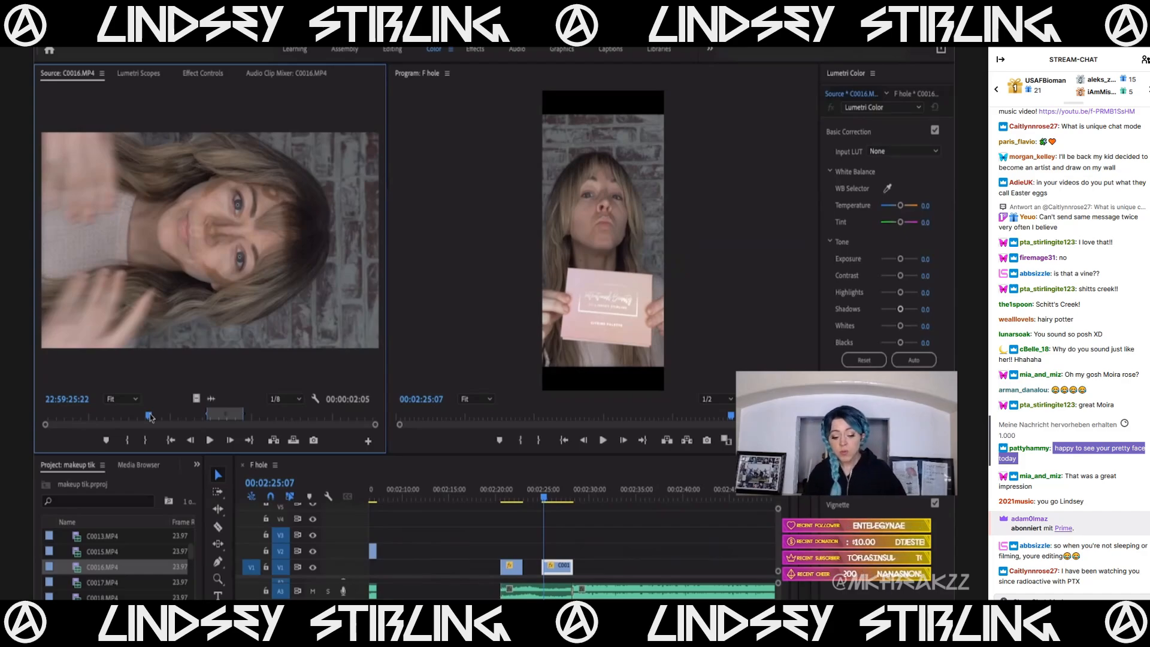
{"action": "left_click_drag", "start_coordinate": [149, 416], "coordinate": [98, 417]}
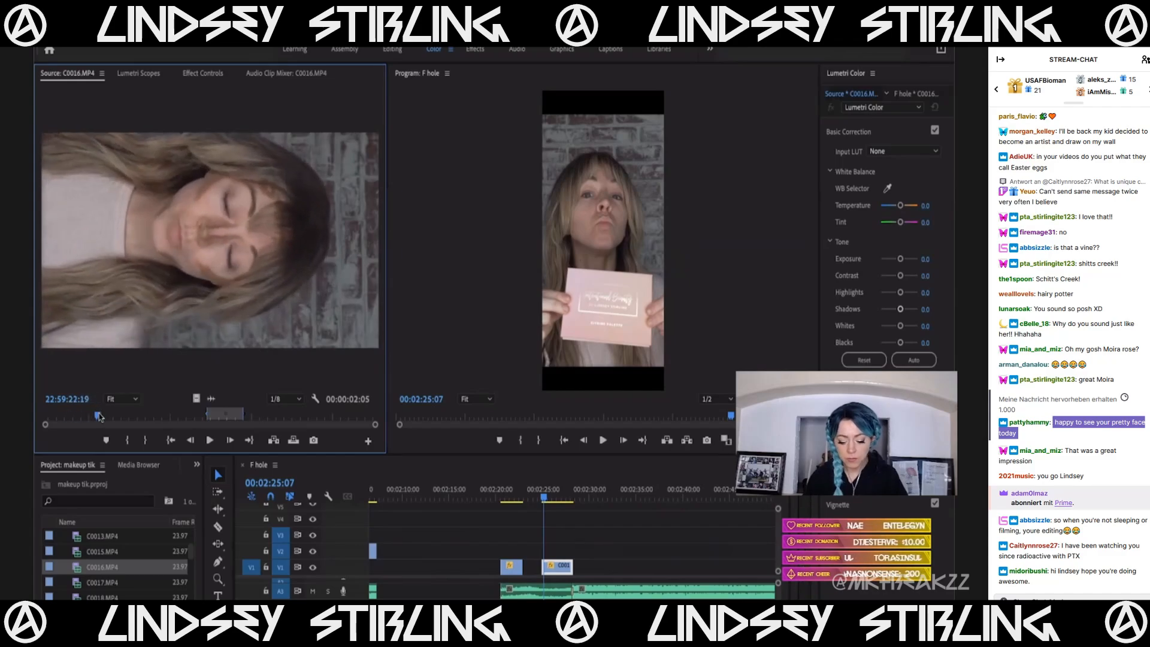
{"action": "key", "text": "i"}
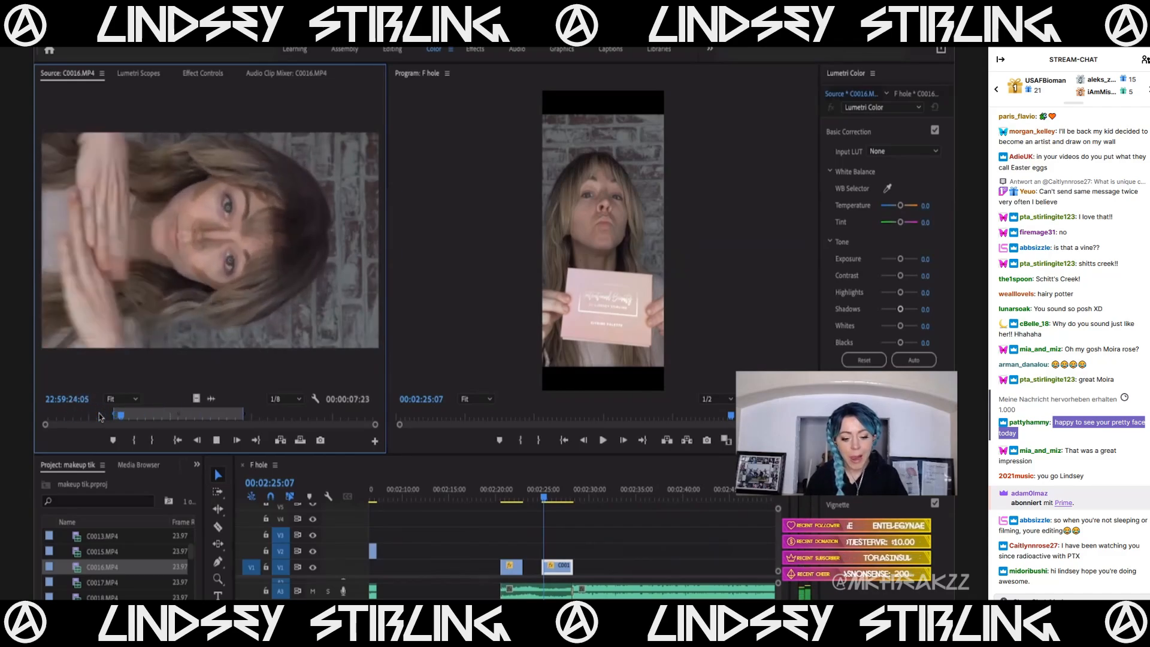
{"action": "key", "text": "space"}
{"action": "key", "text": "o"}
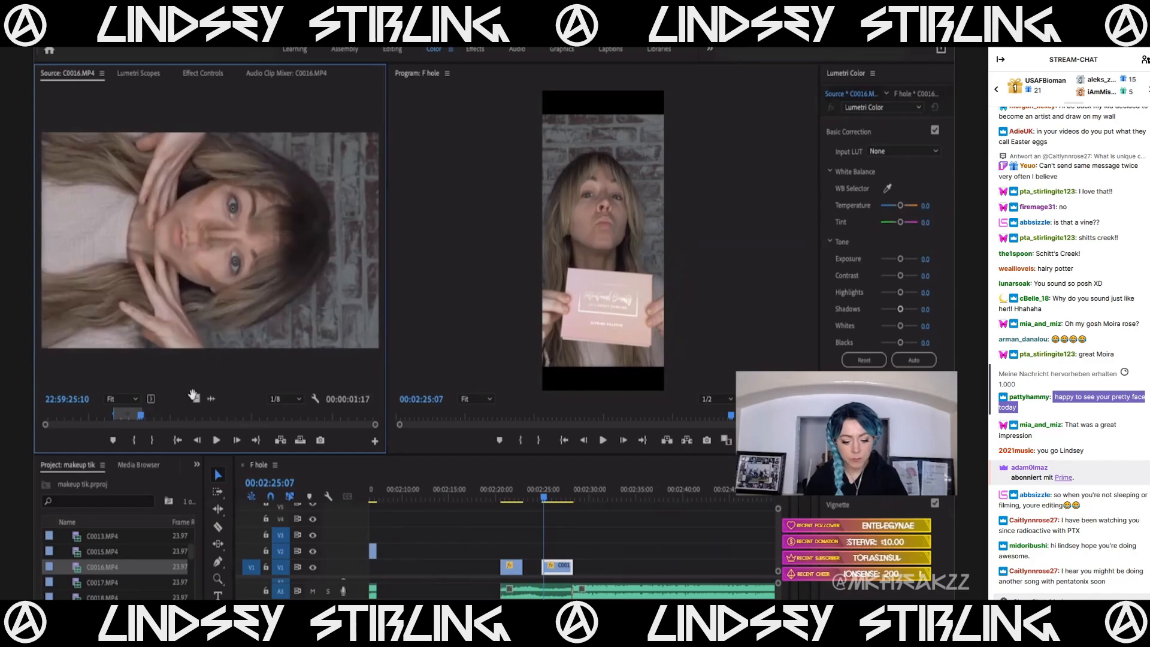
Place only the video of the marked C0016.MP4 range after C0015.MP4 on V1, apply the copied Motion settings and play it.
{"action": "left_click_drag", "start_coordinate": [328, 428], "coordinate": [199, 427]}
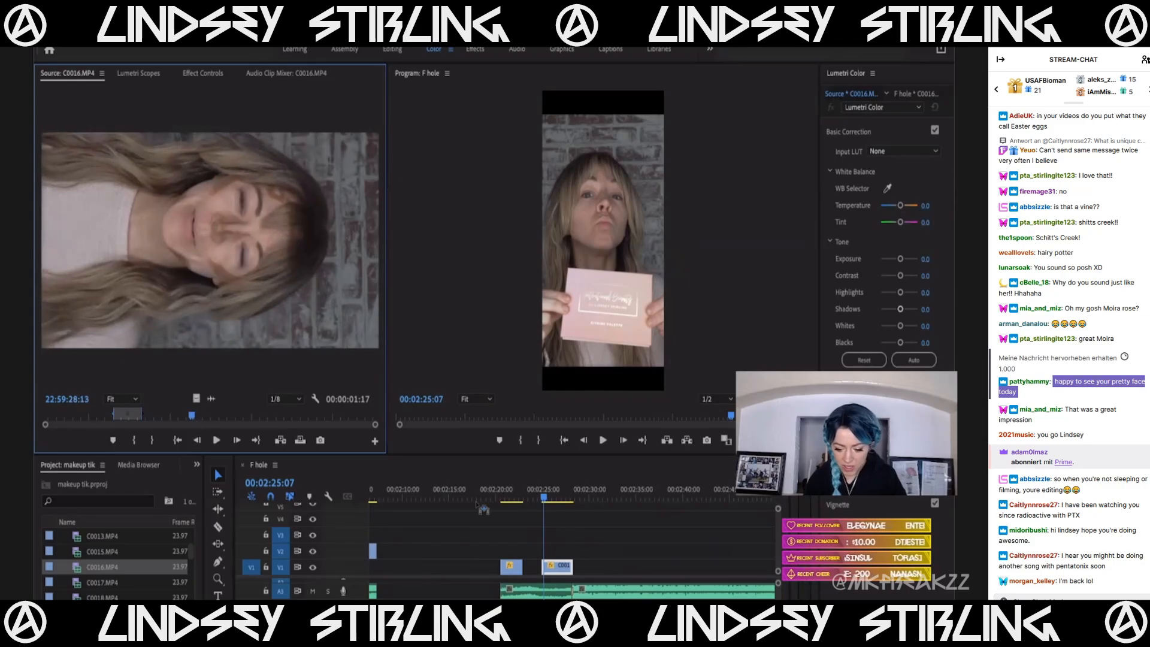
{"action": "left_click_drag", "start_coordinate": [482, 509], "coordinate": [571, 567]}
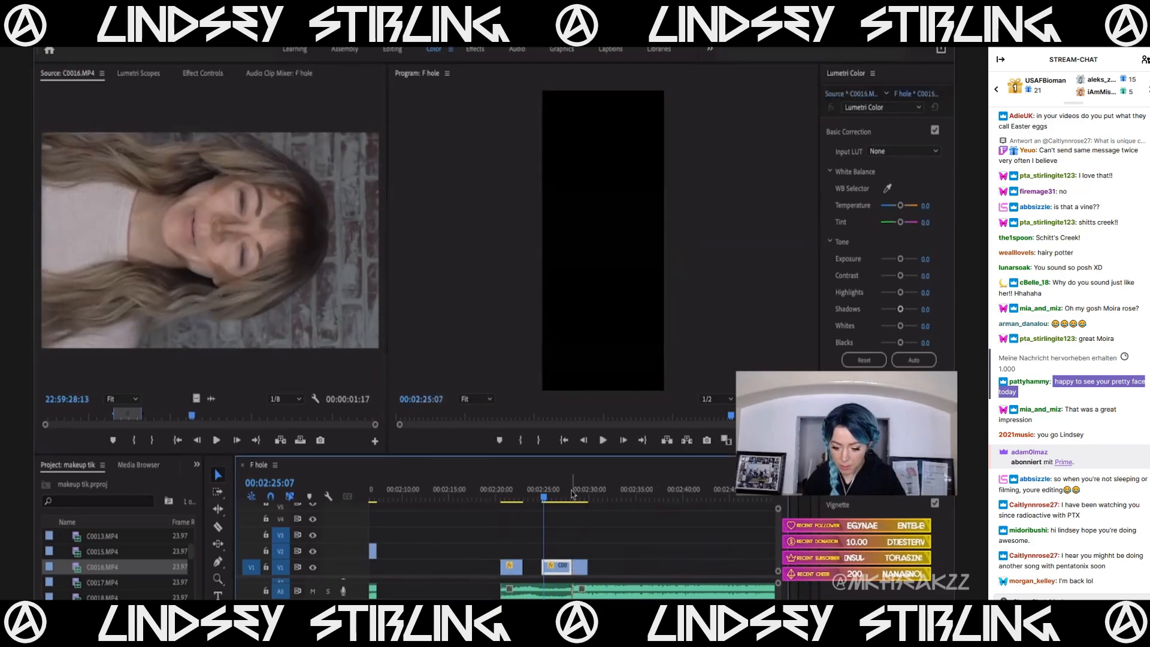
{"action": "key", "text": "Down"}
{"action": "left_click", "coordinate": [581, 571]}
{"action": "key", "text": "super+alt+v"}
{"action": "key", "text": "space"}
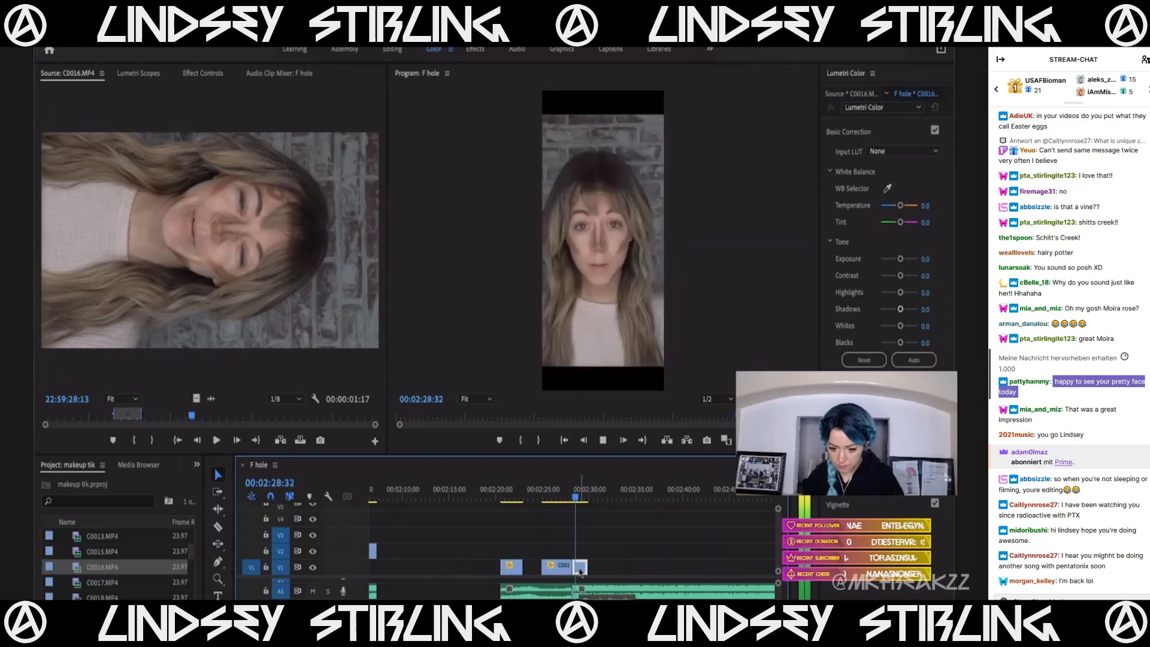
Move the C0016.MP4 clip on V1 about seven frames earlier over the end of C0015.MP4 and play the transition.
{"action": "left_click_drag", "start_coordinate": [571, 491], "coordinate": [570, 491]}
{"action": "scroll", "coordinate": [573, 493], "scroll_direction": "up", "scroll_amount": 5}
{"action": "left_click_drag", "start_coordinate": [561, 571], "coordinate": [590, 573]}
{"action": "key", "text": "space"}
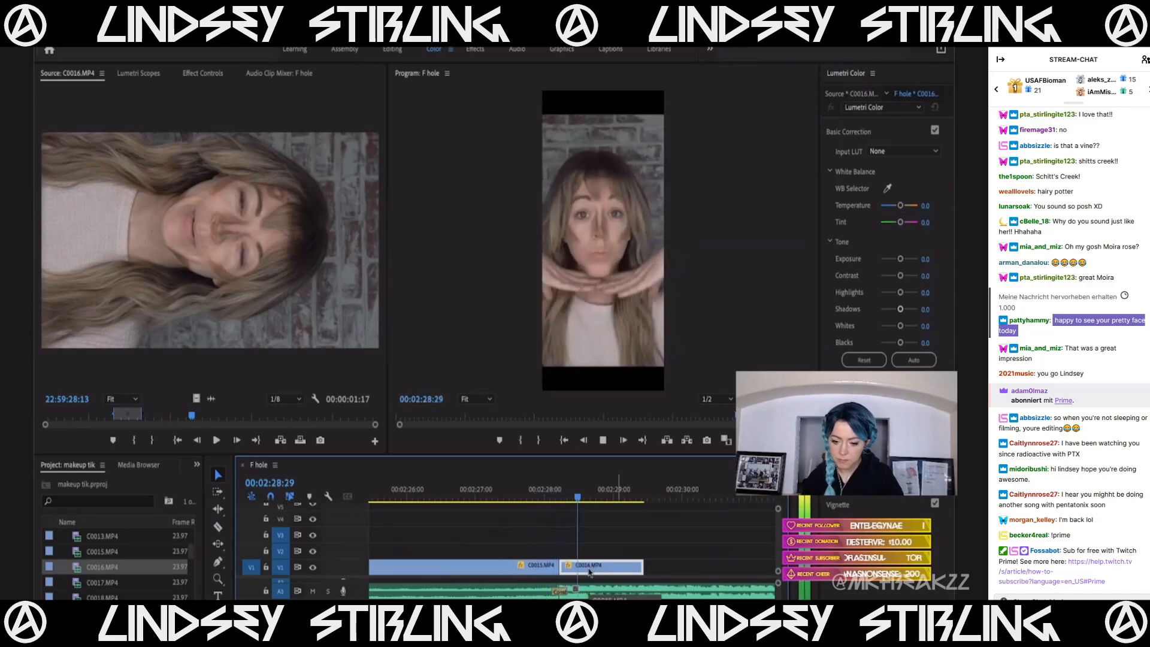
{"action": "key", "text": "space"}
{"action": "key", "text": "w"}
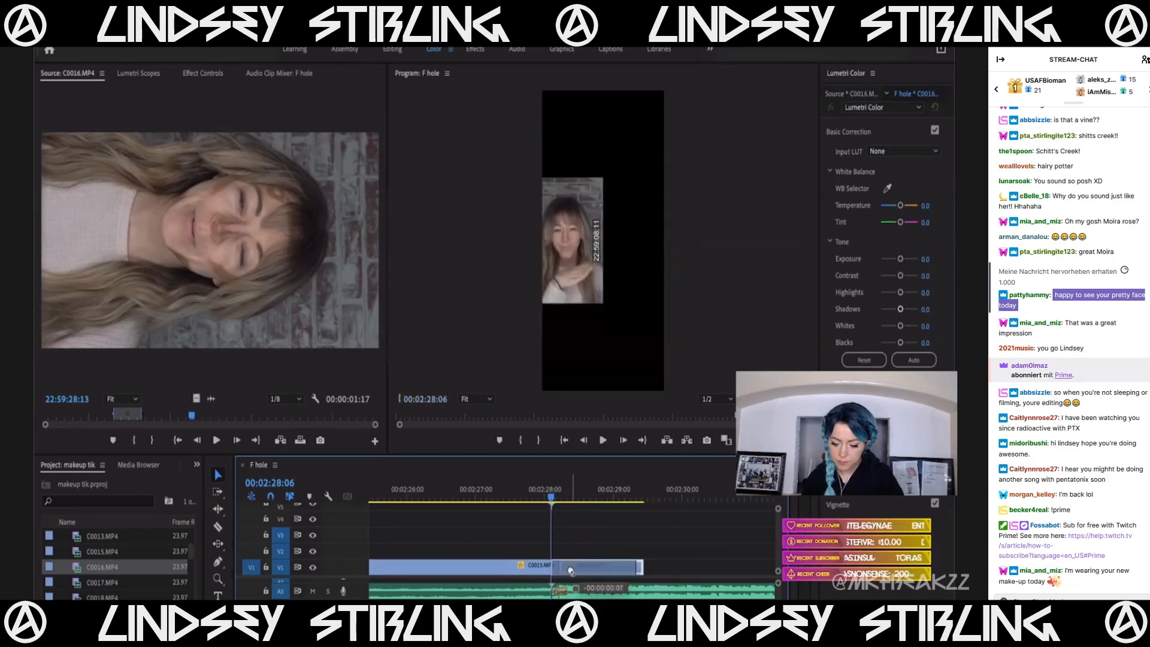
{"action": "key", "text": "space"}
{"action": "key", "text": "space"}
{"action": "key", "text": "minus"}
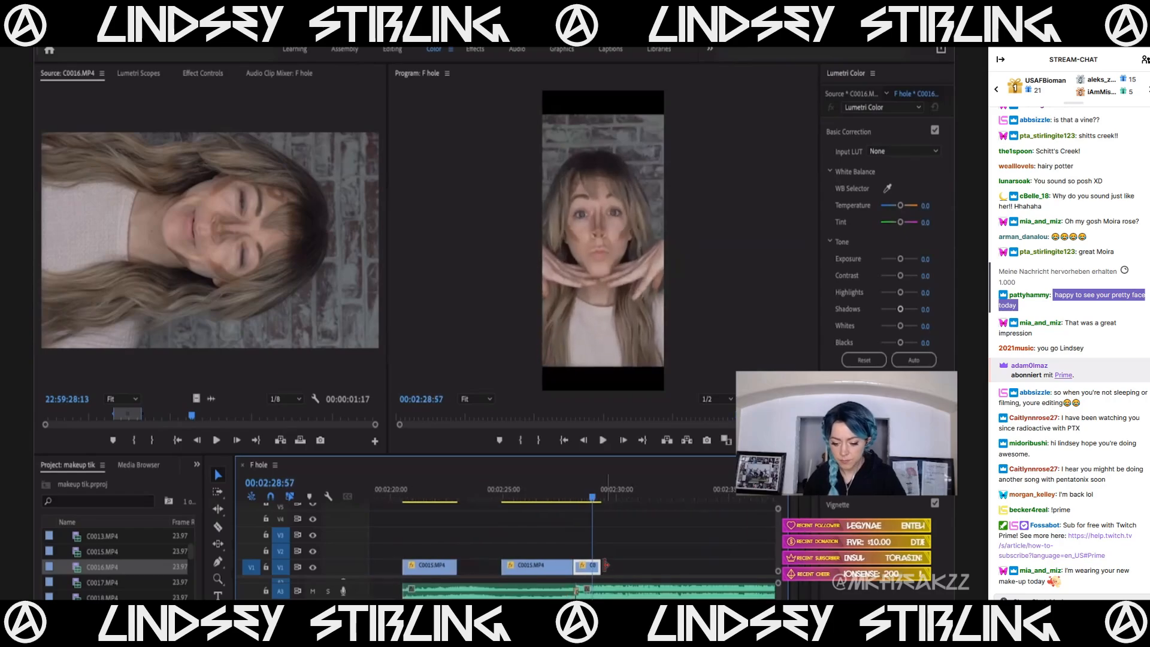
{"action": "key", "text": "space"}
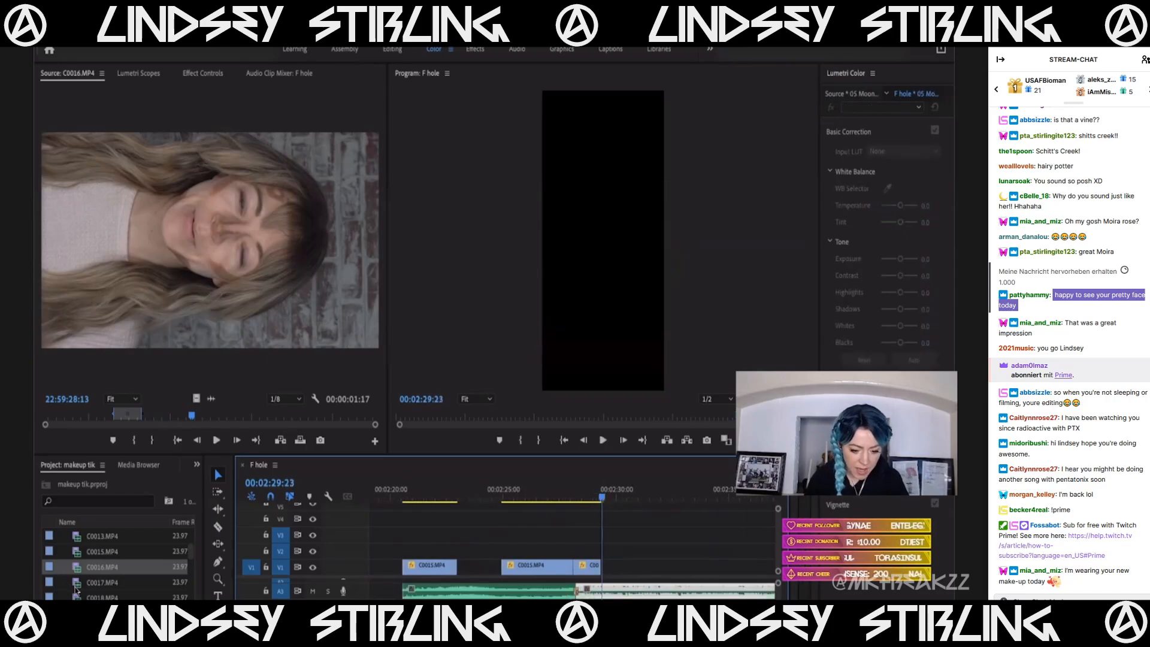
Open C0017.MP4 as the source and examine its footage up to about 22:59:54:07.
{"action": "double_click", "coordinate": [75, 586]}
{"action": "left_click_drag", "start_coordinate": [113, 416], "coordinate": [150, 417]}
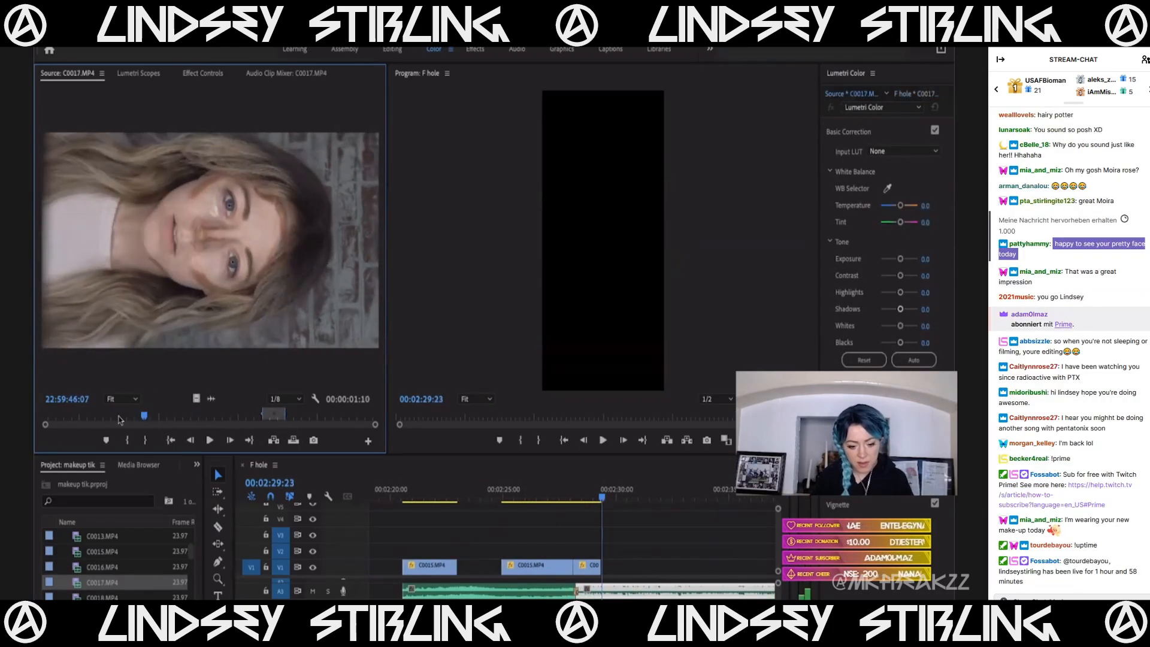
{"action": "left_click_drag", "start_coordinate": [65, 423], "coordinate": [271, 430]}
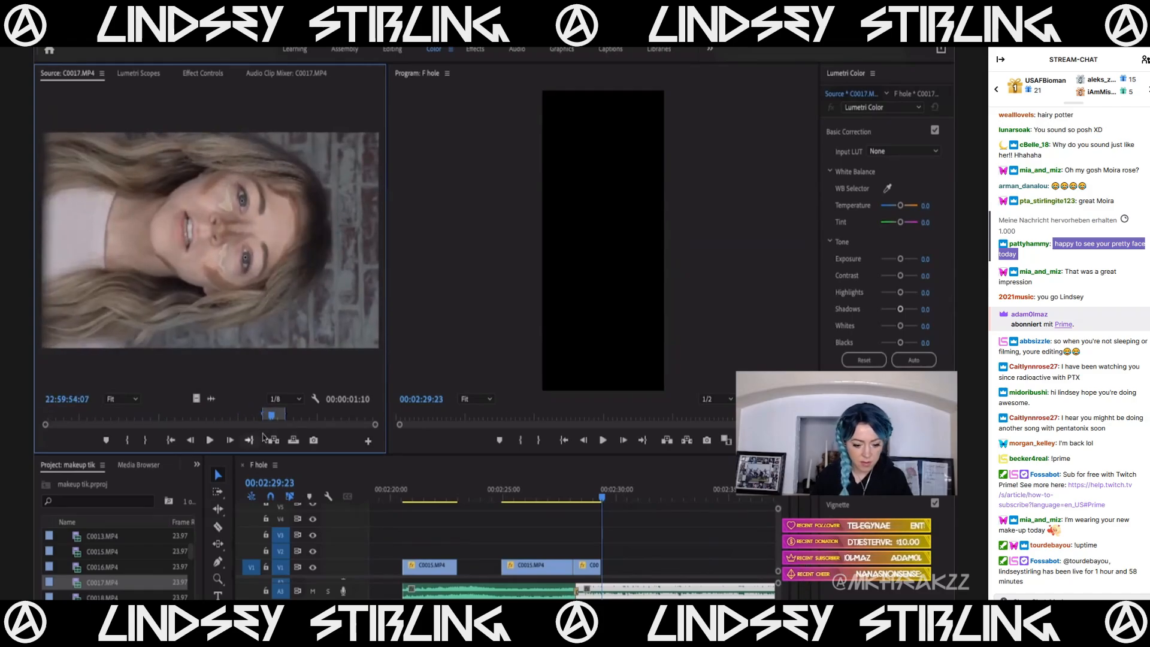
Open C0018.MP4 as the source and mark a 00:00:02:05 range ending at 23:00:15:13.
{"action": "double_click", "coordinate": [101, 596]}
{"action": "left_click_drag", "start_coordinate": [113, 414], "coordinate": [242, 425]}
{"action": "key", "text": "i"}
{"action": "key", "text": "space"}
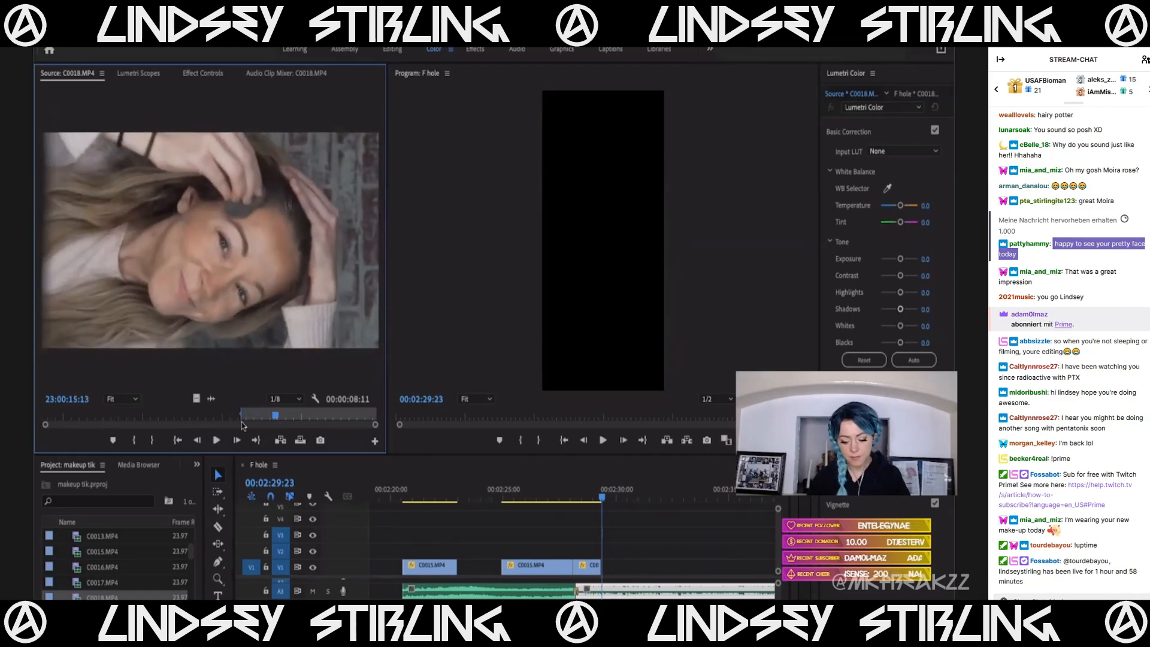
{"action": "key", "text": "o"}
Reopen C0017.MP4 as the source and mark an 11-frame range starting at about 22:59:43:14.
{"action": "double_click", "coordinate": [97, 585]}
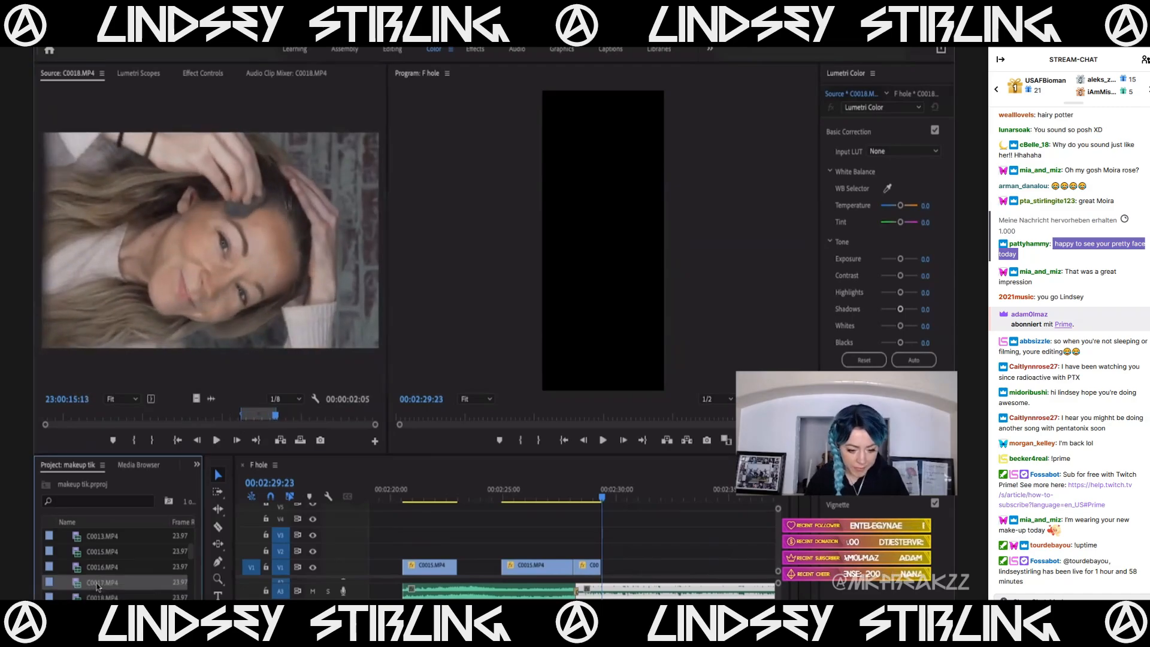
{"action": "left_click", "coordinate": [96, 416]}
{"action": "left_click", "coordinate": [103, 417]}
{"action": "left_click_drag", "start_coordinate": [88, 415], "coordinate": [102, 419]}
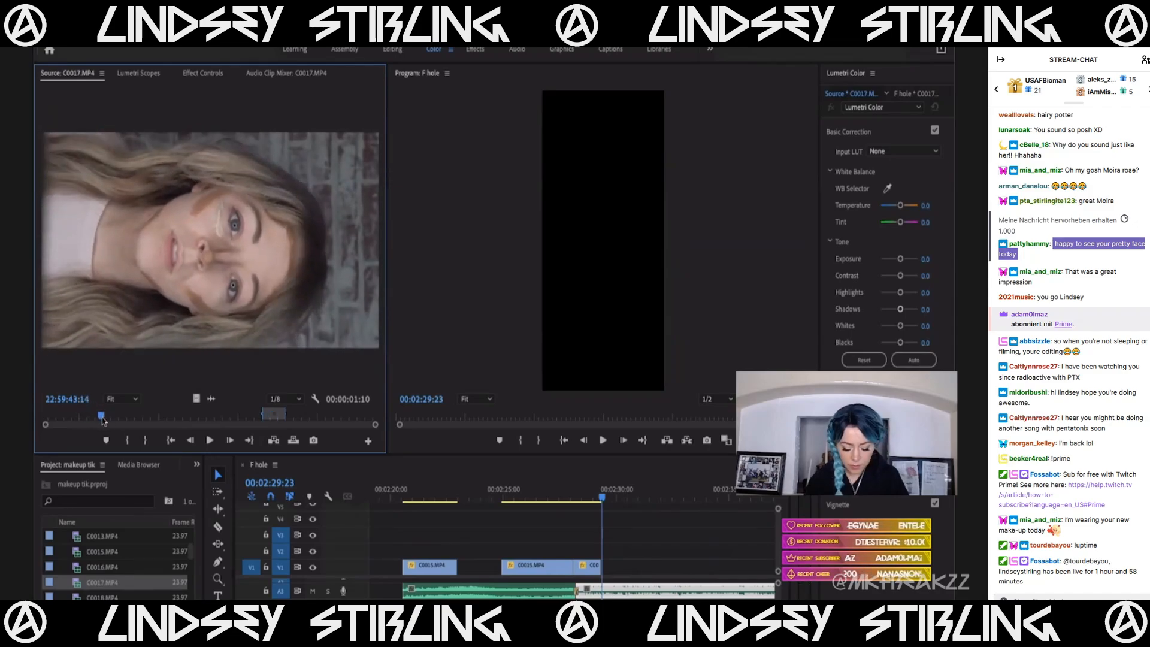
{"action": "key", "text": "i"}
{"action": "key", "text": "space"}
{"action": "key", "text": "space"}
{"action": "key", "text": "o"}
{"action": "key", "text": "Left"}
{"action": "key", "text": "Left"}
{"action": "key", "text": "Left"}
{"action": "key", "text": "Left"}
{"action": "key", "text": "Left"}
{"action": "key", "text": "Left"}
Check C0017.MP4 around 22:59:51:16 and place only the video of its marked range after C0016.MP4 on V1.
{"action": "left_click_drag", "start_coordinate": [136, 415], "coordinate": [187, 415]}
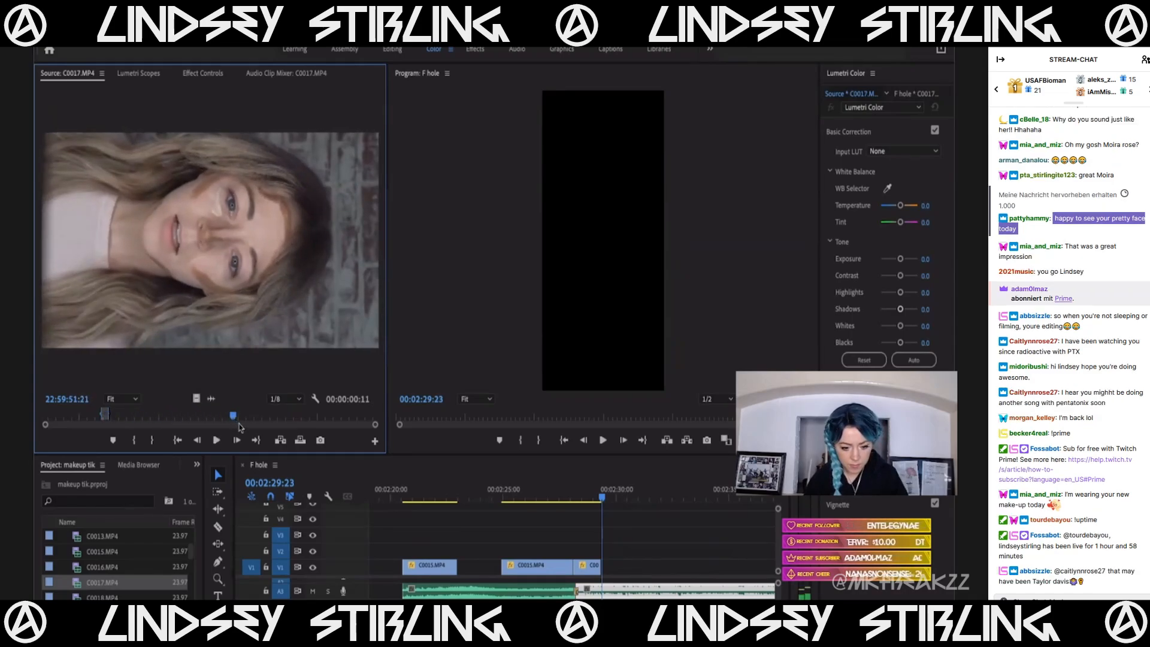
{"action": "mouse_move", "coordinate": [232, 422]}
{"action": "left_mouse_down"}
{"action": "mouse_move", "coordinate": [264, 419]}
{"action": "mouse_move", "coordinate": [231, 423]}
{"action": "left_mouse_up"}
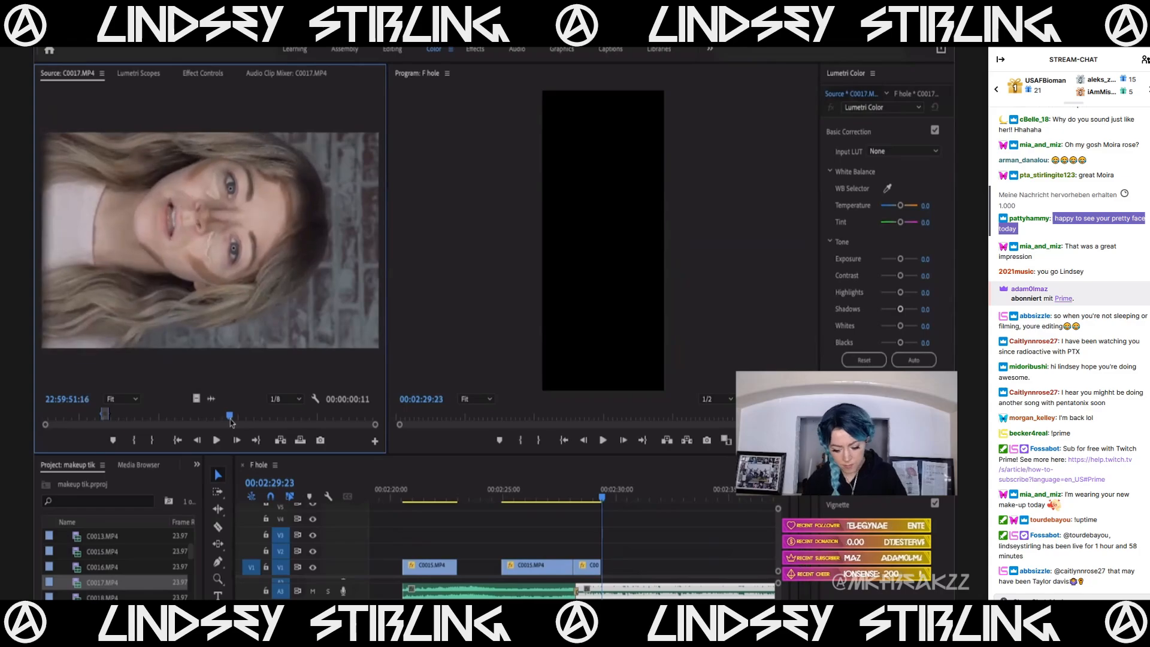
{"action": "left_click_drag", "start_coordinate": [195, 400], "coordinate": [601, 566]}
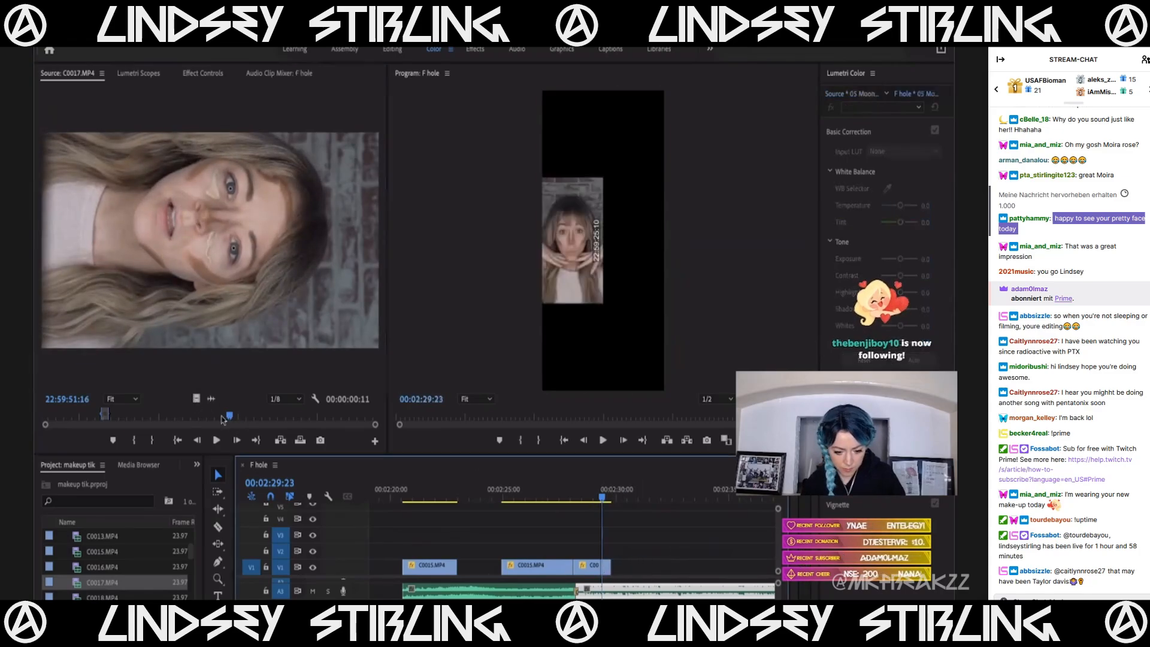
Mark a 21-frame range of C0017.MP4 starting at about 22:59:51:01 and place only its video on V2 after the V1 clips.
{"action": "mouse_move", "coordinate": [229, 421]}
{"action": "left_mouse_down"}
{"action": "mouse_move", "coordinate": [203, 422]}
{"action": "mouse_move", "coordinate": [221, 423]}
{"action": "left_mouse_up"}
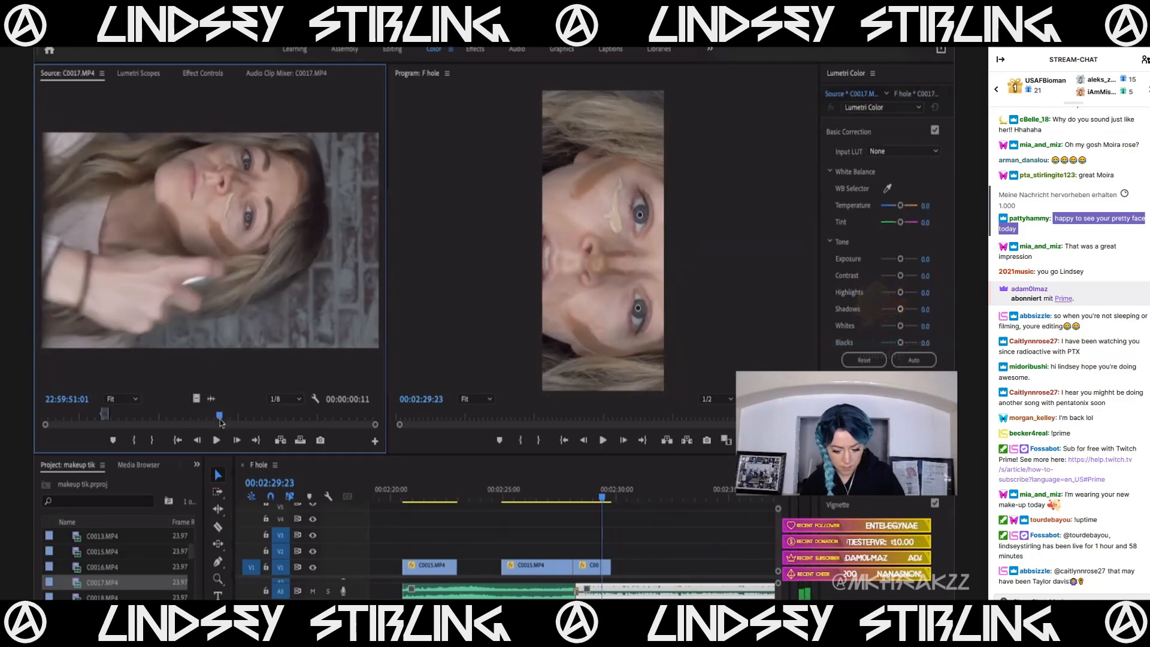
{"action": "key", "text": "space"}
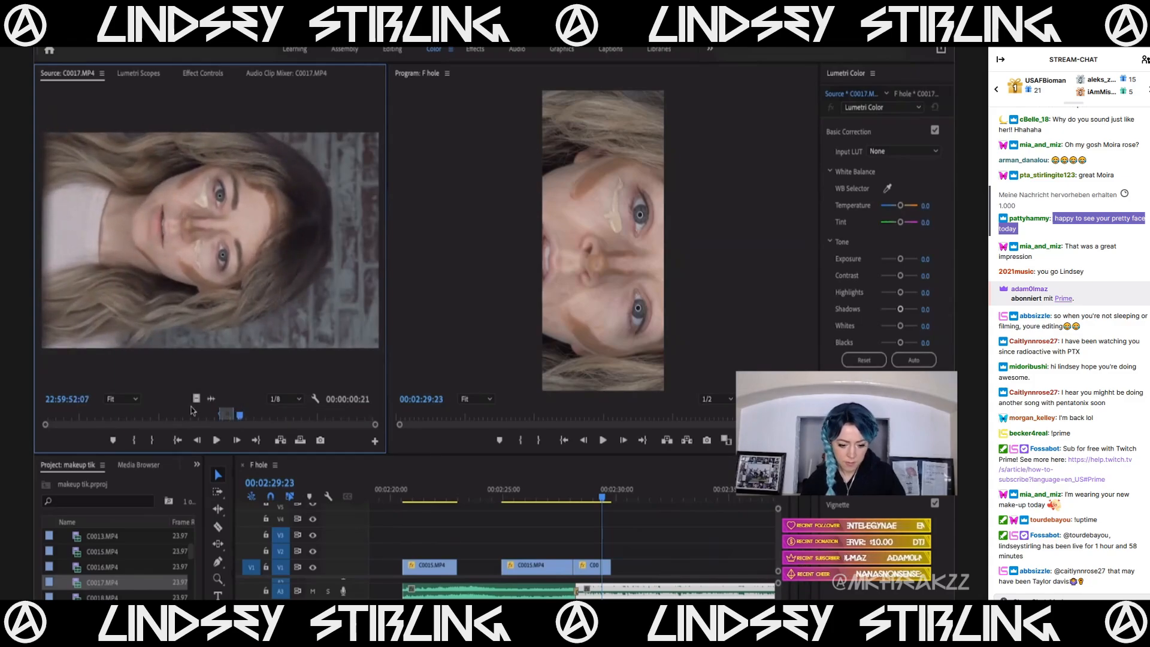
{"action": "left_click_drag", "start_coordinate": [195, 400], "coordinate": [604, 569]}
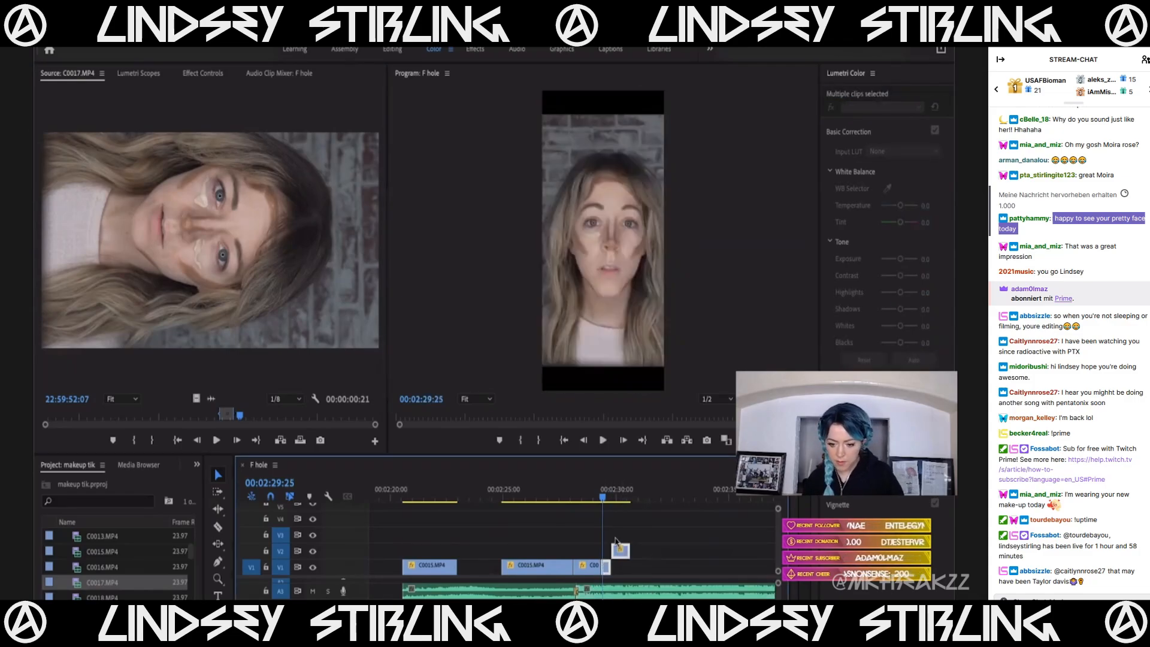
Try different end points for the C0017.MP4 clip on V2 and trim it to end at about 00:02:30:28.
{"action": "key", "text": "space"}
{"action": "key", "text": "space"}
{"action": "key", "text": "equal"}
{"action": "left_click_drag", "start_coordinate": [631, 552], "coordinate": [688, 552]}
{"action": "key", "text": "ctrl+z"}
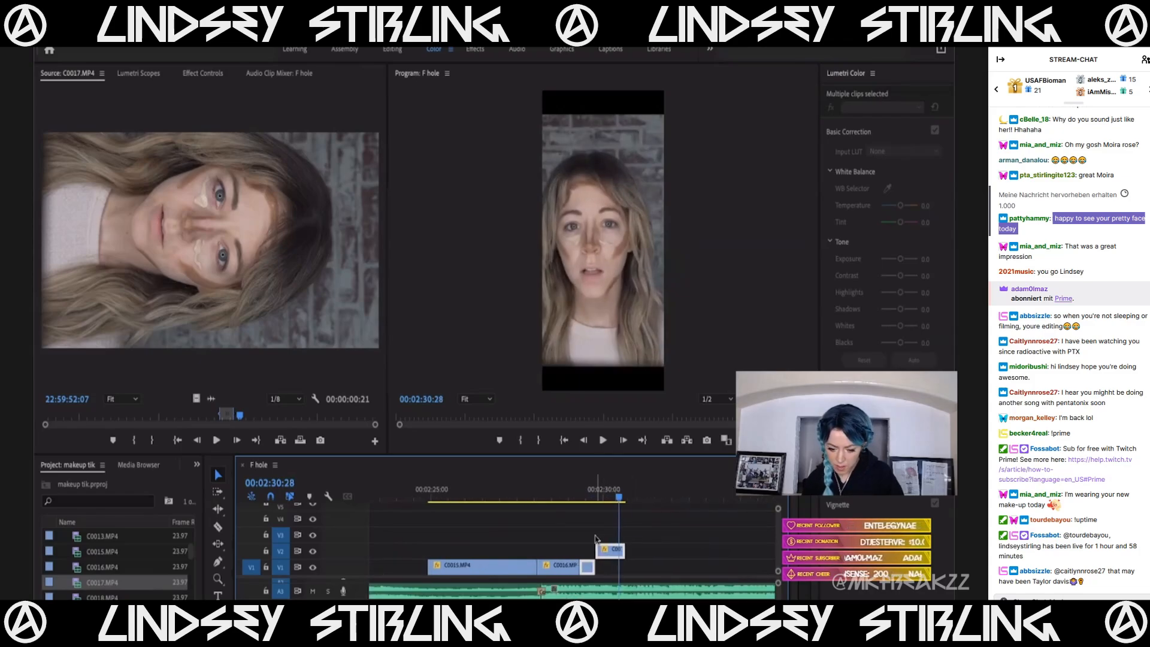
{"action": "left_click_drag", "start_coordinate": [654, 547], "coordinate": [667, 548]}
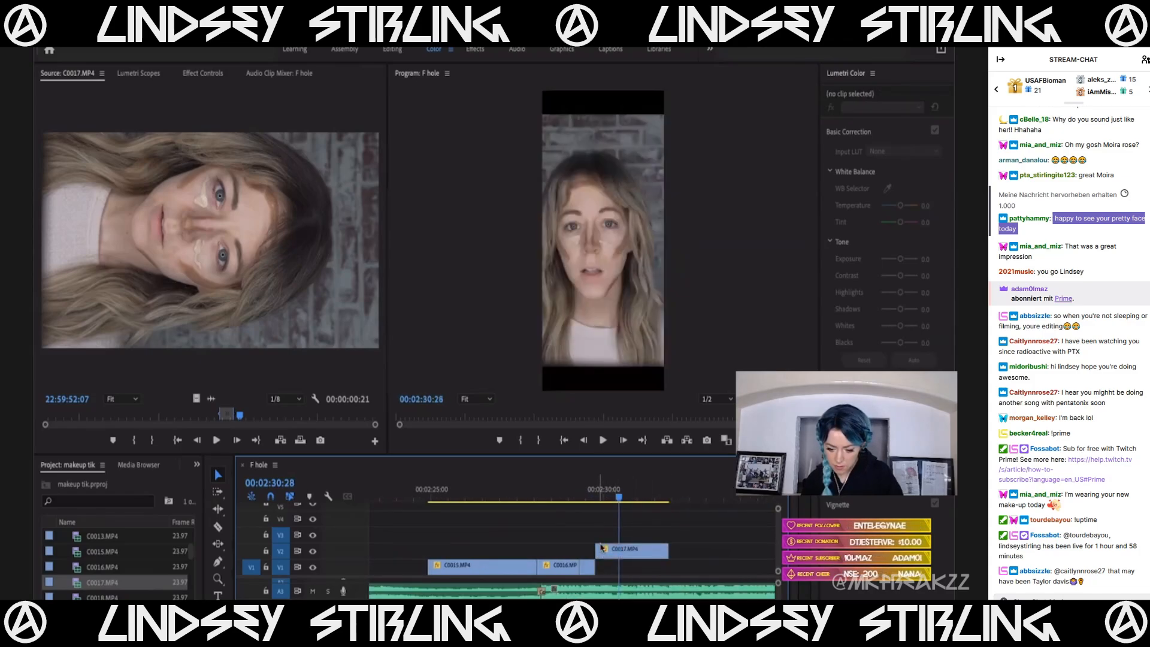
{"action": "left_click", "coordinate": [645, 498]}
{"action": "left_click_drag", "start_coordinate": [620, 549], "coordinate": [610, 557]}
{"action": "left_click", "coordinate": [597, 498]}
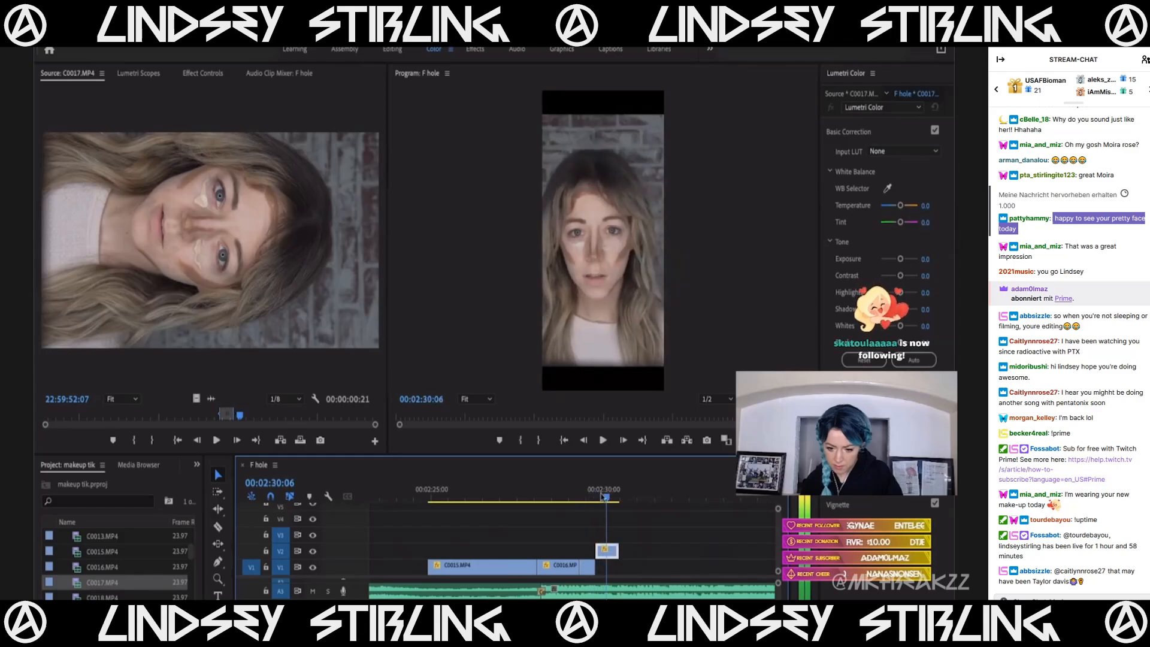
{"action": "left_click", "coordinate": [608, 498]}
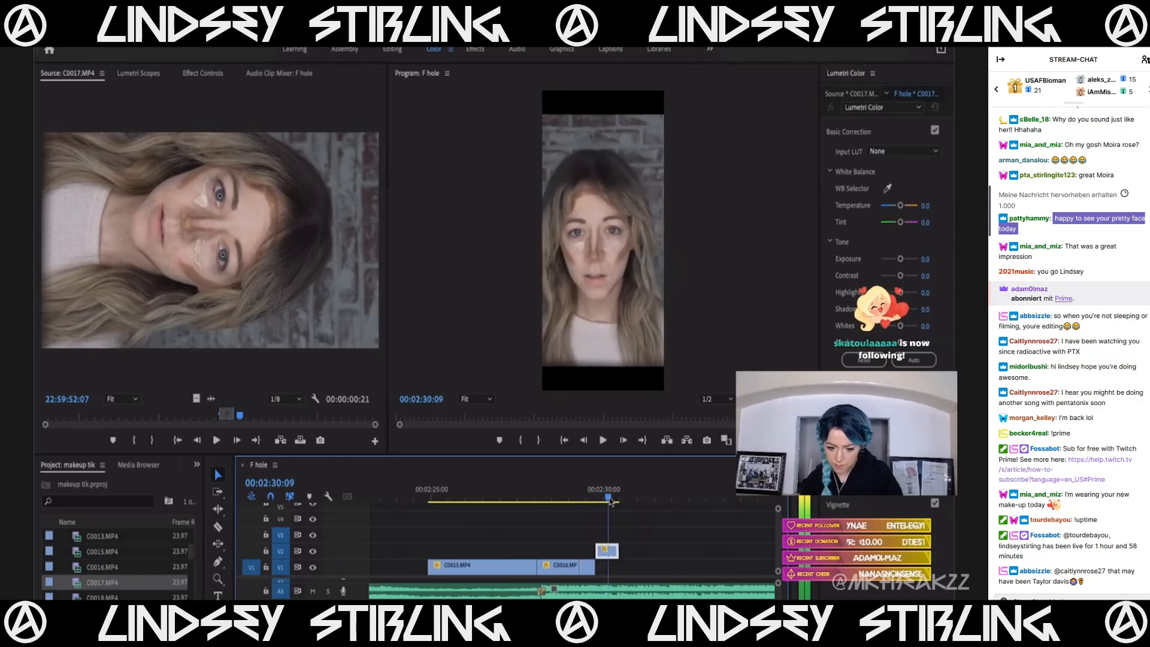
Try a 17-frame C0017.MP4 range ending at 22:59:55:05 on V3, with pasted attributes and an extended start, and delete the clip.
{"action": "left_click", "coordinate": [396, 427]}
{"action": "left_click_drag", "start_coordinate": [103, 419], "coordinate": [285, 419]}
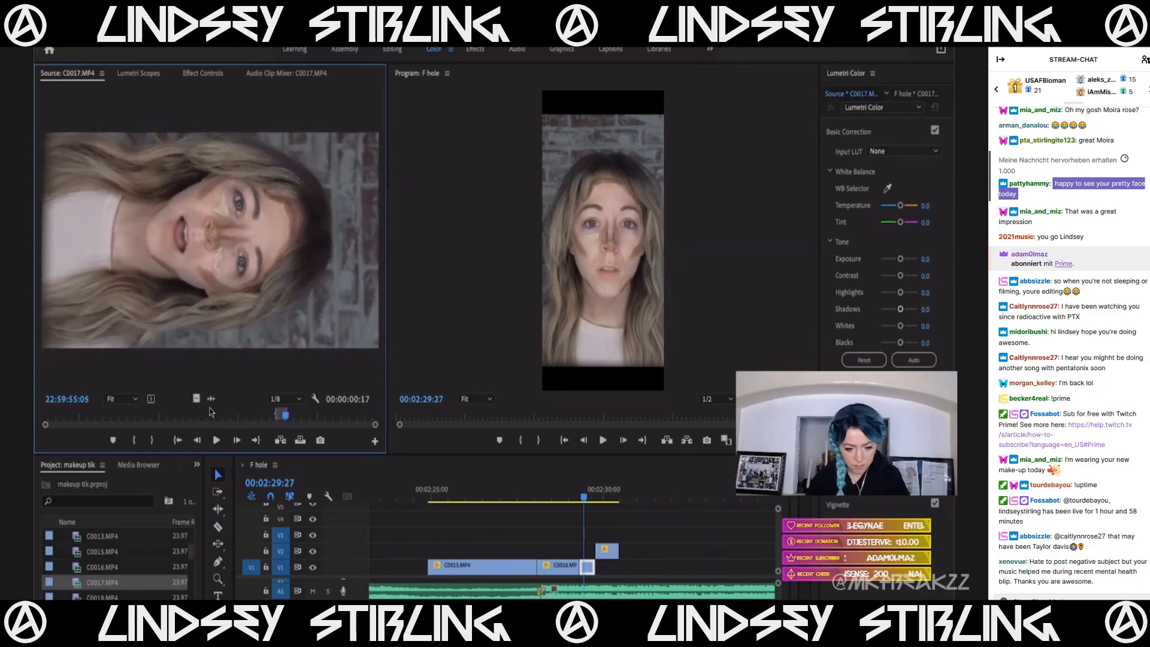
{"action": "left_click_drag", "start_coordinate": [195, 398], "coordinate": [623, 538]}
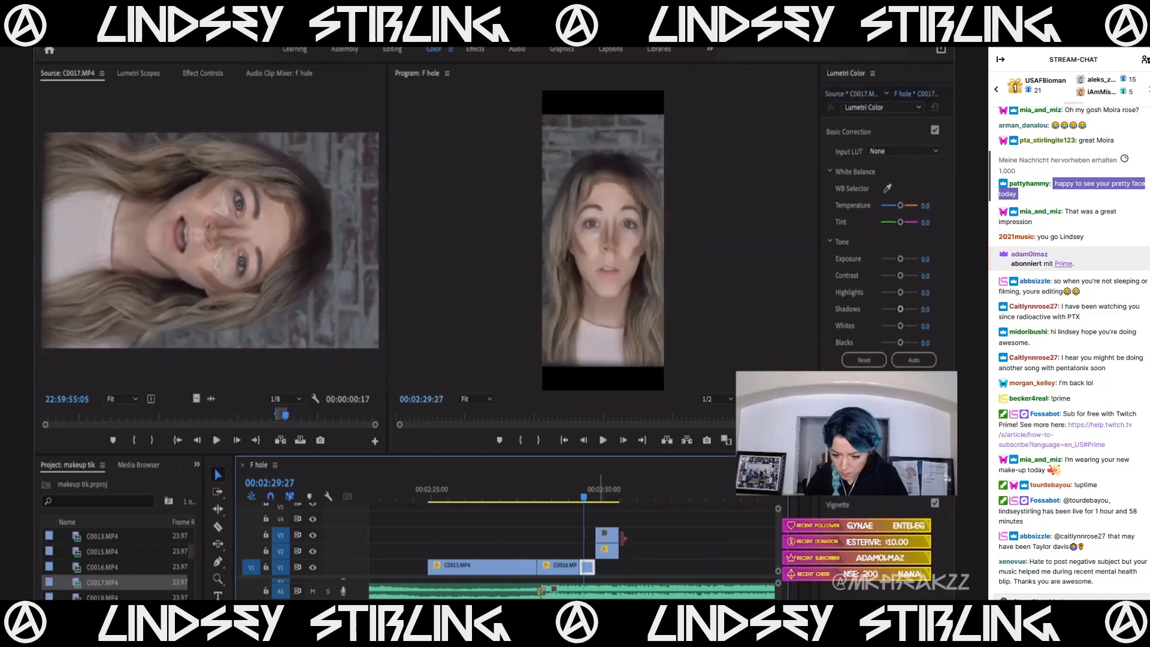
{"action": "key", "text": "space"}
{"action": "key", "text": "space"}
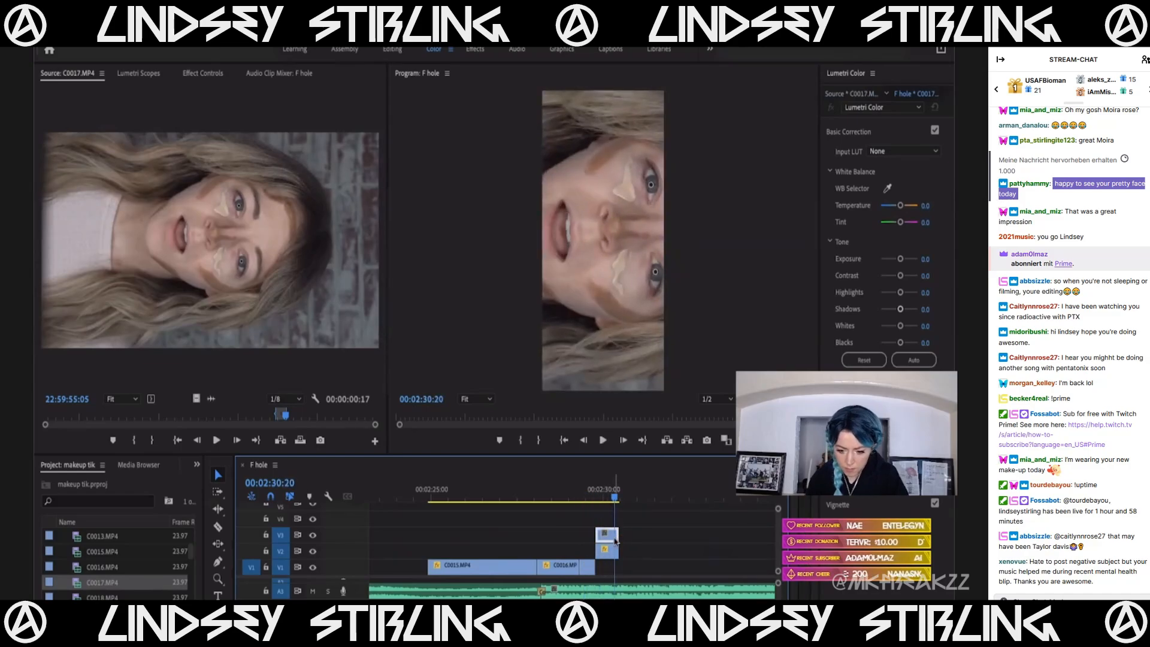
{"action": "key", "text": "alt+super+v"}
{"action": "left_click_drag", "start_coordinate": [584, 484], "coordinate": [574, 533]}
{"action": "left_click_drag", "start_coordinate": [574, 488], "coordinate": [606, 495]}
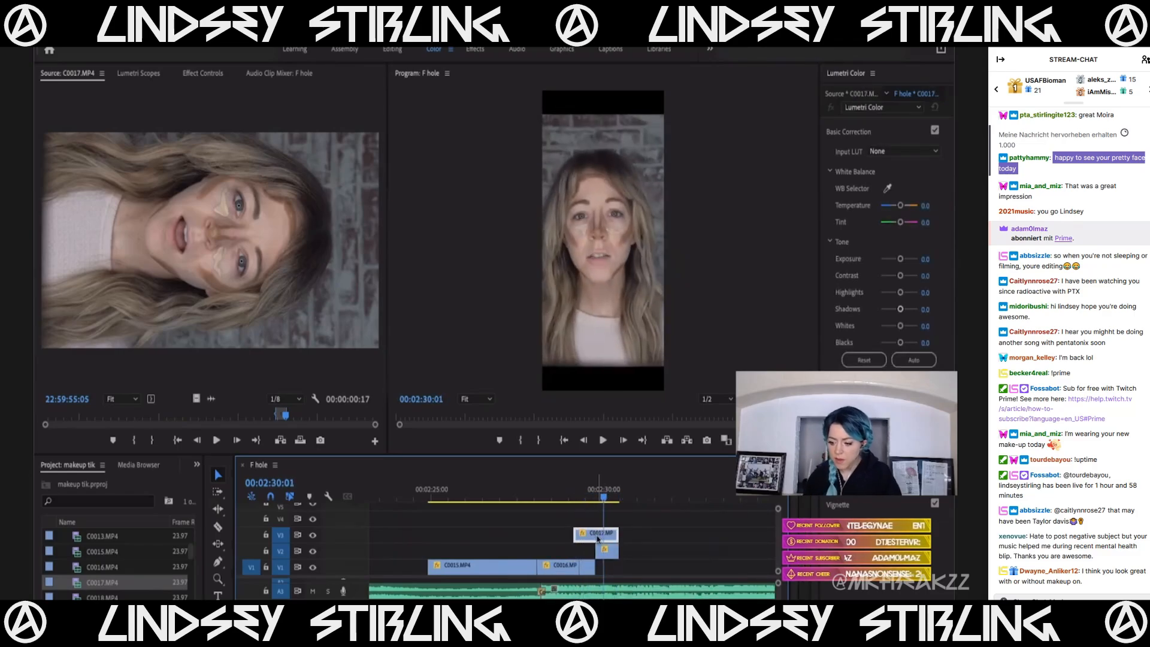
{"action": "key", "text": "Delete"}
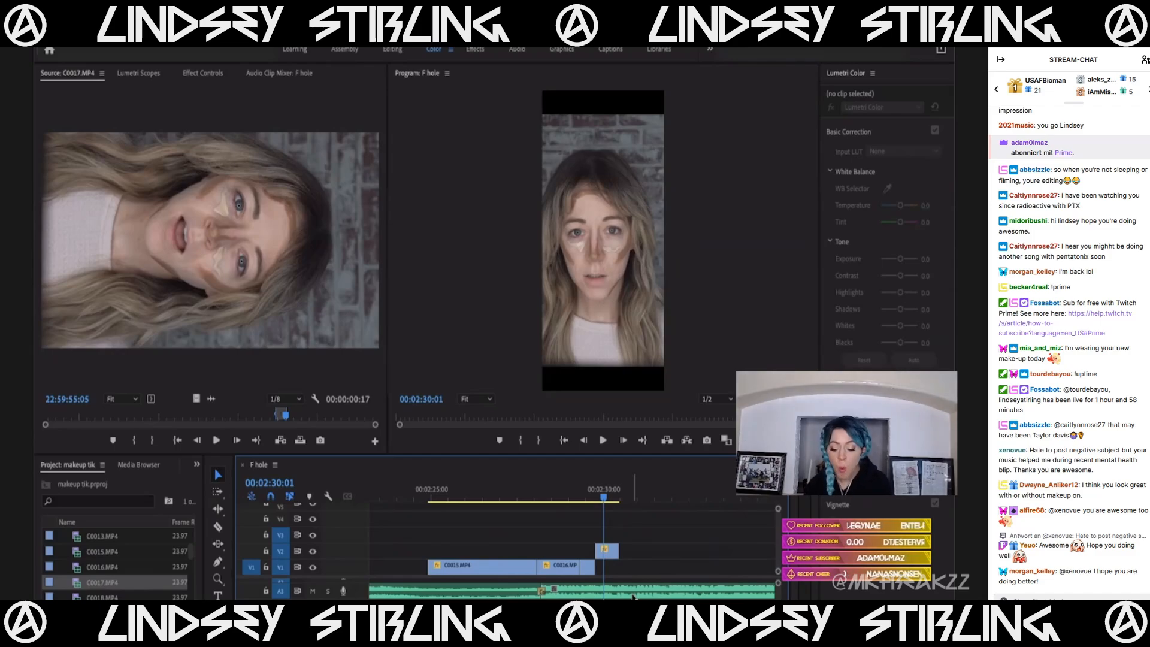
Mark a 22-frame range of C0017.MP4 ending at 22:59:56:11, place only its video on V3 and paste the clip attributes onto it.
{"action": "left_click", "coordinate": [301, 414]}
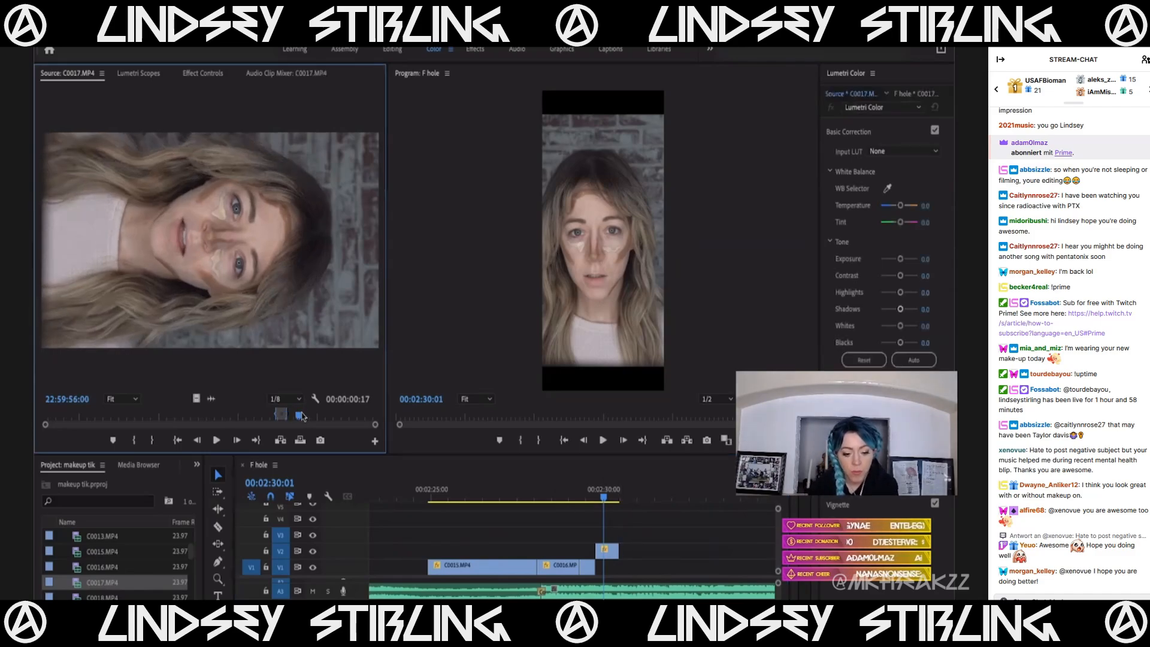
{"action": "left_click_drag", "start_coordinate": [299, 417], "coordinate": [296, 418]}
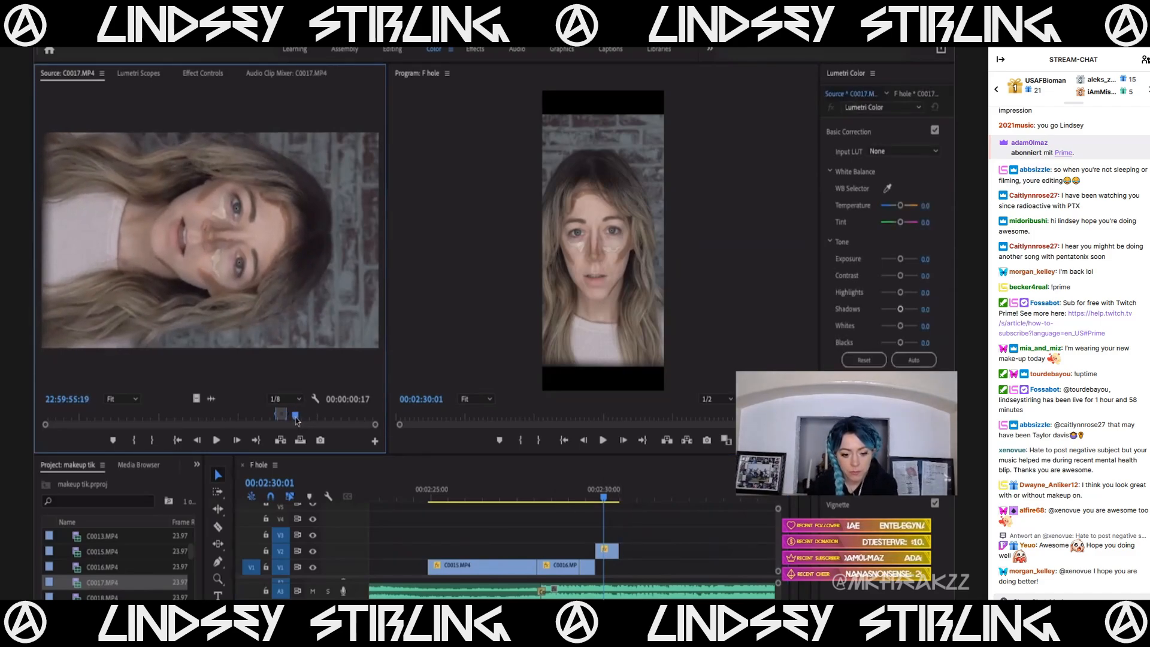
{"action": "key", "text": "space"}
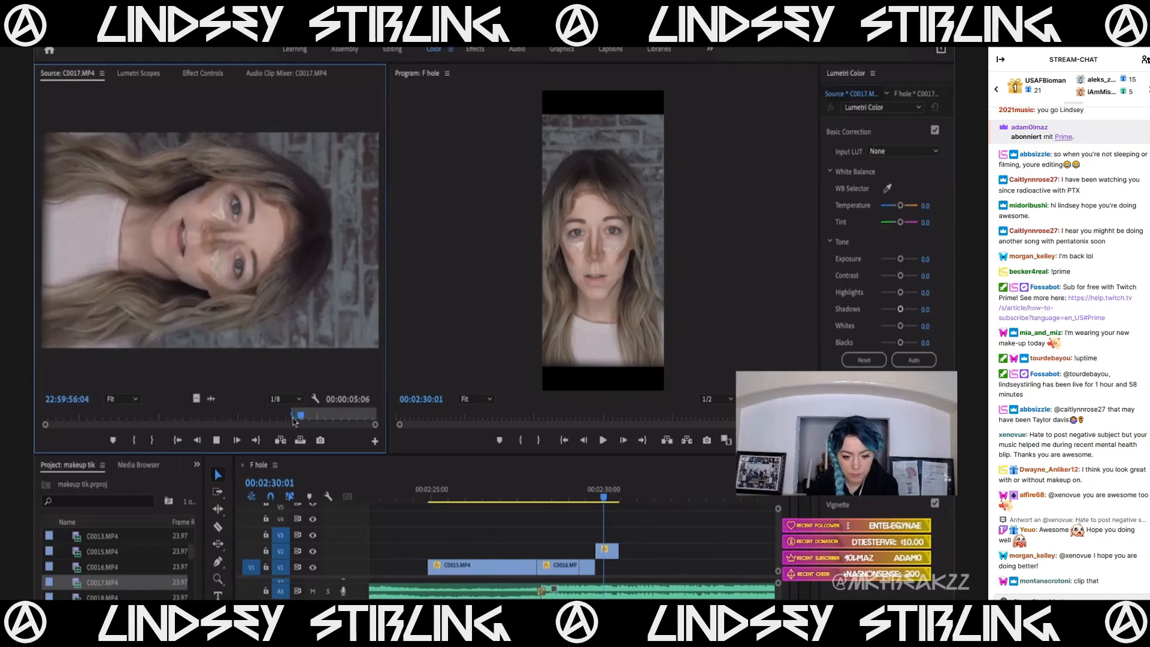
{"action": "left_click_drag", "start_coordinate": [507, 521], "coordinate": [612, 535]}
{"action": "key", "text": "super+alt+v"}
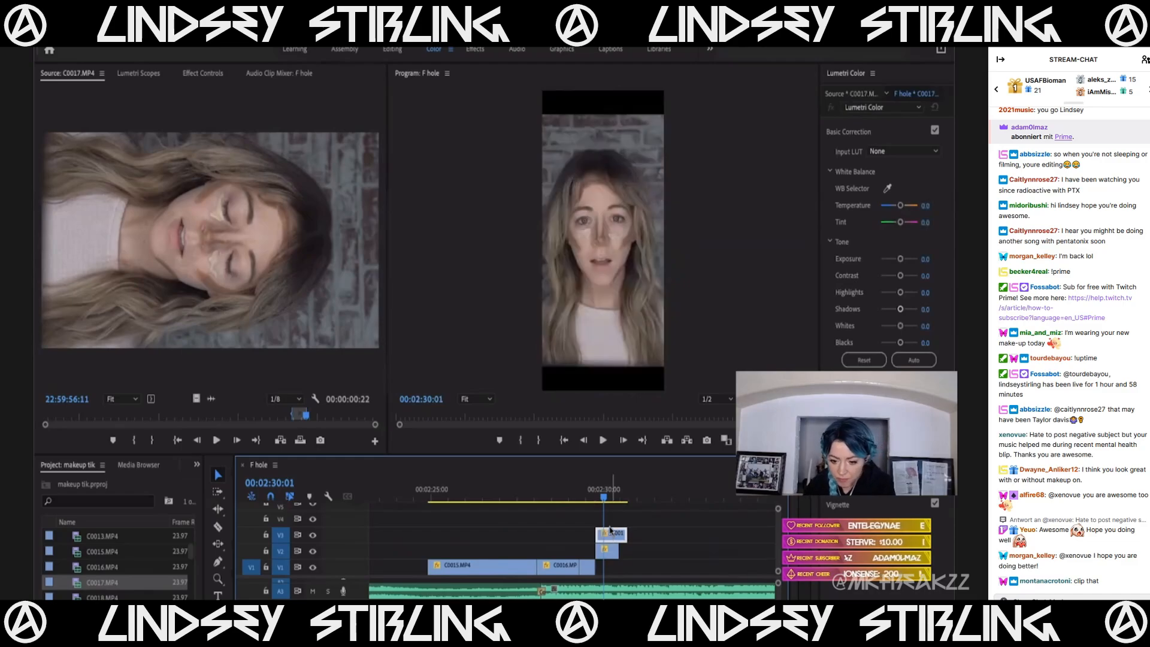
Mark an 8-frame range of C0017.MP4 ending at 22:59:46:07 and place only its video on V2 at 00:02:29:20.
{"action": "left_click_drag", "start_coordinate": [594, 495], "coordinate": [582, 497]}
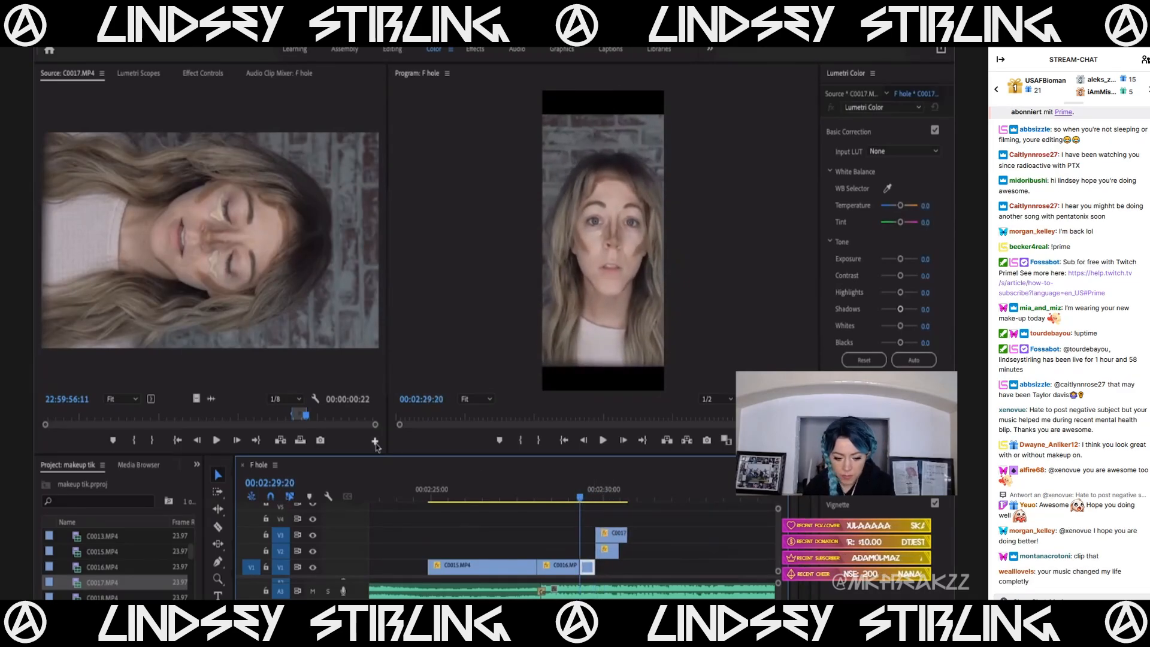
{"action": "left_click_drag", "start_coordinate": [90, 419], "coordinate": [111, 417]}
{"action": "left_click_drag", "start_coordinate": [116, 417], "coordinate": [142, 425]}
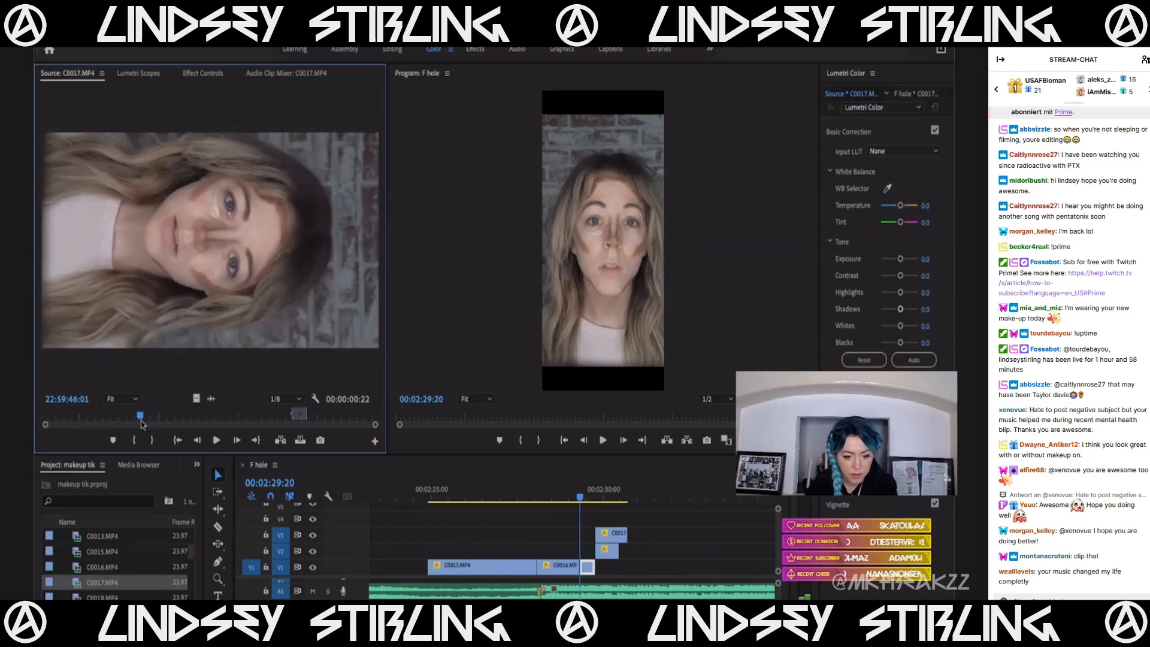
{"action": "key", "text": "i"}
{"action": "key", "text": "space"}
{"action": "key", "text": "o"}
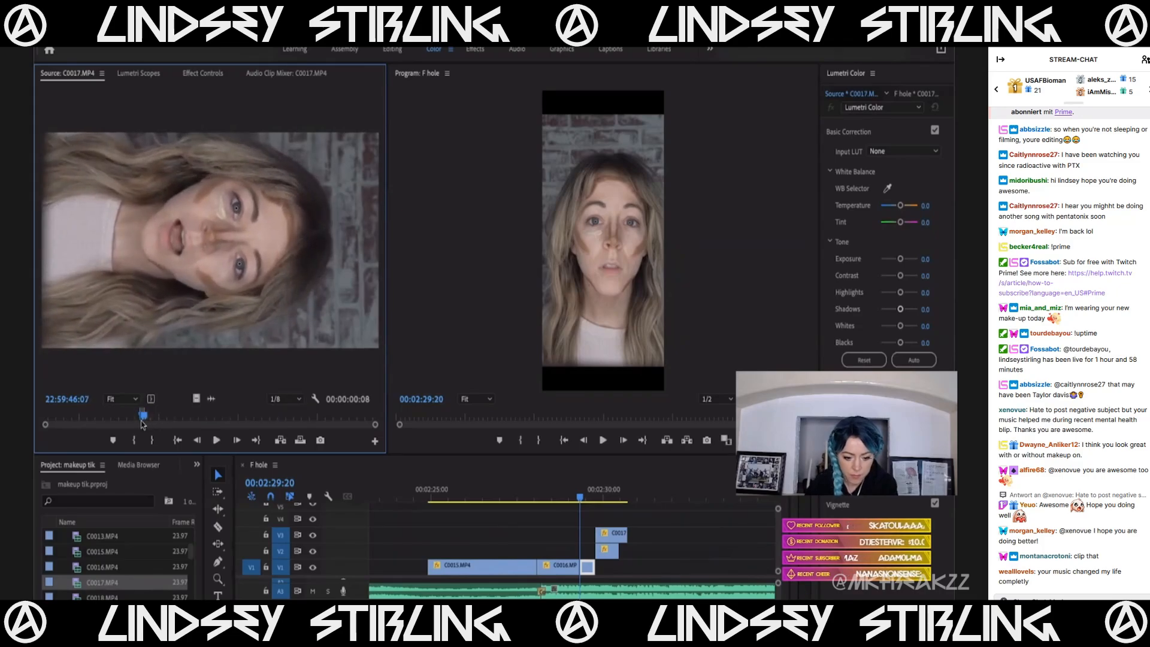
{"action": "left_click_drag", "start_coordinate": [196, 399], "coordinate": [587, 555]}
{"action": "left_click", "coordinate": [585, 554]}
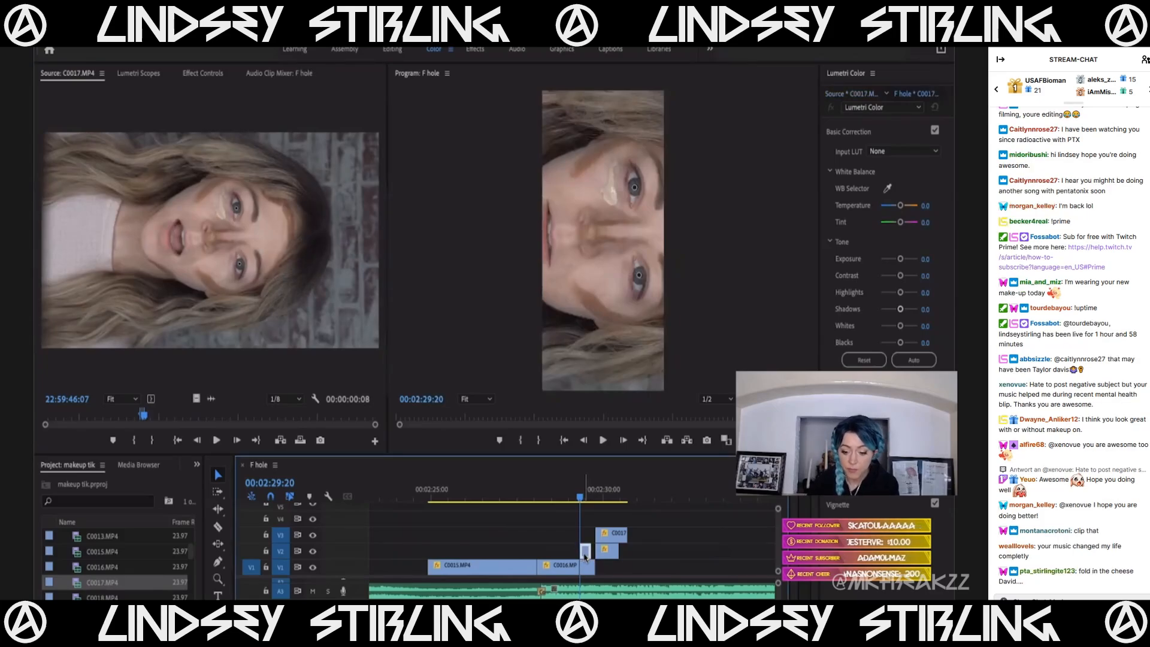
Paste the attributes onto the short C0017.MP4 clip on V2 and move the V3 clip back to start at 00:02:29:42.
{"action": "key", "text": "super+alt+v"}
{"action": "key", "text": "Return"}
{"action": "scroll", "coordinate": [584, 556], "scroll_direction": "up", "scroll_amount": 5}
{"action": "left_click_drag", "start_coordinate": [599, 556], "coordinate": [562, 547]}
{"action": "key", "text": "space"}
{"action": "key", "text": "space"}
{"action": "mouse_move", "coordinate": [652, 517]}
{"action": "left_mouse_down"}
{"action": "mouse_move", "coordinate": [625, 517]}
{"action": "mouse_move", "coordinate": [620, 551]}
{"action": "mouse_move", "coordinate": [648, 536]}
{"action": "left_mouse_up"}
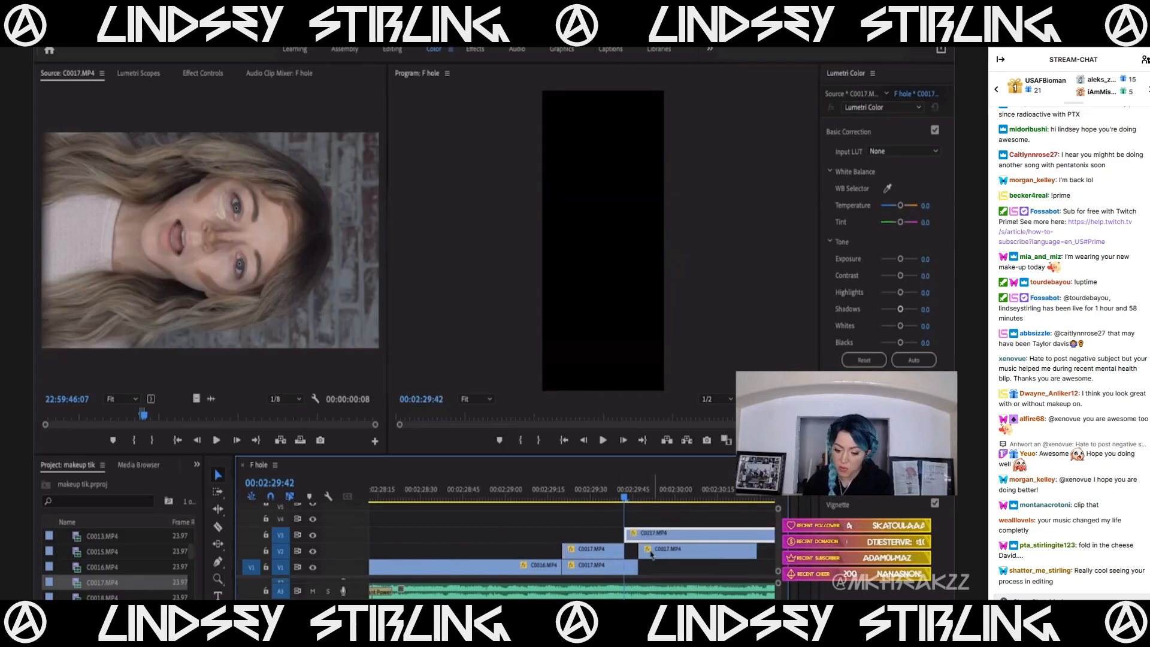
Give the short C0017.MP4 clip on V2 an earlier in point, trim its end and realign it with the V1 clip's start.
{"action": "key", "text": "minus"}
{"action": "left_click_drag", "start_coordinate": [610, 492], "coordinate": [633, 508]}
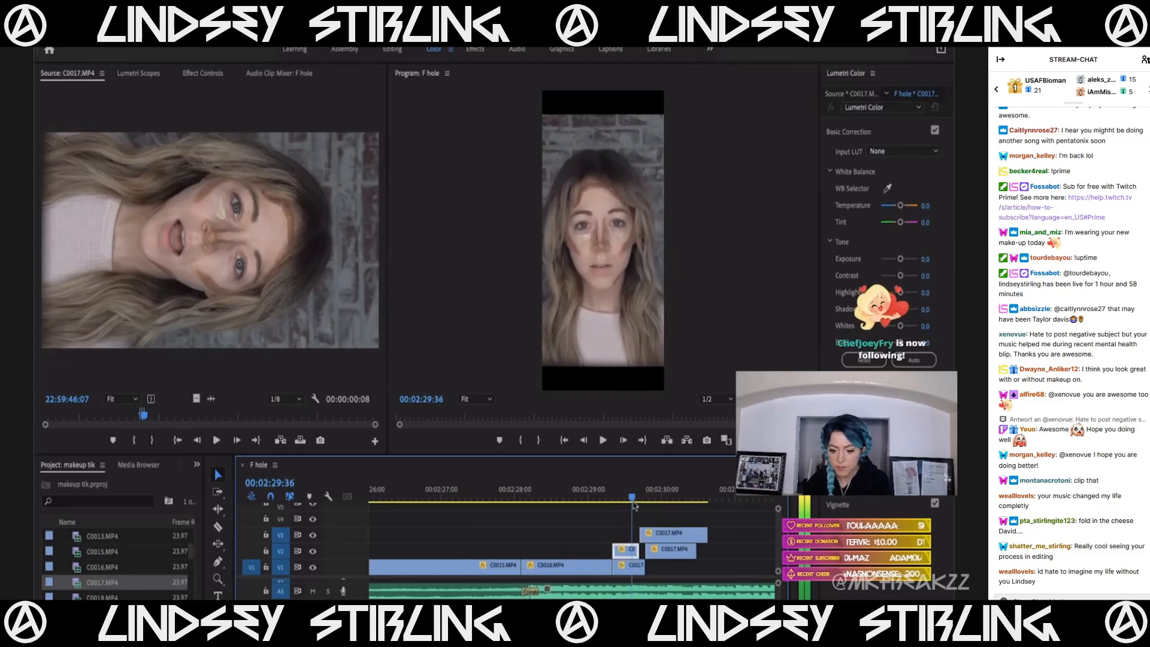
{"action": "left_click_drag", "start_coordinate": [617, 550], "coordinate": [601, 550]}
{"action": "left_click_drag", "start_coordinate": [597, 496], "coordinate": [613, 496]}
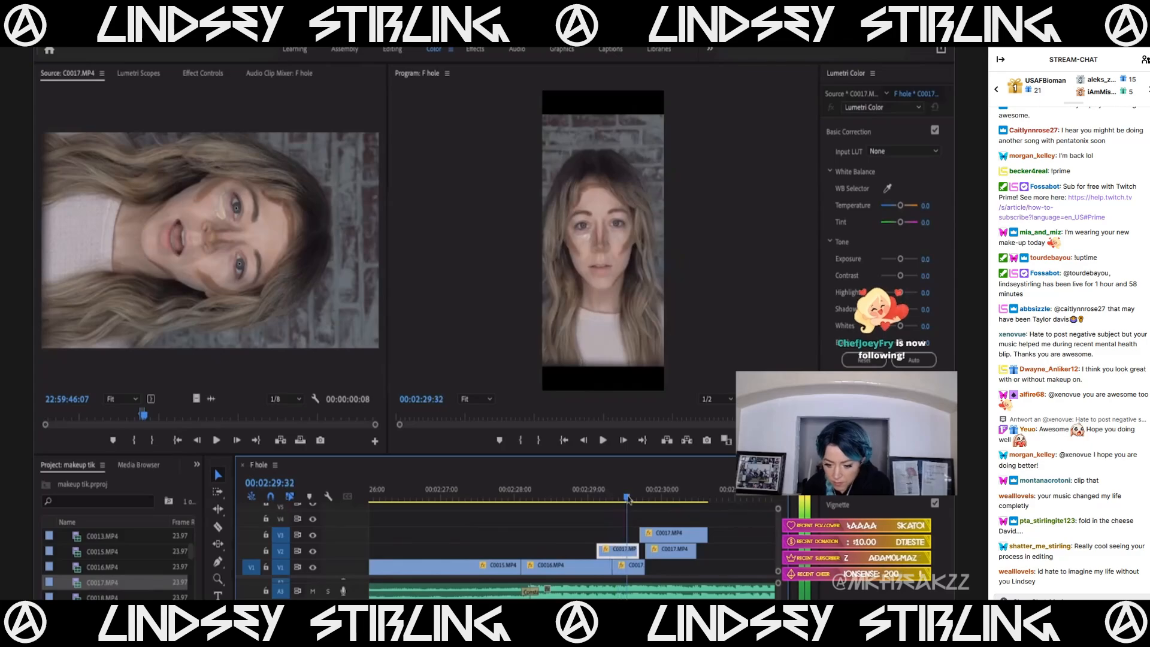
{"action": "mouse_move", "coordinate": [632, 555]}
{"action": "left_mouse_down"}
{"action": "mouse_move", "coordinate": [623, 554]}
{"action": "mouse_move", "coordinate": [651, 565]}
{"action": "mouse_move", "coordinate": [614, 555]}
{"action": "left_mouse_up"}
{"action": "scroll", "coordinate": [624, 551], "scroll_direction": "up", "scroll_amount": 5}
{"action": "scroll", "coordinate": [615, 555], "scroll_direction": "down", "scroll_amount": 5}
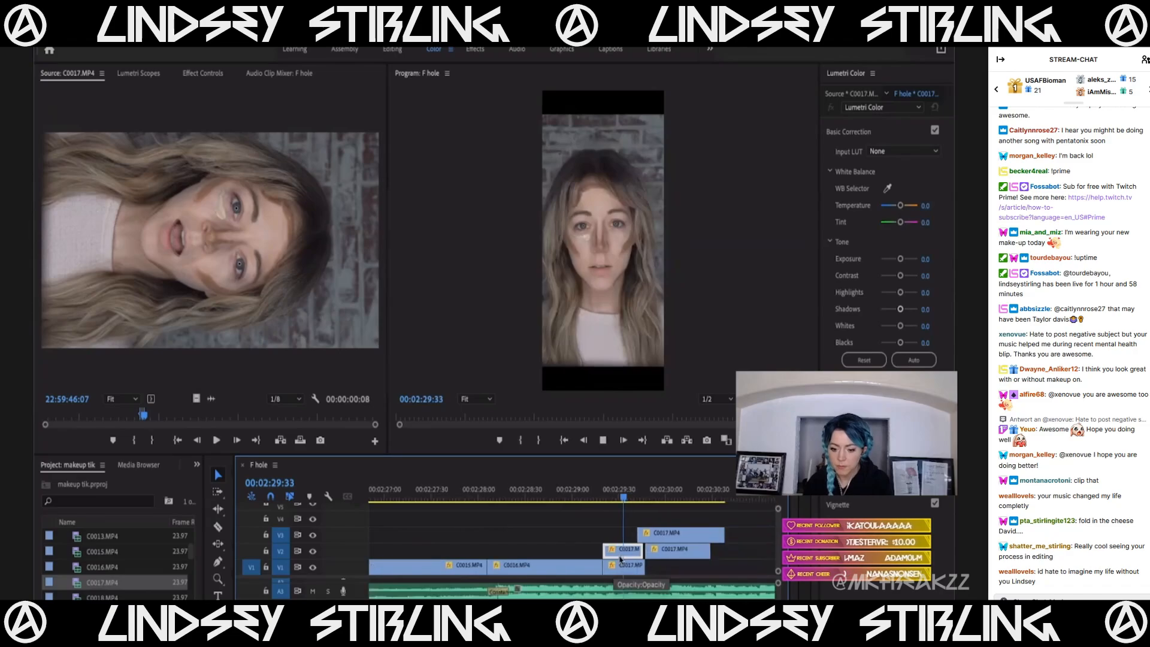
{"action": "key", "text": "space"}
Trim the C0017.MP4 clip on V3 to end at about 00:02:30:23.
{"action": "left_click", "coordinate": [688, 537]}
{"action": "key", "text": "space"}
{"action": "left_click_drag", "start_coordinate": [679, 534], "coordinate": [670, 535]}
{"action": "left_click", "coordinate": [622, 496]}
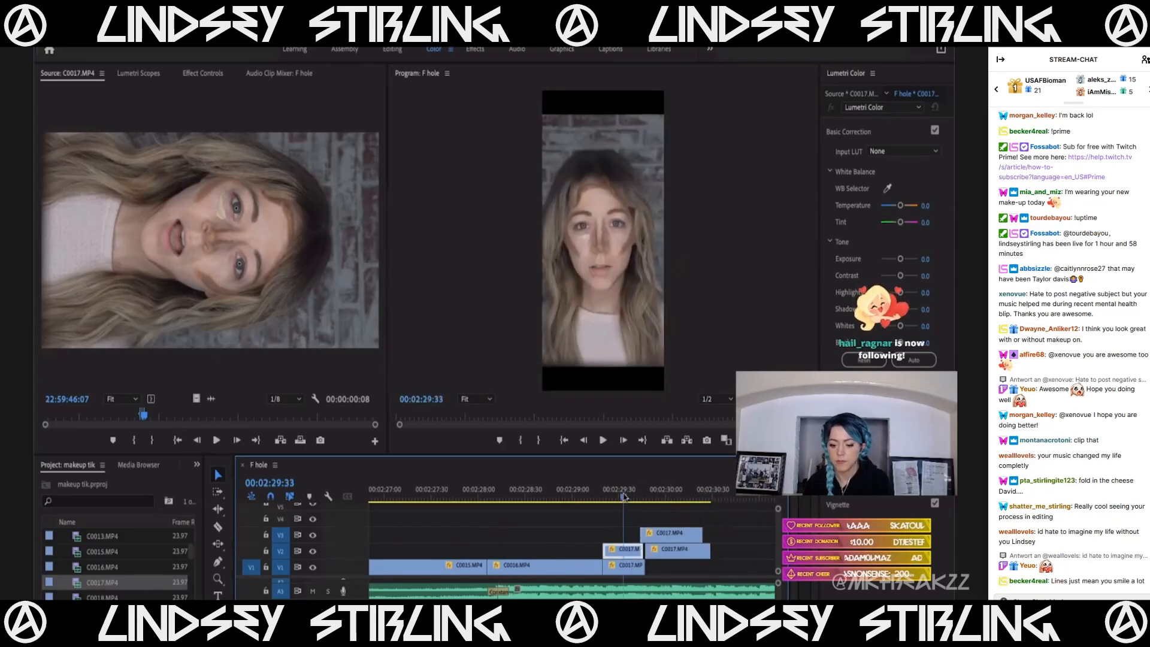
Delete the second C0017.MP4 clip on V2 and the one on V1, and move the V3 clip down to V2.
{"action": "left_click_drag", "start_coordinate": [624, 496], "coordinate": [686, 497]}
{"action": "left_click", "coordinate": [682, 538]}
{"action": "left_click", "coordinate": [675, 551]}
{"action": "key", "text": "Delete"}
{"action": "left_click", "coordinate": [629, 570]}
{"action": "key", "text": "Delete"}
{"action": "left_click_drag", "start_coordinate": [658, 543], "coordinate": [657, 551]}
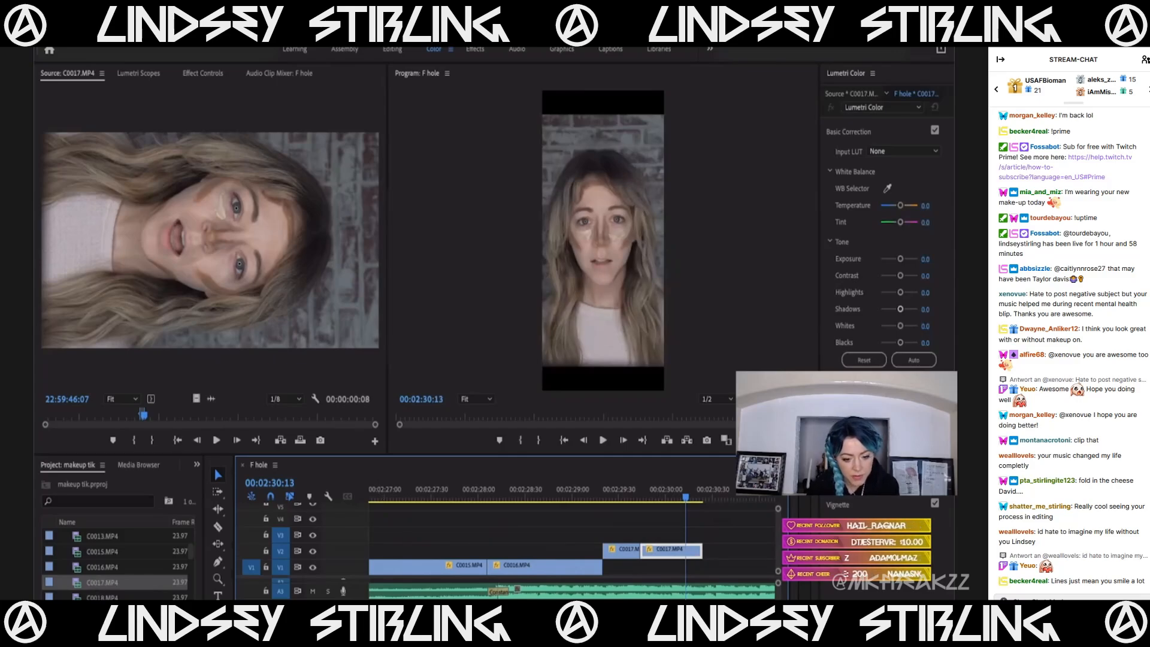
Reopen C0018.MP4 as the source and place only the video of its marked range on V1 after the C0017.MP4 clips.
{"action": "double_click", "coordinate": [78, 597]}
{"action": "left_click_drag", "start_coordinate": [319, 414], "coordinate": [704, 564]}
{"action": "key", "text": "minus"}
{"action": "key", "text": "minus"}
{"action": "scroll", "coordinate": [704, 563], "scroll_direction": "down", "scroll_amount": 1}
{"action": "key", "text": "space"}
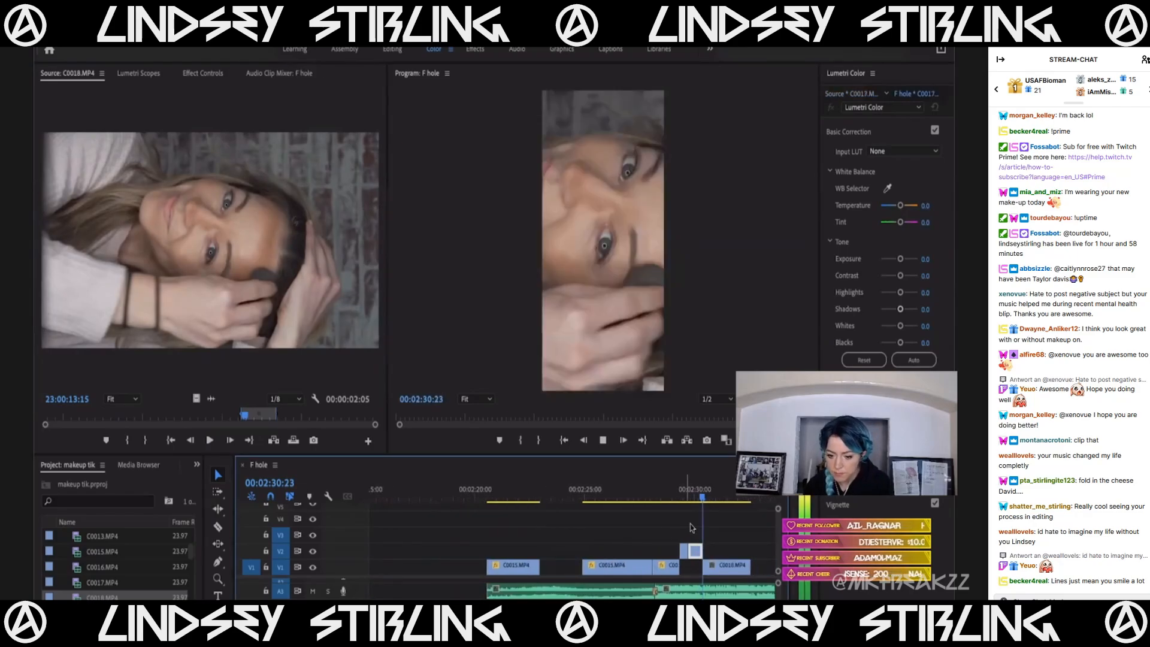
Match the new C0018.MP4 clip to the vertical framing and trim its end to 00:02:31:51.
{"action": "key", "text": "space"}
{"action": "left_click", "coordinate": [715, 566]}
{"action": "key", "text": "space"}
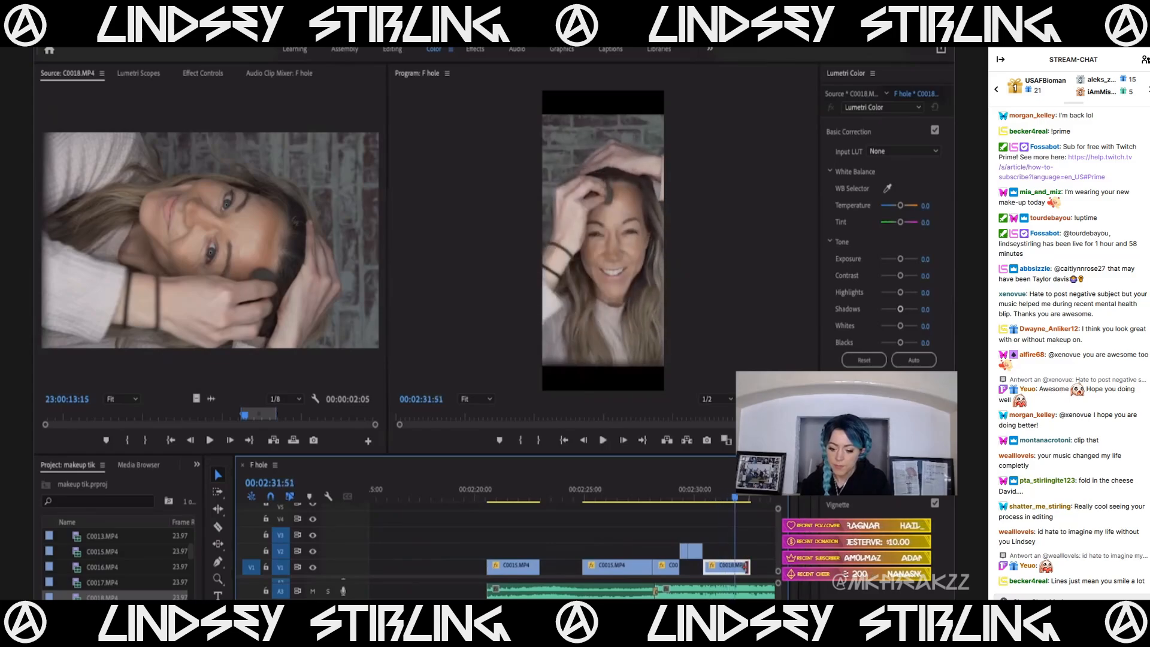
{"action": "left_click_drag", "start_coordinate": [748, 567], "coordinate": [731, 566]}
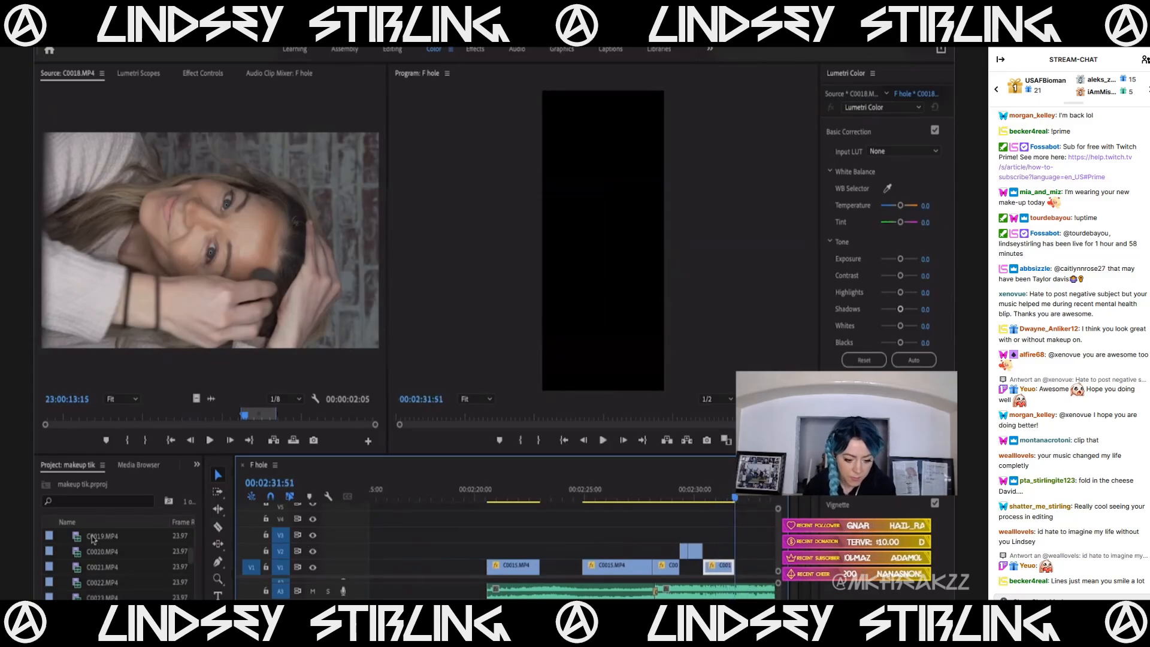
Open C0019.MP4 as the source, mark a 00:00:01:00 range ending at 23:00:53:15, and place only its video after C0018.MP4 on V1.
{"action": "scroll", "coordinate": [97, 556], "scroll_direction": "down", "scroll_amount": 2}
{"action": "double_click", "coordinate": [96, 552]}
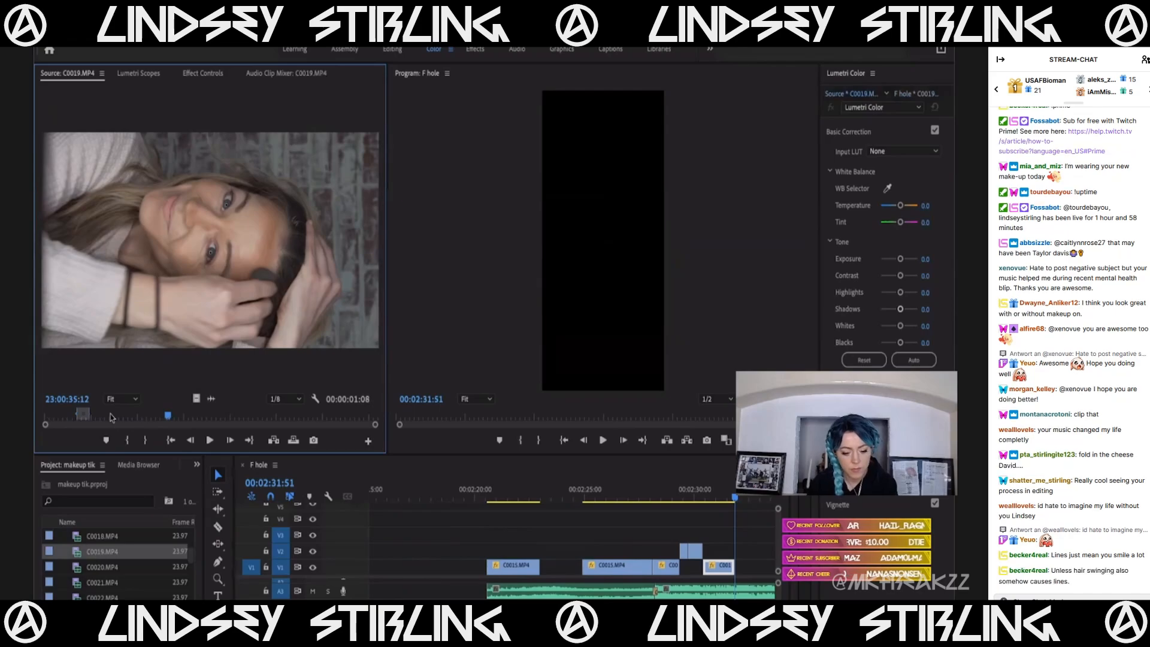
{"action": "left_click_drag", "start_coordinate": [110, 414], "coordinate": [339, 416]}
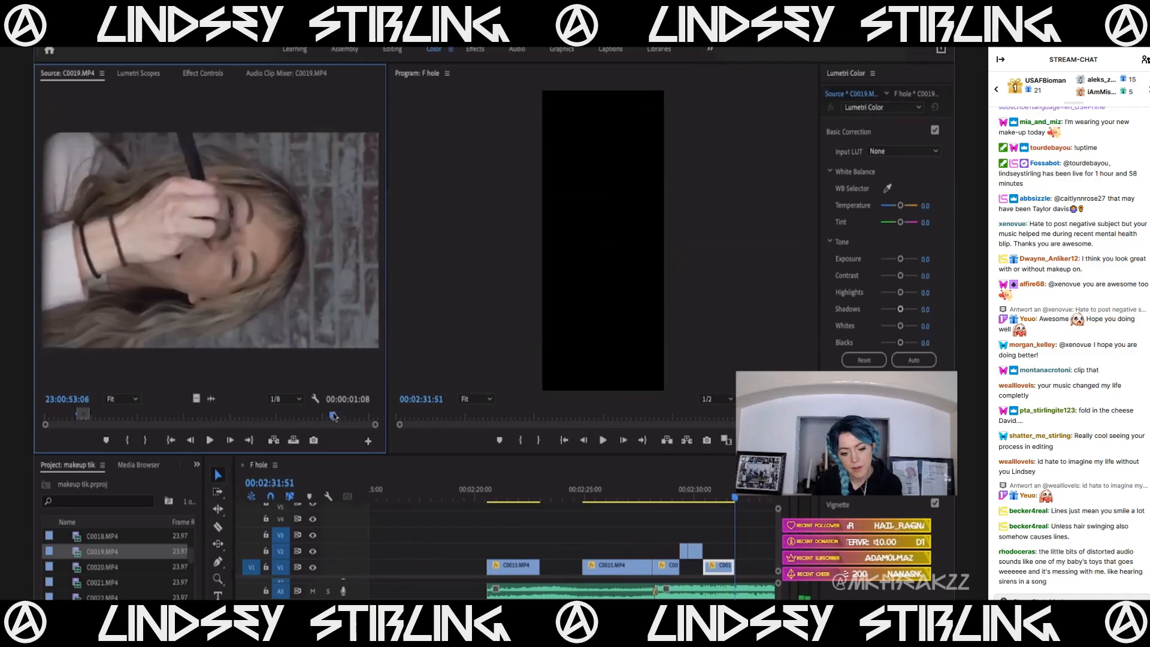
{"action": "key", "text": "i"}
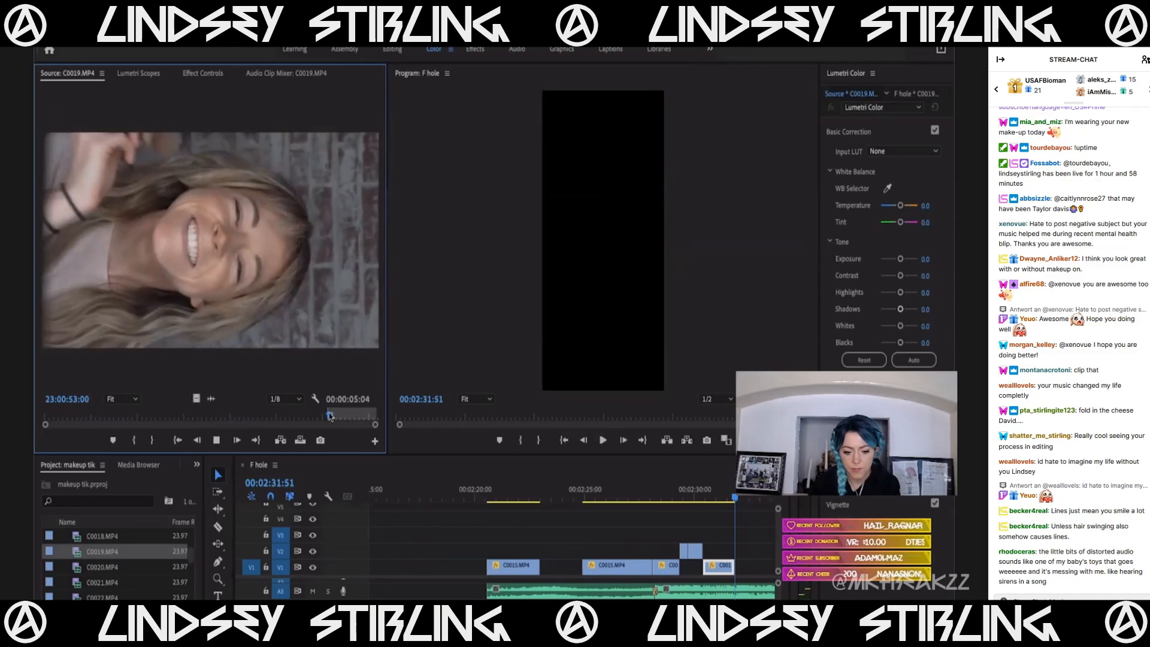
{"action": "left_click_drag", "start_coordinate": [515, 477], "coordinate": [746, 568]}
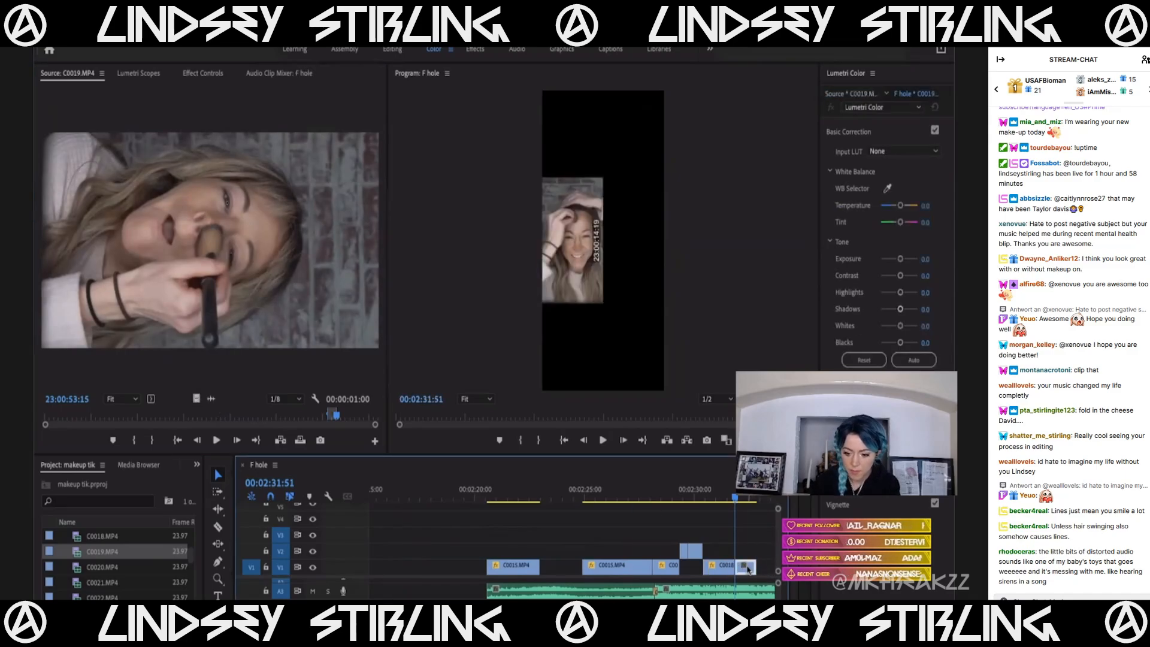
Match the new C0019.MP4 clip to the vertical framing and play back the cut from C0018.MP4.
{"action": "mouse_move", "coordinate": [728, 499]}
{"action": "left_mouse_down"}
{"action": "mouse_move", "coordinate": [746, 500]}
{"action": "mouse_move", "coordinate": [727, 501]}
{"action": "left_mouse_up"}
{"action": "key", "text": "space"}
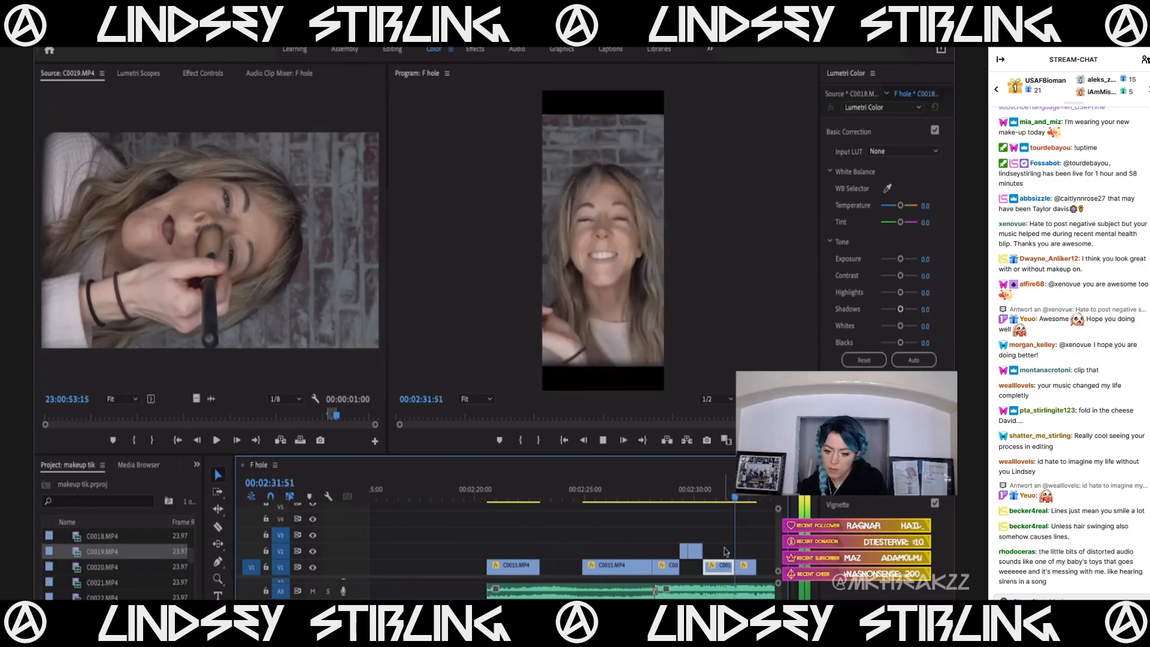
{"action": "key", "text": "space"}
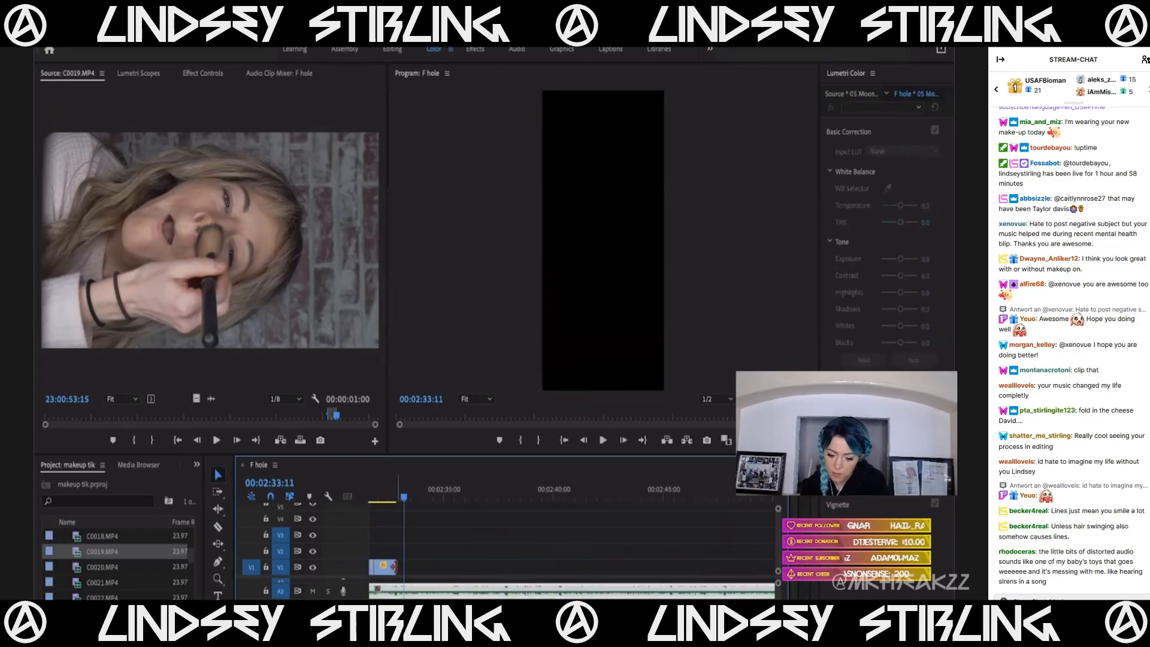
Review the footage of C0020.MP4 and C0019.MP4 in the source for a usable moment.
{"action": "double_click", "coordinate": [99, 569]}
{"action": "left_click_drag", "start_coordinate": [166, 424], "coordinate": [306, 418]}
{"action": "double_click", "coordinate": [101, 552]}
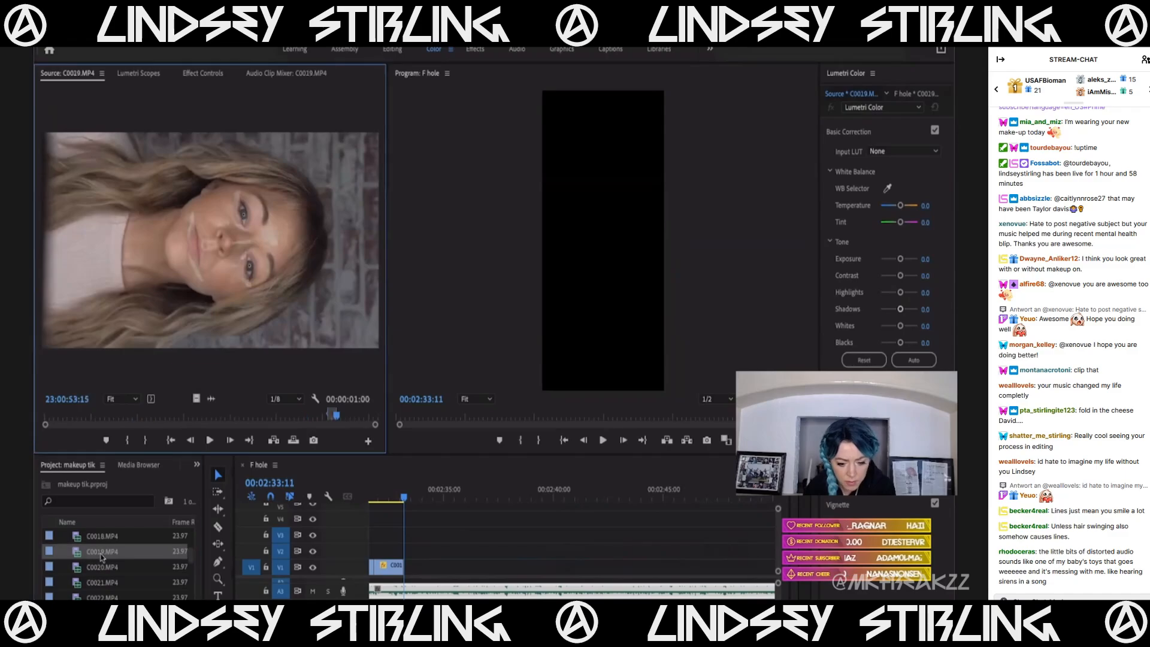
{"action": "mouse_move", "coordinate": [360, 417]}
{"action": "left_mouse_down"}
{"action": "mouse_move", "coordinate": [384, 422]}
{"action": "mouse_move", "coordinate": [372, 422]}
{"action": "left_mouse_up"}
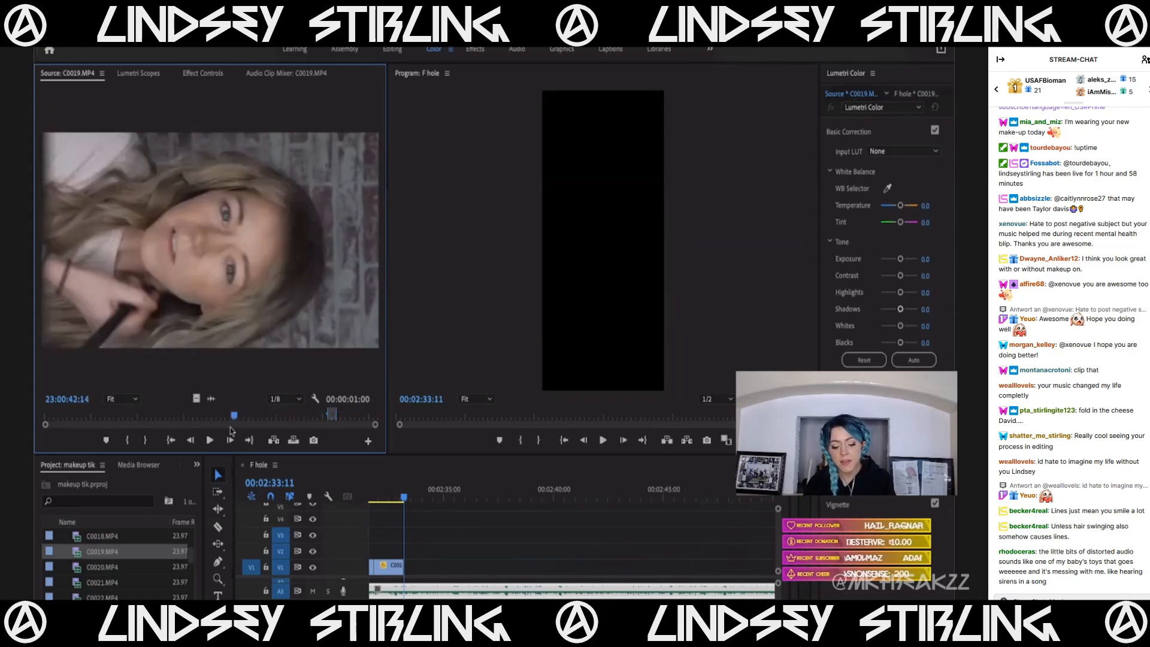
{"action": "double_click", "coordinate": [110, 567]}
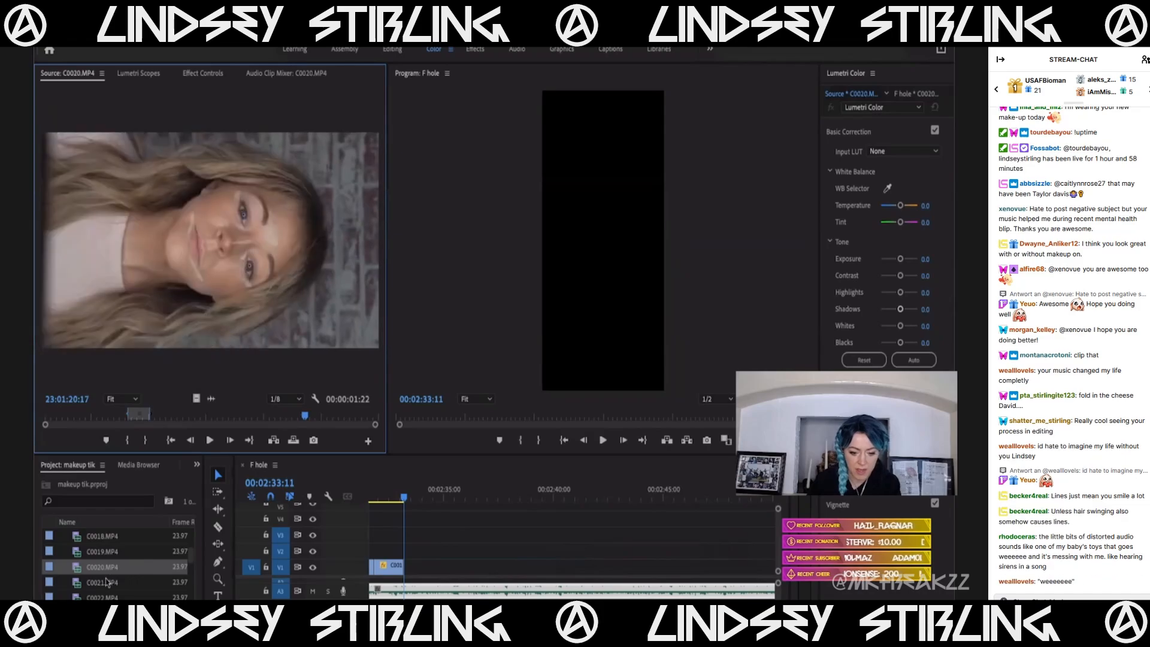
{"action": "key", "text": "ctrl+s"}
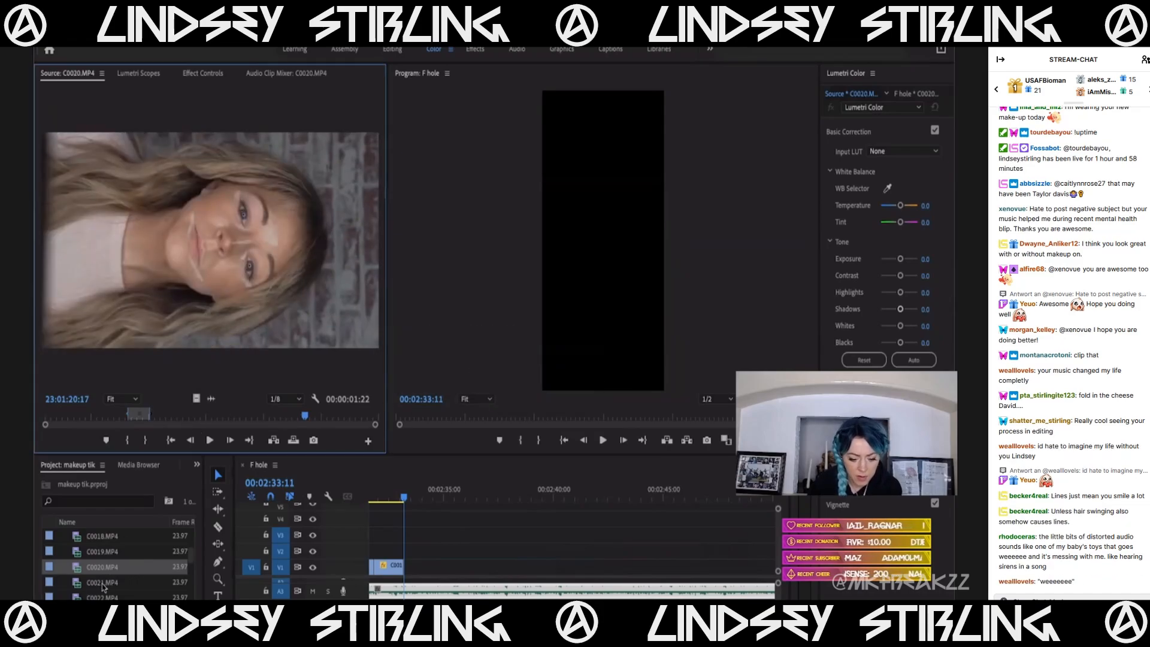
Open C0021.MP4 as the source, mark a 00:00:01:00 range ending at 23:01:38:01, and place only its video on V1, leaving a gap after C0019.MP4.
{"action": "double_click", "coordinate": [103, 583]}
{"action": "left_click", "coordinate": [335, 419]}
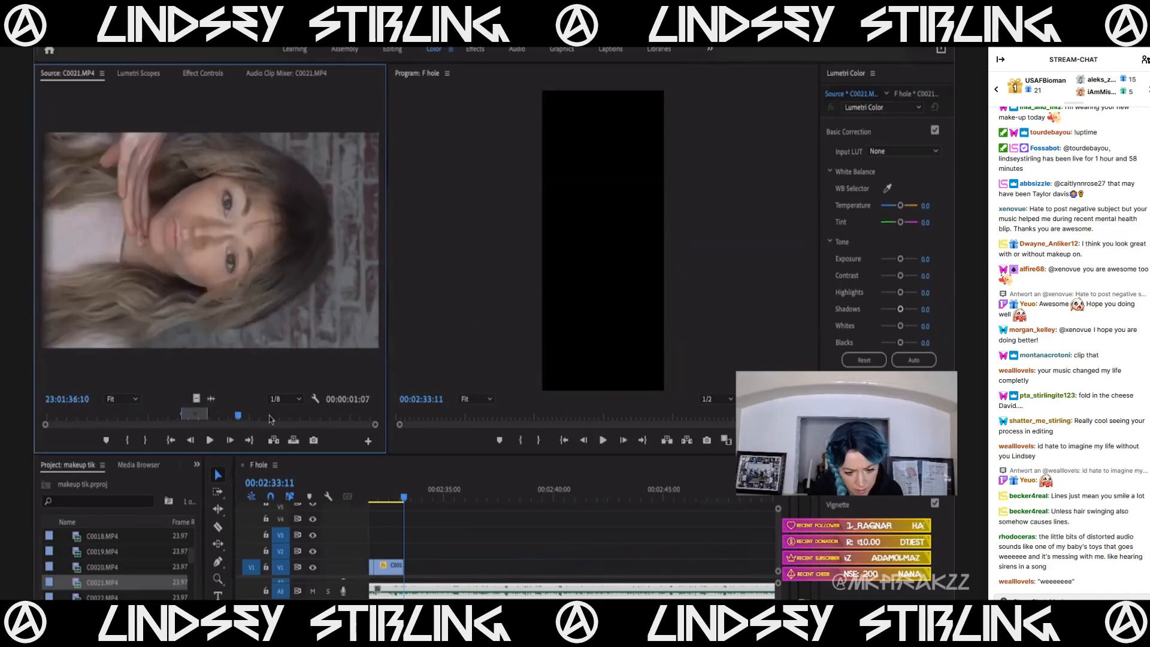
{"action": "left_click_drag", "start_coordinate": [362, 426], "coordinate": [104, 419]}
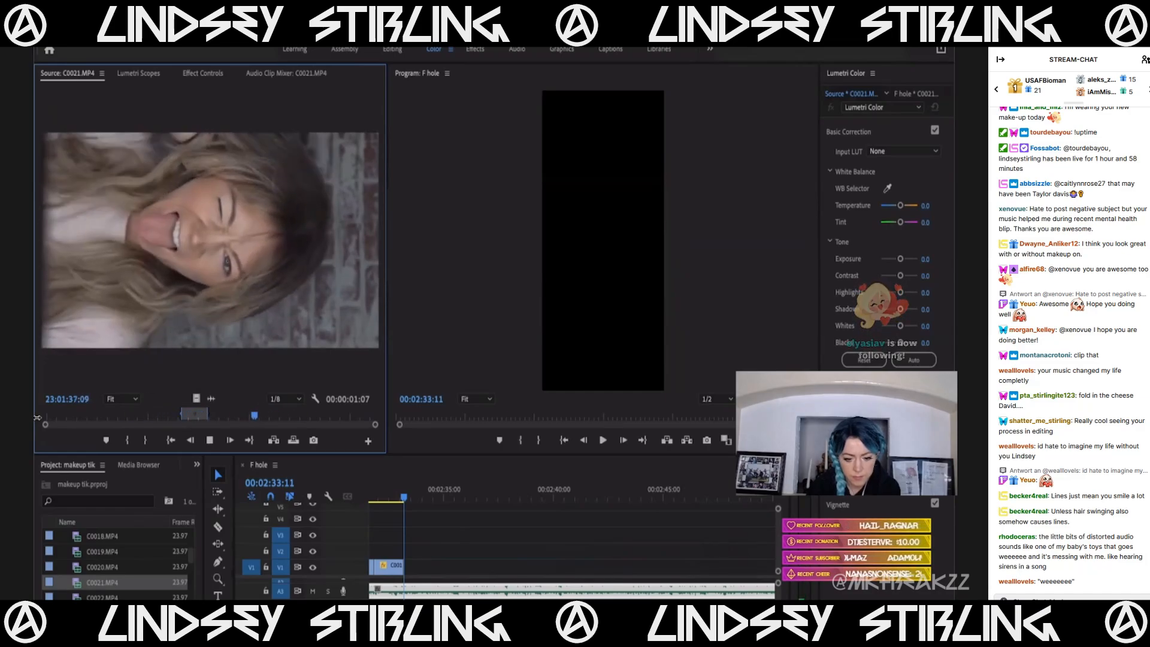
{"action": "key", "text": "k"}
{"action": "key", "text": "i"}
{"action": "key", "text": "l"}
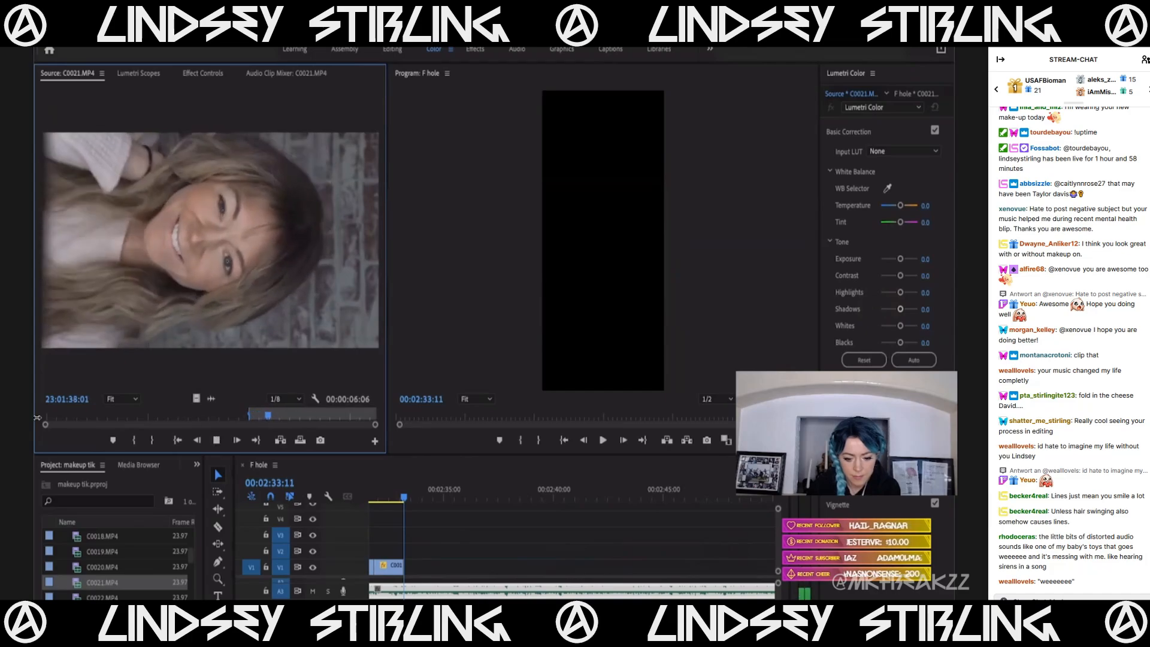
{"action": "key", "text": "k"}
{"action": "key", "text": "o"}
{"action": "left_click_drag", "start_coordinate": [196, 399], "coordinate": [459, 577]}
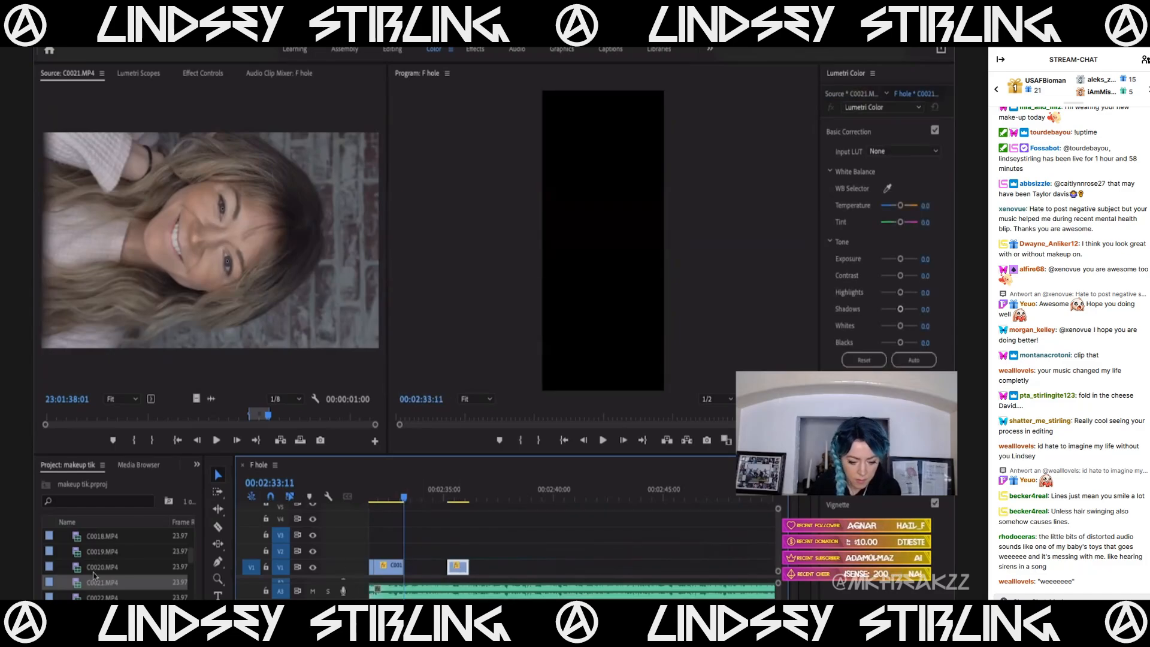
Open C0020.MP4 as the source and play through its second half, trying start points for the next clip.
{"action": "double_click", "coordinate": [119, 562]}
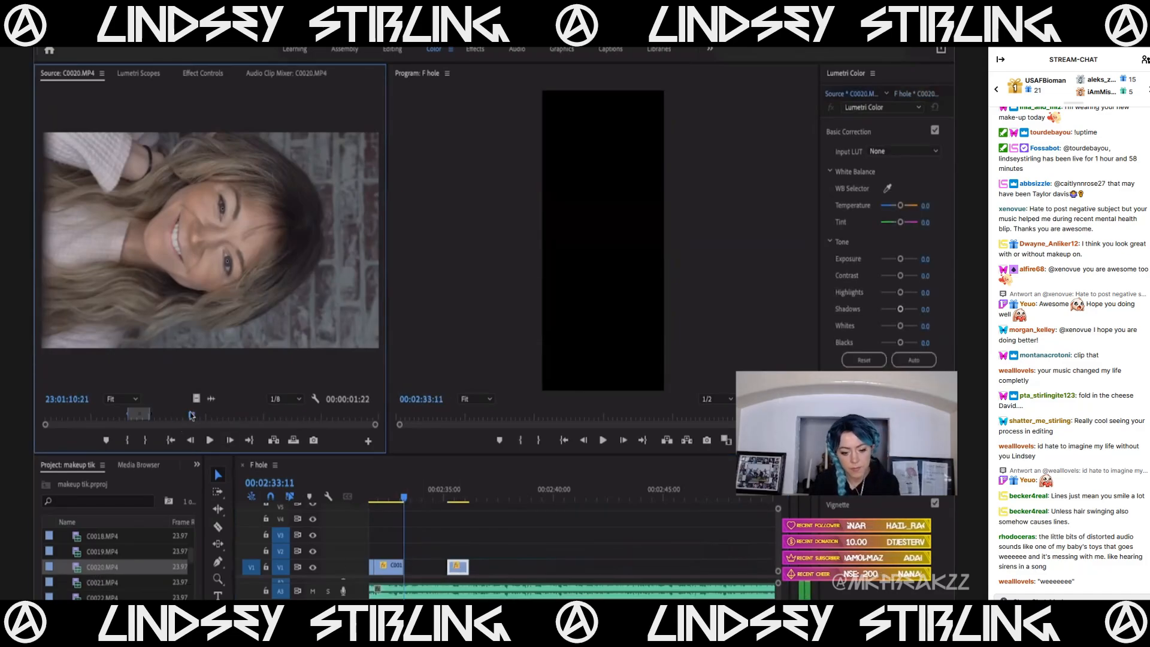
{"action": "left_click_drag", "start_coordinate": [177, 415], "coordinate": [202, 416]}
{"action": "key", "text": "i"}
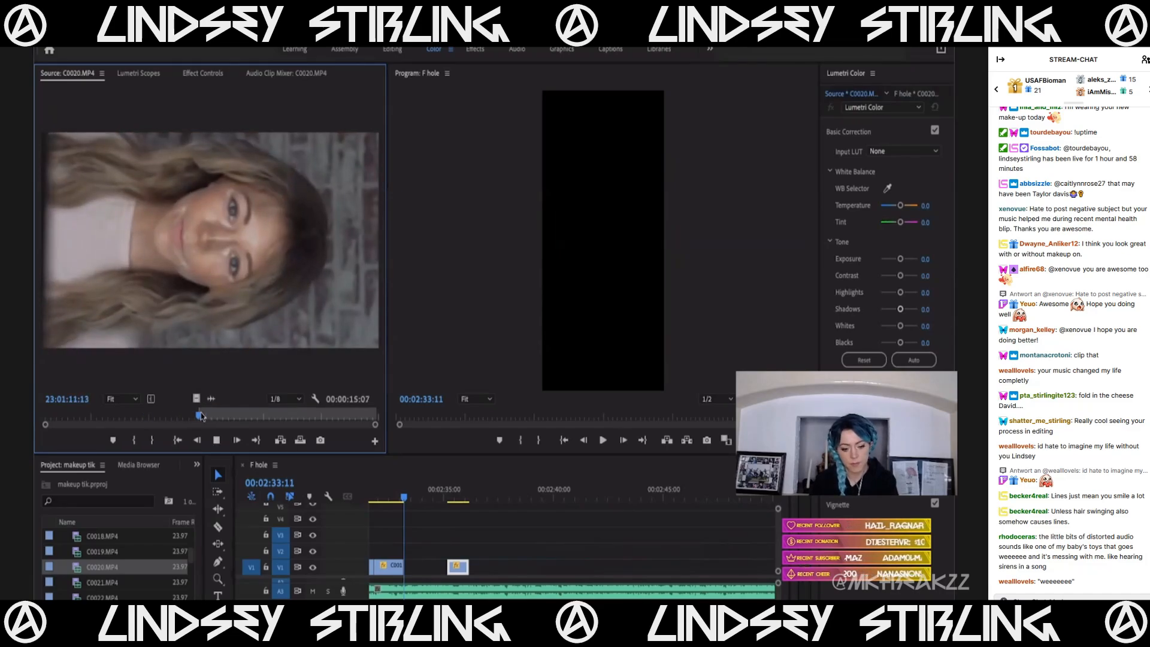
{"action": "key", "text": "space"}
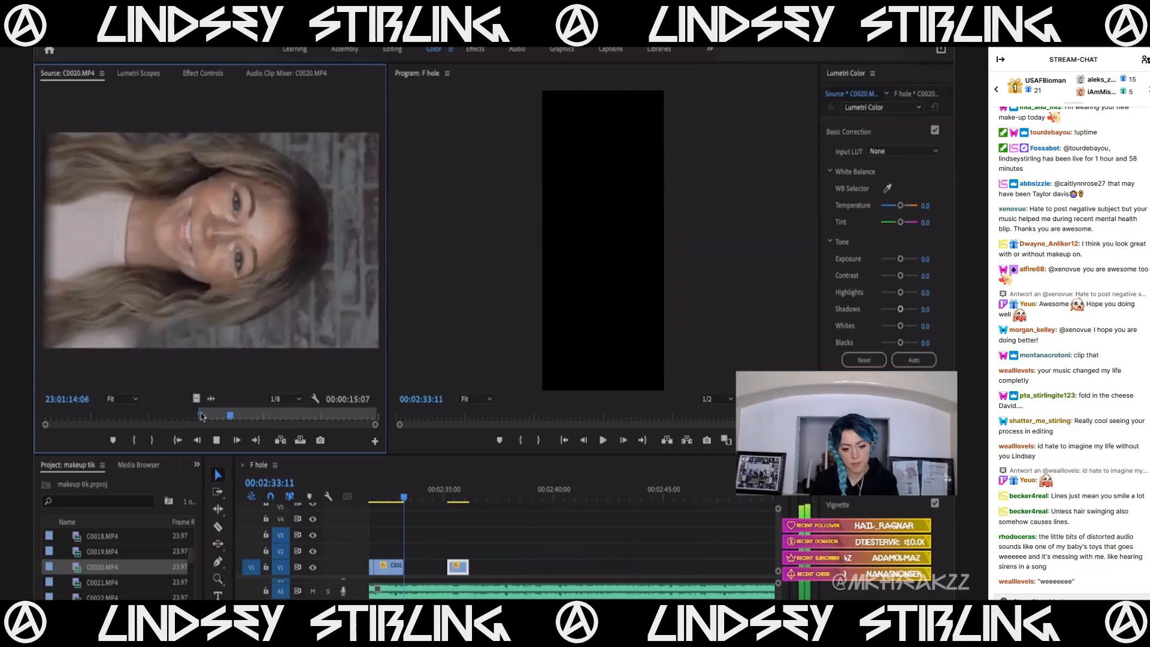
{"action": "key", "text": "space"}
{"action": "key", "text": "i"}
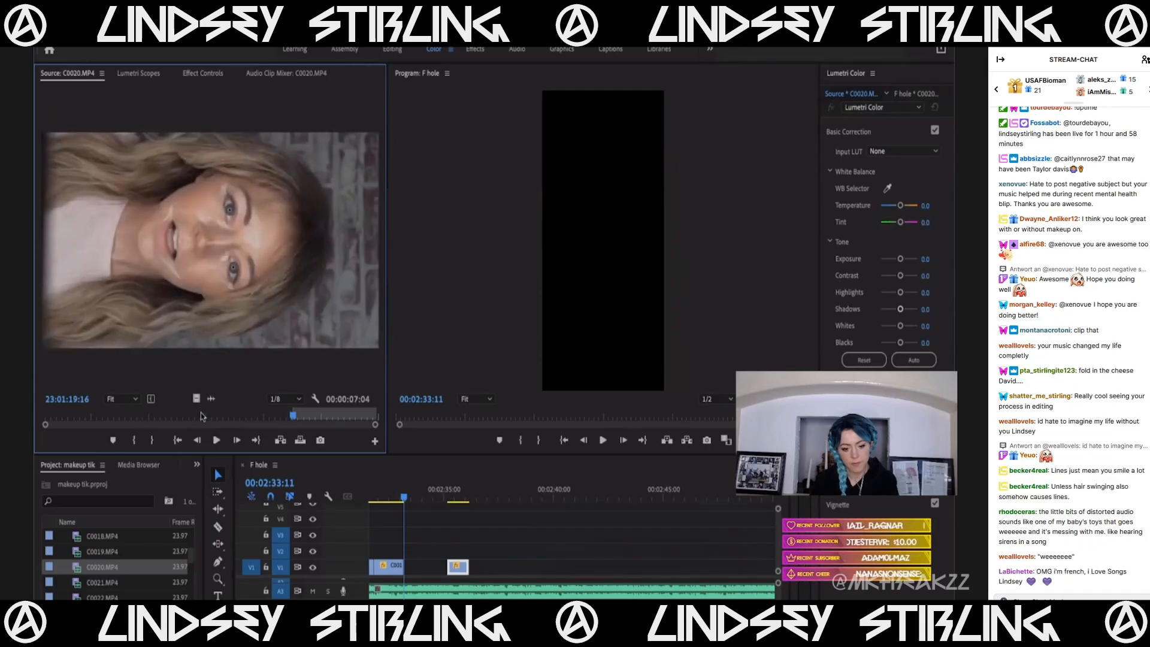
{"action": "key", "text": "space"}
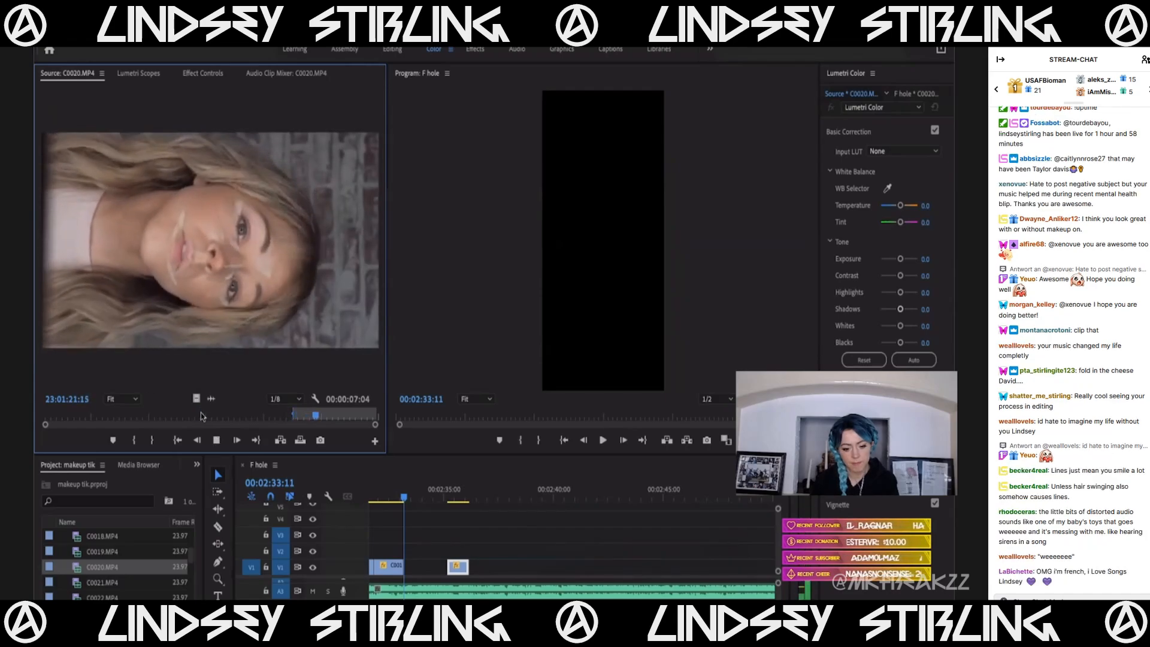
{"action": "key", "text": "space"}
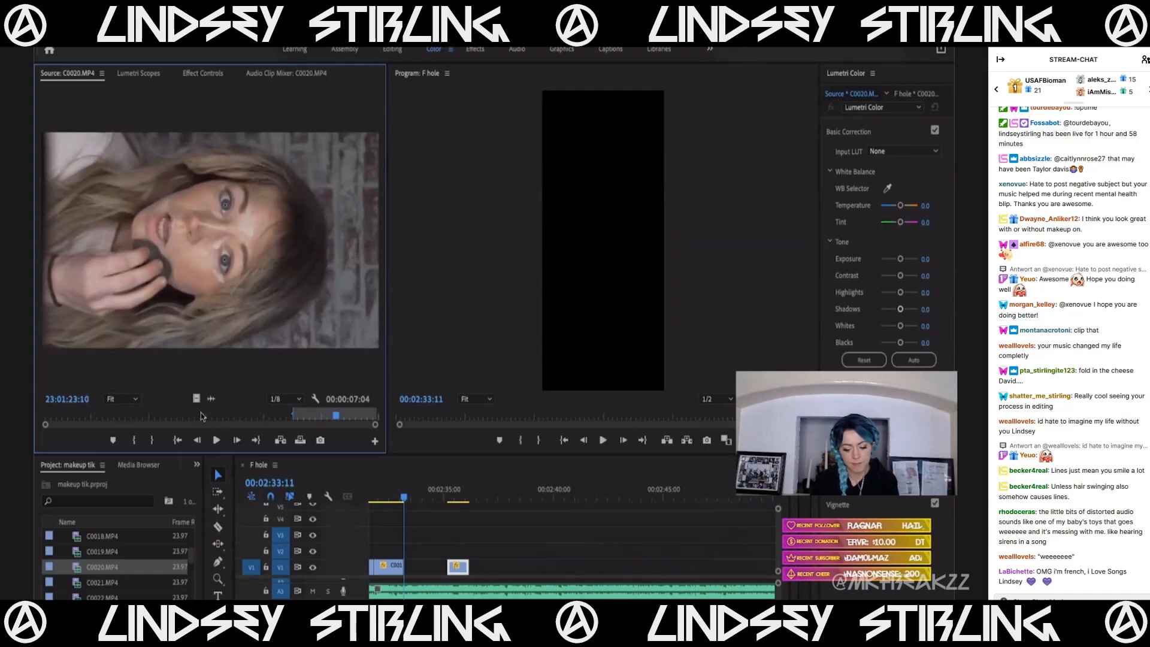
Mark a 00:00:01:02 range of C0020.MP4 ending at 23:01:23:06 and place only its video on V2 right after C0019.MP4.
{"action": "key", "text": "j"}
{"action": "key", "text": "k"}
{"action": "key", "text": "i"}
{"action": "key", "text": "space"}
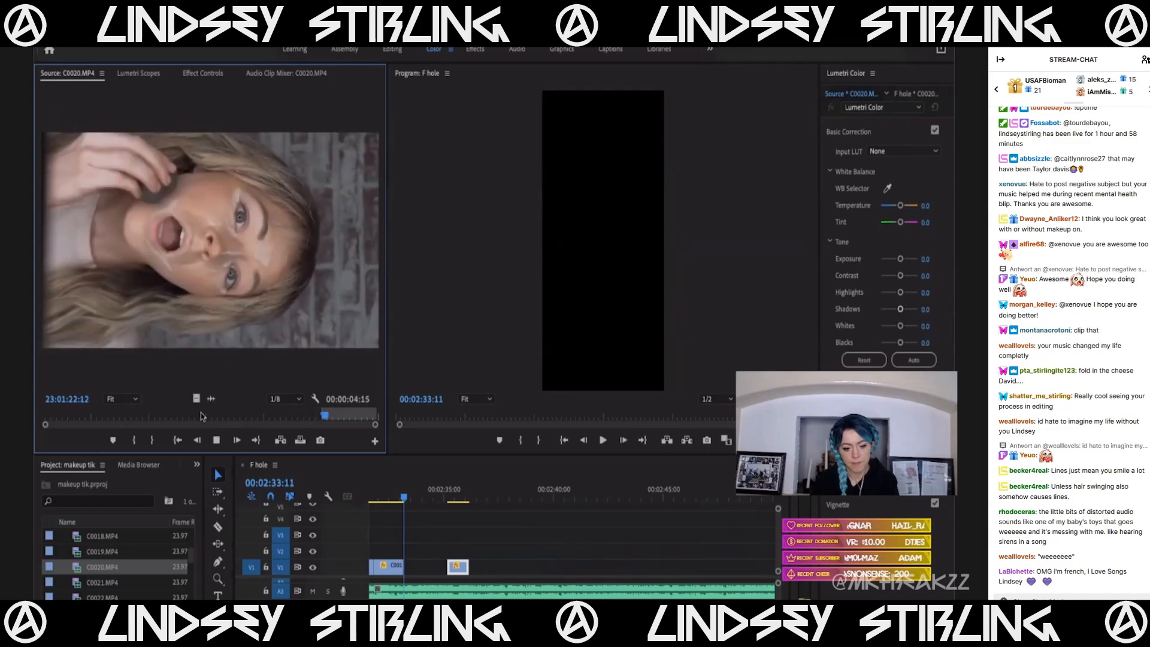
{"action": "key", "text": "space"}
{"action": "left_click_drag", "start_coordinate": [200, 405], "coordinate": [446, 561]}
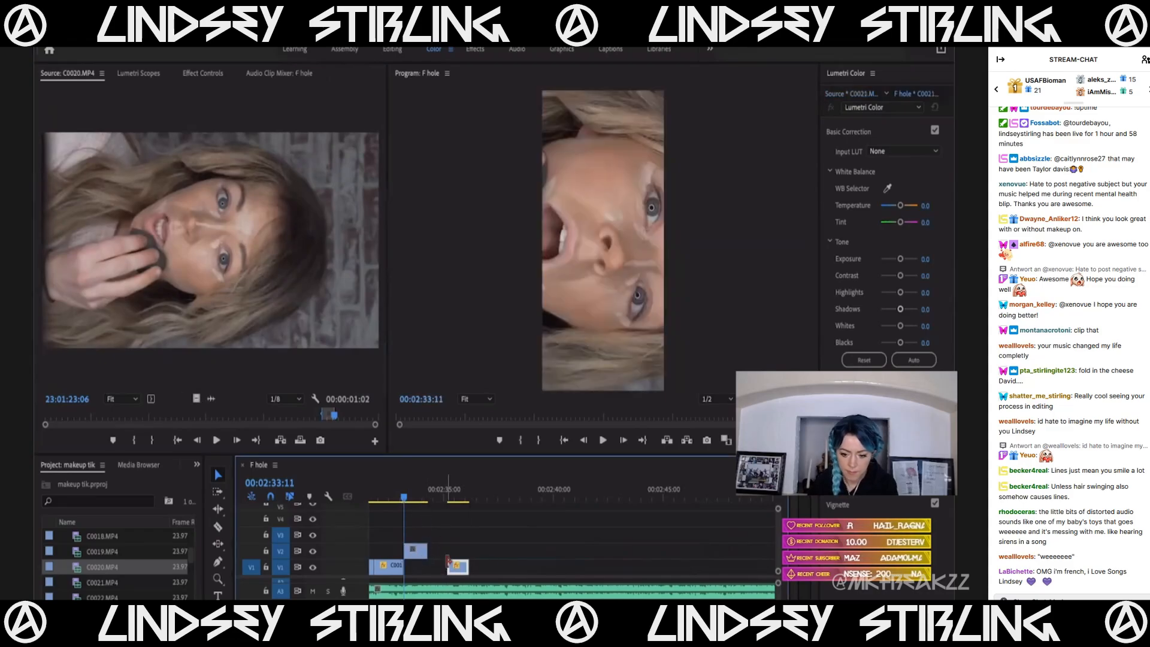
Match the new C0020.MP4 clip to the vertical framing and move the C0021.MP4 clip on V1 up to its end.
{"action": "left_click", "coordinate": [416, 501]}
{"action": "left_click", "coordinate": [415, 552]}
{"action": "key", "text": "super+alt+v"}
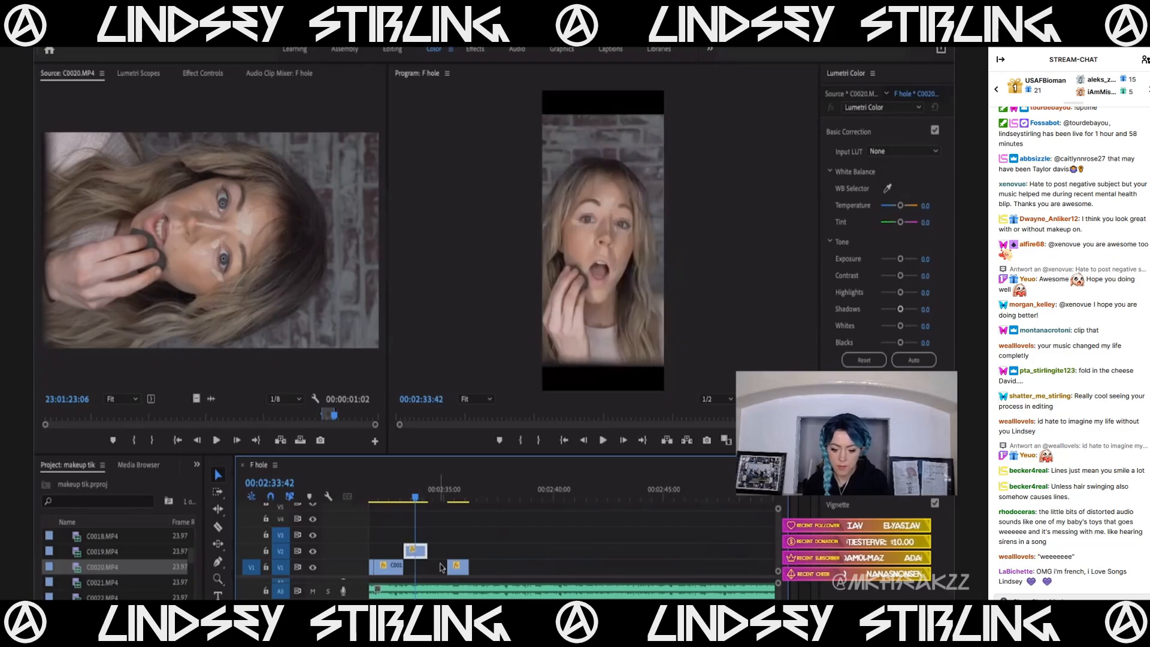
{"action": "left_click_drag", "start_coordinate": [446, 570], "coordinate": [426, 570]}
Play back the cuts from C0019.MP4 through C0020.MP4 into C0021.MP4.
{"action": "left_click", "coordinate": [397, 488]}
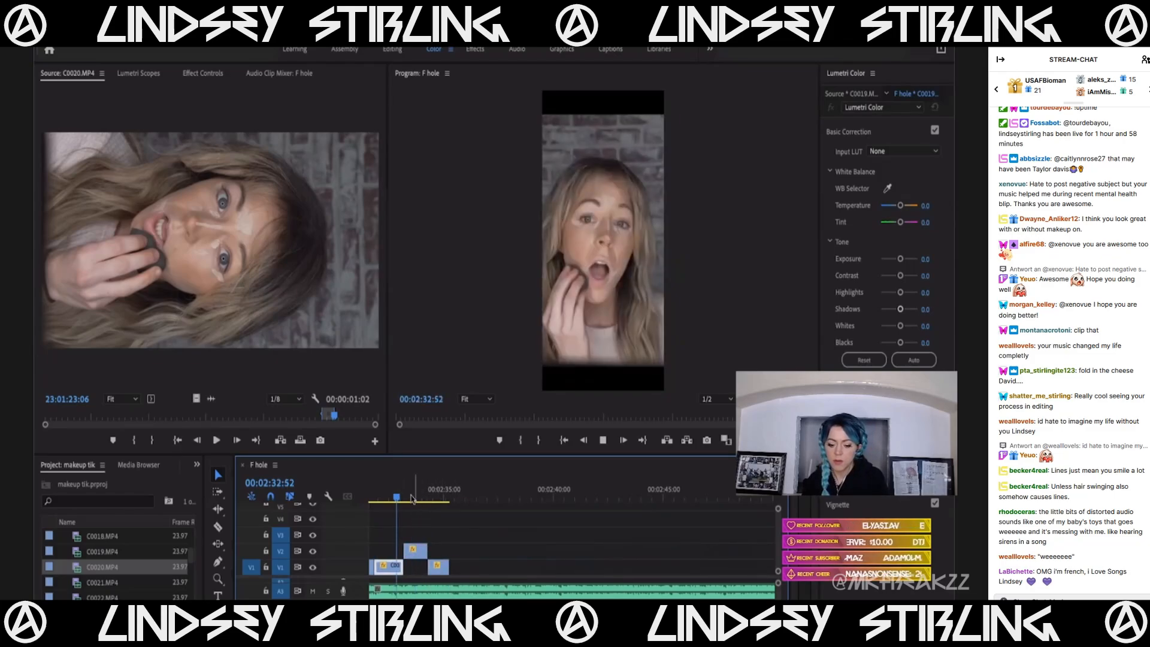
{"action": "left_click", "coordinate": [397, 490]}
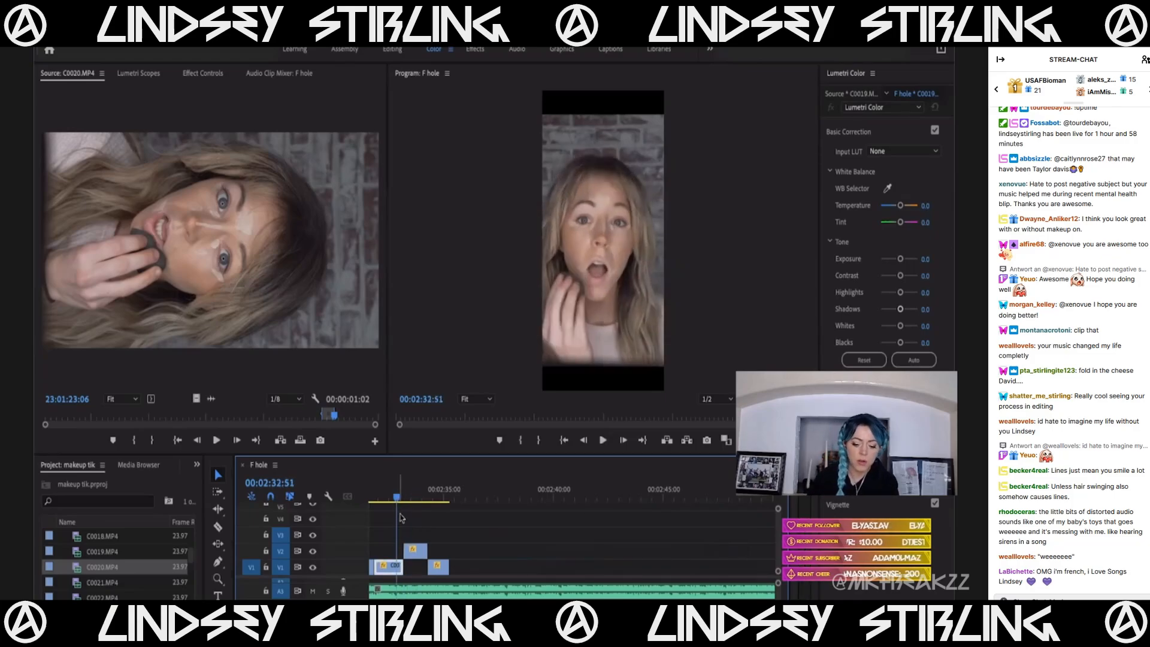
{"action": "key", "text": "minus"}
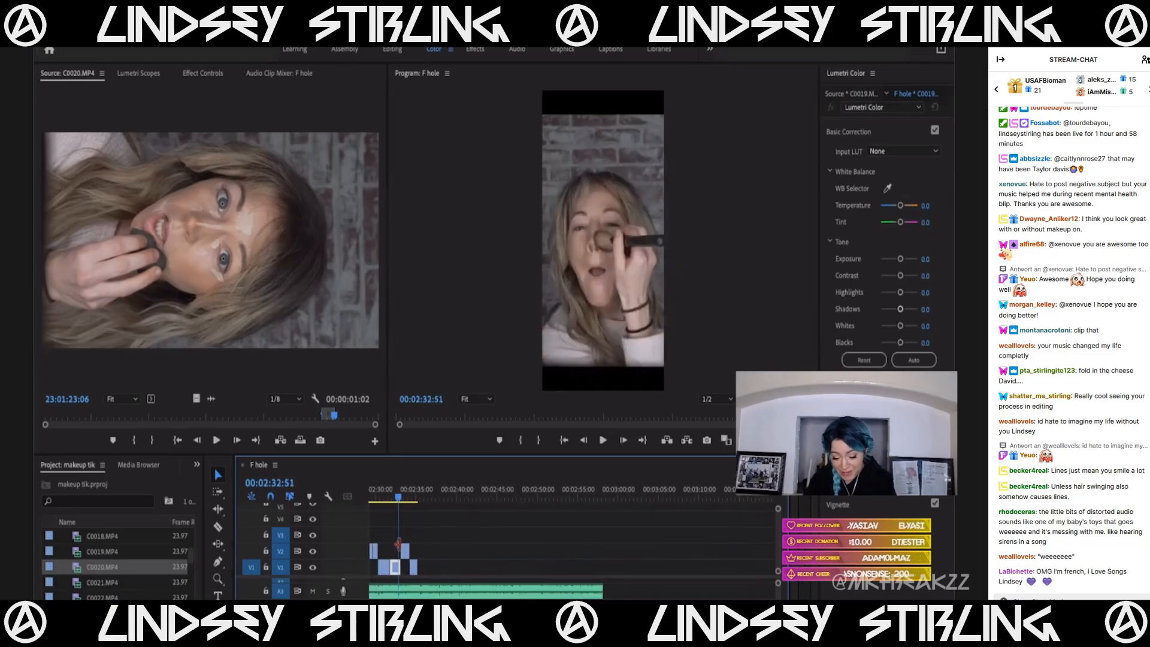
{"action": "key", "text": "equal"}
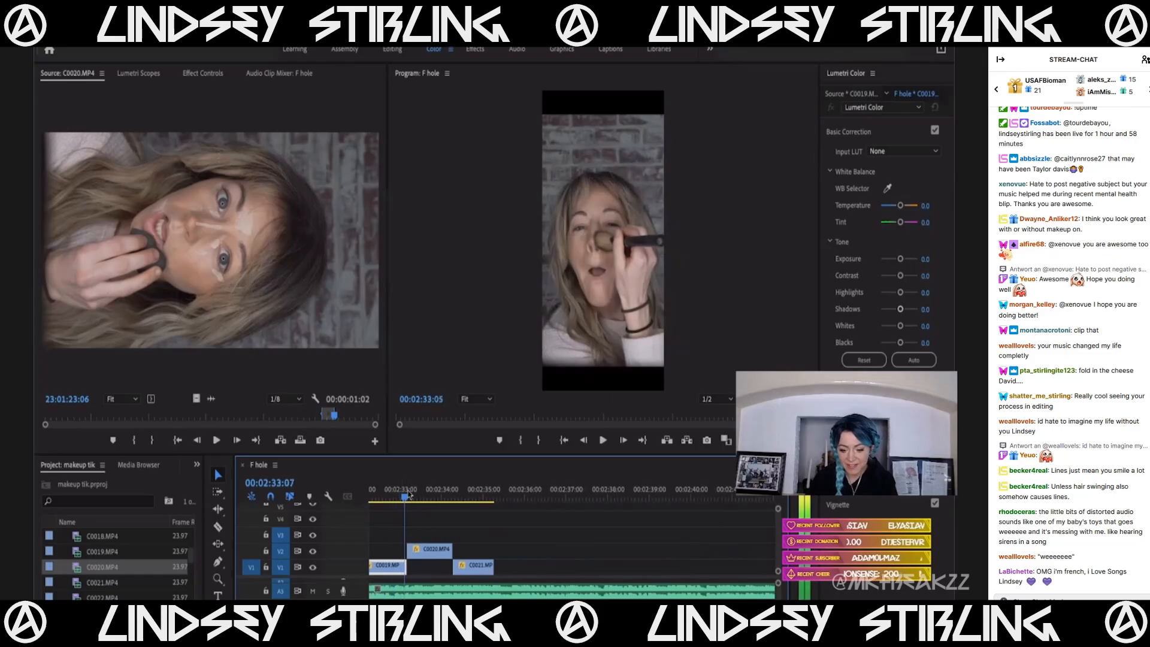
{"action": "left_click_drag", "start_coordinate": [409, 493], "coordinate": [416, 492]}
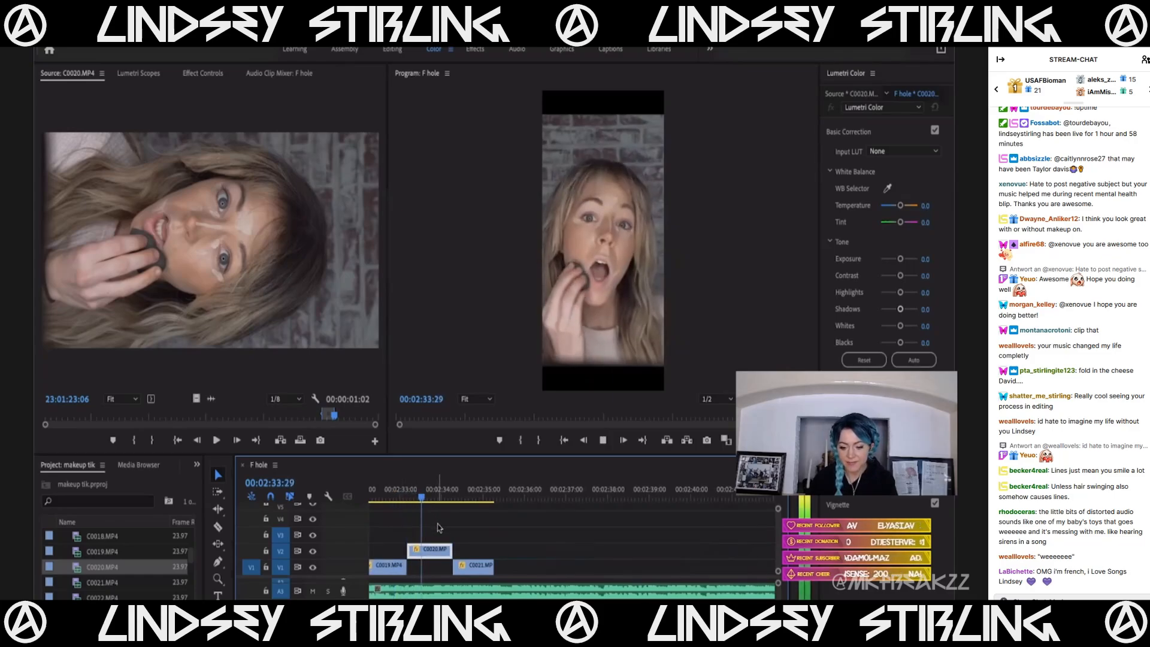
{"action": "left_click", "coordinate": [454, 568]}
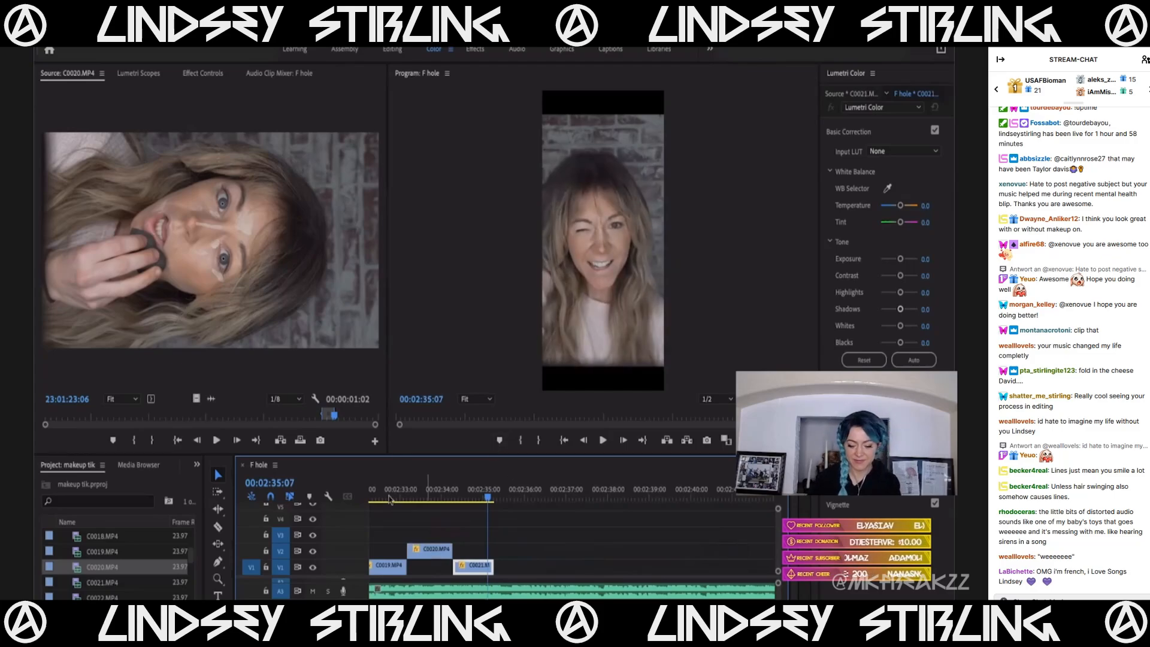
Open C0022.MP4 as the source, mark a short range, and place only its video on V2 after C0020.MP4.
{"action": "double_click", "coordinate": [97, 584]}
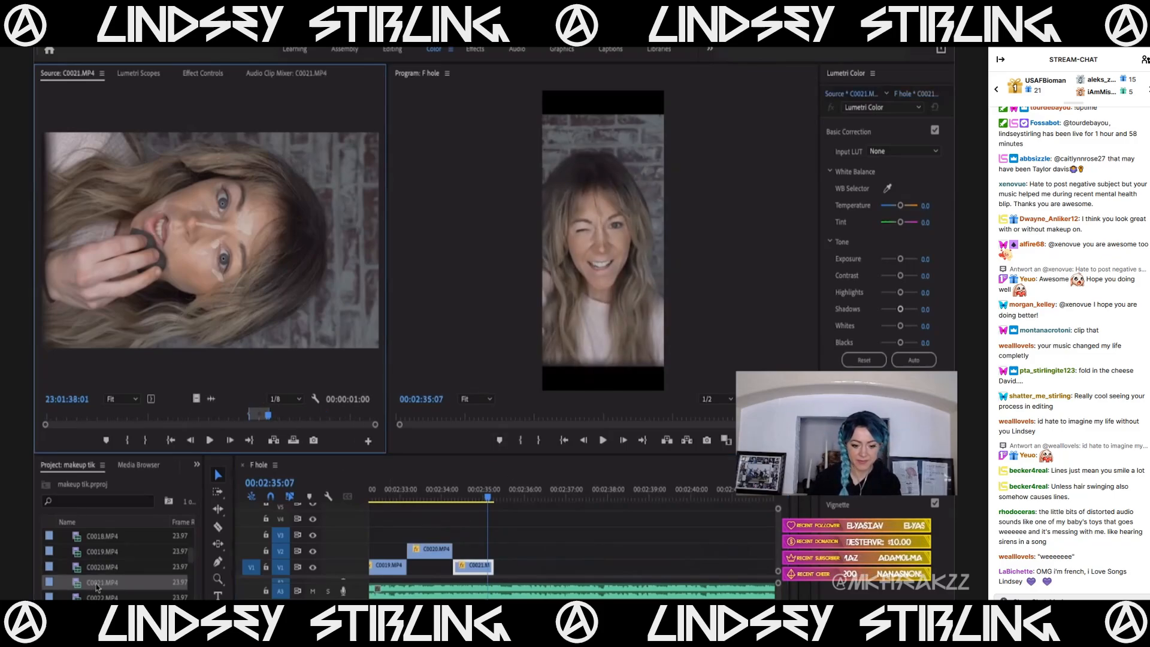
{"action": "double_click", "coordinate": [99, 596]}
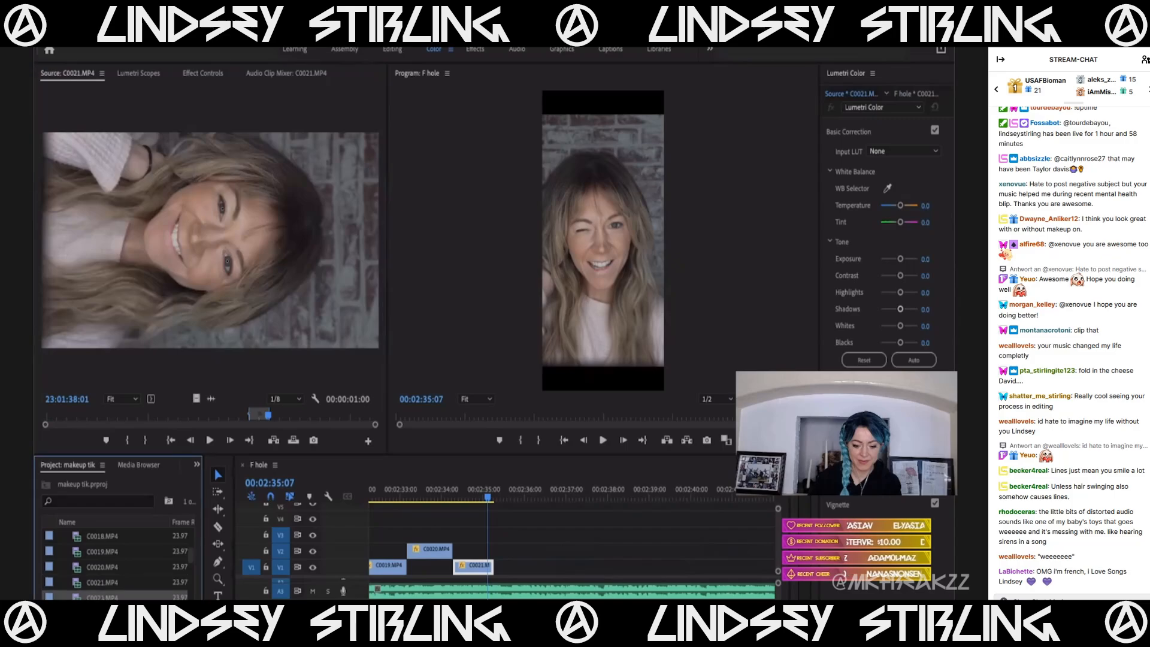
{"action": "left_click", "coordinate": [152, 417]}
{"action": "left_click_drag", "start_coordinate": [155, 415], "coordinate": [474, 563]}
{"action": "key", "text": "i"}
{"action": "key", "text": "space"}
{"action": "key", "text": "space"}
{"action": "key", "text": "o"}
Match the new C0022.MP4 clip to the vertical framing and delete the C0021.MP4 clip from V1.
{"action": "key", "text": "alt+super+v"}
{"action": "key", "text": "Delete"}
{"action": "left_click_drag", "start_coordinate": [457, 492], "coordinate": [483, 490]}
Open C0023.MP4 as the source, mark a 00:00:00:12 range ending at 23:02:21:18, and place only its video on V1 after C0022.MP4.
{"action": "scroll", "coordinate": [100, 595], "scroll_direction": "down", "scroll_amount": 1}
{"action": "double_click", "coordinate": [101, 595]}
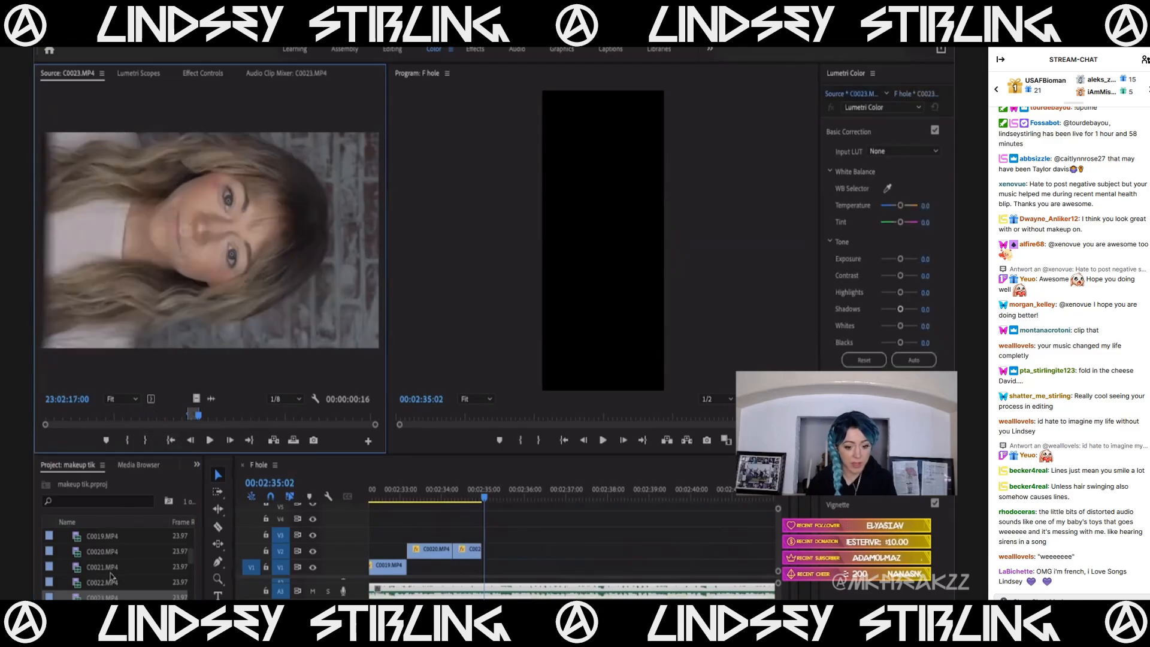
{"action": "left_click_drag", "start_coordinate": [180, 416], "coordinate": [273, 424]}
{"action": "key", "text": "i"}
{"action": "key", "text": "space"}
{"action": "key", "text": "space"}
{"action": "key", "text": "o"}
{"action": "left_click_drag", "start_coordinate": [197, 401], "coordinate": [491, 570]}
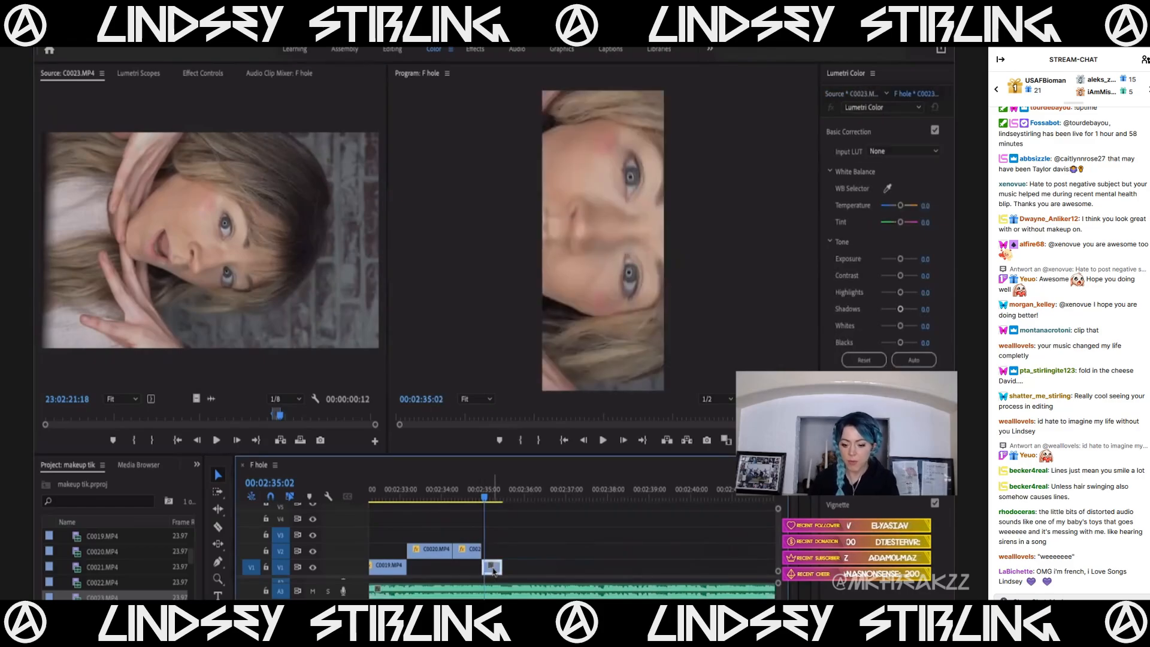
Match the new C0023.MP4 clip to the vertical framing and play back the cut from C0022.MP4.
{"action": "key", "text": "super+v"}
{"action": "mouse_move", "coordinate": [461, 495]}
{"action": "left_mouse_down"}
{"action": "mouse_move", "coordinate": [493, 501]}
{"action": "mouse_move", "coordinate": [465, 503]}
{"action": "left_mouse_up"}
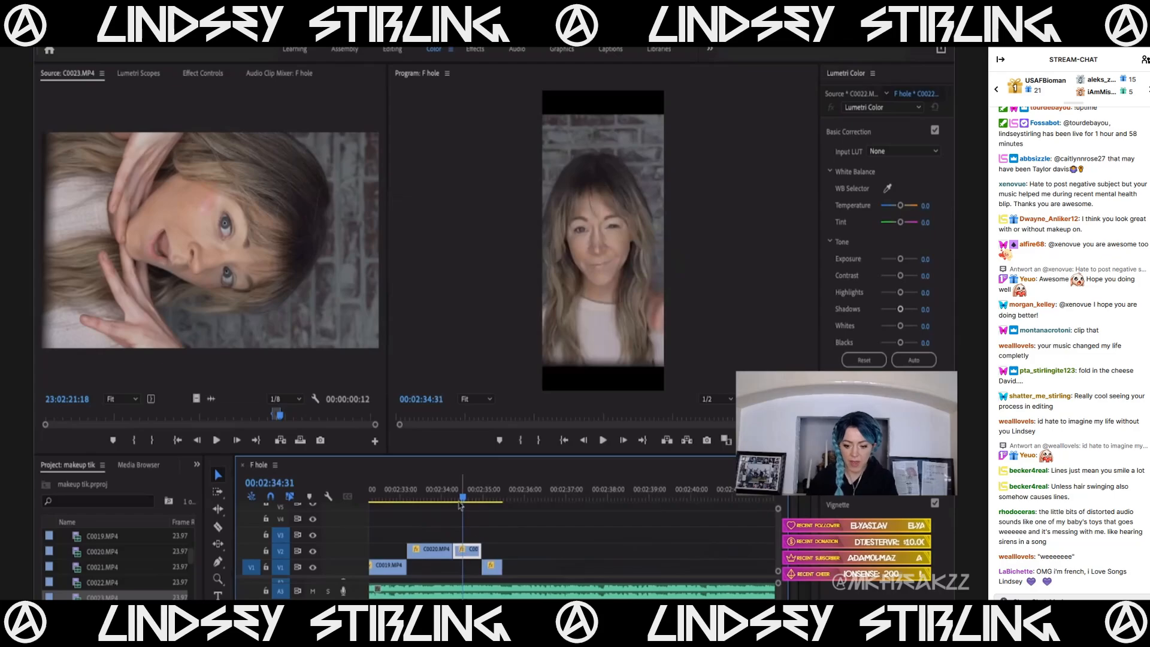
{"action": "key", "text": "space"}
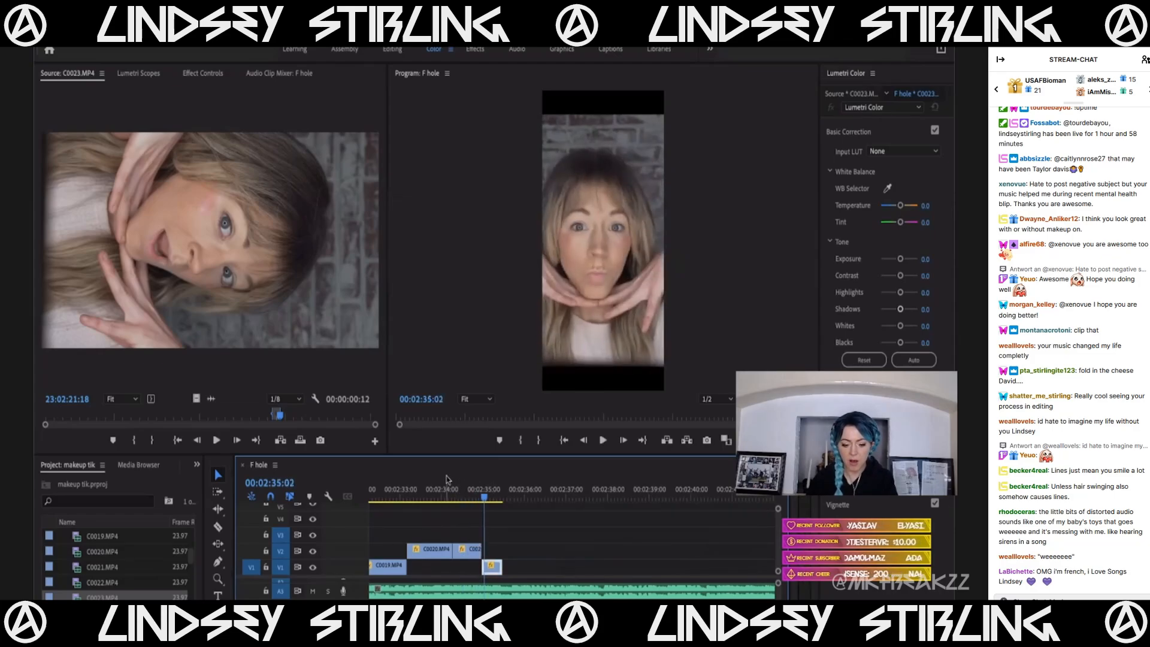
Reopen C0021.MP4 as the source and place only the video of its marked range on V3 above the C0022.MP4 clip.
{"action": "left_click", "coordinate": [104, 584]}
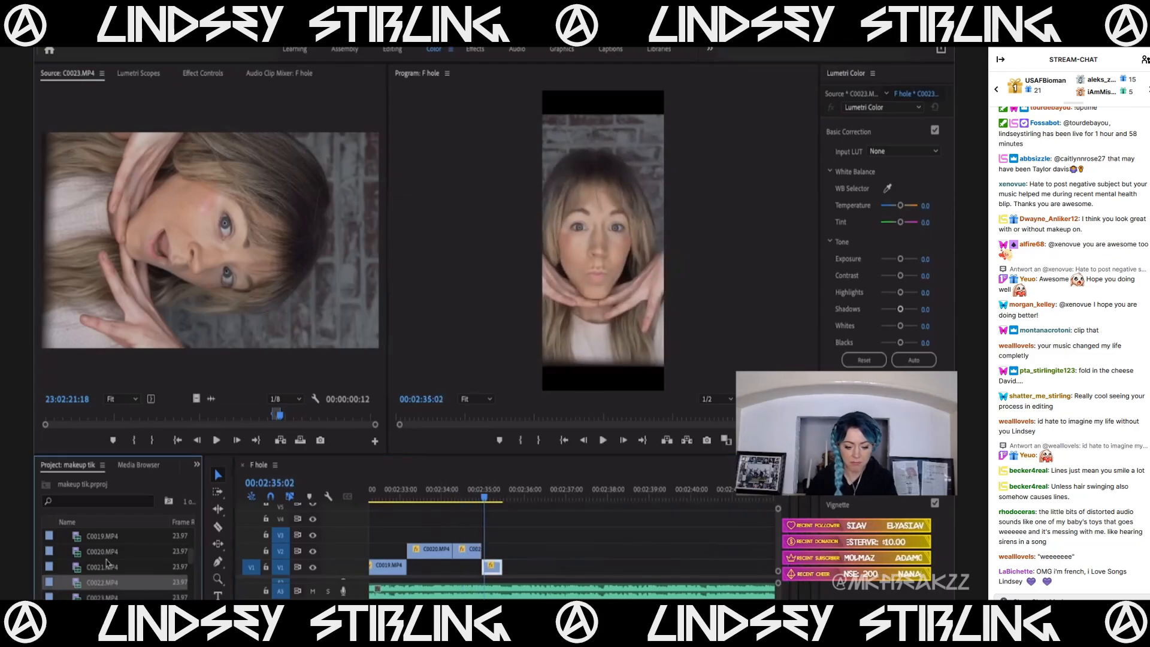
{"action": "double_click", "coordinate": [106, 567]}
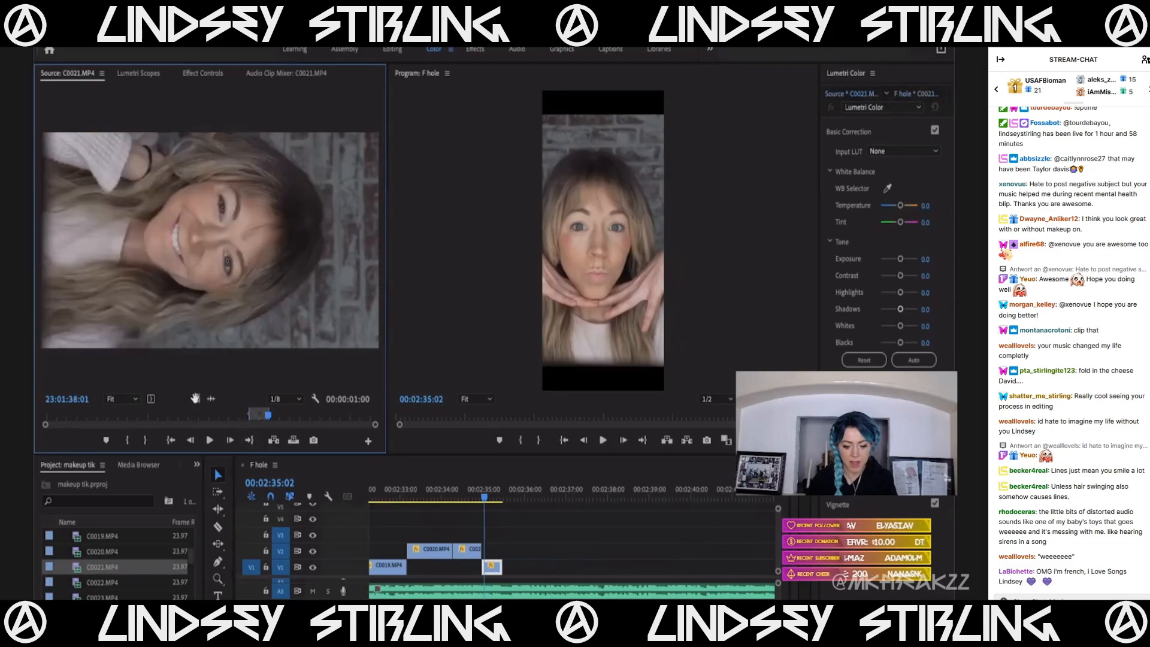
{"action": "left_click_drag", "start_coordinate": [194, 398], "coordinate": [454, 534]}
{"action": "left_click", "coordinate": [457, 497]}
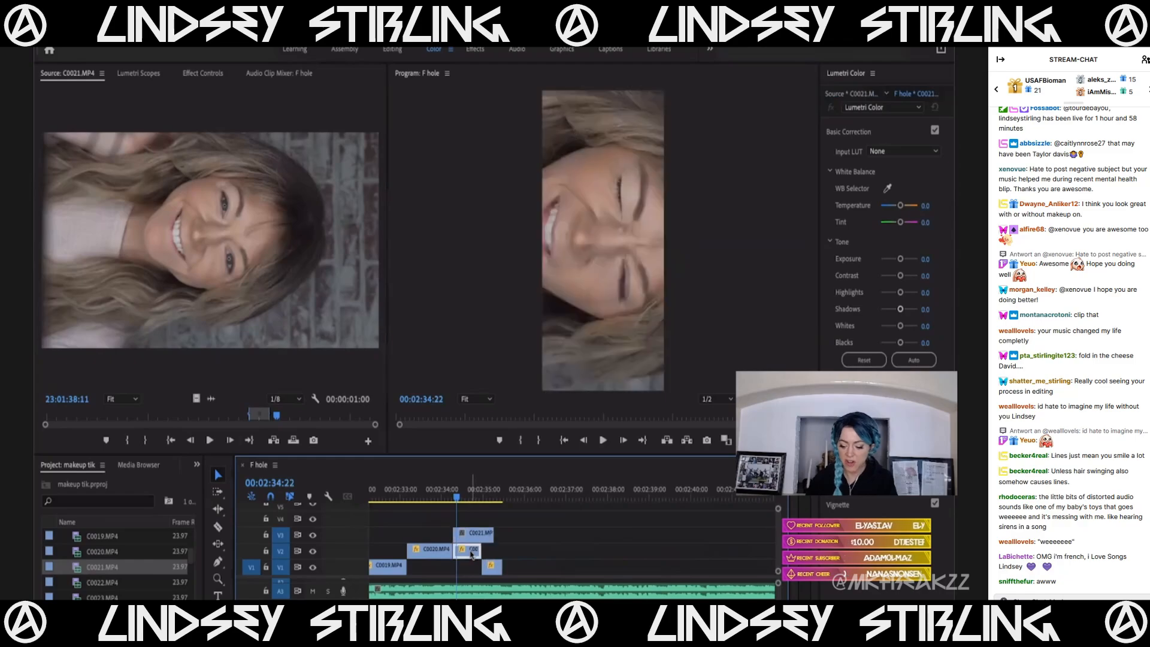
Replace C0022.MP4 on V2 with the C0021.MP4 clip in vertical framing and trim its end to the start of C0023.MP4.
{"action": "left_click_drag", "start_coordinate": [470, 535], "coordinate": [490, 550]}
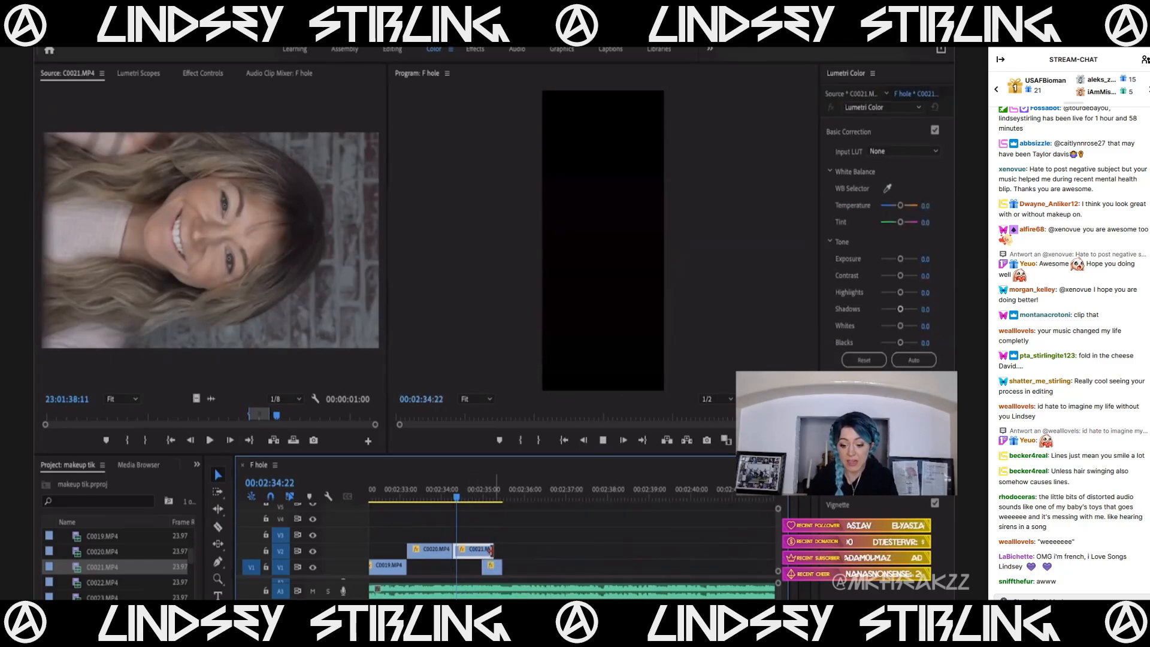
{"action": "key", "text": "space"}
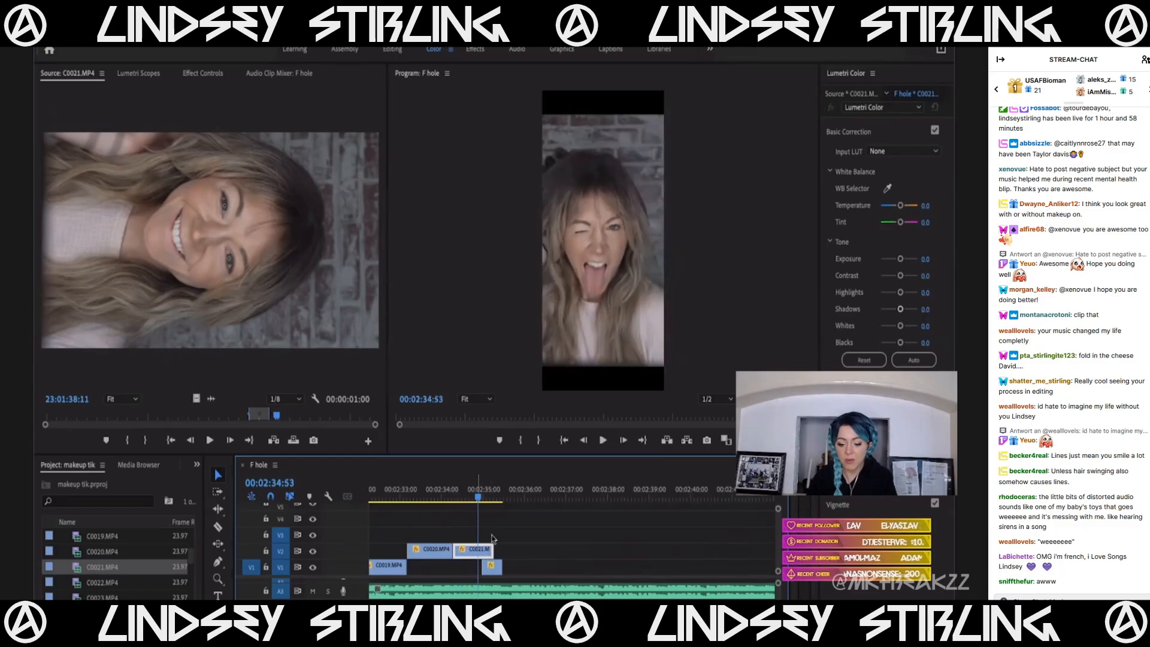
{"action": "left_click_drag", "start_coordinate": [486, 548], "coordinate": [479, 549]}
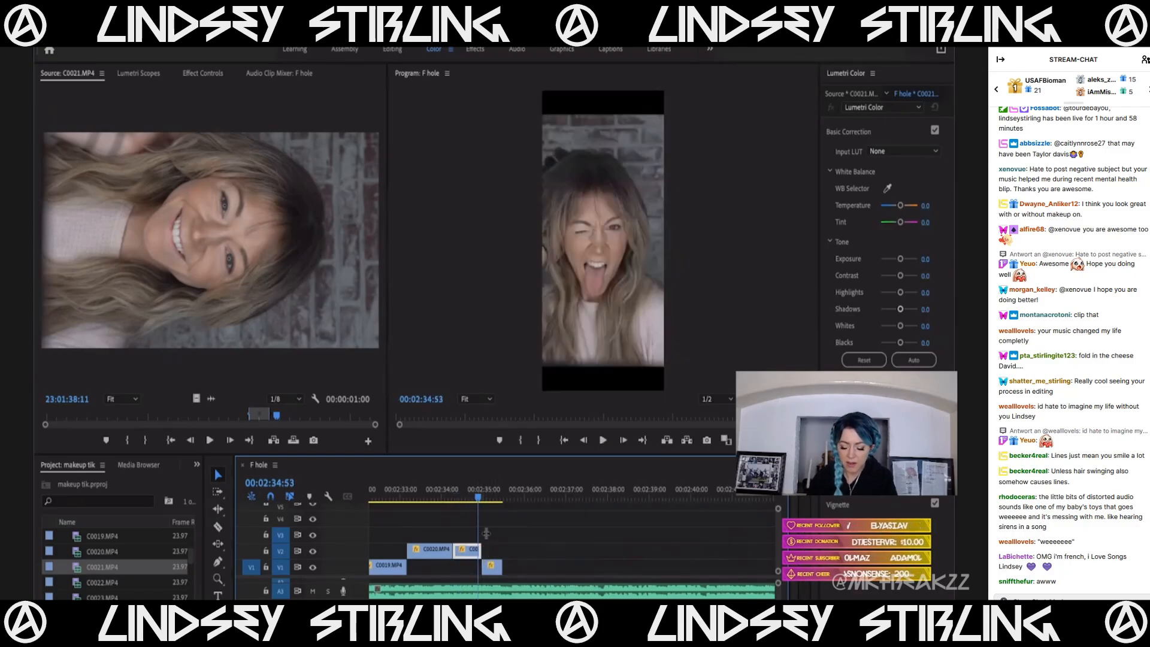
Move the playhead to the end of the last timeline clip and mark a 00:00:00:11 range ending at 23:02:23:17 in source C0023.MP4.
{"action": "left_click_drag", "start_coordinate": [466, 495], "coordinate": [506, 501]}
{"action": "key", "text": "Left"}
{"action": "double_click", "coordinate": [105, 584]}
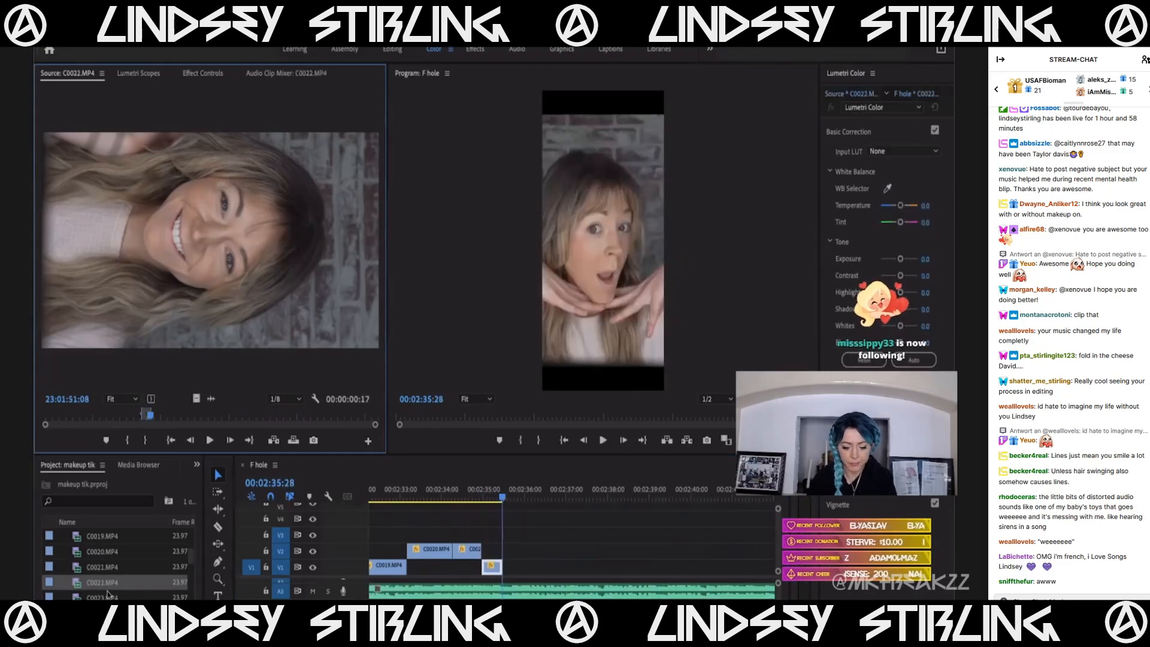
{"action": "double_click", "coordinate": [109, 597]}
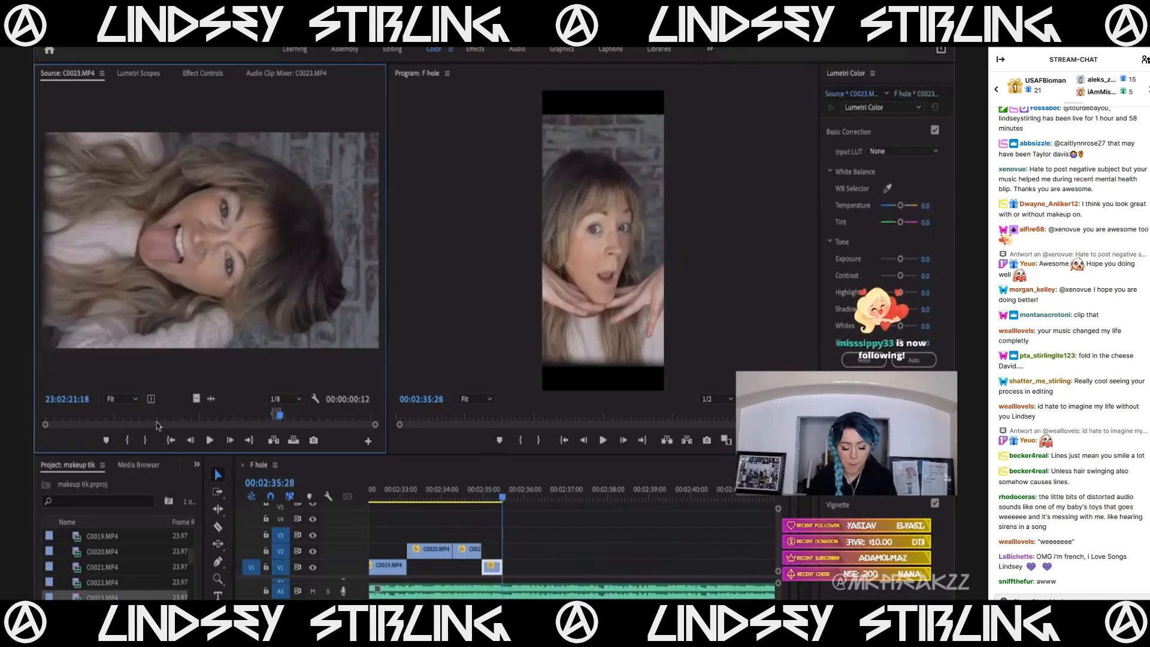
{"action": "left_click_drag", "start_coordinate": [279, 415], "coordinate": [309, 421]}
{"action": "key", "text": "i"}
{"action": "key", "text": "space"}
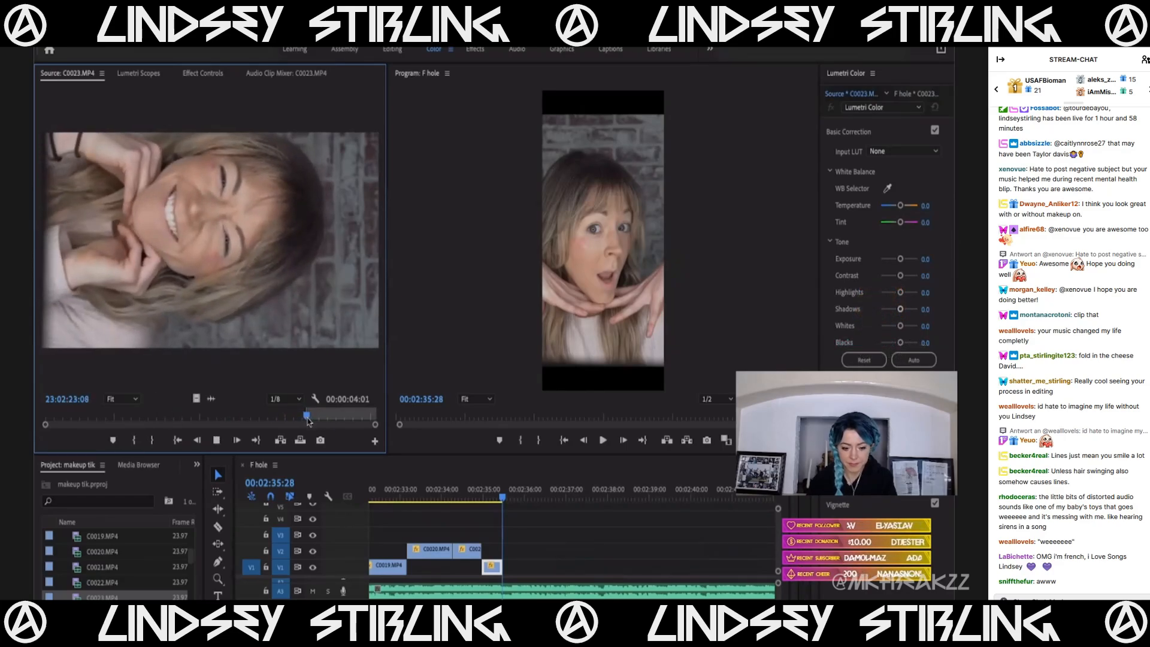
{"action": "key", "text": "space"}
{"action": "key", "text": "o"}
Open C0024.MP4 as the source, mark a 00:00:00:18 range ending at 23:02:39:09, and place only its video on V1 after C0023.MP4.
{"action": "scroll", "coordinate": [128, 572], "scroll_direction": "down", "scroll_amount": 2}
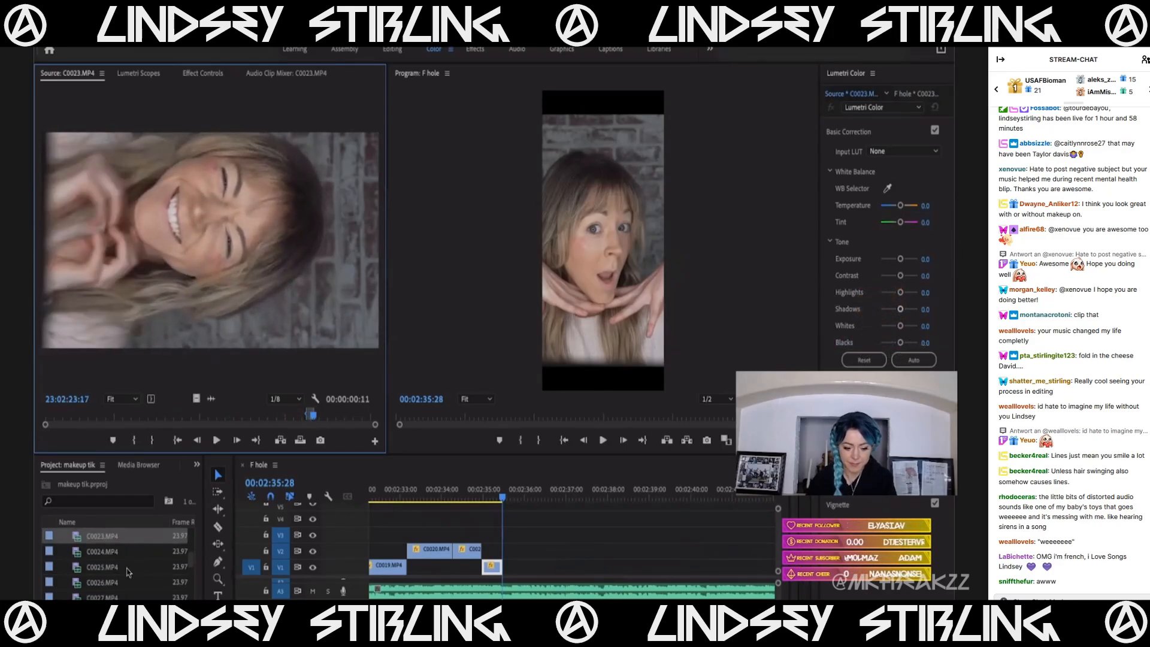
{"action": "double_click", "coordinate": [100, 557]}
{"action": "left_click_drag", "start_coordinate": [123, 421], "coordinate": [171, 429]}
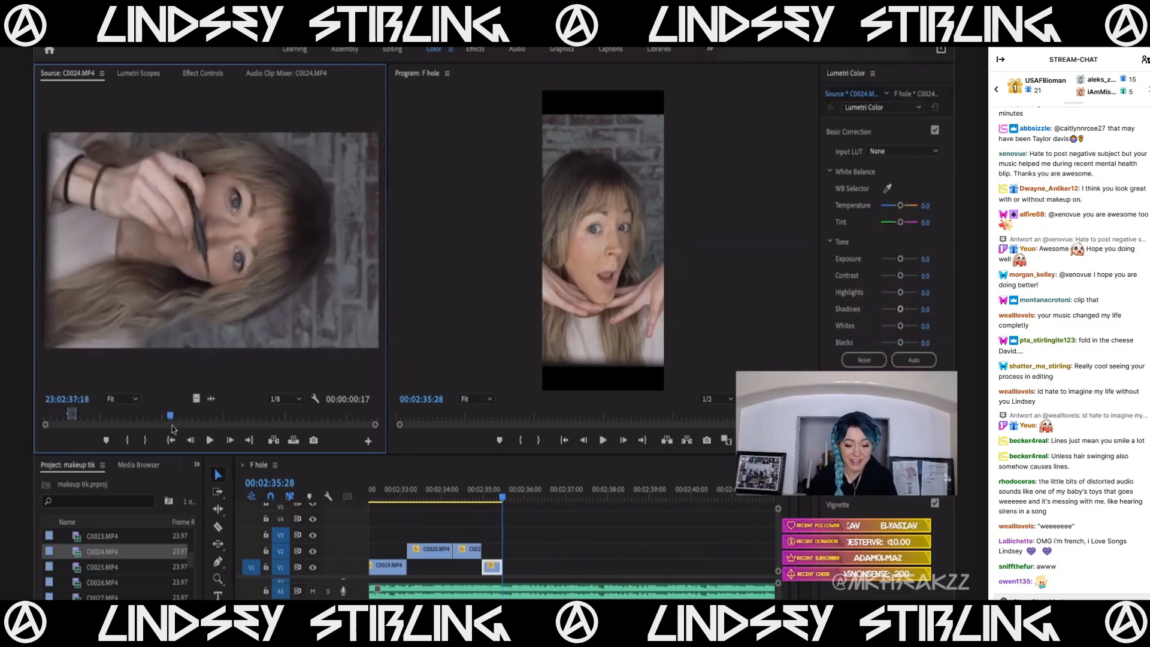
{"action": "key", "text": "i"}
{"action": "key", "text": "space"}
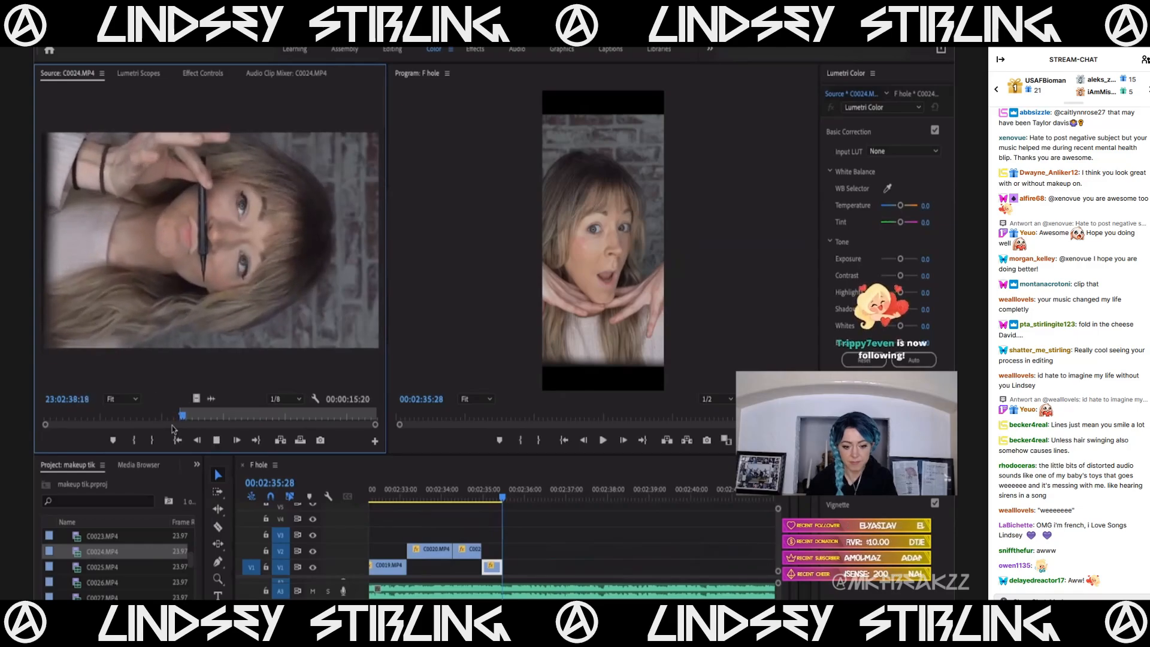
{"action": "key", "text": "o"}
{"action": "left_click_drag", "start_coordinate": [197, 399], "coordinate": [506, 564]}
Play back the cut into the new C0024.MP4 clip and match that clip to the vertical framing.
{"action": "left_click", "coordinate": [477, 490]}
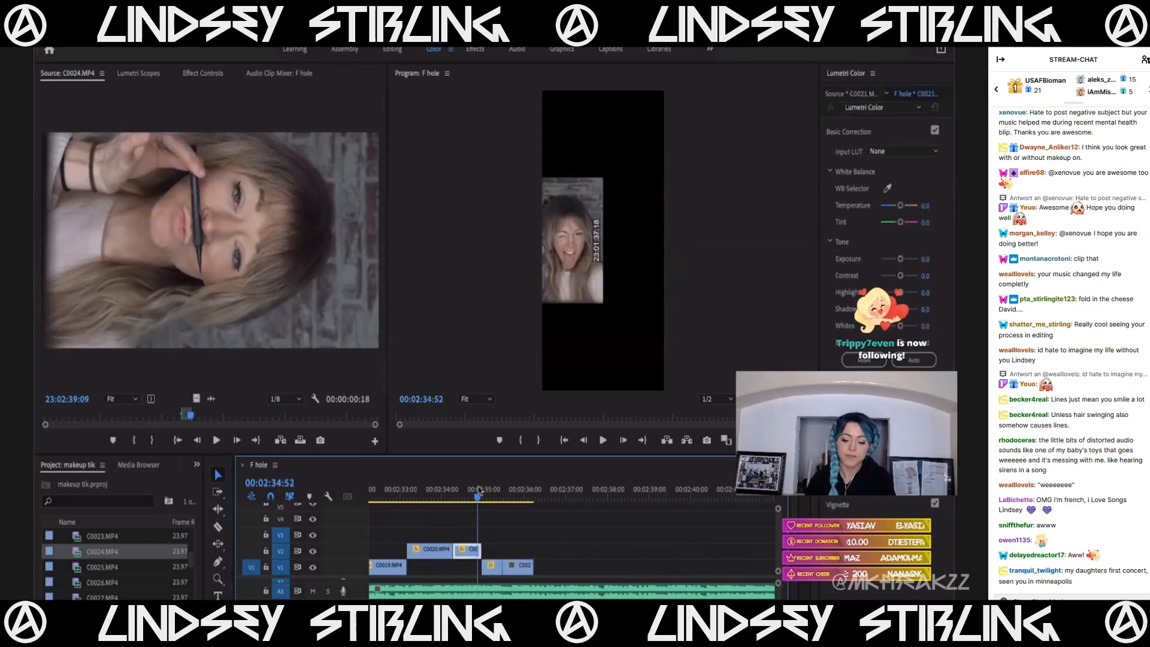
{"action": "key", "text": "space"}
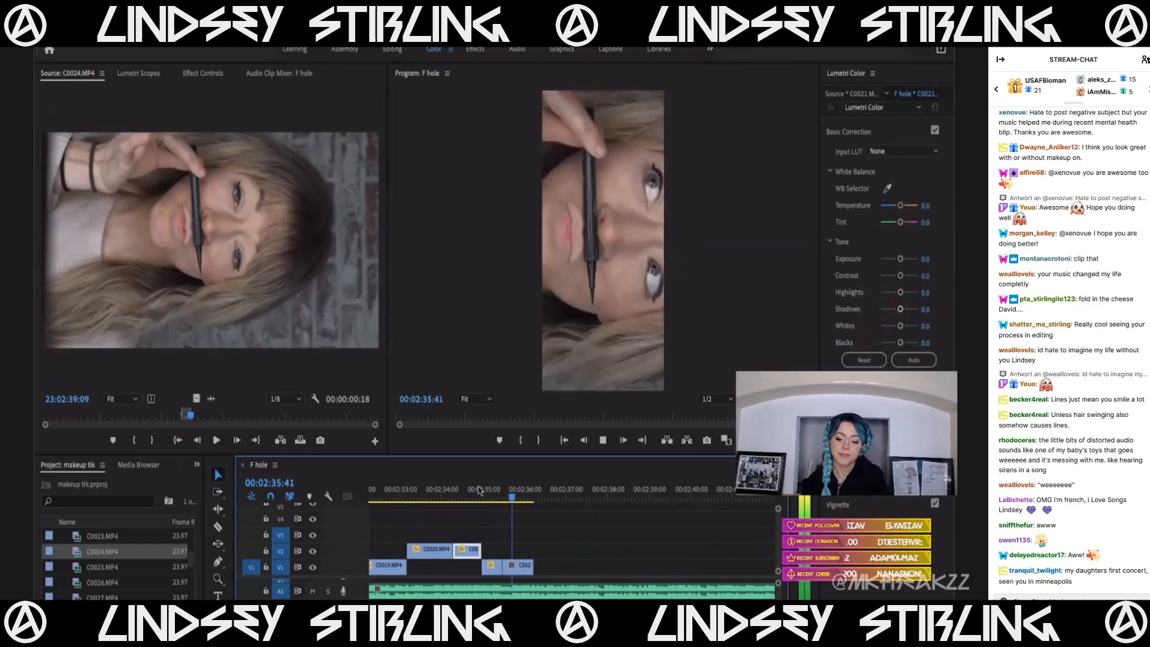
{"action": "key", "text": "space"}
{"action": "key", "text": "super+alt+v"}
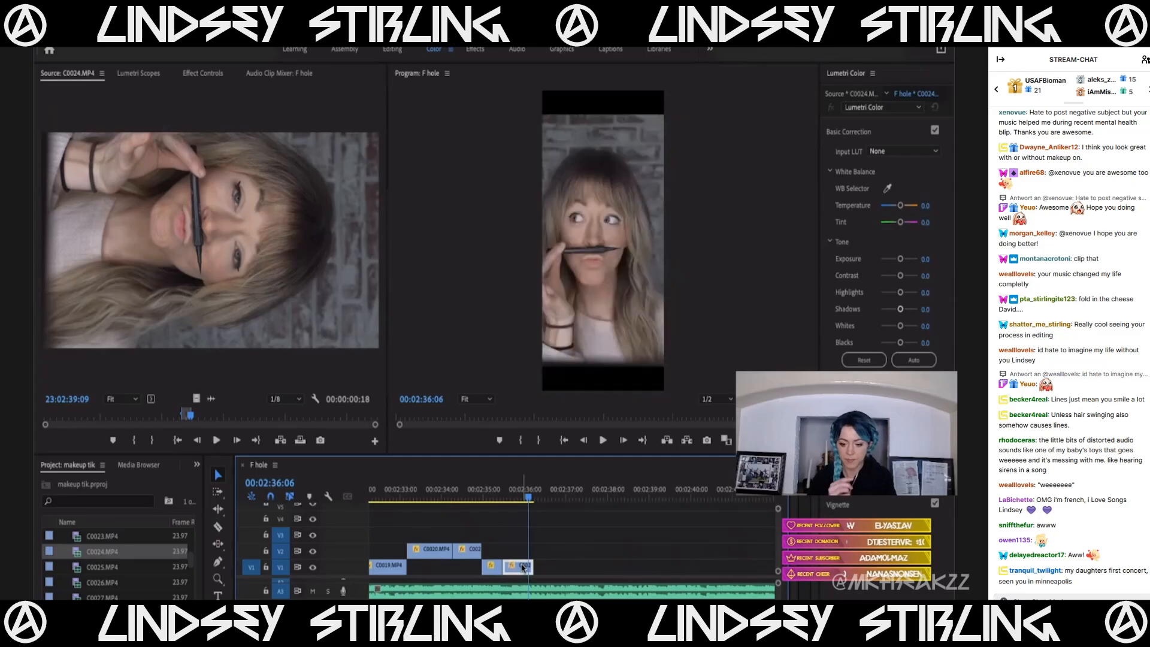
Mark another range of 00:00:00:13 in source C0024.MP4, ending at 23:02:48:20.
{"action": "scroll", "coordinate": [452, 521], "scroll_direction": "down", "scroll_amount": 1}
{"action": "scroll", "coordinate": [452, 521], "scroll_direction": "down", "scroll_amount": 3}
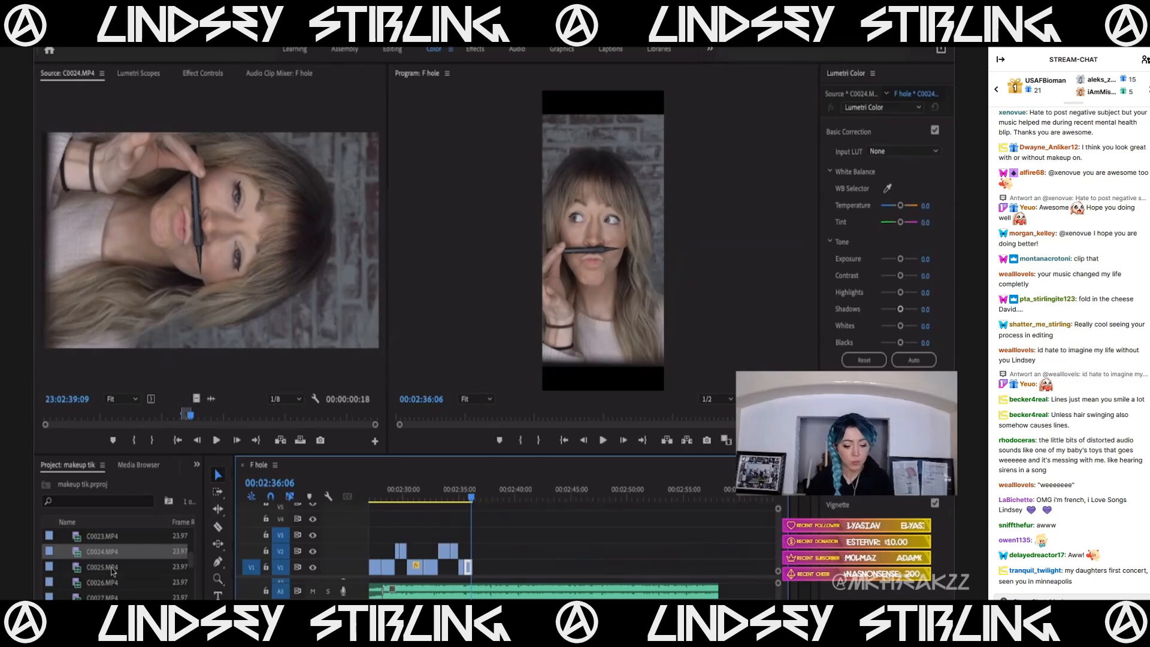
{"action": "left_click", "coordinate": [312, 416]}
{"action": "mouse_move", "coordinate": [312, 416]}
{"action": "left_mouse_down"}
{"action": "mouse_move", "coordinate": [298, 421]}
{"action": "mouse_move", "coordinate": [304, 415]}
{"action": "left_mouse_up"}
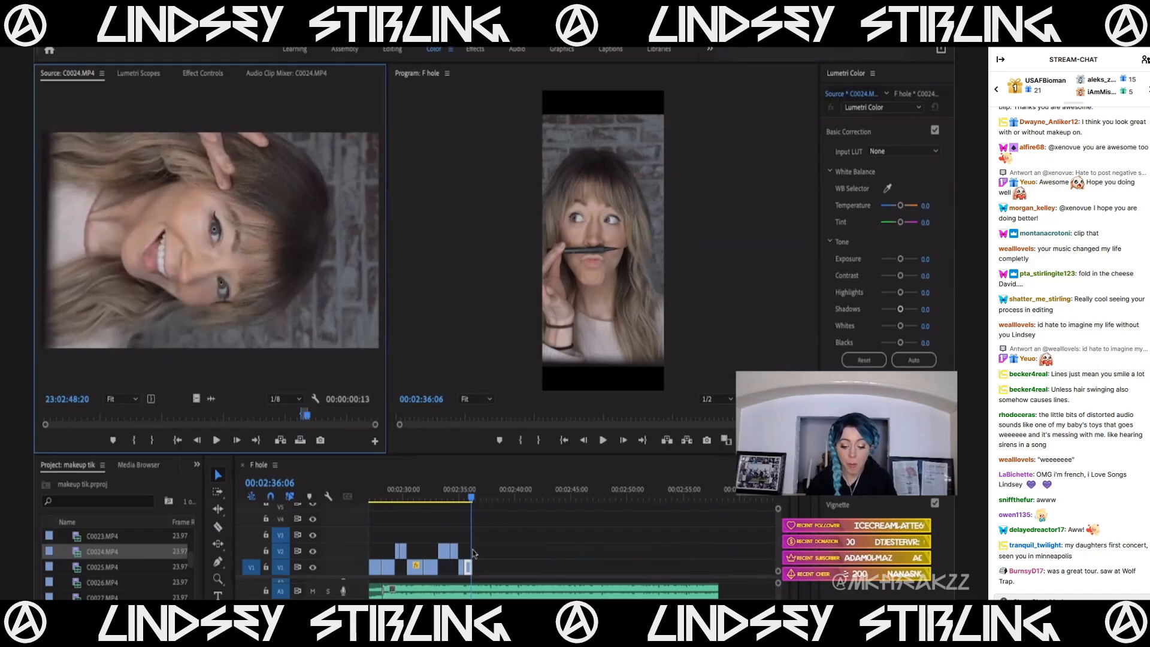
Mark a 00:00:00:15 range of C0025.MP4 ending at 23:02:55:14 and place only its video on V2 after C0024.MP4, in vertical framing.
{"action": "double_click", "coordinate": [144, 567]}
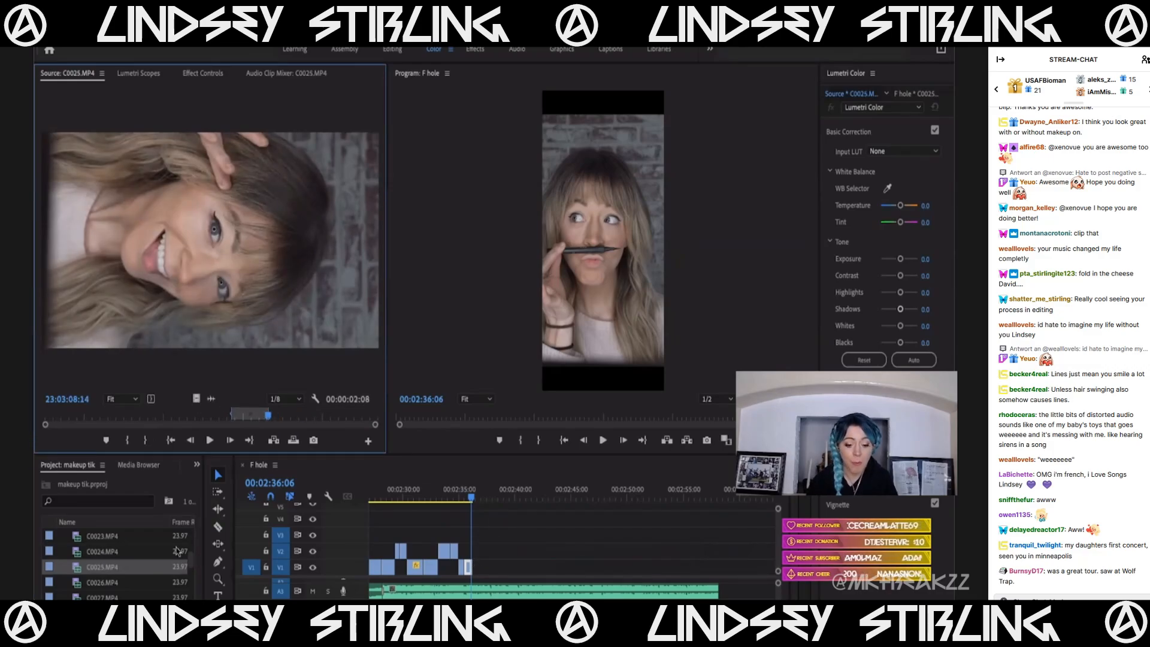
{"action": "left_click", "coordinate": [225, 415]}
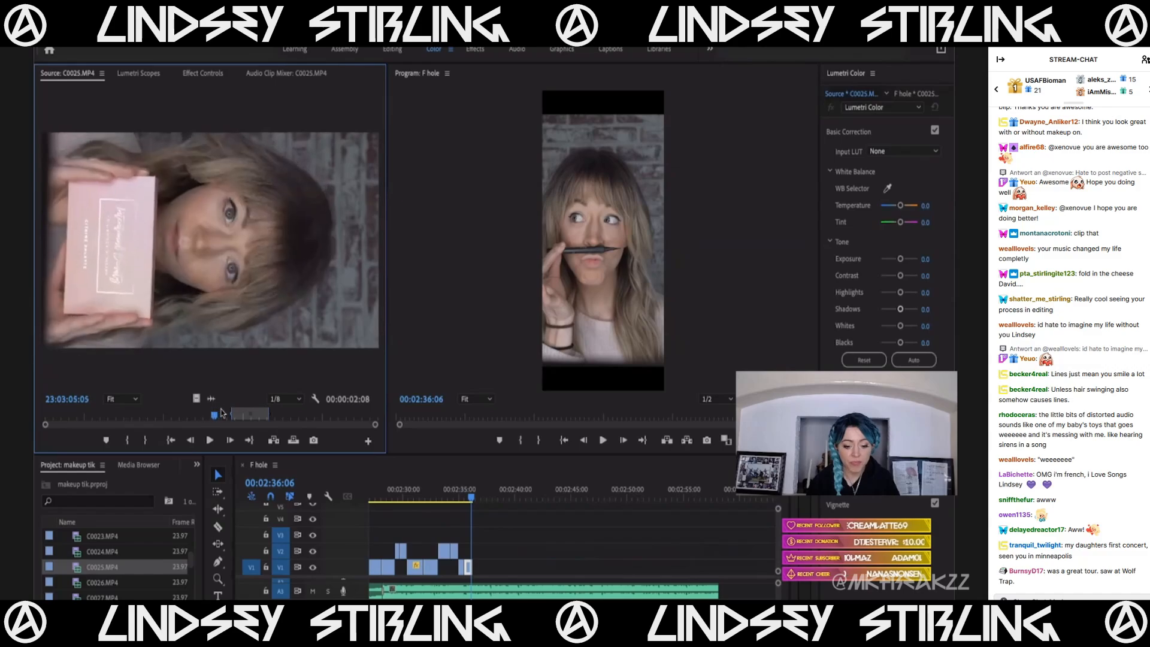
{"action": "left_click_drag", "start_coordinate": [241, 418], "coordinate": [53, 422]}
{"action": "key", "text": "i"}
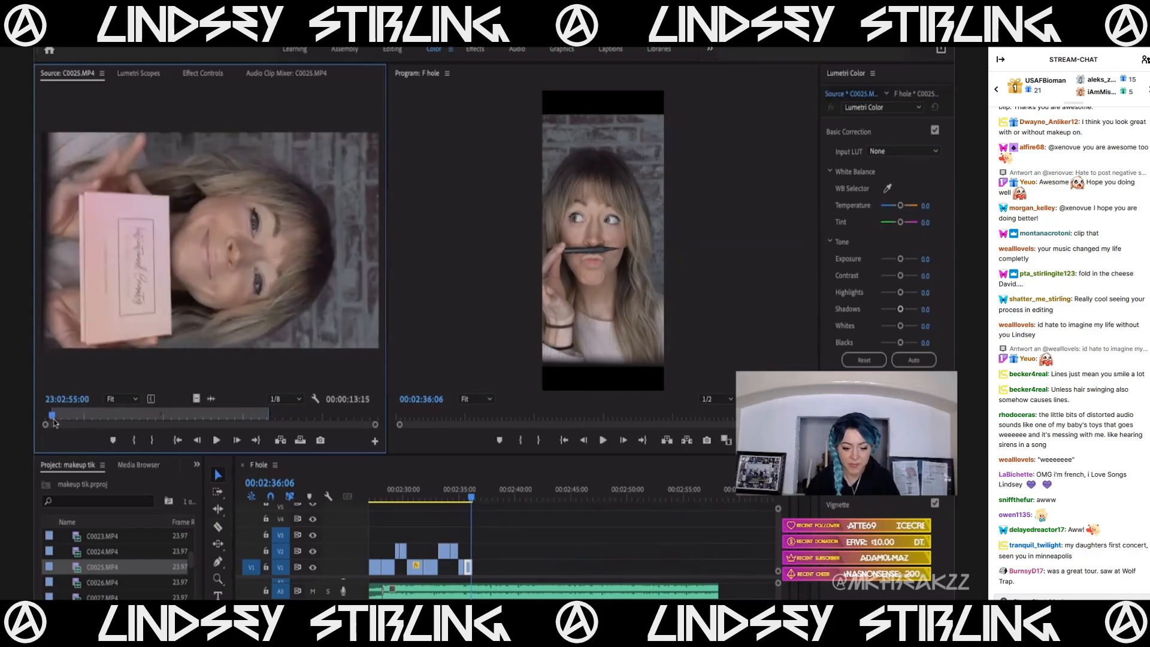
{"action": "key", "text": "space"}
{"action": "key", "text": "space"}
{"action": "key", "text": "o"}
{"action": "left_click_drag", "start_coordinate": [179, 399], "coordinate": [476, 554]}
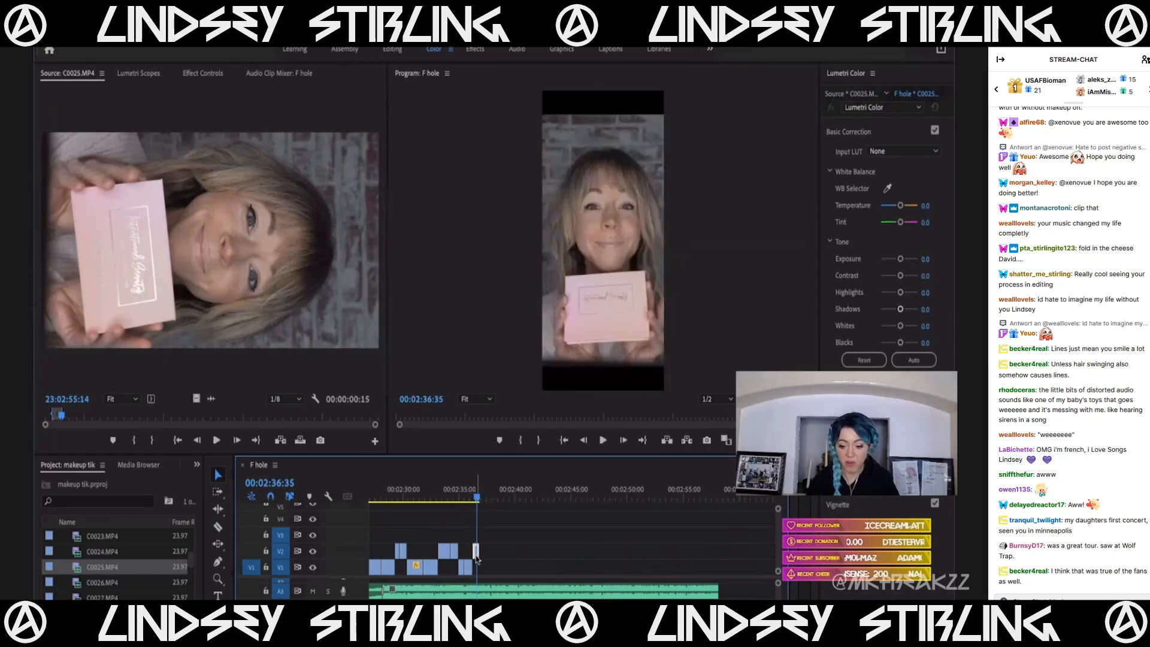
Check C0026.MP4 in the source view, then open C0027.MP4 and mark a 00:00:01:03 range near its start.
{"action": "double_click", "coordinate": [100, 582]}
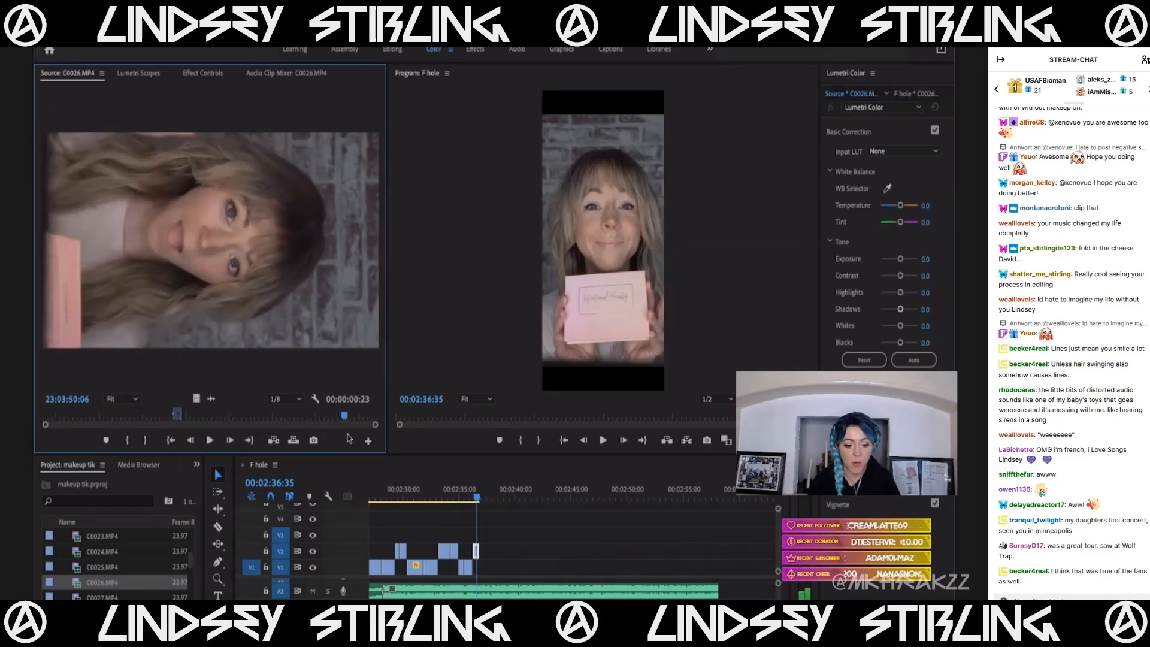
{"action": "double_click", "coordinate": [115, 597]}
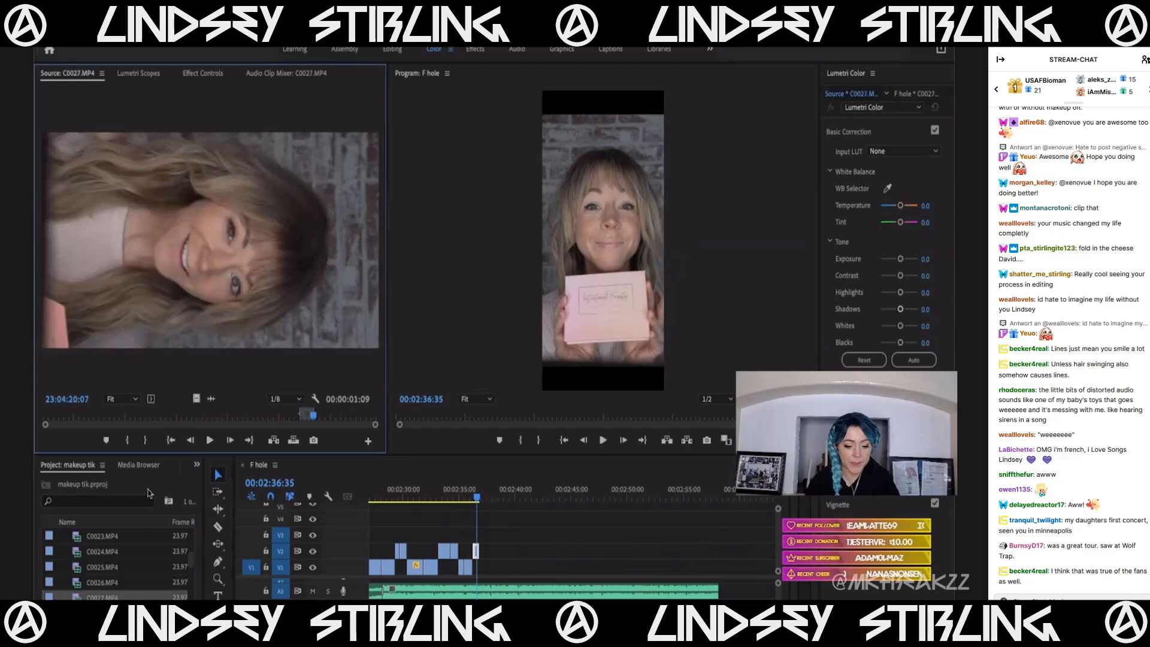
{"action": "left_click_drag", "start_coordinate": [114, 420], "coordinate": [55, 421]}
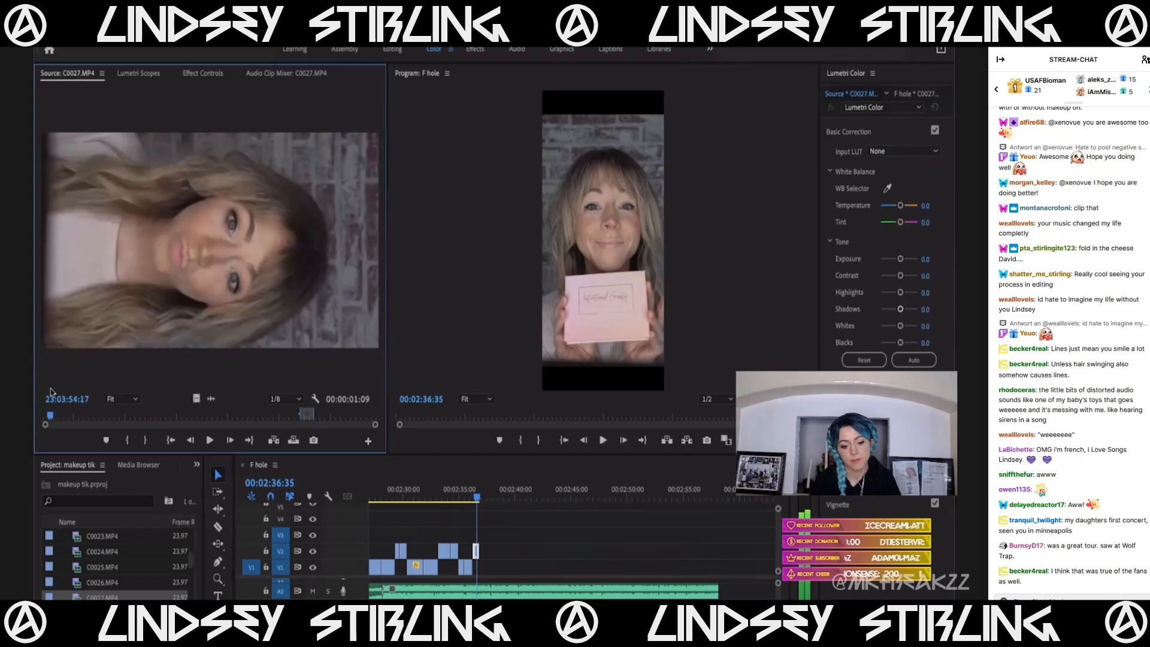
{"action": "key", "text": "i"}
{"action": "key", "text": "space"}
{"action": "key", "text": "o"}
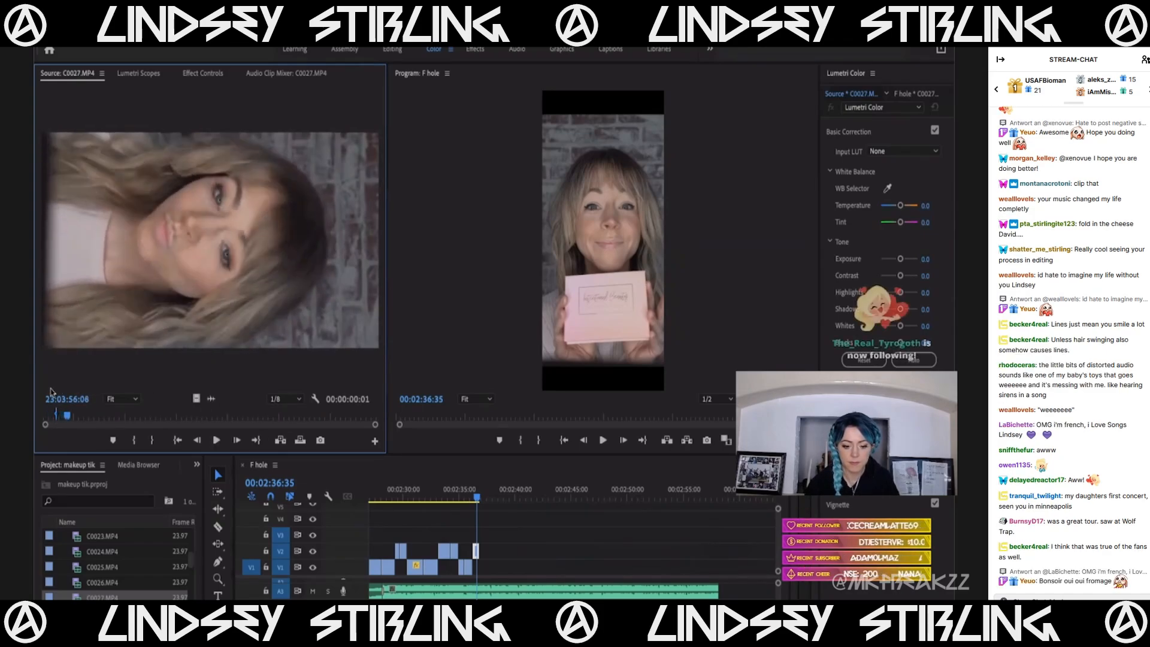
{"action": "key", "text": "o"}
{"action": "key", "text": "space"}
Open C0028.MP4 as the source, mark a 00:00:00:17 range around 23:04:28:10, and place only its video on V1 after the C0025.MP4 clip.
{"action": "scroll", "coordinate": [105, 575], "scroll_direction": "down", "scroll_amount": 2}
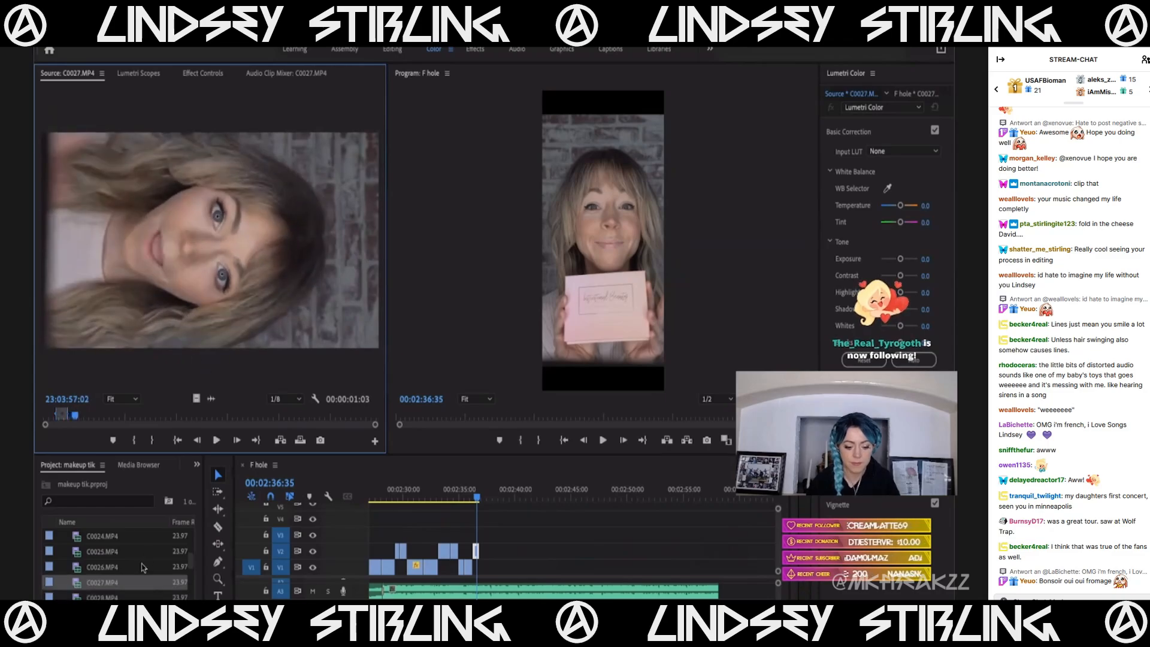
{"action": "left_click", "coordinate": [104, 586]}
{"action": "double_click", "coordinate": [104, 586]}
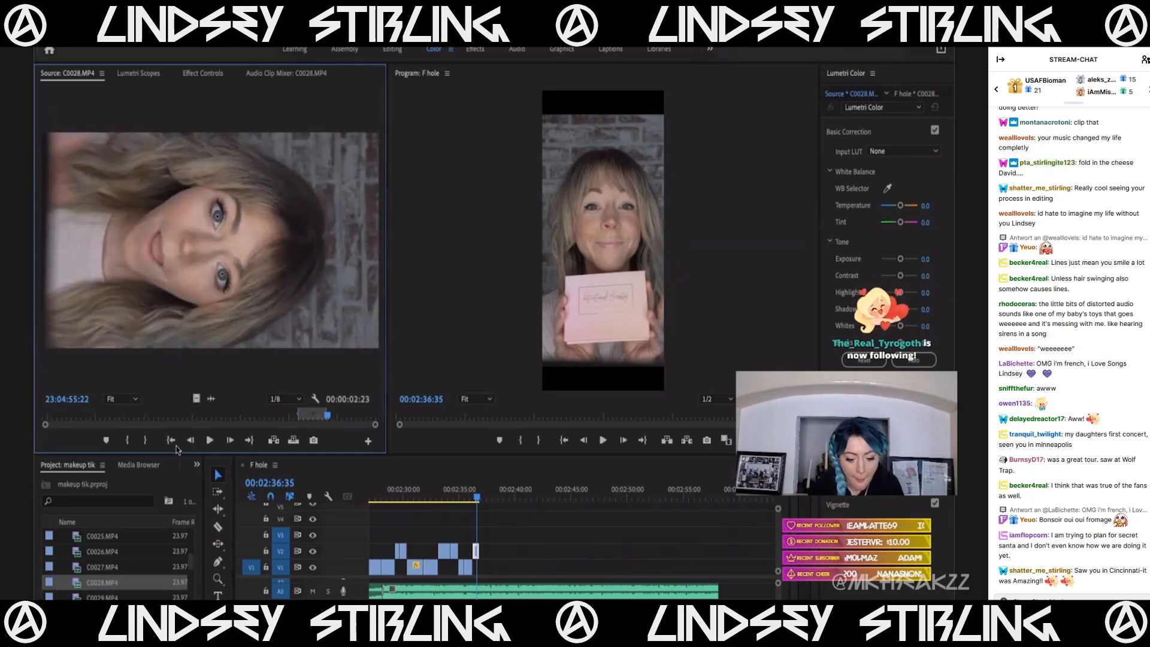
{"action": "left_click_drag", "start_coordinate": [168, 417], "coordinate": [205, 418]}
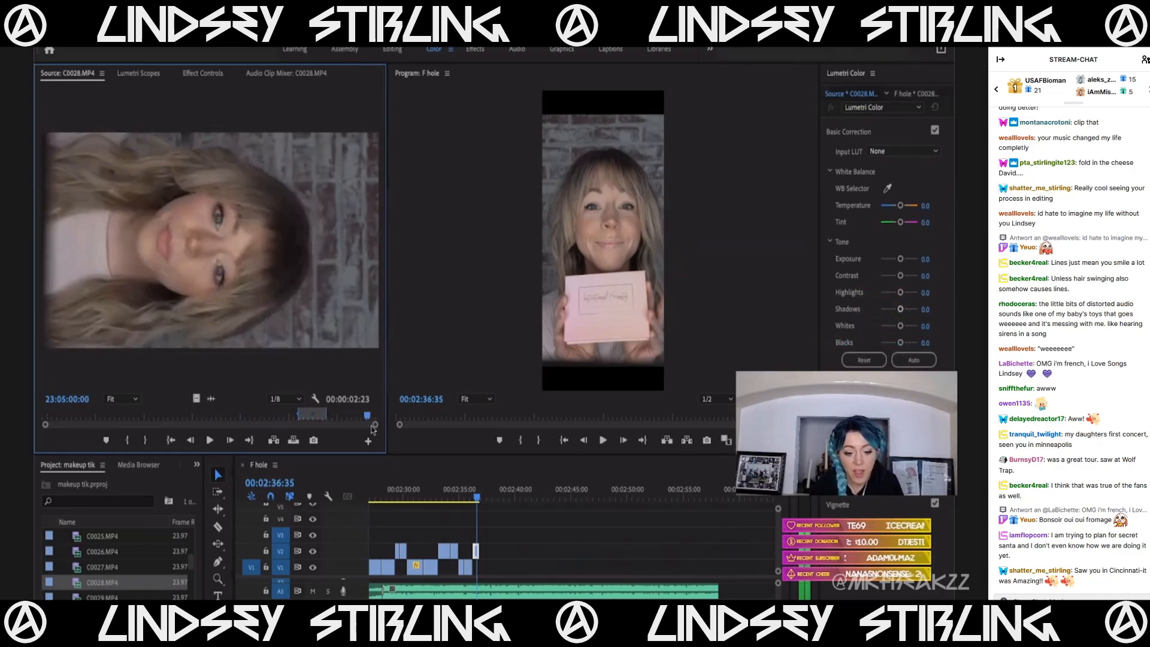
{"action": "left_click_drag", "start_coordinate": [348, 417], "coordinate": [60, 416]}
{"action": "left_click_drag", "start_coordinate": [195, 405], "coordinate": [483, 568]}
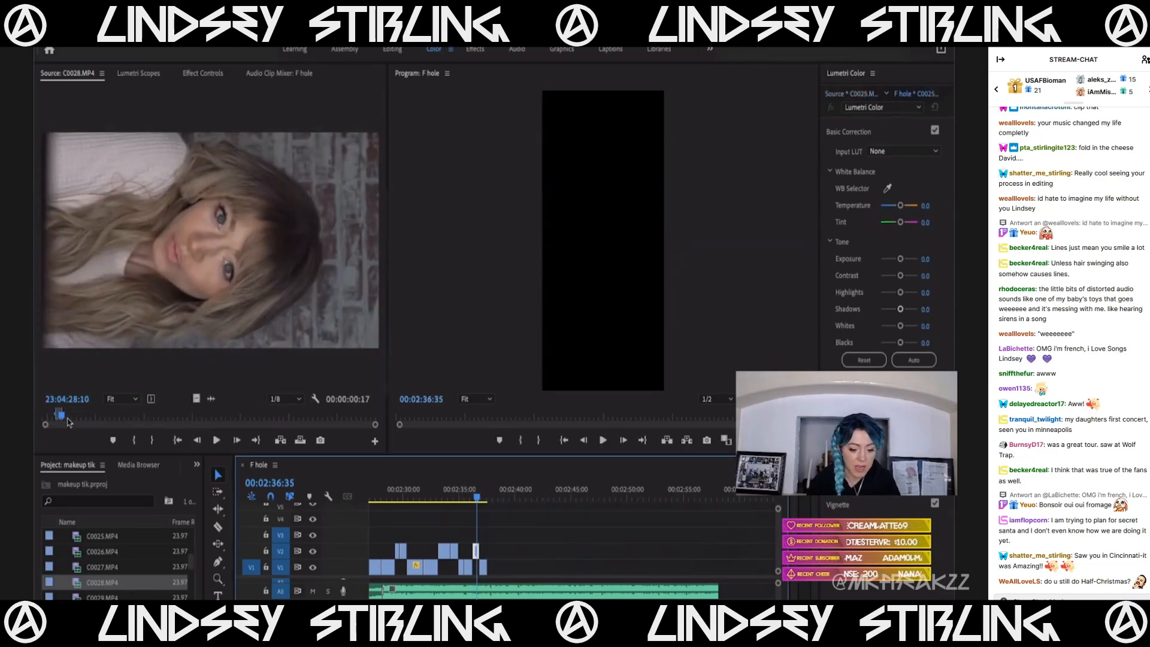
Play back the new C0028.MP4 clip and match it to the vertical framing with Scale 42.0 and Rotation -90.0°.
{"action": "left_click_drag", "start_coordinate": [59, 415], "coordinate": [60, 415]}
{"action": "left_click", "coordinate": [506, 560]}
{"action": "key", "text": "="}
{"action": "key", "text": "="}
{"action": "key", "text": "="}
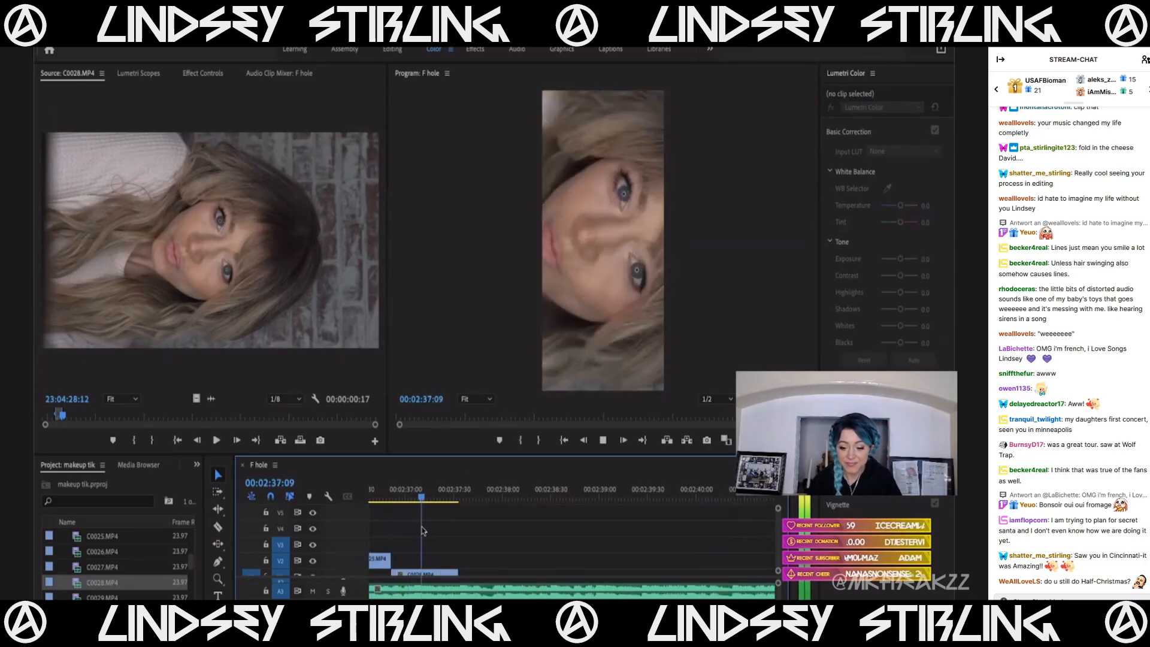
{"action": "key", "text": "space"}
{"action": "left_click", "coordinate": [430, 573]}
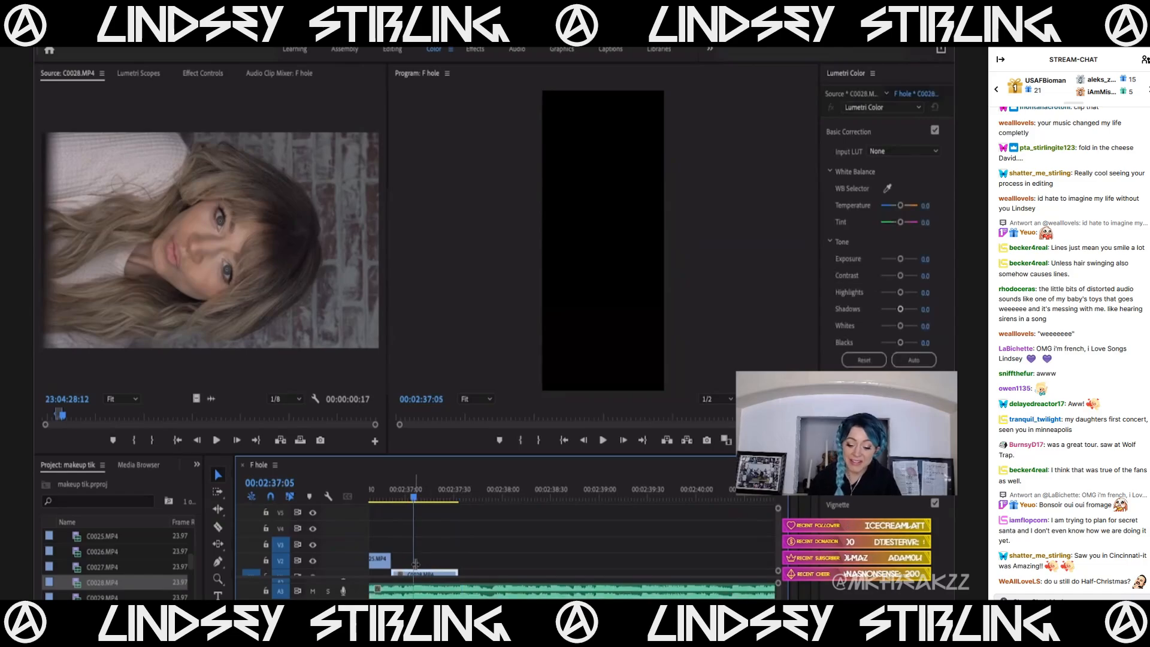
{"action": "scroll", "coordinate": [418, 564], "scroll_direction": "down", "scroll_amount": 1}
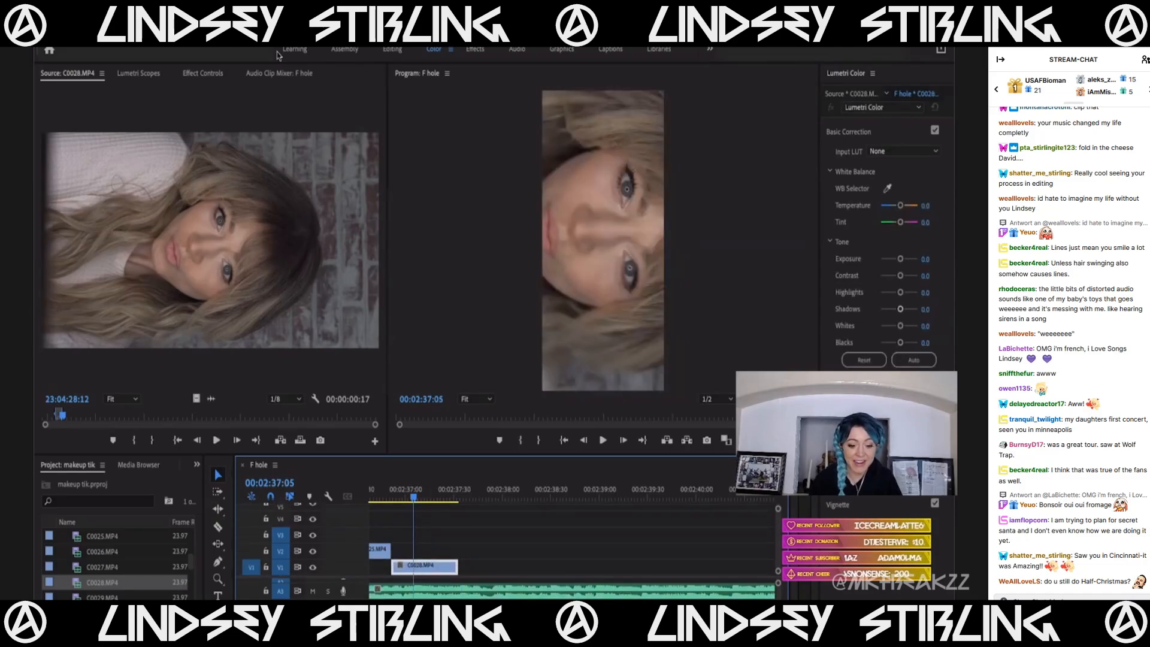
{"action": "left_click", "coordinate": [202, 73]}
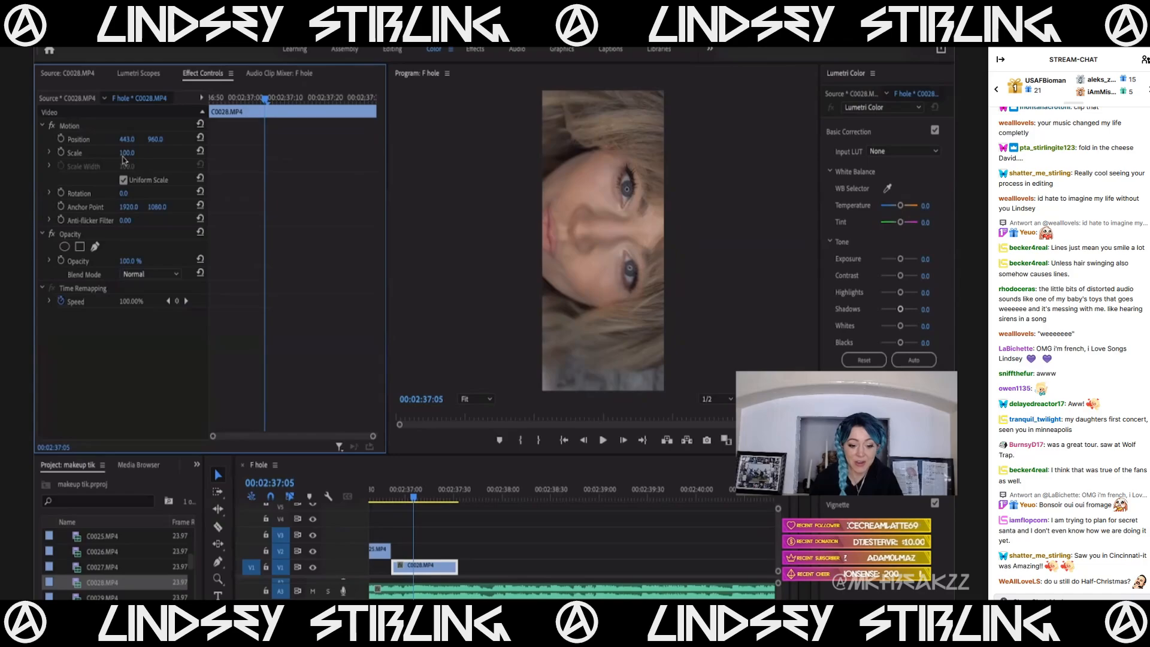
{"action": "key", "text": "super+v"}
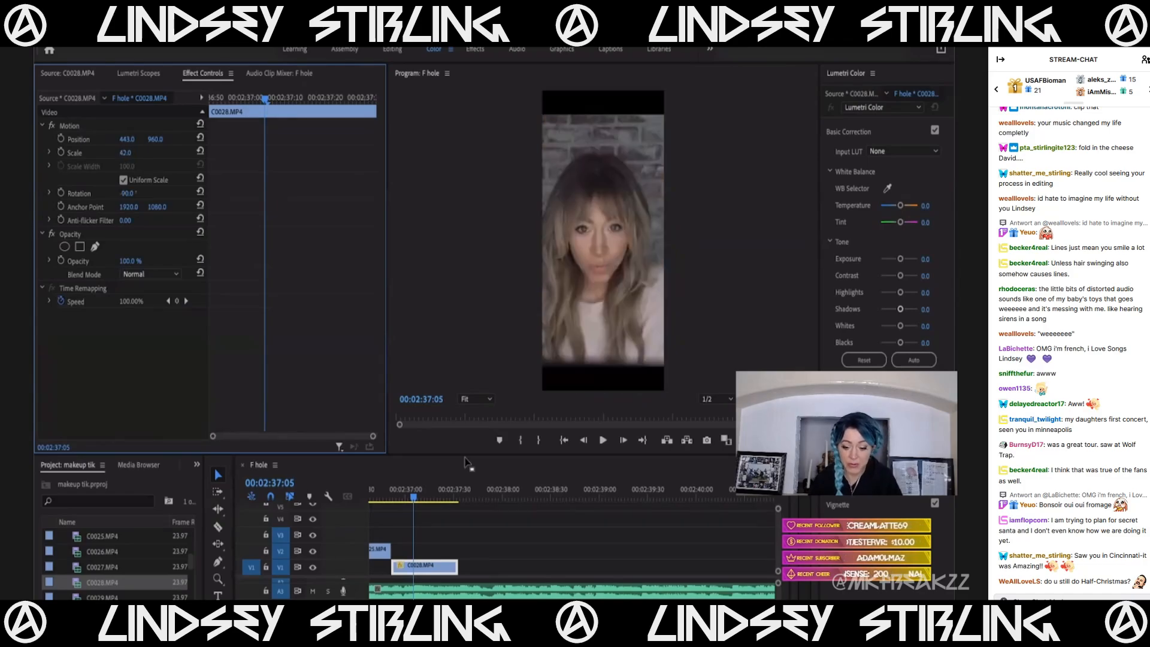
{"action": "left_click_drag", "start_coordinate": [452, 606], "coordinate": [422, 606]}
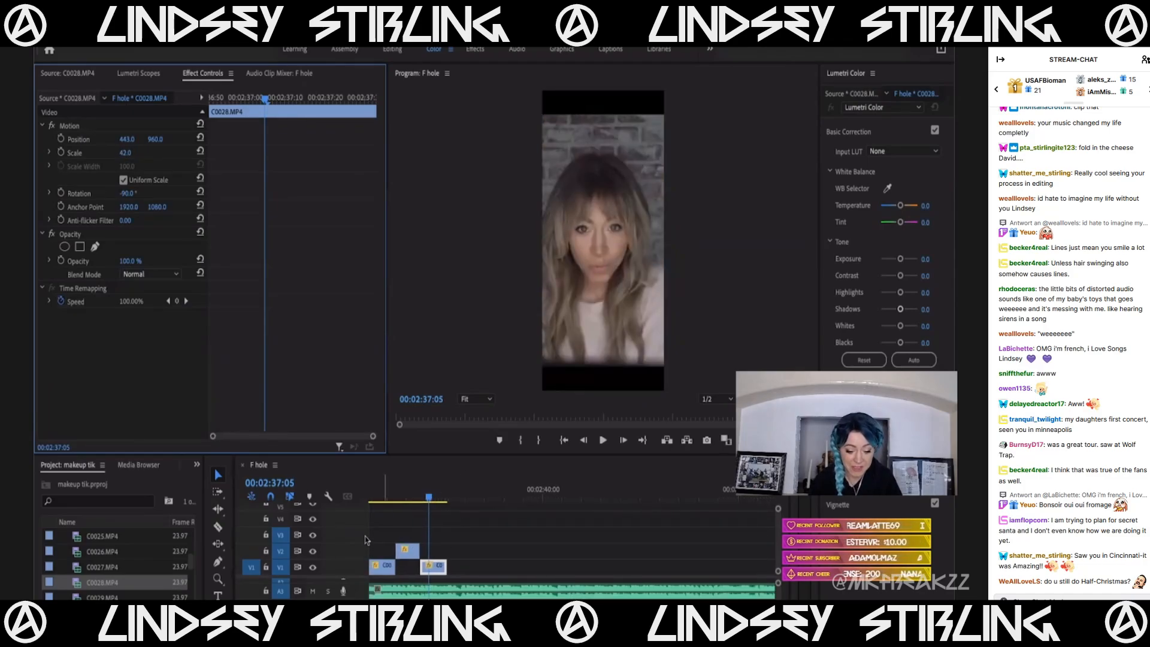
Mark a 00:00:01:05 range of C0029.MP4 ending at 23:05:05:13 and place only its video on V2 above C0028.MP4, in vertical framing.
{"action": "double_click", "coordinate": [101, 597]}
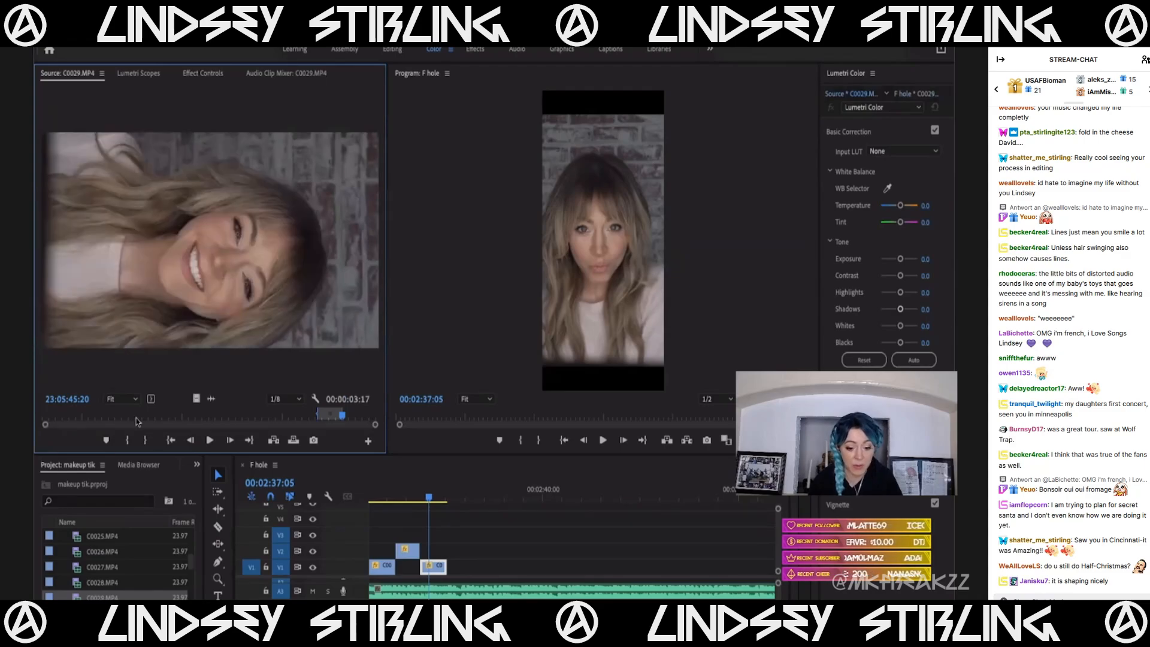
{"action": "left_click_drag", "start_coordinate": [300, 418], "coordinate": [67, 427]}
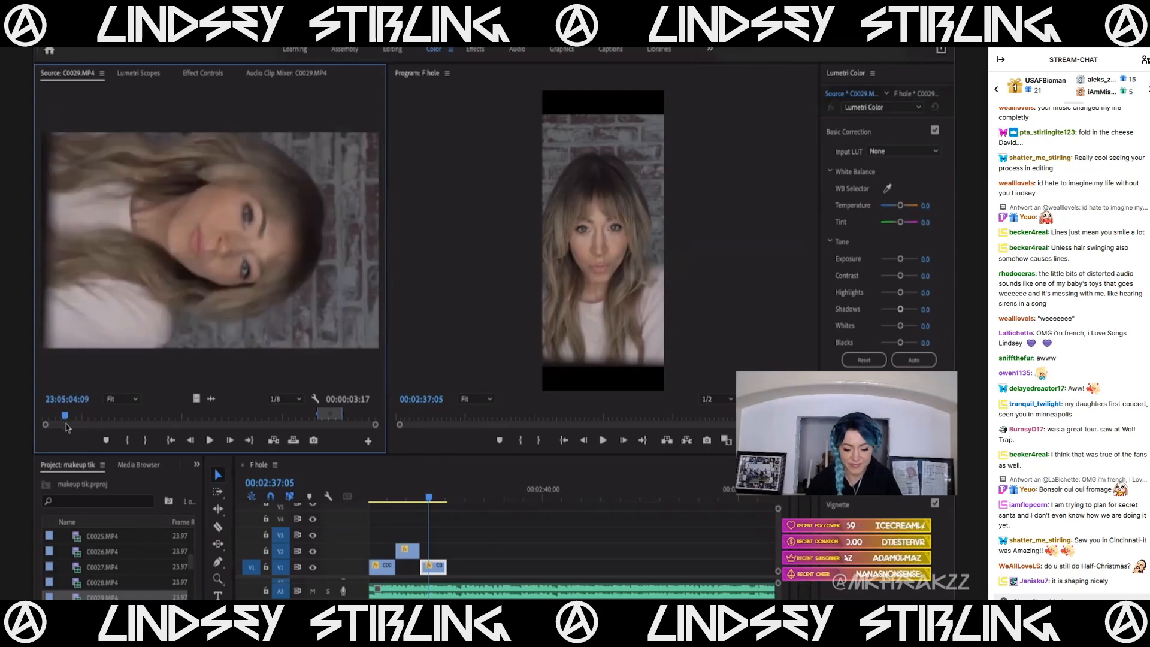
{"action": "key", "text": "i"}
{"action": "key", "text": "space"}
{"action": "key", "text": "space"}
{"action": "key", "text": "o"}
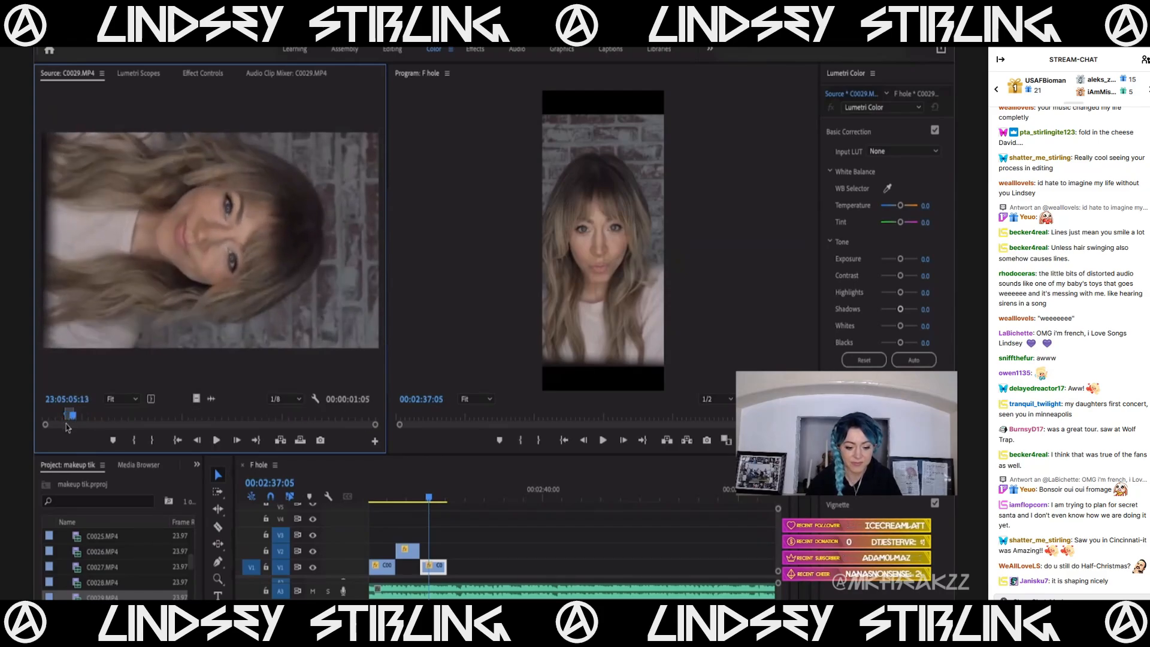
{"action": "left_click_drag", "start_coordinate": [195, 399], "coordinate": [447, 554]}
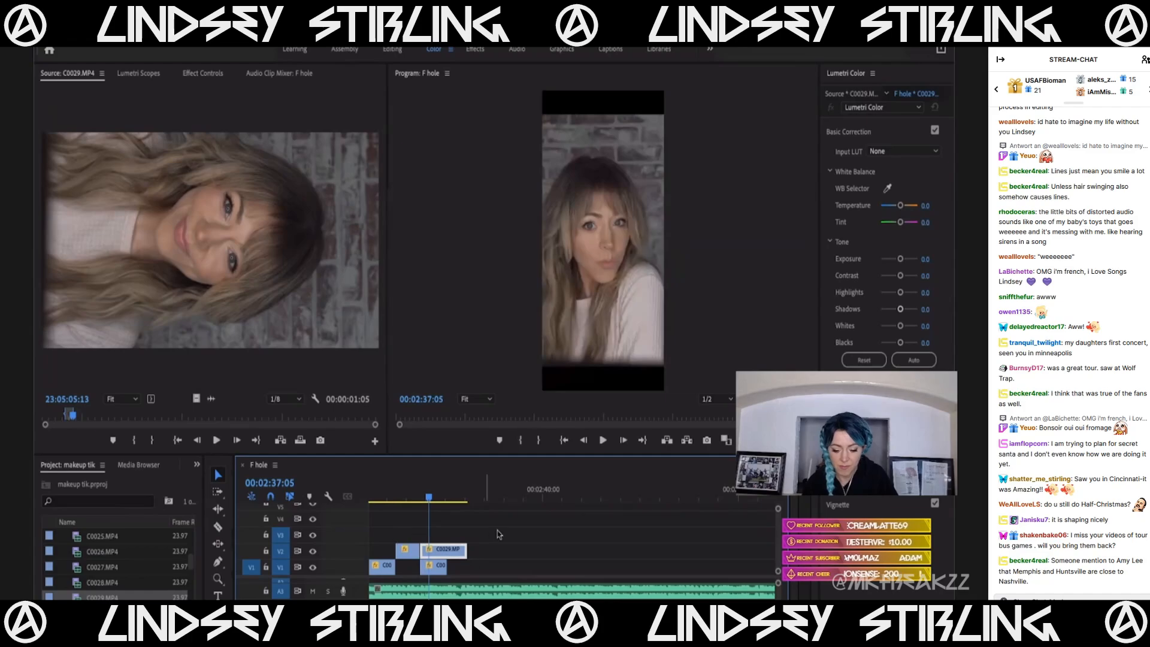
Open C0030.MP4, mark a 00:00:04:01 range ending at 23:06:09:20, and place only its video on V1 after the C0029.MP4 clip, in vertical framing.
{"action": "double_click", "coordinate": [76, 599]}
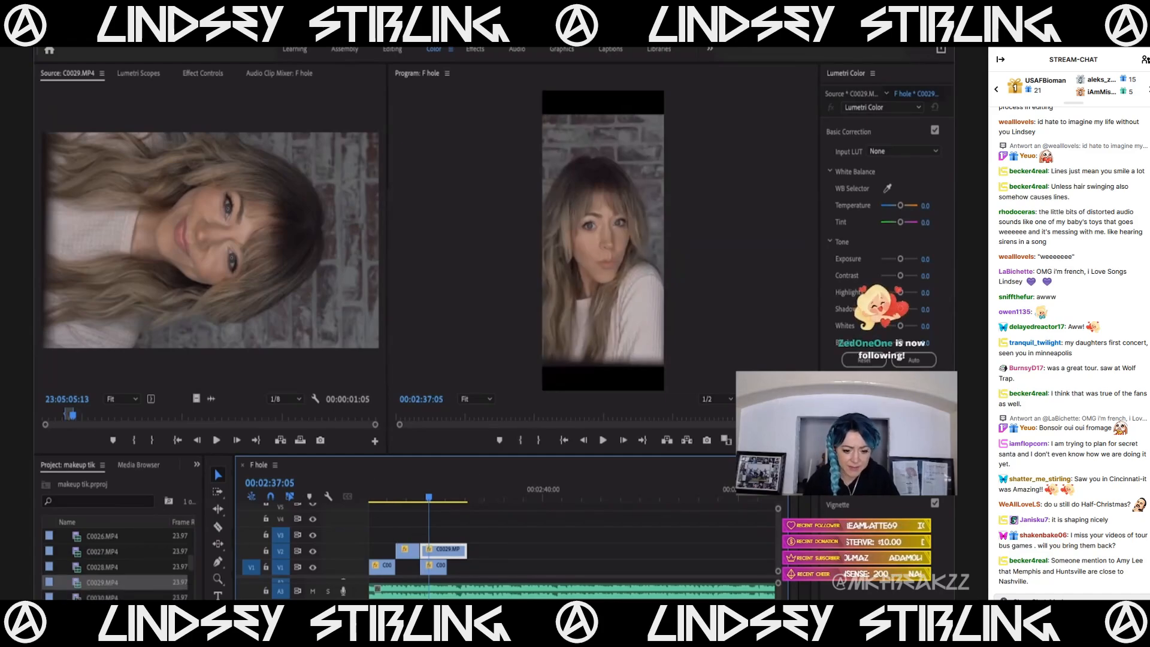
{"action": "left_click_drag", "start_coordinate": [116, 419], "coordinate": [122, 419]}
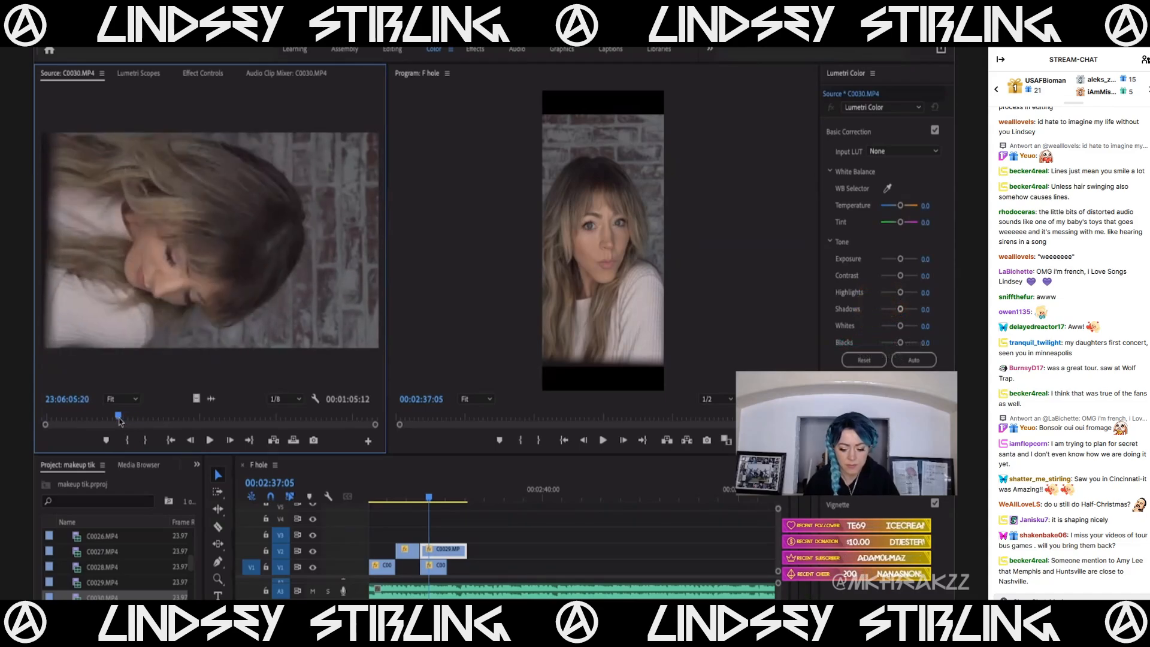
{"action": "key", "text": "i"}
{"action": "key", "text": "space"}
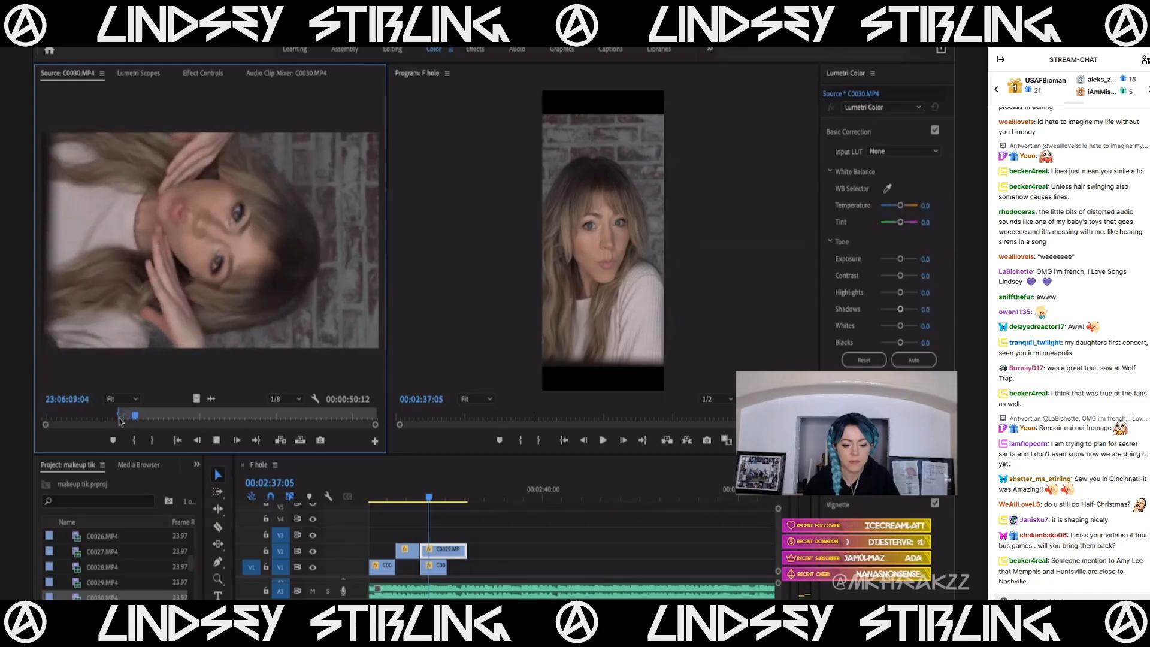
{"action": "key", "text": "space"}
{"action": "key", "text": "o"}
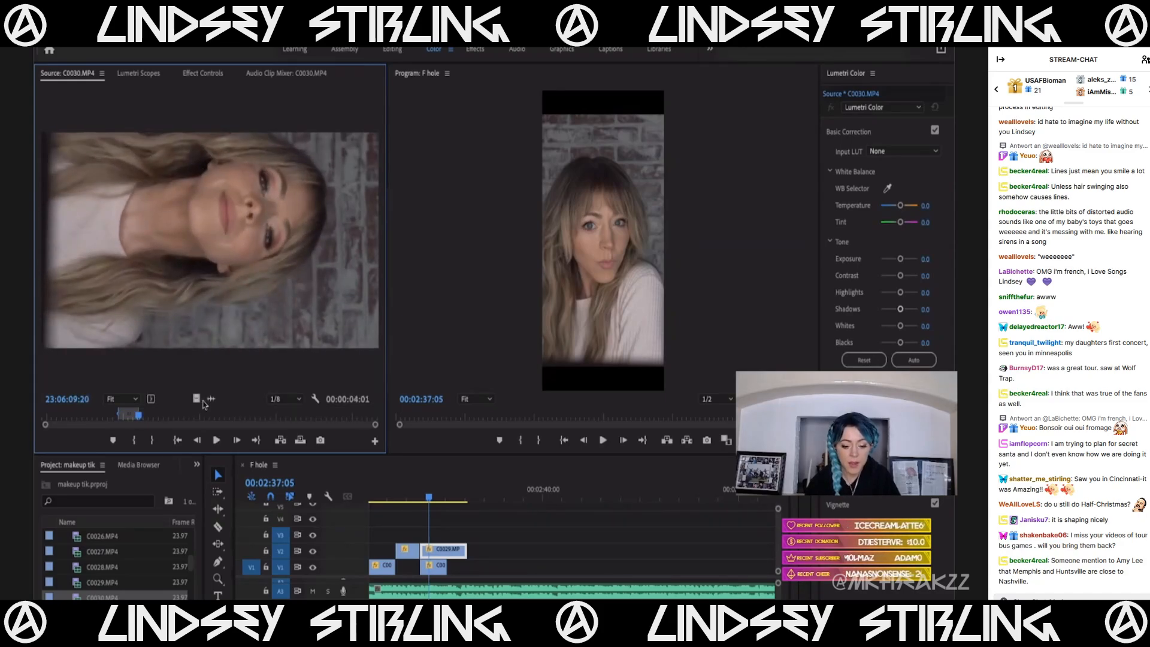
{"action": "left_click_drag", "start_coordinate": [446, 525], "coordinate": [471, 572]}
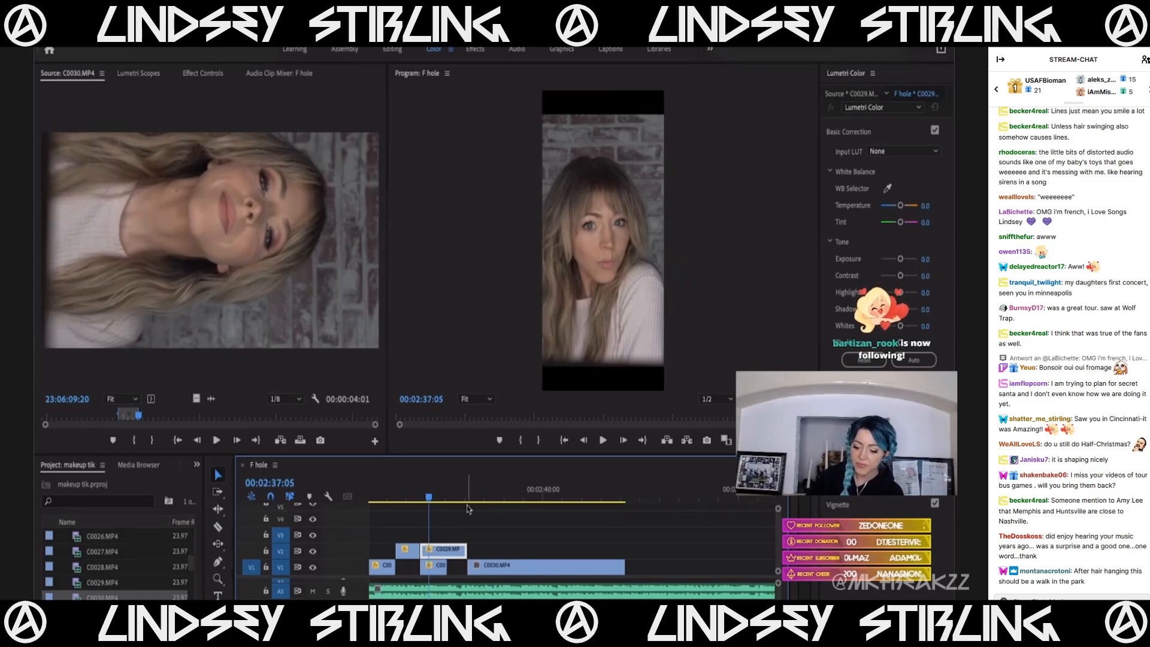
{"action": "key", "text": "space"}
{"action": "left_click", "coordinate": [507, 500]}
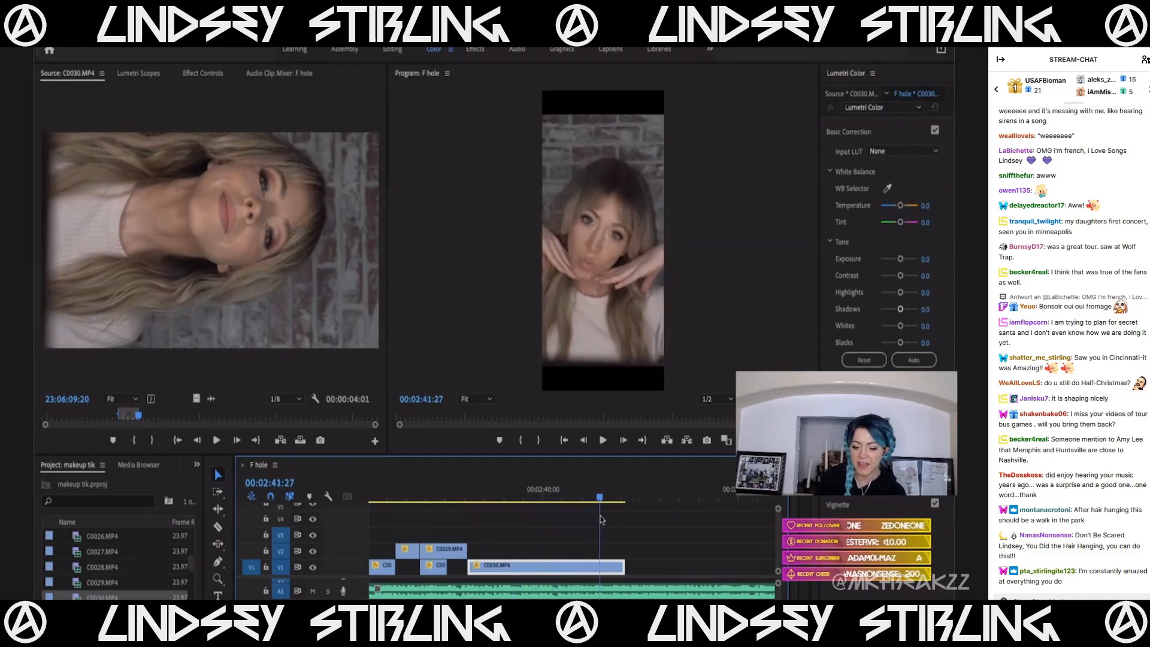
Mark a 00:00:01:05 range of C0030.MP4 ending at 23:06:24:18 and place only its video on V2 above the end of the long C0030.MP4 clip.
{"action": "left_click_drag", "start_coordinate": [139, 415], "coordinate": [197, 417]}
{"action": "key", "text": "i"}
{"action": "key", "text": "space"}
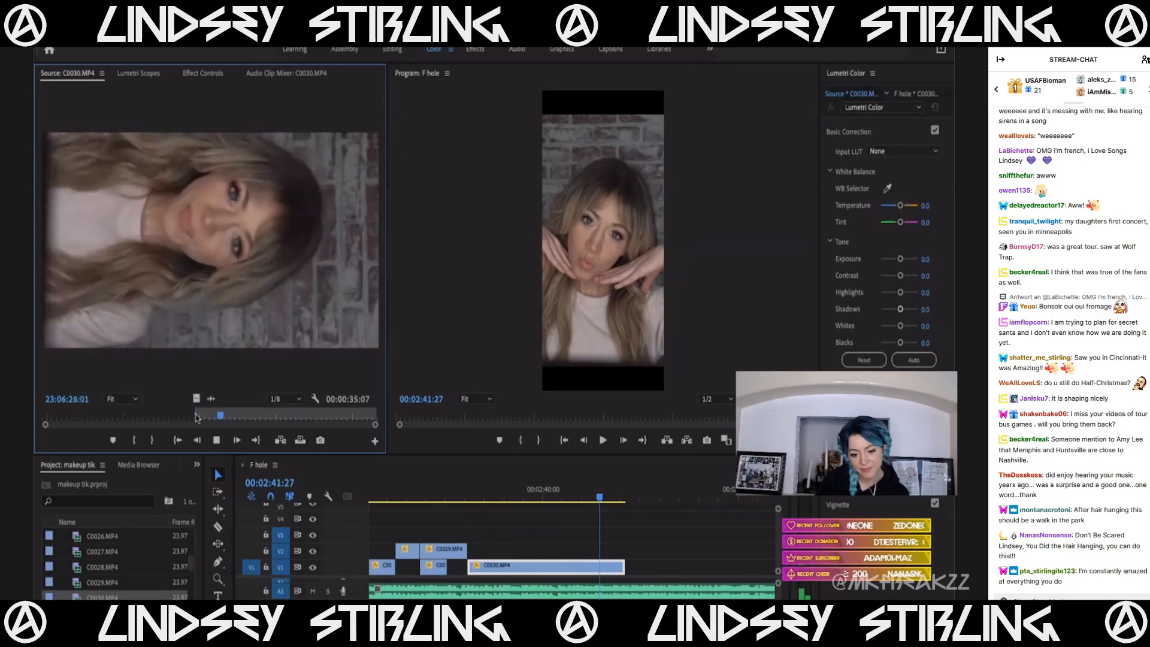
{"action": "key", "text": "j"}
{"action": "key", "text": "j"}
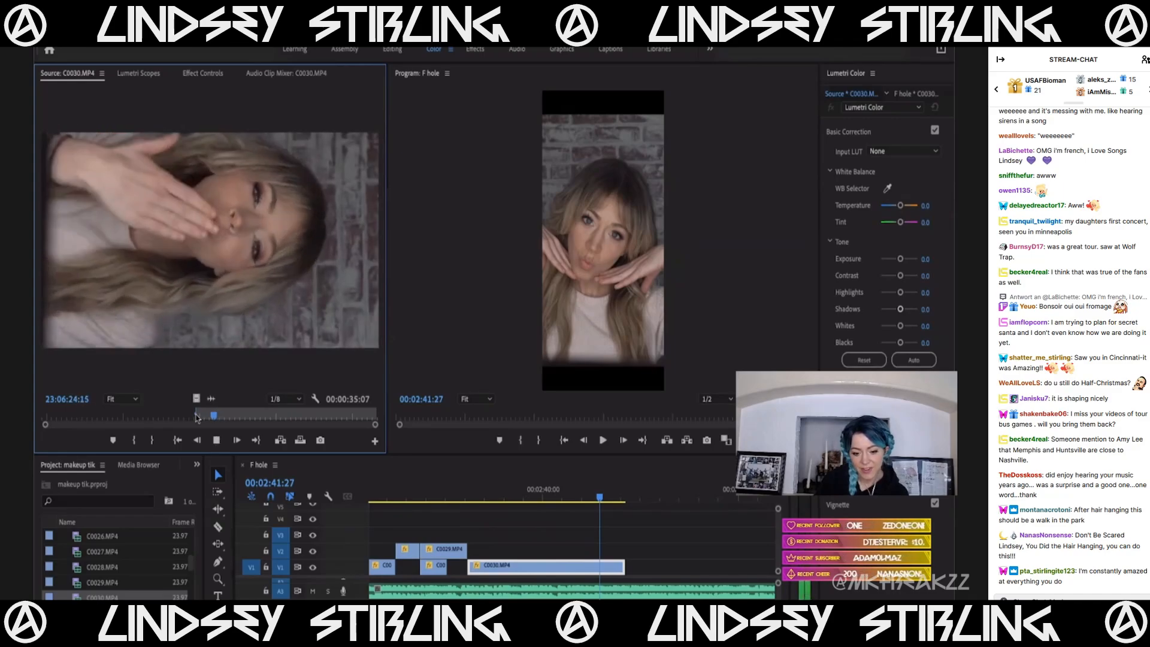
{"action": "key", "text": "space"}
{"action": "key", "text": "i"}
{"action": "key", "text": "space"}
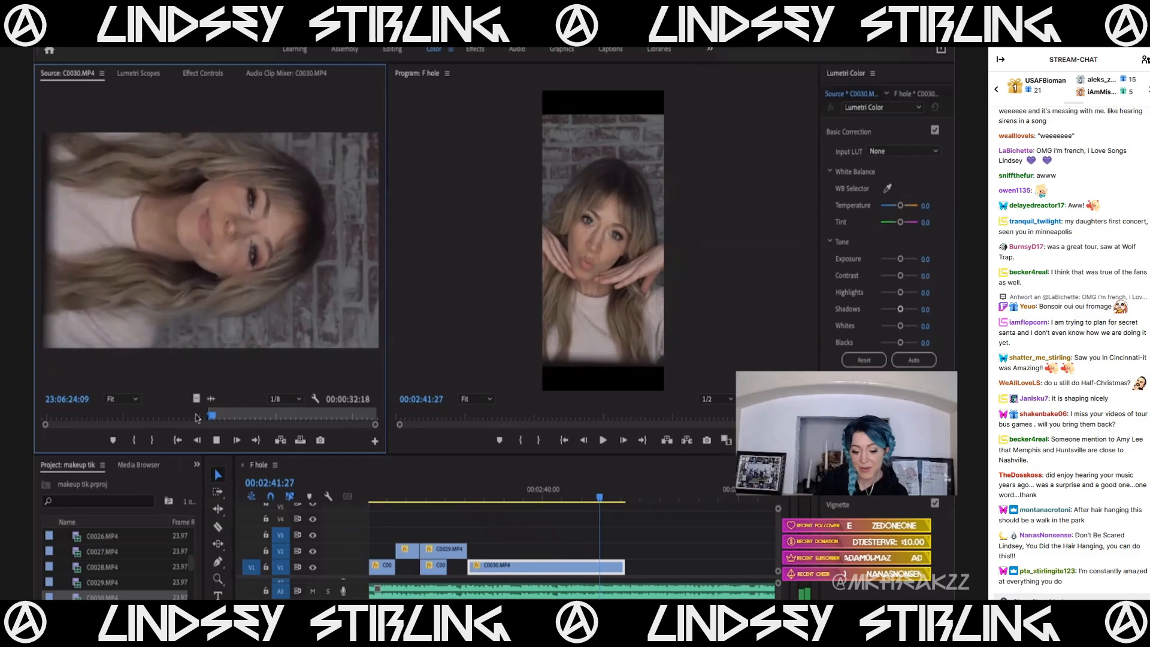
{"action": "key", "text": "space"}
{"action": "key", "text": "o"}
{"action": "left_click_drag", "start_coordinate": [202, 394], "coordinate": [601, 556]}
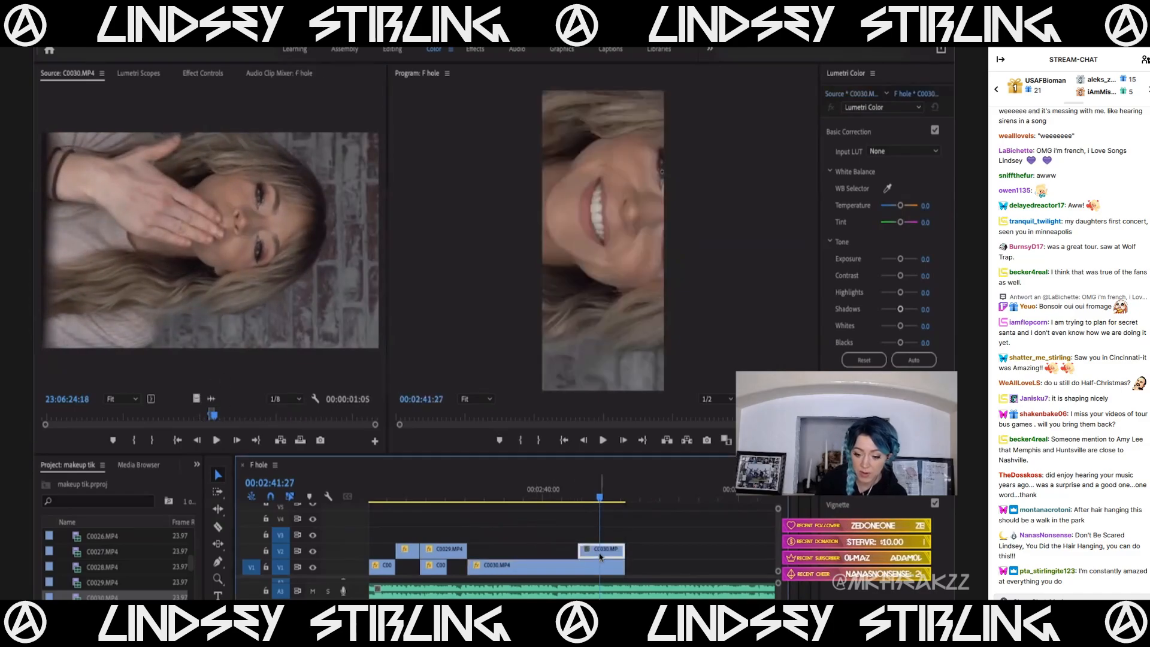
Match the new V2 clip to the vertical framing, and trim the V1 C0030.MP4 clip's start at 00:02:38:39, closing the gap.
{"action": "left_click", "coordinate": [468, 497]}
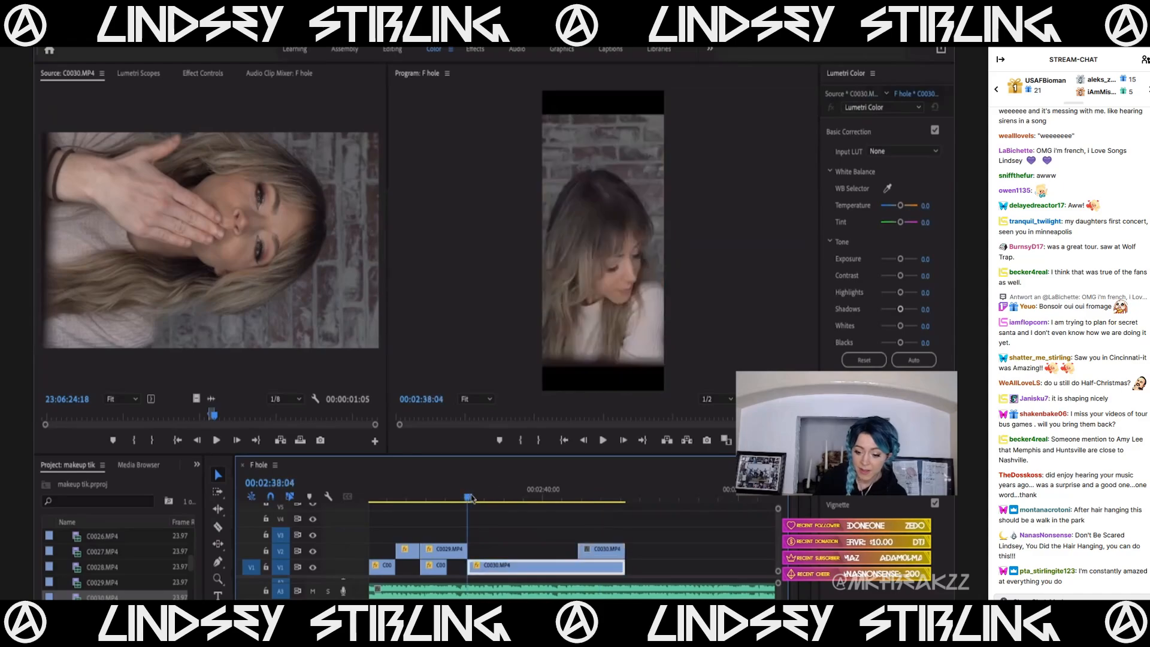
{"action": "key", "text": "space"}
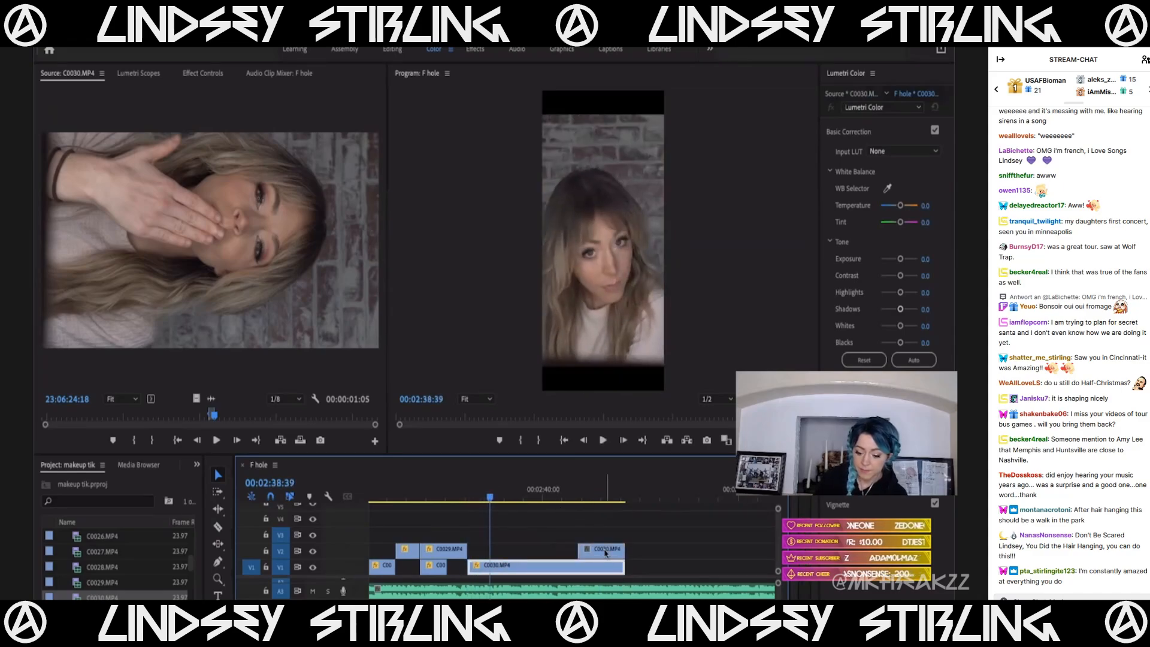
{"action": "left_click", "coordinate": [605, 552]}
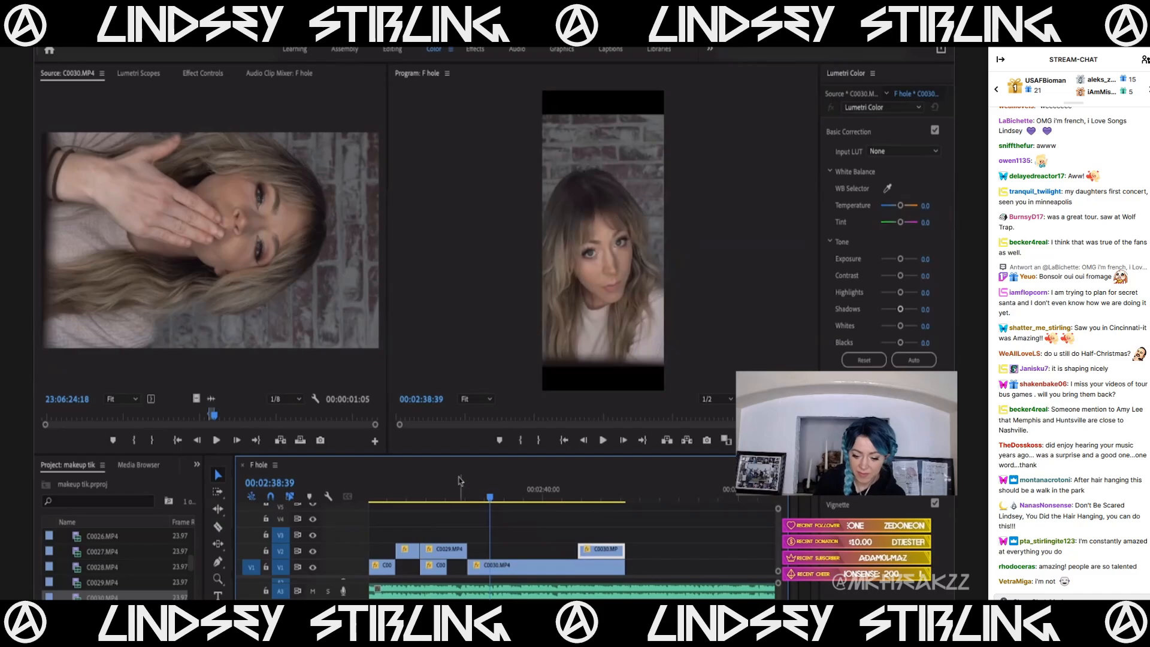
{"action": "left_click_drag", "start_coordinate": [475, 566], "coordinate": [488, 569]}
{"action": "left_click", "coordinate": [461, 495]}
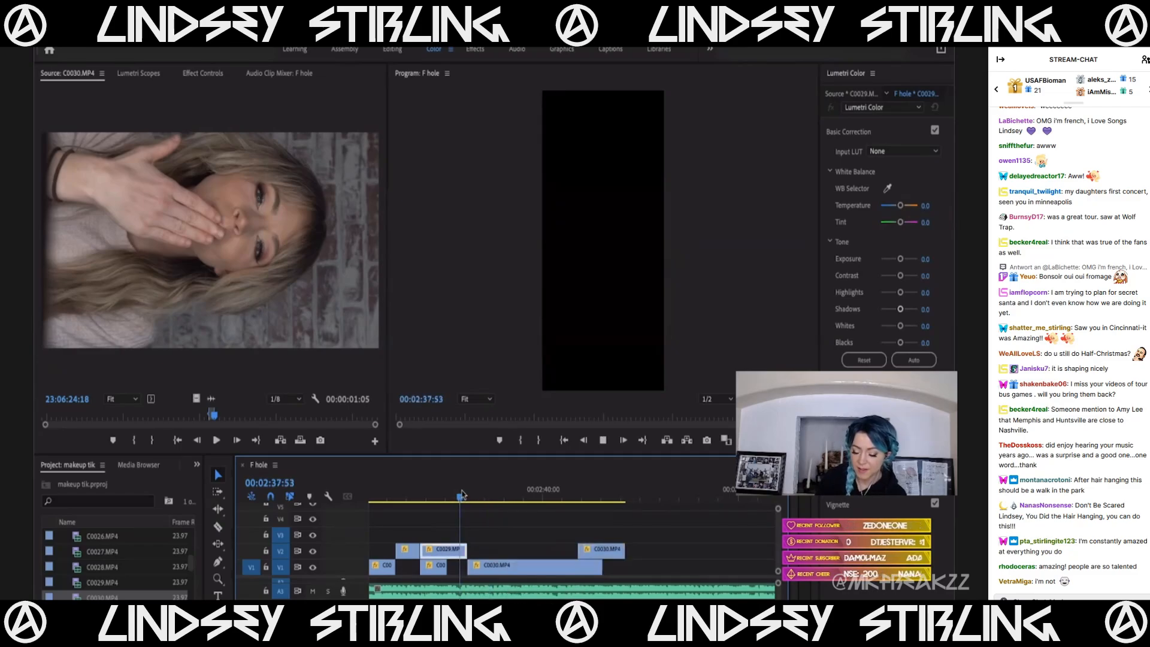
{"action": "left_click", "coordinate": [464, 494]}
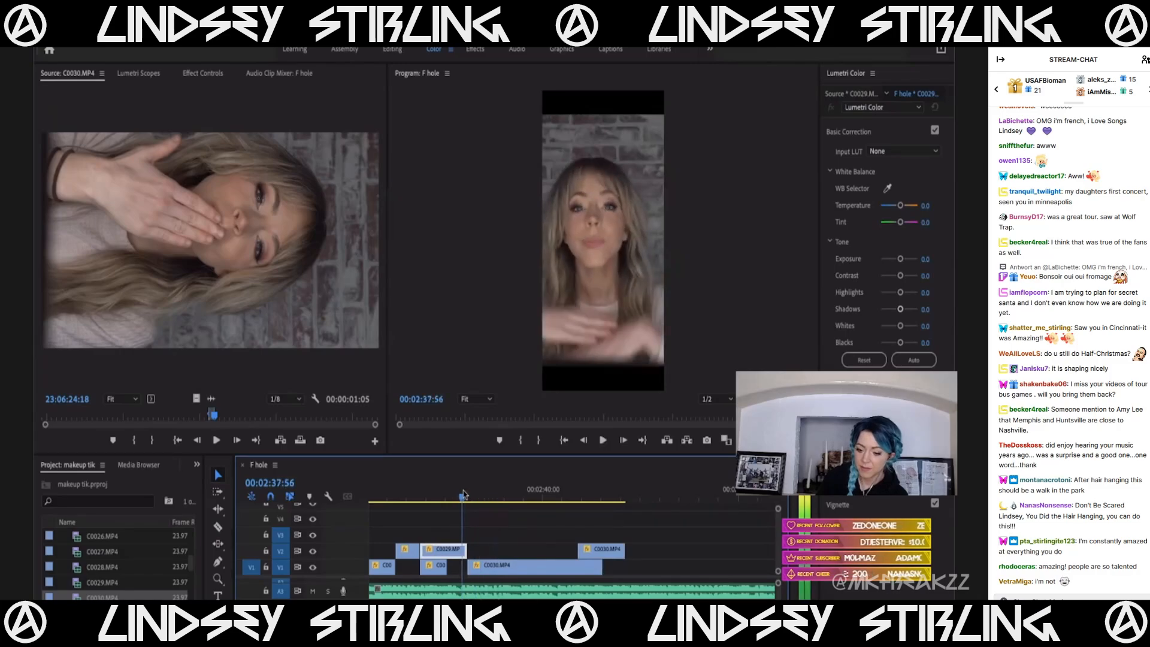
{"action": "left_click_drag", "start_coordinate": [459, 496], "coordinate": [520, 507]}
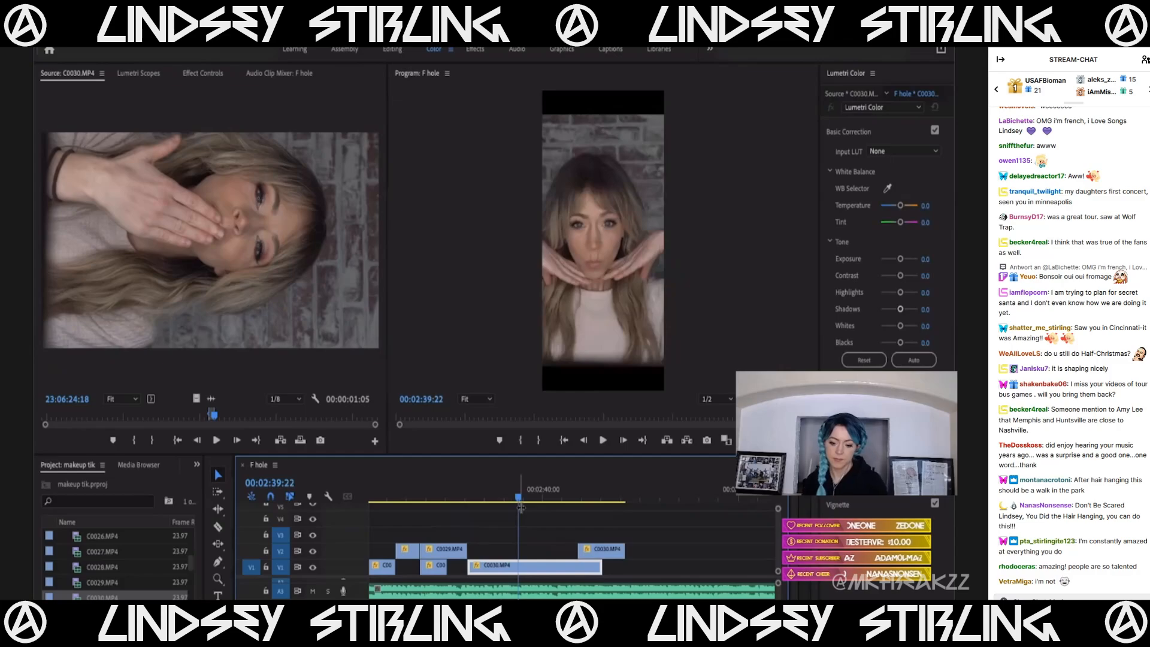
{"action": "key", "text": "space"}
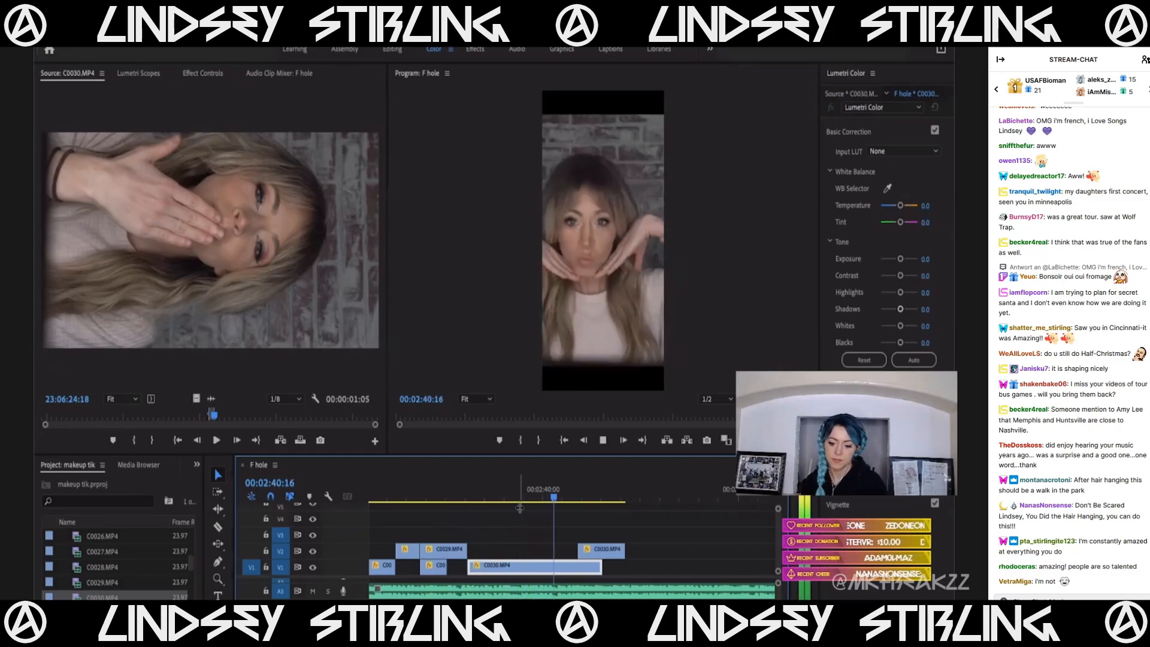
{"action": "key", "text": "space"}
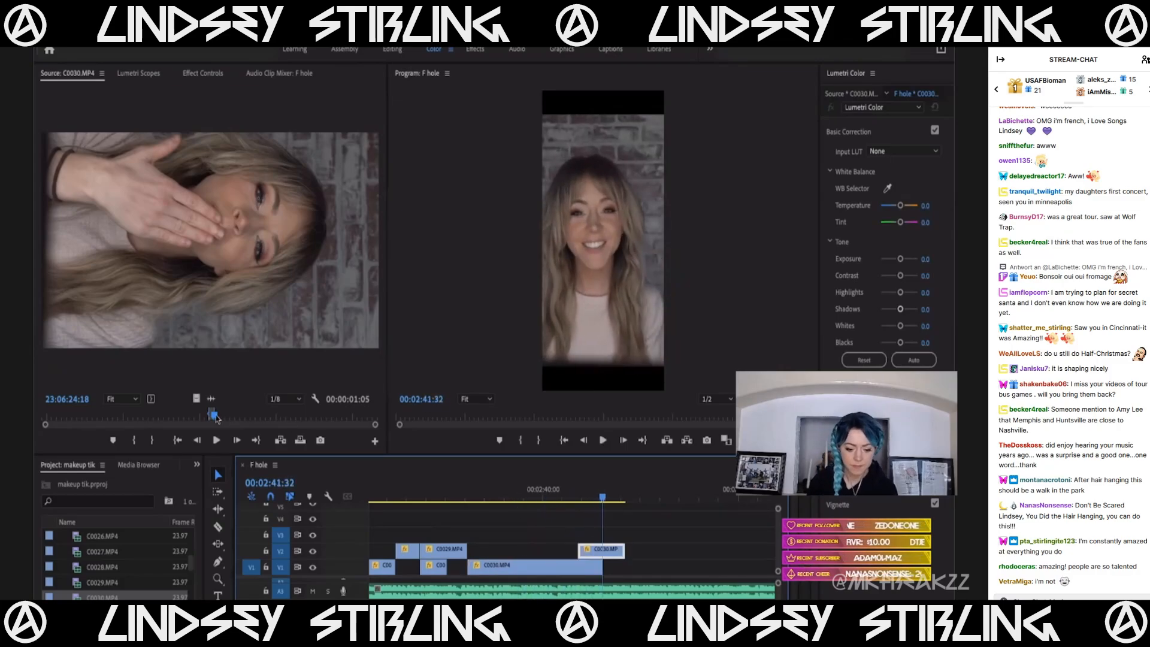
Mark a 00:00:00:23 range of C0030.MP4 ending at 23:06:21:17 and place only its video on V2 after C0029.MP4, in vertical framing.
{"action": "left_click_drag", "start_coordinate": [204, 421], "coordinate": [196, 422]}
{"action": "key", "text": "space"}
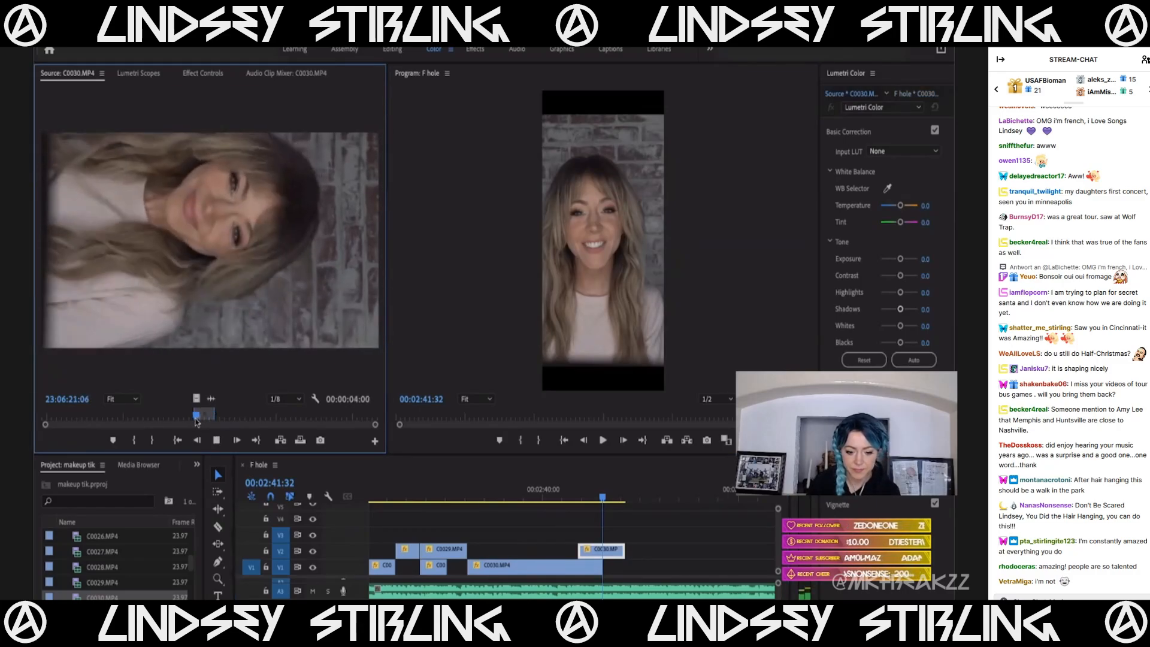
{"action": "left_click_drag", "start_coordinate": [196, 397], "coordinate": [470, 552]}
{"action": "left_click", "coordinate": [484, 499]}
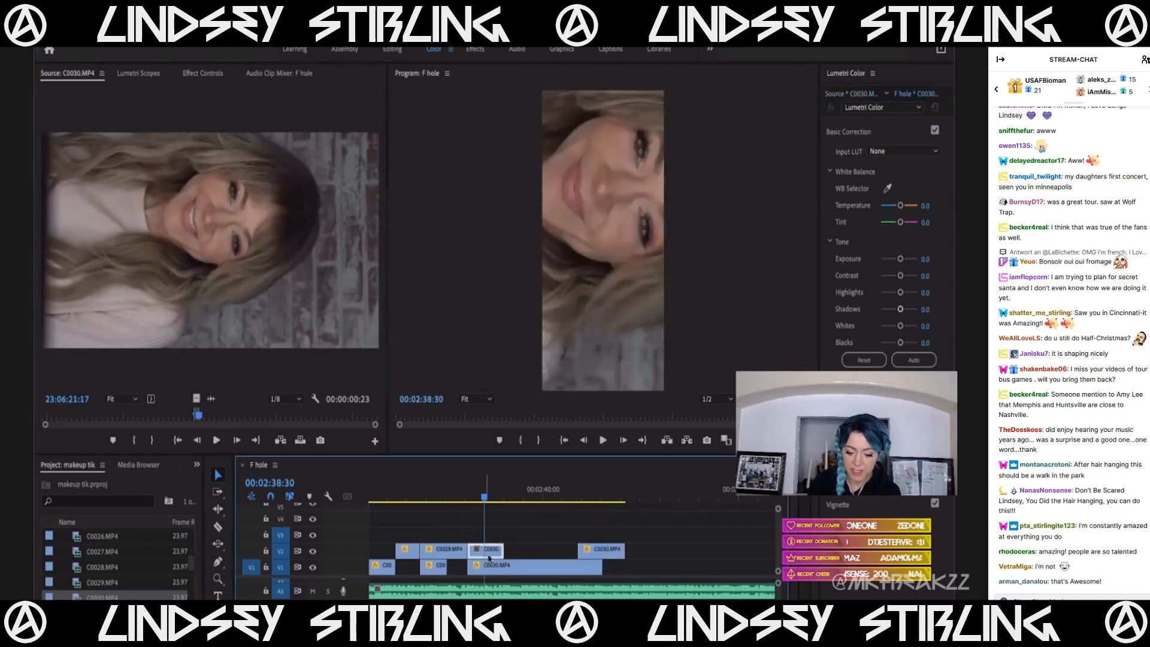
{"action": "left_click", "coordinate": [469, 492]}
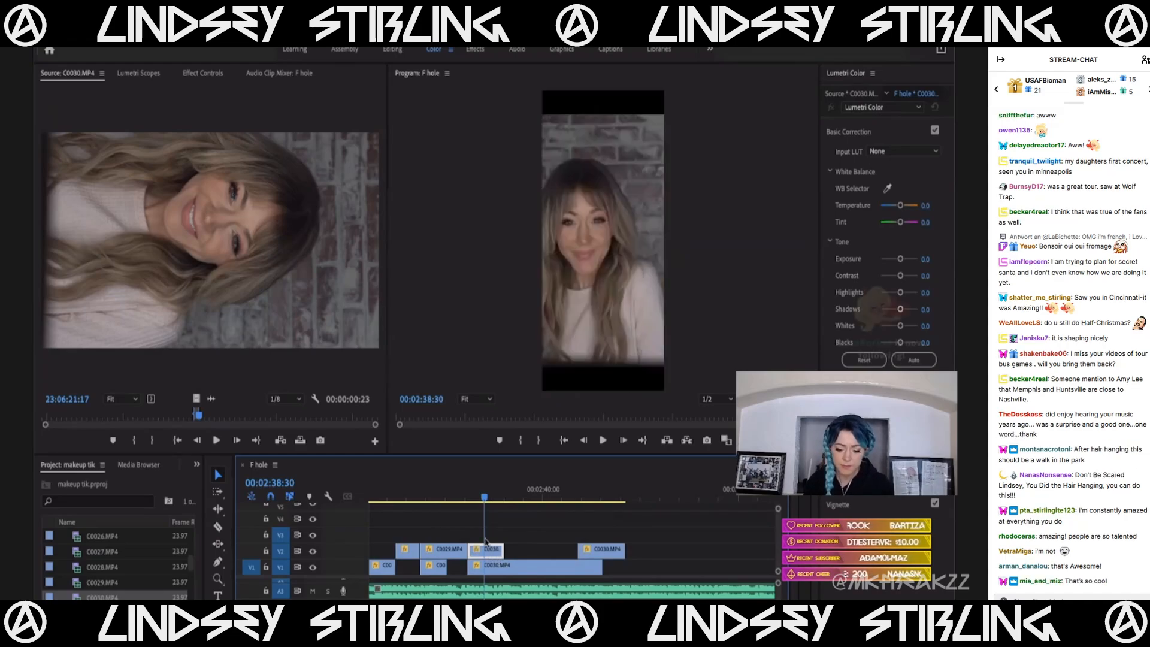
{"action": "left_click", "coordinate": [461, 495]}
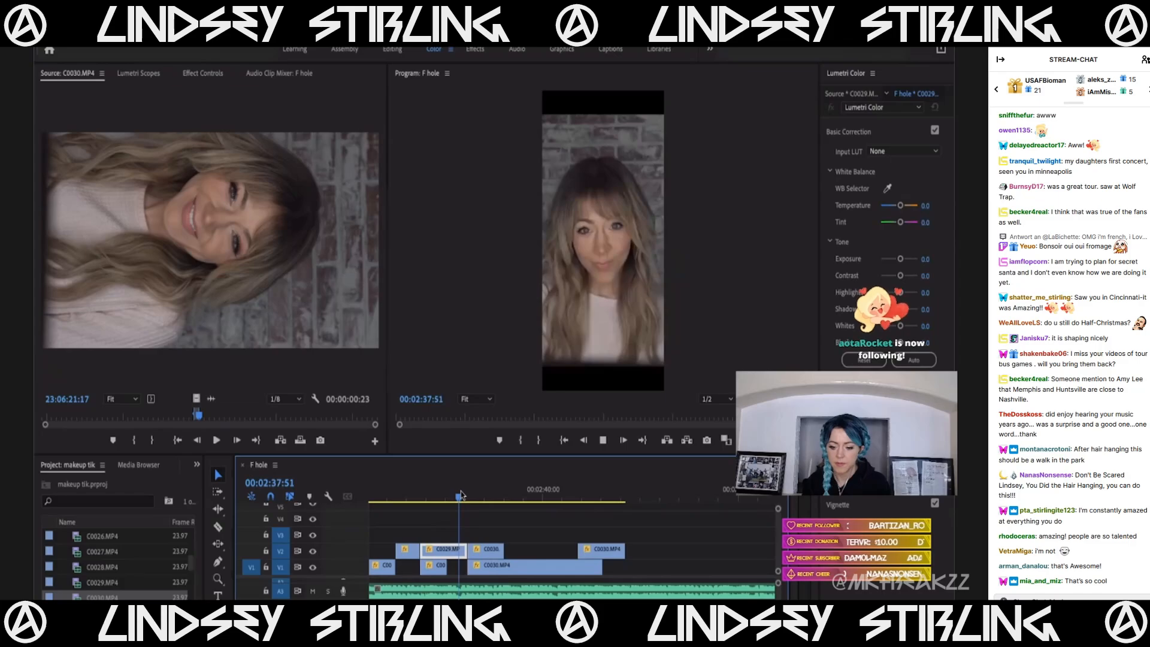
{"action": "key", "text": "space"}
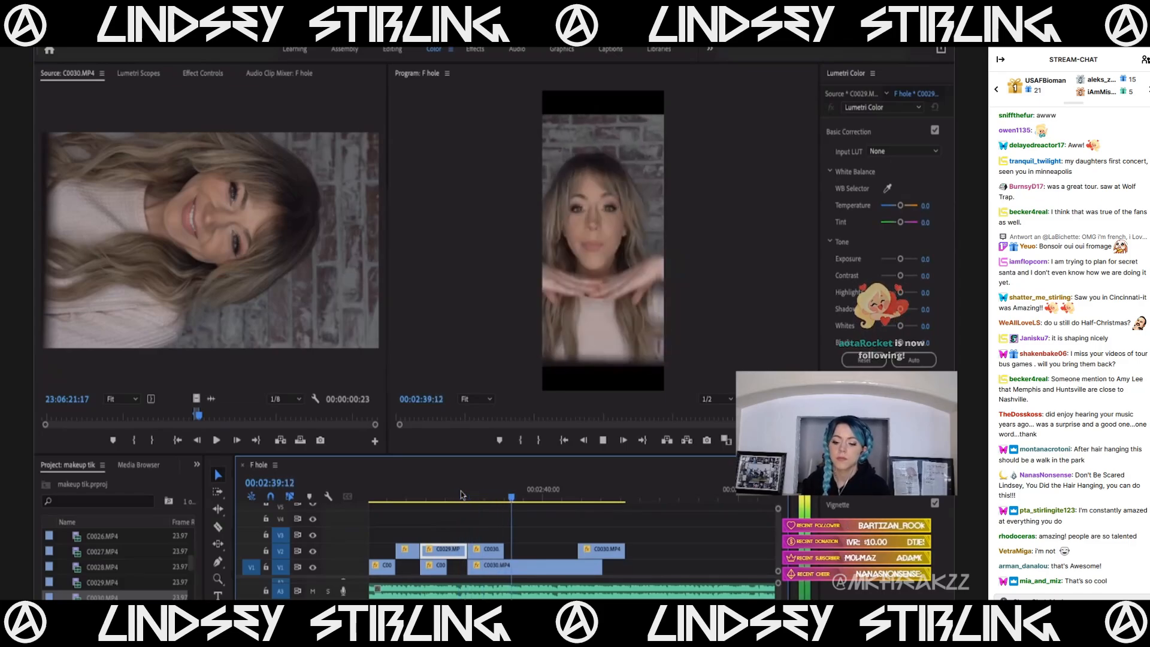
{"action": "left_click", "coordinate": [516, 563]}
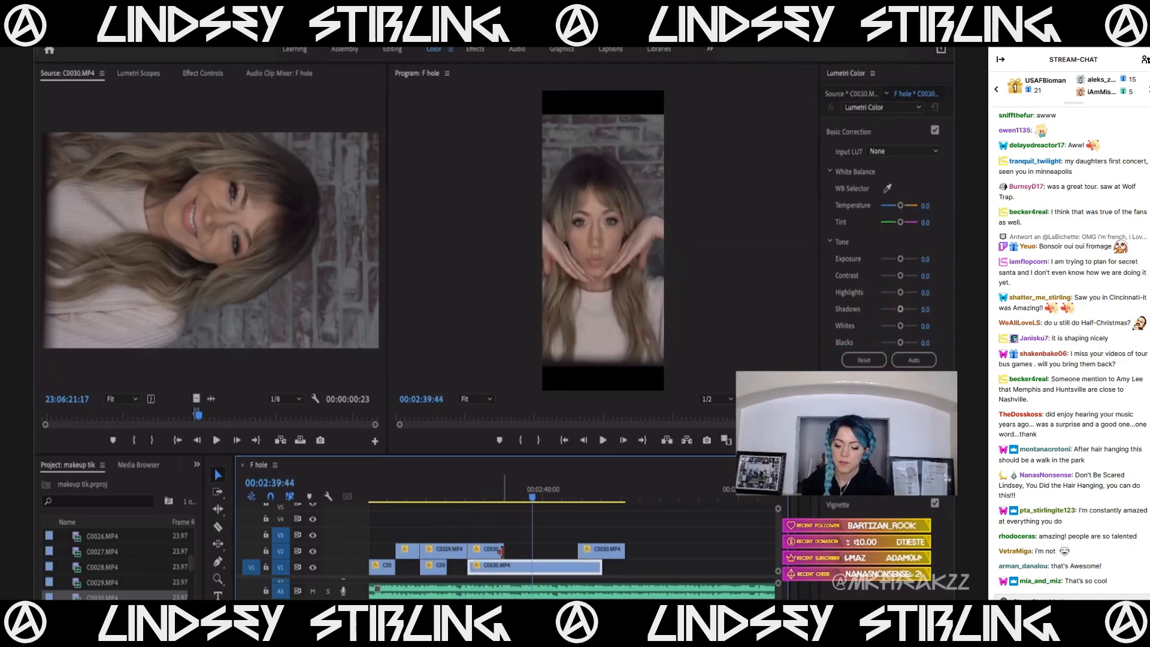
Try extending the short C0030.MP4 clip on V2 almost to the next V2 clip, undo the extension, and play the section back.
{"action": "left_click", "coordinate": [213, 415]}
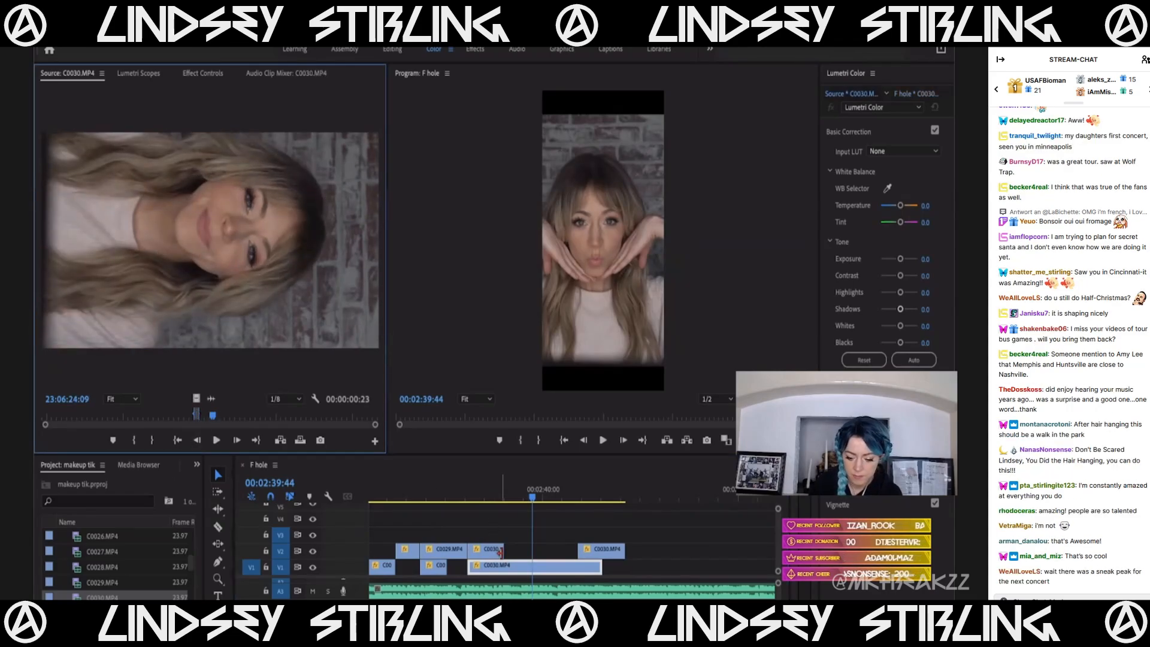
{"action": "left_click_drag", "start_coordinate": [501, 551], "coordinate": [569, 551]}
{"action": "left_click", "coordinate": [484, 479]}
{"action": "key", "text": "space"}
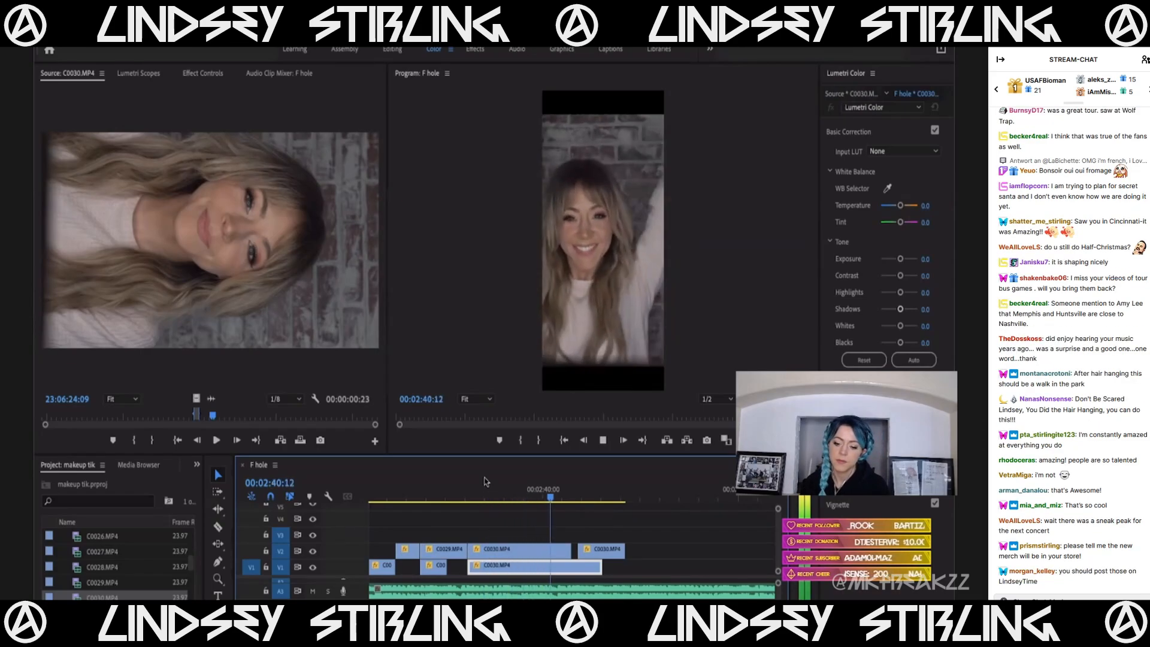
{"action": "key", "text": "space"}
{"action": "key", "text": "ctrl+z"}
{"action": "left_click_drag", "start_coordinate": [508, 491], "coordinate": [472, 500]}
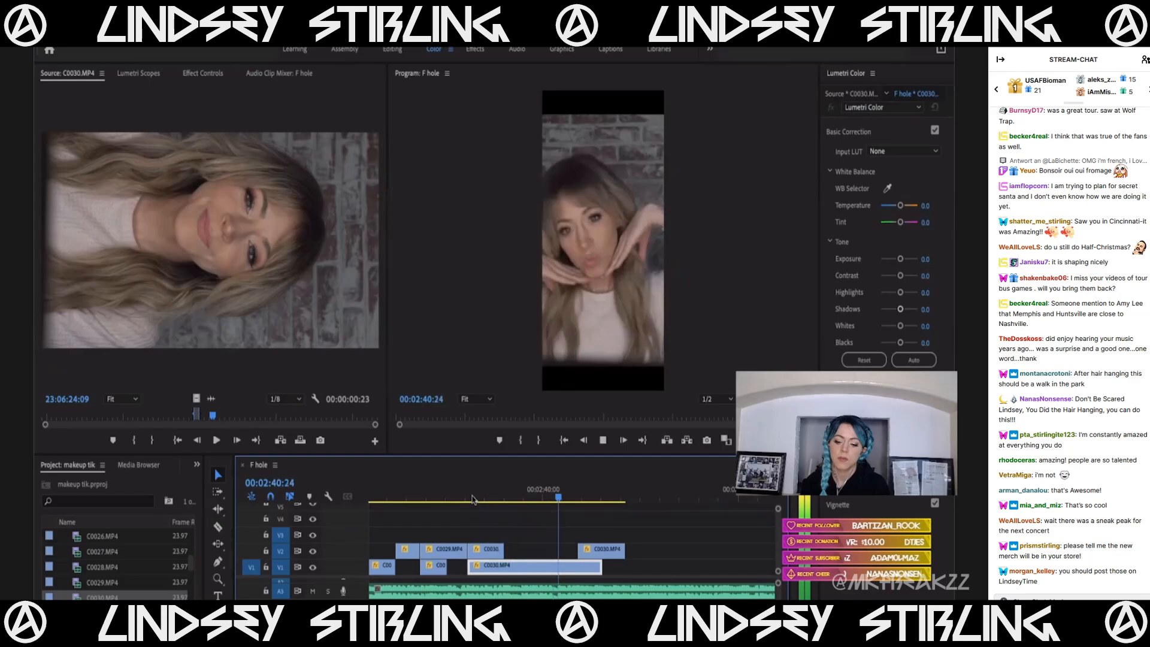
{"action": "key", "text": "space"}
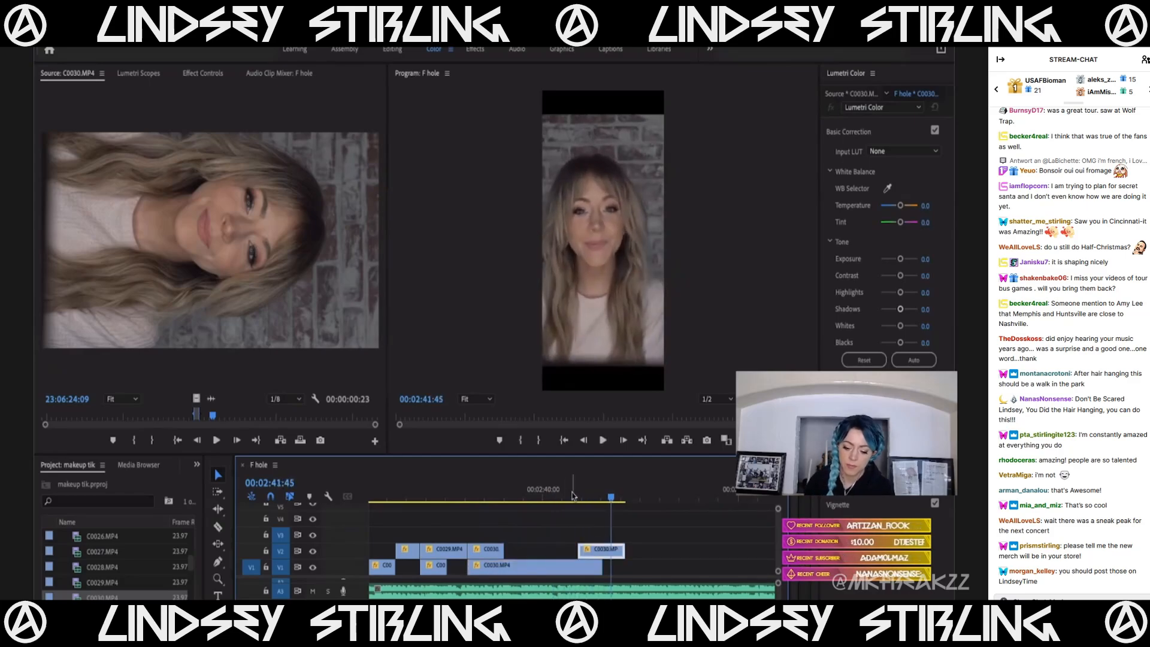
Open C0031.MP4 in the source view and scrub to 23:07:32:20.
{"action": "scroll", "coordinate": [89, 593], "scroll_direction": "down", "scroll_amount": 1}
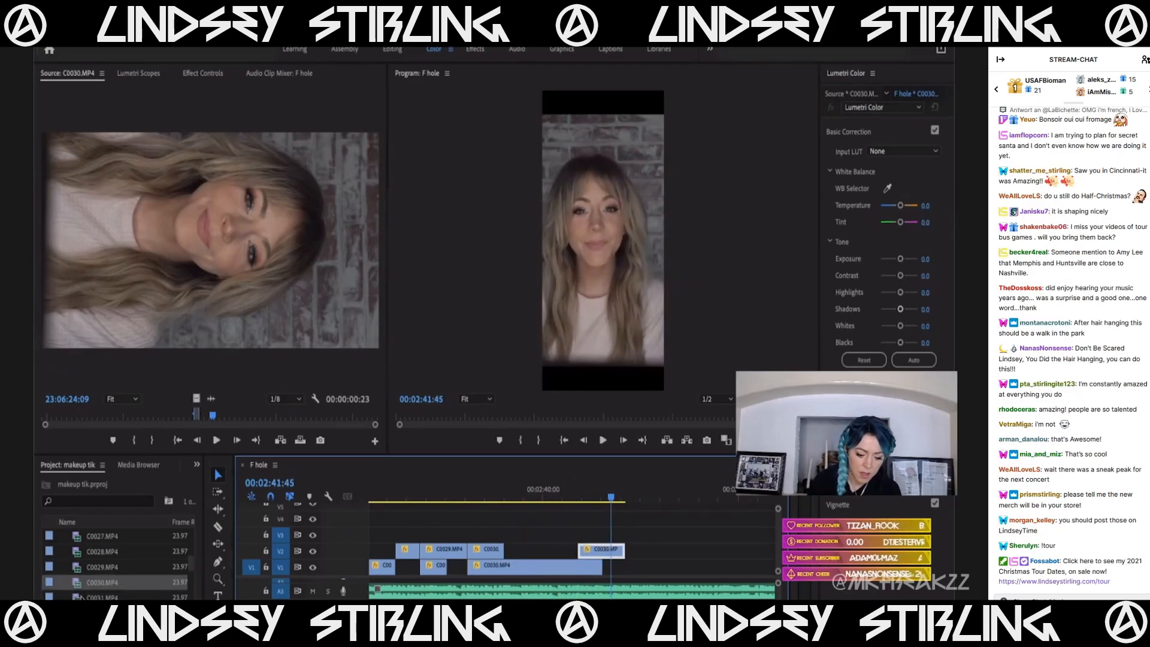
{"action": "double_click", "coordinate": [102, 596]}
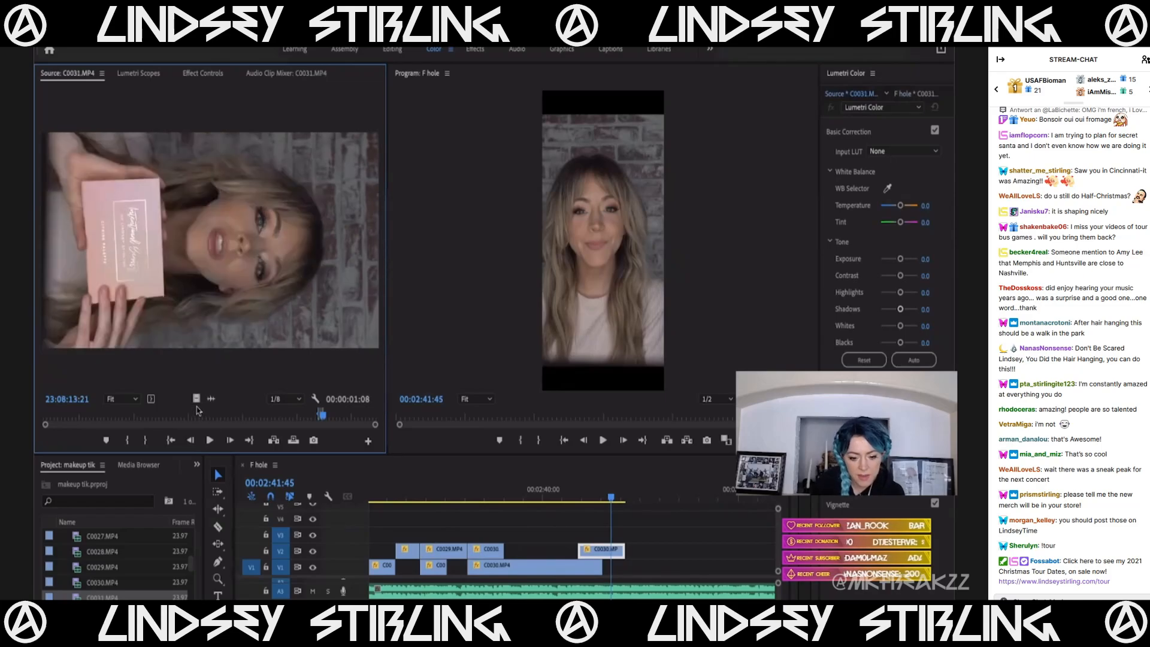
{"action": "left_click_drag", "start_coordinate": [159, 415], "coordinate": [174, 418]}
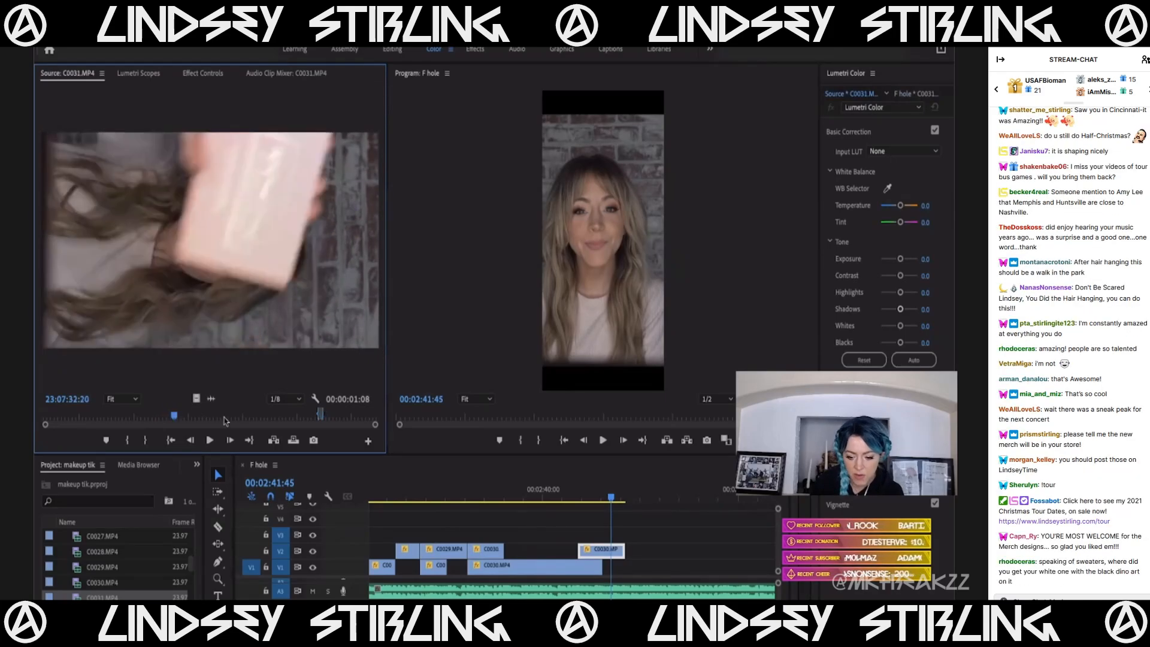
Review the sequence from the C0029.MP4 clip through the C0030.MP4 clips, checking the cuts between V1 and V2.
{"action": "left_click", "coordinate": [465, 499]}
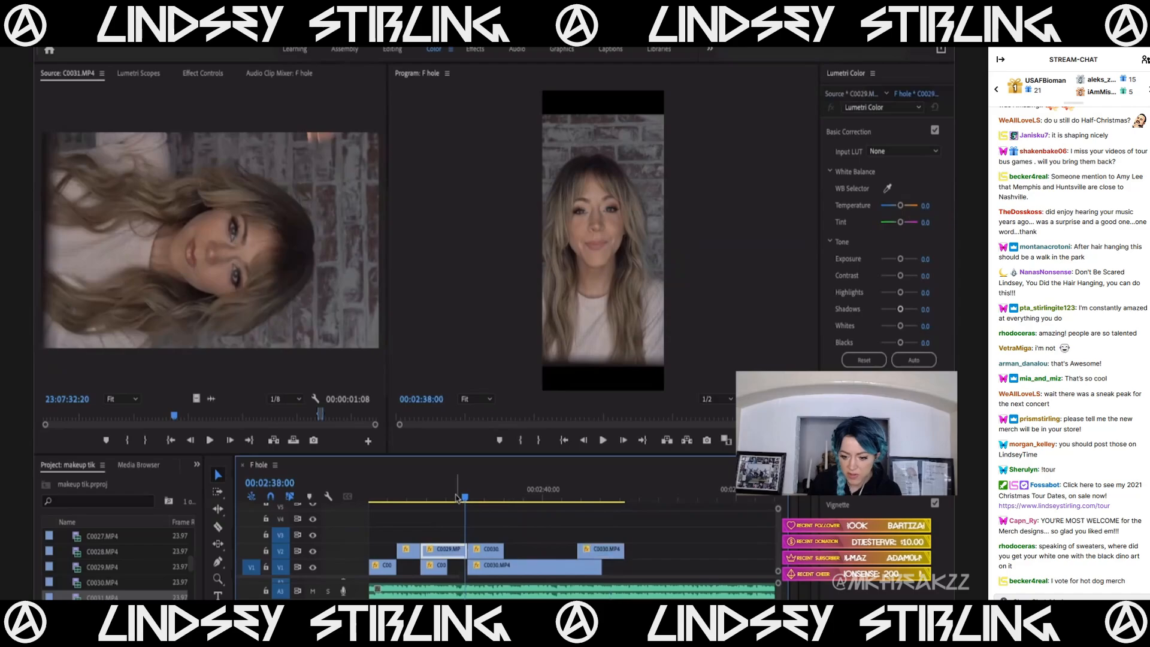
{"action": "left_click_drag", "start_coordinate": [450, 502], "coordinate": [504, 512]}
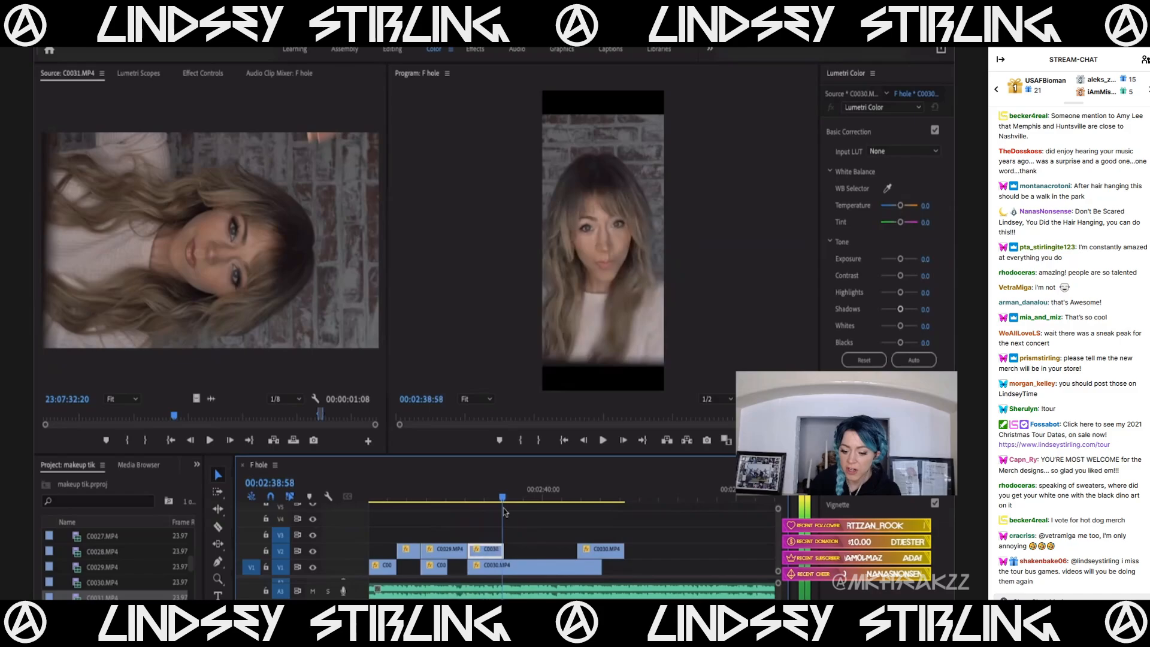
{"action": "left_click_drag", "start_coordinate": [573, 496], "coordinate": [566, 495]}
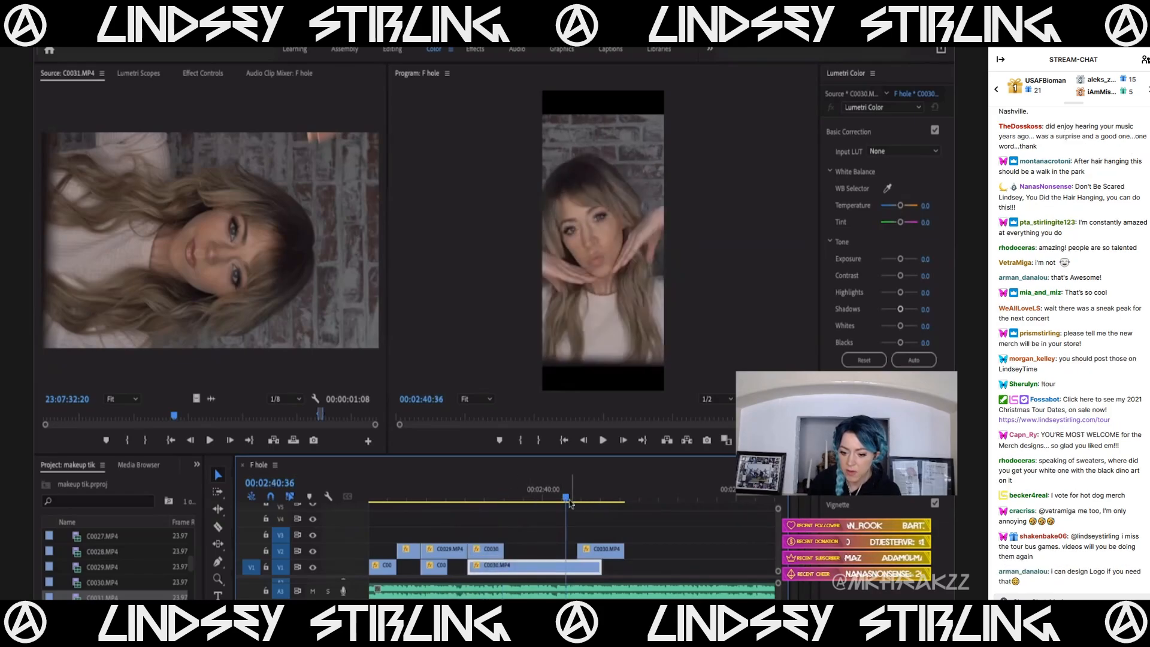
{"action": "left_click", "coordinate": [581, 494]}
{"action": "left_click_drag", "start_coordinate": [542, 500], "coordinate": [518, 497]}
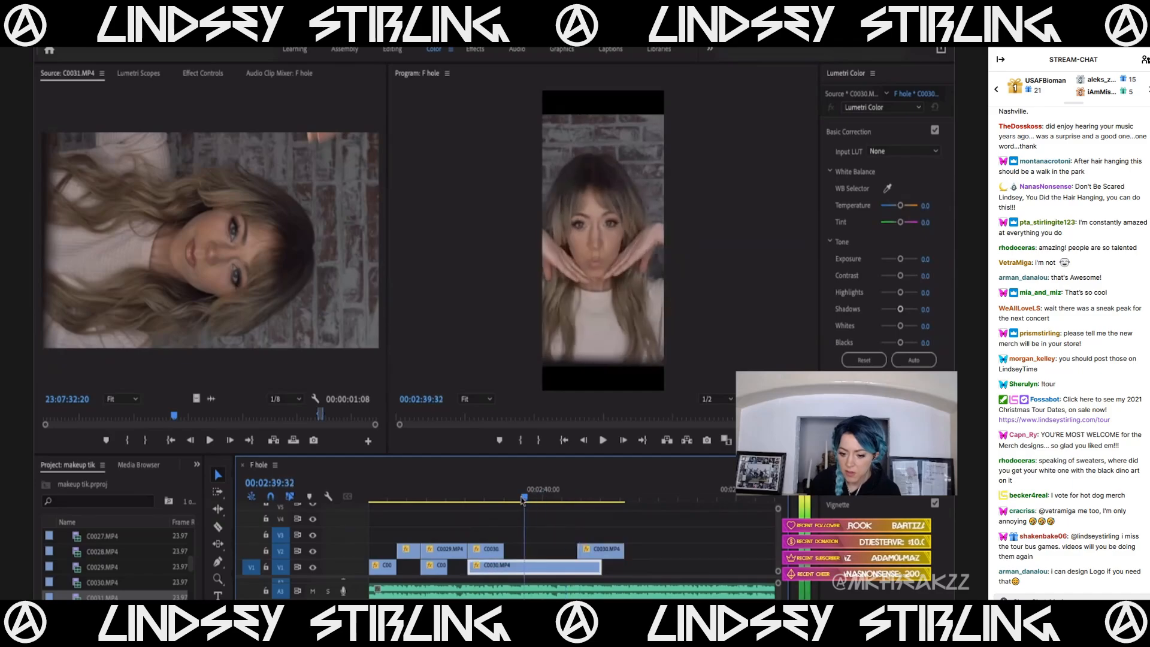
Reopen C0030.MP4 in the source view and mark a 00:00:01:15 range starting near 23:06:15.
{"action": "double_click", "coordinate": [108, 583]}
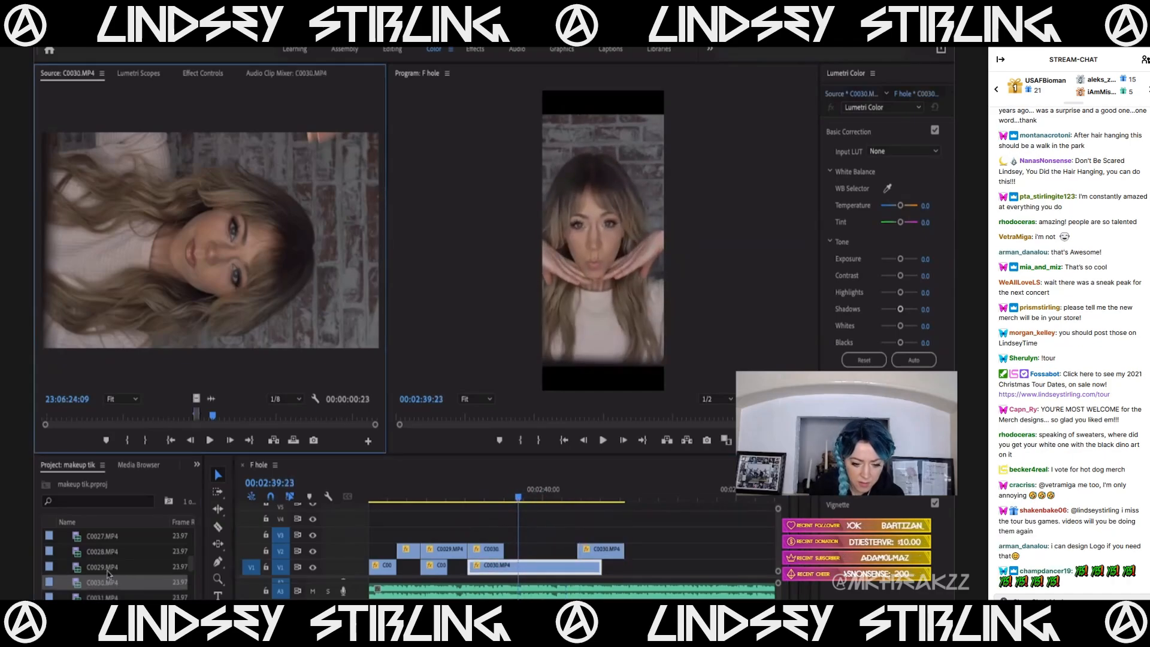
{"action": "left_click_drag", "start_coordinate": [204, 417], "coordinate": [117, 427]}
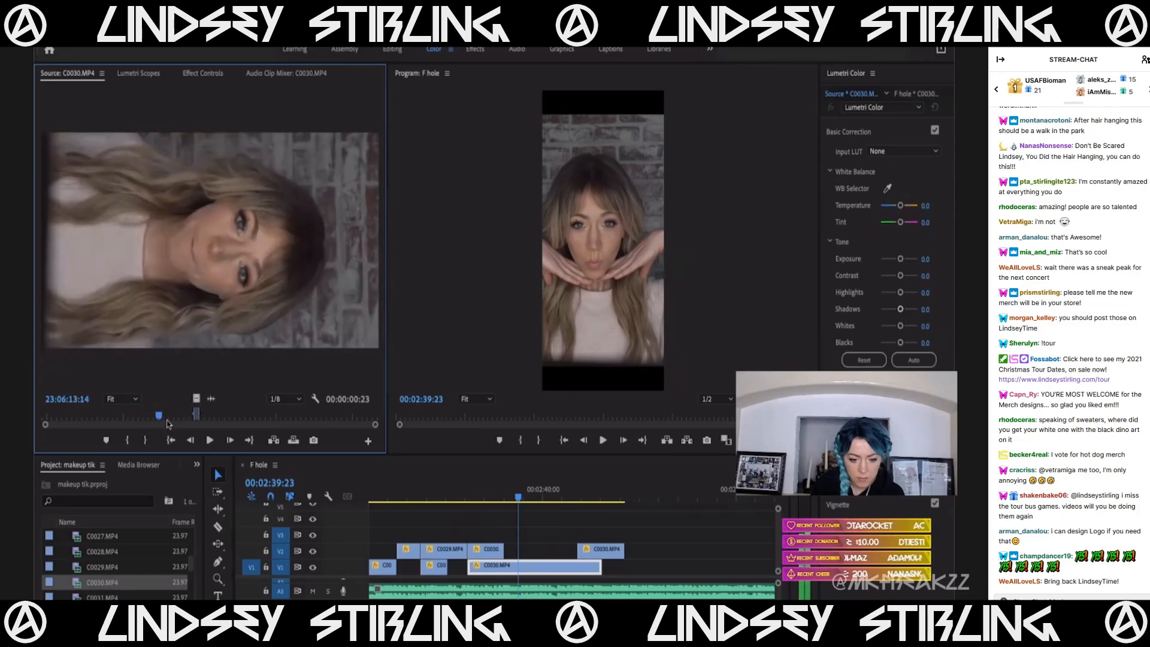
{"action": "left_click_drag", "start_coordinate": [161, 422], "coordinate": [164, 422]}
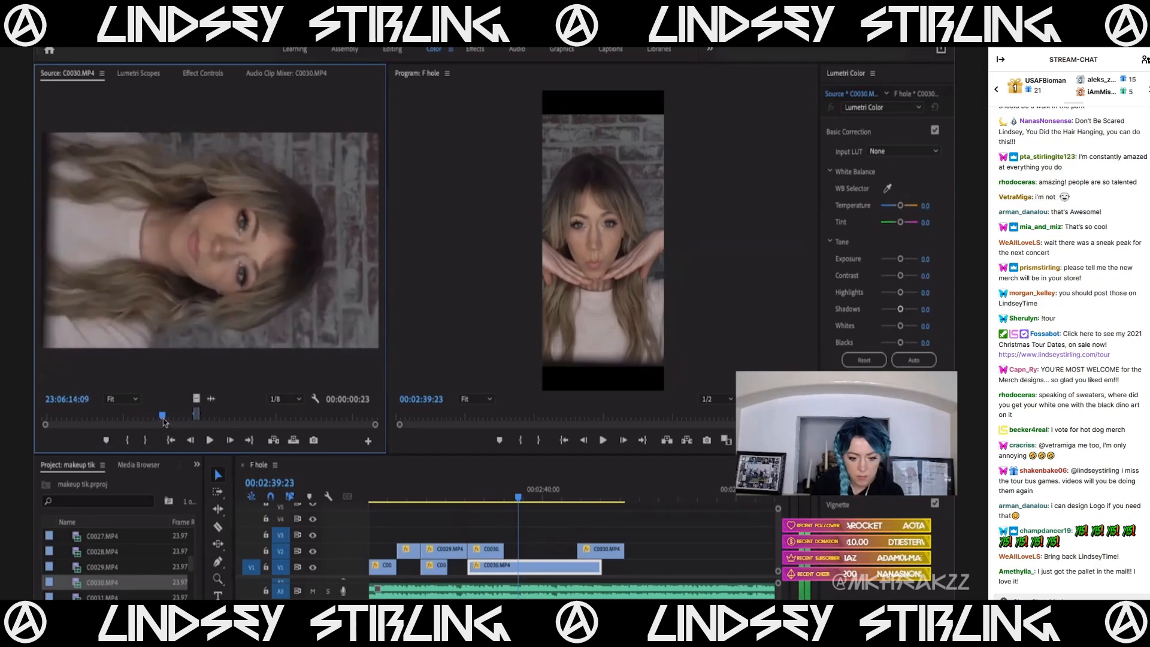
{"action": "key", "text": "i"}
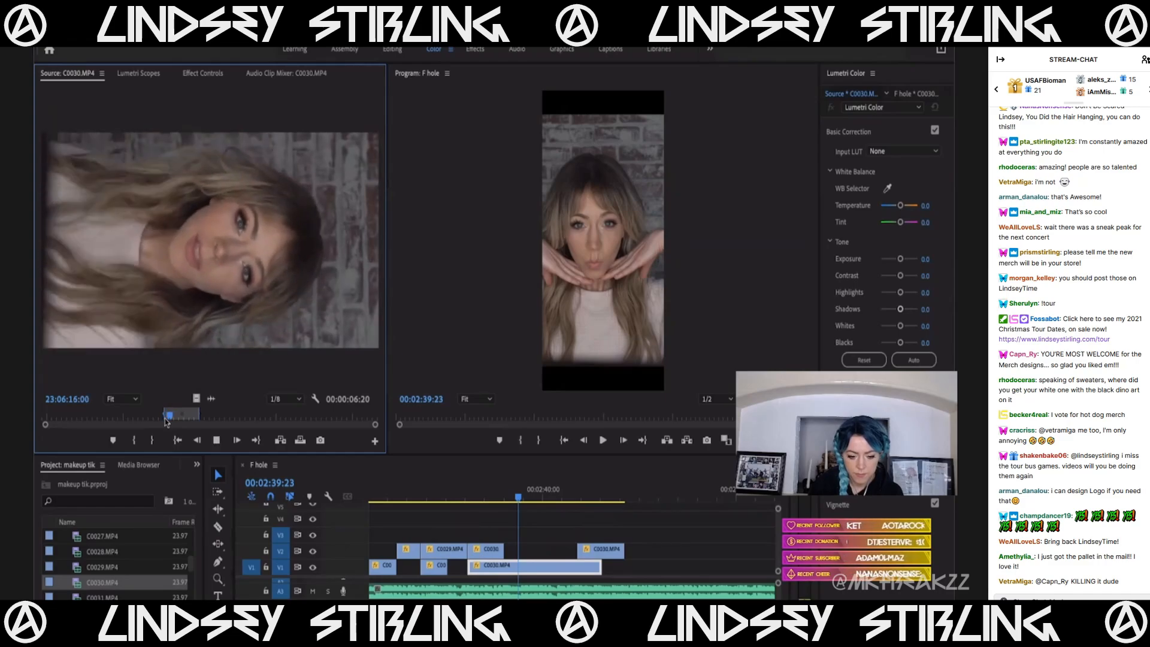
{"action": "left_click", "coordinate": [165, 420]}
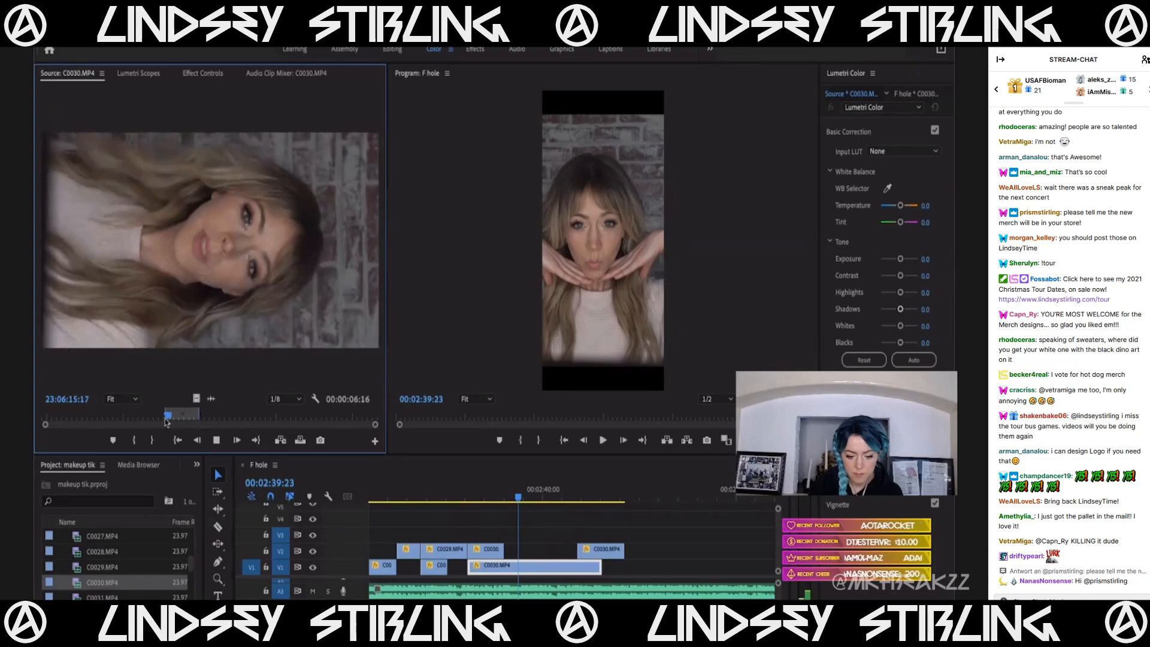
{"action": "left_click", "coordinate": [166, 419]}
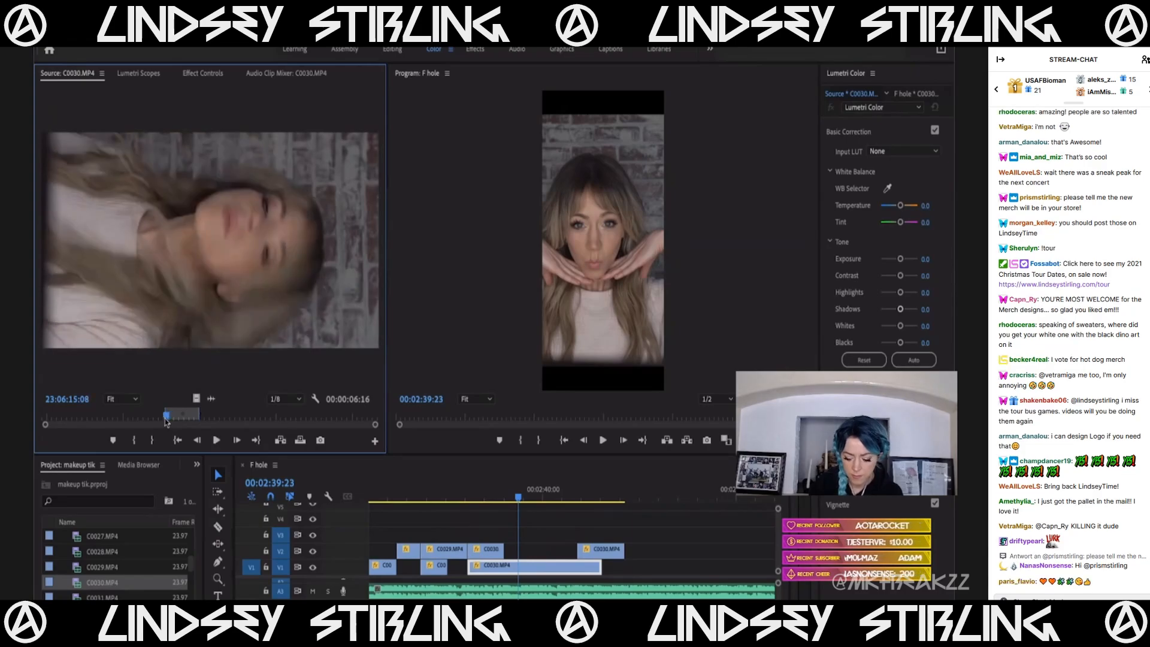
{"action": "key", "text": "space"}
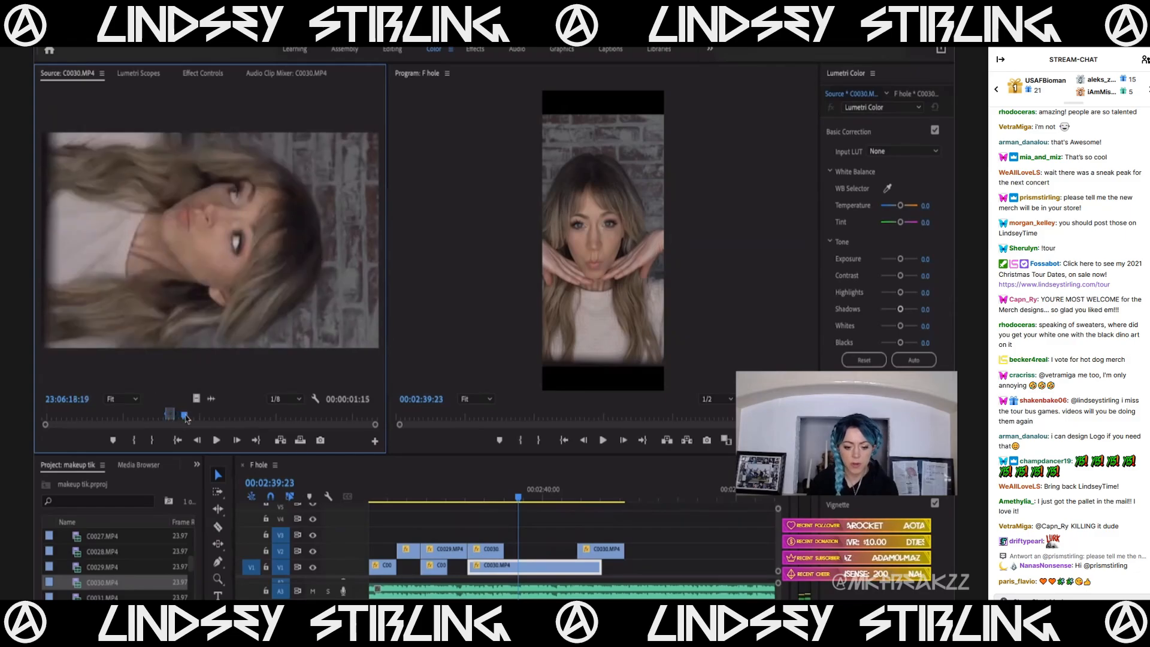
Place only the range's video on V3 above the start of the short C0030.MP4 clip, in vertical framing, and check it.
{"action": "left_click_drag", "start_coordinate": [474, 512], "coordinate": [468, 539]}
{"action": "left_click", "coordinate": [502, 541]}
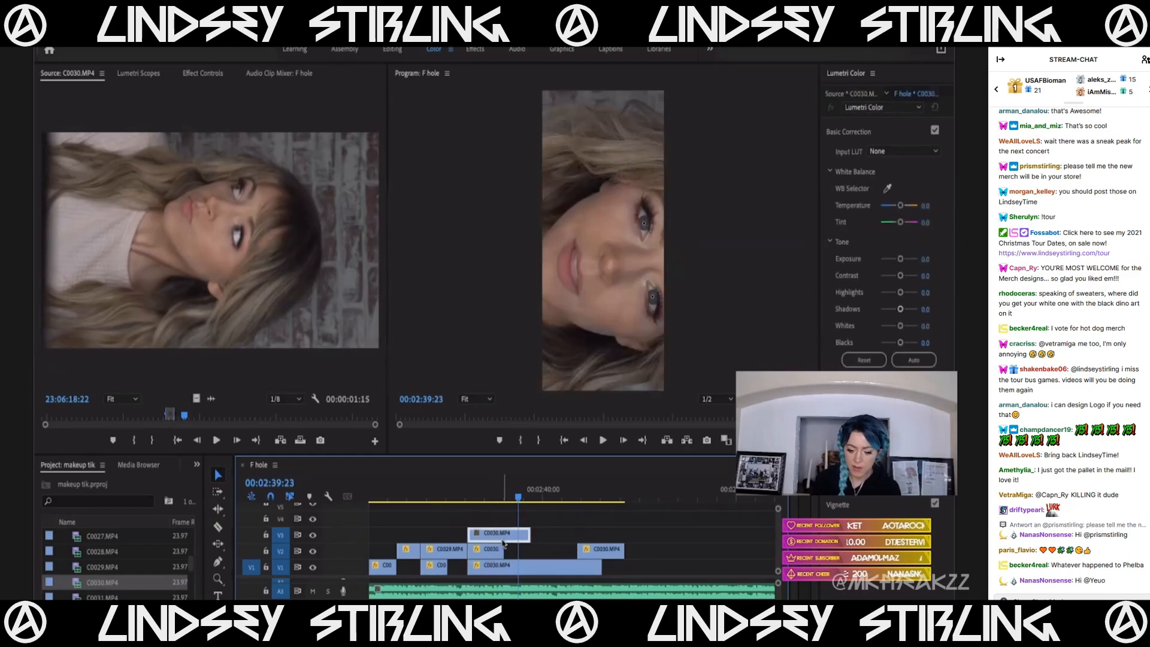
{"action": "left_click_drag", "start_coordinate": [473, 493], "coordinate": [516, 501]}
Mark a 00:00:01:19 range of C0030.MP4 ending at 23:06:29:19 and place only its video next on V3, in vertical framing.
{"action": "left_click_drag", "start_coordinate": [199, 415], "coordinate": [233, 417]}
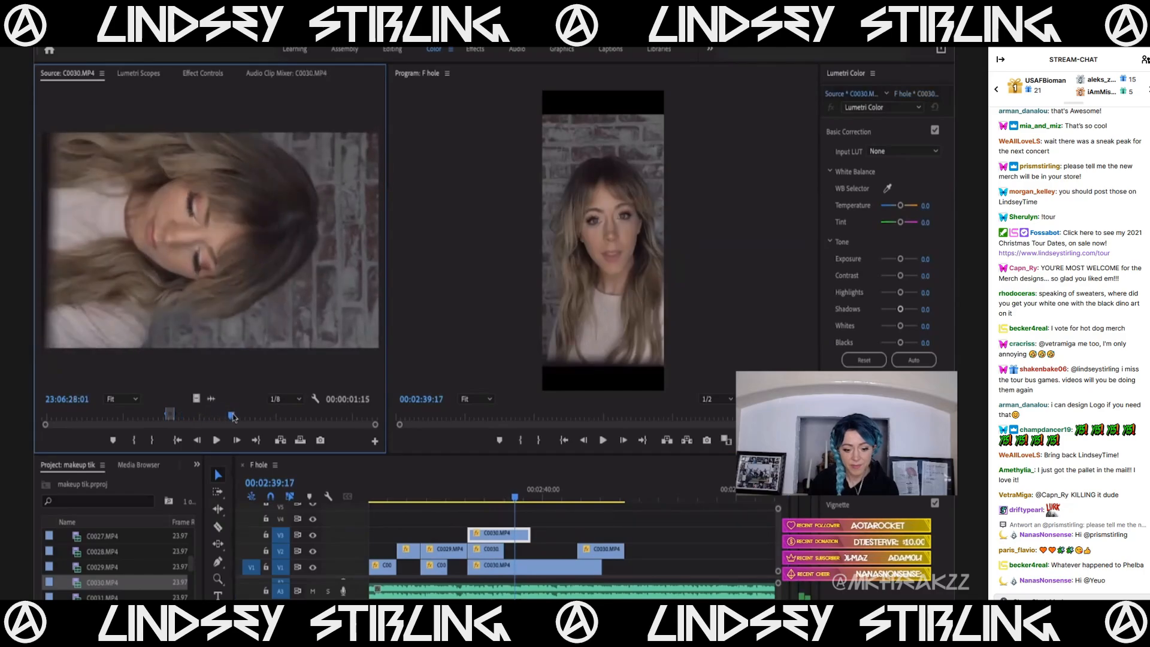
{"action": "key", "text": "i"}
{"action": "key", "text": "space"}
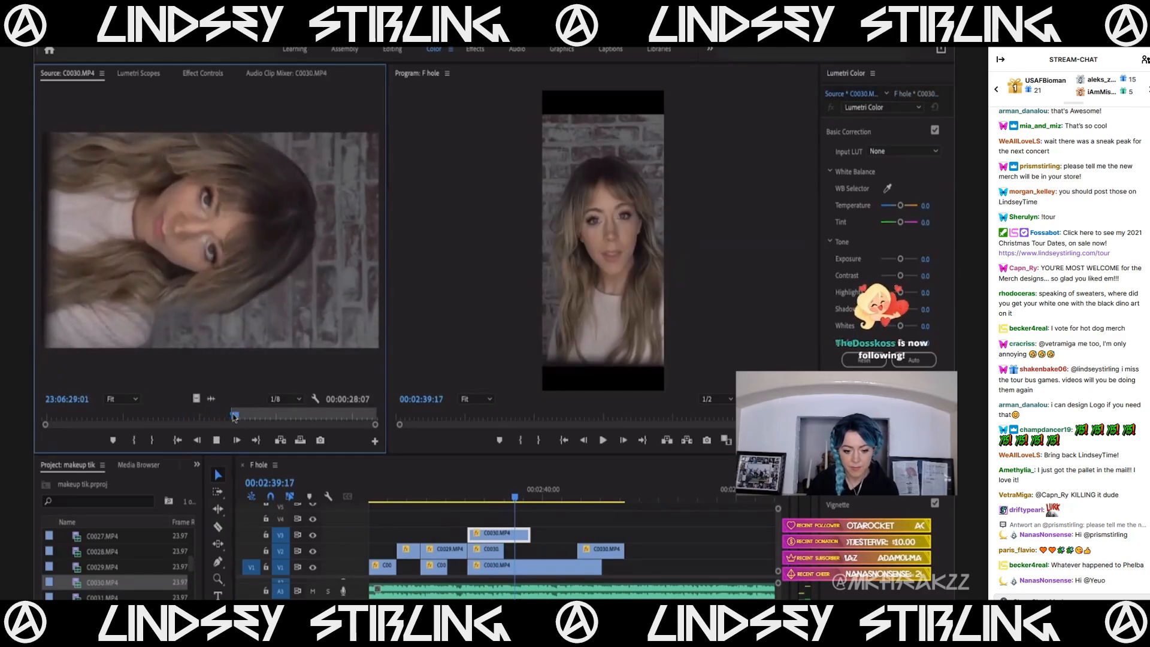
{"action": "key", "text": "space"}
{"action": "key", "text": "o"}
{"action": "left_click_drag", "start_coordinate": [198, 400], "coordinate": [554, 541]}
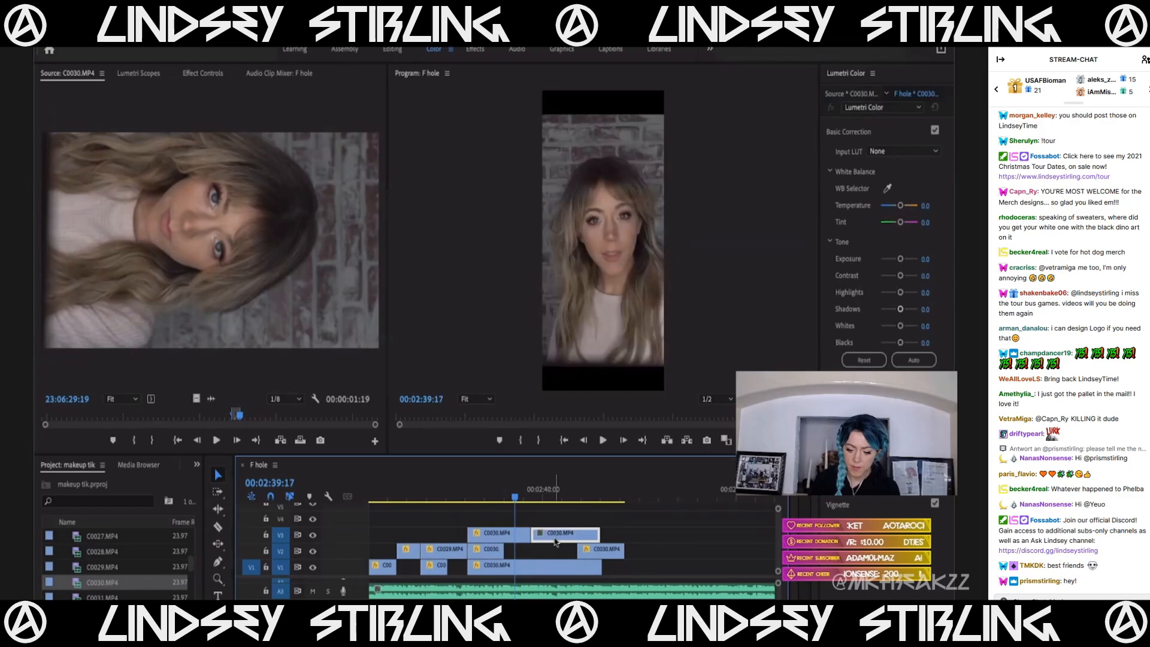
{"action": "left_click_drag", "start_coordinate": [528, 490], "coordinate": [587, 498]}
Play back the V3 clips and trim the end of the second one to the start of the last C0030.MP4 clip on V2.
{"action": "left_click", "coordinate": [473, 497]}
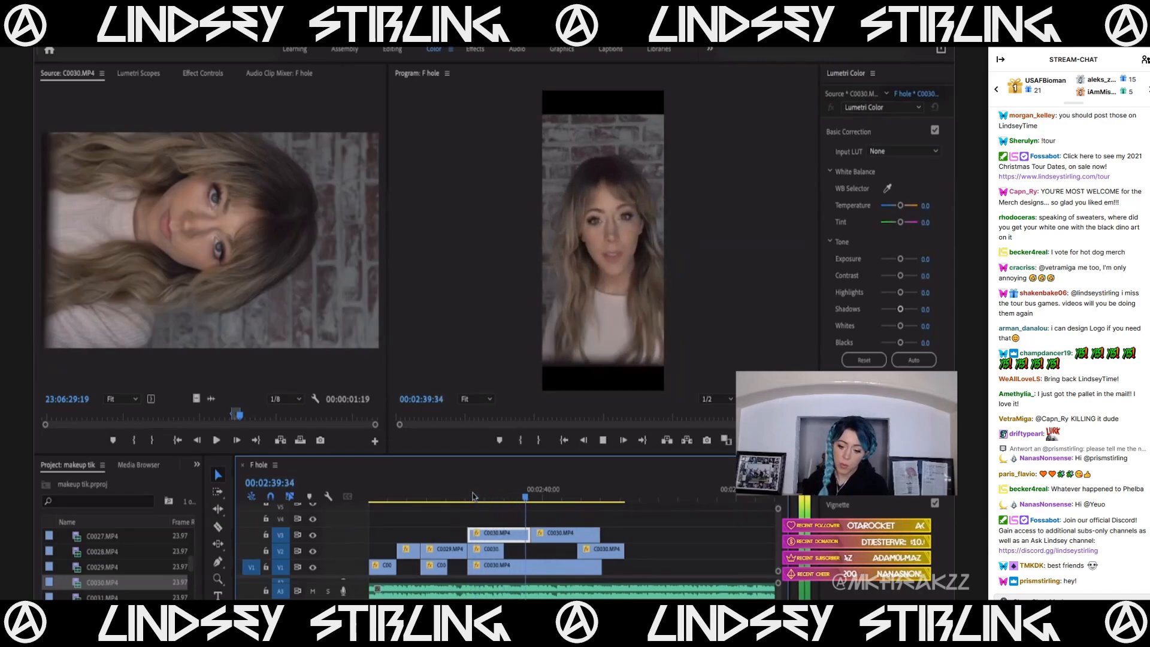
{"action": "key", "text": "space"}
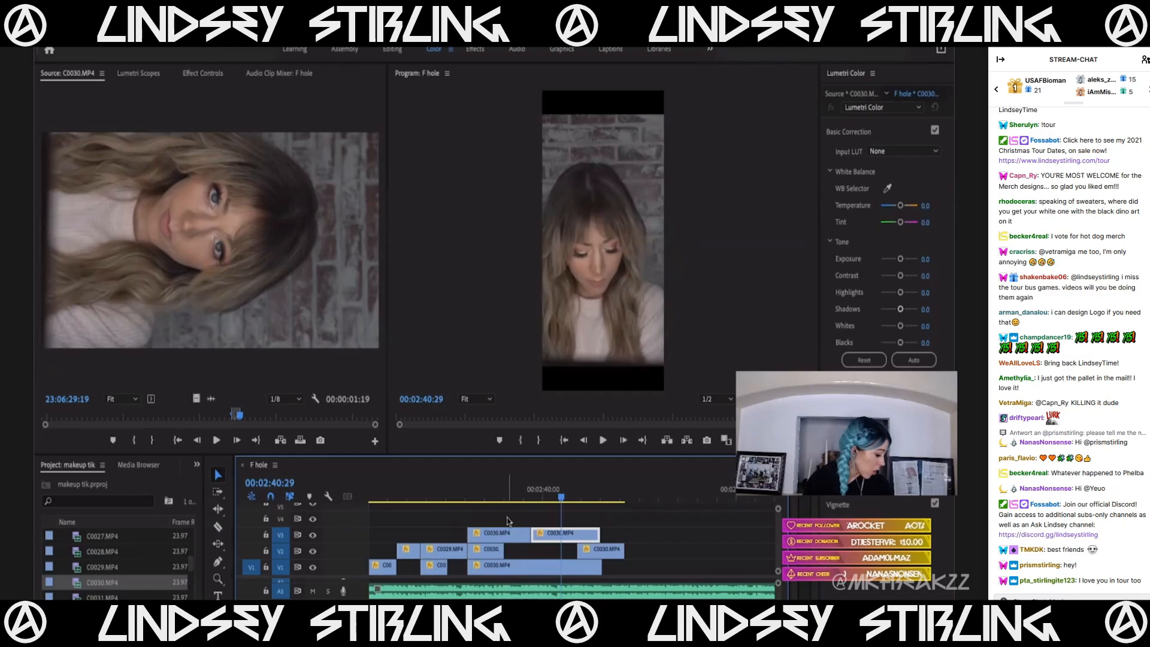
{"action": "left_click", "coordinate": [586, 494]}
{"action": "left_click_drag", "start_coordinate": [598, 495], "coordinate": [576, 533]}
{"action": "left_click", "coordinate": [552, 492]}
{"action": "left_click_drag", "start_coordinate": [552, 492], "coordinate": [622, 502]}
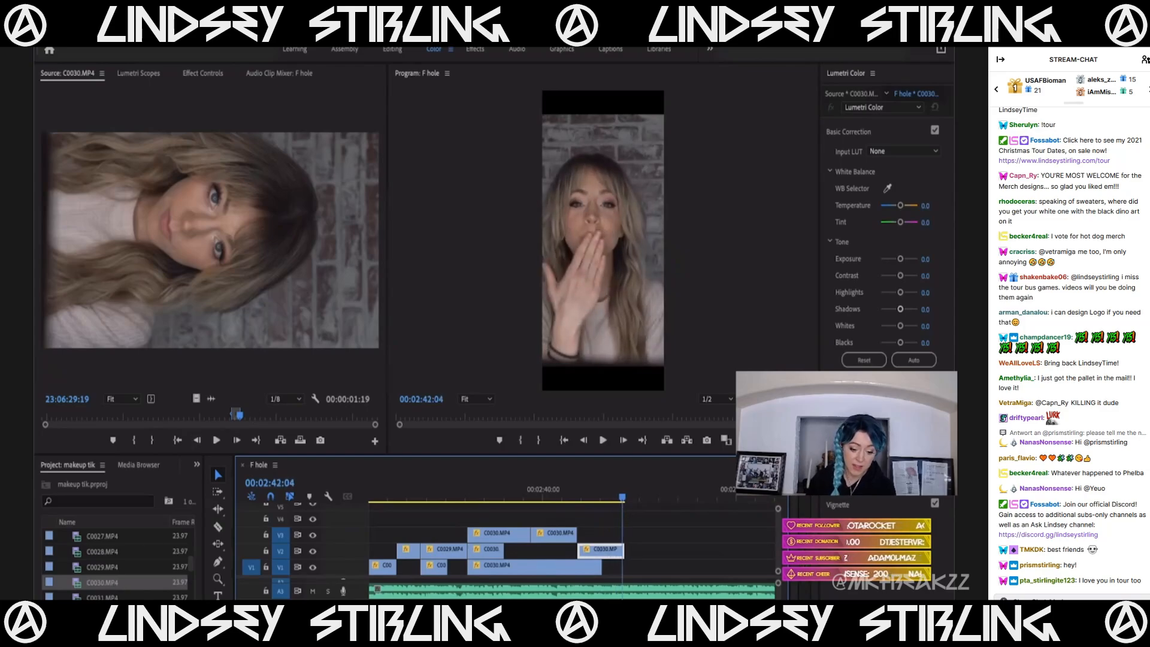
Open C0031.MP4 in the source view and mark a 00:00:02:04 range ending at 23:07:56:07.
{"action": "double_click", "coordinate": [113, 595]}
{"action": "left_click_drag", "start_coordinate": [113, 415], "coordinate": [194, 417]}
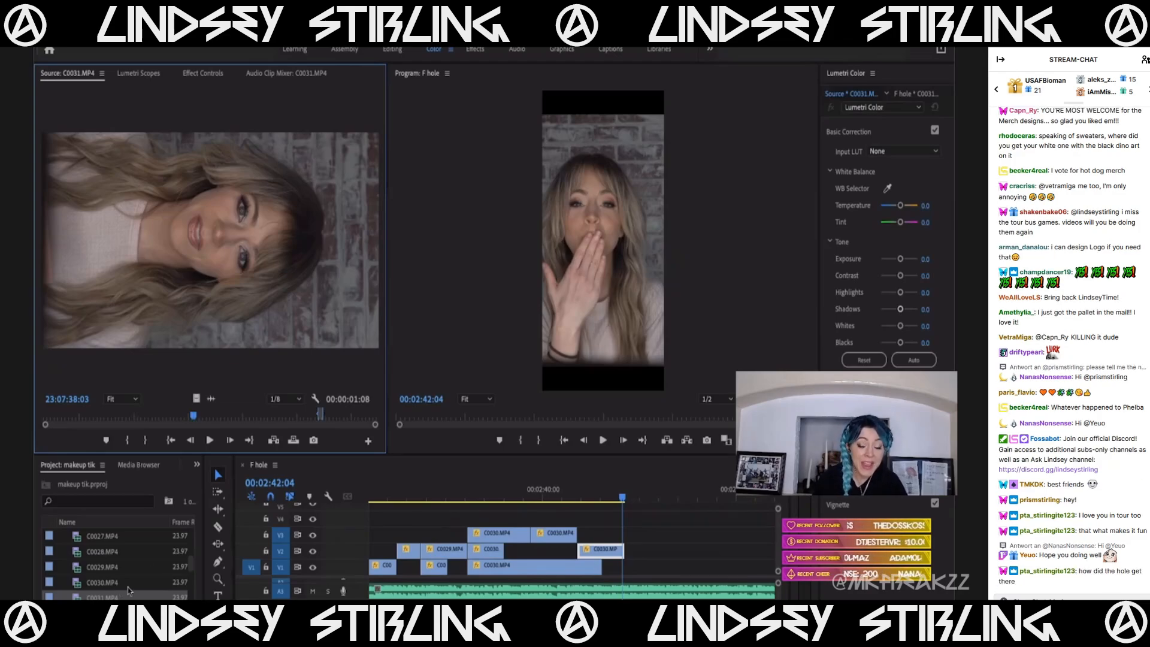
{"action": "left_click", "coordinate": [116, 593]}
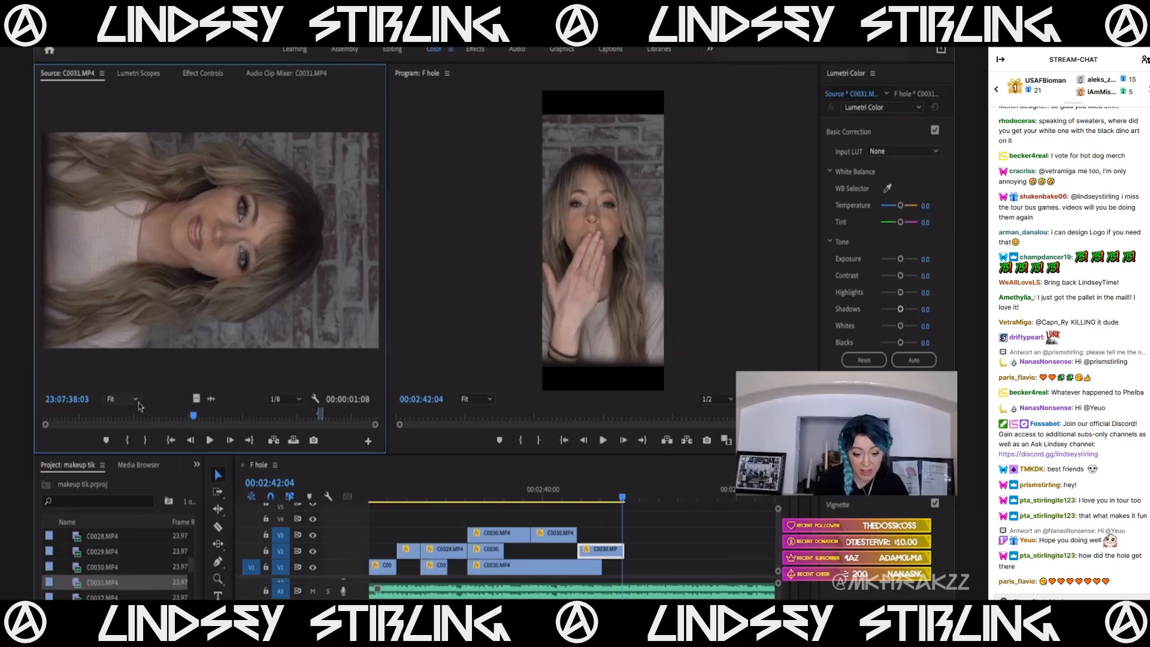
{"action": "left_click_drag", "start_coordinate": [168, 415], "coordinate": [249, 428]}
{"action": "key", "text": "i"}
{"action": "key", "text": "space"}
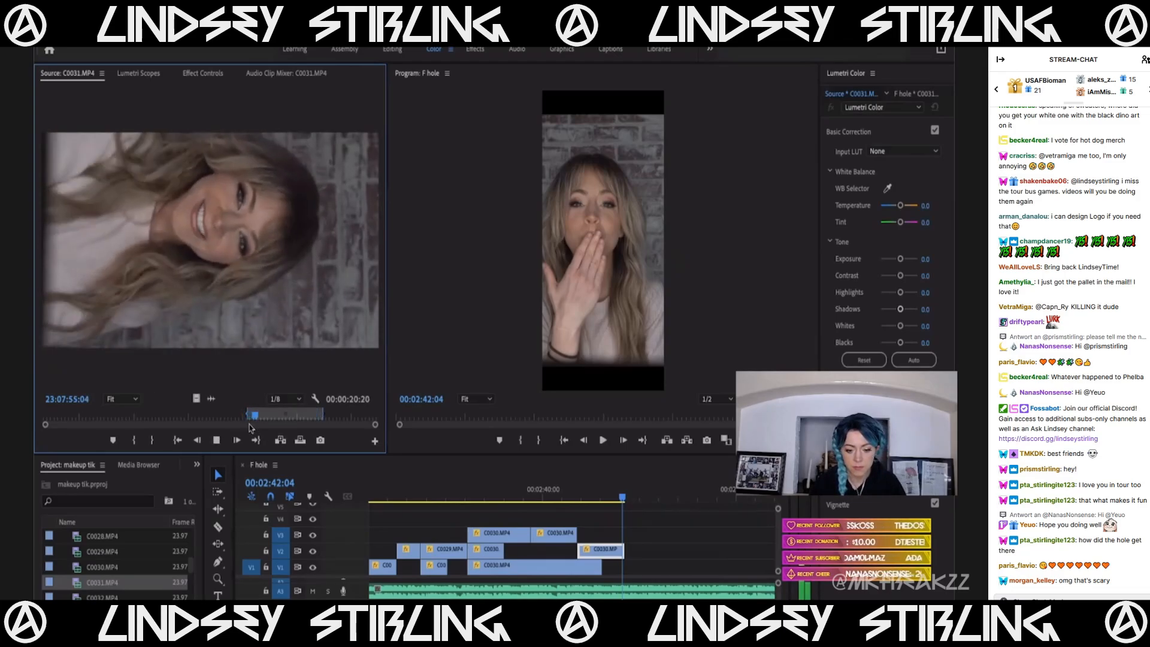
{"action": "key", "text": "o"}
{"action": "key", "text": "space"}
Place only the C0031.MP4 range's video on V2 after the last C0030.MP4 clip, in vertical framing, and check it.
{"action": "left_click_drag", "start_coordinate": [194, 395], "coordinate": [639, 557]}
{"action": "left_click", "coordinate": [639, 557]}
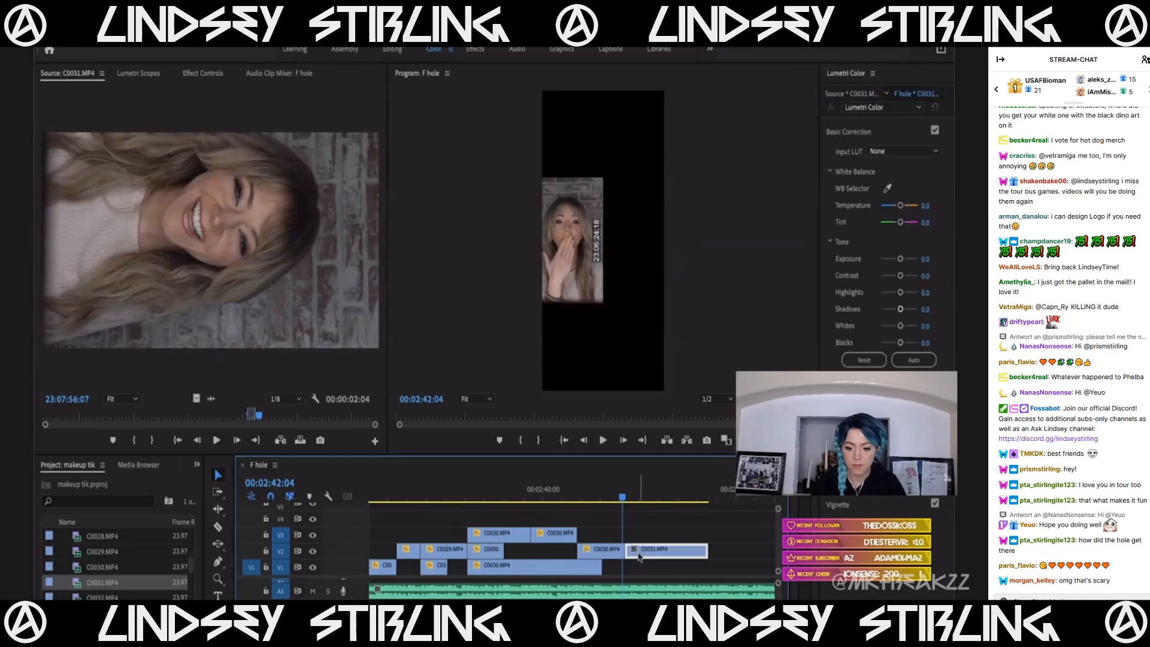
{"action": "left_click", "coordinate": [618, 498]}
{"action": "left_click_drag", "start_coordinate": [618, 498], "coordinate": [683, 502]}
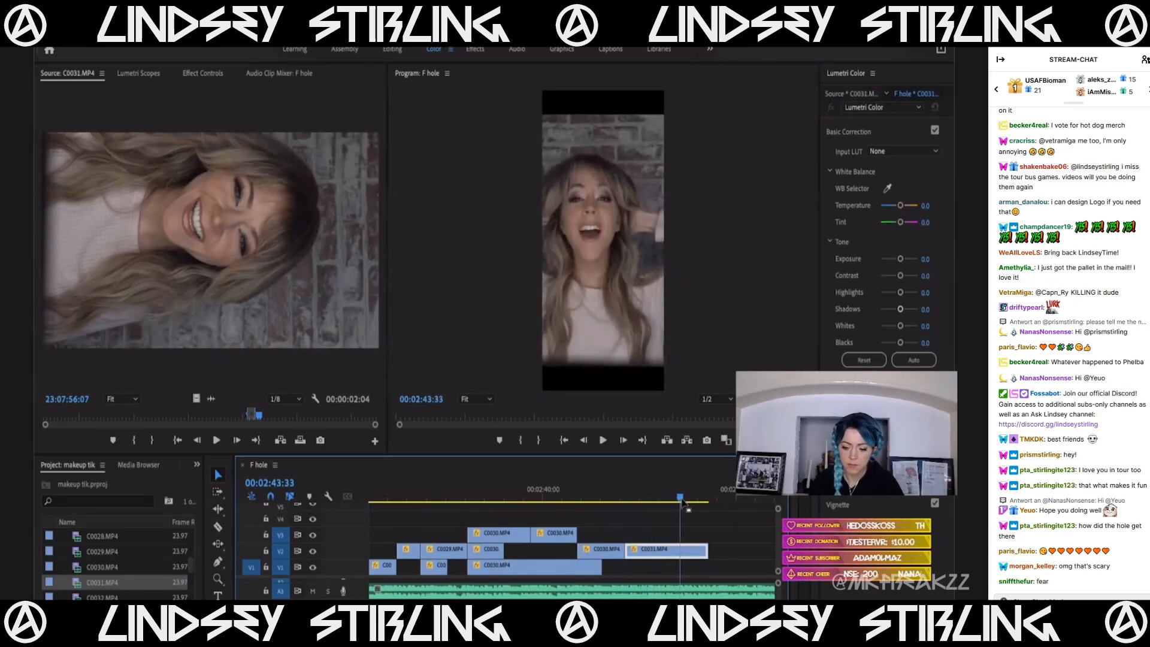
Try in points in C0031.MP4 around 23:08:04:15, where the pink box is held up, and play from them.
{"action": "left_click", "coordinate": [288, 416]}
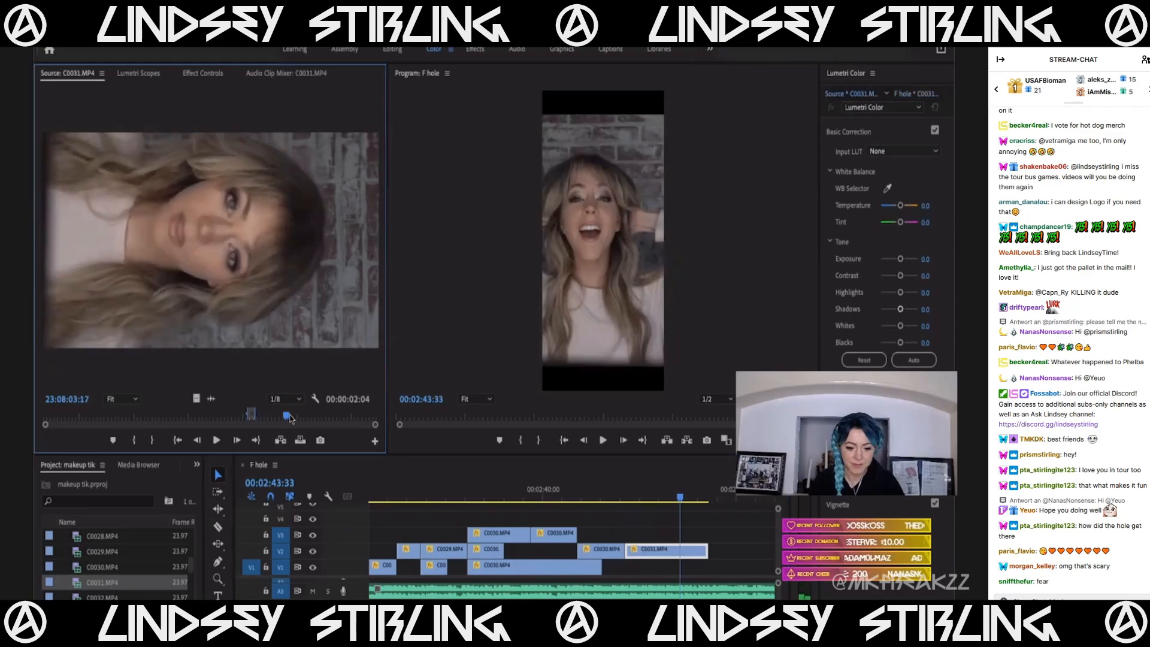
{"action": "left_click_drag", "start_coordinate": [295, 419], "coordinate": [291, 420]}
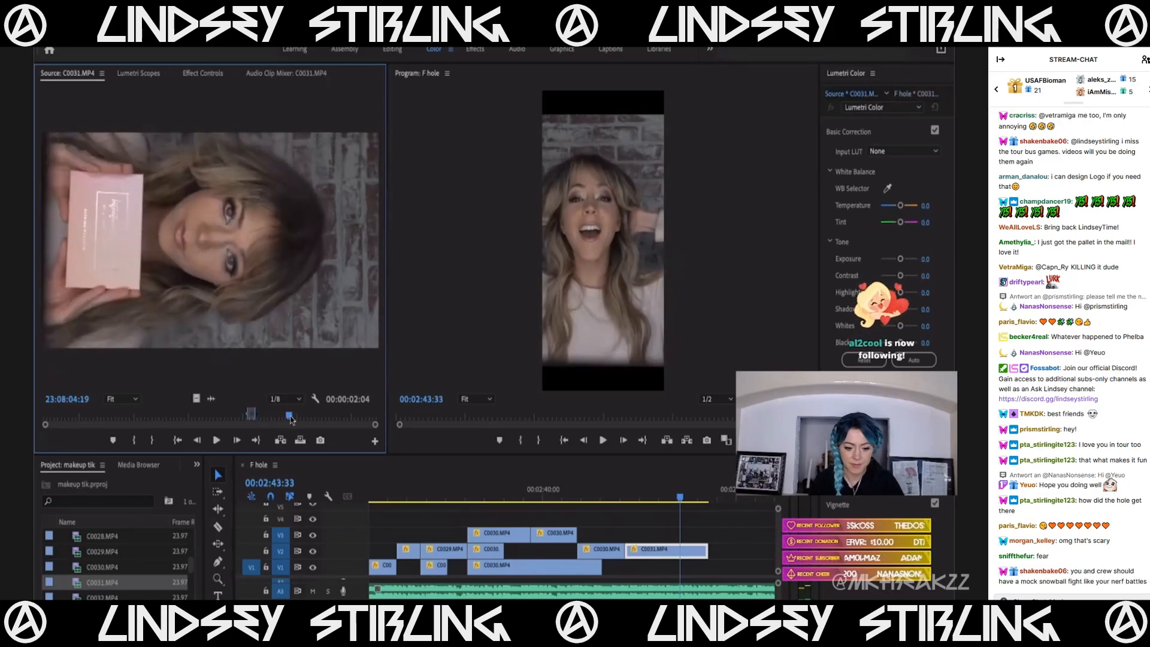
{"action": "key", "text": "i"}
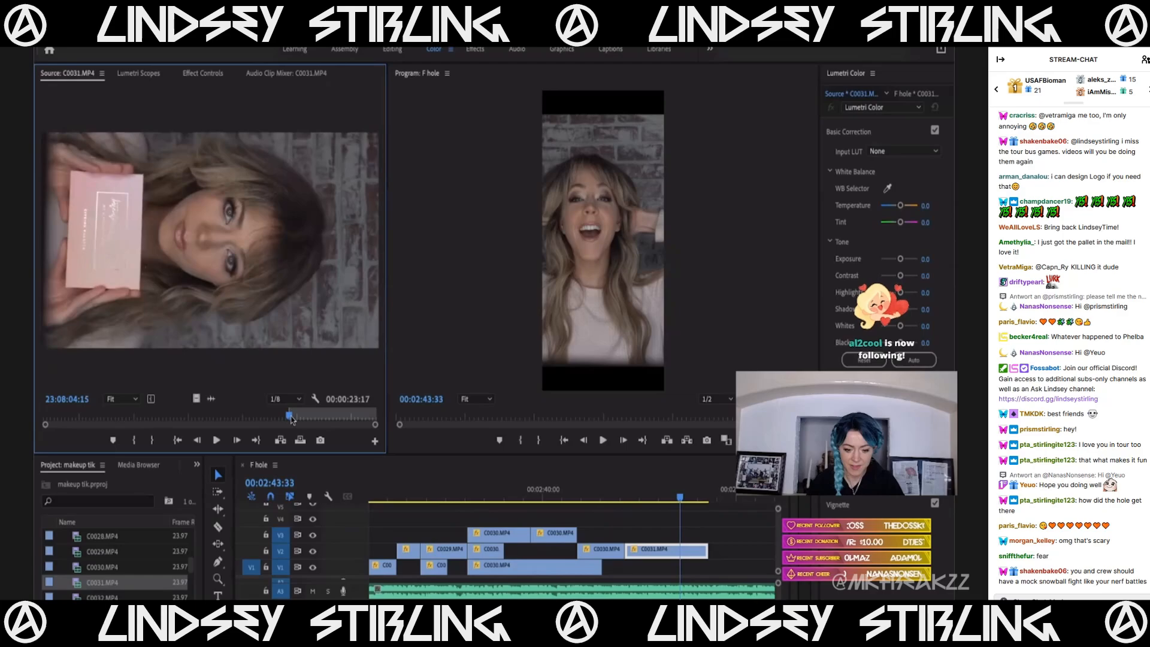
{"action": "key", "text": "space"}
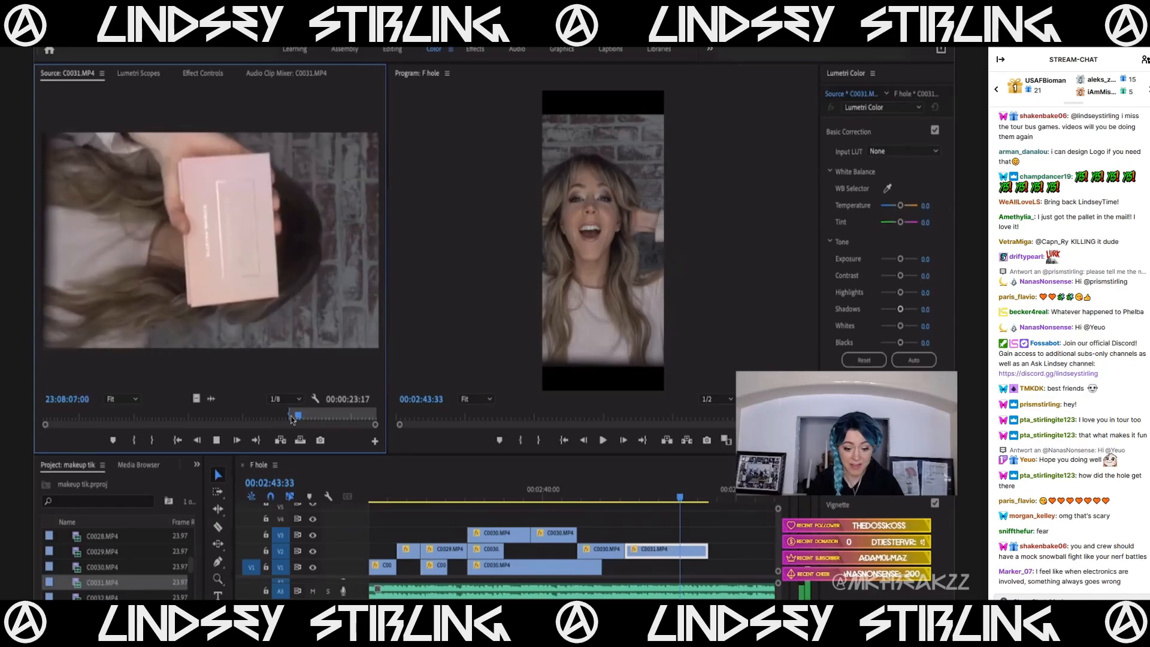
{"action": "key", "text": "space"}
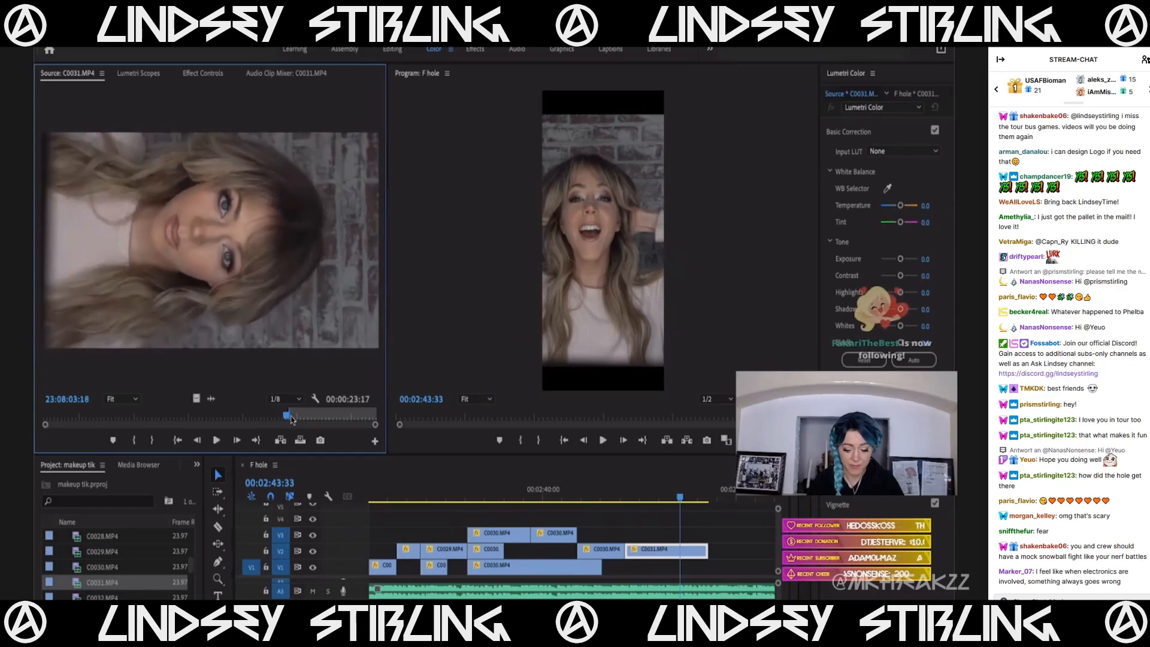
{"action": "key", "text": "i"}
{"action": "key", "text": "space"}
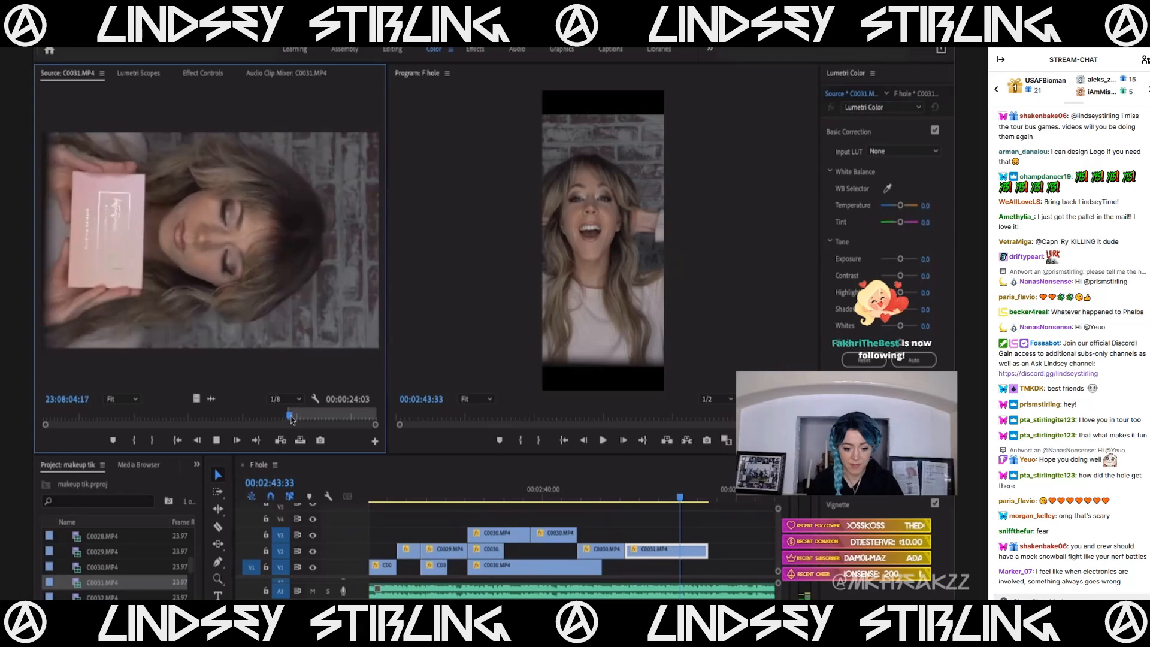
Try marking a 00:00:01:14 range of C0031.MP4 ending at 23:07:23:01, around the raised pink box.
{"action": "left_click", "coordinate": [100, 417]}
{"action": "left_click_drag", "start_coordinate": [100, 418], "coordinate": [100, 418]}
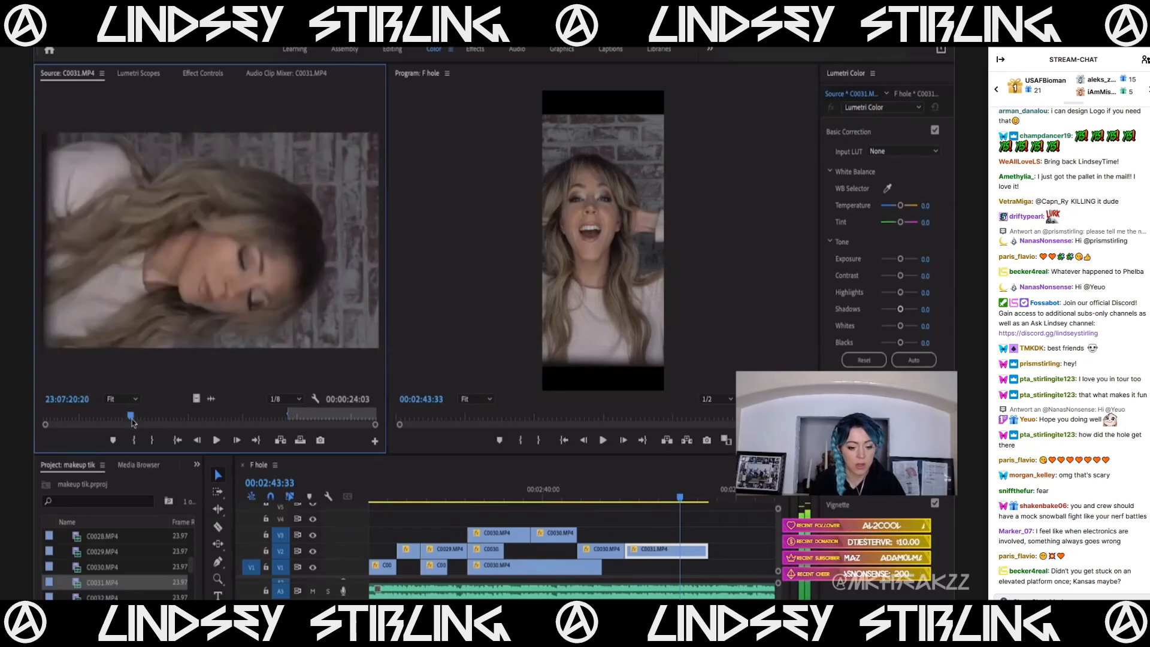
{"action": "key", "text": "i"}
{"action": "key", "text": "space"}
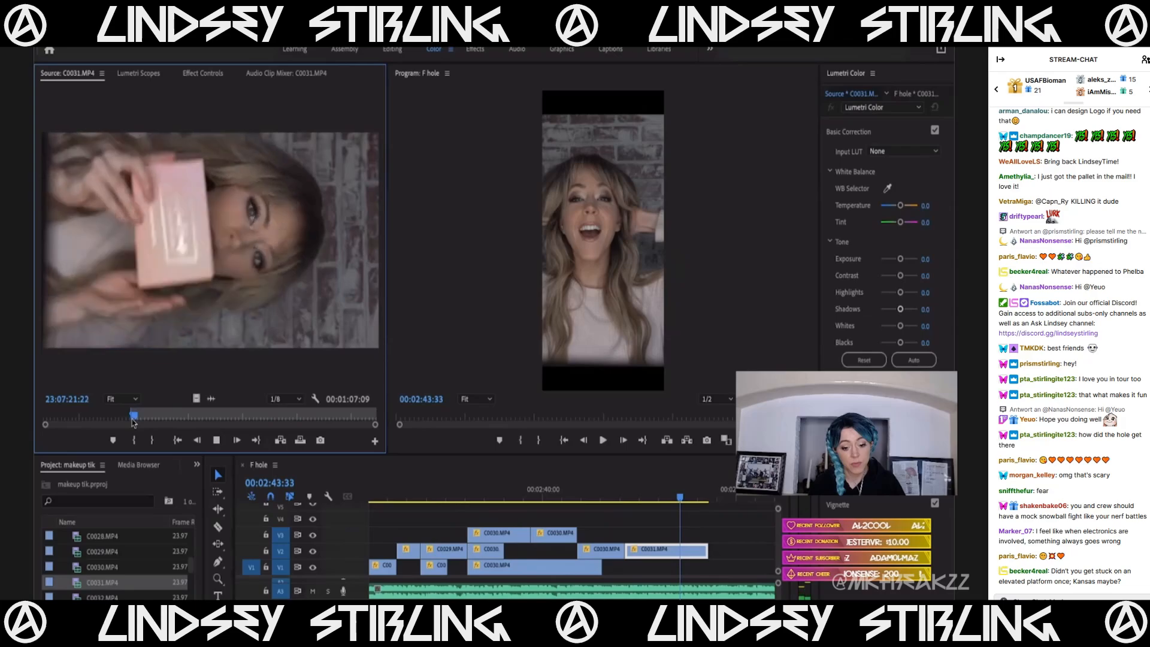
{"action": "key", "text": "o"}
{"action": "key", "text": "space"}
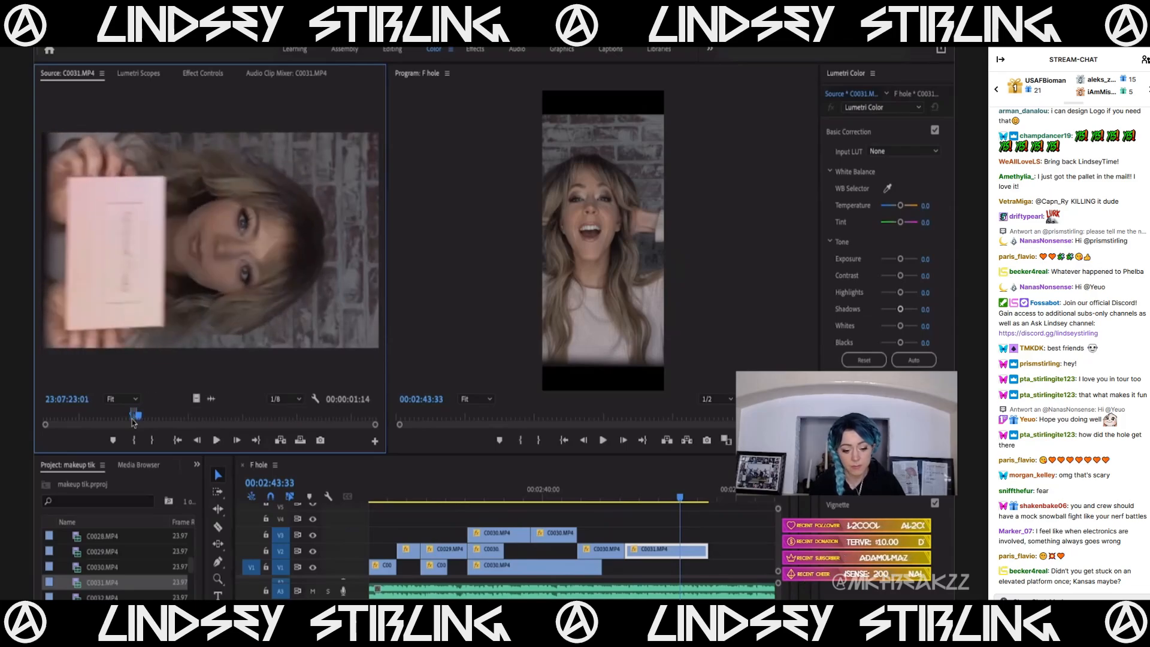
Mark a 00:00:01:06 range of C0031.MP4 ending at 23:07:07:00.
{"action": "left_click_drag", "start_coordinate": [64, 418], "coordinate": [72, 416]}
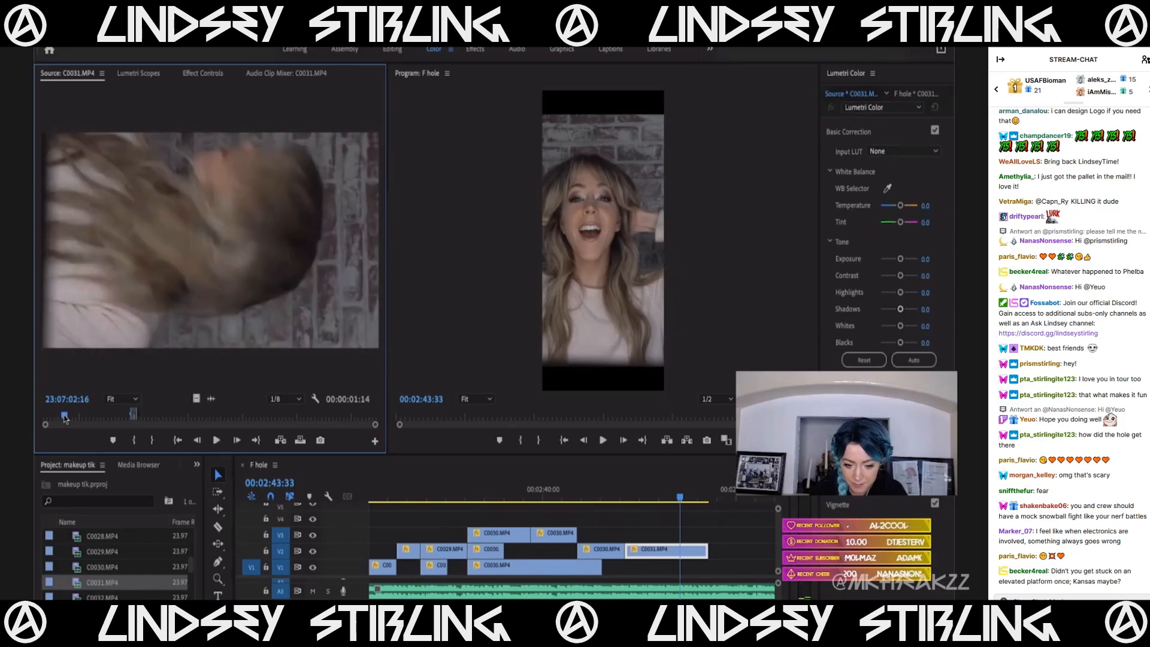
{"action": "key", "text": "i"}
{"action": "key", "text": "space"}
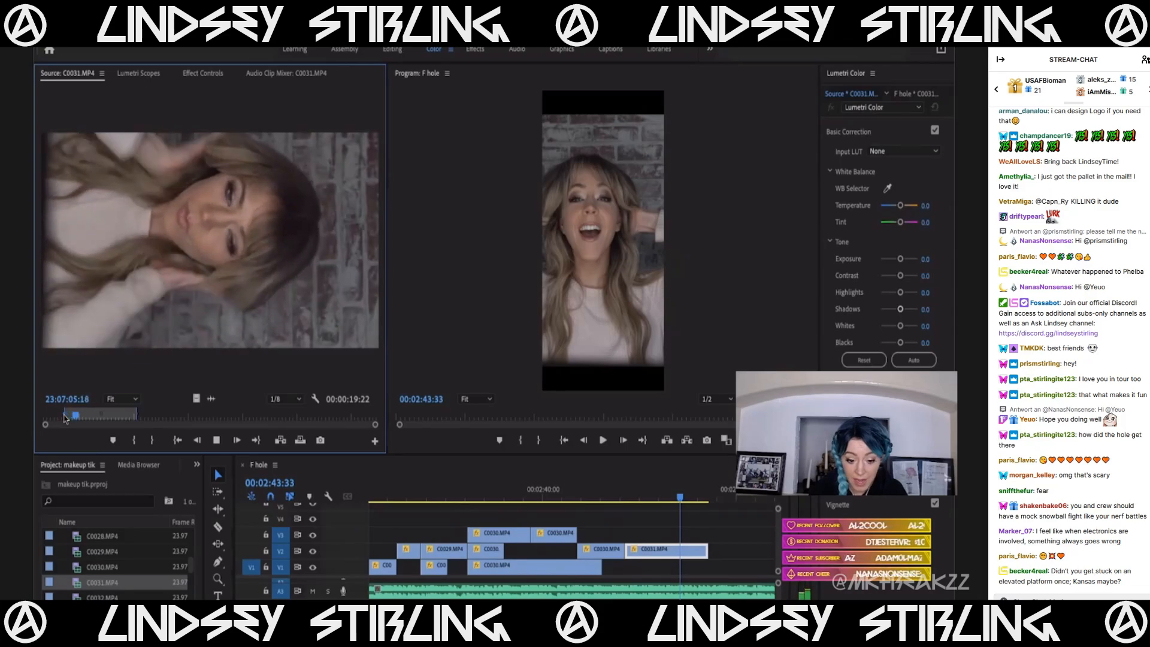
{"action": "key", "text": "space"}
{"action": "key", "text": "Left"}
{"action": "key", "text": "Left"}
{"action": "key", "text": "Left"}
{"action": "key", "text": "Left"}
{"action": "key", "text": "Left"}
{"action": "key", "text": "Left"}
{"action": "key", "text": "Left"}
{"action": "key", "text": "Left"}
{"action": "key", "text": "Left"}
{"action": "key", "text": "Left"}
{"action": "key", "text": "Left"}
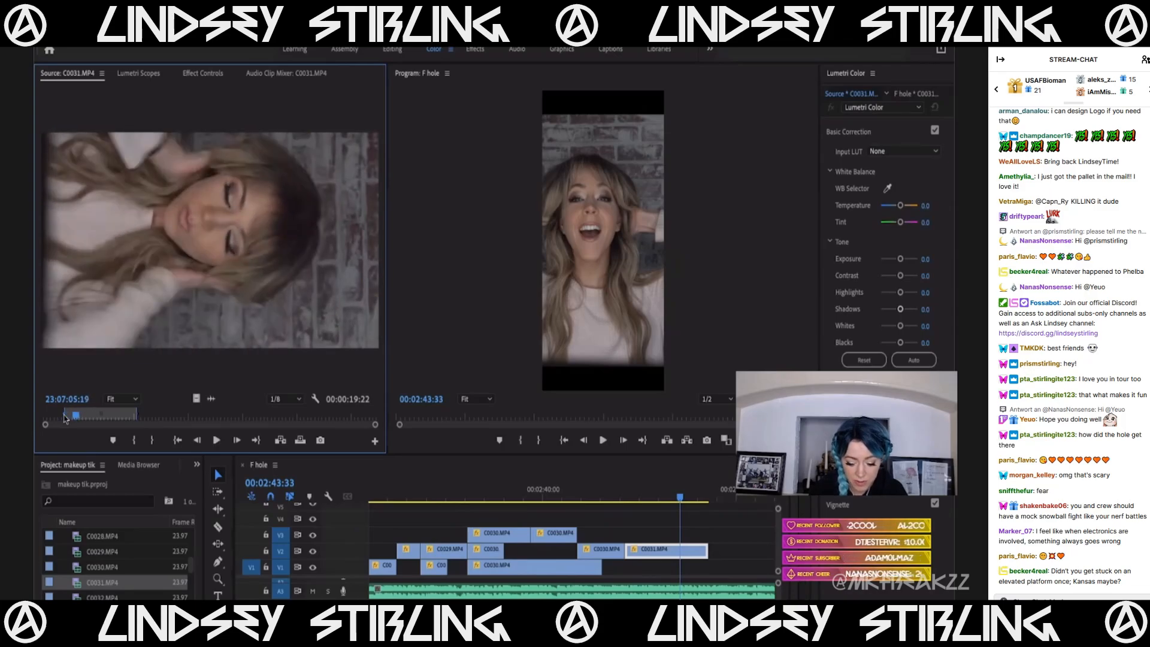
{"action": "key", "text": "space"}
{"action": "key", "text": "space"}
{"action": "key", "text": "o"}
Place only this range's video on V3 at the end of the V2 C0031.MP4 clip and paste the vertical framing attributes onto it.
{"action": "left_click_drag", "start_coordinate": [195, 398], "coordinate": [704, 534]}
{"action": "key", "text": "space"}
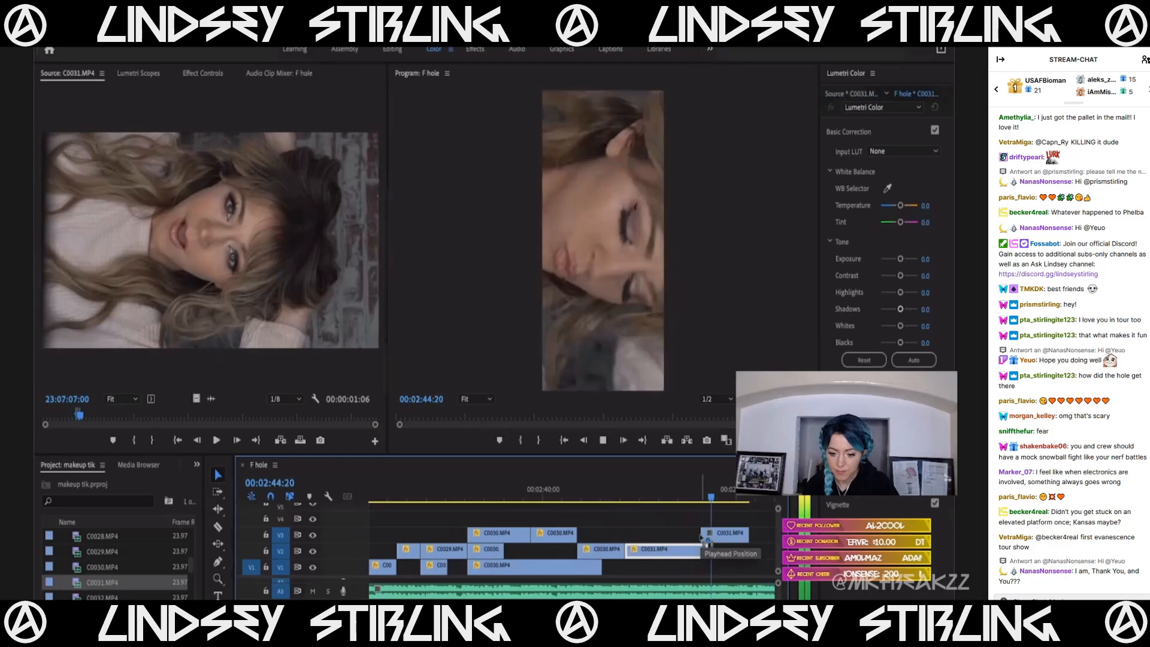
{"action": "left_click", "coordinate": [732, 539]}
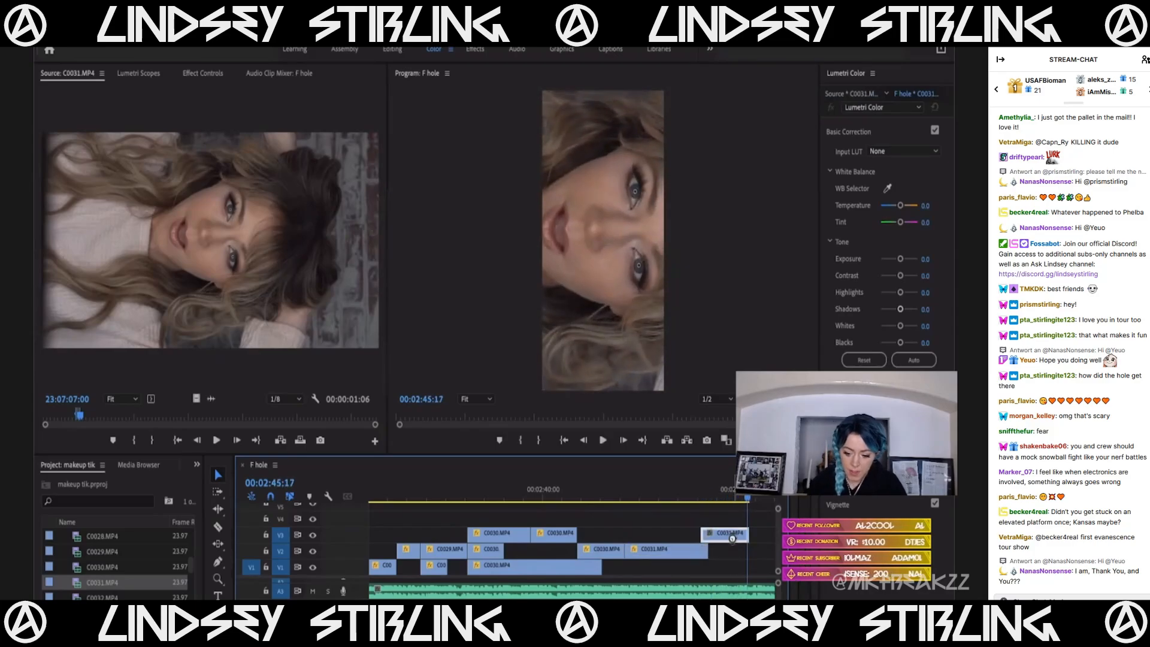
{"action": "key", "text": "super+alt+v"}
Play the whole second version back from its start near 00:02:20:27.
{"action": "key", "text": "minus"}
{"action": "key", "text": "minus"}
{"action": "scroll", "coordinate": [722, 541], "scroll_direction": "left", "scroll_amount": 3}
{"action": "key", "text": "minus"}
{"action": "left_click", "coordinate": [479, 496]}
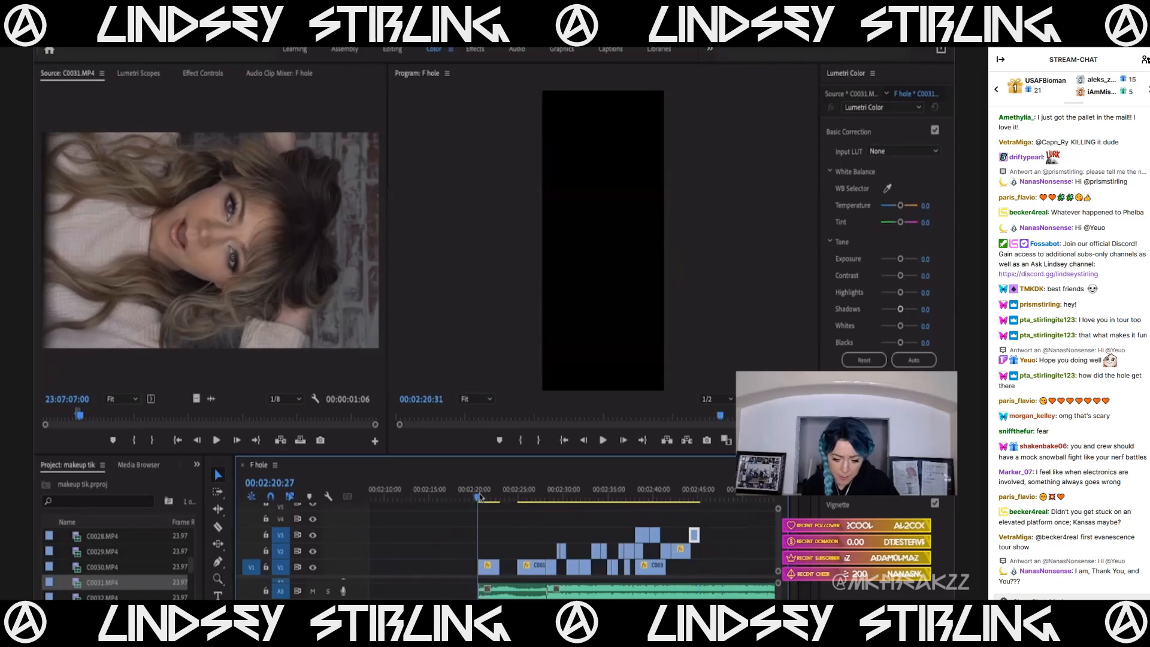
{"action": "key", "text": "space"}
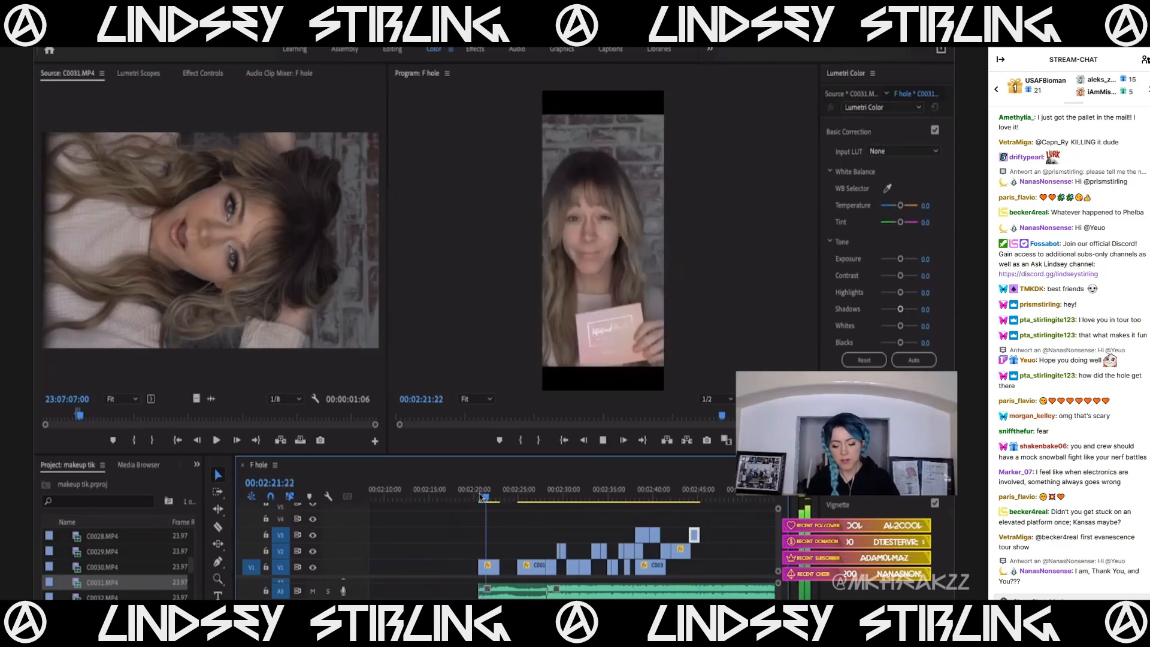
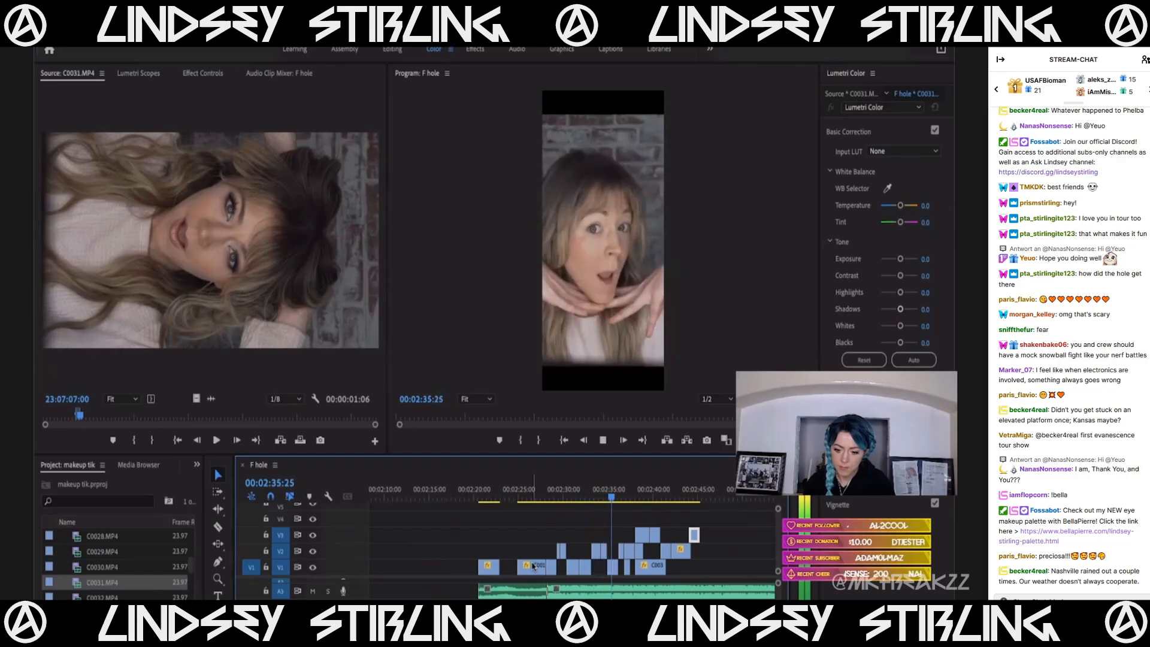
Move the second V1 clip of the second version earlier so it starts at the end of the opening clip.
{"action": "left_click", "coordinate": [539, 558]}
{"action": "left_click", "coordinate": [535, 498]}
{"action": "left_click", "coordinate": [487, 498]}
{"action": "key", "text": "space"}
{"action": "left_click_drag", "start_coordinate": [526, 565], "coordinate": [511, 570]}
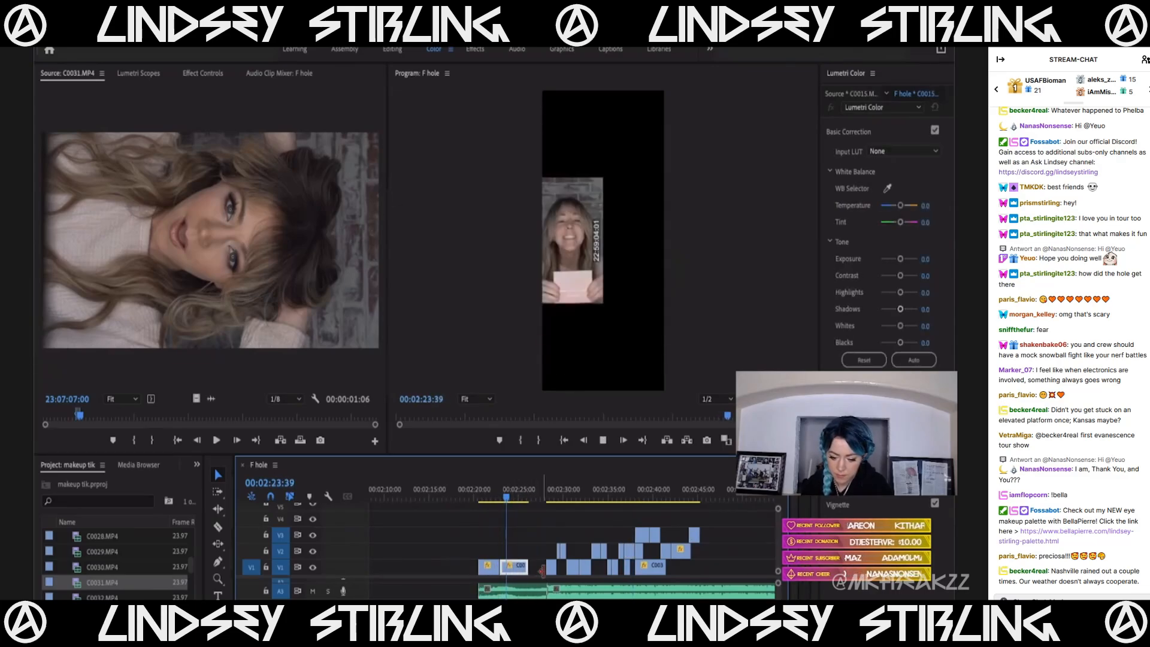
{"action": "key", "text": "space"}
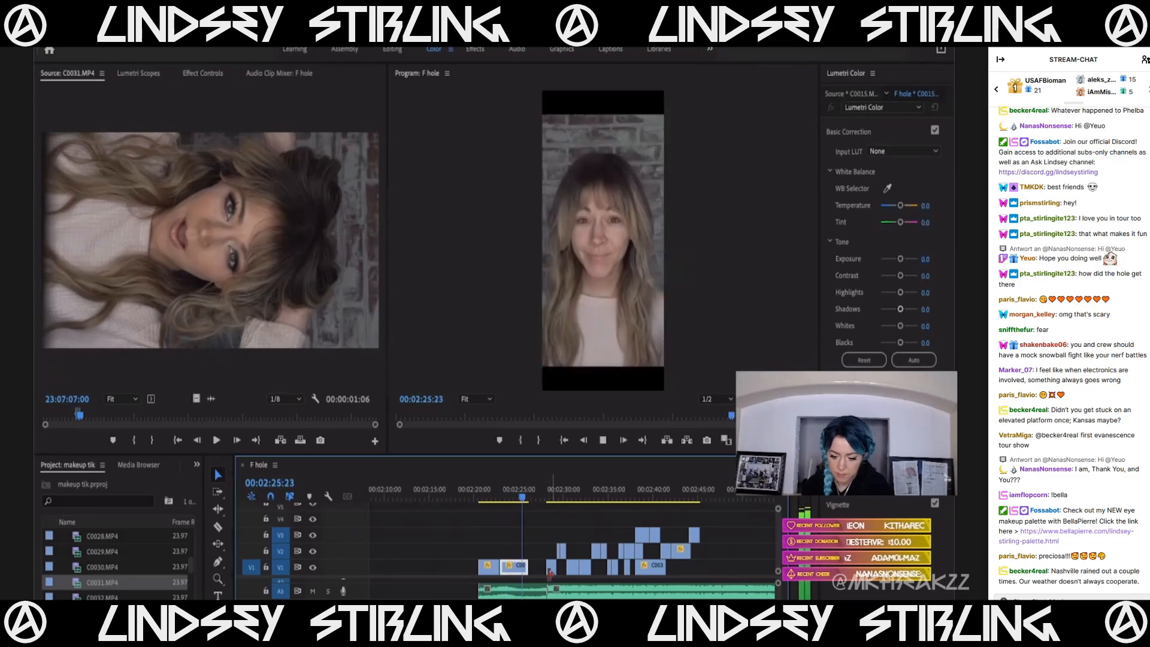
Try extending the second clip's end to the start of C0016.MP4, and undo the extension.
{"action": "key", "text": "equal"}
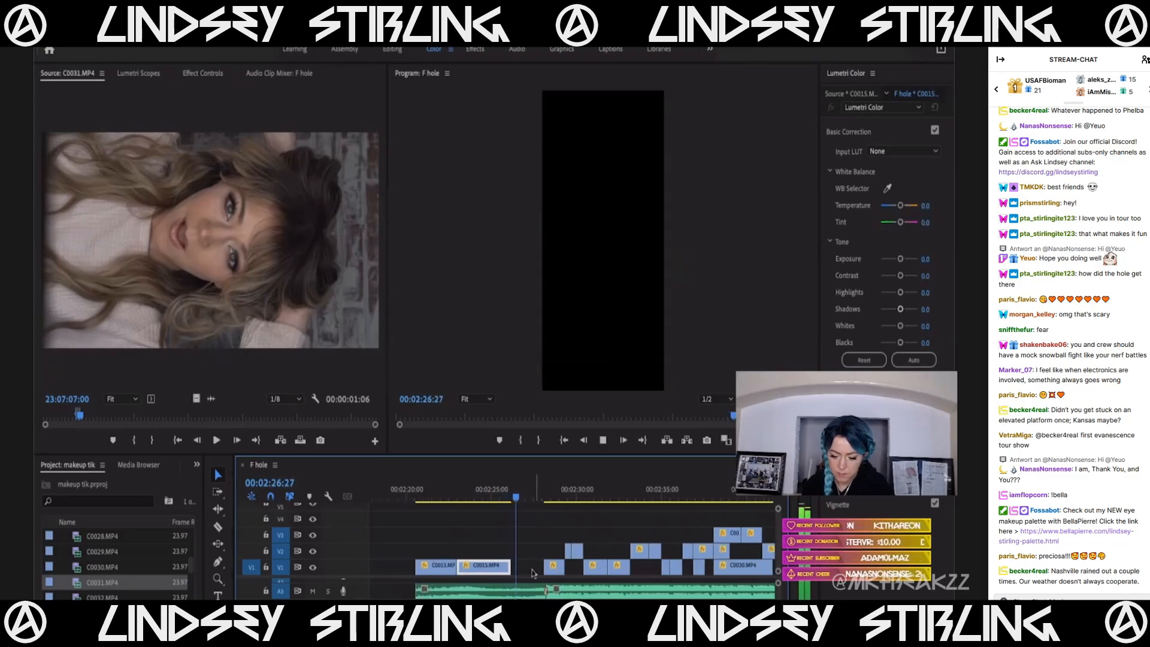
{"action": "key", "text": "space"}
{"action": "left_click_drag", "start_coordinate": [512, 567], "coordinate": [546, 569]}
{"action": "key", "text": "space"}
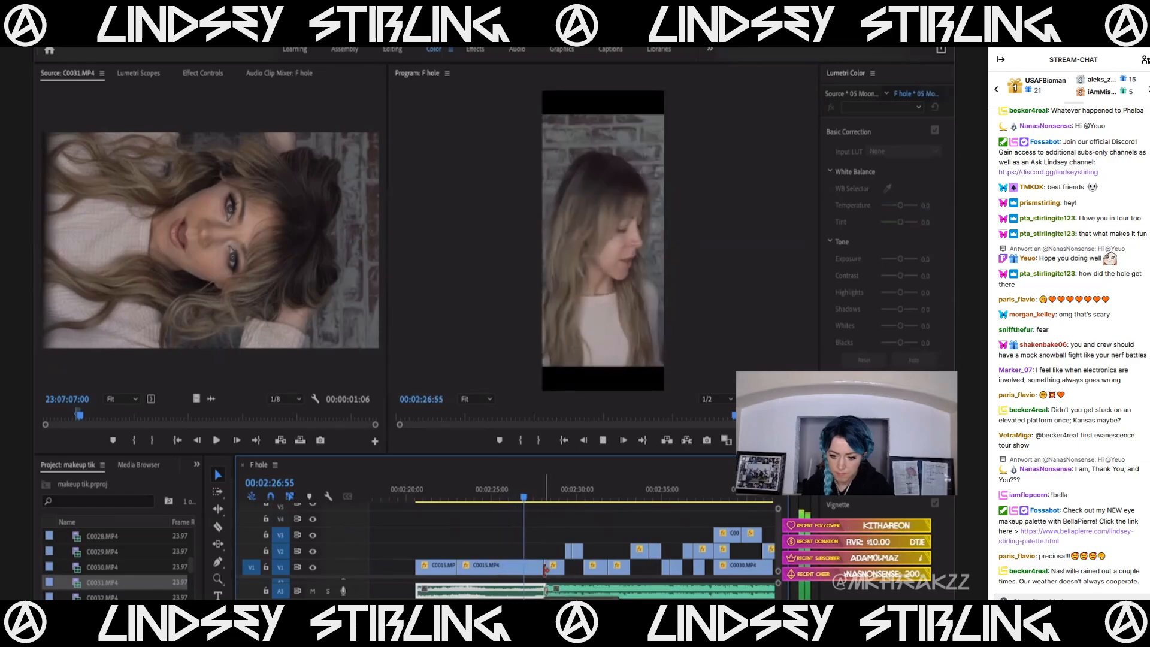
{"action": "key", "text": "space"}
{"action": "key", "text": "ctrl+z"}
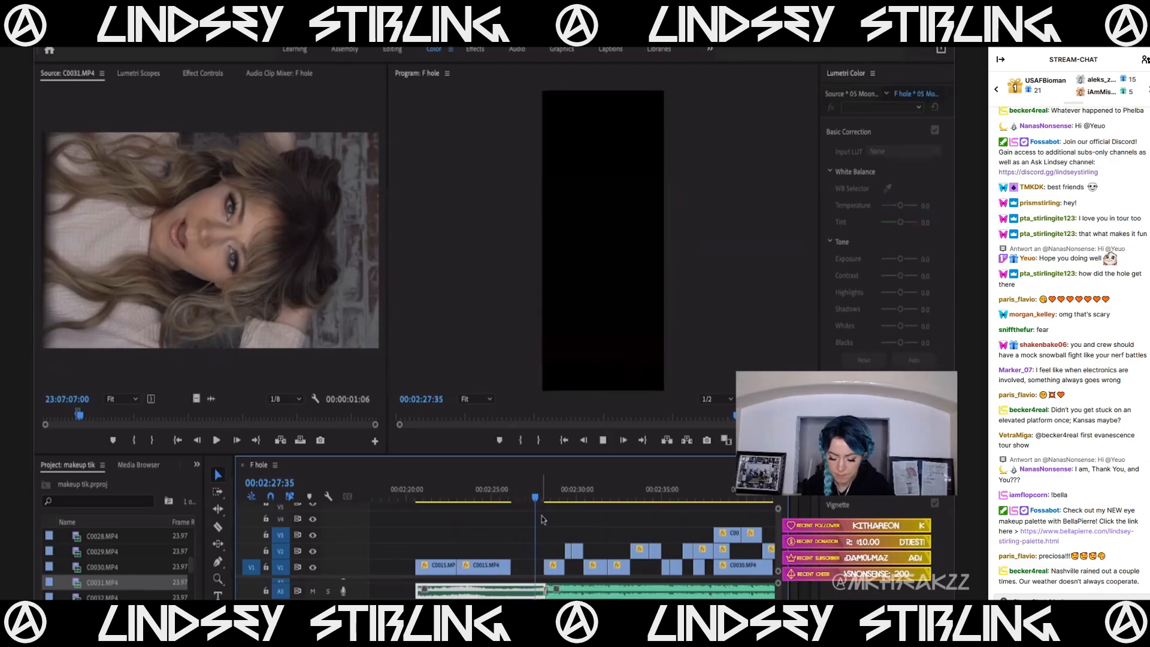
Move C0016.MP4 on V1 back to the end of the second clip and play across the join.
{"action": "key", "text": "space"}
{"action": "key", "text": "space"}
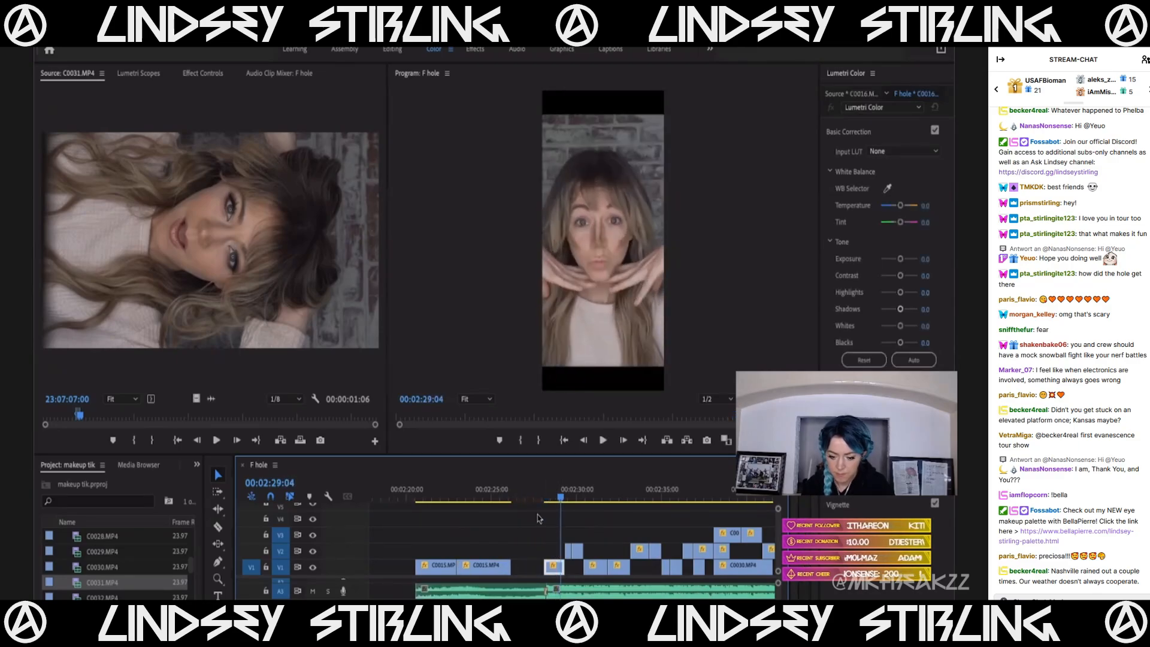
{"action": "left_click", "coordinate": [512, 500]}
{"action": "left_click_drag", "start_coordinate": [551, 568], "coordinate": [519, 571]}
{"action": "left_click", "coordinate": [509, 507]}
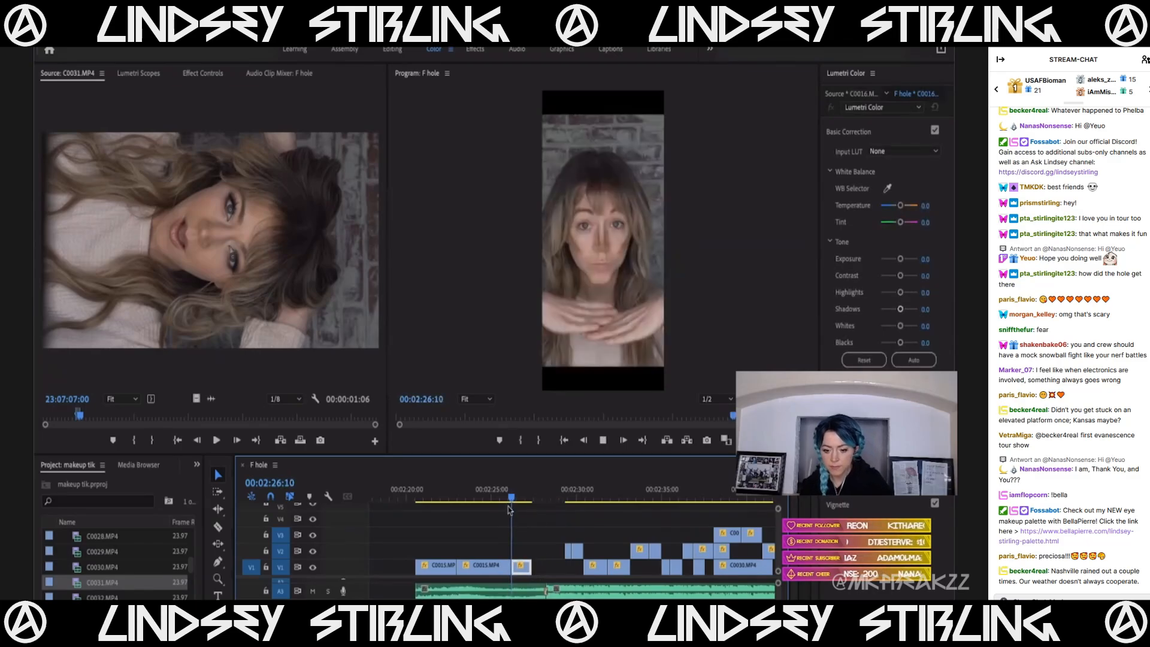
{"action": "key", "text": "space"}
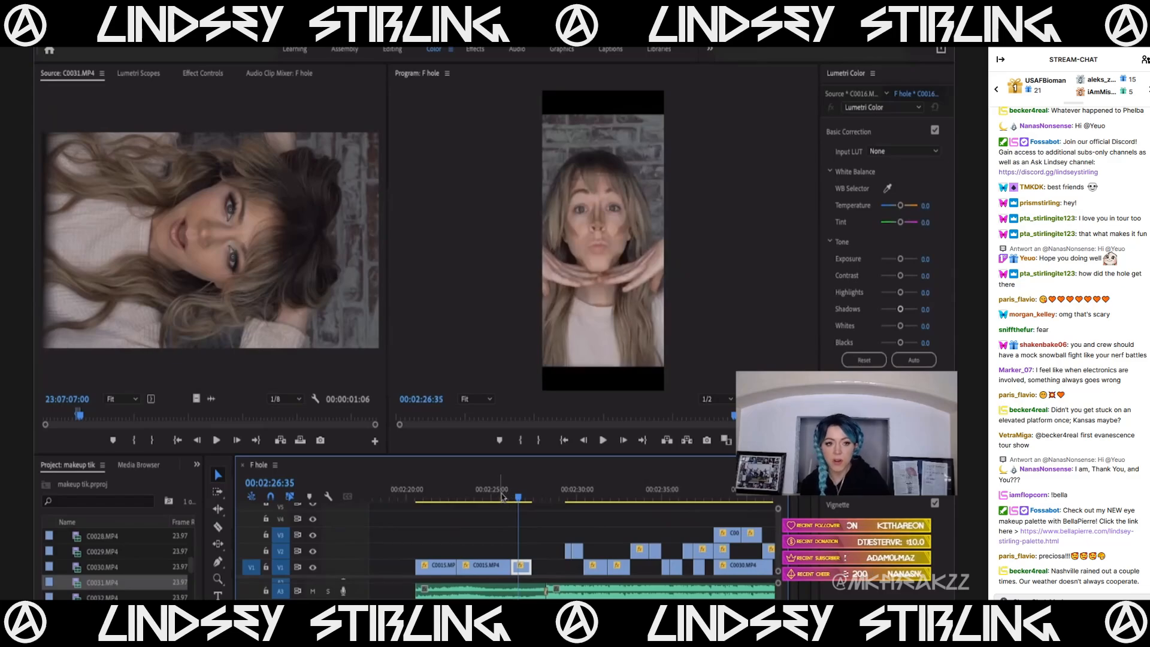
{"action": "left_click", "coordinate": [502, 496]}
{"action": "scroll", "coordinate": [523, 526], "scroll_direction": "up", "scroll_amount": 3}
{"action": "key", "text": "space"}
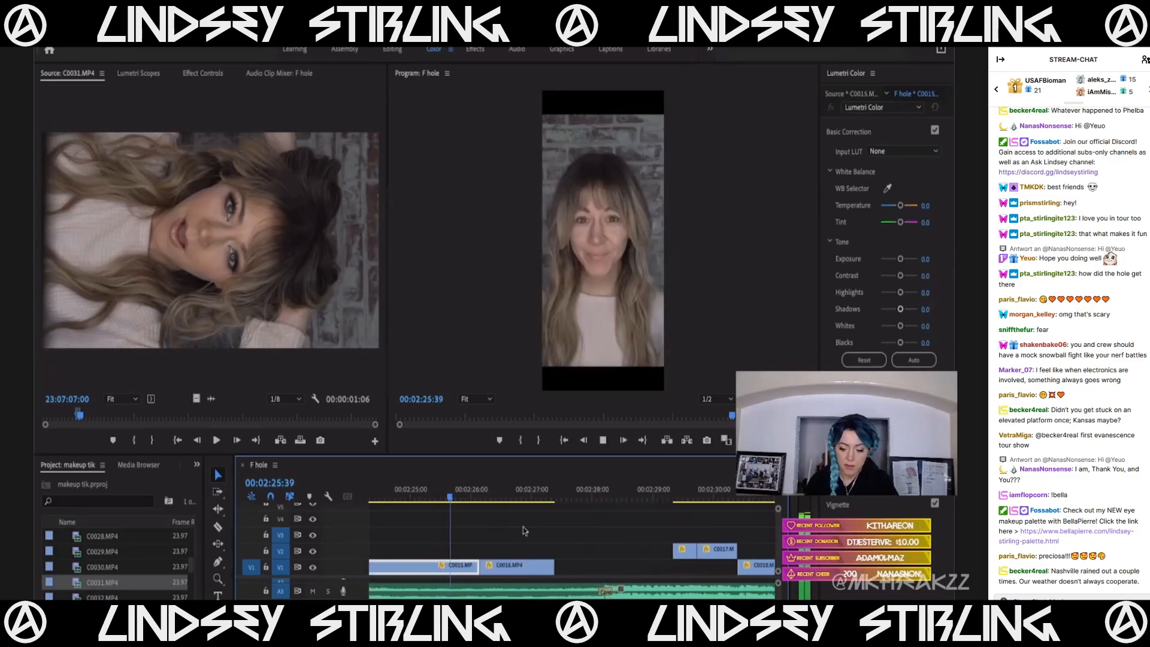
Move the two short V2 clips, including C0017.MP4, back to the end of C0016.MP4.
{"action": "key", "text": "space"}
{"action": "left_click_drag", "start_coordinate": [684, 550], "coordinate": [595, 556]}
{"action": "key", "text": "space"}
{"action": "left_click_drag", "start_coordinate": [559, 498], "coordinate": [485, 493]}
{"action": "left_click", "coordinate": [493, 499]}
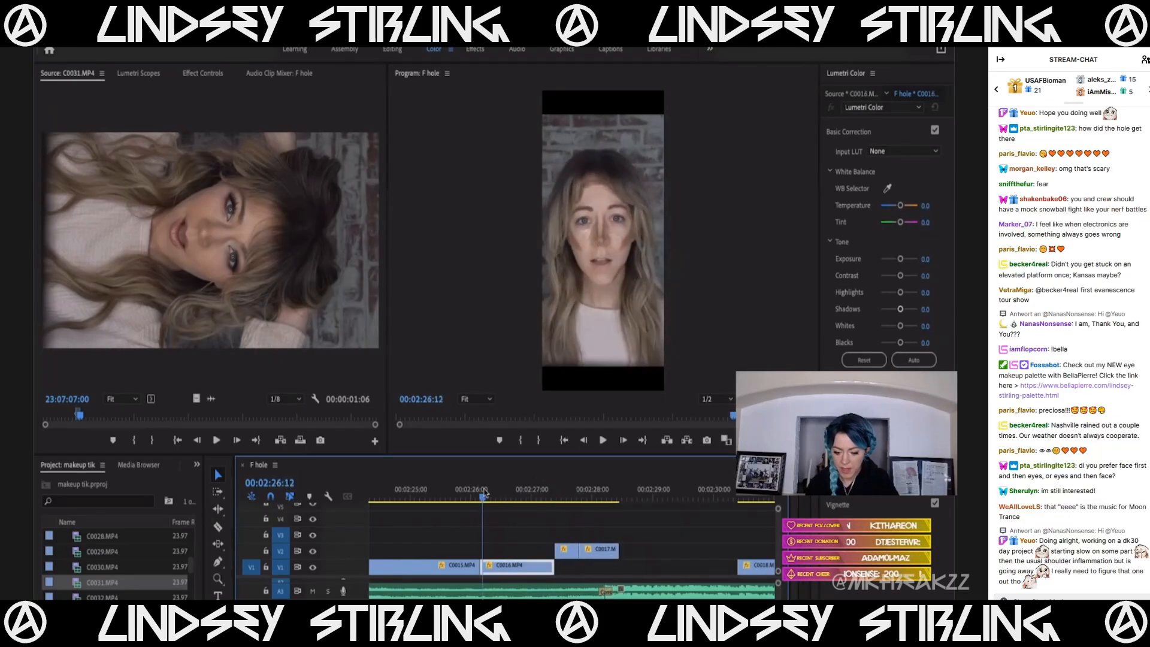
Start the two V2 clips over C0016.MP4 at 00:02:26:39 and shorten them into quick cuts.
{"action": "key", "text": "space"}
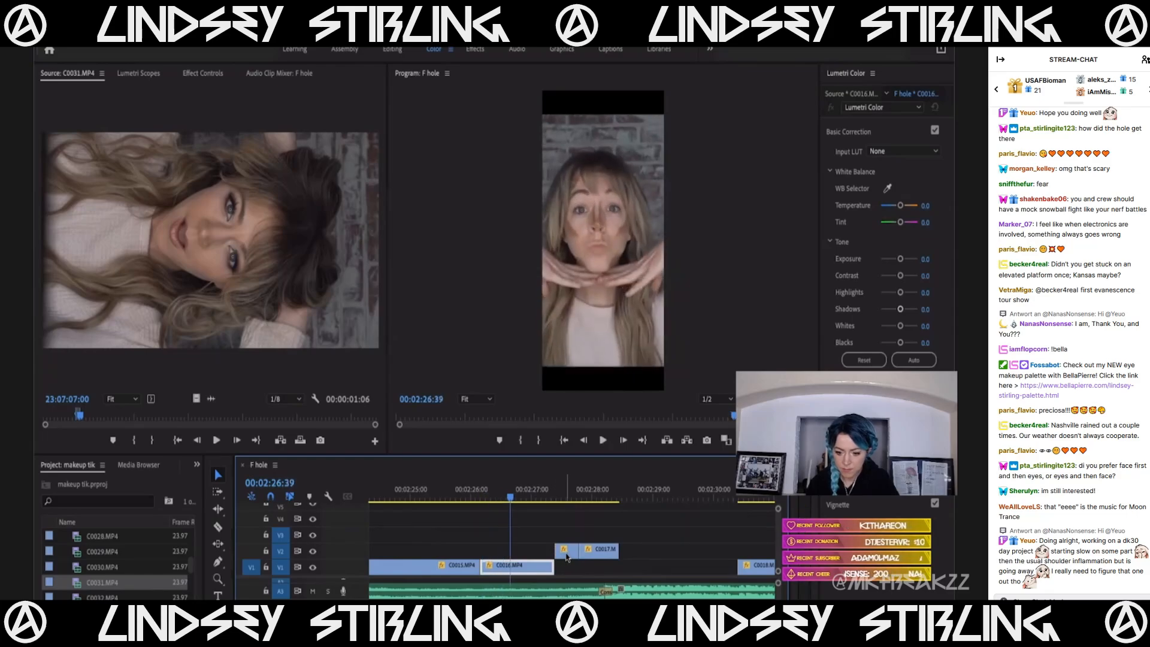
{"action": "mouse_move", "coordinate": [566, 556]}
{"action": "left_mouse_down"}
{"action": "mouse_move", "coordinate": [527, 557]}
{"action": "mouse_move", "coordinate": [560, 557]}
{"action": "mouse_move", "coordinate": [544, 557]}
{"action": "left_mouse_up"}
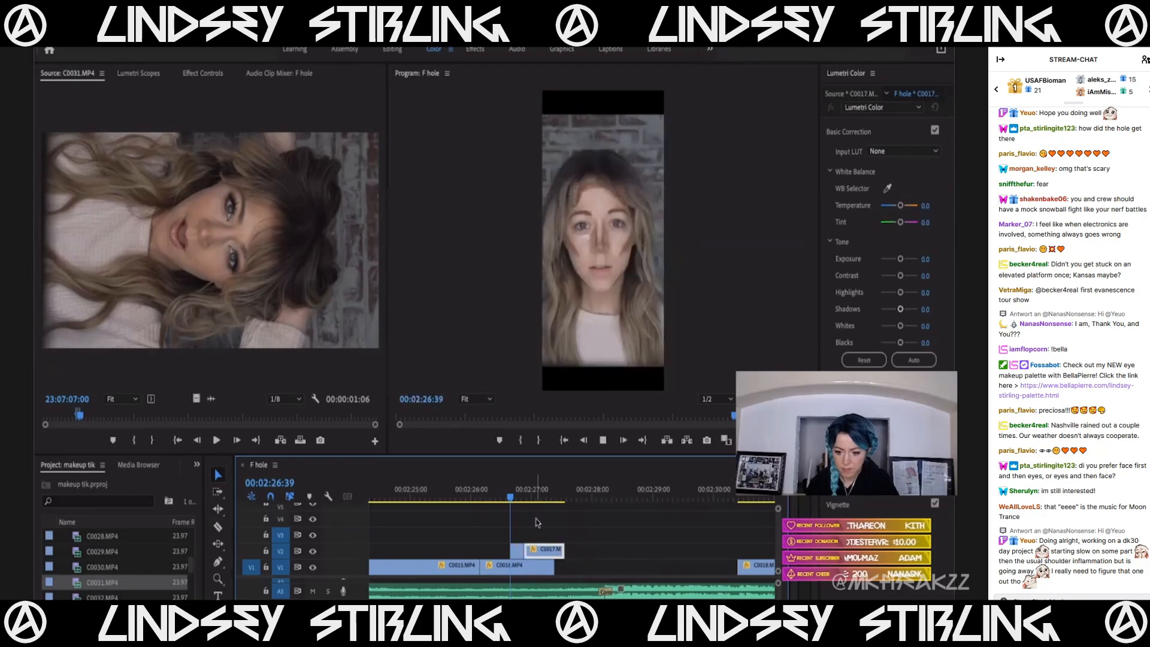
{"action": "key", "text": "space"}
{"action": "left_click_drag", "start_coordinate": [568, 550], "coordinate": [539, 567]}
Move C0018.MP4 on V1 back to the end of C0016.MP4, play it and shorten its end.
{"action": "key", "text": "minus"}
{"action": "left_click", "coordinate": [645, 496]}
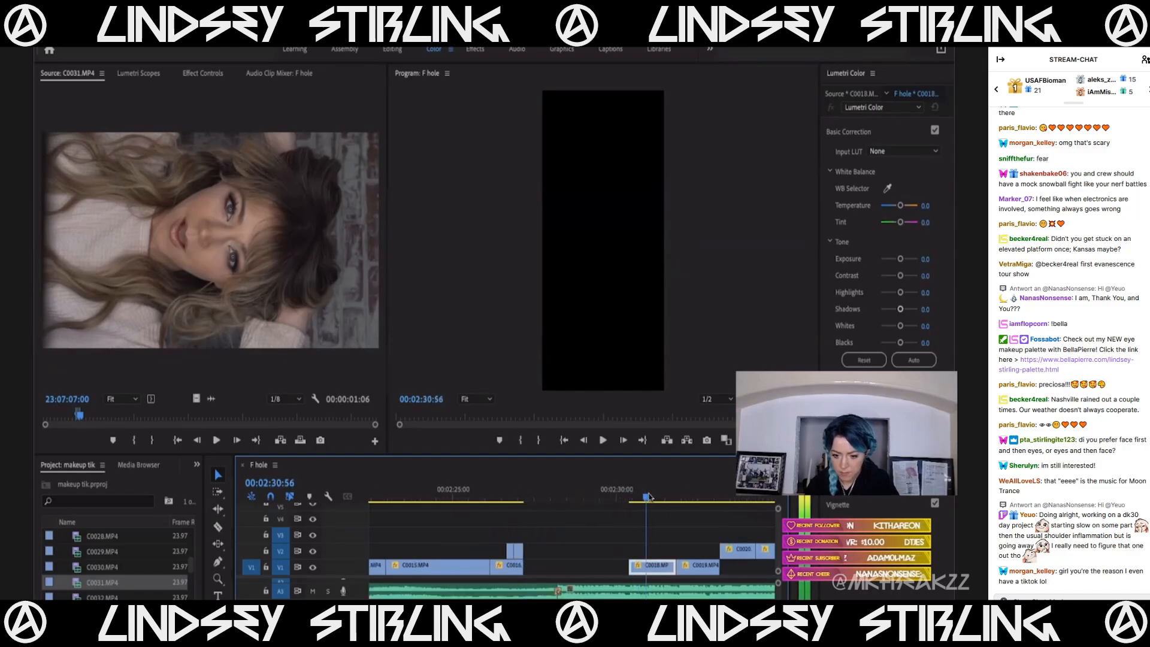
{"action": "left_click_drag", "start_coordinate": [648, 497], "coordinate": [649, 493]}
{"action": "left_click_drag", "start_coordinate": [652, 572], "coordinate": [546, 570]}
{"action": "left_click", "coordinate": [524, 496]}
{"action": "key", "text": "space"}
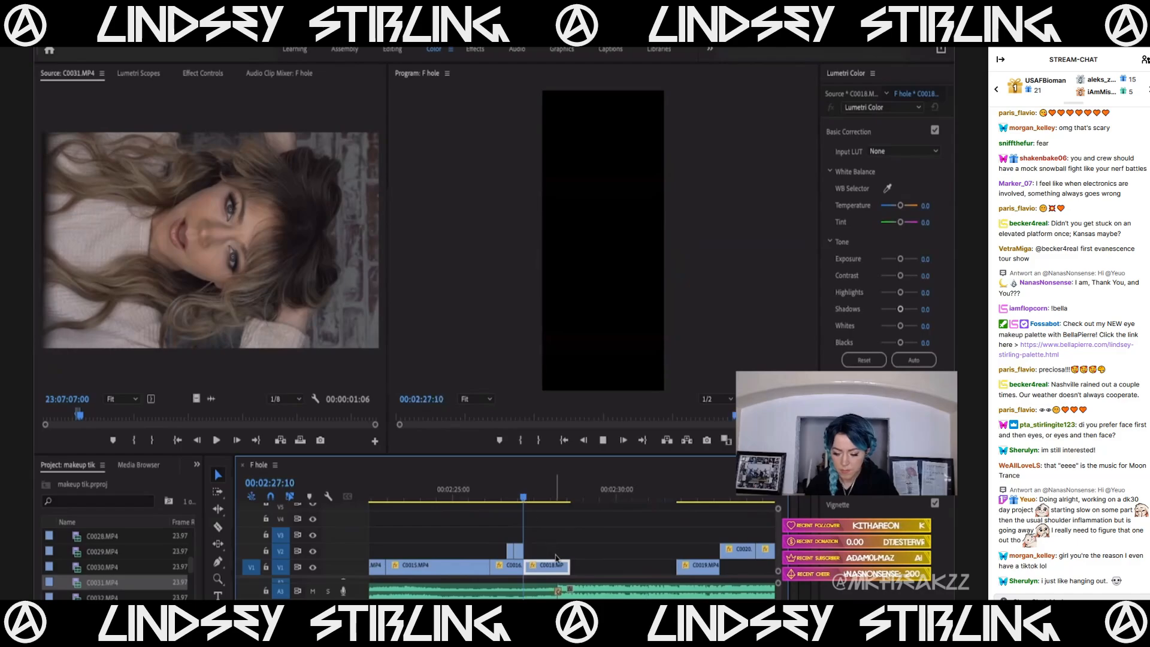
{"action": "key", "text": "space"}
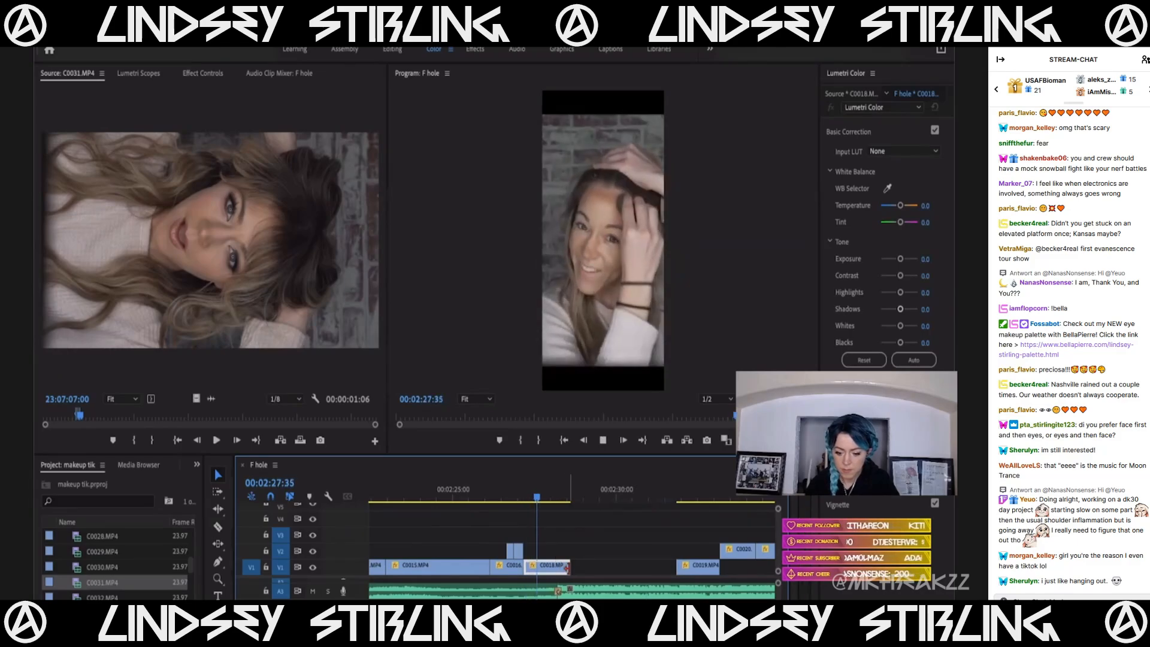
Move C0019.MP4 on V1 back to the end of C0018.MP4 and shorten its end after playing the cuts.
{"action": "left_click_drag", "start_coordinate": [659, 497], "coordinate": [708, 502]}
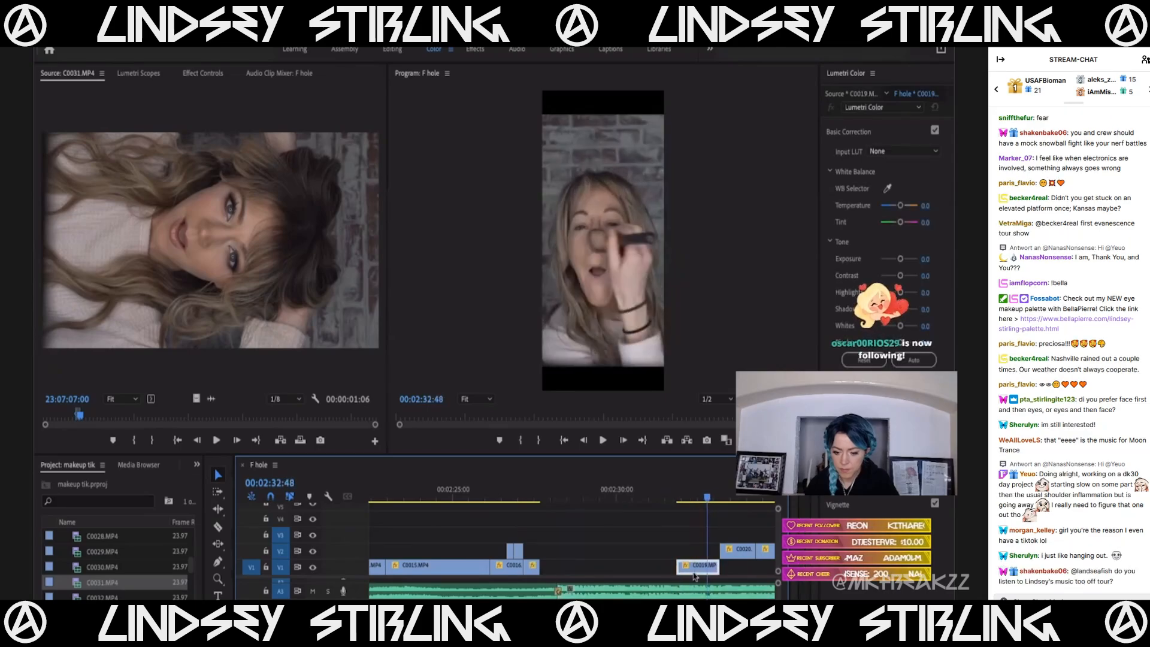
{"action": "left_click_drag", "start_coordinate": [679, 565], "coordinate": [548, 572]}
{"action": "key", "text": "Up"}
{"action": "key", "text": "Up"}
{"action": "key", "text": "Up"}
{"action": "key", "text": "Up"}
{"action": "key", "text": "space"}
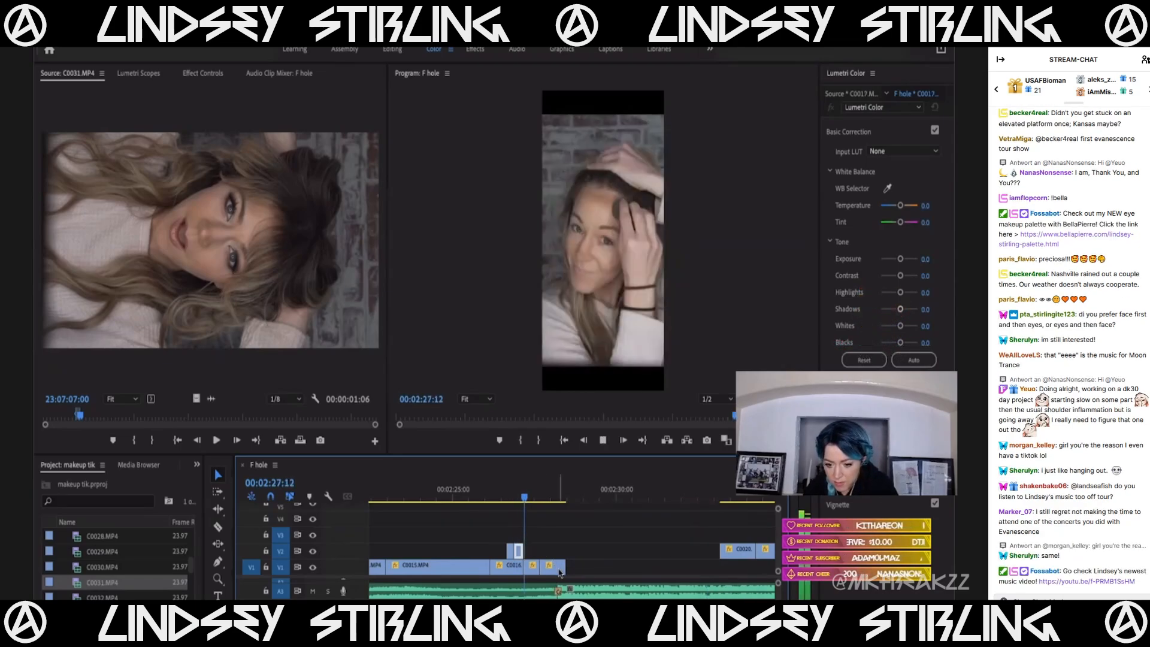
{"action": "key", "text": "space"}
{"action": "left_click_drag", "start_coordinate": [564, 567], "coordinate": [547, 567]}
Look over the remaining clips around 00:02:38:32 and play the tightened section from its start.
{"action": "left_click", "coordinate": [725, 491]}
{"action": "key", "text": "minus"}
{"action": "key", "text": "minus"}
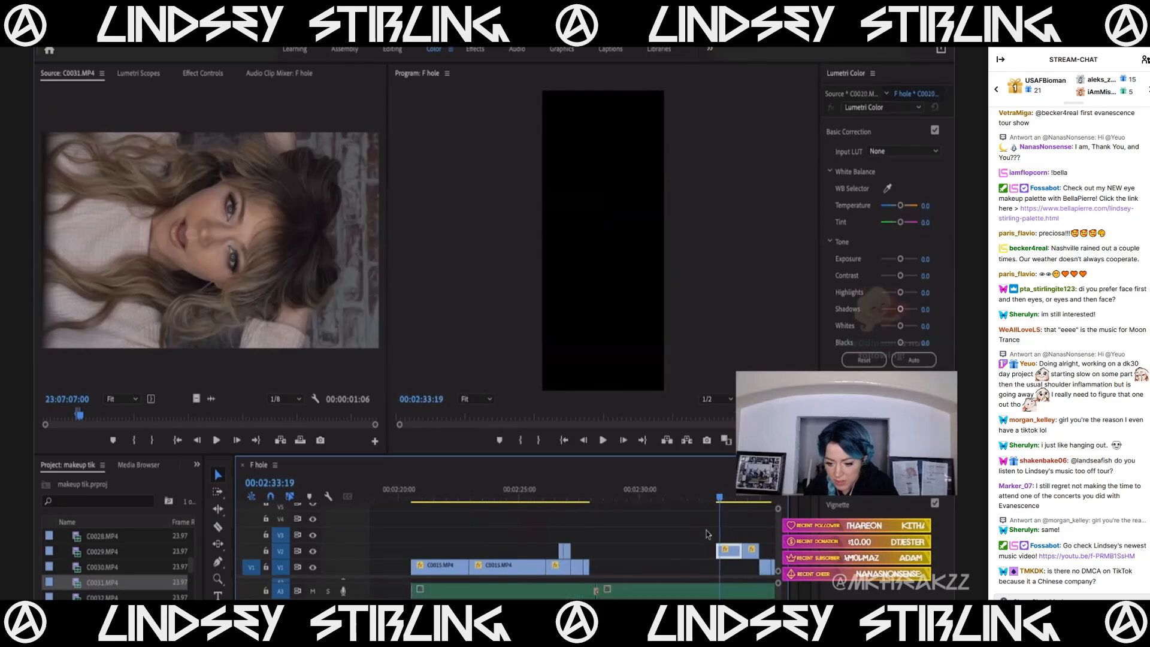
{"action": "left_click_drag", "start_coordinate": [723, 494], "coordinate": [759, 497]}
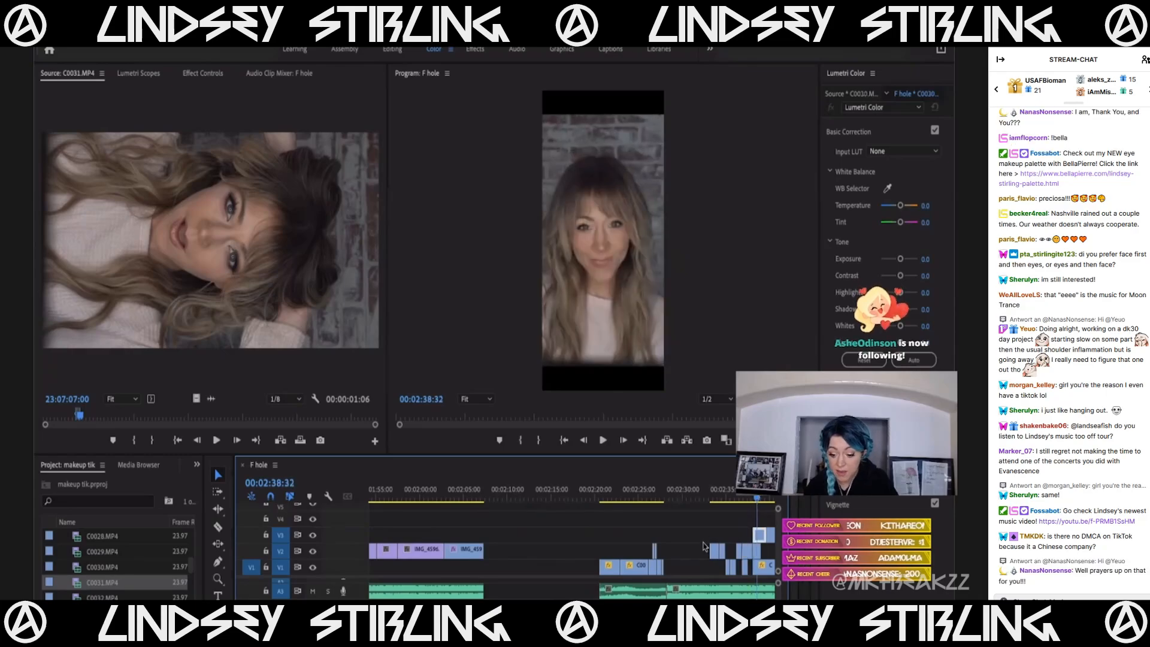
{"action": "scroll", "coordinate": [759, 497], "scroll_direction": "right", "scroll_amount": 3}
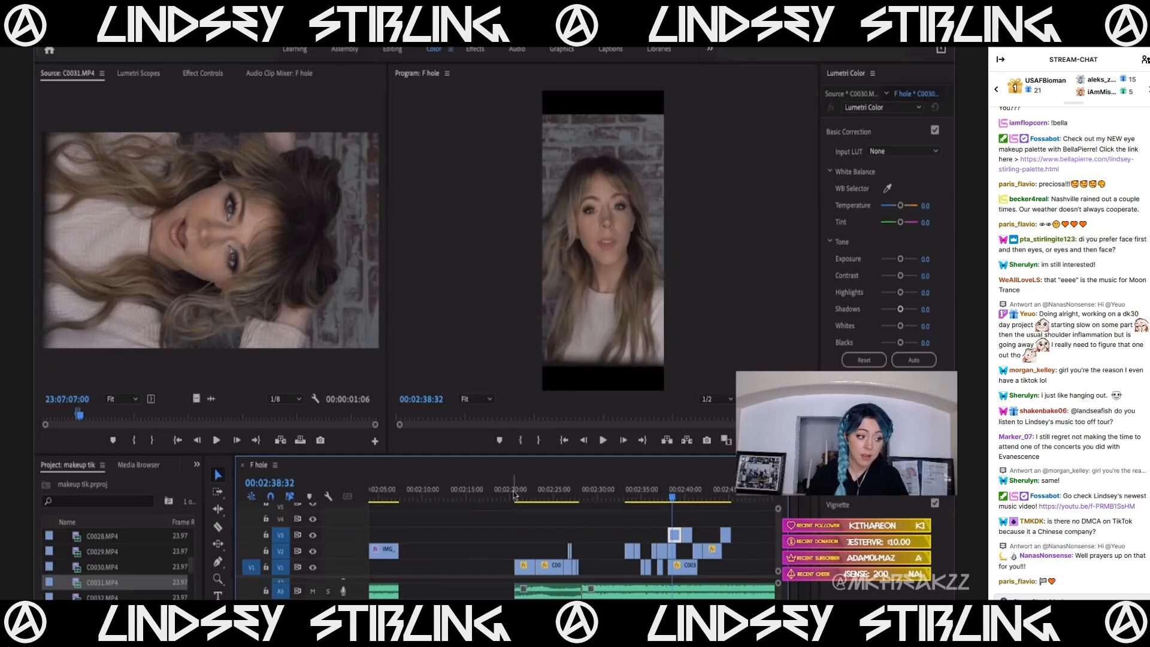
{"action": "left_click", "coordinate": [513, 495]}
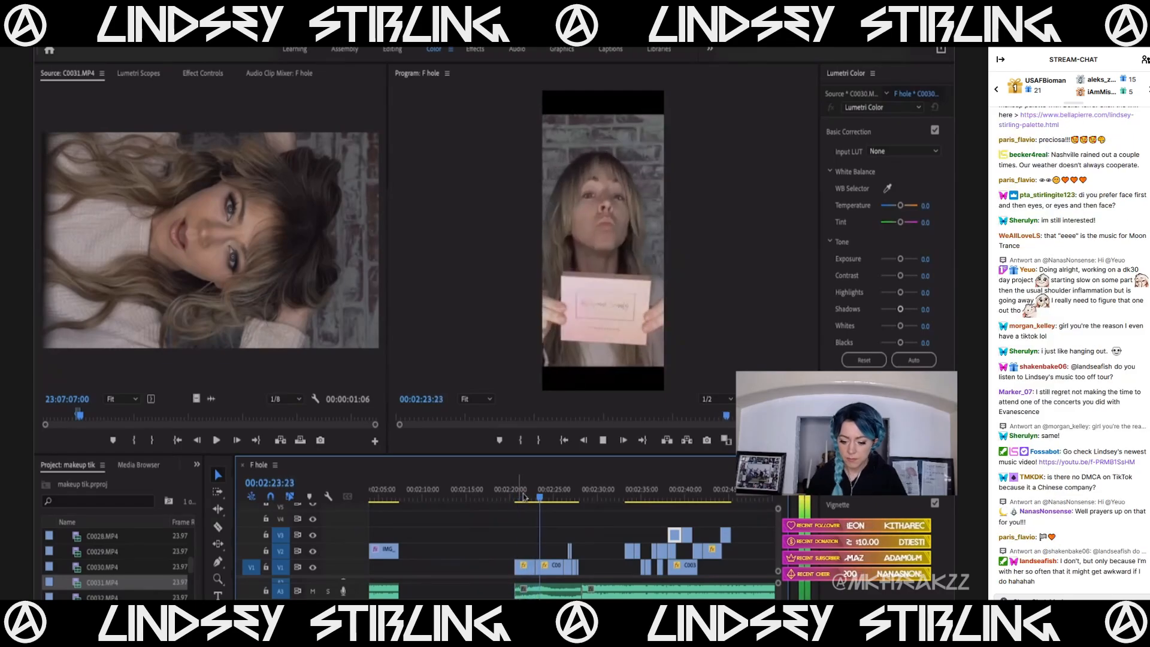
Trim the start of the opening clip, keeping it aligned with the start of the music, and replay it.
{"action": "left_click", "coordinate": [518, 488]}
{"action": "scroll", "coordinate": [537, 582], "scroll_direction": "up", "scroll_amount": 5}
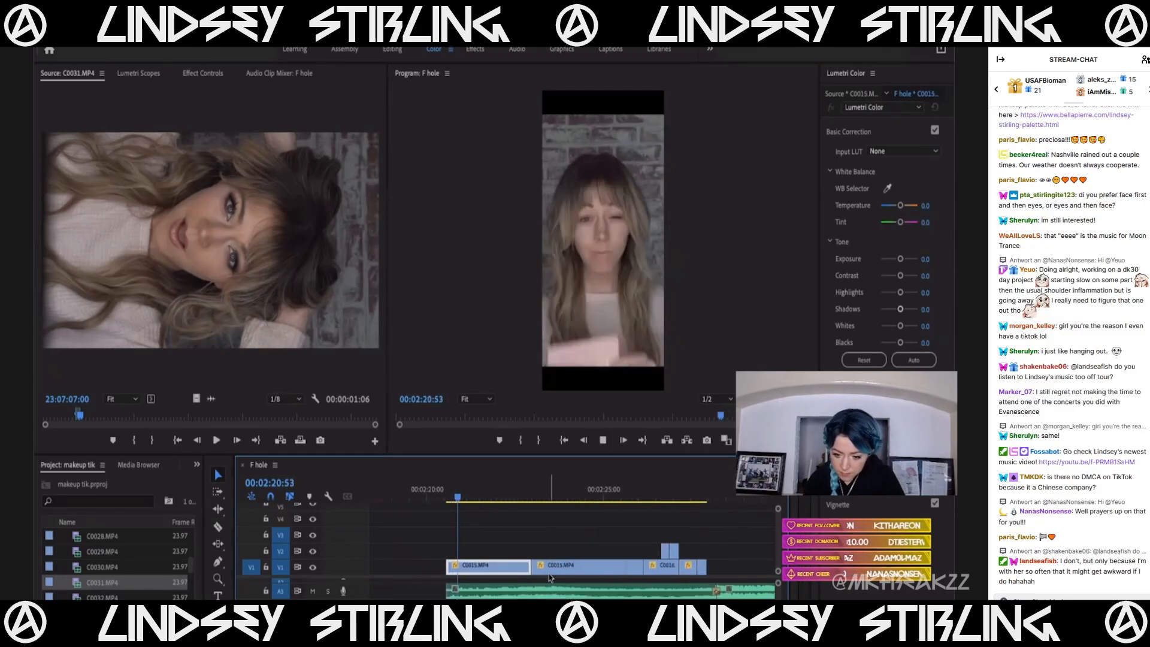
{"action": "key", "text": "space"}
{"action": "left_click", "coordinate": [458, 498]}
{"action": "left_click_drag", "start_coordinate": [460, 570], "coordinate": [465, 570]}
{"action": "left_click", "coordinate": [450, 493]}
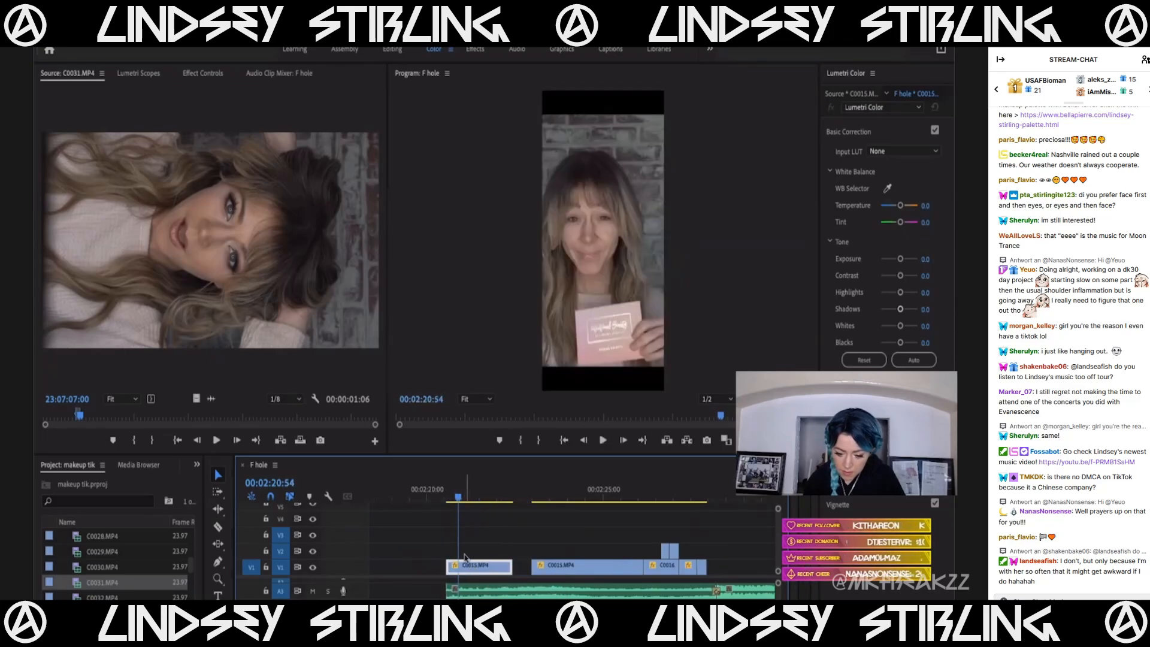
{"action": "key", "text": "space"}
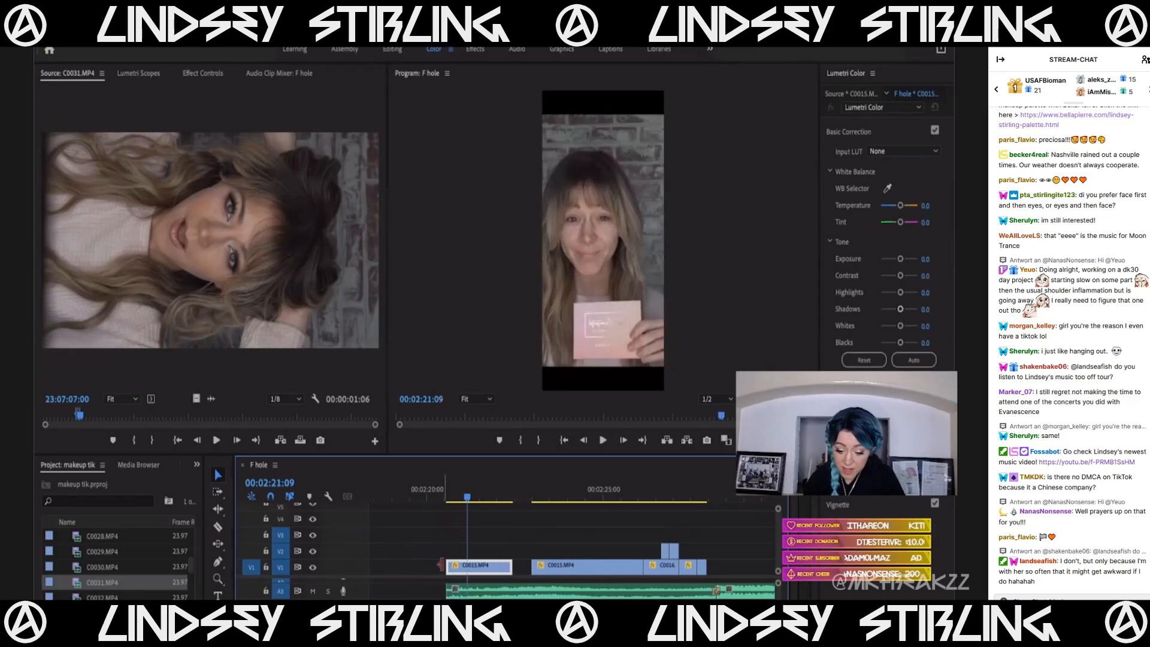
{"action": "left_click_drag", "start_coordinate": [441, 565], "coordinate": [463, 570]}
{"action": "key", "text": "space"}
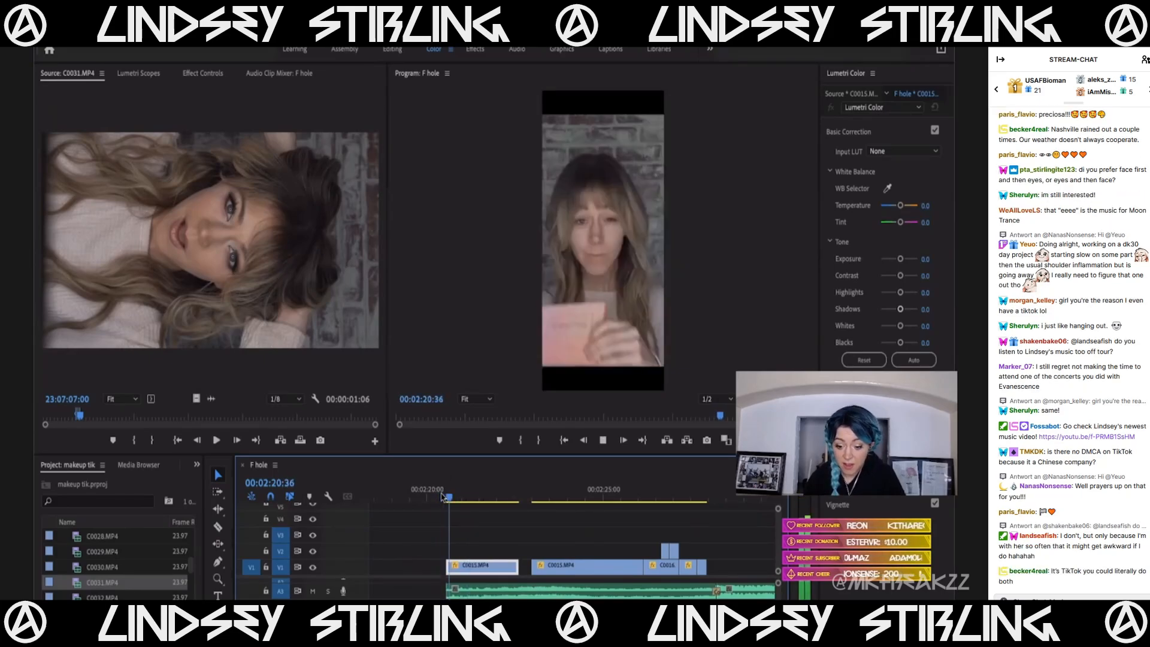
Shorten the opening clip's end and move the second V1 clip up against it.
{"action": "key", "text": "space"}
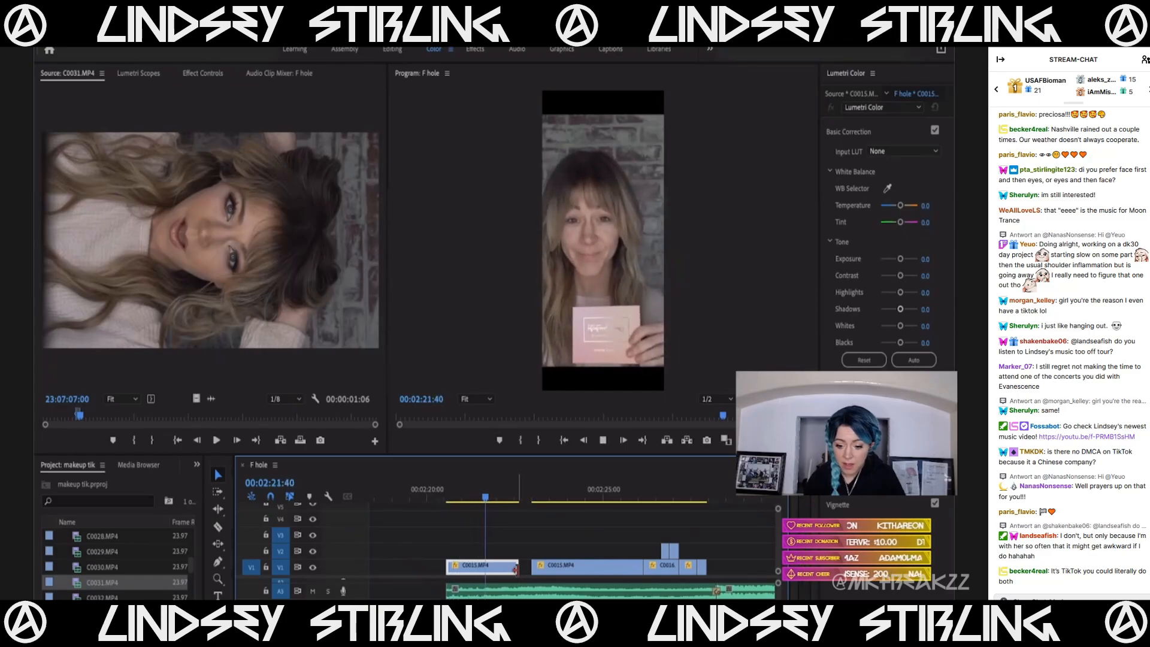
{"action": "key", "text": "space"}
{"action": "left_click_drag", "start_coordinate": [549, 567], "coordinate": [503, 570]}
{"action": "key", "text": "space"}
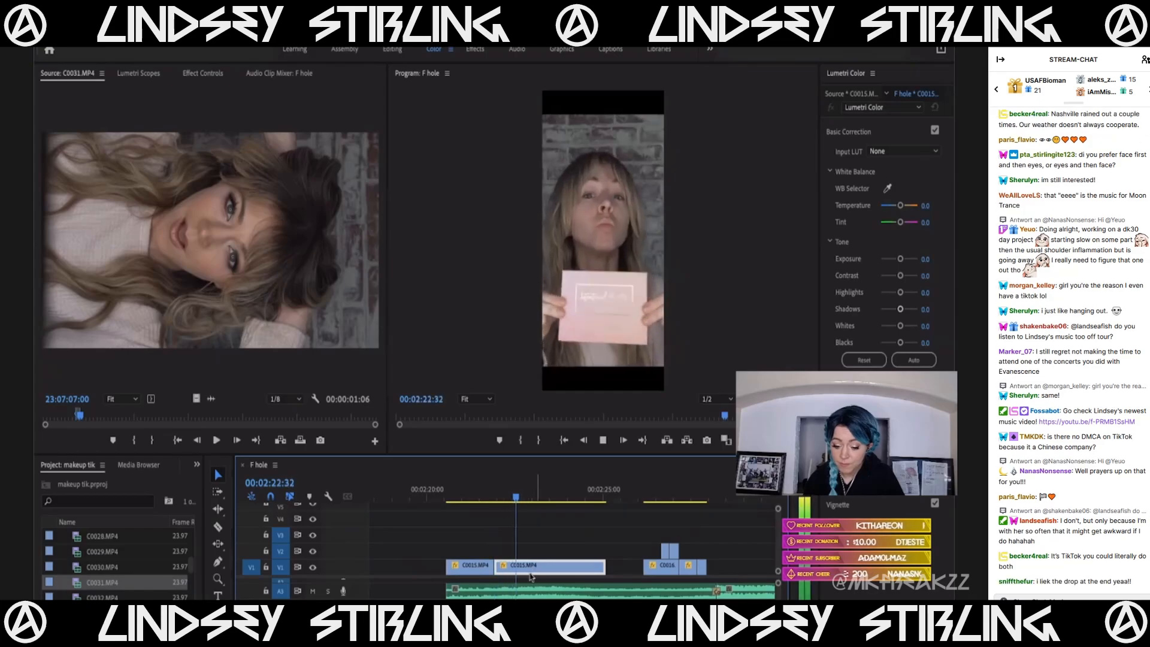
Trim the start of the second V1 clip, close the gap to the opening clip and play through it.
{"action": "mouse_move", "coordinate": [508, 568]}
{"action": "left_mouse_down"}
{"action": "mouse_move", "coordinate": [536, 568]}
{"action": "mouse_move", "coordinate": [518, 571]}
{"action": "left_mouse_up"}
{"action": "left_click", "coordinate": [487, 496]}
{"action": "key", "text": "space"}
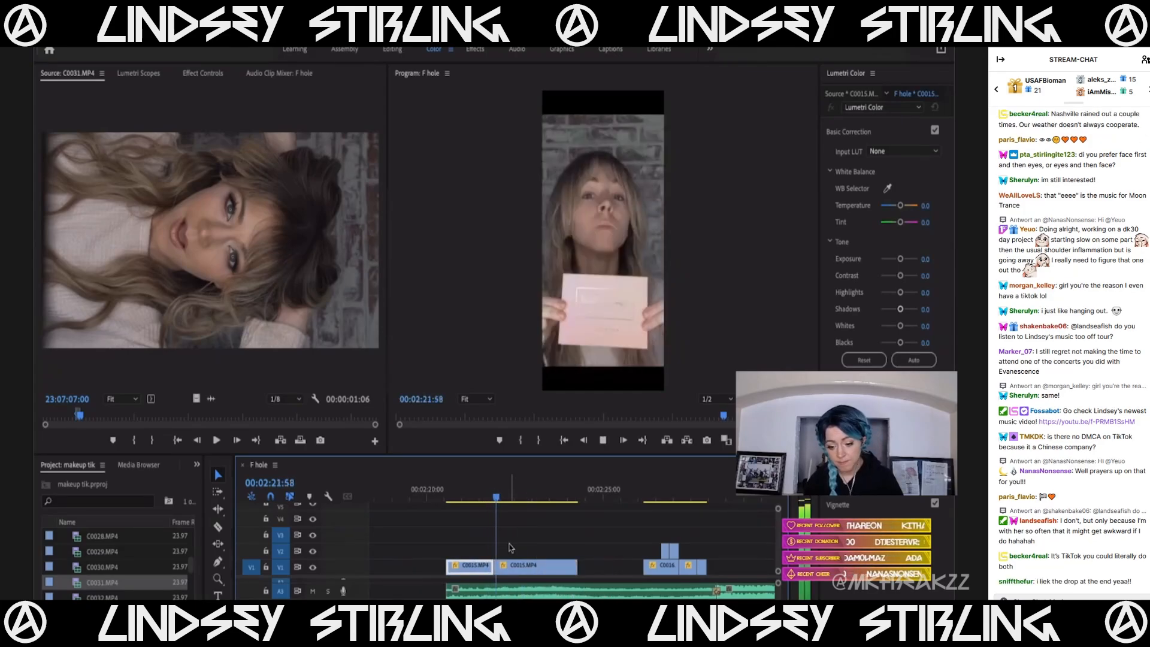
{"action": "key", "text": "space"}
{"action": "left_click", "coordinate": [575, 569]}
{"action": "key", "text": "space"}
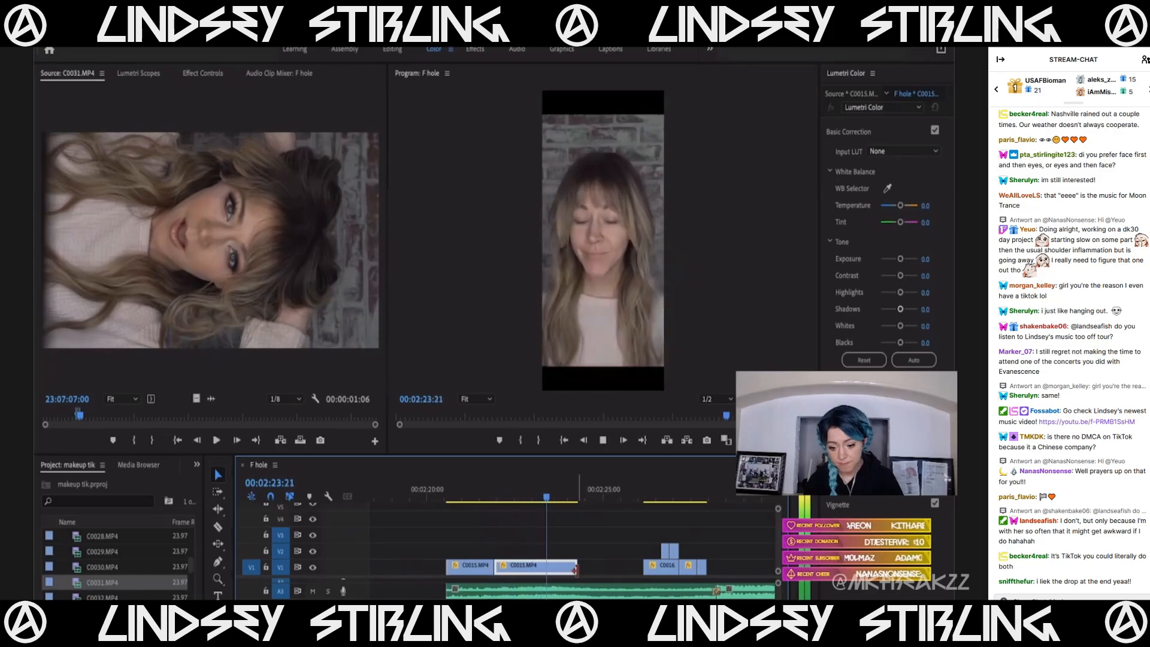
{"action": "key", "text": "space"}
Trim more off the second V1 clip's start, up to the pink box held in both hands, keeping it against the opening clip.
{"action": "left_click_drag", "start_coordinate": [486, 488], "coordinate": [539, 504]}
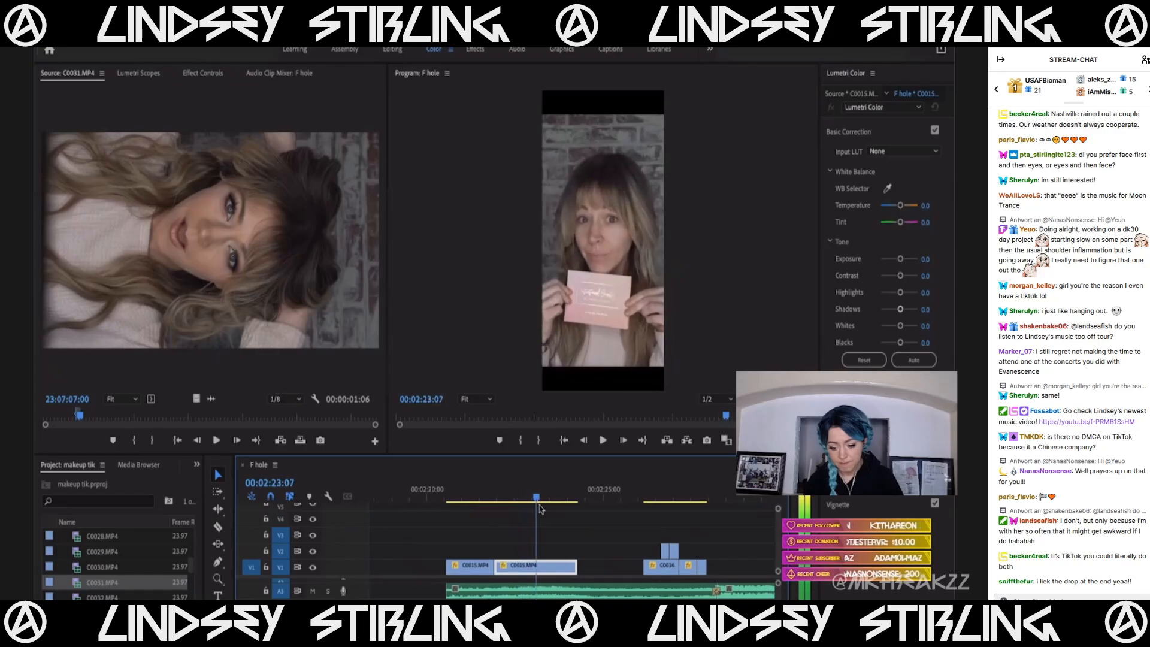
{"action": "left_click_drag", "start_coordinate": [503, 571], "coordinate": [521, 574]}
{"action": "key", "text": "space"}
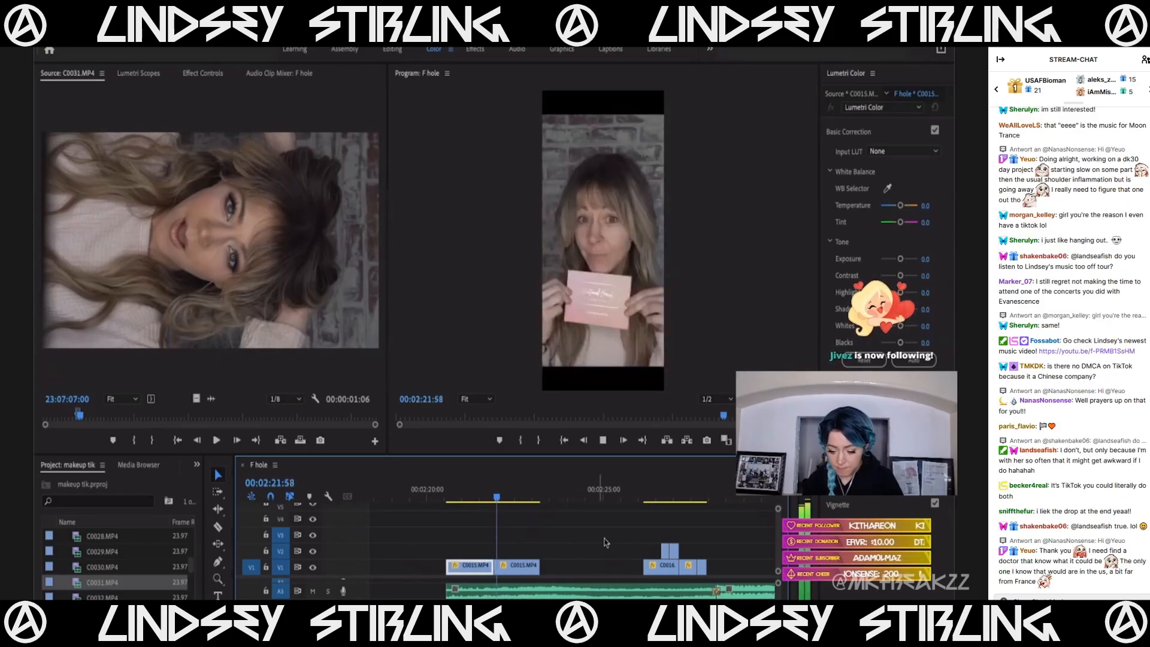
Move the group from C0016.MP4 through C0019.MP4, including its V2 clips, back to the end of the second V1 clip.
{"action": "key", "text": "space"}
{"action": "left_click_drag", "start_coordinate": [613, 537], "coordinate": [549, 573]}
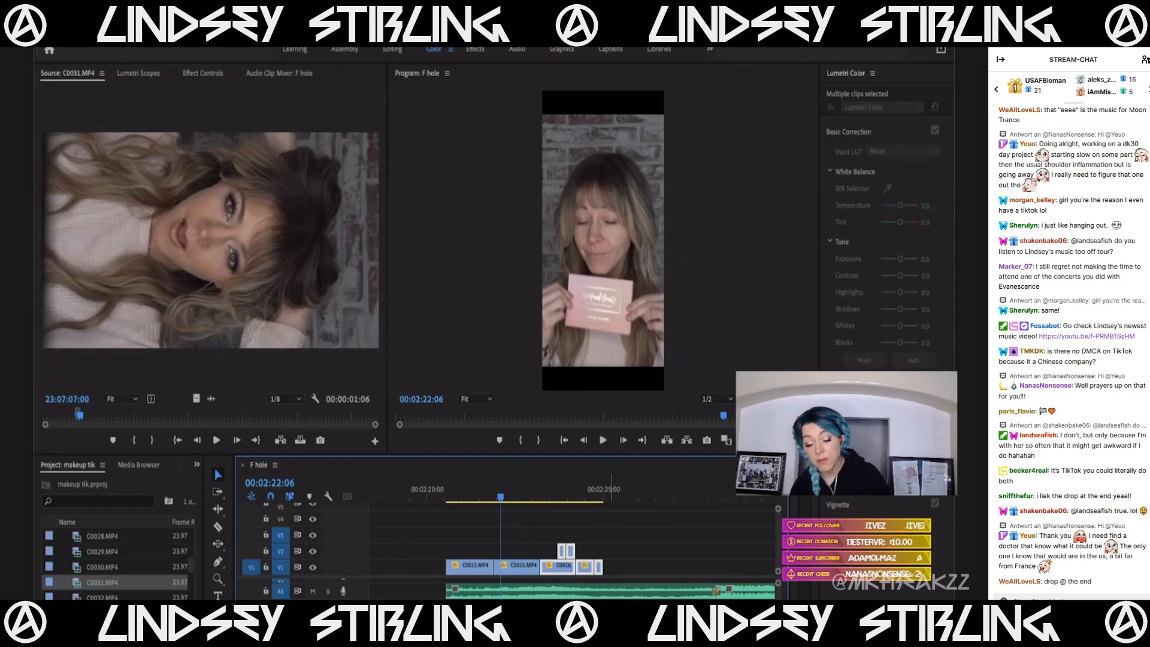
{"action": "scroll", "coordinate": [644, 531], "scroll_direction": "down", "scroll_amount": 3}
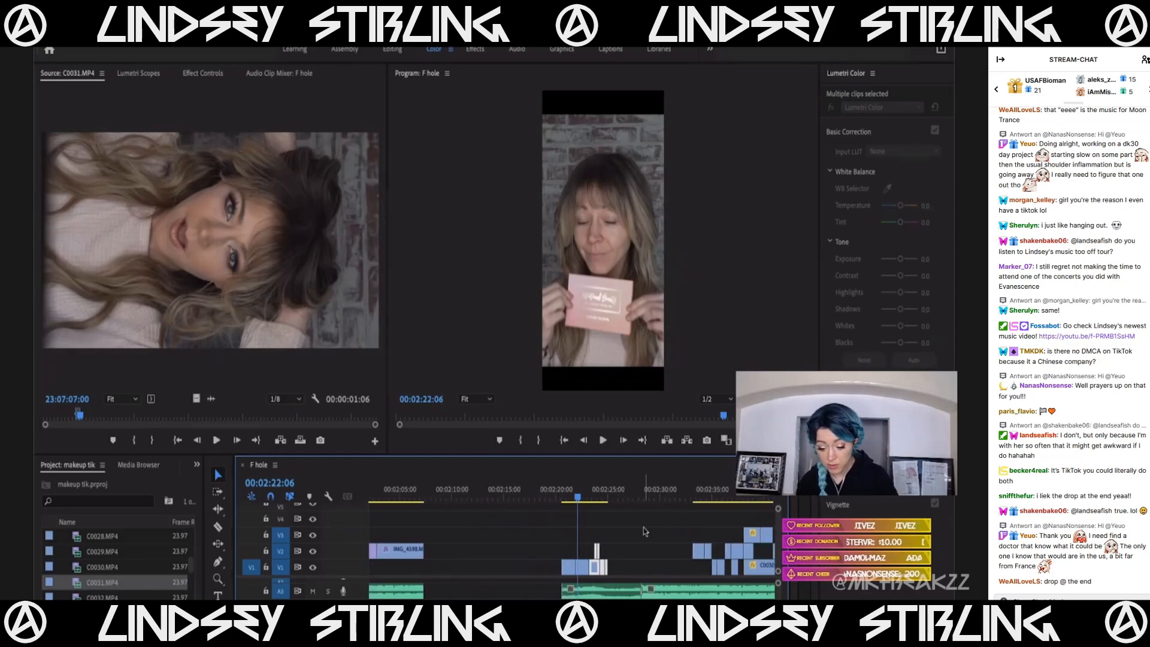
{"action": "left_click", "coordinate": [610, 495]}
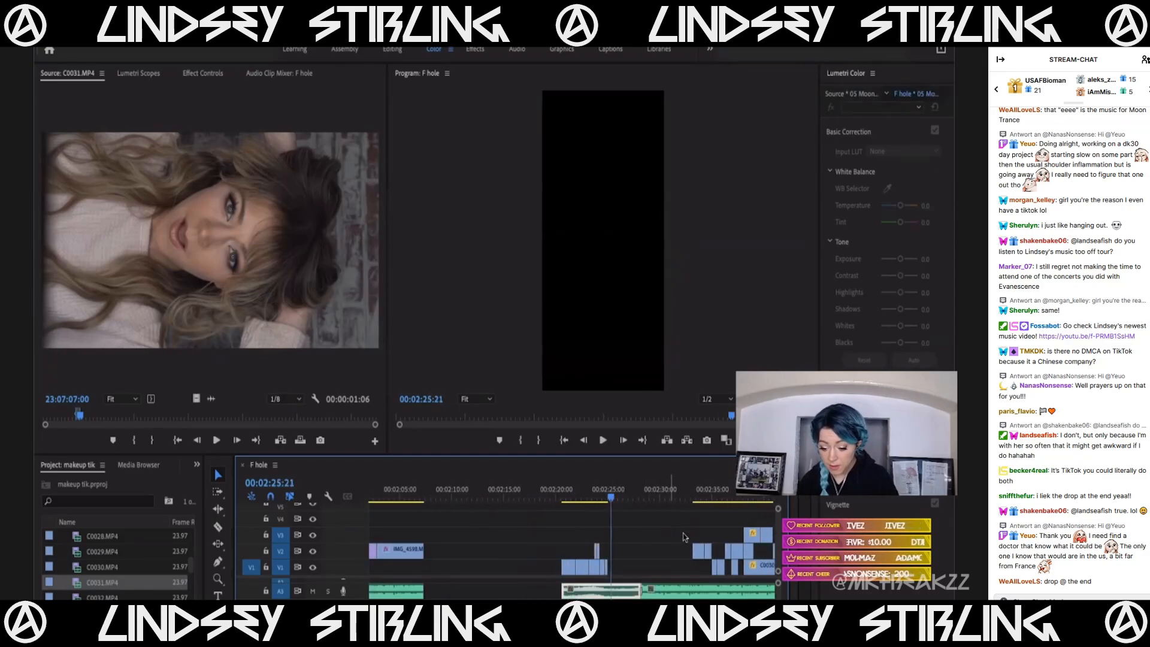
Move C0020.MP4 on V2 back to the end of the preceding V1 clip, play through it and shorten its end.
{"action": "left_click", "coordinate": [699, 497]}
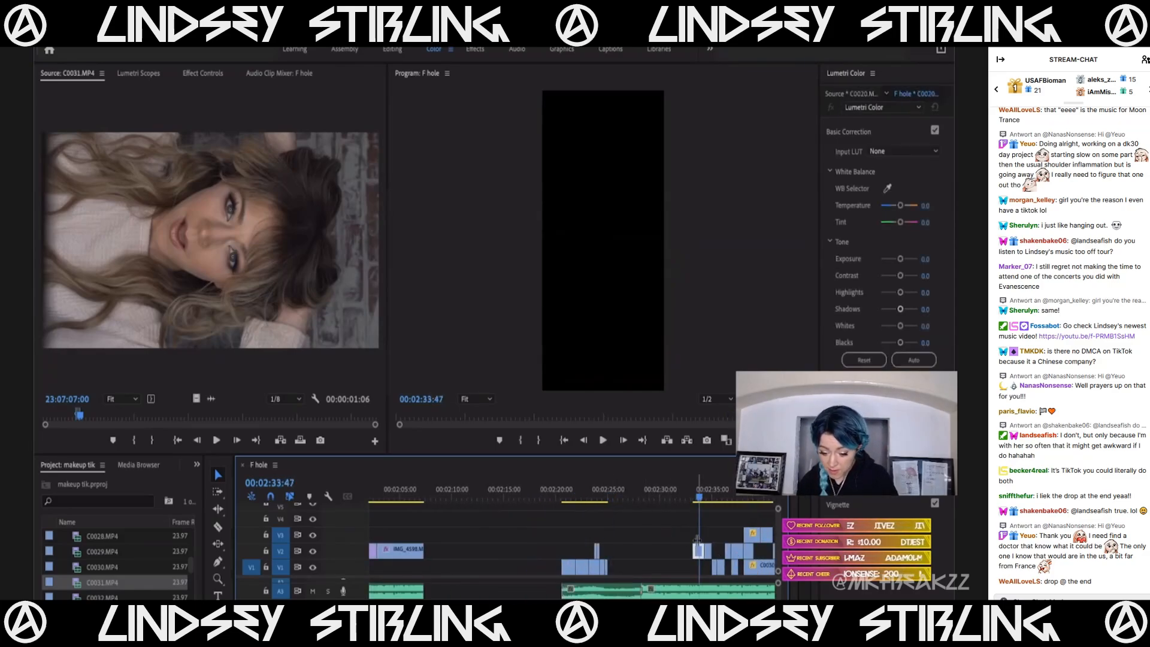
{"action": "scroll", "coordinate": [696, 539], "scroll_direction": "up", "scroll_amount": 3}
{"action": "left_click_drag", "start_coordinate": [703, 551], "coordinate": [503, 553]}
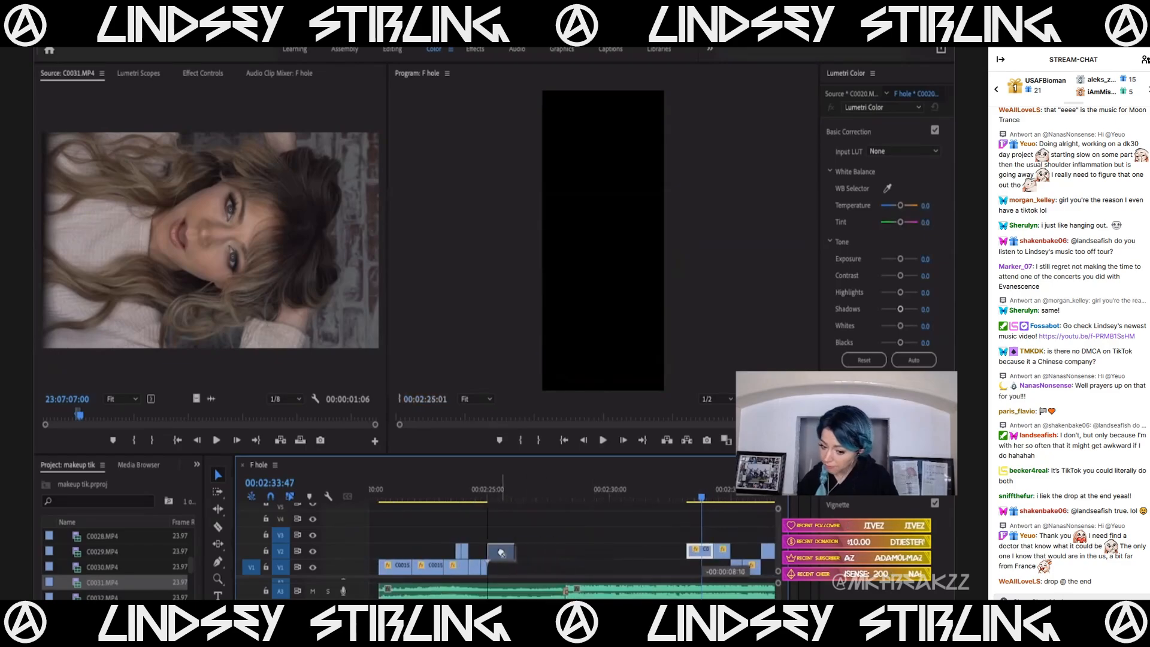
{"action": "left_click", "coordinate": [472, 498]}
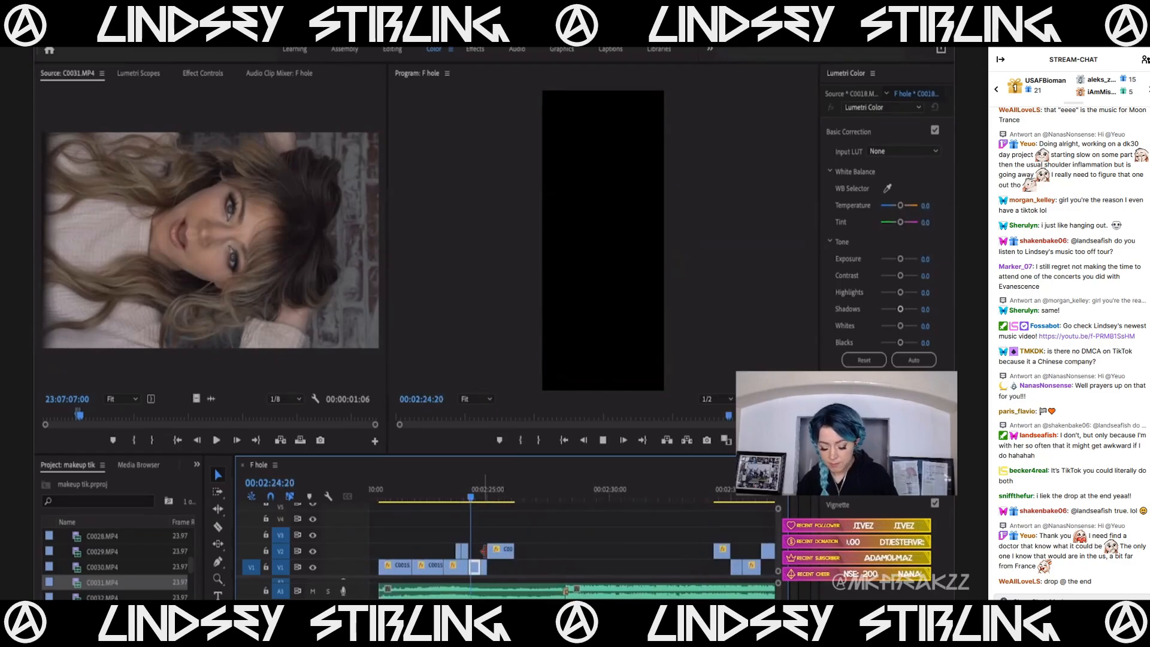
{"action": "key", "text": "space"}
{"action": "key", "text": "space"}
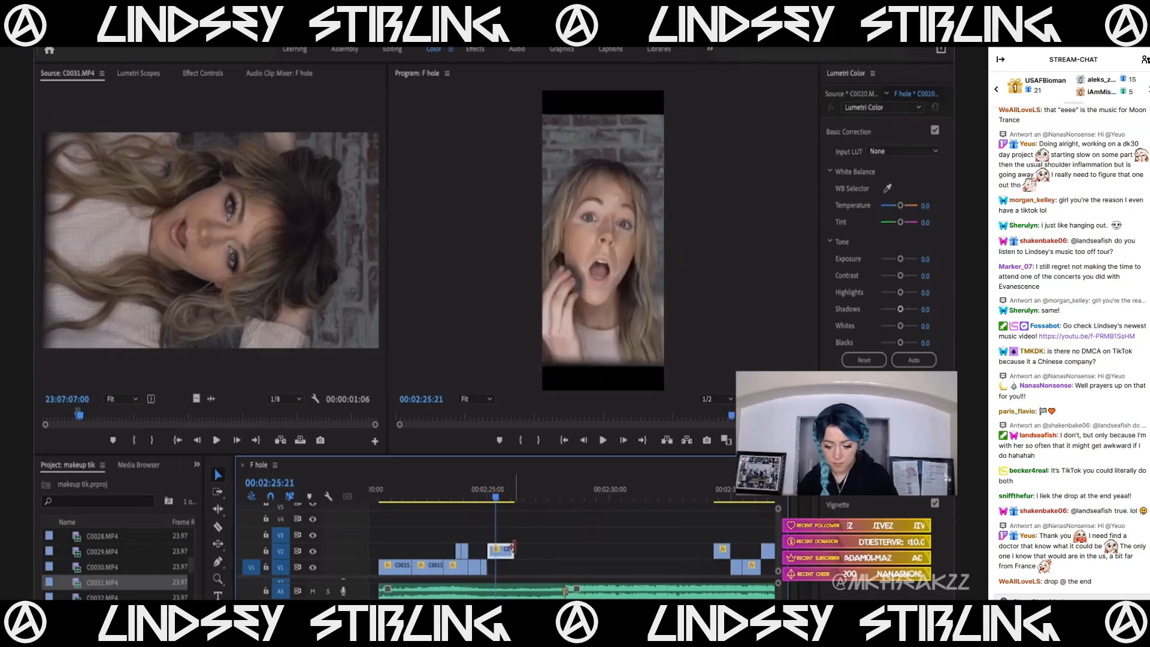
{"action": "left_click_drag", "start_coordinate": [508, 498], "coordinate": [498, 550]}
Move all remaining clips from C0021.MP4 onward back to the end of the shortened C0020.MP4.
{"action": "left_click", "coordinate": [715, 495]}
{"action": "scroll", "coordinate": [690, 537], "scroll_direction": "down", "scroll_amount": 1}
{"action": "scroll", "coordinate": [690, 539], "scroll_direction": "down", "scroll_amount": 5}
{"action": "left_click_drag", "start_coordinate": [671, 535], "coordinate": [769, 578]}
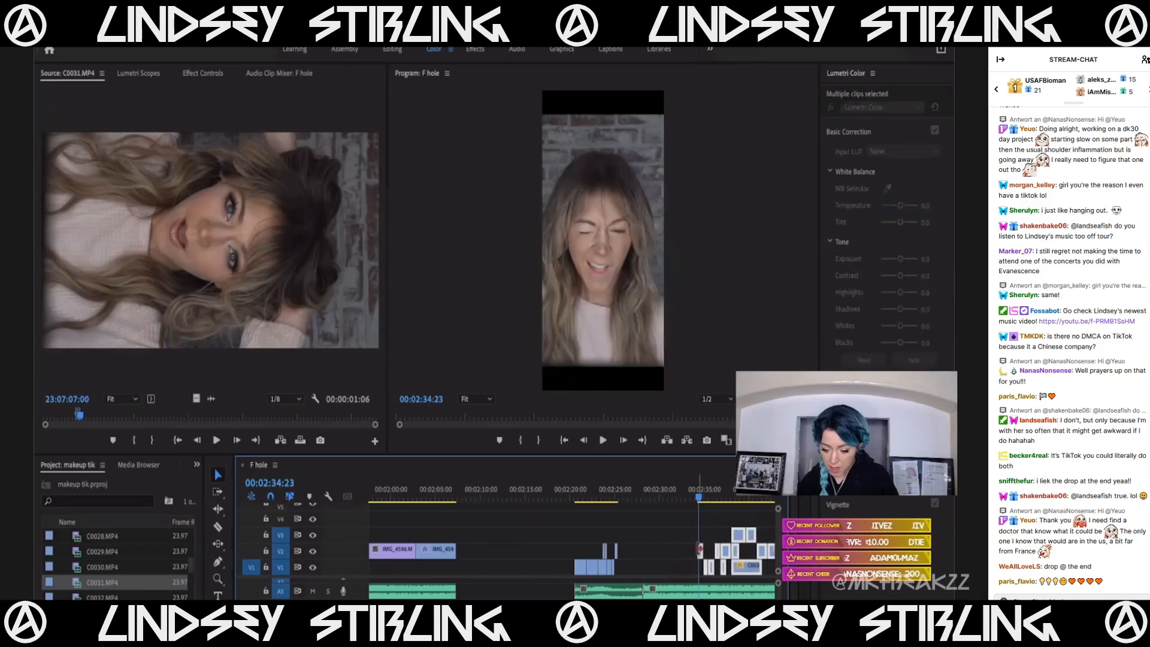
{"action": "left_click_drag", "start_coordinate": [701, 552], "coordinate": [621, 554]}
{"action": "scroll", "coordinate": [620, 552], "scroll_direction": "up", "scroll_amount": 6}
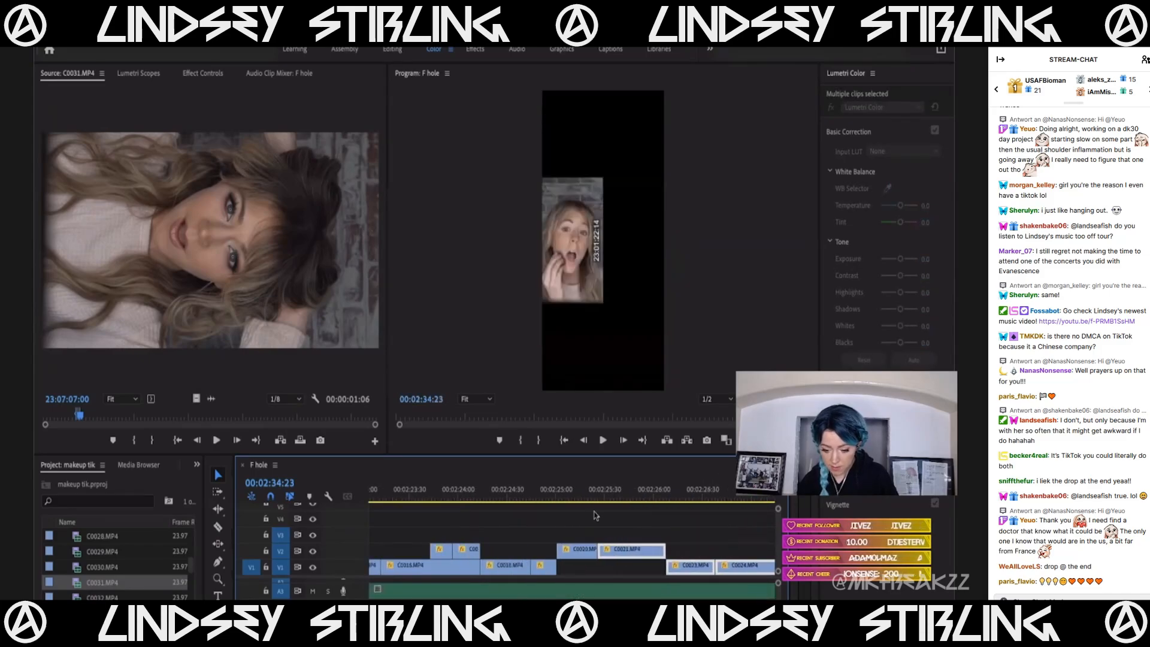
Play through the cut into C0021.MP4 and shorten that clip, keeping it against C0020.MP4.
{"action": "left_click", "coordinate": [575, 487]}
{"action": "key", "text": "space"}
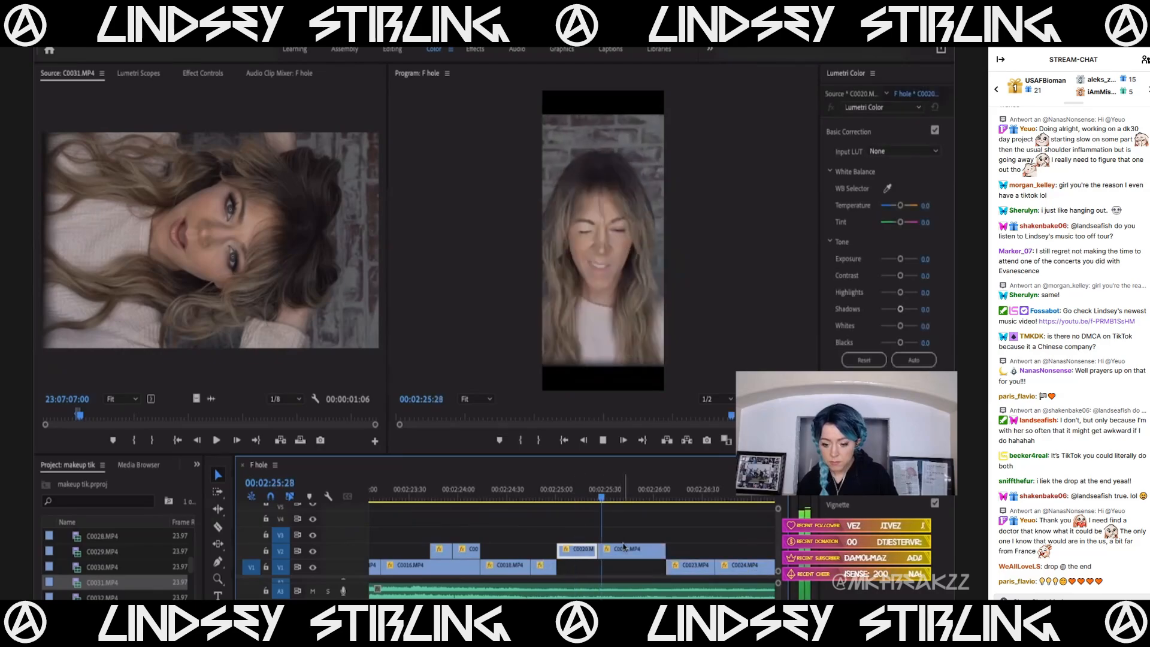
{"action": "left_click", "coordinate": [636, 546]}
{"action": "mouse_move", "coordinate": [602, 552]}
{"action": "left_mouse_down"}
{"action": "mouse_move", "coordinate": [638, 554]}
{"action": "mouse_move", "coordinate": [606, 557]}
{"action": "left_mouse_up"}
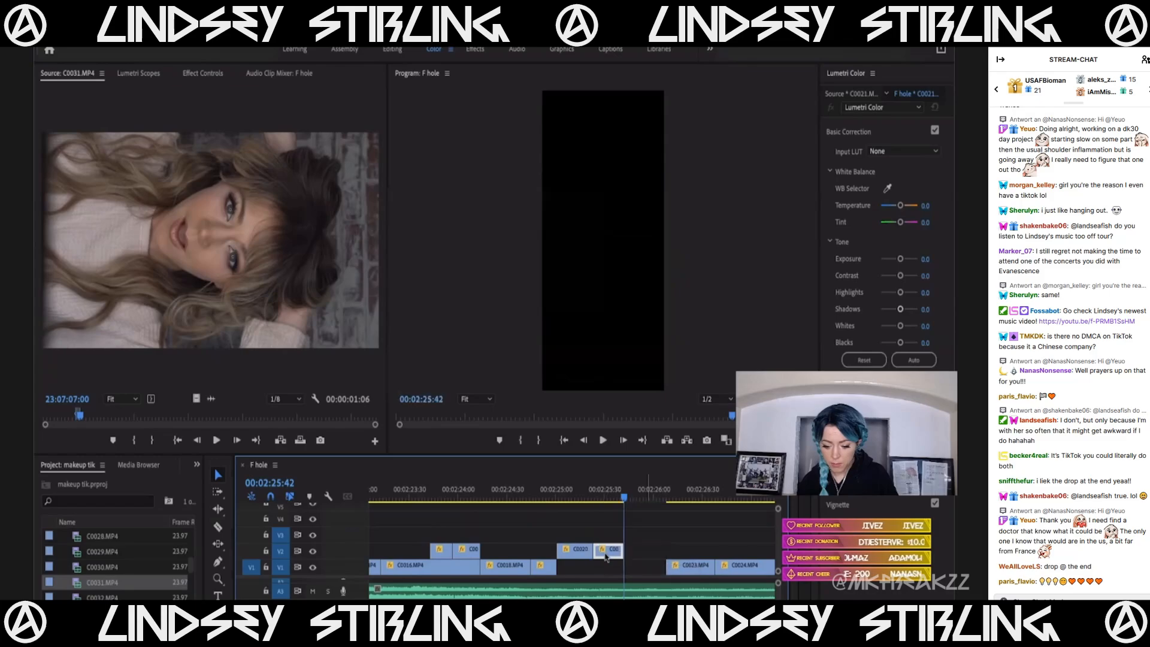
Play the shortened cut and move C0021.MP4 down to V1 at the end of C0020.MP4.
{"action": "left_click", "coordinate": [576, 488]}
{"action": "key", "text": "space"}
{"action": "scroll", "coordinate": [617, 556], "scroll_direction": "down", "scroll_amount": 3}
{"action": "key", "text": "space"}
{"action": "left_click", "coordinate": [615, 557]}
{"action": "left_click_drag", "start_coordinate": [615, 557], "coordinate": [616, 567]}
Play through C0023.MP4, shorten it and place it on V2 directly after C0020.MP4, above C0021.MP4.
{"action": "left_click", "coordinate": [641, 489]}
{"action": "scroll", "coordinate": [653, 567], "scroll_direction": "up", "scroll_amount": 4}
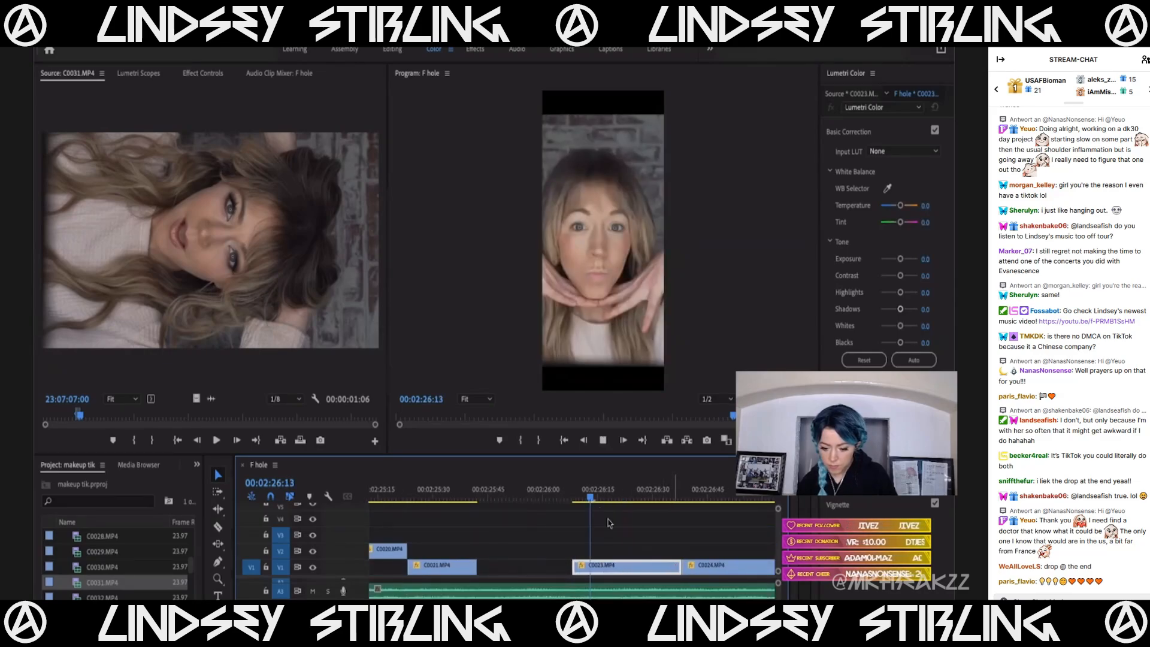
{"action": "left_click", "coordinate": [576, 493]}
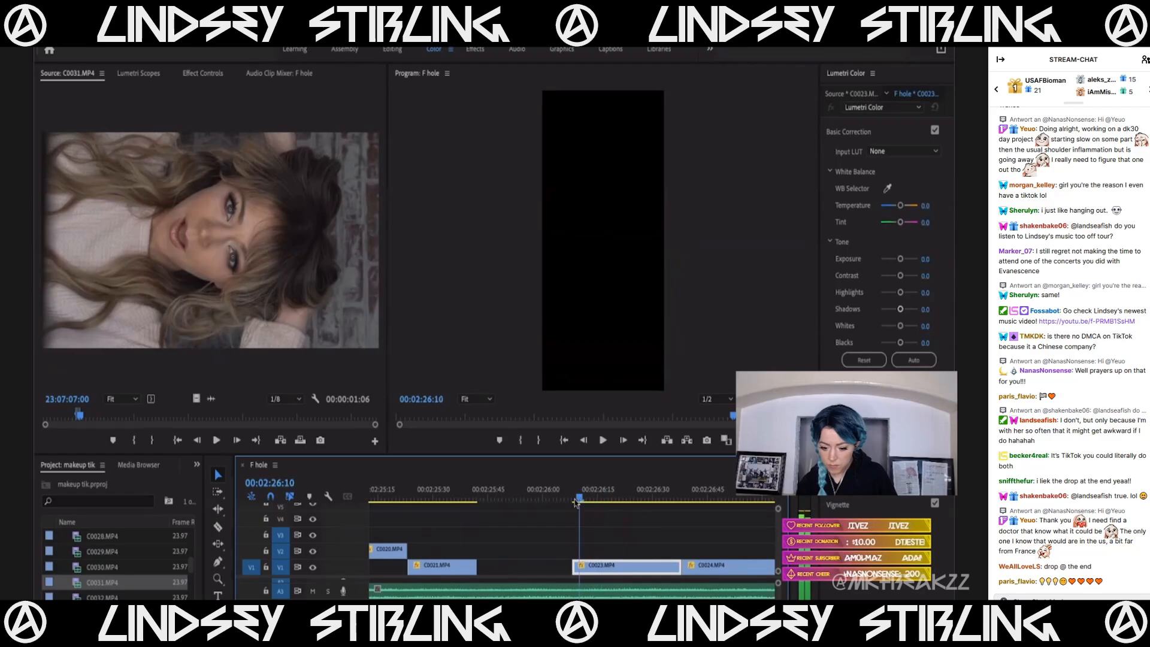
{"action": "left_click", "coordinate": [575, 501]}
{"action": "key", "text": "space"}
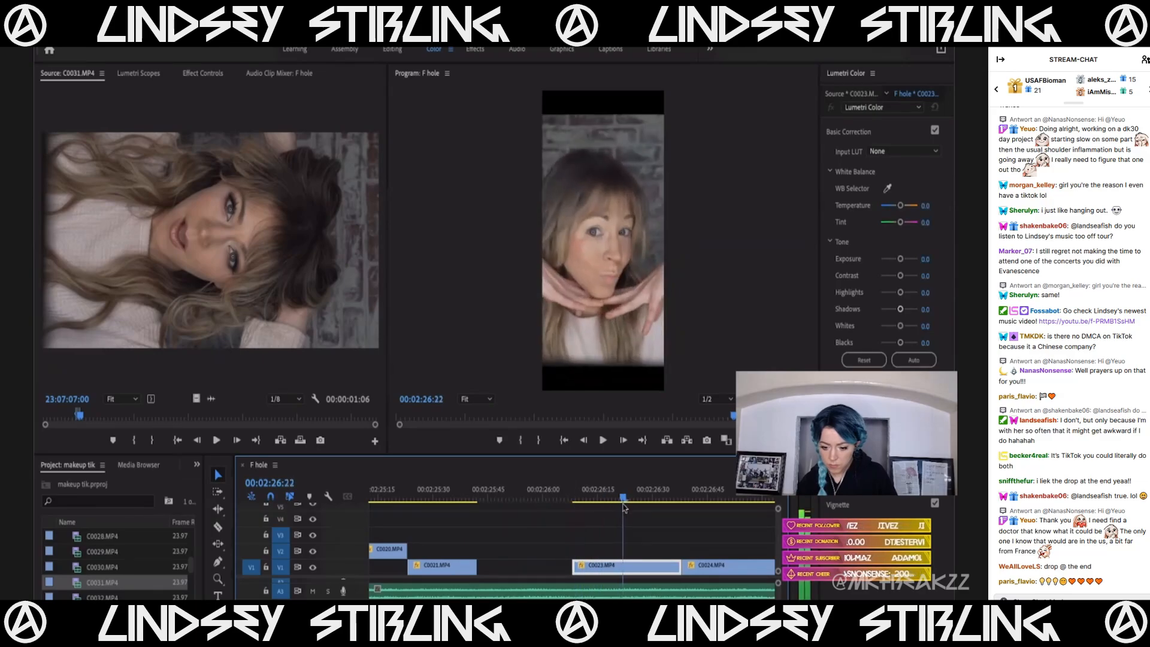
{"action": "left_click_drag", "start_coordinate": [679, 565], "coordinate": [563, 552]}
Place C0024.MP4 on V2, trim its start and close the gap to the end of C0023.MP4.
{"action": "key", "text": "minus"}
{"action": "key", "text": "minus"}
{"action": "left_click", "coordinate": [646, 497]}
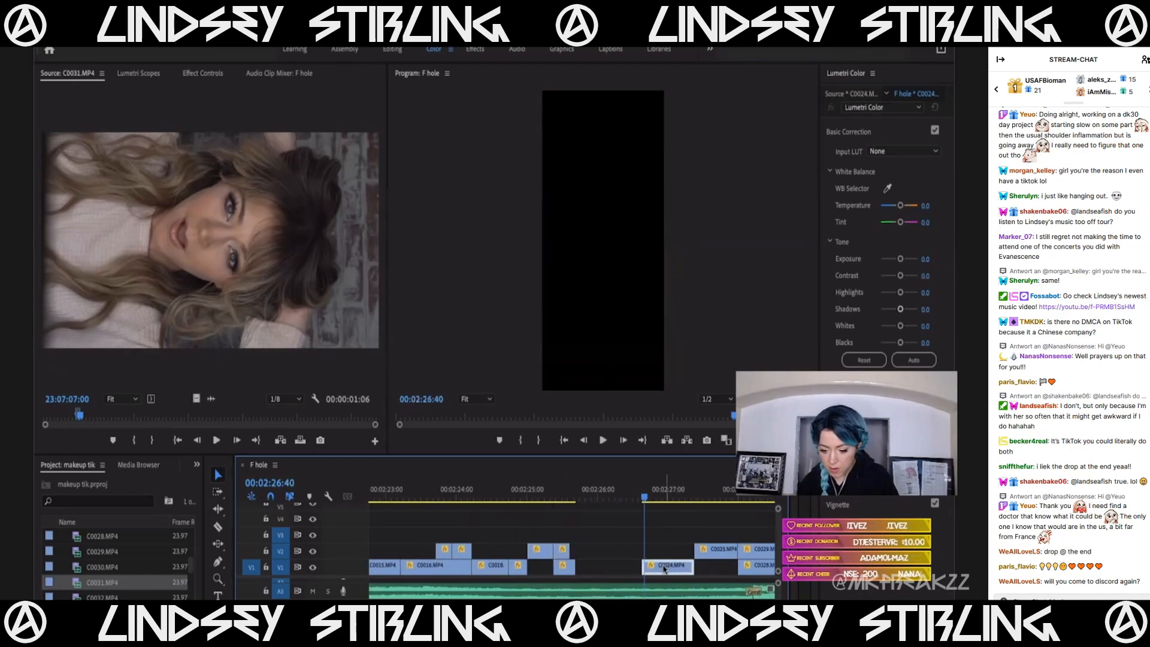
{"action": "left_click_drag", "start_coordinate": [618, 561], "coordinate": [593, 553]}
{"action": "mouse_move", "coordinate": [585, 505]}
{"action": "left_mouse_down"}
{"action": "mouse_move", "coordinate": [593, 515]}
{"action": "mouse_move", "coordinate": [575, 514]}
{"action": "left_mouse_up"}
{"action": "key", "text": "equal"}
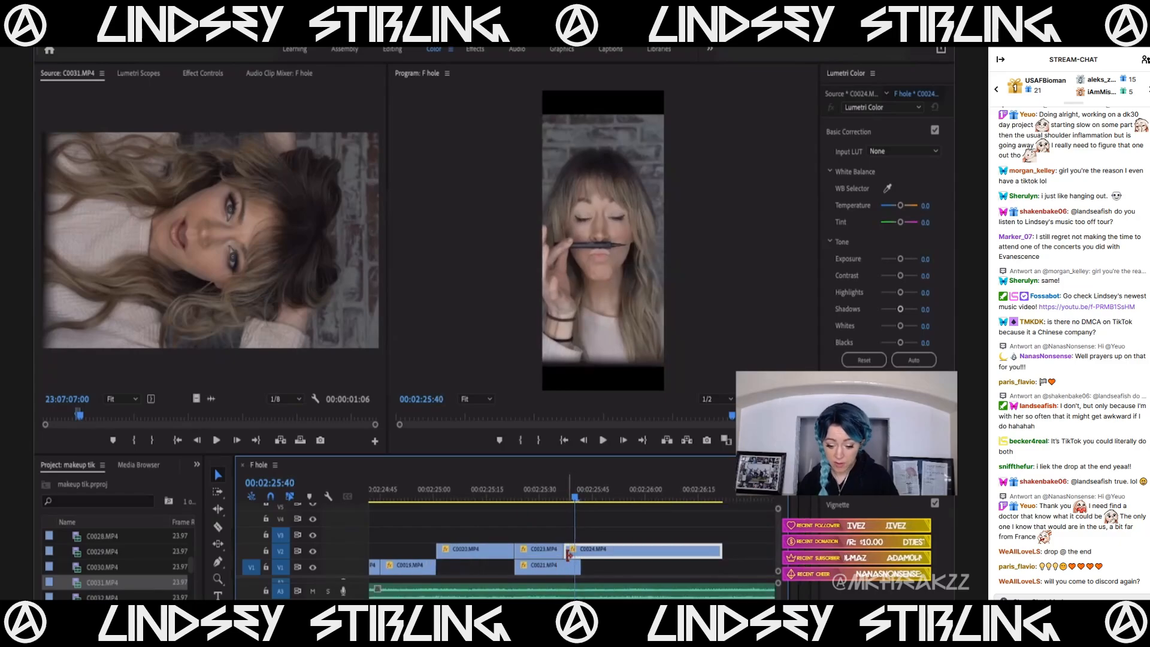
{"action": "left_click_drag", "start_coordinate": [576, 553], "coordinate": [586, 554]}
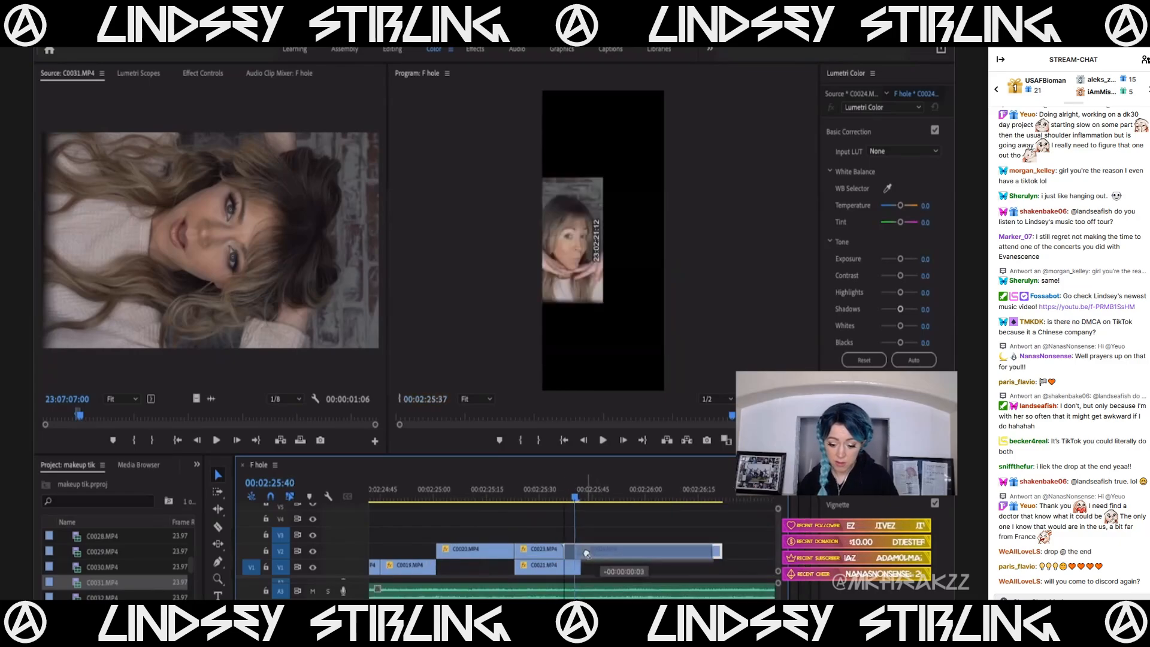
Play from C0023.MP4 into C0024.MP4 and trim the end of C0024.MP4.
{"action": "left_click", "coordinate": [551, 494]}
{"action": "key", "text": "minus"}
{"action": "key", "text": "minus"}
{"action": "key", "text": "minus"}
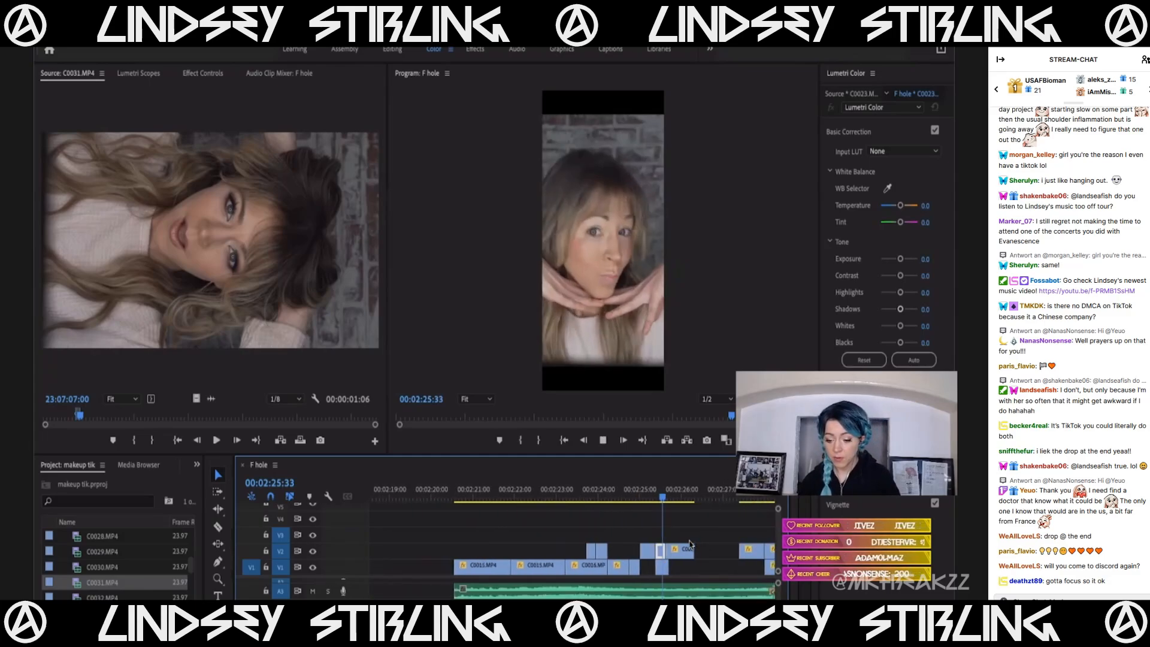
{"action": "left_click", "coordinate": [688, 548]}
{"action": "key", "text": "space"}
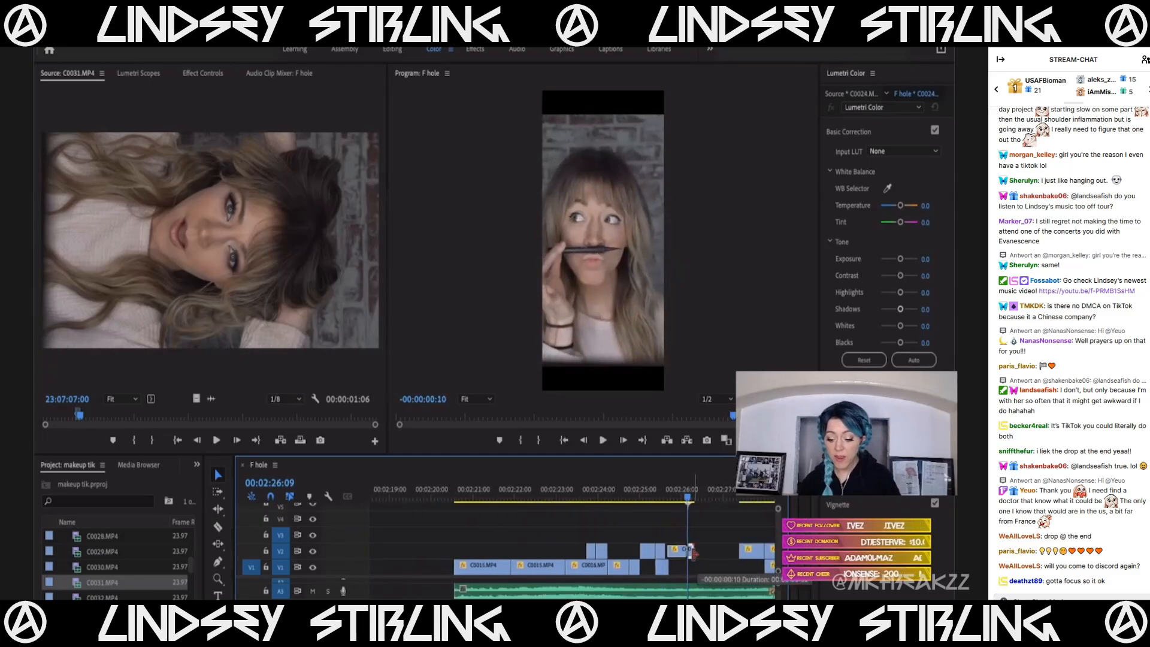
Move C0025.MP4 back to the end of C0024.MP4, placing it on V1, and check the following clips.
{"action": "left_click", "coordinate": [621, 554]}
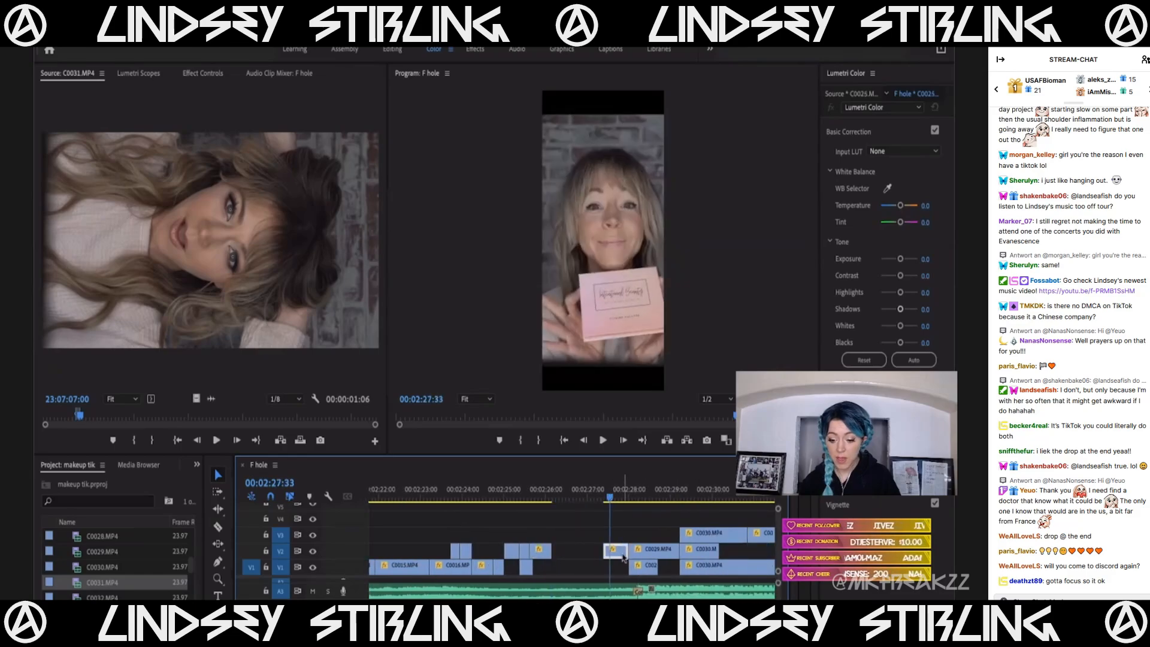
{"action": "left_click_drag", "start_coordinate": [621, 556], "coordinate": [510, 550]}
{"action": "scroll", "coordinate": [567, 558], "scroll_direction": "down", "scroll_amount": 4}
{"action": "left_click", "coordinate": [588, 498]}
{"action": "scroll", "coordinate": [590, 570], "scroll_direction": "up", "scroll_amount": 4}
{"action": "left_click", "coordinate": [490, 496]}
{"action": "left_click_drag", "start_coordinate": [497, 494], "coordinate": [646, 569]}
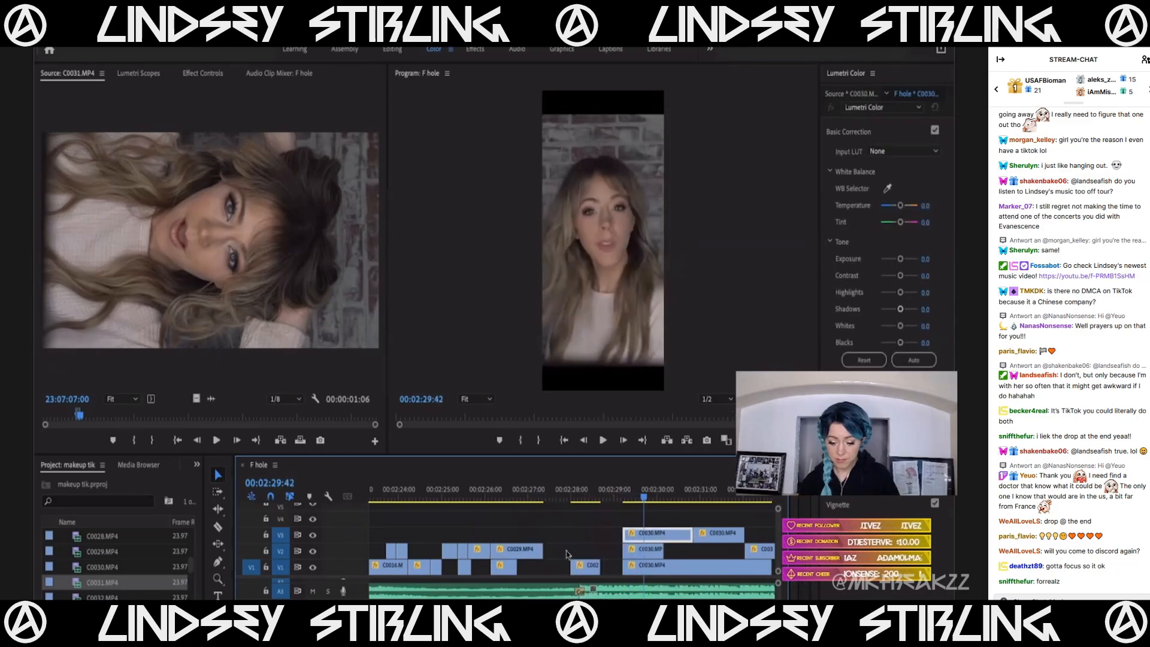
Select the remaining clips from C0028.MP4 onward, and review the cuts between C0020.MP4 and C0025.MP4.
{"action": "left_click_drag", "start_coordinate": [510, 552], "coordinate": [707, 576]}
{"action": "scroll", "coordinate": [576, 529], "scroll_direction": "down", "scroll_amount": 4}
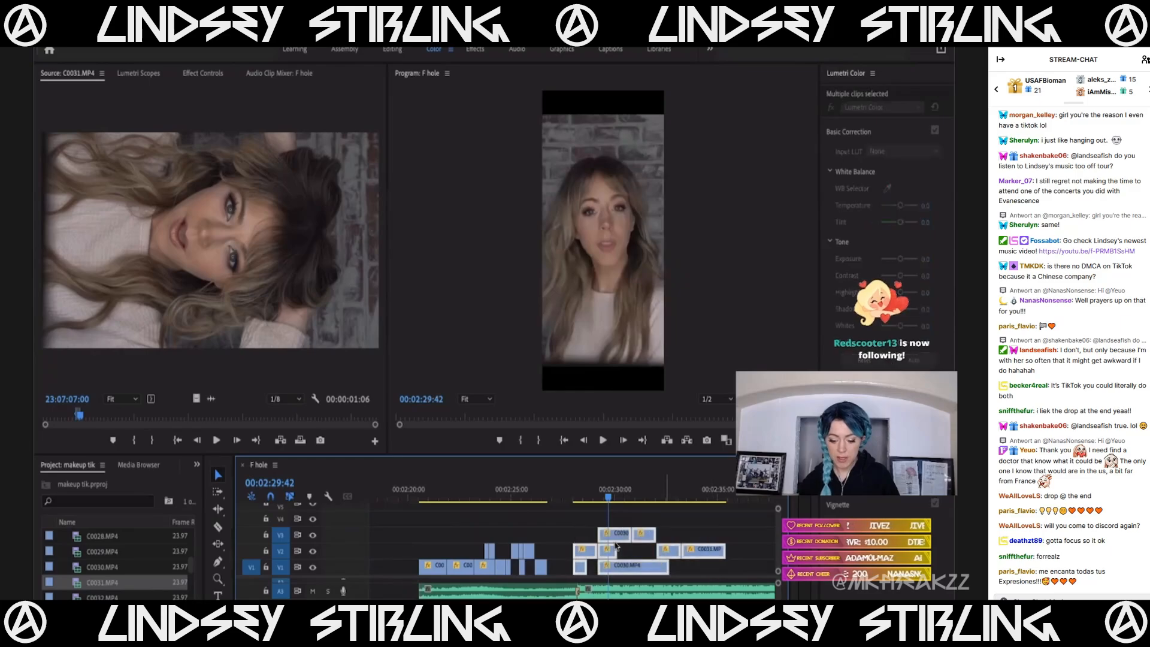
{"action": "scroll", "coordinate": [552, 553], "scroll_direction": "up", "scroll_amount": 3}
{"action": "scroll", "coordinate": [551, 554], "scroll_direction": "up", "scroll_amount": 3}
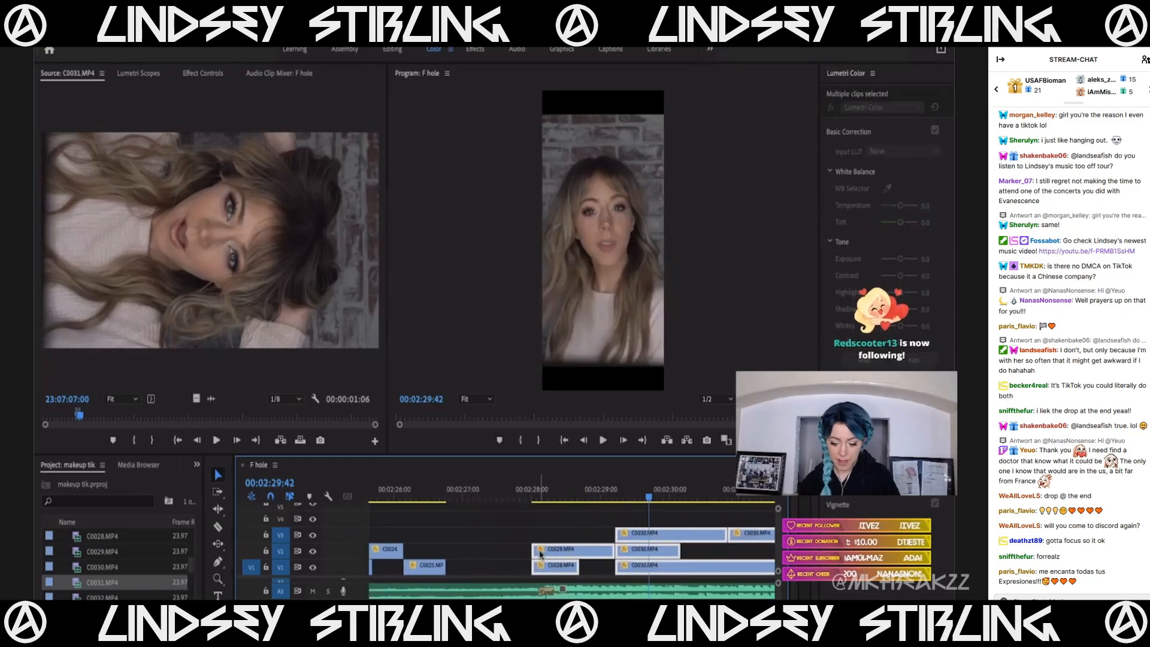
{"action": "scroll", "coordinate": [556, 554], "scroll_direction": "down", "scroll_amount": 4}
{"action": "left_click", "coordinate": [508, 498]}
{"action": "scroll", "coordinate": [521, 537], "scroll_direction": "up", "scroll_amount": 5}
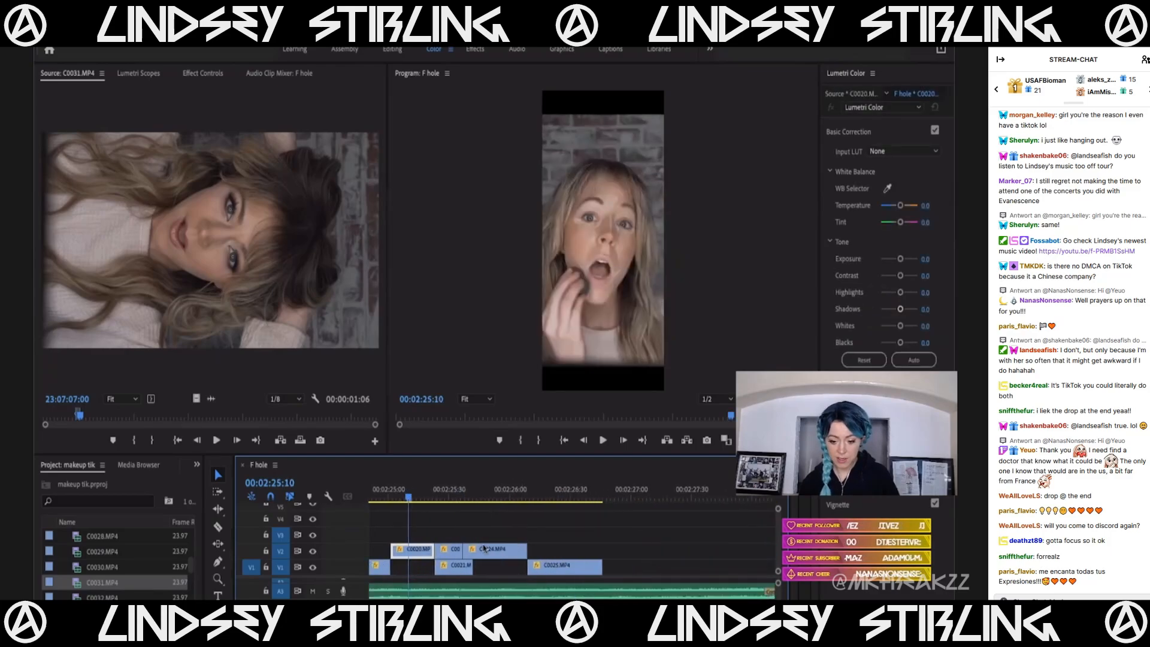
{"action": "scroll", "coordinate": [490, 554], "scroll_direction": "down", "scroll_amount": 4}
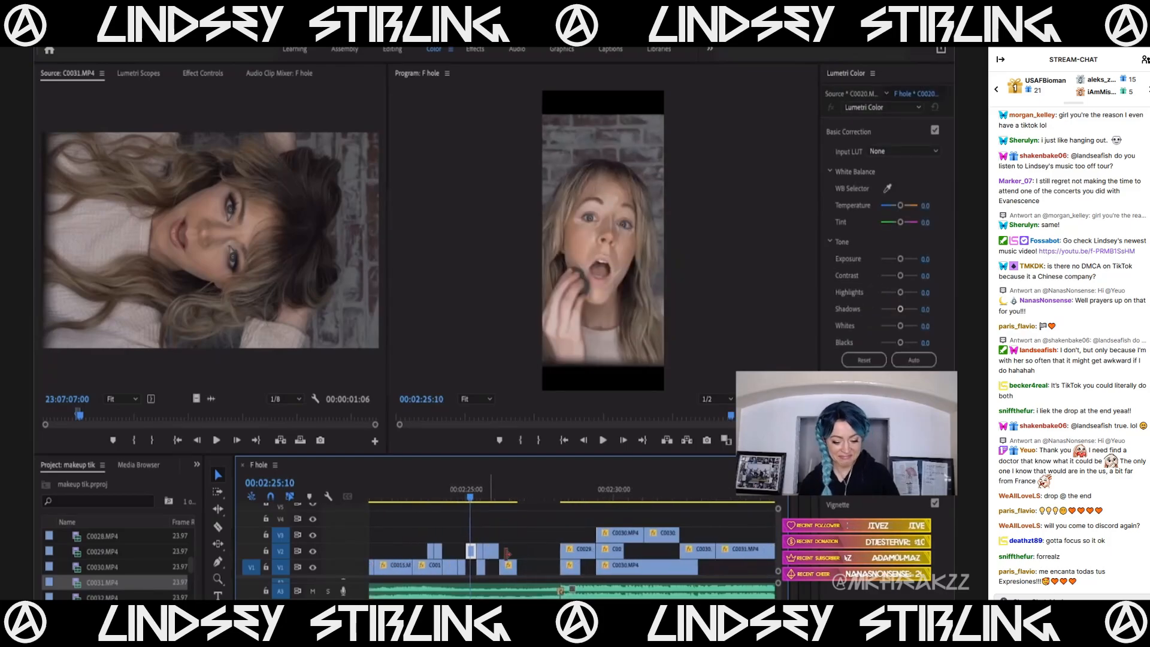
Shift both C0017.MP4 clips on V2 17 frames later and play through the result.
{"action": "left_click", "coordinate": [420, 499]}
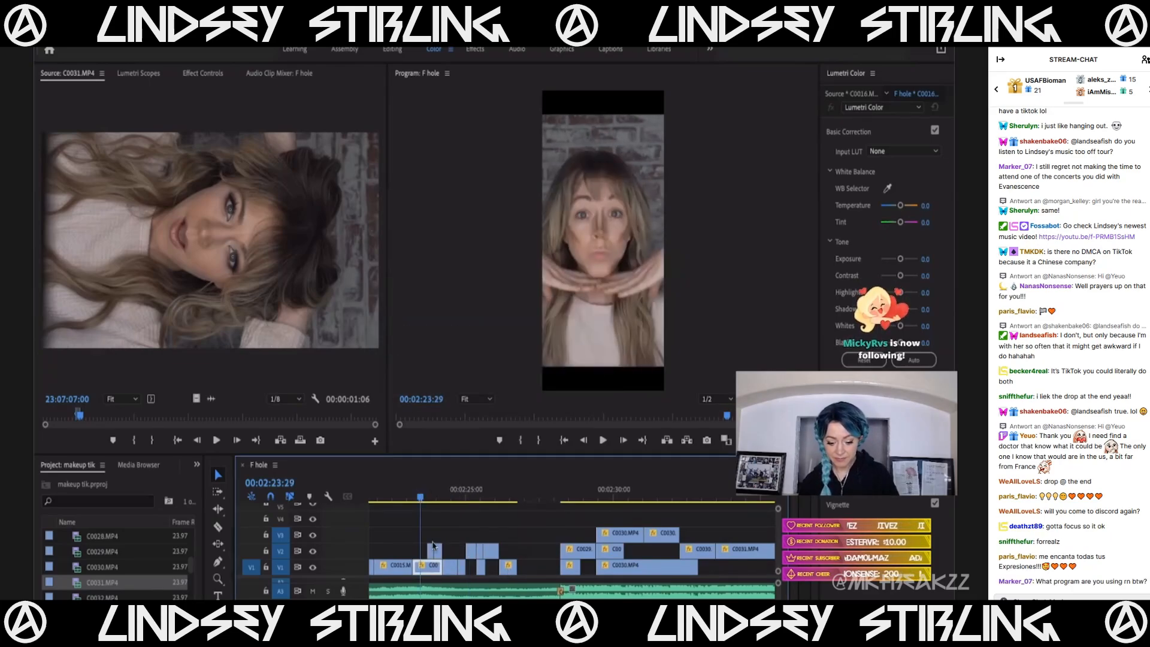
{"action": "scroll", "coordinate": [428, 543], "scroll_direction": "up", "scroll_amount": 3}
{"action": "left_click_drag", "start_coordinate": [461, 551], "coordinate": [503, 557]}
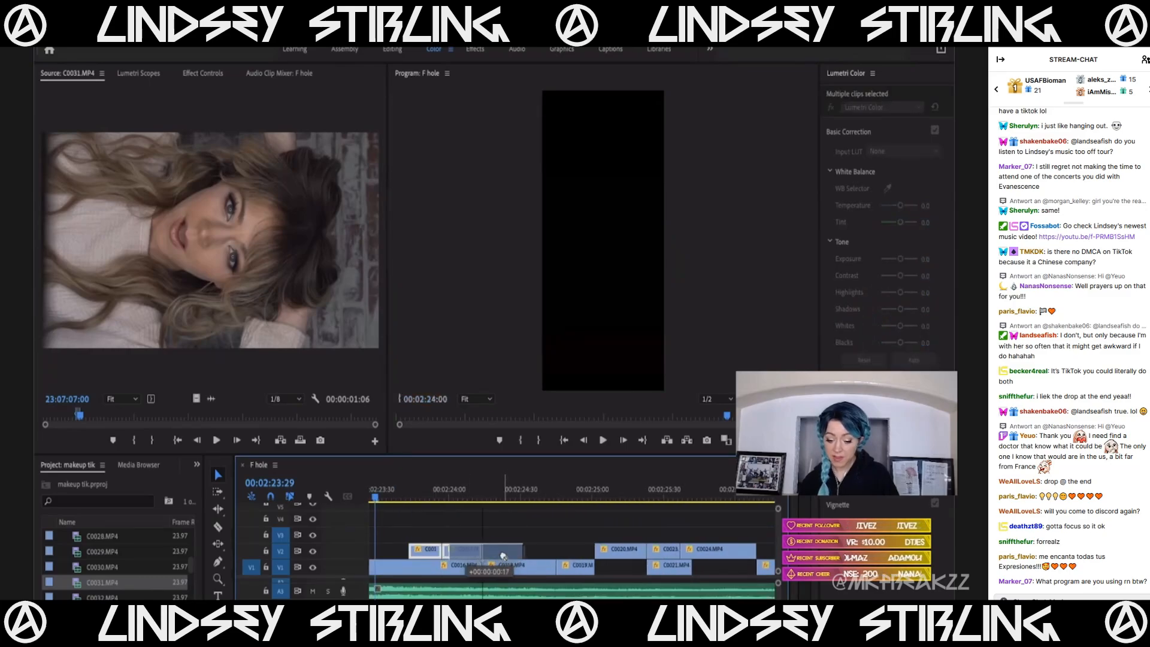
{"action": "scroll", "coordinate": [503, 557], "scroll_direction": "down", "scroll_amount": 3}
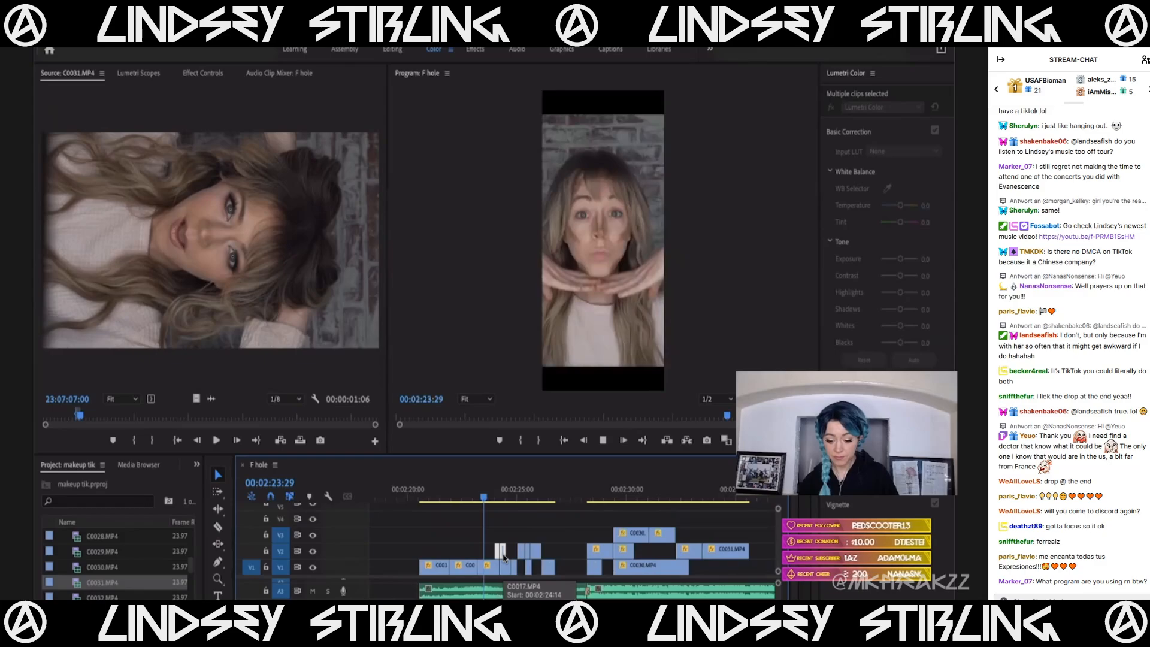
{"action": "left_click", "coordinate": [503, 557]}
{"action": "scroll", "coordinate": [503, 557], "scroll_direction": "up", "scroll_amount": 5}
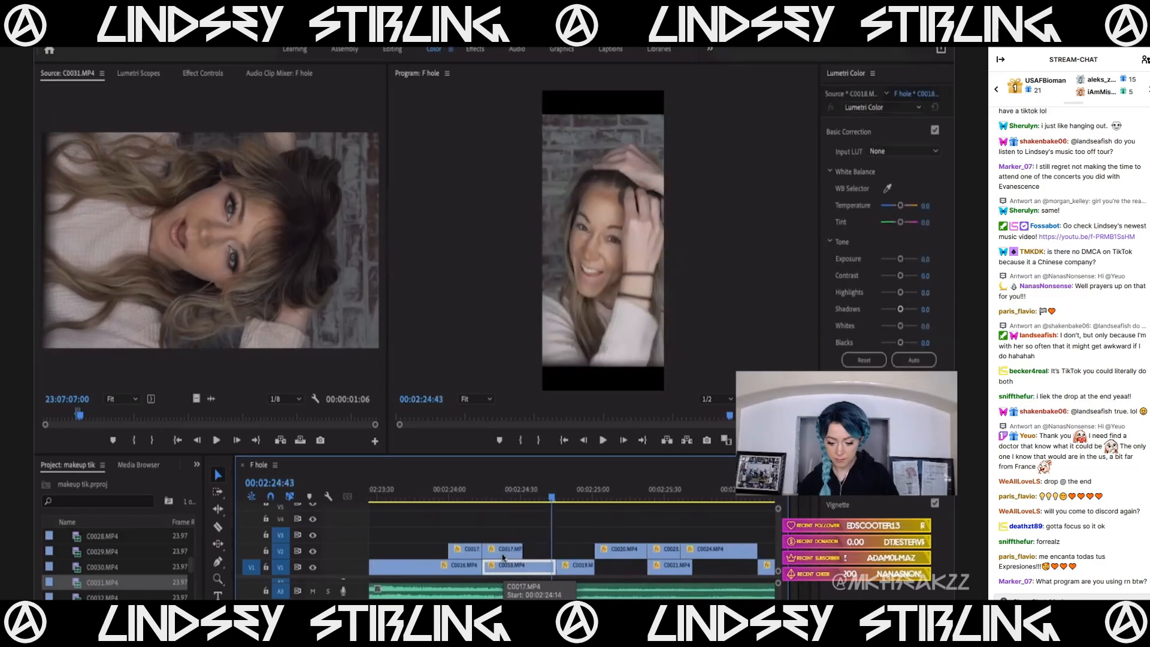
Move the second C0017.MP4 clip further along V2 and extend the end of the first C0017.MP4 clip.
{"action": "key", "text": "ctrl+shift+a"}
{"action": "left_click_drag", "start_coordinate": [499, 550], "coordinate": [557, 550]}
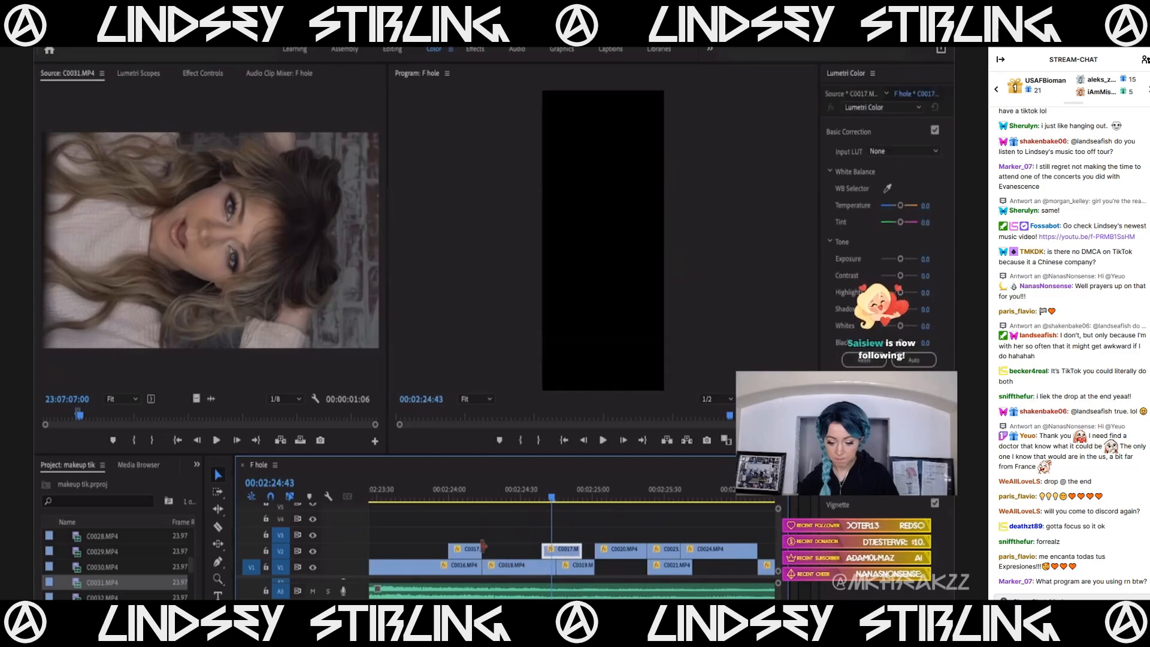
{"action": "left_click_drag", "start_coordinate": [483, 547], "coordinate": [526, 547]}
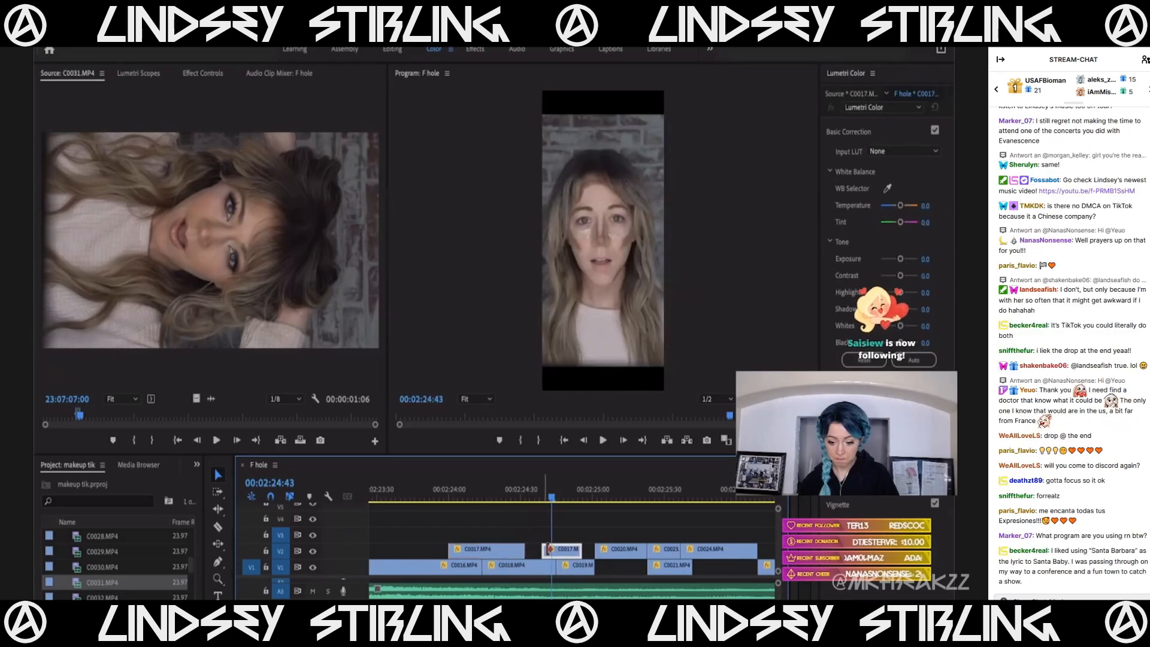
Review the first C0017.MP4 clip and extend the second one to fill the space between it and C0020.MP4.
{"action": "left_click", "coordinate": [479, 549]}
{"action": "left_click", "coordinate": [461, 495]}
{"action": "mouse_move", "coordinate": [486, 493]}
{"action": "left_mouse_down"}
{"action": "mouse_move", "coordinate": [509, 498]}
{"action": "mouse_move", "coordinate": [491, 510]}
{"action": "left_mouse_up"}
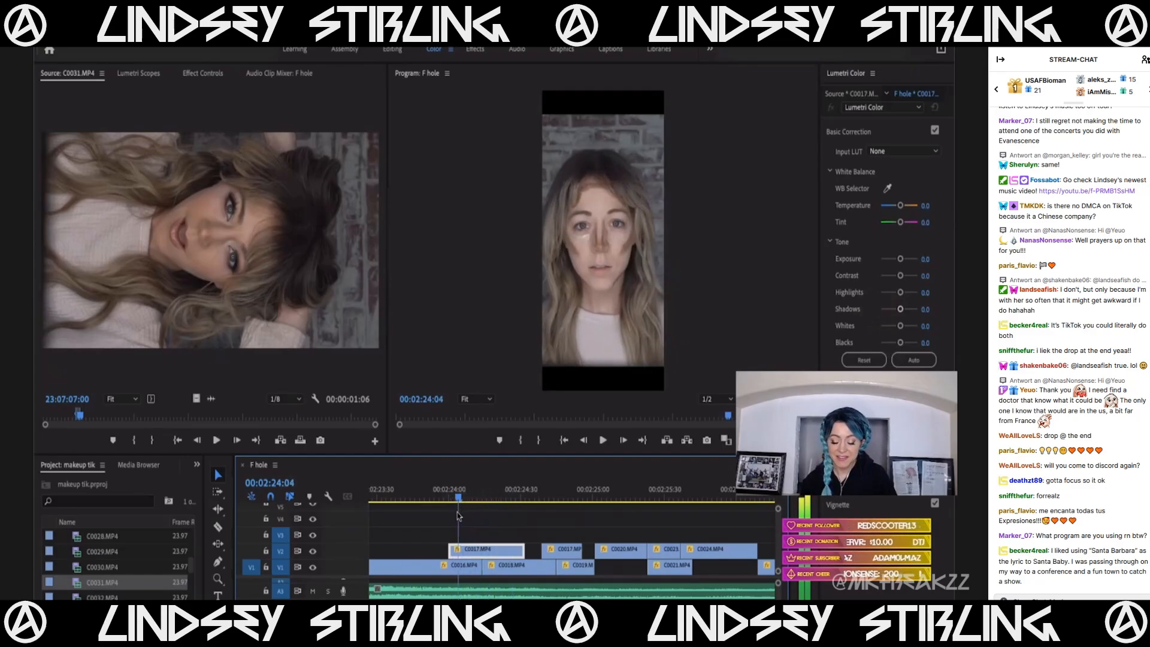
{"action": "left_click_drag", "start_coordinate": [500, 529], "coordinate": [592, 551]}
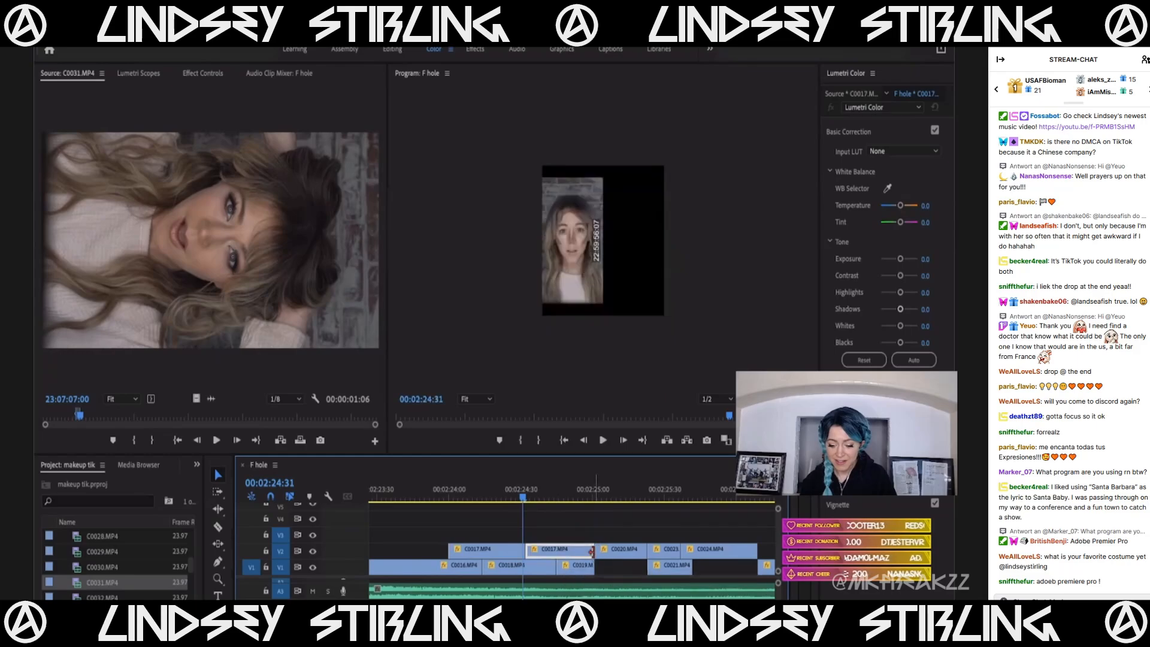
Shift the clips from C0020.MP4 onward later, and move C0018.MP4 and C0019.MP4 on V1 to the end of the second C0017.MP4.
{"action": "scroll", "coordinate": [591, 551], "scroll_direction": "down", "scroll_amount": 3}
{"action": "scroll", "coordinate": [635, 550], "scroll_direction": "down", "scroll_amount": 2}
{"action": "left_click_drag", "start_coordinate": [634, 570], "coordinate": [618, 551]}
{"action": "mouse_move", "coordinate": [543, 571]}
{"action": "left_mouse_down"}
{"action": "mouse_move", "coordinate": [501, 566]}
{"action": "mouse_move", "coordinate": [540, 570]}
{"action": "left_mouse_up"}
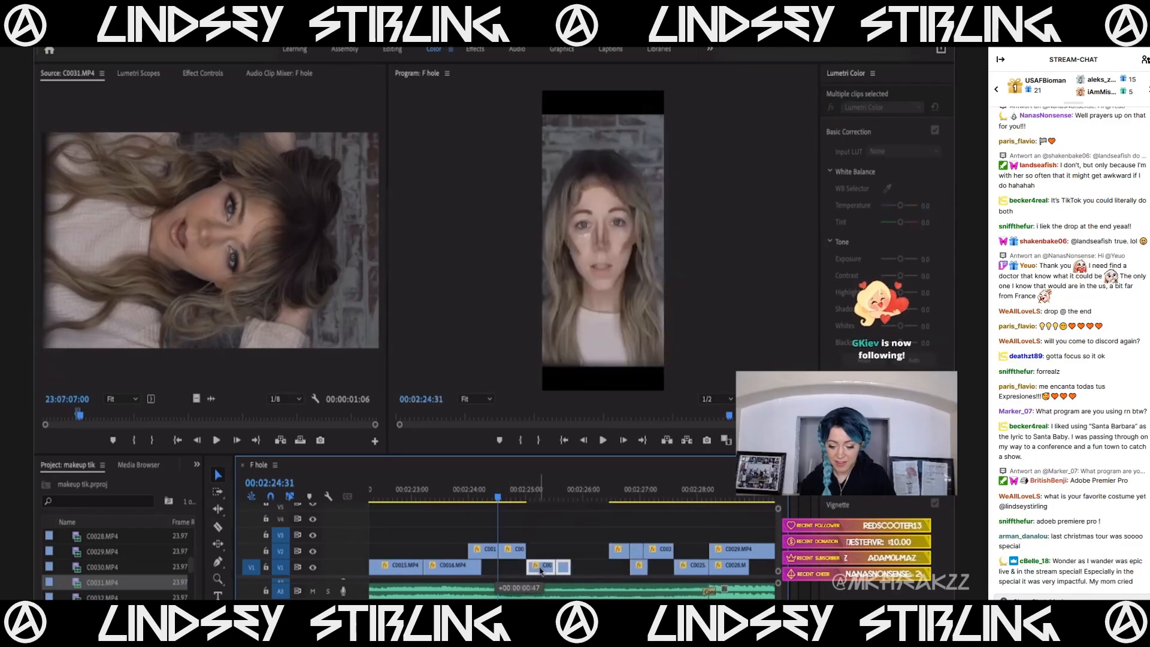
Move C0019.MP4 later on V1 and lengthen both C0018.MP4 and C0019.MP4 so they run back to back.
{"action": "left_click", "coordinate": [528, 497]}
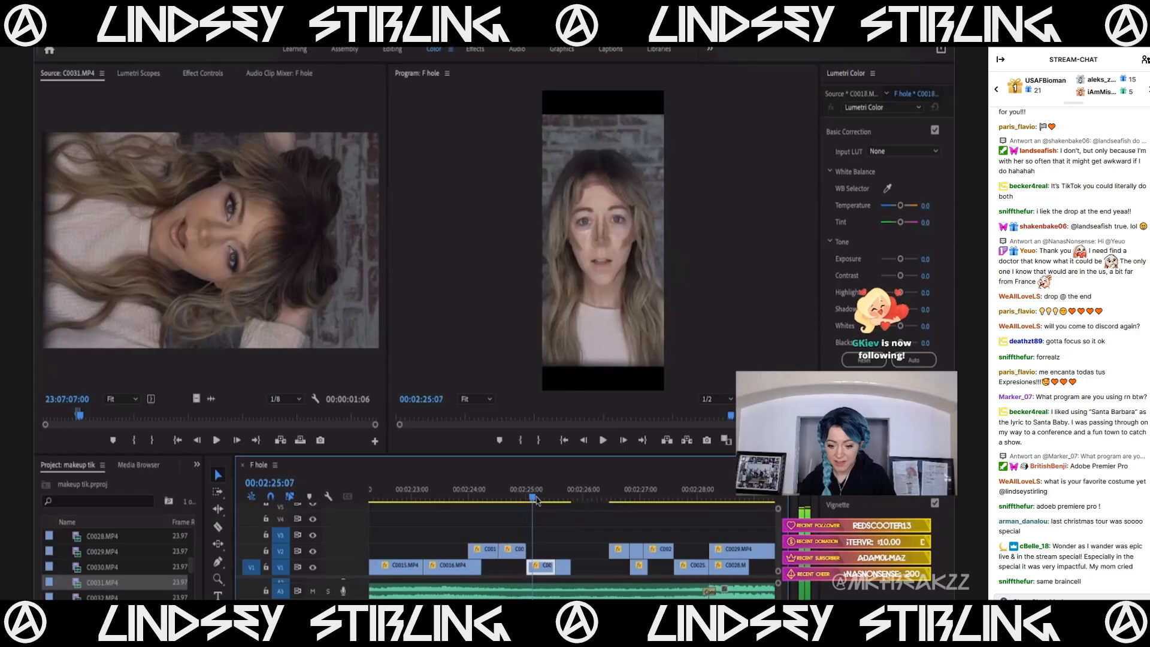
{"action": "left_click_drag", "start_coordinate": [536, 500], "coordinate": [552, 500]}
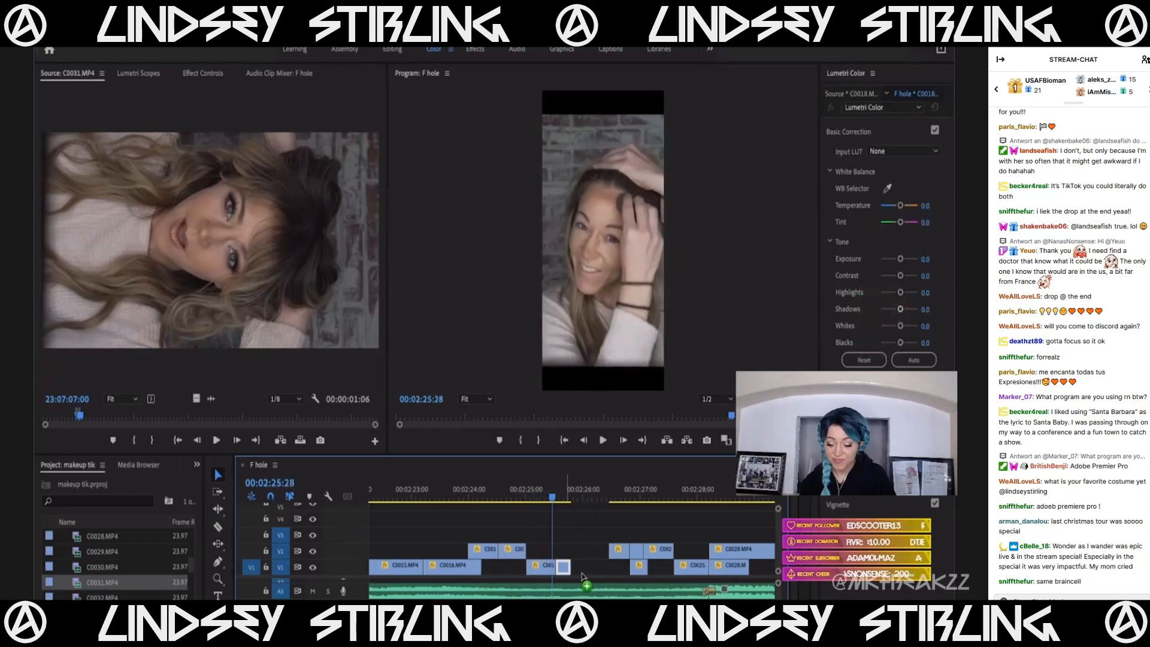
{"action": "left_click_drag", "start_coordinate": [582, 577], "coordinate": [599, 577]}
{"action": "left_click_drag", "start_coordinate": [535, 494], "coordinate": [602, 570]}
Move C0020.MP4 on V2 back to the end of C0019.MP4 and play from the start of C0018.MP4.
{"action": "left_click_drag", "start_coordinate": [573, 500], "coordinate": [618, 552]}
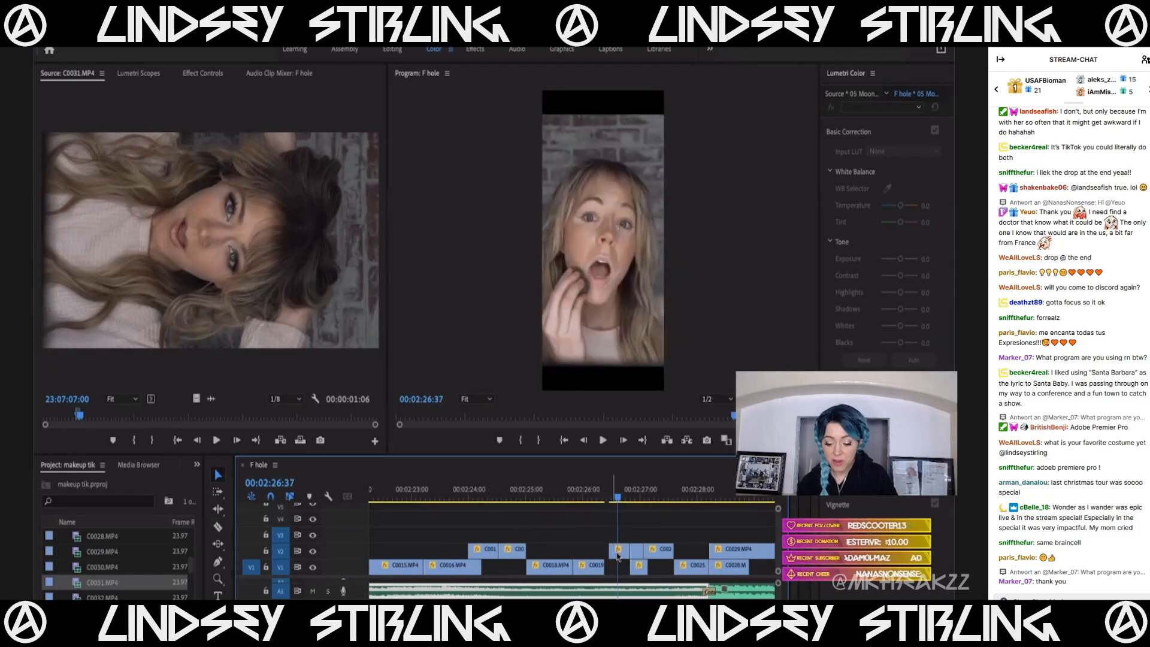
{"action": "left_click", "coordinate": [618, 552]}
{"action": "left_click", "coordinate": [634, 501]}
{"action": "left_click", "coordinate": [527, 490]}
{"action": "key", "text": "space"}
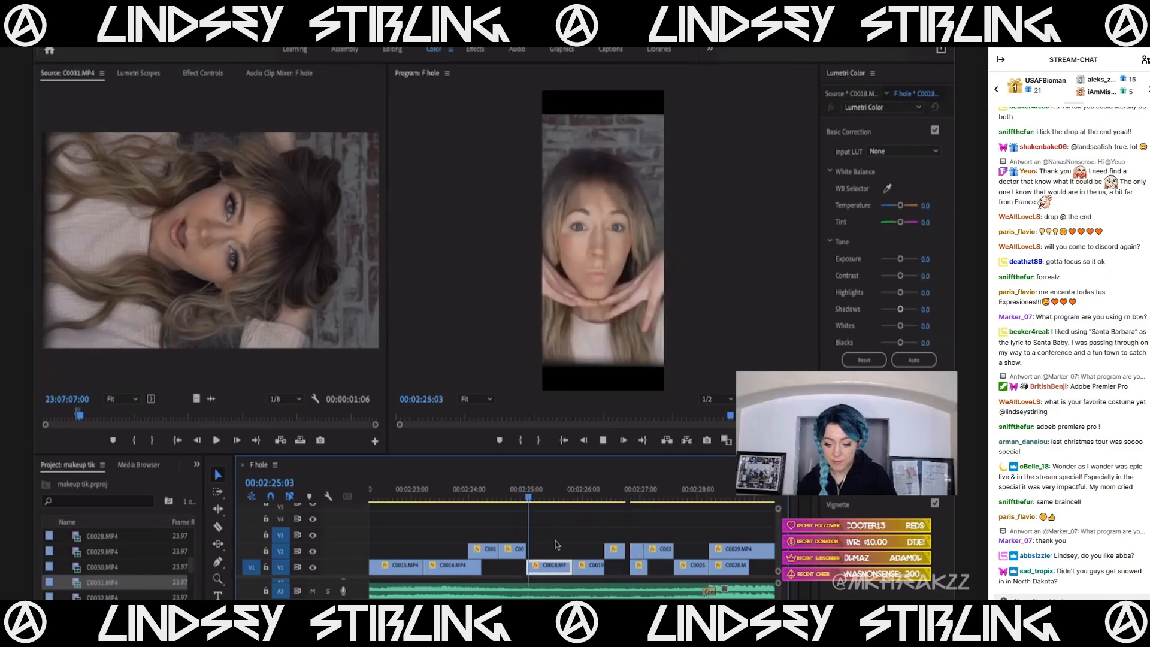
Shorten C0018.MP4 to end at 02:25:36 and move C0019.MP4 and C0020.MP4 earlier so the three clips run back to back.
{"action": "key", "text": "space"}
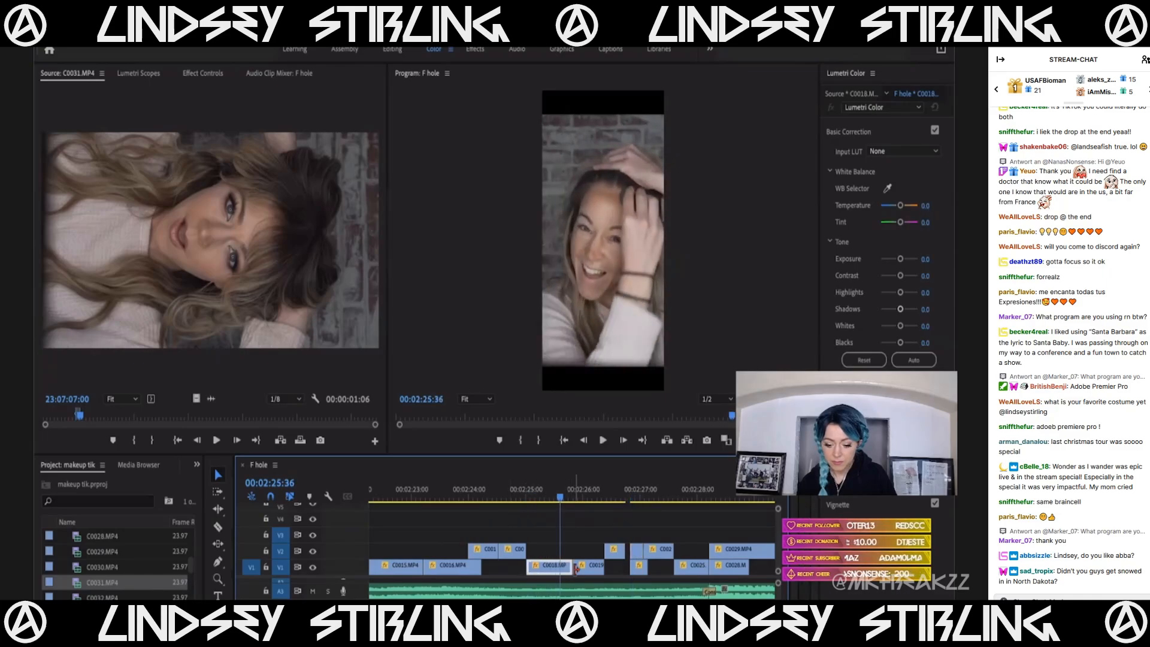
{"action": "left_click_drag", "start_coordinate": [530, 565], "coordinate": [574, 572]}
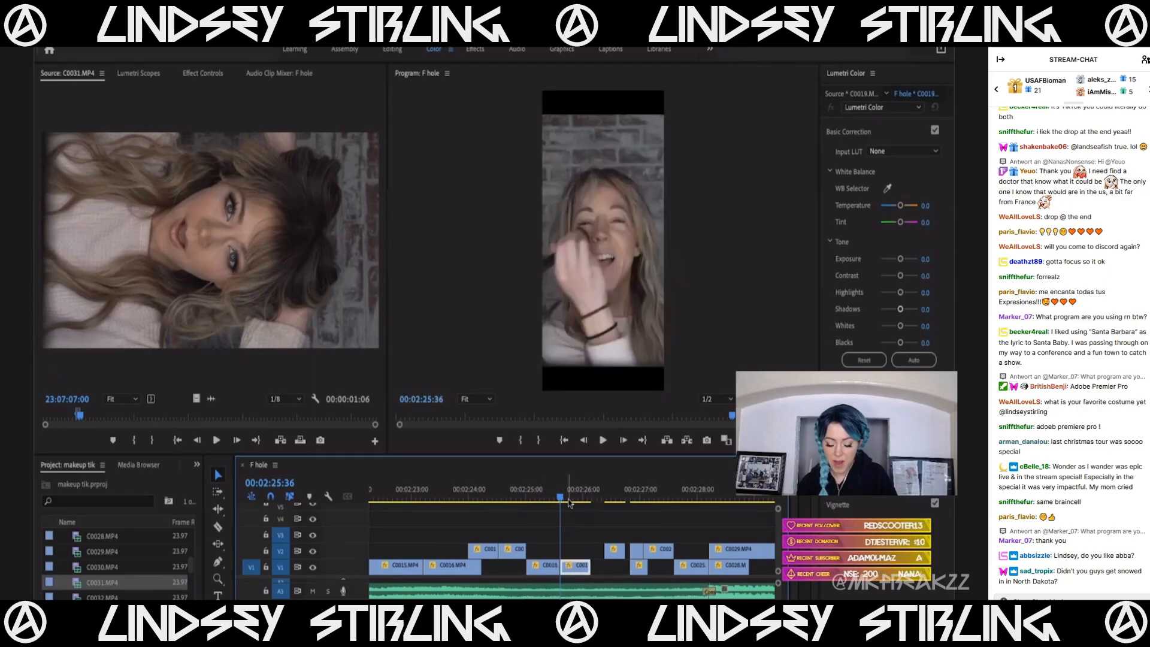
{"action": "key", "text": "space"}
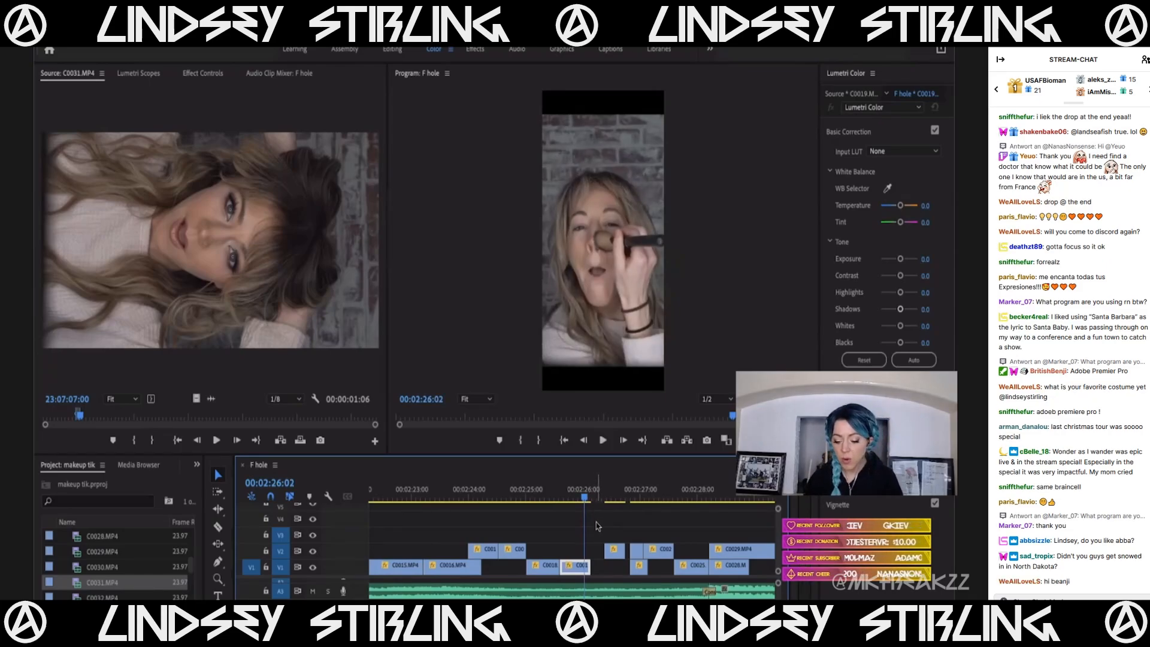
{"action": "key", "text": "equal"}
{"action": "left_click_drag", "start_coordinate": [621, 554], "coordinate": [604, 550]}
Check C0020.MP4 and move C0023.MP4 on V2 back to the end of C0020.MP4.
{"action": "left_click", "coordinate": [633, 497]}
{"action": "left_click", "coordinate": [653, 498]}
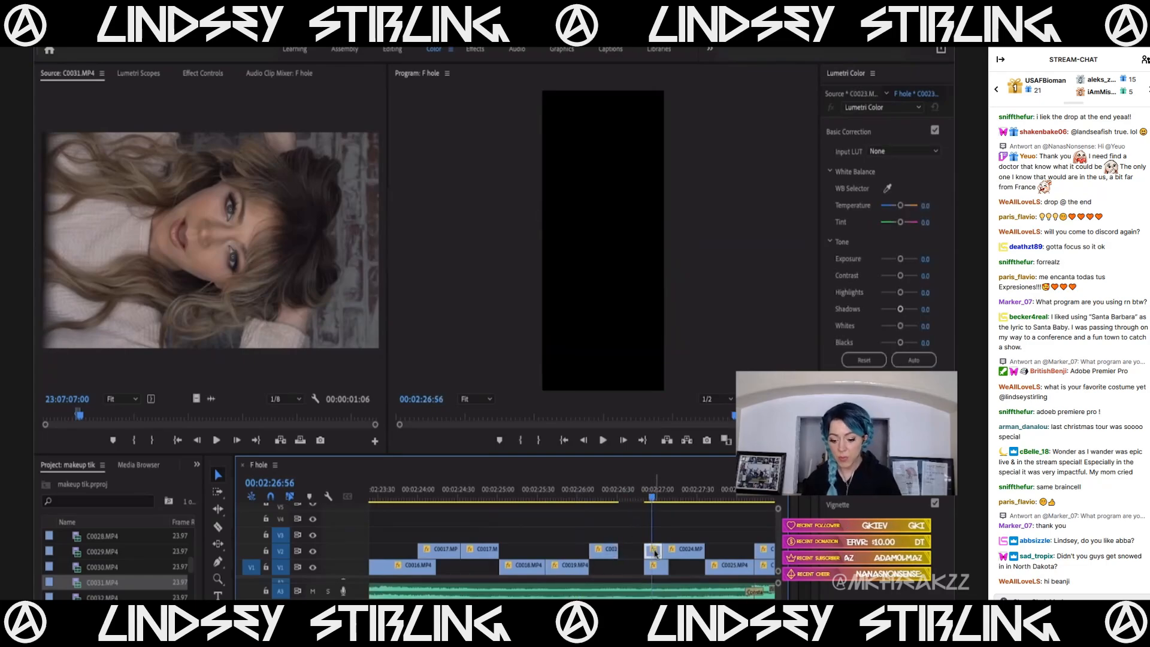
{"action": "left_click", "coordinate": [598, 488]}
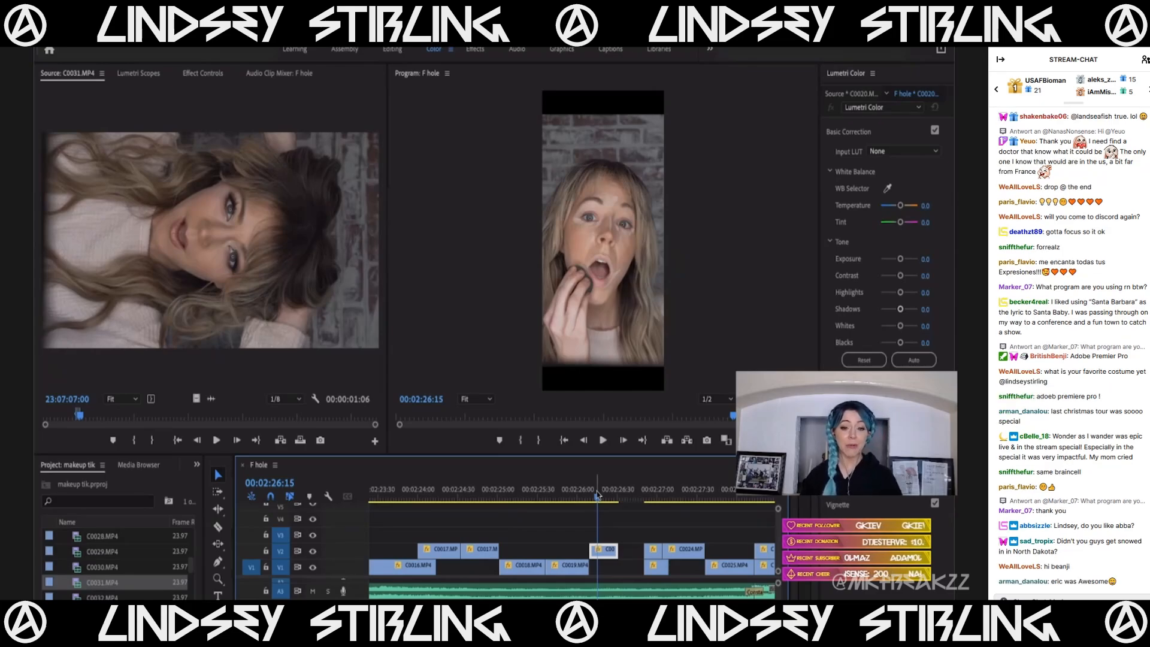
{"action": "left_click", "coordinate": [603, 502]}
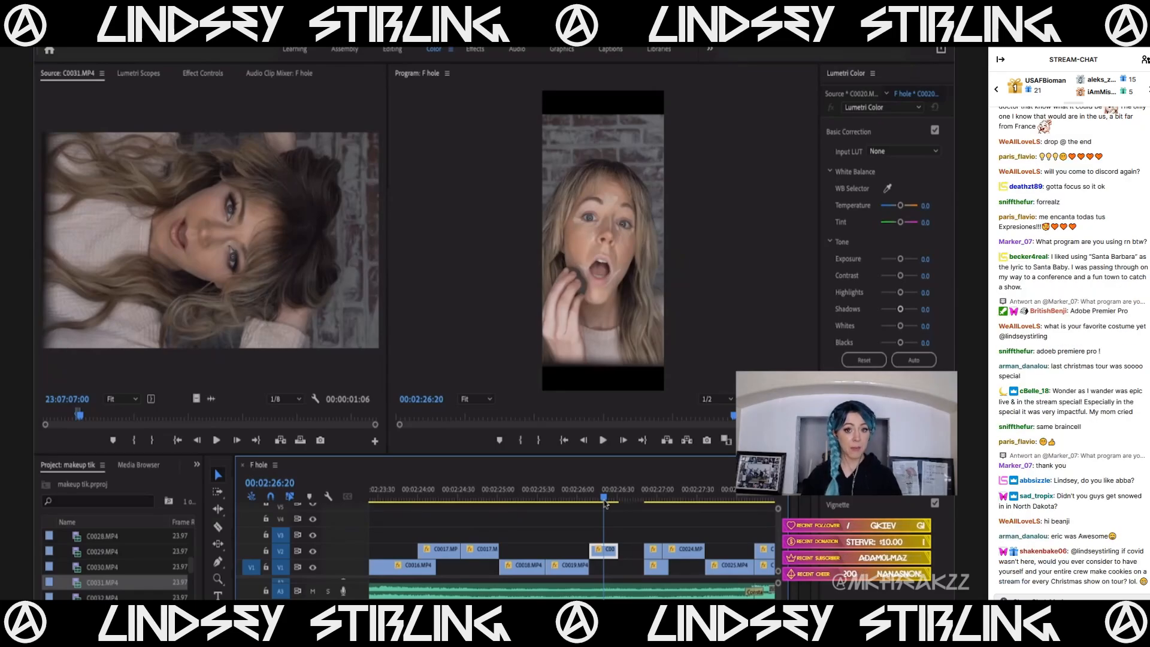
{"action": "left_click_drag", "start_coordinate": [612, 502], "coordinate": [661, 518]}
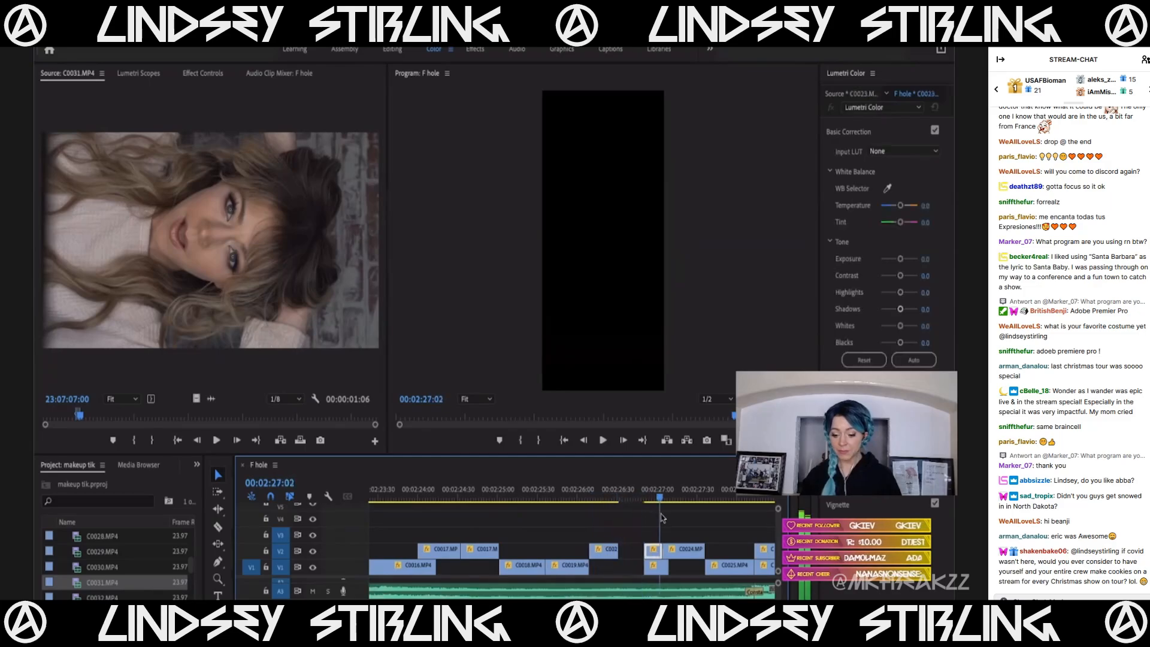
{"action": "left_click_drag", "start_coordinate": [656, 556], "coordinate": [629, 552]}
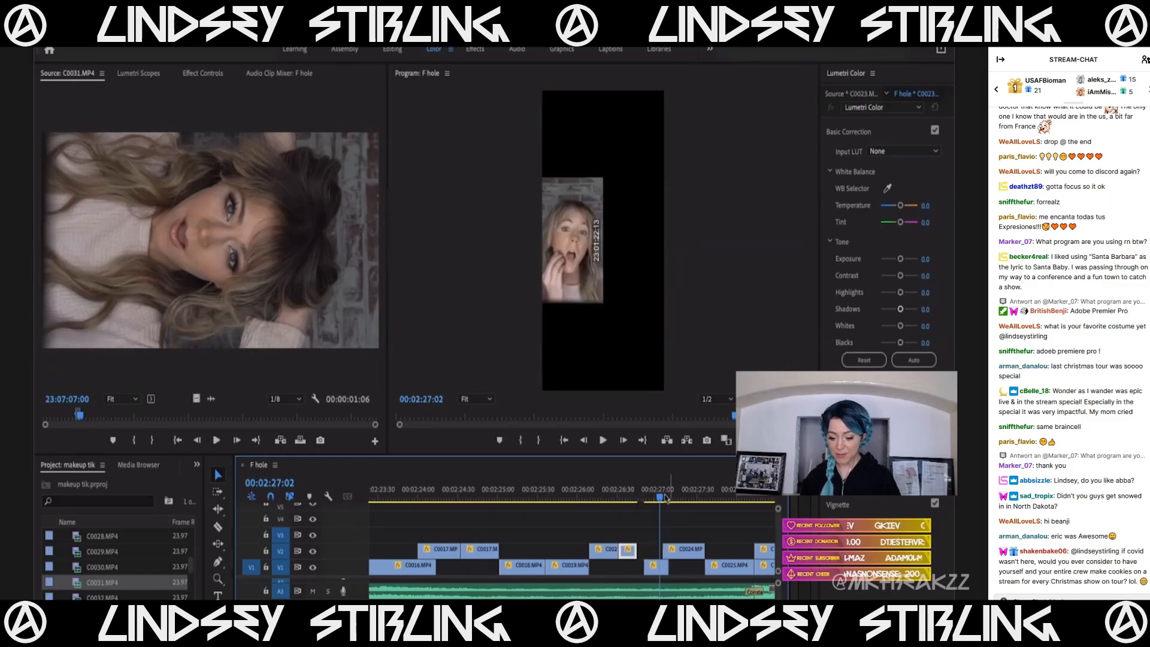
Extend the end of C0023.MP4 to the start of the next V1 clip and play through to 02:28:11.
{"action": "left_click", "coordinate": [665, 498]}
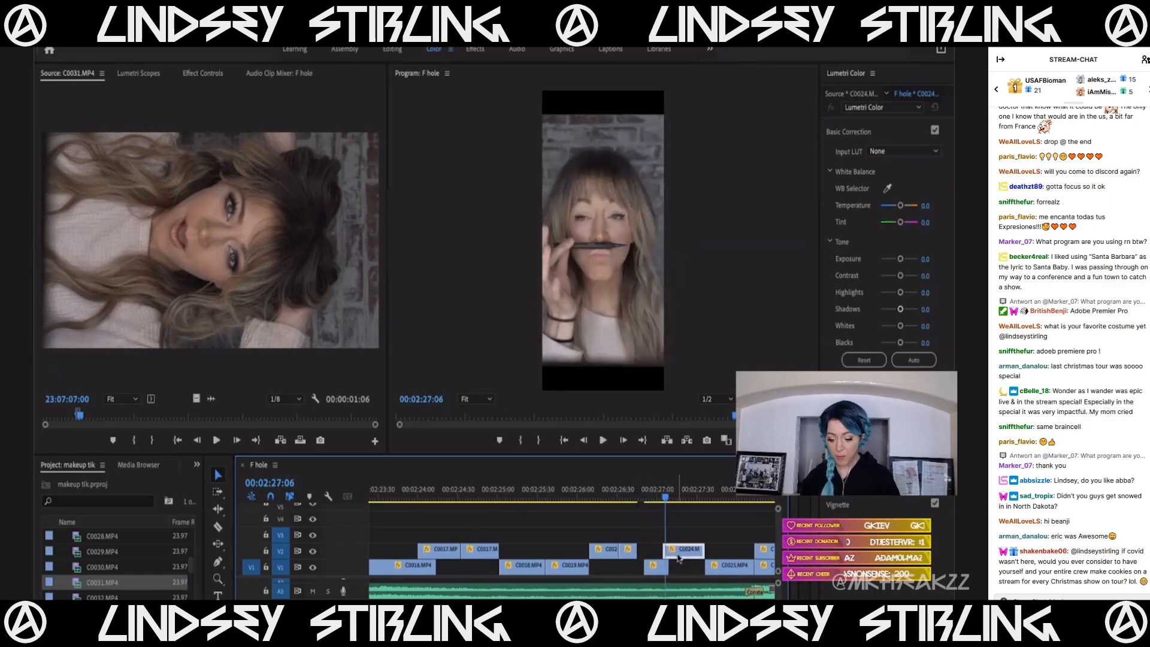
{"action": "left_click", "coordinate": [632, 500]}
{"action": "left_click", "coordinate": [628, 549]}
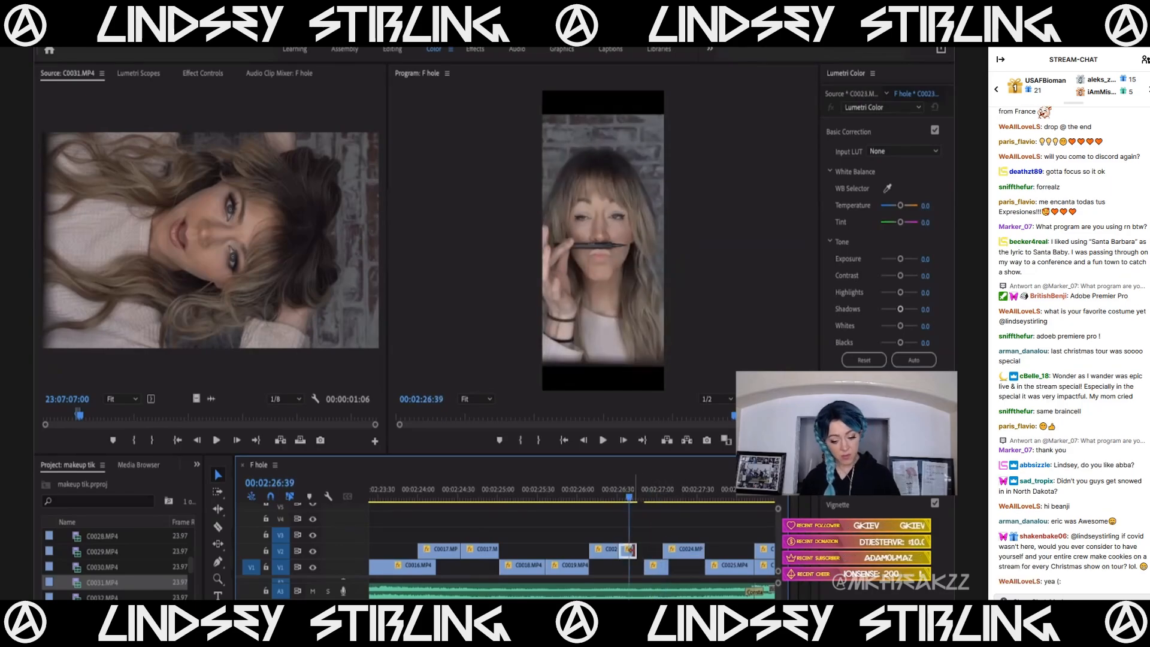
{"action": "left_click_drag", "start_coordinate": [633, 550], "coordinate": [640, 550]}
{"action": "left_click_drag", "start_coordinate": [618, 502], "coordinate": [628, 543]}
{"action": "key", "text": "minus"}
{"action": "key", "text": "minus"}
{"action": "key", "text": "minus"}
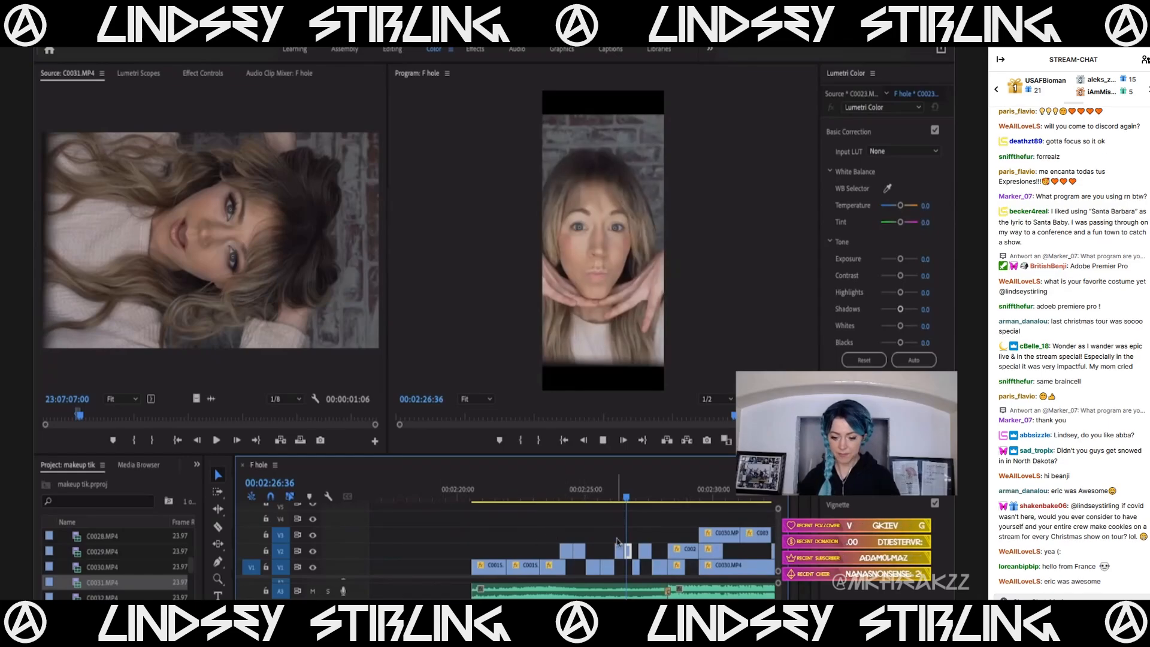
{"action": "key", "text": "minus"}
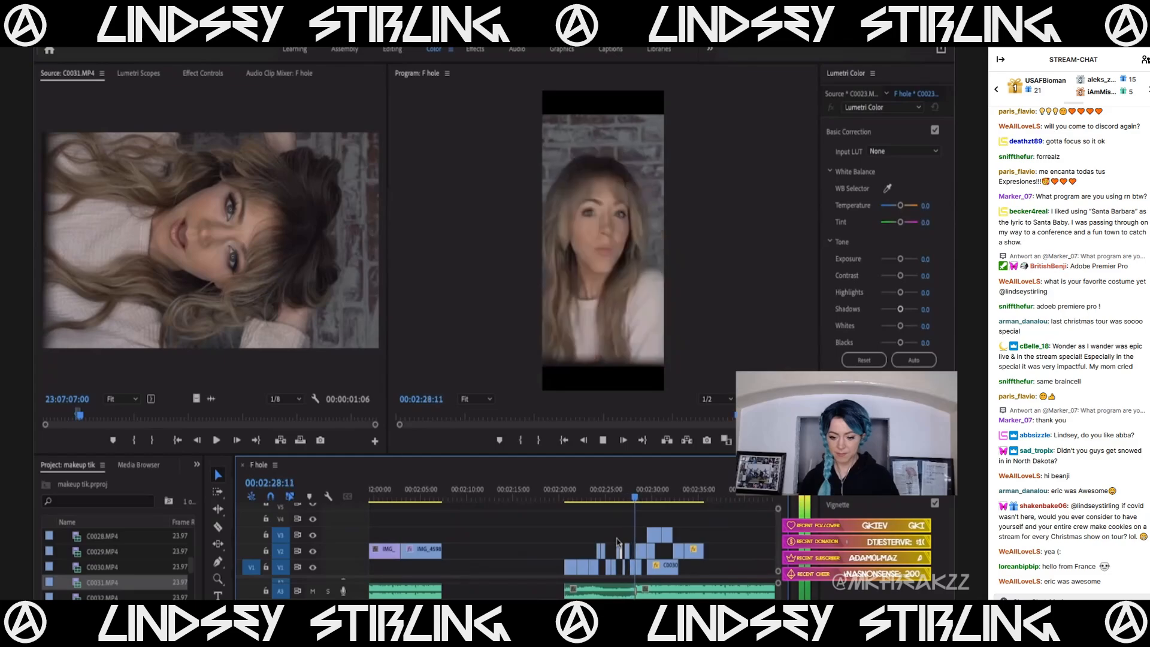
{"action": "key", "text": "space"}
Extend the start of C0029.MP4 on V2 a few frames earlier over the end of C0025.MP4.
{"action": "left_click", "coordinate": [640, 550]}
{"action": "key", "text": "equal"}
{"action": "key", "text": "equal"}
{"action": "left_click", "coordinate": [651, 499]}
{"action": "left_click_drag", "start_coordinate": [658, 547], "coordinate": [651, 501]}
{"action": "key", "text": "Right"}
{"action": "key", "text": "Right"}
{"action": "key", "text": "Right"}
{"action": "key", "text": "Right"}
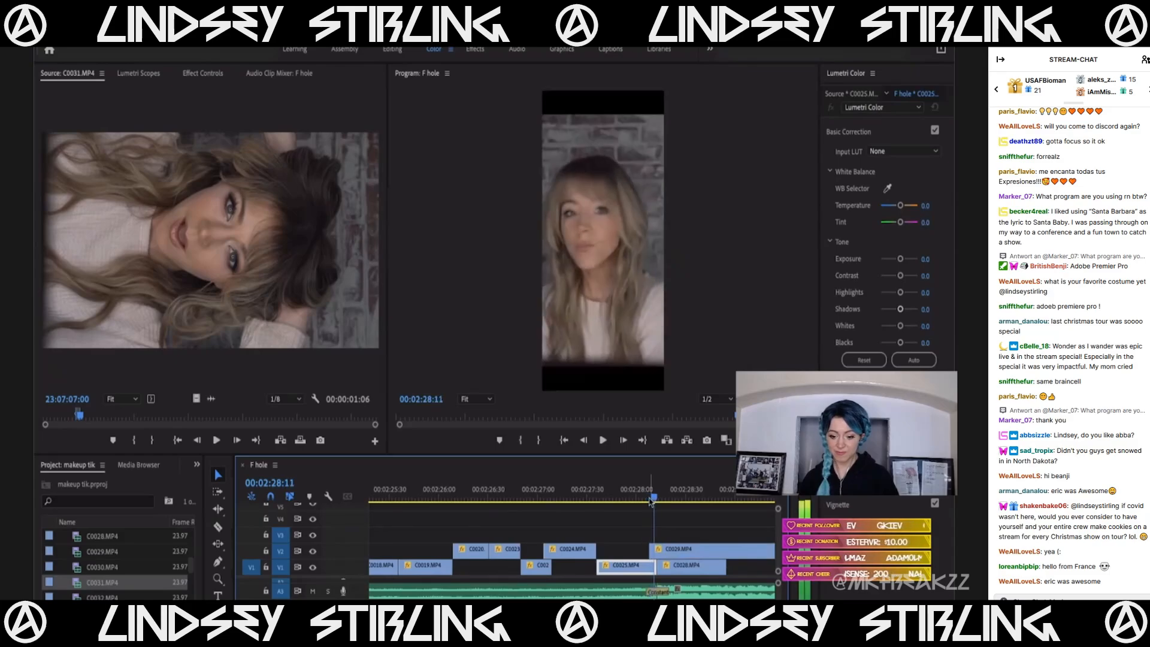
{"action": "key", "text": "Left"}
{"action": "key", "text": "Left"}
{"action": "key", "text": "Left"}
{"action": "key", "text": "Left"}
{"action": "key", "text": "Left"}
{"action": "key", "text": "Left"}
{"action": "left_click_drag", "start_coordinate": [648, 552], "coordinate": [638, 552]}
Step through the opening frames of C0029.MP4 and play the transition from C0025.MP4.
{"action": "key", "text": "minus"}
{"action": "key", "text": "minus"}
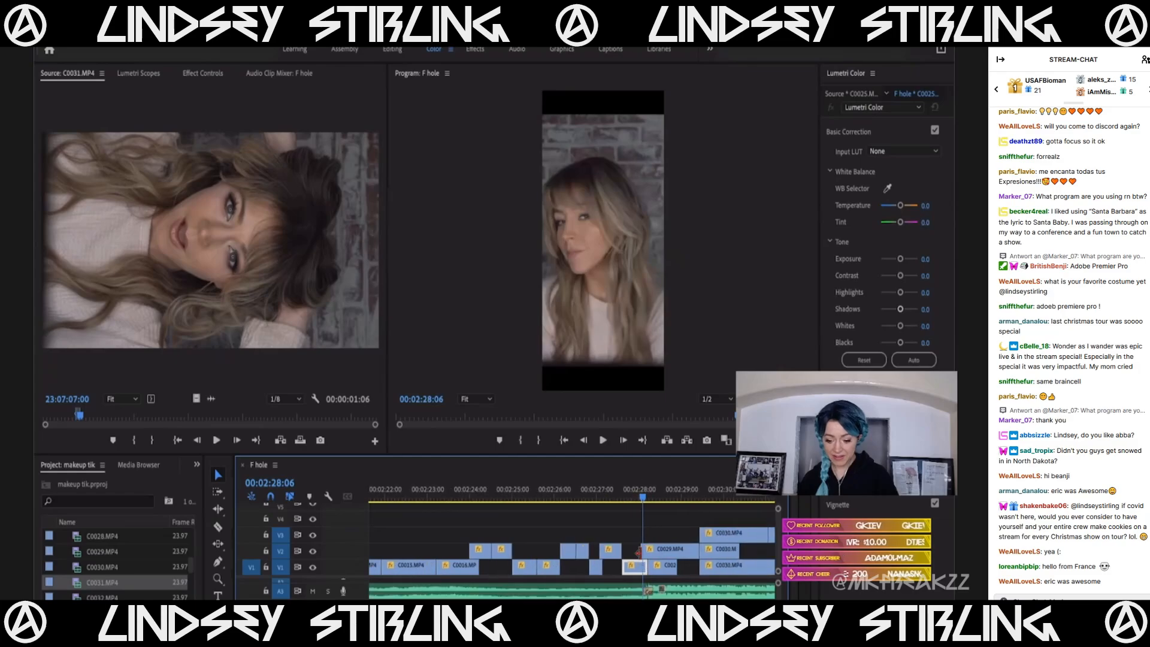
{"action": "key", "text": "Left"}
{"action": "key", "text": "Left"}
{"action": "key", "text": "Right"}
{"action": "key", "text": "Right"}
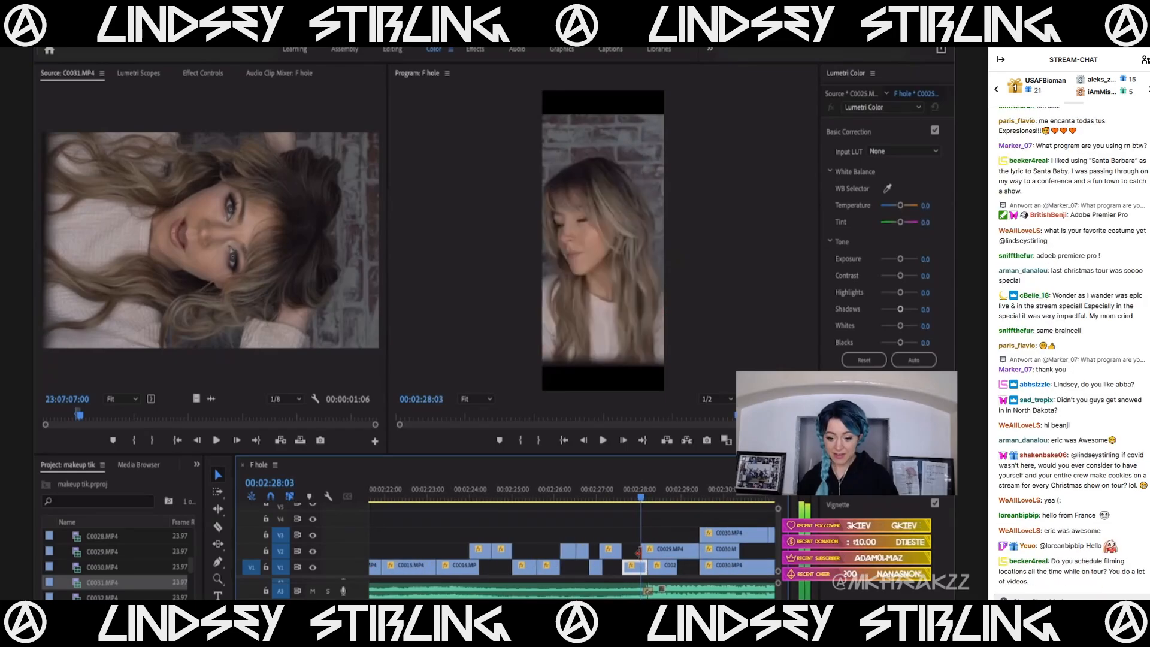
{"action": "key", "text": "Right"}
{"action": "key", "text": "Right"}
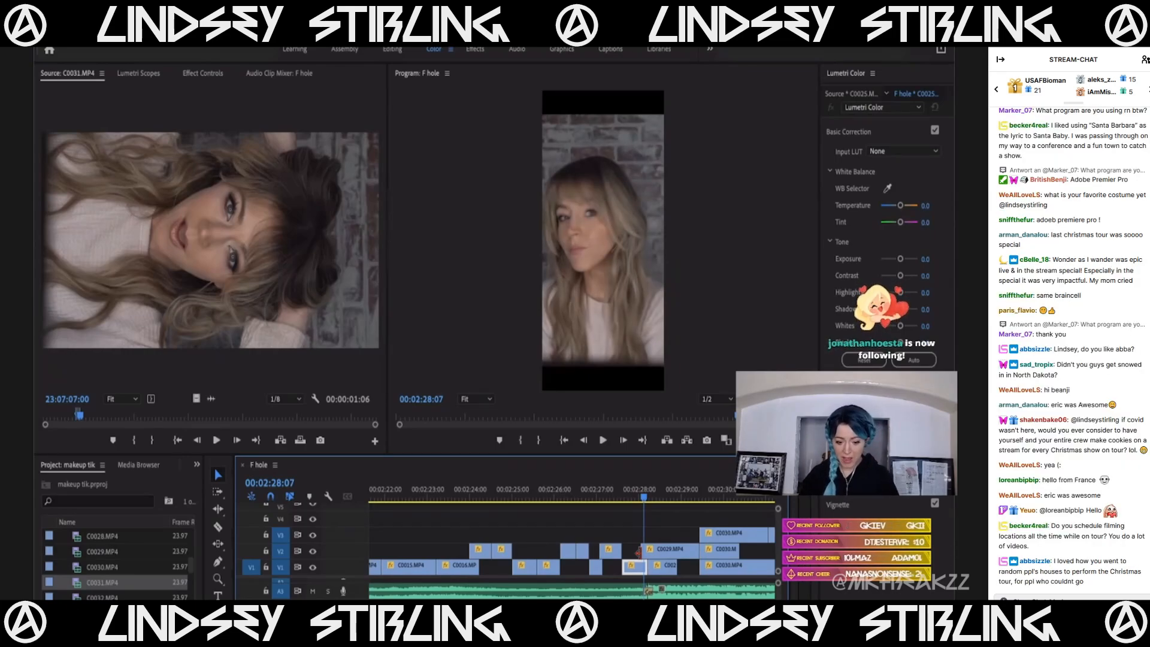
{"action": "left_click", "coordinate": [634, 498]}
{"action": "key", "text": "space"}
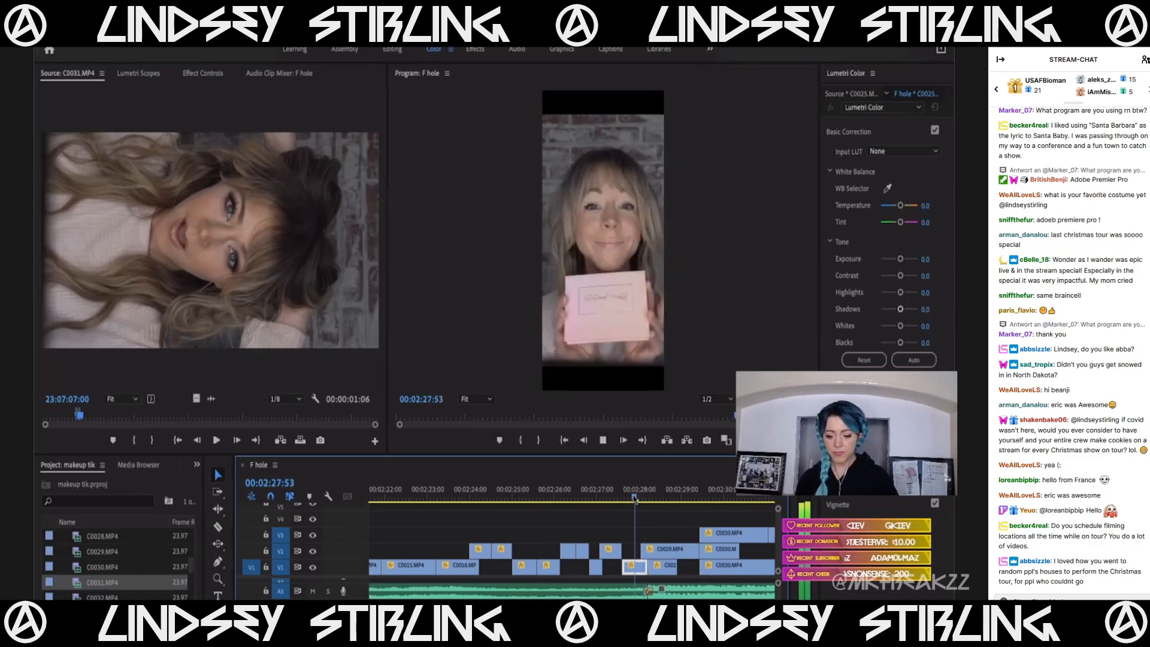
{"action": "key", "text": "space"}
Move C0029.MP4 slightly later to meet C0030.MP4, and extend its start back to 02:28:04.
{"action": "scroll", "coordinate": [652, 520], "scroll_direction": "up", "scroll_amount": 3}
{"action": "left_click", "coordinate": [605, 495]}
{"action": "left_click_drag", "start_coordinate": [605, 495], "coordinate": [607, 497]}
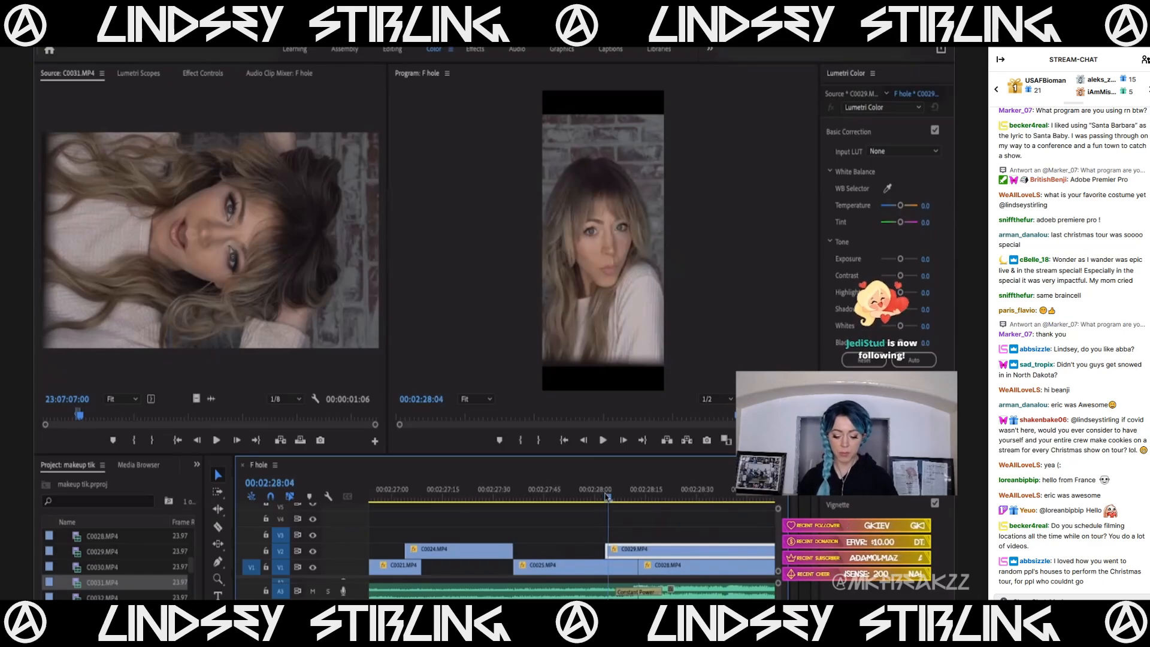
{"action": "key", "text": "c"}
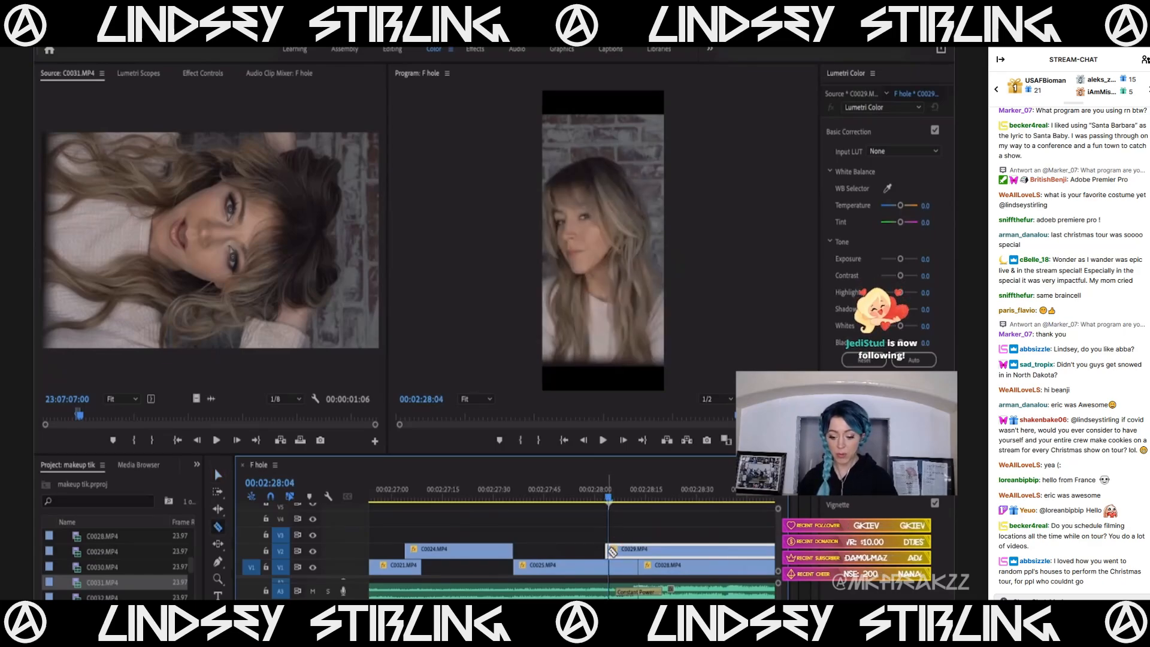
{"action": "scroll", "coordinate": [612, 551], "scroll_direction": "down", "scroll_amount": 5}
{"action": "key", "text": "b"}
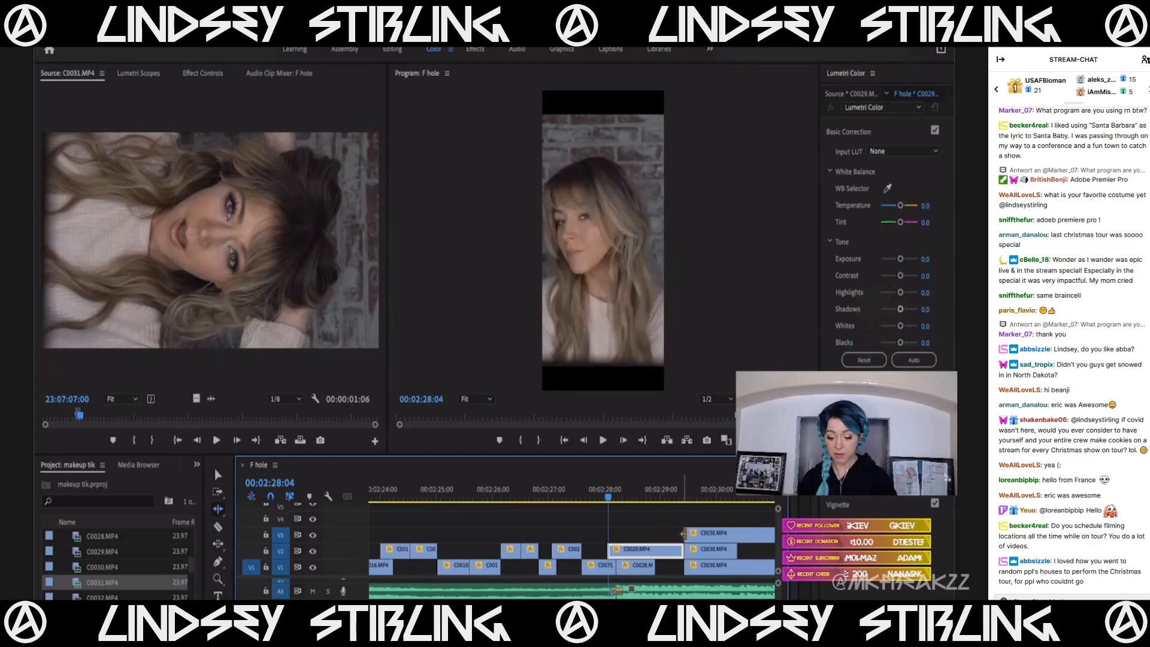
{"action": "left_click", "coordinate": [683, 500]}
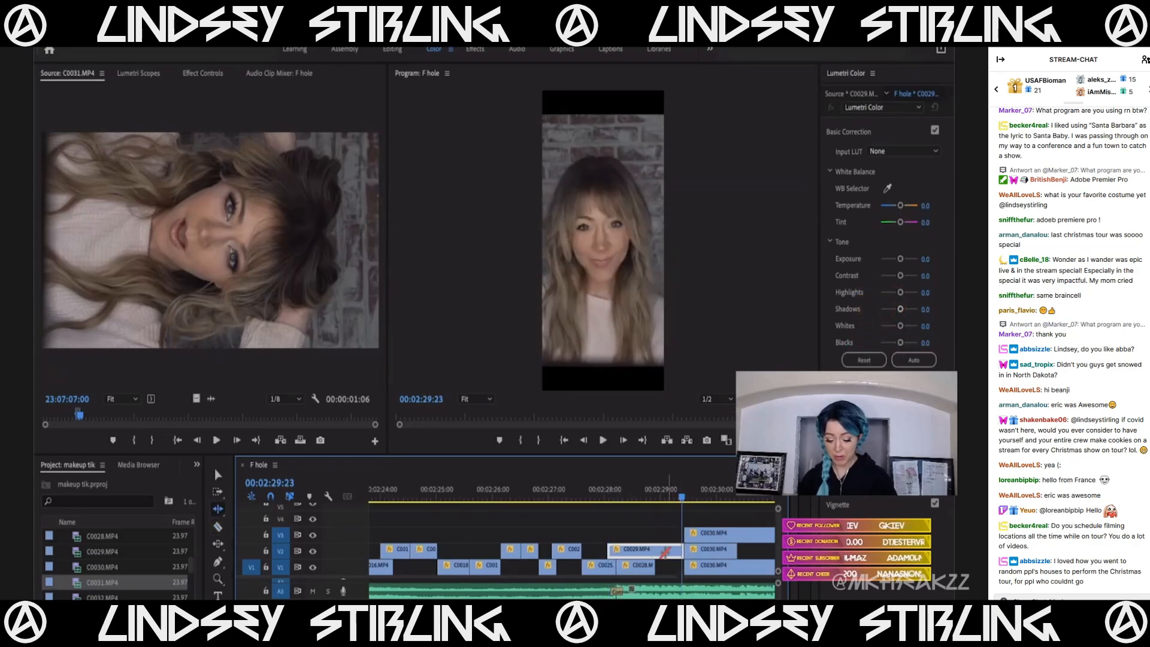
{"action": "key", "text": "v"}
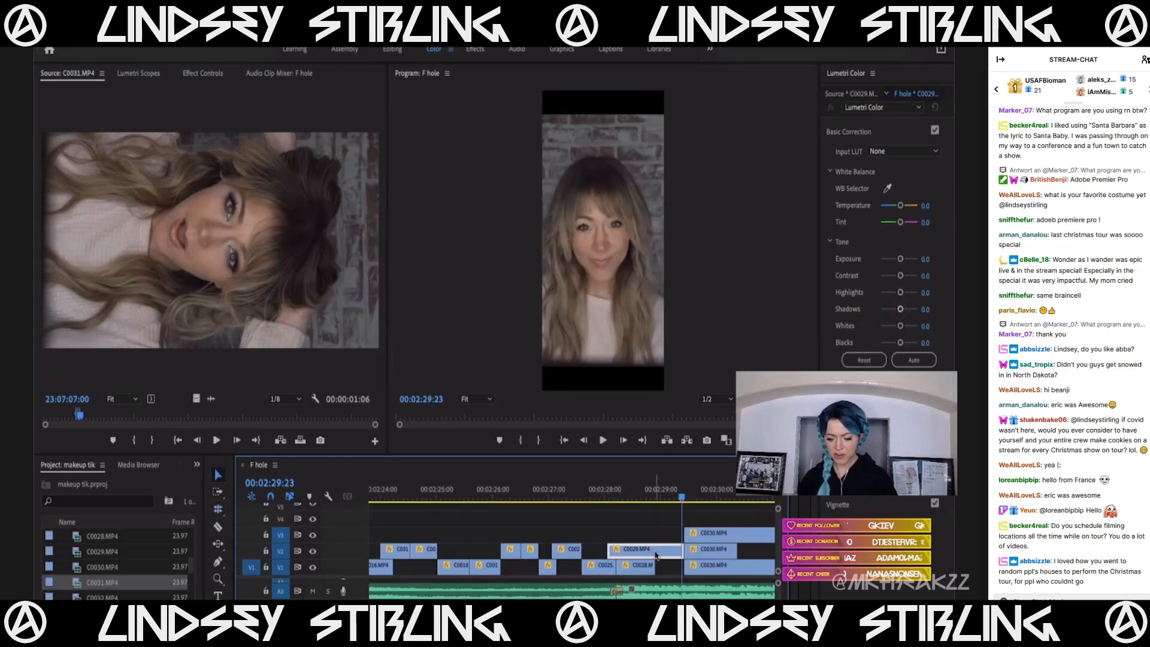
{"action": "key", "text": "space"}
{"action": "left_click_drag", "start_coordinate": [656, 556], "coordinate": [661, 556]}
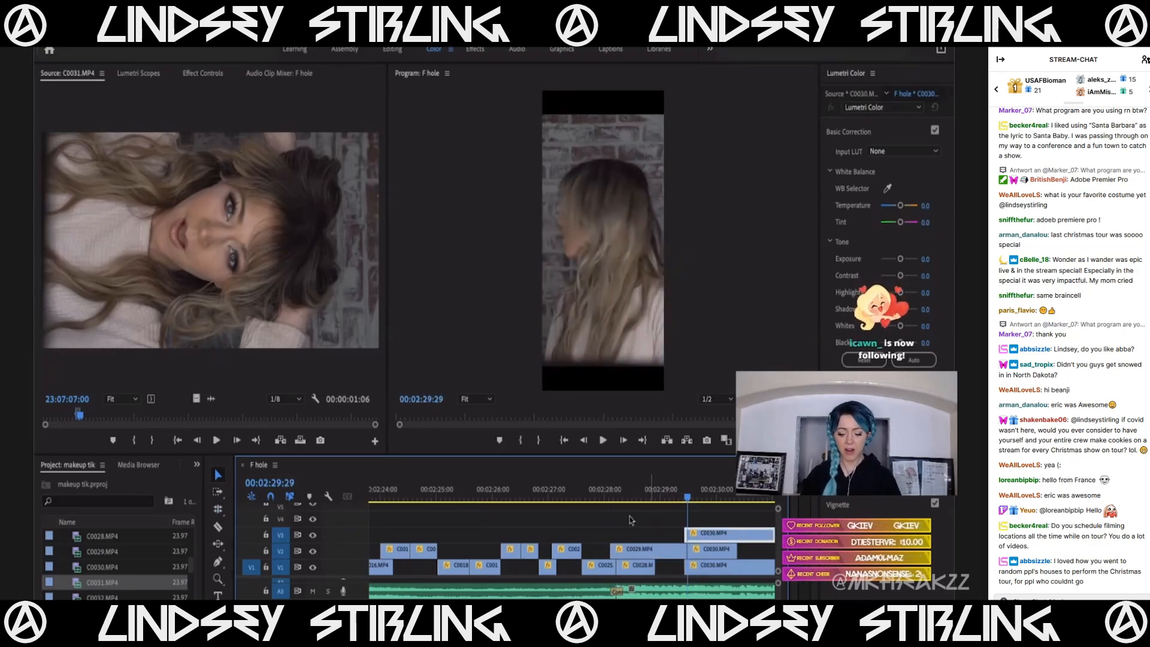
{"action": "left_click", "coordinate": [607, 492]}
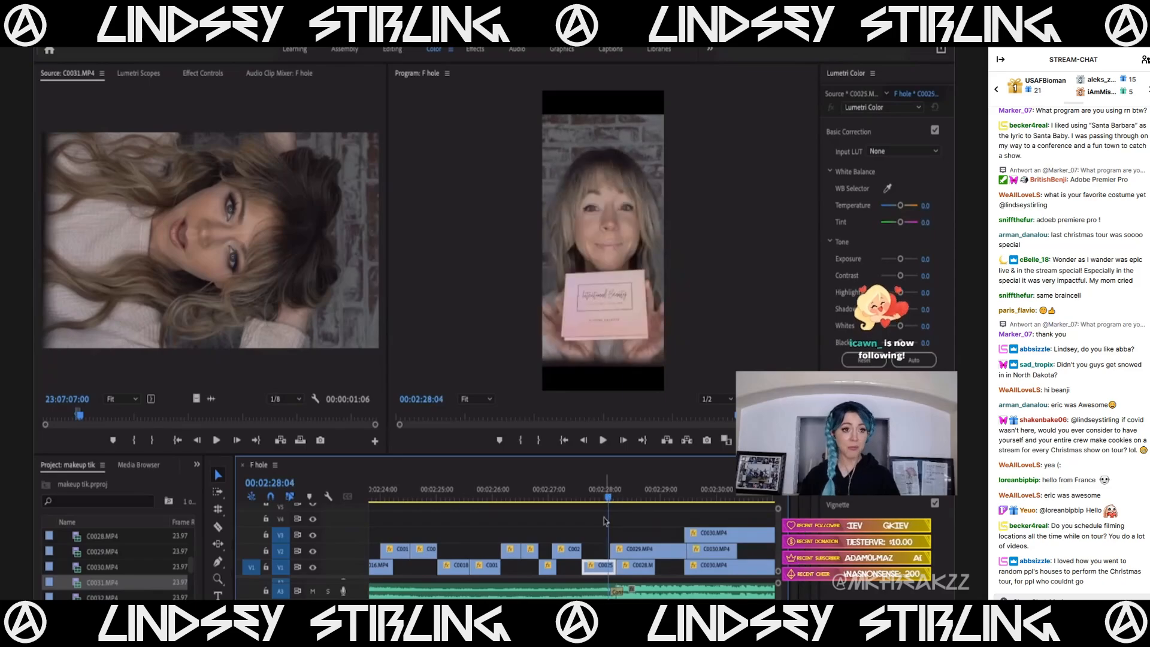
{"action": "left_click_drag", "start_coordinate": [612, 551], "coordinate": [610, 552]}
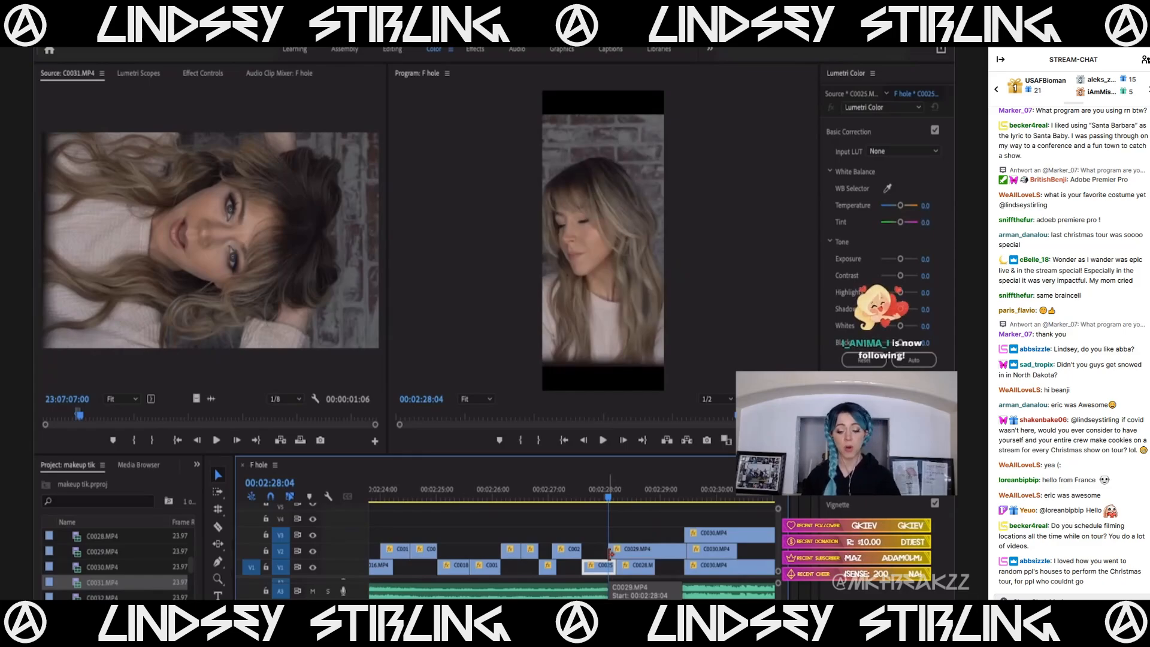
Cut the opening of C0029.MP4 on V2 into short pieces at 02:28:06, 02:28:08 and 02:28:09.
{"action": "key", "text": "equal"}
{"action": "key", "text": "equal"}
{"action": "left_click_drag", "start_coordinate": [610, 551], "coordinate": [610, 551]}
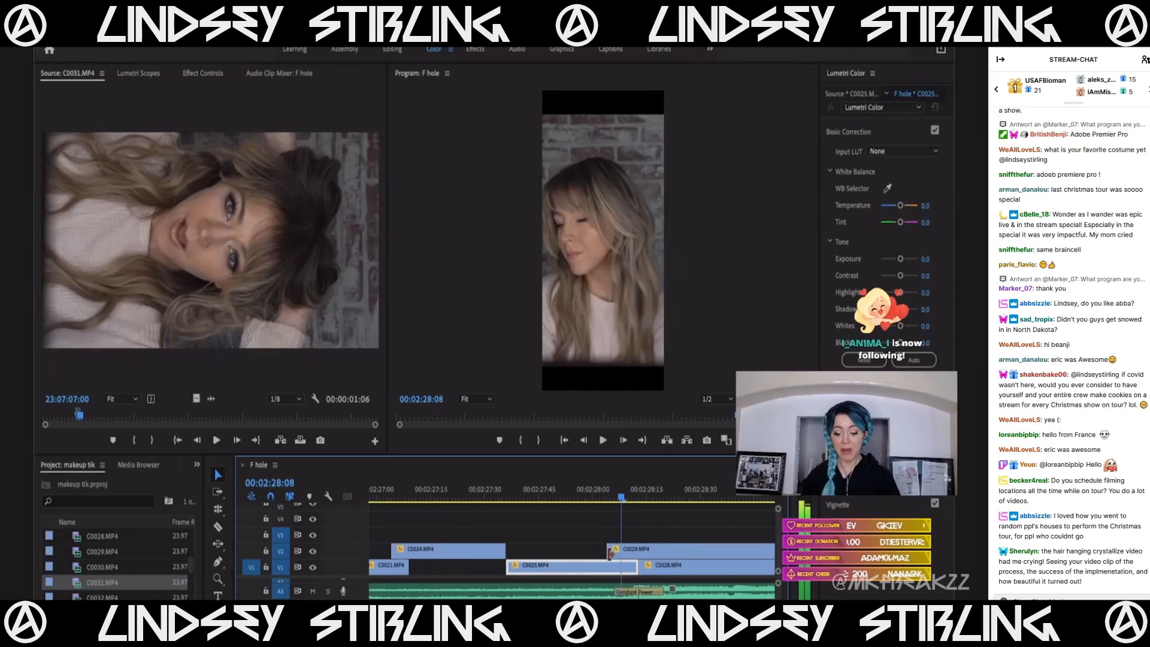
{"action": "key", "text": "Right"}
{"action": "key", "text": "Right"}
{"action": "key", "text": "Right"}
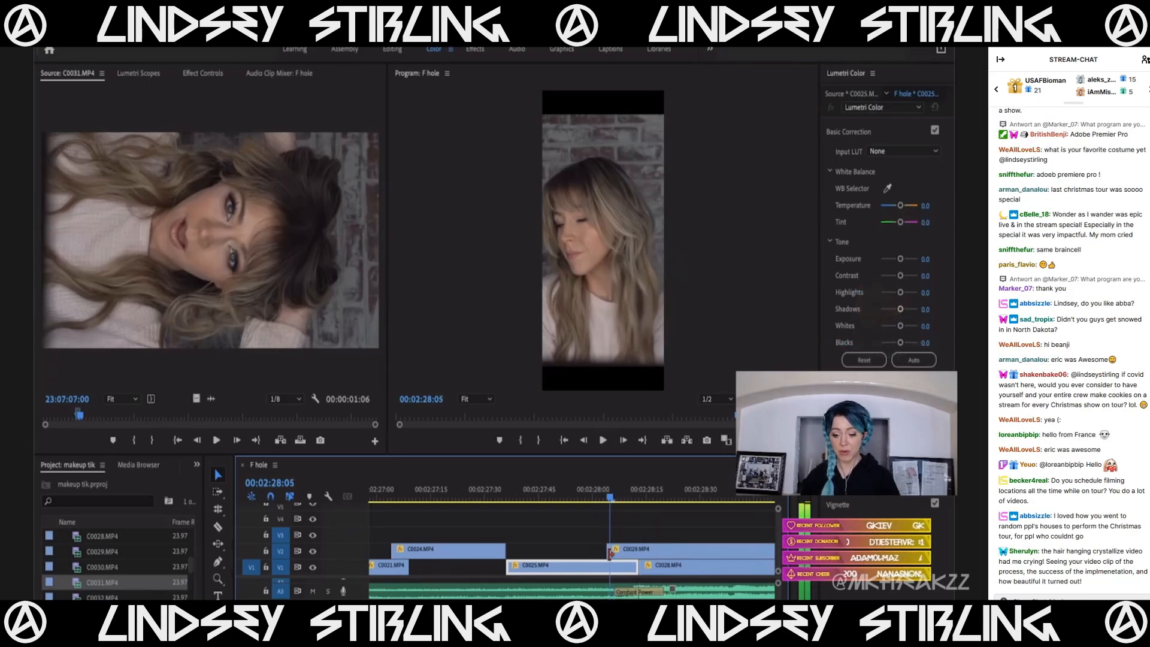
{"action": "key", "text": "c"}
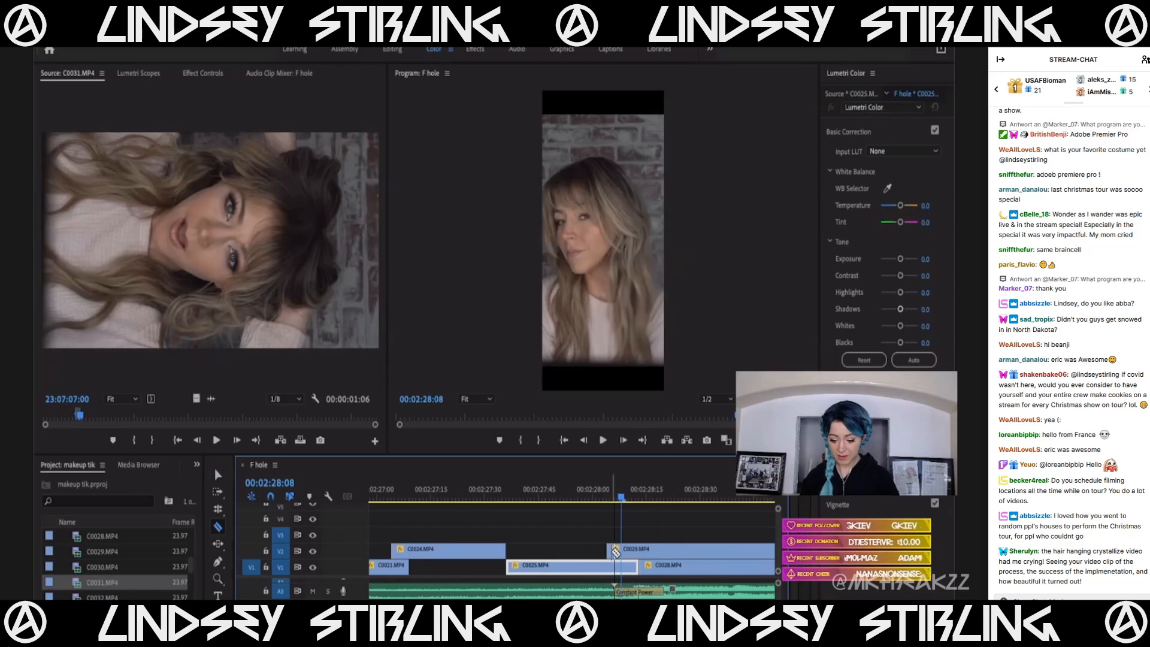
{"action": "left_click", "coordinate": [617, 550]}
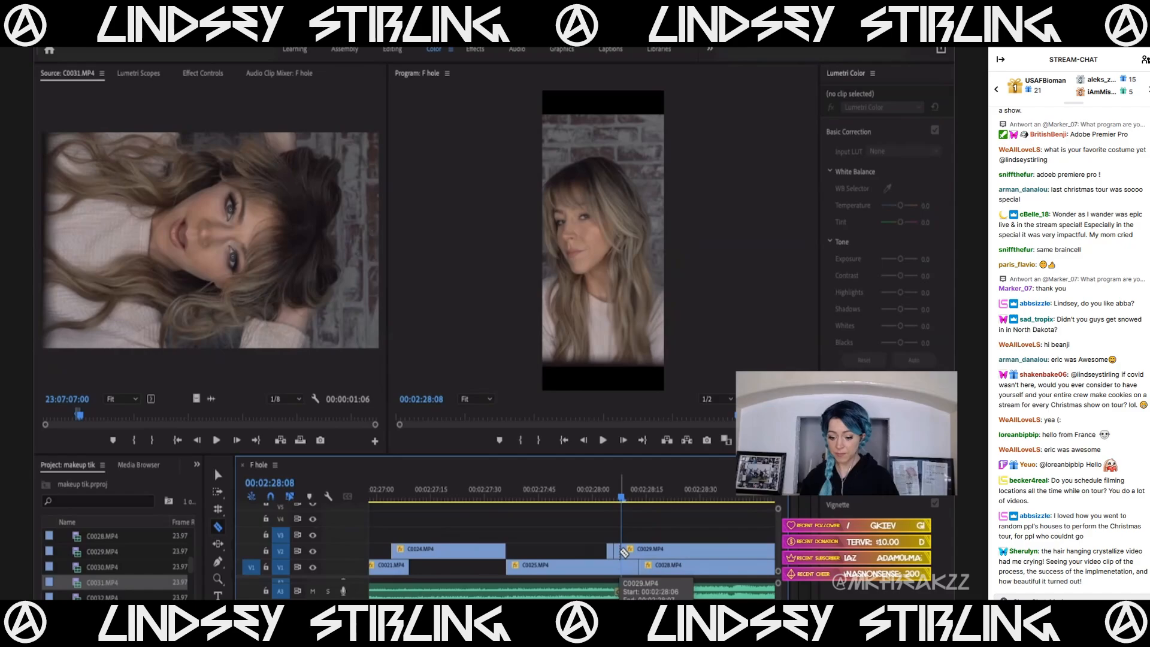
{"action": "key", "text": "Right"}
{"action": "key", "text": "equal"}
{"action": "key", "text": "equal"}
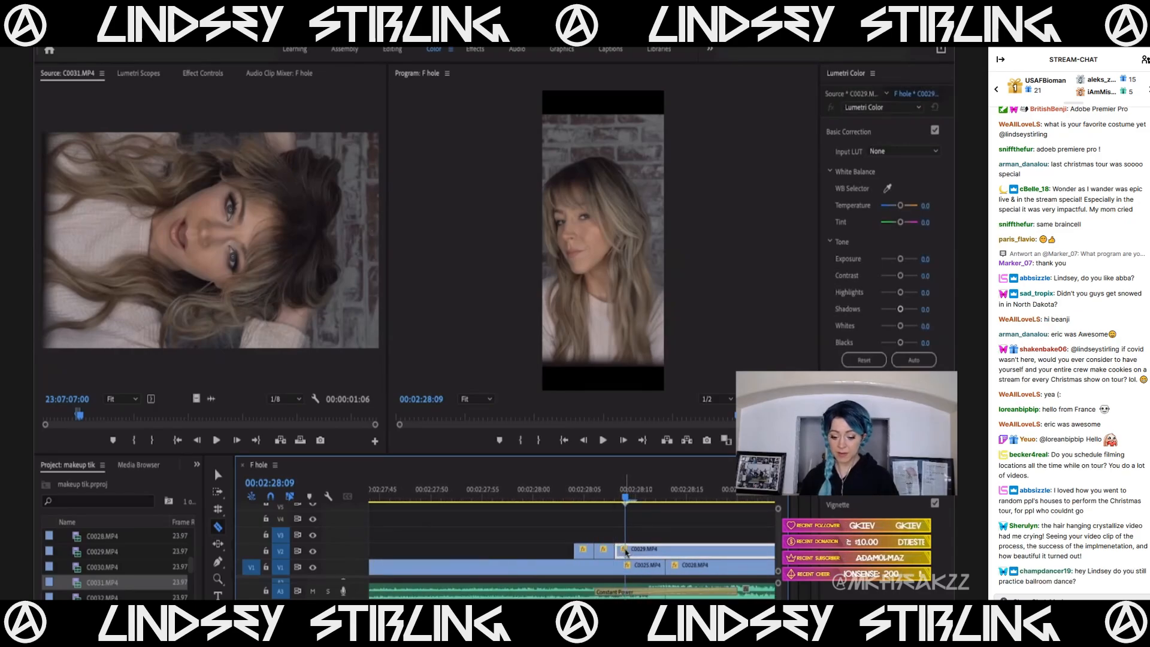
{"action": "left_click", "coordinate": [624, 551]}
Split the first C0029.MP4 piece at 02:28:05 and leave gaps between the slivers so C0025.MP4 flickers through.
{"action": "key", "text": "v"}
{"action": "left_click", "coordinate": [583, 492]}
{"action": "left_click", "coordinate": [582, 550]}
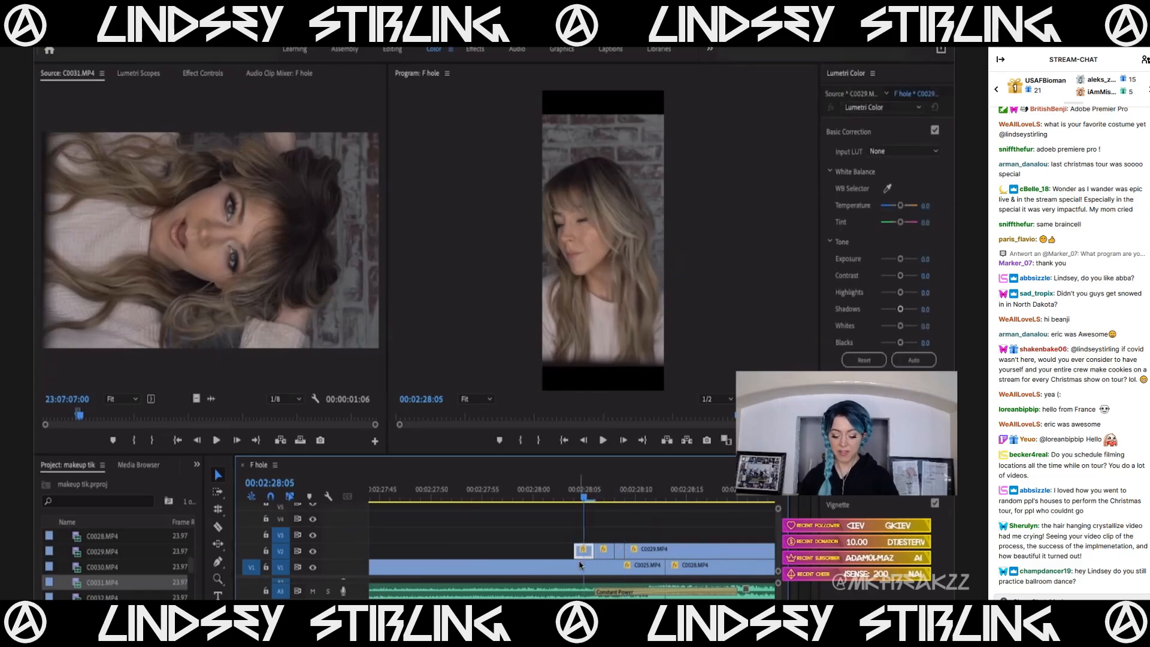
{"action": "key", "text": "c"}
{"action": "left_click", "coordinate": [585, 551]}
{"action": "key", "text": "v"}
{"action": "left_click_drag", "start_coordinate": [587, 555], "coordinate": [657, 552]}
{"action": "key", "text": "minus"}
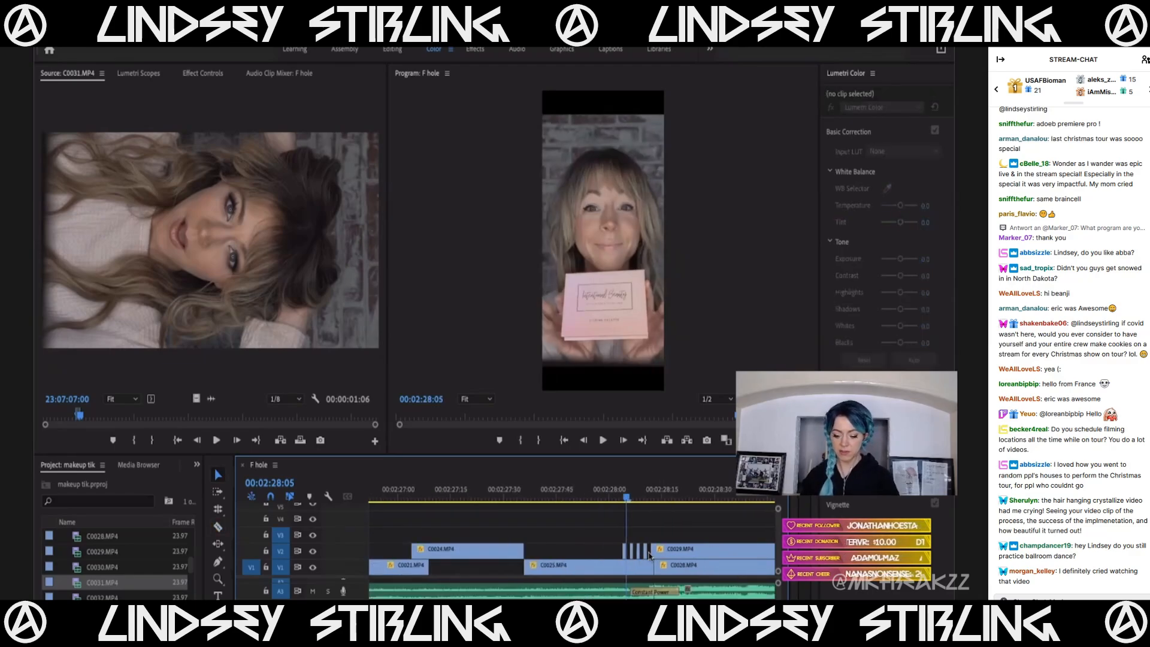
Play the flicker transition from 02:27:56 through C0029.MP4, and place the playhead at the start of C0030.MP4.
{"action": "left_click", "coordinate": [595, 497]}
{"action": "key", "text": "space"}
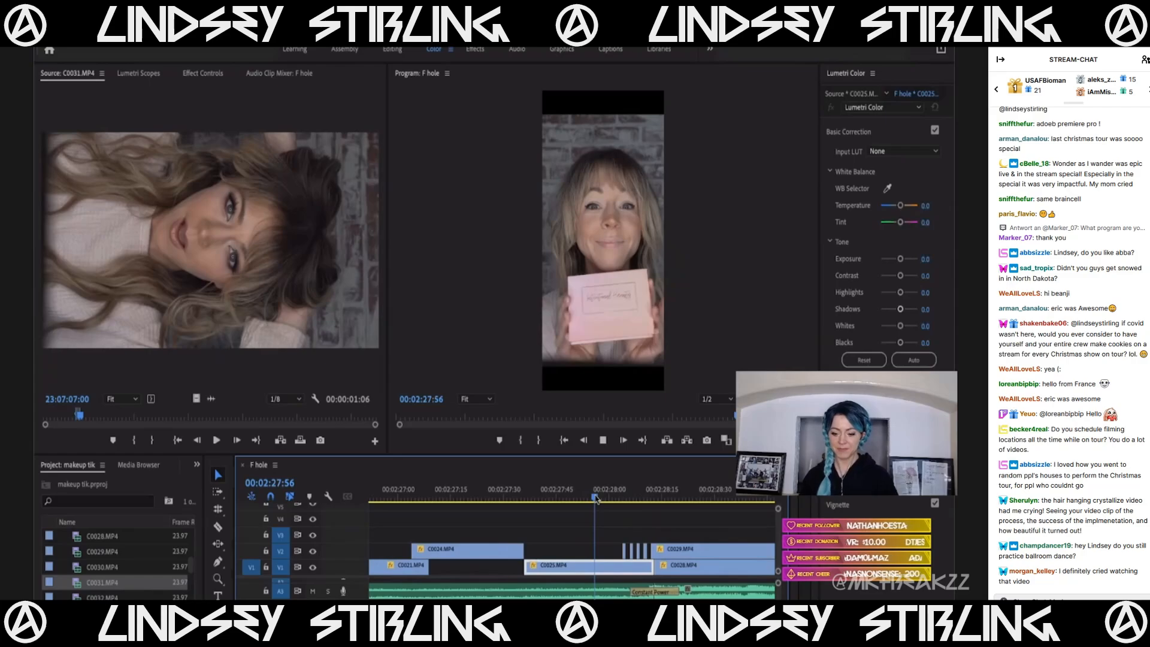
{"action": "key", "text": "space"}
{"action": "key", "text": "minus"}
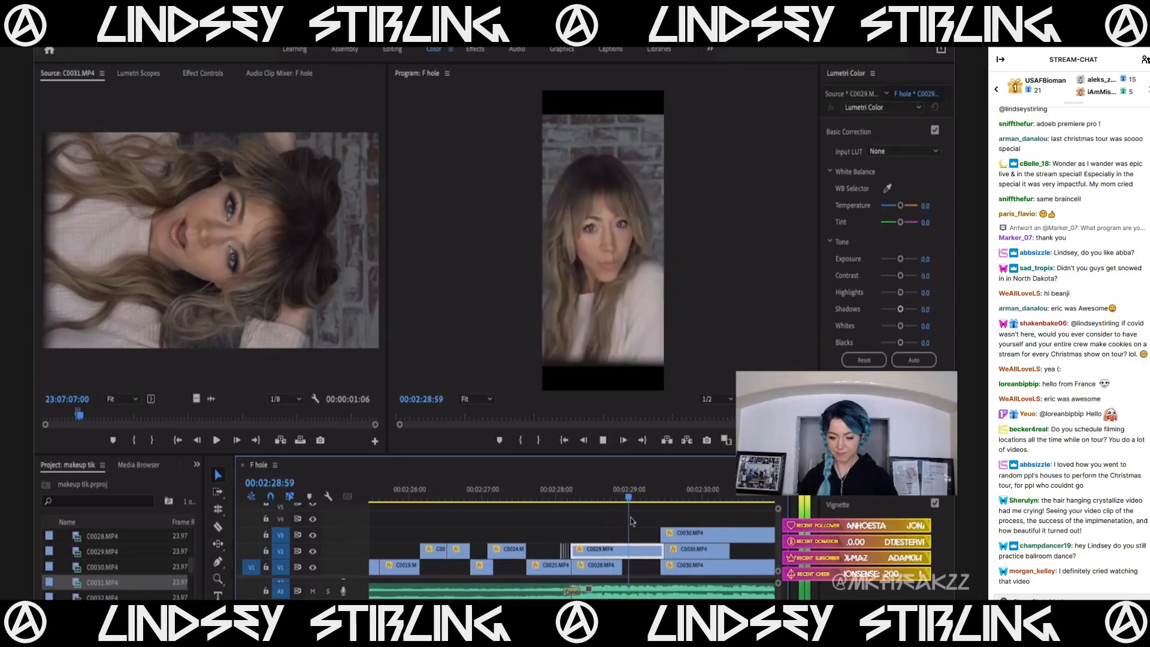
{"action": "key", "text": "space"}
{"action": "left_click_drag", "start_coordinate": [612, 492], "coordinate": [663, 521]}
{"action": "key", "text": "minus"}
{"action": "key", "text": "minus"}
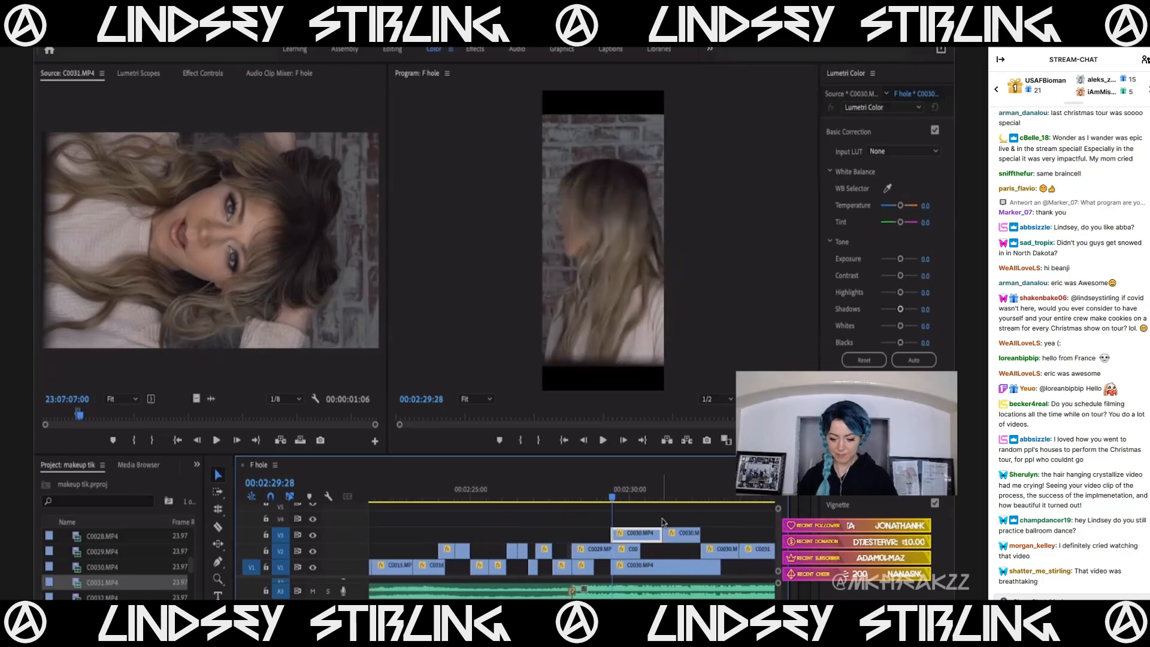
Move the C0030.MP4 clips and everything after 02:29:28 about three seconds later, opening a gap after C0029.MP4.
{"action": "key", "text": "minus"}
{"action": "left_click_drag", "start_coordinate": [707, 526], "coordinate": [706, 573]}
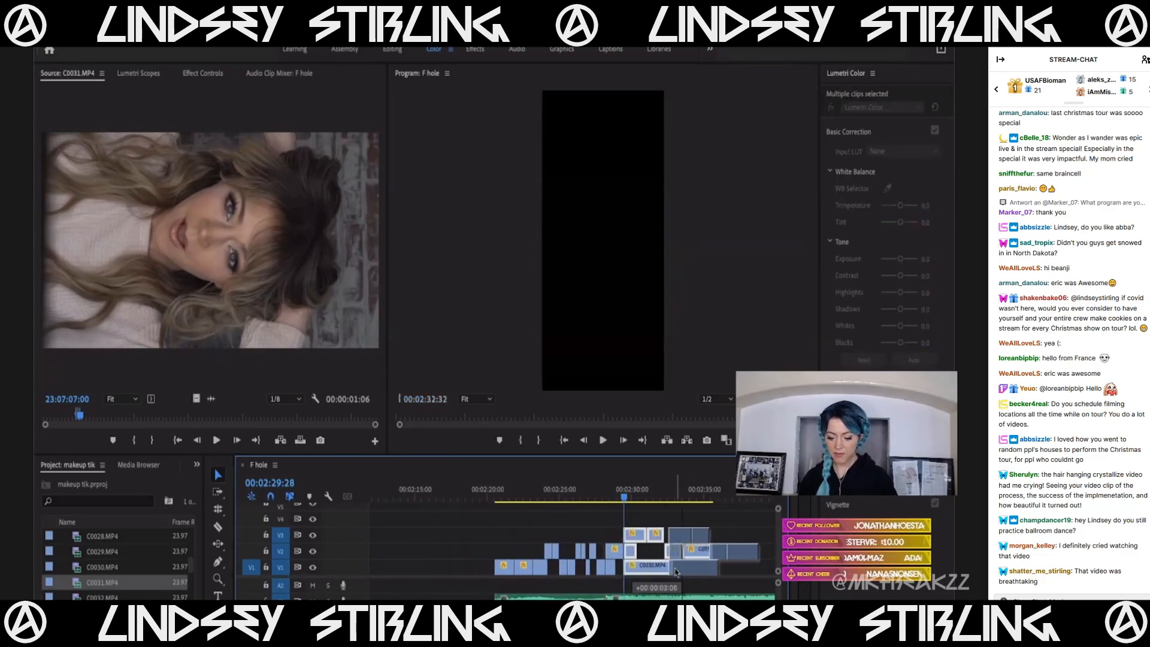
{"action": "key", "text": "equal"}
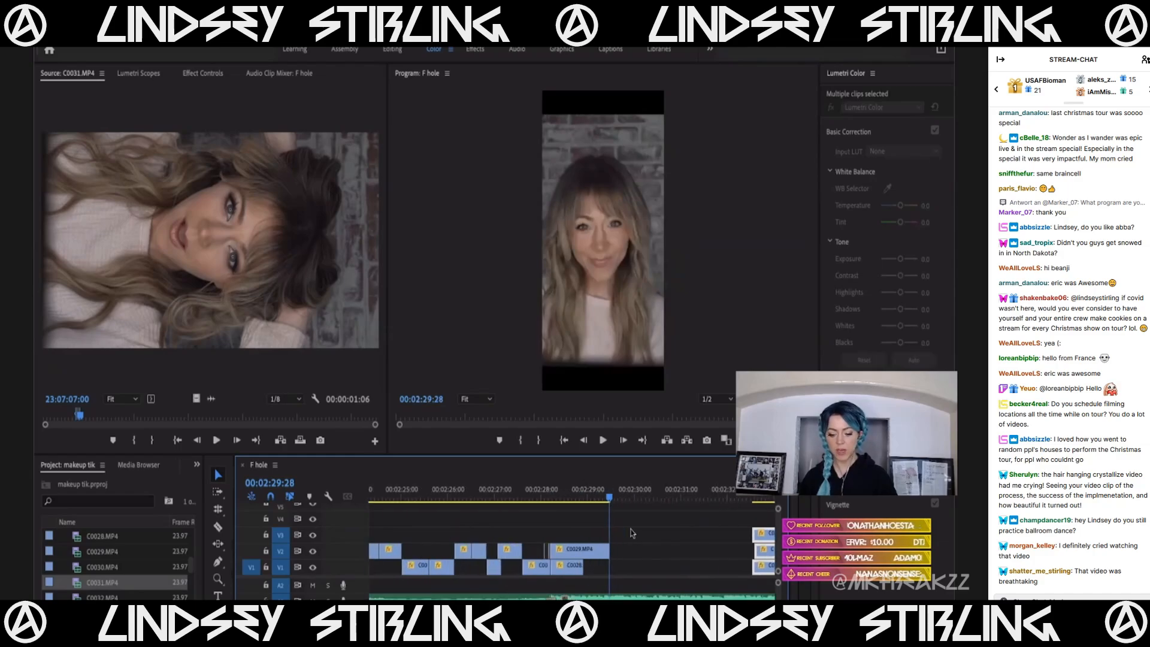
Extend the end of C0029.MP4 on V2 to 02:31:46, playing the added footage to judge the out point.
{"action": "left_click", "coordinate": [575, 491]}
{"action": "left_click_drag", "start_coordinate": [609, 550], "coordinate": [666, 552]}
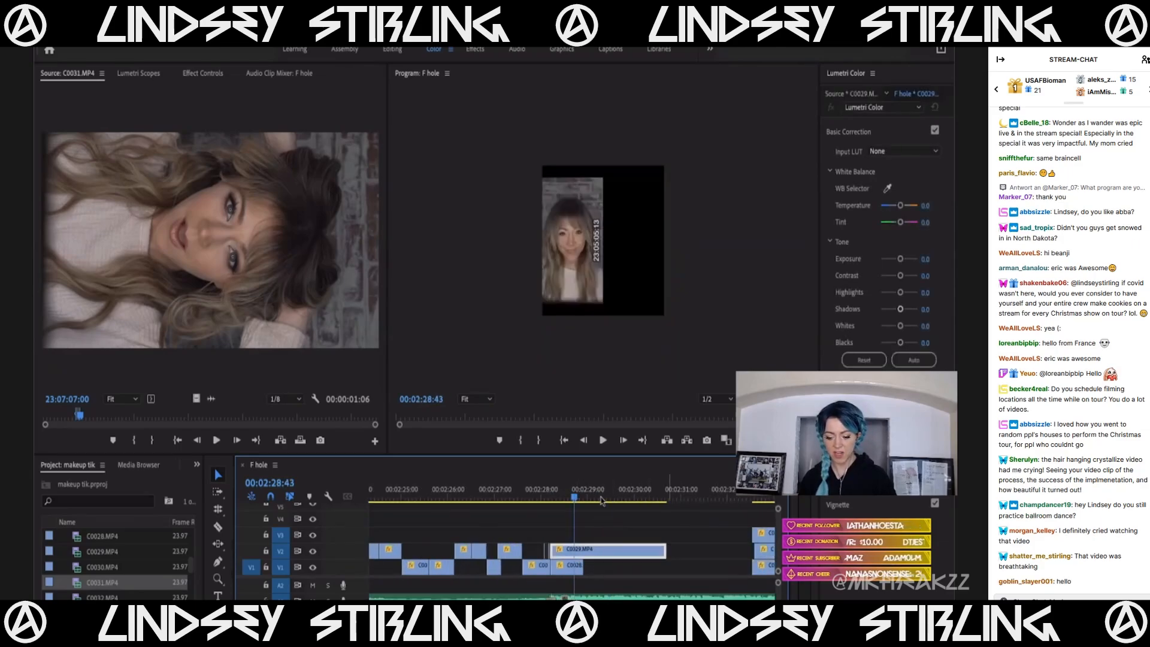
{"action": "key", "text": "space"}
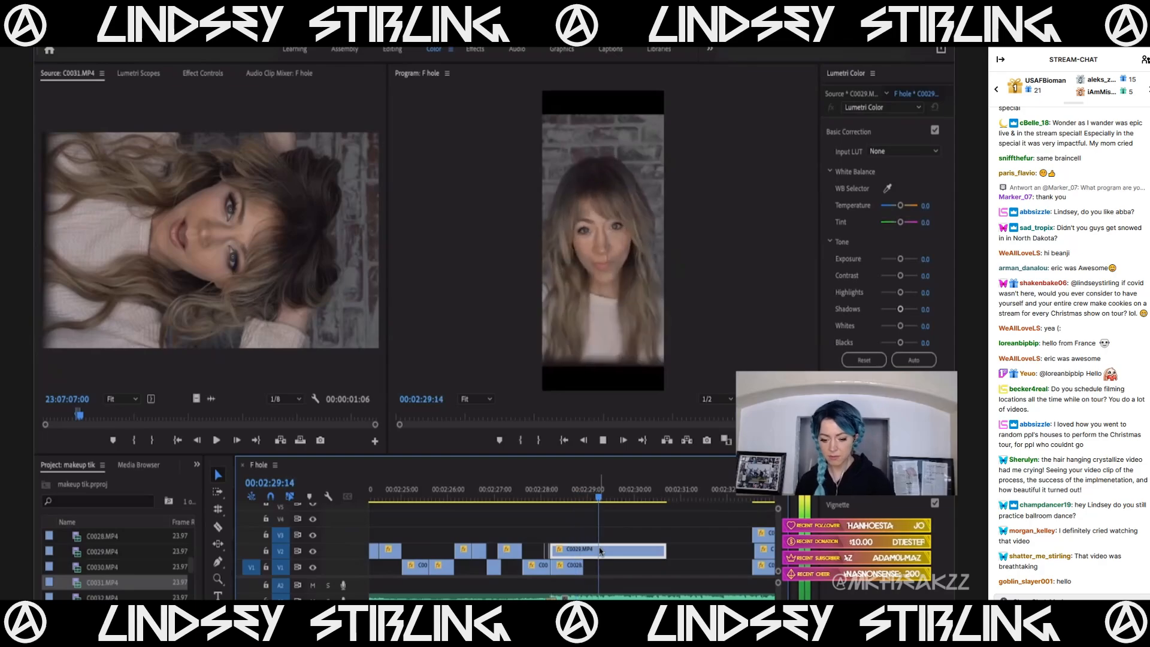
{"action": "key", "text": "space"}
{"action": "left_click_drag", "start_coordinate": [663, 552], "coordinate": [712, 554]}
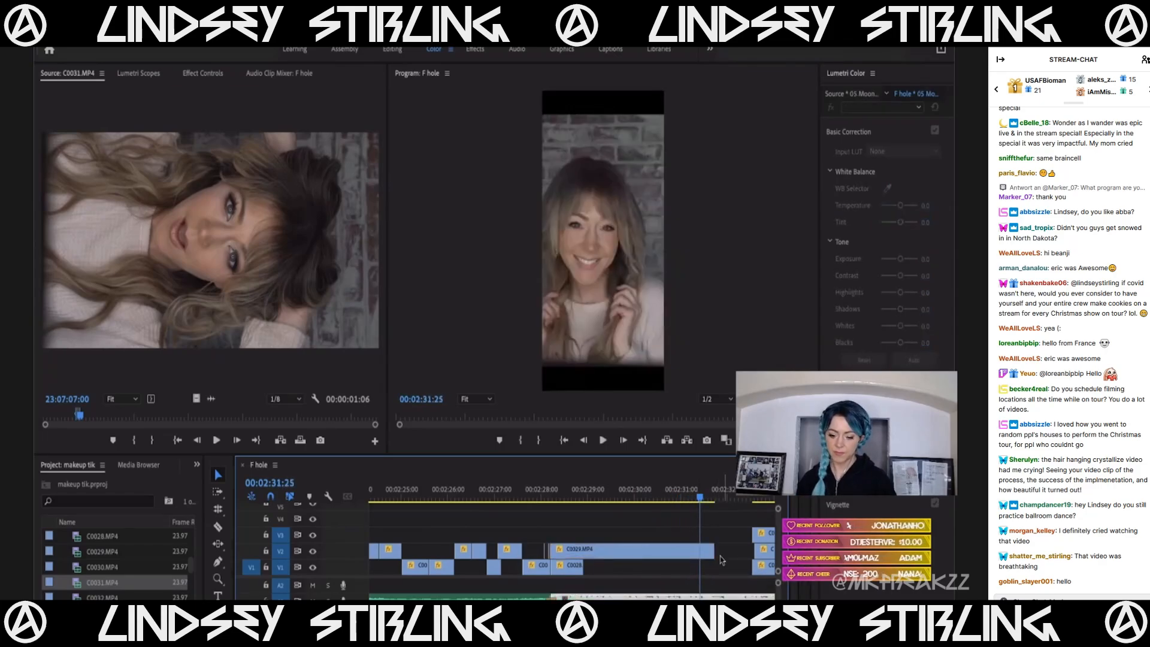
{"action": "key", "text": "space"}
{"action": "key", "text": "space"}
{"action": "key", "text": "Up"}
Move the first C0030.MP4 clip on V3 earlier to start at 02:31:48, close to the end of C0029.MP4.
{"action": "key", "text": "minus"}
{"action": "key", "text": "minus"}
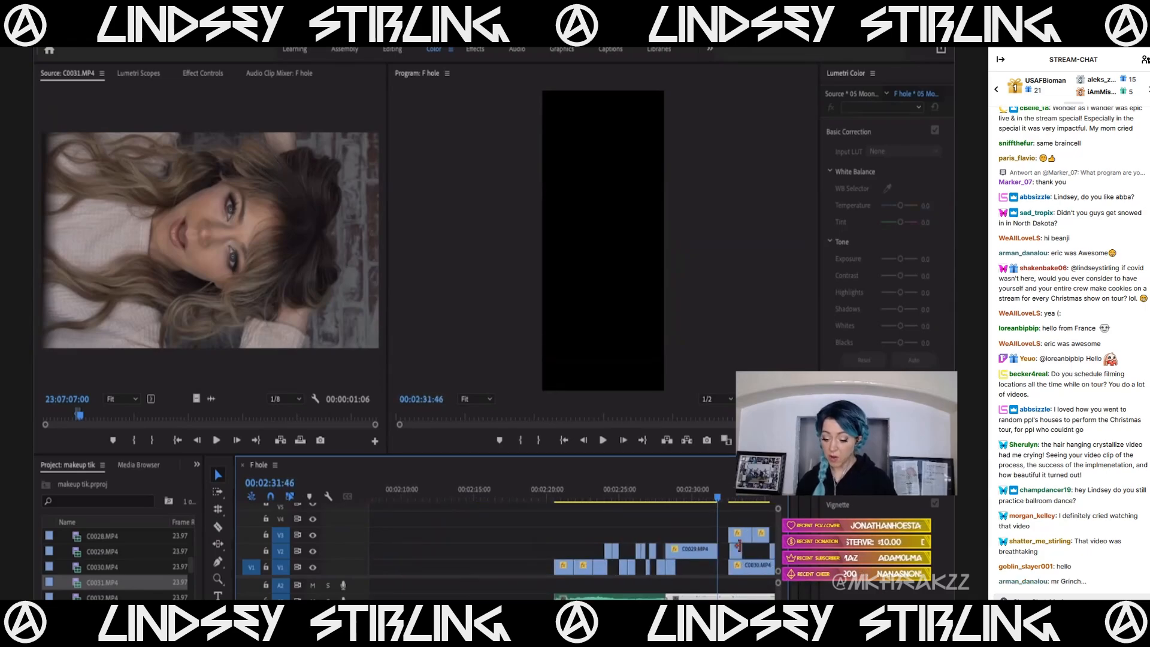
{"action": "left_click_drag", "start_coordinate": [607, 535], "coordinate": [597, 537]}
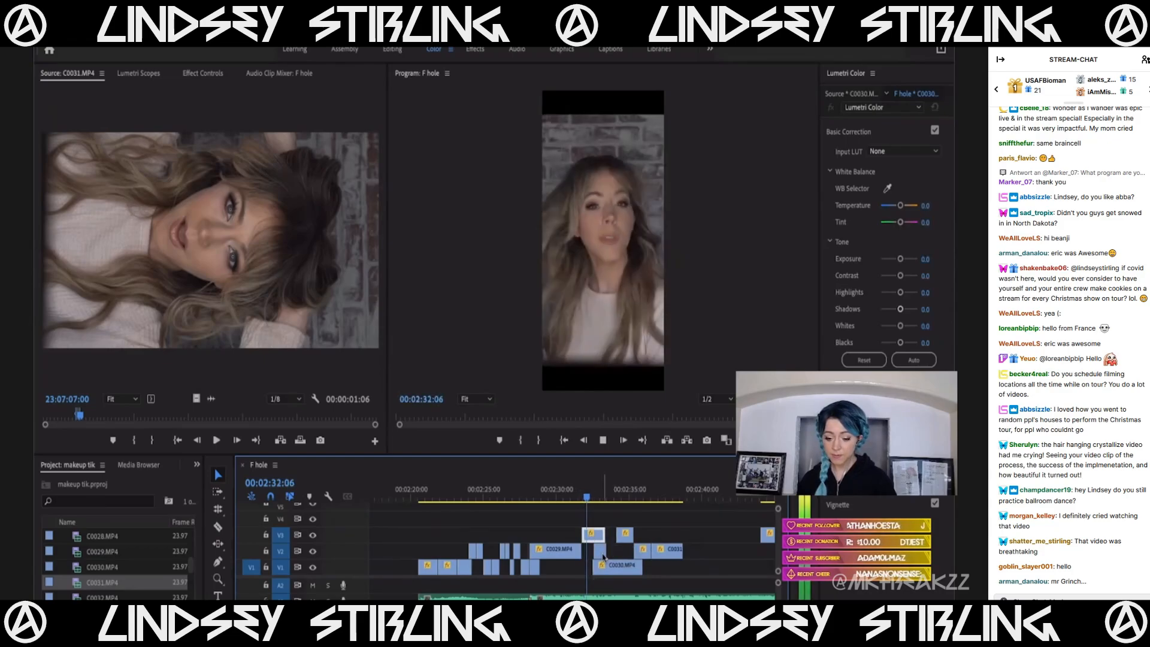
{"action": "key", "text": "space"}
Scrub through the first C0030.MP4 clip on V3 to 02:33:02, and play the cut from C0029.MP4 starting at 02:31:18.
{"action": "key", "text": "equal"}
{"action": "key", "text": "equal"}
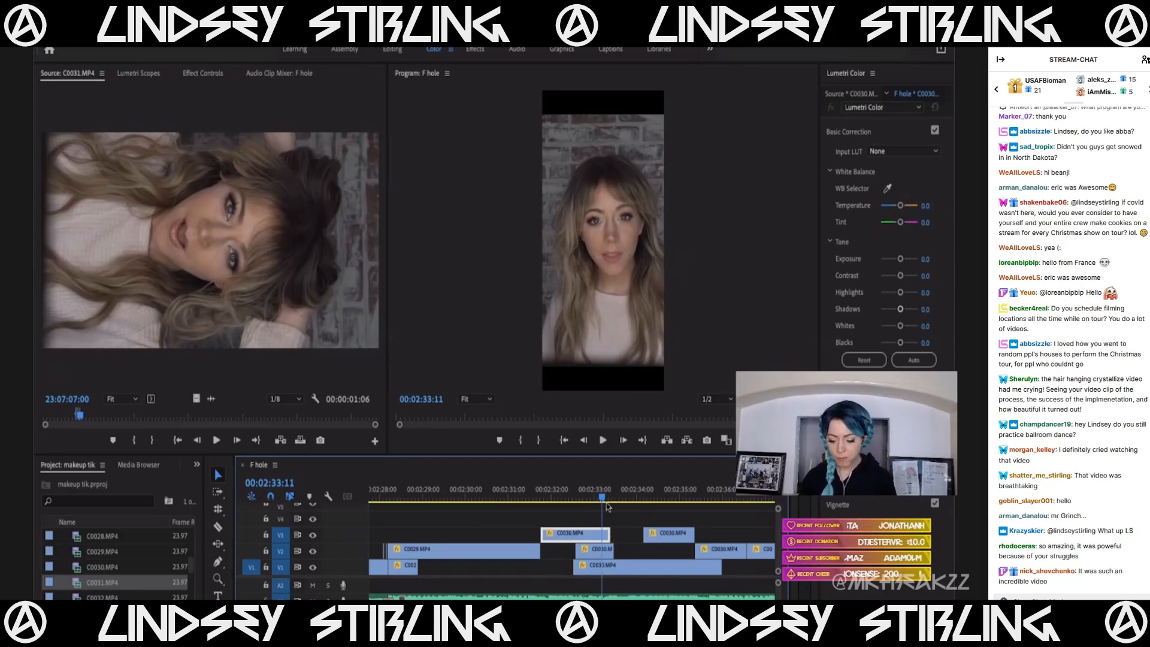
{"action": "left_click_drag", "start_coordinate": [552, 502], "coordinate": [598, 505]}
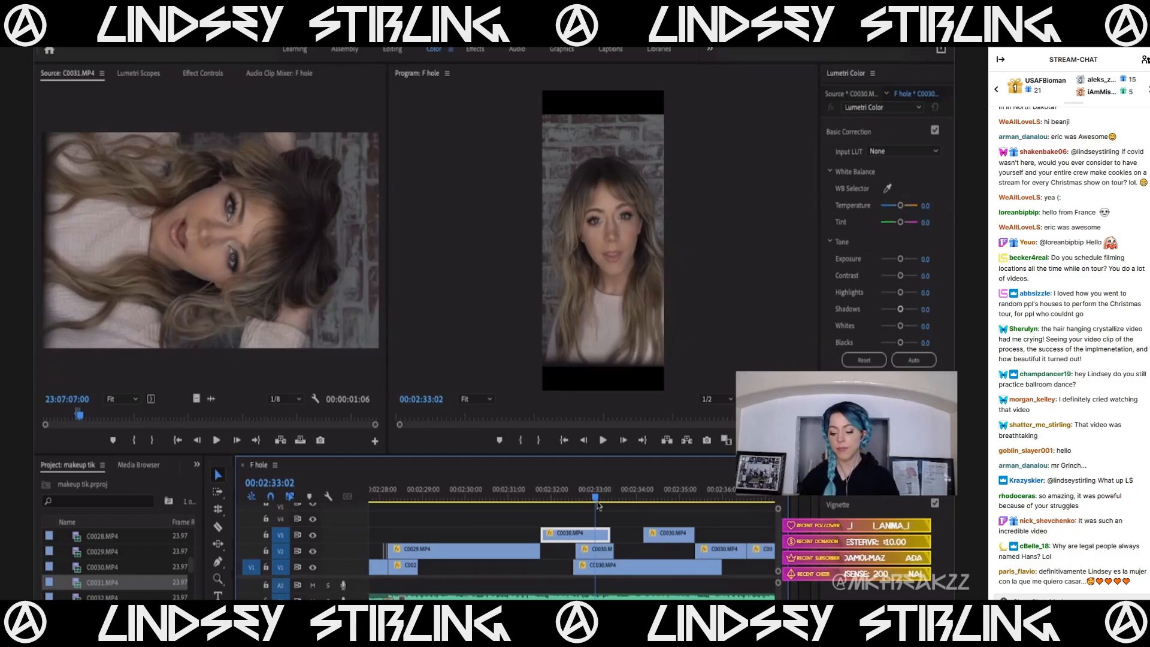
{"action": "left_click_drag", "start_coordinate": [609, 495], "coordinate": [615, 535]}
{"action": "left_click", "coordinate": [521, 478]}
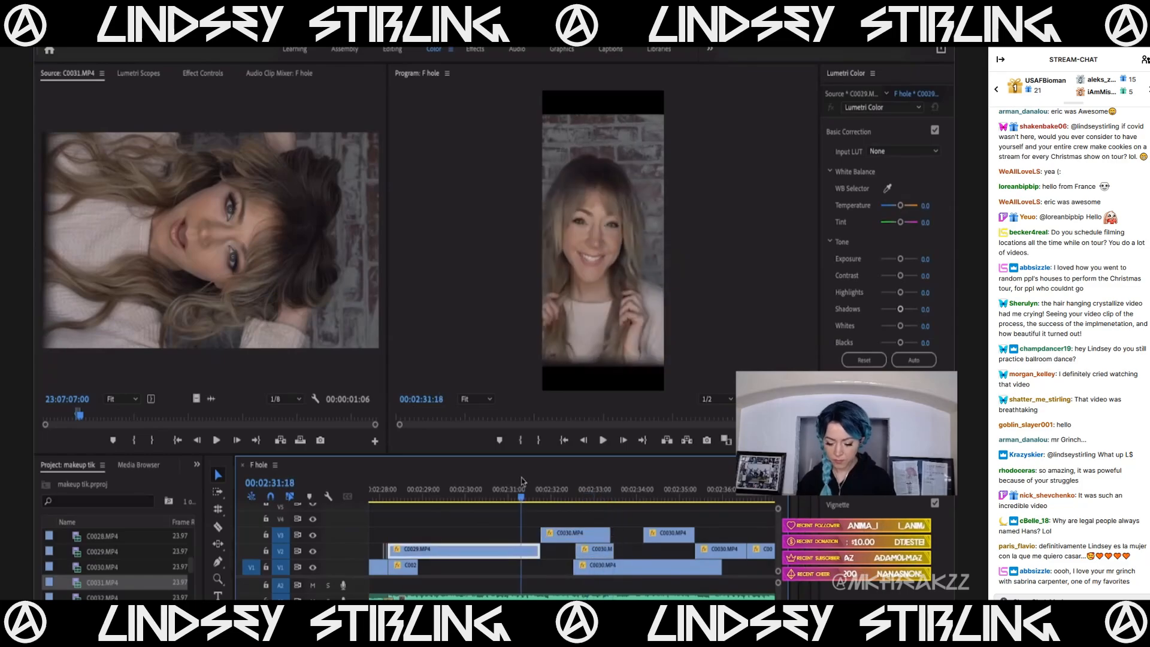
{"action": "key", "text": "minus"}
{"action": "key", "text": "space"}
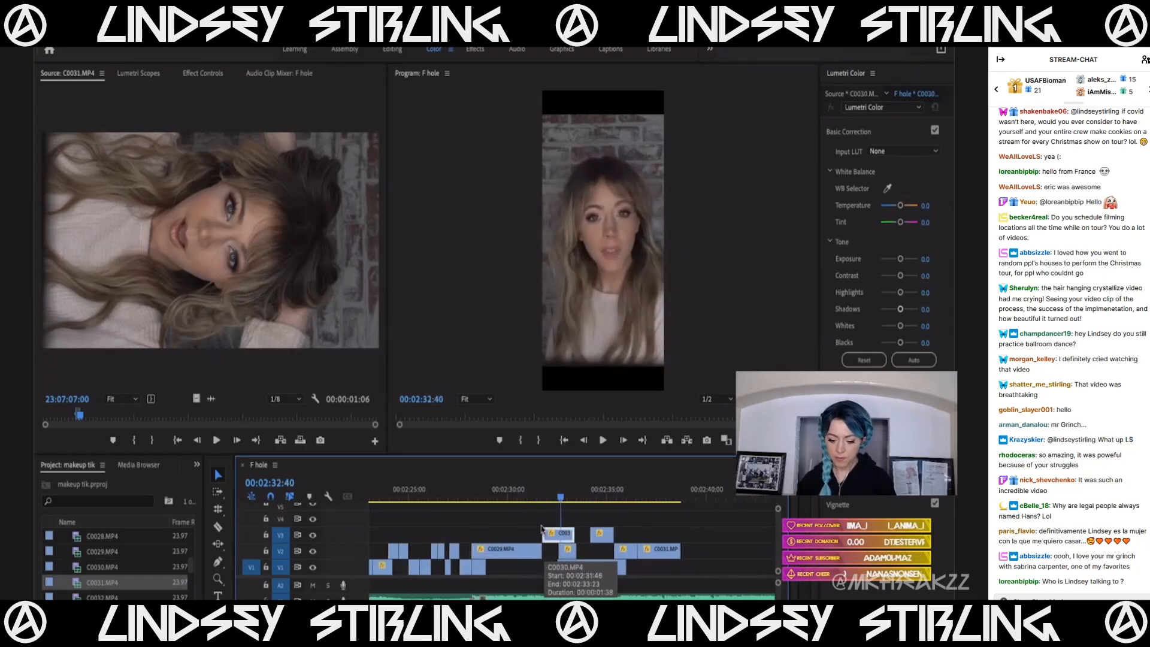
Move the first C0030.MP4 clip on V3 earlier to start at 02:31:40, overlapping the end of C0029.MP4, and play the cut.
{"action": "left_click", "coordinate": [541, 494]}
{"action": "key", "text": "equal"}
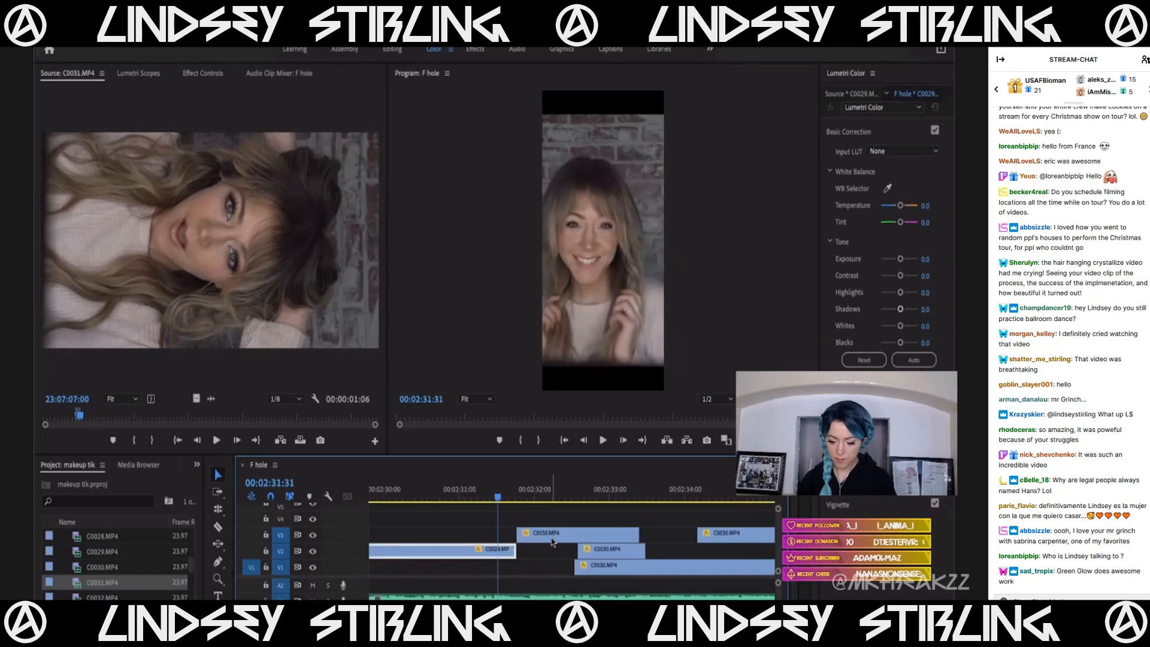
{"action": "key", "text": "Right"}
{"action": "key", "text": "Right"}
{"action": "key", "text": "Right"}
{"action": "key", "text": "Right"}
{"action": "key", "text": "Right"}
{"action": "key", "text": "Right"}
{"action": "left_click_drag", "start_coordinate": [521, 538], "coordinate": [519, 540]}
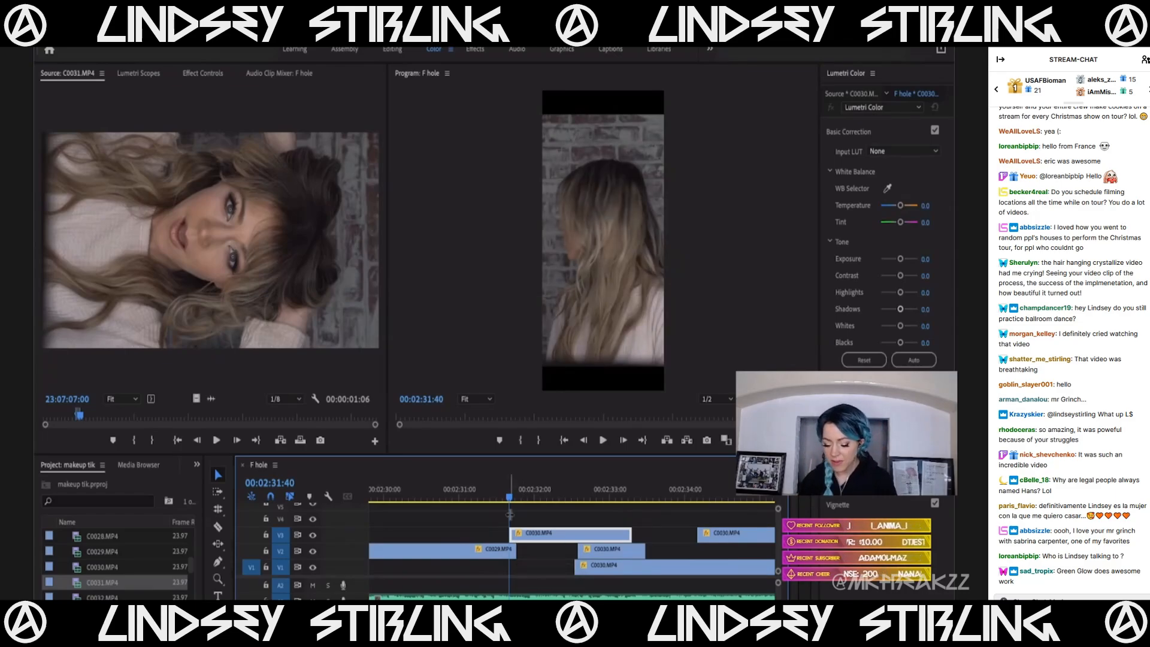
{"action": "key", "text": "space"}
{"action": "left_click", "coordinate": [516, 496]}
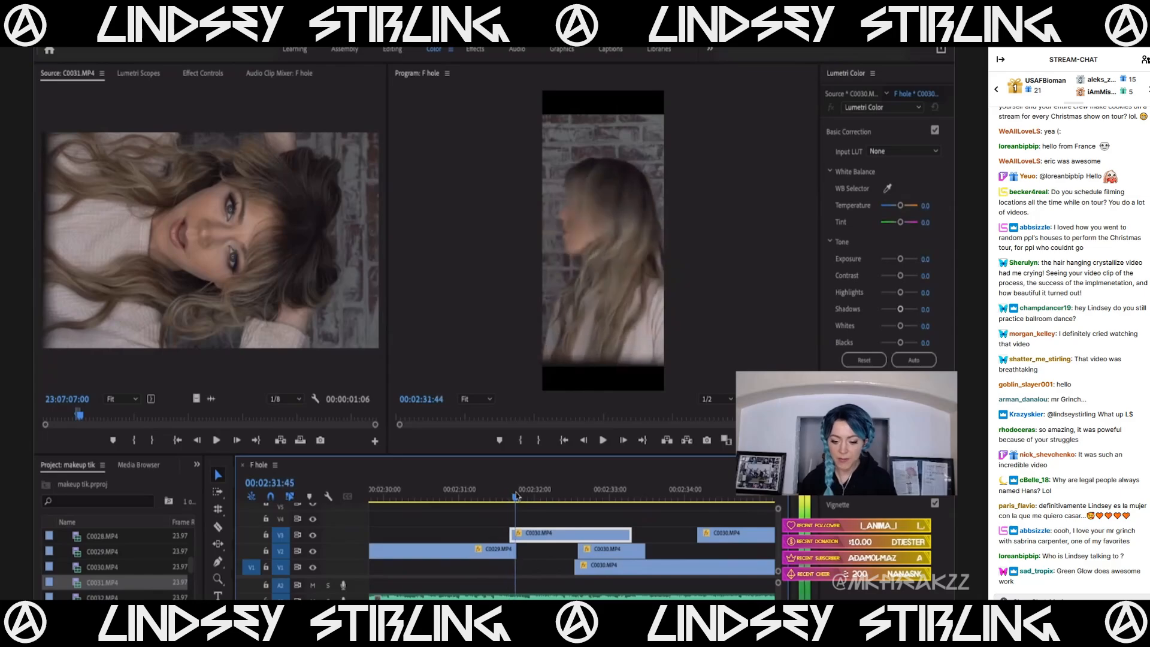
Shift the selected C0030 clip on track V3 to start at 00:02:31:43 and play across the cut.
{"action": "left_click_drag", "start_coordinate": [513, 539], "coordinate": [536, 537]}
{"action": "key", "text": "Left"}
{"action": "key", "text": "Left"}
{"action": "key", "text": "space"}
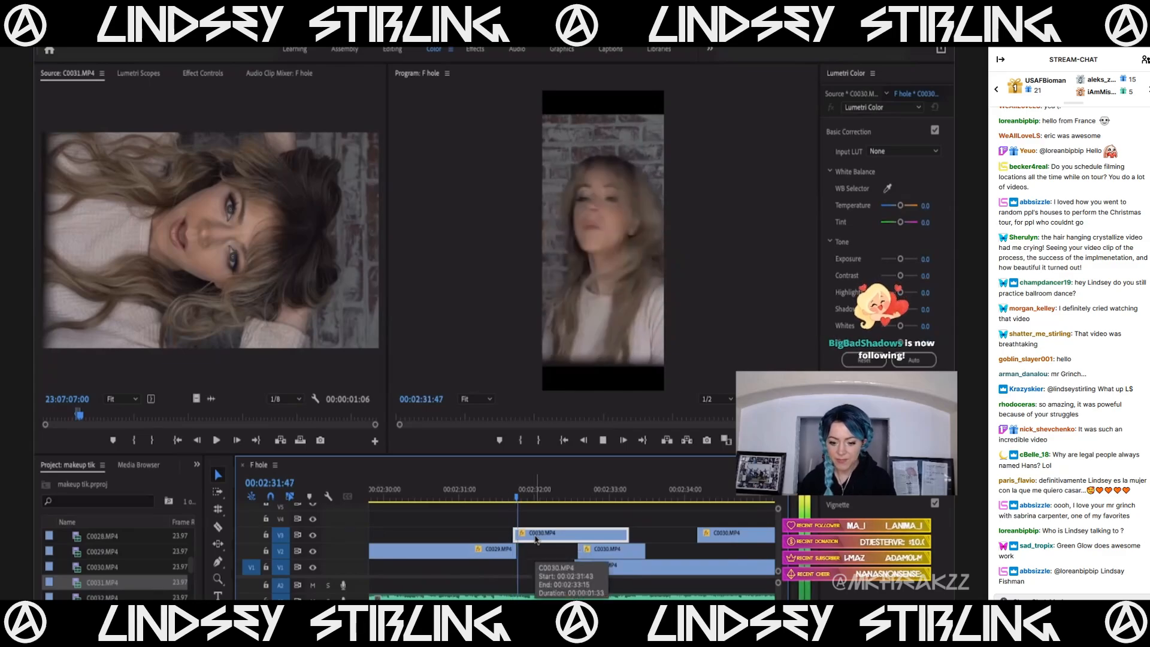
{"action": "left_click", "coordinate": [518, 491]}
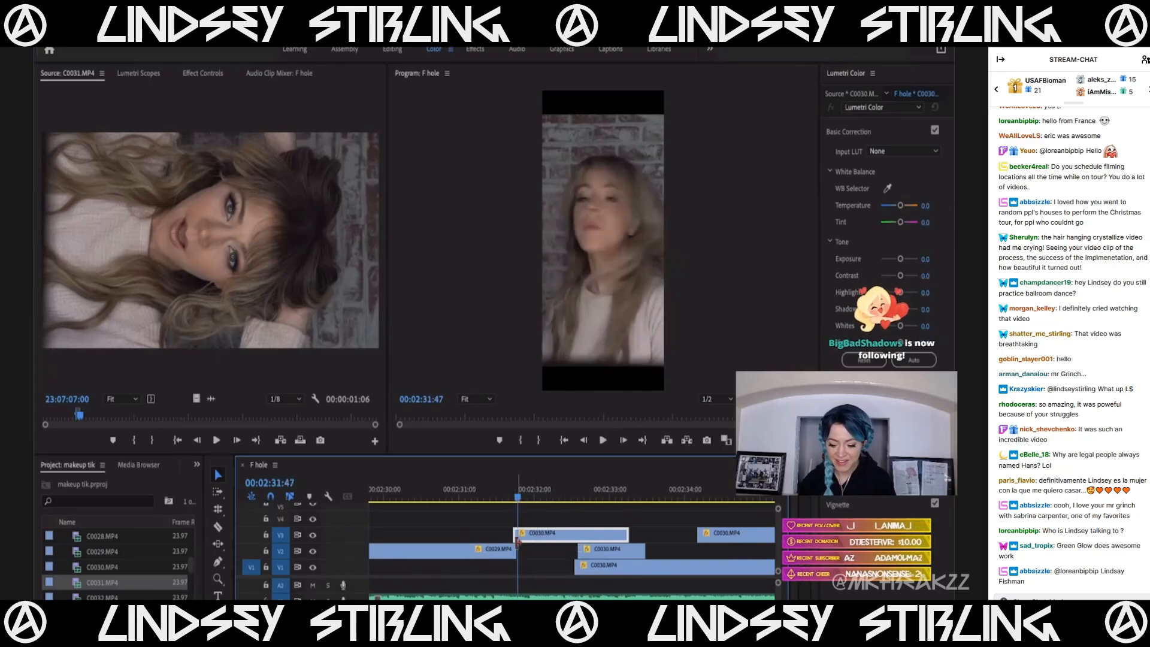
Nudge the C0030 clip on V3 one frame earlier to start at 00:02:31:42 and play it through.
{"action": "key", "text": "="}
{"action": "key", "text": "="}
{"action": "key", "text": "="}
{"action": "key", "text": "minus"}
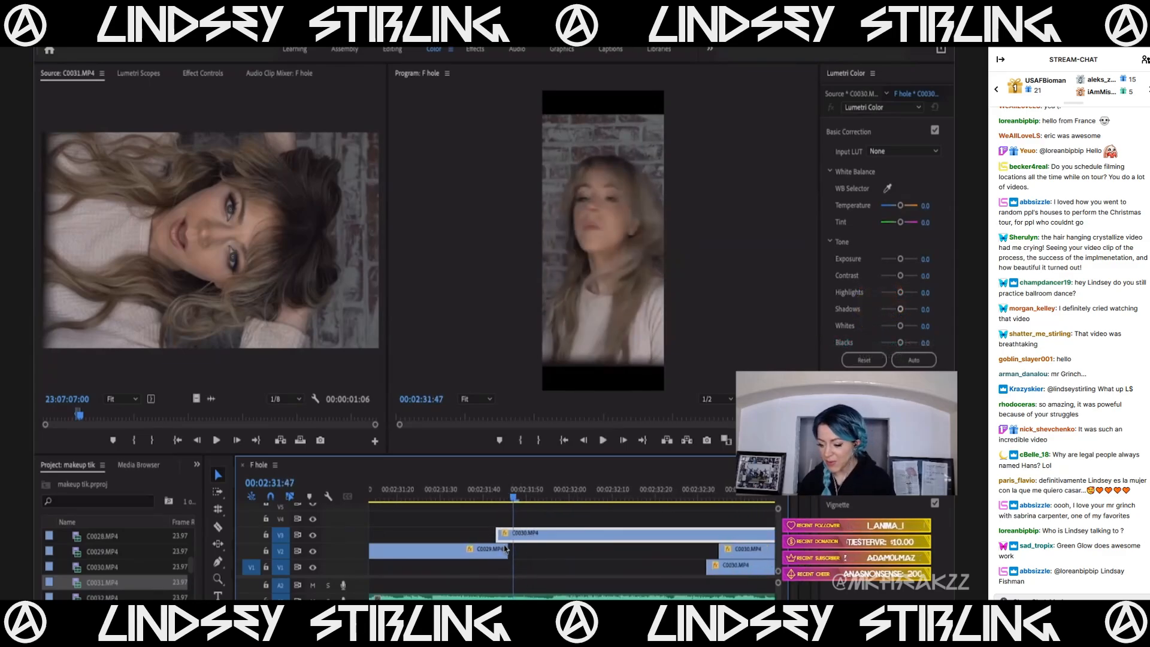
{"action": "left_click", "coordinate": [496, 496]}
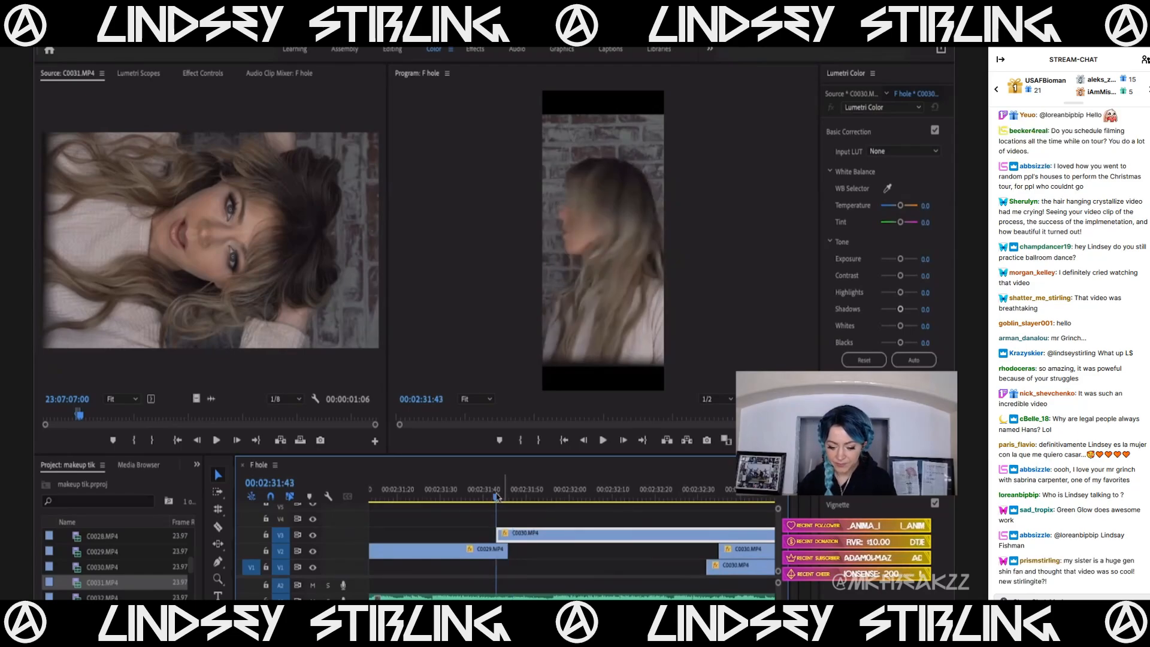
{"action": "key", "text": "Left"}
{"action": "left_click_drag", "start_coordinate": [512, 535], "coordinate": [510, 535]}
{"action": "key", "text": "minus"}
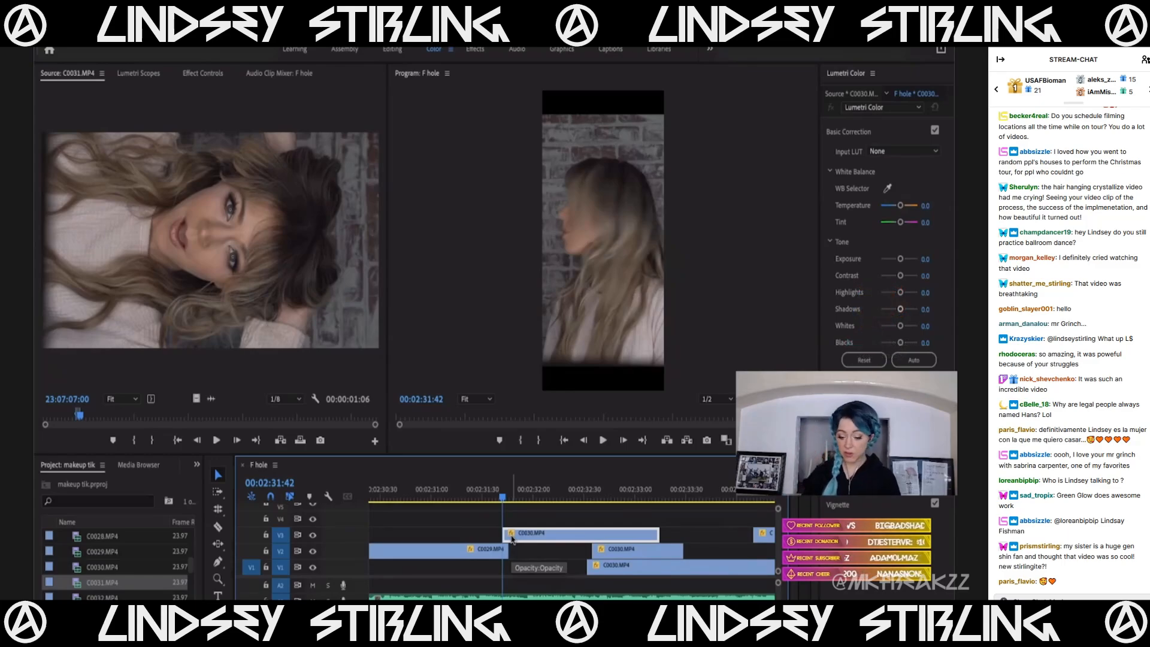
{"action": "key", "text": "space"}
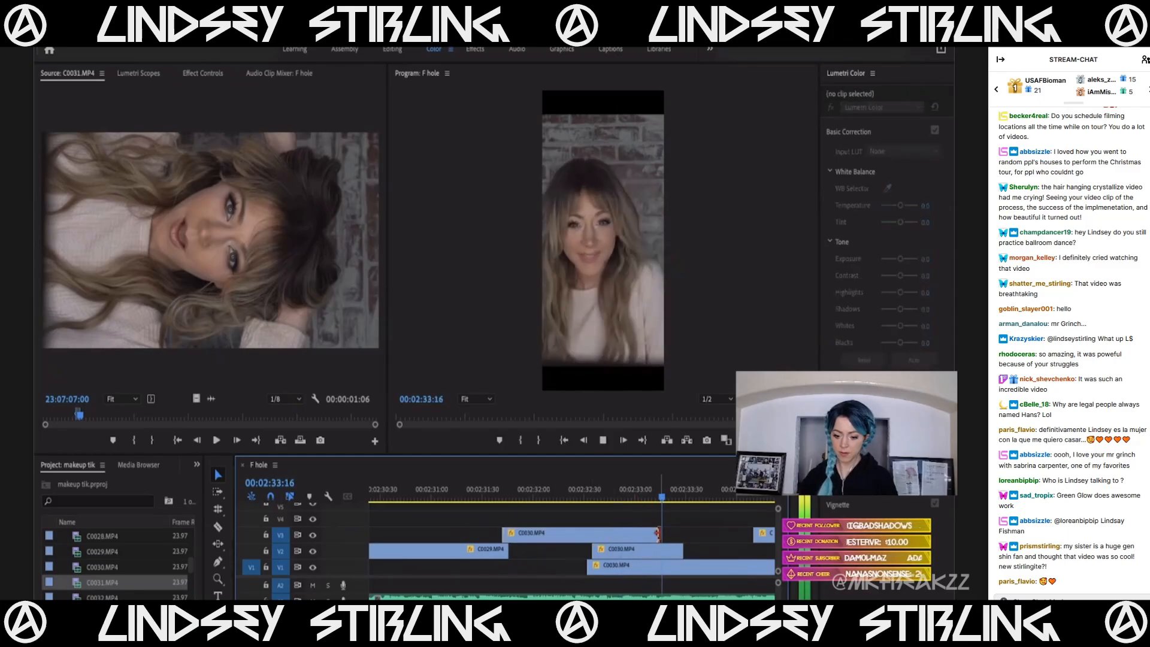
Slide the overlapping C0030 clip on V2 earlier so it ends level with the V3 clip at about 00:02:33:14.
{"action": "left_click", "coordinate": [671, 497]}
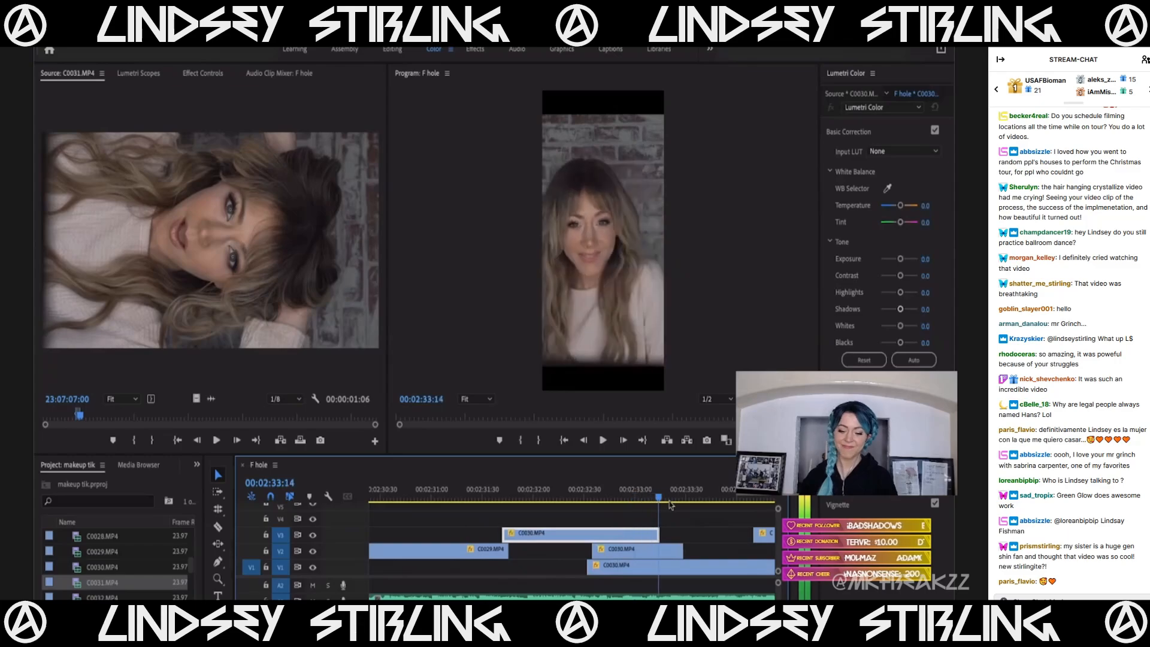
{"action": "key", "text": "minus"}
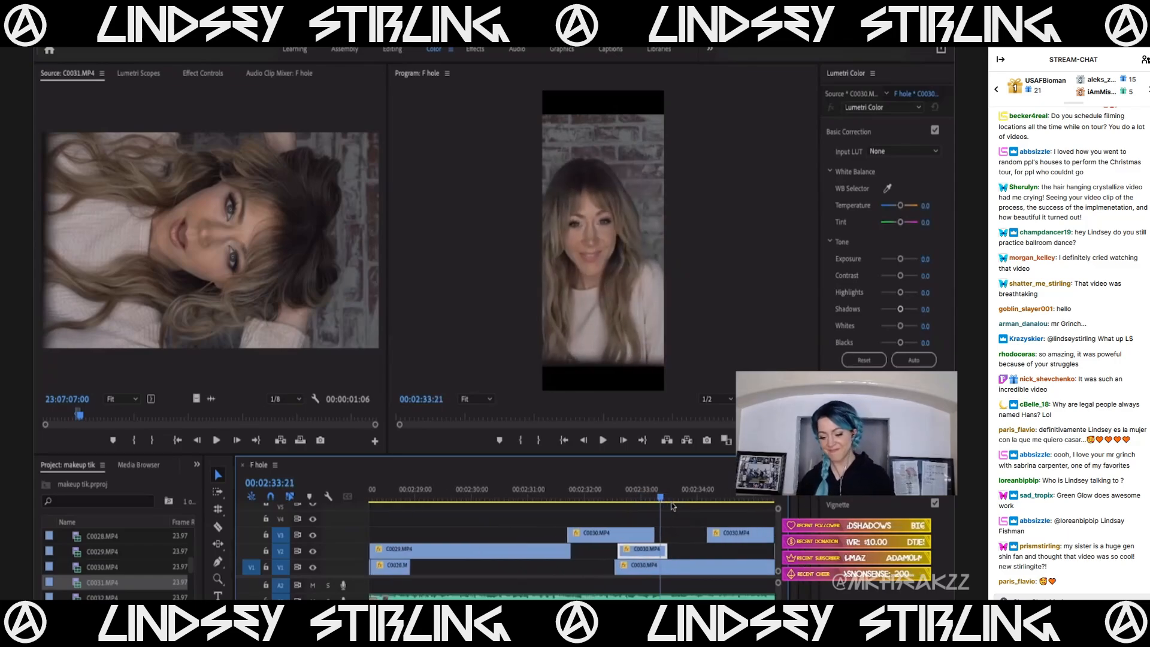
{"action": "left_click", "coordinate": [623, 495]}
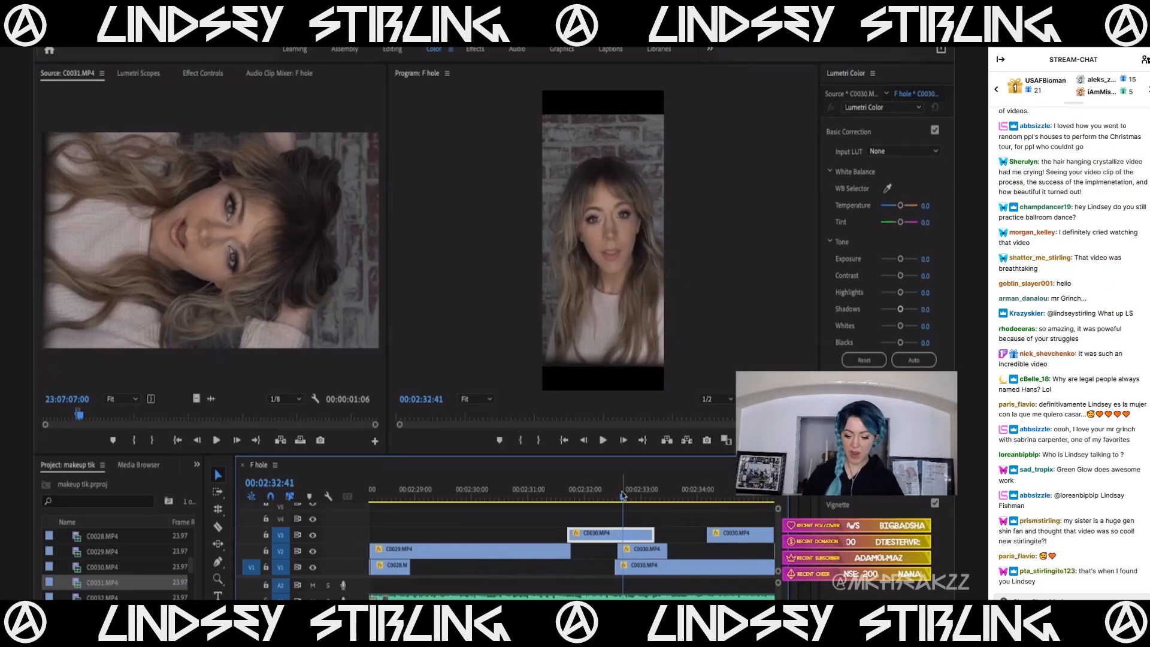
{"action": "key", "text": "space"}
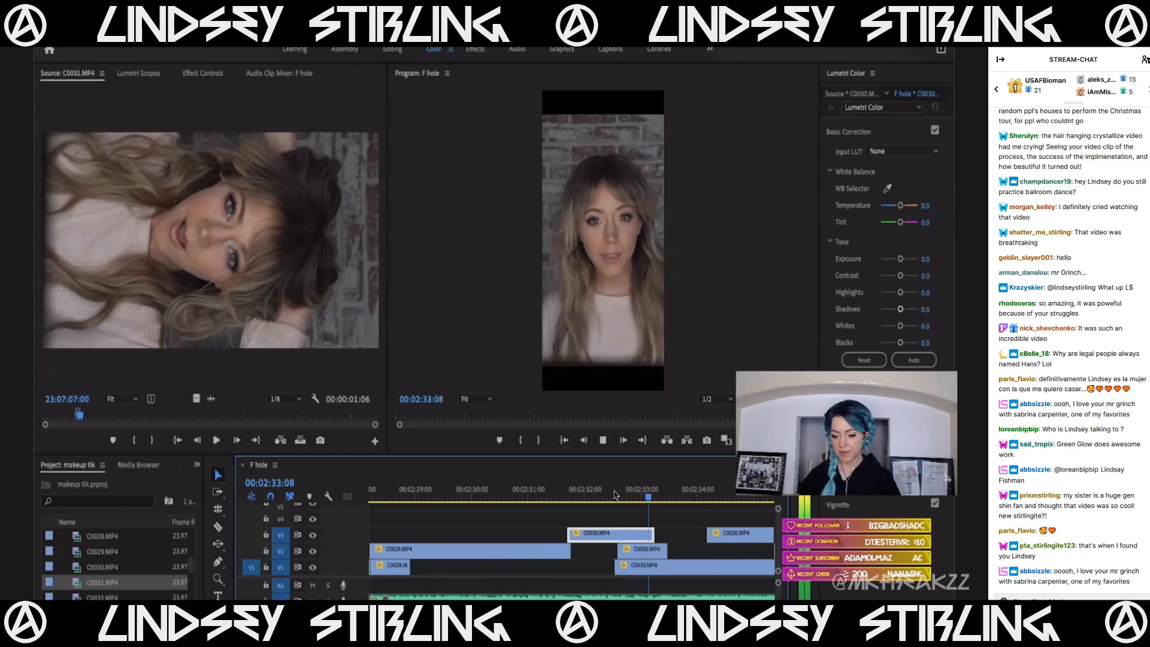
{"action": "key", "text": "space"}
{"action": "left_click_drag", "start_coordinate": [623, 494], "coordinate": [654, 497]}
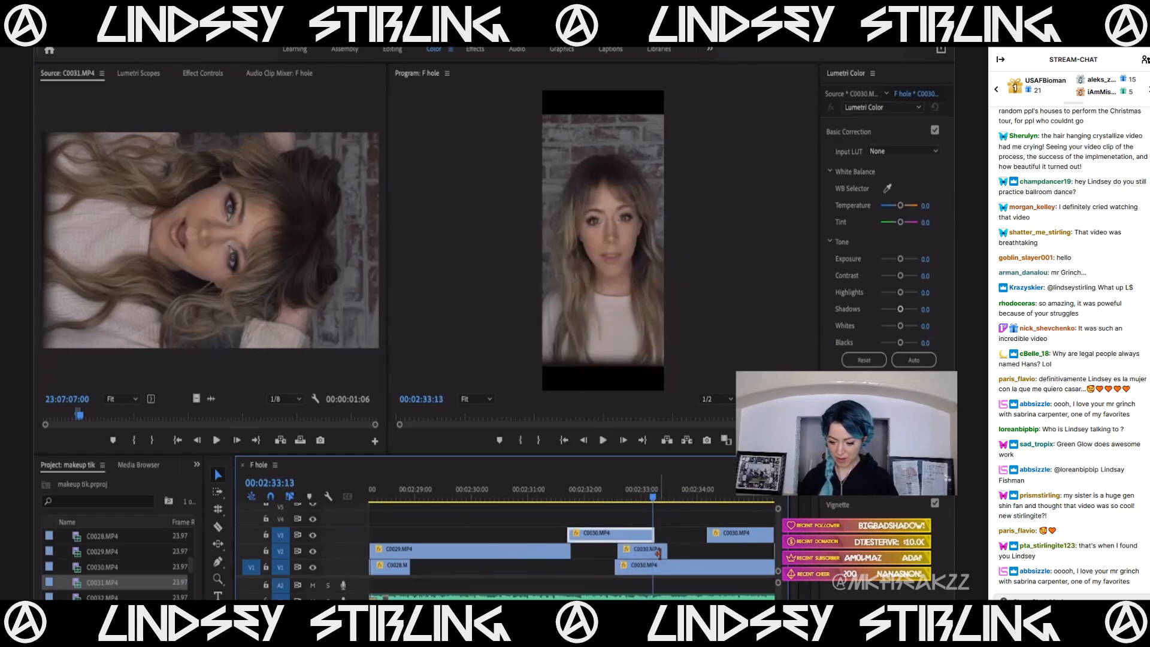
{"action": "left_click_drag", "start_coordinate": [665, 550], "coordinate": [665, 550]}
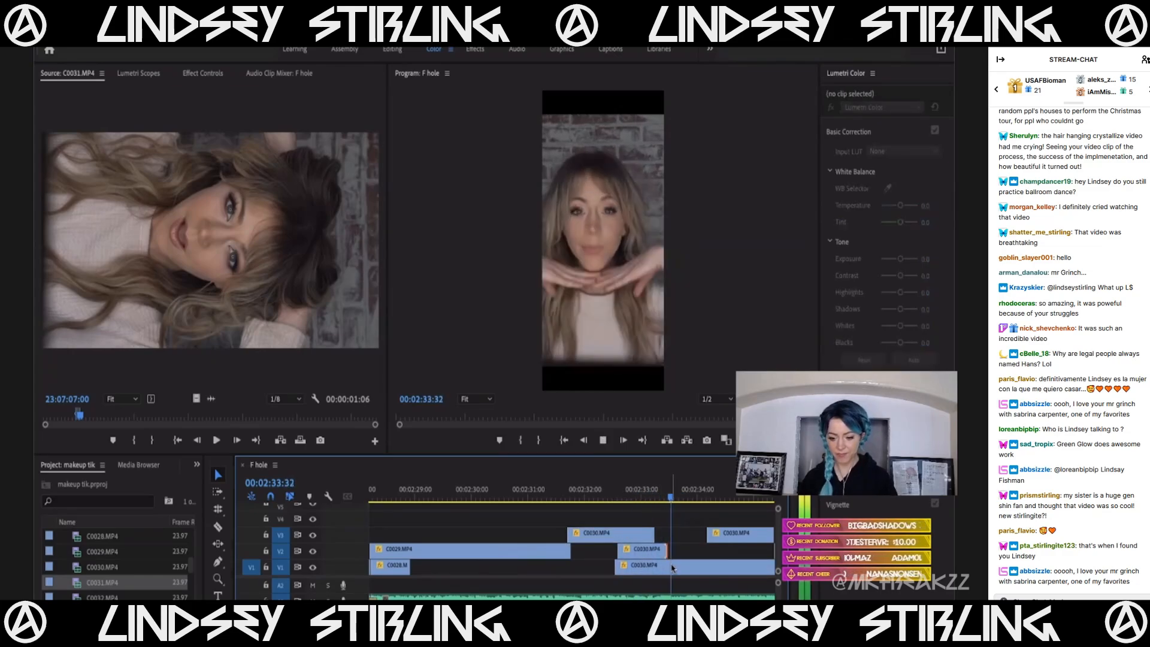
{"action": "left_click", "coordinate": [638, 555]}
{"action": "left_click_drag", "start_coordinate": [638, 557], "coordinate": [625, 556]}
{"action": "mouse_move", "coordinate": [653, 494]}
{"action": "left_mouse_down"}
{"action": "mouse_move", "coordinate": [686, 496]}
{"action": "mouse_move", "coordinate": [660, 507]}
{"action": "left_mouse_up"}
Cut the C0030 clip on V1 at about 00:02:34:33 and slide its first part earlier to start level with the V2 clip.
{"action": "key", "text": "c"}
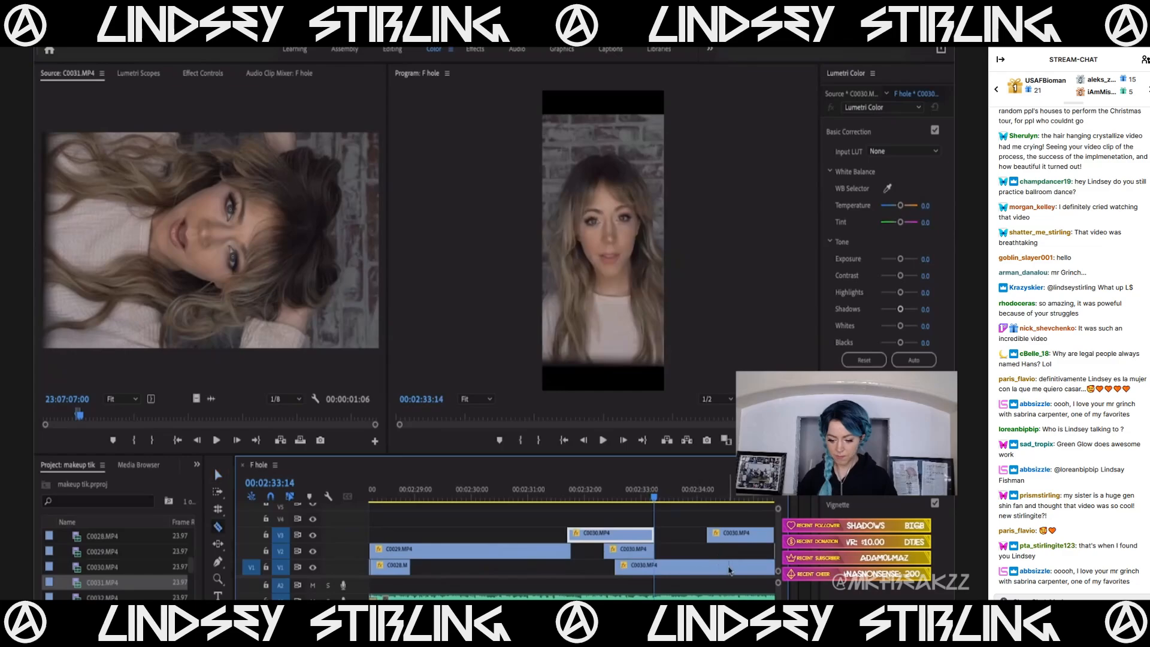
{"action": "left_click", "coordinate": [729, 569]}
{"action": "key", "text": "v"}
{"action": "left_click_drag", "start_coordinate": [705, 571], "coordinate": [694, 571]}
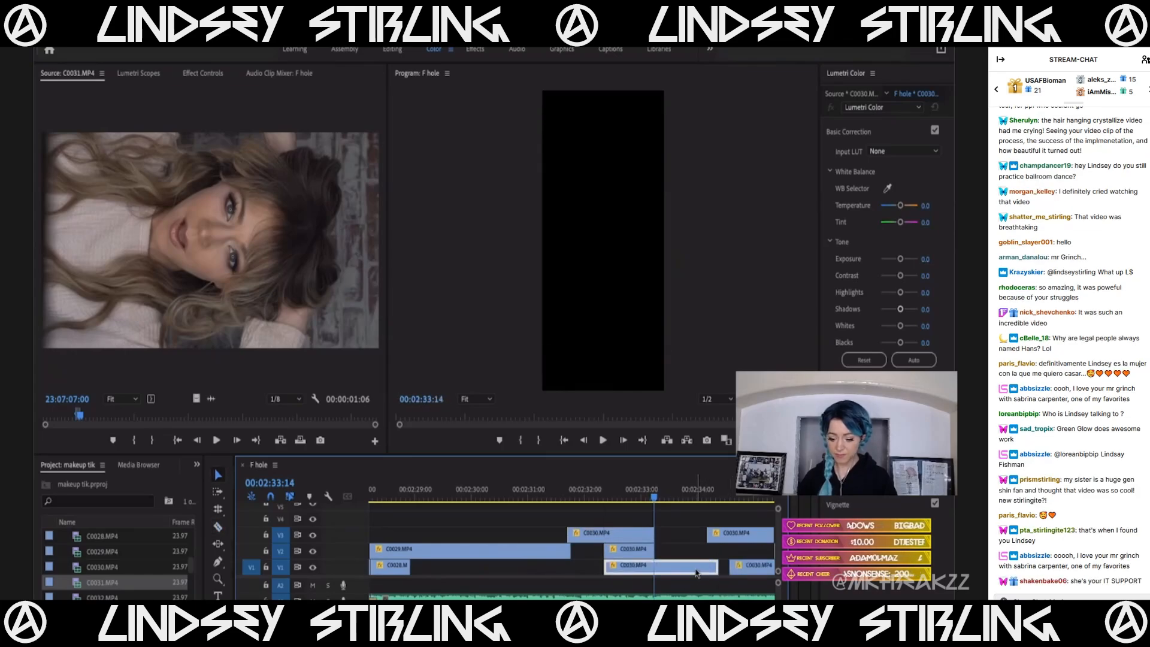
Play from the V3 clip's end, and move the short C0030 clip on V2 later to start at about 00:02:33:50.
{"action": "left_click", "coordinate": [656, 496]}
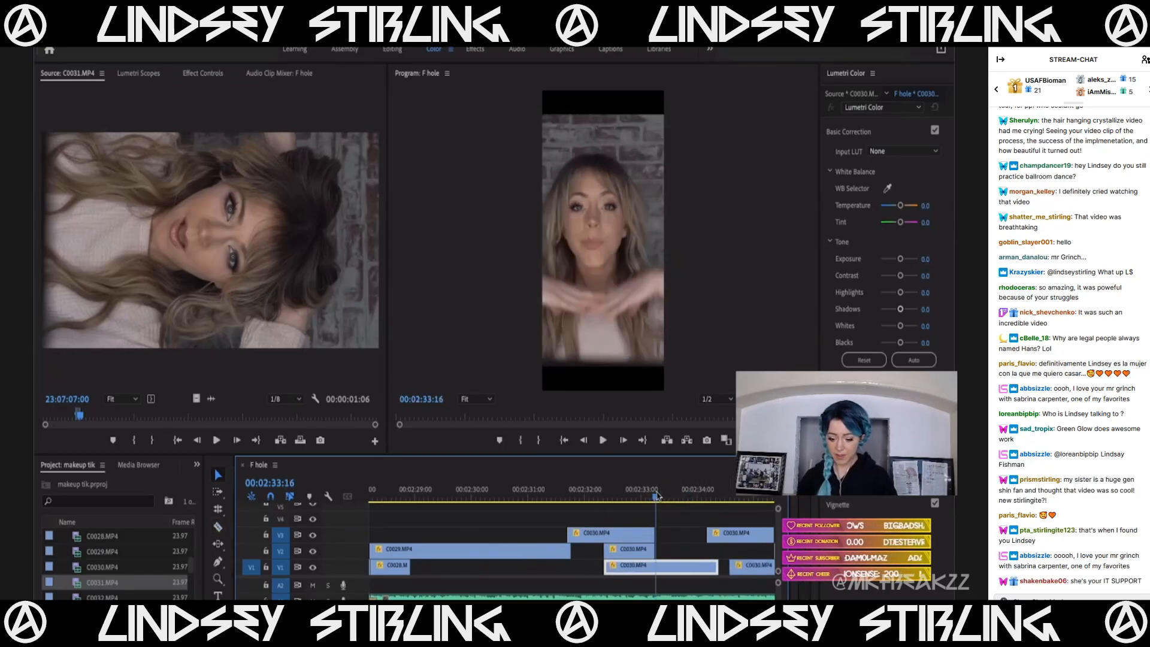
{"action": "key", "text": "space"}
{"action": "left_click", "coordinate": [657, 496]}
{"action": "key", "text": "space"}
{"action": "key", "text": "space"}
{"action": "left_click_drag", "start_coordinate": [644, 552], "coordinate": [718, 559]}
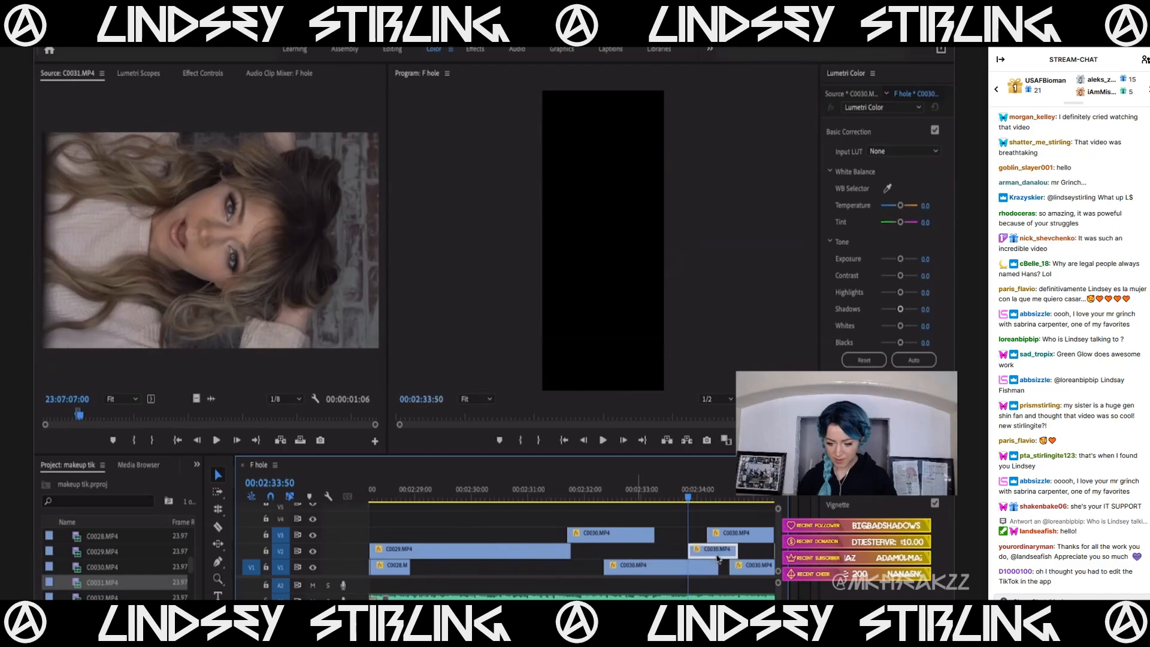
{"action": "key", "text": "space"}
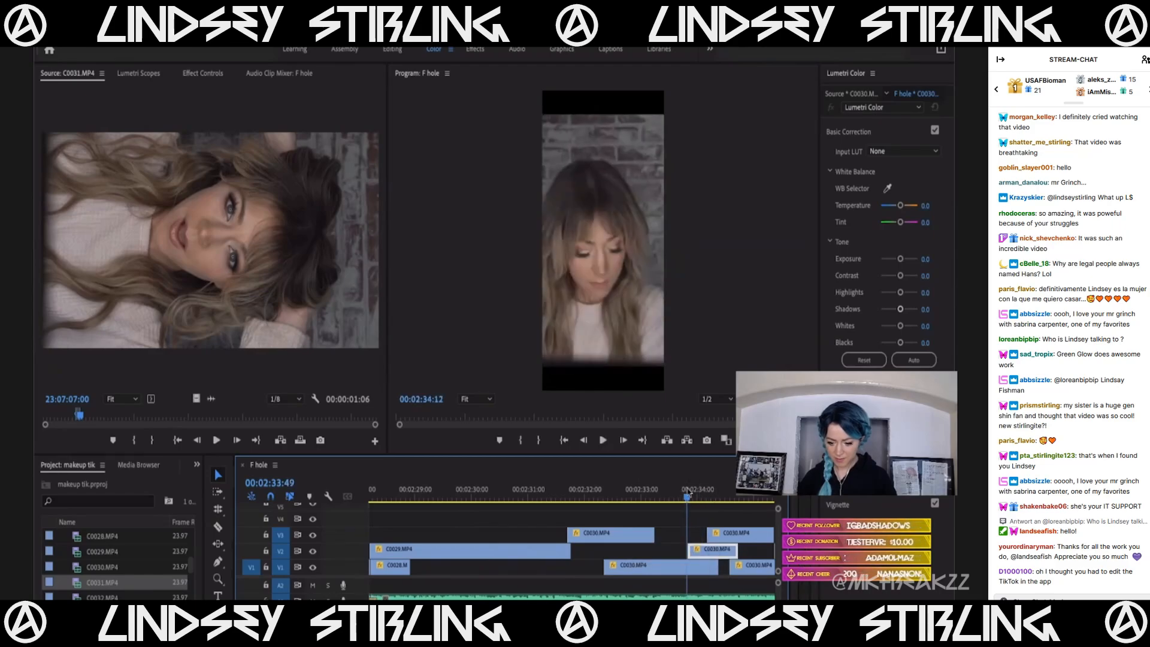
Cut the C0030 clip on V3 that follows the gap at about 00:02:34:33.
{"action": "left_click", "coordinate": [719, 527]}
{"action": "left_click", "coordinate": [708, 493]}
{"action": "key", "text": "space"}
{"action": "key", "text": "space"}
{"action": "key", "text": "c"}
{"action": "left_click", "coordinate": [730, 538]}
{"action": "key", "text": "v"}
{"action": "scroll", "coordinate": [730, 538], "scroll_direction": "down", "scroll_amount": 2}
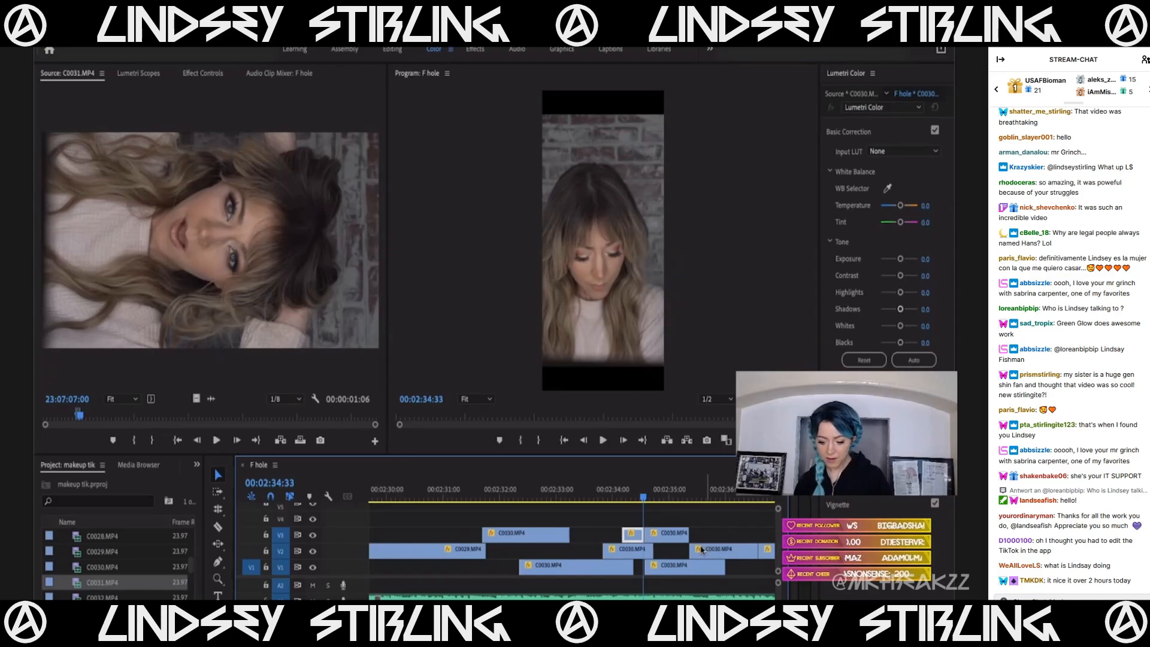
Trim the start of the second C0030 piece on V3 to 00:02:34:57 and play the result.
{"action": "mouse_move", "coordinate": [655, 552]}
{"action": "left_mouse_down"}
{"action": "mouse_move", "coordinate": [644, 552]}
{"action": "mouse_move", "coordinate": [670, 535]}
{"action": "left_mouse_up"}
{"action": "key", "text": "space"}
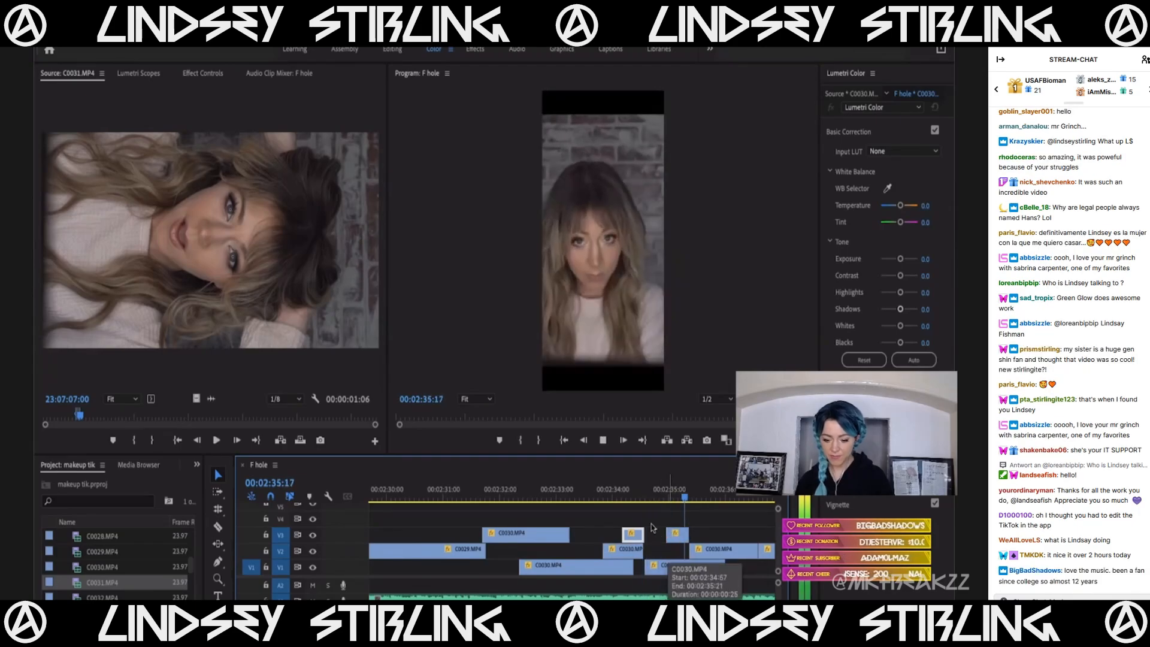
{"action": "left_click", "coordinate": [686, 533]}
{"action": "left_click", "coordinate": [690, 548]}
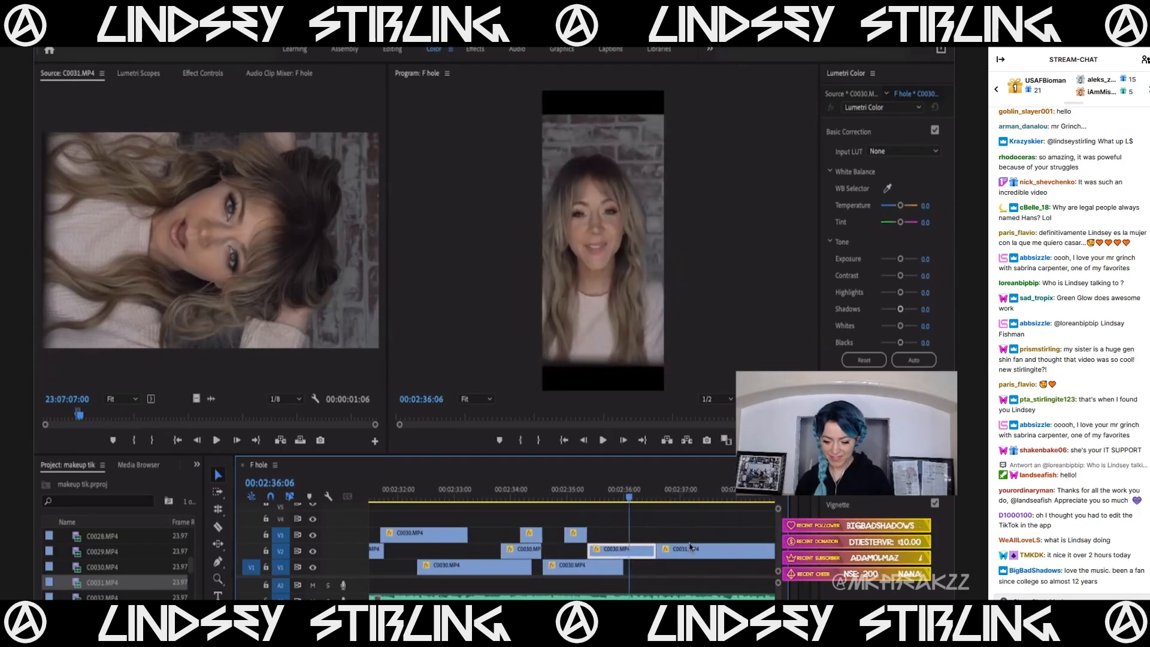
Move the short C0030 clip on V2 earlier so it starts at 00:02:33:46 over the V1 clip.
{"action": "left_click_drag", "start_coordinate": [514, 497], "coordinate": [473, 498]}
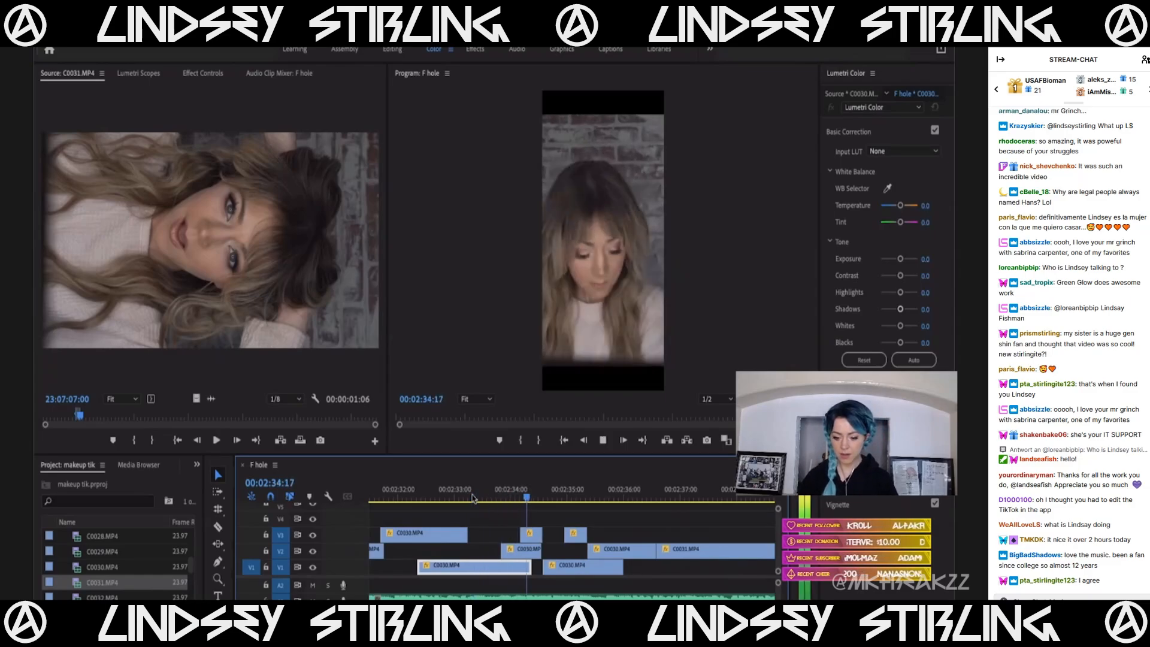
{"action": "key", "text": "space"}
{"action": "left_click", "coordinate": [504, 546]}
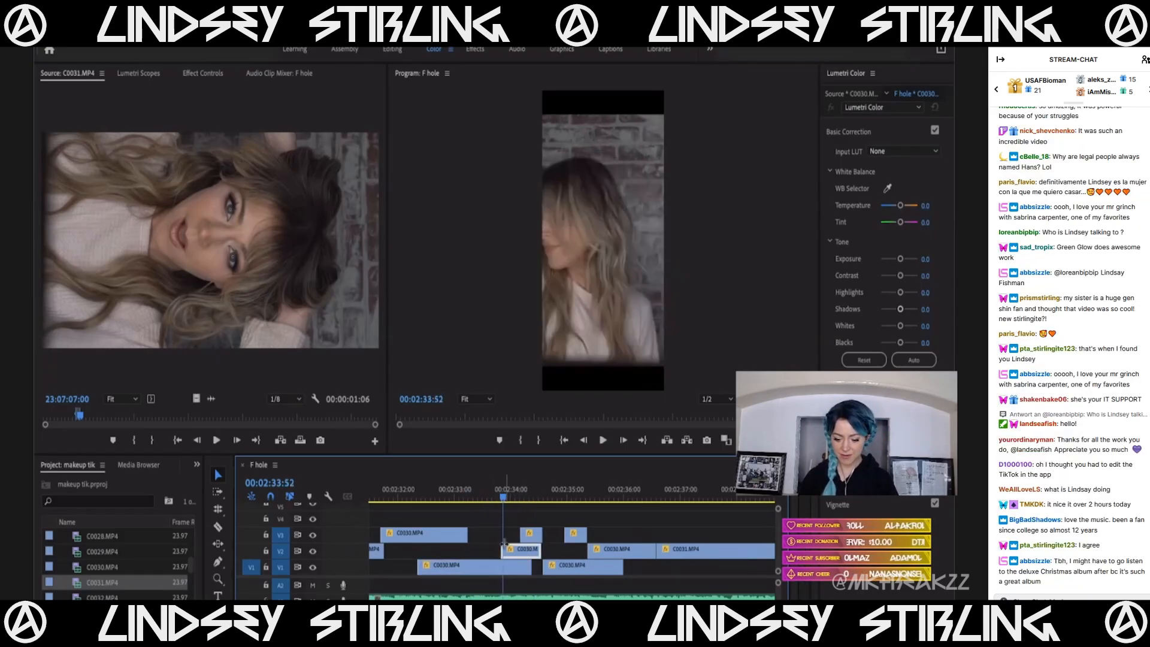
{"action": "key", "text": "equal"}
{"action": "key", "text": "equal"}
{"action": "left_click_drag", "start_coordinate": [510, 551], "coordinate": [517, 551]}
{"action": "left_click", "coordinate": [495, 491]}
{"action": "key", "text": "Left"}
{"action": "key", "text": "Left"}
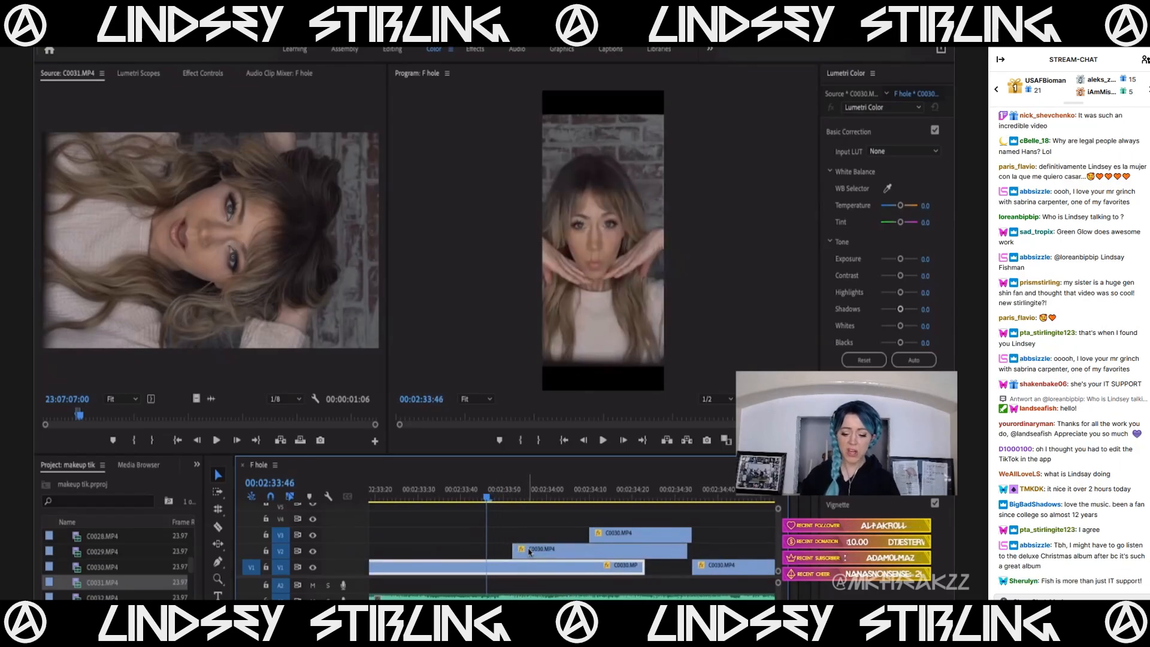
{"action": "left_click_drag", "start_coordinate": [530, 551], "coordinate": [502, 552]}
{"action": "key", "text": "minus"}
{"action": "key", "text": "minus"}
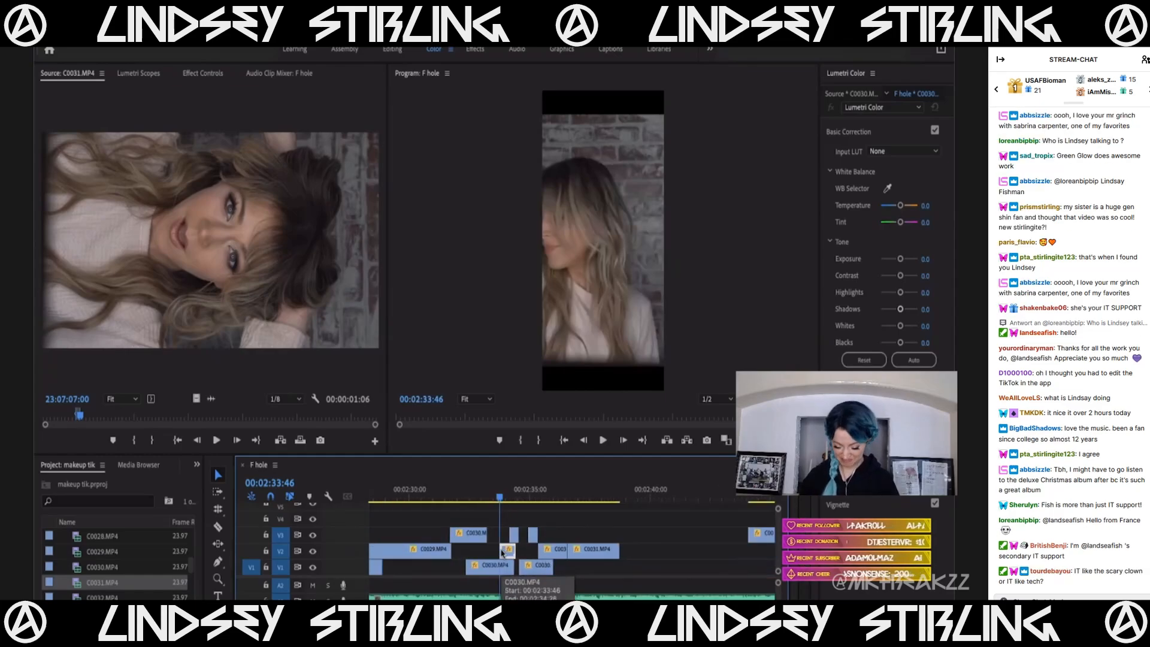
Play the new cuts and move the first short C0030 piece on V3 later to start at 00:02:34:14.
{"action": "key", "text": "space"}
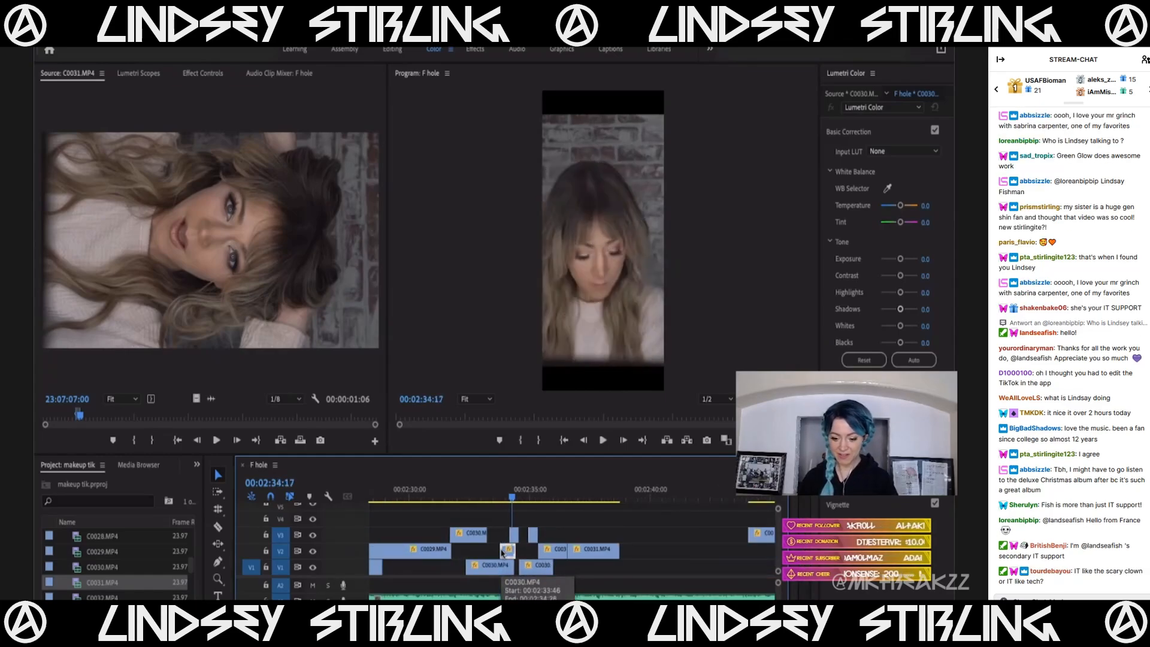
{"action": "key", "text": "space"}
{"action": "key", "text": "space"}
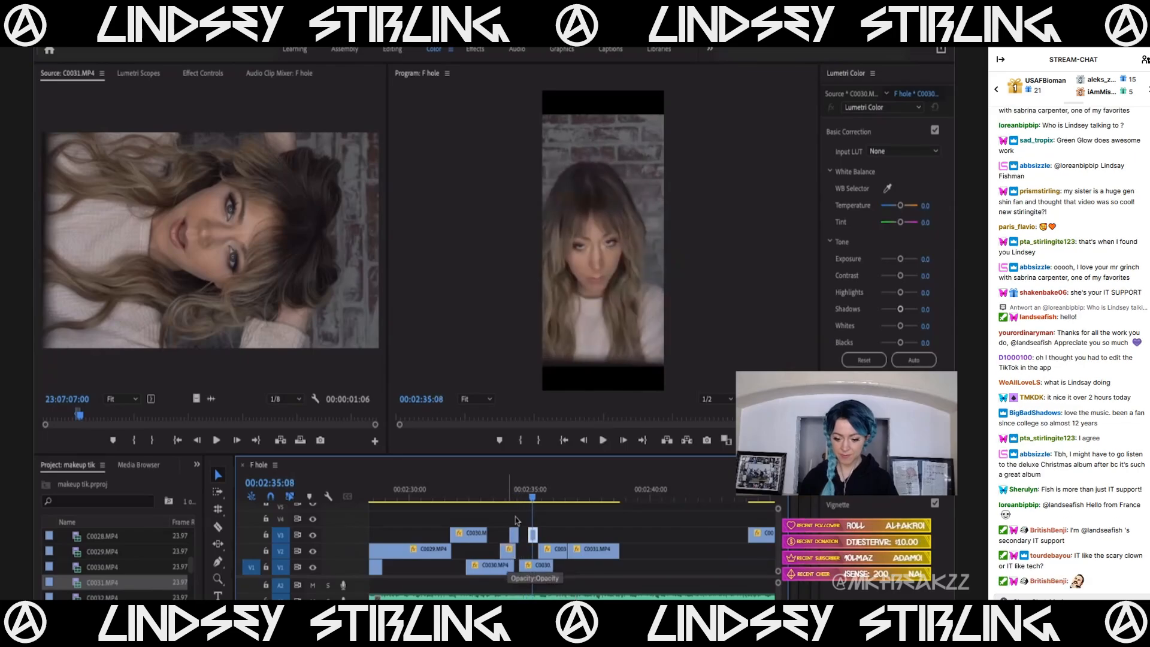
{"action": "scroll", "coordinate": [518, 501], "scroll_direction": "up", "scroll_amount": 5}
{"action": "left_click", "coordinate": [469, 493]}
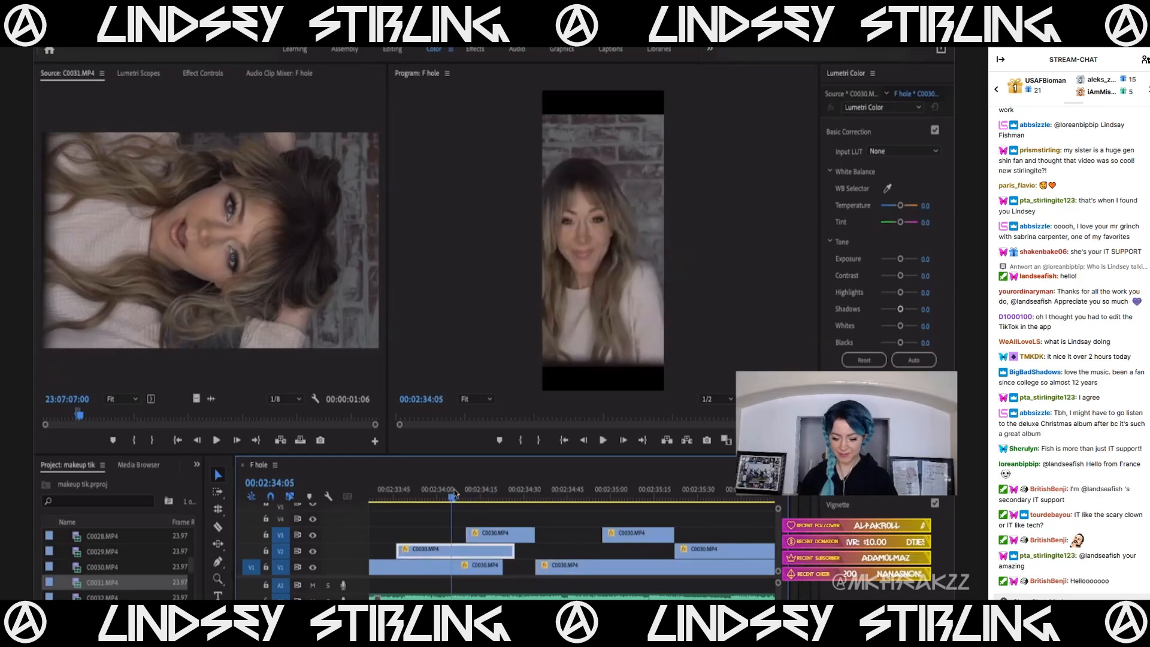
{"action": "left_click", "coordinate": [475, 494]}
{"action": "key", "text": "Right"}
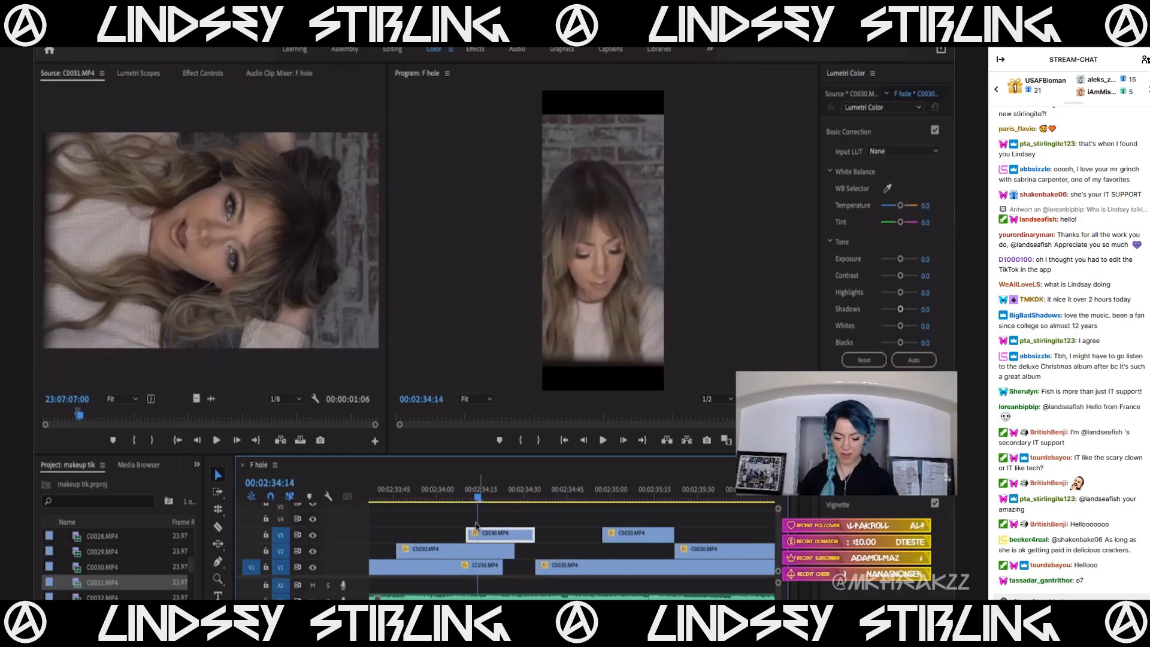
{"action": "left_click_drag", "start_coordinate": [486, 519], "coordinate": [497, 520]}
Play the section from 00:02:33:47 and extend the end of the first short V3 piece to about 00:02:34:44.
{"action": "left_click", "coordinate": [402, 488]}
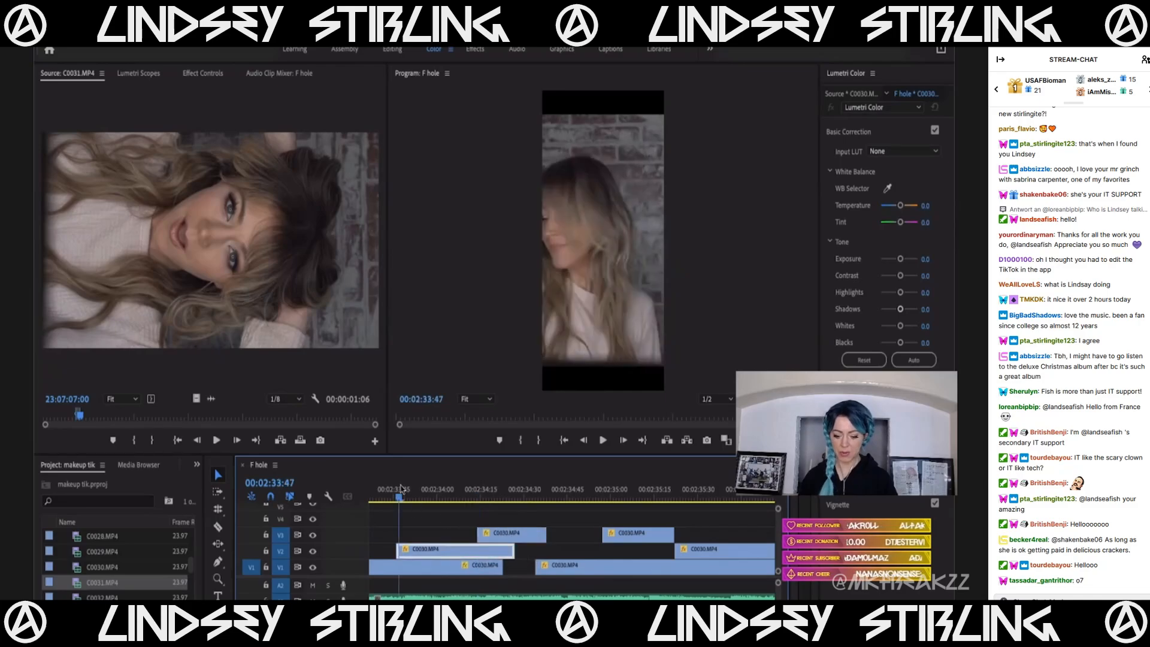
{"action": "key", "text": "space"}
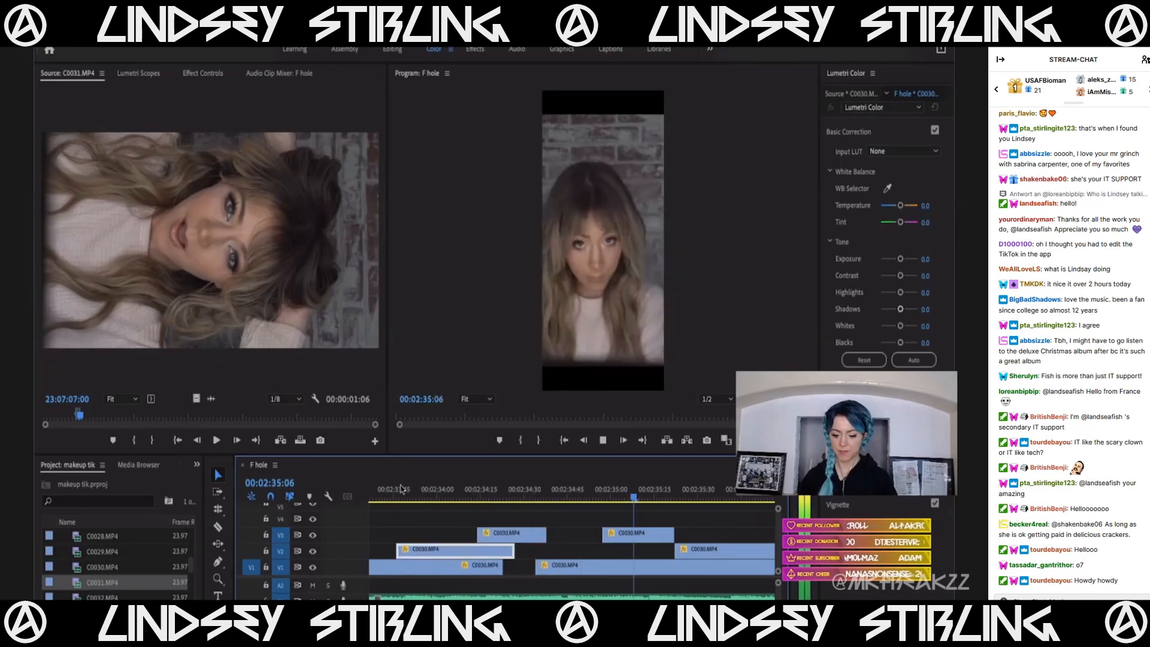
{"action": "left_click", "coordinate": [564, 492]}
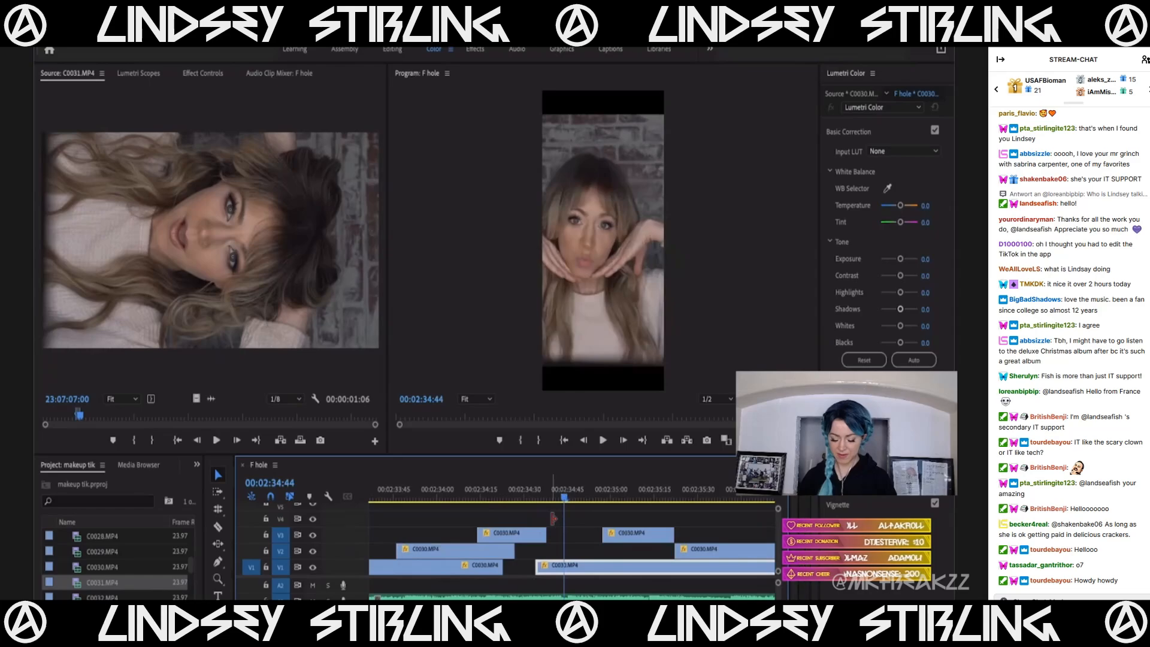
{"action": "left_click_drag", "start_coordinate": [546, 531], "coordinate": [562, 531]}
Play on from about 00:02:35:00 and trim the end of the following C0030 clip on V2 back to about 00:02:35:38.
{"action": "left_click", "coordinate": [510, 493]}
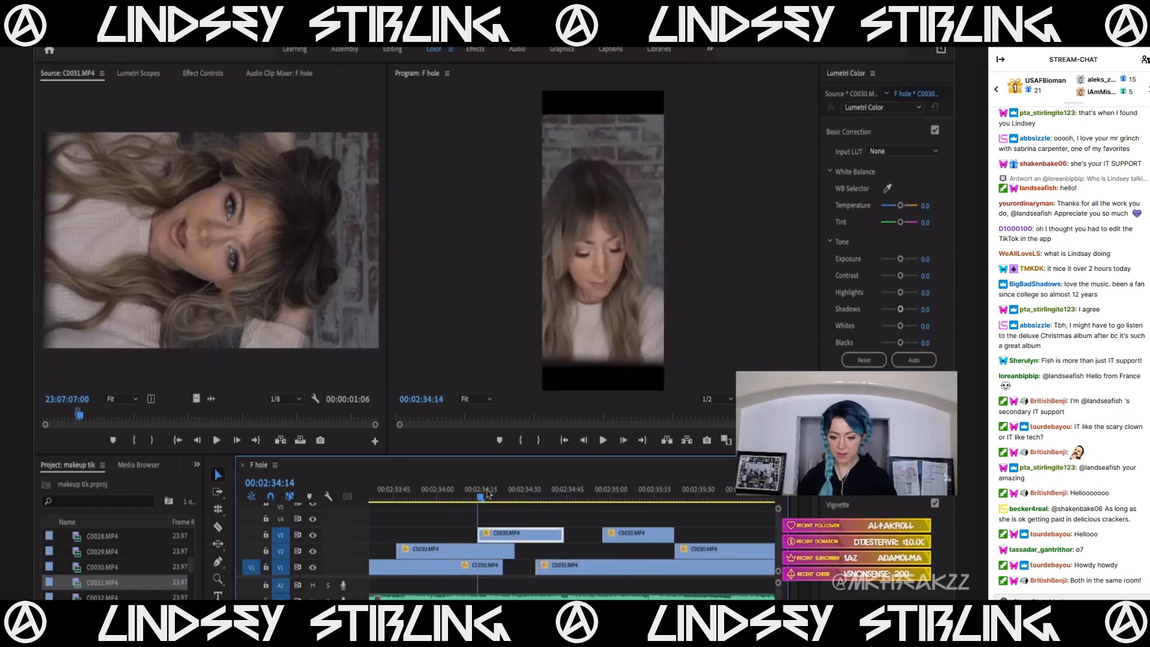
{"action": "left_click", "coordinate": [625, 493]}
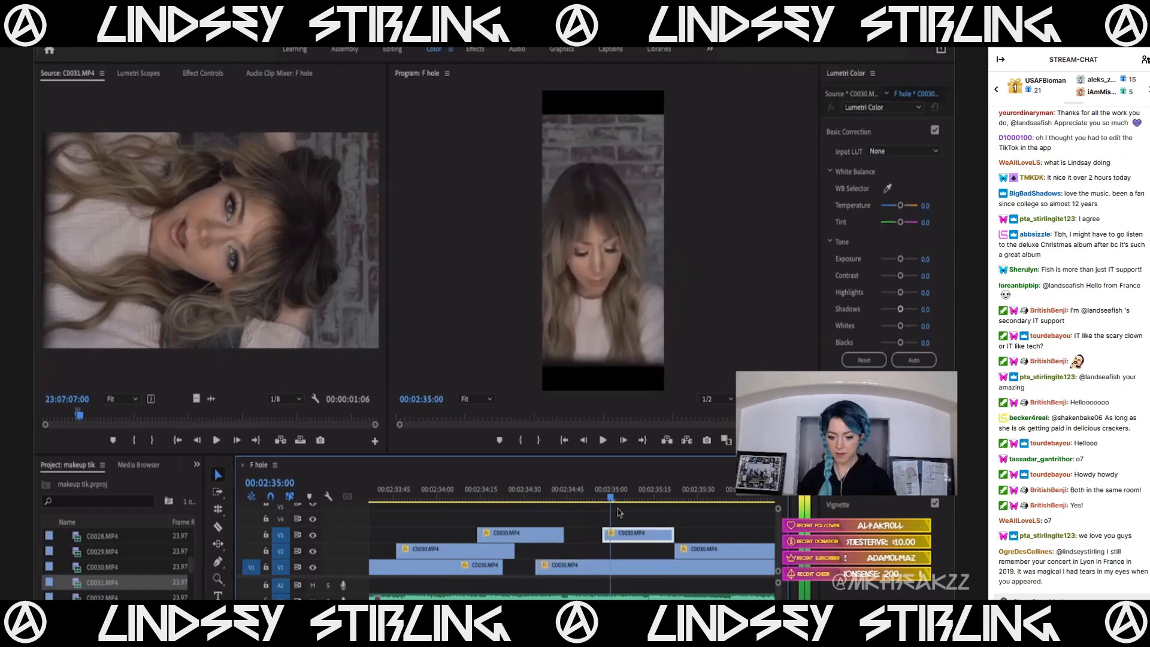
{"action": "key", "text": "space"}
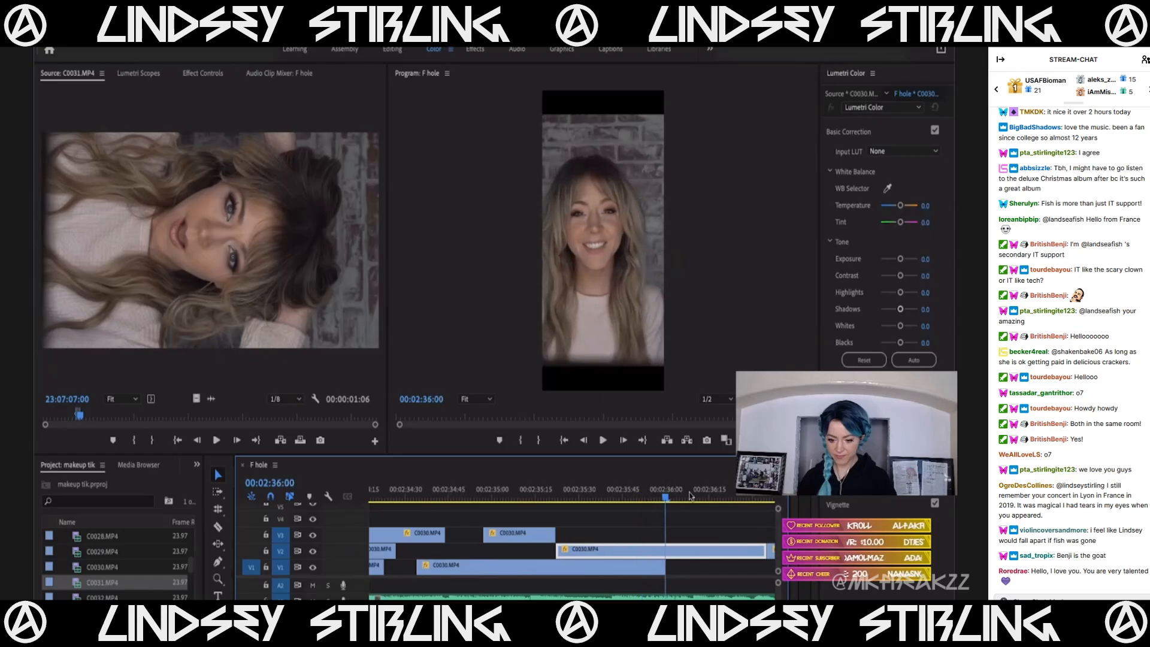
{"action": "left_click_drag", "start_coordinate": [665, 533], "coordinate": [614, 557]}
{"action": "left_click_drag", "start_coordinate": [759, 554], "coordinate": [596, 559]}
{"action": "key", "text": "minus"}
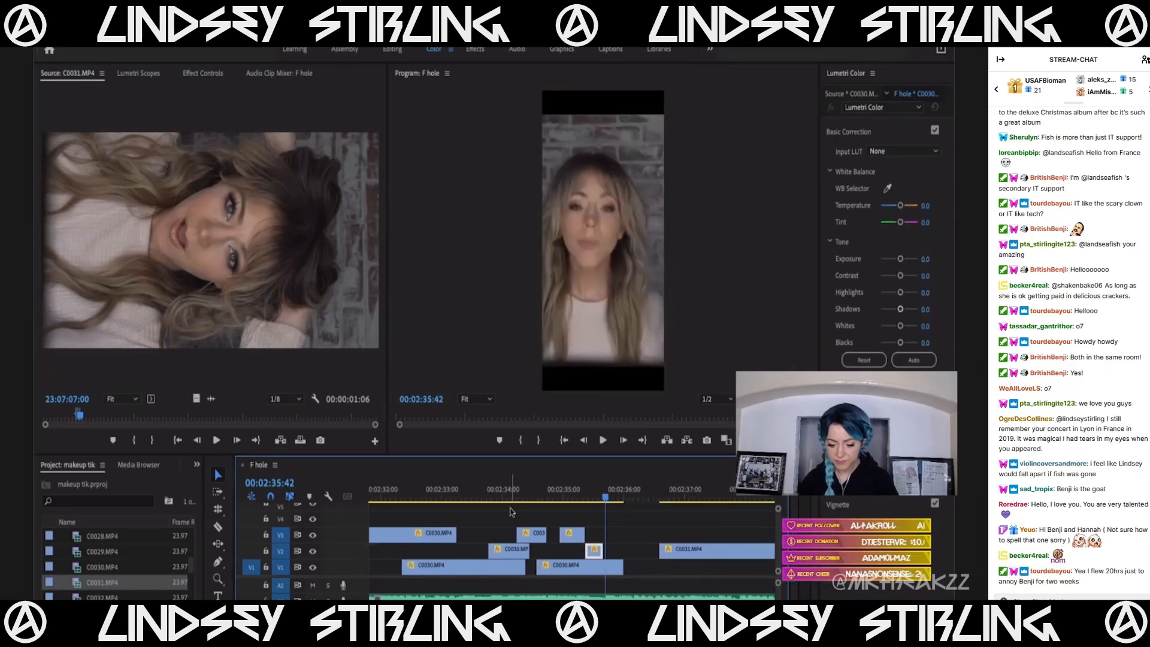
Play the cuts from about 00:02:34 and move the short C0030 piece on V2 earlier to about 00:02:34:57, beneath the second short V3 piece.
{"action": "left_click", "coordinate": [494, 499]}
{"action": "key", "text": "space"}
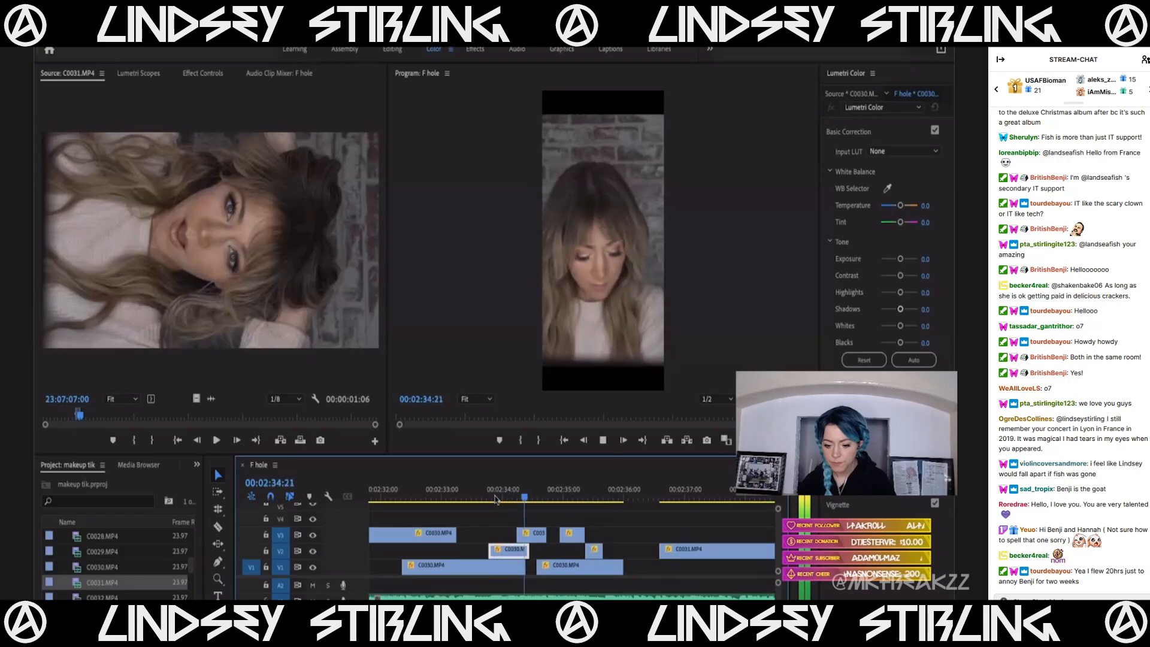
{"action": "left_click", "coordinate": [541, 490]}
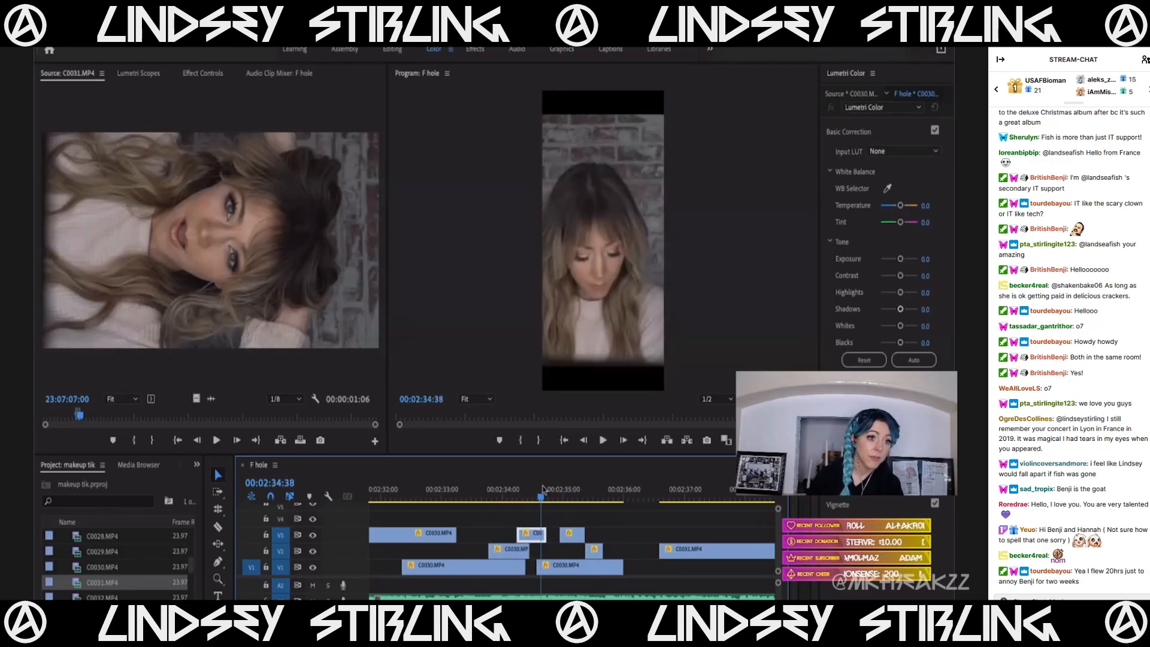
{"action": "left_click", "coordinate": [552, 488]}
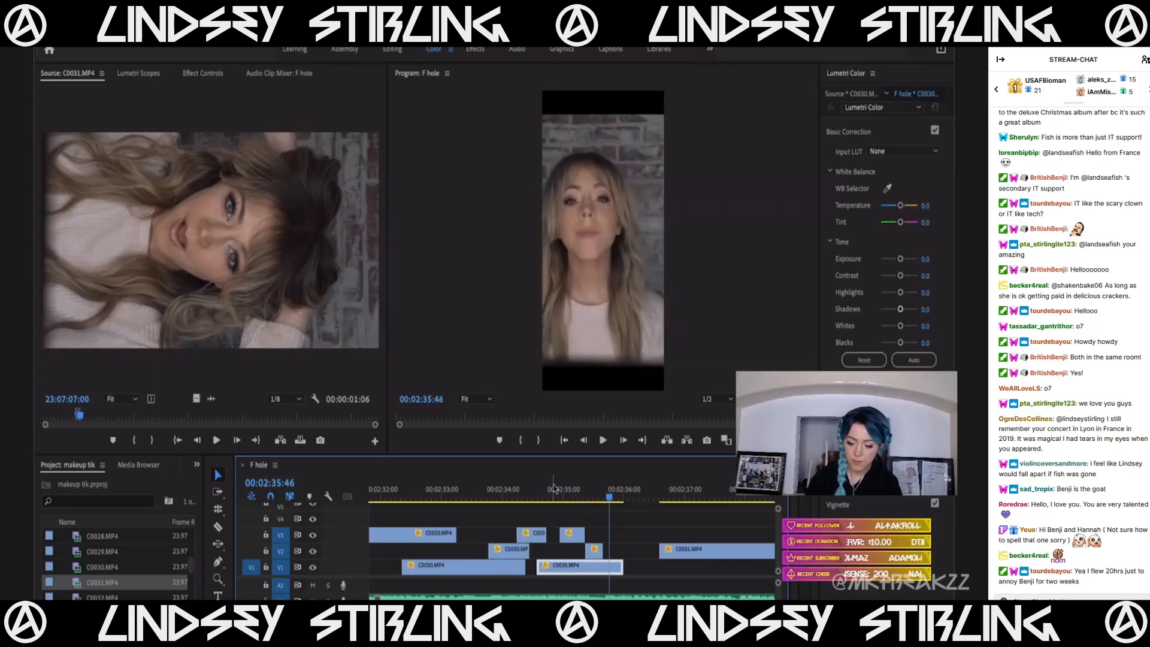
{"action": "key", "text": "space"}
{"action": "key", "text": "space"}
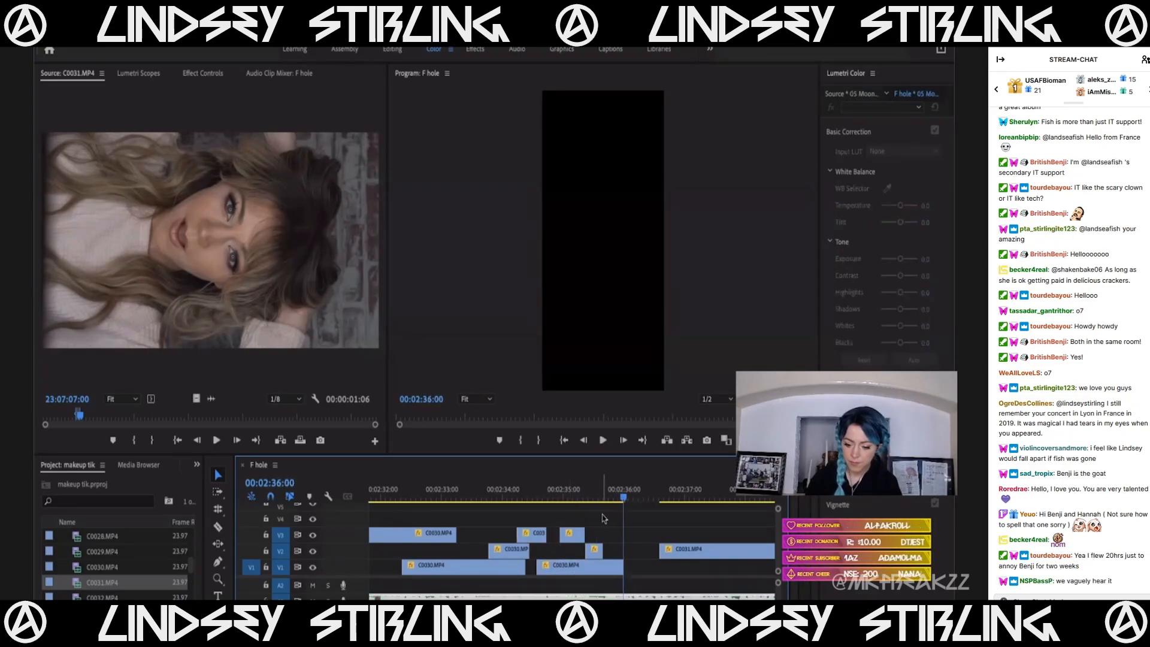
{"action": "left_click_drag", "start_coordinate": [594, 552], "coordinate": [568, 551]}
Play from 00:02:34:54 and extend the end of the second short C0030 piece on V3 to about 00:02:35:27.
{"action": "left_click", "coordinate": [557, 488]}
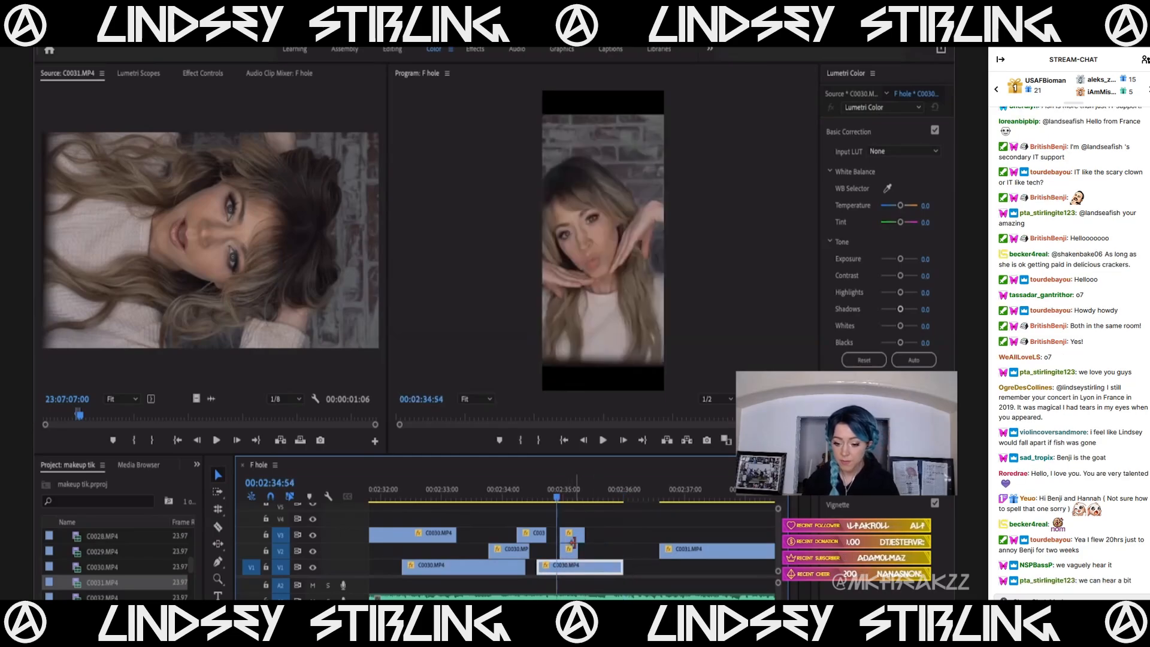
{"action": "key", "text": "equal"}
{"action": "key", "text": "space"}
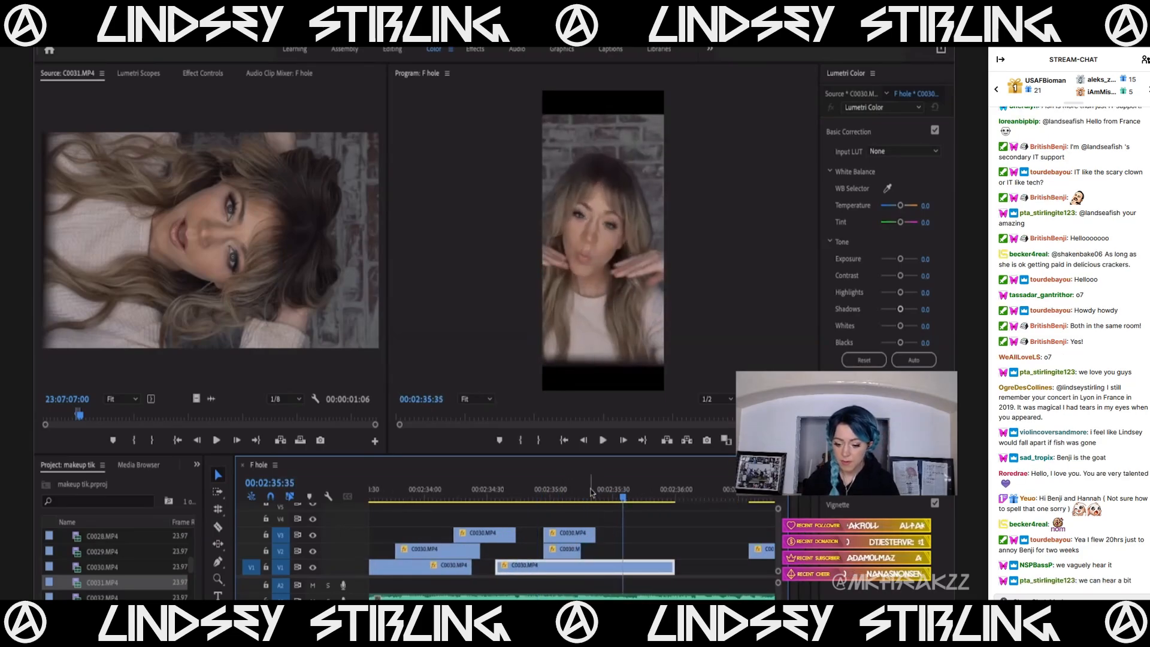
{"action": "left_click", "coordinate": [606, 496]}
{"action": "left_click_drag", "start_coordinate": [600, 538], "coordinate": [608, 536]}
Review the cuts from about 00:02:34:30 and trim the end of the last C0030 clip on V1 back to 00:02:35:40.
{"action": "left_click_drag", "start_coordinate": [549, 495], "coordinate": [652, 501]}
{"action": "left_click", "coordinate": [489, 498]}
{"action": "key", "text": "space"}
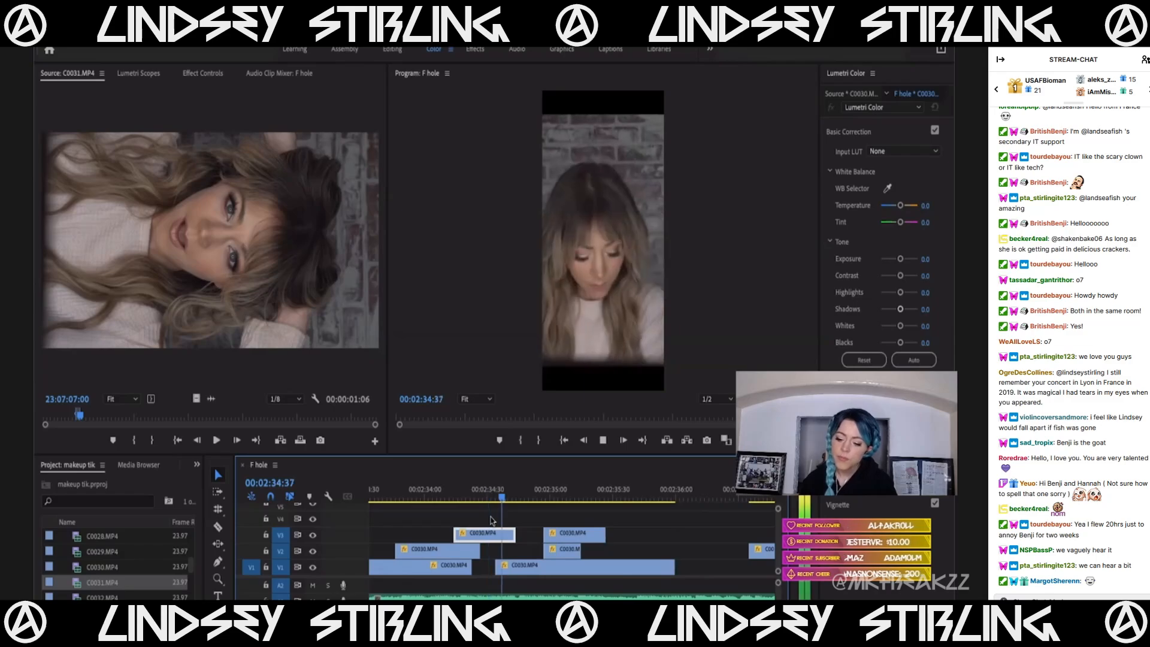
{"action": "key", "text": "space"}
{"action": "left_click_drag", "start_coordinate": [455, 500], "coordinate": [623, 532]}
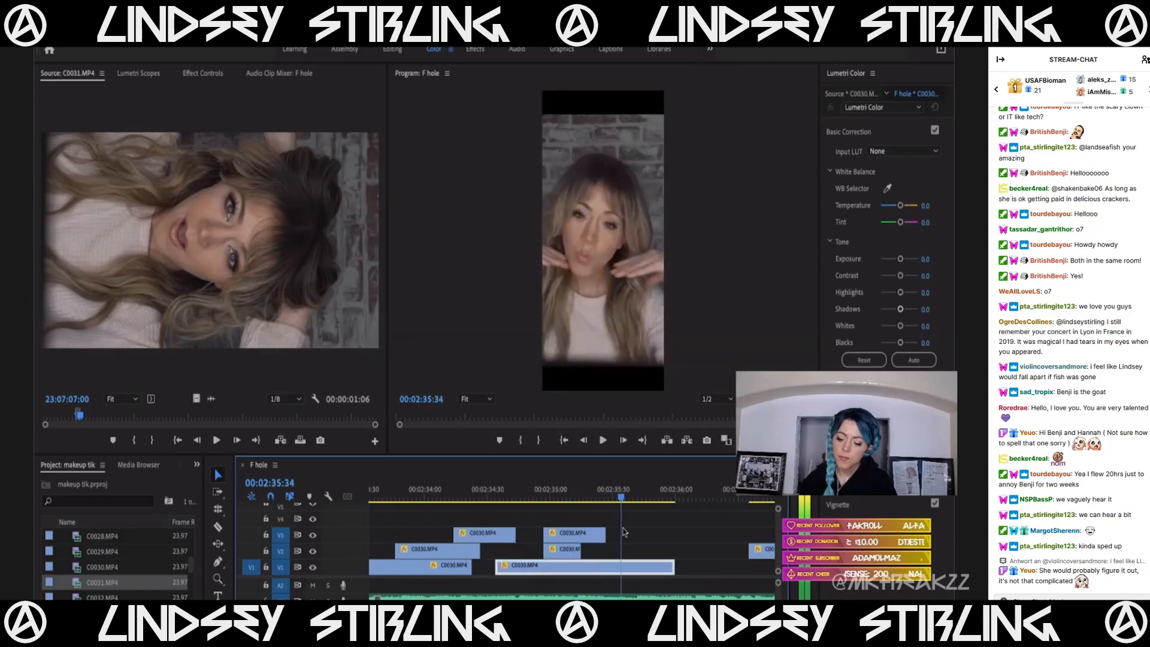
{"action": "left_click", "coordinate": [607, 495]}
{"action": "key", "text": "space"}
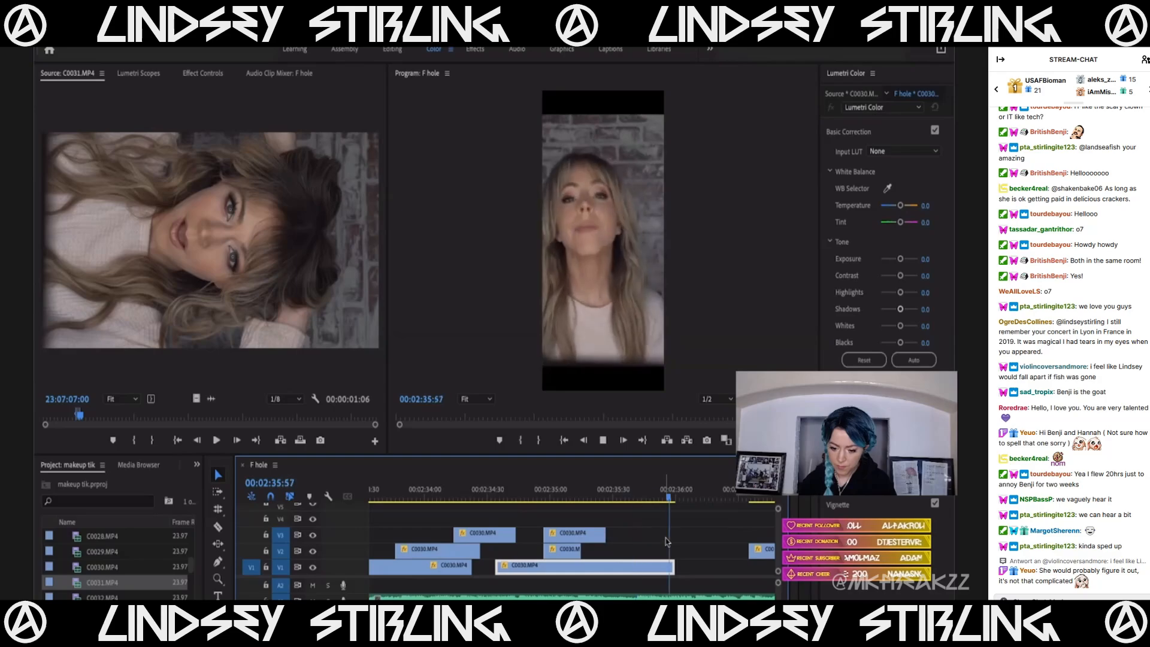
{"action": "left_click", "coordinate": [638, 495]}
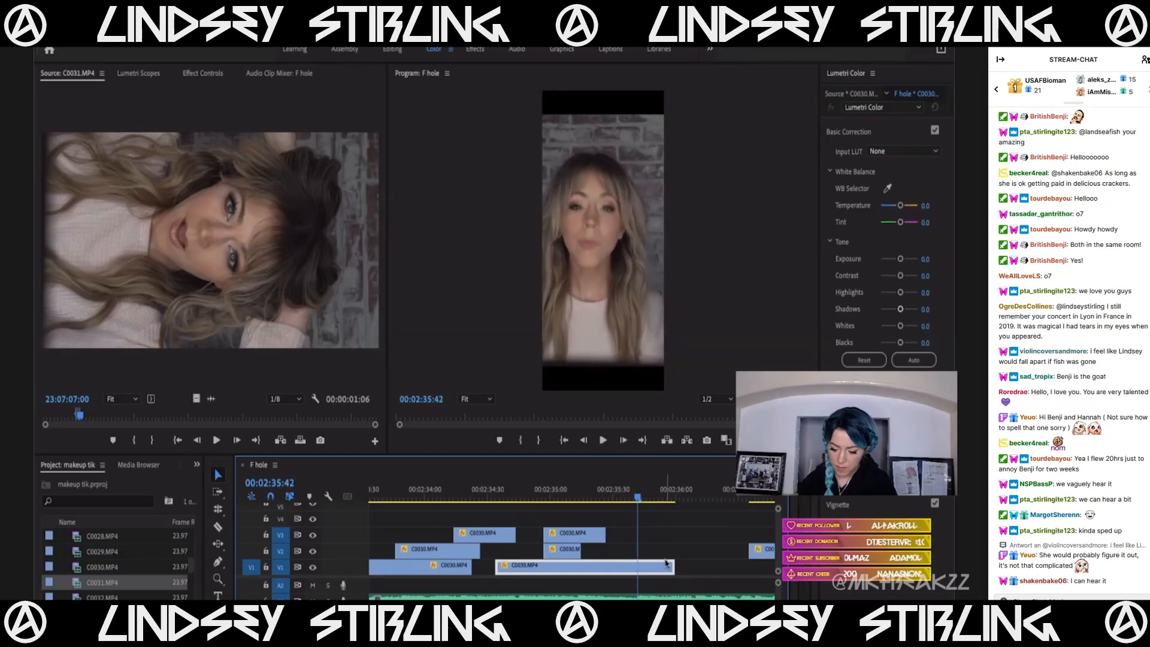
{"action": "key", "text": "Left"}
{"action": "key", "text": "Left"}
{"action": "left_click_drag", "start_coordinate": [657, 569], "coordinate": [632, 569]}
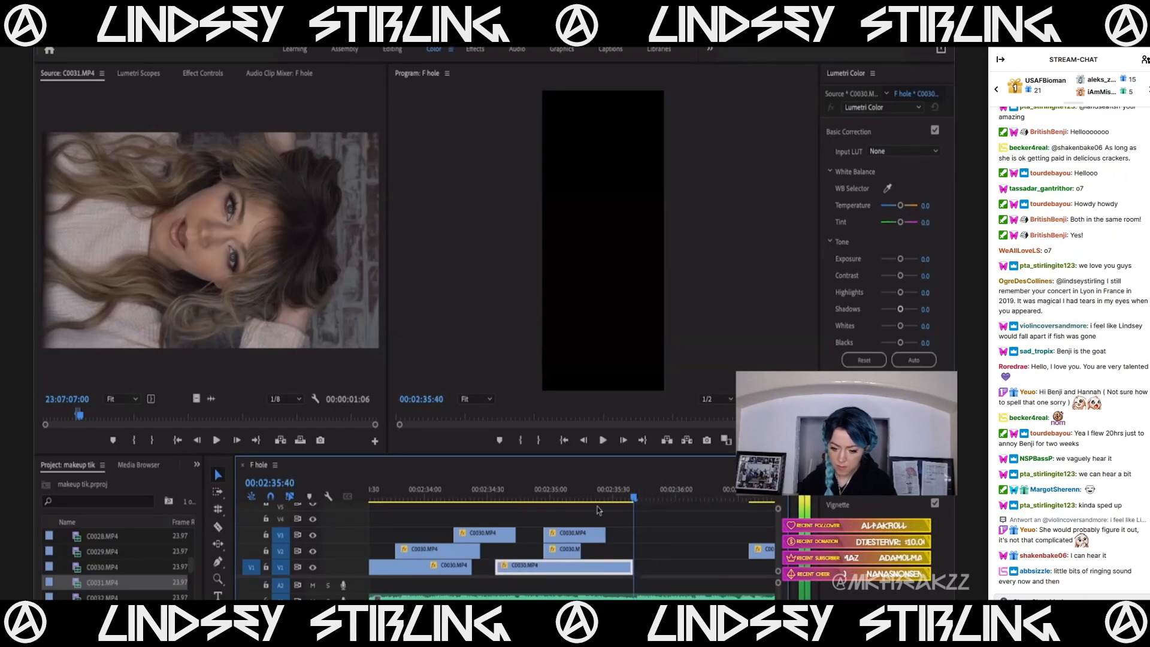
Trim the start of the last V1 C0030 clip to about 00:02:34:44 and move the clip up to V4.
{"action": "left_click", "coordinate": [543, 497]}
{"action": "key", "text": "space"}
{"action": "left_click", "coordinate": [574, 532]}
{"action": "left_click", "coordinate": [536, 567]}
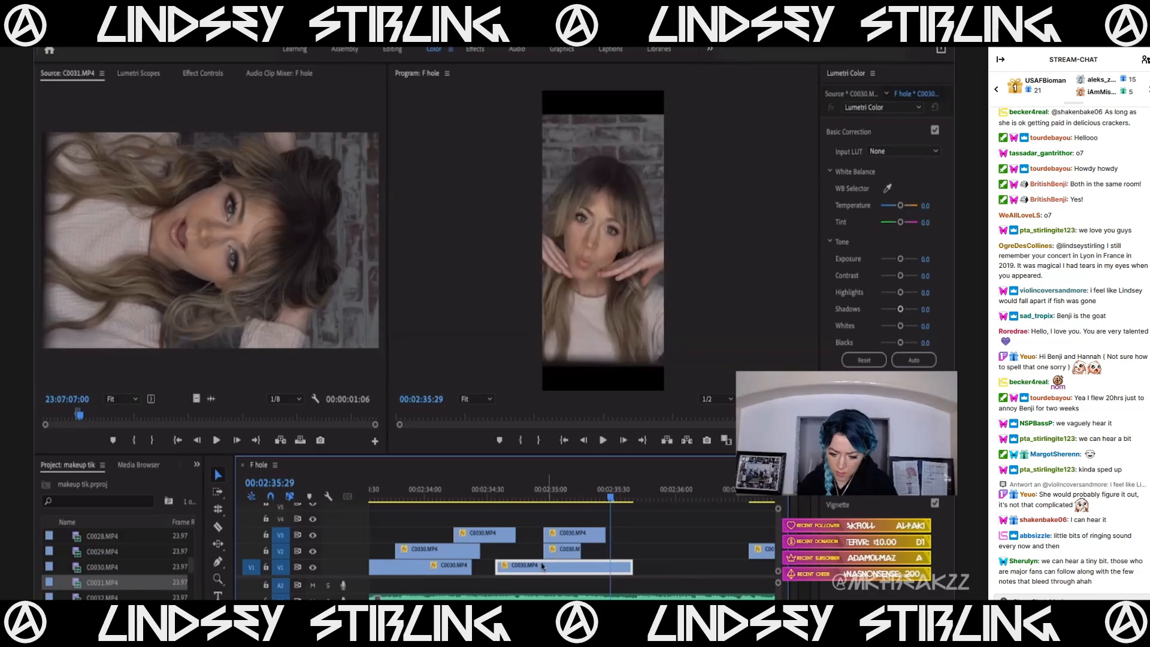
{"action": "left_click_drag", "start_coordinate": [492, 566], "coordinate": [543, 518]}
Play from 00:02:34:32 and trim the end of the C0030 clip on V4 back to 00:02:35:35.
{"action": "left_click", "coordinate": [491, 498]}
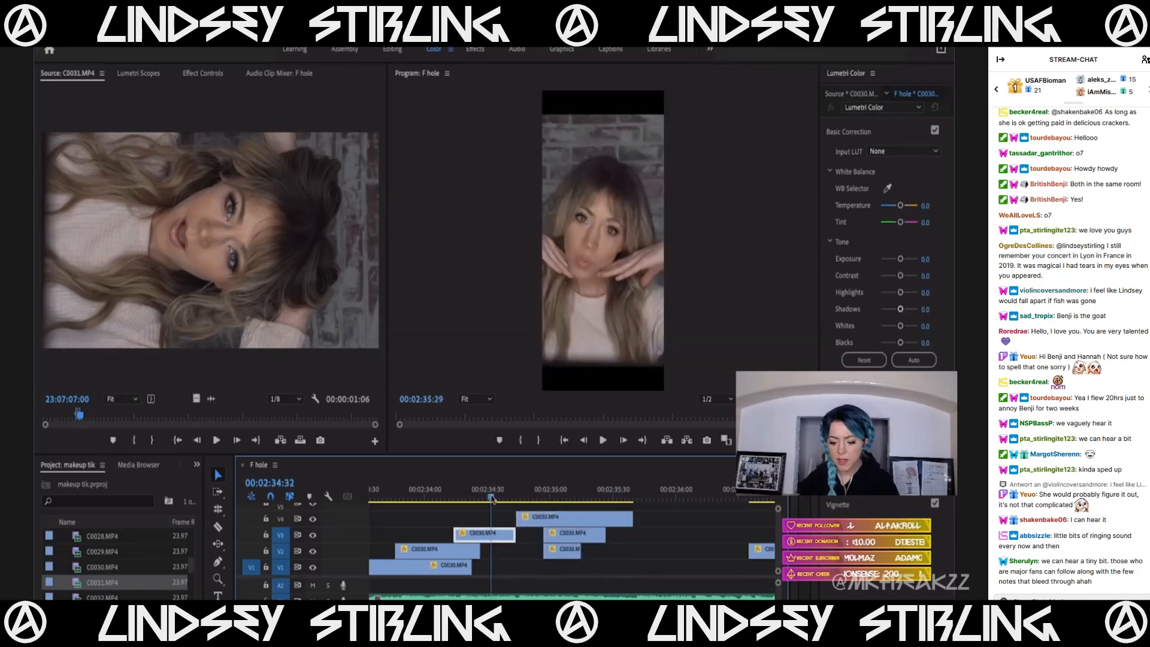
{"action": "key", "text": "space"}
{"action": "left_click", "coordinate": [568, 530]}
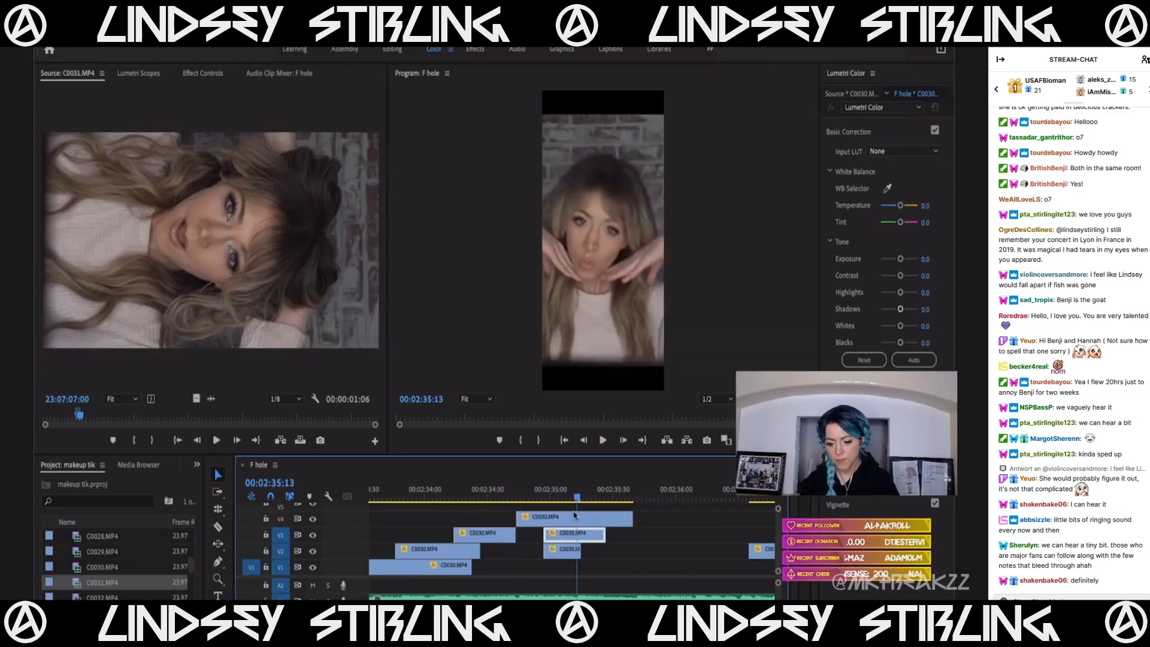
{"action": "key", "text": "space"}
{"action": "key", "text": "space"}
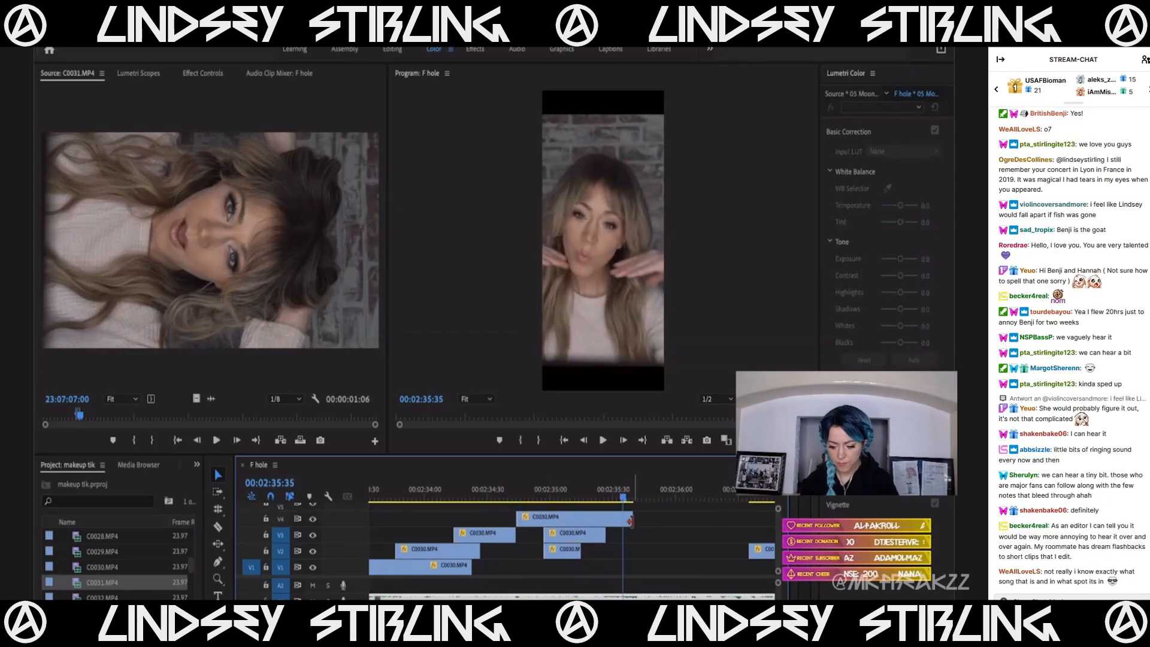
{"action": "left_click_drag", "start_coordinate": [616, 520], "coordinate": [606, 520]}
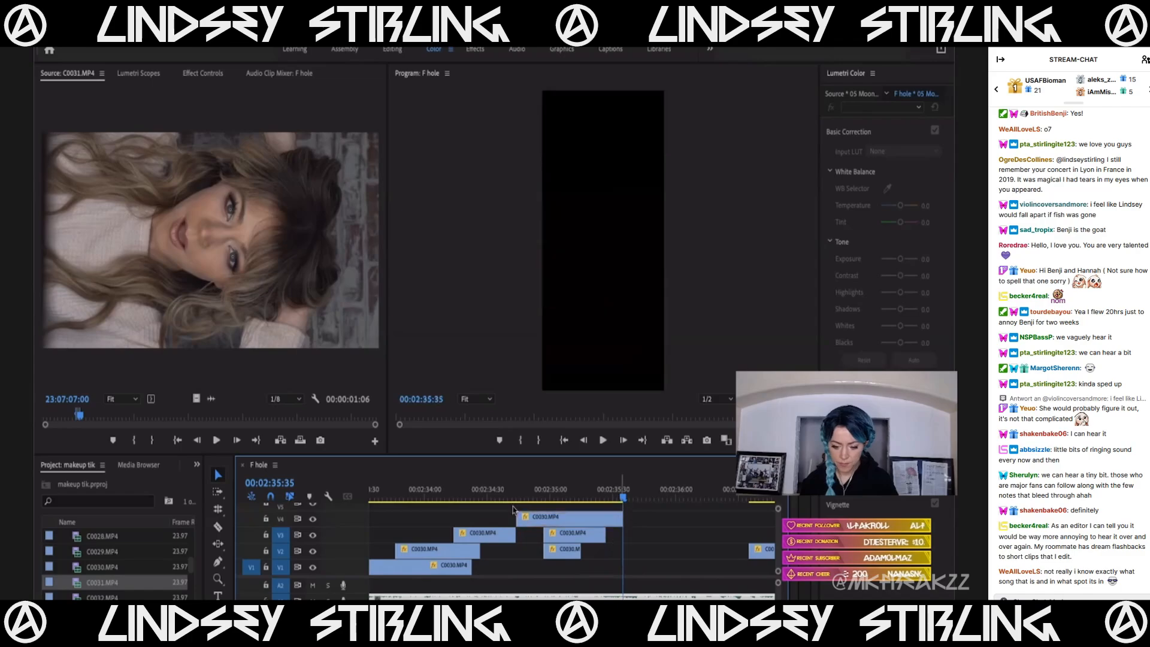
Move the C0031 clip on V2 earlier to start at the V4 clip's end, about 00:02:35:35, and play the transition.
{"action": "left_click", "coordinate": [393, 494]}
{"action": "key", "text": "space"}
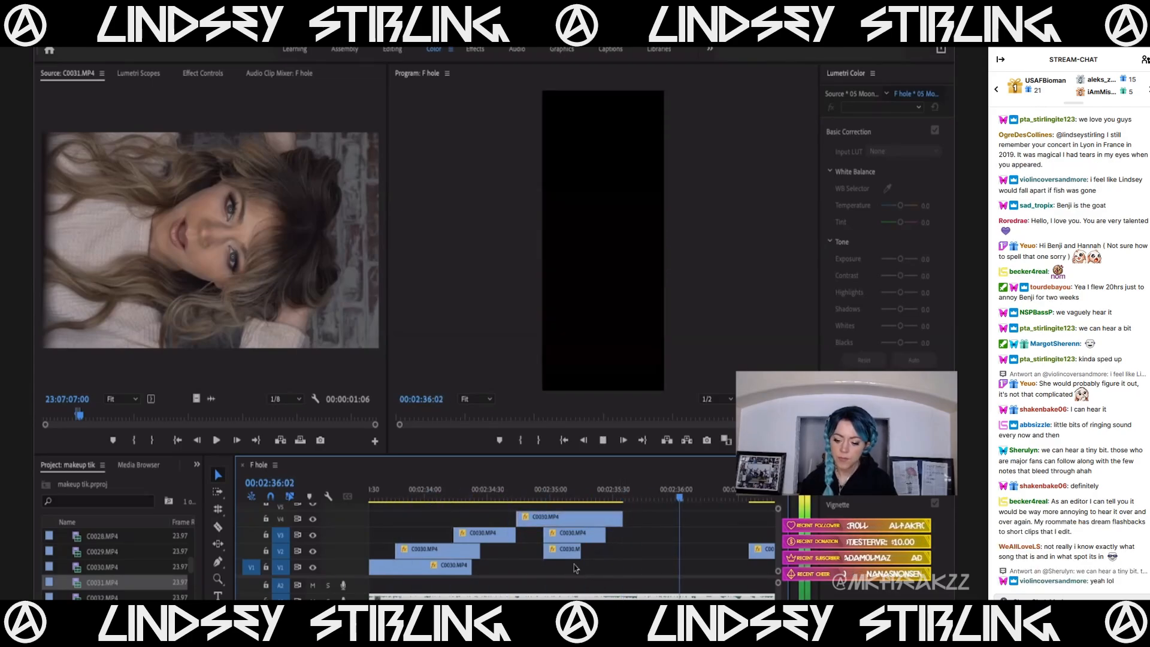
{"action": "key", "text": "space"}
{"action": "key", "text": "minus"}
{"action": "left_click_drag", "start_coordinate": [652, 551], "coordinate": [627, 551]}
{"action": "left_click", "coordinate": [603, 488]}
{"action": "key", "text": "space"}
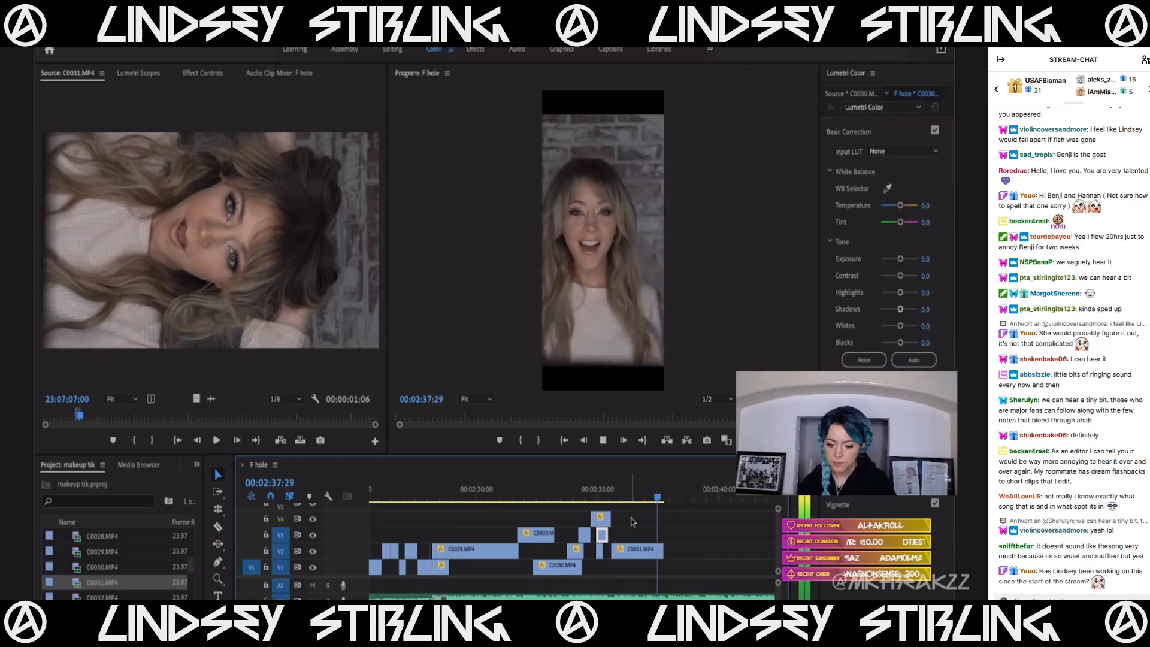
{"action": "key", "text": "space"}
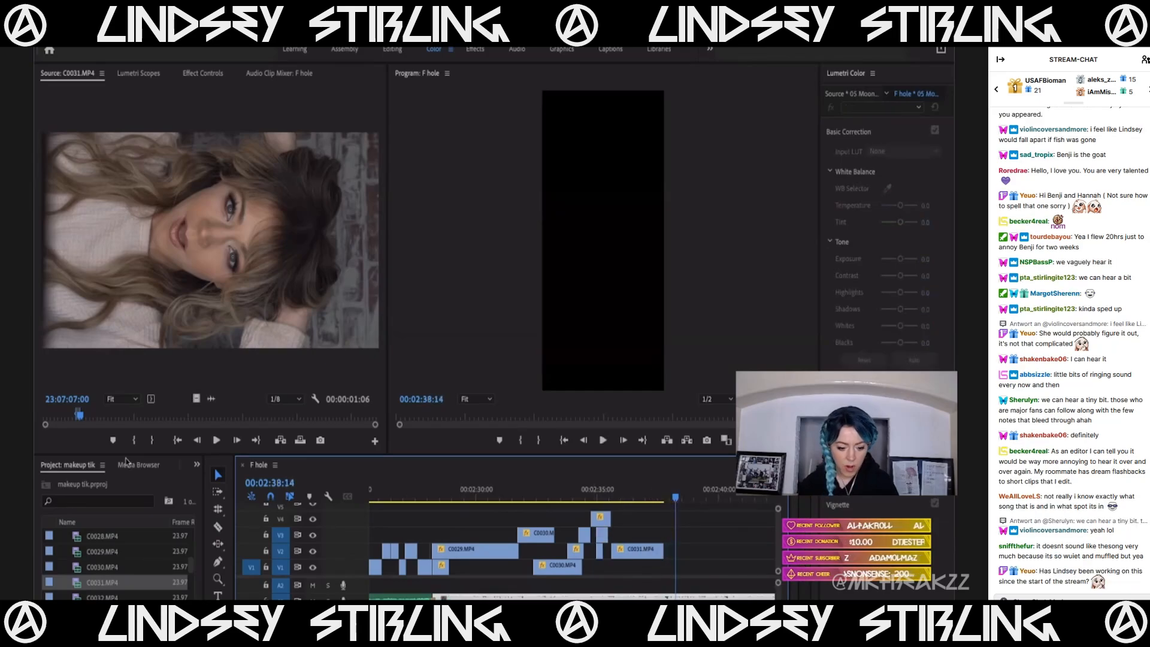
Bring the next clip from farther along the sequence onto V3 directly after the C0031 clip on V2, and scrub the area.
{"action": "scroll", "coordinate": [629, 531], "scroll_direction": "down", "scroll_amount": 5}
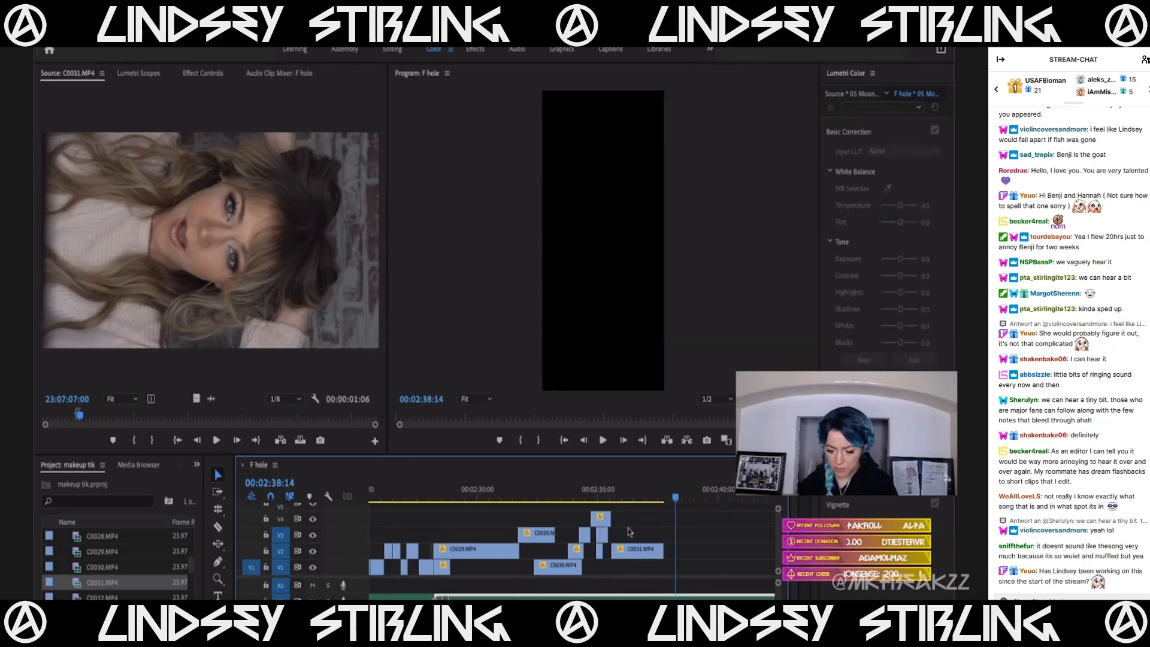
{"action": "scroll", "coordinate": [630, 531], "scroll_direction": "up", "scroll_amount": 3}
{"action": "left_click_drag", "start_coordinate": [732, 540], "coordinate": [652, 540]}
{"action": "left_click", "coordinate": [630, 496]}
{"action": "mouse_move", "coordinate": [643, 491]}
{"action": "left_mouse_down"}
{"action": "mouse_move", "coordinate": [661, 497]}
{"action": "mouse_move", "coordinate": [625, 500]}
{"action": "left_mouse_up"}
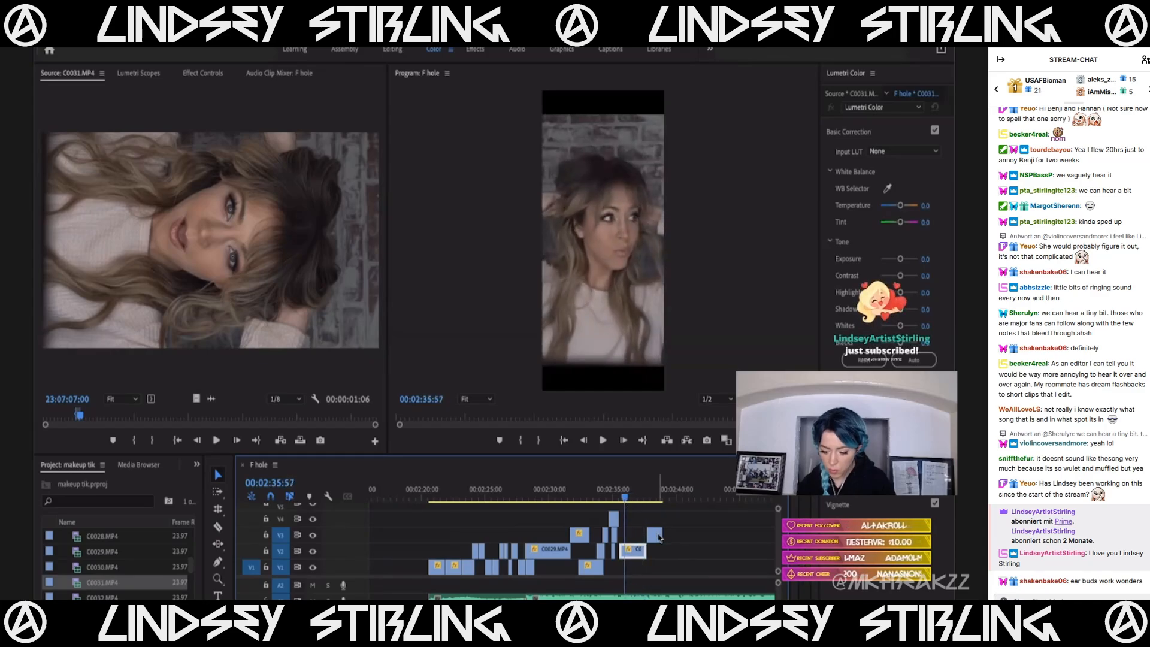
Swap the two C0031 clips so the V3 one starts at about 00:02:35:35 and the V2 one follows at 00:02:36:51, then play them.
{"action": "scroll", "coordinate": [659, 538], "scroll_direction": "up", "scroll_amount": 5}
{"action": "left_click_drag", "start_coordinate": [647, 537], "coordinate": [581, 556]}
{"action": "left_click", "coordinate": [496, 495]}
{"action": "key", "text": "space"}
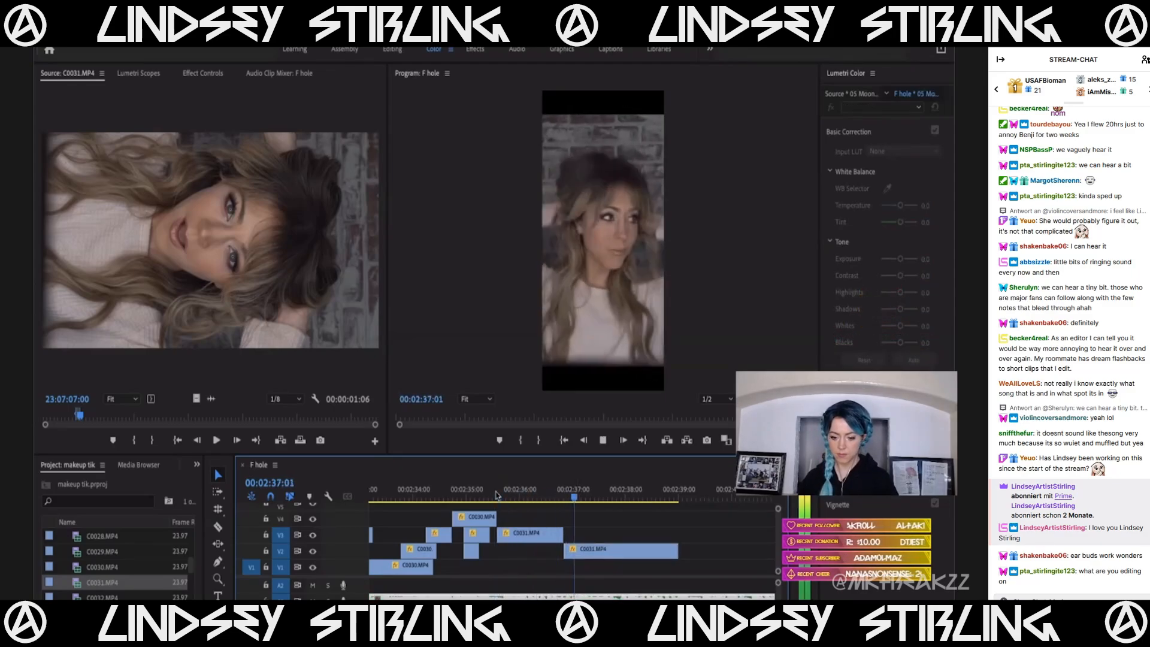
{"action": "key", "text": "space"}
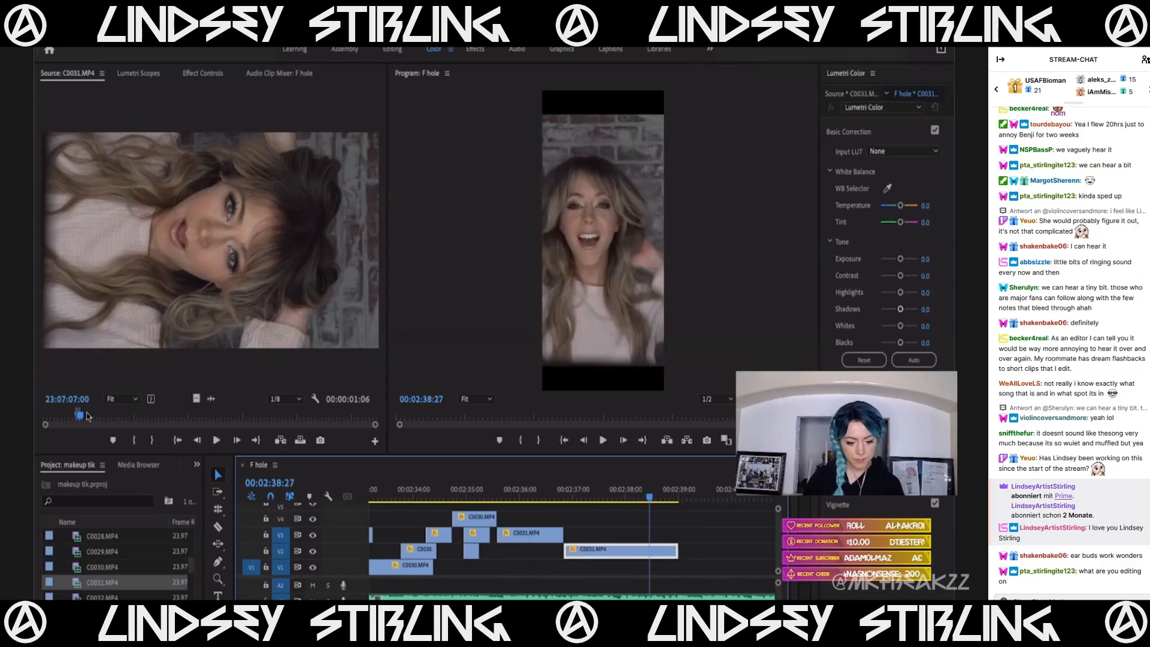
Mark a short section of the C0031 source ending at 23:07:15:23 and place its video on V3 above the last V2 clip.
{"action": "left_click_drag", "start_coordinate": [68, 417], "coordinate": [105, 419]}
{"action": "key", "text": "space"}
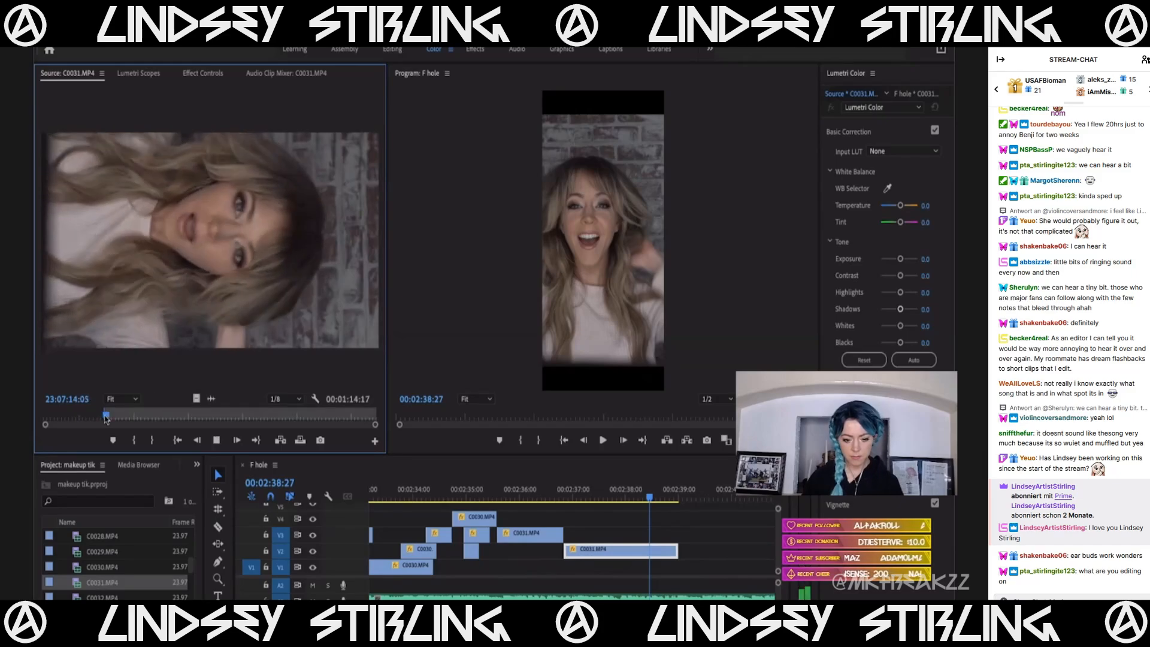
{"action": "key", "text": "space"}
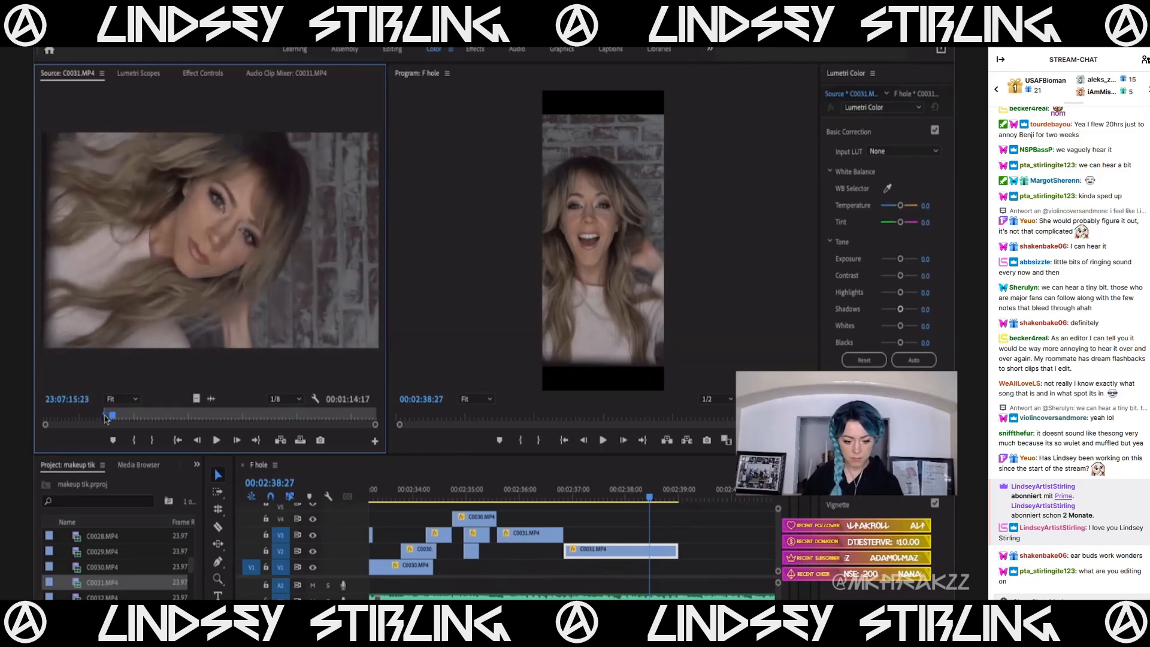
{"action": "key", "text": "o"}
{"action": "left_click_drag", "start_coordinate": [197, 400], "coordinate": [567, 534]}
Mark the C0031 palette shot from 23:07:26:17 to 23:07:28:11 and place its video on V4, aligned with the new V3 clip's start.
{"action": "mouse_move", "coordinate": [121, 416]}
{"action": "left_mouse_down"}
{"action": "mouse_move", "coordinate": [175, 415]}
{"action": "mouse_move", "coordinate": [156, 422]}
{"action": "left_mouse_up"}
{"action": "key", "text": "i"}
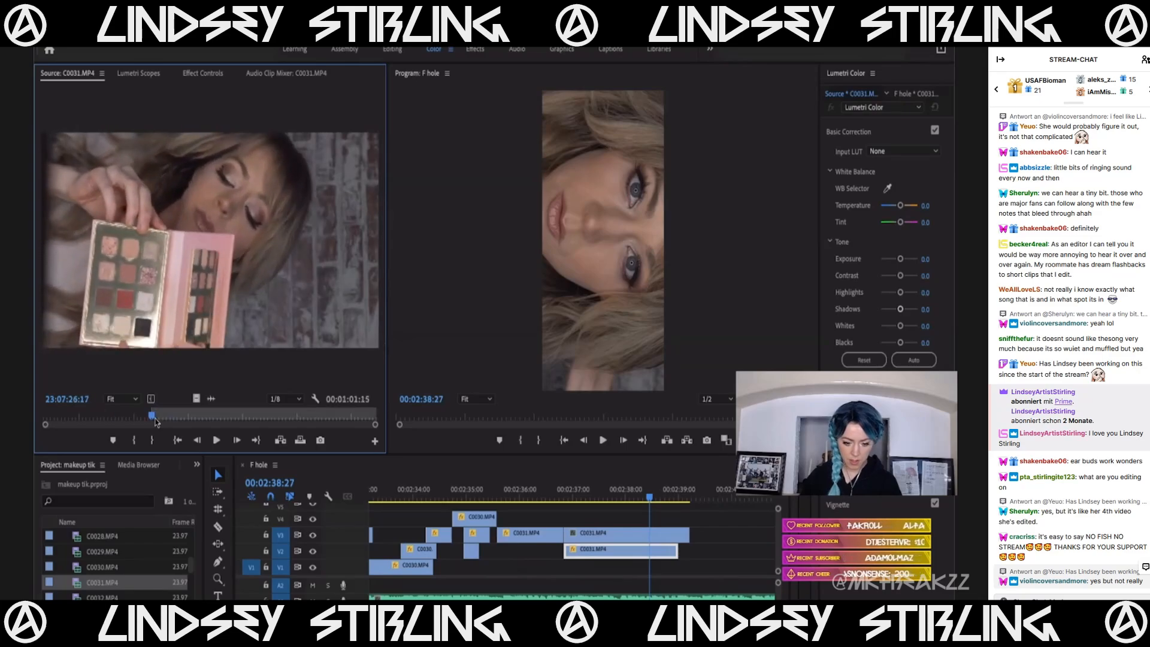
{"action": "key", "text": "space"}
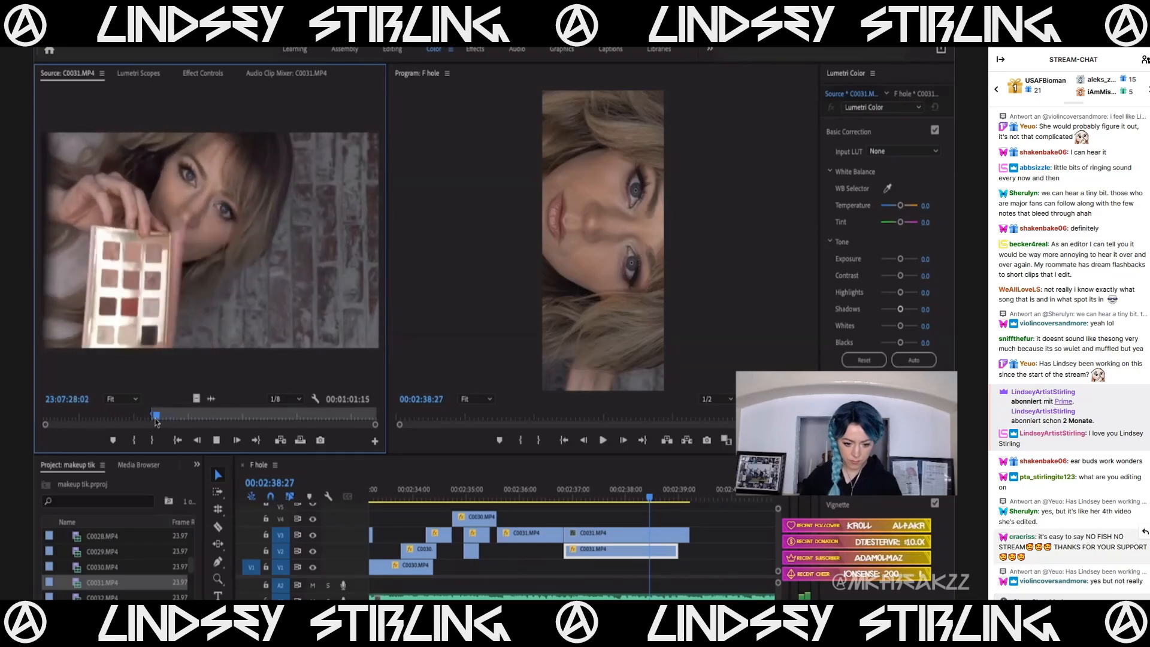
{"action": "key", "text": "o"}
{"action": "key", "text": "space"}
{"action": "left_click_drag", "start_coordinate": [446, 462], "coordinate": [562, 513]}
Apply the upright framing of the earlier clips to the new C0031 clips on V4 and V3.
{"action": "left_click", "coordinate": [621, 521]}
{"action": "left_click", "coordinate": [527, 483]}
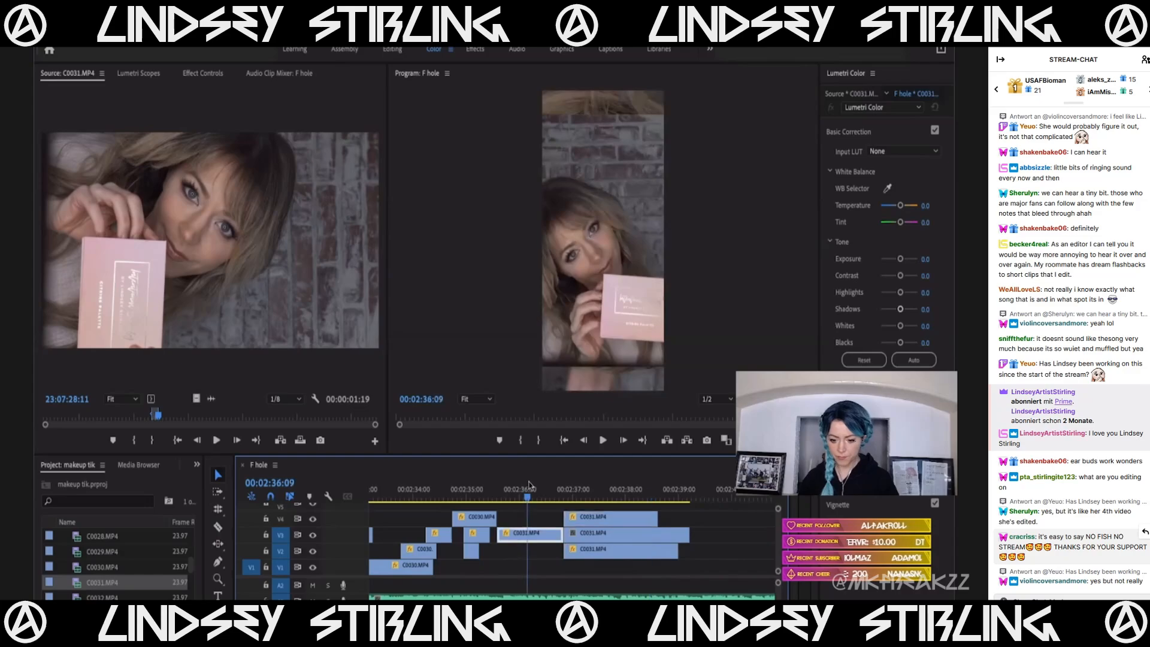
{"action": "left_click", "coordinate": [591, 538]}
{"action": "key", "text": "space"}
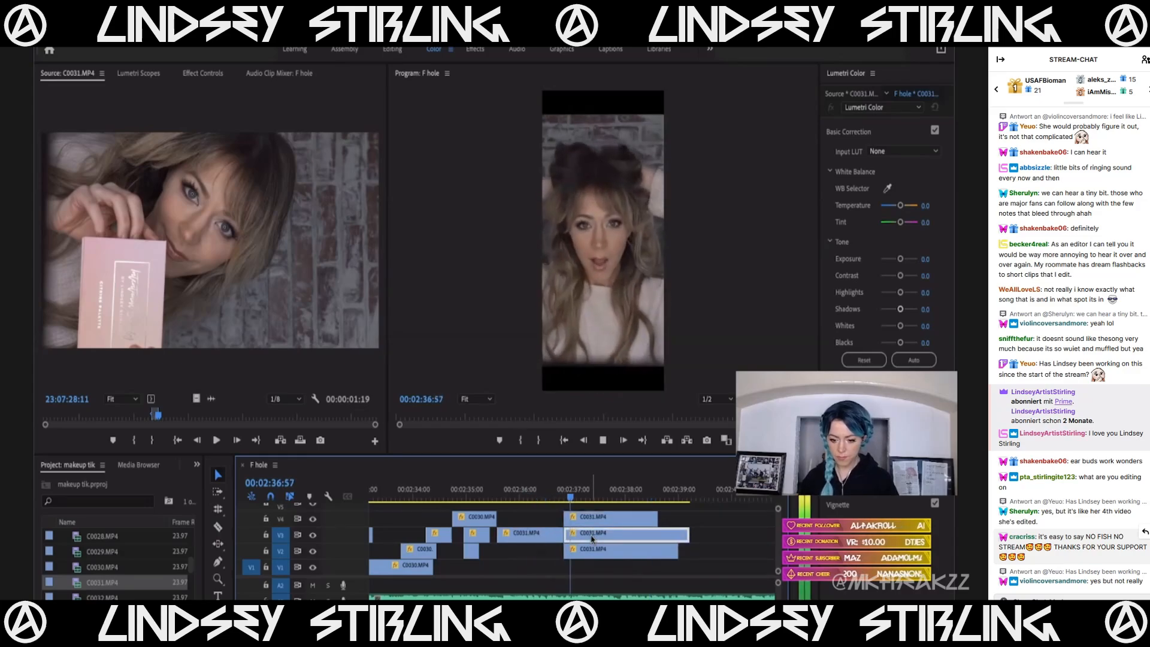
Play the sequence from about 00:02:36:00 to check how the stacked C0031 clips fit the music.
{"action": "left_click", "coordinate": [521, 503]}
{"action": "key", "text": "space"}
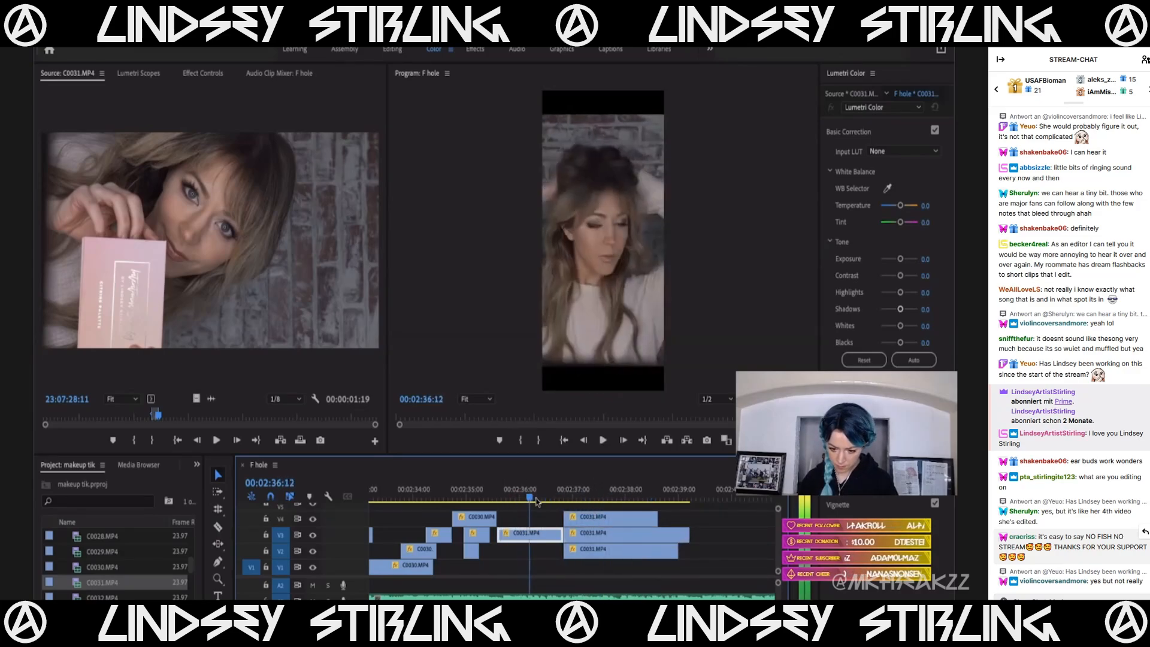
{"action": "key", "text": "space"}
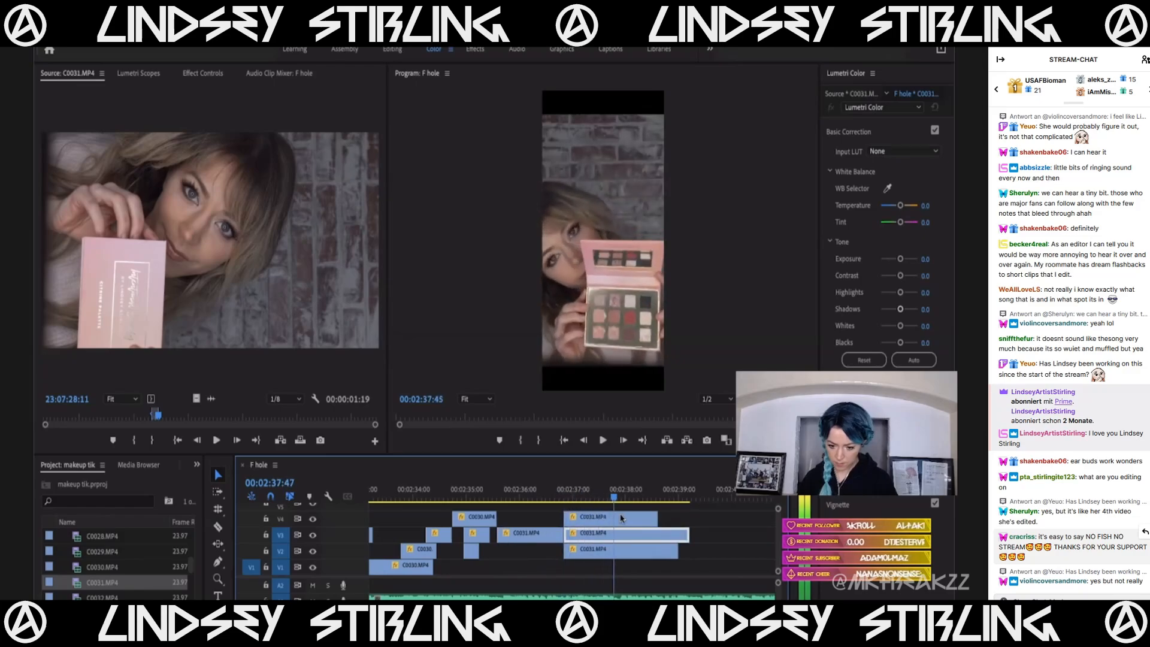
{"action": "left_click", "coordinate": [606, 532]}
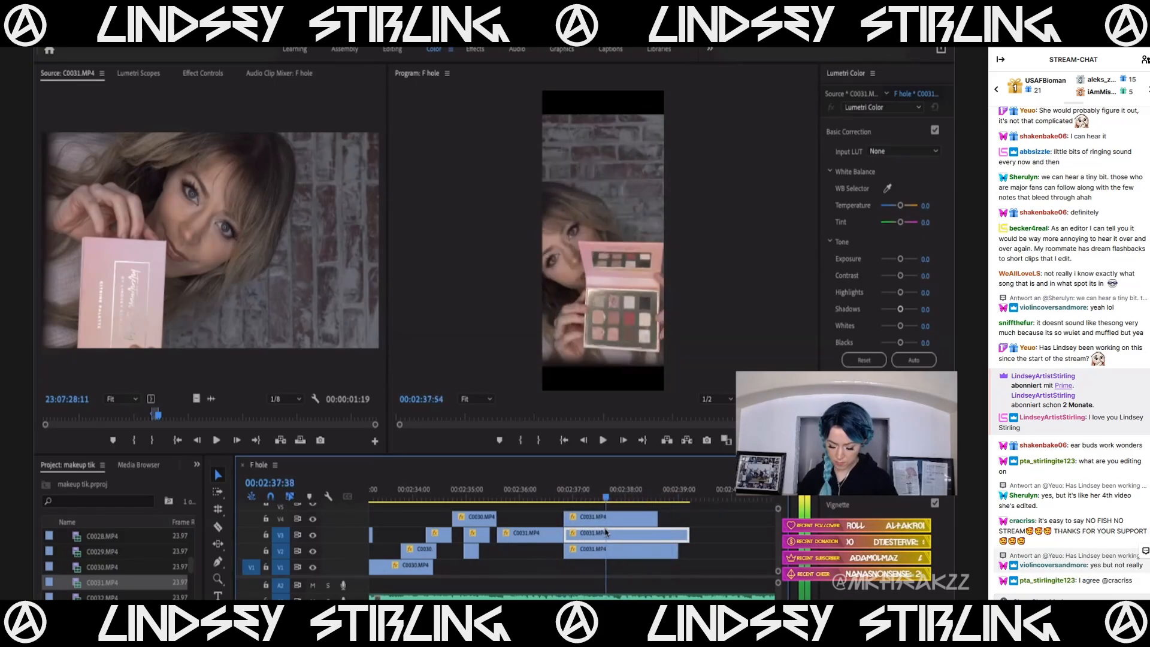
{"action": "left_click", "coordinate": [496, 501]}
{"action": "key", "text": "space"}
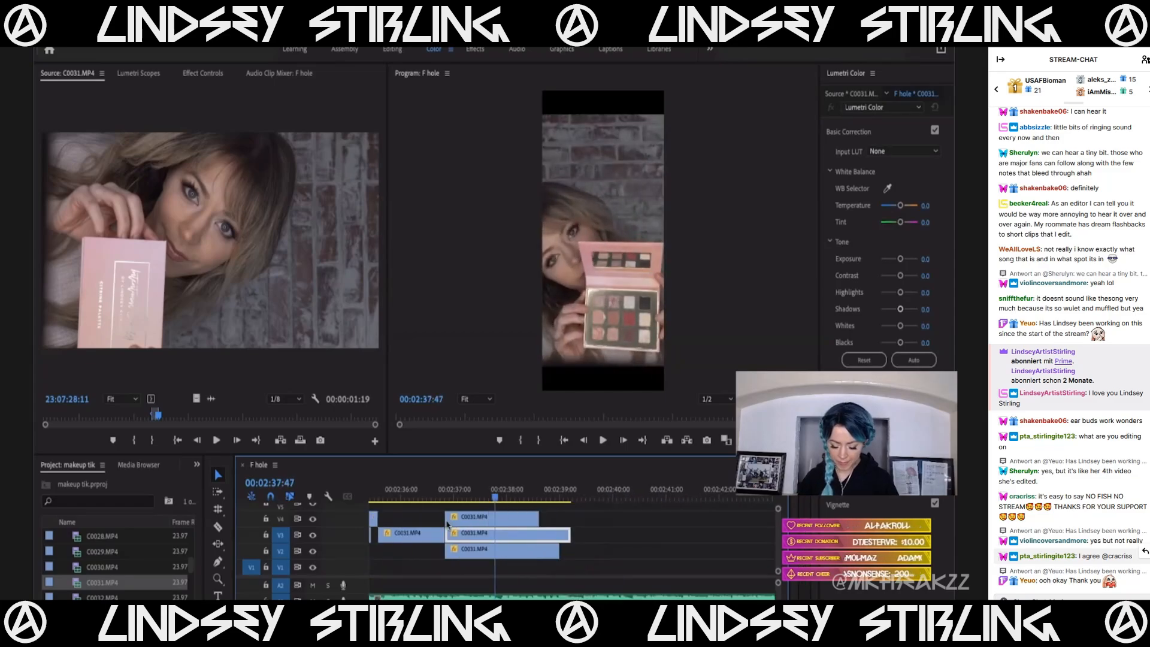
{"action": "key", "text": "minus"}
{"action": "left_click", "coordinate": [469, 499]}
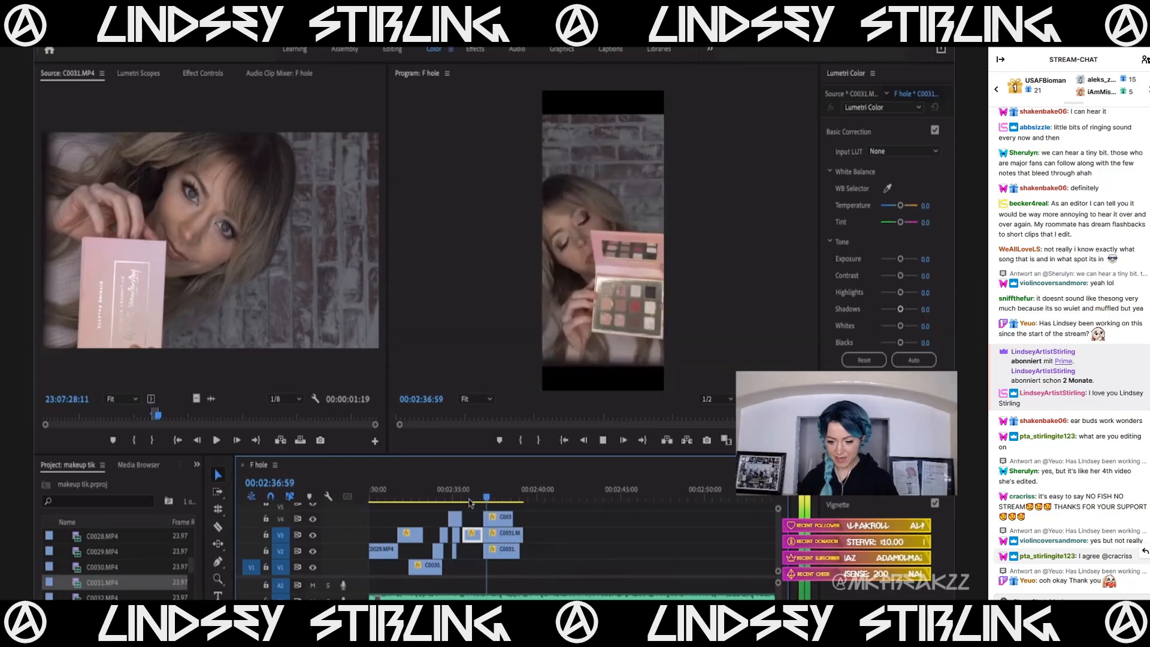
{"action": "key", "text": "space"}
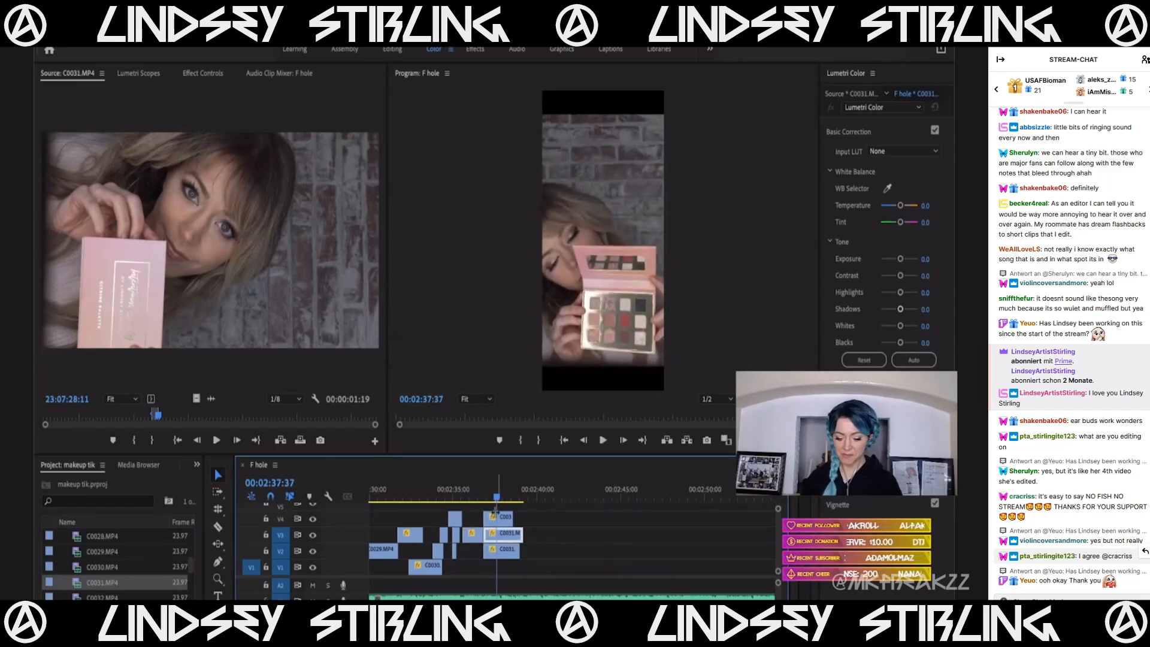
Move the C0031 palette clip on V4 earlier so it starts at 00:02:35:35, directly after the preceding V4 clip, and play it back.
{"action": "left_click", "coordinate": [477, 497]}
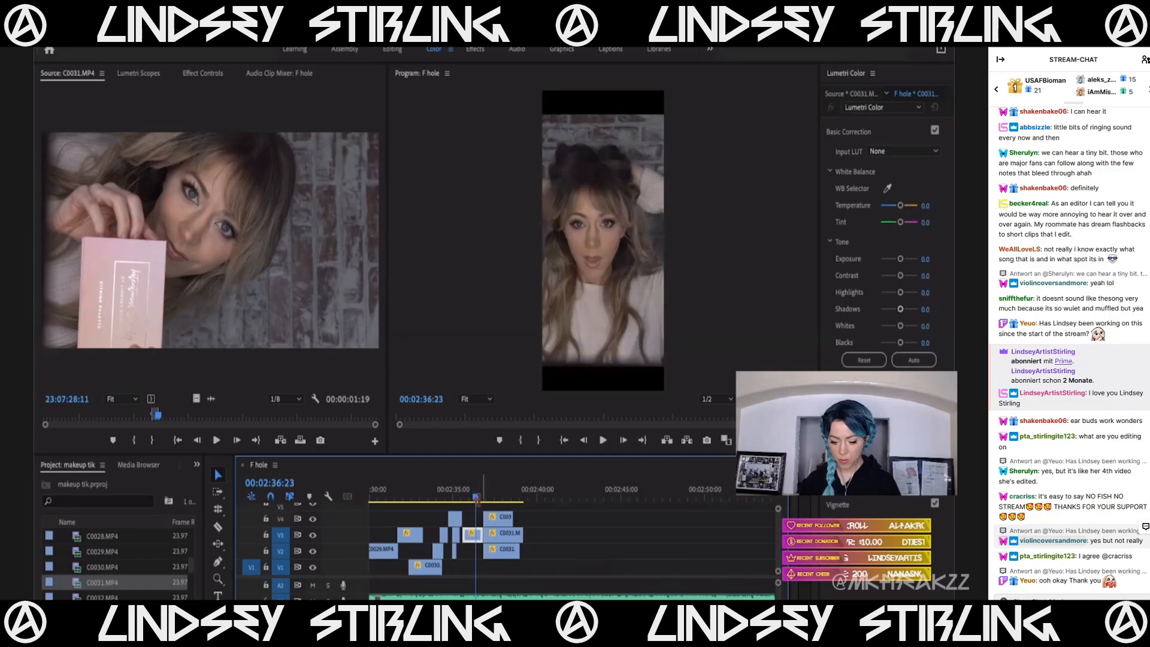
{"action": "key", "text": "equal"}
{"action": "key", "text": "equal"}
{"action": "key", "text": "equal"}
{"action": "left_click_drag", "start_coordinate": [477, 498], "coordinate": [516, 521]}
{"action": "key", "text": "minus"}
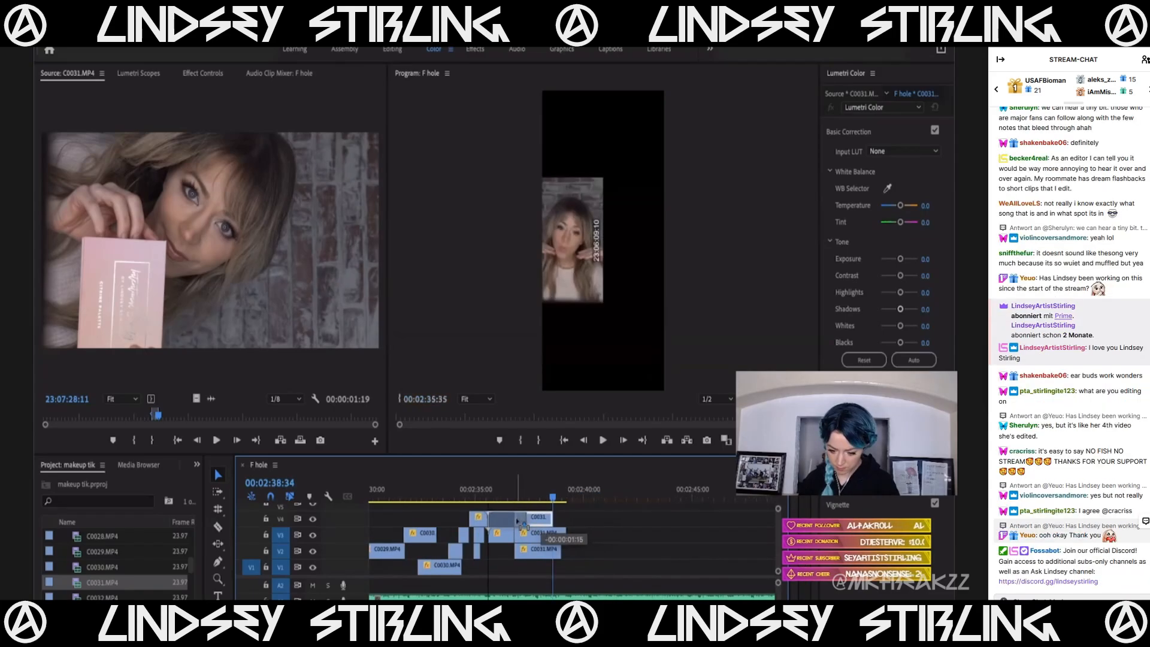
{"action": "left_click", "coordinate": [486, 496]}
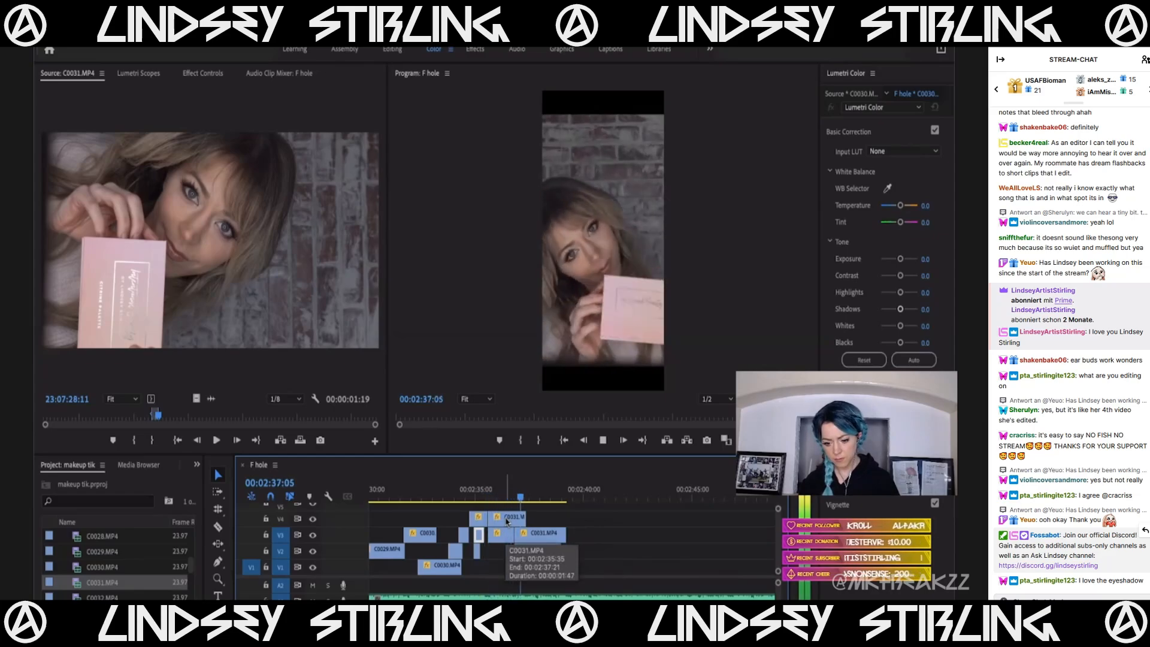
{"action": "key", "text": "space"}
Move the short V3 clip beneath the C0031 palette clip onto V4, directly after that clip, and play through the new order.
{"action": "left_click_drag", "start_coordinate": [498, 539], "coordinate": [537, 522]}
{"action": "left_click", "coordinate": [521, 496]}
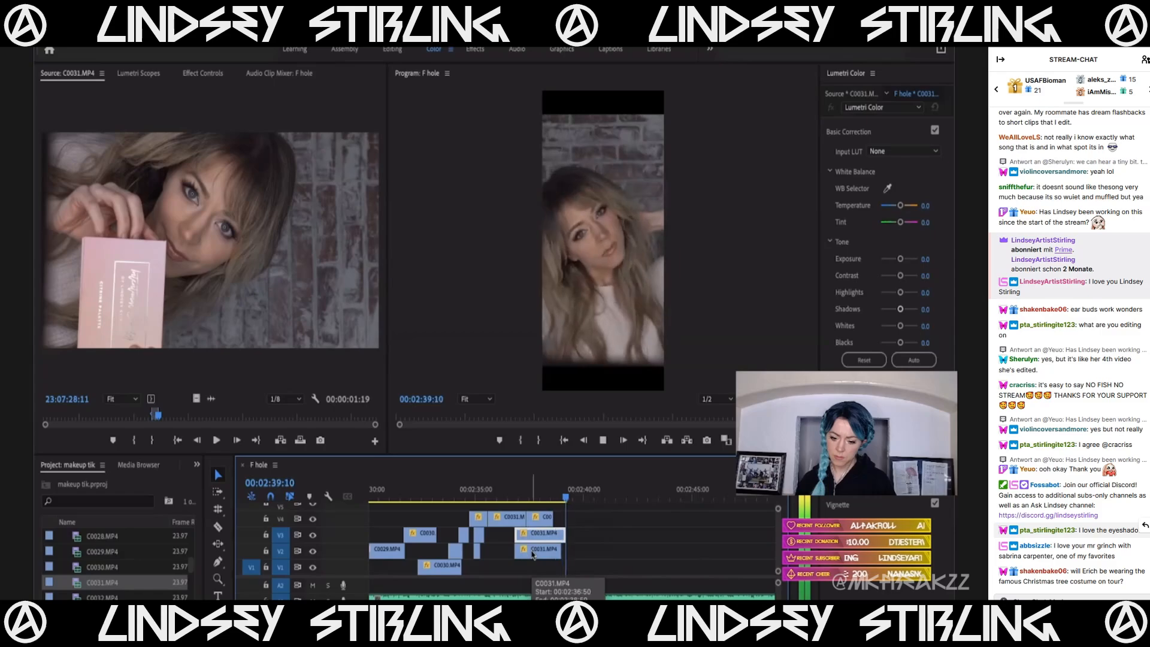
{"action": "left_click_drag", "start_coordinate": [554, 496], "coordinate": [503, 497]}
Park the playhead on the C0029 clip at 00:02:29:37 and display that clip's motion settings.
{"action": "scroll", "coordinate": [512, 527], "scroll_direction": "down", "scroll_amount": 3}
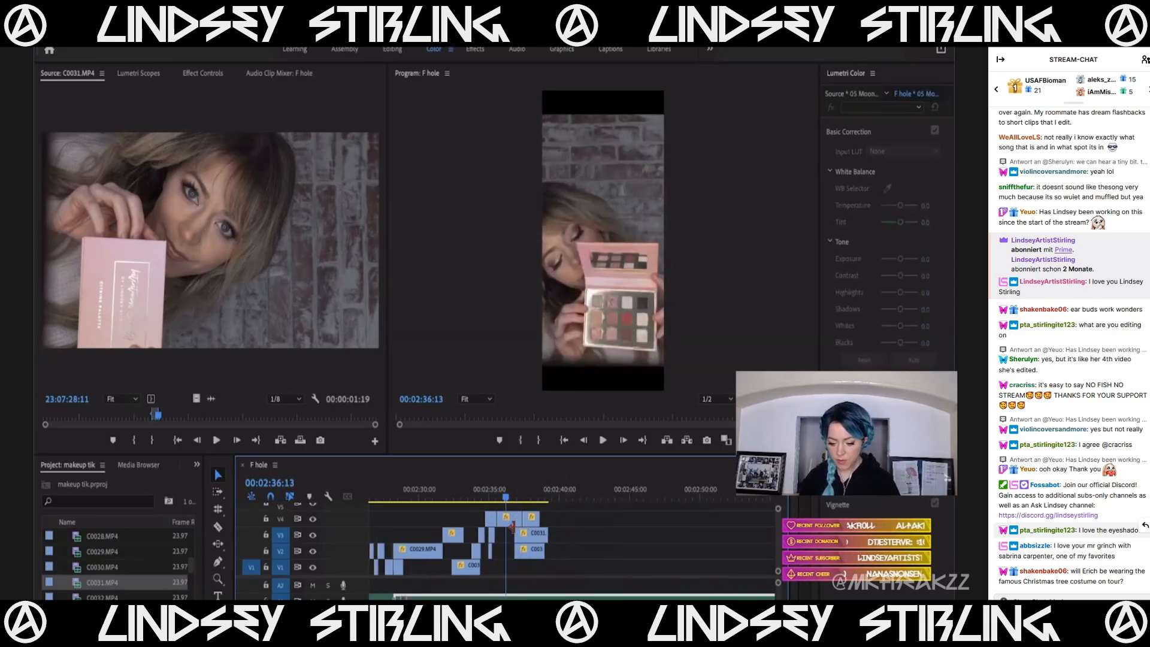
{"action": "scroll", "coordinate": [512, 526], "scroll_direction": "down", "scroll_amount": 3}
{"action": "left_click", "coordinate": [467, 499]}
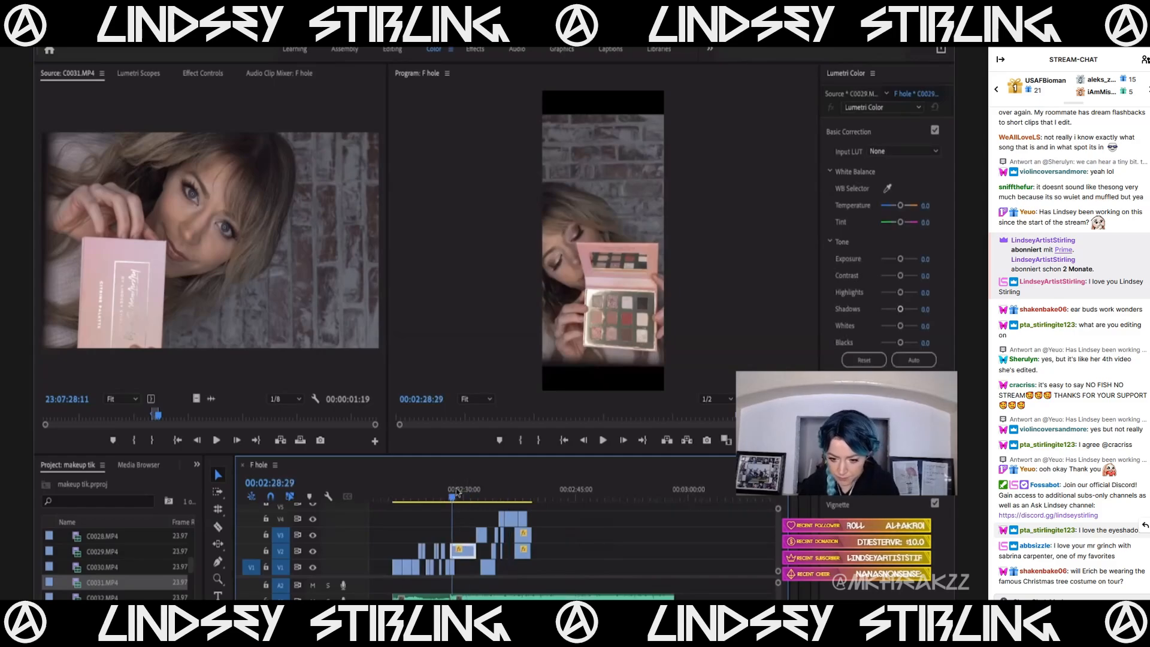
{"action": "mouse_move", "coordinate": [457, 492]}
{"action": "left_mouse_down"}
{"action": "mouse_move", "coordinate": [497, 496]}
{"action": "mouse_move", "coordinate": [462, 513]}
{"action": "left_mouse_up"}
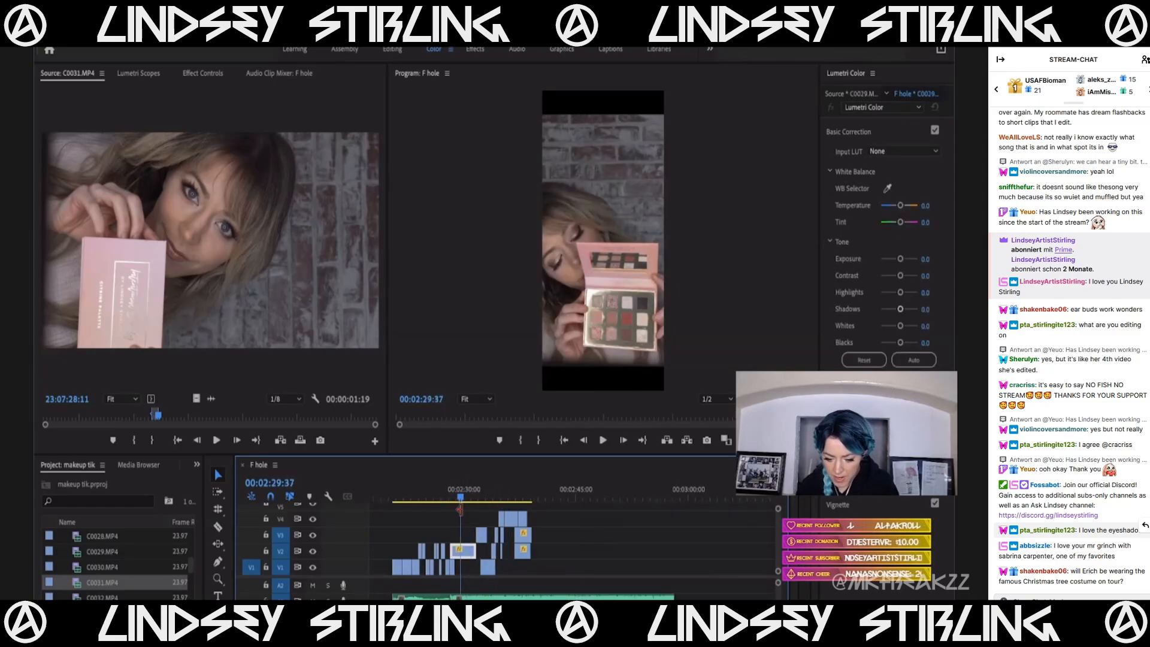
{"action": "scroll", "coordinate": [460, 509], "scroll_direction": "up", "scroll_amount": 4}
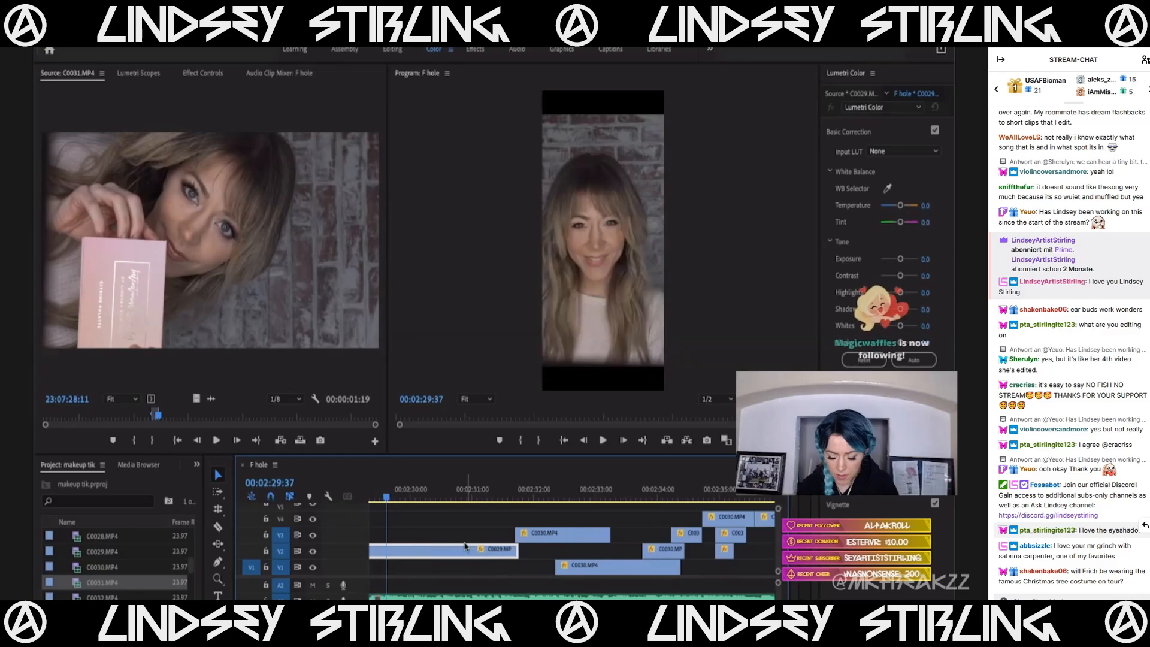
{"action": "scroll", "coordinate": [469, 557], "scroll_direction": "down", "scroll_amount": 4}
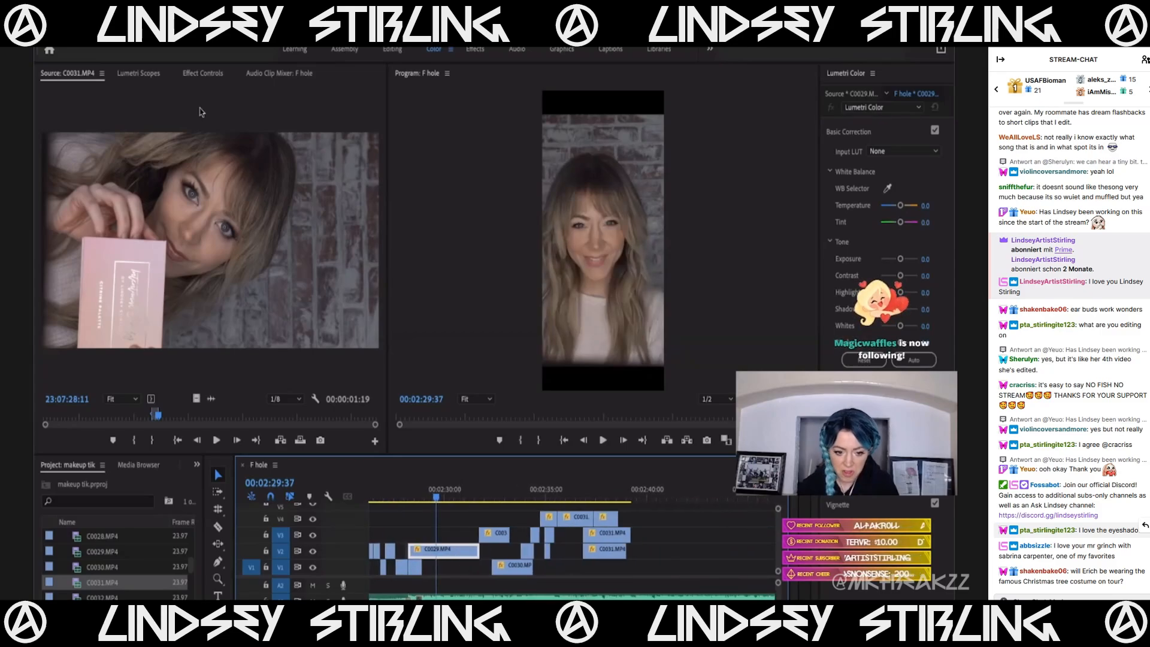
{"action": "left_click", "coordinate": [203, 74]}
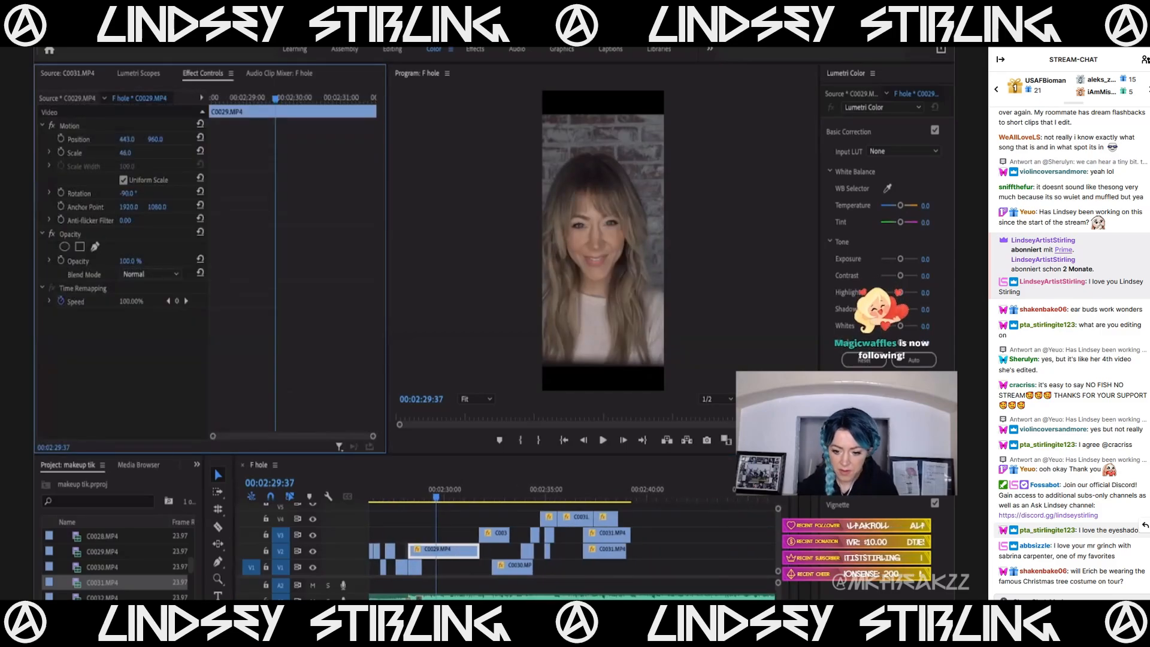
Try enlarging the C0029 clip to a scale of 49 with a horizontal position of 514, and undo both changes.
{"action": "mouse_move", "coordinate": [125, 153]}
{"action": "left_mouse_down"}
{"action": "mouse_move", "coordinate": [156, 153]}
{"action": "mouse_move", "coordinate": [115, 152]}
{"action": "left_mouse_up"}
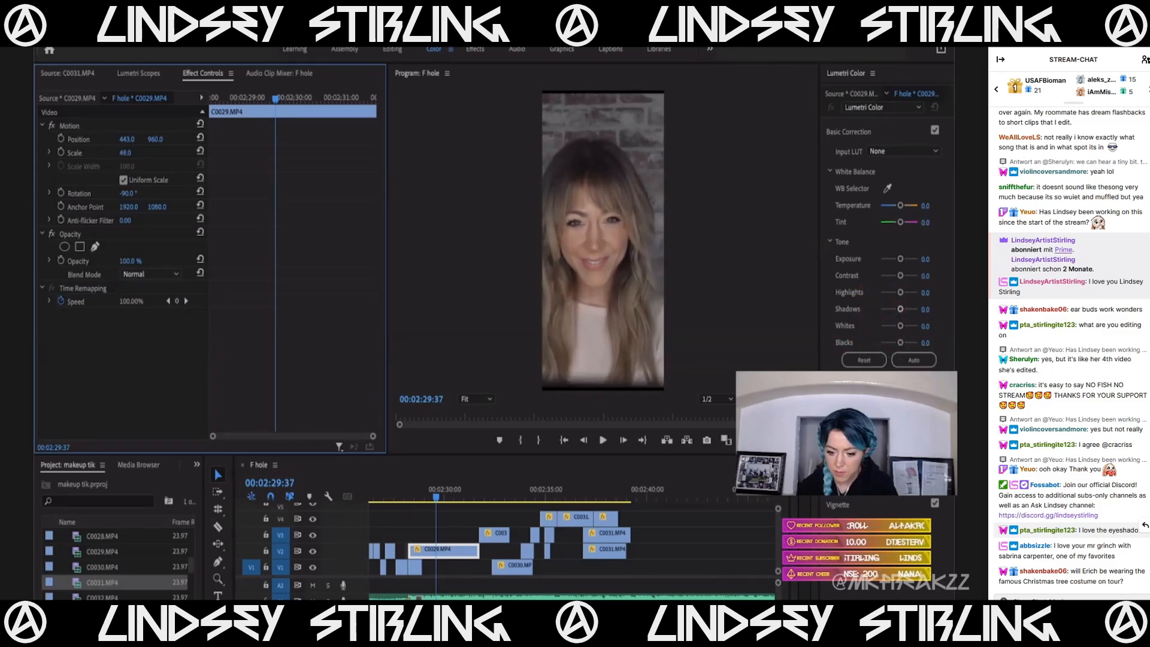
{"action": "left_click_drag", "start_coordinate": [119, 144], "coordinate": [133, 140]}
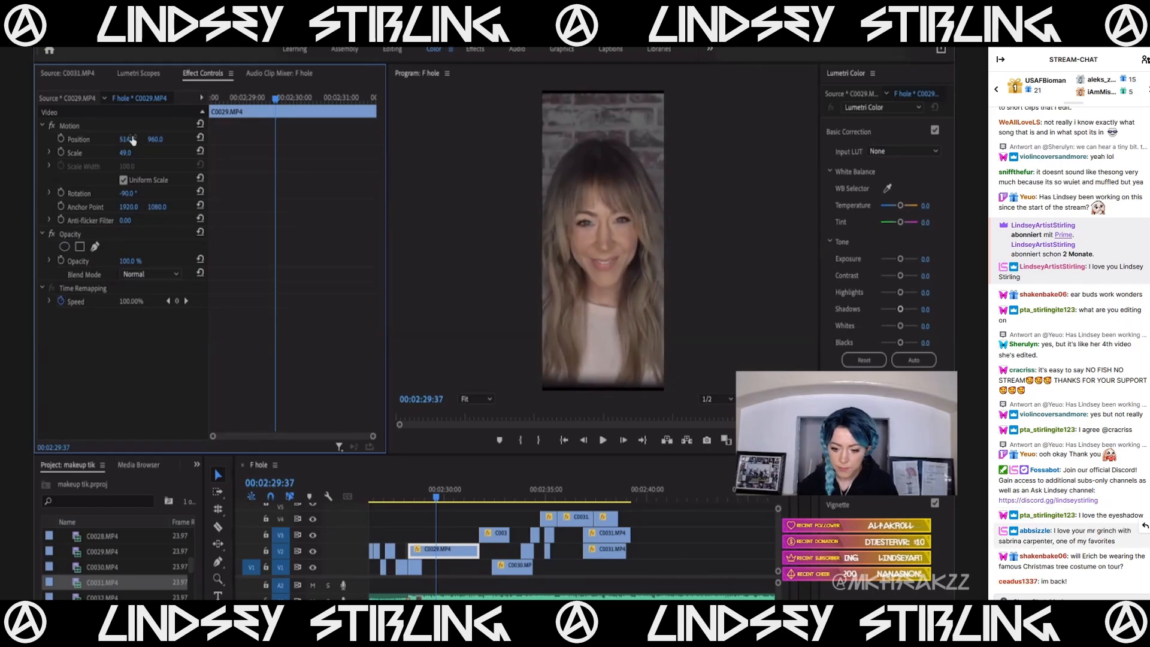
{"action": "left_click", "coordinate": [70, 126]}
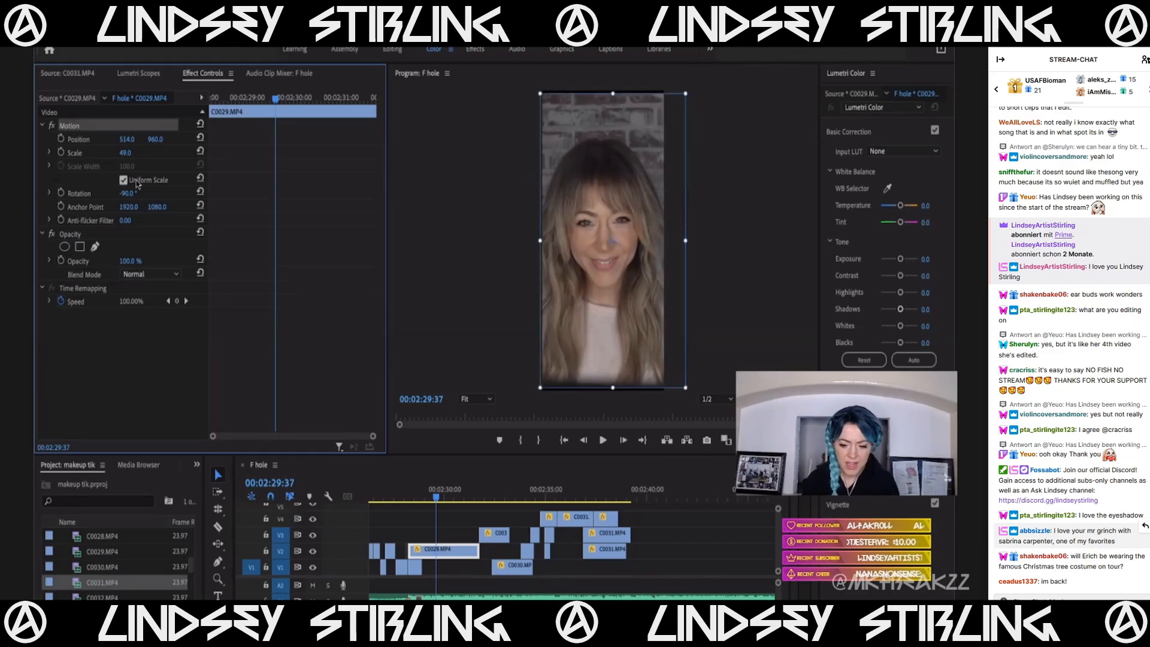
{"action": "key", "text": "ctrl+z"}
{"action": "key", "text": "ctrl+z"}
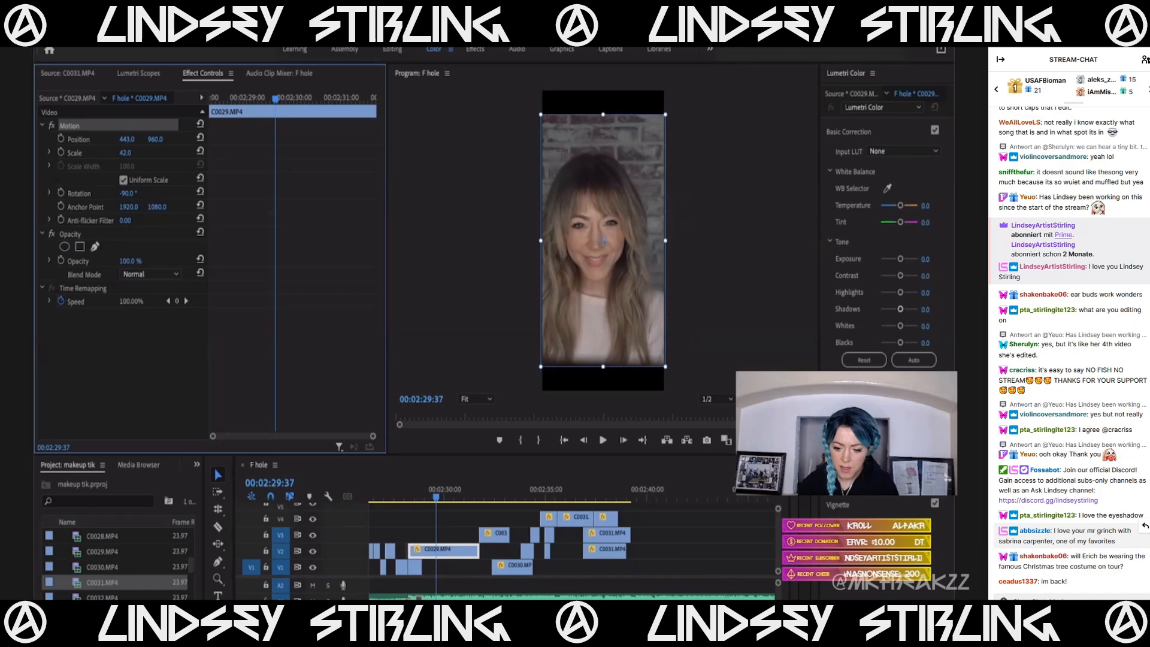
Set the C0029 clip's scale to 47 and its horizontal position to 499.
{"action": "left_click_drag", "start_coordinate": [125, 152], "coordinate": [133, 141]}
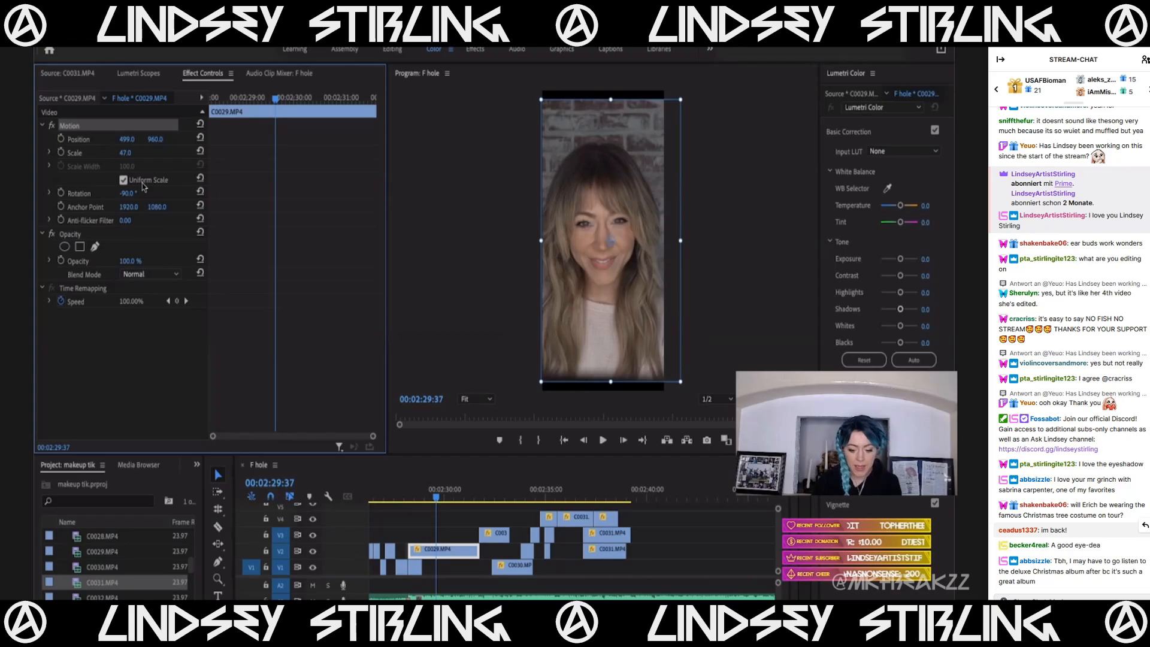
Set the scale of the C0030 clip on V3 at 00:02:32:15 to 47, matching the C0029 clip.
{"action": "left_click", "coordinate": [502, 491]}
{"action": "left_click", "coordinate": [496, 536]}
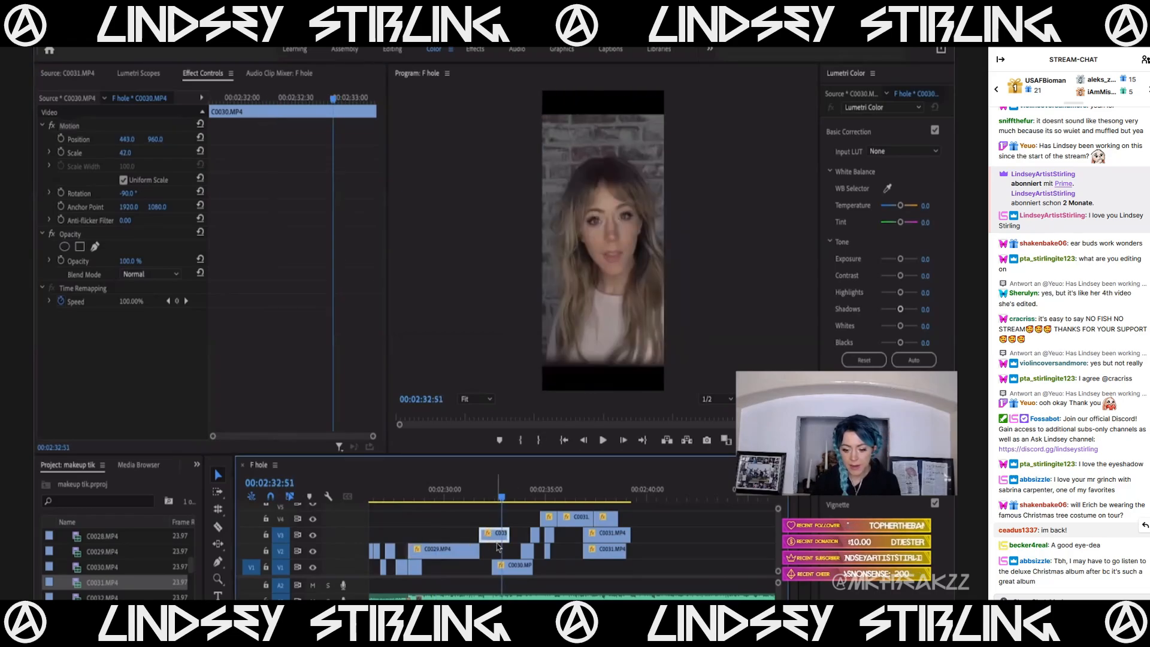
{"action": "left_click_drag", "start_coordinate": [481, 498], "coordinate": [492, 500]}
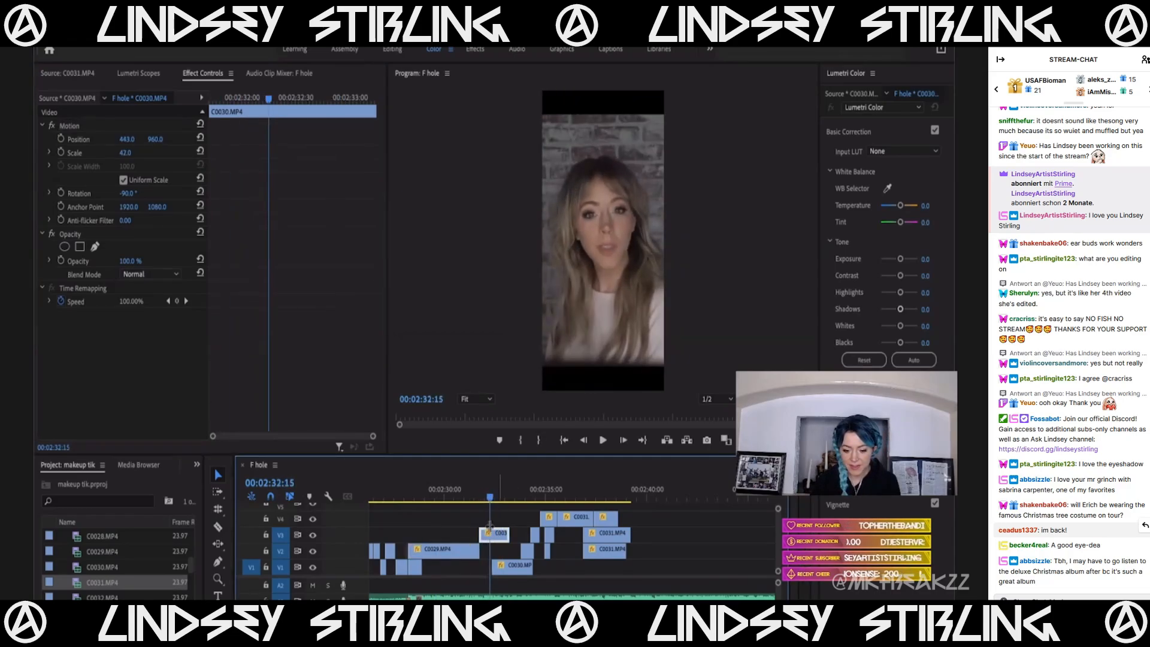
{"action": "left_click", "coordinate": [458, 551]}
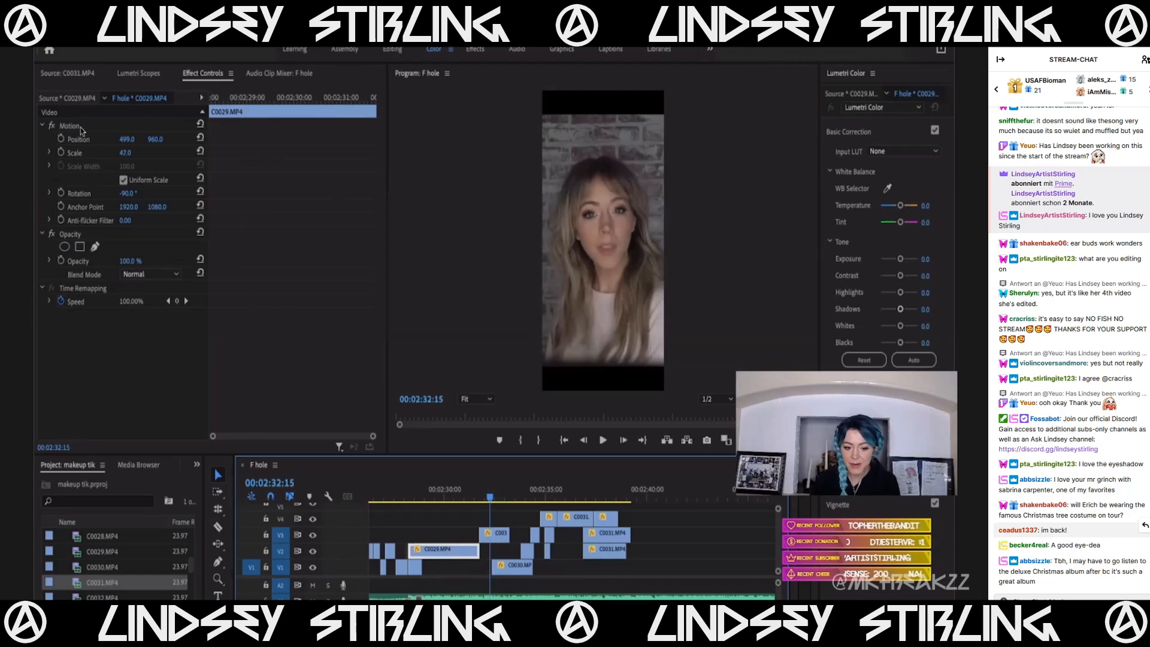
{"action": "left_click", "coordinate": [492, 535]}
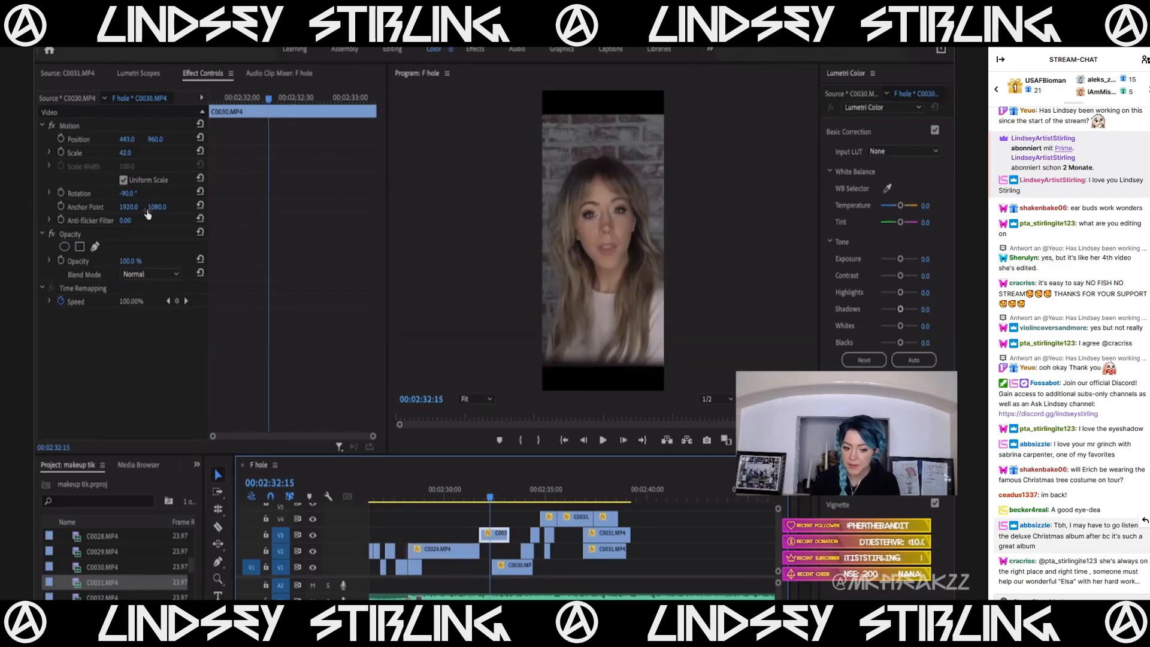
{"action": "left_click", "coordinate": [126, 153]}
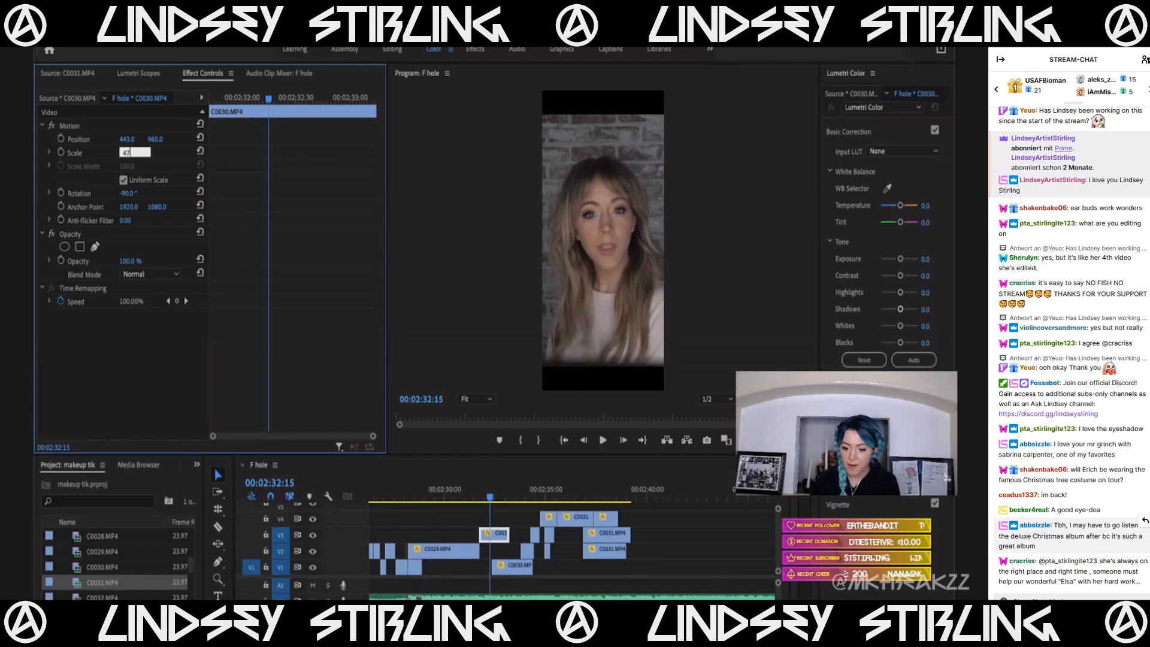
{"action": "key", "text": "Return"}
Set the V1 C0030 clip at 00:02:33:33 to a scale of 47 and shift it horizontally to about 507.
{"action": "left_click", "coordinate": [516, 496]}
{"action": "left_click", "coordinate": [511, 566]}
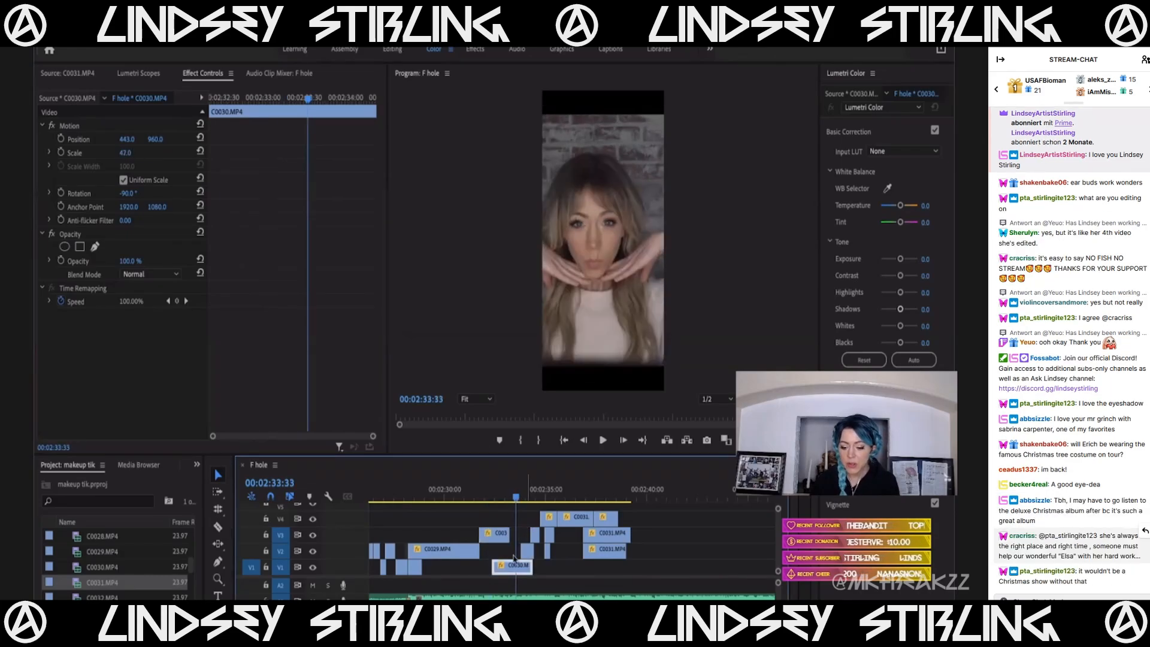
{"action": "left_click", "coordinate": [134, 152]}
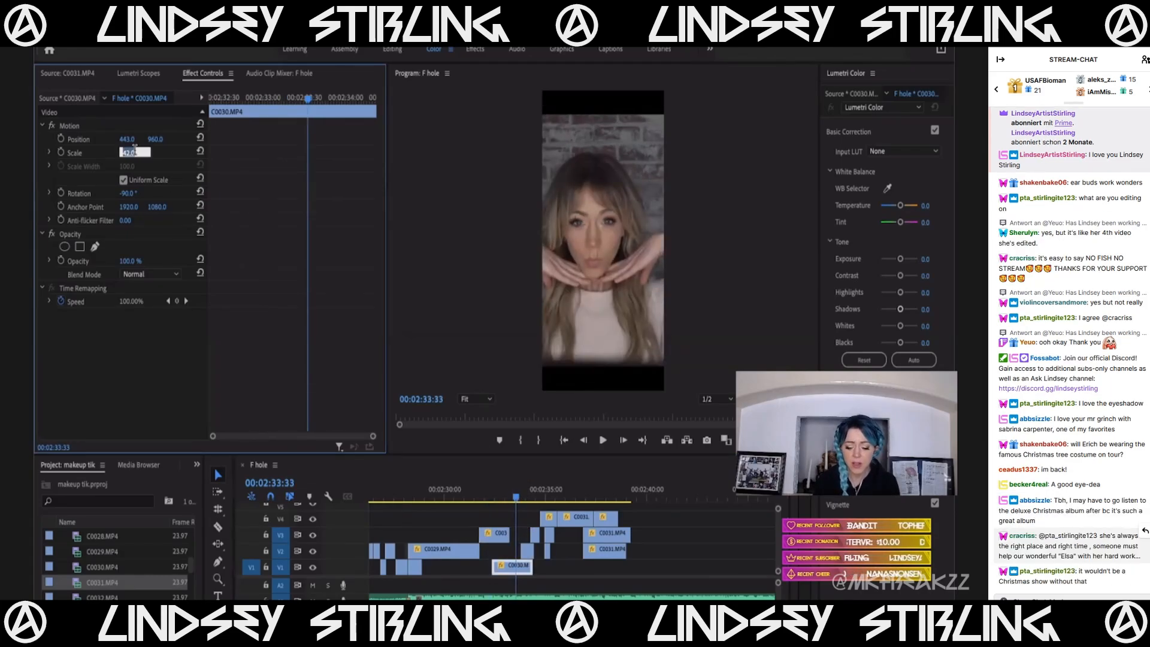
{"action": "key", "text": "Return"}
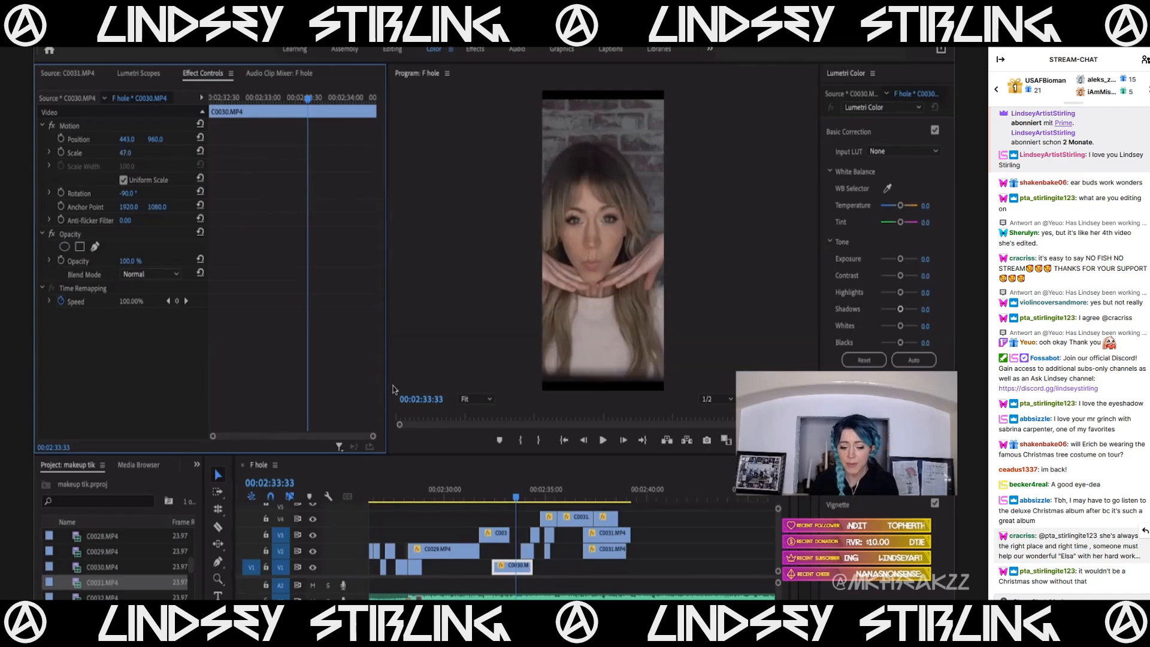
{"action": "left_click", "coordinate": [74, 126]}
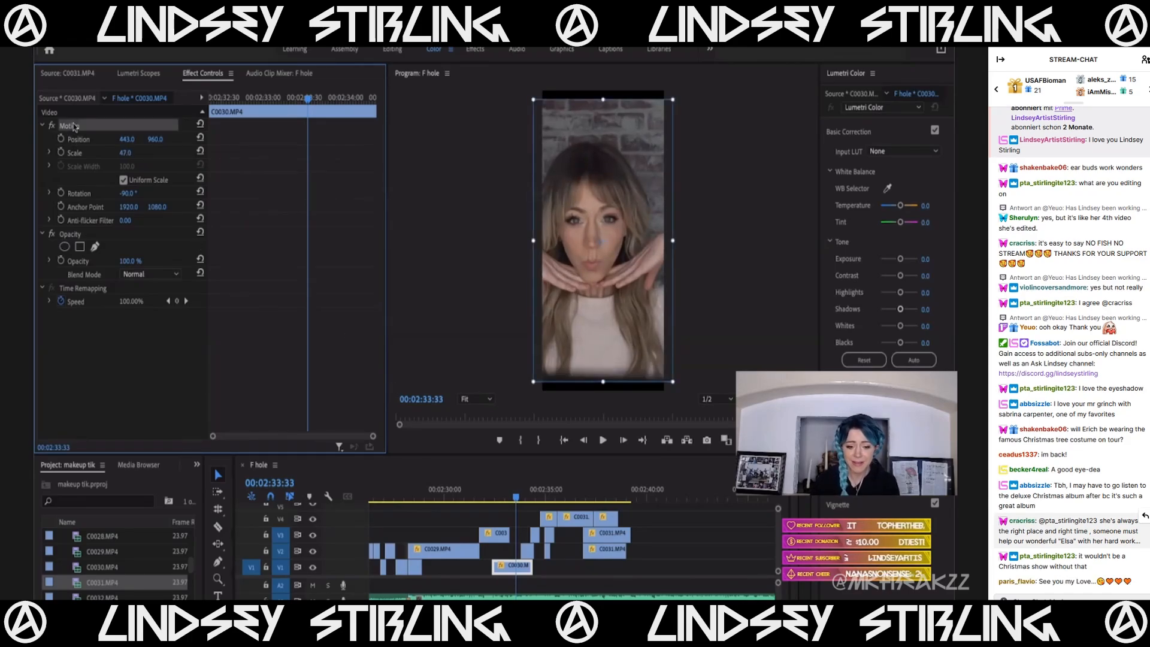
{"action": "left_click_drag", "start_coordinate": [602, 241], "coordinate": [611, 241]}
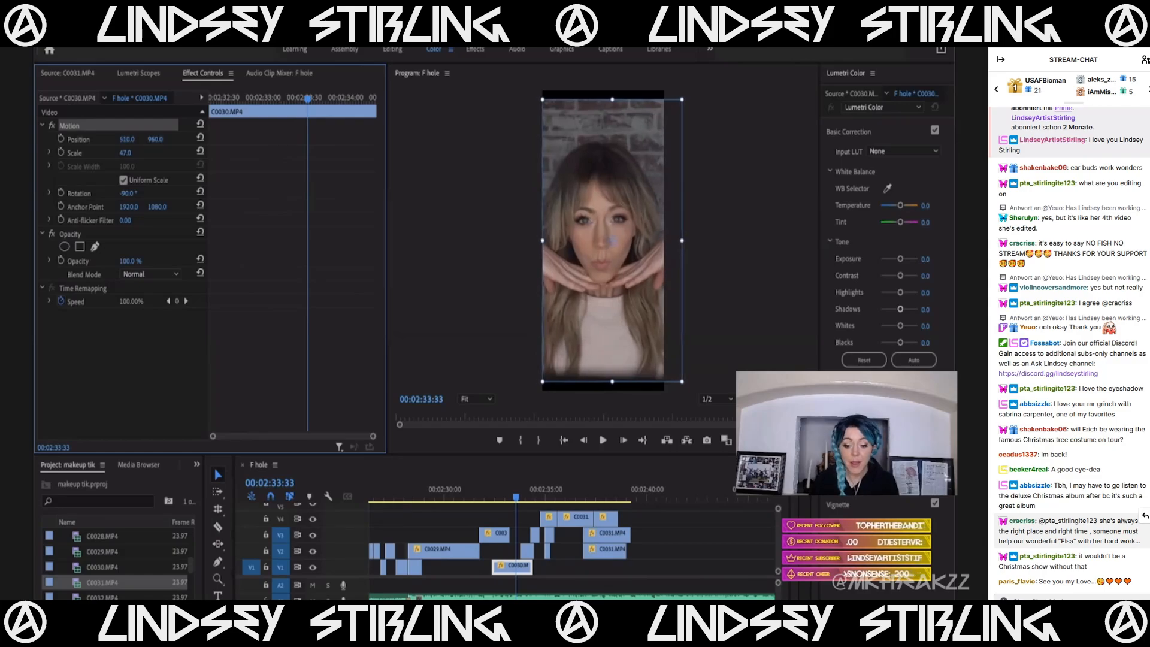
Apply the enlarged V1 C0030 framing to all following clips on V2 to V4, and fine-tune the first V4 clip's horizontal position.
{"action": "left_click", "coordinate": [528, 496]}
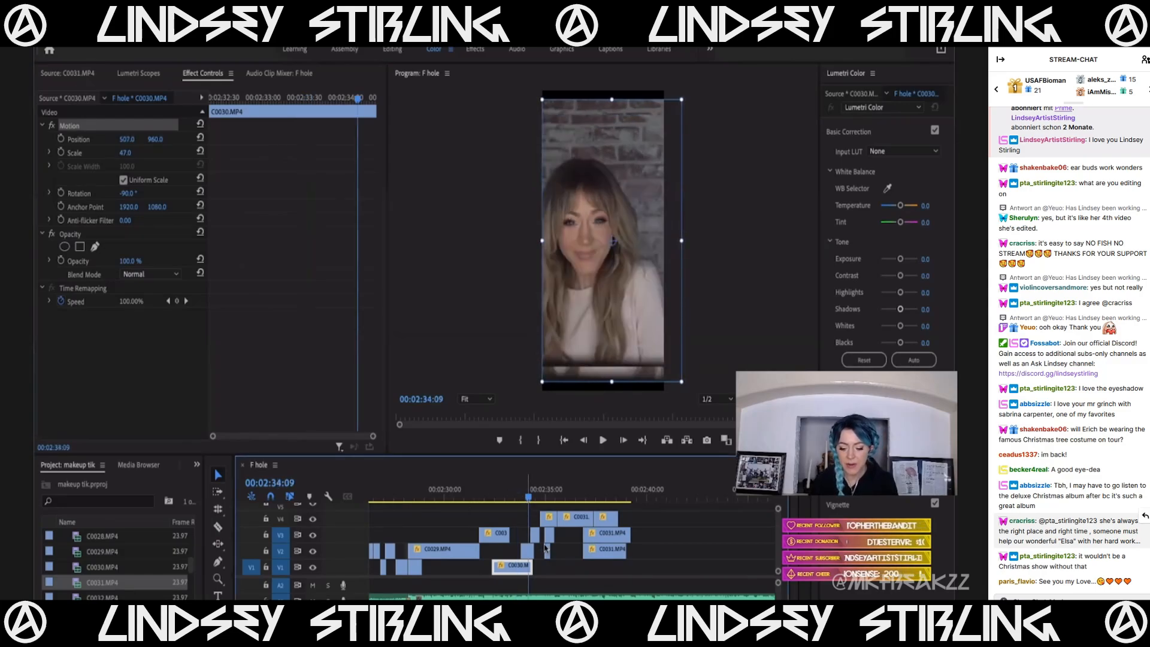
{"action": "left_click_drag", "start_coordinate": [519, 517], "coordinate": [619, 560]}
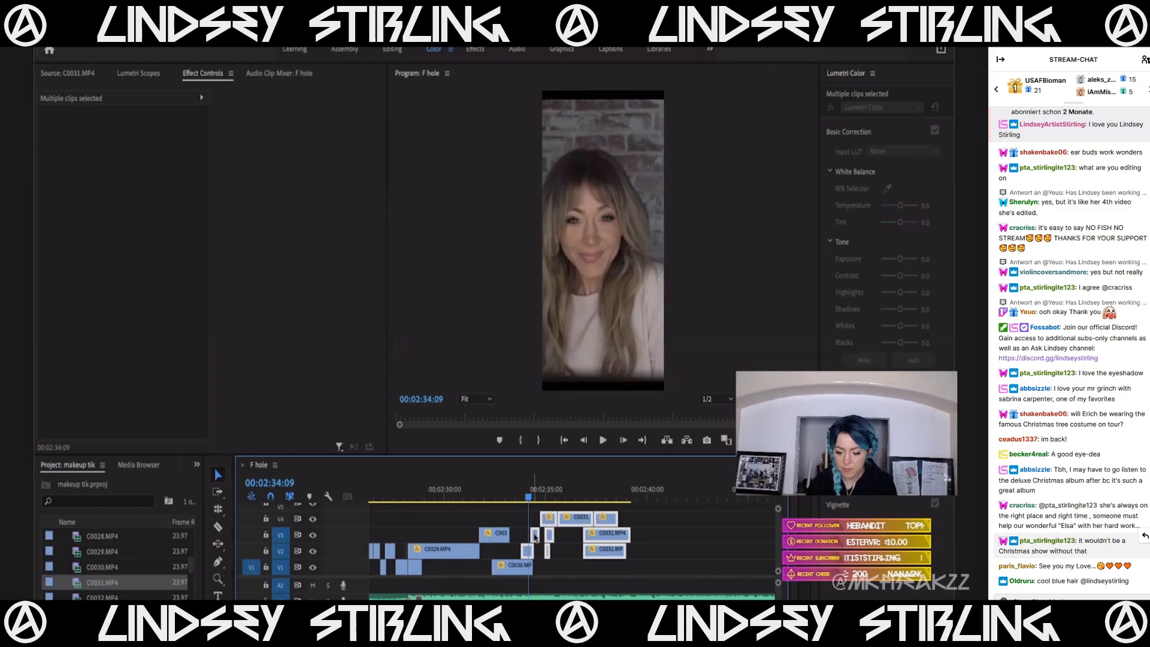
{"action": "left_click", "coordinate": [546, 496]}
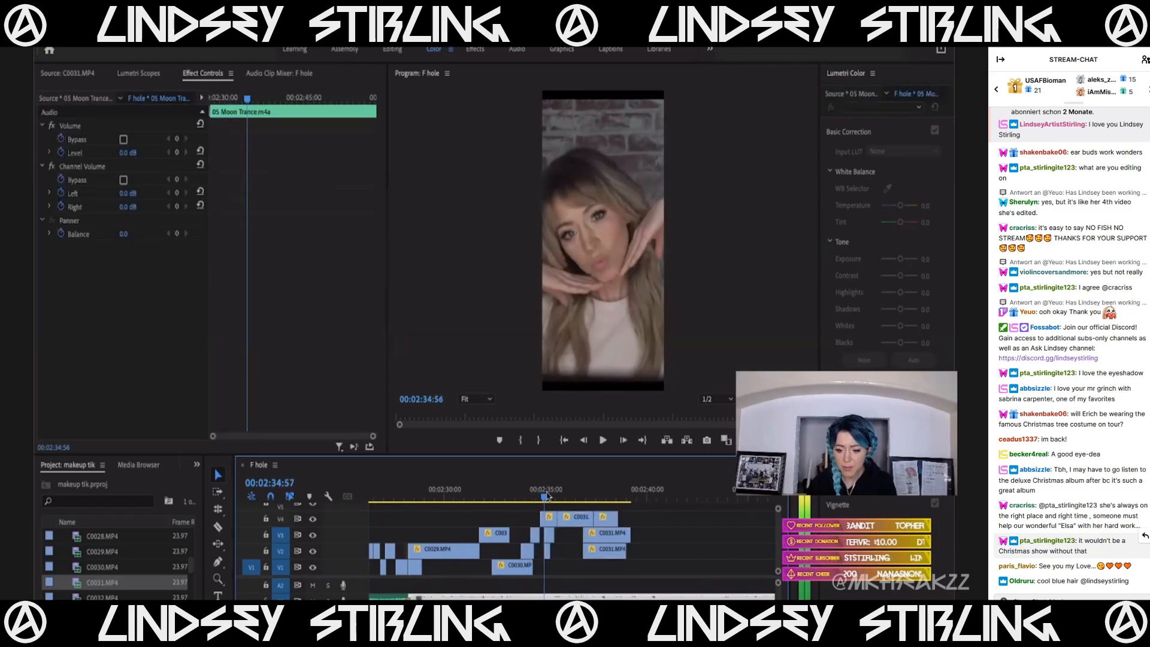
{"action": "left_click_drag", "start_coordinate": [127, 139], "coordinate": [133, 140]}
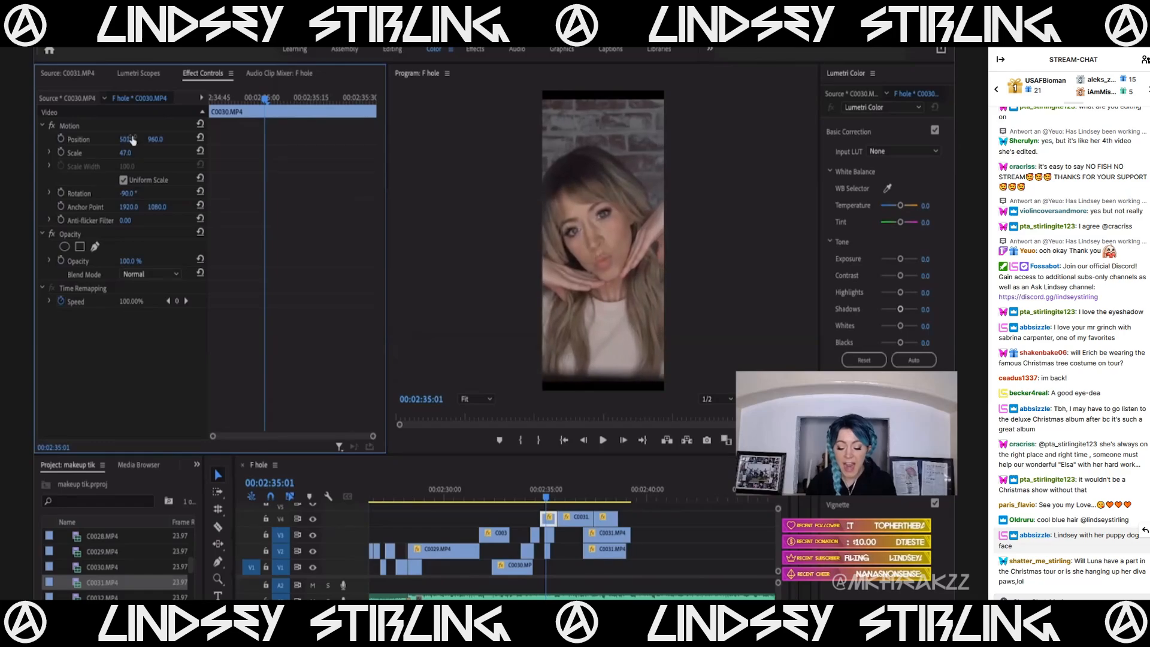
Set the V1 C0025 clip at 00:02:27:55 to a scale of 47 and a horizontal position of 412.
{"action": "left_click_drag", "start_coordinate": [559, 496], "coordinate": [449, 521]}
{"action": "scroll", "coordinate": [450, 521], "scroll_direction": "left", "scroll_amount": 3}
{"action": "scroll", "coordinate": [450, 521], "scroll_direction": "up", "scroll_amount": 1}
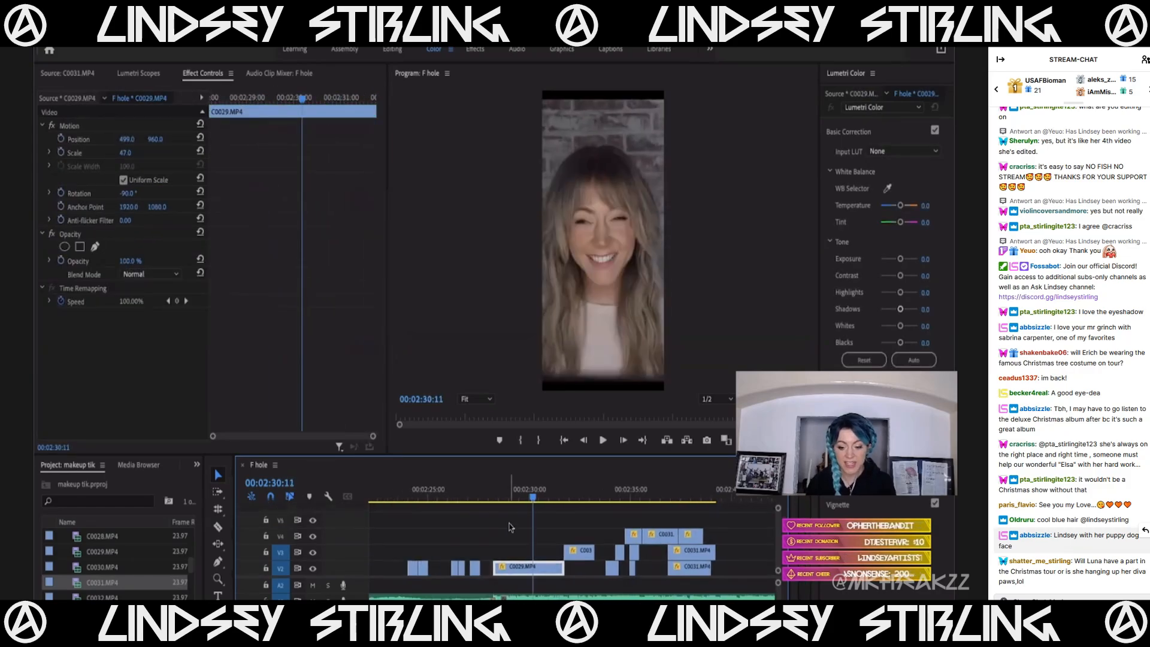
{"action": "scroll", "coordinate": [509, 527], "scroll_direction": "left", "scroll_amount": 3}
{"action": "scroll", "coordinate": [509, 527], "scroll_direction": "down", "scroll_amount": 1}
{"action": "left_click", "coordinate": [633, 496]}
{"action": "left_click_drag", "start_coordinate": [633, 496], "coordinate": [639, 497]}
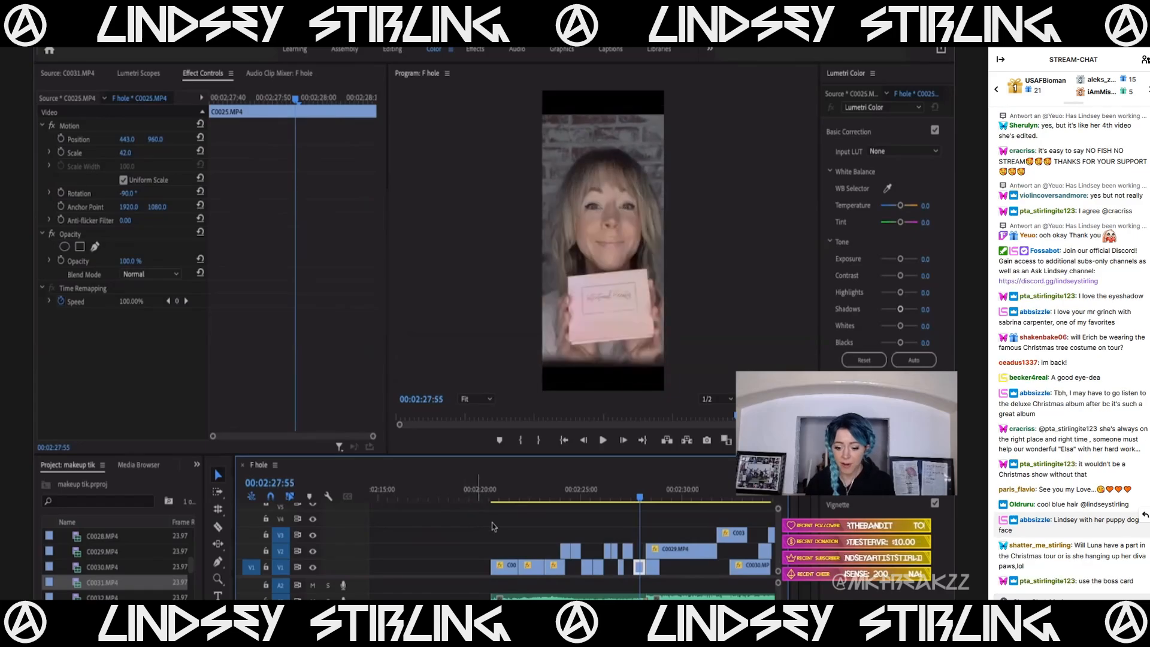
{"action": "left_click", "coordinate": [496, 534]}
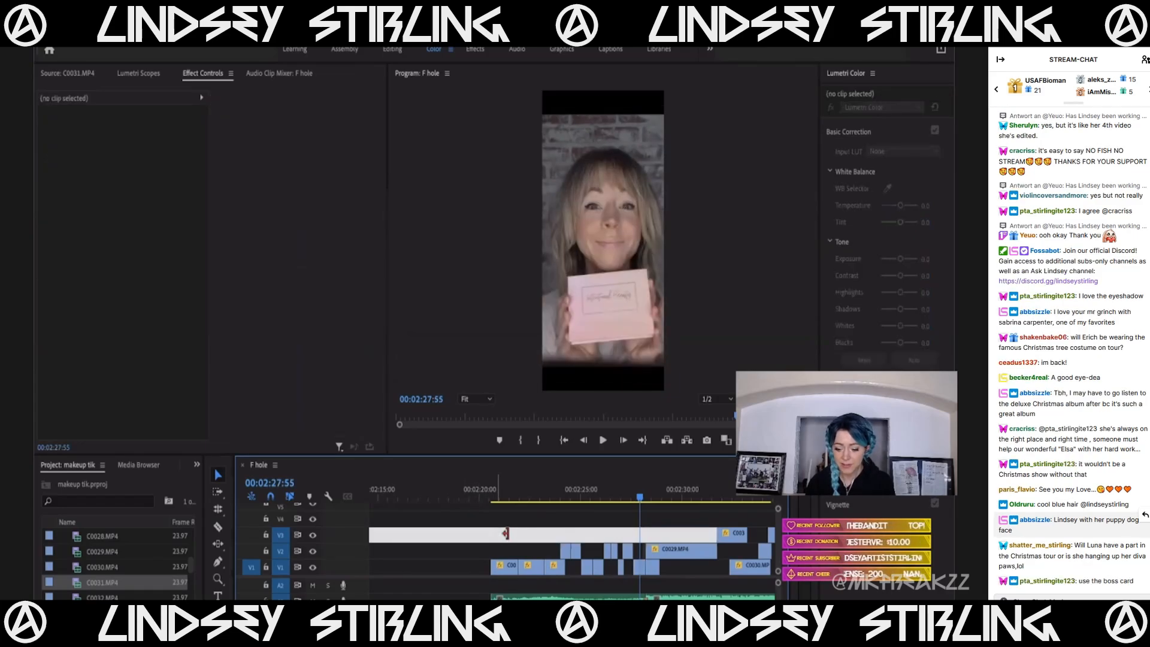
{"action": "left_click", "coordinate": [639, 572]}
{"action": "left_click", "coordinate": [133, 152]}
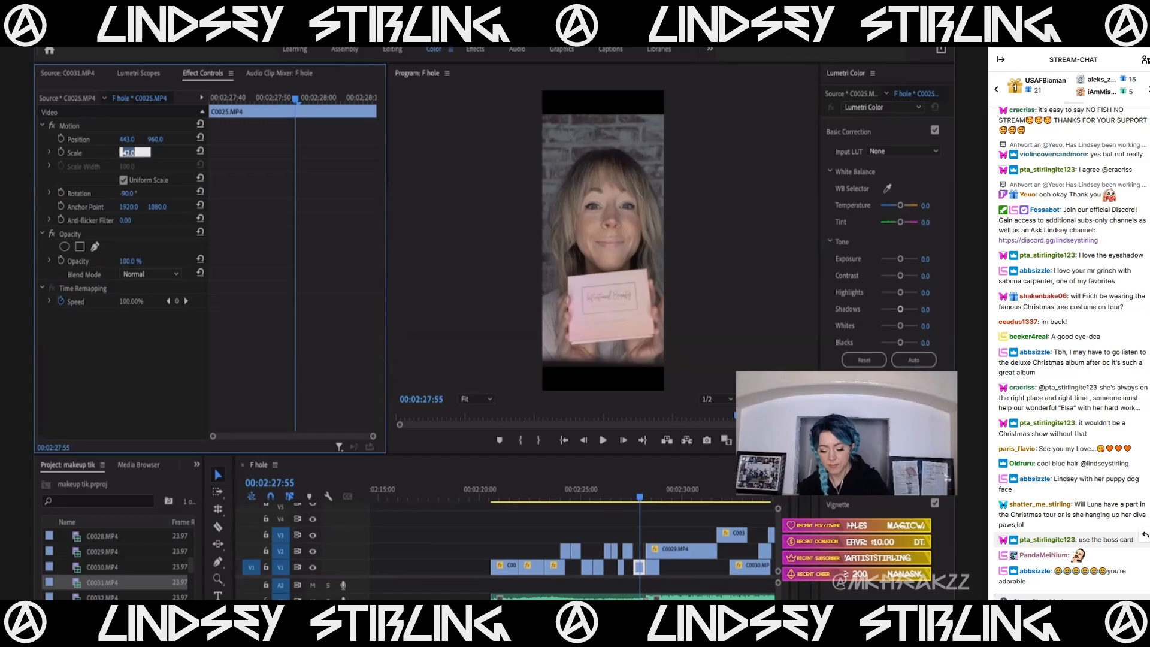
{"action": "type", "text": "47"}
{"action": "key", "text": "Return"}
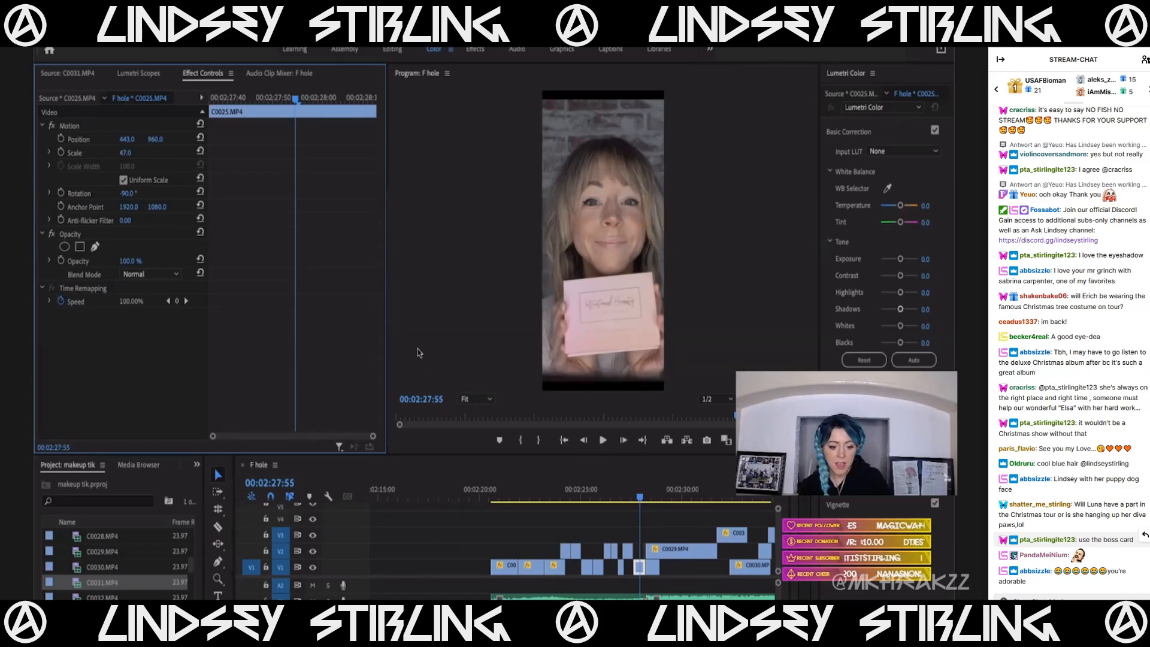
{"action": "left_click_drag", "start_coordinate": [124, 139], "coordinate": [106, 139]}
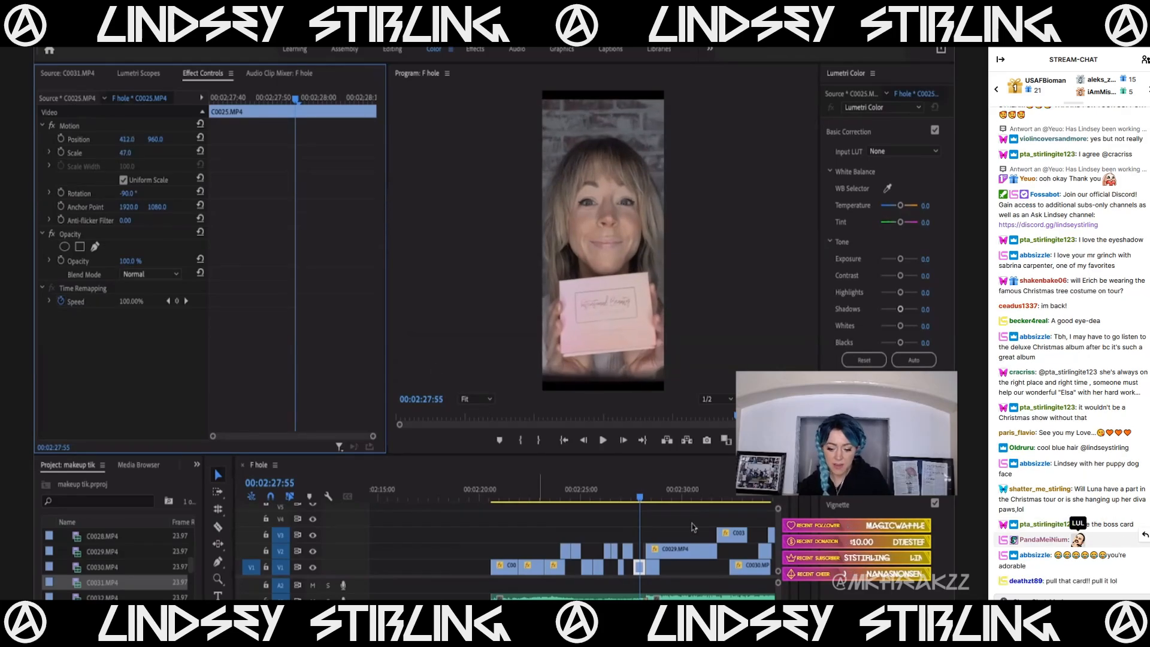
Set the vertical position of the V2 C0029 clip at 00:02:29:14 to 997 and copy that value.
{"action": "left_click", "coordinate": [628, 491]}
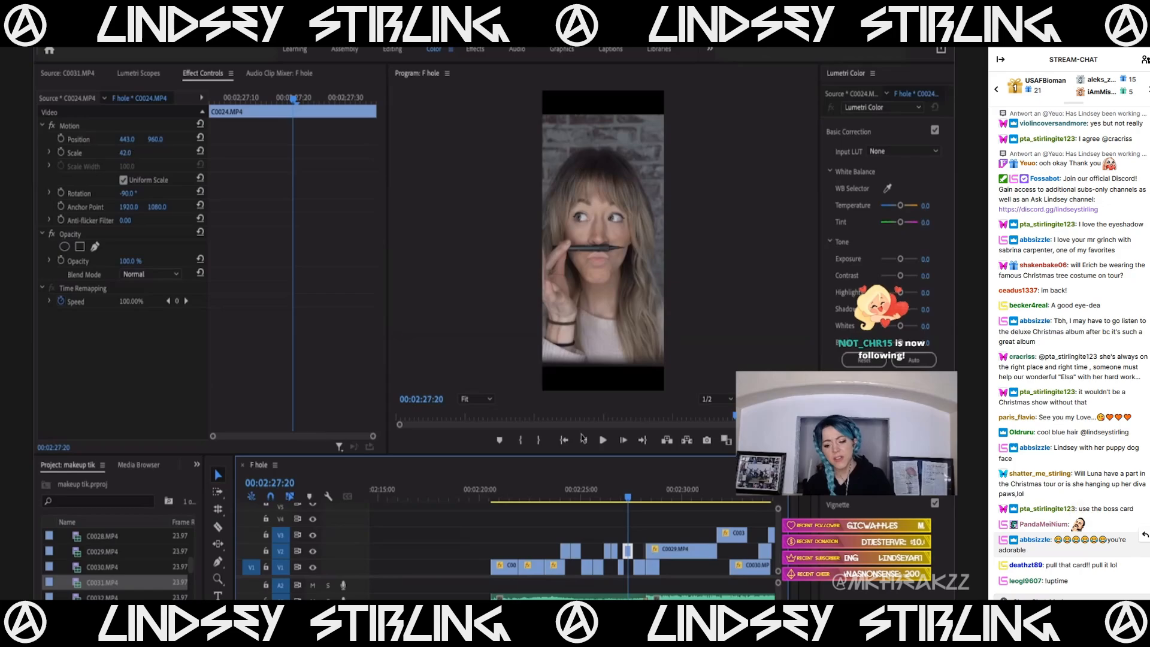
{"action": "left_click", "coordinate": [667, 490]}
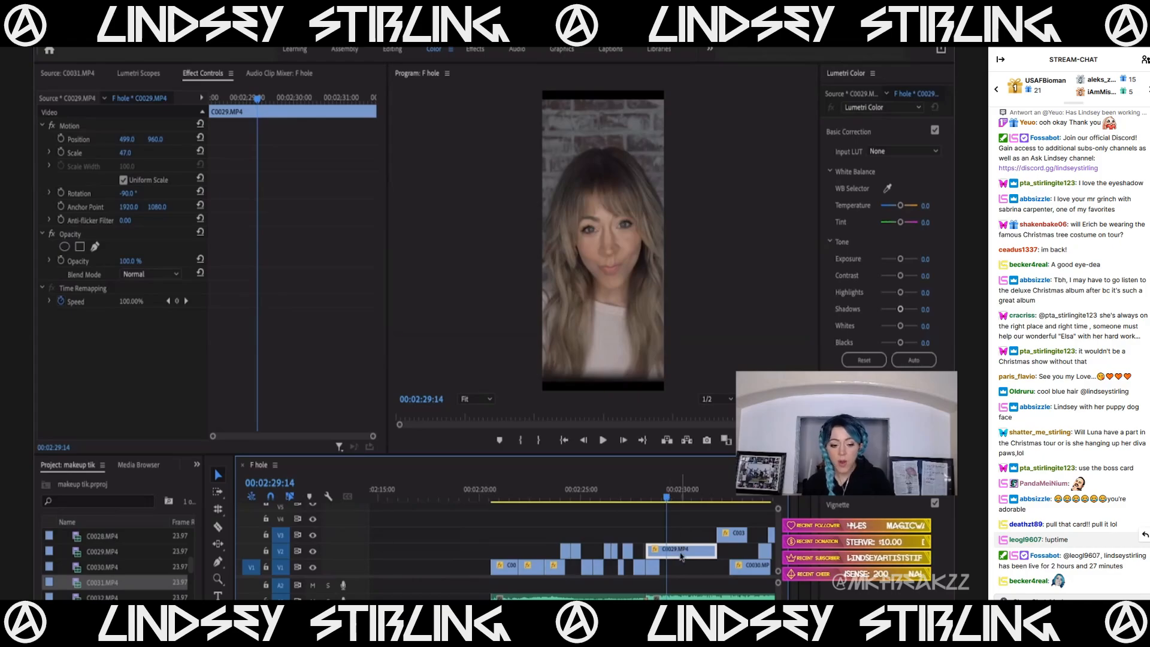
{"action": "left_click_drag", "start_coordinate": [155, 139], "coordinate": [197, 139]}
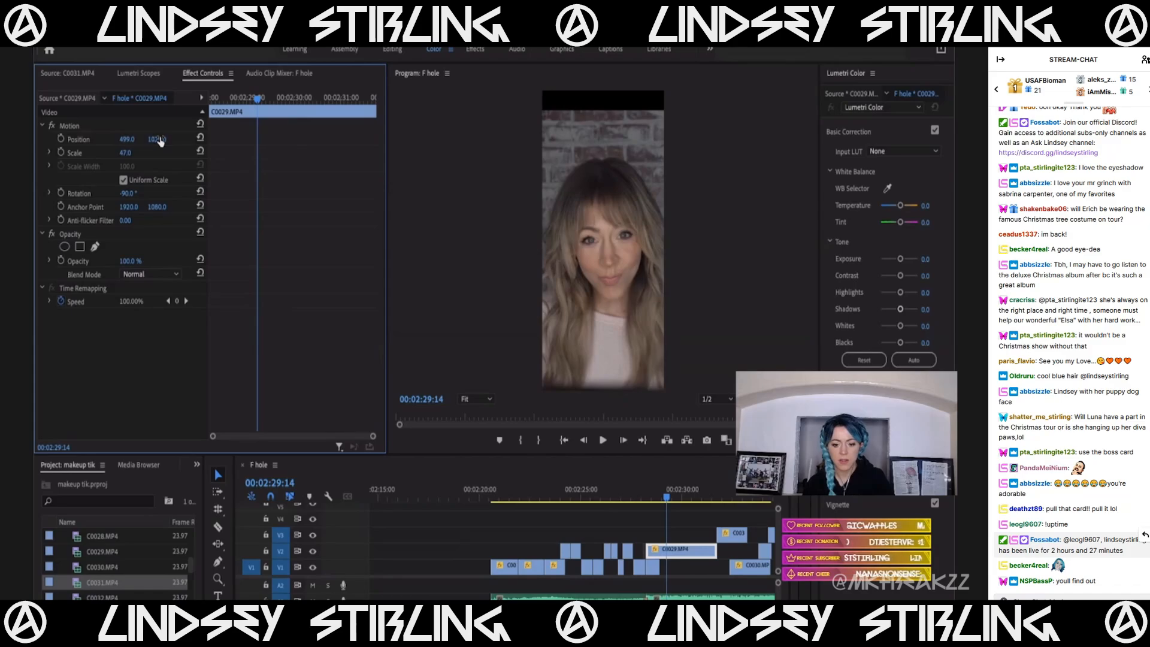
{"action": "left_click_drag", "start_coordinate": [156, 139], "coordinate": [139, 138]}
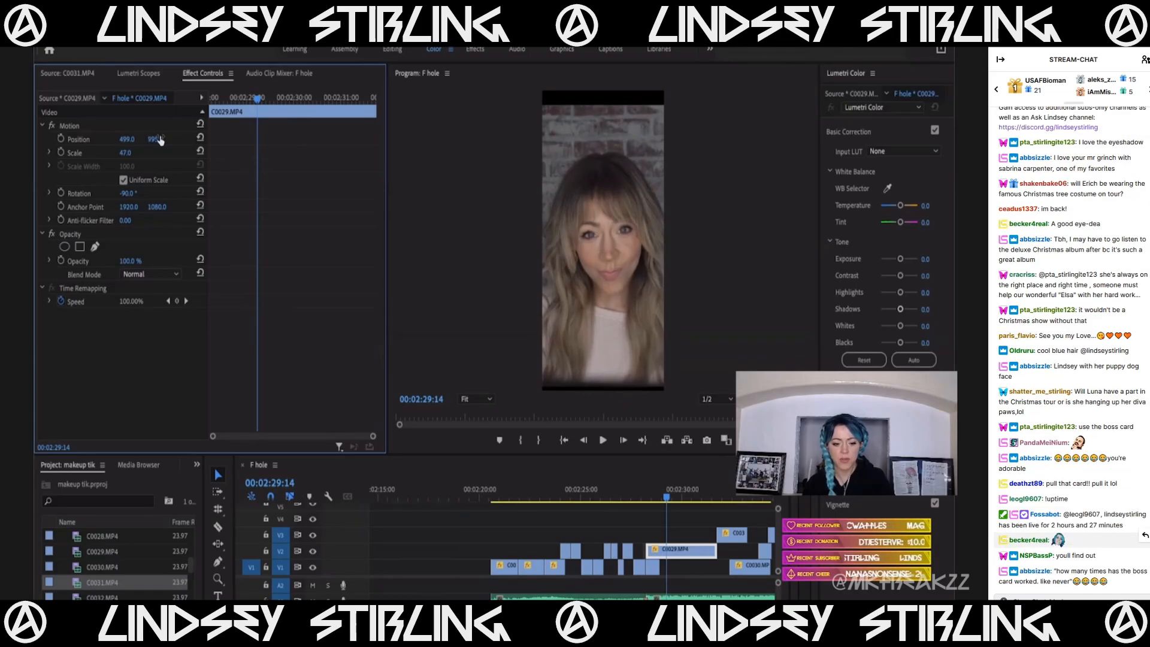
{"action": "left_click", "coordinate": [159, 138]}
{"action": "key", "text": "super+c"}
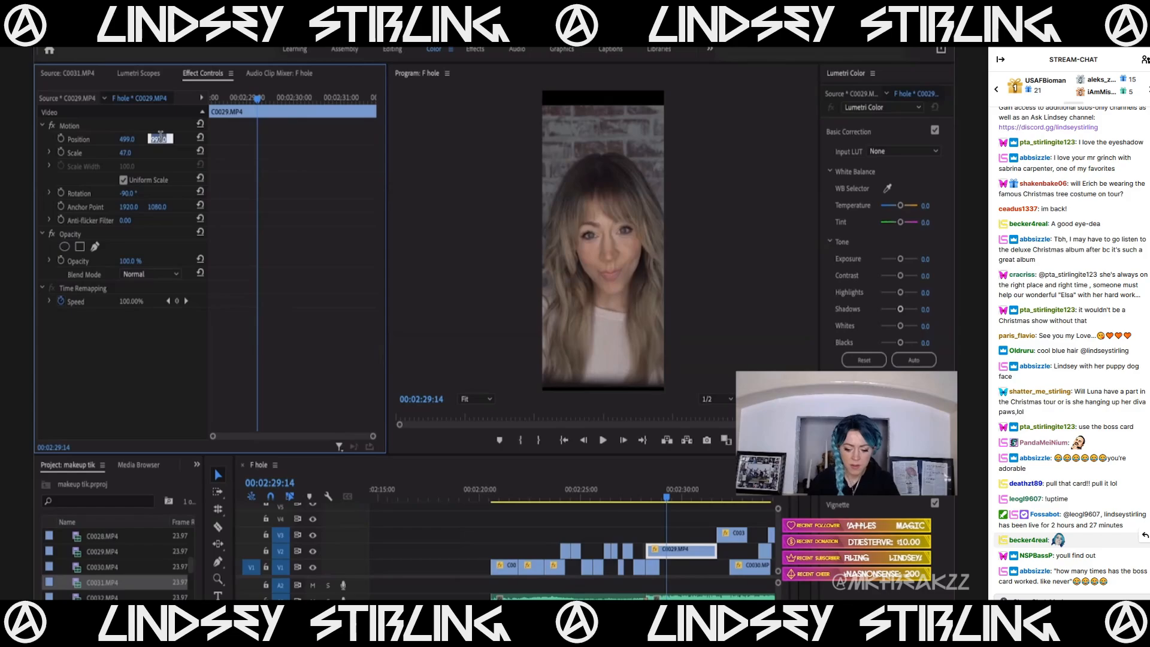
Give the long C0030 clip on V3 and the V1 C0030 clip at 00:02:33:27 a vertical position of 997.
{"action": "scroll", "coordinate": [598, 539], "scroll_direction": "right", "scroll_amount": 5}
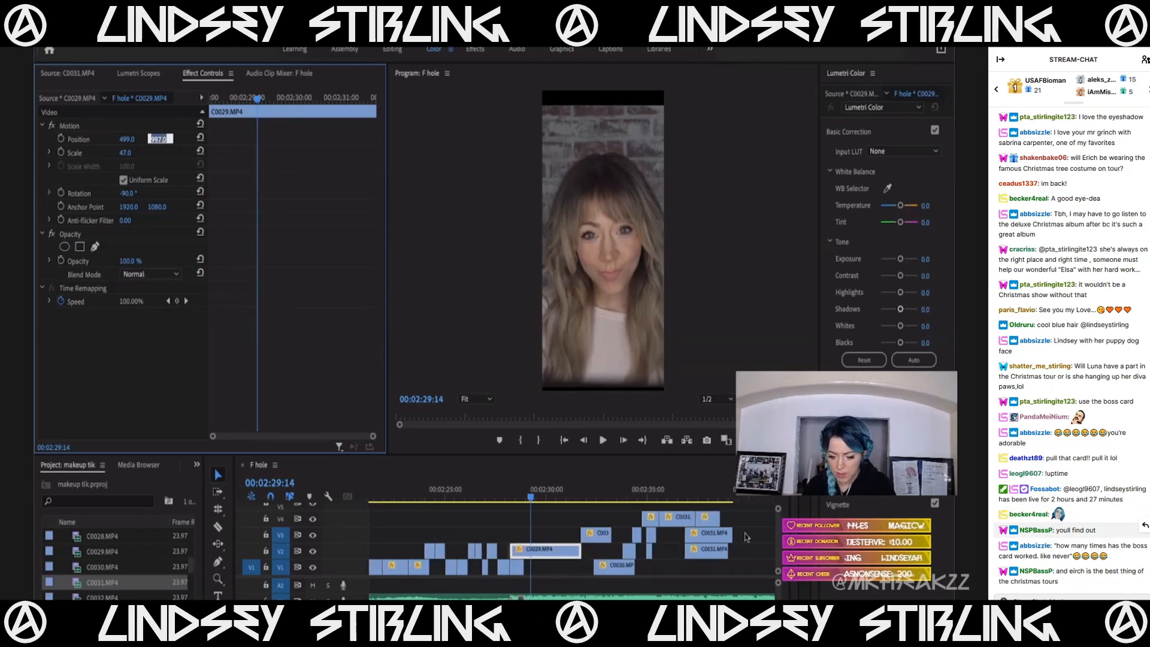
{"action": "left_click", "coordinate": [598, 532]}
{"action": "left_click", "coordinate": [158, 138]}
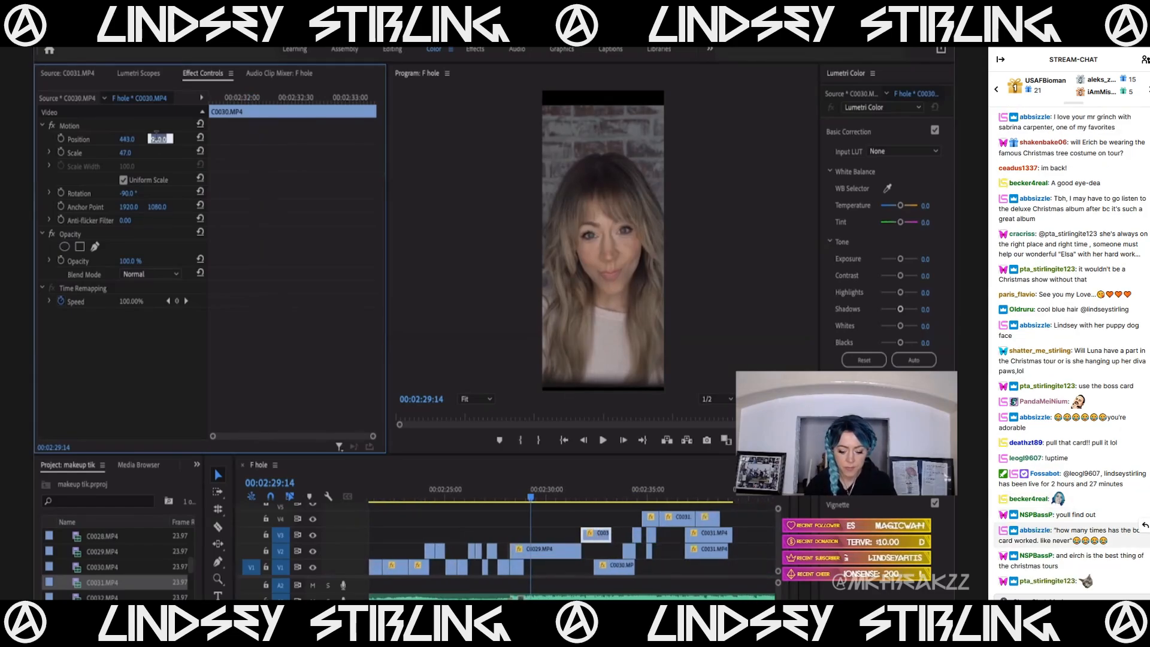
{"action": "left_click", "coordinate": [617, 496]}
{"action": "left_click", "coordinate": [619, 567]}
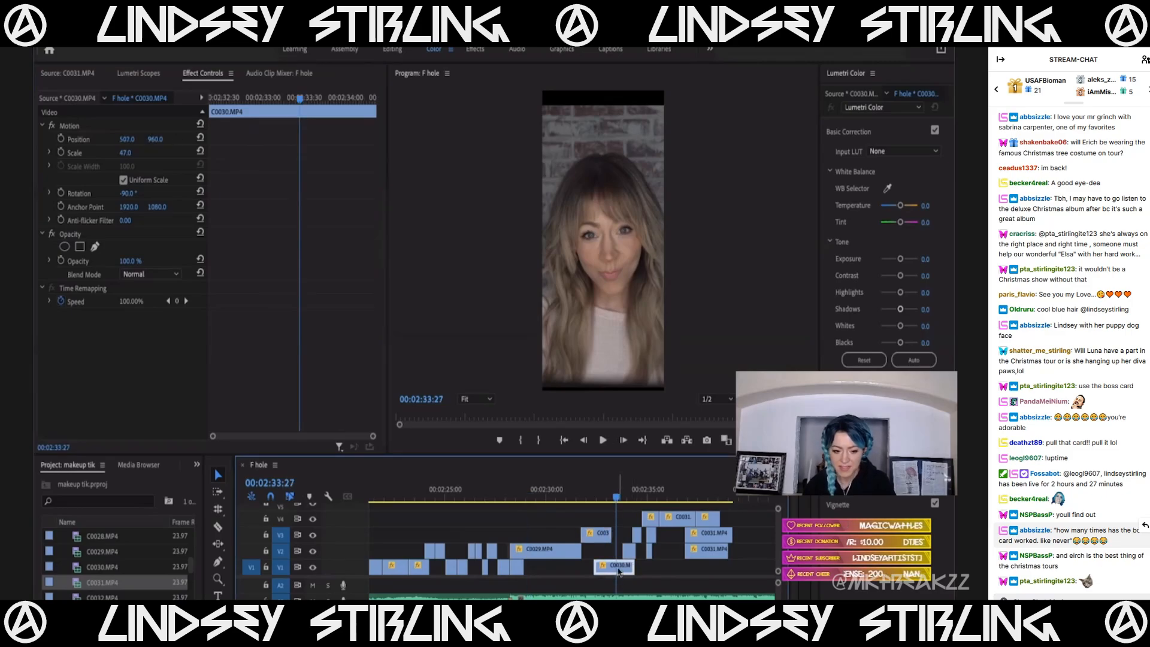
{"action": "left_click", "coordinate": [159, 139]}
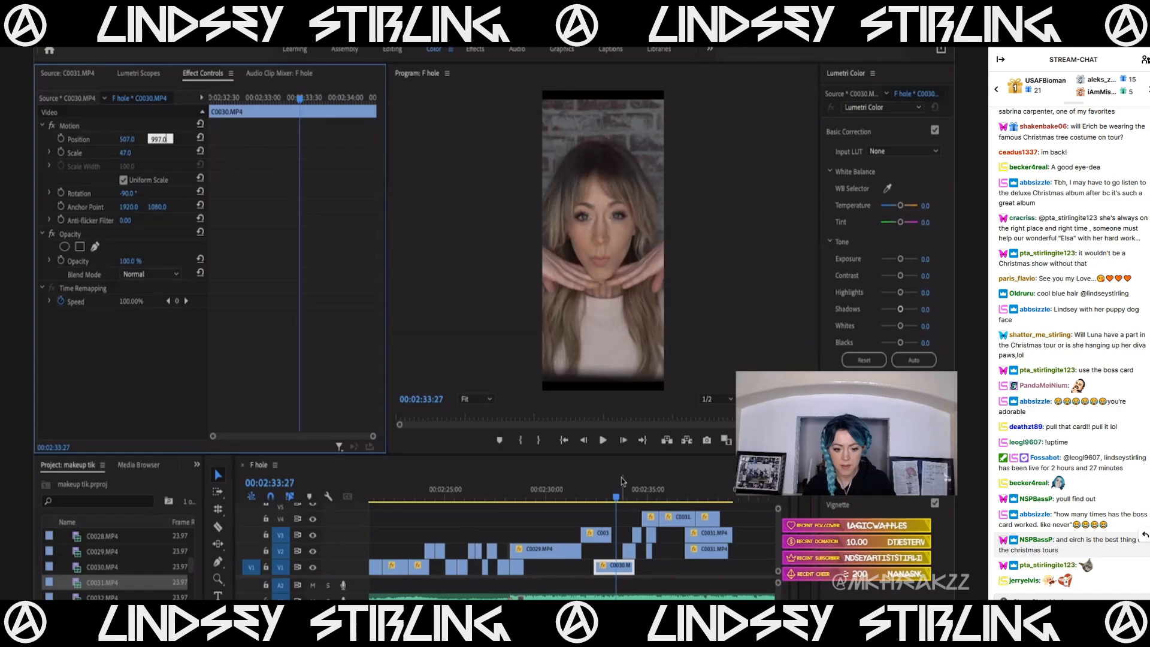
{"action": "key", "text": "Return"}
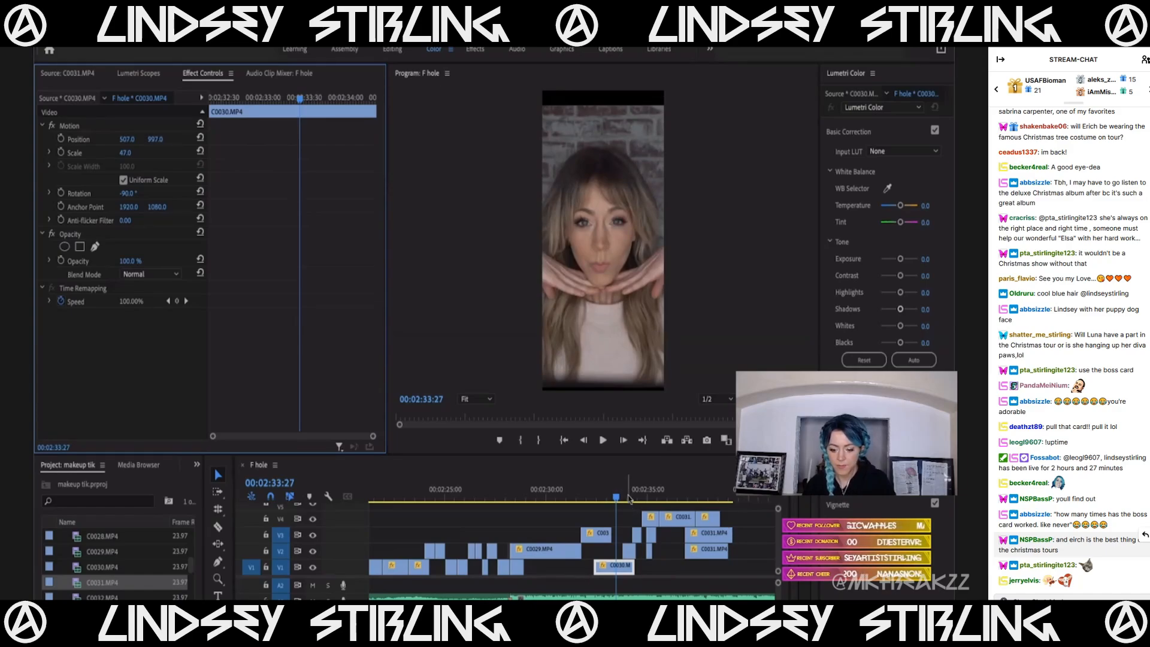
Set the vertical position of the V2 C0030 clip at 00:02:33:59 and the V3 C0030 clip at 00:02:34:20 to 997.
{"action": "left_click", "coordinate": [628, 498]}
{"action": "left_click", "coordinate": [629, 550]}
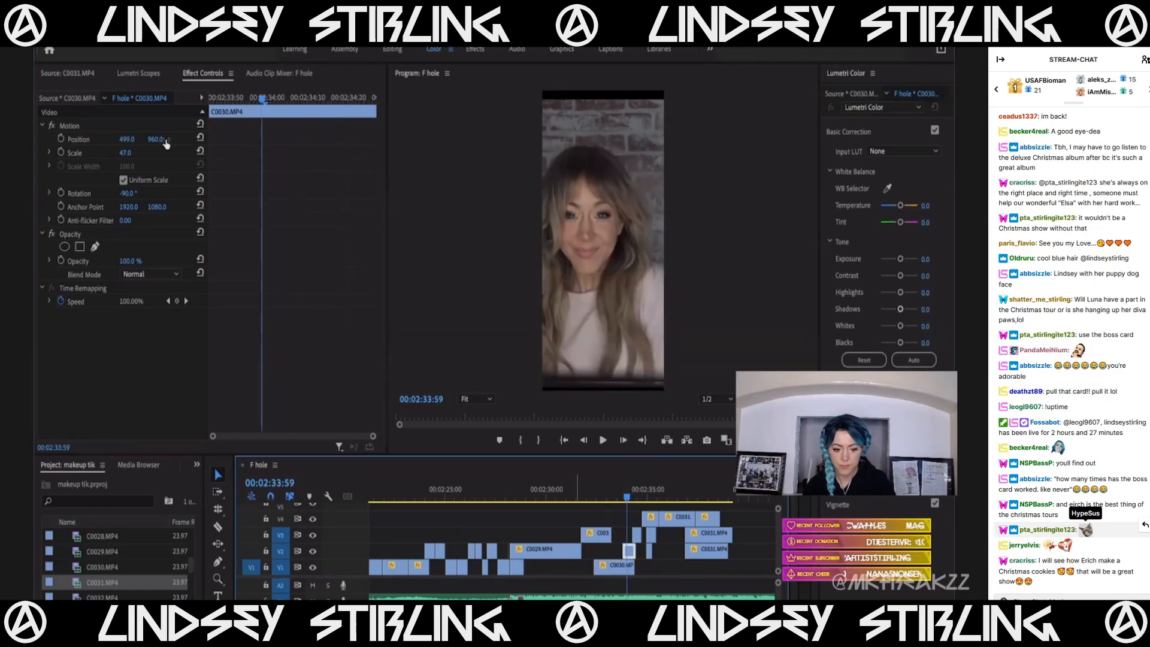
{"action": "left_click", "coordinate": [156, 141]}
{"action": "key", "text": "super+v"}
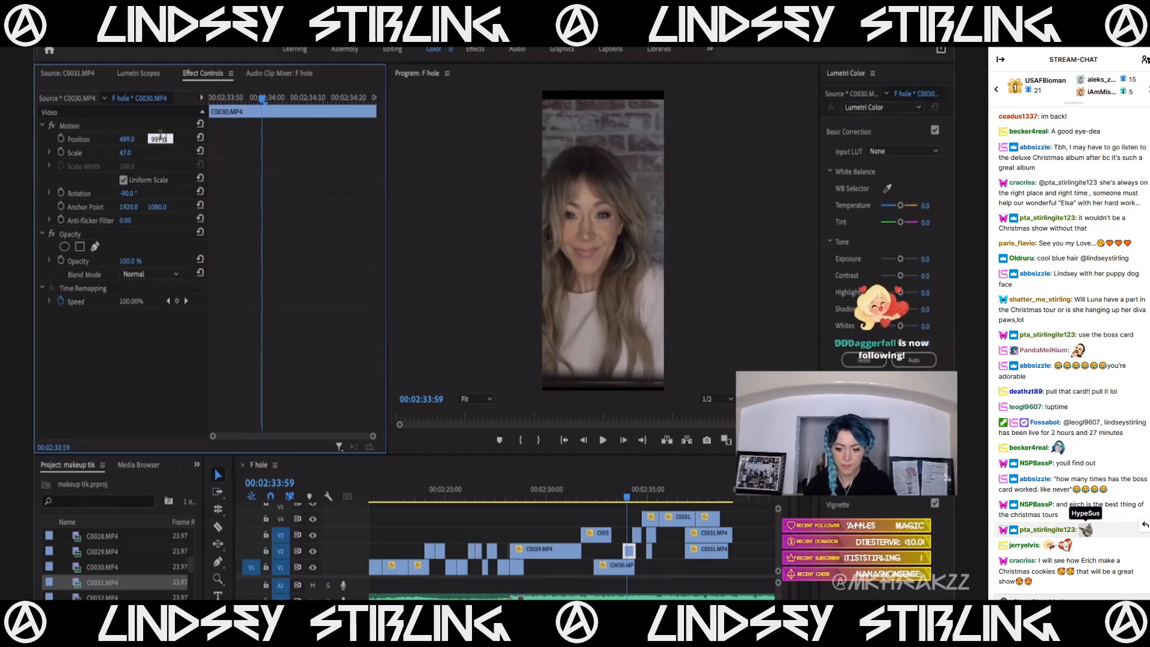
{"action": "key", "text": "Return"}
{"action": "key", "text": "space"}
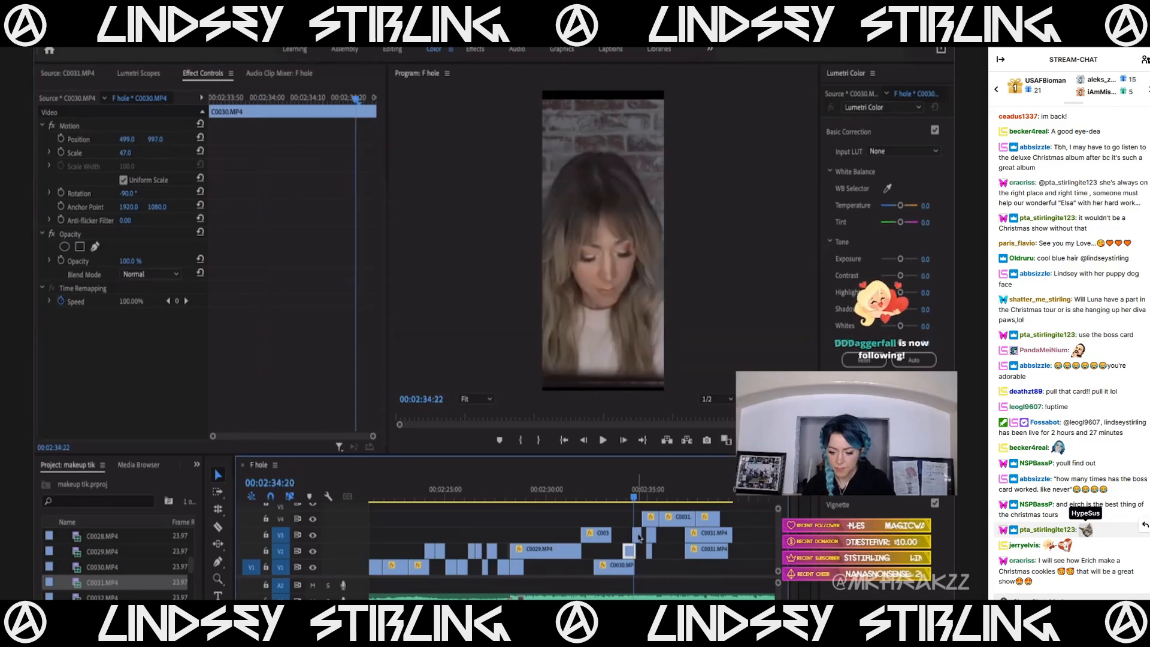
{"action": "key", "text": "space"}
{"action": "left_click", "coordinate": [160, 139]}
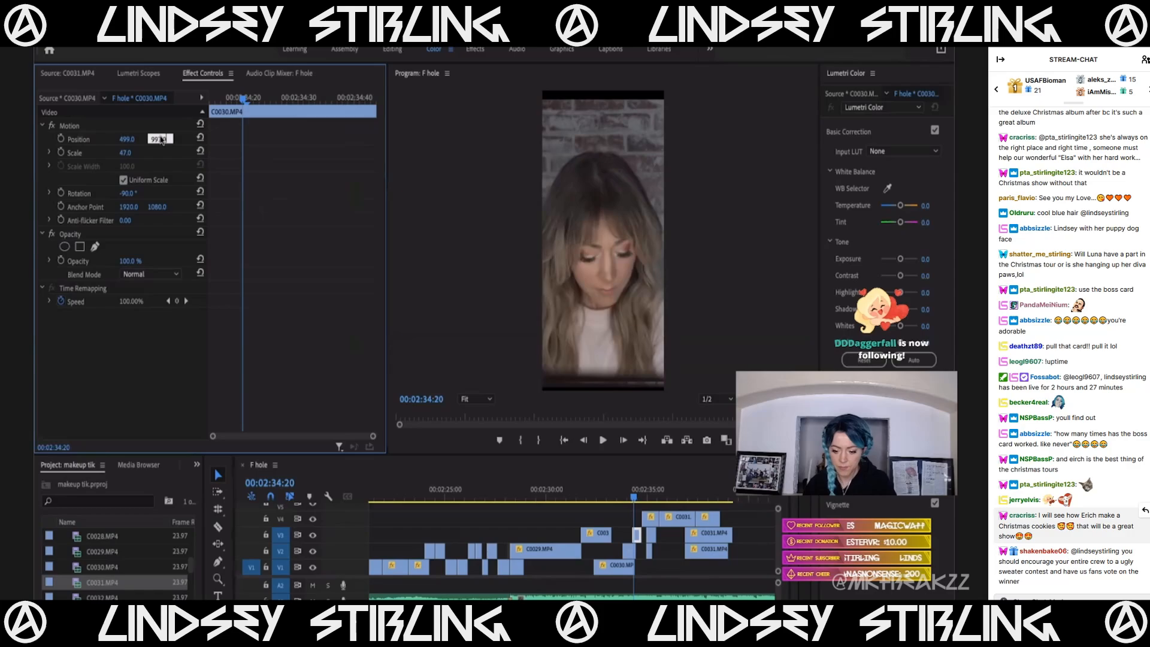
{"action": "key", "text": "Return"}
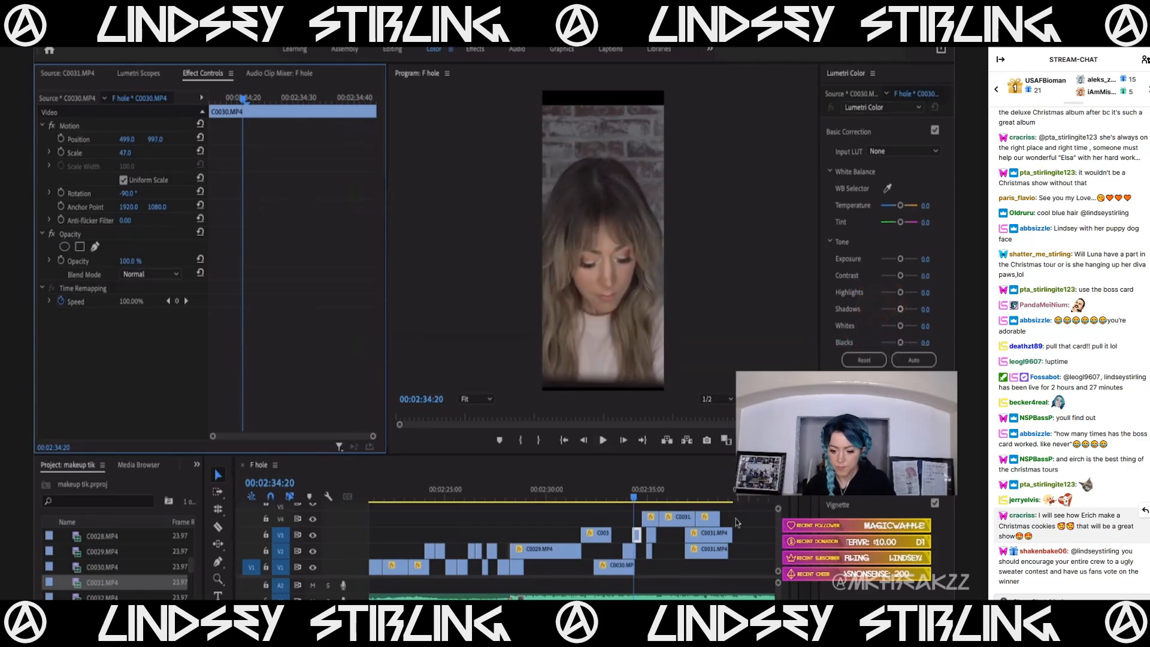
Set the vertical position of the first V4 clip, C0030 at 00:02:35:09, to 997.
{"action": "left_click", "coordinate": [651, 497]}
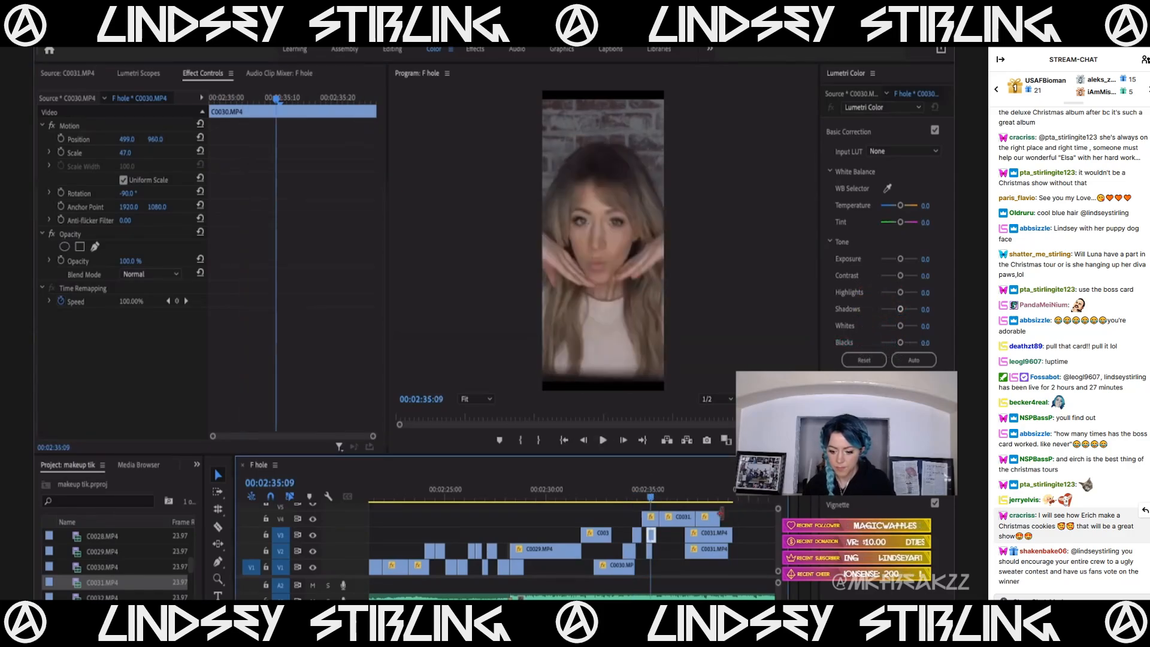
{"action": "left_click_drag", "start_coordinate": [739, 517], "coordinate": [649, 521]}
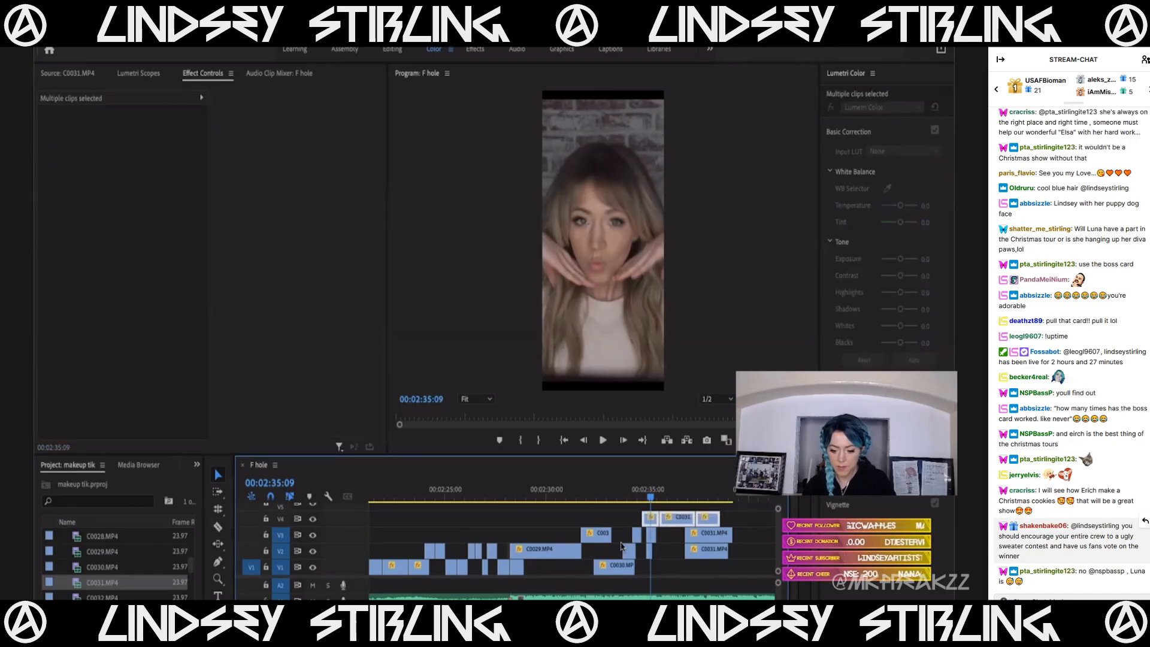
{"action": "left_click", "coordinate": [622, 515]}
{"action": "left_click", "coordinate": [649, 522]}
{"action": "left_click_drag", "start_coordinate": [160, 140], "coordinate": [160, 139]}
{"action": "type", "text": "997"}
{"action": "key", "text": "Return"}
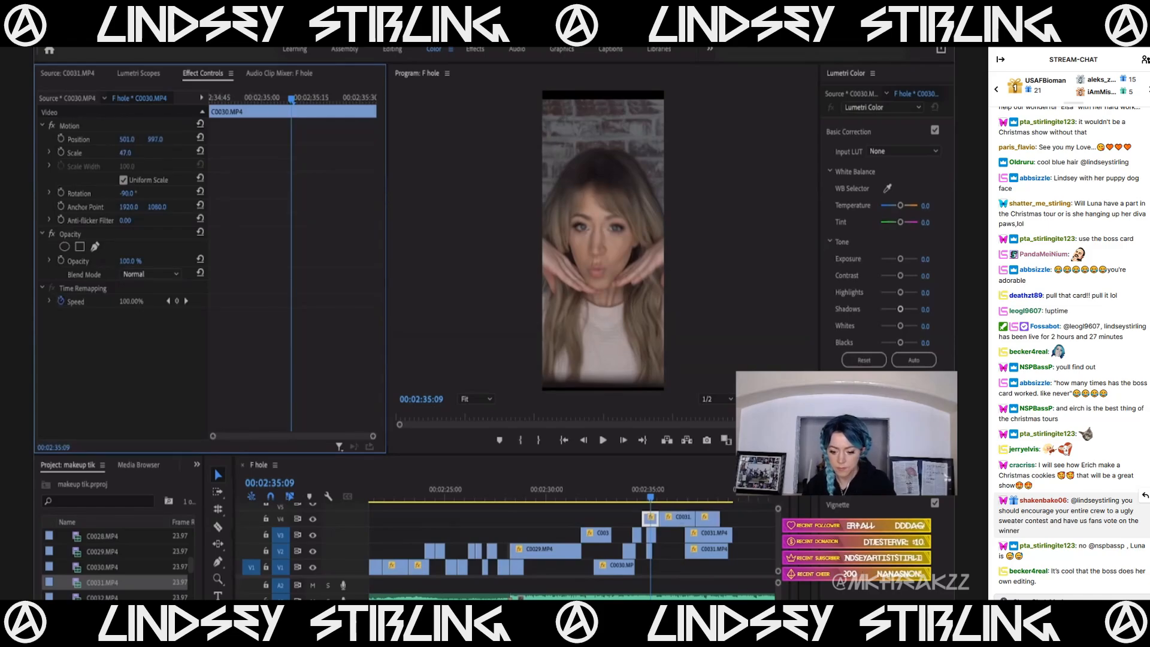
Set the vertical position of both V4 C0031 clips, at 00:02:36:18 and 00:02:37:35, to 997.
{"action": "left_click", "coordinate": [674, 492]}
{"action": "left_click", "coordinate": [676, 516]}
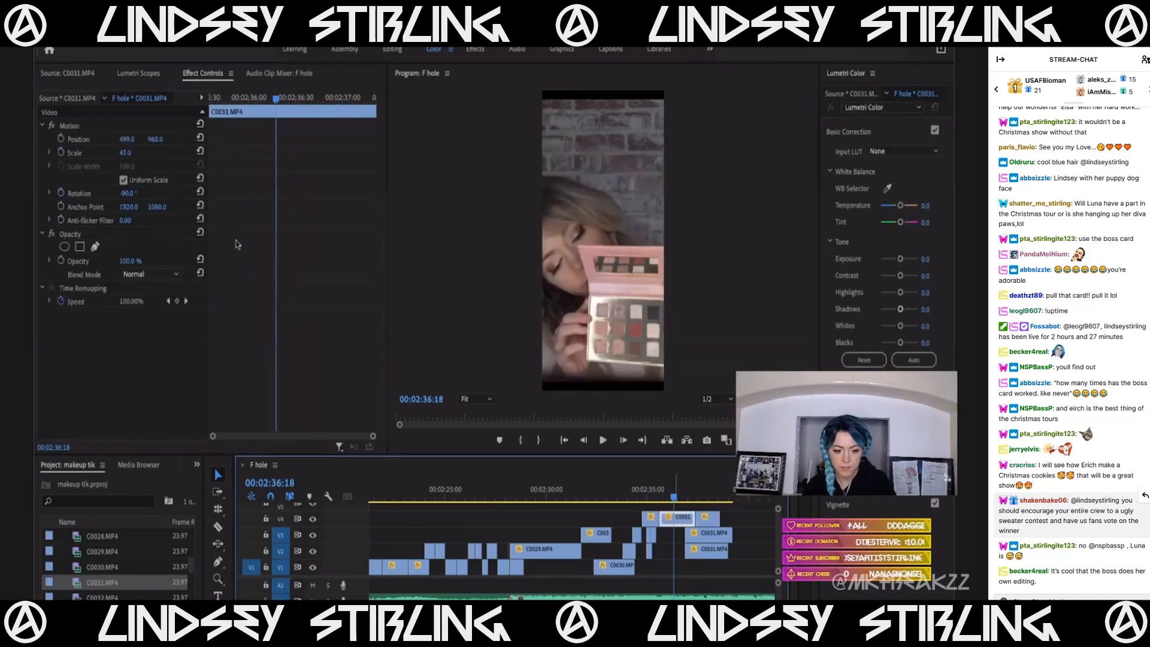
{"action": "left_click", "coordinate": [159, 139]}
{"action": "type", "text": "997"}
{"action": "key", "text": "Return"}
{"action": "left_click", "coordinate": [700, 499]}
{"action": "left_click", "coordinate": [706, 518]}
{"action": "left_click", "coordinate": [159, 138]}
{"action": "type", "text": "997"}
{"action": "key", "text": "Return"}
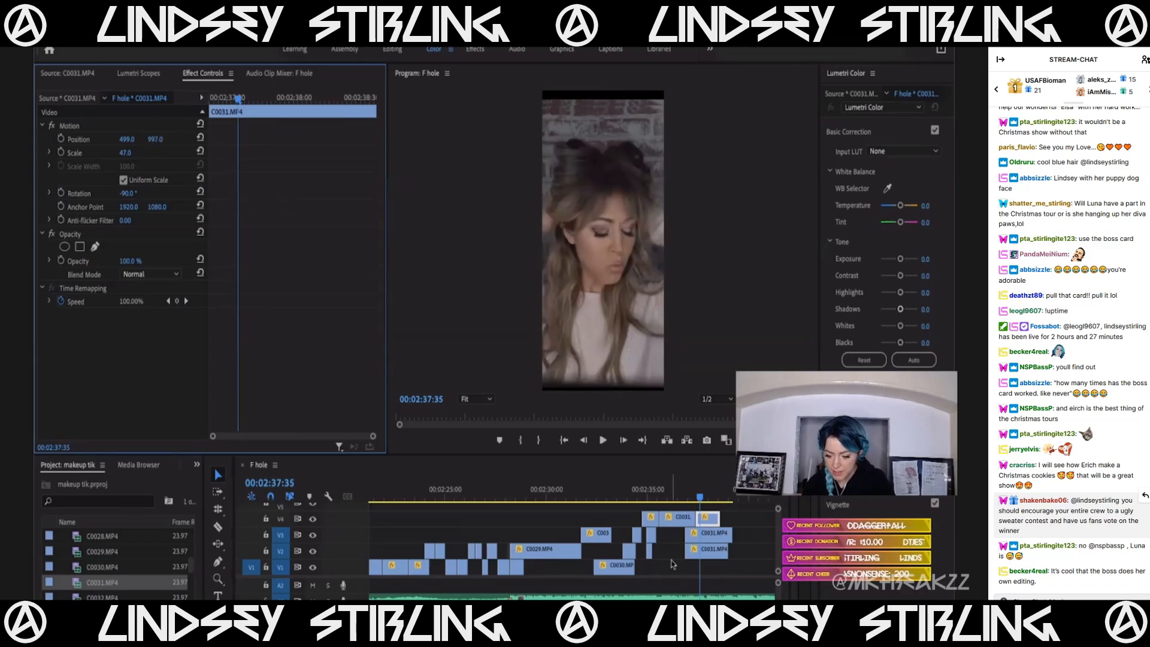
Select the Motion settings of the V2 C0029 clip at 00:02:28:38 as the framing source for other clips.
{"action": "scroll", "coordinate": [719, 572], "scroll_direction": "down", "scroll_amount": 1}
{"action": "left_click_drag", "start_coordinate": [736, 574], "coordinate": [732, 547]}
{"action": "key", "text": "minus"}
{"action": "left_click_drag", "start_coordinate": [640, 491], "coordinate": [621, 491]}
{"action": "key", "text": "equal"}
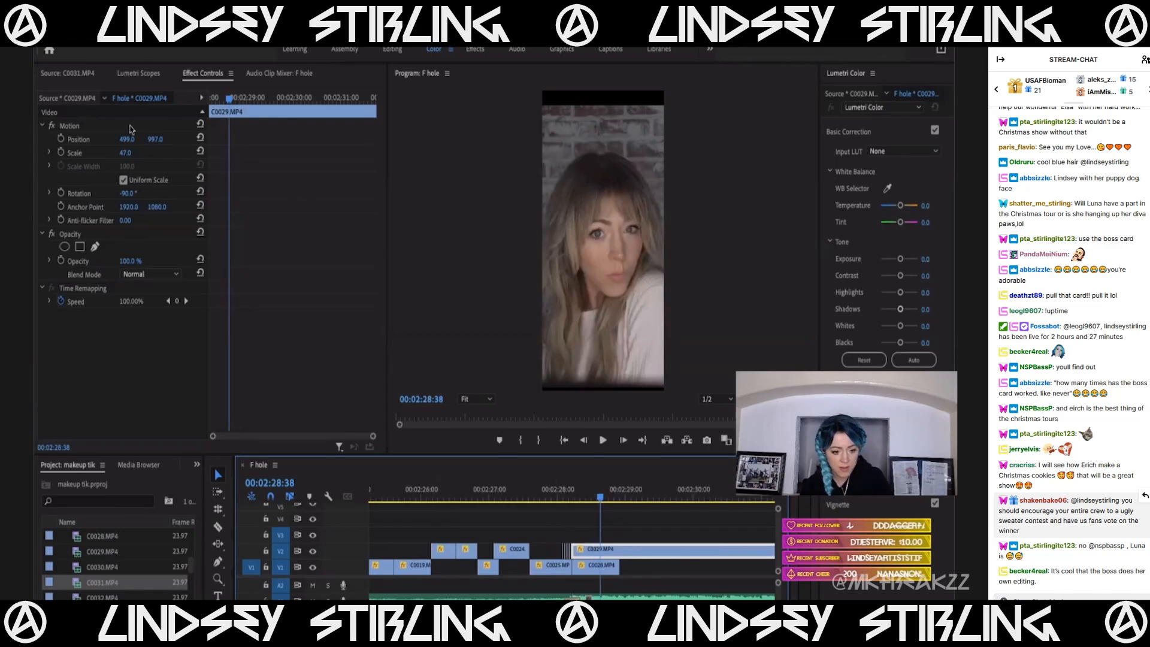
{"action": "left_click", "coordinate": [78, 127]}
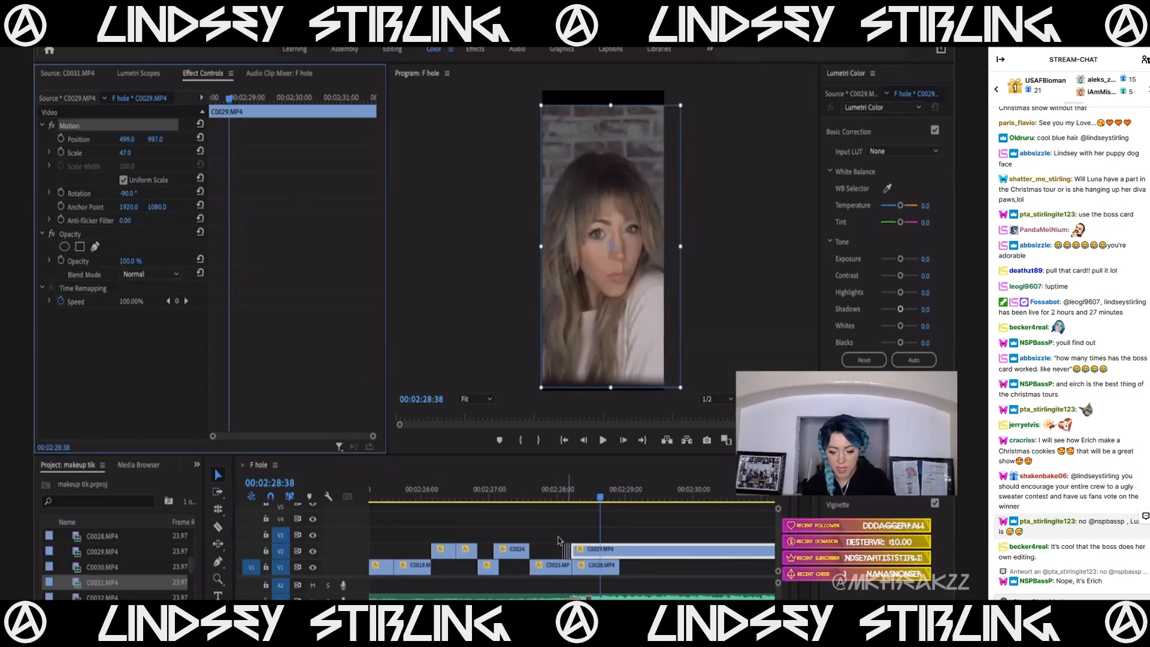
Apply the C0029 framing to the V1 C0025 clip at 00:02:28:03 and shift it horizontally to 400.
{"action": "scroll", "coordinate": [557, 537], "scroll_direction": "up", "scroll_amount": 3}
{"action": "left_click_drag", "start_coordinate": [617, 549], "coordinate": [623, 554]}
{"action": "left_click", "coordinate": [604, 498]}
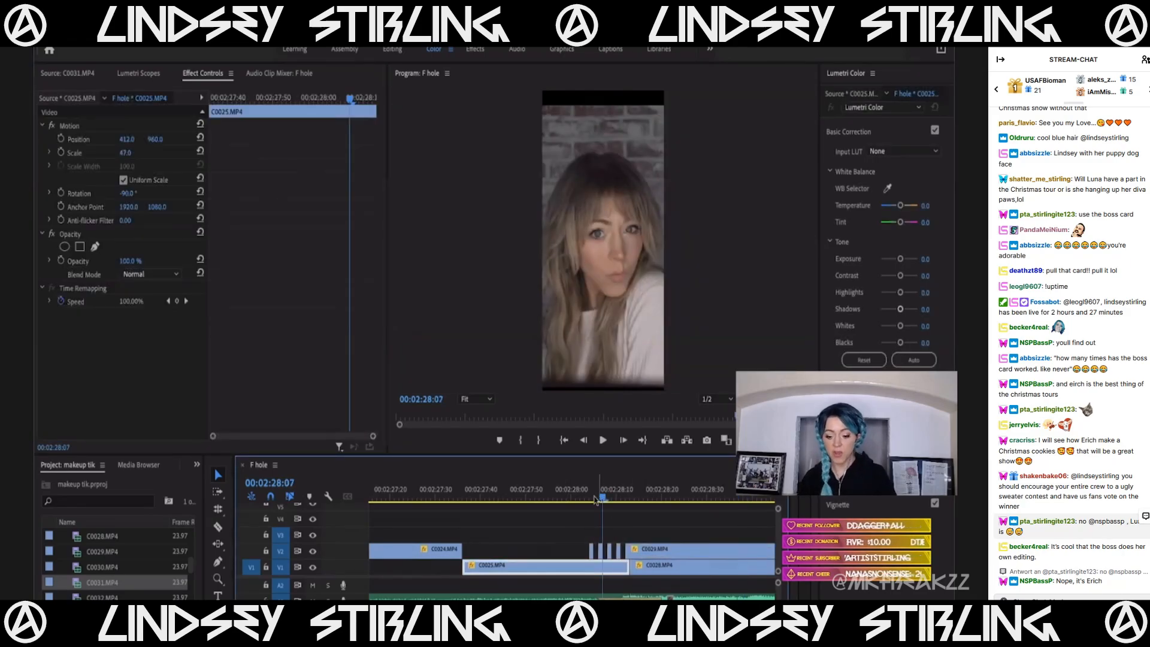
{"action": "left_click", "coordinate": [597, 498]}
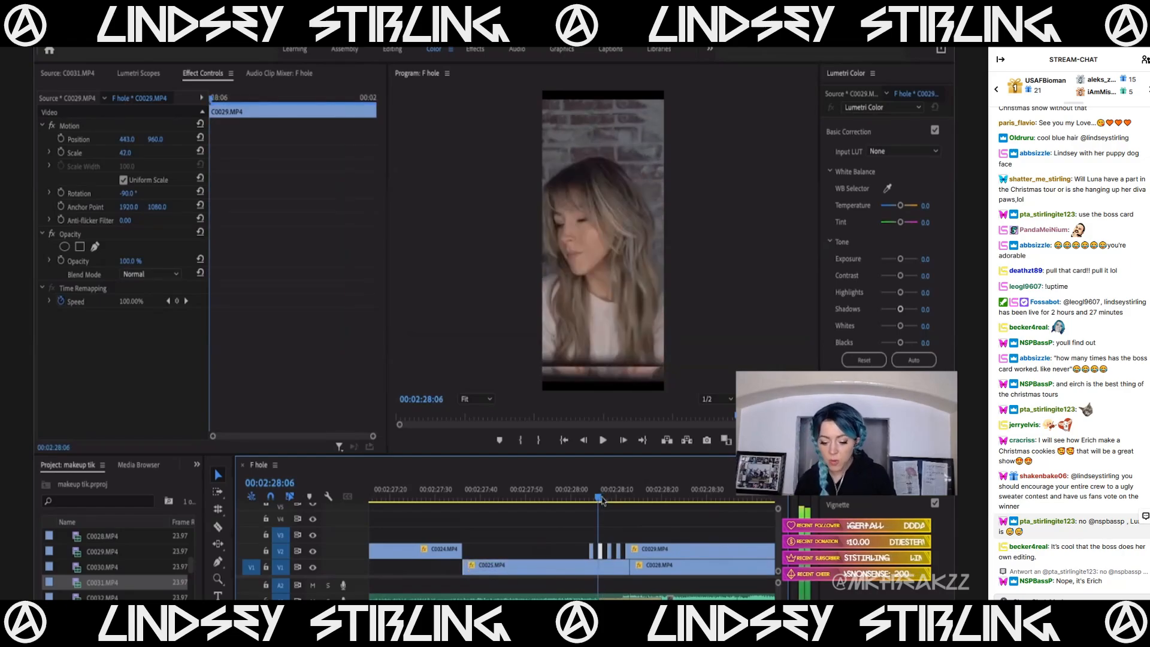
{"action": "key", "text": "Left"}
{"action": "key", "text": "Left"}
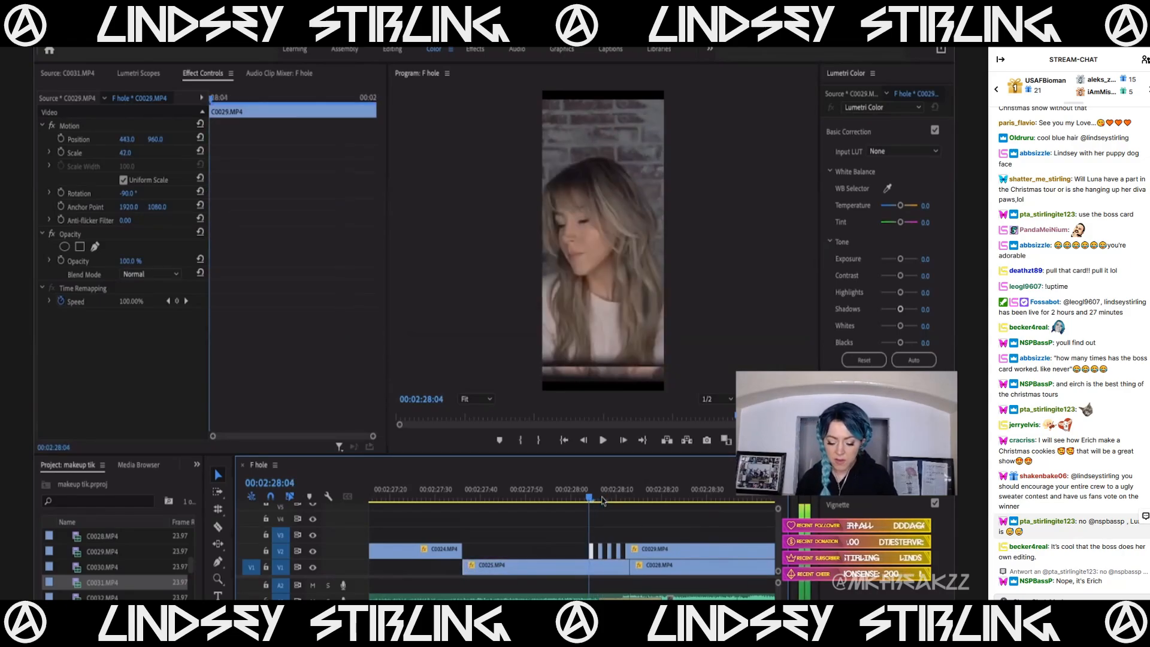
{"action": "key", "text": "Left"}
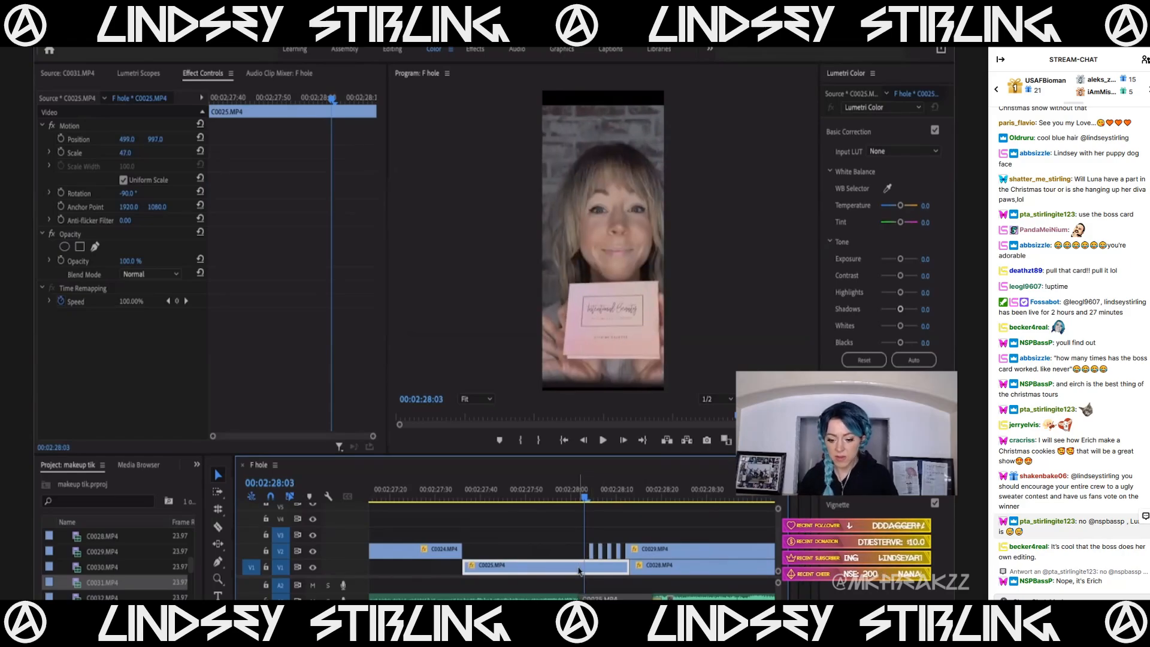
{"action": "left_click_drag", "start_coordinate": [127, 145], "coordinate": [68, 146]}
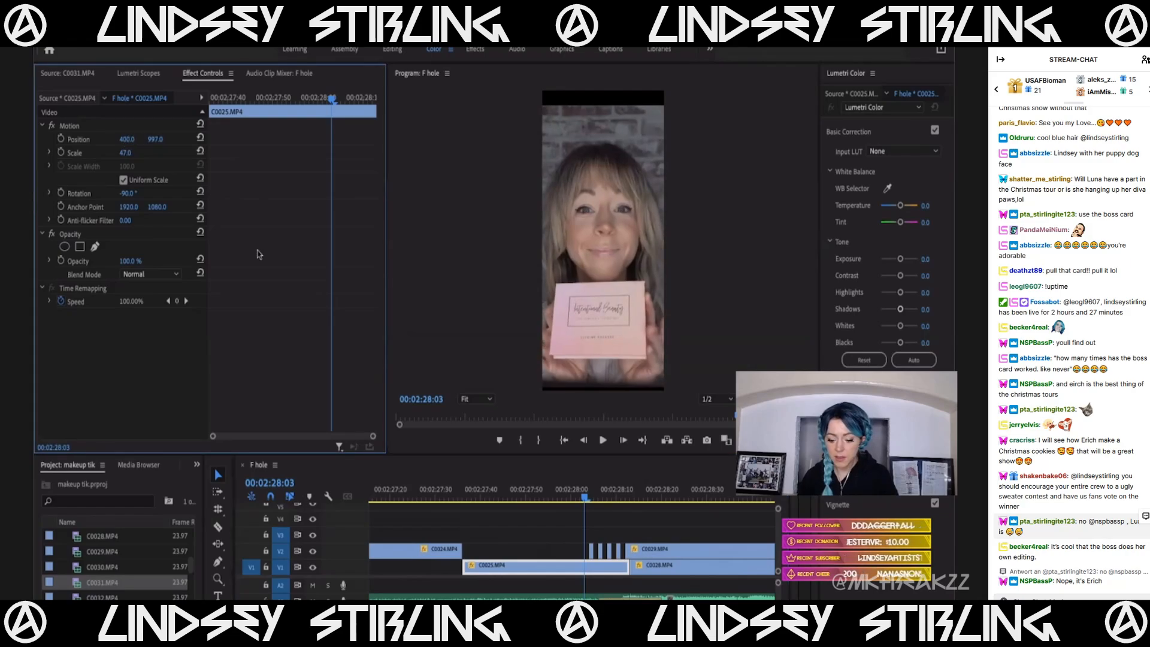
Paste the enlarged framing onto the V2 C0024 clip at 00:02:27:22.
{"action": "scroll", "coordinate": [503, 564], "scroll_direction": "down", "scroll_amount": 3}
{"action": "left_click", "coordinate": [465, 496]}
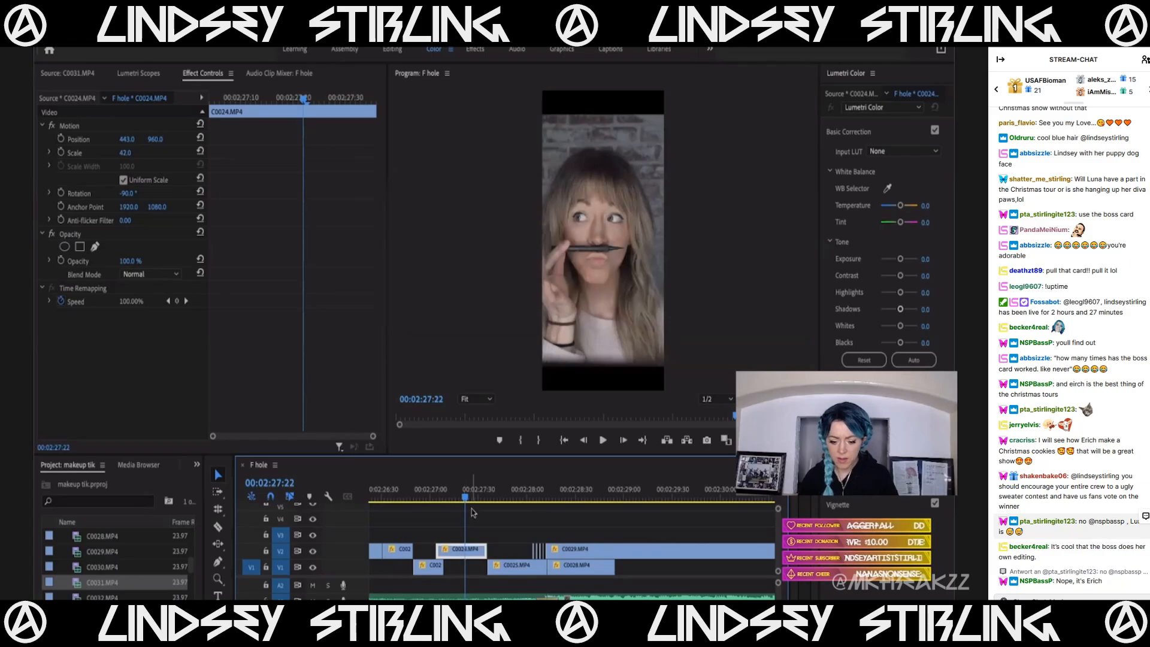
{"action": "key", "text": "ctrl+v"}
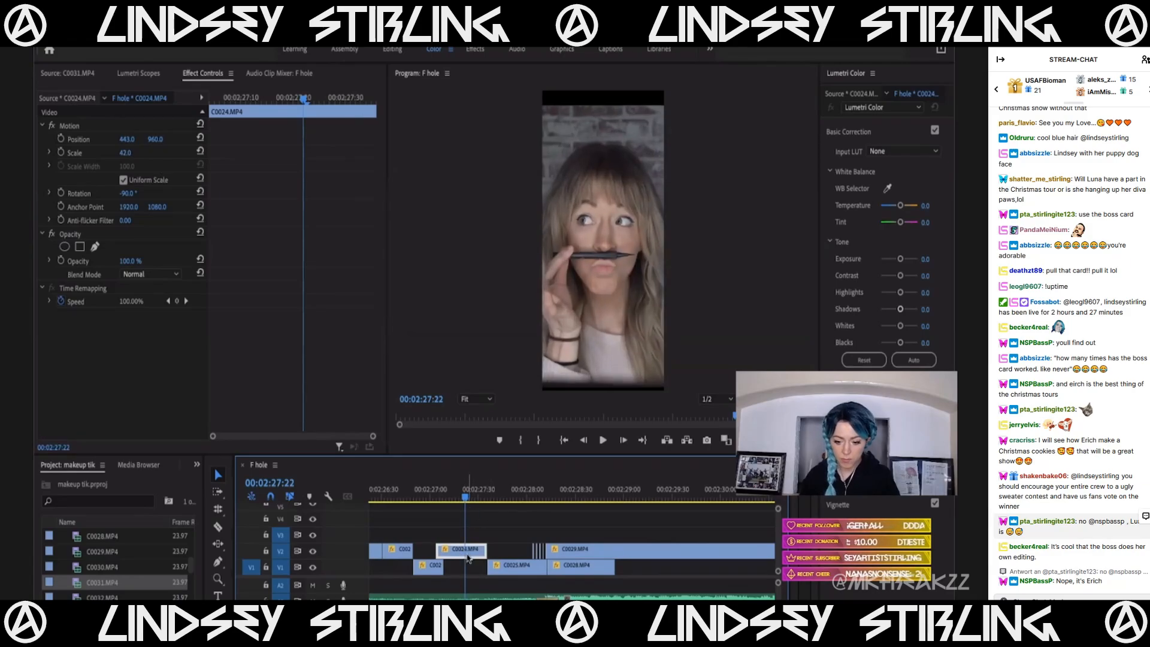
Apply the enlarged framing to all earlier makeup clips on V1 and V2 and check it at 00:02:25:38.
{"action": "left_click", "coordinate": [429, 496]}
{"action": "scroll", "coordinate": [428, 545], "scroll_direction": "up", "scroll_amount": 2}
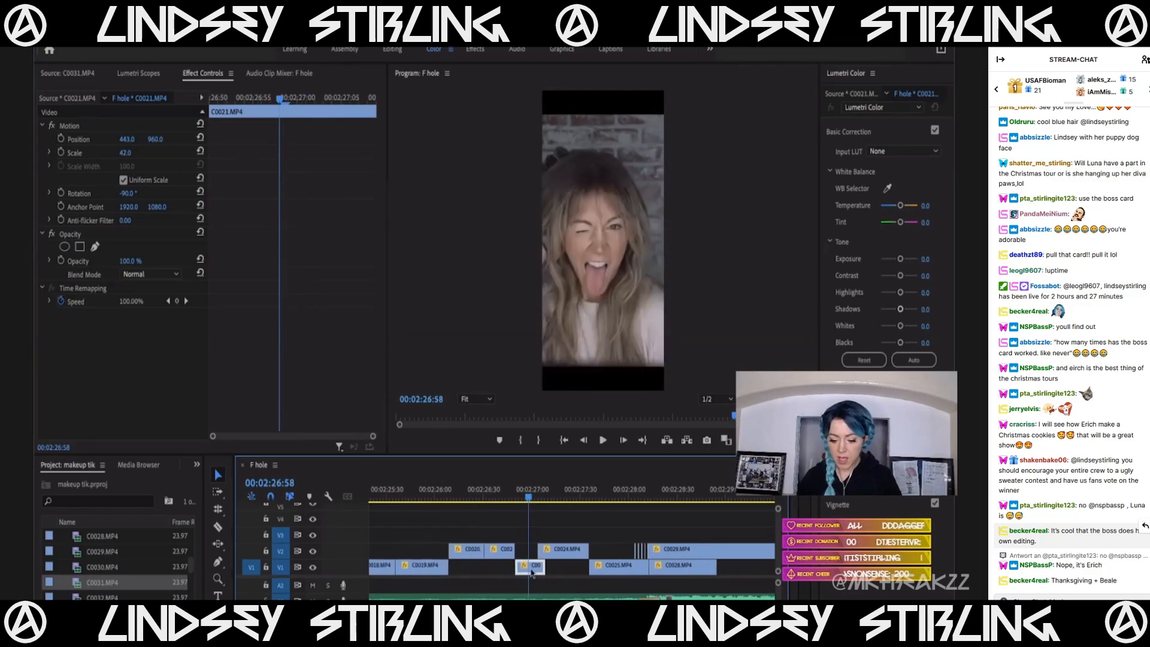
{"action": "scroll", "coordinate": [454, 533], "scroll_direction": "down", "scroll_amount": 3}
{"action": "scroll", "coordinate": [412, 537], "scroll_direction": "down", "scroll_amount": 2}
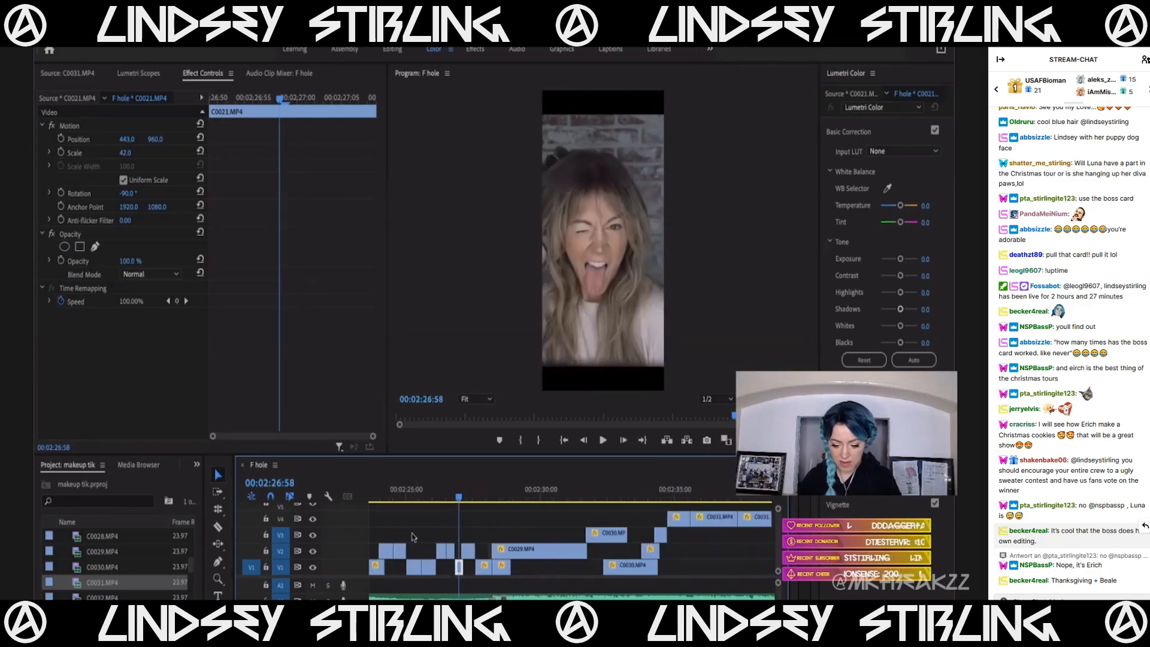
{"action": "left_click_drag", "start_coordinate": [396, 533], "coordinate": [561, 572]}
{"action": "left_click_drag", "start_coordinate": [404, 496], "coordinate": [525, 521]}
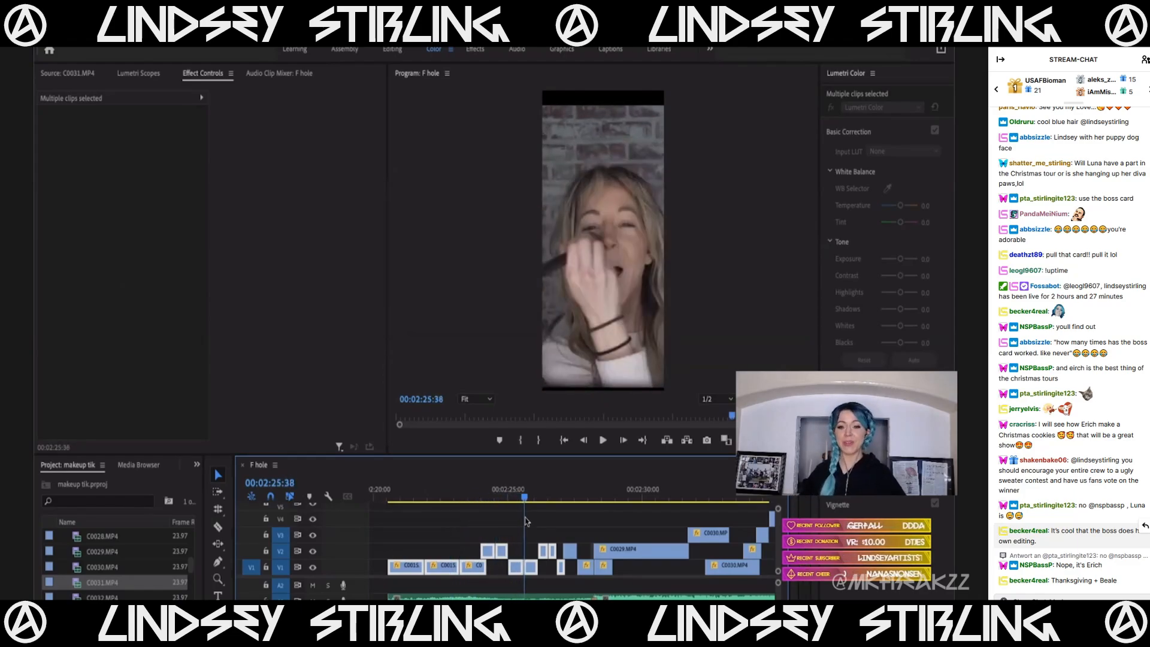
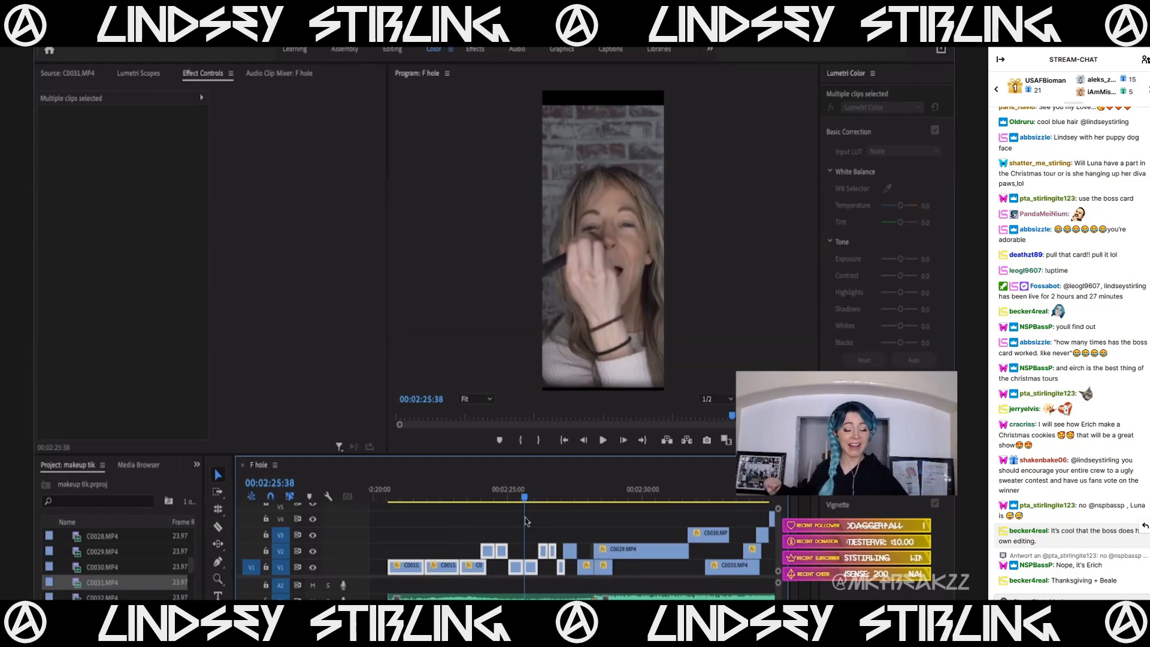
Save the project.
{"action": "key", "text": "ctrl+s"}
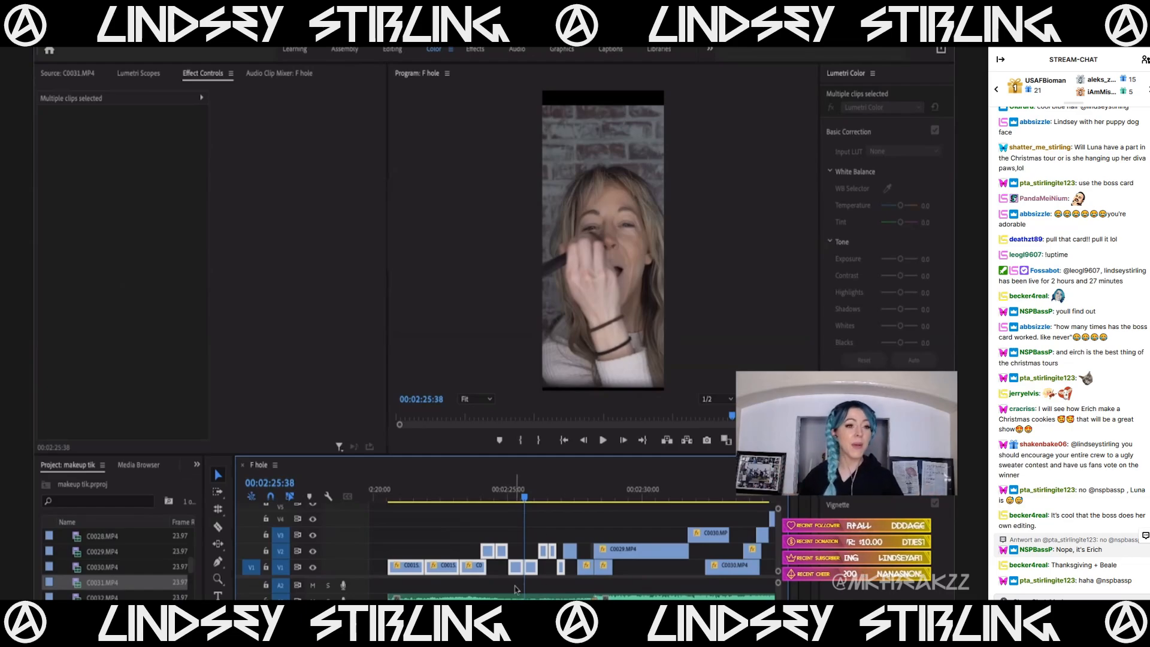
{"action": "key", "text": "minus"}
{"action": "key", "text": "minus"}
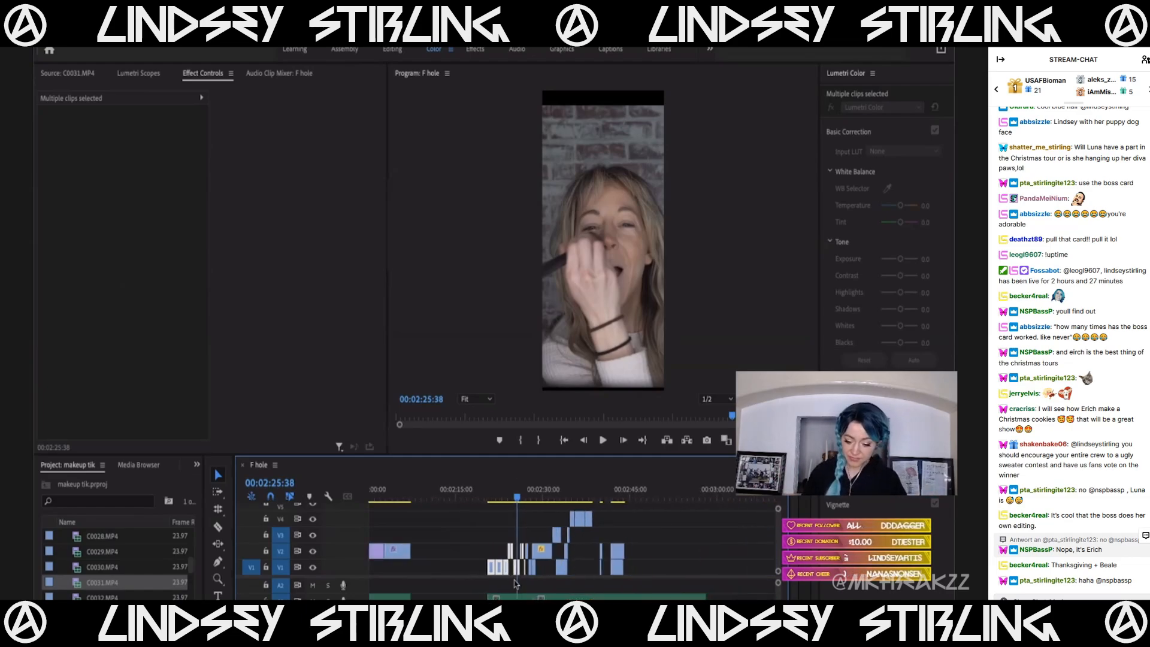
Set the Lumetri tint of the first C0015 clip on V1, at 00:02:20:37, to -2.
{"action": "left_click", "coordinate": [463, 498]}
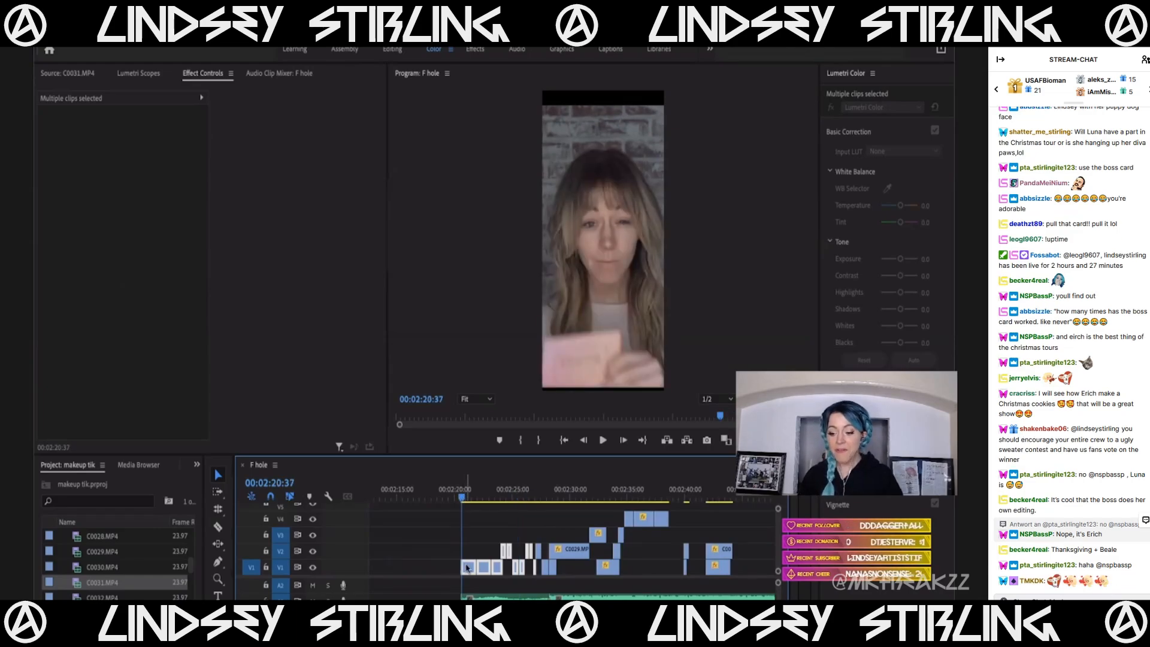
{"action": "key", "text": "equal"}
{"action": "key", "text": "equal"}
{"action": "left_click", "coordinate": [486, 538]}
{"action": "left_click", "coordinate": [473, 570]}
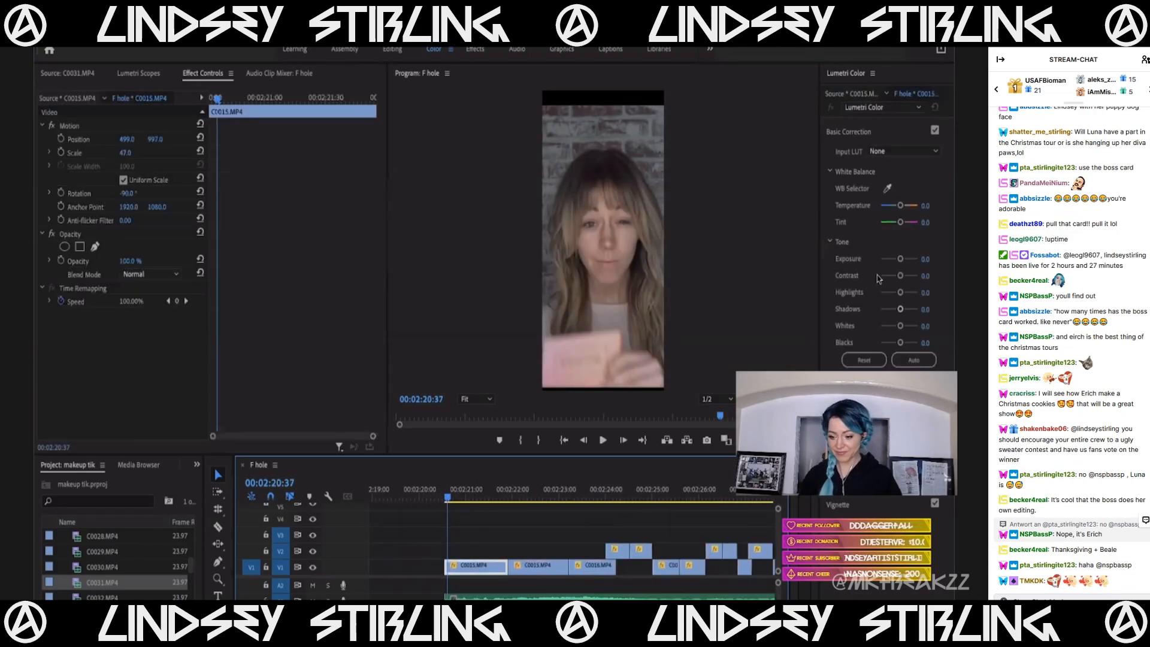
{"action": "left_click", "coordinate": [901, 223]}
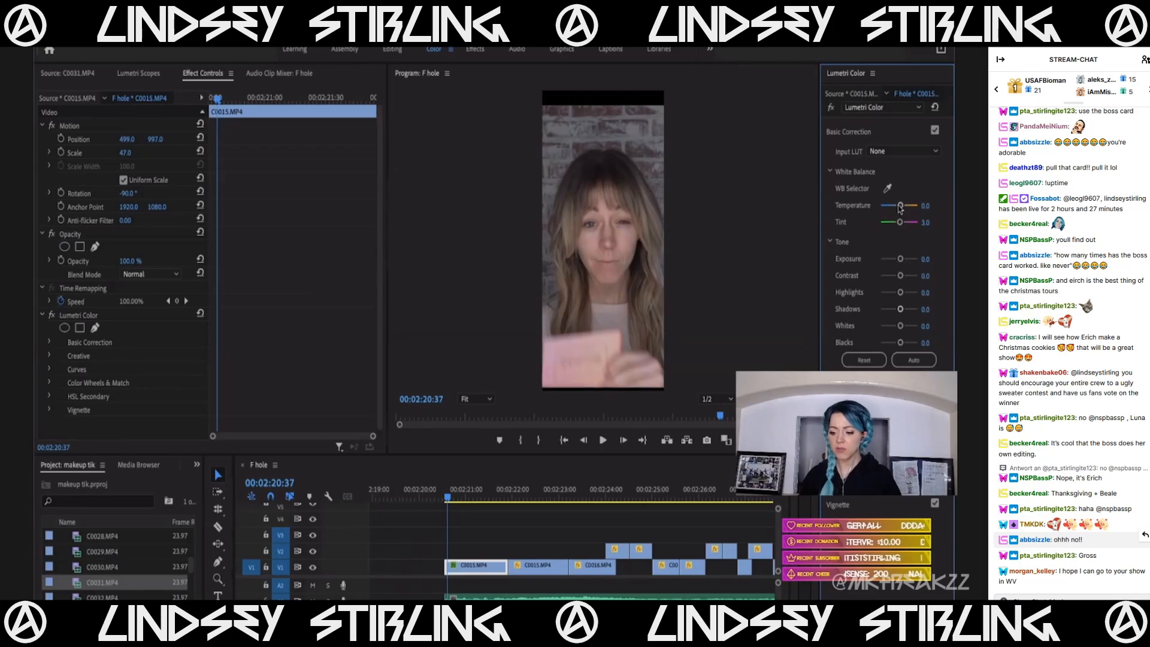
{"action": "left_click", "coordinate": [925, 222]}
{"action": "type", "text": "-2"}
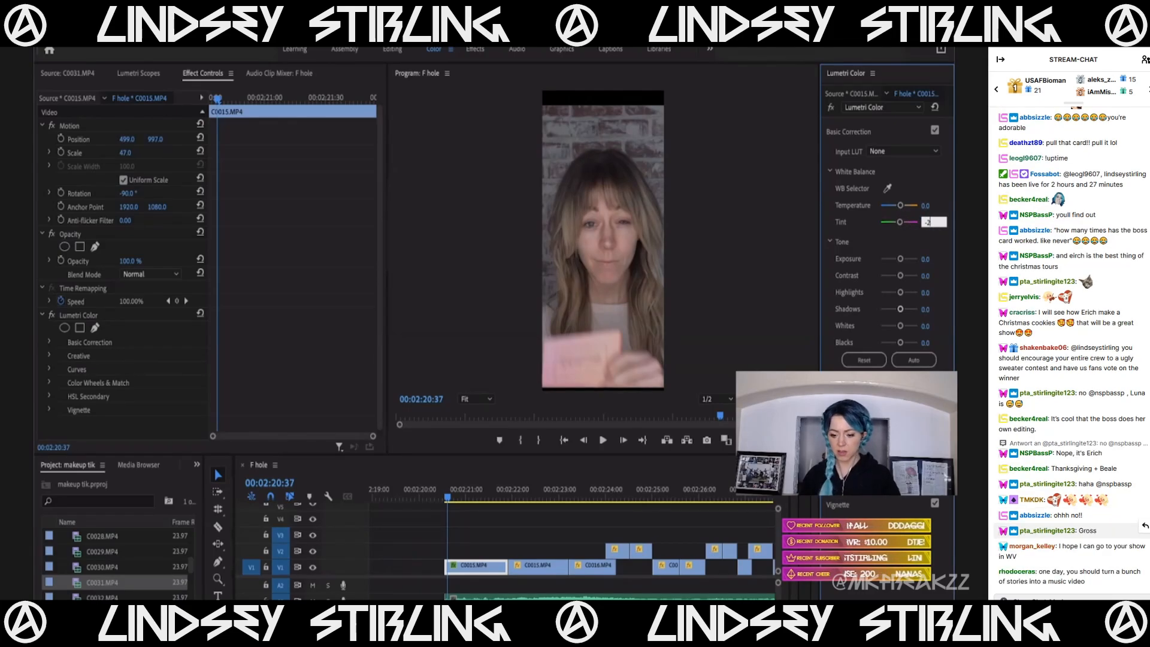
{"action": "key", "text": "Return"}
Set the Lumetri temperature of the first C0015 clip to 6.
{"action": "left_click", "coordinate": [926, 206]}
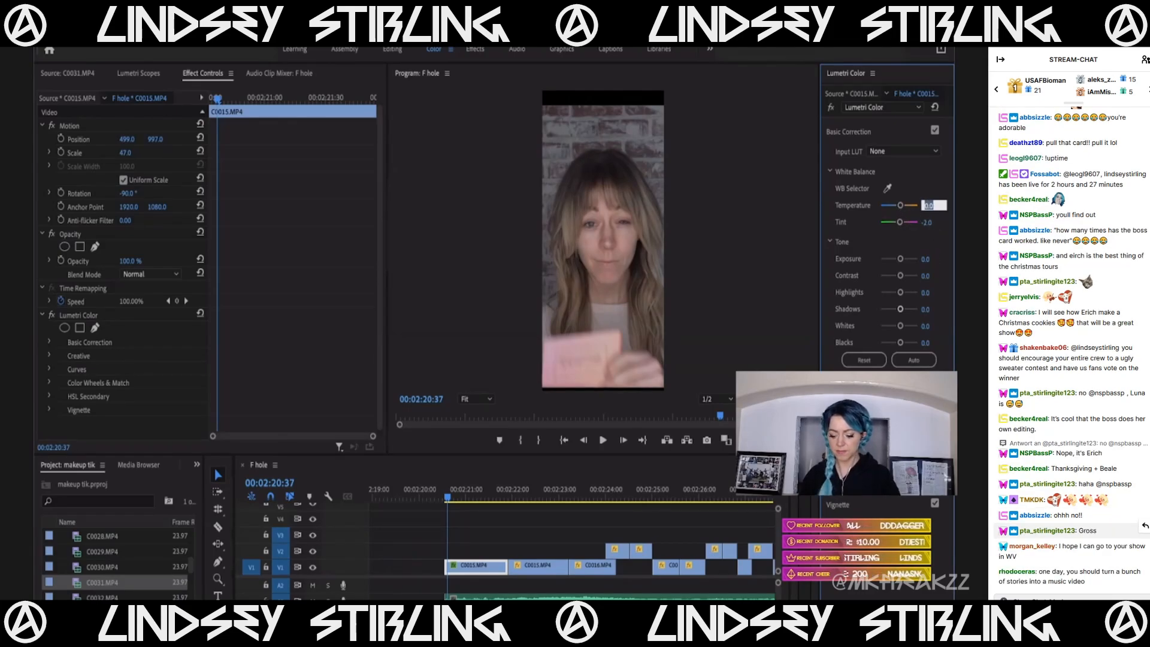
{"action": "key", "text": "Return"}
{"action": "left_click", "coordinate": [932, 206]}
{"action": "type", "text": "4"}
{"action": "key", "text": "Return"}
{"action": "left_click", "coordinate": [926, 206]}
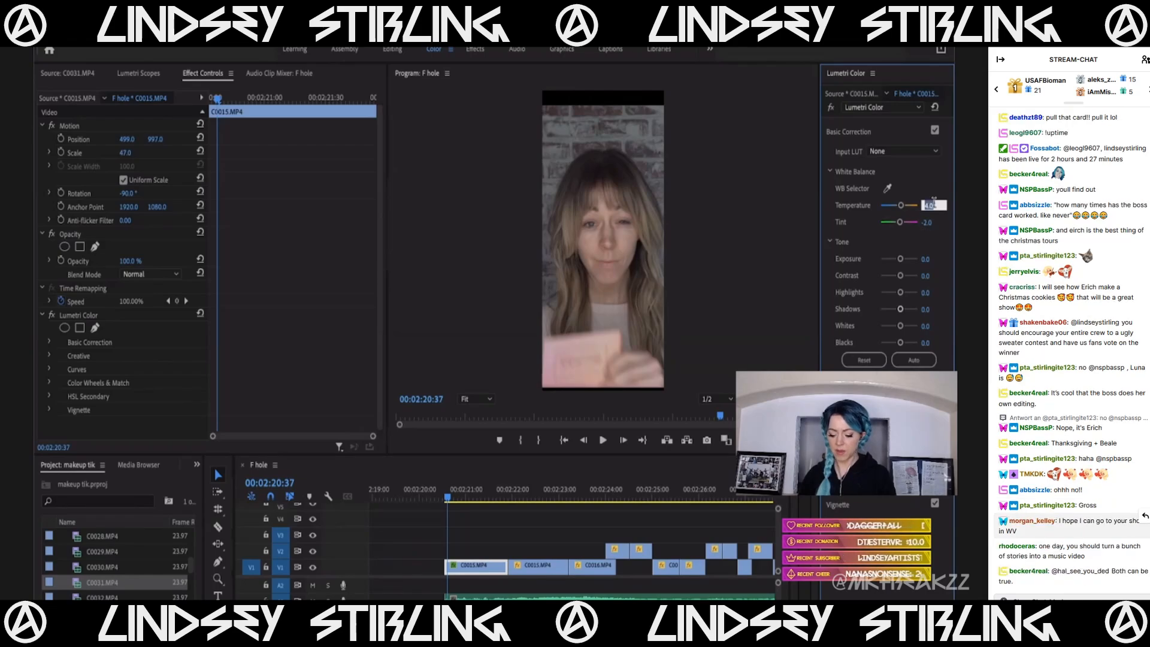
{"action": "key", "text": "Return"}
Set the C0015 clip's blacks to about -9.1 and whites to about 15.2, and play back the correction.
{"action": "left_click_drag", "start_coordinate": [455, 490], "coordinate": [493, 496]}
{"action": "left_click", "coordinate": [484, 569]}
{"action": "left_click", "coordinate": [925, 378]}
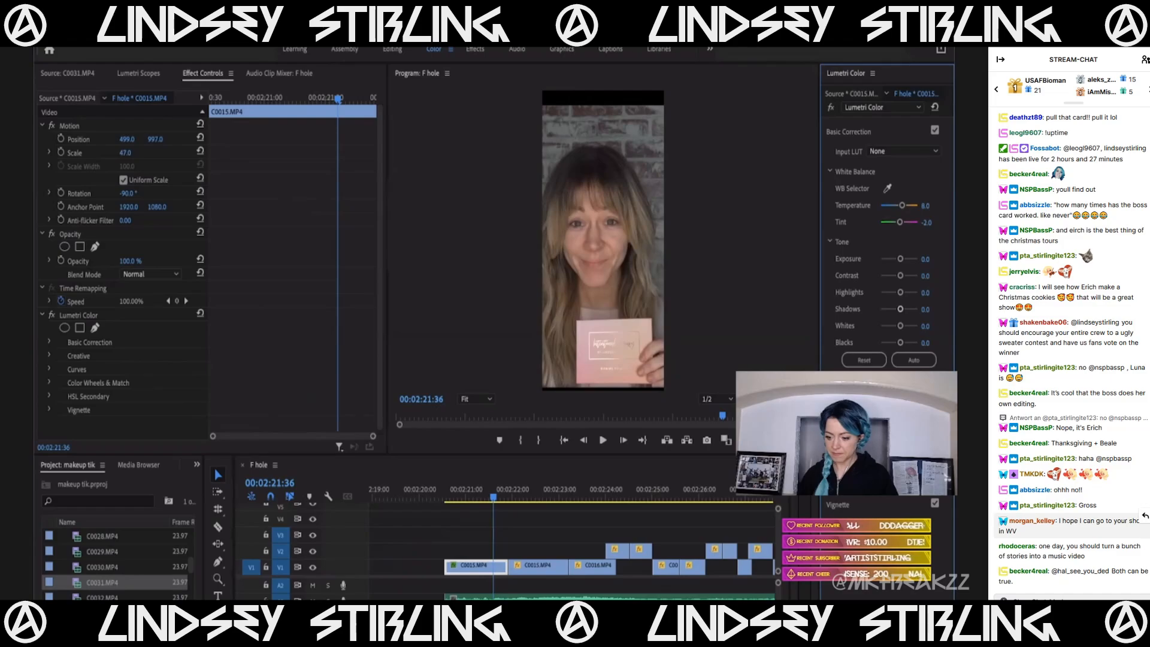
{"action": "left_click_drag", "start_coordinate": [901, 345], "coordinate": [898, 346]}
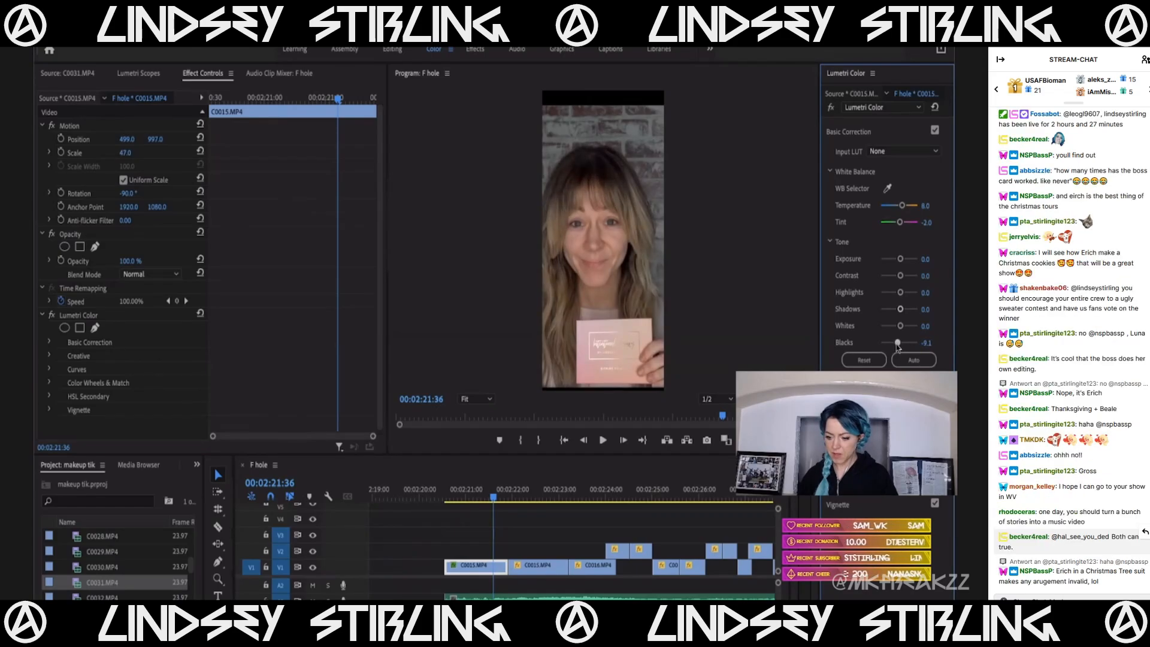
{"action": "left_click_drag", "start_coordinate": [901, 327], "coordinate": [902, 327]}
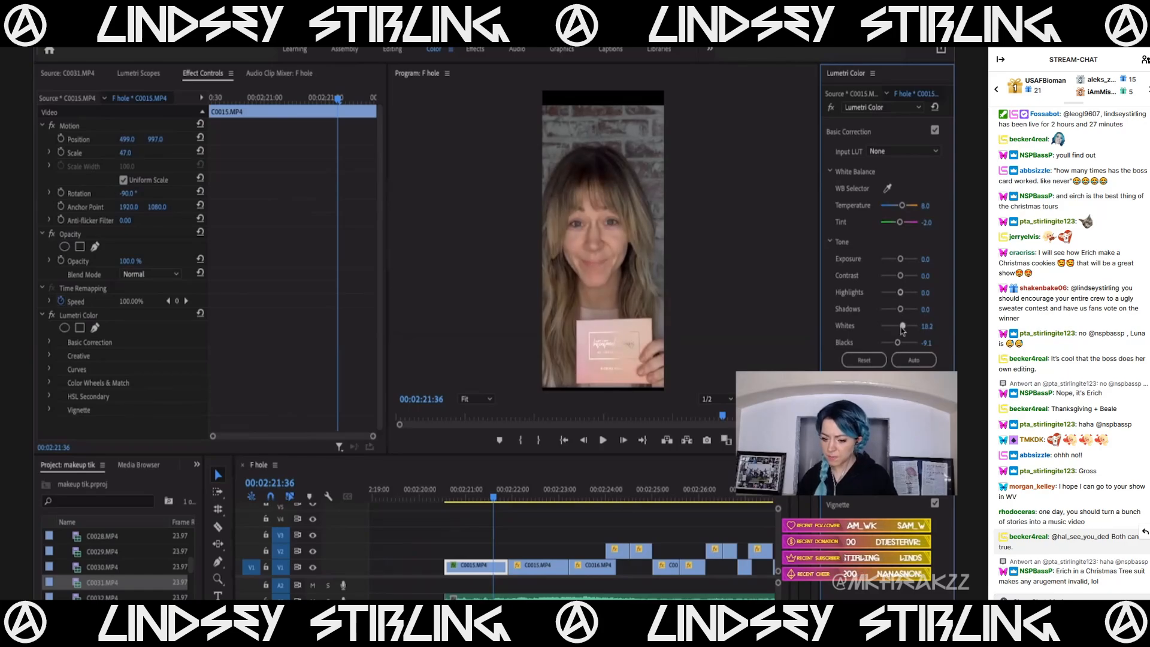
{"action": "key", "text": "space"}
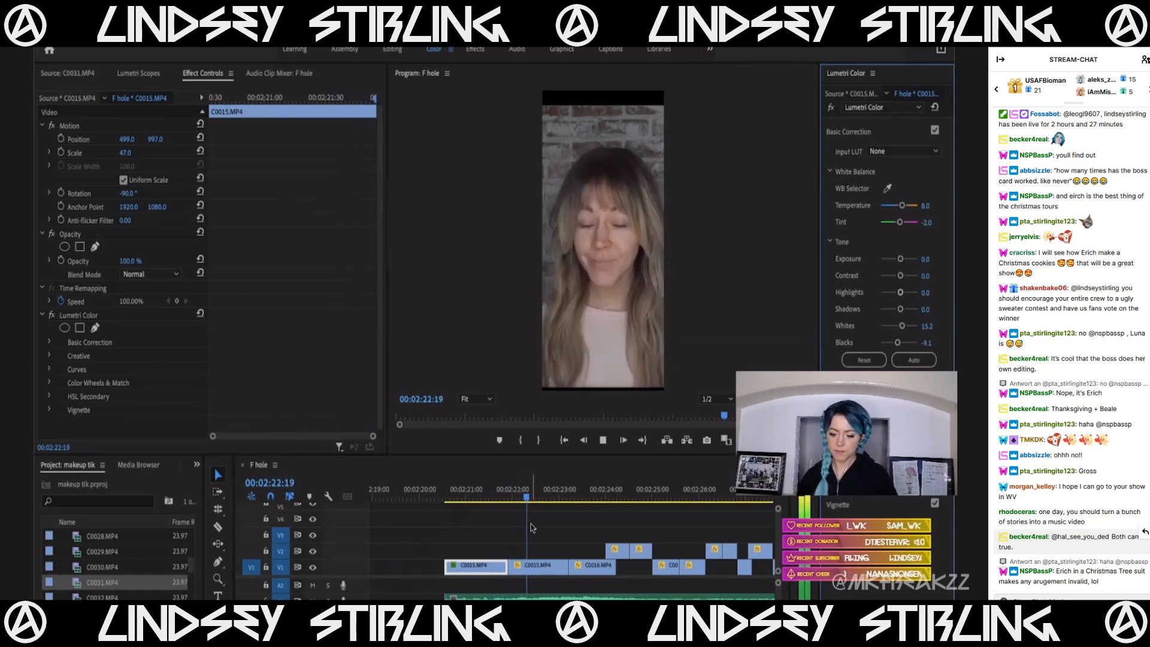
{"action": "key", "text": "space"}
{"action": "left_click", "coordinate": [472, 495]}
{"action": "left_click_drag", "start_coordinate": [471, 496], "coordinate": [470, 497]}
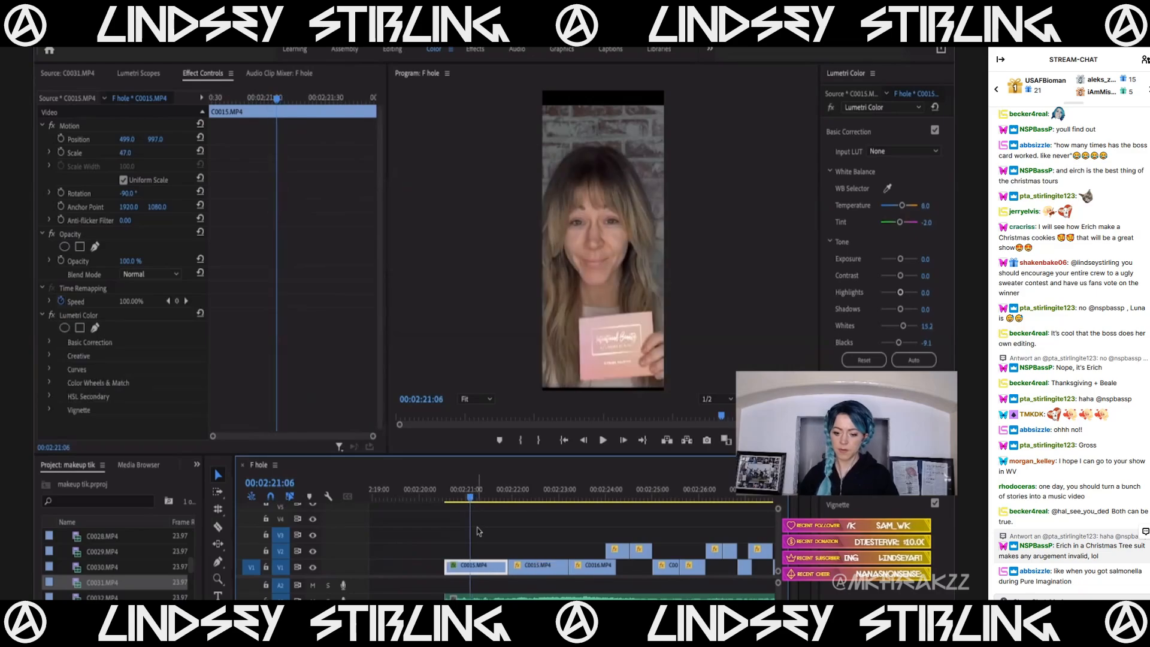
Copy the first C0015 clip's Lumetri Color effect to the following V1 and V2 clips up to about 00:02:27, and play them.
{"action": "left_click", "coordinate": [54, 319]}
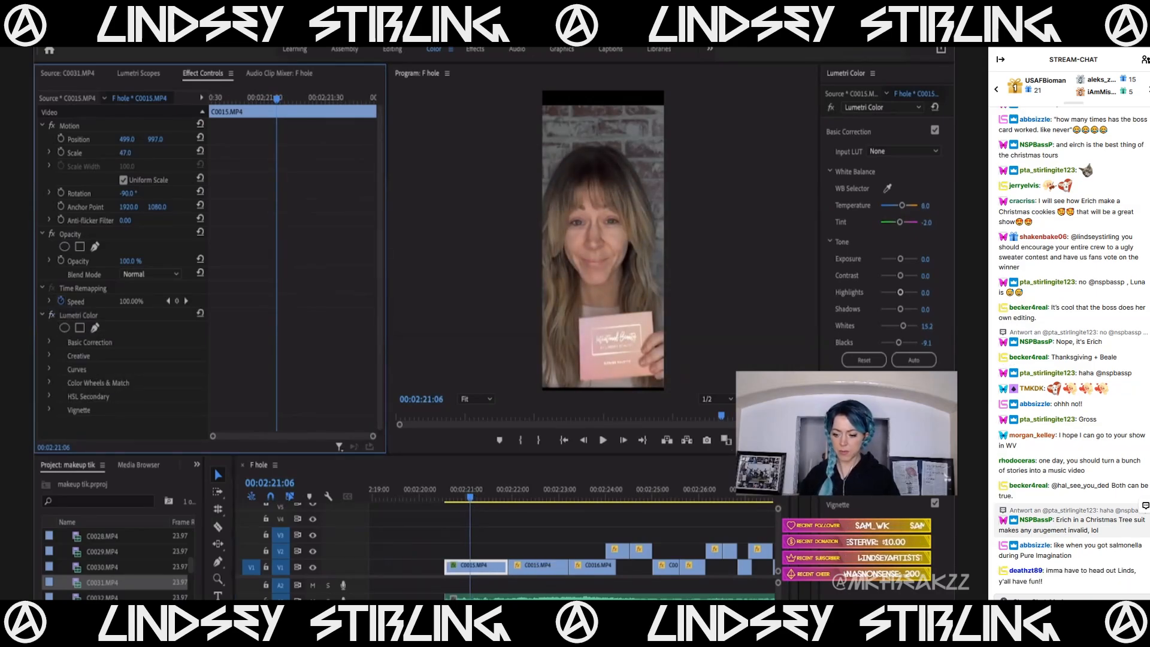
{"action": "left_click", "coordinate": [933, 368]}
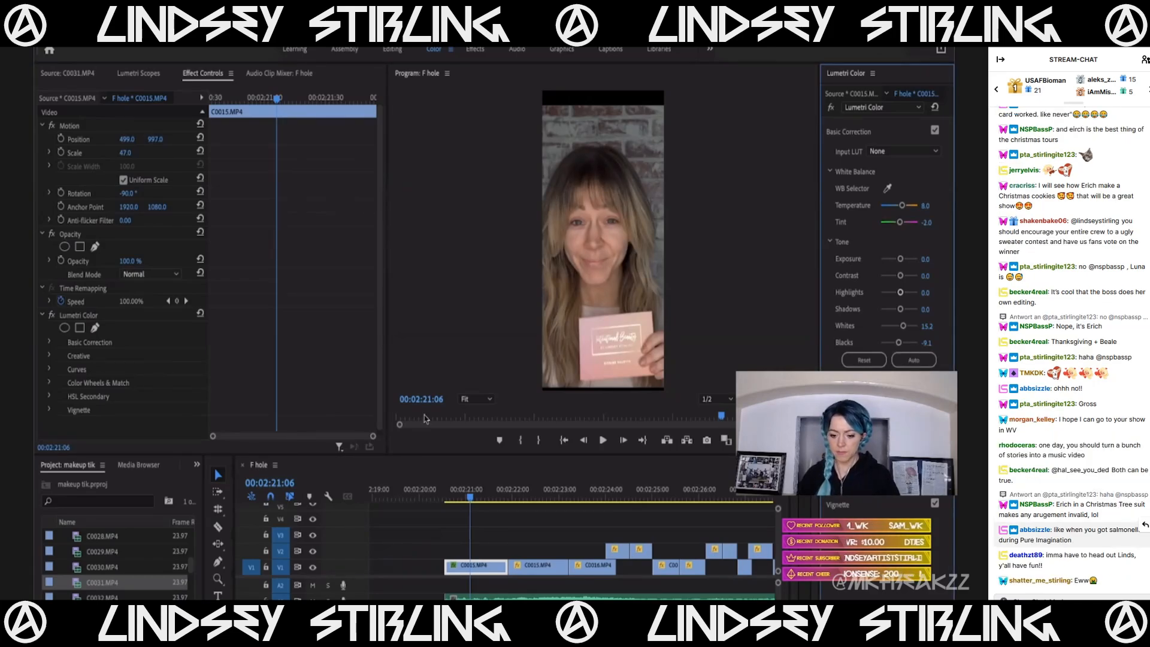
{"action": "left_click", "coordinate": [72, 318]}
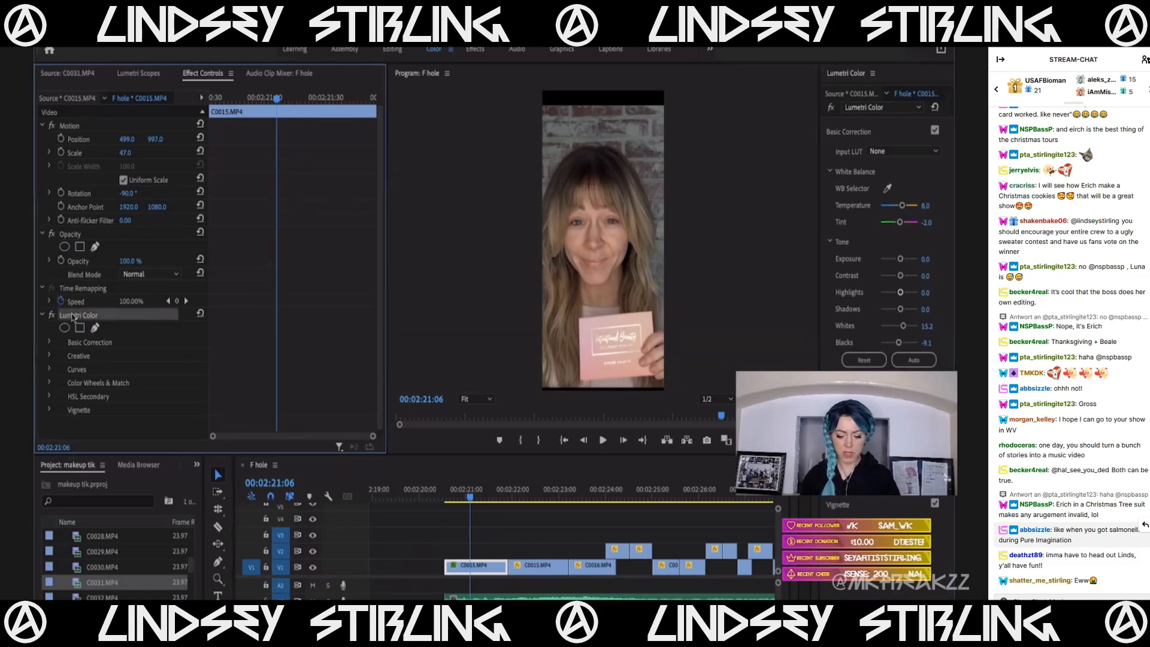
{"action": "left_click_drag", "start_coordinate": [531, 519], "coordinate": [756, 578]}
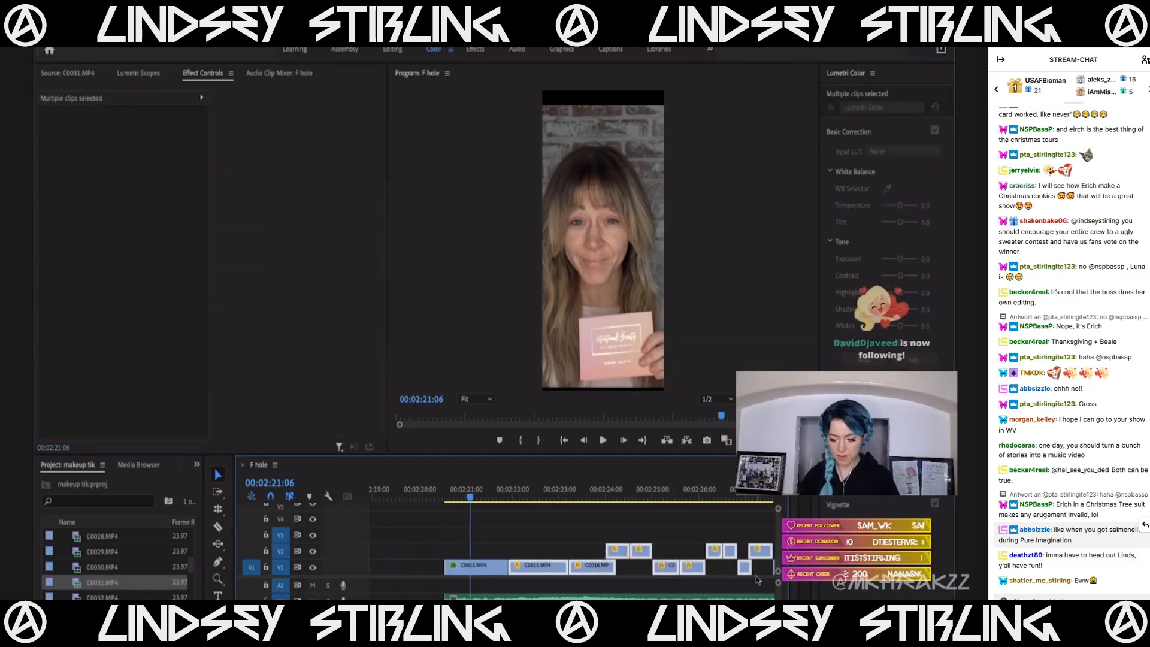
{"action": "key", "text": "space"}
{"action": "key", "text": "minus"}
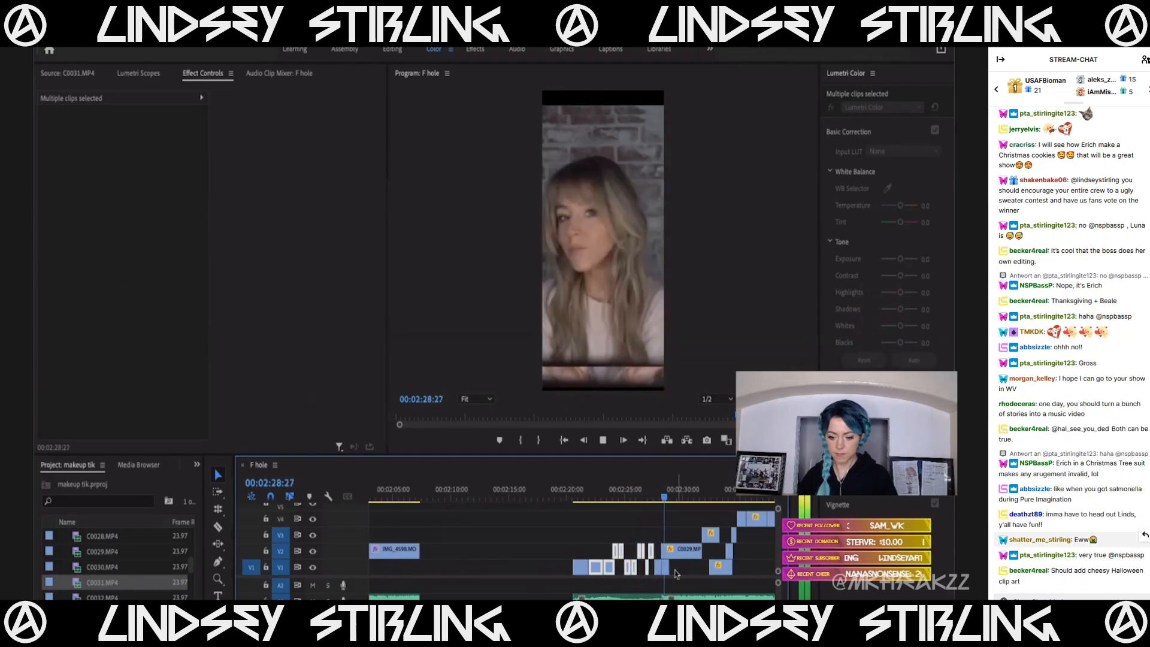
{"action": "key", "text": "space"}
Paste the Lumetri Color effect onto the two V1 clips and the V2 C0029 clip around 00:02:28, and play them.
{"action": "scroll", "coordinate": [675, 574], "scroll_direction": "up", "scroll_amount": 5}
{"action": "left_click", "coordinate": [606, 492]}
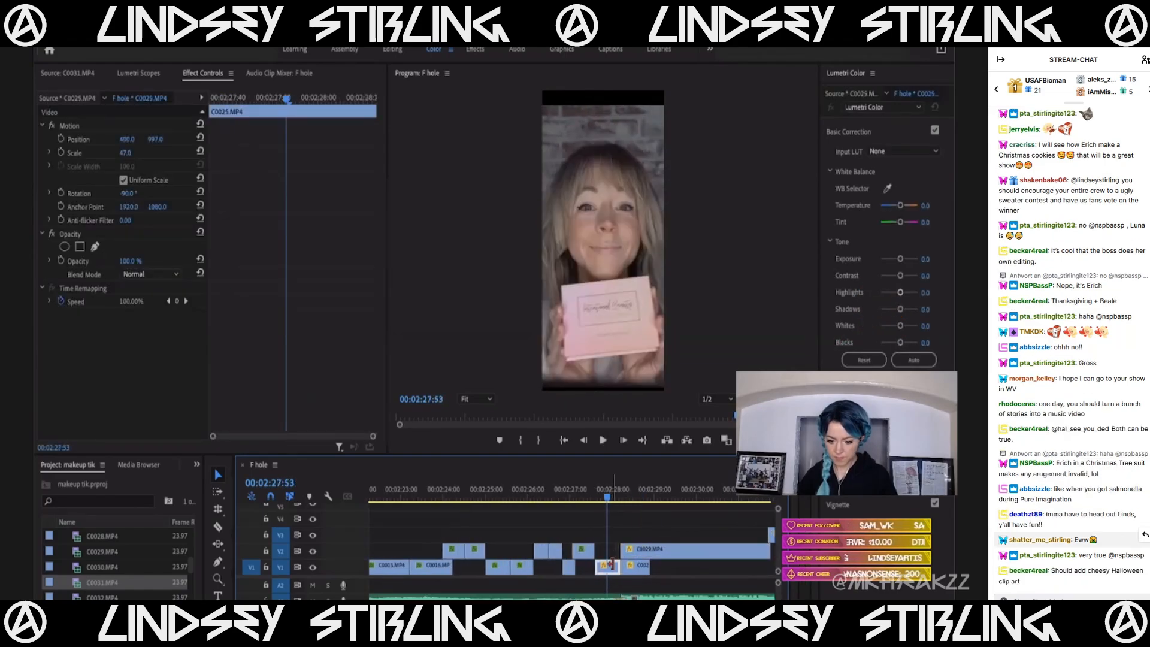
{"action": "scroll", "coordinate": [609, 548], "scroll_direction": "up", "scroll_amount": 5}
{"action": "left_click_drag", "start_coordinate": [601, 526], "coordinate": [705, 572]}
{"action": "scroll", "coordinate": [713, 575], "scroll_direction": "down", "scroll_amount": 5}
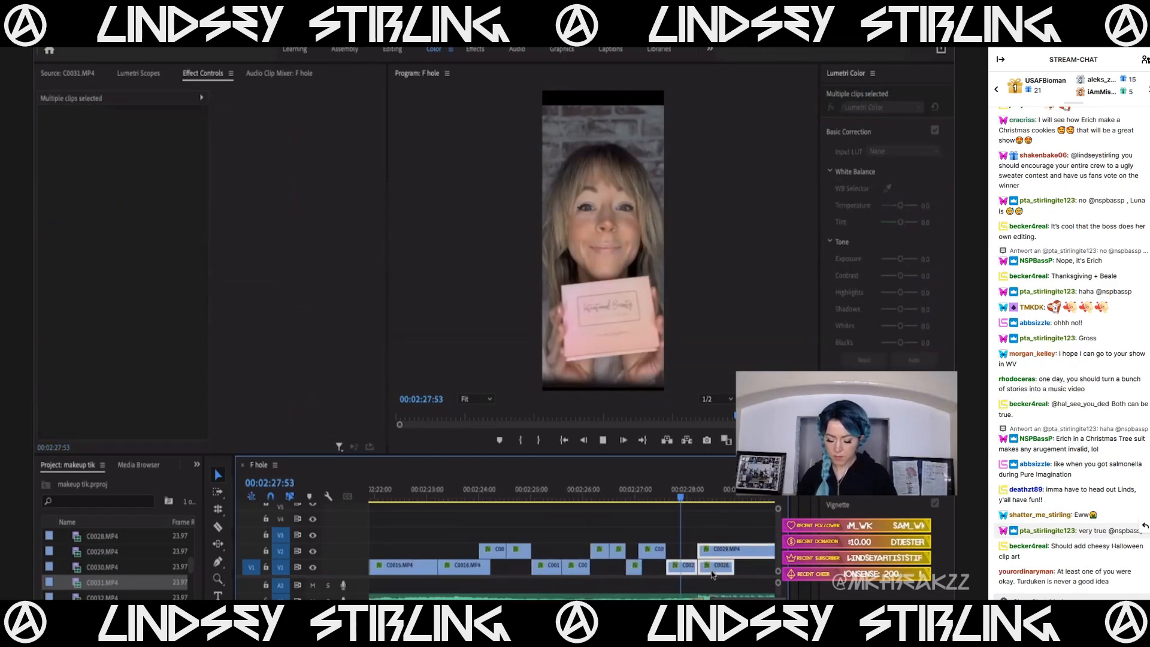
{"action": "key", "text": "space"}
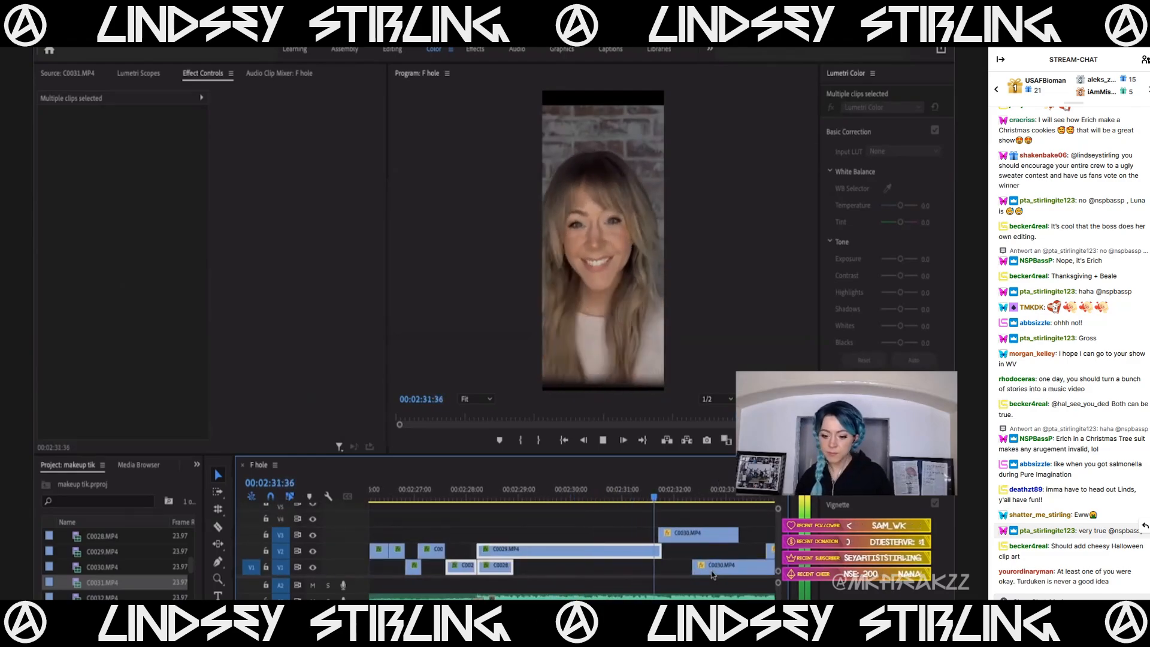
Paste the Lumetri Color effect onto the V3 C0030 clip at 00:02:32:17.
{"action": "left_click", "coordinate": [713, 535]}
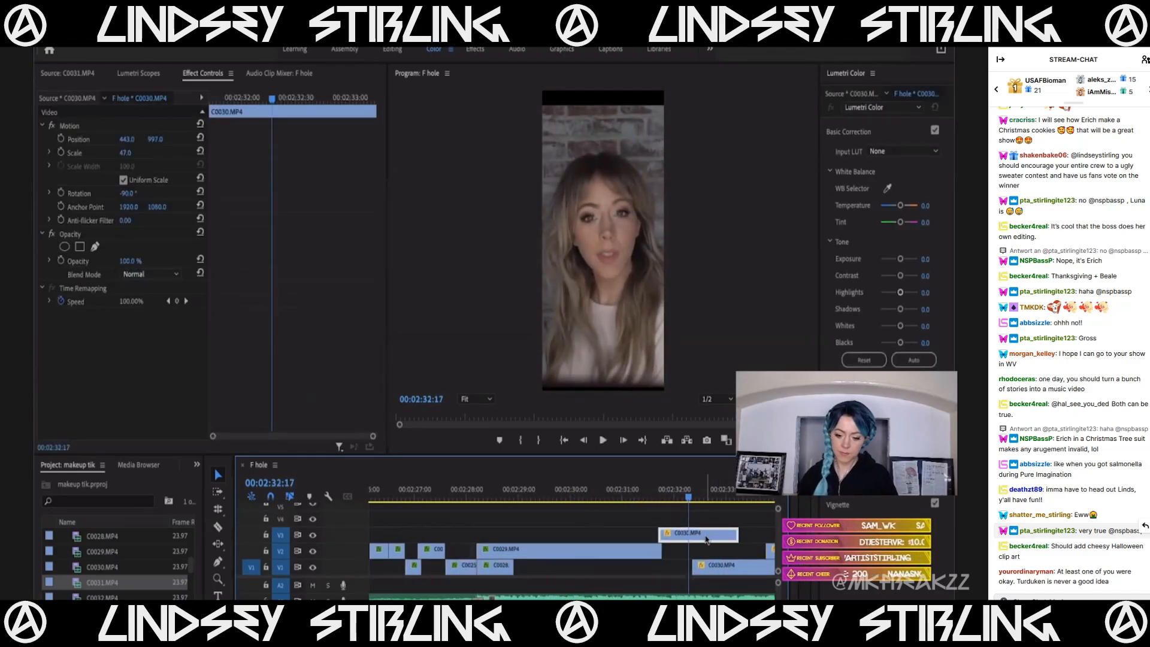
{"action": "key", "text": "super+v"}
{"action": "scroll", "coordinate": [706, 542], "scroll_direction": "down", "scroll_amount": 5}
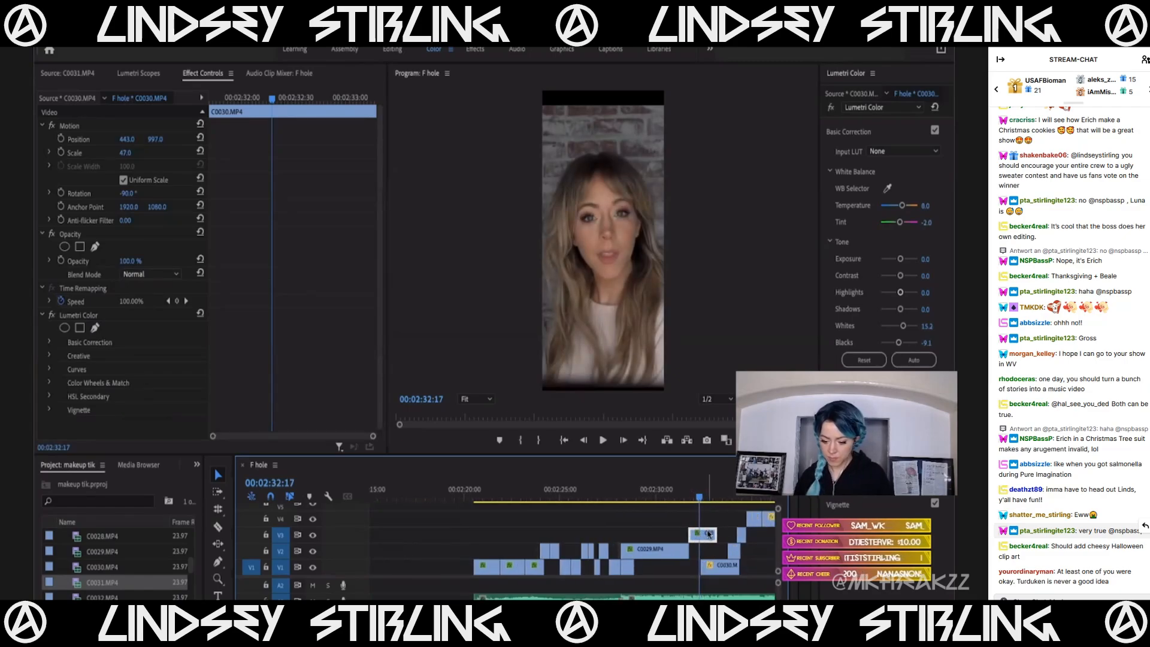
Brighten the V2 C0029 clip at 00:02:29:45 by setting its Lumetri exposure to 0.3.
{"action": "left_click", "coordinate": [655, 491]}
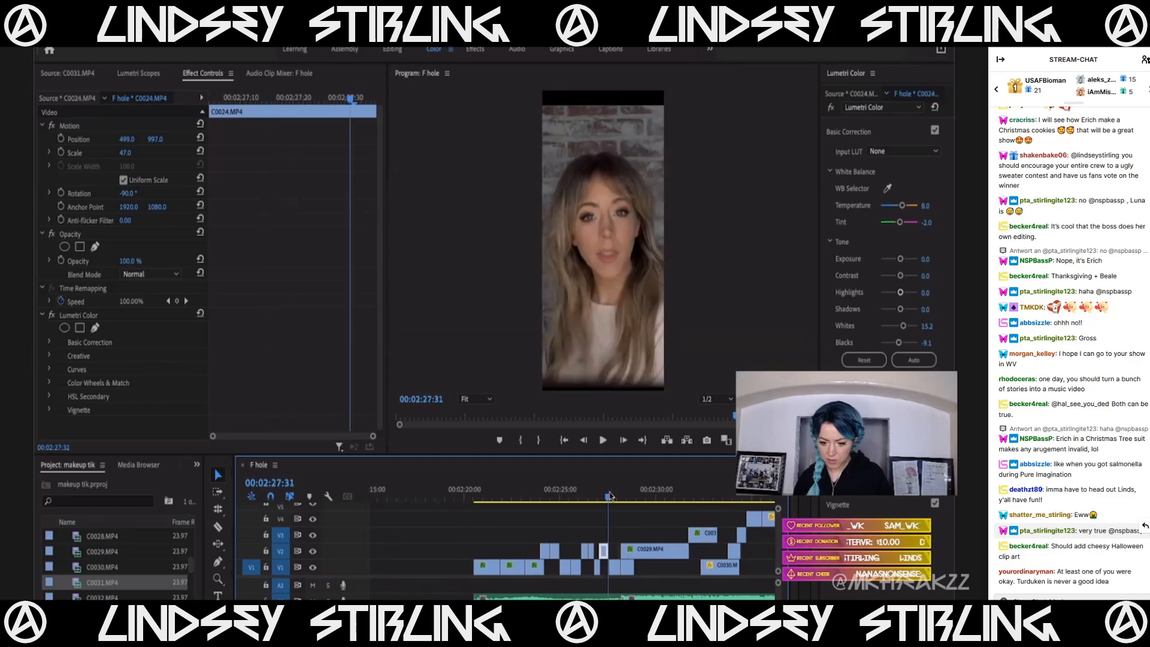
{"action": "left_click_drag", "start_coordinate": [612, 500], "coordinate": [652, 535]}
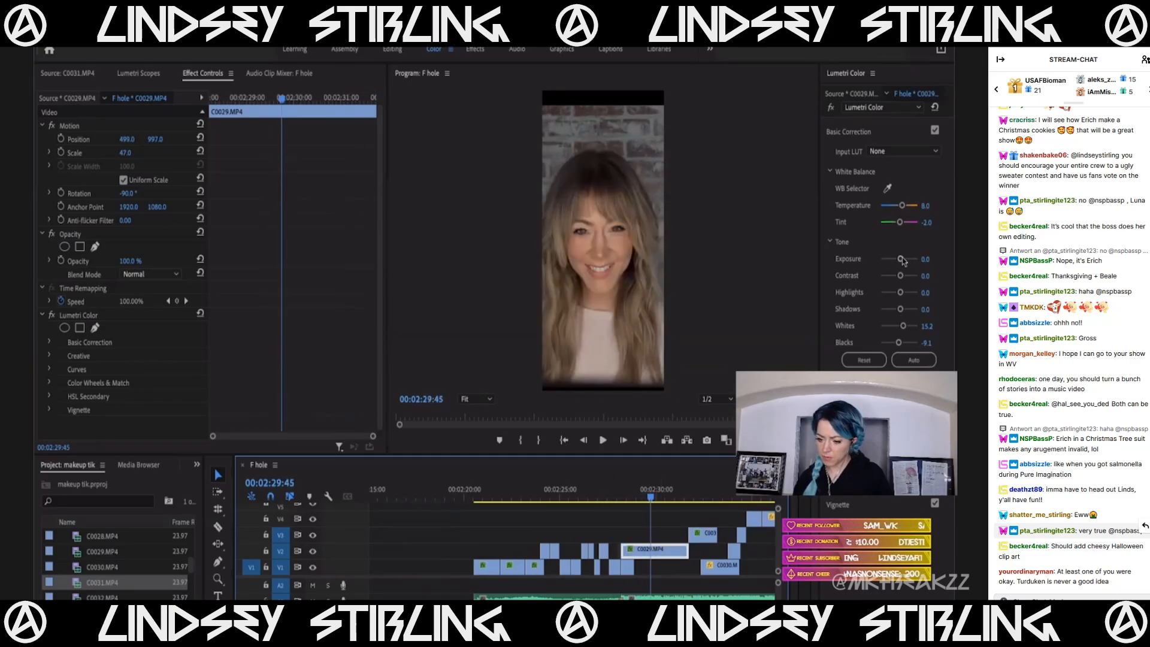
{"action": "left_click", "coordinate": [923, 260]}
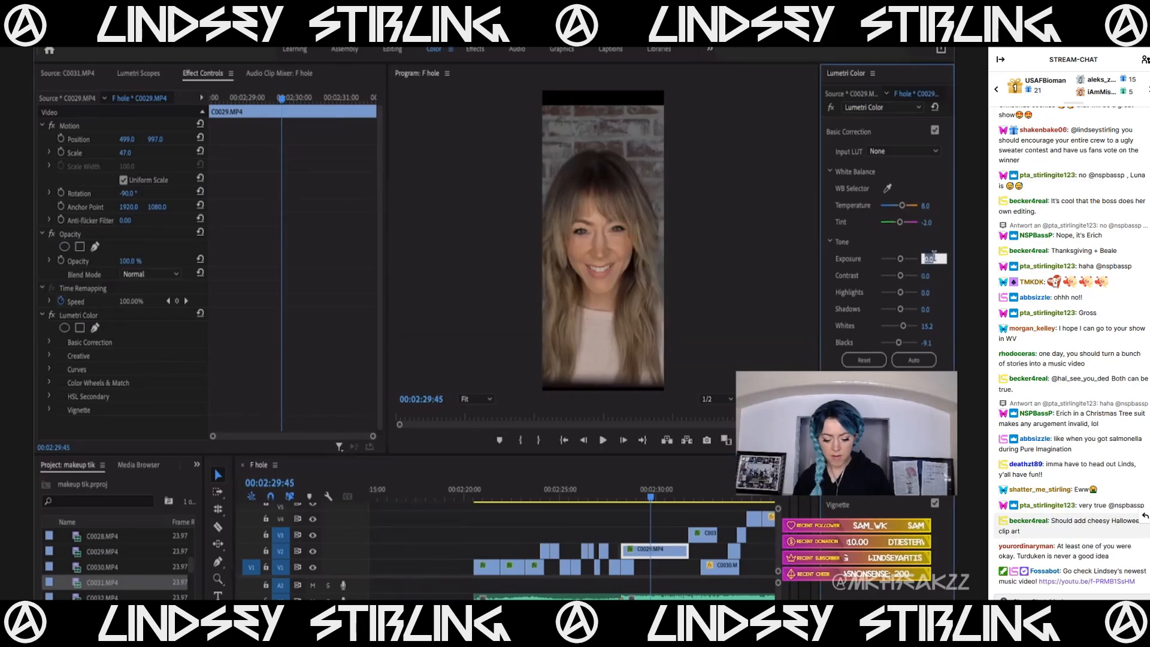
{"action": "type", "text": "1"}
{"action": "key", "text": "Return"}
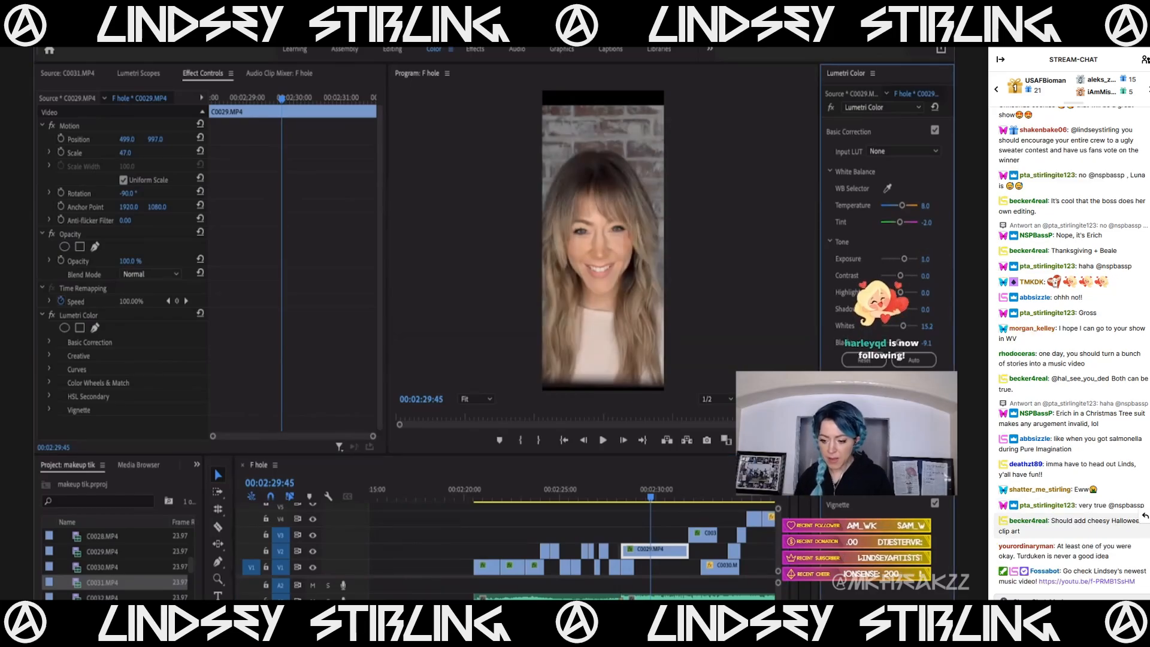
{"action": "left_click", "coordinate": [925, 258]}
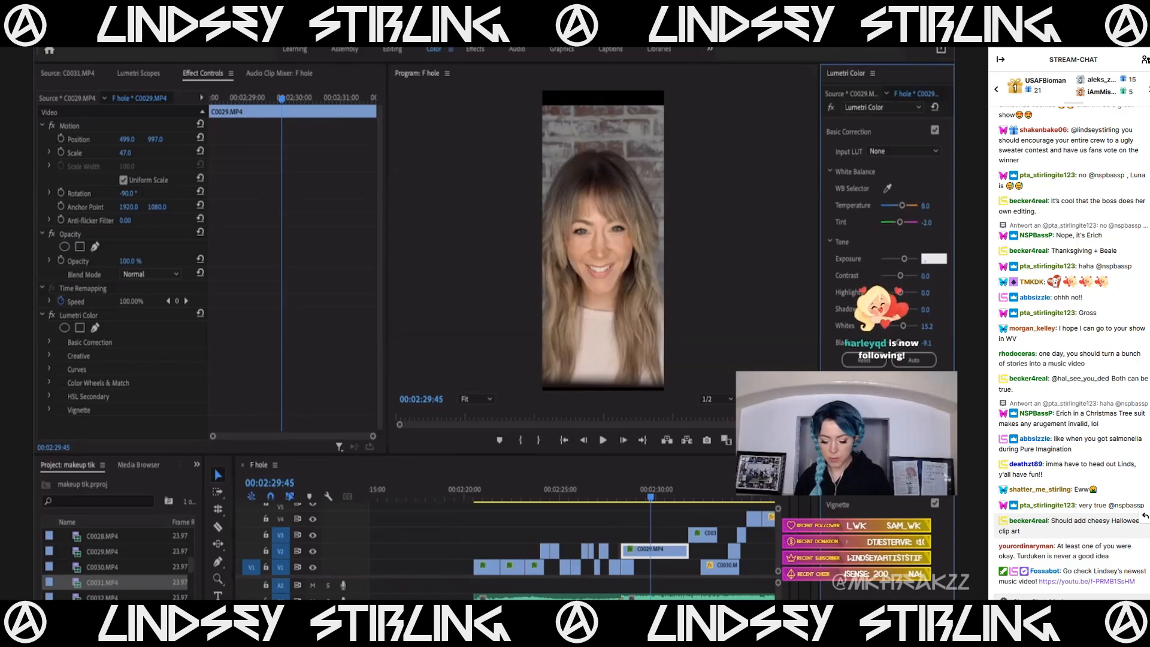
{"action": "key", "text": "Return"}
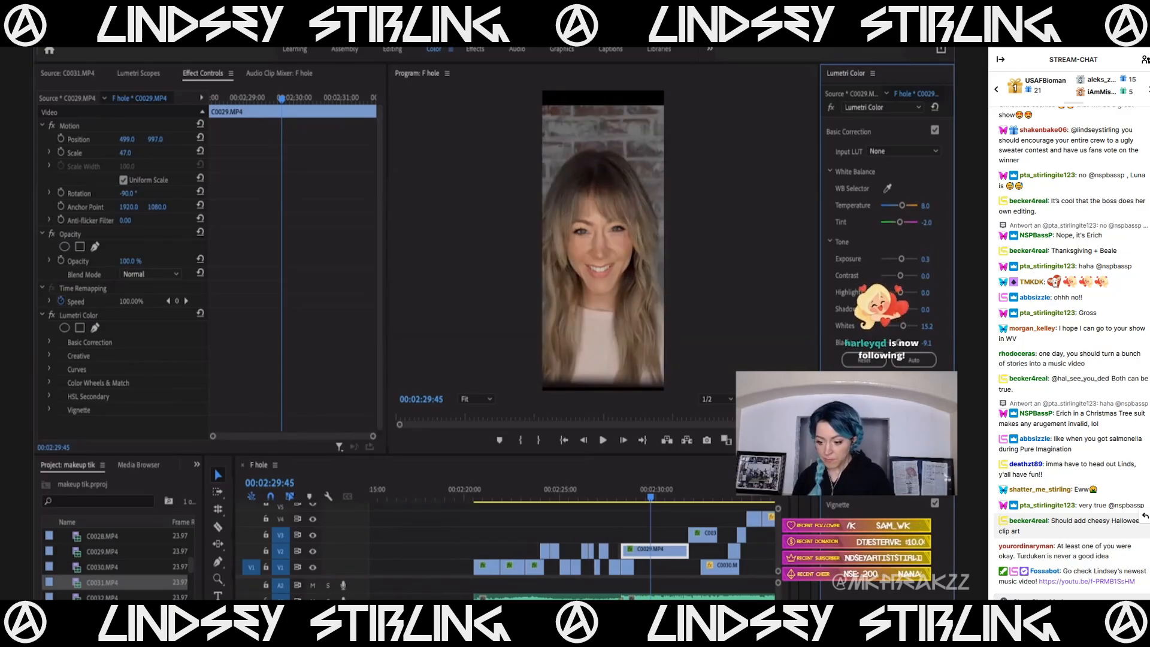
Set the Lumetri exposure of the V3 C0030 clip at 00:02:32:14 to 0.3.
{"action": "left_click_drag", "start_coordinate": [646, 489], "coordinate": [699, 497]}
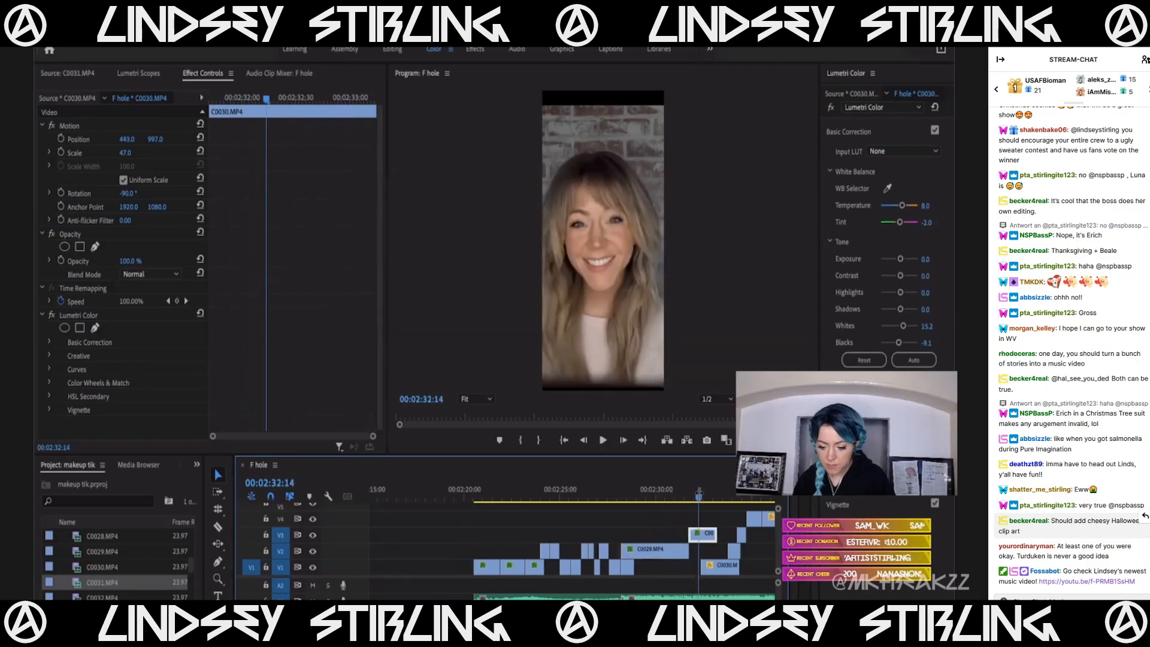
{"action": "left_click", "coordinate": [925, 261]}
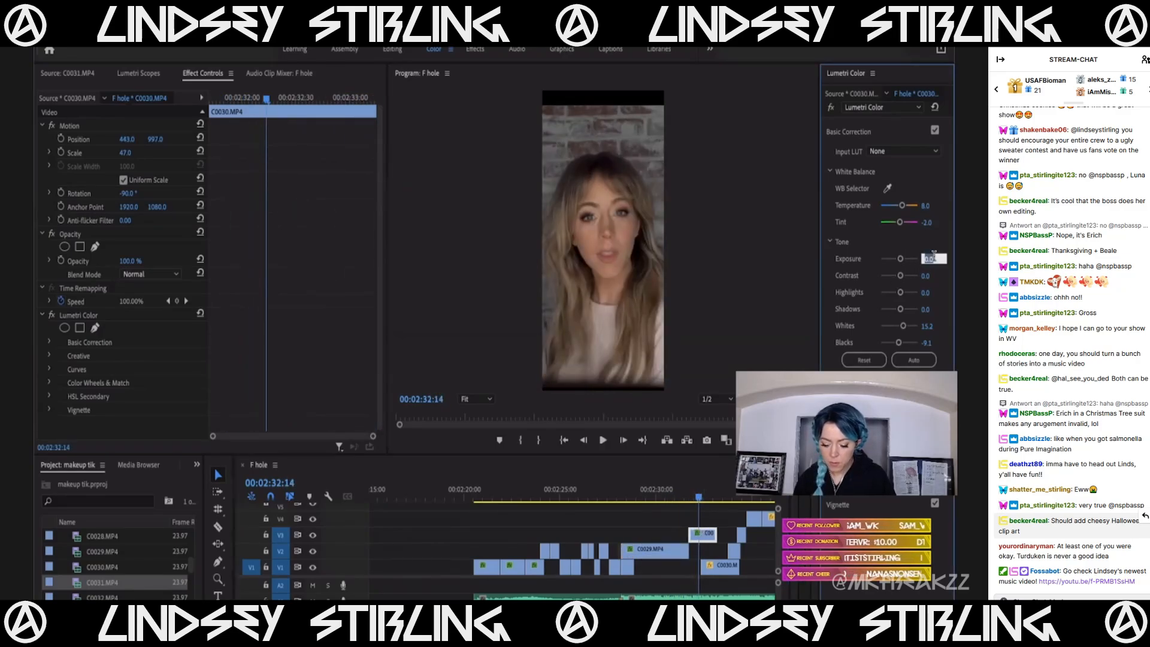
{"action": "type", "text": "0.3"}
{"action": "key", "text": "Return"}
Copy the Motion settings of the V3 C0030 clip to the V1 C0030 clip and the following V2–V4 clips.
{"action": "left_click", "coordinate": [717, 497]}
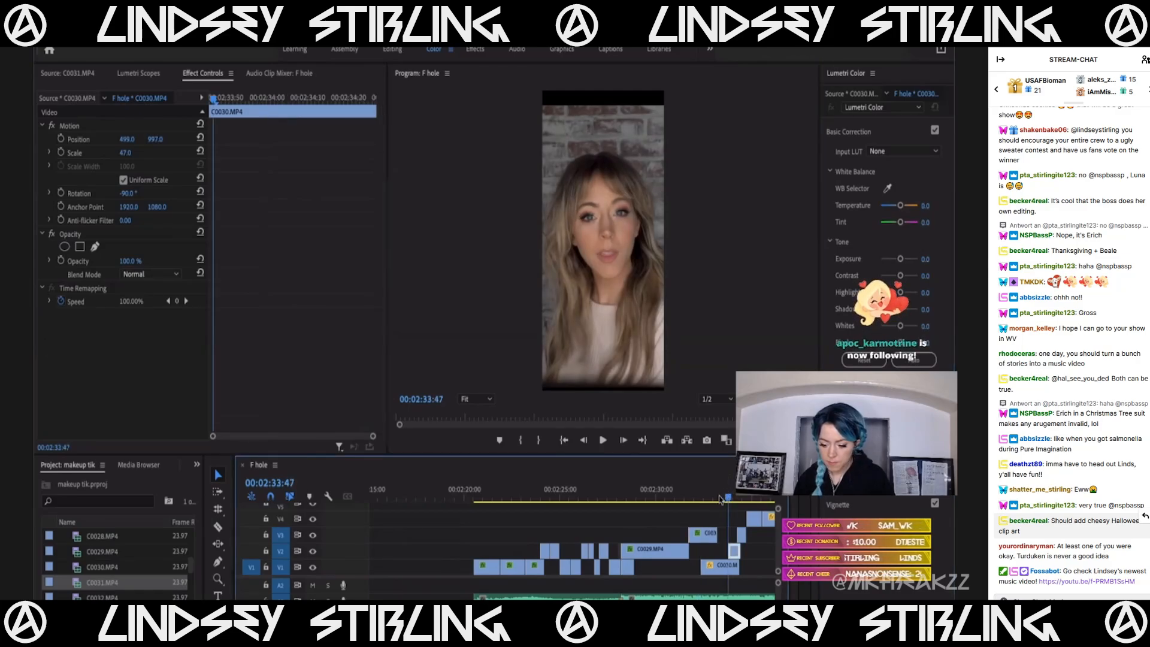
{"action": "left_click", "coordinate": [69, 126]}
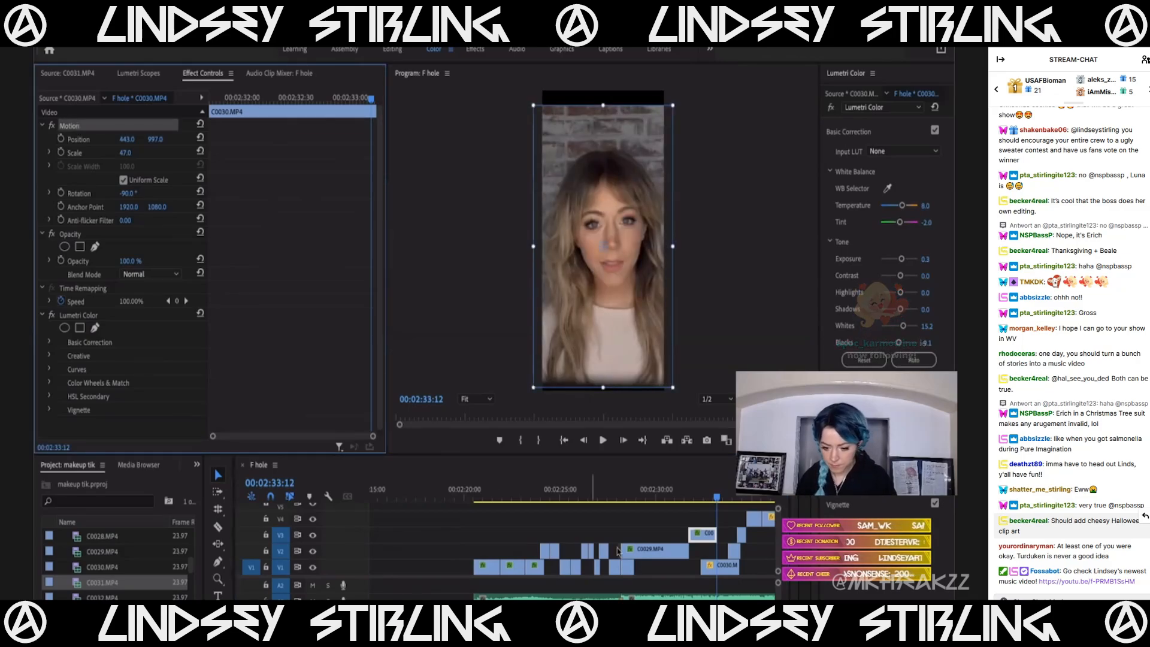
{"action": "key", "text": "equal"}
{"action": "left_click", "coordinate": [733, 569]}
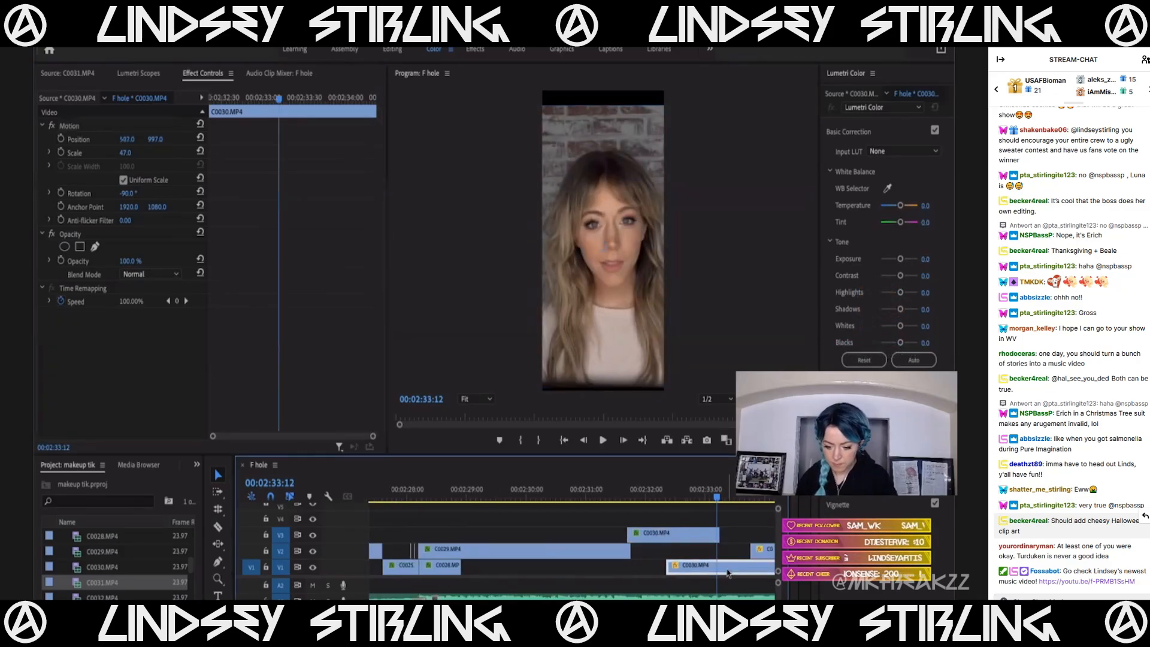
{"action": "key", "text": "minus"}
{"action": "key", "text": "minus"}
{"action": "key", "text": "minus"}
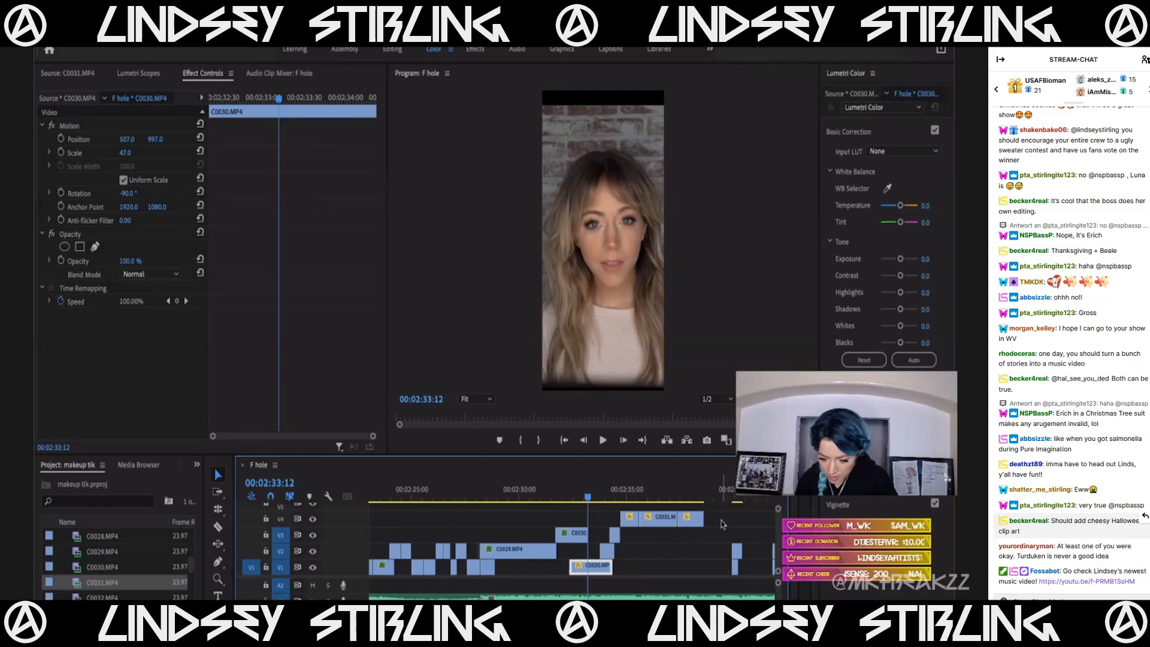
{"action": "left_click_drag", "start_coordinate": [721, 524], "coordinate": [596, 575]}
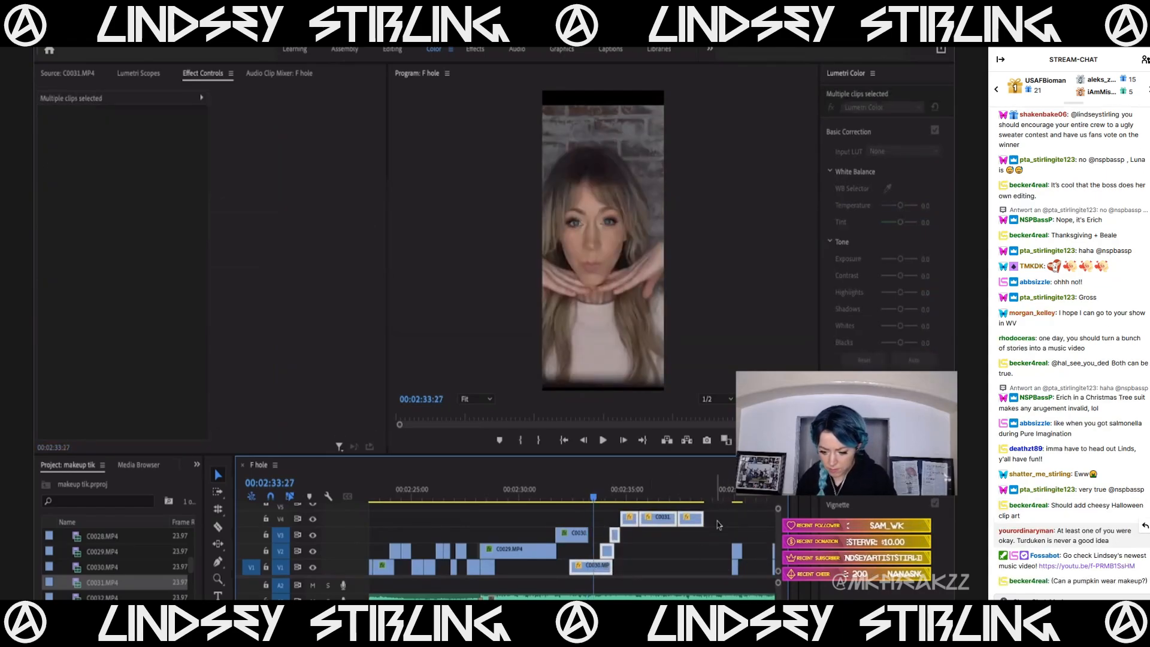
{"action": "left_click_drag", "start_coordinate": [731, 519], "coordinate": [592, 571]}
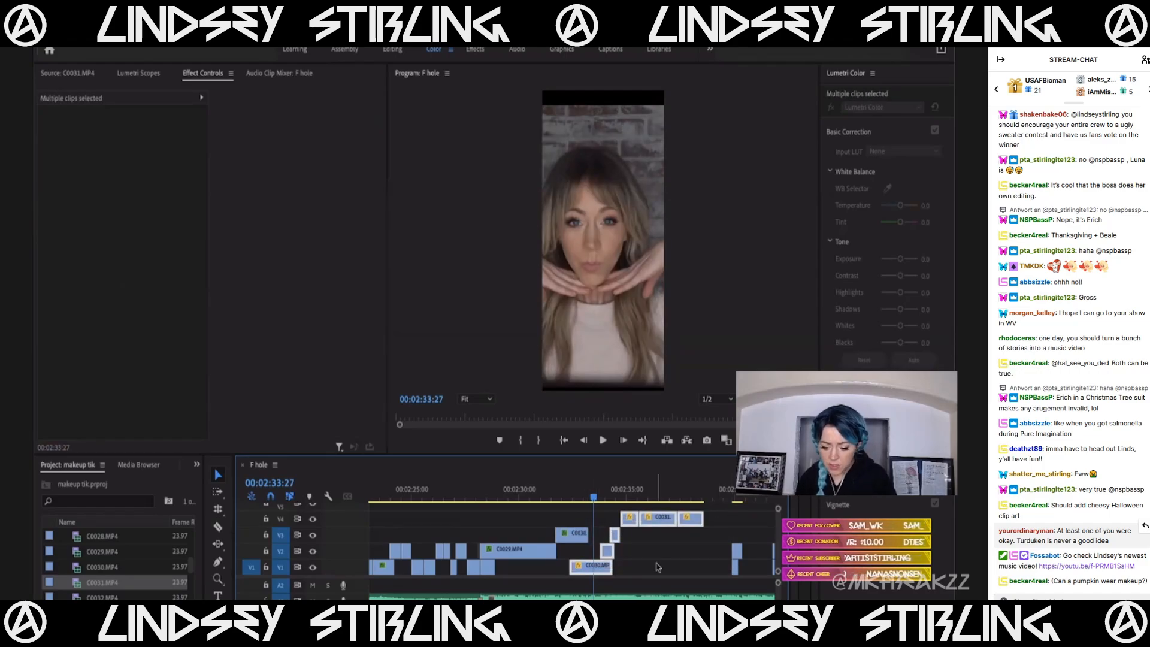
{"action": "left_click", "coordinate": [595, 572]}
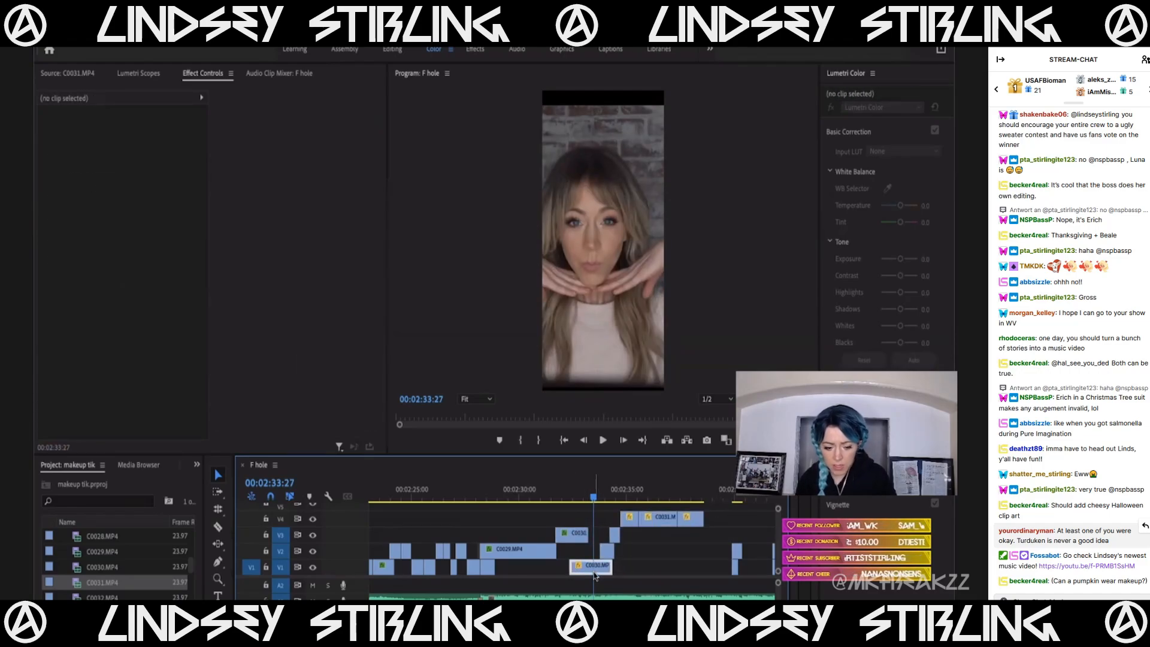
Copy the V3 C0030 clip's Lumetri Color effect onto the V1 C0030 clip and the following V2–V4 clips.
{"action": "left_click", "coordinate": [577, 536]}
{"action": "left_click", "coordinate": [80, 316]}
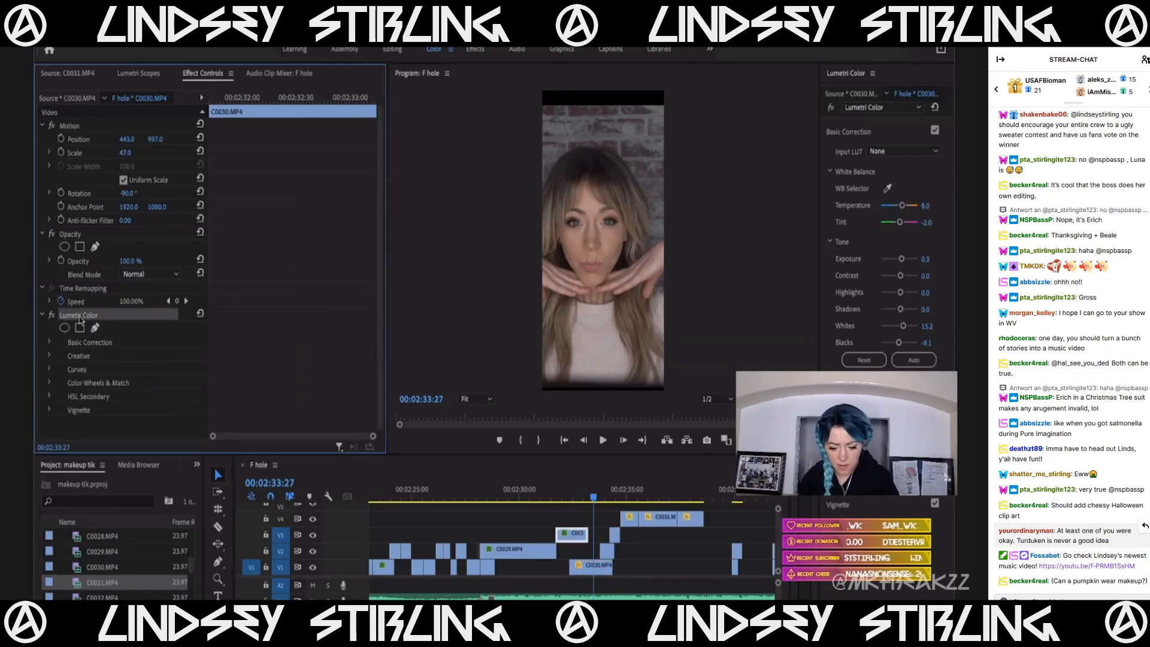
{"action": "left_click", "coordinate": [597, 568]}
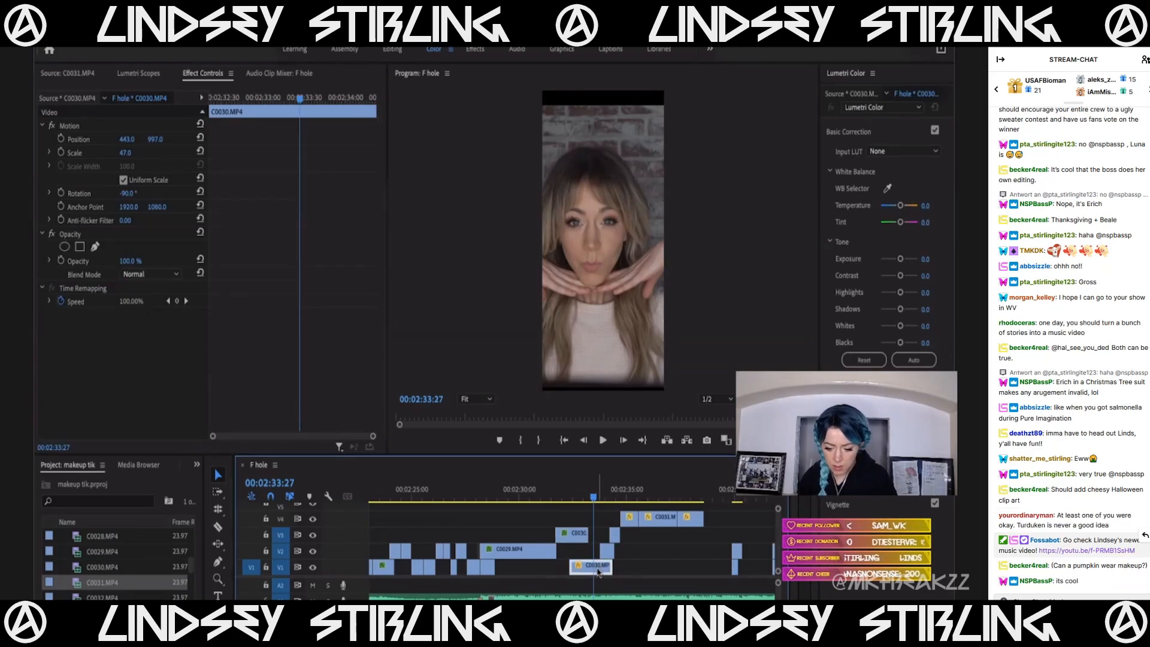
{"action": "left_click_drag", "start_coordinate": [598, 512], "coordinate": [693, 554]}
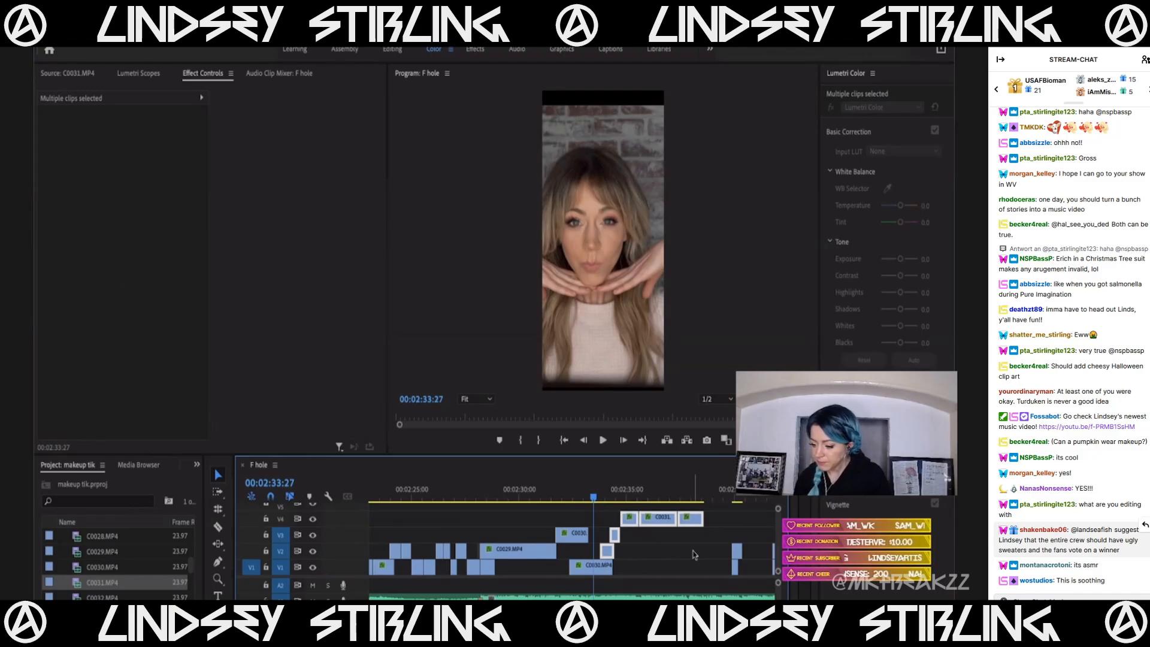
Play the sequence from its first clip through the V2 C0029 clip to review the color matching.
{"action": "scroll", "coordinate": [693, 554], "scroll_direction": "down", "scroll_amount": 3}
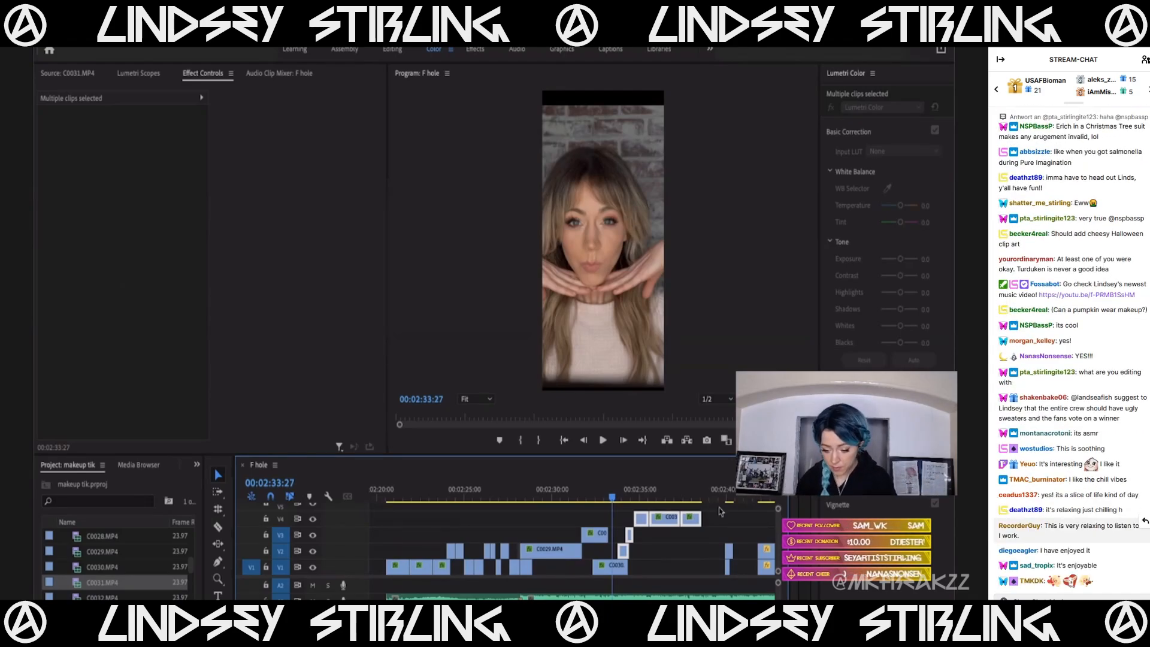
{"action": "scroll", "coordinate": [511, 522], "scroll_direction": "down", "scroll_amount": 3}
{"action": "left_click_drag", "start_coordinate": [458, 494], "coordinate": [449, 494]}
{"action": "key", "text": "space"}
{"action": "scroll", "coordinate": [462, 515], "scroll_direction": "up", "scroll_amount": 3}
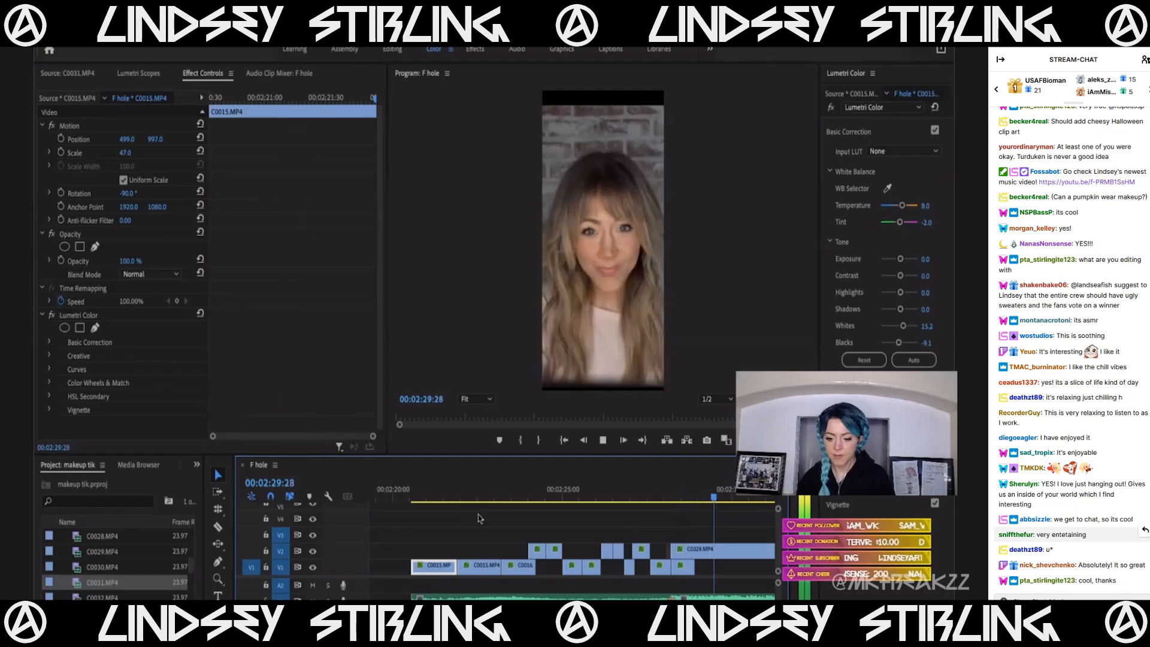
{"action": "key", "text": "minus"}
{"action": "key", "text": "minus"}
{"action": "key", "text": "space"}
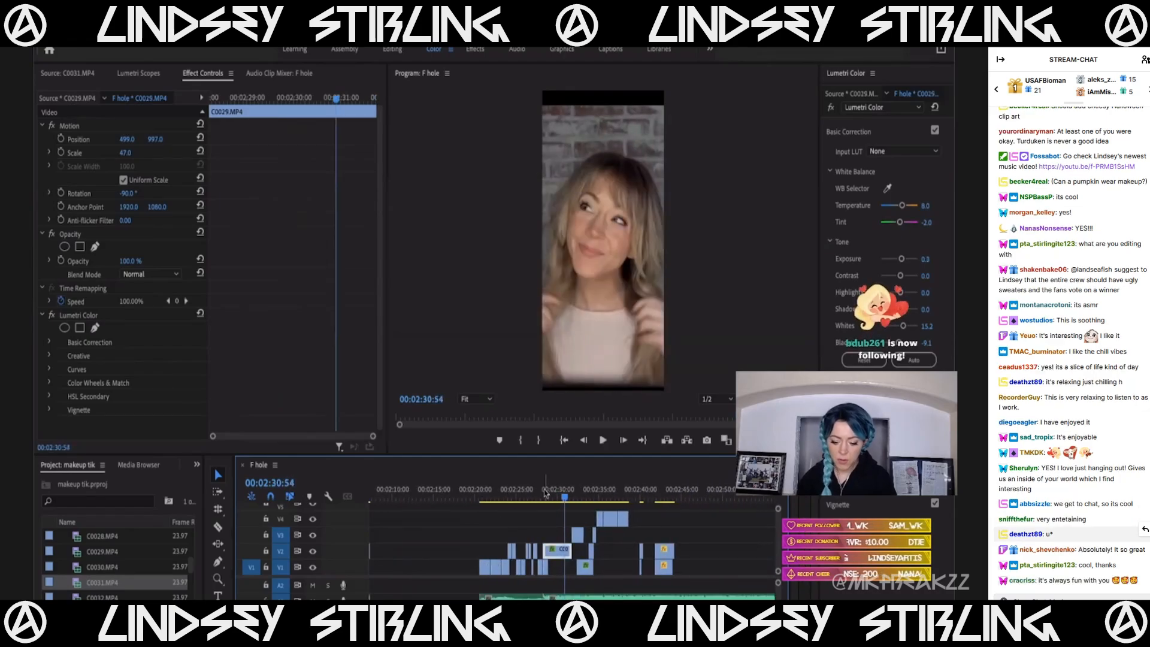
Delete the short V1 clip hidden beneath the start of the V2 C0029 clip, just after 00:02:28.
{"action": "left_click", "coordinate": [544, 490]}
{"action": "key", "text": "equal"}
{"action": "key", "text": "equal"}
{"action": "key", "text": "equal"}
{"action": "left_click", "coordinate": [549, 565]}
{"action": "key", "text": "Delete"}
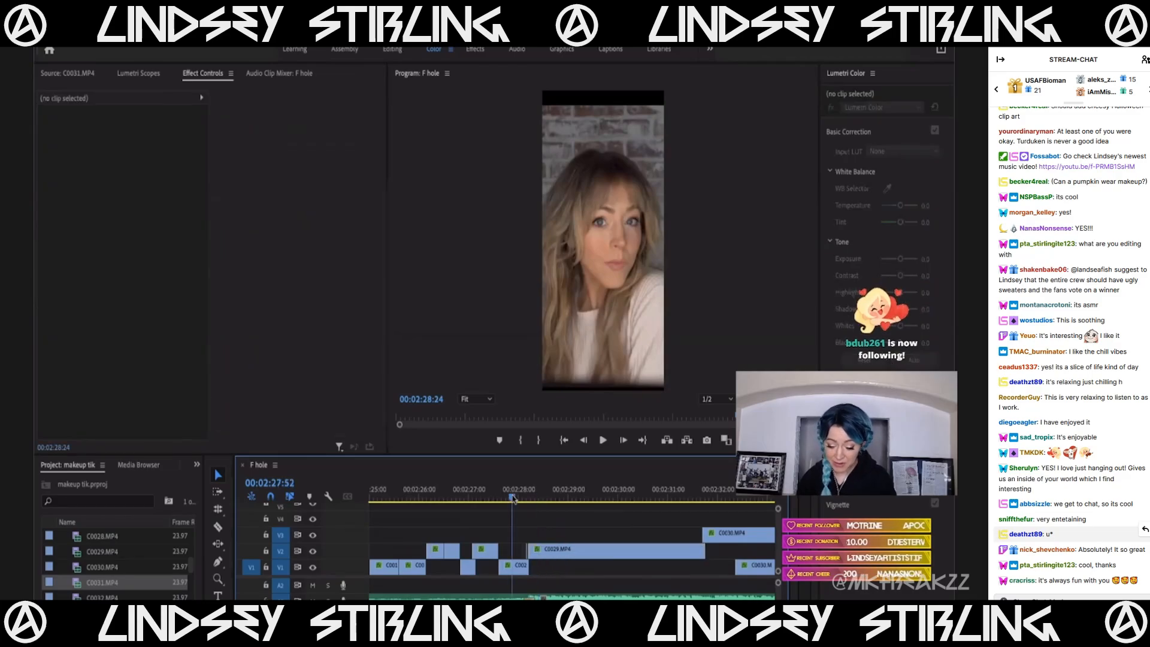
Play the sequence from 00:02:27:52 to the end of the V4 clips, and replay it from 00:02:34:43.
{"action": "key", "text": "space"}
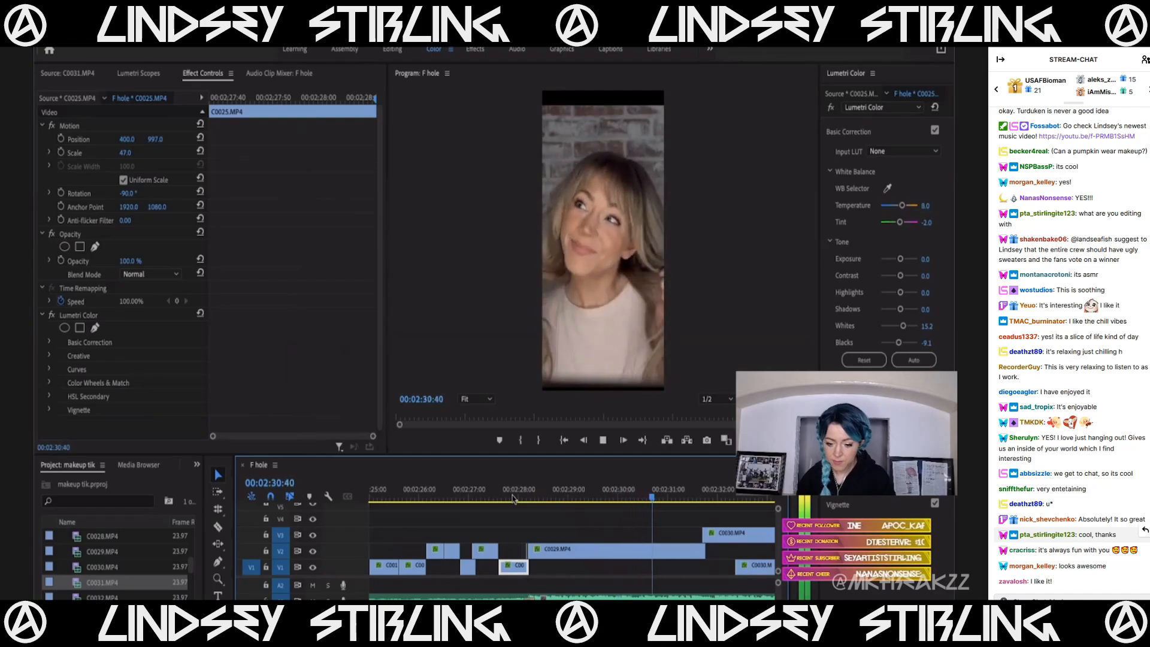
{"action": "key", "text": "minus"}
{"action": "key", "text": "minus"}
{"action": "key", "text": "minus"}
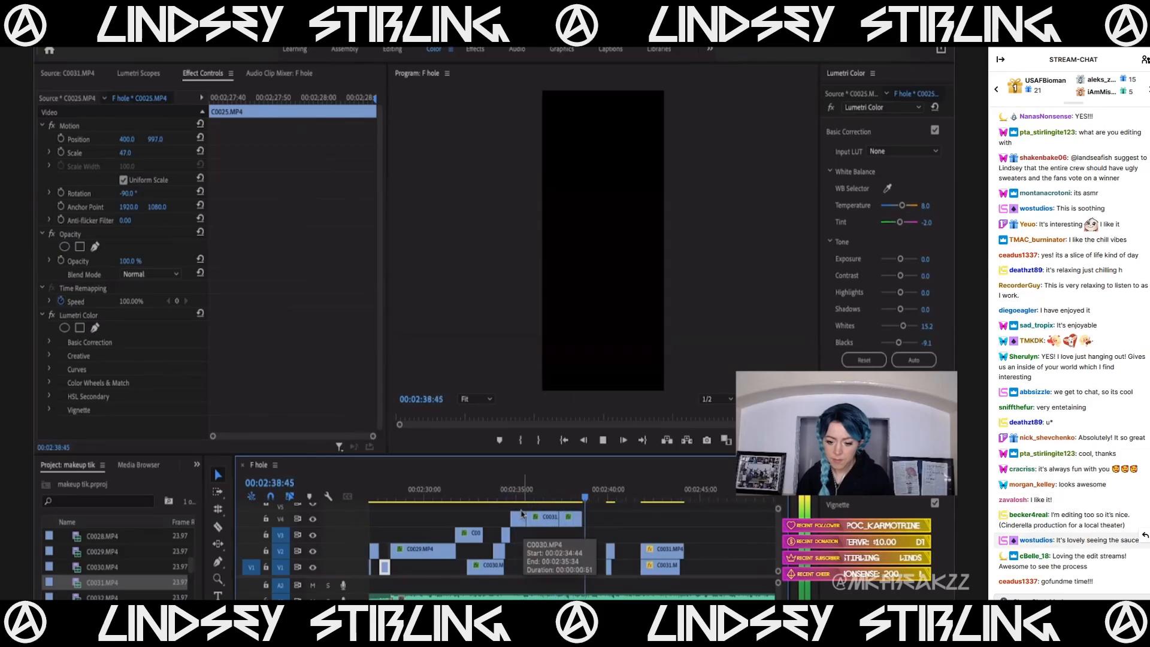
{"action": "key", "text": "space"}
{"action": "left_click", "coordinate": [511, 499]}
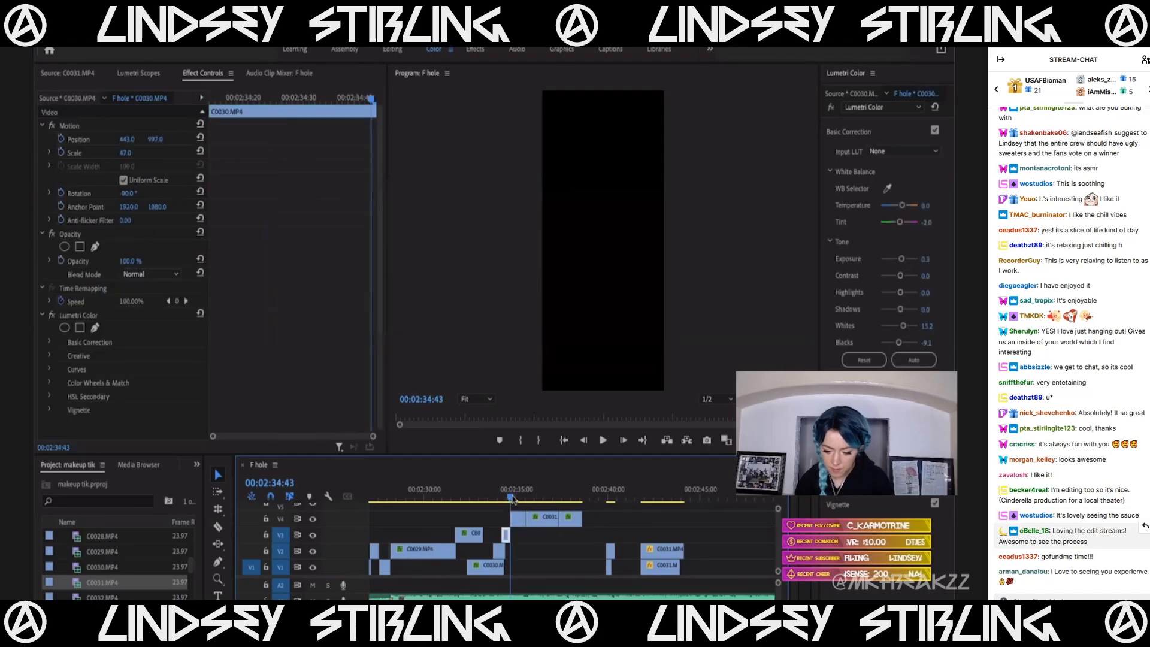
{"action": "scroll", "coordinate": [523, 517], "scroll_direction": "up", "scroll_amount": 5}
{"action": "scroll", "coordinate": [522, 519], "scroll_direction": "down", "scroll_amount": 4}
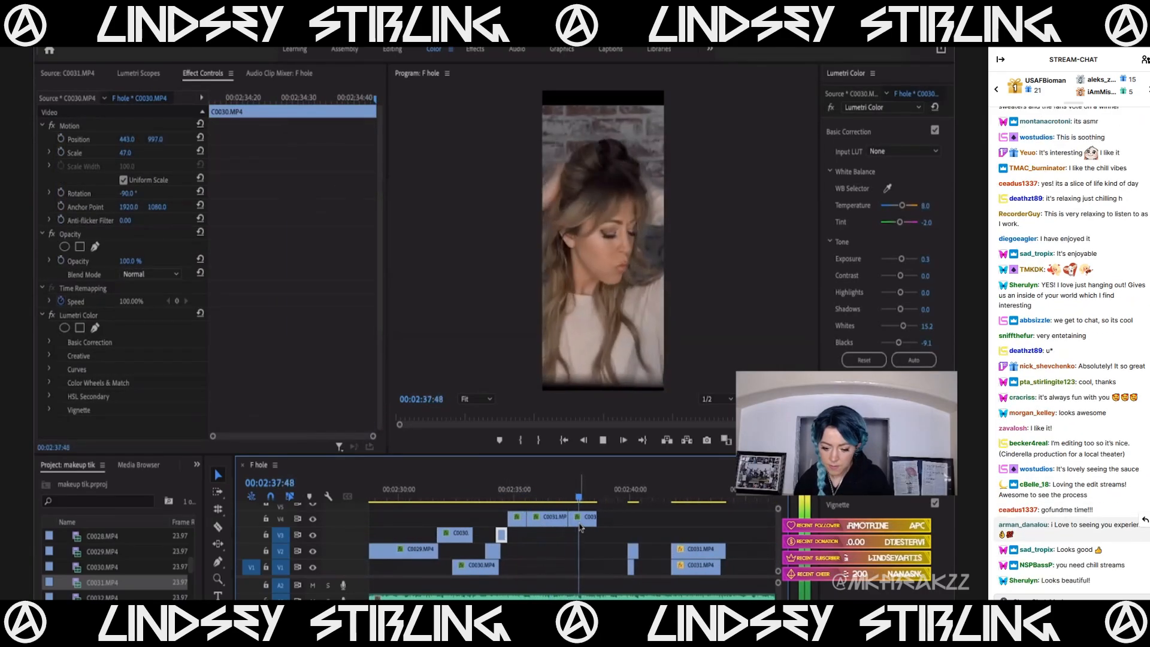
{"action": "key", "text": "space"}
Reorder the two C0031 clips so the hair shot sits on V3 and the palette shot follows on V4 around 00:02:38.
{"action": "left_click_drag", "start_coordinate": [584, 521], "coordinate": [607, 523]}
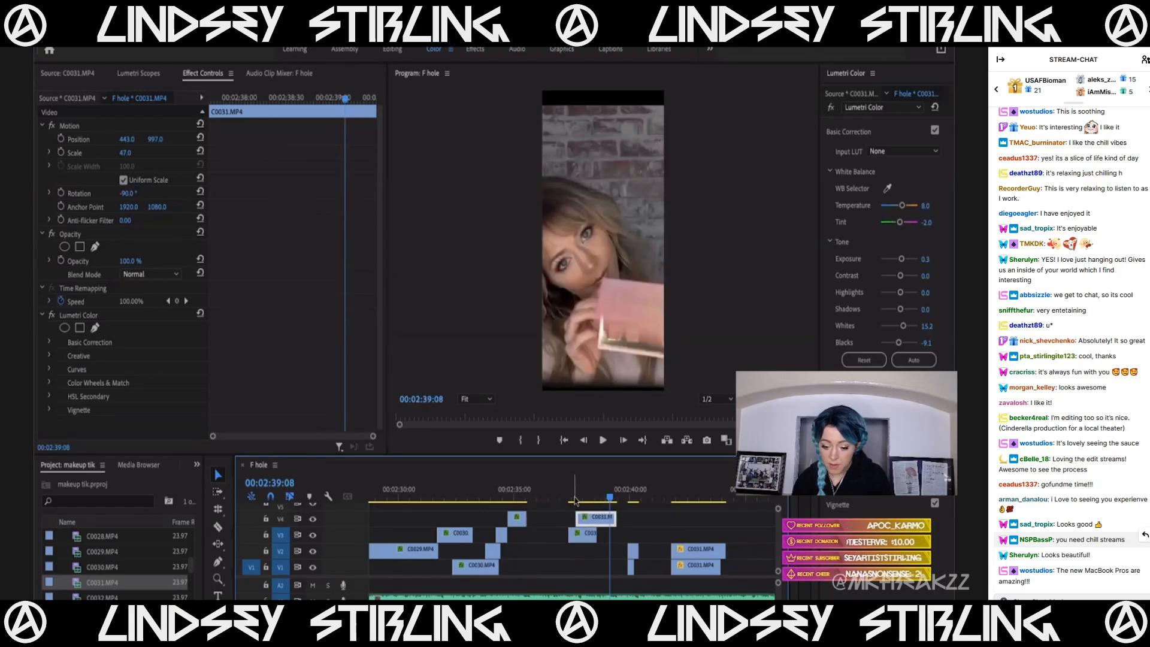
{"action": "left_click", "coordinate": [597, 498]}
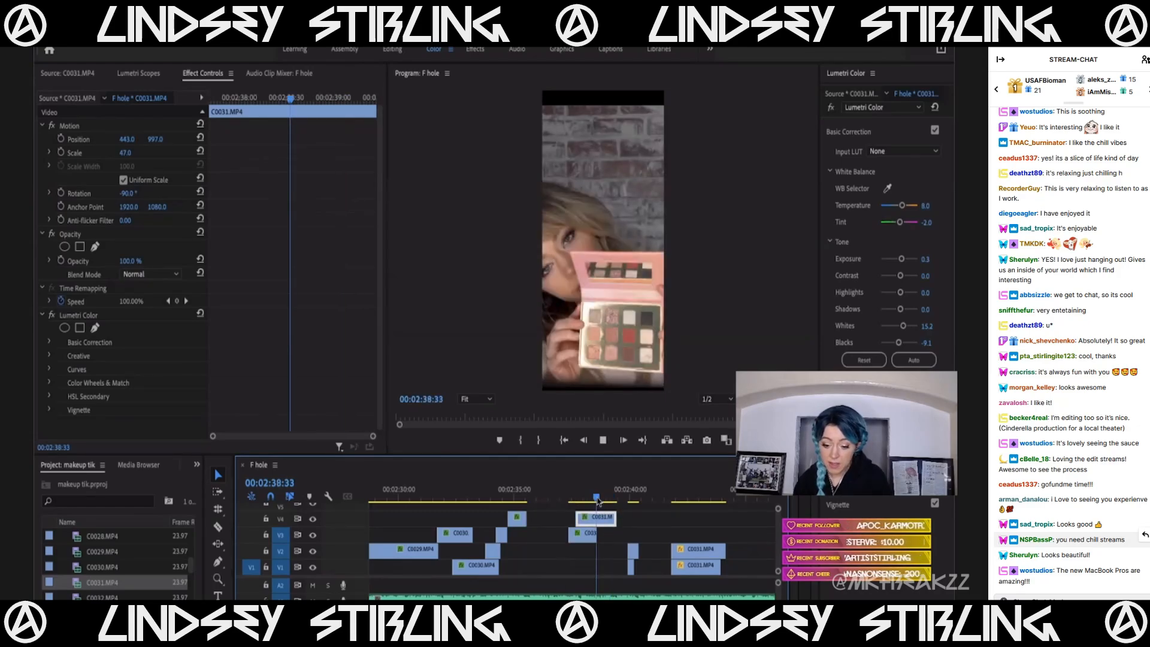
{"action": "left_click_drag", "start_coordinate": [597, 500], "coordinate": [575, 501]}
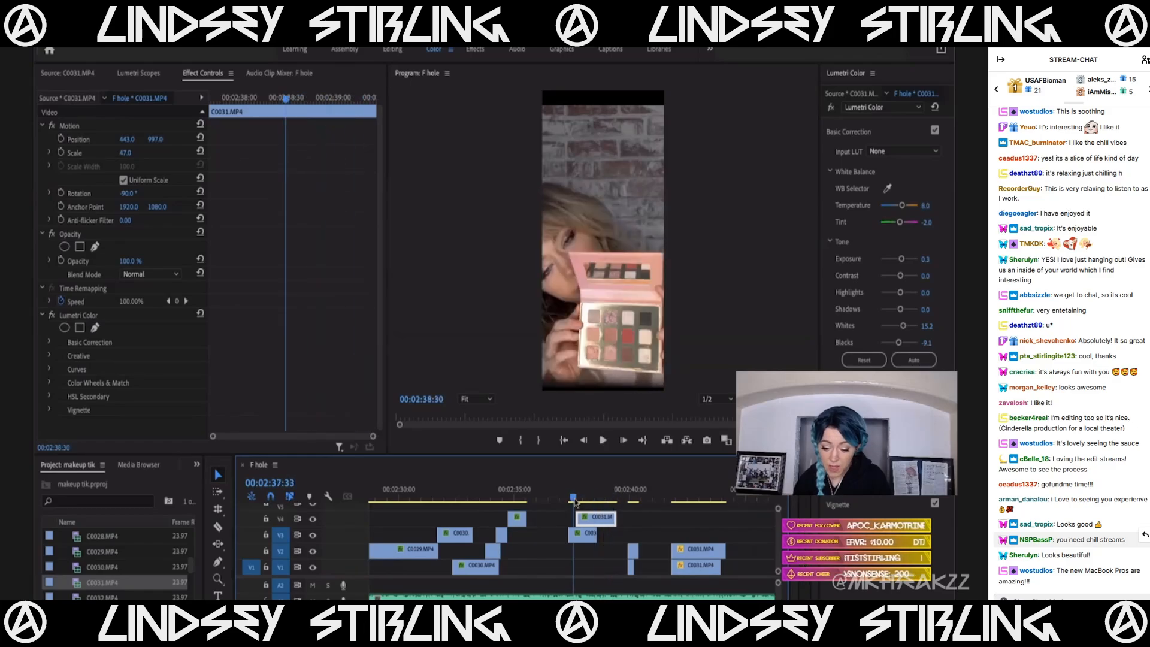
{"action": "left_click", "coordinate": [585, 526]}
{"action": "key", "text": "space"}
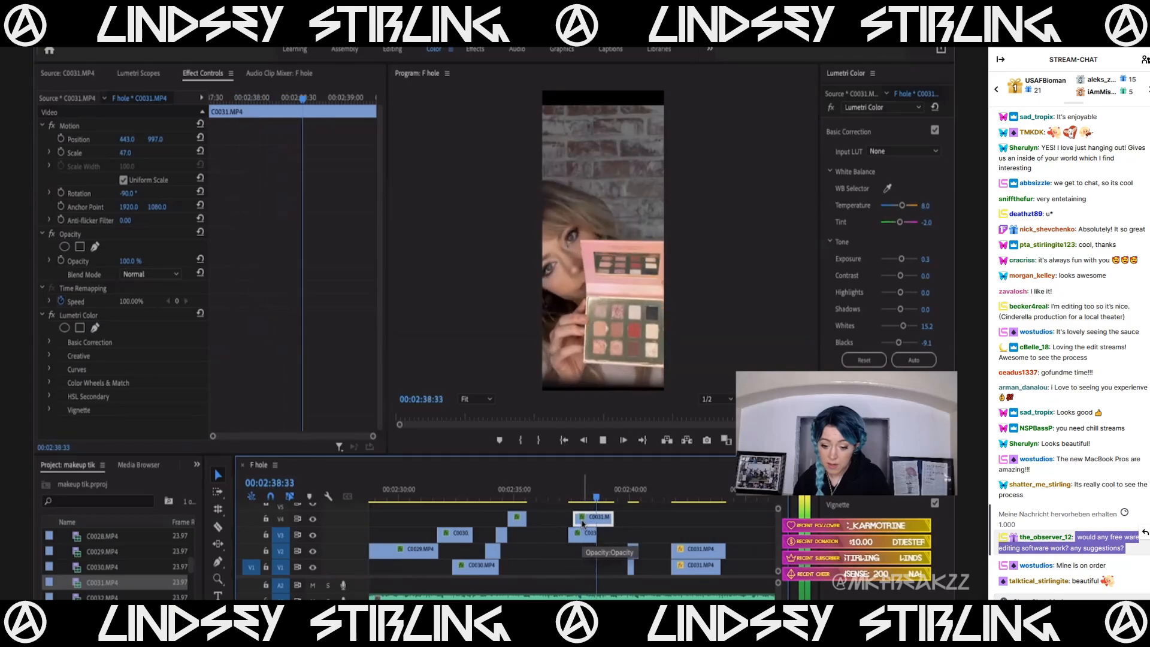
{"action": "key", "text": "space"}
Shift the V4 C0031 palette clip slightly earlier to start at 00:02:37:31, and play the transition.
{"action": "left_click", "coordinate": [569, 496]}
{"action": "key", "text": "="}
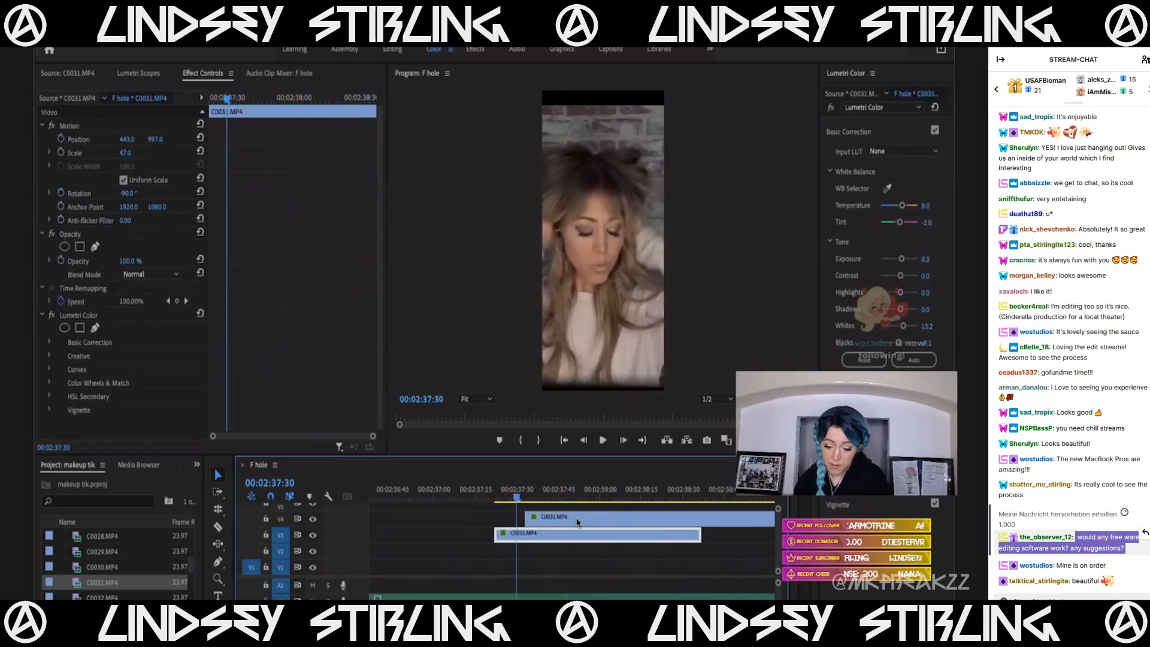
{"action": "left_click_drag", "start_coordinate": [549, 519], "coordinate": [540, 520]}
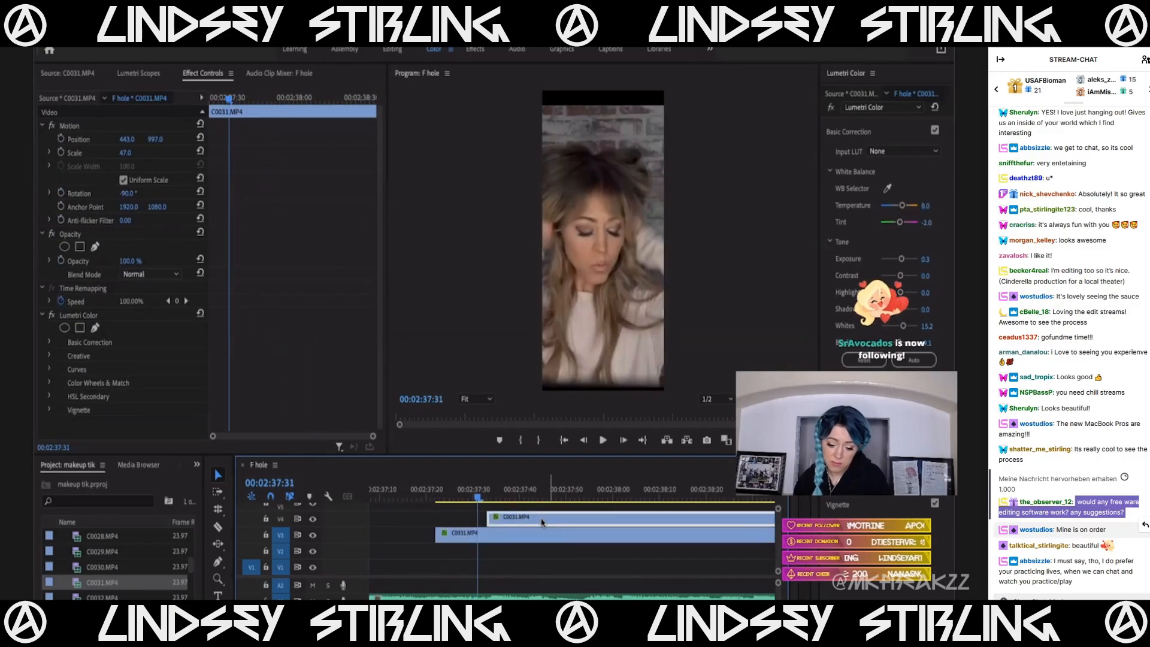
{"action": "key", "text": "space"}
{"action": "key", "text": "minus"}
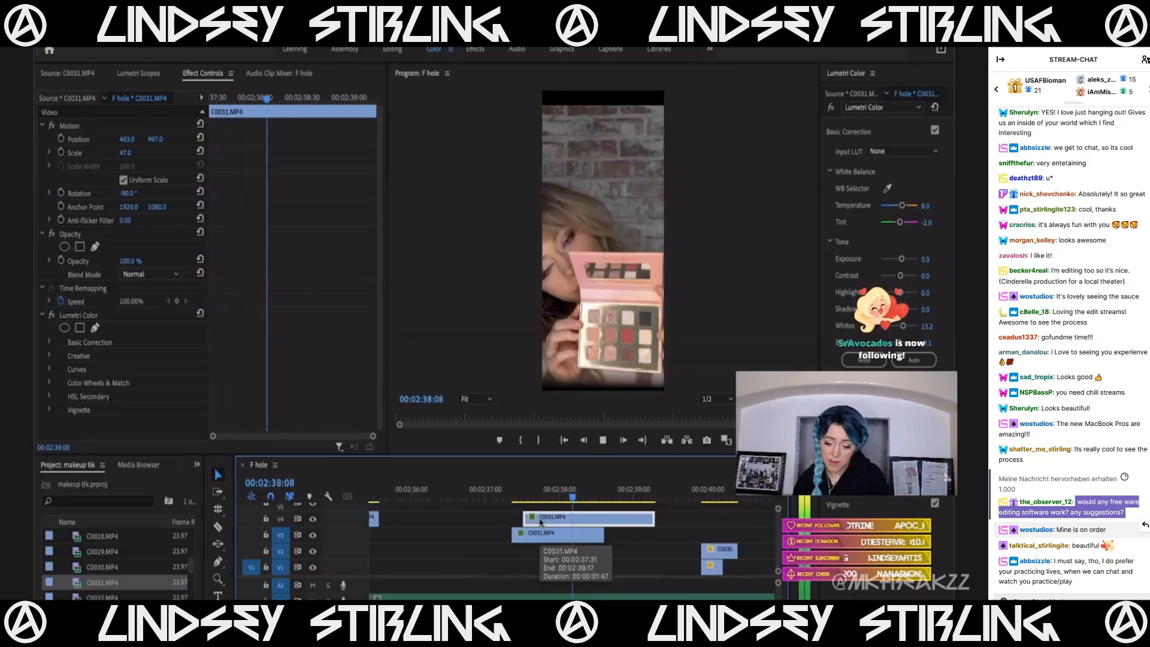
{"action": "key", "text": "space"}
Move the V3 C0031 clip earlier to start at 00:02:36:16, directly before the V4 palette clip, and play it.
{"action": "left_click_drag", "start_coordinate": [532, 535], "coordinate": [462, 534]}
{"action": "left_click", "coordinate": [444, 501]}
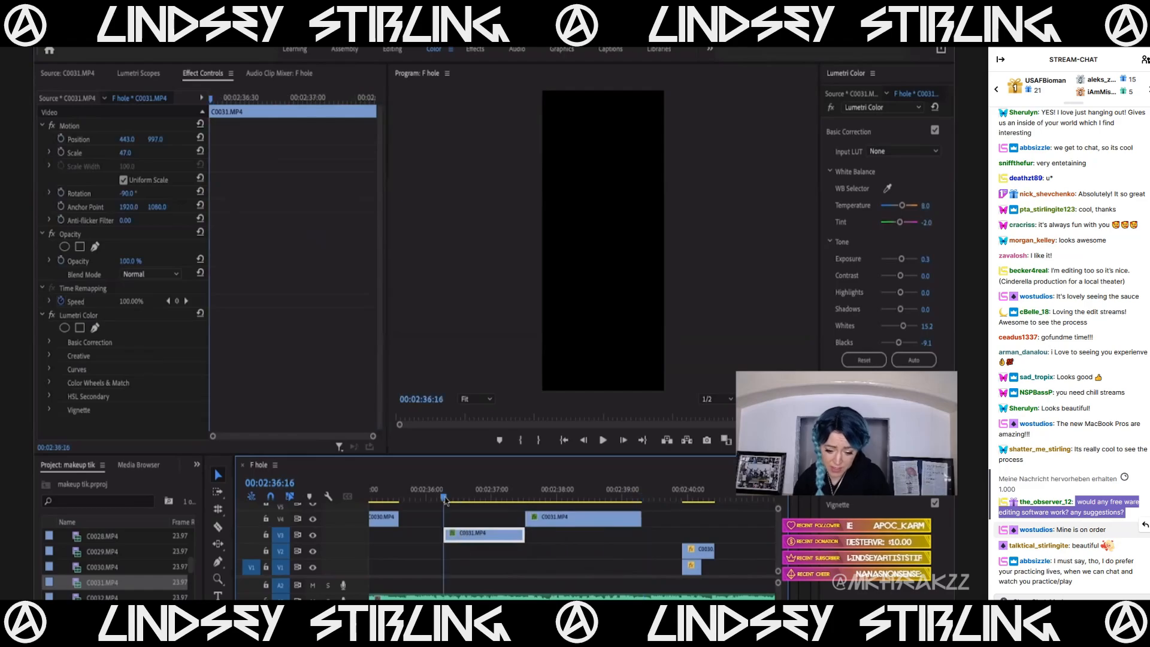
{"action": "key", "text": "space"}
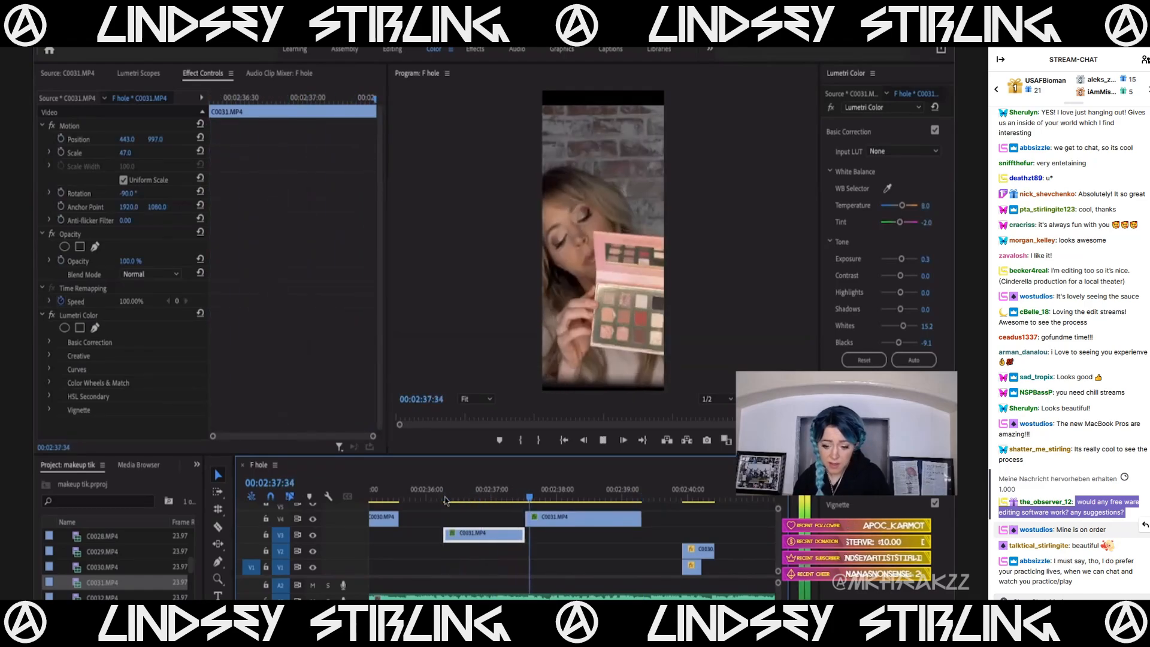
{"action": "key", "text": "space"}
Move the V2 C0031 clip from around 00:02:42 to fill the gap before the V3 C0031 clip near 00:02:36, and play it.
{"action": "key", "text": "minus"}
{"action": "left_click", "coordinate": [524, 497]}
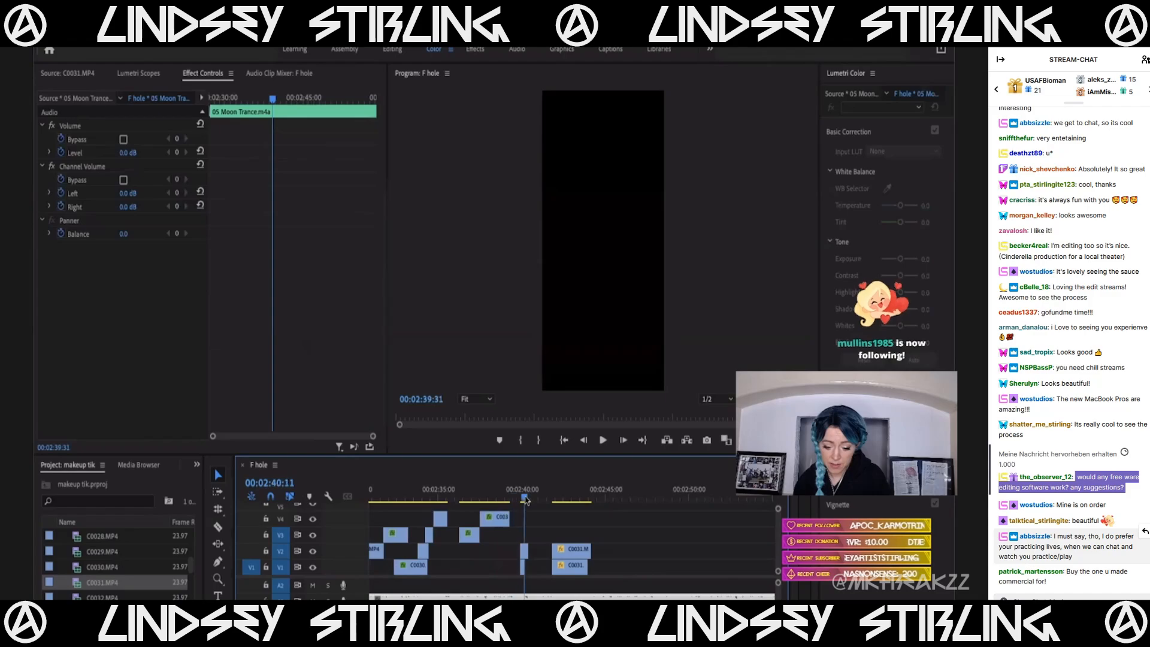
{"action": "left_click", "coordinate": [556, 498]}
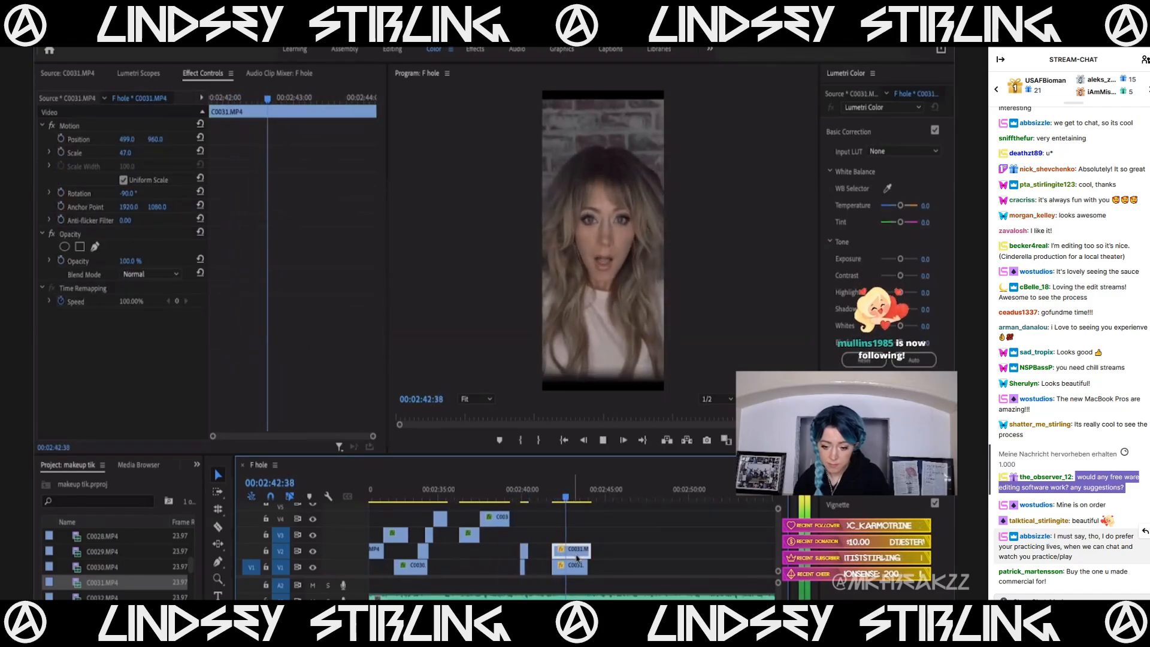
{"action": "key", "text": "space"}
{"action": "key", "text": "equal"}
{"action": "left_click_drag", "start_coordinate": [570, 555], "coordinate": [446, 557]}
{"action": "left_click", "coordinate": [421, 497]}
{"action": "key", "text": "space"}
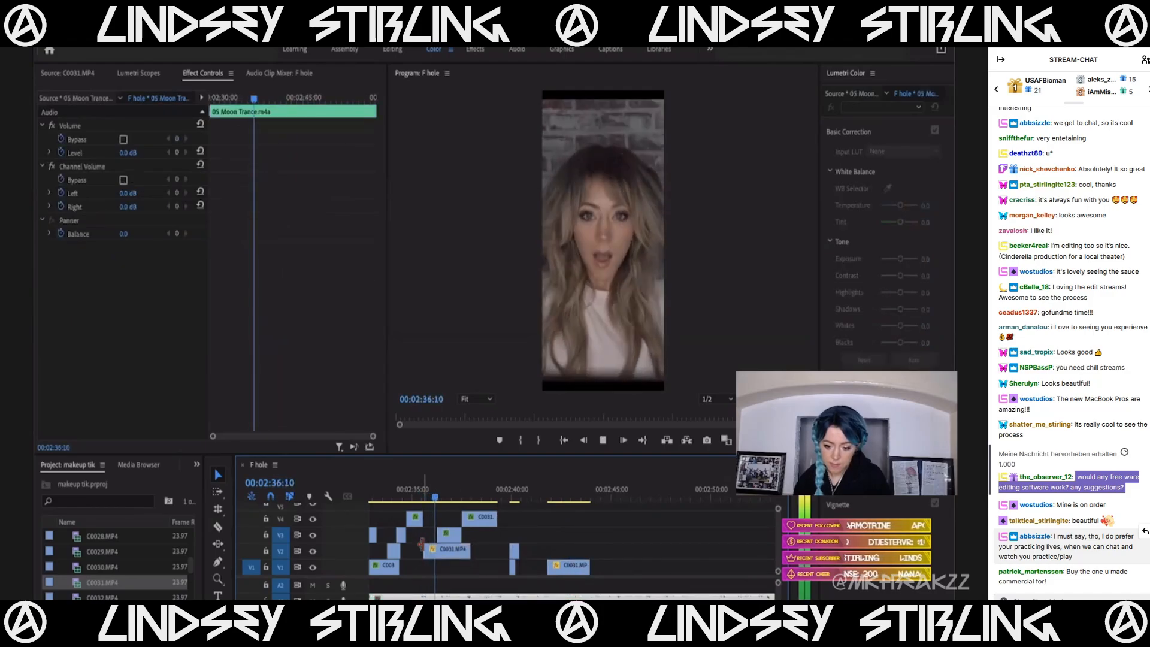
{"action": "key", "text": "space"}
{"action": "left_click", "coordinate": [425, 488]}
{"action": "key", "text": "space"}
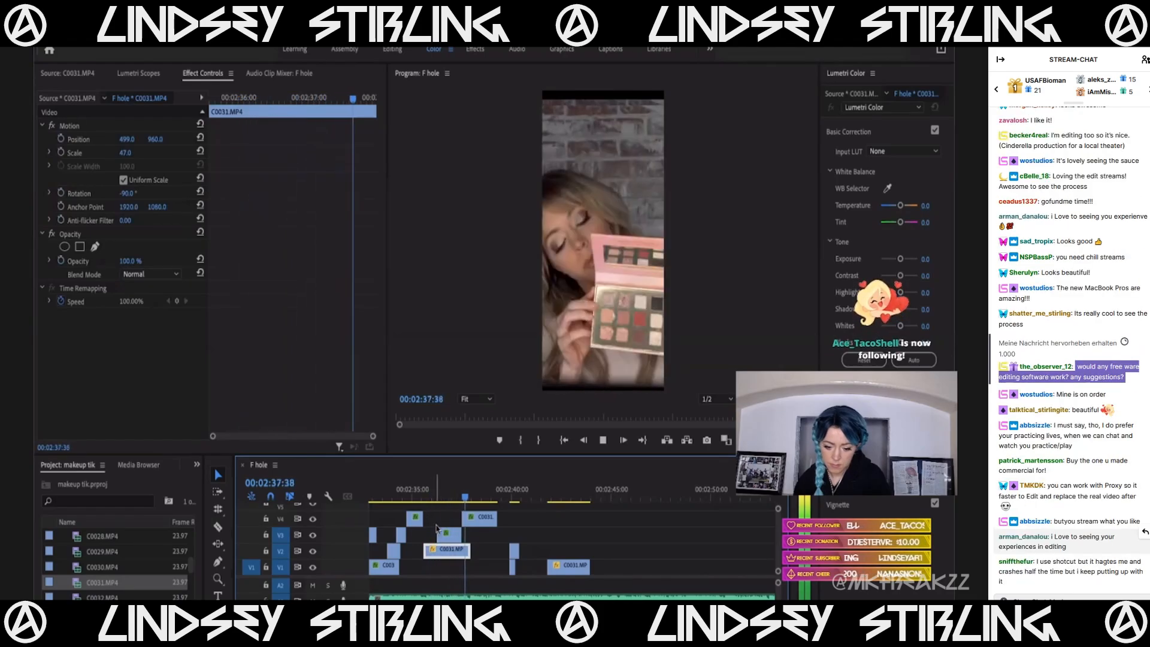
{"action": "left_click", "coordinate": [433, 492]}
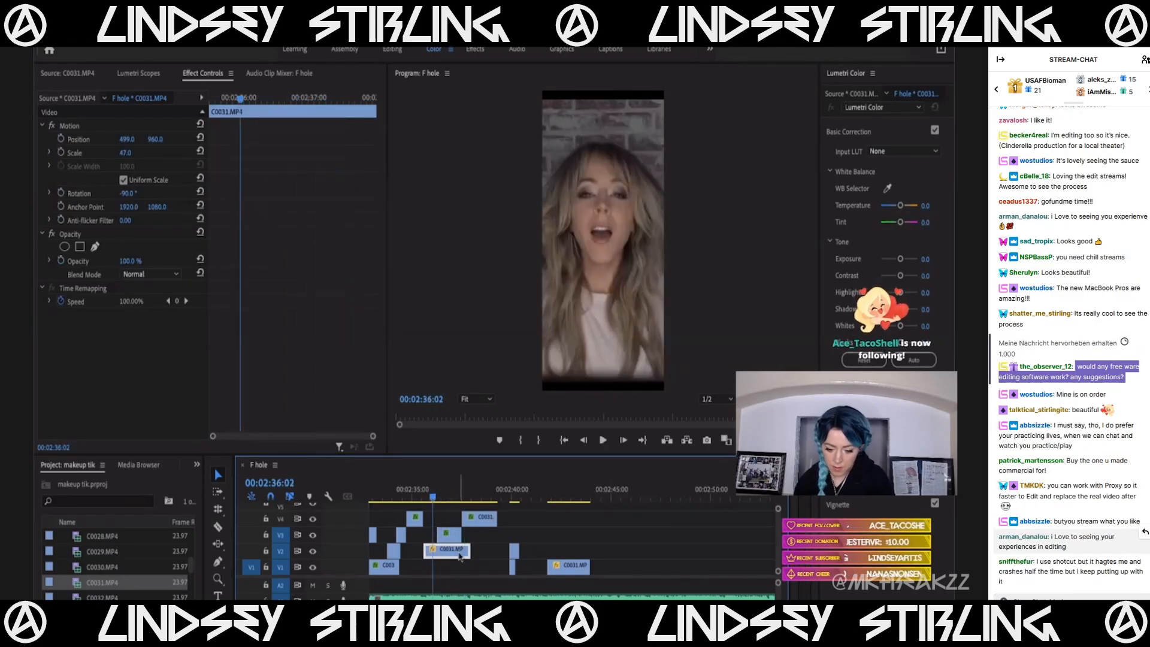
Copy the Lumetri Color effect from the V3 C0031 clip and paste it onto the V2 C0031 clip.
{"action": "left_click", "coordinate": [447, 535]}
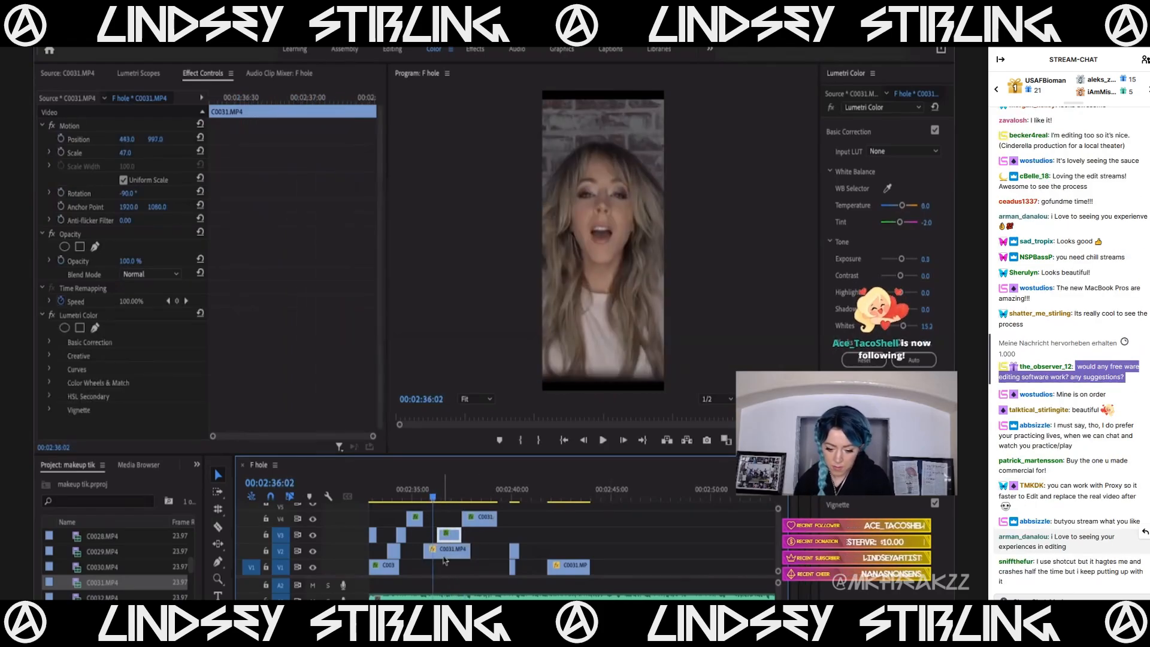
{"action": "left_click", "coordinate": [93, 317]}
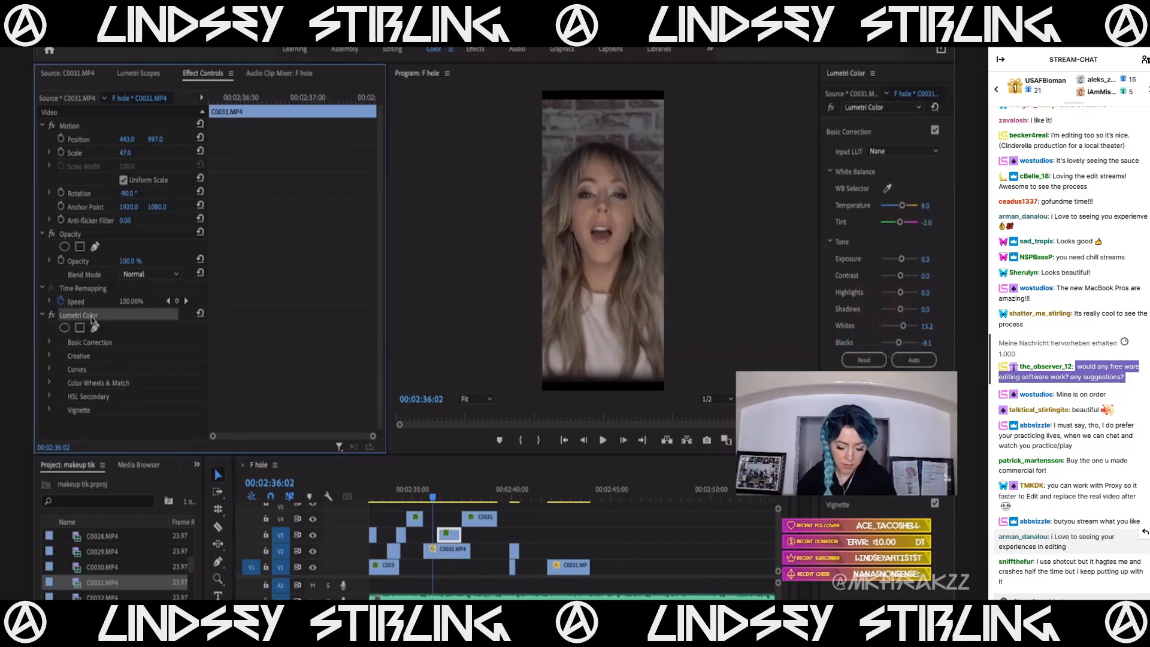
{"action": "left_click", "coordinate": [459, 549]}
{"action": "scroll", "coordinate": [447, 554], "scroll_direction": "up", "scroll_amount": 3}
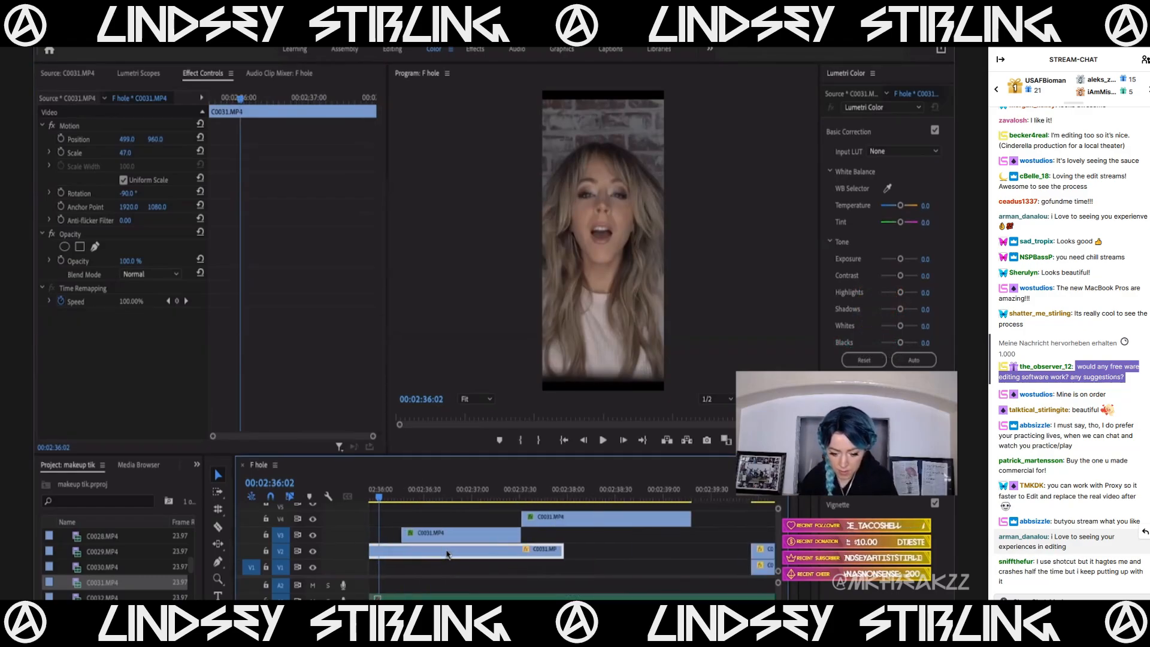
{"action": "scroll", "coordinate": [447, 554], "scroll_direction": "down", "scroll_amount": 3}
{"action": "key", "text": "super+v"}
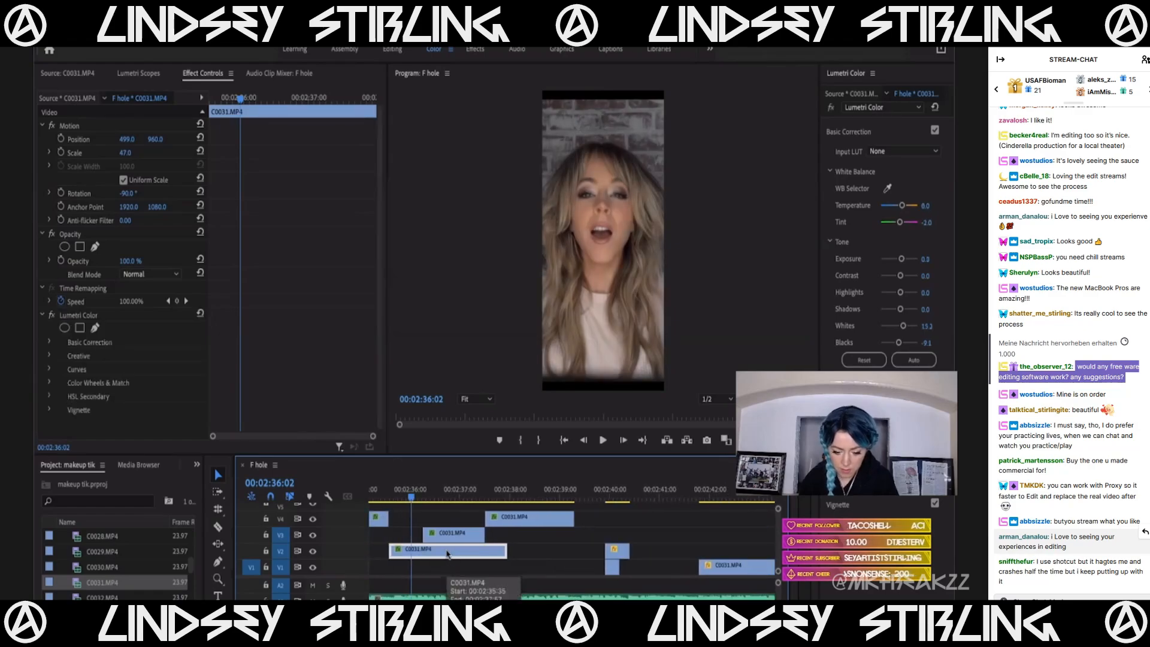
{"action": "scroll", "coordinate": [416, 531], "scroll_direction": "up", "scroll_amount": 3}
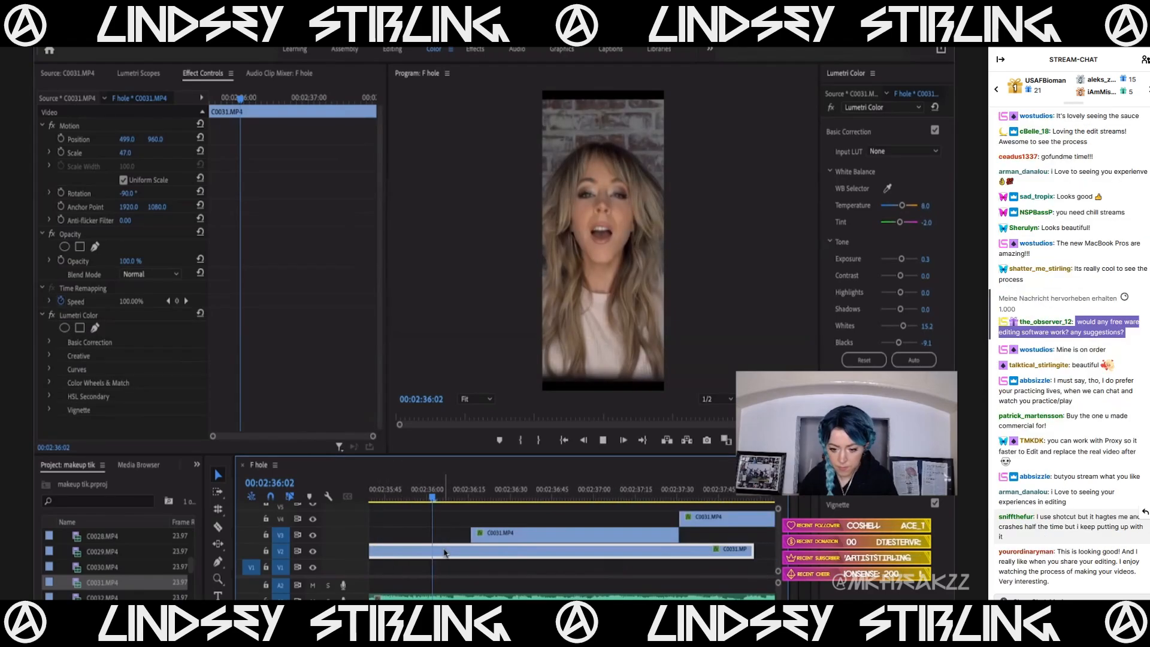
{"action": "key", "text": "space"}
Trim the start of the V3 C0031 clip to about 00:02:36:23, and play the transition from the V2 clip.
{"action": "scroll", "coordinate": [452, 515], "scroll_direction": "down", "scroll_amount": 3}
{"action": "left_click", "coordinate": [458, 492]}
{"action": "left_click_drag", "start_coordinate": [458, 535], "coordinate": [466, 534]}
{"action": "left_click", "coordinate": [419, 483]}
{"action": "key", "text": "space"}
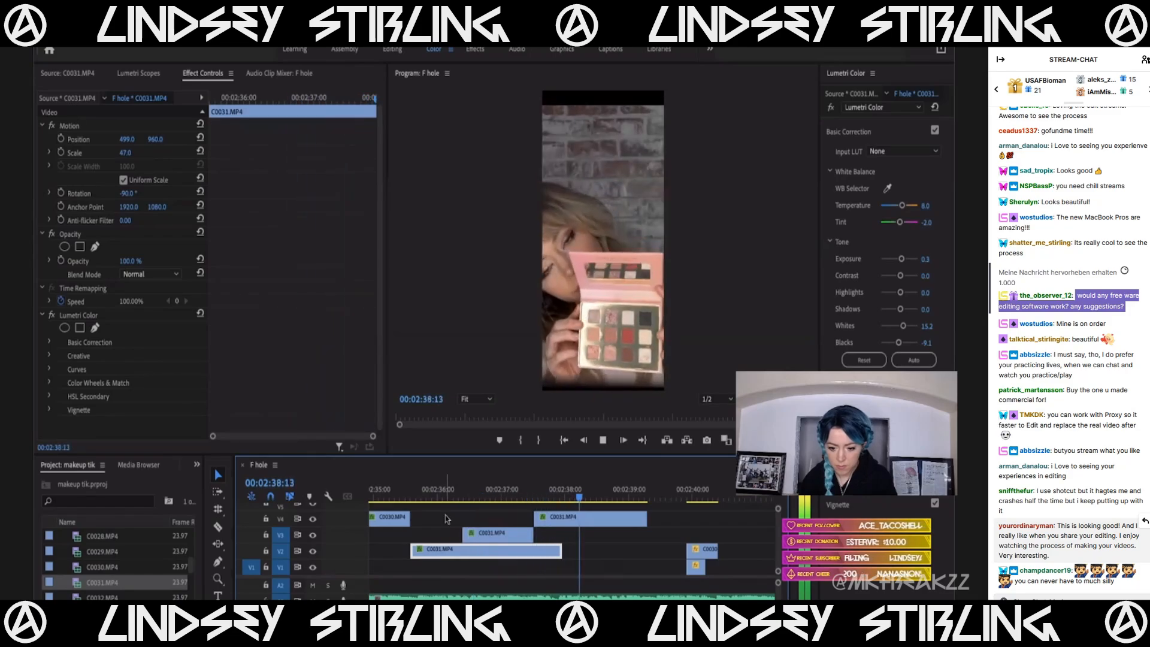
{"action": "scroll", "coordinate": [446, 517], "scroll_direction": "down", "scroll_amount": 5}
{"action": "key", "text": "space"}
Copy the Motion settings from the V3 C0031 hair clip and paste them onto the V2 C0031 clip.
{"action": "left_click", "coordinate": [449, 496]}
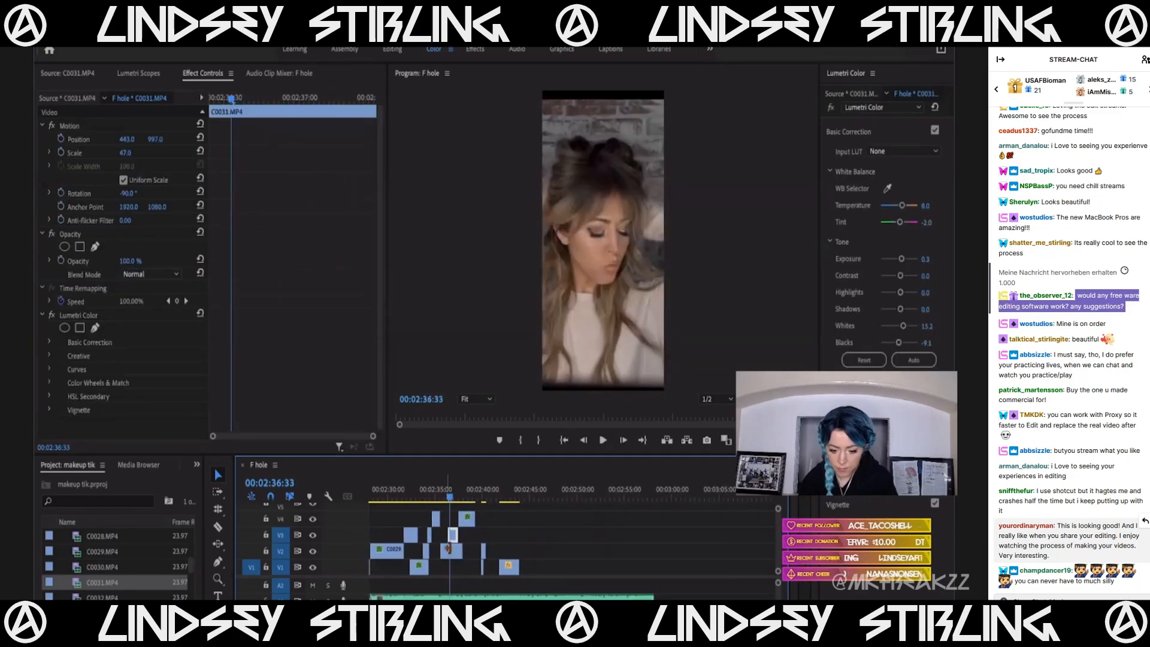
{"action": "scroll", "coordinate": [443, 496], "scroll_direction": "up", "scroll_amount": 5}
{"action": "mouse_move", "coordinate": [440, 495]}
{"action": "left_mouse_down"}
{"action": "mouse_move", "coordinate": [506, 498]}
{"action": "mouse_move", "coordinate": [374, 512]}
{"action": "mouse_move", "coordinate": [422, 509]}
{"action": "left_mouse_up"}
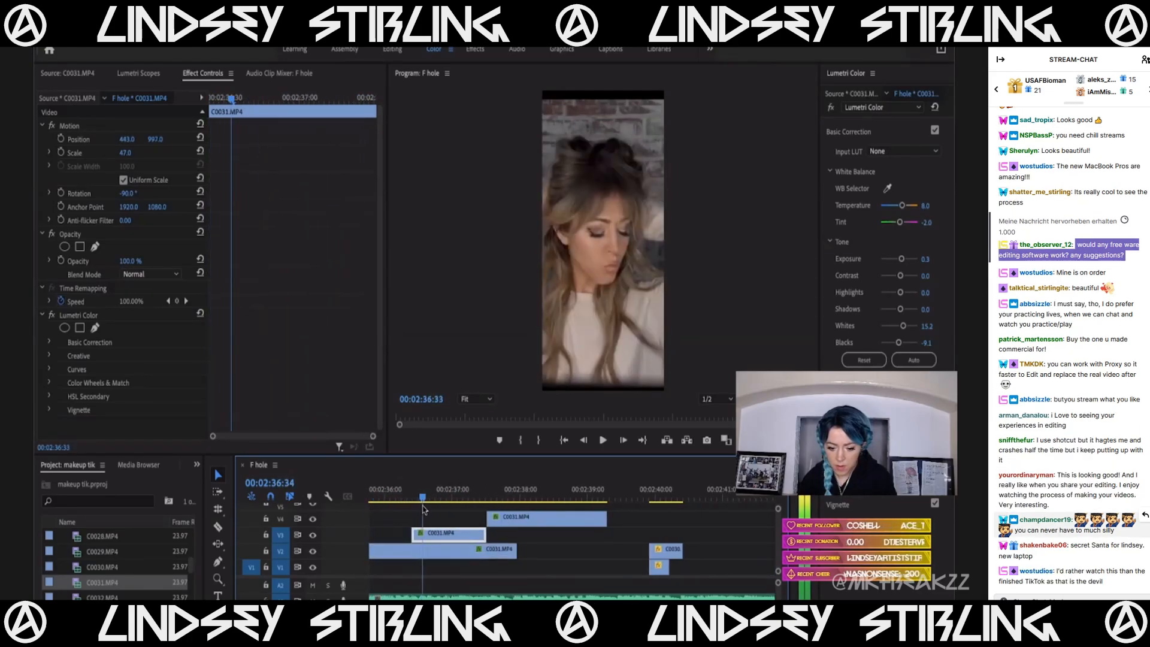
{"action": "scroll", "coordinate": [422, 509], "scroll_direction": "left", "scroll_amount": 3}
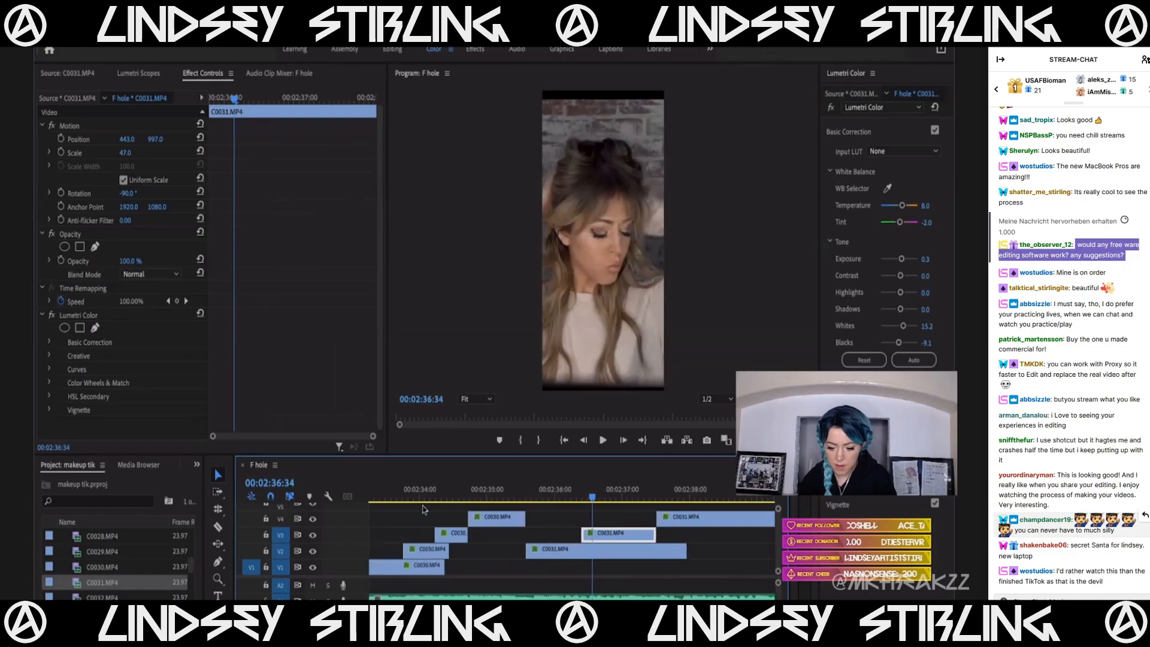
{"action": "left_click", "coordinate": [69, 127]}
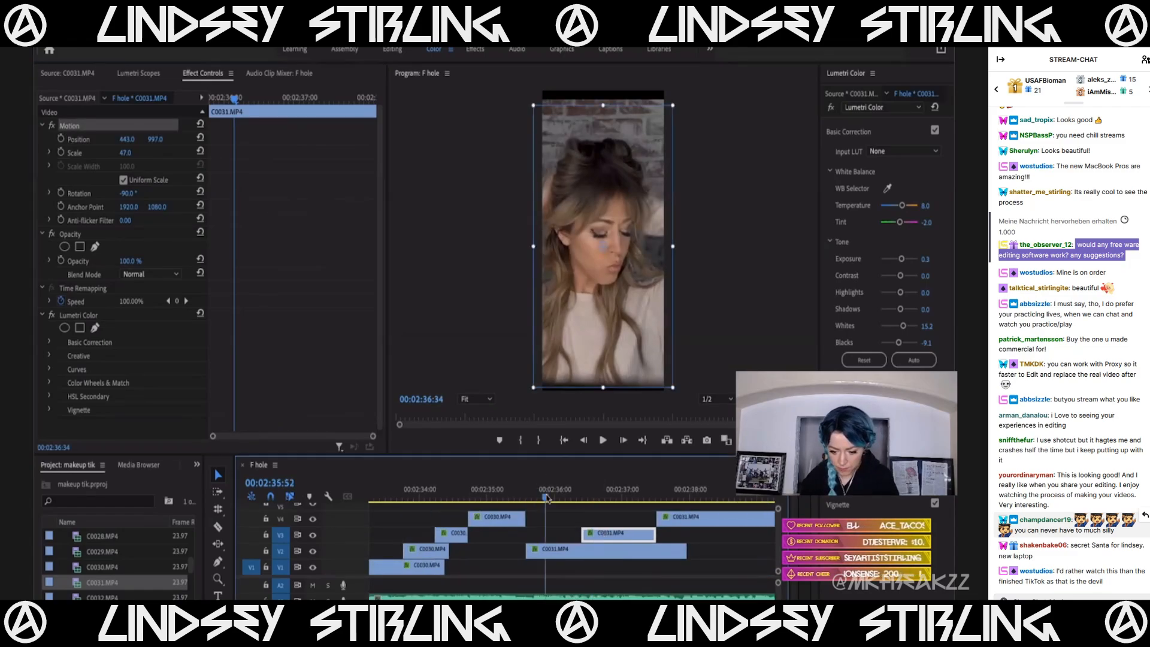
{"action": "left_click", "coordinate": [546, 497]}
{"action": "left_click", "coordinate": [550, 551]}
{"action": "key", "text": "super+v"}
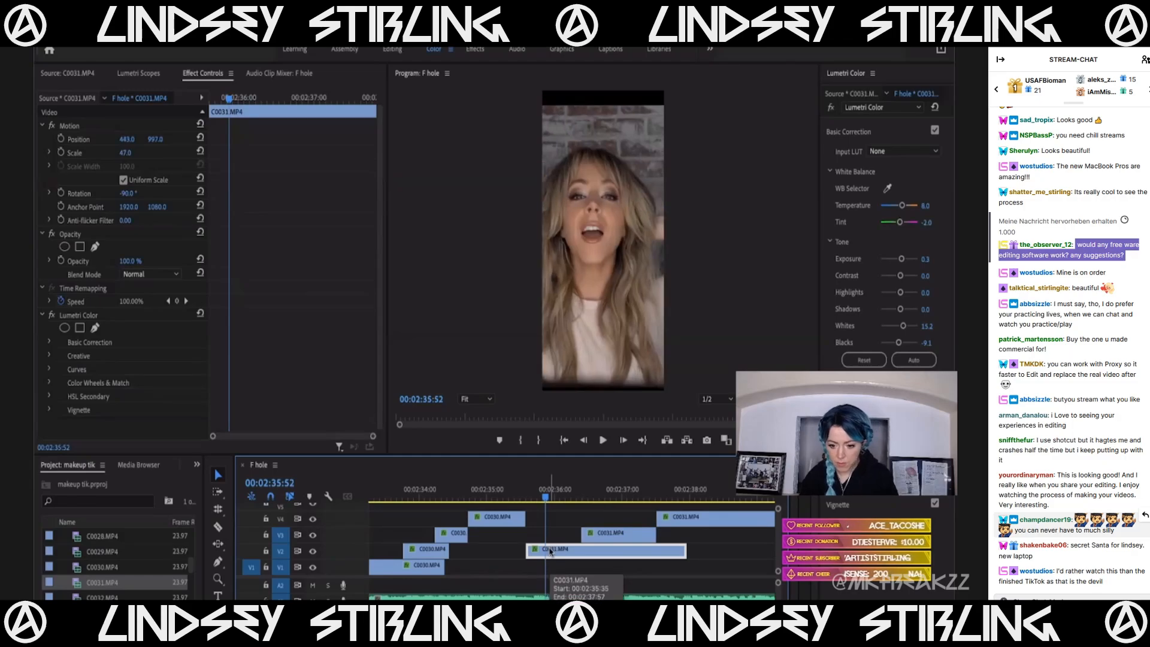
Set the V2 C0031 clip's horizontal position to 503, and play through the following clips.
{"action": "left_click_drag", "start_coordinate": [127, 139], "coordinate": [162, 140]}
{"action": "key", "text": "space"}
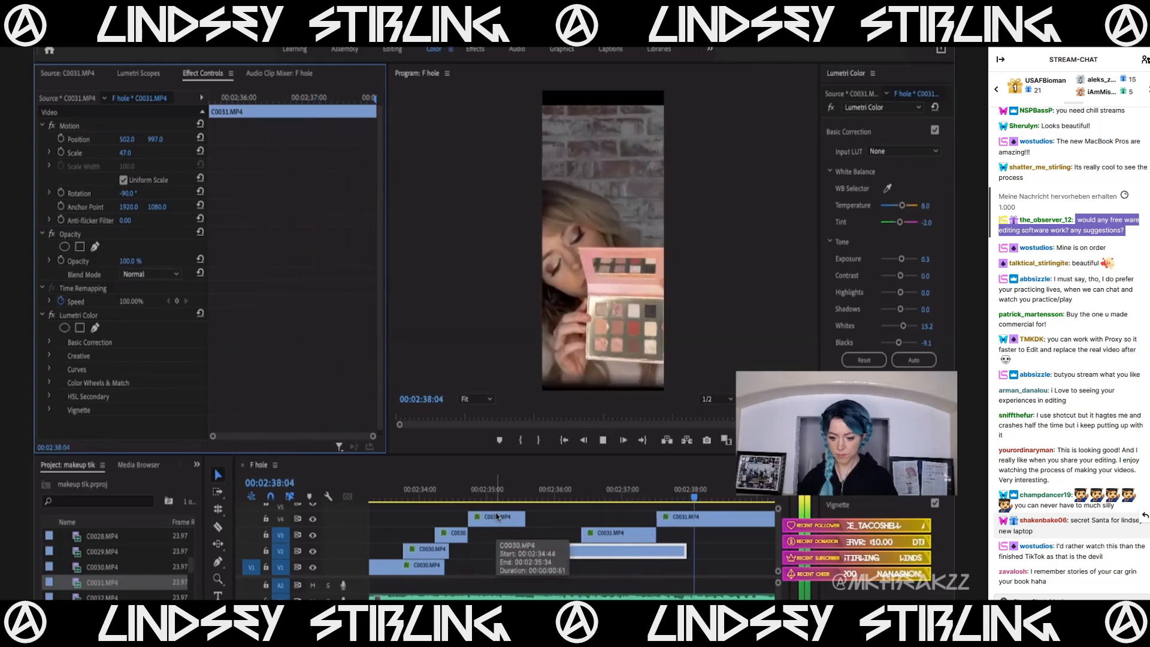
{"action": "scroll", "coordinate": [496, 517], "scroll_direction": "down", "scroll_amount": 8}
{"action": "key", "text": "space"}
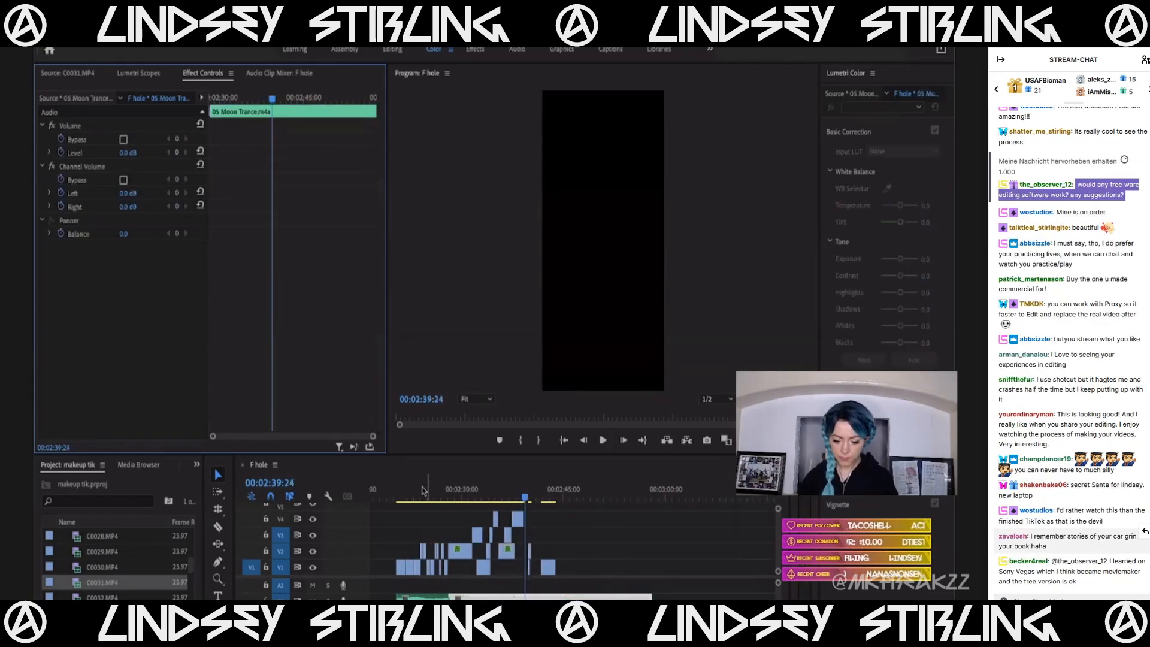
Open the source C0029 clip and mark a 00:00:01:21 range starting around 23:05:21.
{"action": "left_click", "coordinate": [457, 495]}
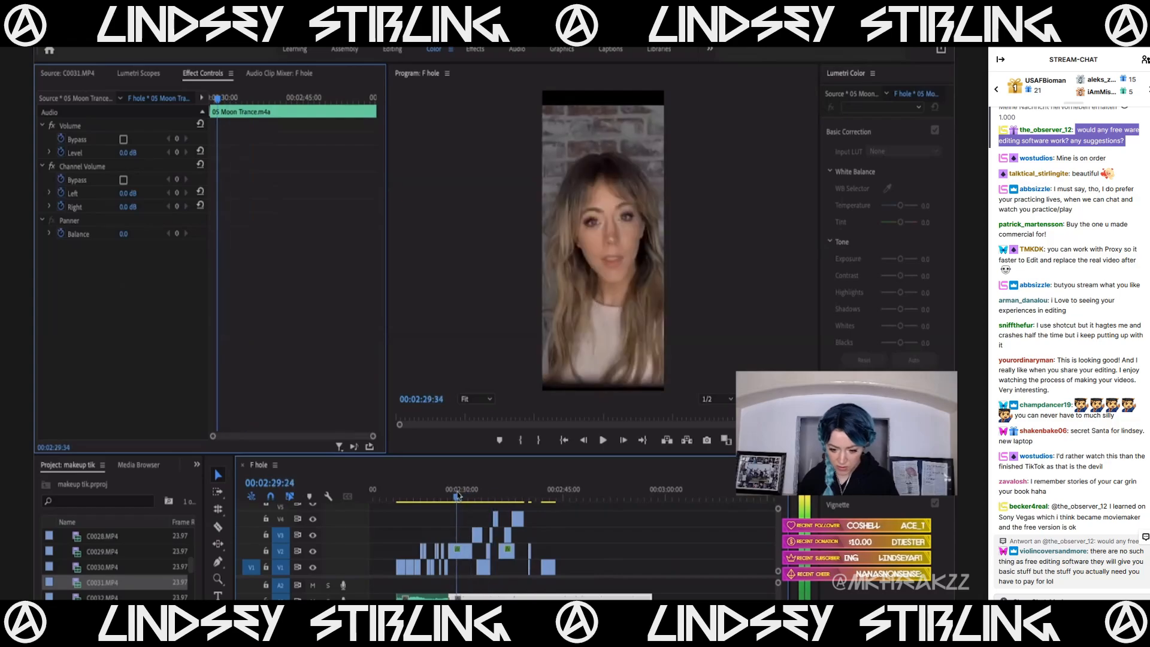
{"action": "left_click", "coordinate": [461, 554]}
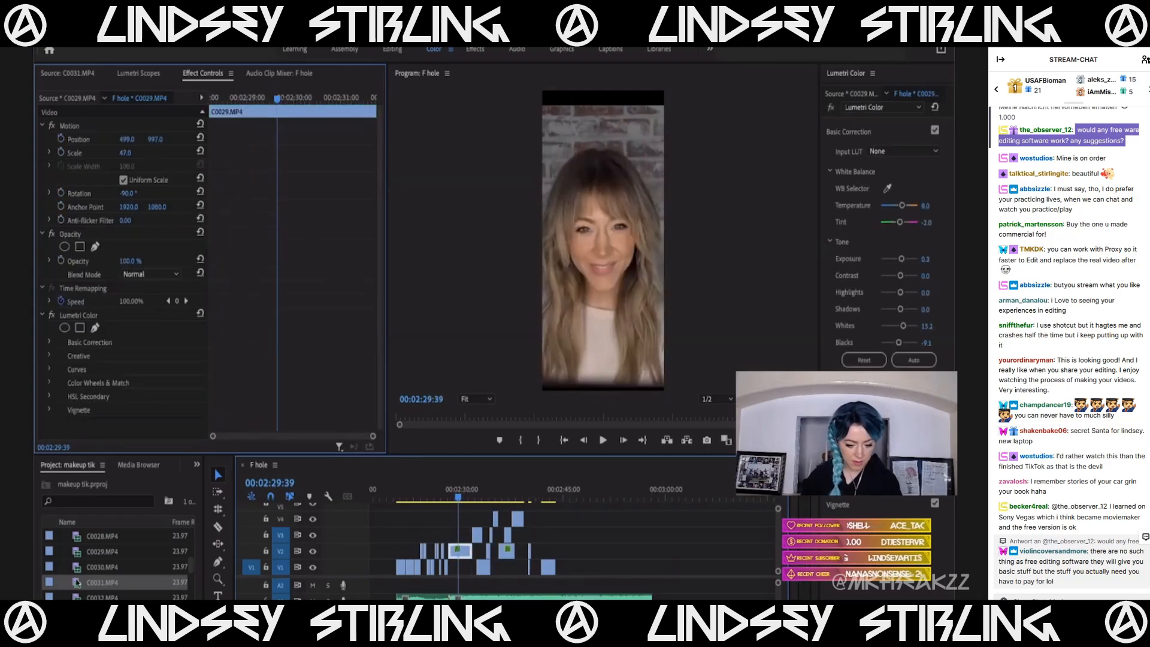
{"action": "scroll", "coordinate": [444, 563], "scroll_direction": "up", "scroll_amount": 6}
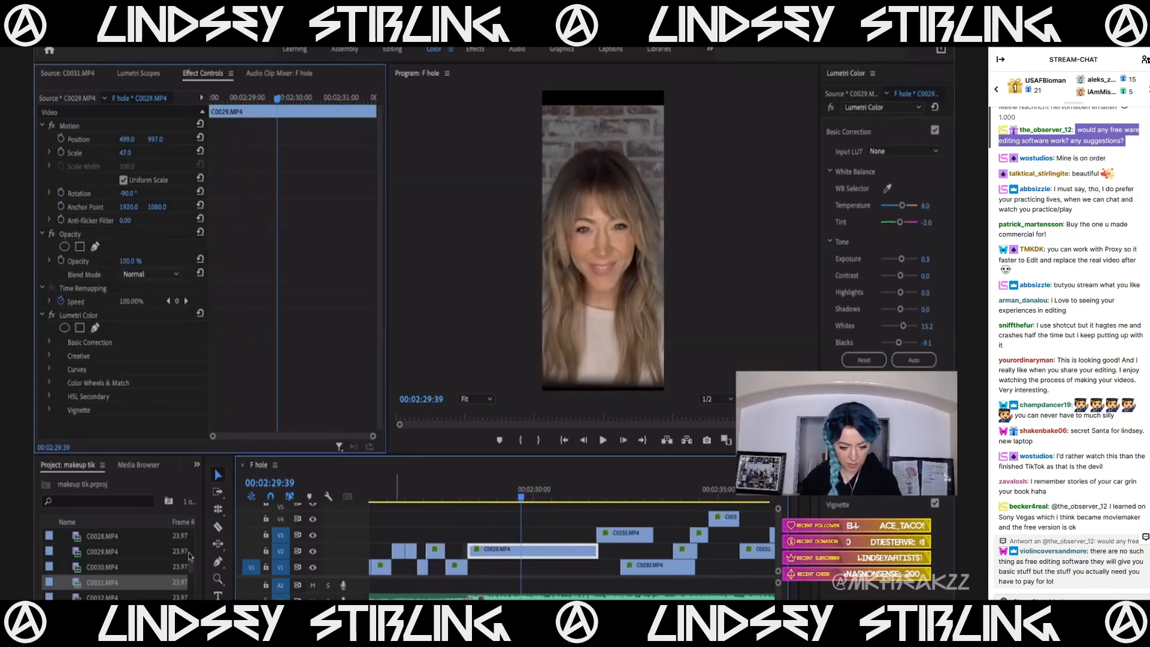
{"action": "double_click", "coordinate": [103, 552]}
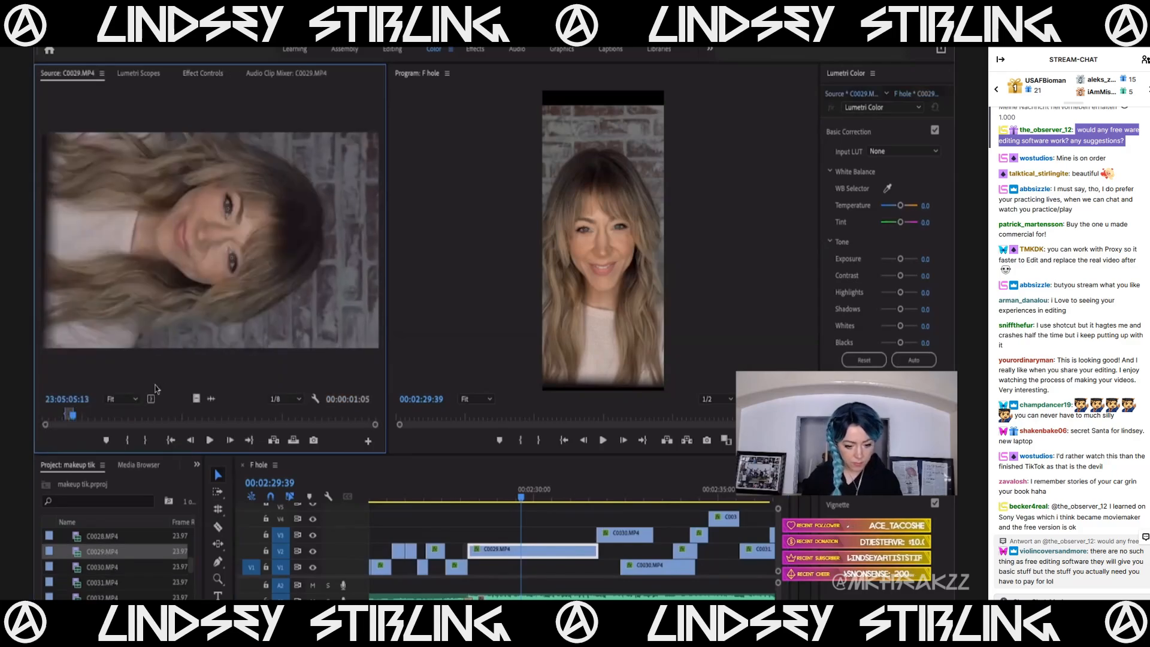
{"action": "left_click_drag", "start_coordinate": [143, 418], "coordinate": [176, 416]}
{"action": "key", "text": "i"}
{"action": "key", "text": "space"}
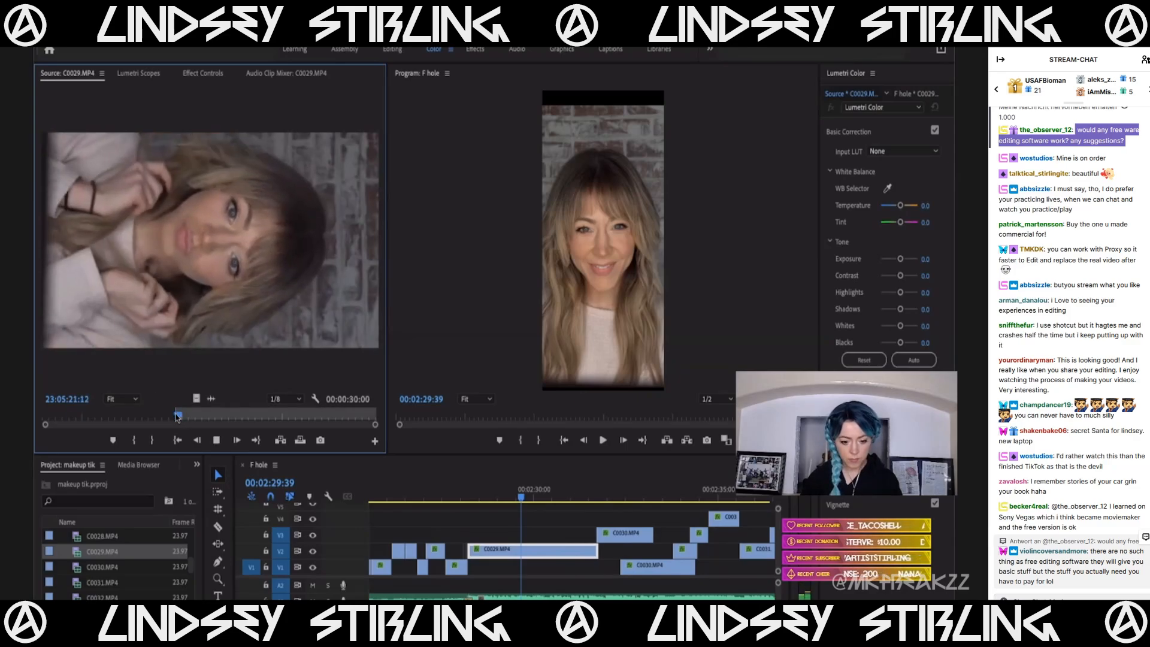
{"action": "key", "text": "o"}
{"action": "key", "text": "space"}
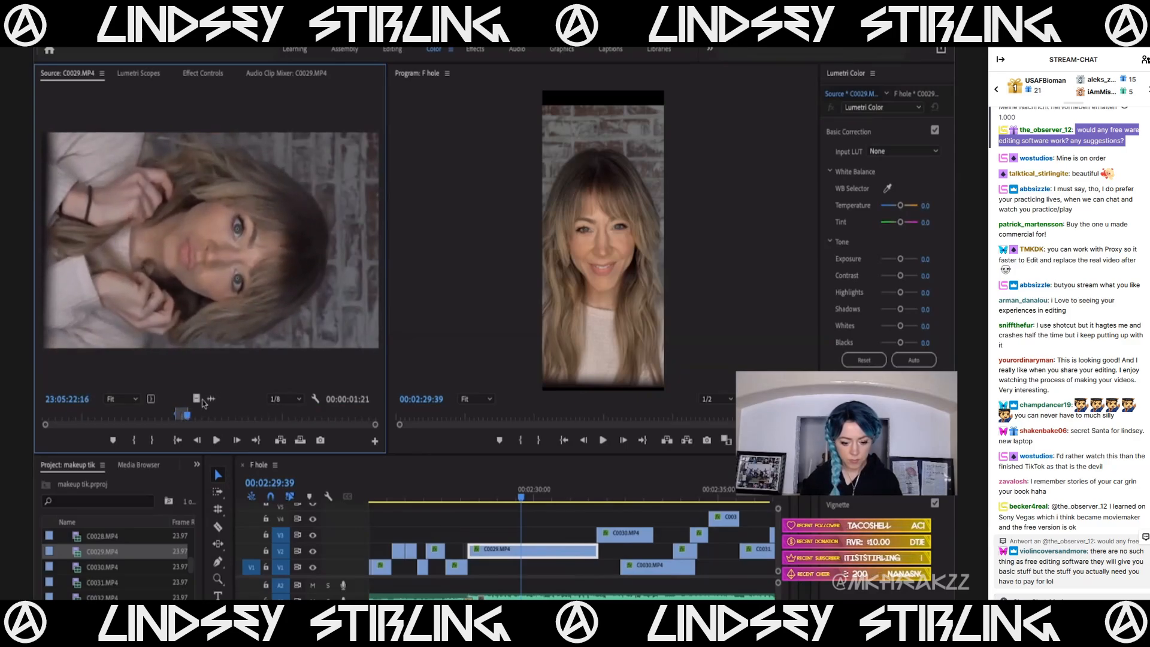
Place the marked C0029 range on V3 at 00:02:28:53 with the upright vertical Motion framing, and play it.
{"action": "left_click_drag", "start_coordinate": [487, 509], "coordinate": [525, 541]}
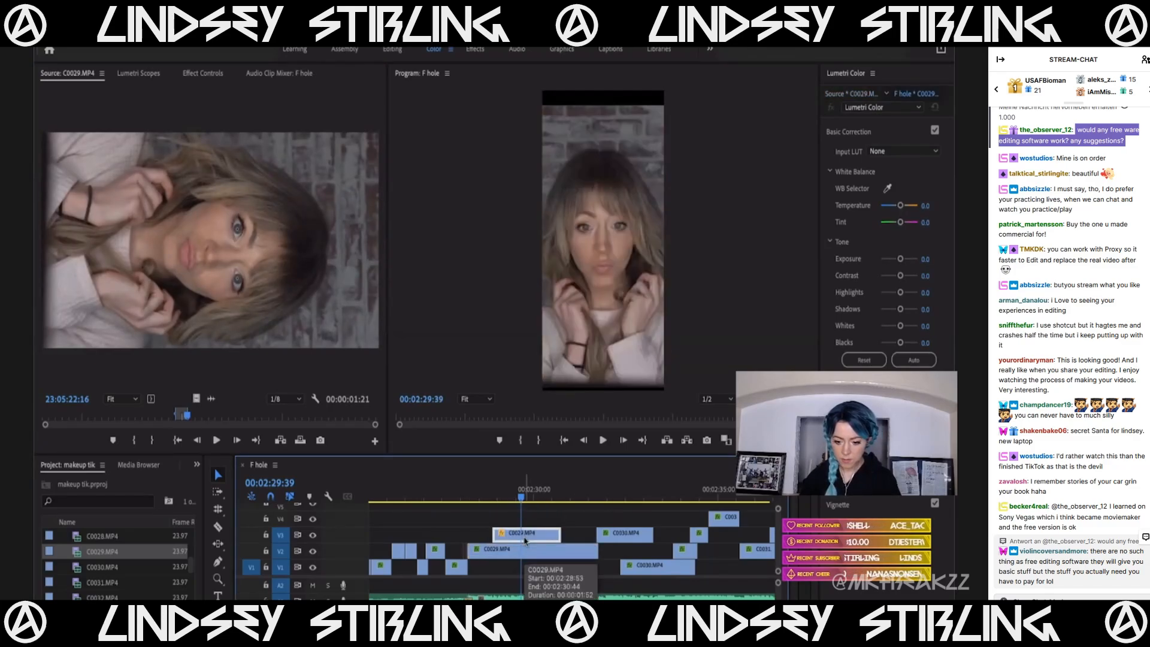
{"action": "key", "text": "space"}
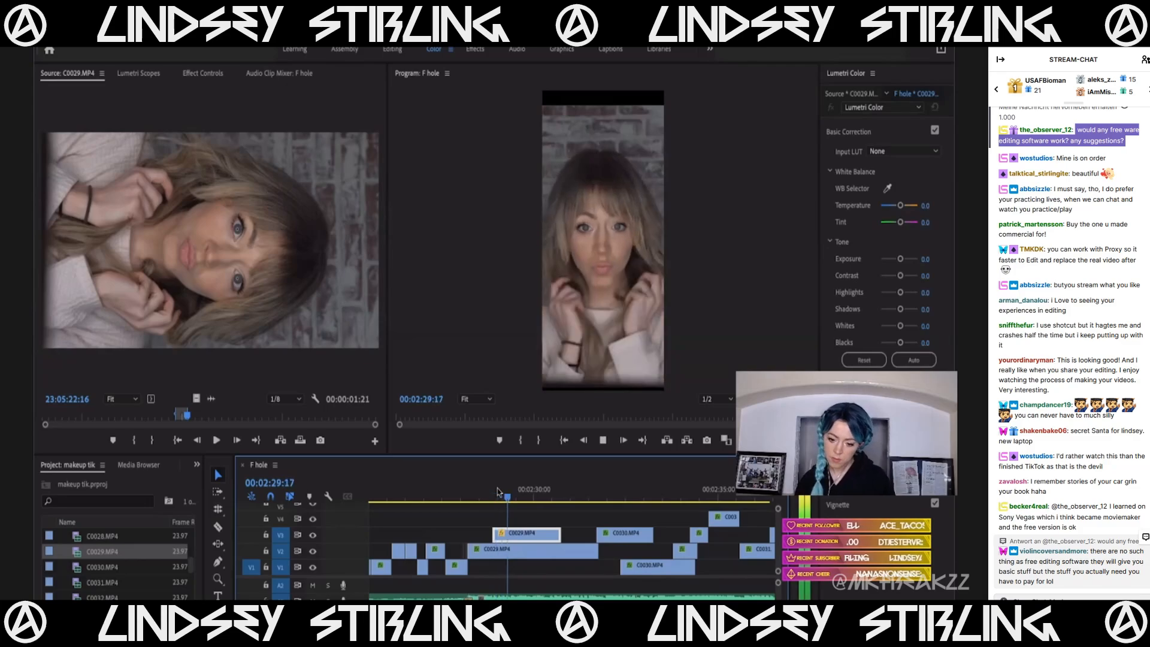
{"action": "key", "text": "space"}
Mark a 00:00:01:13 range in the C0029 source starting around 23:05:36.
{"action": "left_click", "coordinate": [198, 422]}
{"action": "left_click_drag", "start_coordinate": [220, 418], "coordinate": [269, 418]}
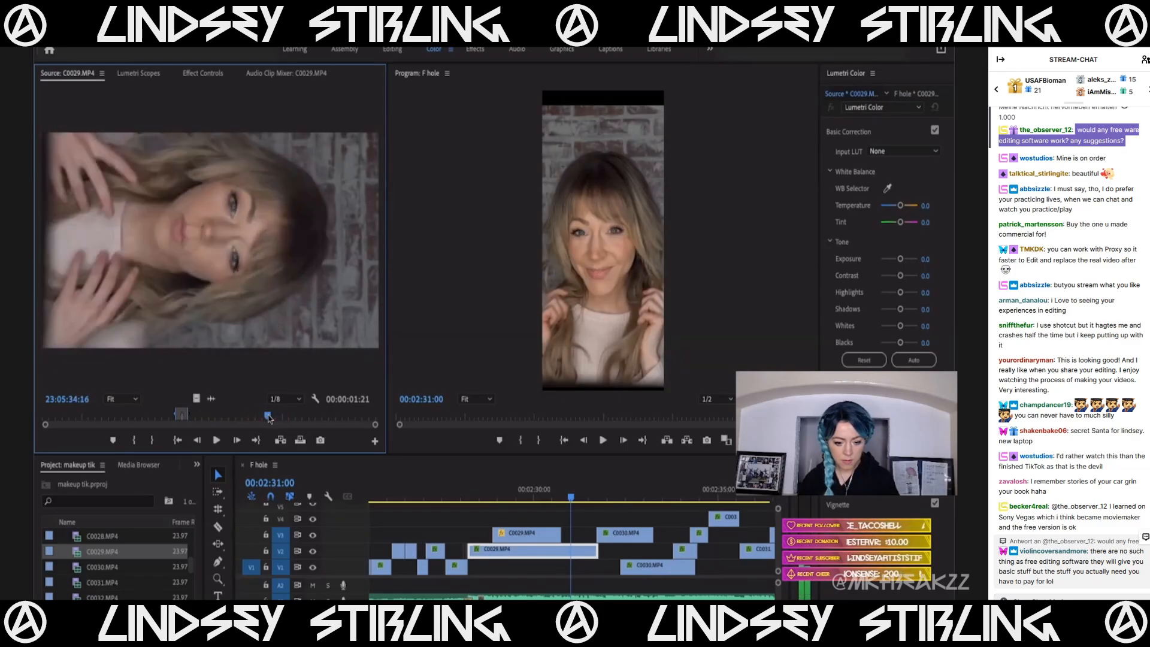
{"action": "key", "text": "i"}
{"action": "key", "text": "space"}
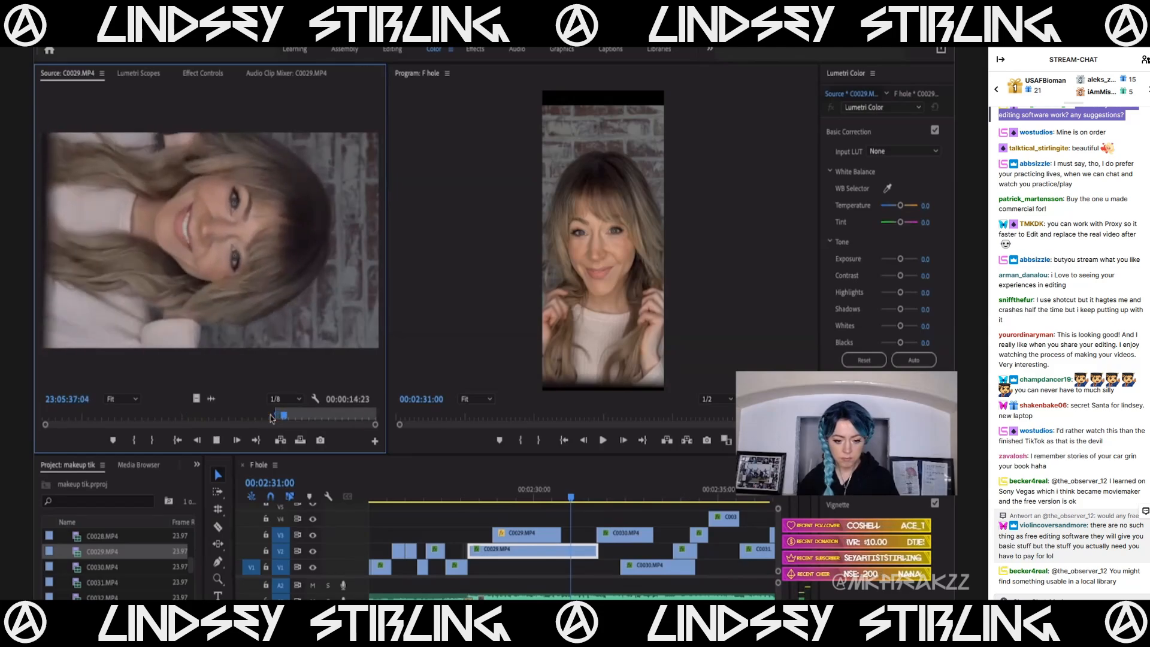
{"action": "key", "text": "o"}
{"action": "key", "text": "space"}
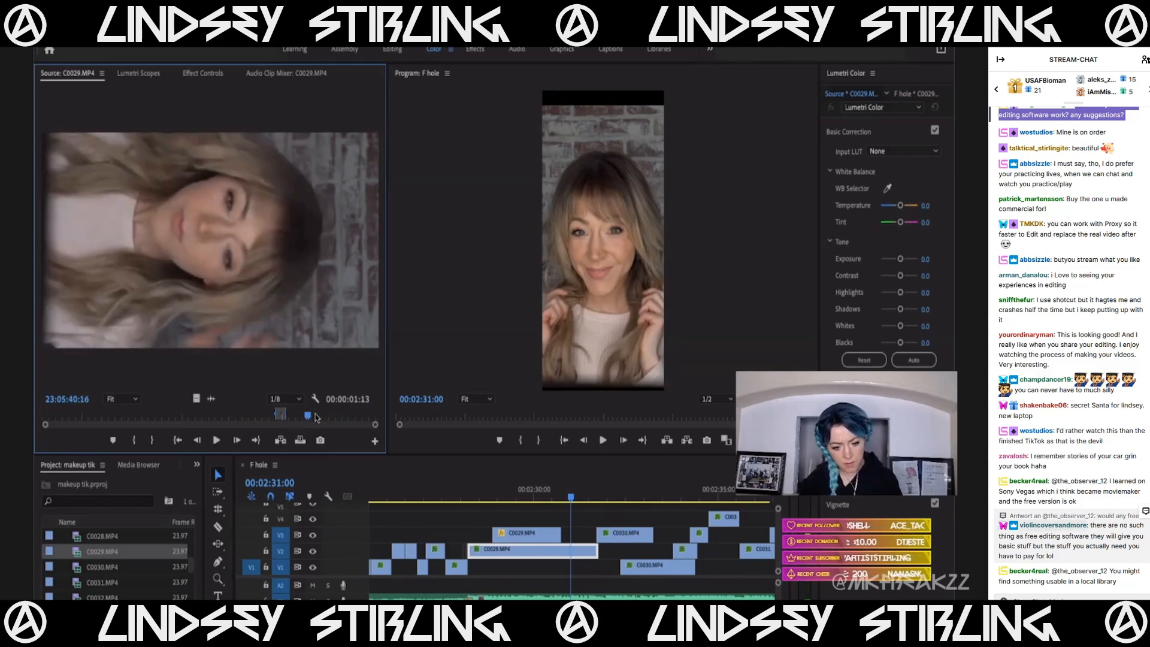
Mark a 00:00:01:22 range of the blown kiss in the C0029 source, starting around 23:05:42.
{"action": "left_click_drag", "start_coordinate": [334, 417], "coordinate": [328, 418]}
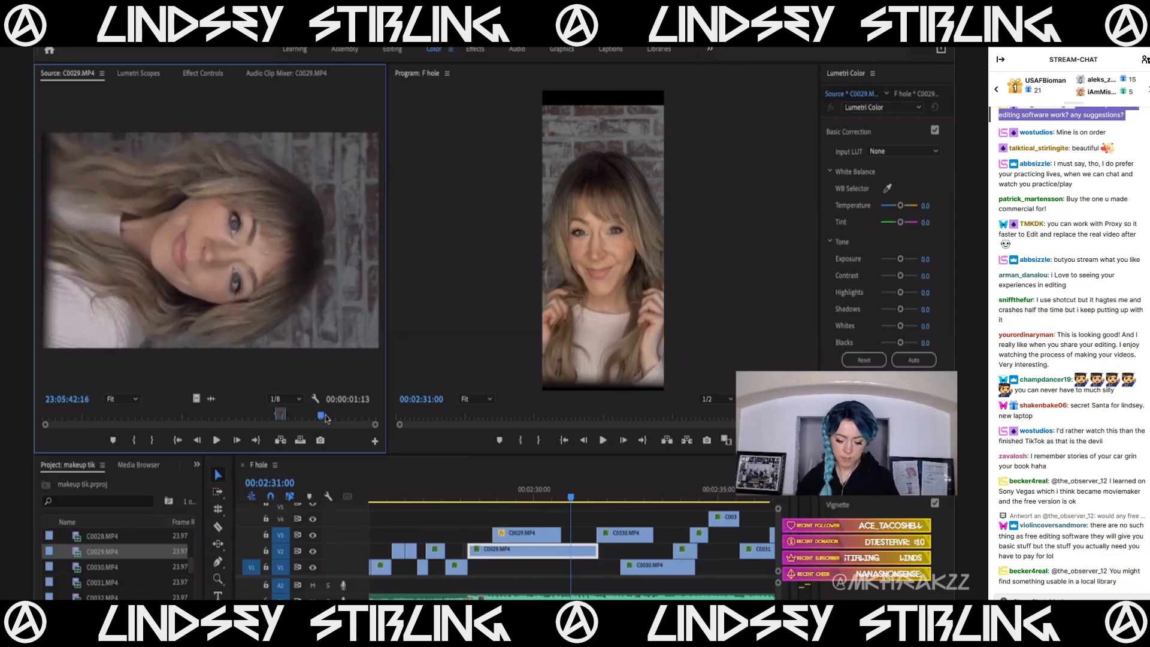
{"action": "key", "text": "i"}
{"action": "key", "text": "space"}
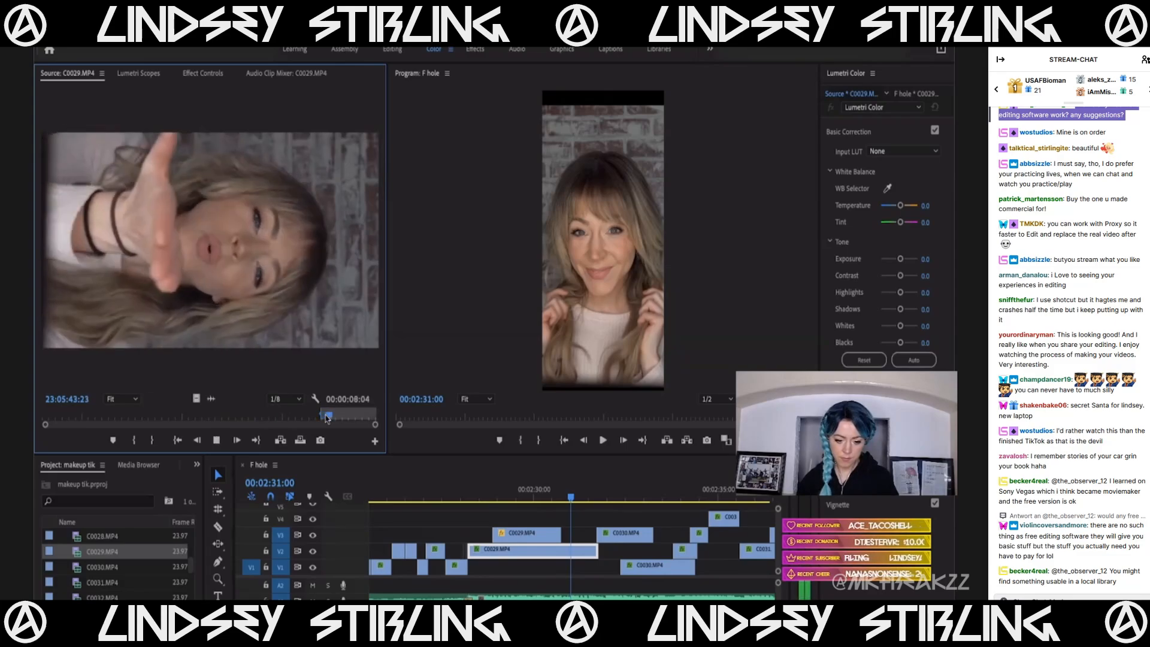
{"action": "key", "text": "o"}
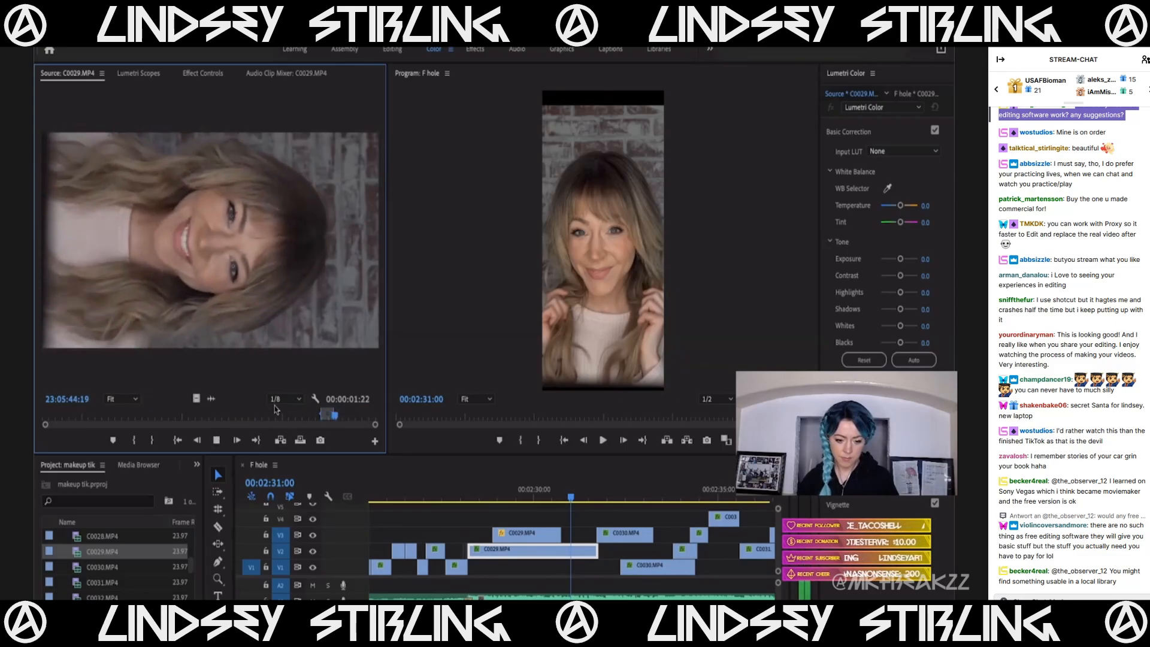
Place the blown-kiss C0029 range on V4 at about 00:02:28:53, paste the Motion framing onto it, and play it.
{"action": "left_click_drag", "start_coordinate": [458, 471], "coordinate": [494, 523]}
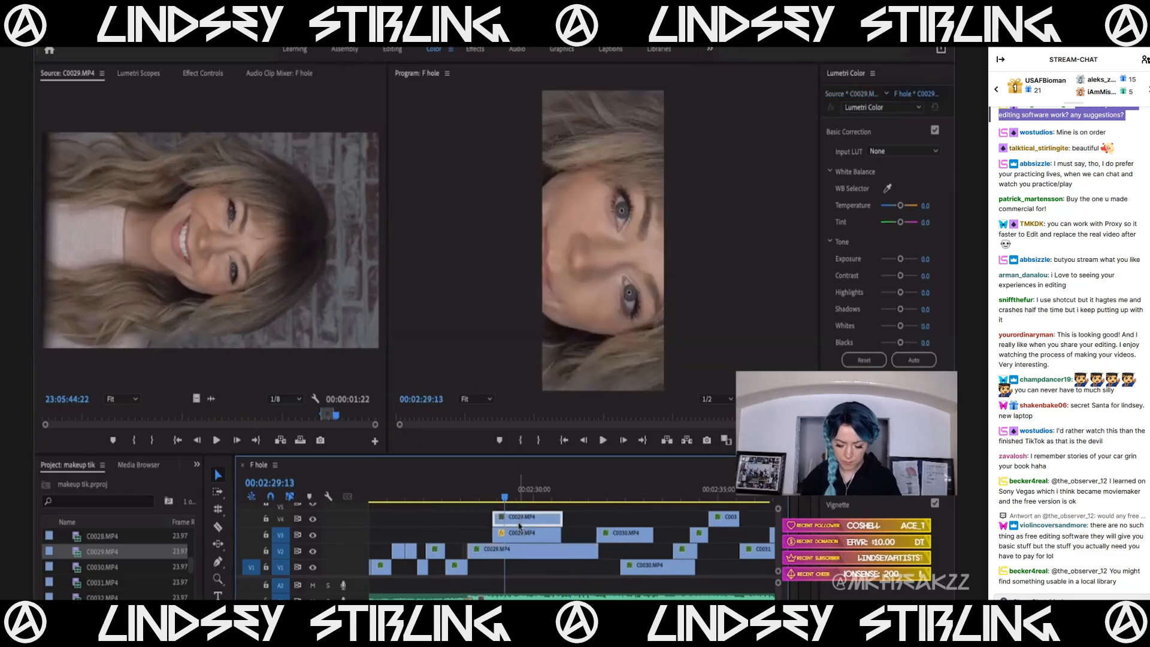
{"action": "key", "text": "super+v"}
{"action": "left_click_drag", "start_coordinate": [467, 490], "coordinate": [476, 490]}
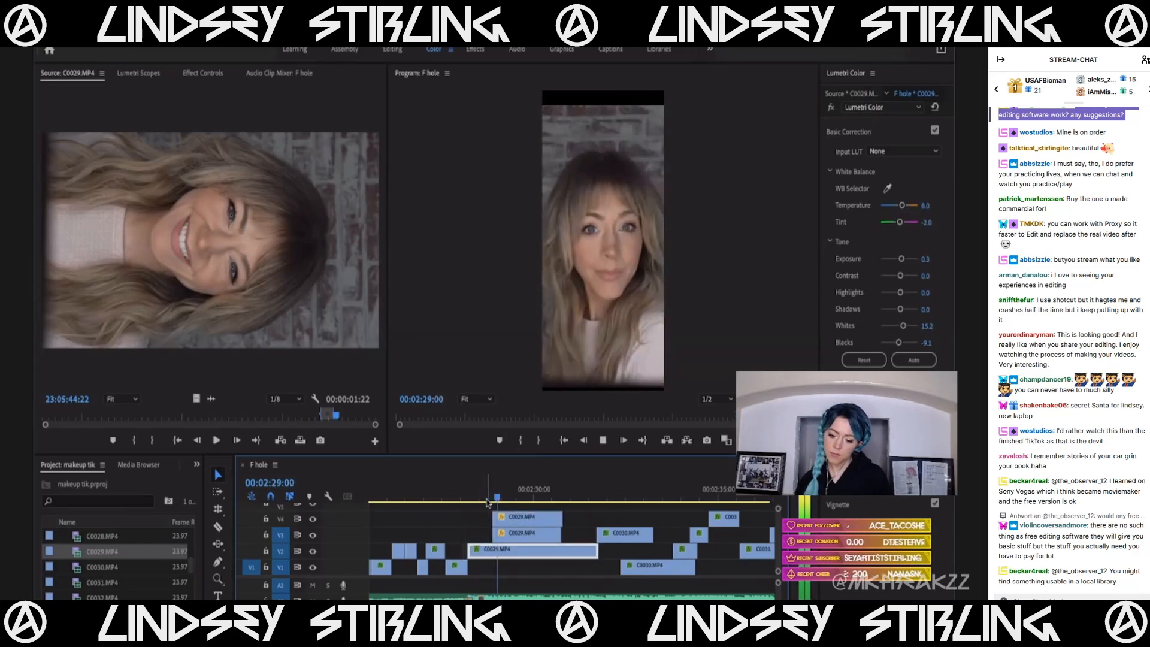
{"action": "left_click", "coordinate": [519, 490]}
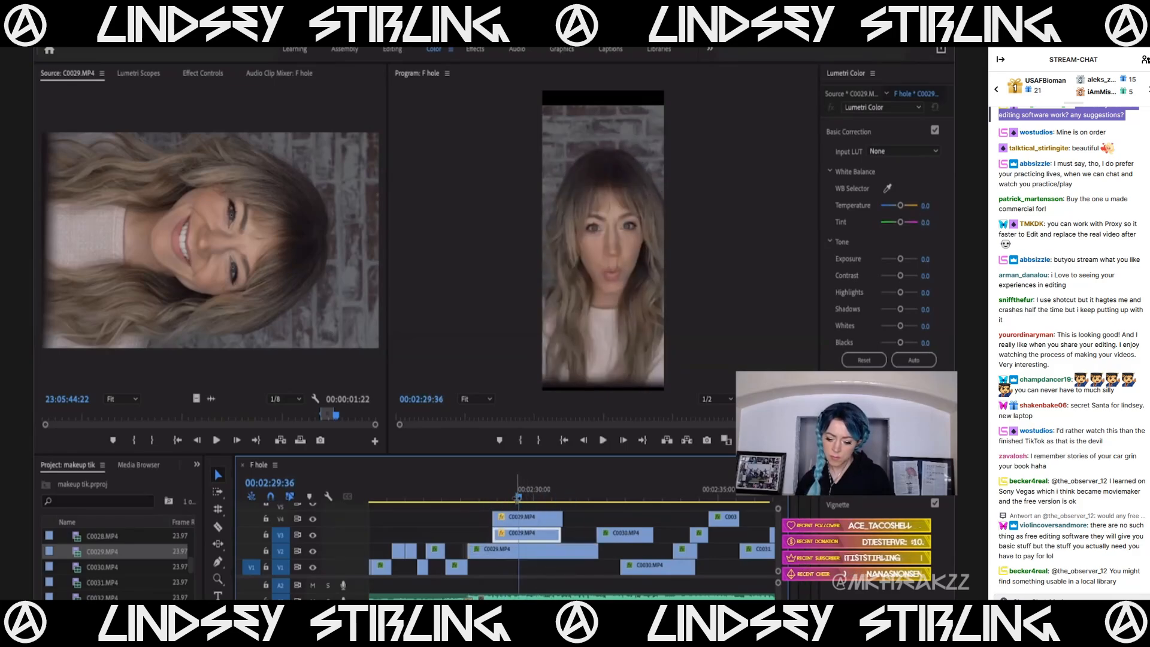
Replay the section from around 00:02:28, and trim the start of the V4 C0029 clip to about 00:02:29:41.
{"action": "left_click", "coordinate": [465, 491]}
{"action": "scroll", "coordinate": [472, 524], "scroll_direction": "up", "scroll_amount": 5}
{"action": "scroll", "coordinate": [502, 526], "scroll_direction": "up", "scroll_amount": 1}
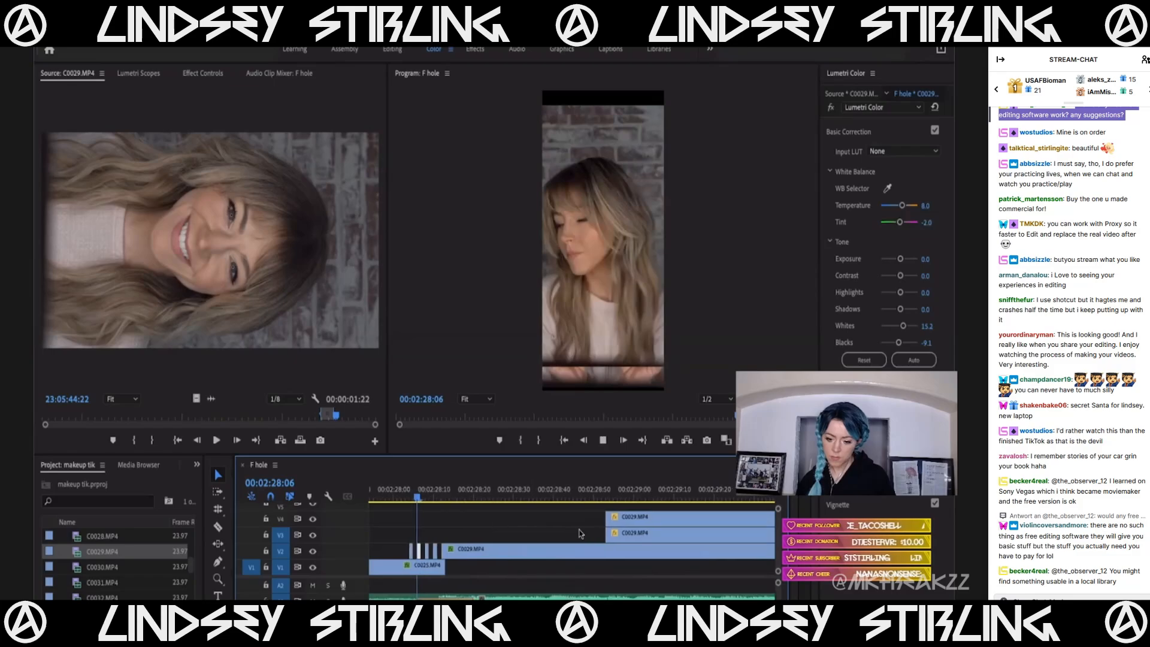
{"action": "key", "text": "space"}
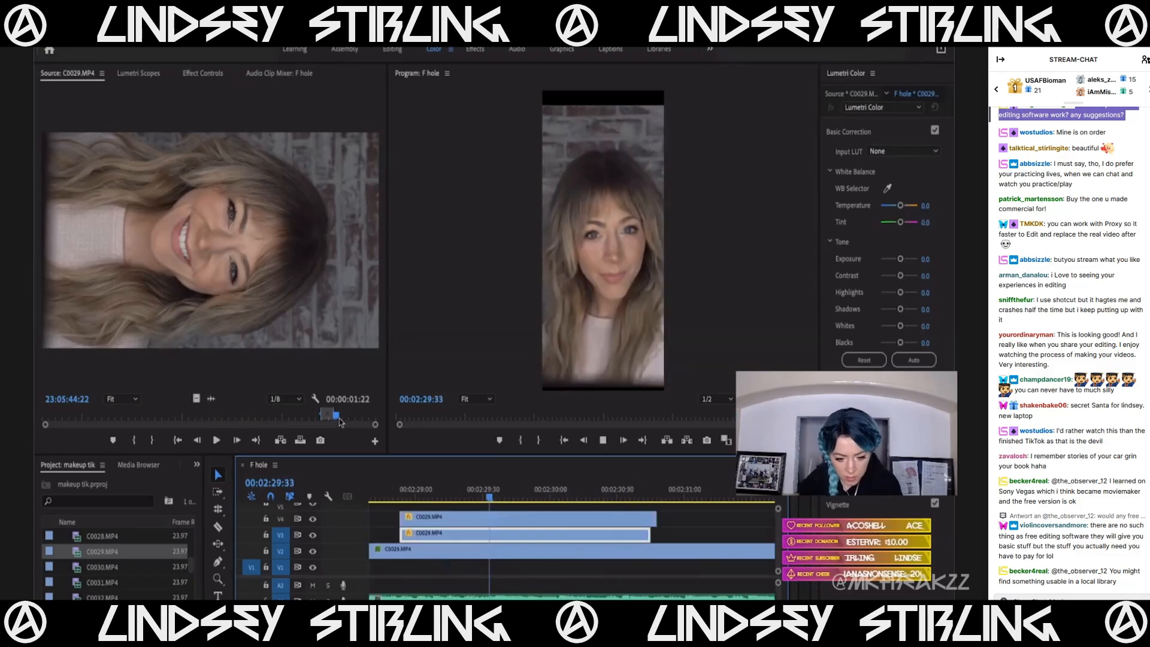
{"action": "mouse_move", "coordinate": [338, 418]}
{"action": "left_mouse_down"}
{"action": "mouse_move", "coordinate": [350, 417]}
{"action": "mouse_move", "coordinate": [318, 418]}
{"action": "mouse_move", "coordinate": [344, 418]}
{"action": "mouse_move", "coordinate": [334, 419]}
{"action": "left_mouse_up"}
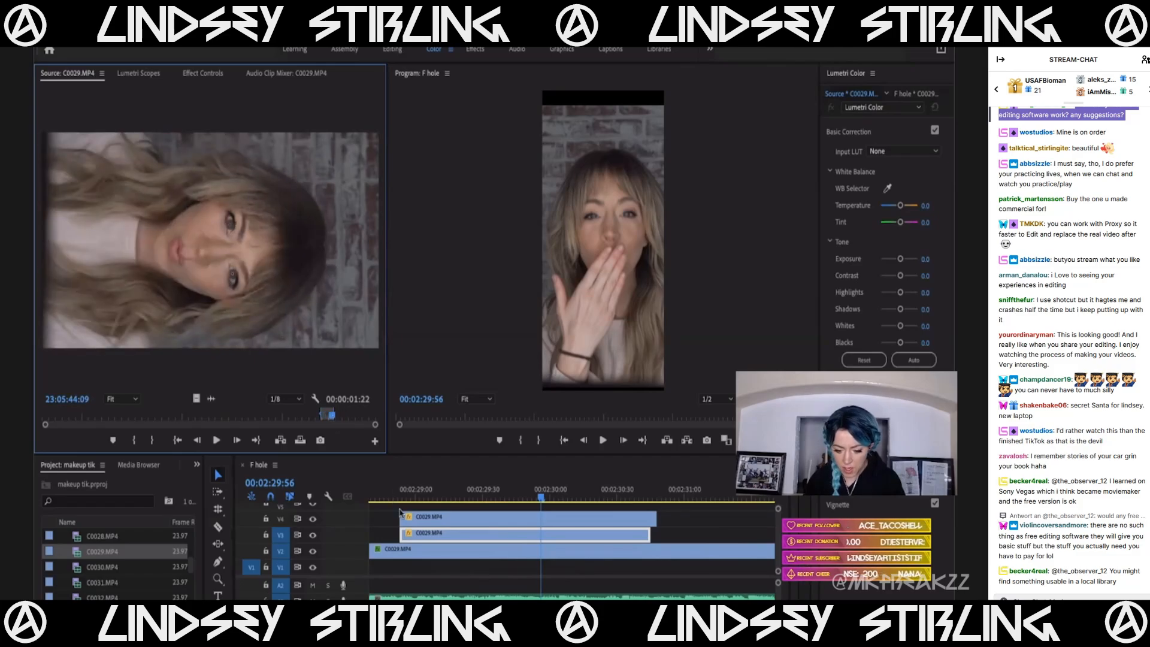
{"action": "left_click_drag", "start_coordinate": [402, 516], "coordinate": [510, 518]}
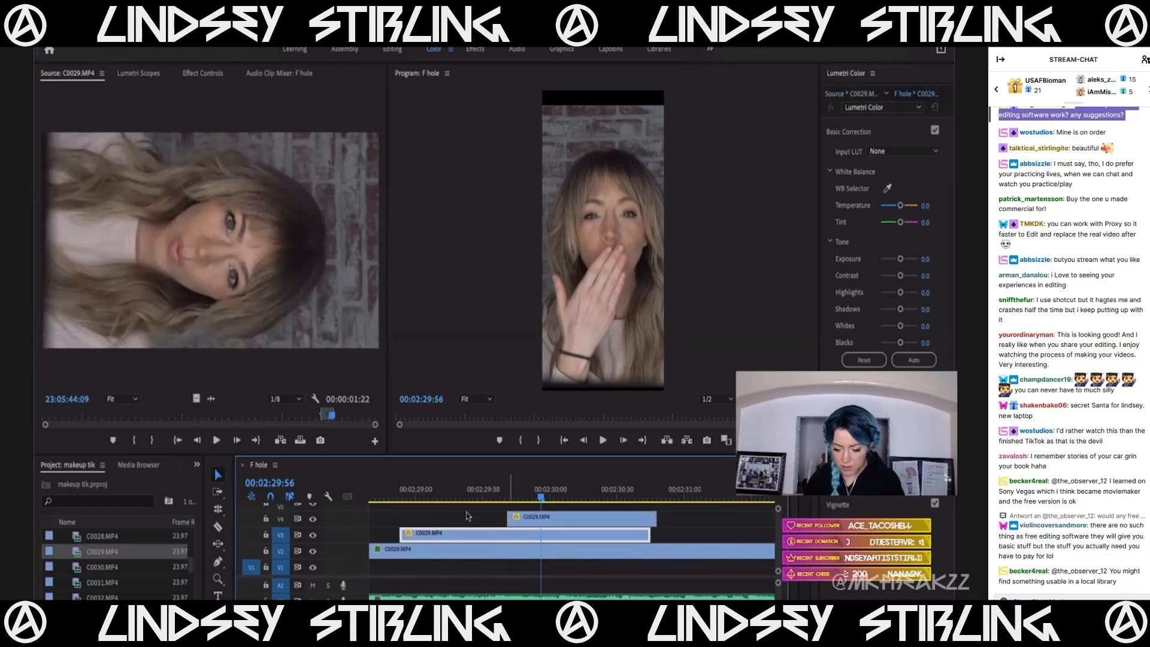
Move the shortened V4 C0029 clip earlier to line up with the V3 clip's start at 00:02:28:53, and play it.
{"action": "scroll", "coordinate": [509, 525], "scroll_direction": "down", "scroll_amount": 3}
{"action": "left_click", "coordinate": [461, 493]}
{"action": "left_click_drag", "start_coordinate": [525, 520], "coordinate": [463, 505]}
{"action": "key", "text": "space"}
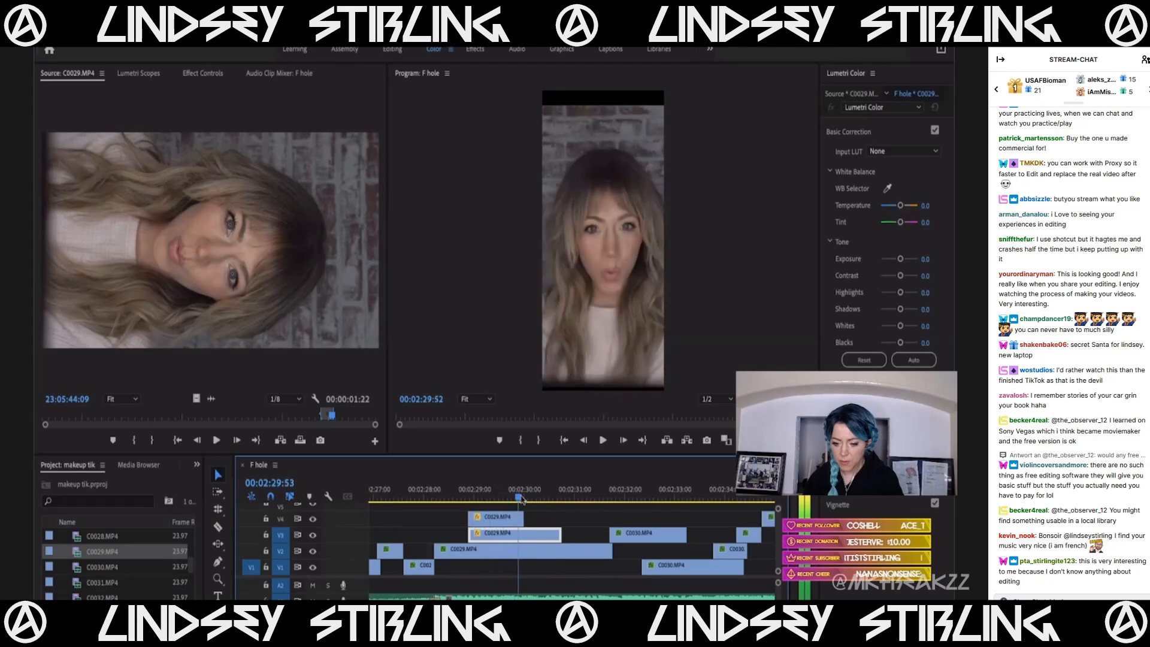
Play the blown-kiss section, and trim the end of the V3 C0029 clip to about 00:02:30:00, matching the V4 clip's end.
{"action": "key", "text": "space"}
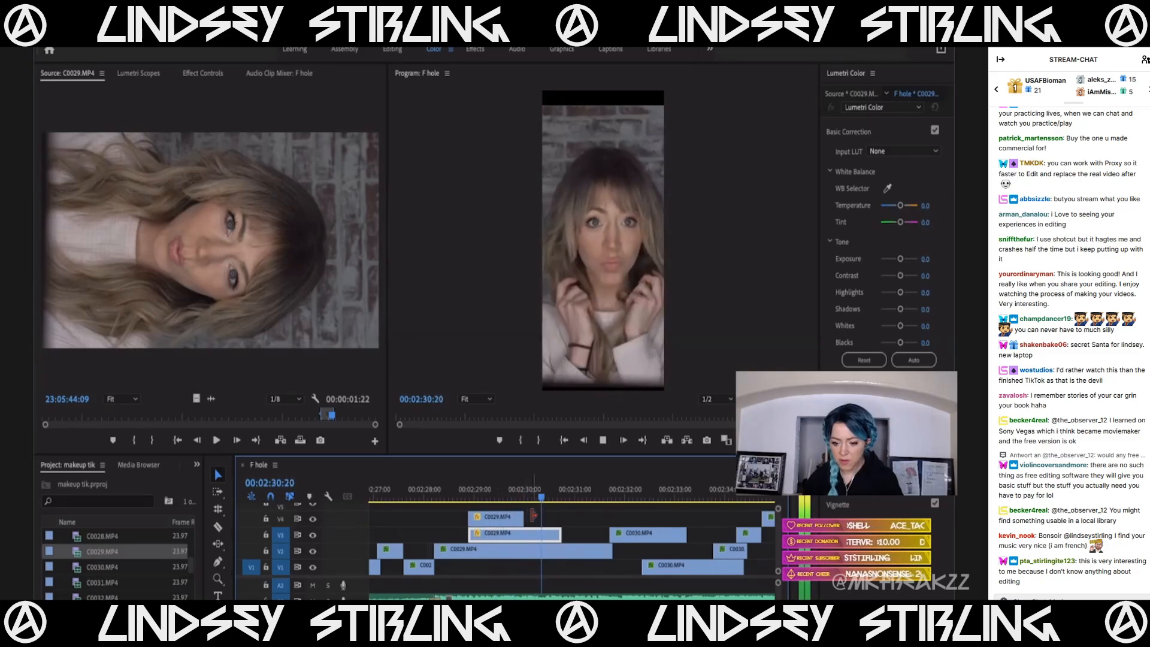
{"action": "key", "text": "space"}
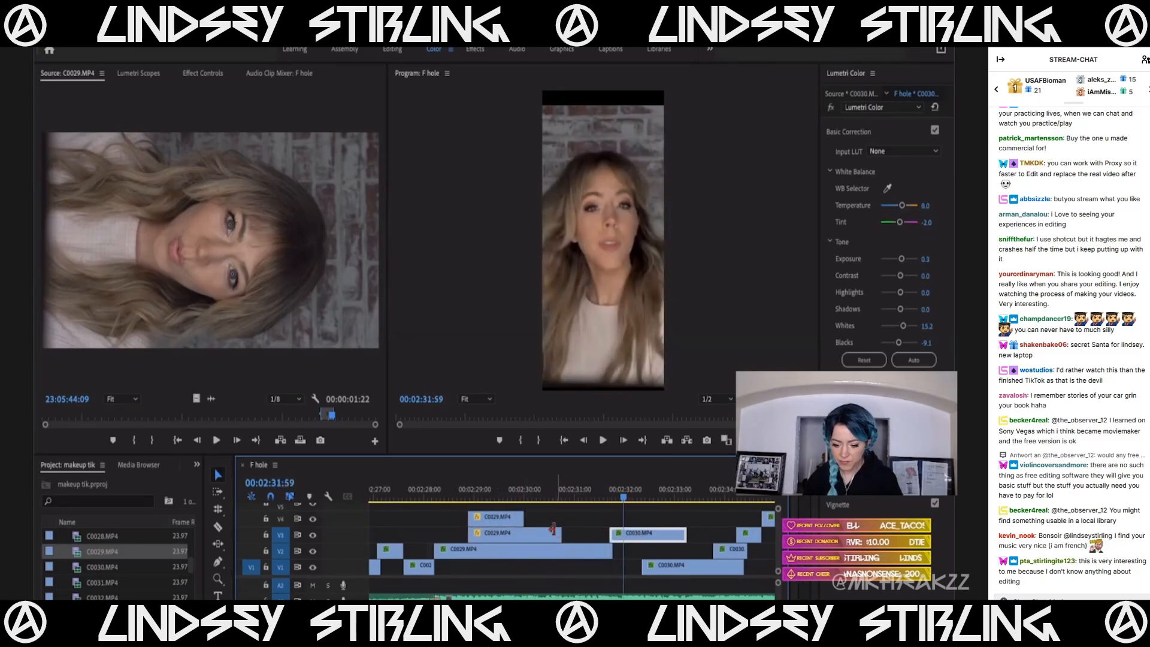
{"action": "left_click_drag", "start_coordinate": [540, 533], "coordinate": [522, 532]}
{"action": "left_click_drag", "start_coordinate": [530, 492], "coordinate": [478, 518]}
{"action": "key", "text": "ctrl+z"}
Paste the V2 C0029 clip's Motion settings onto the V4 C0029 clip, and set its horizontal position to 387.
{"action": "left_click", "coordinate": [457, 551]}
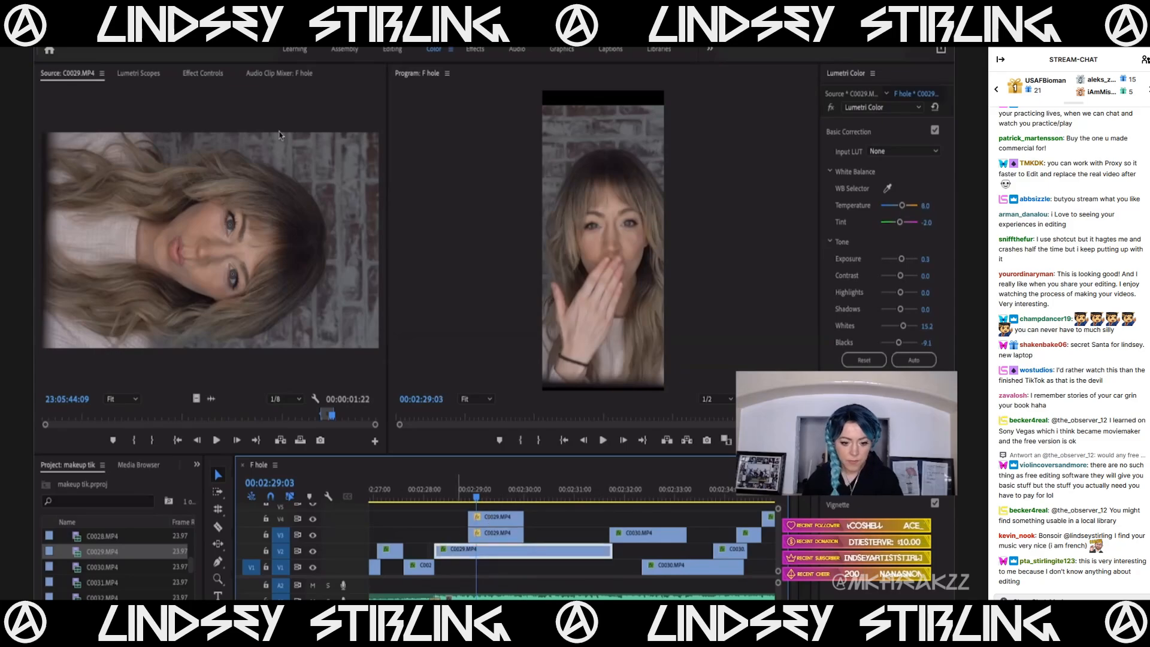
{"action": "left_click", "coordinate": [193, 82]}
{"action": "left_click", "coordinate": [69, 127]}
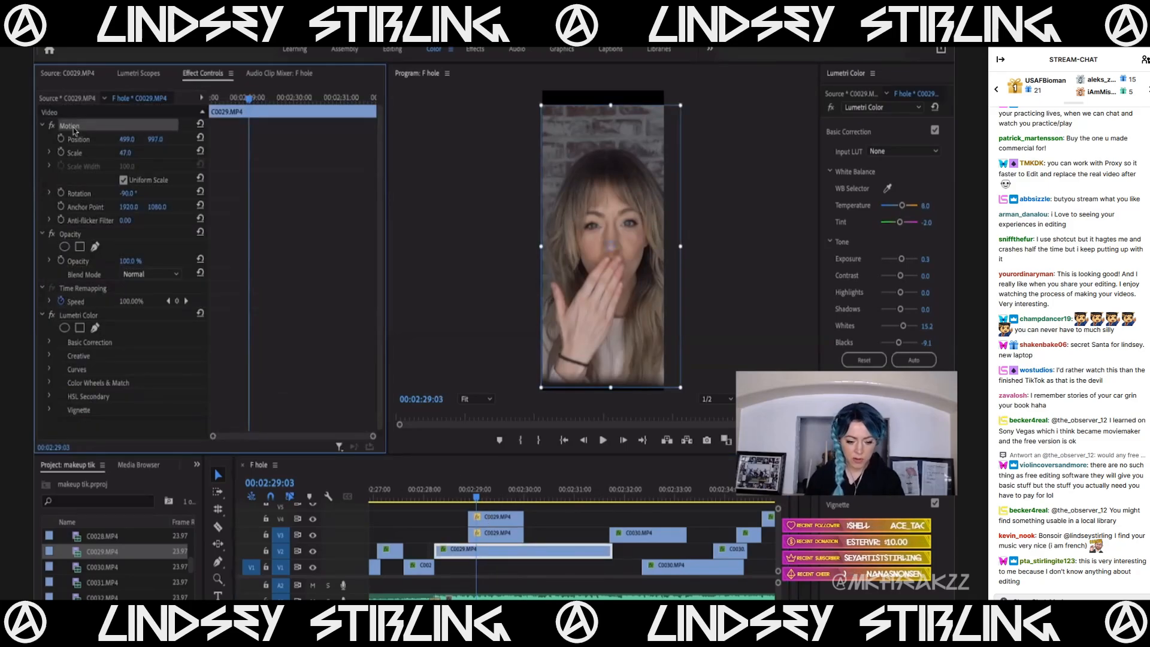
{"action": "left_click", "coordinate": [485, 517]}
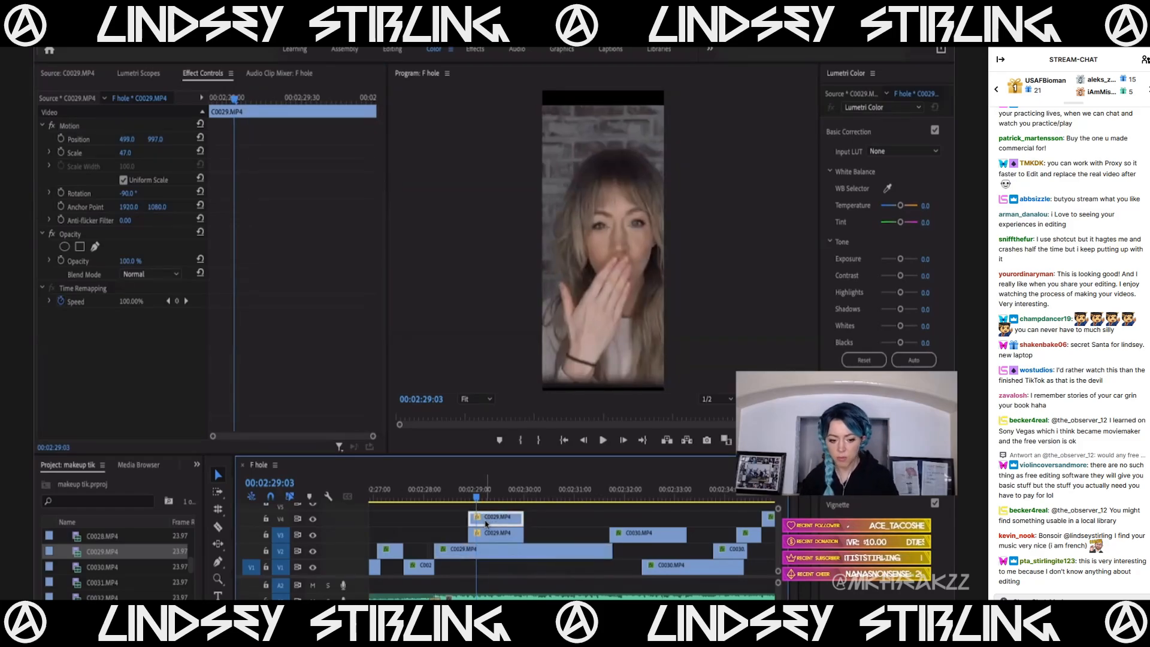
{"action": "left_click_drag", "start_coordinate": [123, 144], "coordinate": [55, 145]}
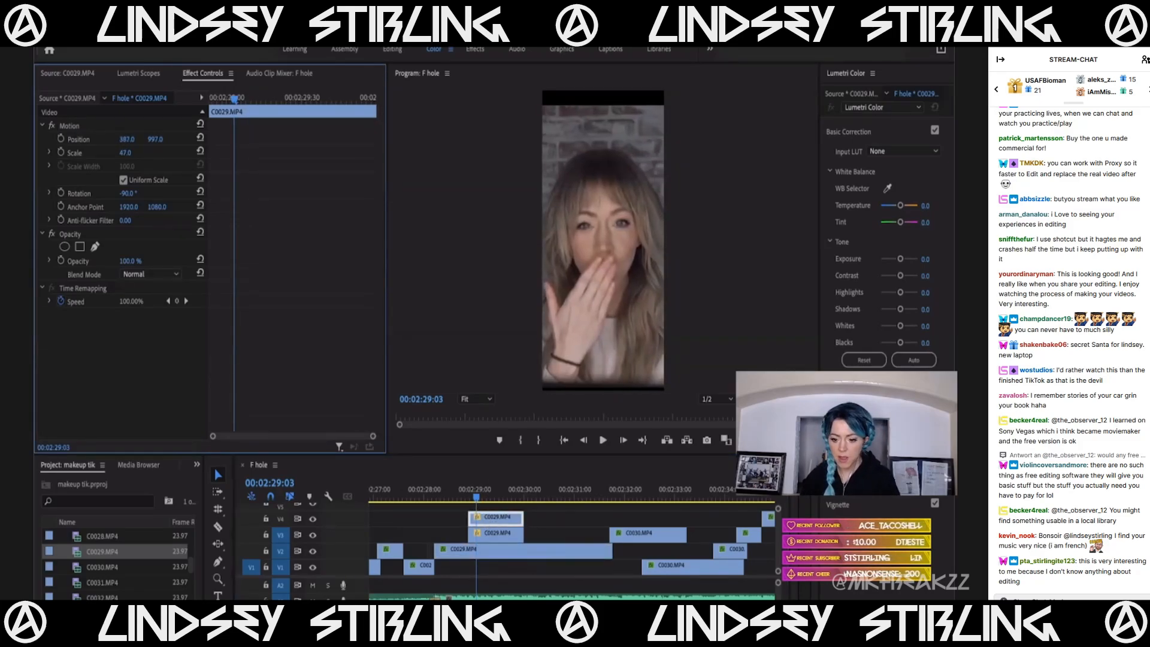
Copy the Lumetri Color effect from the V2 C0029 clip onto the blown-kiss C0029 clip on V4.
{"action": "left_click_drag", "start_coordinate": [444, 492], "coordinate": [485, 492]}
{"action": "left_click", "coordinate": [490, 533]}
{"action": "left_click", "coordinate": [454, 552]}
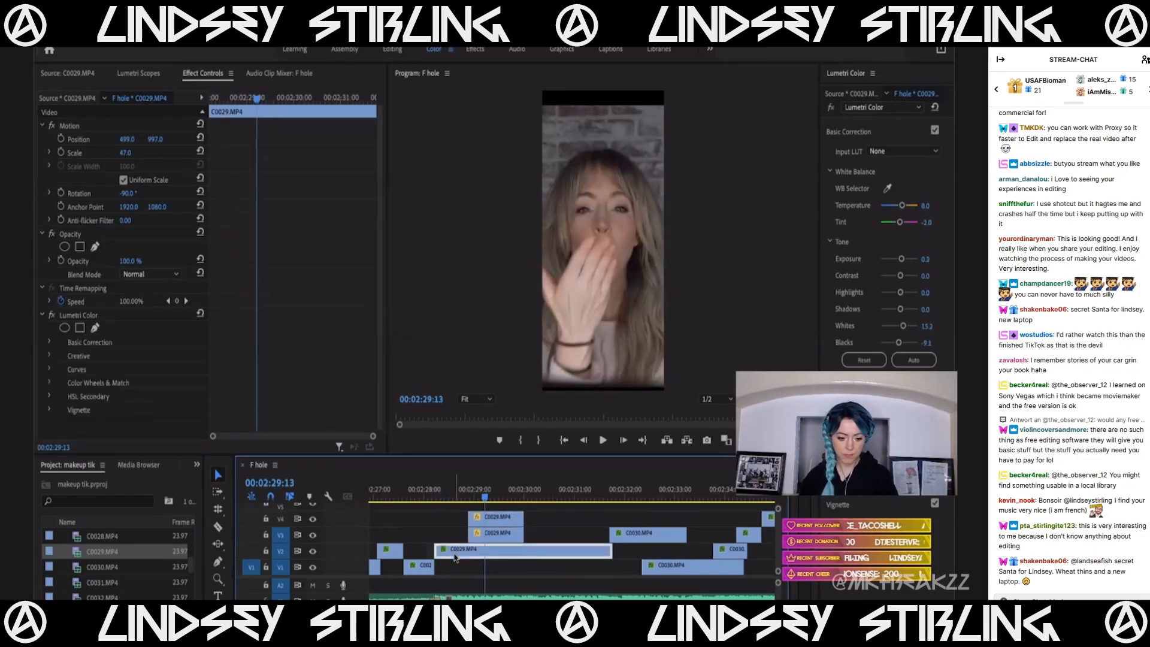
{"action": "left_click", "coordinate": [75, 316]}
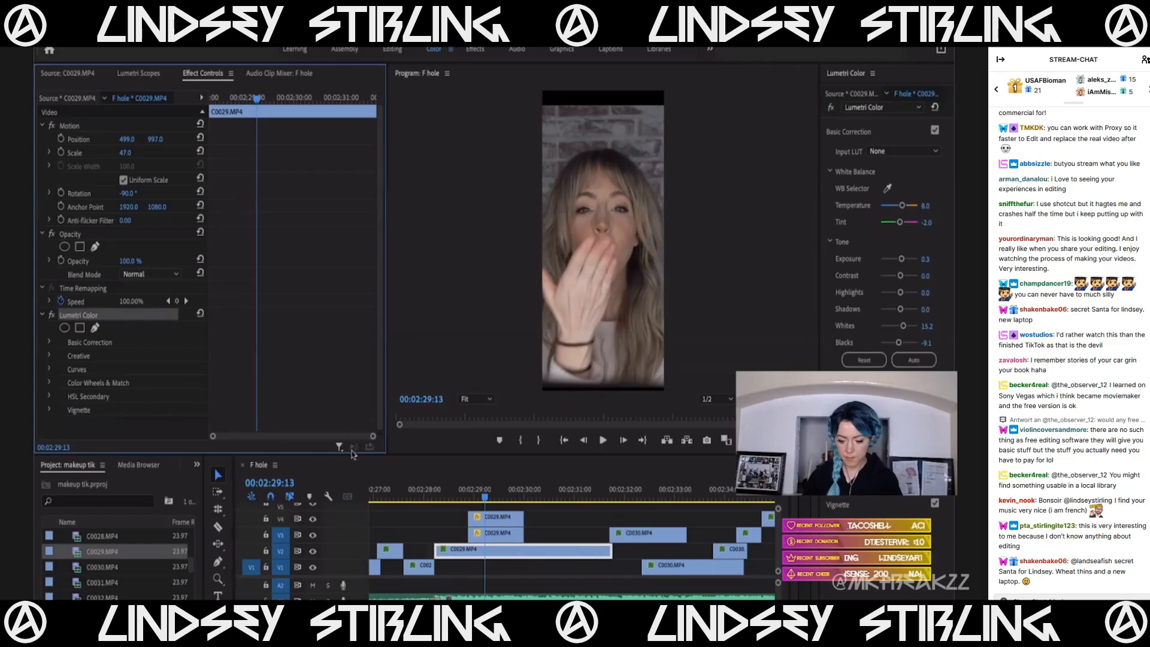
{"action": "left_click", "coordinate": [494, 522]}
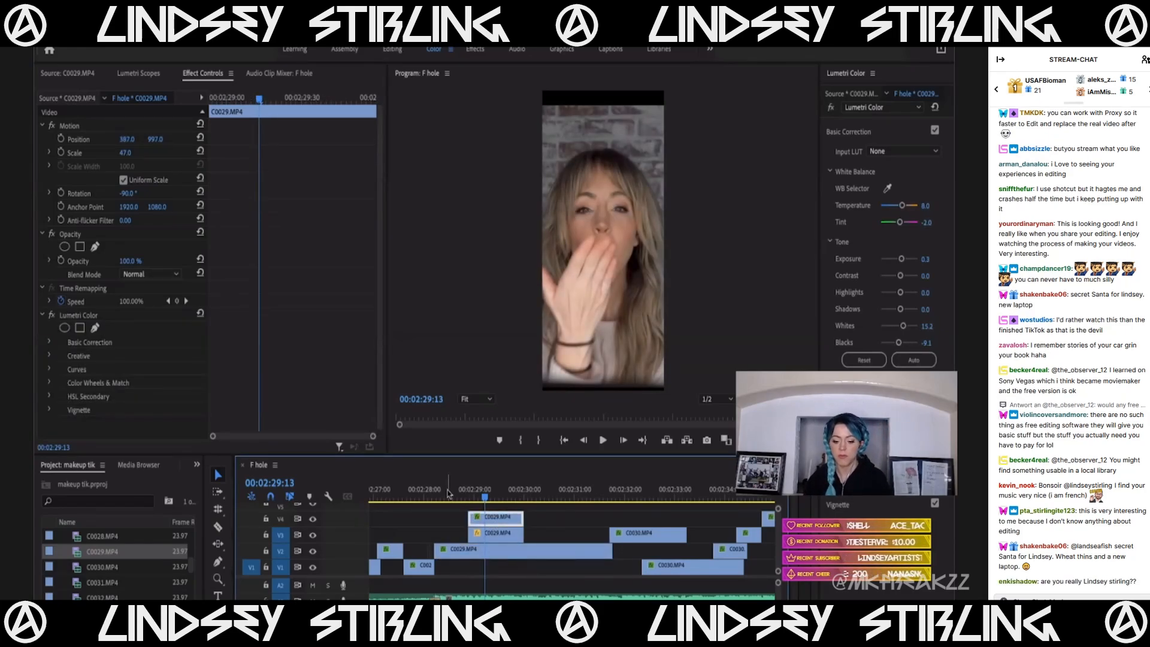
Play the corrected blown-kiss section and the clips that follow it to the end of the edit.
{"action": "key", "text": "space"}
{"action": "left_click", "coordinate": [446, 550]}
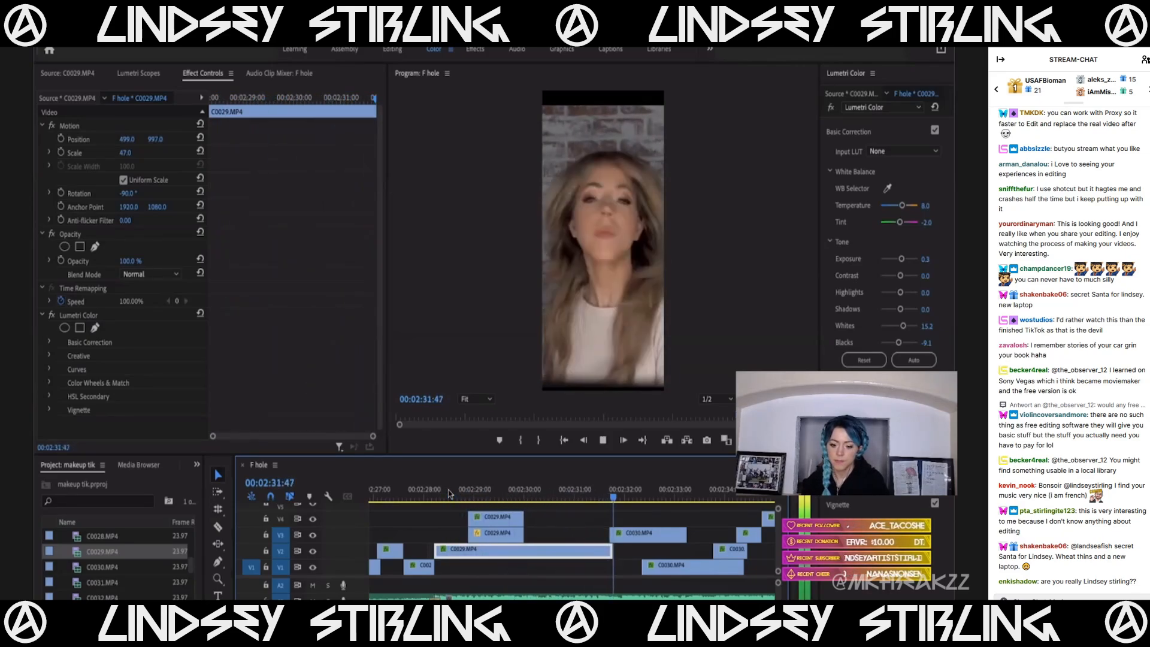
{"action": "key", "text": "minus"}
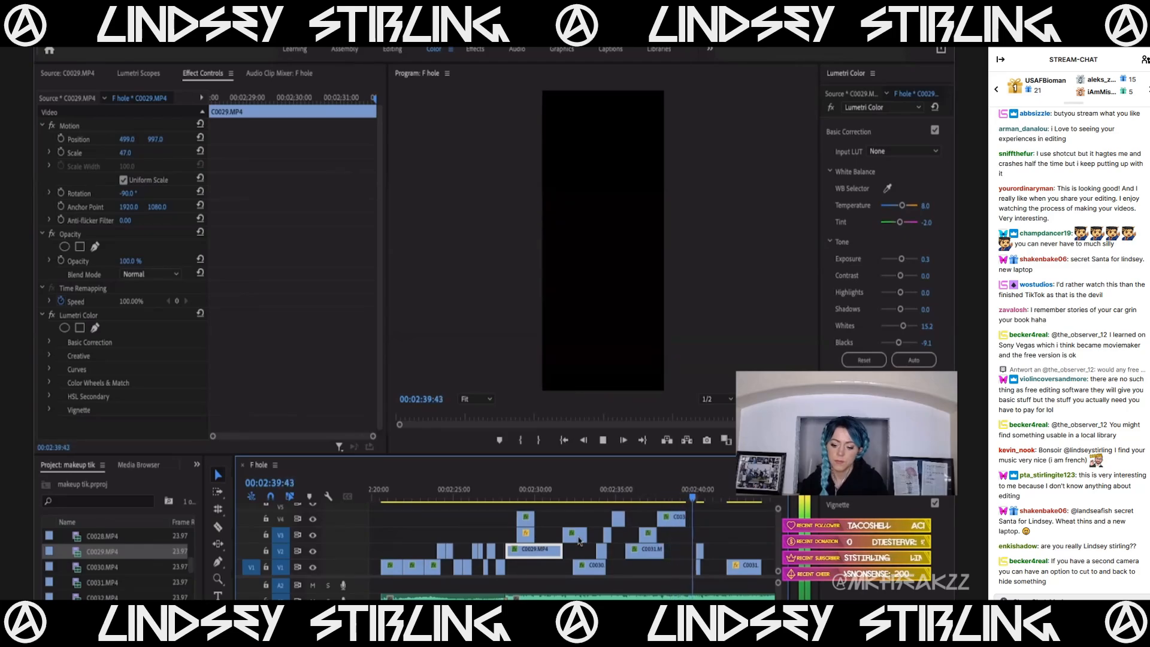
Replay the closing C0031 clips from 00:02:36:26 to the end of the edit.
{"action": "left_click_drag", "start_coordinate": [629, 496], "coordinate": [640, 499]}
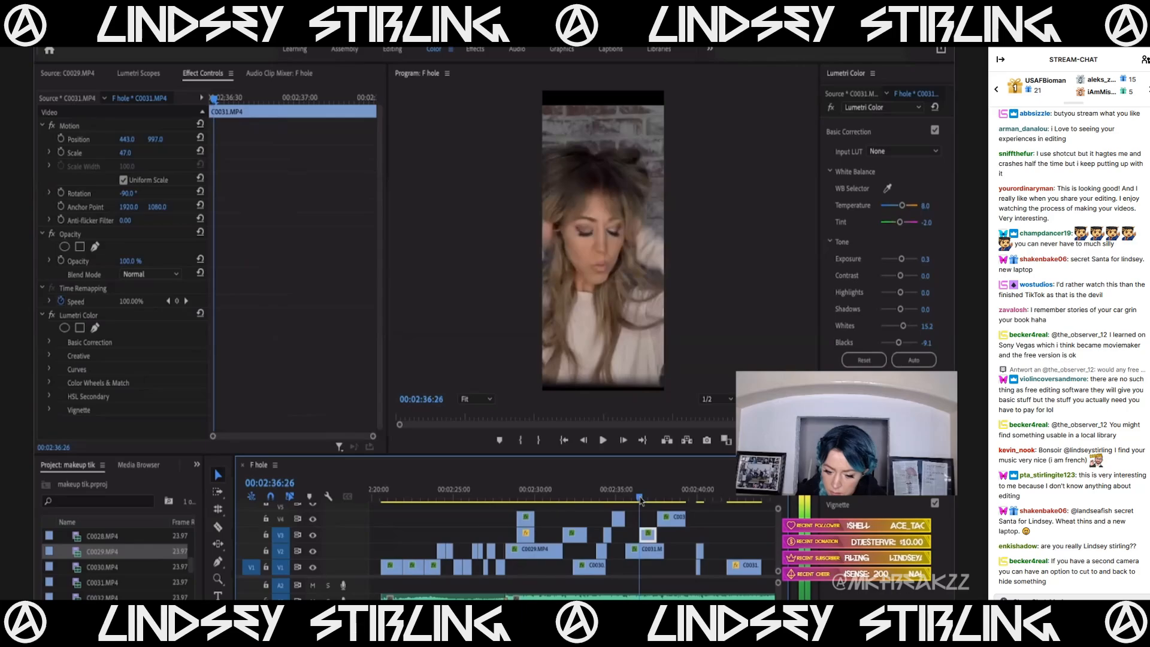
{"action": "key", "text": "equal"}
{"action": "key", "text": "equal"}
{"action": "key", "text": "equal"}
{"action": "key", "text": "equal"}
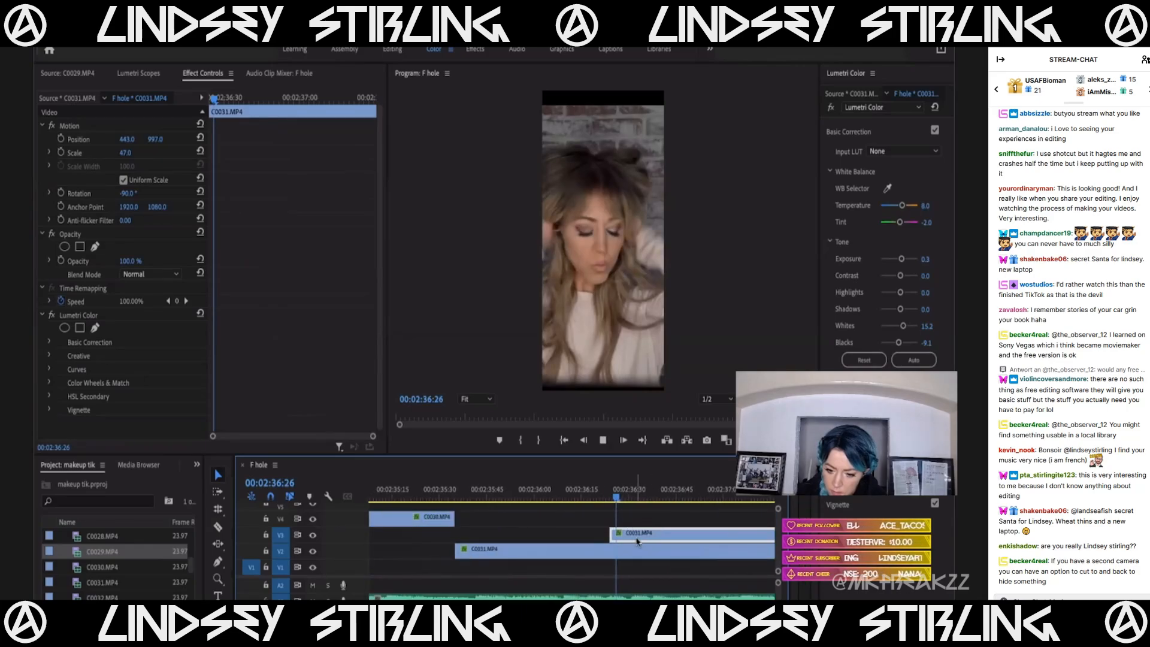
{"action": "key", "text": "space"}
{"action": "key", "text": "minus"}
{"action": "key", "text": "minus"}
{"action": "key", "text": "minus"}
{"action": "key", "text": "minus"}
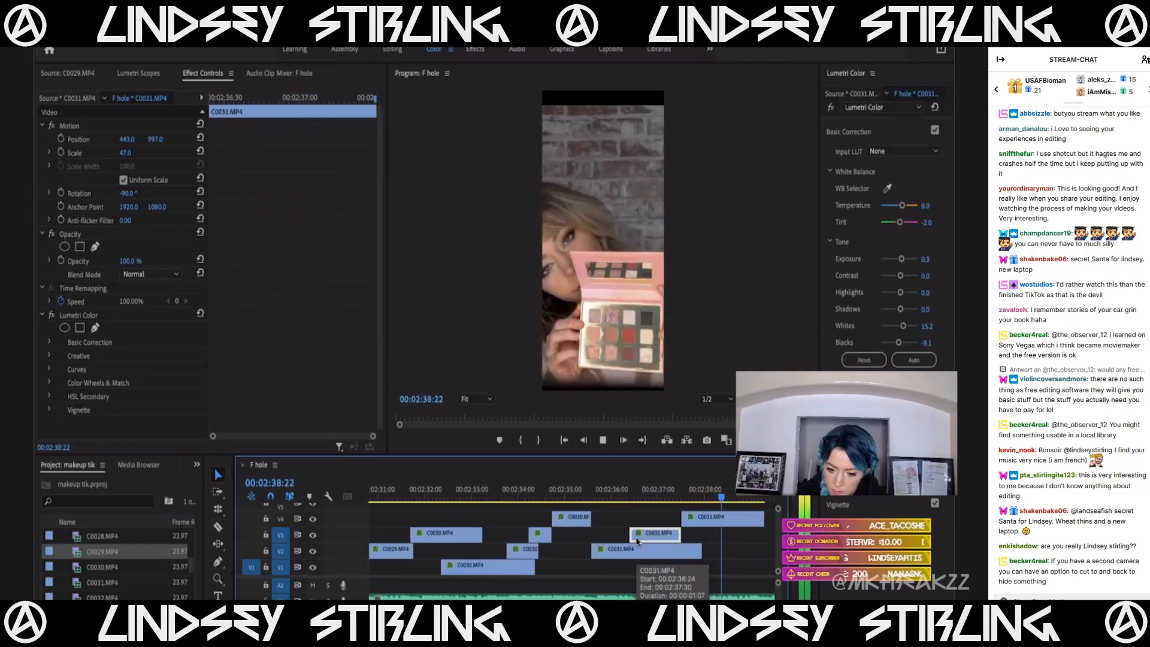
{"action": "key", "text": "minus"}
{"action": "key", "text": "minus"}
{"action": "key", "text": "minus"}
{"action": "key", "text": "space"}
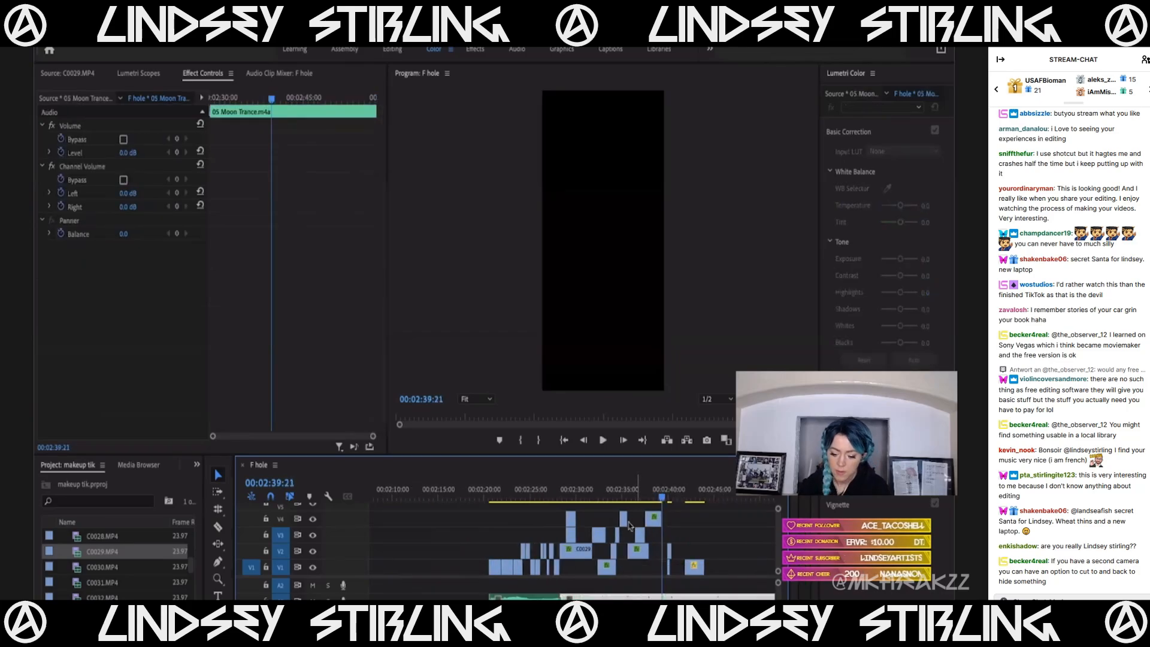
Play the edit from its start around 00:02:20 into the blown-kiss section, and go back to 00:02:28:26.
{"action": "left_click", "coordinate": [493, 492]}
{"action": "key", "text": "space"}
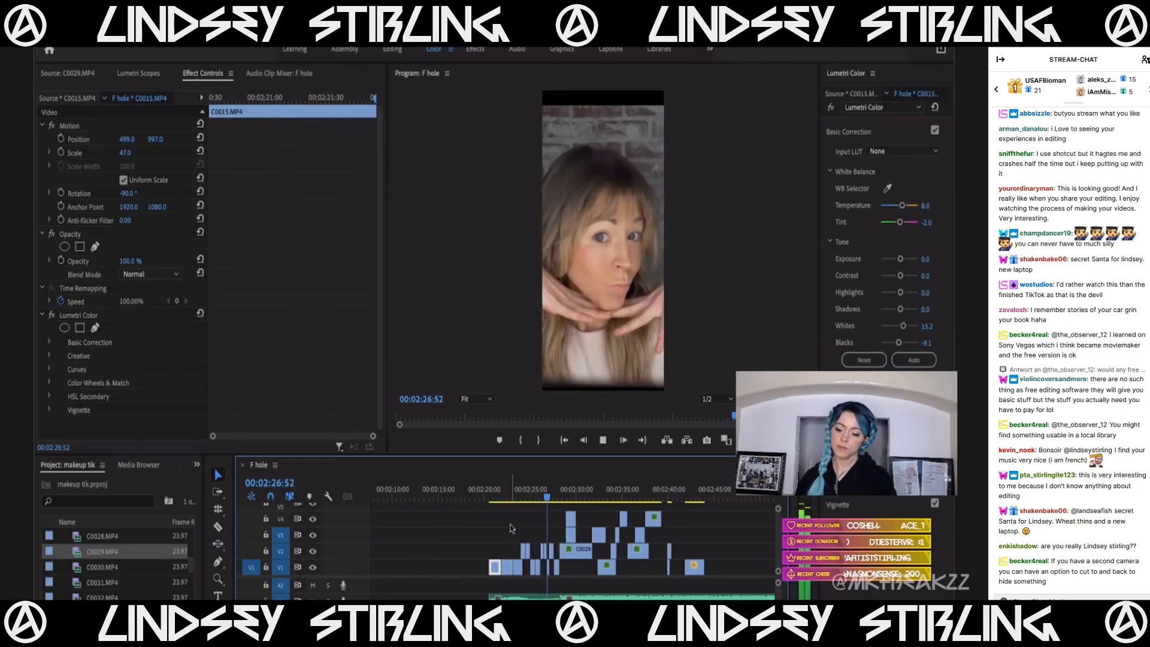
{"action": "key", "text": "space"}
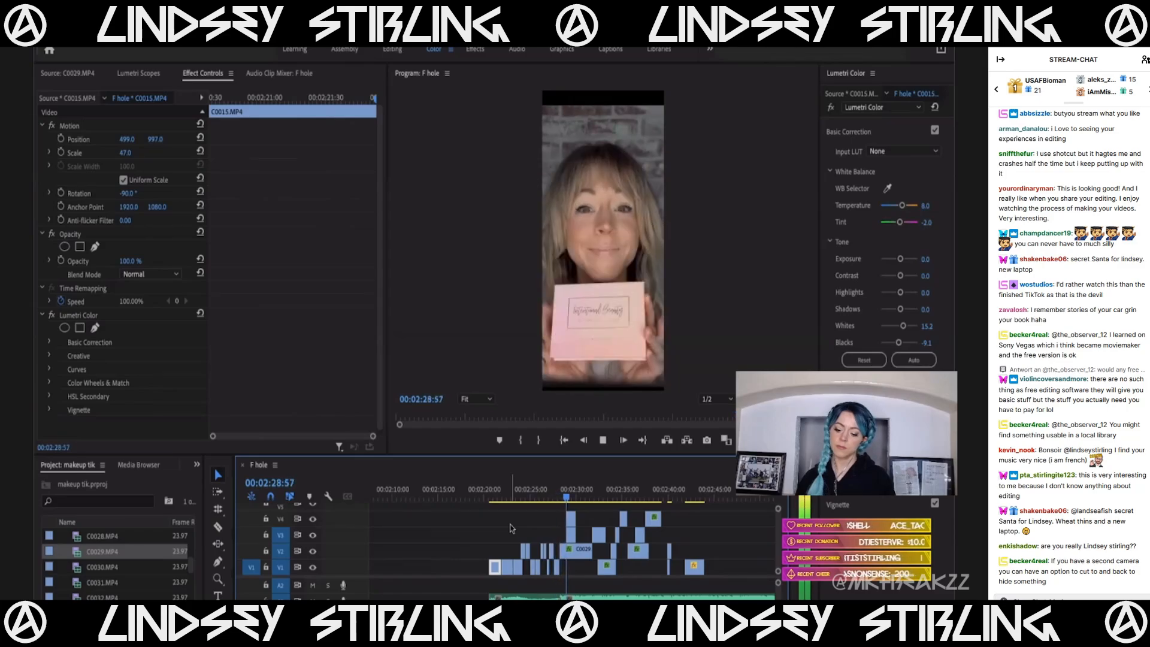
{"action": "left_click_drag", "start_coordinate": [563, 489], "coordinate": [561, 489]}
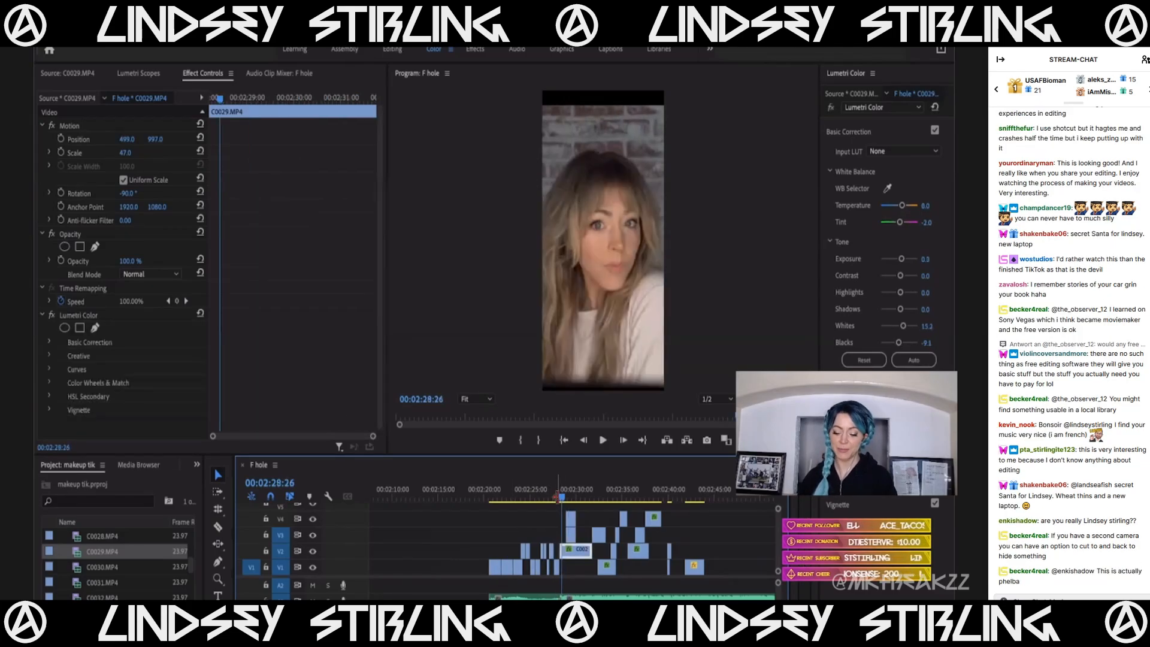
{"action": "key", "text": "equal"}
{"action": "key", "text": "equal"}
{"action": "key", "text": "equal"}
{"action": "key", "text": "equal"}
{"action": "key", "text": "equal"}
{"action": "key", "text": "minus"}
{"action": "key", "text": "minus"}
{"action": "key", "text": "minus"}
{"action": "key", "text": "minus"}
{"action": "key", "text": "minus"}
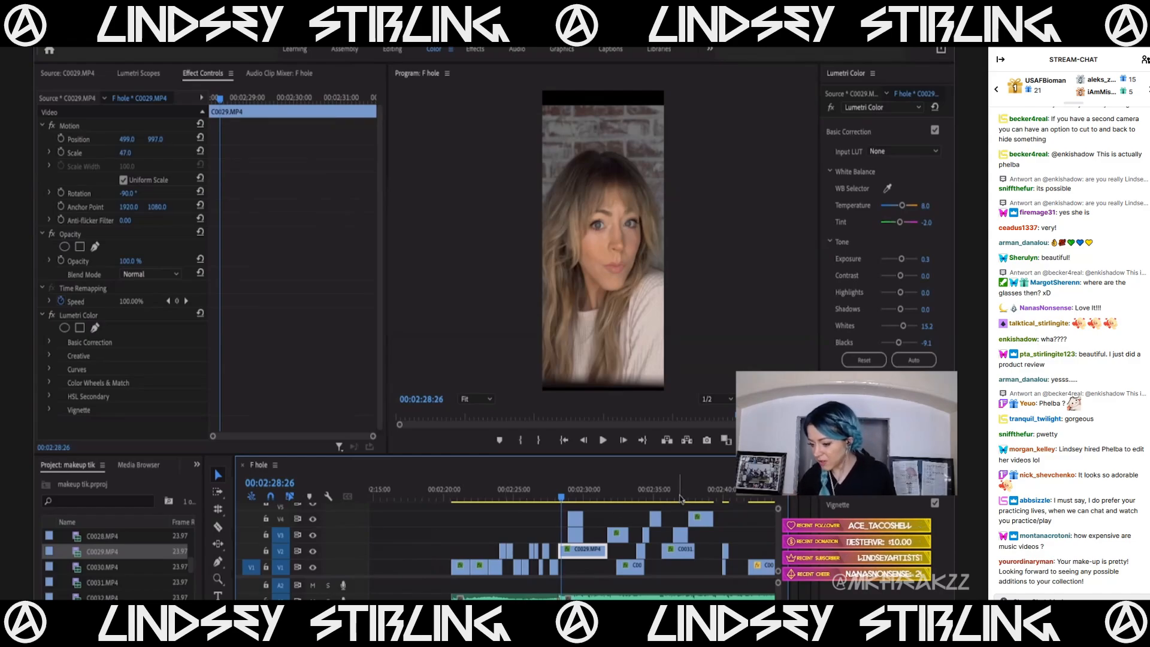
Review the first edit in the sequence by playing it from 00:00:00:00 to about 00:00:23:03.
{"action": "scroll", "coordinate": [558, 531], "scroll_direction": "down", "scroll_amount": 5}
{"action": "left_click_drag", "start_coordinate": [523, 495], "coordinate": [529, 496]}
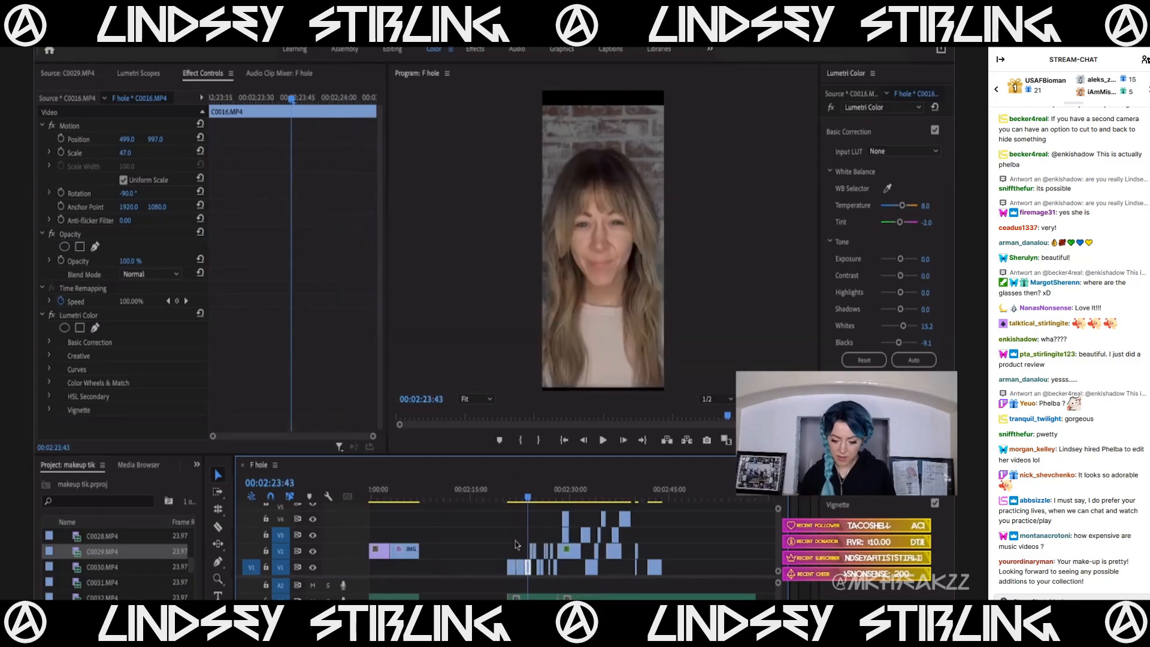
{"action": "scroll", "coordinate": [516, 544], "scroll_direction": "down", "scroll_amount": 5}
{"action": "scroll", "coordinate": [516, 544], "scroll_direction": "left", "scroll_amount": 2}
{"action": "left_click", "coordinate": [494, 489]}
{"action": "left_click", "coordinate": [567, 491]}
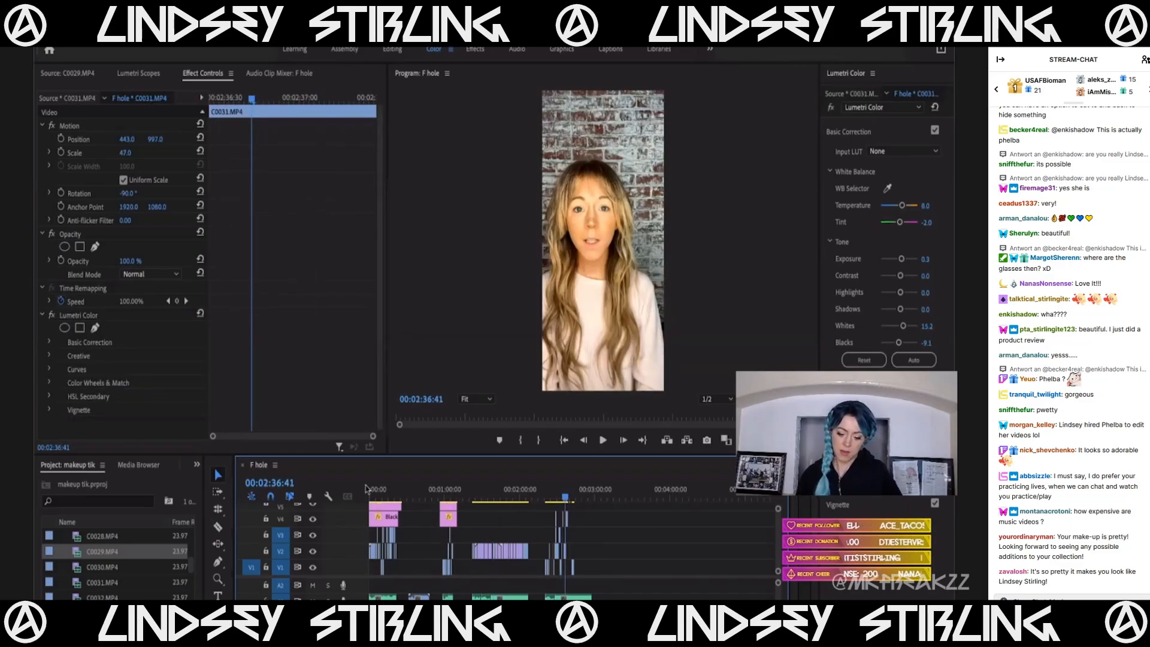
{"action": "left_click_drag", "start_coordinate": [370, 490], "coordinate": [384, 493]}
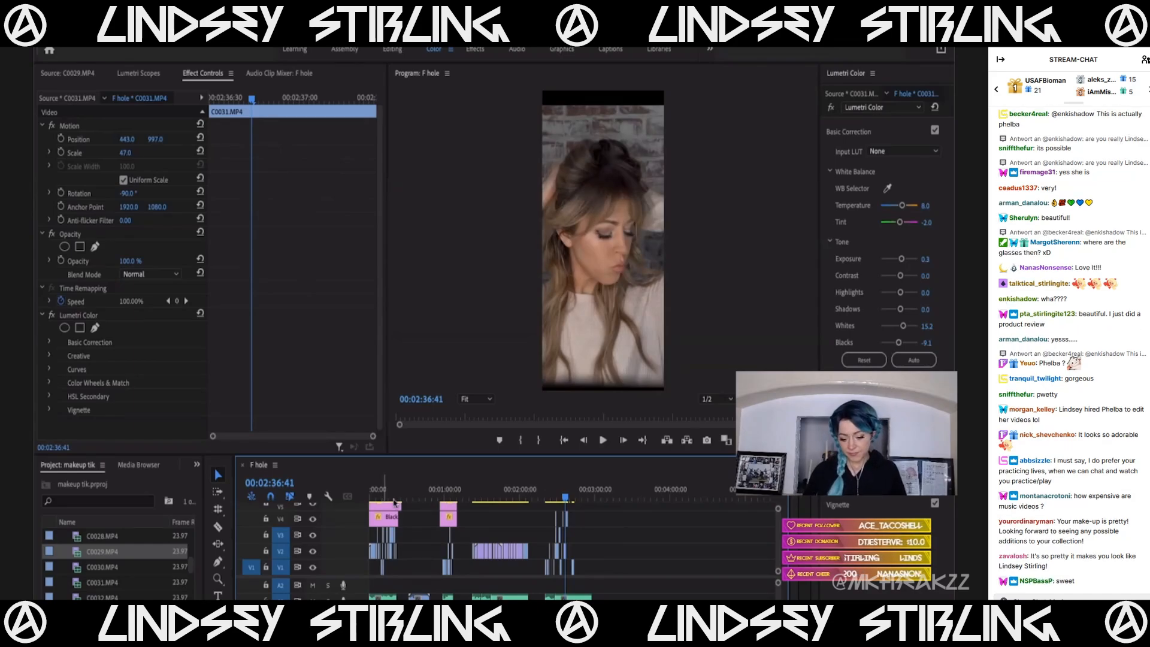
{"action": "left_click", "coordinate": [368, 490]}
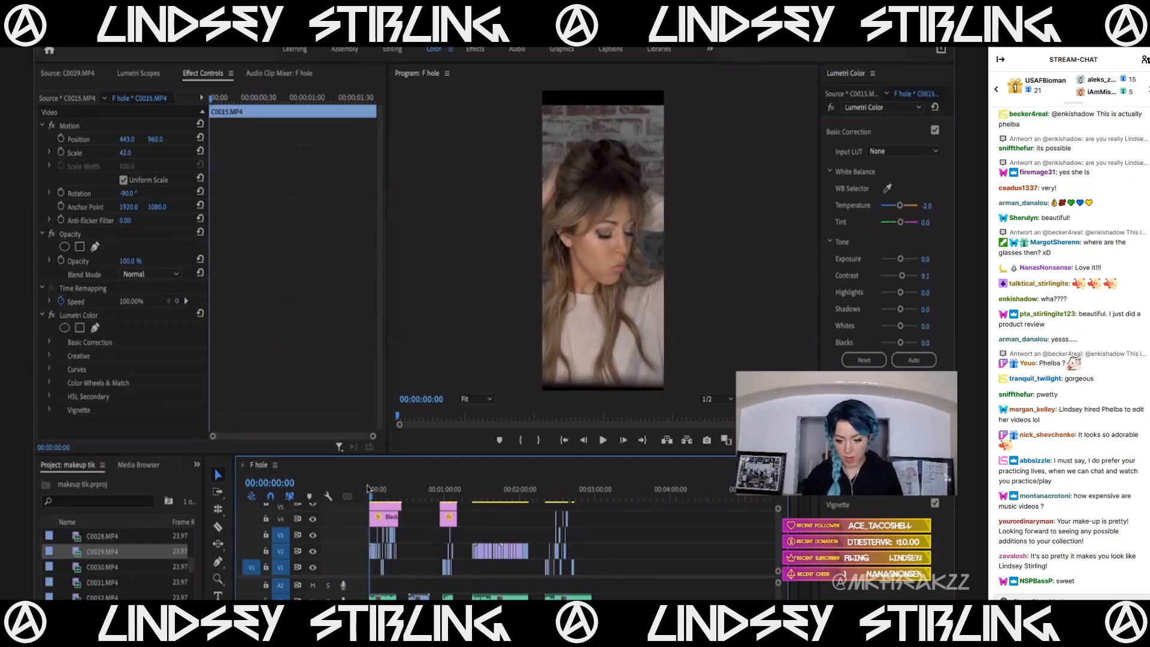
{"action": "key", "text": "="}
{"action": "key", "text": "="}
{"action": "key", "text": "="}
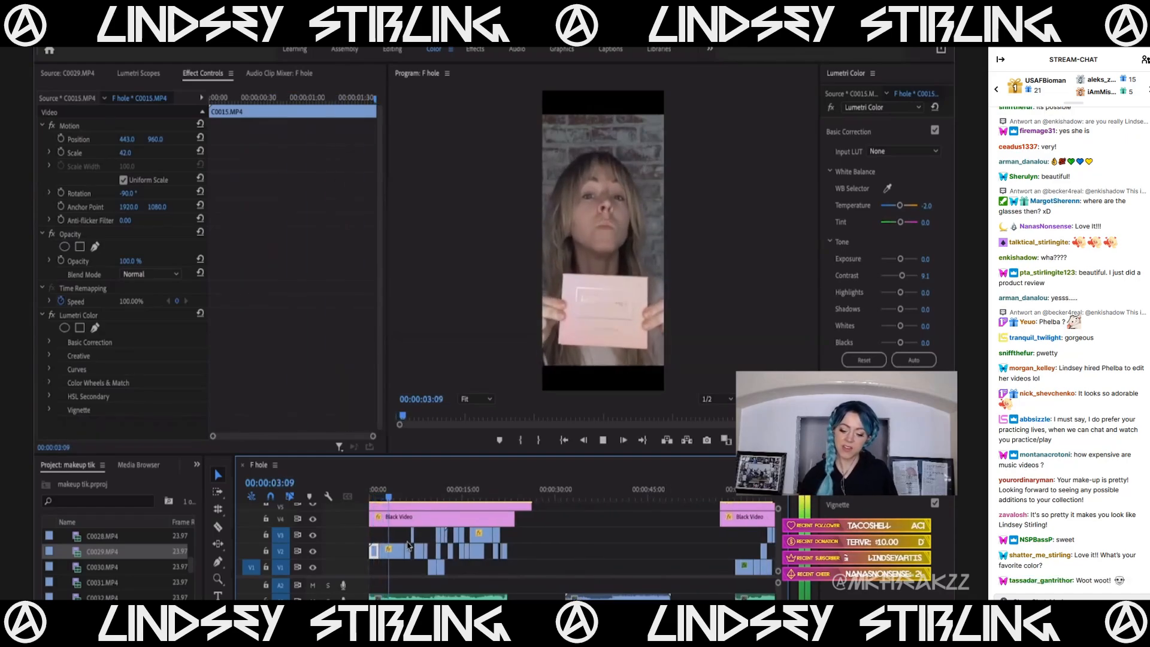
{"action": "key", "text": "minus"}
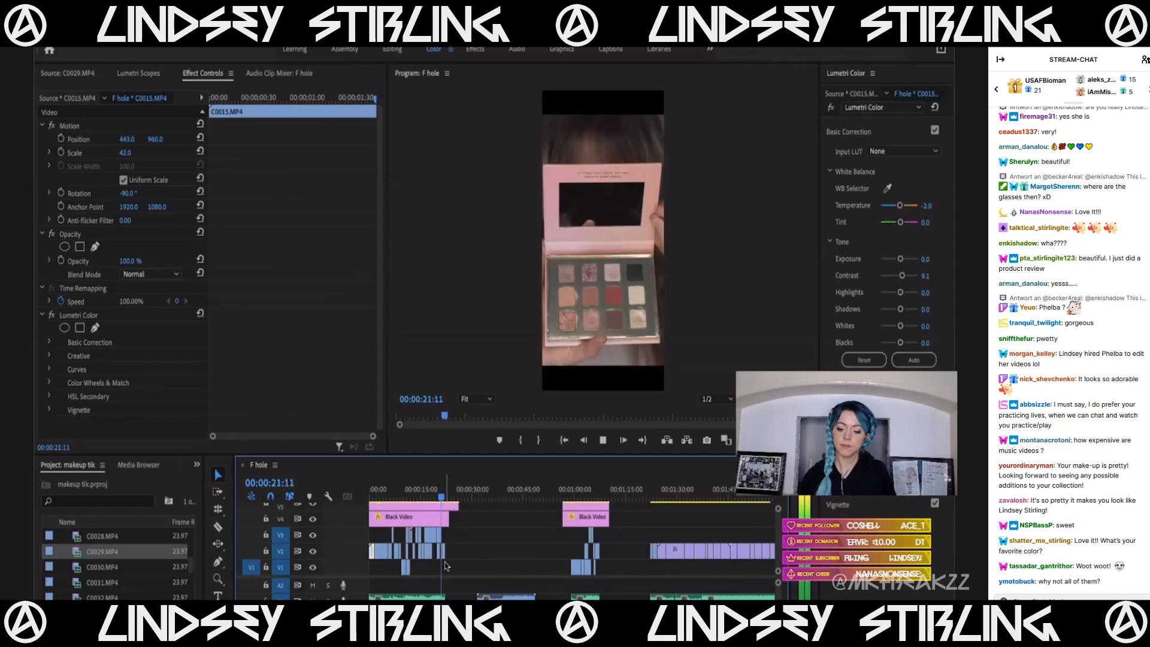
{"action": "key", "text": "space"}
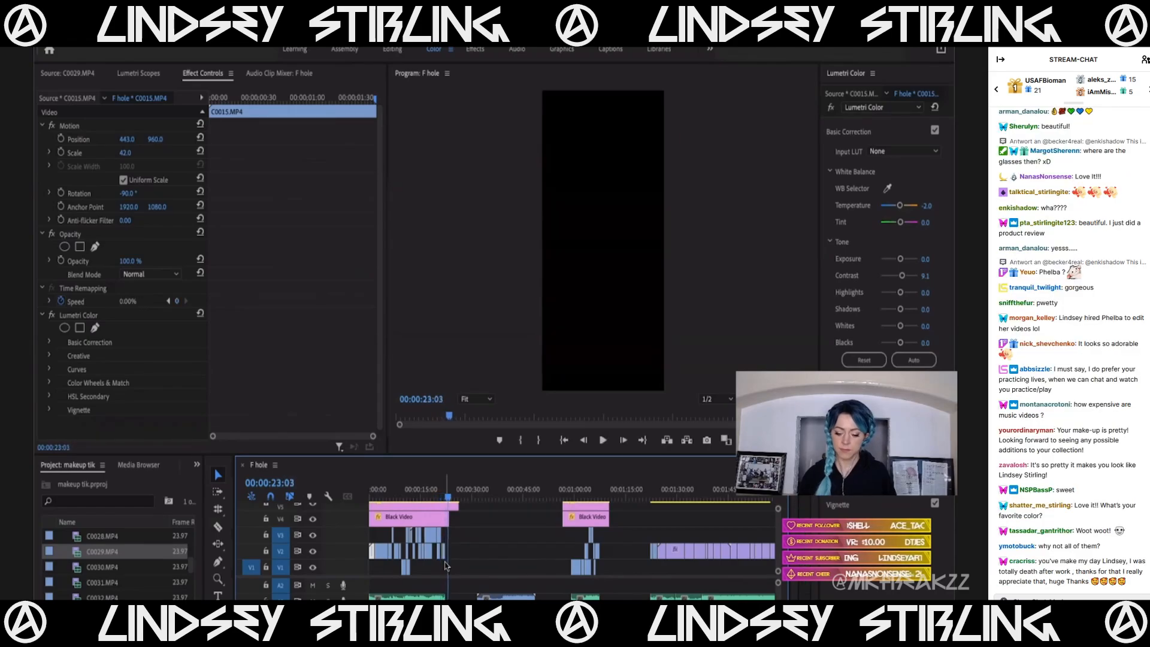
Extend the first edit's music and its last V2 C0031 clip to about 00:00:23:35, and play the ending.
{"action": "scroll", "coordinate": [429, 547], "scroll_direction": "up", "scroll_amount": 5}
{"action": "left_click_drag", "start_coordinate": [556, 597], "coordinate": [591, 597]}
{"action": "left_click_drag", "start_coordinate": [554, 550], "coordinate": [575, 549]}
{"action": "key", "text": "space"}
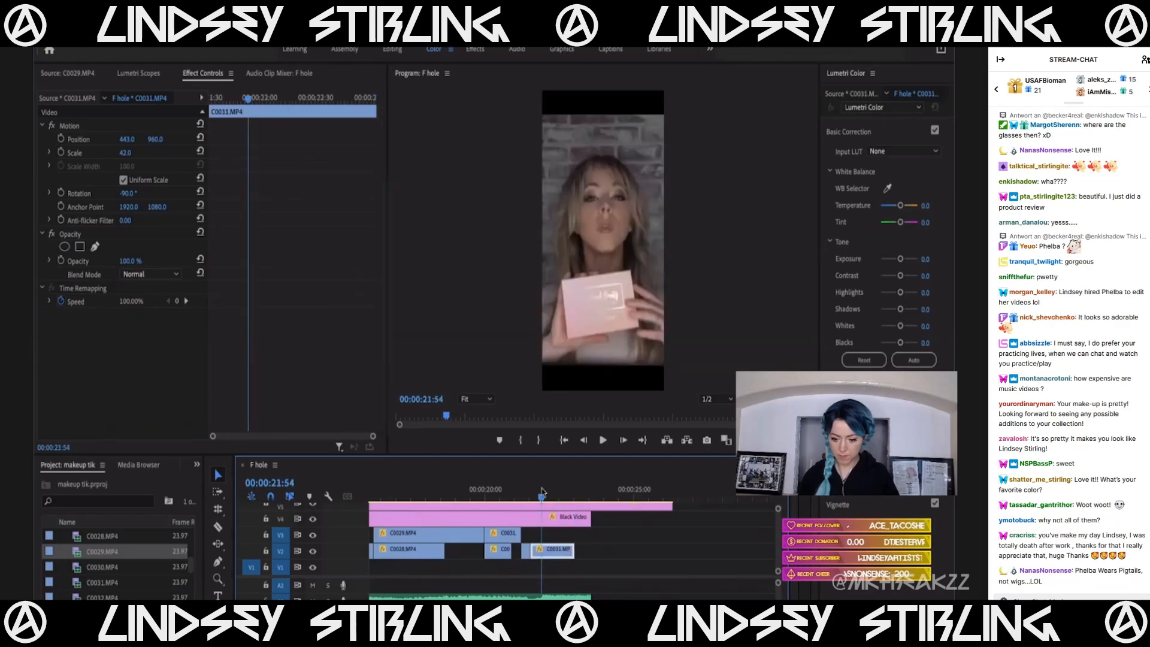
{"action": "key", "text": "space"}
{"action": "left_click", "coordinate": [526, 490]}
{"action": "key", "text": "space"}
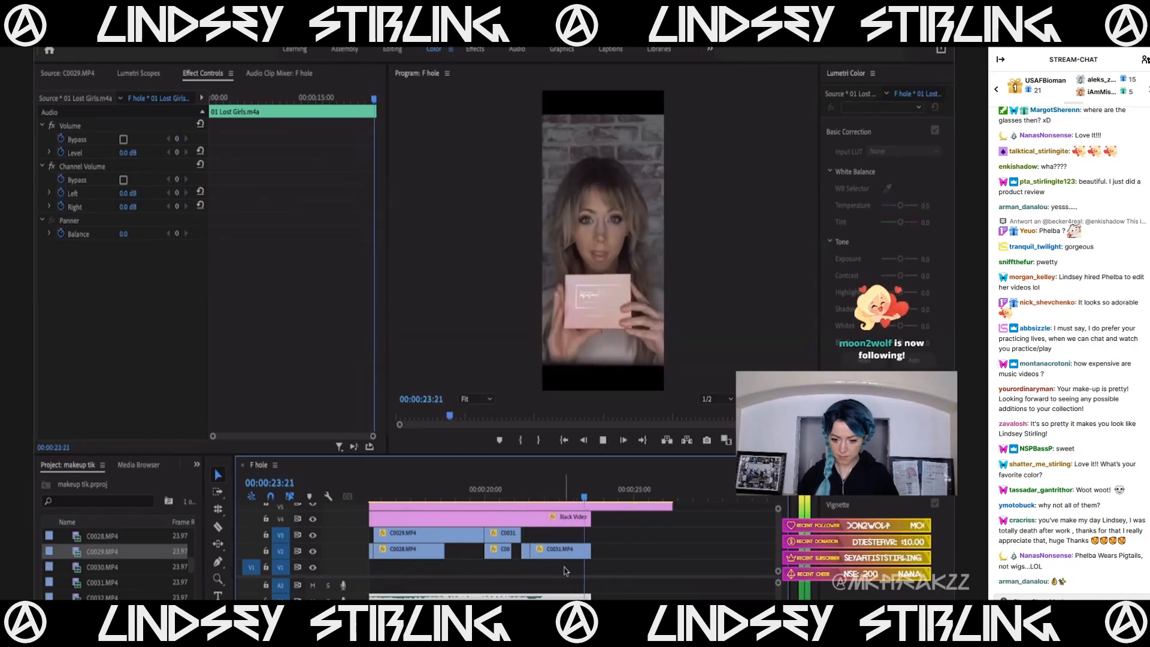
Extend the C0031 clip and music to about 00:00:24:17 and the V4 Black Video to about 00:00:24:27, and play the ending.
{"action": "key", "text": "space"}
{"action": "left_click_drag", "start_coordinate": [590, 550], "coordinate": [617, 518]}
{"action": "key", "text": "space"}
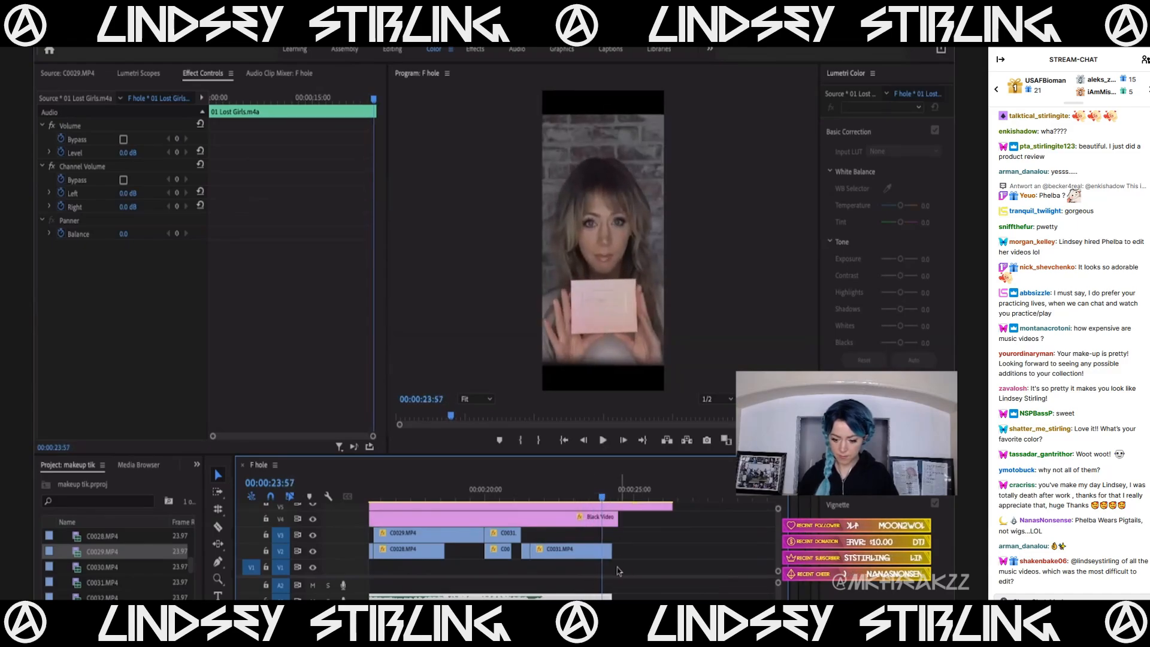
{"action": "left_click_drag", "start_coordinate": [609, 551], "coordinate": [609, 551]}
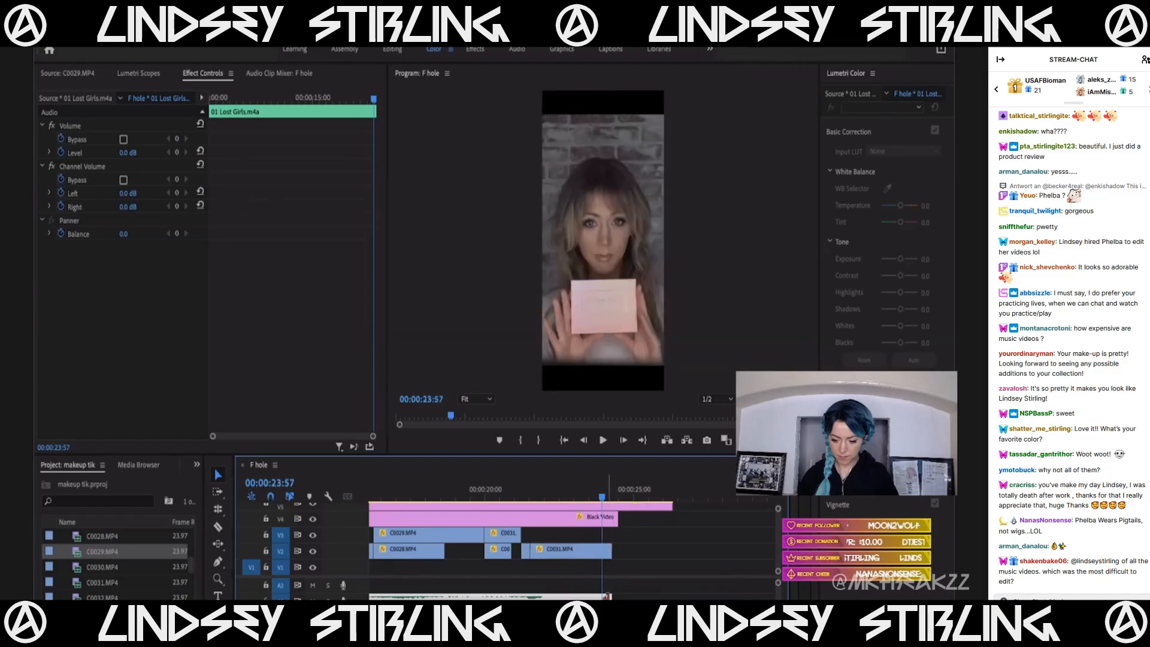
Mark the sequence's out point at 00:00:23:57, at the end of the first edit.
{"action": "key", "text": "o"}
{"action": "scroll", "coordinate": [609, 544], "scroll_direction": "left", "scroll_amount": 1}
{"action": "key", "text": "minus"}
{"action": "key", "text": "minus"}
{"action": "key", "text": "minus"}
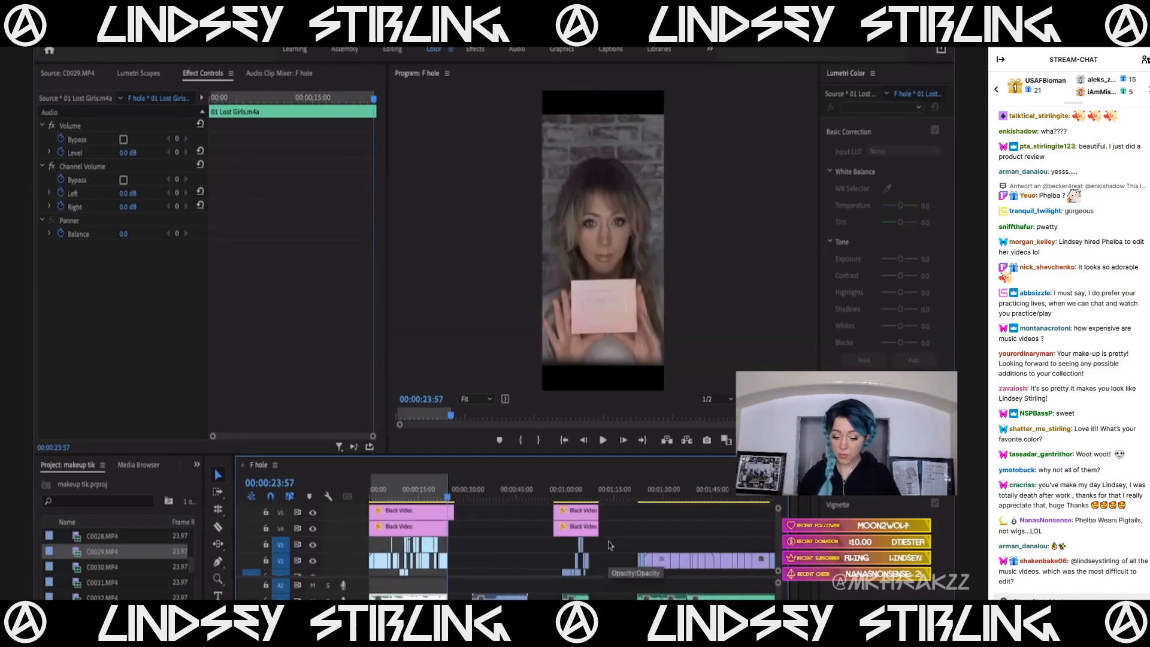
Copy the Lumetri Color effect from the first C0015 clip on V2.
{"action": "left_click_drag", "start_coordinate": [385, 496], "coordinate": [315, 501]}
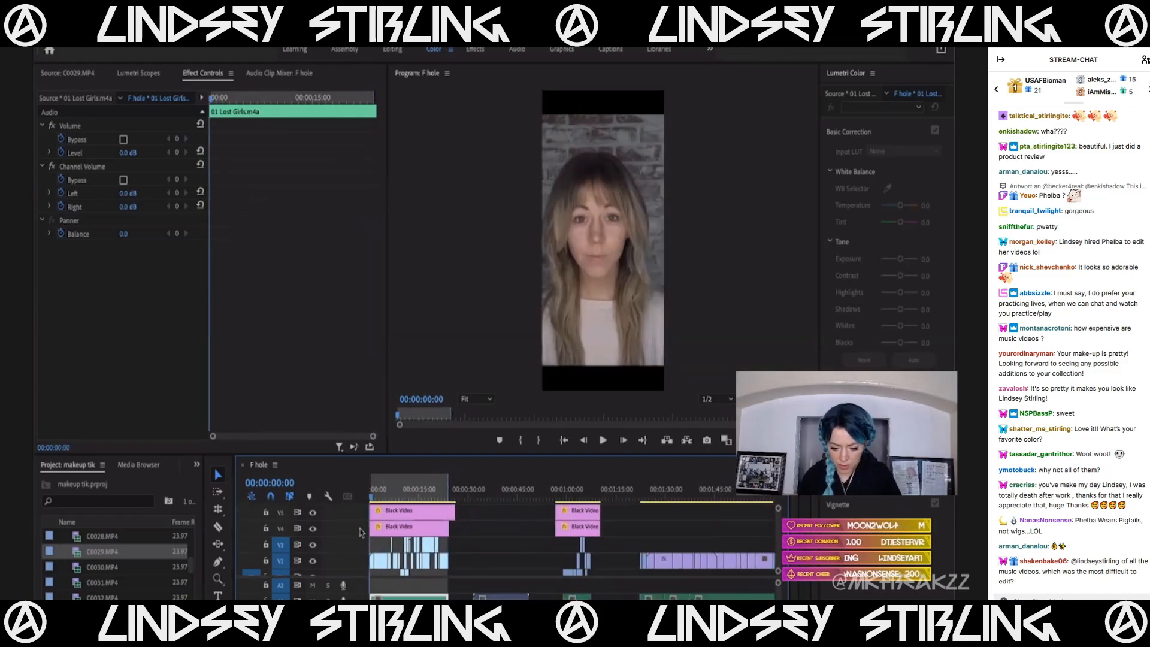
{"action": "key", "text": "equal"}
{"action": "key", "text": "equal"}
{"action": "key", "text": "equal"}
{"action": "left_click", "coordinate": [437, 497]}
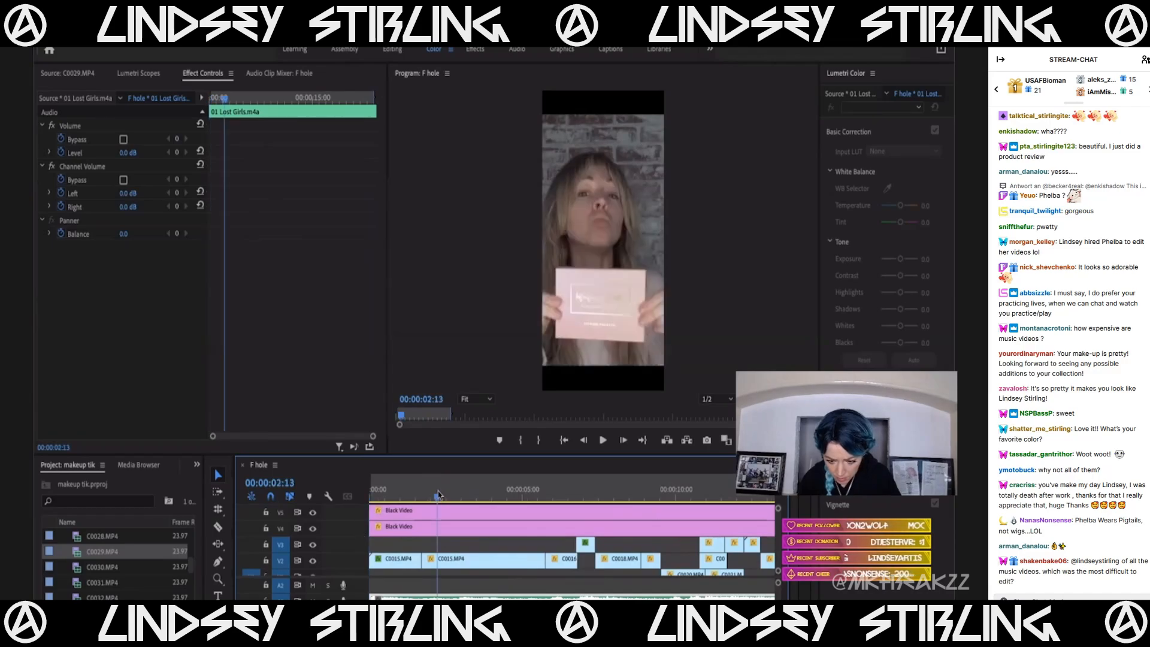
{"action": "key", "text": "space"}
{"action": "left_click", "coordinate": [399, 494]}
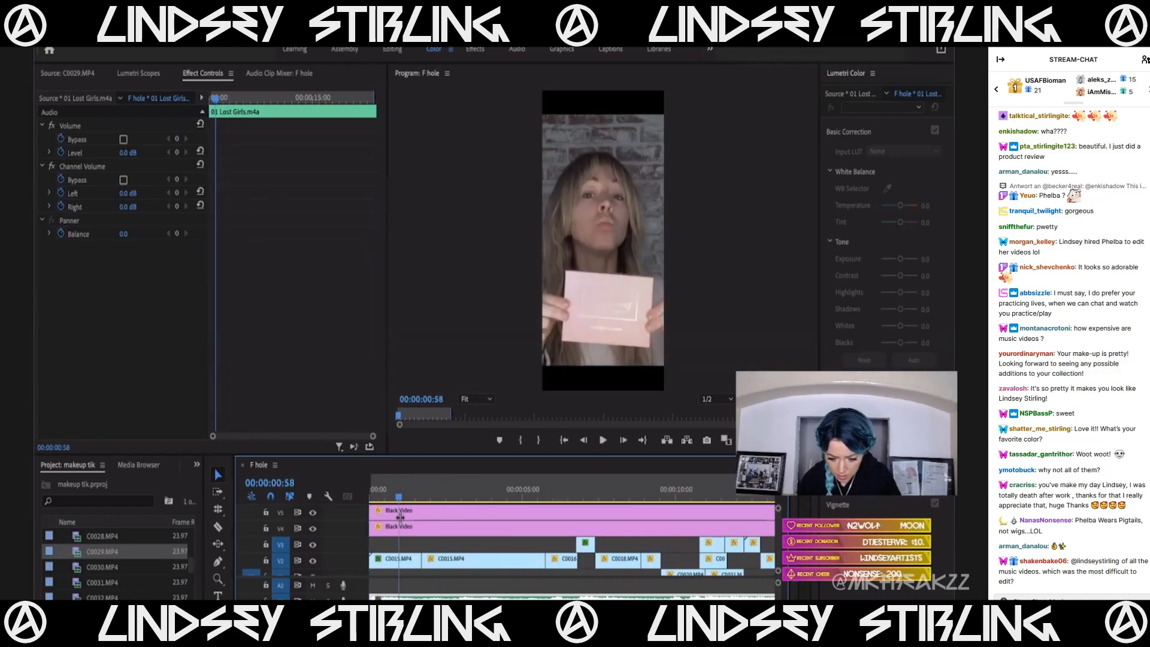
{"action": "left_click", "coordinate": [401, 566]}
{"action": "left_click", "coordinate": [78, 315]}
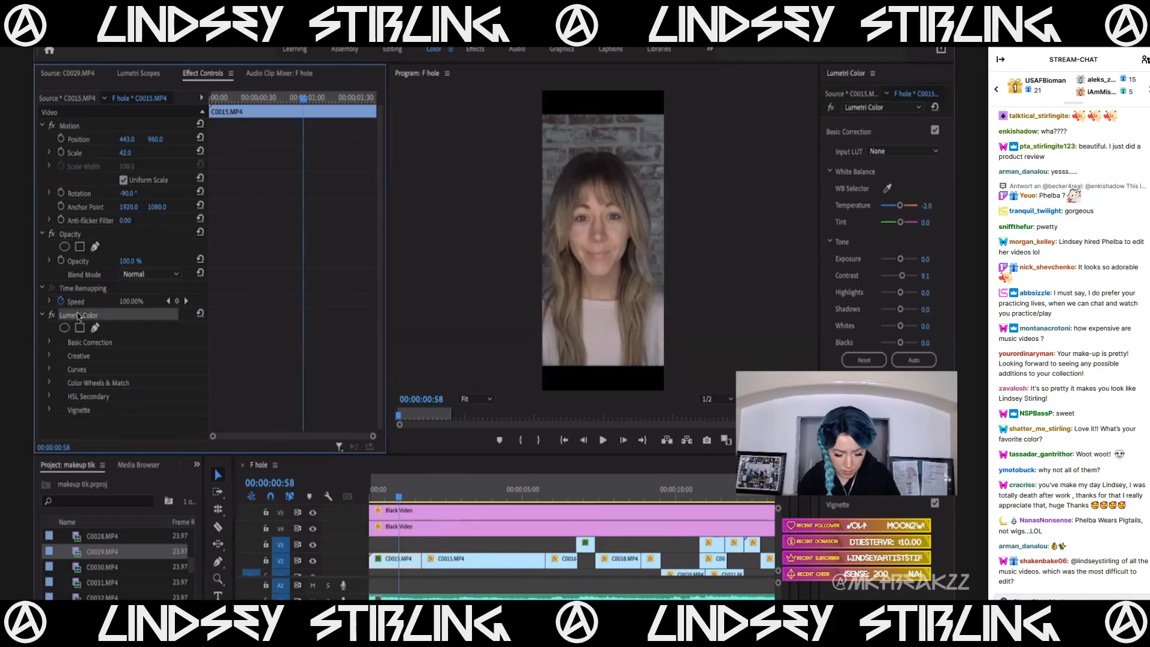
Paste the copied Lumetri Color effect onto the second C0015 clip and the following V1, V2 and V3 clips through C0028 and C0029.
{"action": "key", "text": "Delete"}
{"action": "left_click", "coordinate": [454, 496]}
{"action": "key", "text": "ctrl+z"}
{"action": "scroll", "coordinate": [474, 558], "scroll_direction": "down", "scroll_amount": 5}
{"action": "scroll", "coordinate": [473, 558], "scroll_direction": "left", "scroll_amount": 5}
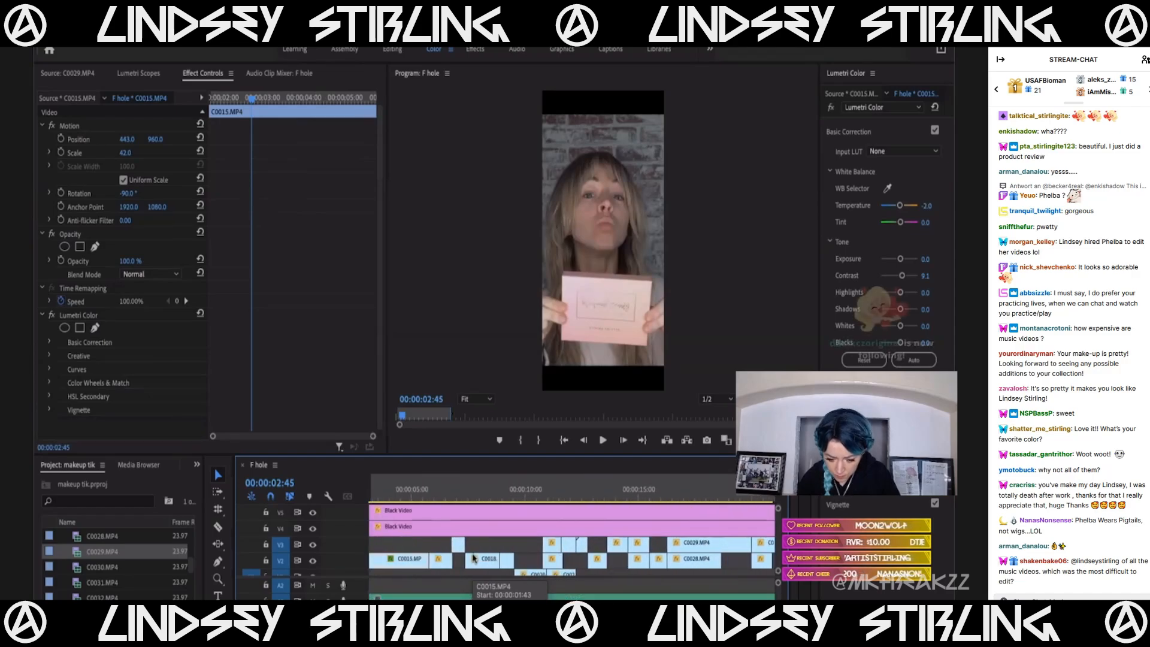
{"action": "left_click_drag", "start_coordinate": [490, 551], "coordinate": [634, 558]}
{"action": "left_click_drag", "start_coordinate": [560, 548], "coordinate": [753, 576]}
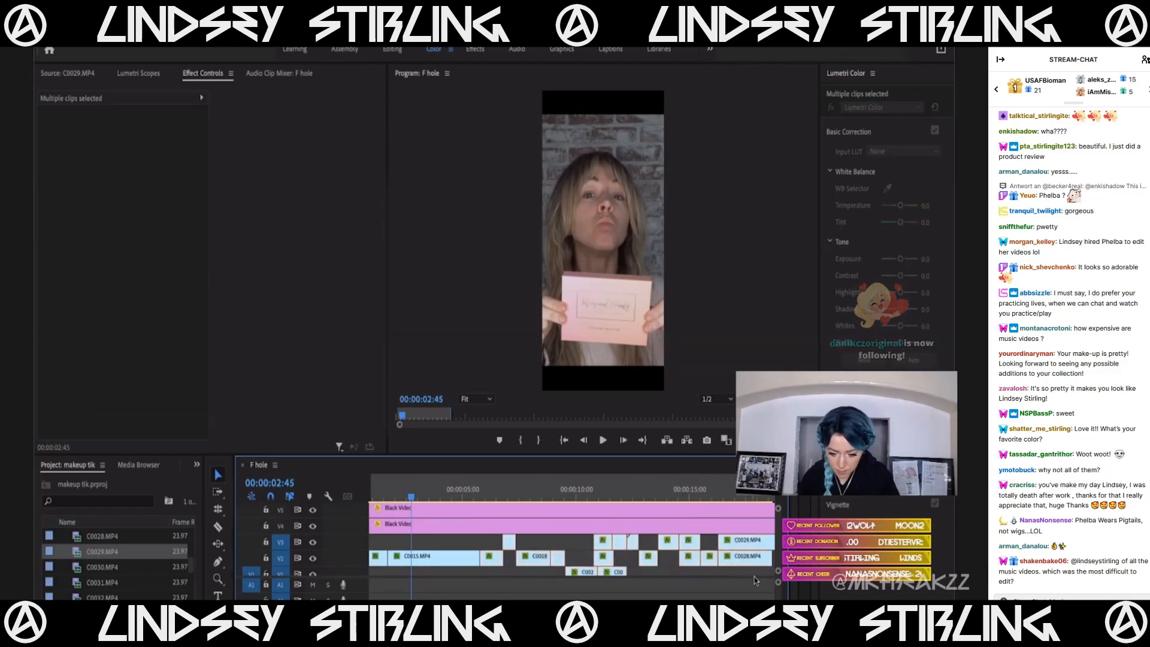
{"action": "left_click", "coordinate": [480, 496]}
{"action": "left_click_drag", "start_coordinate": [492, 498], "coordinate": [702, 552]}
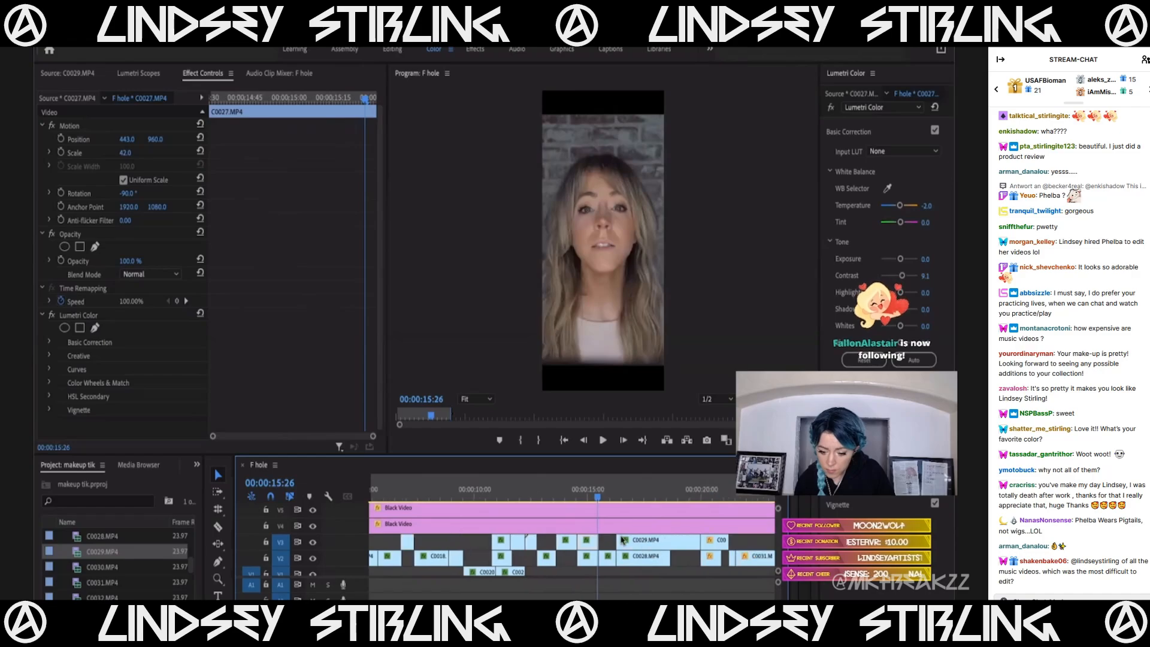
Paste the Lumetri Color effect onto the V3 clip at 00:00:20:53 and the final V2 C0031 clip, and play the ending.
{"action": "scroll", "coordinate": [547, 502], "scroll_direction": "right", "scroll_amount": 5}
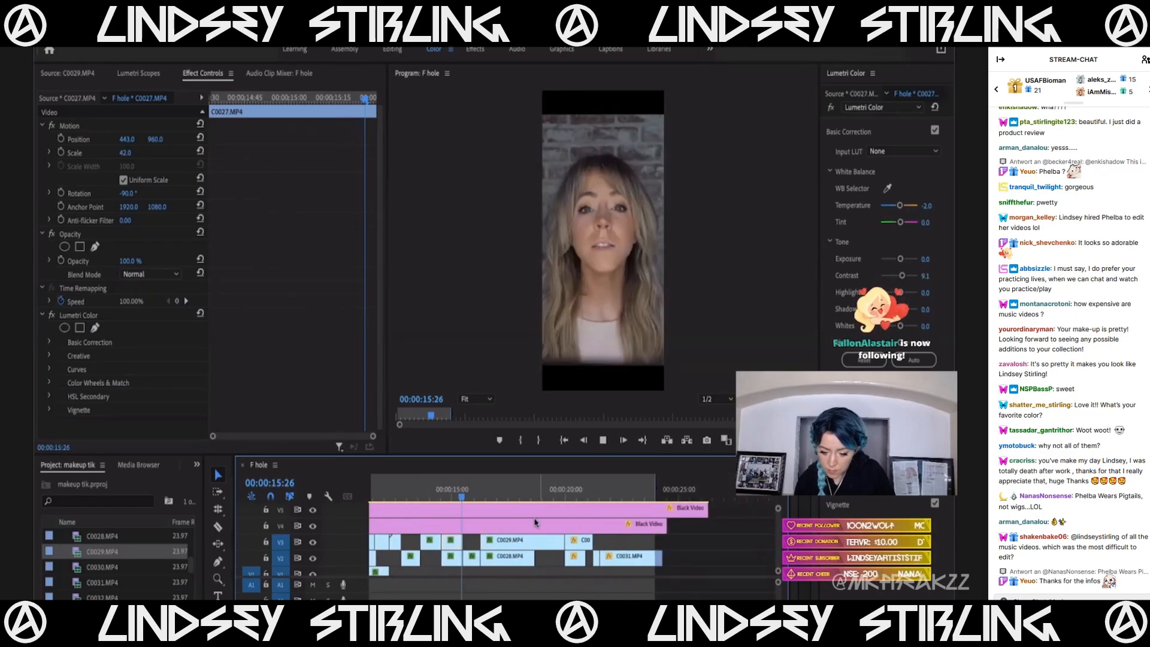
{"action": "key", "text": "space"}
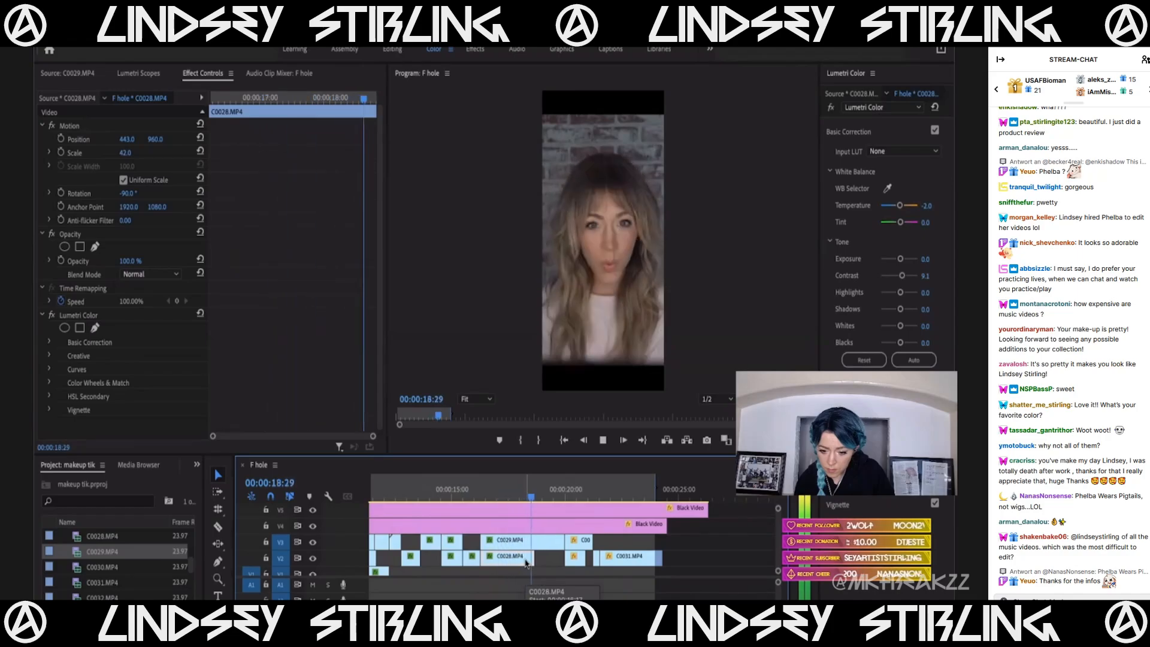
{"action": "key", "text": "space"}
{"action": "left_click", "coordinate": [577, 547]}
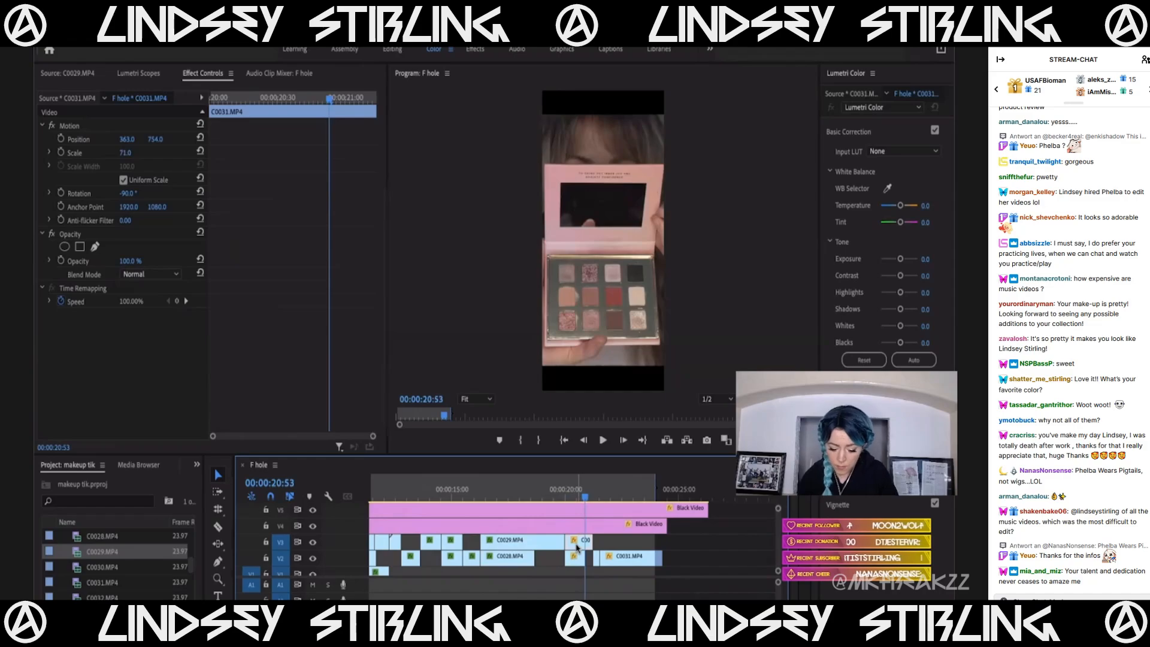
{"action": "key", "text": "ctrl+v"}
{"action": "left_click_drag", "start_coordinate": [599, 564], "coordinate": [589, 560]}
{"action": "key", "text": "space"}
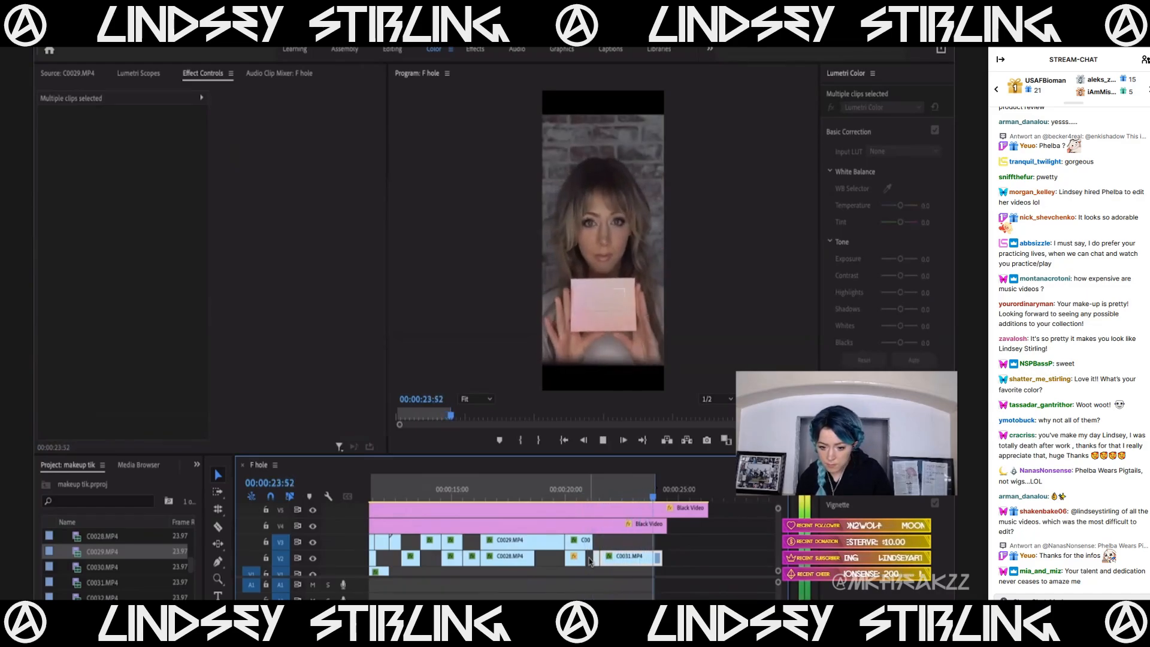
{"action": "key", "text": "space"}
Review the first edit's closing frames around 00:00:24:02 and play its opening seconds to check the color.
{"action": "left_click", "coordinate": [665, 493]}
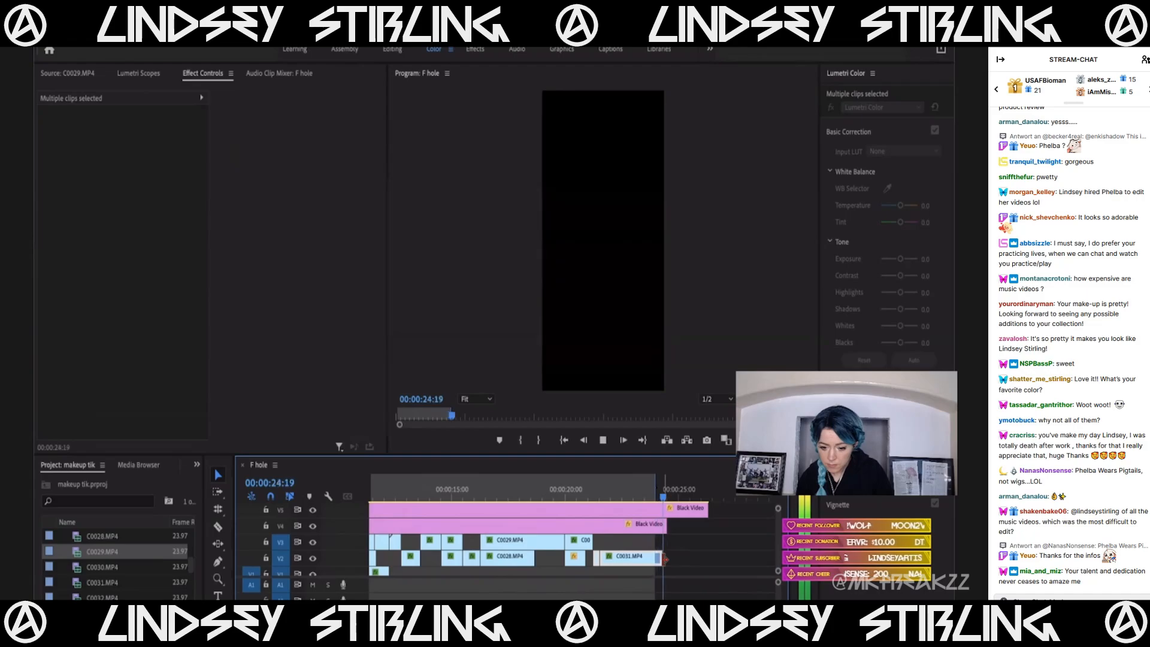
{"action": "left_click", "coordinate": [658, 496]}
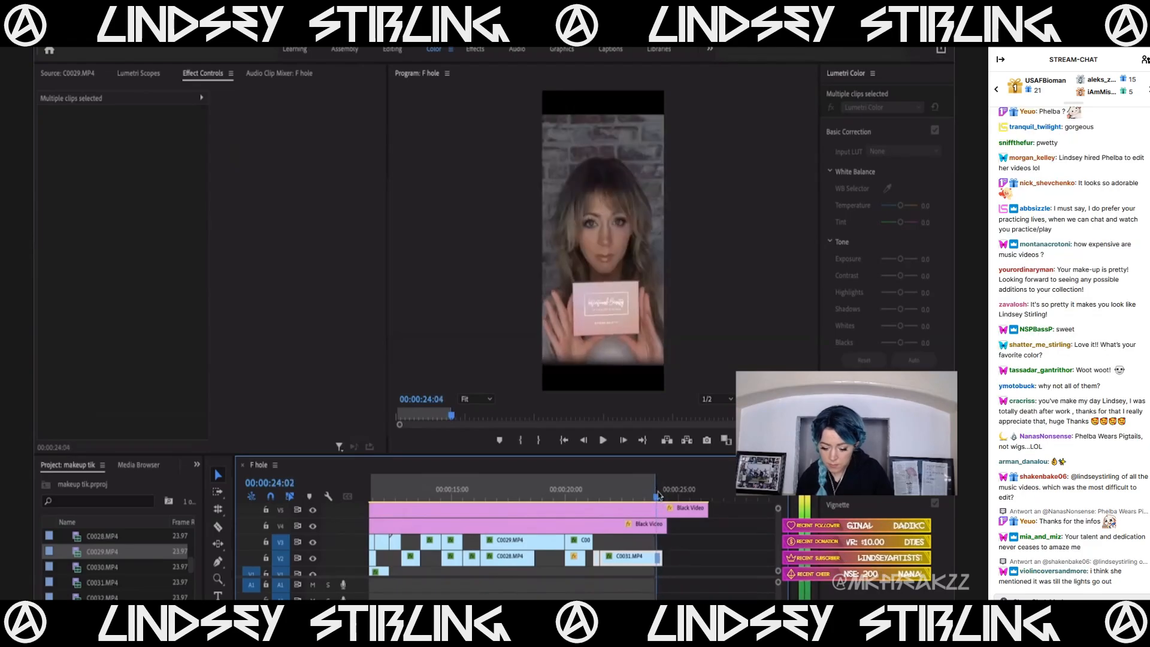
{"action": "scroll", "coordinate": [657, 495], "scroll_direction": "up", "scroll_amount": 5}
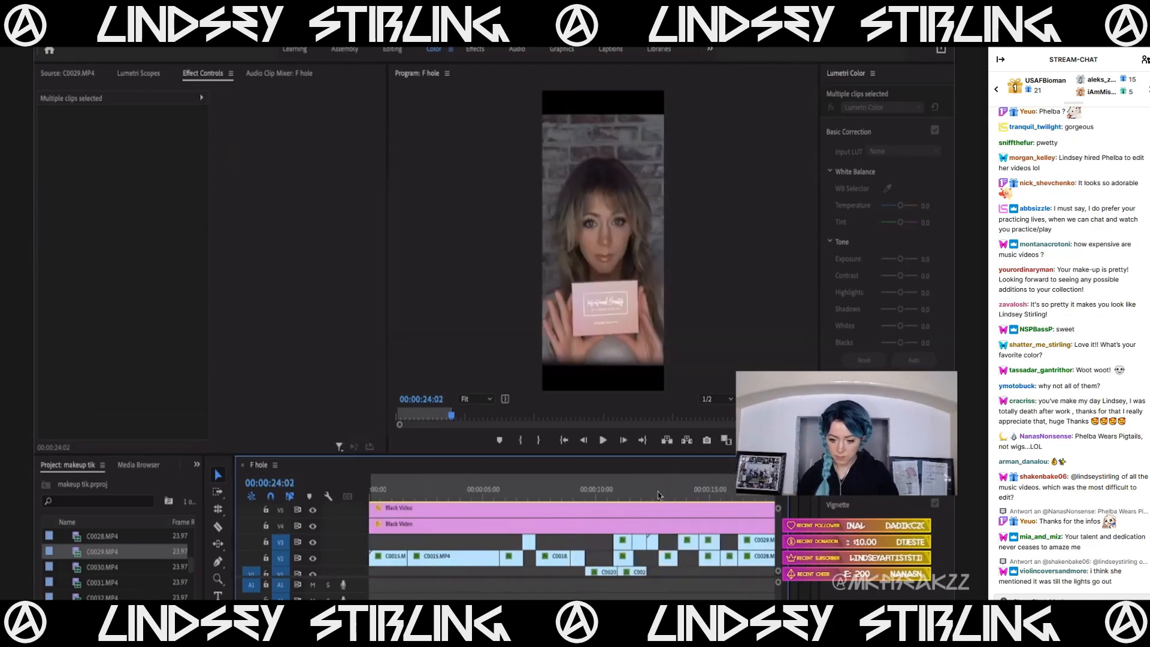
{"action": "left_click", "coordinate": [385, 507]}
{"action": "key", "text": "space"}
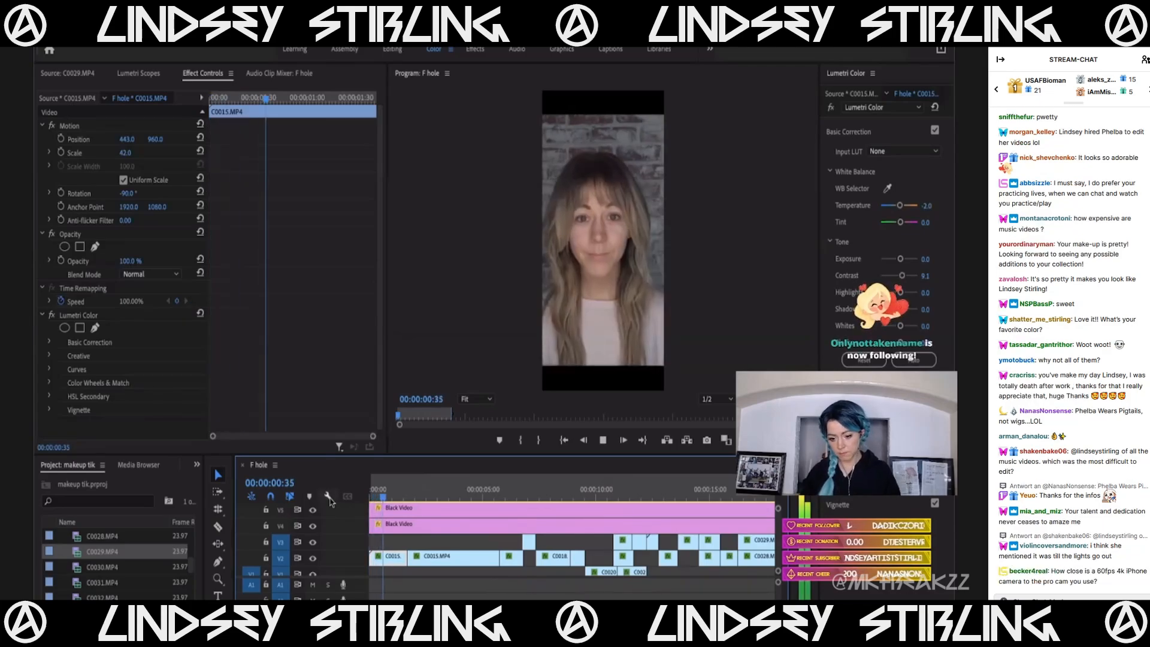
{"action": "key", "text": "space"}
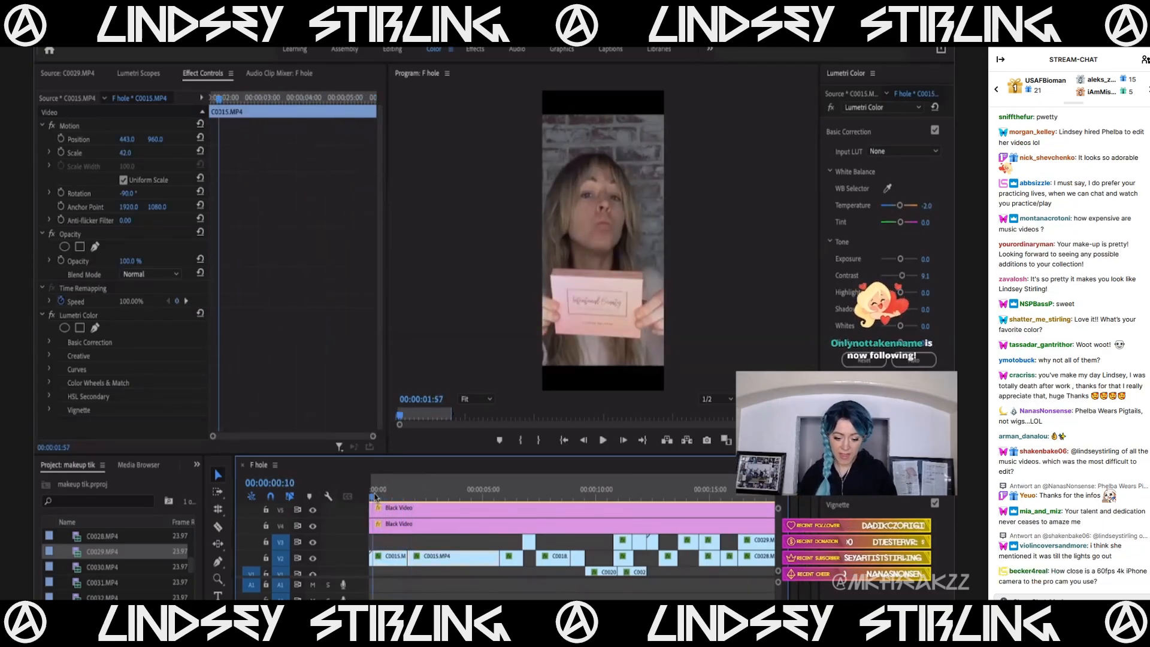
{"action": "left_click", "coordinate": [377, 495]}
{"action": "scroll", "coordinate": [563, 499], "scroll_direction": "down", "scroll_amount": 5}
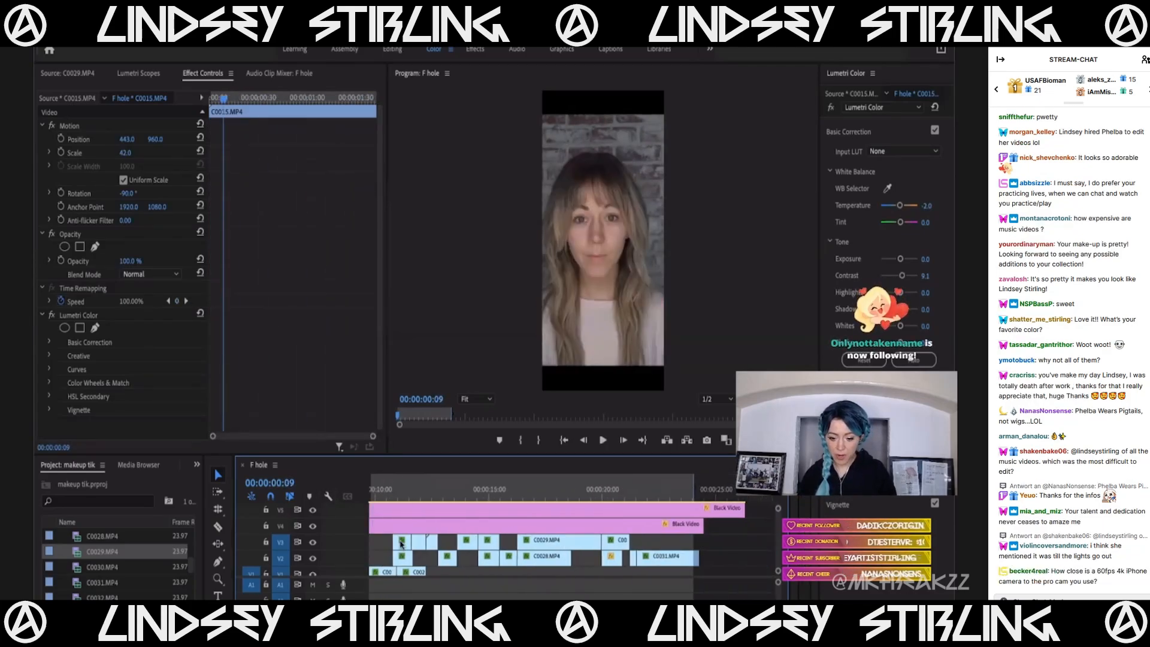
{"action": "left_click", "coordinate": [578, 499]}
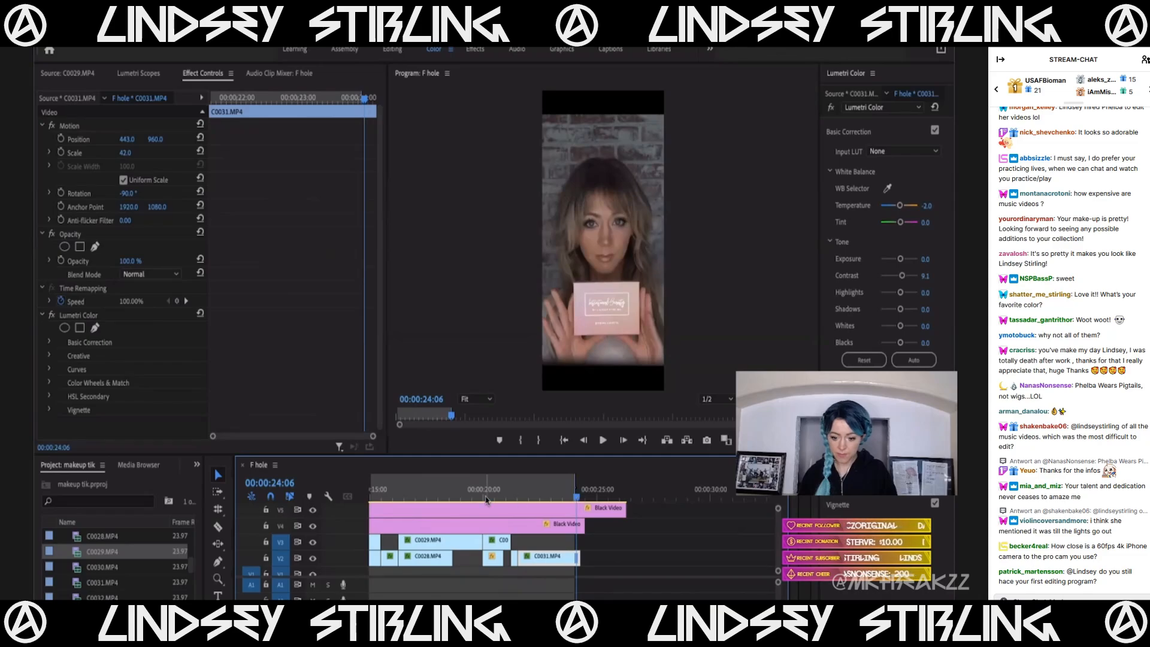
{"action": "scroll", "coordinate": [486, 500], "scroll_direction": "left", "scroll_amount": 10}
{"action": "scroll", "coordinate": [531, 506], "scroll_direction": "right", "scroll_amount": 10}
{"action": "left_click_drag", "start_coordinate": [640, 493], "coordinate": [628, 495]}
{"action": "scroll", "coordinate": [455, 527], "scroll_direction": "left", "scroll_amount": 10}
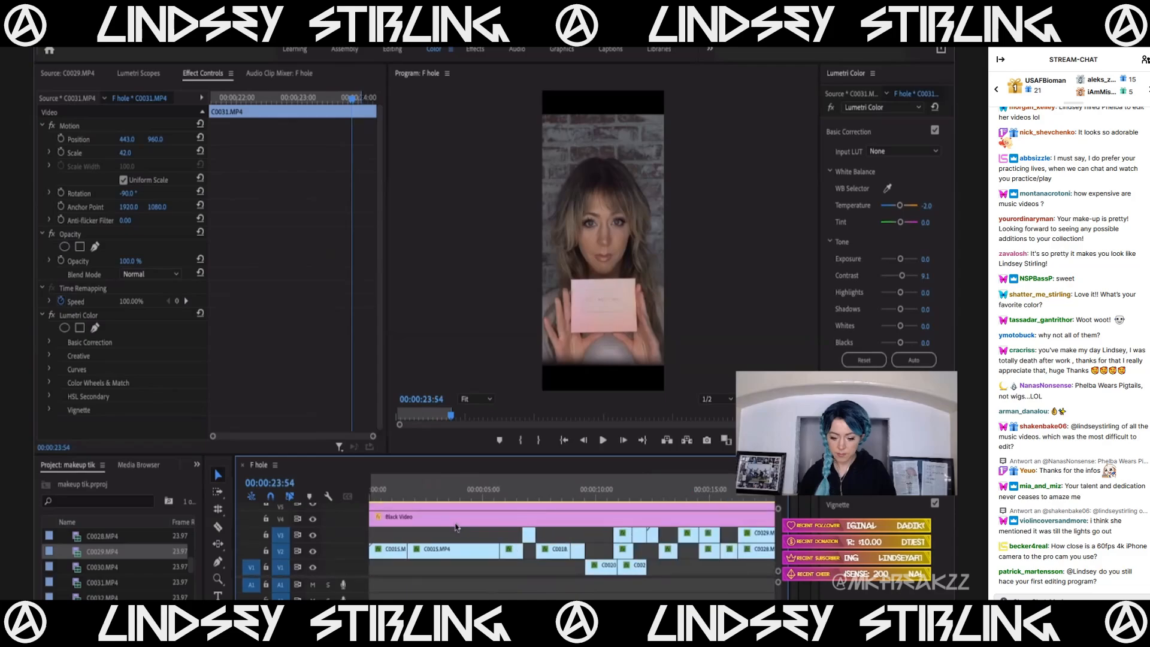
{"action": "left_click", "coordinate": [371, 498]}
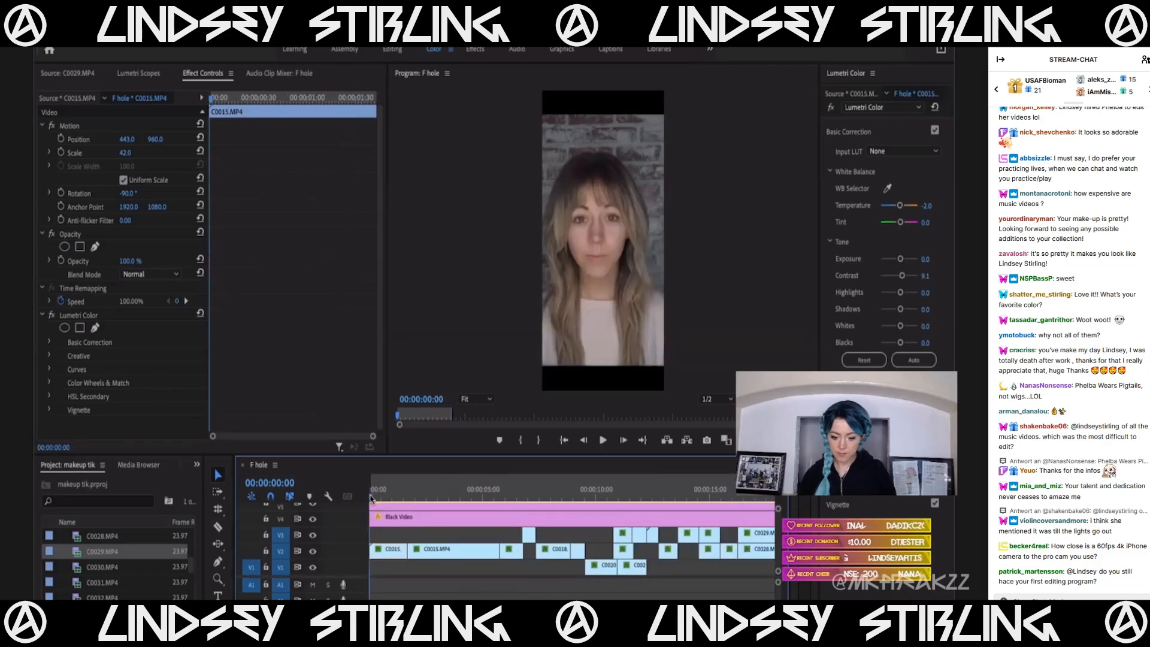
Save the project.
{"action": "key", "text": "minus"}
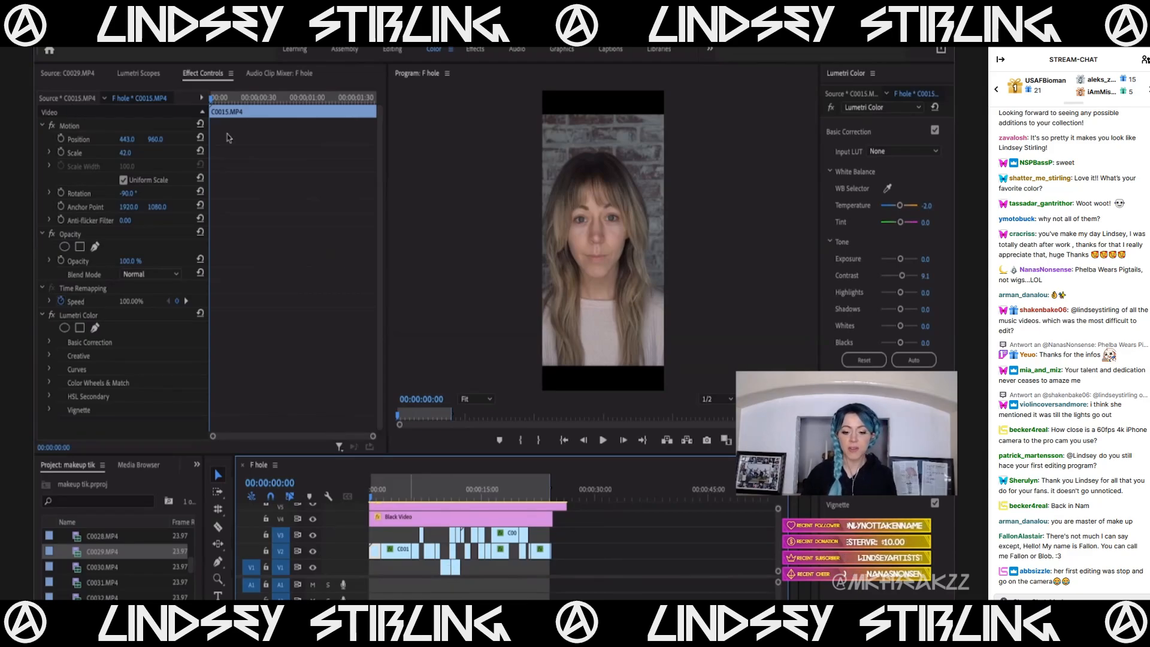
{"action": "left_click", "coordinate": [115, 20]}
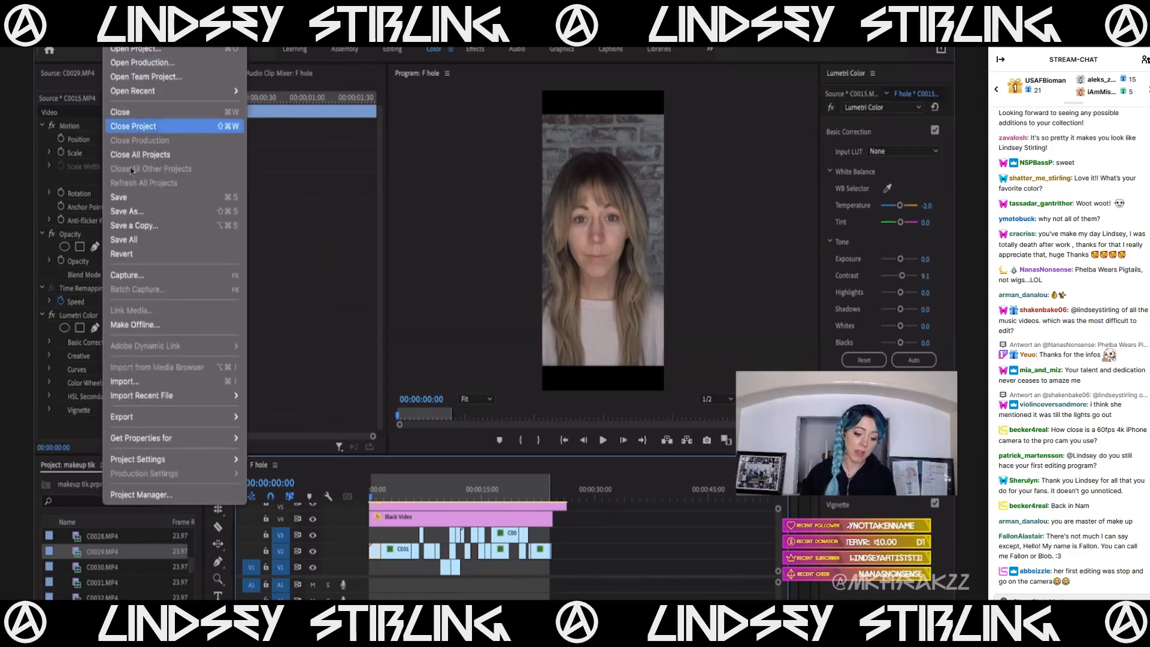
{"action": "left_click", "coordinate": [124, 203]}
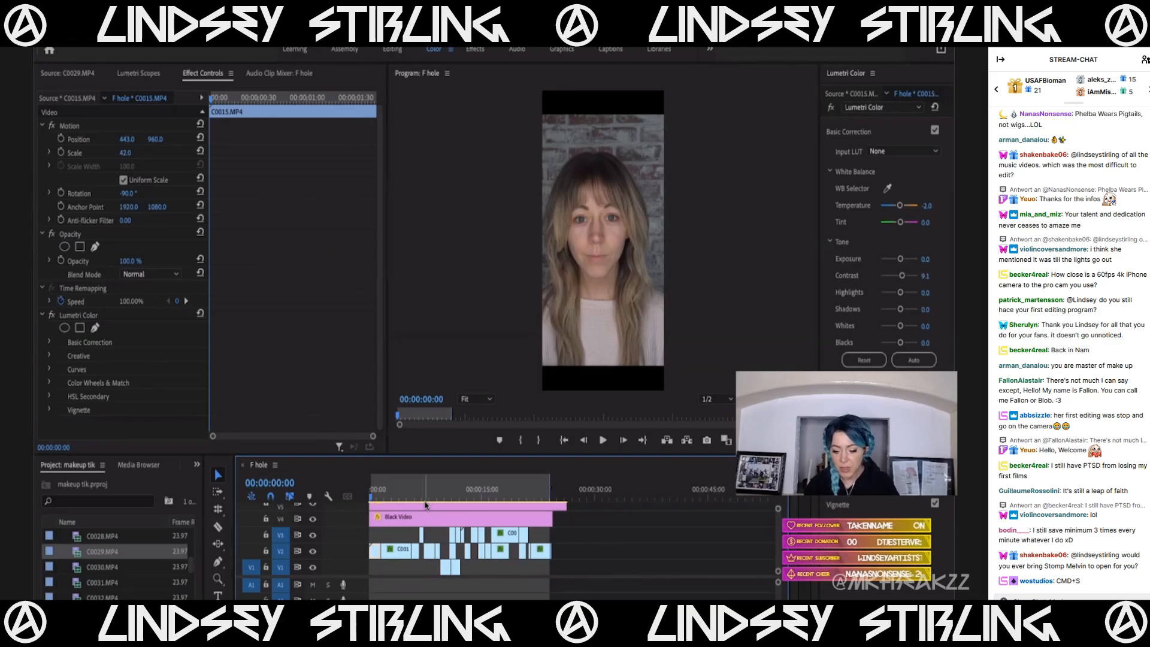
Play the second edit in the sequence to about 00:01:07:09 and check its frame at 00:01:01:55.
{"action": "scroll", "coordinate": [440, 545], "scroll_direction": "down", "scroll_amount": 5}
{"action": "scroll", "coordinate": [441, 545], "scroll_direction": "up", "scroll_amount": 2}
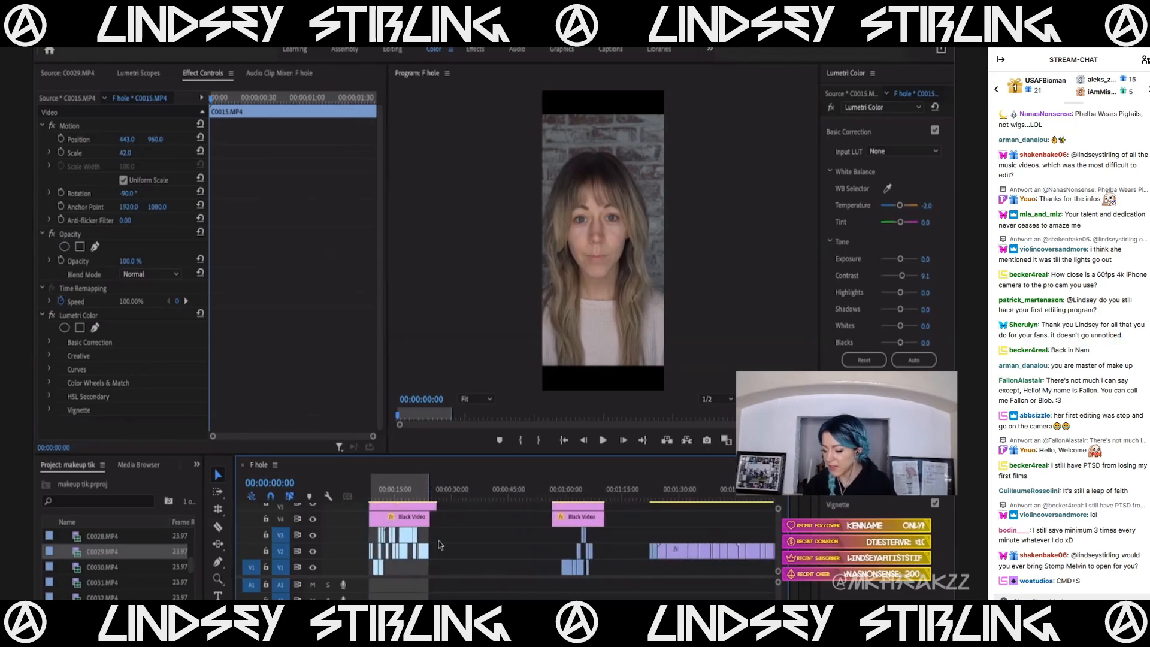
{"action": "left_click_drag", "start_coordinate": [460, 497], "coordinate": [559, 499]}
{"action": "key", "text": "space"}
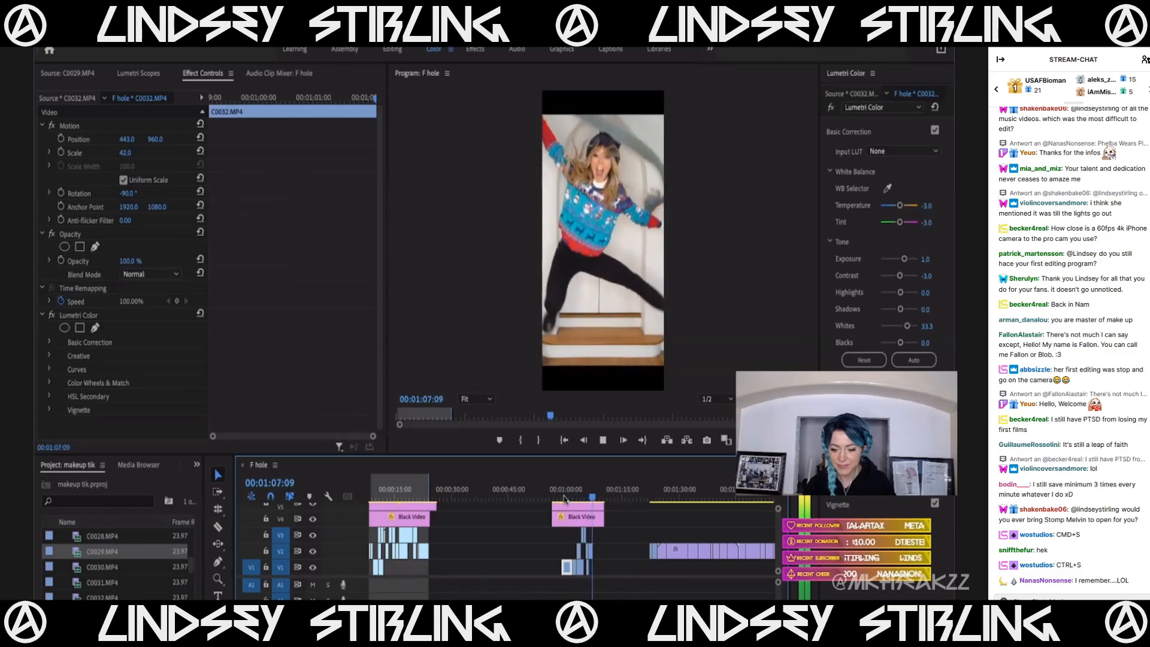
{"action": "left_click", "coordinate": [572, 496]}
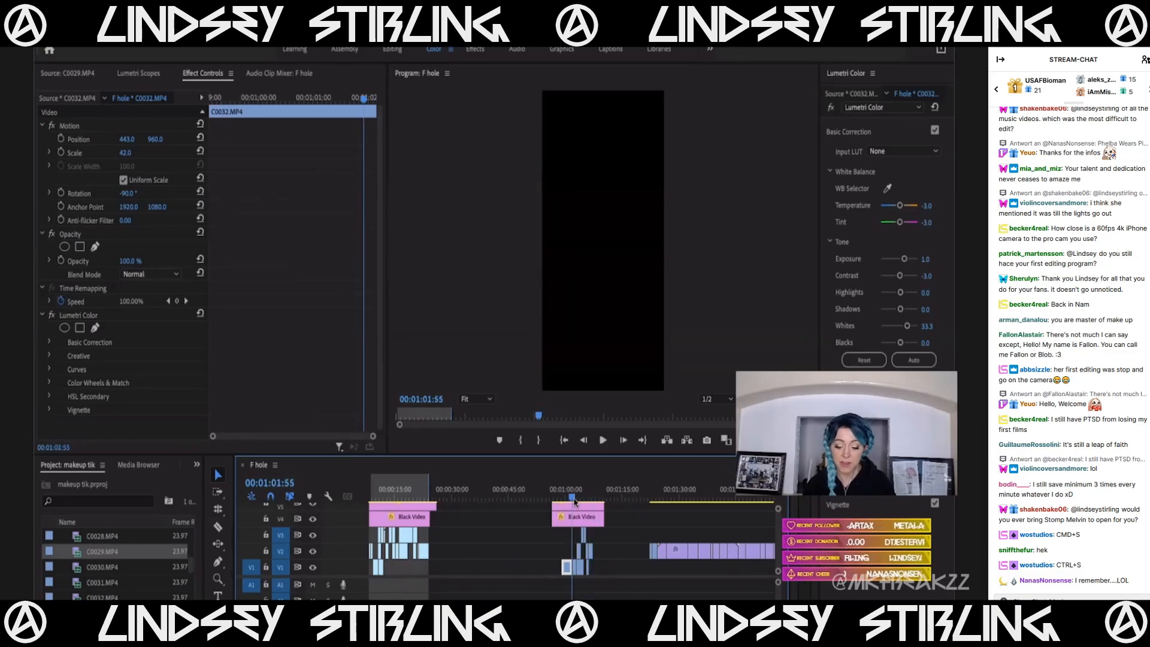
{"action": "key", "text": "minus"}
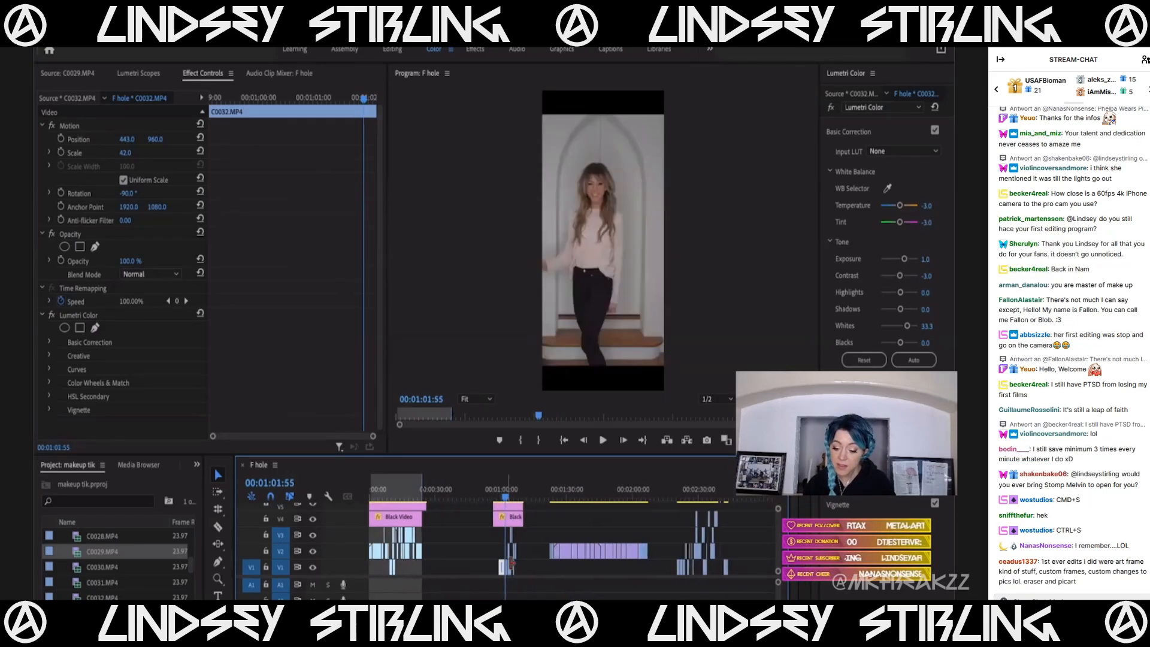
Review the IMG_4593 makeup footage around 00:01:24 to 00:01:27:41 and the last group of clips around 00:02:22.
{"action": "left_click", "coordinate": [549, 497]}
{"action": "key", "text": "space"}
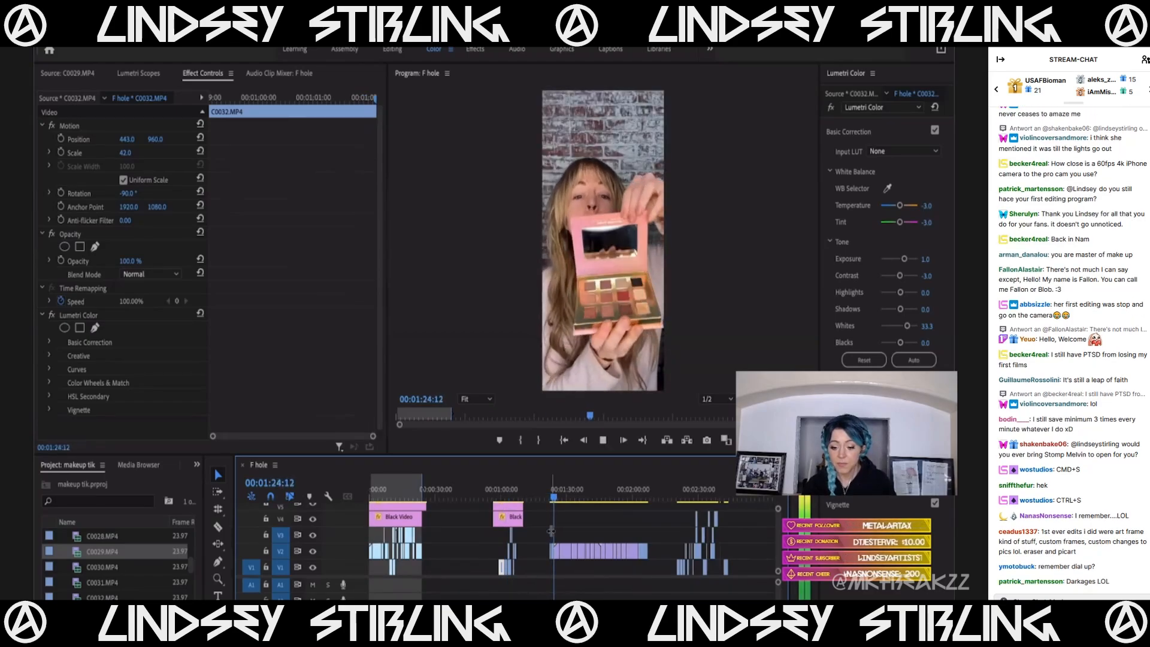
{"action": "key", "text": "space"}
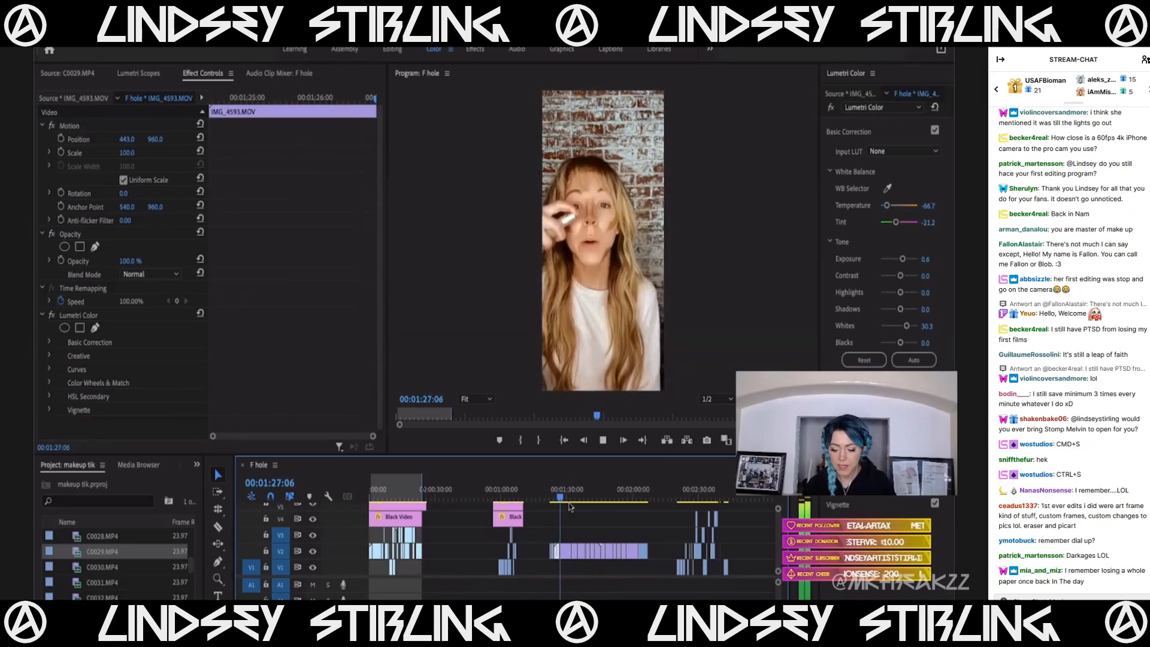
{"action": "left_click", "coordinate": [681, 498]}
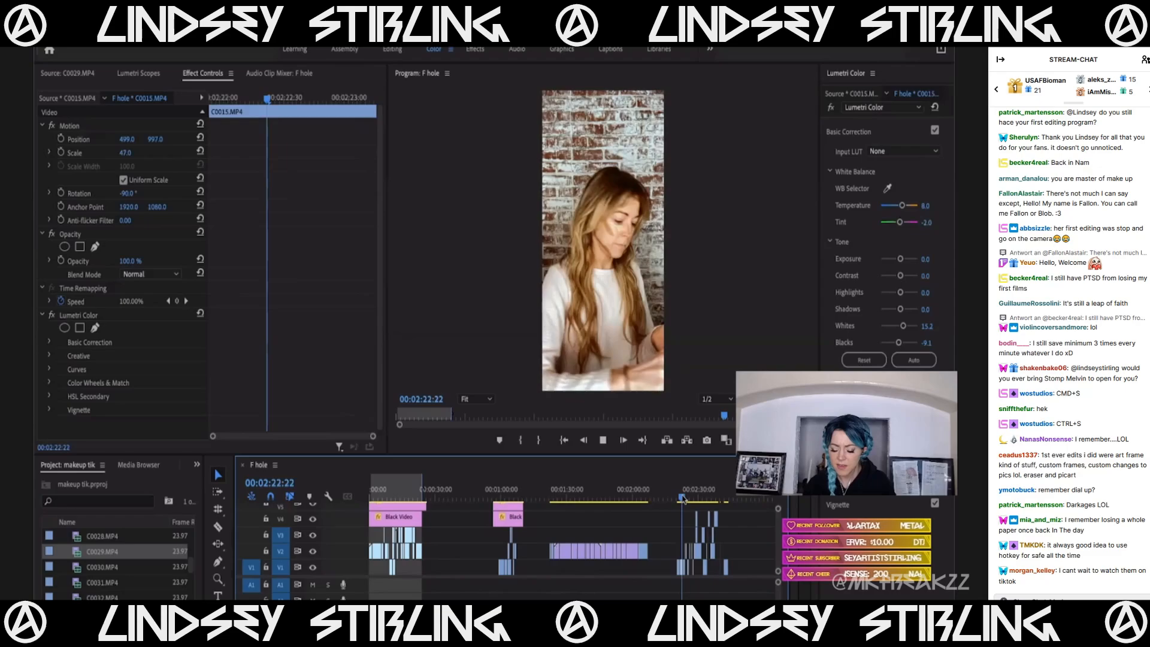
{"action": "key", "text": "space"}
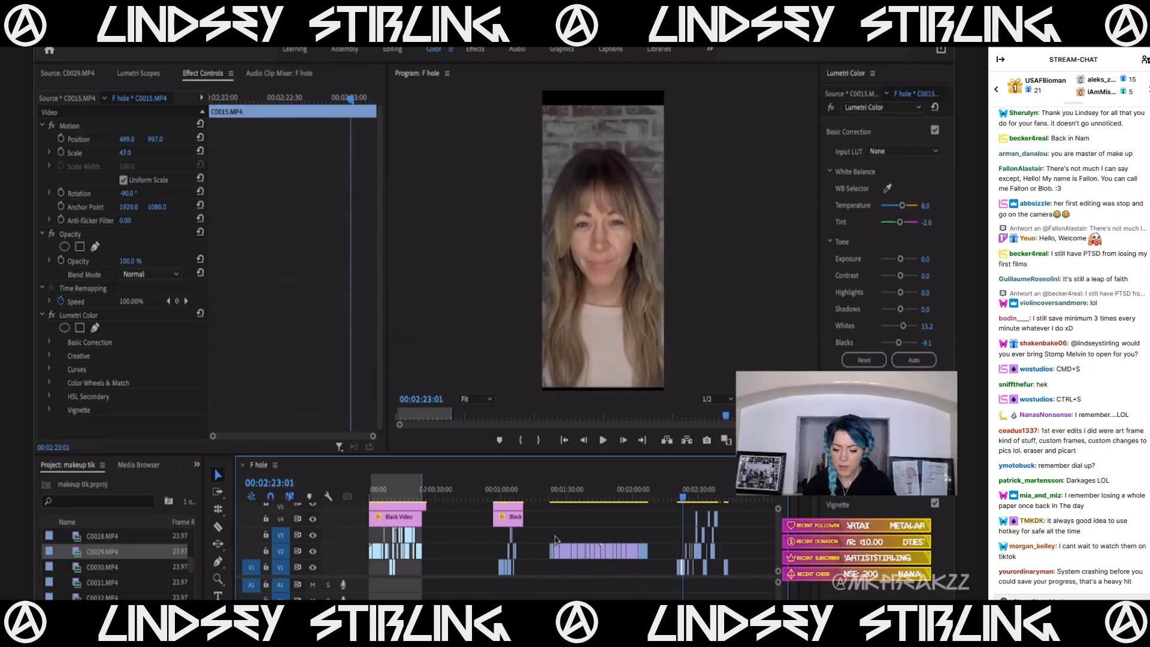
{"action": "left_click", "coordinate": [551, 498]}
{"action": "left_click_drag", "start_coordinate": [551, 500], "coordinate": [562, 500]}
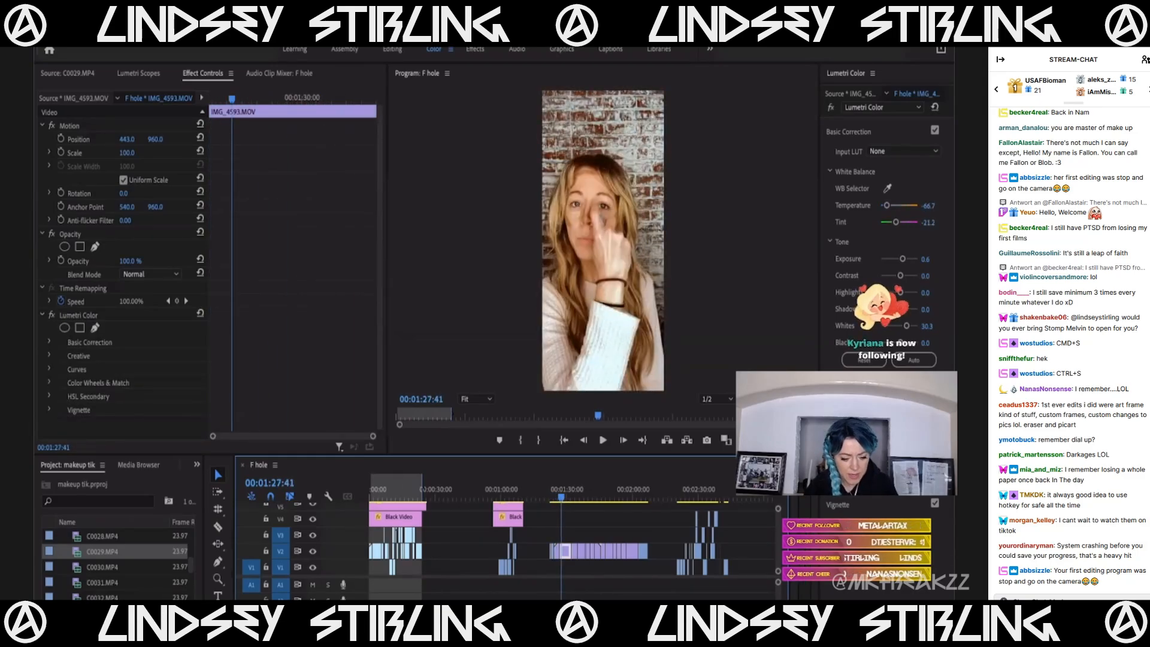
Open the 07 Masquerade.m4a track in the Source monitor and play it.
{"action": "scroll", "coordinate": [110, 591], "scroll_direction": "down", "scroll_amount": 5}
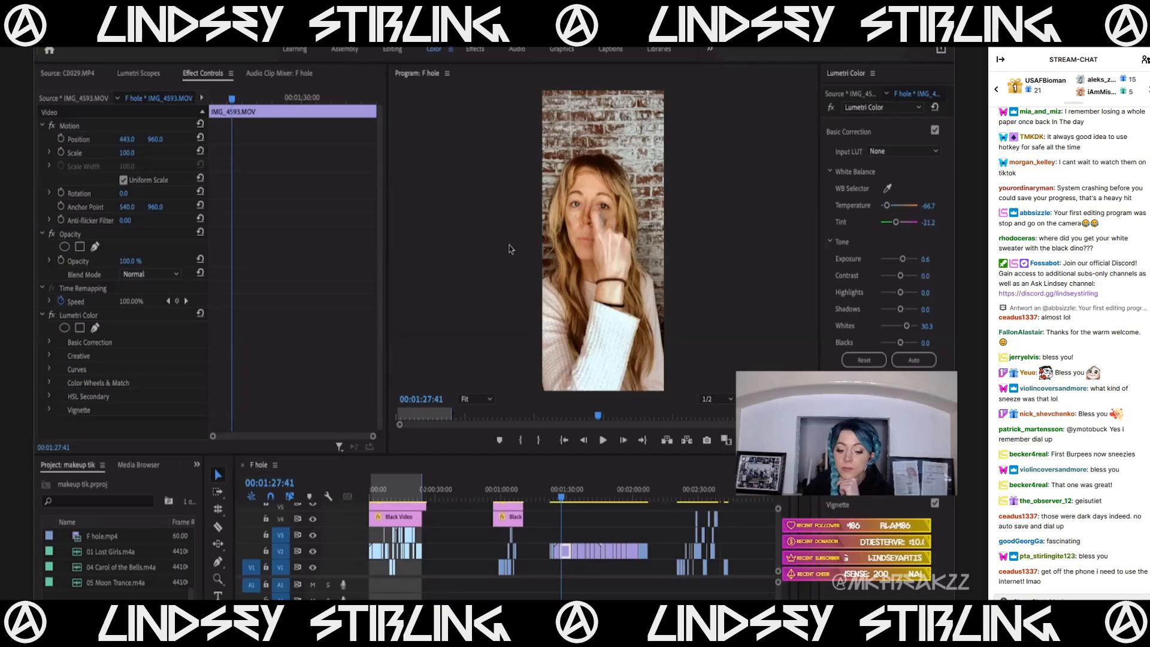
{"action": "left_click_drag", "start_coordinate": [201, 517], "coordinate": [127, 585]}
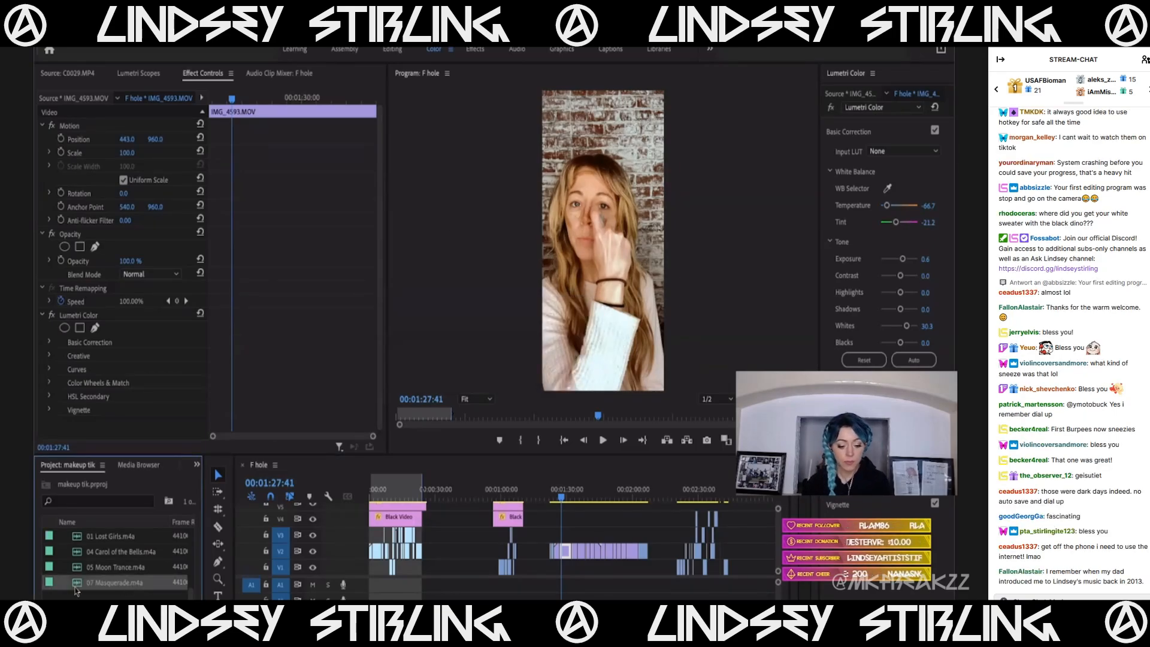
{"action": "double_click", "coordinate": [77, 584]}
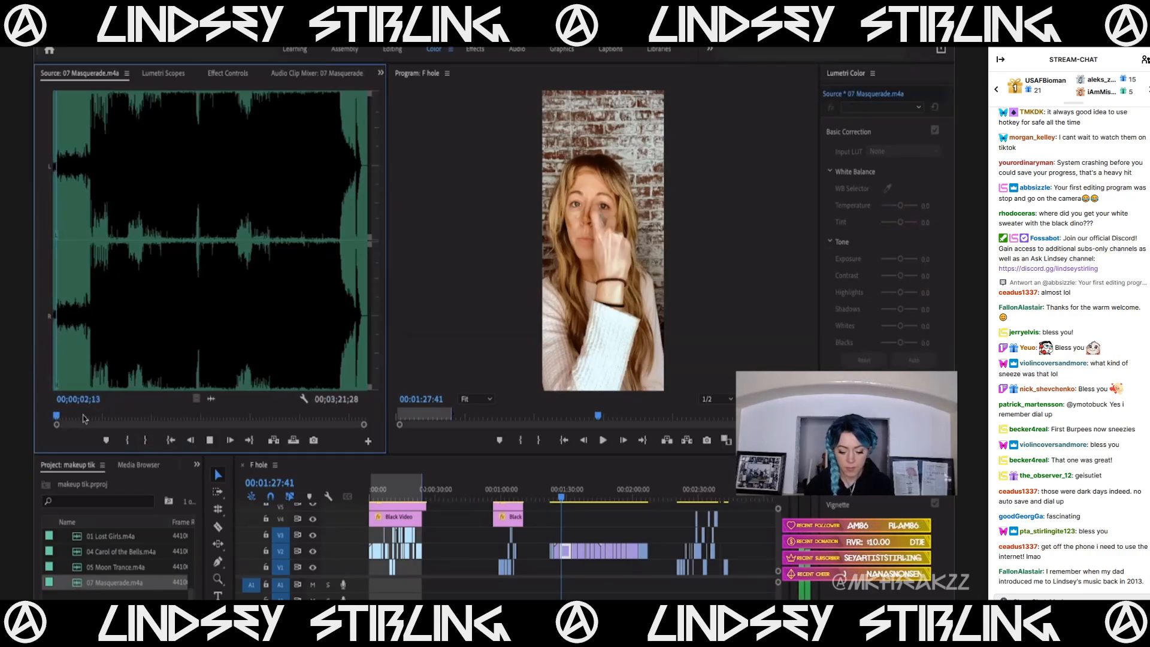
Mark 07 Masquerade.m4a from about 00;00;03 to 00;00;36;13 and place that section under the start of the third group of clips.
{"action": "key", "text": "space"}
{"action": "key", "text": "i"}
{"action": "key", "text": "l"}
{"action": "key", "text": "l"}
{"action": "key", "text": "l"}
{"action": "key", "text": "l"}
{"action": "key", "text": "l"}
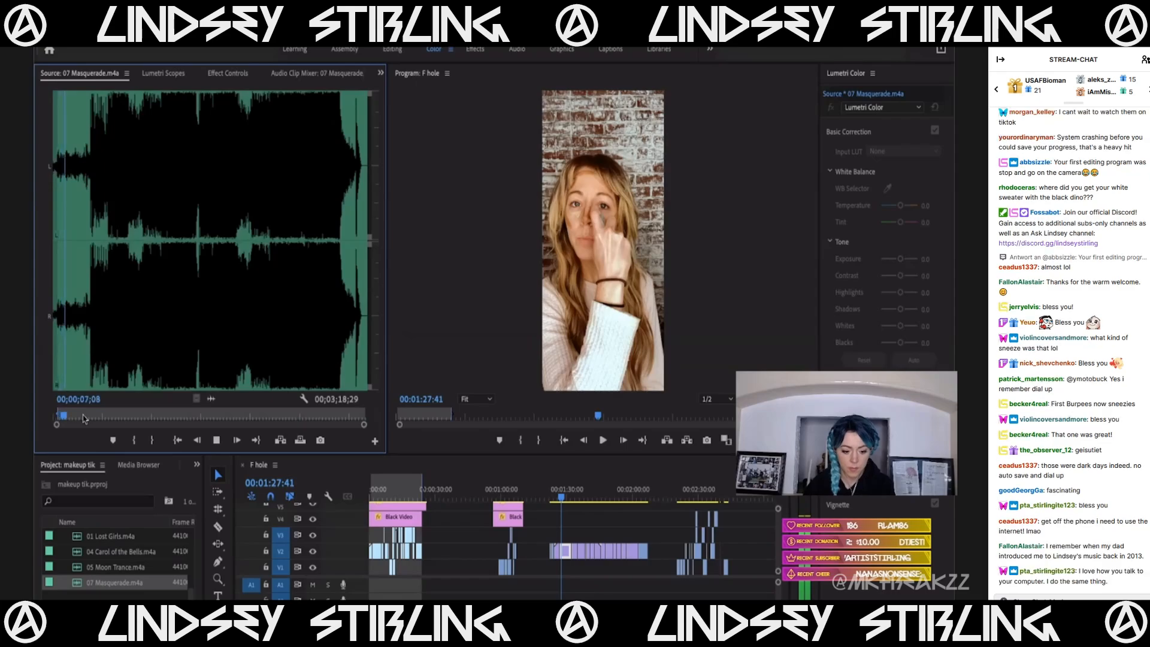
{"action": "left_click", "coordinate": [108, 415]}
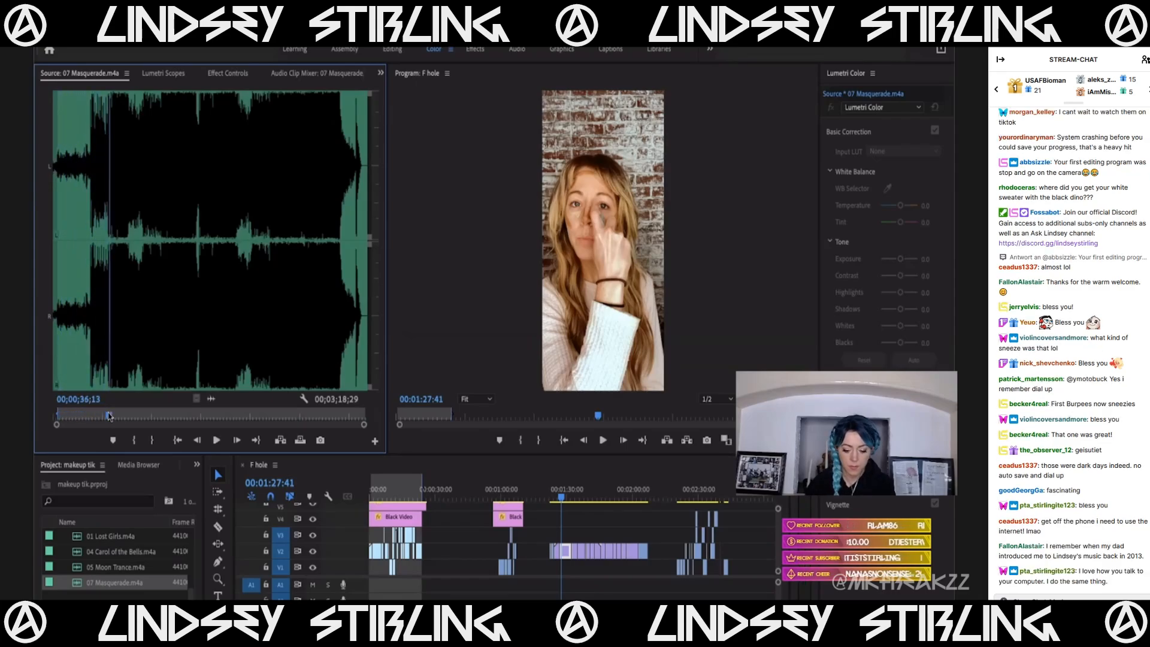
{"action": "key", "text": "o"}
{"action": "key", "text": "period"}
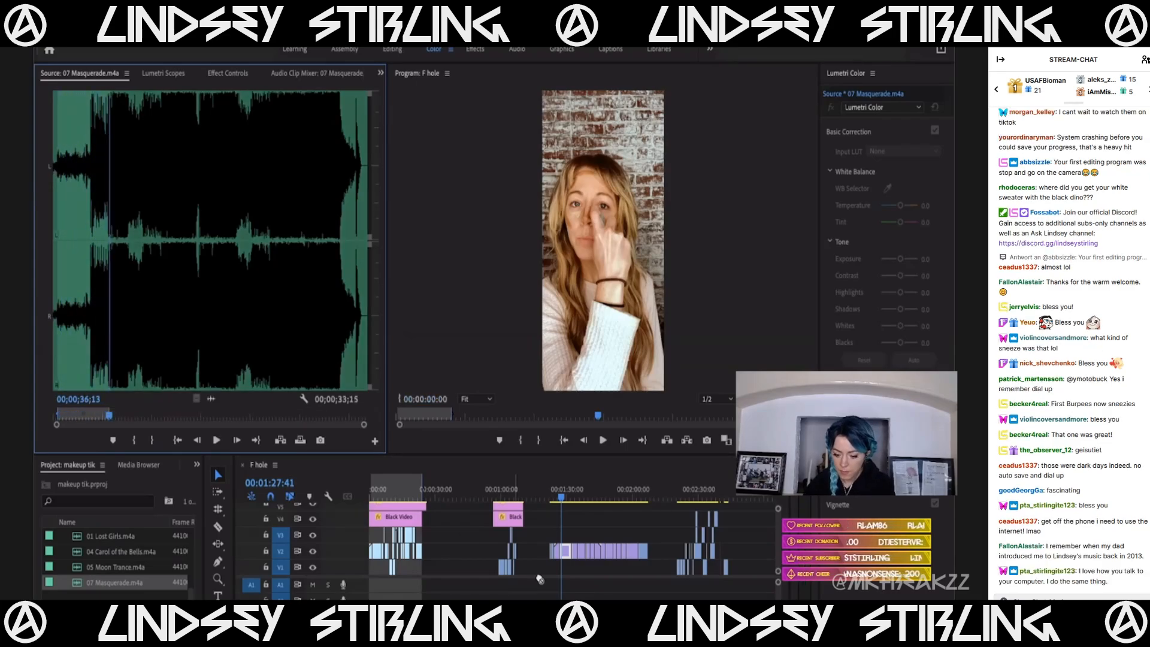
{"action": "left_click_drag", "start_coordinate": [558, 599], "coordinate": [553, 599]}
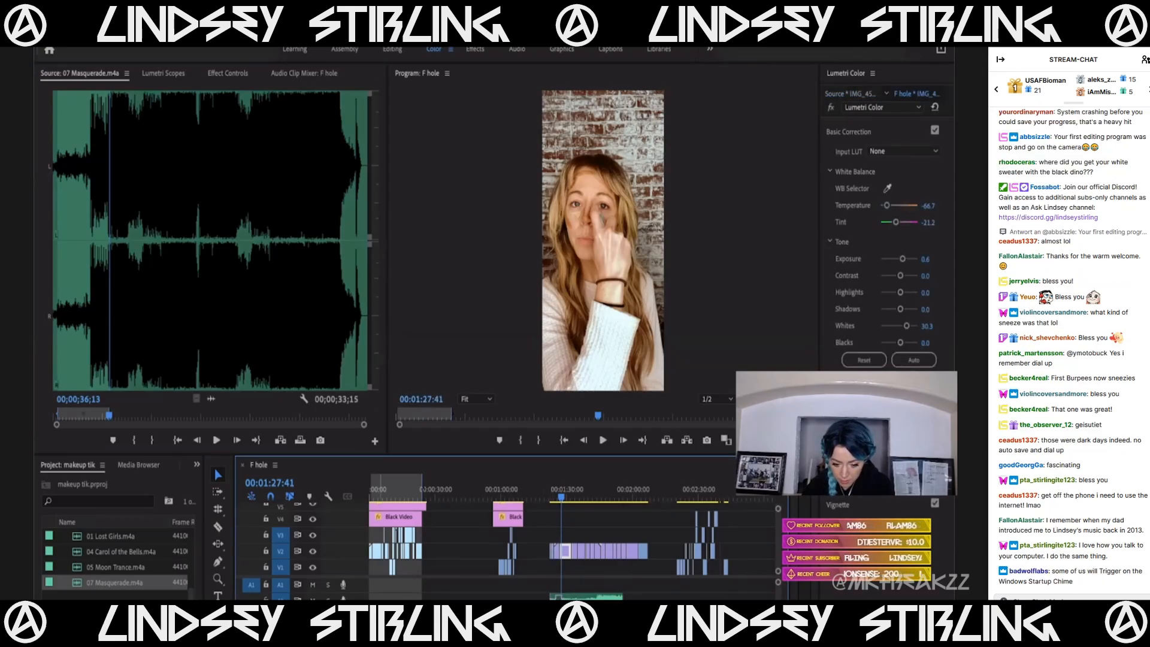
Play the third edit with its music, split the Masquerade audio at 00:01:44:32 and delete the part after the cut.
{"action": "key", "text": "space"}
{"action": "key", "text": "equal"}
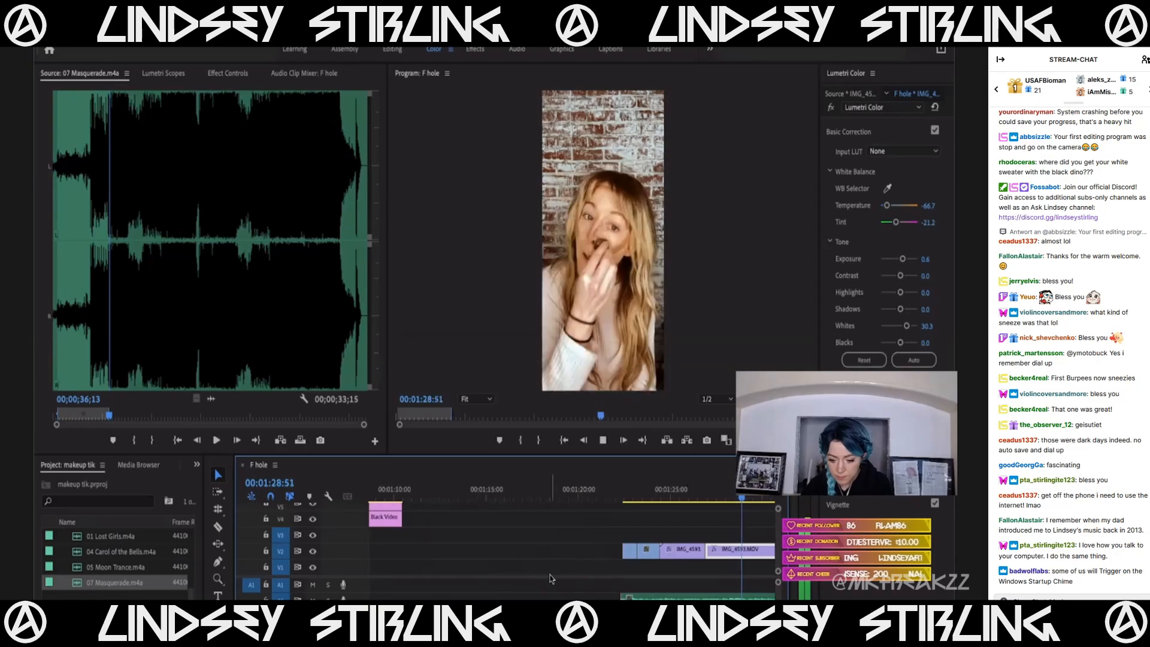
{"action": "scroll", "coordinate": [552, 578], "scroll_direction": "down", "scroll_amount": 1}
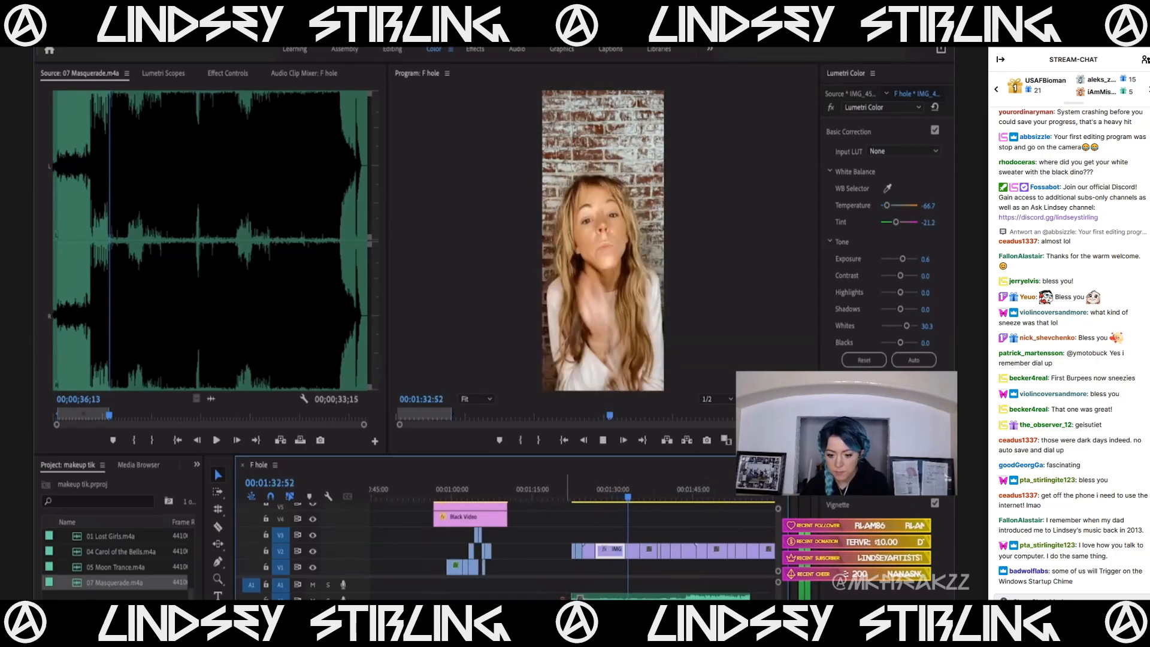
{"action": "scroll", "coordinate": [563, 597], "scroll_direction": "down", "scroll_amount": 3}
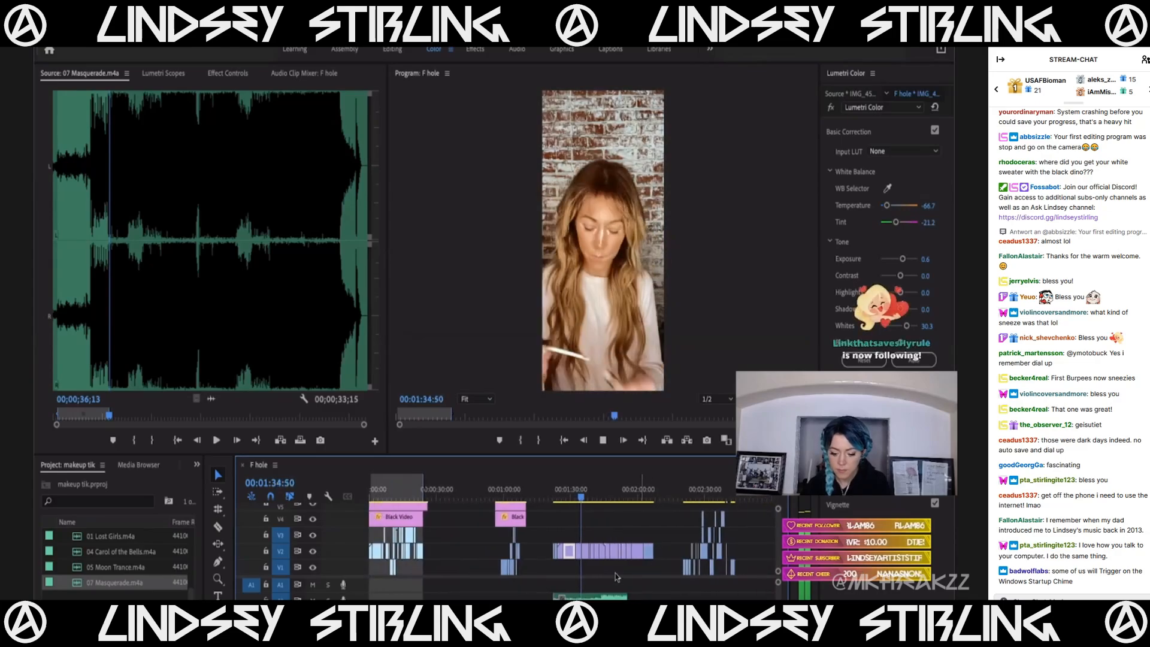
{"action": "scroll", "coordinate": [610, 590], "scroll_direction": "up", "scroll_amount": 4}
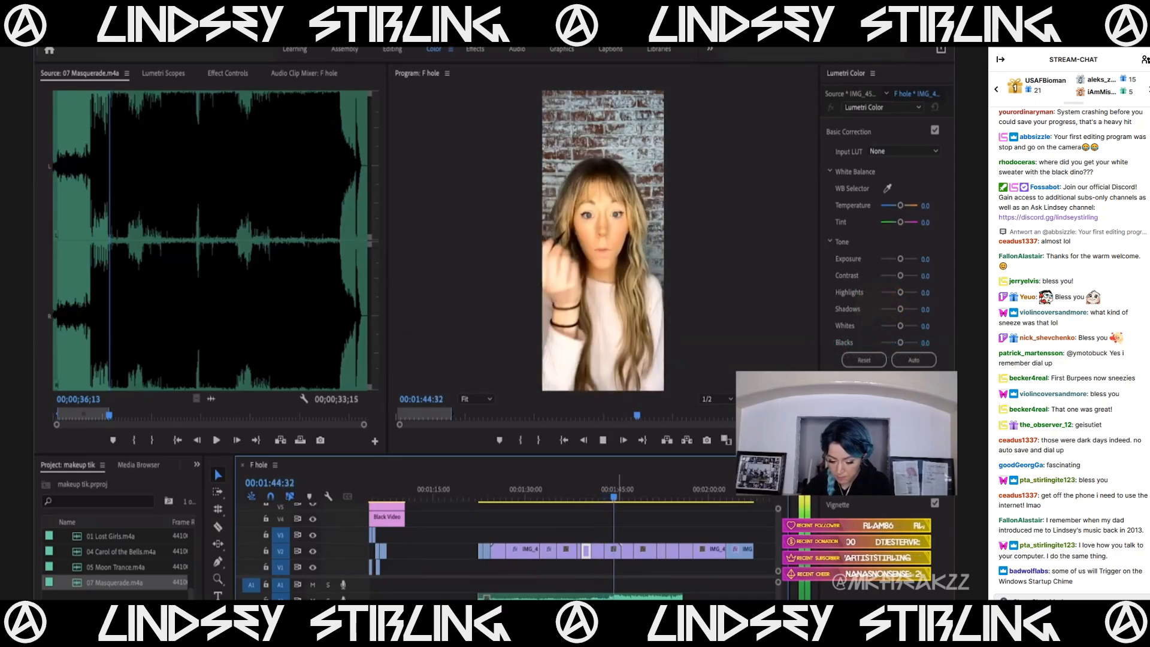
{"action": "key", "text": "space"}
{"action": "key", "text": "c"}
{"action": "left_click", "coordinate": [614, 598]}
{"action": "key", "text": "v"}
{"action": "left_click", "coordinate": [629, 598]}
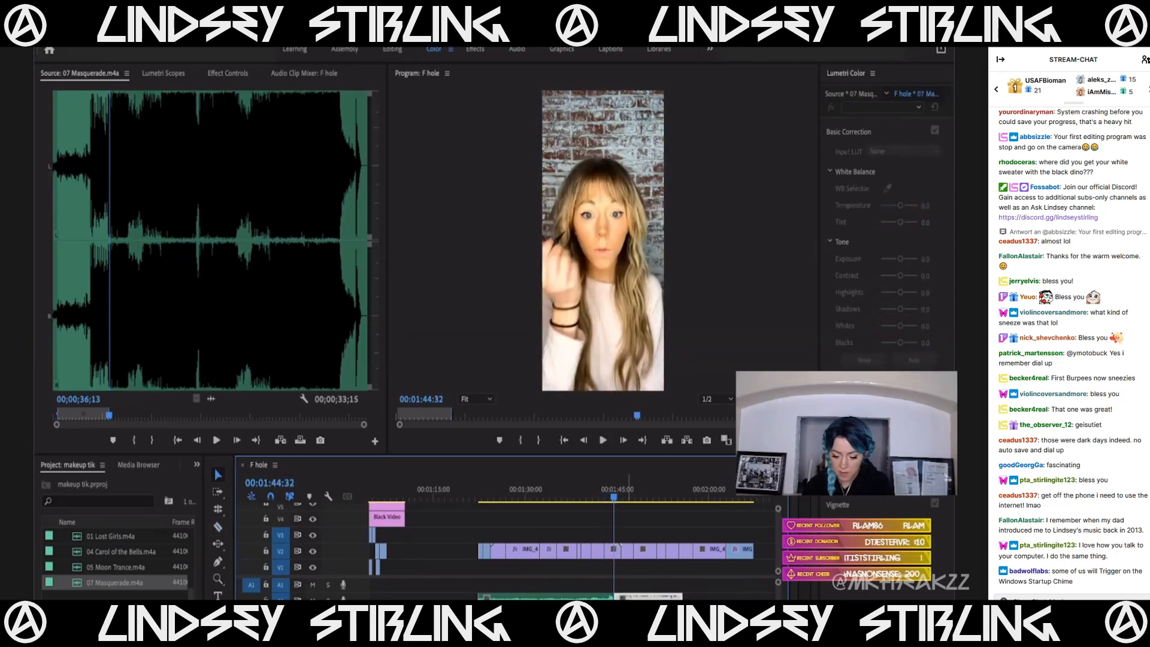
{"action": "key", "text": "Delete"}
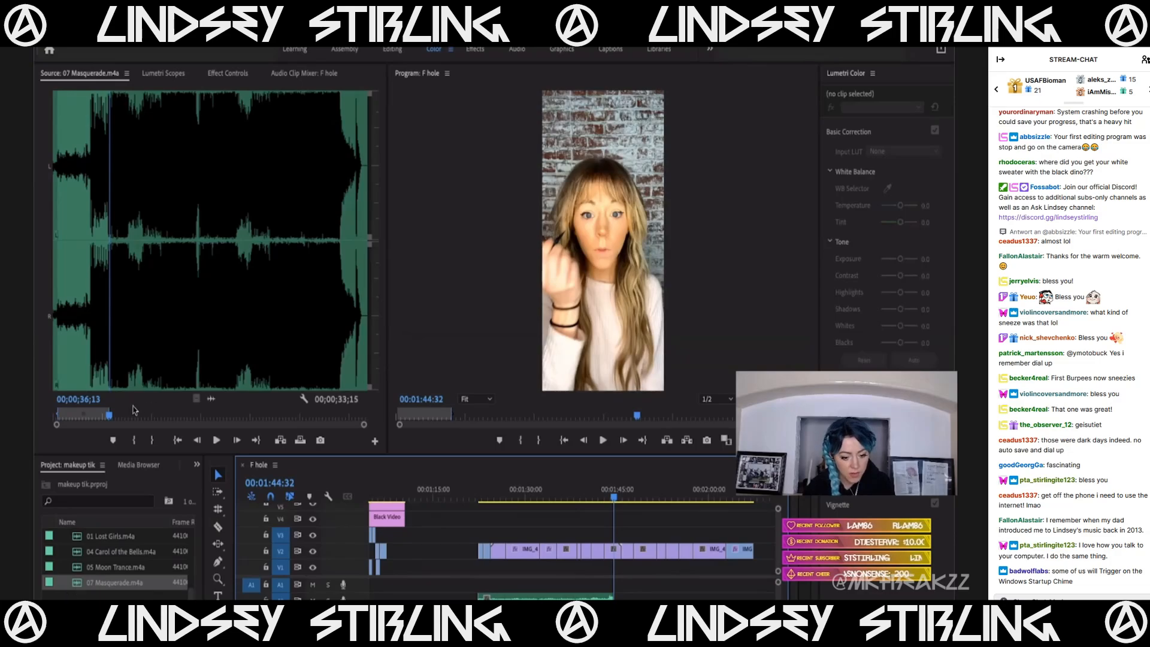
Mark 07 Masquerade.m4a from about 00;01;10 to 00;01;25;16 and place that section directly after the trimmed audio.
{"action": "left_click_drag", "start_coordinate": [127, 418], "coordinate": [160, 416]}
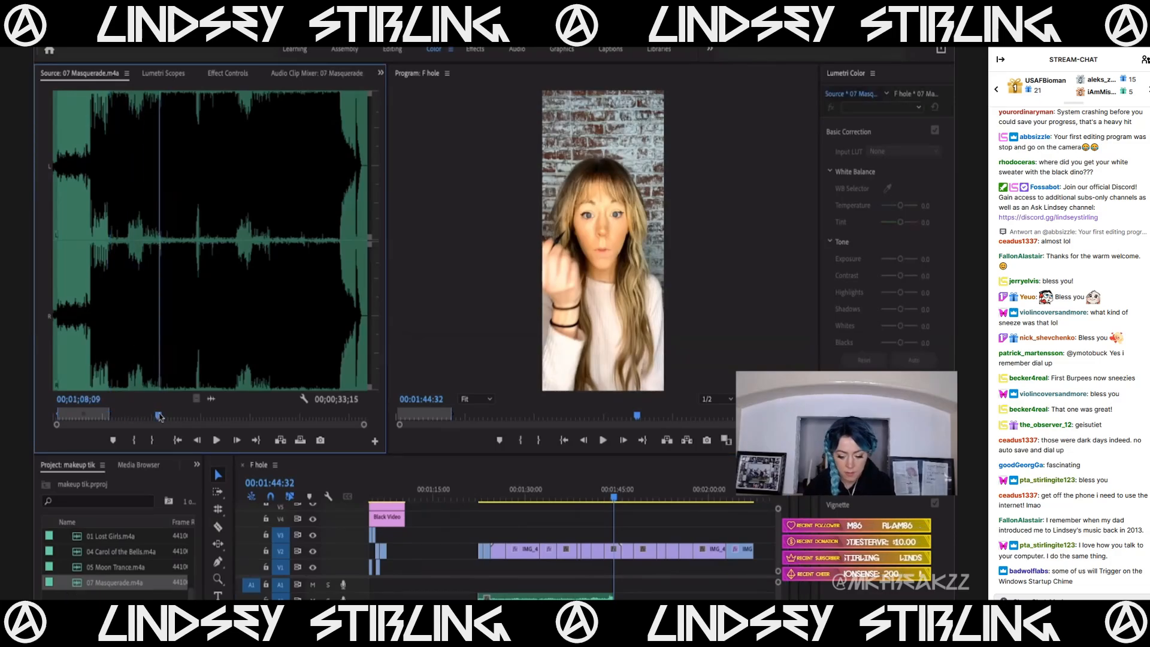
{"action": "key", "text": "space"}
{"action": "key", "text": "i"}
{"action": "key", "text": "space"}
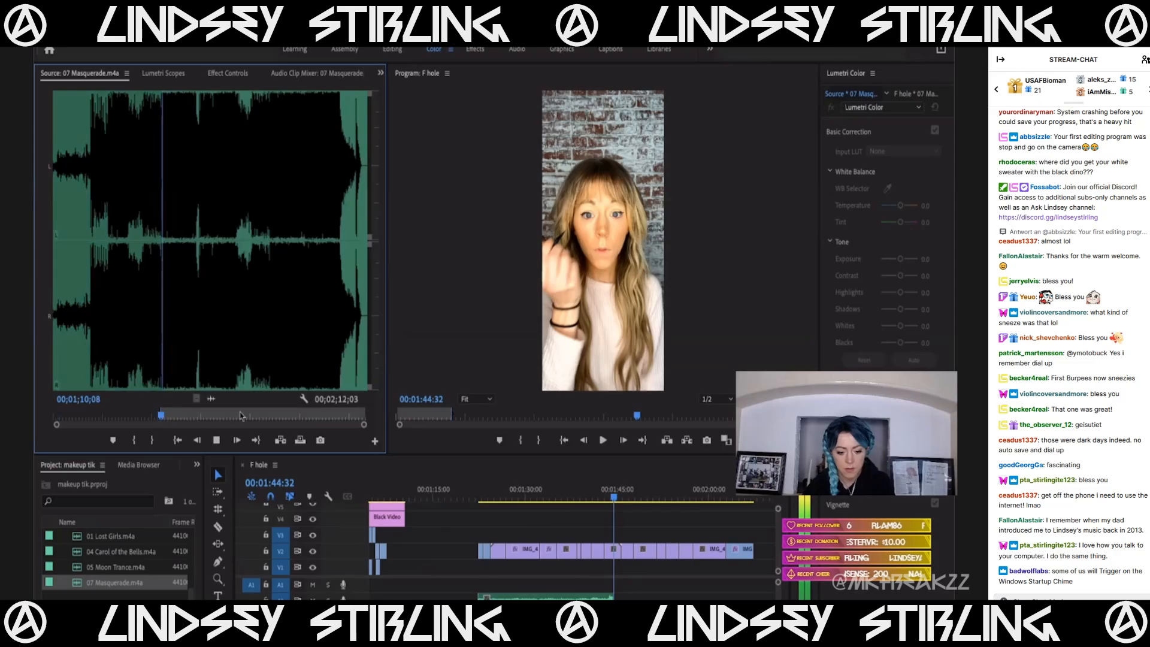
{"action": "left_click", "coordinate": [185, 417]}
{"action": "key", "text": "o"}
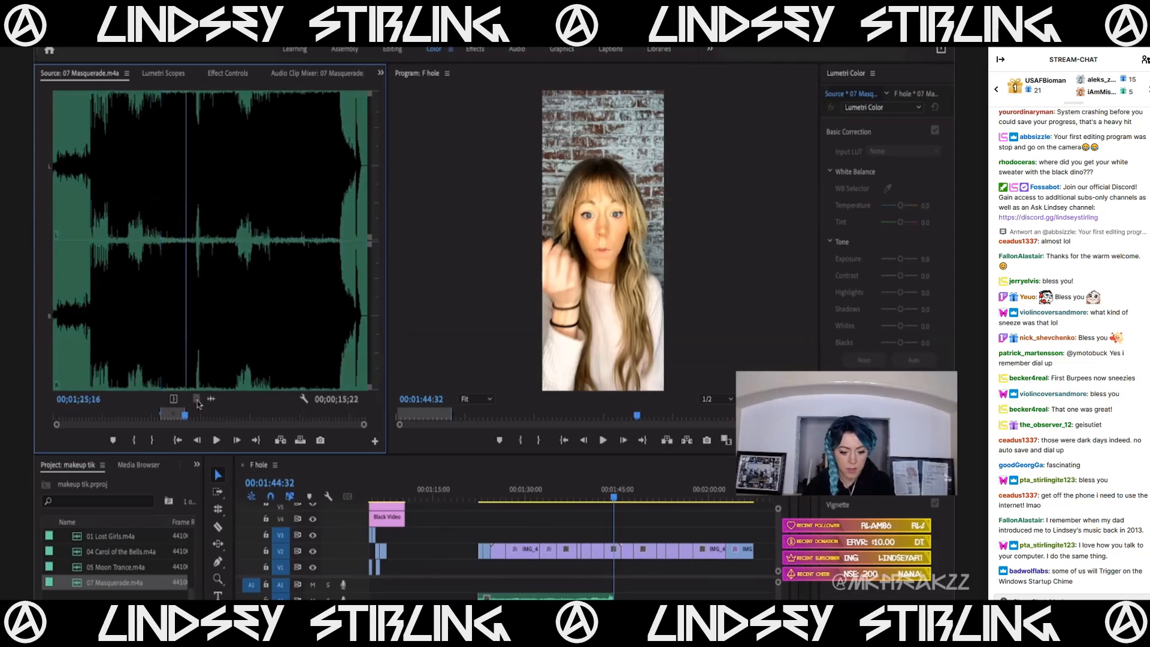
{"action": "key", "text": "period"}
Listen to the join between the two Masquerade sections from 00:01:42:22 and again from 00:01:42:30.
{"action": "left_click", "coordinate": [603, 505]}
{"action": "left_click", "coordinate": [600, 497]}
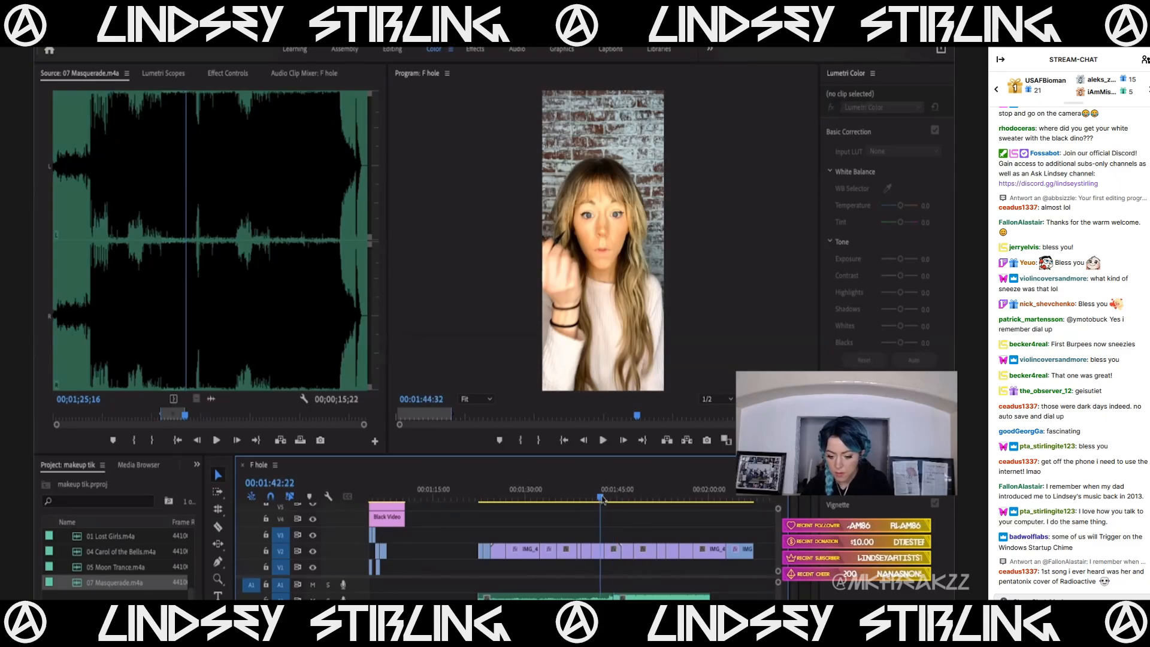
{"action": "key", "text": "space"}
{"action": "scroll", "coordinate": [610, 498], "scroll_direction": "up", "scroll_amount": 5}
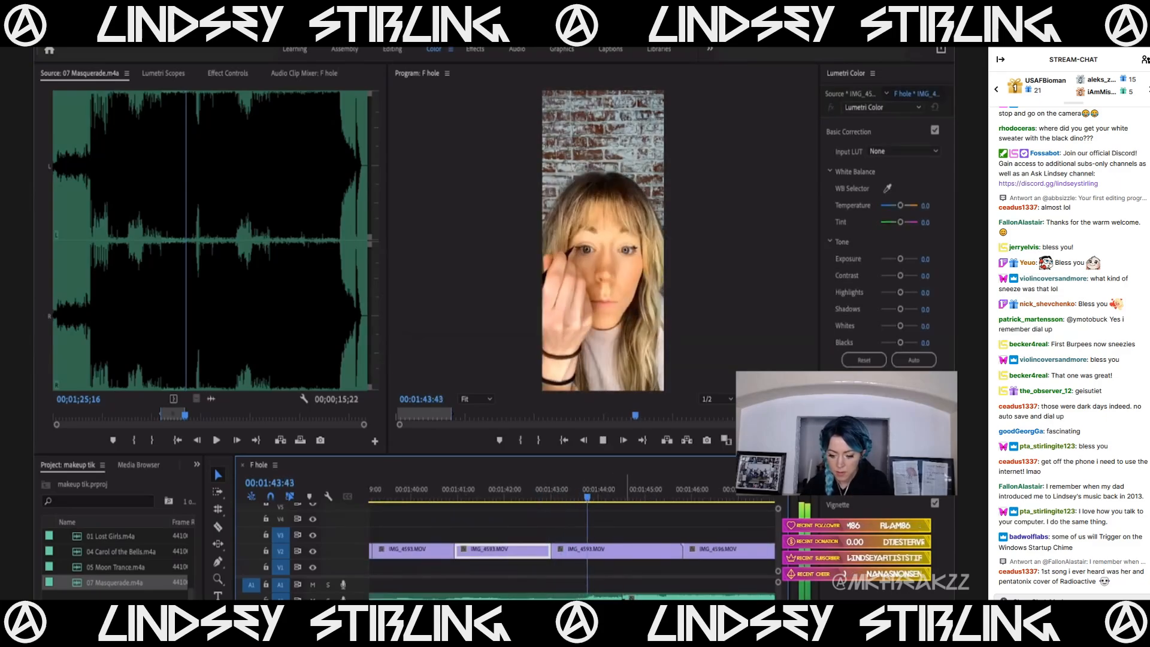
{"action": "right_click", "coordinate": [624, 598]}
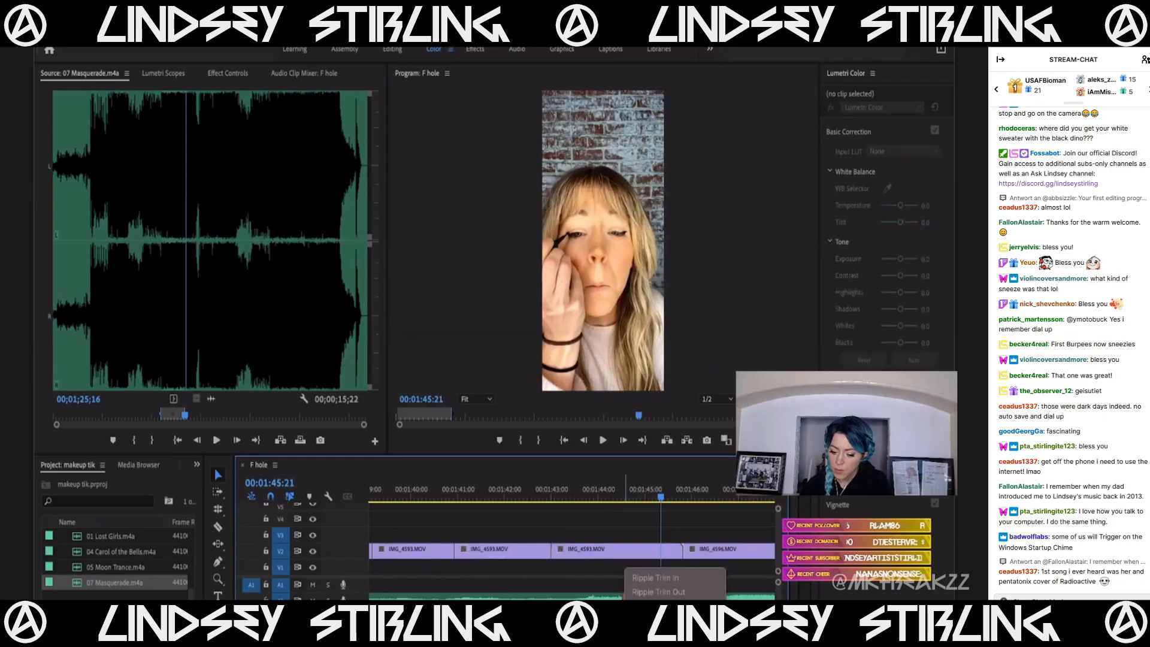
{"action": "key", "text": "Escape"}
{"action": "left_click", "coordinate": [580, 495]}
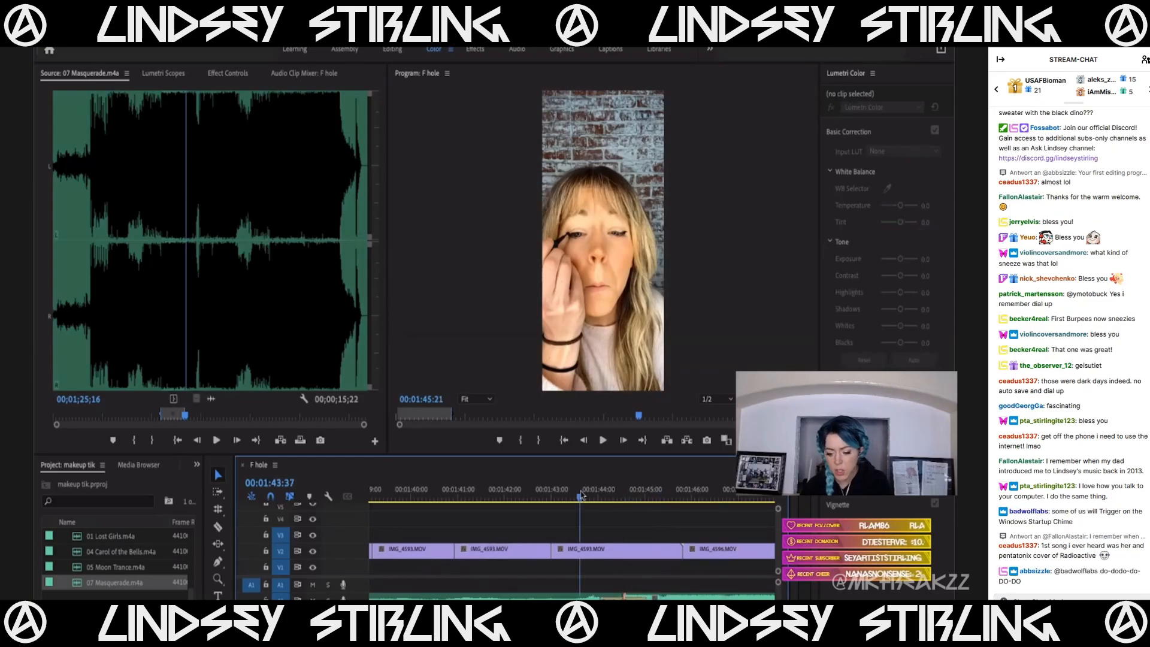
{"action": "left_click", "coordinate": [529, 496]}
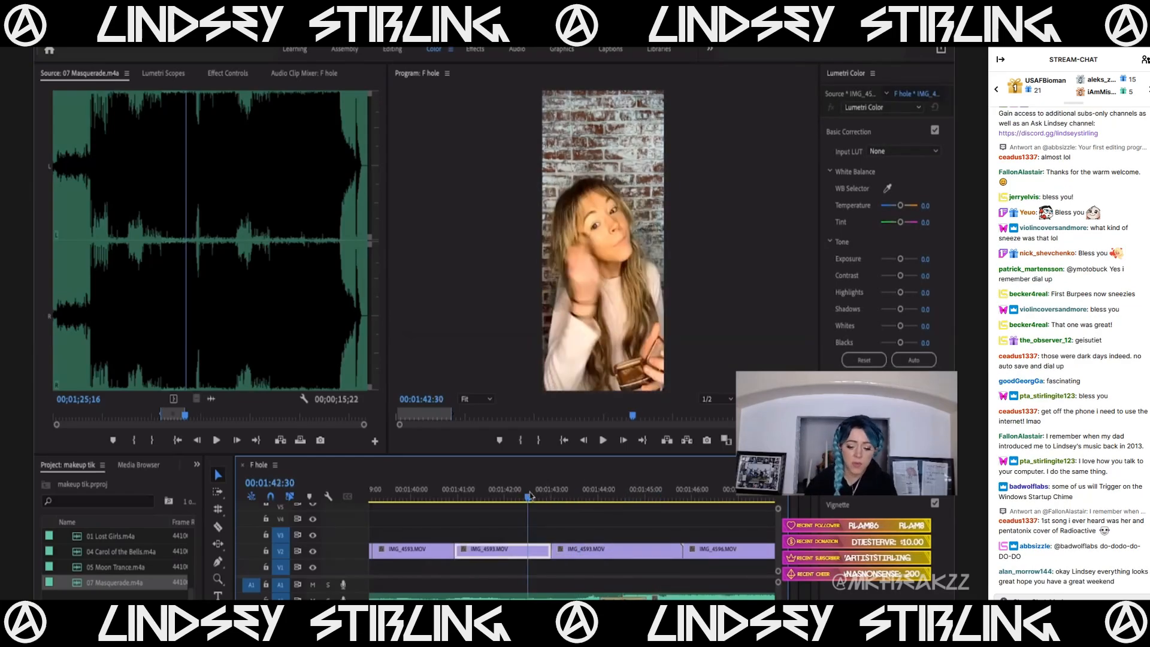
{"action": "key", "text": "space"}
{"action": "key", "text": "minus"}
{"action": "key", "text": "minus"}
{"action": "key", "text": "minus"}
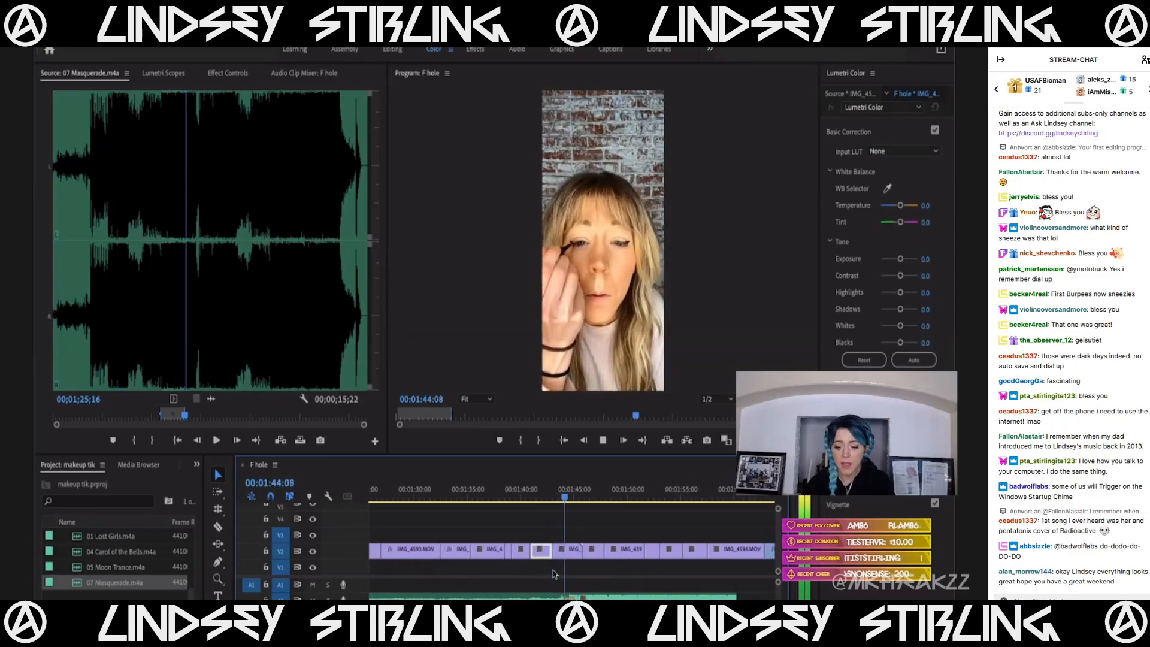
Adjust the timing of the Masquerade audio at the join near 00:01:44 and replay the transition.
{"action": "key", "text": "space"}
{"action": "scroll", "coordinate": [583, 591], "scroll_direction": "up", "scroll_amount": 5}
{"action": "scroll", "coordinate": [492, 588], "scroll_direction": "down", "scroll_amount": 3}
{"action": "left_click", "coordinate": [425, 599]}
{"action": "left_click_drag", "start_coordinate": [393, 600], "coordinate": [419, 599]}
{"action": "key", "text": "minus"}
{"action": "key", "text": "minus"}
{"action": "key", "text": "minus"}
{"action": "key", "text": "equal"}
{"action": "left_click", "coordinate": [477, 495]}
{"action": "key", "text": "space"}
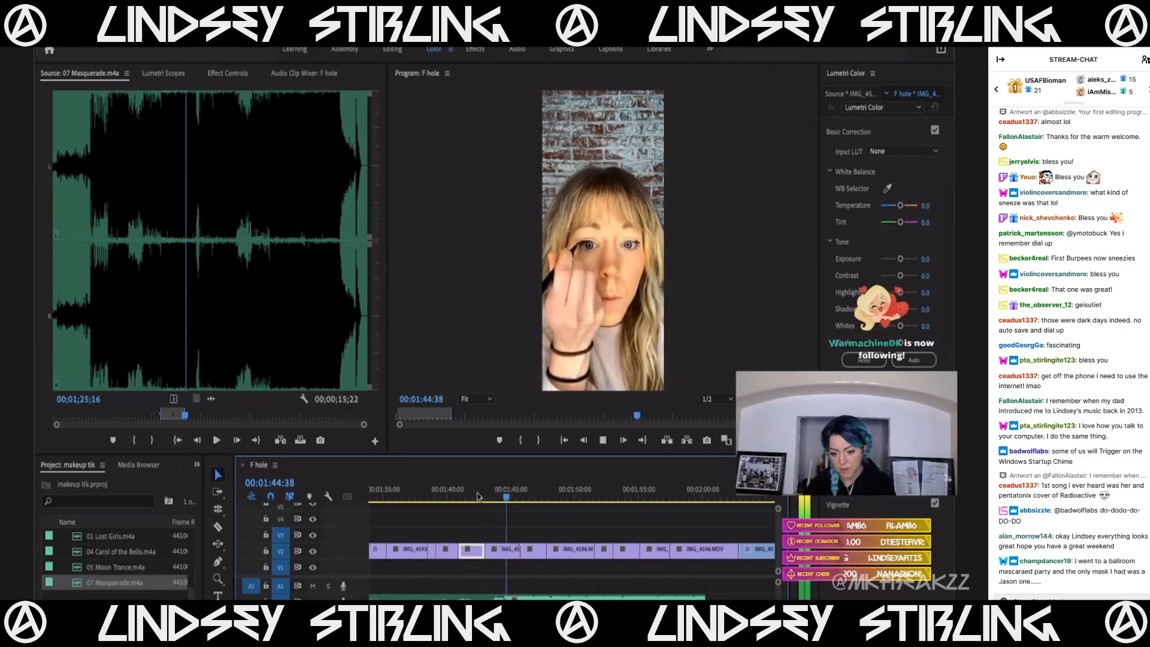
{"action": "key", "text": "space"}
Play the third edit's opening from 00:01:22:40, then move its first IMG_4592.MOV clip up to V3 and extend its end.
{"action": "key", "text": "minus"}
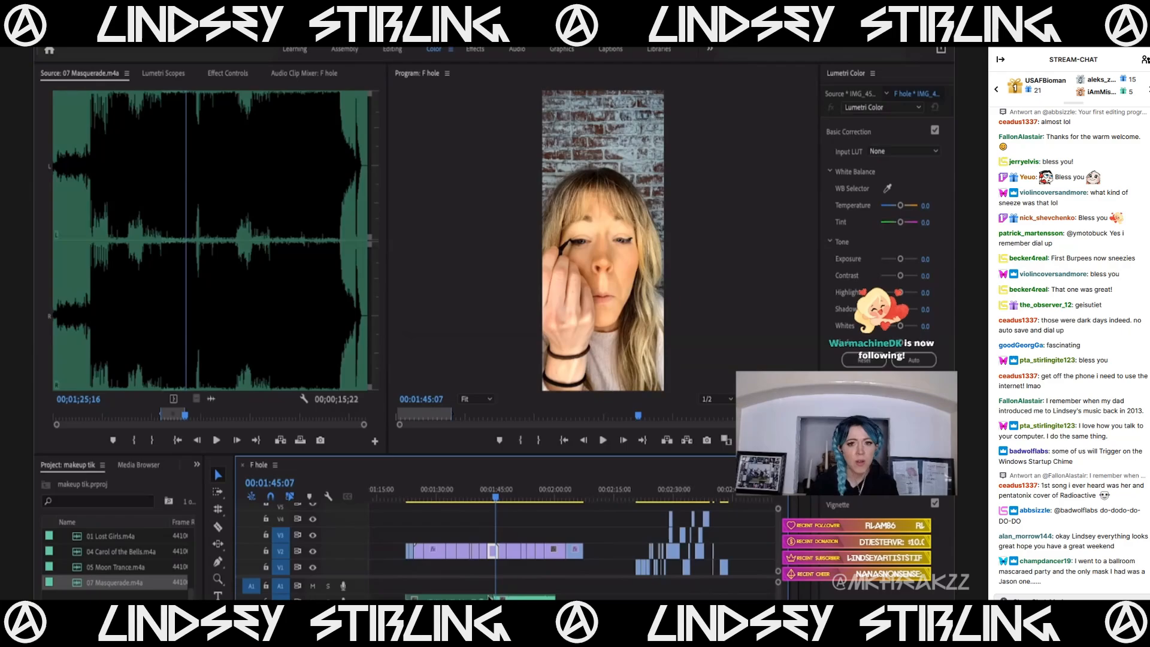
{"action": "left_click", "coordinate": [409, 499]}
{"action": "key", "text": "space"}
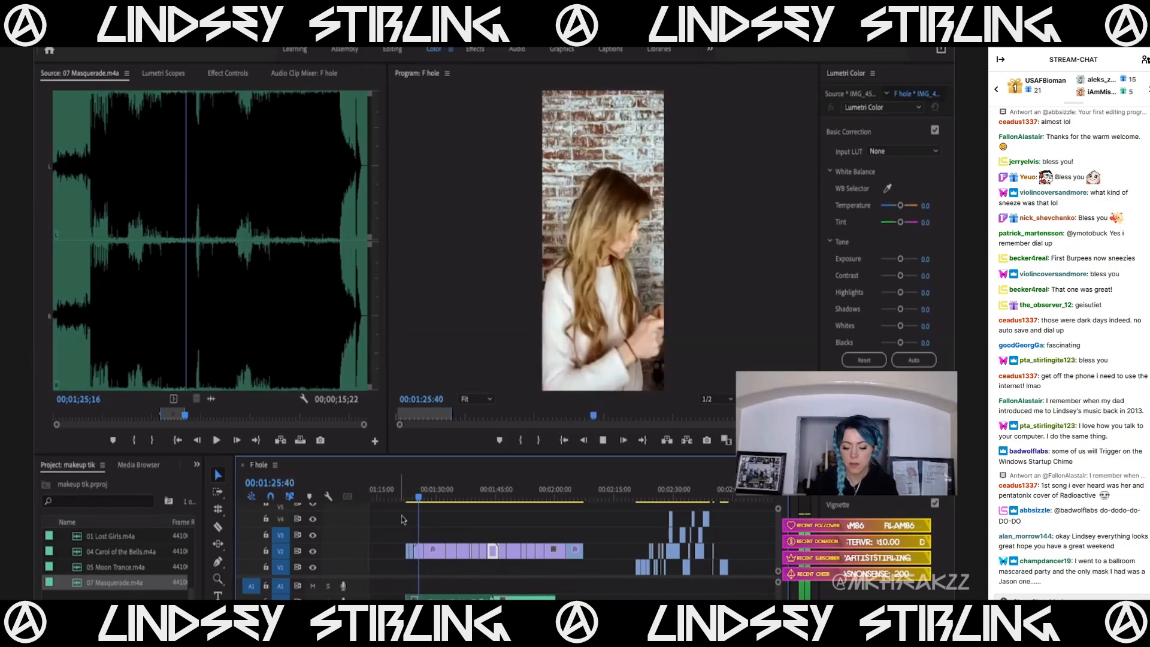
{"action": "left_click", "coordinate": [408, 496]}
{"action": "key", "text": "equal"}
{"action": "key", "text": "equal"}
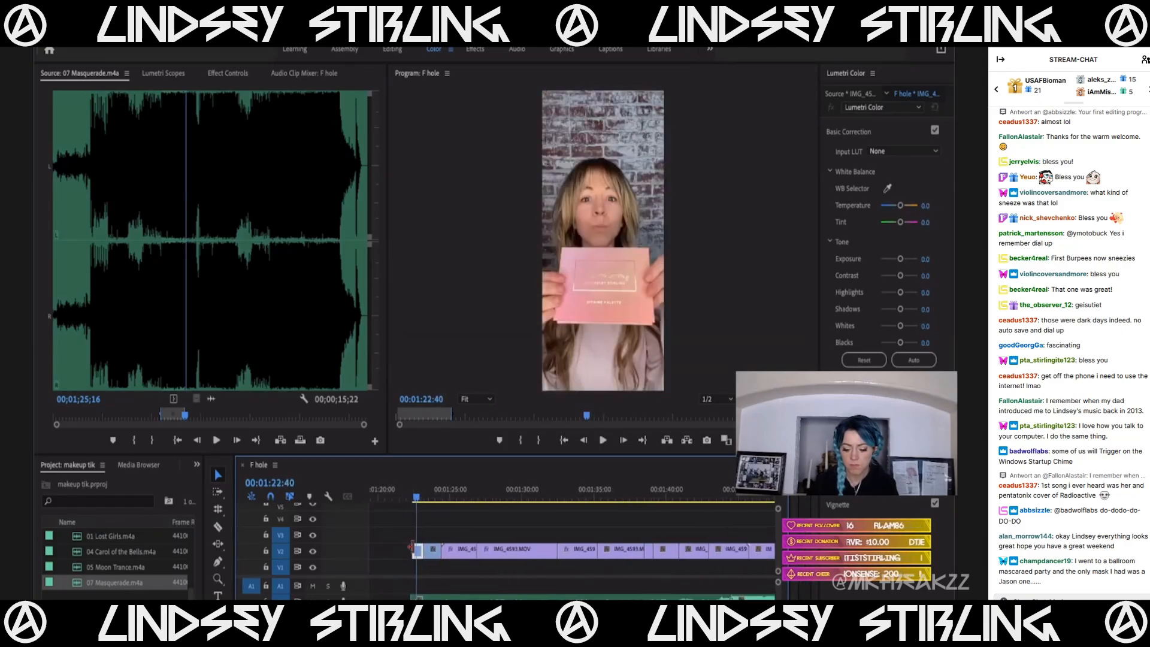
{"action": "key", "text": "space"}
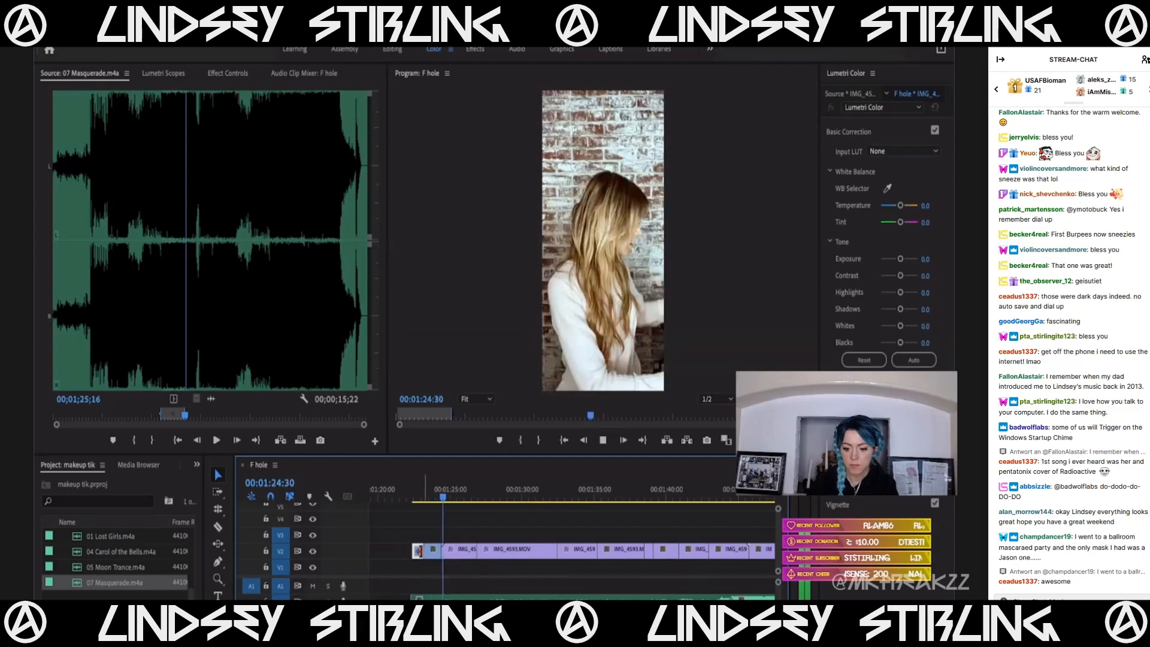
{"action": "key", "text": "space"}
{"action": "left_click_drag", "start_coordinate": [417, 554], "coordinate": [443, 534]}
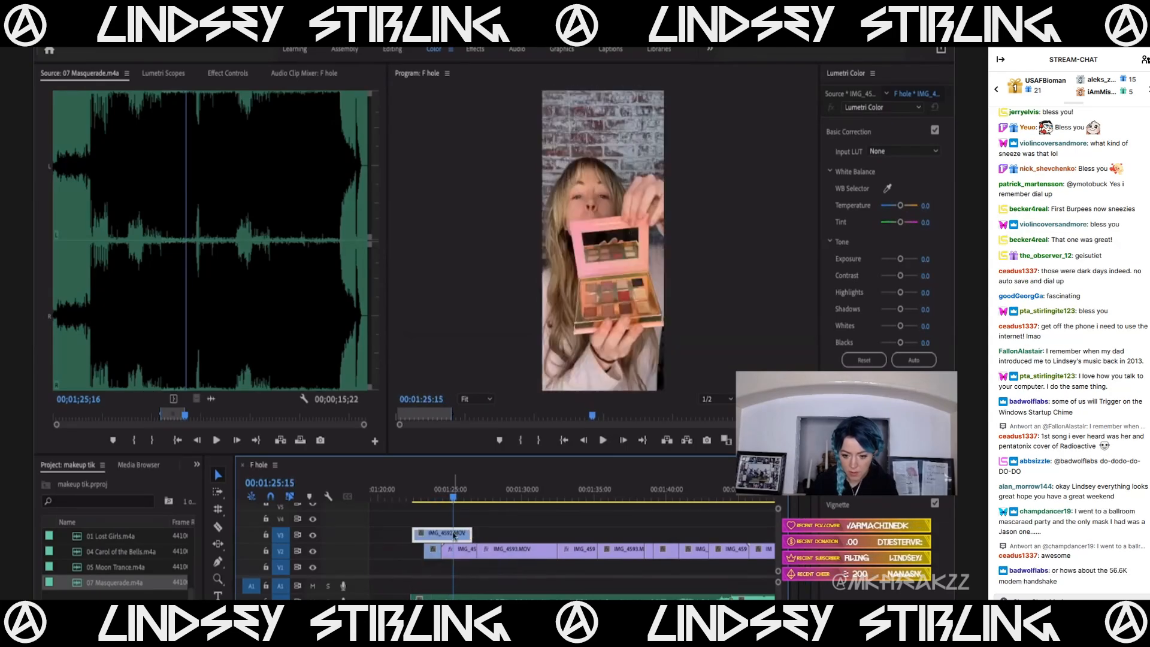
Raise the Time Remapping speed of the IMG_4592.MOV clip on V3 to 222% and play it back.
{"action": "left_click", "coordinate": [220, 75]}
{"action": "left_click", "coordinate": [49, 302]}
{"action": "left_click", "coordinate": [254, 322]}
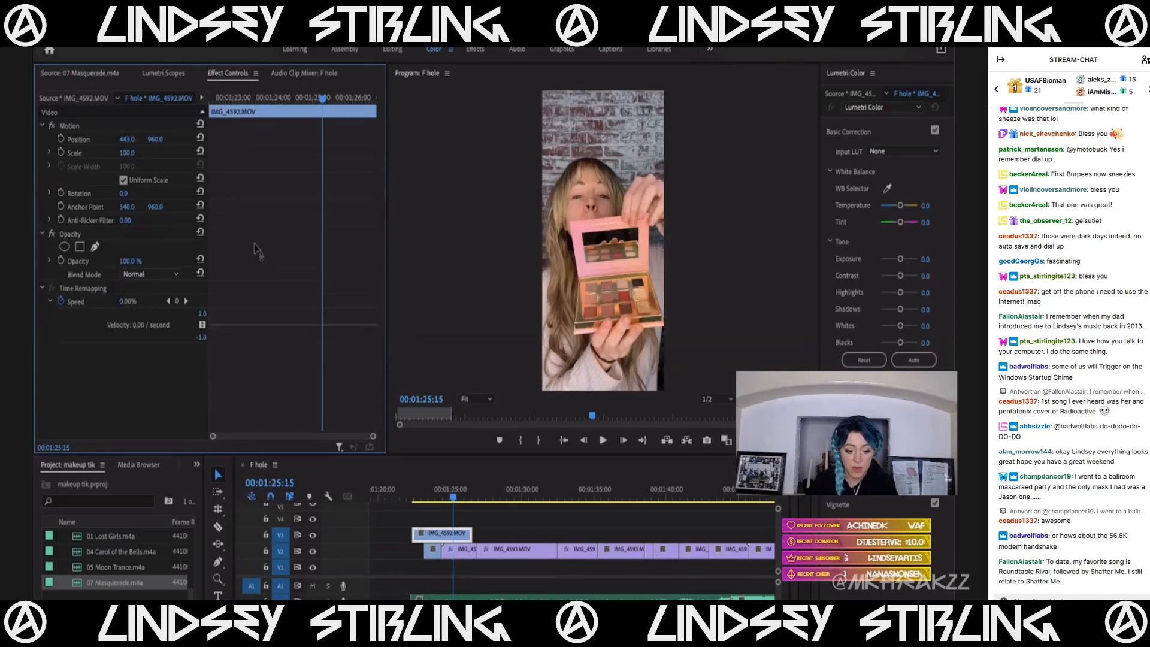
{"action": "left_click_drag", "start_coordinate": [254, 243], "coordinate": [254, 243]}
{"action": "left_click_drag", "start_coordinate": [217, 97], "coordinate": [204, 109]}
{"action": "key", "text": "space"}
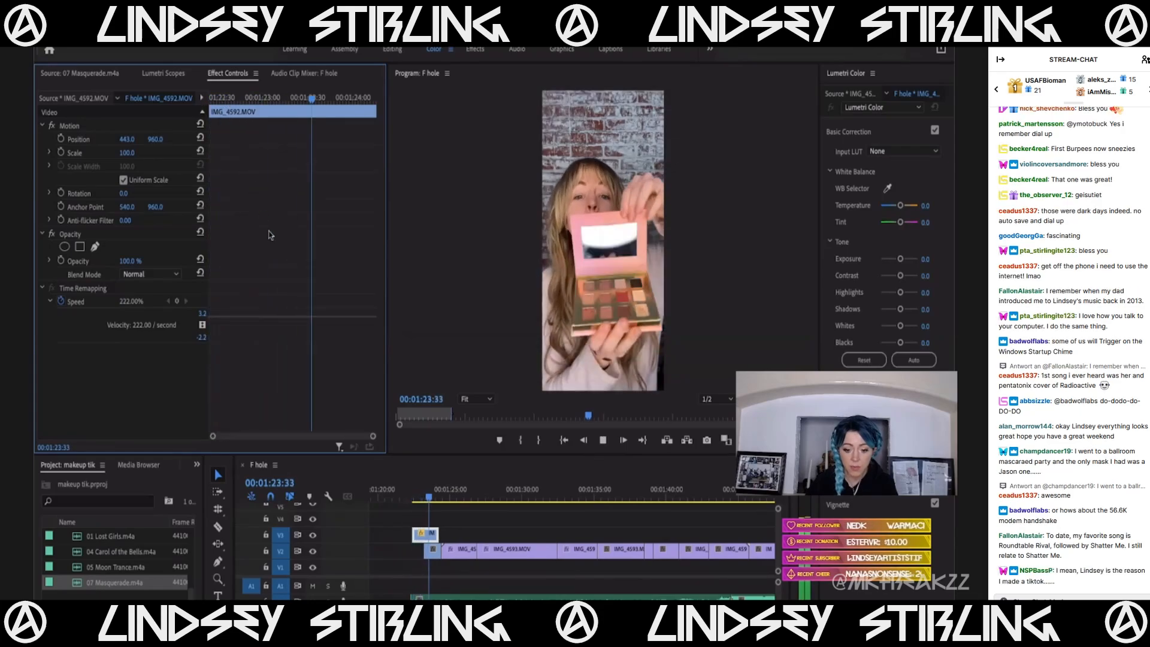
{"action": "key", "text": "space"}
Extend the end of the IMG_4592.MOV clip, set its Time Remapping speed to 330% and replay the opening.
{"action": "left_click_drag", "start_coordinate": [442, 531], "coordinate": [462, 536]}
{"action": "left_click", "coordinate": [451, 538]}
{"action": "left_click", "coordinate": [450, 492]}
{"action": "mouse_move", "coordinate": [451, 493]}
{"action": "left_mouse_down"}
{"action": "mouse_move", "coordinate": [460, 500]}
{"action": "mouse_move", "coordinate": [444, 508]}
{"action": "left_mouse_up"}
{"action": "left_click_drag", "start_coordinate": [240, 317], "coordinate": [240, 311]}
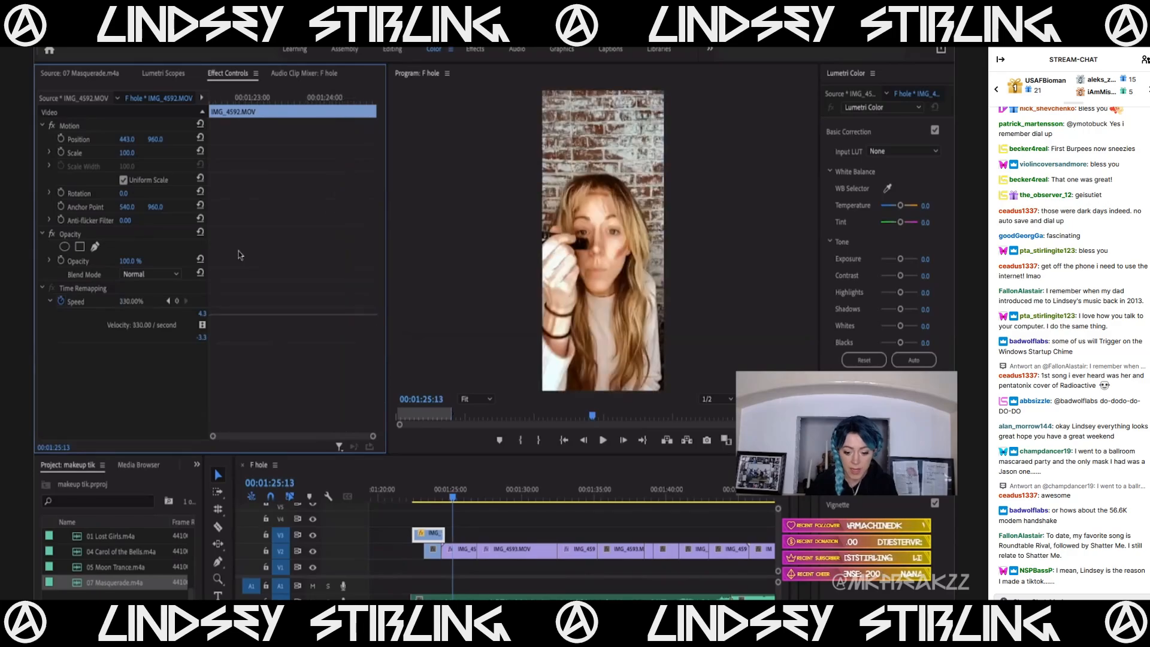
{"action": "left_click", "coordinate": [412, 492]}
{"action": "key", "text": "space"}
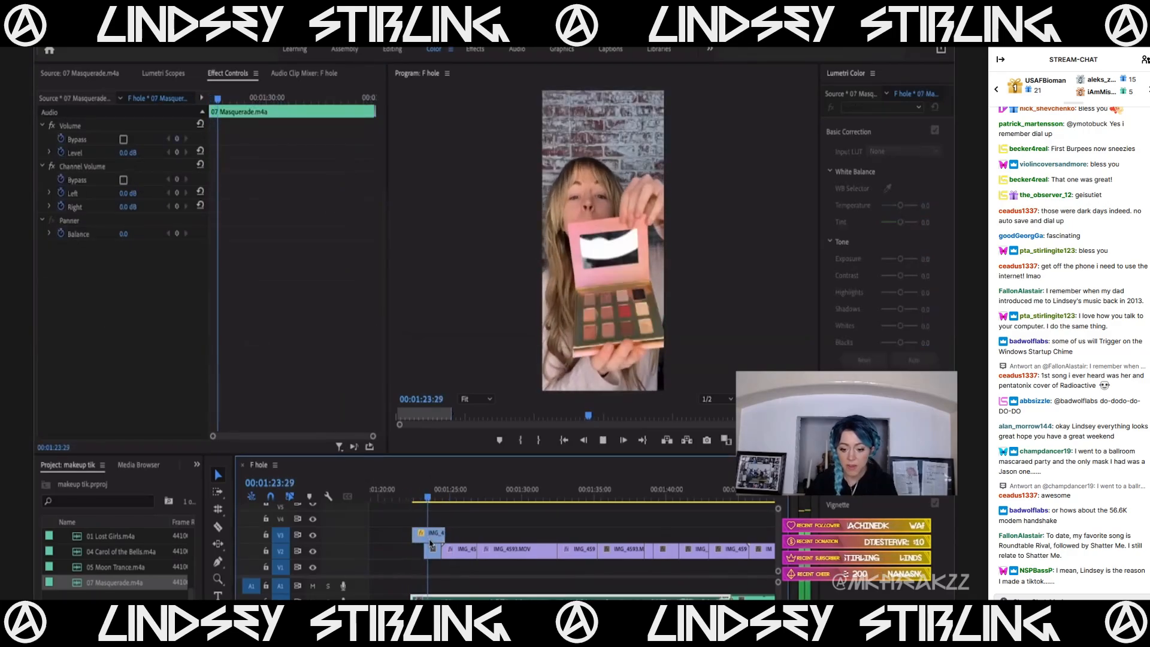
{"action": "key", "text": "space"}
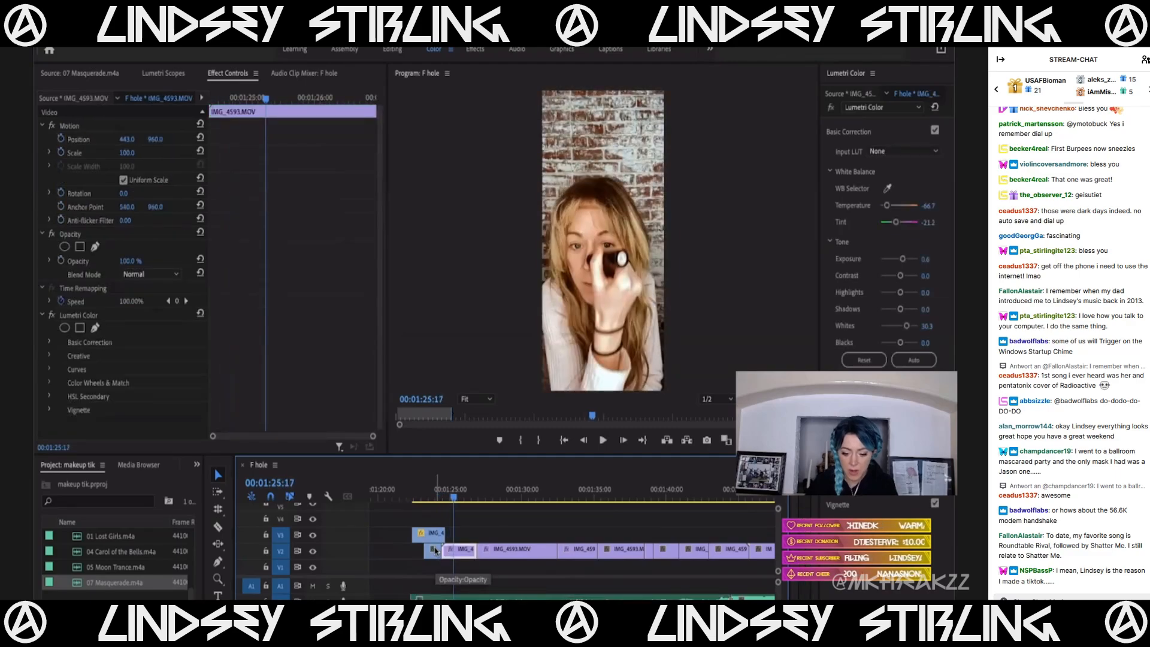
Compare the opening IMG_4592.MOV clip on V3 with the IMG_4593.MOV clip, then set its Lumetri temperature to 33.3 and tint to -3.0.
{"action": "scroll", "coordinate": [436, 551], "scroll_direction": "up", "scroll_amount": 5}
{"action": "left_click_drag", "start_coordinate": [460, 534], "coordinate": [453, 533]}
{"action": "scroll", "coordinate": [450, 518], "scroll_direction": "down", "scroll_amount": 5}
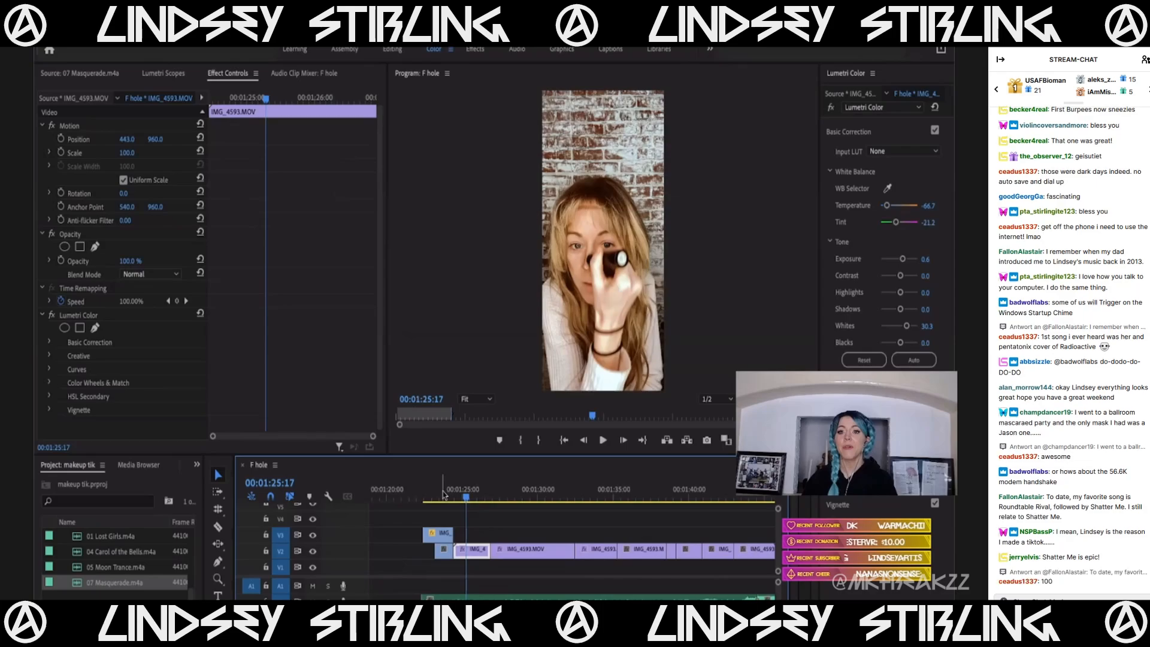
{"action": "left_click", "coordinate": [444, 494]}
{"action": "left_click", "coordinate": [442, 536]}
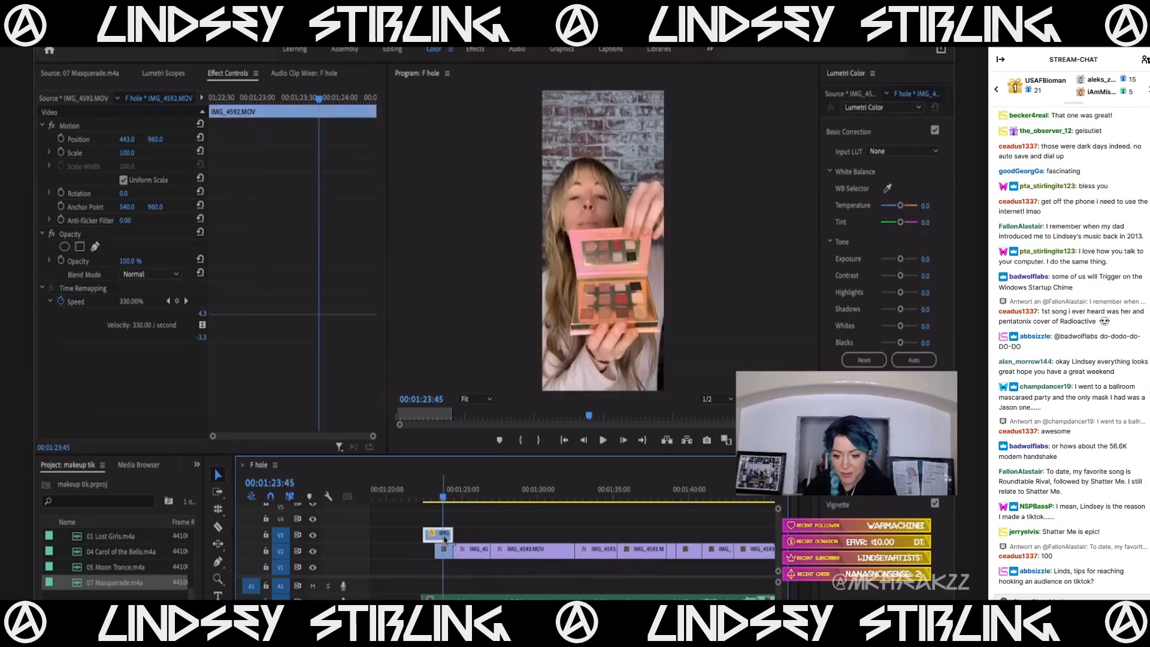
{"action": "left_click", "coordinate": [466, 494]}
{"action": "left_click", "coordinate": [472, 550]}
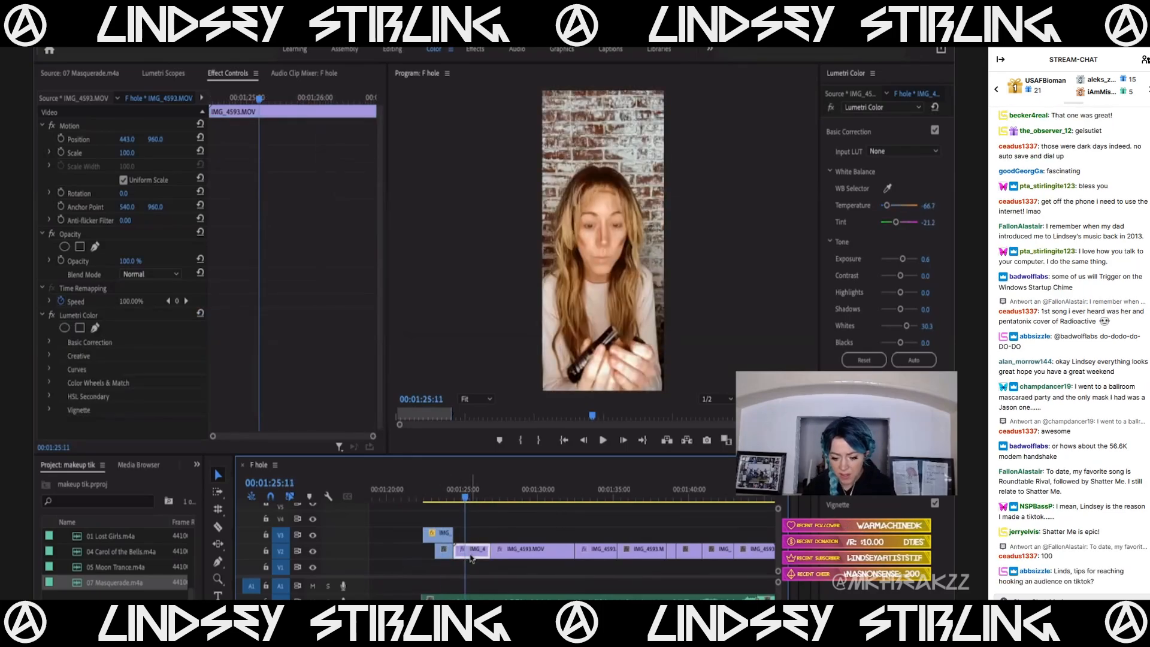
{"action": "left_click", "coordinate": [441, 497]}
{"action": "left_click", "coordinate": [441, 536]}
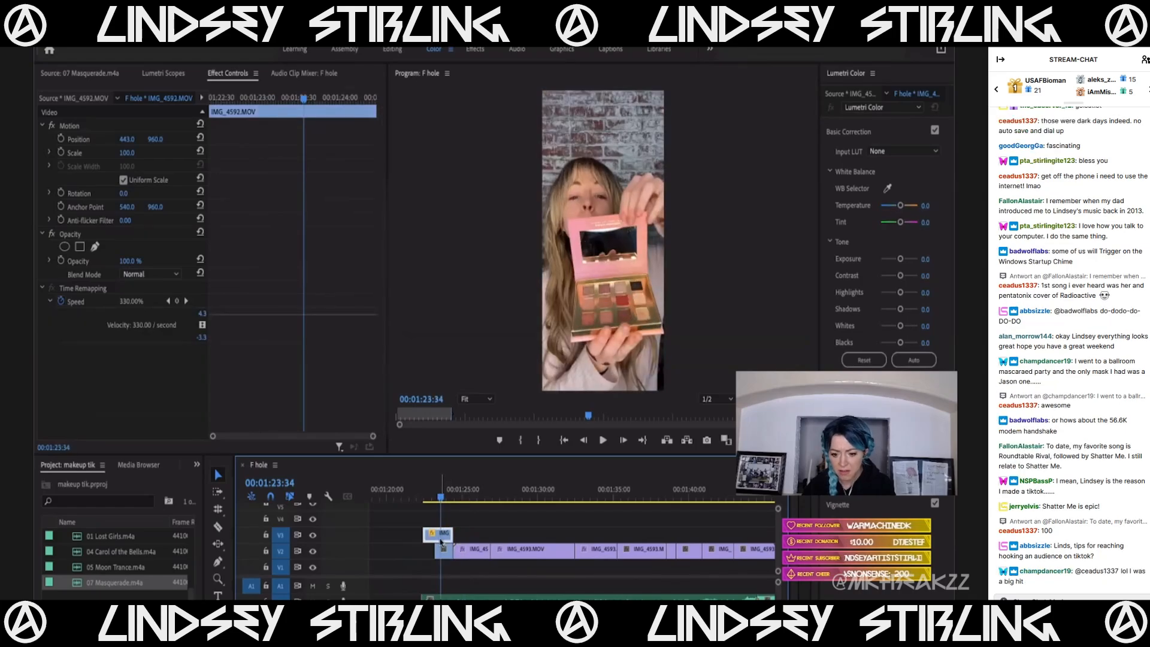
{"action": "left_click_drag", "start_coordinate": [900, 222], "coordinate": [898, 225]}
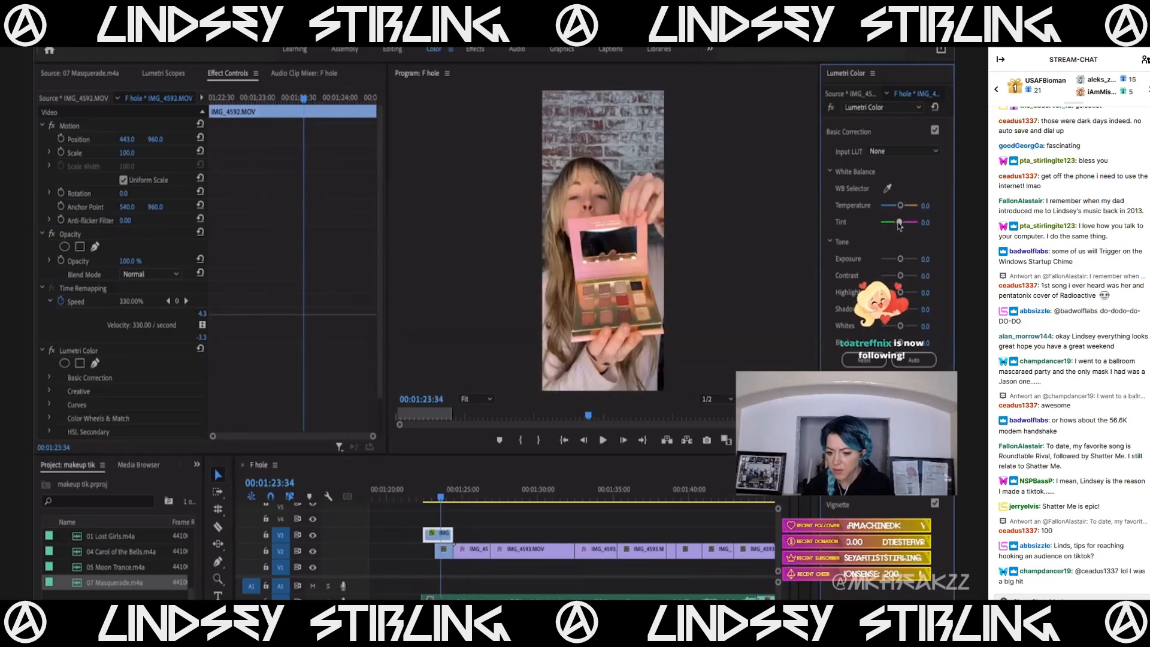
{"action": "left_click_drag", "start_coordinate": [900, 206], "coordinate": [906, 205]}
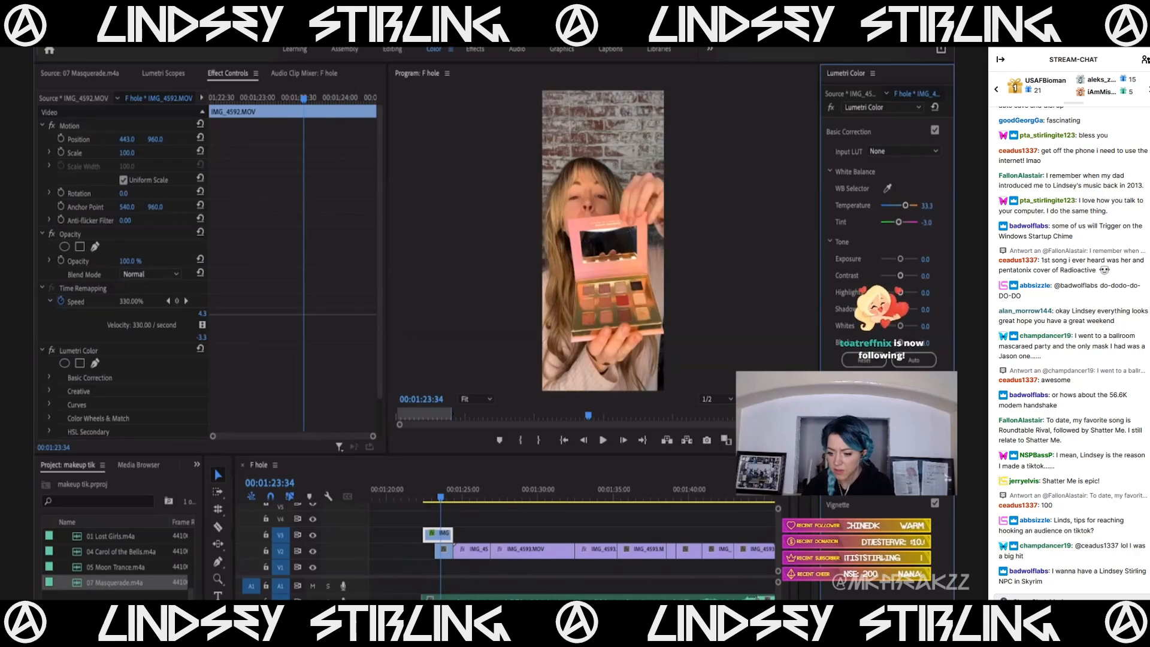
Set the IMG_4592.MOV clip's exposure to 0.8 and contrast to 21.2, and play across the cut into IMG_4593.MOV.
{"action": "mouse_move", "coordinate": [430, 495]}
{"action": "left_mouse_down"}
{"action": "mouse_move", "coordinate": [461, 495]}
{"action": "mouse_move", "coordinate": [450, 498]}
{"action": "left_mouse_up"}
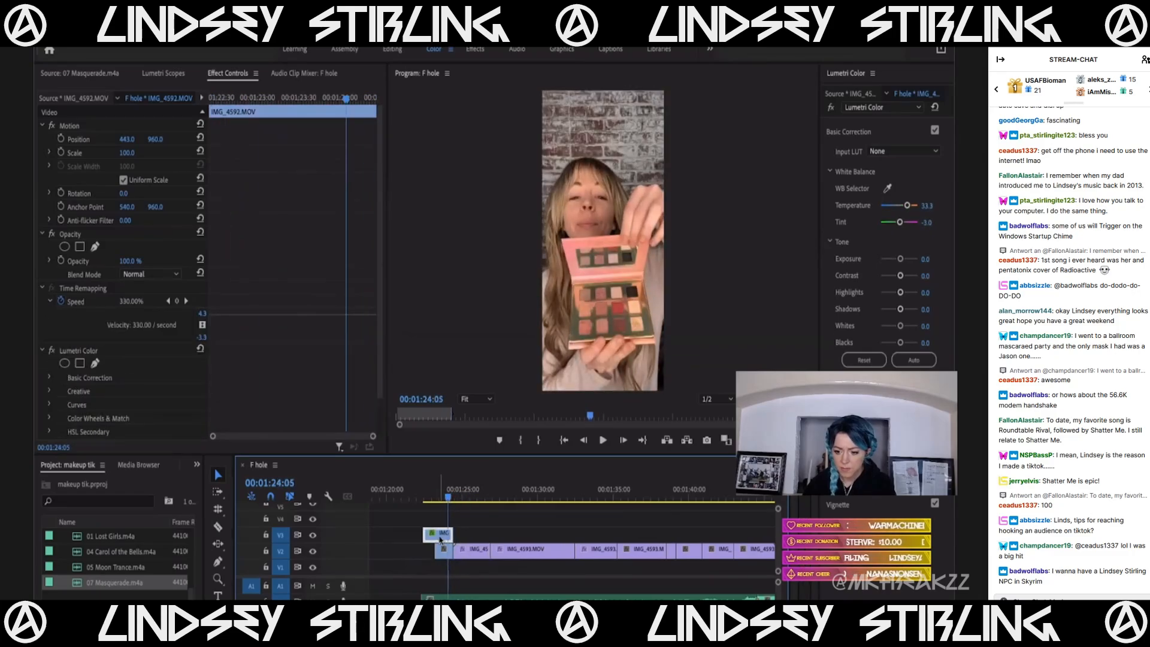
{"action": "left_click_drag", "start_coordinate": [898, 259], "coordinate": [902, 262]}
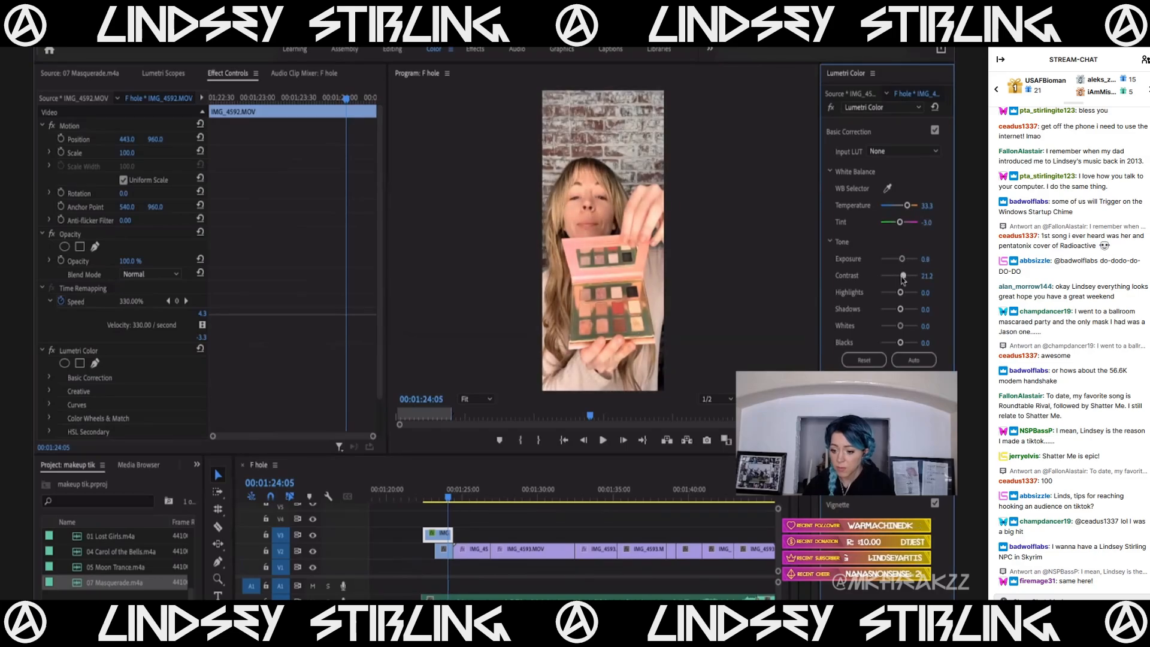
{"action": "key", "text": "space"}
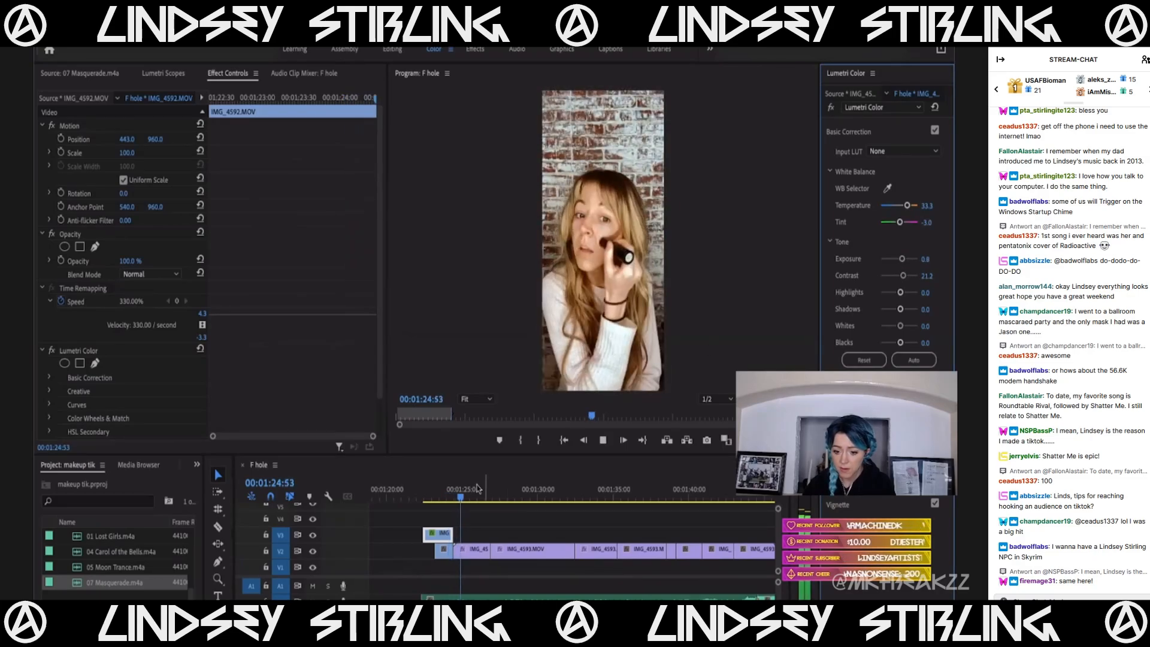
{"action": "key", "text": "space"}
{"action": "left_click", "coordinate": [473, 550]}
Shift the IMG_4592.MOV clip's tint to -15.2 and replay the opening to compare its color with the following clip.
{"action": "left_click_drag", "start_coordinate": [462, 501], "coordinate": [443, 498]}
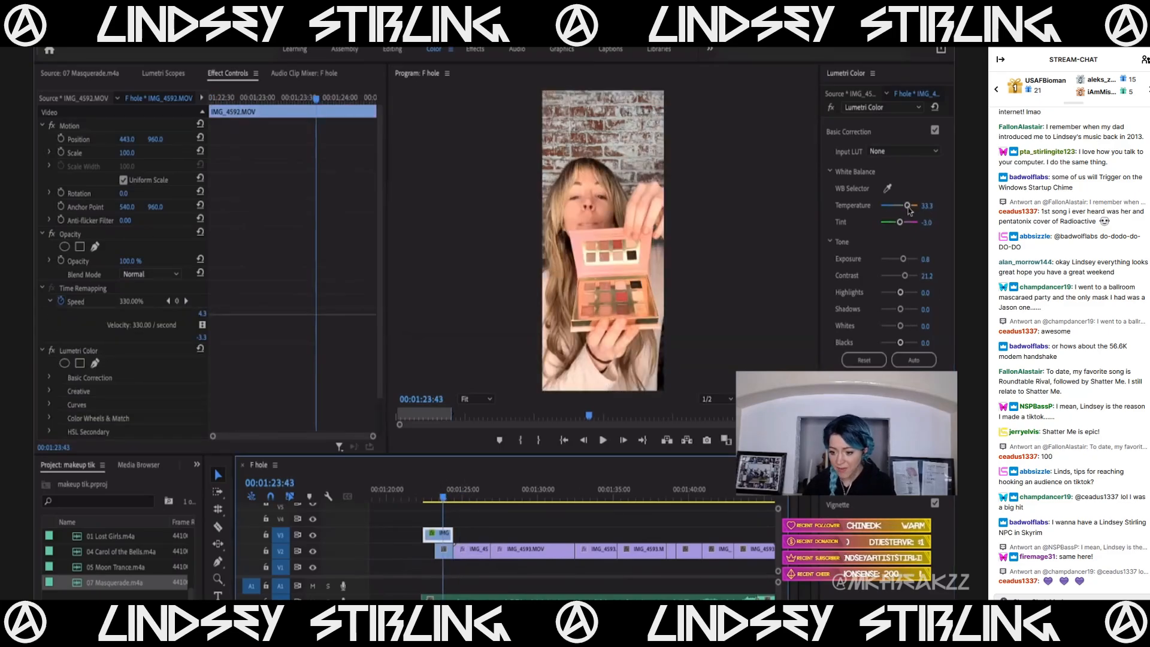
{"action": "left_click_drag", "start_coordinate": [900, 224], "coordinate": [902, 224]}
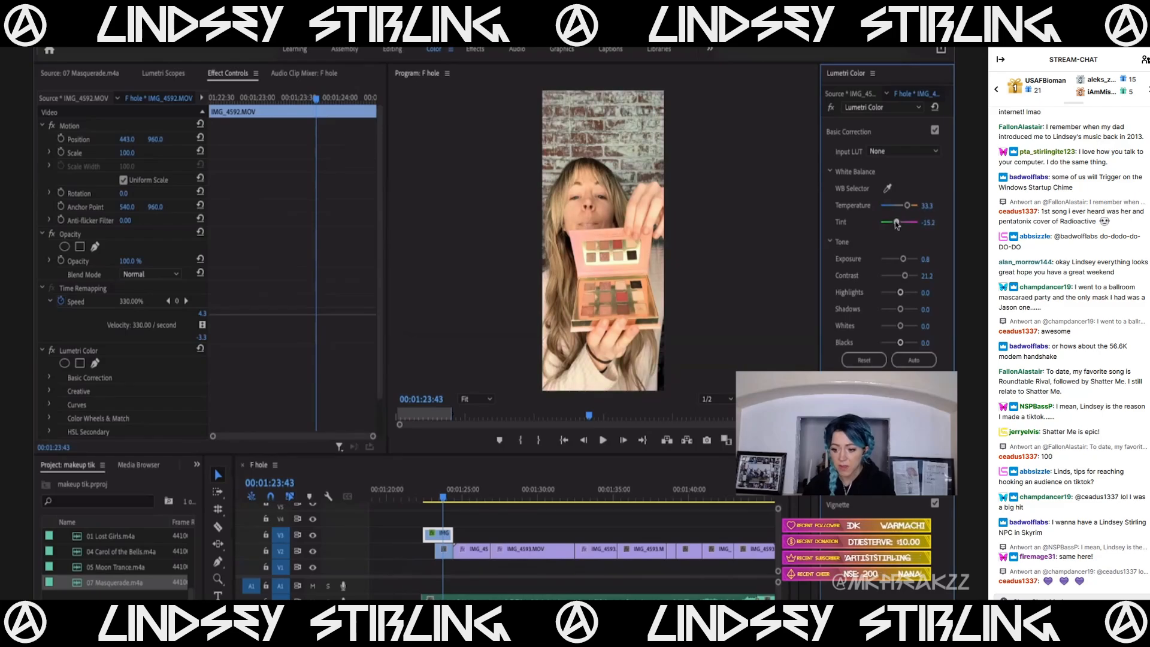
{"action": "key", "text": "space"}
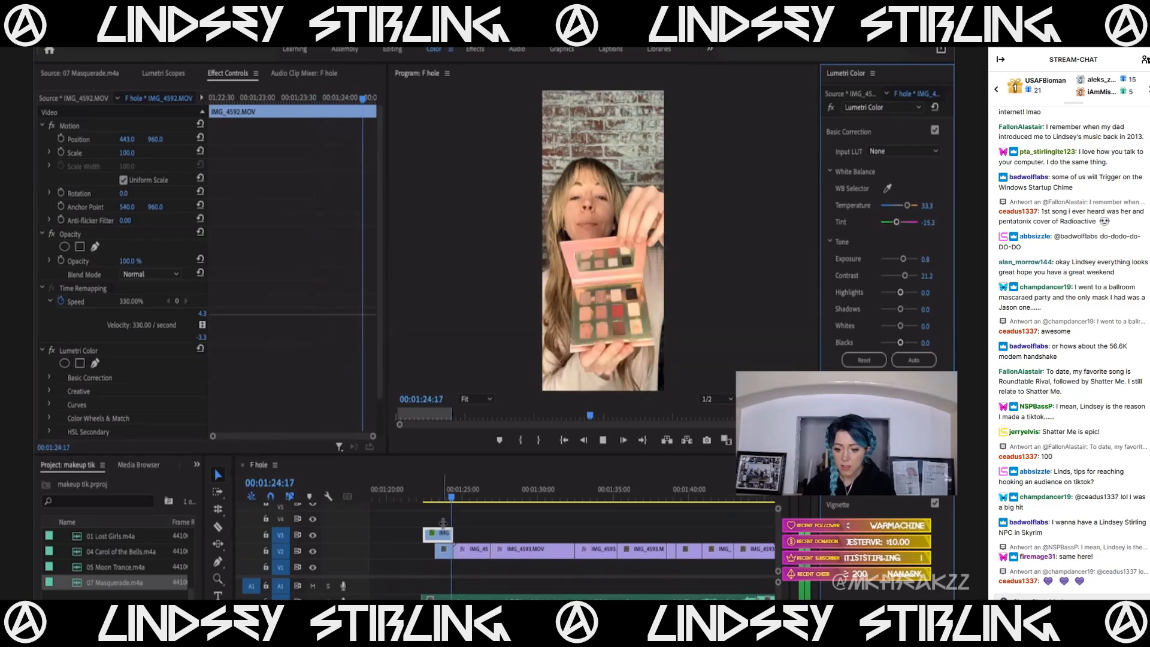
{"action": "key", "text": "space"}
{"action": "left_click", "coordinate": [443, 501]}
{"action": "key", "text": "space"}
Check the neighbouring clips and reduce the opening IMG_4592.MOV clip's exposure to 0.6.
{"action": "left_click", "coordinate": [487, 503]}
{"action": "scroll", "coordinate": [516, 544], "scroll_direction": "down", "scroll_amount": 5}
{"action": "left_click_drag", "start_coordinate": [533, 497], "coordinate": [496, 500]}
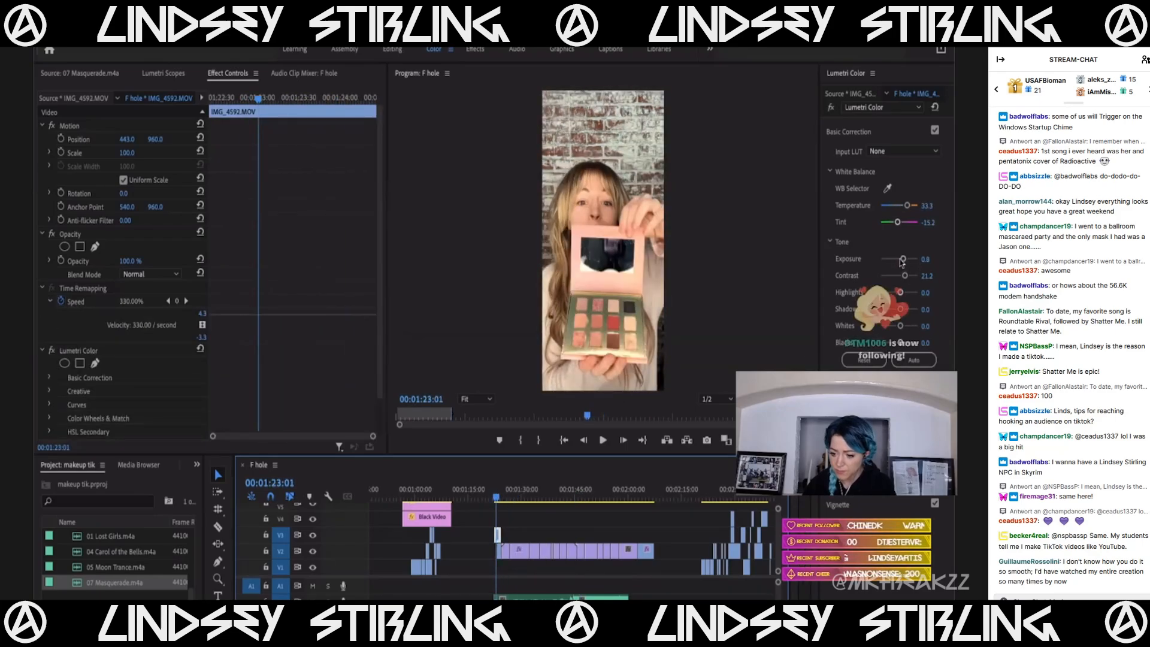
{"action": "left_click_drag", "start_coordinate": [902, 259], "coordinate": [901, 259]}
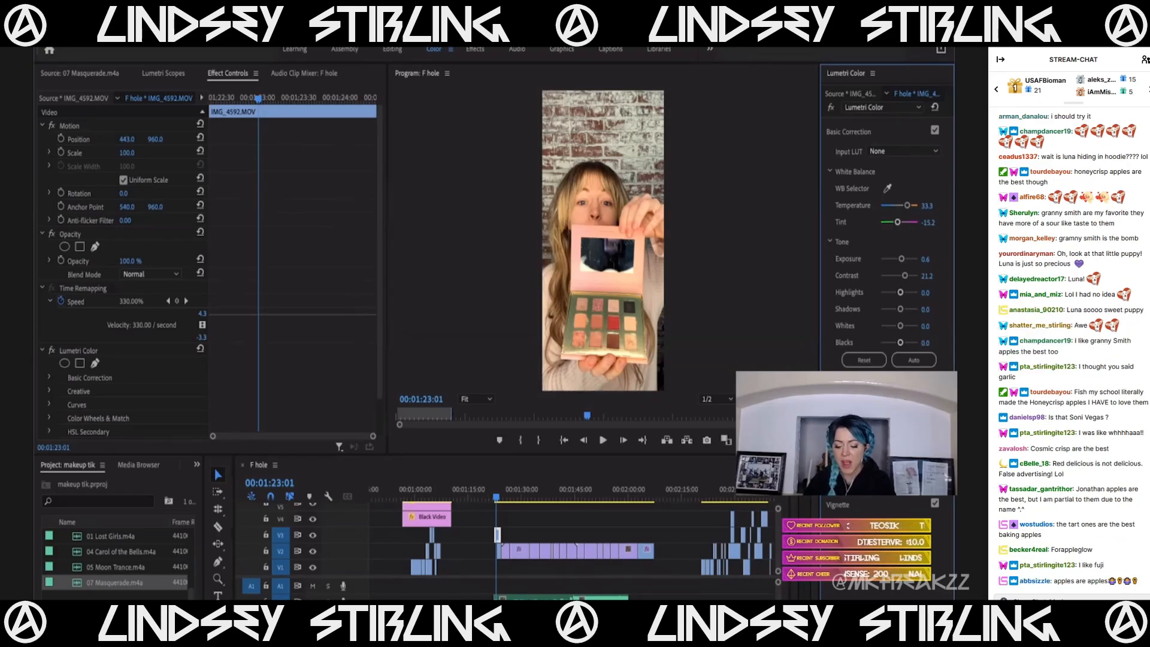
Compare the V3 opening clip with the footage after it, set its temperature to 66.7 and tint to -27.3, and play it.
{"action": "scroll", "coordinate": [509, 525], "scroll_direction": "up", "scroll_amount": 3}
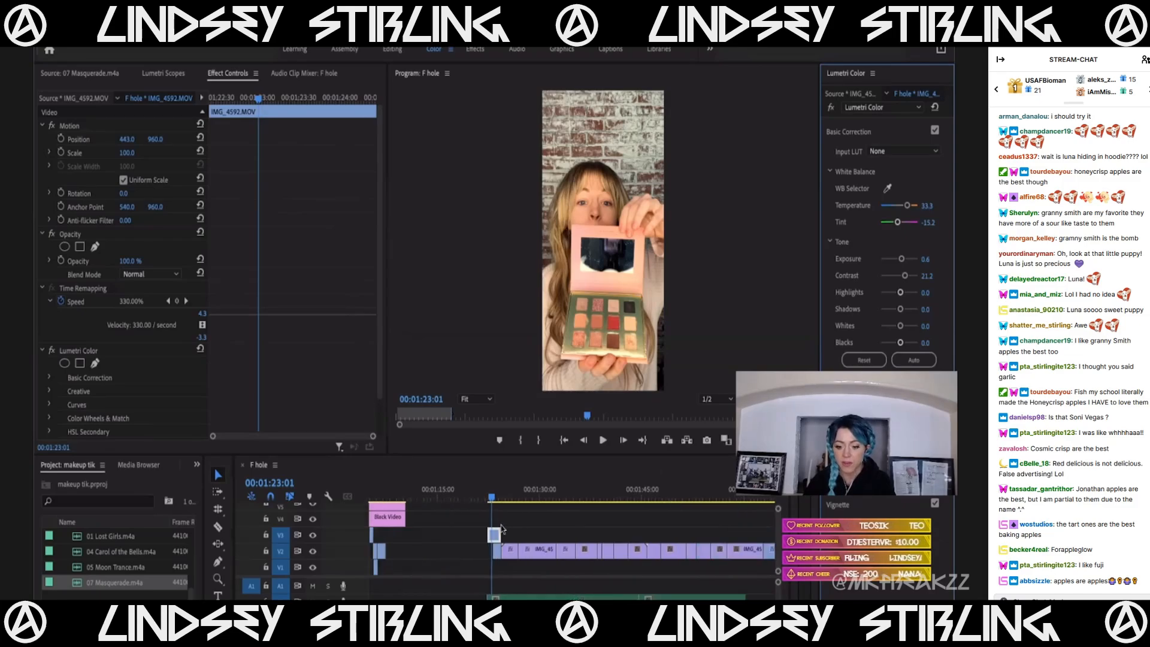
{"action": "left_click", "coordinate": [510, 495]}
{"action": "left_click_drag", "start_coordinate": [509, 493], "coordinate": [585, 493]}
{"action": "left_click", "coordinate": [489, 497]}
{"action": "left_click", "coordinate": [489, 532]}
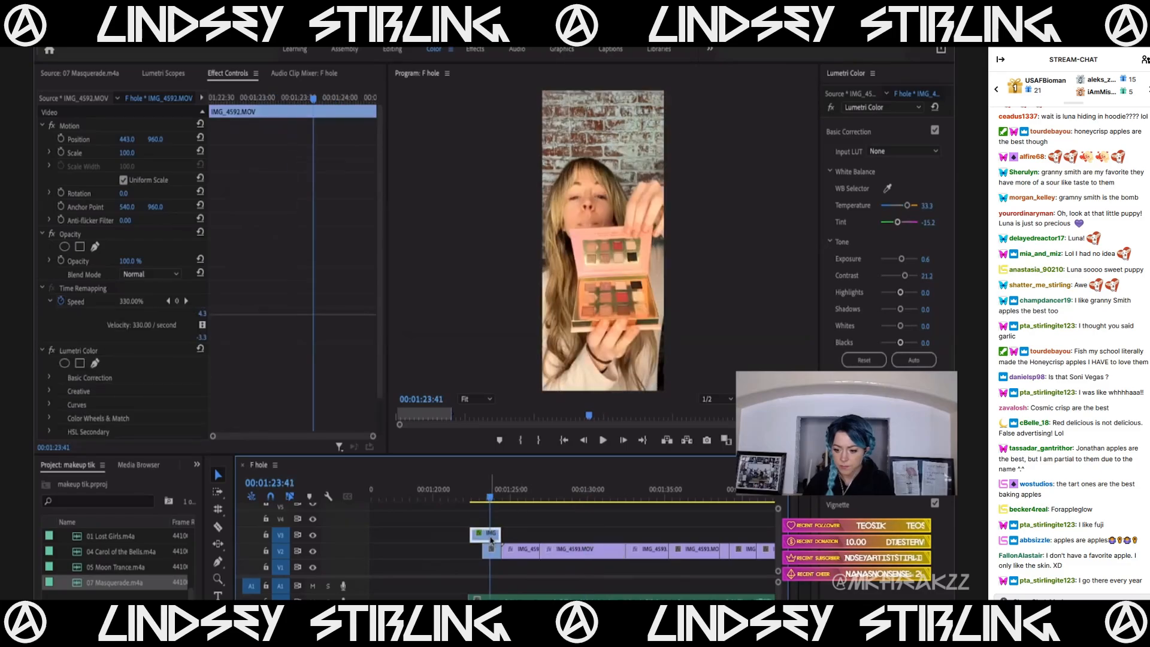
{"action": "left_click_drag", "start_coordinate": [910, 209], "coordinate": [913, 209]}
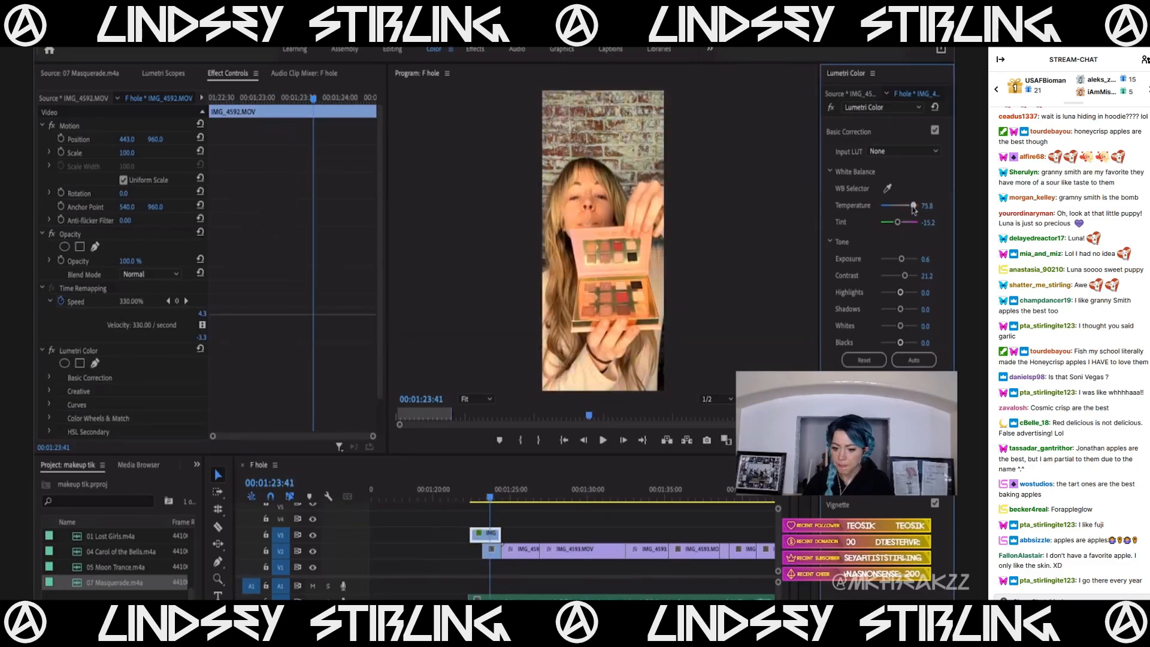
{"action": "left_click_drag", "start_coordinate": [891, 224], "coordinate": [893, 224]}
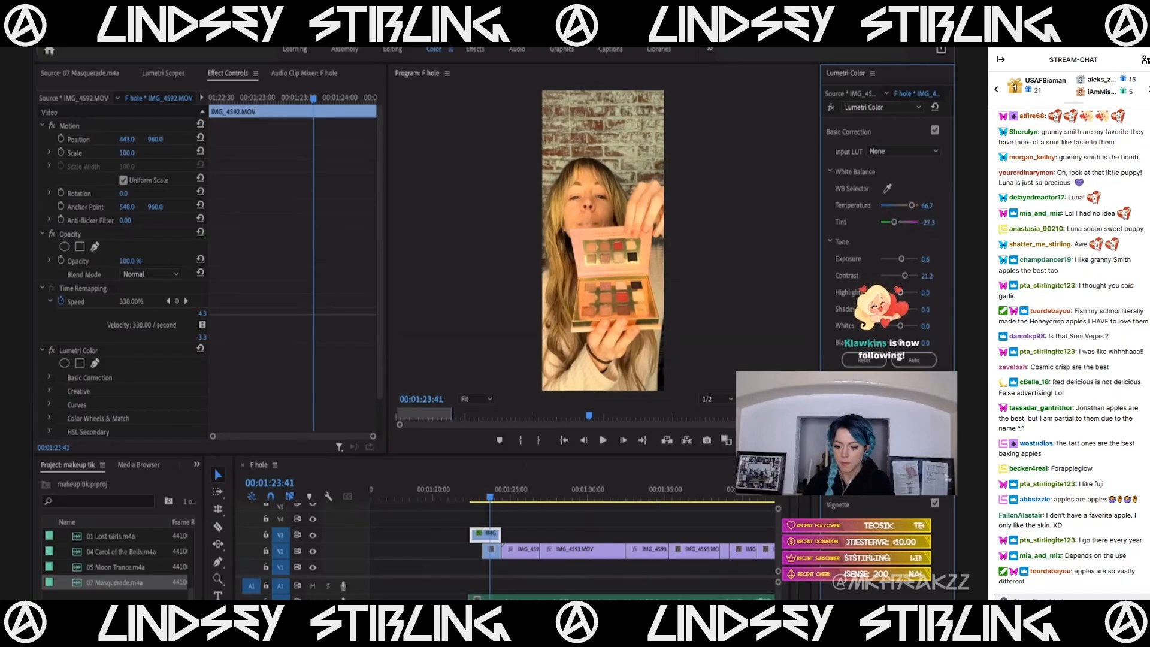
{"action": "key", "text": "space"}
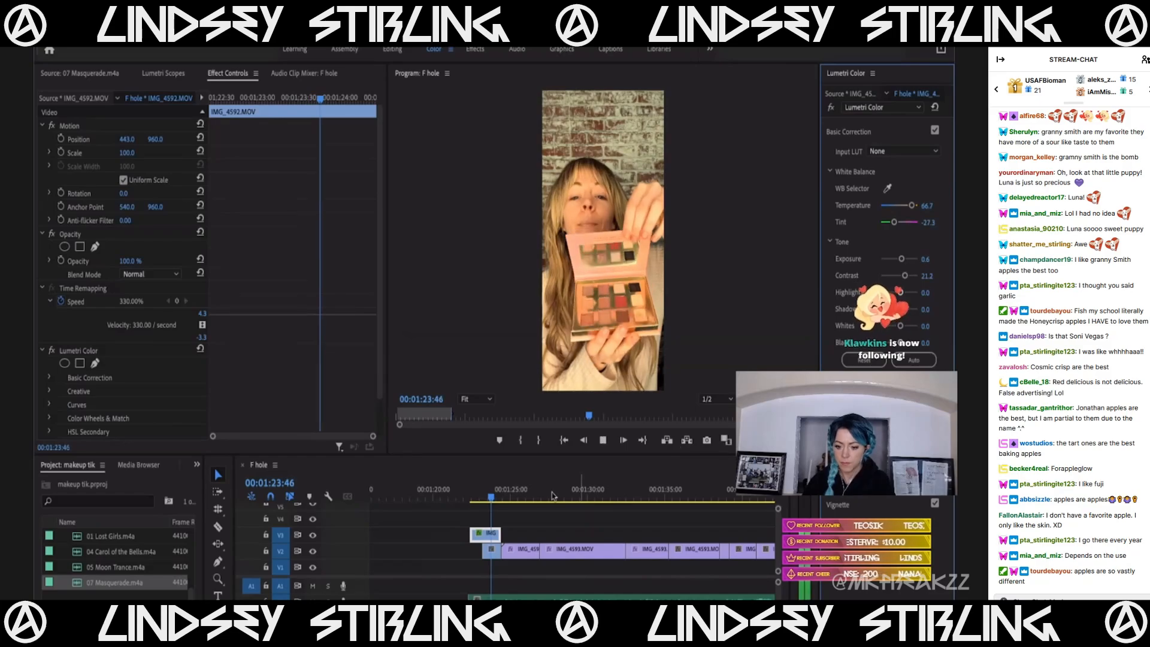
{"action": "key", "text": "space"}
Refine the IMG_4592.MOV clip's color with temperature 45.5, whites 39.4 and blacks -12.1.
{"action": "left_click", "coordinate": [485, 495]}
{"action": "left_click_drag", "start_coordinate": [485, 495], "coordinate": [495, 496]}
{"action": "left_click_drag", "start_coordinate": [914, 204], "coordinate": [907, 205]}
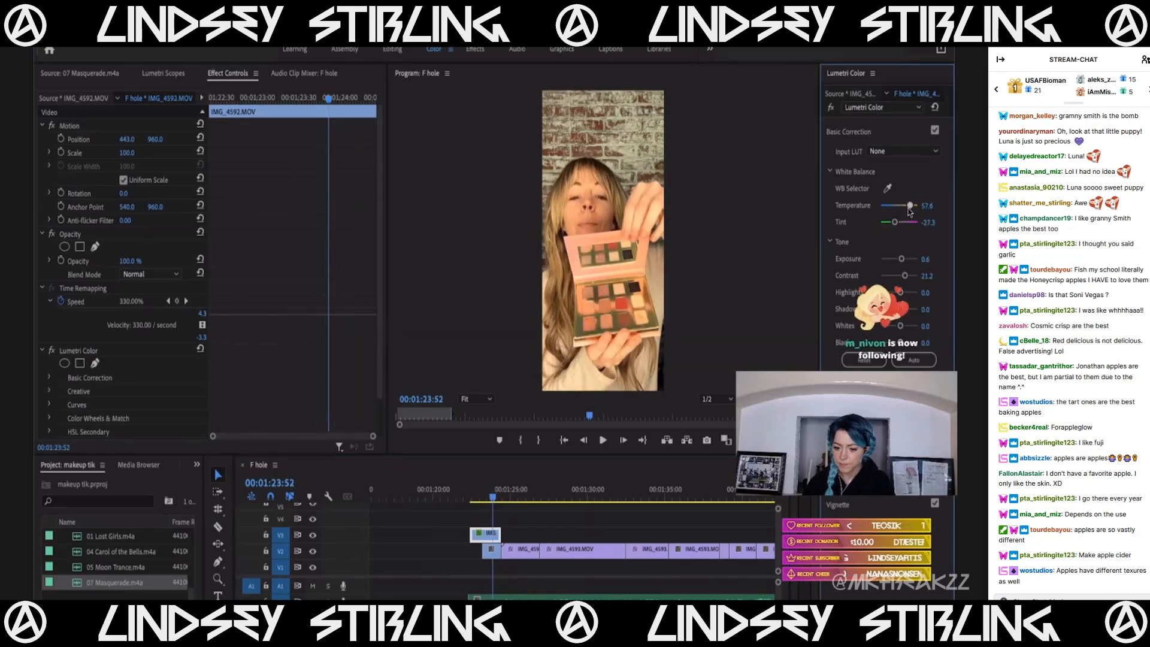
{"action": "left_click_drag", "start_coordinate": [492, 495], "coordinate": [498, 494]}
{"action": "left_click_drag", "start_coordinate": [900, 326], "coordinate": [906, 331]}
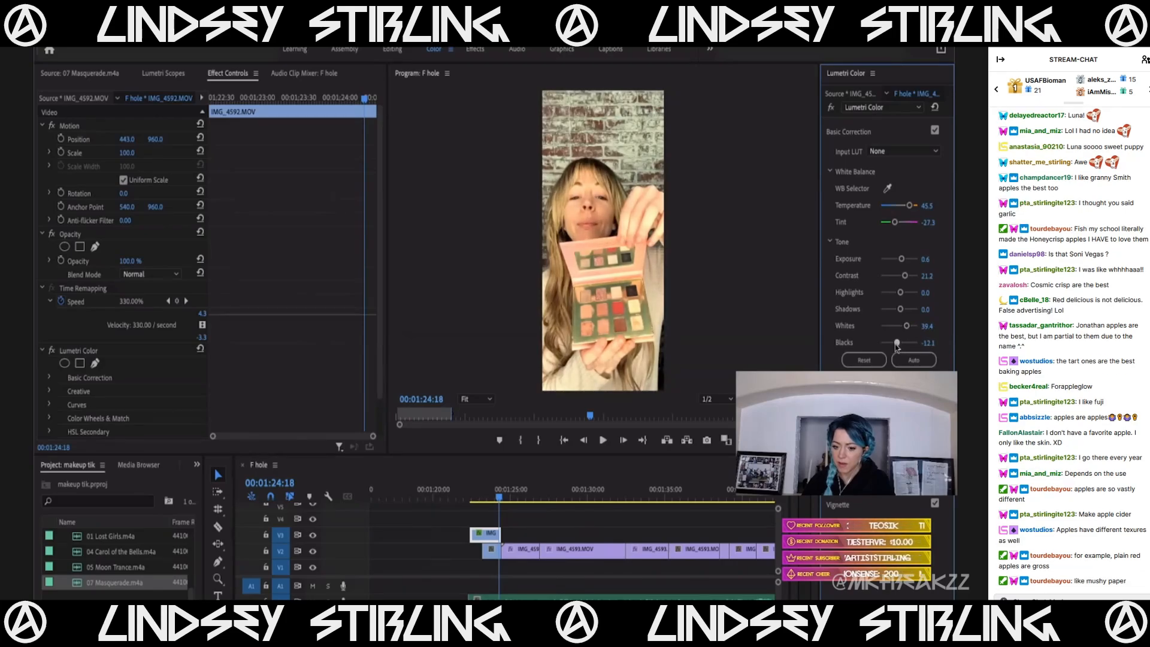
Play the third edit from its recolored opening clip and review it through to its final IMG_4598.MOV clip.
{"action": "left_click", "coordinate": [488, 493]}
{"action": "key", "text": "space"}
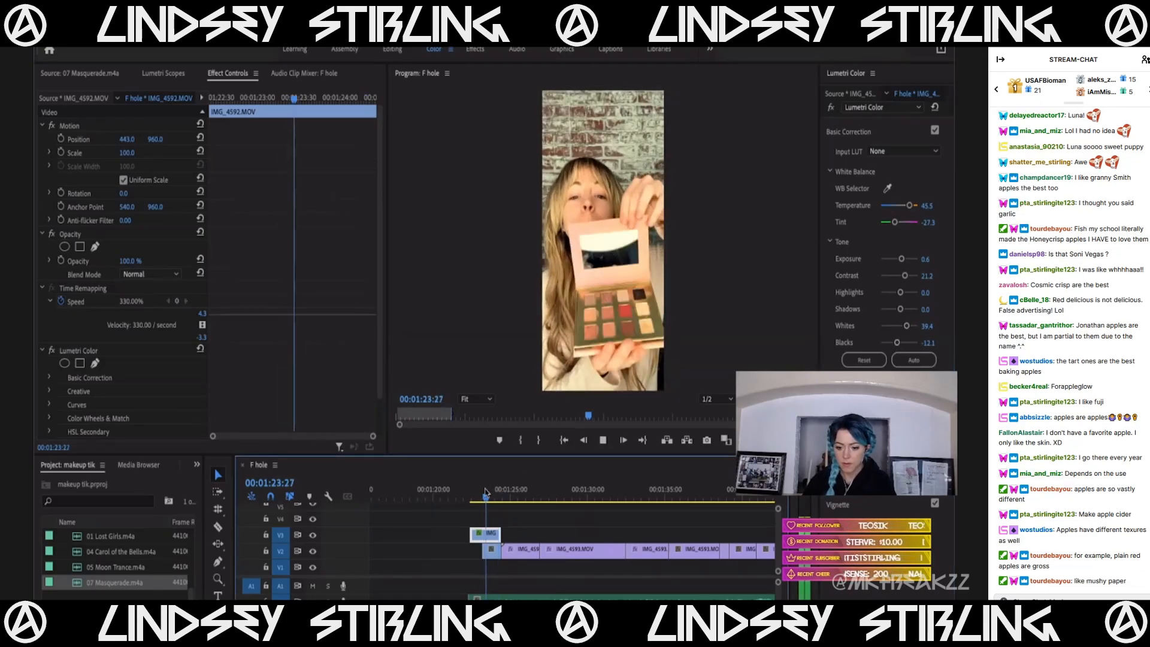
{"action": "left_click_drag", "start_coordinate": [487, 493], "coordinate": [479, 494]}
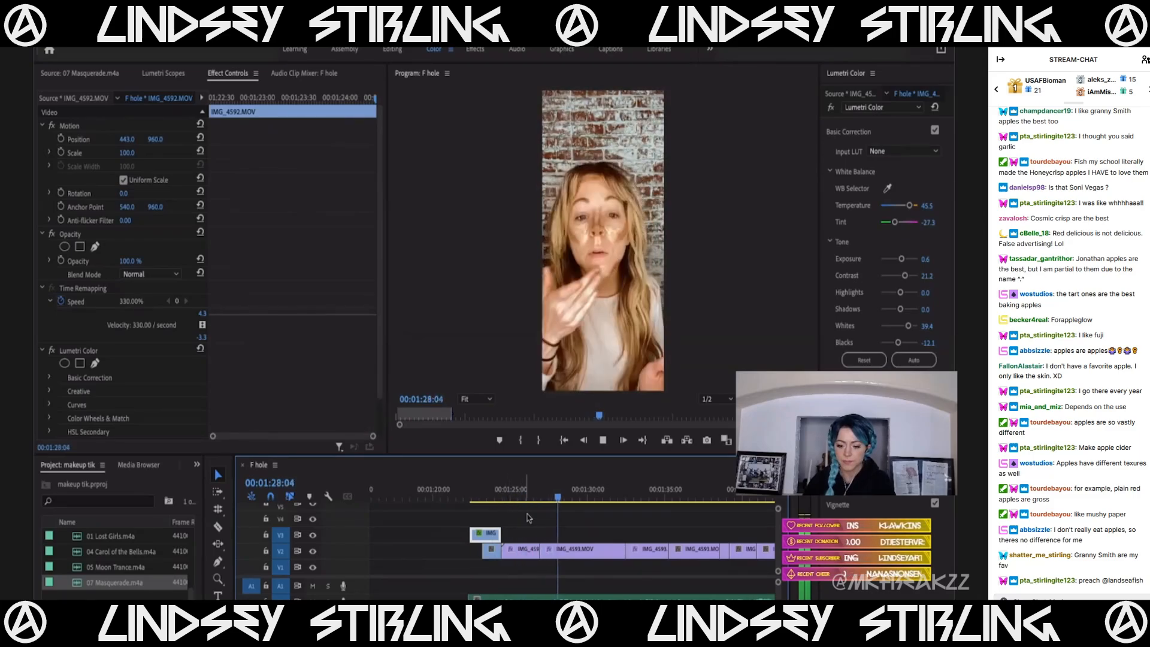
{"action": "scroll", "coordinate": [529, 518], "scroll_direction": "down", "scroll_amount": 3}
{"action": "scroll", "coordinate": [528, 518], "scroll_direction": "down", "scroll_amount": 3}
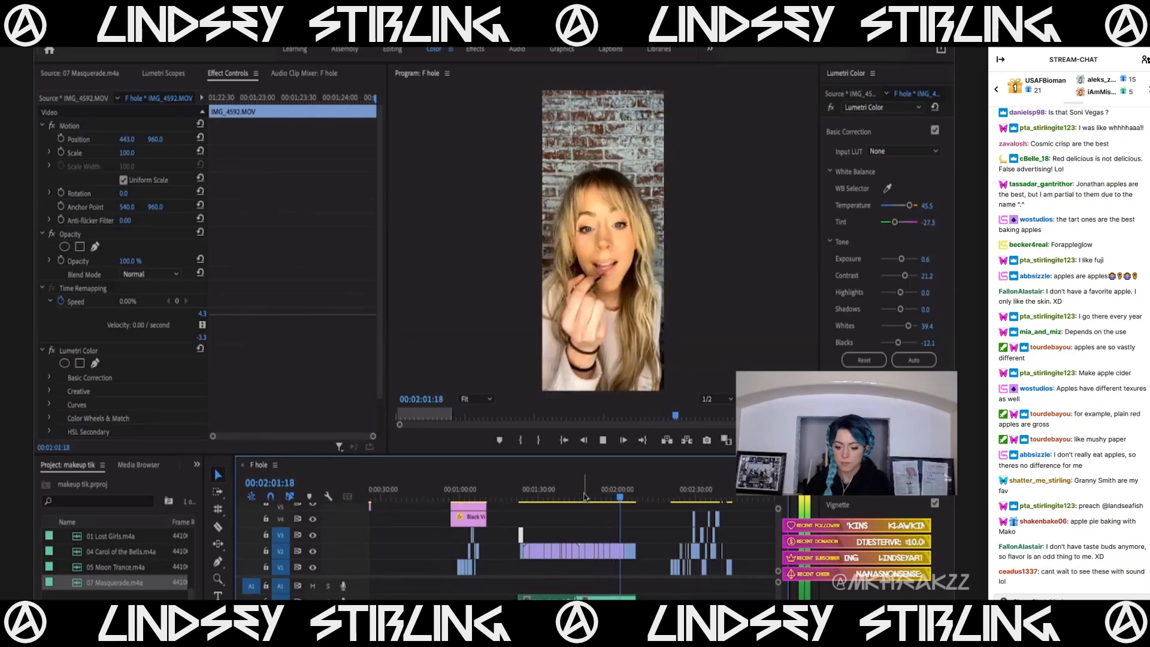
{"action": "key", "text": "space"}
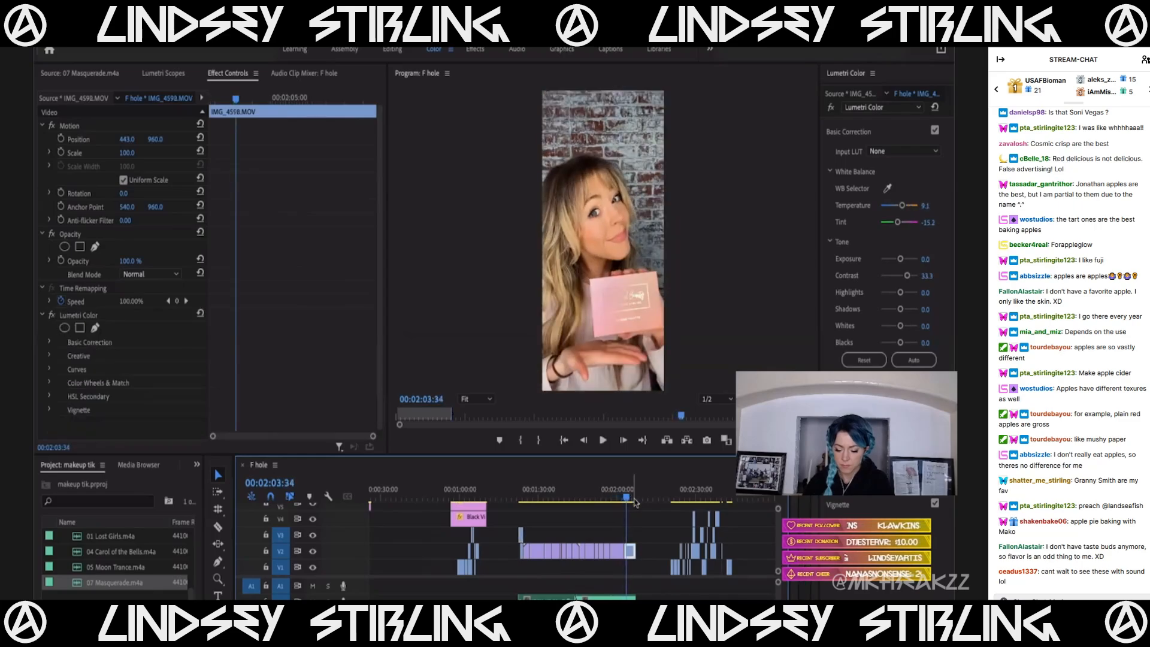
{"action": "key", "text": "space"}
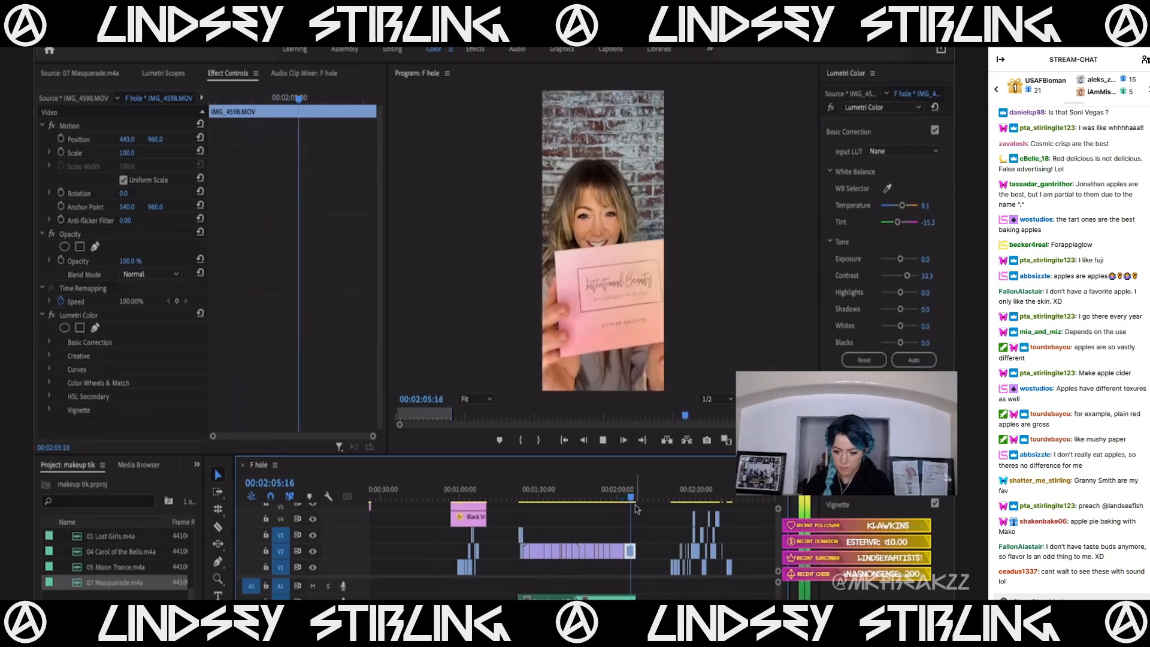
{"action": "key", "text": "space"}
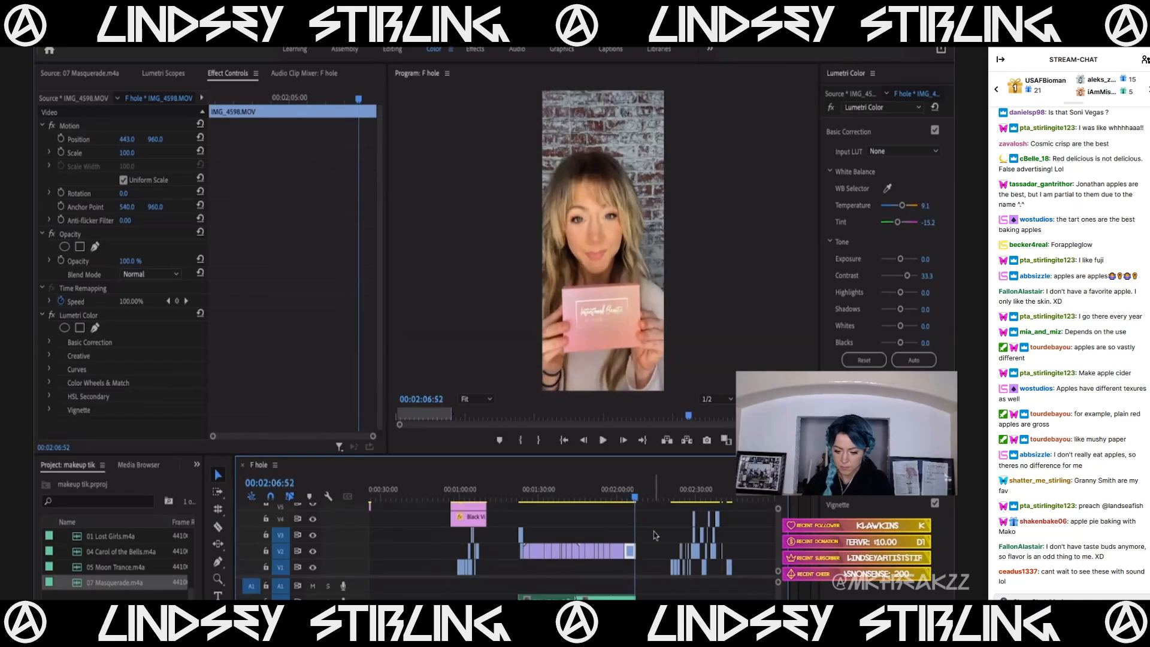
Mark the sequence's Out point at 00:02:06:52, the end of the third edit, and check the edit's first and last clips.
{"action": "scroll", "coordinate": [654, 535], "scroll_direction": "up", "scroll_amount": 3}
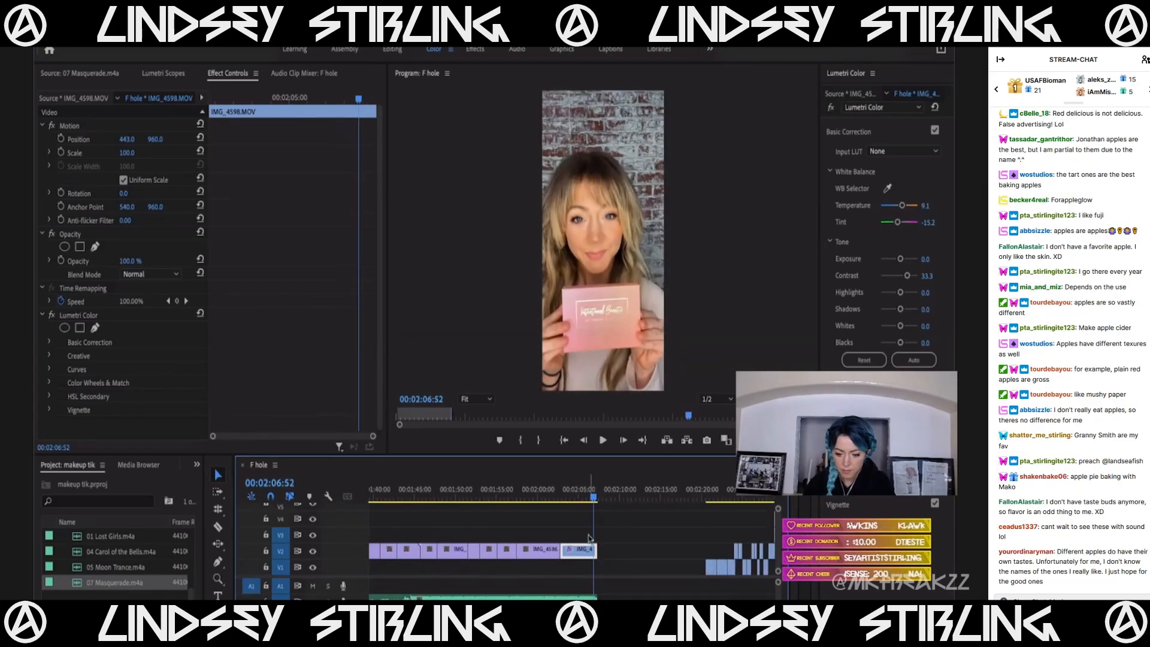
{"action": "key", "text": "o"}
{"action": "scroll", "coordinate": [487, 521], "scroll_direction": "down", "scroll_amount": 3}
{"action": "left_click", "coordinate": [421, 498]}
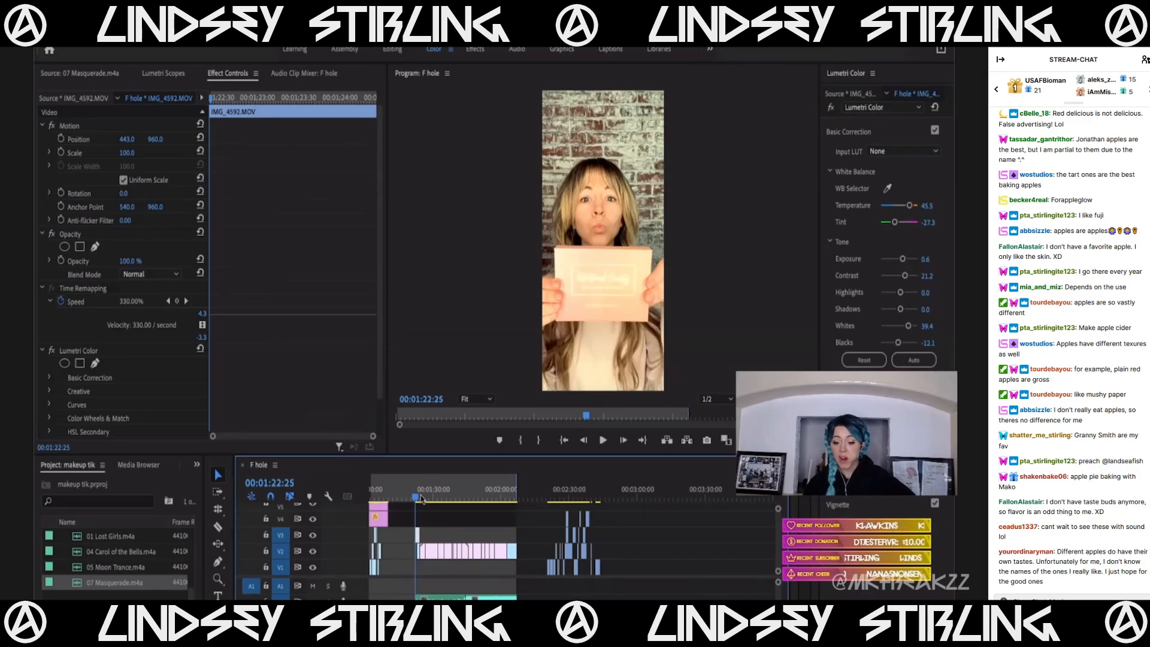
{"action": "left_click", "coordinate": [514, 498]}
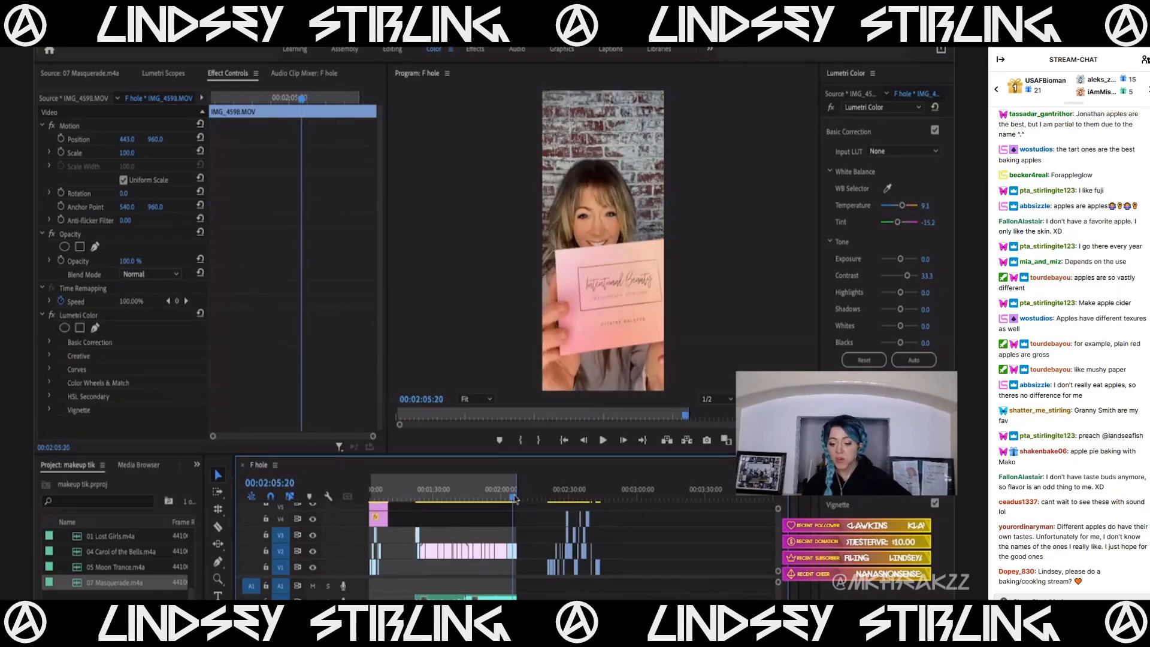